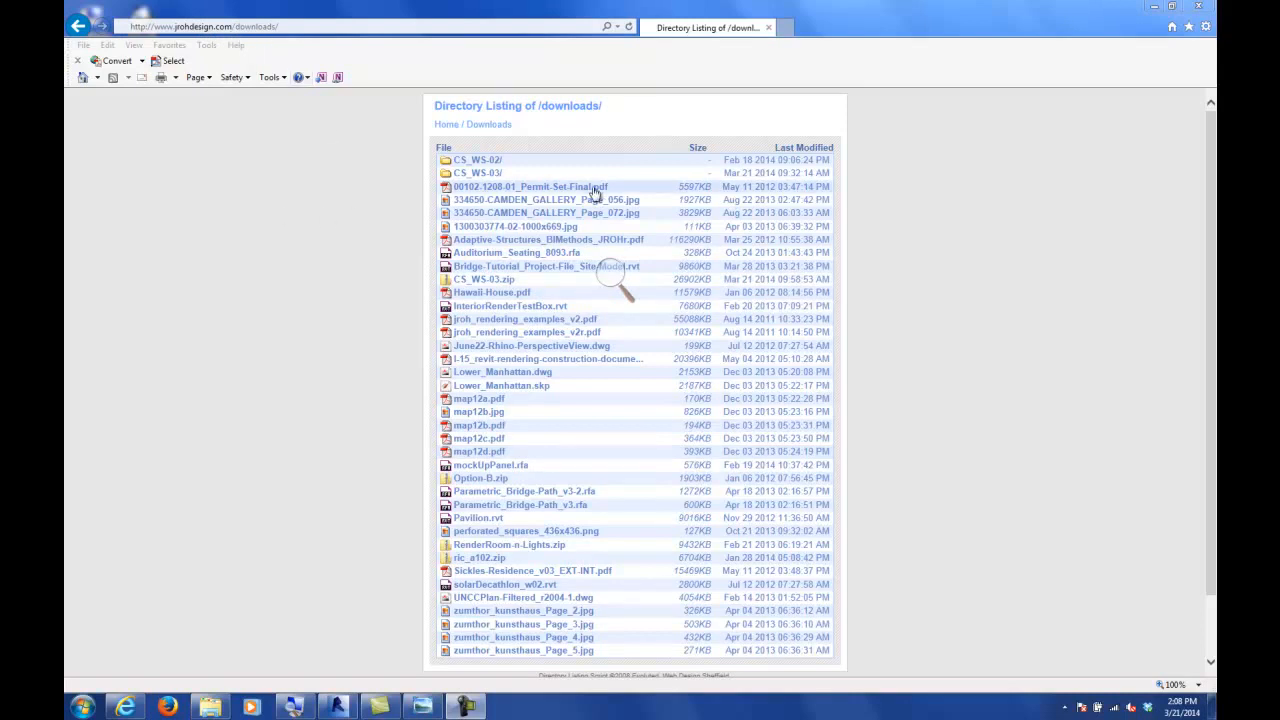
- Download CS_WS-03.zip from the downloads directory listing and save it in the Documents library
click(609, 279)
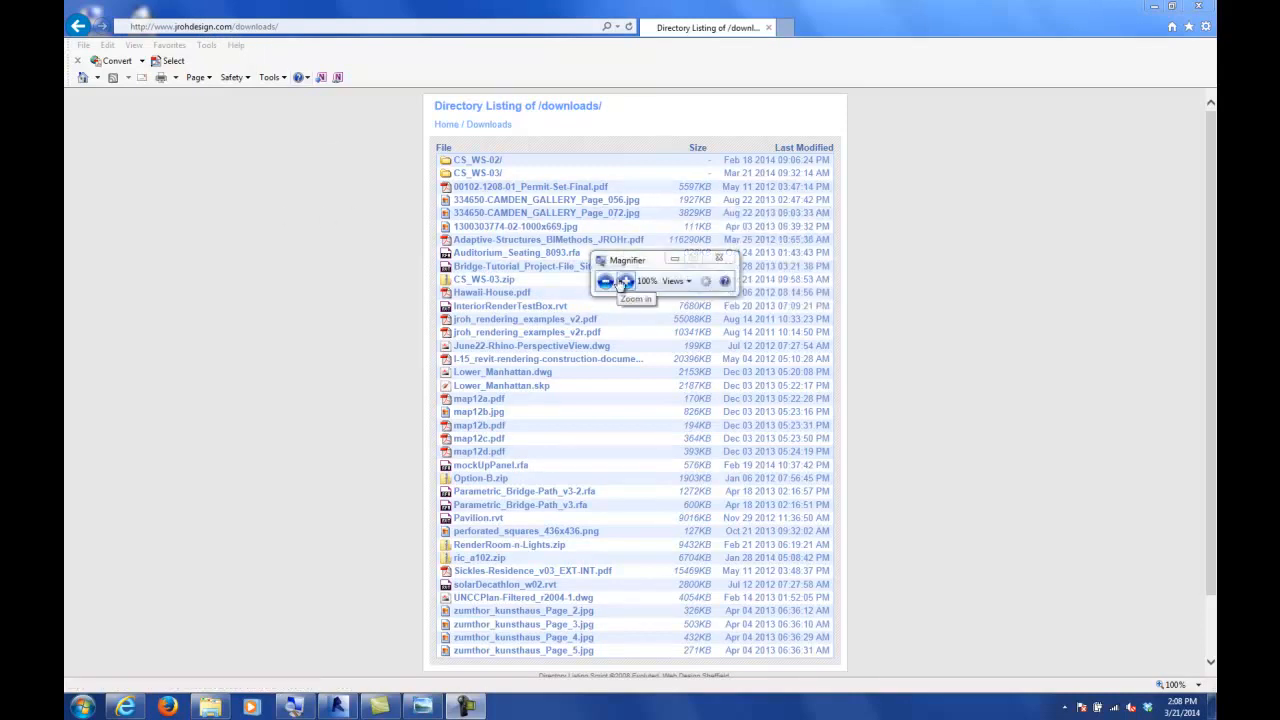
click(626, 281)
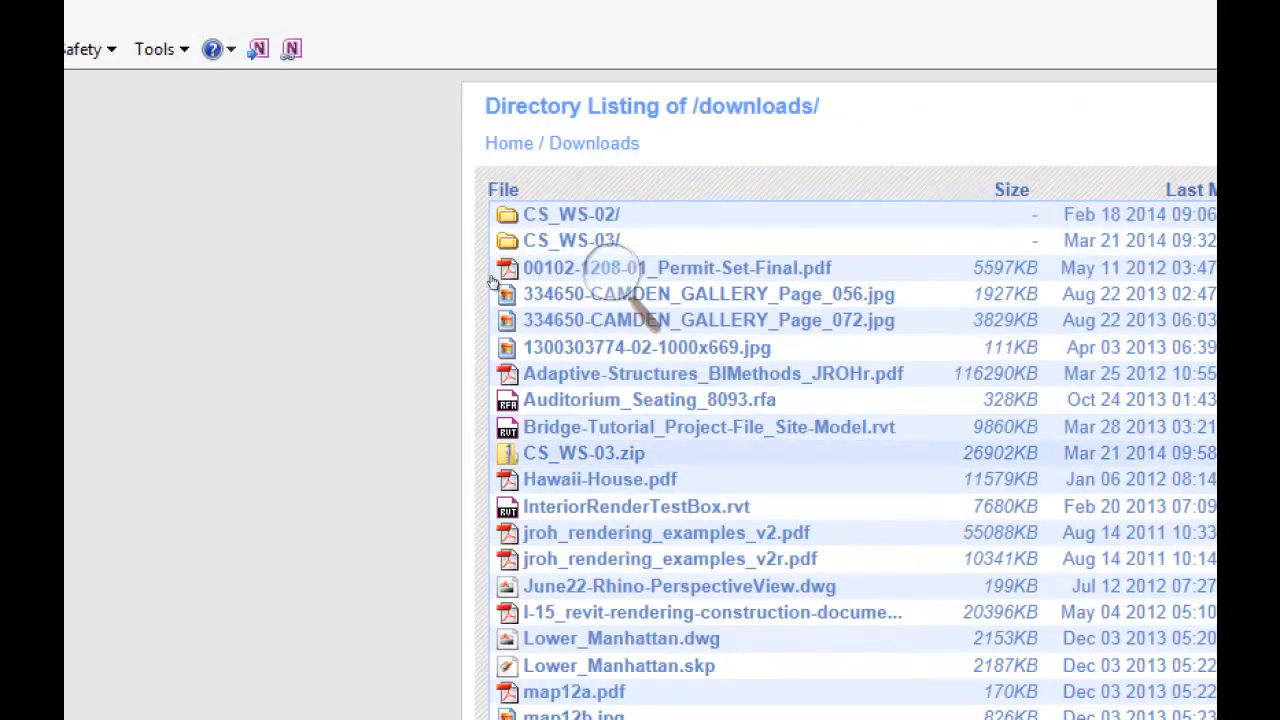
right_click(598, 452)
key(Down)
key(Down)
key(Down)
key(Down)
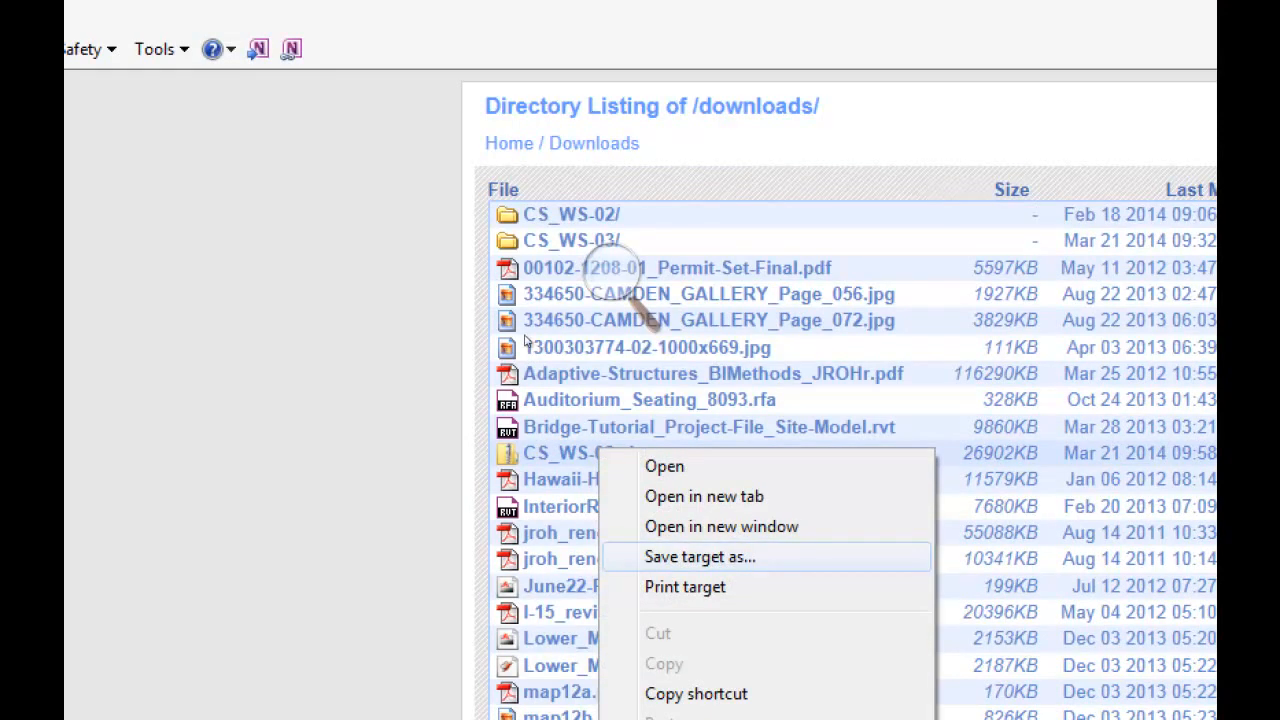
key(Return)
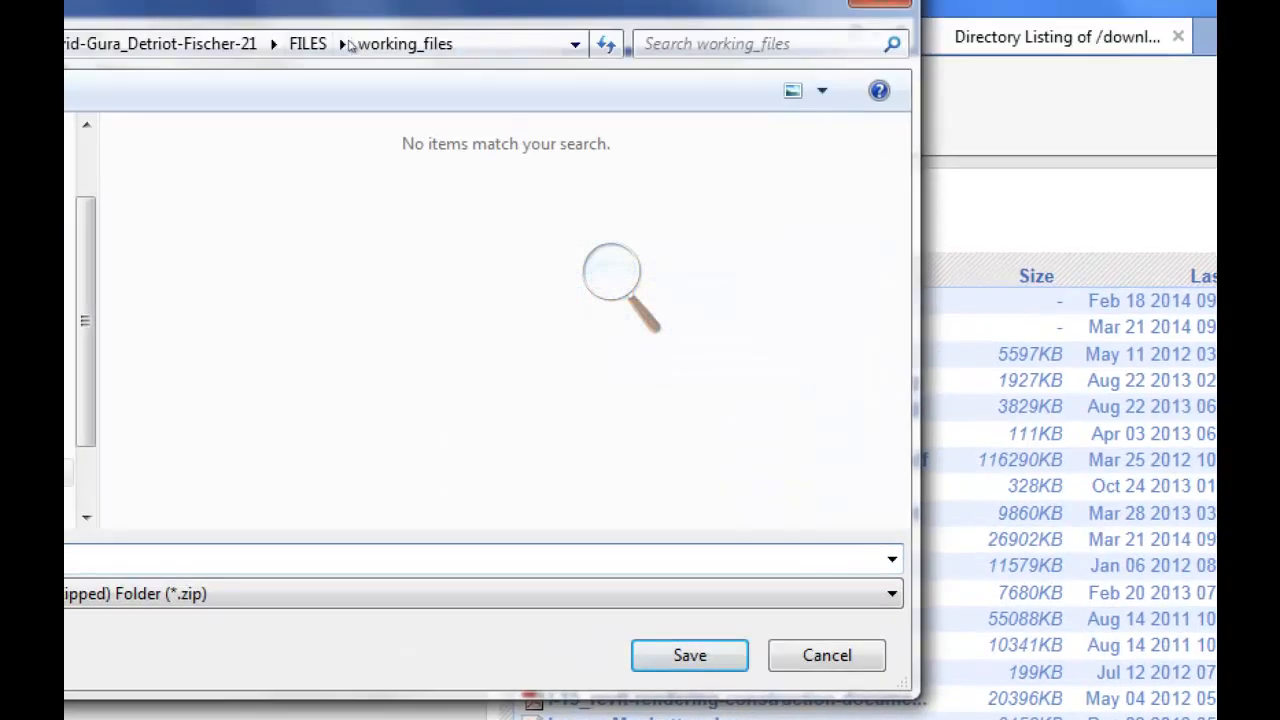
click(612, 280)
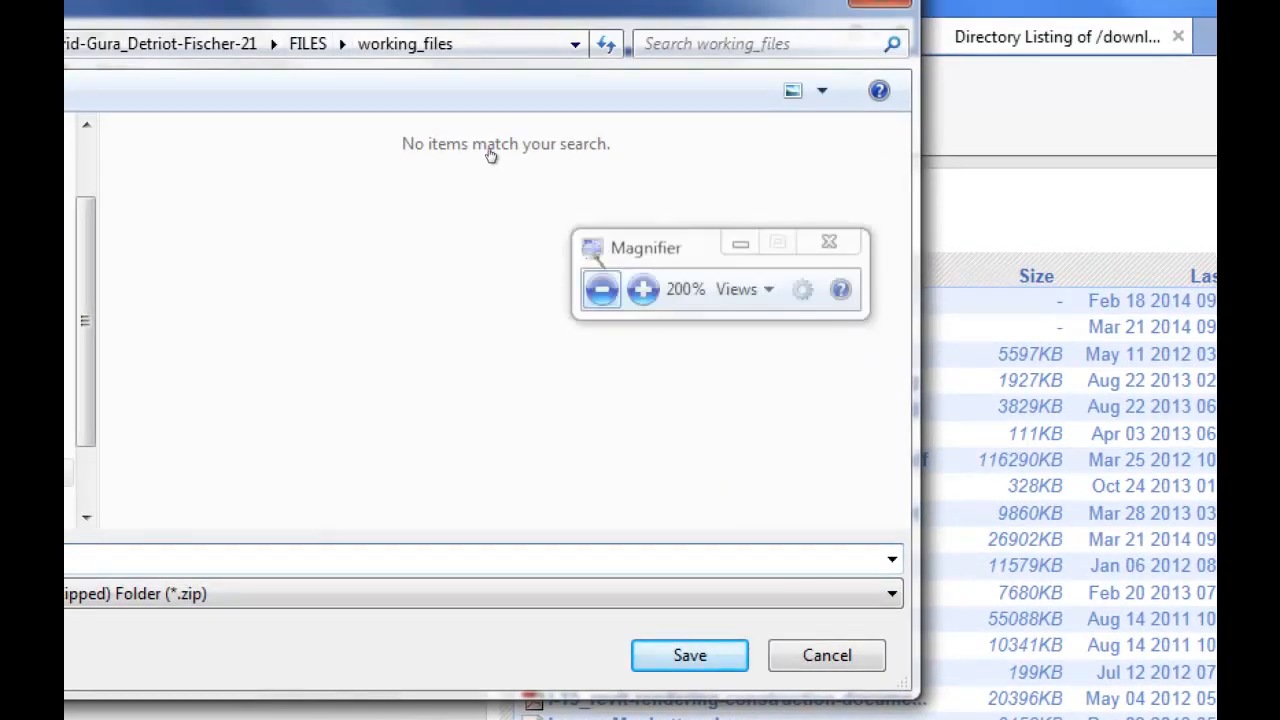
click(600, 289)
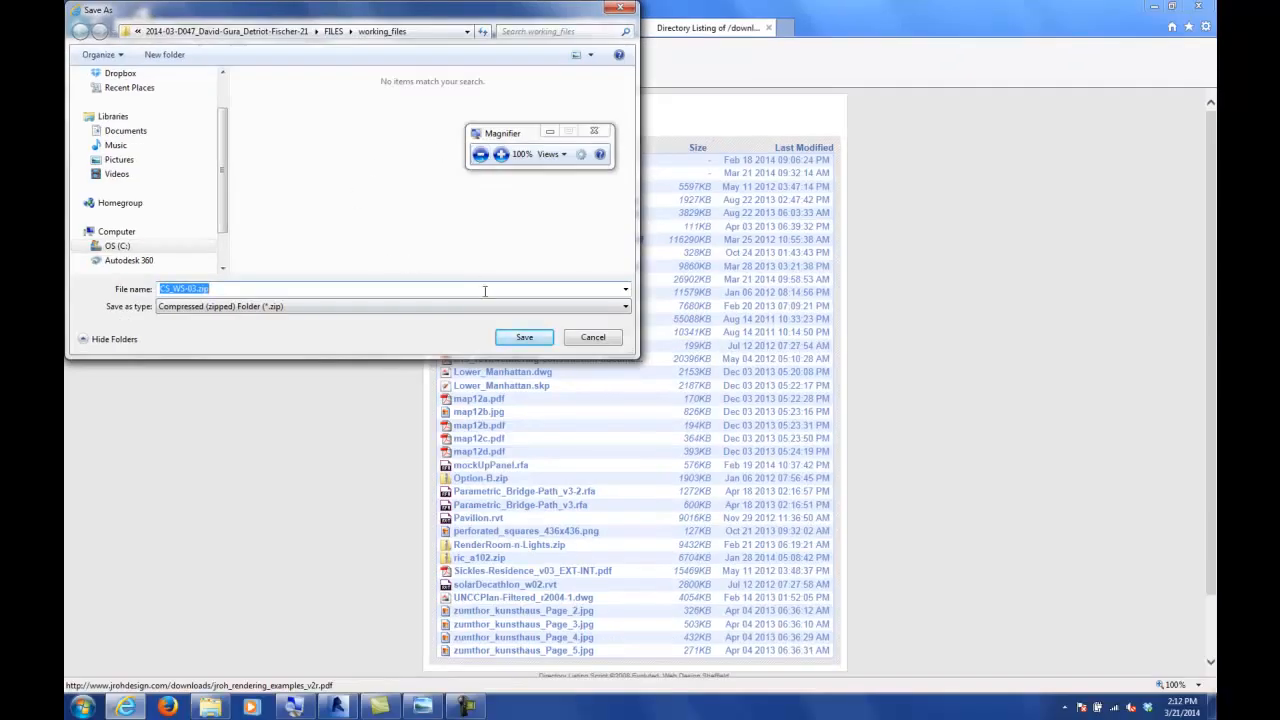
click(125, 131)
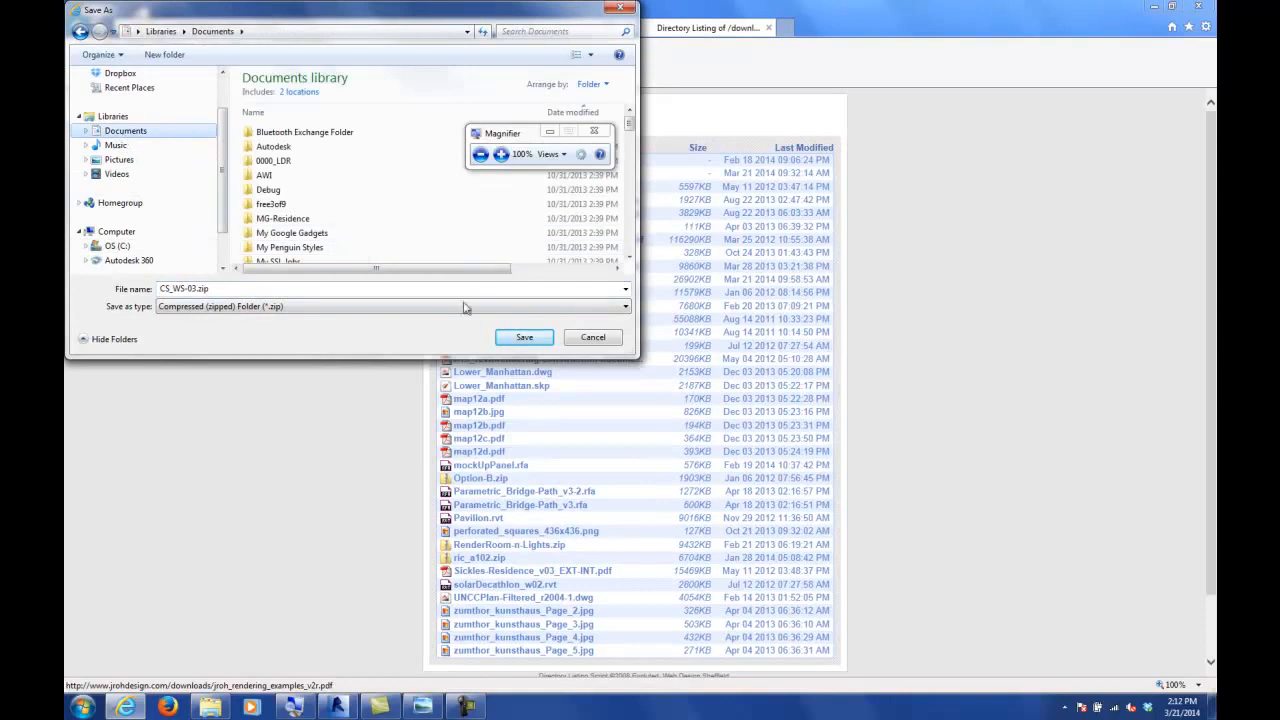
click(523, 337)
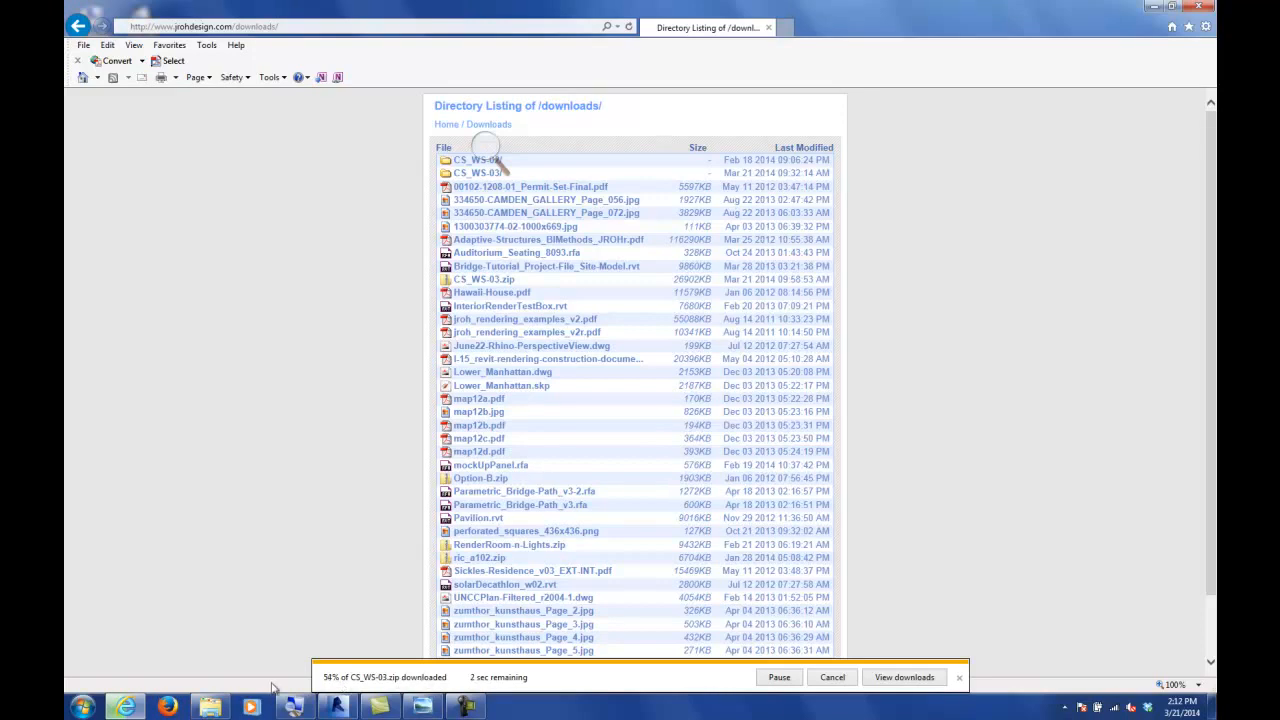
- Open the Documents library in Windows Explorer and search it for .zip files
click(82, 706)
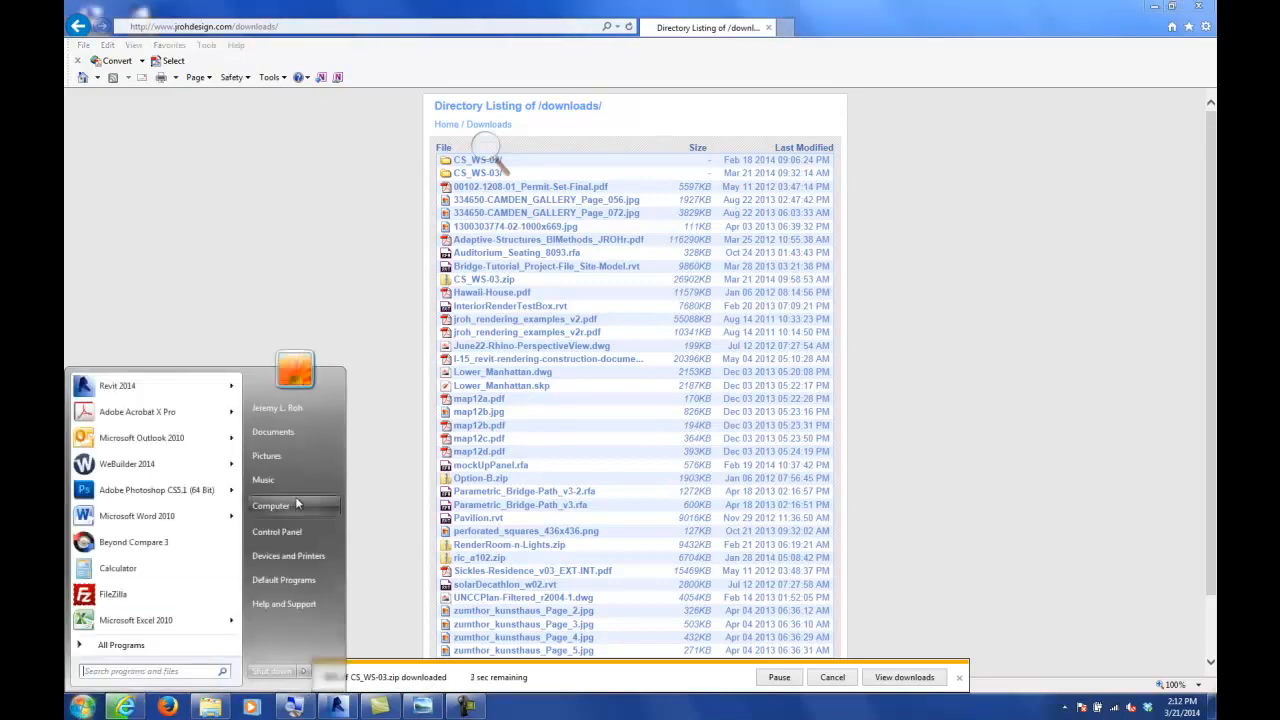
click(285, 441)
scroll(449, 371, down, 10)
scroll(449, 371, down, 10)
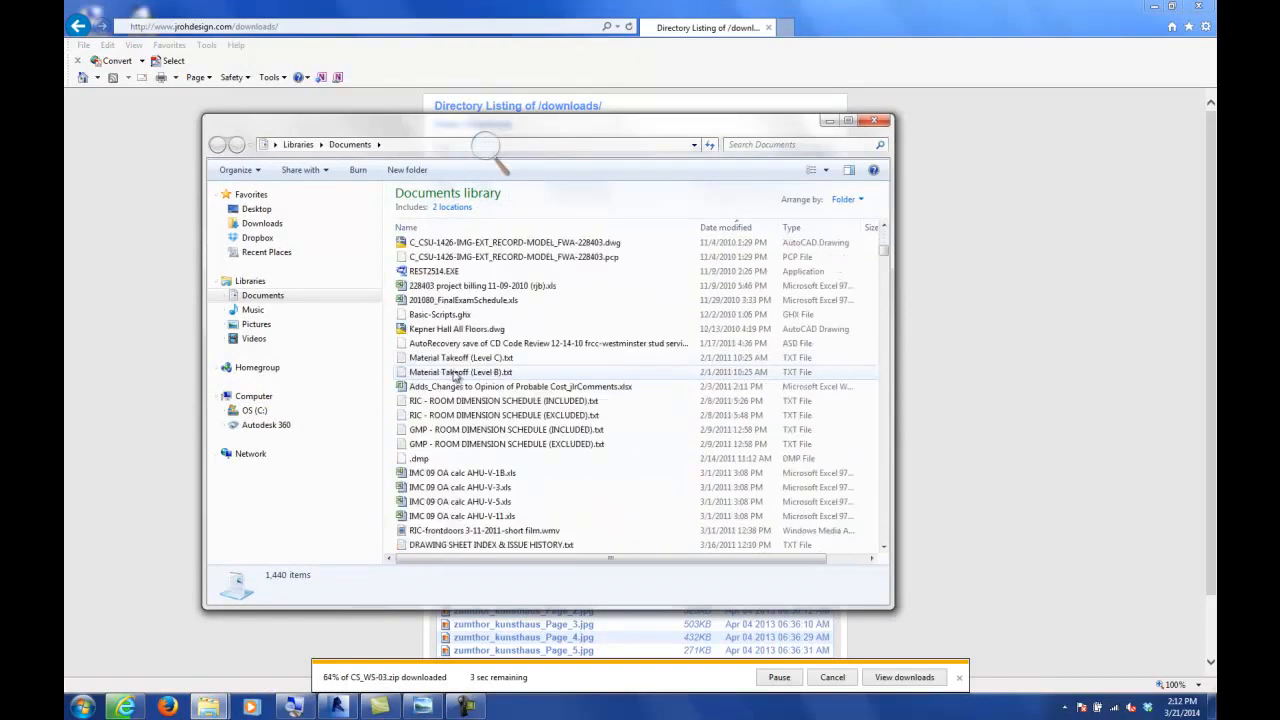
click(755, 144)
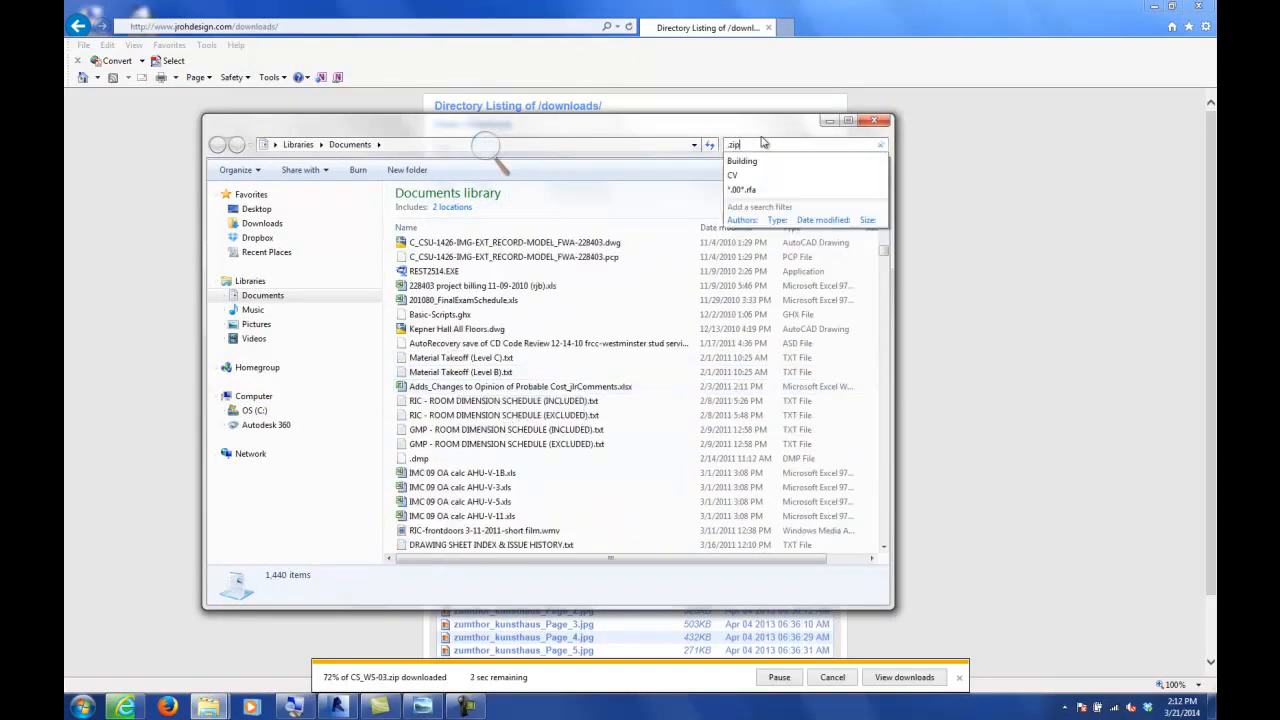
key(Return)
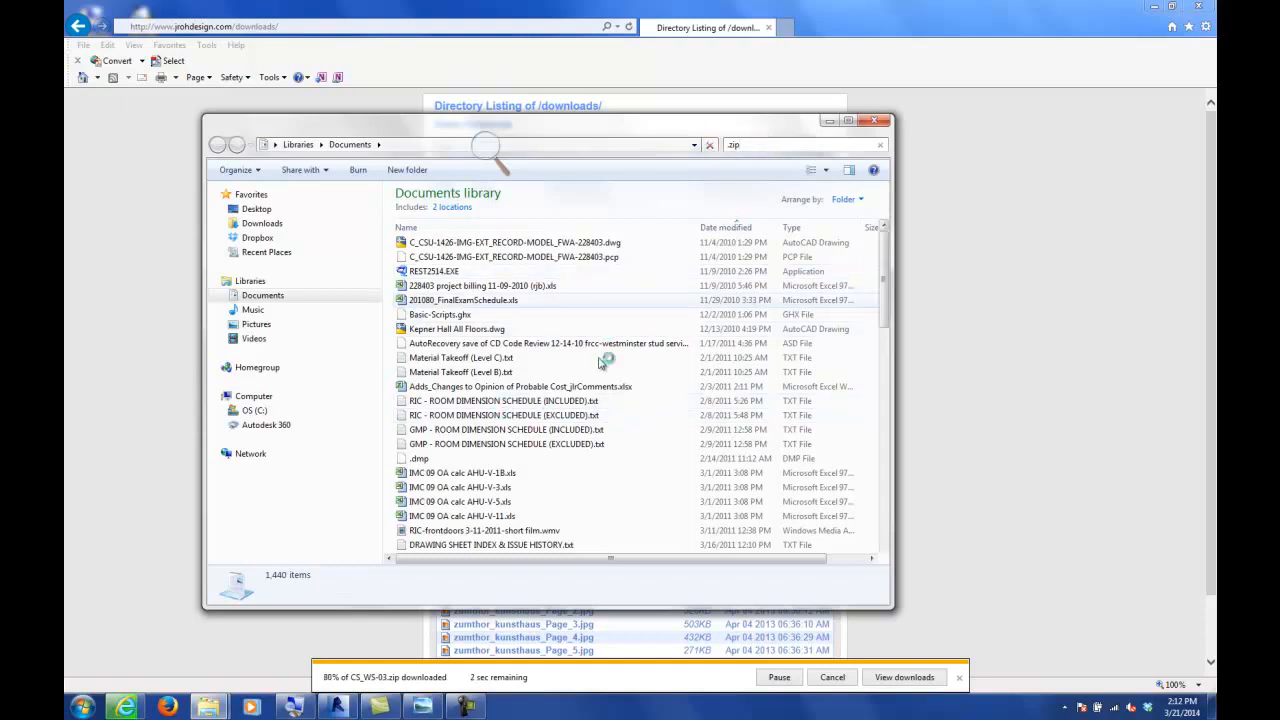
- Look inside the Materials.zip archive at its Materials folder, and close the Magnifier and the Explorer window
click(443, 370)
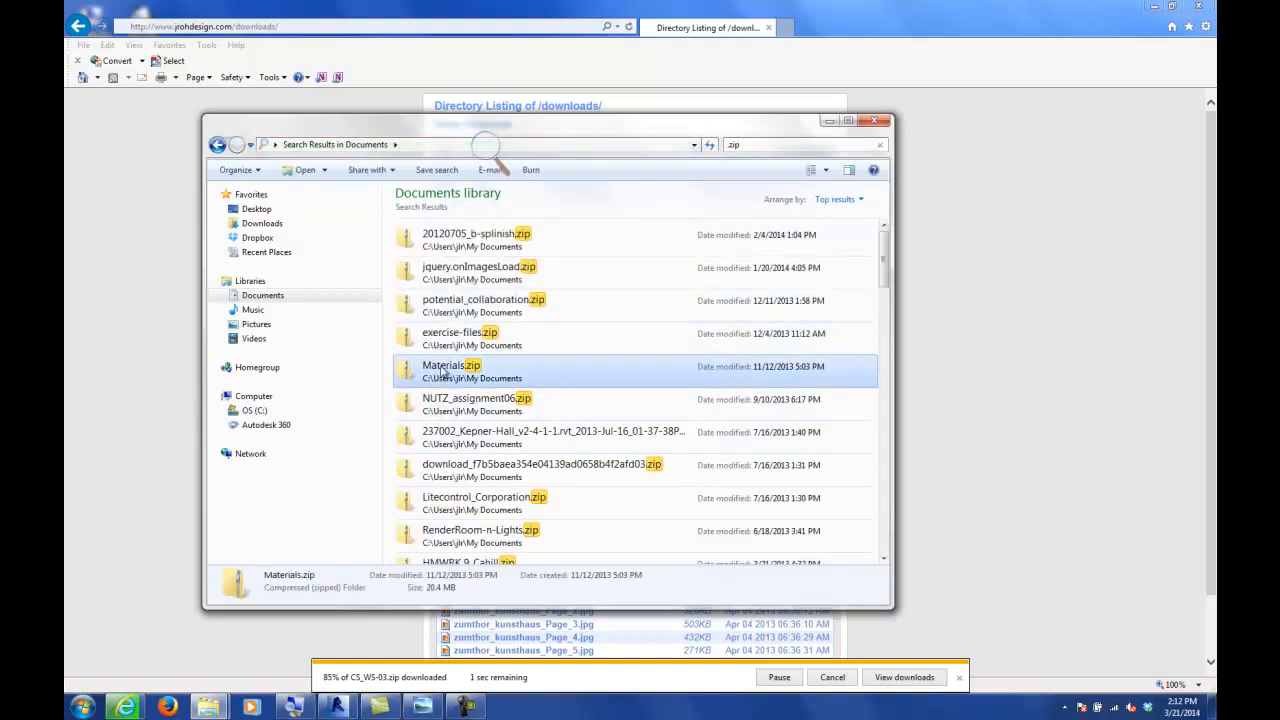
right_click(443, 370)
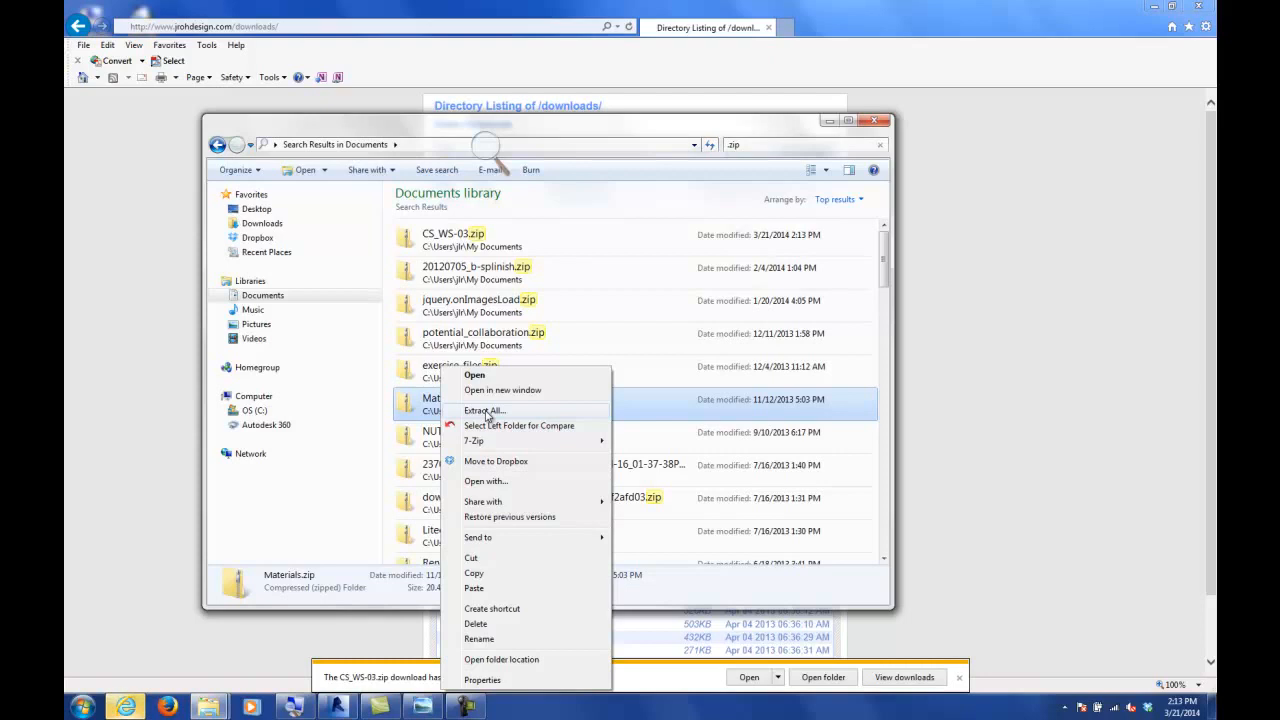
click(406, 401)
double_click(406, 401)
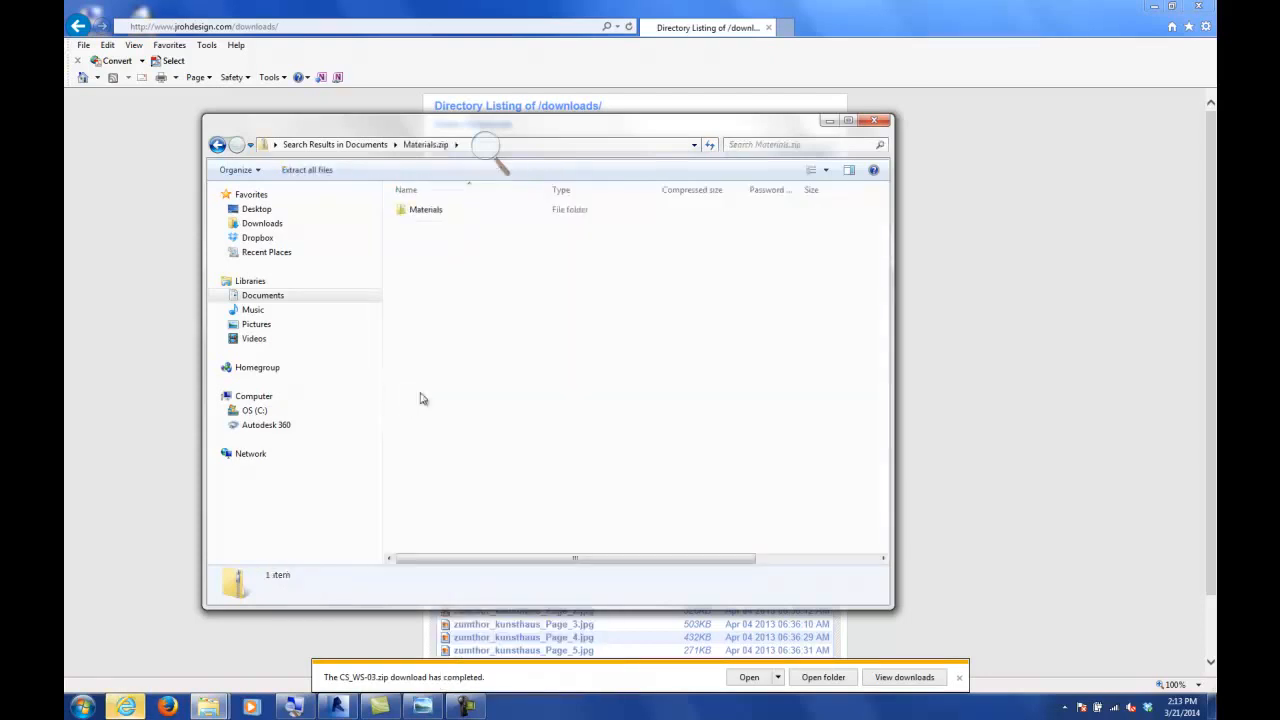
click(421, 218)
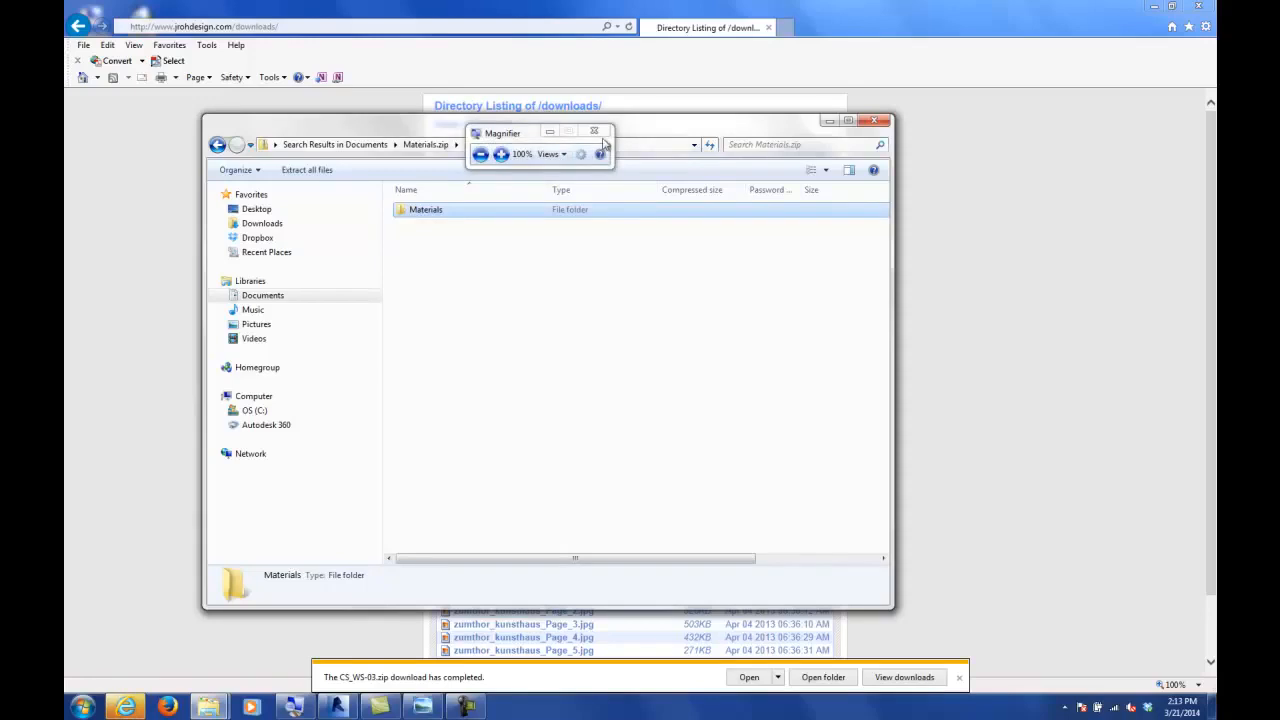
click(598, 133)
click(874, 120)
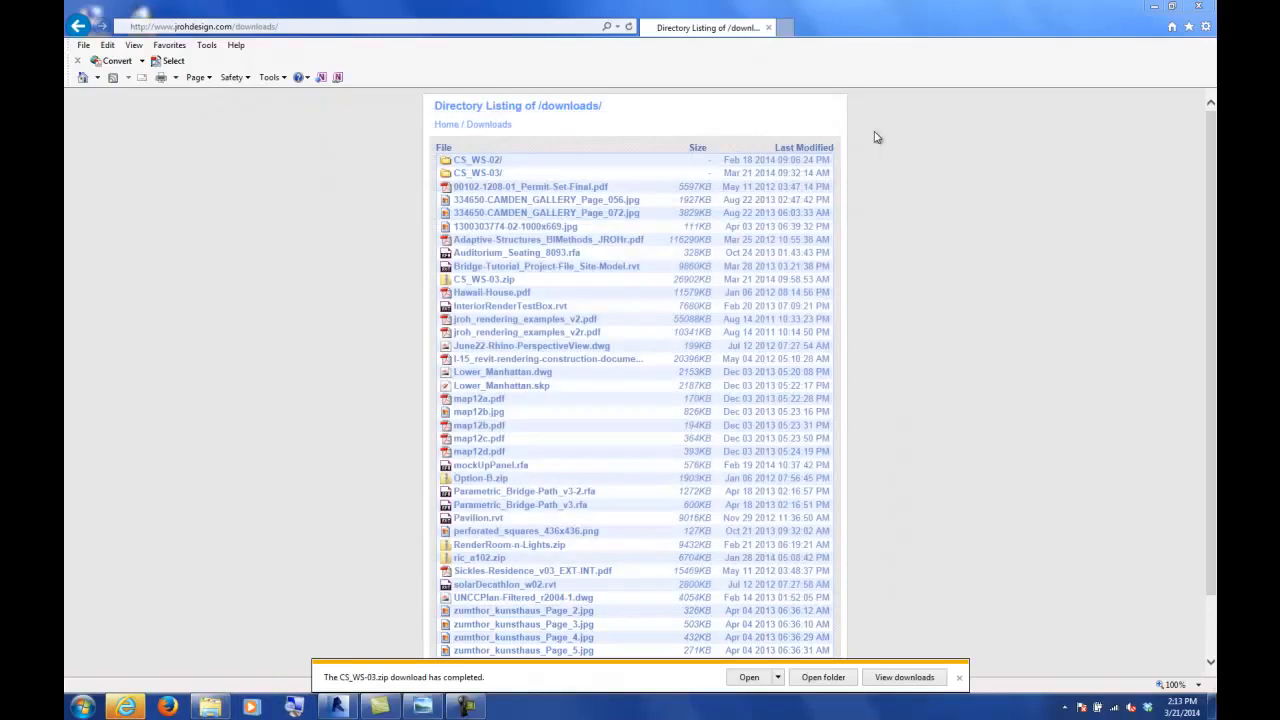
- Switch from the browser to Autodesk Revit and start a new project
click(1150, 8)
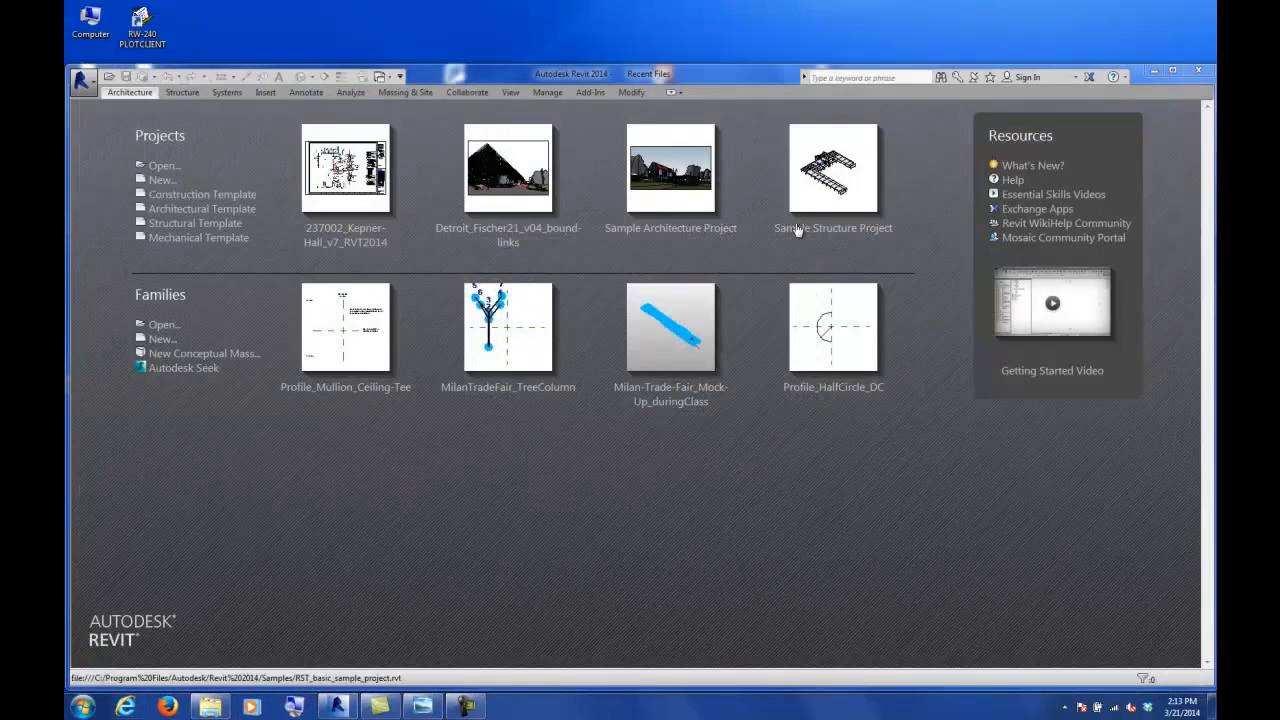
click(336, 250)
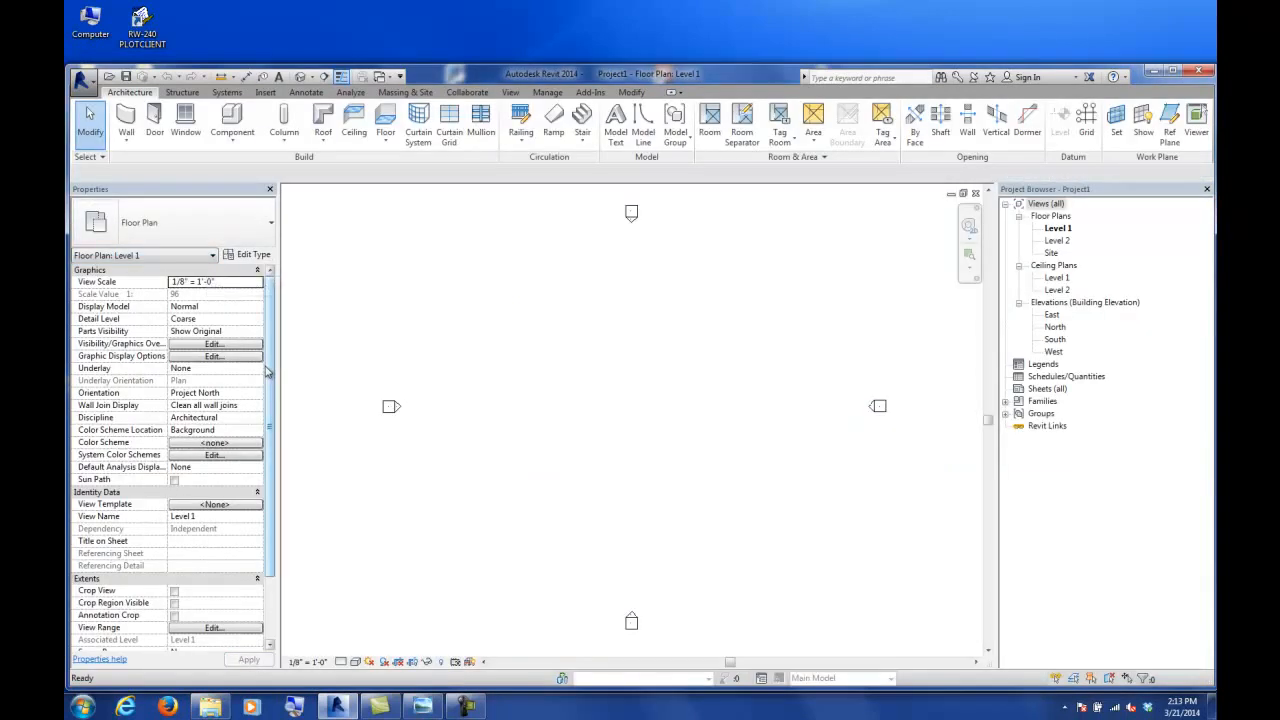
middle_drag(570, 478, 535, 467)
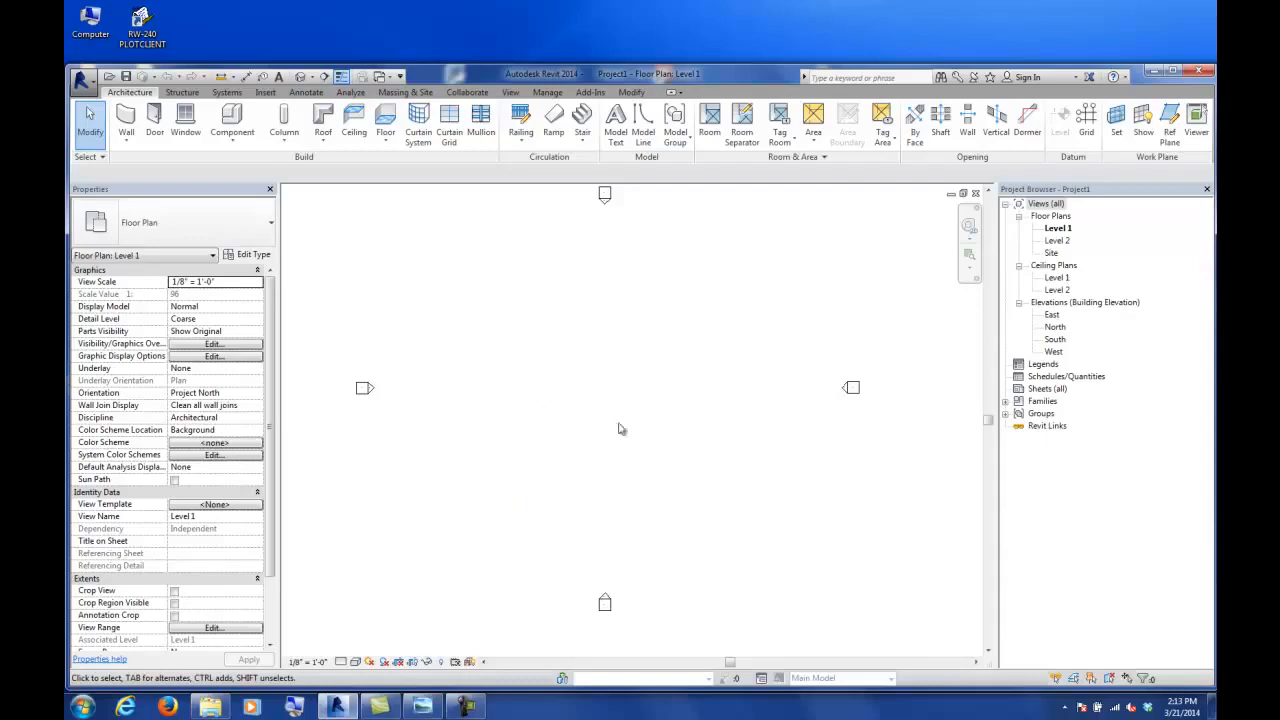
middle_drag(534, 400, 637, 386)
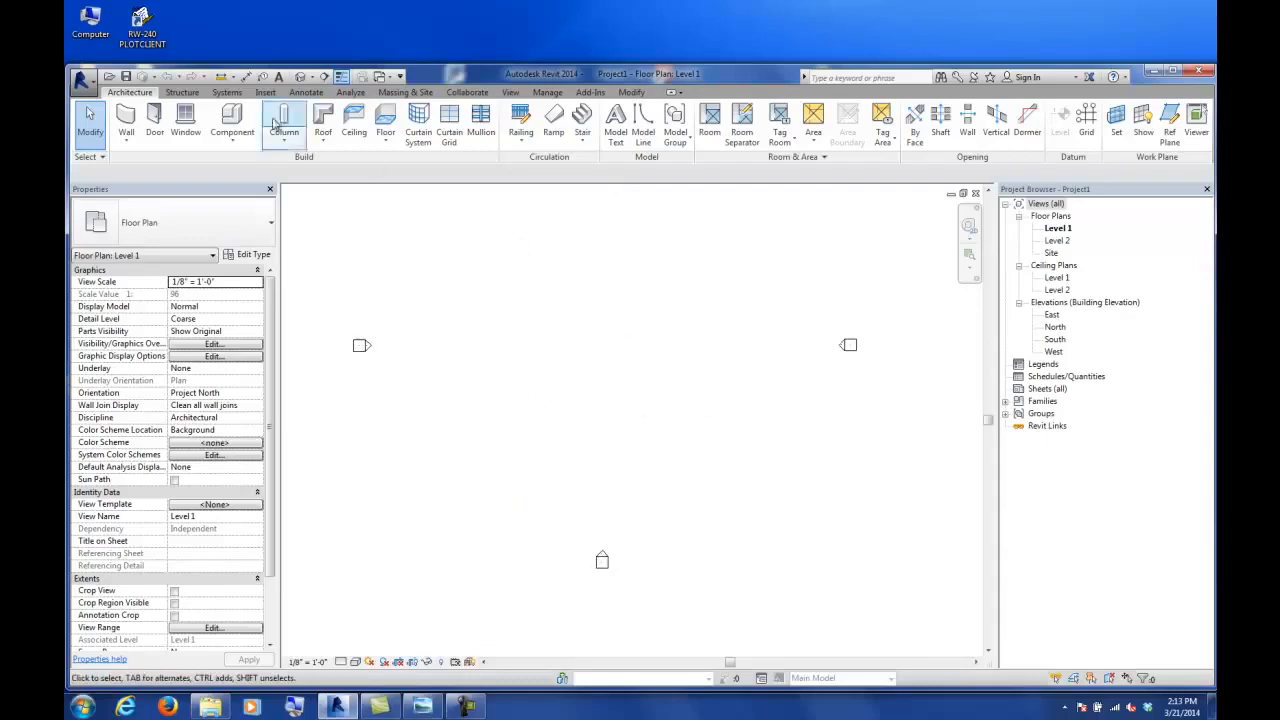
- Draw a closed rectangle of Generic - 8" walls, about 14'-6" wide and 60'-6" long, in the Level 1 plan
click(125, 118)
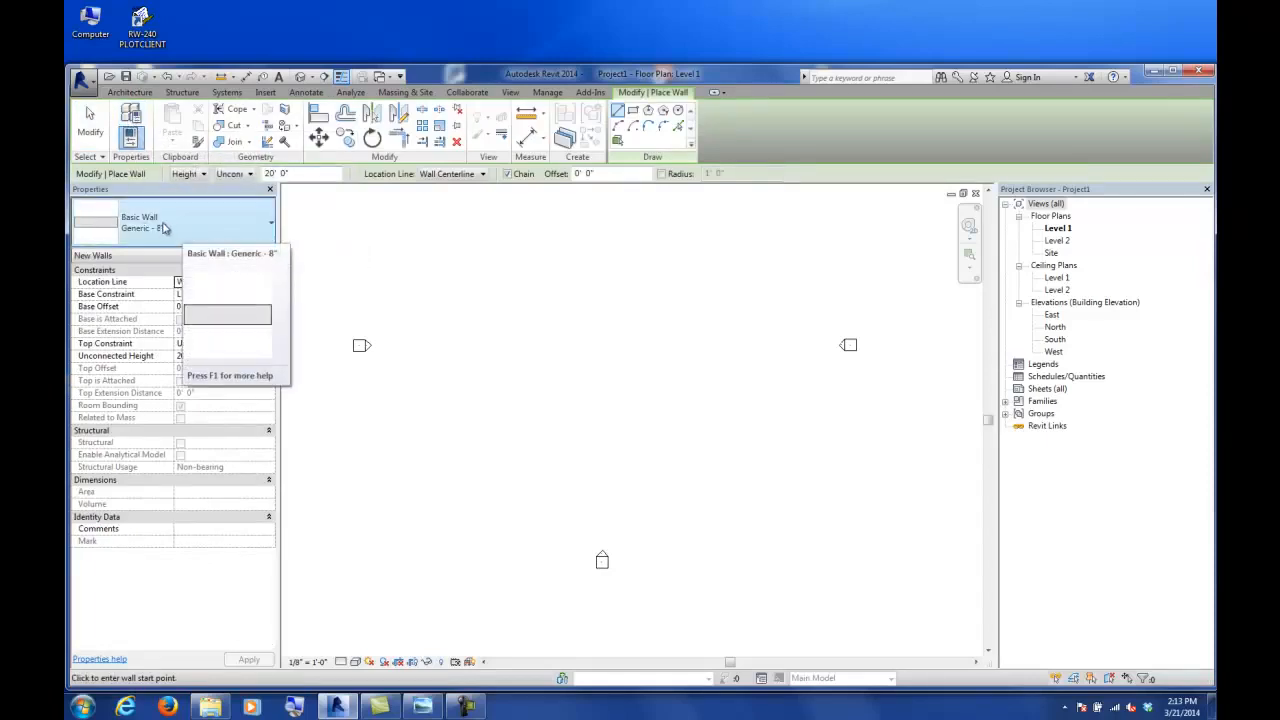
click(506, 437)
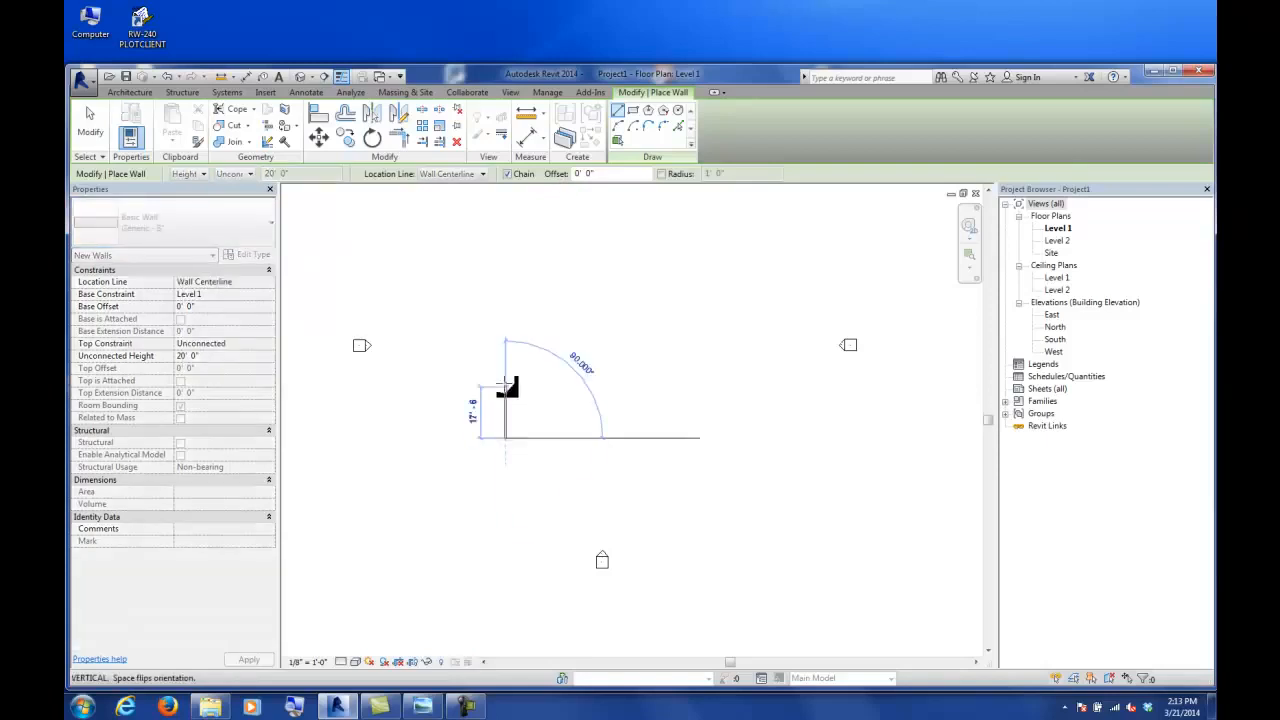
click(506, 262)
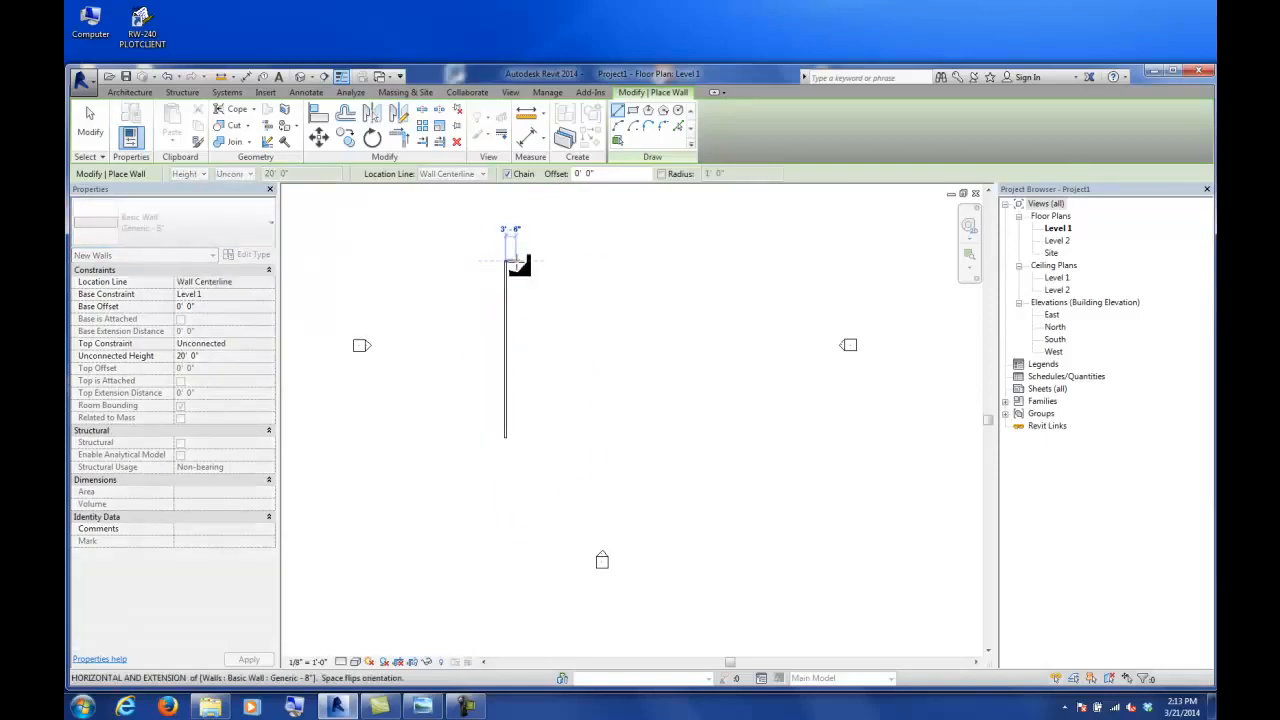
click(547, 262)
click(547, 437)
click(506, 437)
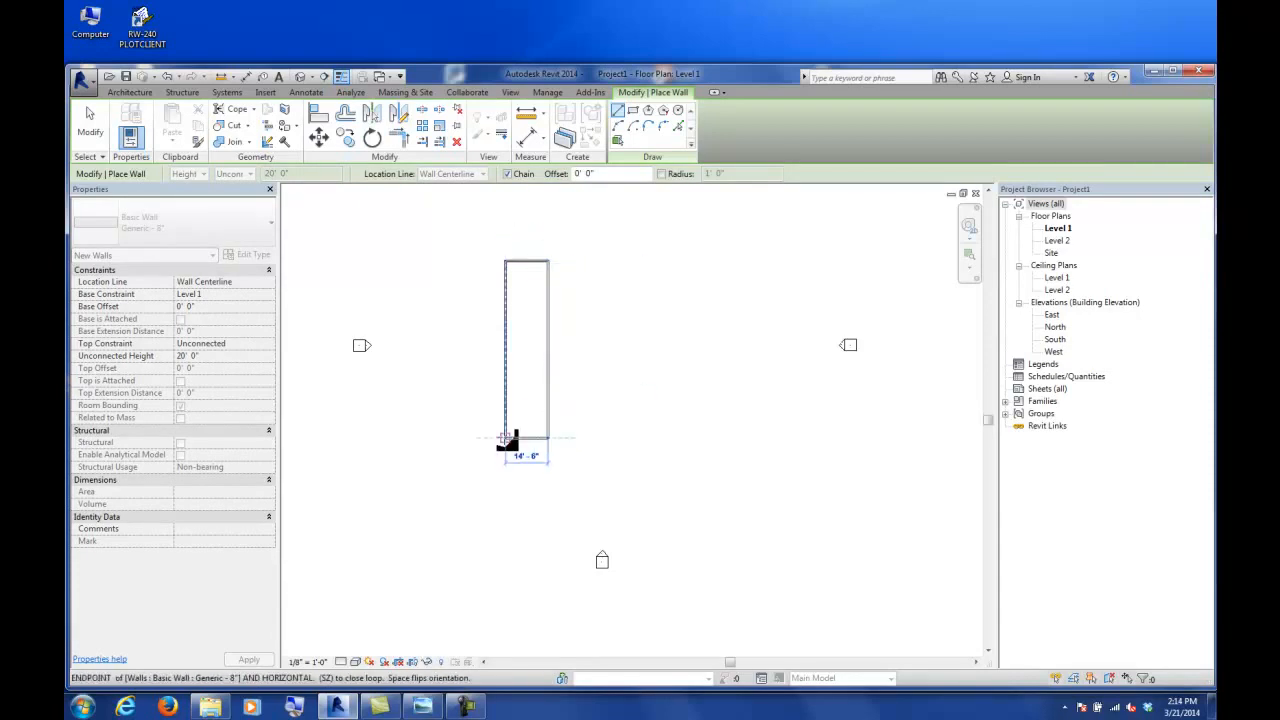
click(90, 125)
- Copy the rectangle's upper short wall about 14'-6" down to form a cross wall
click(527, 262)
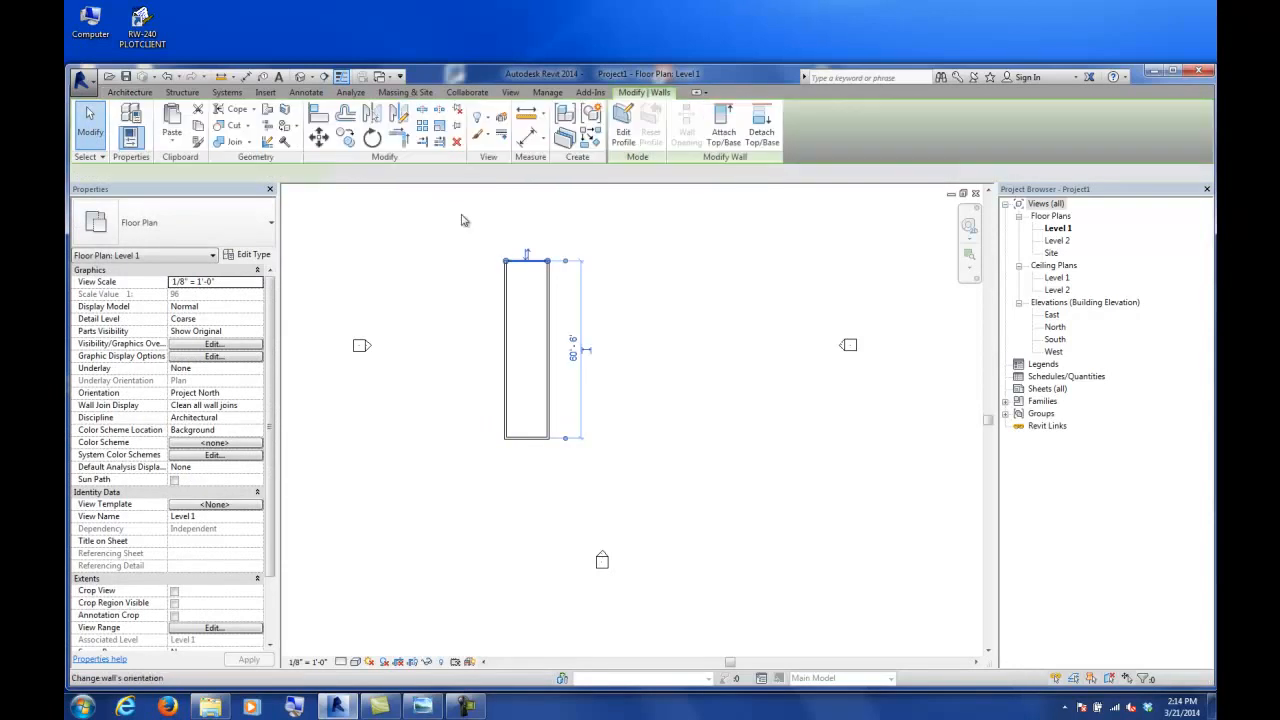
click(345, 137)
click(527, 262)
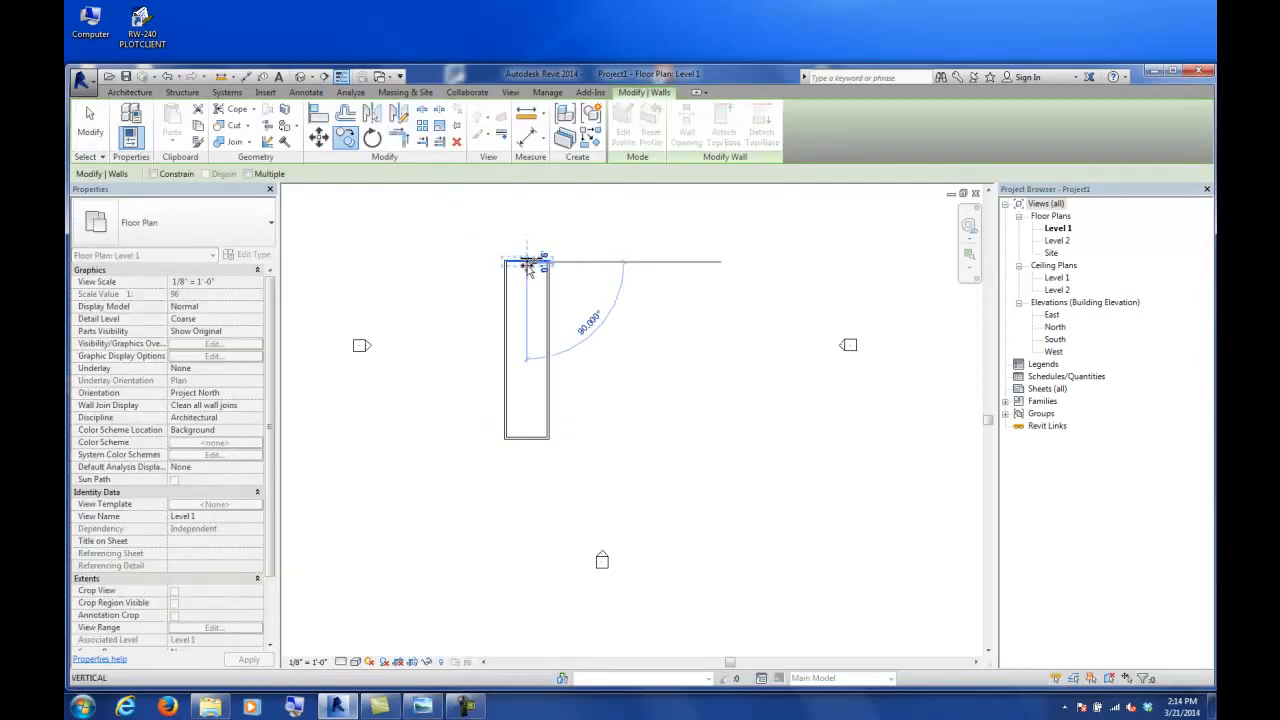
click(527, 302)
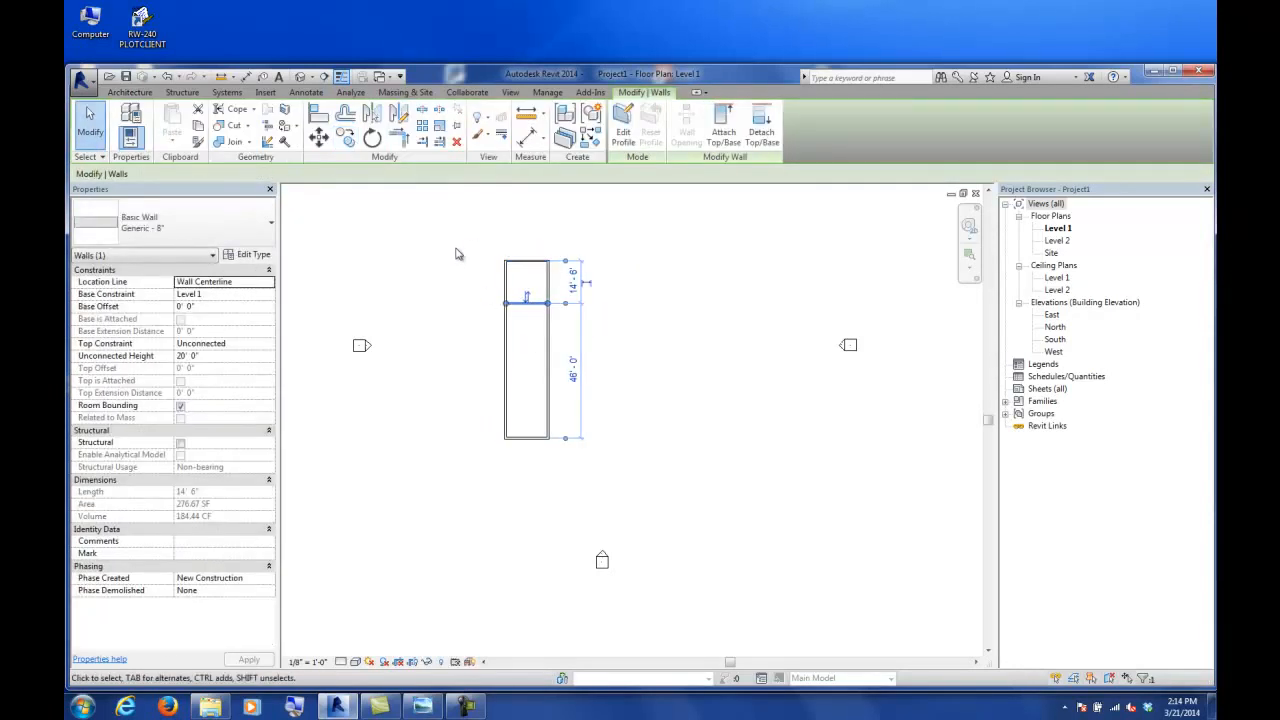
- Copy the cross wall three more times down the rectangle, using the Multiple option
click(345, 137)
click(248, 174)
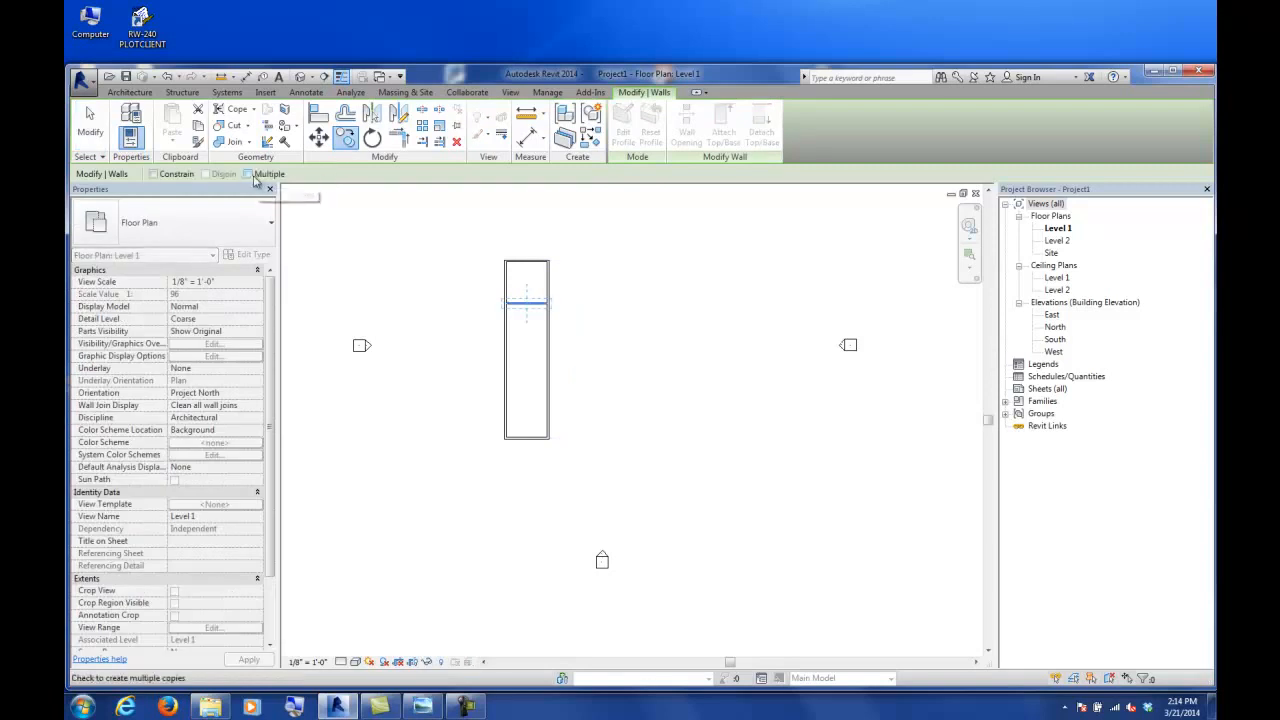
click(528, 304)
click(528, 345)
click(528, 384)
click(528, 412)
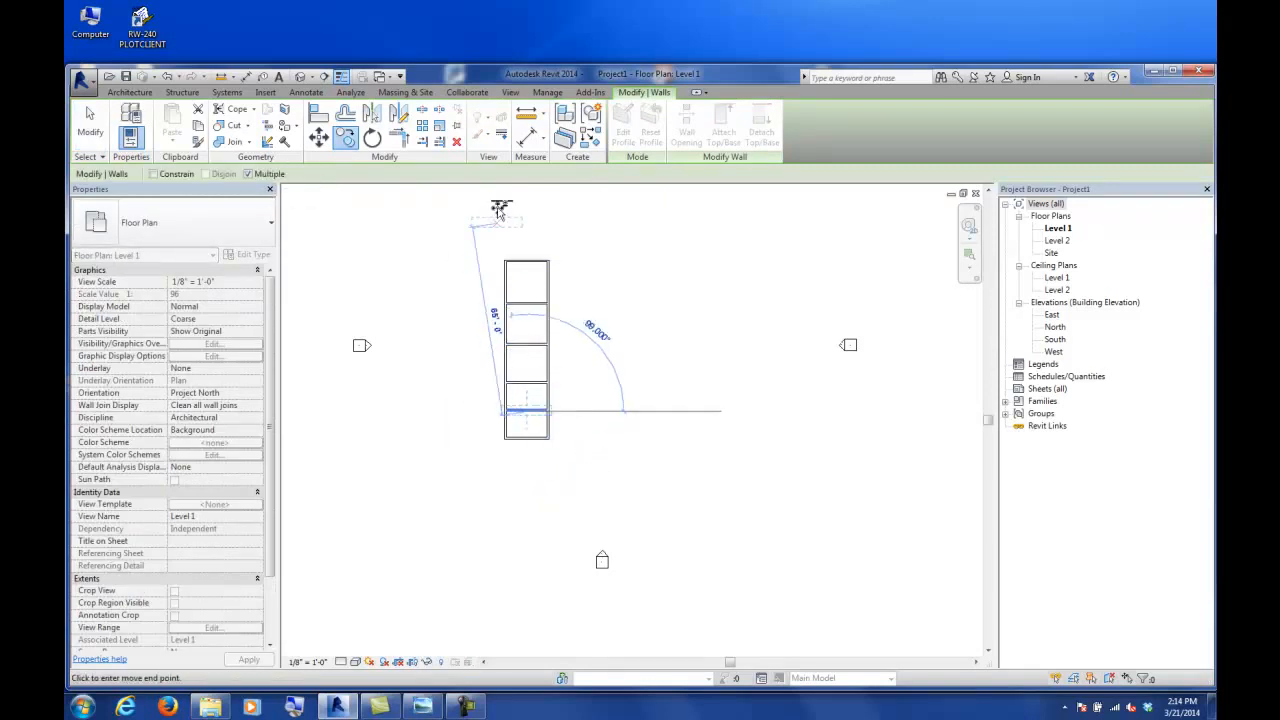
- Dimension all six horizontal walls in one aligned string beside the rectangle and constrain them to equal spacing
click(527, 137)
click(530, 440)
click(530, 410)
click(530, 382)
click(529, 344)
click(529, 305)
click(530, 263)
click(575, 295)
key(Escape)
key(Escape)
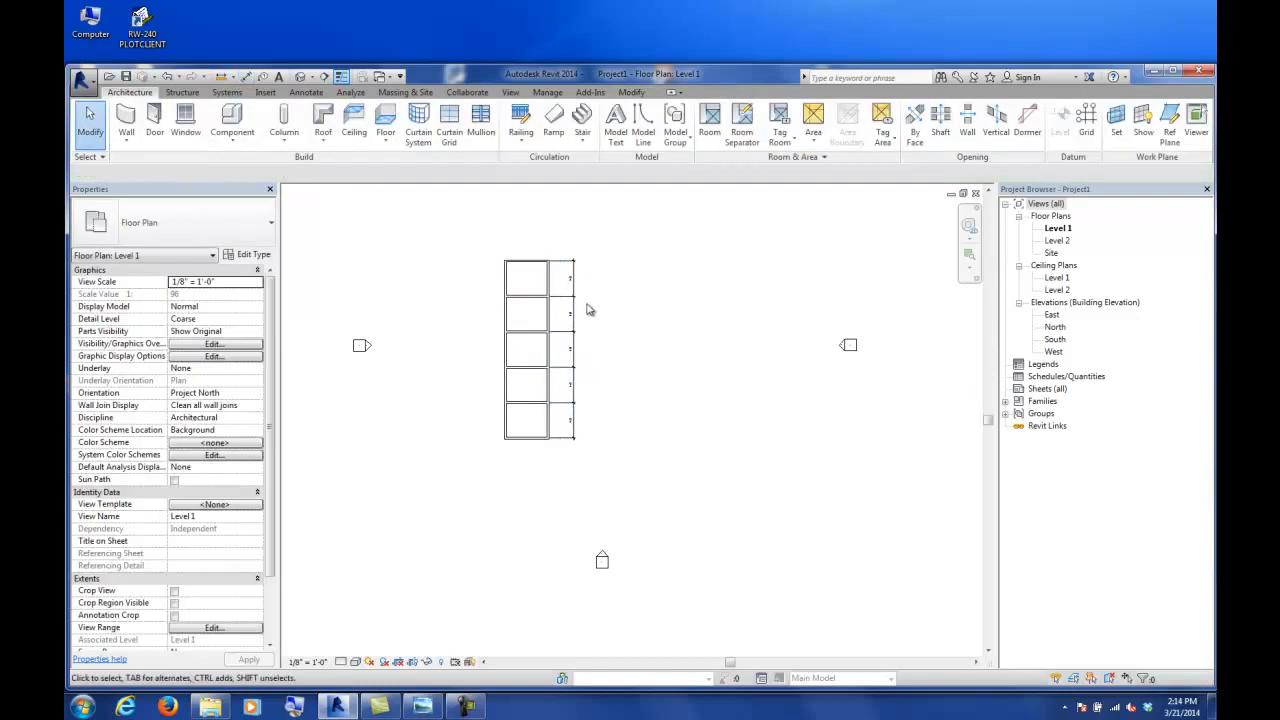
- Delete the dimension string but leave the walls constrained to equal spacing
click(571, 314)
key(Delete)
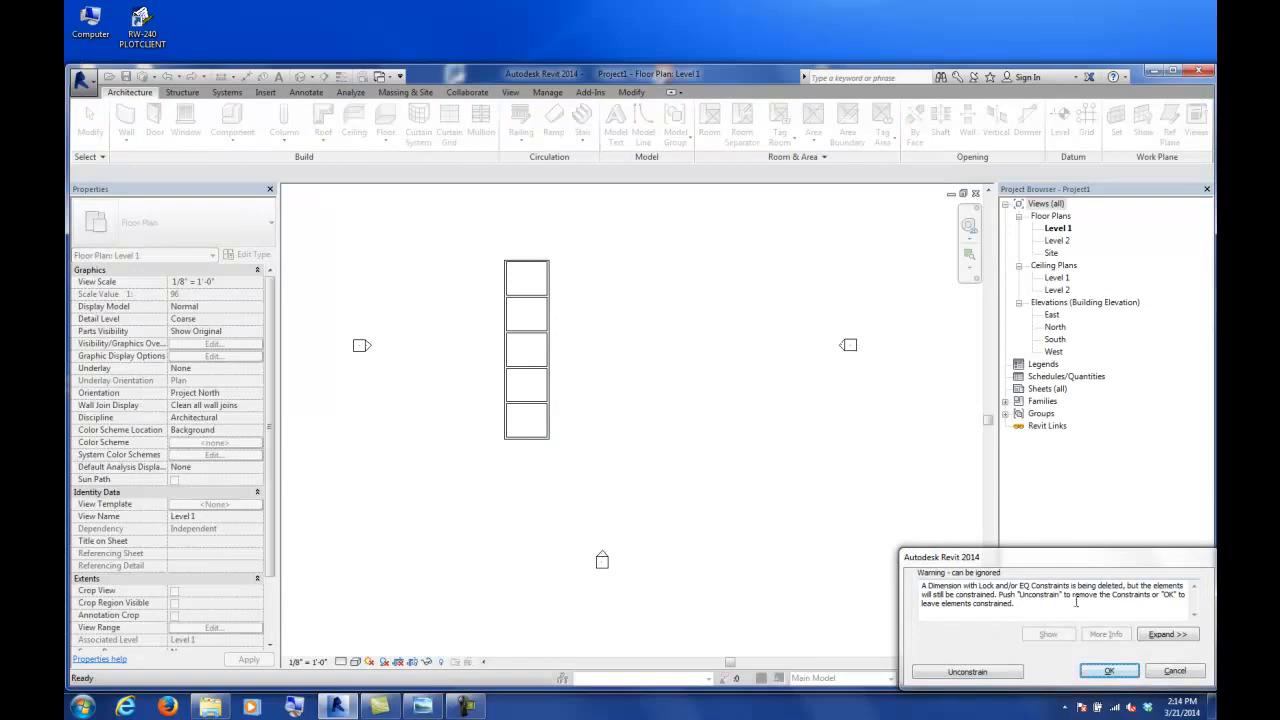
click(1109, 671)
- Draw a rectangle of walls about 60' wide and 20'-8" deep, below and to the right of the five-room block
click(124, 124)
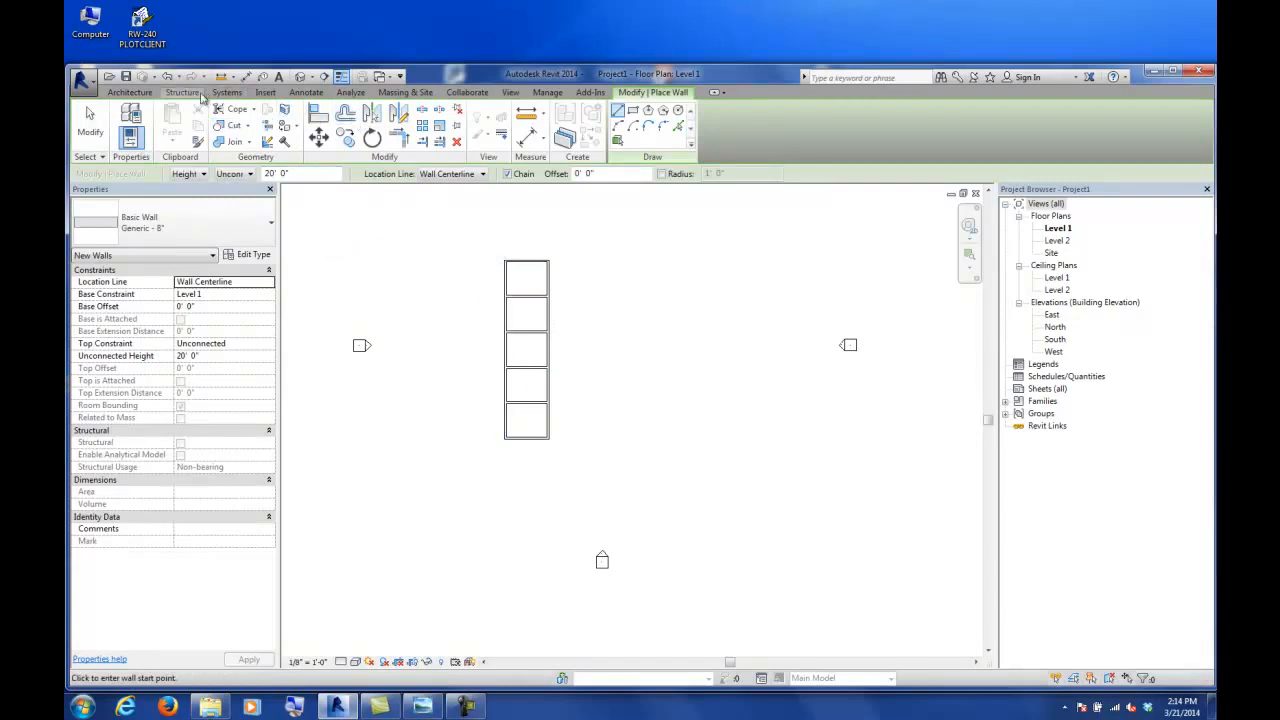
click(632, 110)
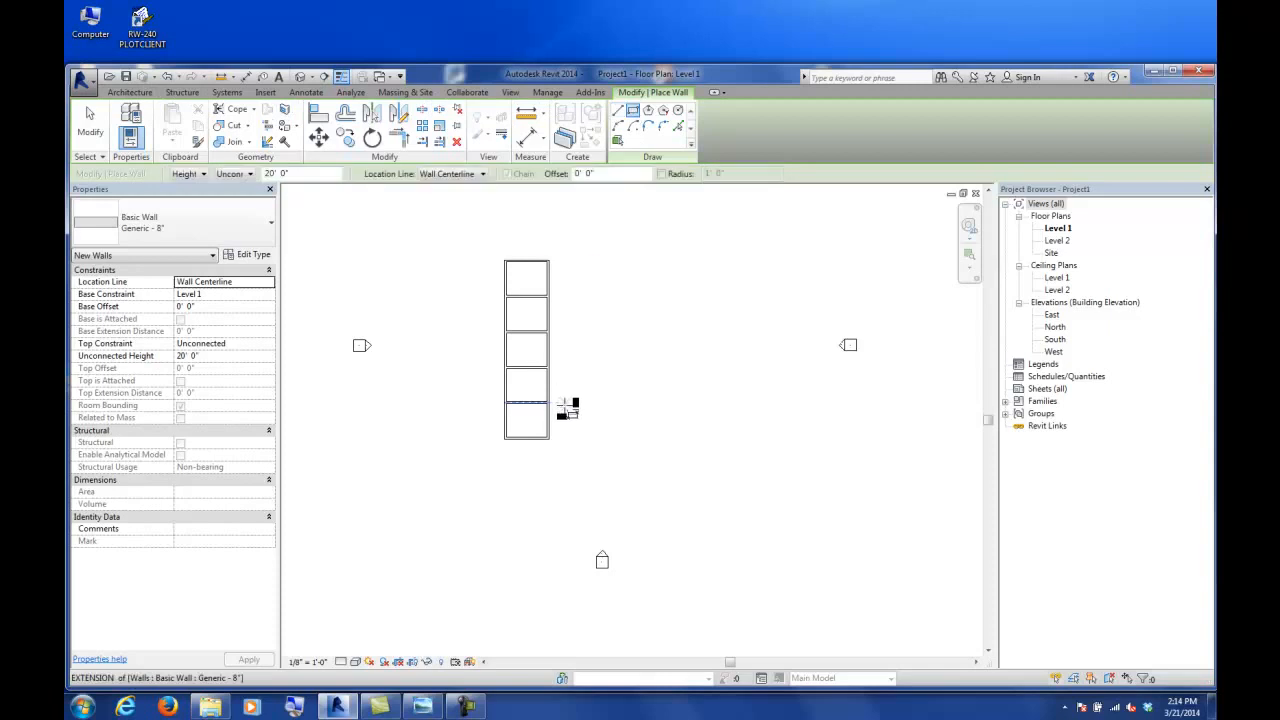
click(596, 439)
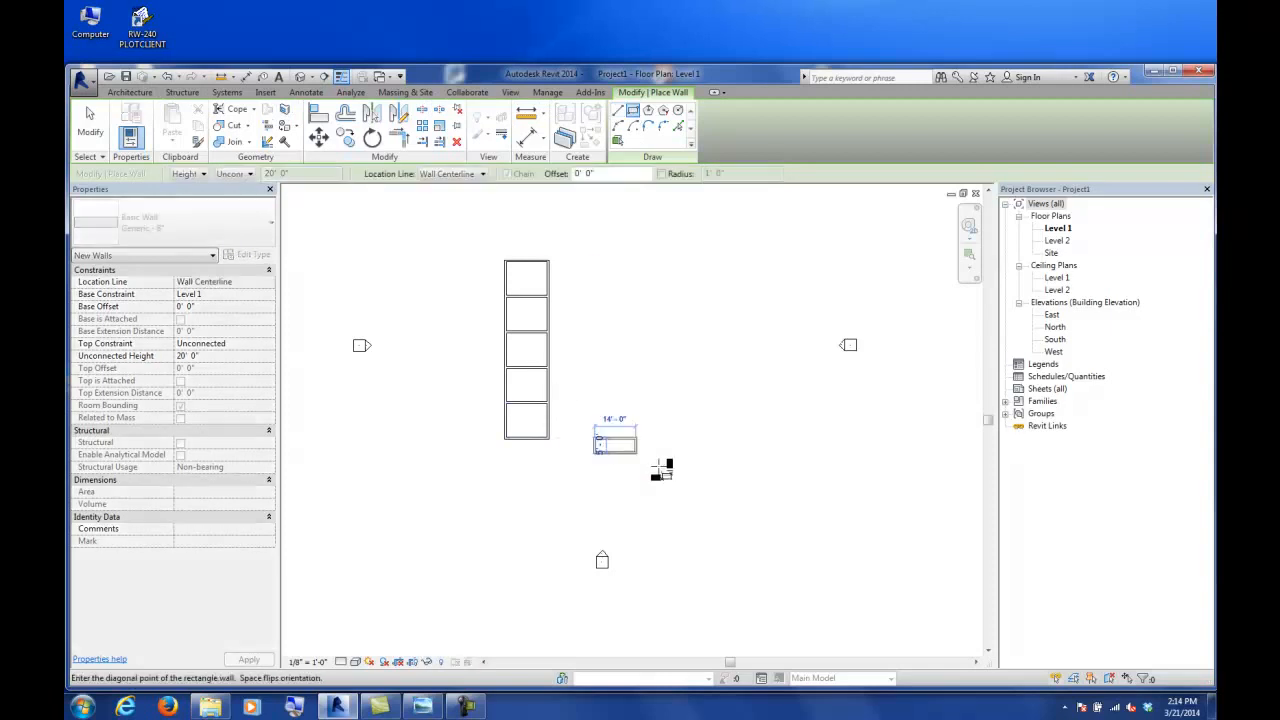
click(771, 498)
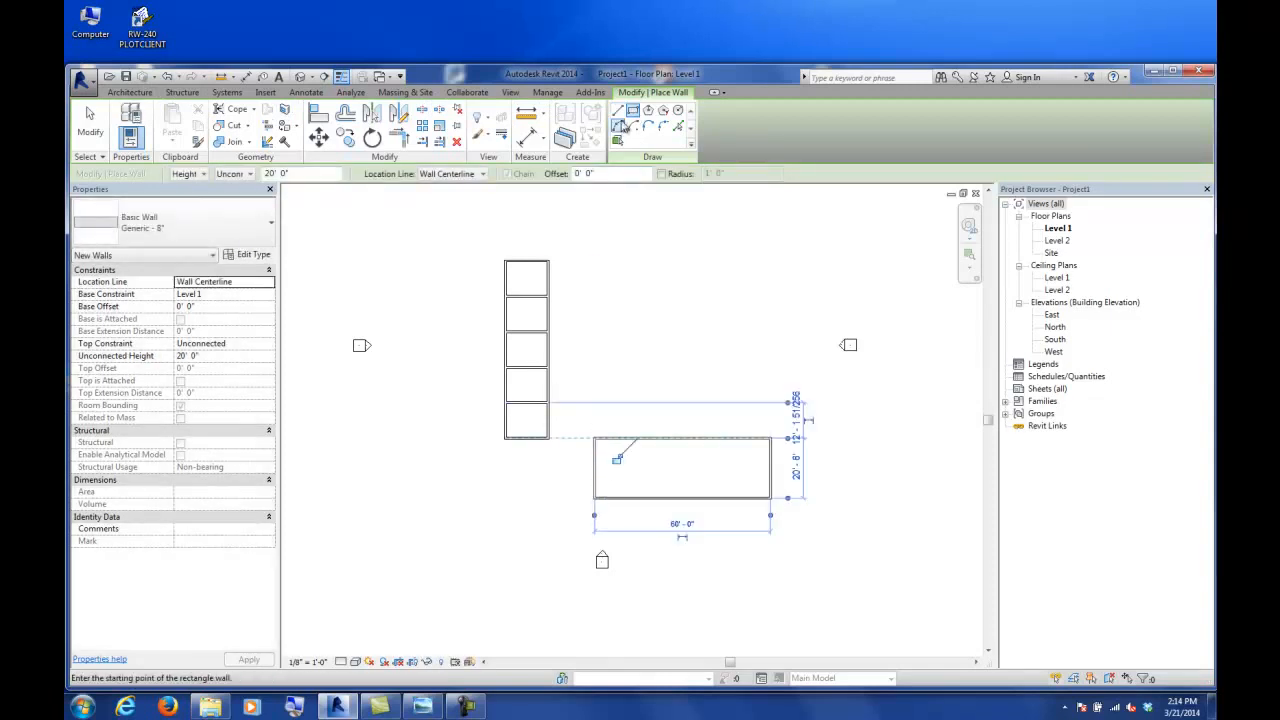
- Divide the new rectangle into two equal rooms with a vertical wall between the midpoints of its long walls
click(682, 438)
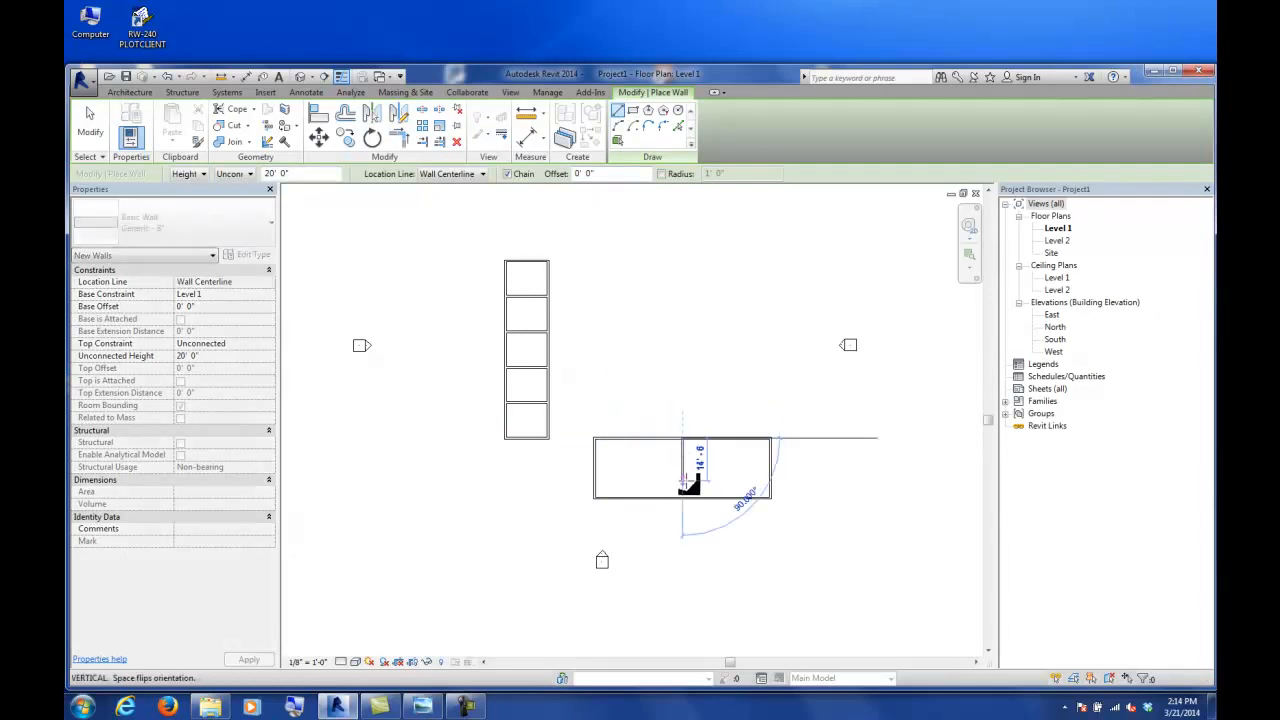
click(685, 498)
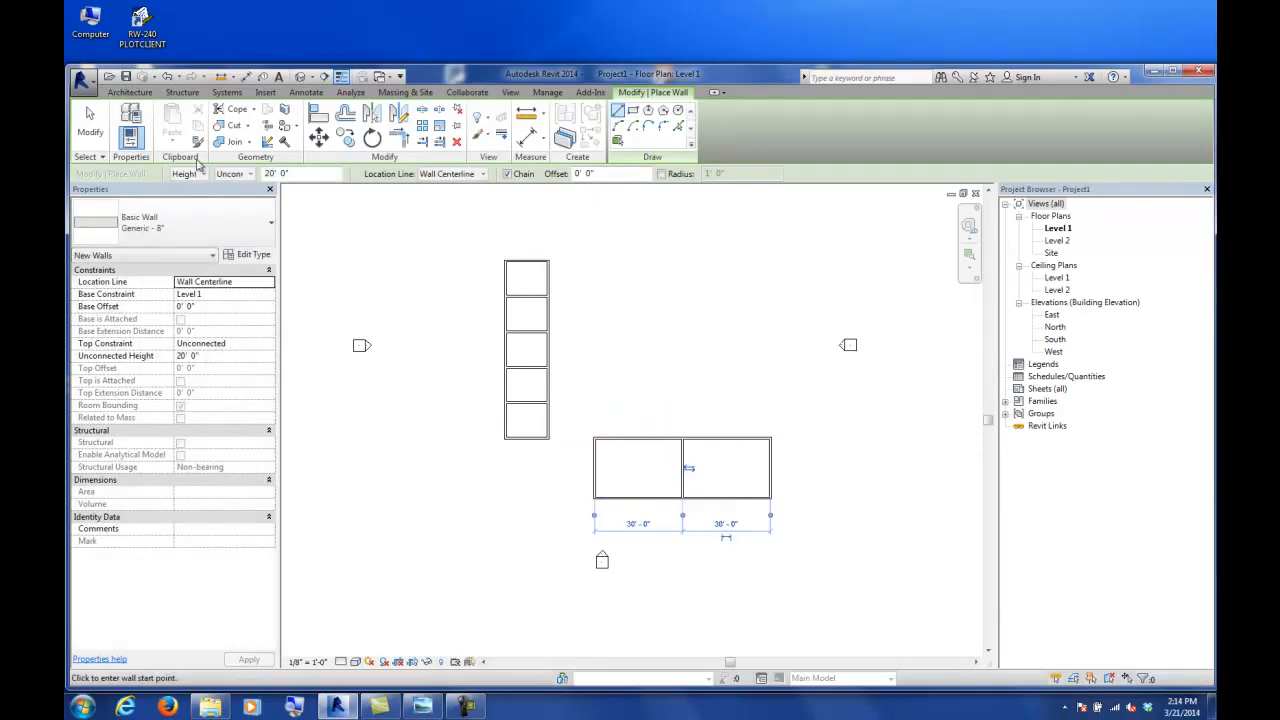
click(90, 120)
- Draw a larger rectangle of walls above the two-room block, to the right of the five-room block
click(126, 120)
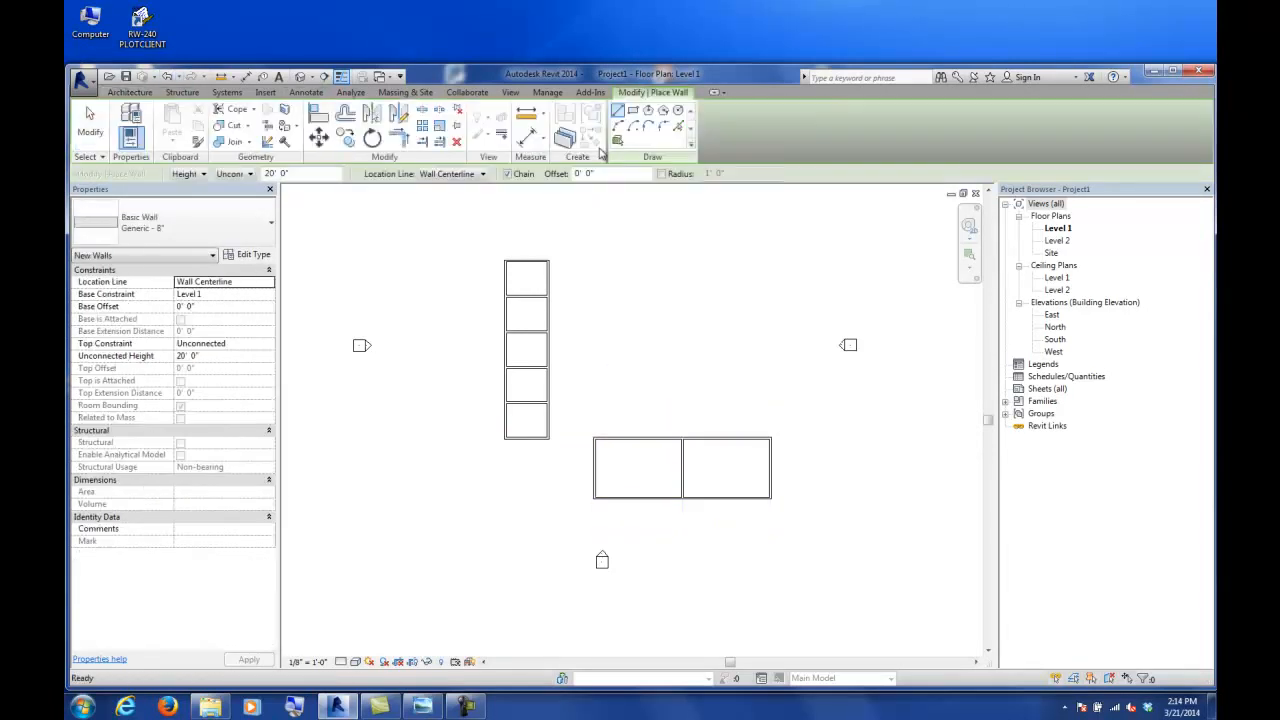
click(632, 112)
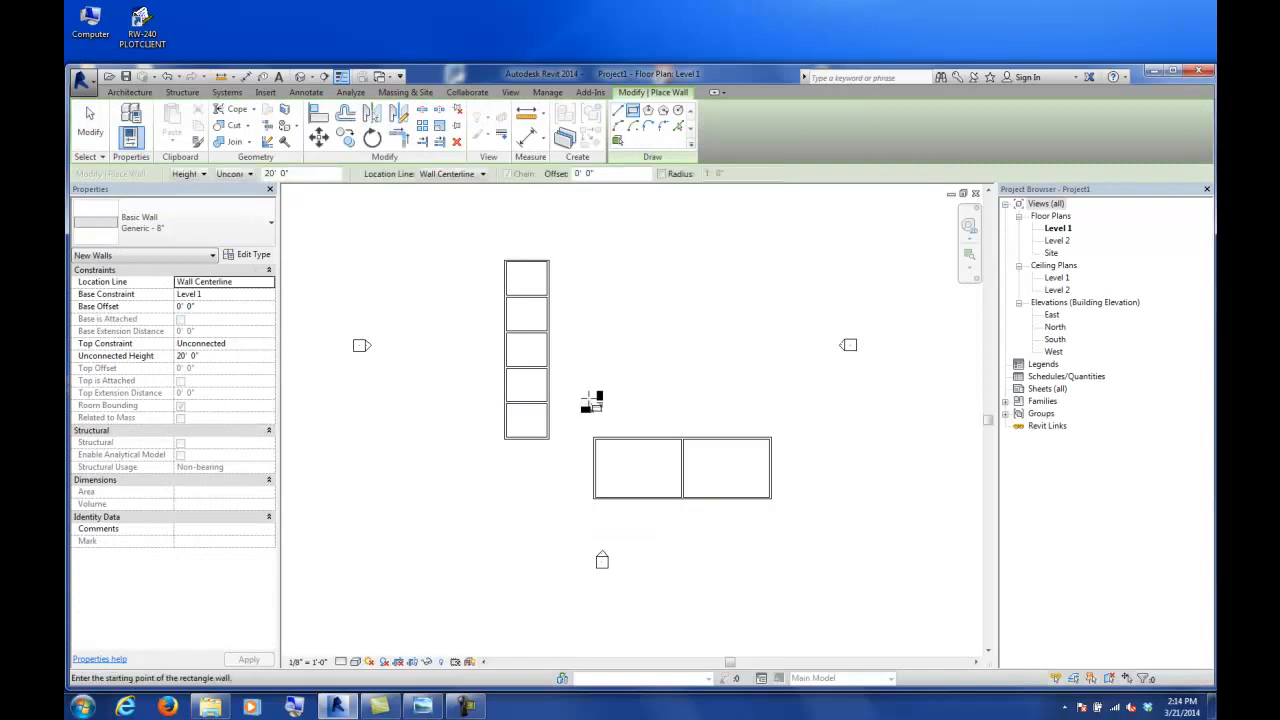
click(591, 396)
click(840, 278)
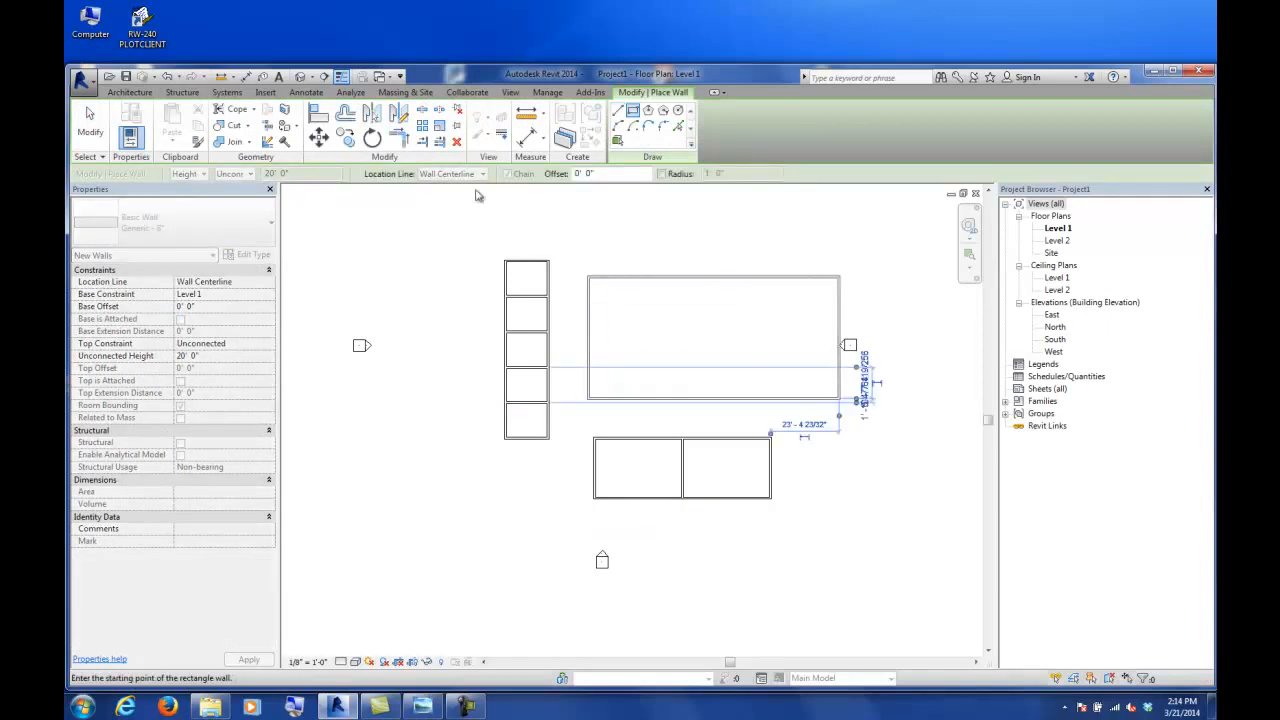
click(90, 125)
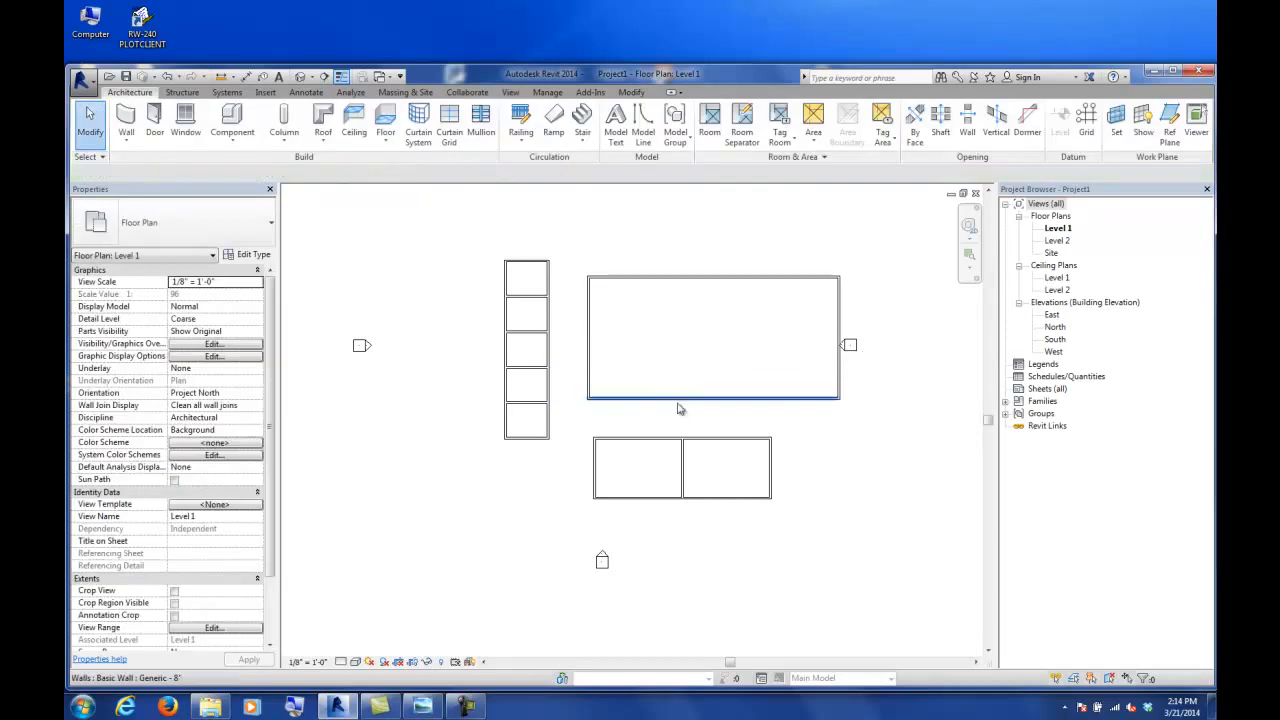
middle_drag(714, 380, 667, 383)
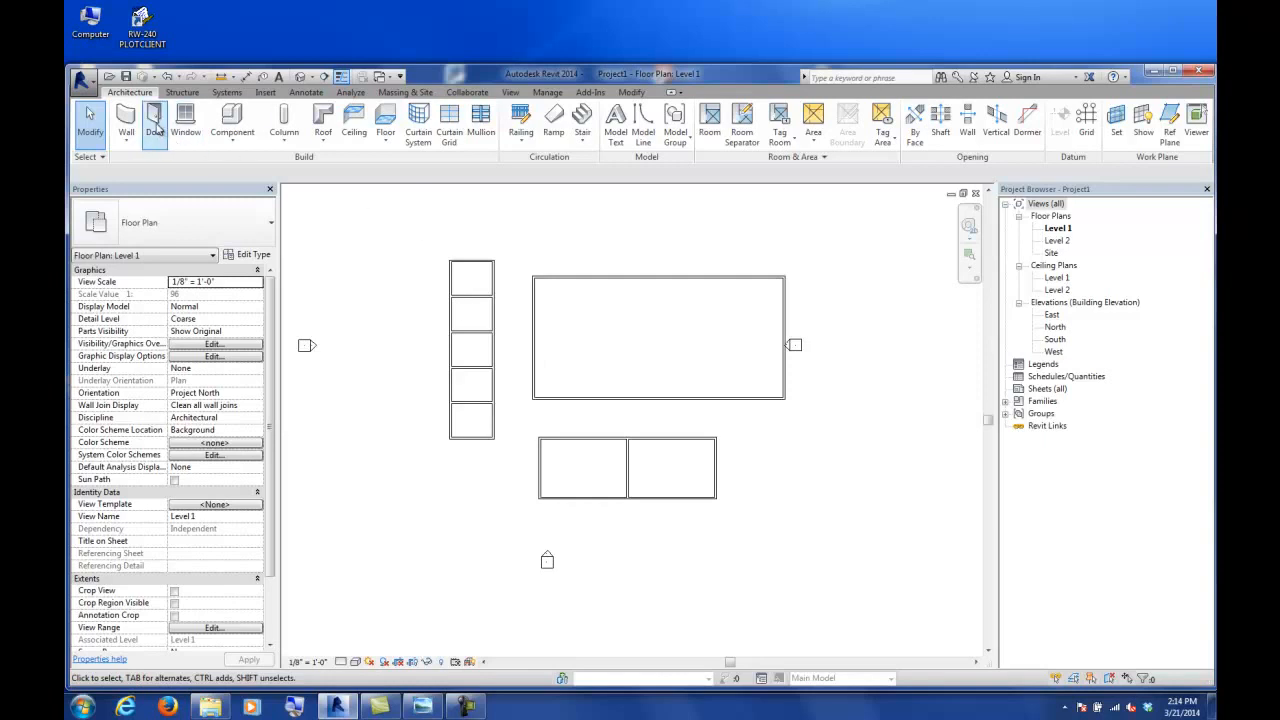
click(154, 120)
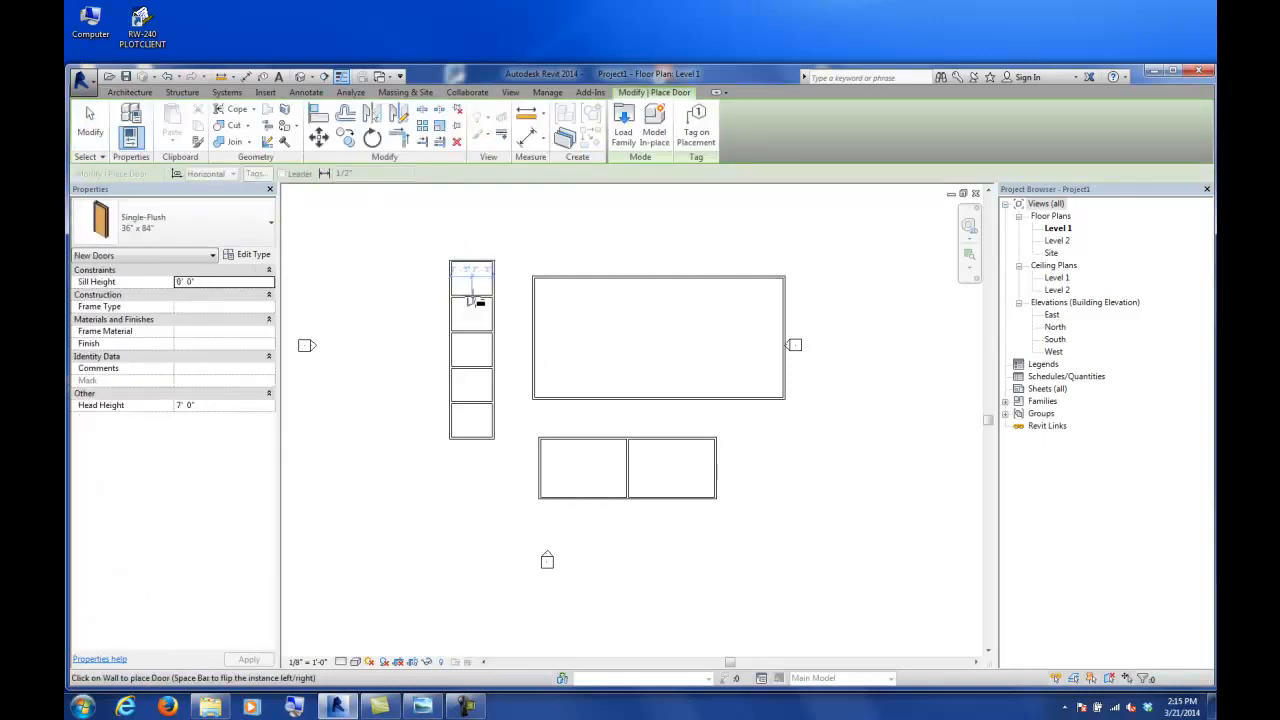
click(90, 120)
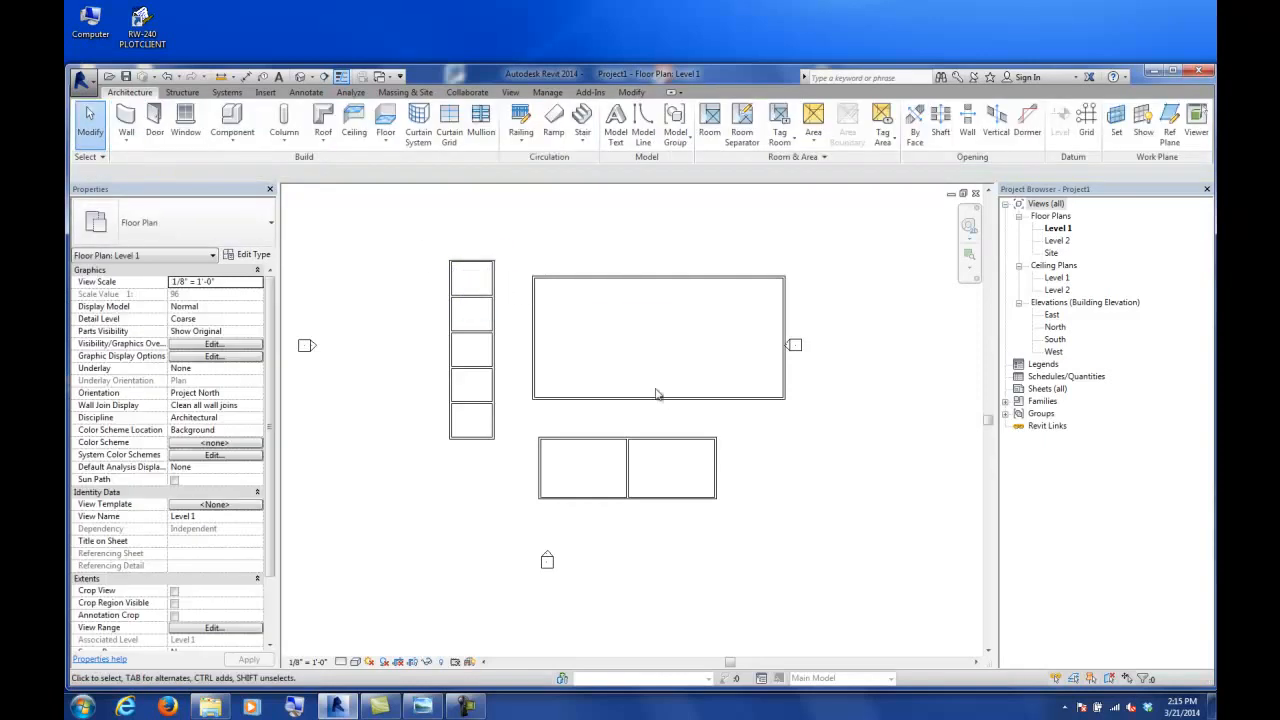
- Move the elevation marker at the large rectangle's right wall farther right, clear of the wall
click(795, 345)
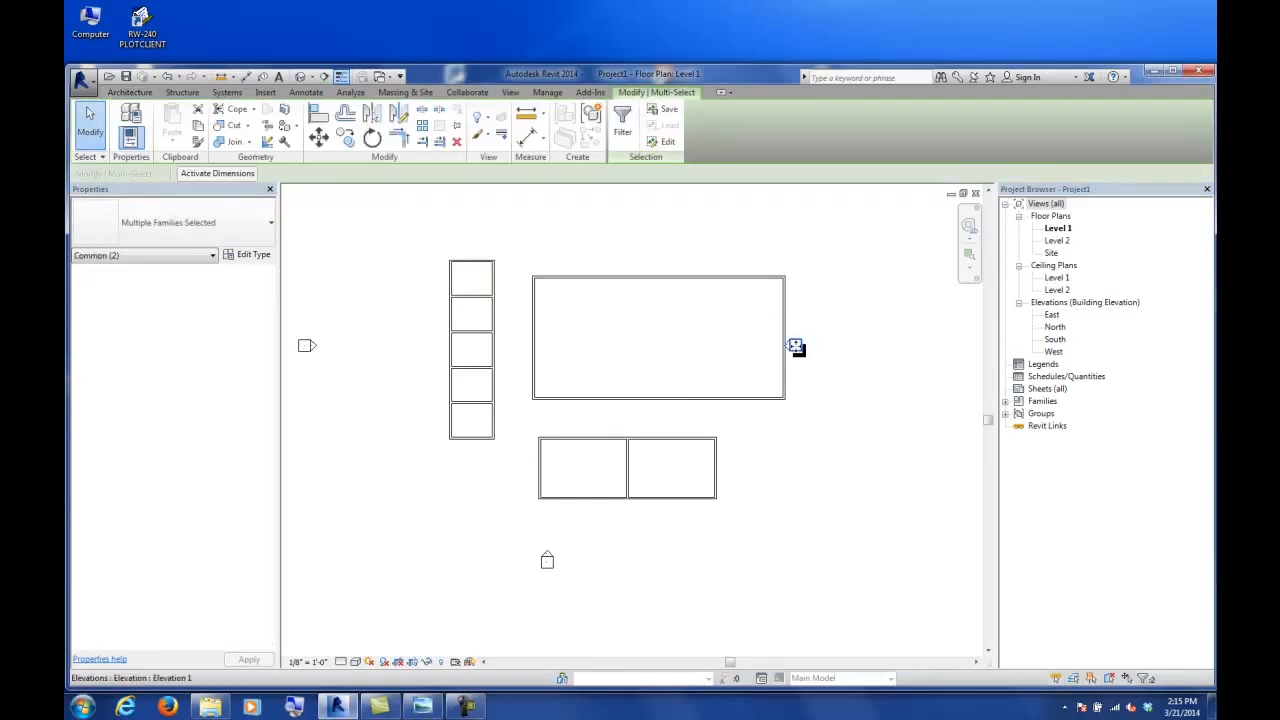
drag(797, 347, 831, 350)
click(835, 405)
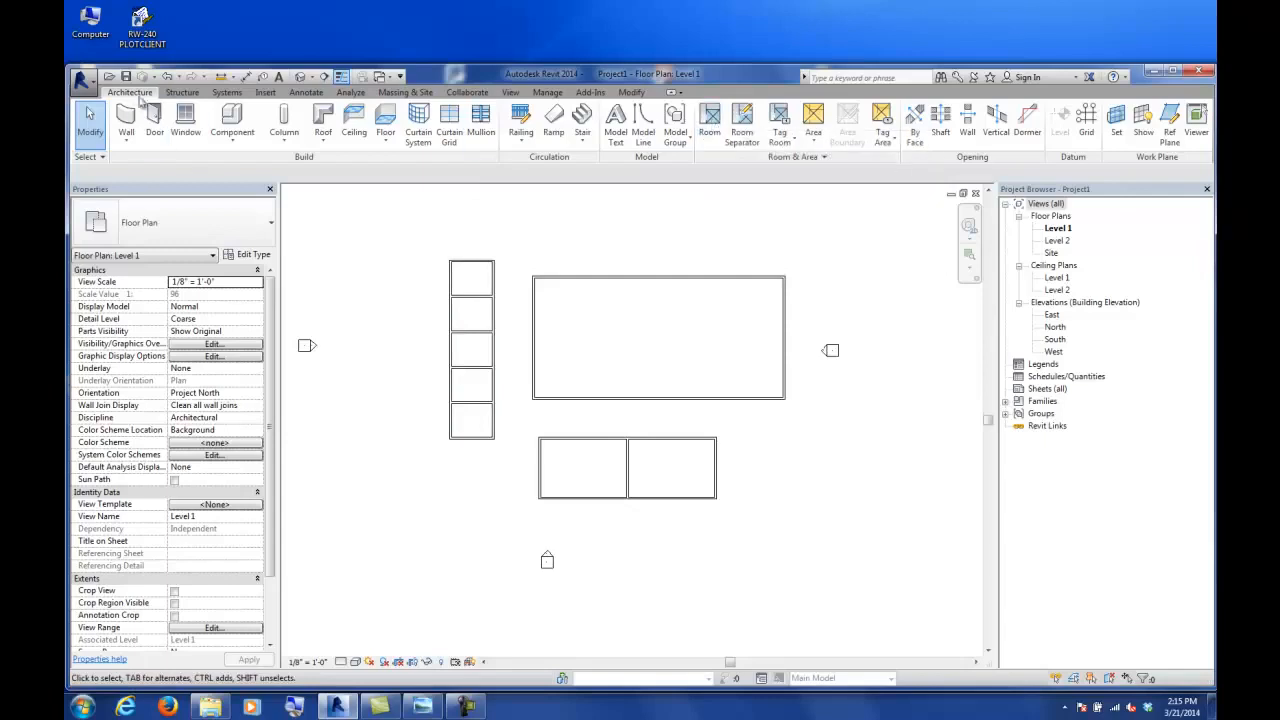
- Place a tagged room inside the large rectangle using the Room tool
click(710, 118)
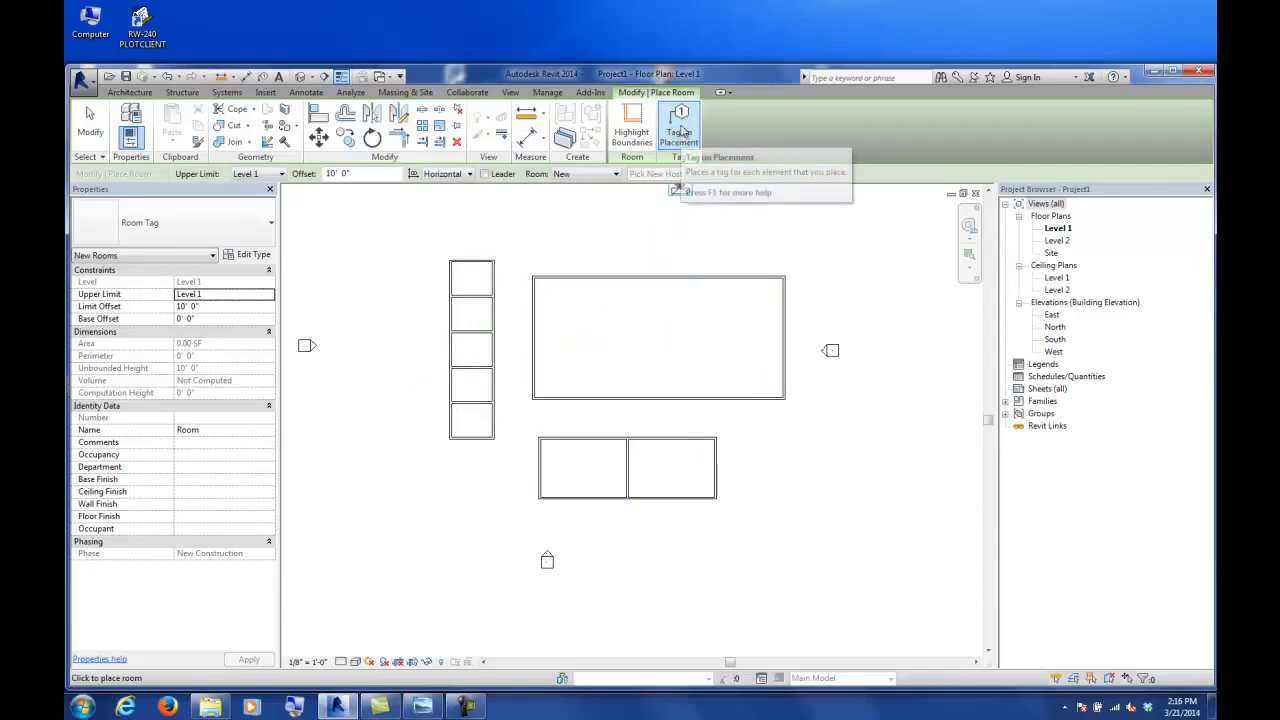
click(659, 346)
scroll(659, 346, up, 1)
scroll(655, 346, up, 4)
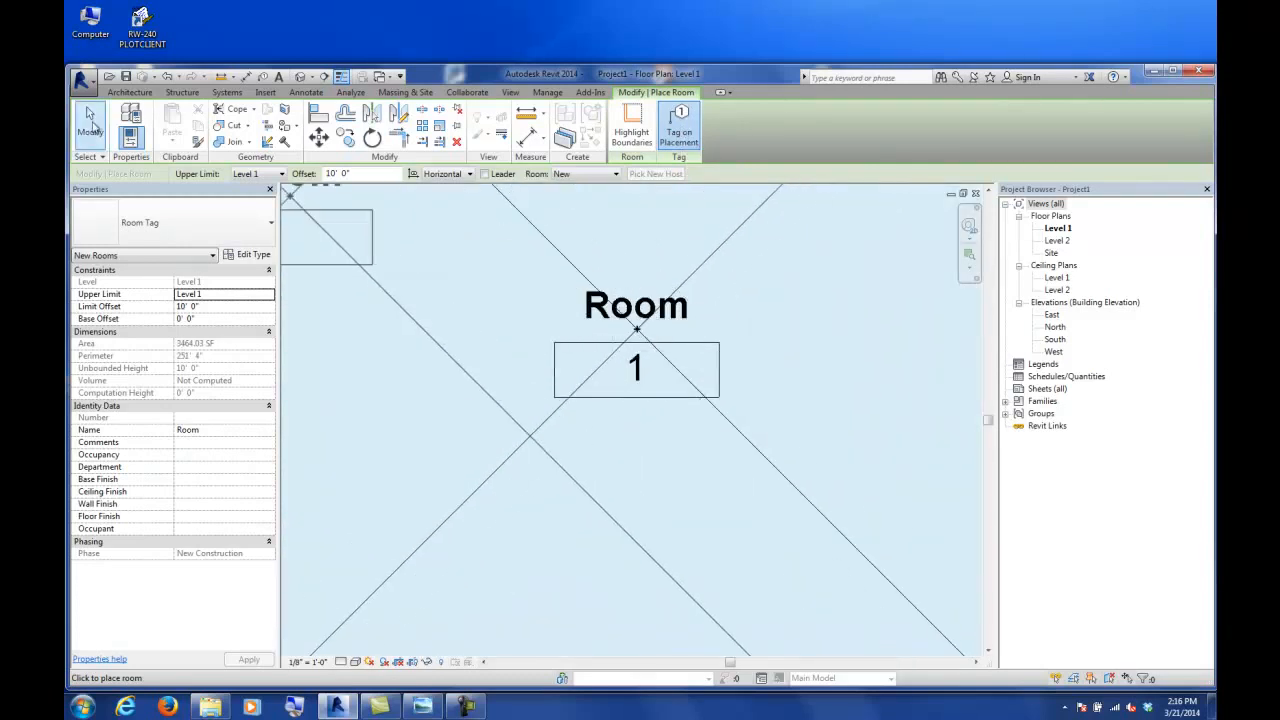
click(88, 120)
- Delete the large room's tag while keeping the room itself
scroll(565, 358, down, 4)
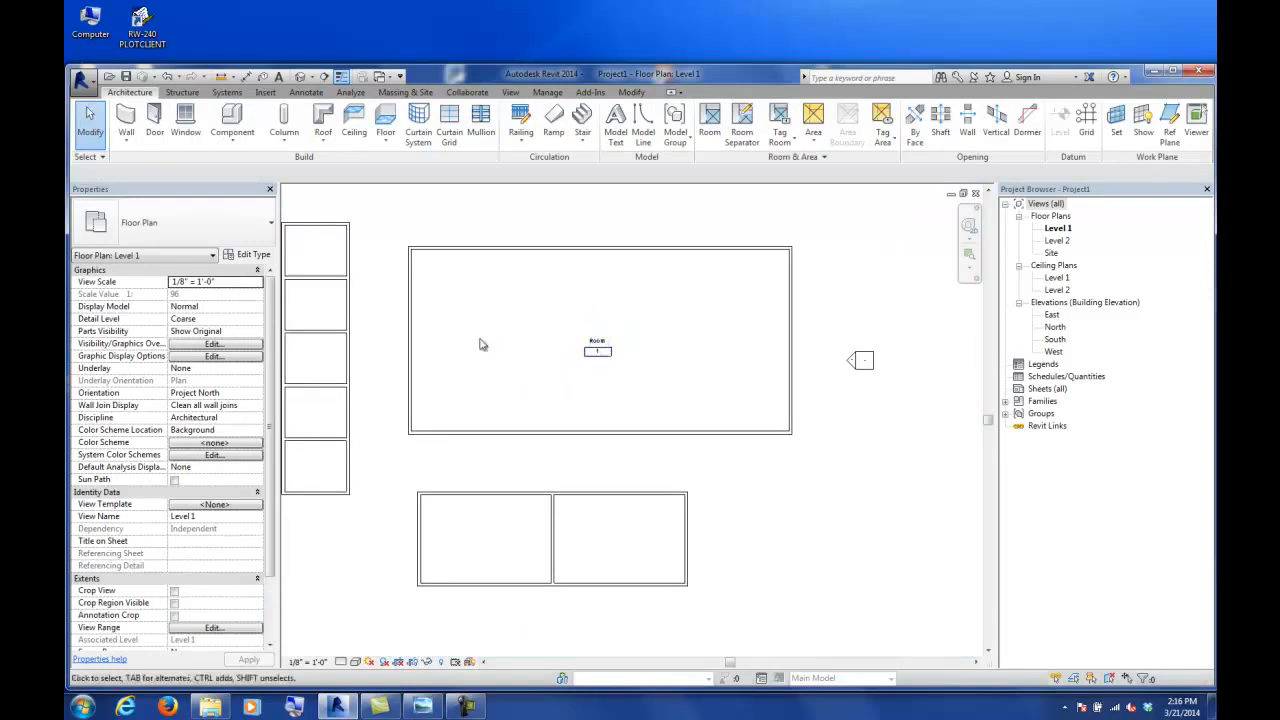
middle_drag(484, 343, 605, 378)
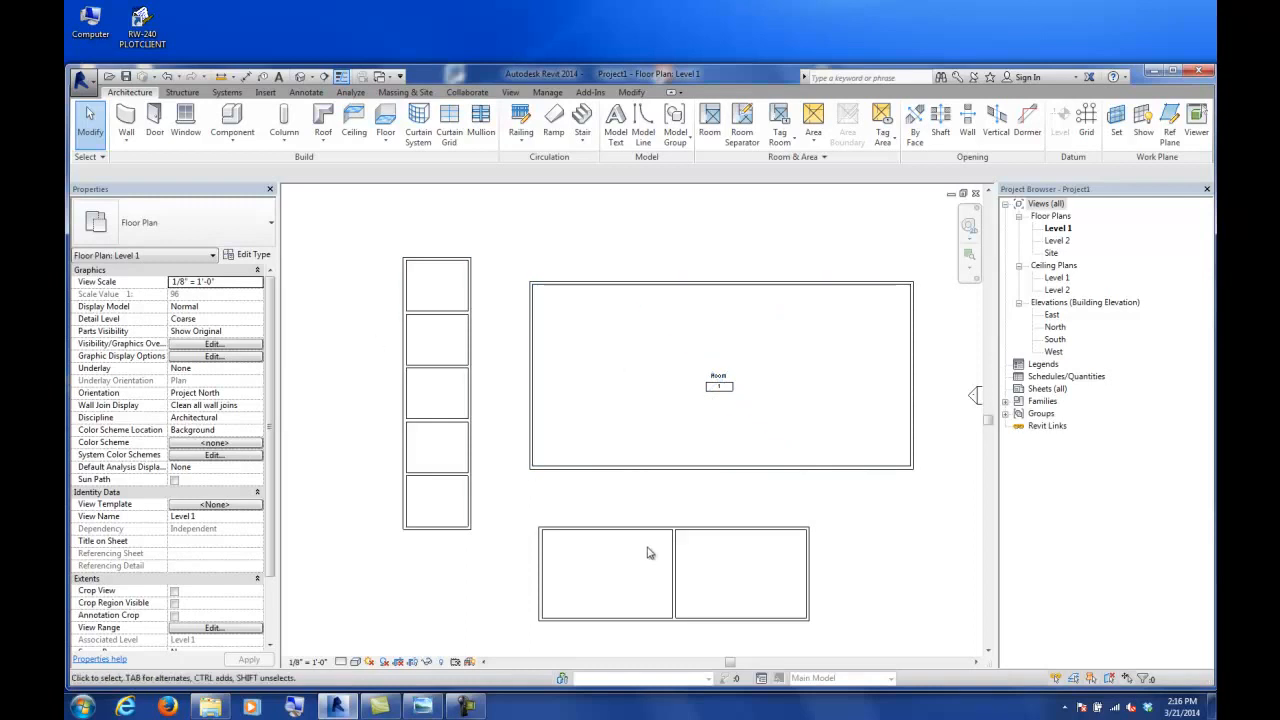
click(718, 385)
key(Delete)
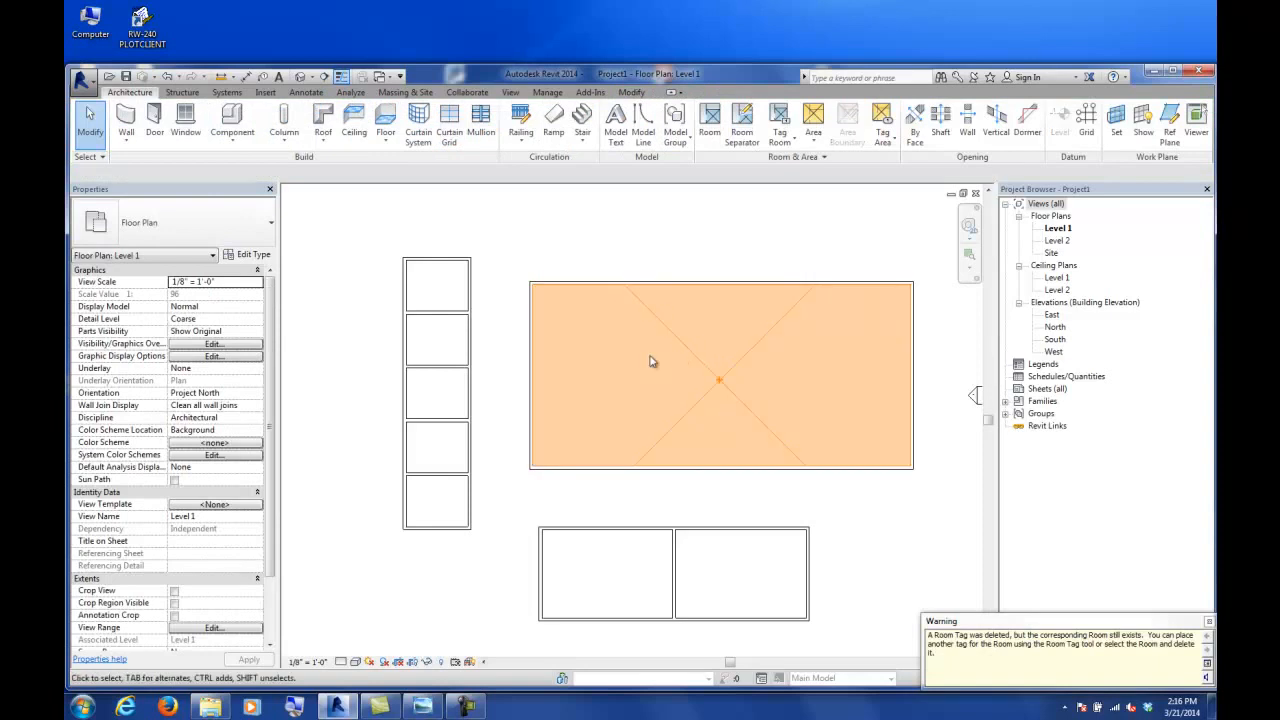
click(708, 230)
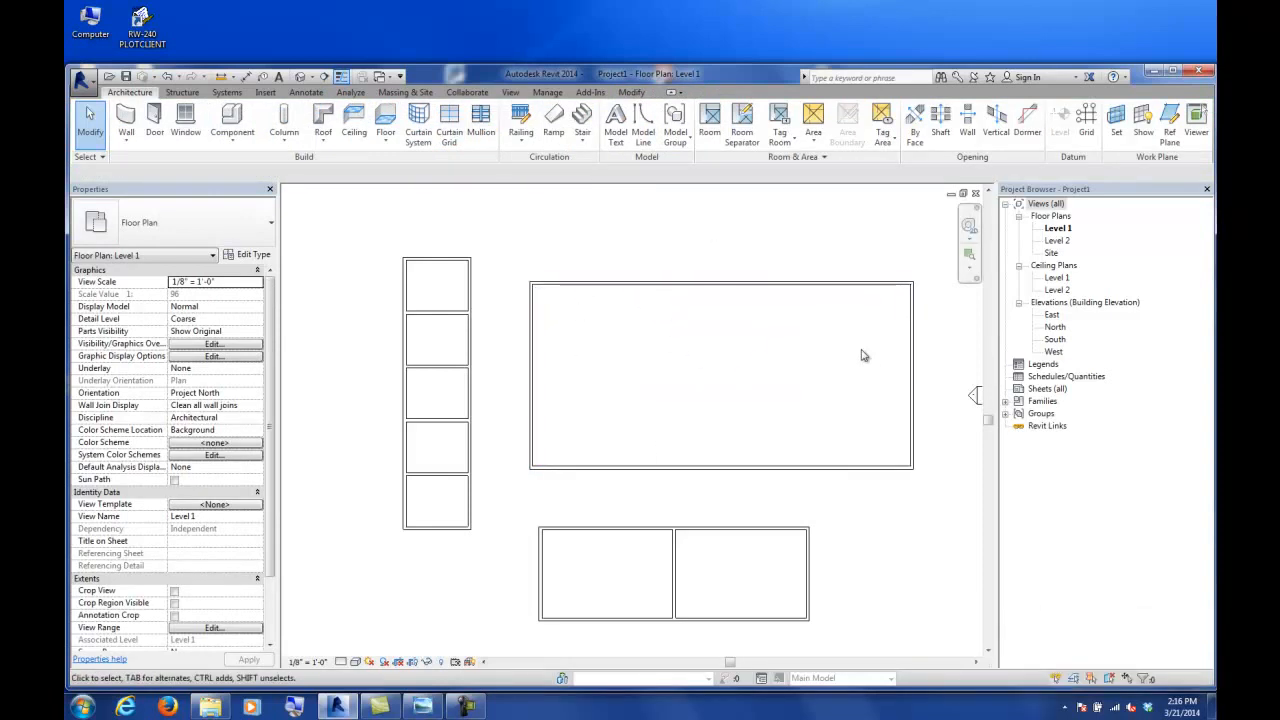
- Set the name of the large untagged room to AUDITORIUM
click(656, 315)
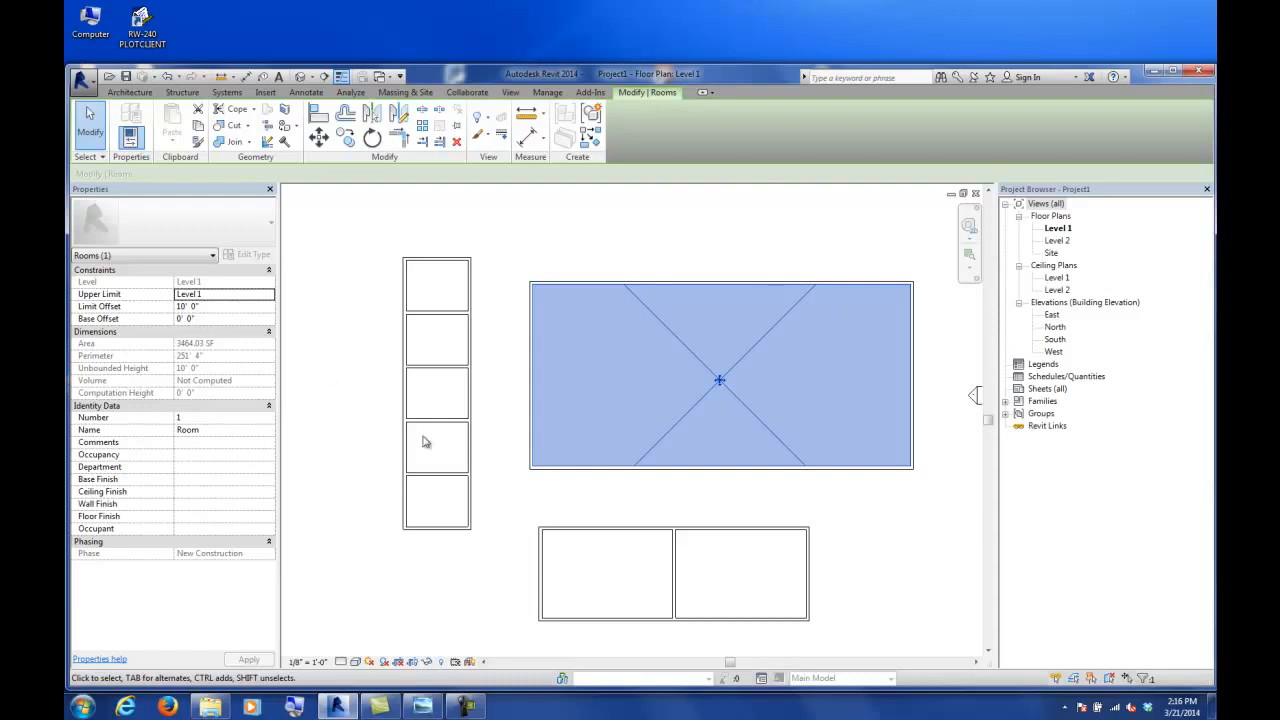
click(681, 258)
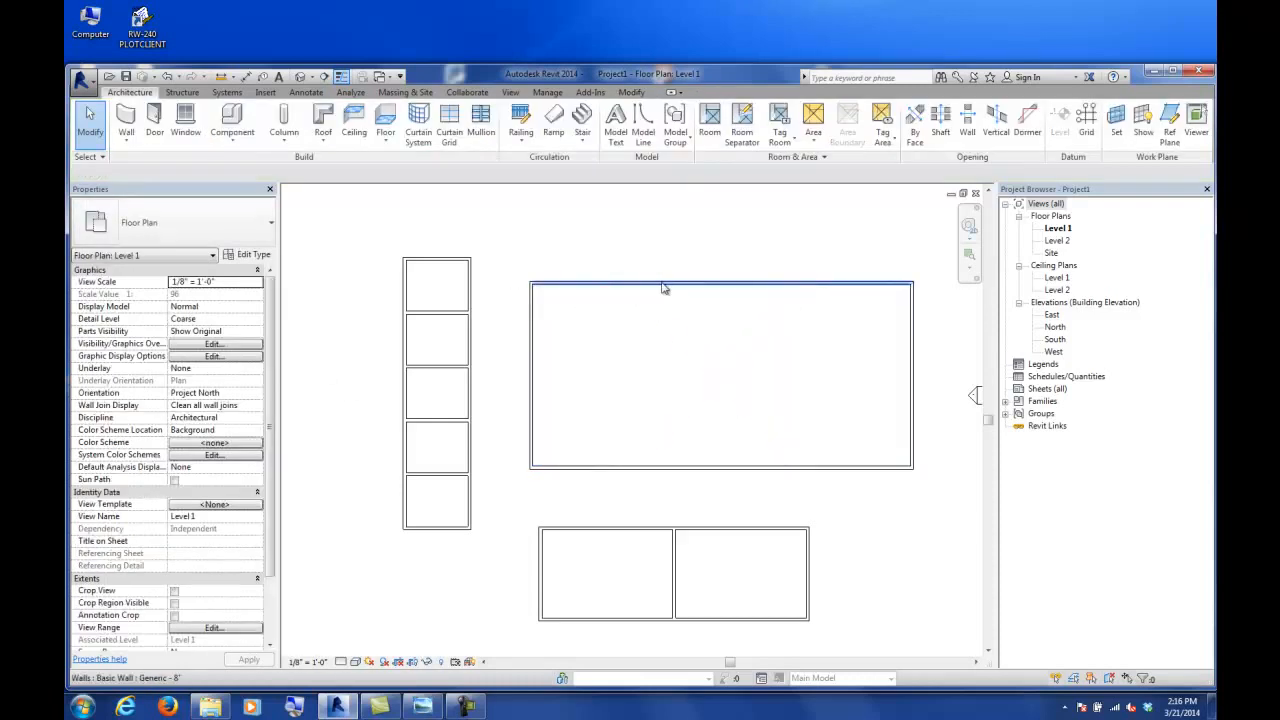
click(798, 304)
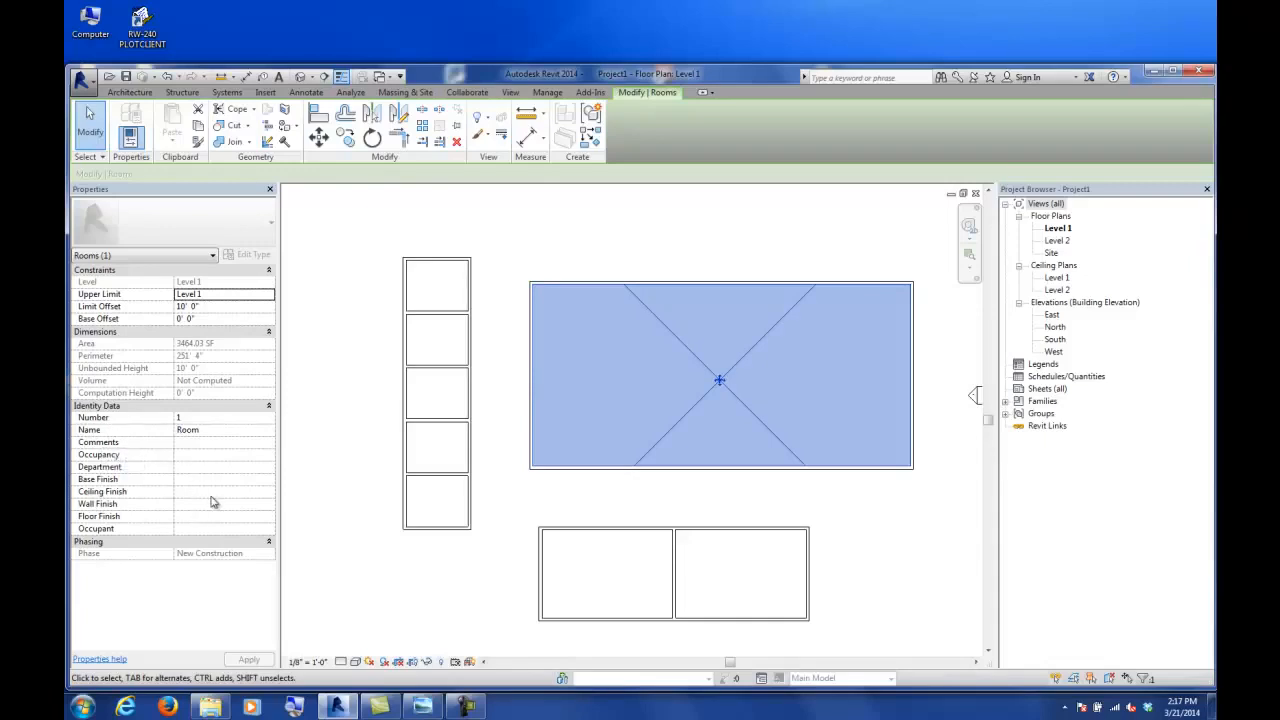
click(218, 432)
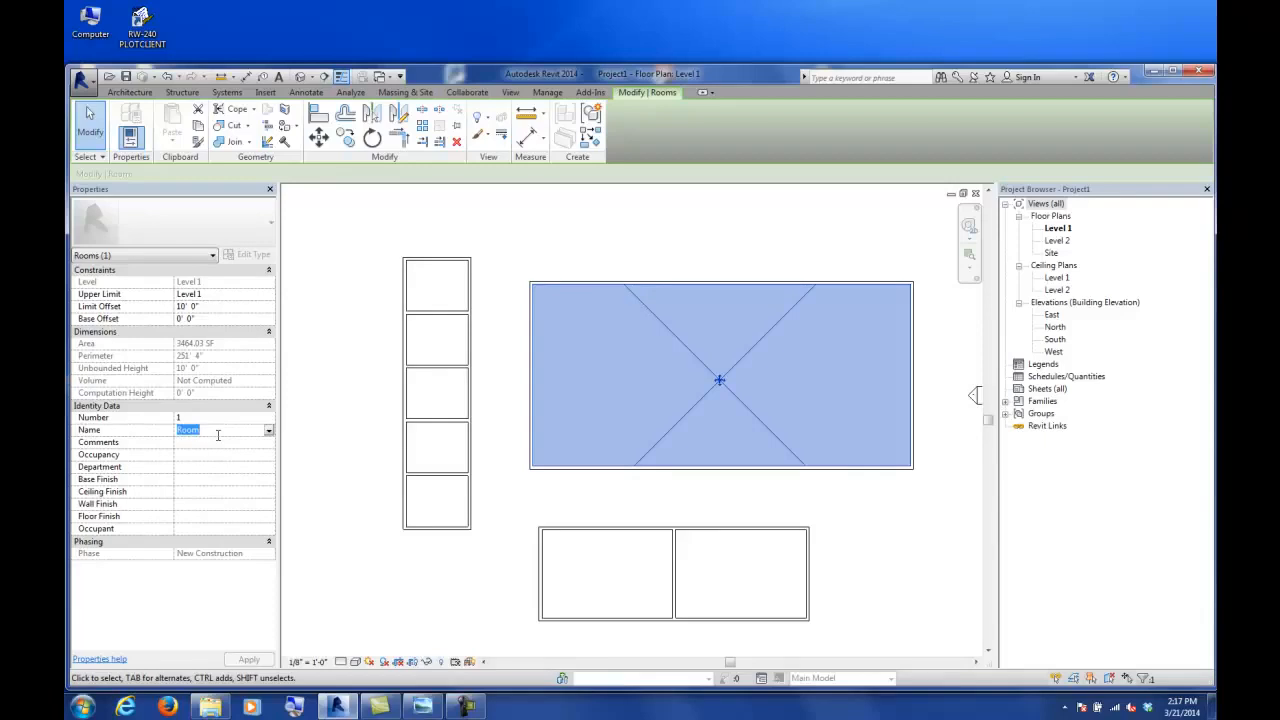
text(AUDITORIUM)
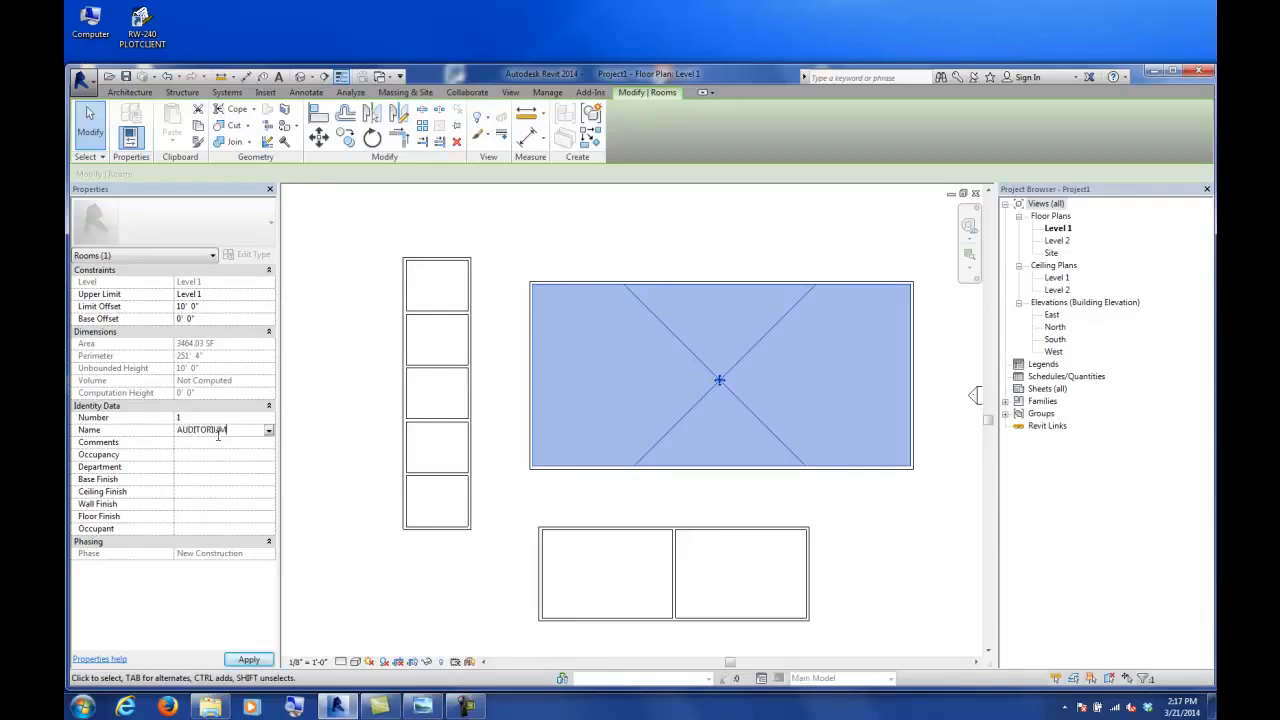
key(Return)
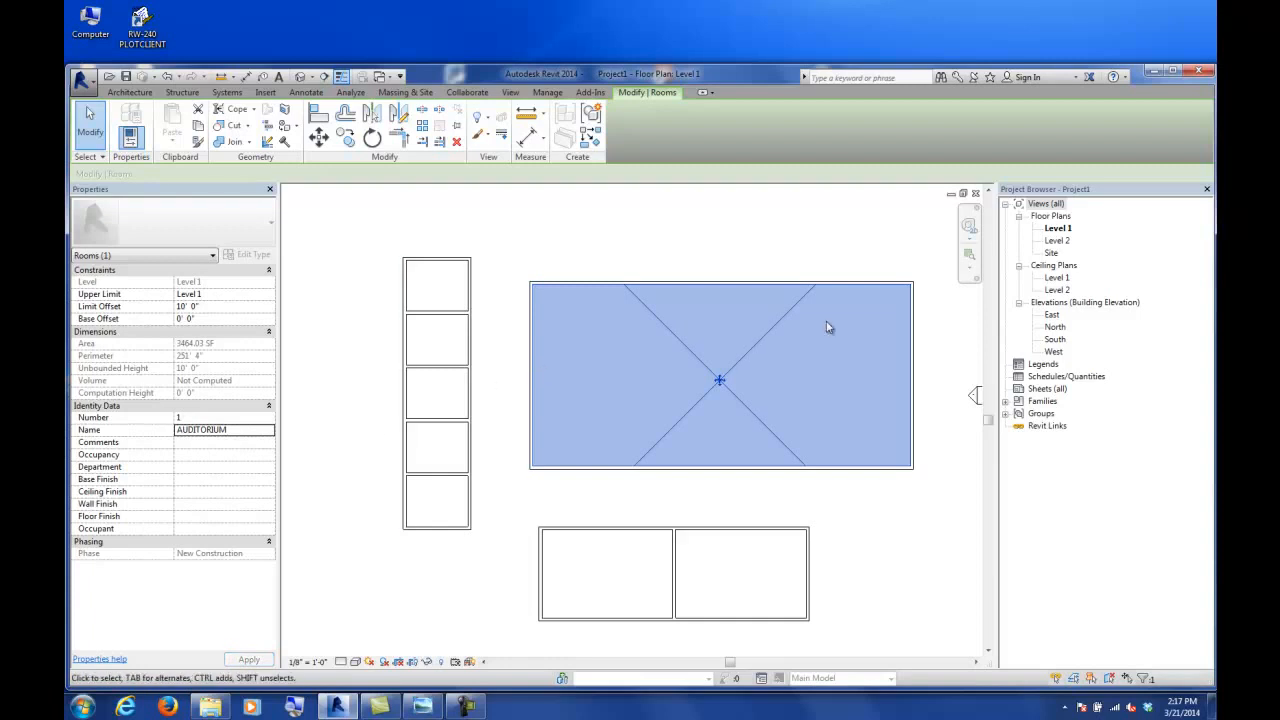
click(363, 366)
- Turn off Tag on Placement for new rooms and place a room in each half of the two-room block
click(709, 120)
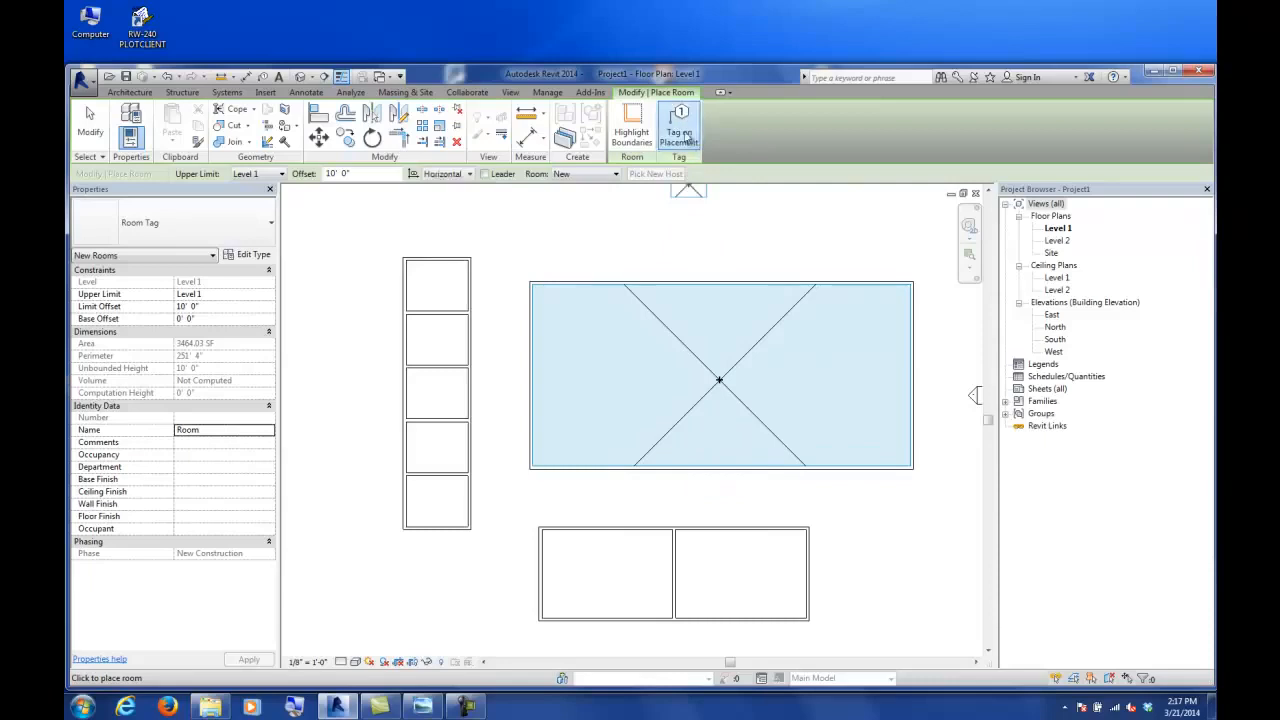
click(688, 140)
click(743, 581)
click(612, 580)
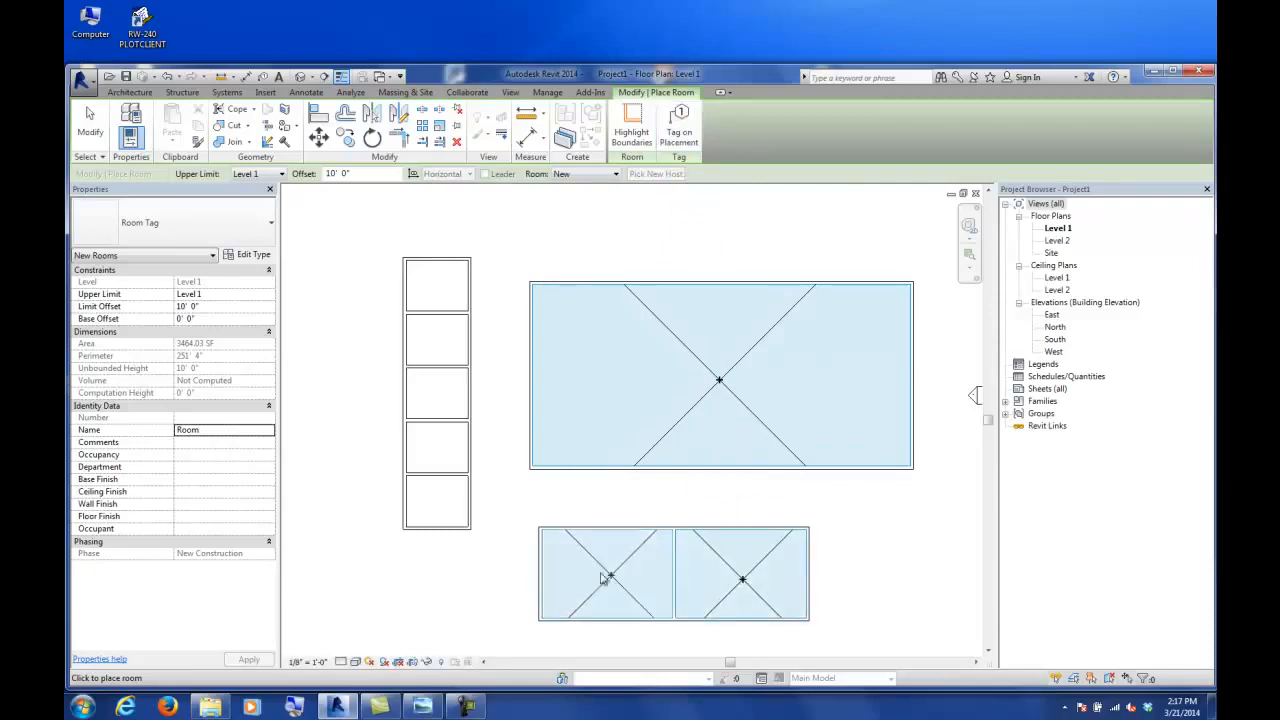
- Place untagged rooms in all five spaces of the vertical block, working from the lowest to the highest
click(435, 503)
click(435, 448)
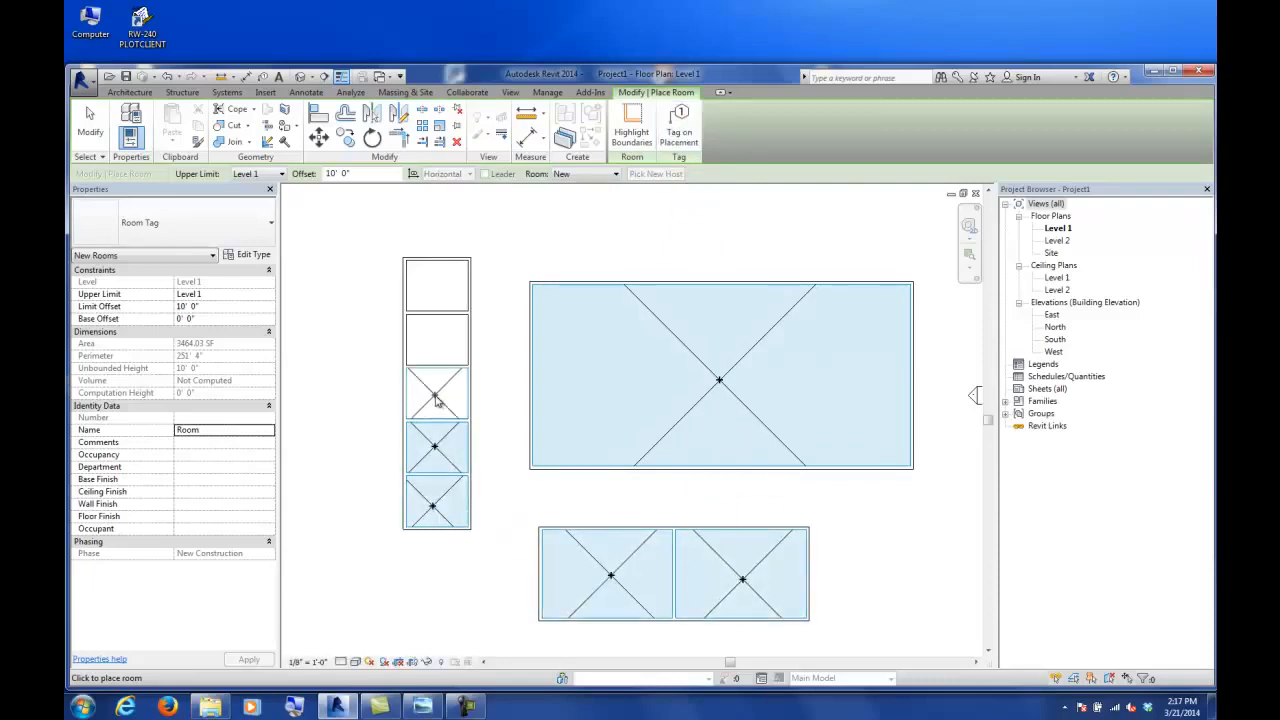
click(435, 398)
click(436, 340)
click(436, 286)
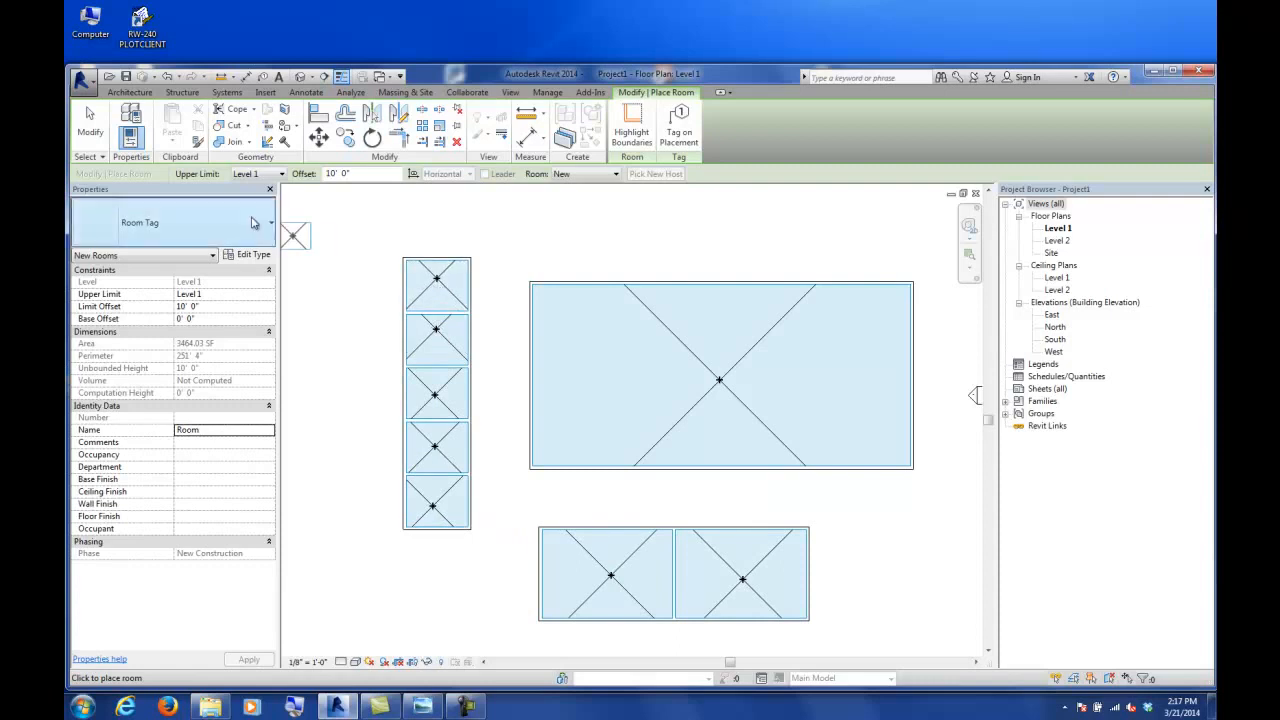
click(93, 126)
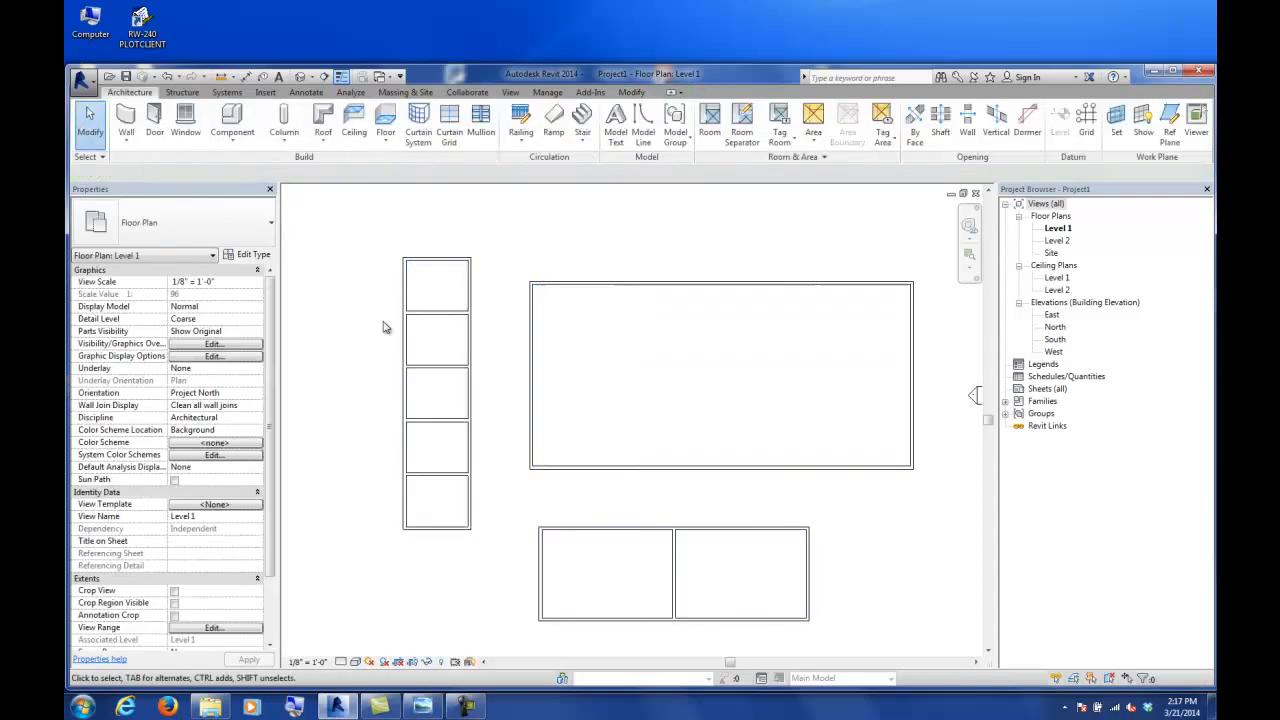
- Set the name of both rooms in the two-room block to SEMINAR ROOMS
click(640, 556)
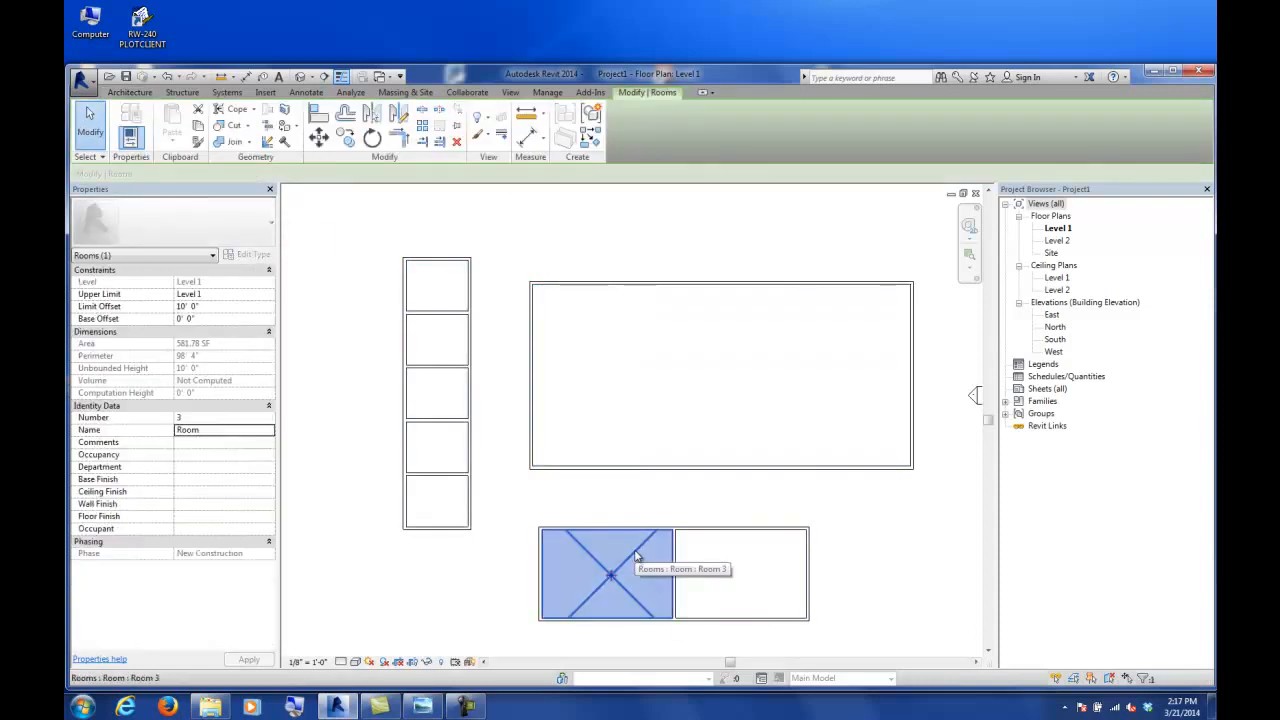
ctrl+click(772, 554)
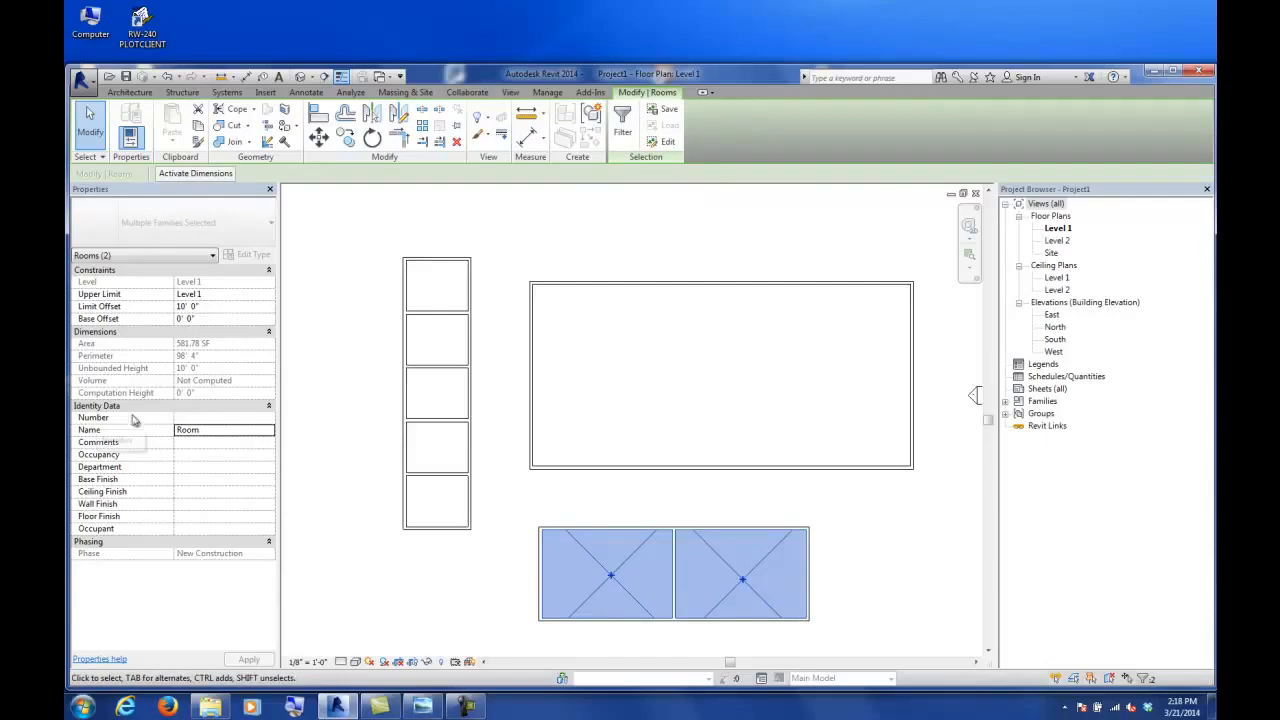
click(228, 432)
text(SEMINAR R)
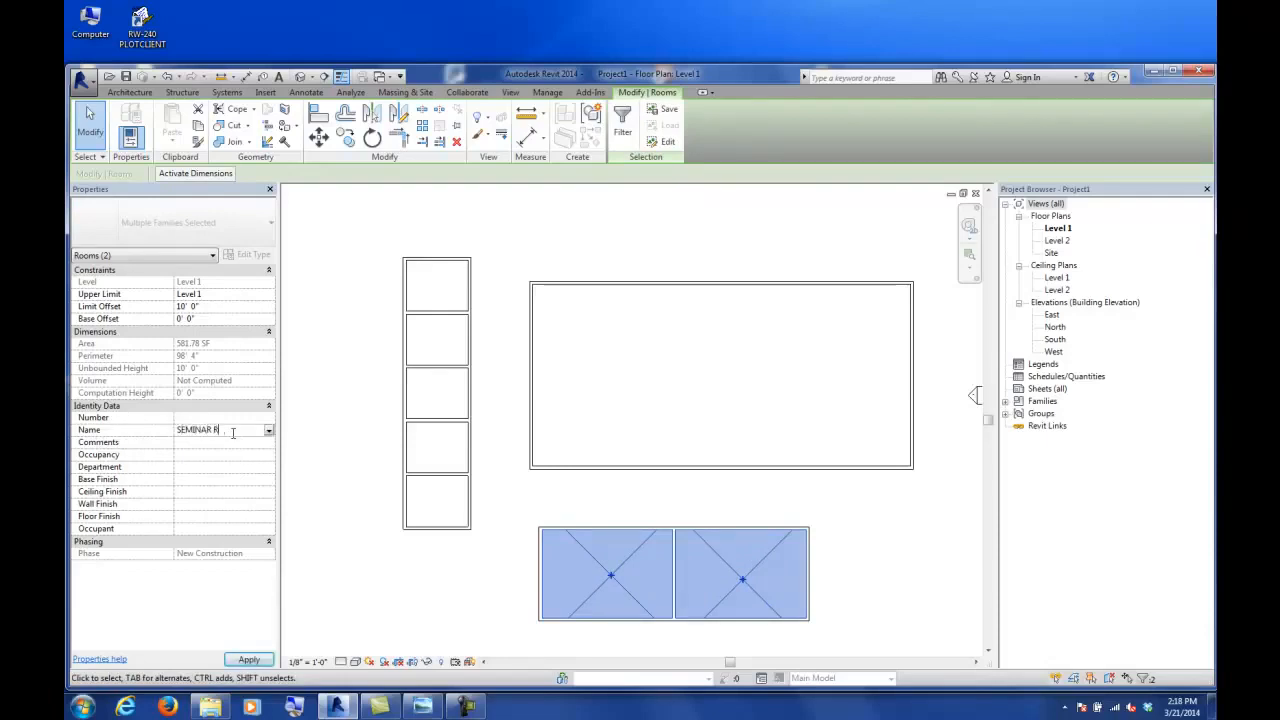
text(OOMS)
key(Return)
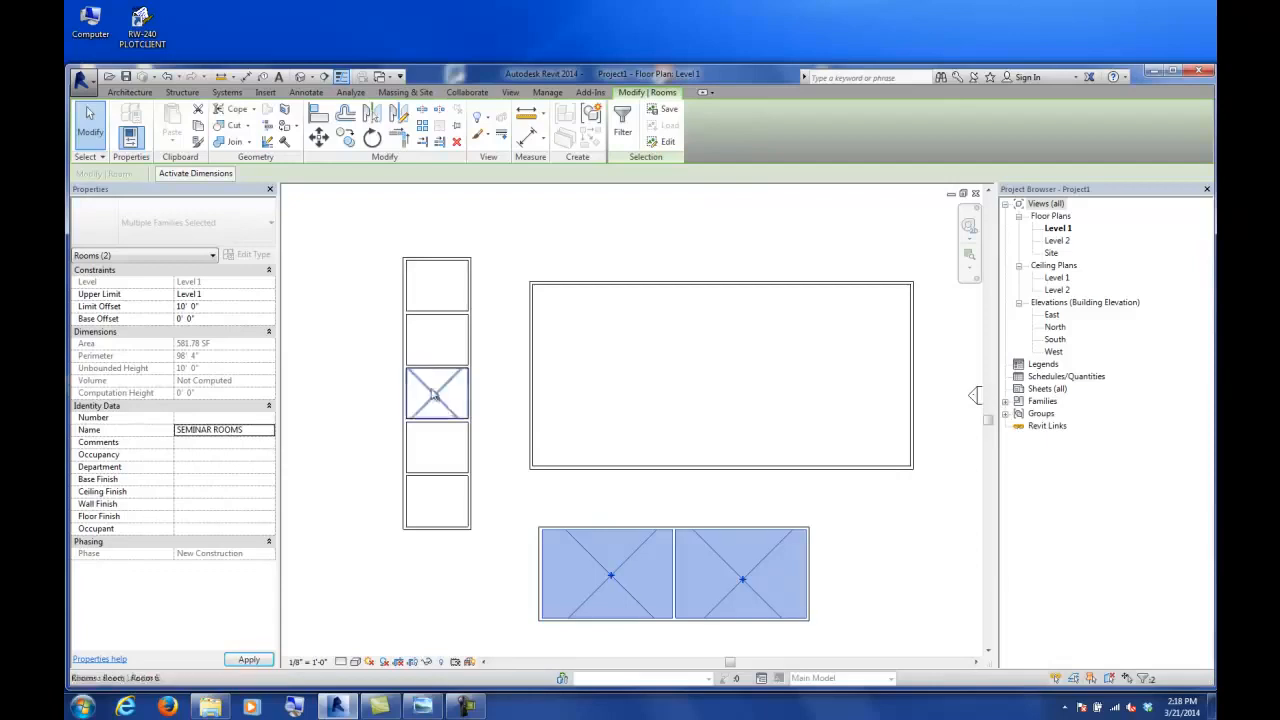
- Set the name of all five rooms in the vertical block to OFFICE
click(427, 280)
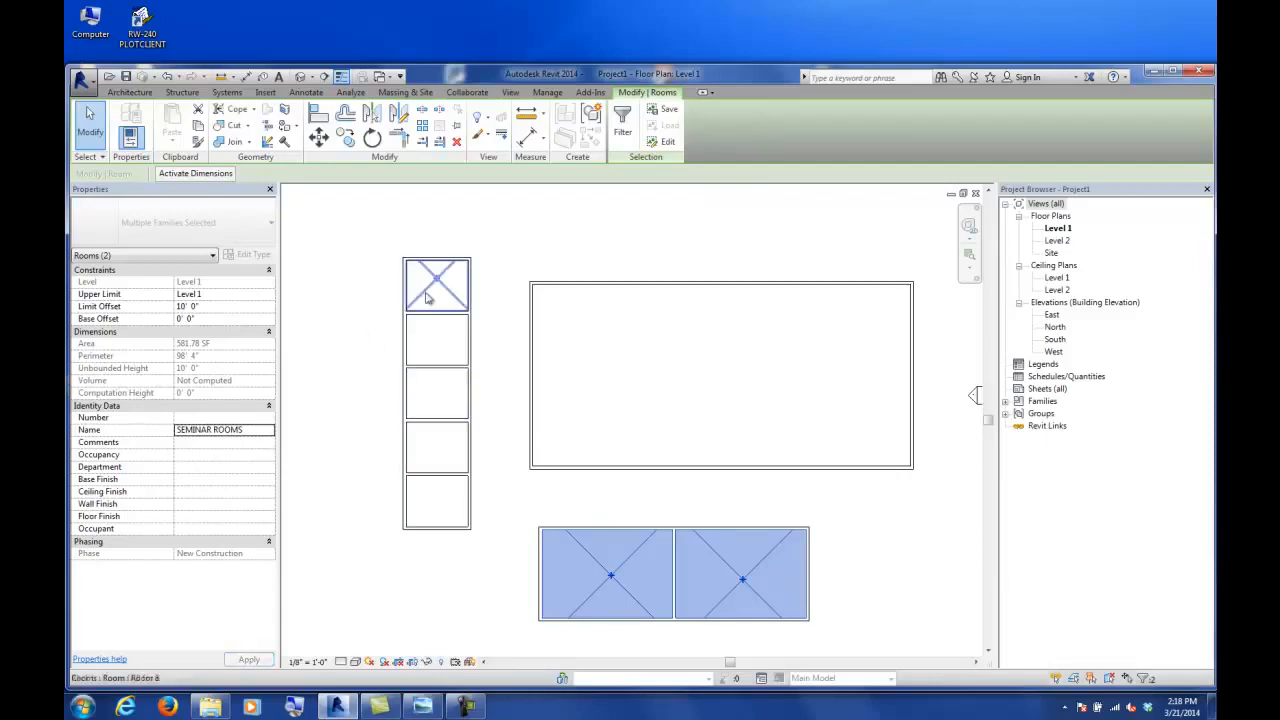
ctrl+click(432, 345)
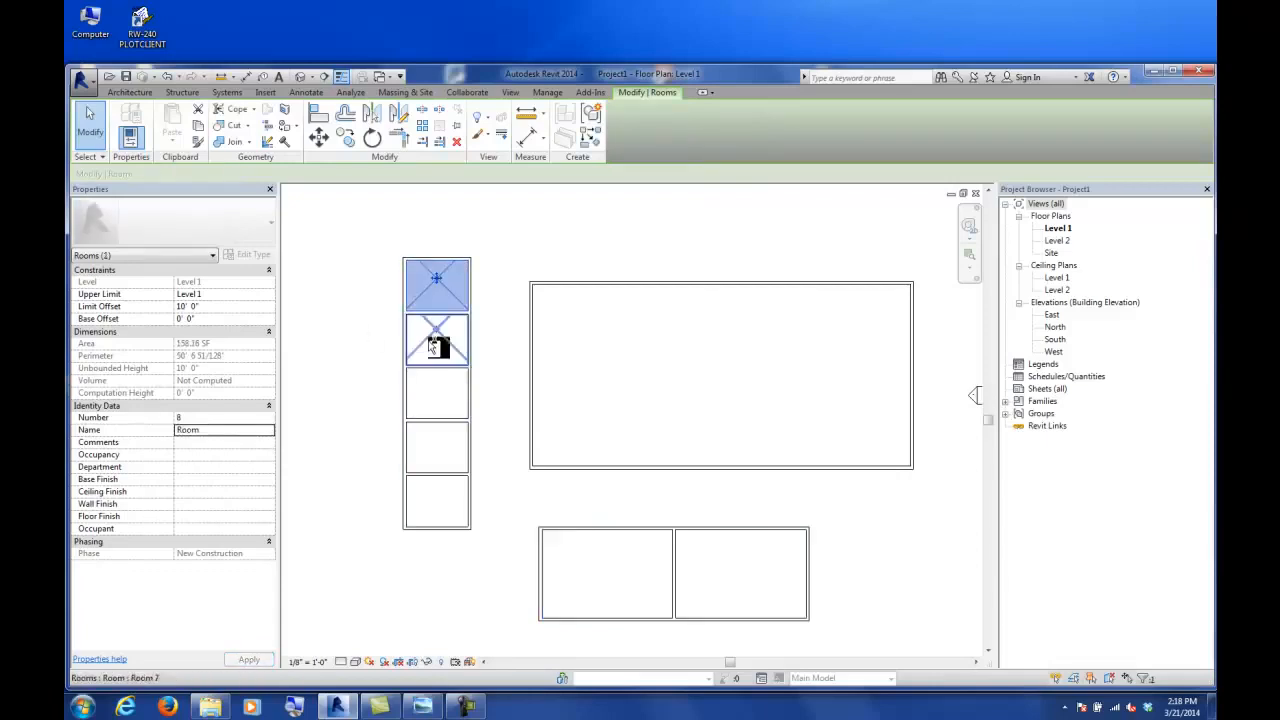
ctrl+click(433, 377)
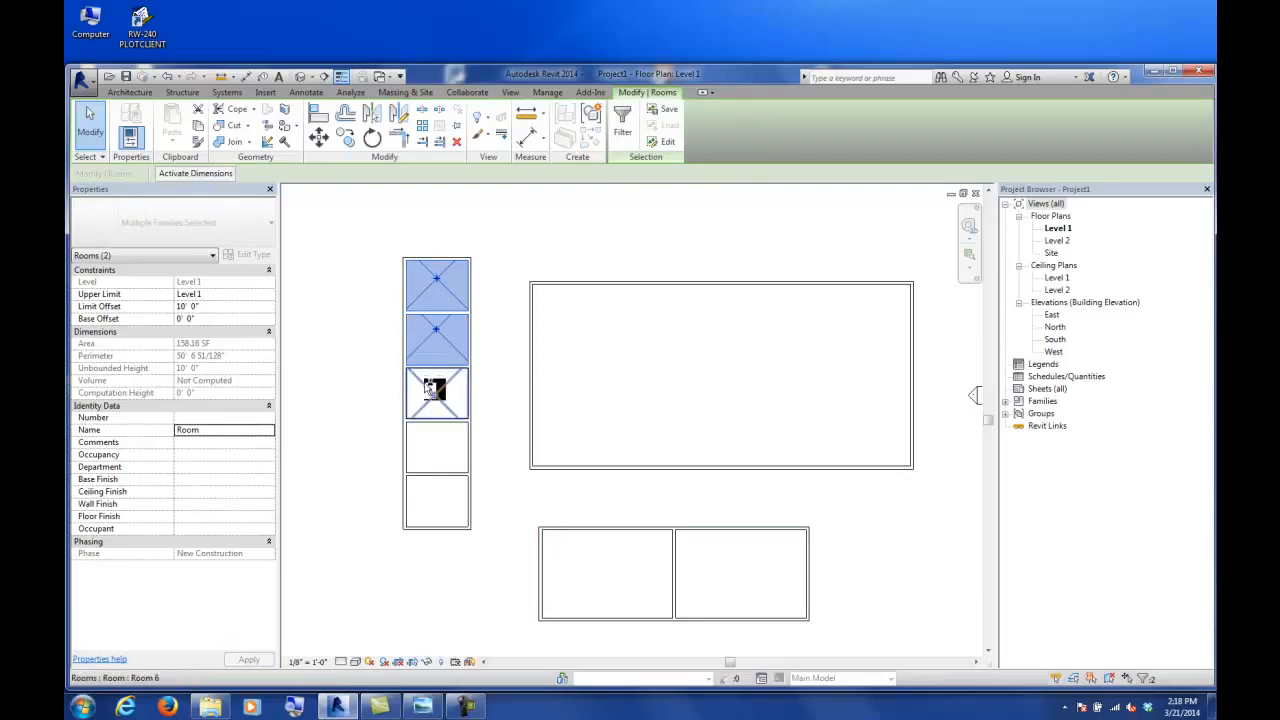
ctrl+click(435, 448)
ctrl+click(430, 503)
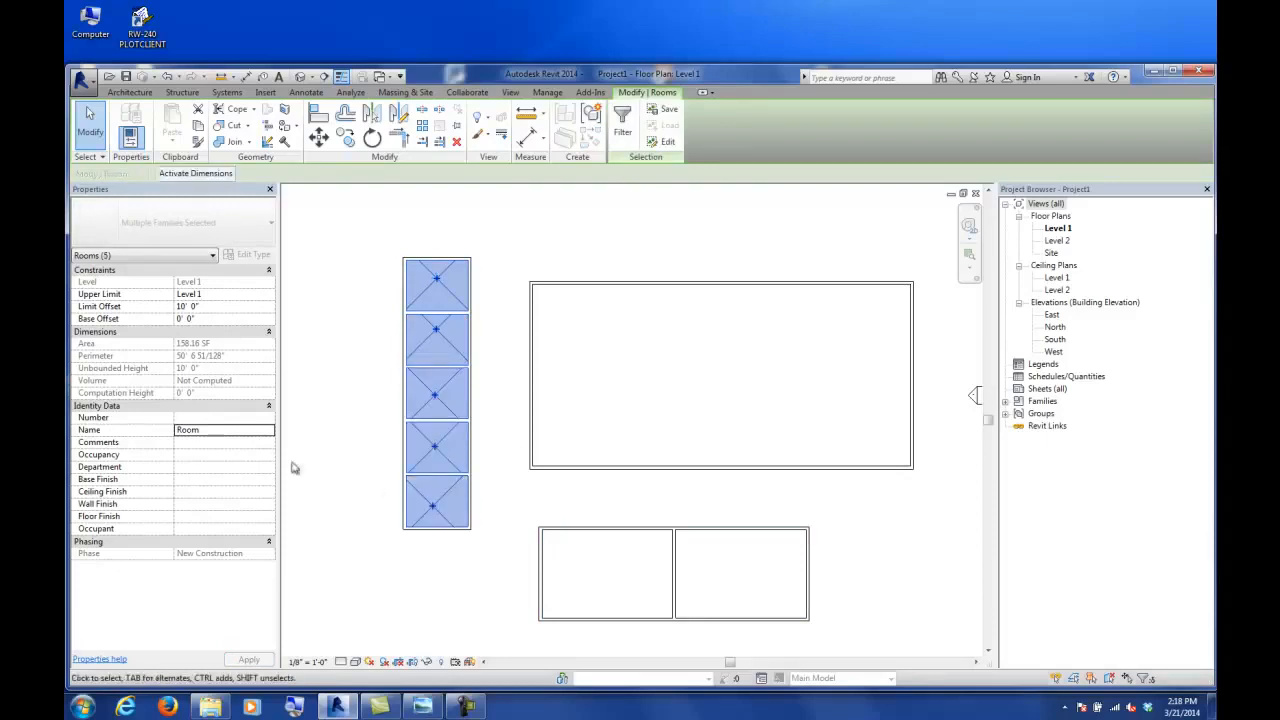
click(221, 433)
text(OFFICE)
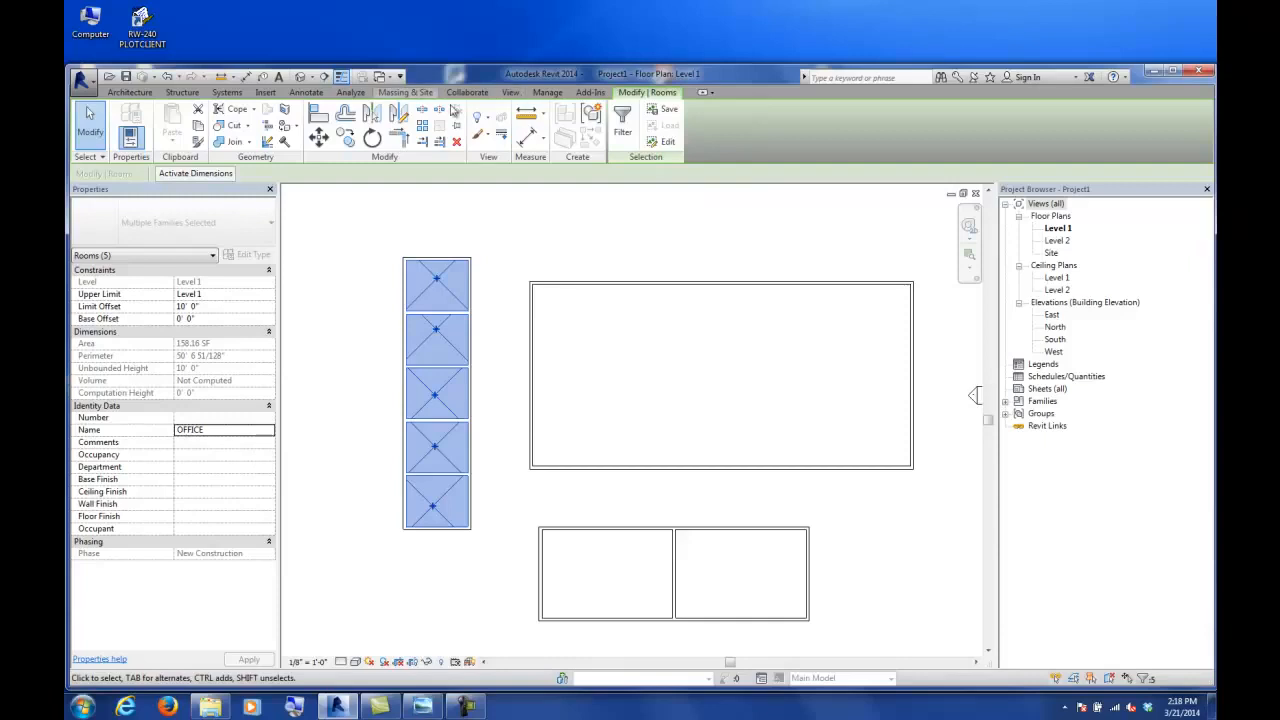
- Place an untagged room in the open area below the vertical block, outside any walls
click(128, 93)
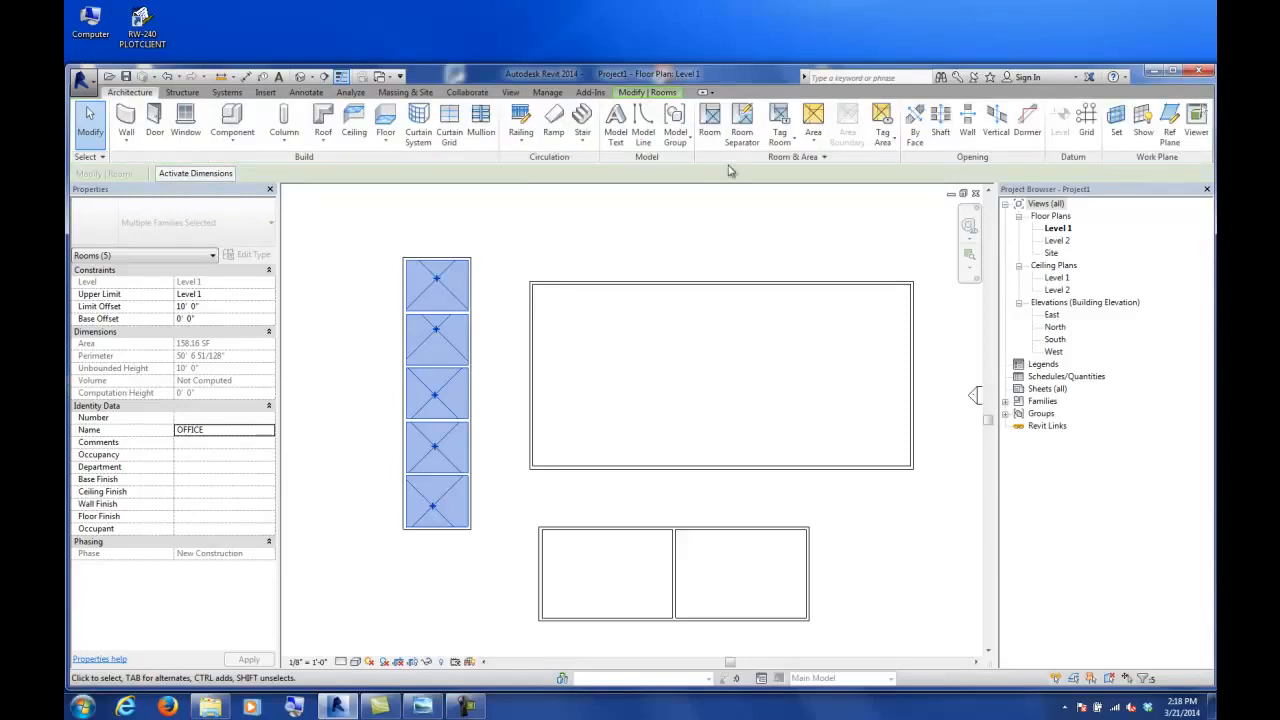
click(710, 125)
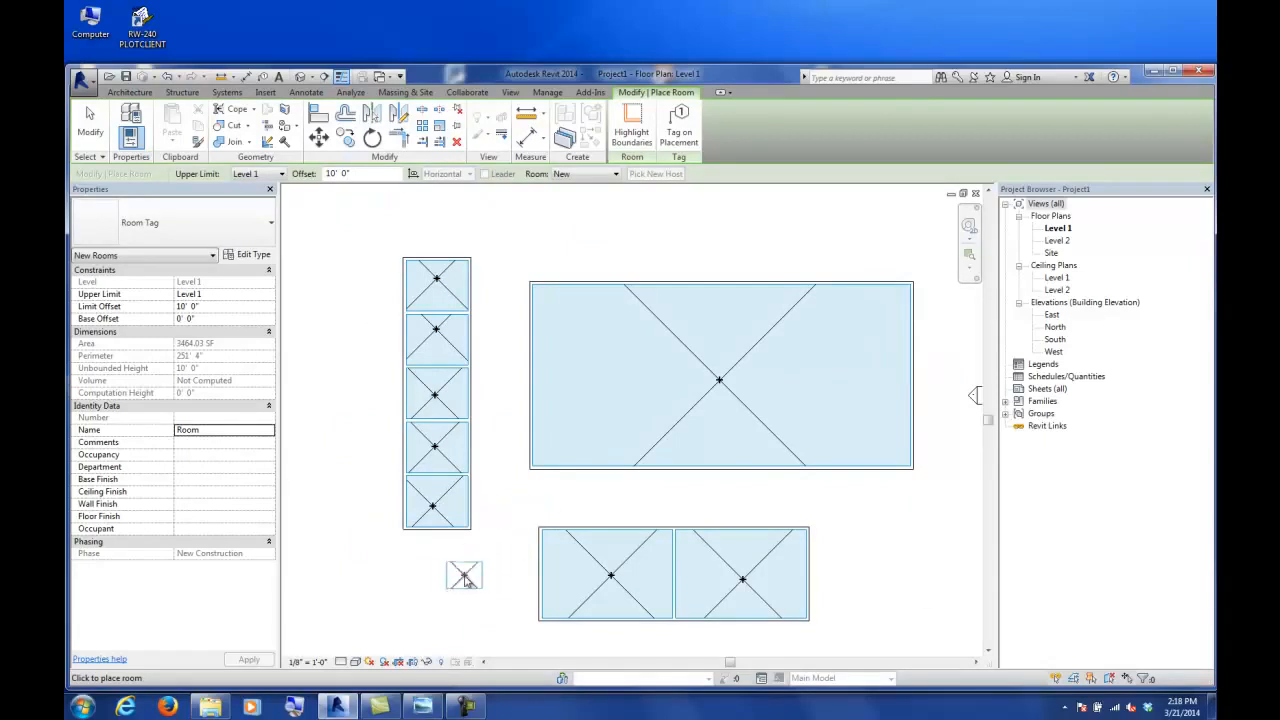
click(462, 576)
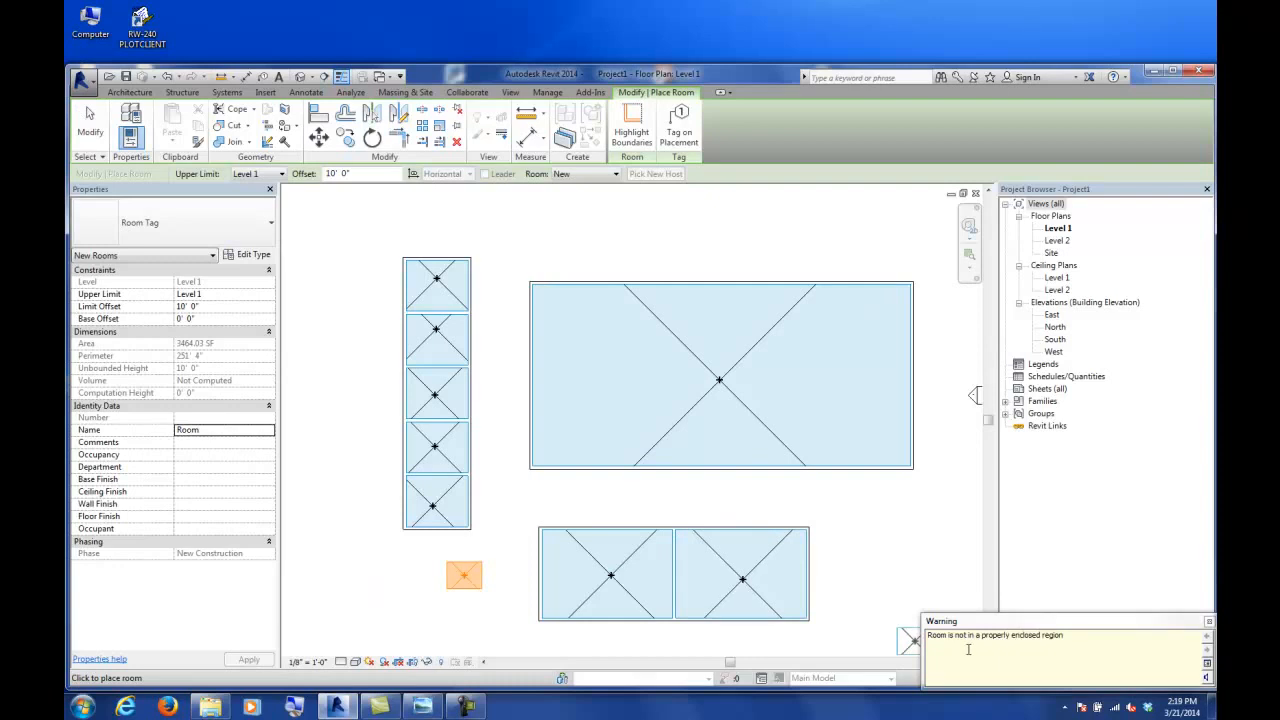
click(90, 122)
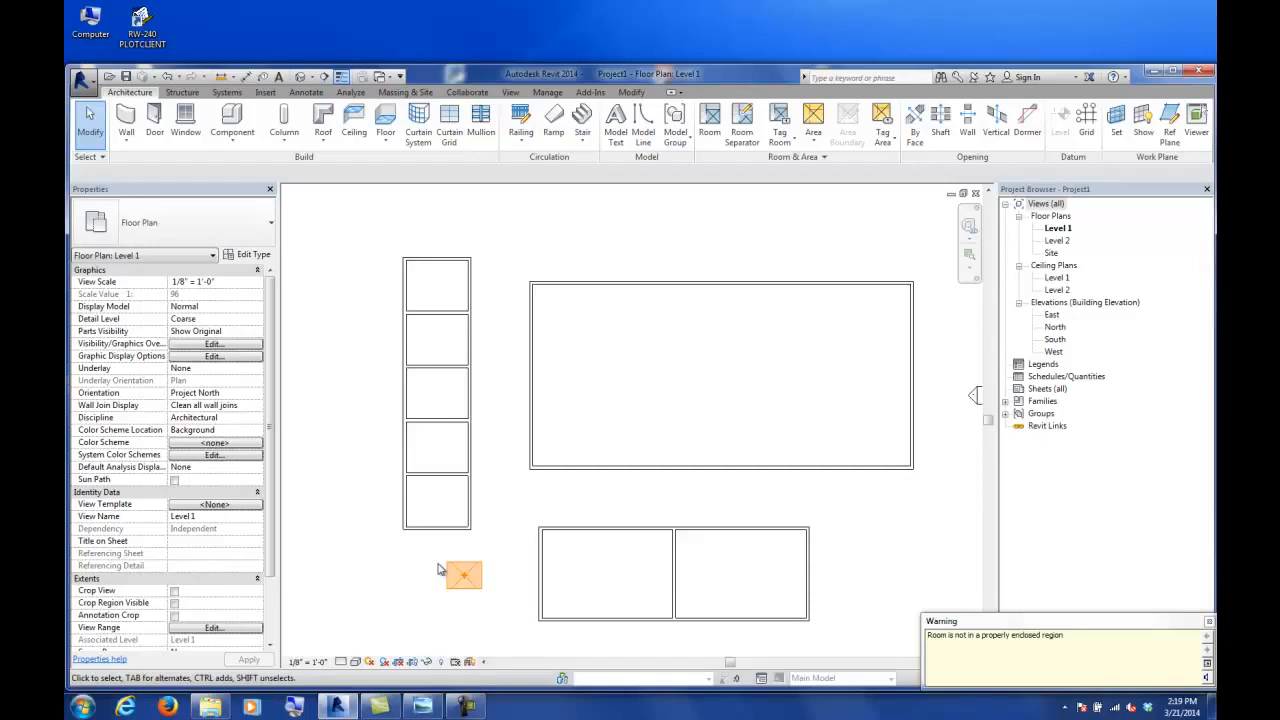
- Draw room separation lines enclosing the open area between the vertical block's lower end and the two-room block's outer wall
click(741, 133)
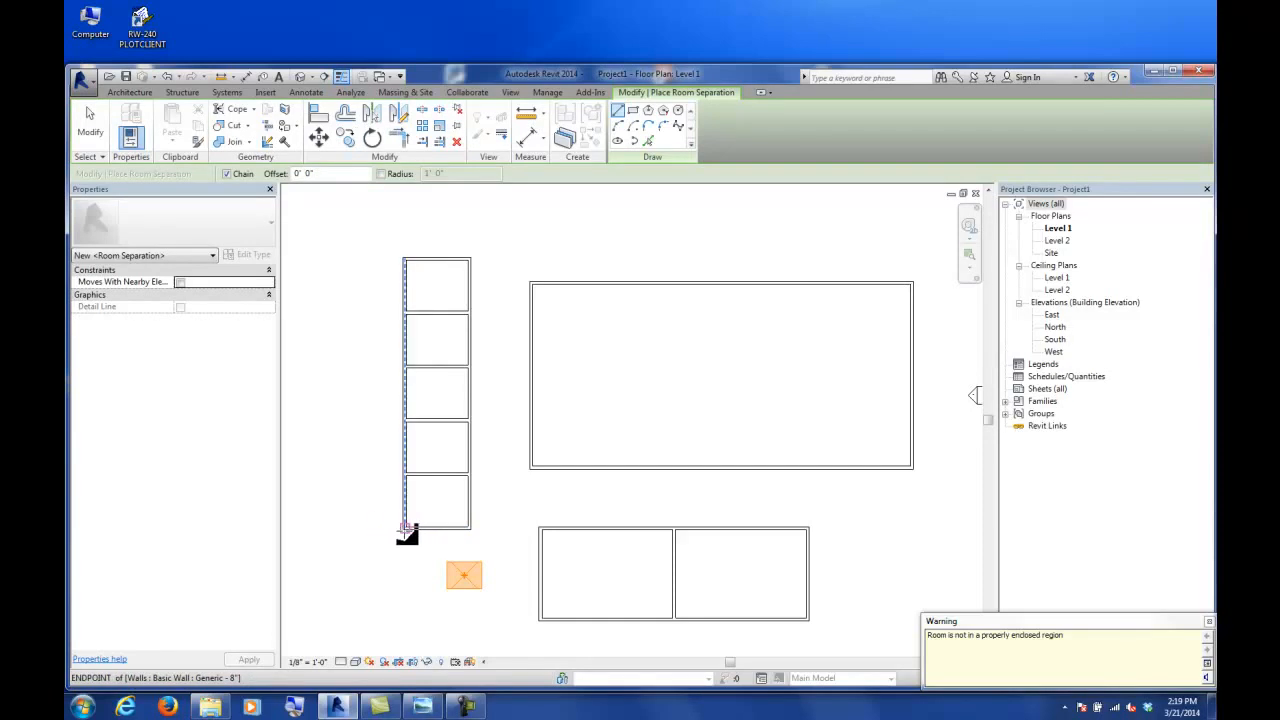
click(405, 527)
click(405, 618)
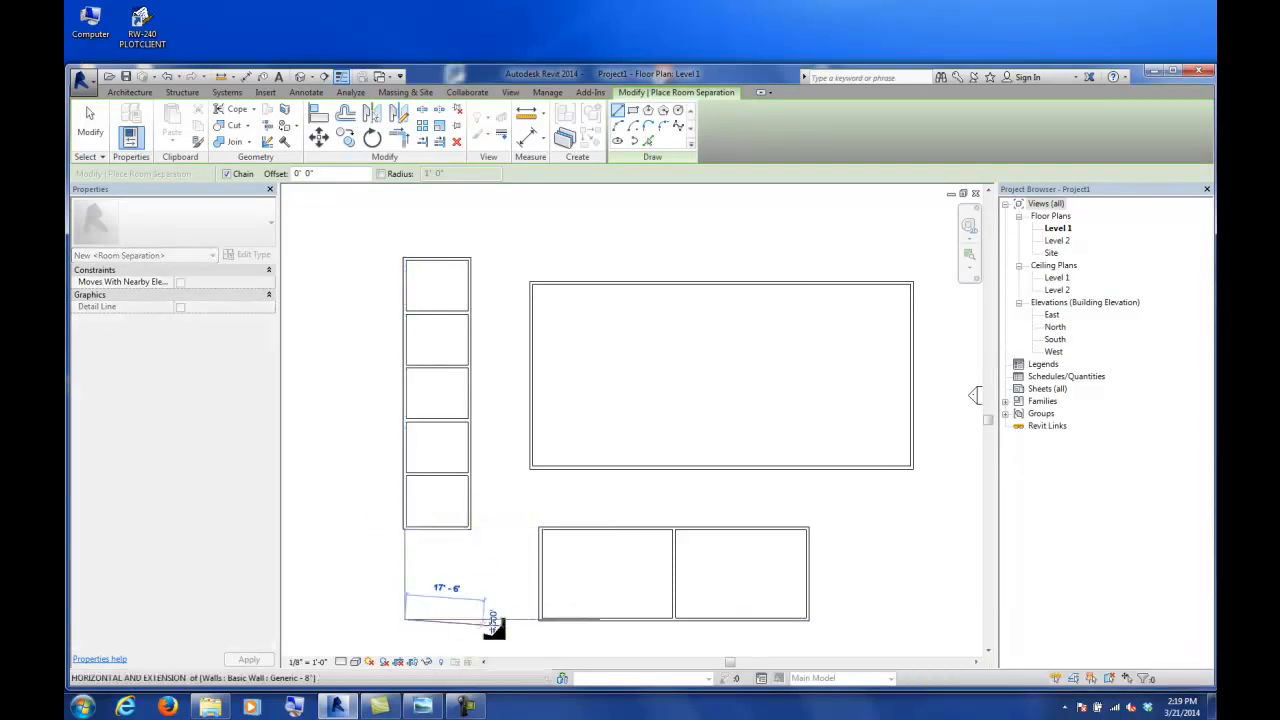
click(540, 618)
click(540, 528)
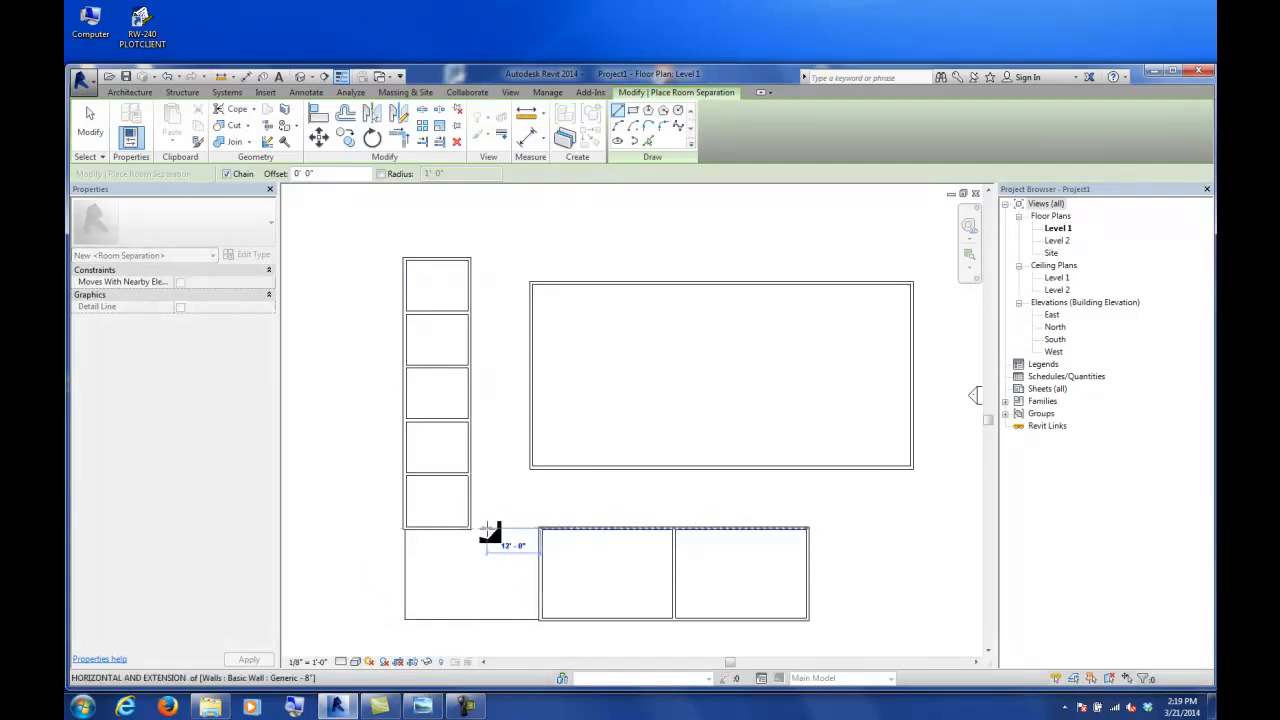
click(474, 530)
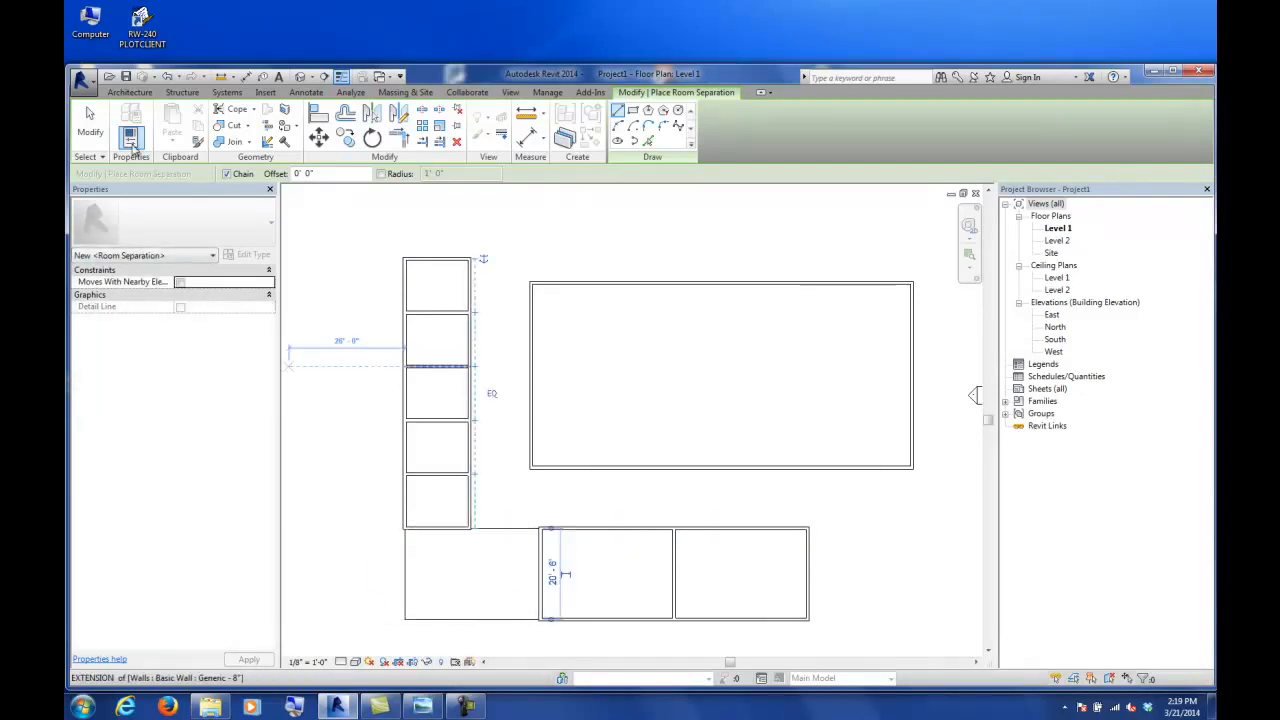
click(90, 118)
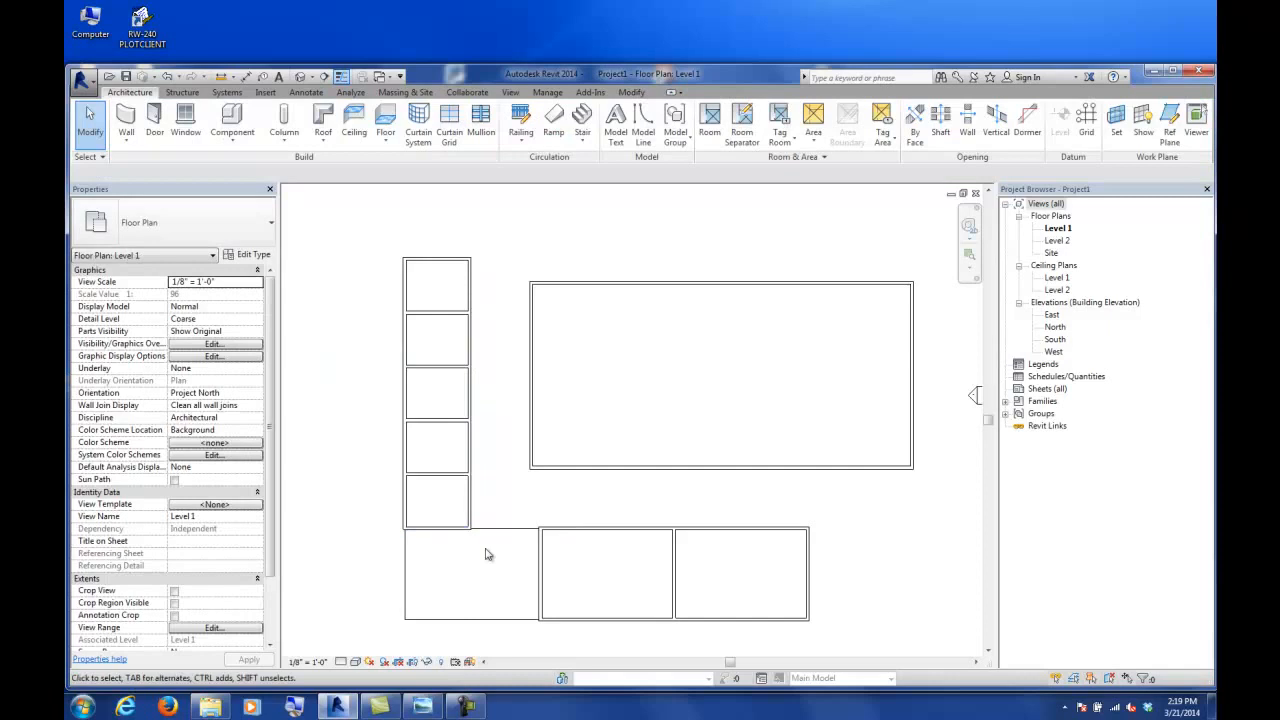
- Set the name of the room bounded by the separation lines to LOBBY
click(445, 595)
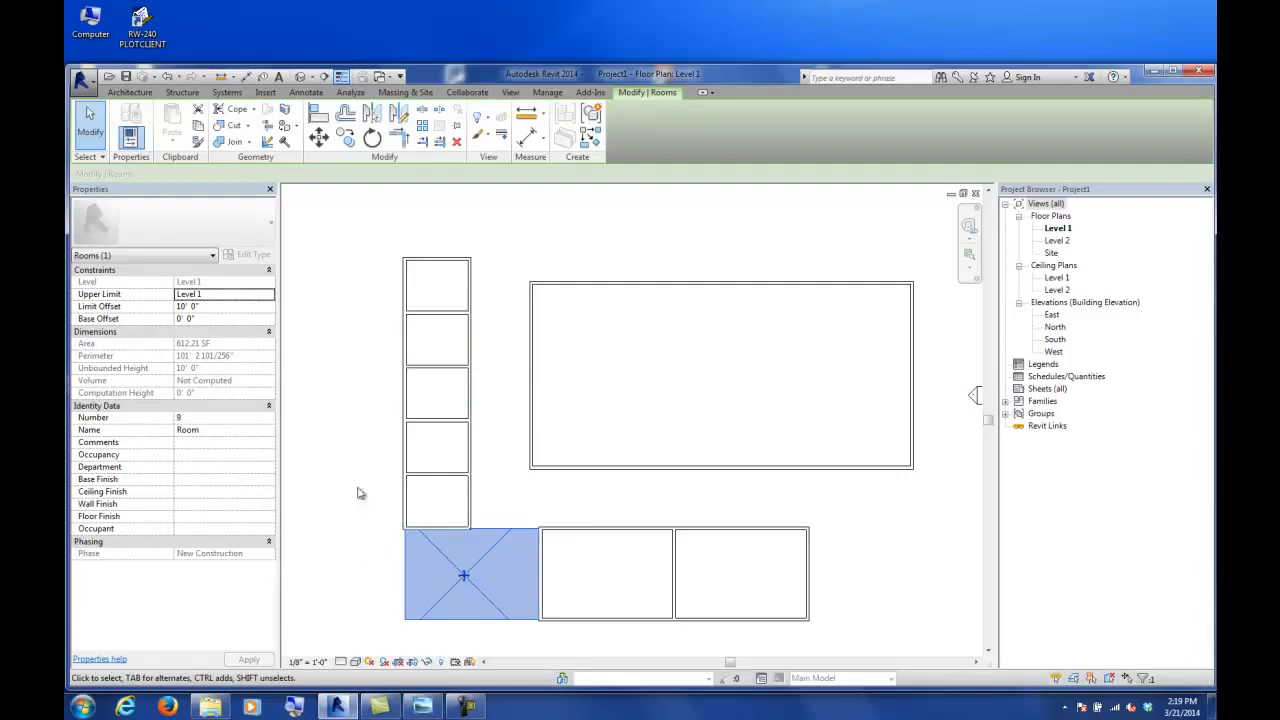
click(214, 430)
text(LOBBY)
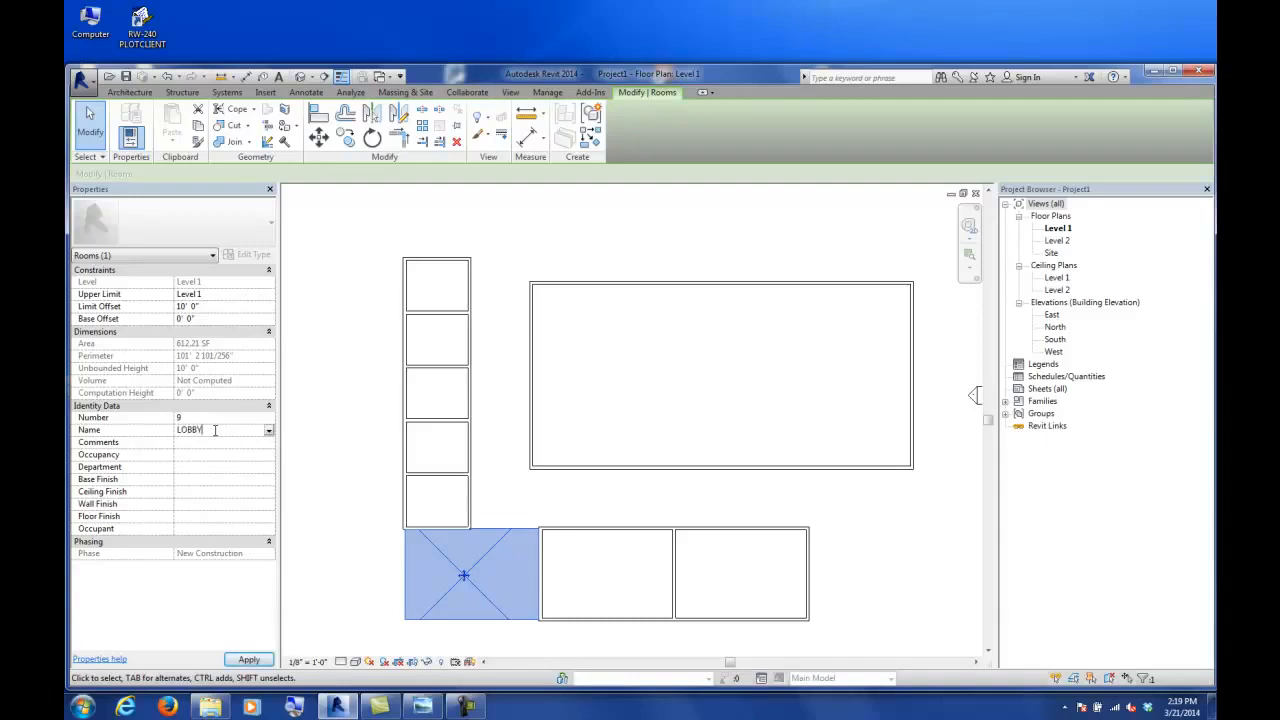
click(333, 450)
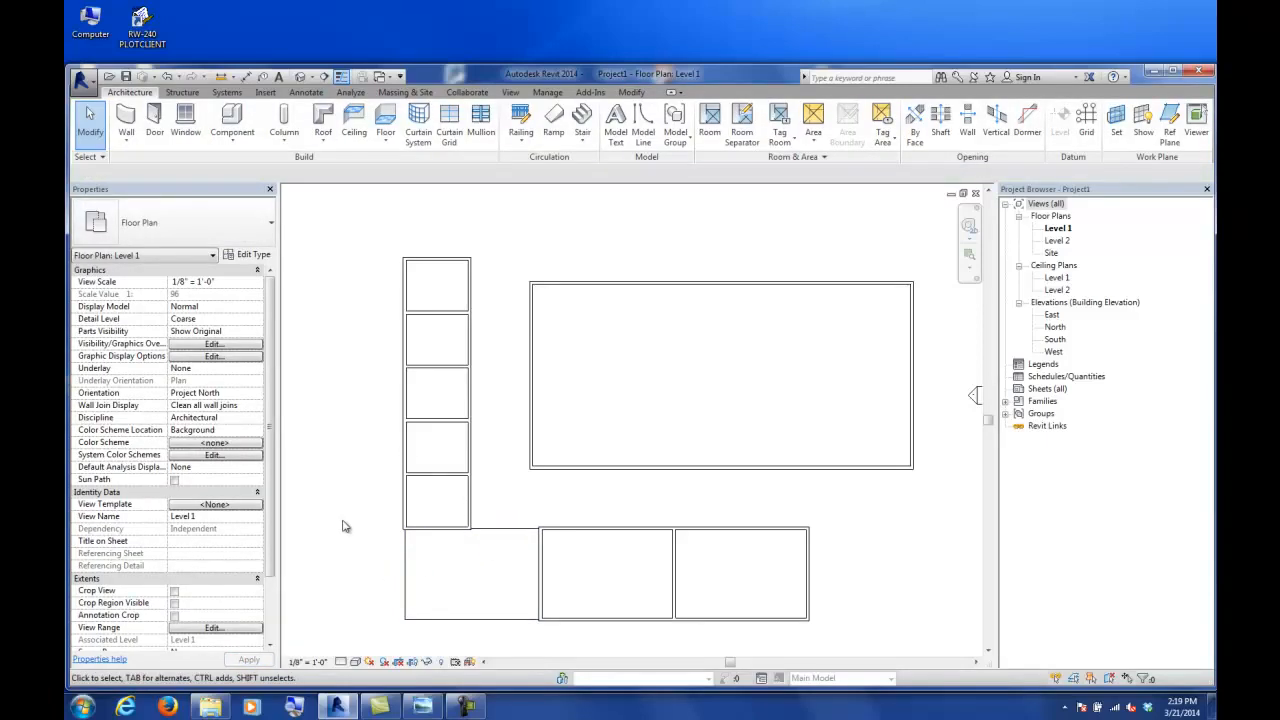
- Turn off the Room Separation line subcategory in the visibility/graphics overrides of the Level 1 floor plan
key(v)
key(g)
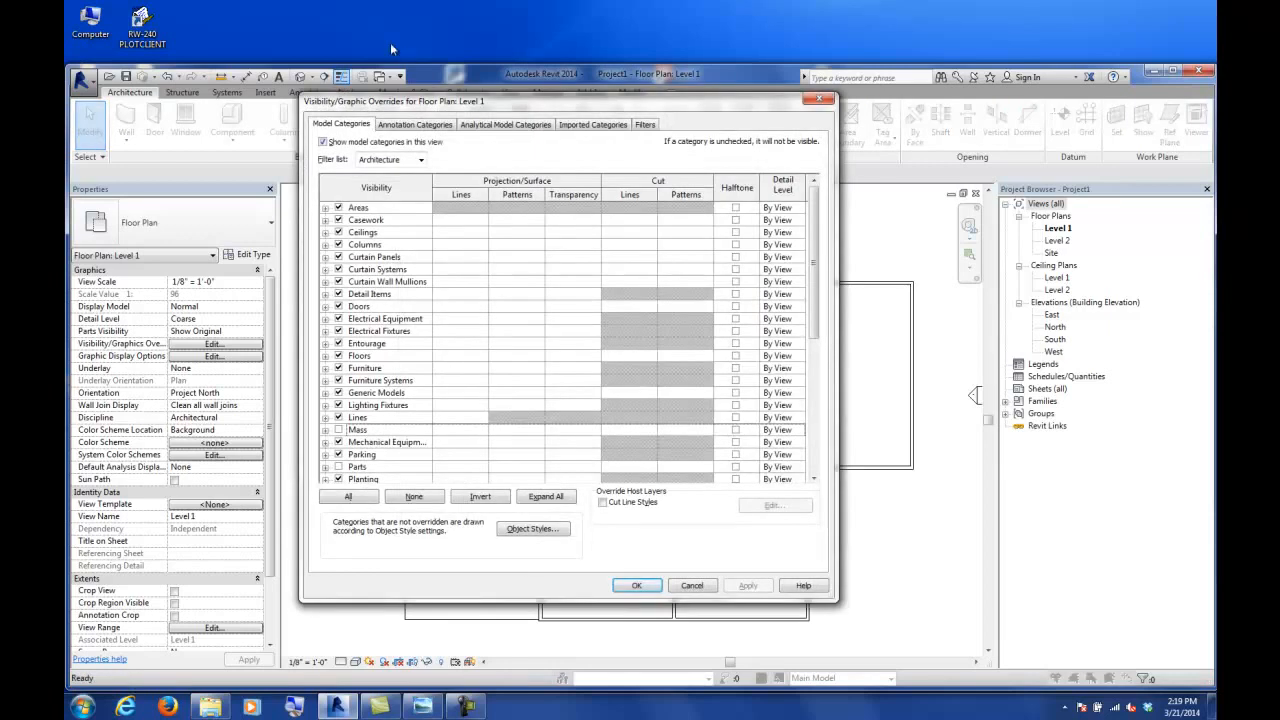
drag(815, 224, 815, 266)
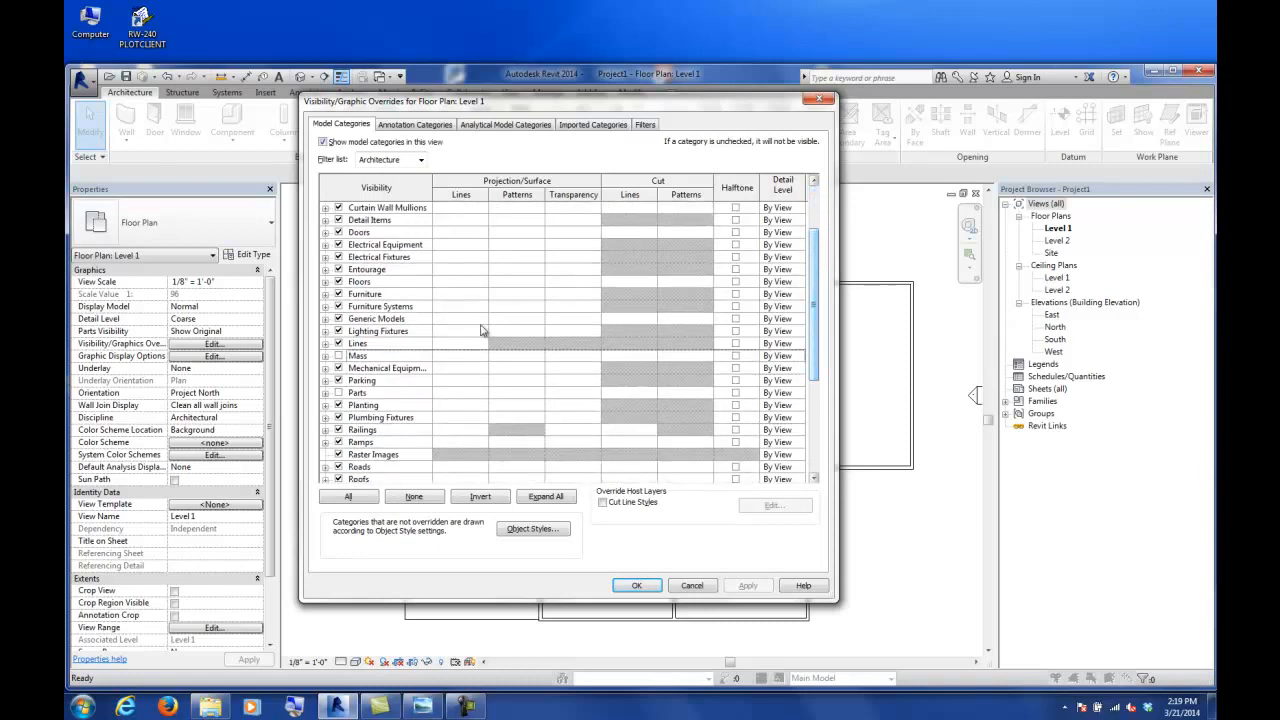
click(325, 343)
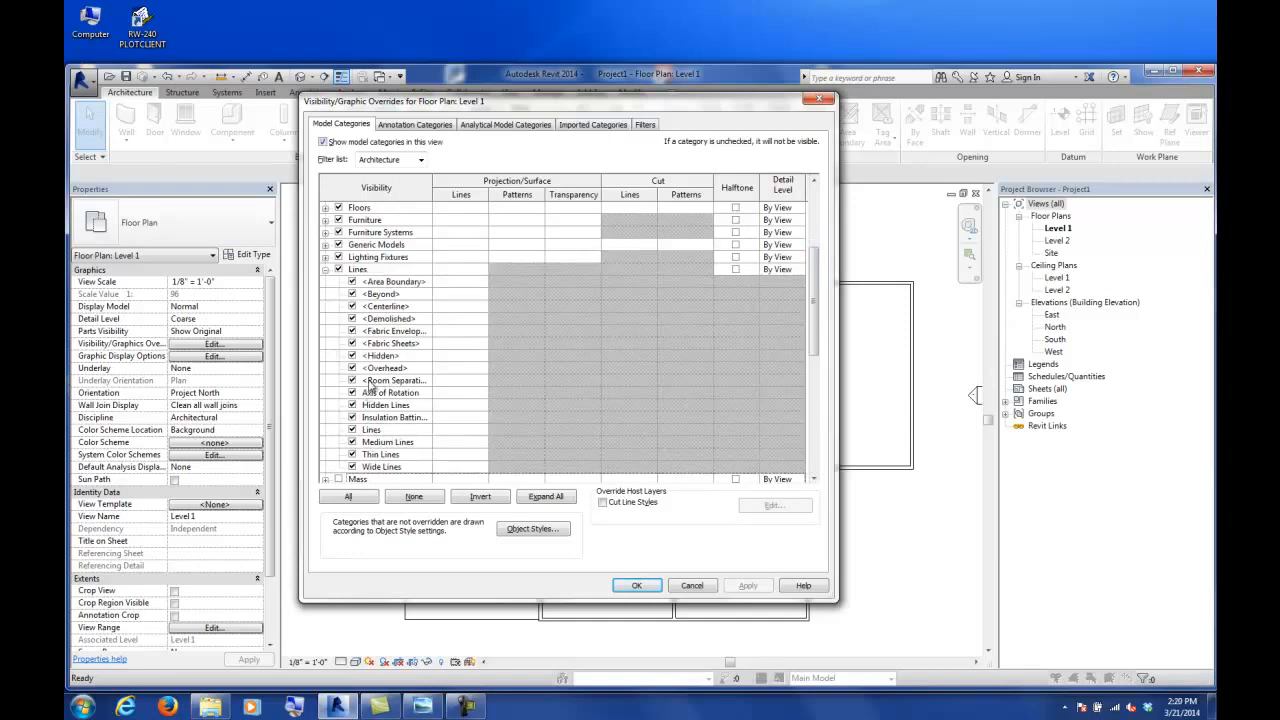
click(352, 381)
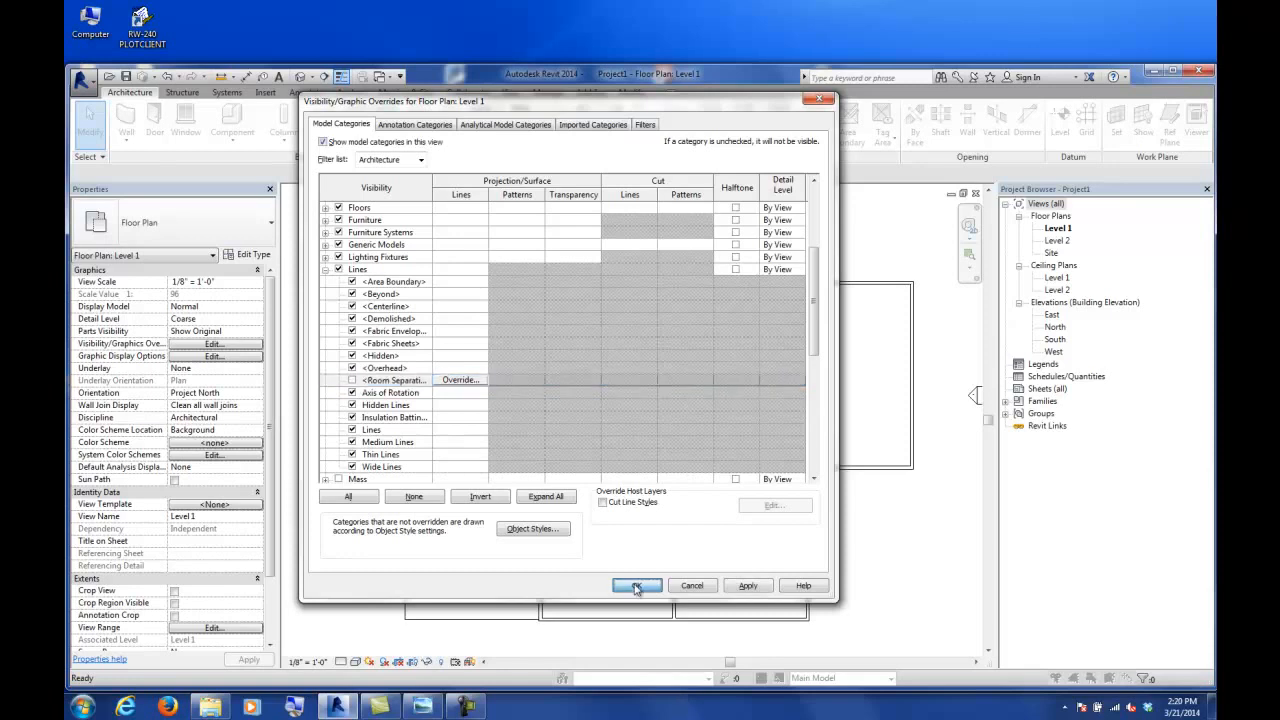
click(637, 585)
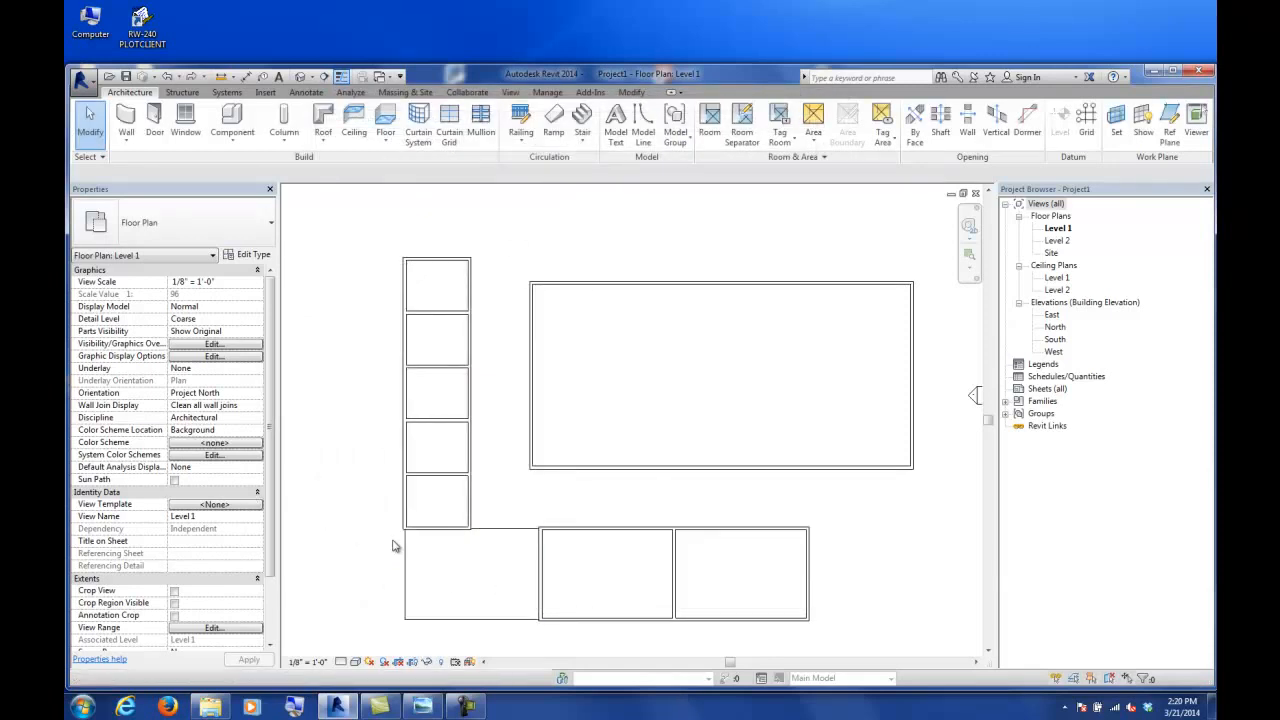
- Hide the whole category of the lobby's room separation line in the Level 1 view
right_click(517, 534)
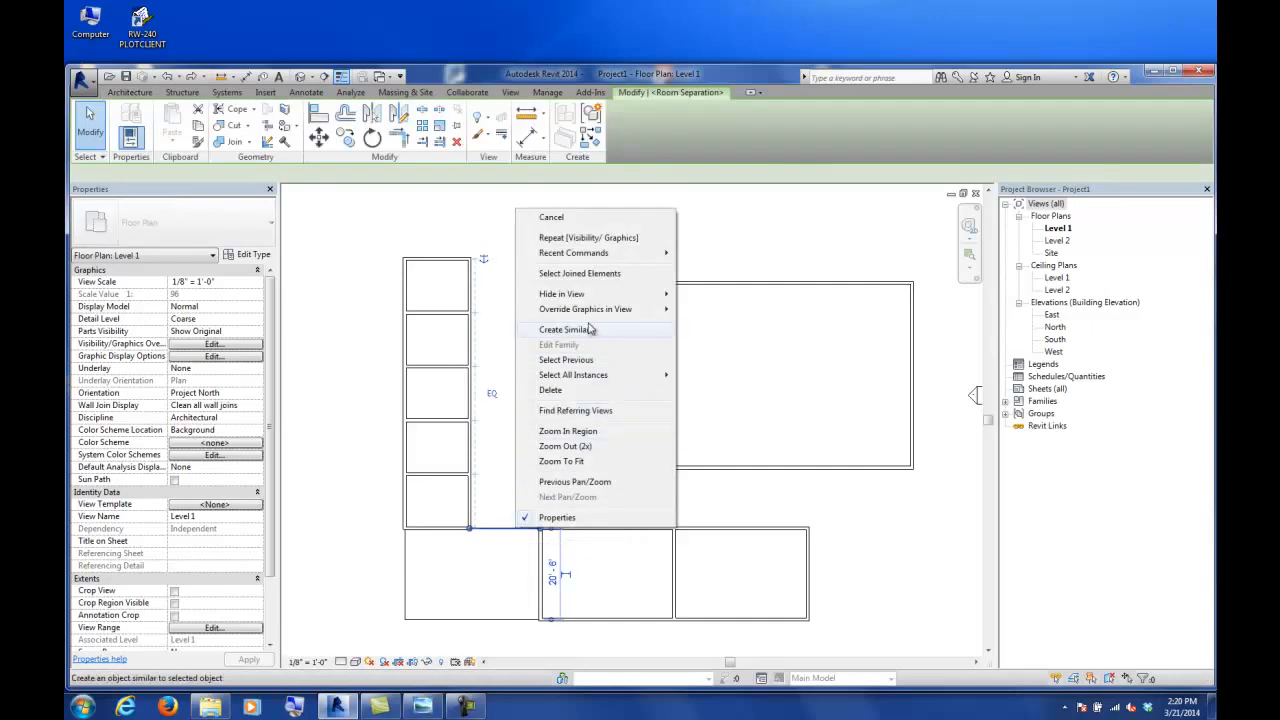
mouse_move(594, 295)
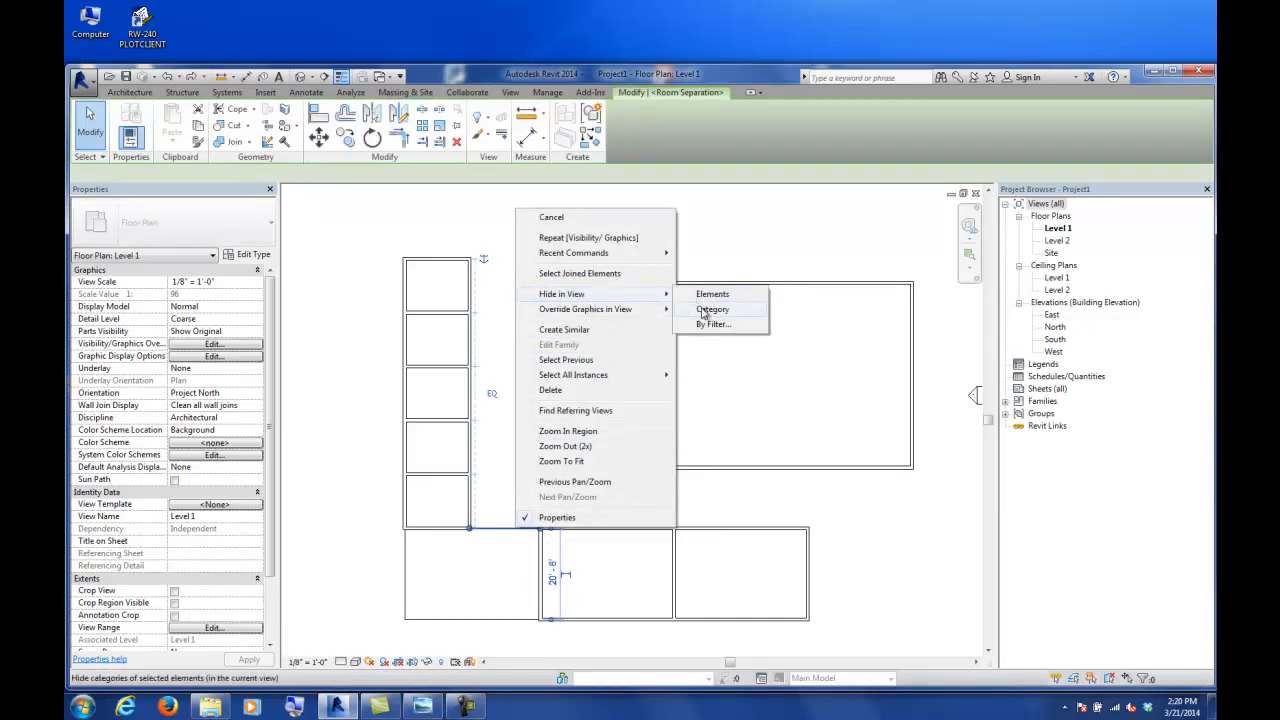
click(710, 310)
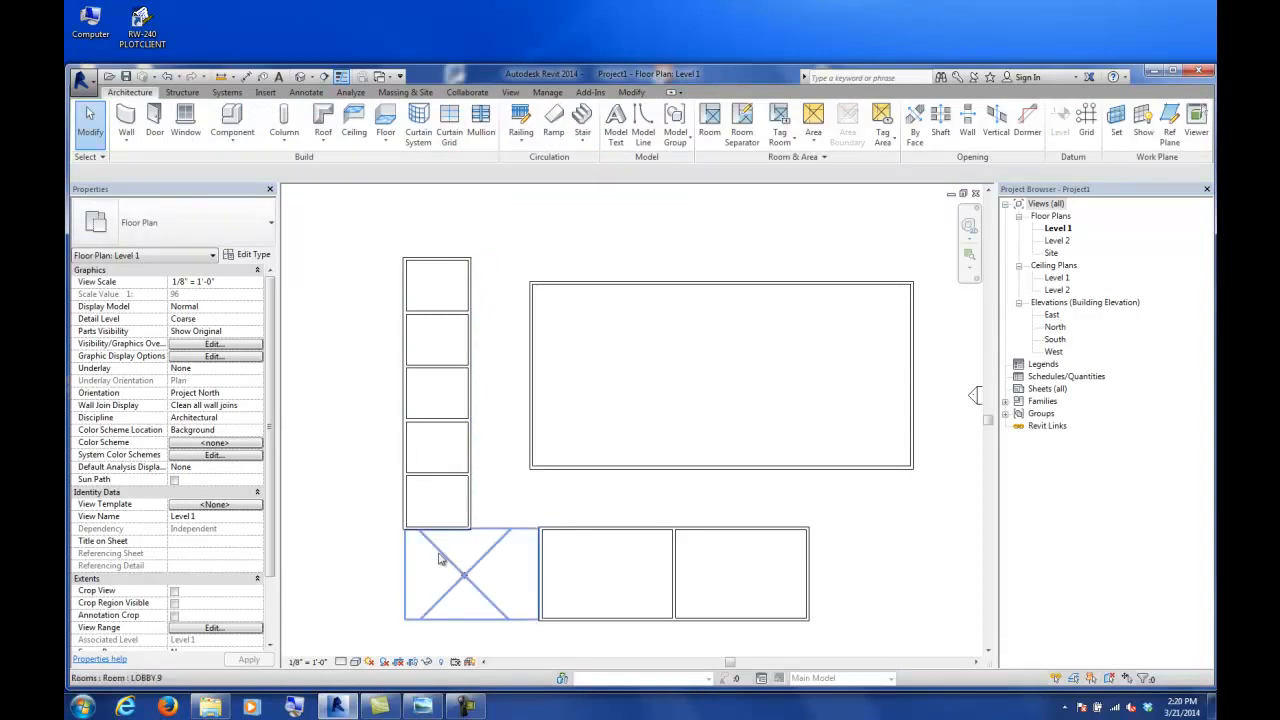
- Apply the Name color scheme of the Rooms category to the Level 1 floor plan
scroll(650, 485, down, 2)
middle_drag(712, 478, 662, 404)
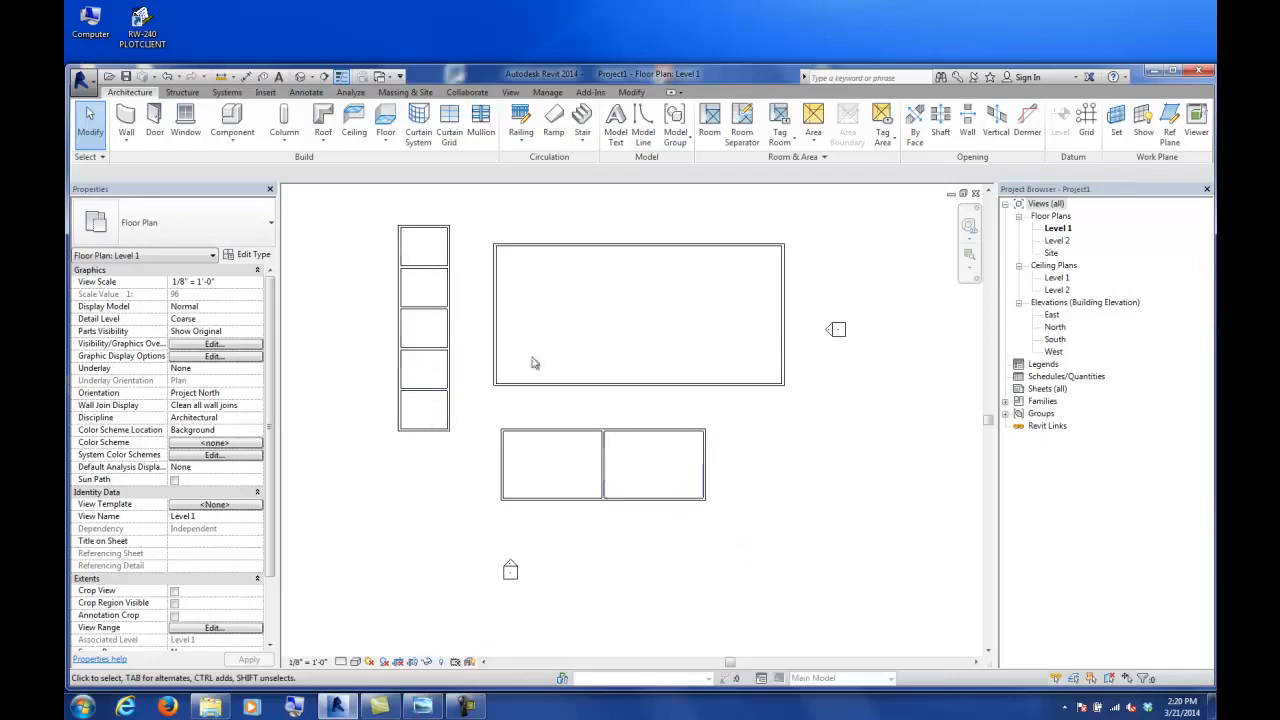
click(1049, 217)
click(1058, 229)
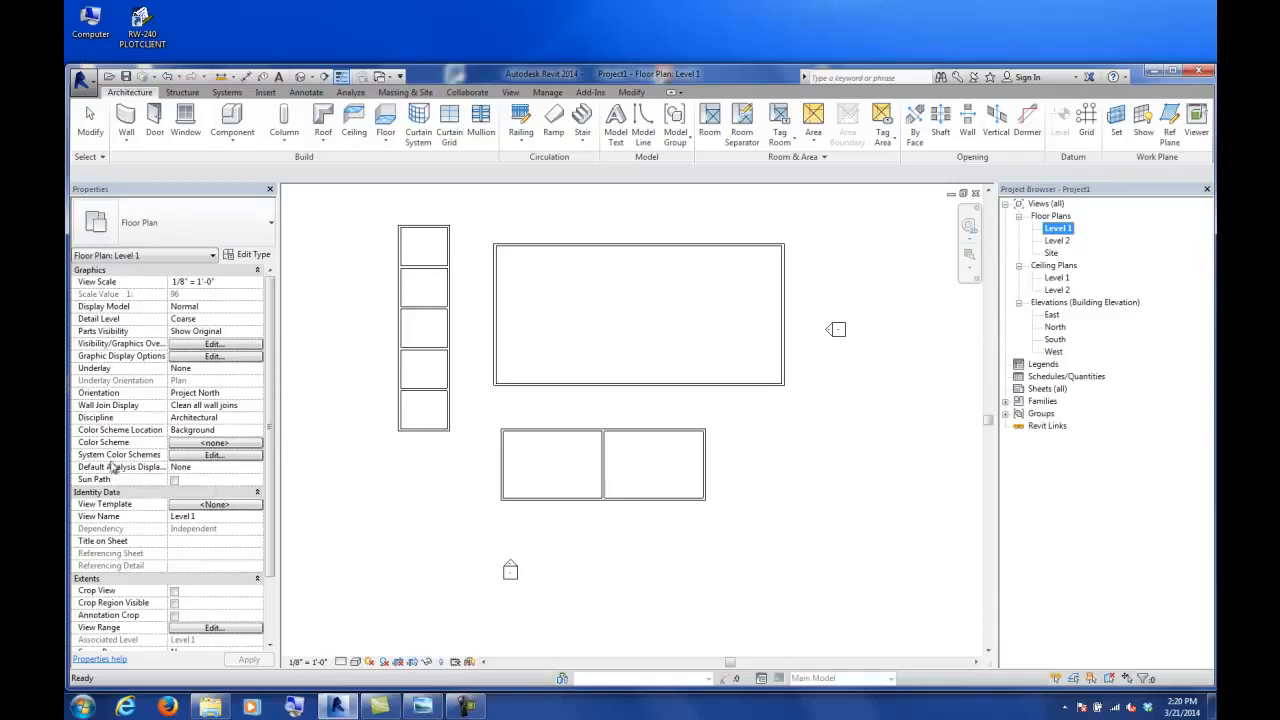
click(212, 445)
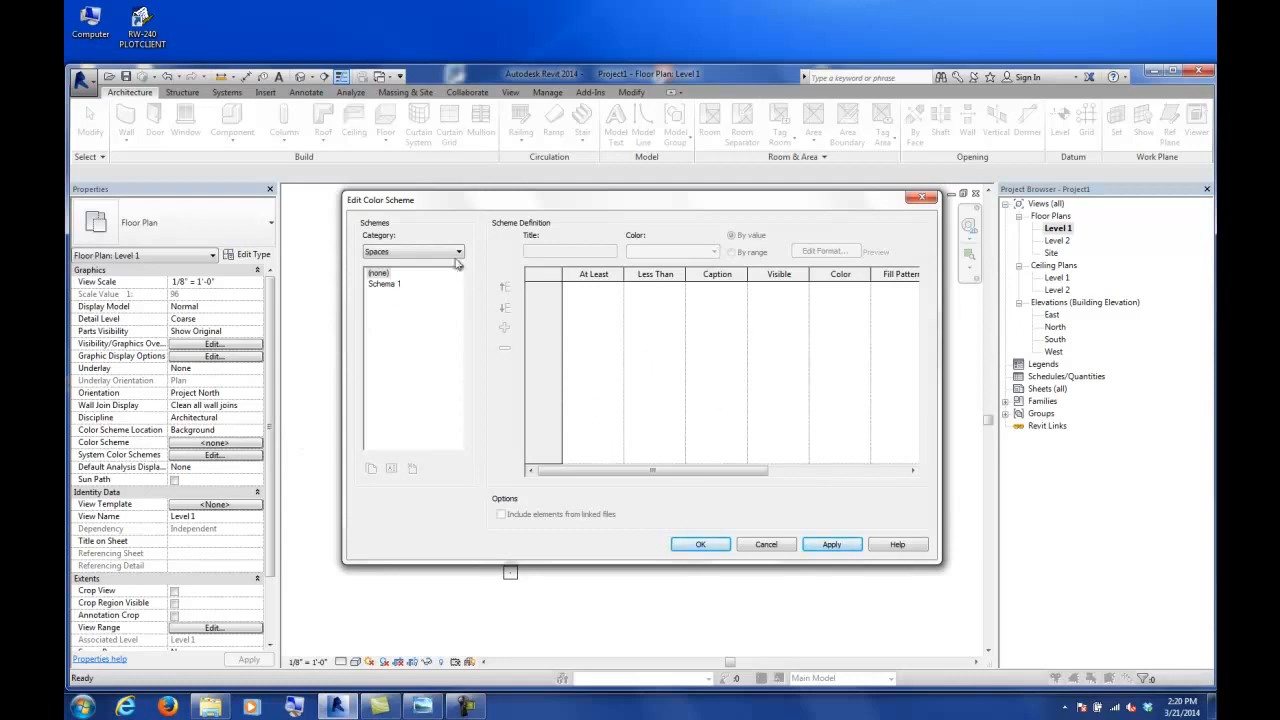
click(405, 254)
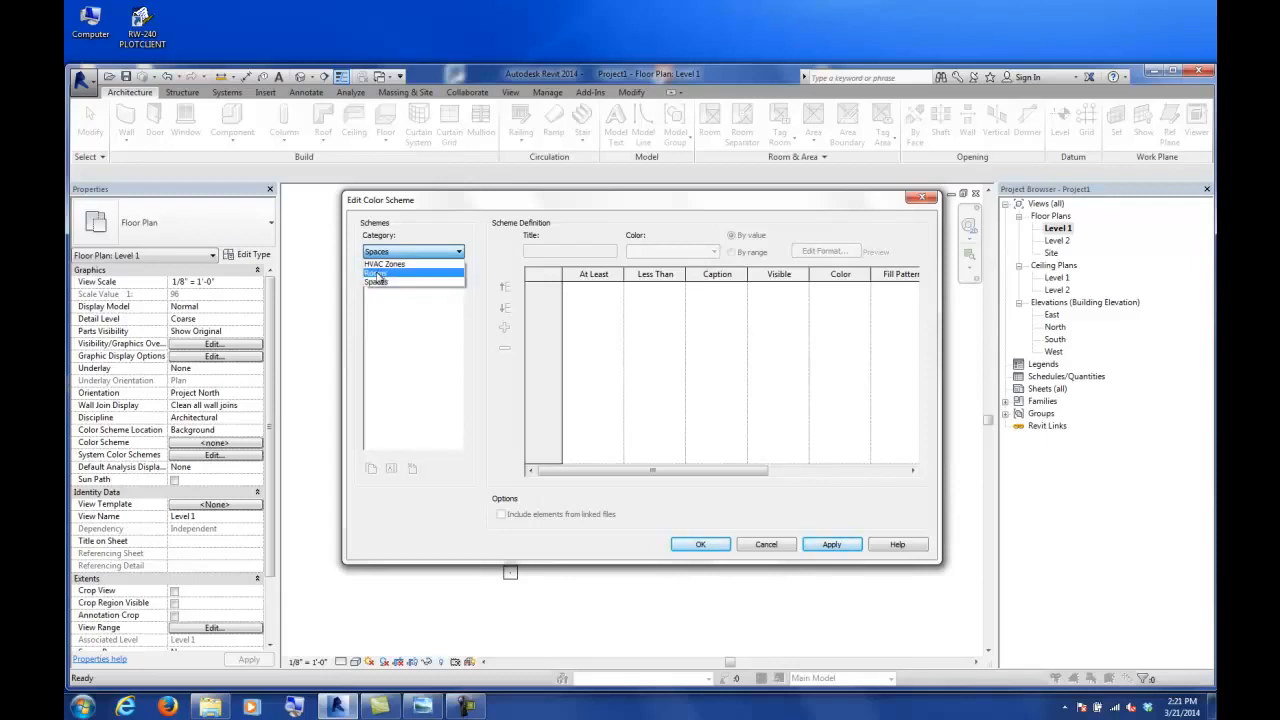
click(374, 275)
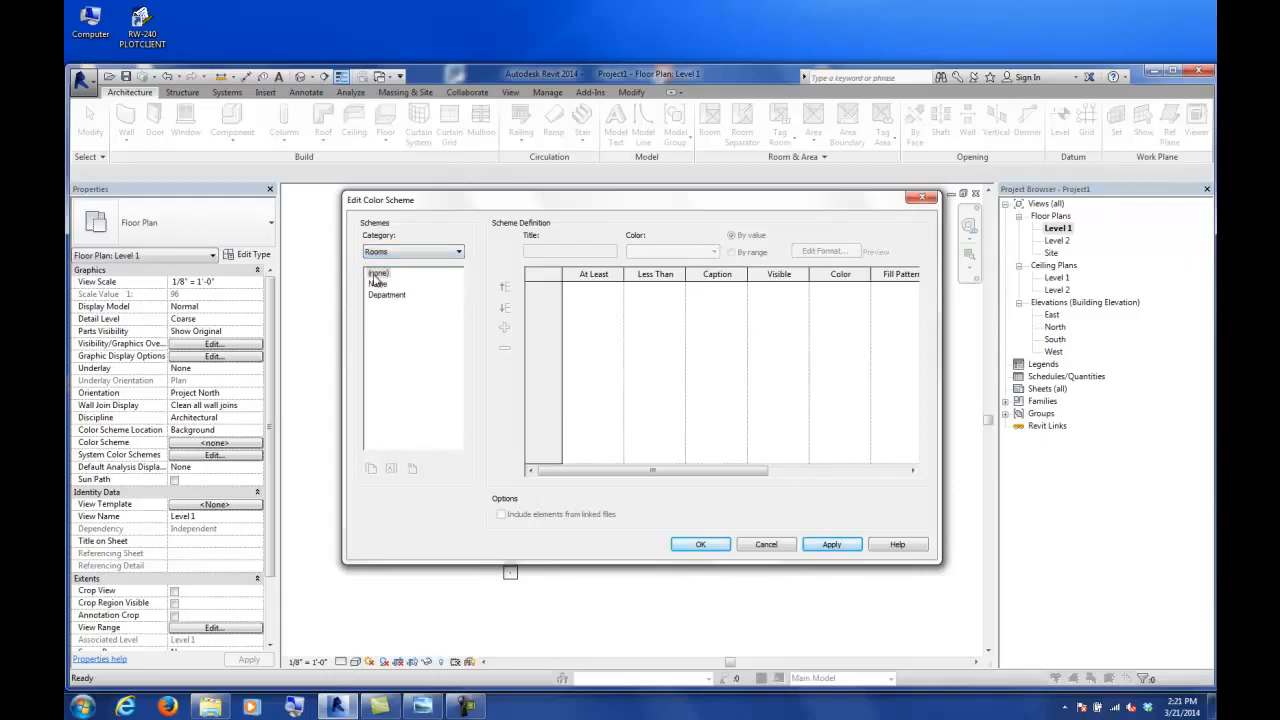
drag(436, 207, 488, 405)
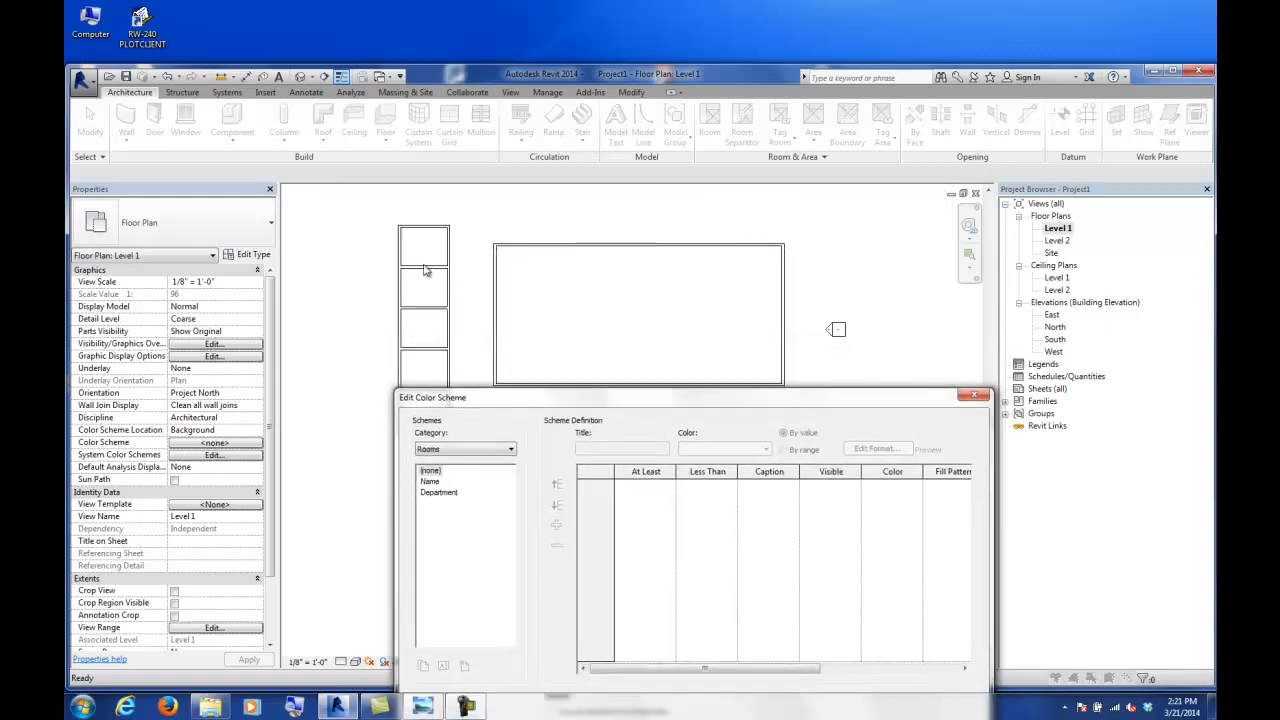
drag(546, 398, 457, 218)
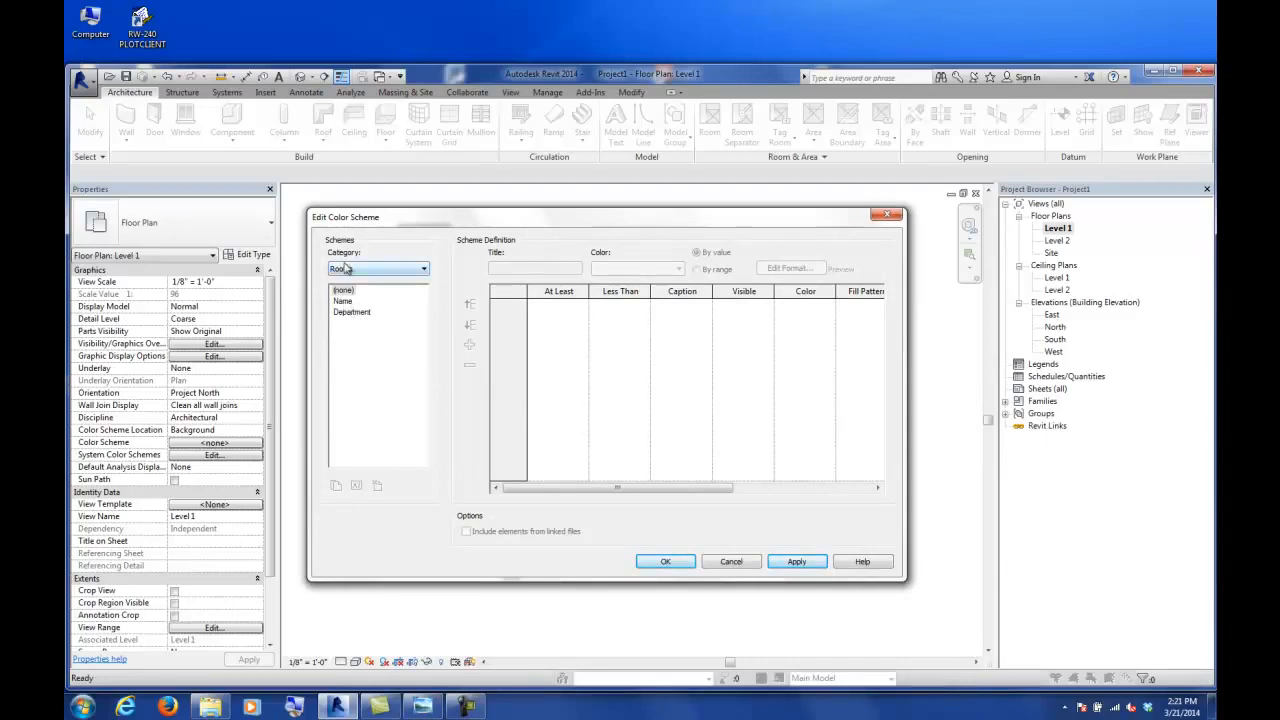
click(343, 300)
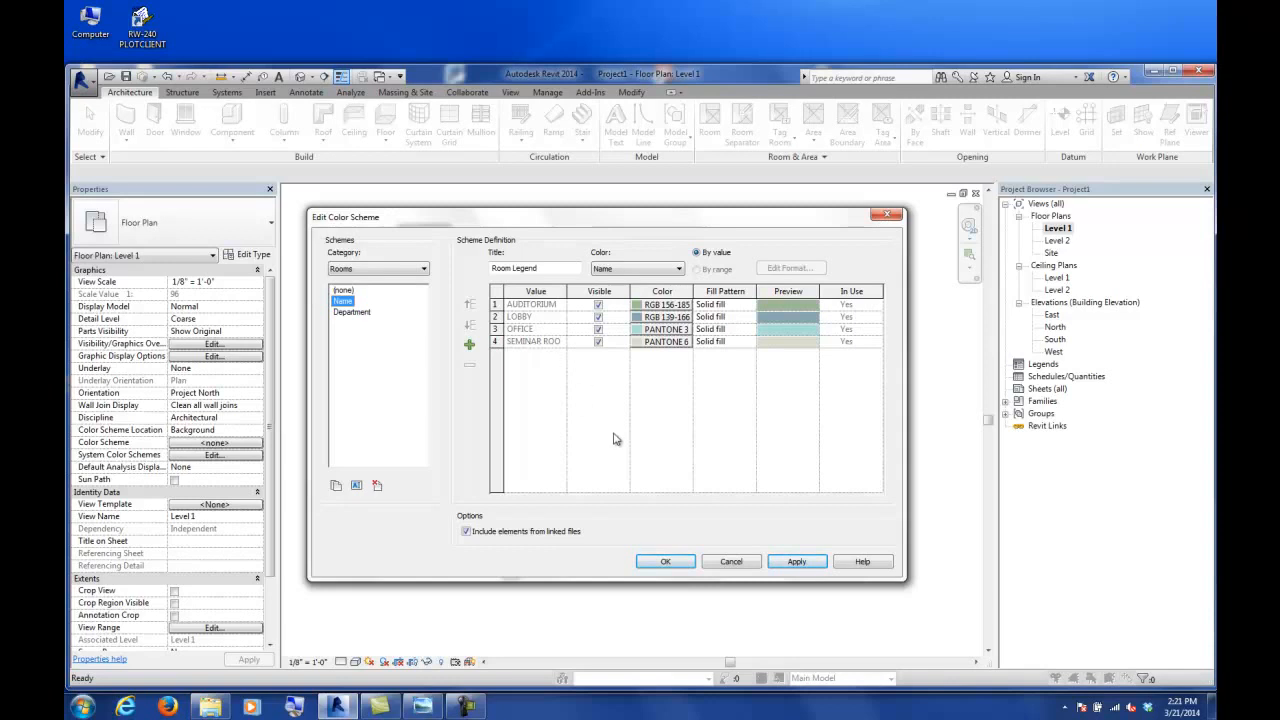
click(668, 563)
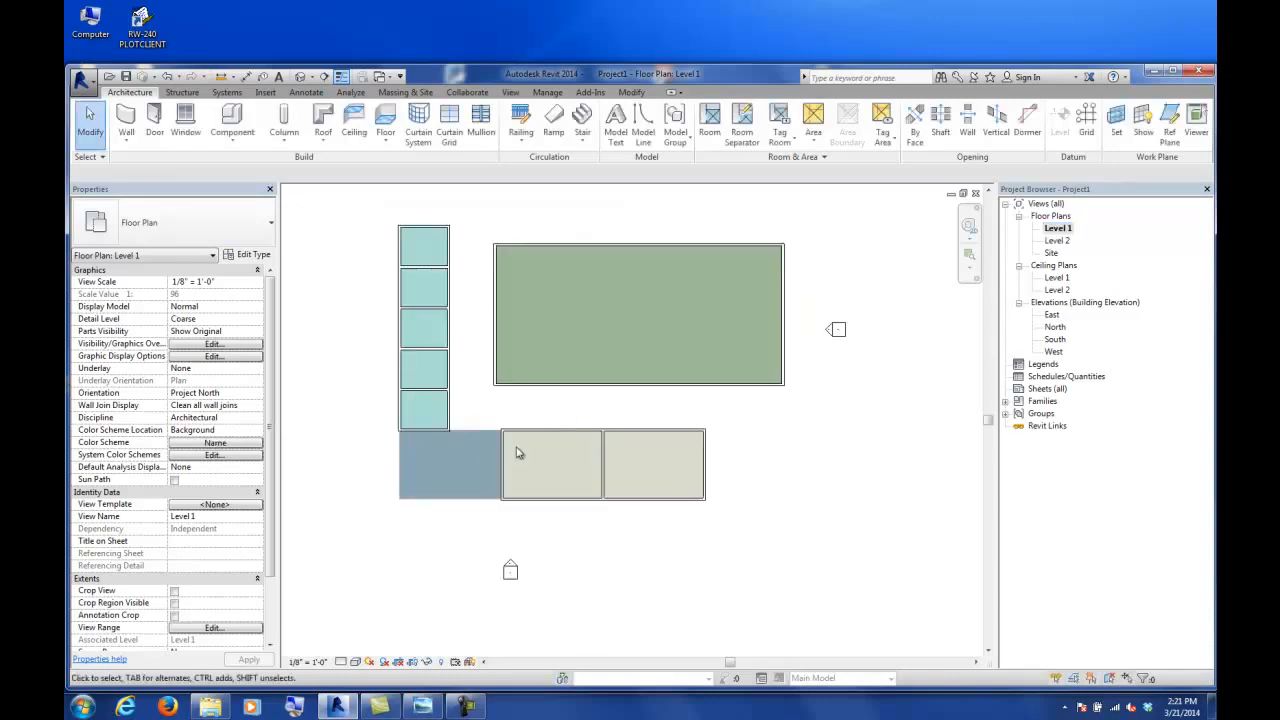
- Check the color options for the AUDITORIUM entry in the floor plan's room color scheme without changing its color
middle_drag(537, 394, 504, 427)
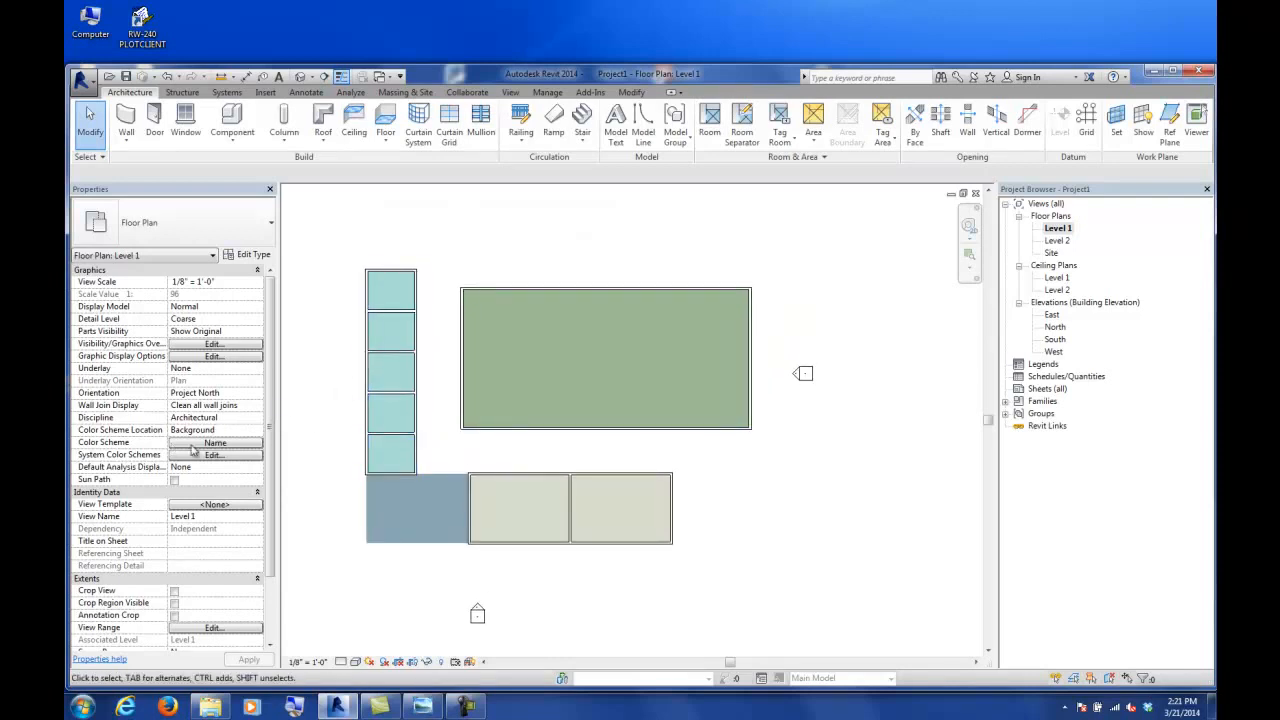
click(214, 442)
click(662, 305)
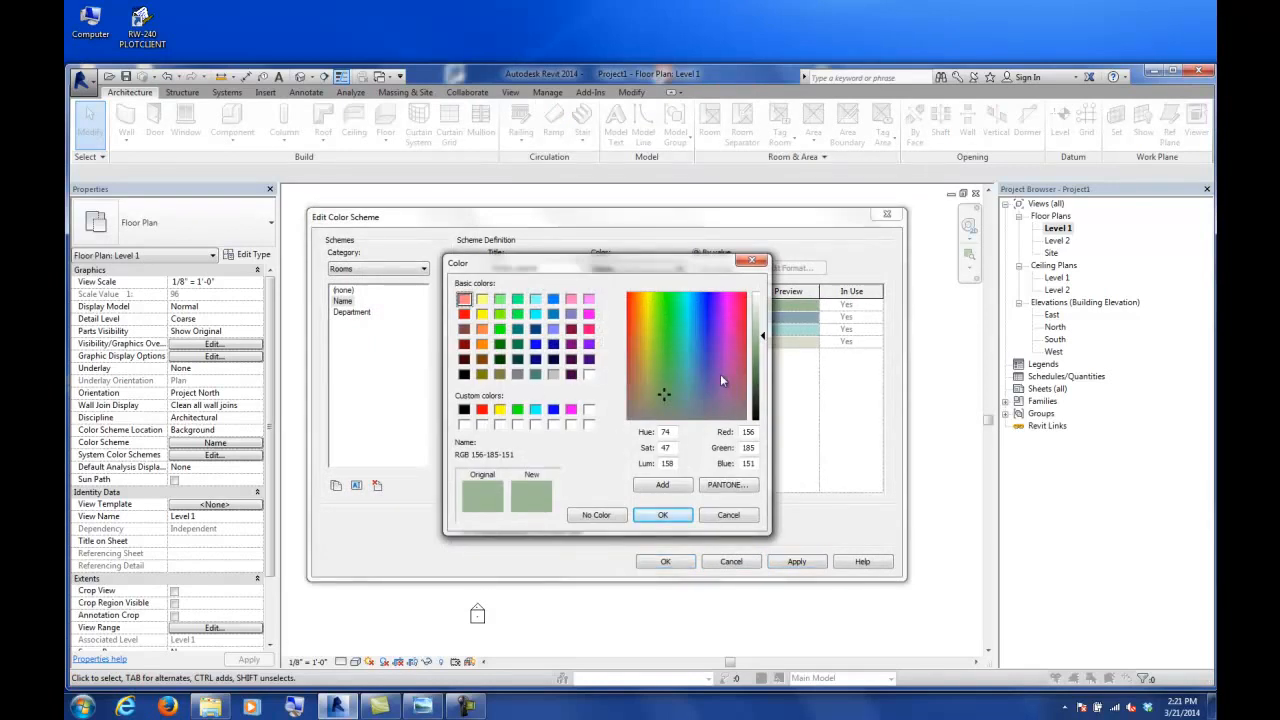
click(740, 516)
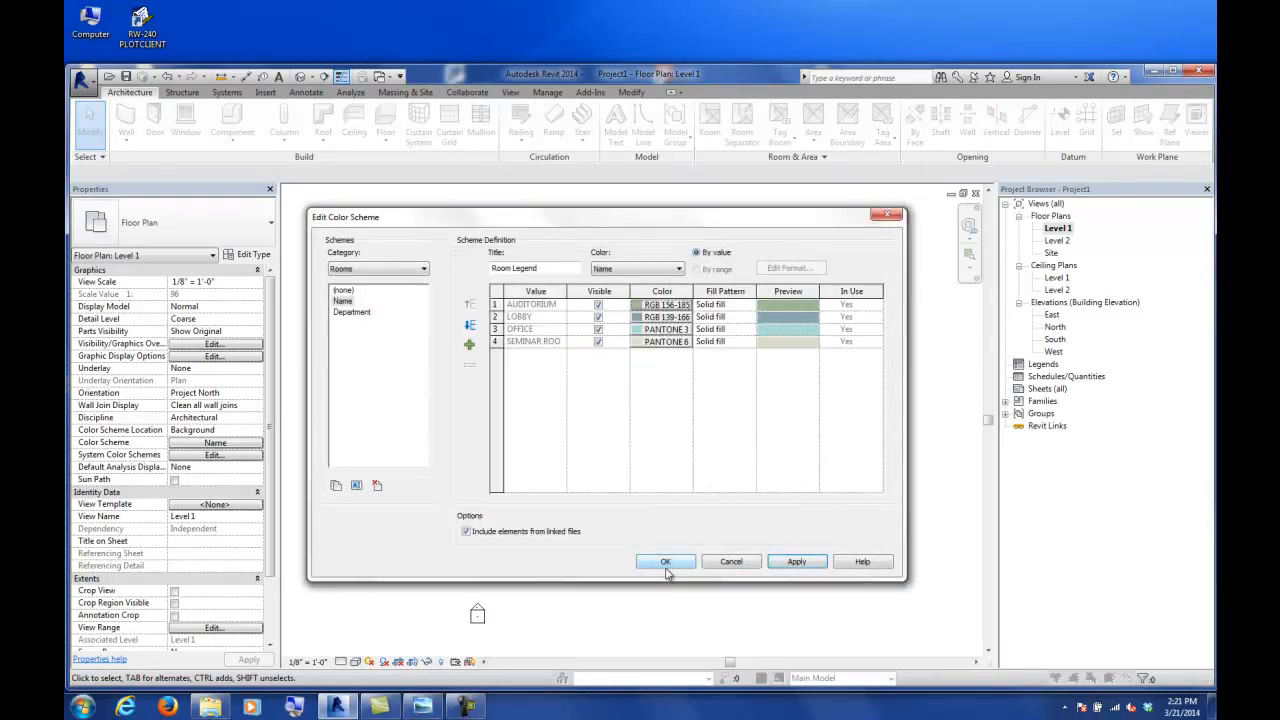
click(665, 561)
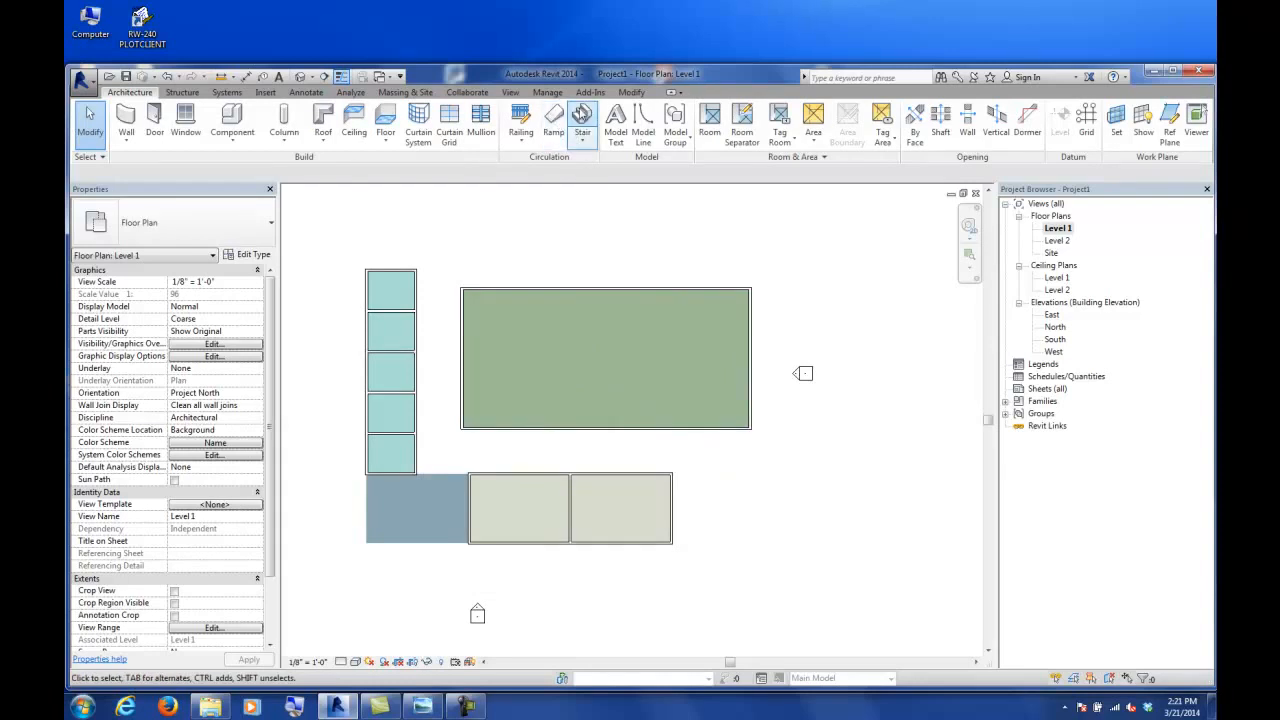
- Draw a vertical wall through the middle of the auditorium from its upper wall to its lower wall
click(126, 120)
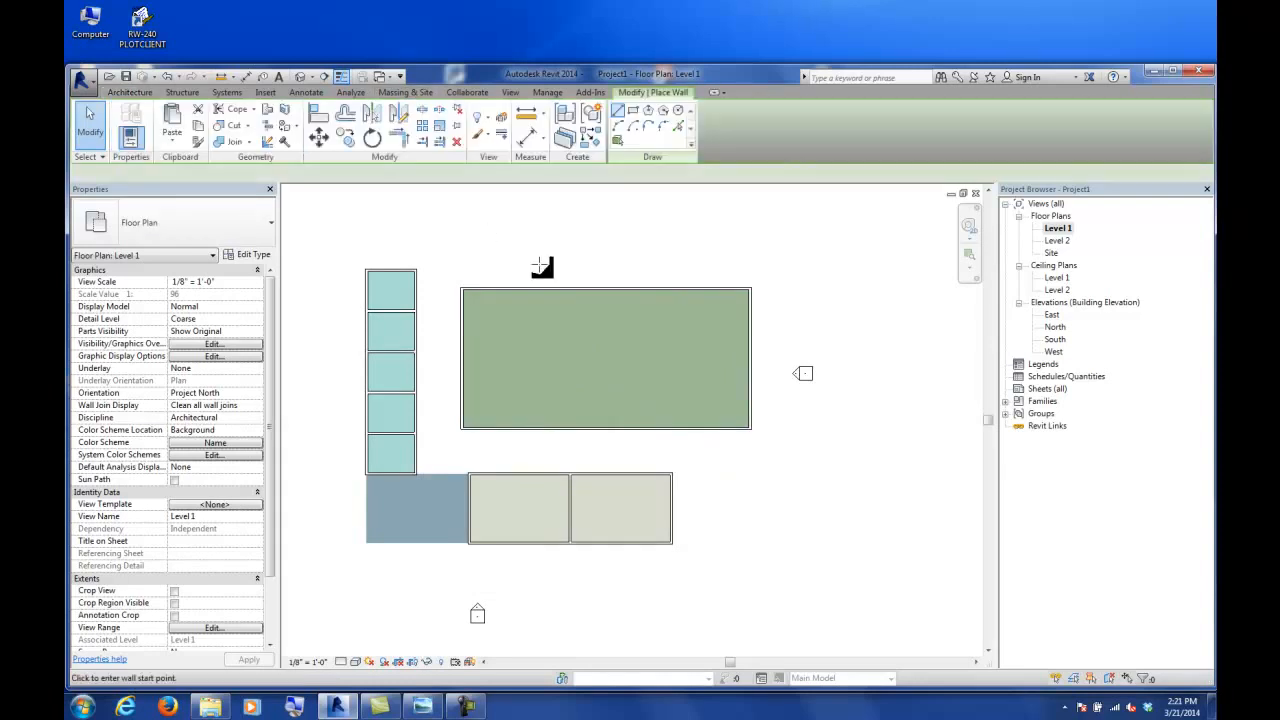
click(605, 290)
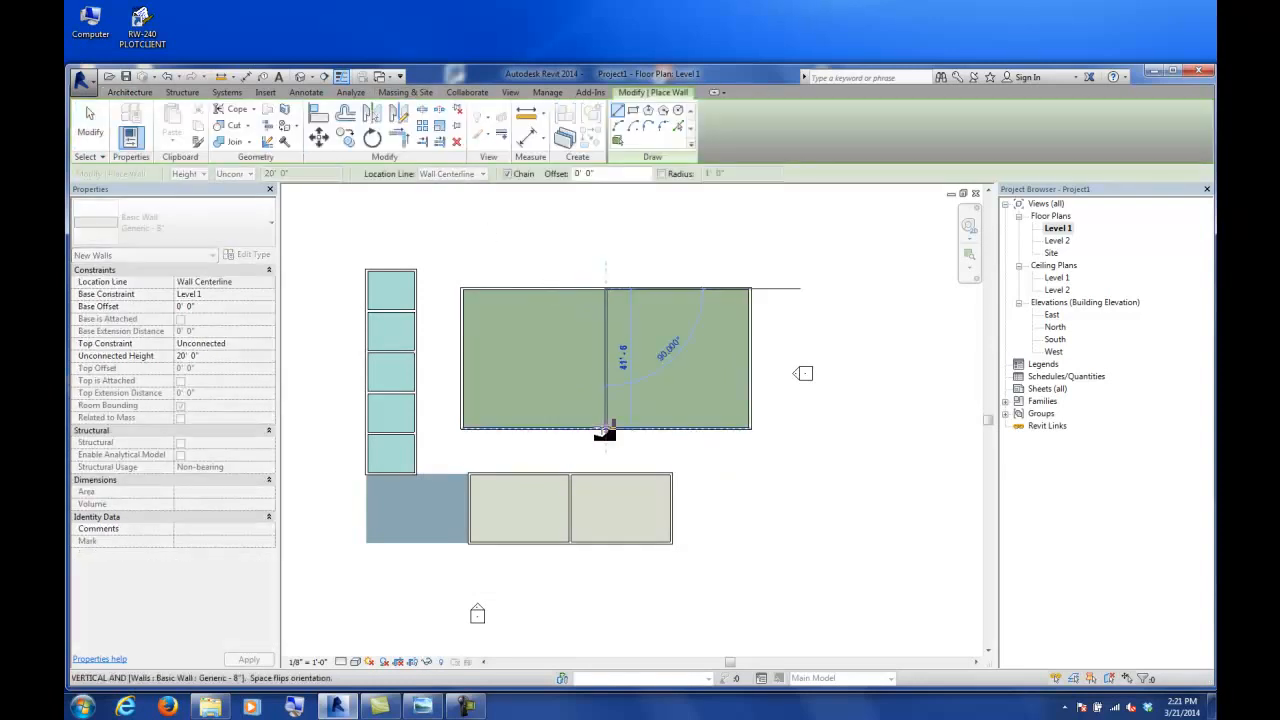
click(605, 428)
key(Escape)
key(Escape)
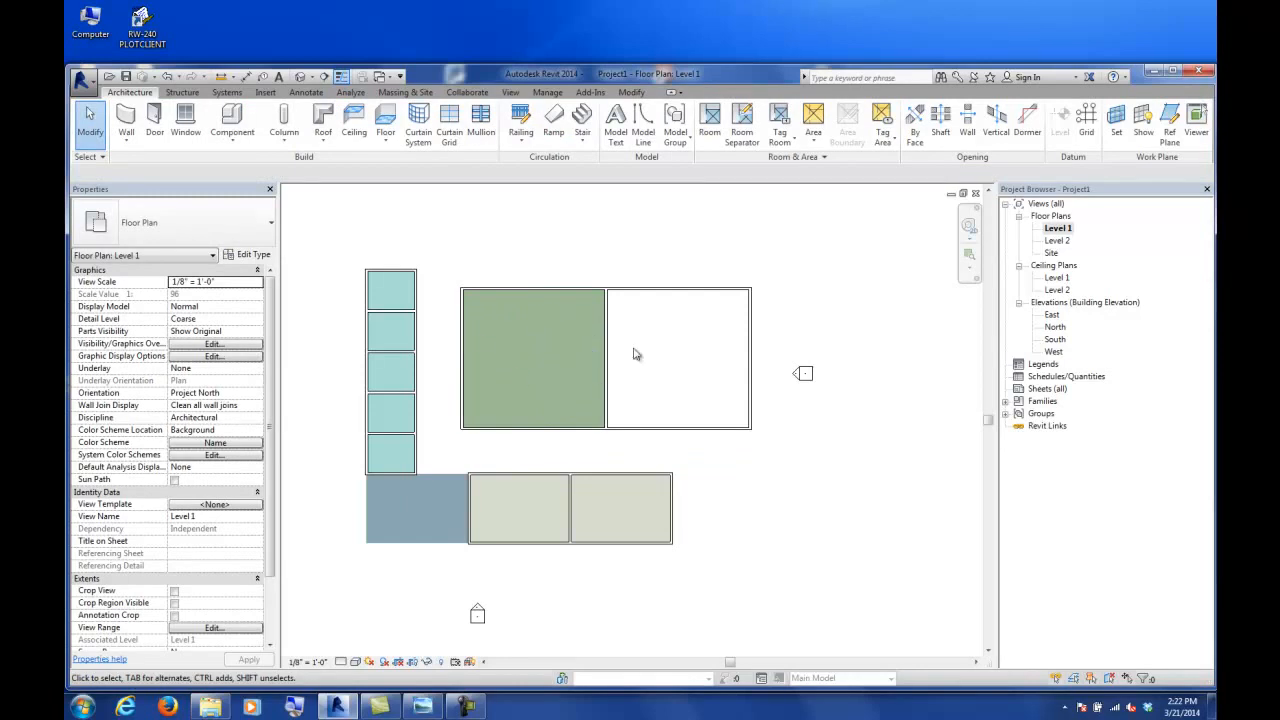
- Place a room in the empty right half of the divided auditorium and check its properties
click(709, 120)
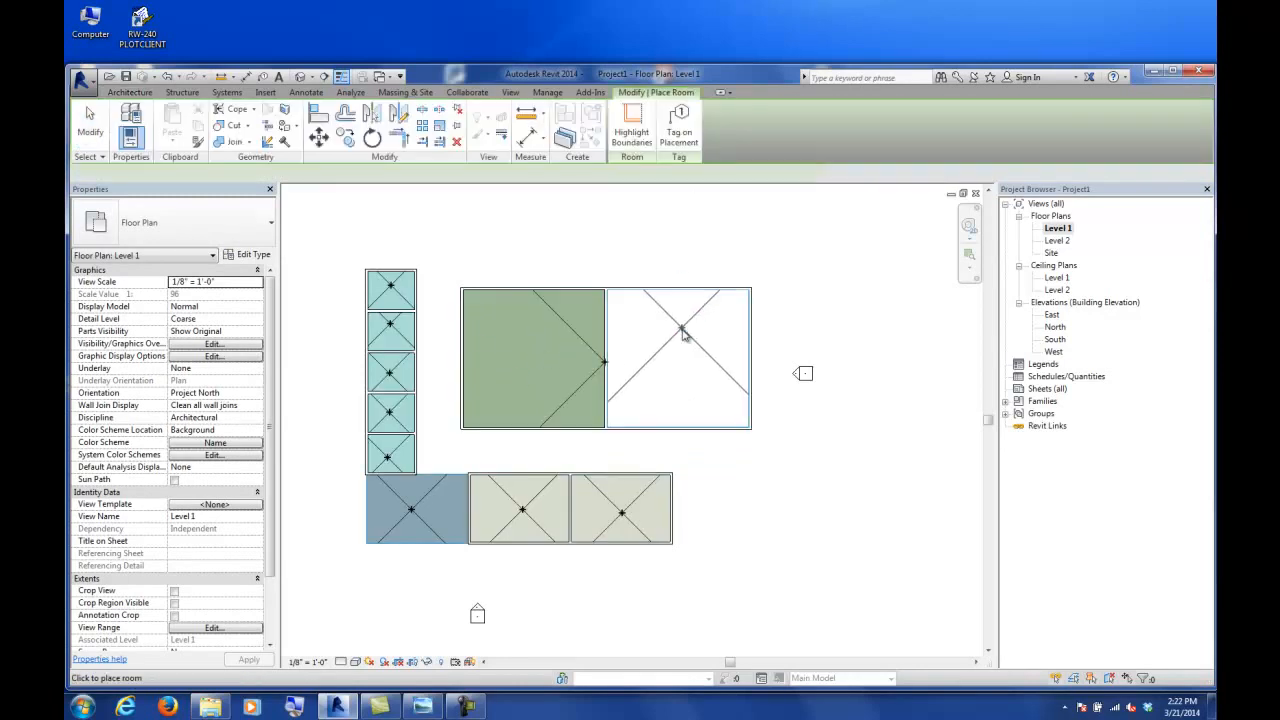
click(90, 120)
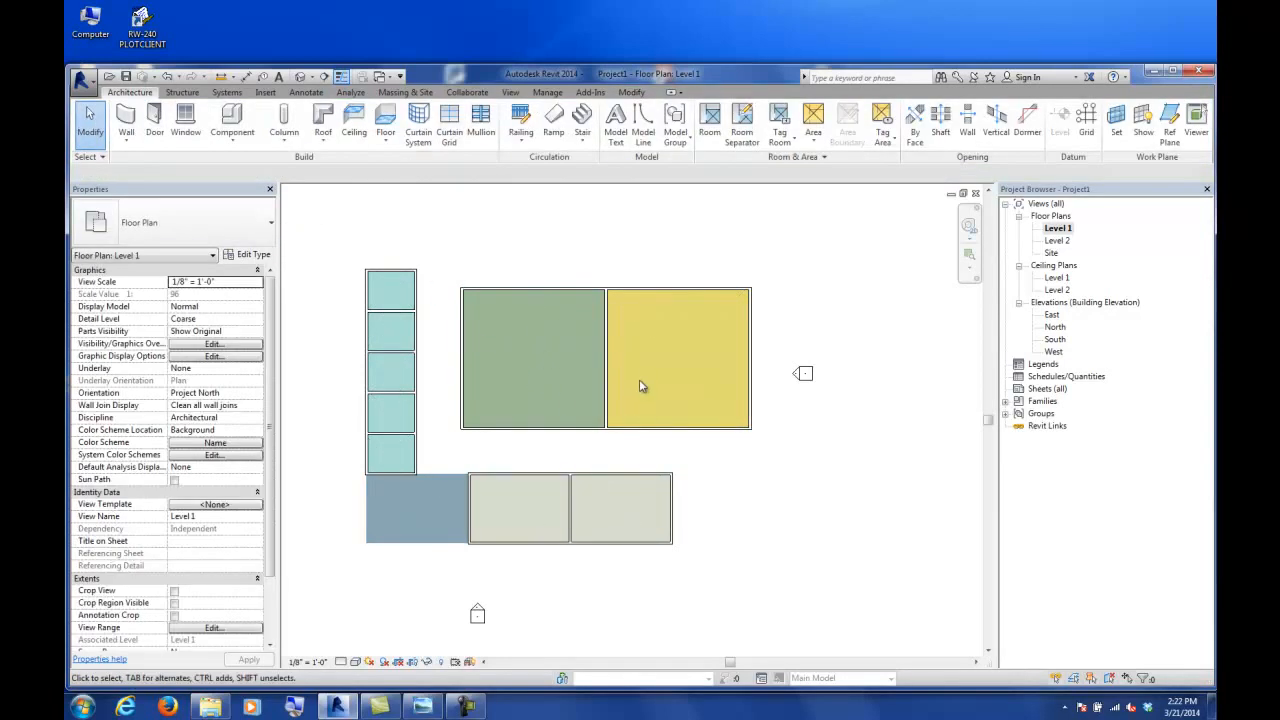
click(643, 330)
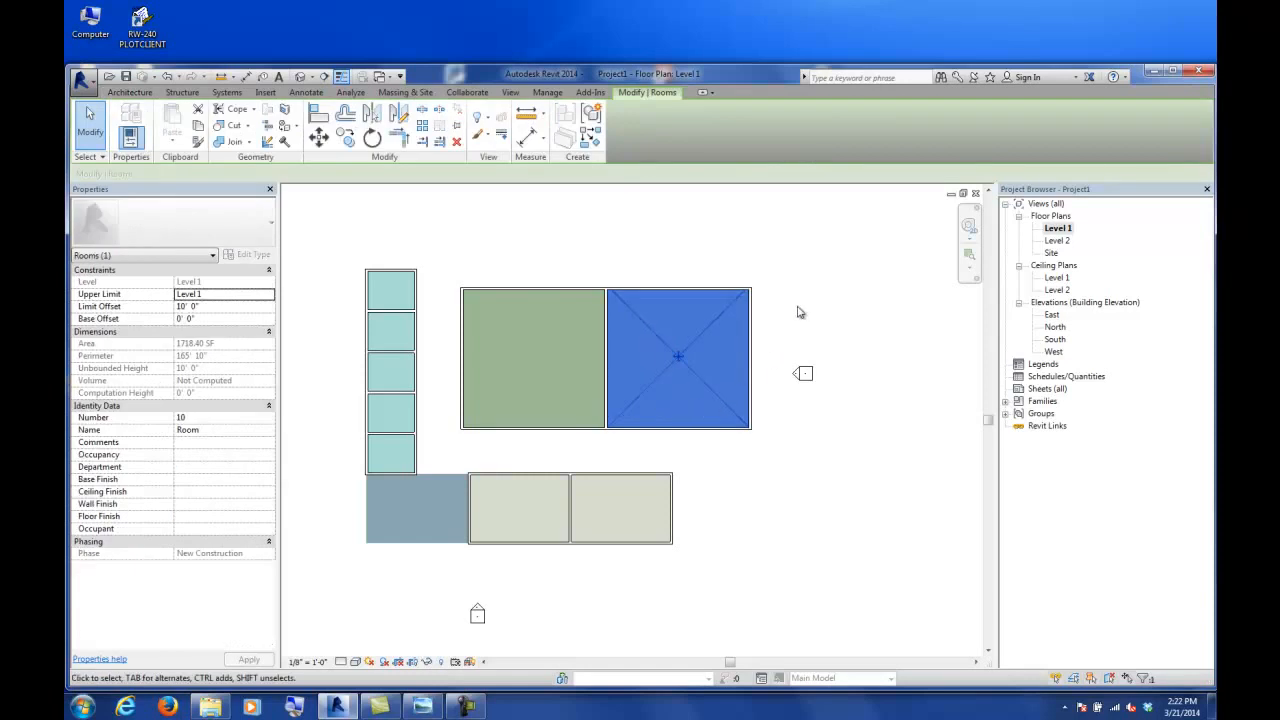
click(795, 321)
middle_drag(798, 446, 836, 404)
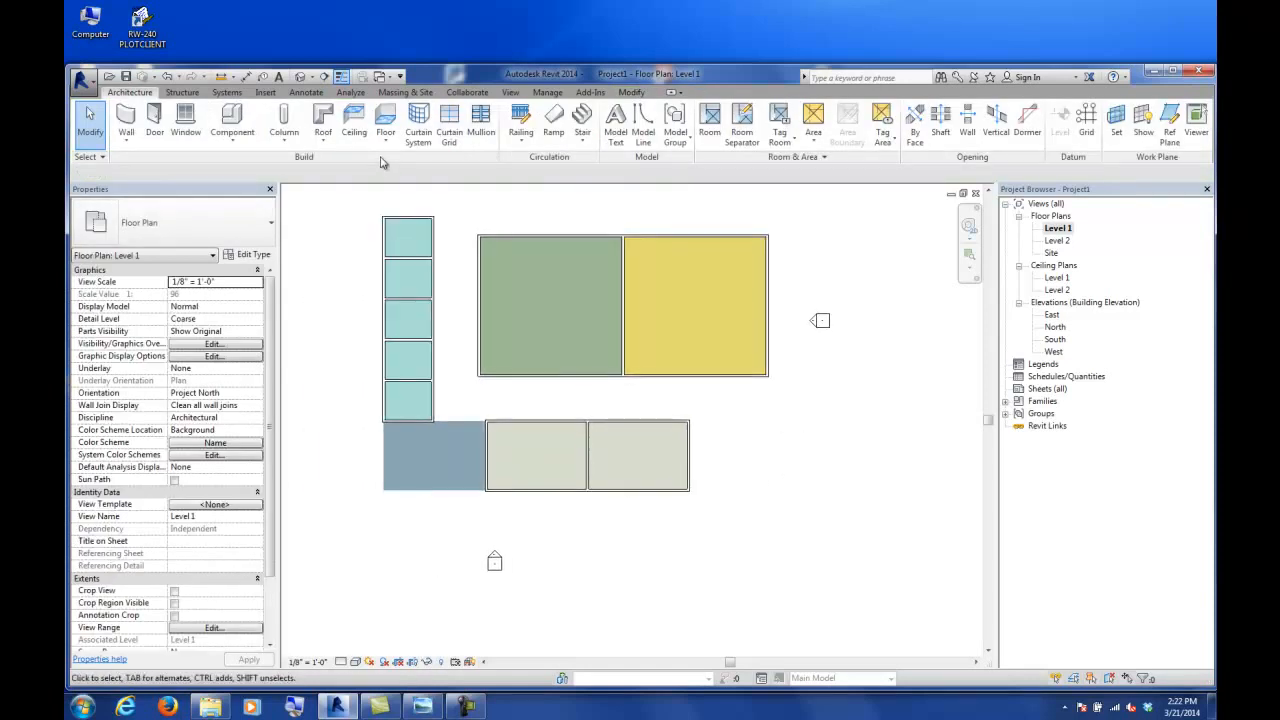
- Place a color fill legend for the rooms to the right of the seminar rooms and check its entries
click(510, 93)
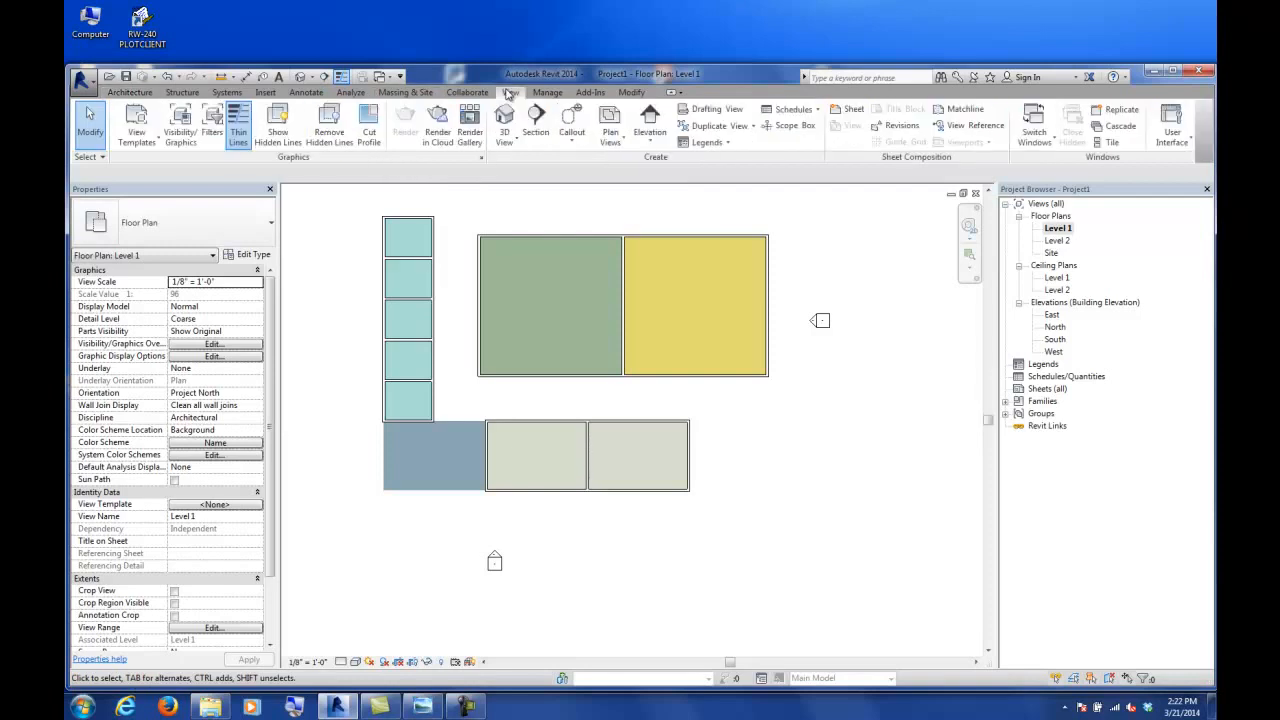
click(300, 93)
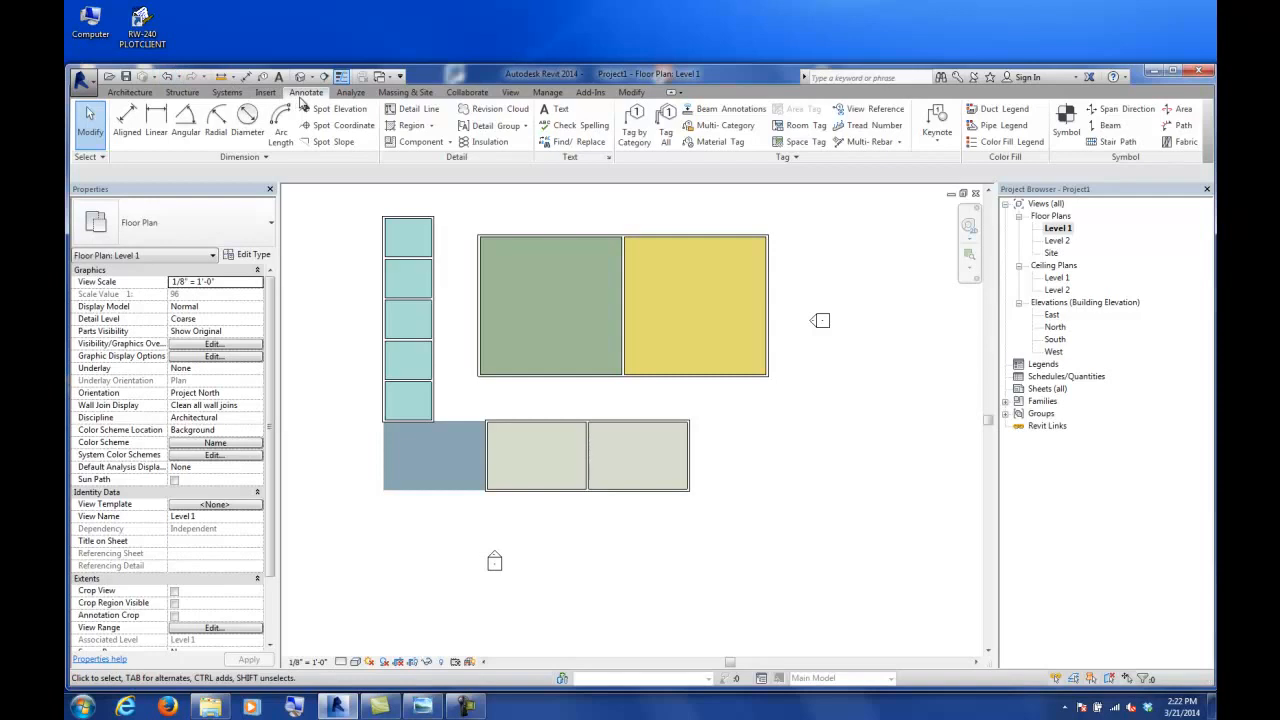
click(1010, 143)
click(733, 440)
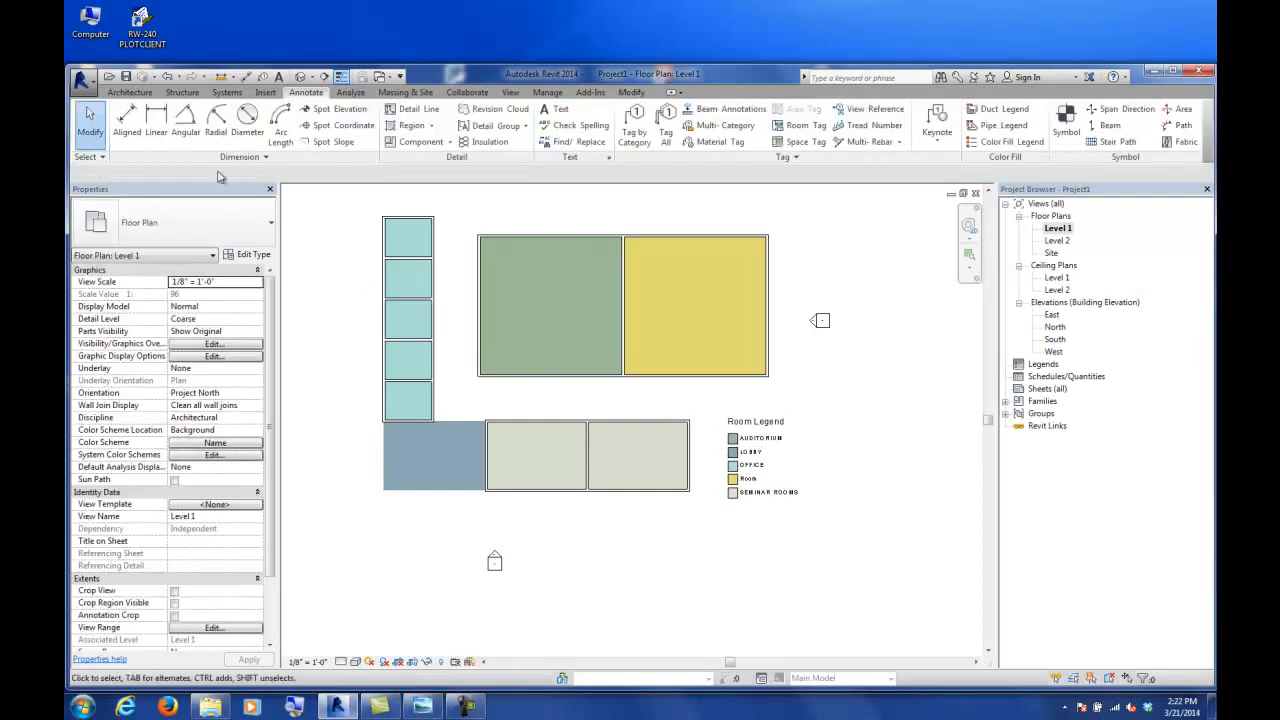
click(97, 127)
scroll(822, 465, up, 5)
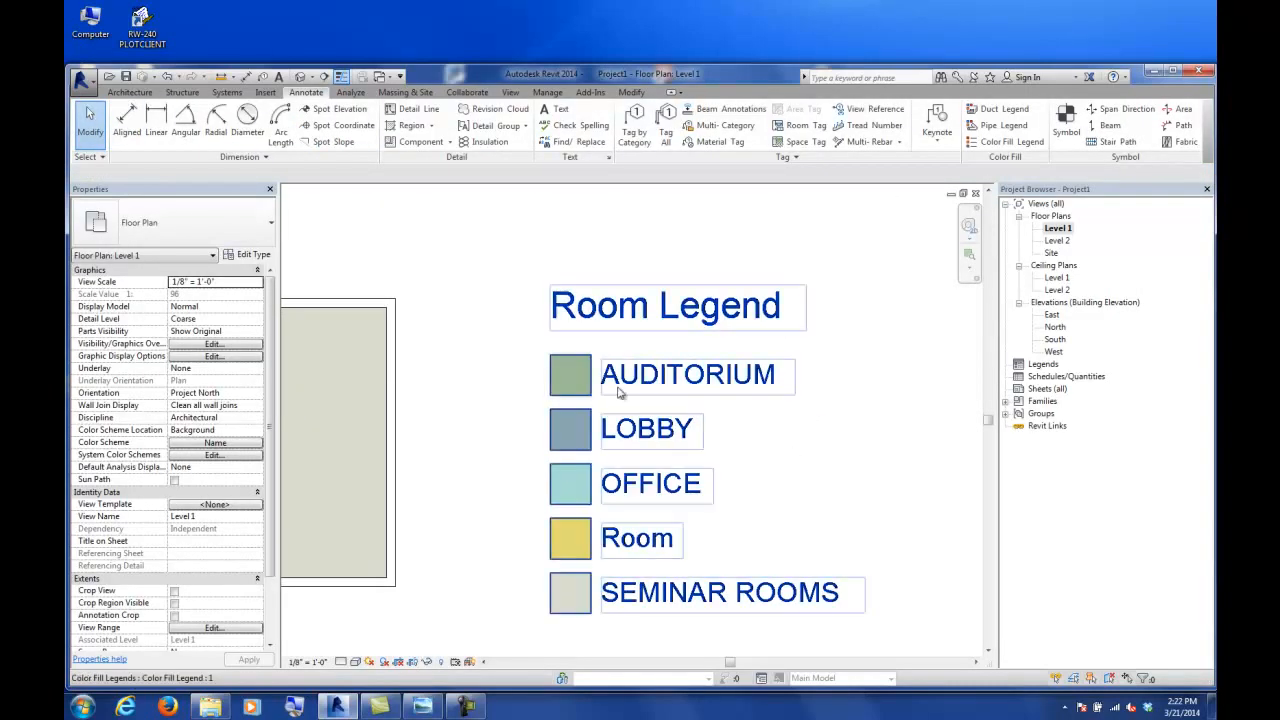
scroll(630, 392, down, 5)
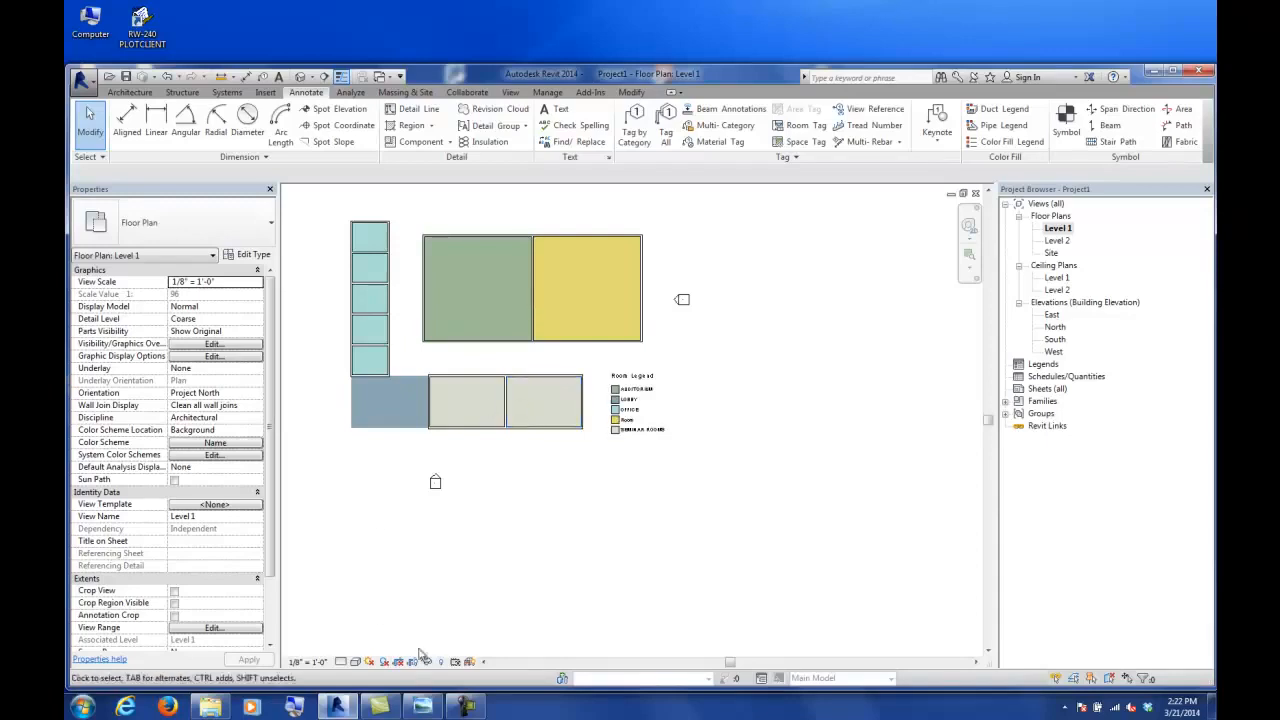
click(467, 708)
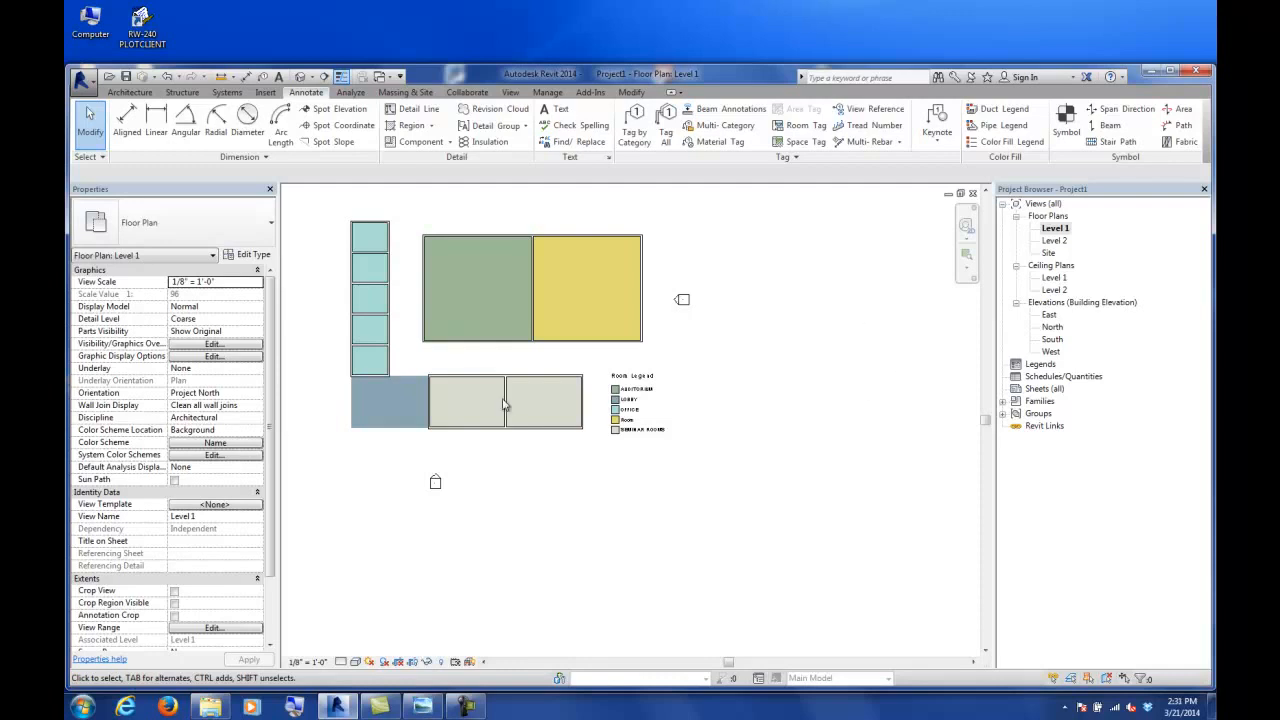
middle_drag(505, 404, 578, 448)
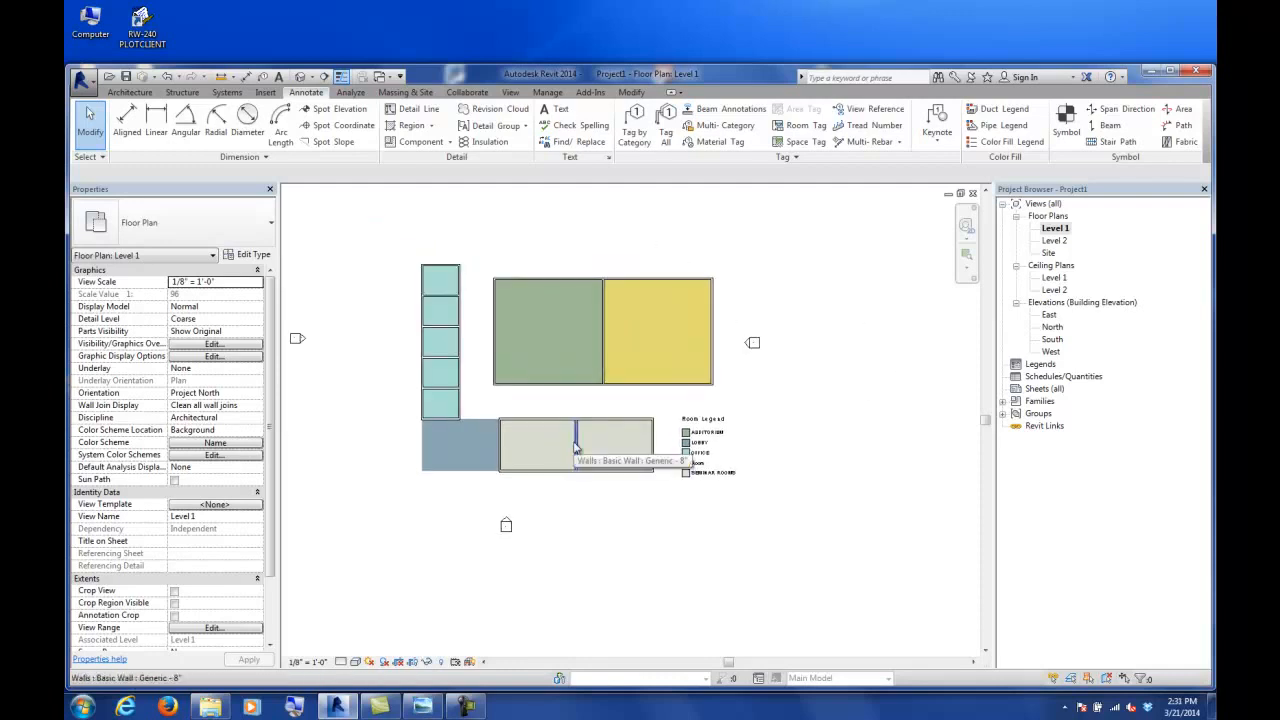
scroll(576, 447, up, 3)
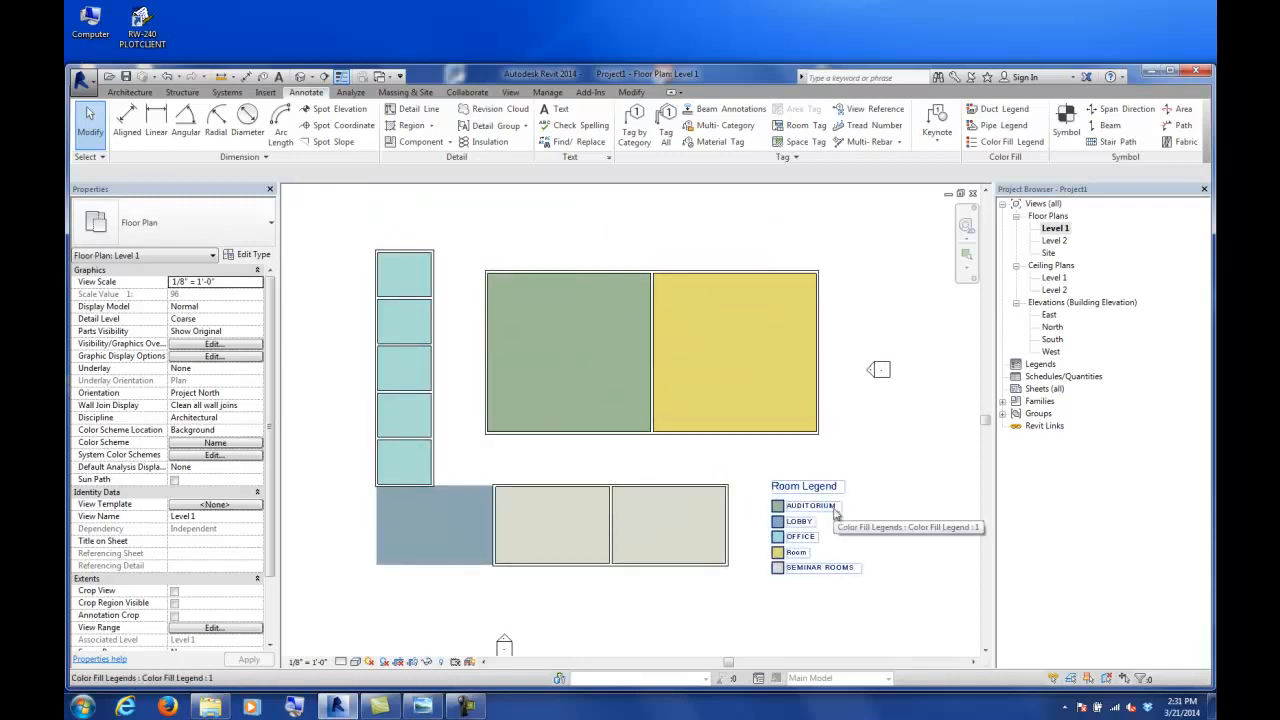
scroll(744, 472, down, 1)
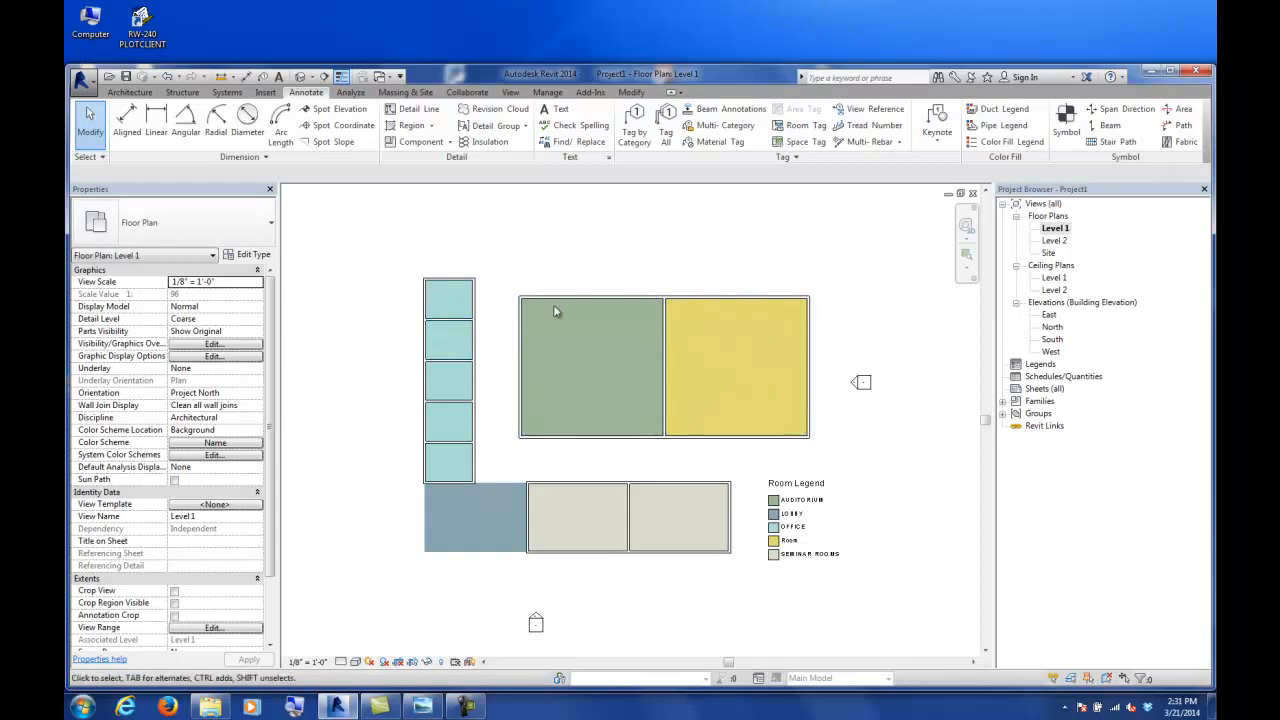
- Draw a horizontal building section across the plan, cutting the middle office and both halves of the divided auditorium block
click(324, 76)
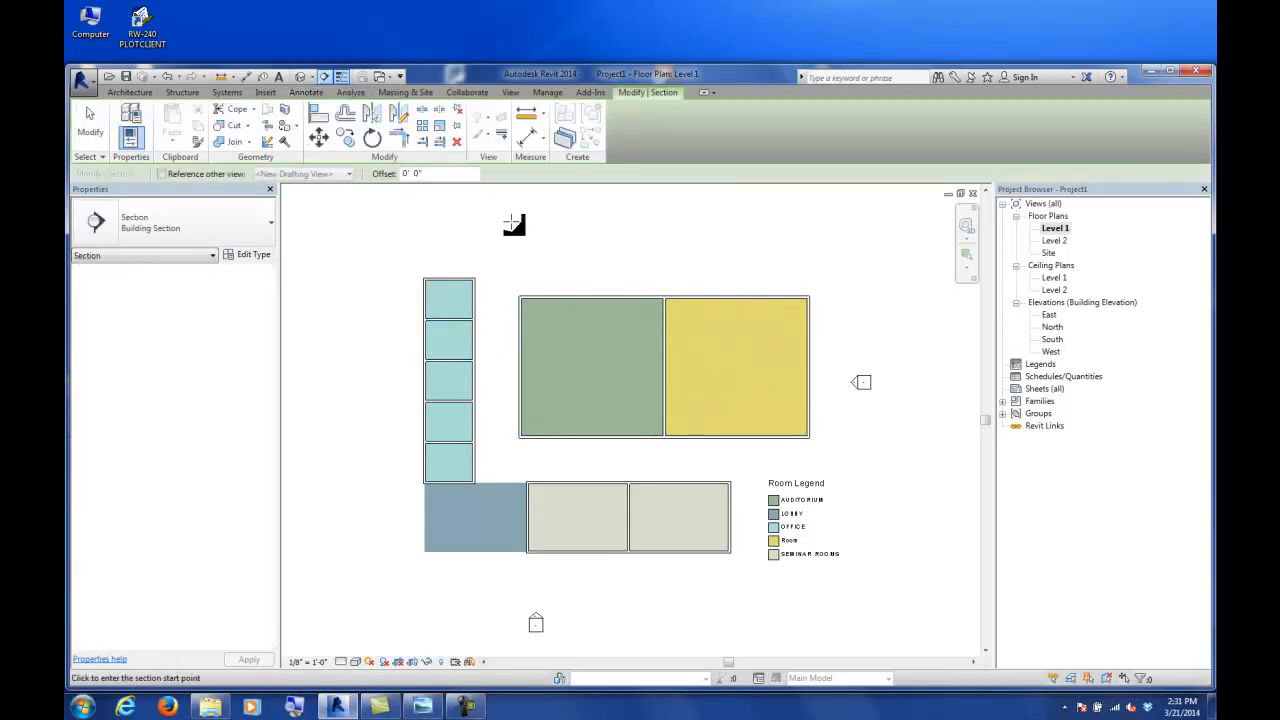
click(371, 379)
click(836, 379)
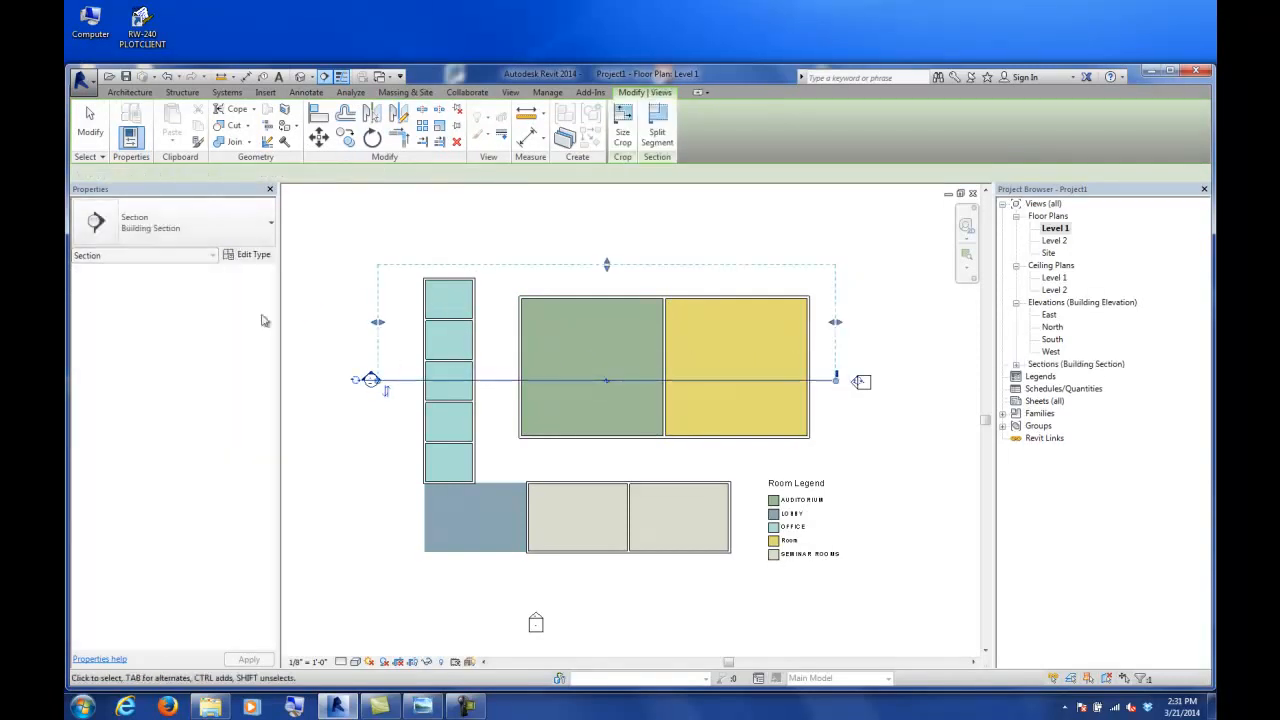
click(90, 122)
click(90, 122)
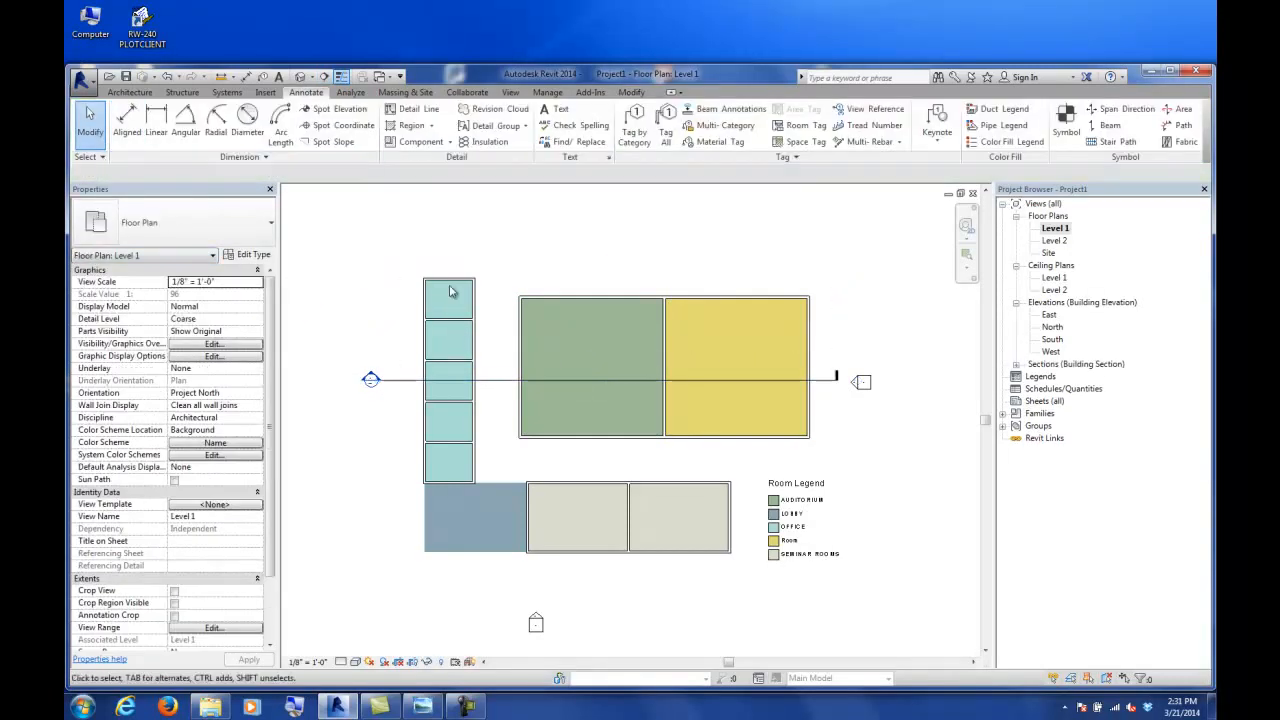
- Open the new building section to view the rooms in it, and open the North elevation
double_click(371, 379)
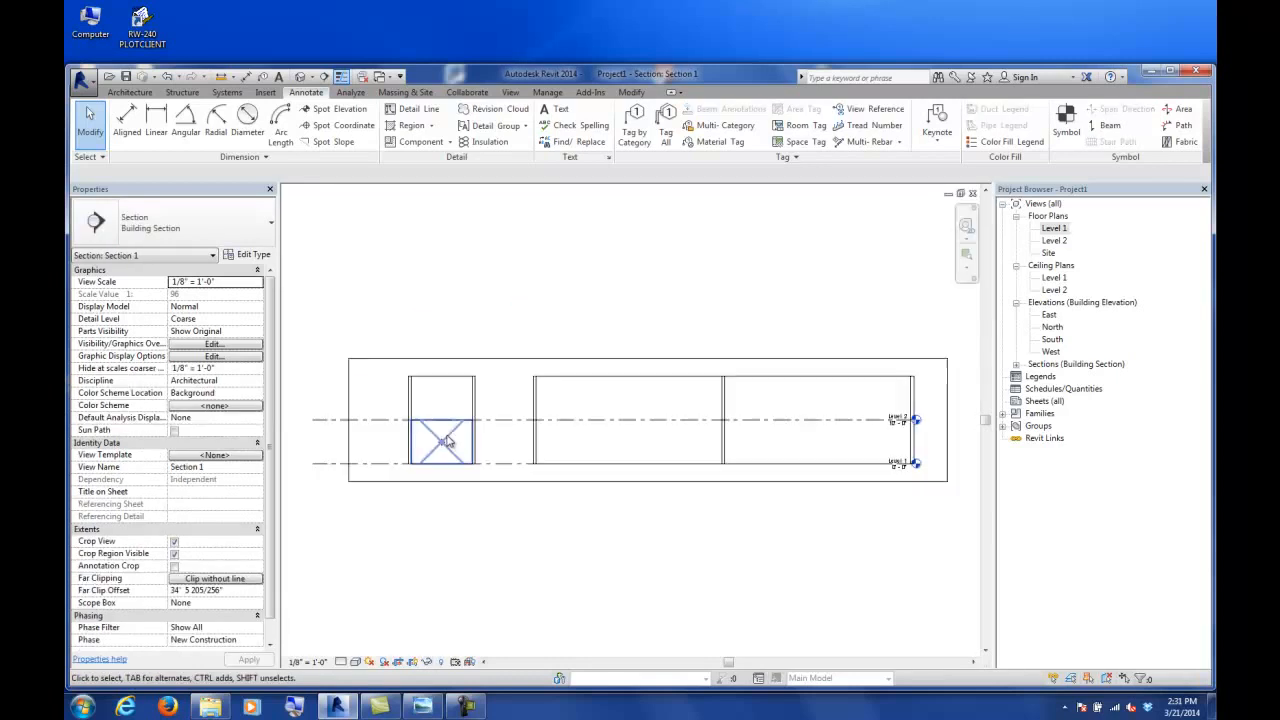
scroll(530, 411, down, 3)
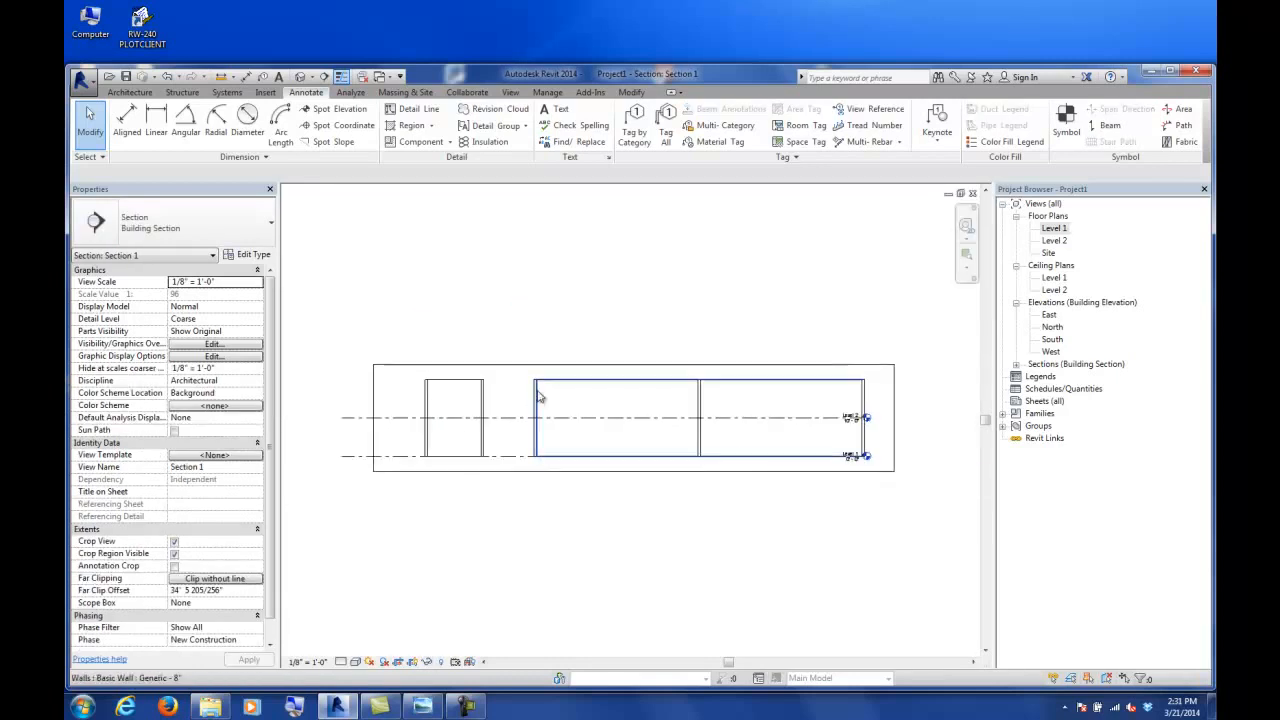
double_click(1050, 327)
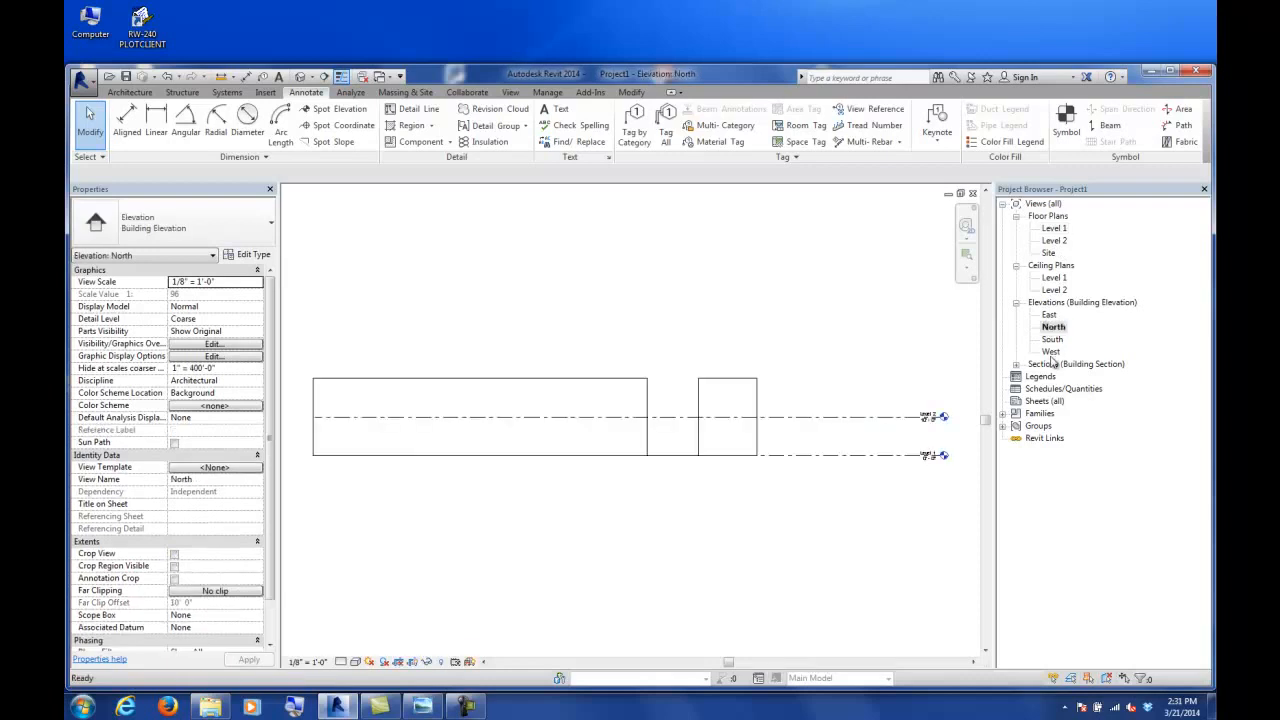
- On the Level 1 floor plan, reduce the building section's view depth to about 17' 9 1/2" so it ends inside the auditorium
double_click(1054, 228)
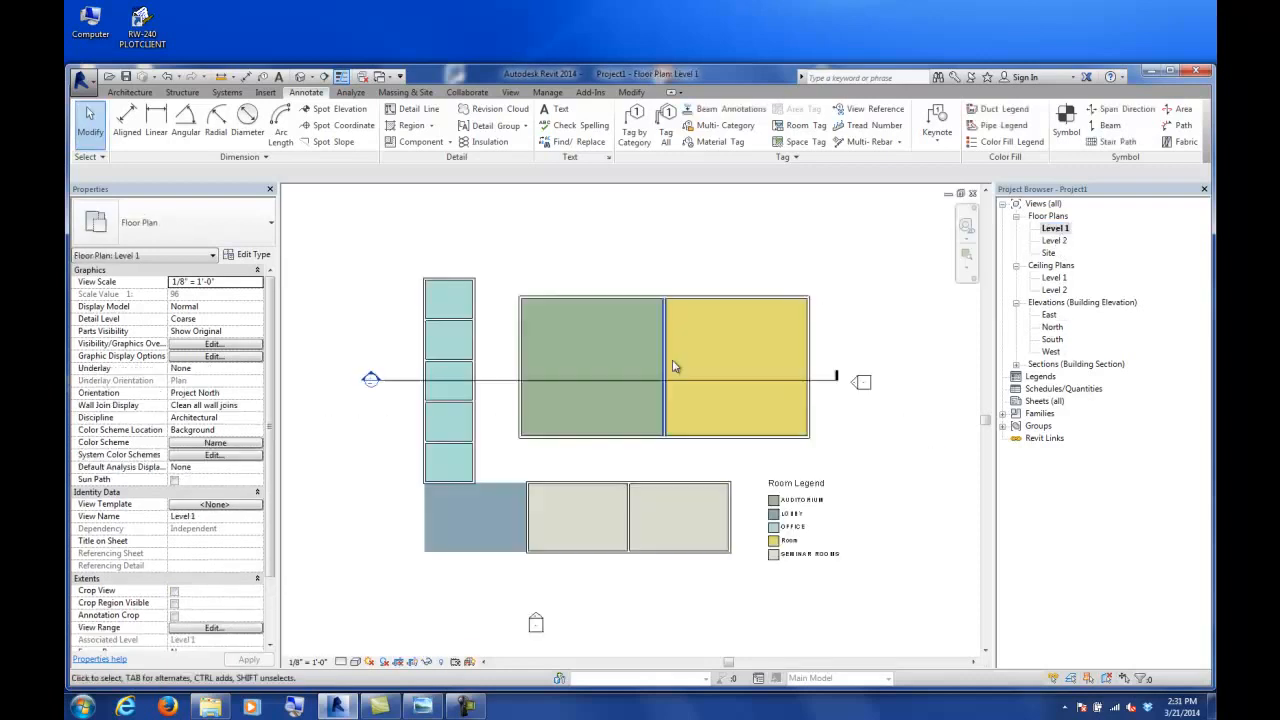
middle_drag(606, 400, 635, 390)
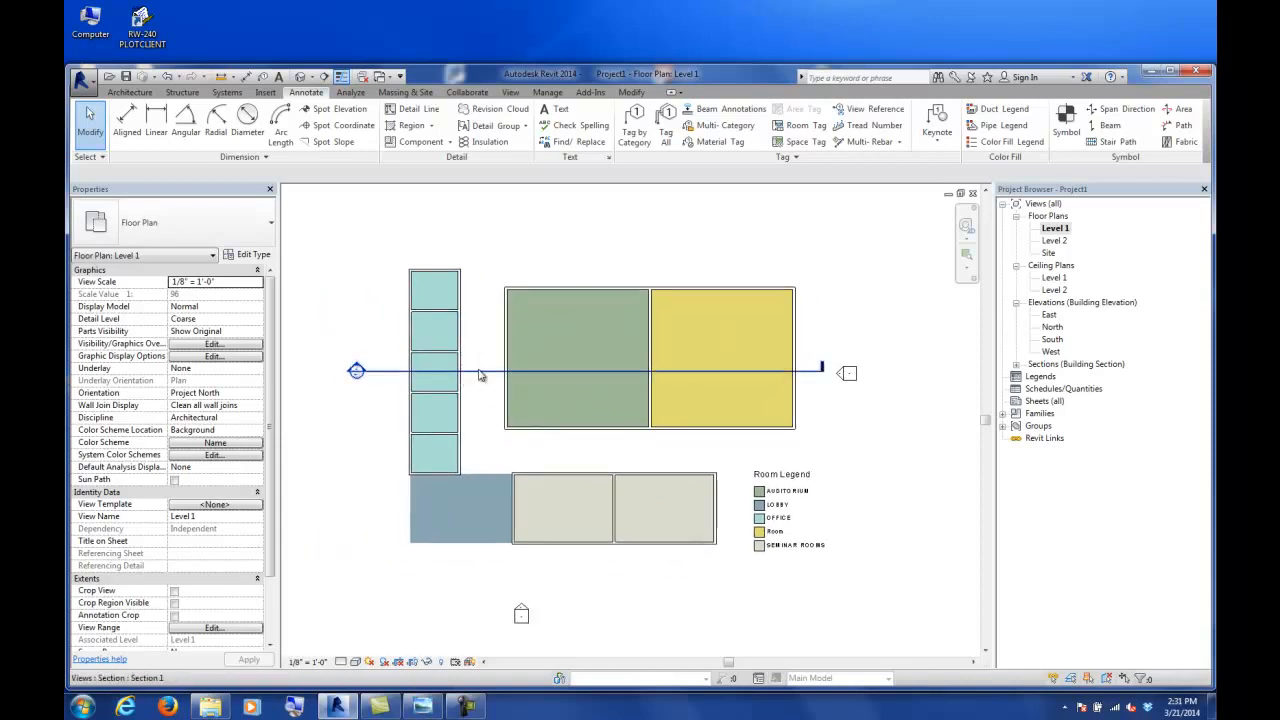
click(480, 373)
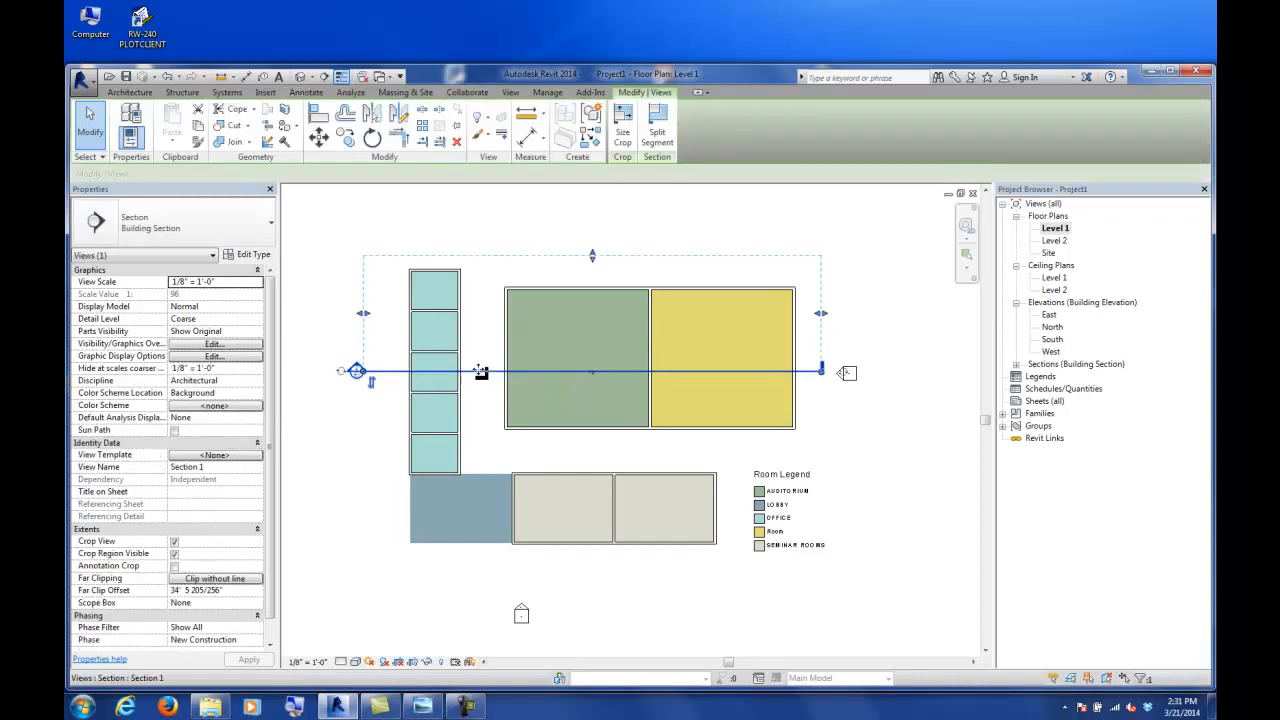
middle_drag(497, 363, 553, 393)
drag(648, 287, 645, 390)
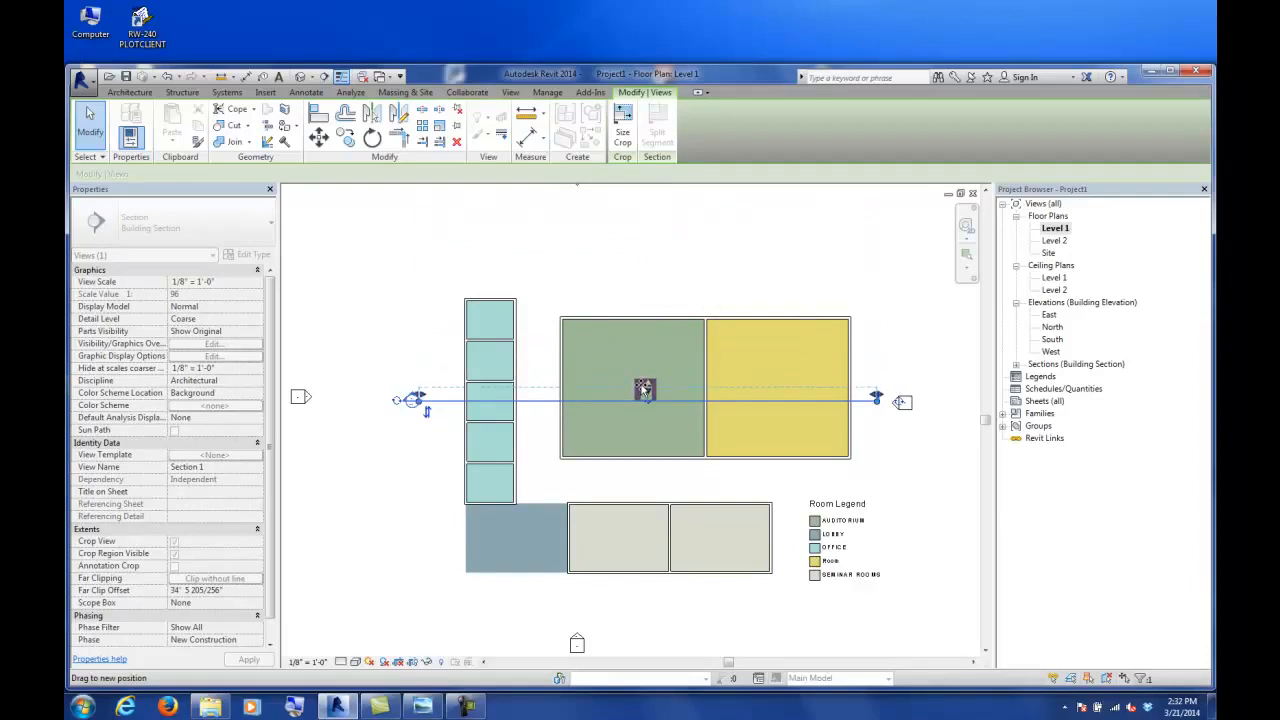
drag(644, 390, 648, 341)
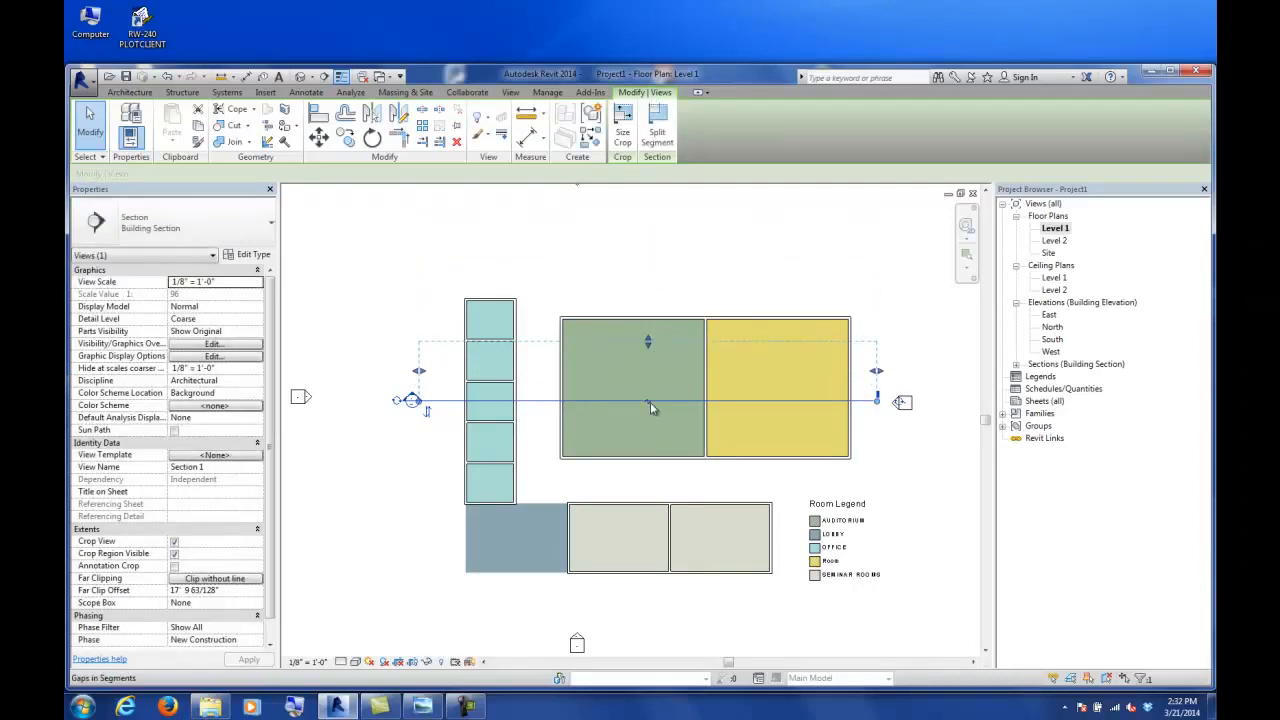
- Break the section line in the middle and shorten both segments so only short stubs remain outside the offices and the divided auditorium block
scroll(648, 400, up, 5)
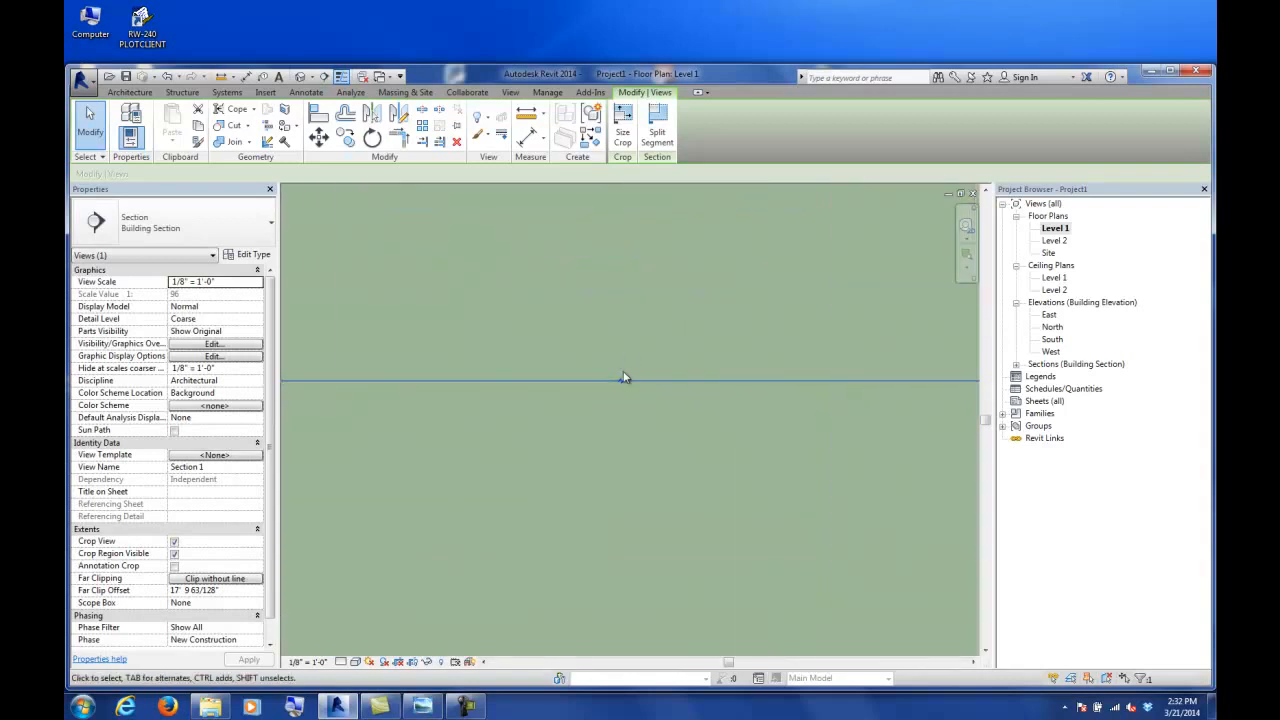
key(Escape)
scroll(622, 390, down, 5)
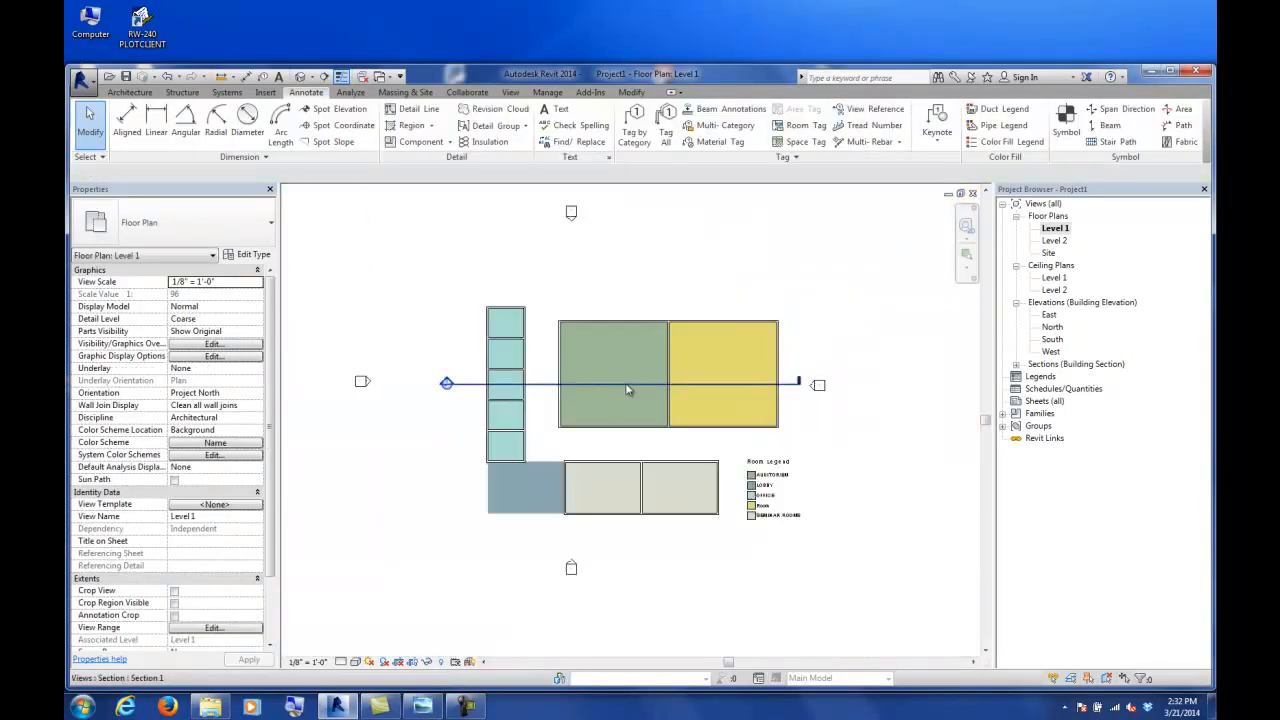
click(613, 391)
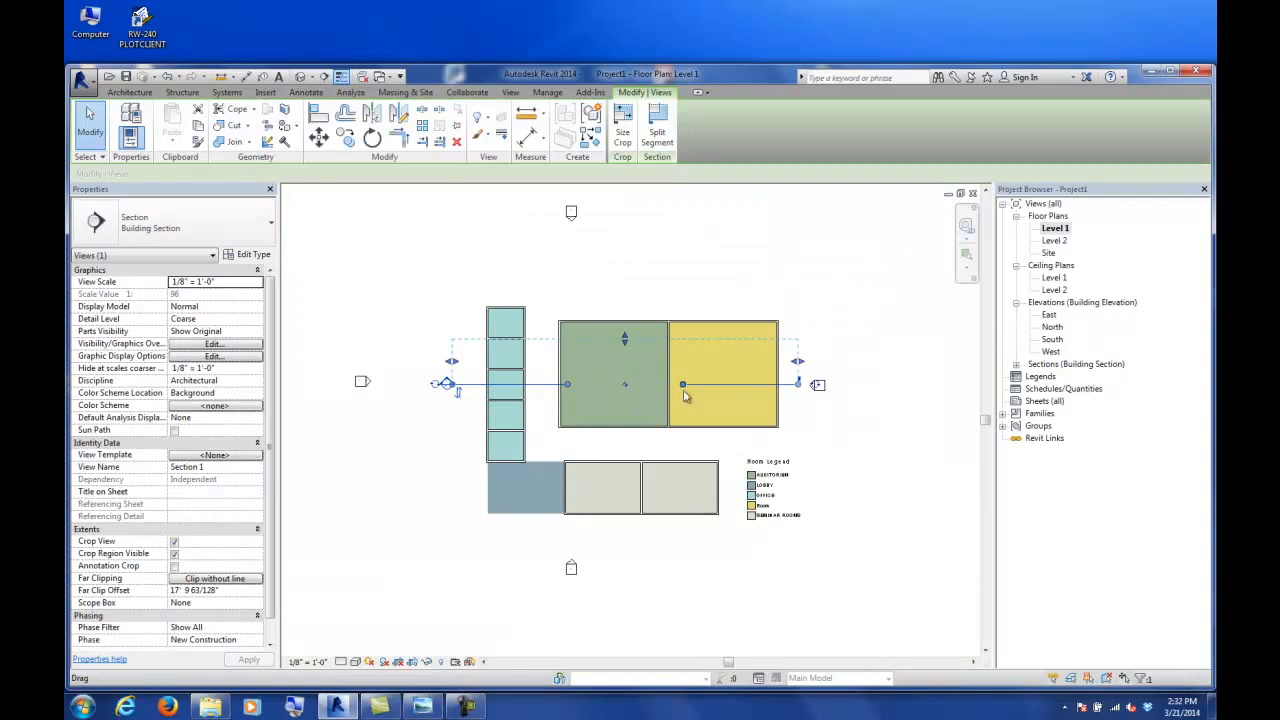
drag(686, 386, 768, 384)
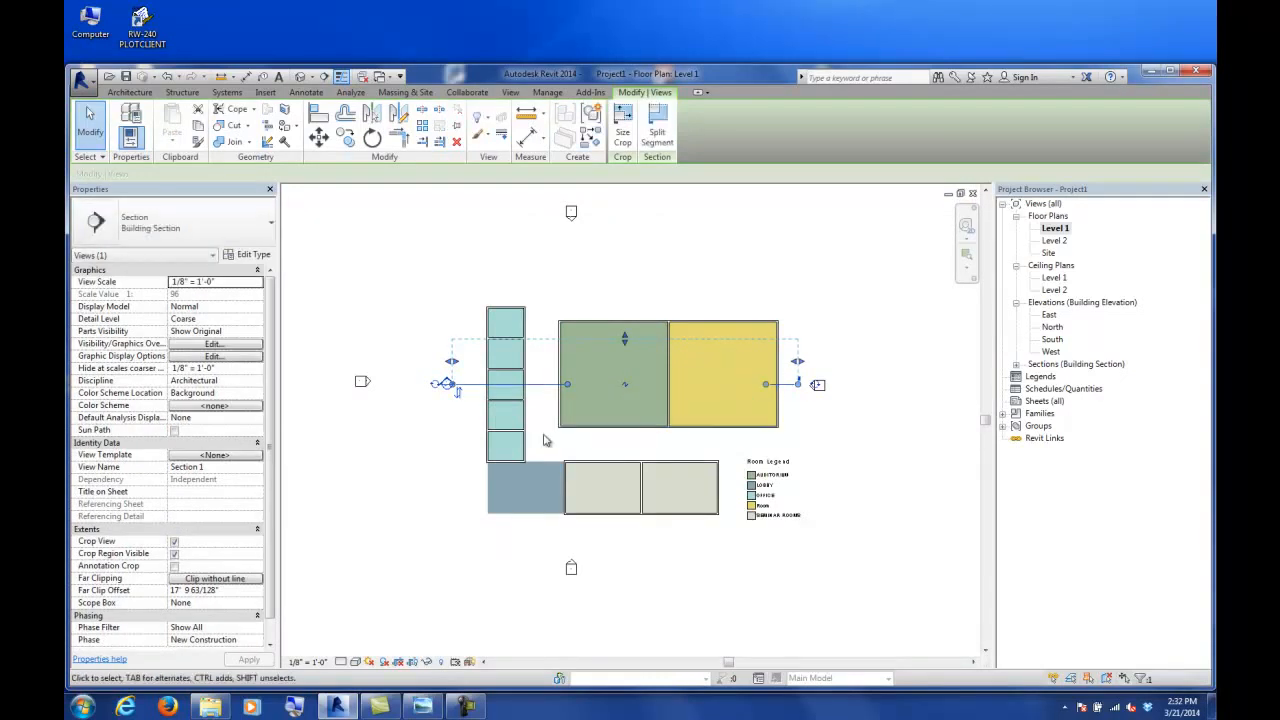
drag(570, 383, 472, 384)
click(446, 446)
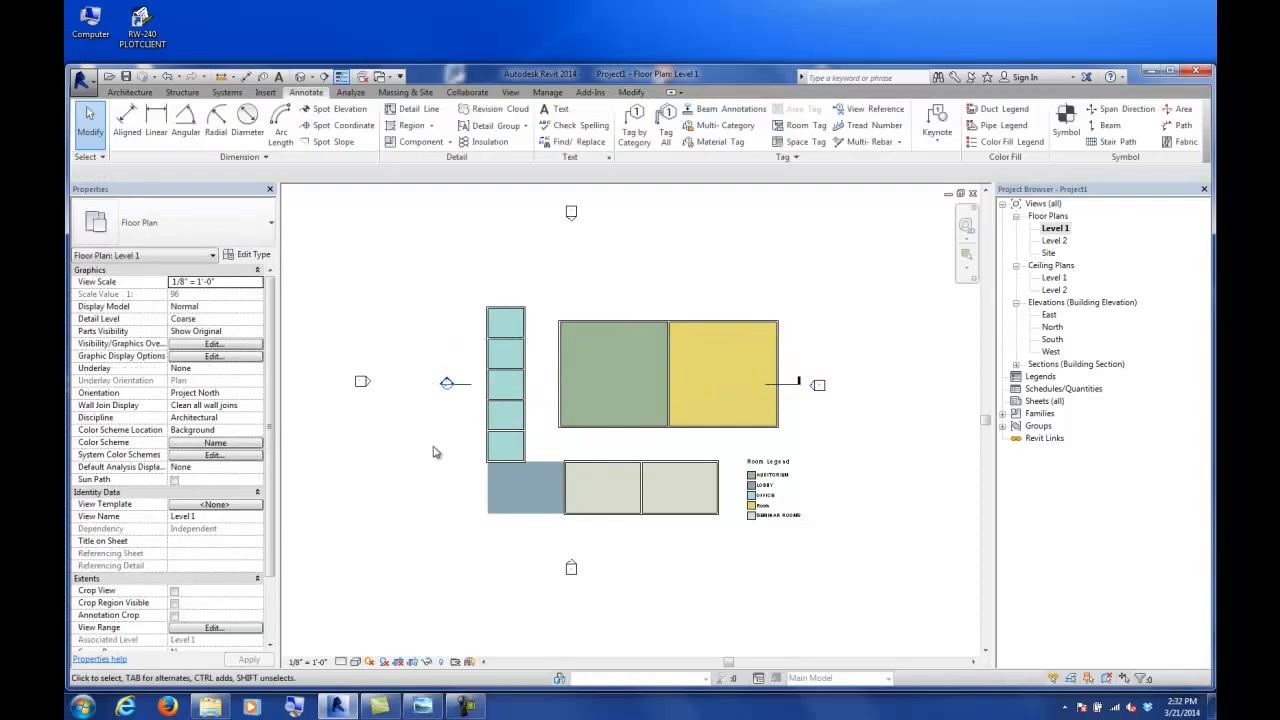
click(780, 384)
drag(768, 388, 784, 386)
click(401, 473)
- Cycle the section head symbol beside the offices until it becomes a tail mark matching the opposite end of the section line
scroll(455, 385, up, 5)
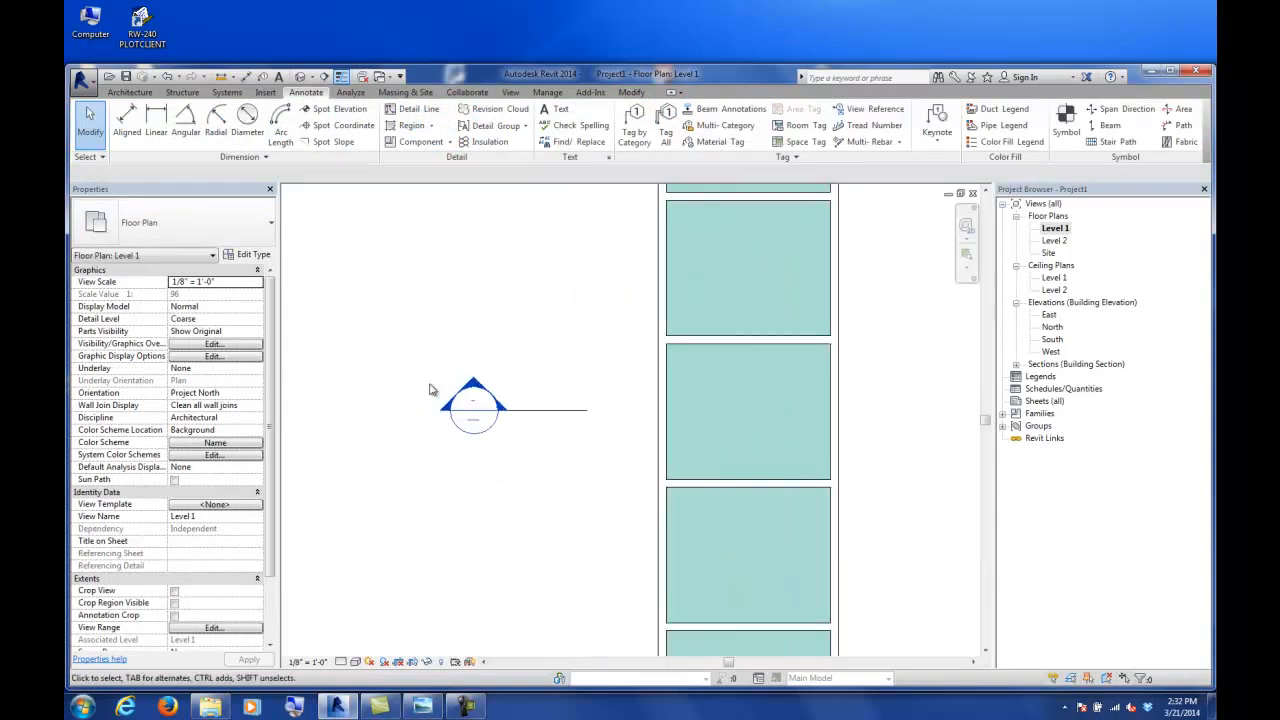
click(519, 412)
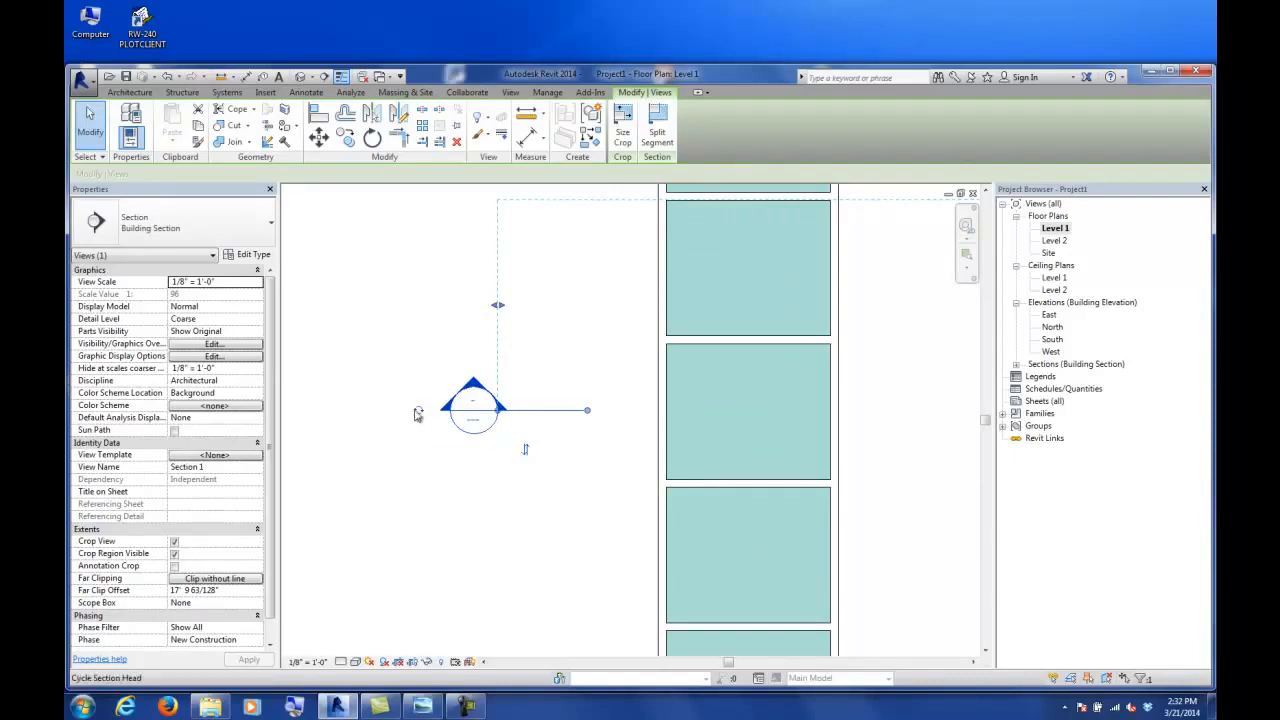
click(419, 414)
click(420, 414)
click(421, 414)
click(420, 414)
click(420, 414)
click(420, 414)
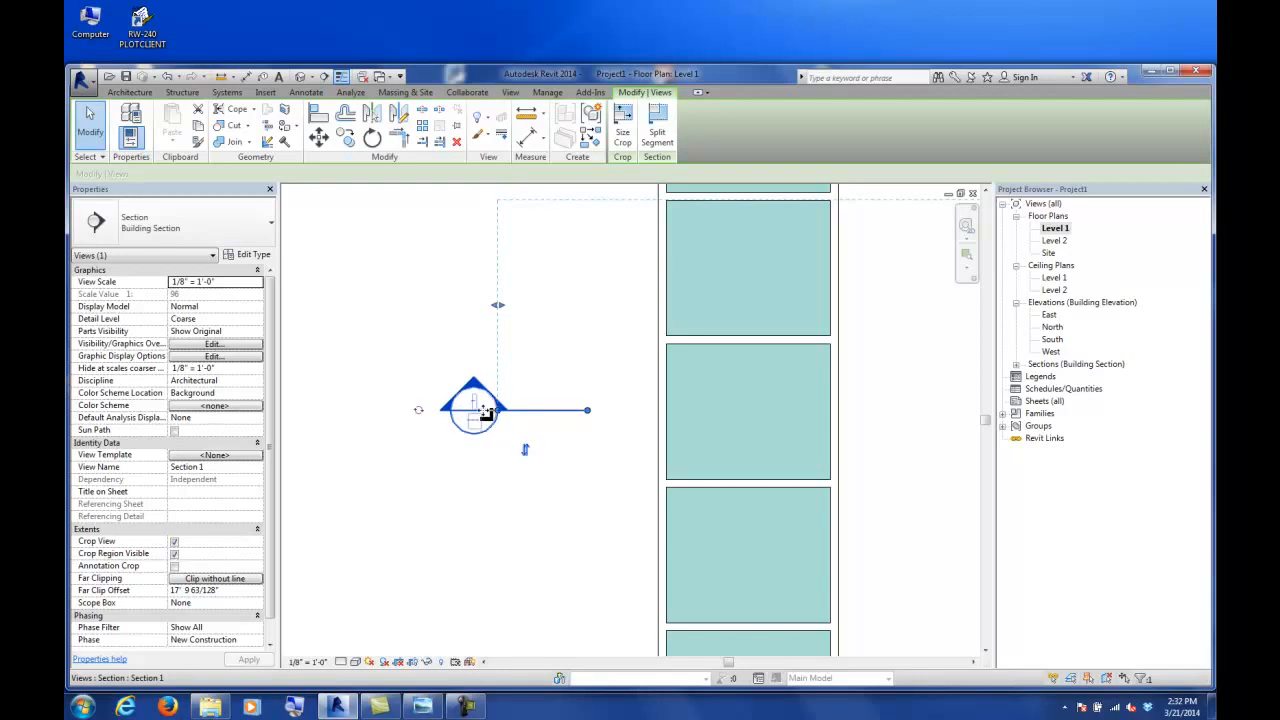
click(422, 414)
click(432, 488)
scroll(443, 481, down, 4)
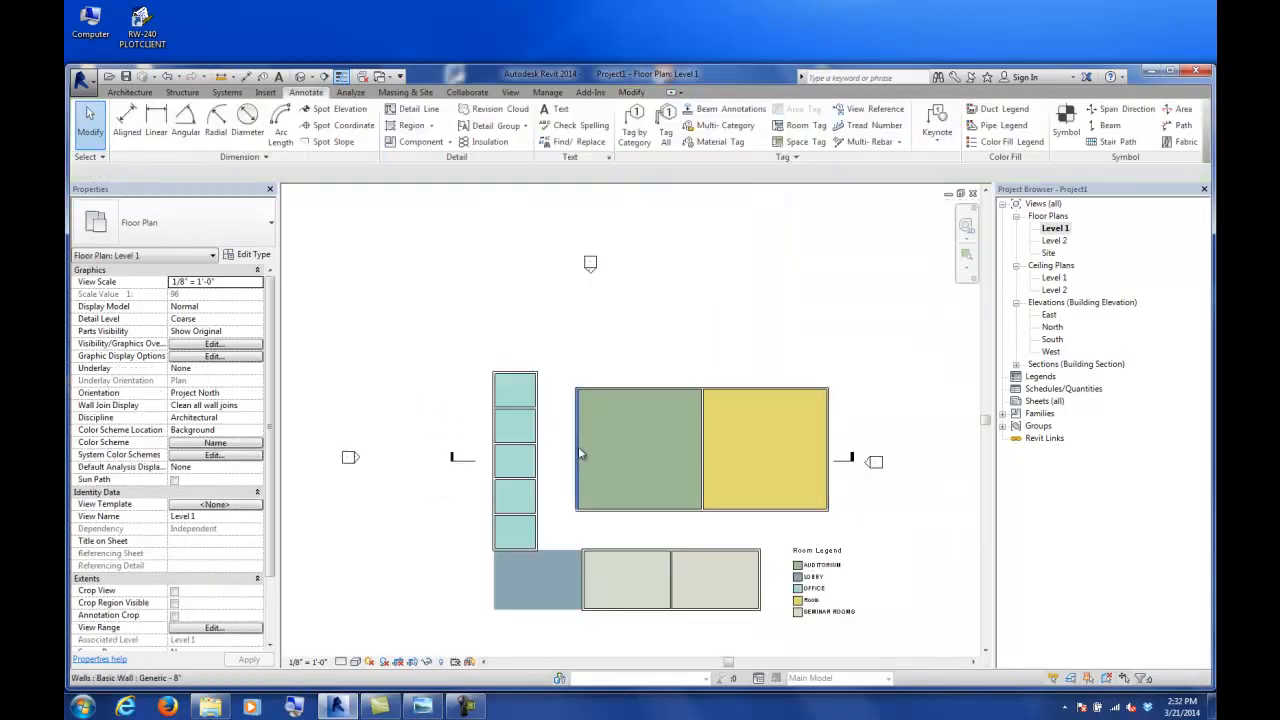
middle_drag(606, 523, 594, 467)
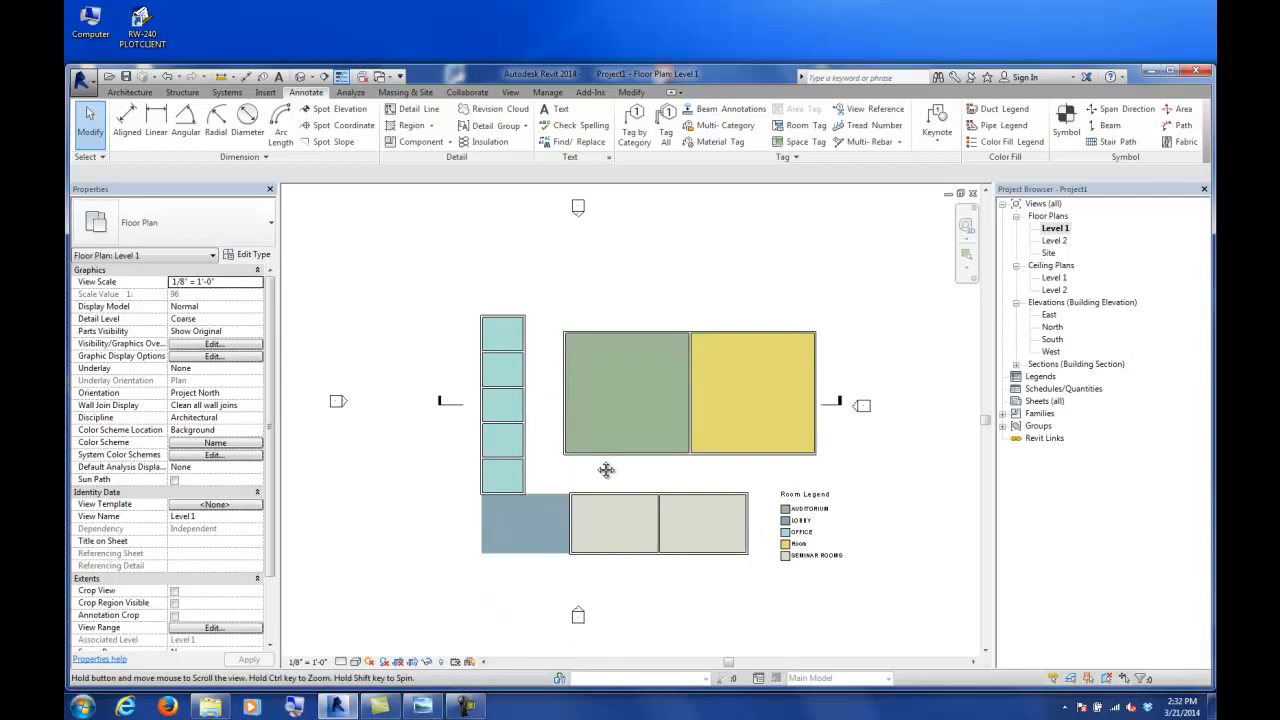
right_click(452, 405)
click(443, 482)
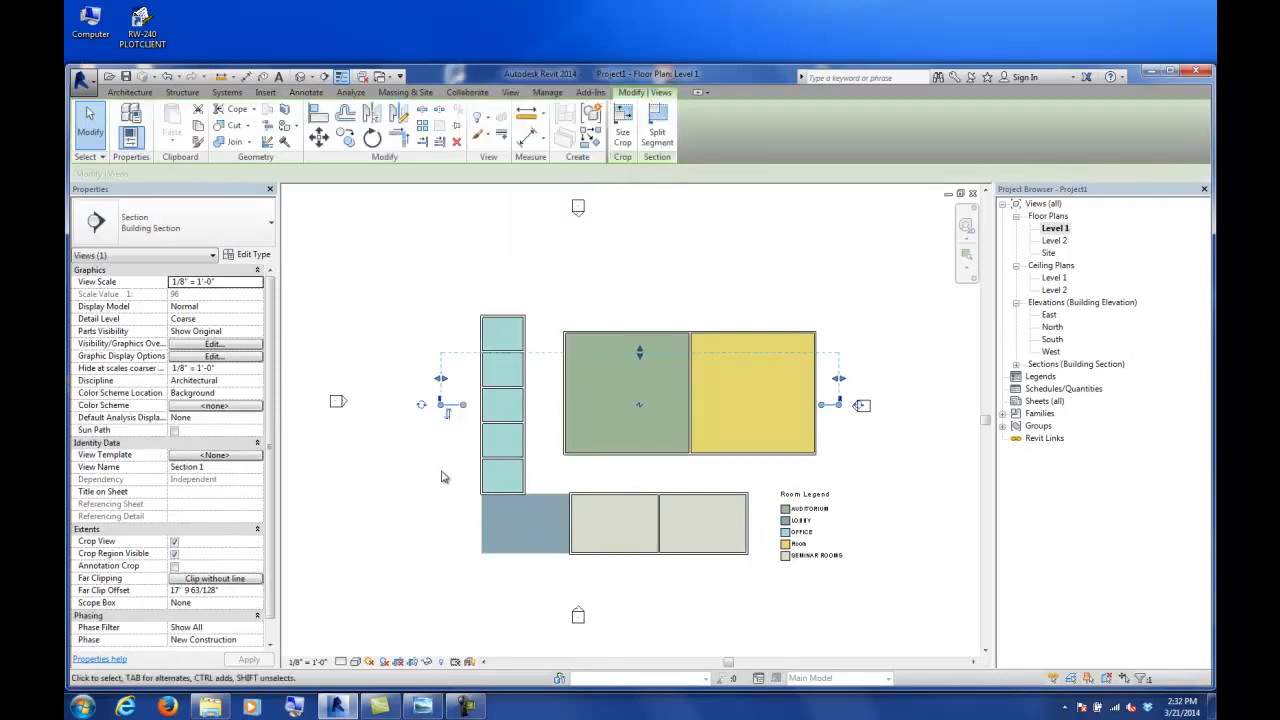
click(433, 452)
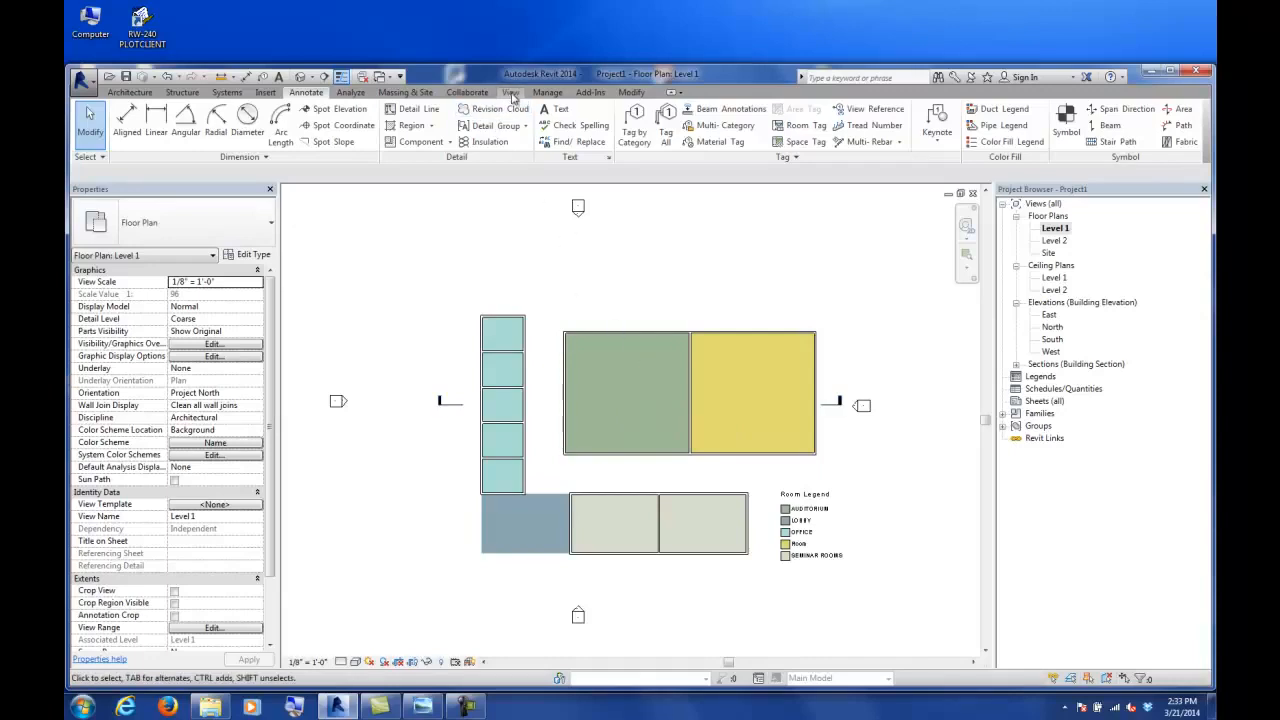
click(511, 92)
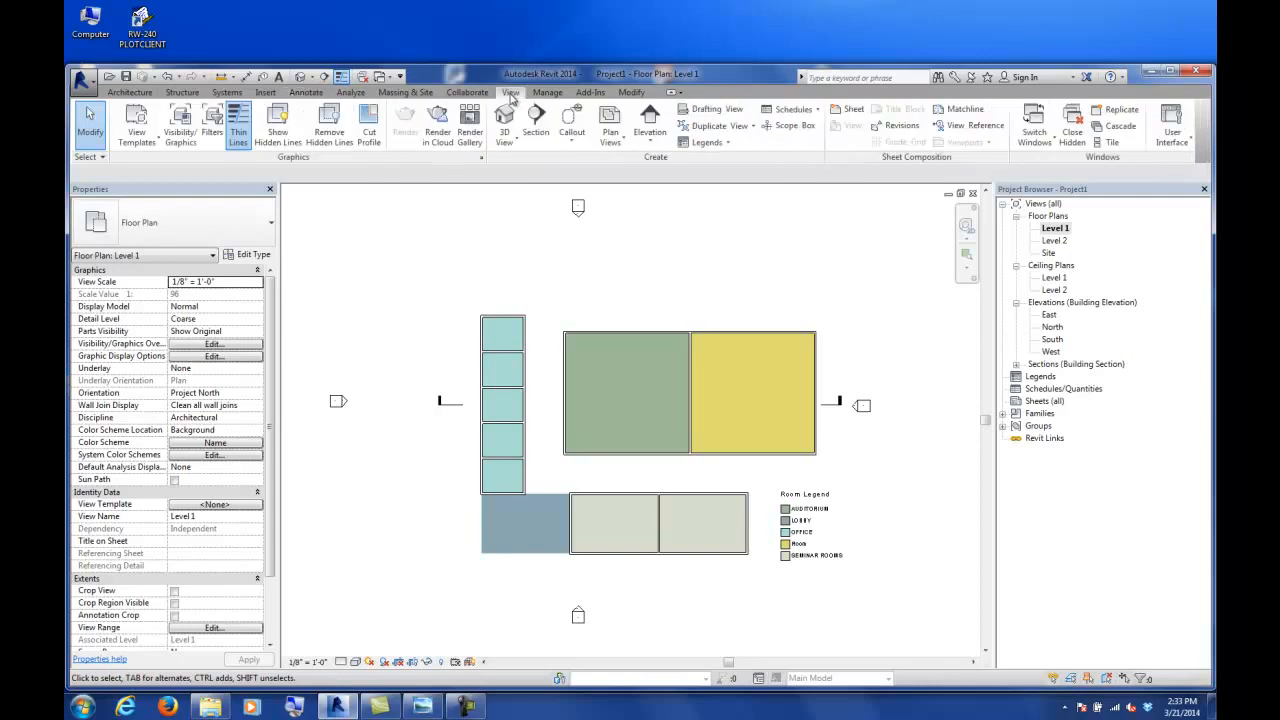
click(845, 110)
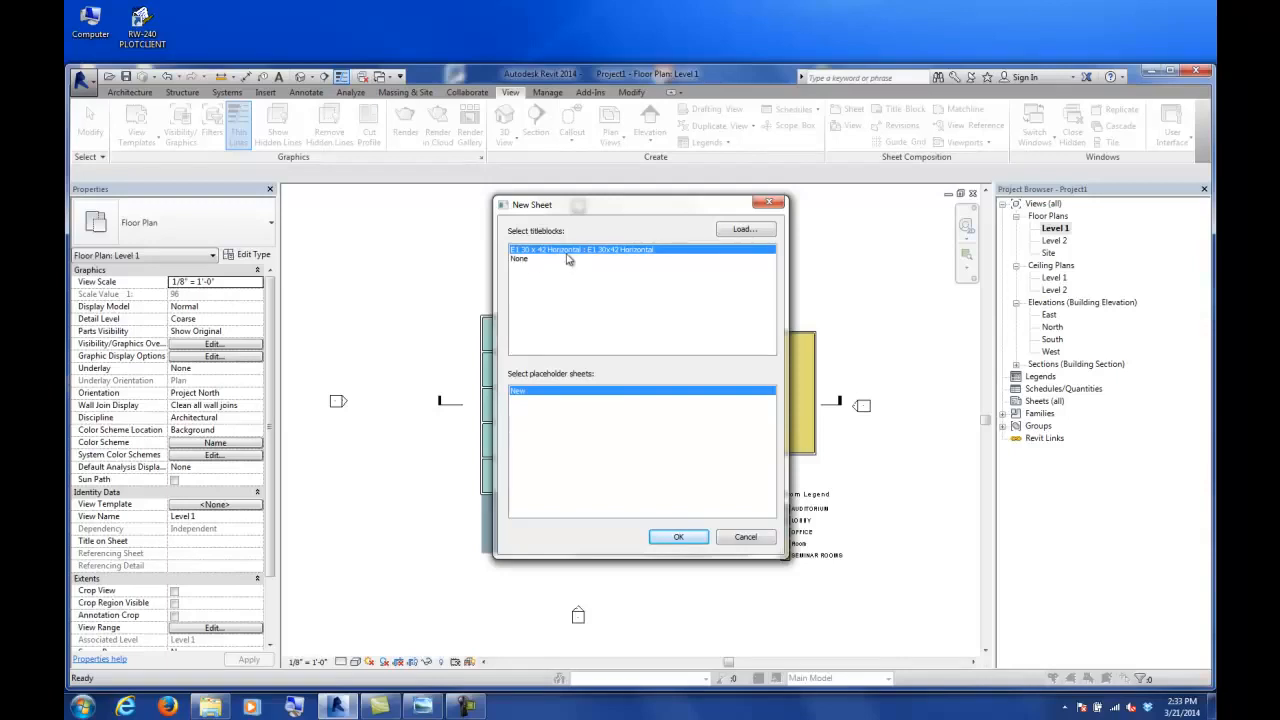
click(678, 540)
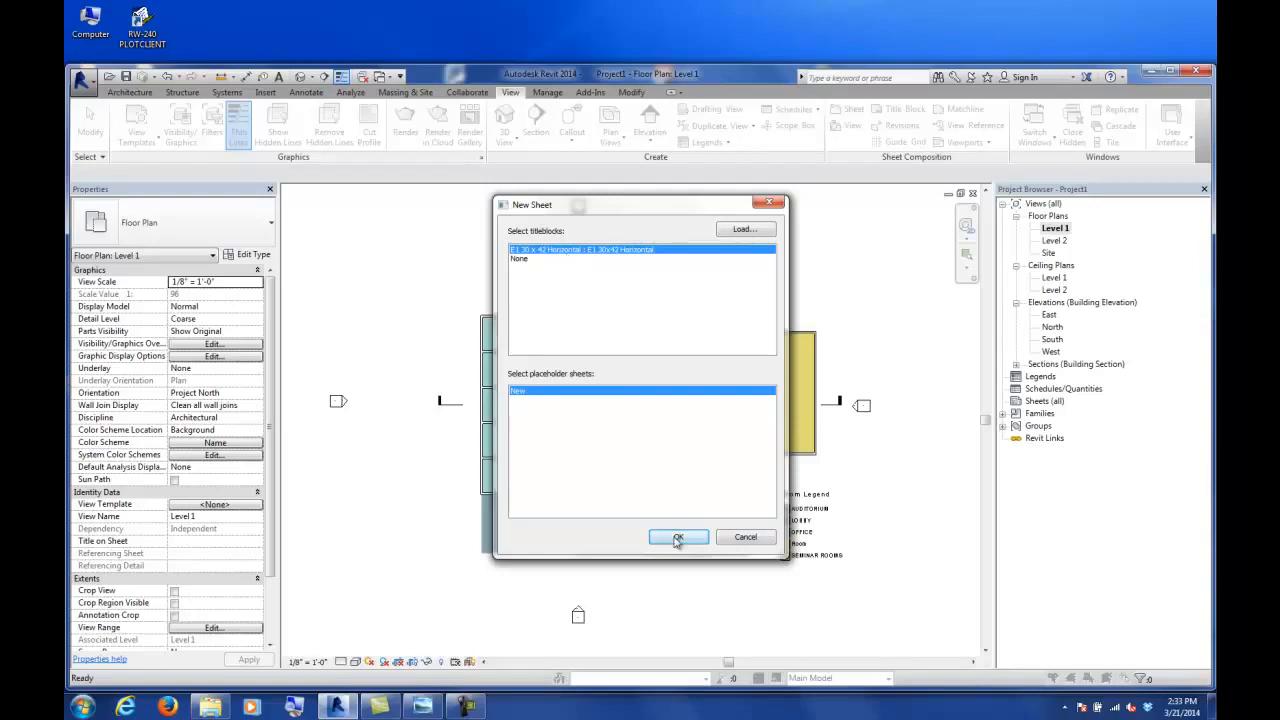
click(746, 538)
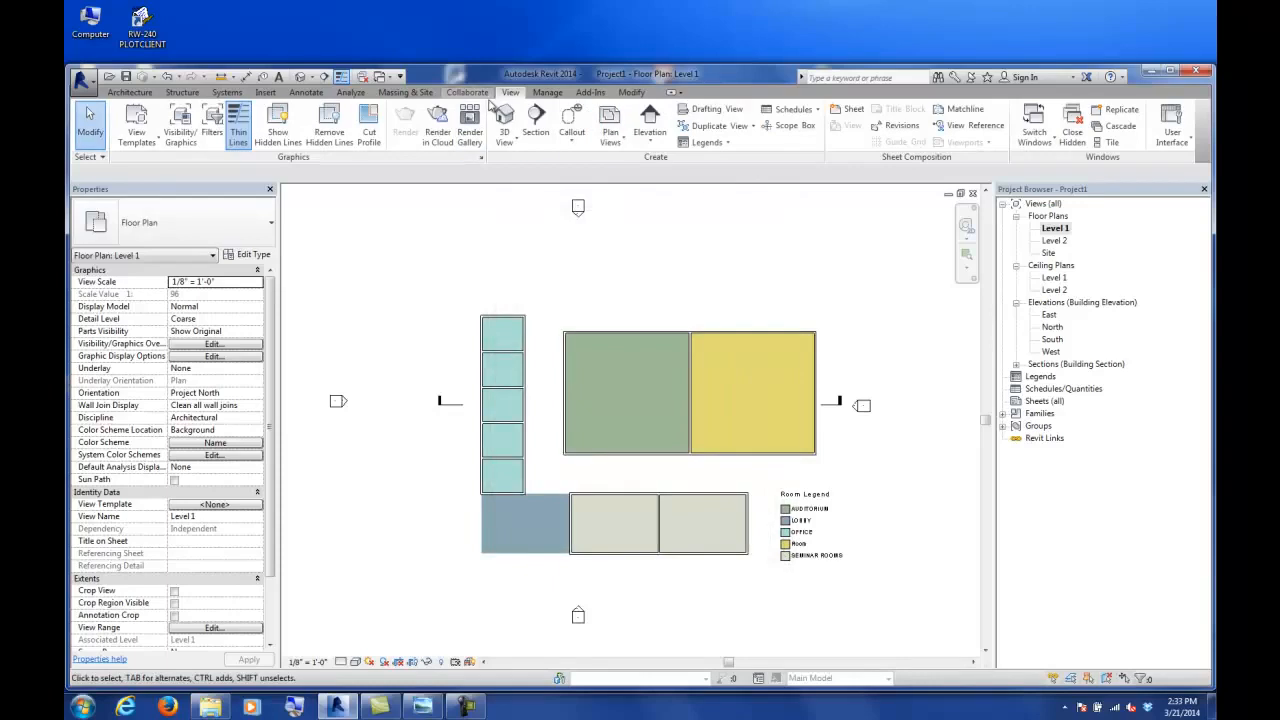
- Create a new sheet using the E1 30 x 42 Horizontal titleblock and look over its title area
click(851, 110)
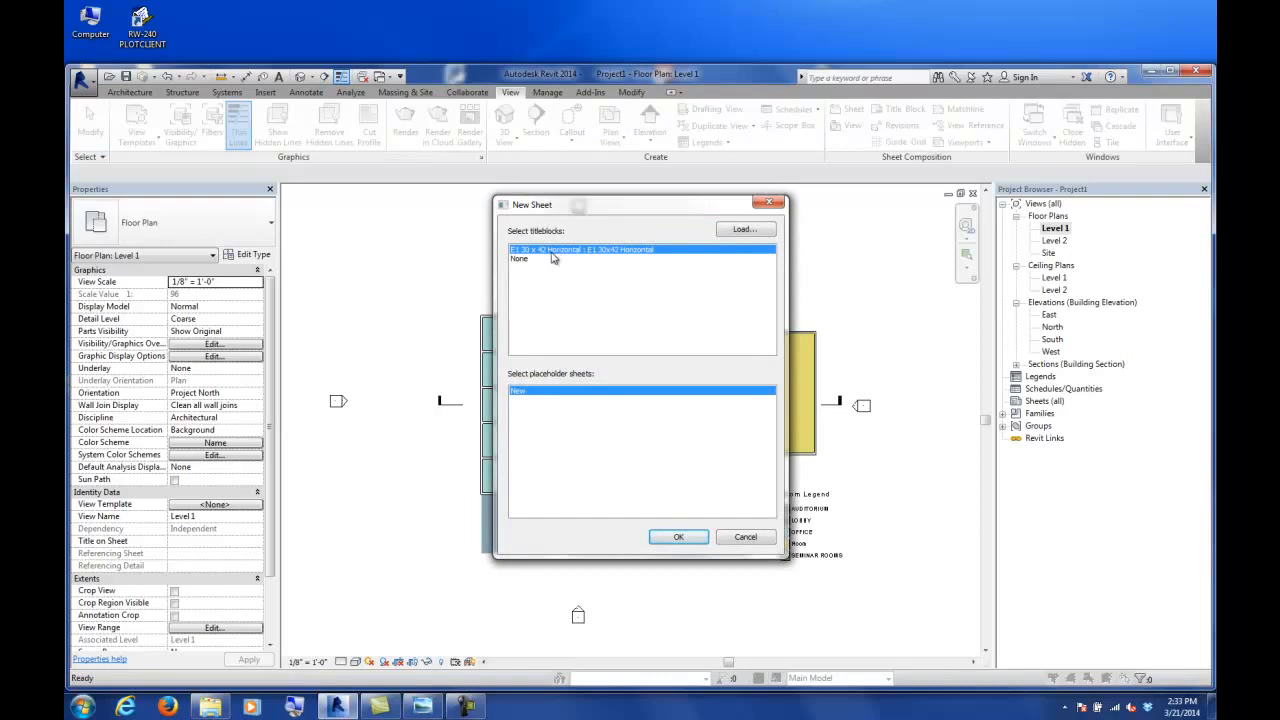
click(677, 538)
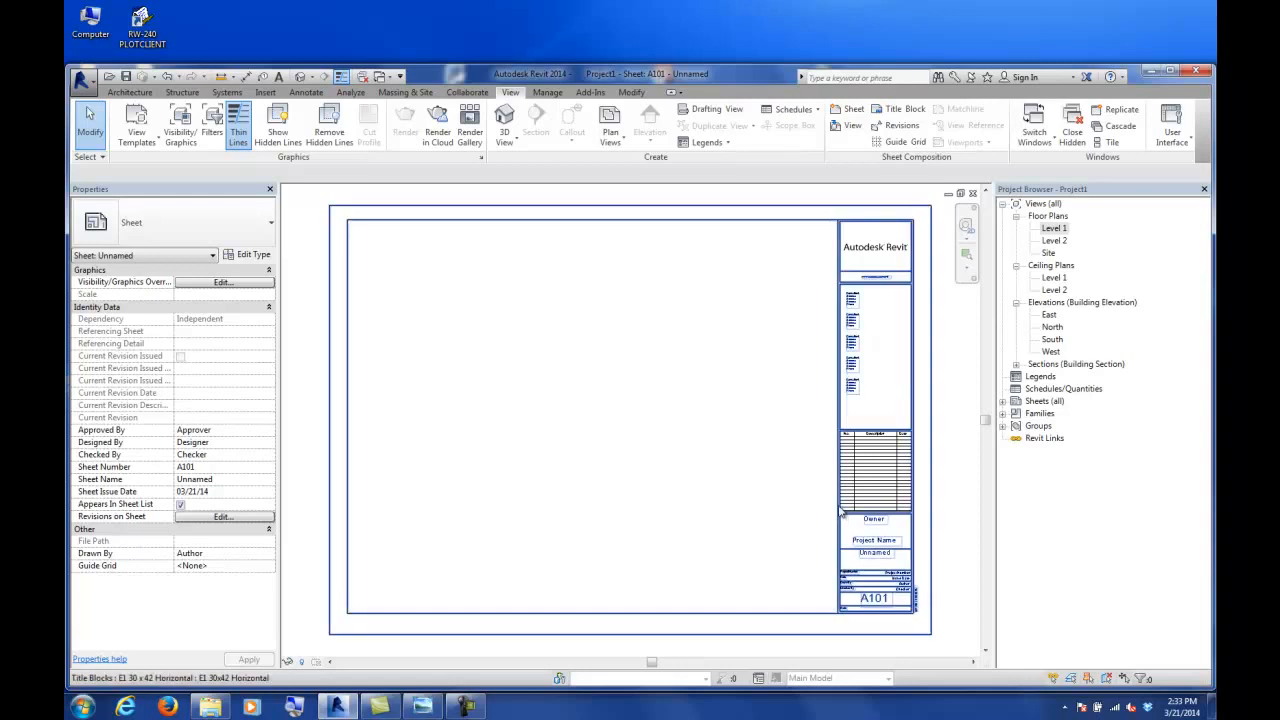
scroll(893, 300, up, 2)
scroll(893, 300, down, 2)
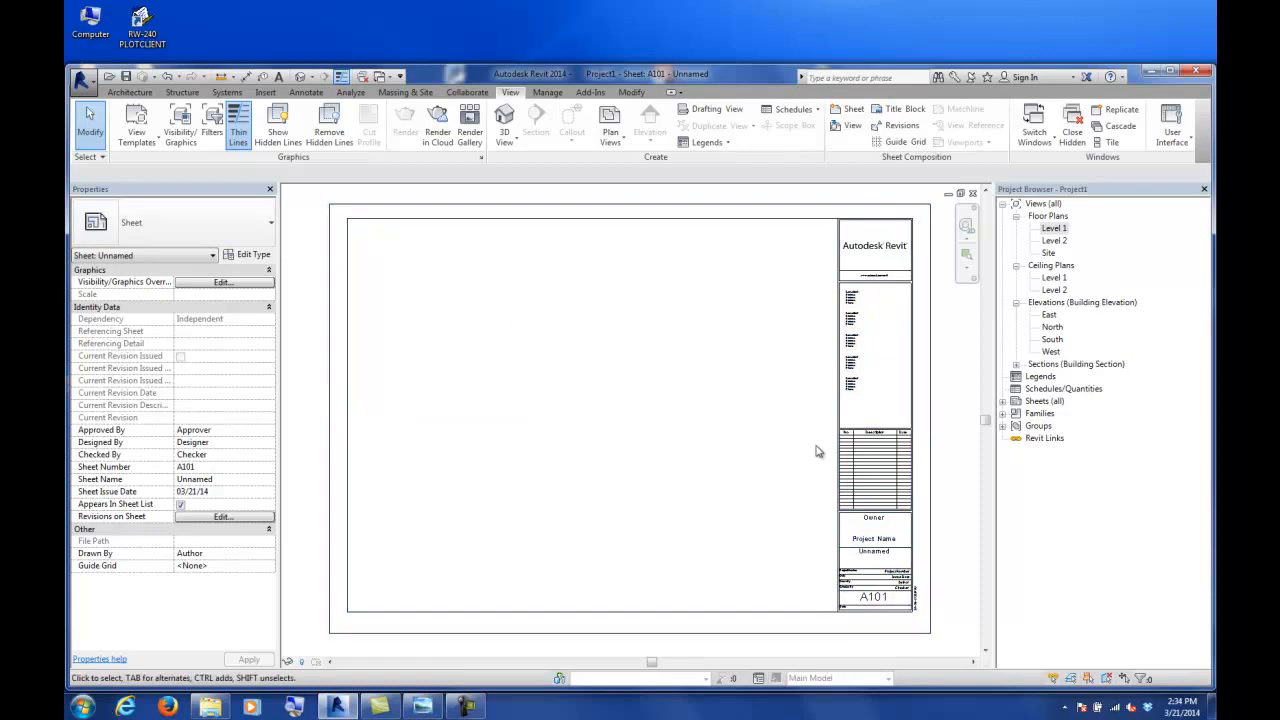
- Open the sheet's titleblock family for editing and delete all lines, text and labels inside the outer sheet border
click(843, 460)
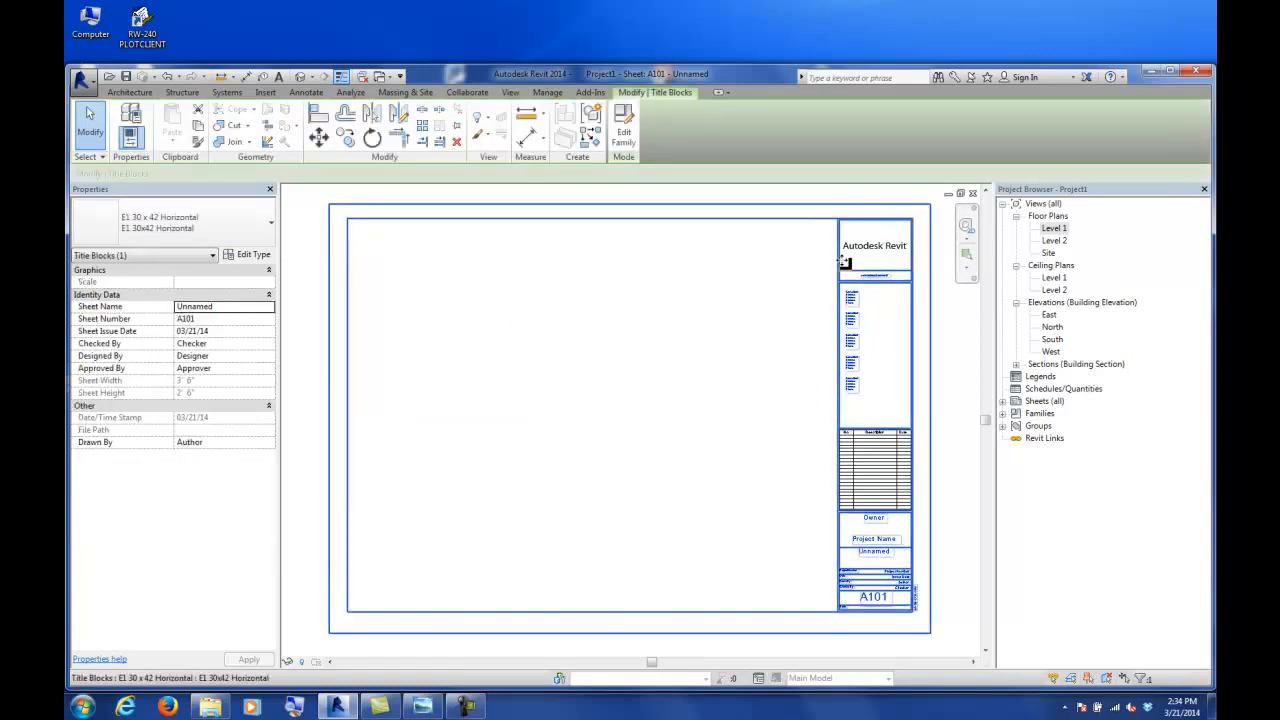
click(619, 132)
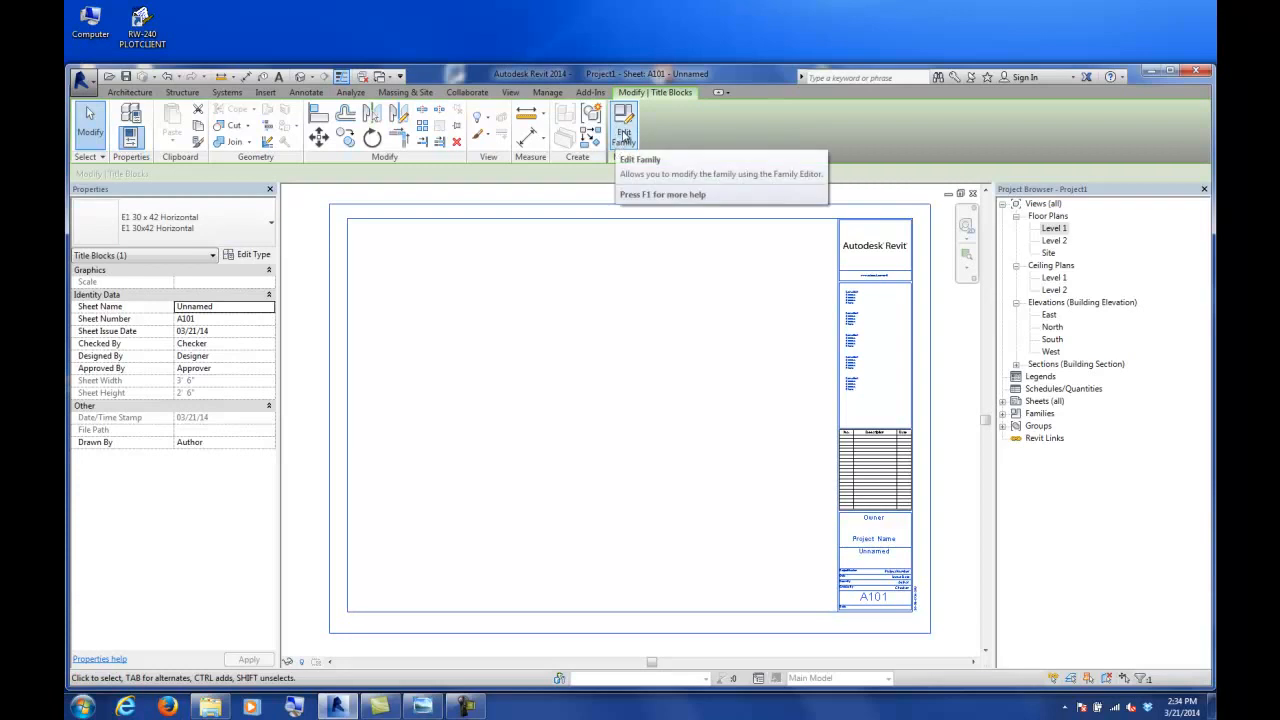
click(623, 133)
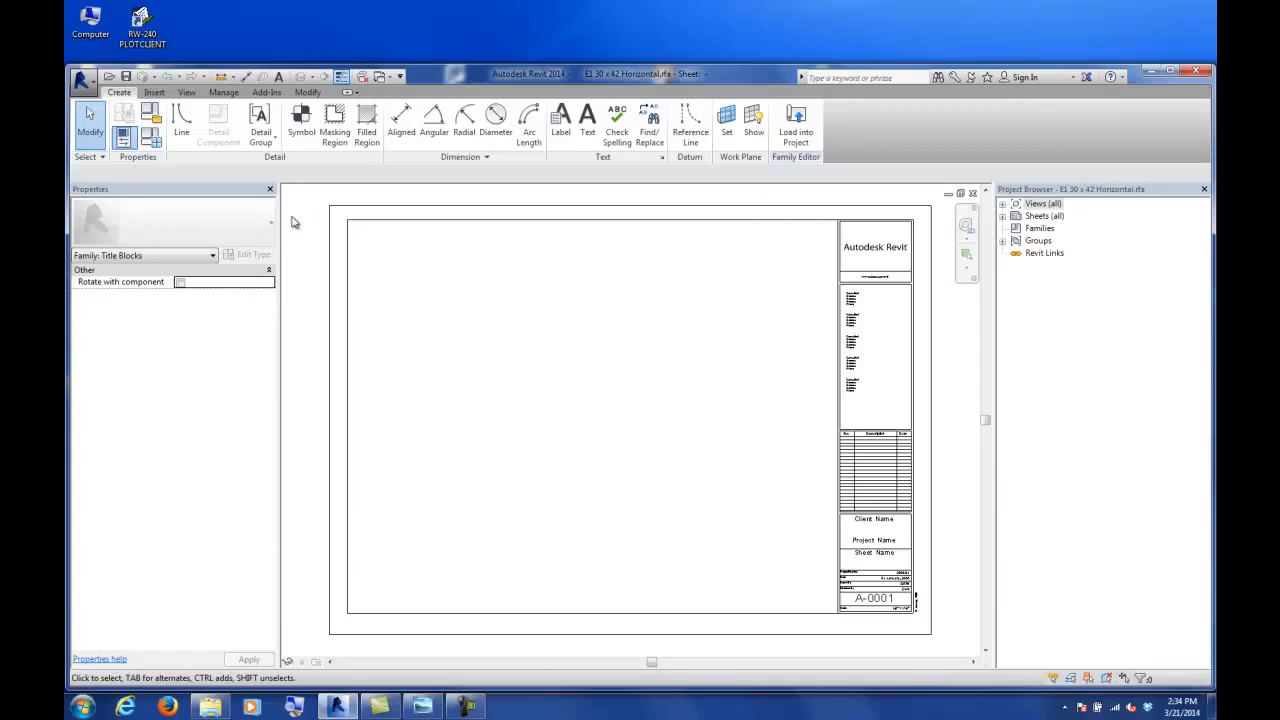
mouse_move(297, 212)
mouse_down()
mouse_move(854, 532)
mouse_move(955, 637)
mouse_up()
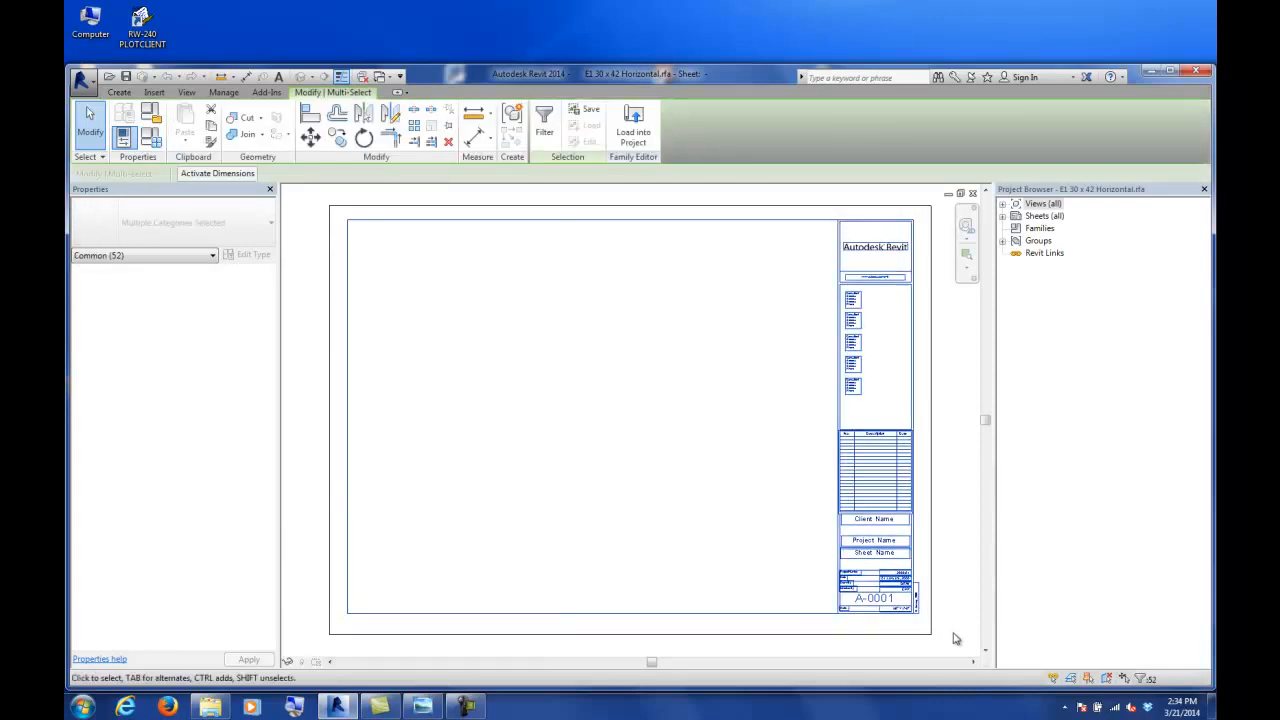
key(Delete)
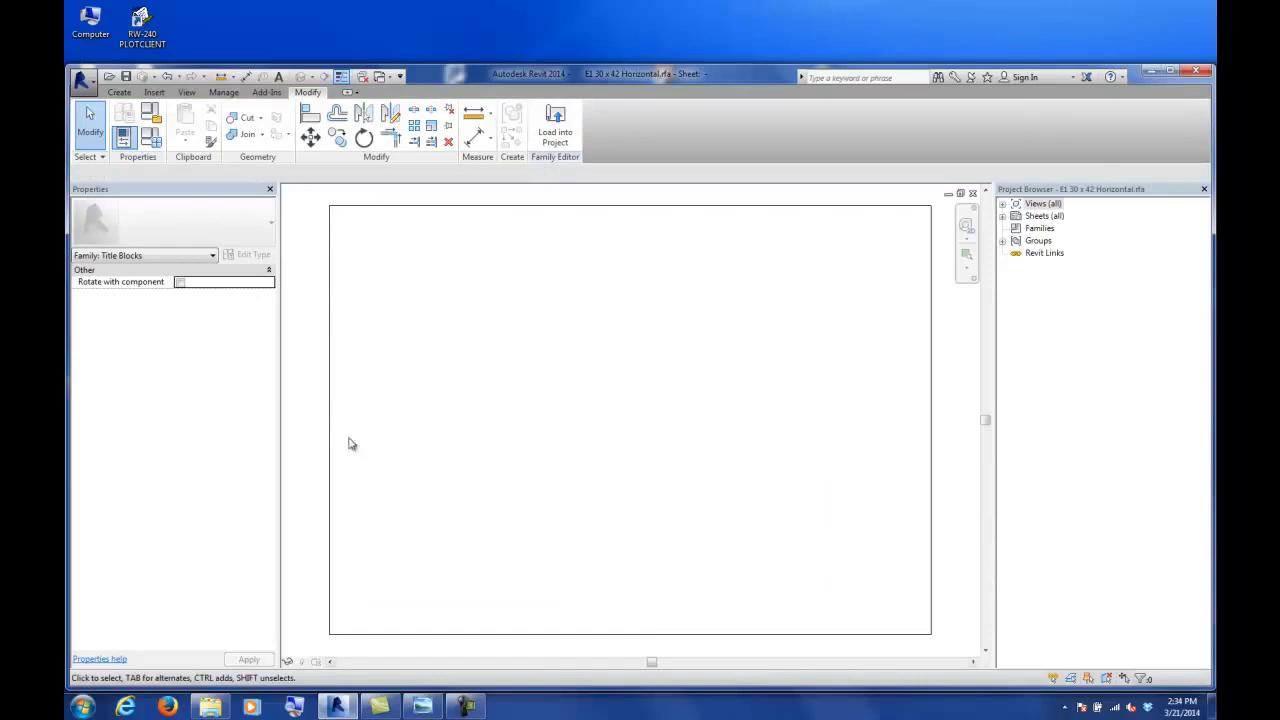
- Check the width and height dimensions of the remaining titleblock border by selecting its edge lines
click(329, 412)
scroll(415, 425, down, 1)
scroll(594, 363, up, 3)
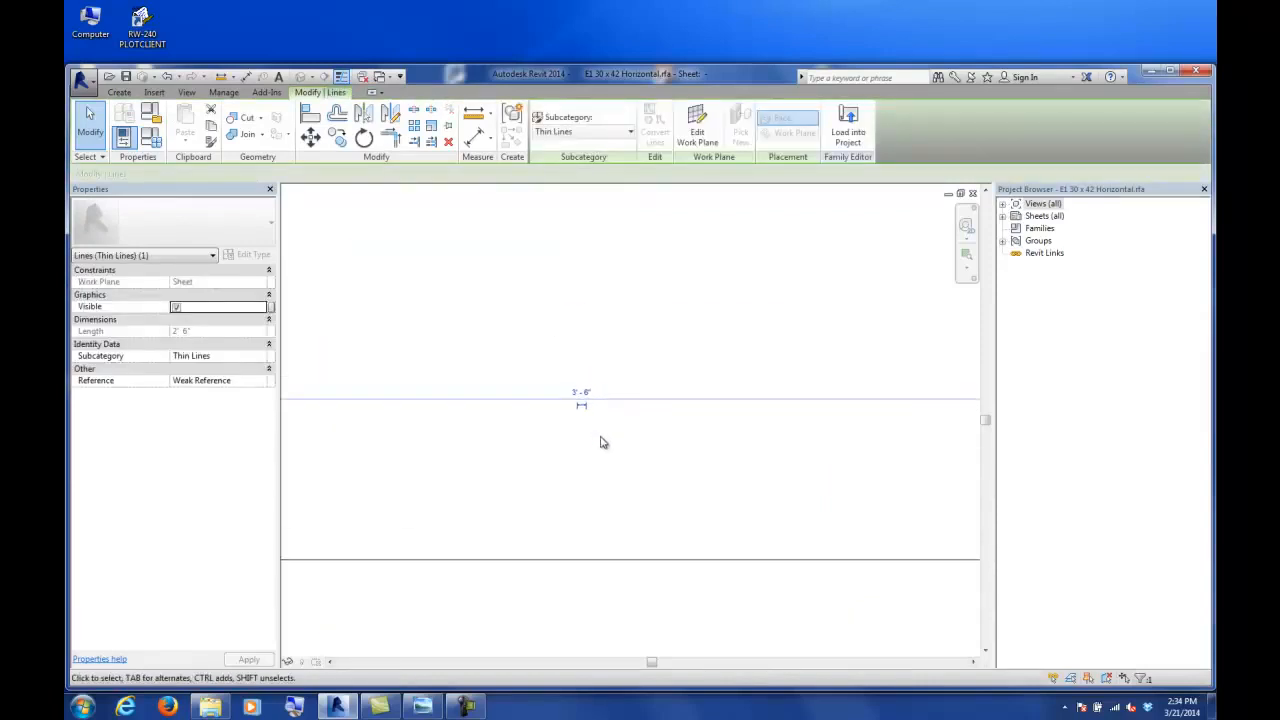
scroll(591, 436, down, 4)
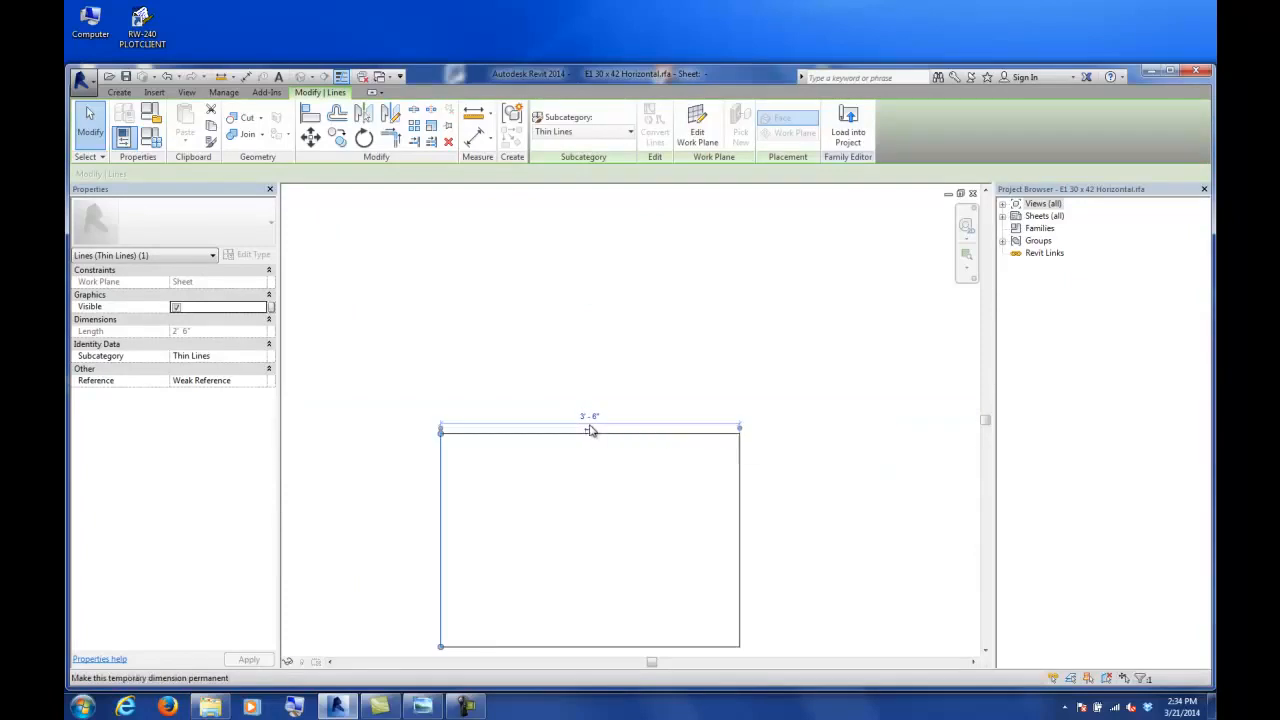
click(496, 646)
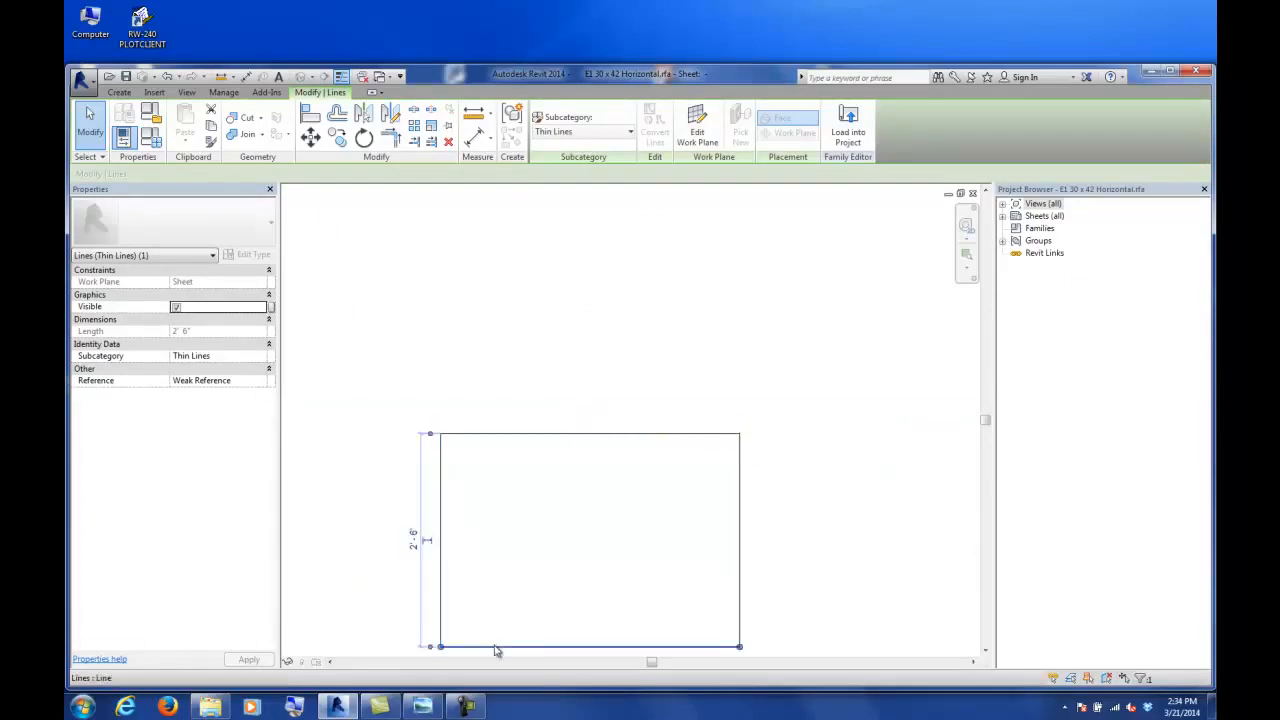
middle_drag(500, 548, 527, 395)
scroll(432, 395, up, 3)
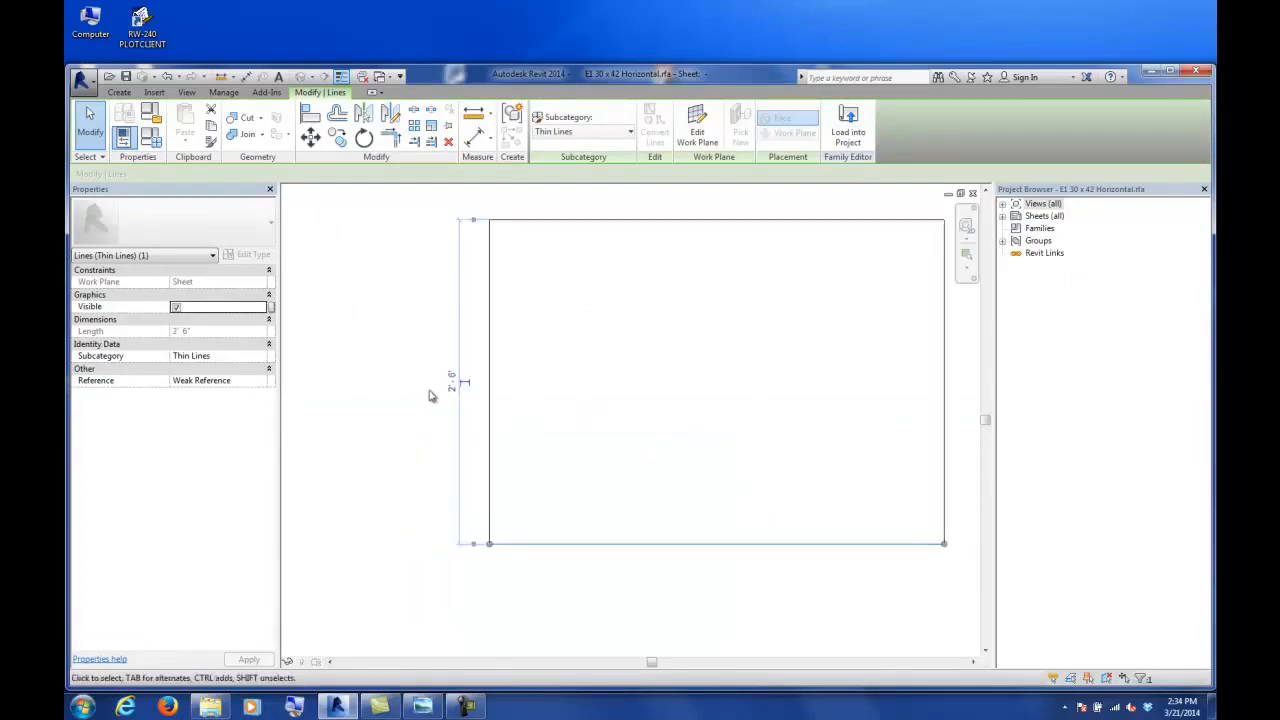
scroll(551, 390, down, 3)
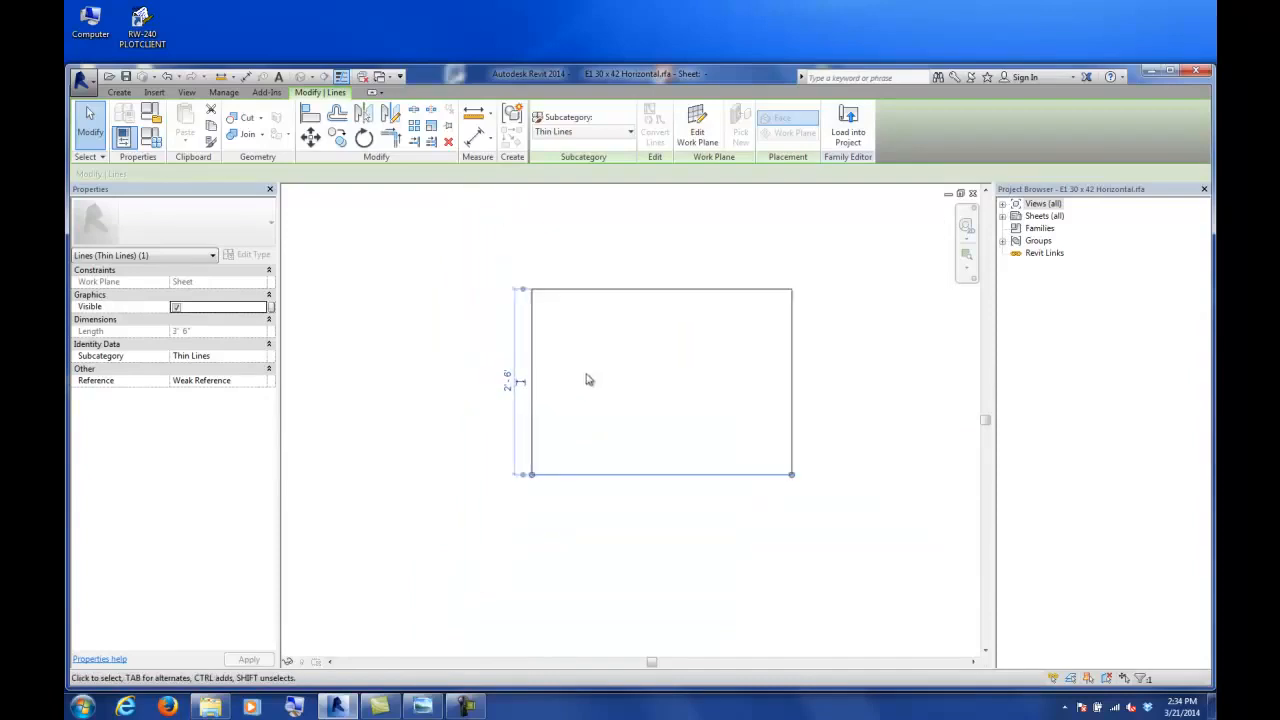
click(543, 360)
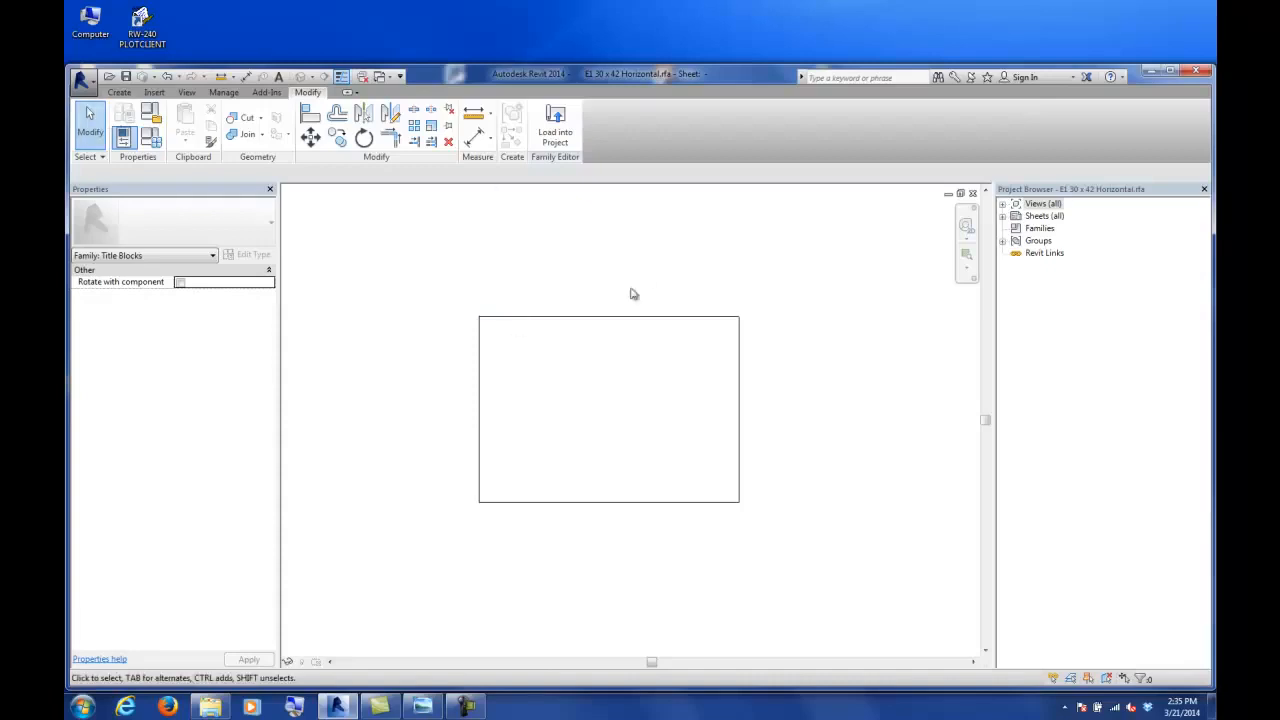
- Try a titleblock border width of 100 by editing the dimension of its vertical edge, and undo the change
click(741, 378)
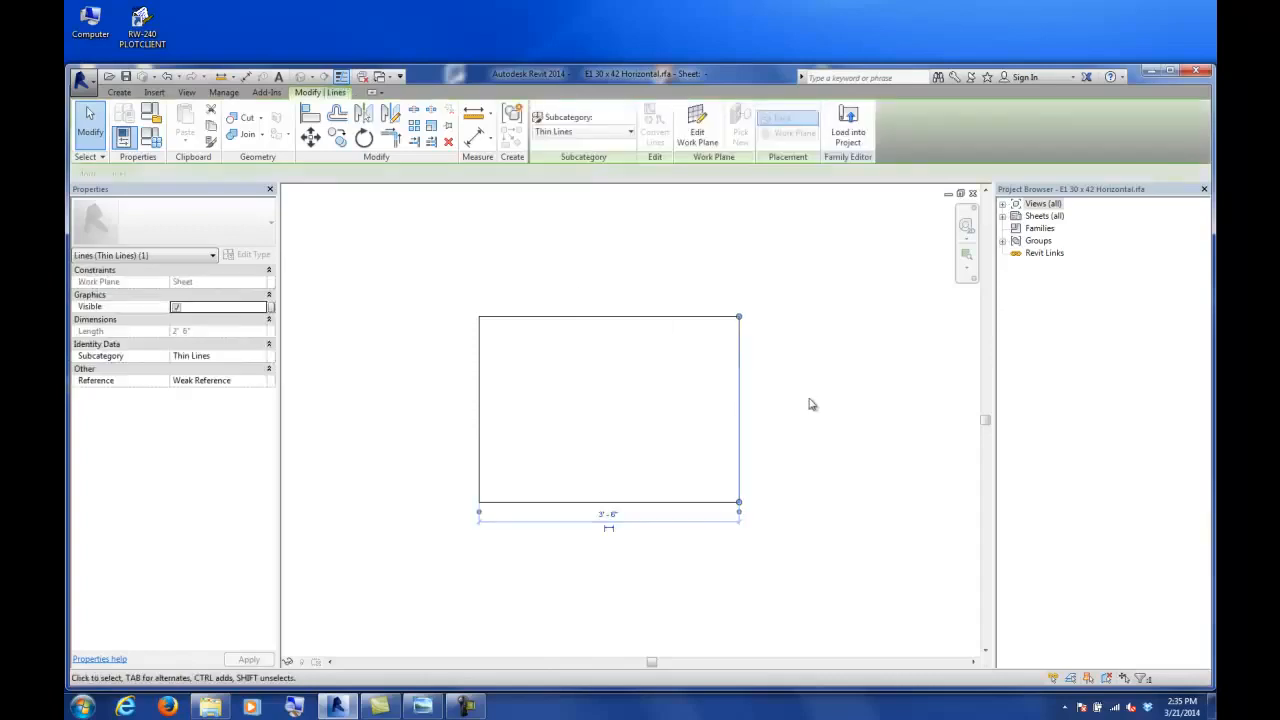
click(608, 515)
text(100)
key(Return)
scroll(557, 489, down, 2)
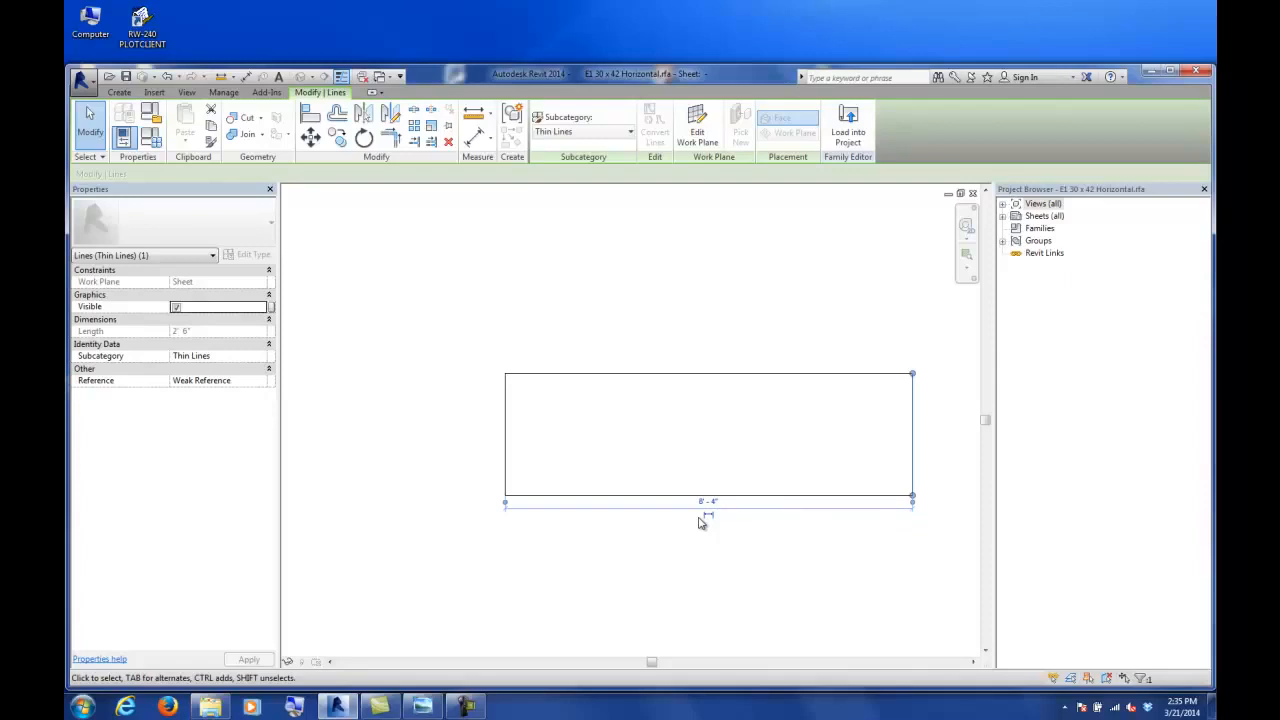
key(ctrl+z)
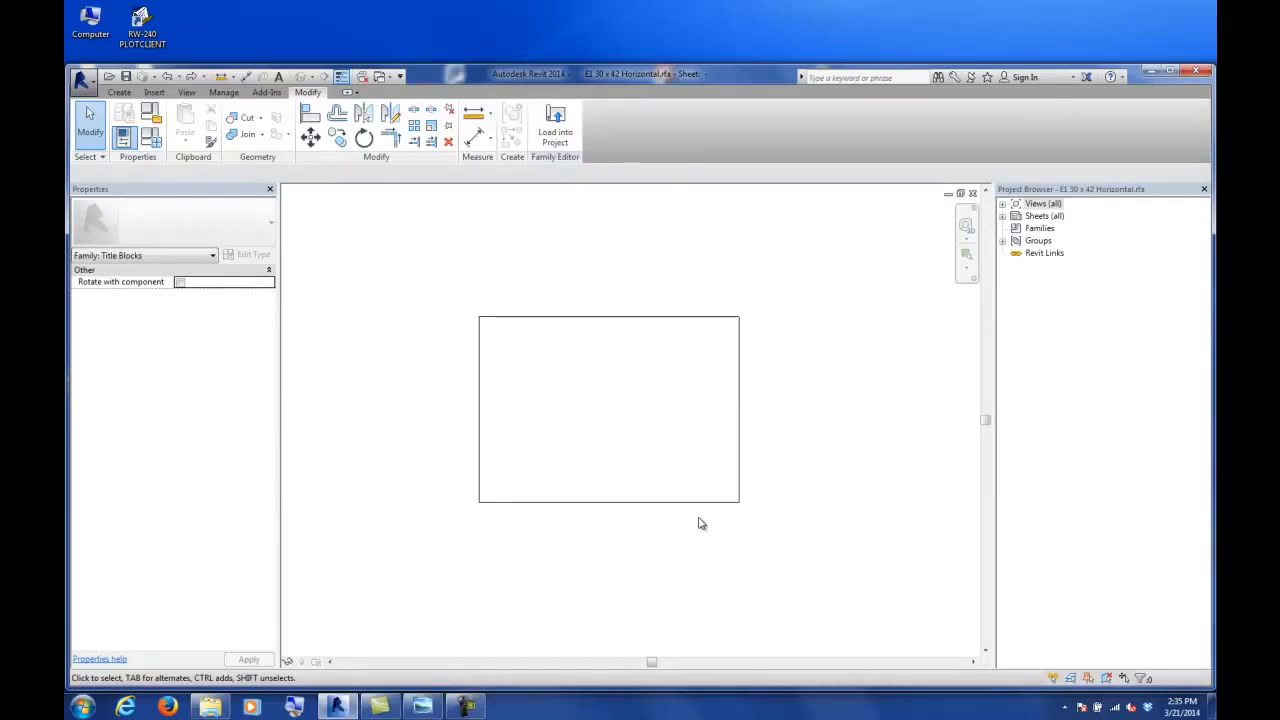
click(626, 318)
click(609, 365)
middle_drag(540, 388, 633, 418)
scroll(656, 411, up, 3)
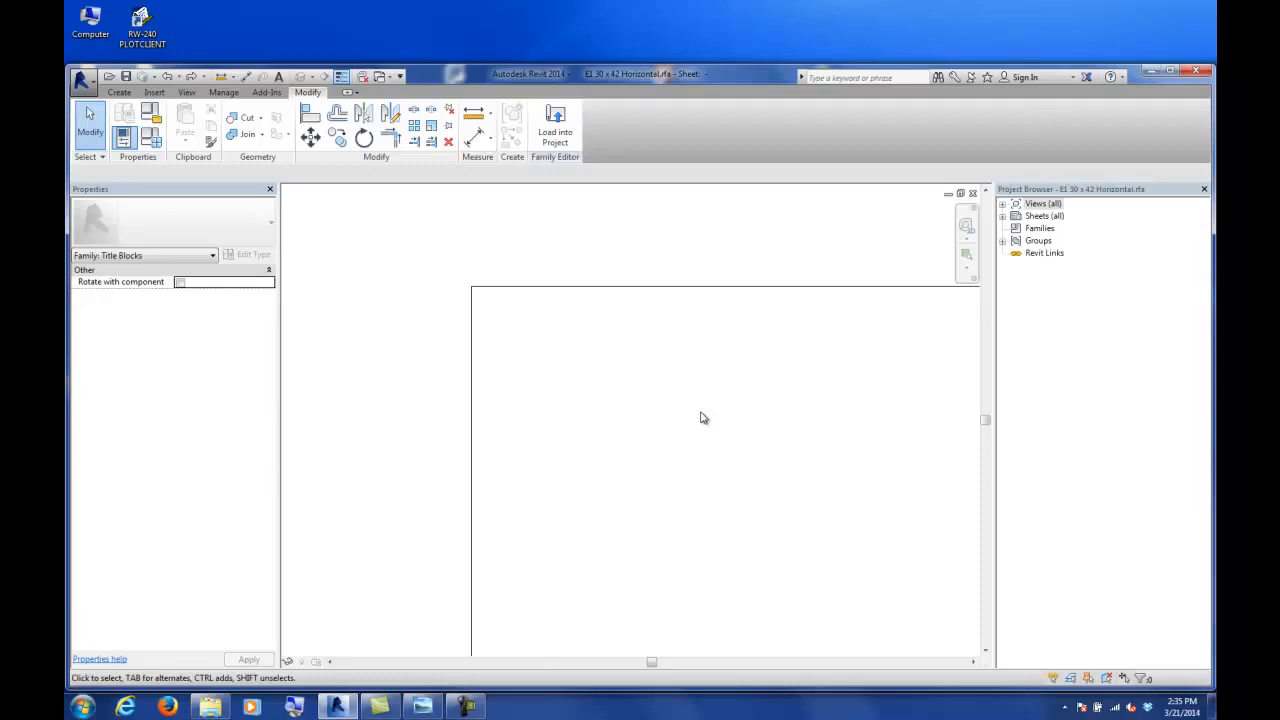
scroll(697, 425, down, 3)
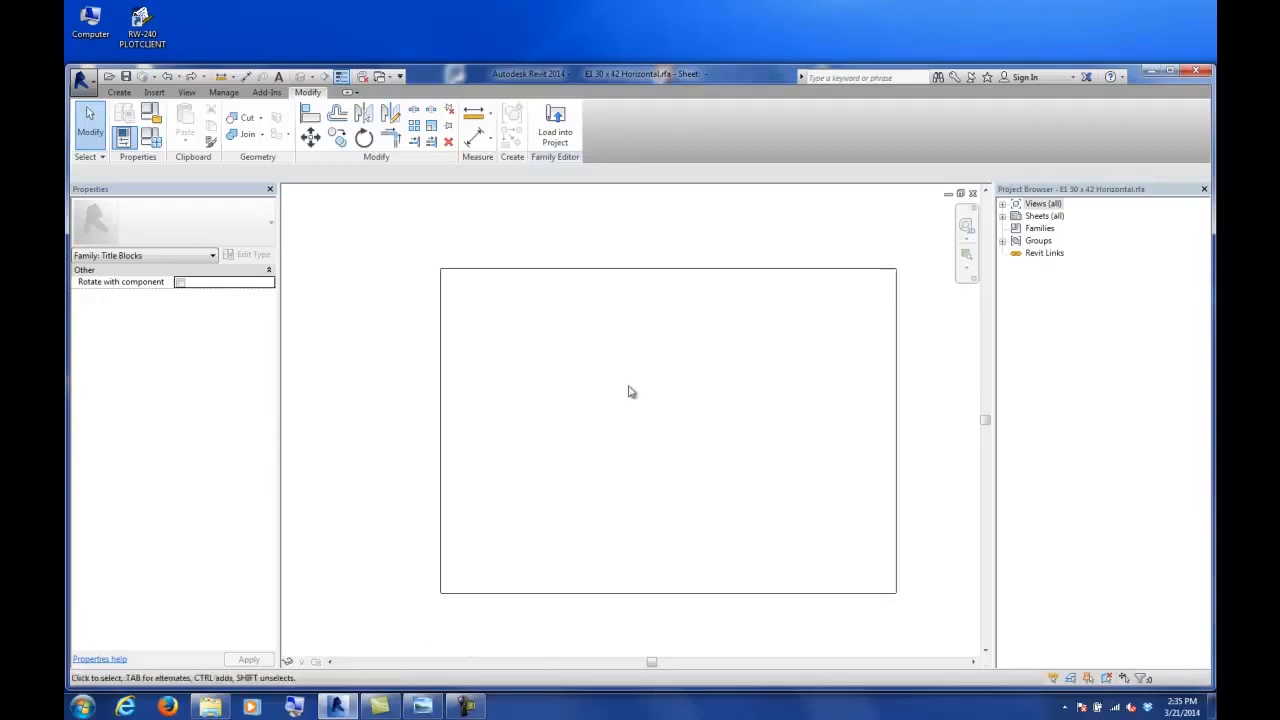
middle_drag(666, 400, 602, 369)
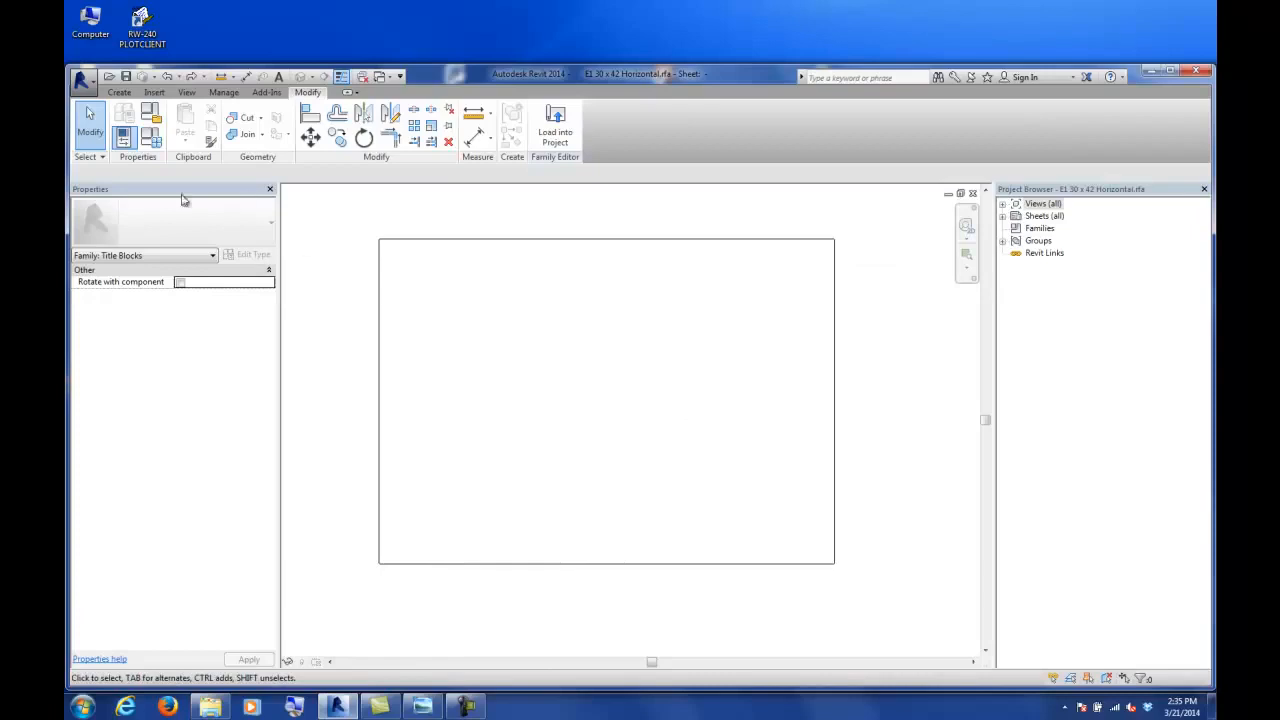
- Save the titleblock as a new family file named E1 30 x 42 Horizontal_INcLASS.rfa in the classes folder's CS_WS-03 subfolder
click(84, 80)
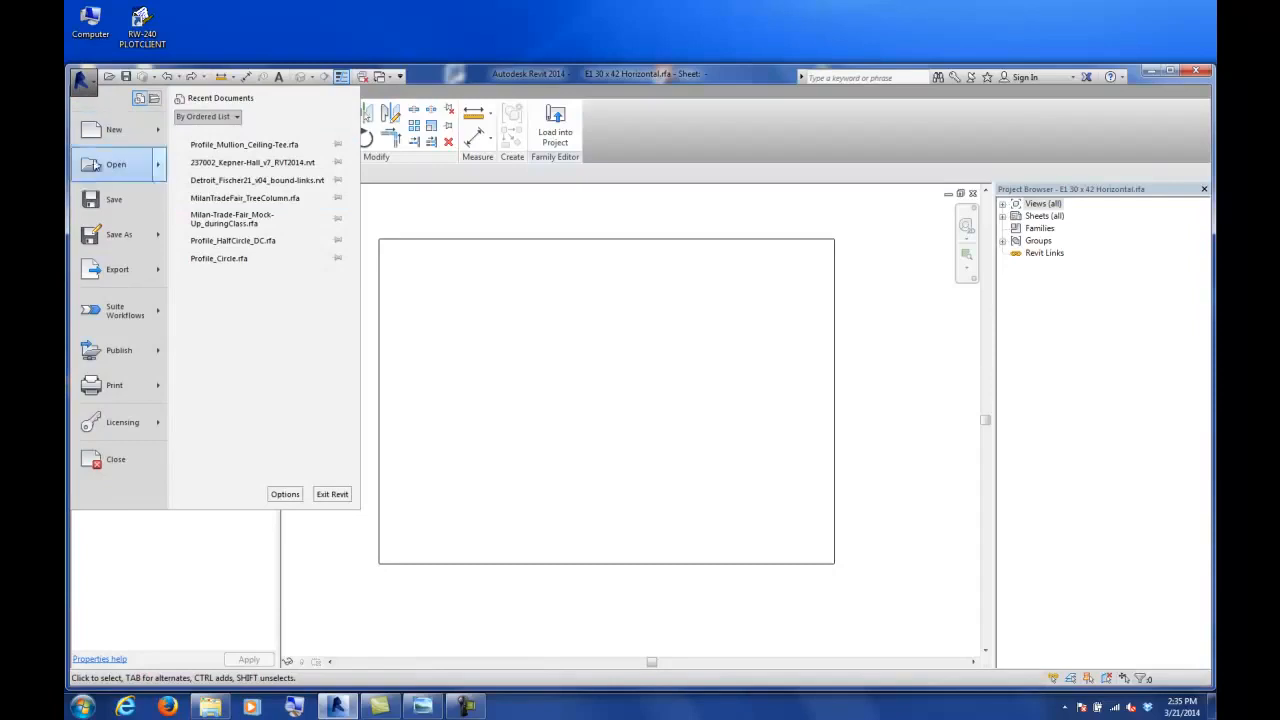
mouse_move(110, 238)
click(240, 190)
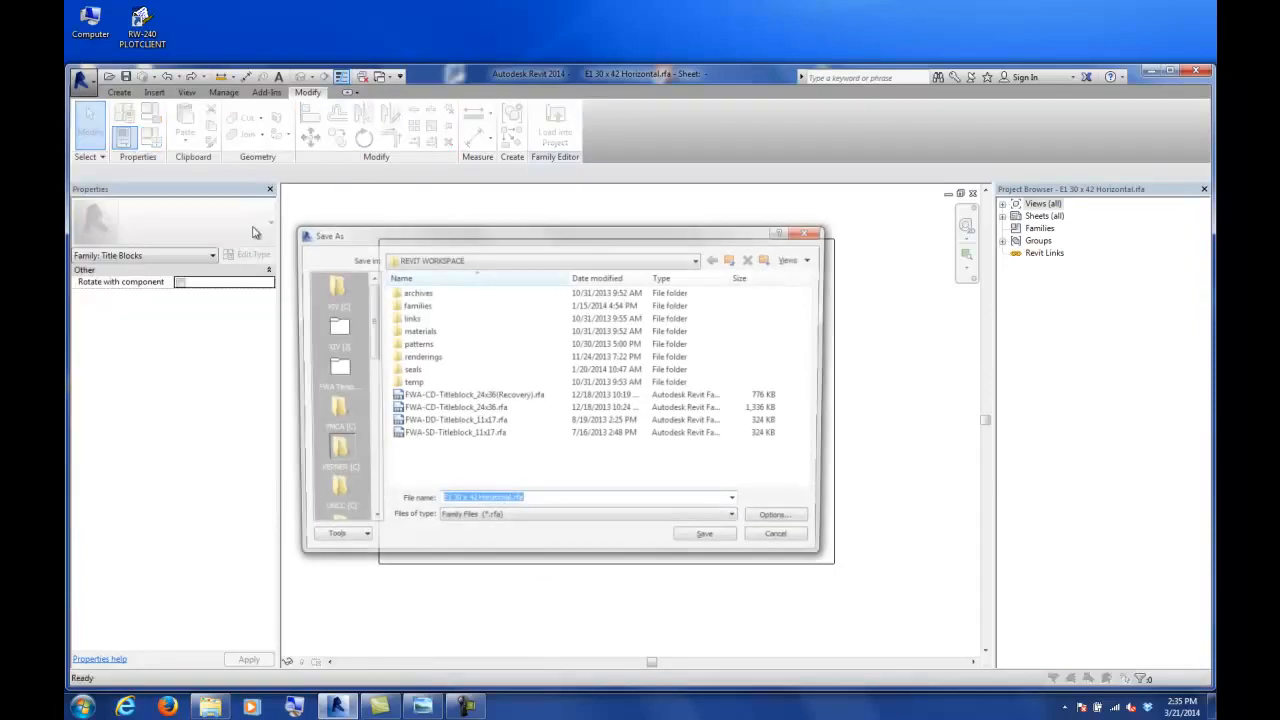
click(496, 504)
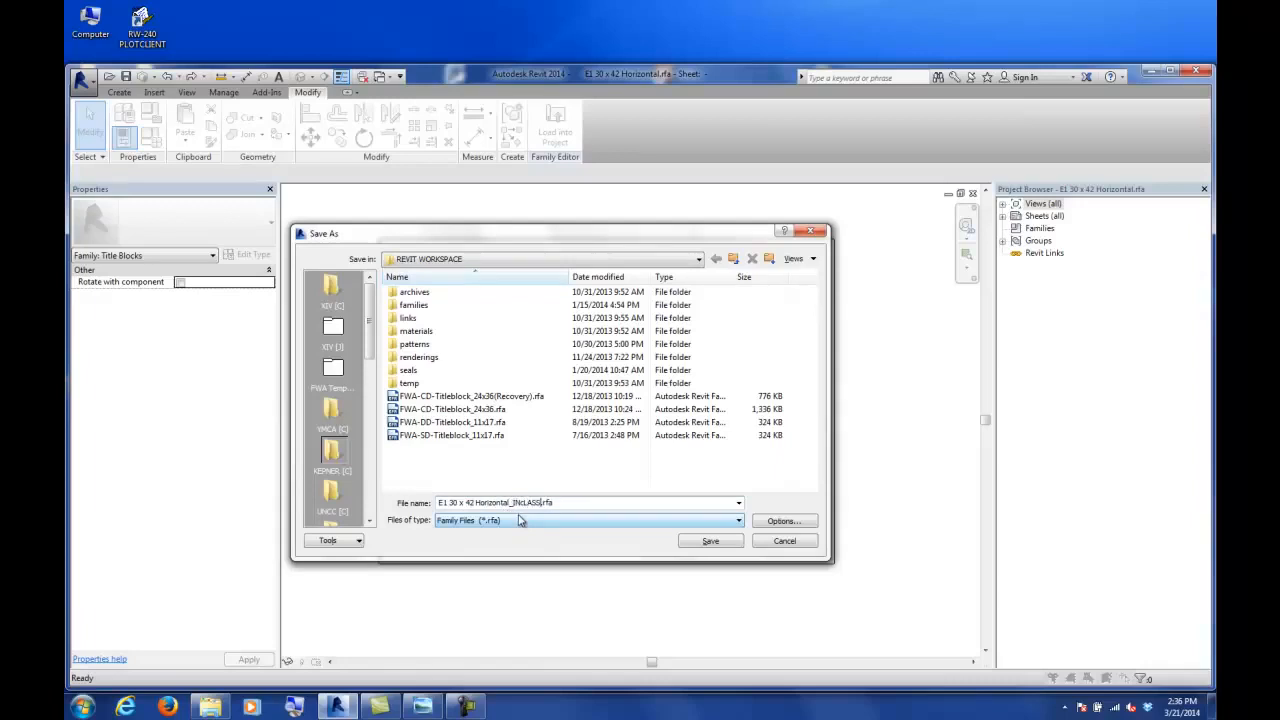
drag(370, 330, 369, 408)
click(331, 372)
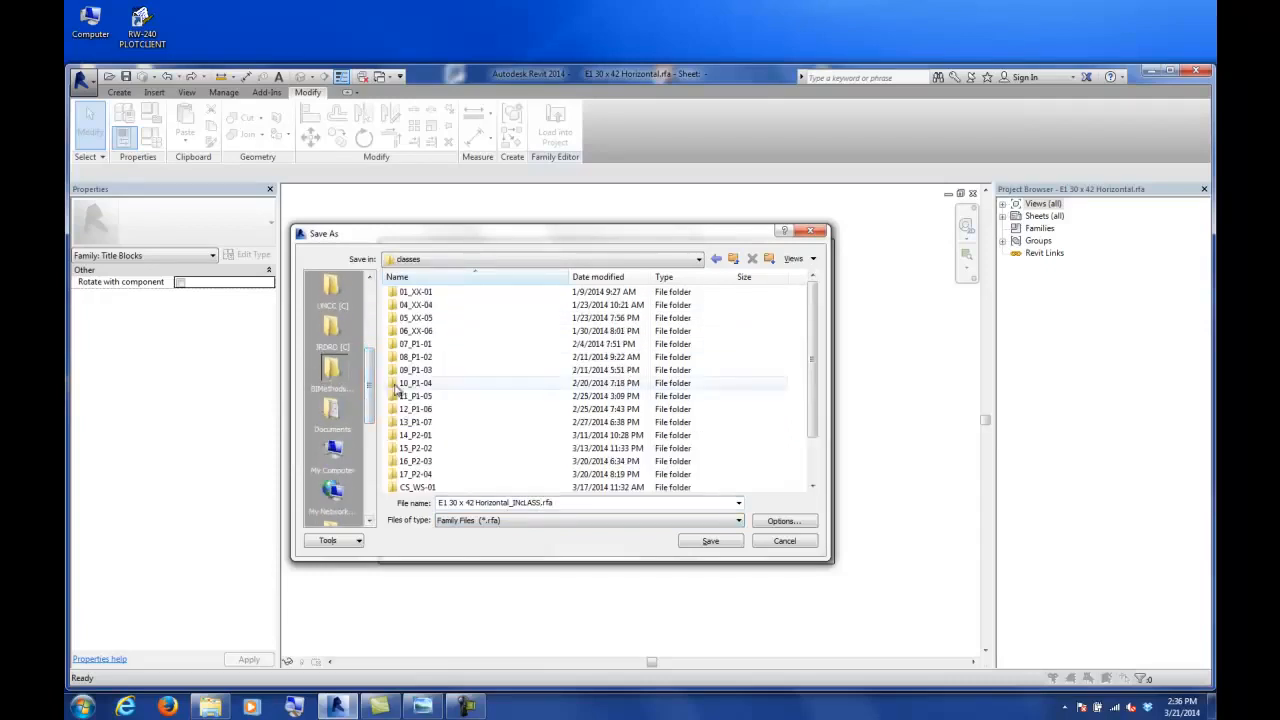
drag(814, 299, 813, 376)
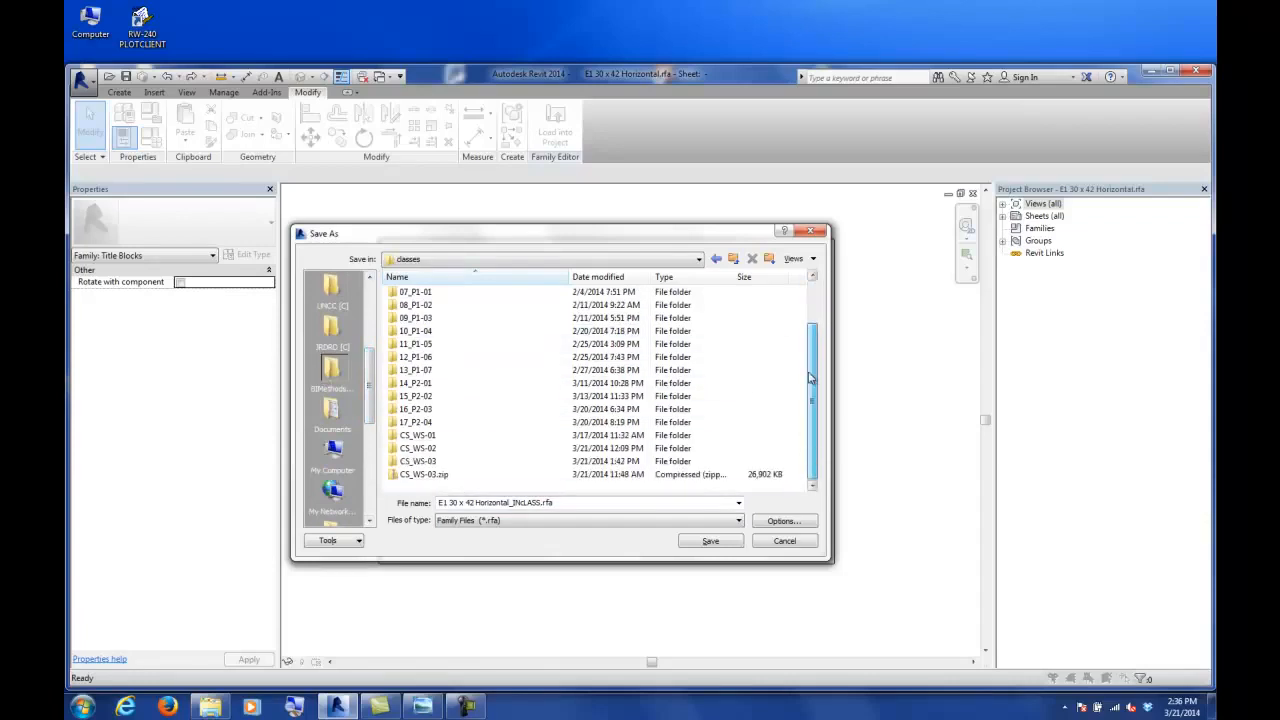
double_click(415, 461)
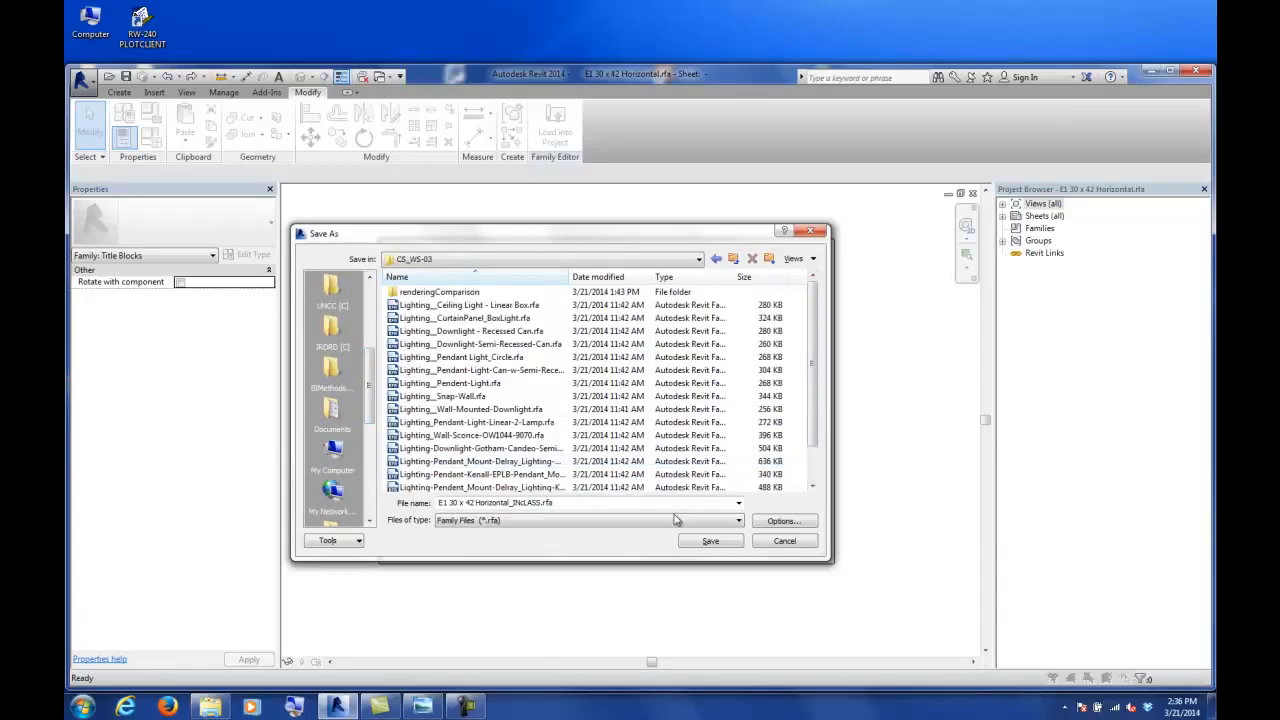
click(709, 542)
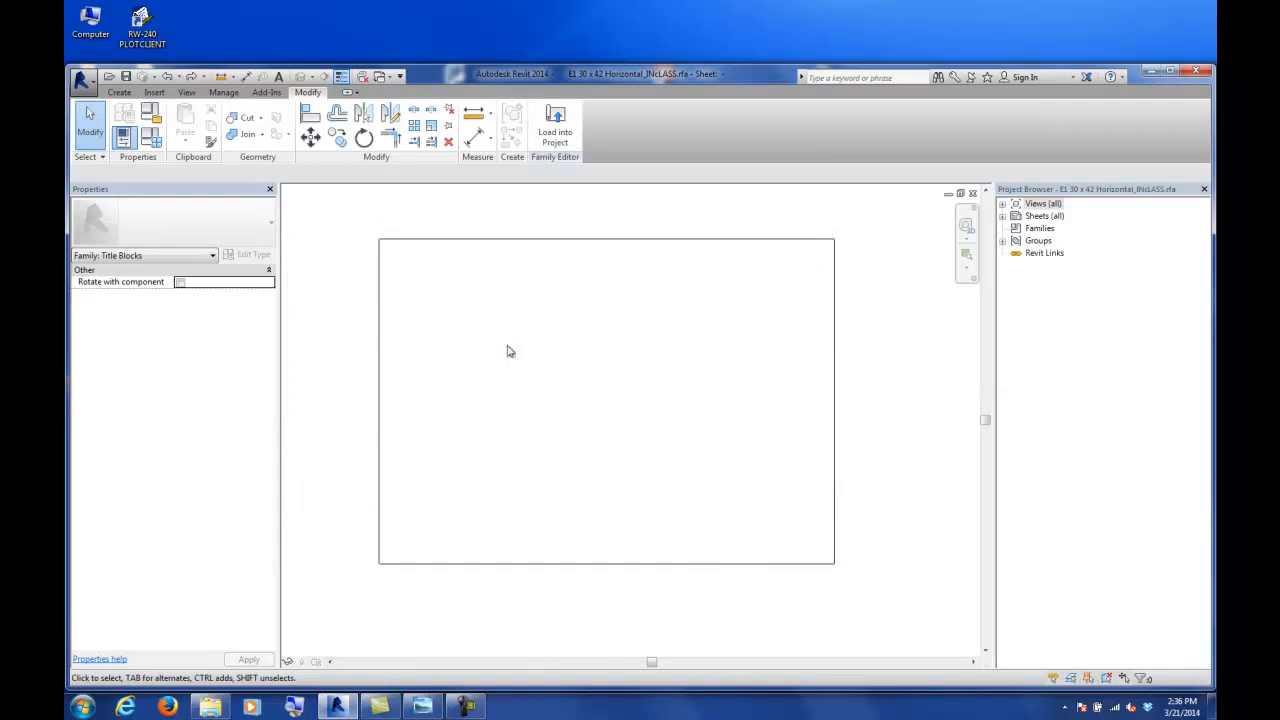
- Load the renamed titleblock family into the project and dismiss the placement warning
middle_drag(508, 325, 504, 369)
scroll(484, 344, down, 1)
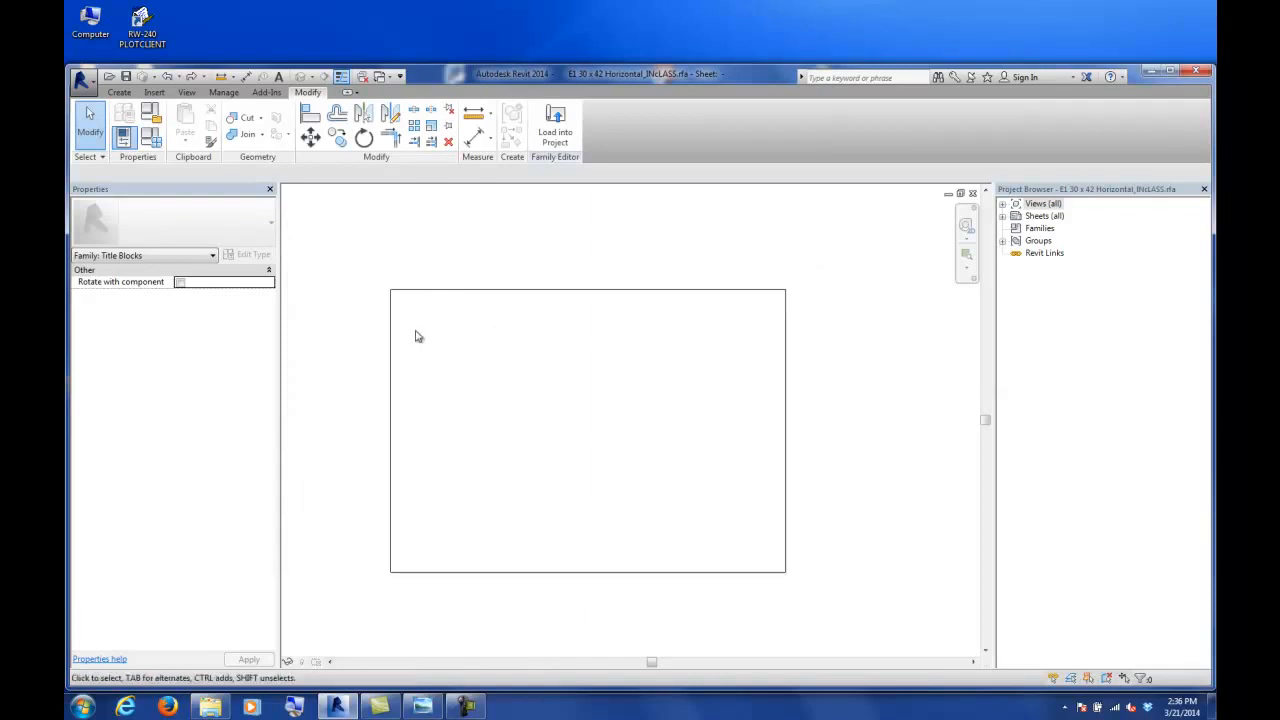
click(393, 326)
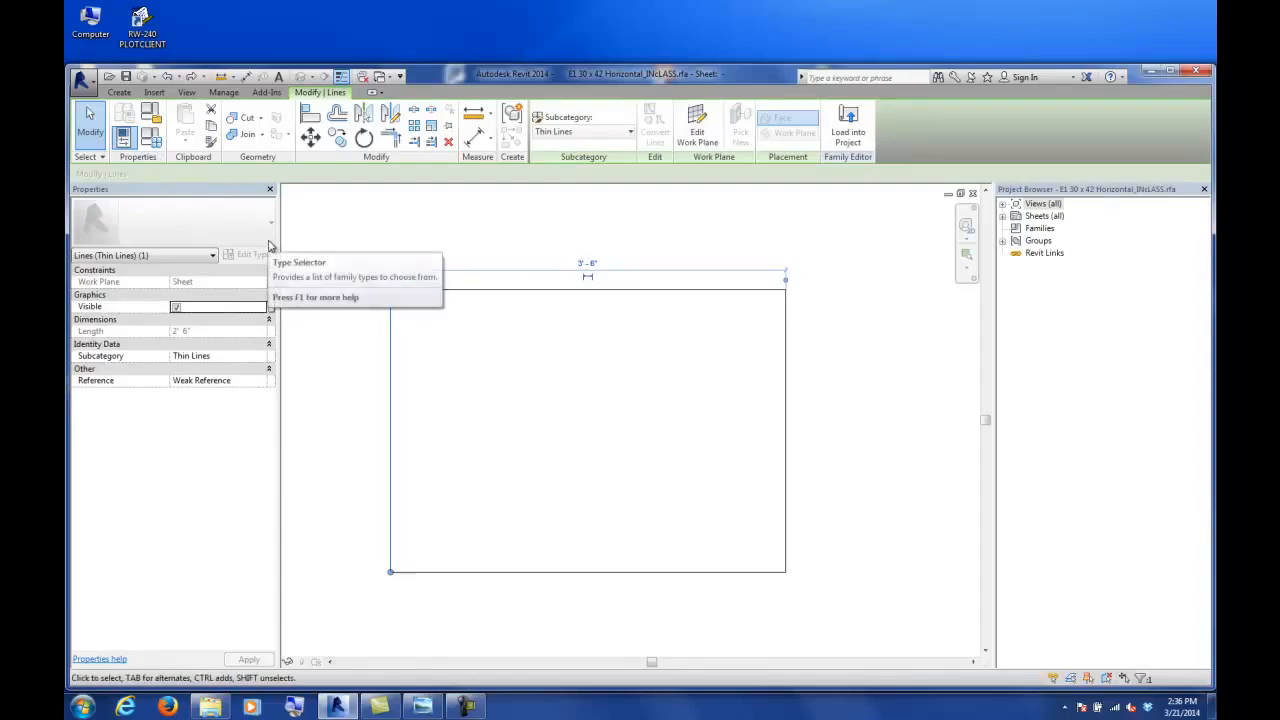
click(480, 303)
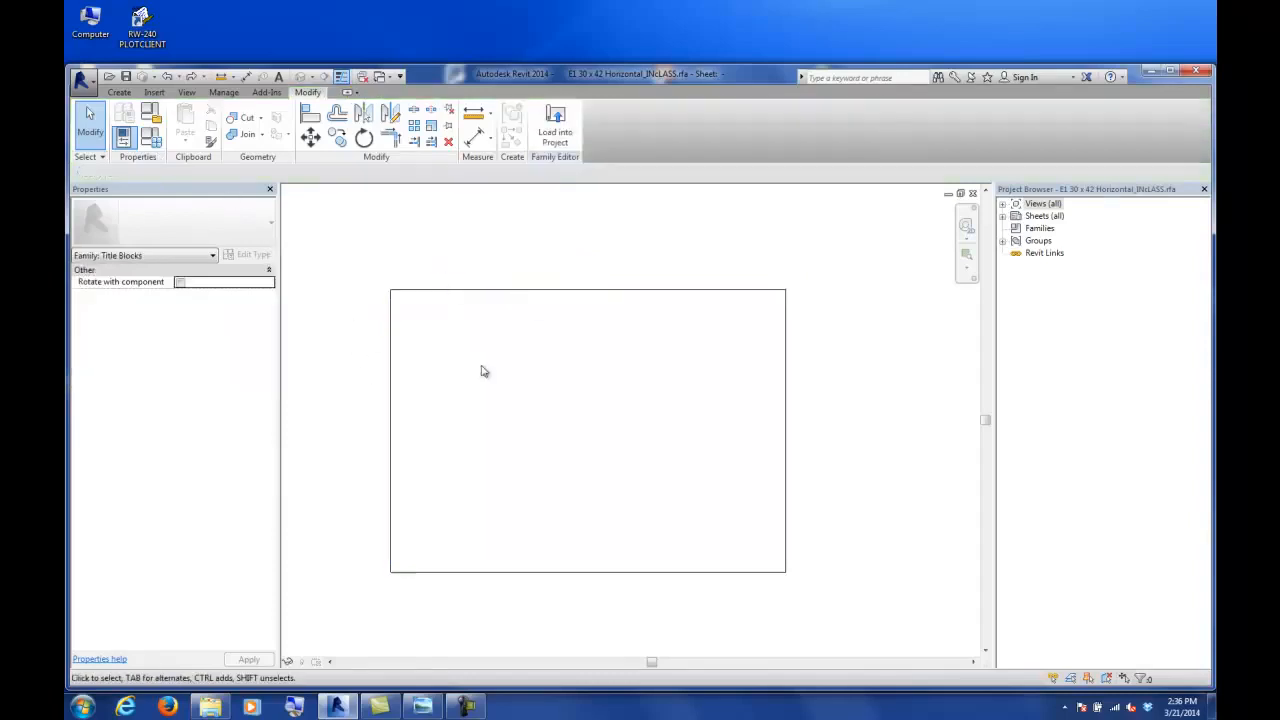
click(551, 140)
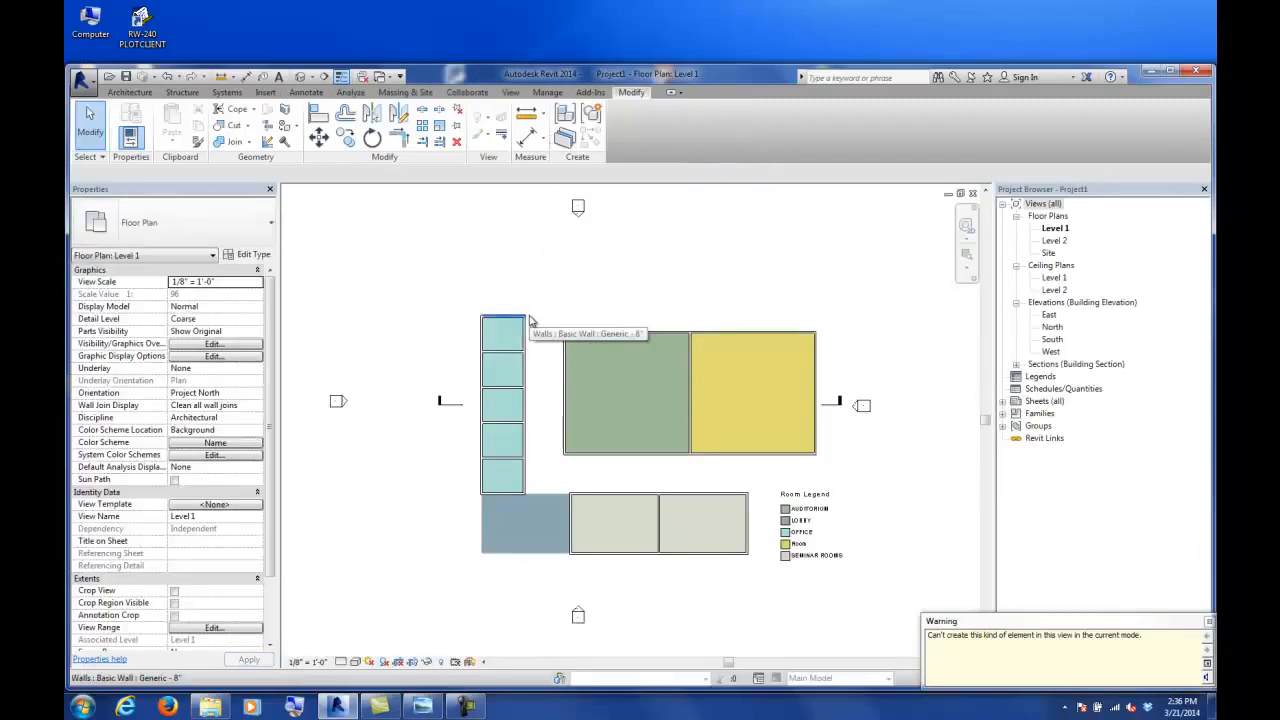
click(1208, 621)
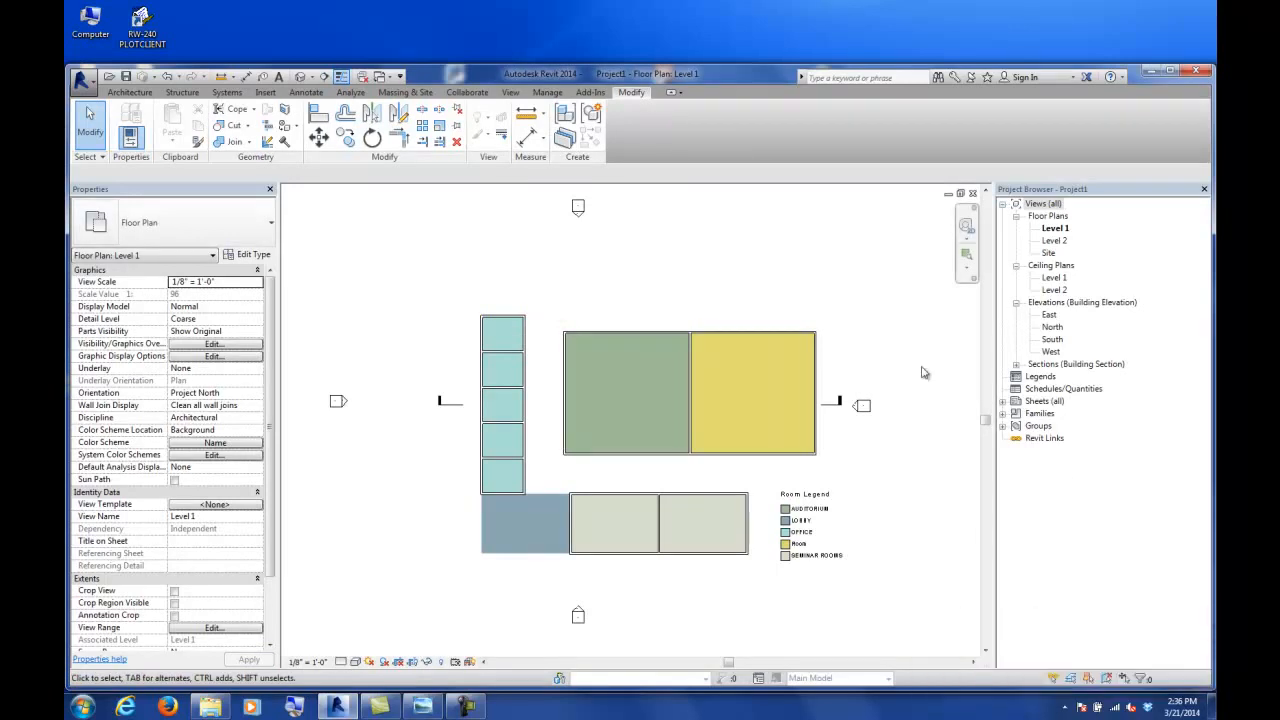
- Create a new sheet using the E1 30 x 42 Horizontal_INcLASS titleblock and expand the project's list of sheets
click(510, 92)
click(848, 109)
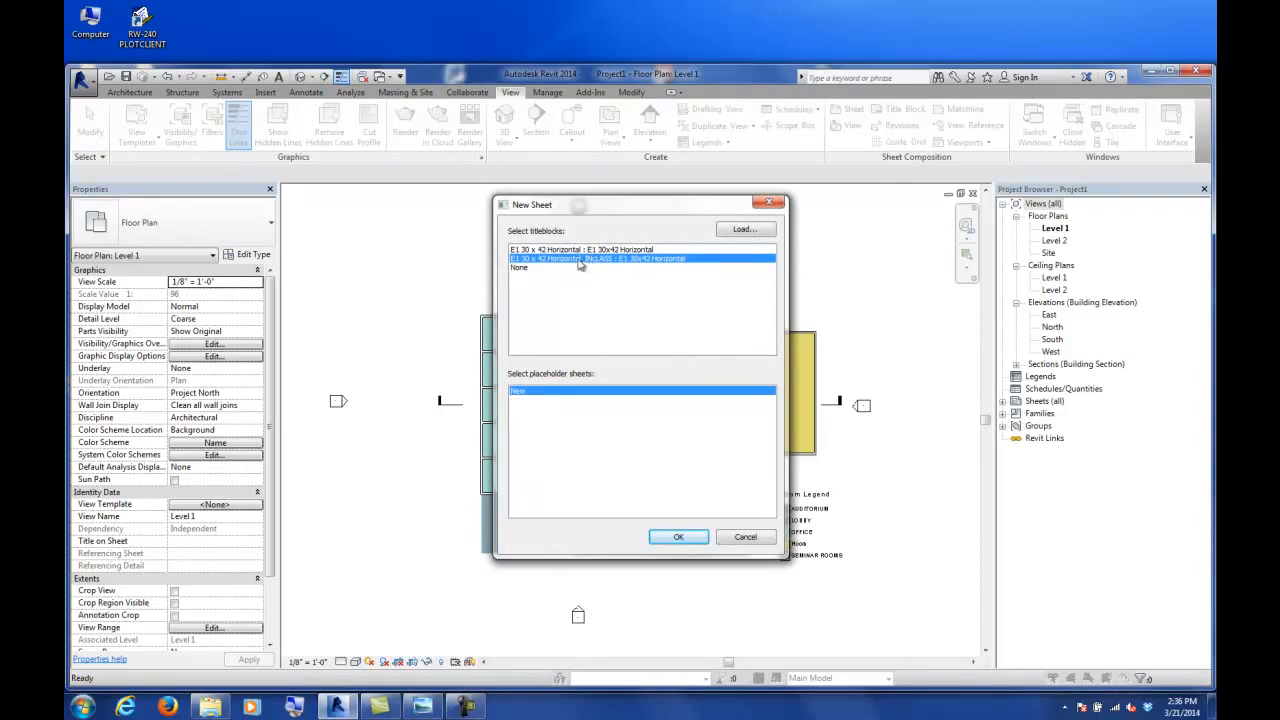
click(670, 537)
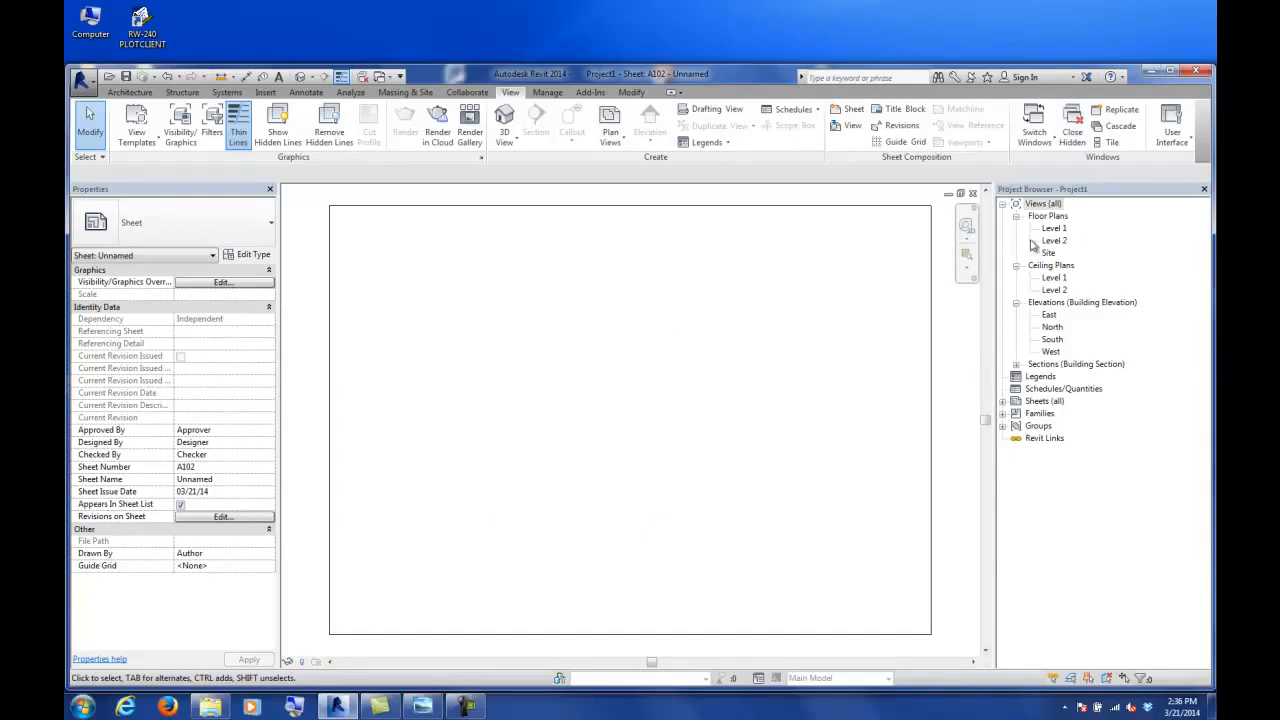
click(1002, 401)
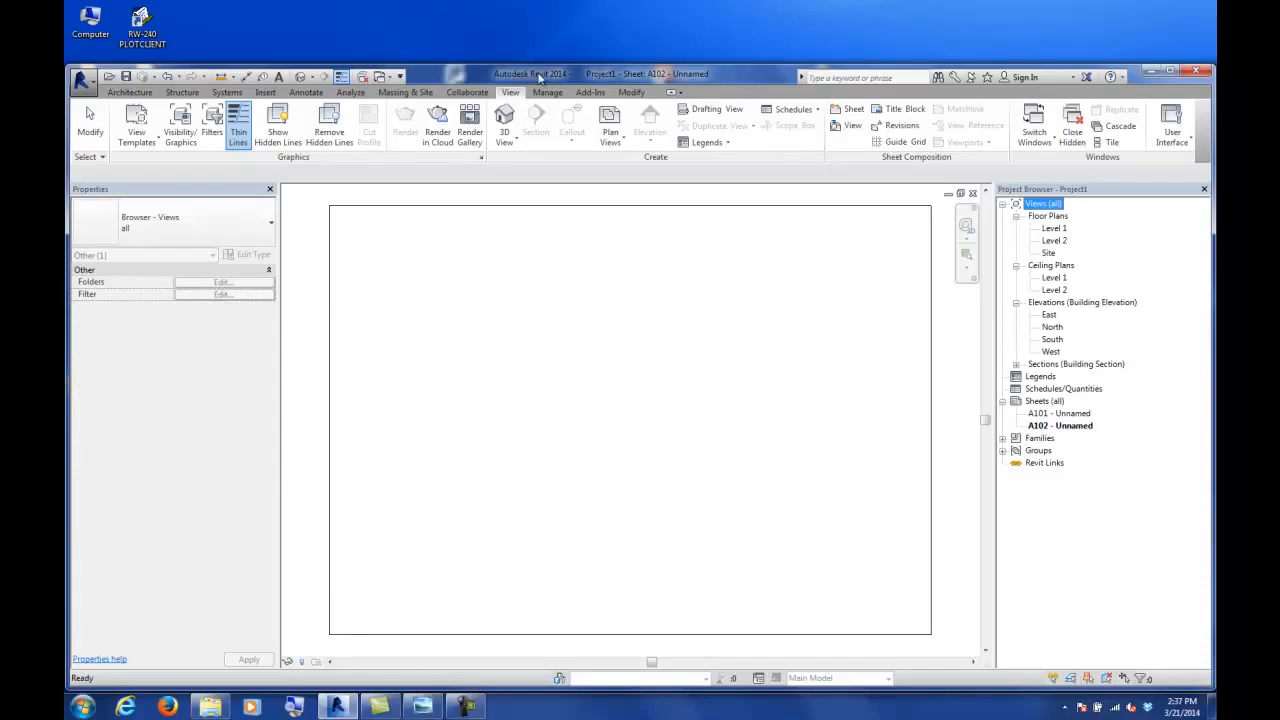
- Show the Recent Files page and start a second project from the Architectural Template
click(1172, 125)
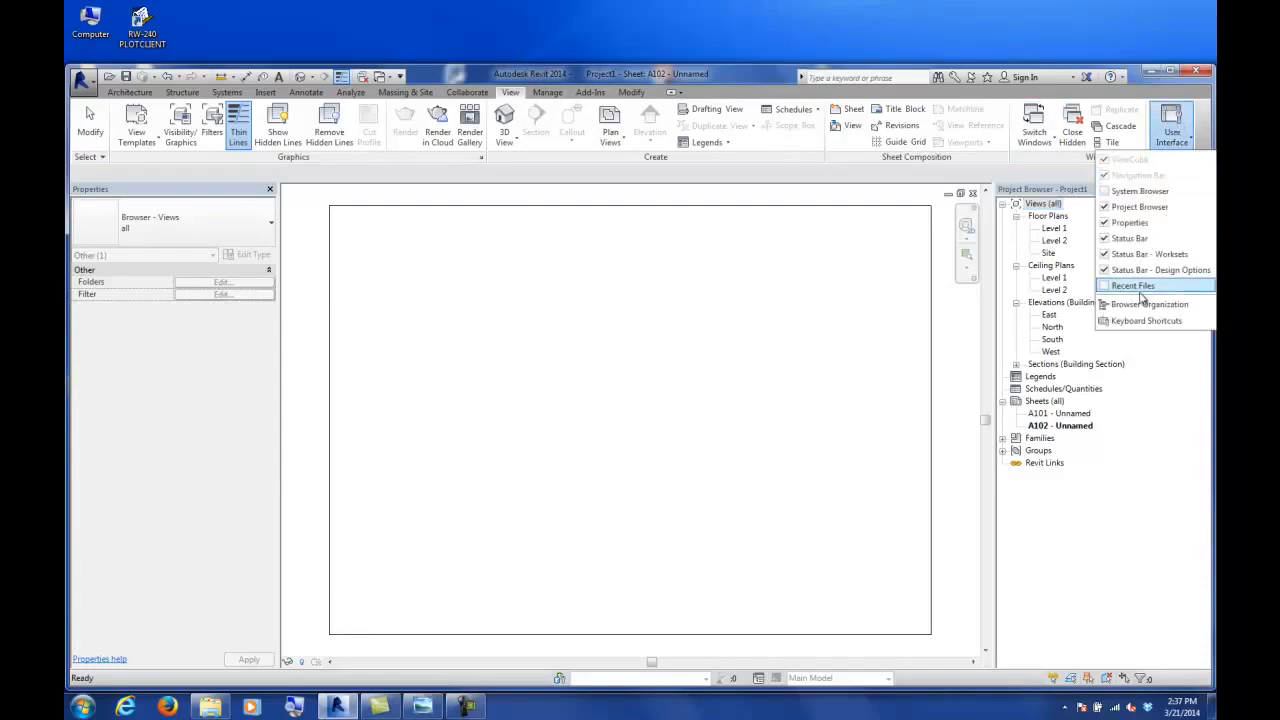
click(1139, 289)
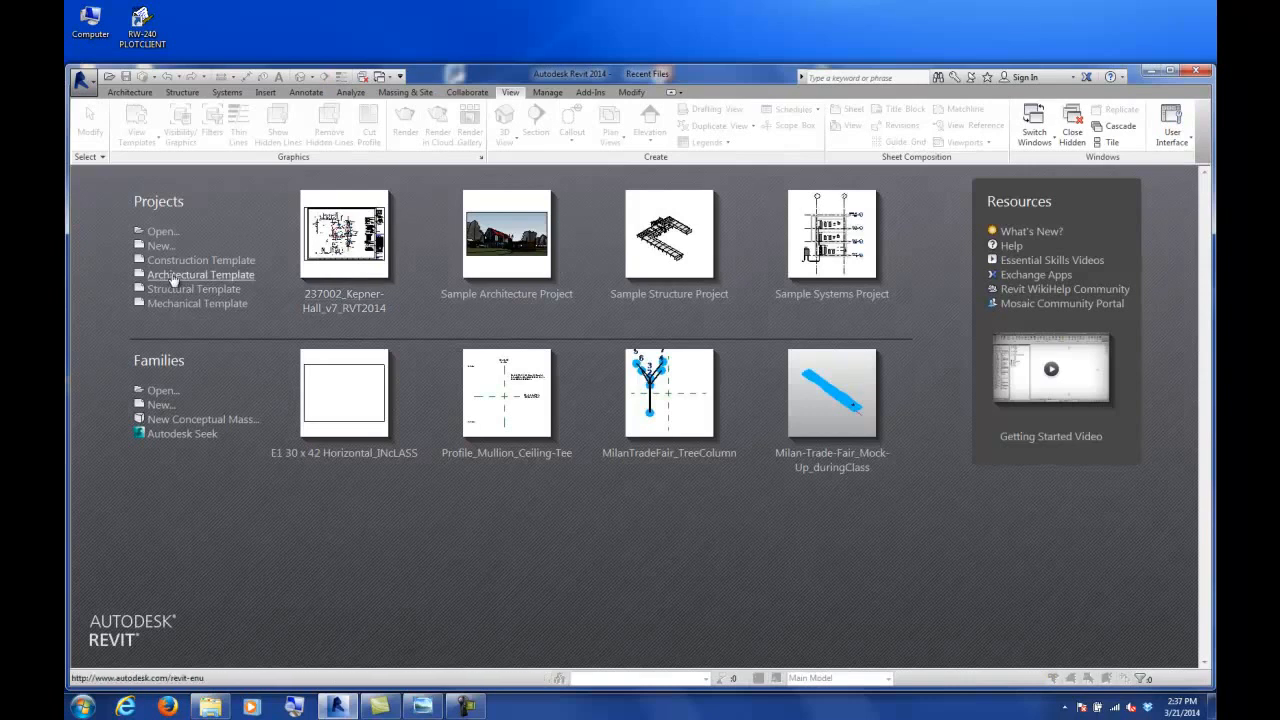
click(166, 278)
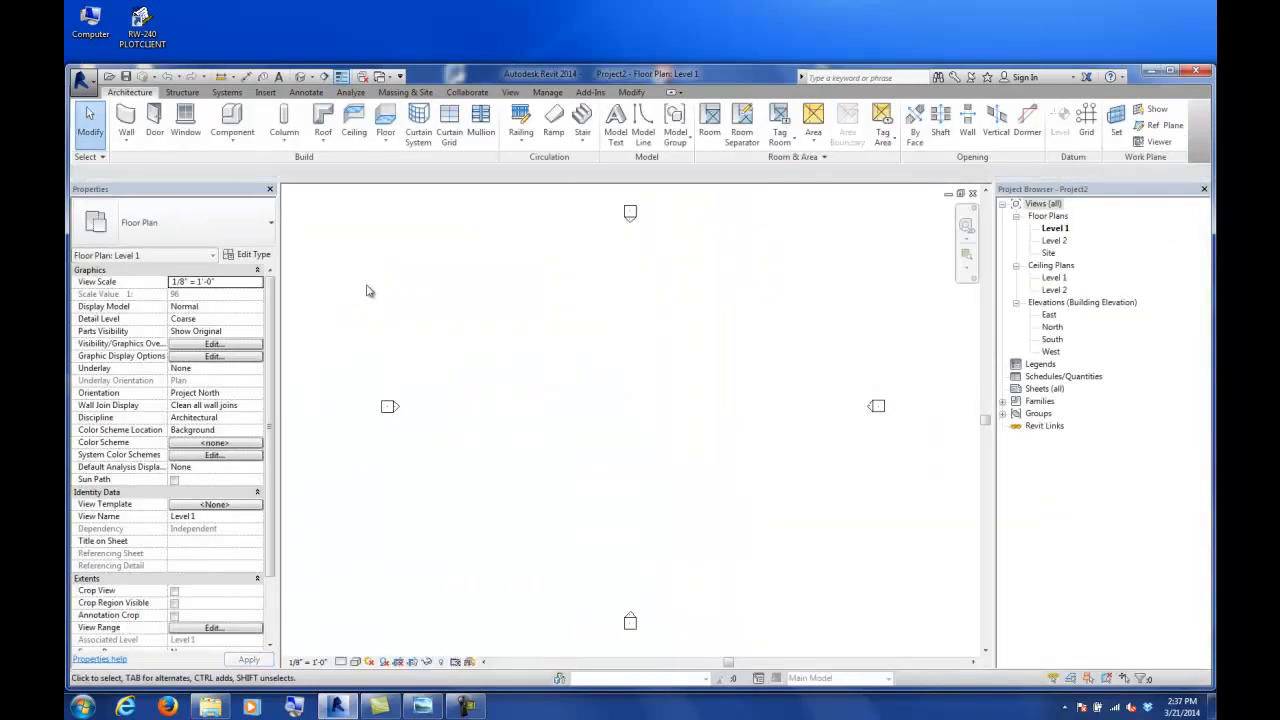
- Return to the titleblock family and try loading it into both Project1 and Project2, cancelling the load
click(390, 80)
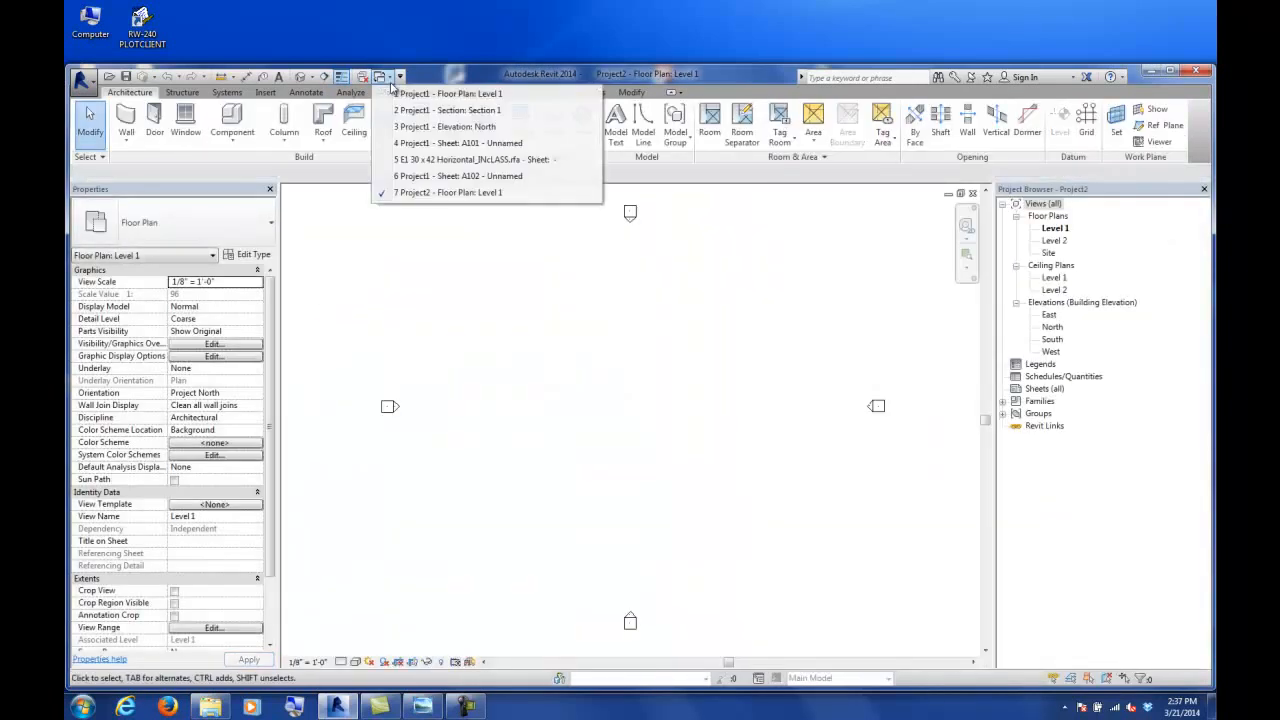
click(425, 159)
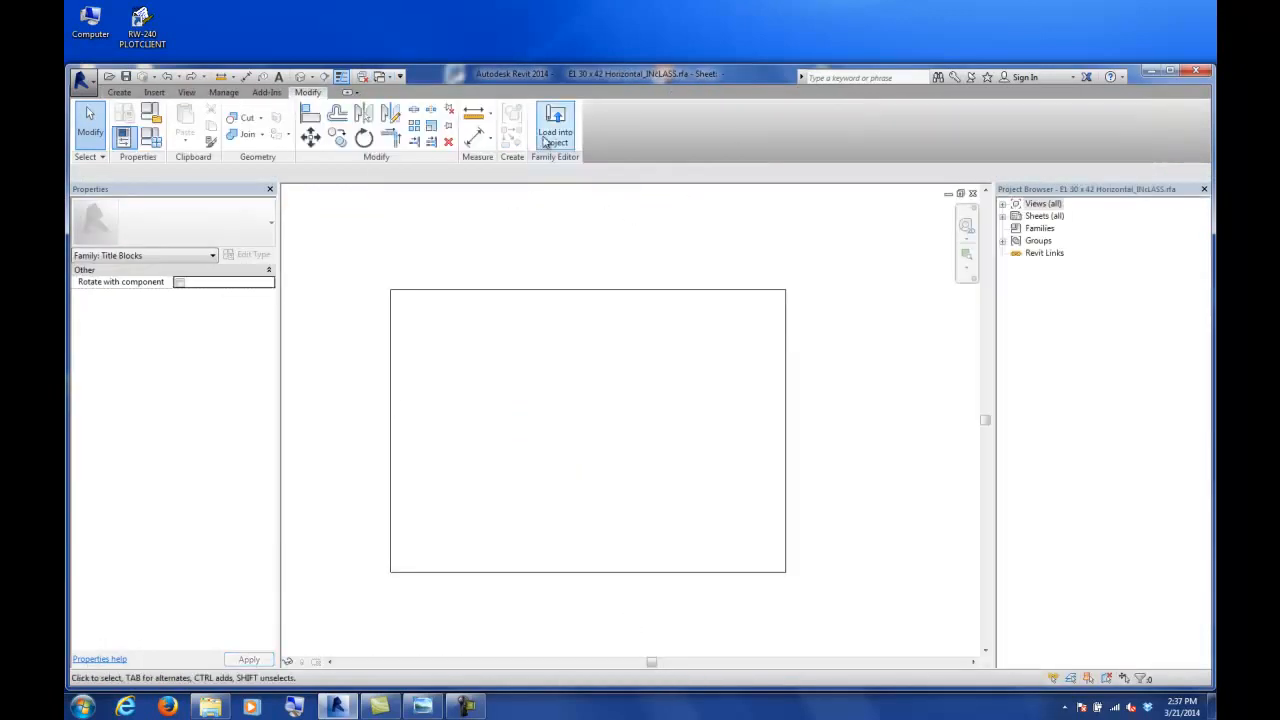
click(553, 132)
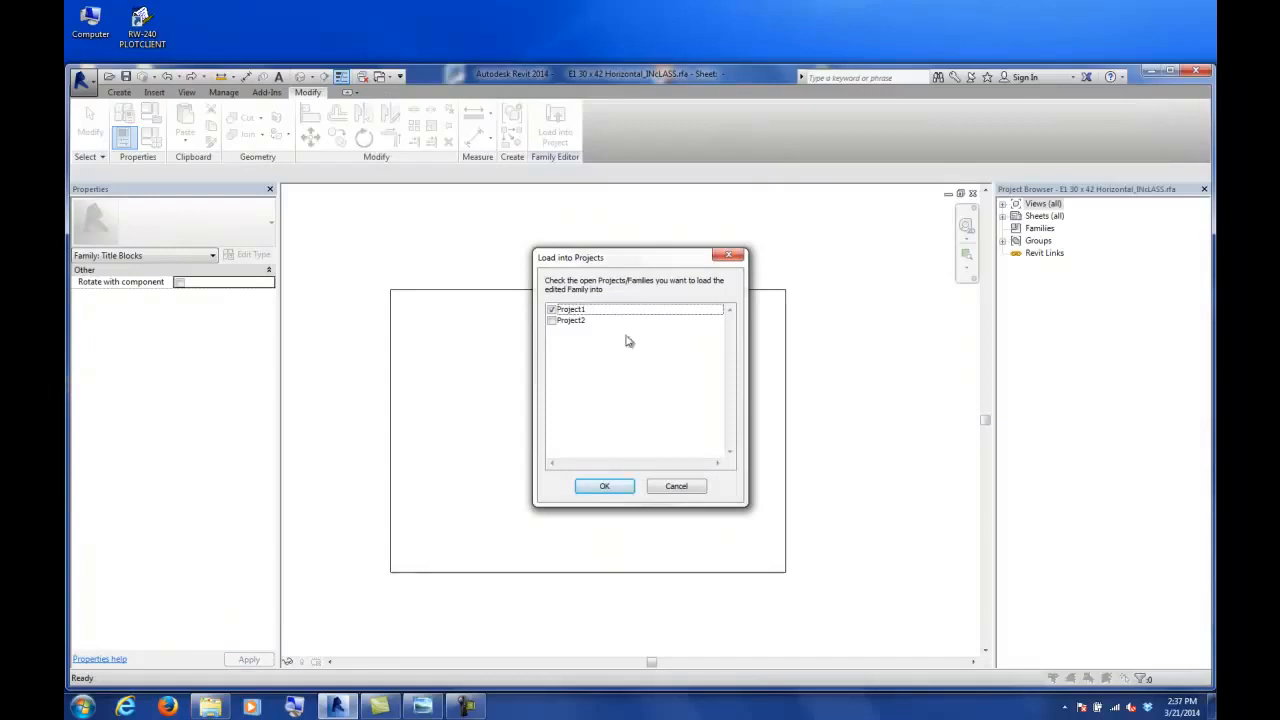
click(551, 320)
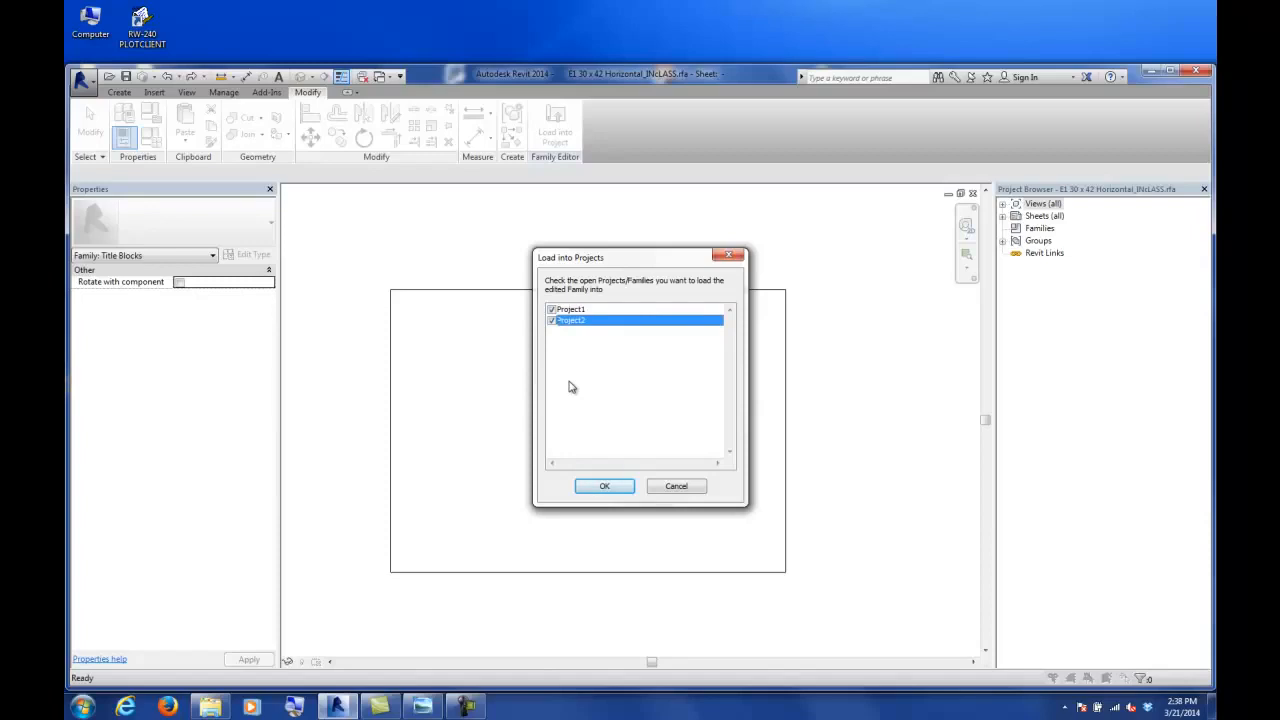
click(676, 486)
- Return to Project1 and duplicate its Level 1 floor plan view using the plain Duplicate option
click(381, 77)
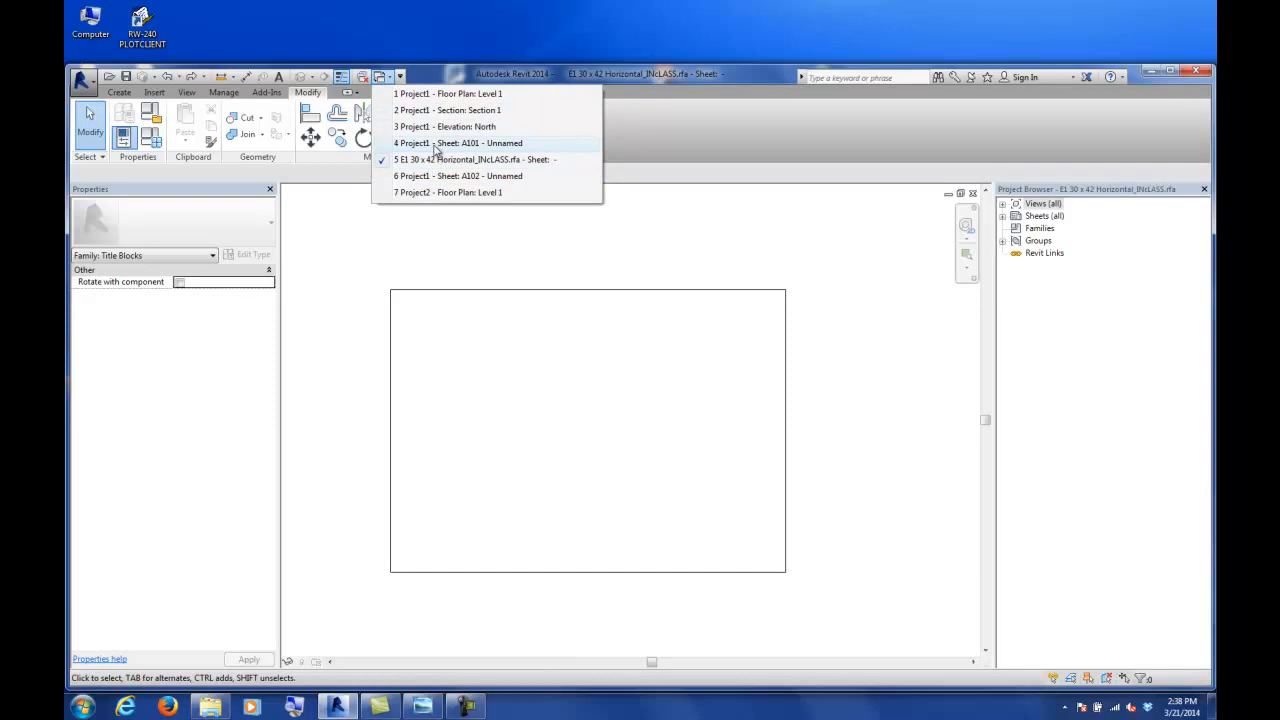
click(437, 176)
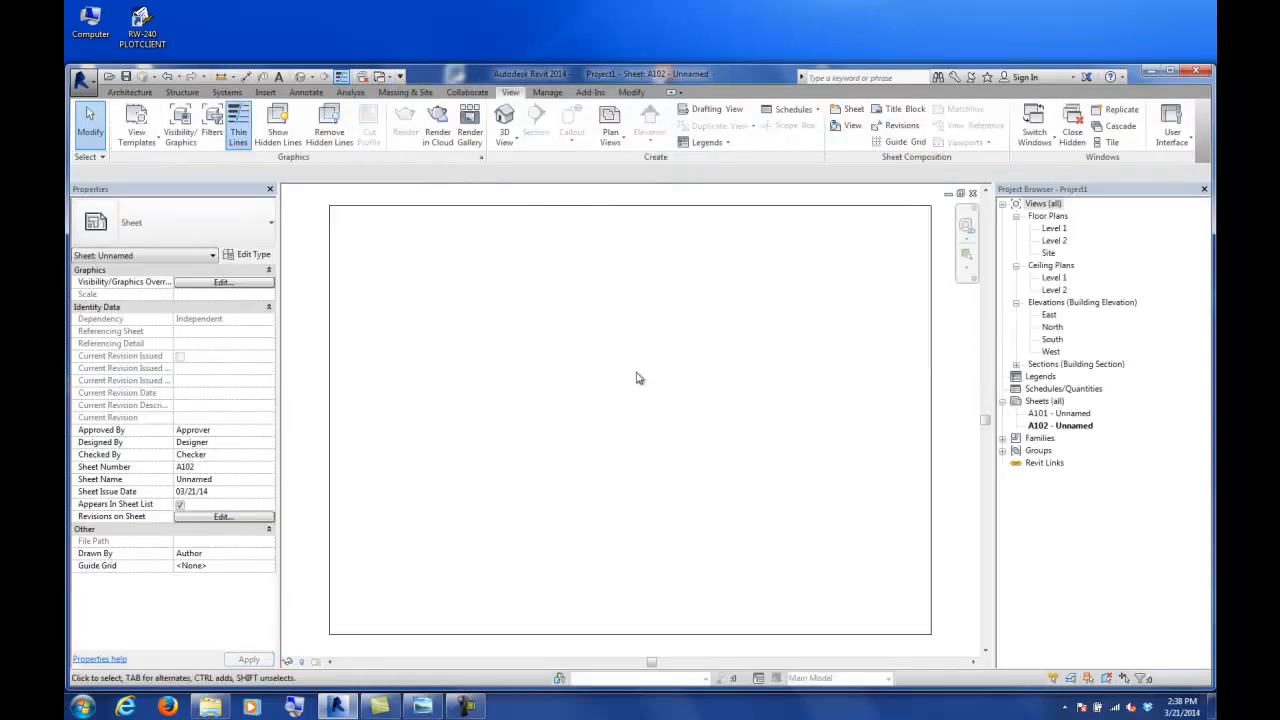
double_click(1053, 229)
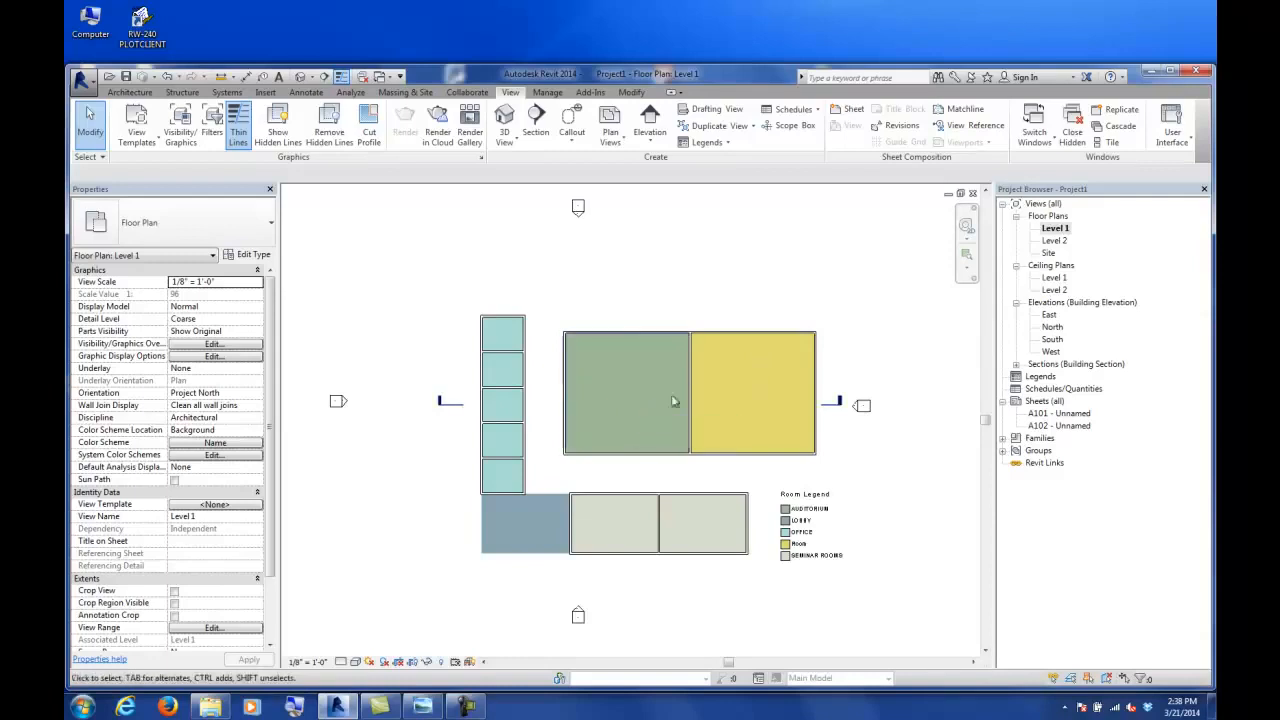
right_click(1051, 234)
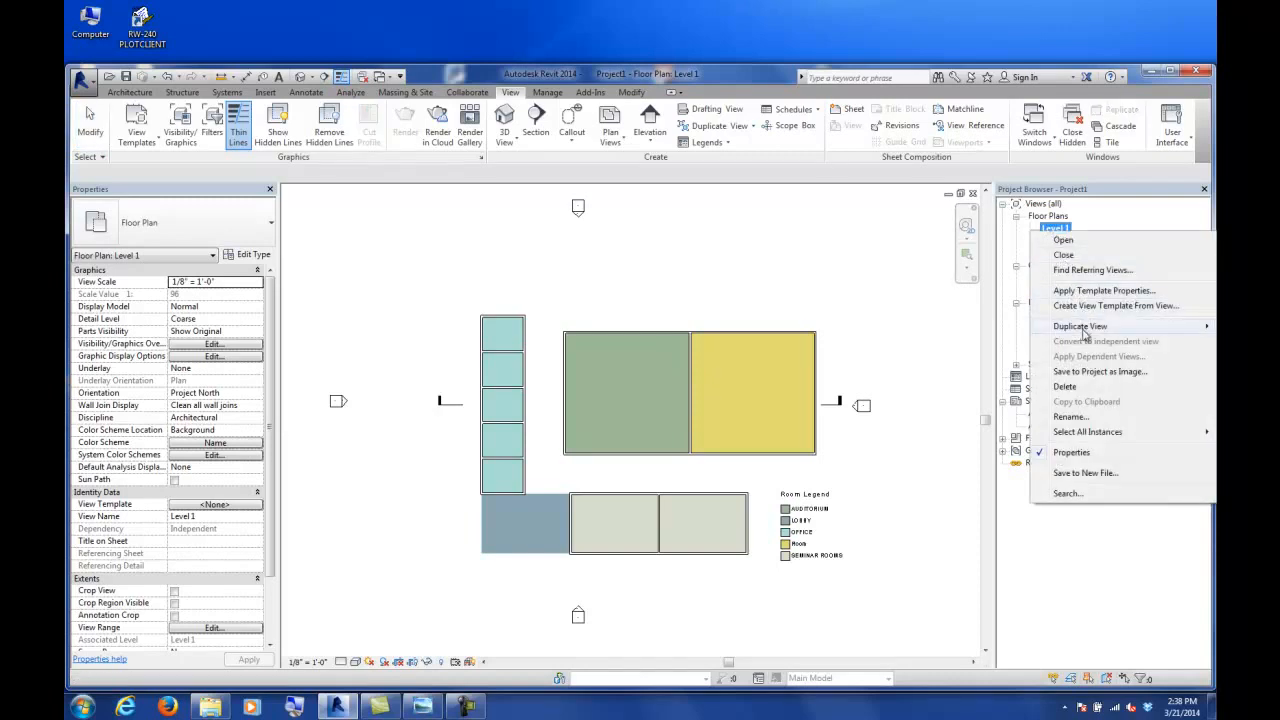
mouse_move(1084, 332)
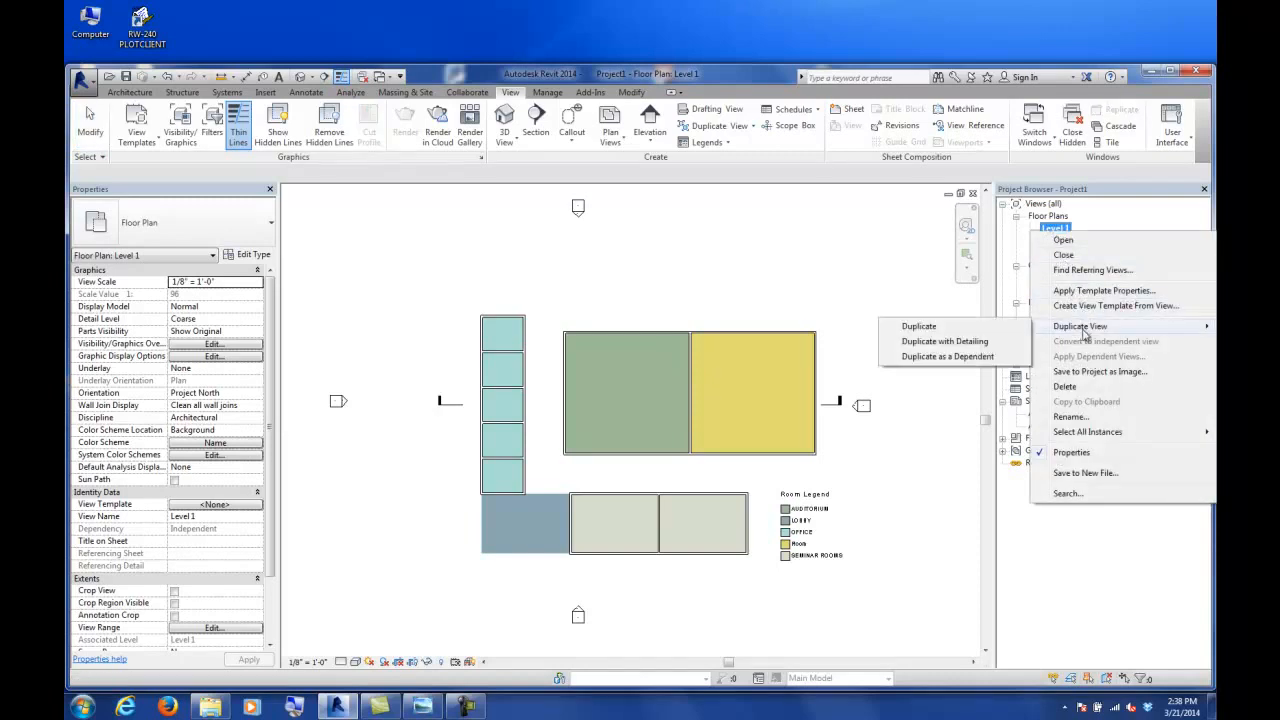
click(920, 327)
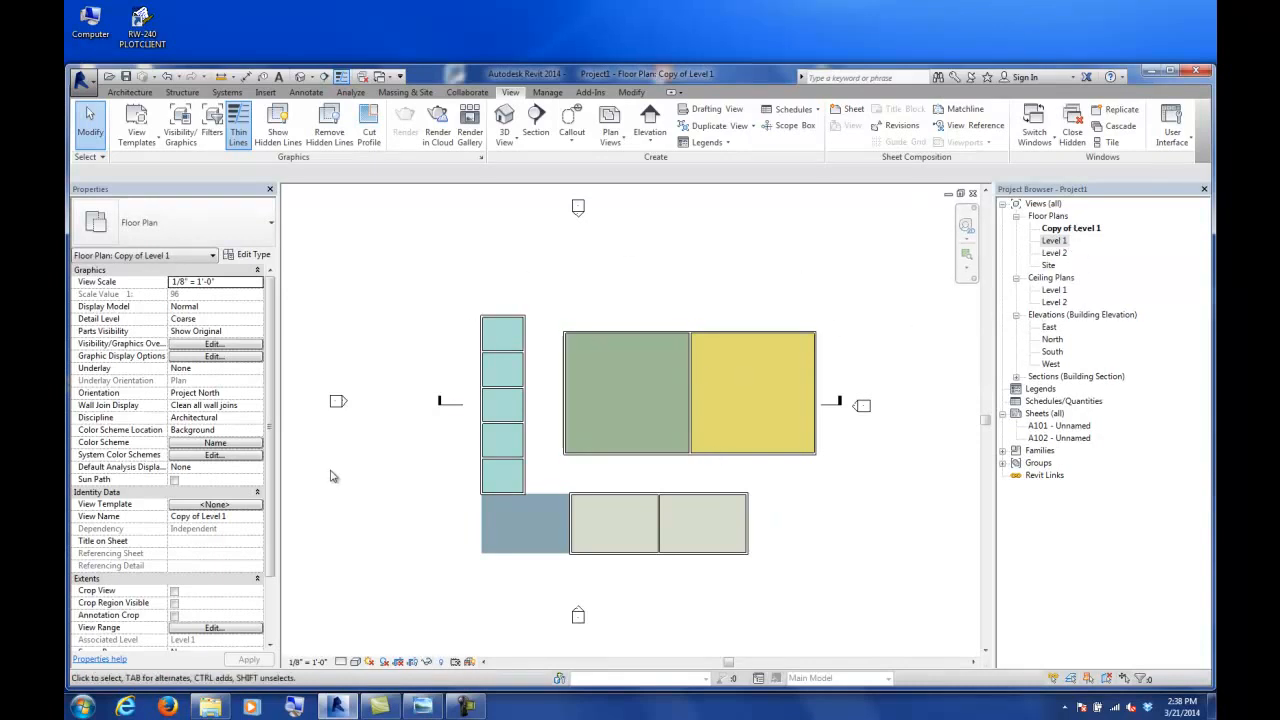
- Set the color scheme of the Copy of Level 1 floor plan to (none) and reopen the Level 1 floor plan
click(216, 442)
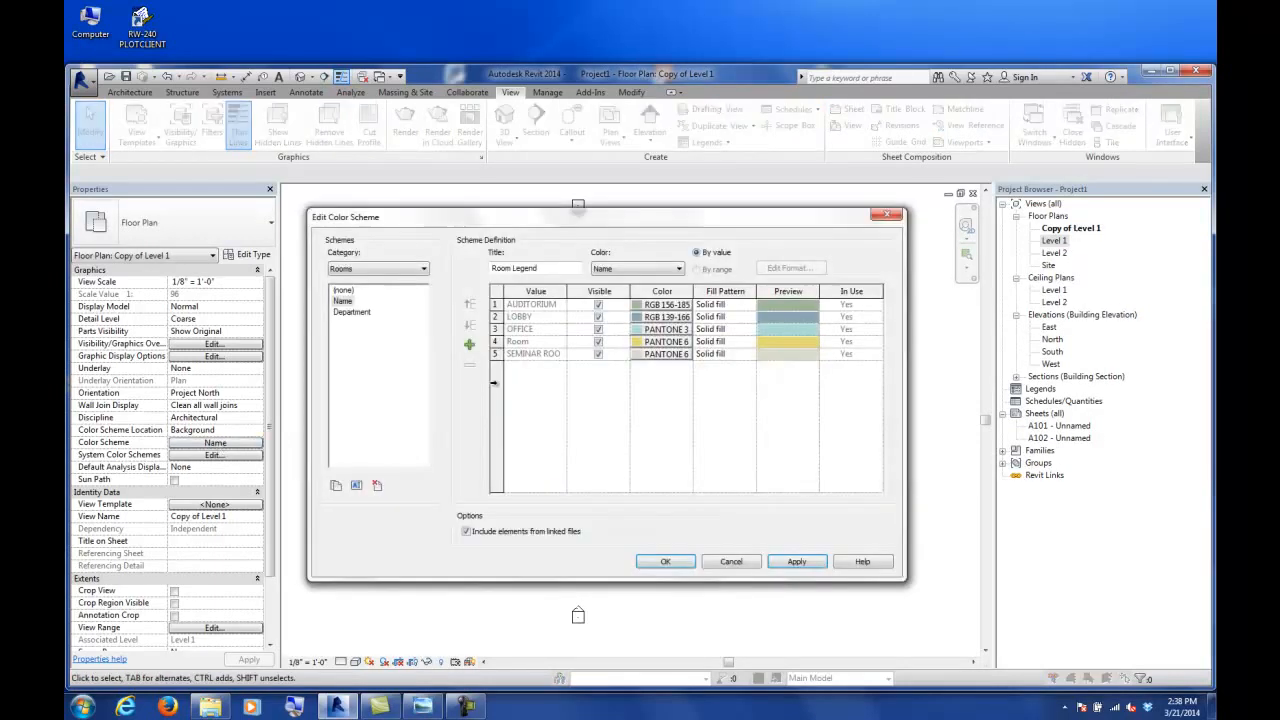
click(344, 291)
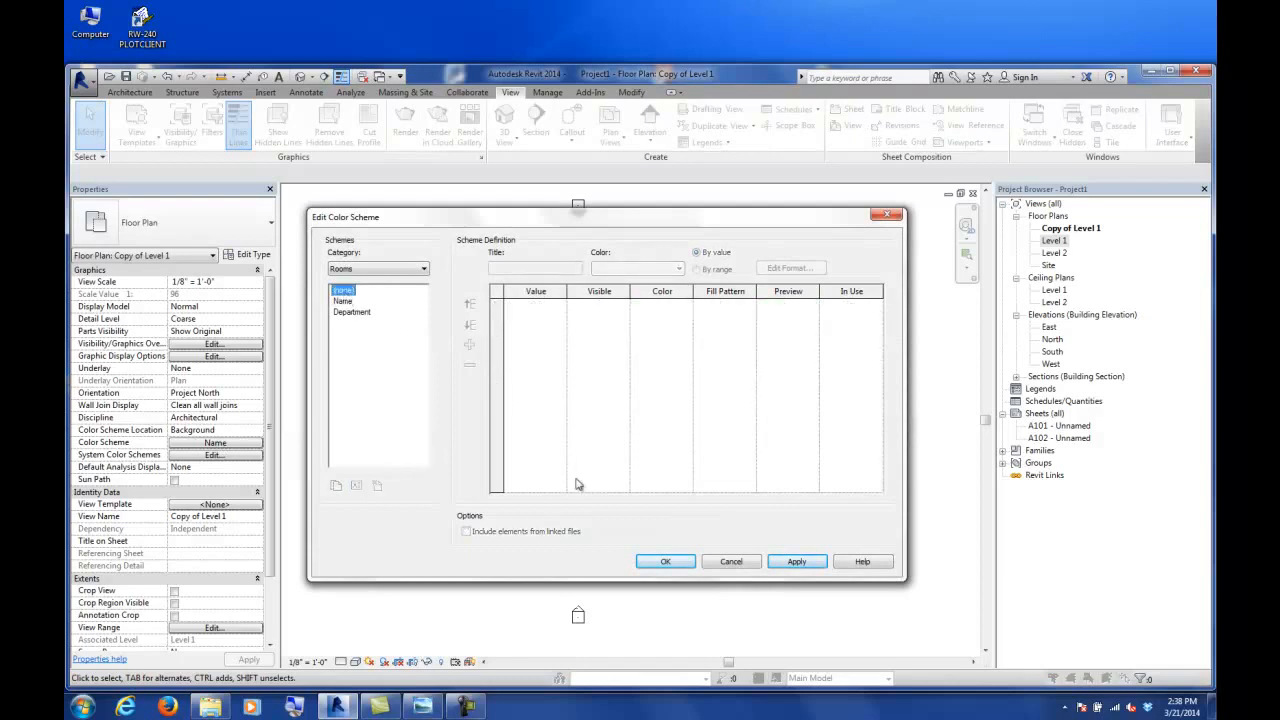
click(665, 558)
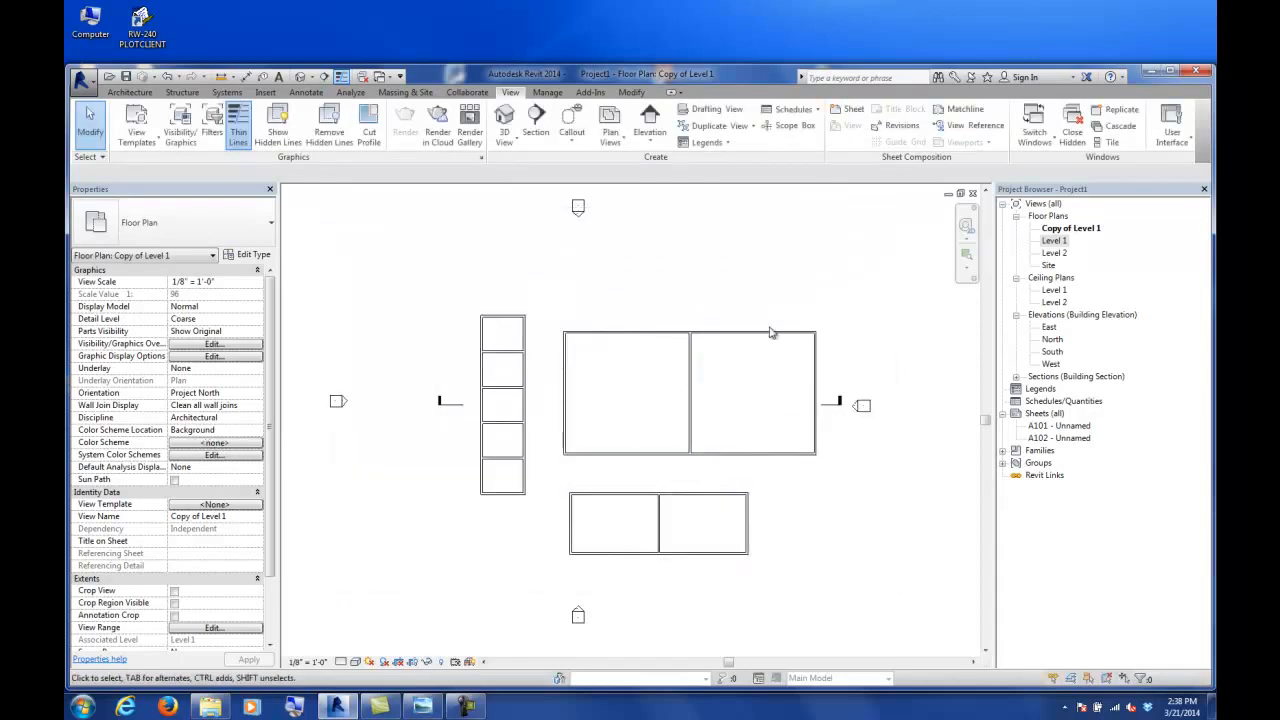
double_click(1053, 242)
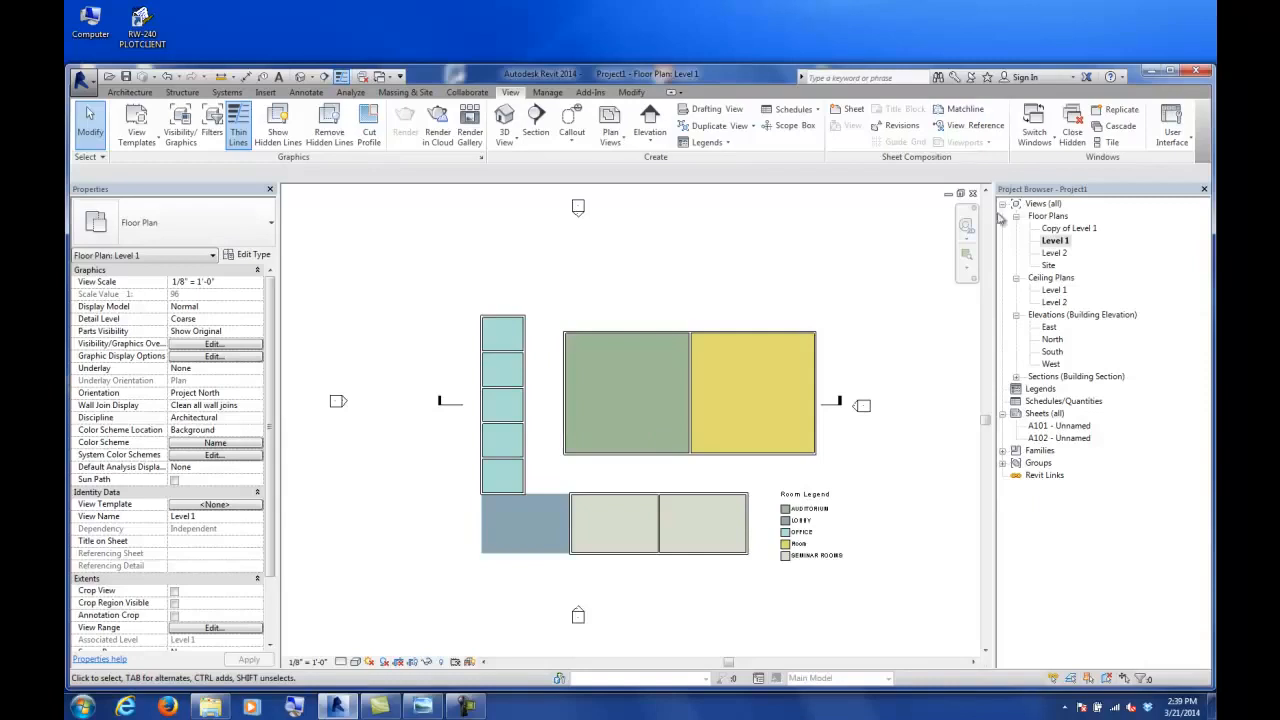
- Expand the project's building sections and open sheets A102 and A101 to compare their titleblocks
click(1018, 379)
click(1017, 378)
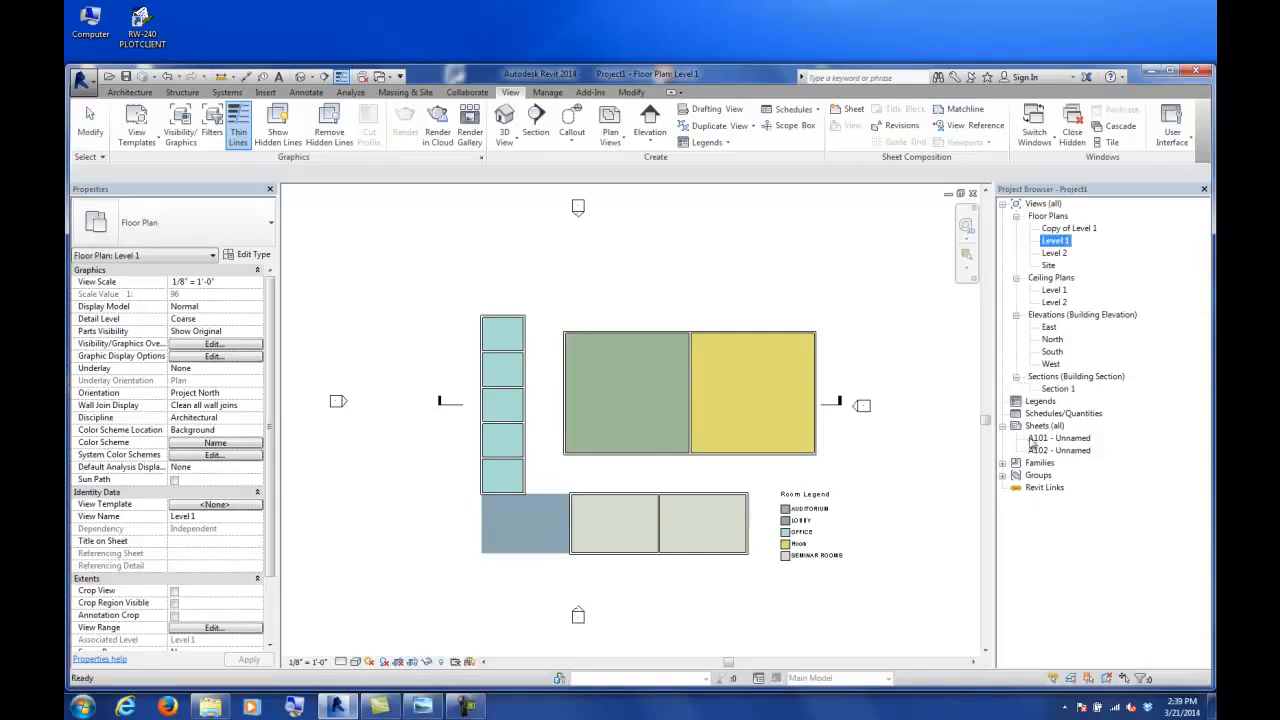
double_click(1040, 450)
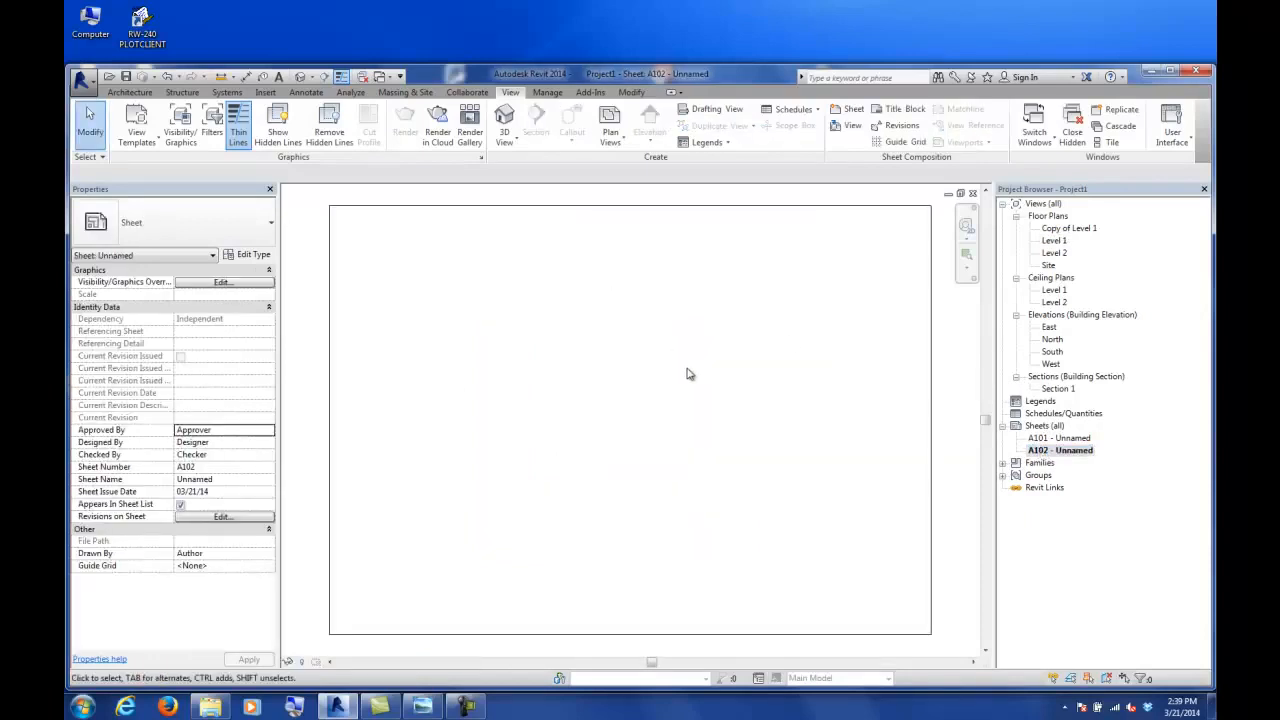
double_click(1045, 440)
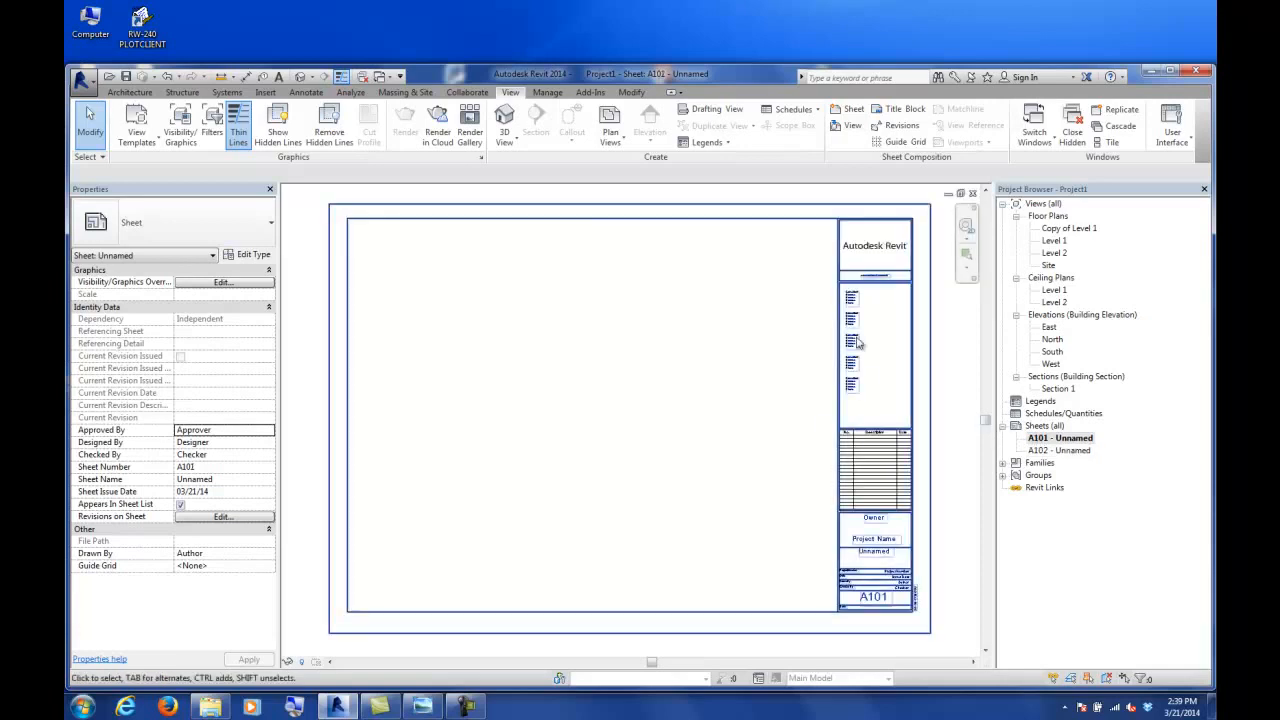
- Change the titleblock on sheet A101 to the E1 30 x 42 Horizontal_INcLASS type
click(880, 434)
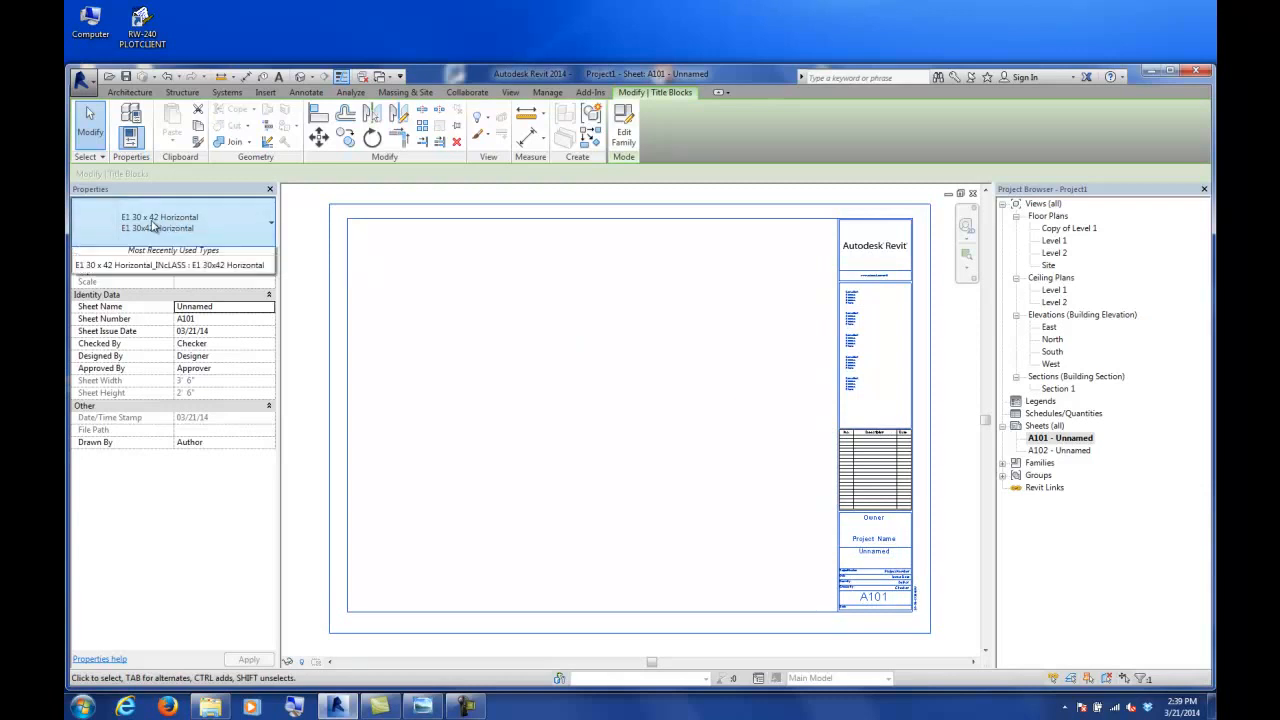
click(155, 228)
click(137, 300)
click(620, 345)
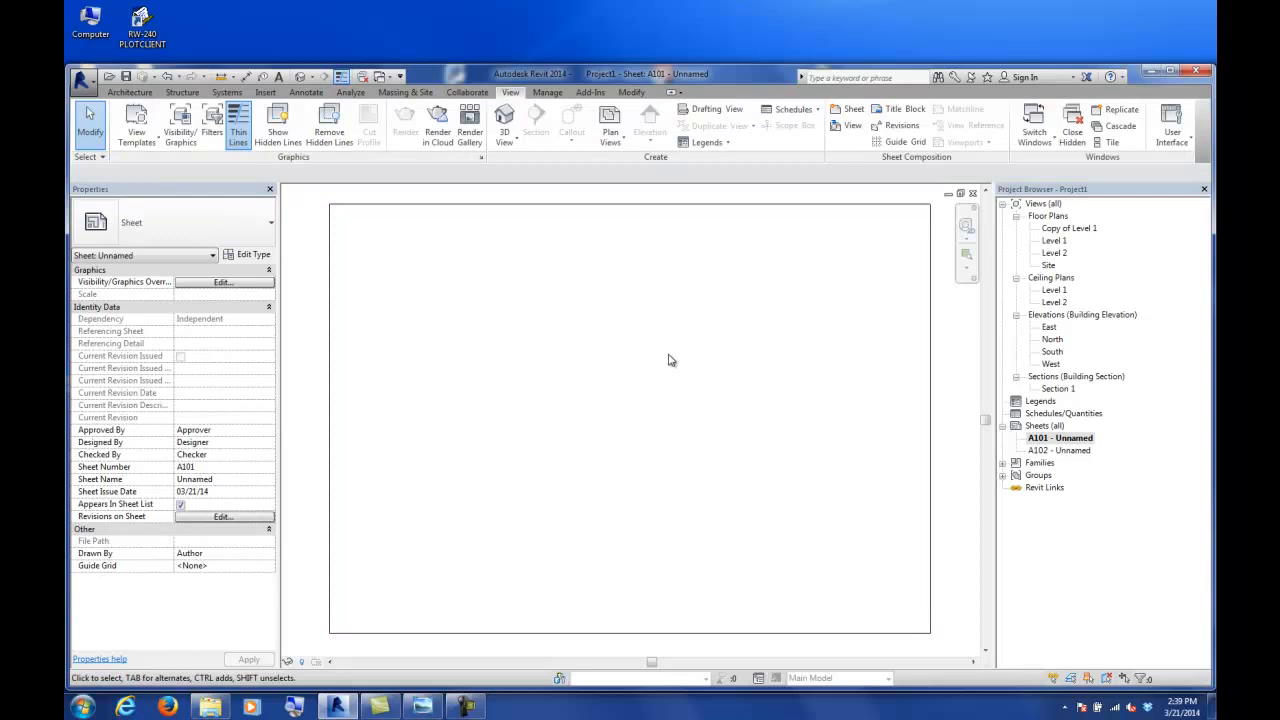
- Place the Level 1 floor plan view on the upper-left part of sheet A101
click(1075, 229)
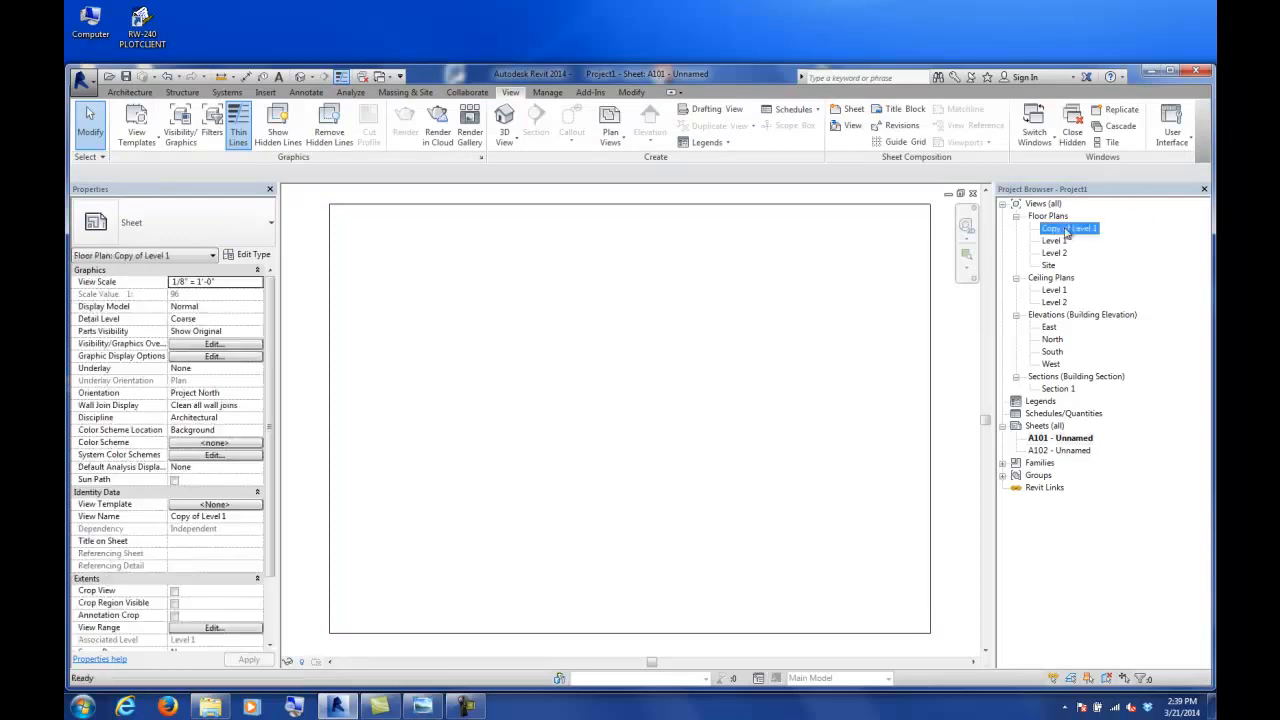
click(1055, 242)
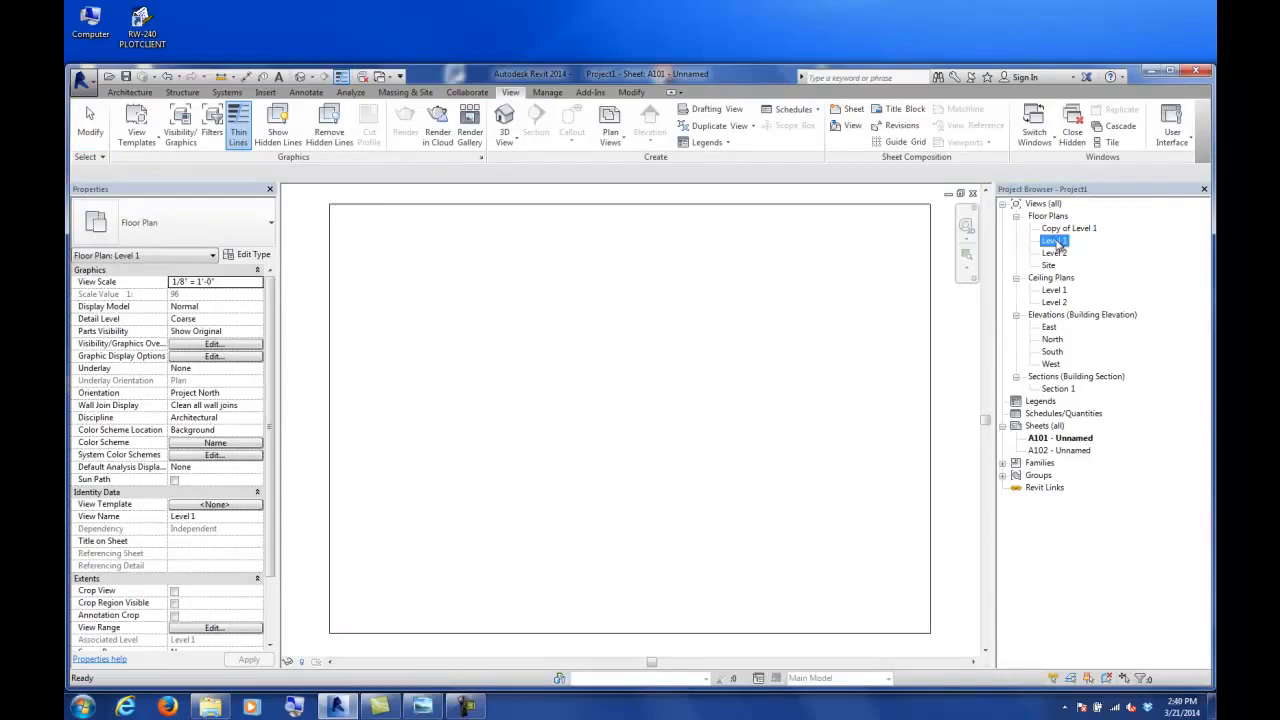
drag(1057, 244, 469, 323)
click(522, 360)
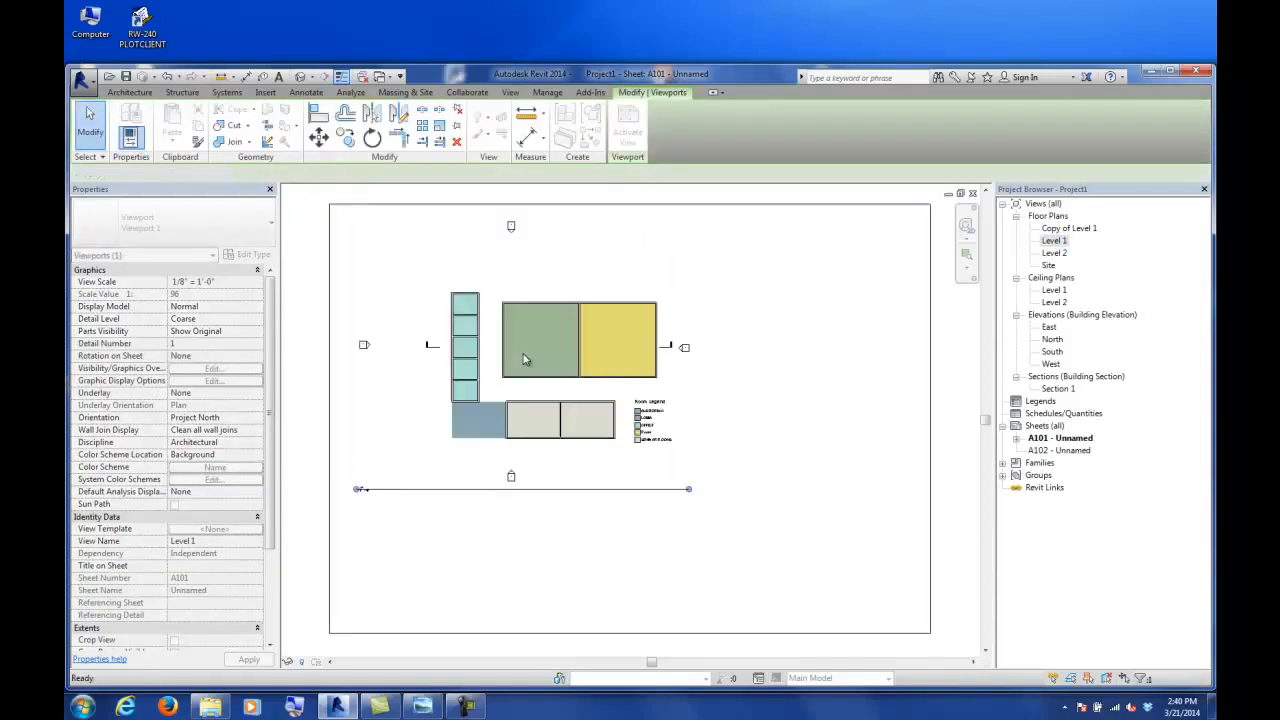
click(786, 406)
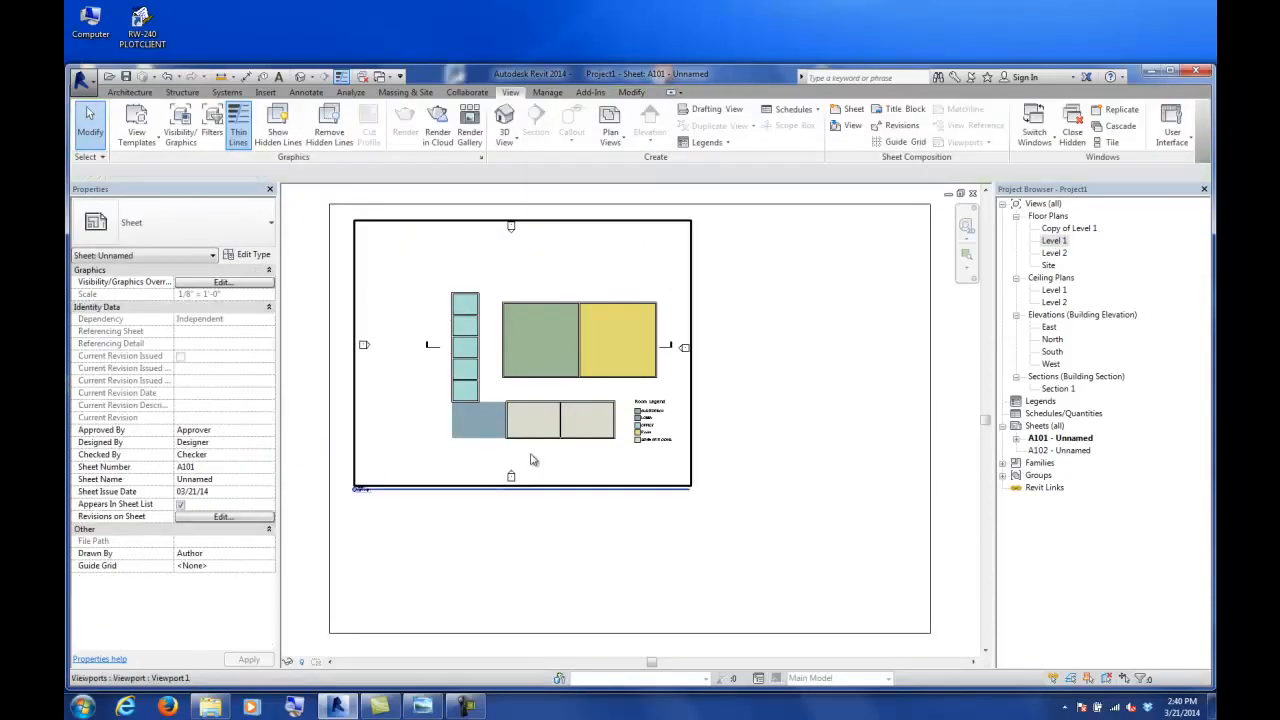
- Examine the view title of the Level 1 viewport and how the plan sits on sheet A101
scroll(360, 490, up, 10)
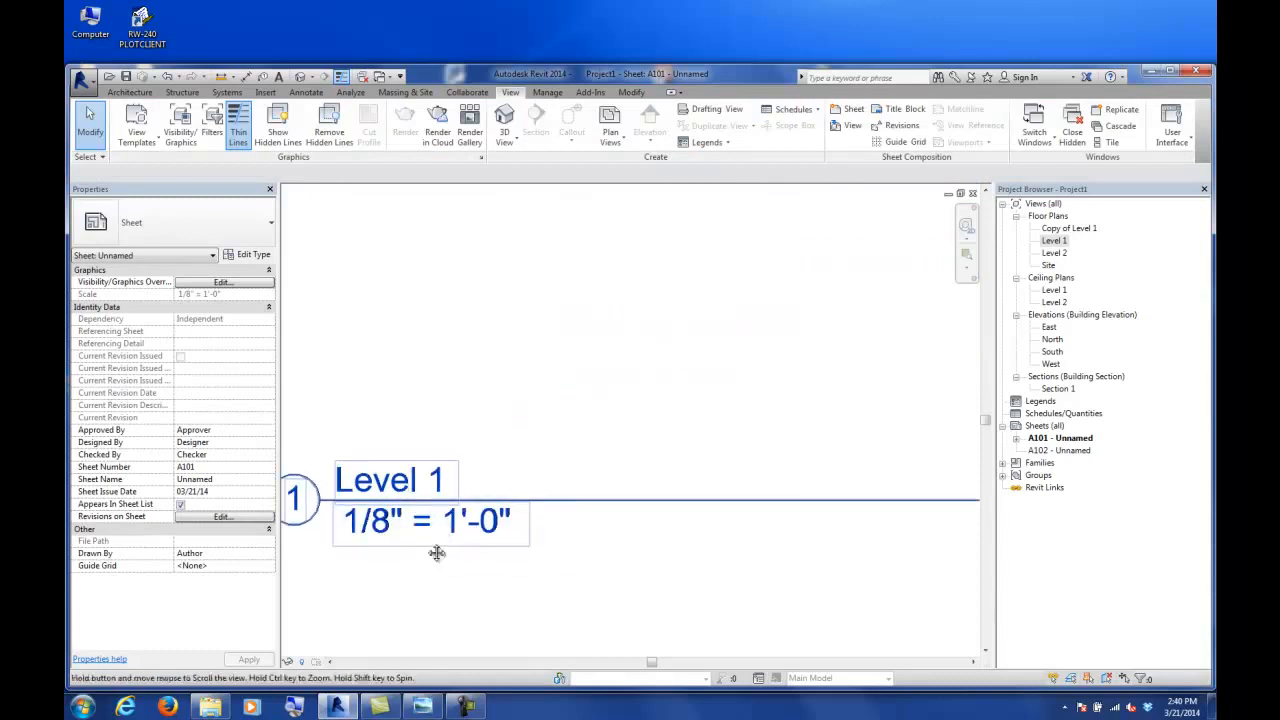
middle_drag(427, 548, 574, 466)
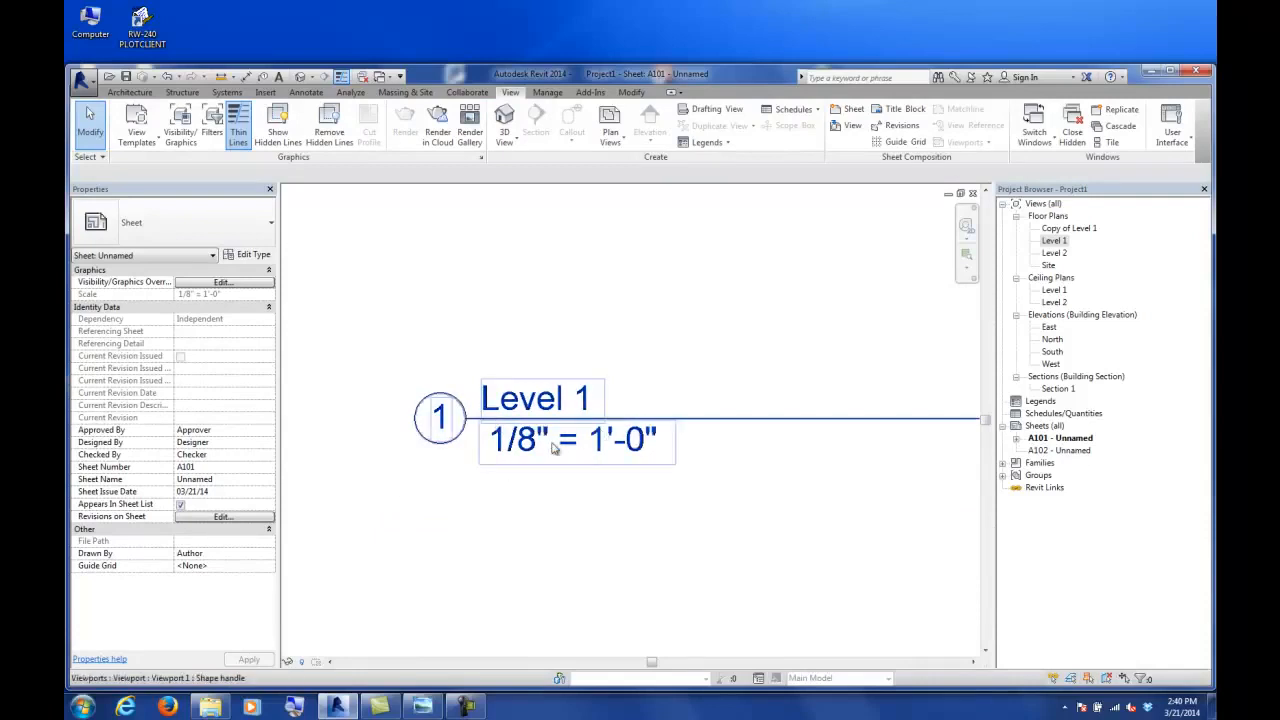
scroll(563, 444, down, 4)
scroll(565, 437, down, 3)
scroll(545, 533, up, 1)
scroll(545, 533, up, 3)
scroll(560, 500, down, 4)
scroll(634, 428, up, 2)
scroll(634, 428, down, 3)
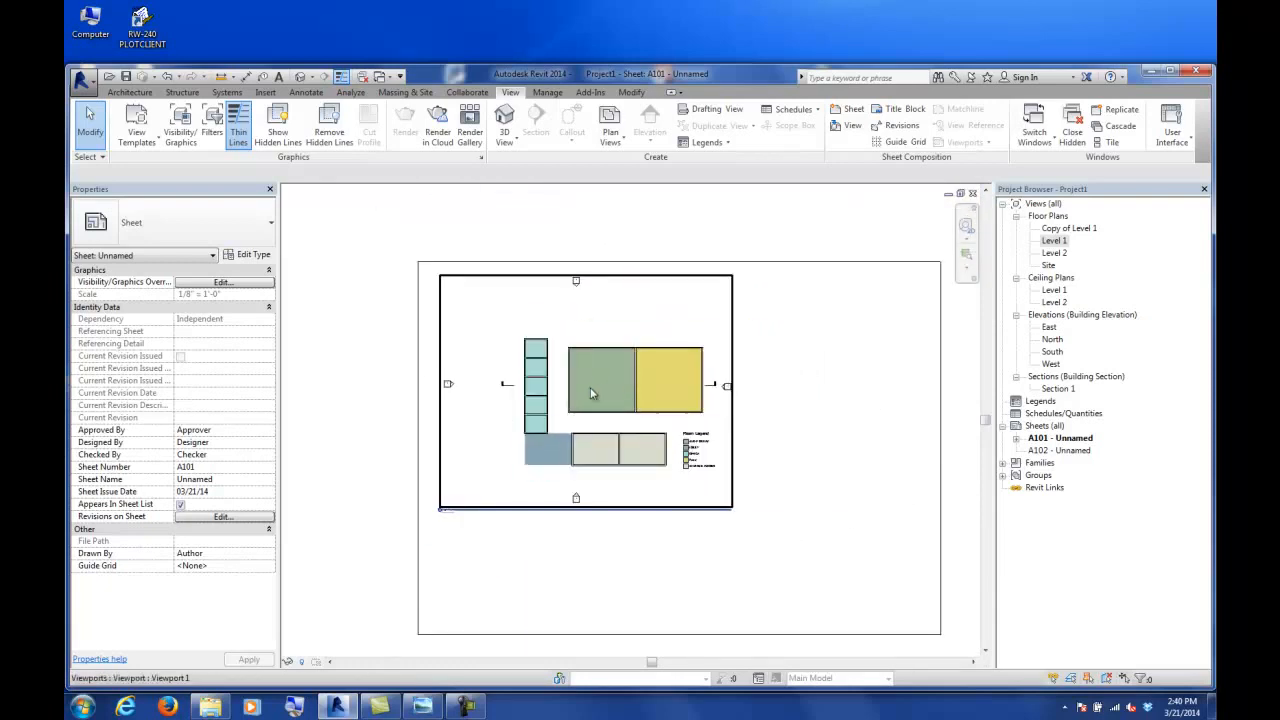
- Try setting Show Title to No in the type properties of the Level 1 viewport
click(600, 387)
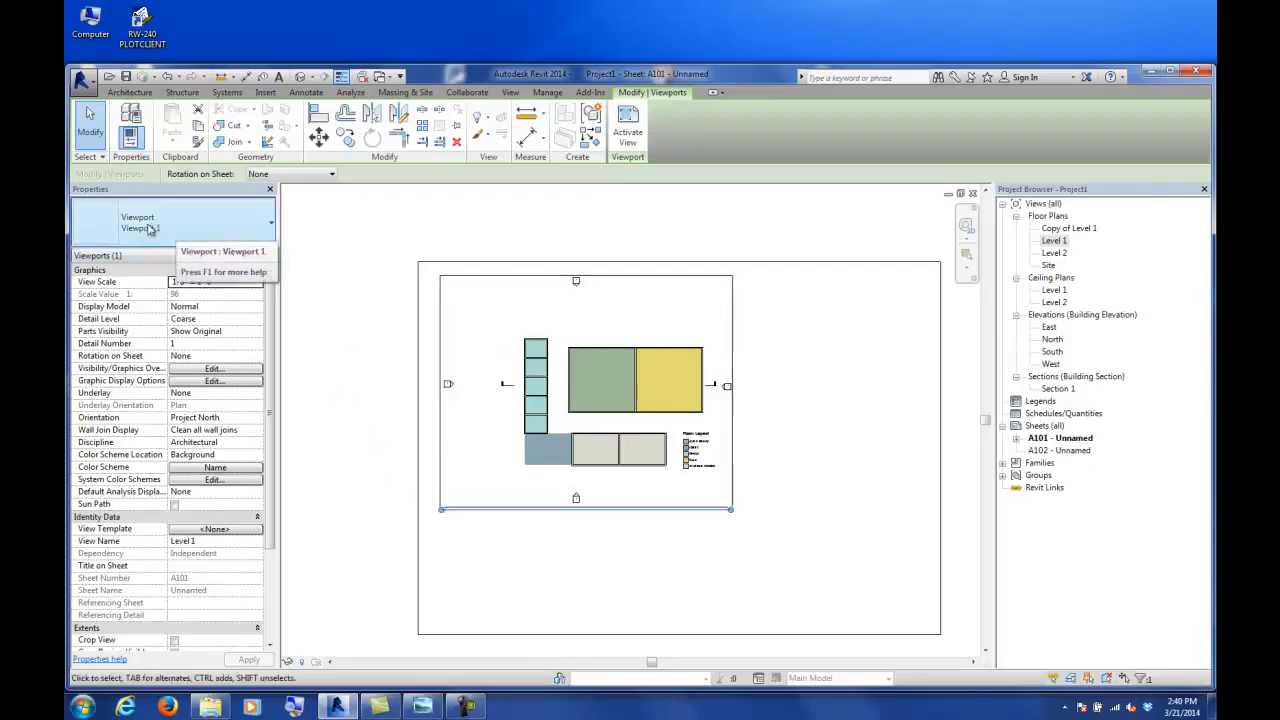
click(143, 229)
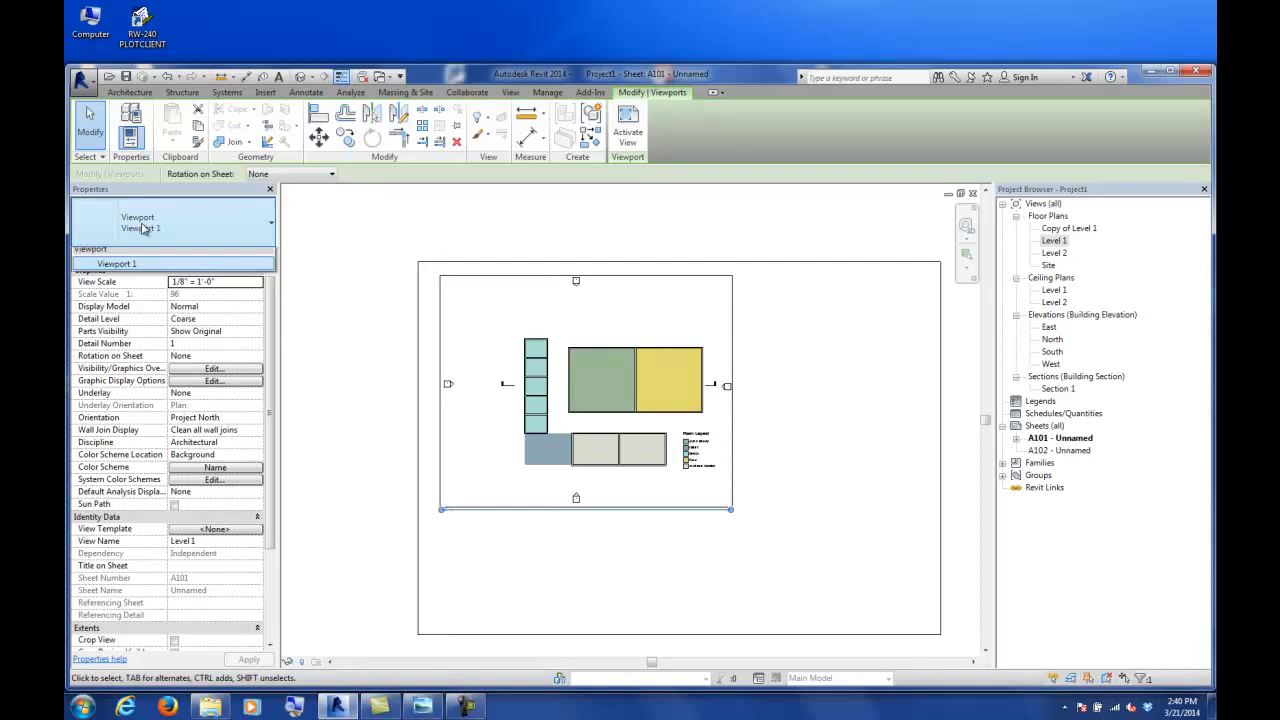
click(181, 225)
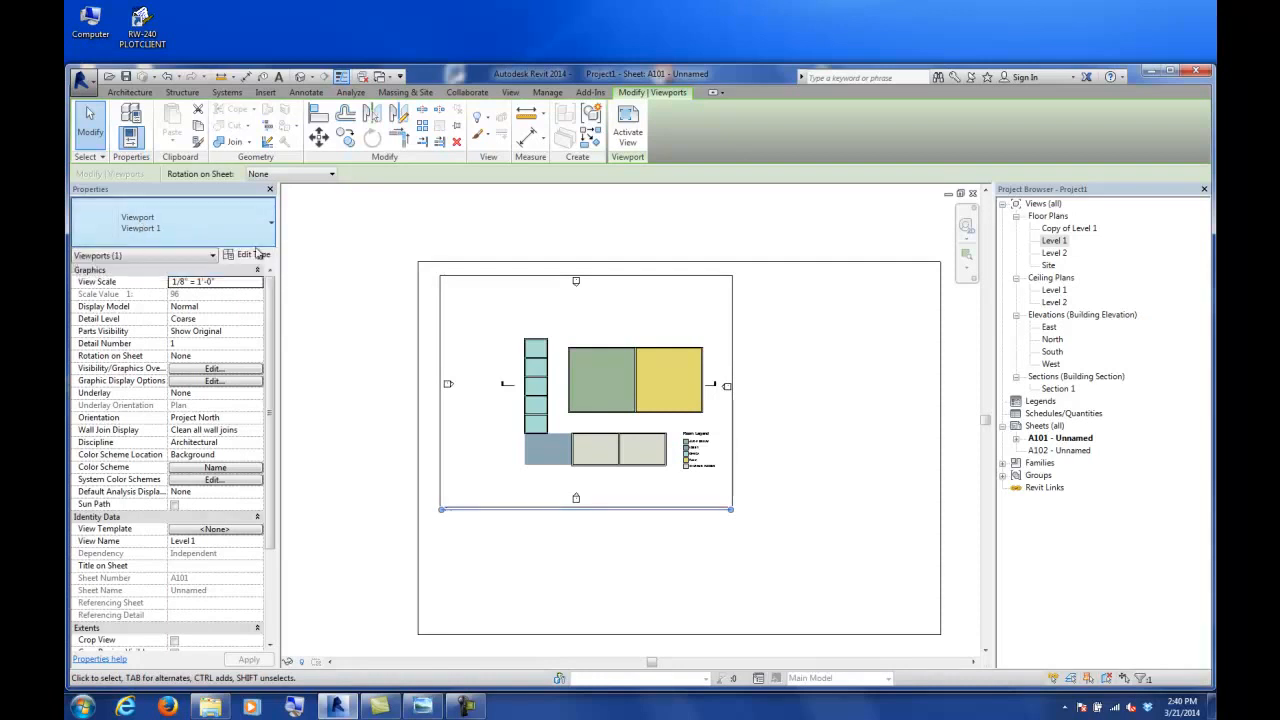
click(255, 254)
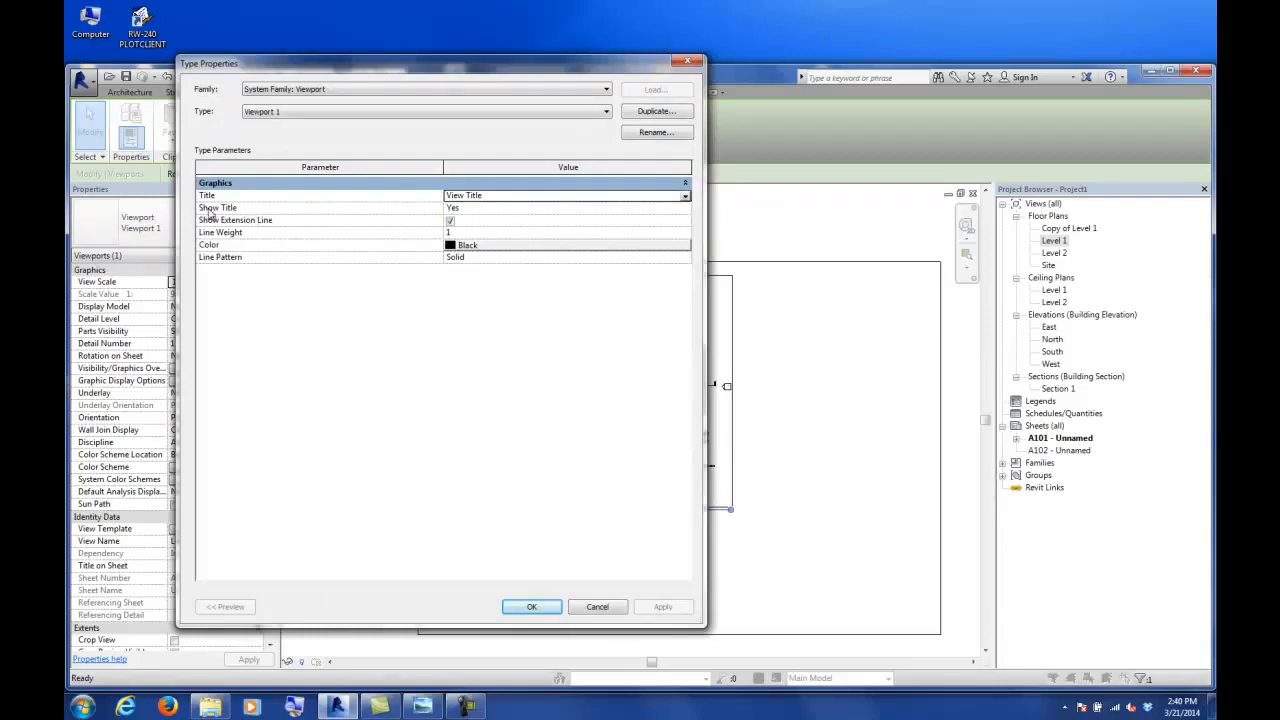
click(463, 209)
click(686, 209)
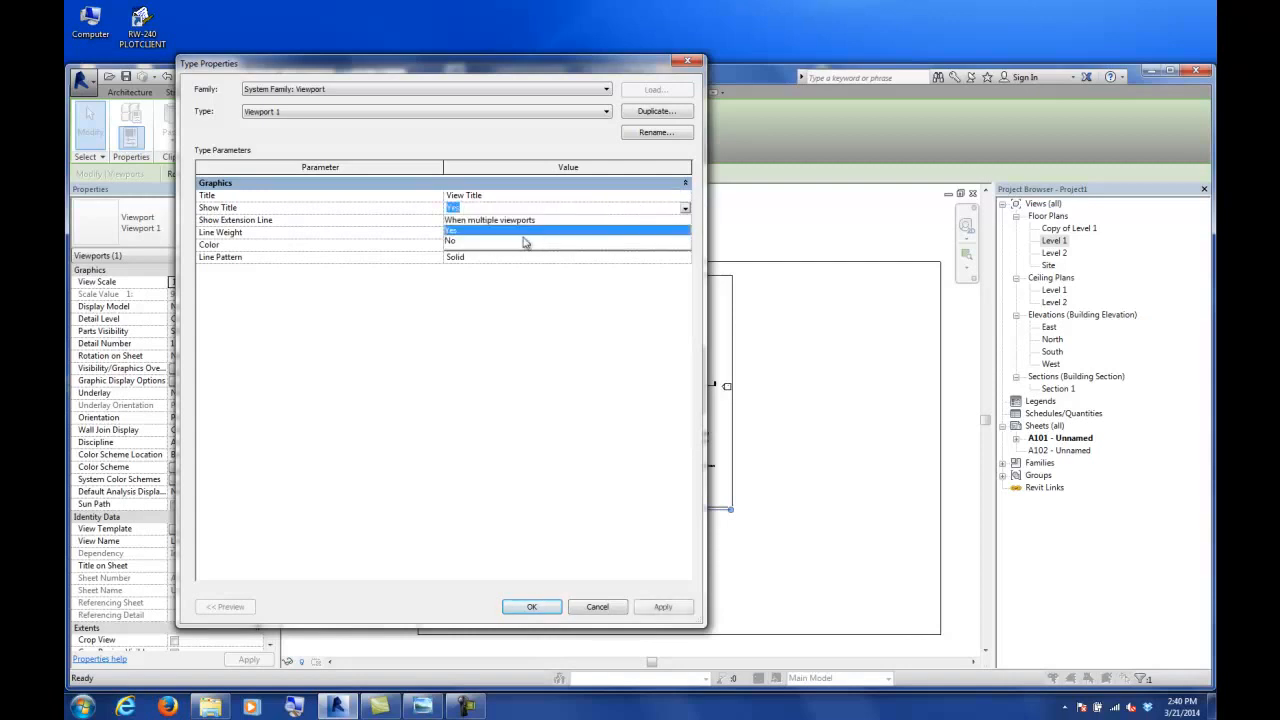
click(470, 245)
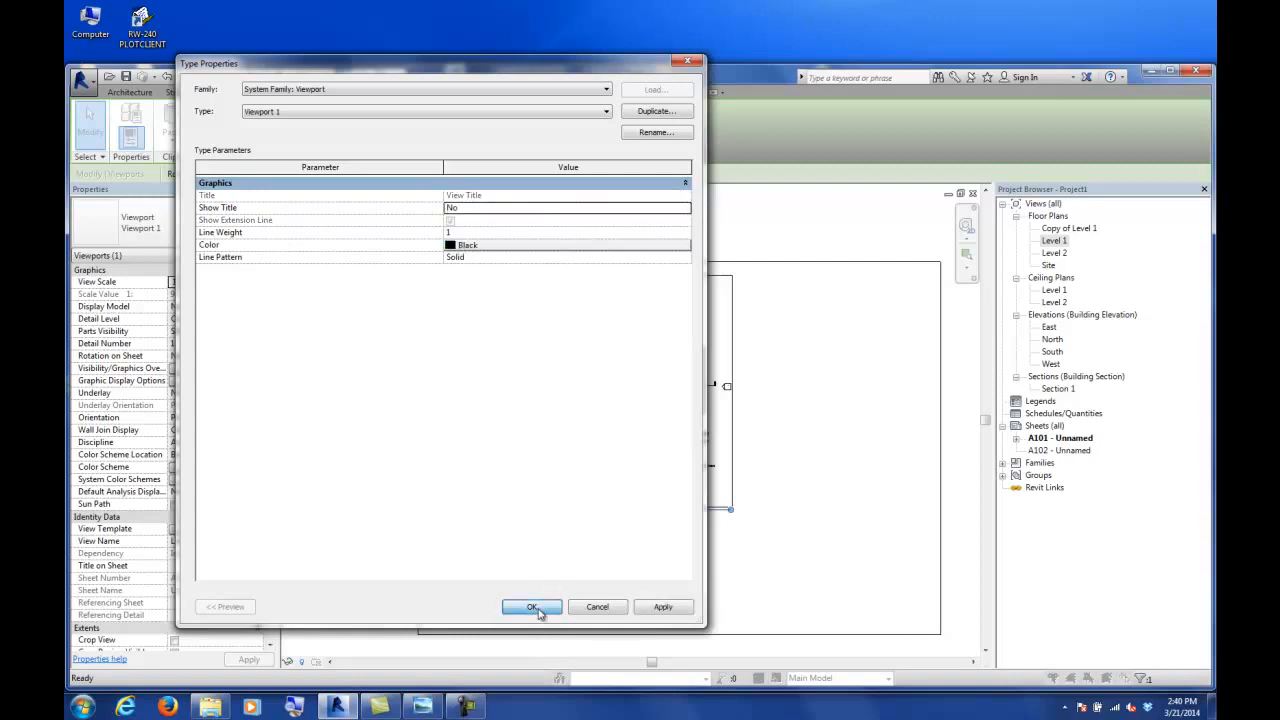
click(531, 607)
click(534, 547)
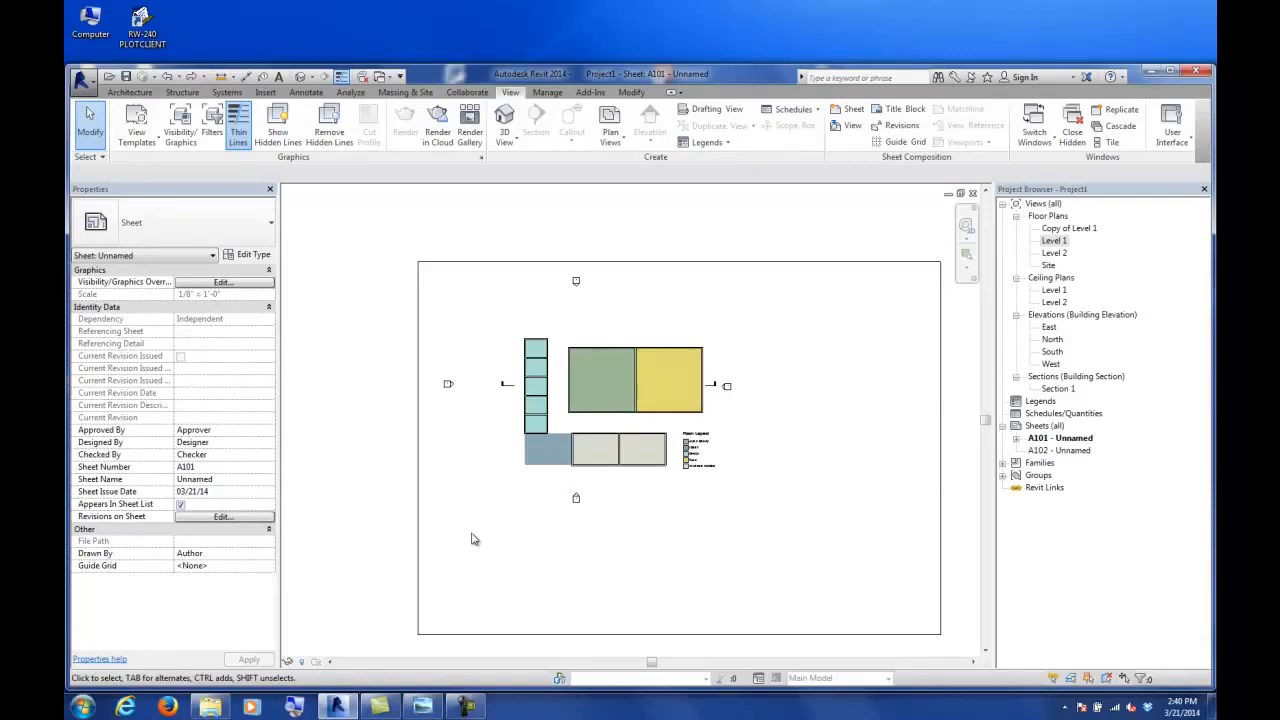
- Set the Level 1 viewport's Title on Sheet to 1ST FLOOR PLAN COLOR SCHEME and check the title on sheet A101
scroll(471, 549, up, 5)
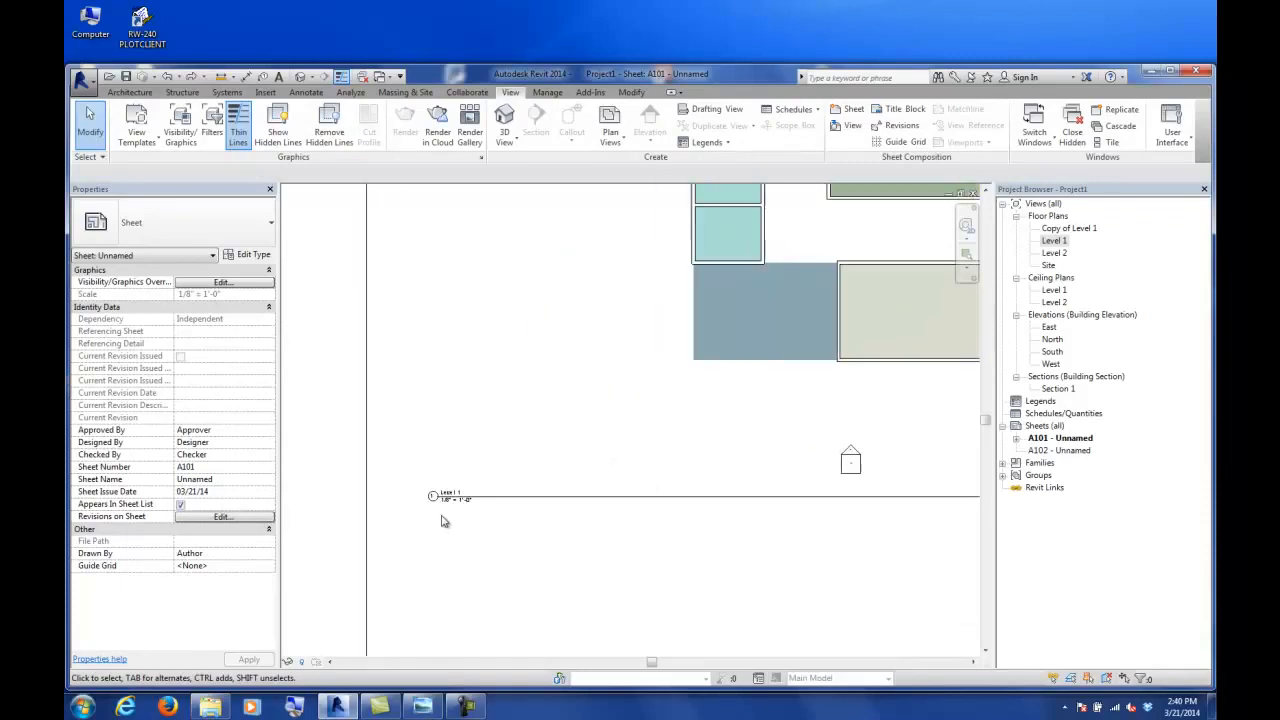
scroll(444, 502, up, 2)
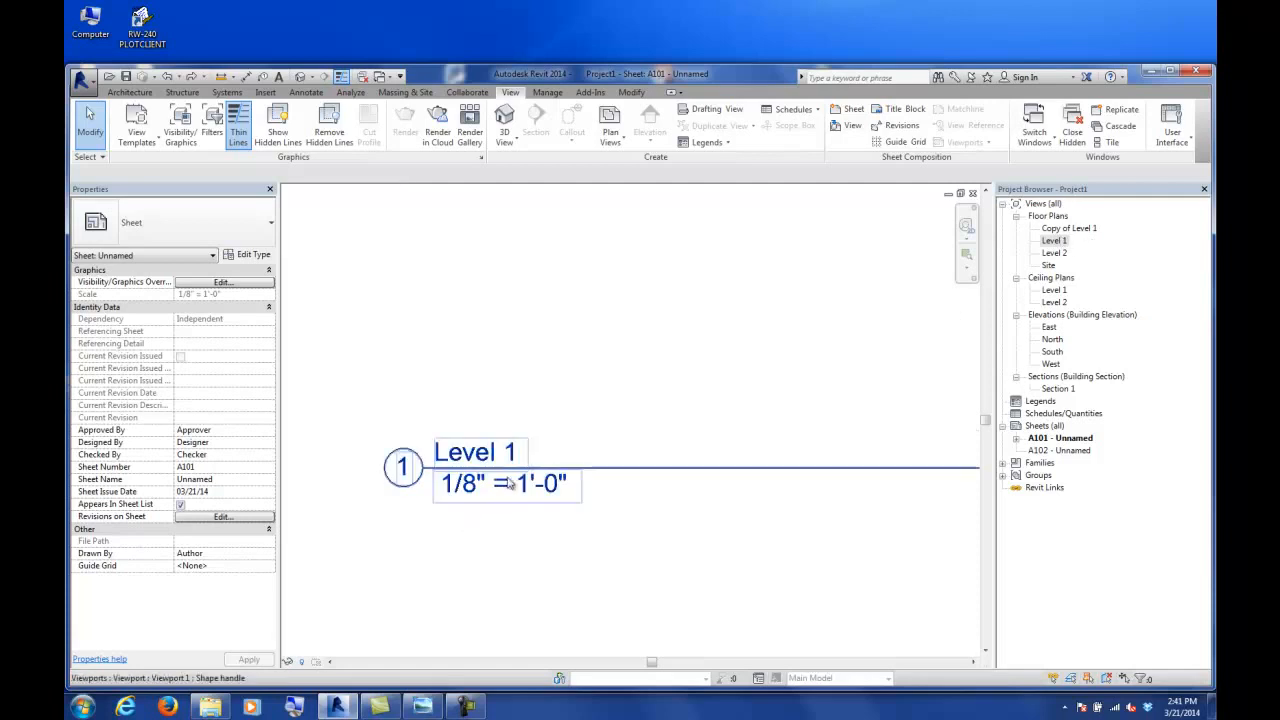
click(799, 288)
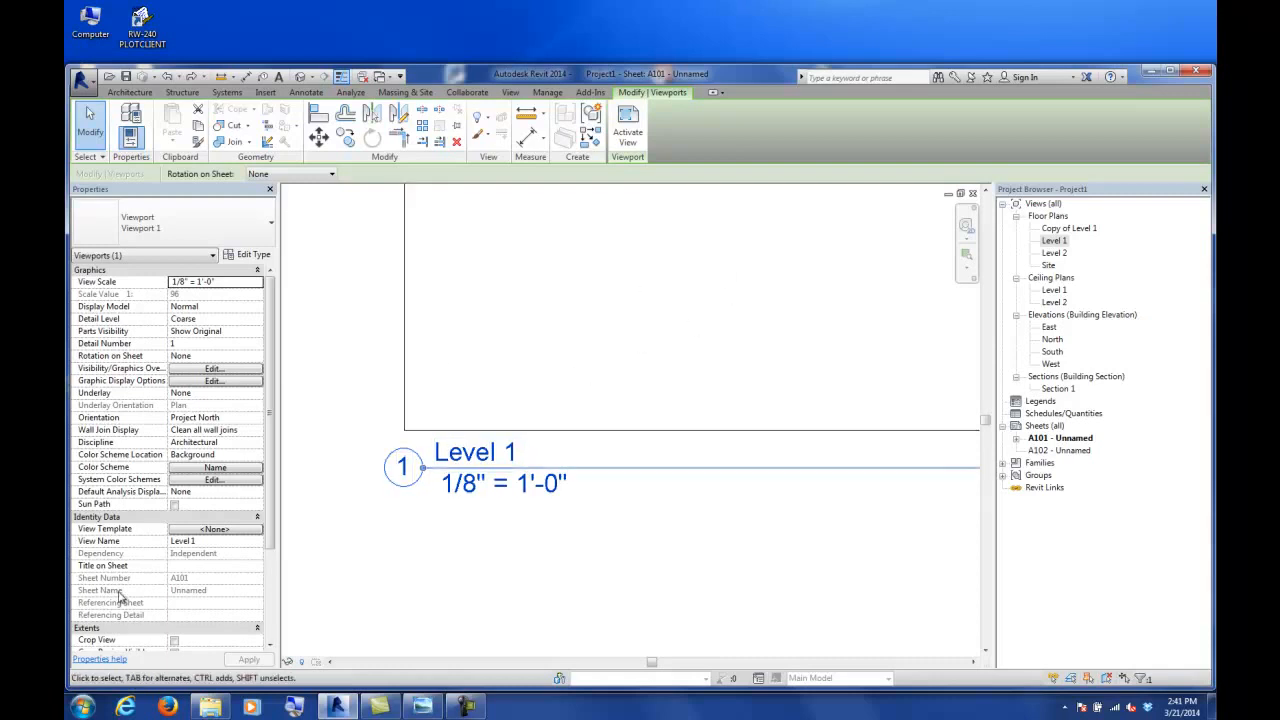
drag(271, 385, 267, 519)
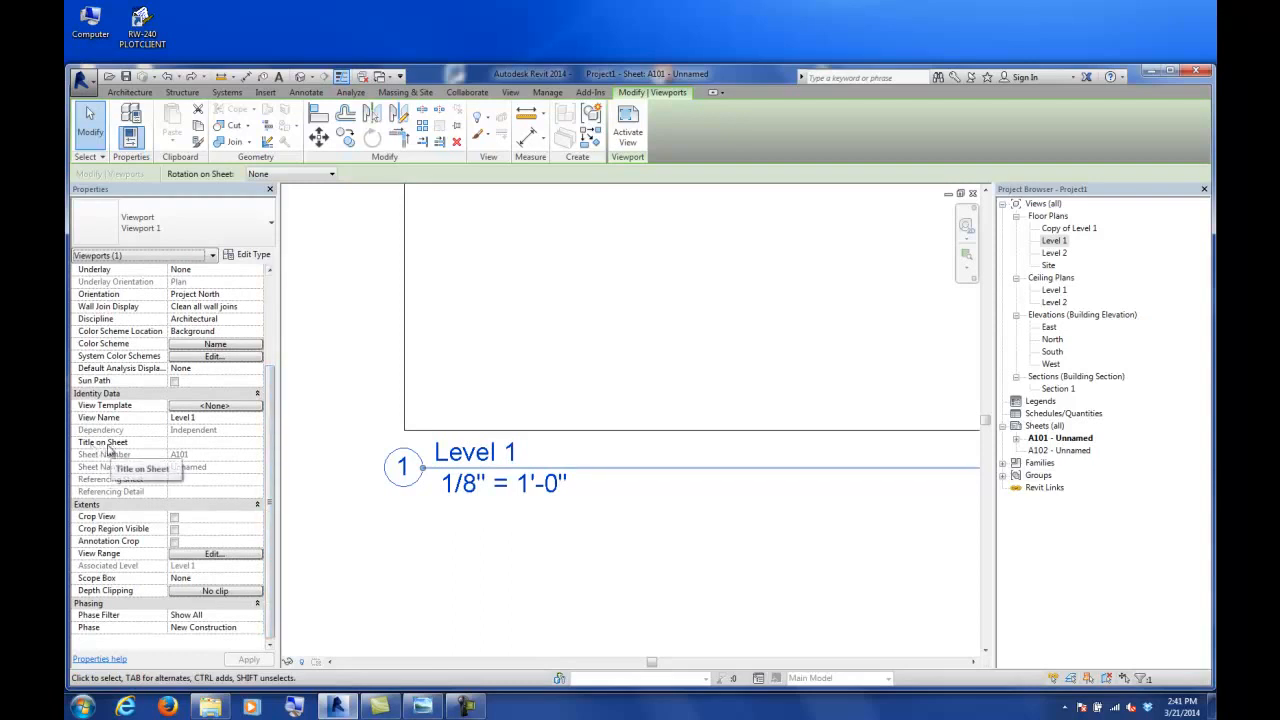
click(190, 444)
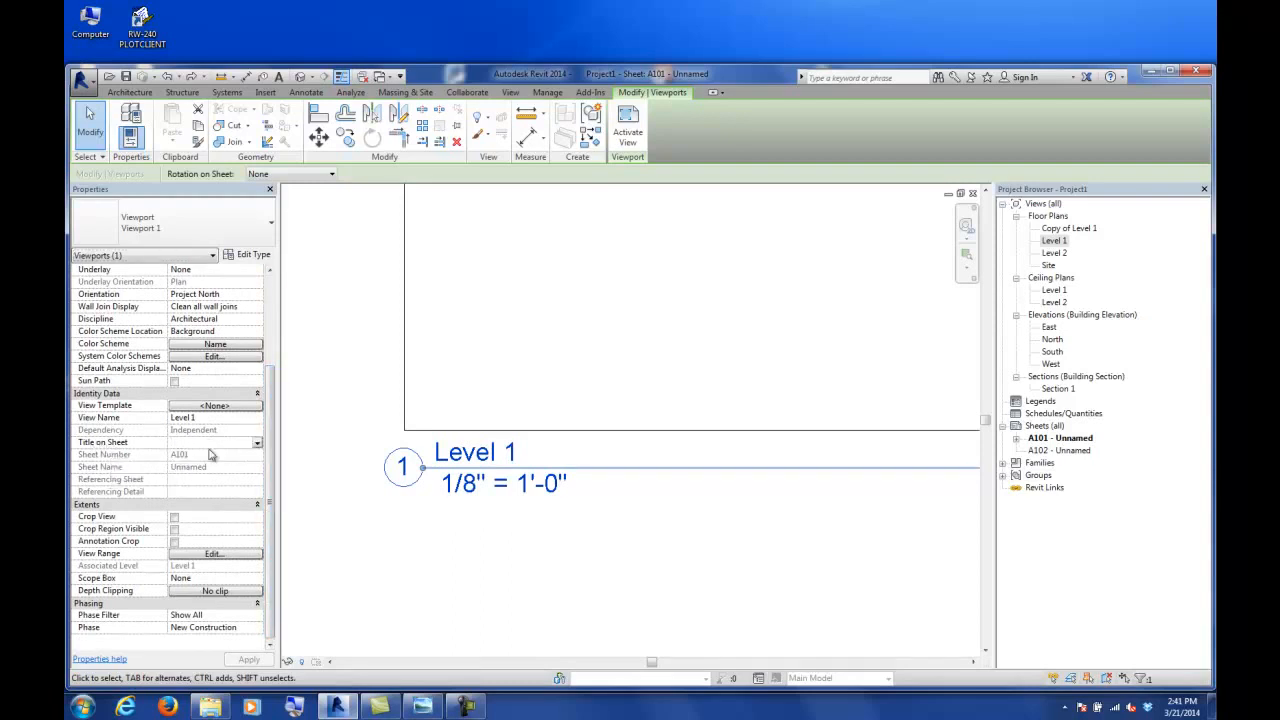
text(1ST FLO)
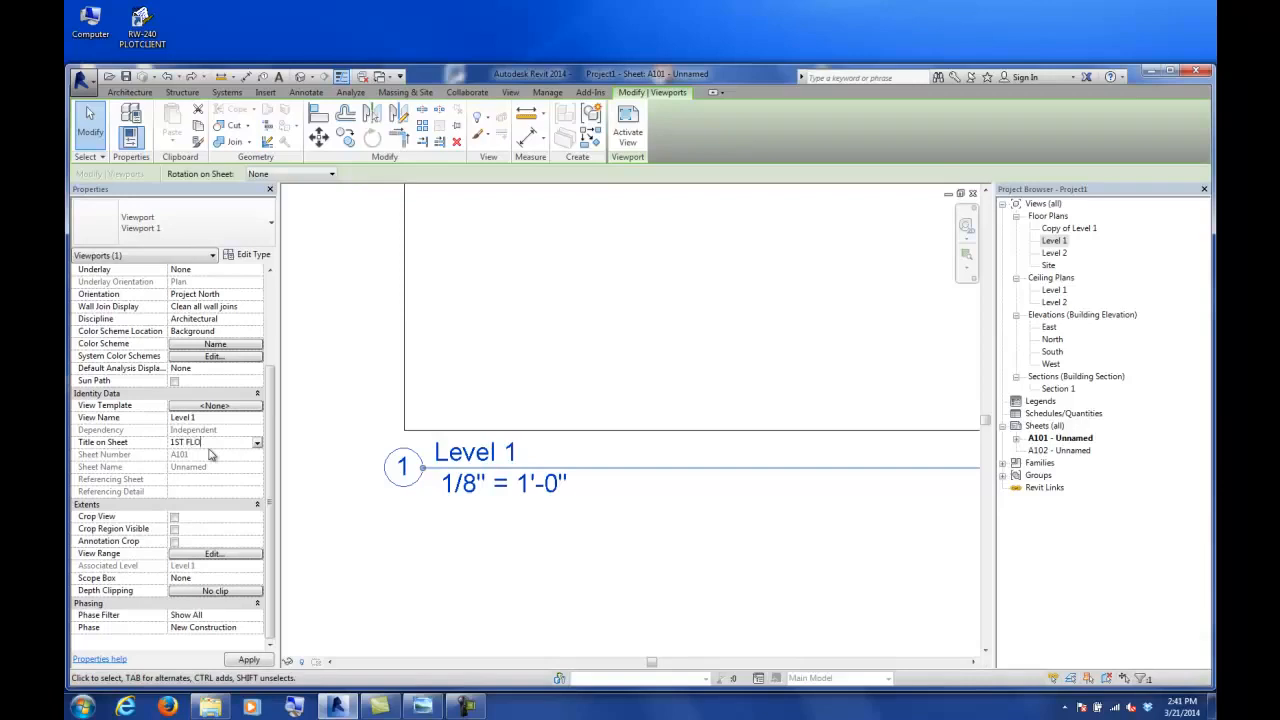
text(R SCHEME)
click(478, 538)
scroll(478, 538, down, 5)
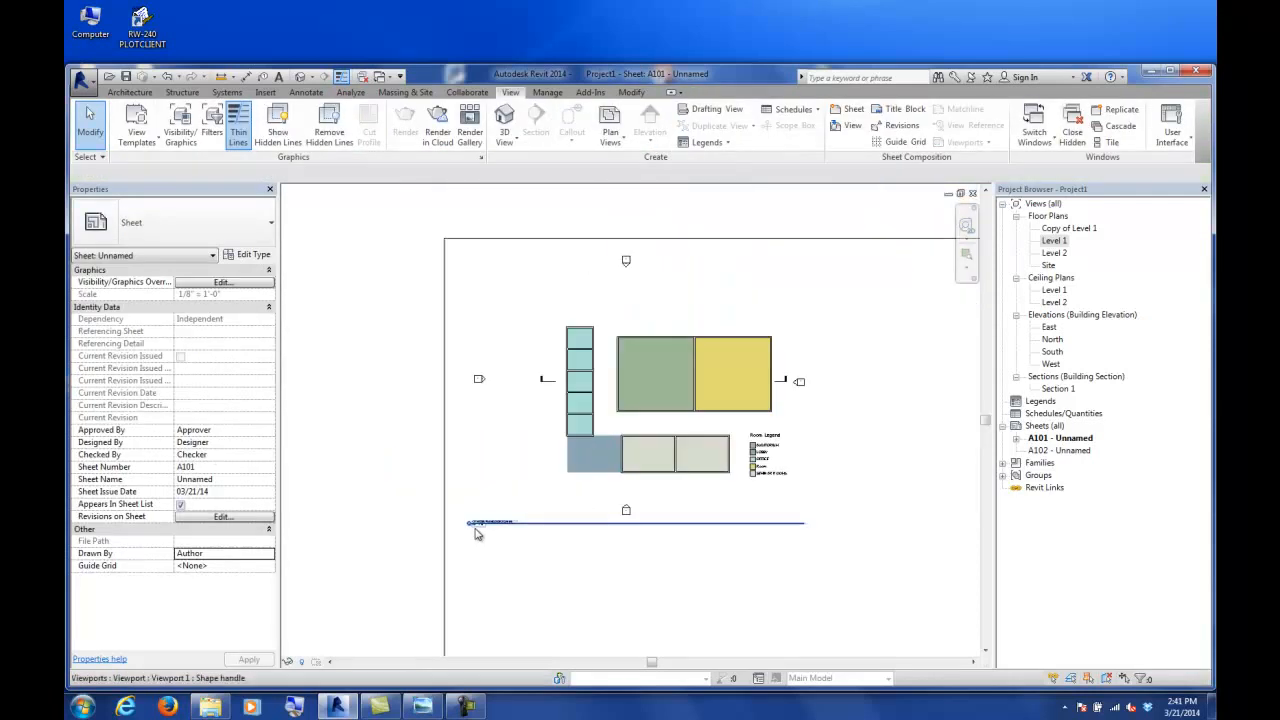
scroll(505, 515, up, 3)
scroll(489, 531, up, 5)
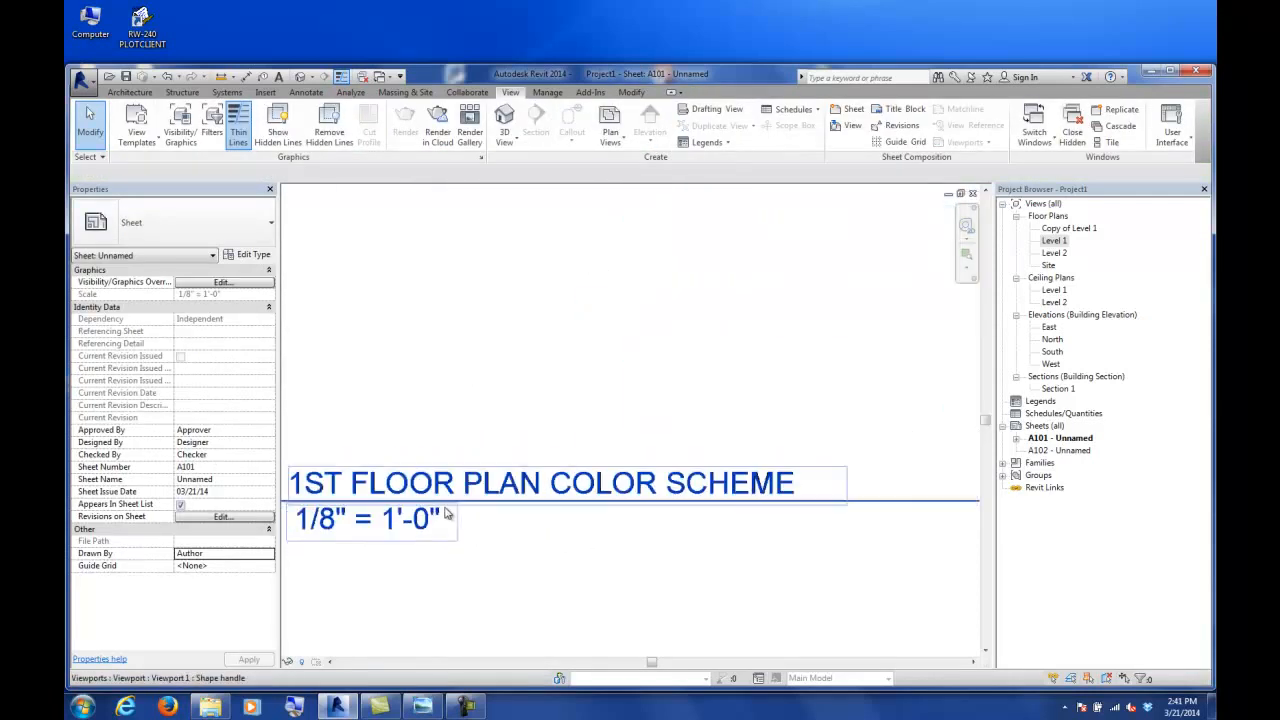
scroll(443, 509, down, 4)
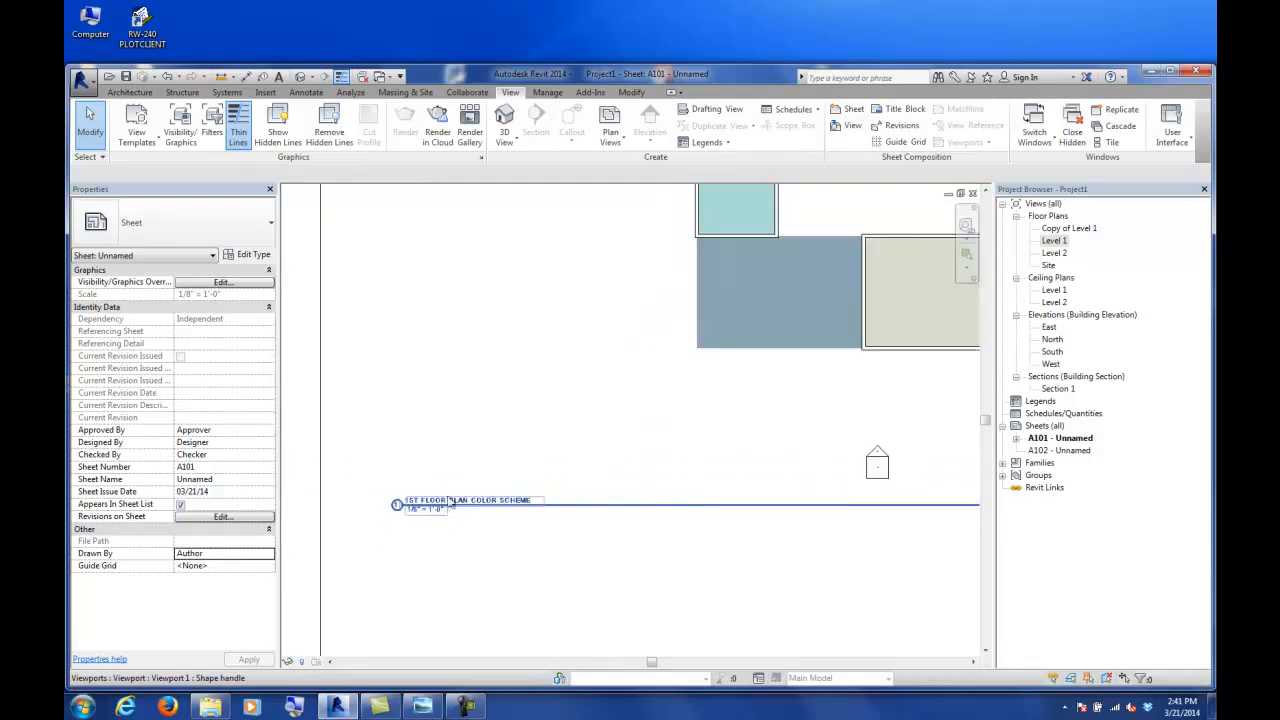
click(460, 506)
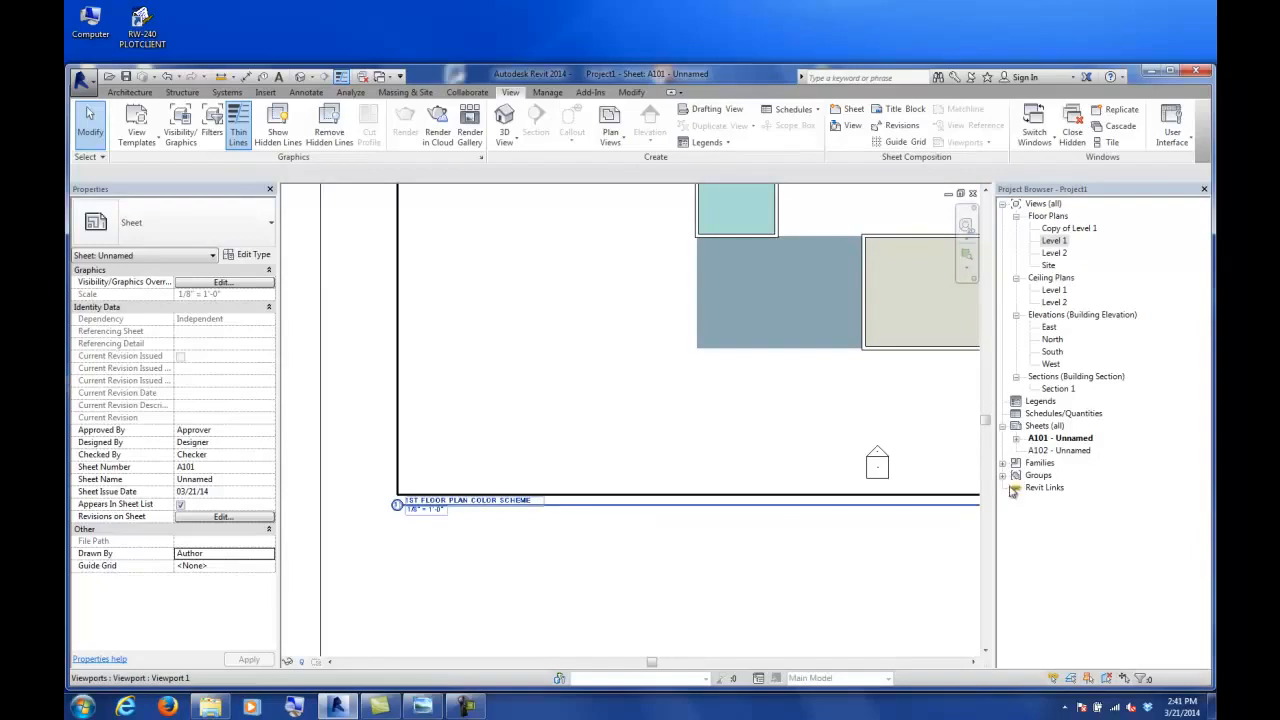
- Open the View Title annotation symbol family of Project1 for editing
click(1040, 464)
click(1003, 464)
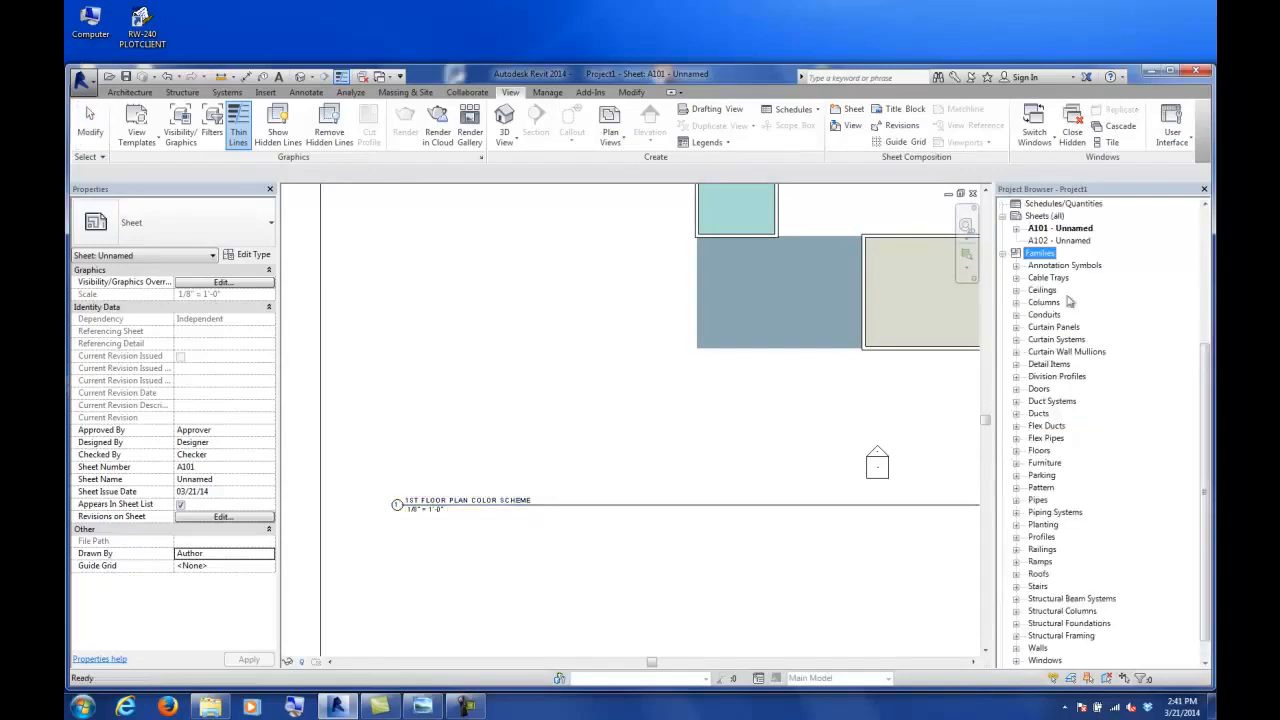
click(1017, 266)
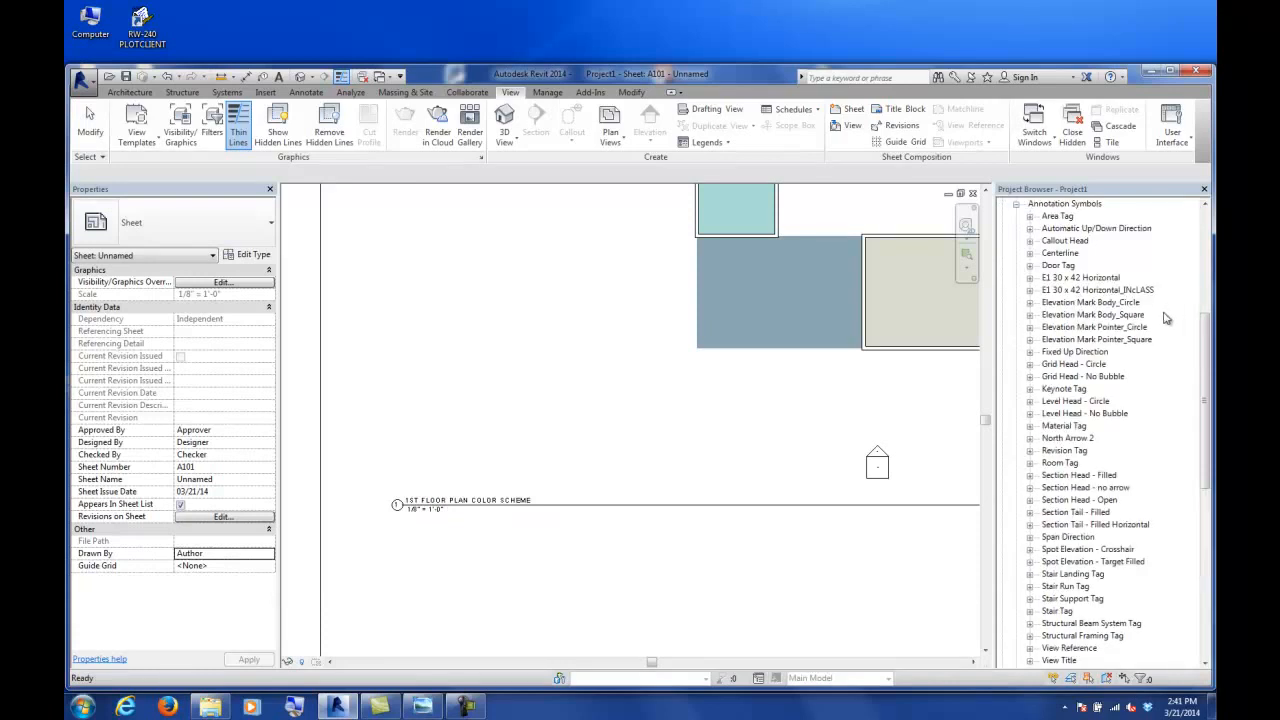
scroll(1205, 340, down, 2)
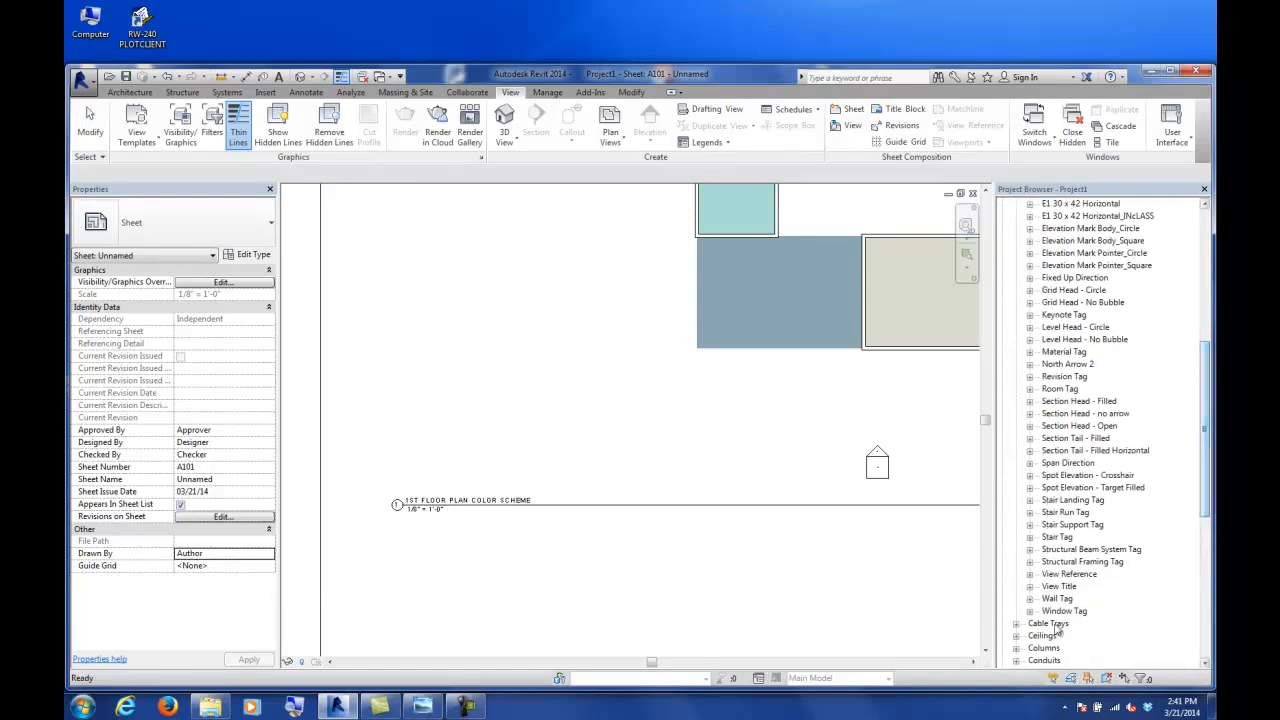
click(1052, 589)
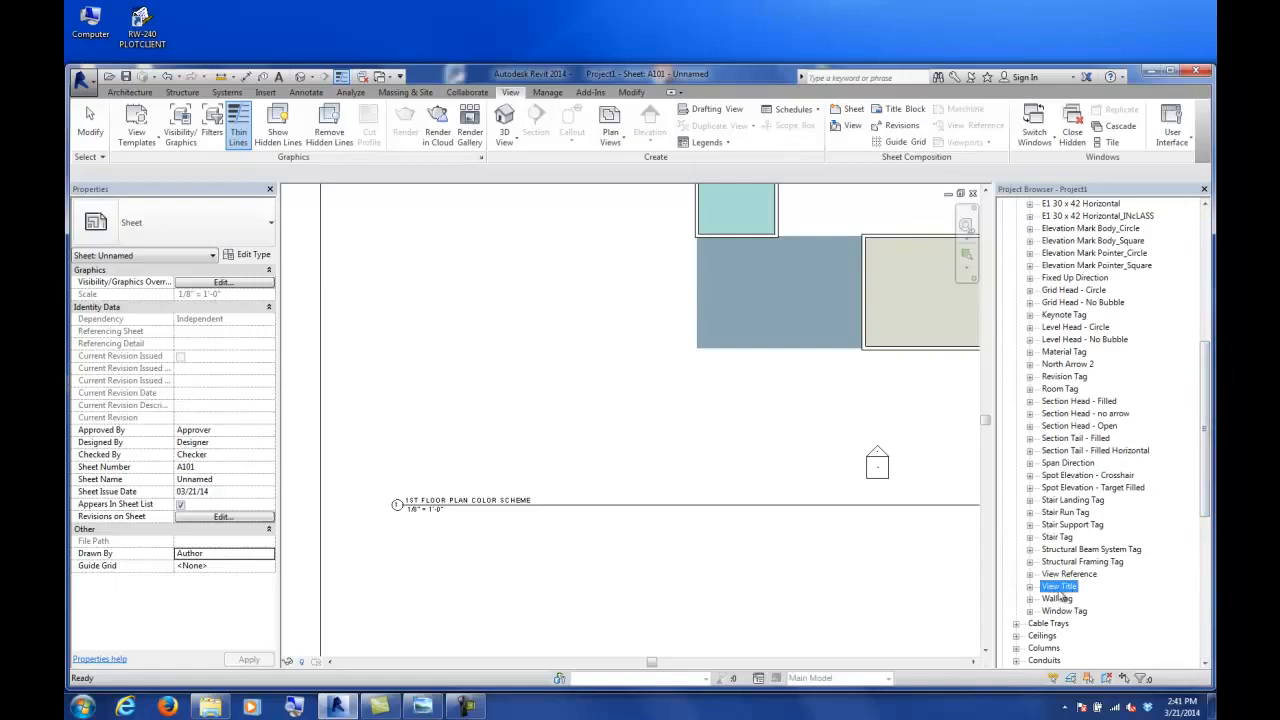
right_click(1057, 590)
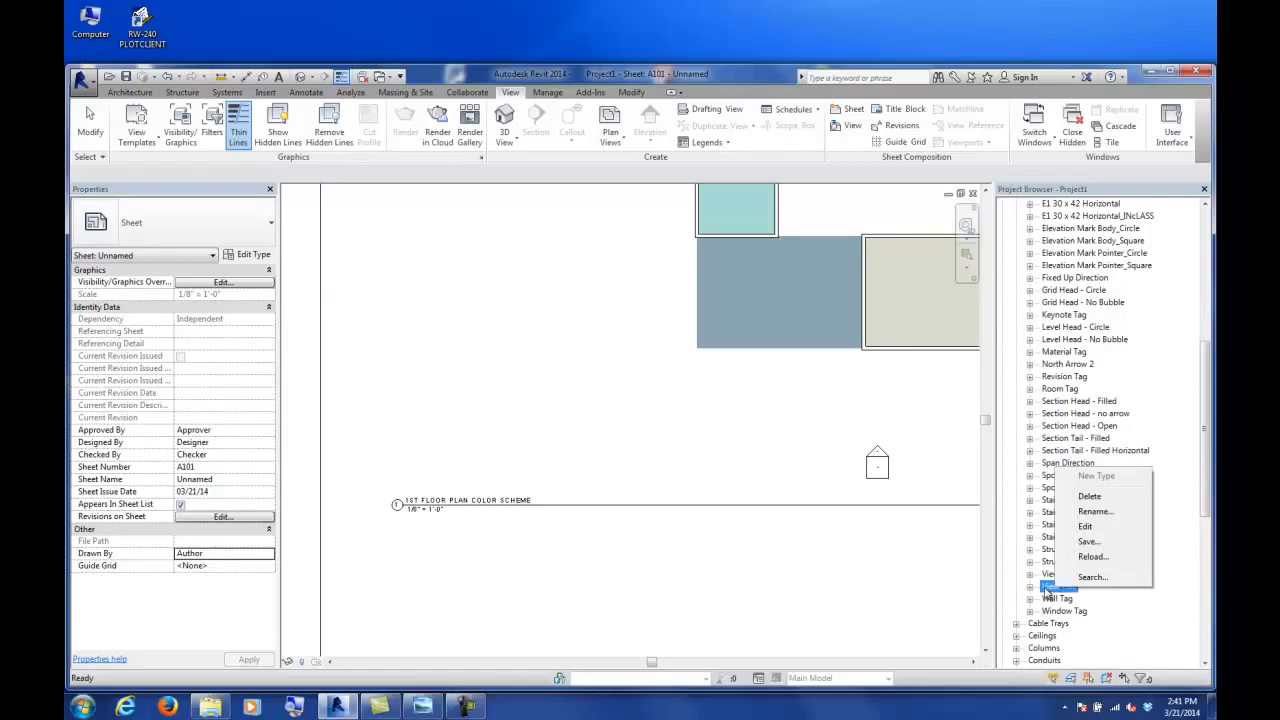
click(1085, 526)
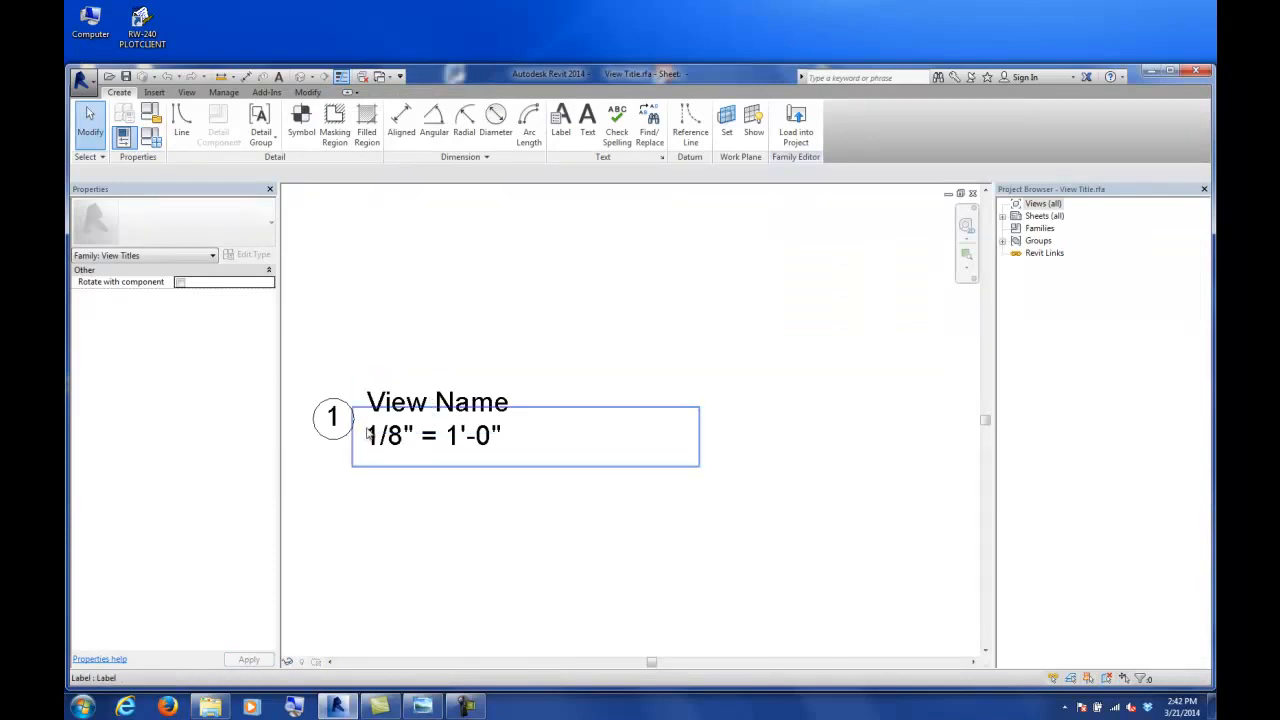
- Try changing the View Name label's existing type to 3/8" text in Arial Black, and undo the change
click(420, 405)
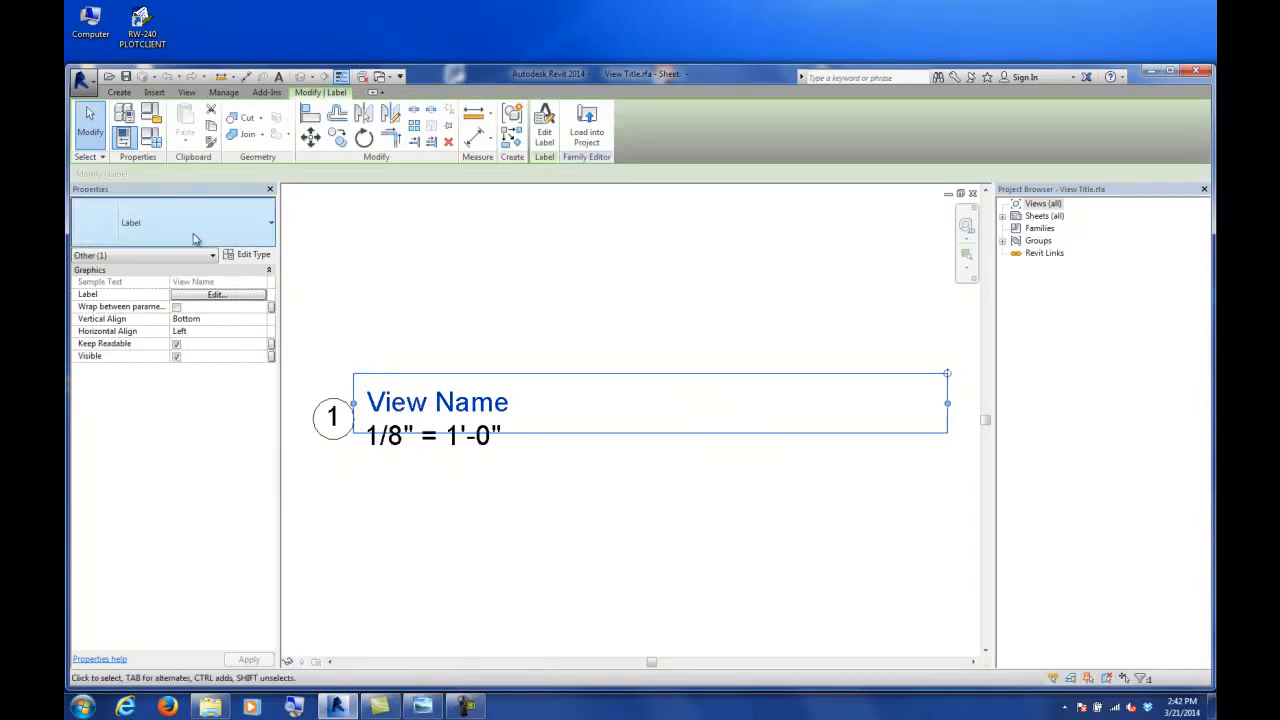
click(250, 254)
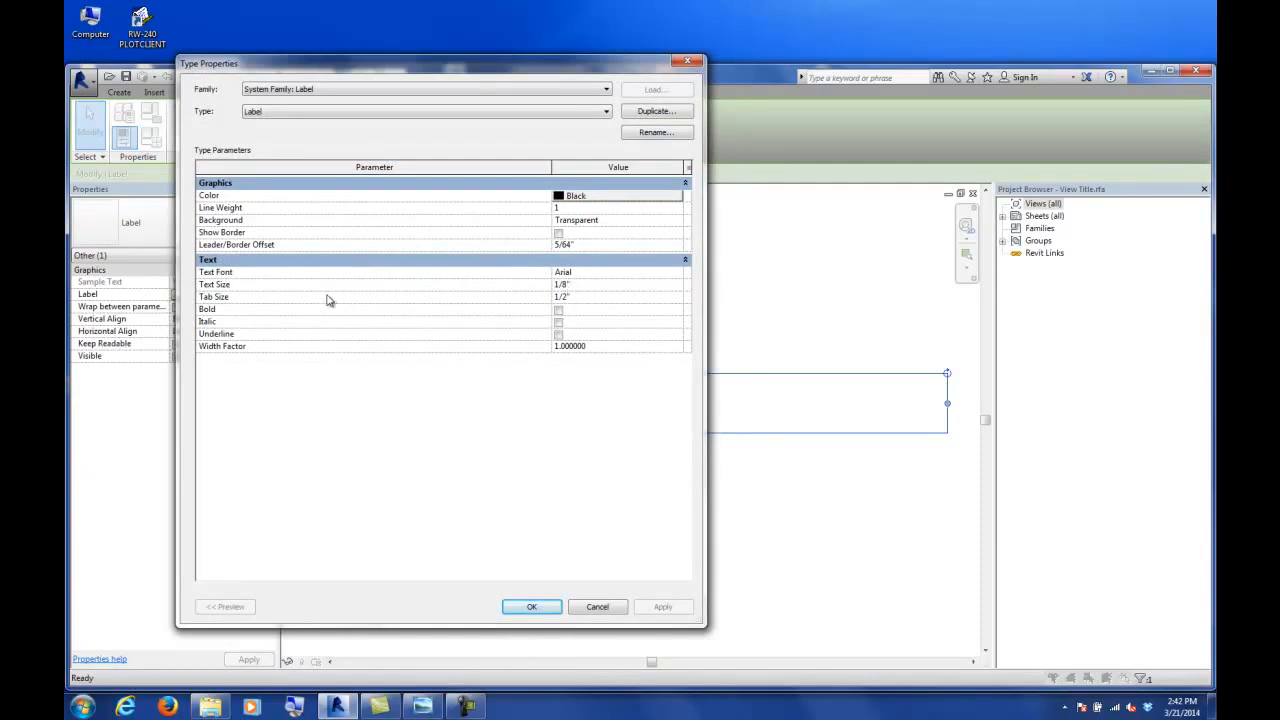
click(583, 286)
key(BackSpace)
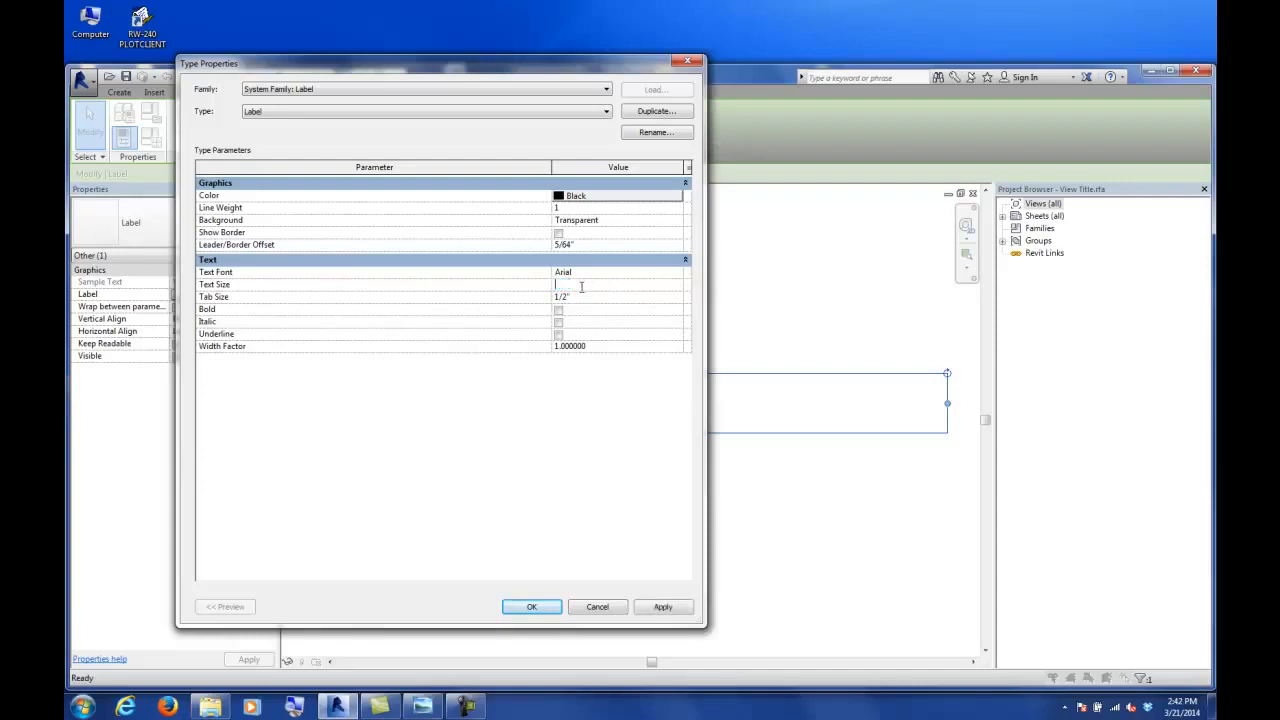
key(Return)
click(669, 273)
click(669, 273)
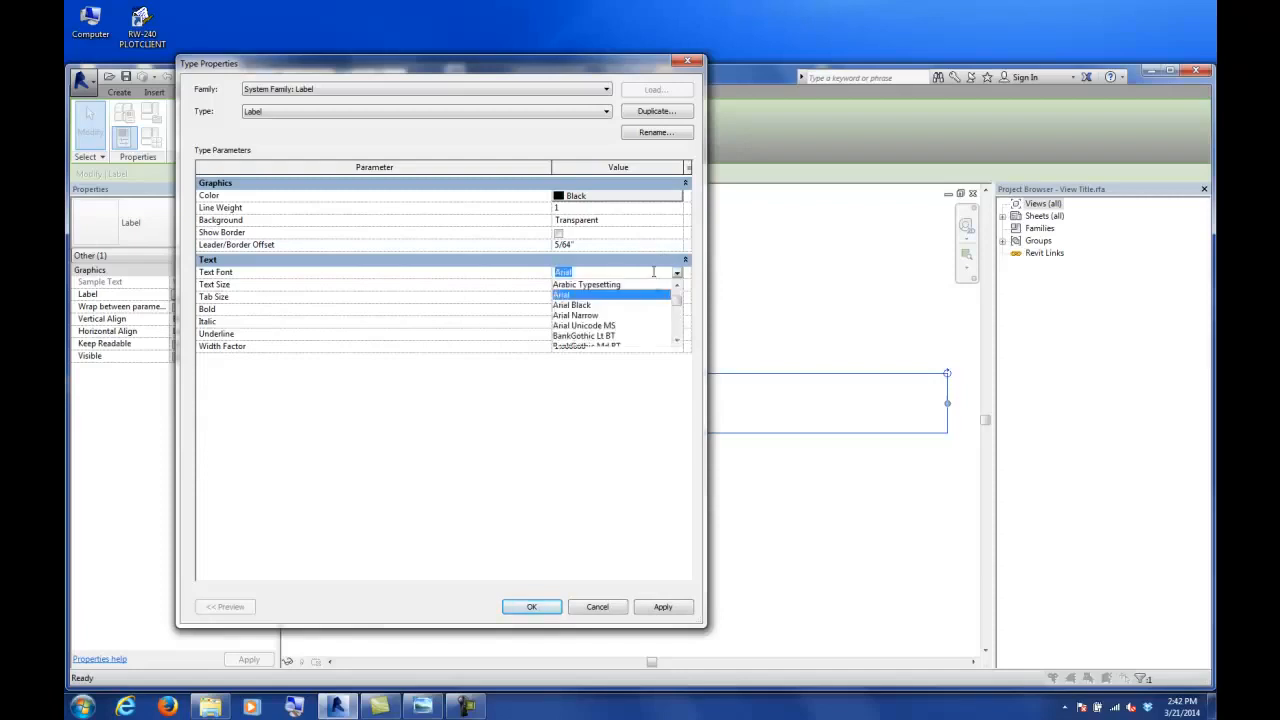
click(575, 306)
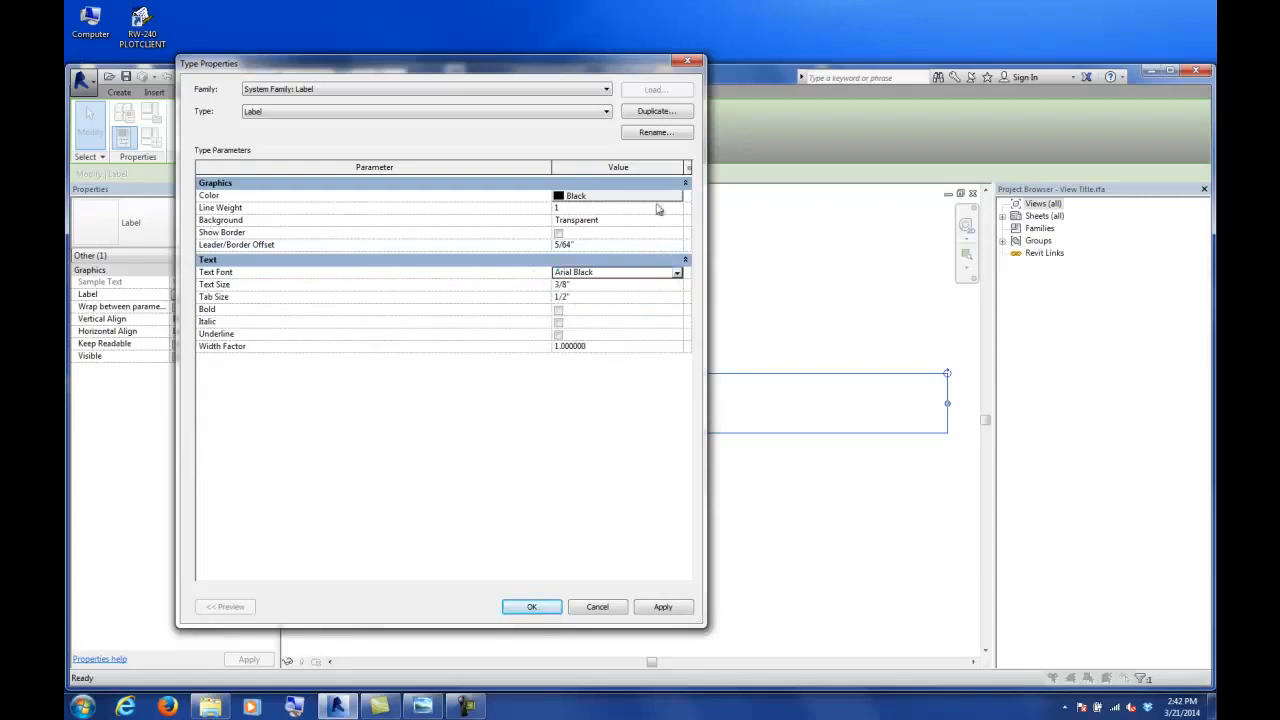
click(677, 273)
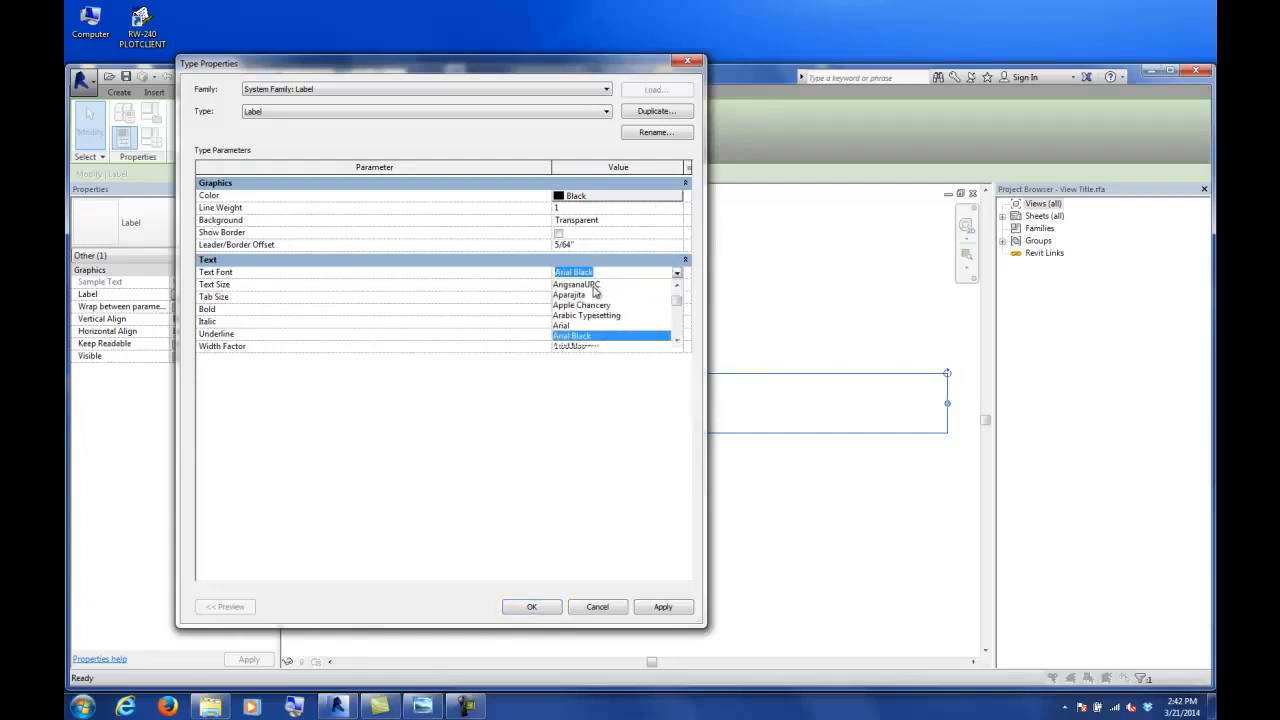
click(558, 425)
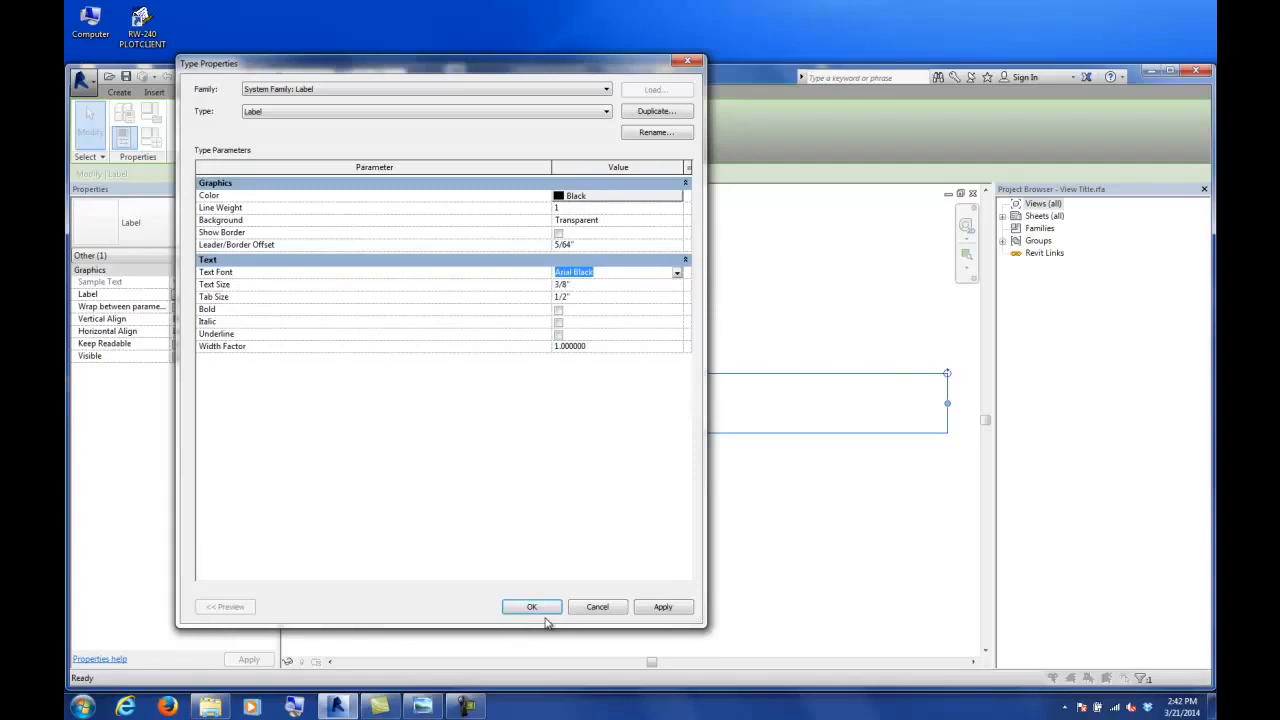
click(543, 615)
scroll(580, 560, down, 2)
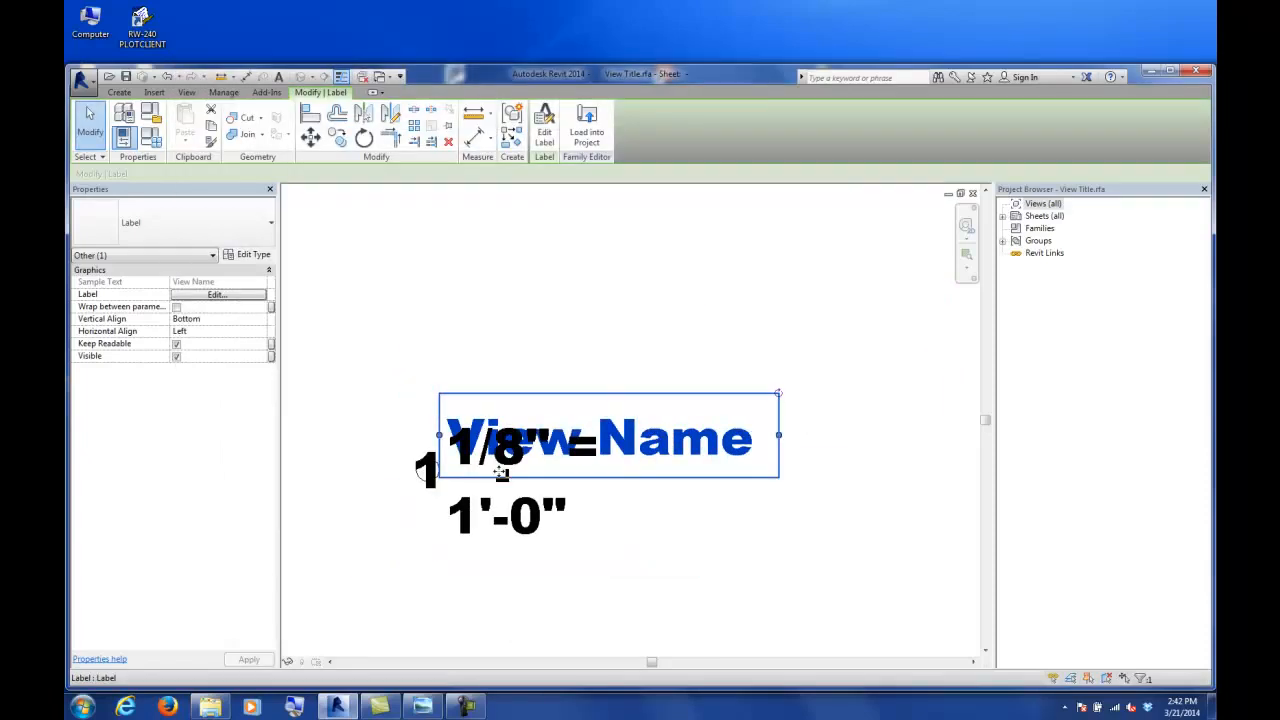
key(ctrl+z)
- Duplicate the View Name label's type as Label 2 with a 3/8" text size and the Arial Black font
click(444, 400)
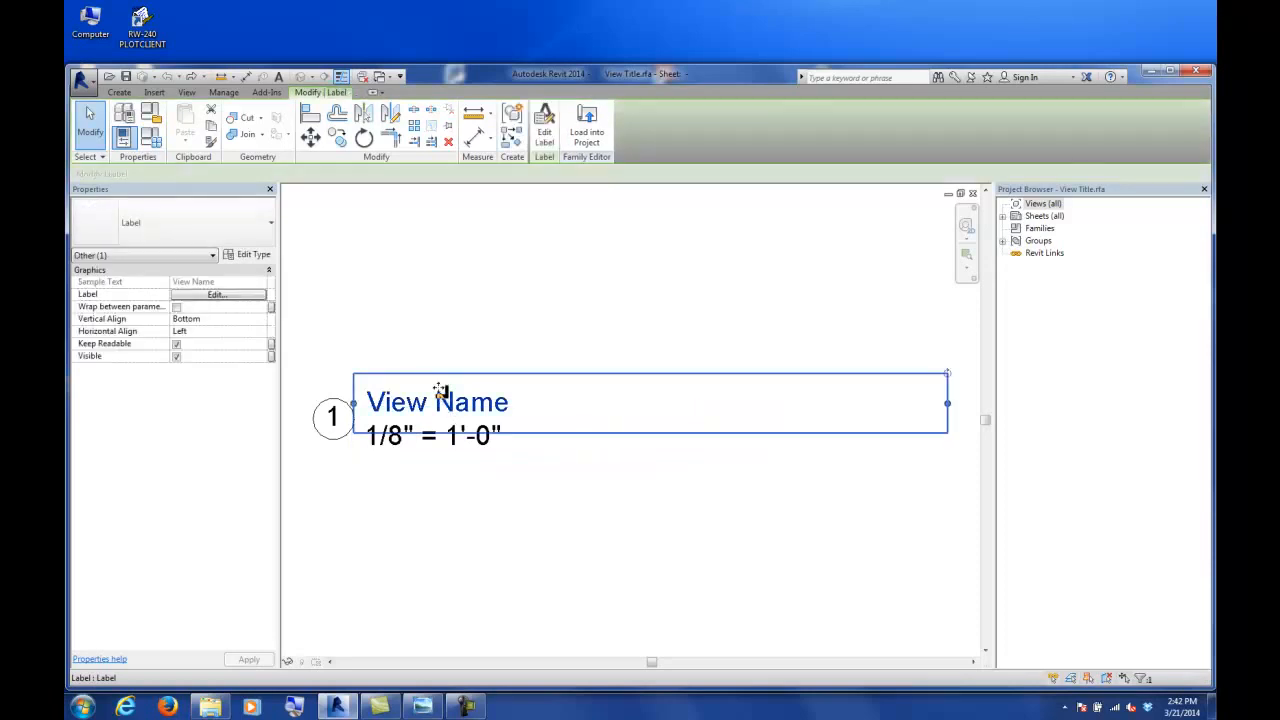
click(255, 256)
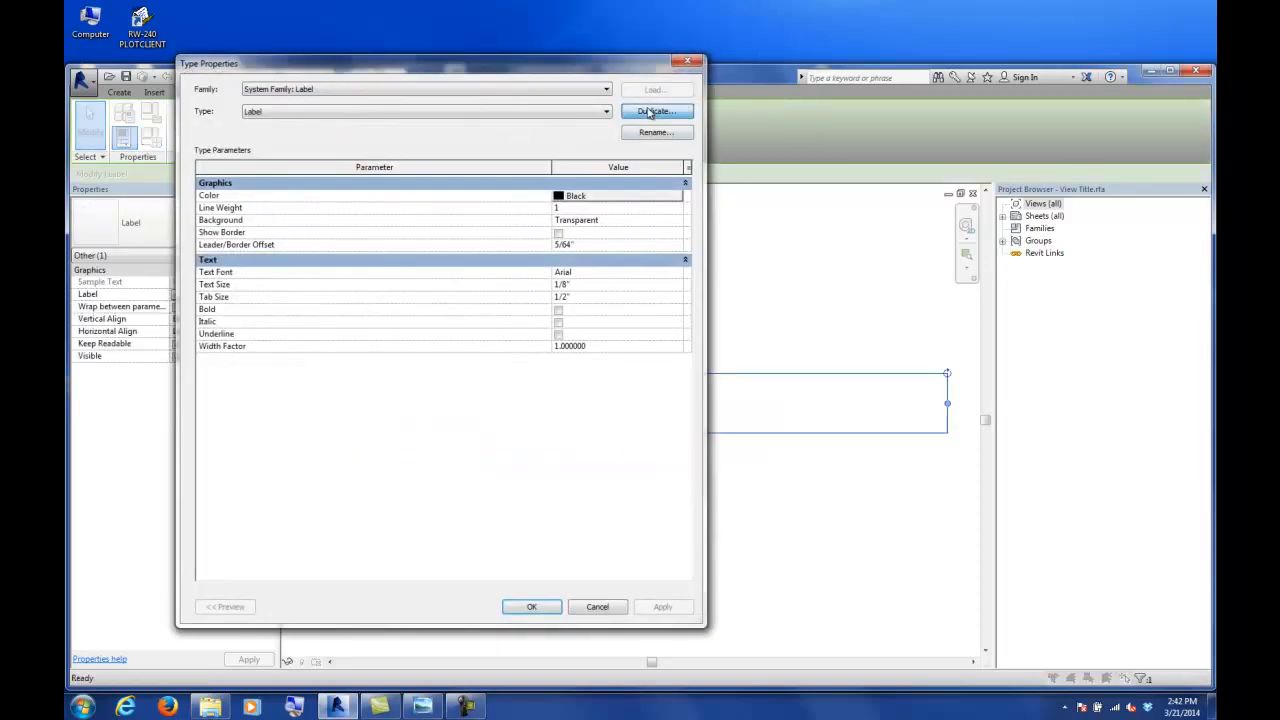
click(649, 112)
click(562, 205)
click(578, 285)
double_click(579, 285)
text(3/8")
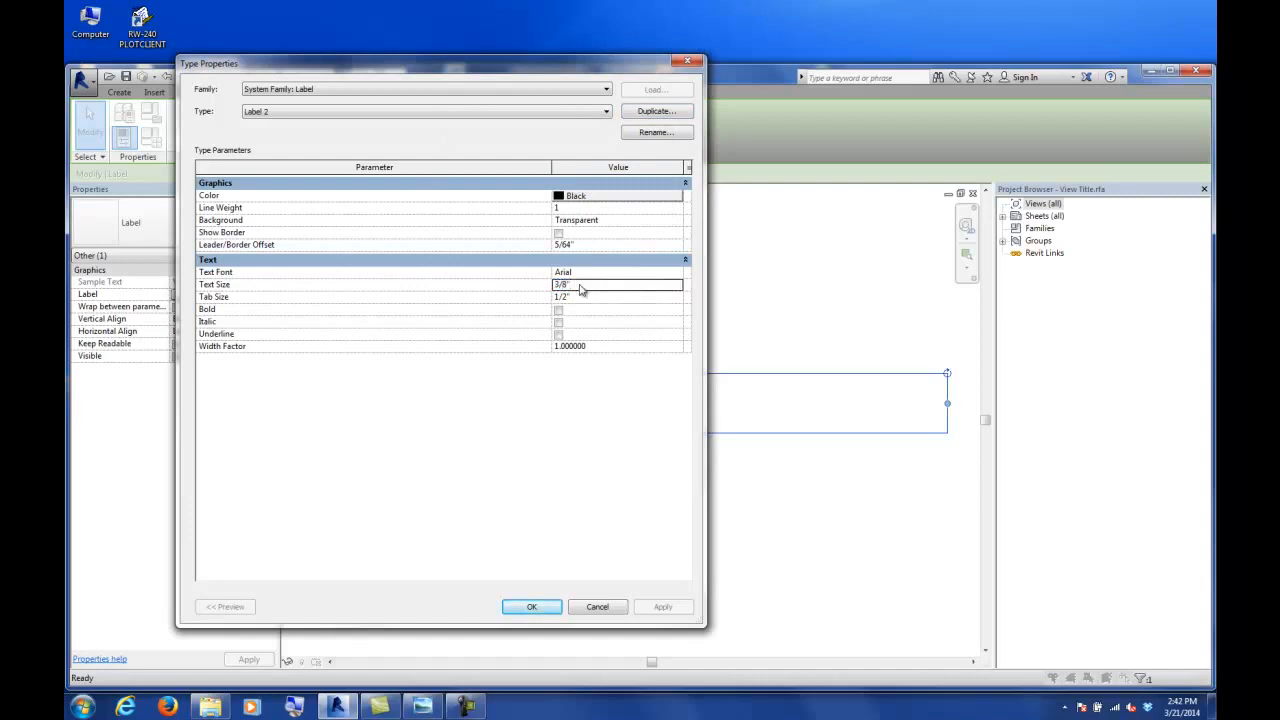
click(630, 272)
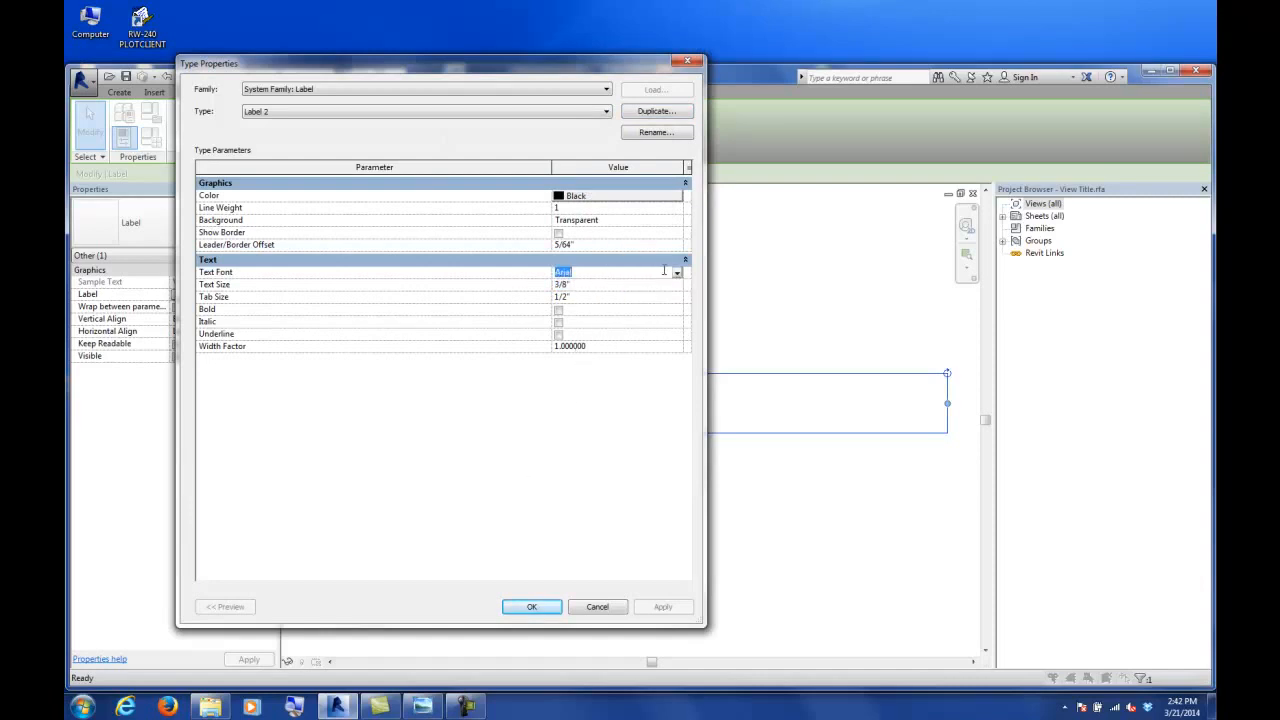
click(677, 273)
click(574, 304)
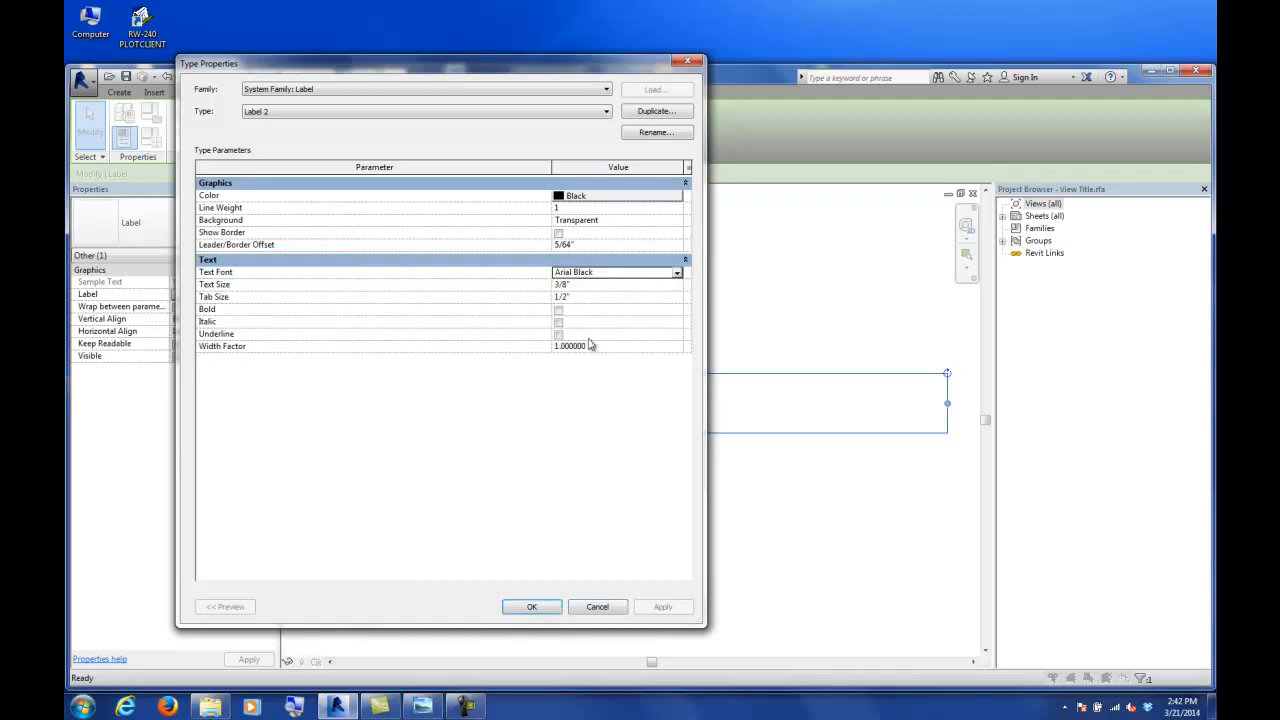
click(532, 607)
- Load the edited View Title family into Project1 only, overwriting the existing version and its parameter values
click(629, 537)
scroll(600, 530, down, 3)
middle_drag(594, 526, 674, 526)
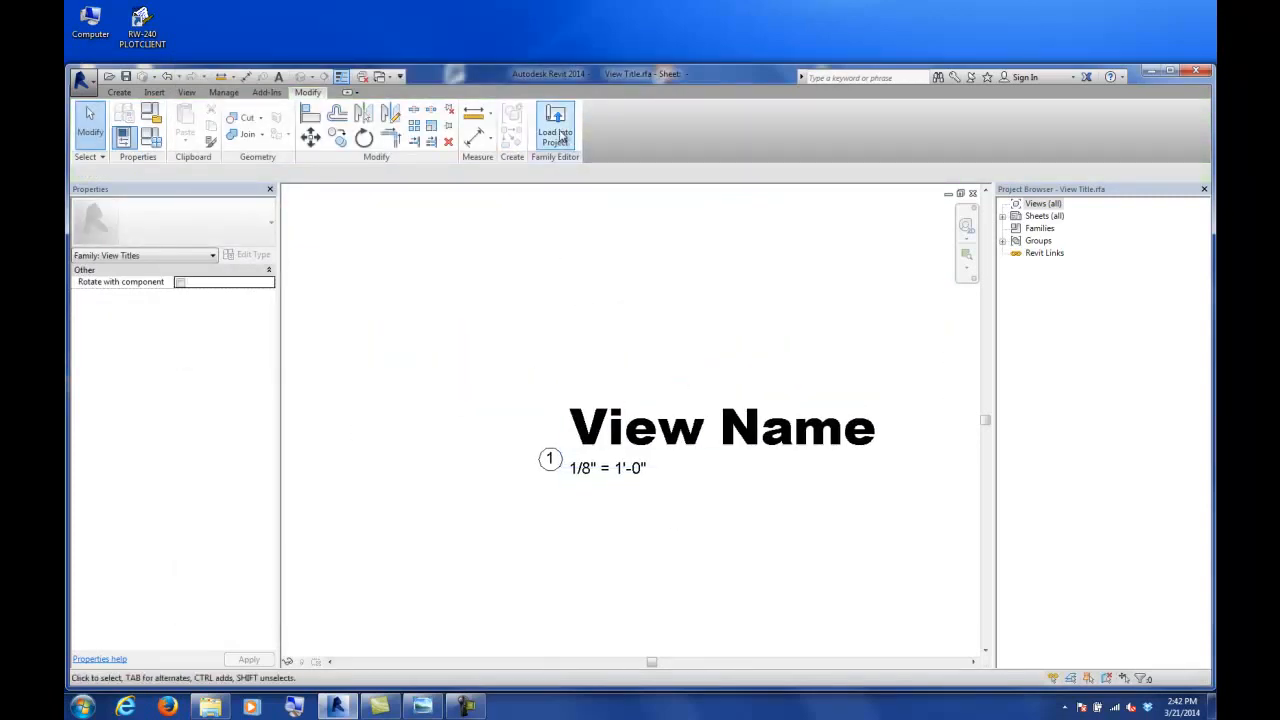
click(555, 124)
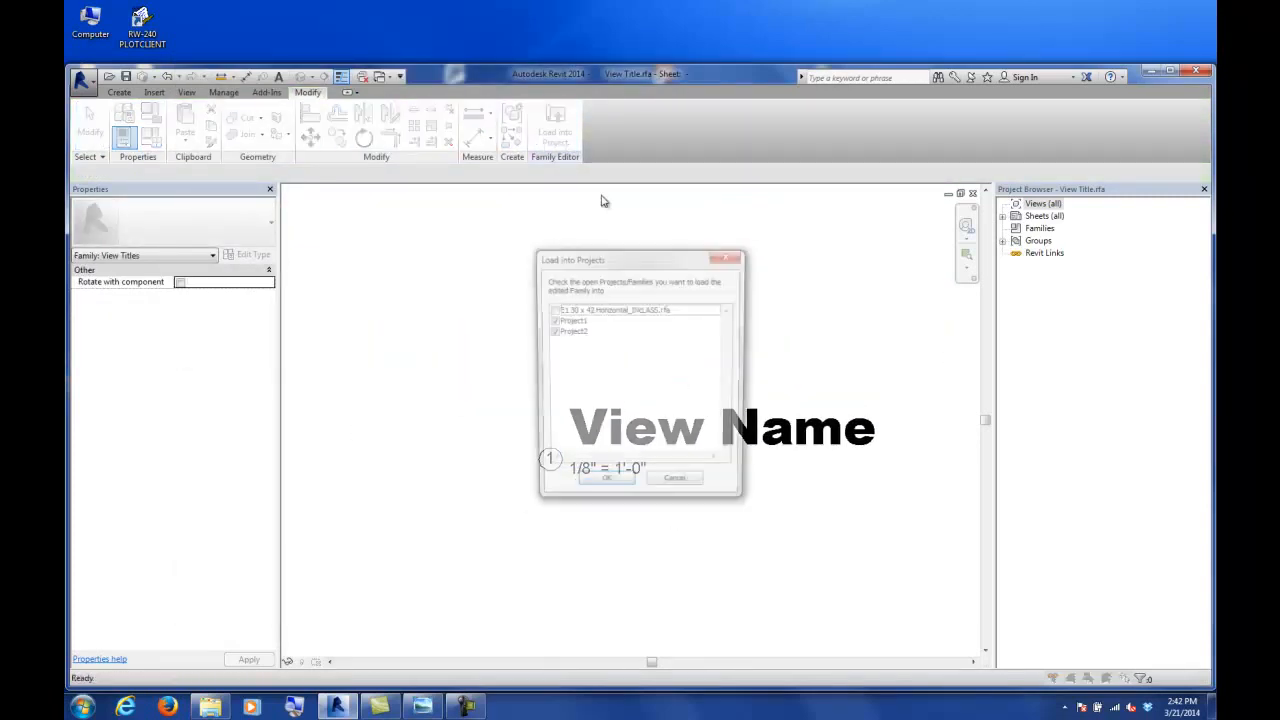
click(552, 332)
click(604, 486)
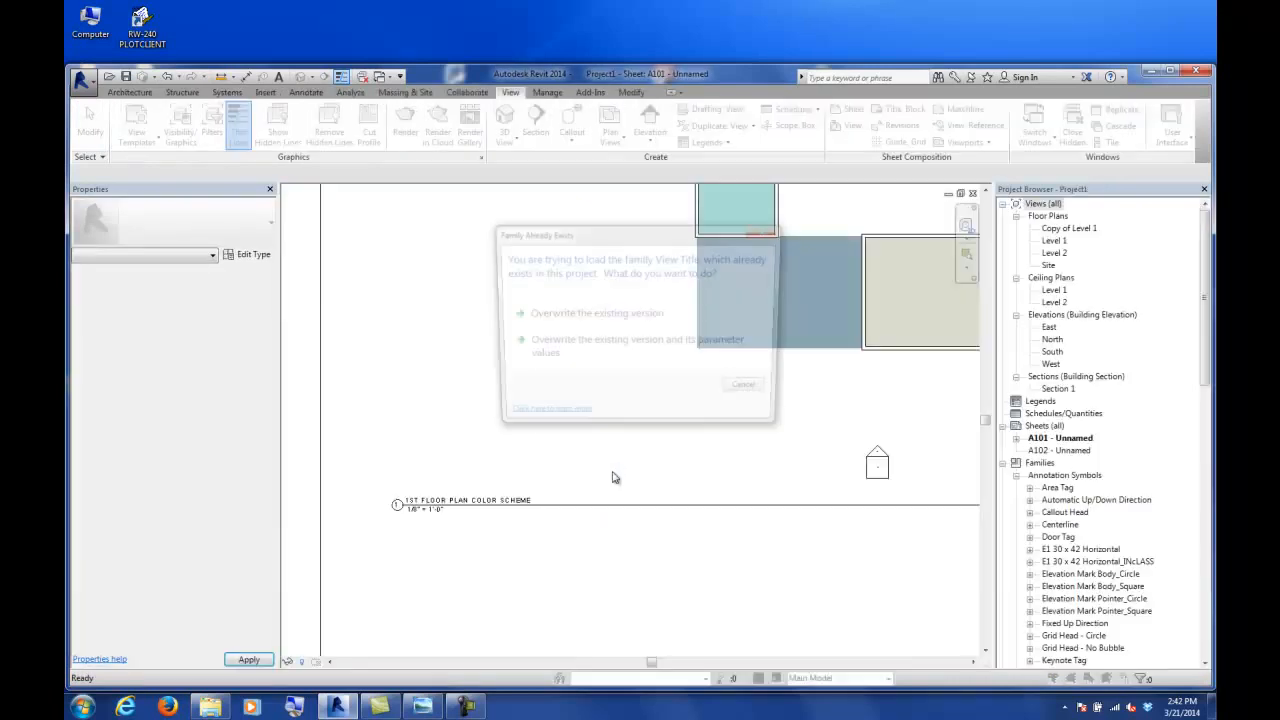
click(558, 364)
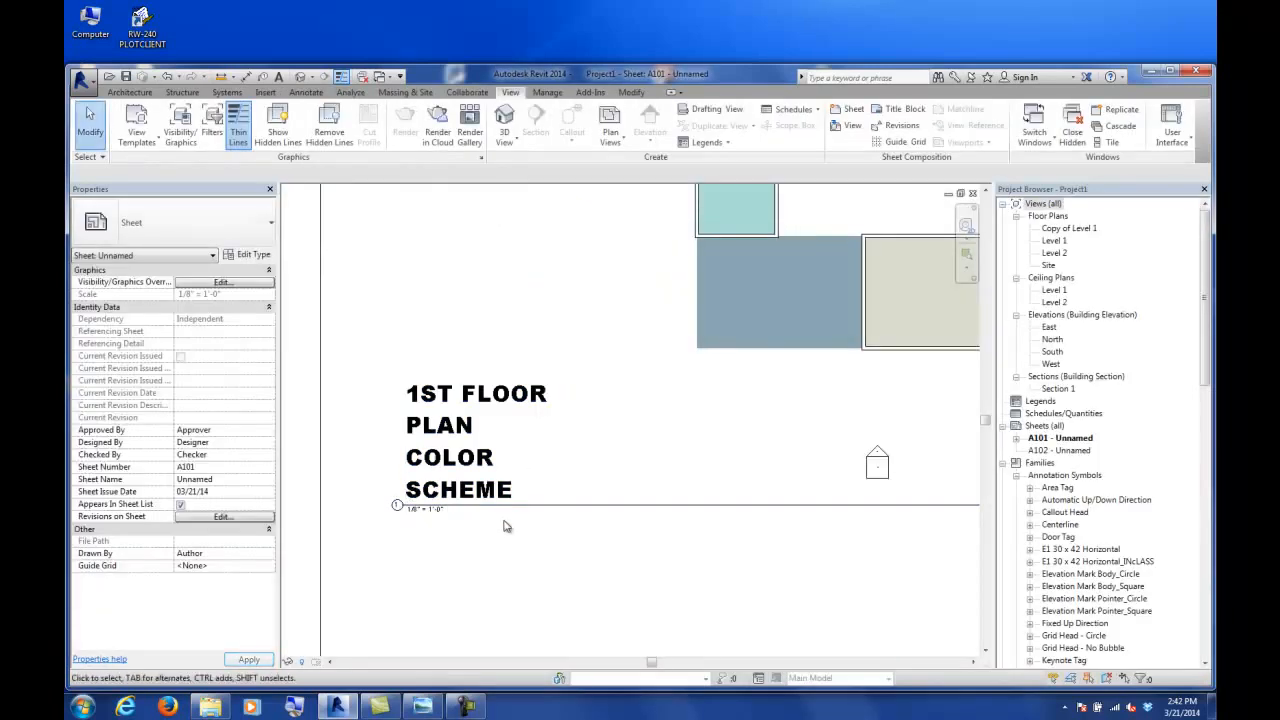
- Return to the View Title family and widen the View Name label box so long titles fit on one line
click(476, 443)
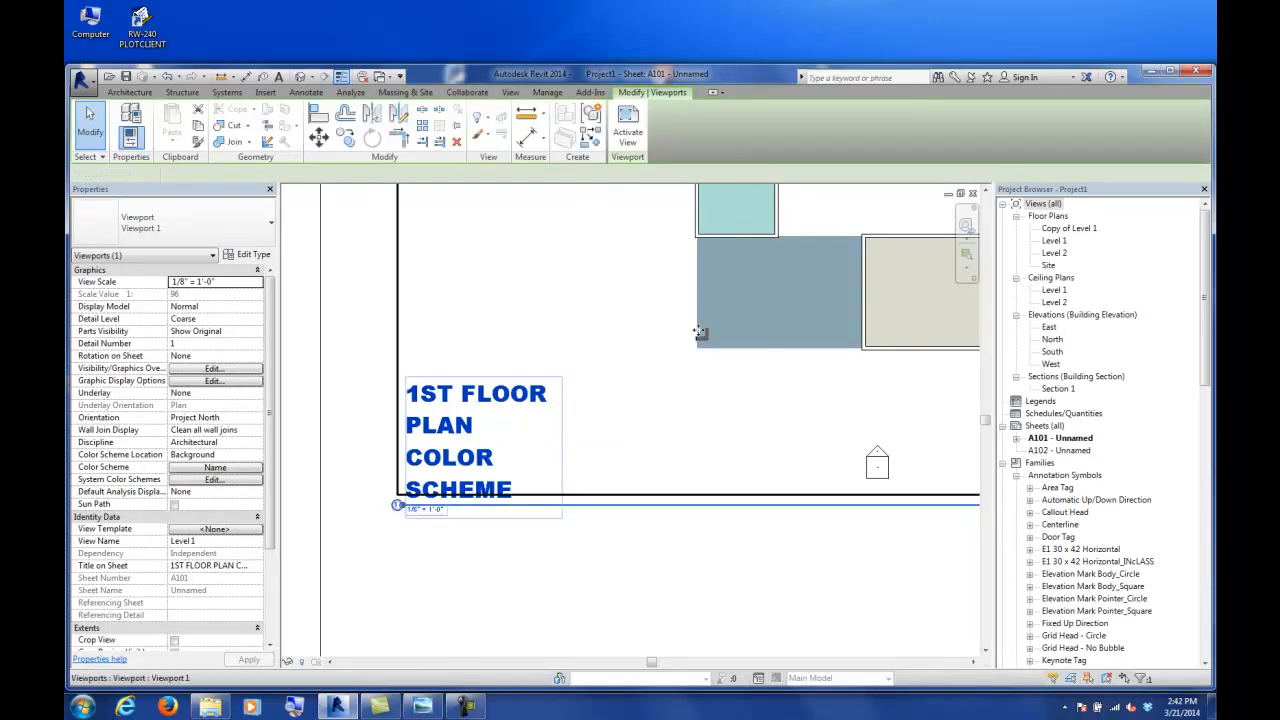
click(380, 78)
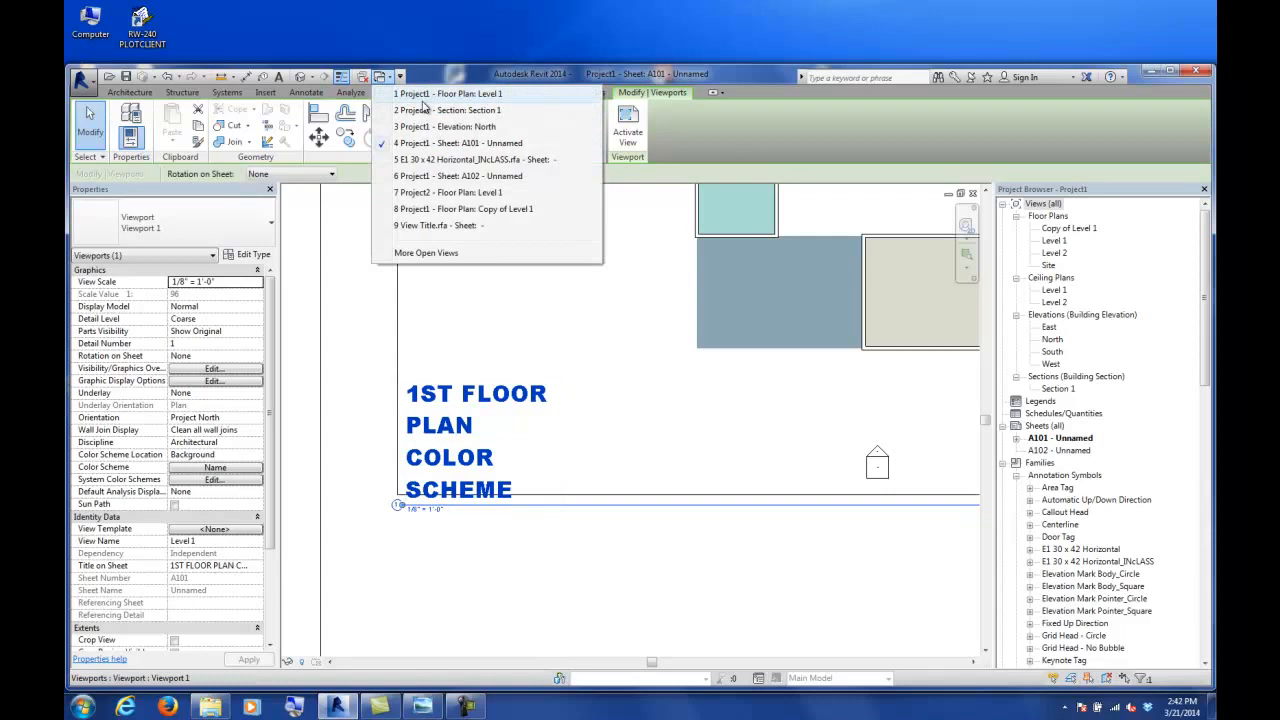
click(427, 226)
click(609, 419)
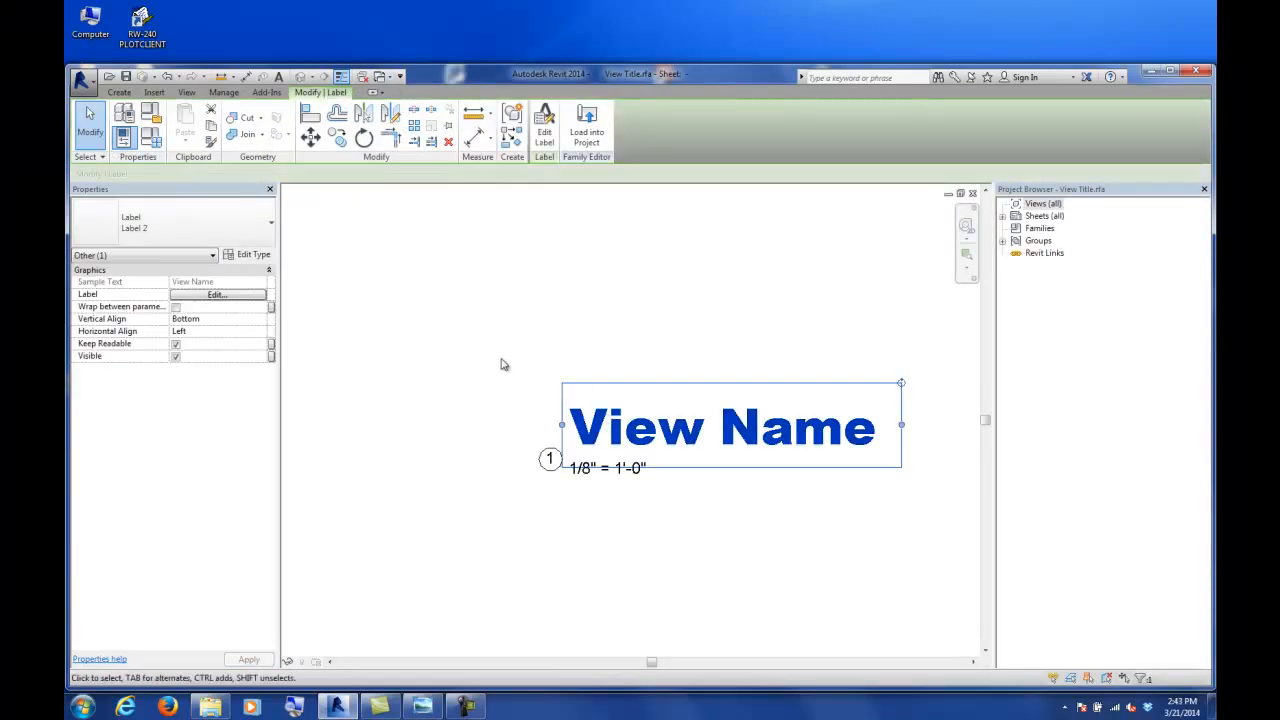
scroll(502, 363, down, 3)
drag(651, 382, 899, 382)
drag(818, 378, 886, 374)
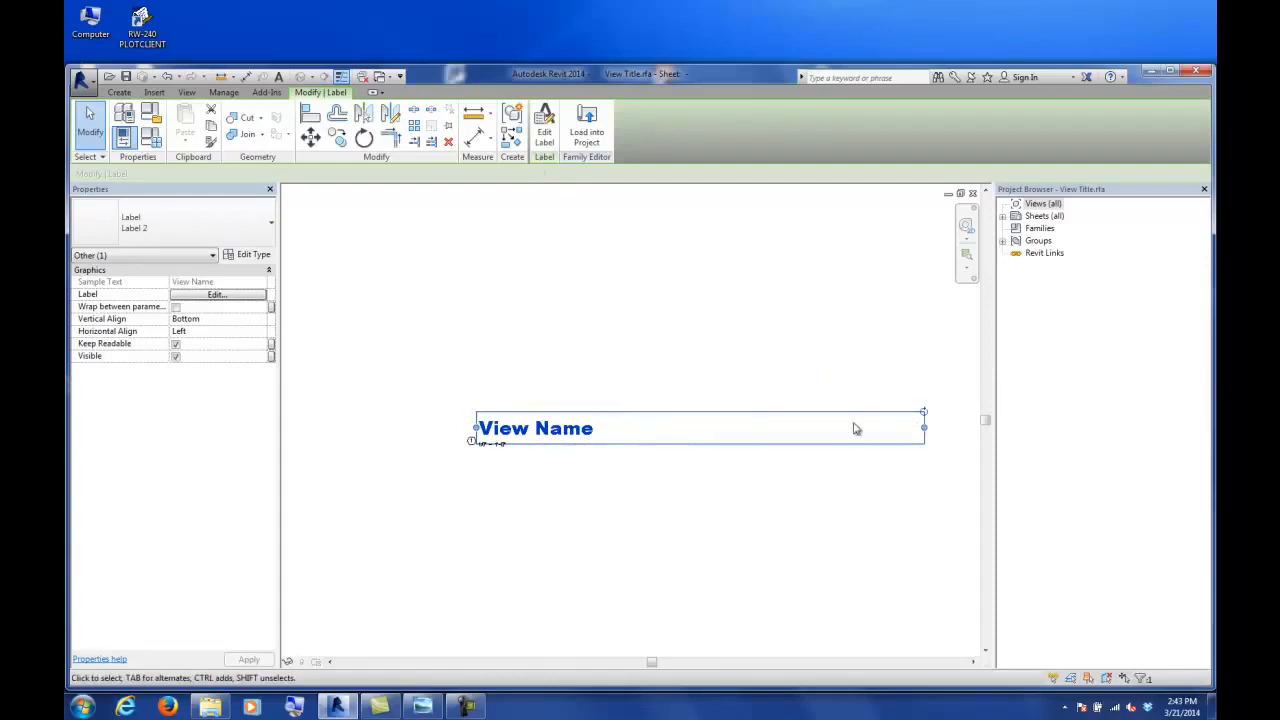
click(686, 346)
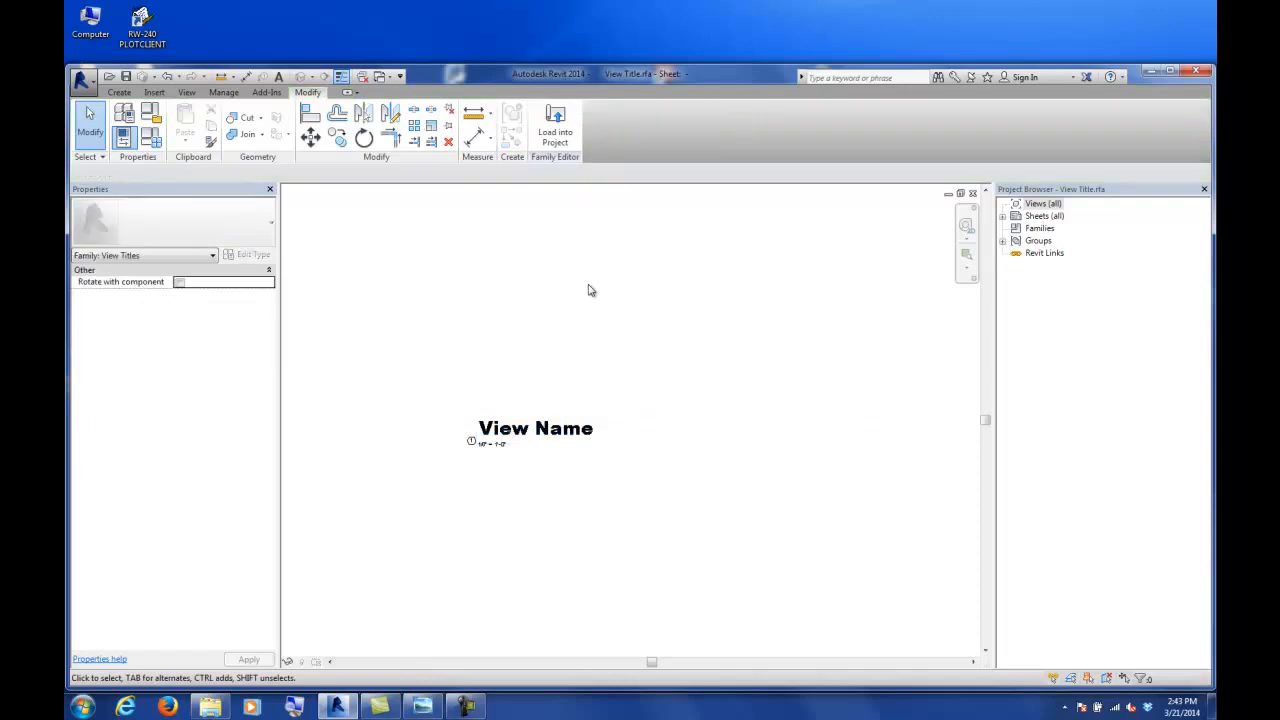
- Reload the View Title family into Project1, overwriting the existing version and its parameter values, and check the title on sheet A101
click(555, 128)
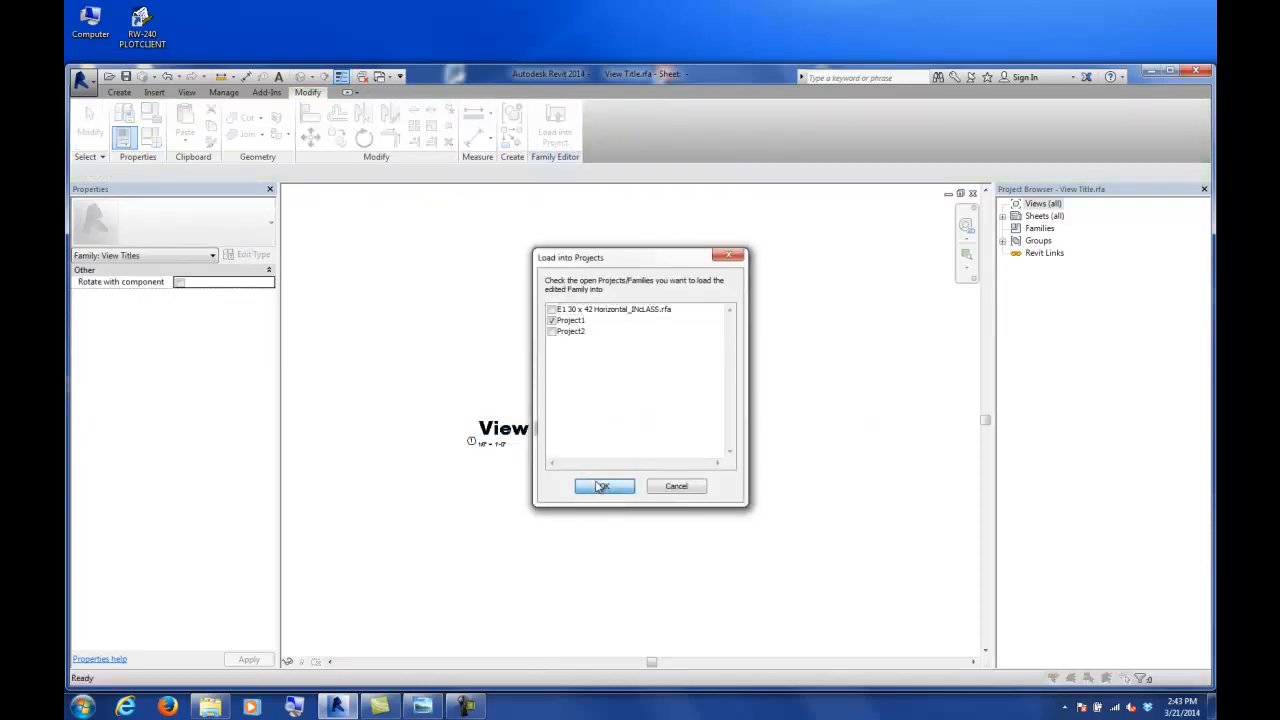
click(604, 486)
click(567, 370)
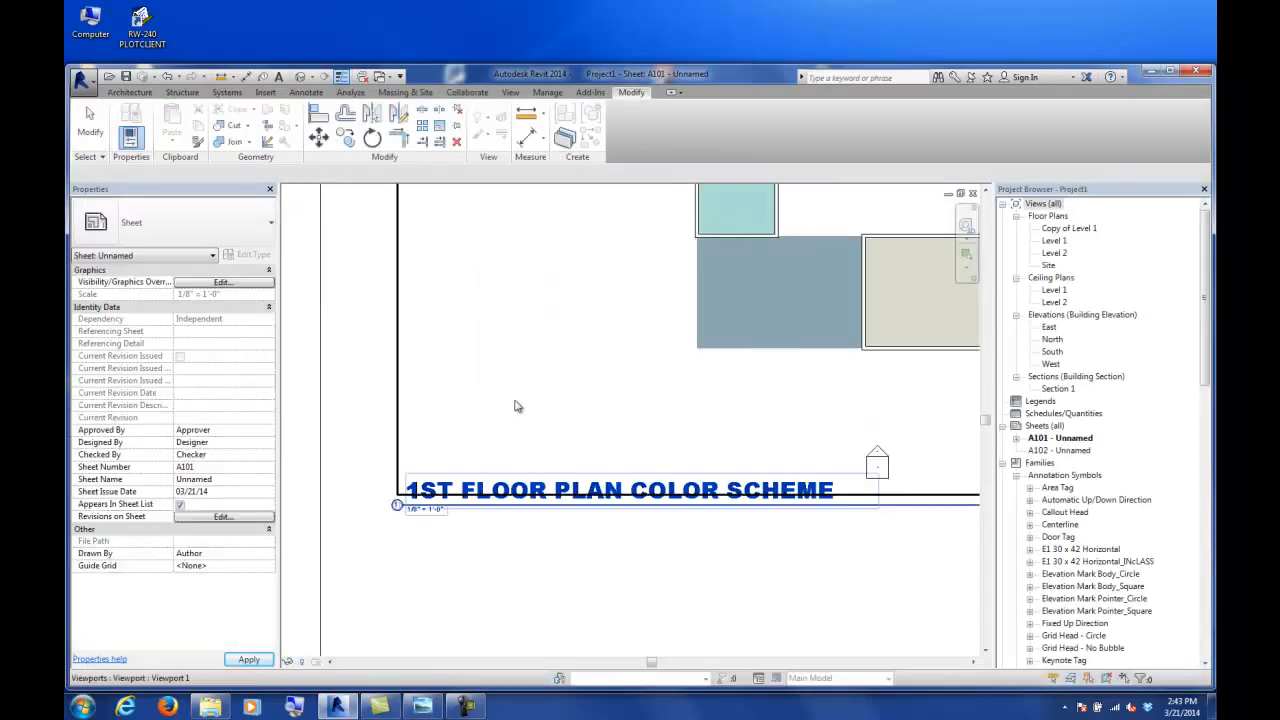
scroll(502, 546, down, 3)
scroll(505, 551, down, 2)
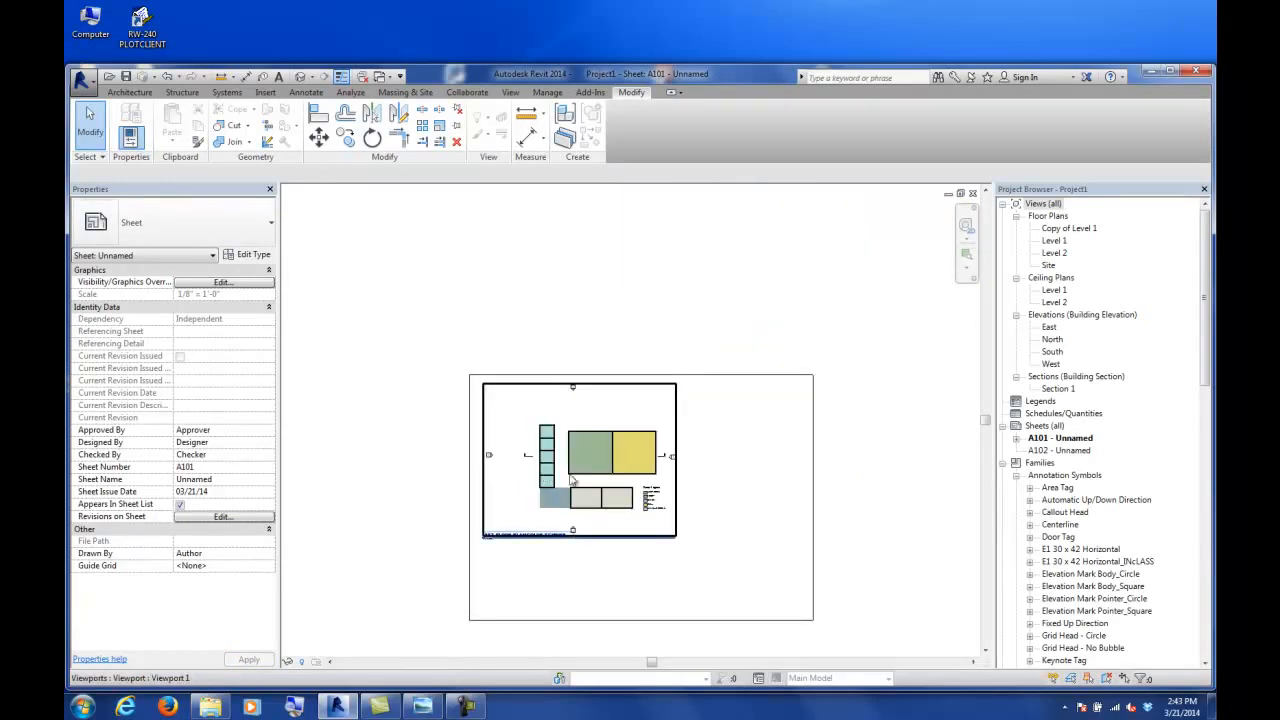
click(563, 496)
scroll(563, 490, up, 1)
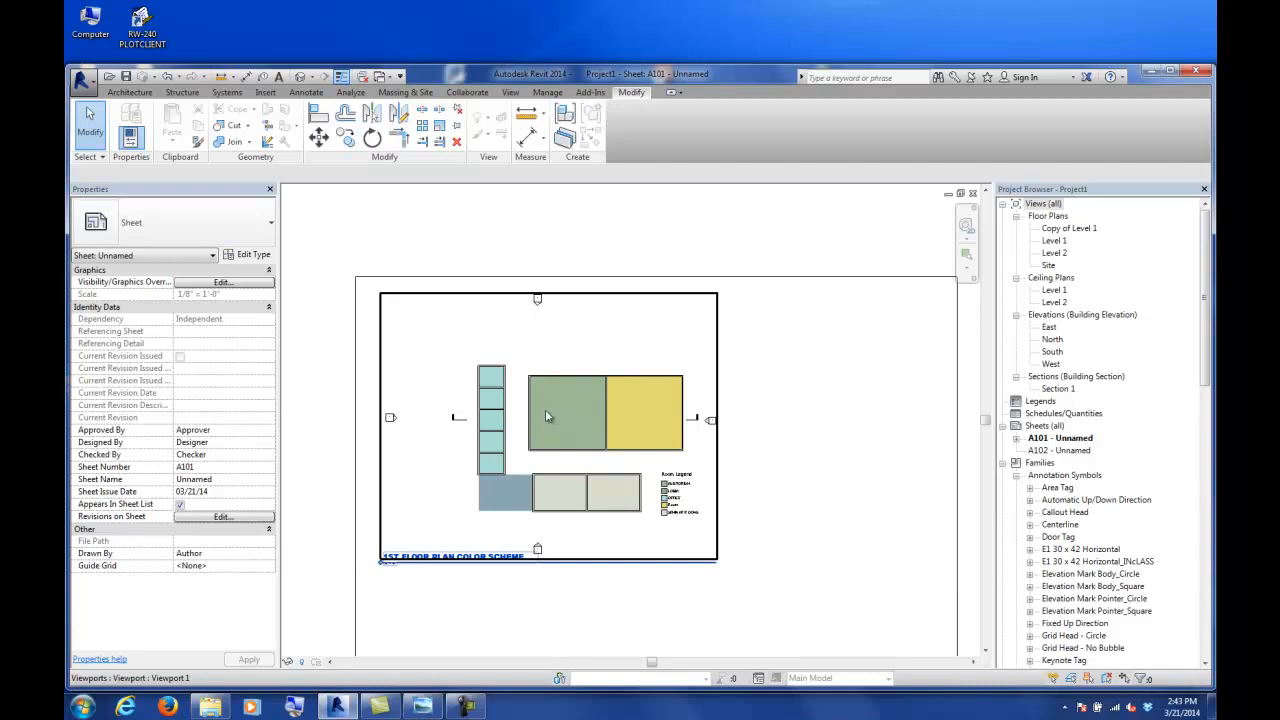
- Open the Level 1 floor plan and set its view scale to 3/8" = 1'-0"
click(1055, 241)
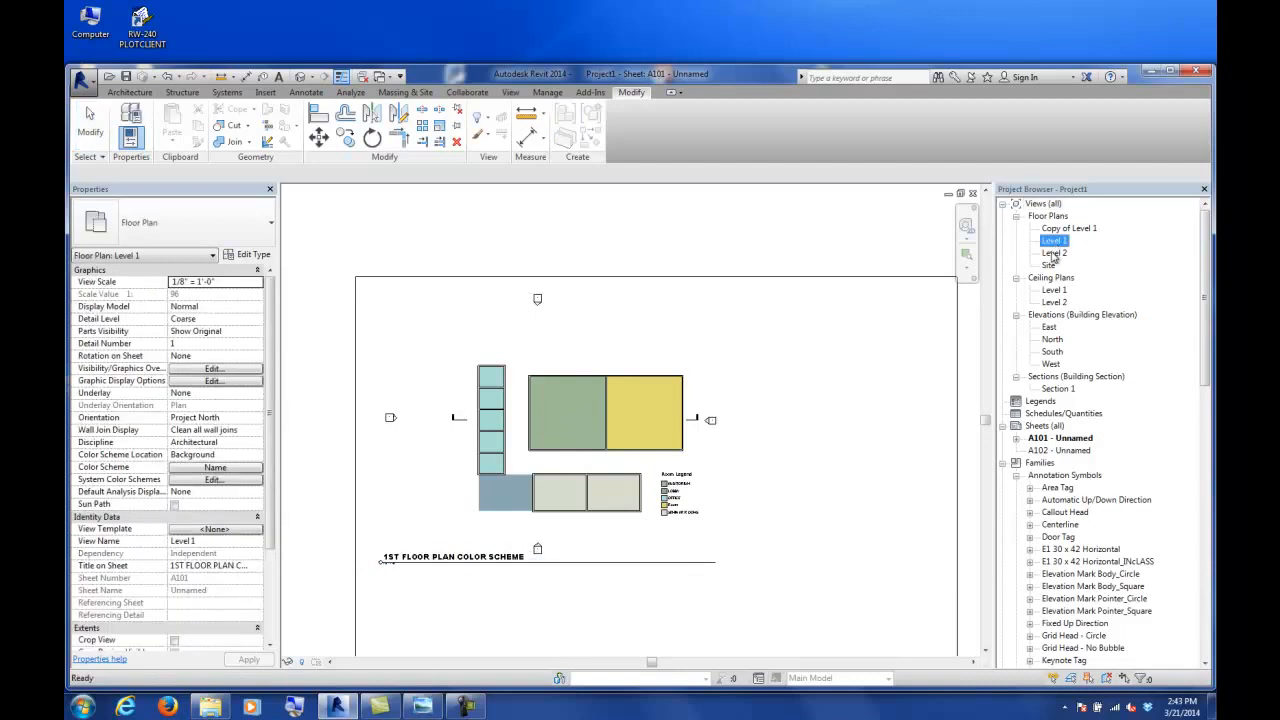
double_click(1054, 242)
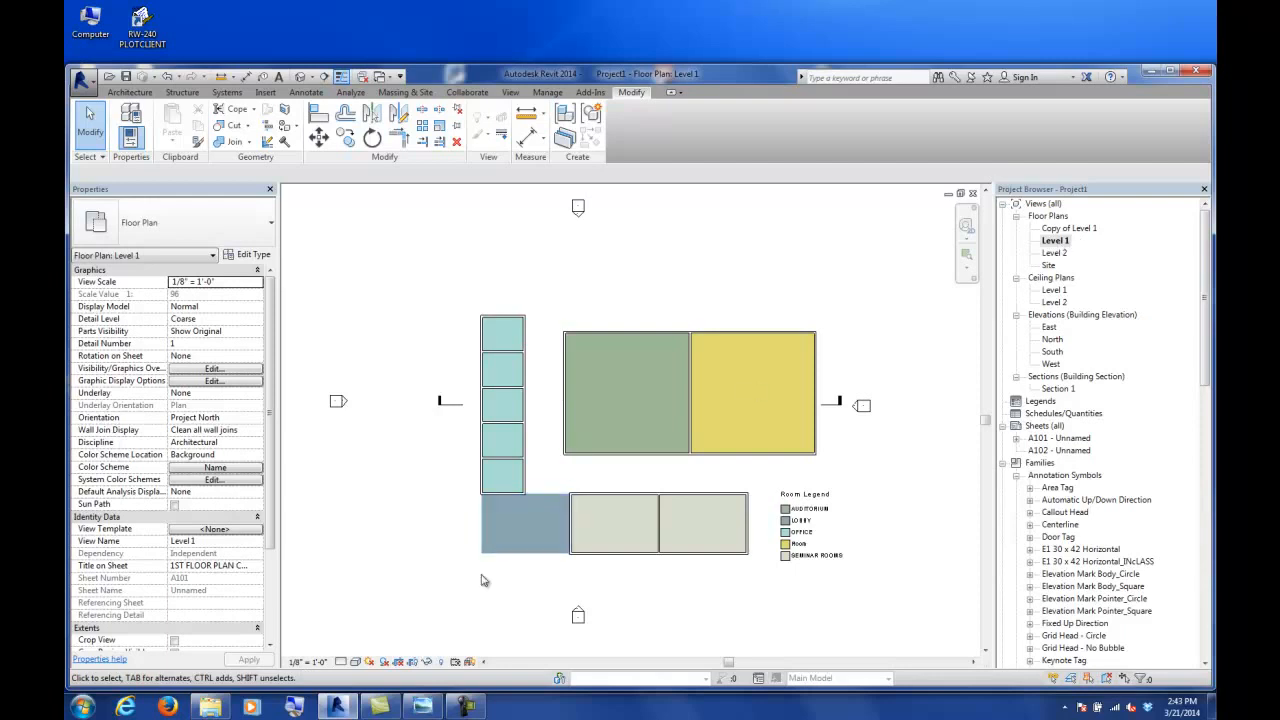
click(307, 661)
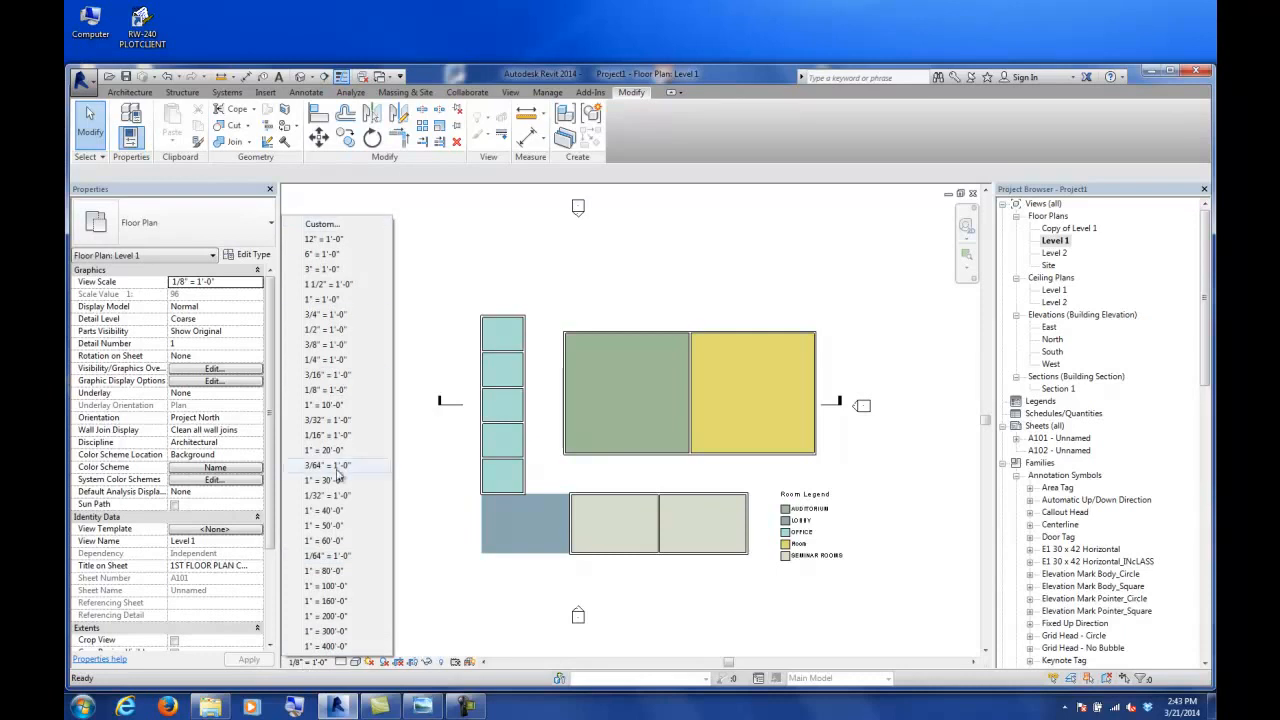
click(318, 345)
click(307, 661)
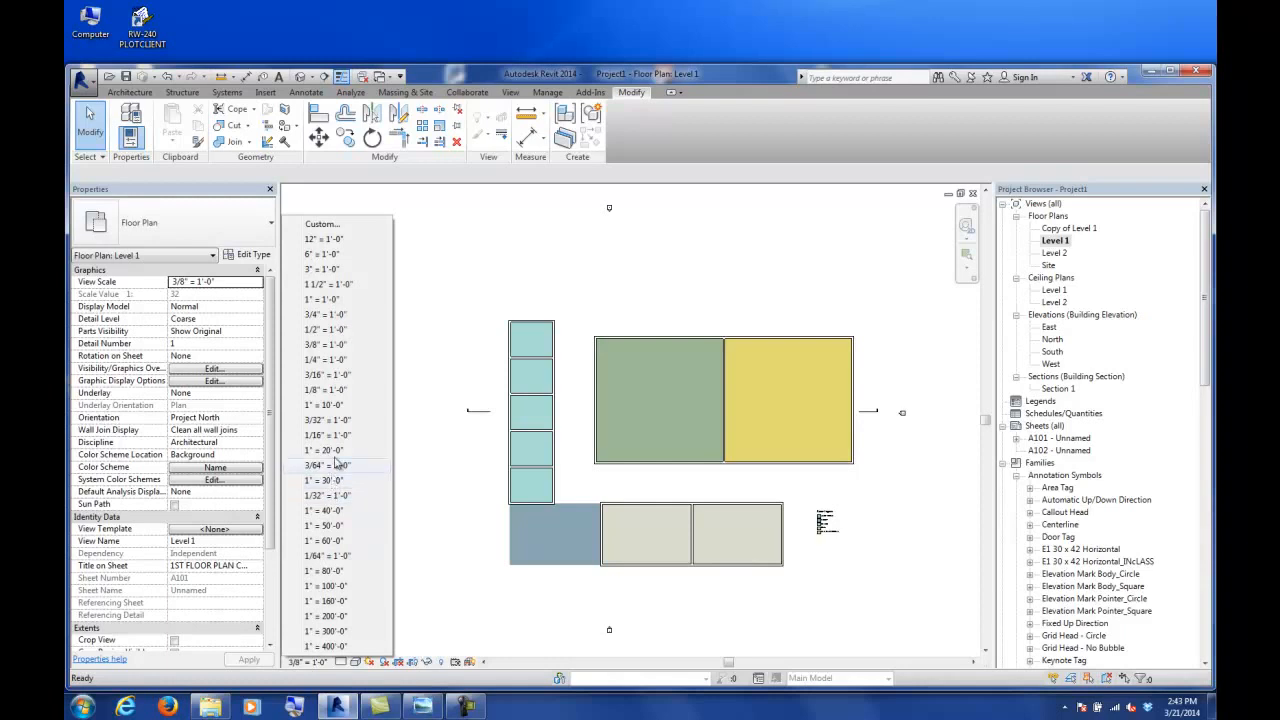
click(518, 262)
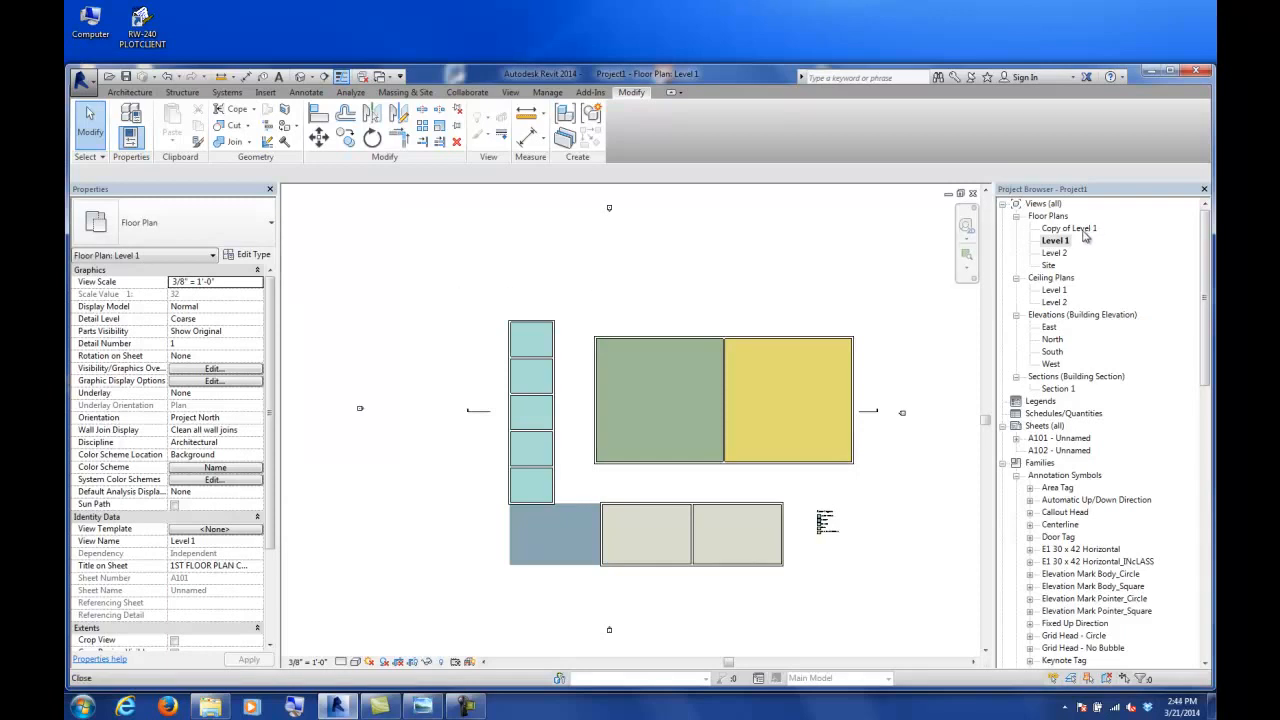
- Return to sheet A101 and set the floor plan viewport's view scale to 1/8" = 1'-0"
drag(1204, 295, 1134, 600)
drag(1207, 483, 1205, 205)
double_click(1062, 439)
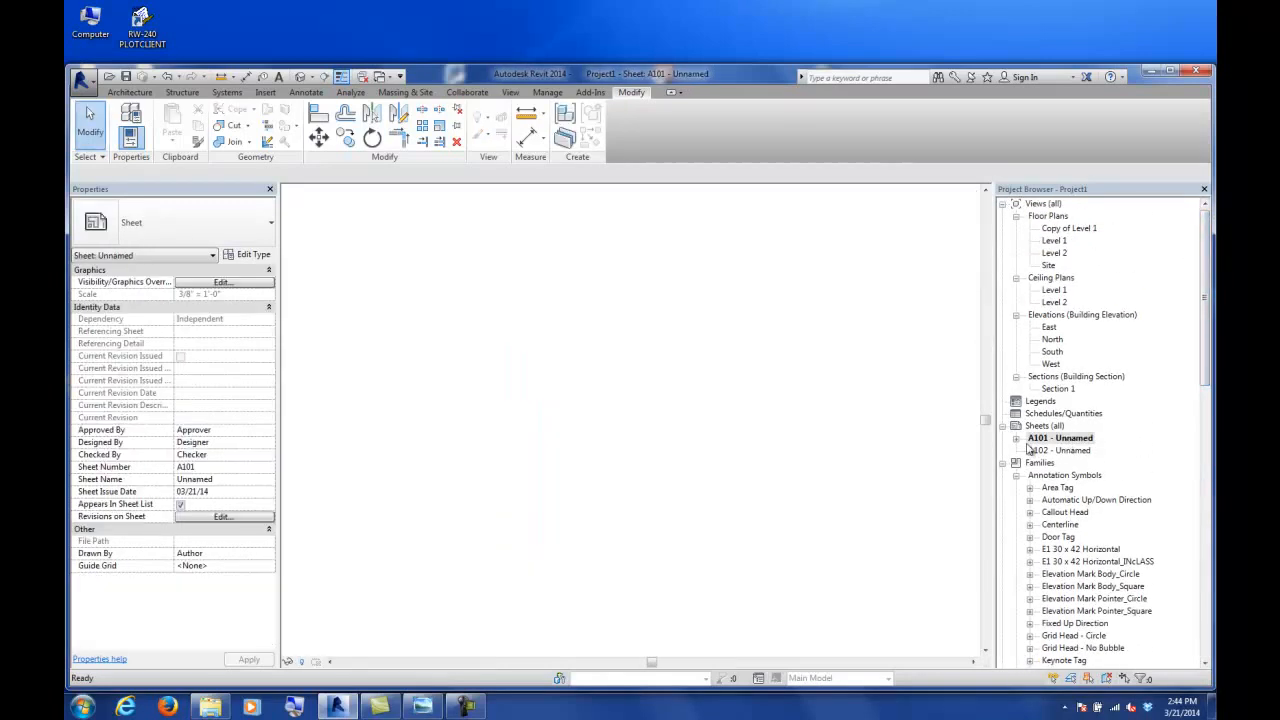
scroll(626, 449, down, 4)
click(673, 340)
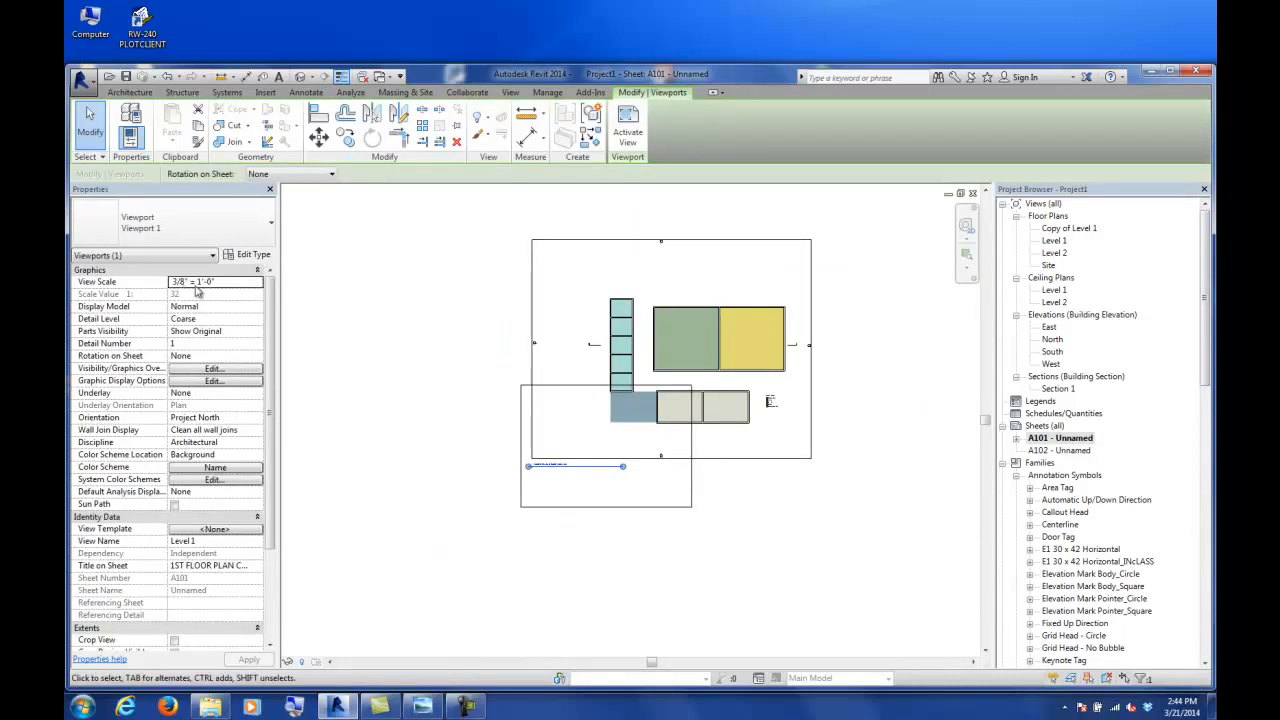
click(255, 284)
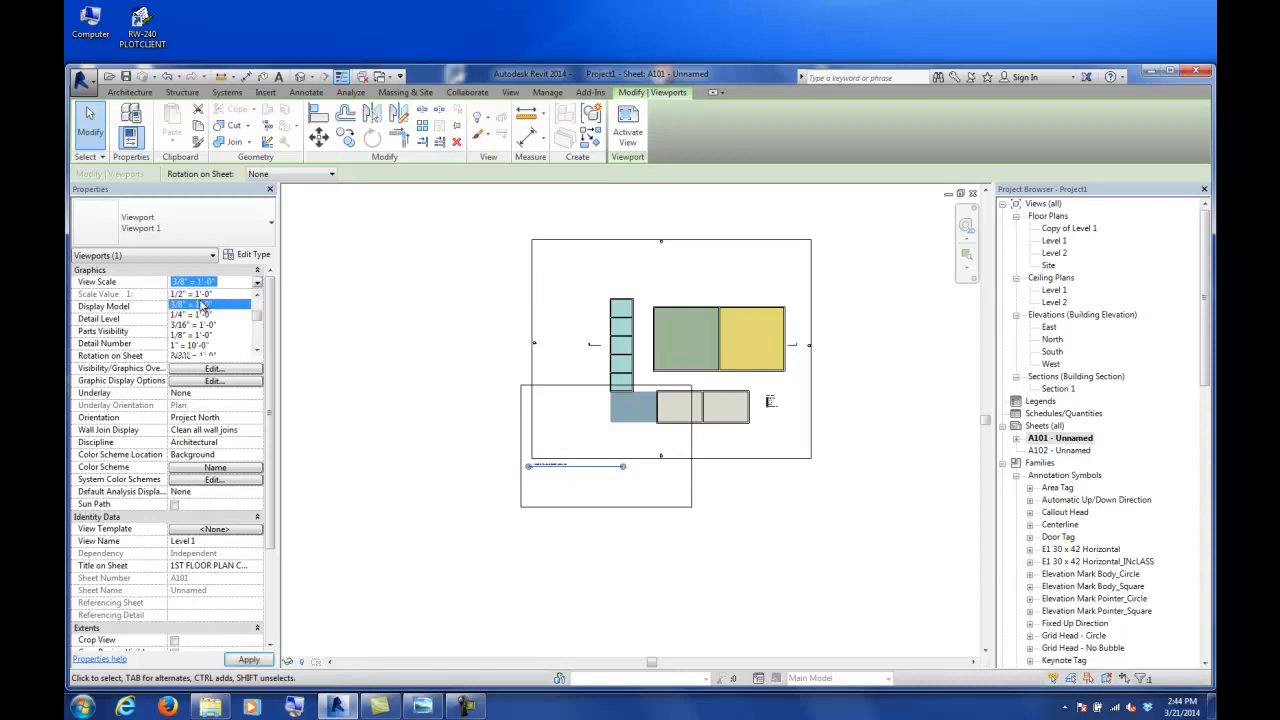
scroll(257, 305, up, 3)
scroll(259, 355, down, 4)
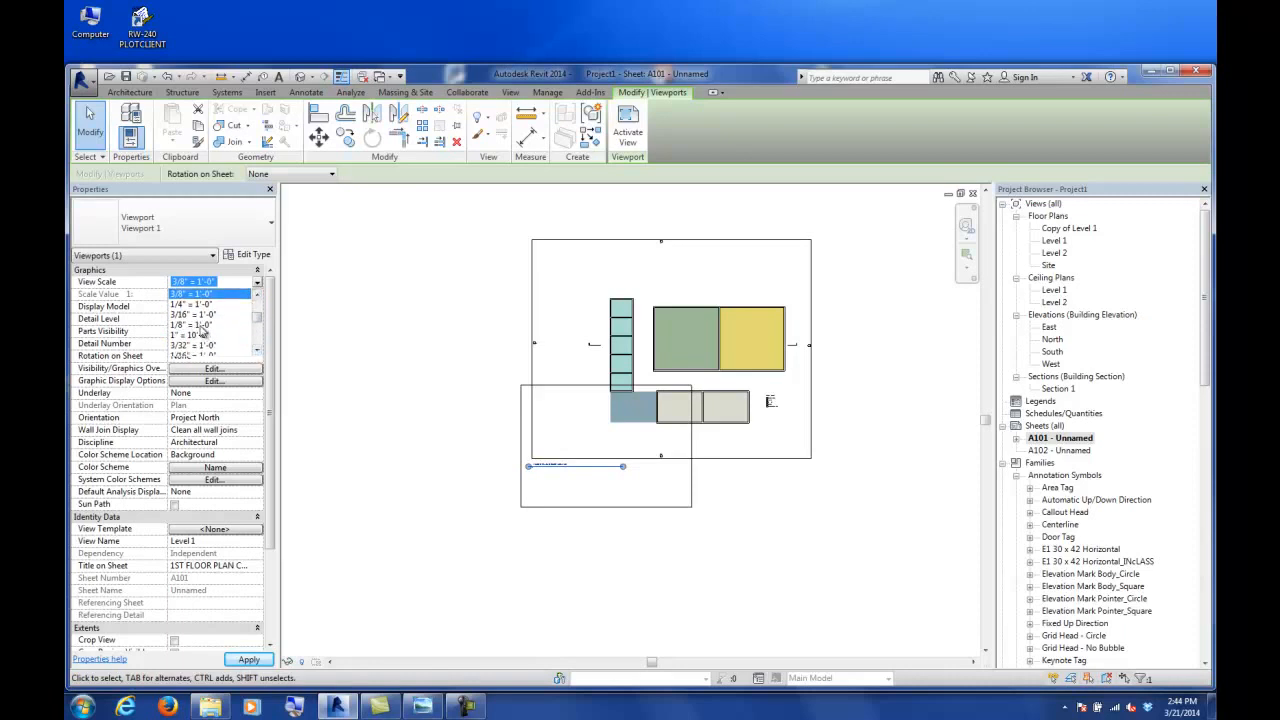
click(201, 326)
click(517, 443)
- Activate the floor plan view on sheet A101 and deactivate it again, declining to save the project and accepting the reminder options
scroll(580, 458, up, 2)
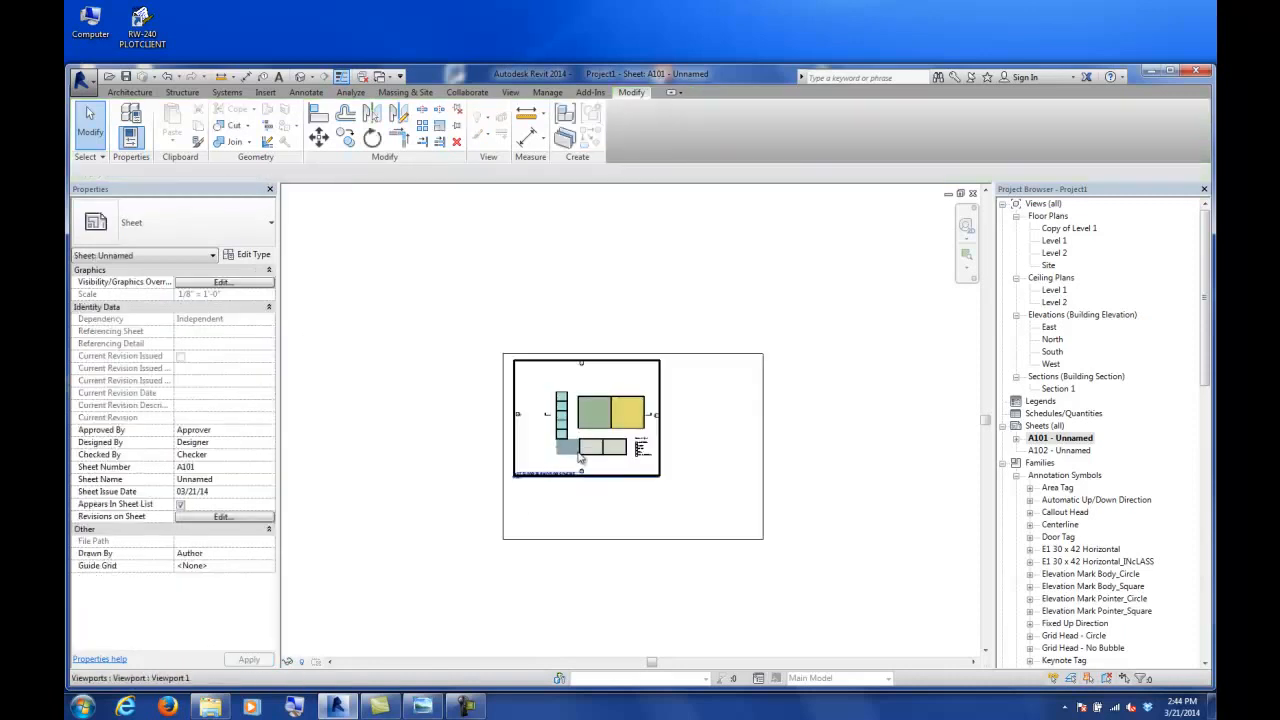
scroll(580, 458, up, 2)
right_click(600, 371)
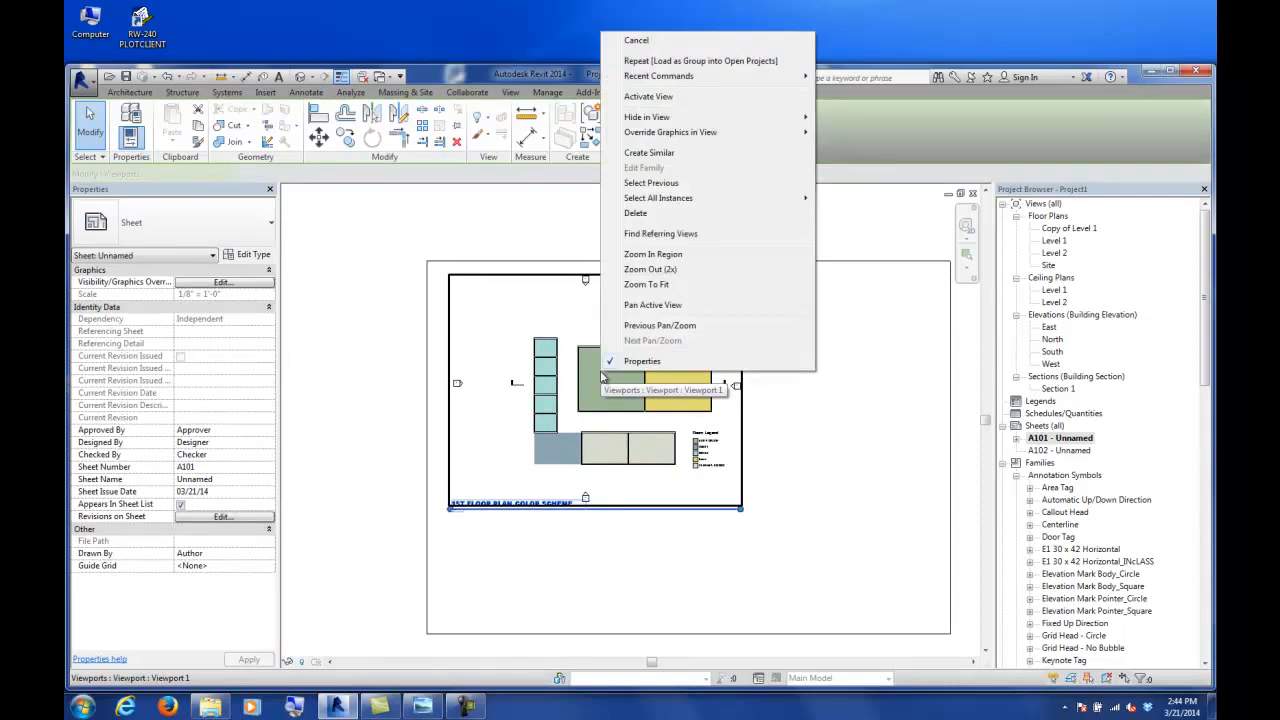
click(648, 96)
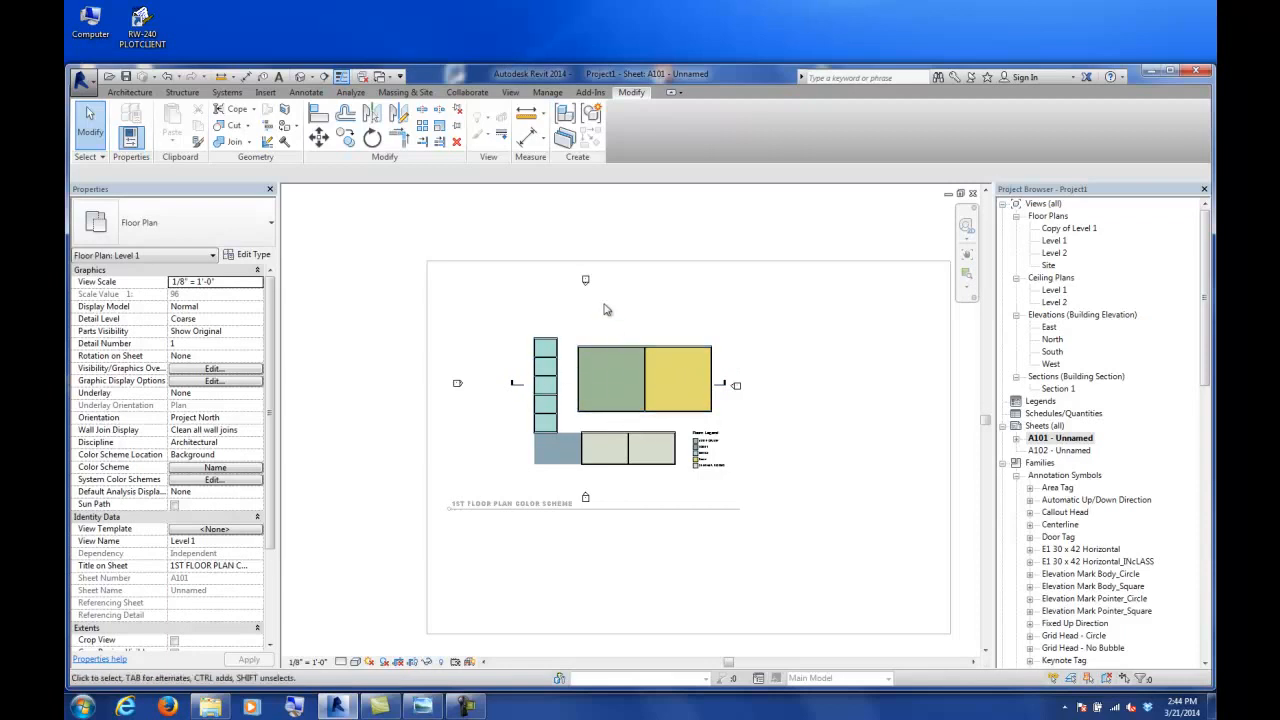
right_click(604, 310)
right_click(536, 314)
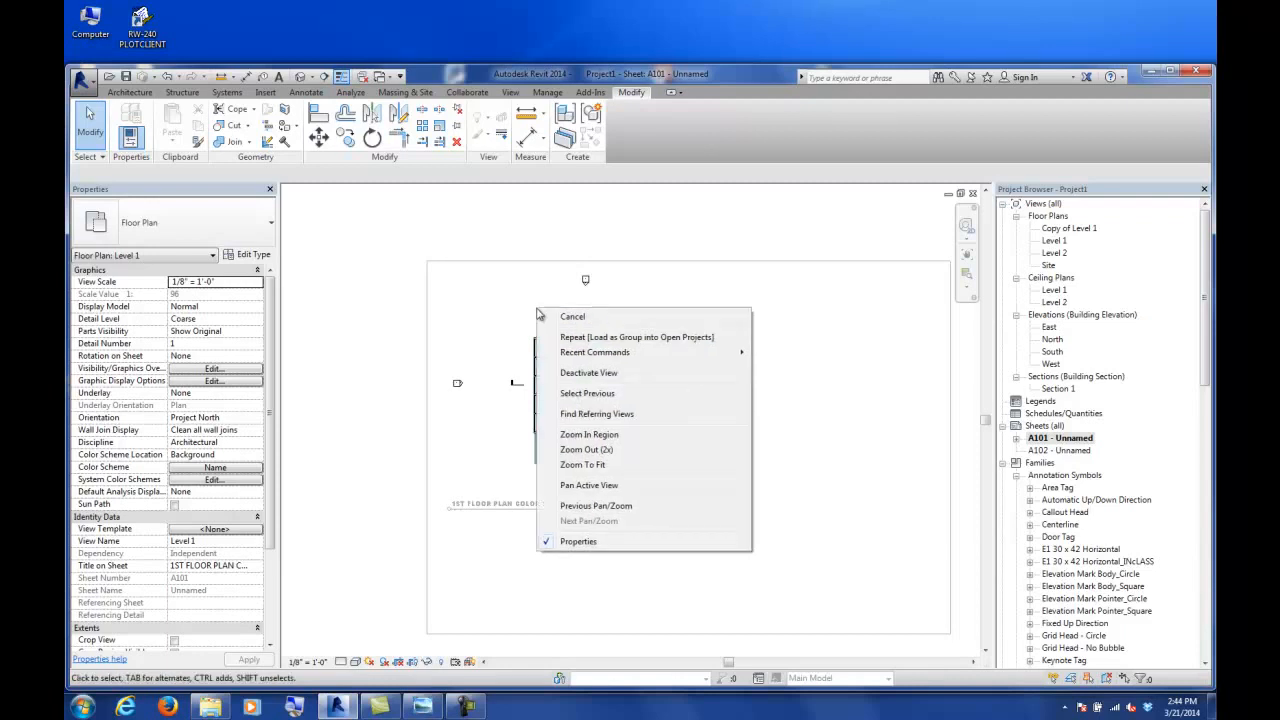
click(589, 376)
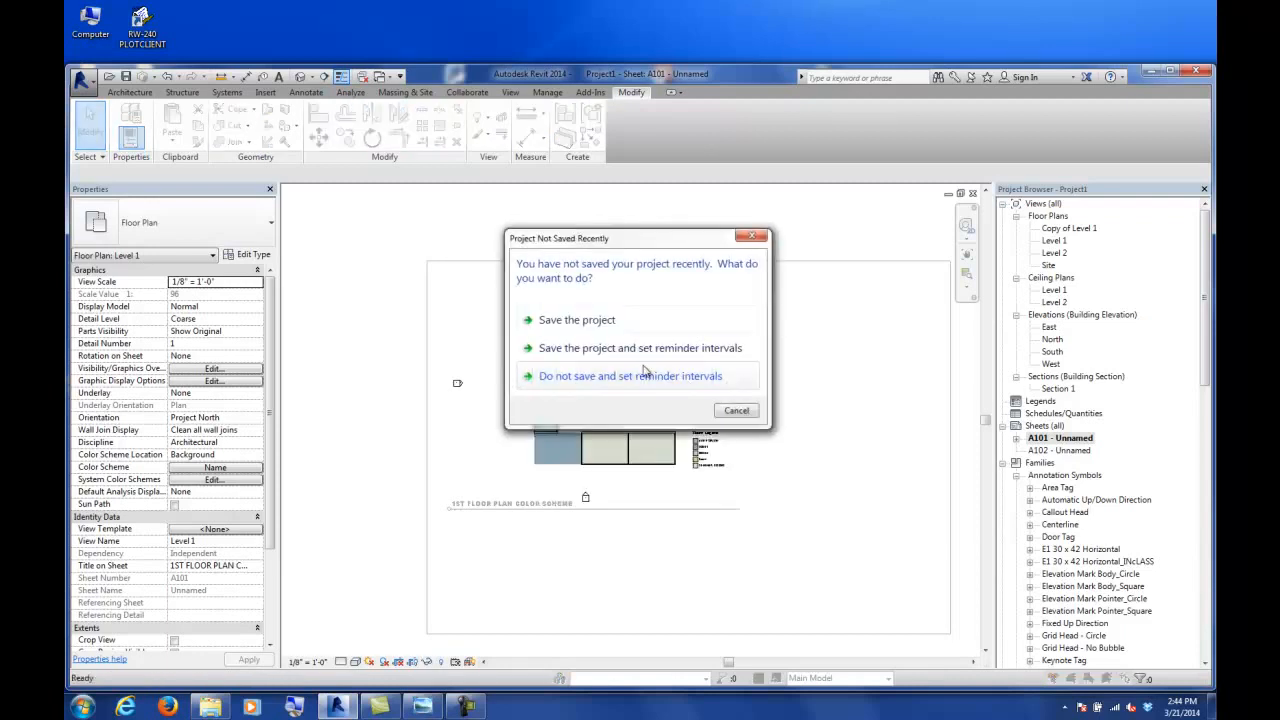
click(603, 384)
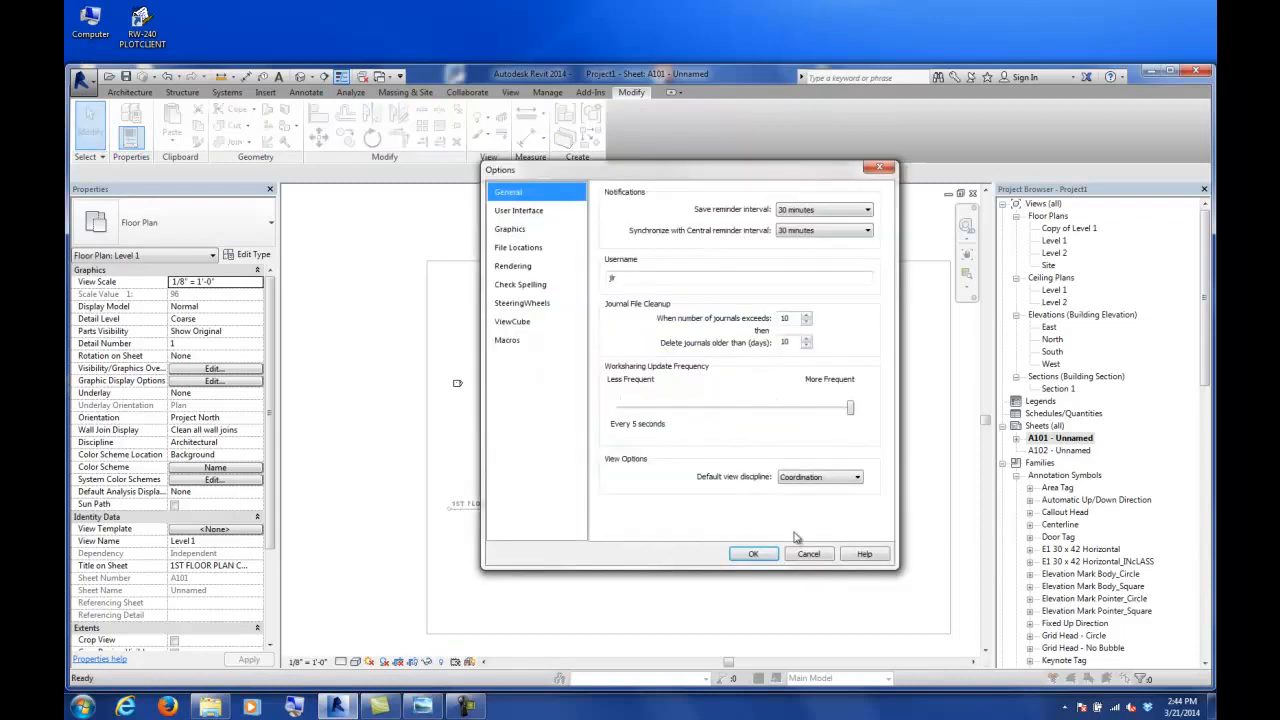
click(731, 551)
- Place the Section 1 view on sheet A101 below the floor plan
scroll(655, 460, down, 2)
middle_drag(760, 470, 721, 435)
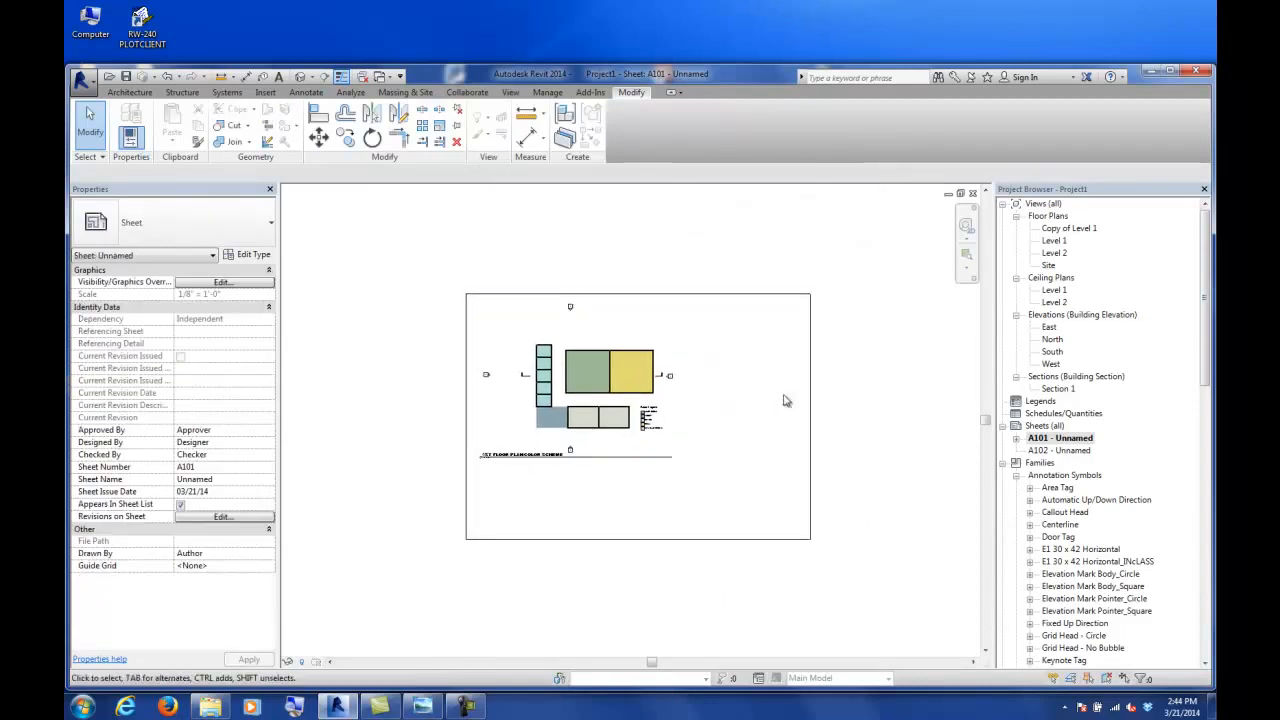
click(1054, 389)
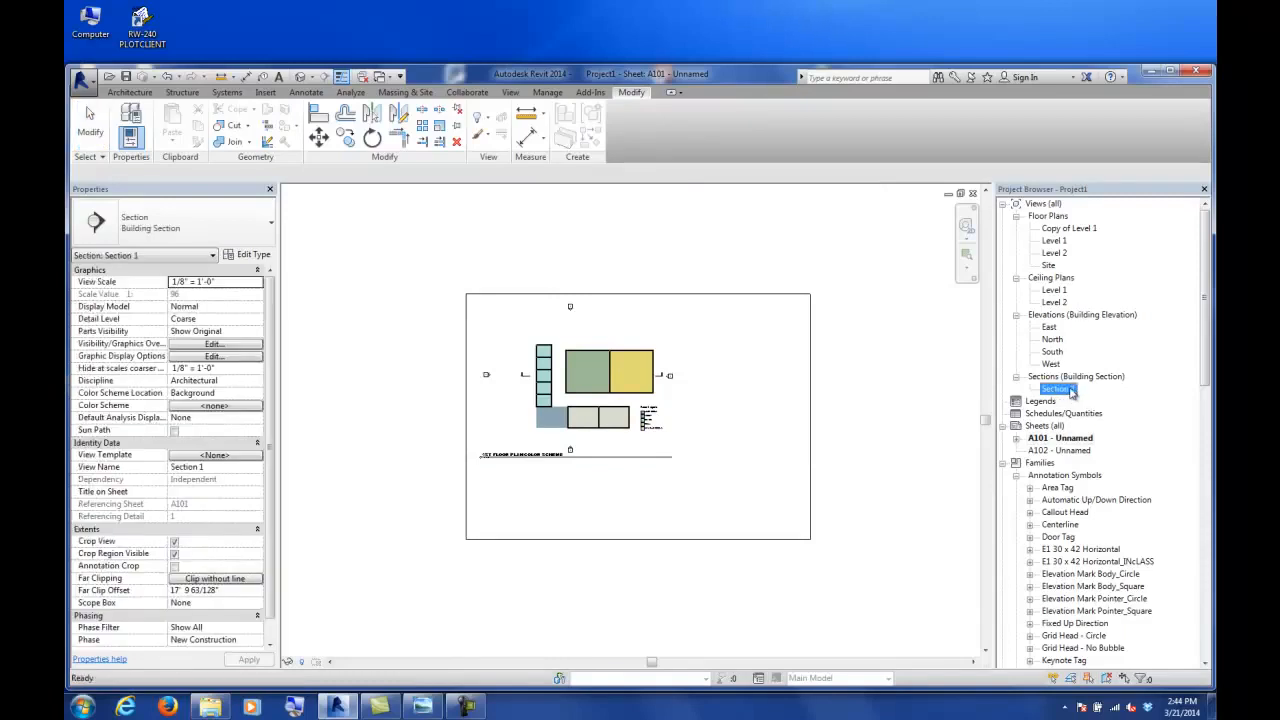
drag(1068, 392, 632, 500)
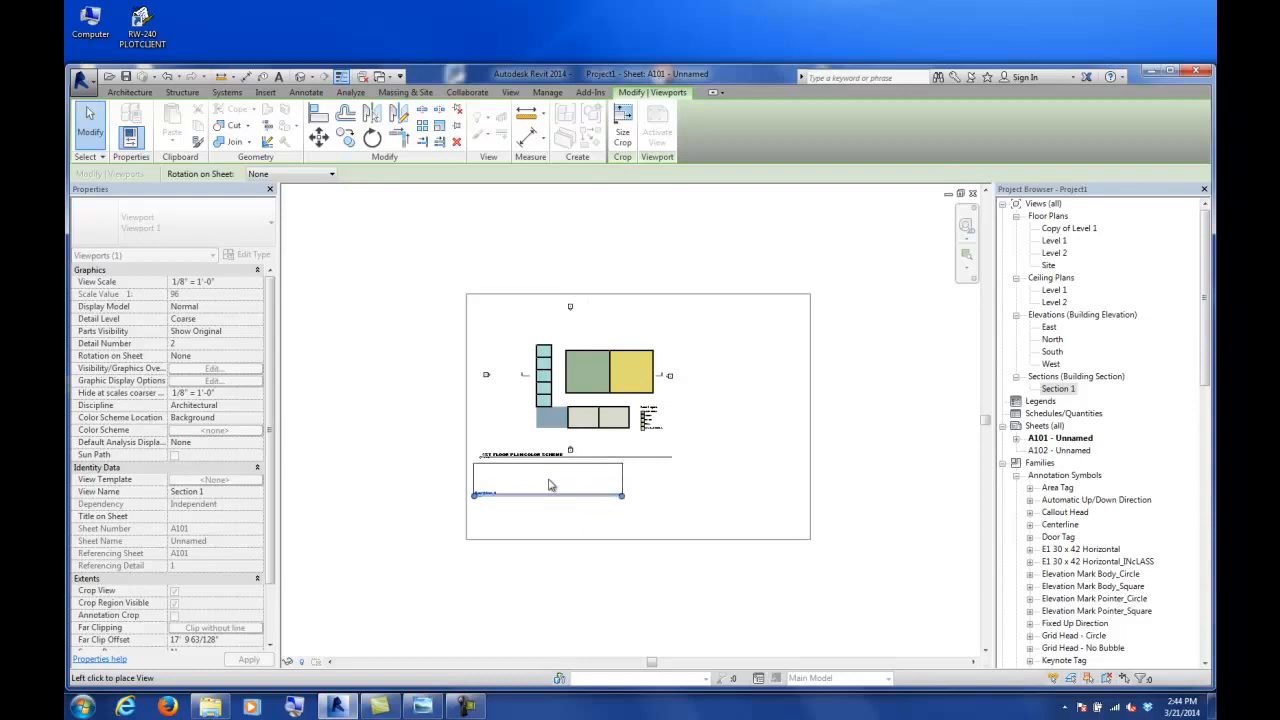
scroll(620, 445, up, 4)
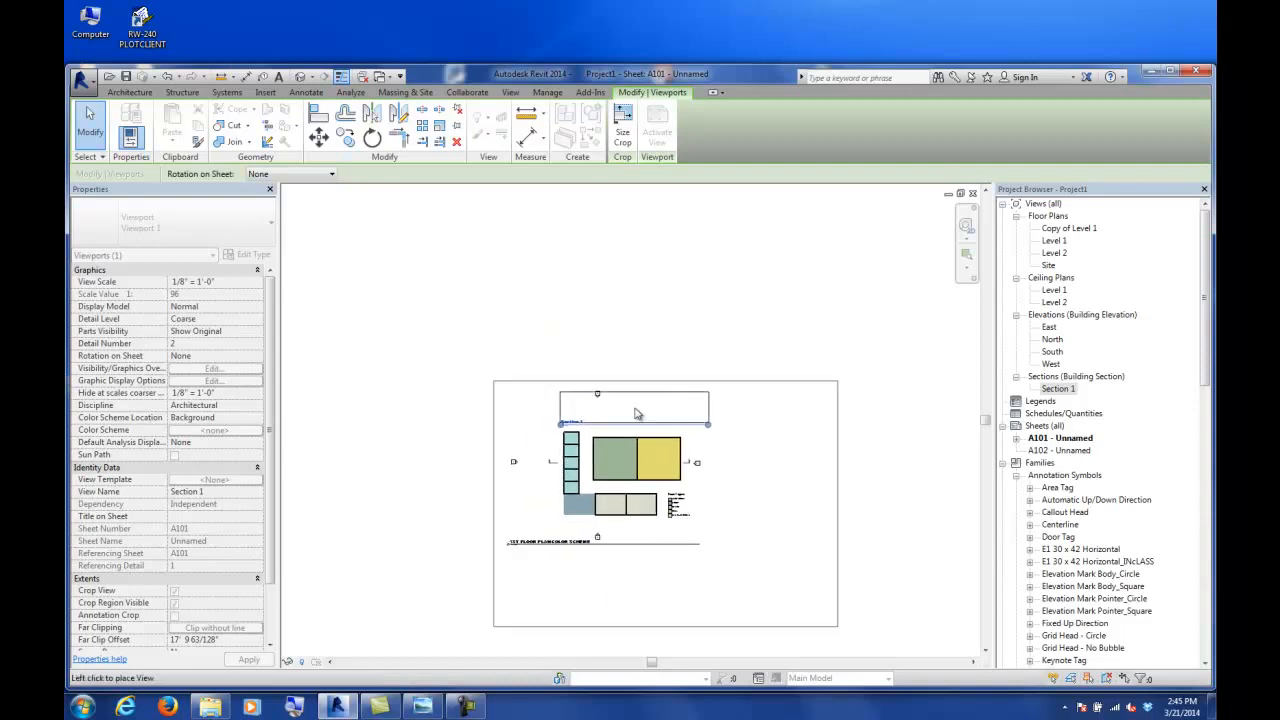
scroll(630, 450, down, 5)
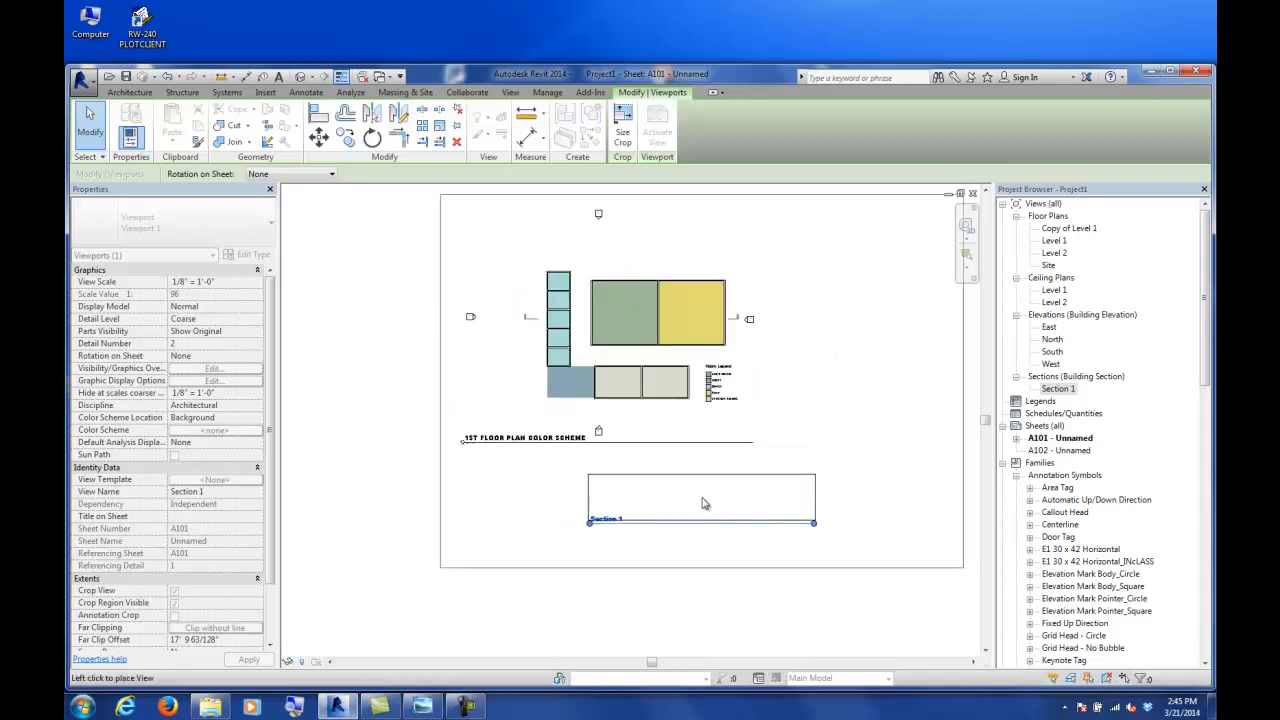
click(624, 506)
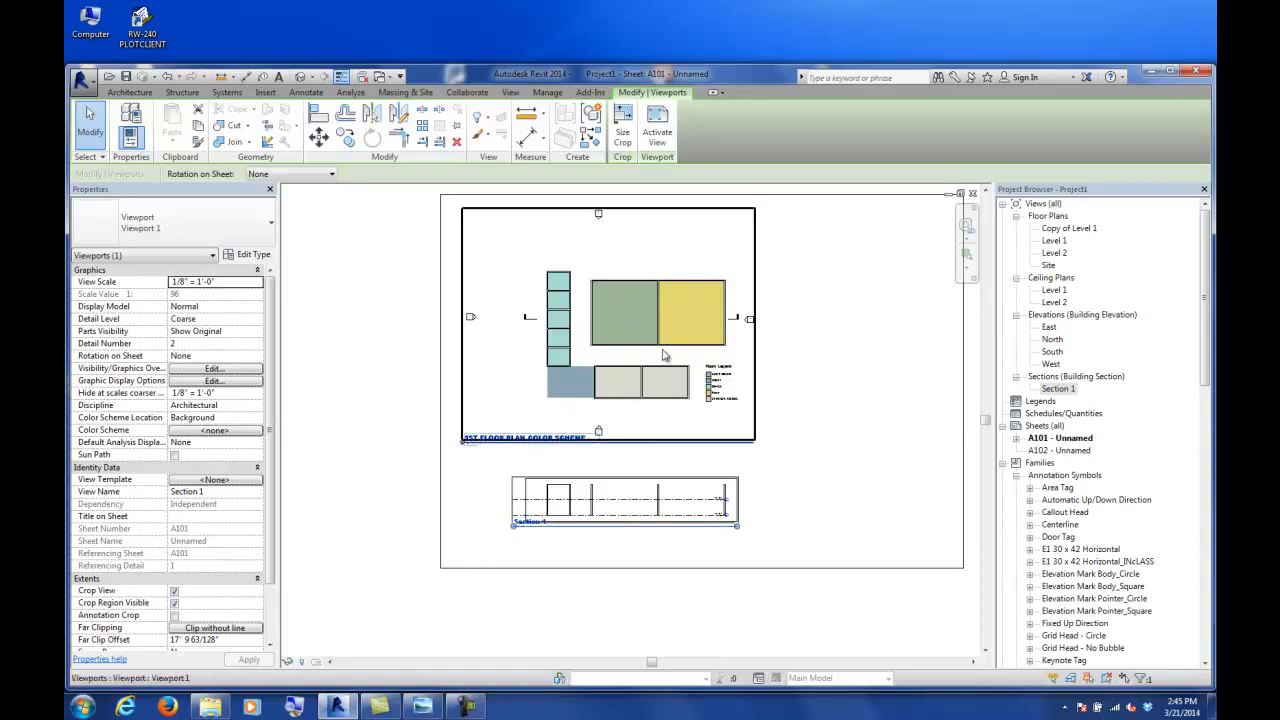
- Place the East elevation on sheet A101 beside Section 1, with its level lines aligned to the section, and move it closer to the section
middle_drag(836, 424, 789, 440)
scroll(812, 385, down, 1)
middle_drag(828, 383, 775, 403)
click(1058, 352)
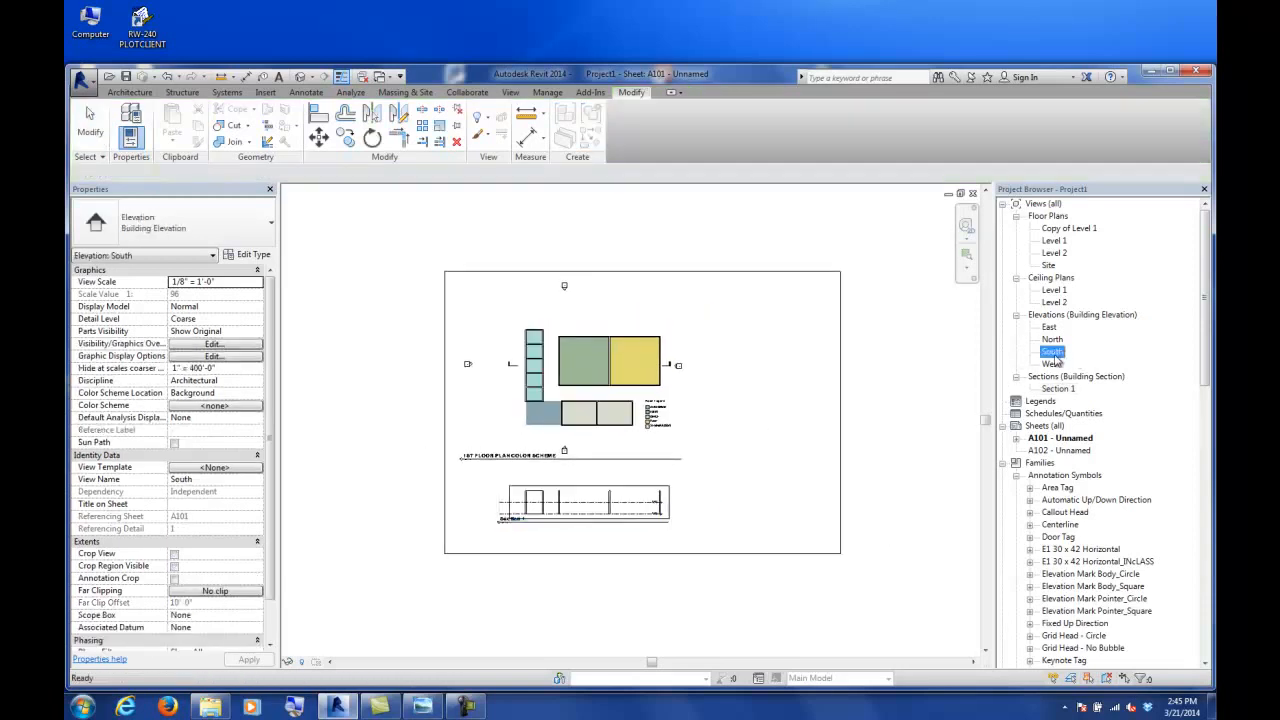
click(1047, 329)
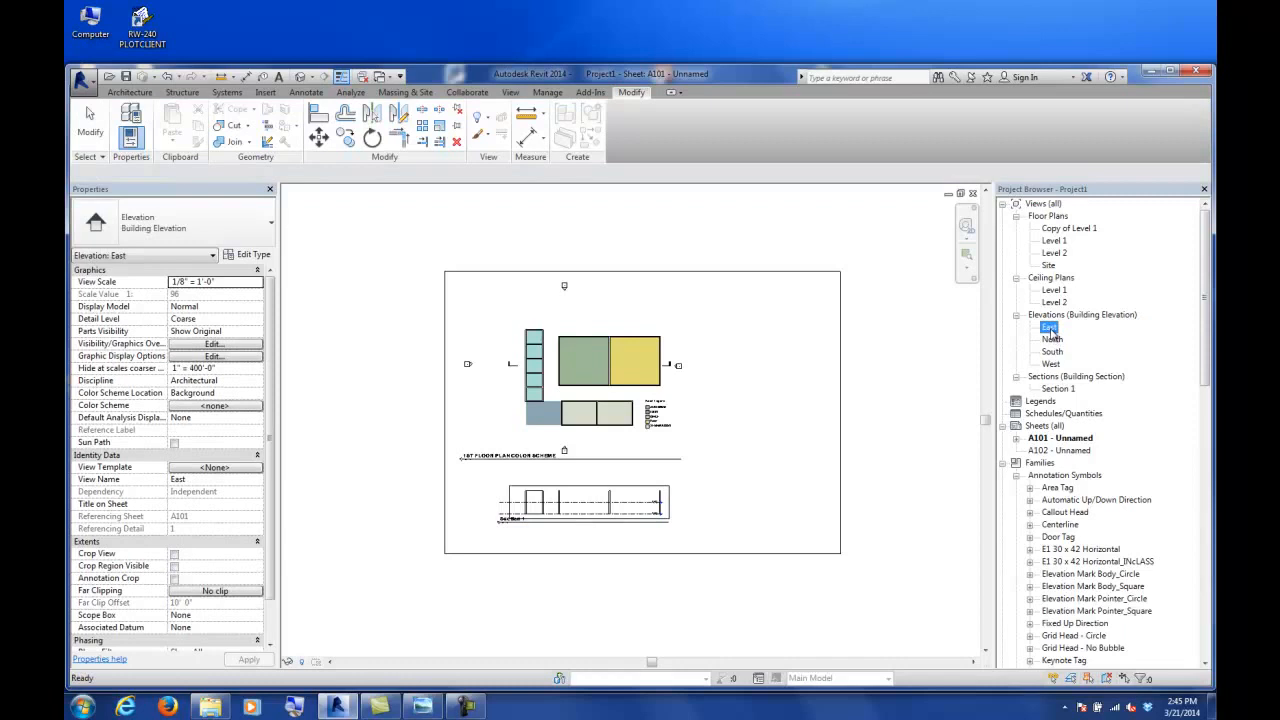
drag(963, 350, 782, 466)
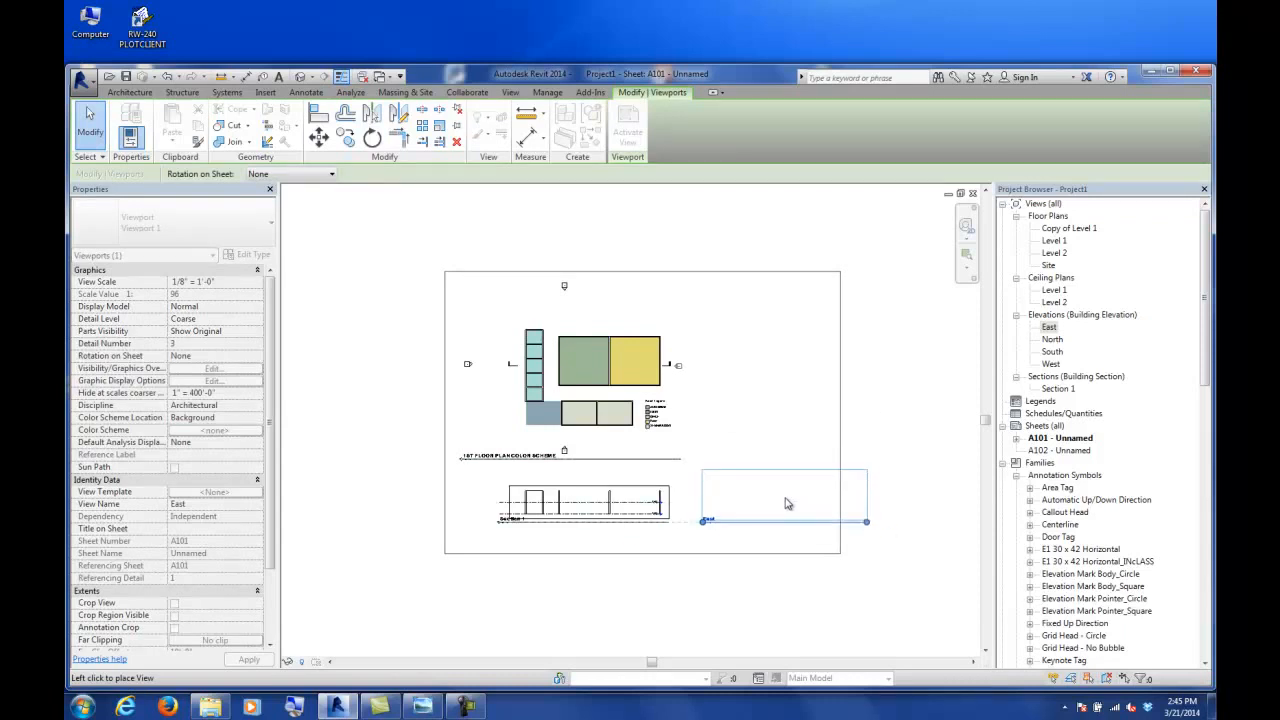
click(785, 508)
scroll(785, 508, up, 5)
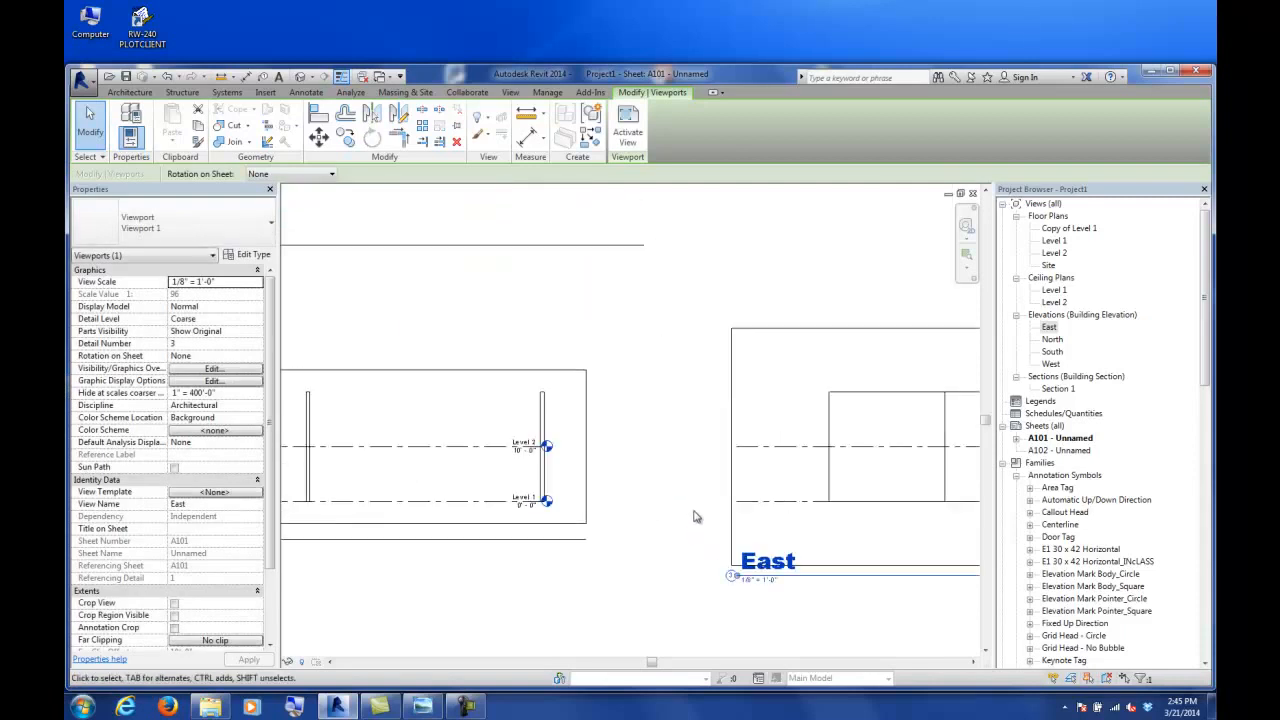
drag(845, 477, 633, 514)
scroll(640, 507, down, 5)
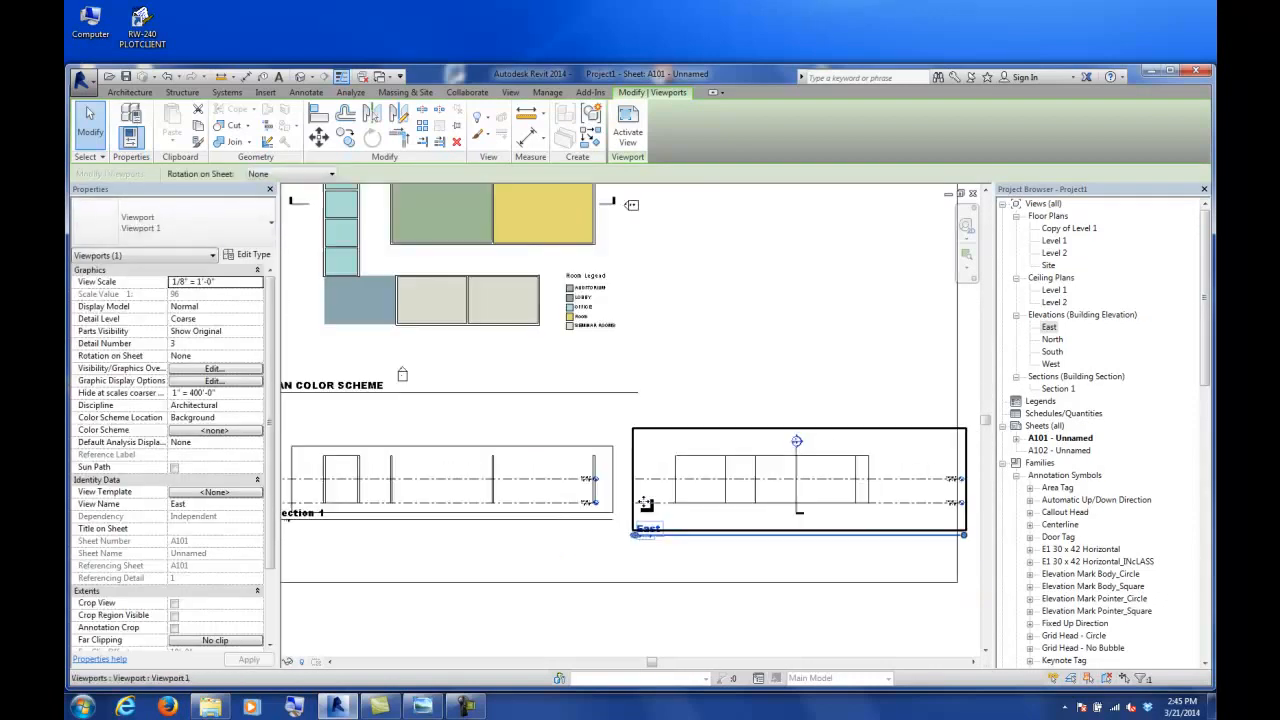
- Select the section, East elevation and floor plan viewports together and nudge them toward the sheet's left edge
click(686, 499)
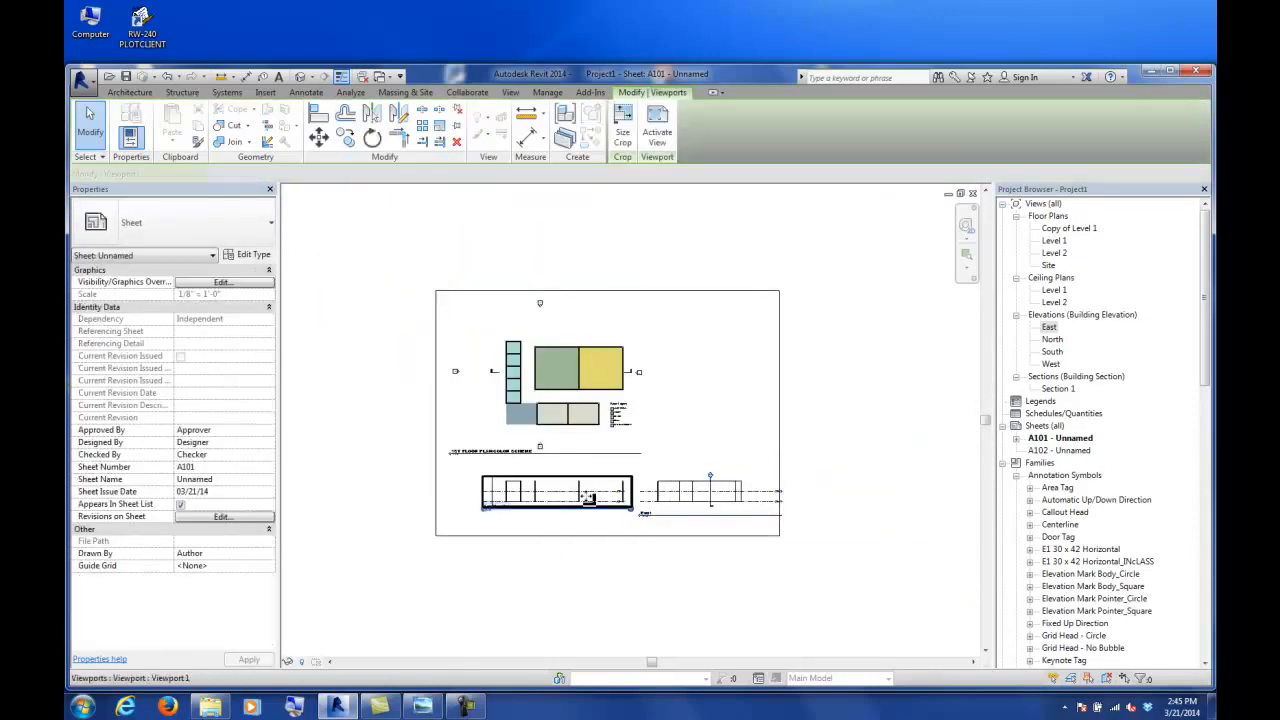
ctrl+click(686, 499)
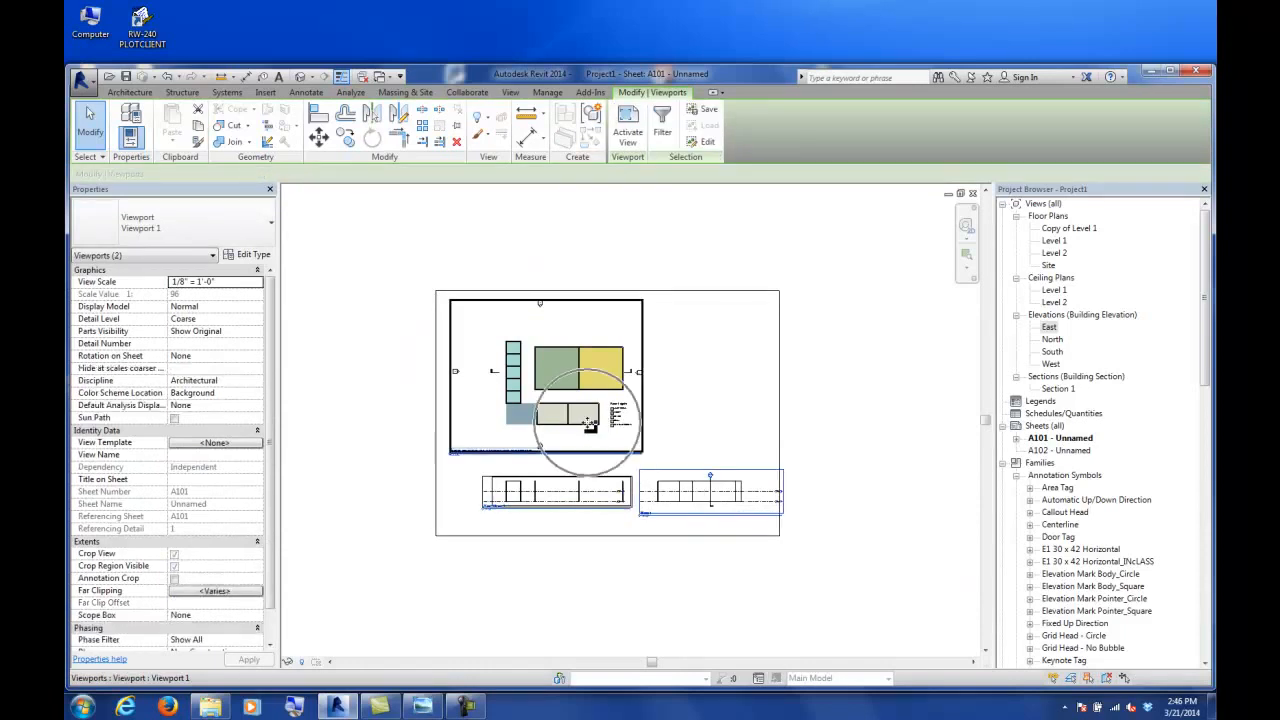
ctrl+click(590, 435)
key(Left)
key(Left)
key(Left)
key(Left)
key(Left)
click(845, 457)
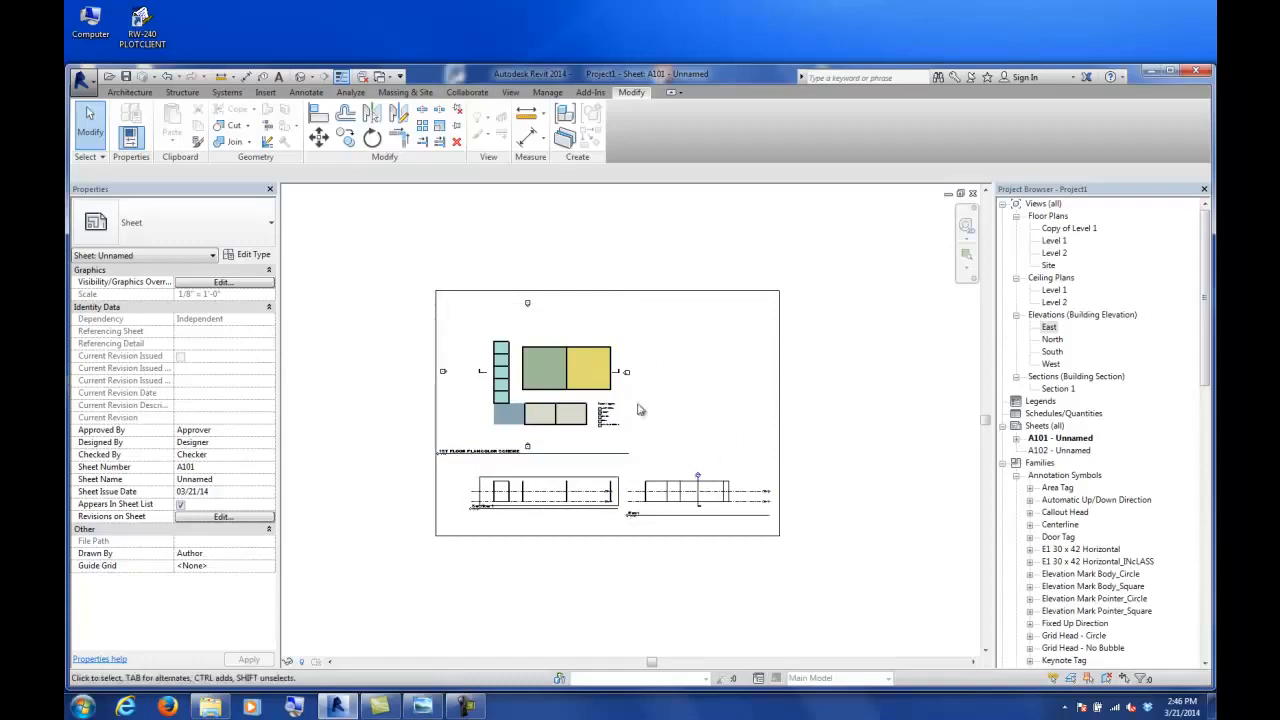
- Open the Section 1 view and change the leftmost wall's type to Exterior - Brick on Mtl. Stud
click(1057, 241)
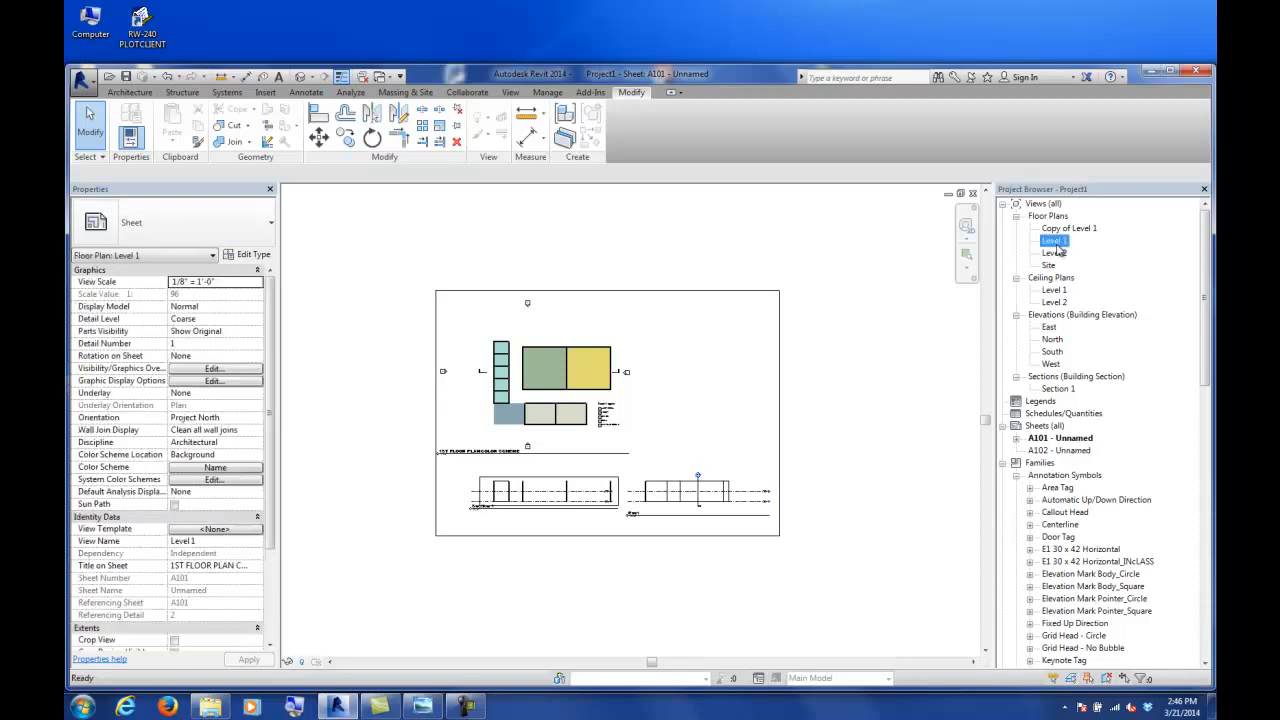
double_click(1056, 389)
scroll(460, 385, up, 5)
click(507, 354)
click(507, 354)
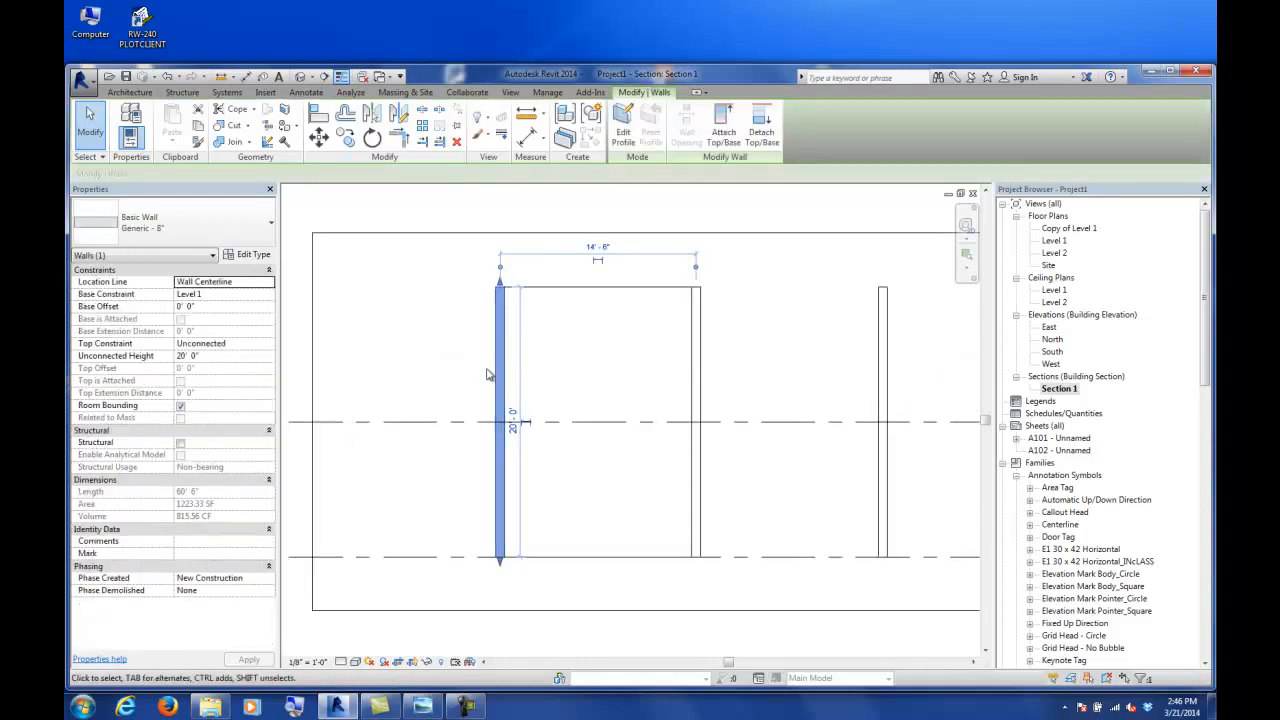
click(168, 228)
scroll(160, 265, up, 1)
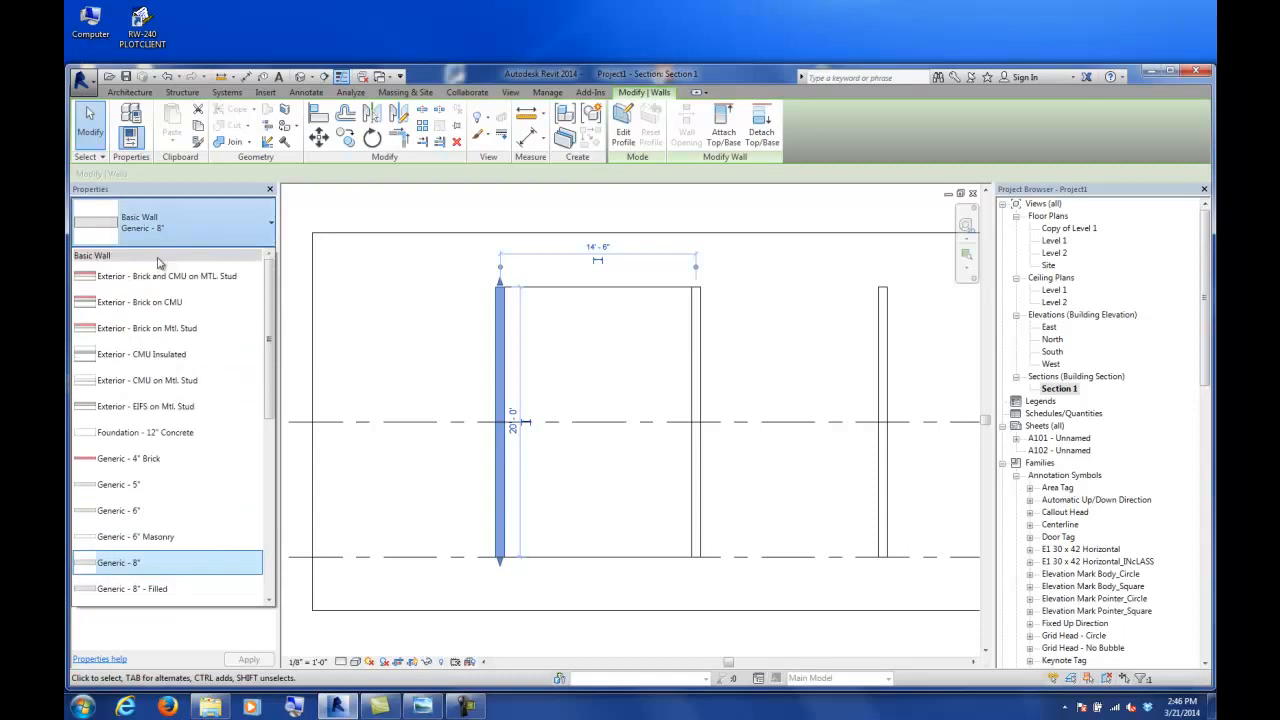
click(130, 330)
click(421, 390)
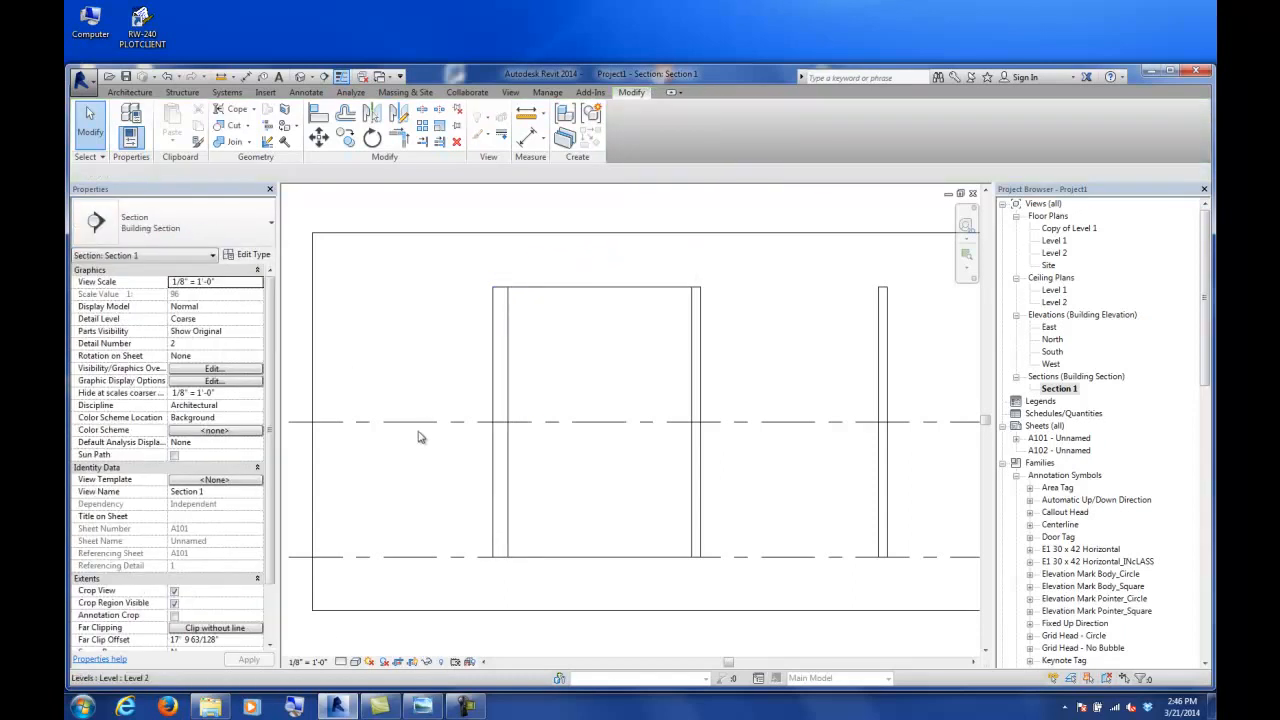
- Set the Section 1 view's detail level to Fine and inspect the brick wall's layers
click(341, 662)
click(357, 647)
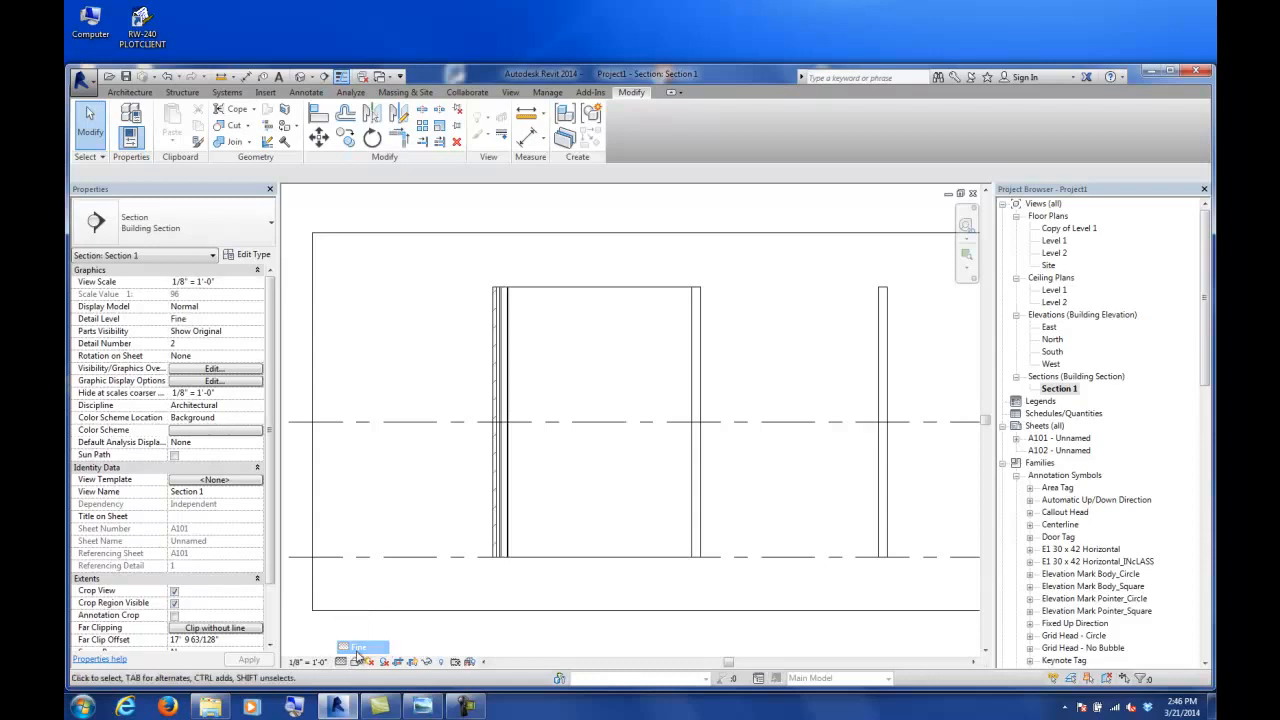
scroll(500, 532, up, 3)
scroll(521, 430, down, 4)
scroll(526, 346, down, 3)
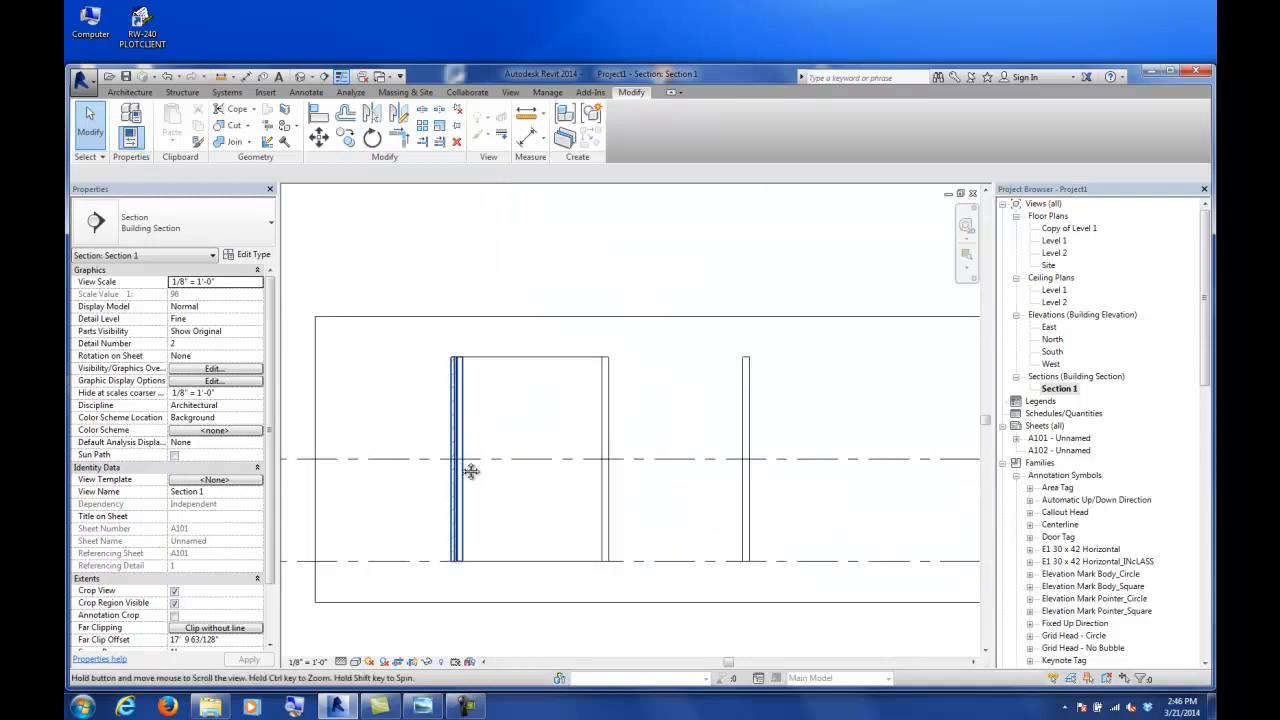
- Draw a rectangular callout around the full height of the leftmost brick wall in the Section 1 view
middle_drag(471, 472, 493, 408)
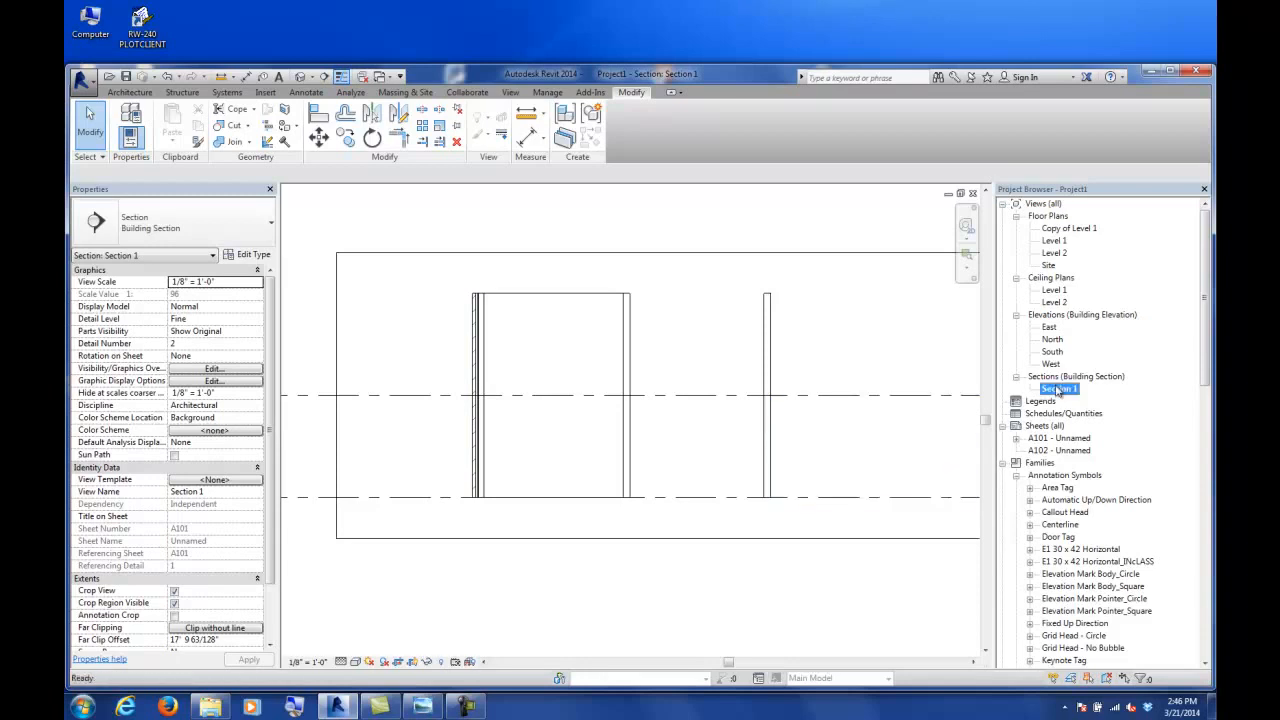
scroll(724, 458, down, 2)
scroll(690, 475, down, 2)
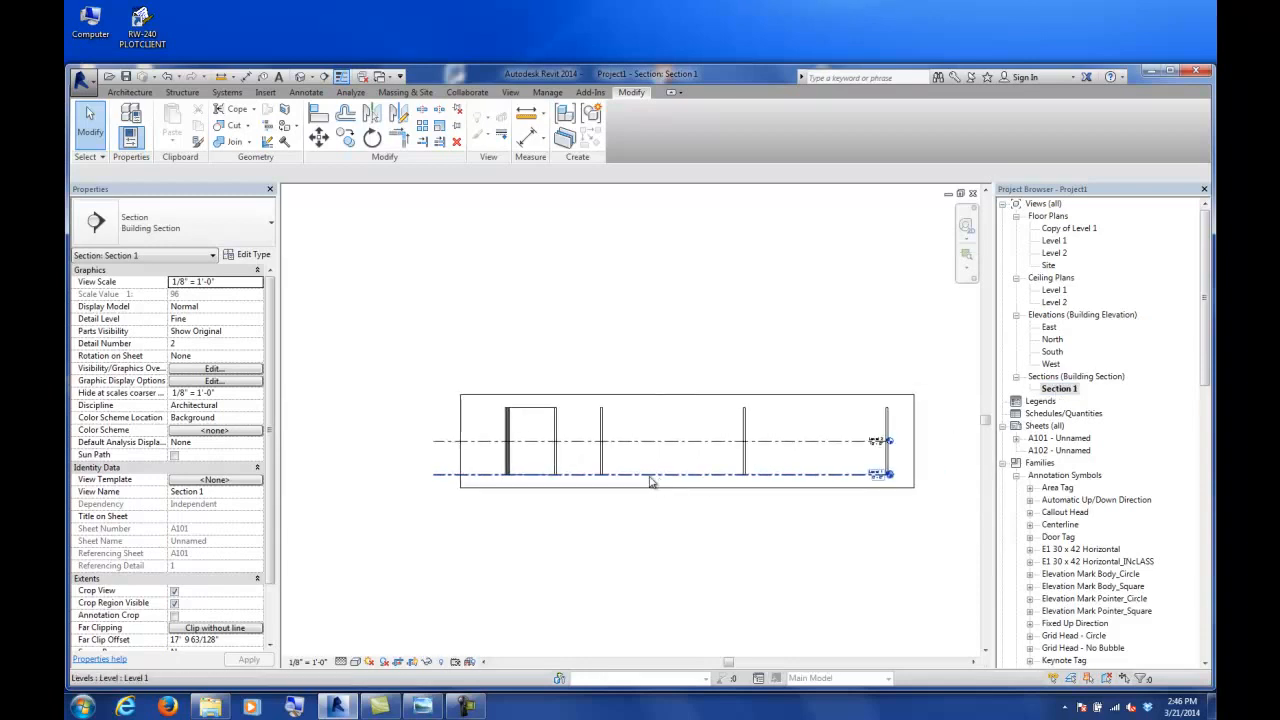
scroll(515, 445, up, 4)
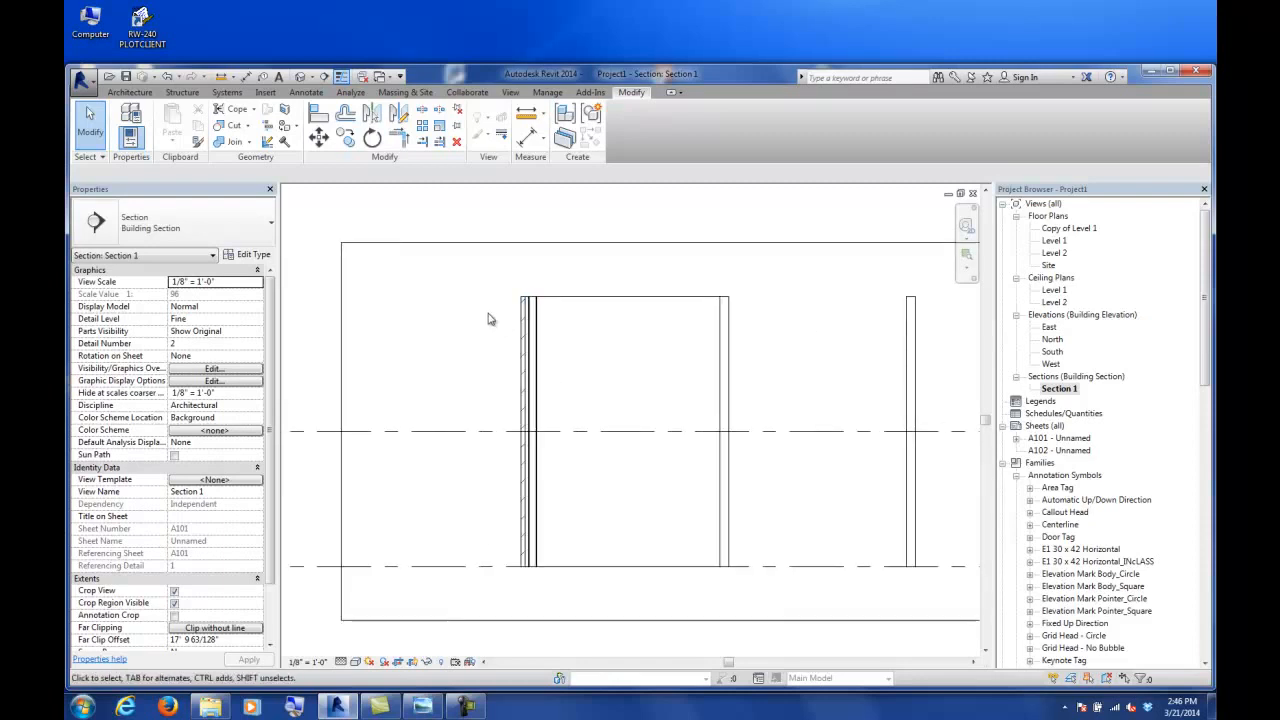
click(507, 92)
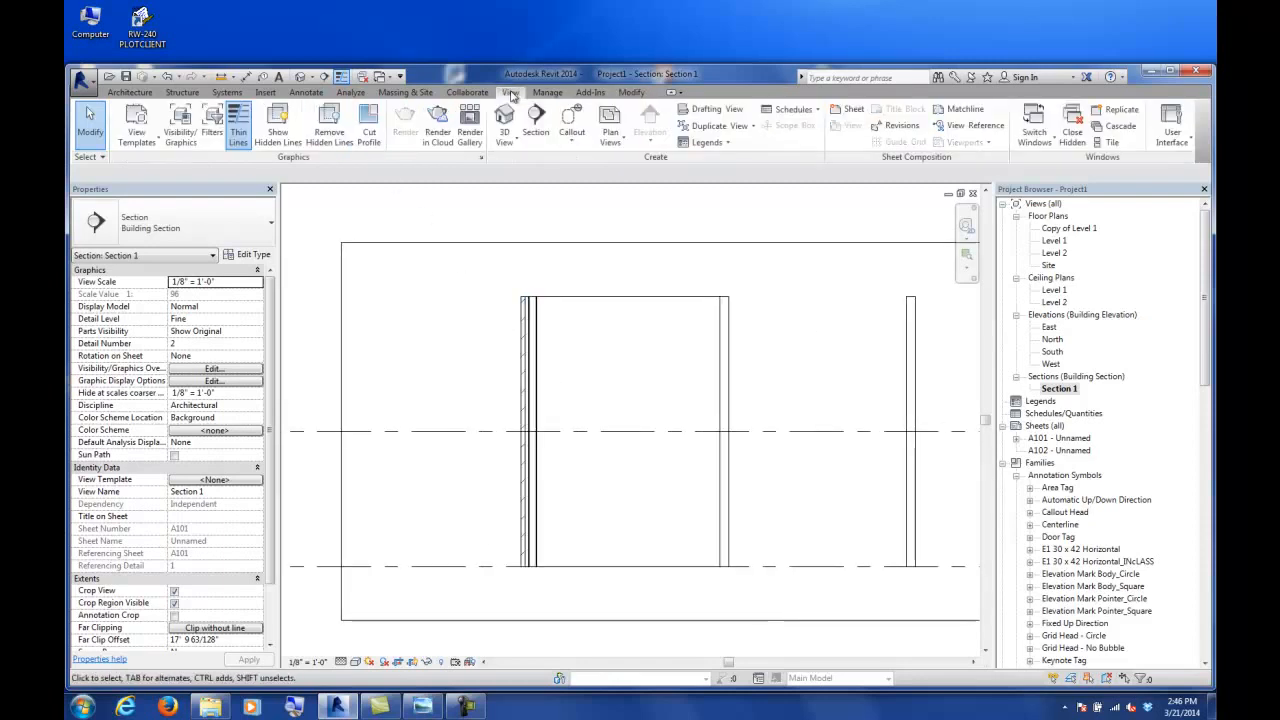
click(568, 122)
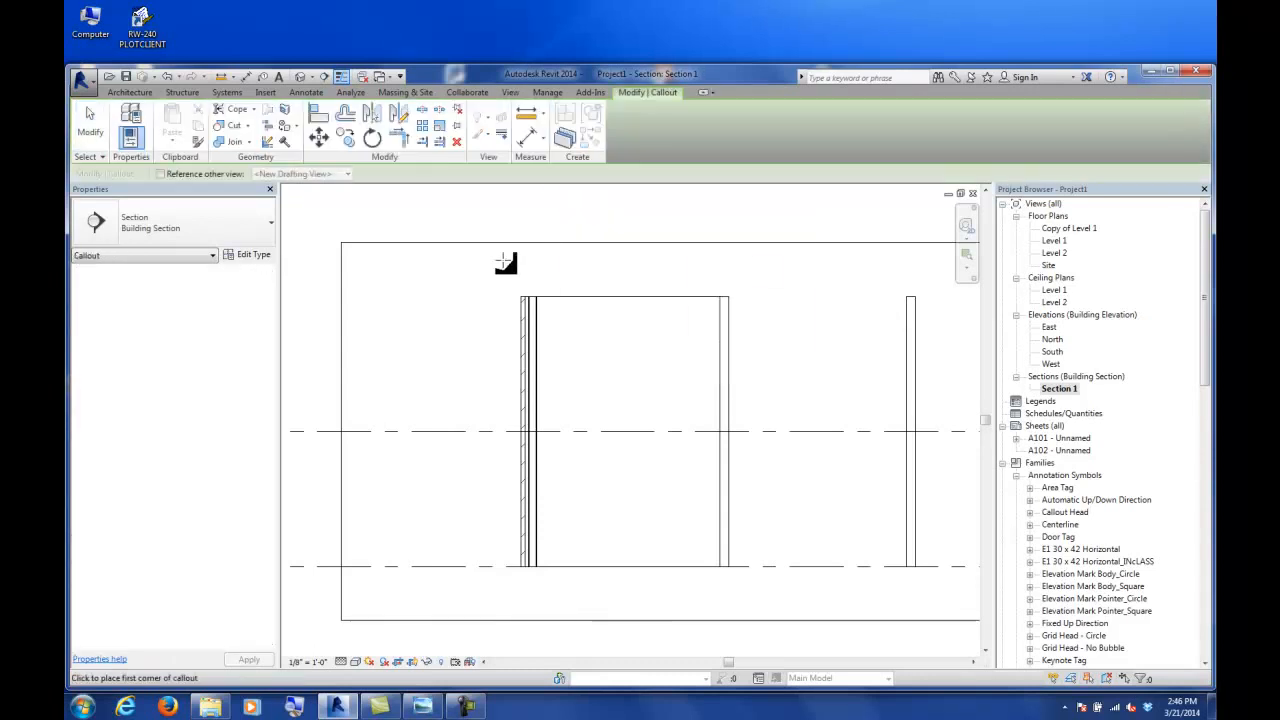
click(500, 265)
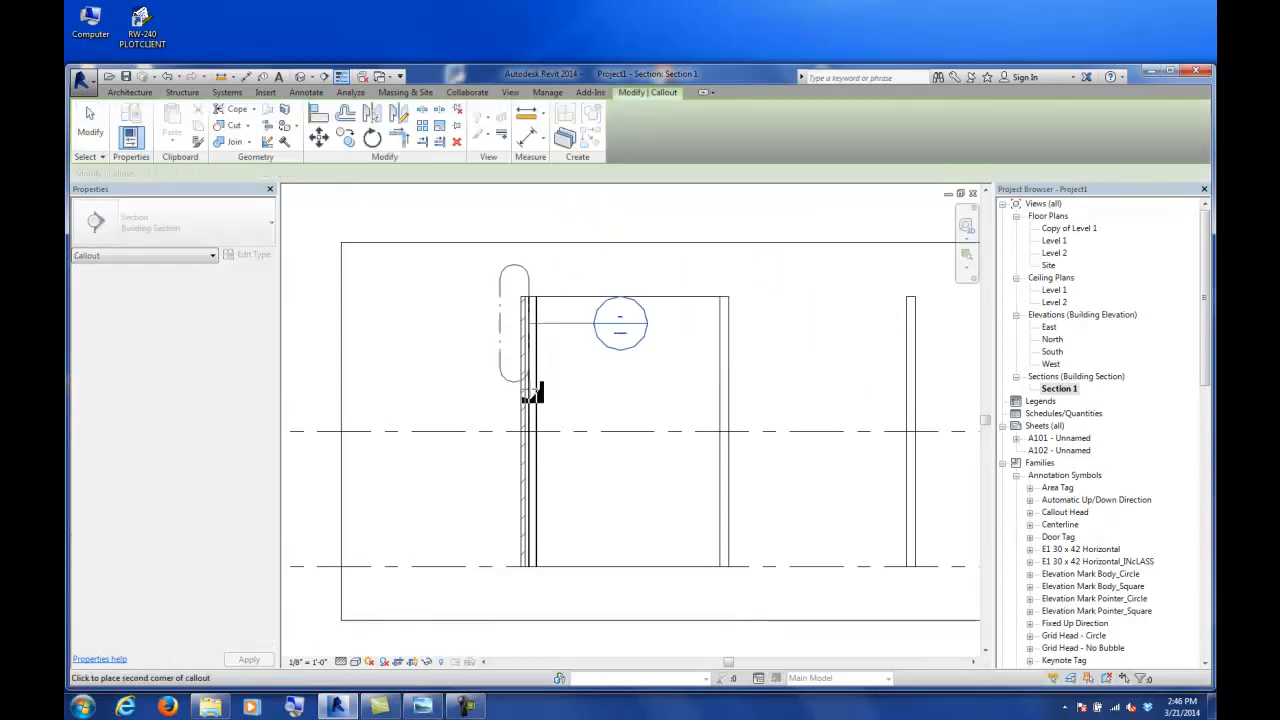
click(560, 594)
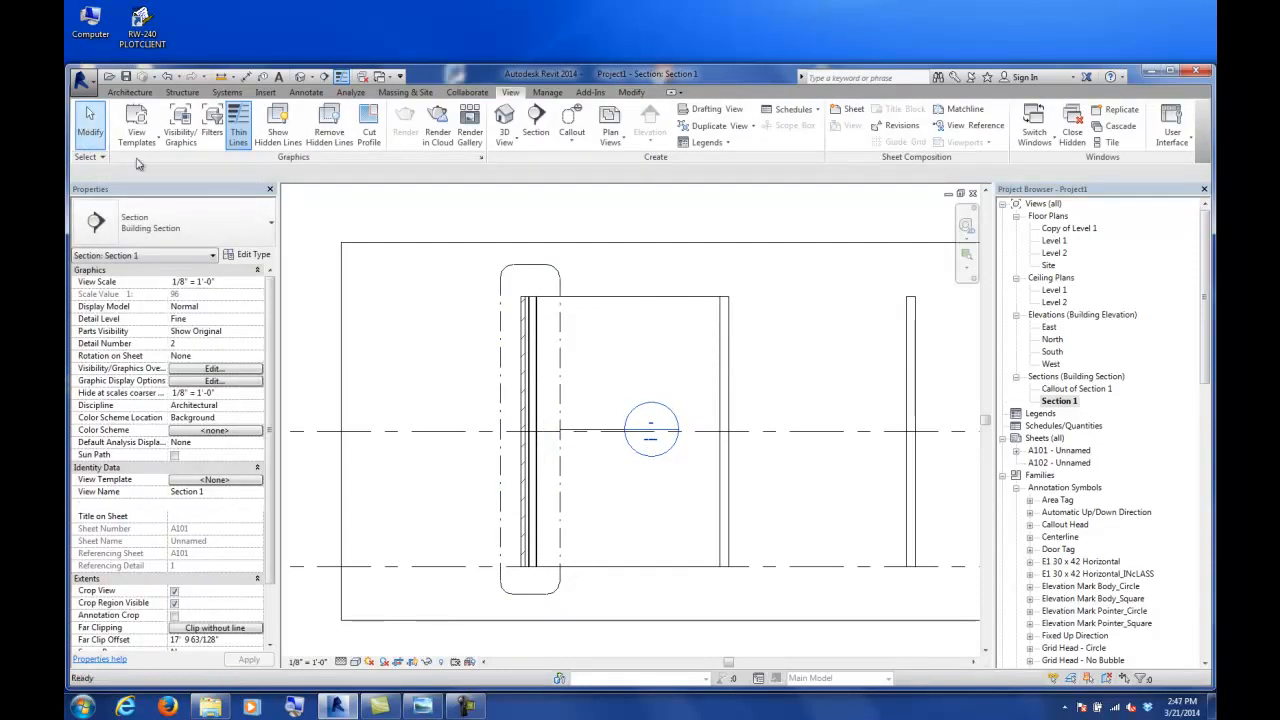
- Move the callout's head to the exterior side of the brick wall near its upper end, and remove the callout
click(600, 432)
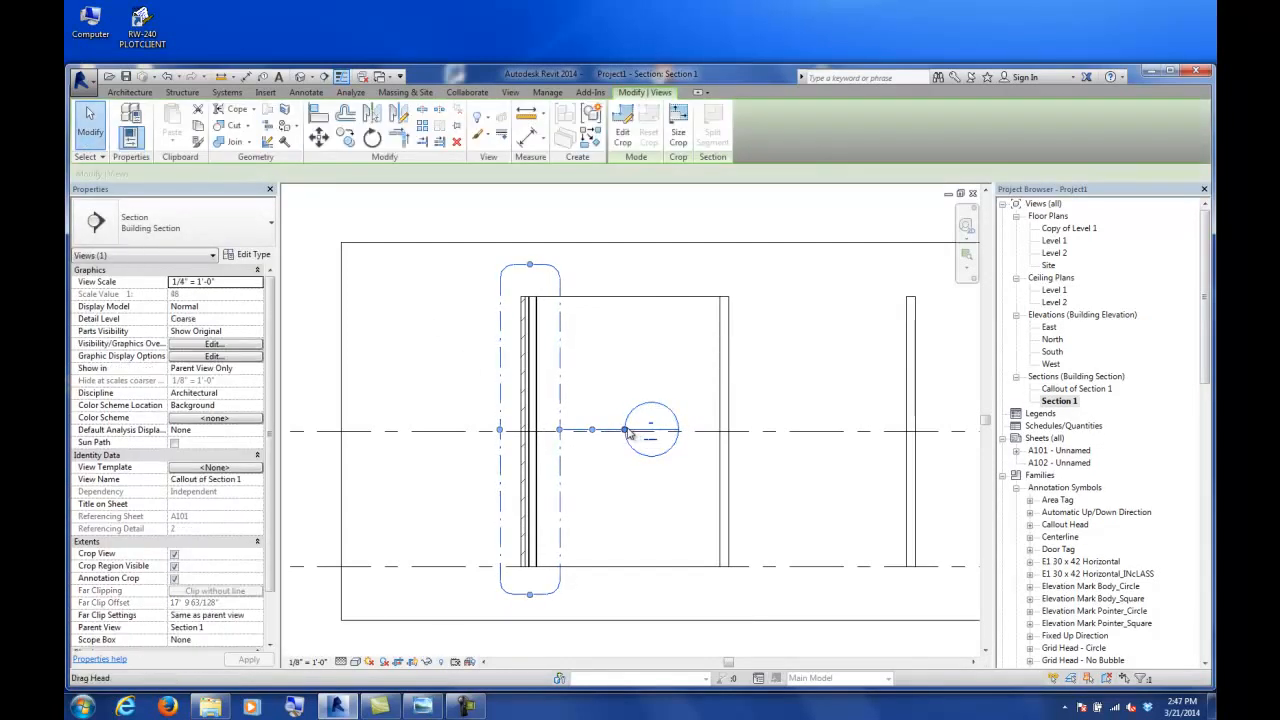
drag(625, 430, 462, 318)
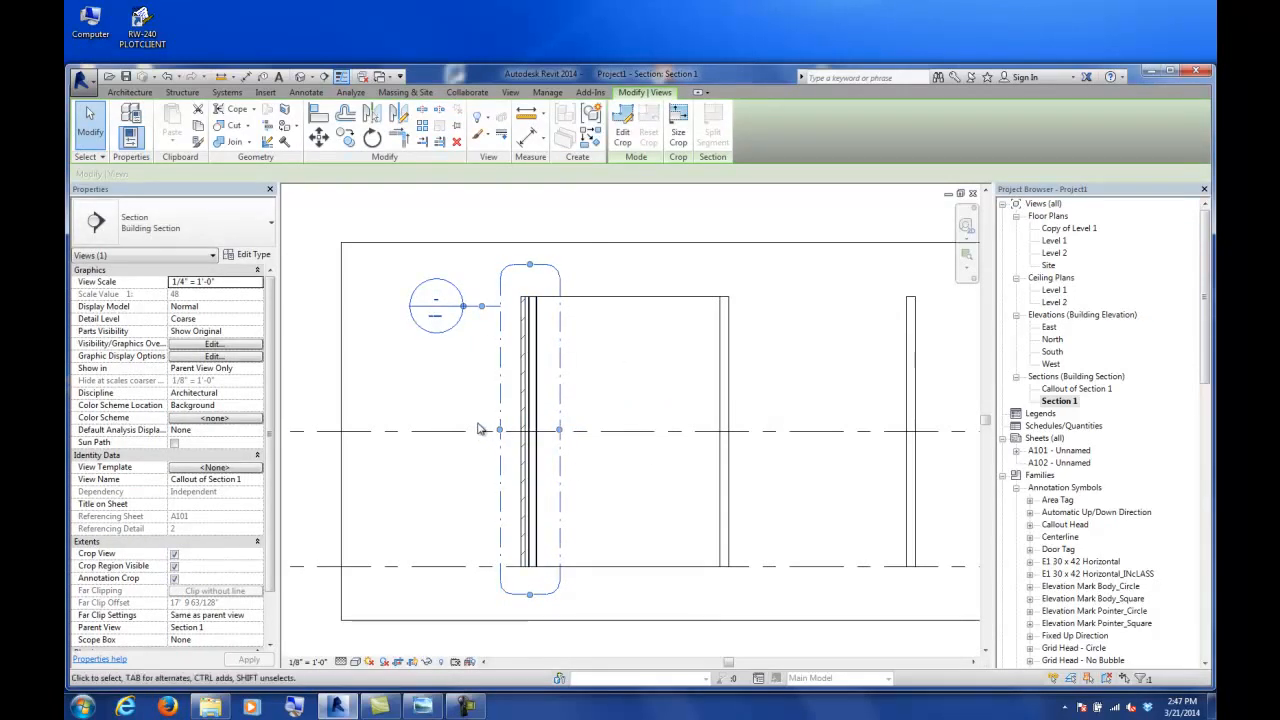
click(451, 423)
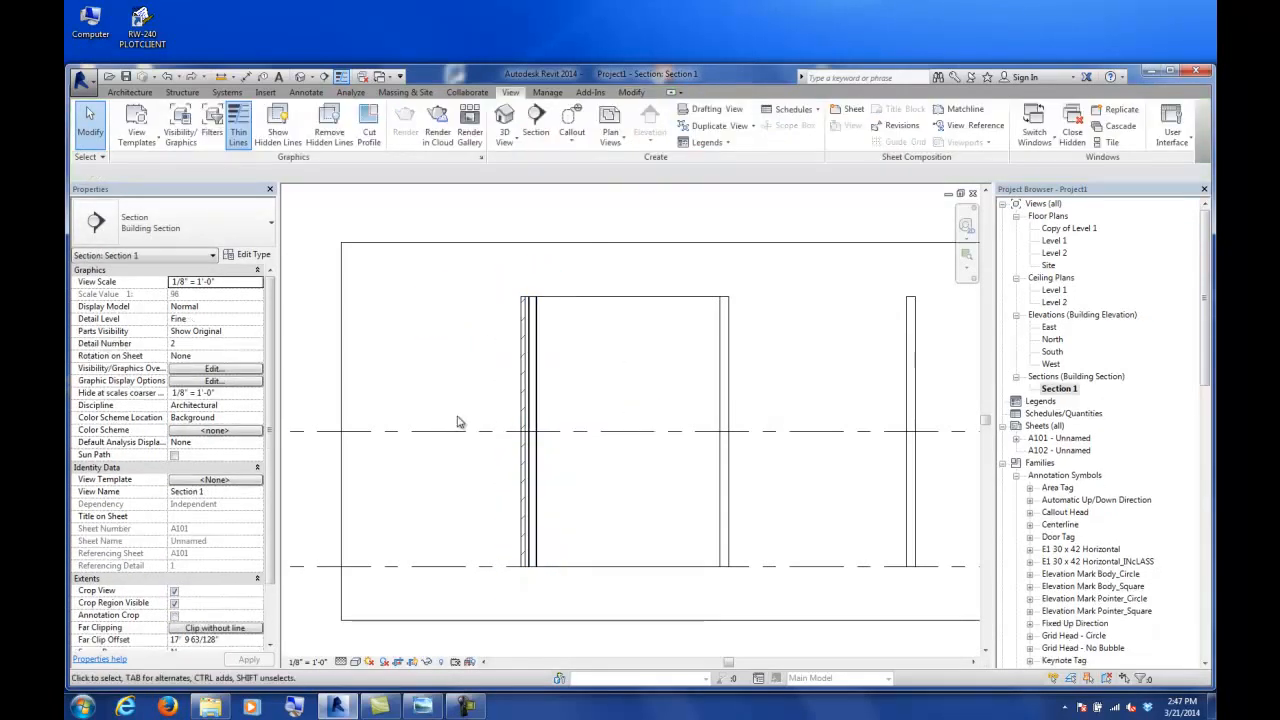
- Redraw a slightly wider rectangular callout enclosing the full height of the leftmost brick wall
click(572, 125)
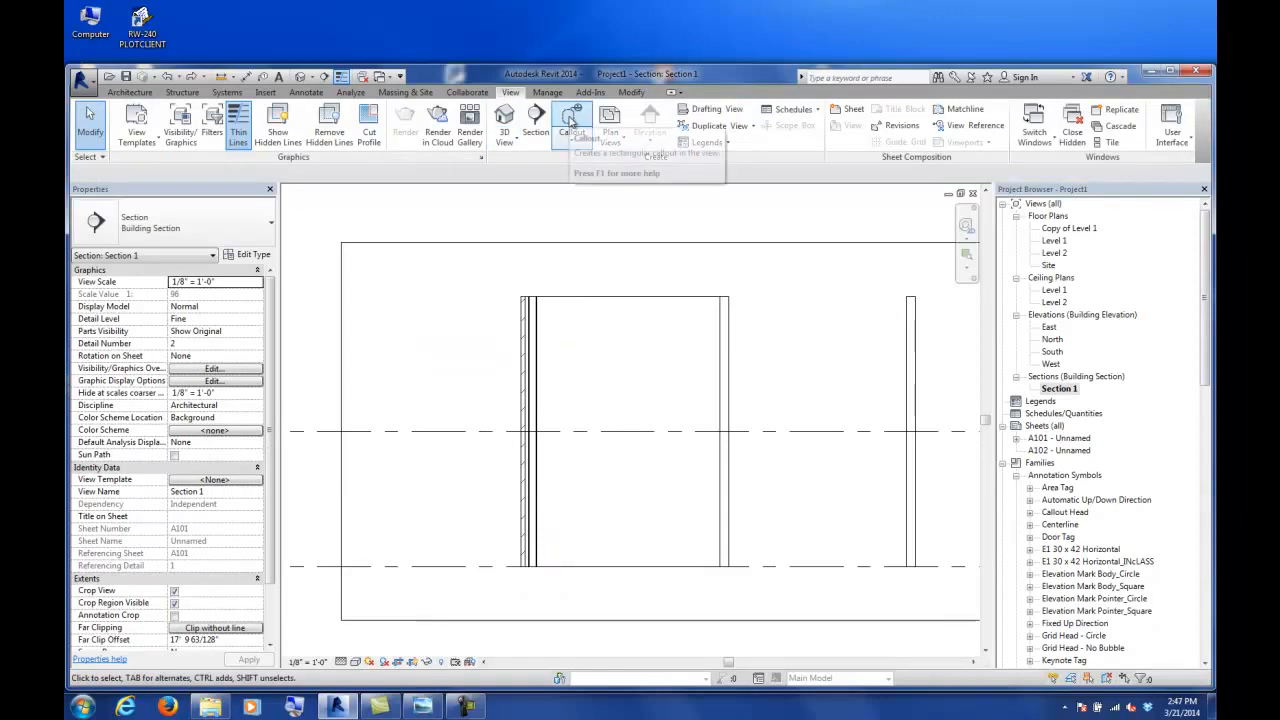
click(497, 279)
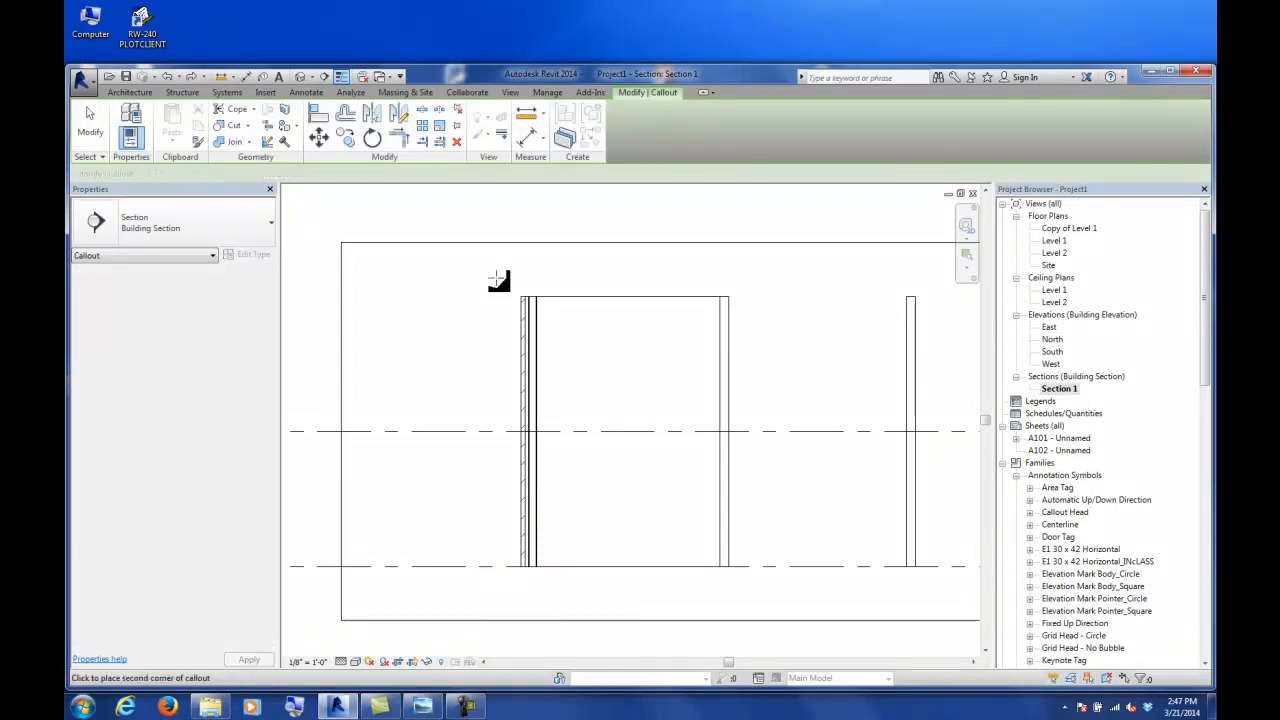
click(572, 596)
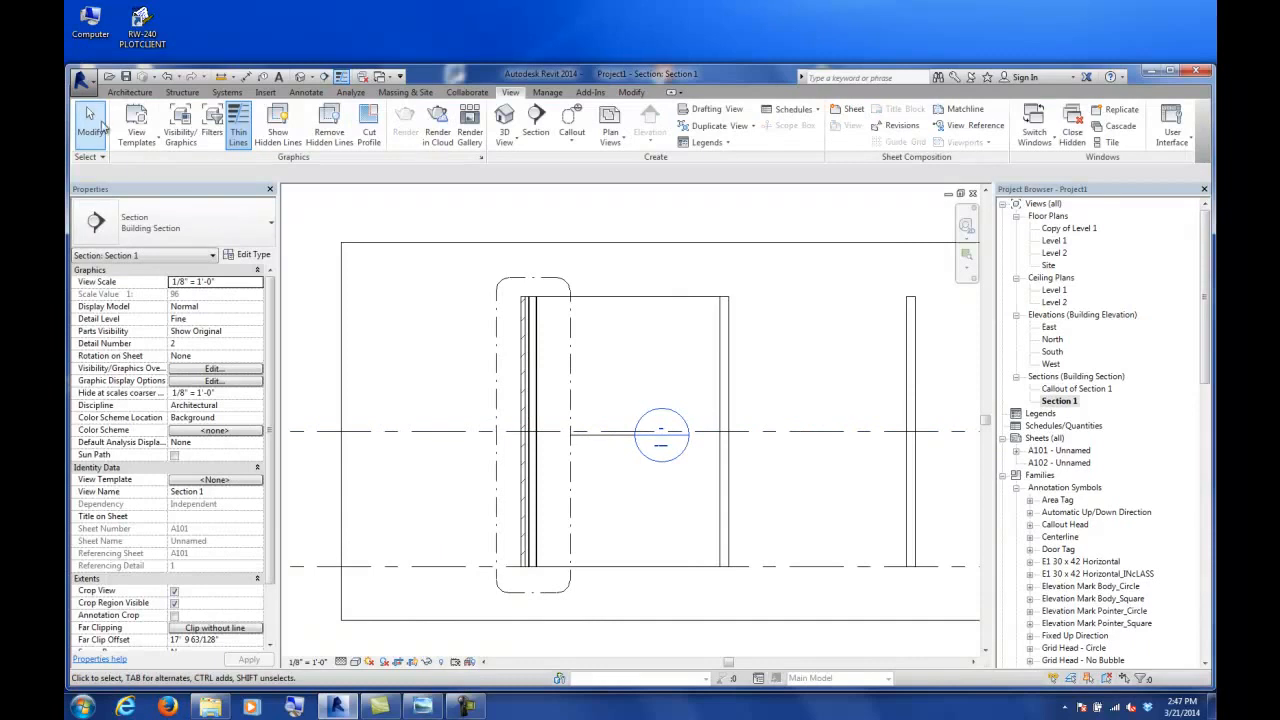
- Create a sketched callout with a six-sided circumscribed polygon around the upper part of the next wall and finish the sketch
click(580, 142)
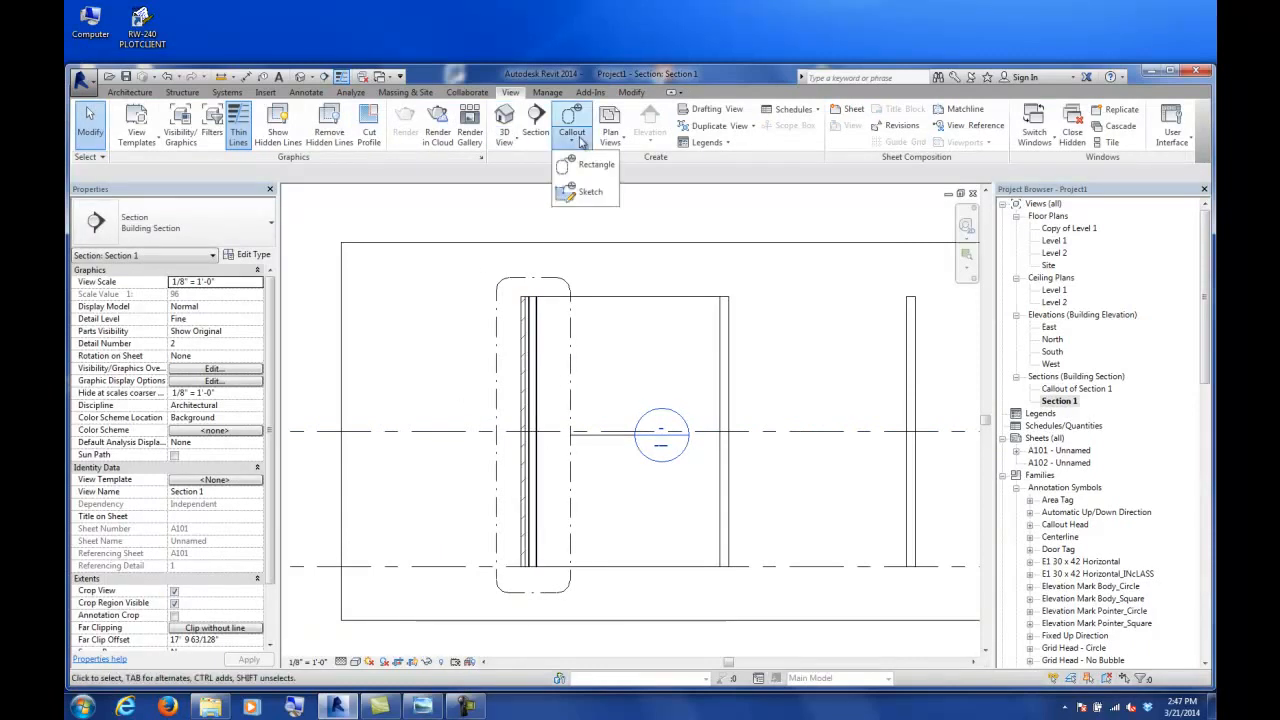
click(572, 192)
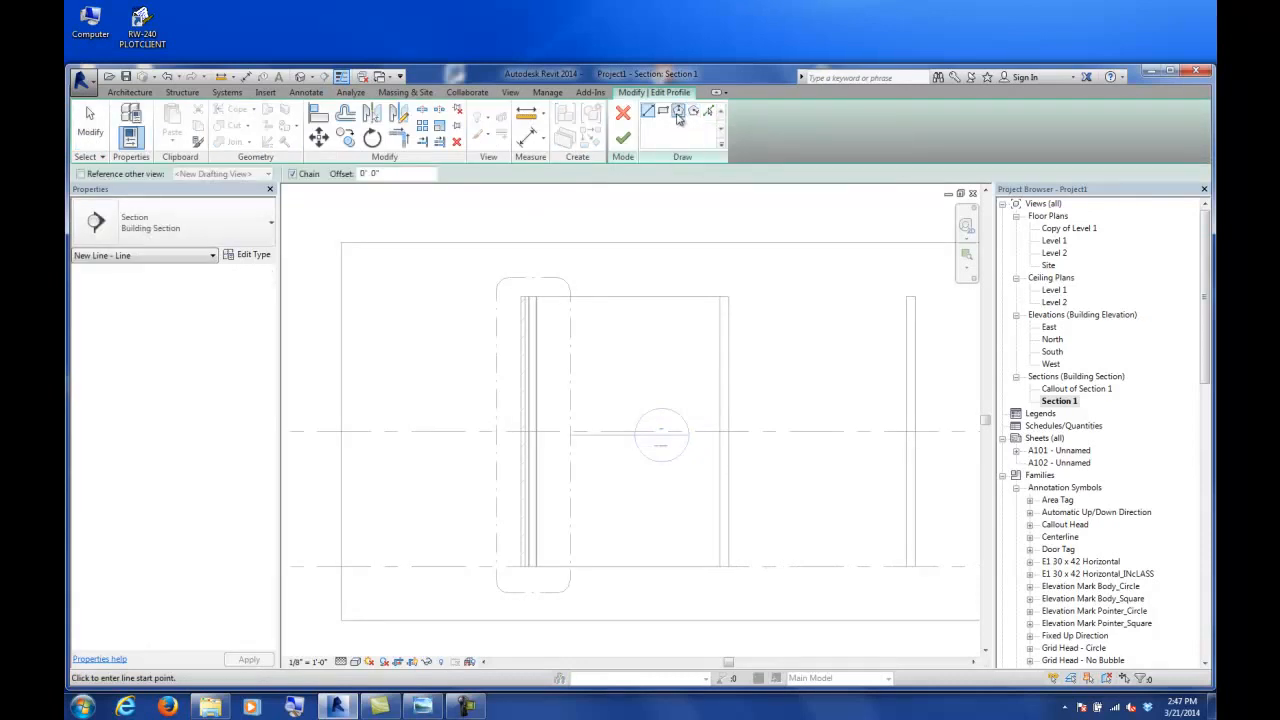
click(693, 111)
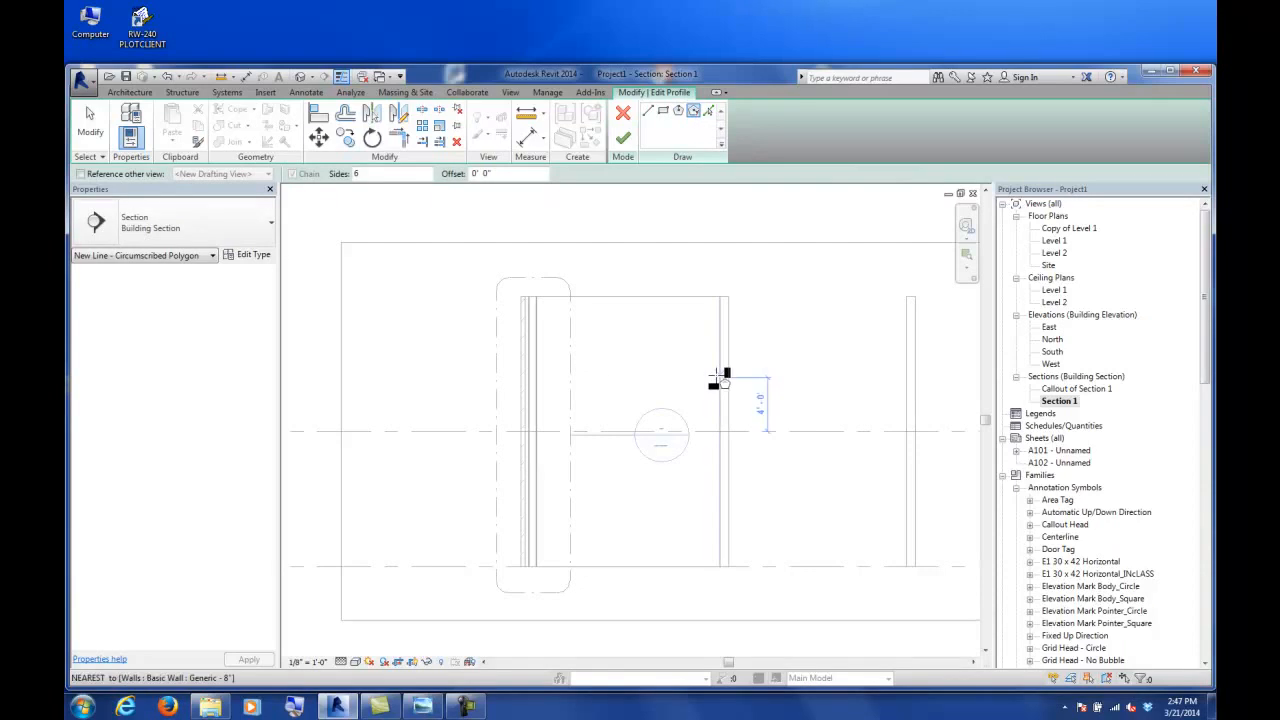
click(722, 374)
click(744, 334)
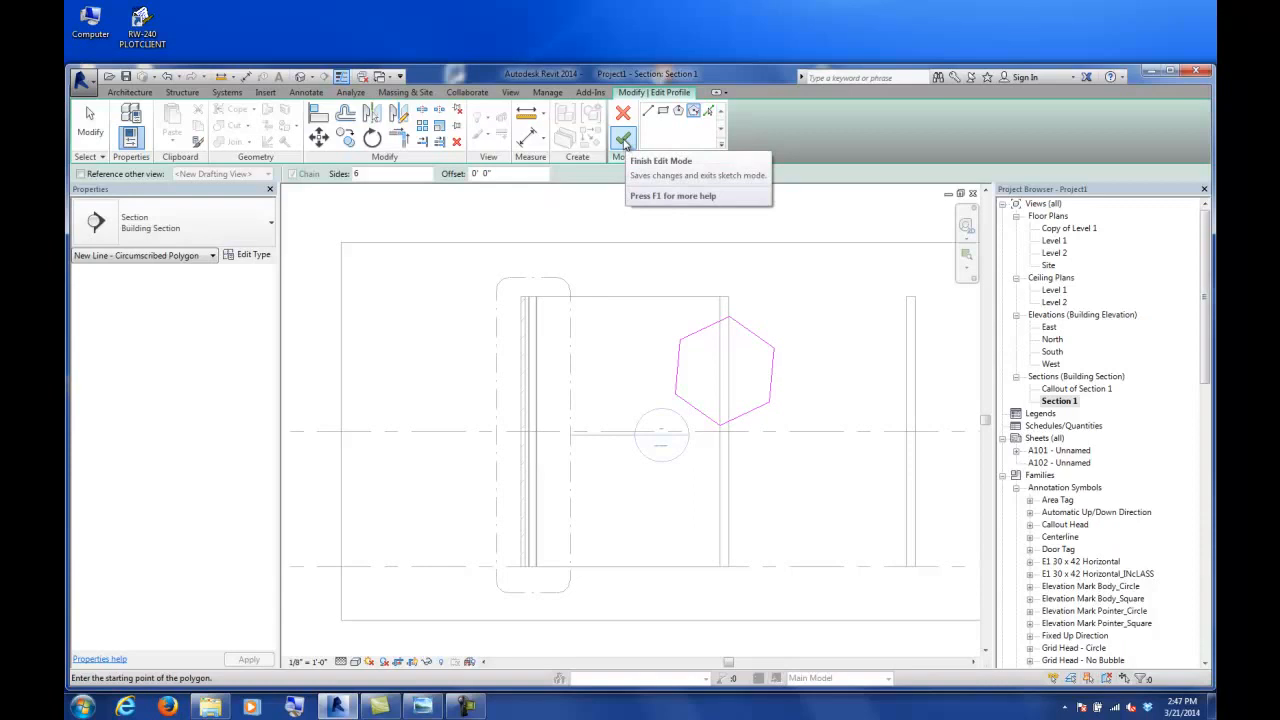
click(622, 140)
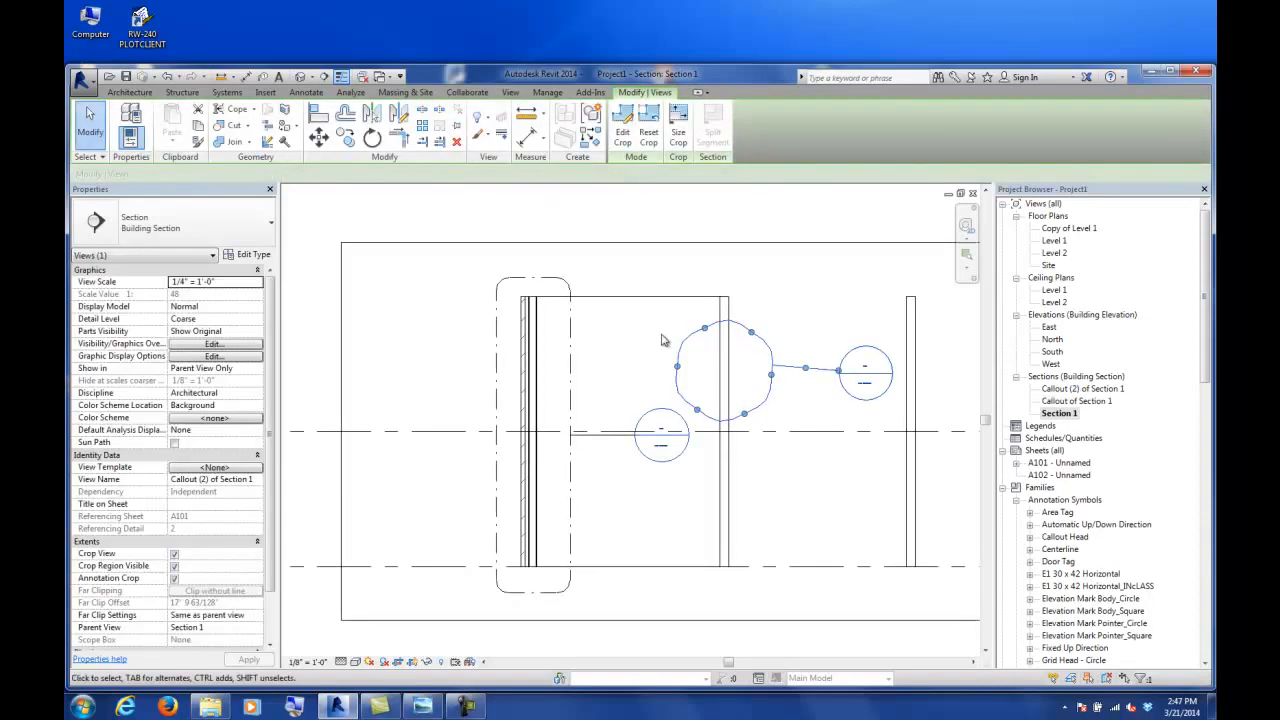
click(666, 340)
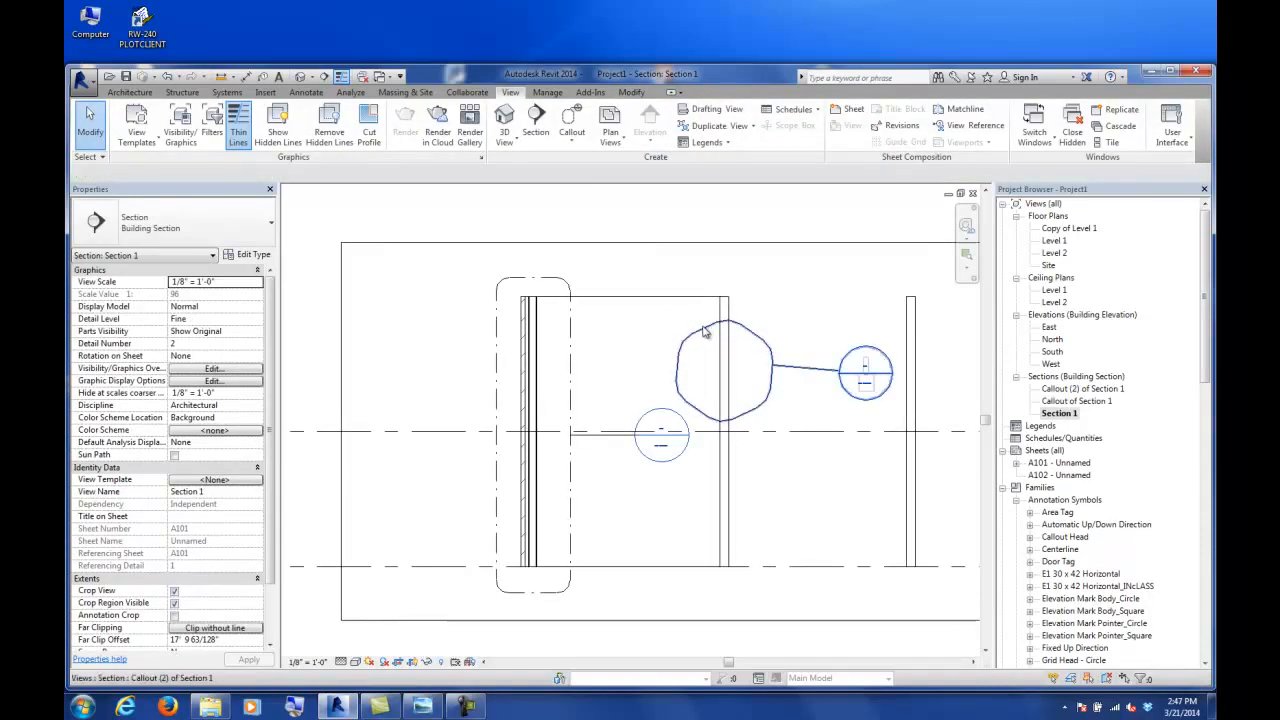
- Delete the hexagonal sketched callout together with its callout view
click(705, 332)
key(Delete)
click(700, 428)
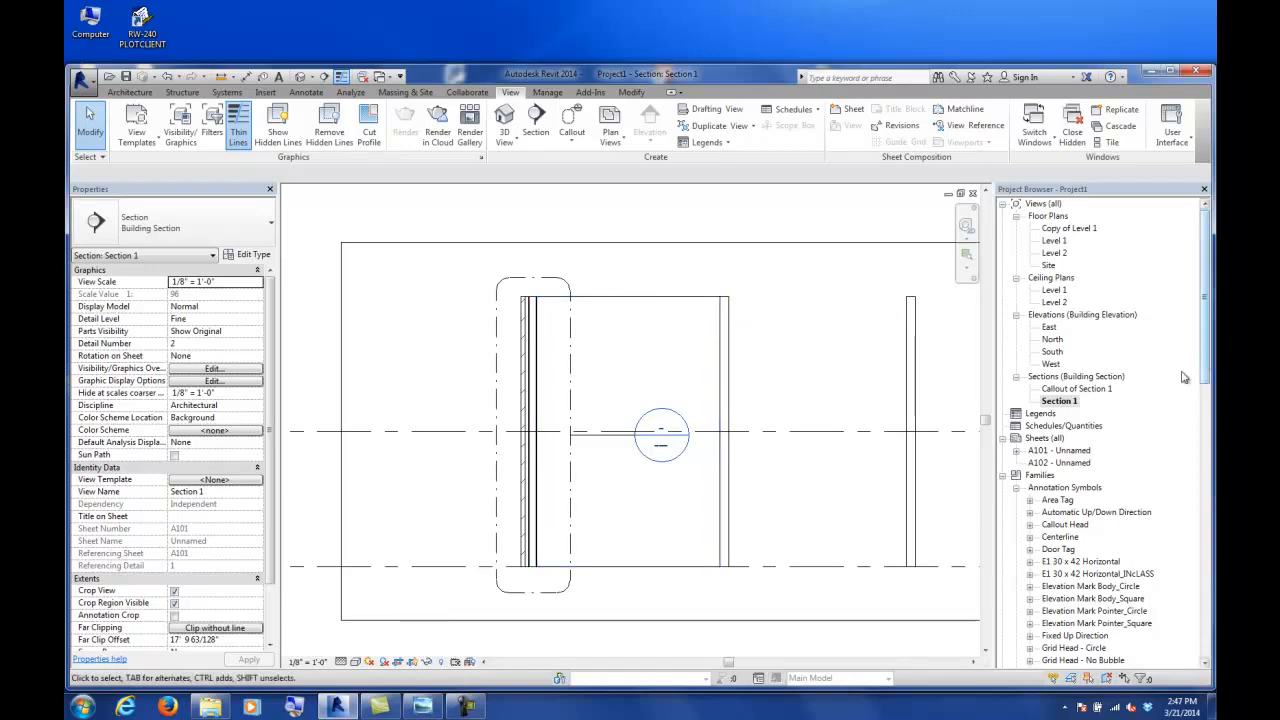
- Open sheet A101, activate the floor plan viewport for in-place editing, and deactivate it again
double_click(1052, 452)
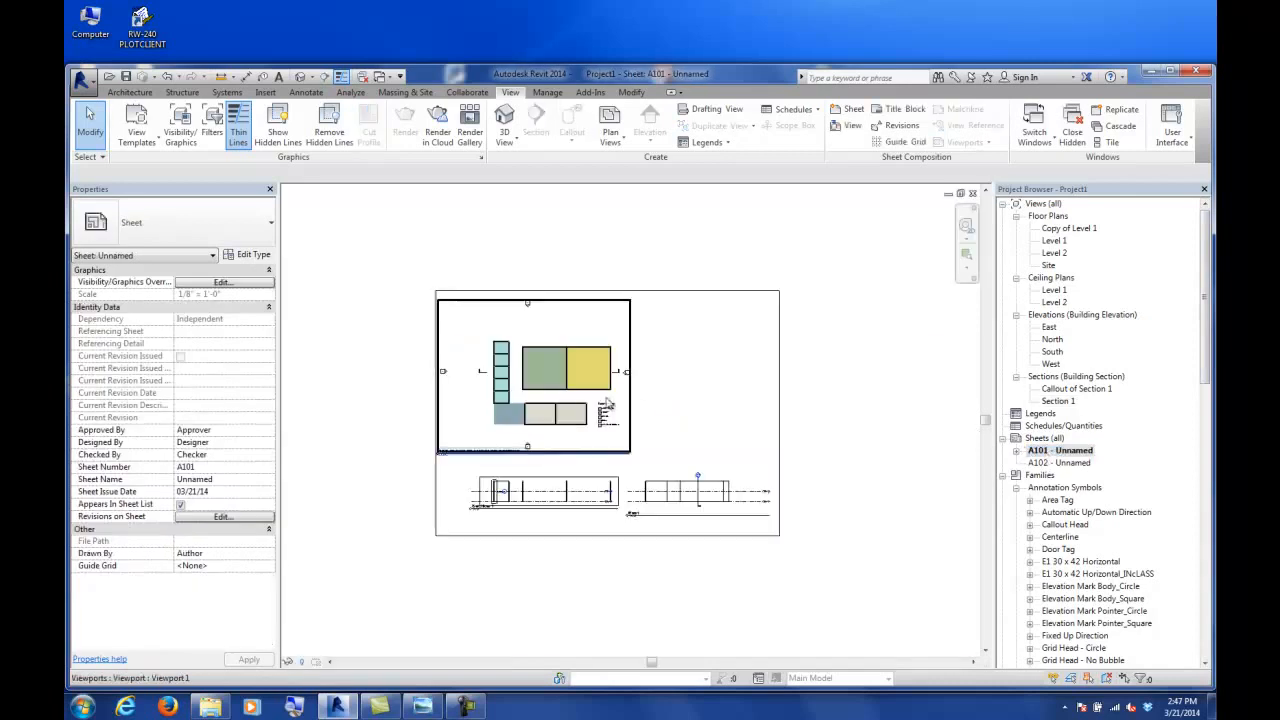
right_click(532, 388)
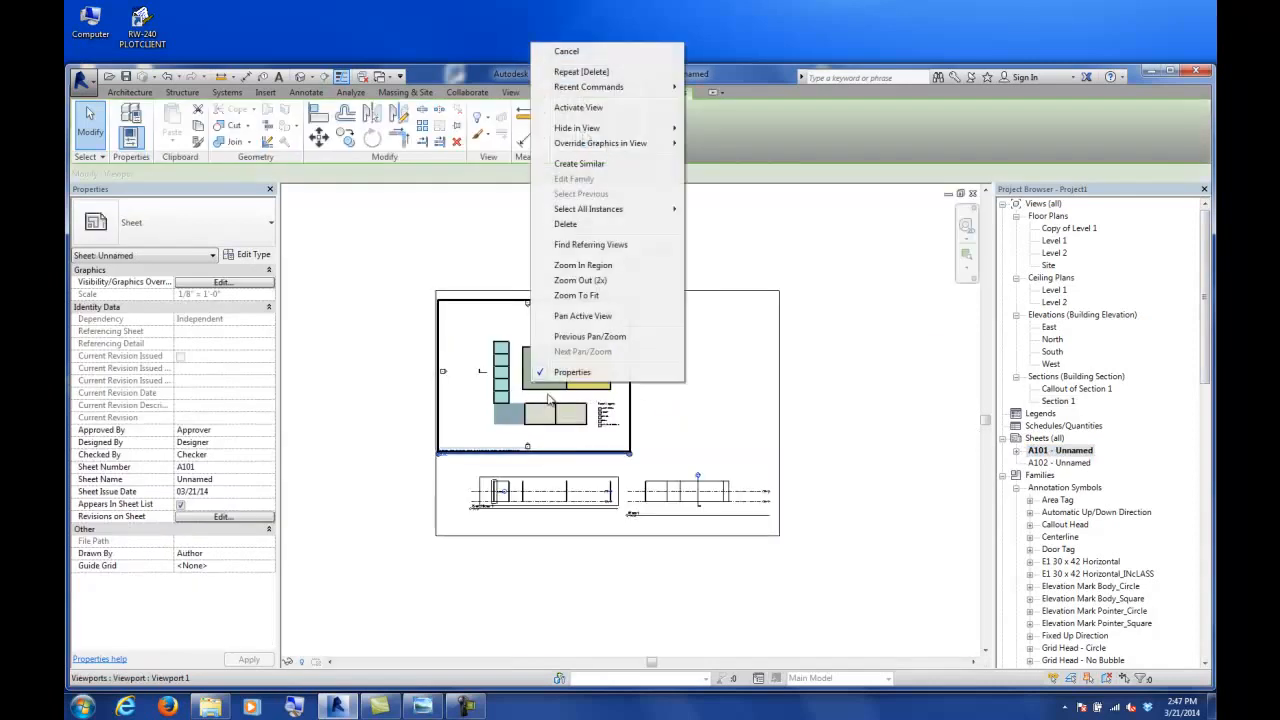
click(565, 105)
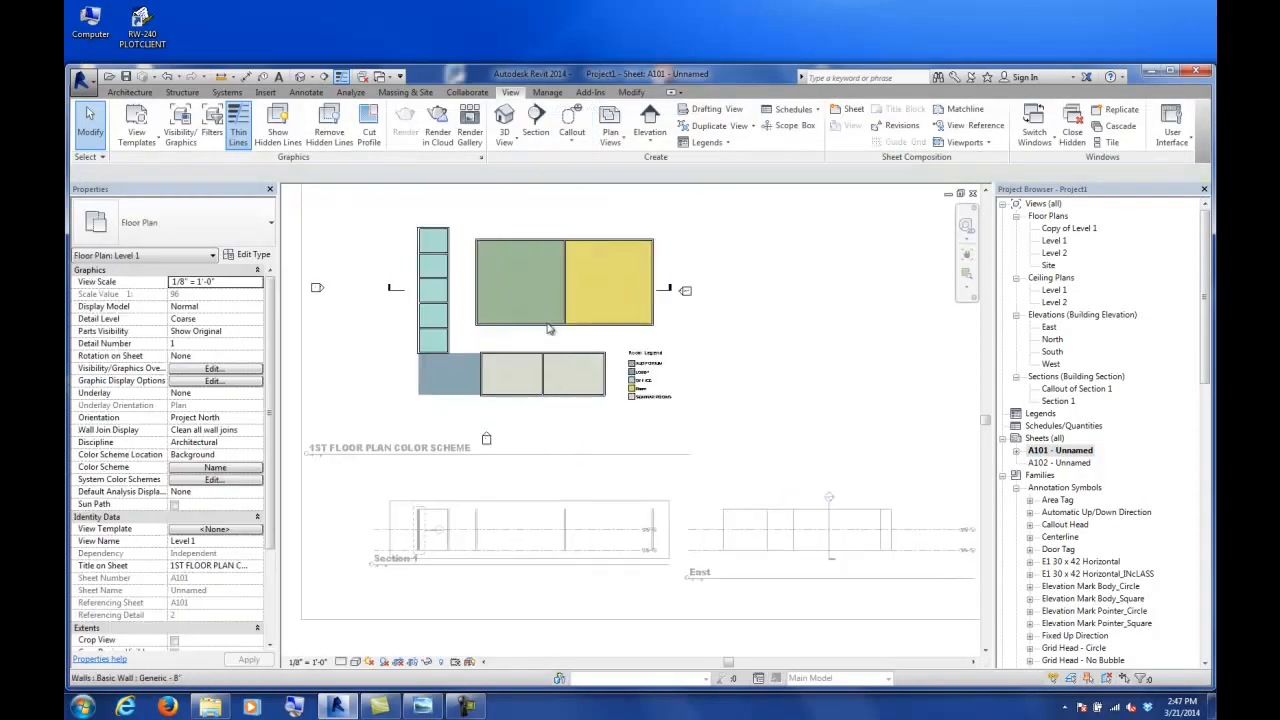
right_click(467, 219)
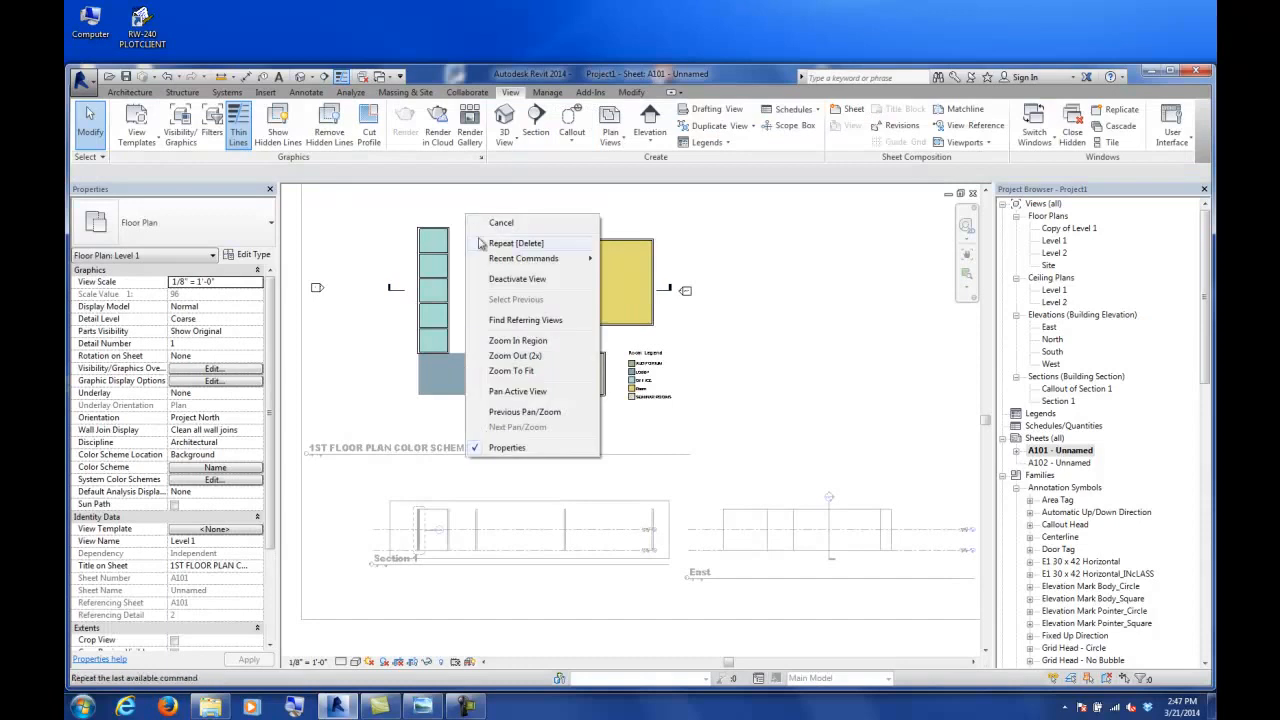
click(505, 279)
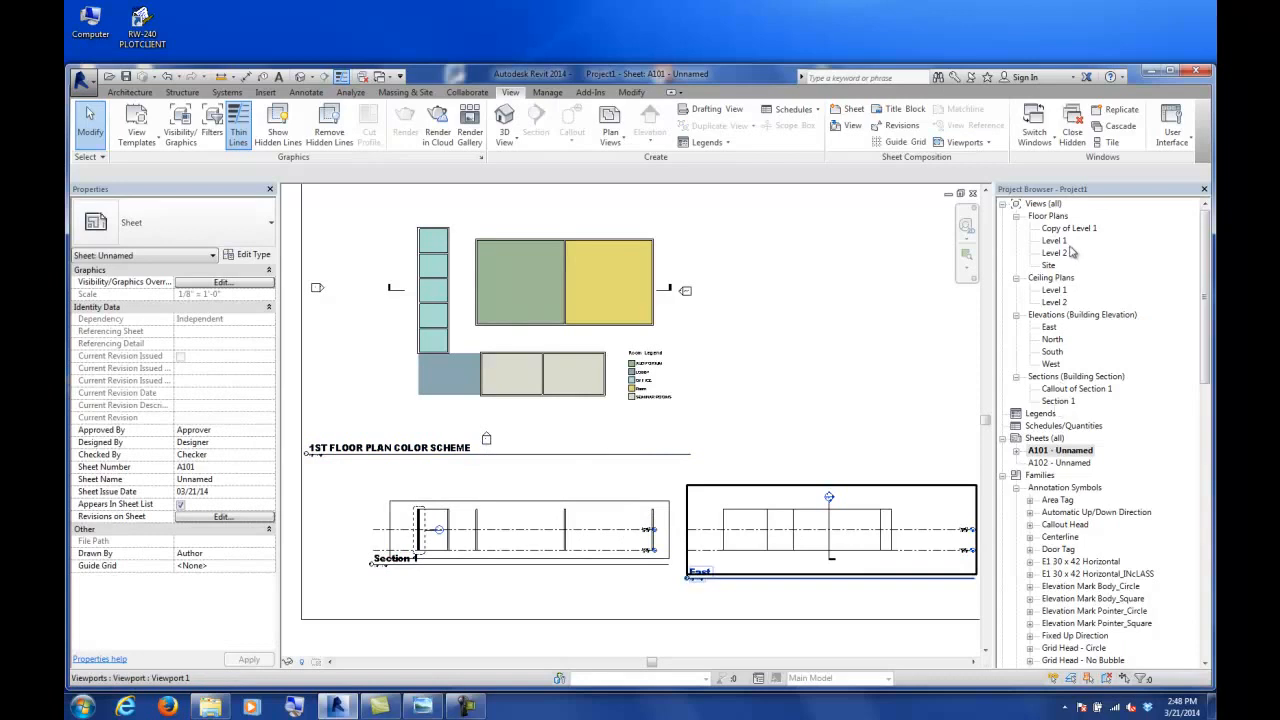
- Return to the Section 1 view and move the wall callout's head to the exterior side near the wall's upper end
double_click(1060, 401)
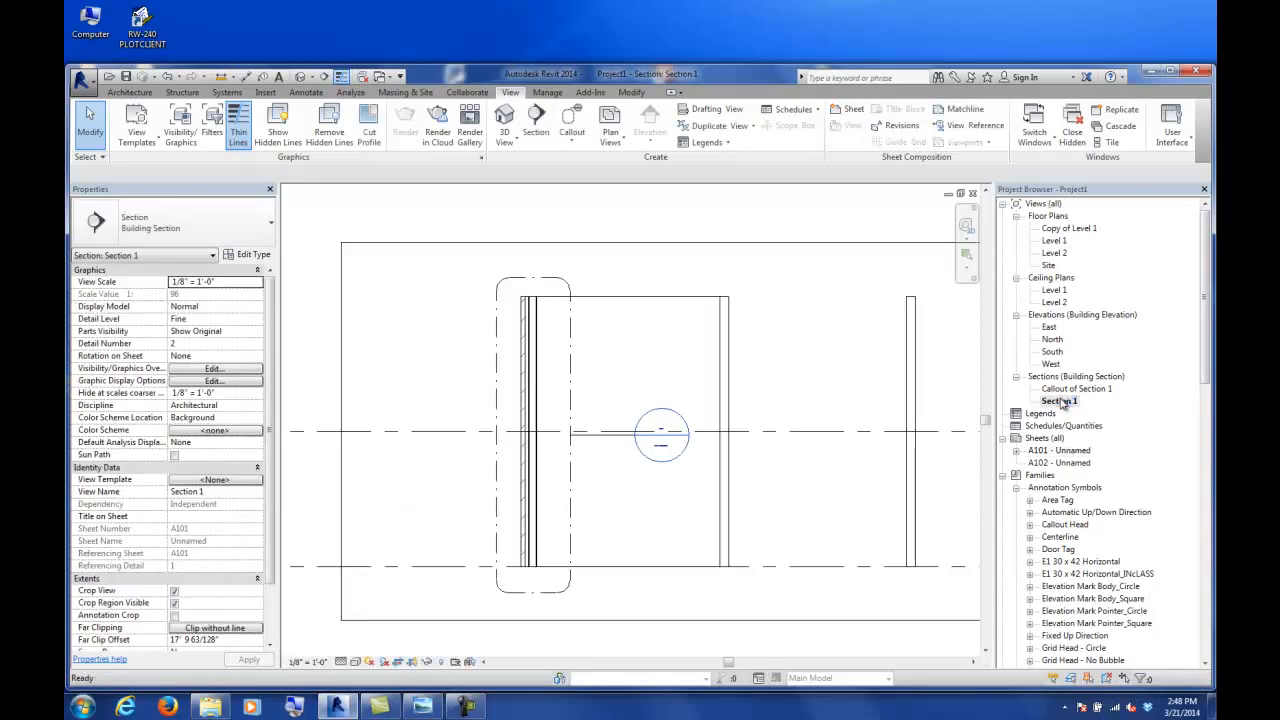
click(618, 443)
drag(640, 444, 457, 323)
click(460, 498)
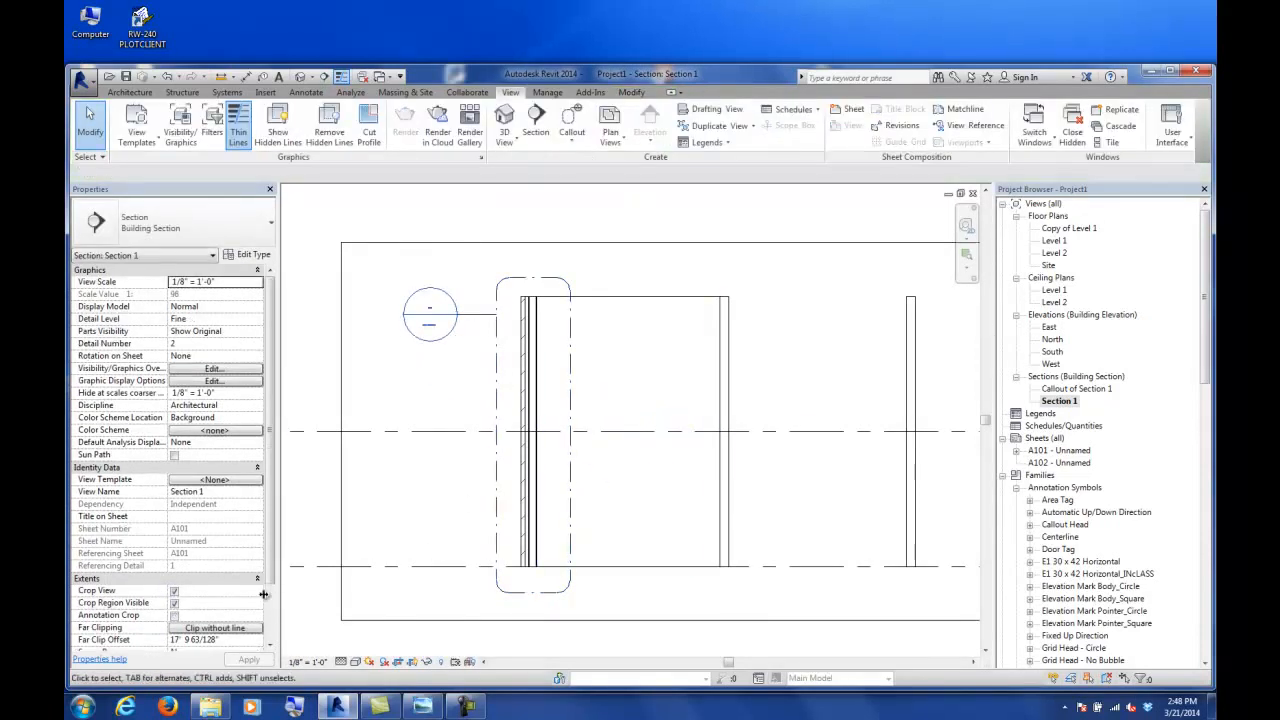
- Open the brick wall's callout view from its callout head and display its view scale choices
double_click(430, 313)
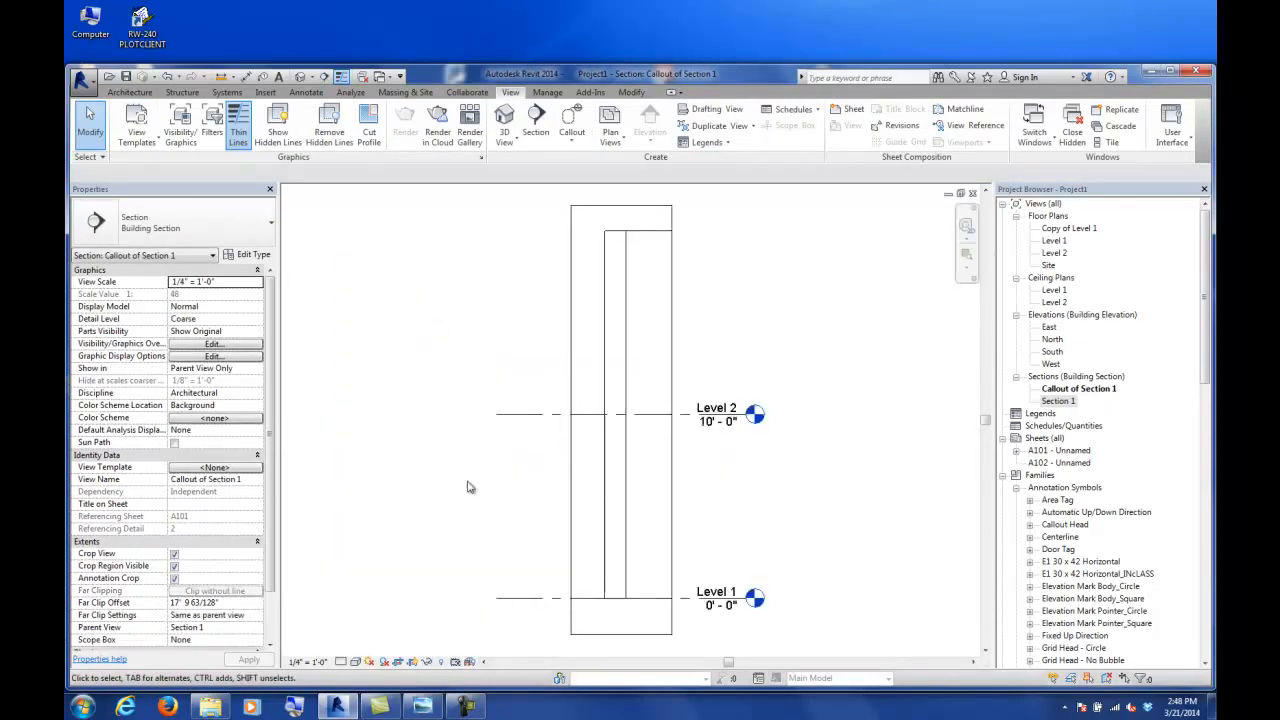
click(308, 662)
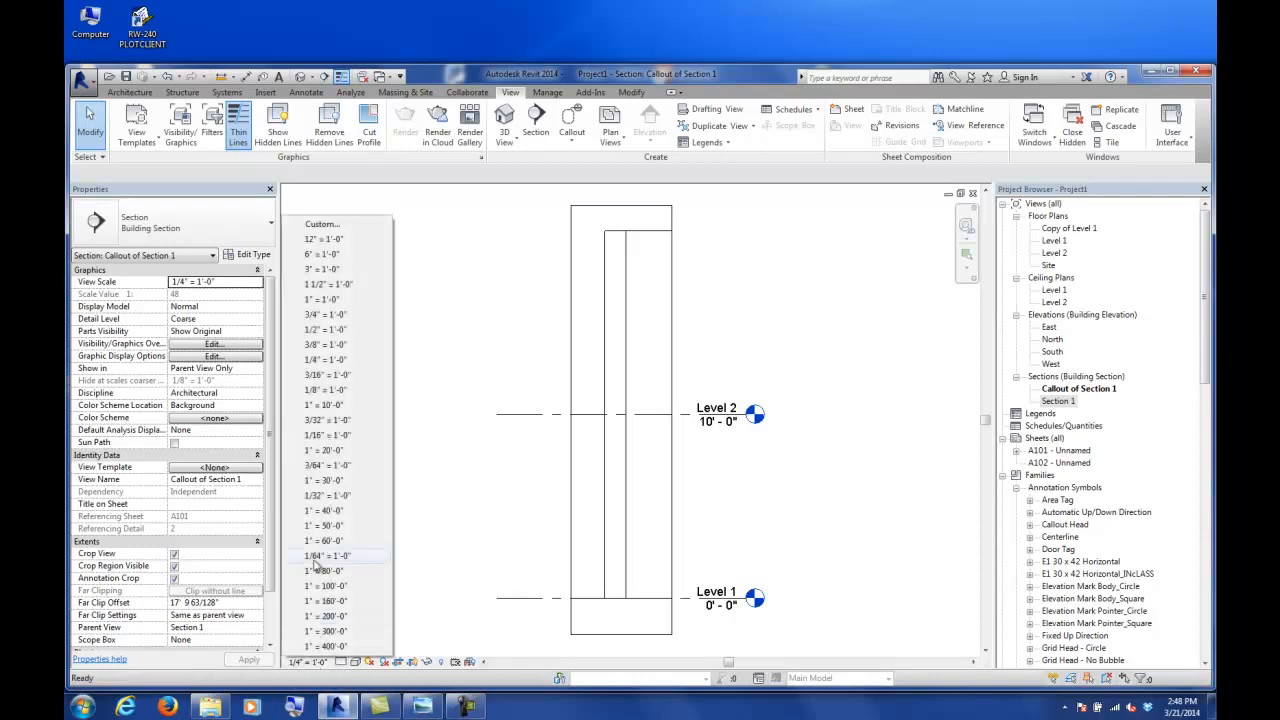
- Set the callout section view's scale to 3/4" = 1'-0" and its detail level to Fine
click(323, 315)
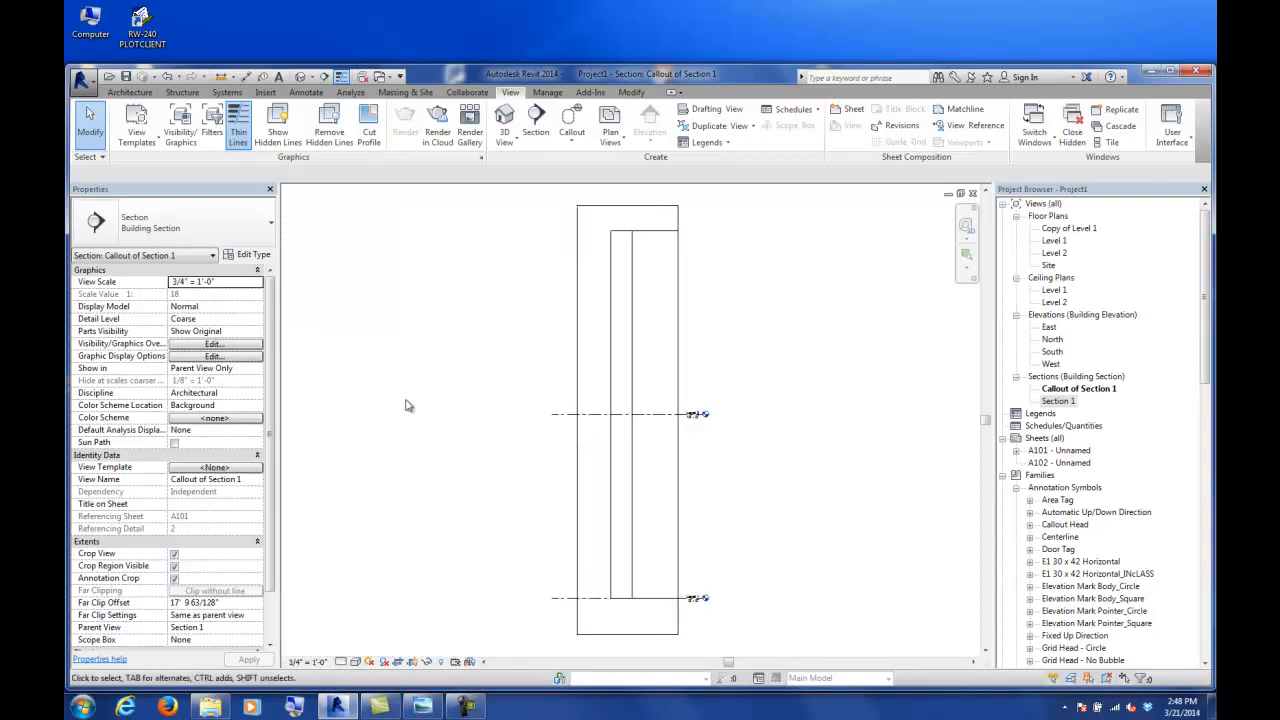
click(341, 662)
click(358, 649)
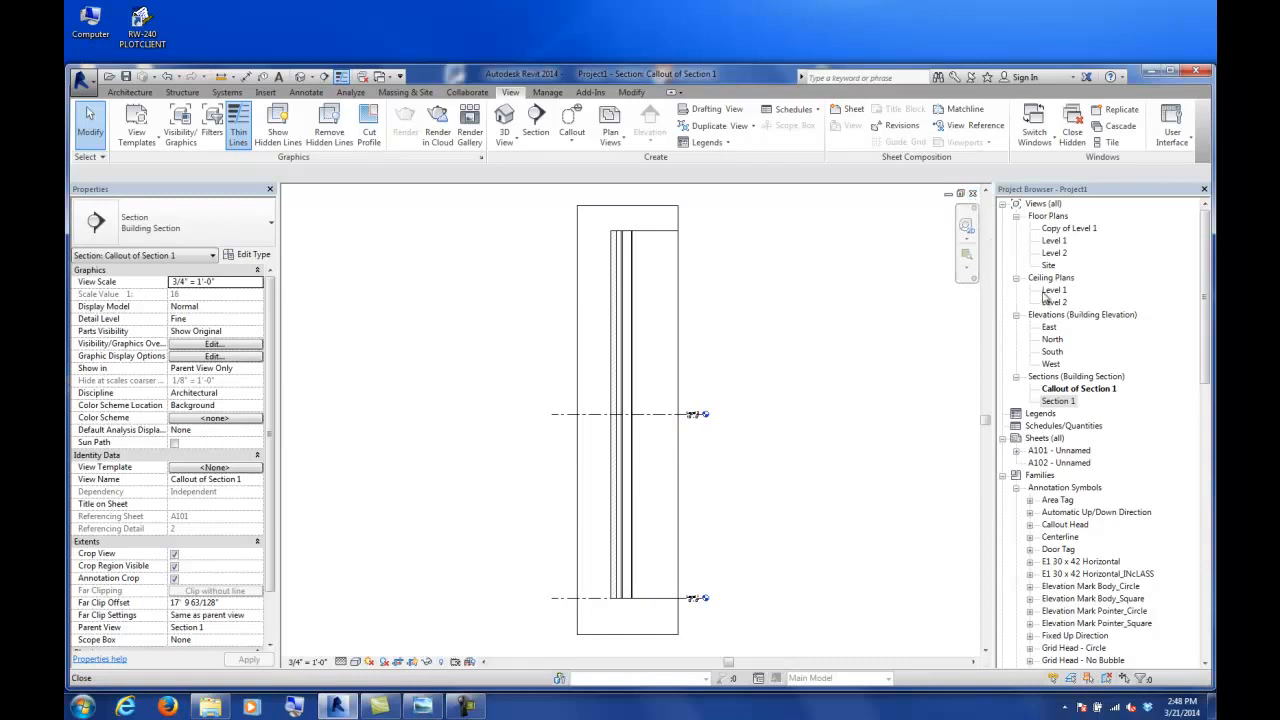
- Open sheet A101 and place the Callout of Section 1 view above the East elevation, beside the floor plan
double_click(1030, 450)
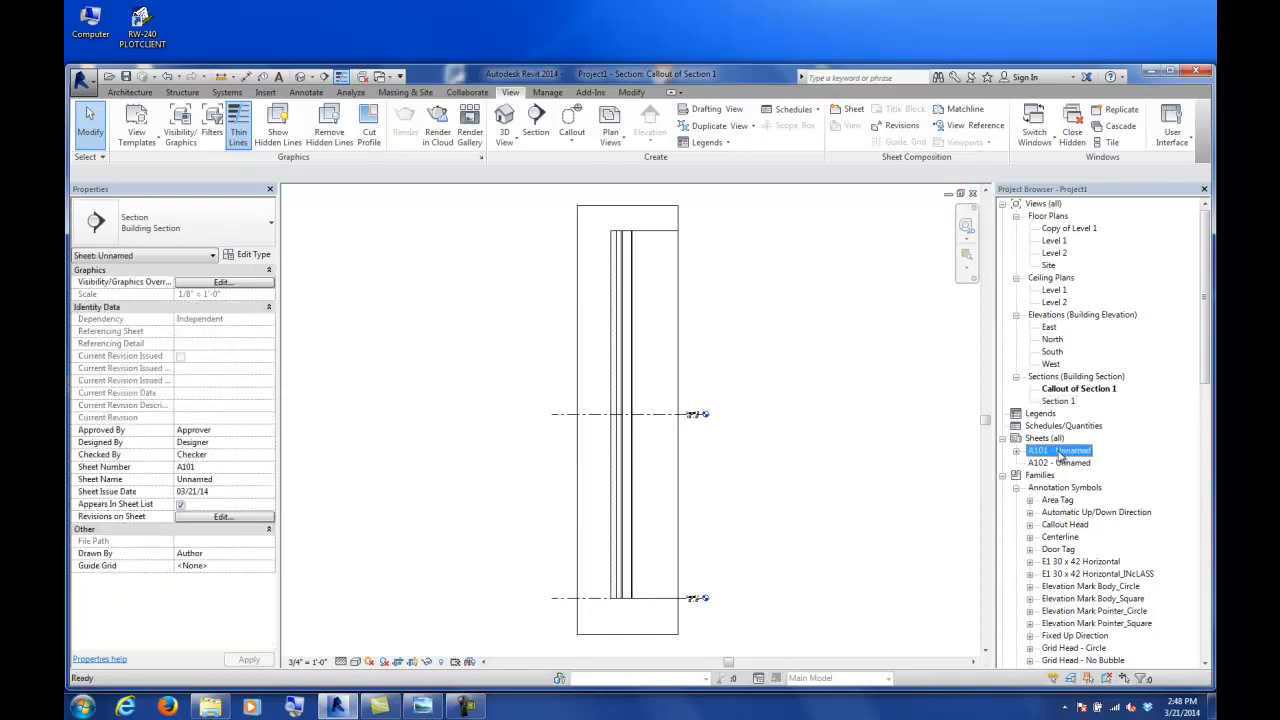
middle_drag(872, 388, 782, 420)
scroll(782, 420, down, 2)
click(1078, 390)
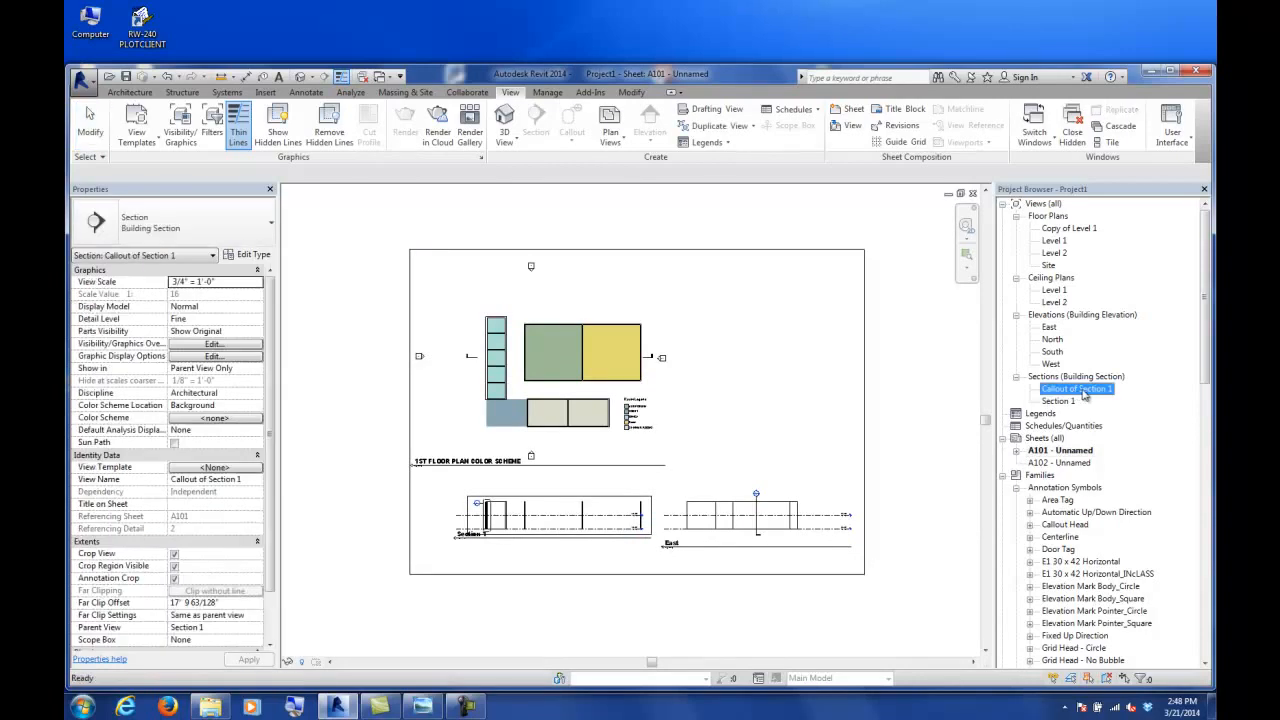
drag(850, 398, 774, 371)
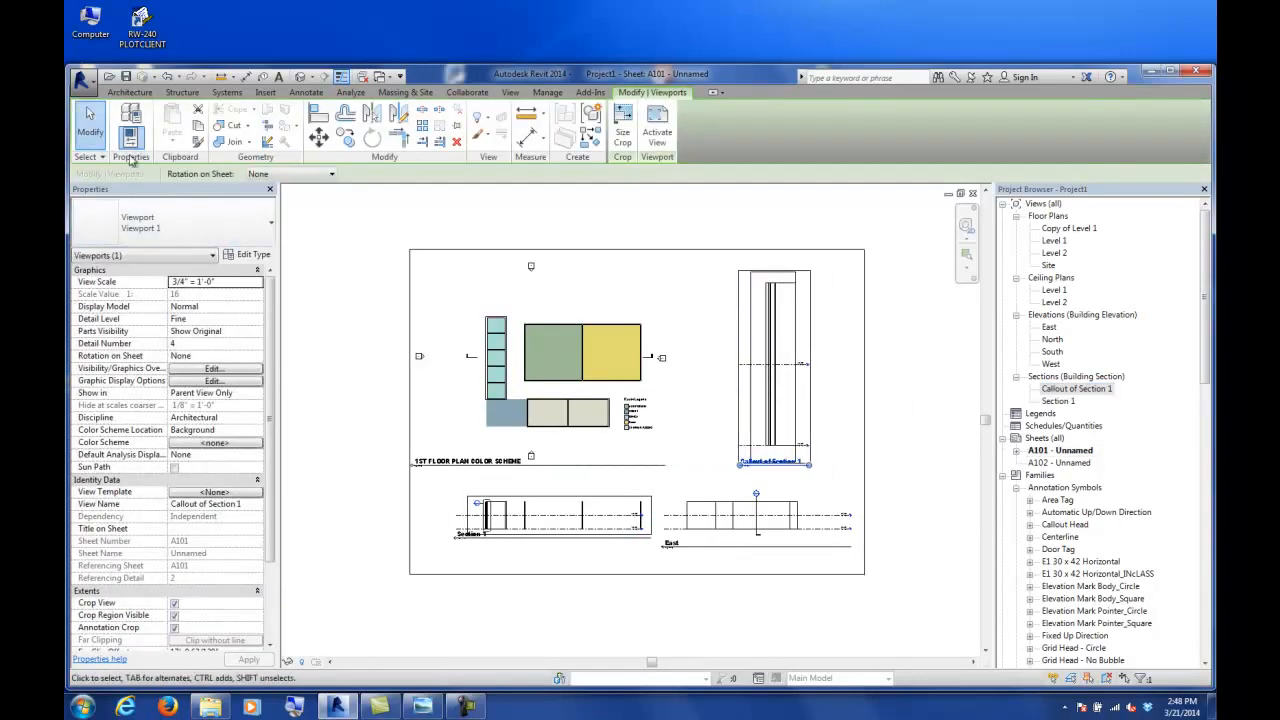
click(883, 410)
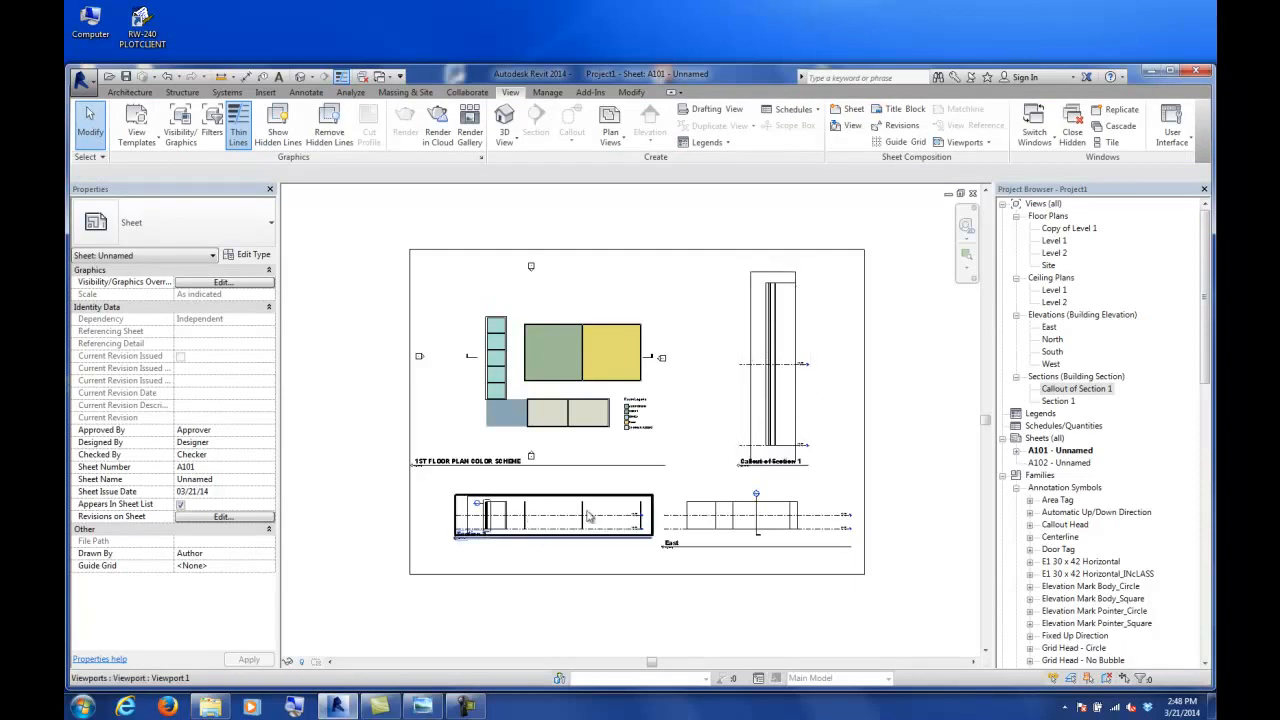
- Open the Callout of Section 1 view and pull the crop region's left edge inward, closer to the wall
scroll(512, 518, up, 5)
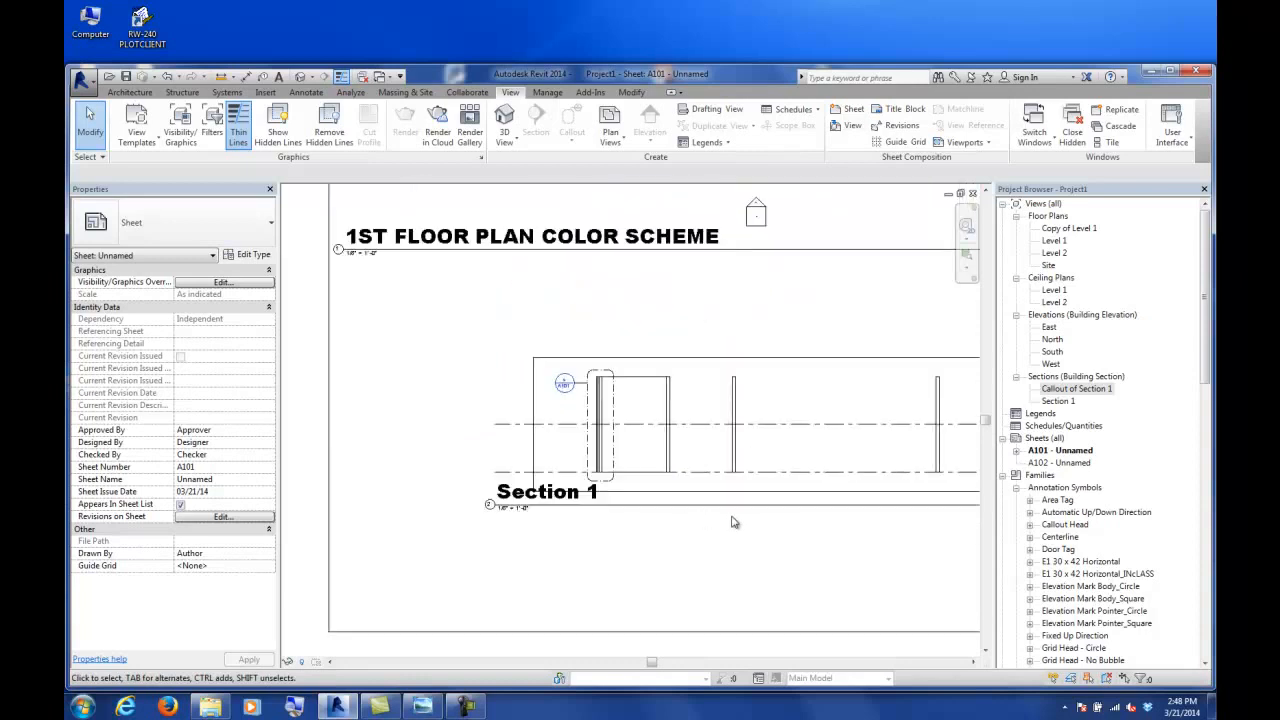
scroll(586, 530, down, 5)
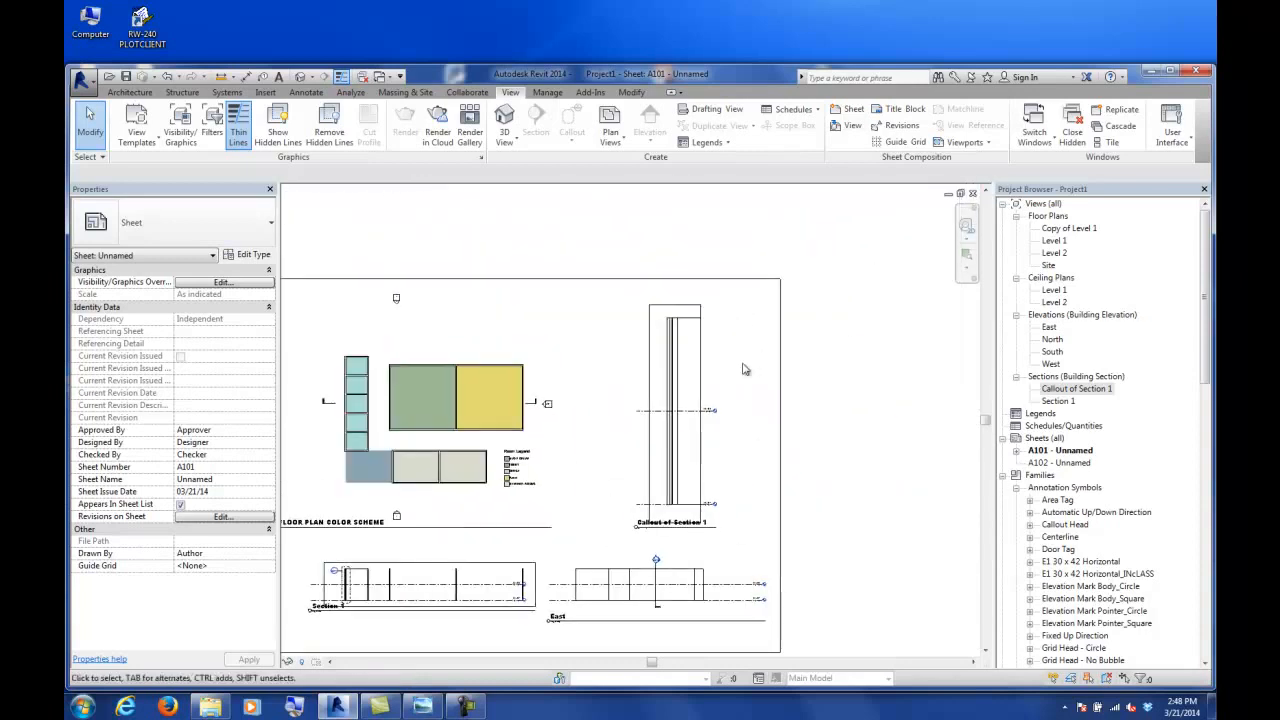
scroll(700, 355, up, 5)
scroll(583, 380, down, 4)
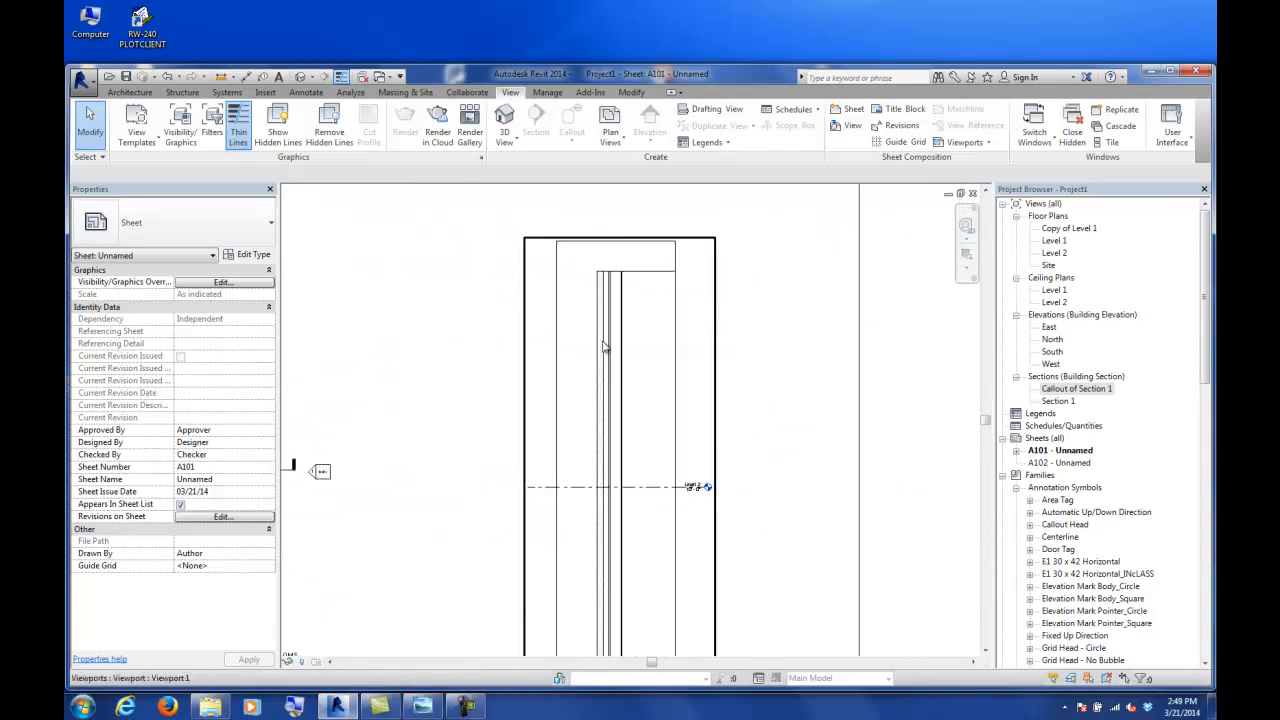
double_click(1060, 390)
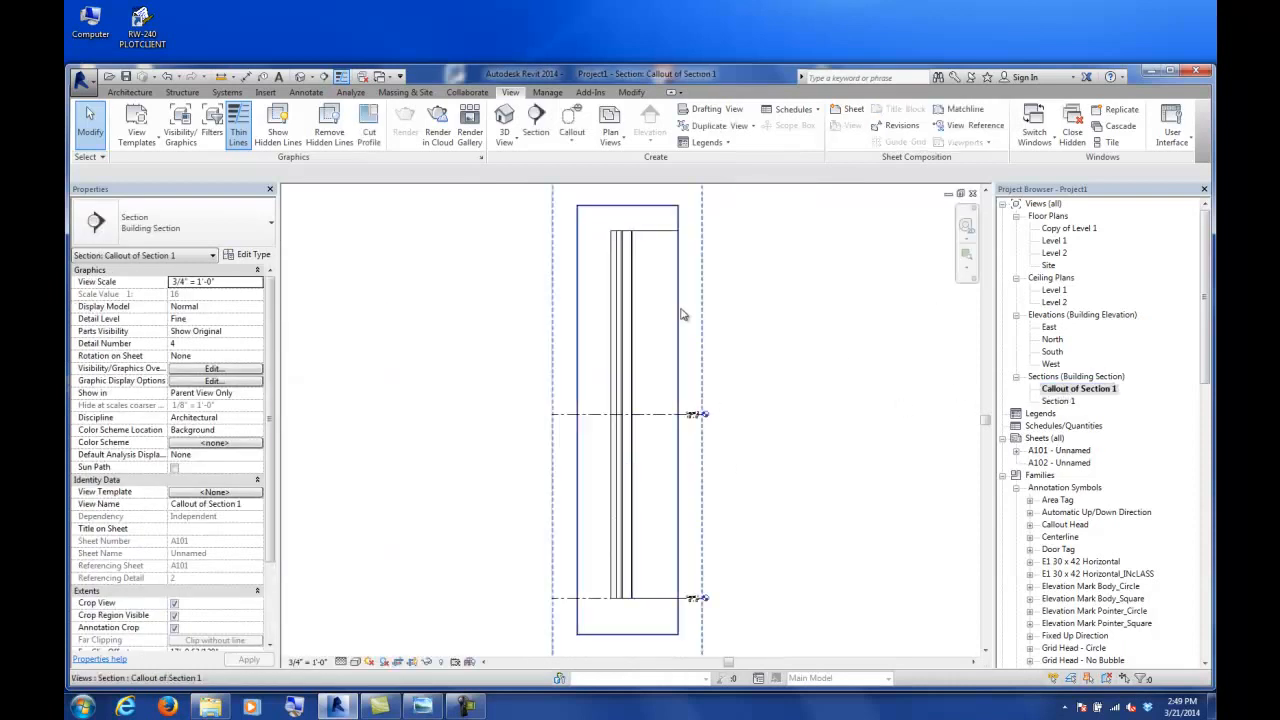
click(678, 318)
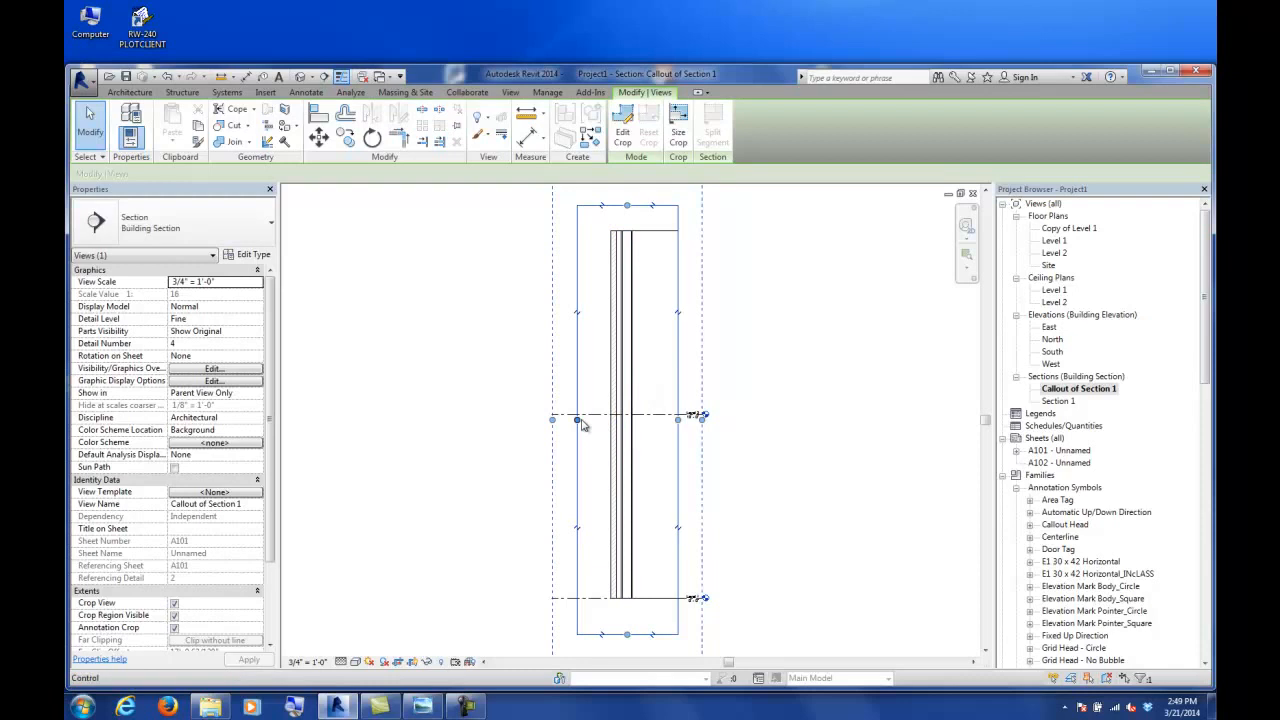
mouse_move(577, 419)
mouse_down()
mouse_move(520, 418)
mouse_move(597, 420)
mouse_move(577, 420)
mouse_up()
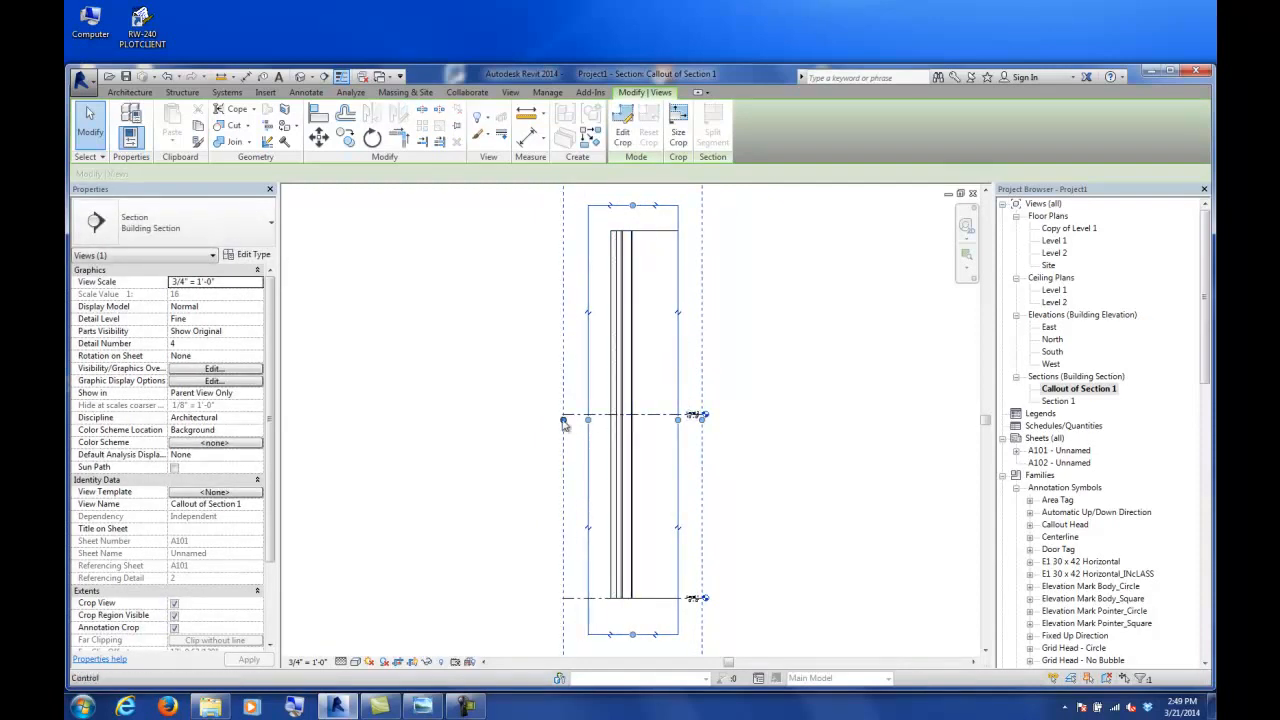
- Adjust the annotation crop's left boundary so it sits slightly farther outside the crop region
drag(564, 422, 538, 421)
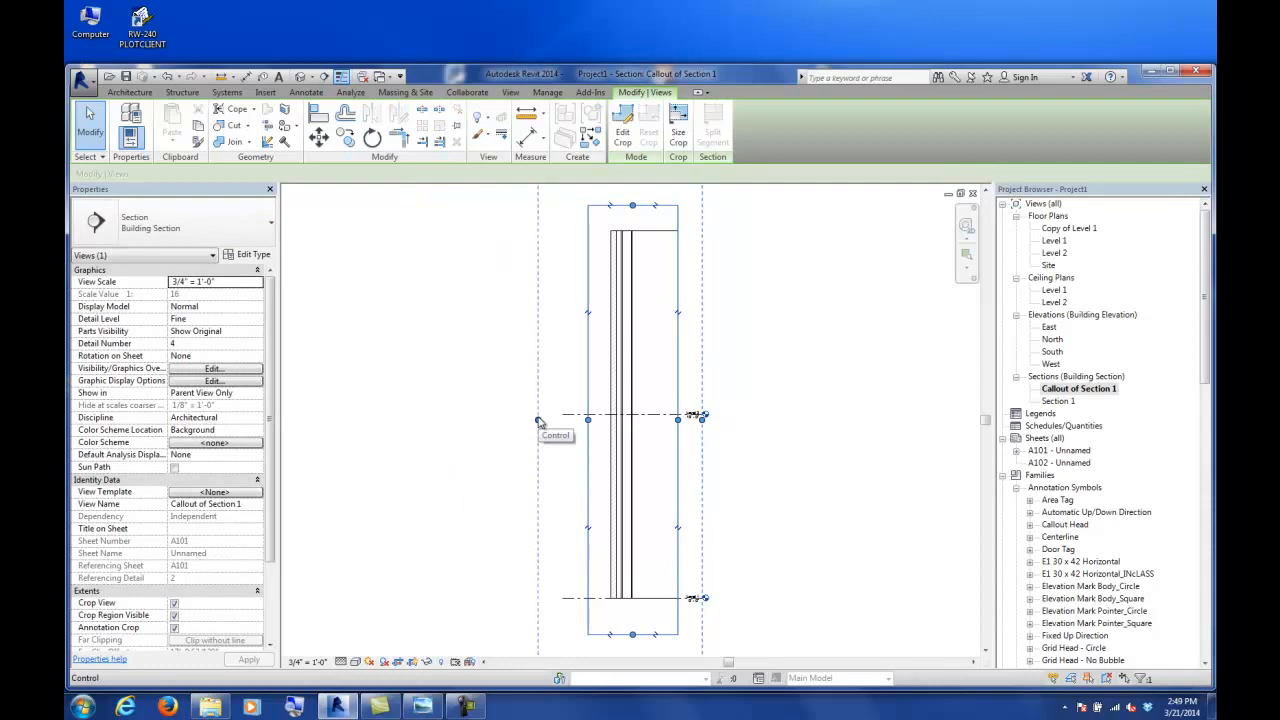
mouse_move(538, 422)
mouse_down()
mouse_move(575, 425)
mouse_move(494, 426)
mouse_move(555, 429)
mouse_up()
click(756, 421)
click(749, 337)
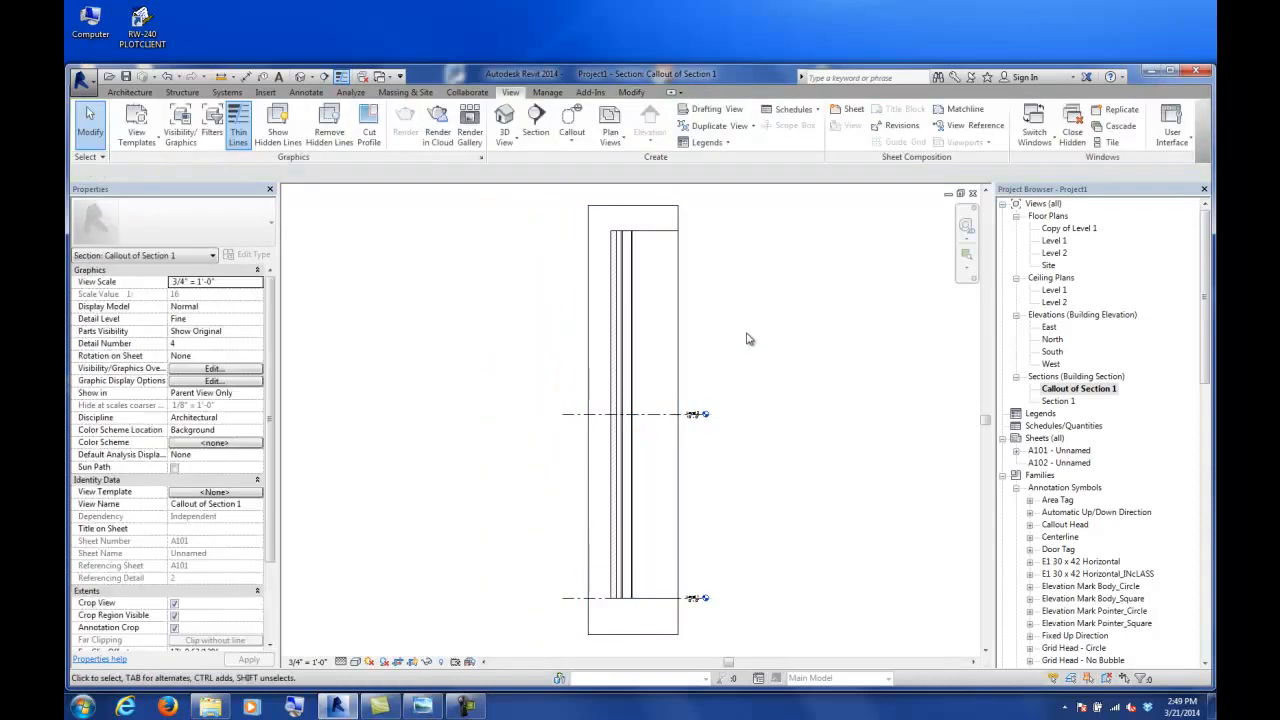
- Set the unconnected height of the Exterior - Brick on Mtl. Stud wall to 40'
scroll(603, 441, down, 2)
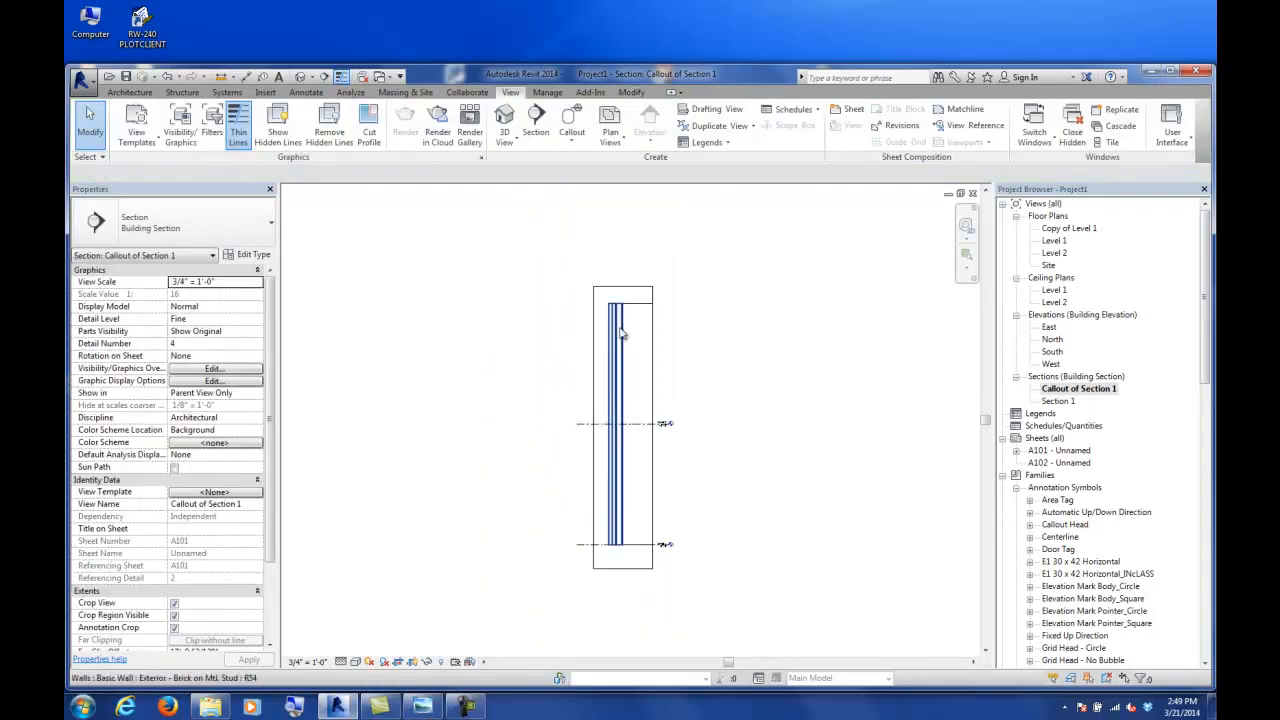
click(616, 350)
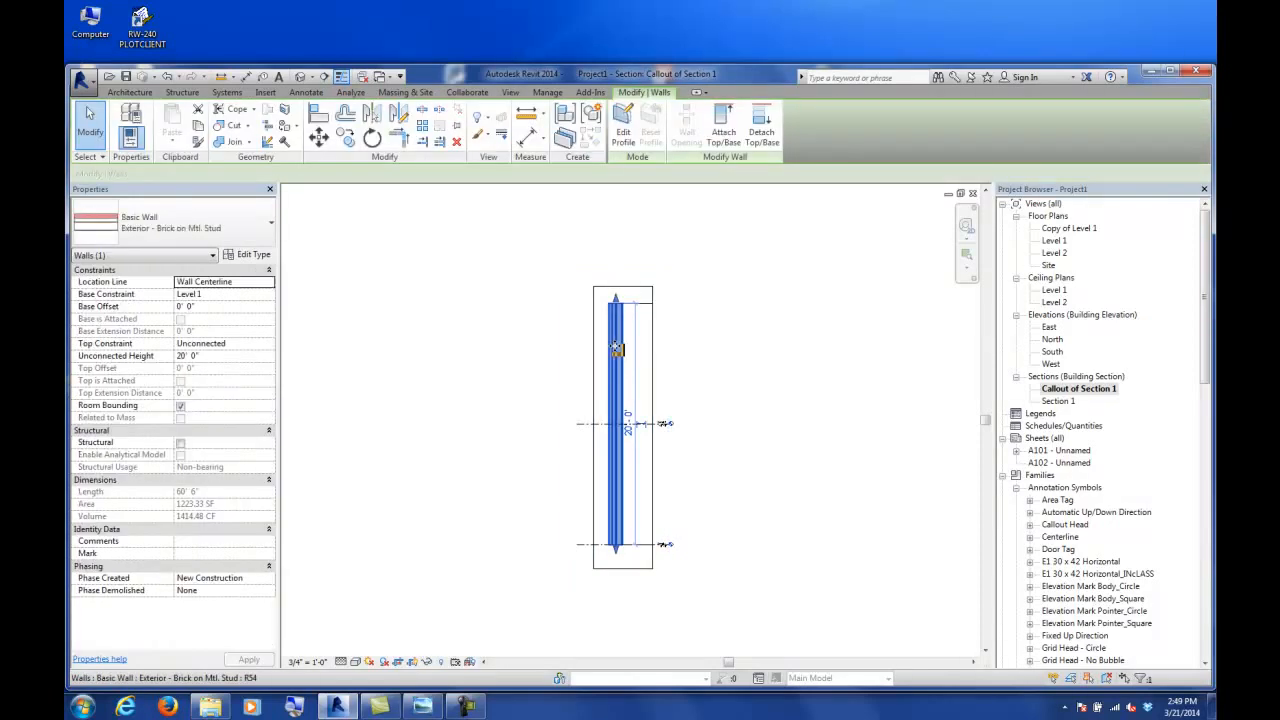
click(219, 356)
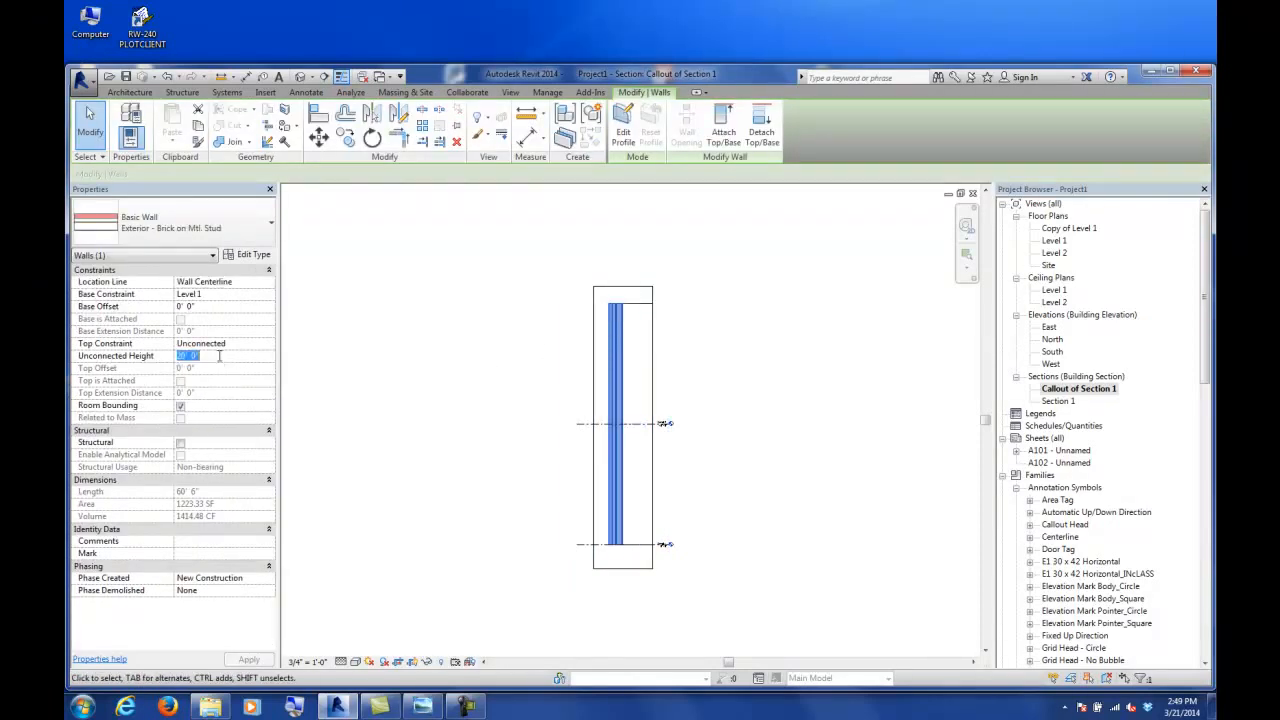
click(434, 429)
middle_drag(434, 403, 414, 505)
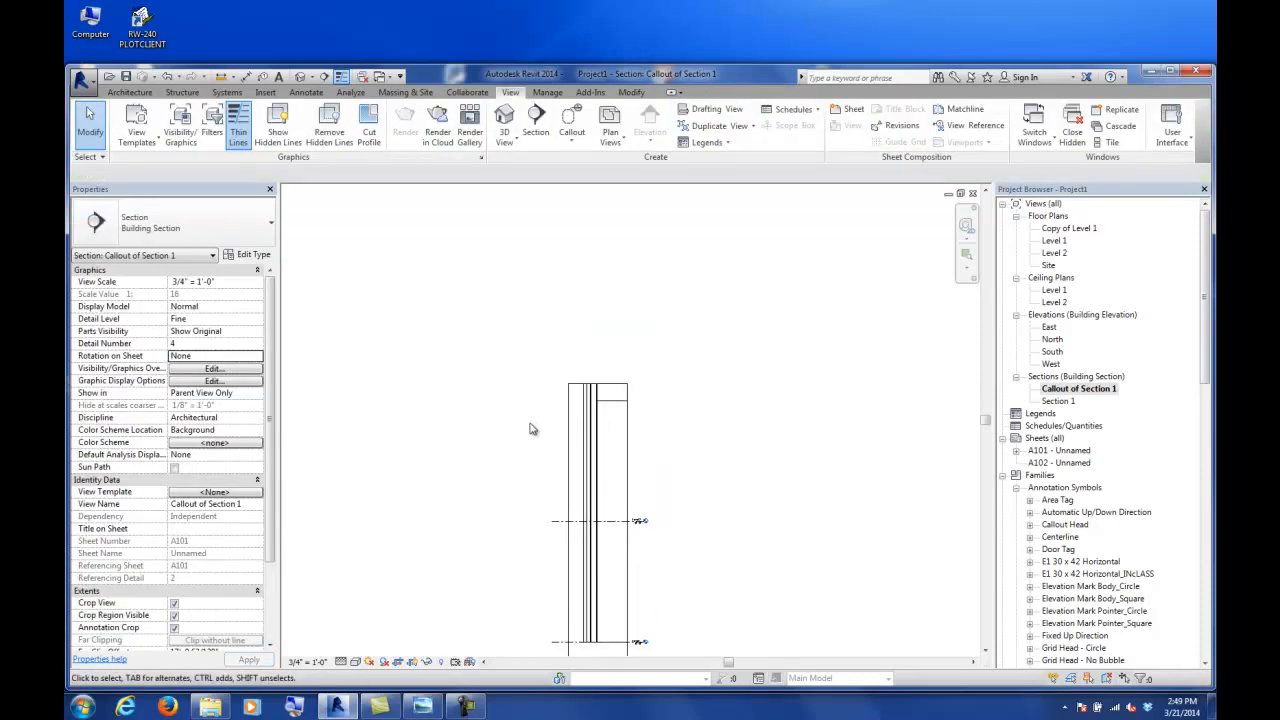
- Raise the top of the callout's crop region so it extends a little above the top of the wall
click(580, 367)
drag(598, 388, 566, 279)
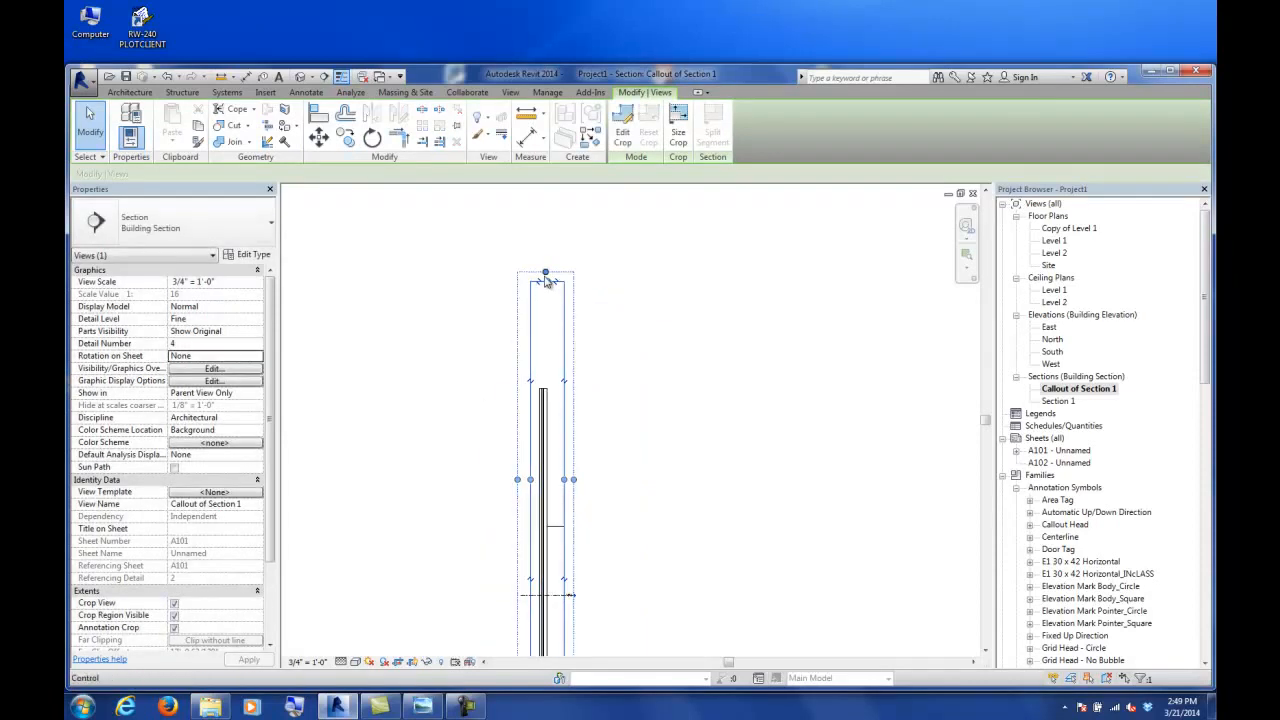
drag(547, 285, 531, 361)
click(481, 490)
middle_drag(481, 490, 511, 443)
scroll(510, 448, up, 1)
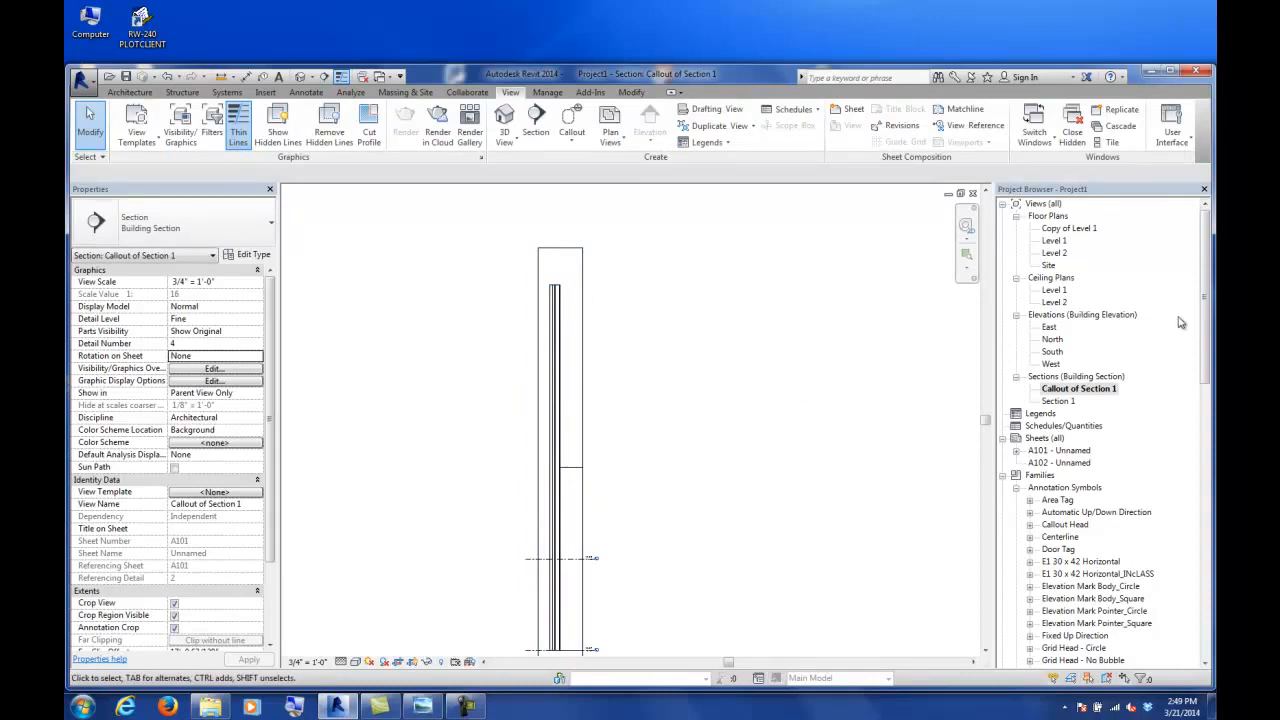
- Return to sheet A101 and activate the Callout of Section 1 viewport for editing on the sheet
double_click(1058, 450)
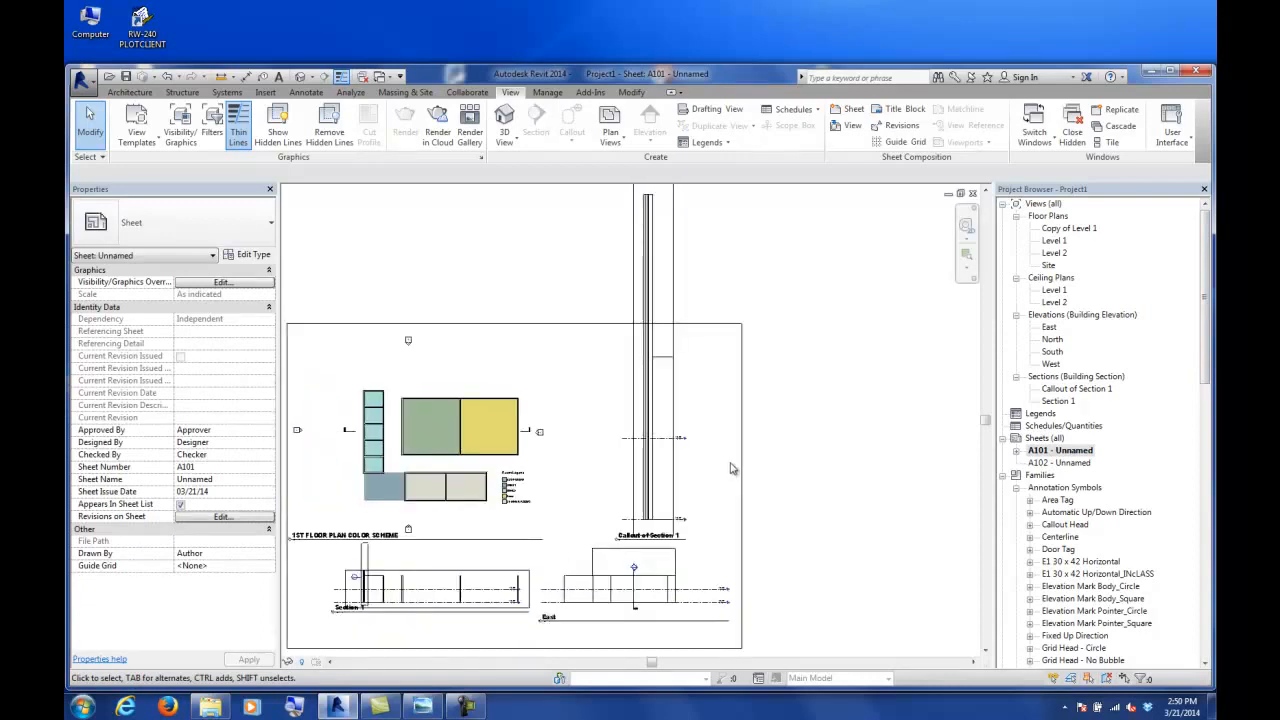
scroll(731, 468, down, 2)
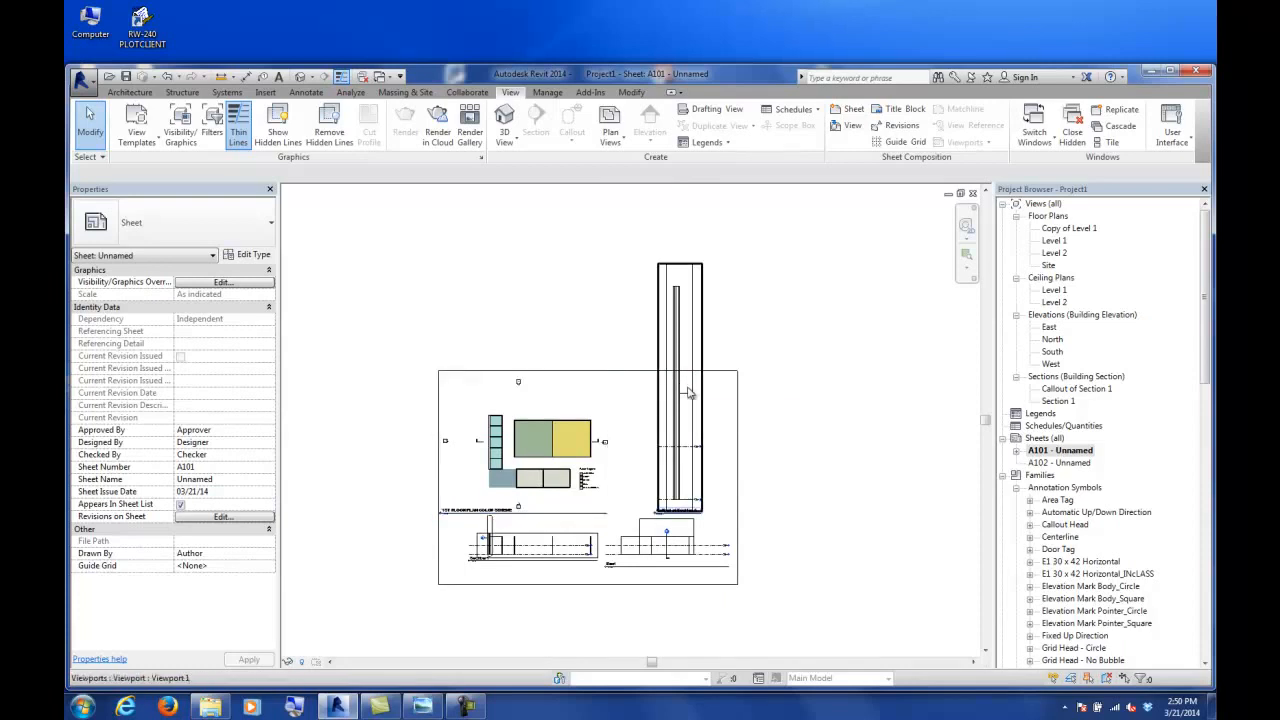
scroll(688, 392, up, 2)
scroll(678, 395, up, 2)
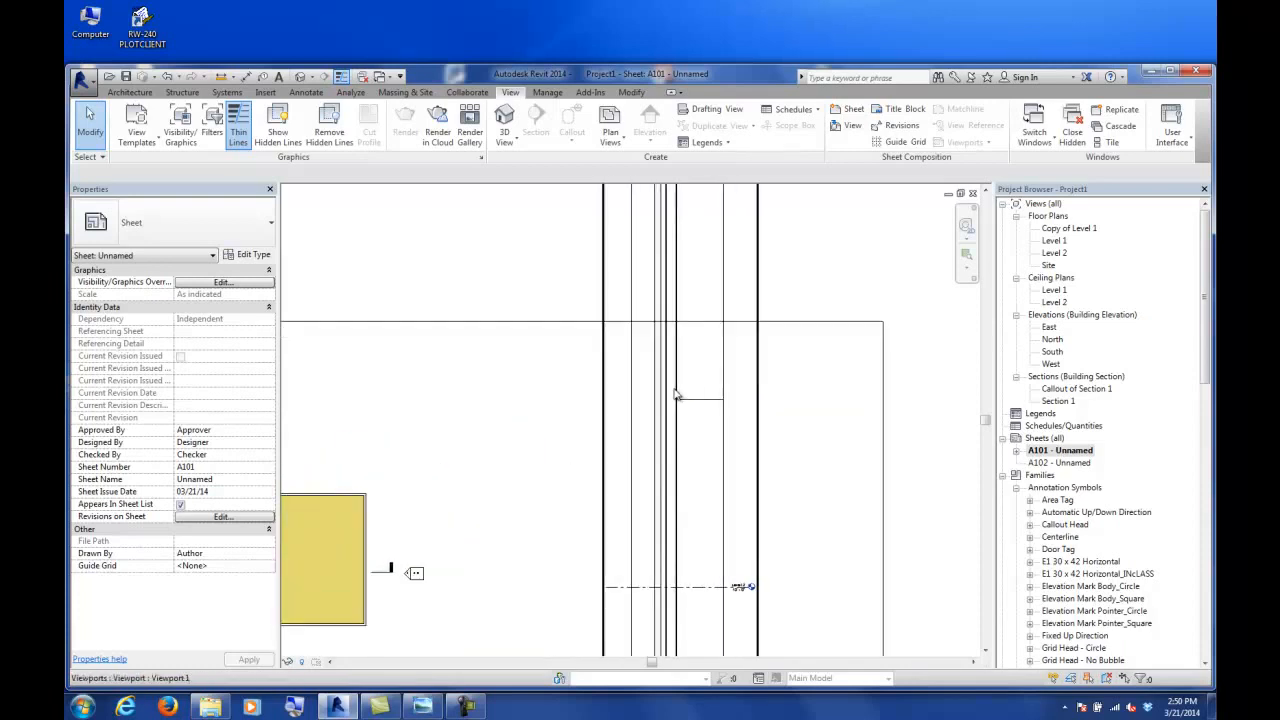
scroll(672, 396, down, 4)
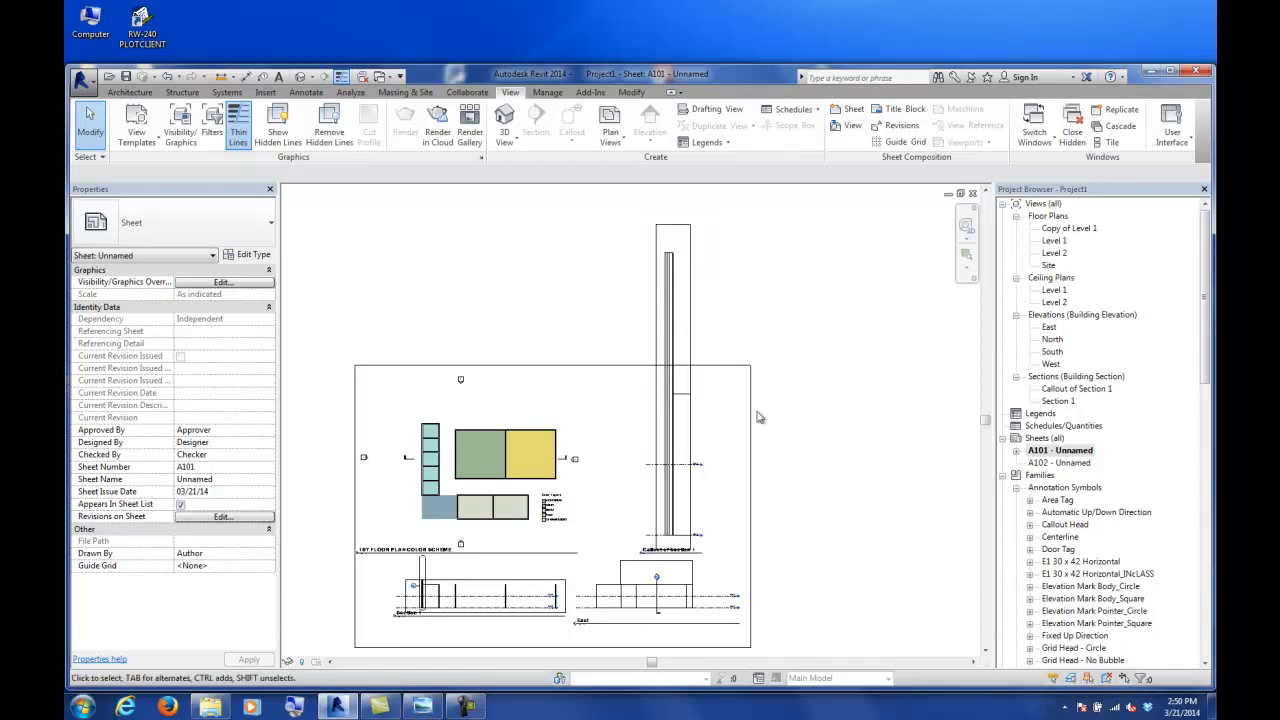
right_click(673, 422)
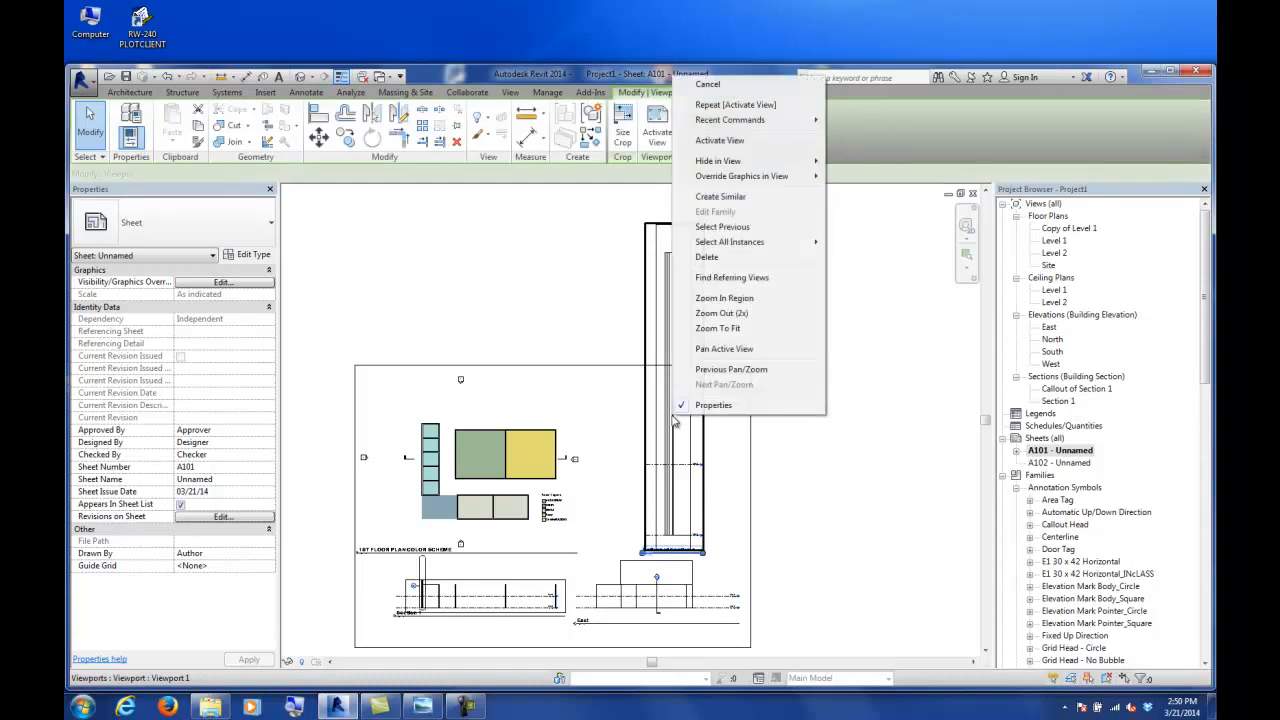
click(716, 143)
click(699, 352)
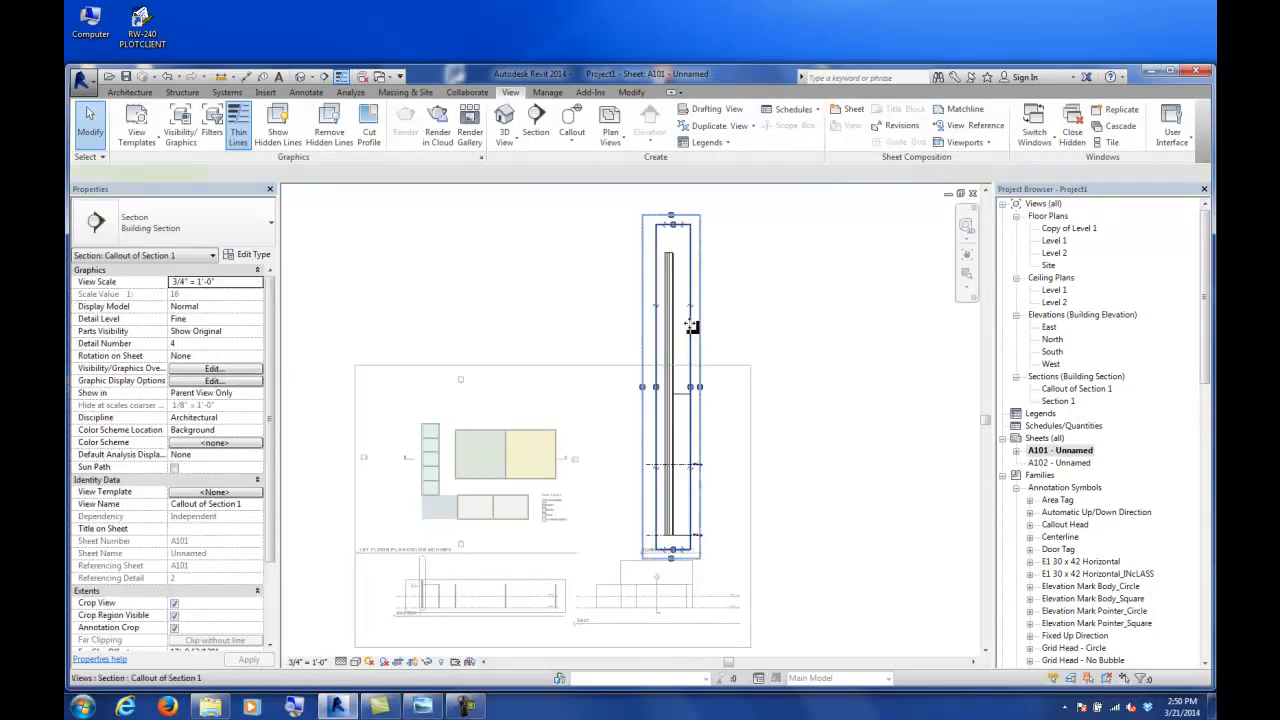
- Split the callout's crop region with a horizontal view break and move the upper piece down close to the lower one
click(690, 325)
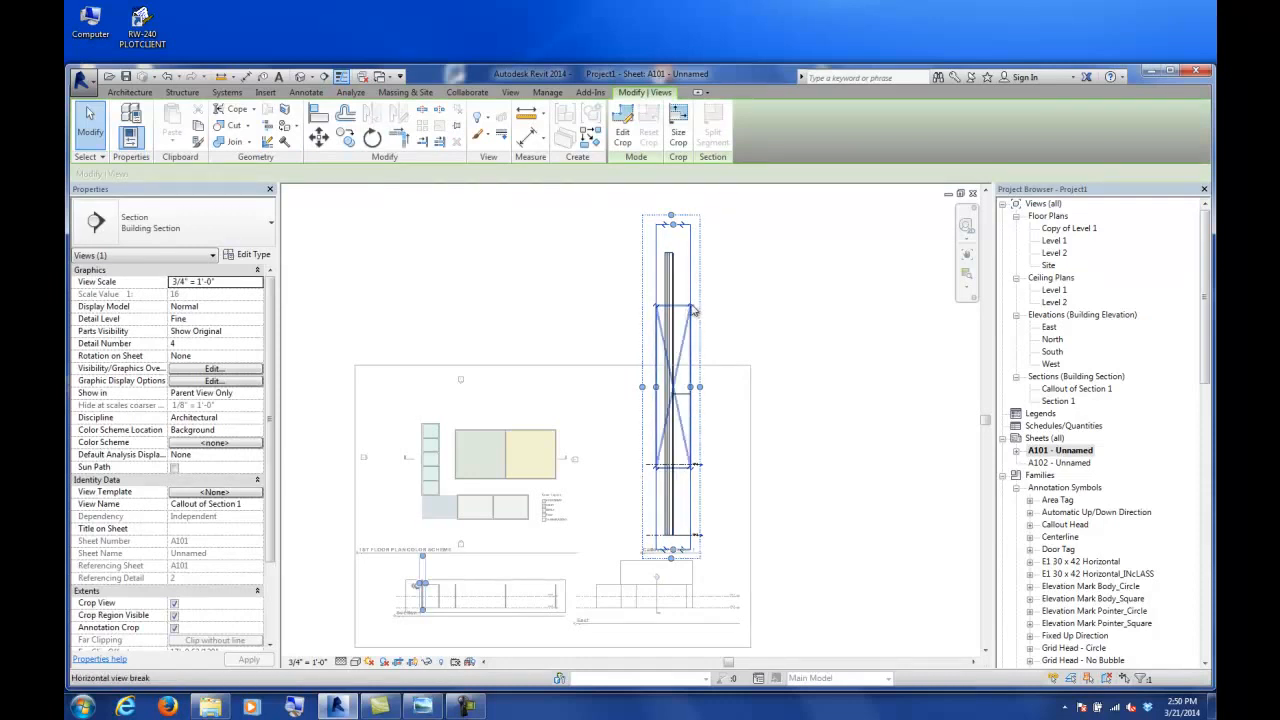
click(694, 312)
drag(669, 273, 666, 422)
scroll(670, 476, up, 3)
scroll(700, 465, up, 2)
click(770, 447)
scroll(766, 420, down, 2)
scroll(757, 410, down, 2)
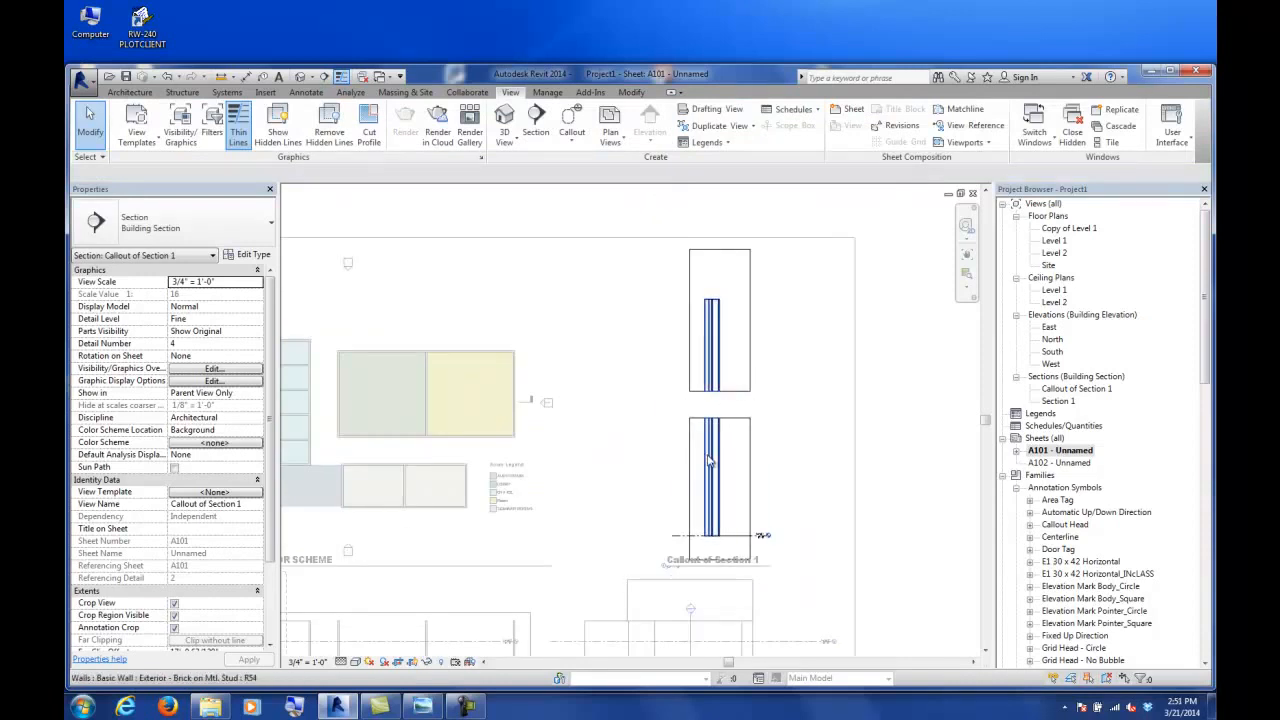
- Place an aligned dimension along the wall's left side, from Level 1 to the top of the wall
click(246, 76)
click(678, 535)
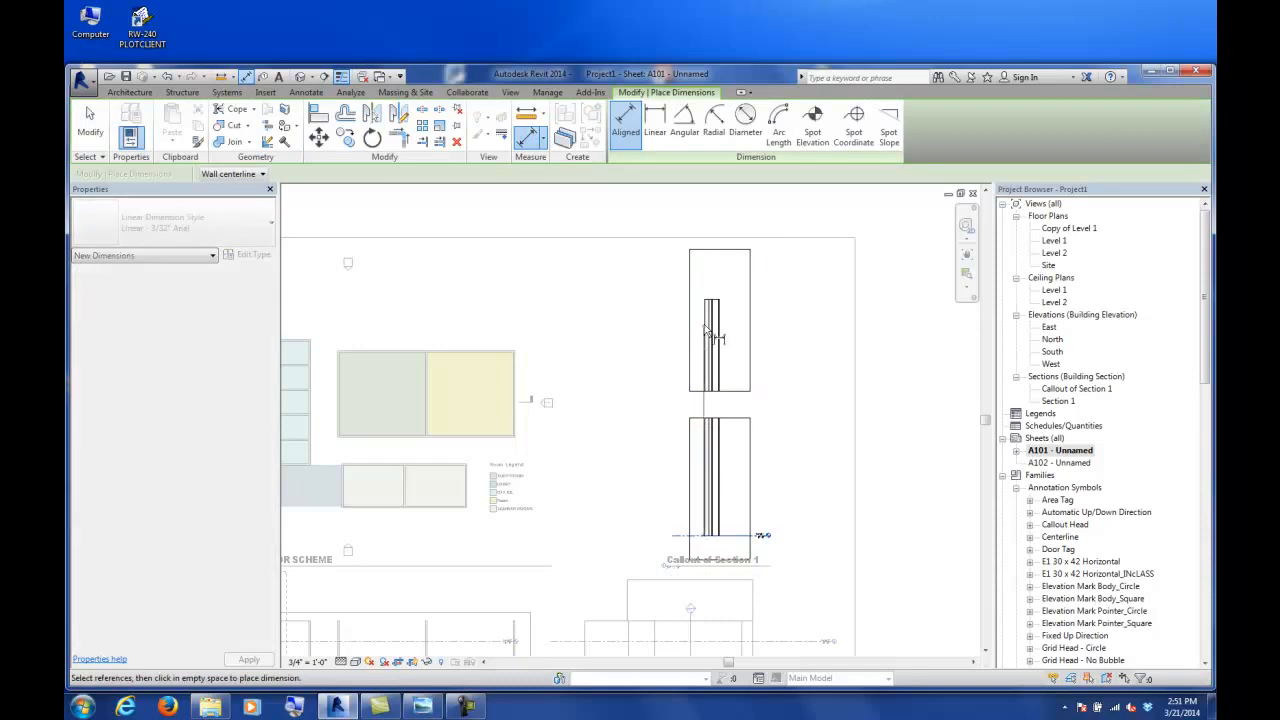
click(678, 322)
scroll(667, 404, up, 8)
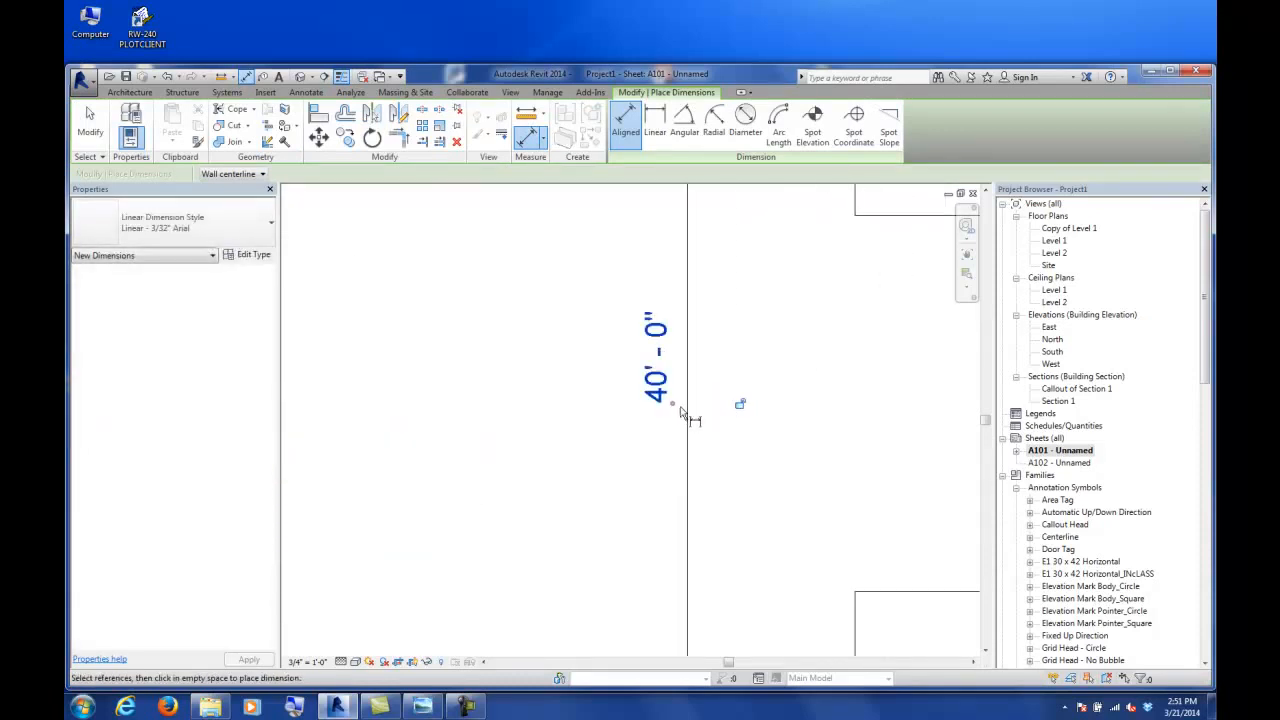
scroll(681, 411, down, 6)
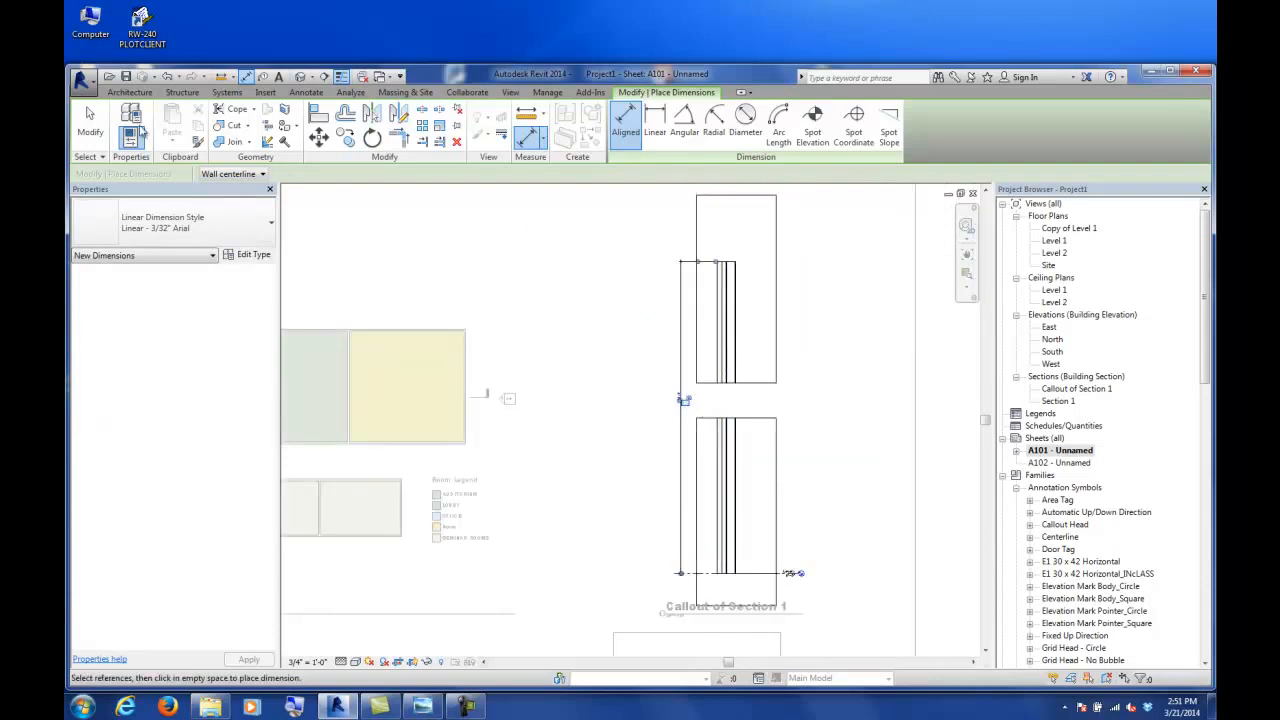
click(90, 120)
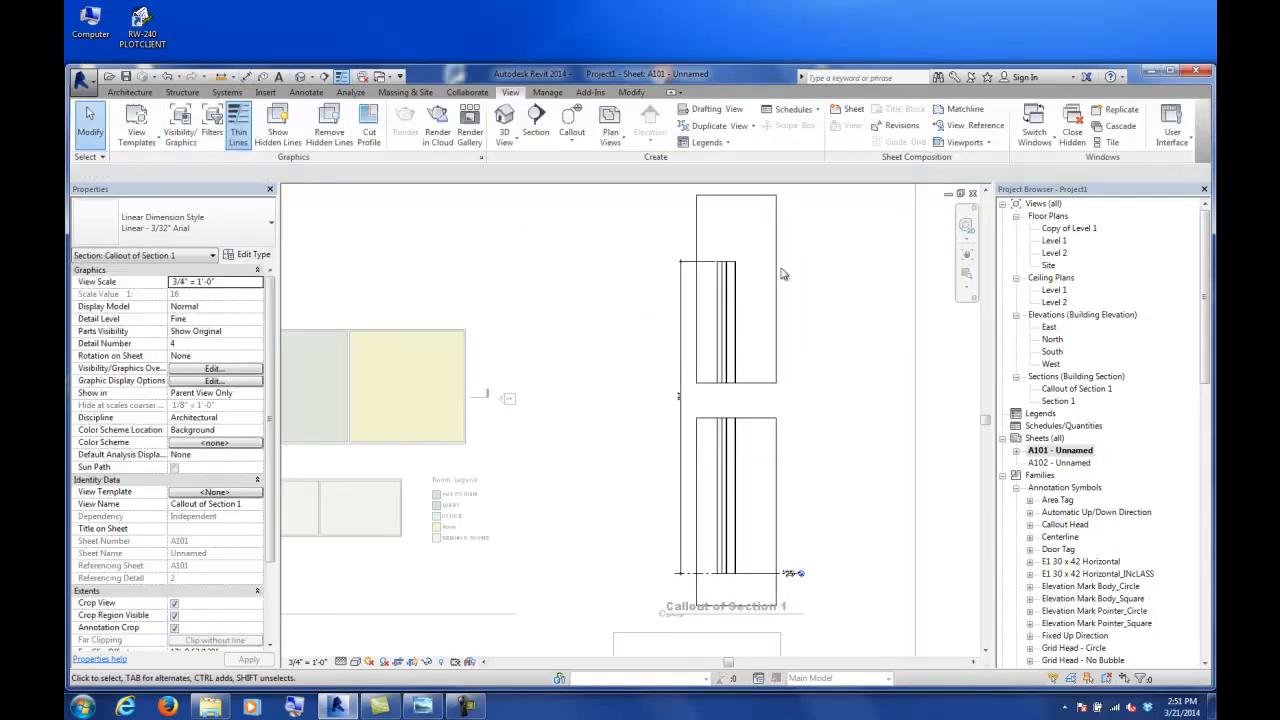
- Select the broken crop region and rejoin its two pieces into one continuous region
click(740, 310)
drag(740, 310, 743, 397)
scroll(798, 414, down, 2)
scroll(806, 340, down, 2)
middle_drag(807, 340, 783, 396)
scroll(775, 350, up, 3)
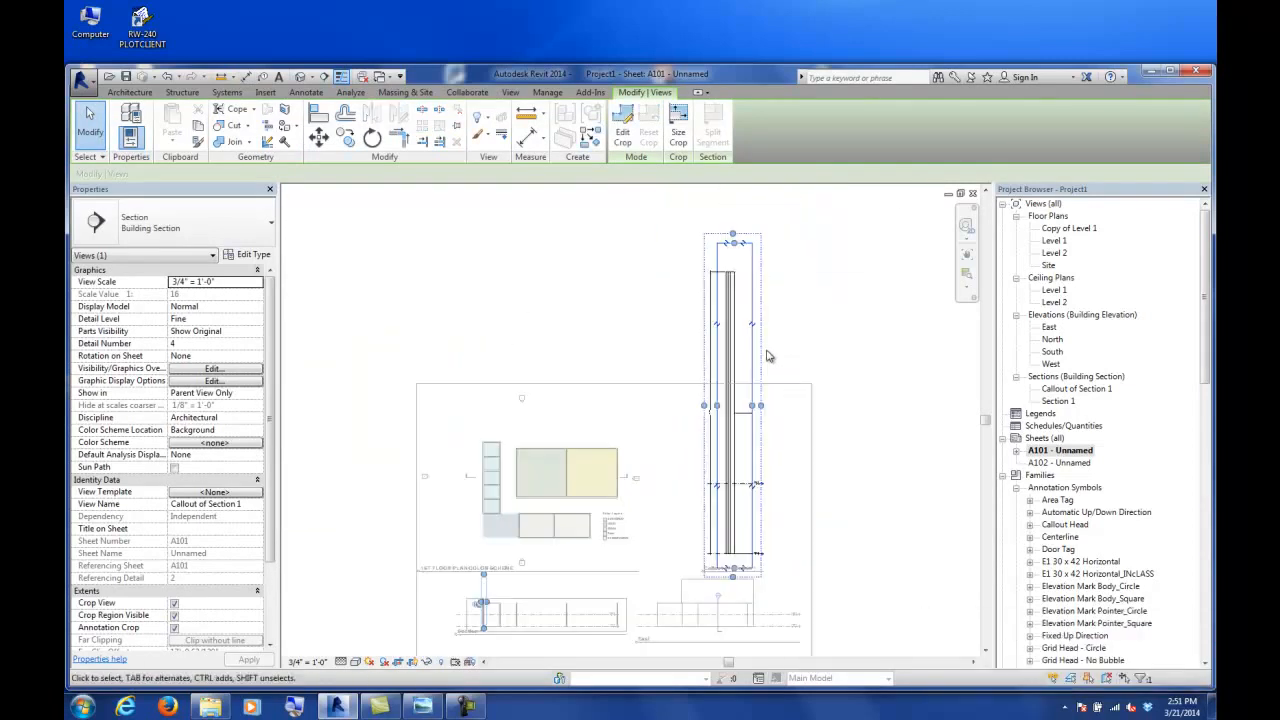
- Break the crop region horizontally again and extend the lower piece upward to include Level 2
key(Escape)
click(758, 392)
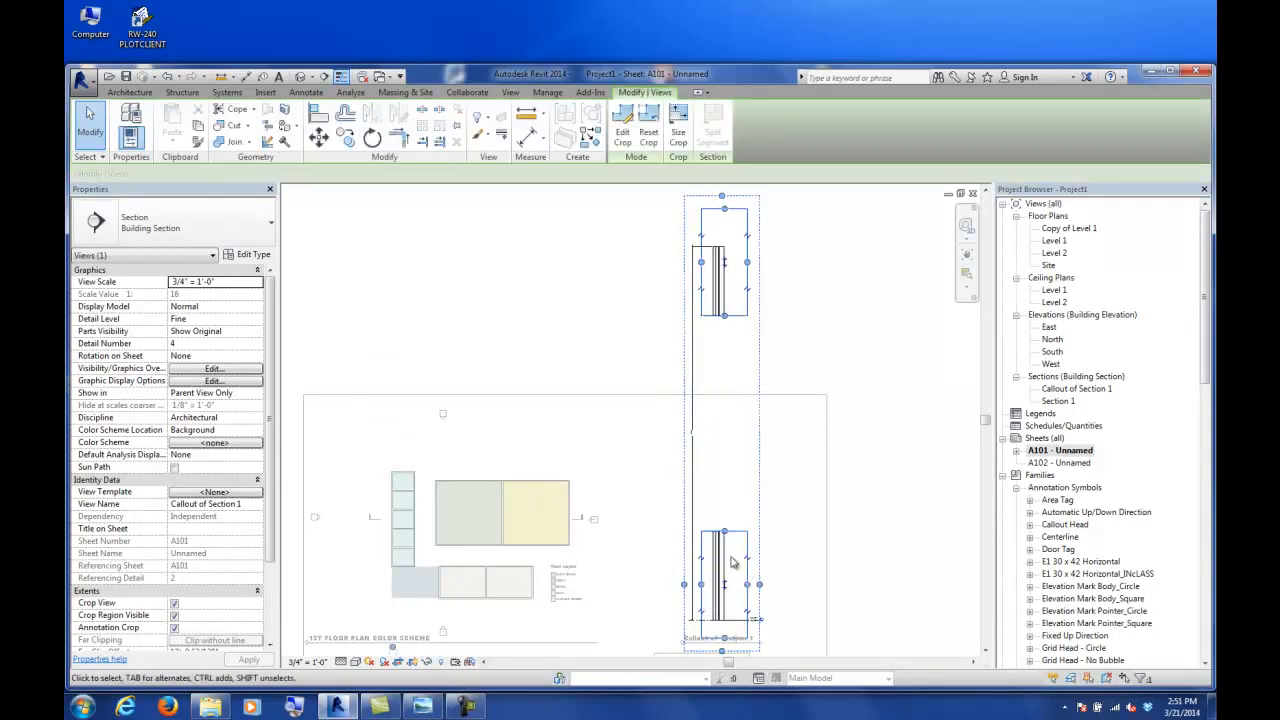
drag(725, 532, 729, 481)
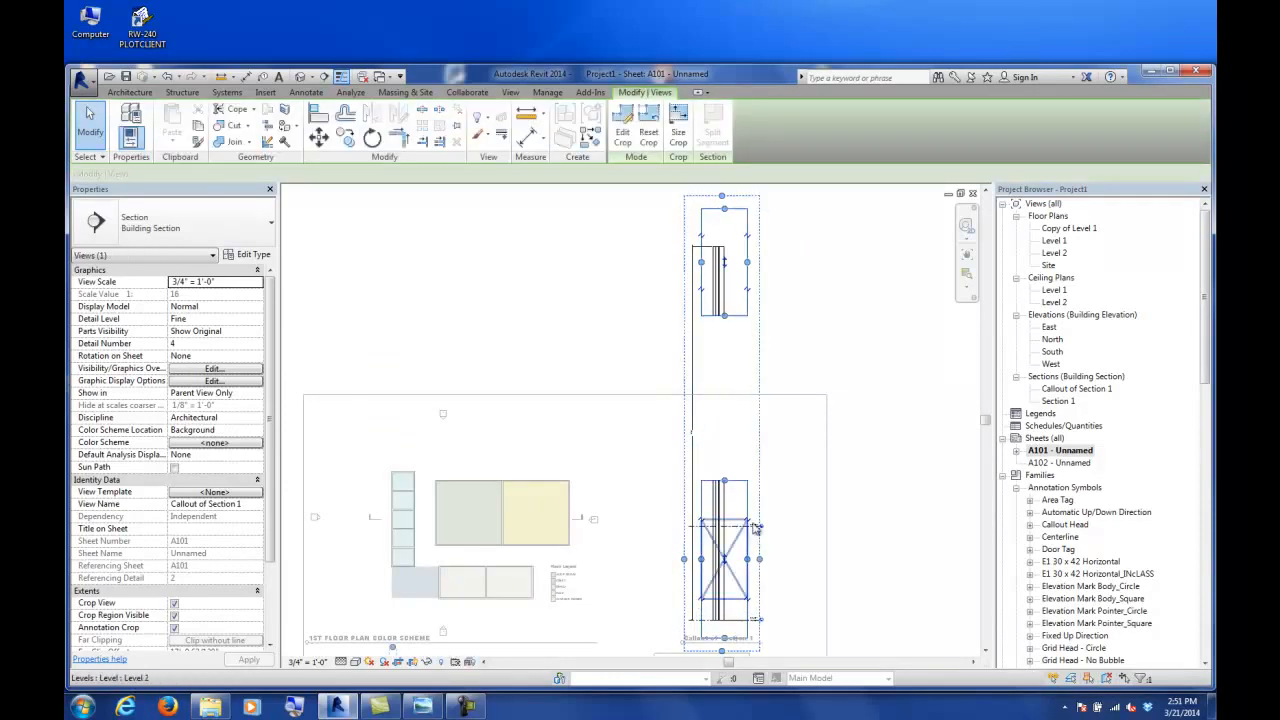
- Break the lower crop piece horizontally to cut out the Level 2 area, and join the upper two pieces into one region
click(748, 520)
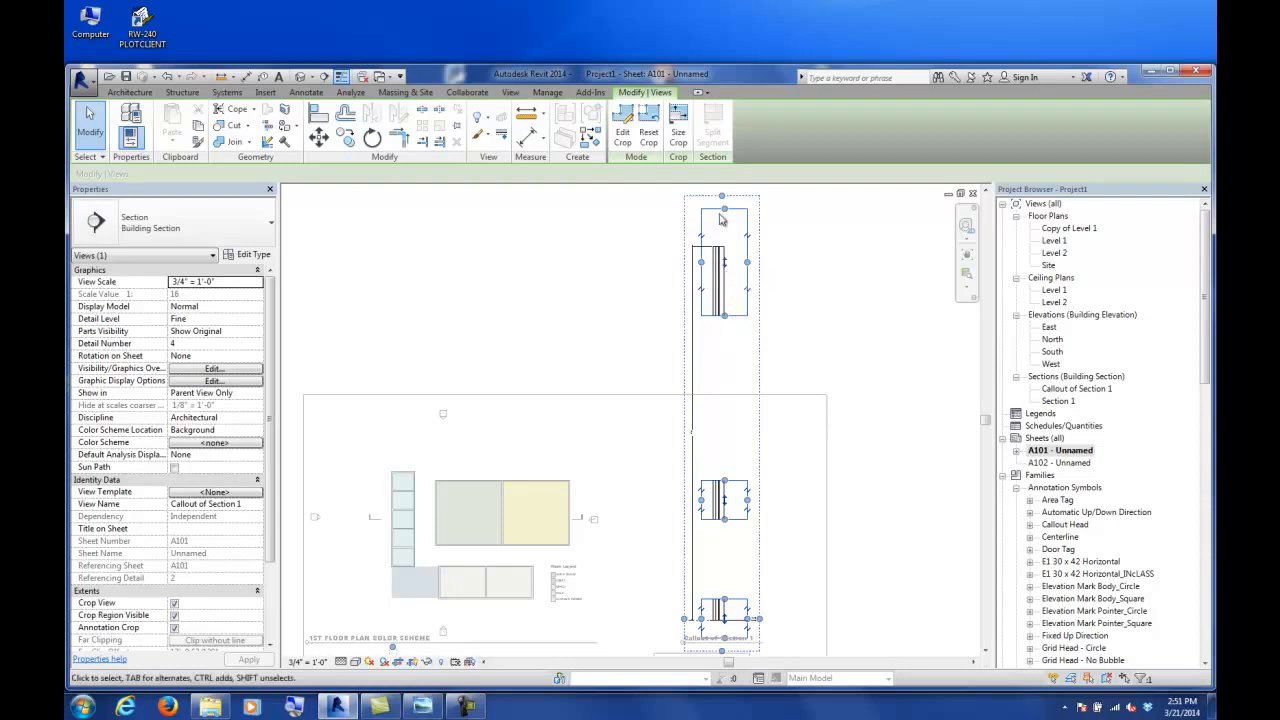
double_click(727, 270)
scroll(730, 270, up, 5)
drag(705, 419, 707, 563)
scroll(706, 497, down, 4)
middle_drag(707, 563, 717, 360)
drag(717, 360, 716, 440)
click(843, 430)
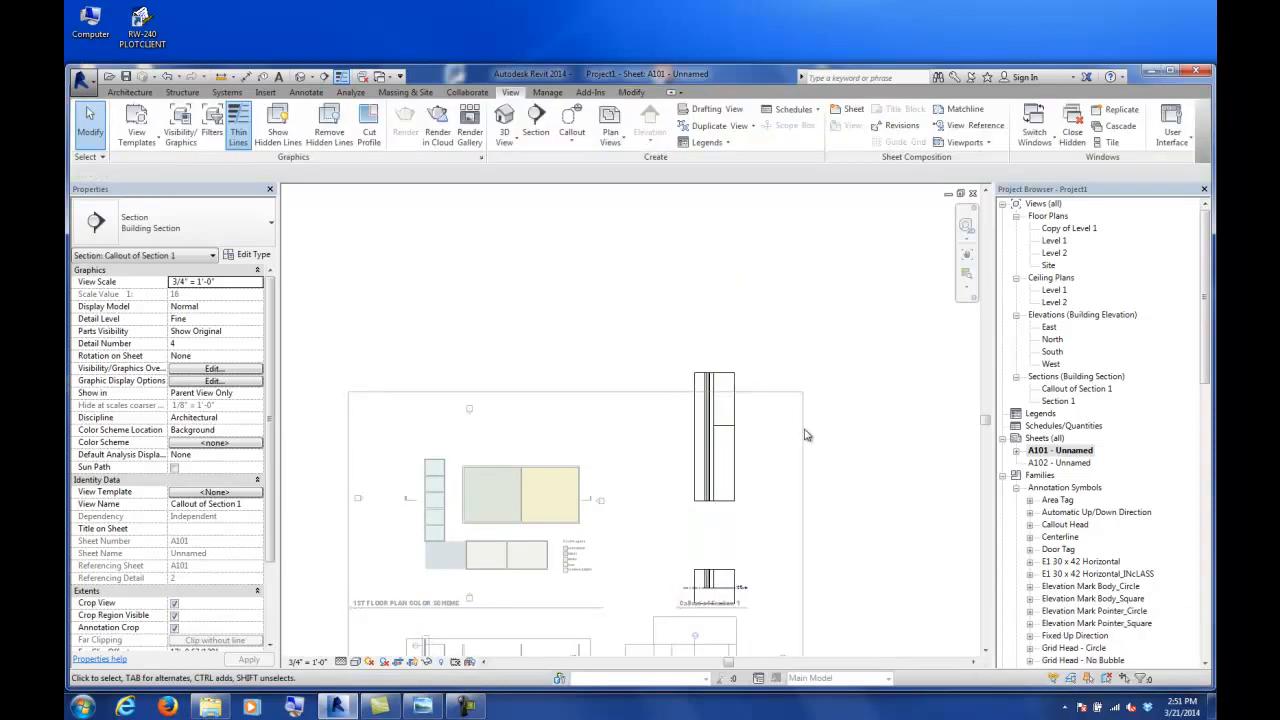
- Move the upper crop piece of the wall section down close to the lower piece
click(715, 441)
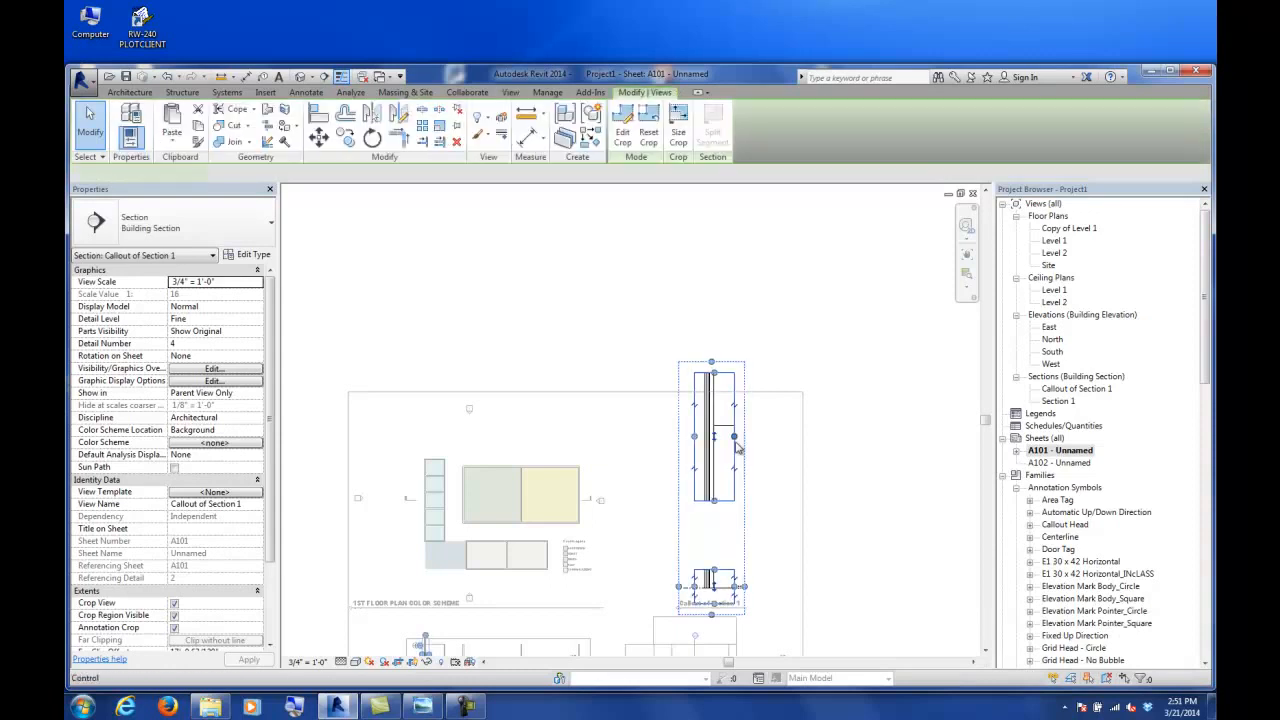
drag(715, 441, 715, 488)
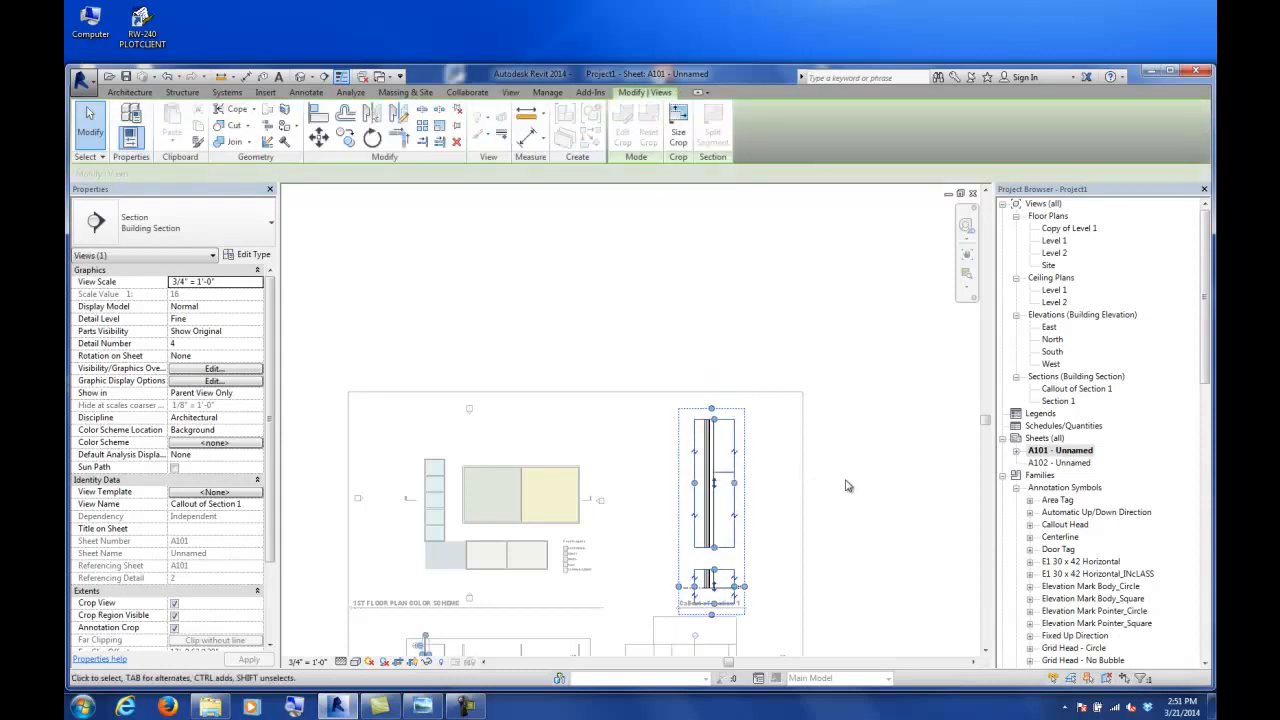
click(752, 572)
- Start loading a family into the project from the US Imperial library
scroll(752, 572, up, 5)
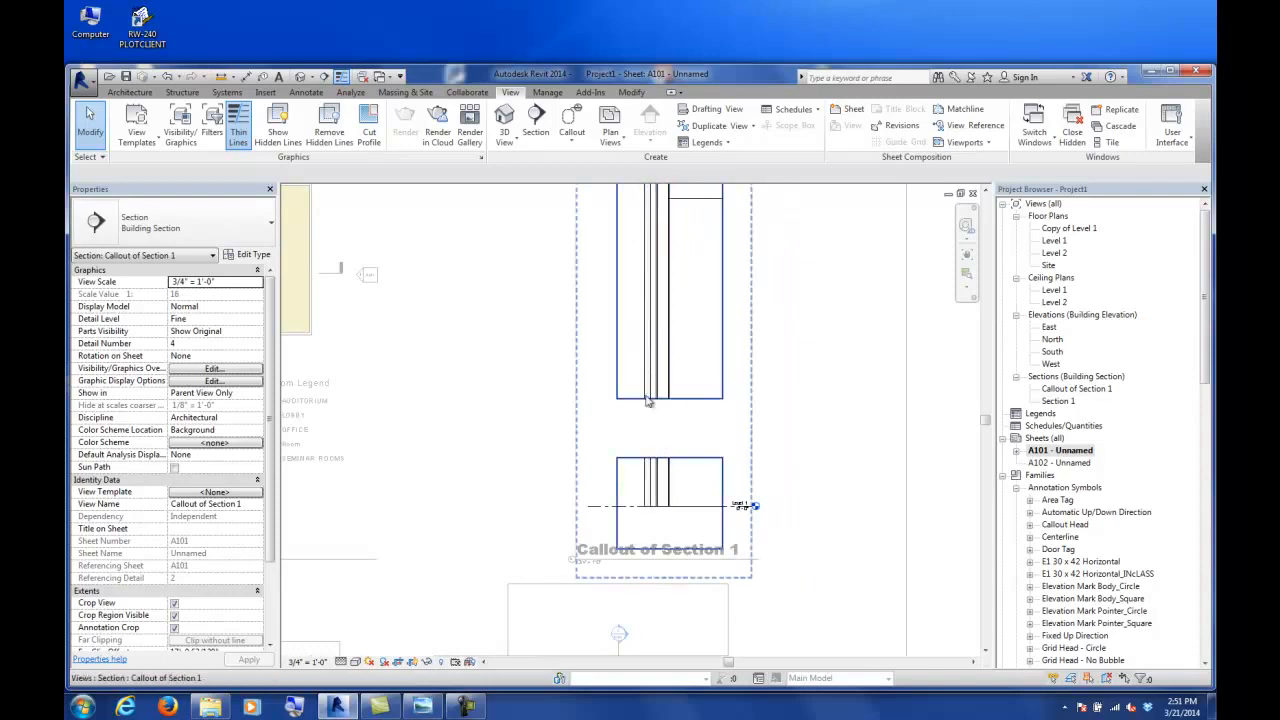
click(266, 92)
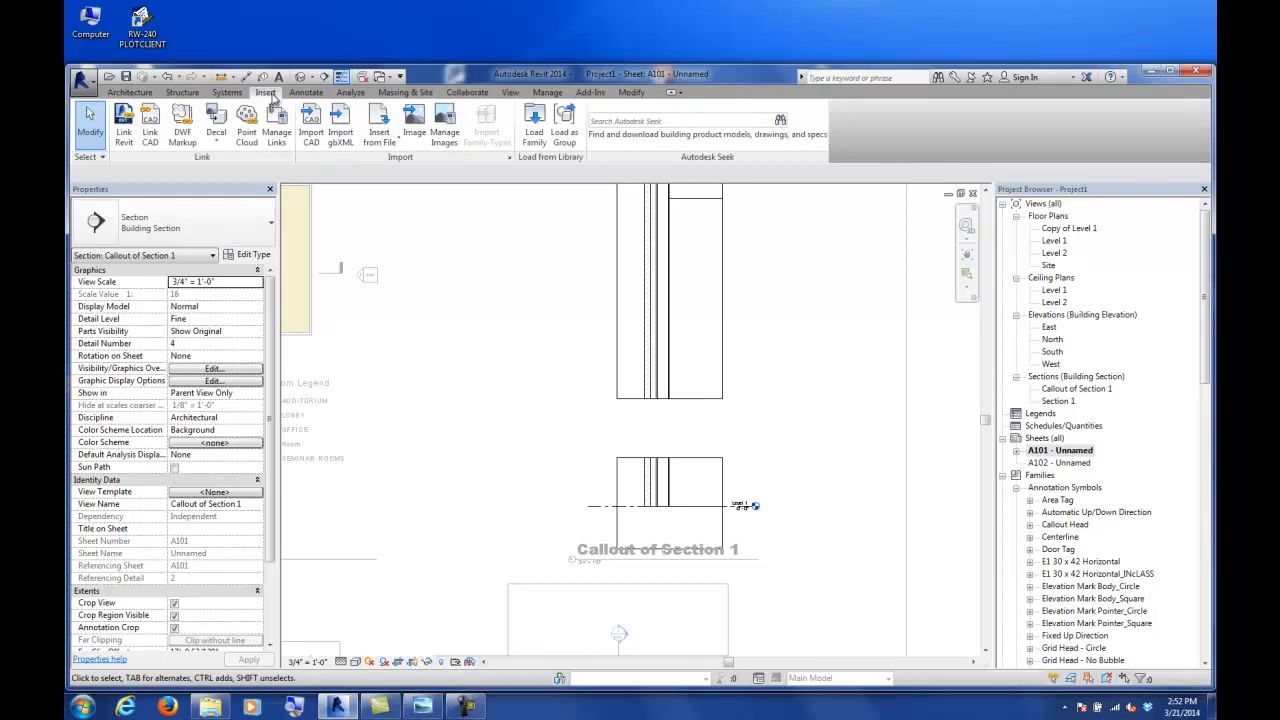
click(534, 128)
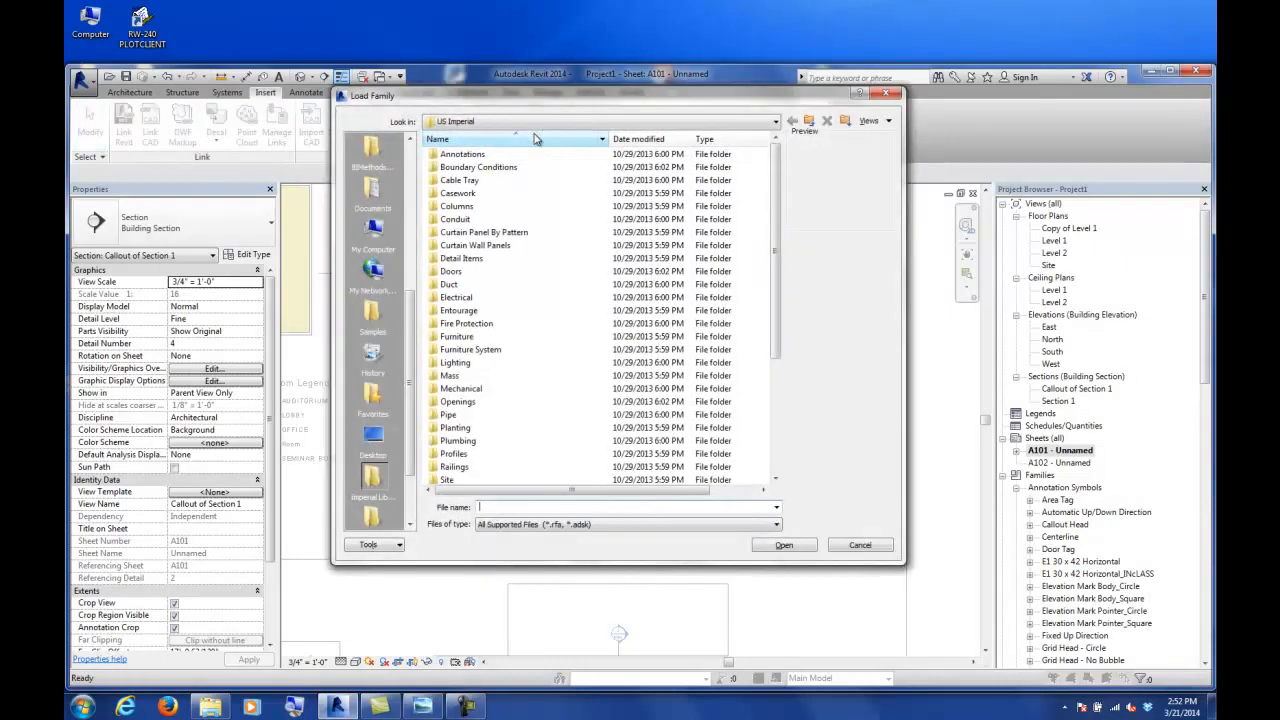
double_click(455, 157)
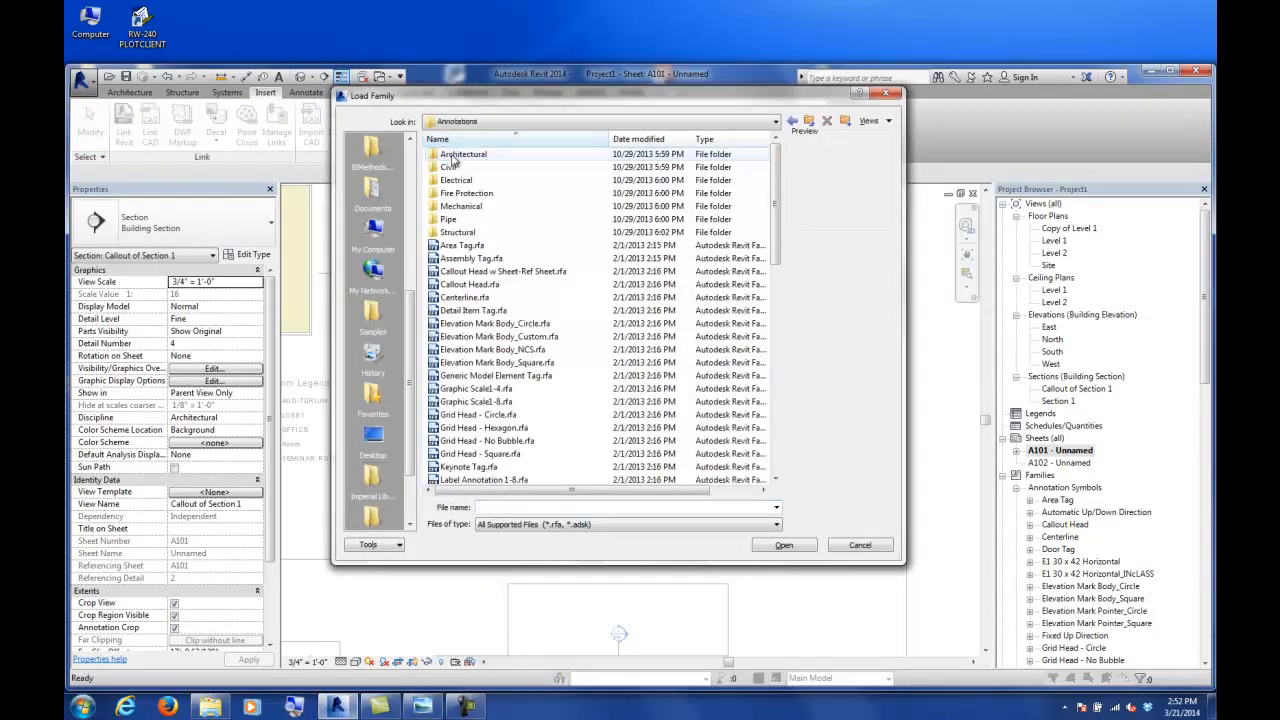
double_click(460, 155)
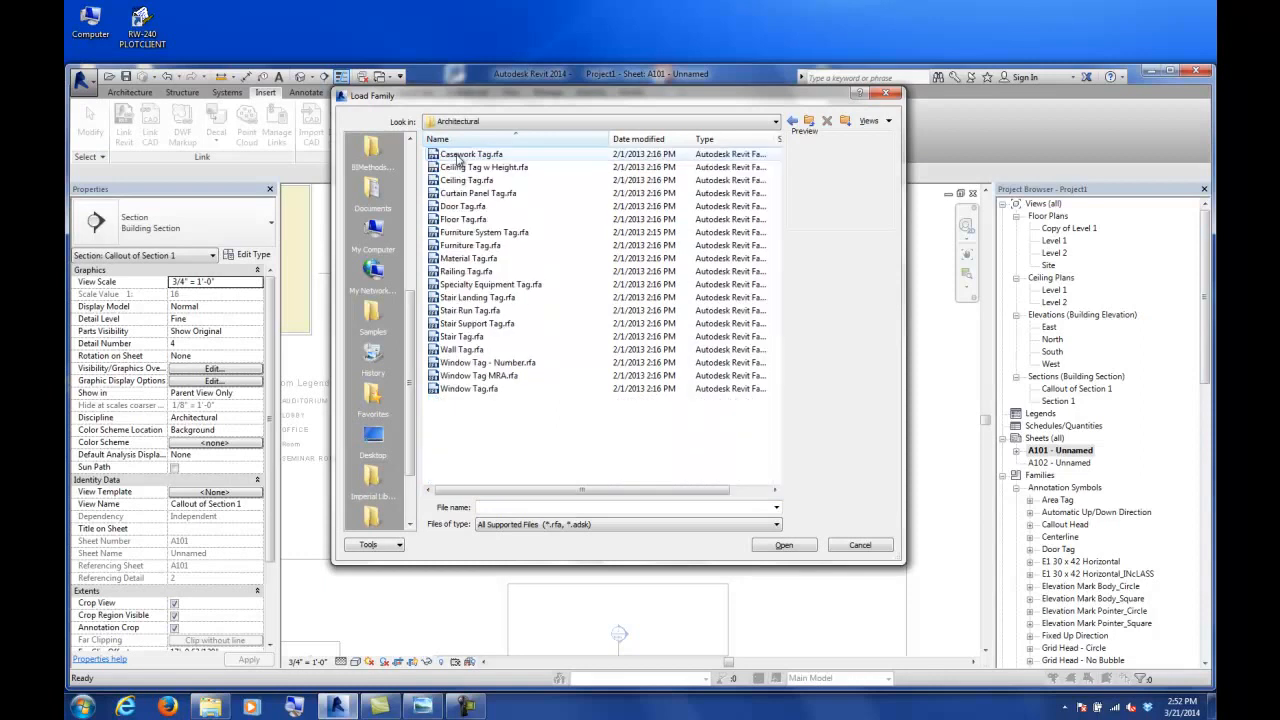
click(791, 121)
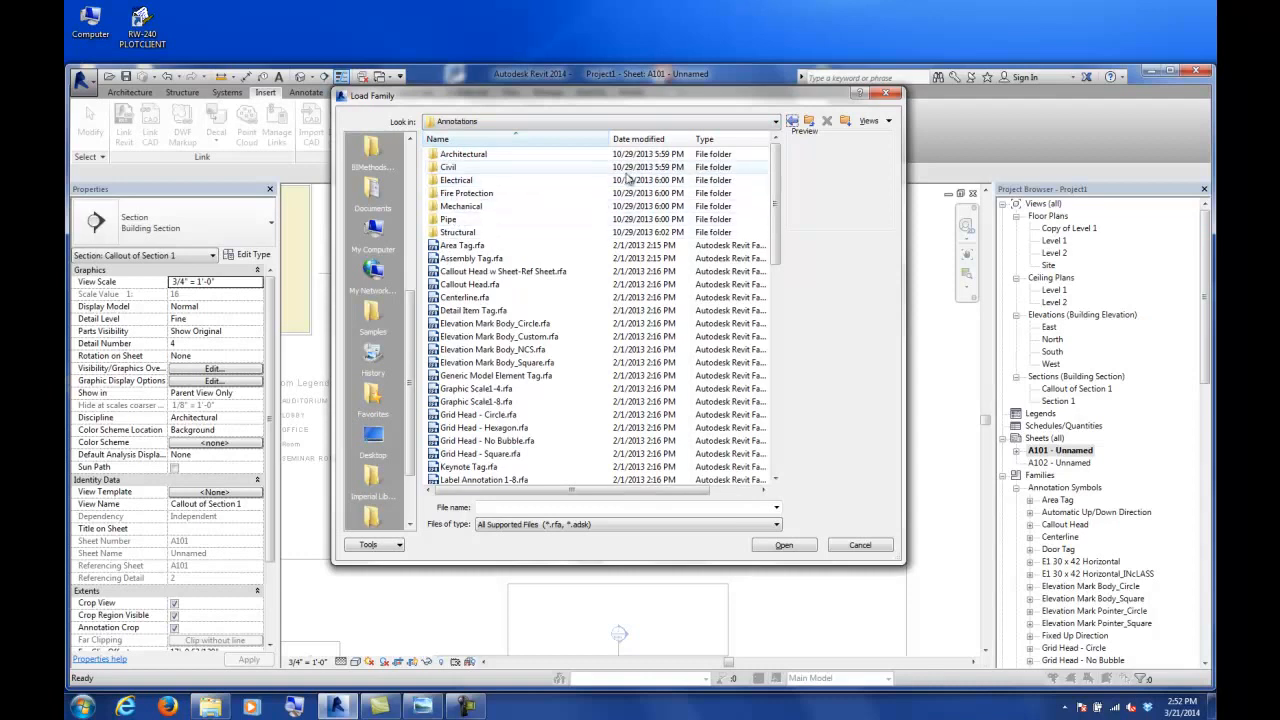
click(791, 122)
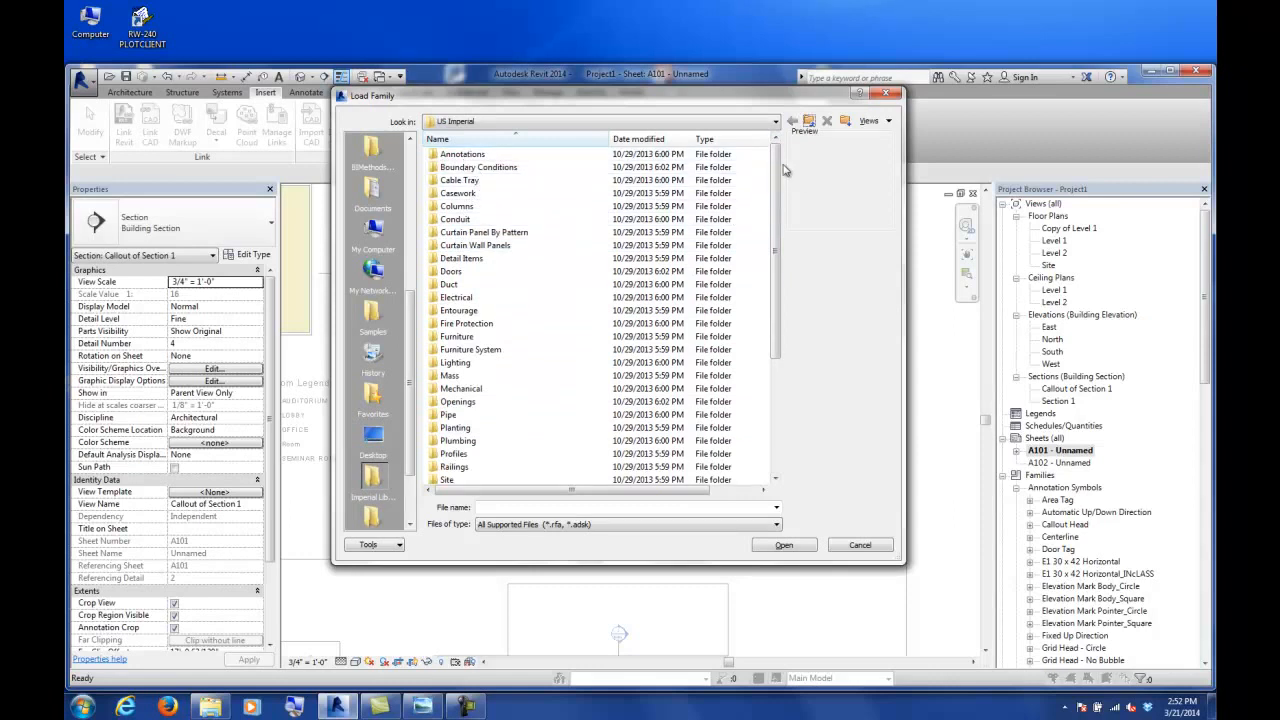
- Load the Break Line.rfa family from the Detail Items folder, Div 01-General
double_click(461, 258)
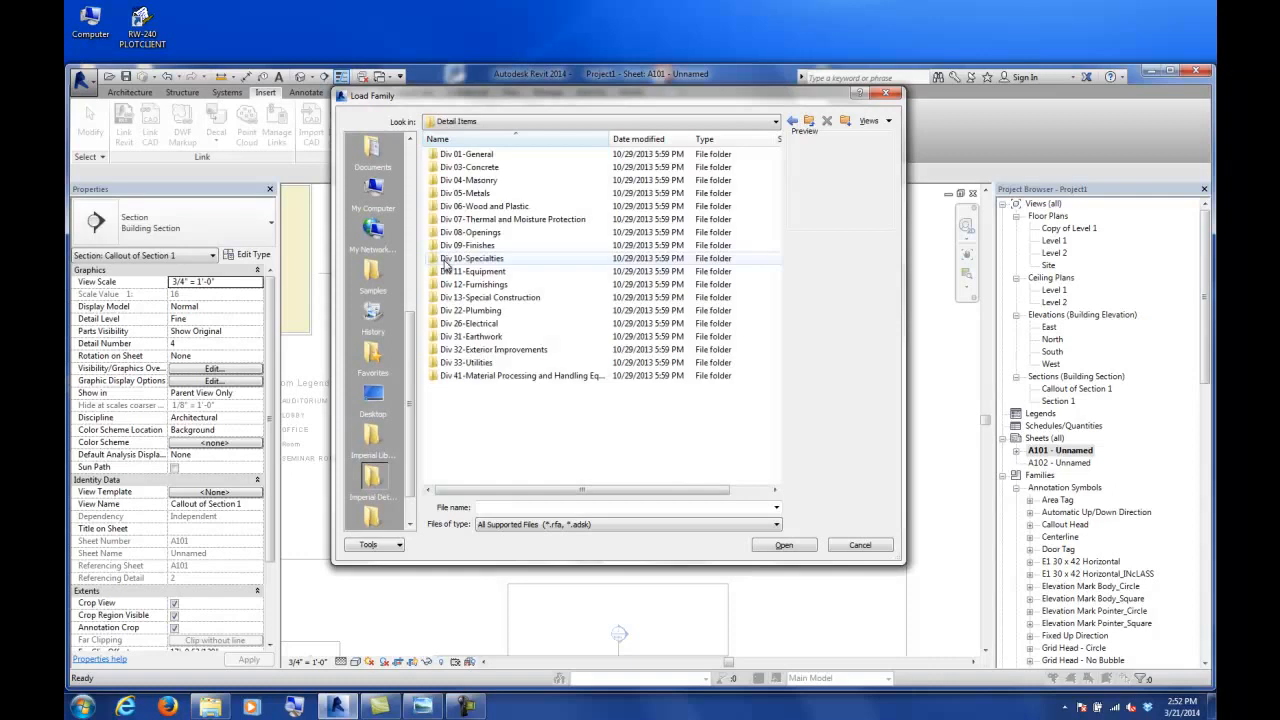
double_click(467, 155)
click(463, 157)
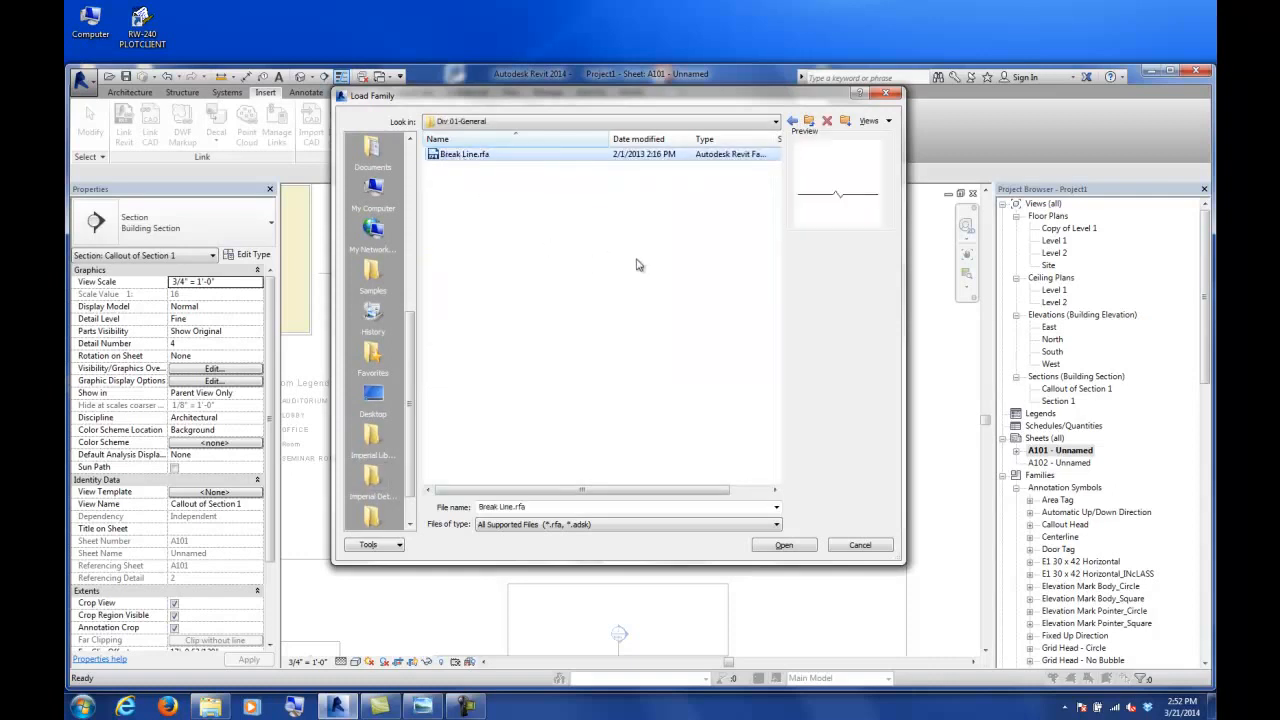
click(774, 549)
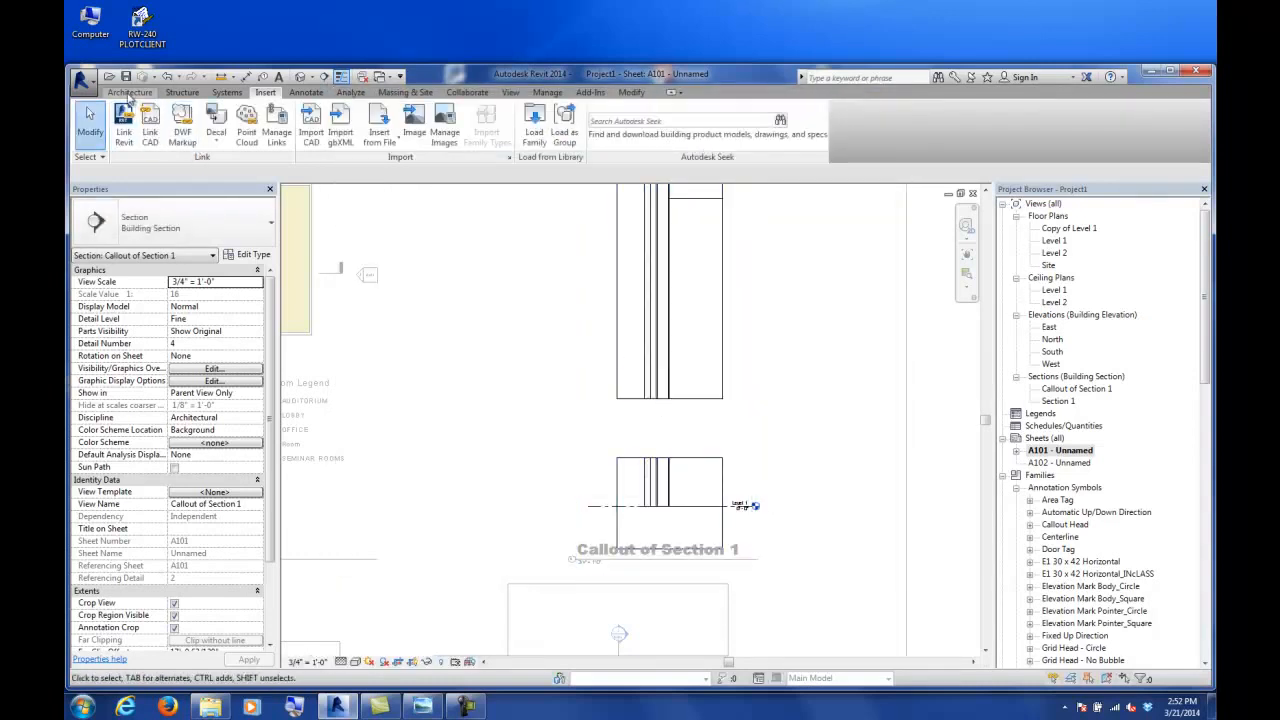
- Place a Break Line detail component across the wall near the lower end of the upper crop piece
click(312, 93)
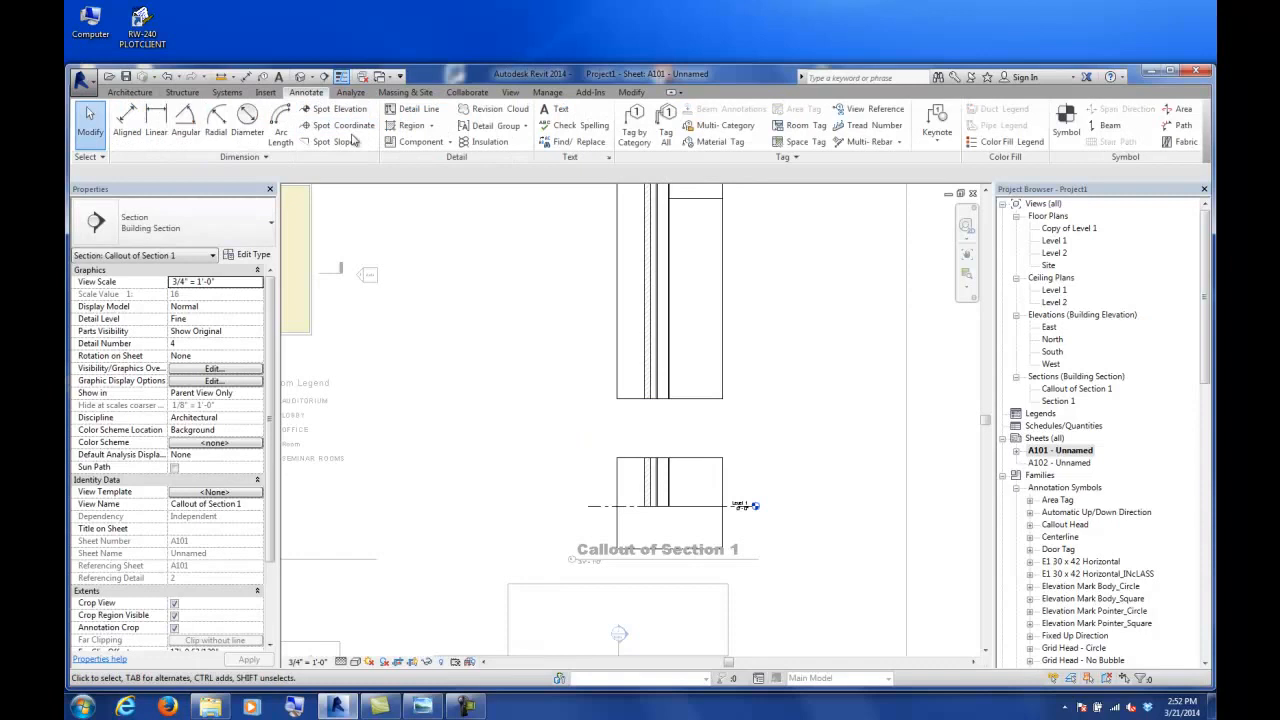
click(420, 142)
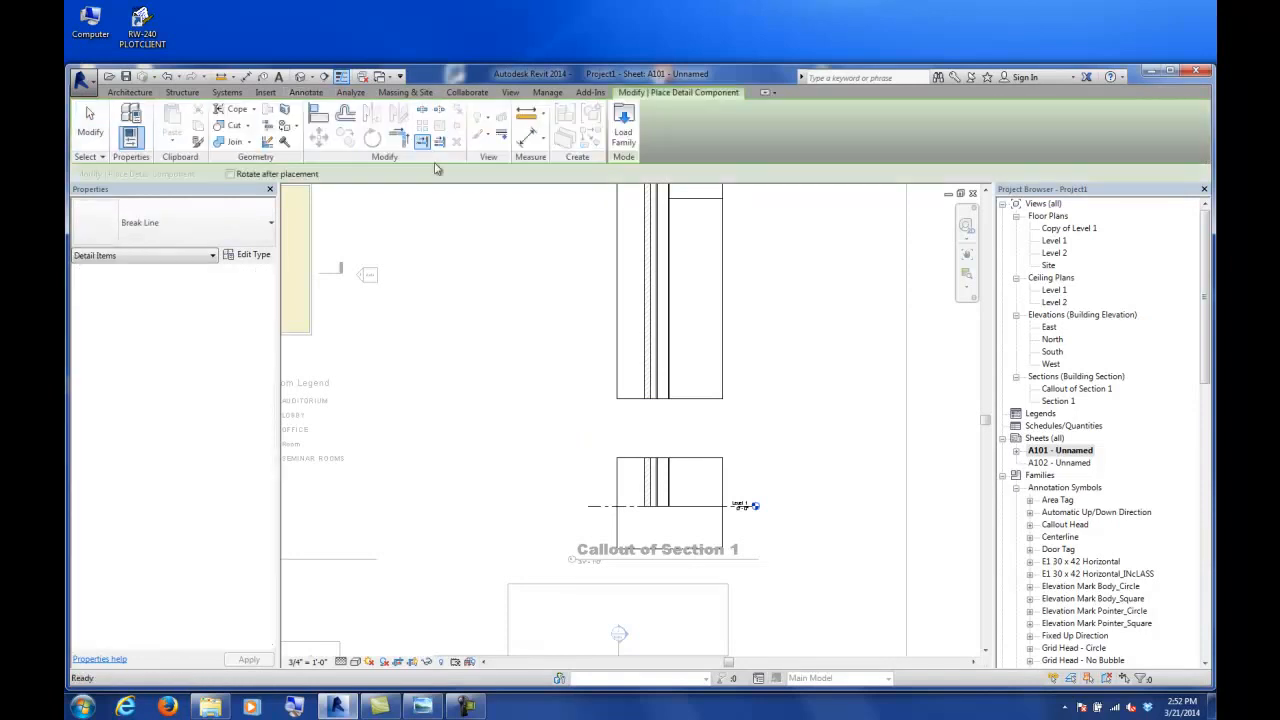
scroll(660, 395, up, 3)
click(667, 401)
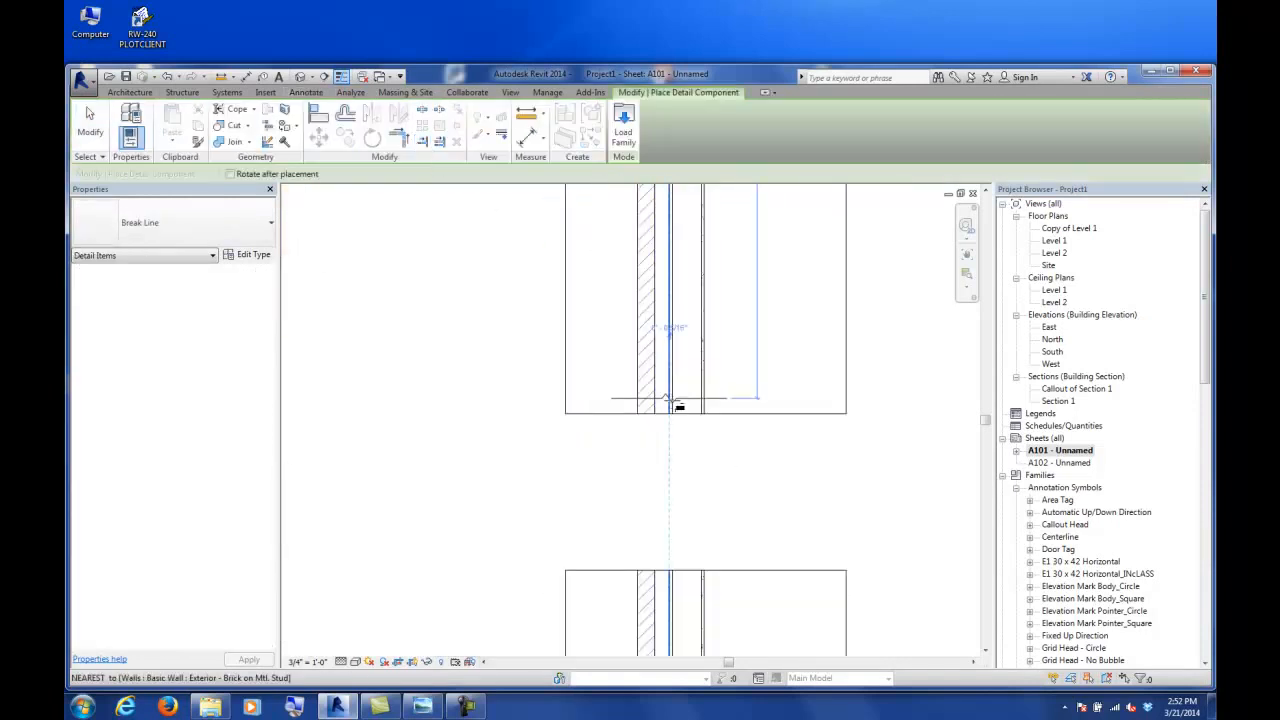
key(Escape)
key(Escape)
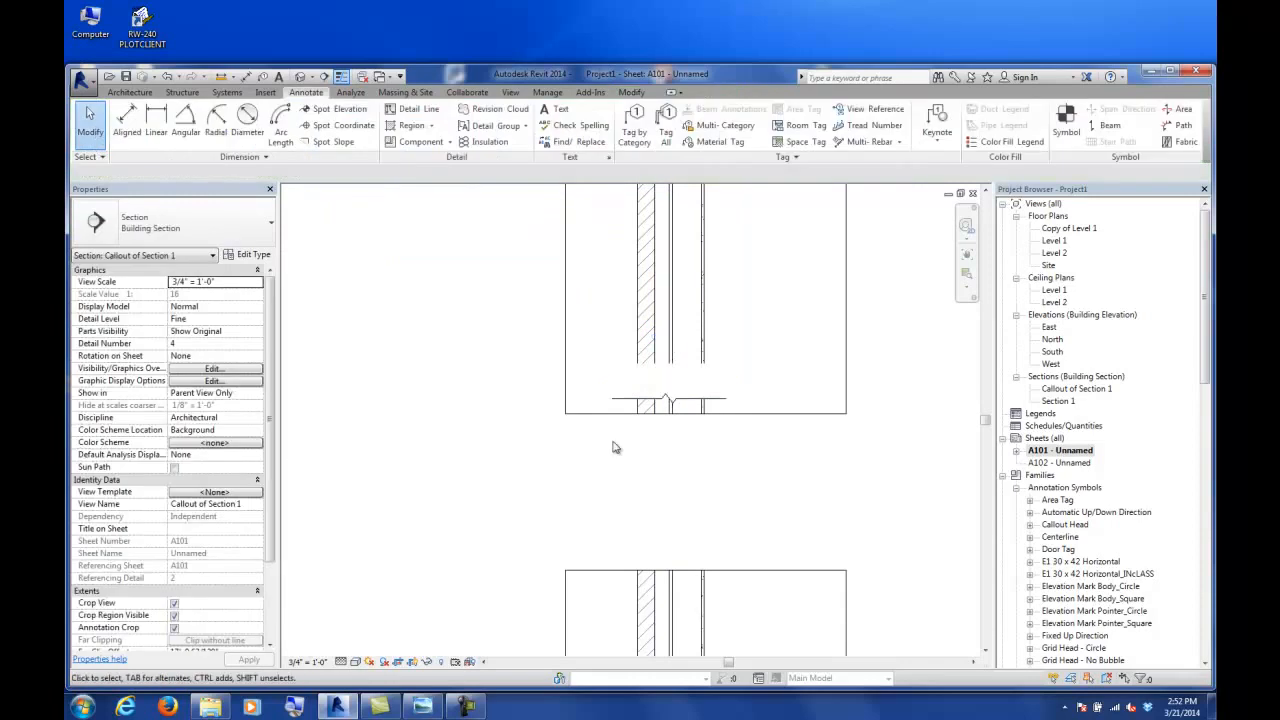
- Flip the upper piece's break line so that its mask hides the wall below the line
click(698, 404)
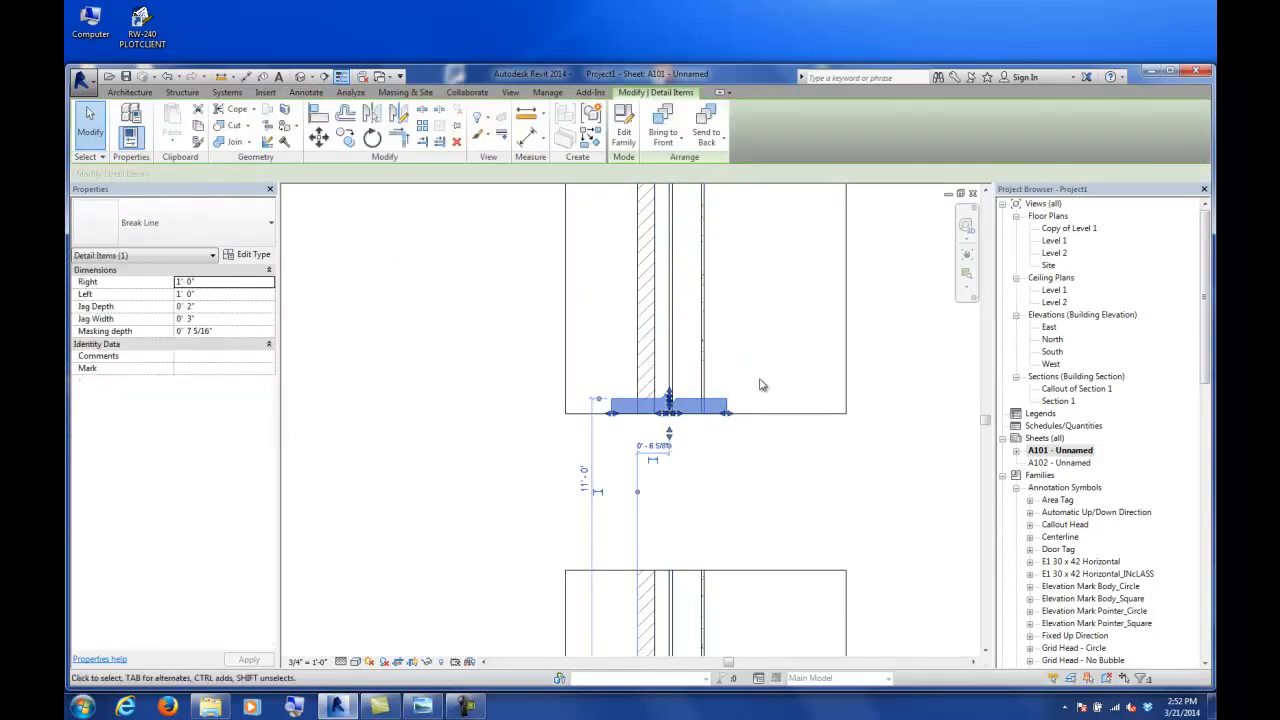
click(716, 489)
click(712, 405)
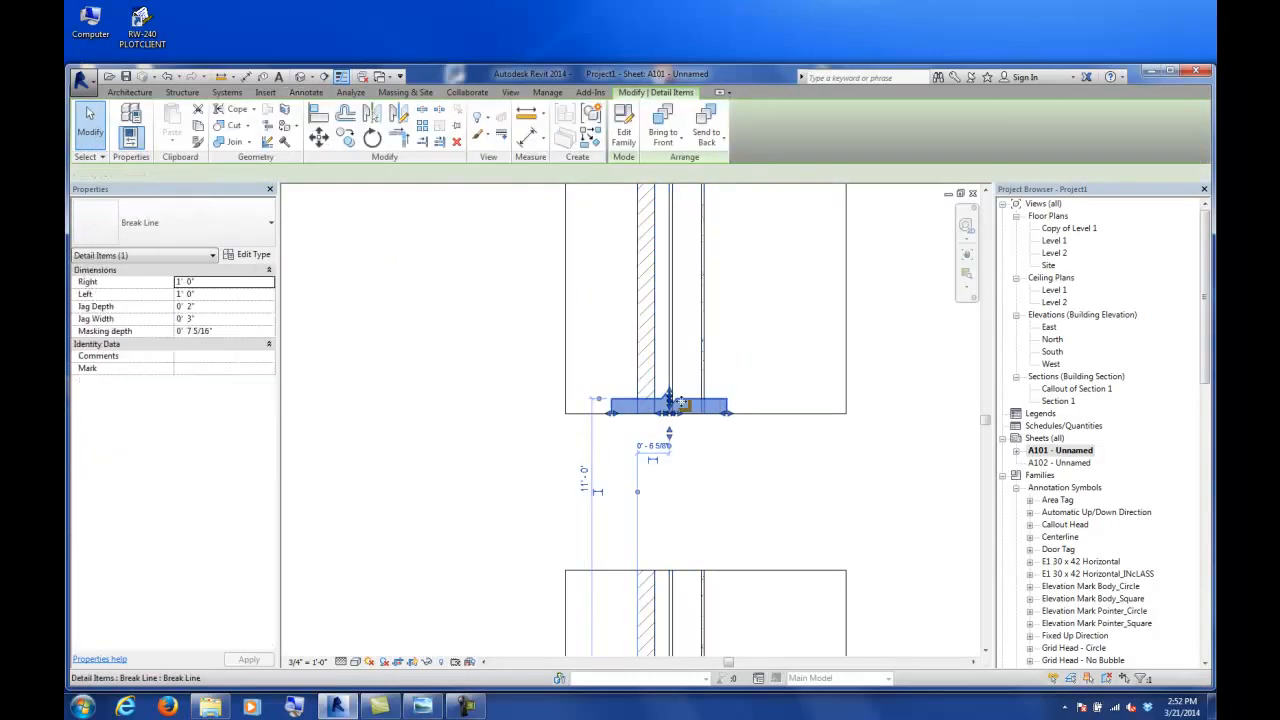
click(736, 376)
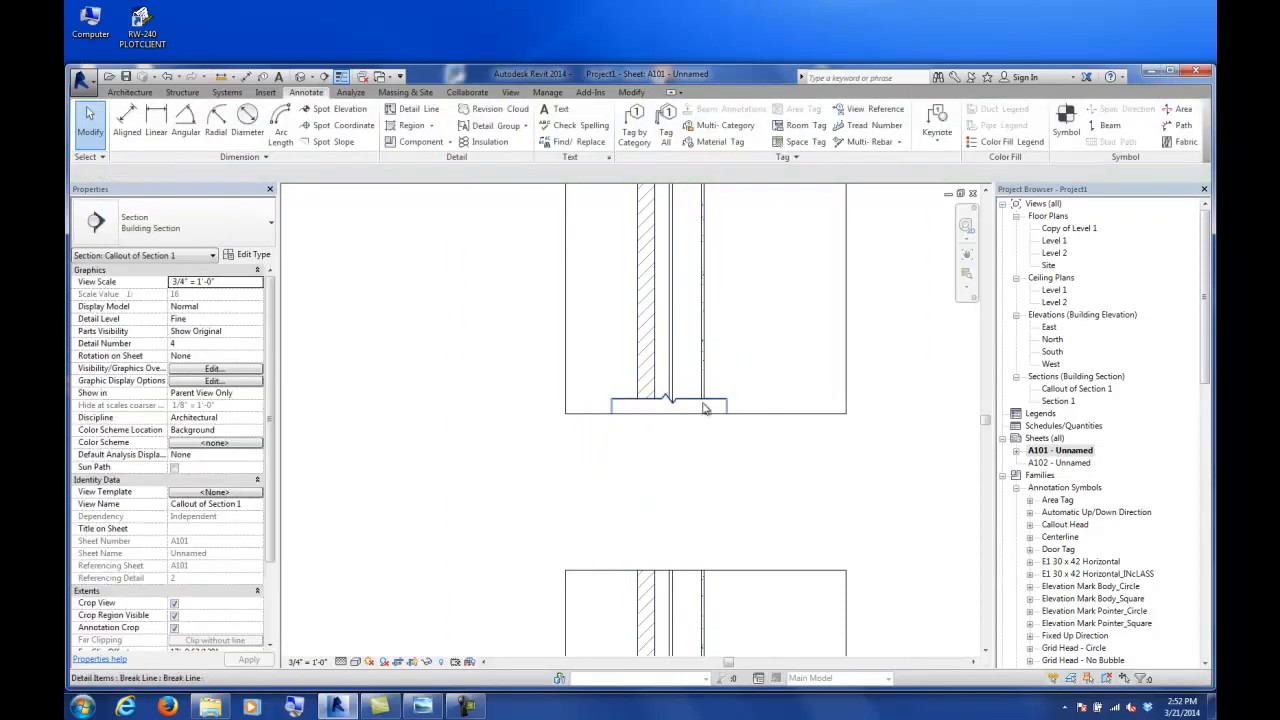
click(708, 407)
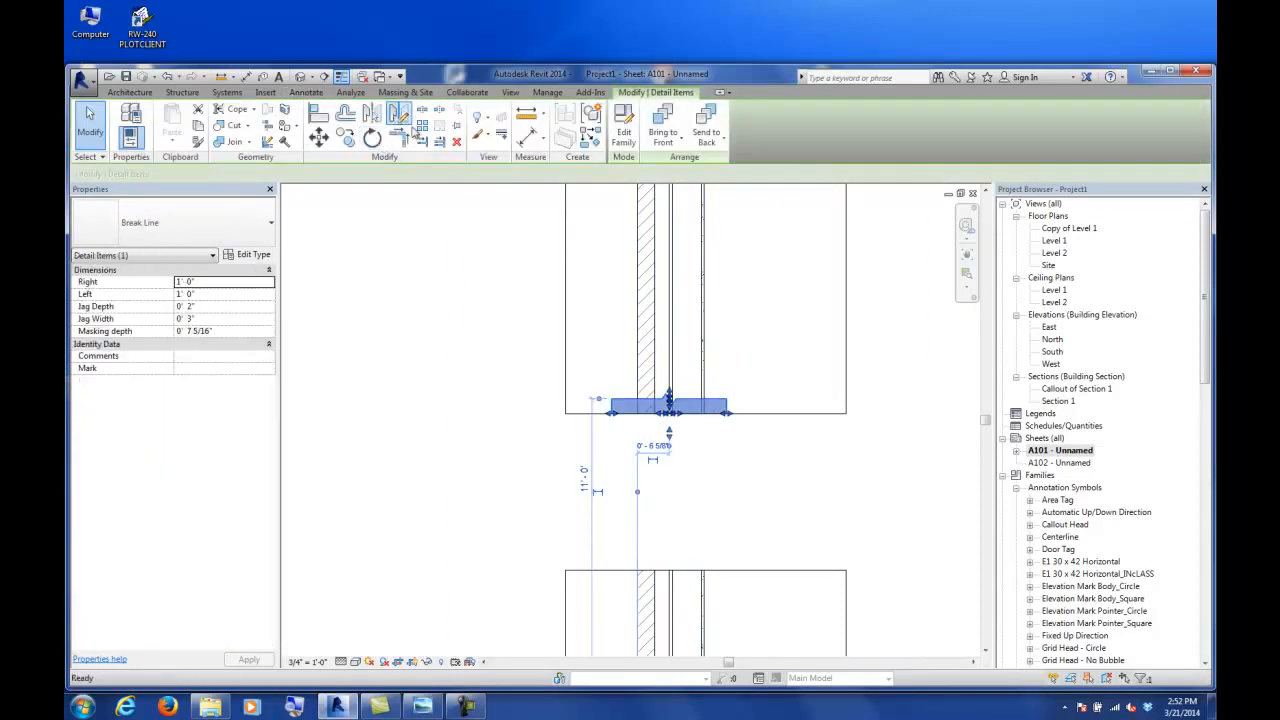
click(398, 113)
click(706, 527)
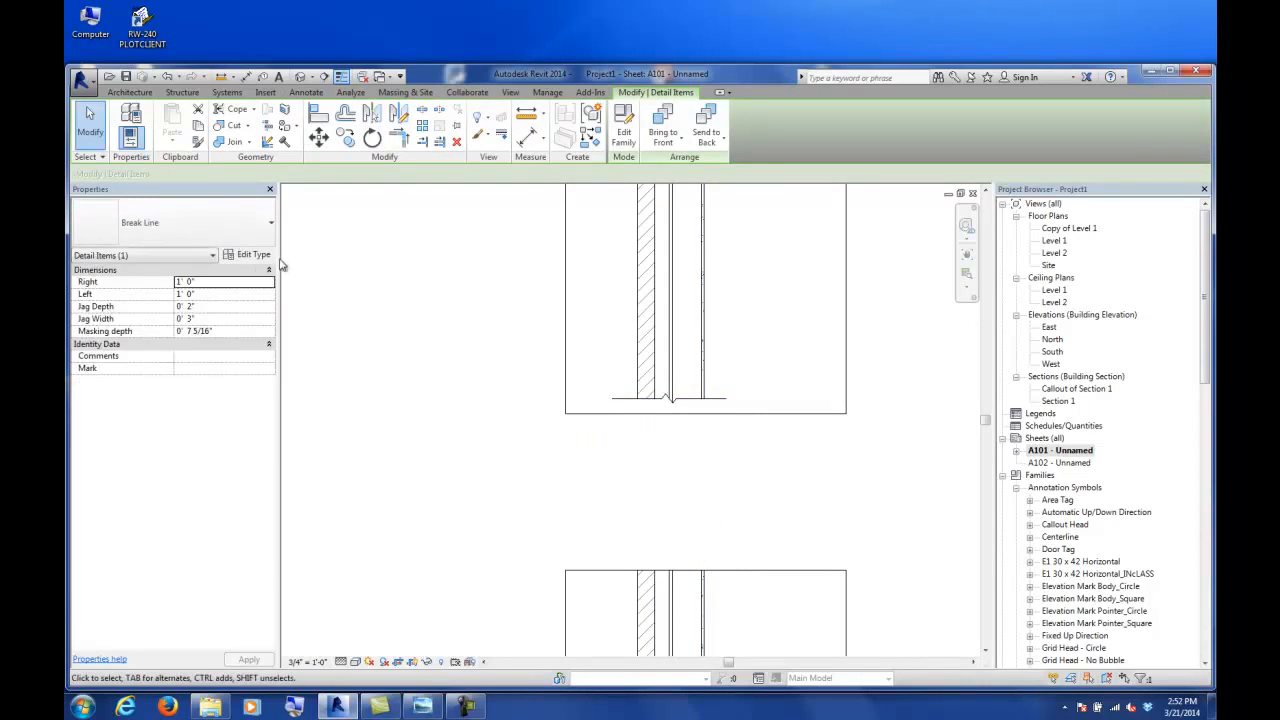
click(90, 118)
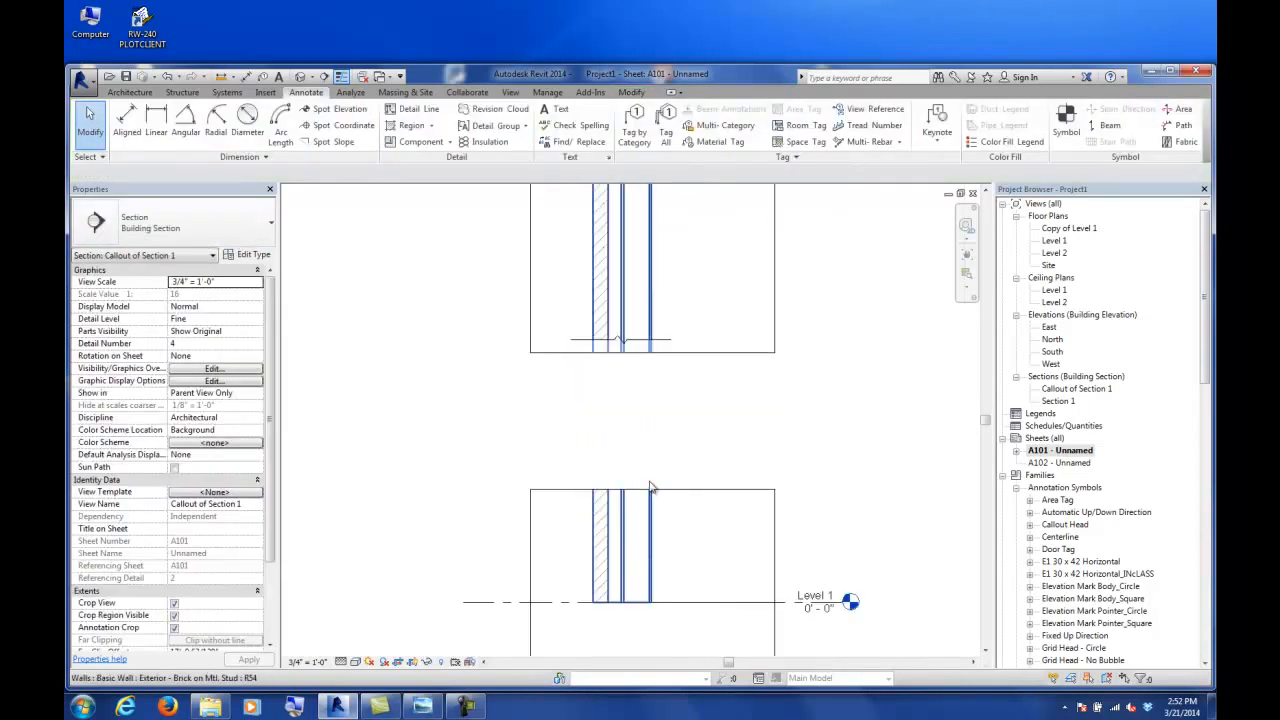
- Place a second Break Line detail component across the wall near the top of the lower crop piece
click(414, 141)
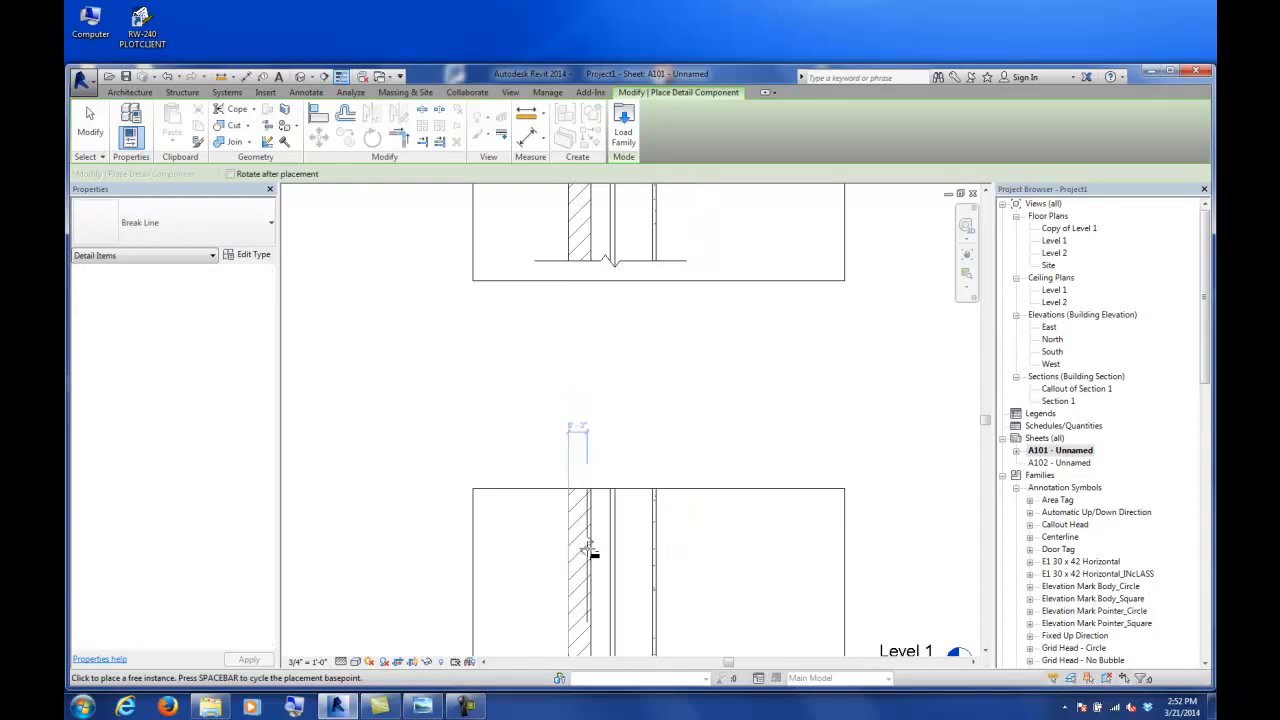
click(609, 514)
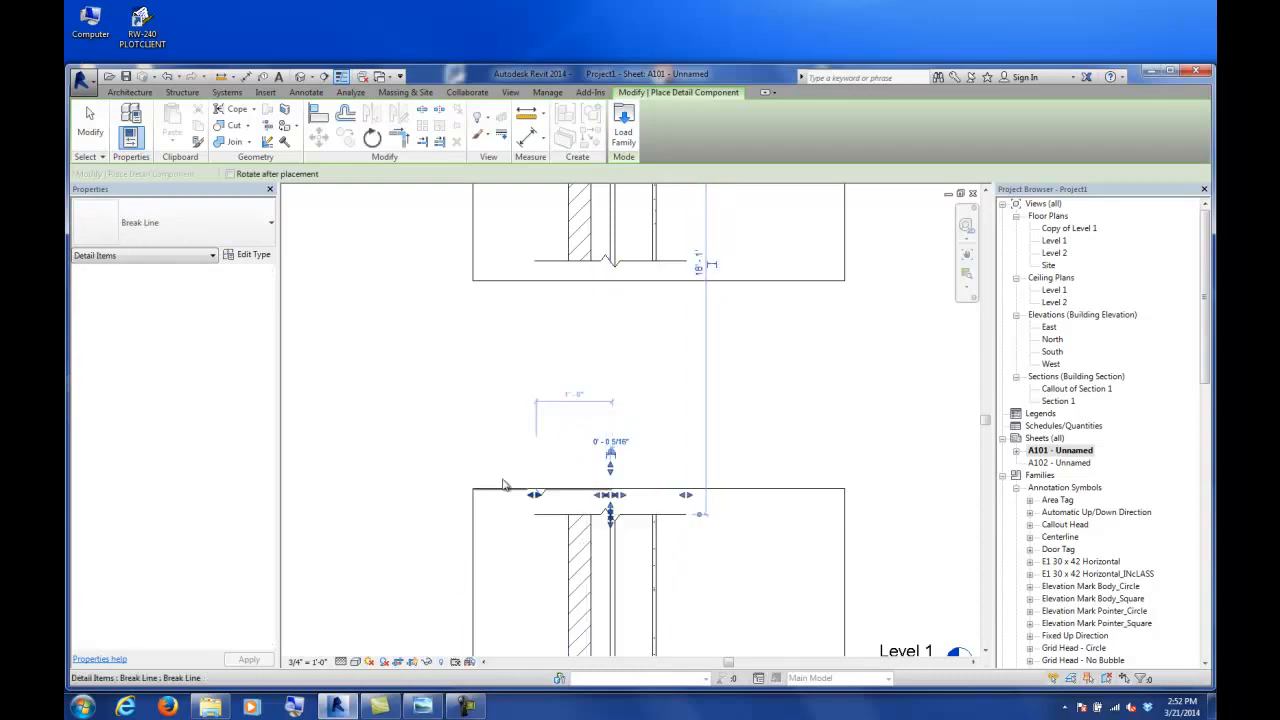
click(90, 118)
- Hide the callout view's crop region and deactivate the view to return to sheet A101
scroll(677, 480, down, 3)
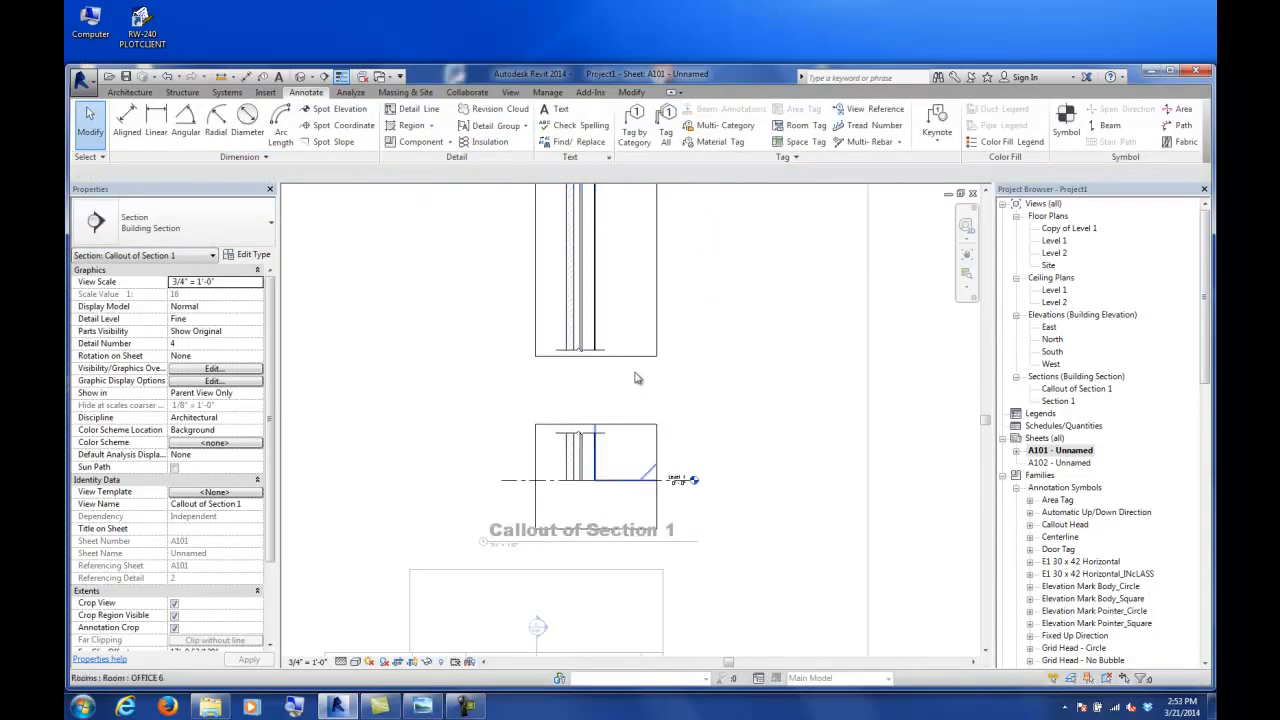
scroll(646, 322, down, 1)
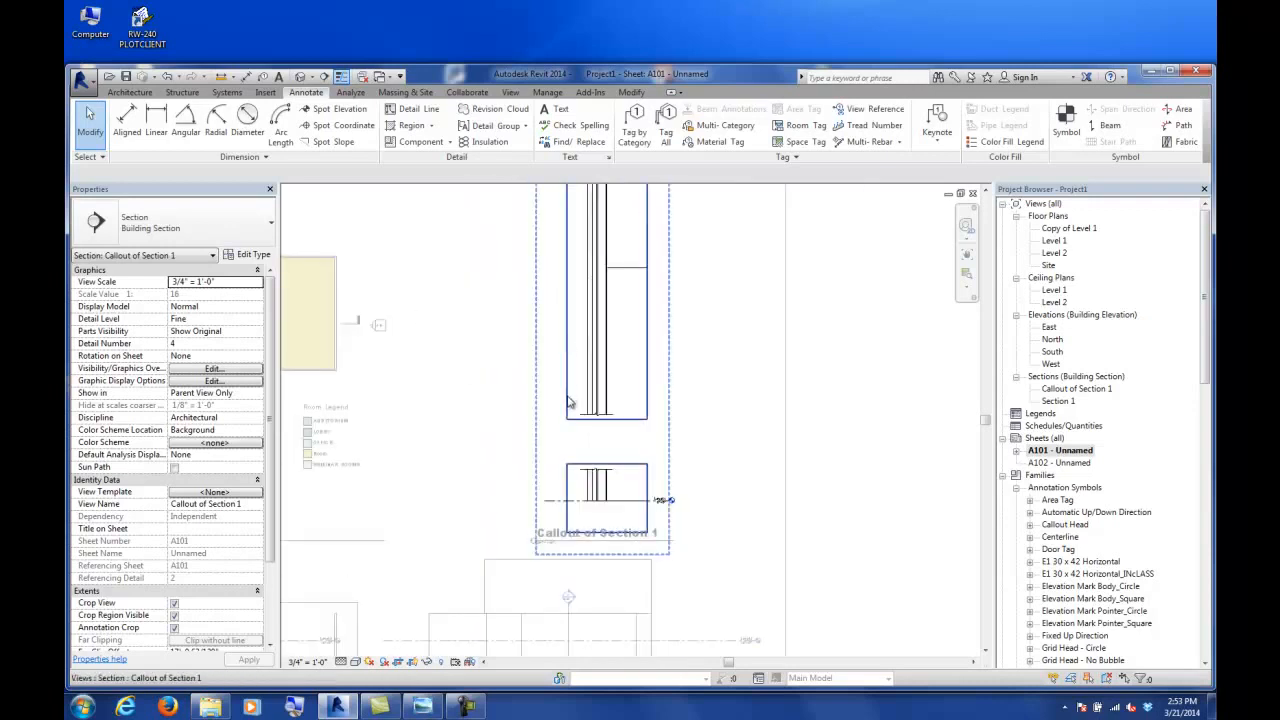
click(417, 665)
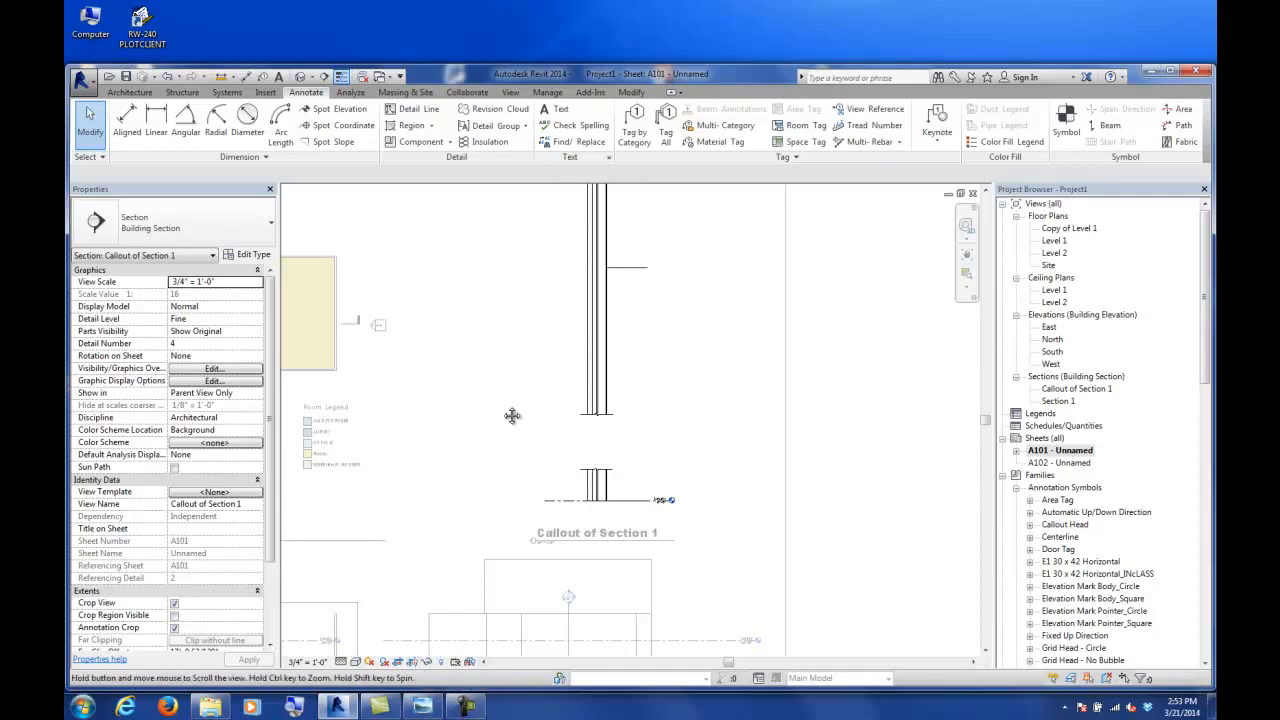
middle_drag(507, 411, 512, 459)
right_click(527, 410)
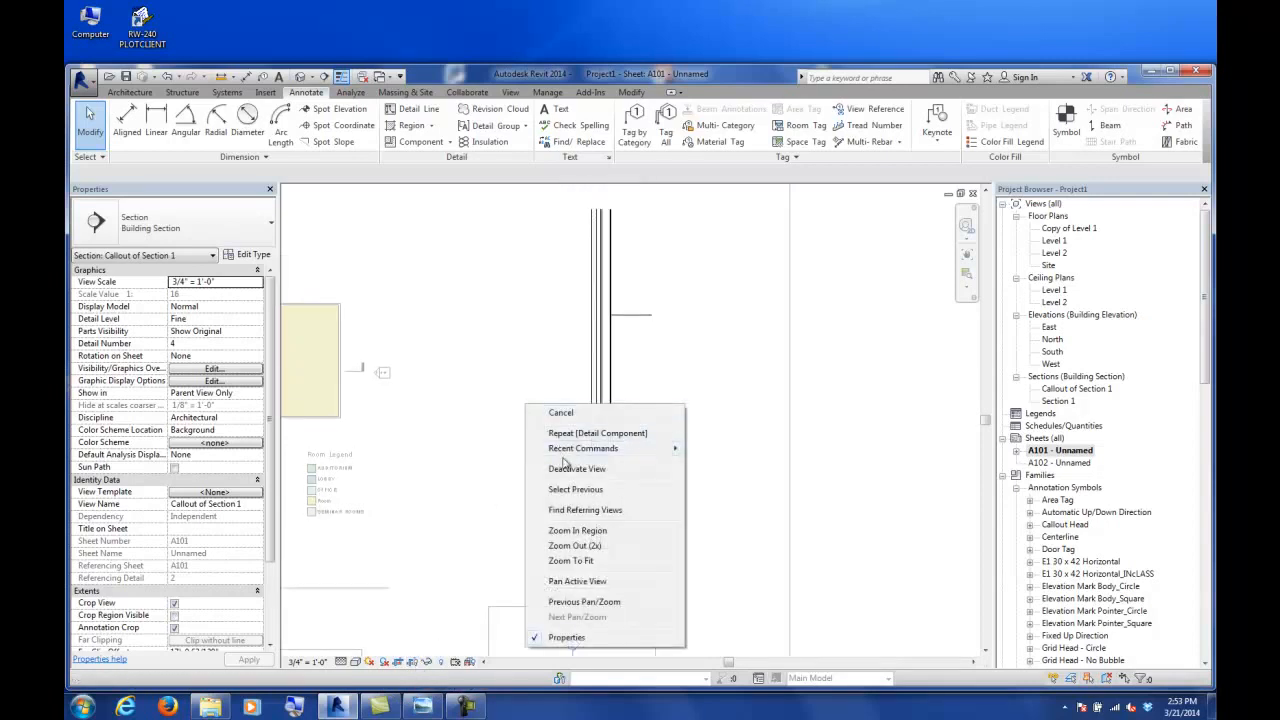
click(568, 466)
scroll(500, 511, down, 5)
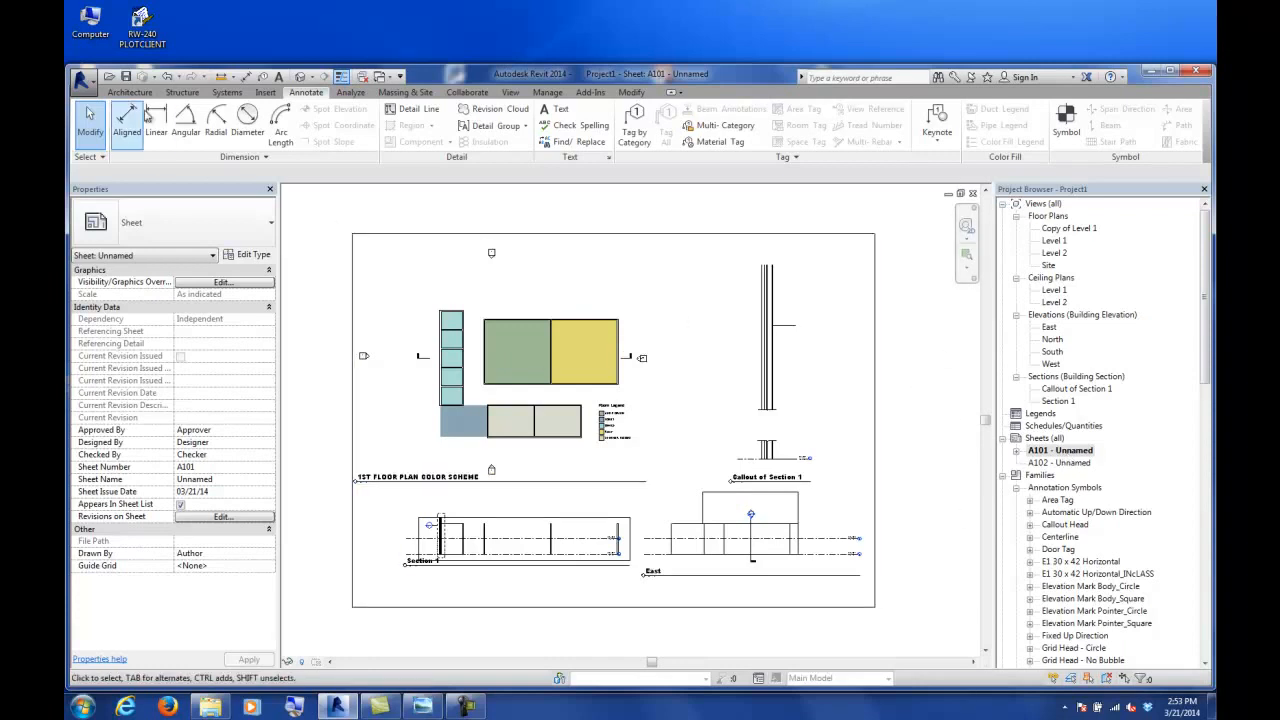
- Review the print options for the current sheet and close them without printing
click(86, 80)
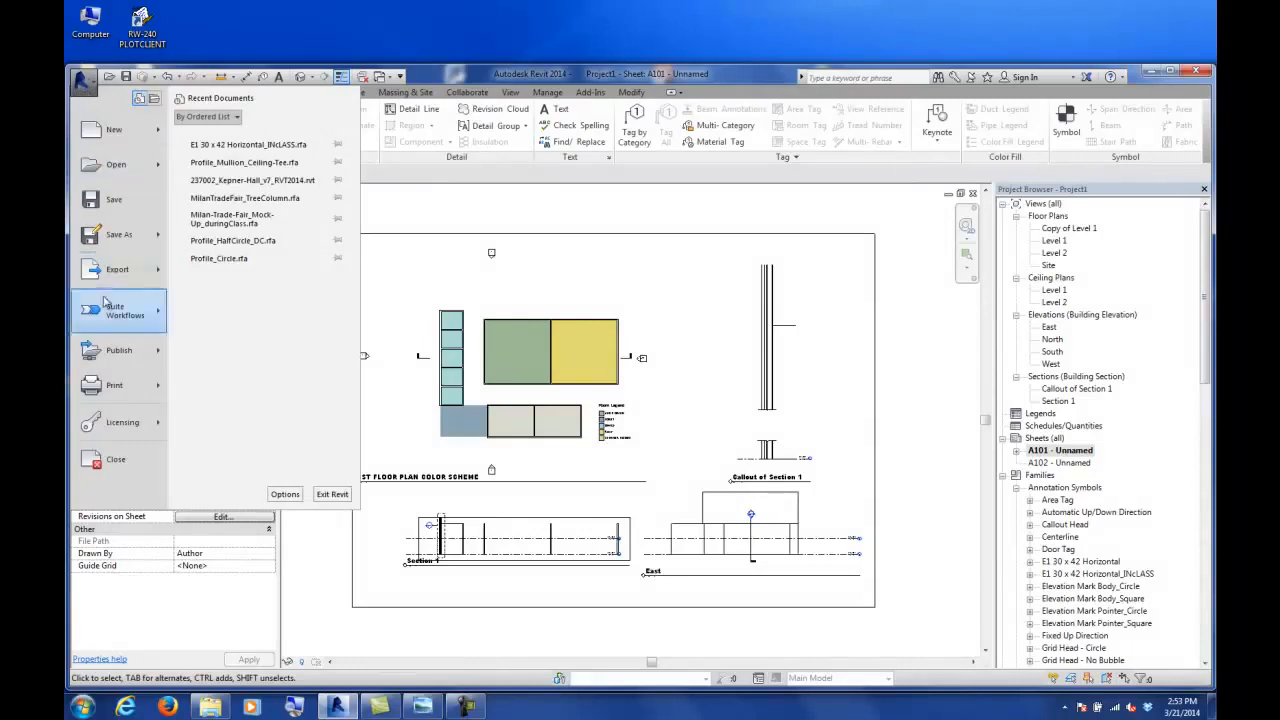
mouse_move(124, 395)
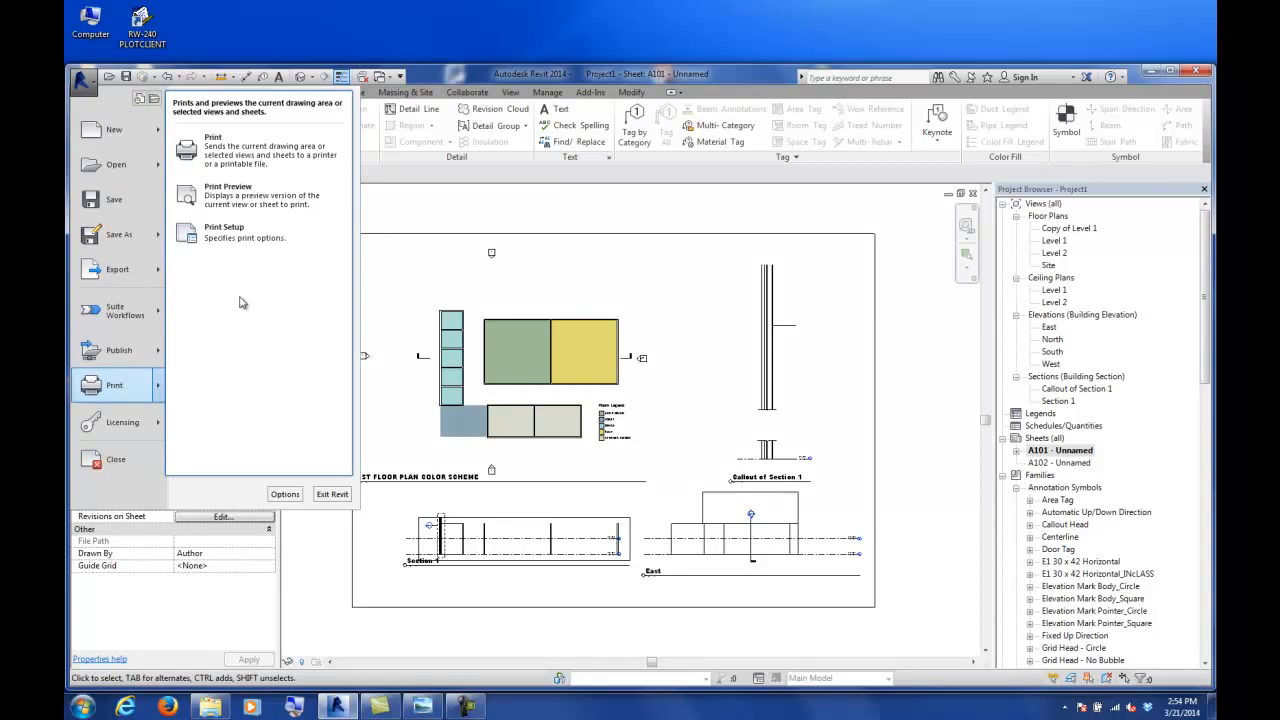
click(240, 155)
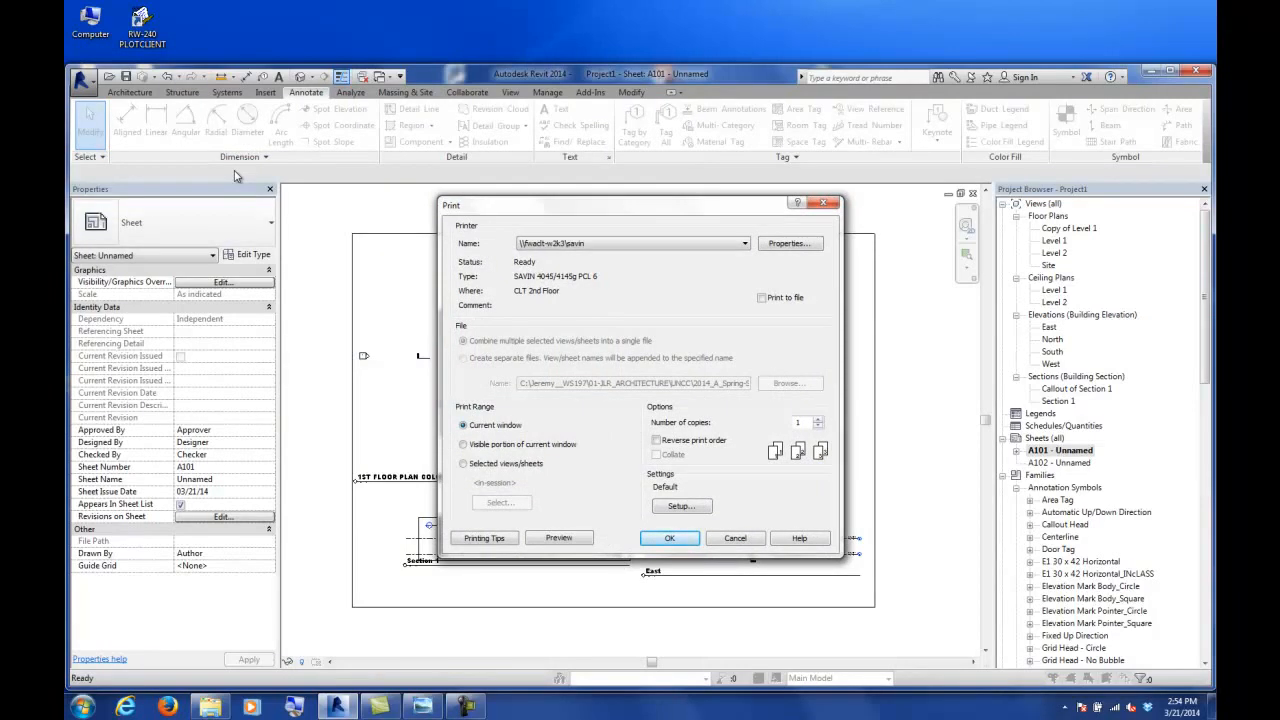
click(748, 539)
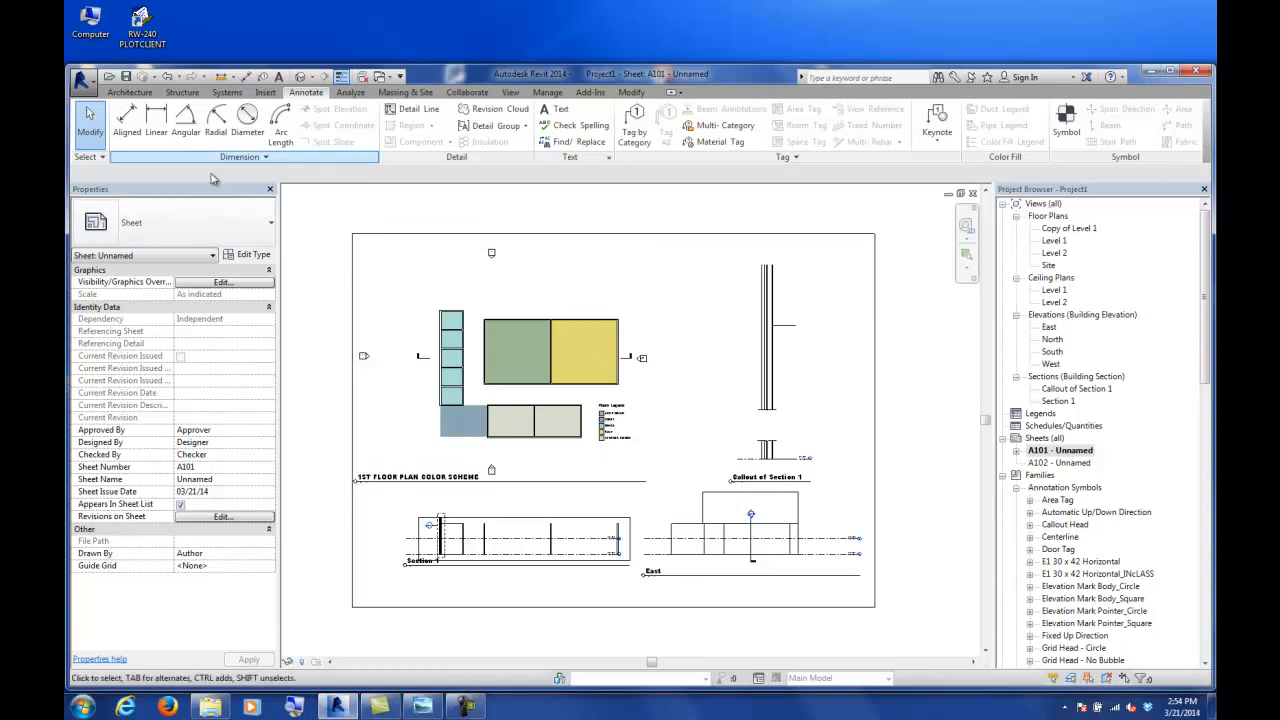
- Open the print settings for sheet A101 and choose Adobe PDF as the printer
click(83, 84)
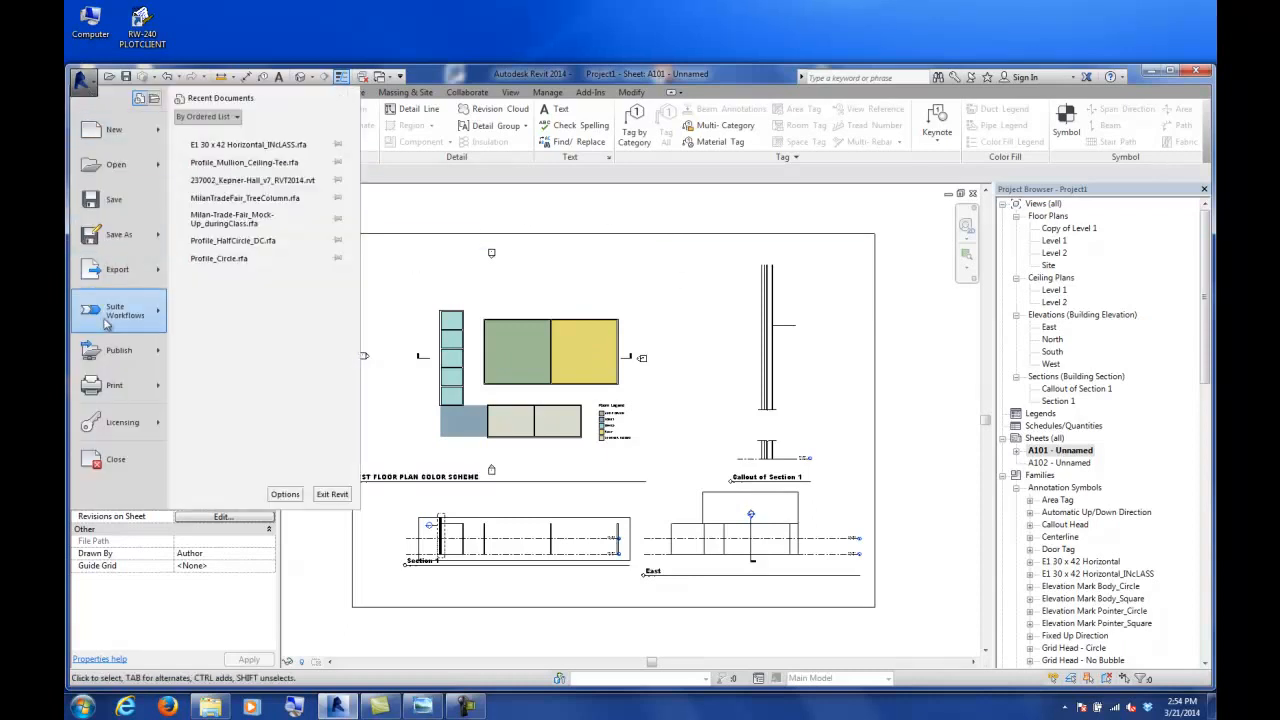
mouse_move(108, 393)
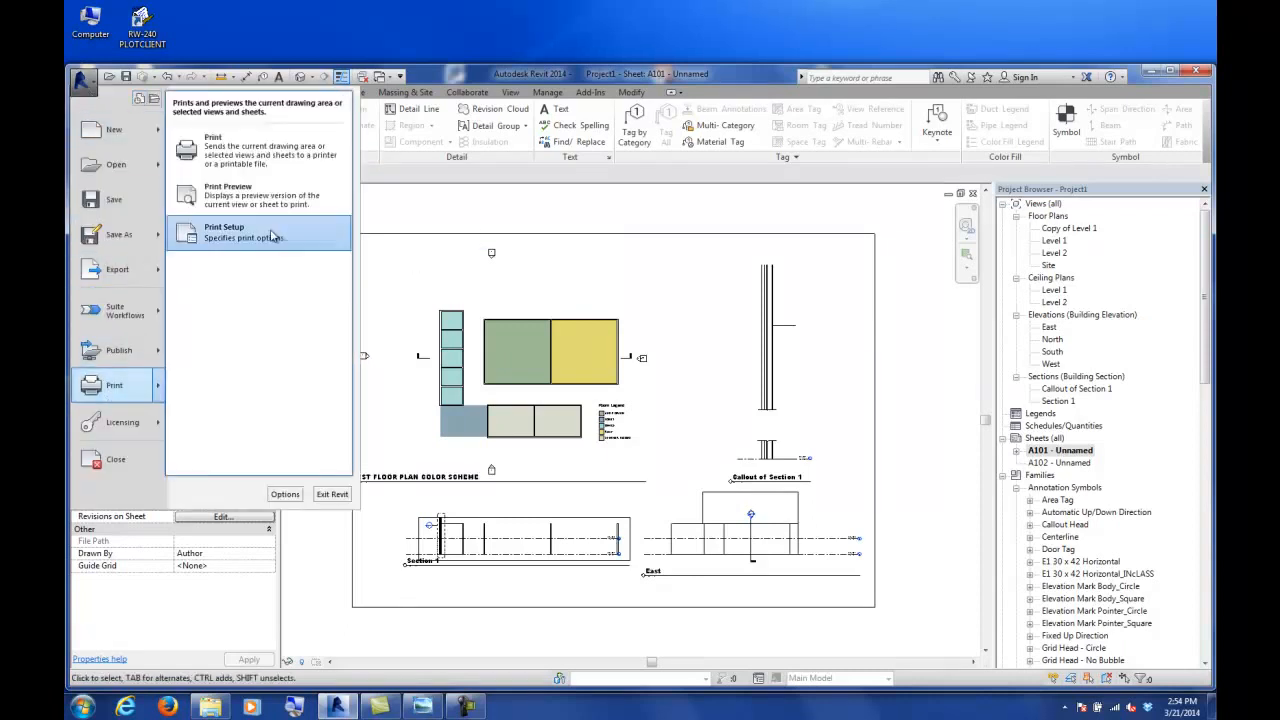
click(224, 158)
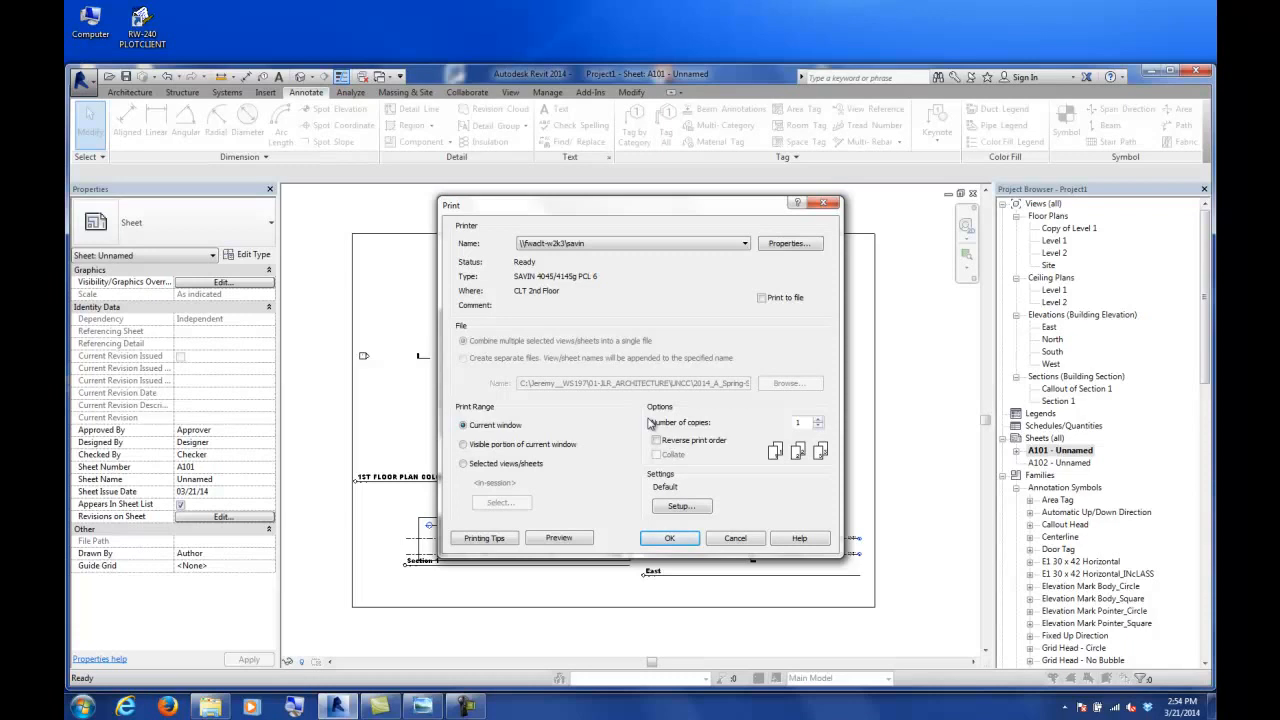
click(576, 246)
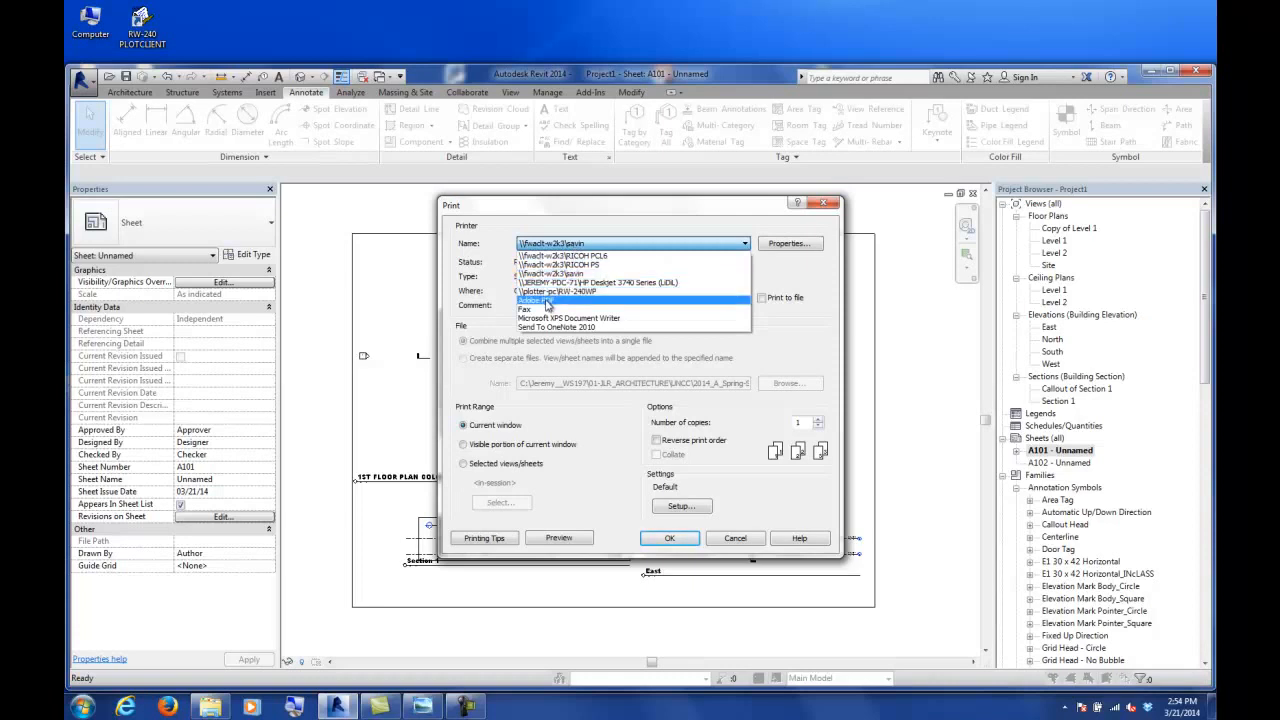
click(546, 304)
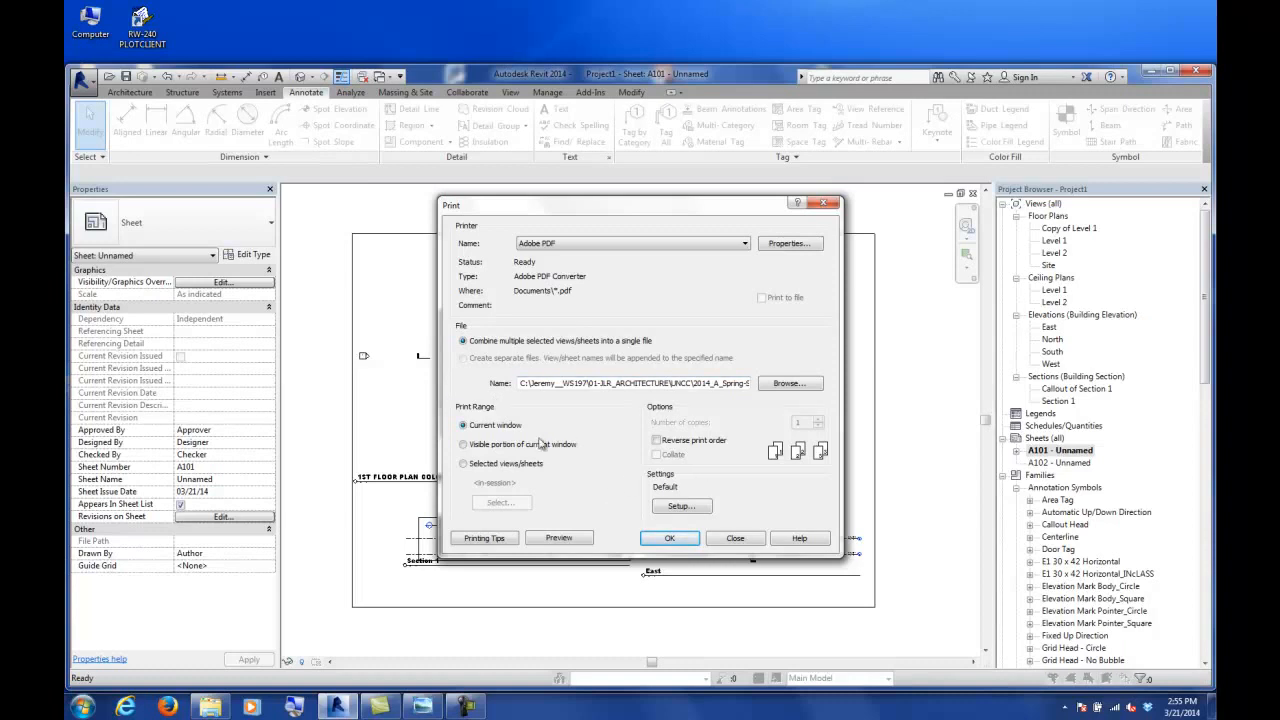
- Set the paper size to ARCH E1 in the print setup
click(683, 508)
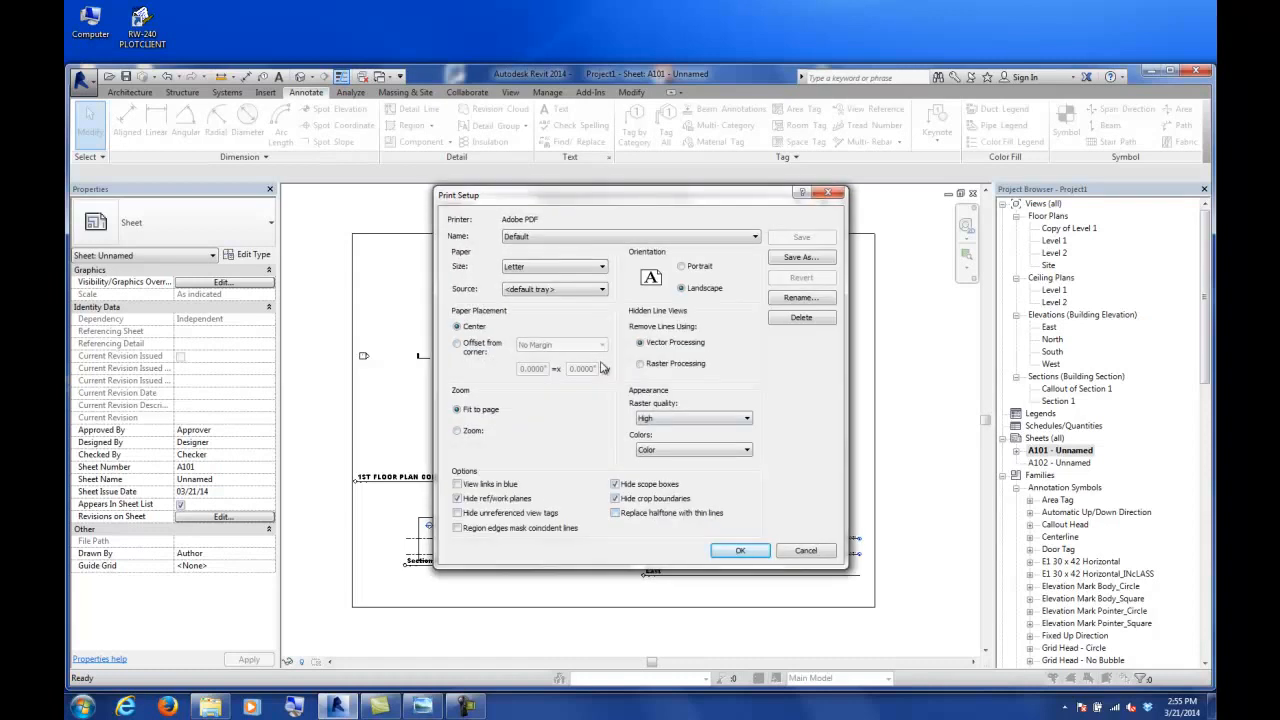
click(512, 266)
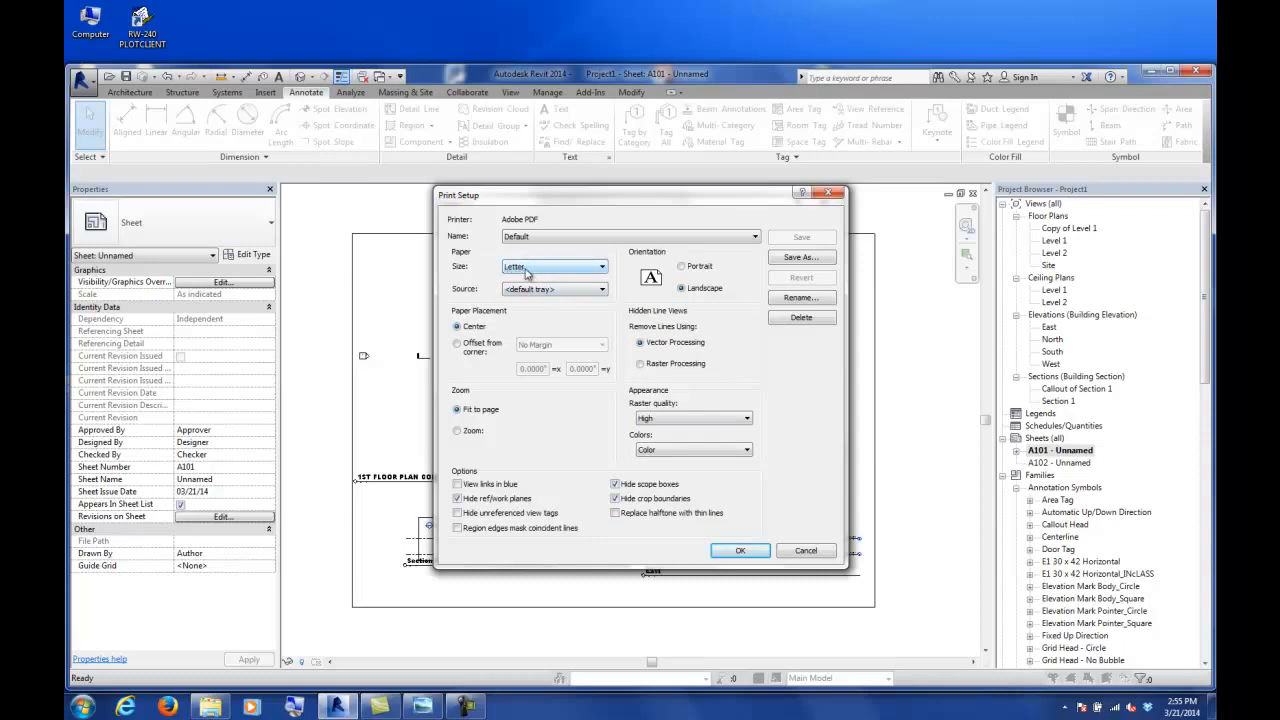
click(582, 270)
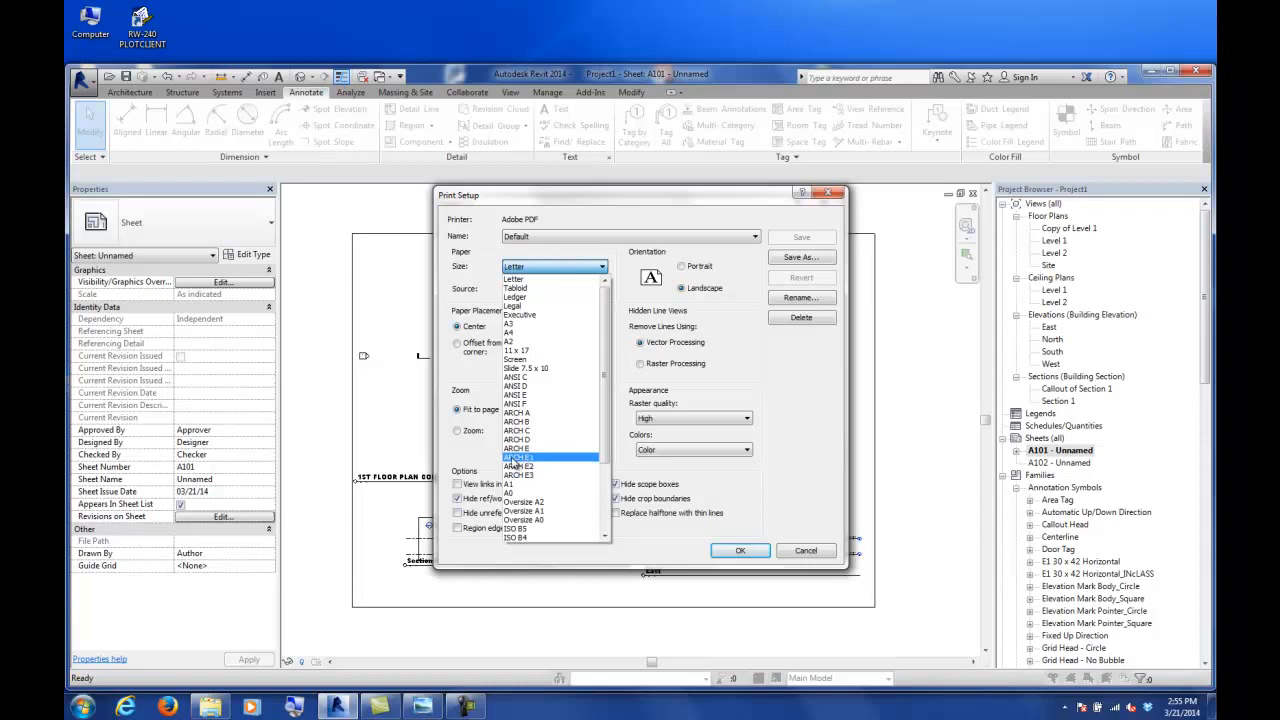
click(512, 459)
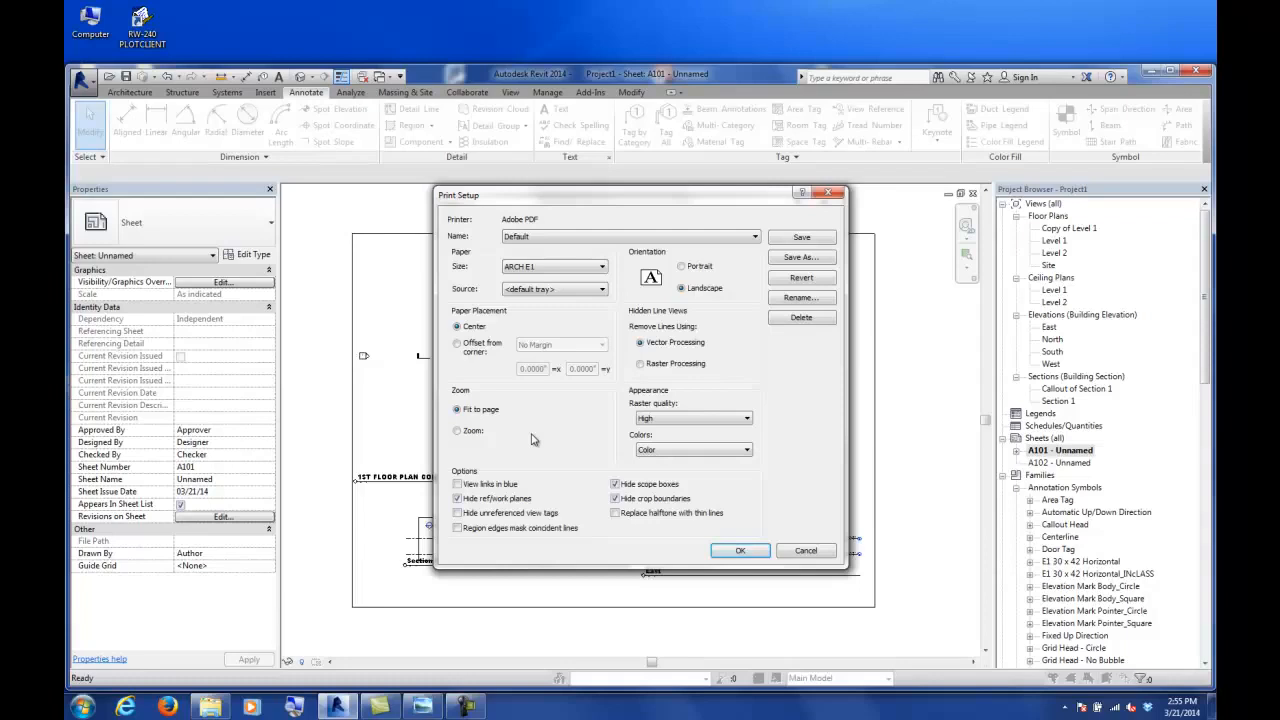
click(538, 270)
- Set paper placement to offset from corner with no margin and zoom to 100% size, and accept the print setup
click(457, 343)
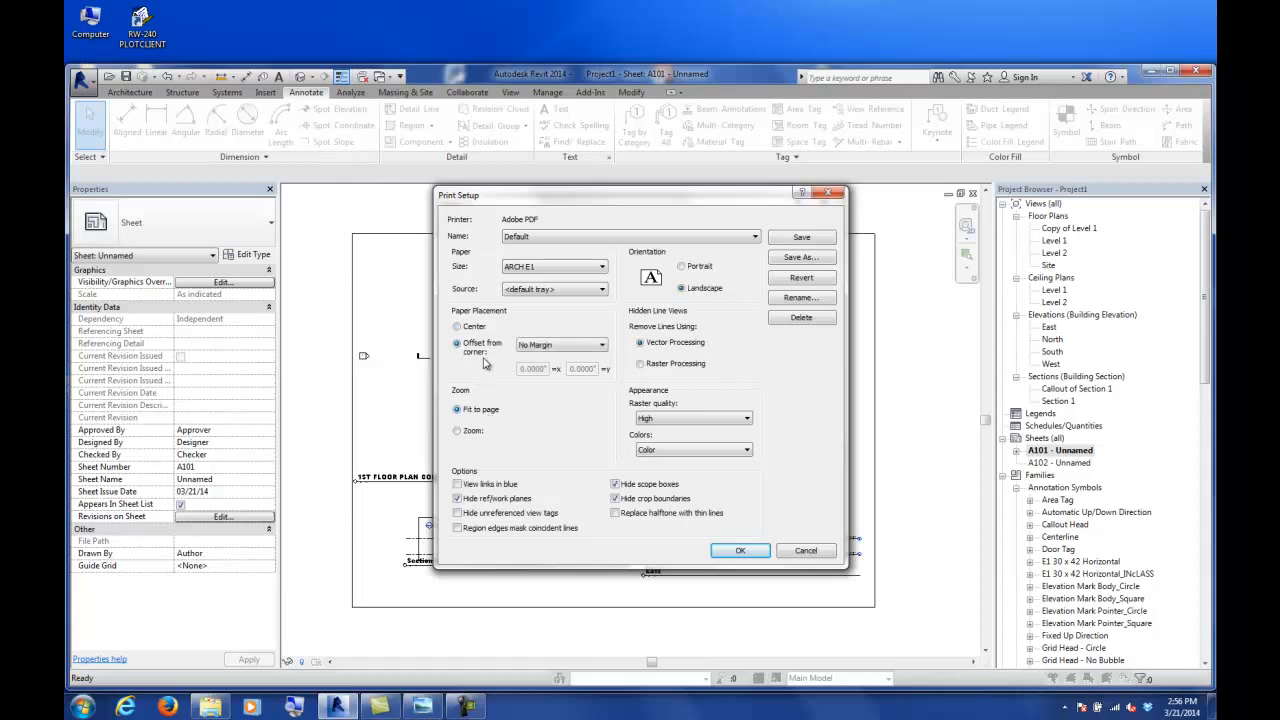
click(457, 431)
drag(608, 198, 930, 255)
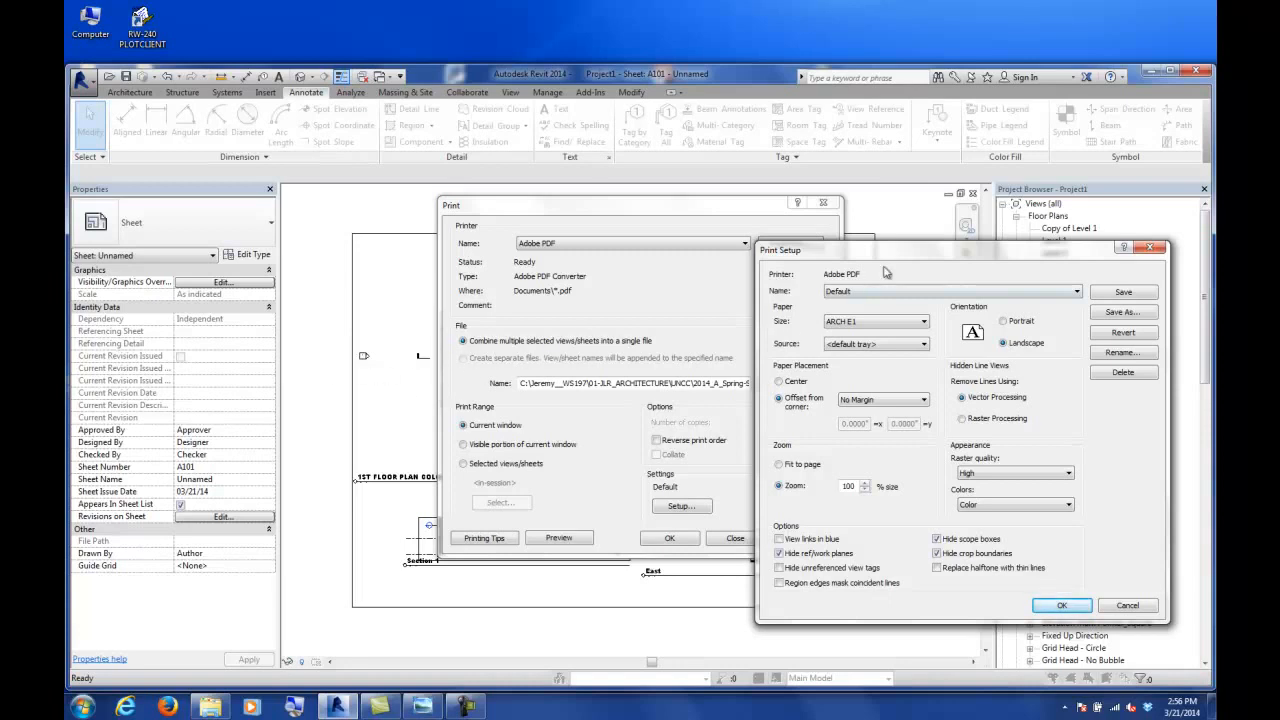
drag(893, 256, 581, 212)
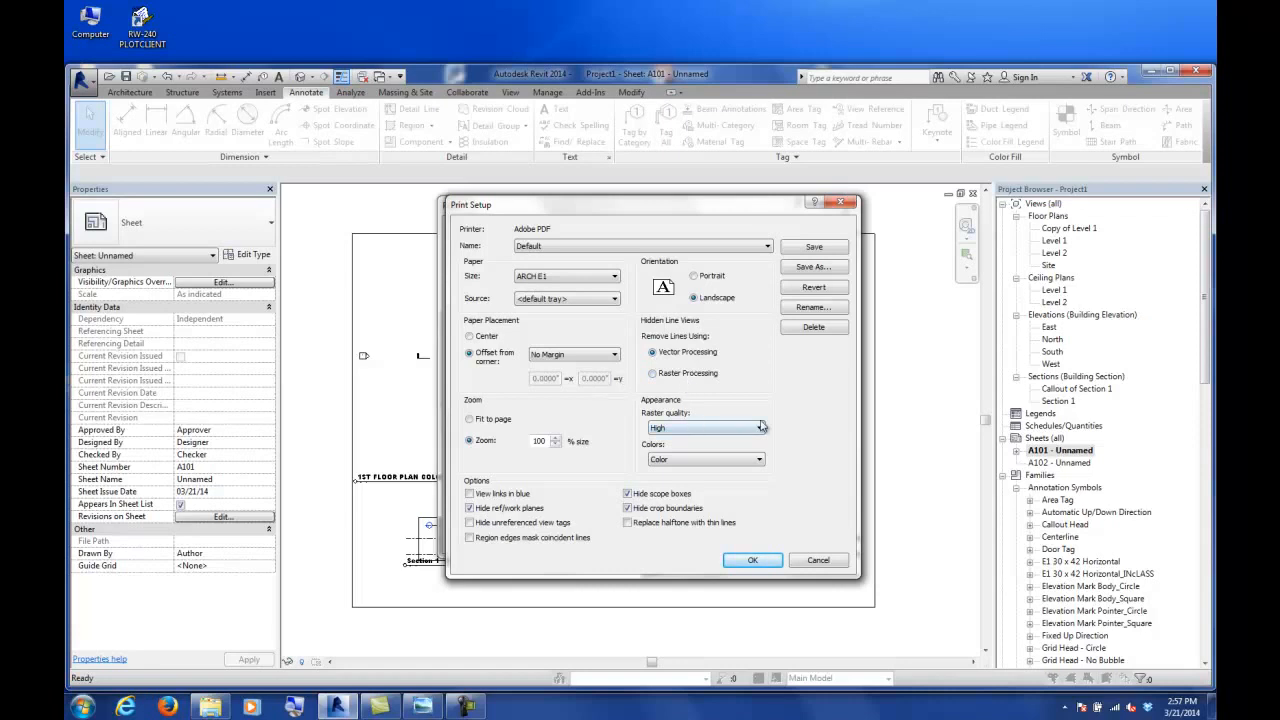
click(751, 561)
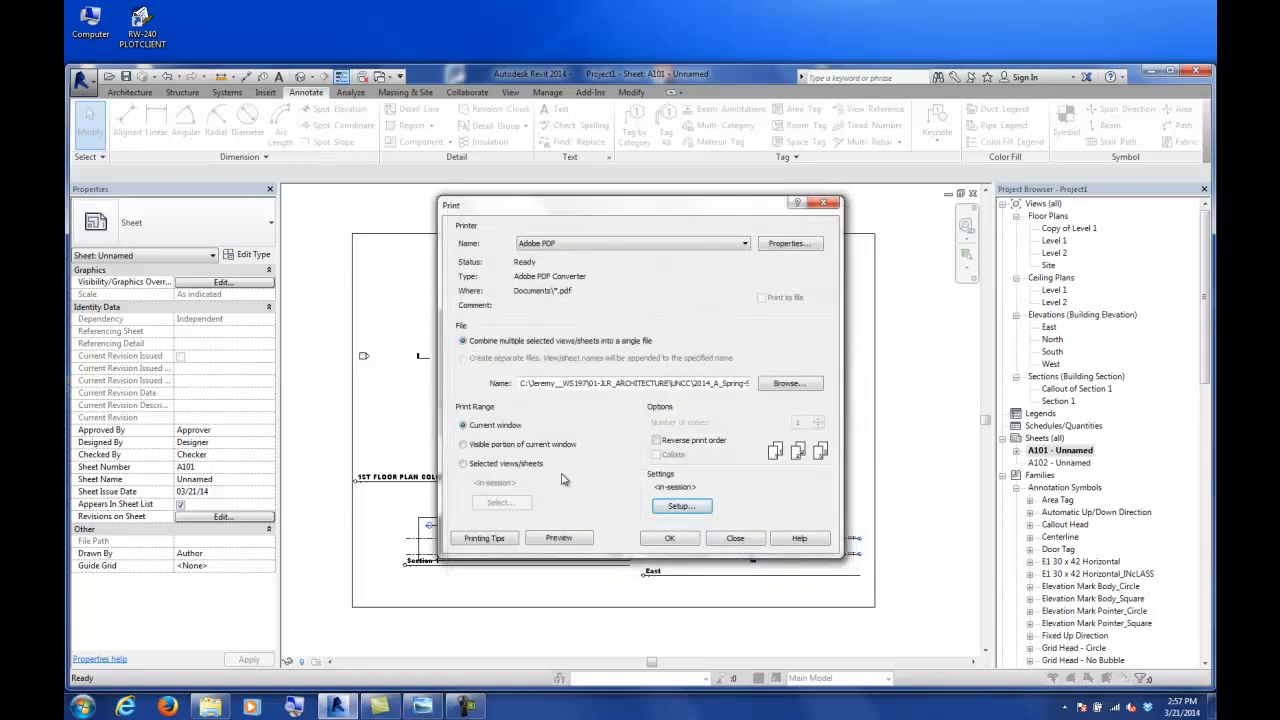
- Set the print range to selected sheets A101 and A102 without saving the sheet set for future sessions
click(463, 465)
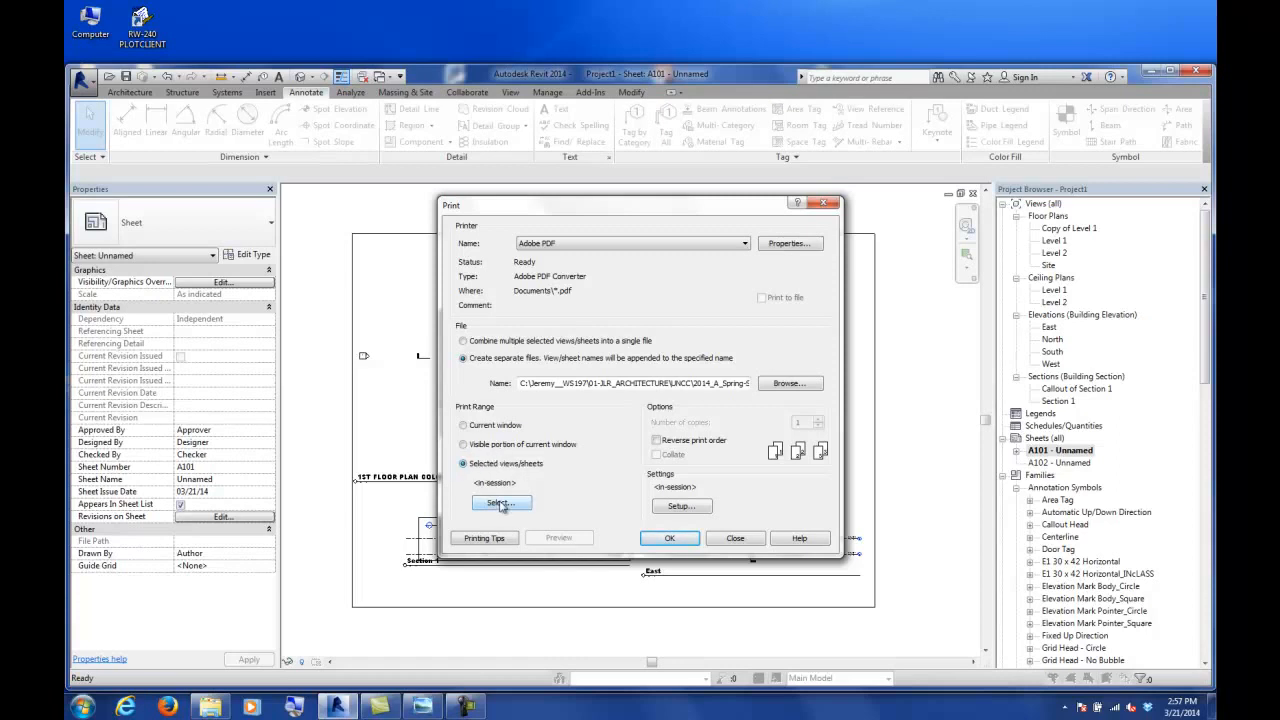
click(500, 505)
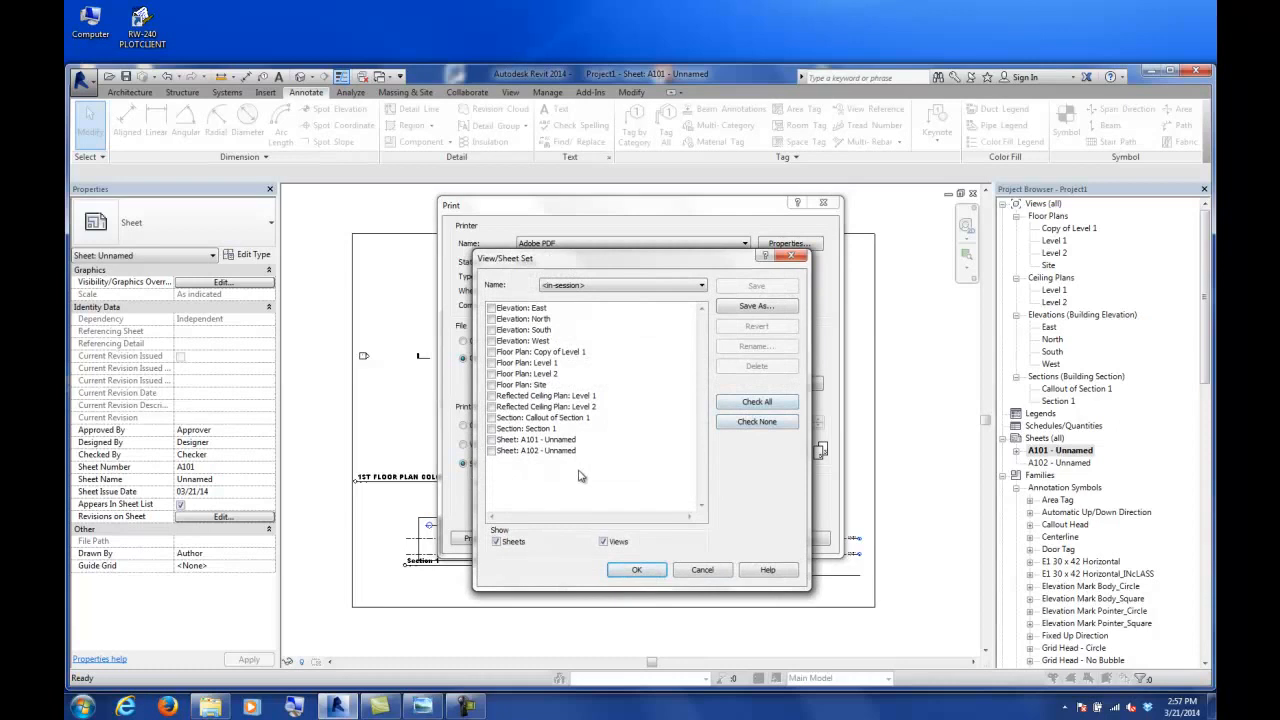
click(491, 440)
click(491, 451)
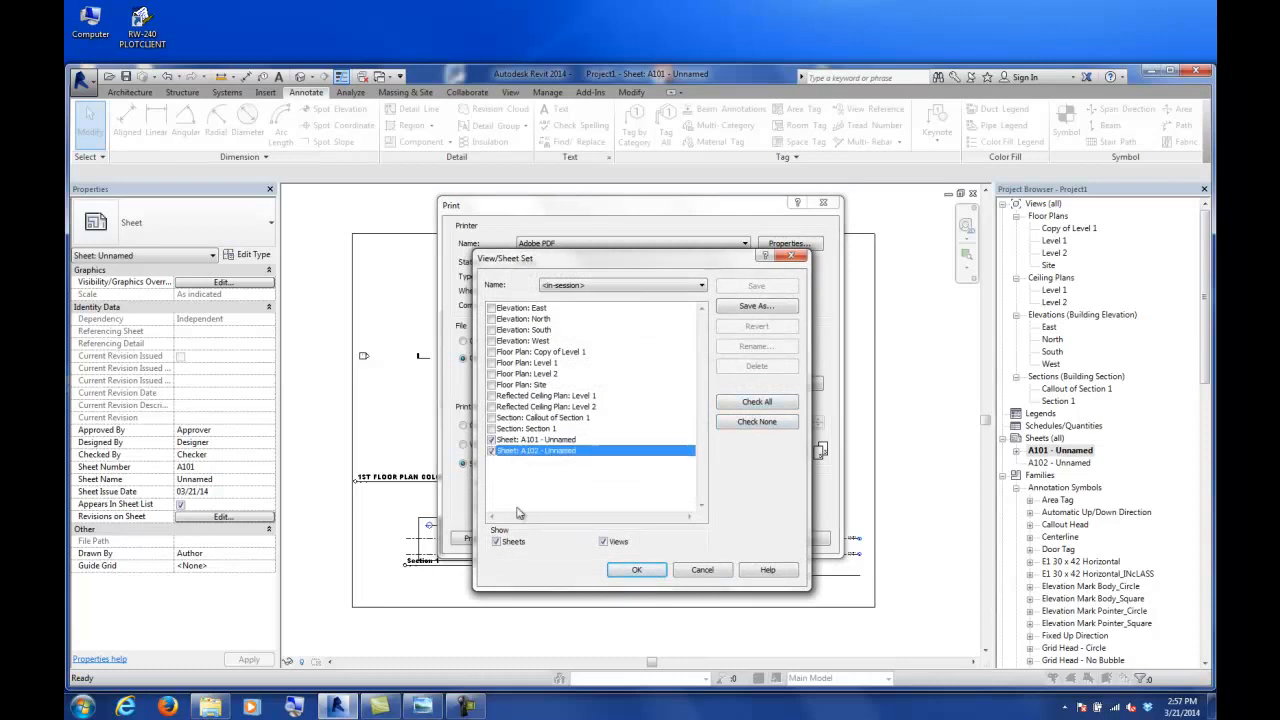
click(636, 569)
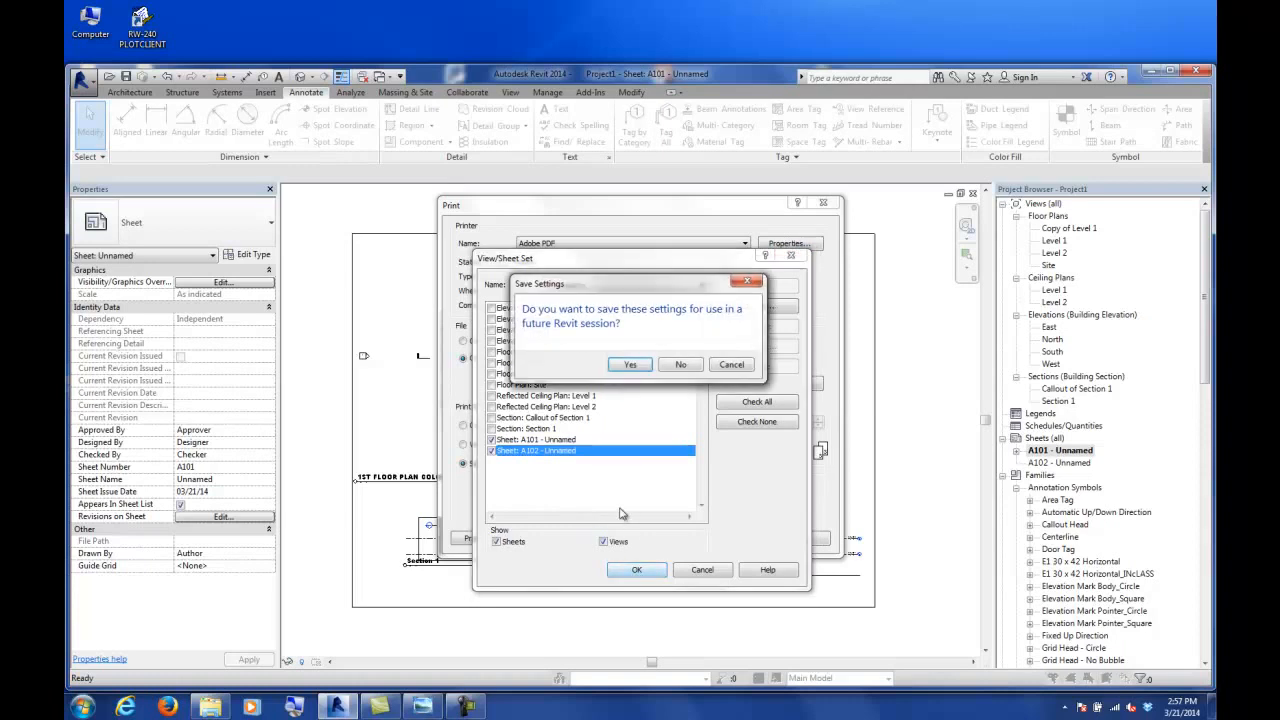
click(683, 365)
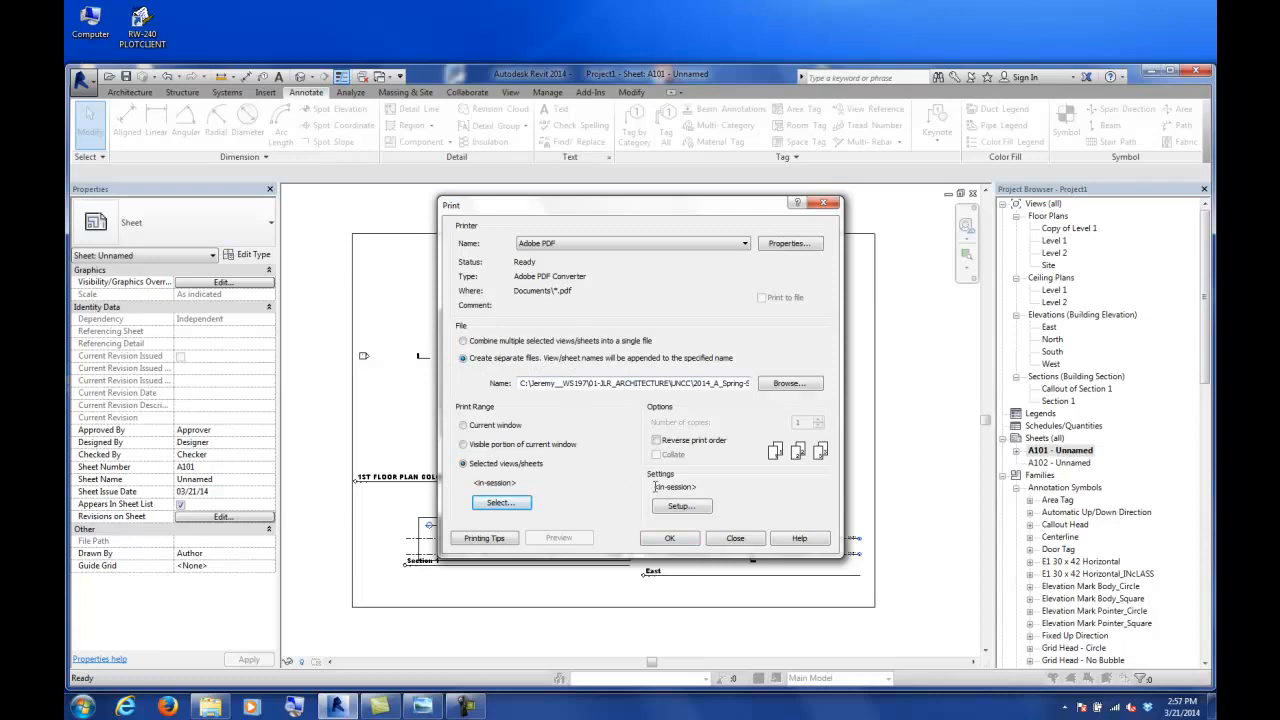
- Print sheets A101 and A102 as separate PDFs in Documents under the proposed file names, closing each opened PDF
click(670, 540)
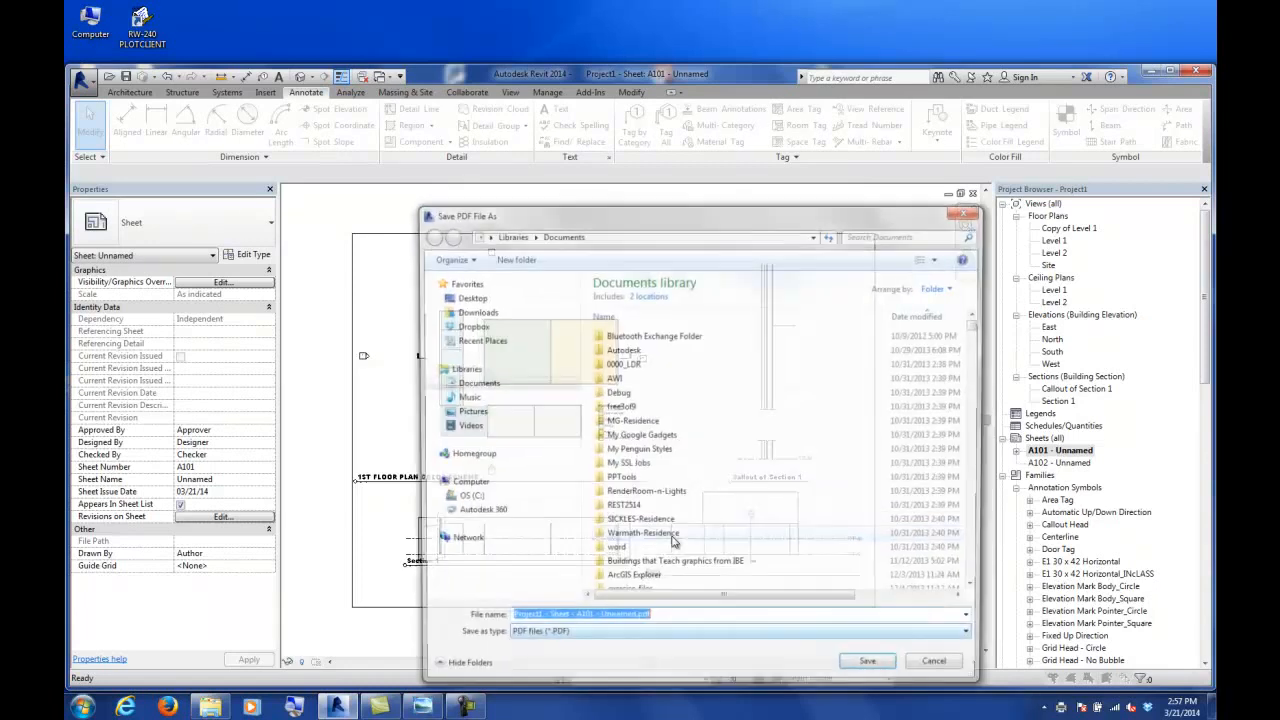
drag(619, 222, 549, 139)
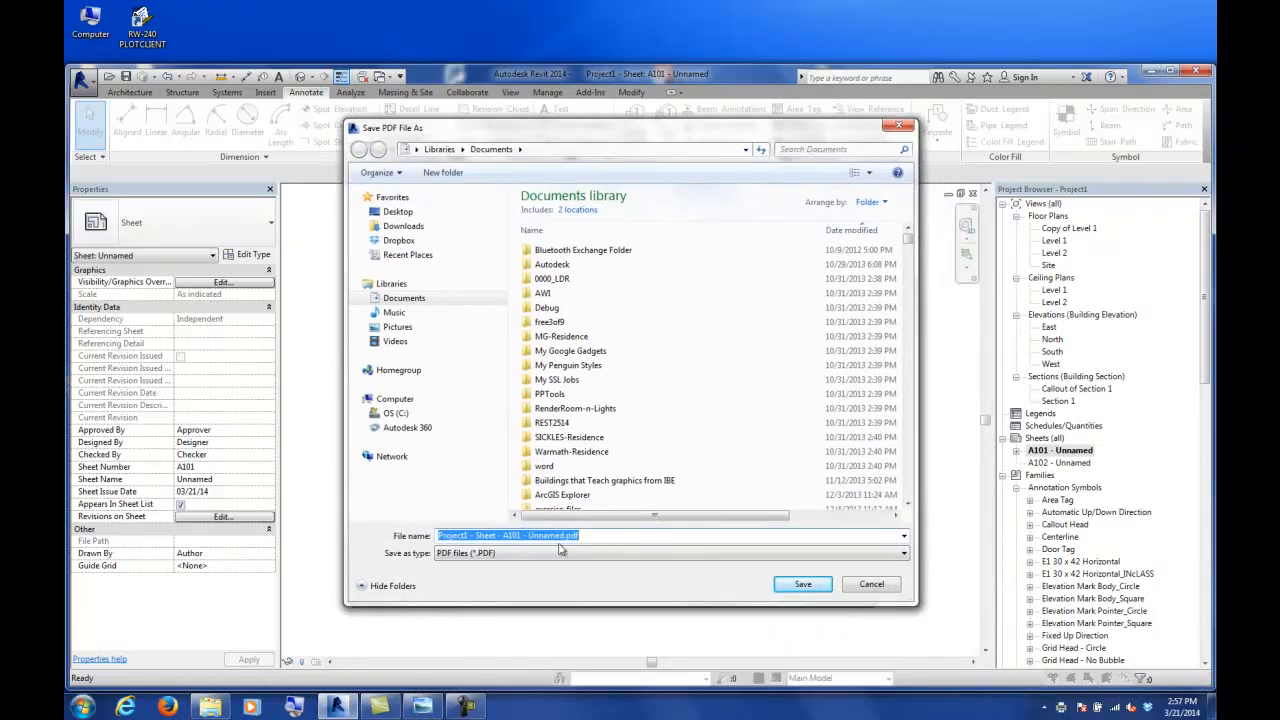
click(781, 589)
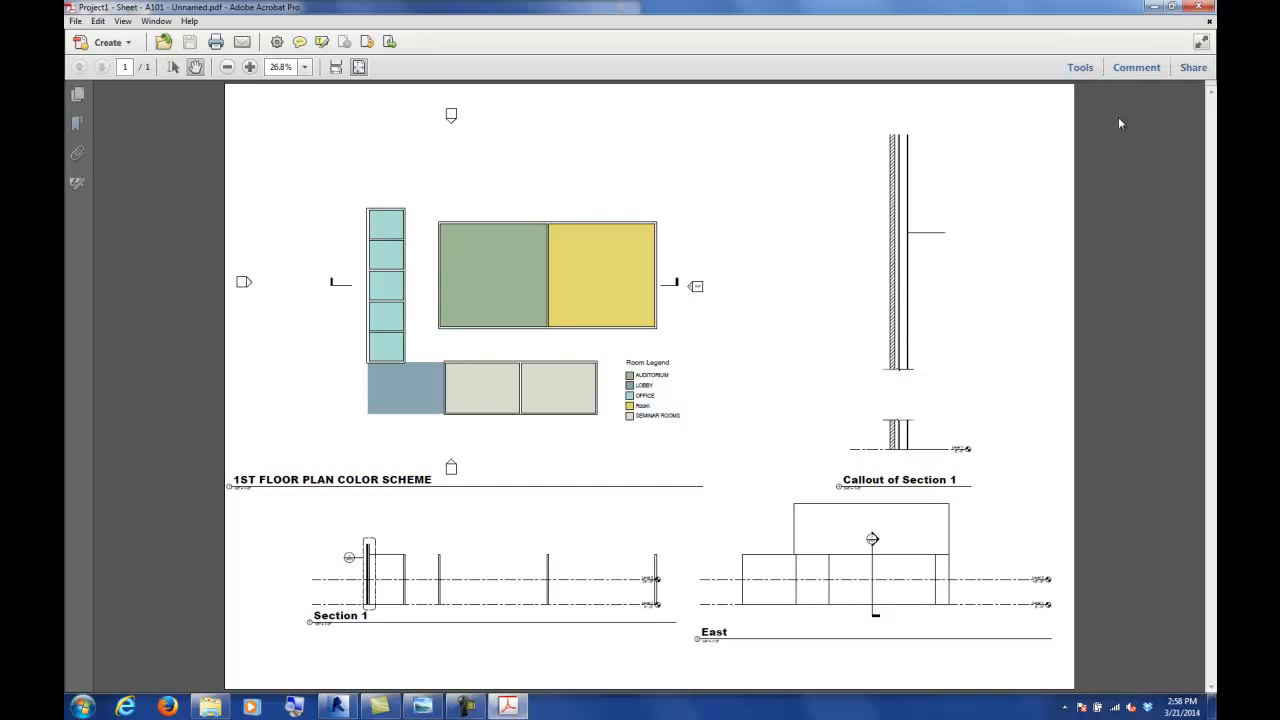
click(1198, 7)
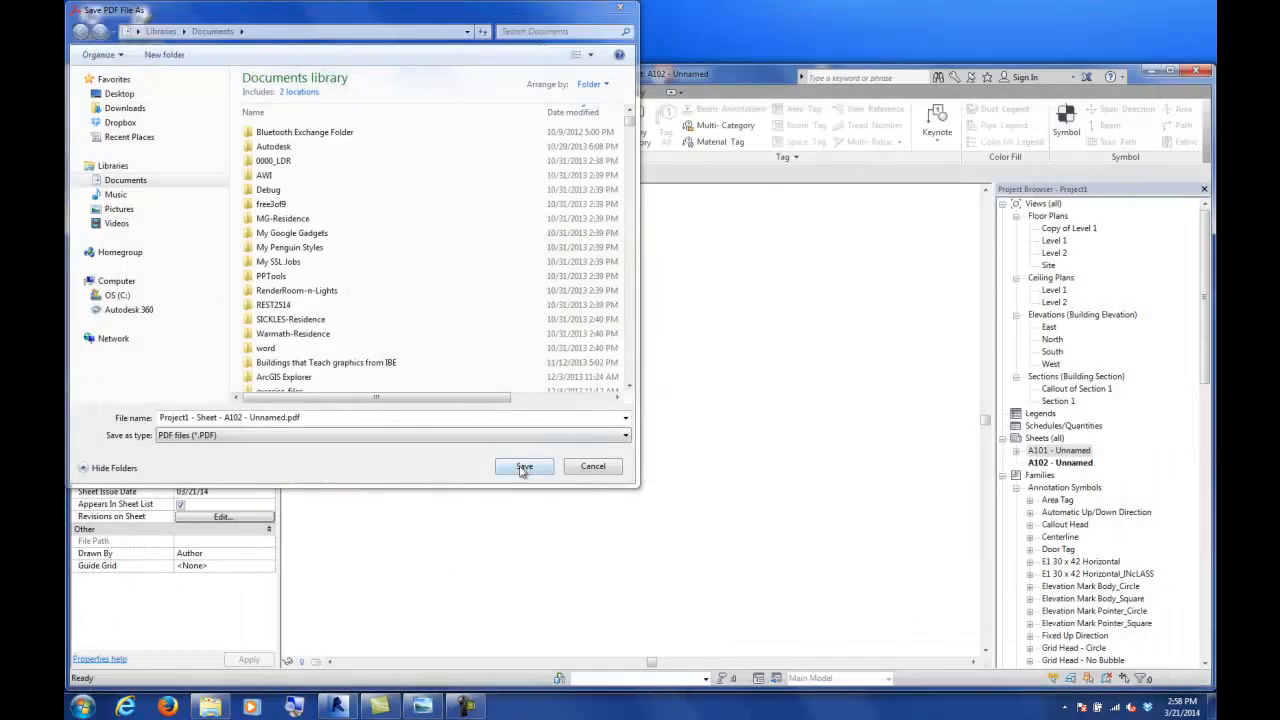
click(524, 466)
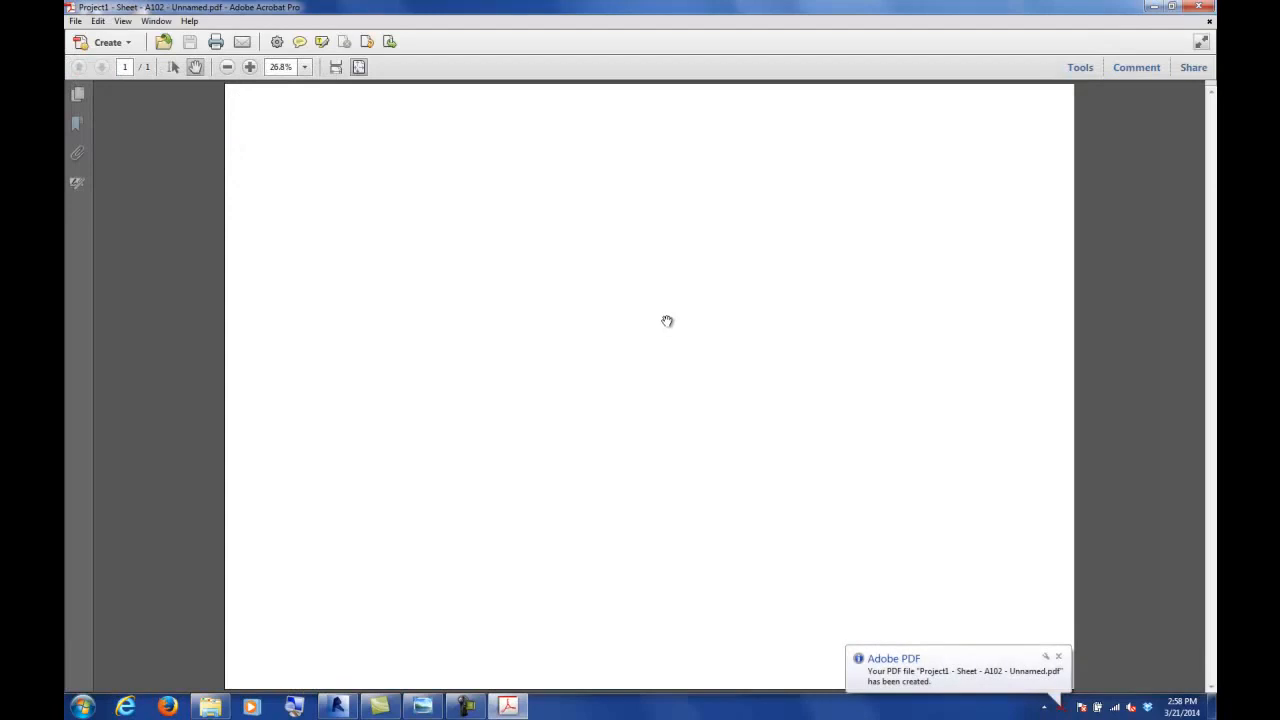
click(1198, 7)
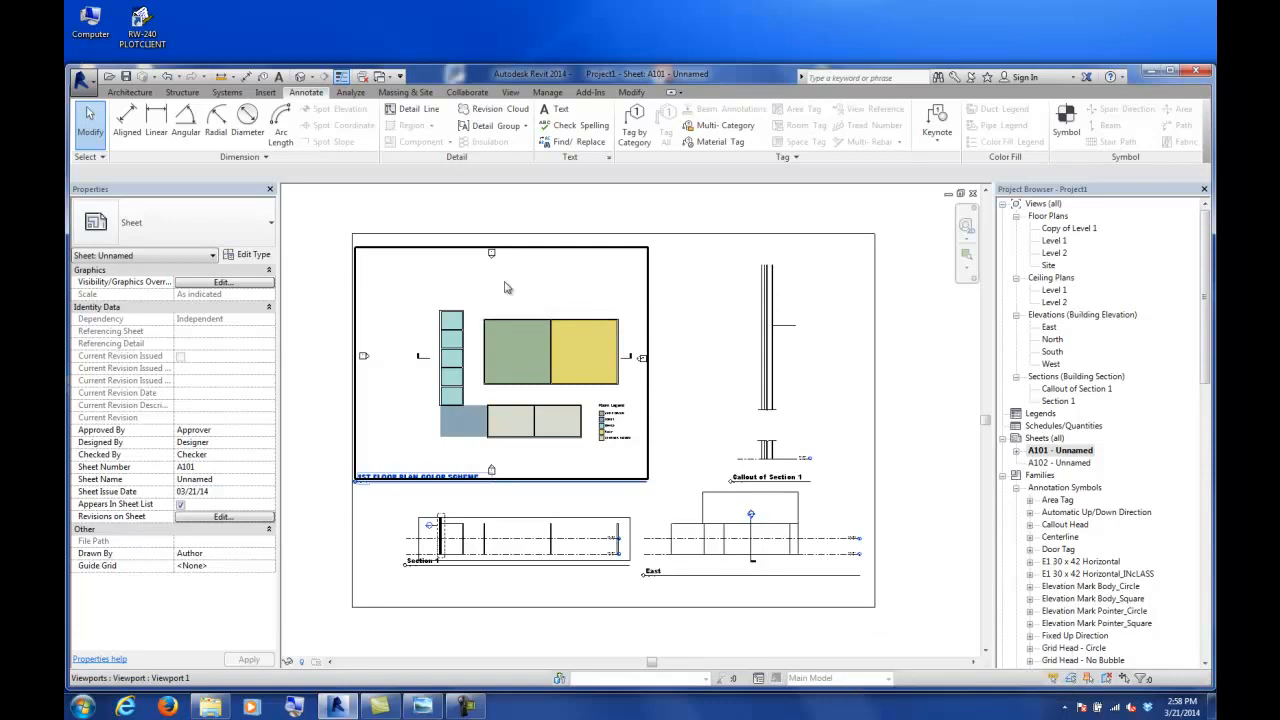
- Nudge the Callout of Section 1 viewport left on sheet A101 until it sits beside the floor plan viewport
click(766, 366)
key(Left)
key(Left)
key(Left)
key(Left)
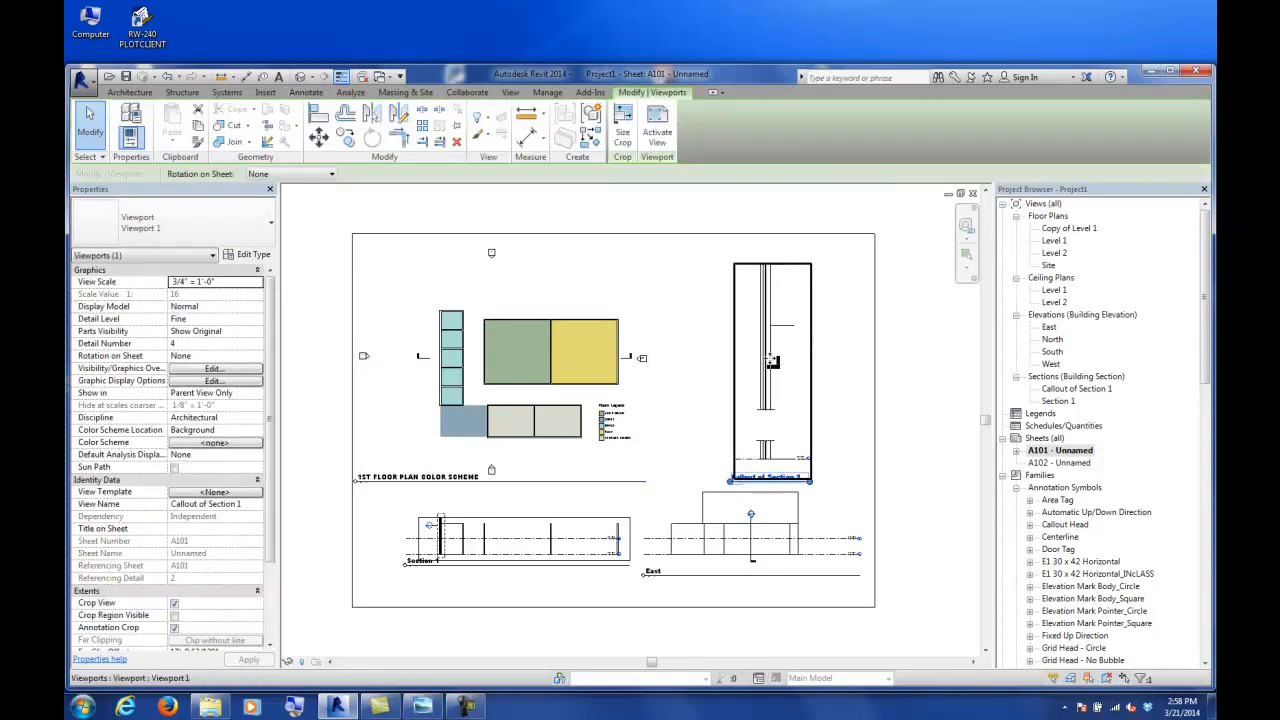
key(Left)
key(Left)
key(Left)
key(Left)
key(Left)
key(Left)
key(Left)
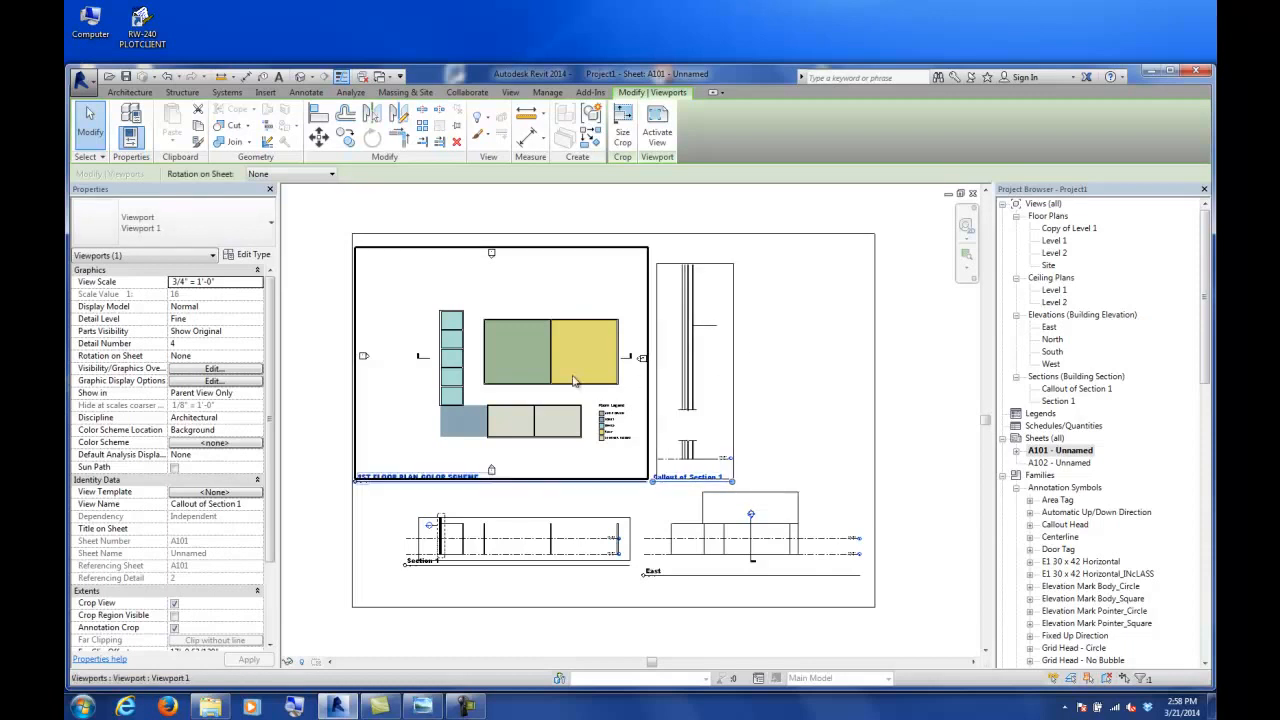
- Create a default 3D view of the building and return to sheet A102
double_click(1058, 464)
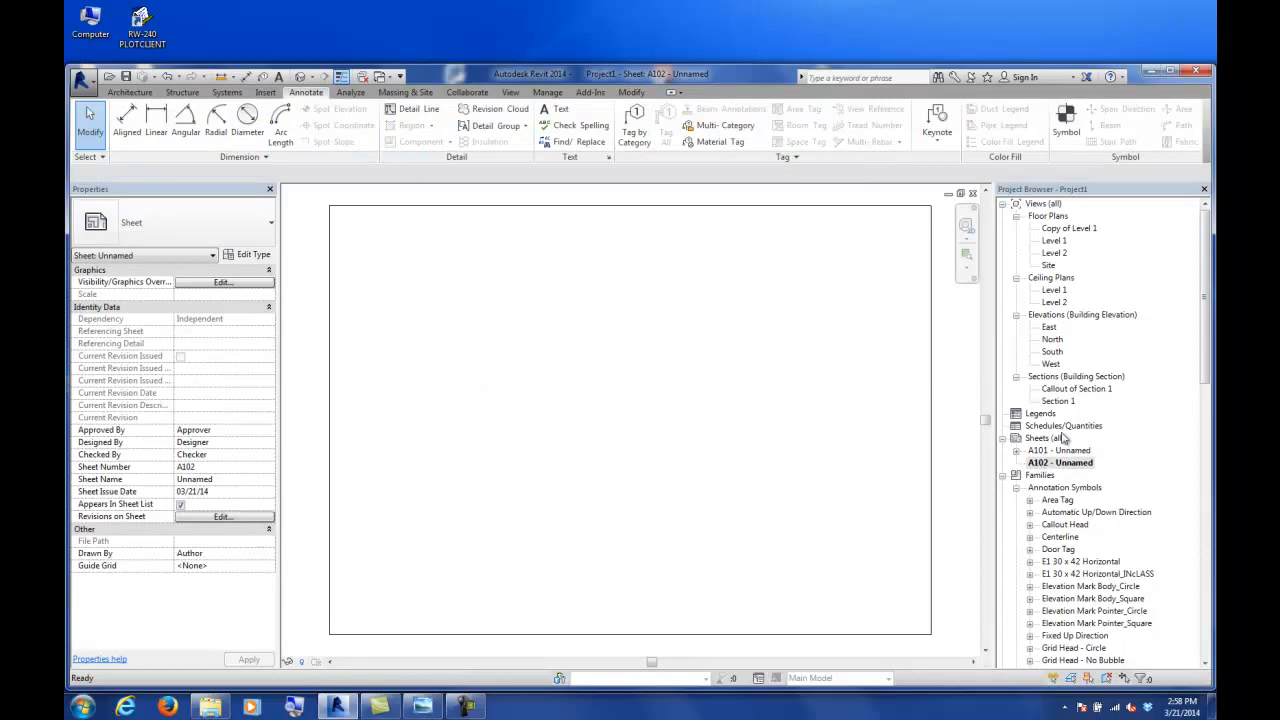
click(511, 92)
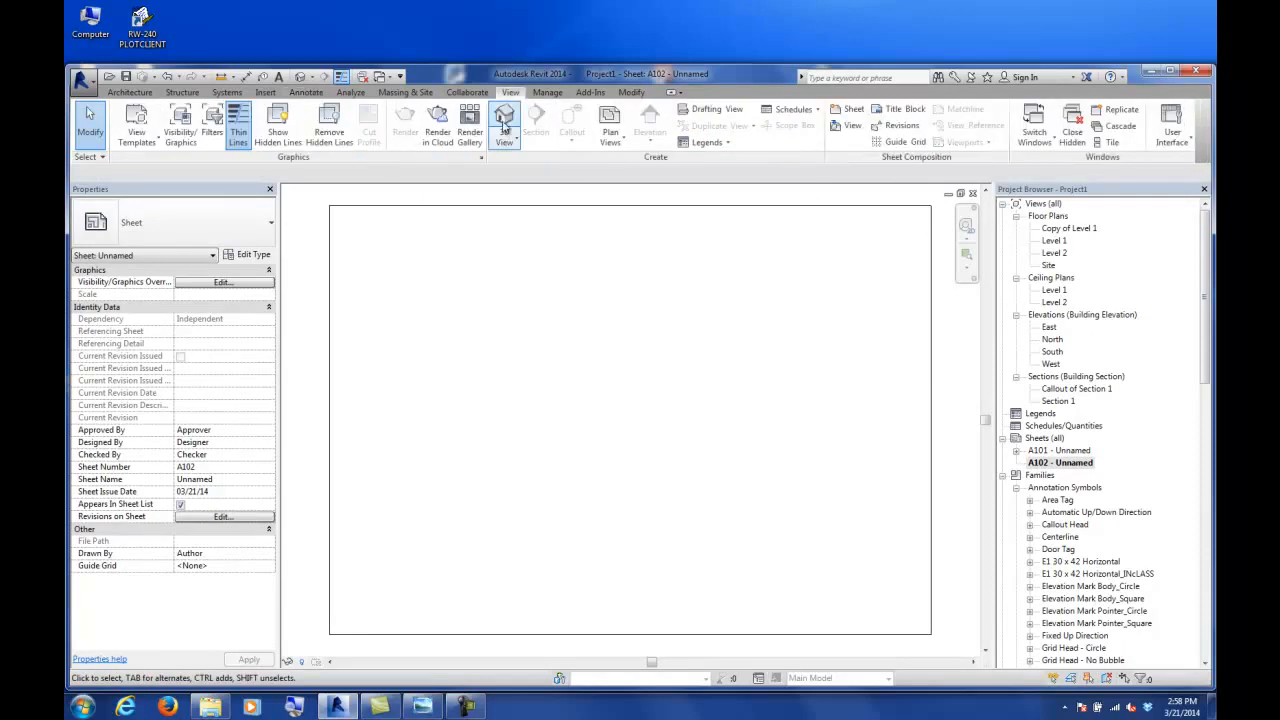
click(504, 118)
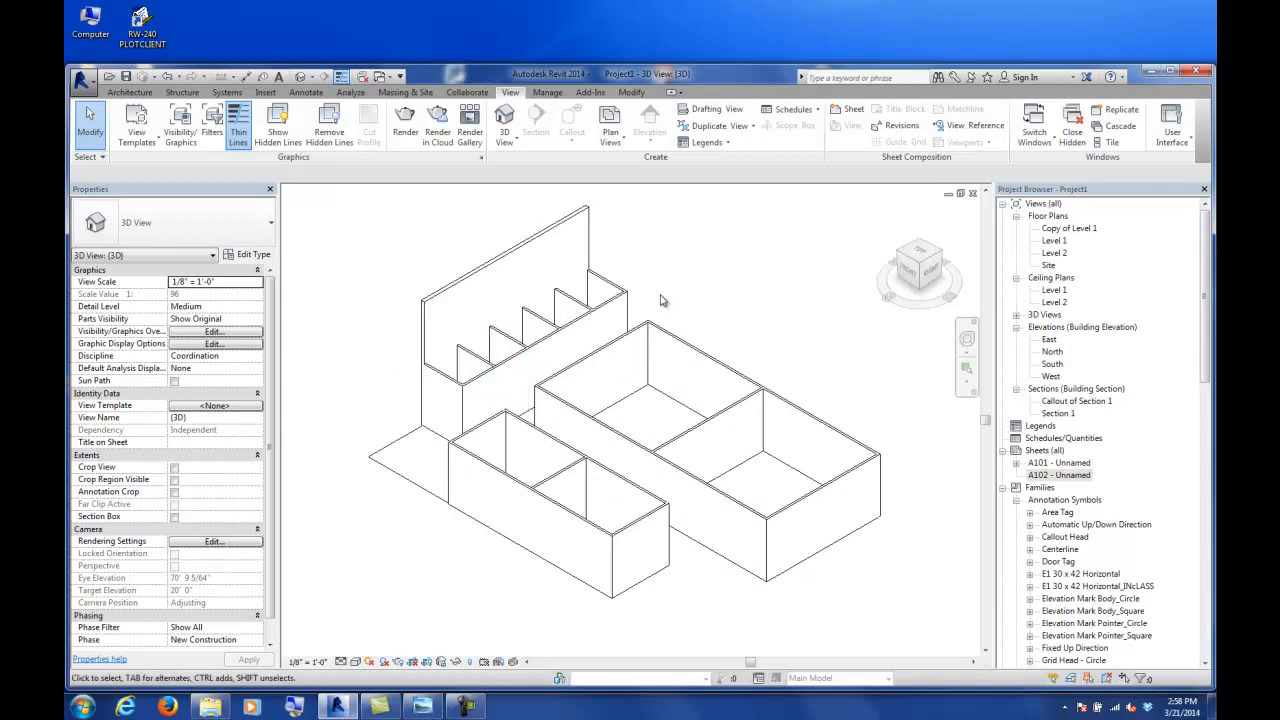
click(1088, 402)
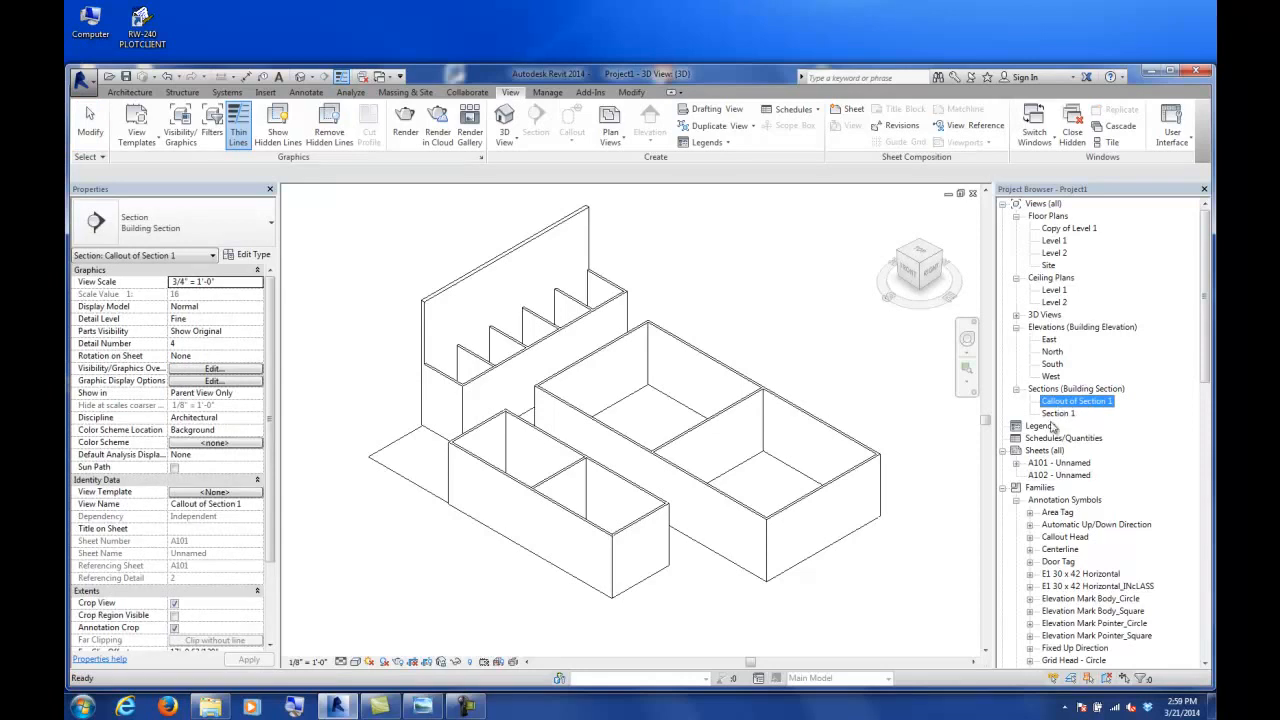
double_click(1050, 476)
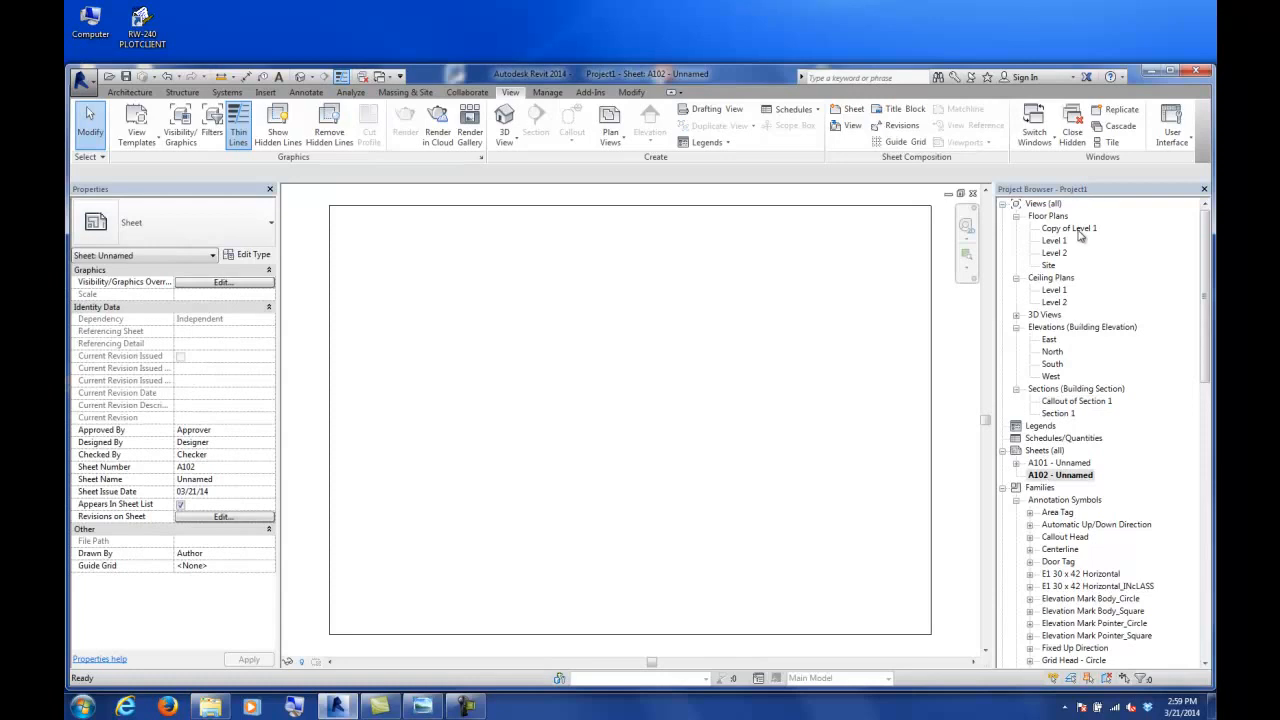
- Place the {3D} view on sheet A102, left of the sheet's center
click(1016, 315)
click(1049, 327)
drag(517, 396, 525, 397)
click(541, 380)
click(738, 382)
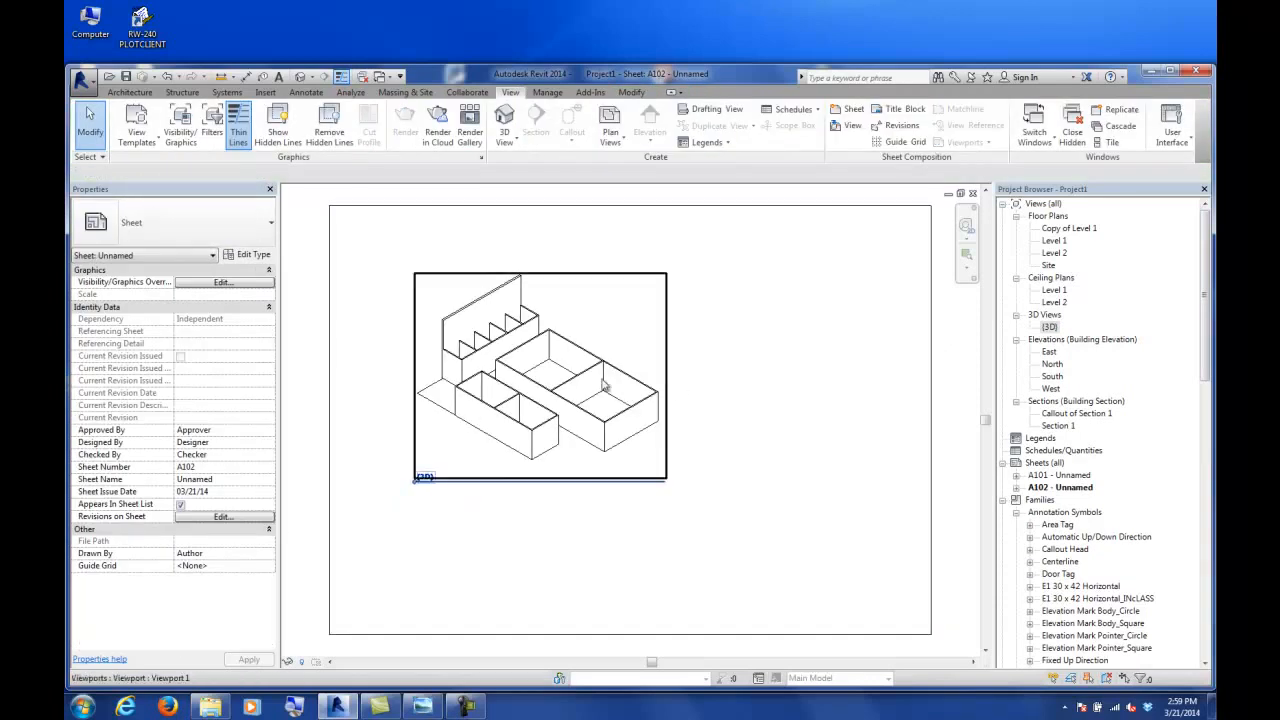
- Activate the 3D view on sheet A102 and set its scale to 1/4" = 1'-0"
click(541, 384)
right_click(556, 372)
click(617, 101)
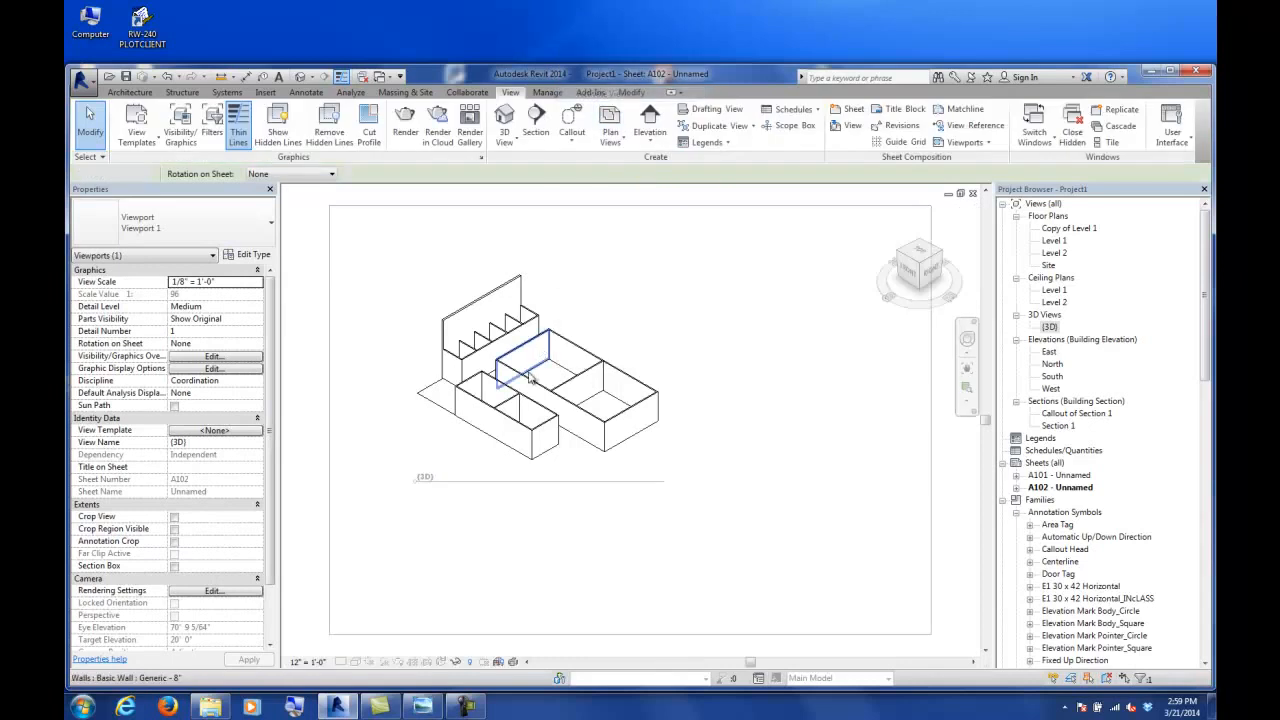
click(307, 661)
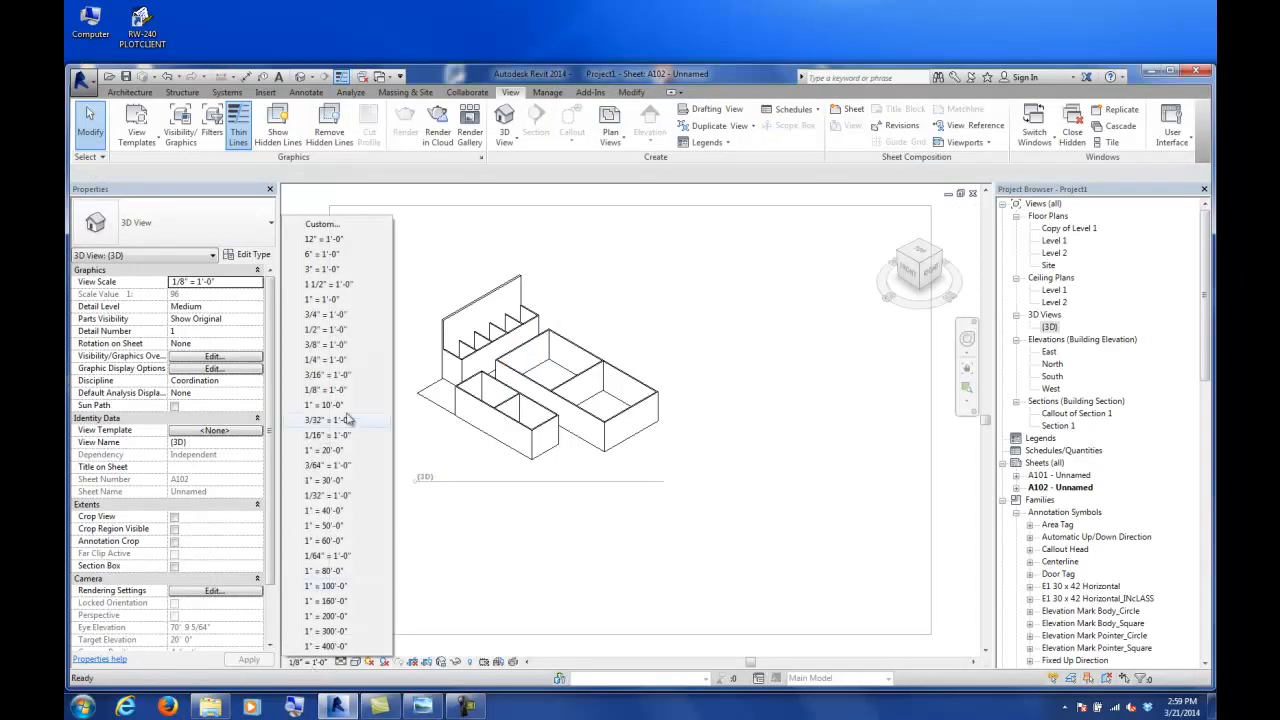
click(338, 361)
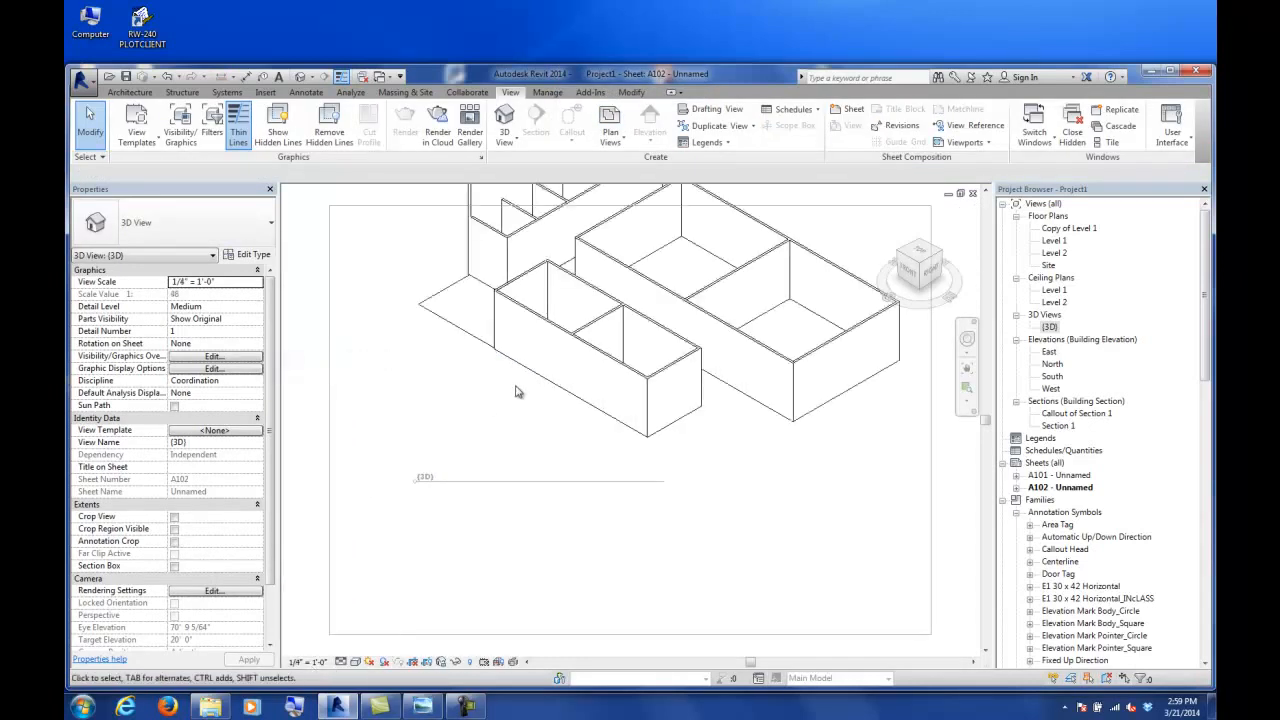
- Set the active 3D view's scale to 1/8" = 1'-0", deactivate it, and move its viewport toward the sheet's upper-left corner
click(303, 662)
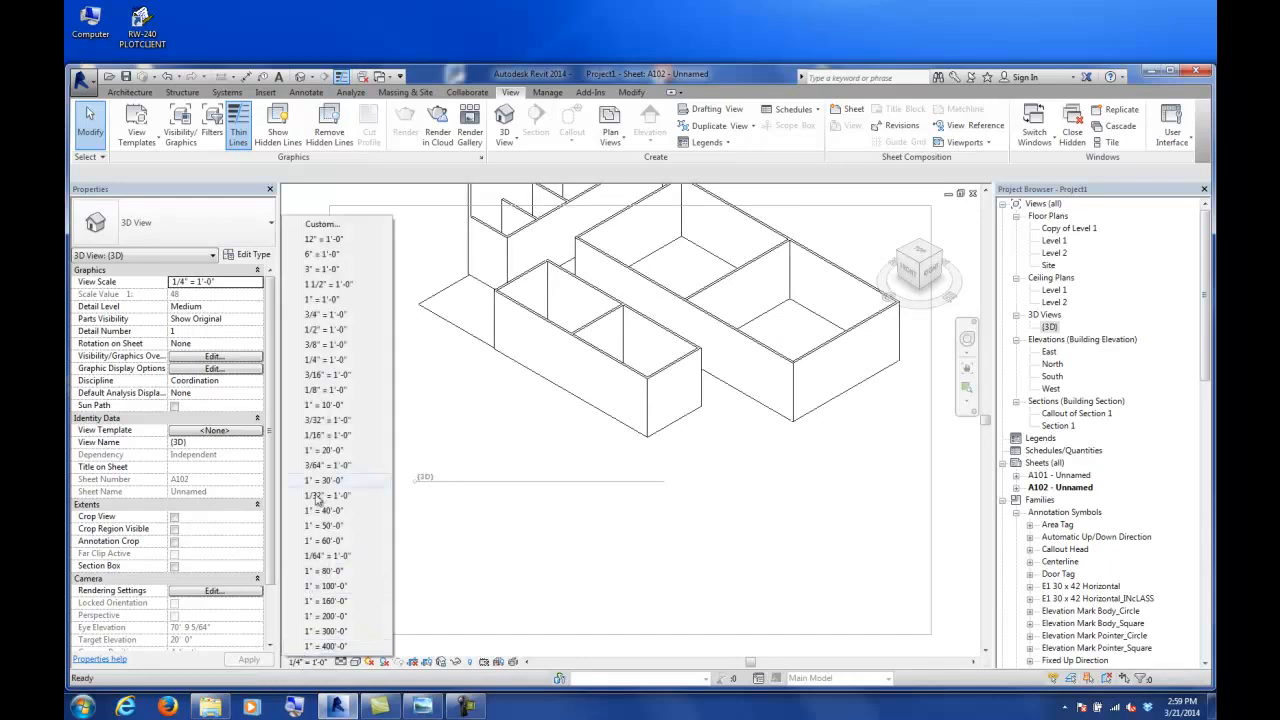
click(322, 390)
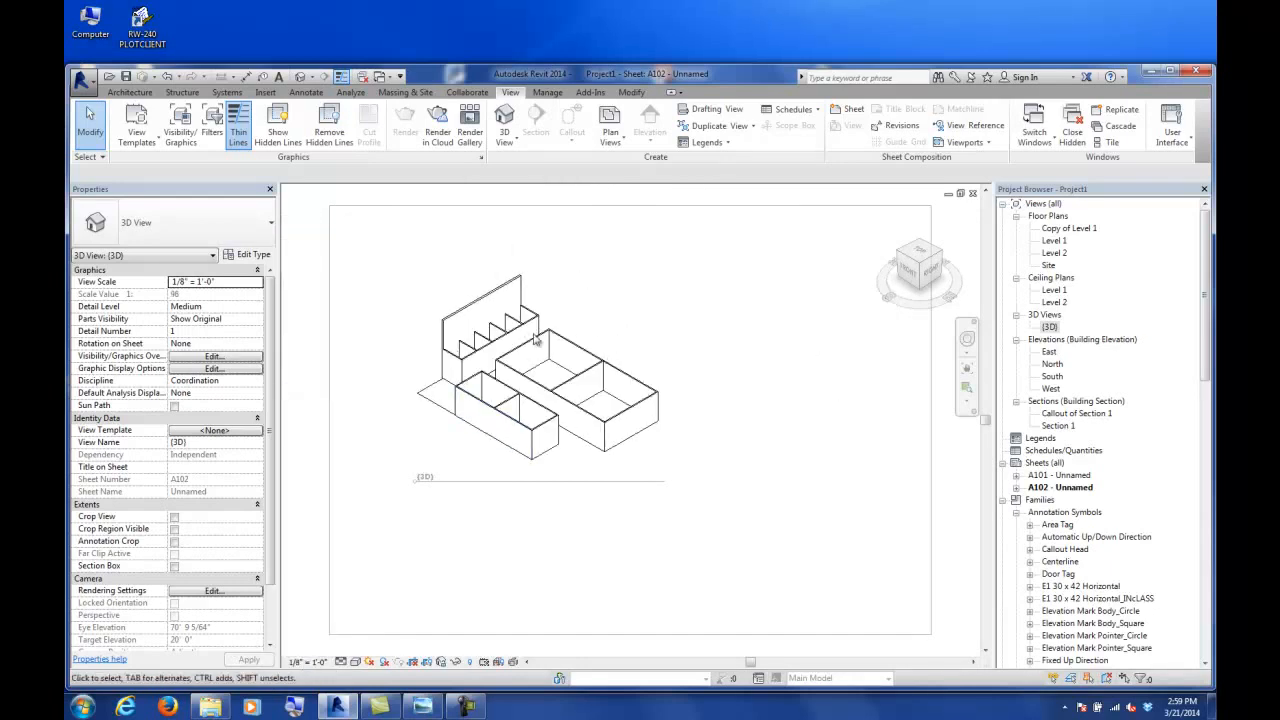
right_click(688, 250)
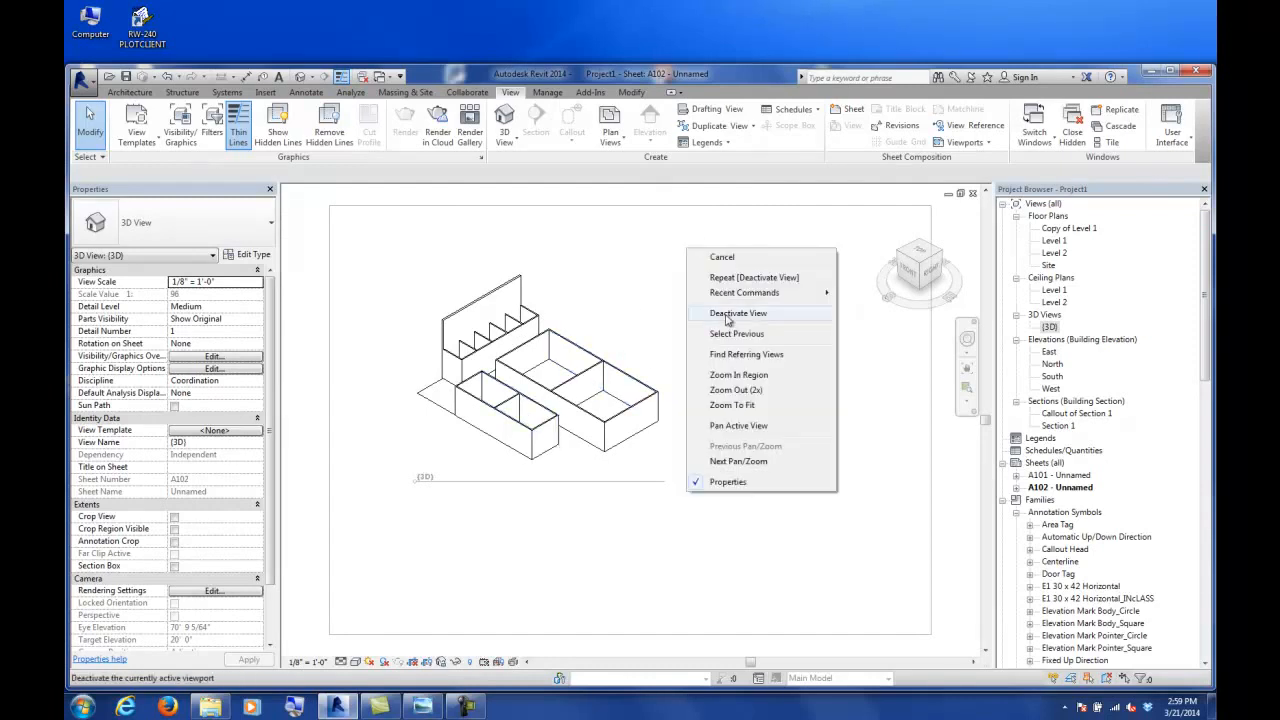
click(737, 313)
drag(540, 425, 484, 383)
click(753, 410)
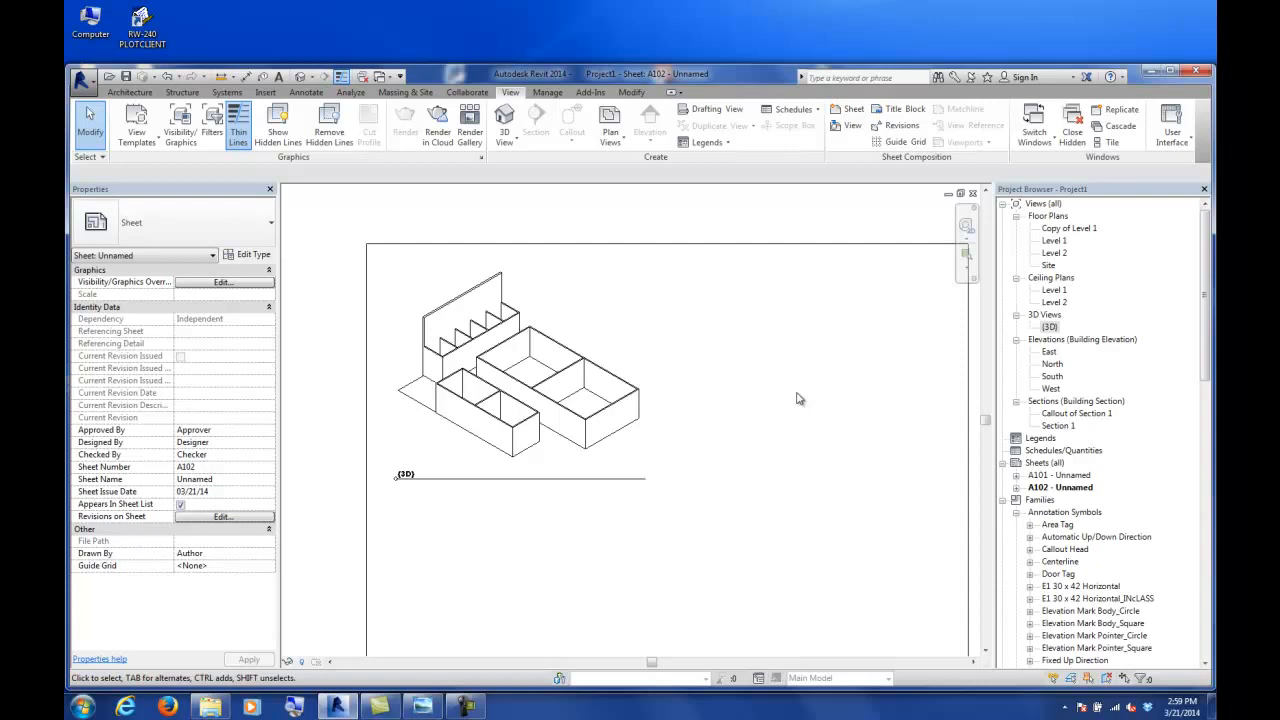
- Try to place the Level 1 floor plan on sheet A102 beside the {3D} viewport
click(1060, 242)
drag(1056, 244, 750, 338)
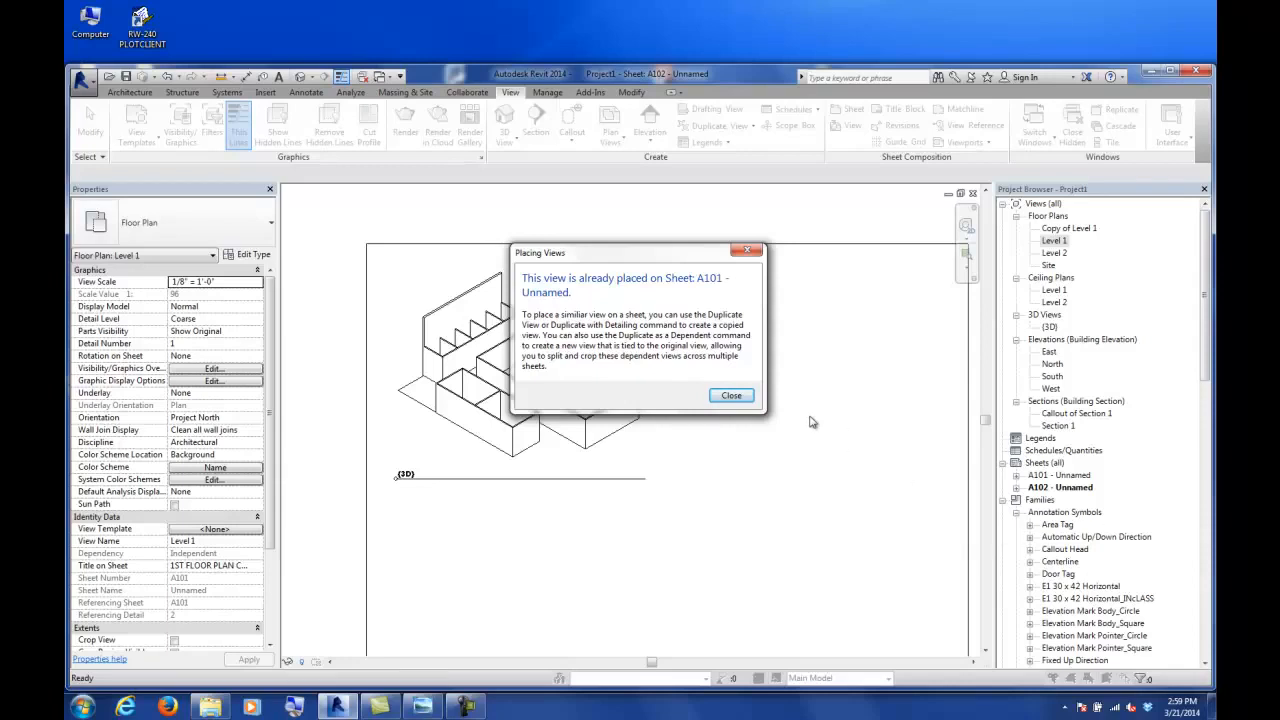
click(731, 395)
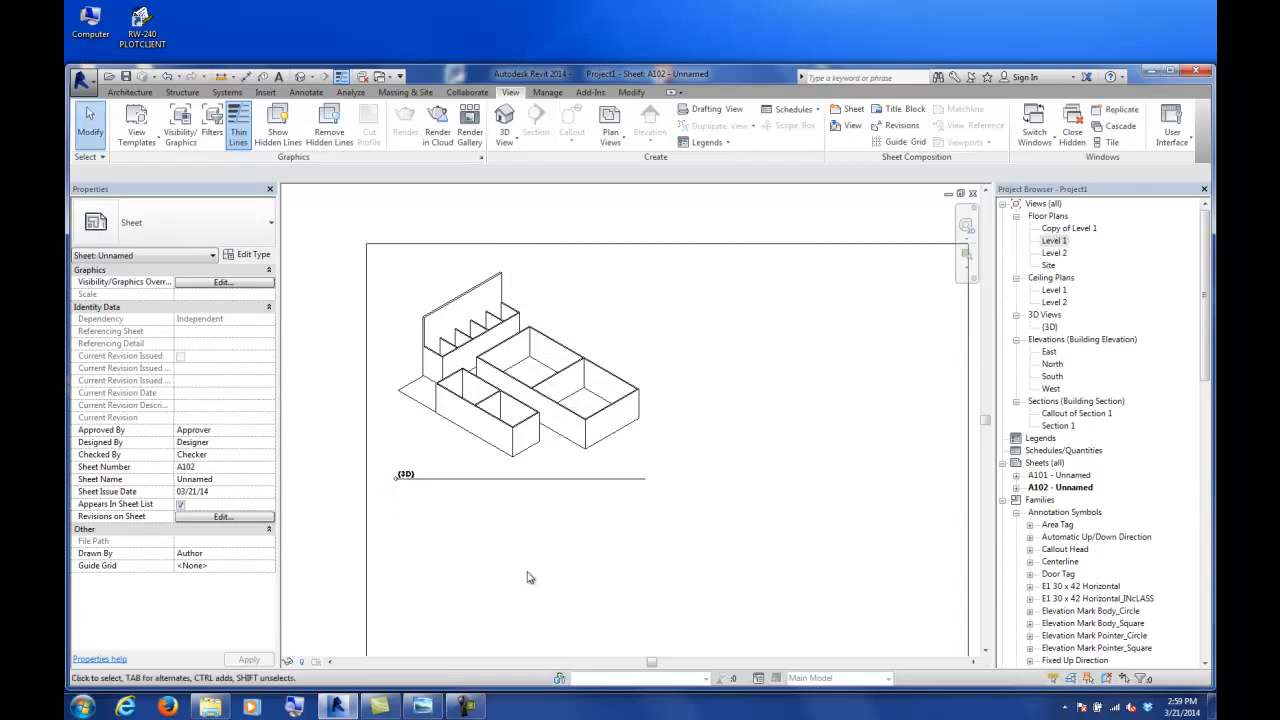
- From the Level 1 floor plan, create a camera view looking northeast from southwest of the building, and extend its left crop edge outward
double_click(1050, 241)
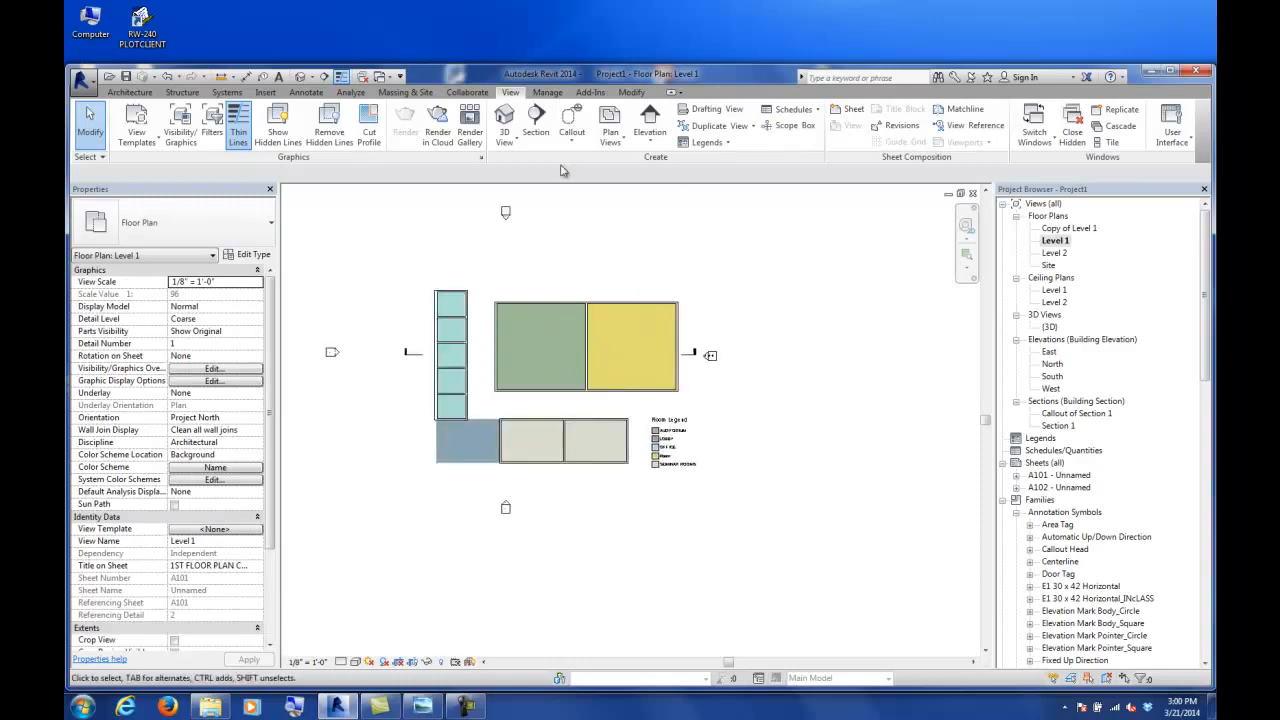
click(505, 138)
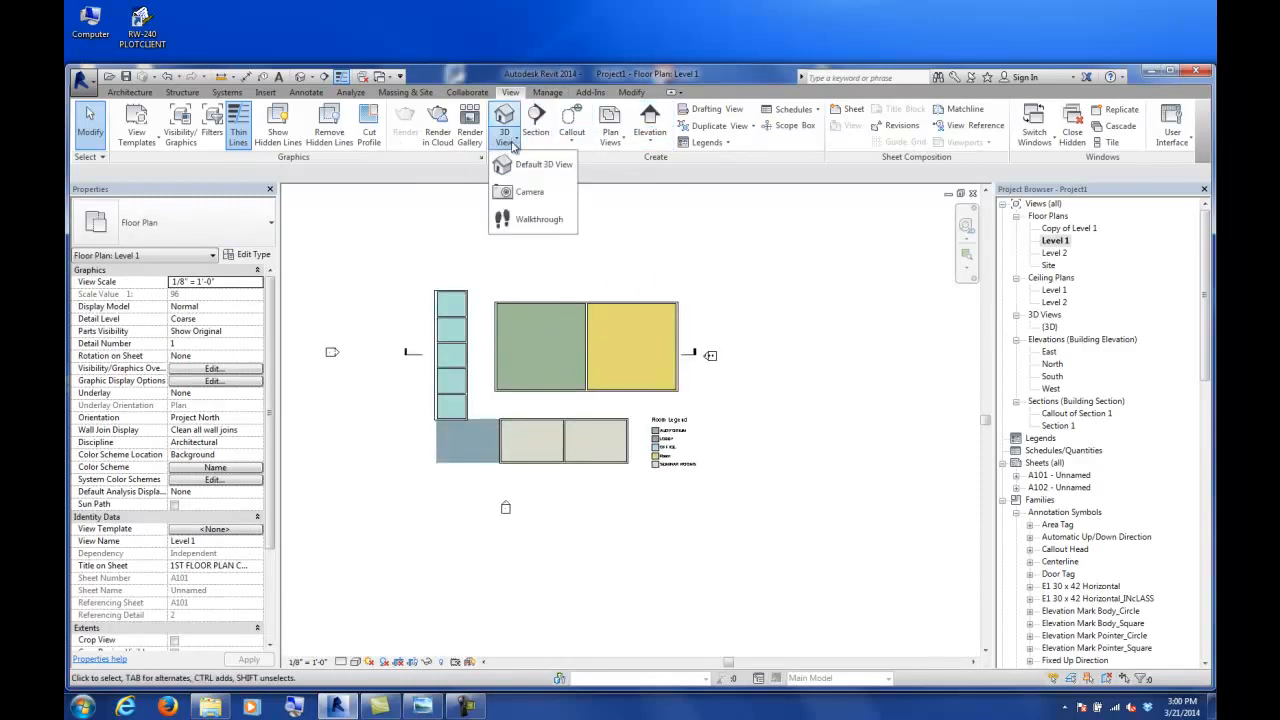
click(530, 193)
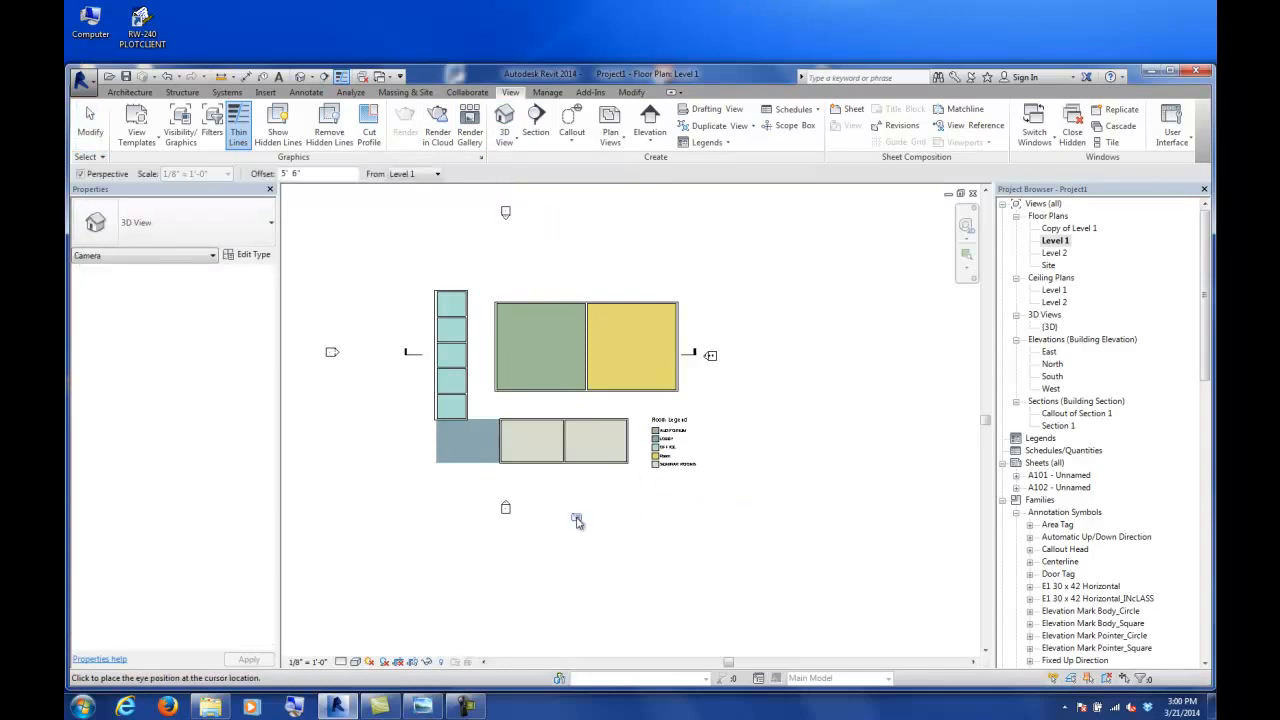
click(358, 482)
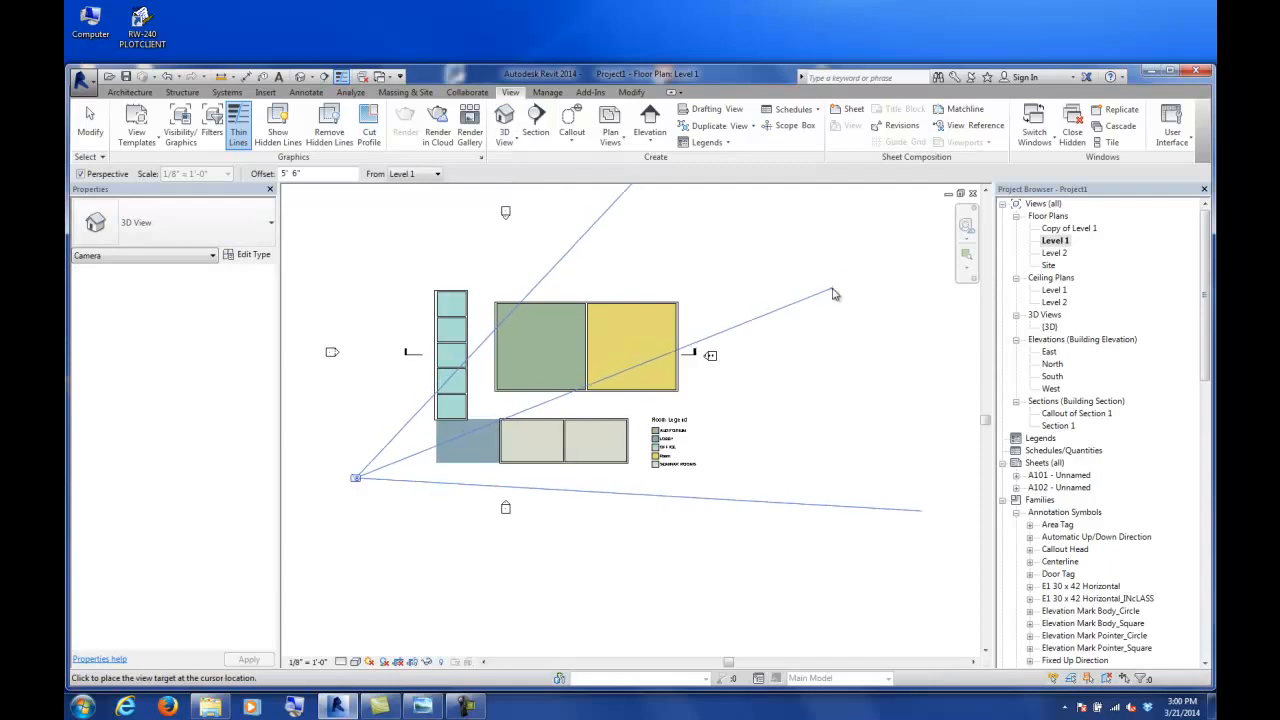
click(811, 342)
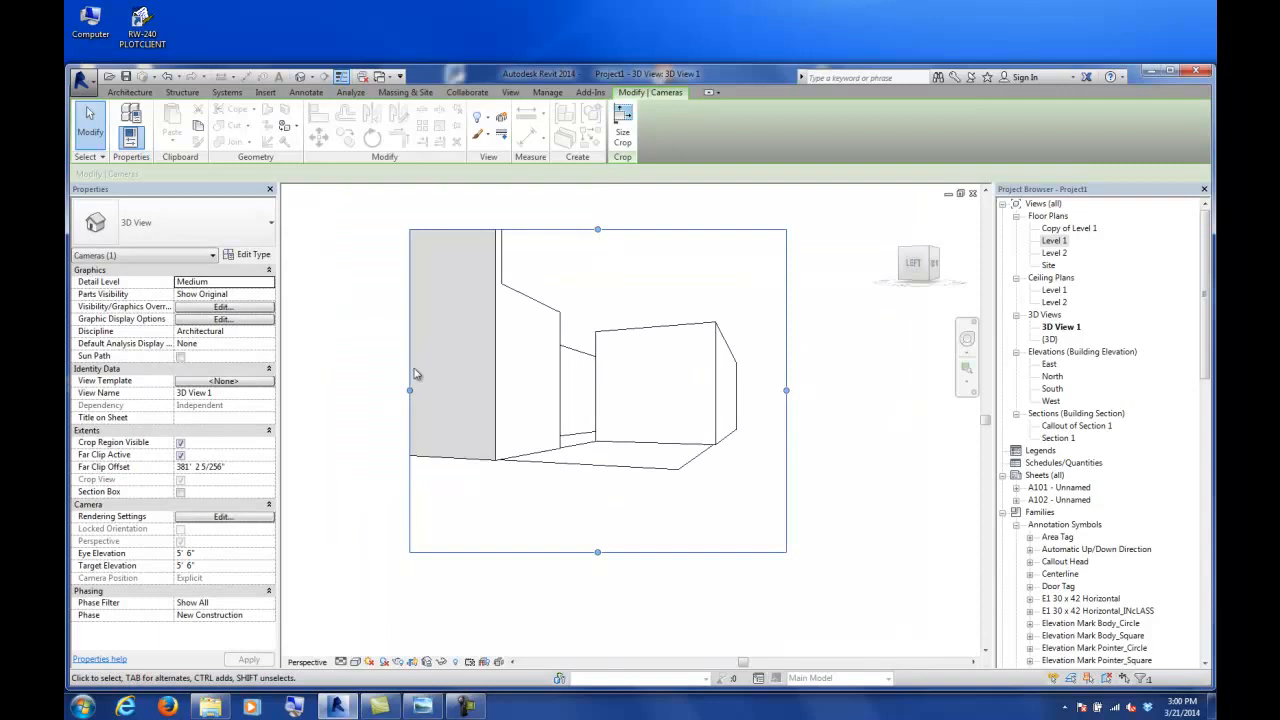
drag(409, 390, 374, 390)
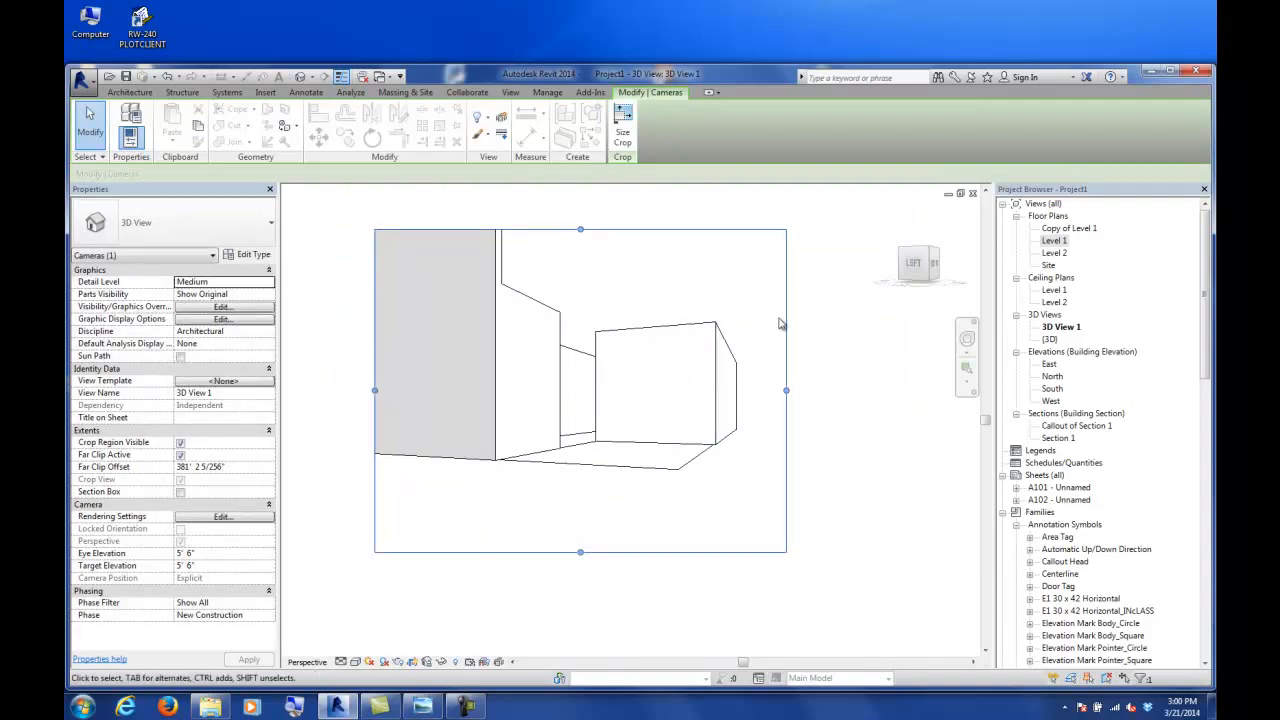
click(878, 340)
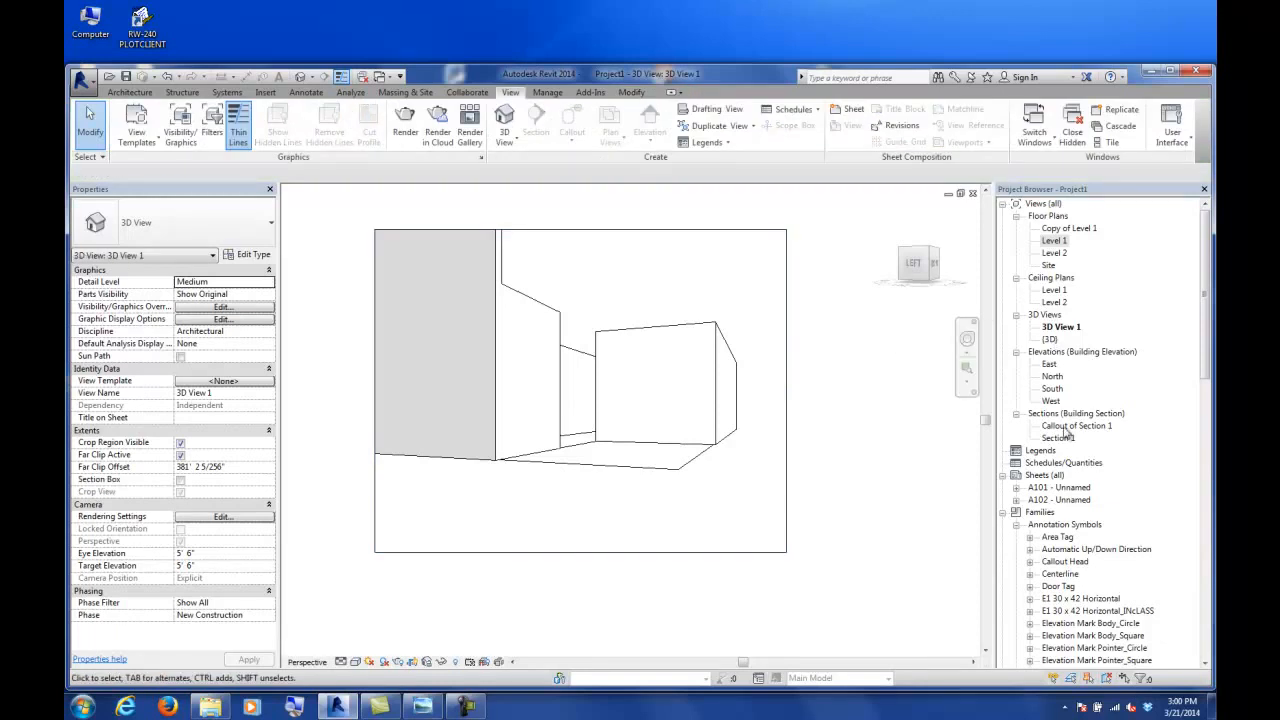
- Open sheet A102 and place the 3D View 1 camera view right of the {3D} viewport
double_click(1056, 499)
click(1064, 329)
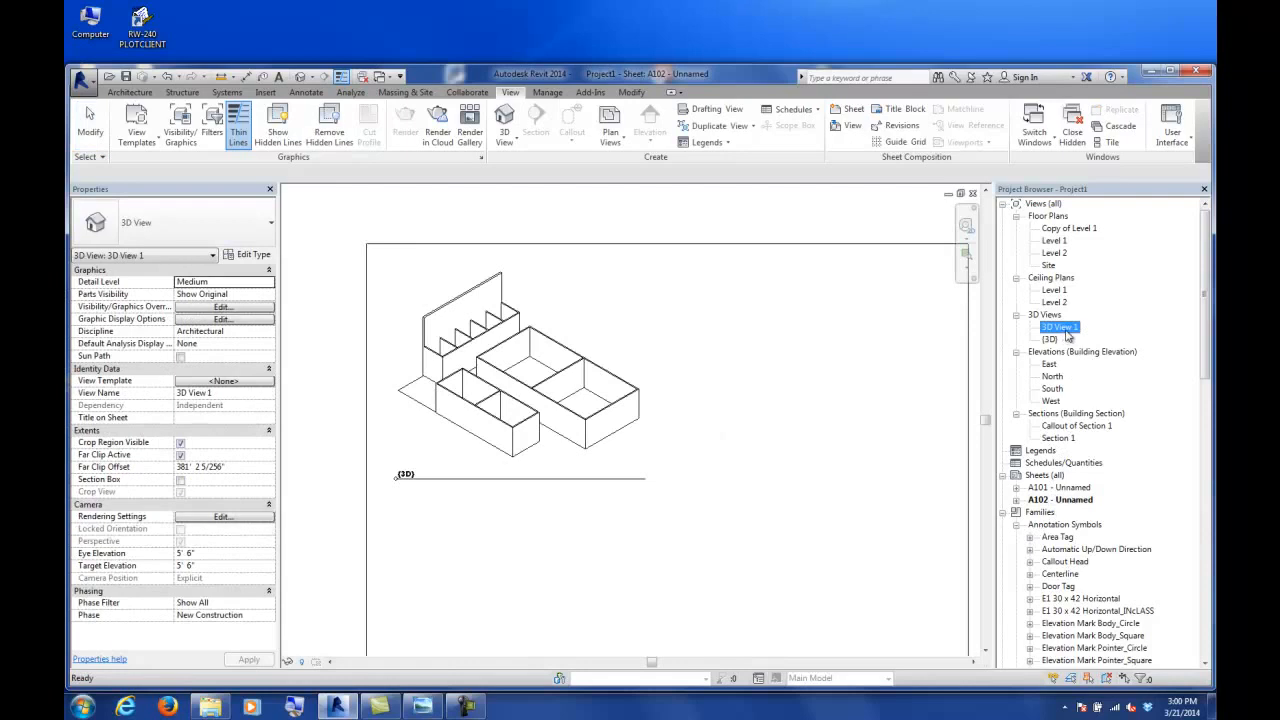
drag(829, 369, 823, 363)
click(794, 360)
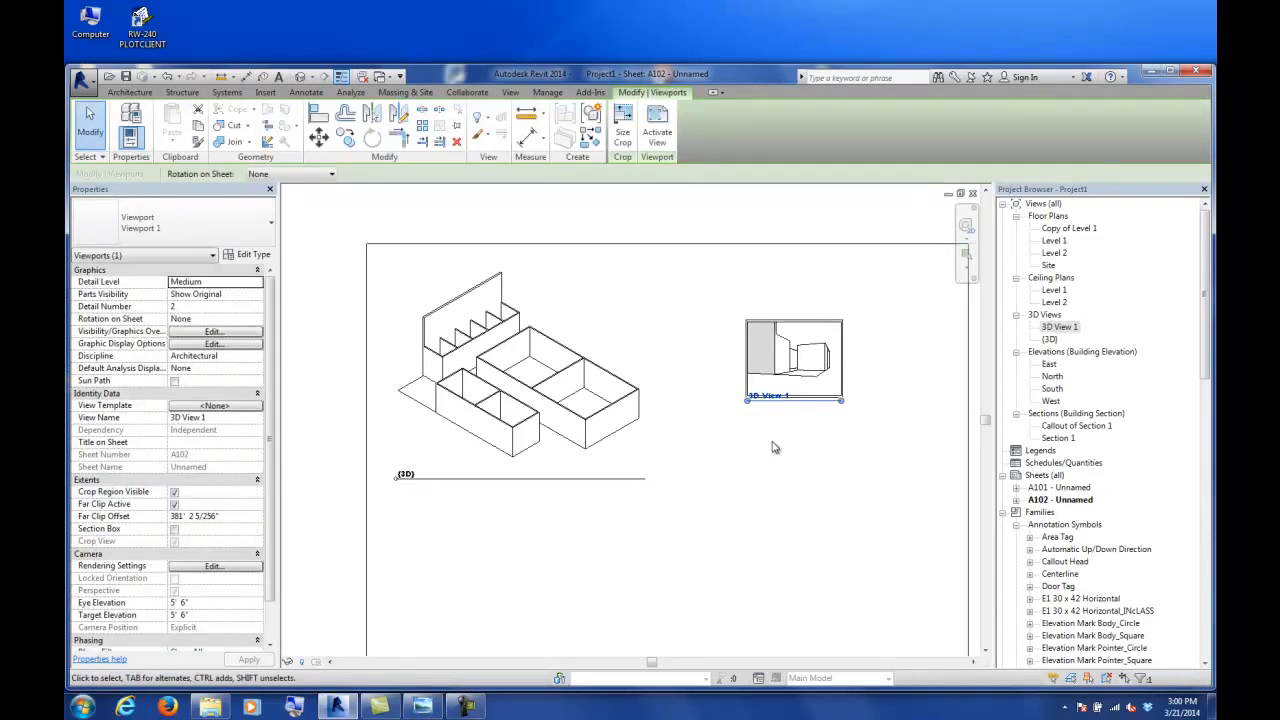
- Resize the 3D View 1 crop region on the sheet to a width of 11" using Scale (locked proportions)
right_click(788, 356)
key(Escape)
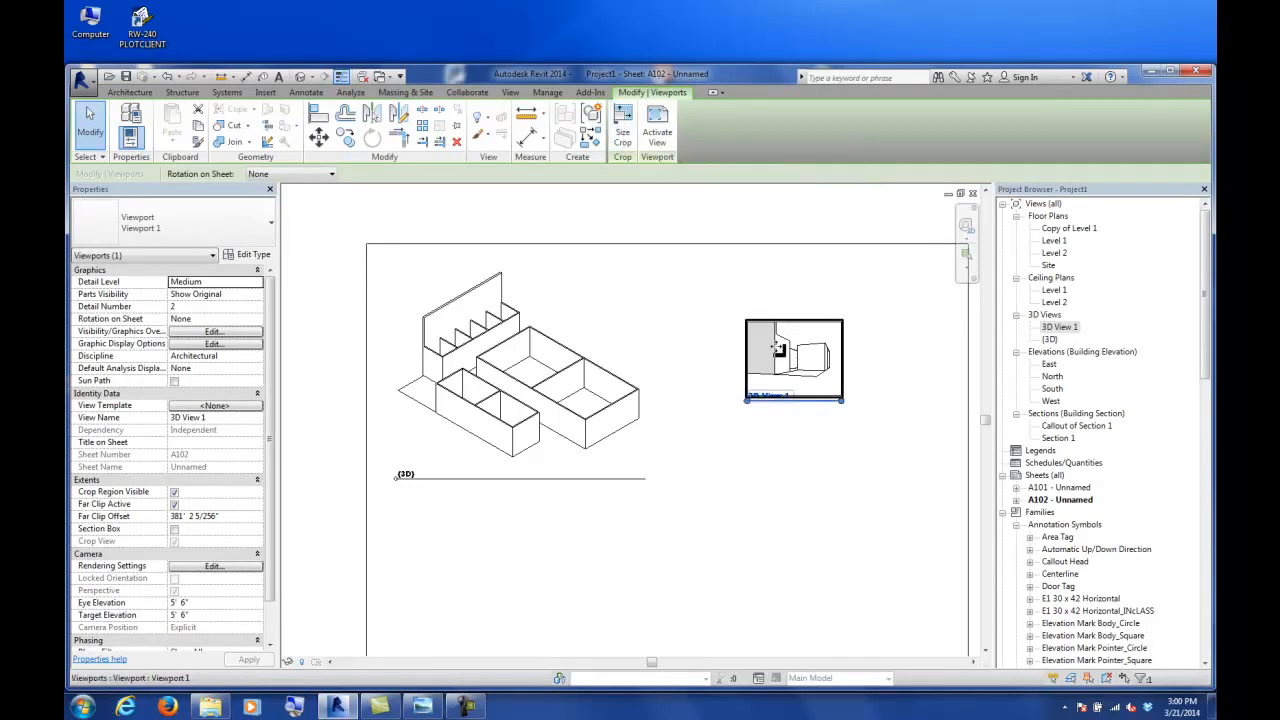
click(624, 137)
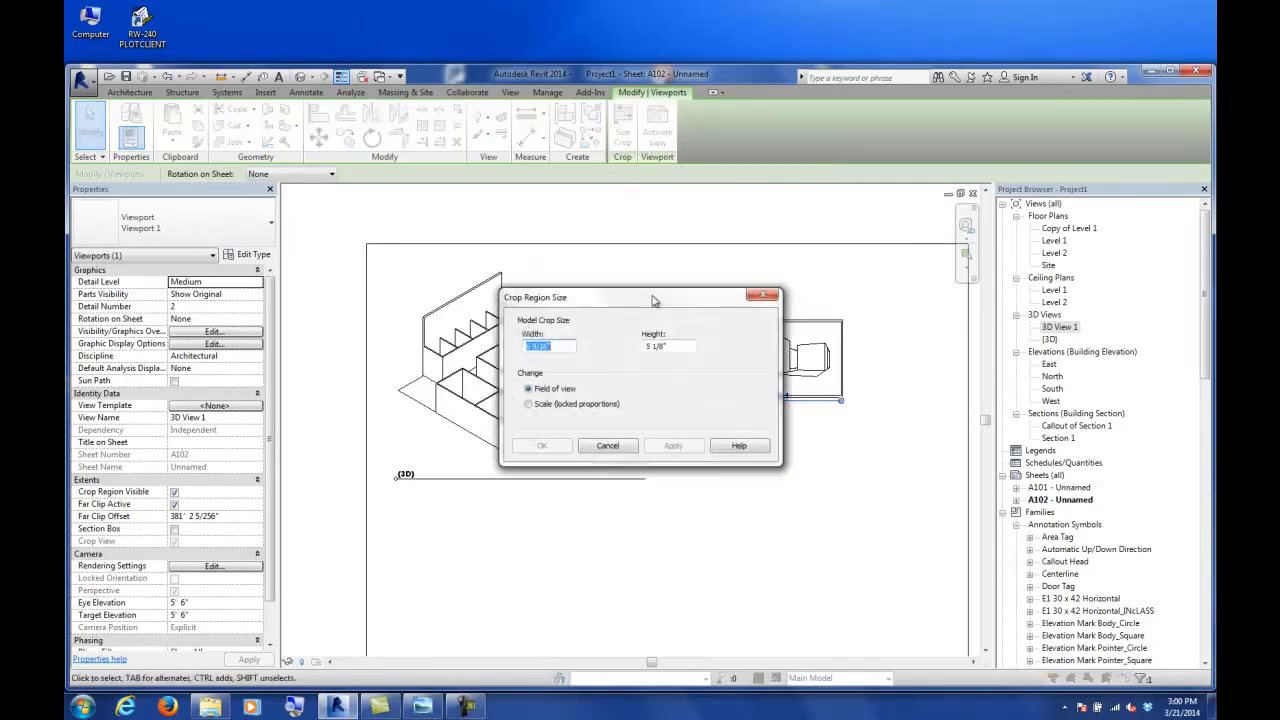
drag(646, 303, 487, 219)
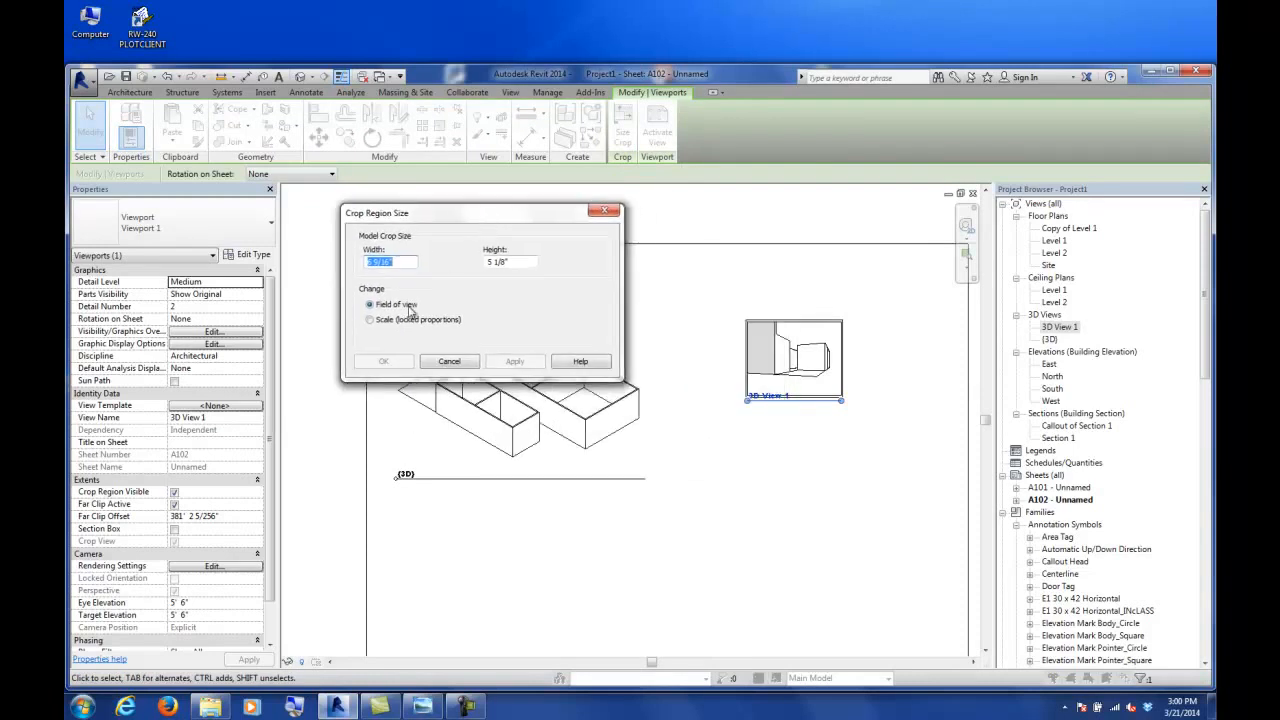
click(370, 320)
text(11)
key(Return)
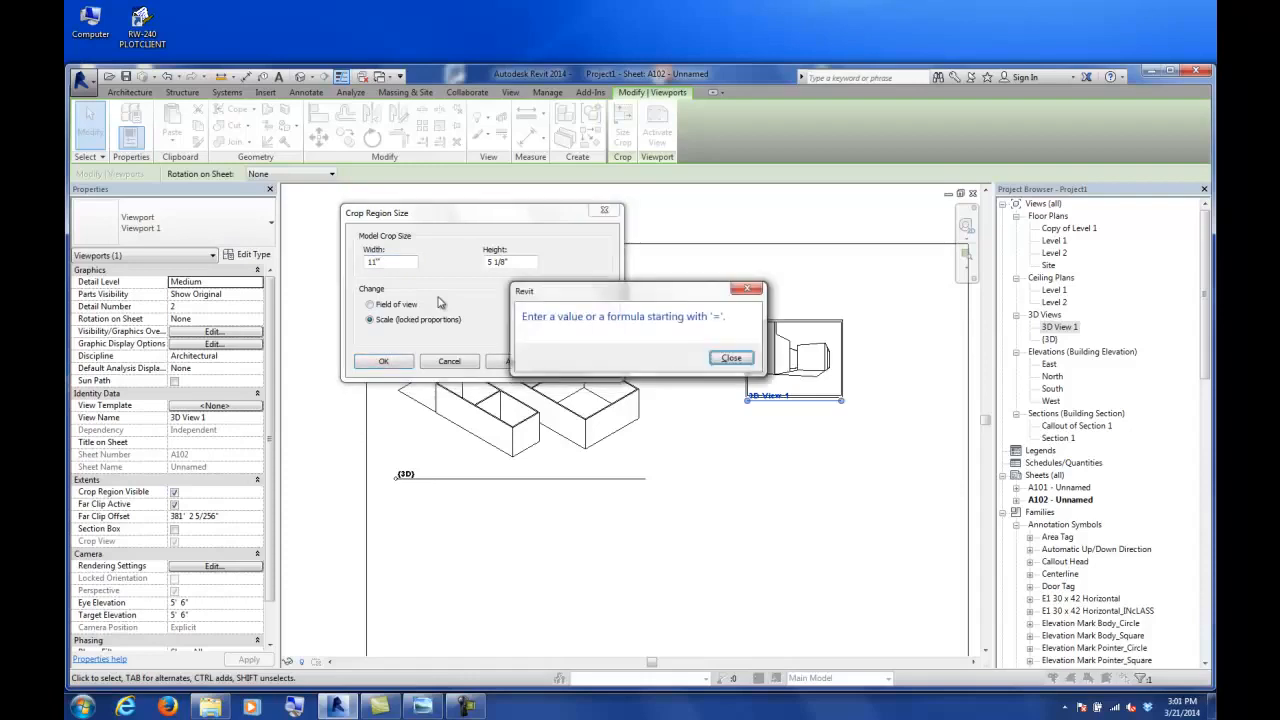
click(749, 358)
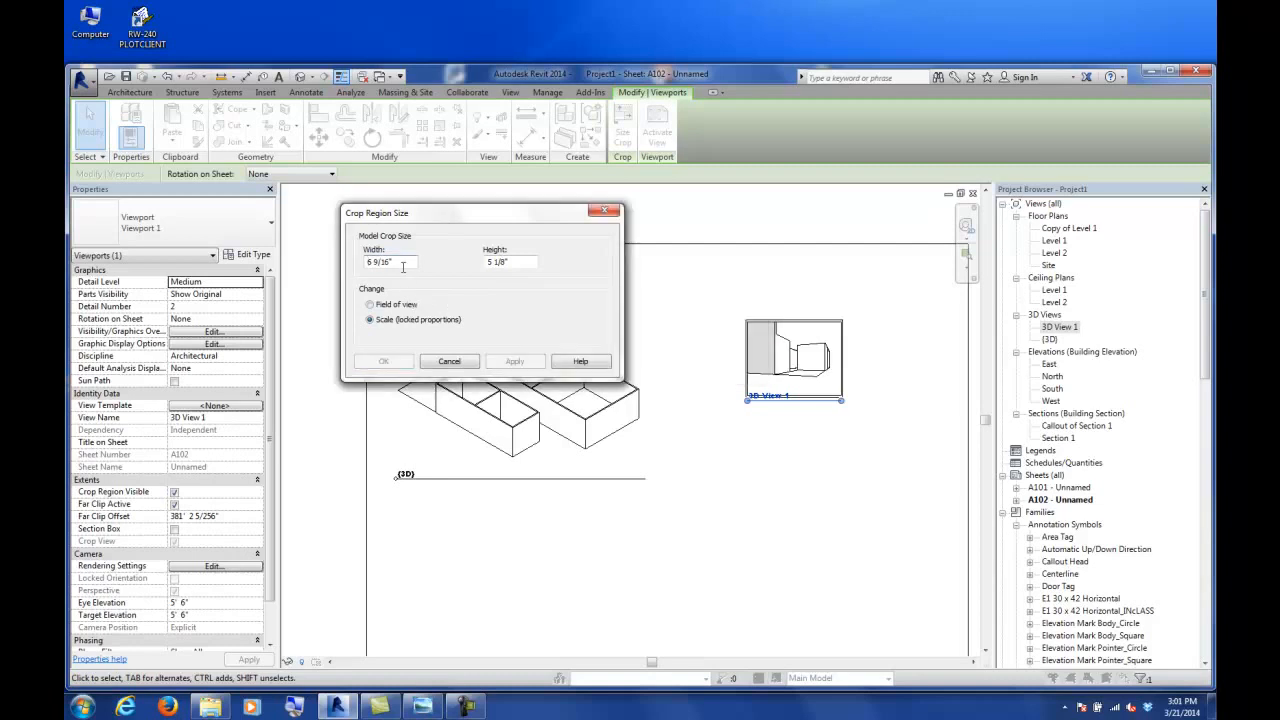
text(11")
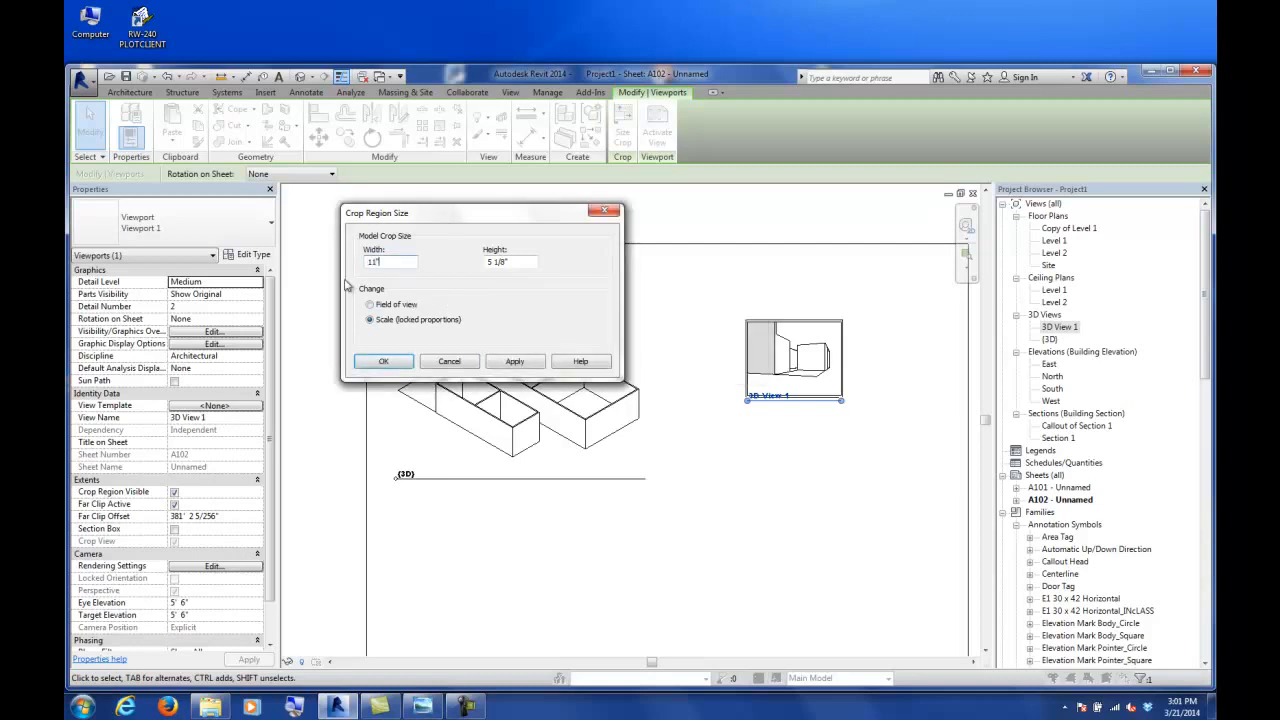
key(Return)
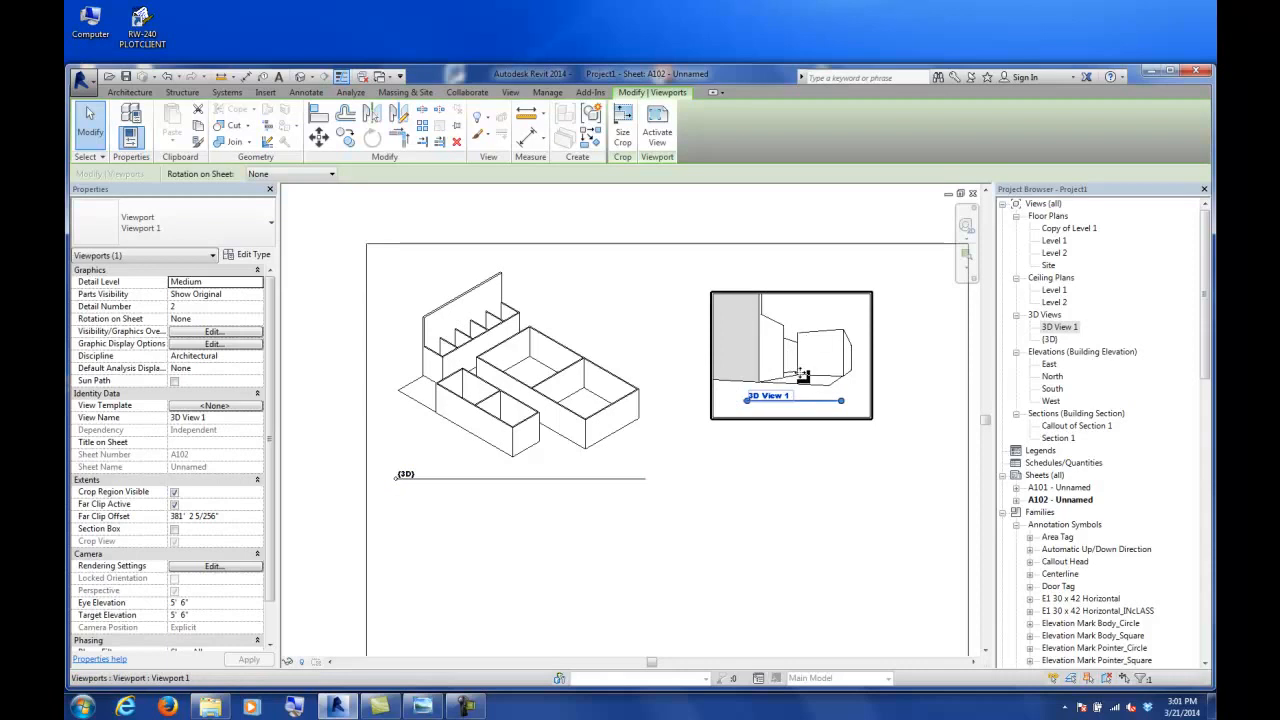
- Try a 20" crop width for 3D View 1 with the Field of view option, and undo it
click(622, 125)
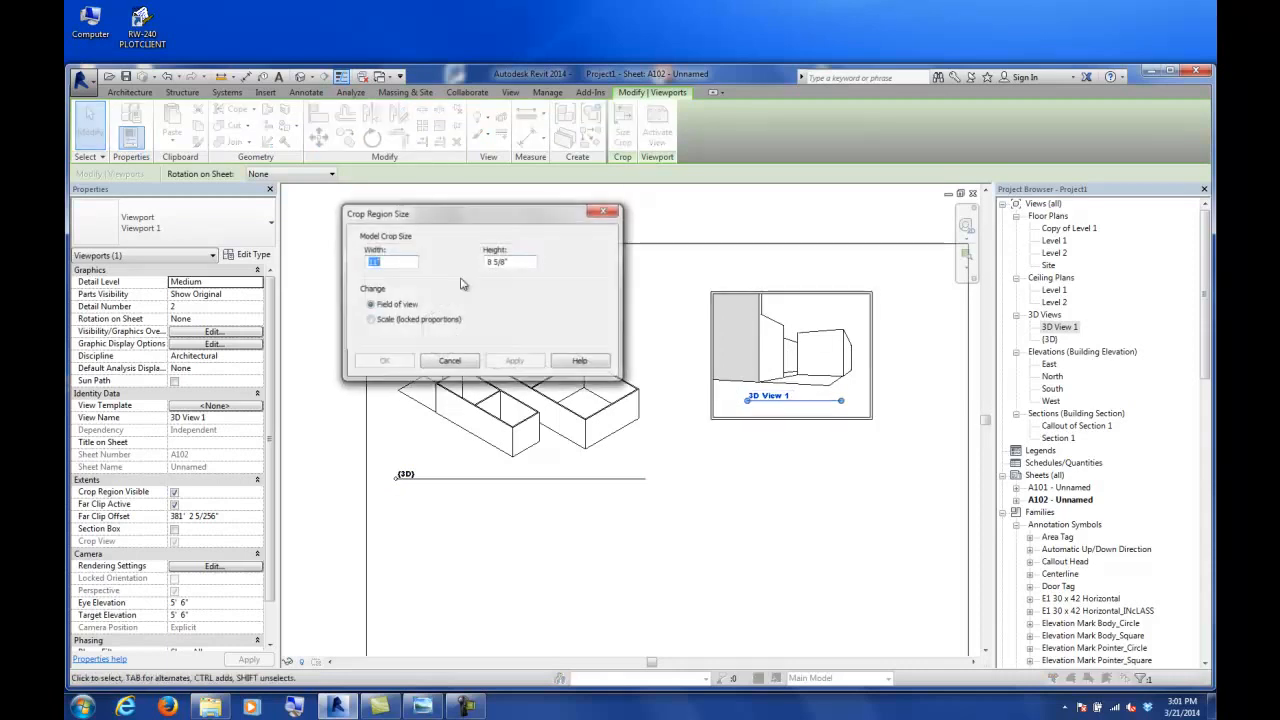
text(20)
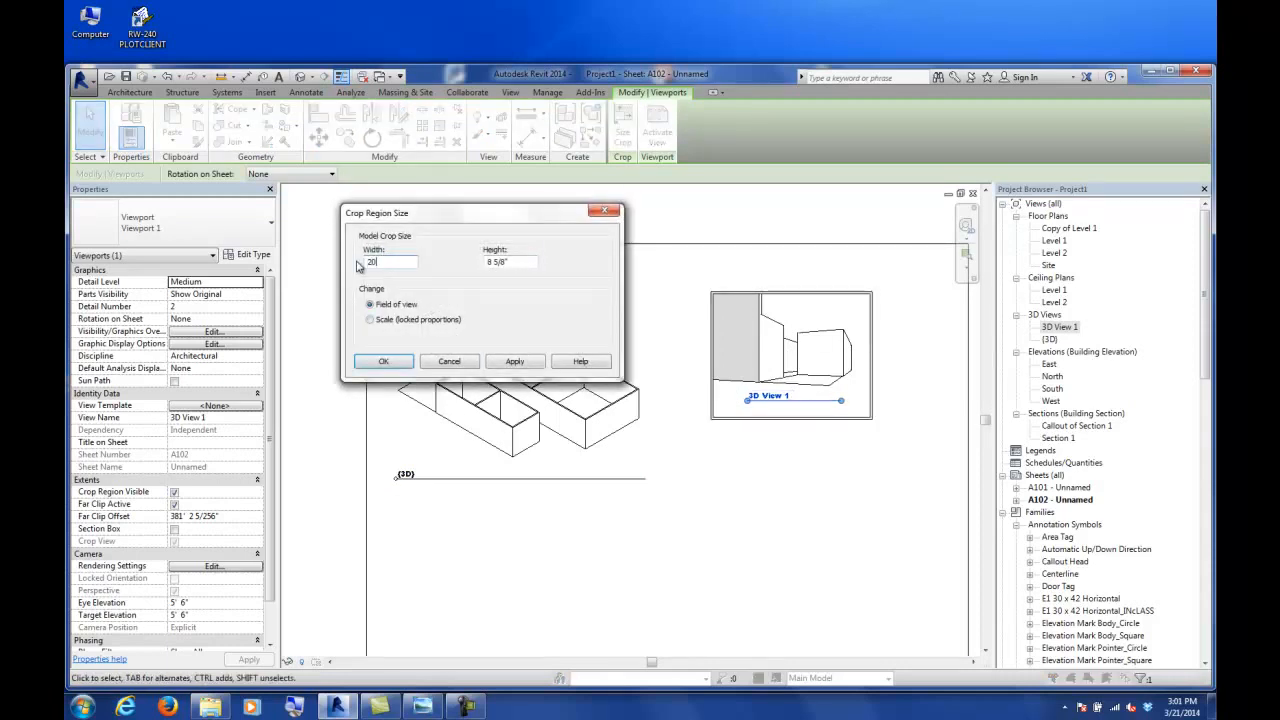
text(')
key(Return)
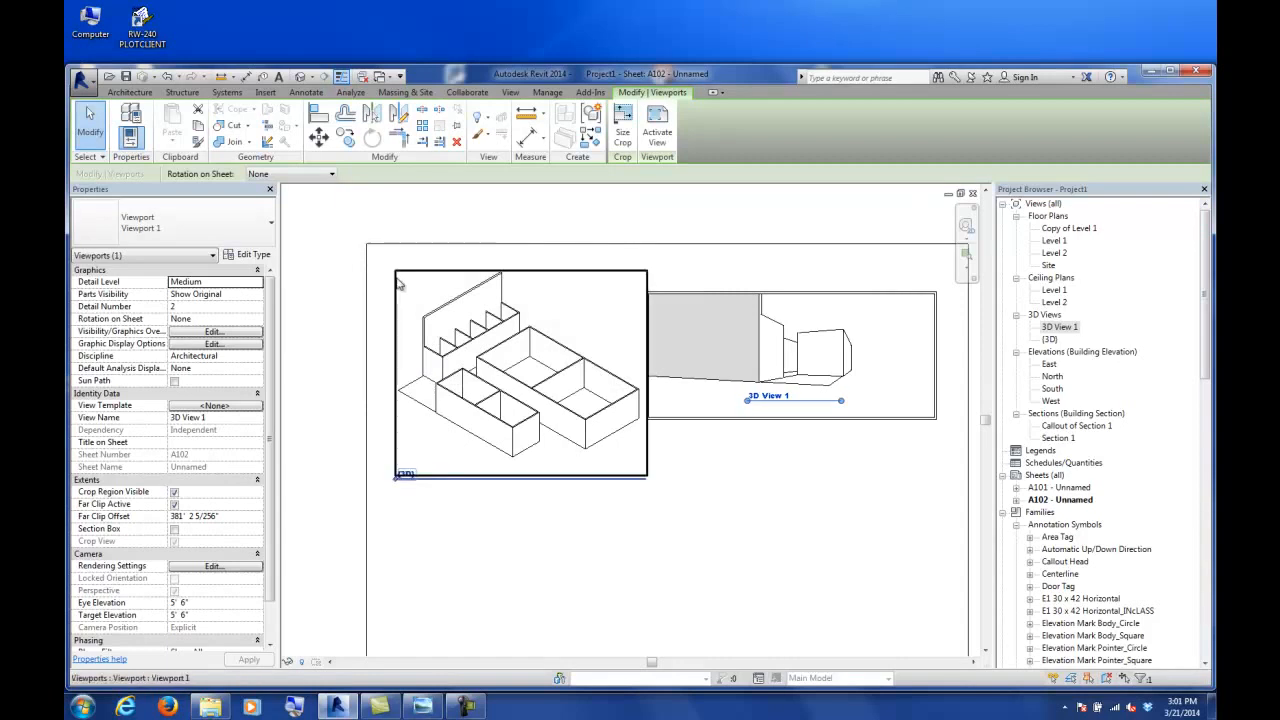
key(ctrl+z)
- Set the 3D View 1 crop width to 20" using Scale (locked proportions)
click(757, 376)
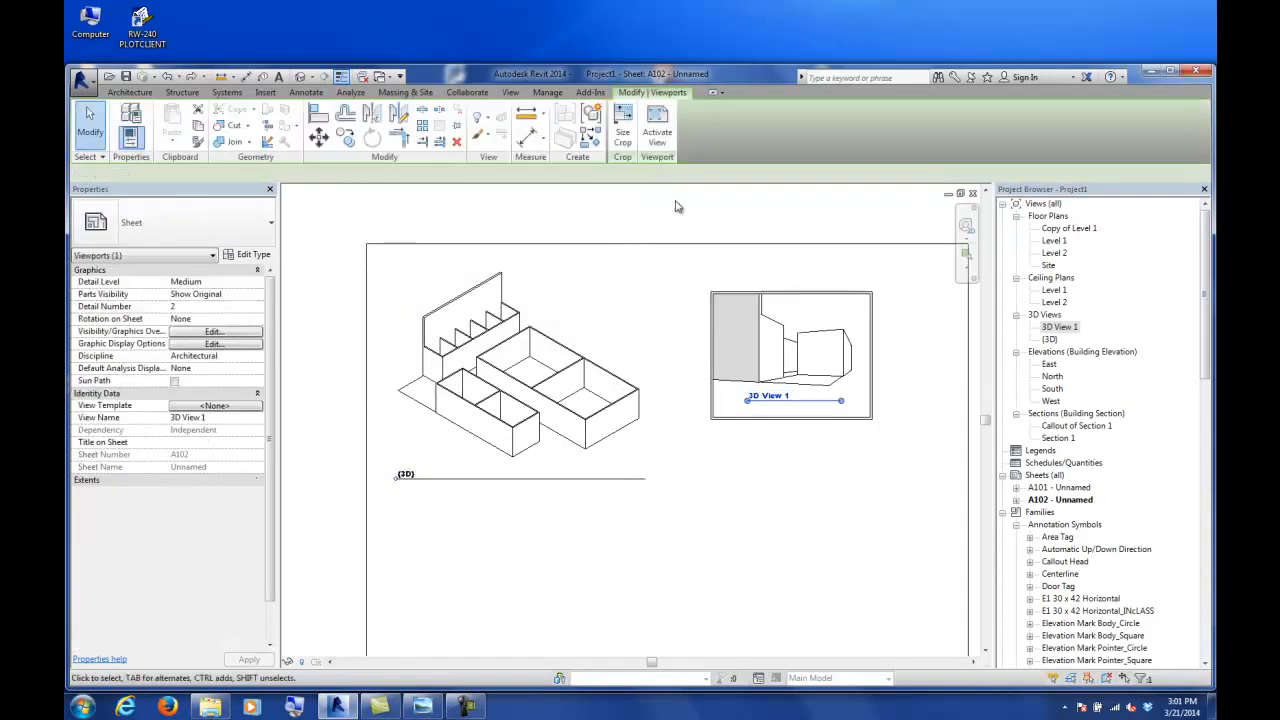
click(622, 132)
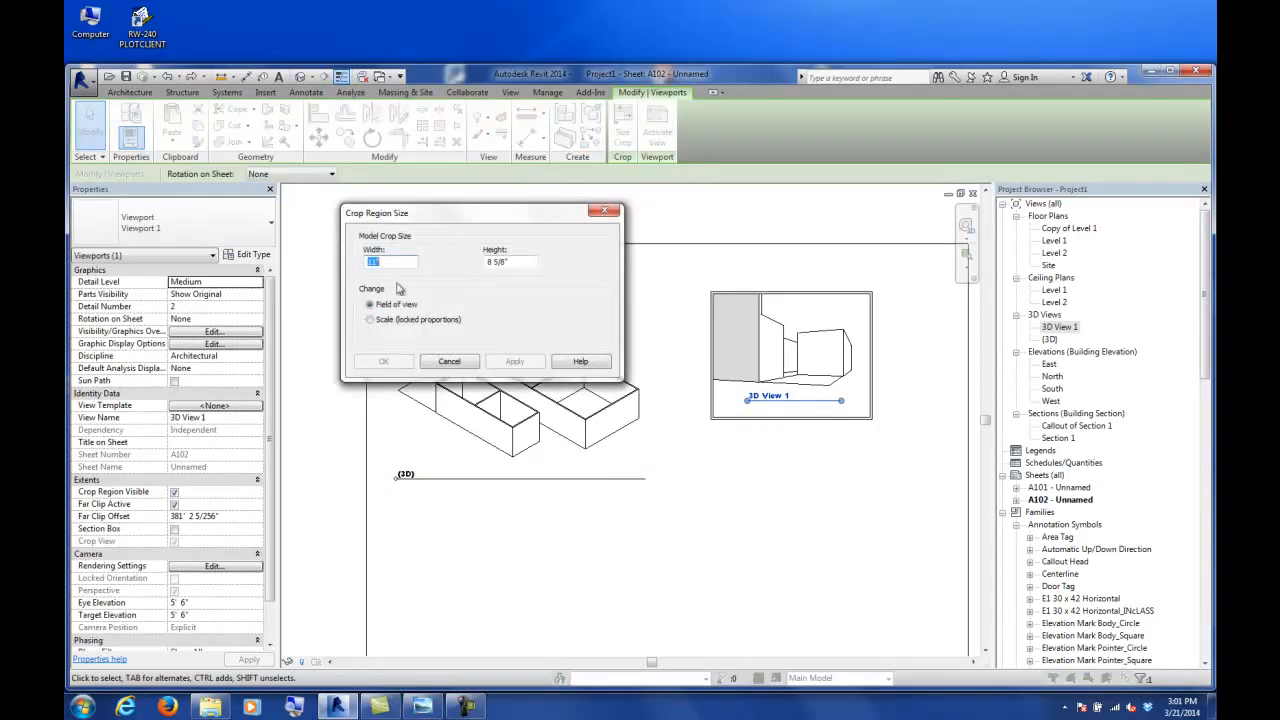
click(378, 322)
text(20)
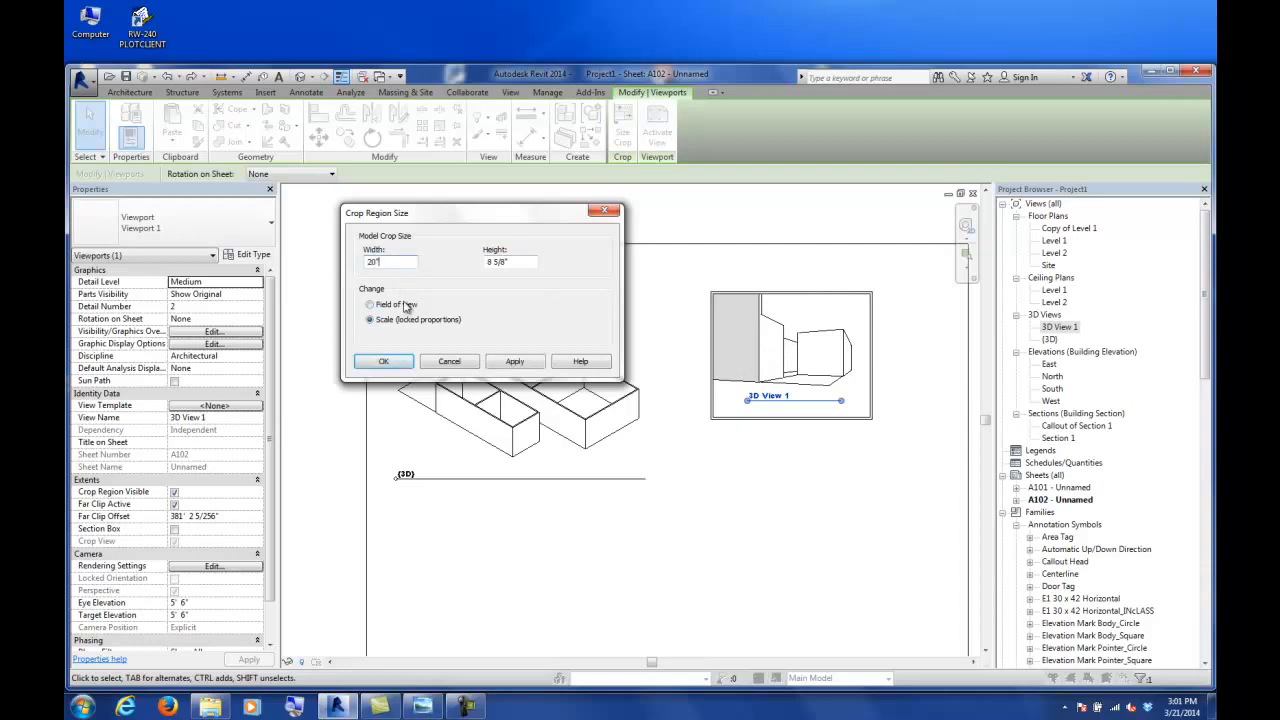
key(Return)
- Move the enlarged 3D View 1 viewport down and right so it fits inside the border of sheet A102
scroll(570, 402, down, 2)
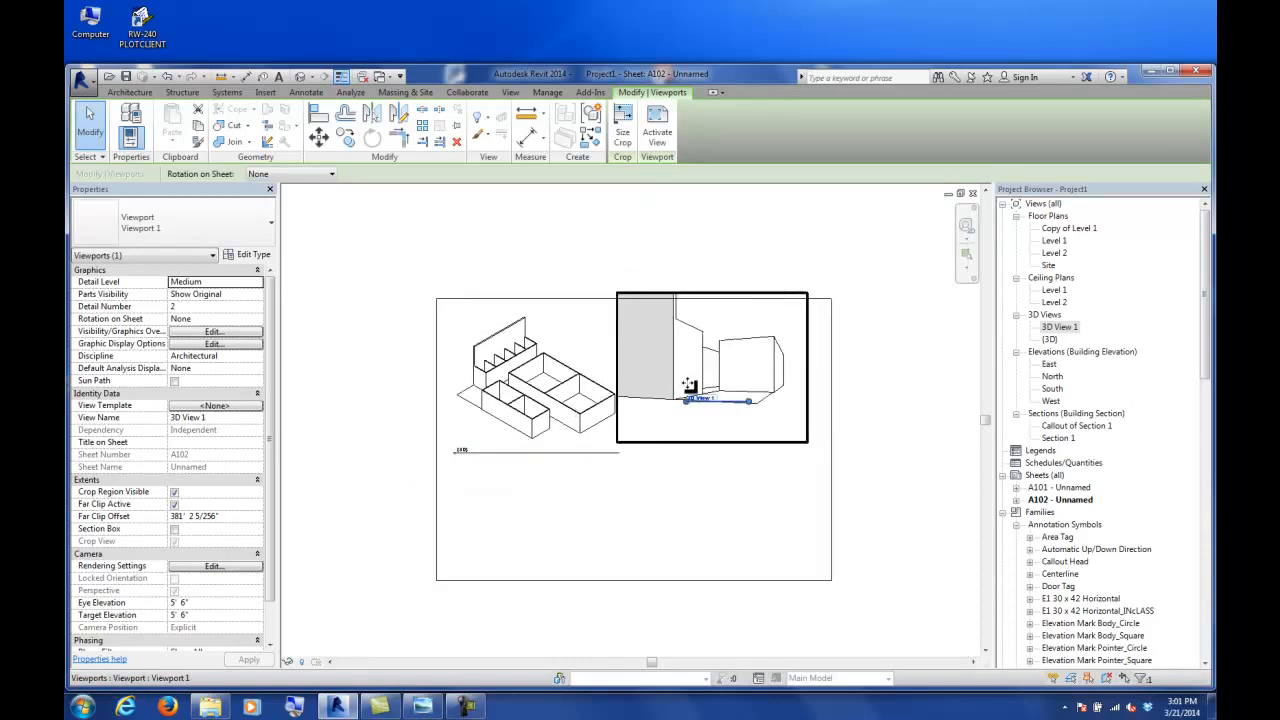
drag(687, 377, 703, 393)
click(884, 374)
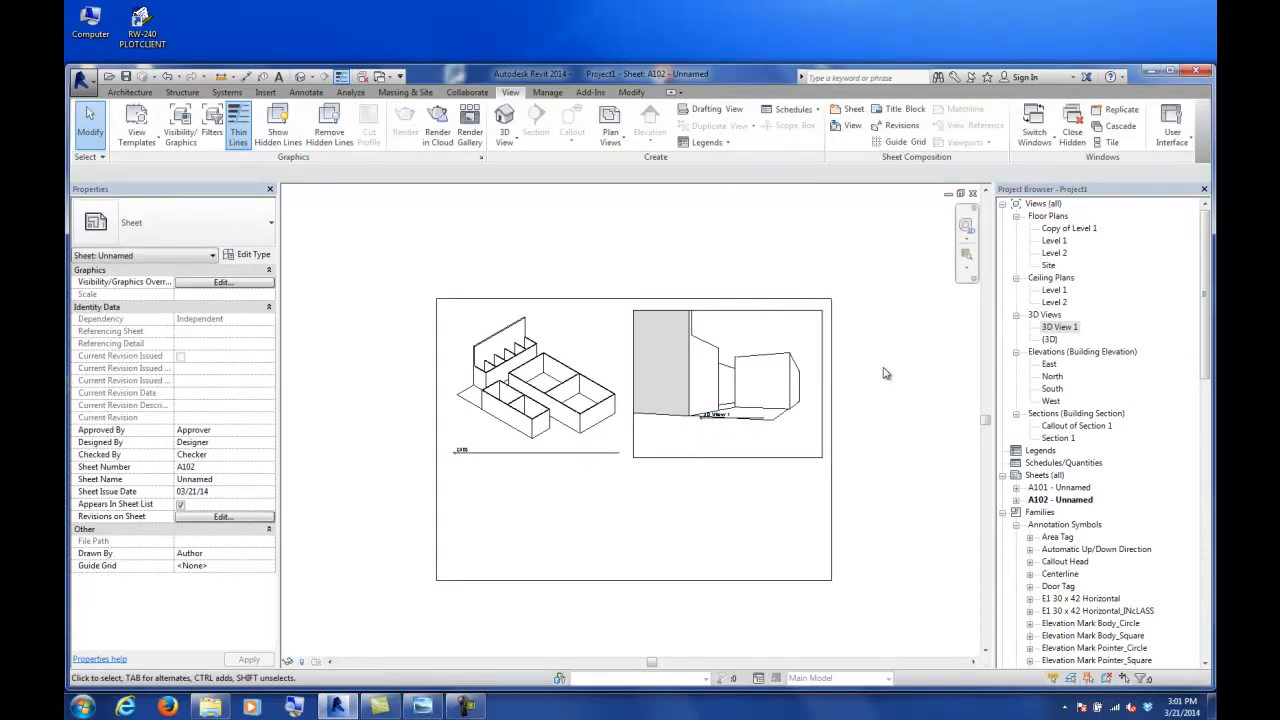
- Activate 3D View 1 on the sheet, hide its crop region, and deactivate the view
right_click(708, 375)
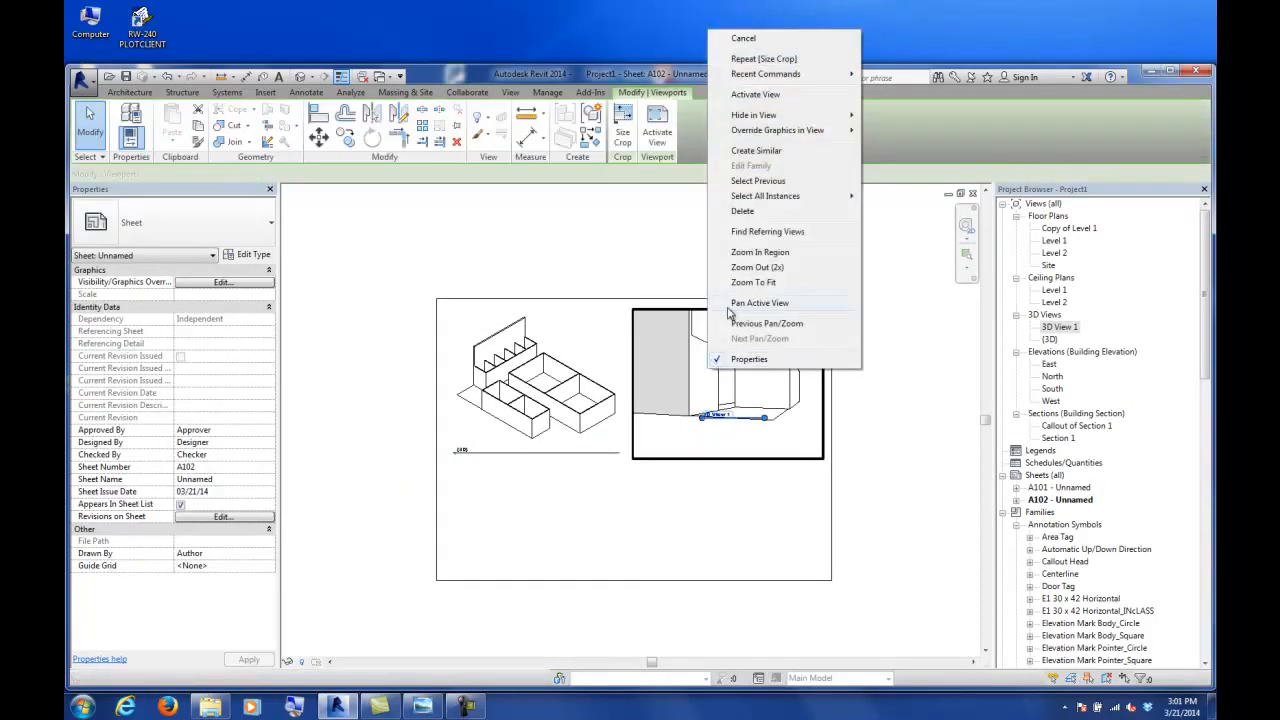
click(755, 96)
click(413, 662)
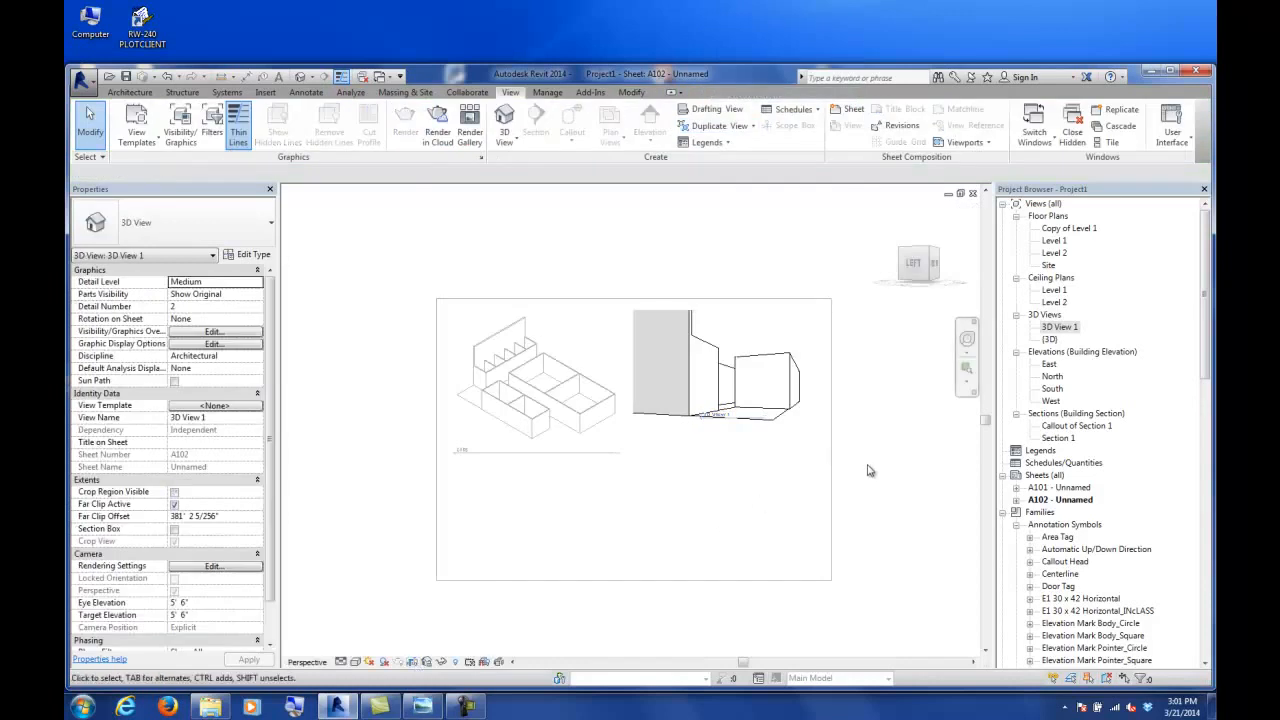
right_click(892, 445)
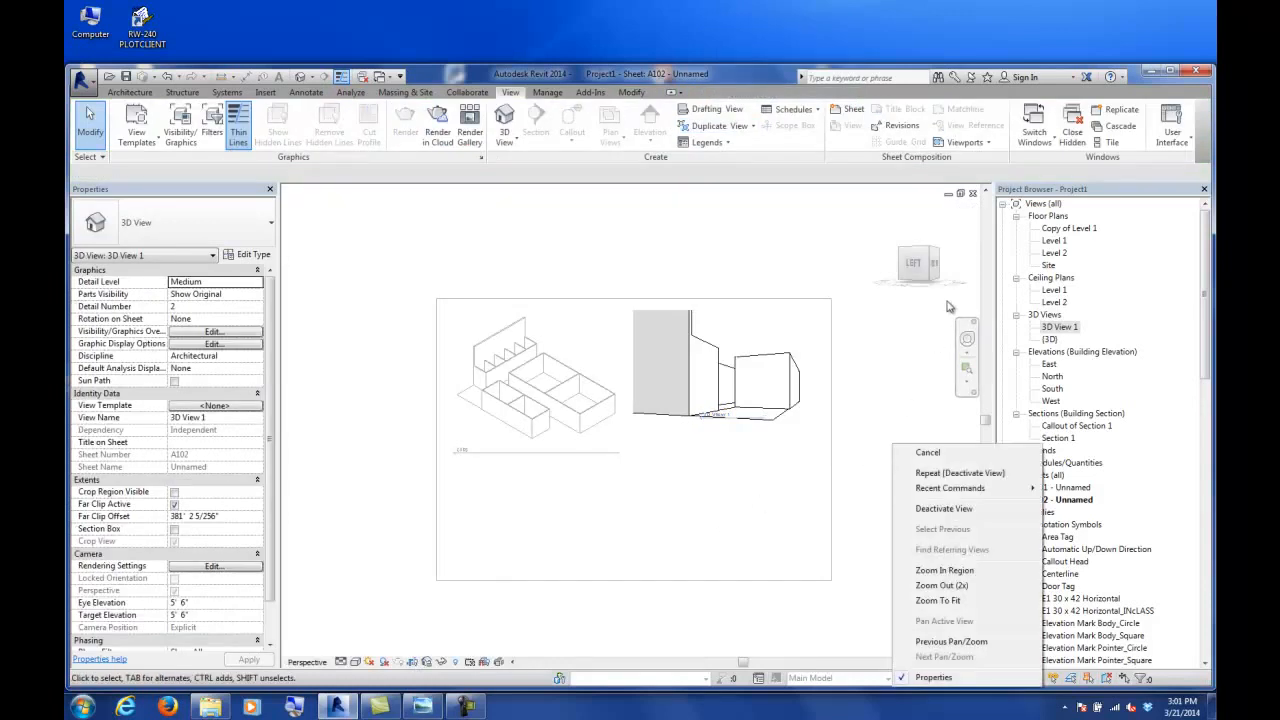
click(936, 509)
- In the Level 2 floor plan, sketch a rectangular roof footprint about 104' by 60' around the block of two large rooms
double_click(1055, 253)
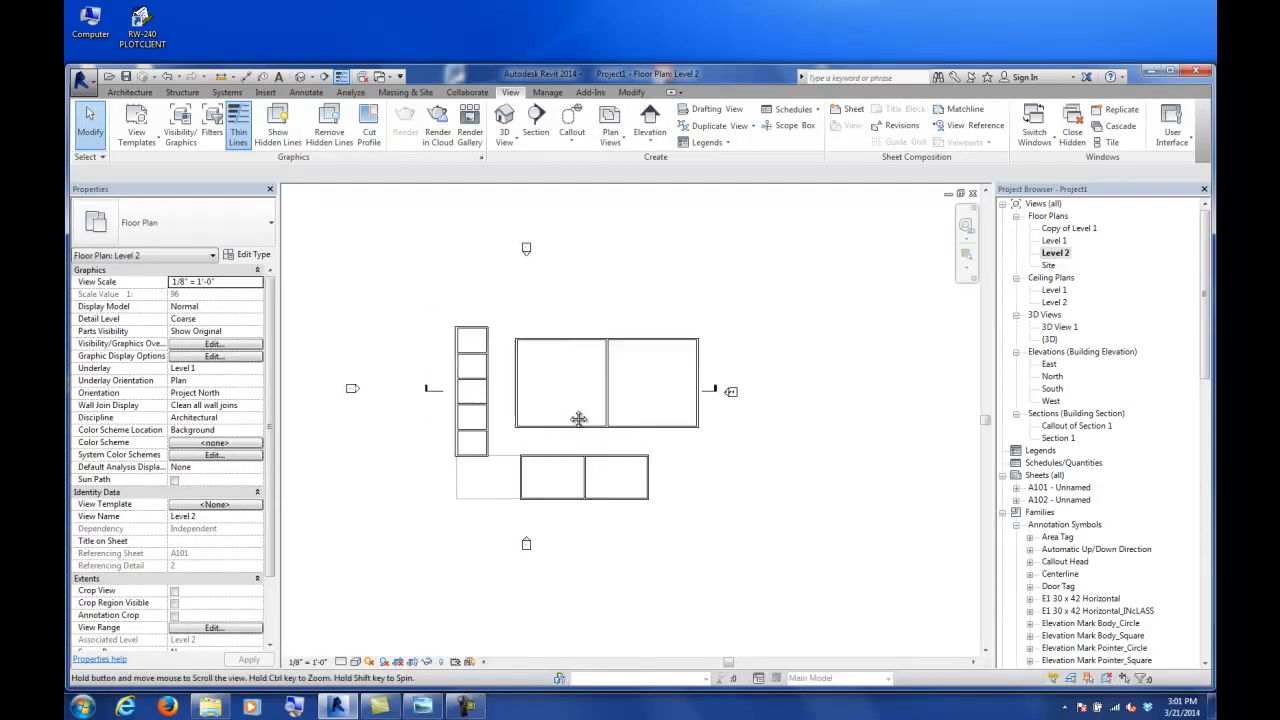
click(130, 92)
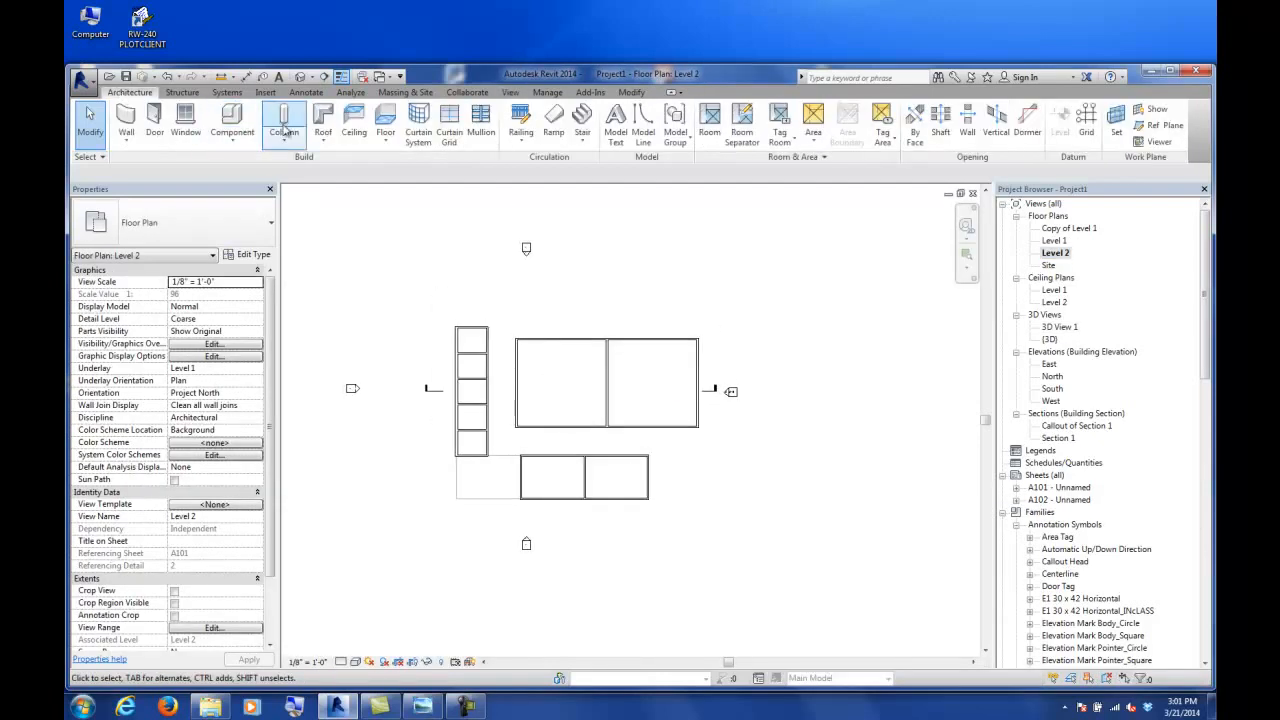
click(323, 116)
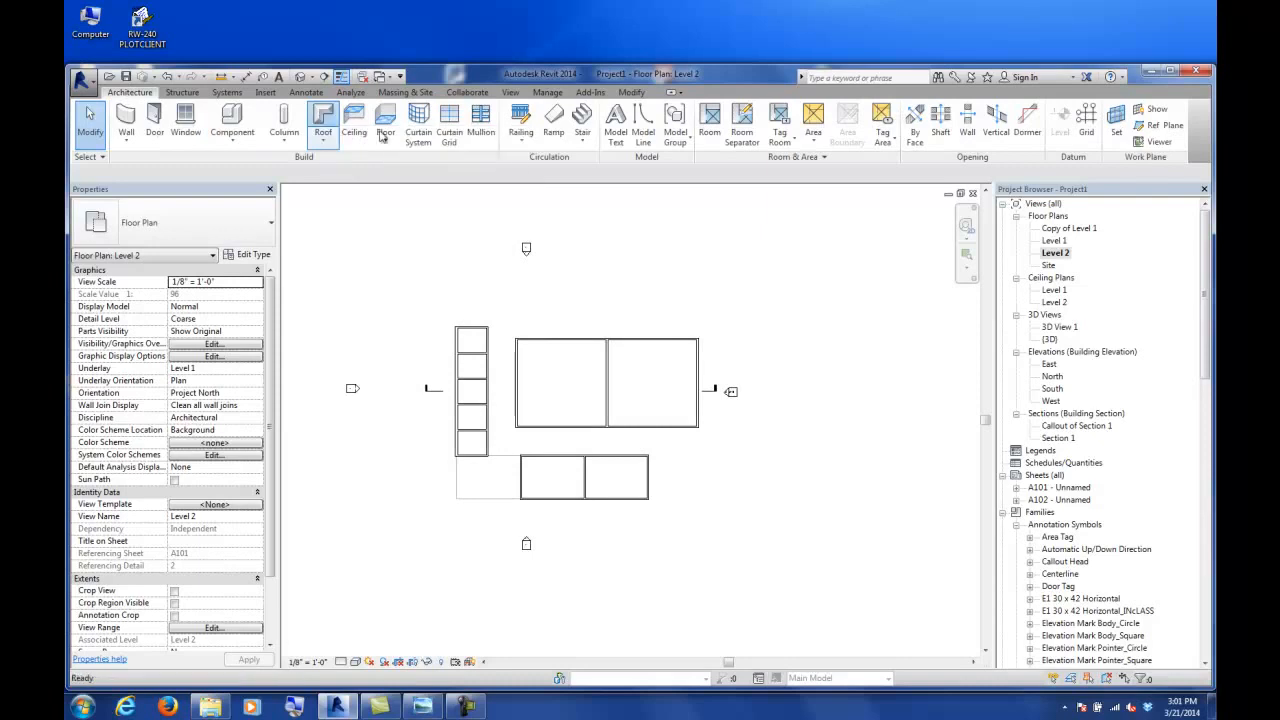
click(736, 112)
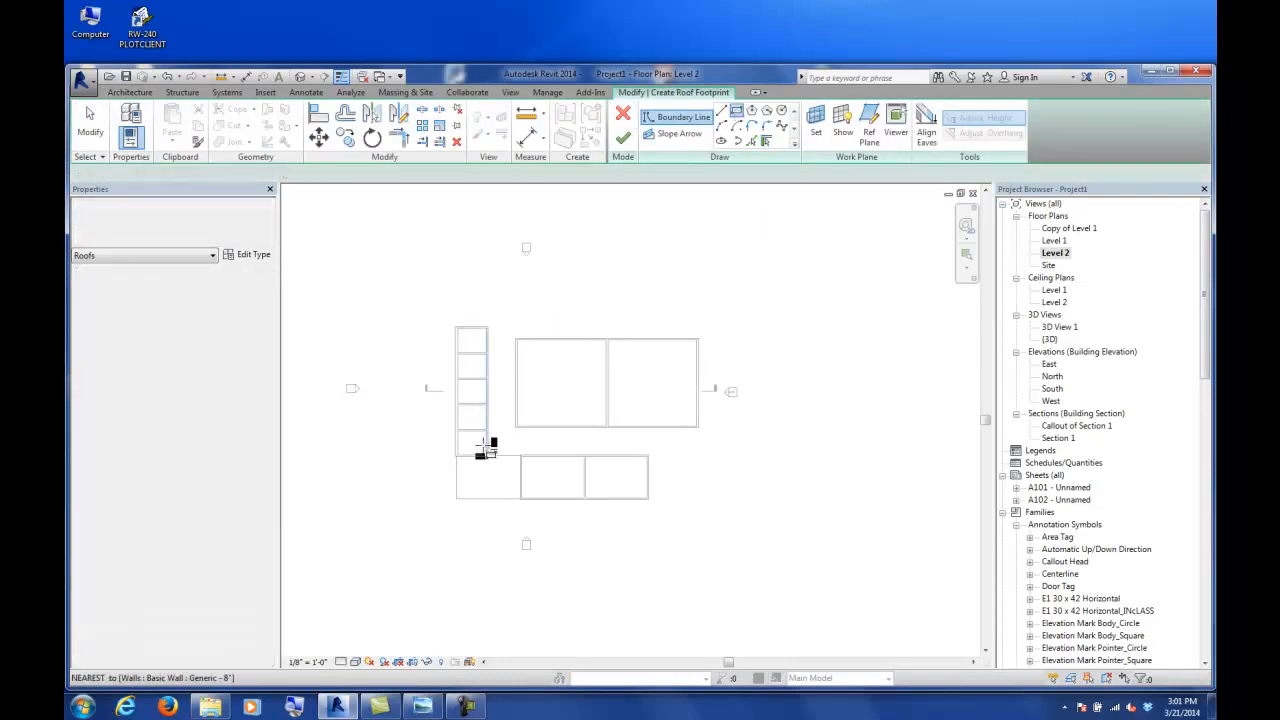
click(488, 455)
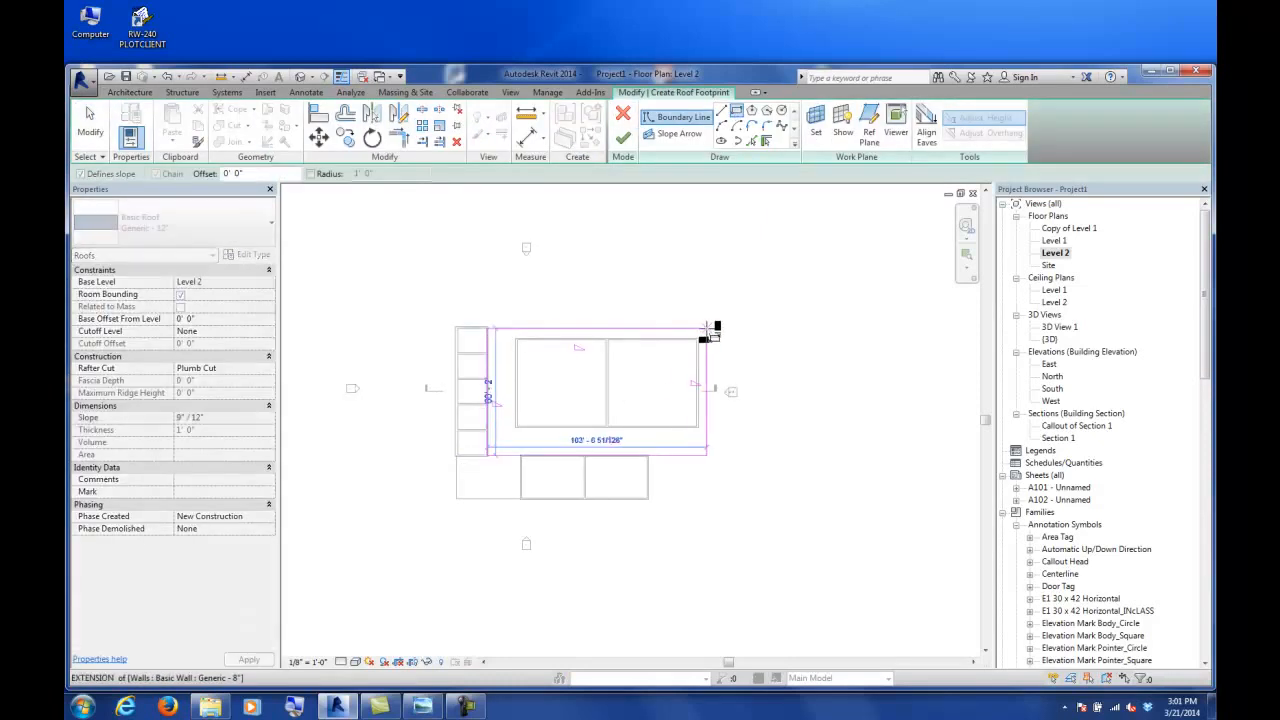
click(709, 328)
key(Escape)
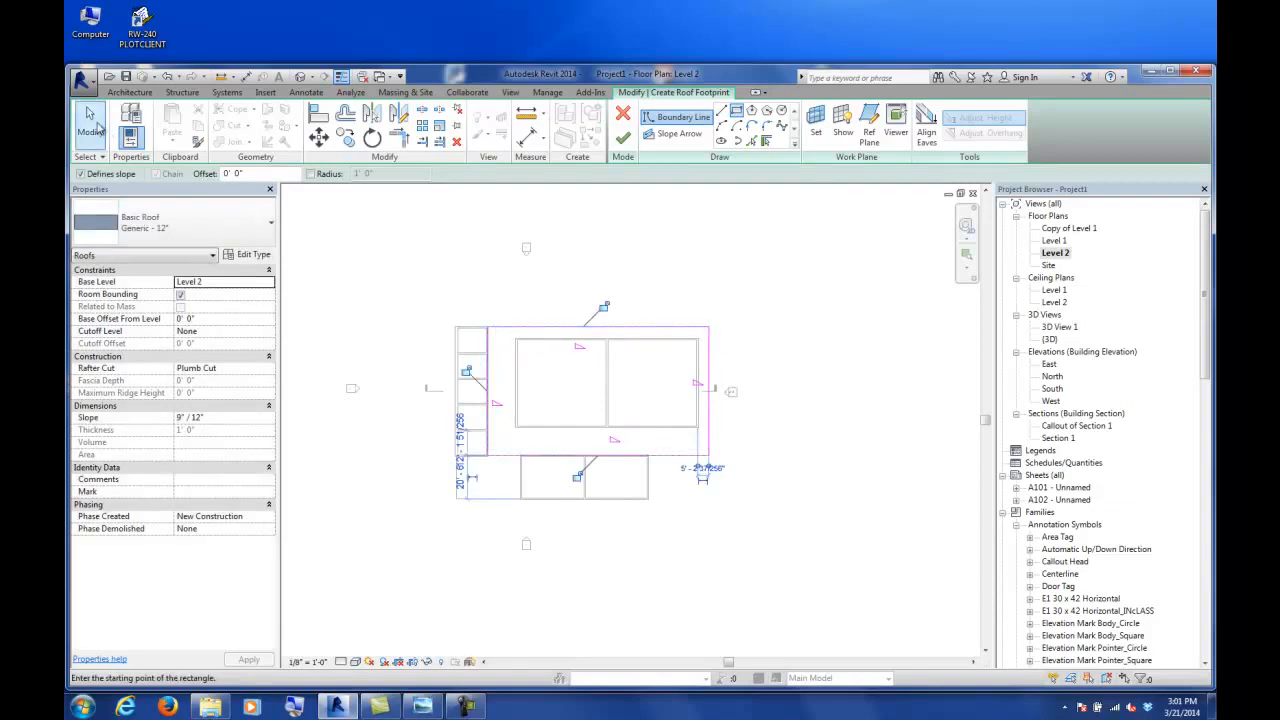
- Finish the roof footprint and attach the highlighted walls to the roof
click(622, 141)
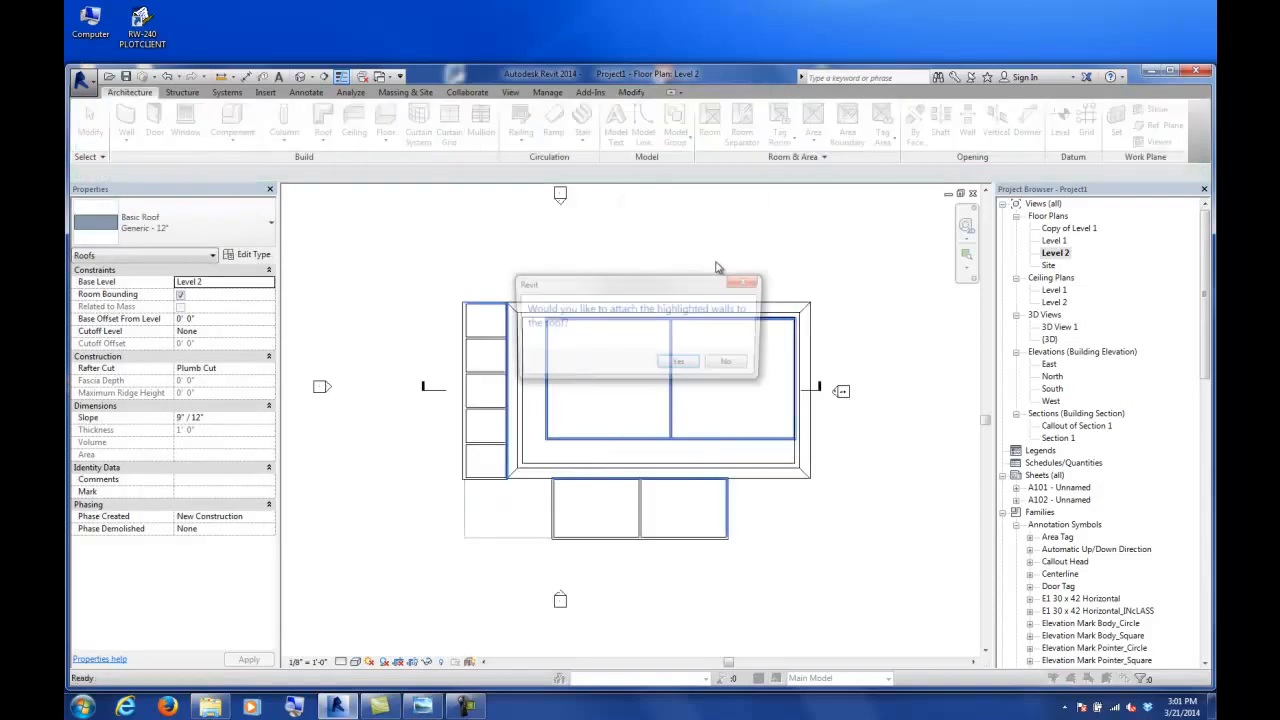
click(687, 370)
click(826, 255)
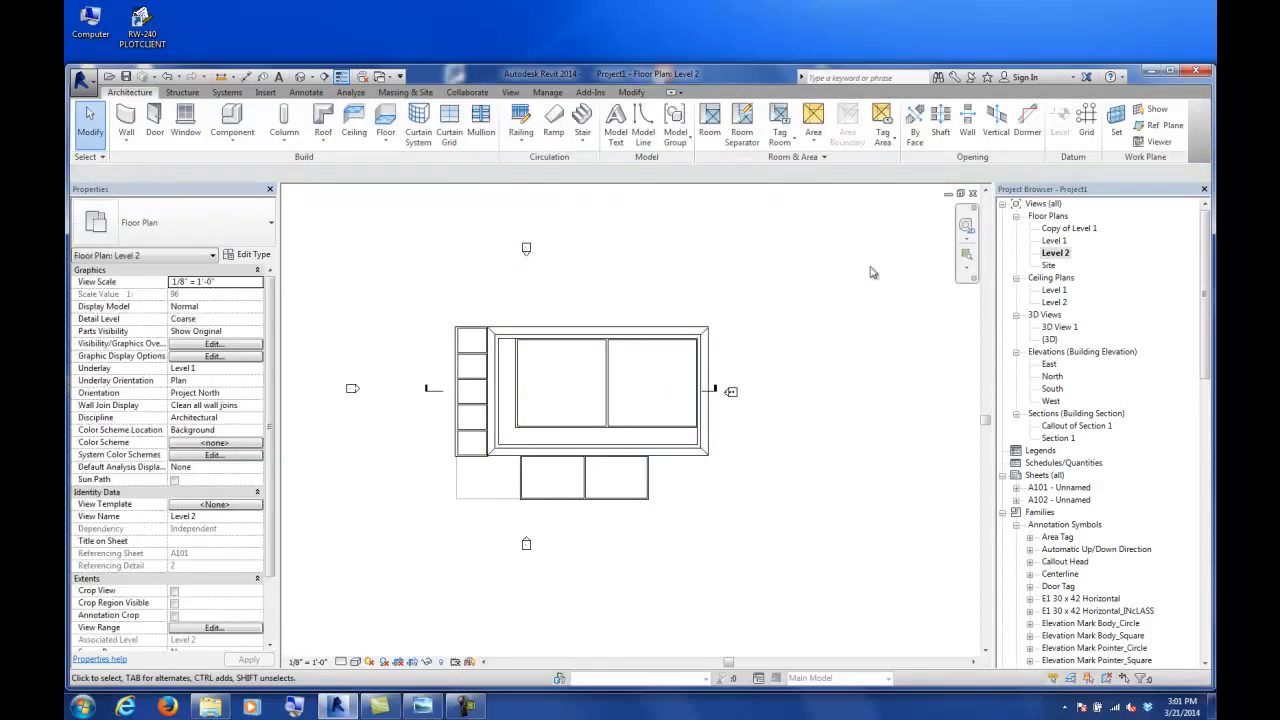
- In the {3D} view, raise the new roof by setting its Base Offset From Level to 20'
double_click(1050, 340)
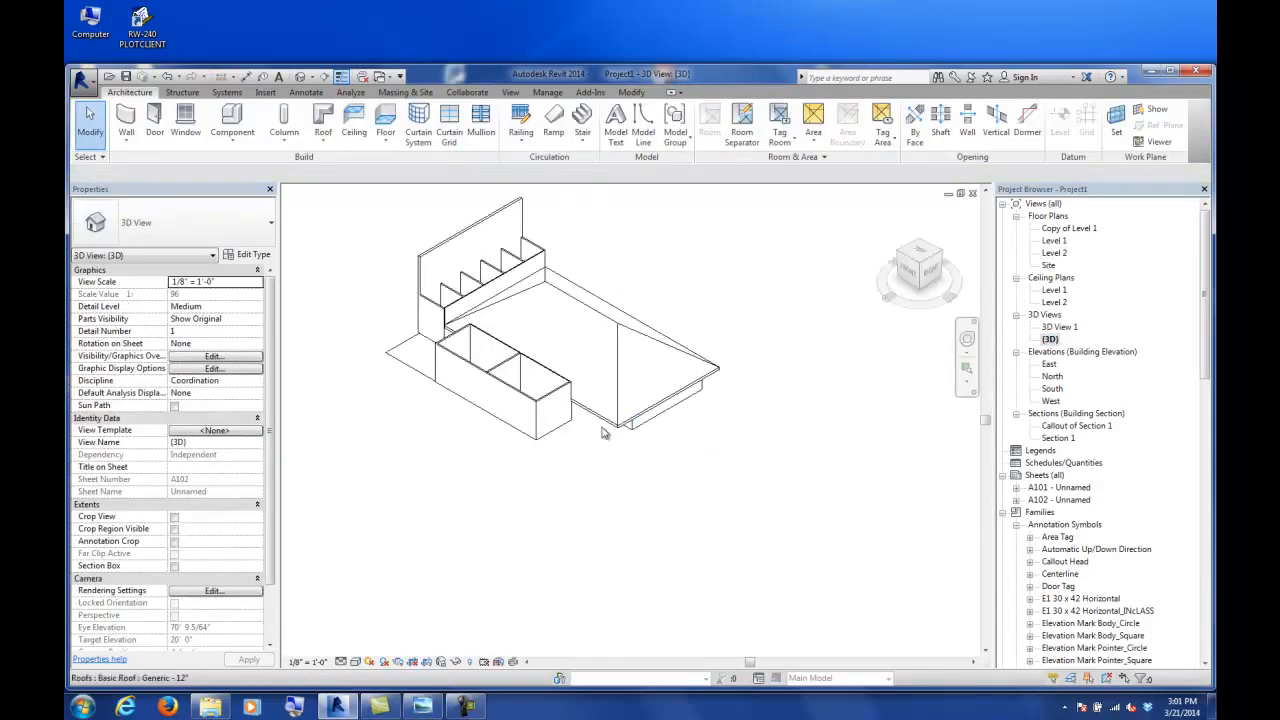
shift+middle_drag(619, 456, 727, 437)
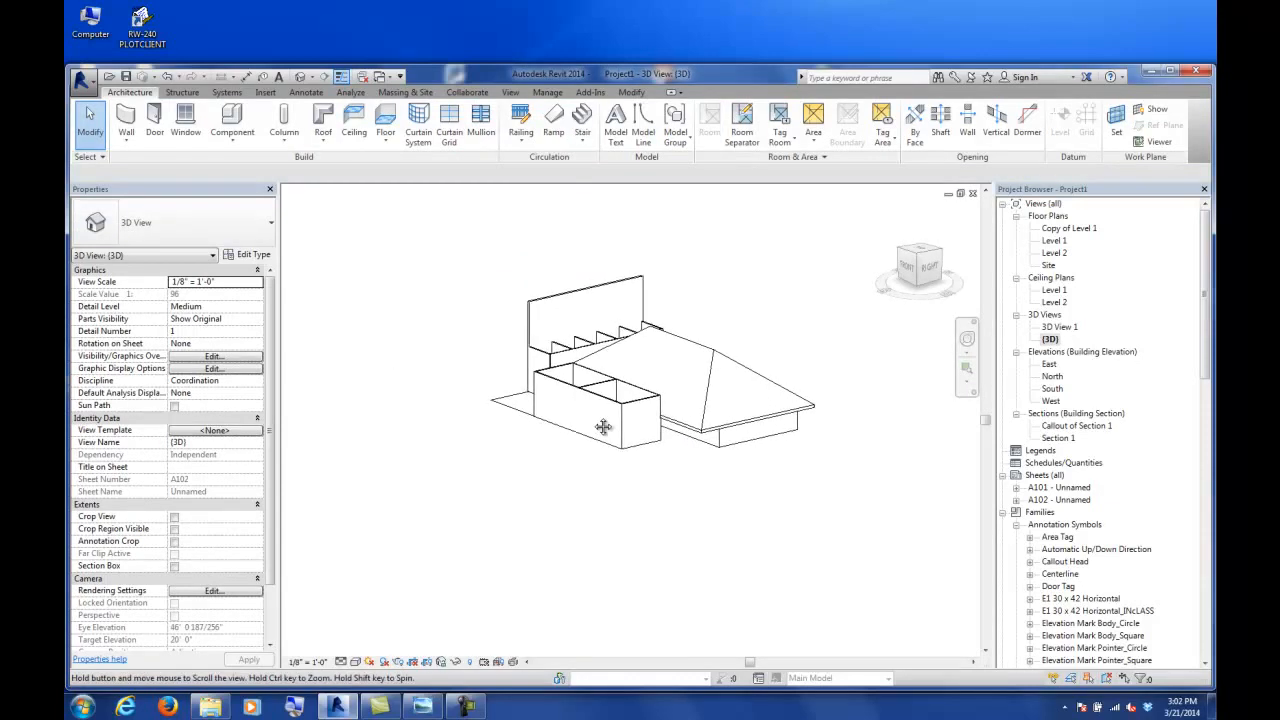
click(686, 393)
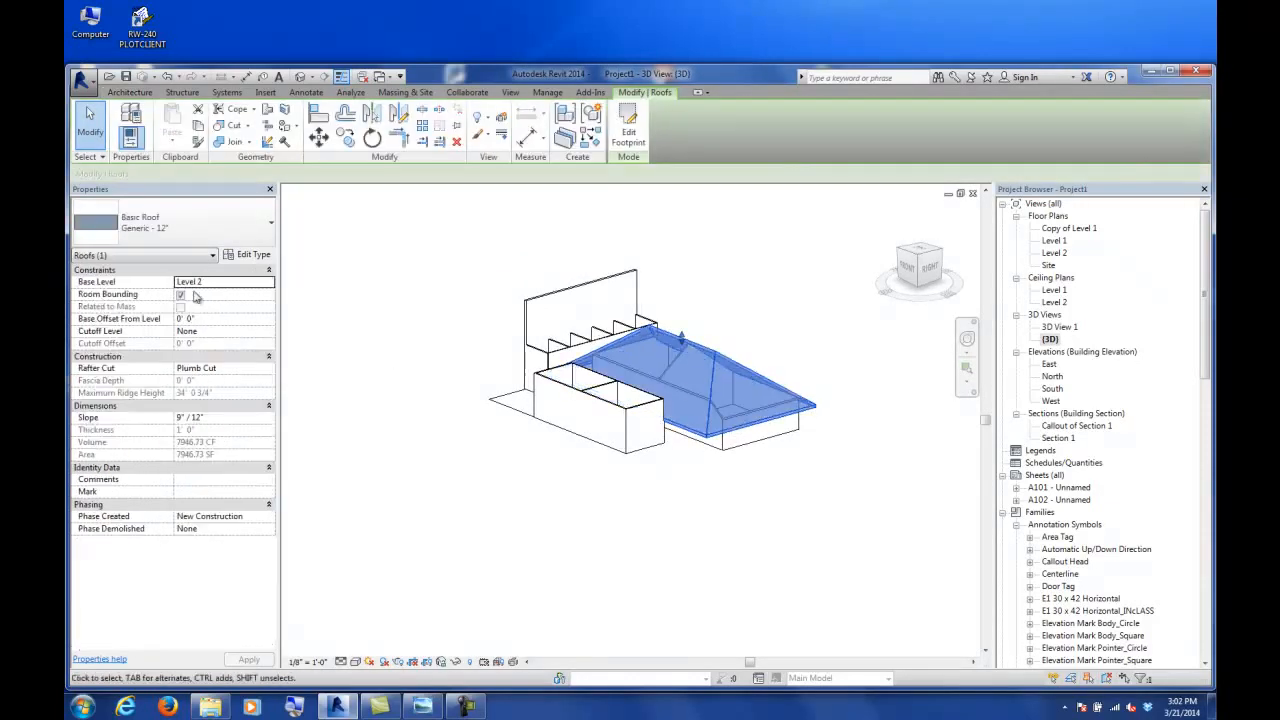
click(222, 319)
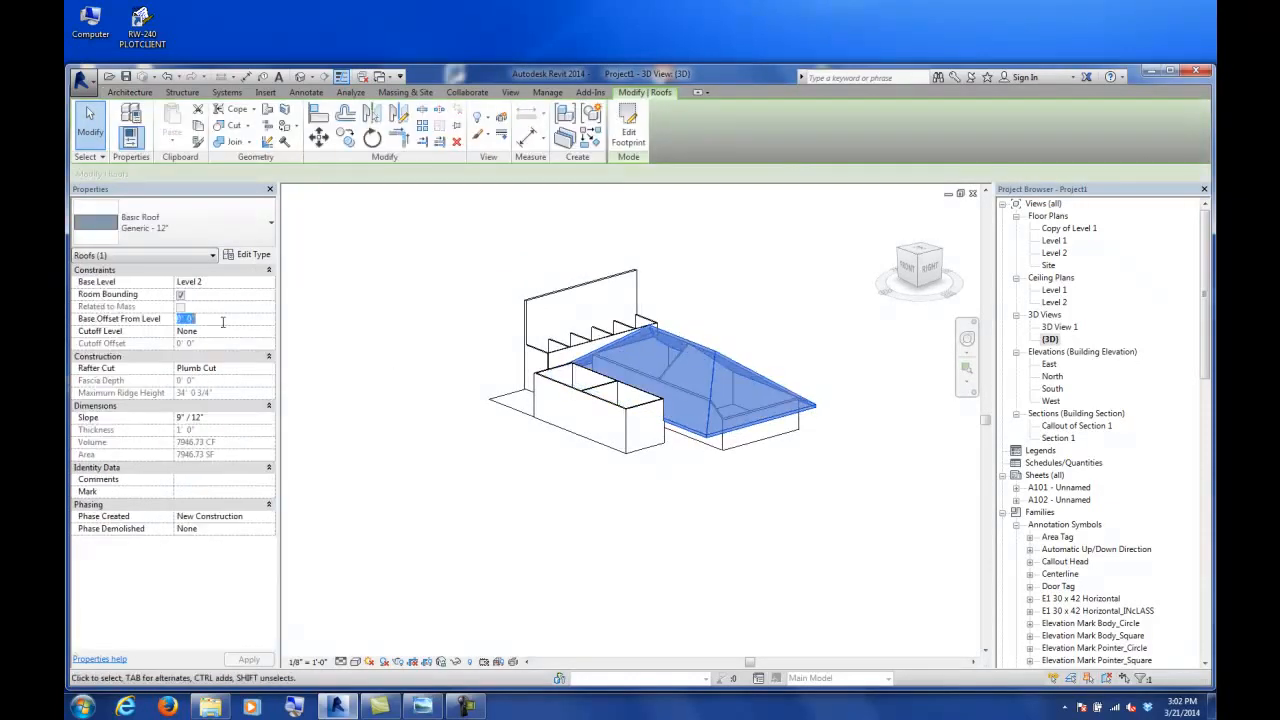
text(10)
click(223, 320)
text(20)
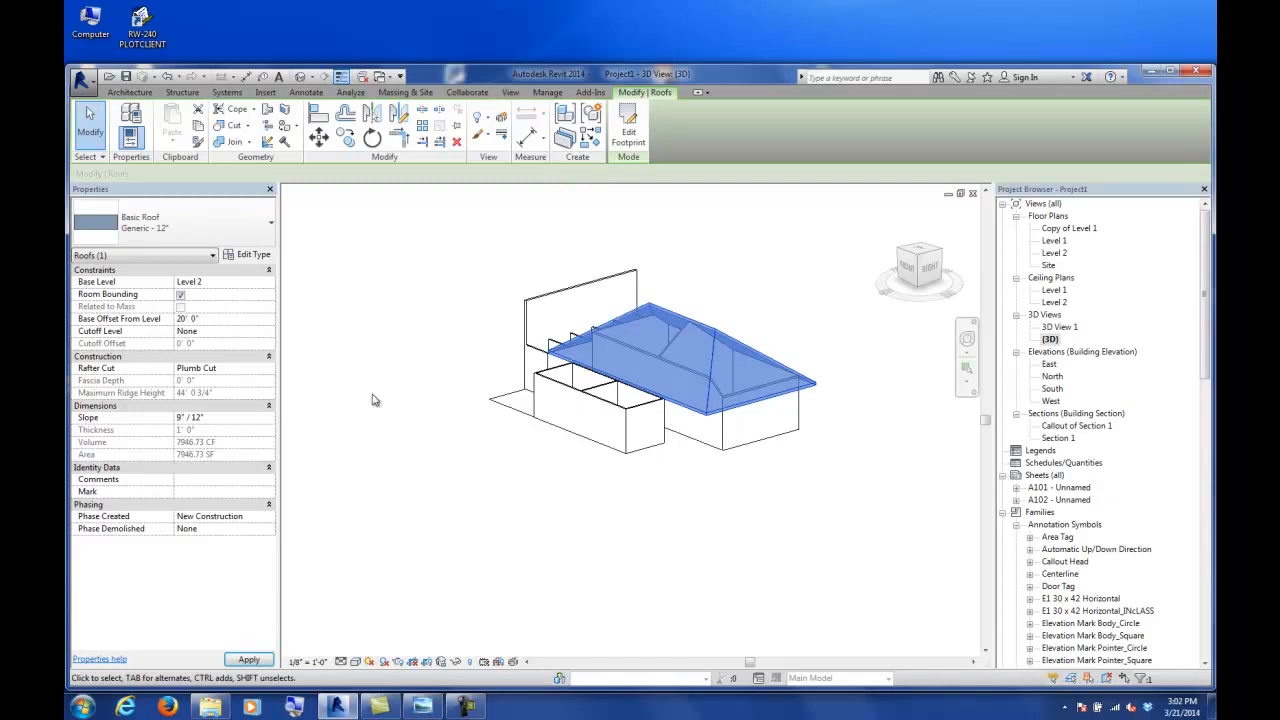
click(376, 418)
shift+middle_drag(380, 414, 509, 447)
shift+middle_drag(590, 440, 535, 460)
shift+middle_drag(780, 410, 798, 430)
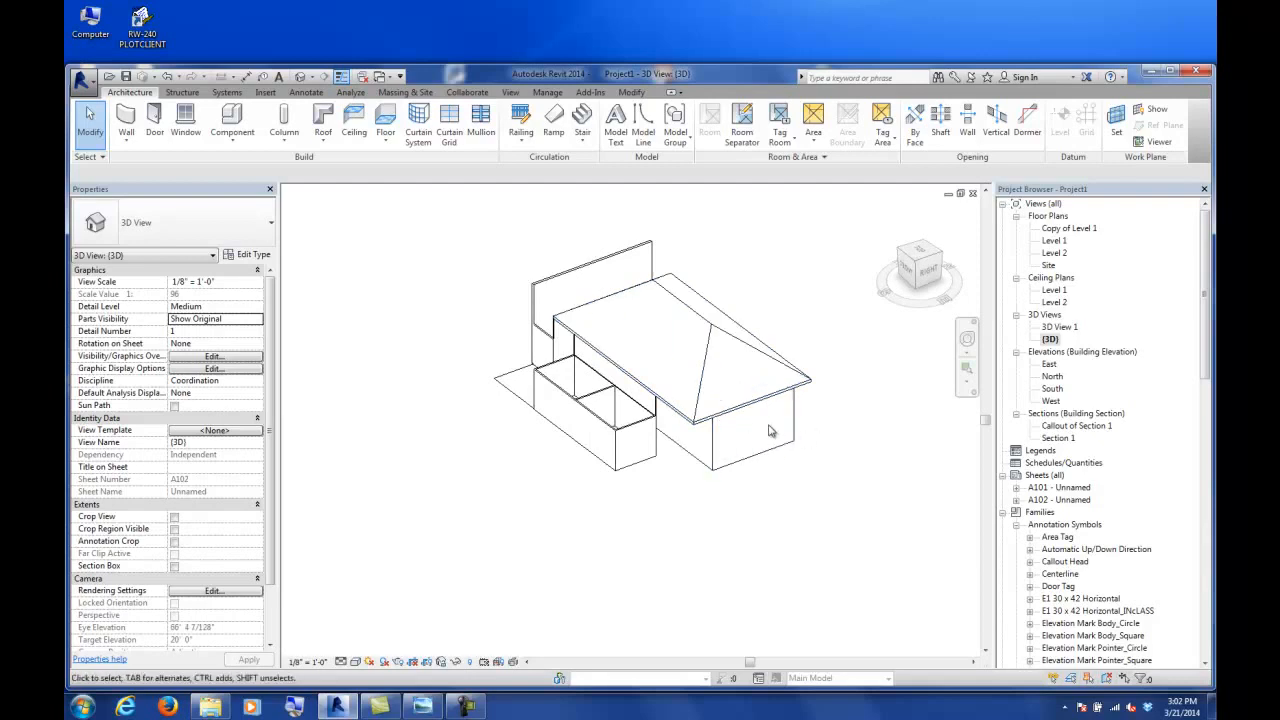
- In the Level 1 floor plan, place a Single-Flush 36" x 84" door in the yellow room's outer east wall
double_click(1054, 241)
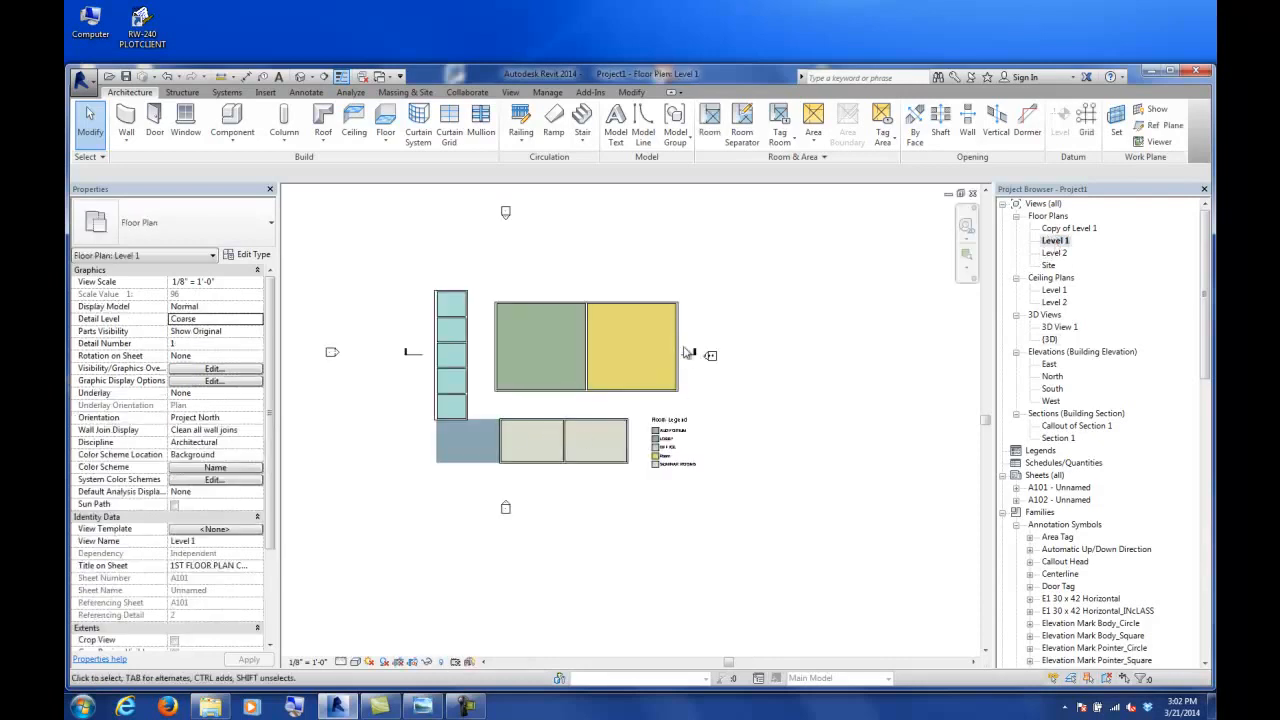
click(155, 120)
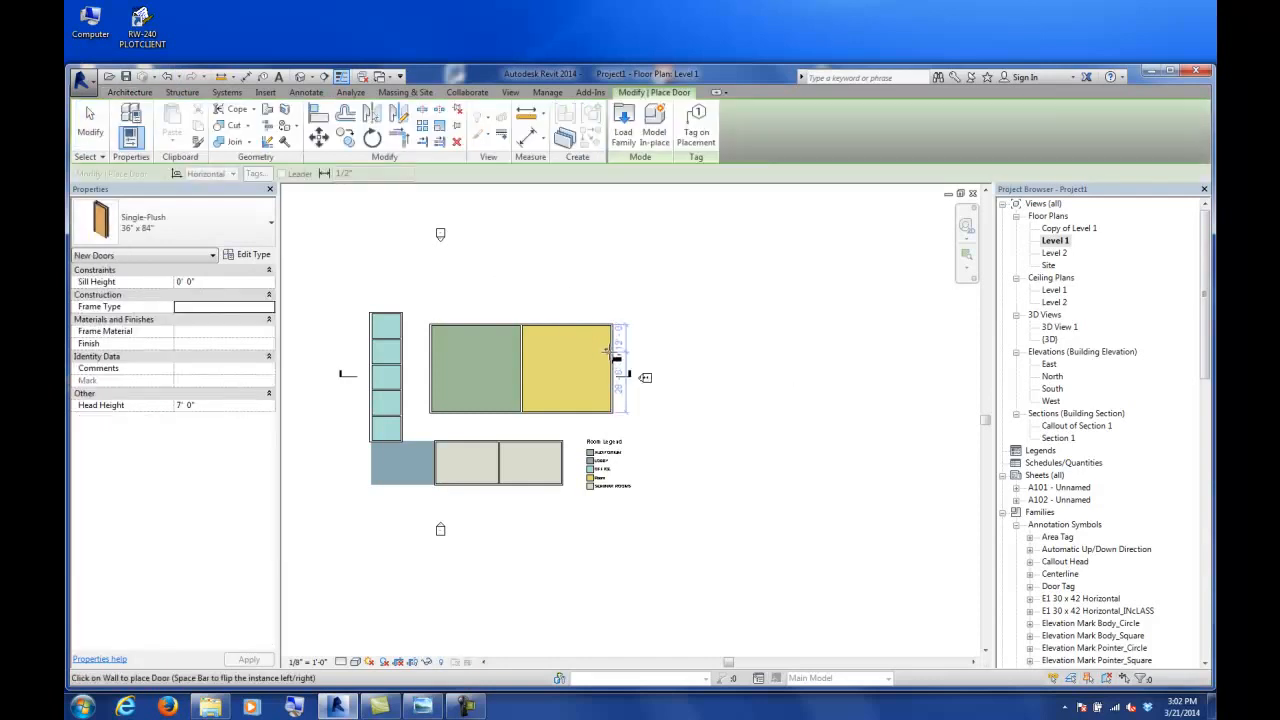
click(609, 352)
- Place three Fixed 36" x 48" windows south of the door in the yellow room's east wall
click(130, 92)
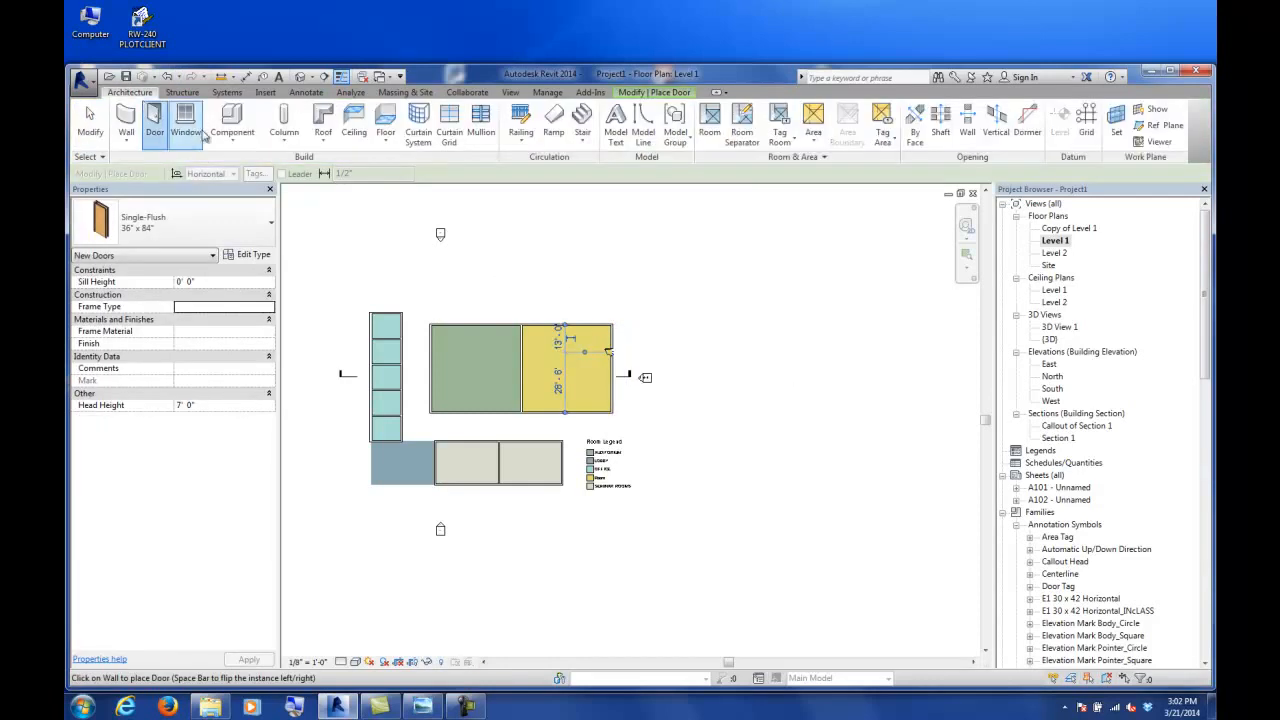
click(185, 120)
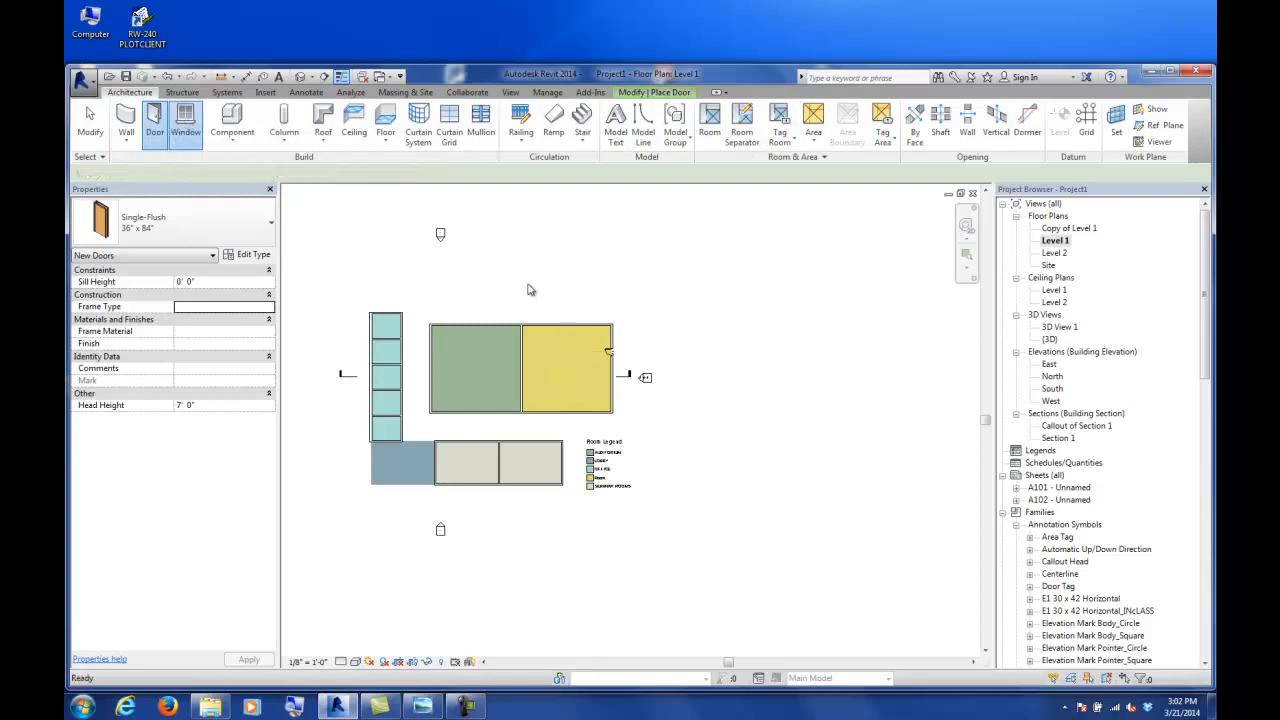
scroll(622, 375, up, 4)
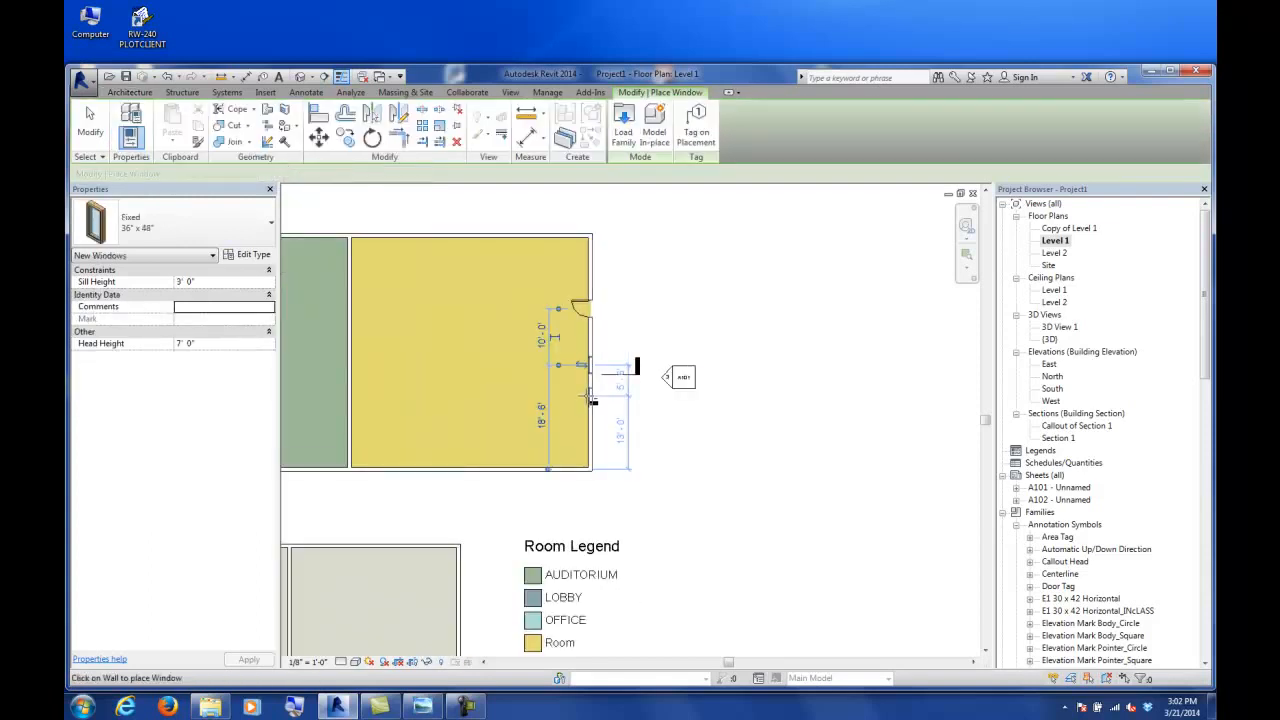
click(588, 418)
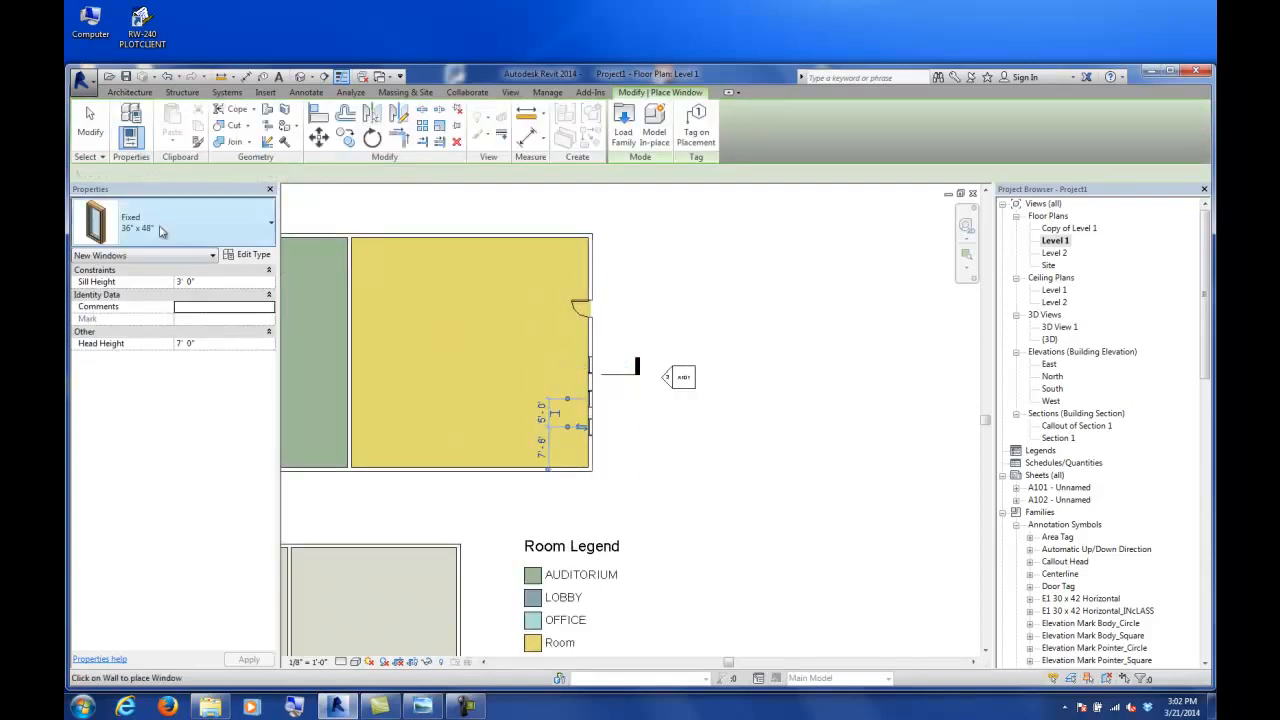
click(89, 120)
- Open the {3D} view and duplicate it
double_click(1049, 340)
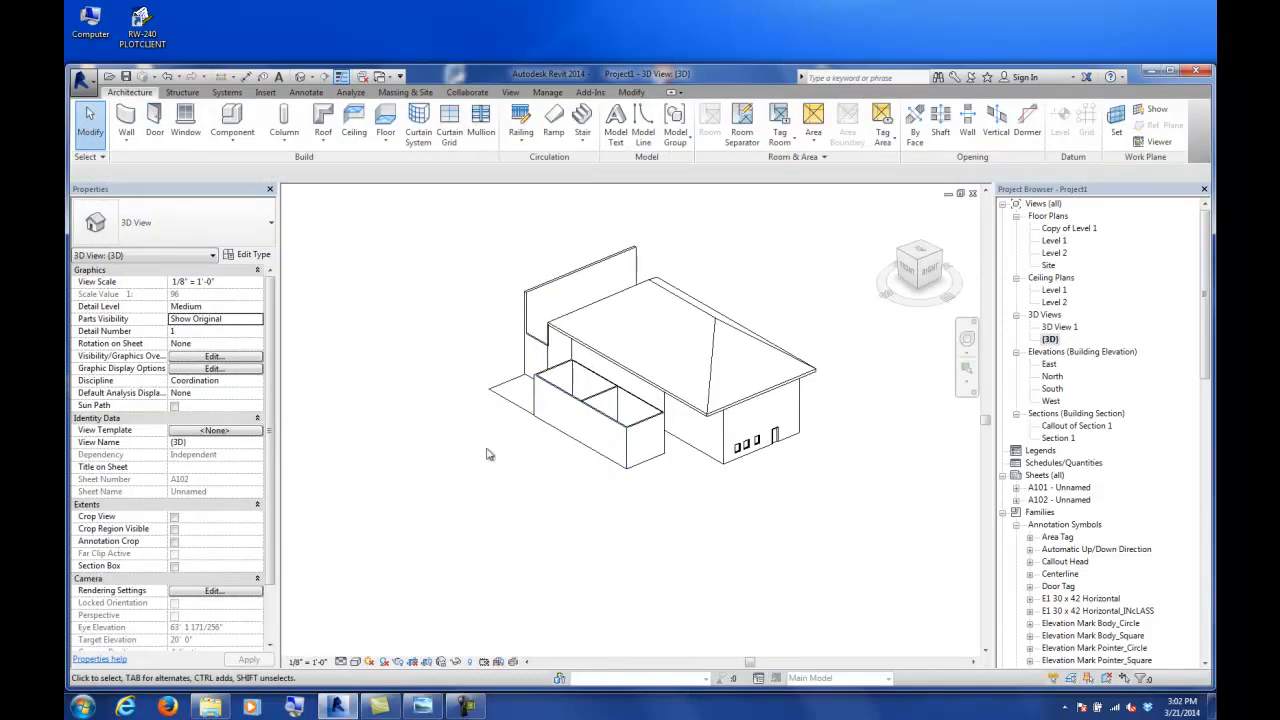
scroll(540, 395, up, 4)
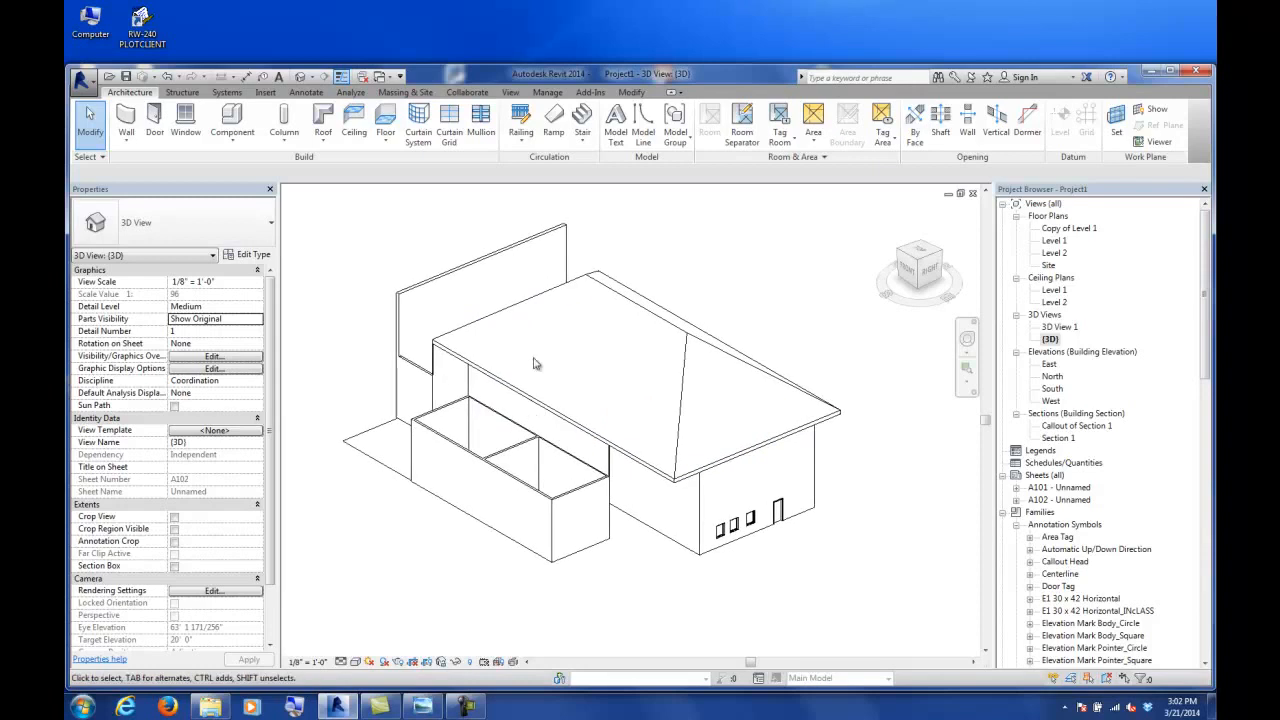
scroll(532, 393, down, 1)
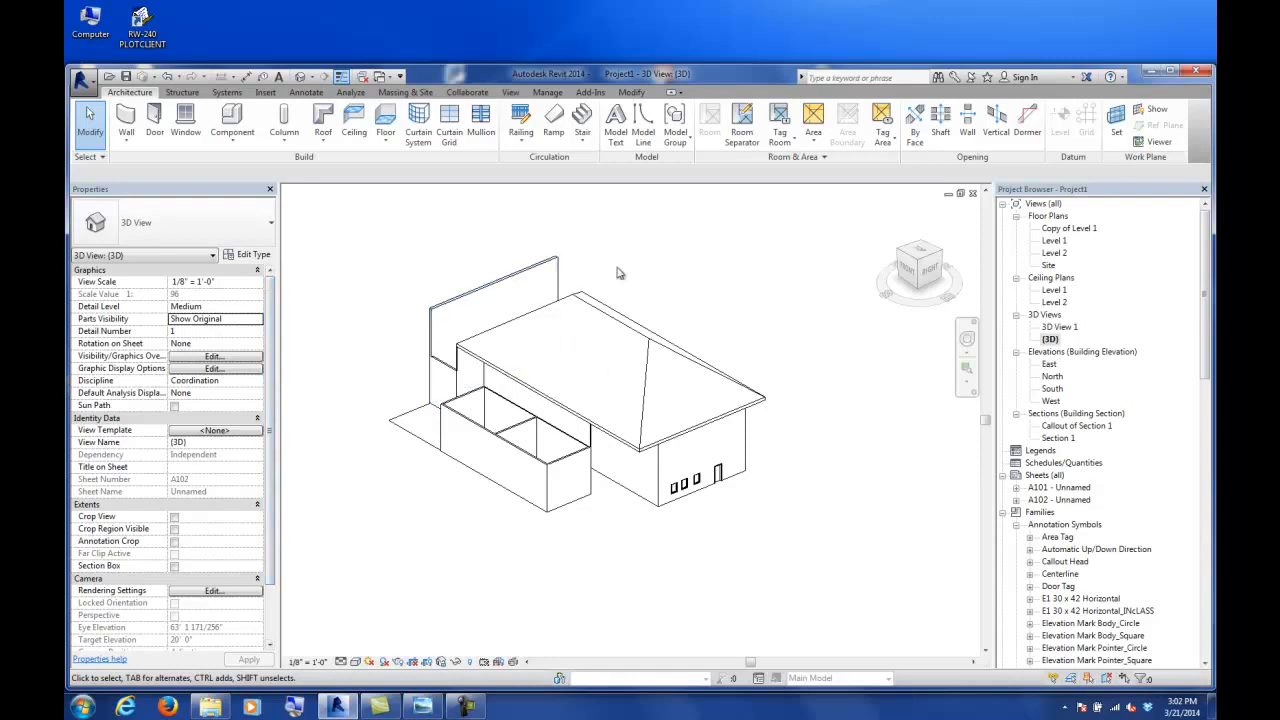
right_click(1050, 341)
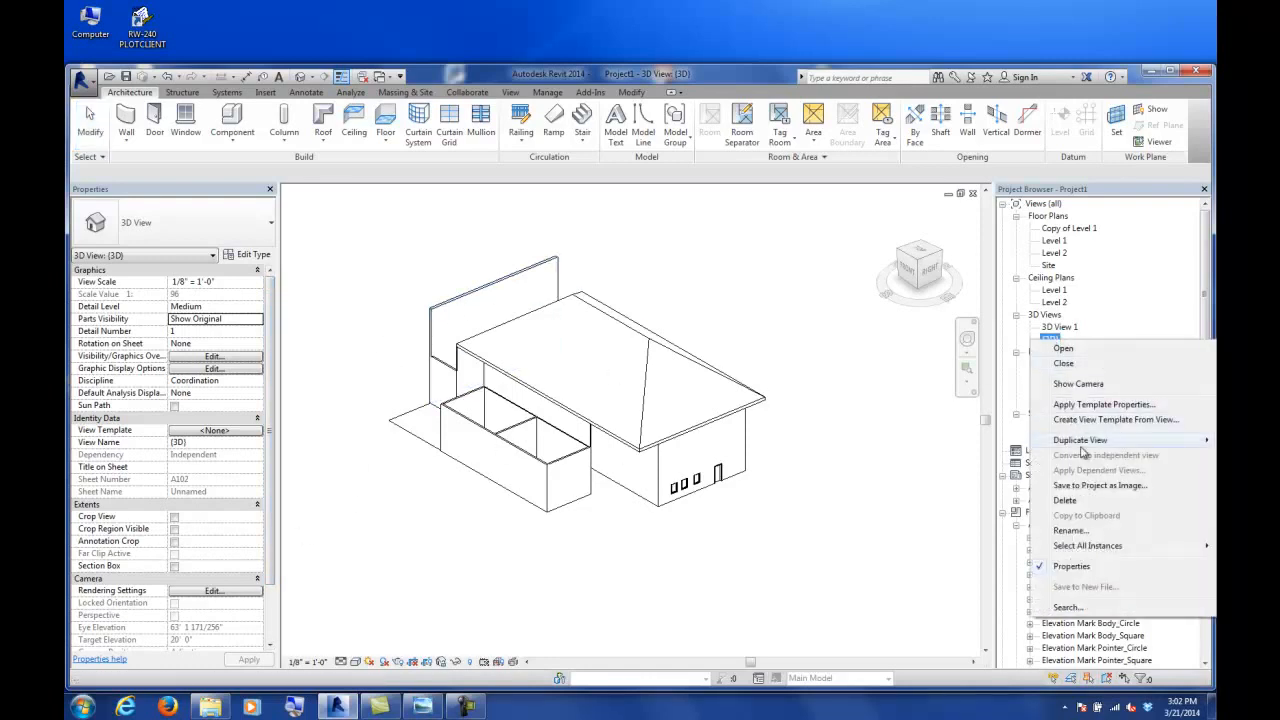
mouse_move(1047, 450)
click(944, 455)
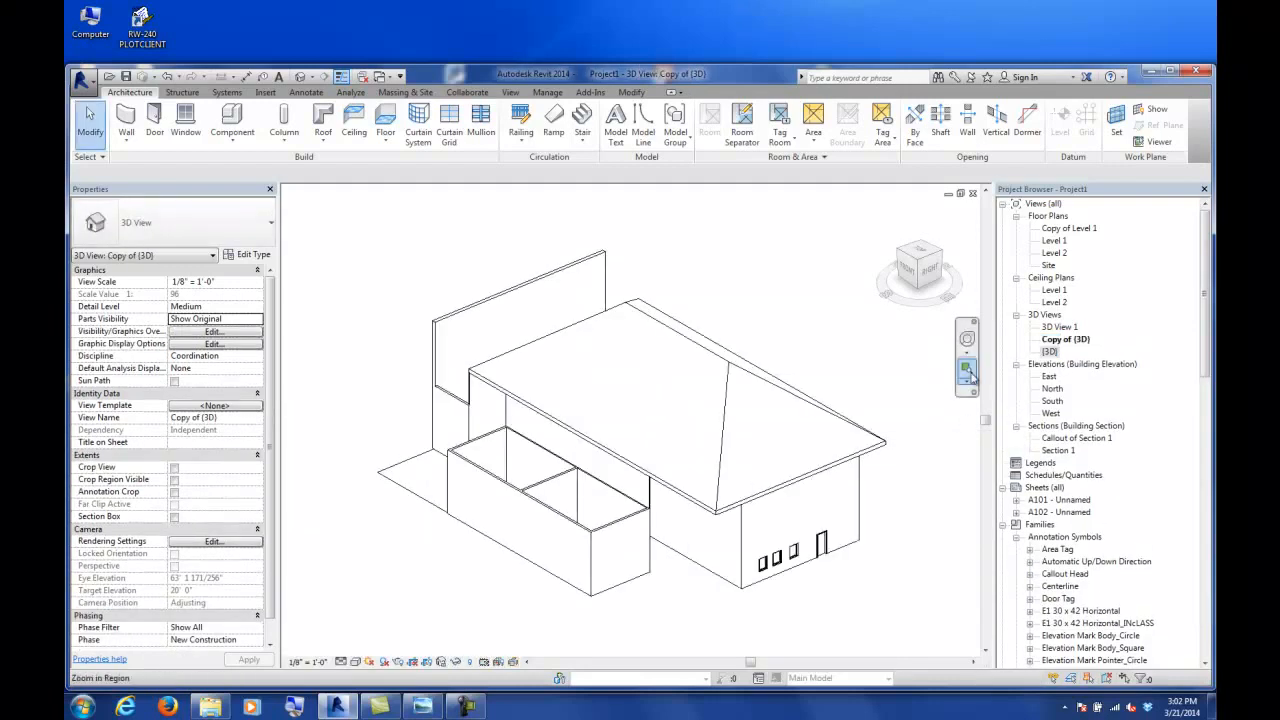
middle_drag(855, 422, 810, 400)
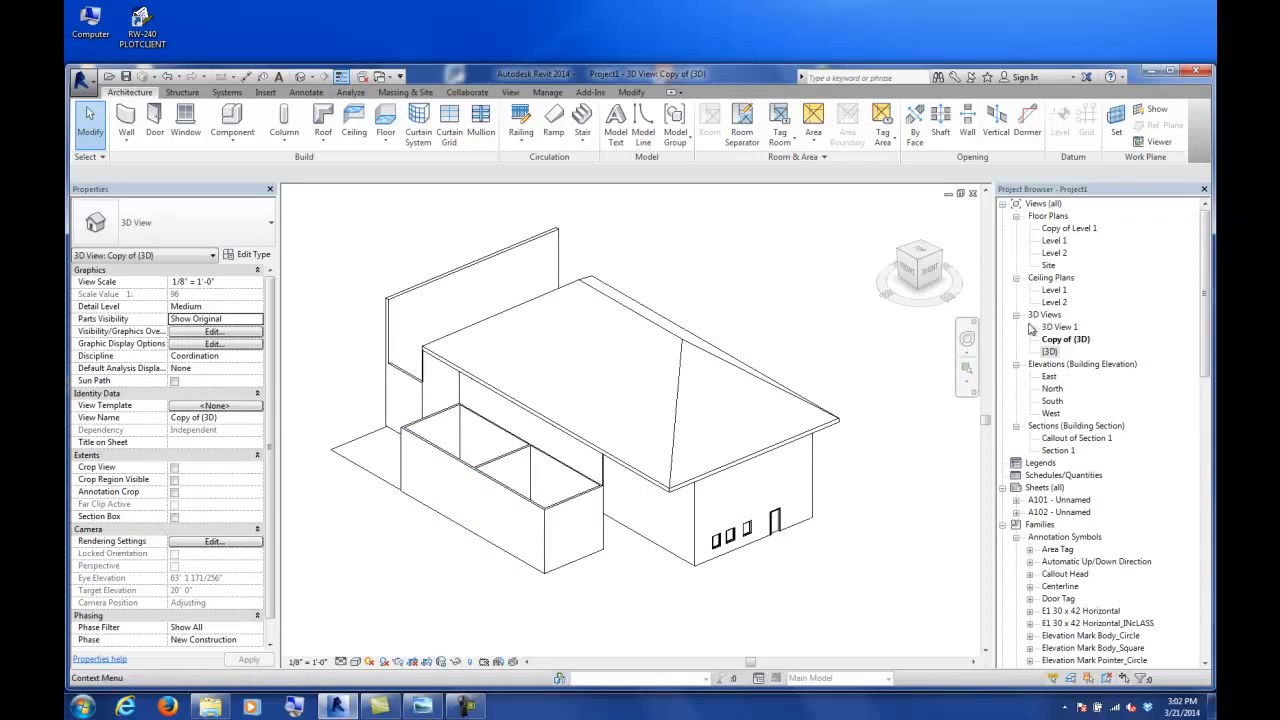
- Turn on the section box in the copied 3D view and pull its east face inward to cut through the building
click(1068, 343)
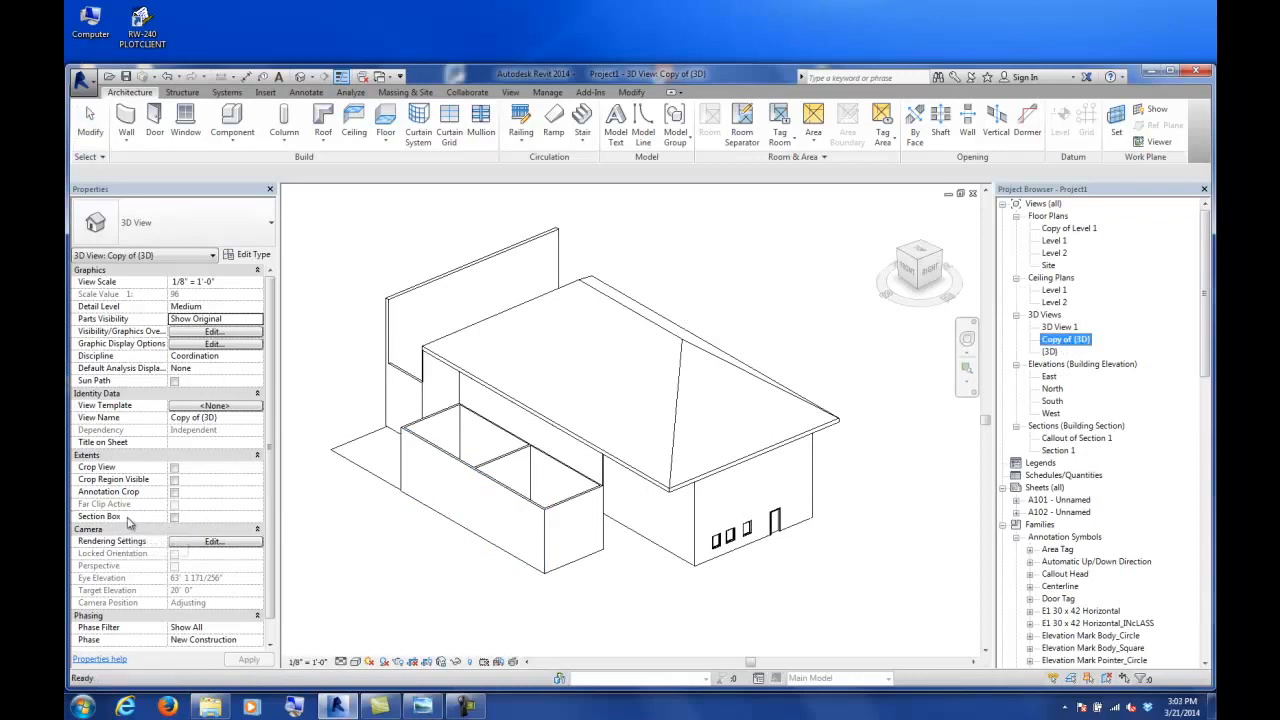
click(174, 516)
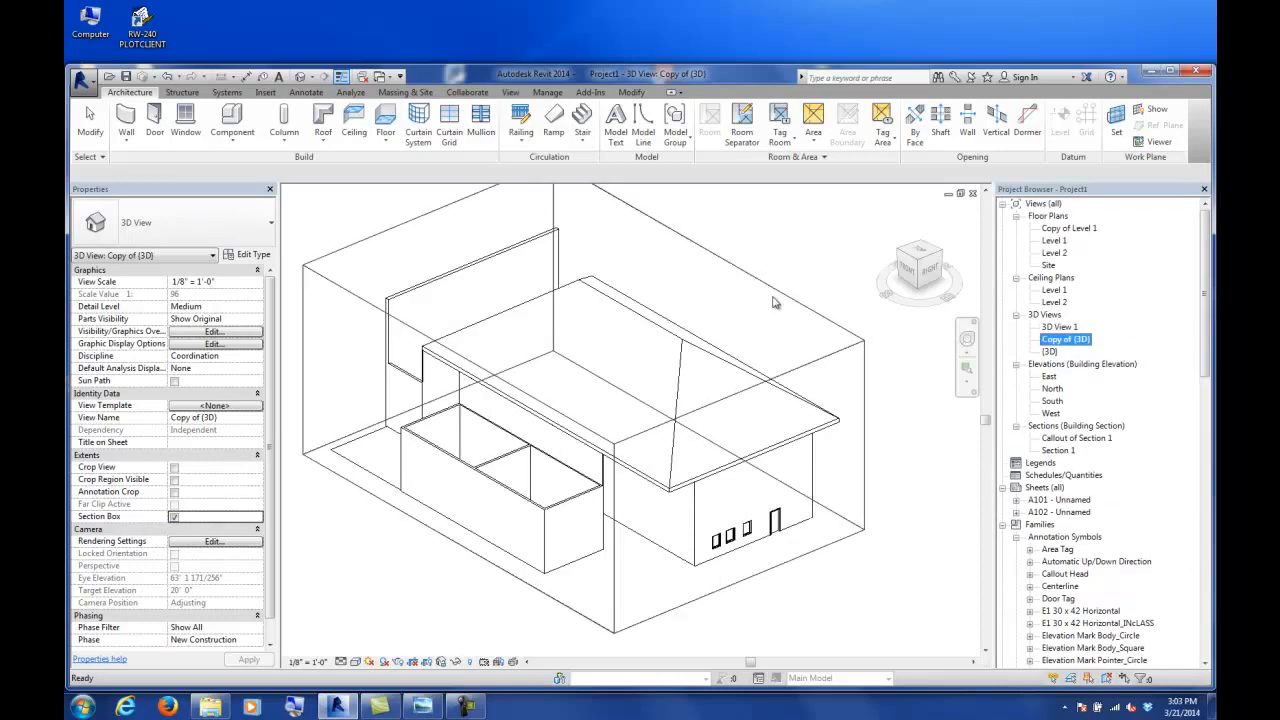
click(772, 319)
click(778, 304)
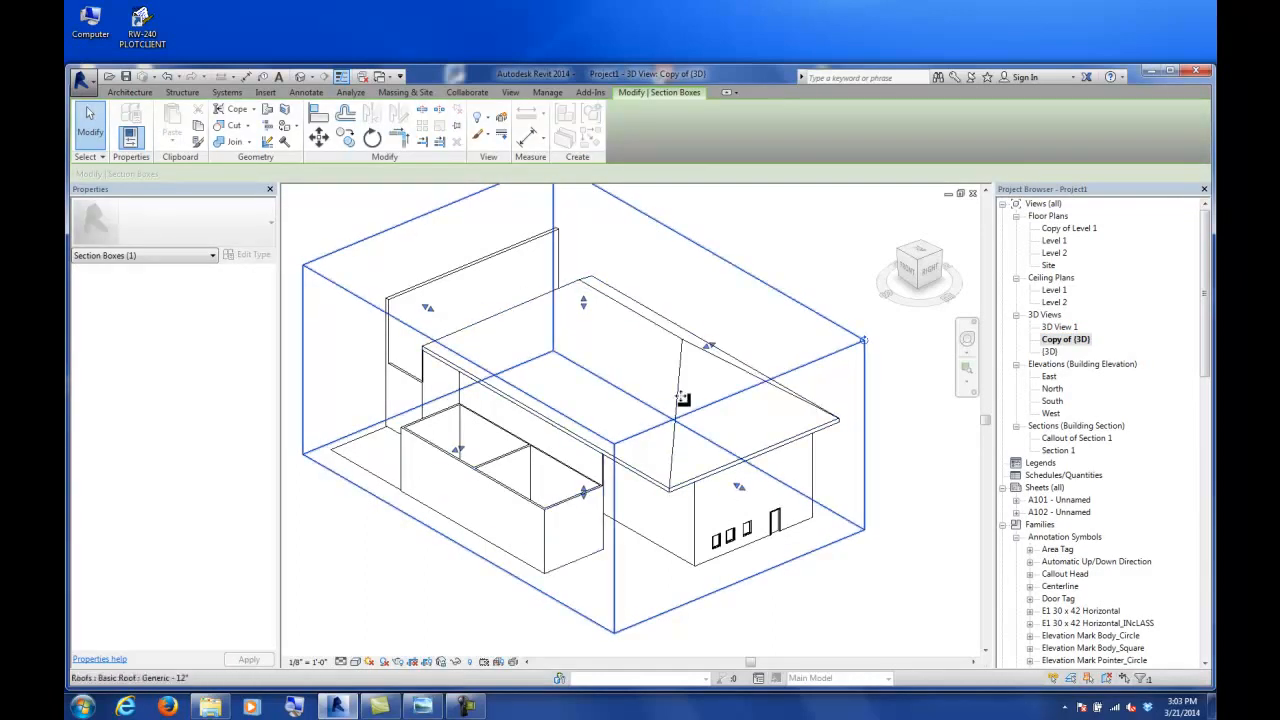
drag(739, 490, 641, 432)
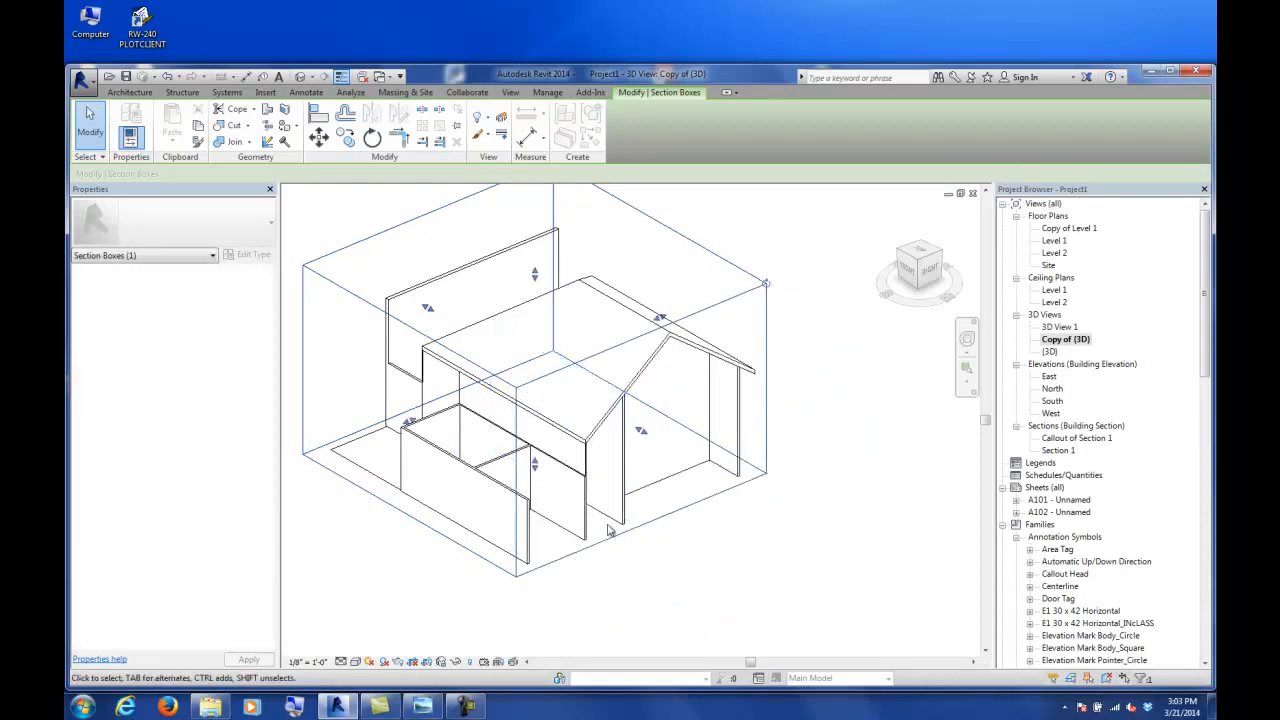
shift+middle_drag(553, 592, 670, 566)
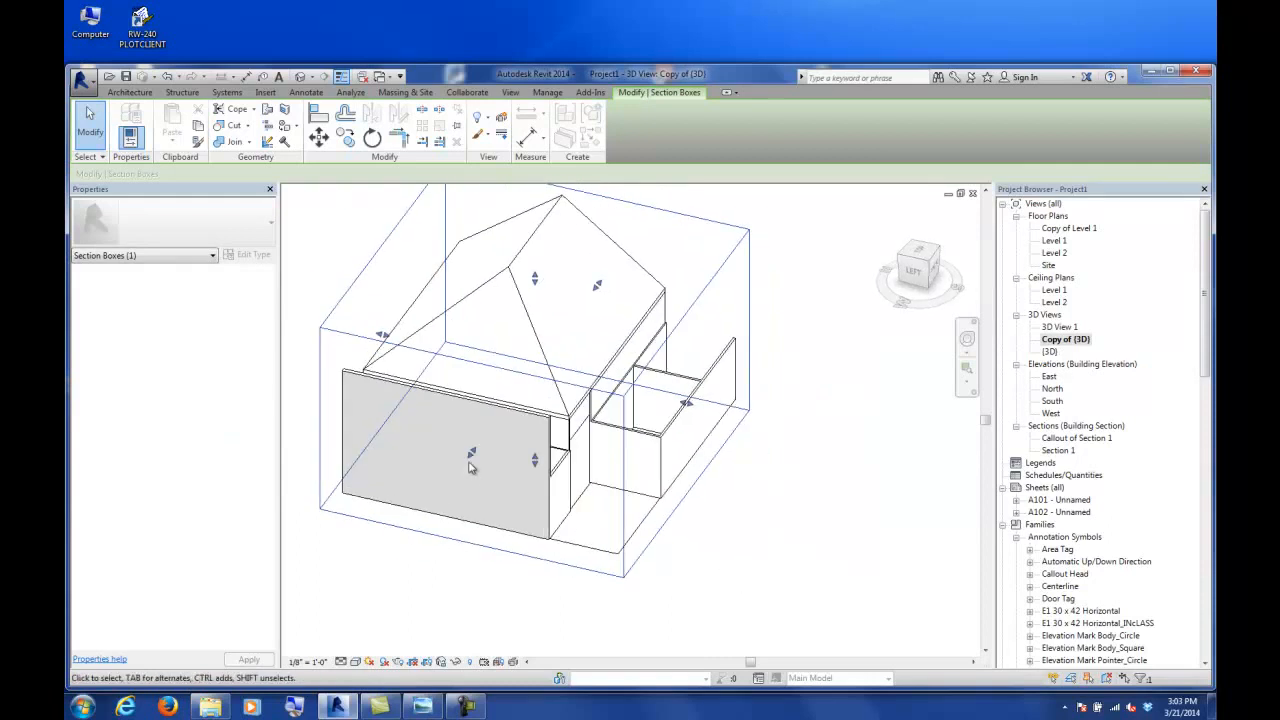
shift+middle_drag(471, 468, 405, 504)
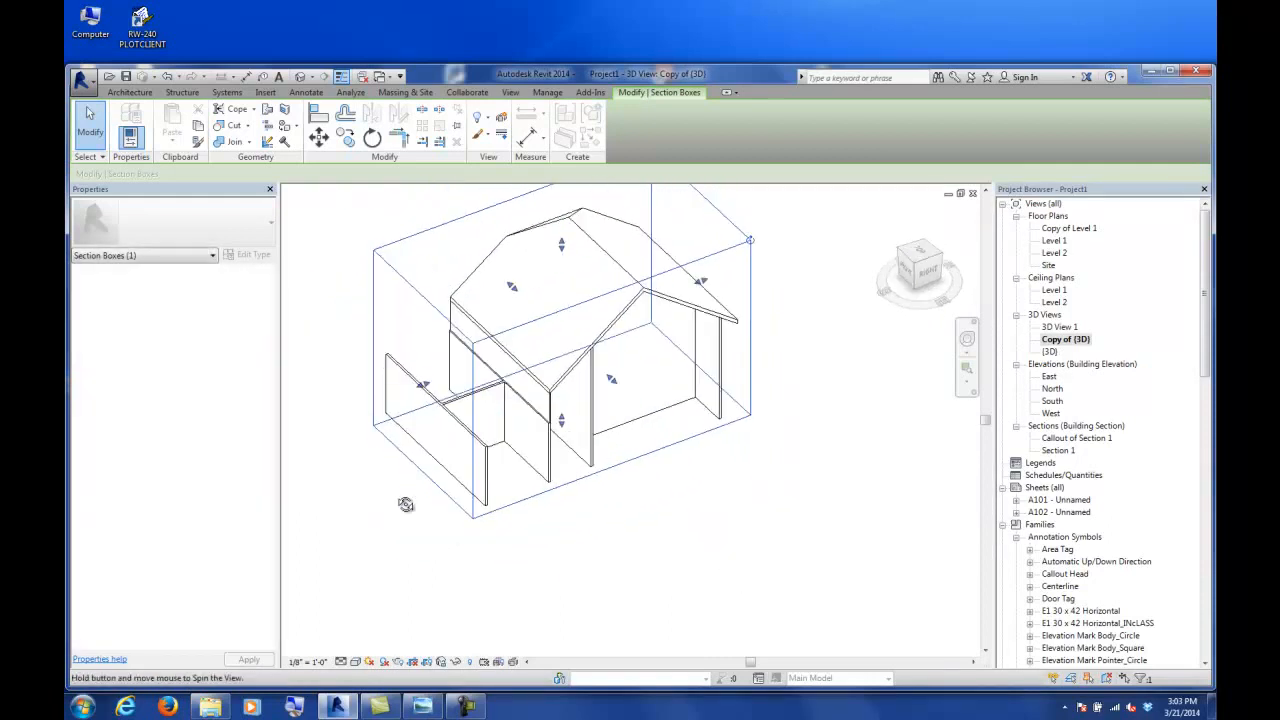
shift+middle_drag(622, 392, 366, 404)
click(645, 515)
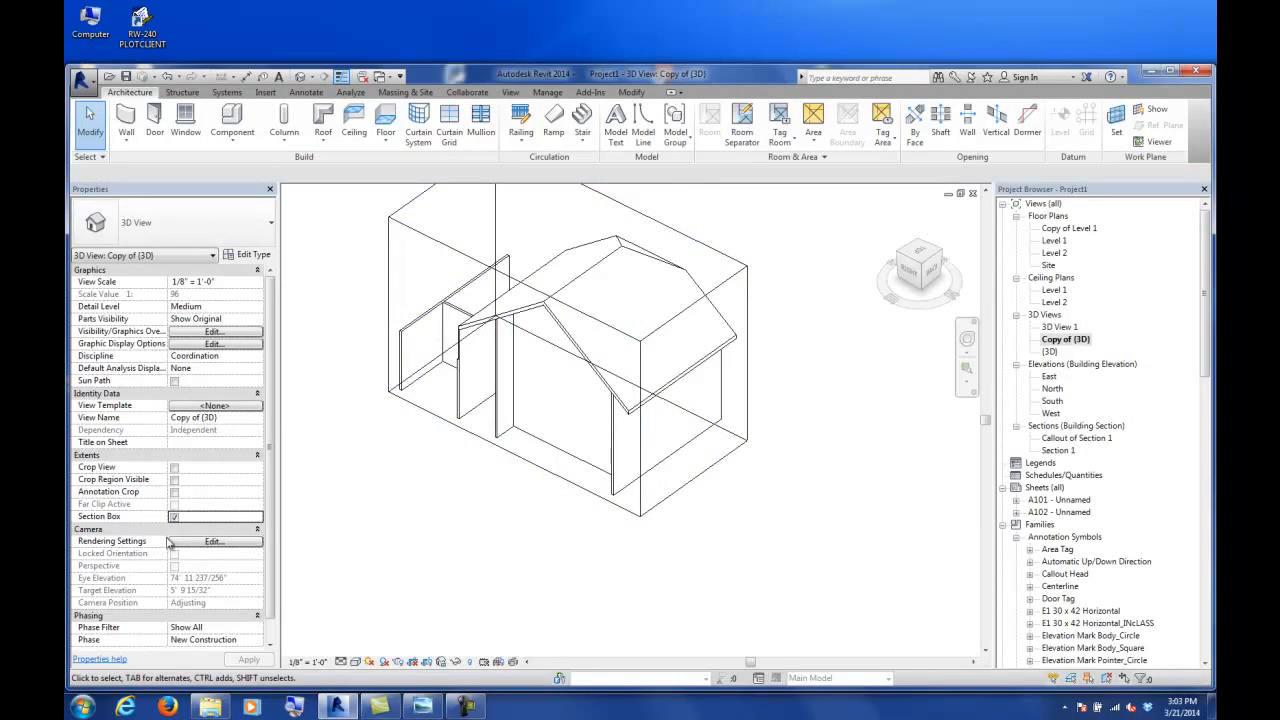
- Lower the section box's top face in the copied 3D view to cut horizontally through the walls and roof
click(1082, 346)
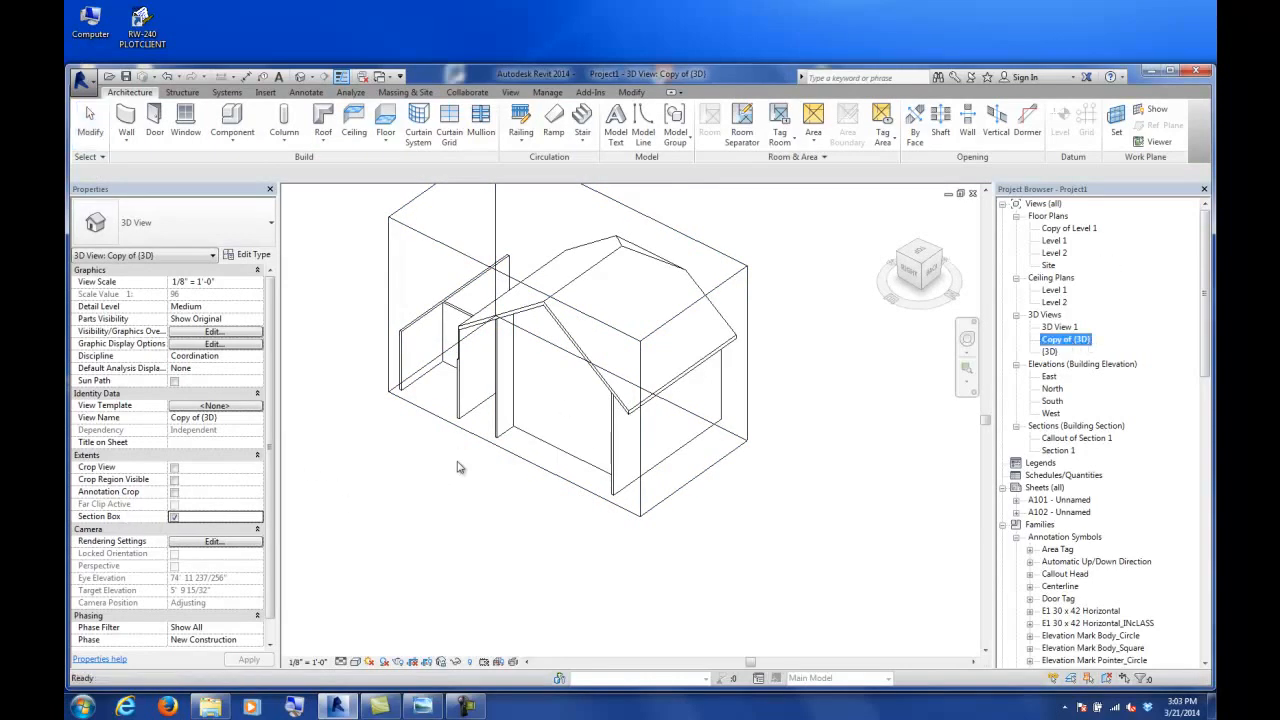
click(558, 476)
shift+middle_drag(563, 279, 662, 452)
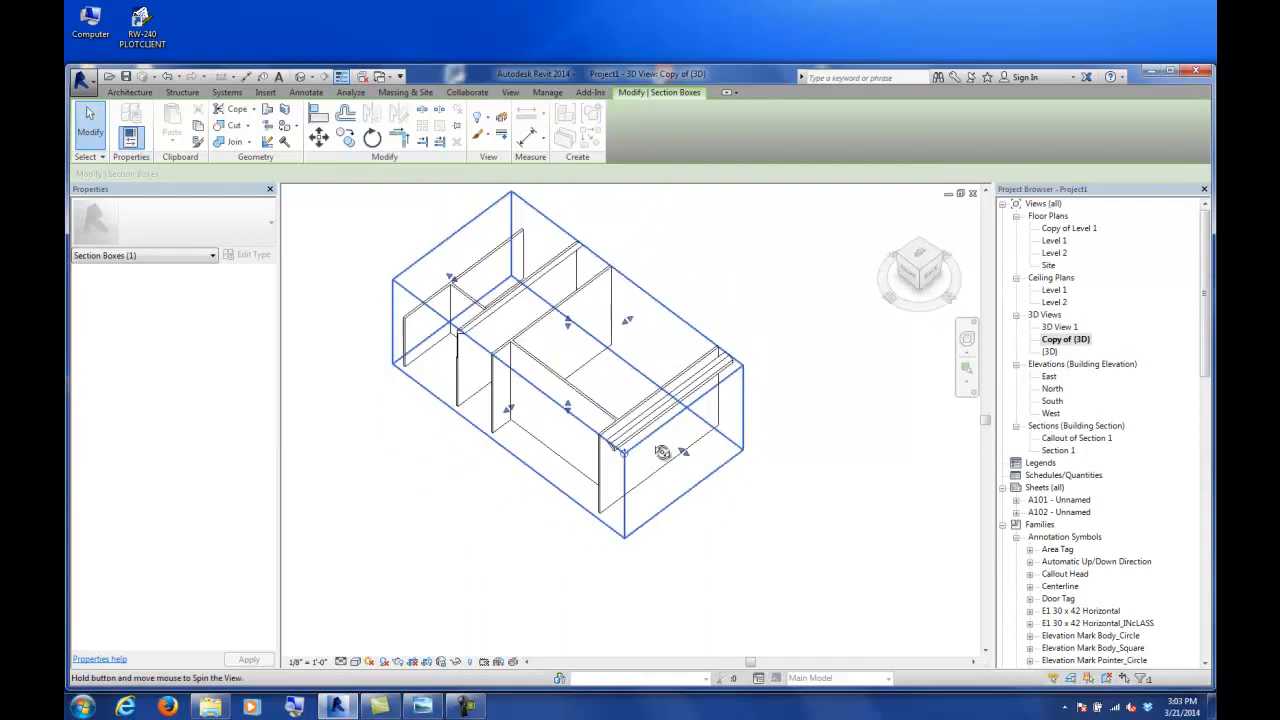
- Try hiding the Section Boxes annotation category in the copied 3D view's visibility overrides, and undo the change
key(Escape)
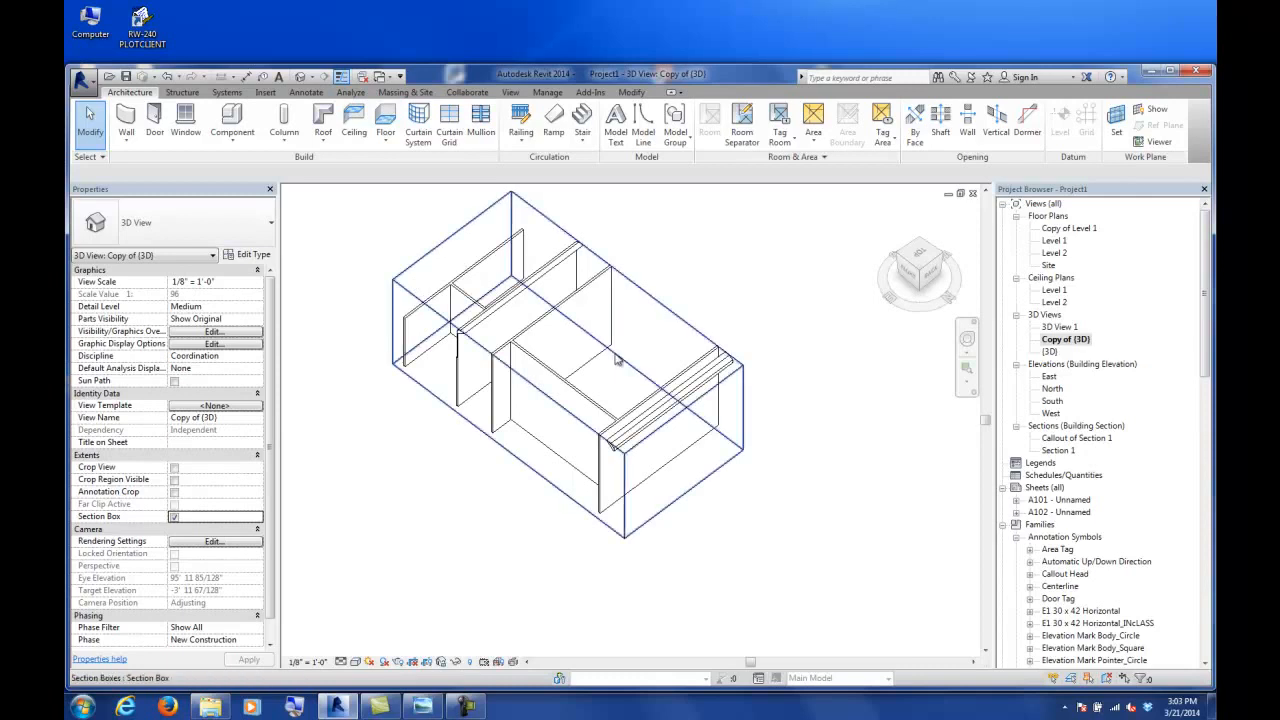
key(v)
key(v)
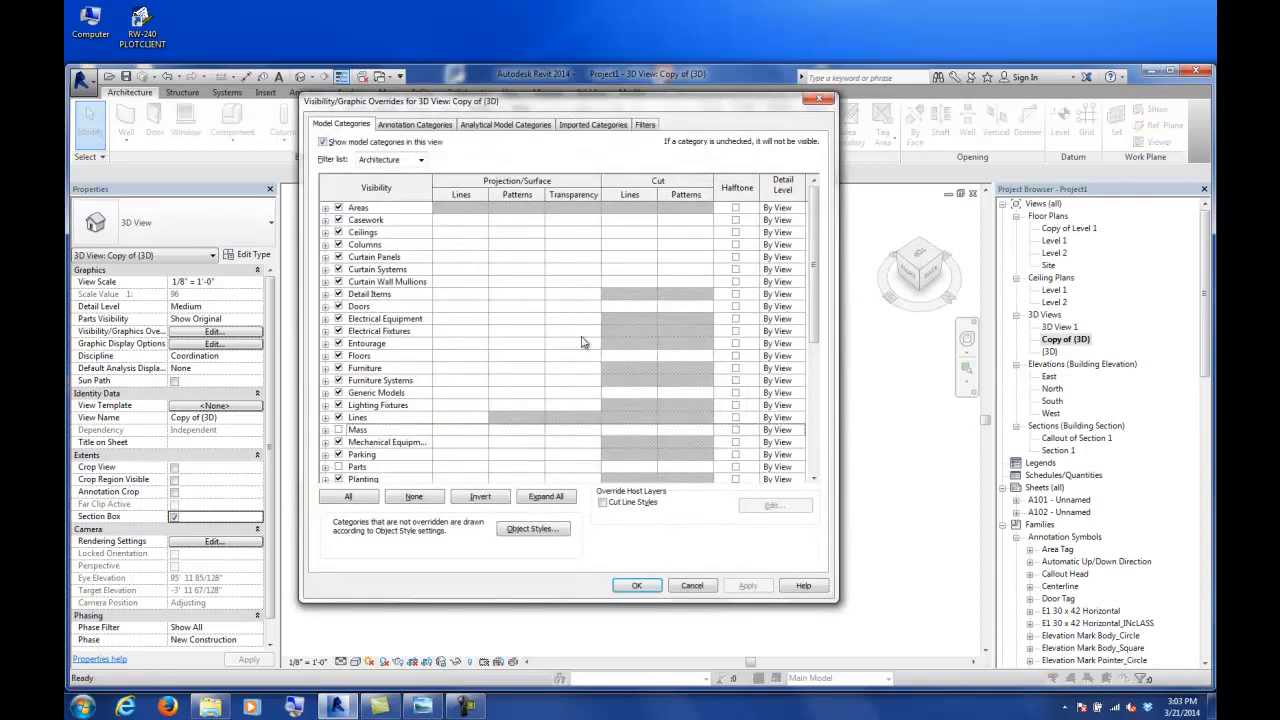
click(414, 124)
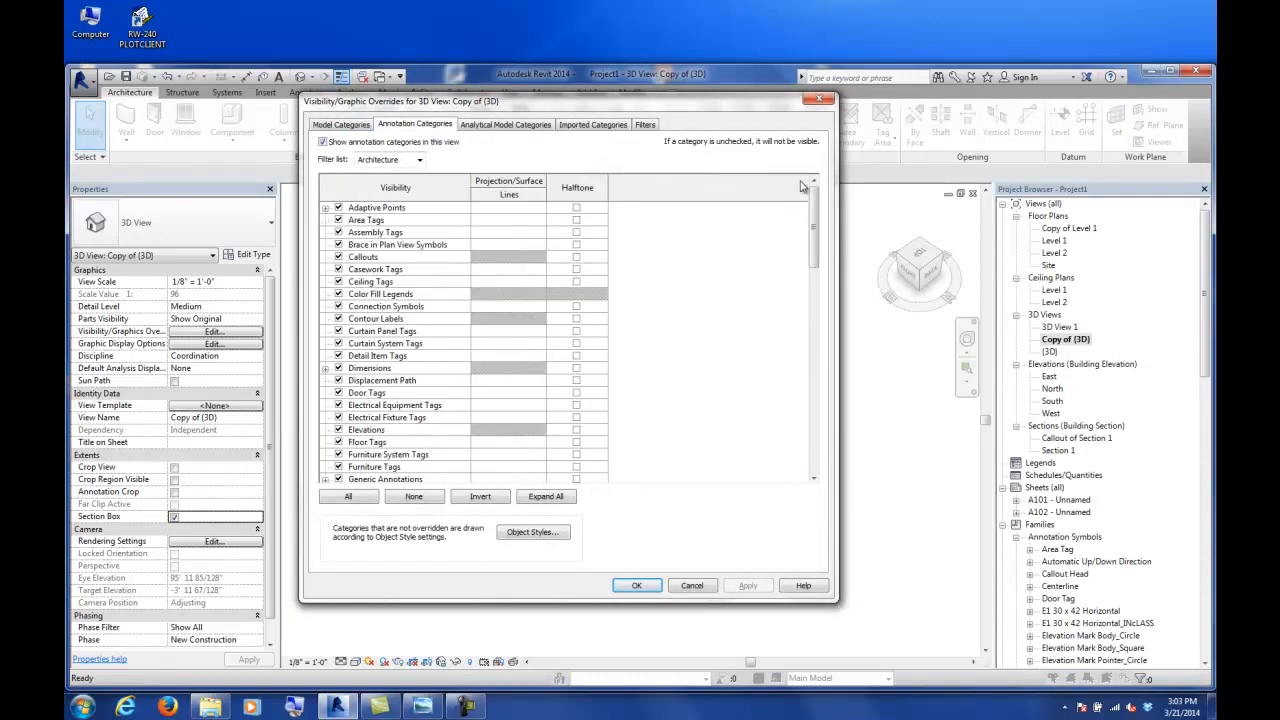
drag(814, 220, 815, 385)
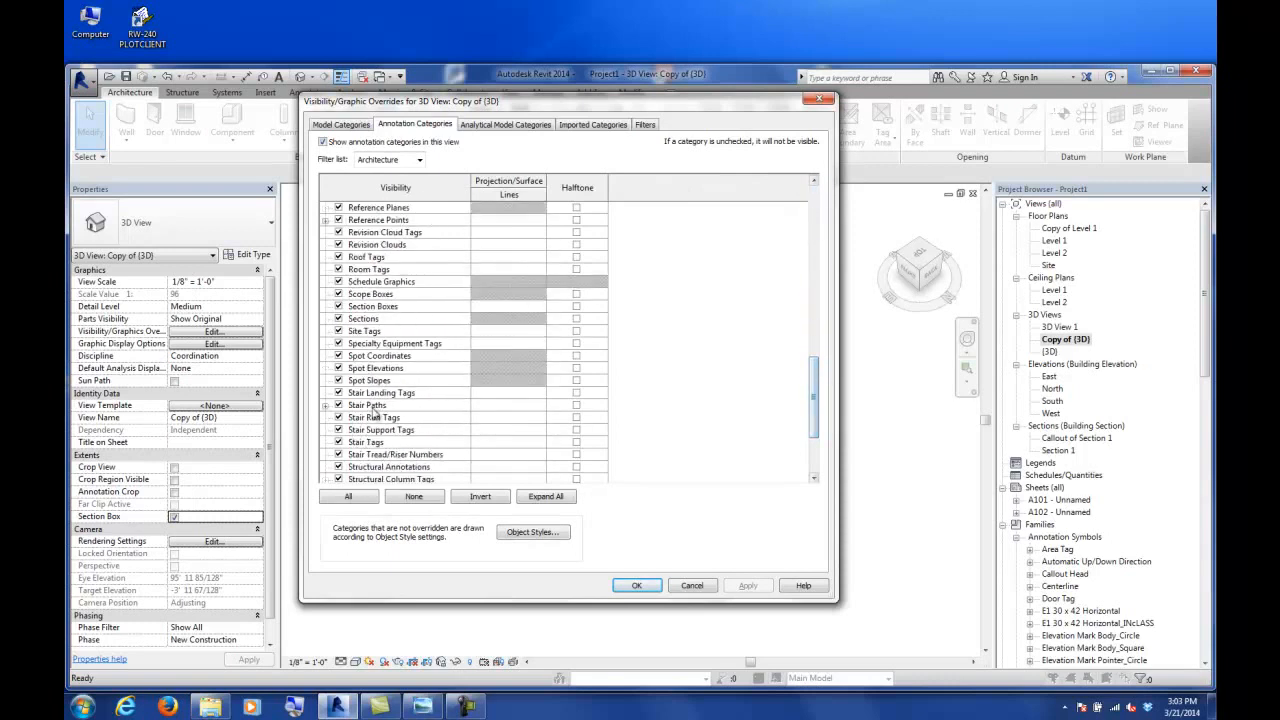
click(338, 306)
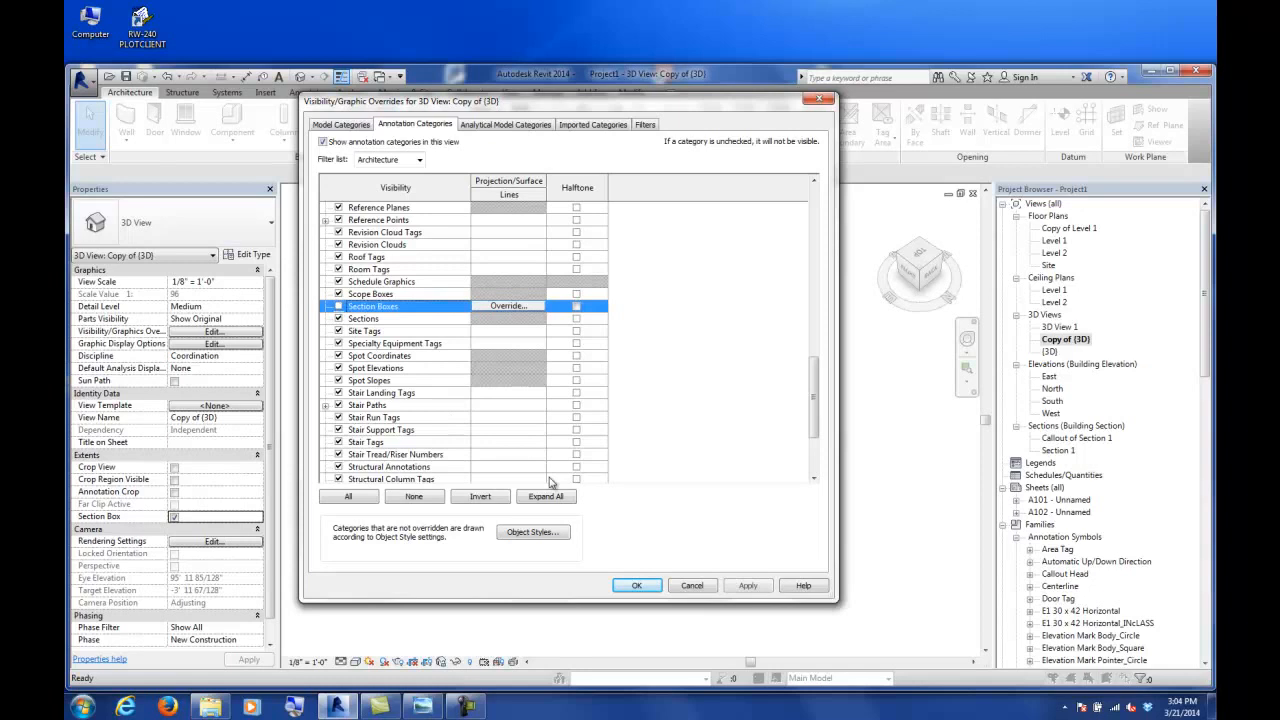
click(636, 585)
shift+middle_drag(695, 517, 672, 465)
key(ctrl+z)
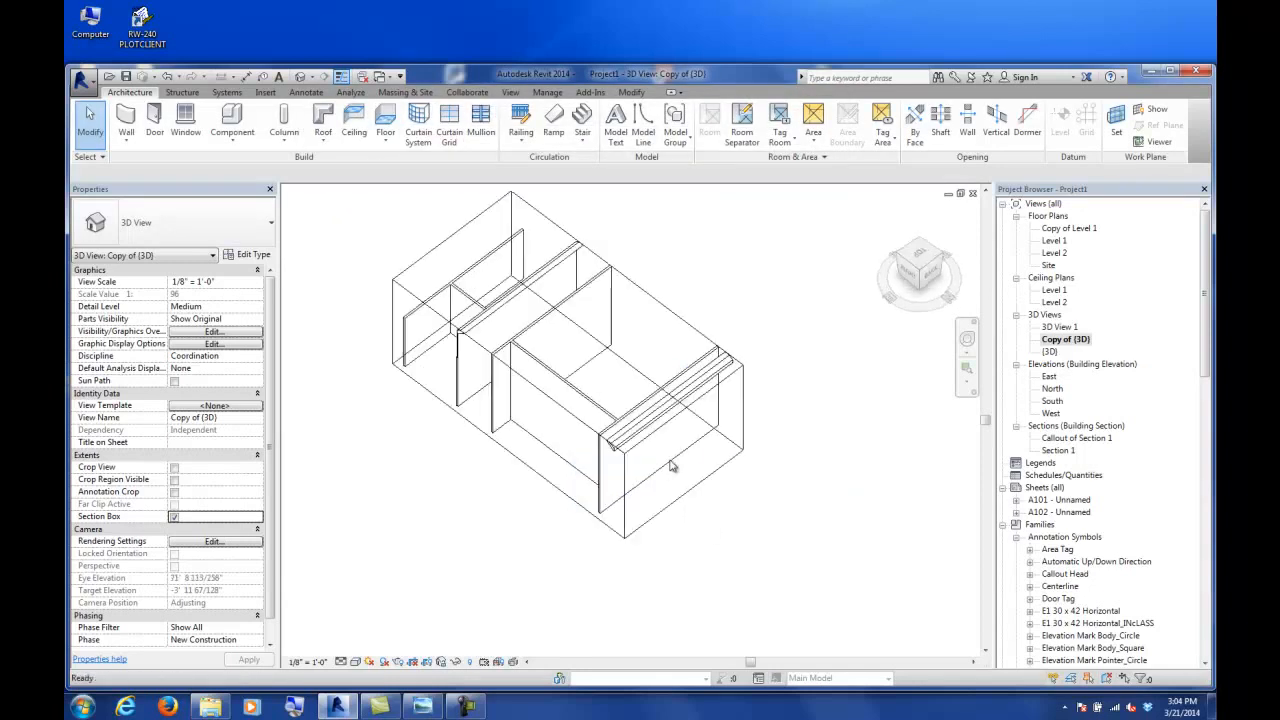
- Raise the section box's top face above the roof ridge in the copied 3D view
click(530, 205)
middle_drag(590, 352, 606, 480)
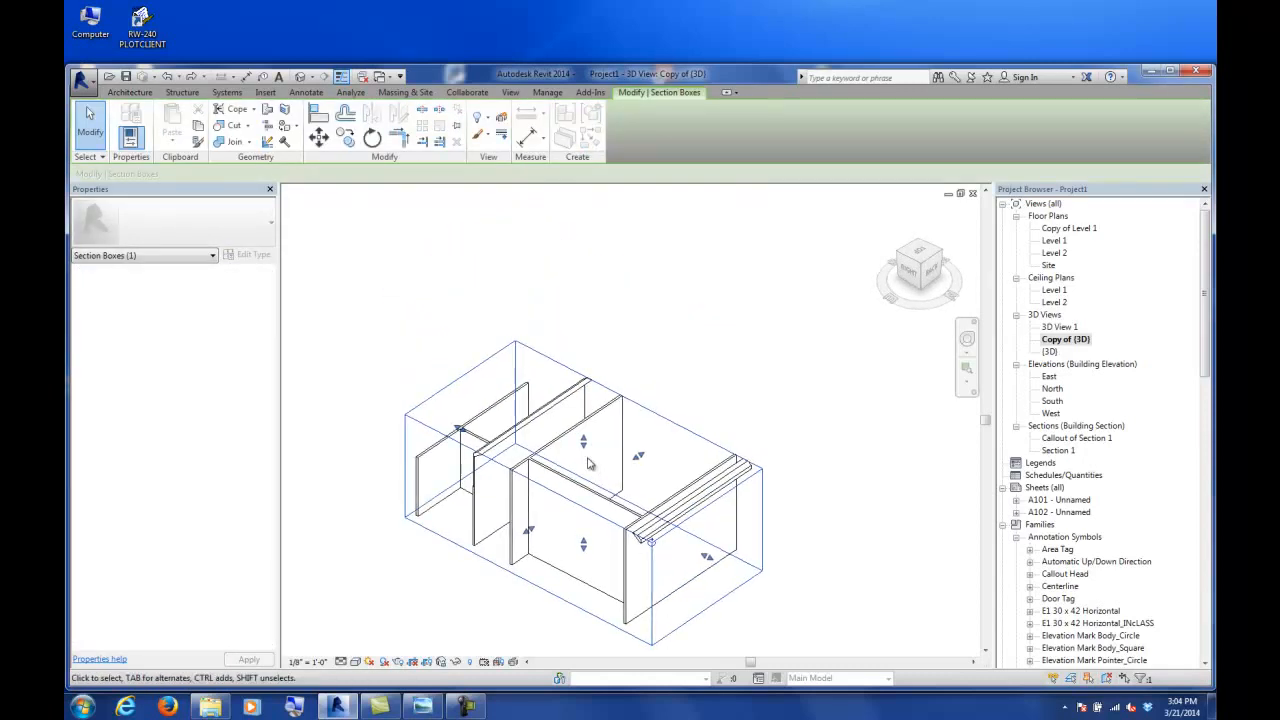
drag(586, 443, 596, 323)
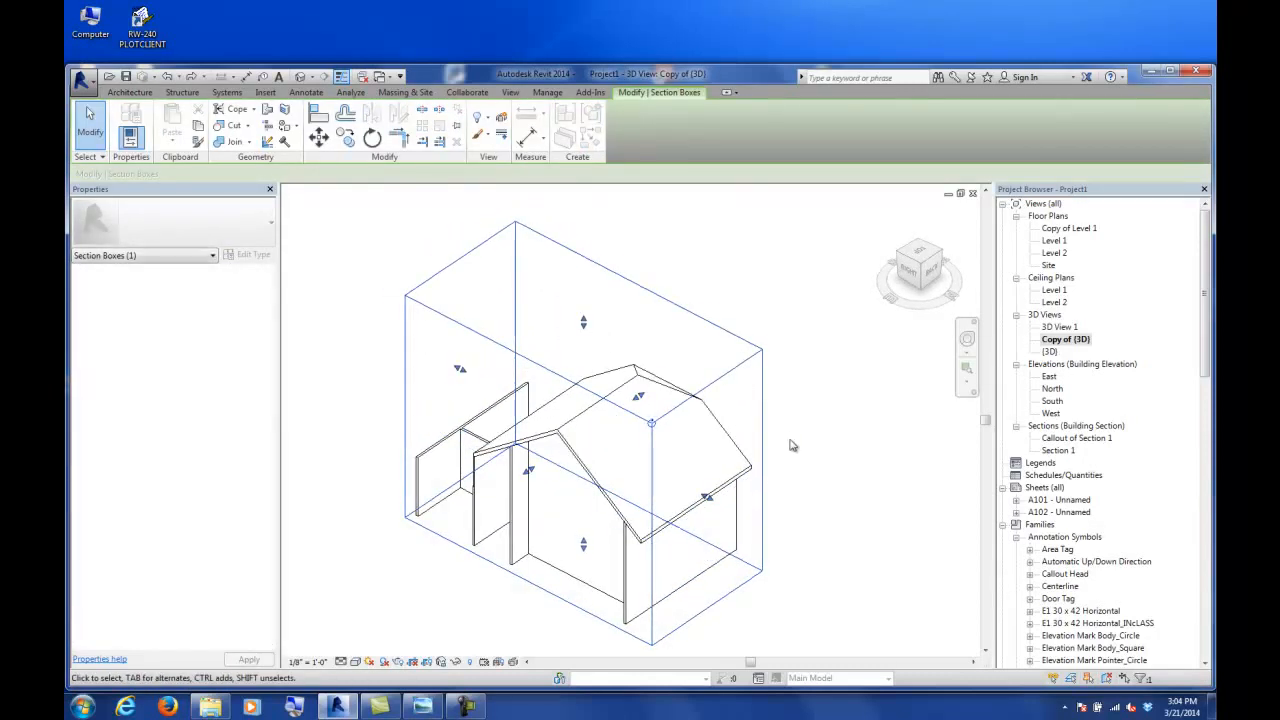
shift+middle_drag(805, 458, 820, 506)
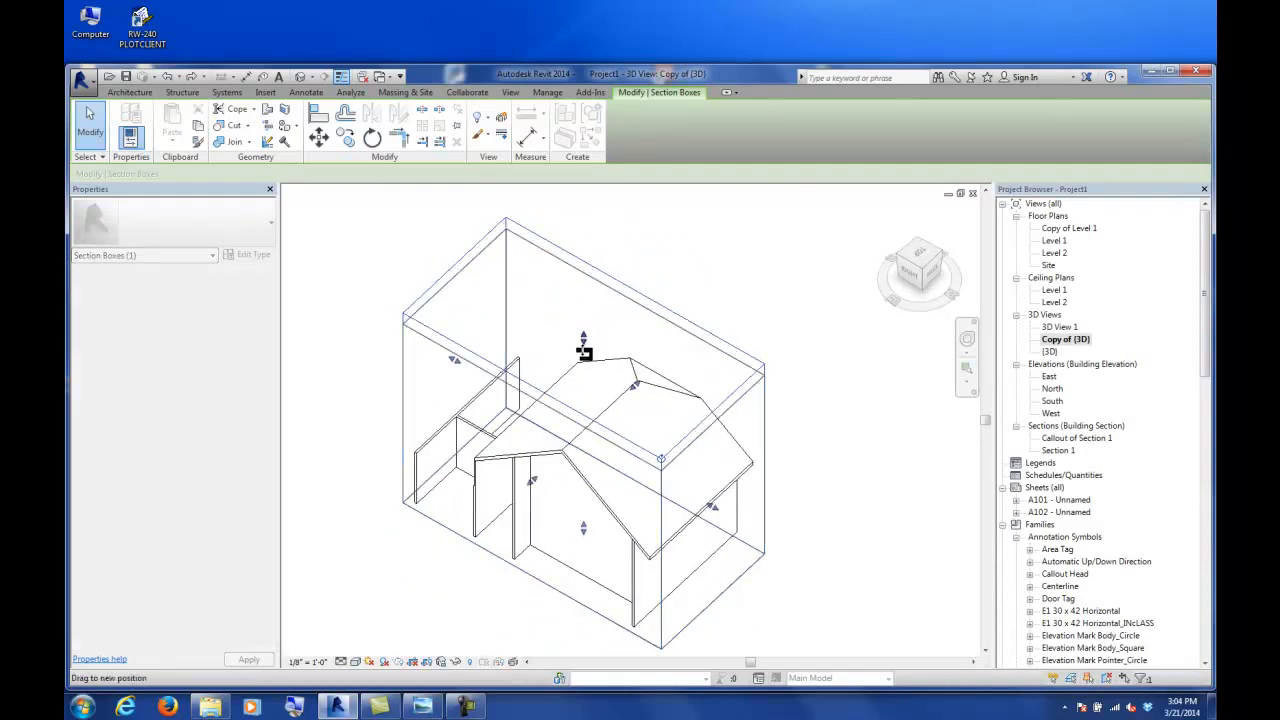
click(780, 479)
shift+middle_drag(780, 479, 737, 429)
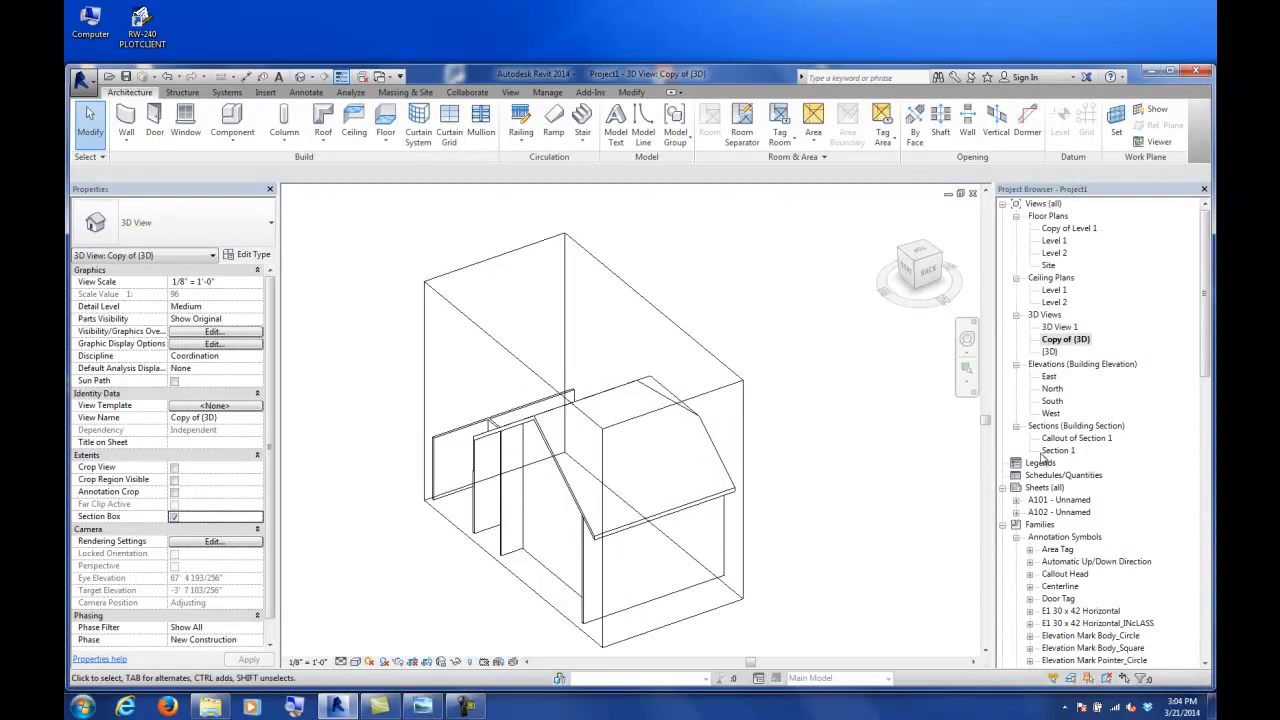
shift+middle_drag(789, 501, 901, 503)
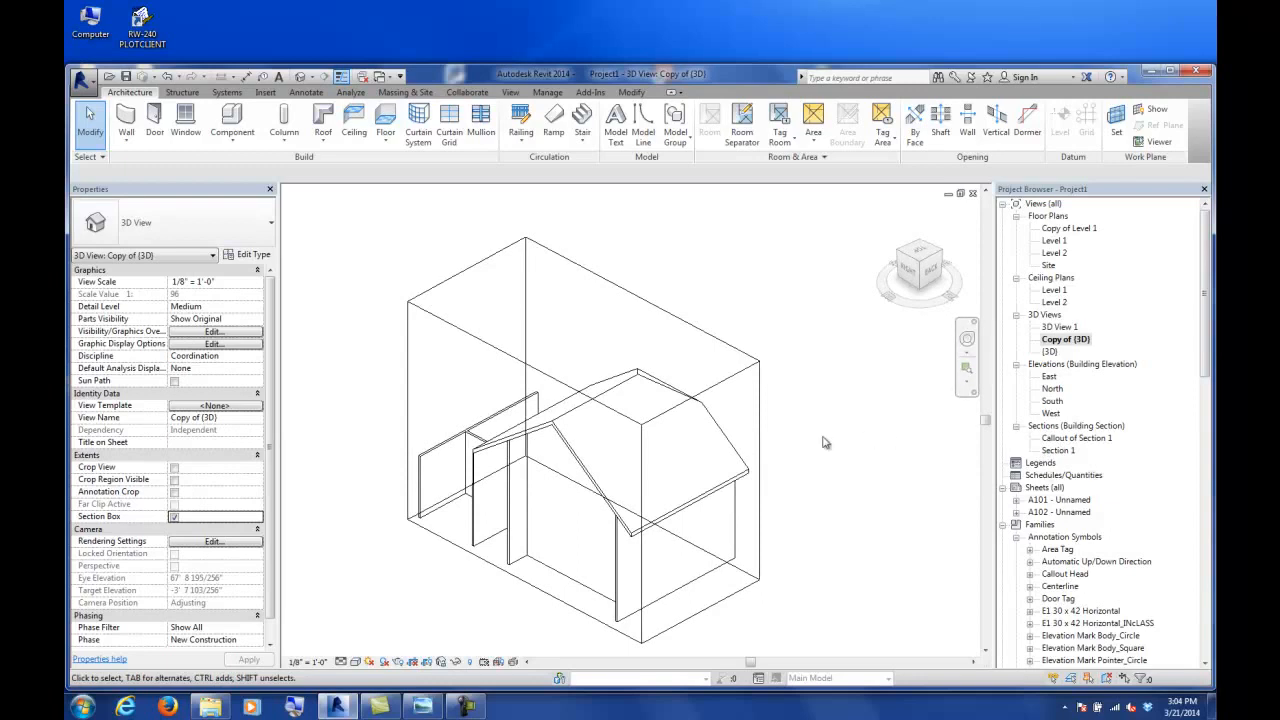
- Turn off the section box in the copied 3D view and orbit to see the whole building
click(738, 373)
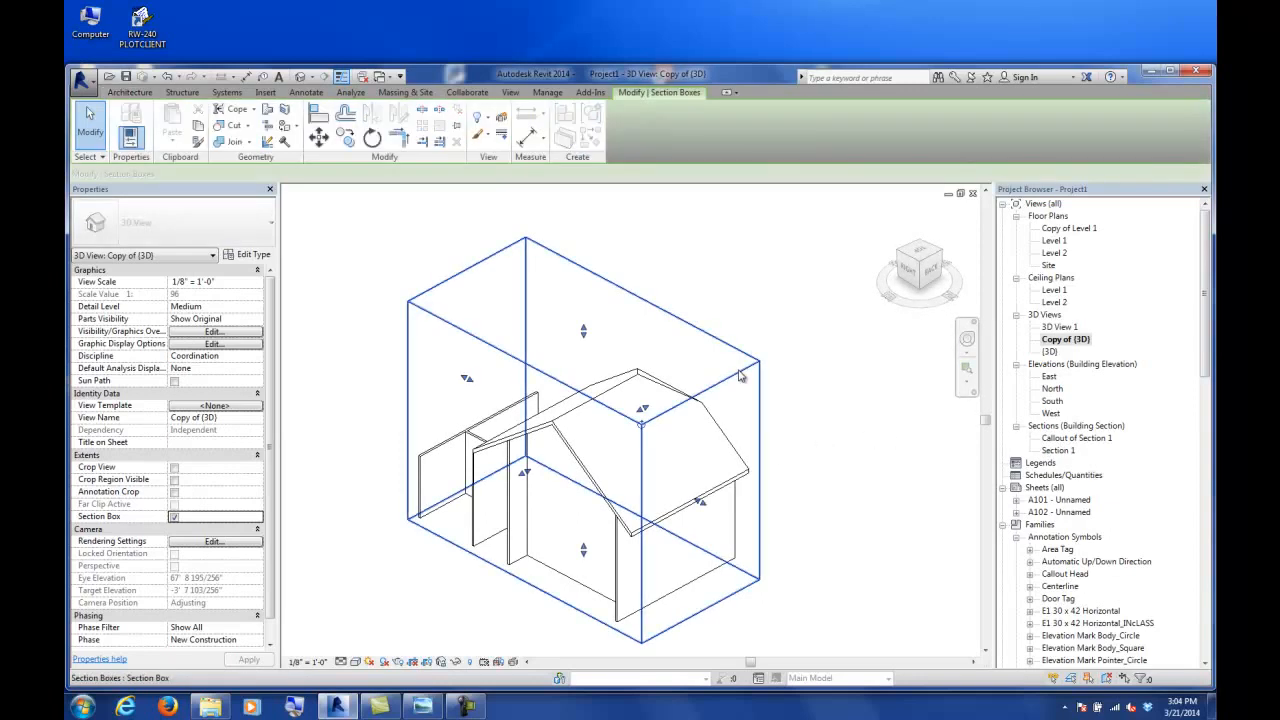
click(306, 470)
click(175, 517)
shift+middle_drag(389, 459, 620, 488)
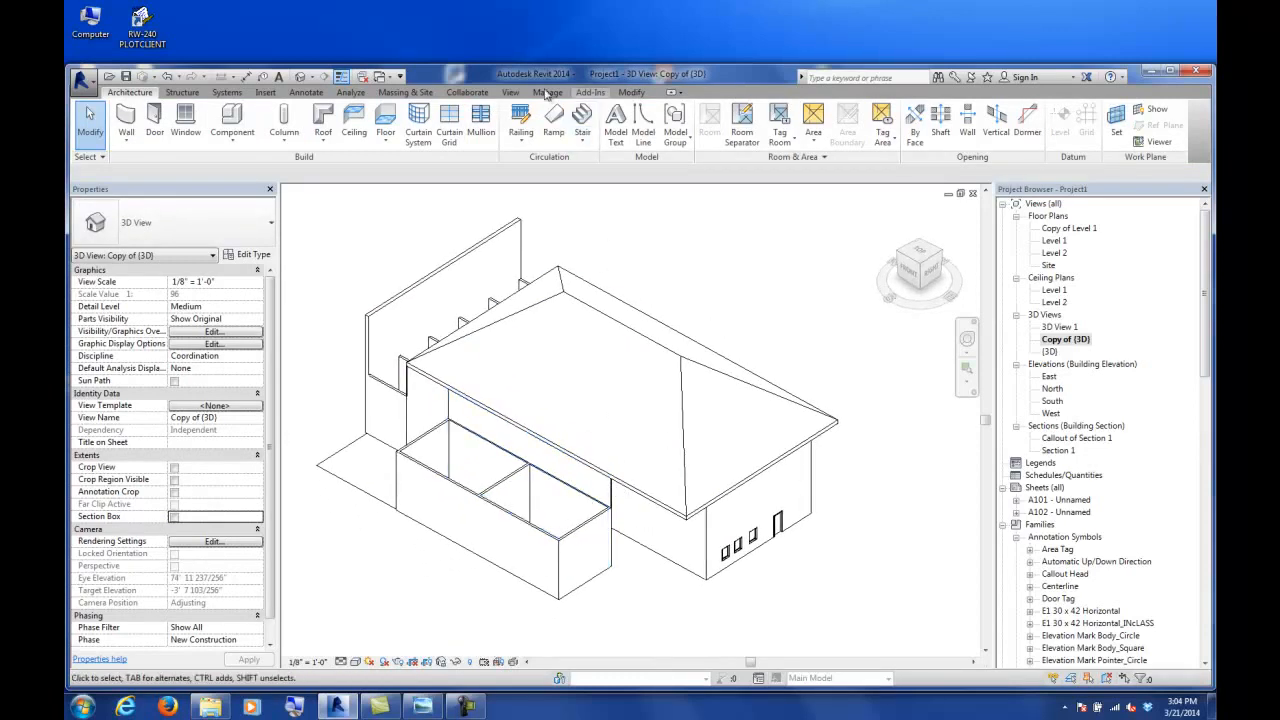
click(510, 92)
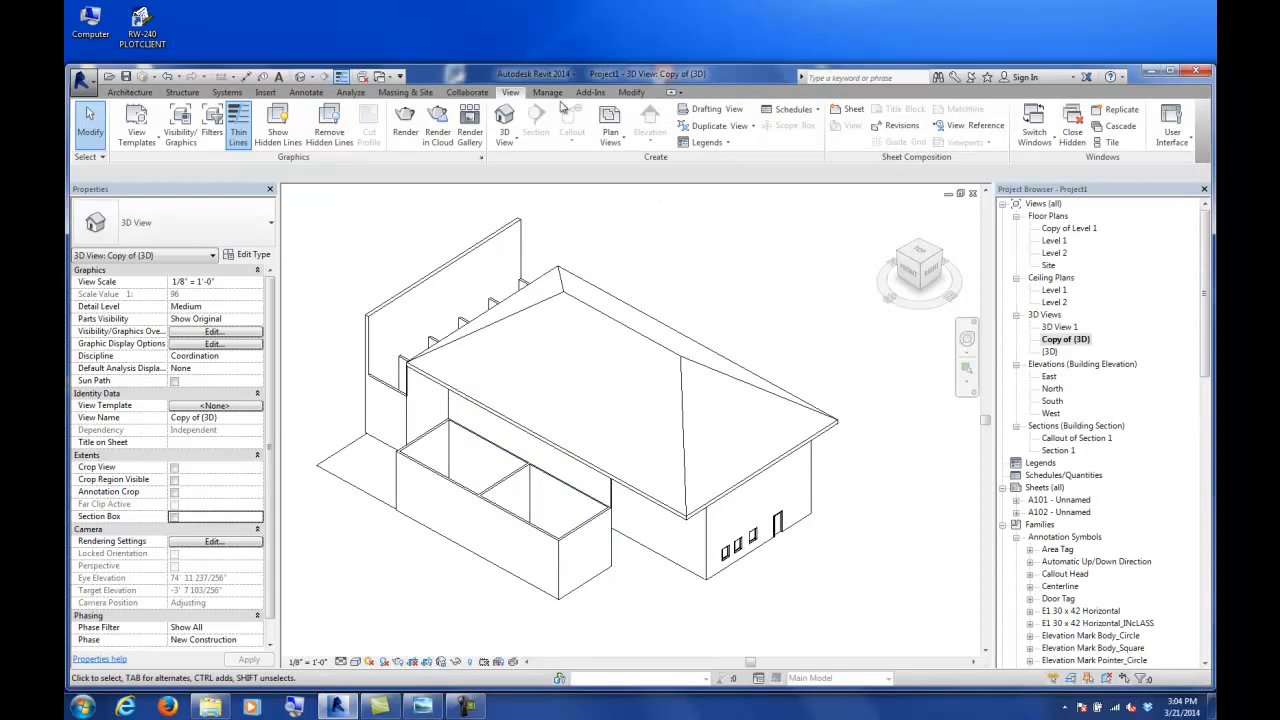
click(625, 95)
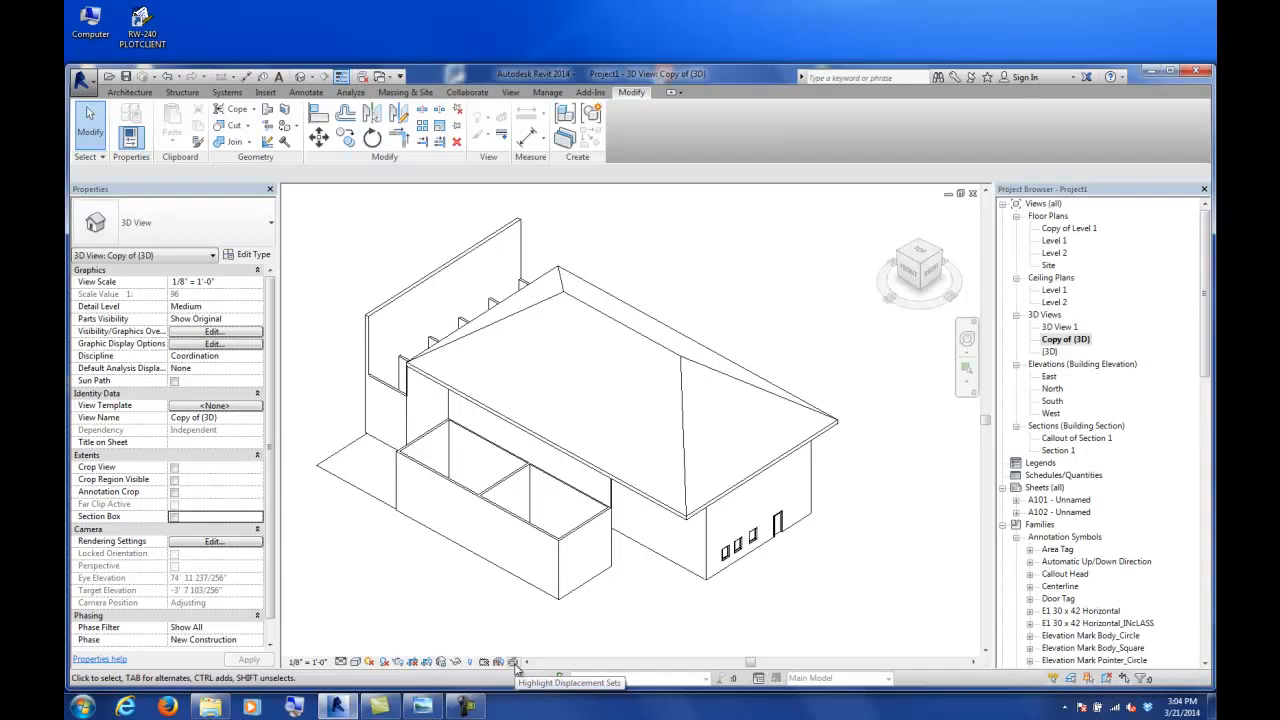
click(512, 92)
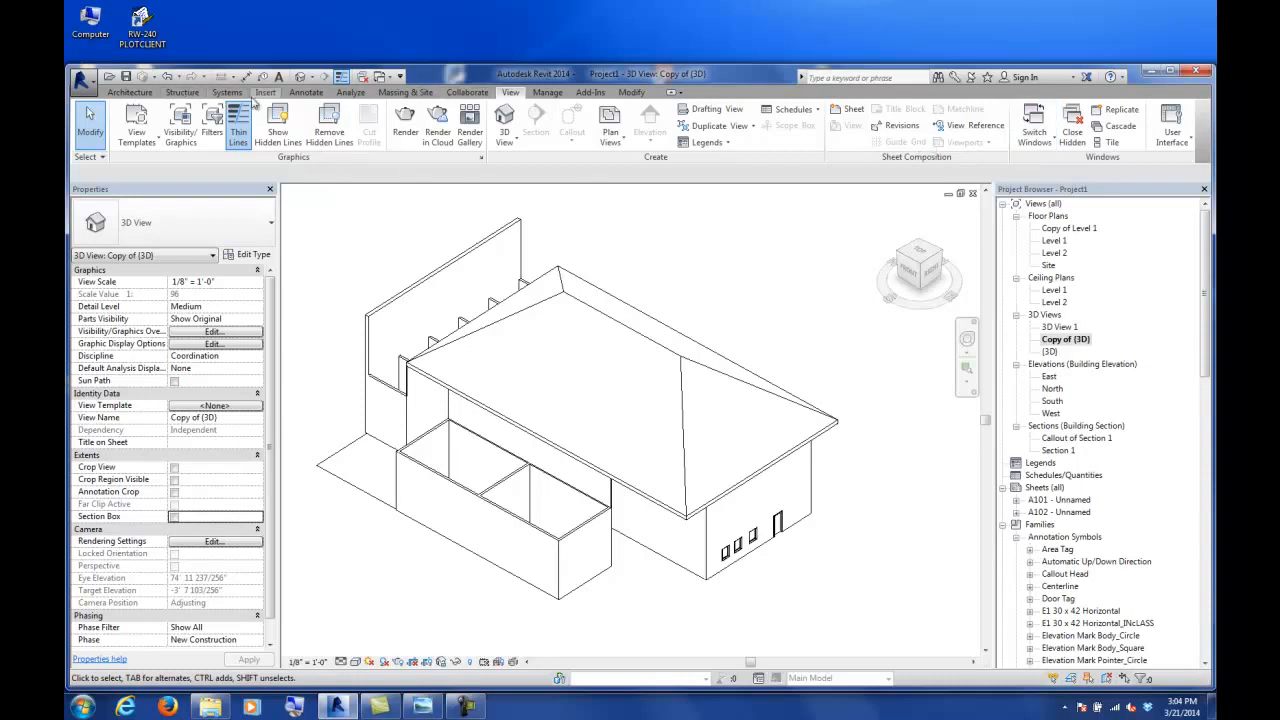
click(135, 92)
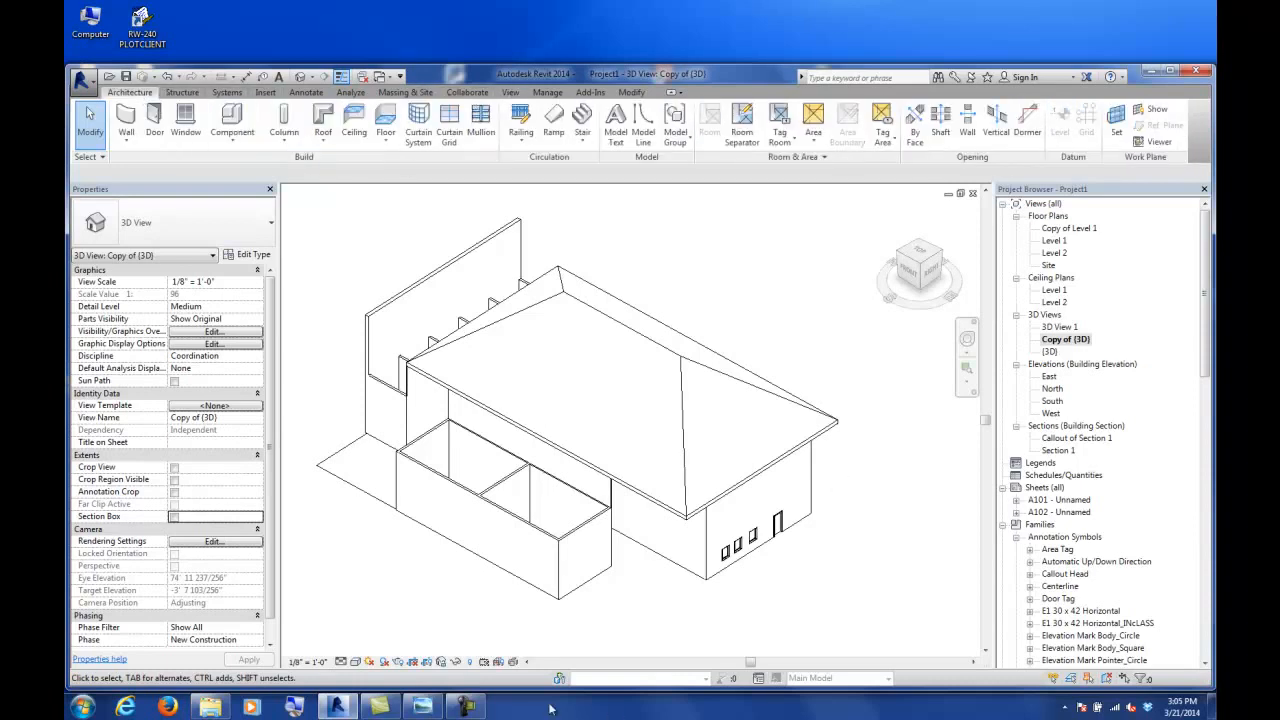
click(466, 706)
click(1150, 645)
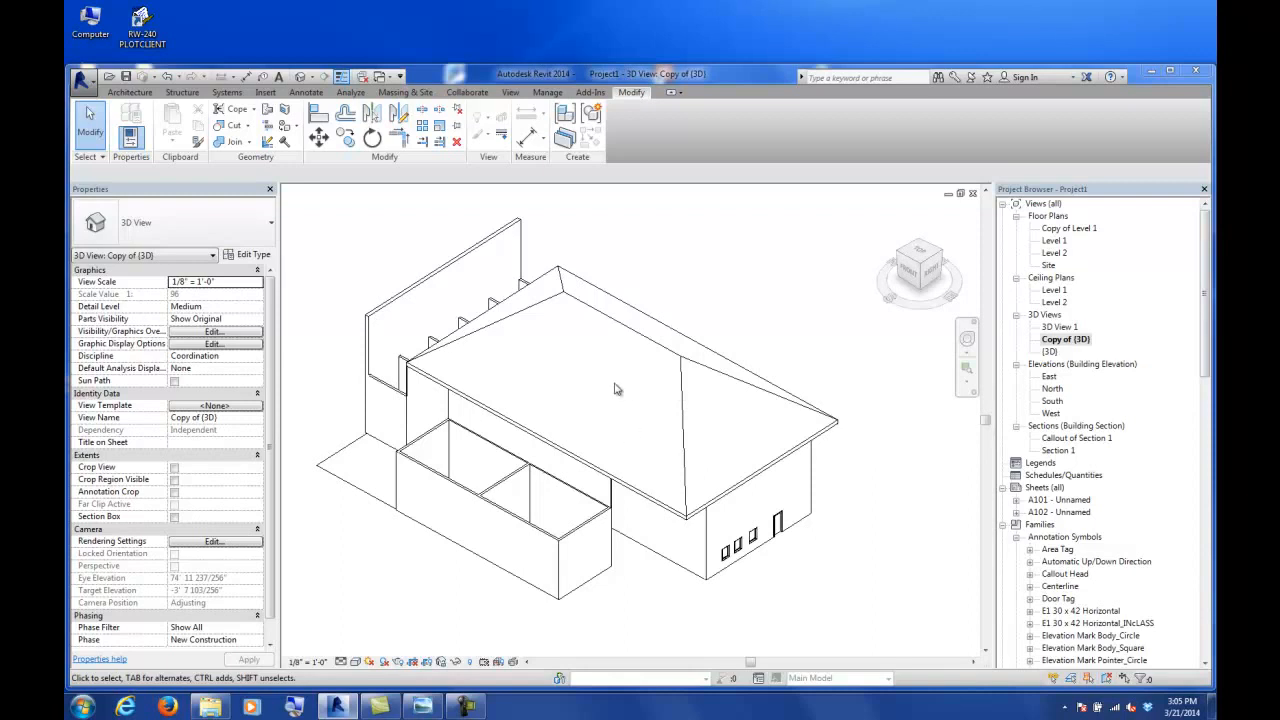
- Displace the roof straight up by about 56' in the copied 3D view with Displace Elements
middle_drag(614, 388, 640, 410)
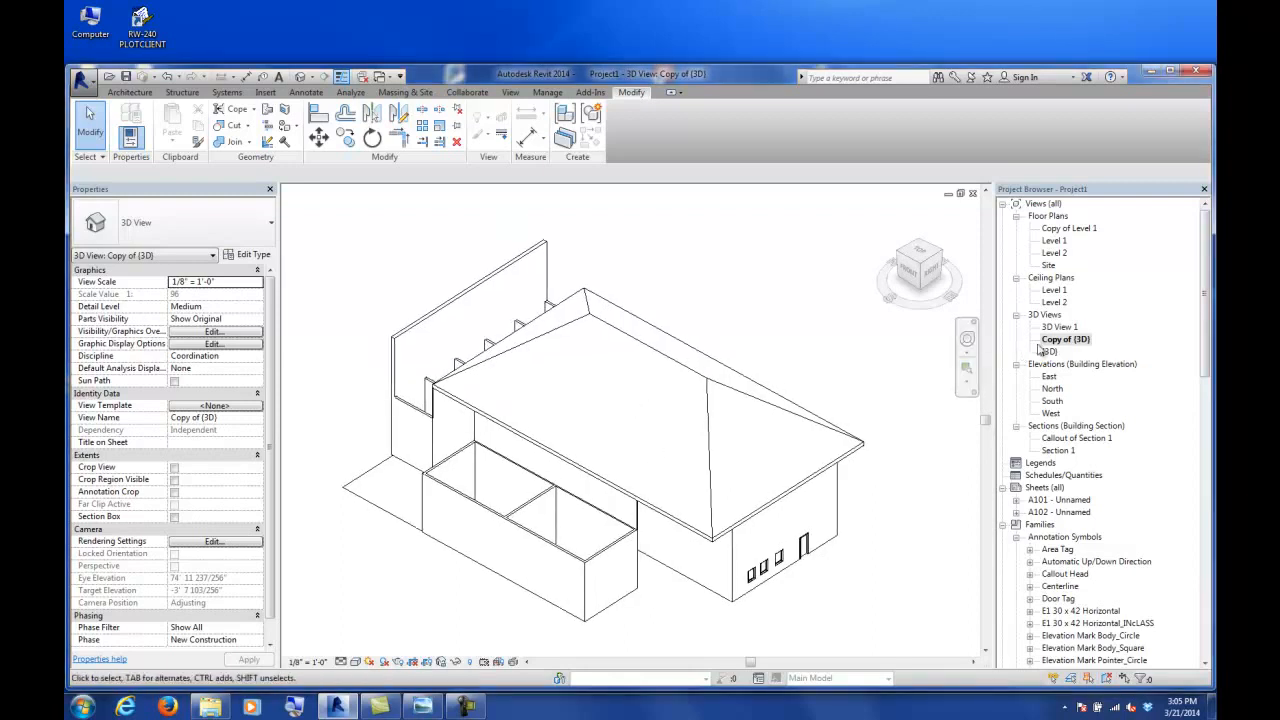
click(611, 326)
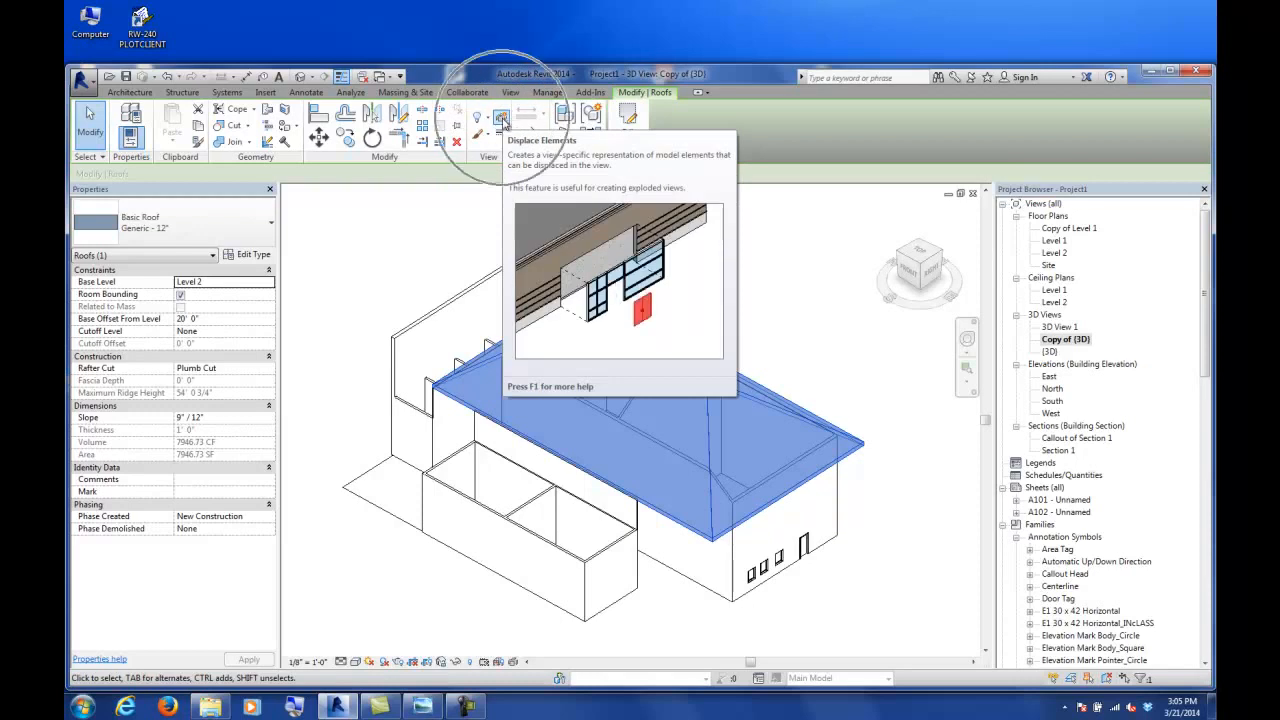
click(505, 120)
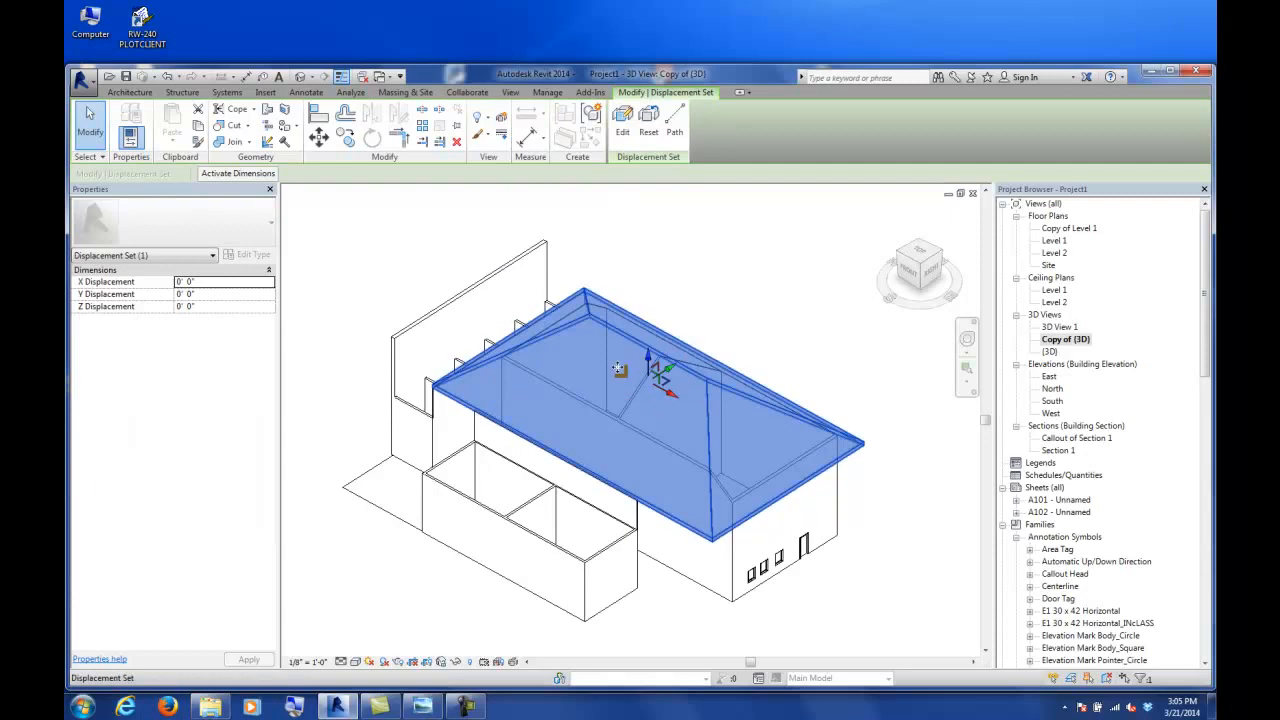
scroll(668, 398, up, 2)
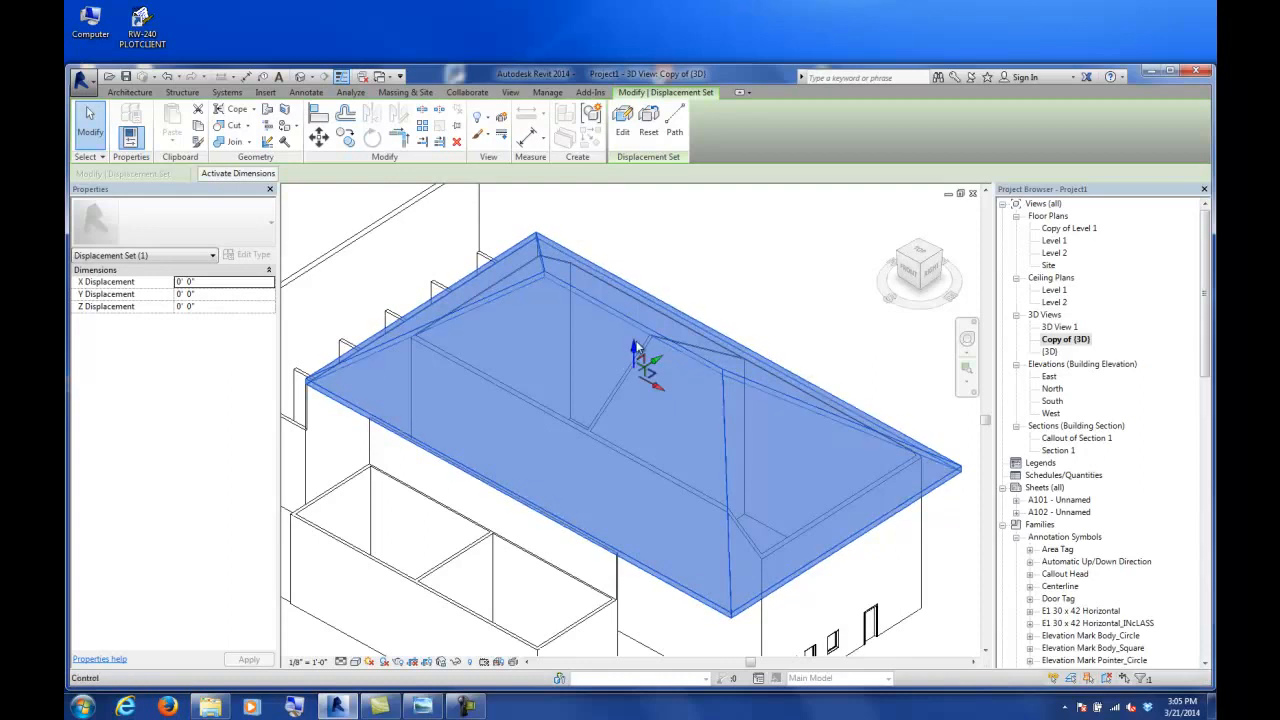
drag(635, 357, 636, 233)
scroll(635, 318, down, 3)
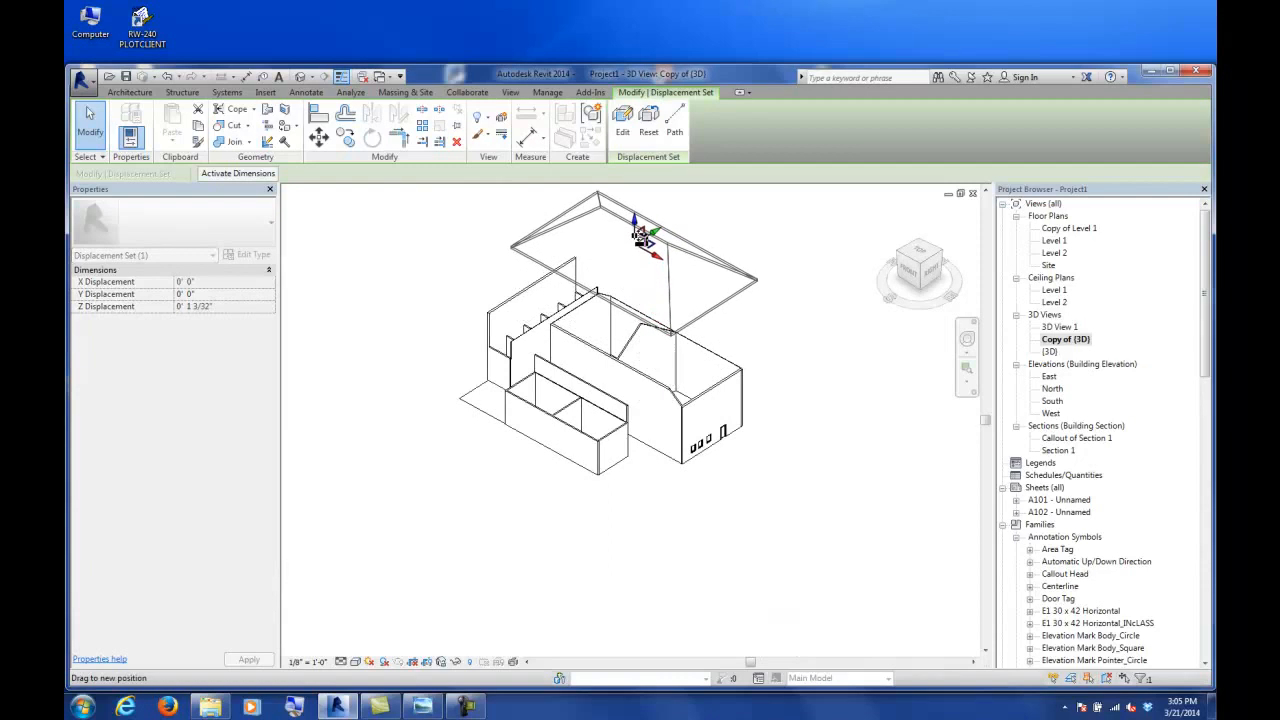
click(760, 325)
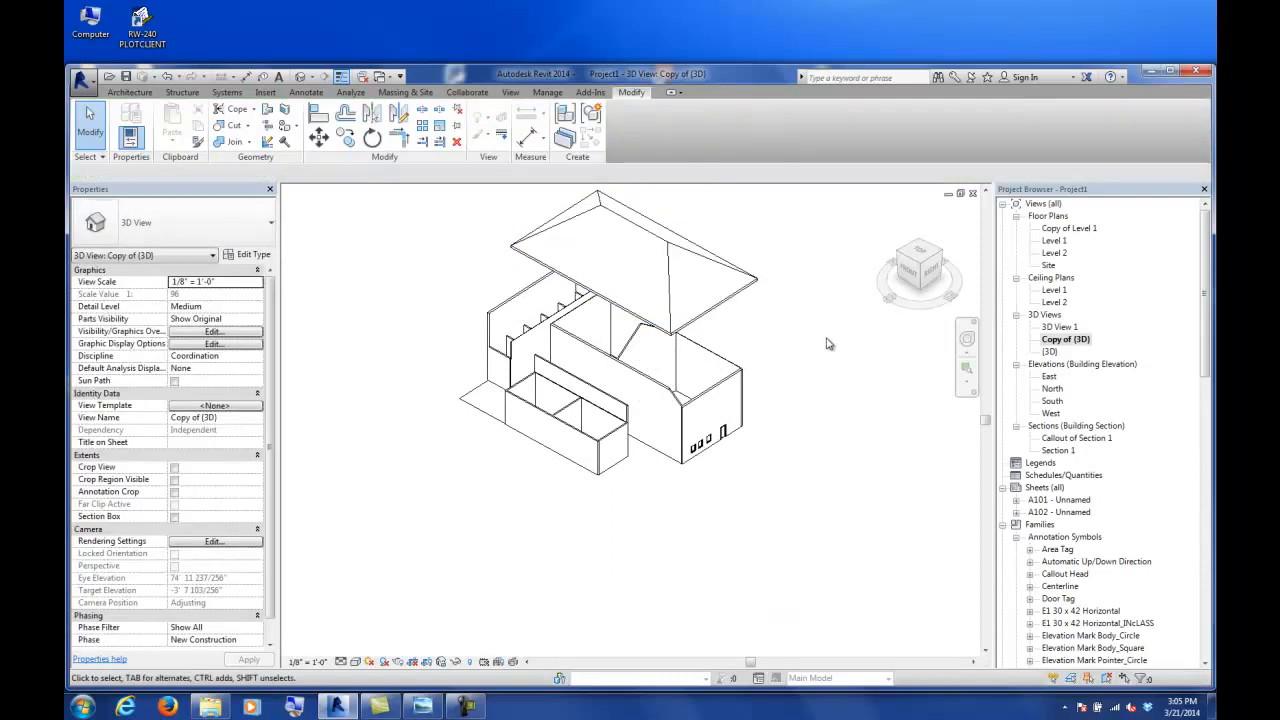
- Check the building in the original {3D} view and return to the copied 3D view
double_click(1049, 352)
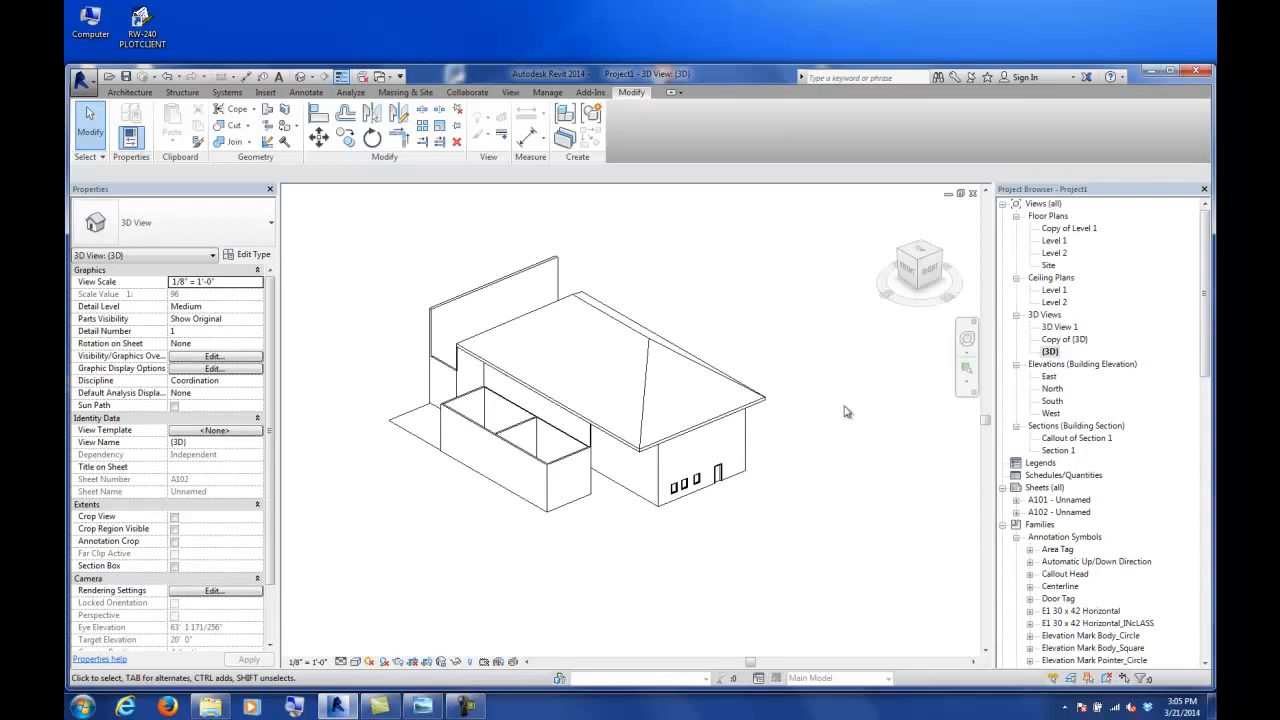
double_click(1065, 339)
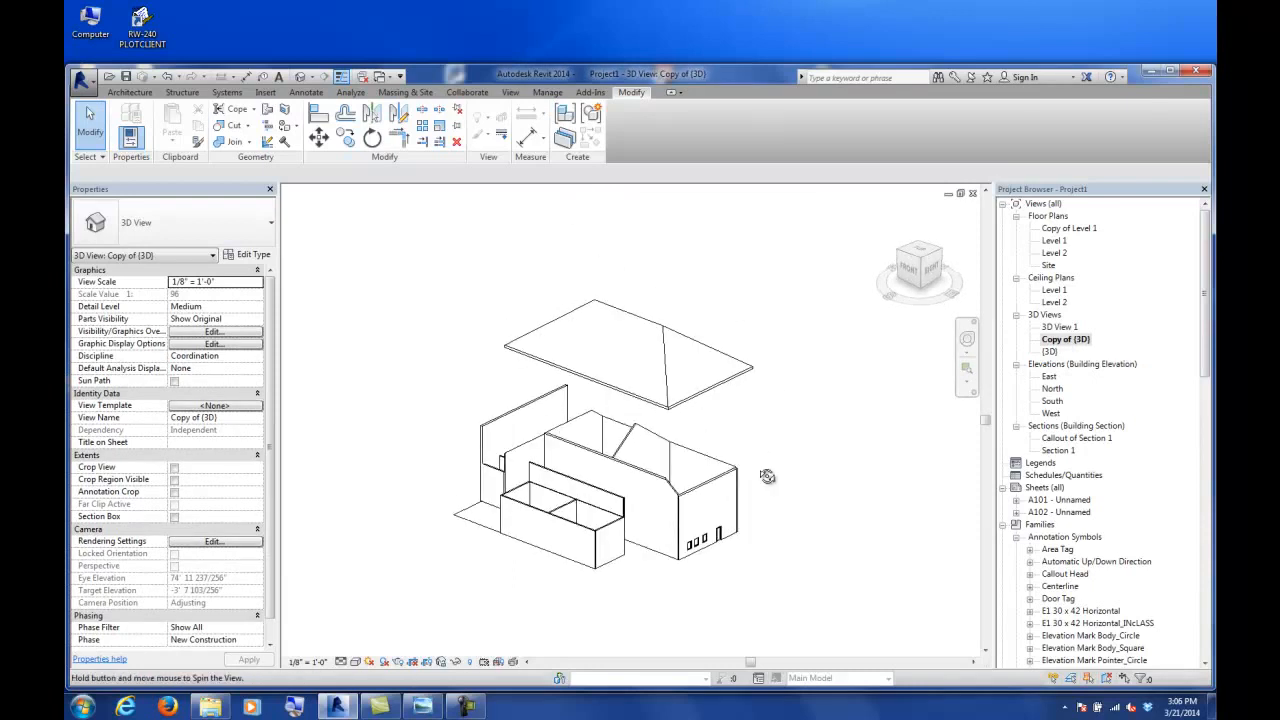
click(718, 484)
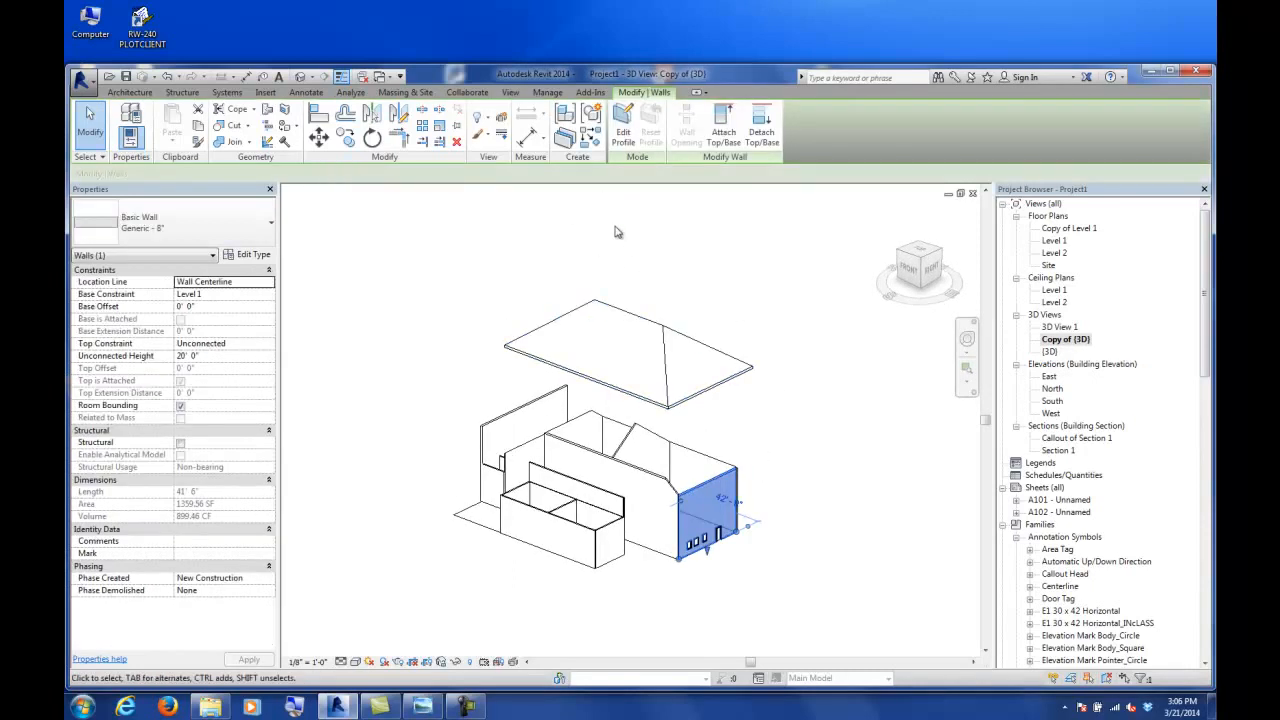
click(704, 592)
- Displace the east wall's door outward along the X axis, well clear of the building
scroll(720, 590, up, 4)
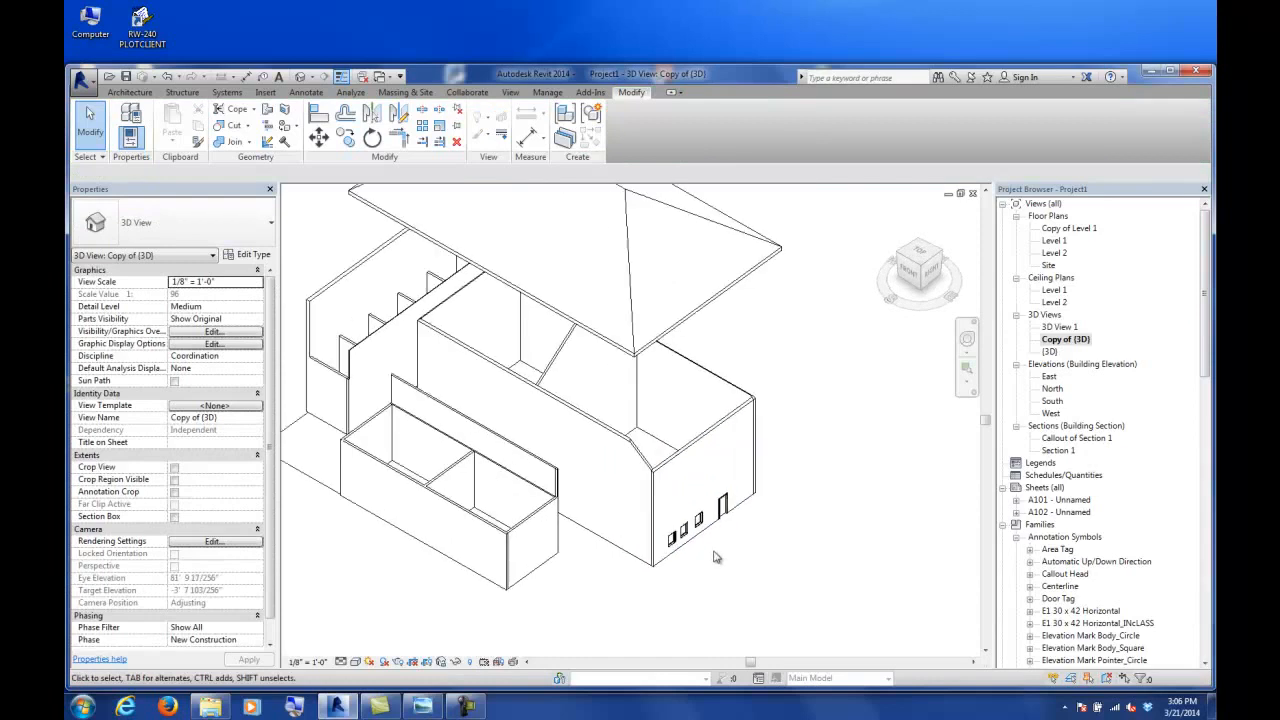
click(726, 510)
click(725, 519)
click(725, 500)
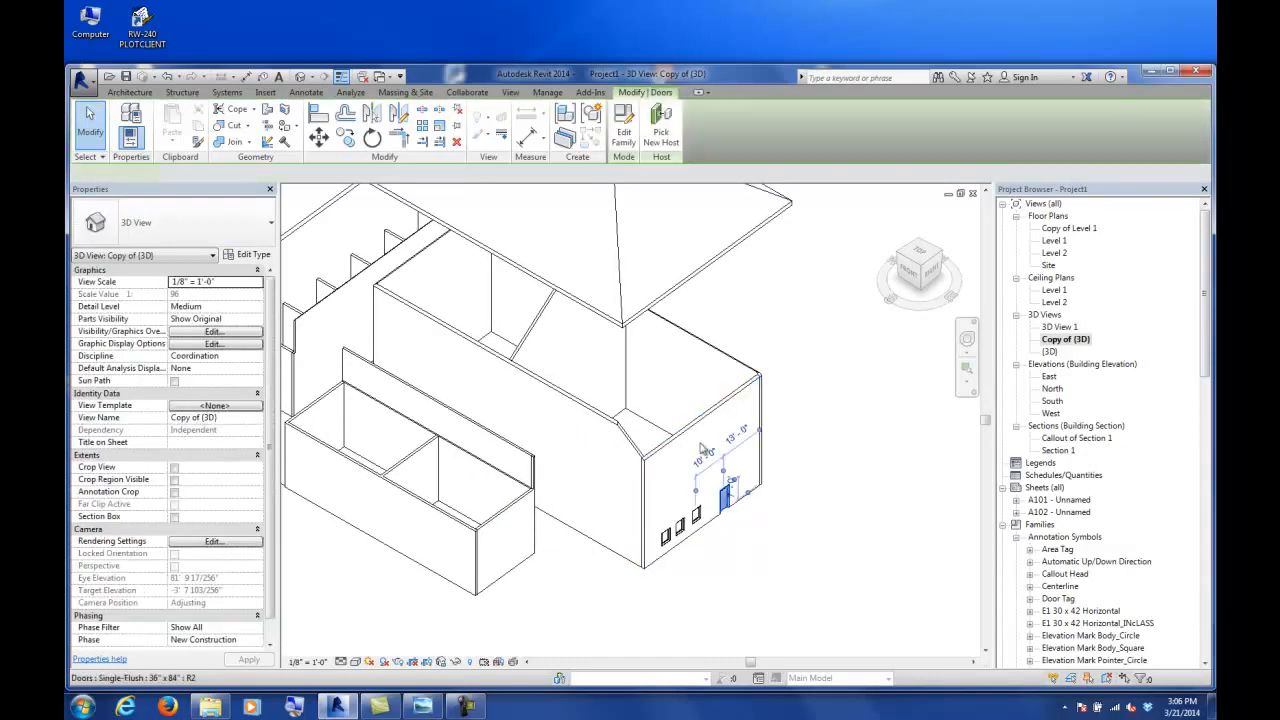
click(501, 118)
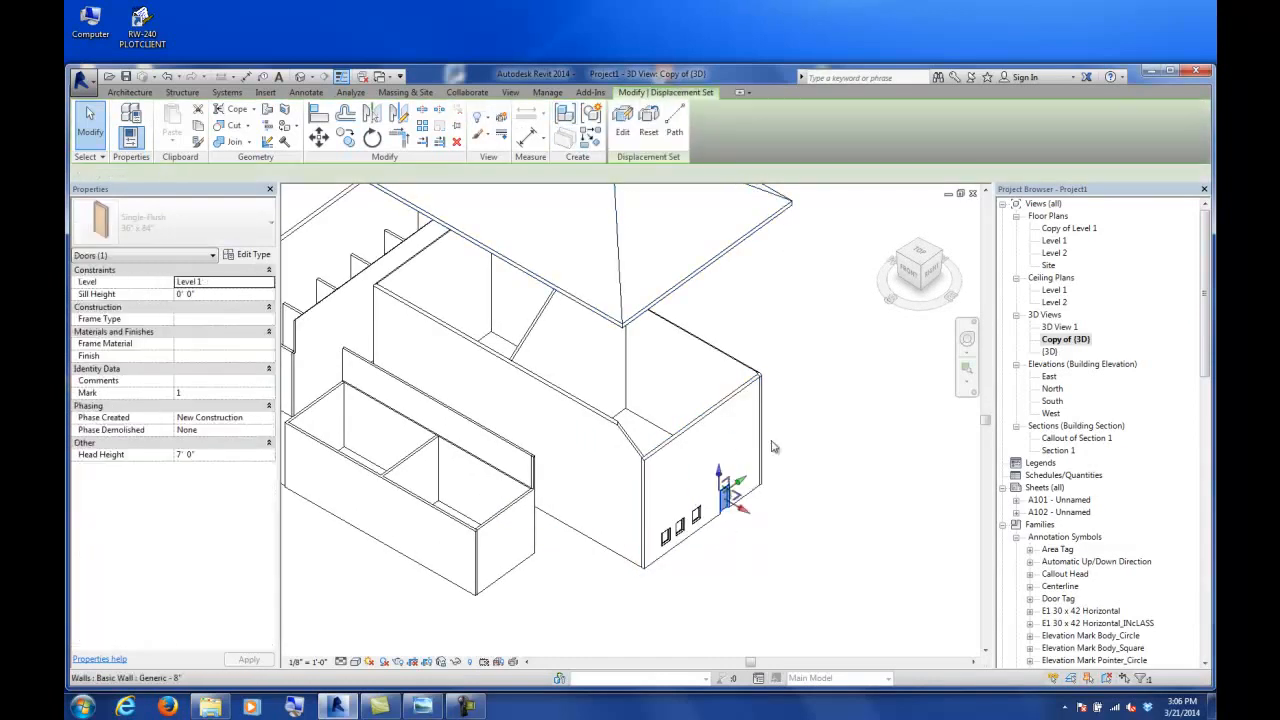
drag(742, 513, 880, 575)
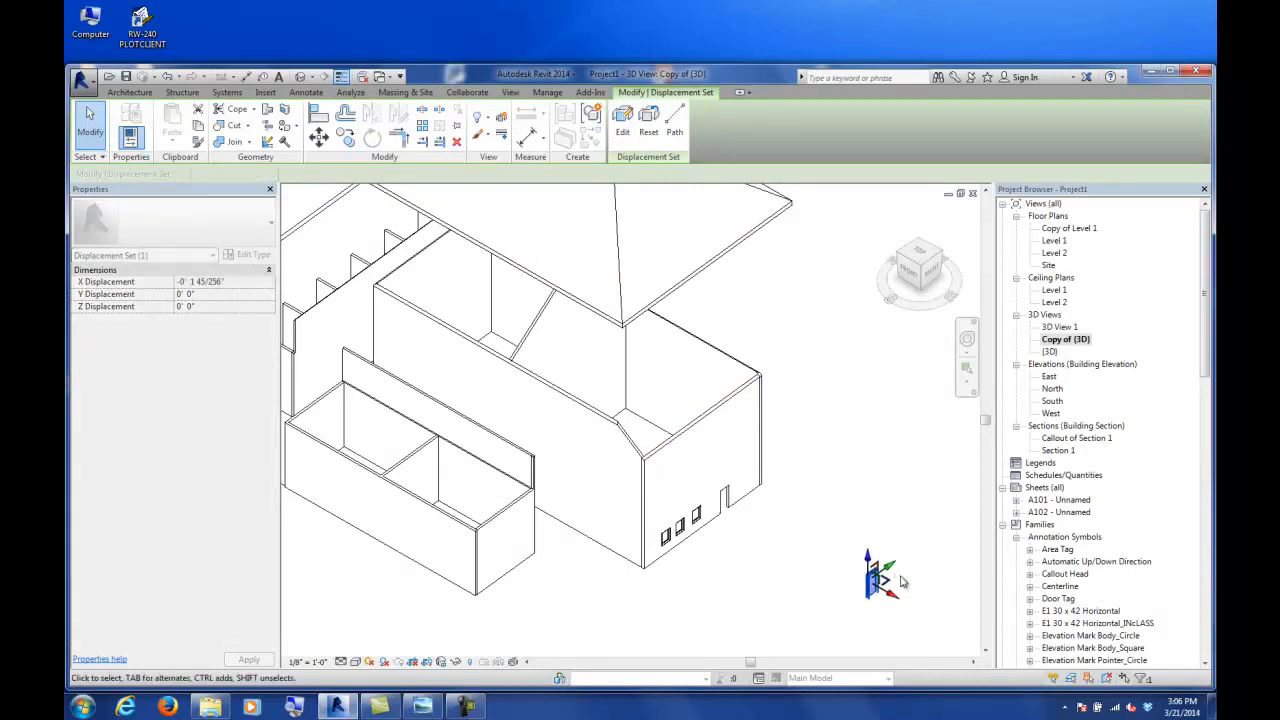
- Displace the east wall with its windows outward along the X axis, stopping short of the displaced door
click(700, 450)
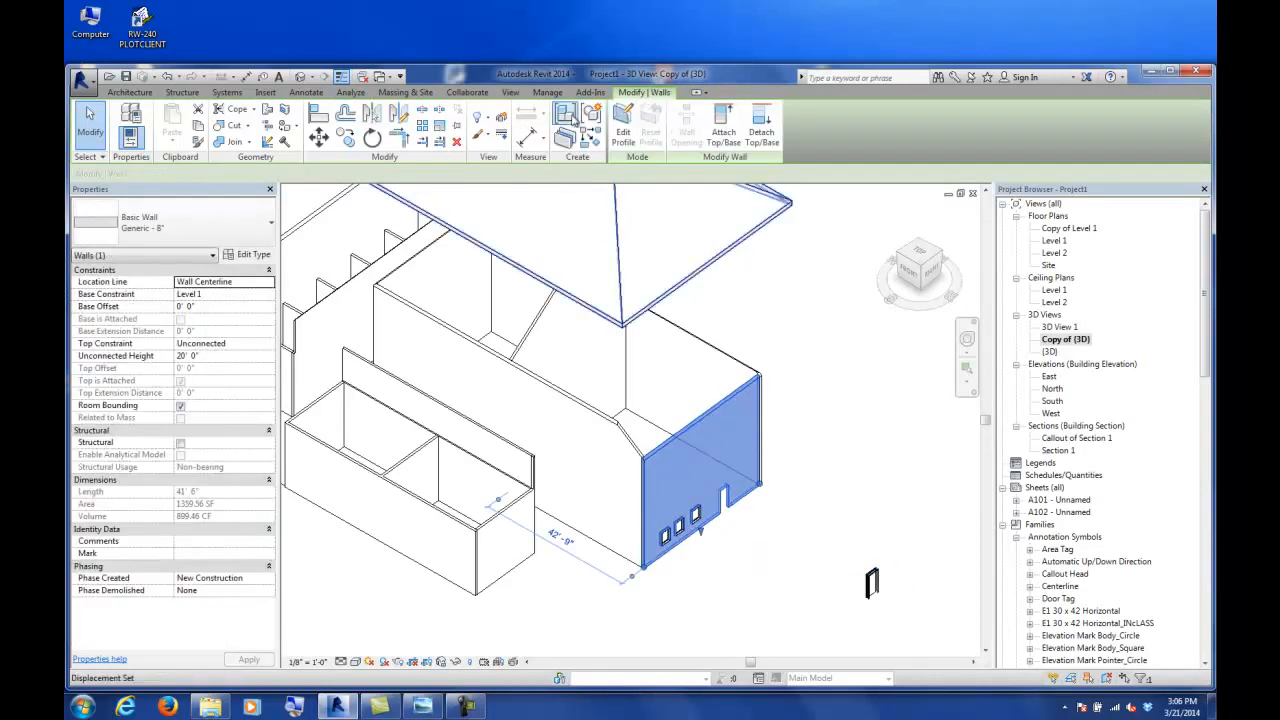
click(500, 117)
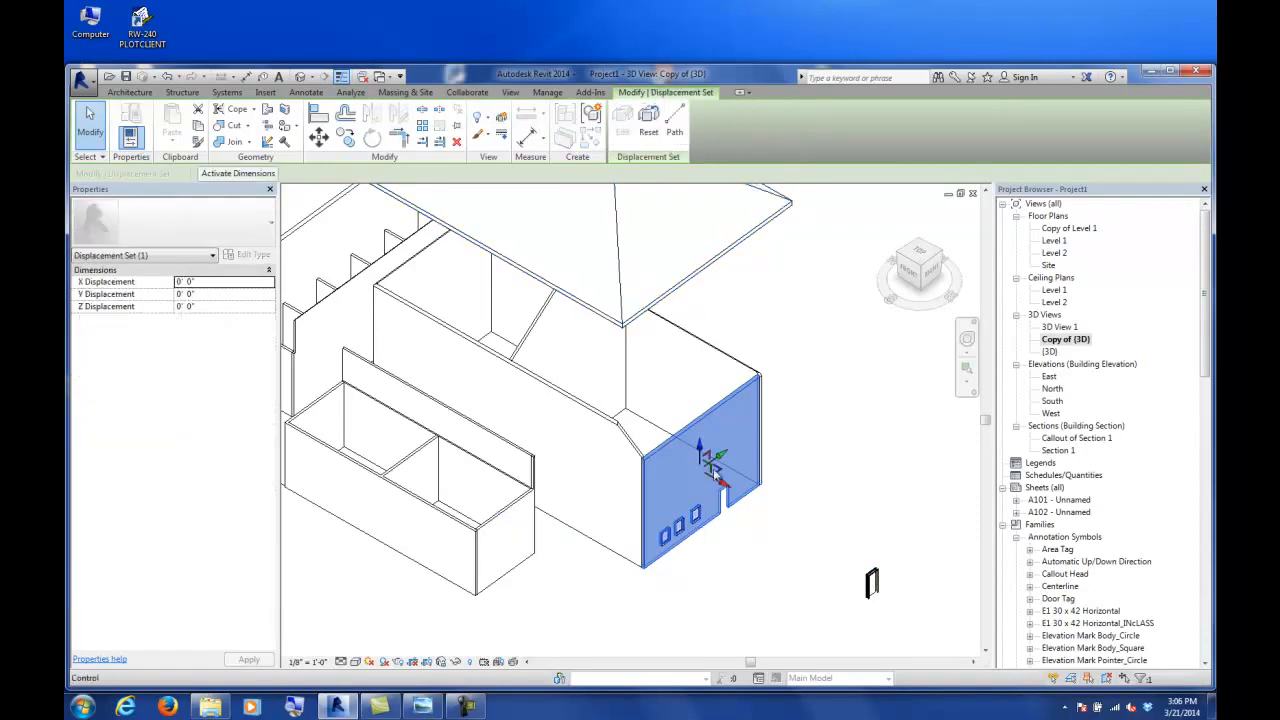
drag(735, 477, 810, 519)
click(799, 378)
scroll(677, 437, down, 2)
shift+middle_drag(675, 437, 655, 360)
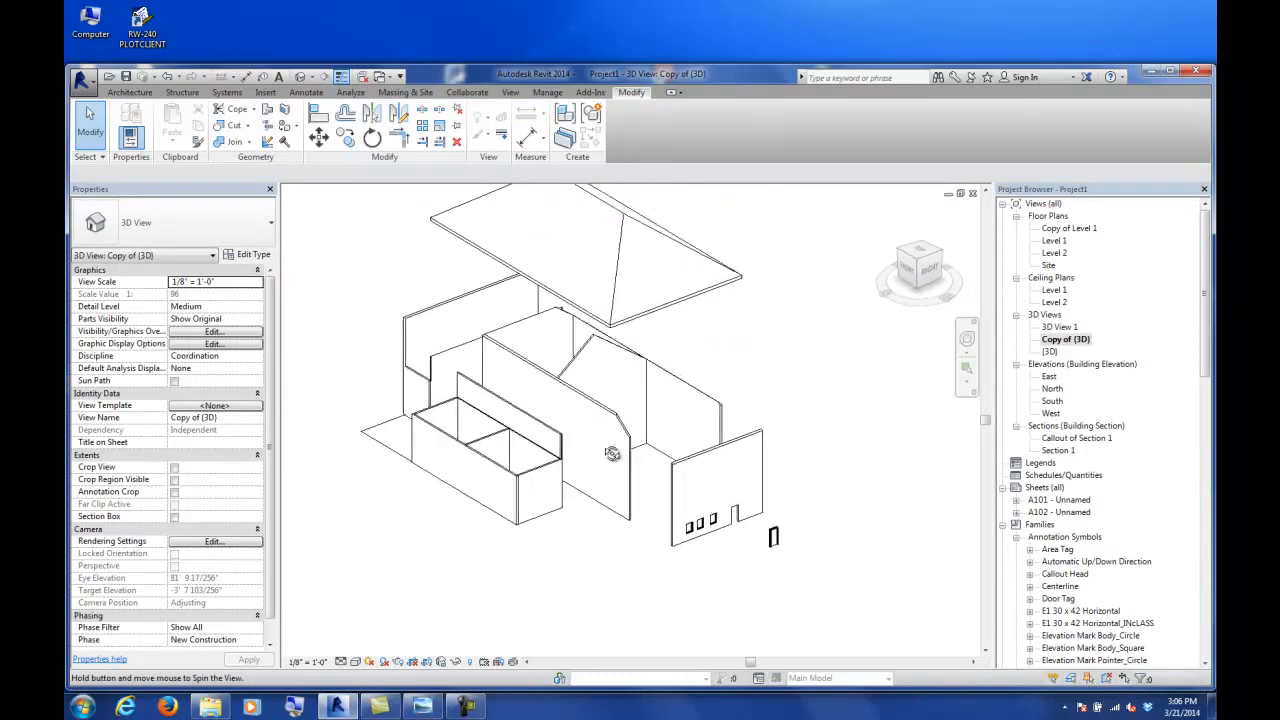
- Displace the long outer wall of the low front rooms about 29' outward in the negative Y direction
click(636, 320)
middle_drag(571, 343, 583, 394)
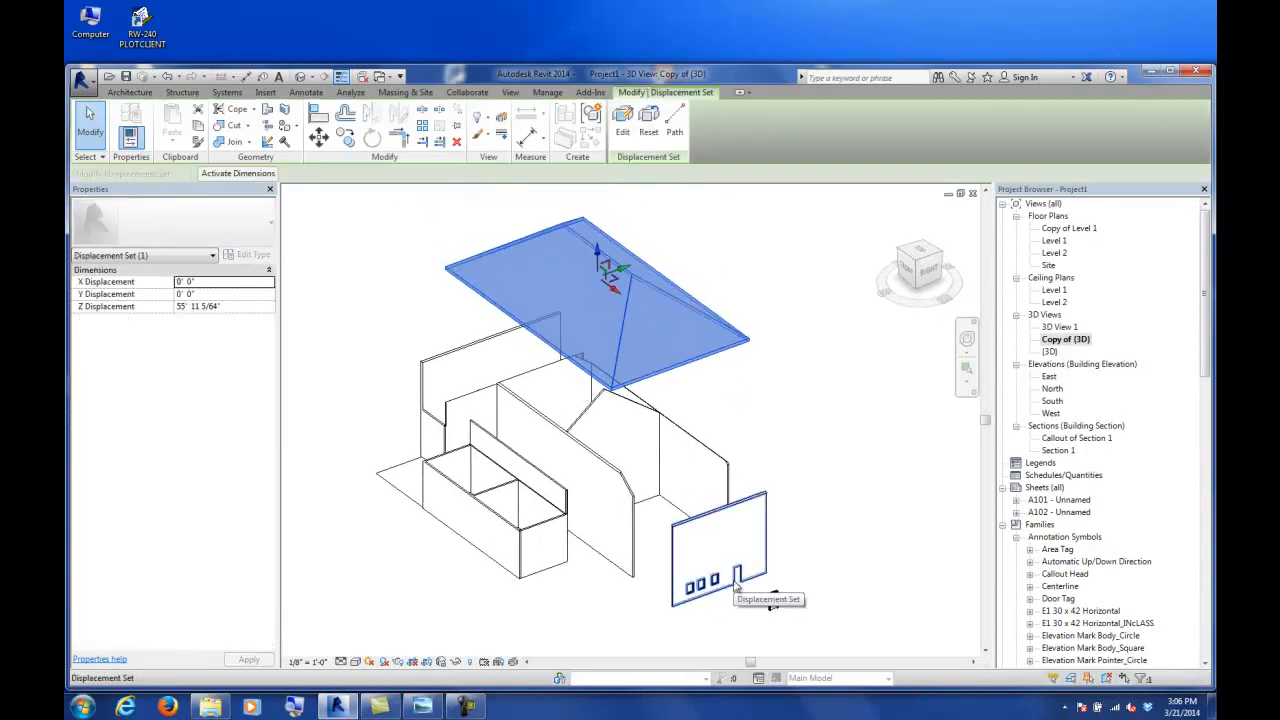
click(710, 461)
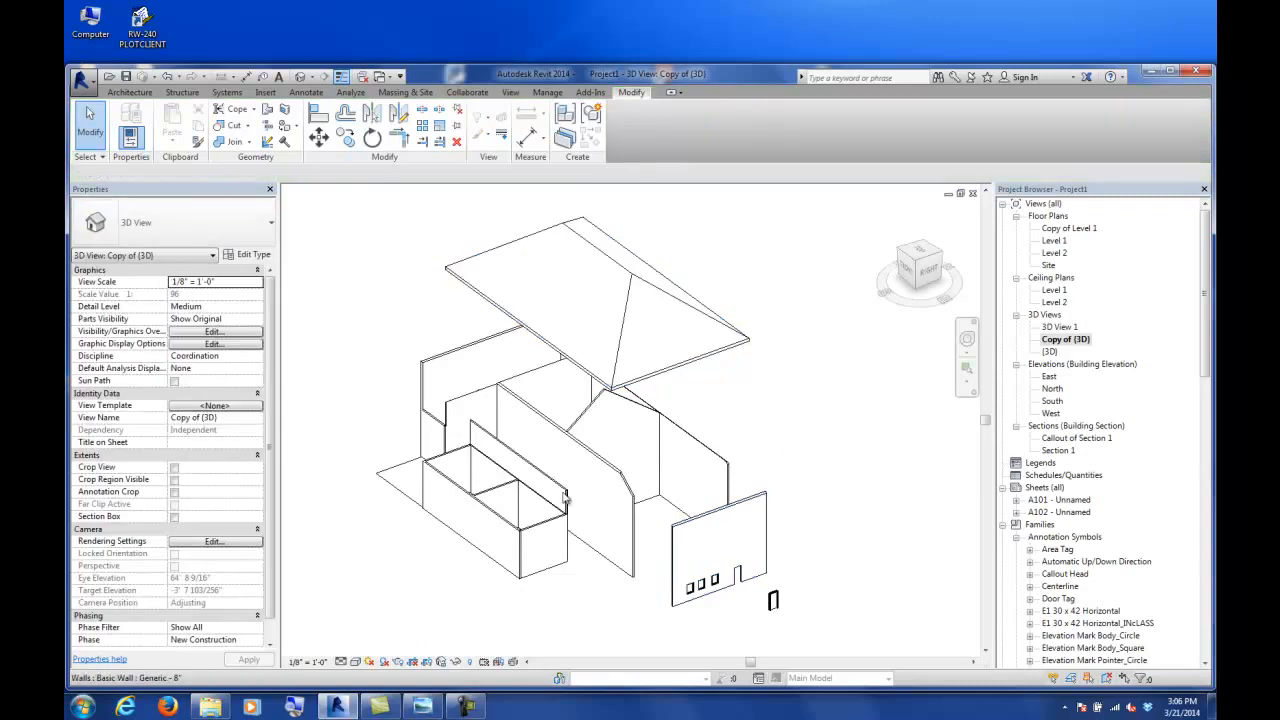
click(472, 515)
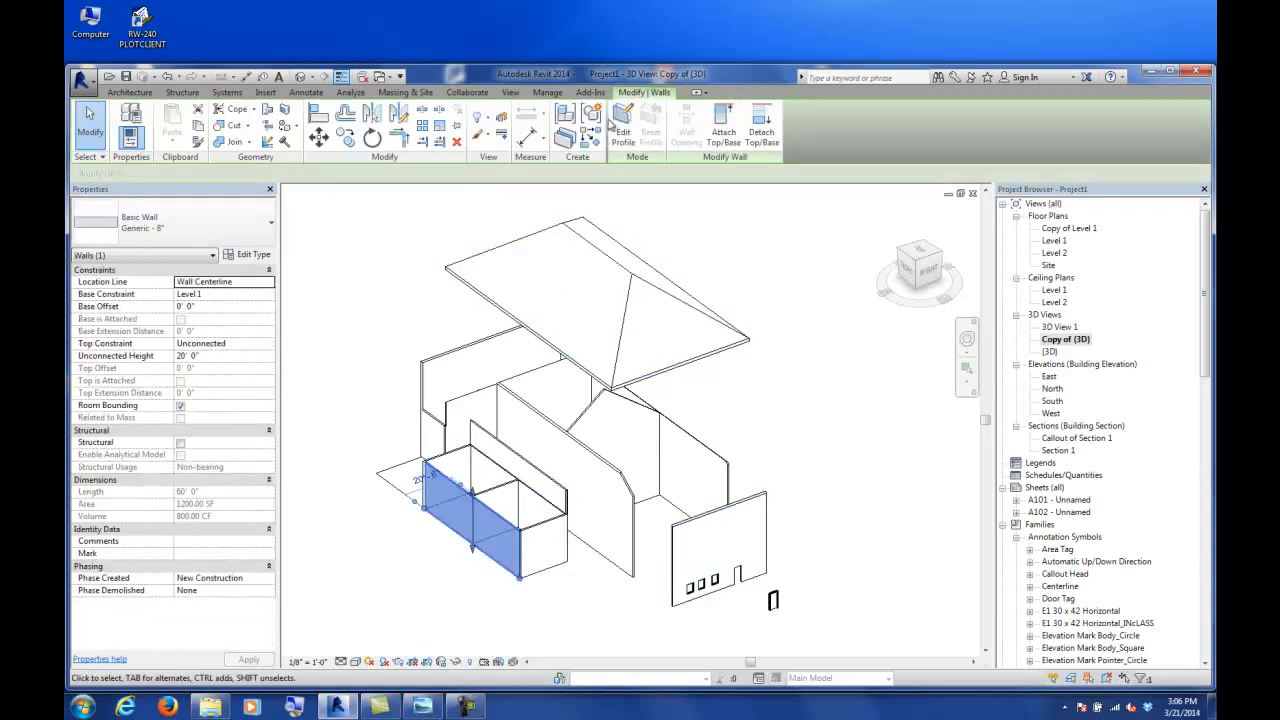
click(498, 118)
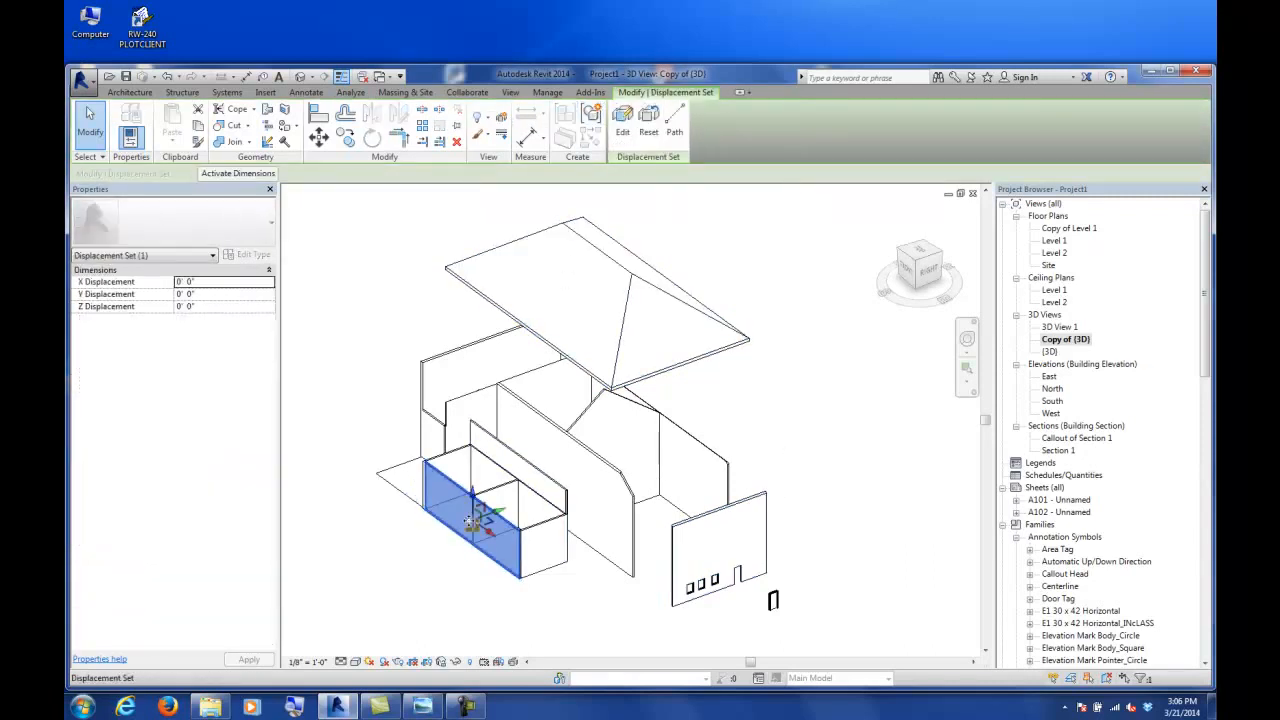
drag(504, 513, 436, 535)
shift+middle_drag(489, 529, 536, 540)
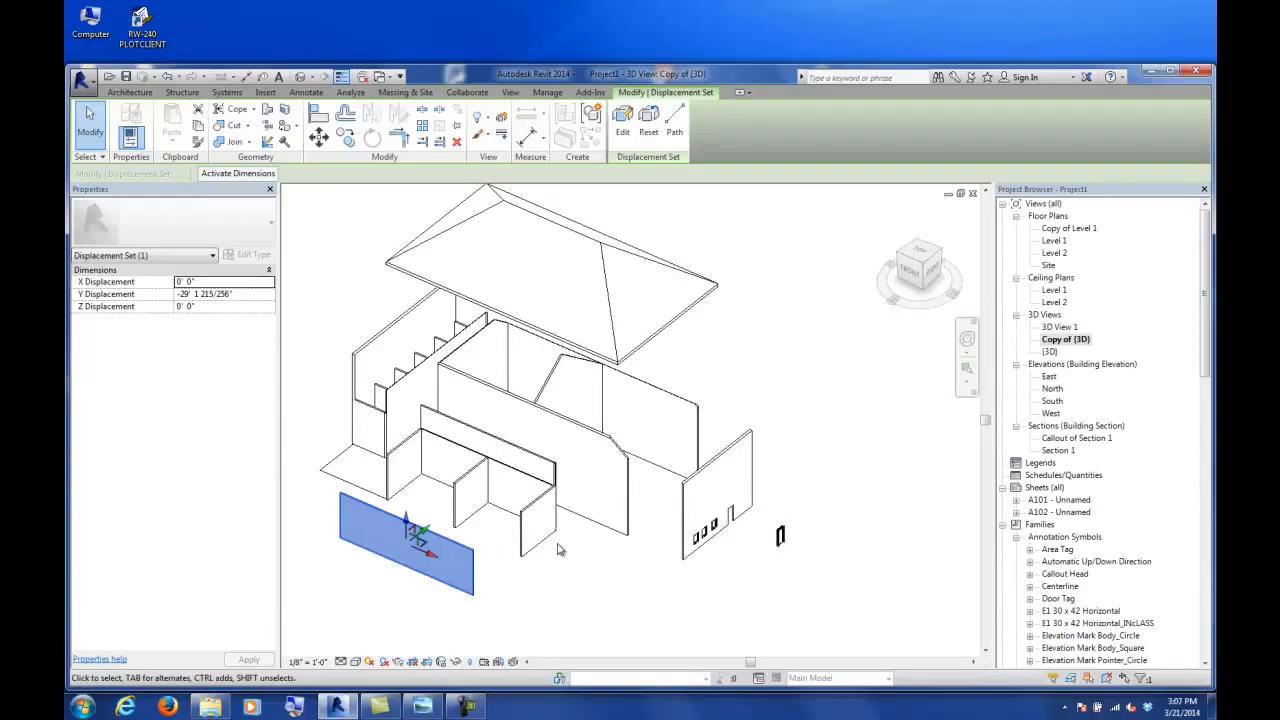
- Add displacement path lines from the corners of the raised roof down to its original location
click(755, 333)
click(686, 322)
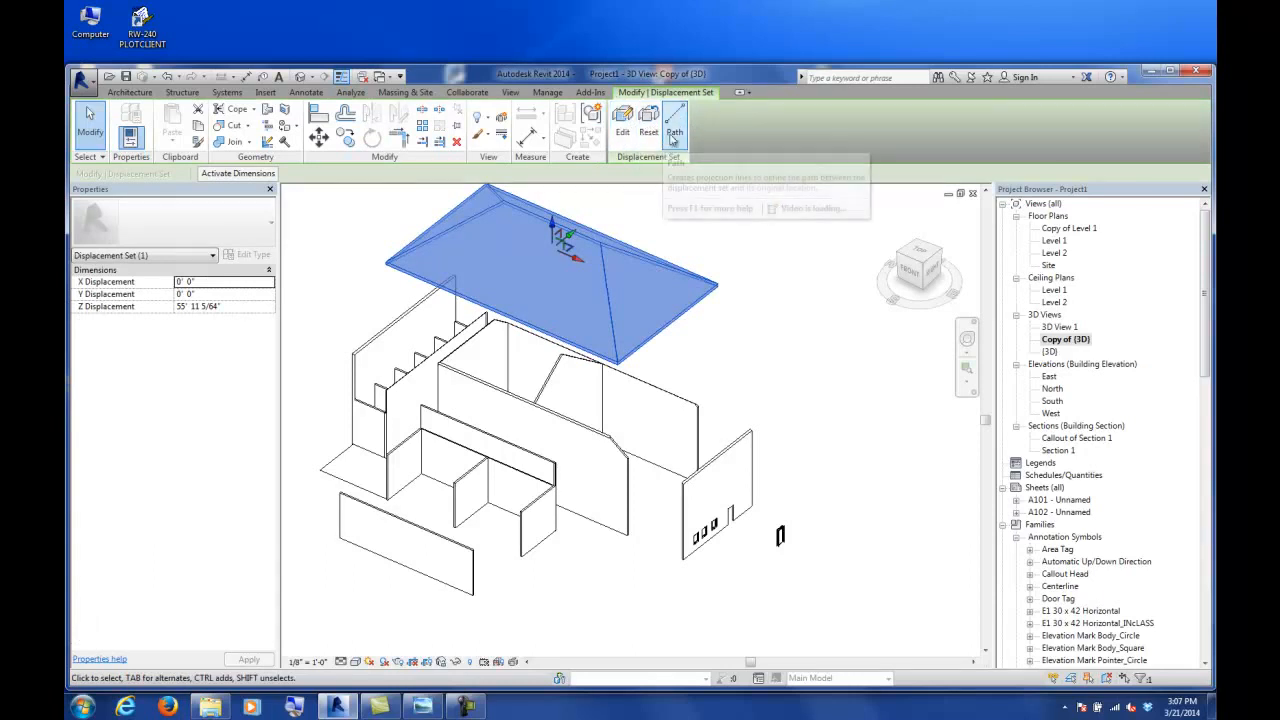
click(675, 122)
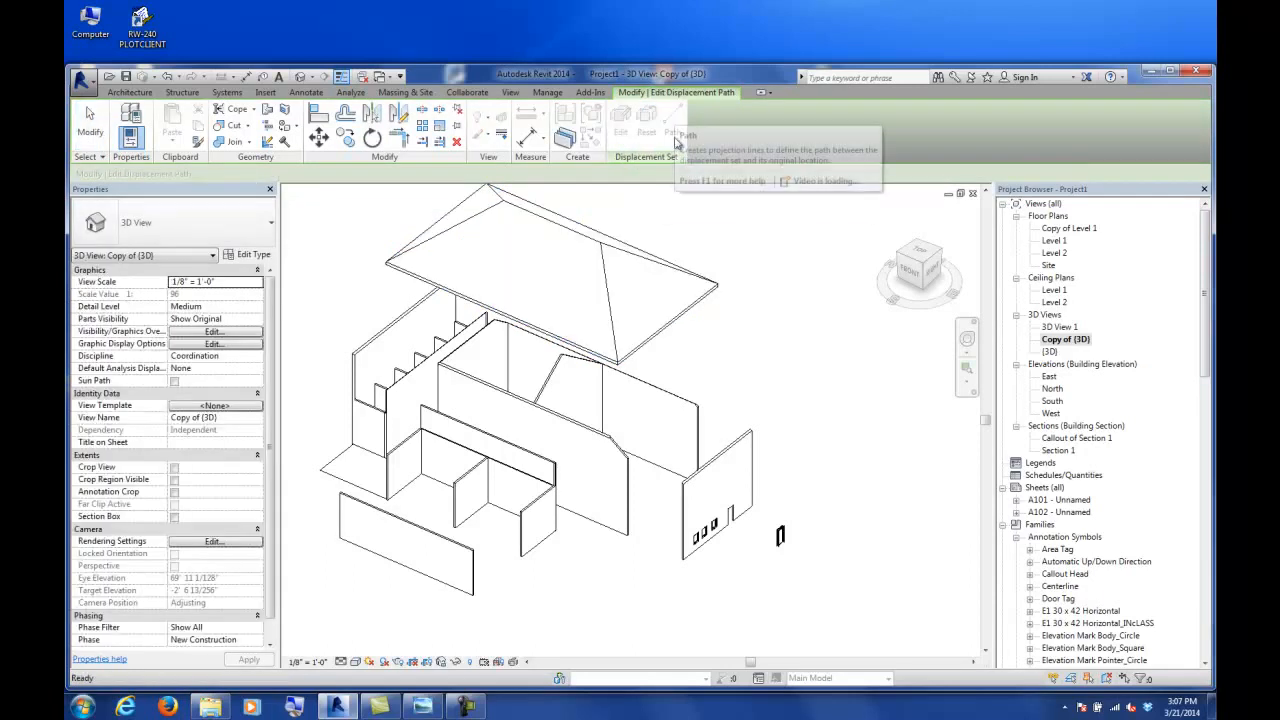
click(620, 372)
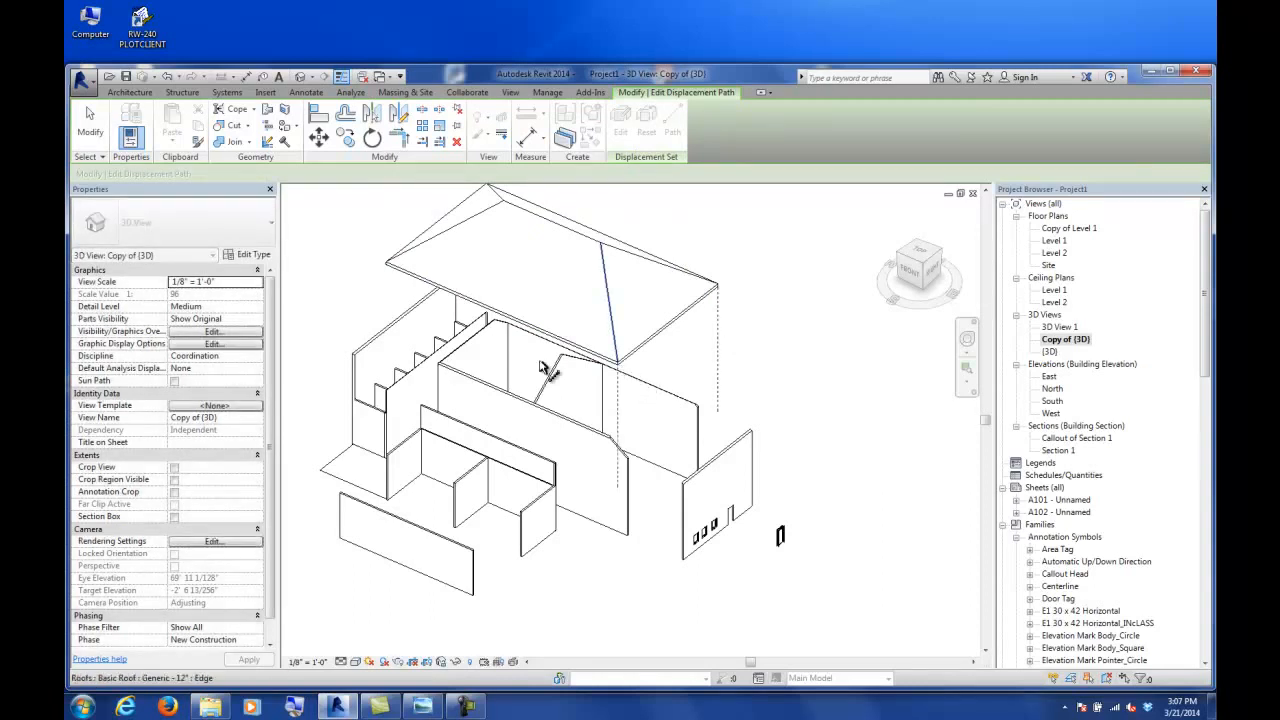
click(386, 266)
shift+middle_drag(369, 350, 545, 409)
click(90, 122)
middle_drag(857, 474, 377, 451)
- Add displacement path lines along the top and bottom corners at both ends of the displaced east wall
click(640, 451)
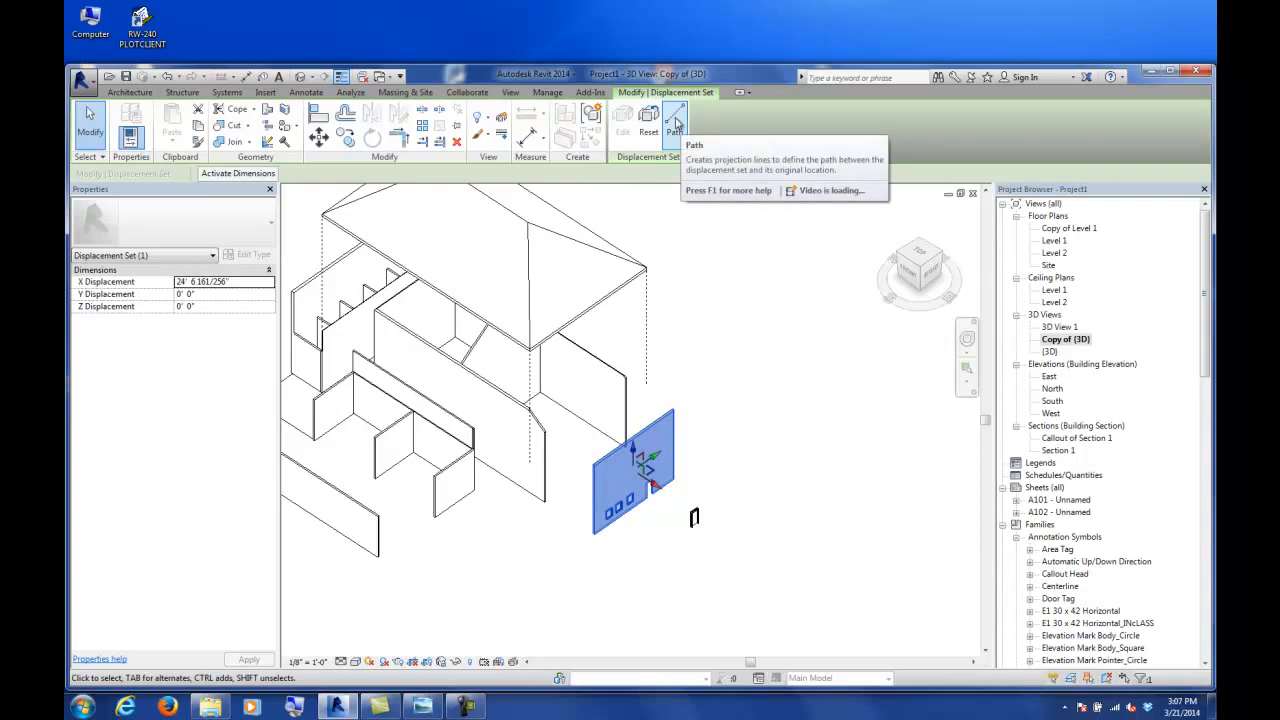
click(677, 128)
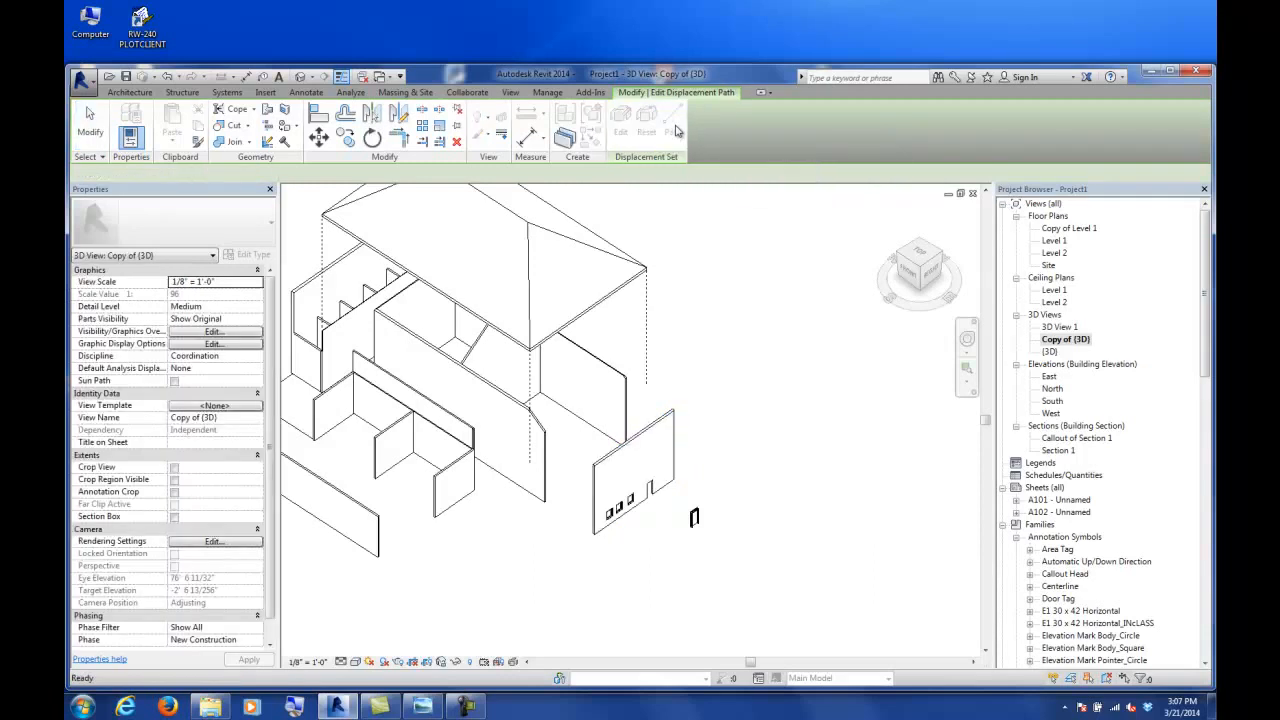
click(595, 476)
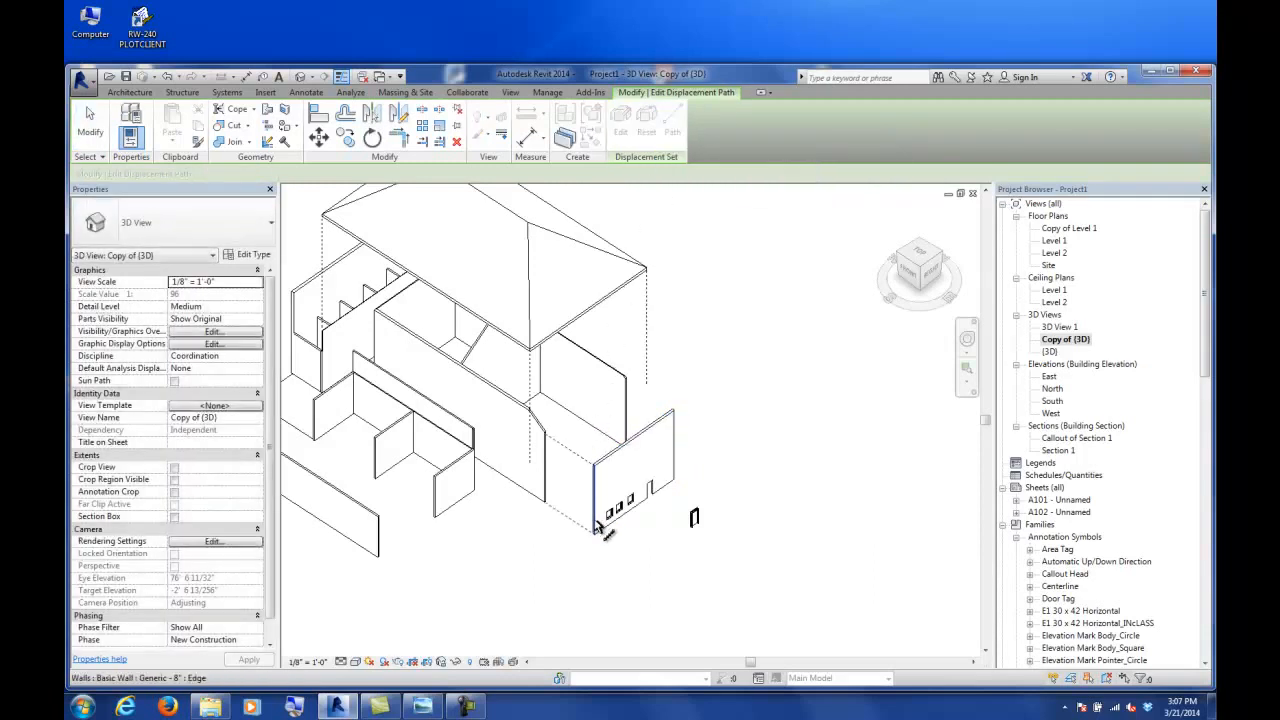
click(658, 472)
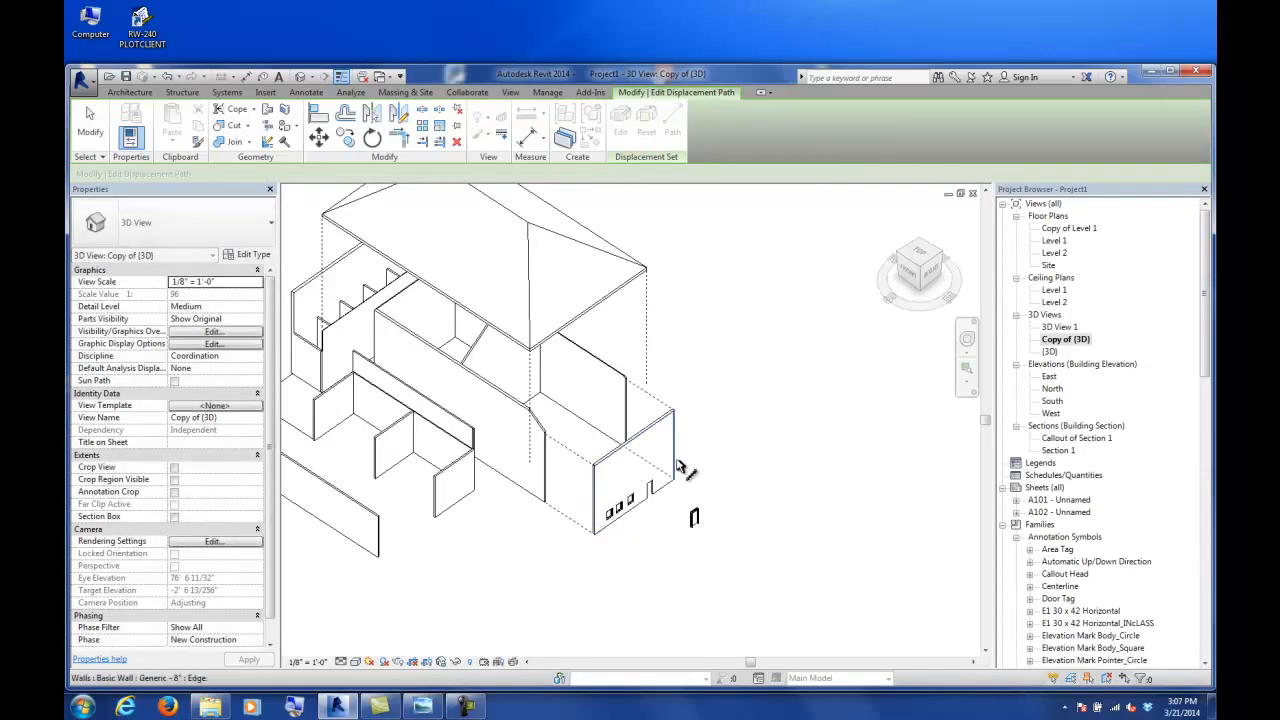
key(Escape)
key(Escape)
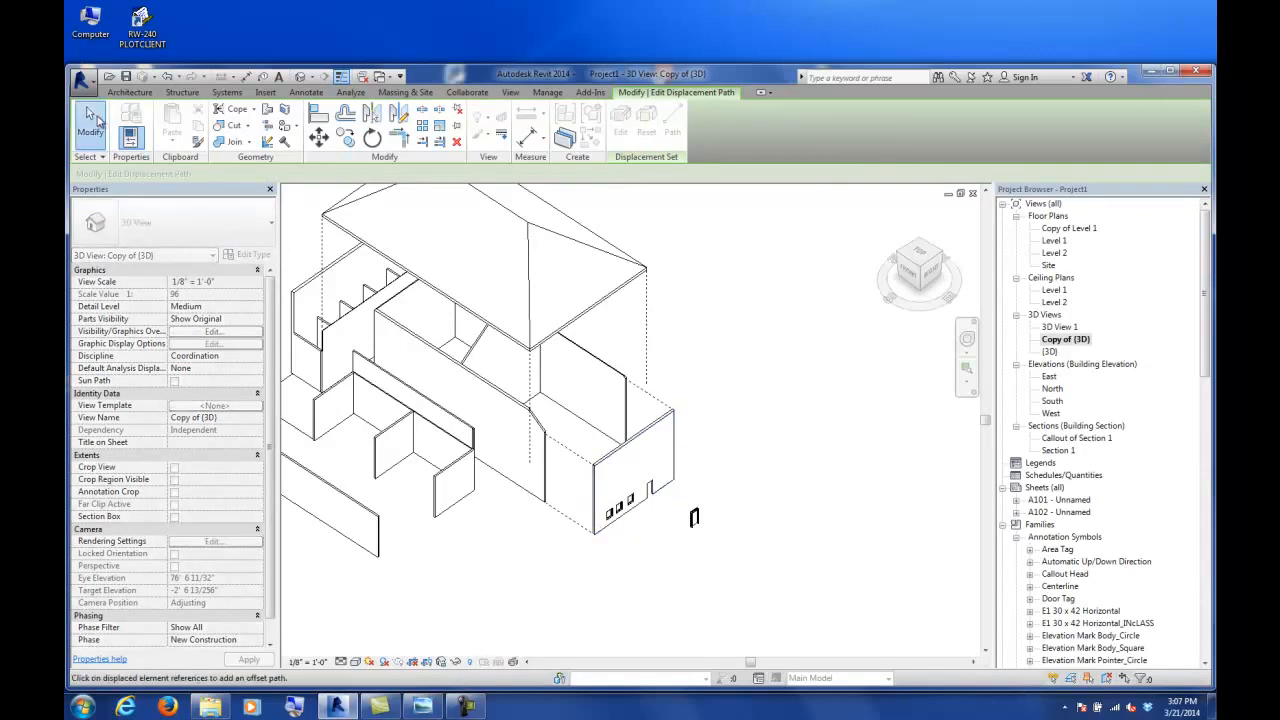
- Add displacement path lines linking the displaced door to its opening in the east wall
click(699, 524)
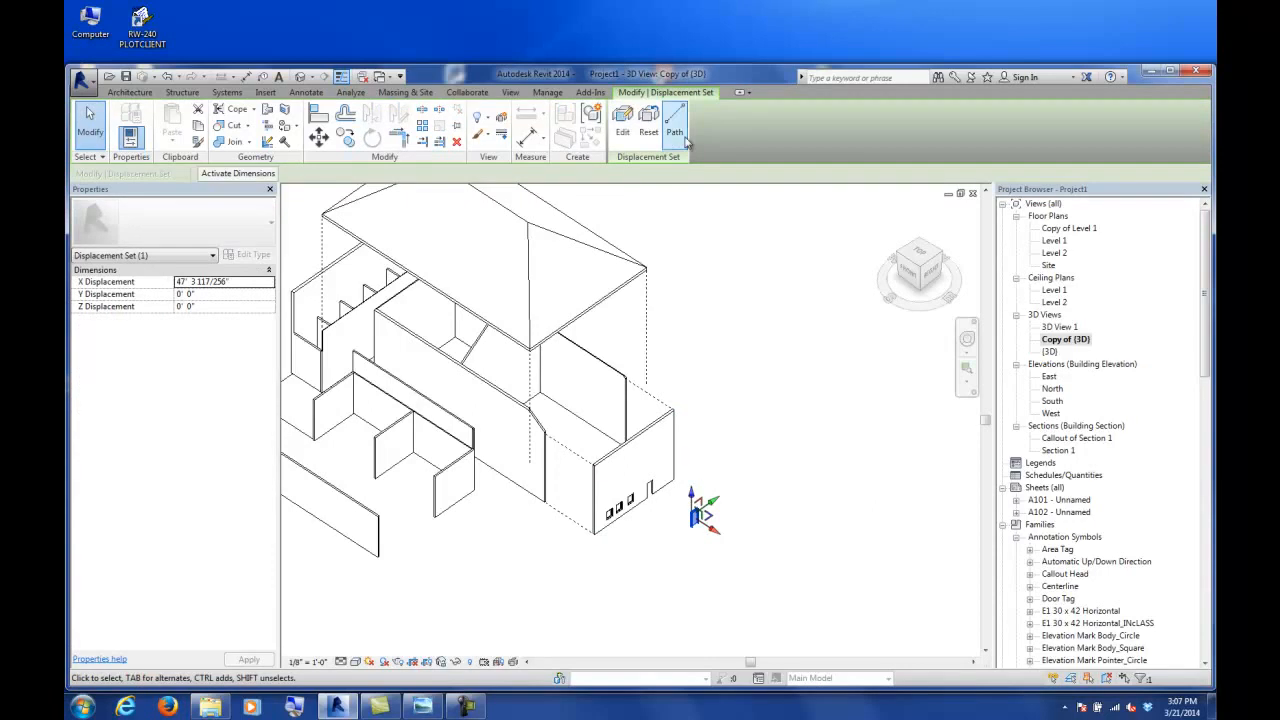
click(675, 126)
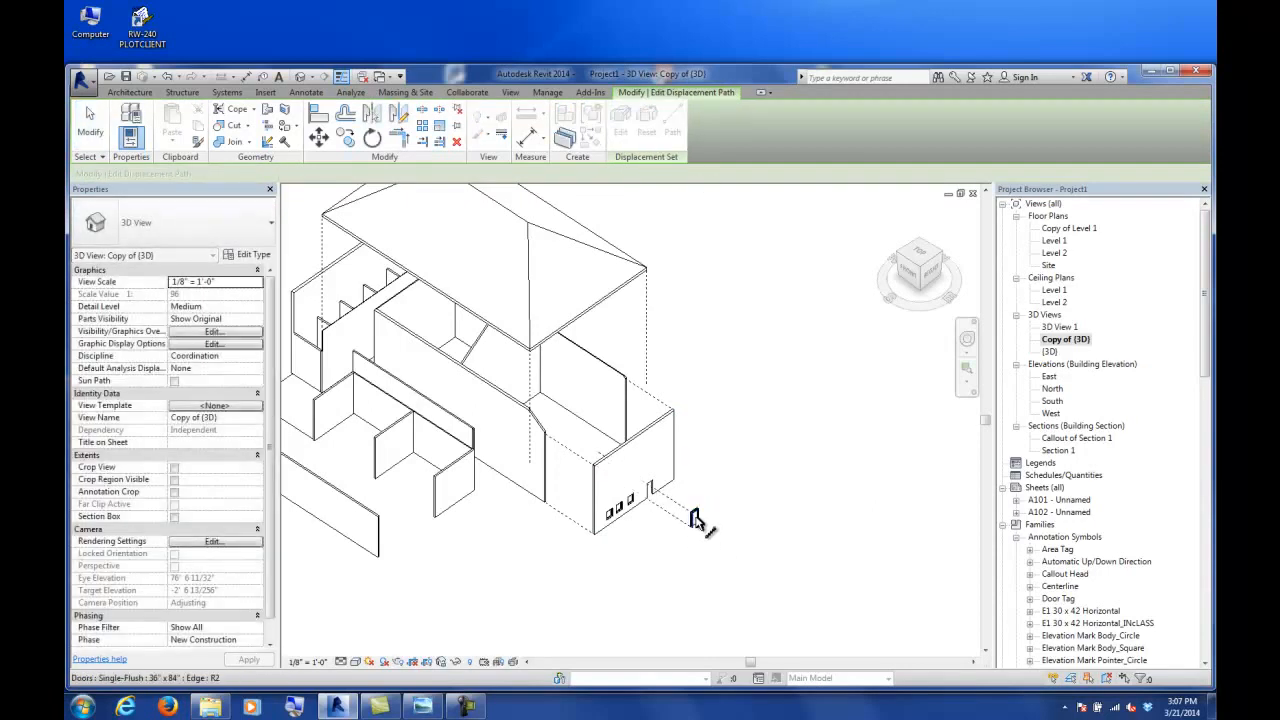
scroll(805, 453, down, 2)
middle_drag(650, 455, 697, 487)
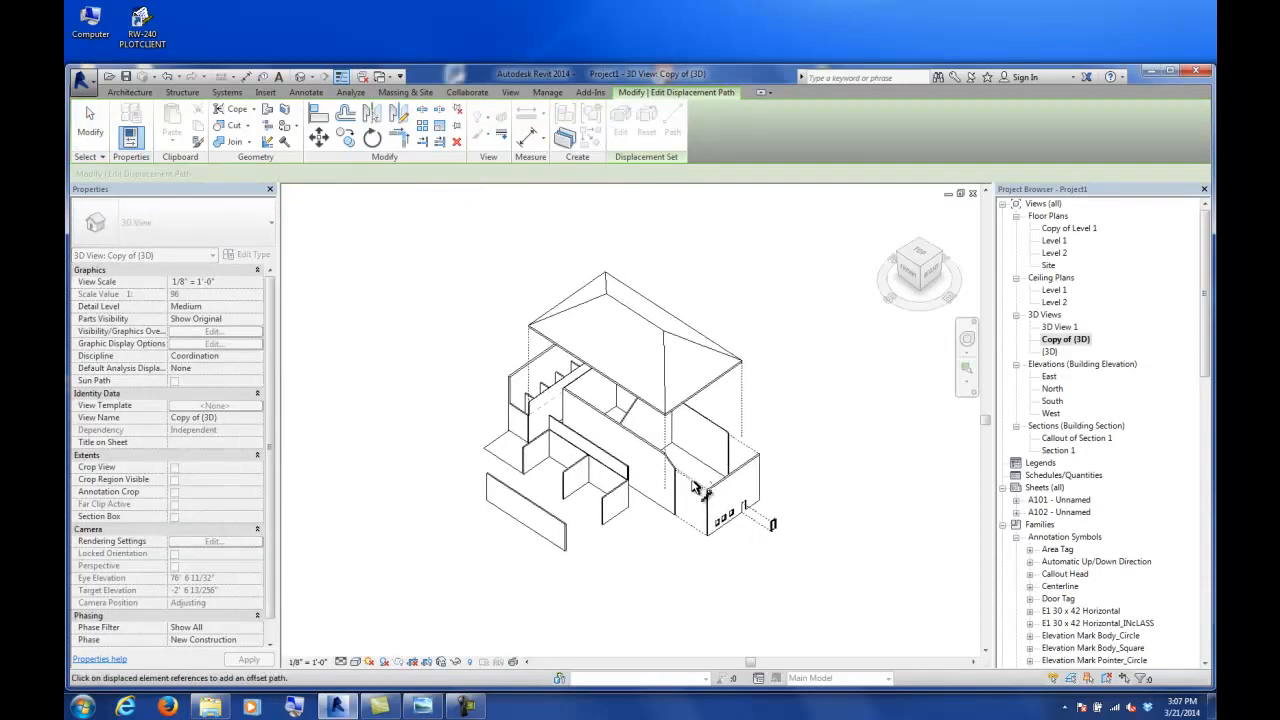
shift+middle_drag(687, 536, 686, 476)
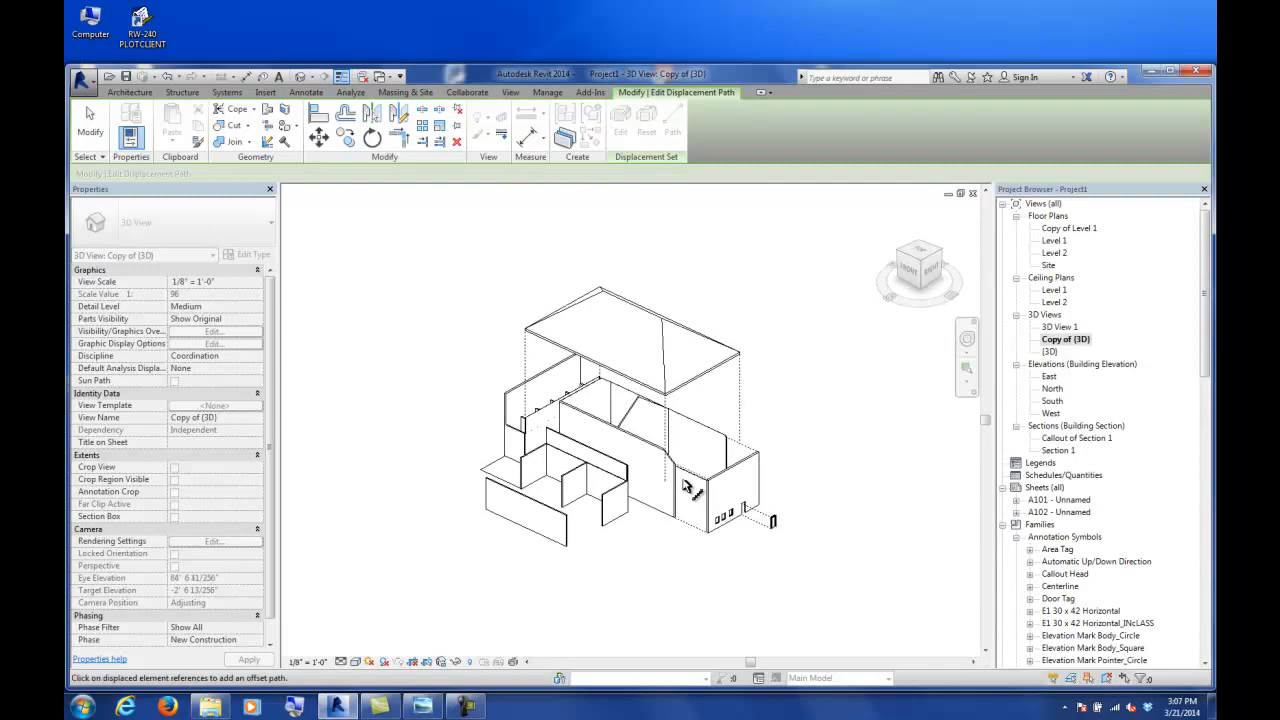
scroll(686, 476, up, 2)
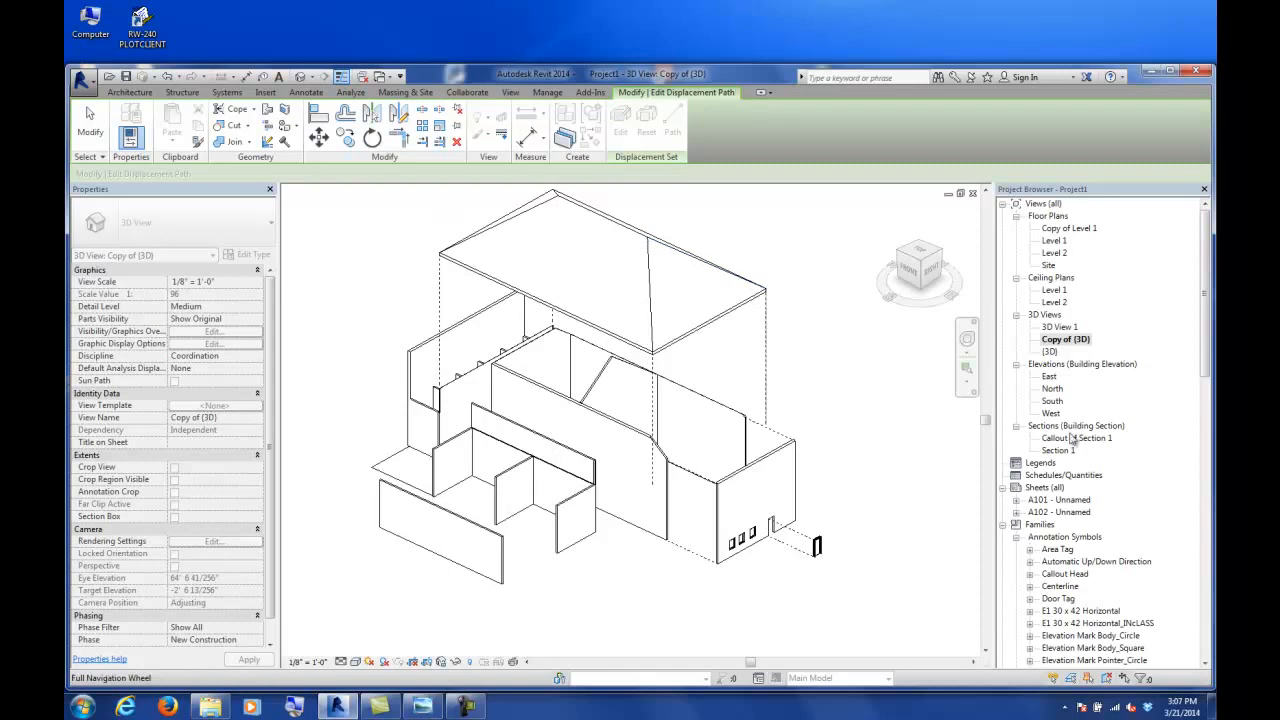
- Place the exploded Copy of {3D} view on sheet A102, below the 3D View 1 viewport
double_click(1060, 512)
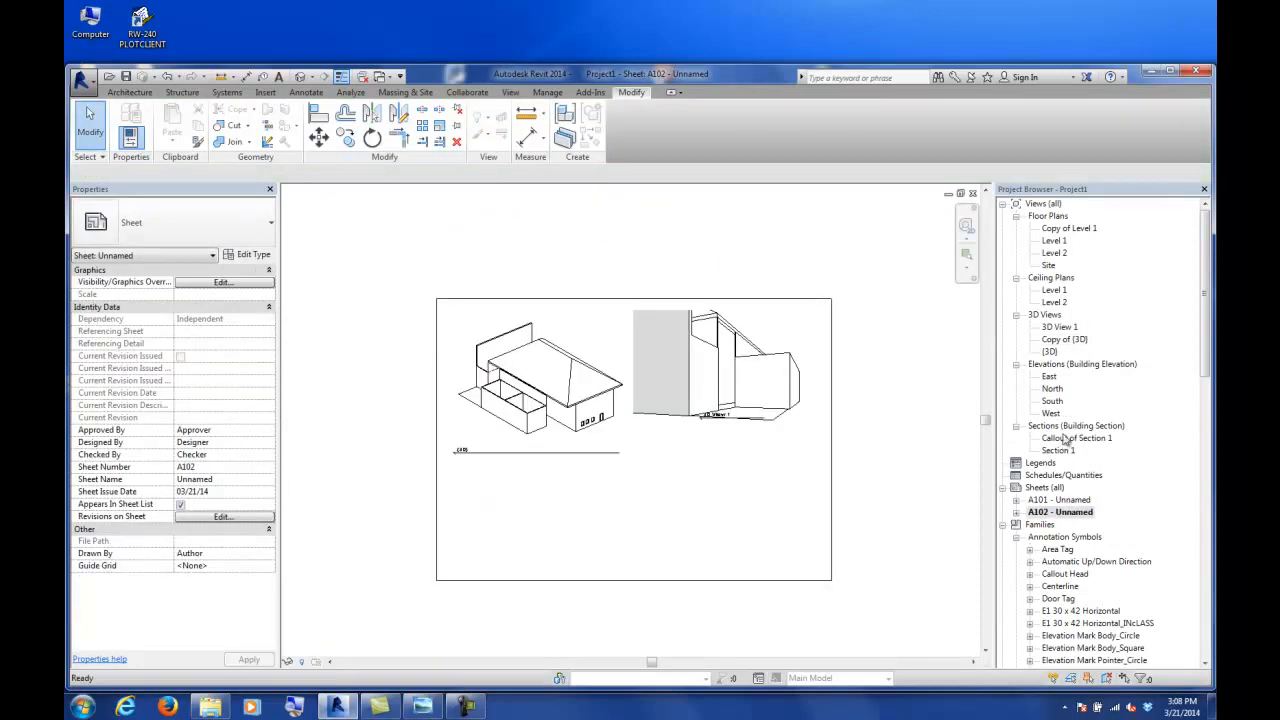
drag(1066, 340, 779, 494)
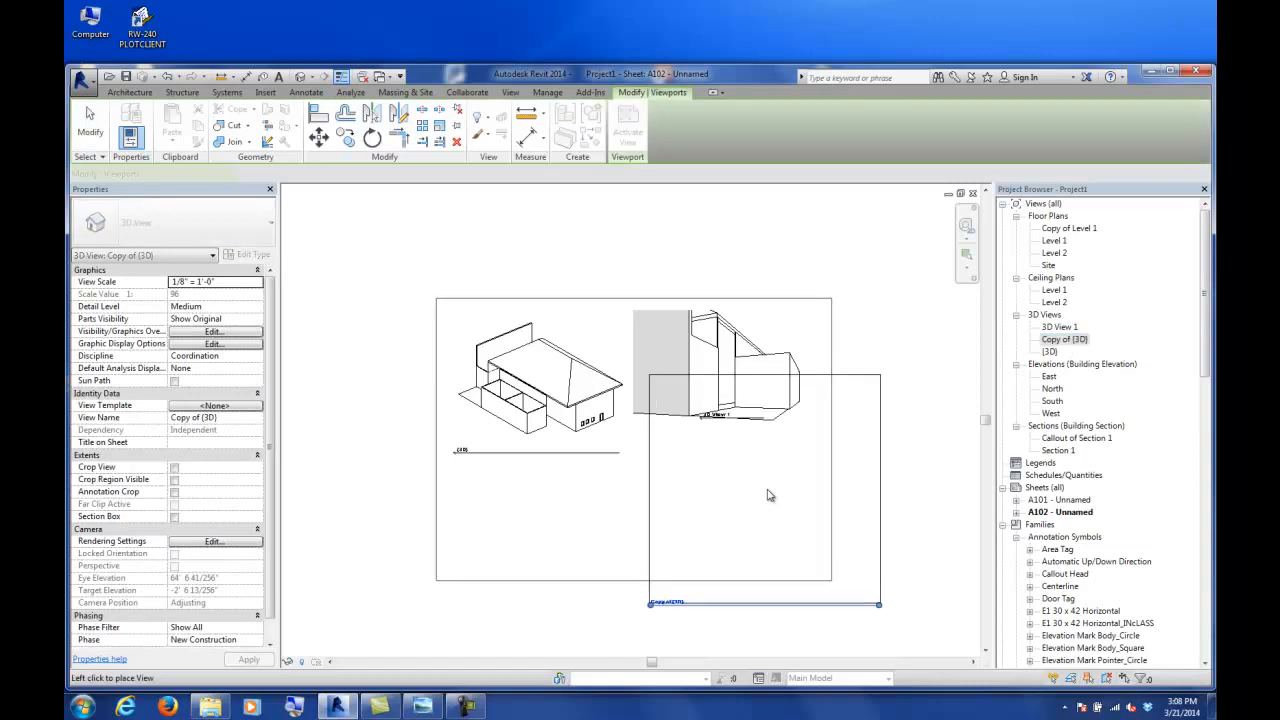
click(727, 499)
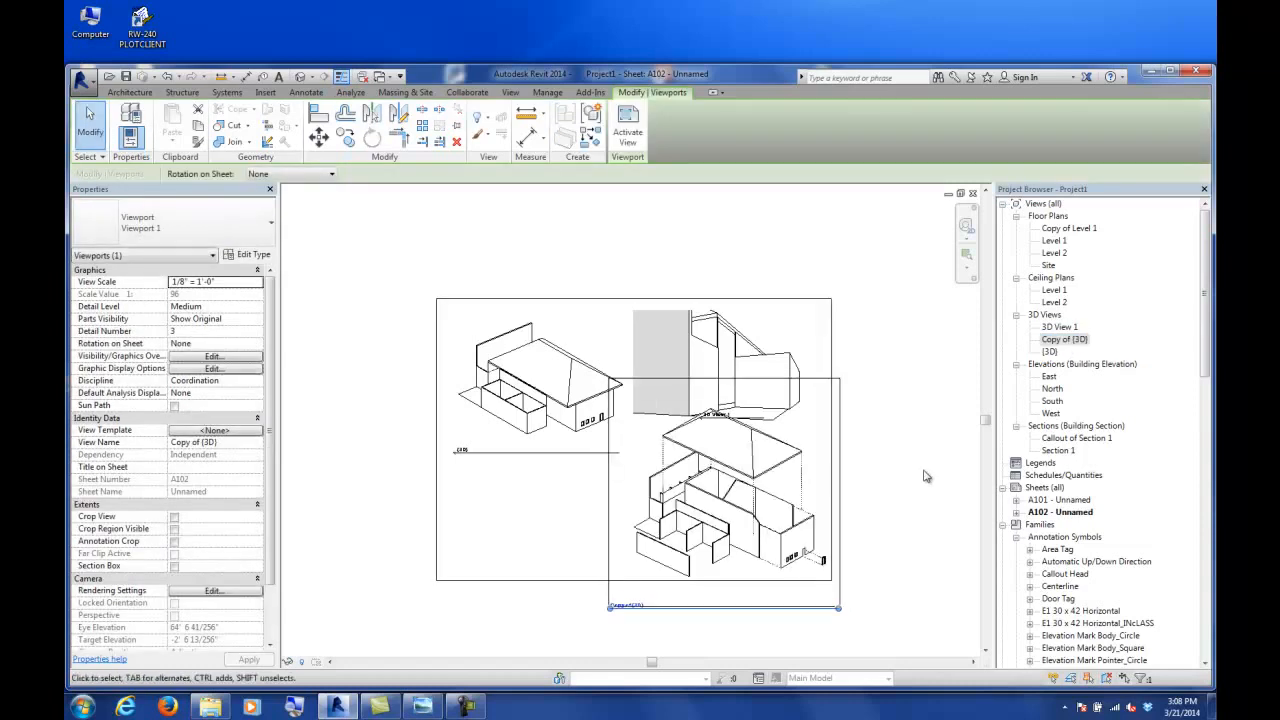
drag(778, 500, 778, 505)
click(898, 497)
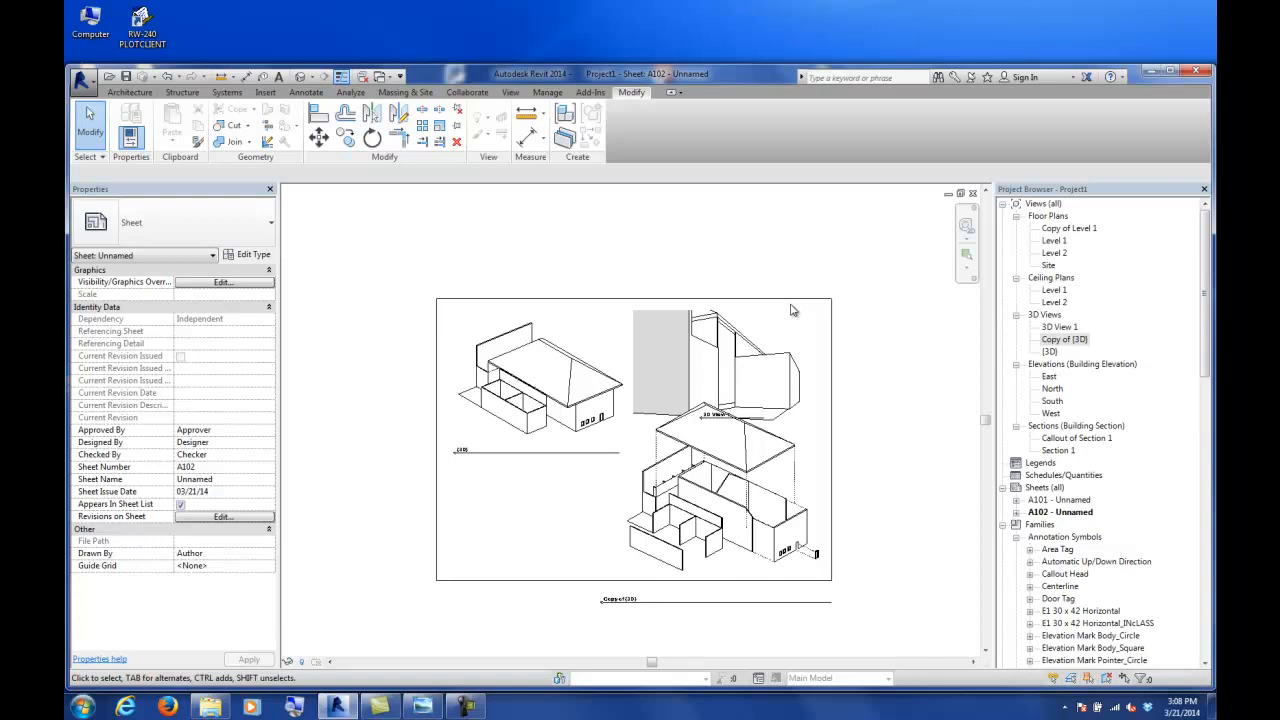
- Switch to Internet Explorer, open Autodesk's education free-software page and dismiss the country and language notice
click(125, 707)
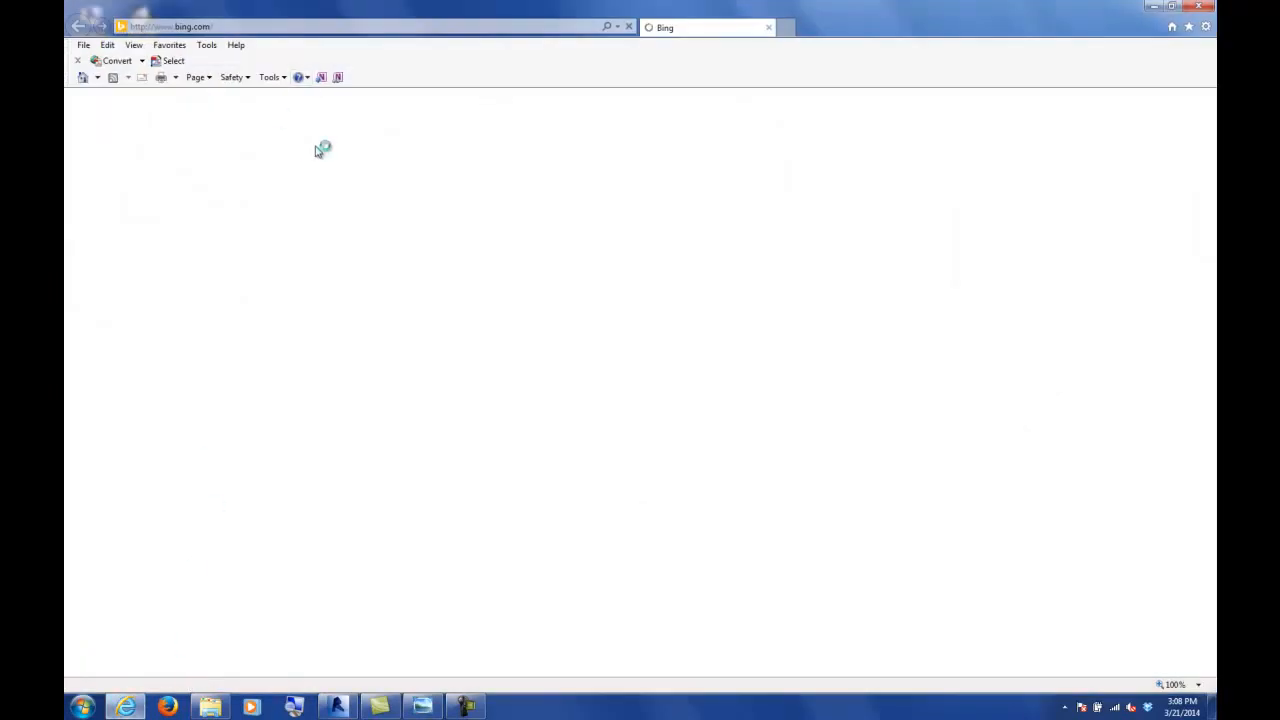
click(287, 30)
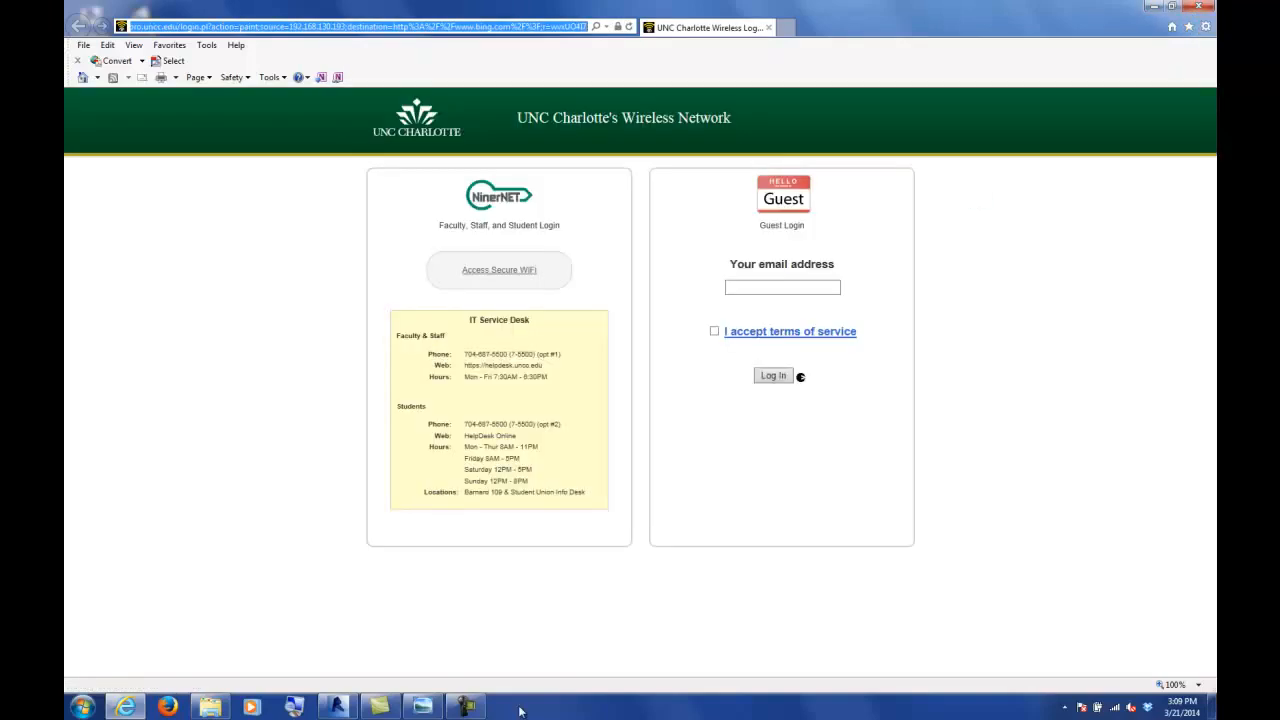
click(482, 278)
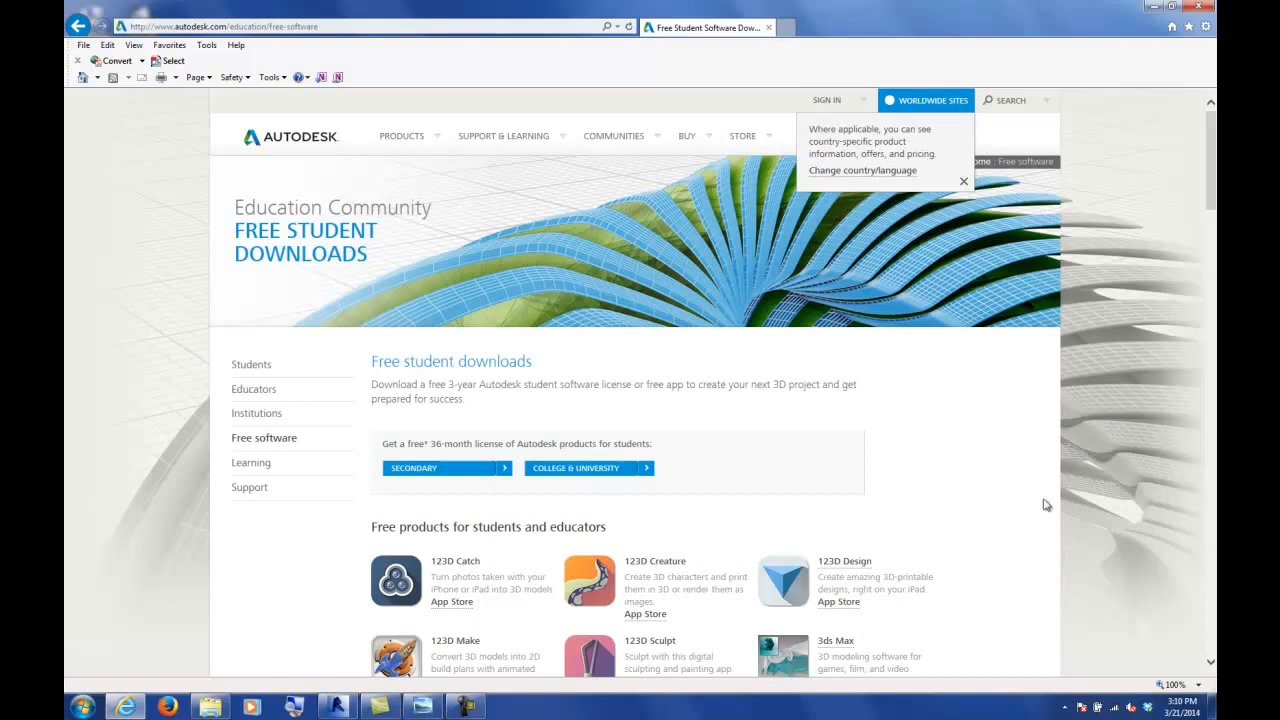
scroll(1179, 474, down, 3)
scroll(1179, 474, up, 3)
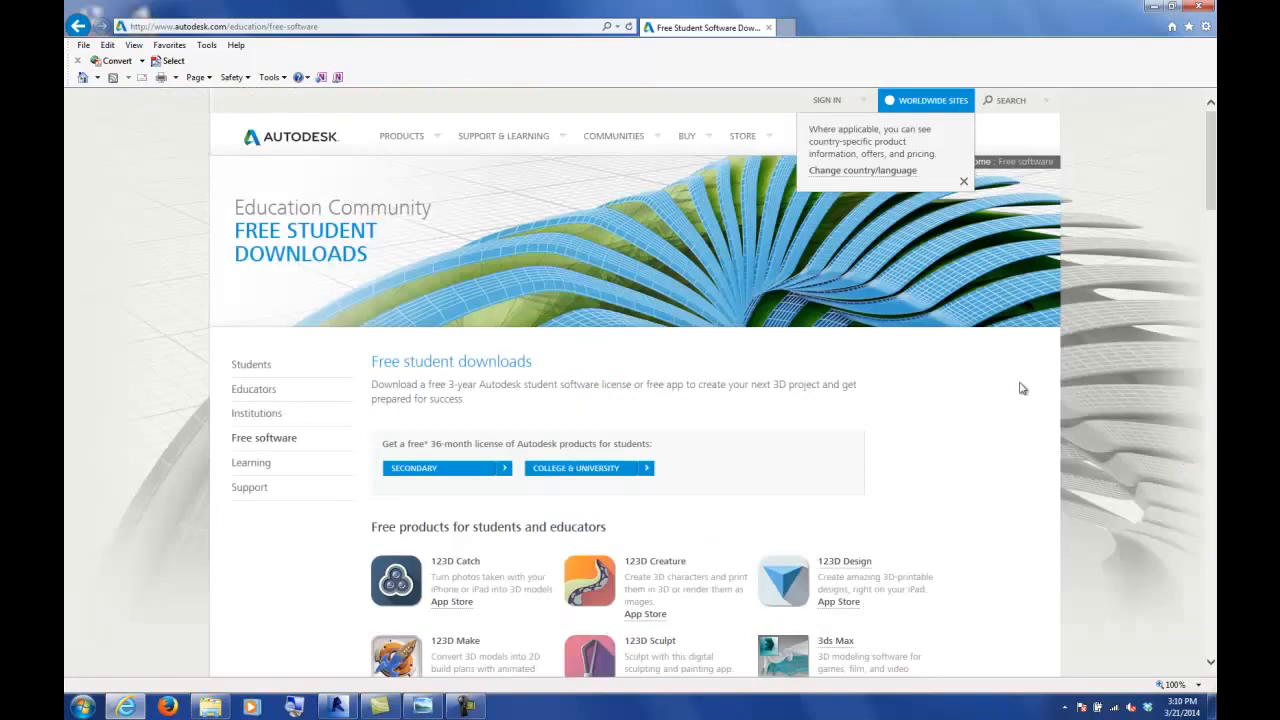
click(964, 182)
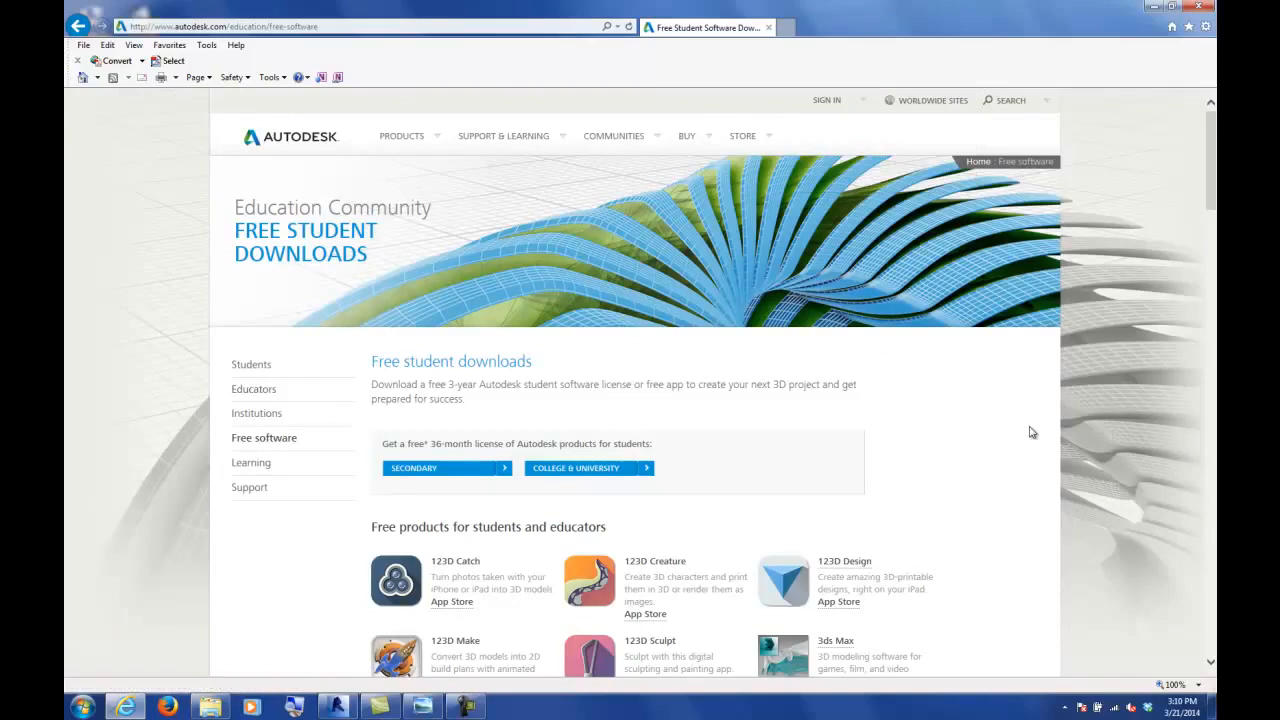
- Examine the free student downloads and the Students and Educators pages, dismiss the survey invitation and return to Free software
scroll(1045, 400, down, 9)
scroll(1063, 390, up, 9)
click(247, 368)
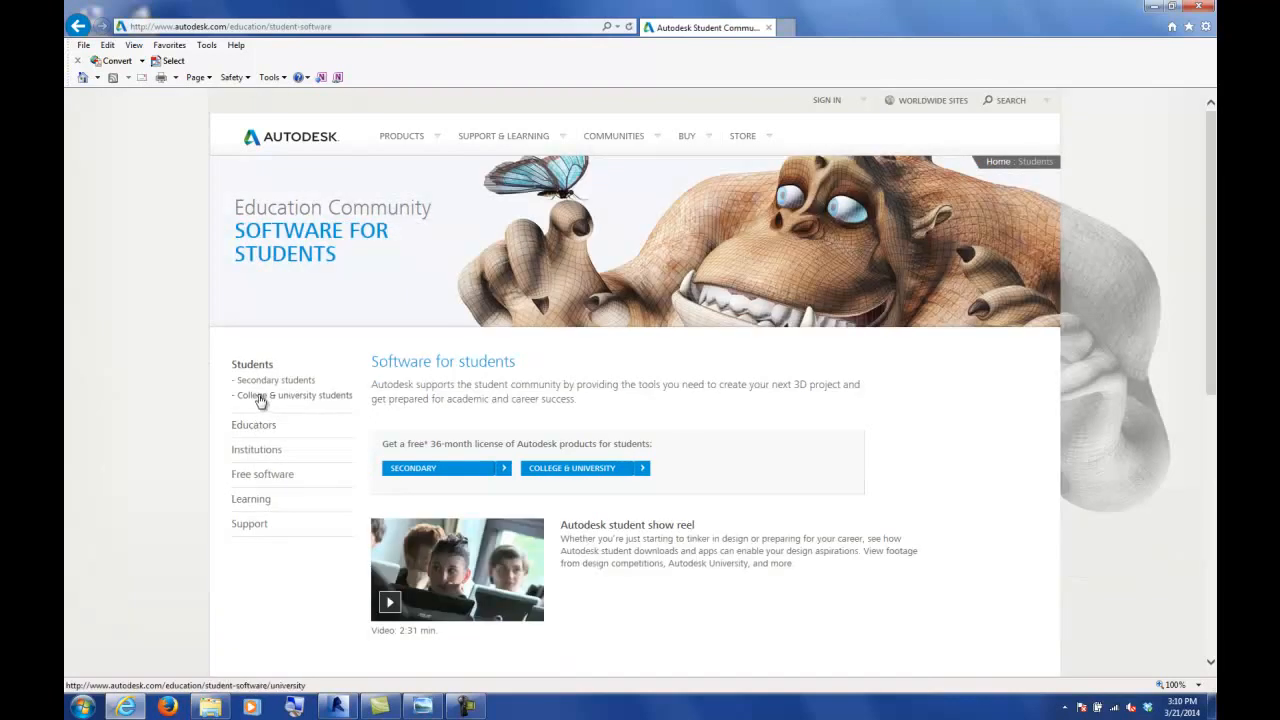
click(260, 428)
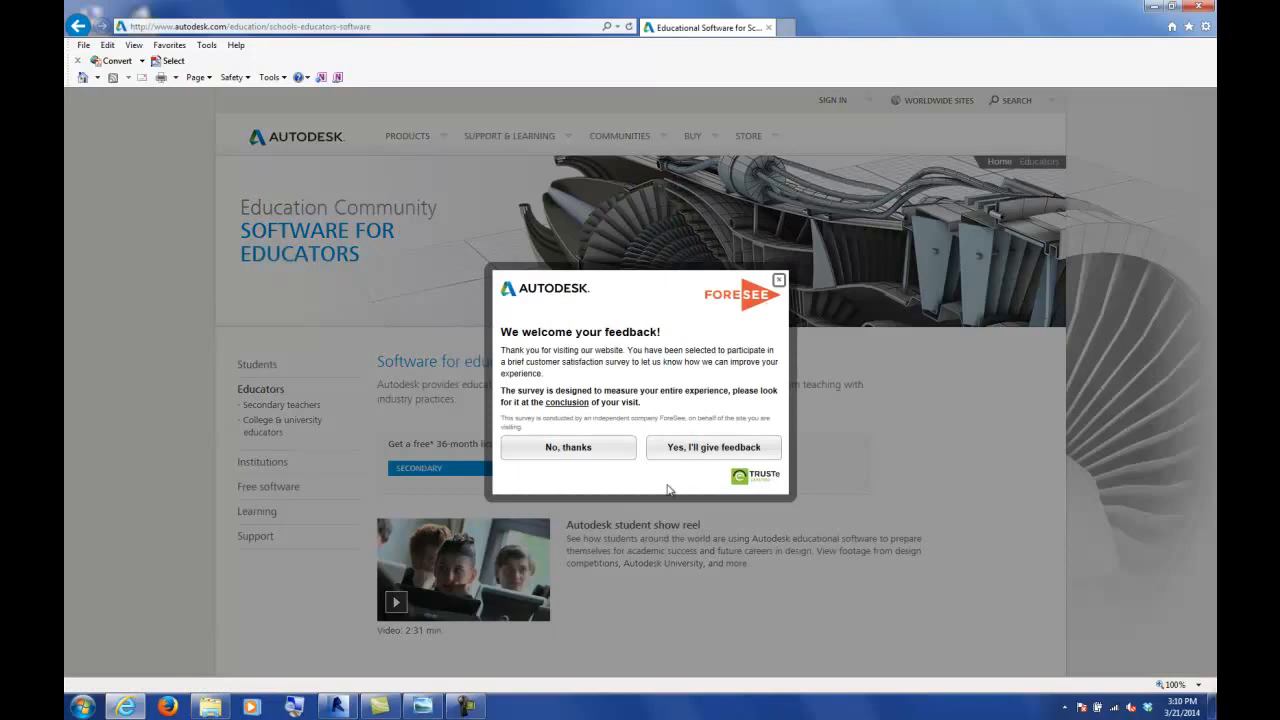
click(779, 281)
click(260, 487)
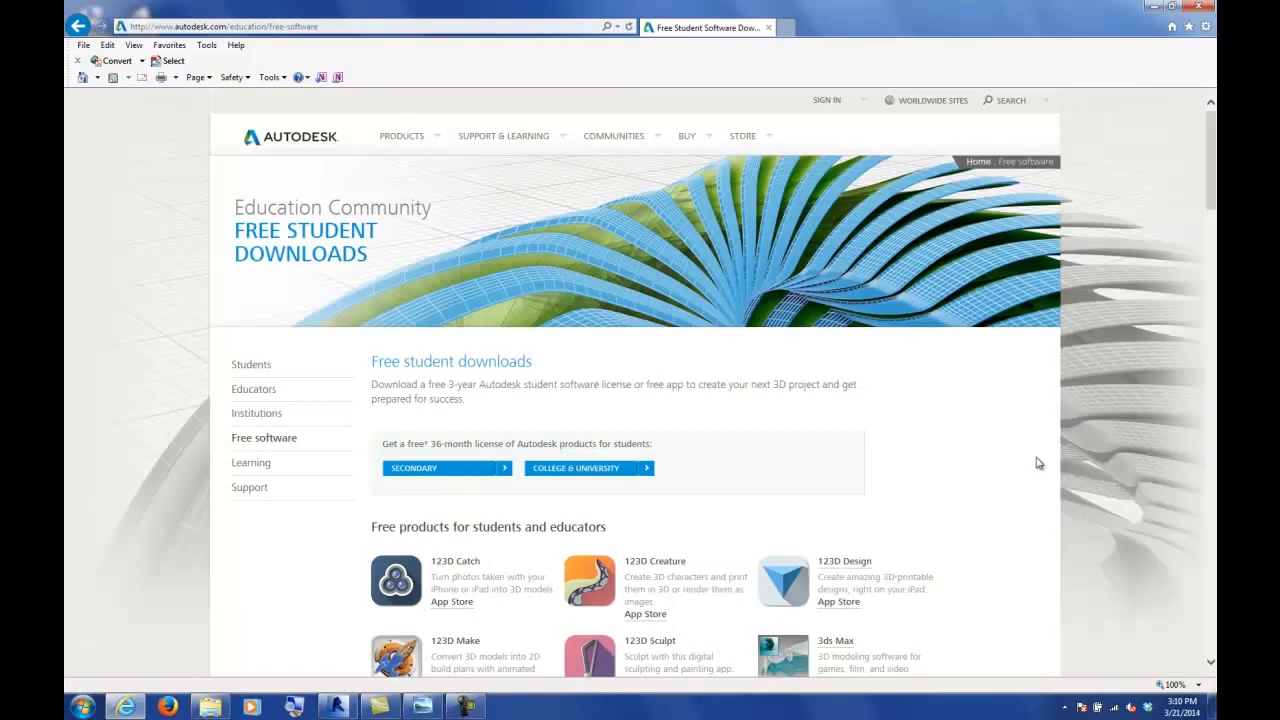
- Examine the full list of free student products and the site's sign-in option
scroll(1050, 402, down, 10)
scroll(1050, 402, down, 5)
scroll(1050, 402, up, 15)
click(828, 100)
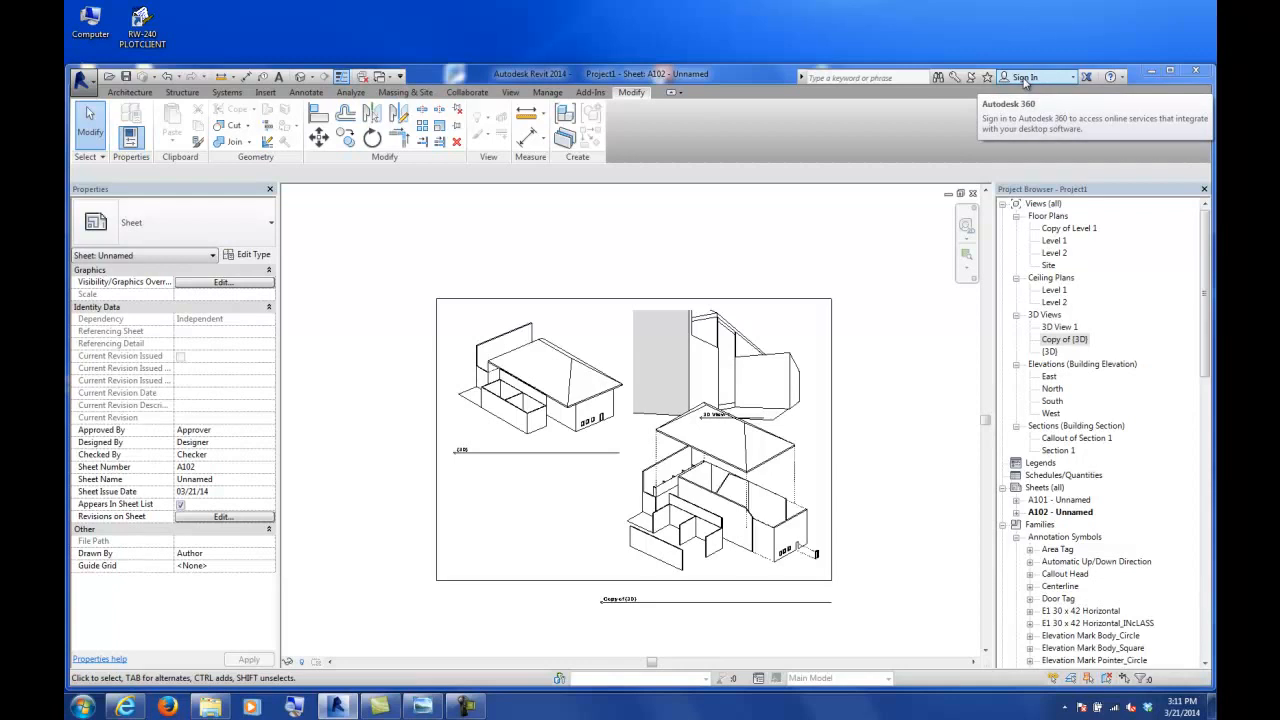
- Switch back to Revit and sign in to Autodesk 360 with the account ID and password
click(1074, 80)
click(1055, 96)
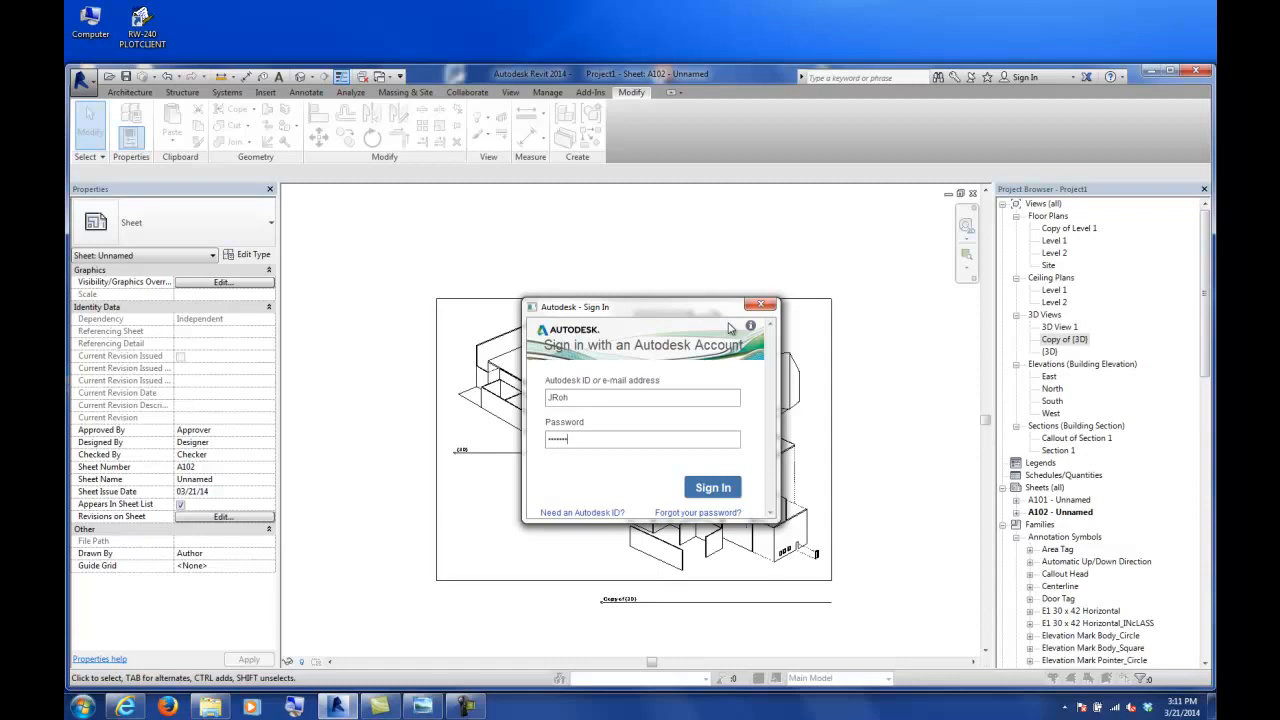
key(Return)
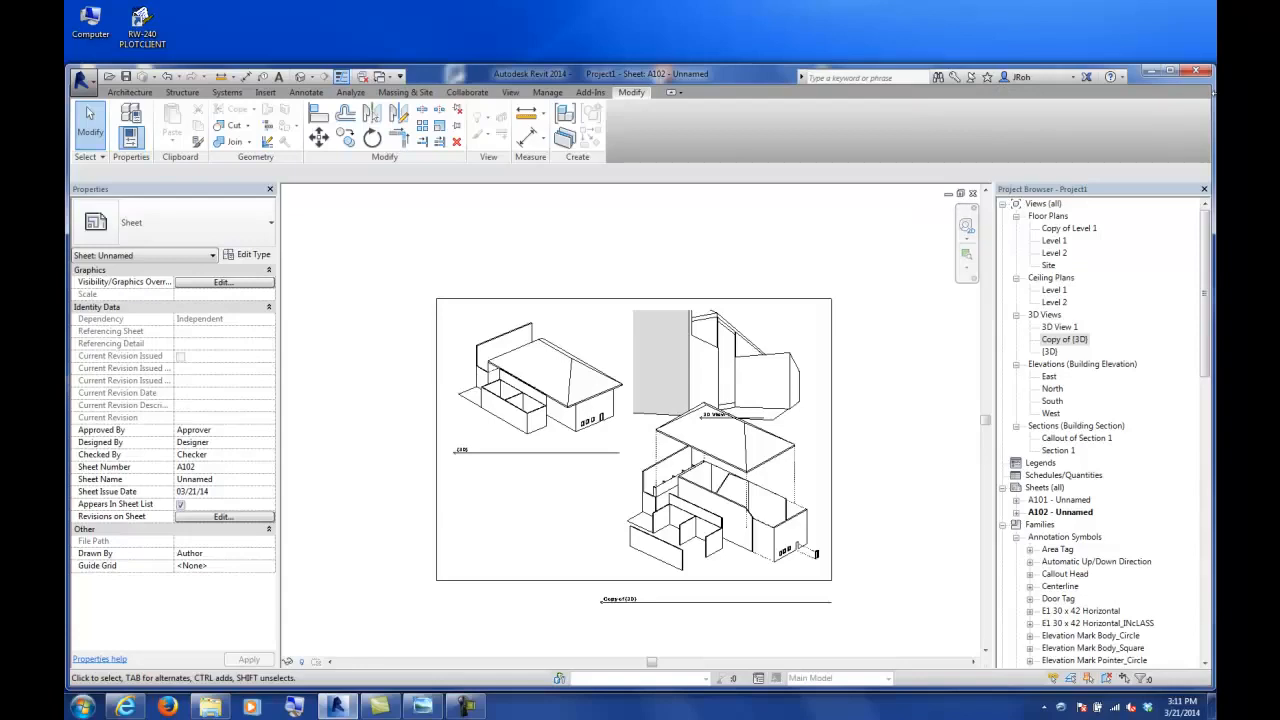
- Open the Level 1 floor plan view
click(1055, 243)
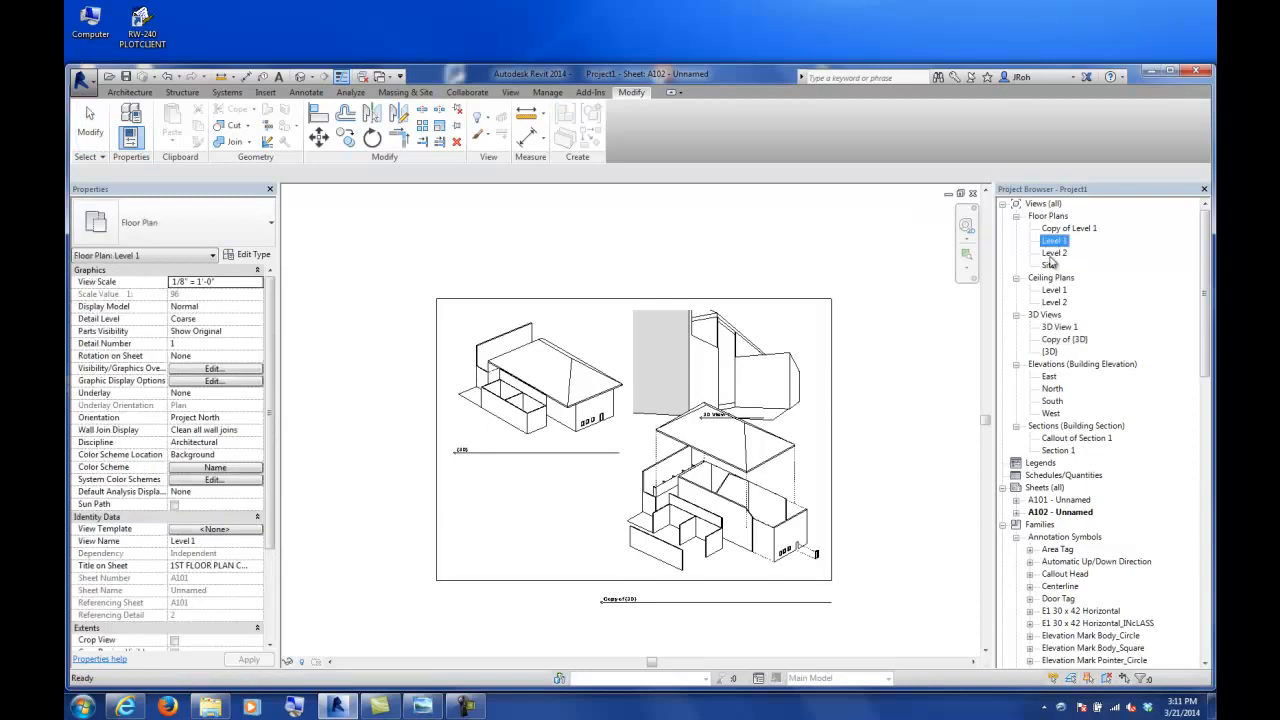
double_click(1054, 244)
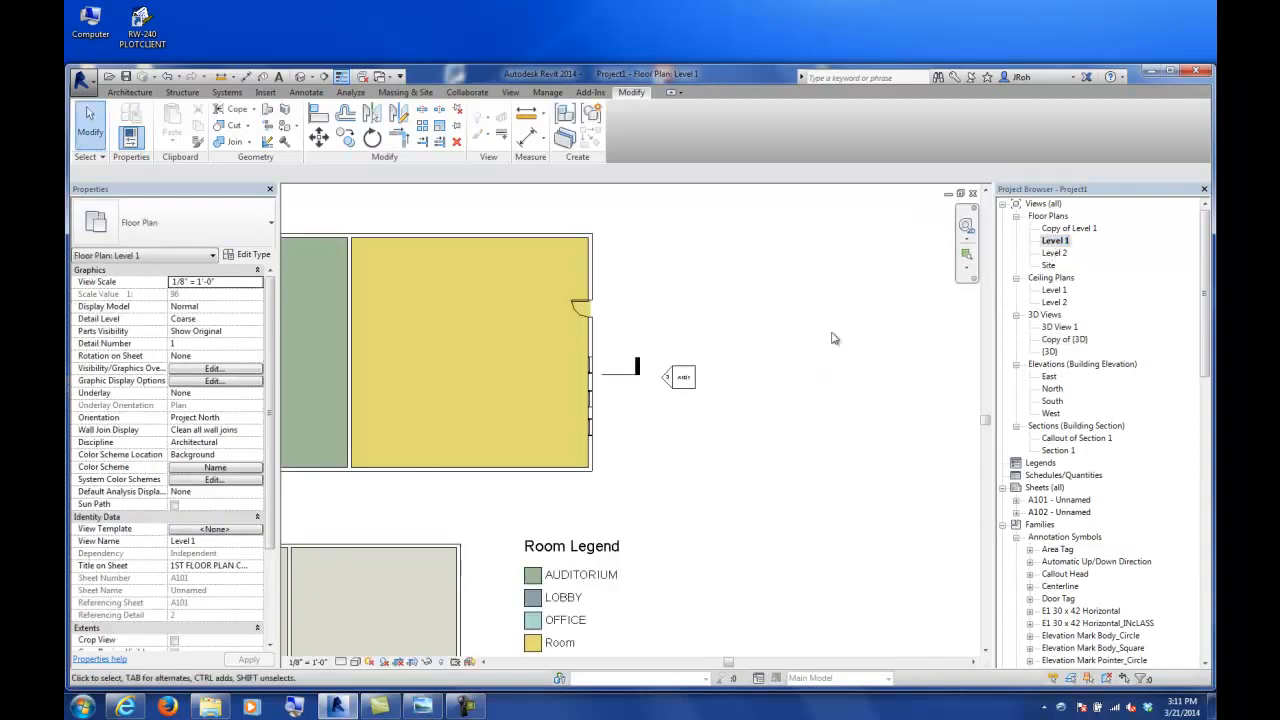
- Save the project as Project1 in the CS_WS-03 folder as an RVT project file
scroll(703, 409, down, 2)
scroll(763, 339, down, 1)
middle_drag(702, 342, 793, 389)
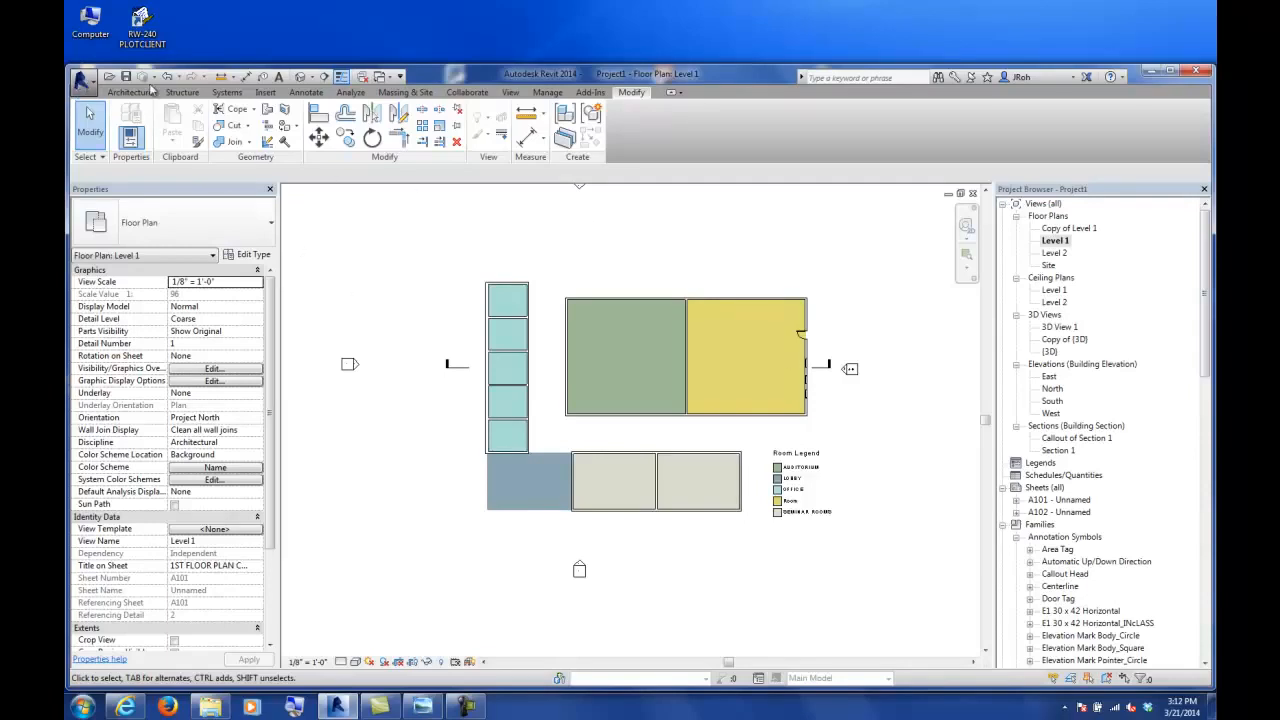
click(84, 80)
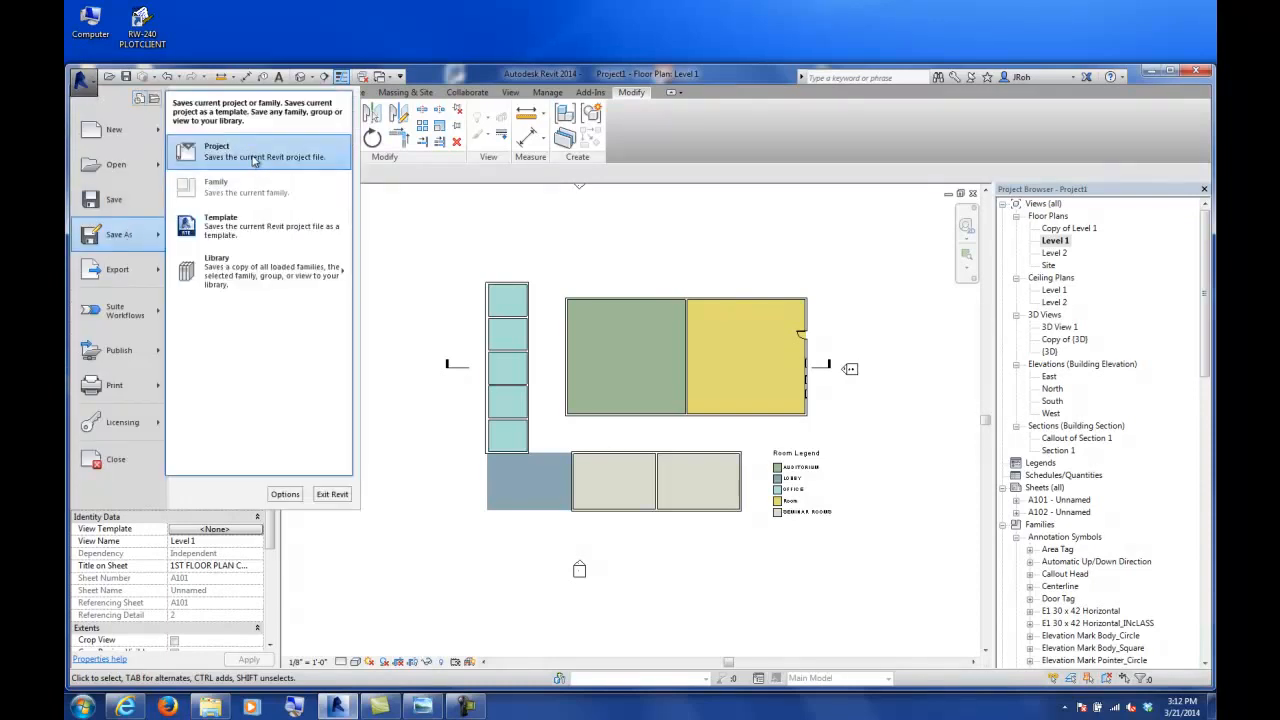
click(220, 150)
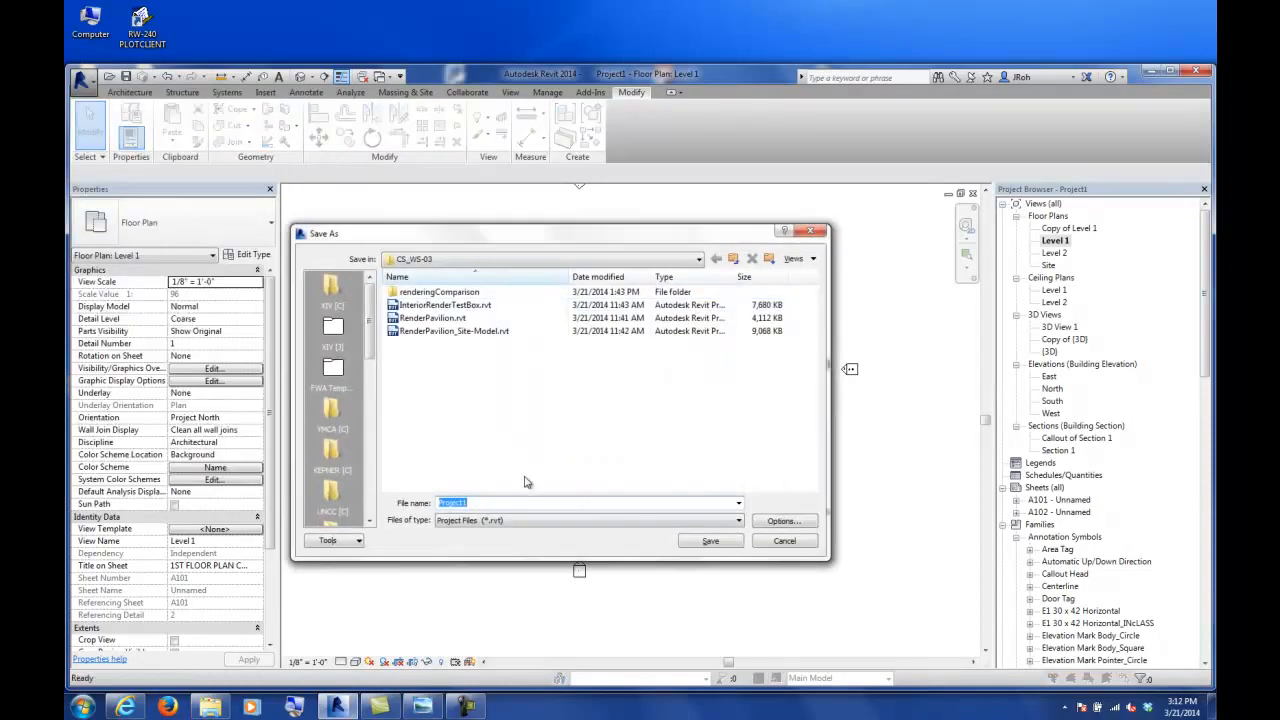
click(703, 542)
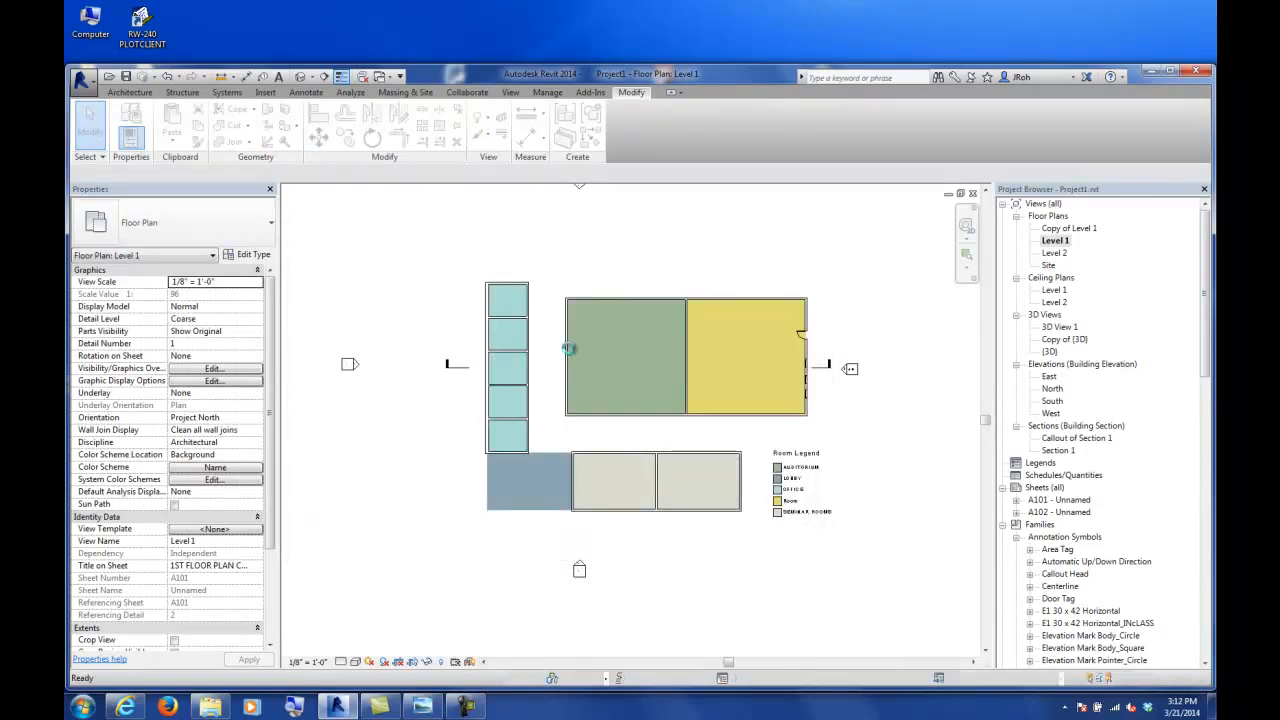
- Close all open projects and families, including Project1, View Title.rfa and Project2
click(80, 80)
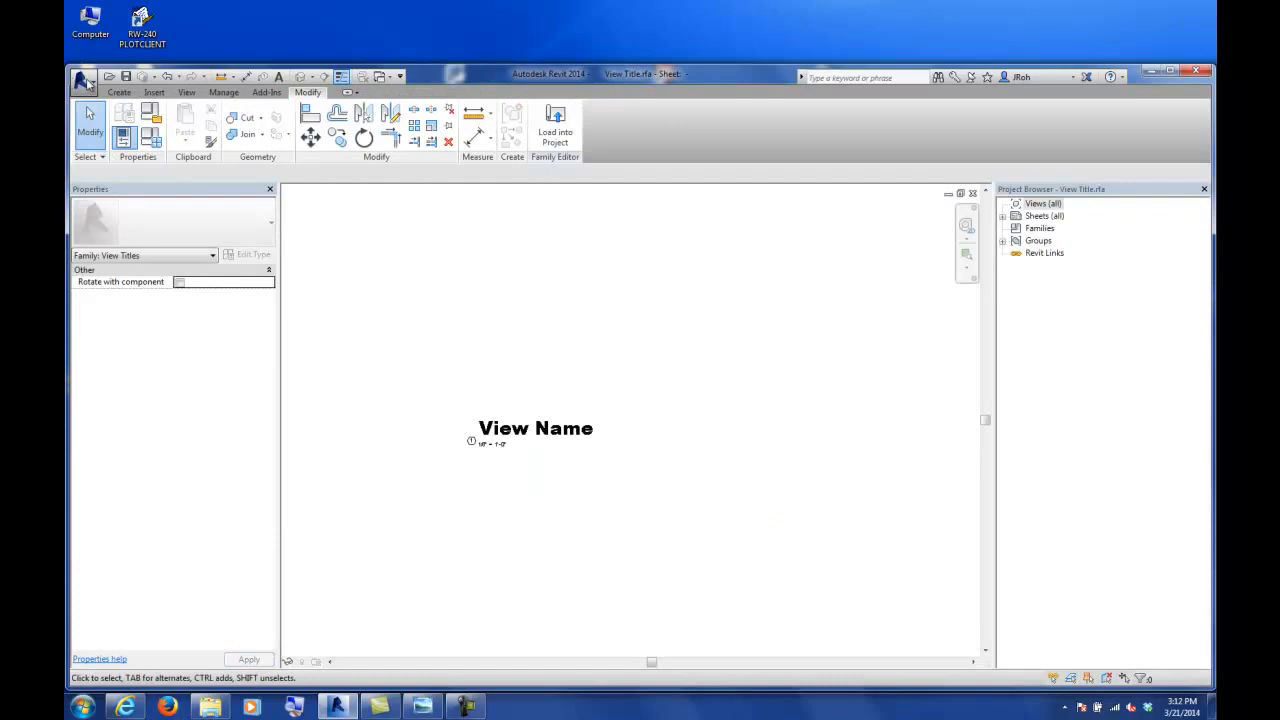
click(82, 80)
click(118, 459)
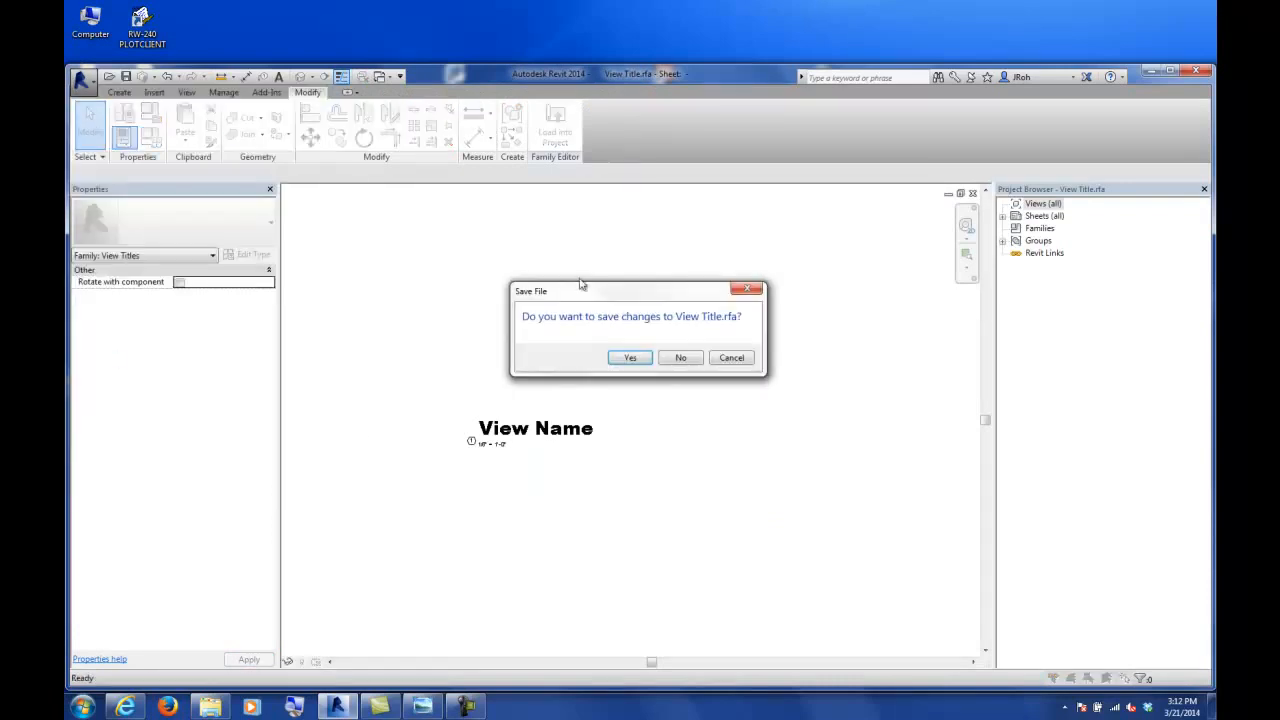
click(632, 357)
click(84, 84)
click(136, 459)
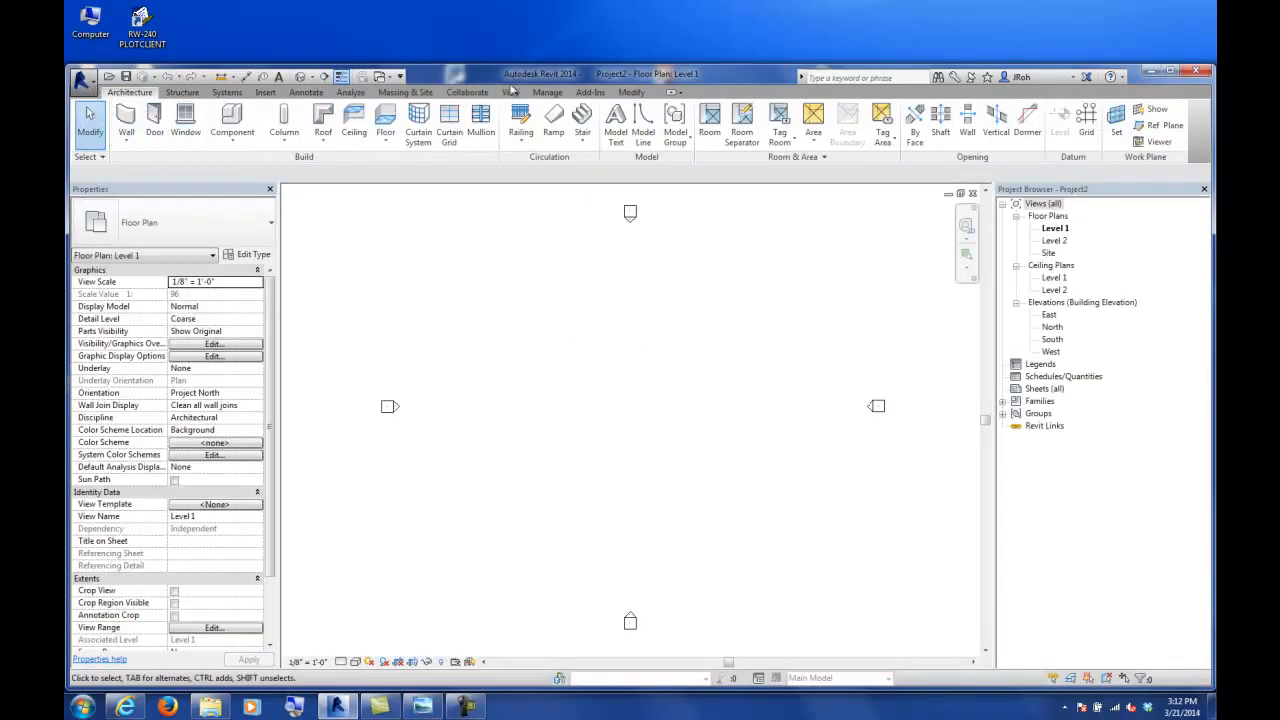
click(84, 80)
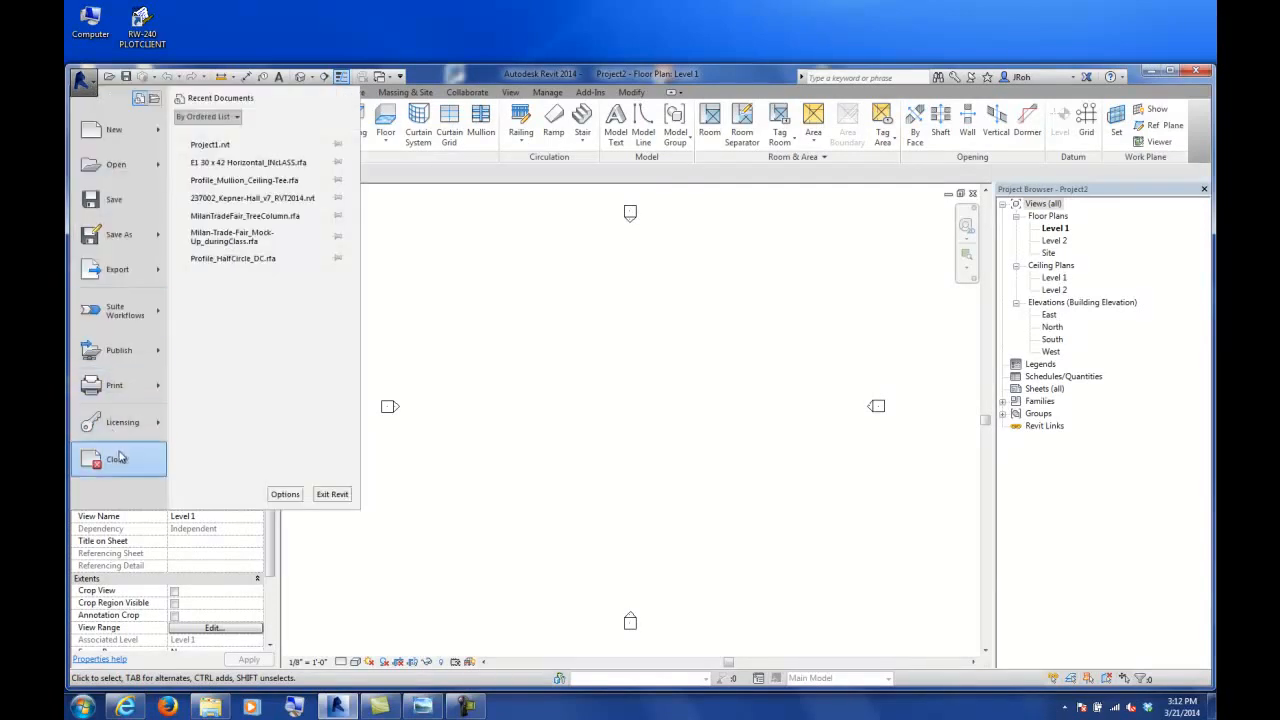
click(143, 457)
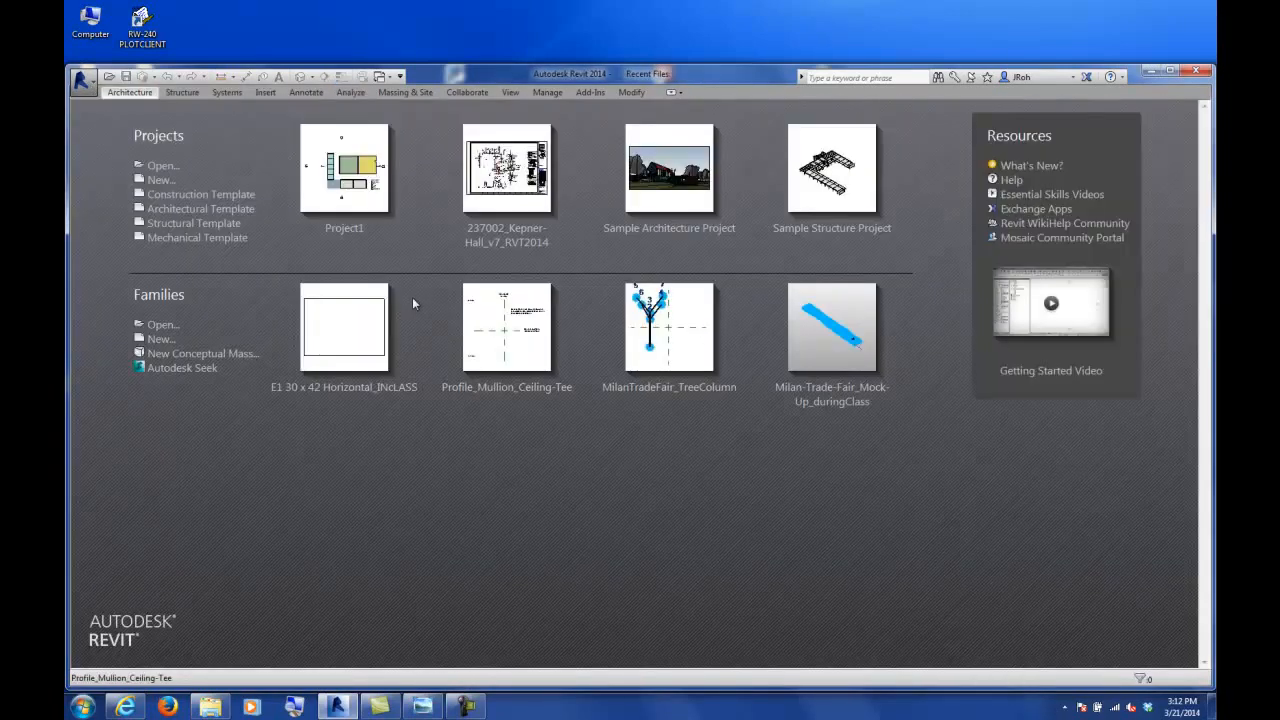
- Compare the previews of RenderPavilion.rvt and RenderPavilion_Site-Model.rvt in the CS_WS-03 folder and open RenderPavilion.rvt
click(162, 165)
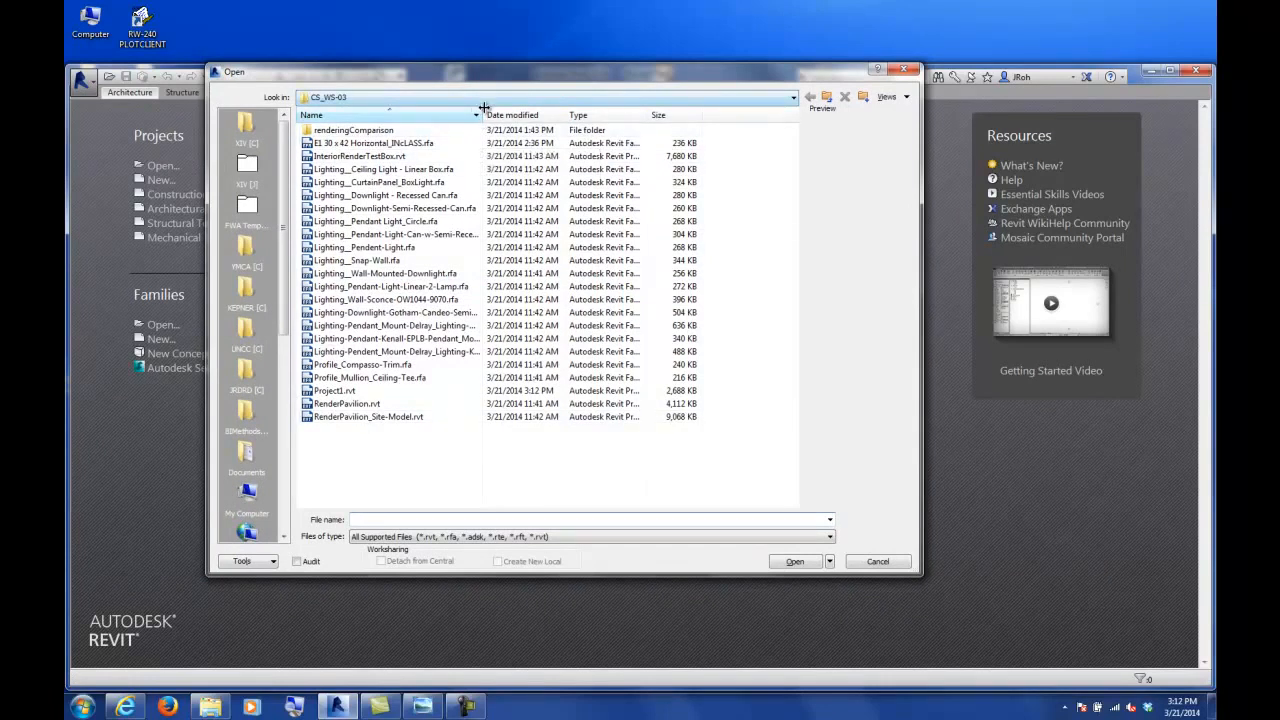
drag(484, 108, 541, 108)
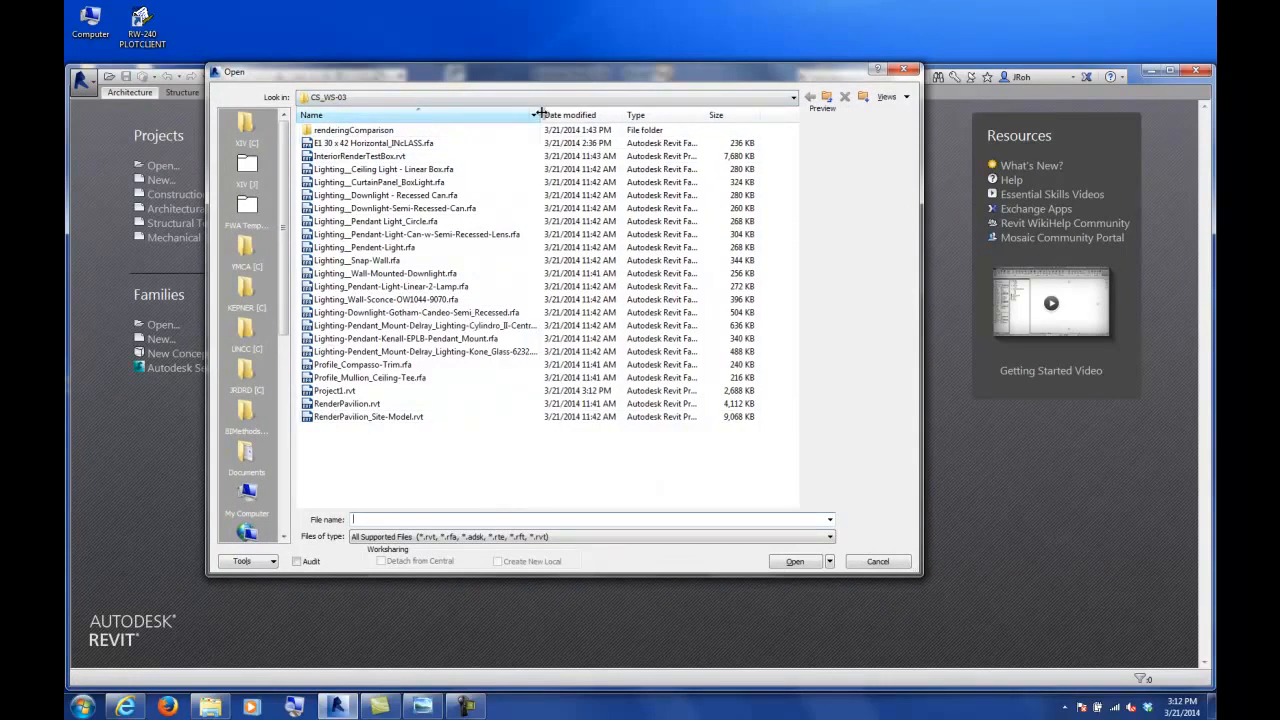
click(341, 418)
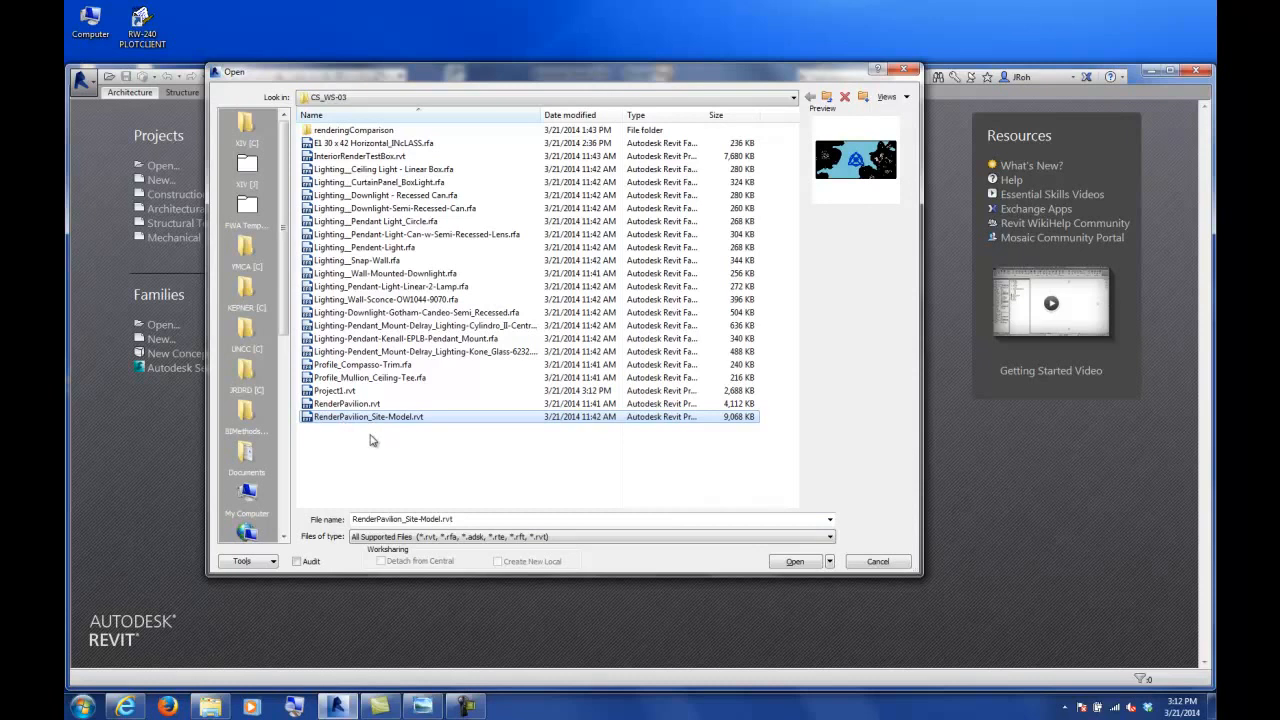
click(346, 406)
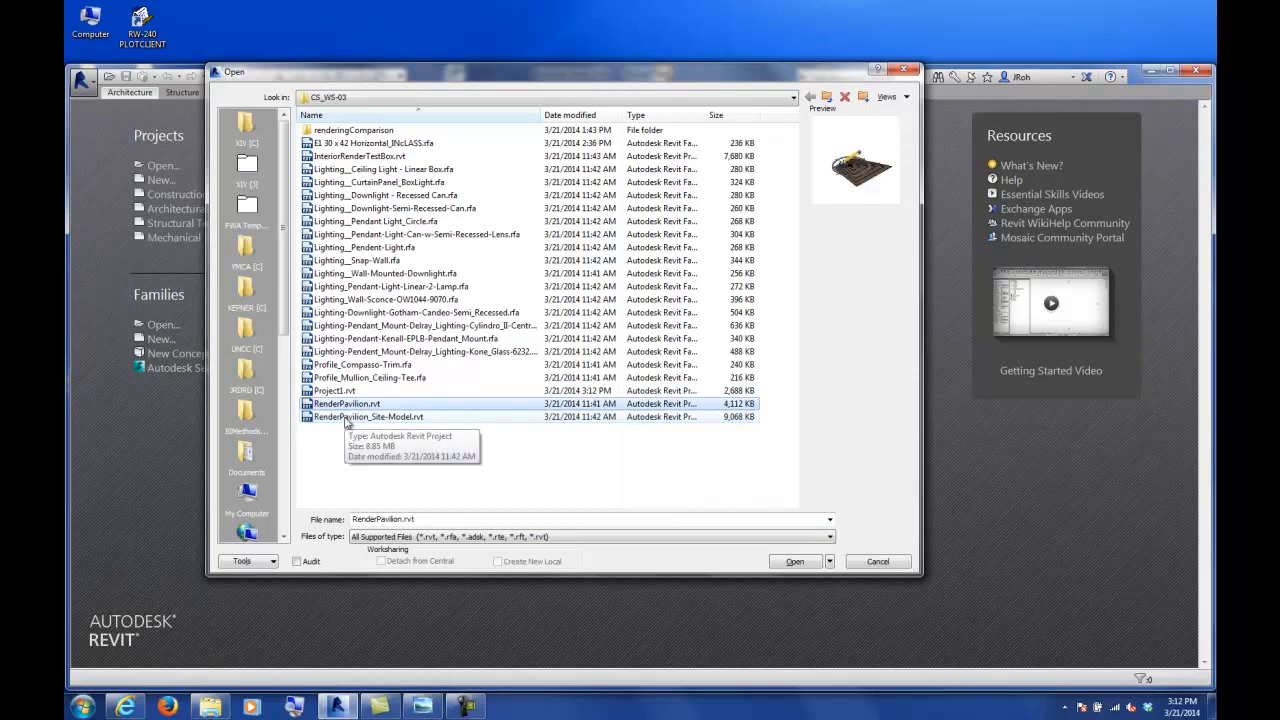
click(346, 418)
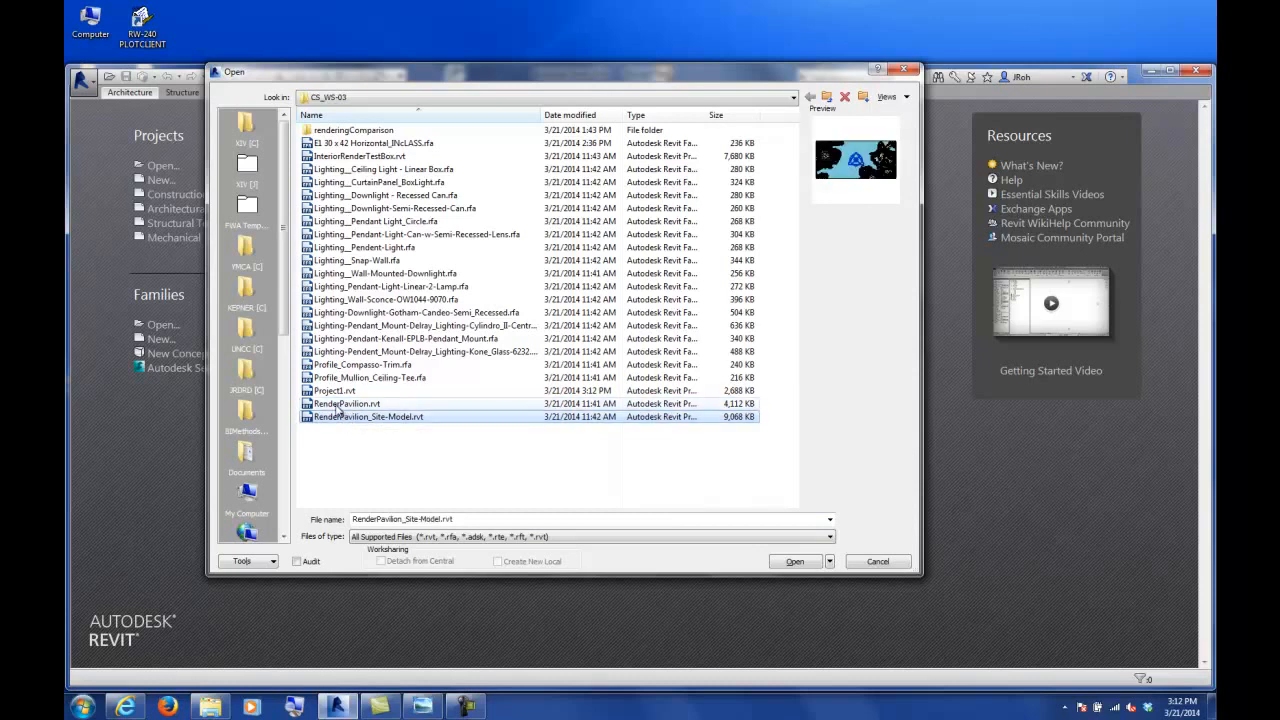
click(340, 404)
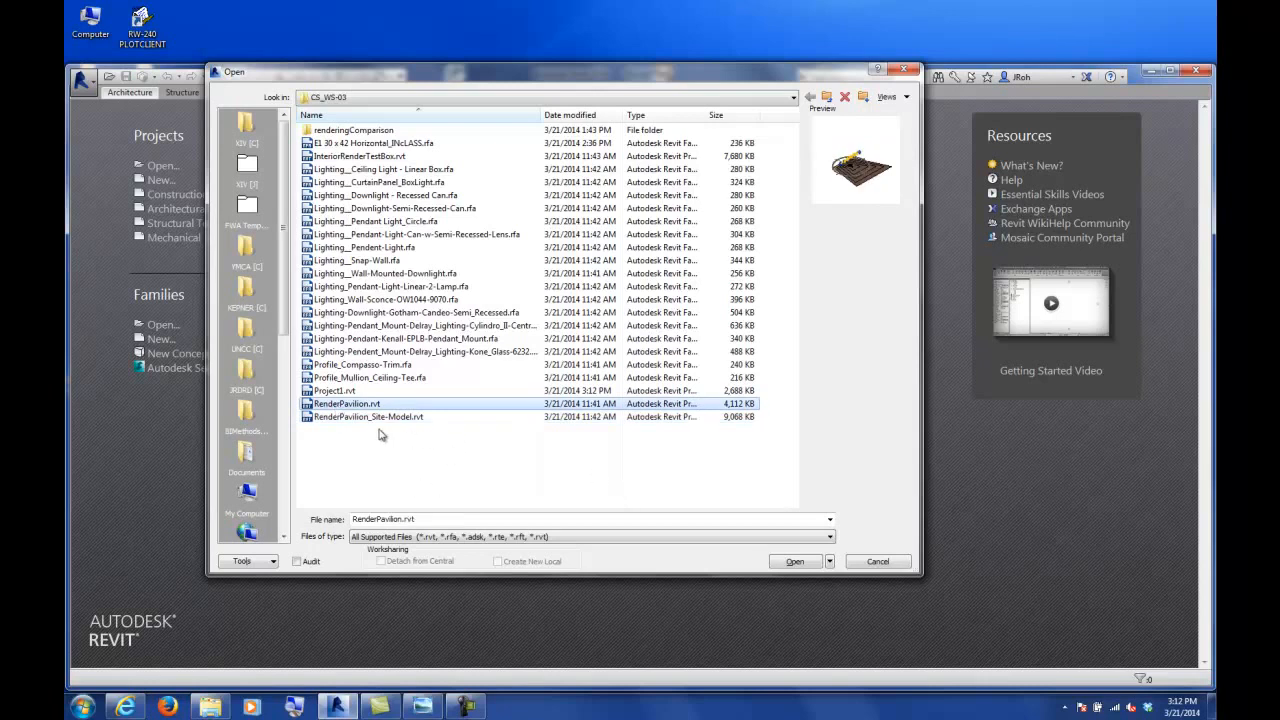
click(786, 565)
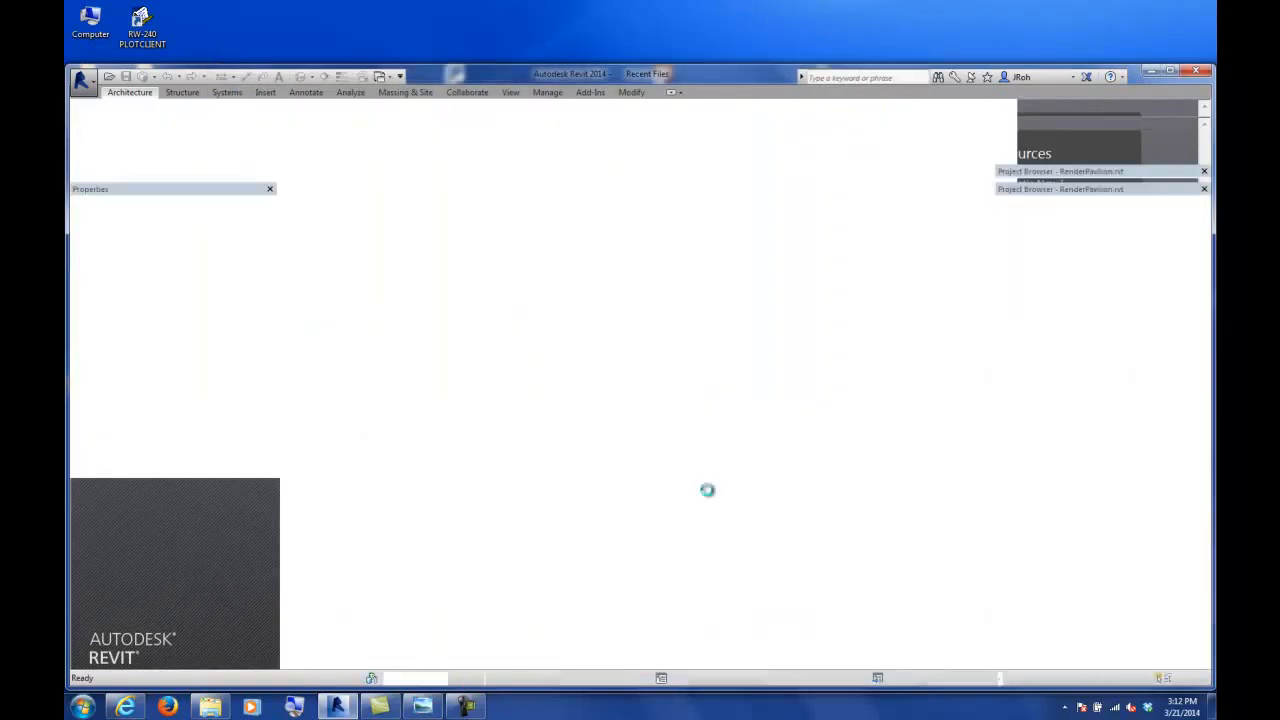
- Look over the pavilion and its sun path in 3D and open the Level 1 floor plan
scroll(640, 495, up, 6)
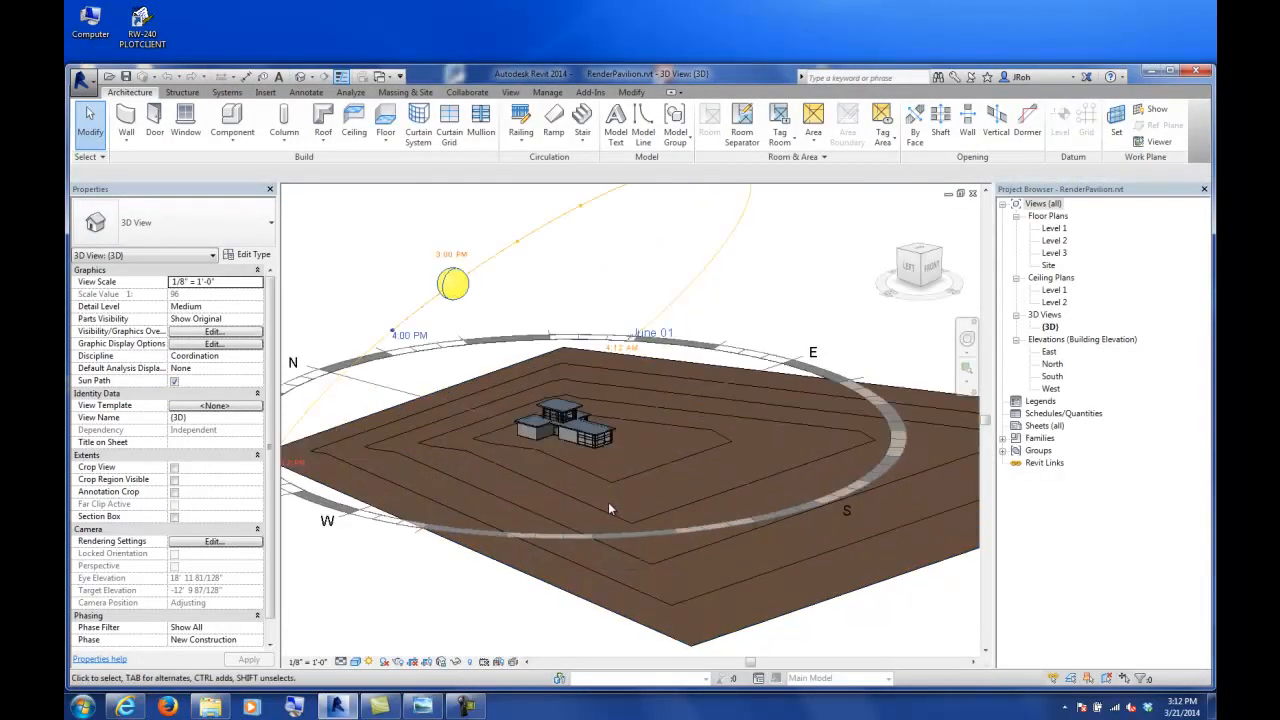
scroll(503, 413, up, 4)
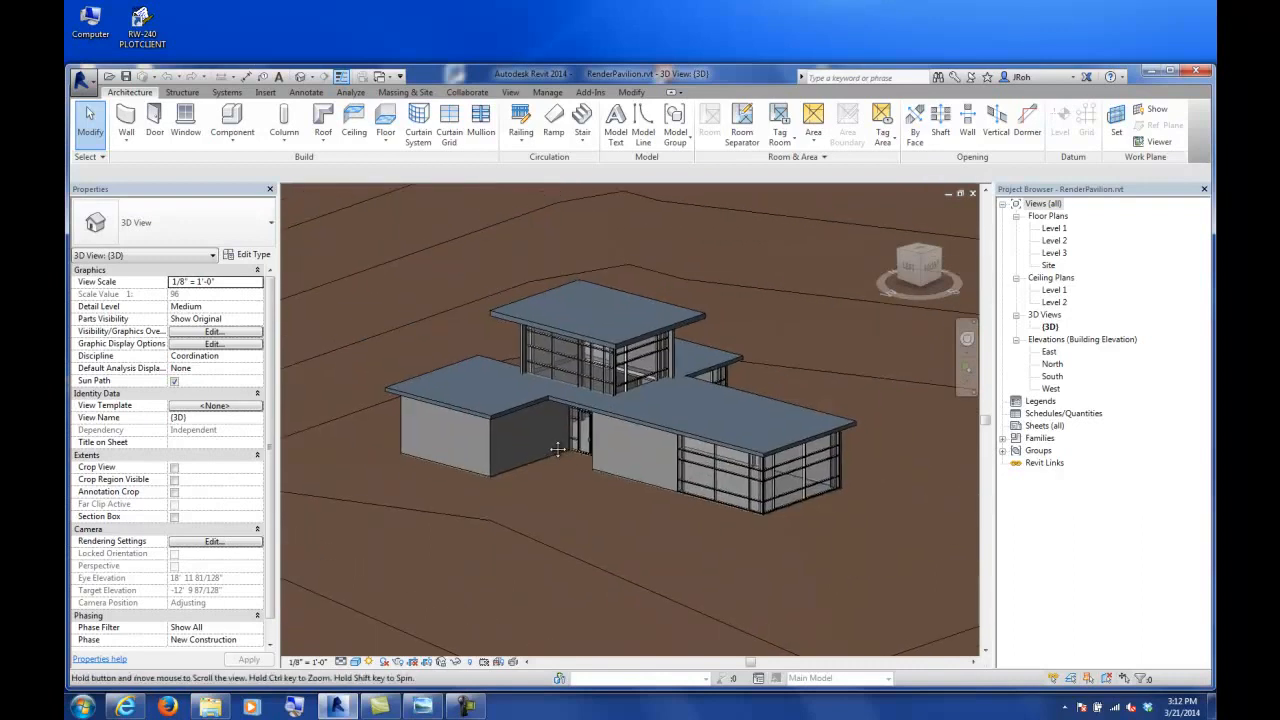
scroll(491, 457, down, 3)
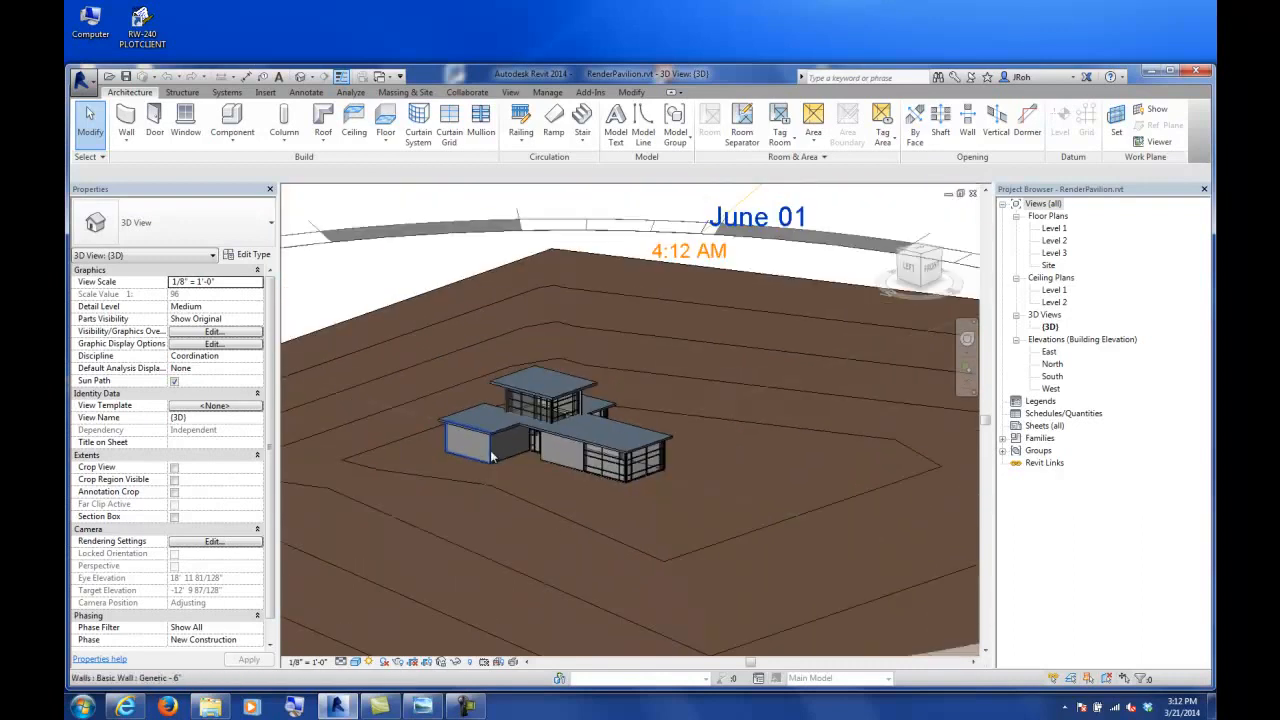
scroll(535, 466, down, 5)
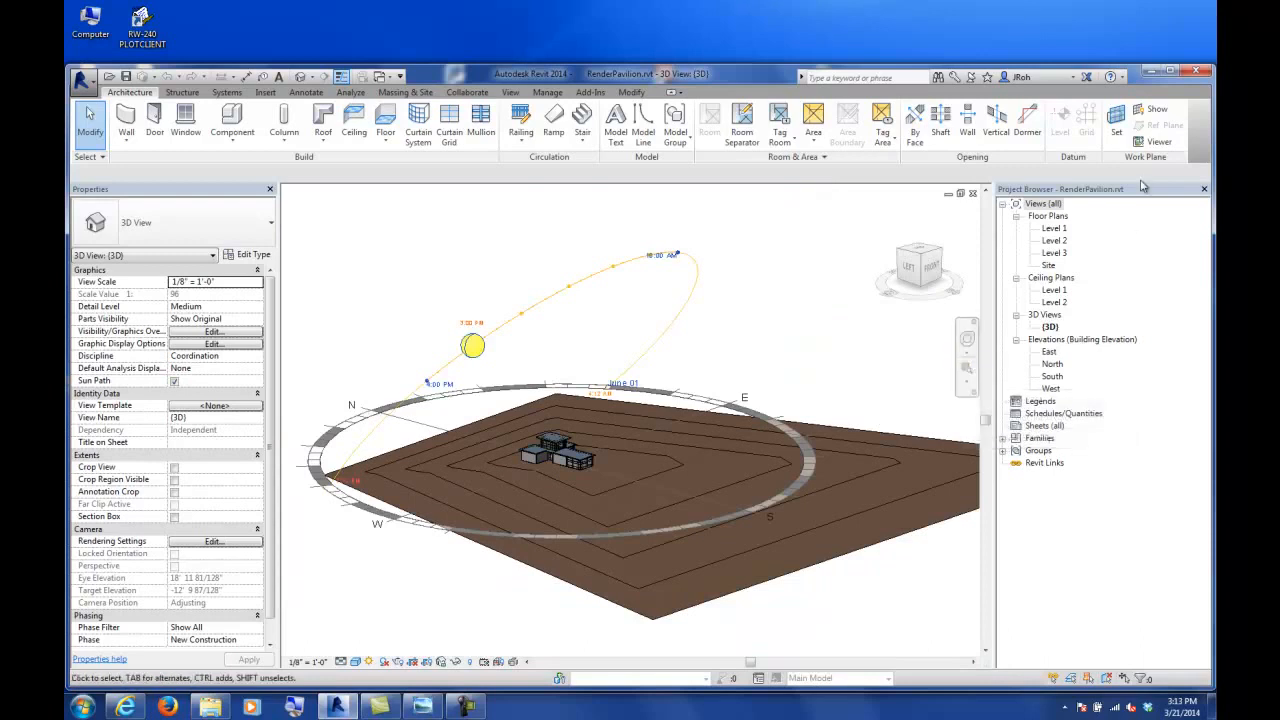
click(1055, 229)
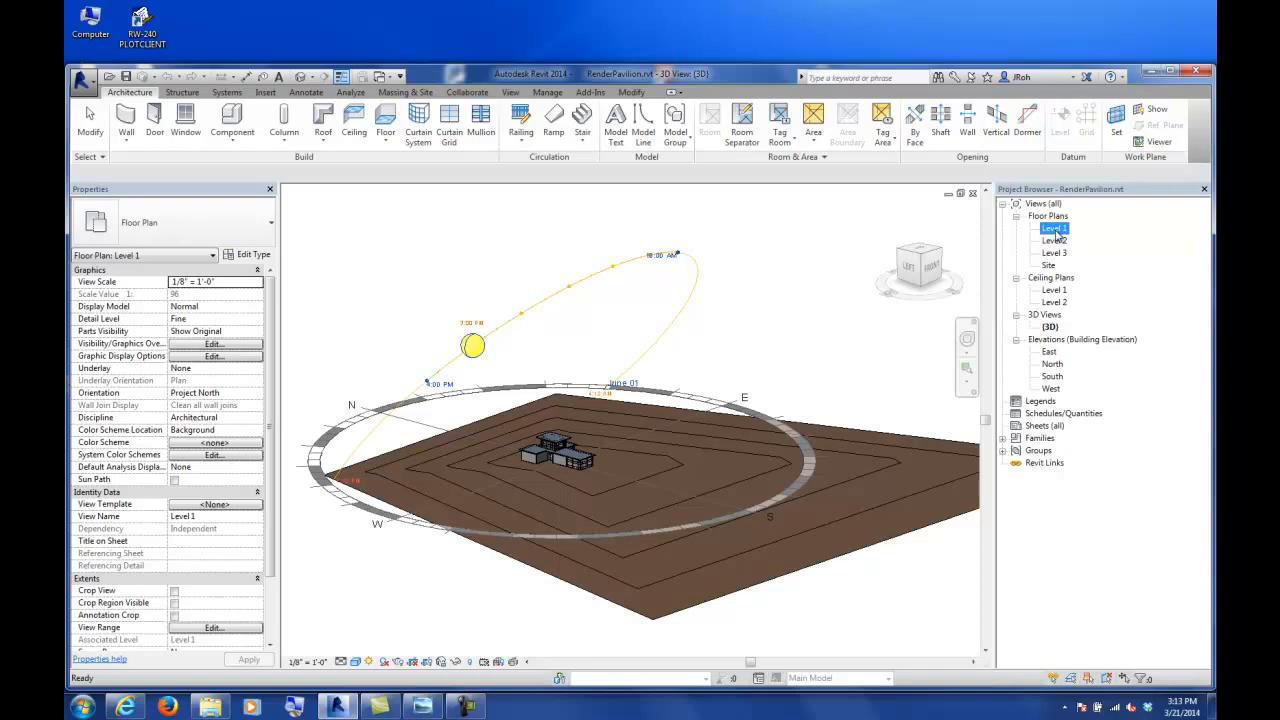
double_click(1055, 229)
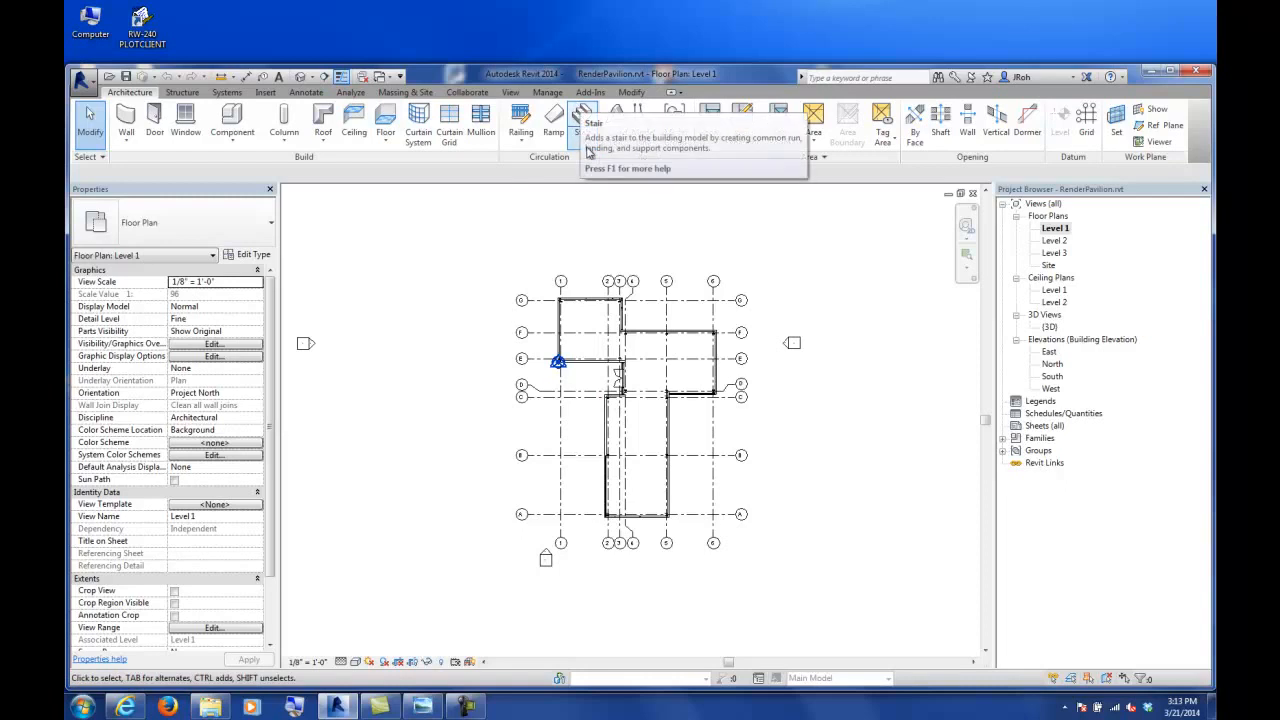
- Create a perspective camera view from a point northwest of the pavilion, aimed southeast across the building
click(510, 92)
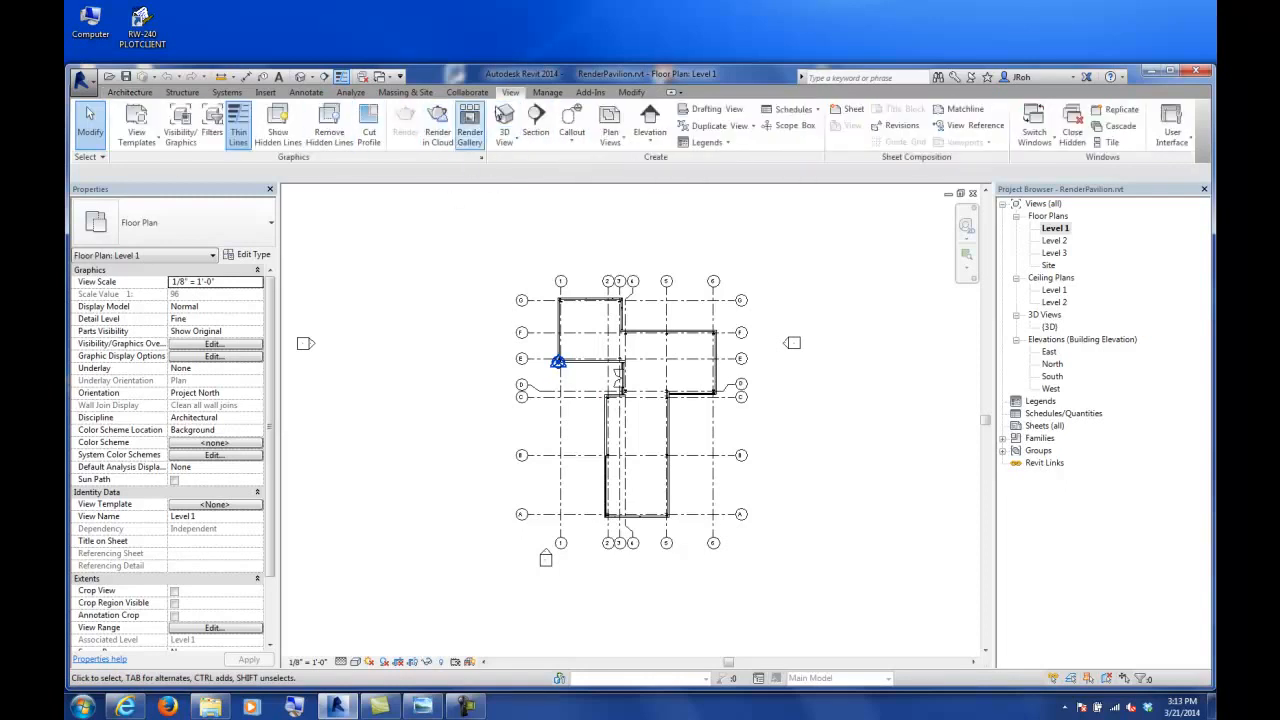
click(505, 140)
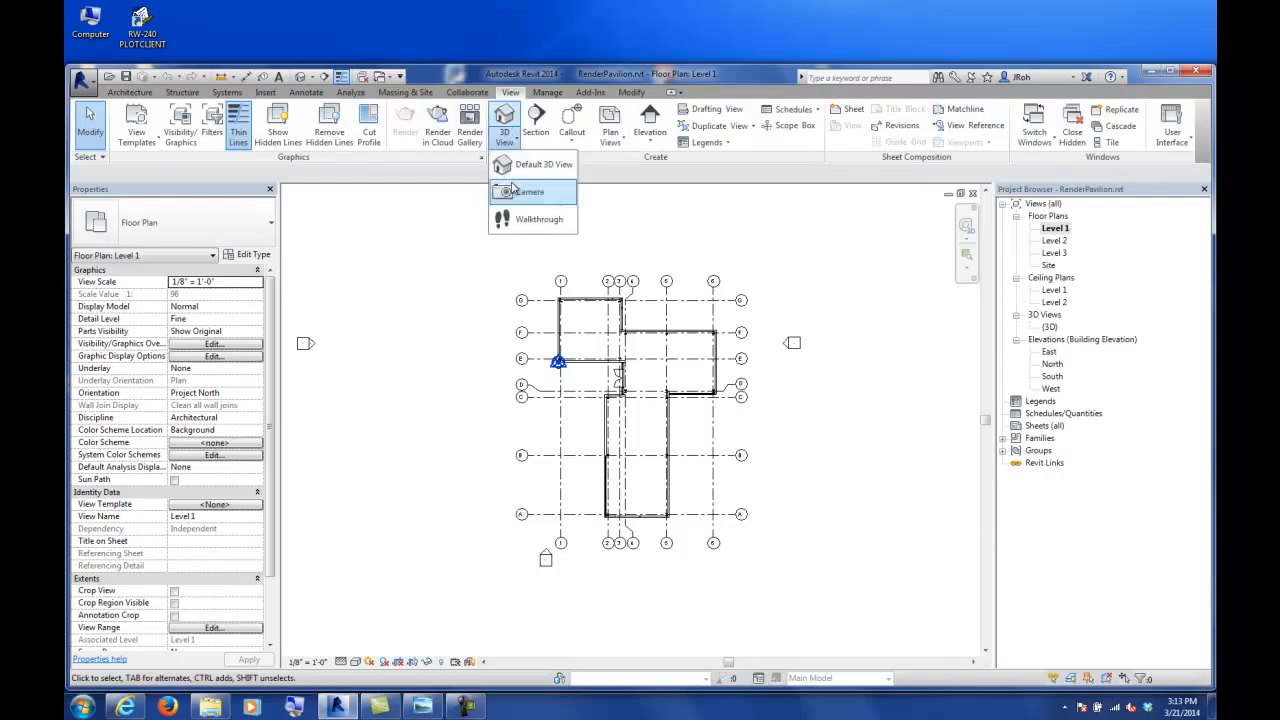
click(522, 191)
click(331, 283)
middle_drag(823, 494, 706, 369)
scroll(710, 368, down, 3)
click(801, 389)
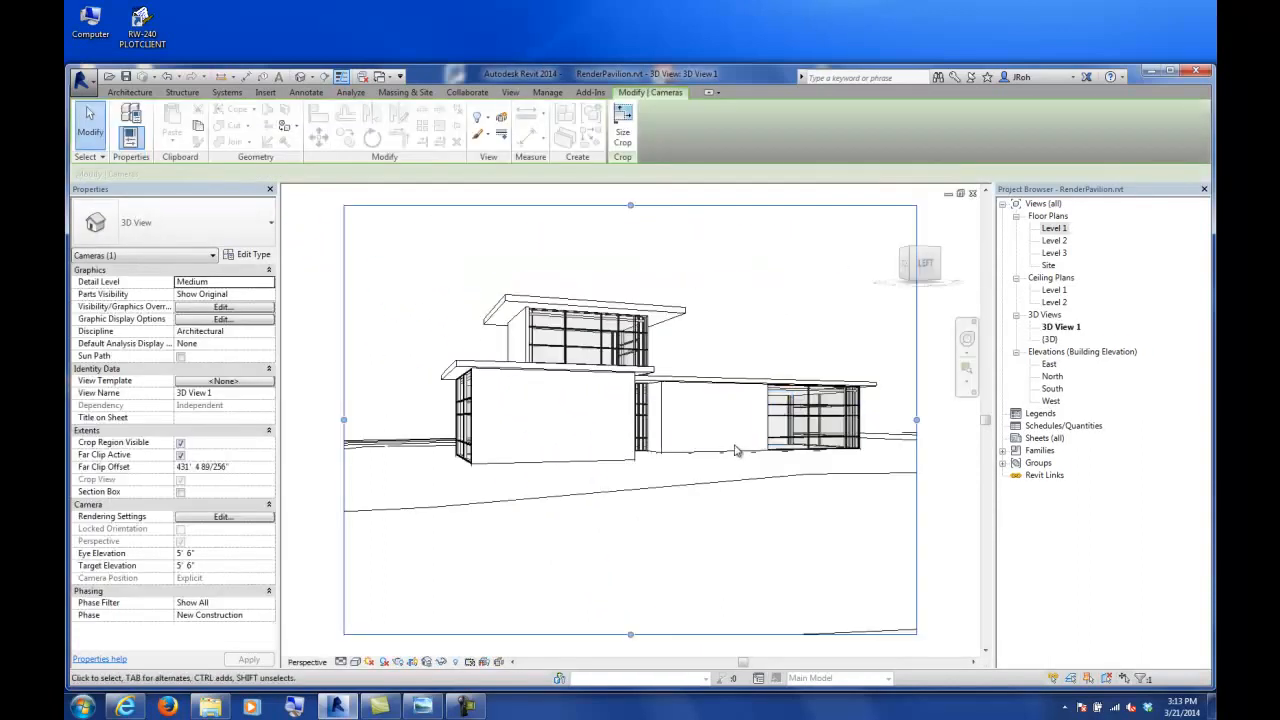
- Widen the camera view's crop region on its right side and set the visual style to Realistic
drag(916, 420, 956, 425)
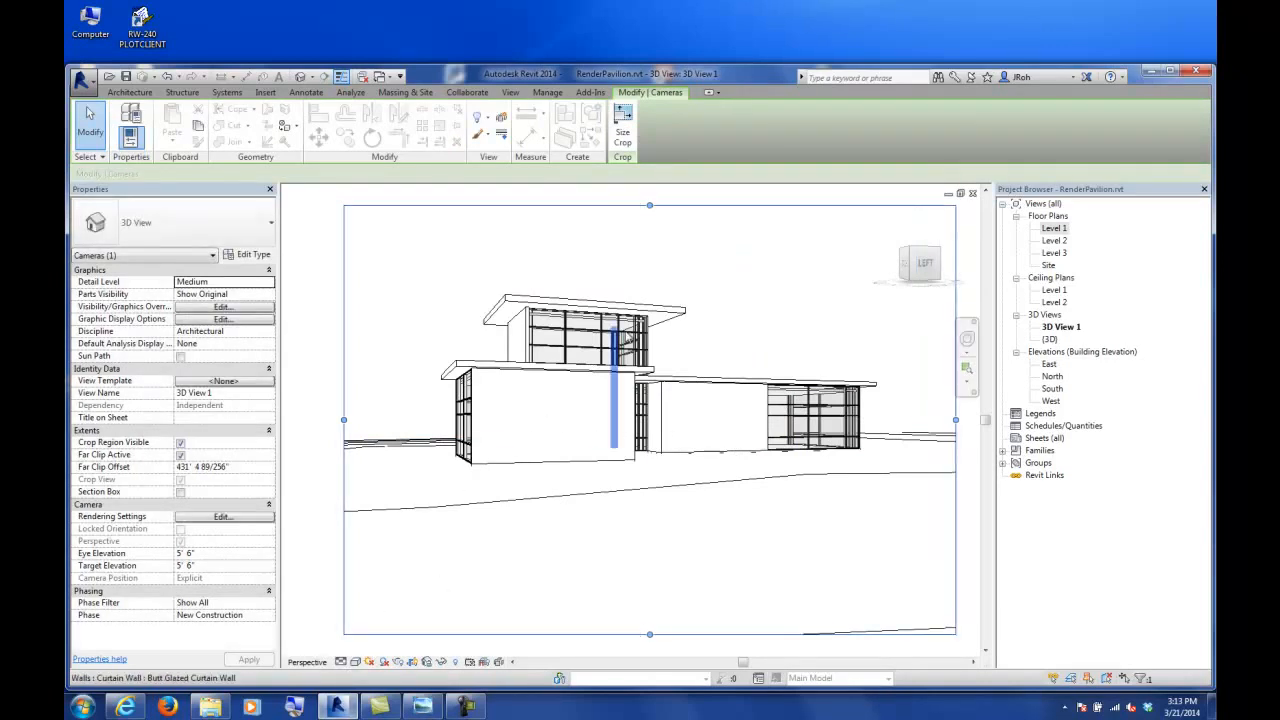
click(355, 662)
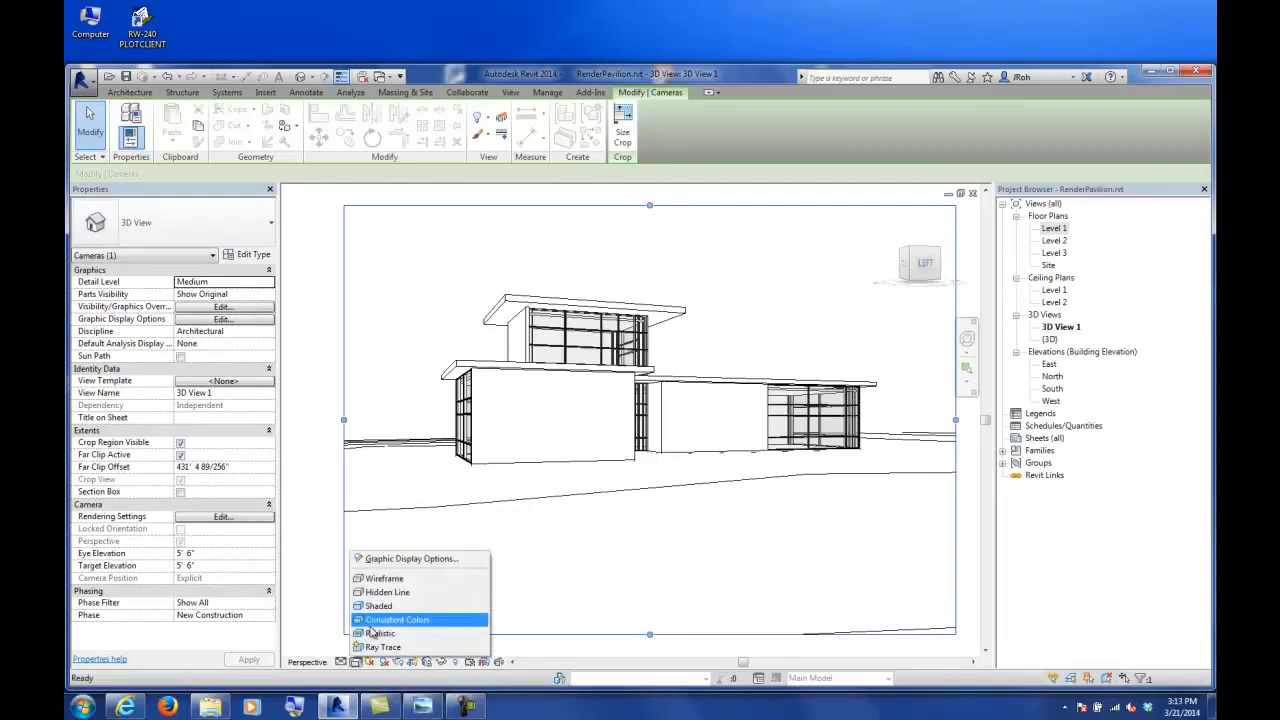
click(374, 634)
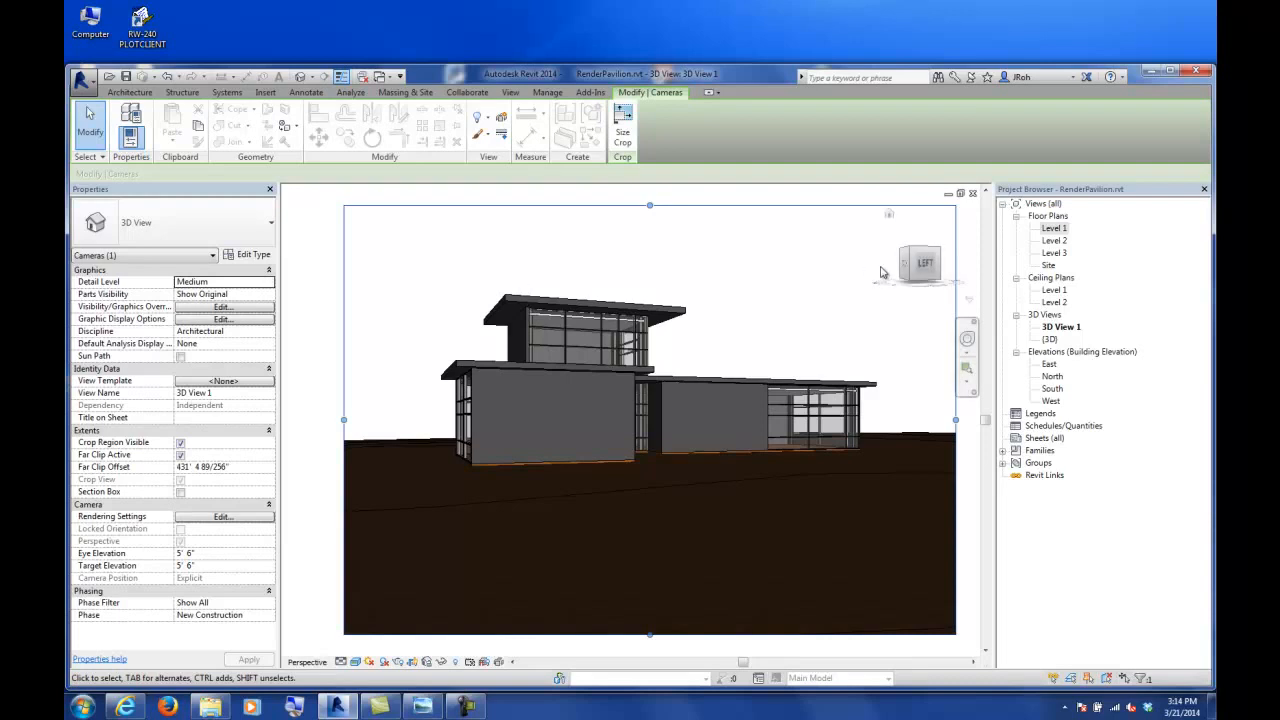
- Open the Site floor plan and set its visual style to Hidden Line
double_click(1048, 266)
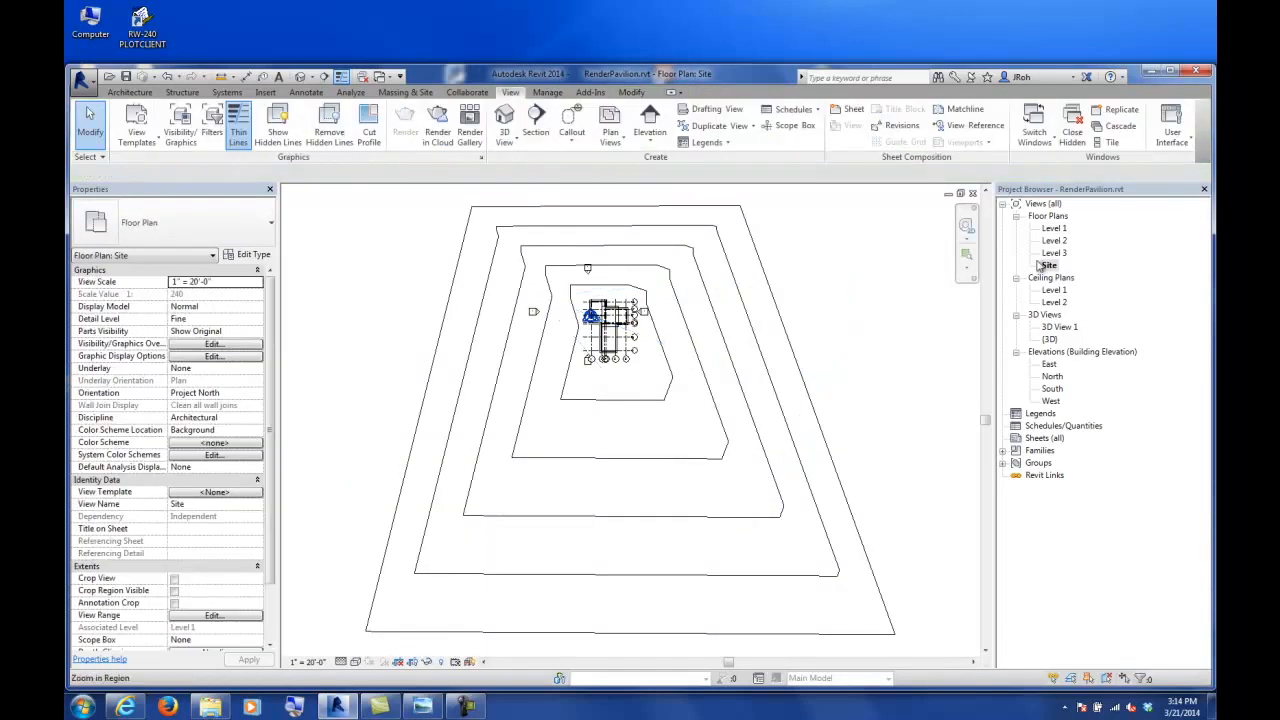
scroll(820, 340, down, 2)
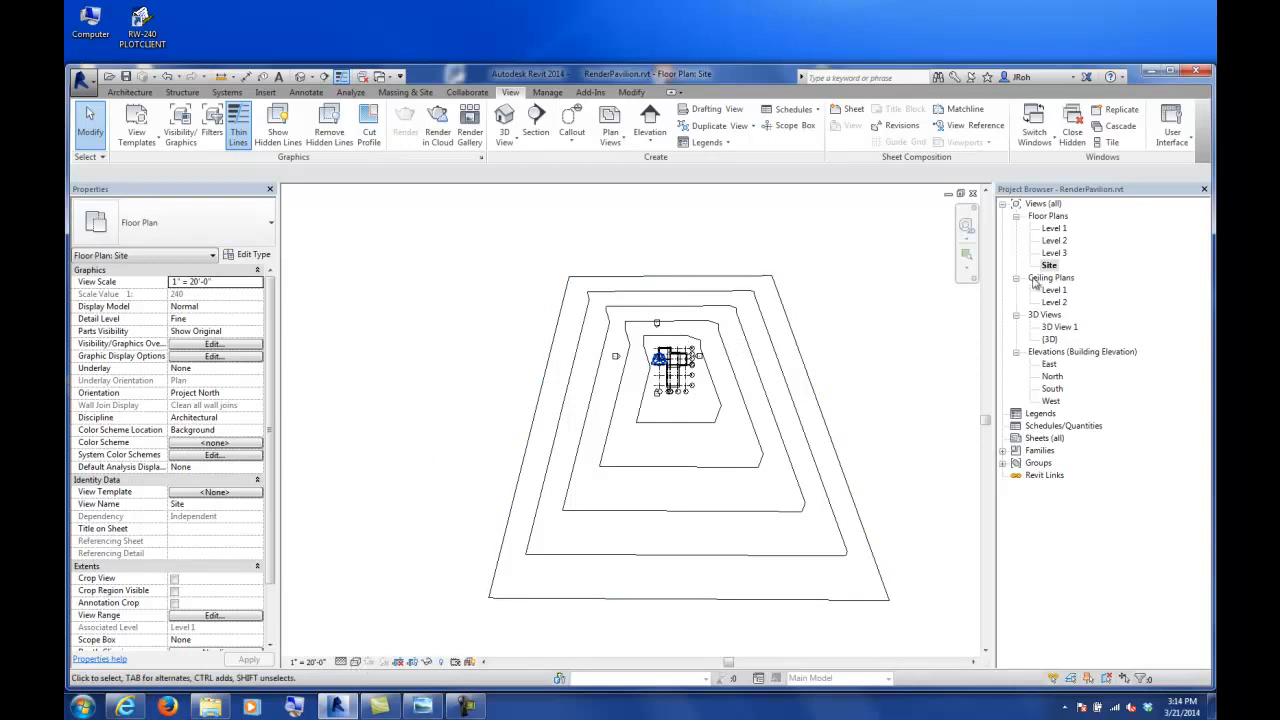
click(356, 663)
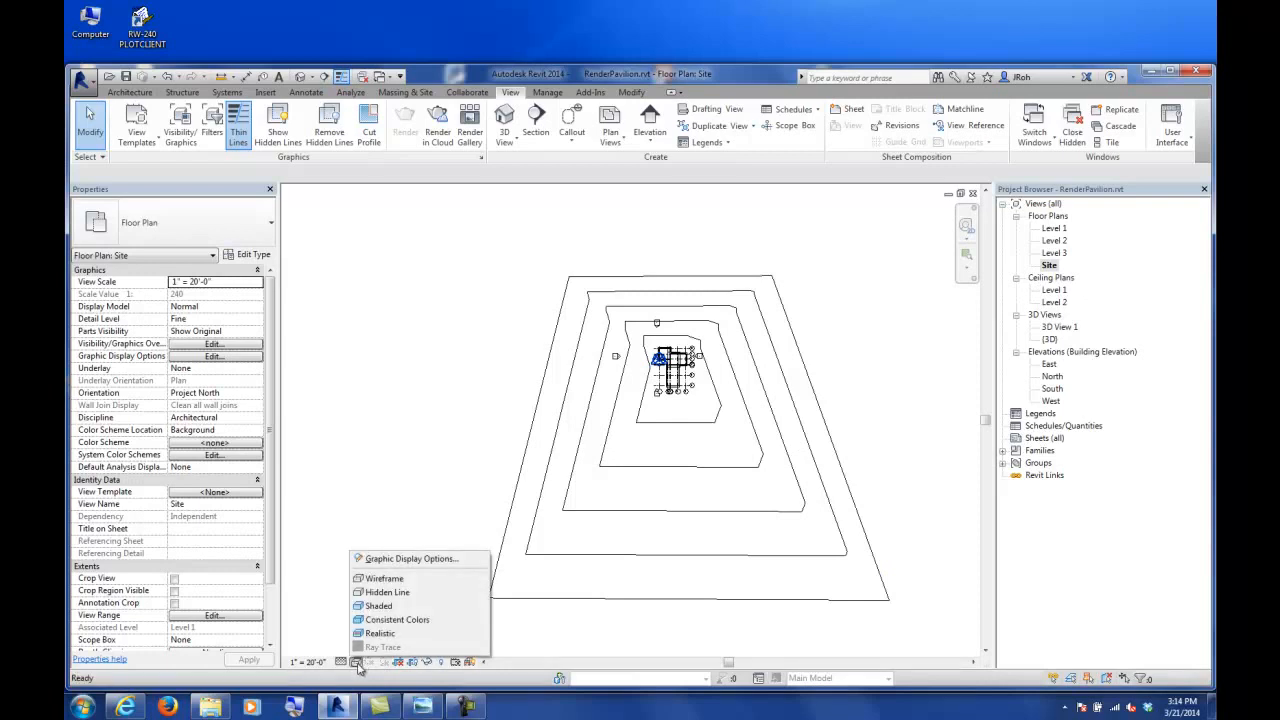
click(380, 595)
middle_drag(645, 430, 605, 424)
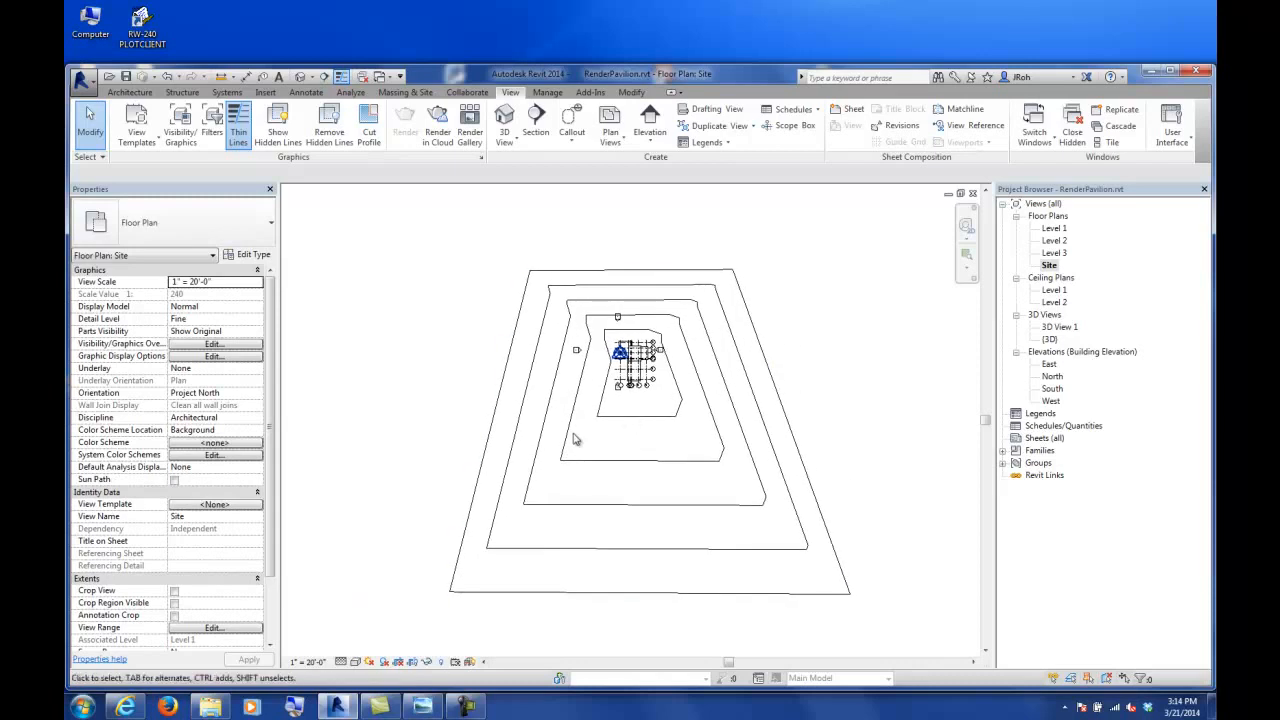
- Turn on the sun path in the Site plan, using the specified project location, date and time
click(369, 663)
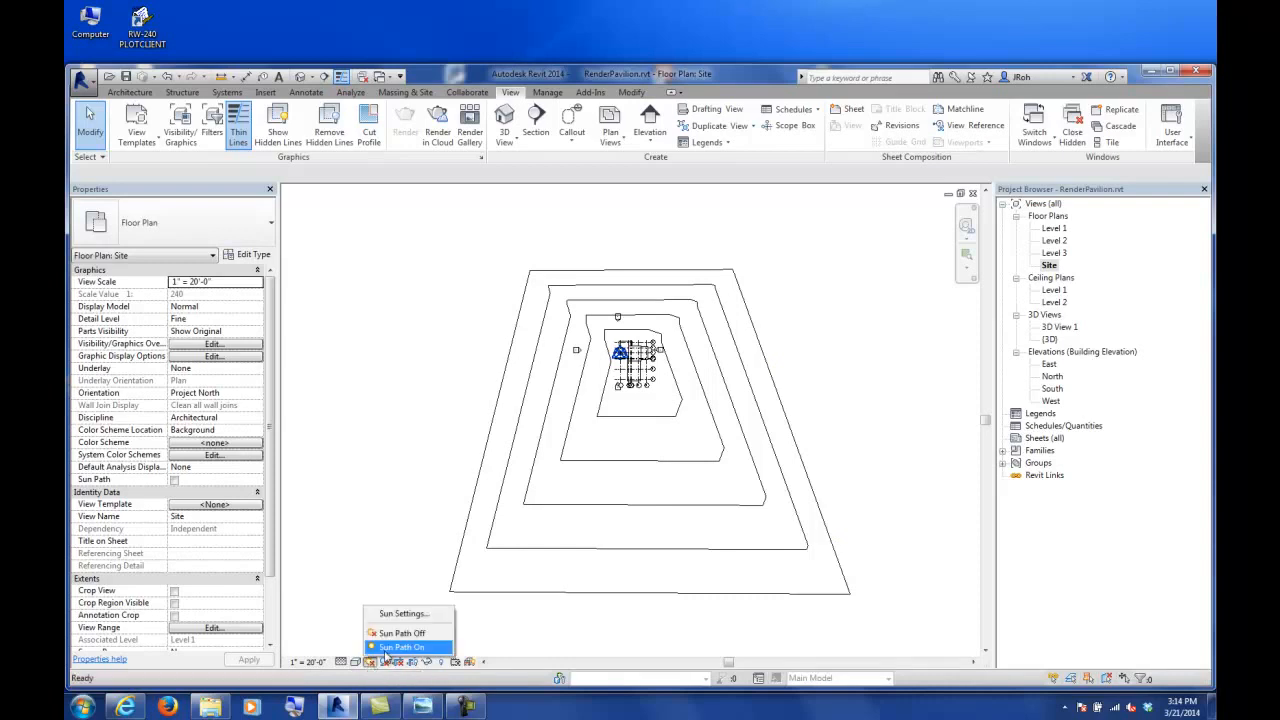
click(390, 648)
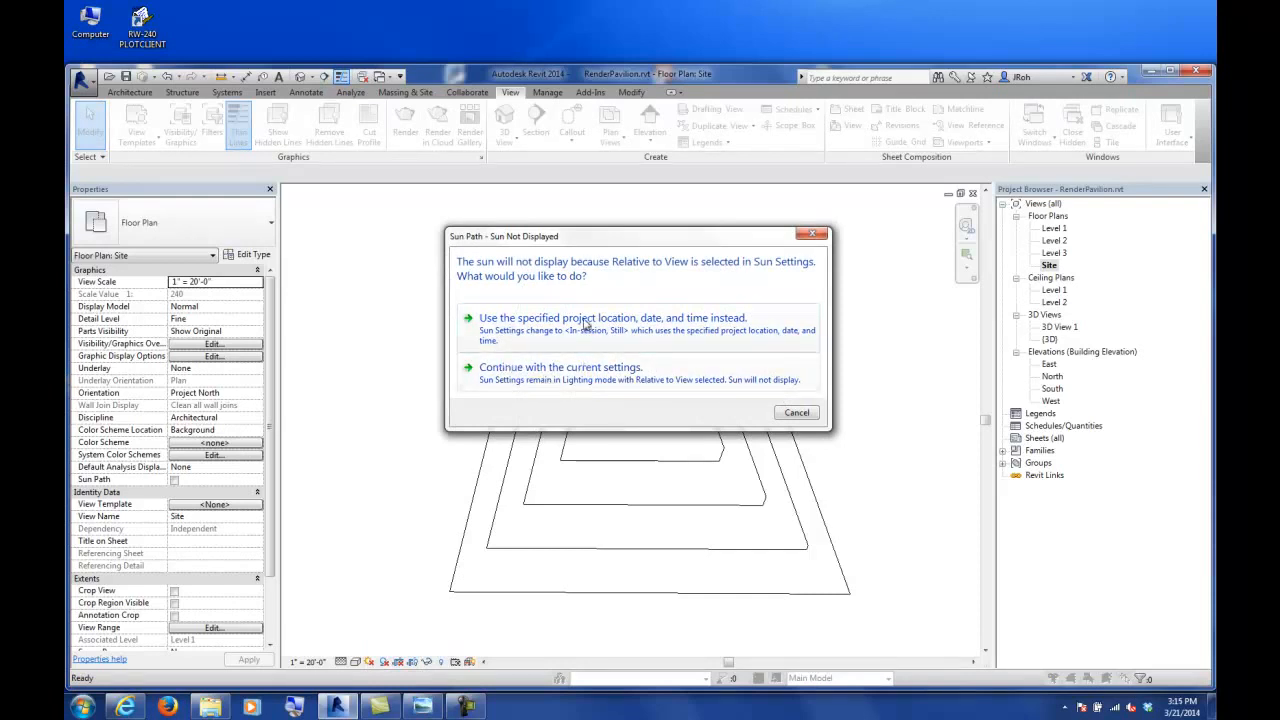
click(535, 334)
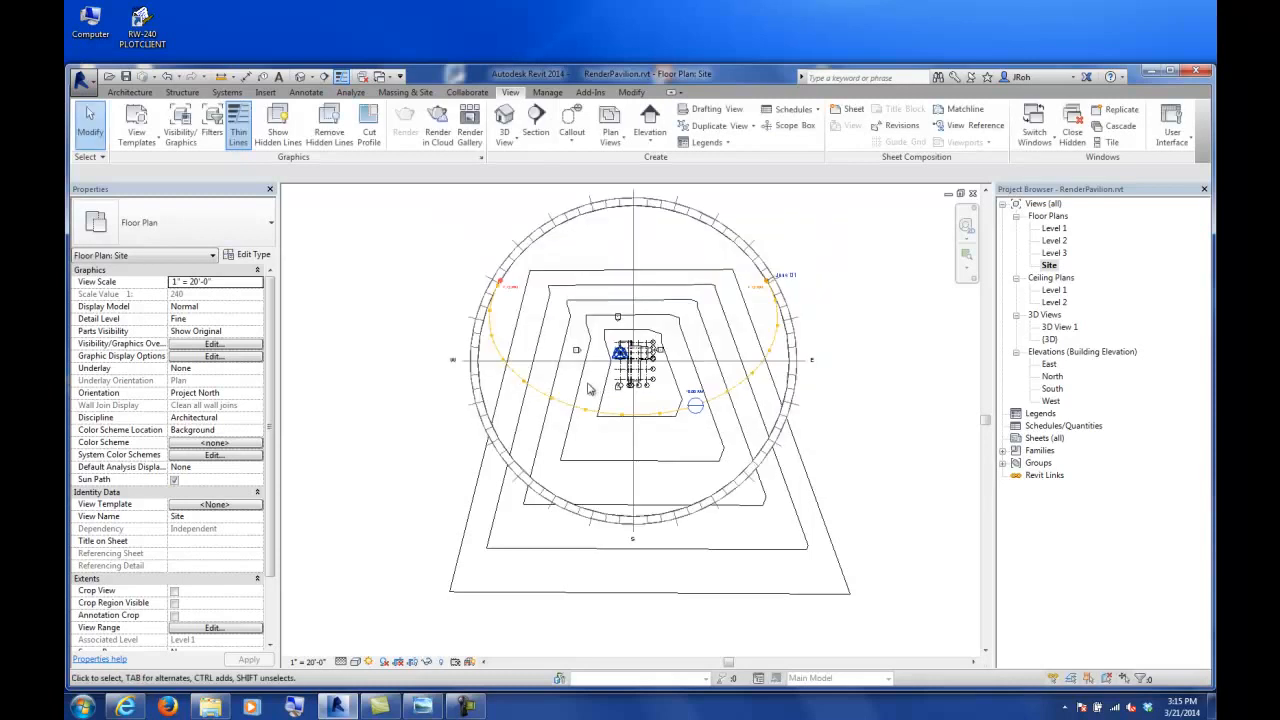
- Examine the sun path and the project base point near the building grids in the Site plan
middle_drag(594, 389, 612, 424)
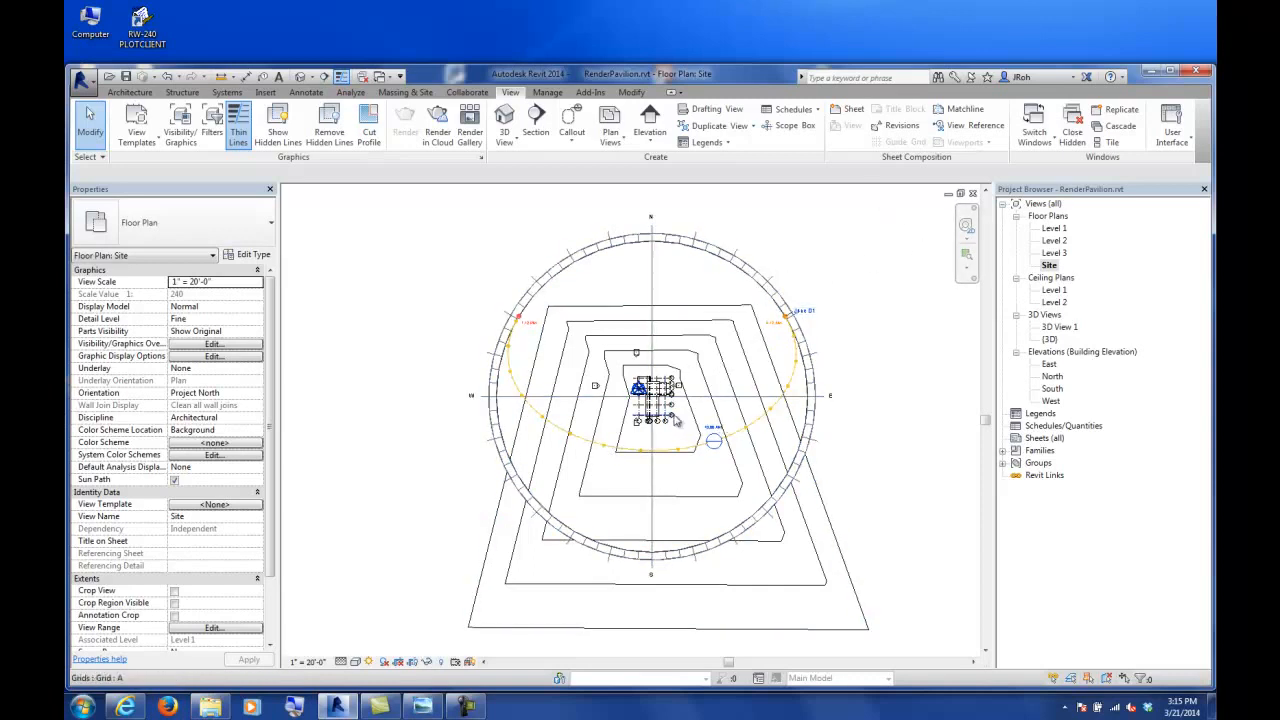
scroll(713, 256, up, 4)
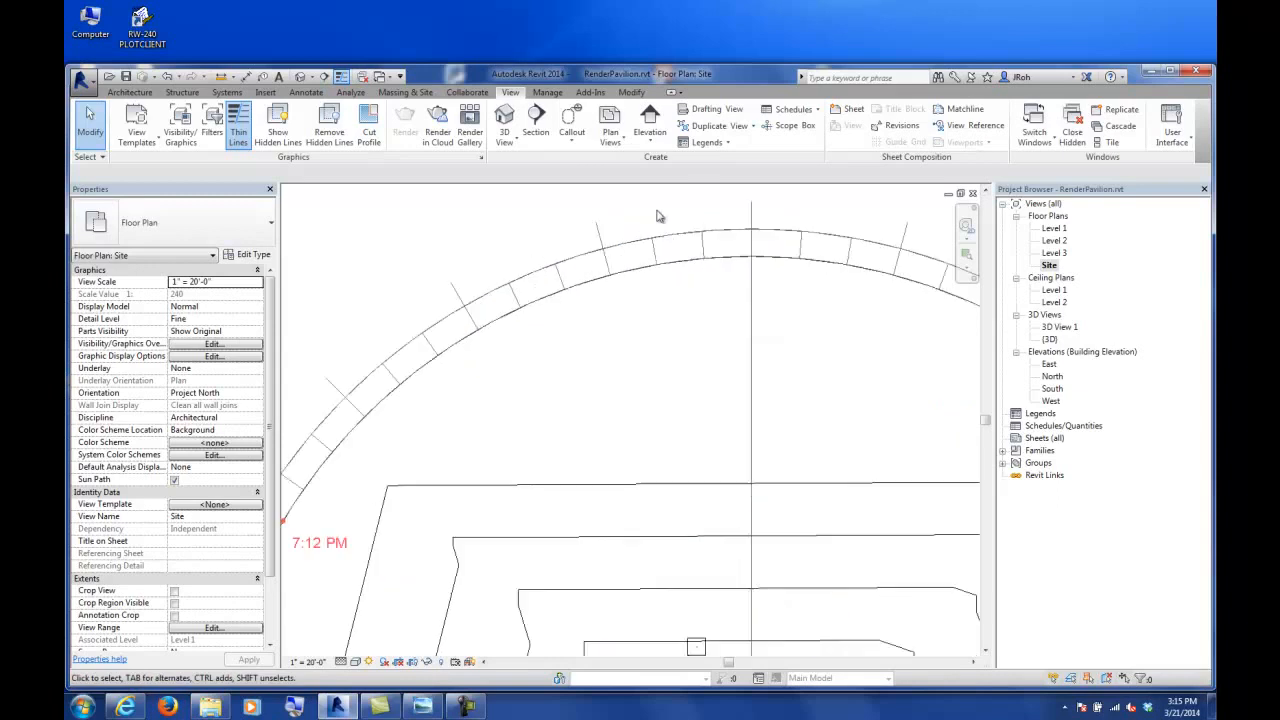
scroll(713, 256, down, 2)
scroll(640, 430, up, 5)
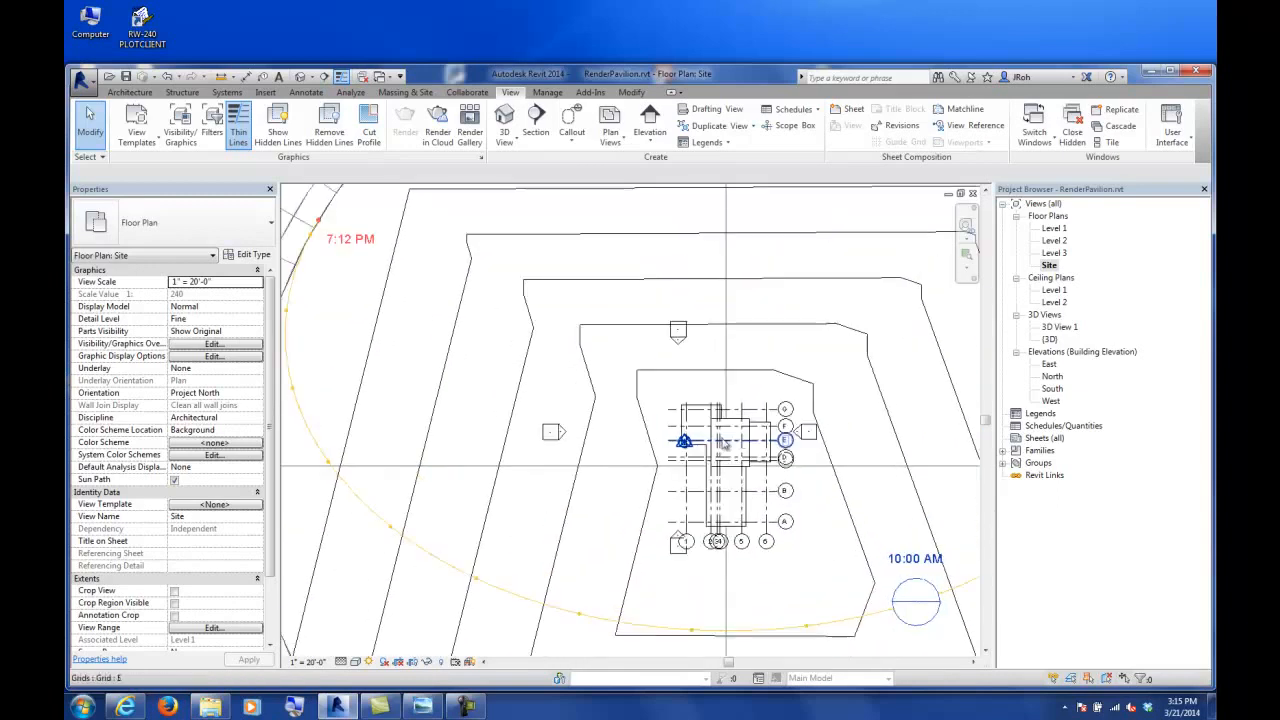
scroll(590, 430, down, 2)
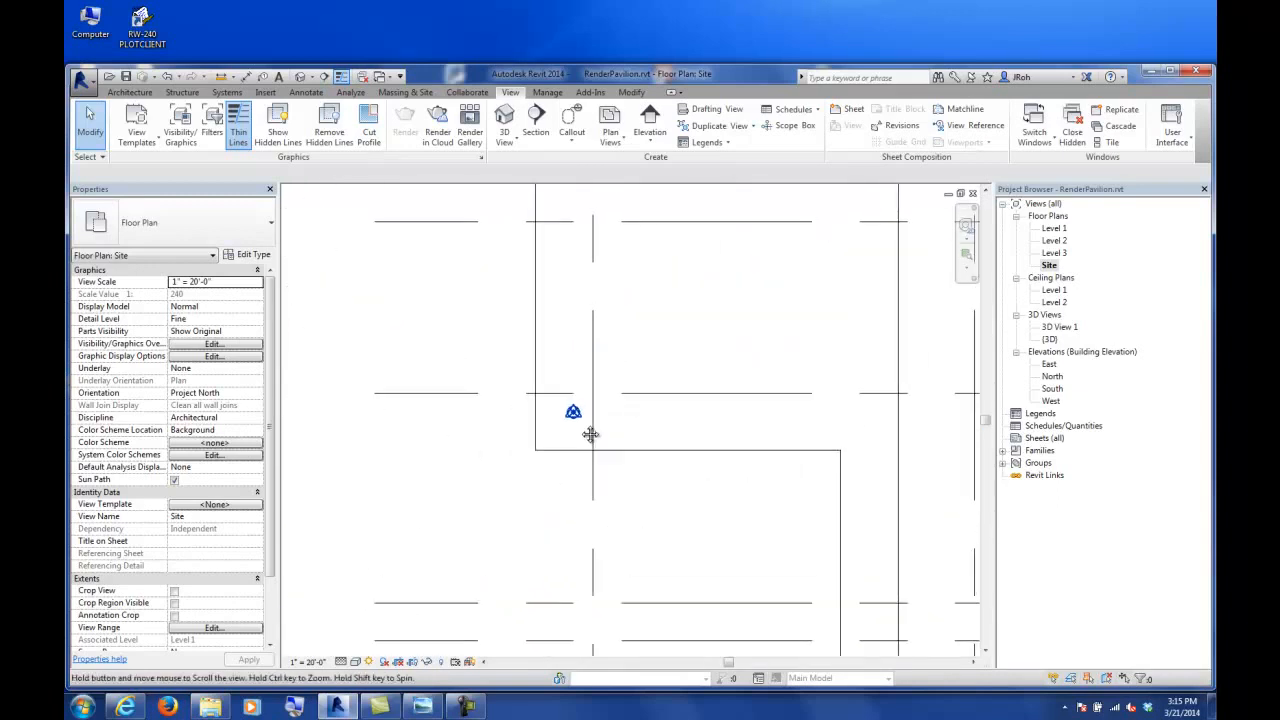
scroll(573, 420, down, 4)
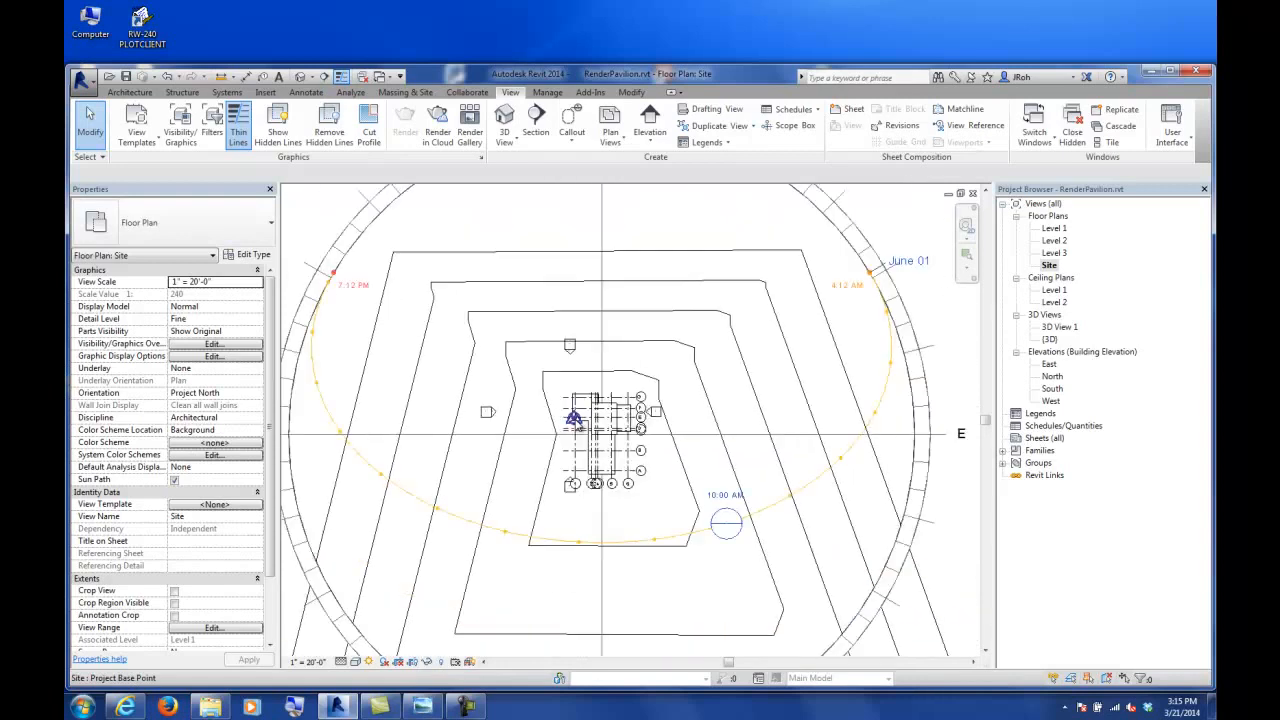
scroll(573, 420, up, 2)
scroll(573, 420, up, 3)
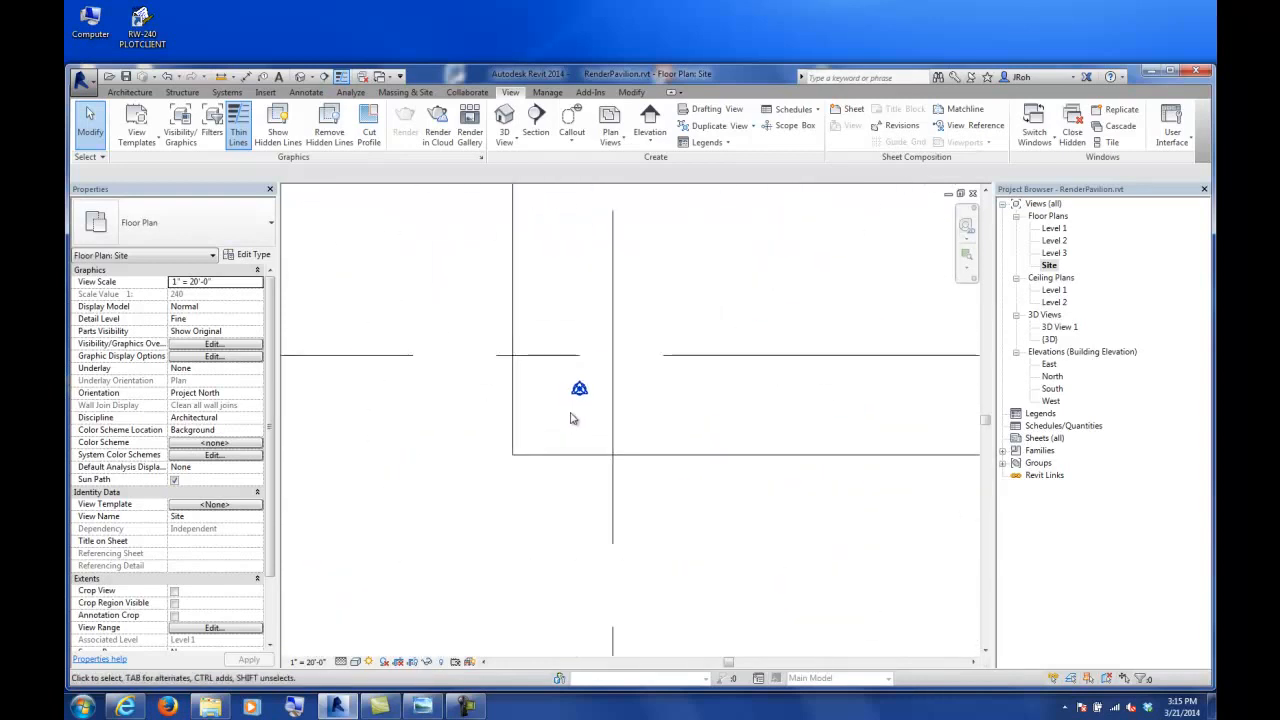
- Review the Site subcategories, including Project Base Point and Survey Point, in the Site plan's visibility/graphic overrides
key(v)
key(g)
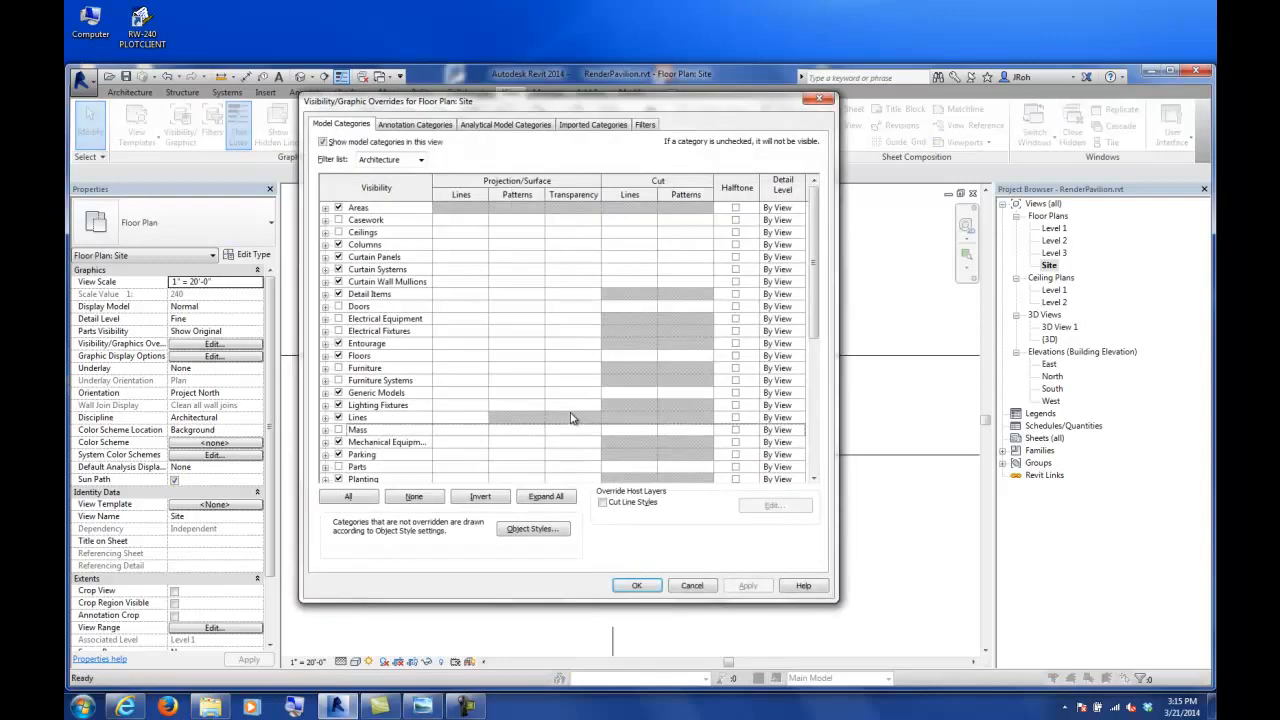
drag(813, 250, 805, 381)
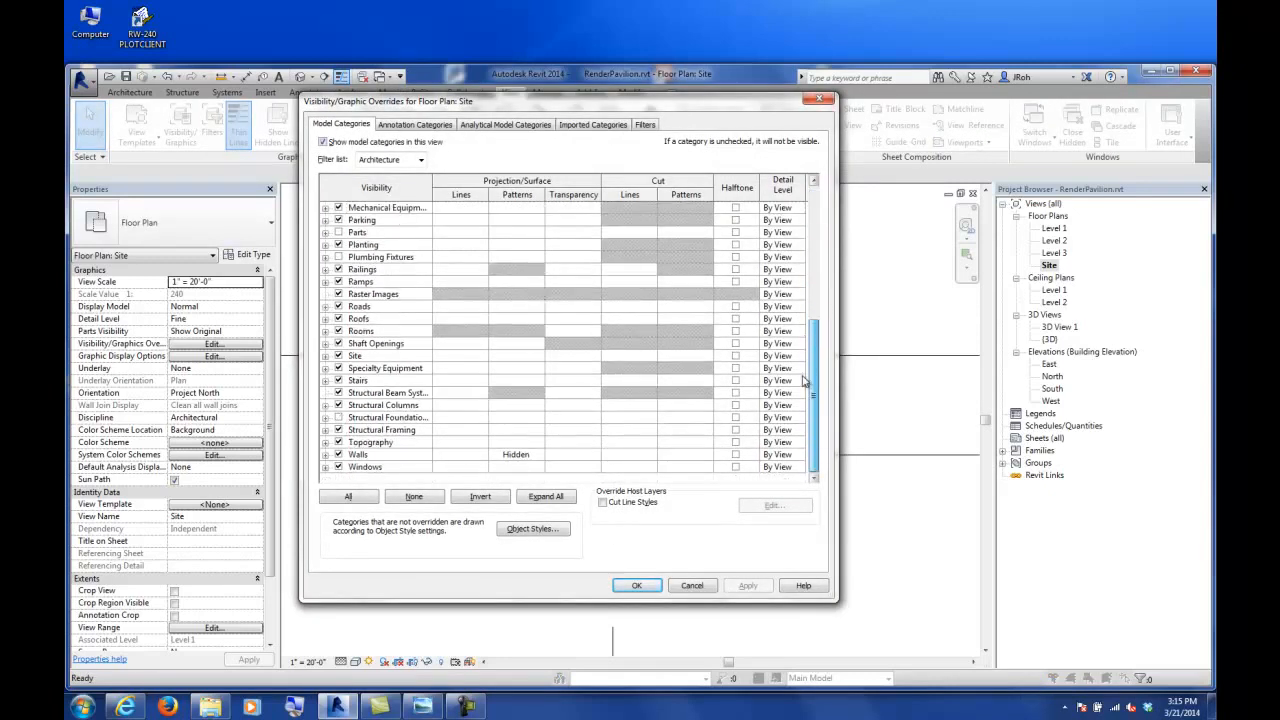
click(325, 356)
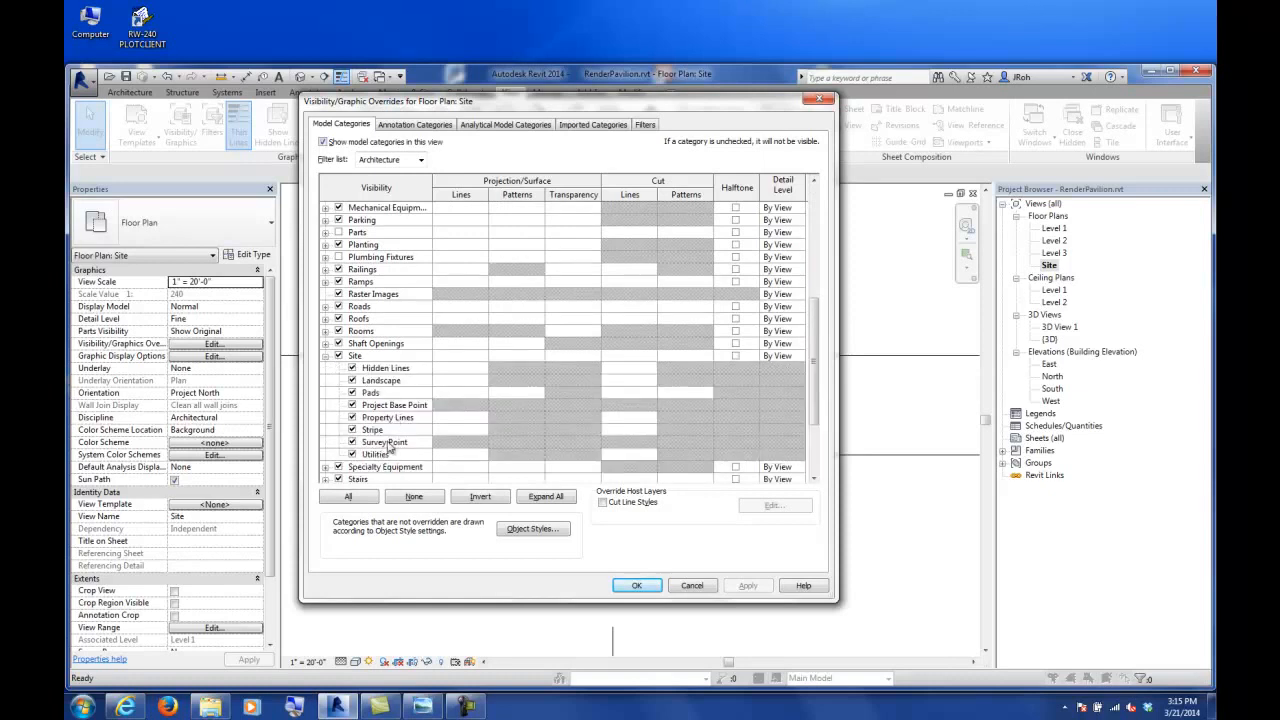
click(692, 586)
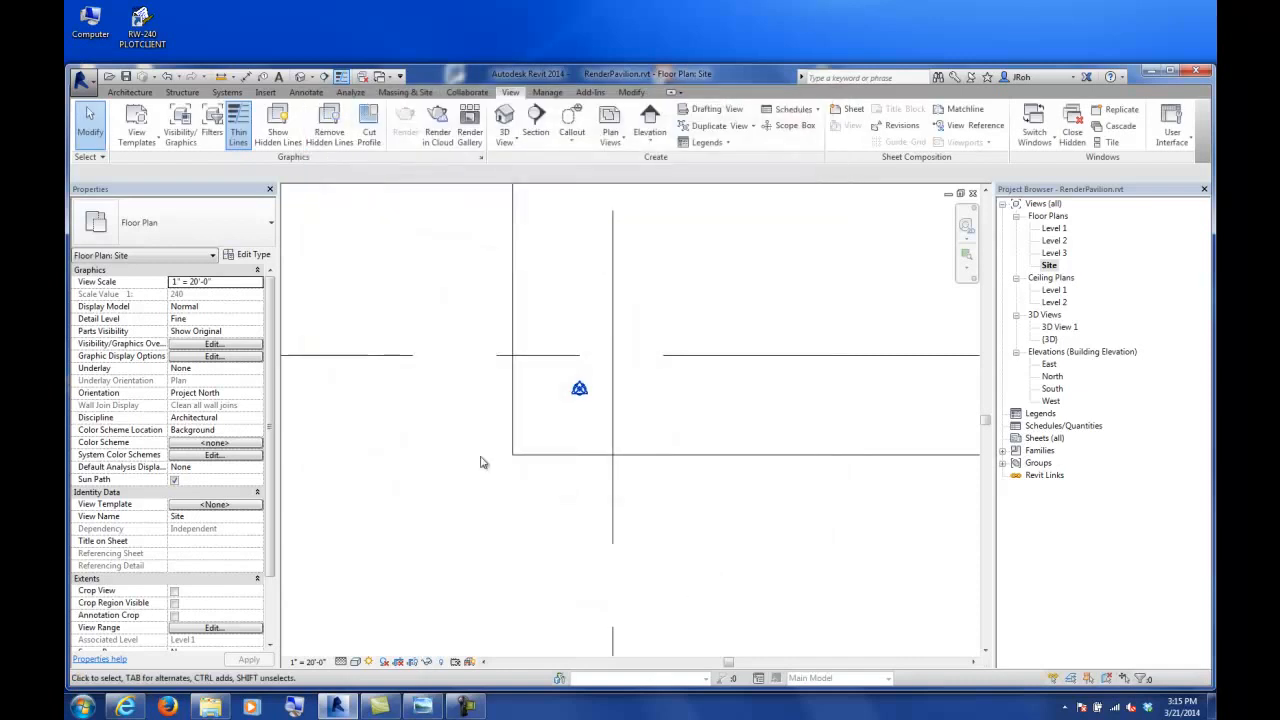
- Set the project base point's Angle to True North to 270°
click(579, 389)
scroll(645, 383, up, 3)
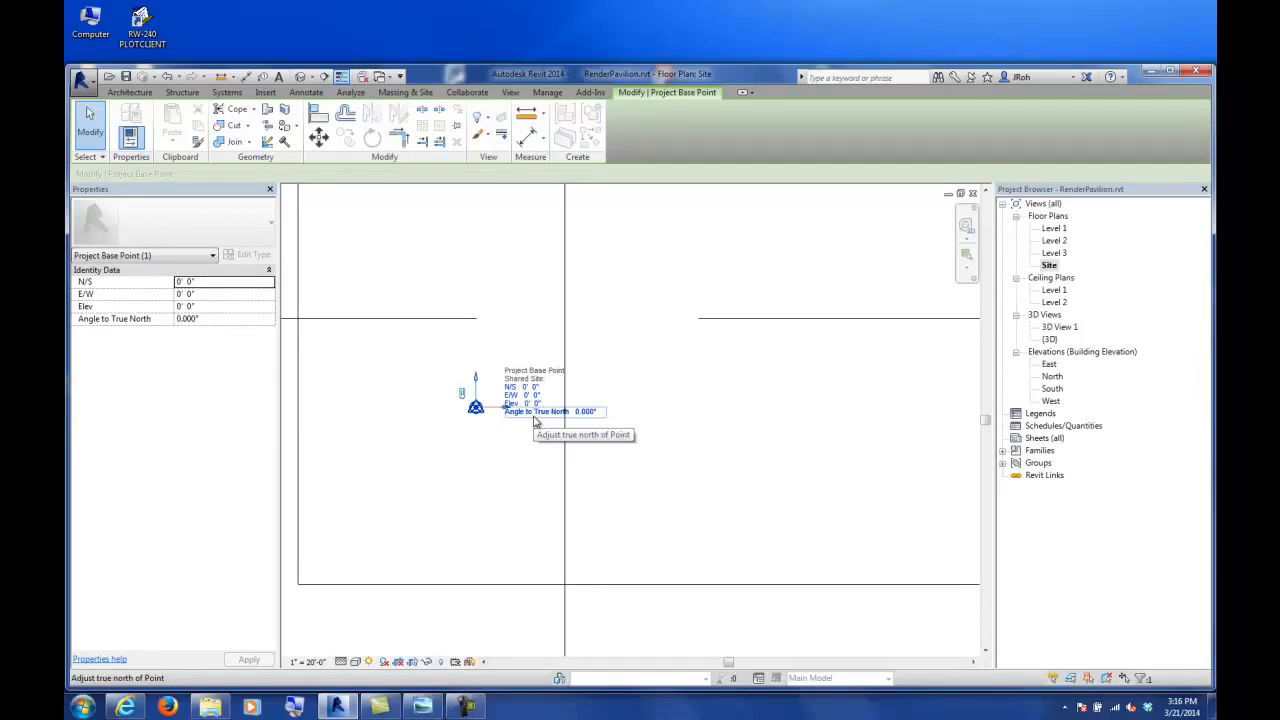
click(601, 420)
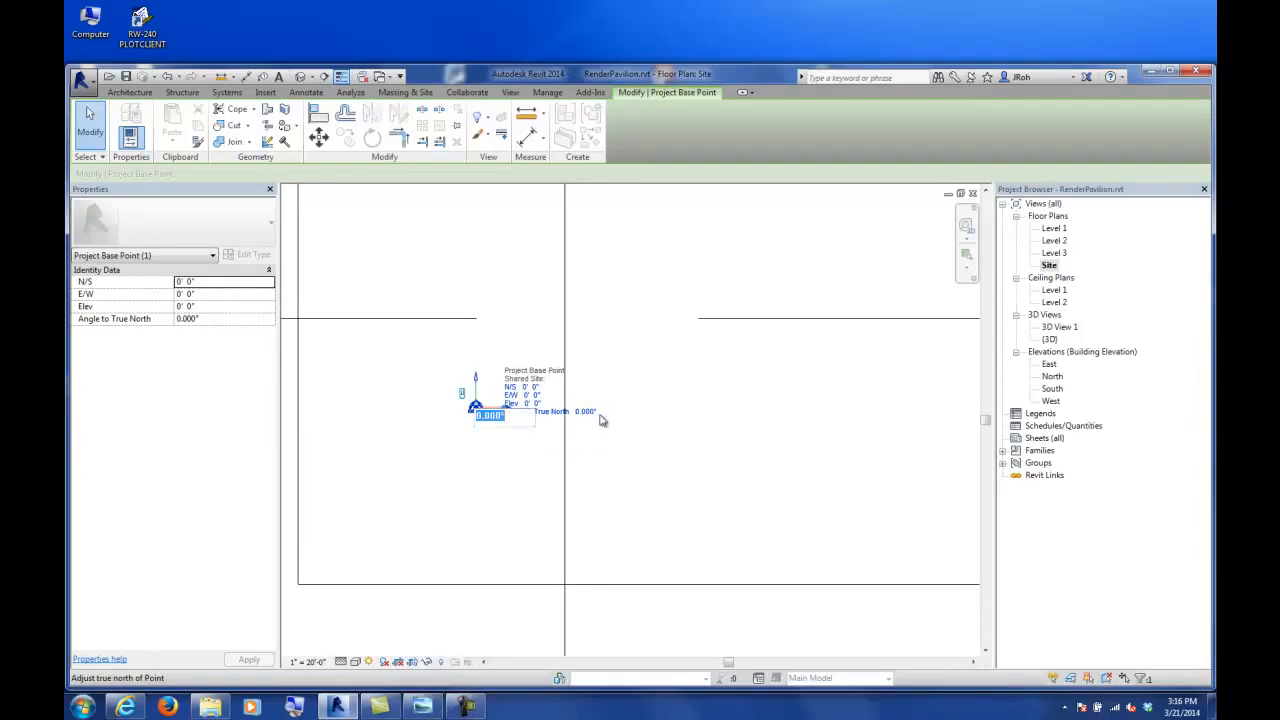
text(-)
key(Return)
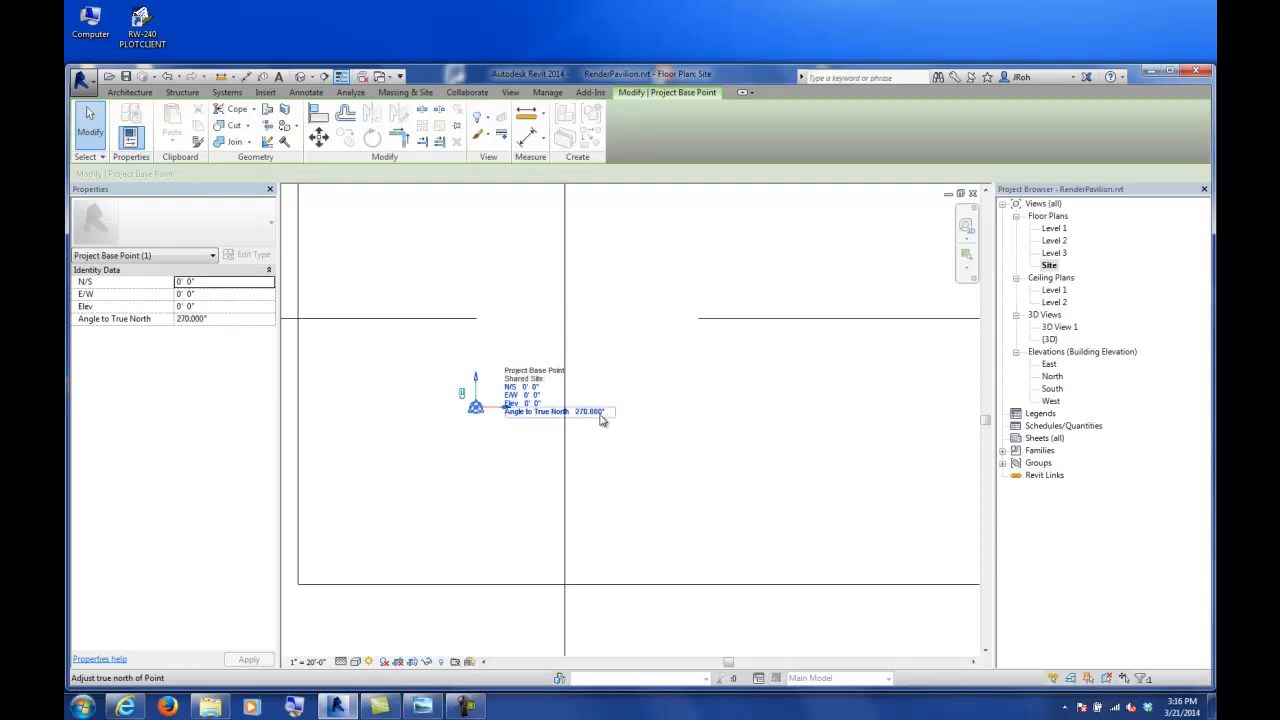
scroll(543, 435, down, 6)
scroll(543, 432, down, 4)
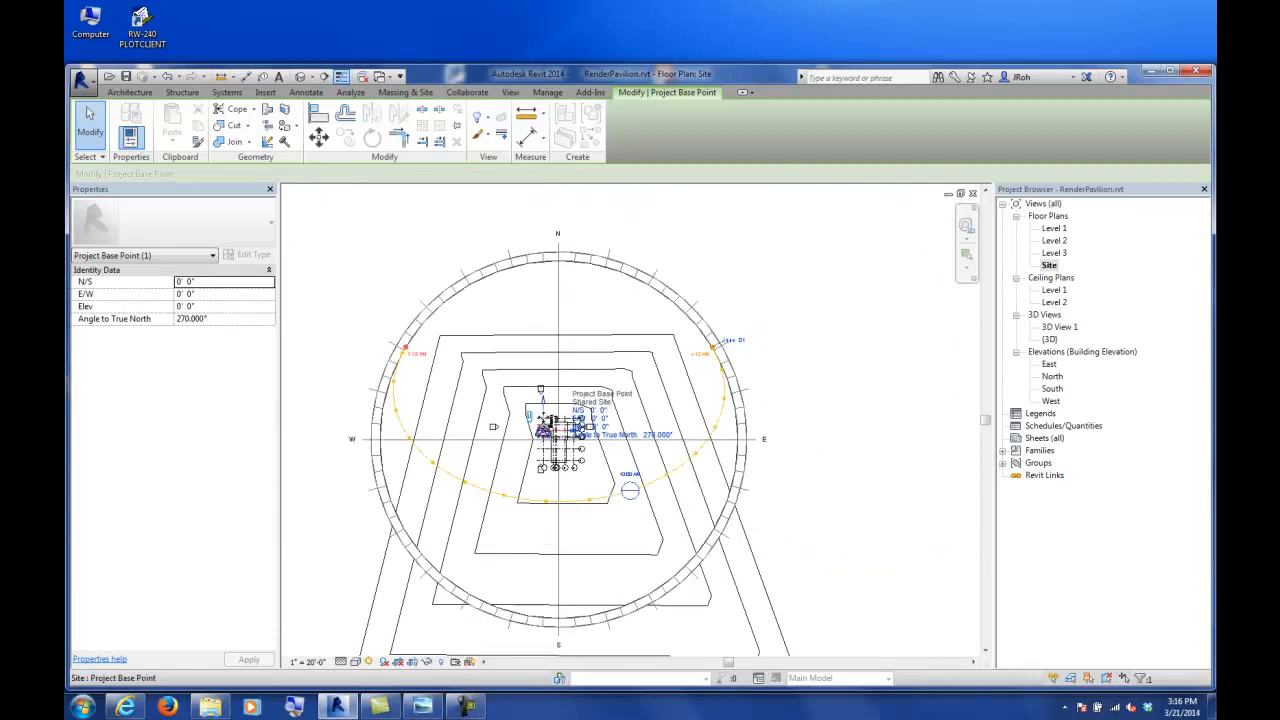
middle_drag(635, 434, 643, 404)
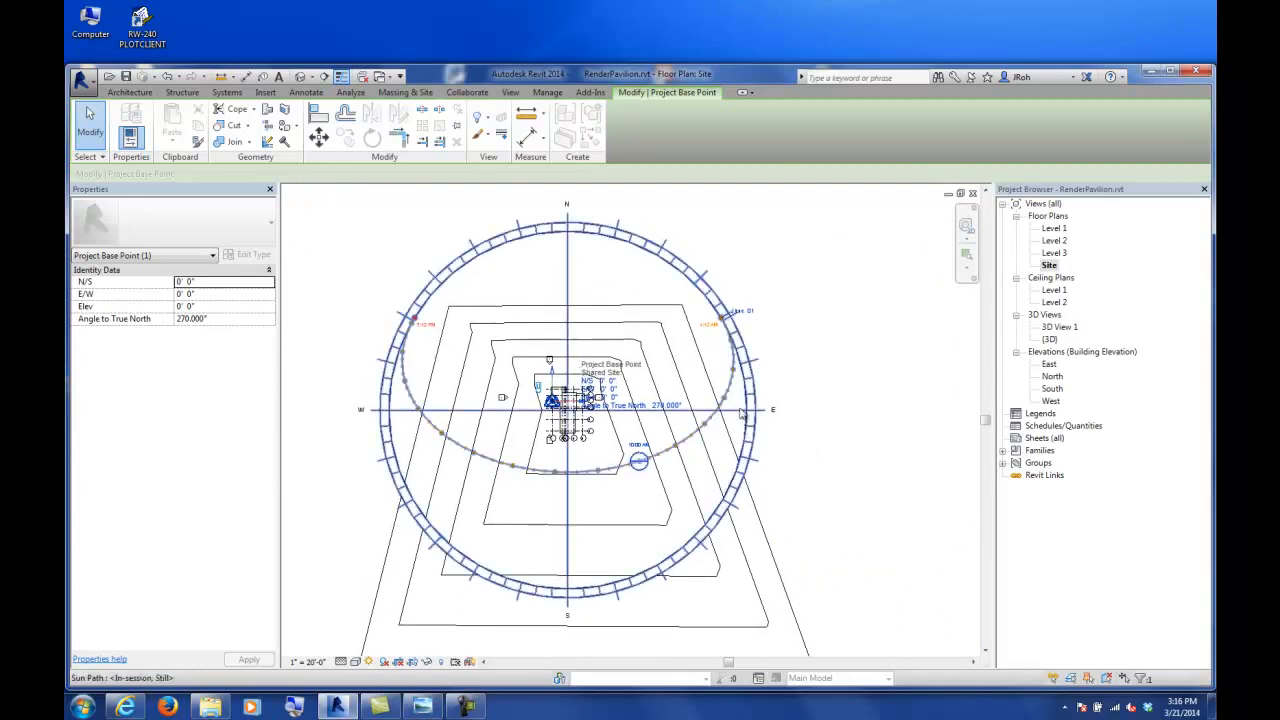
click(825, 385)
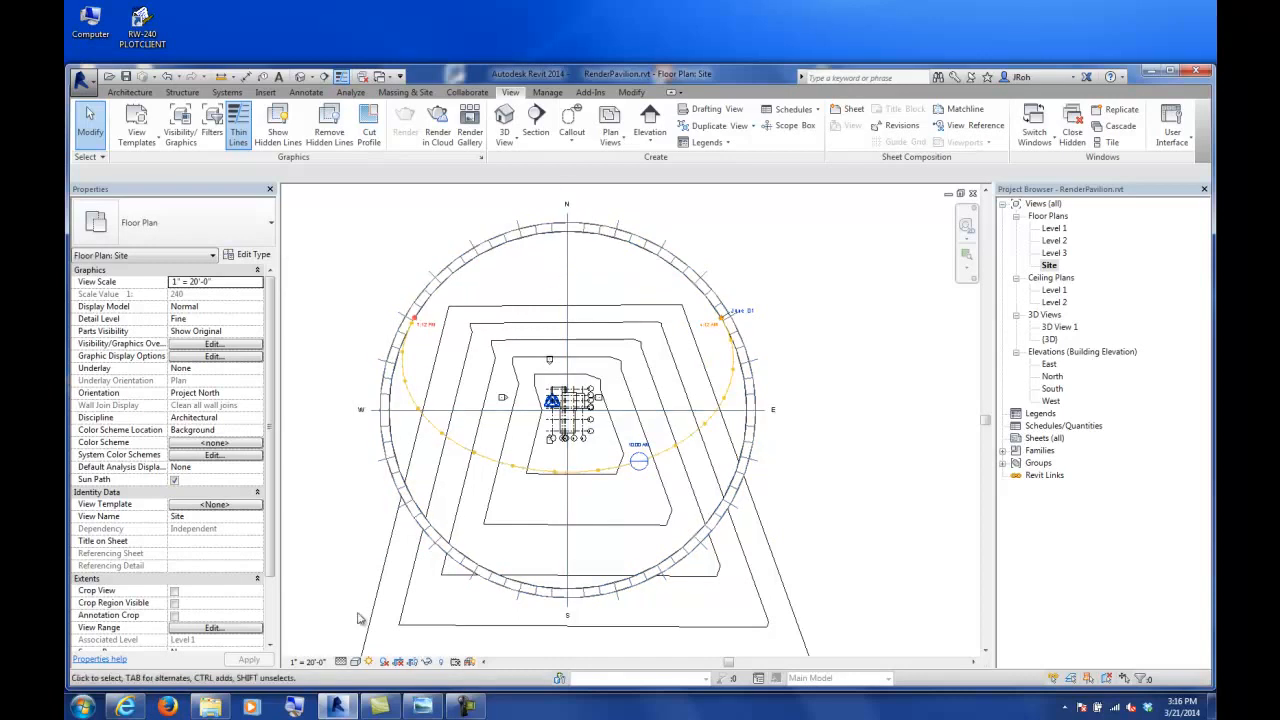
- Turn the Site plan's sun path off and back on to refresh its orientation
click(370, 662)
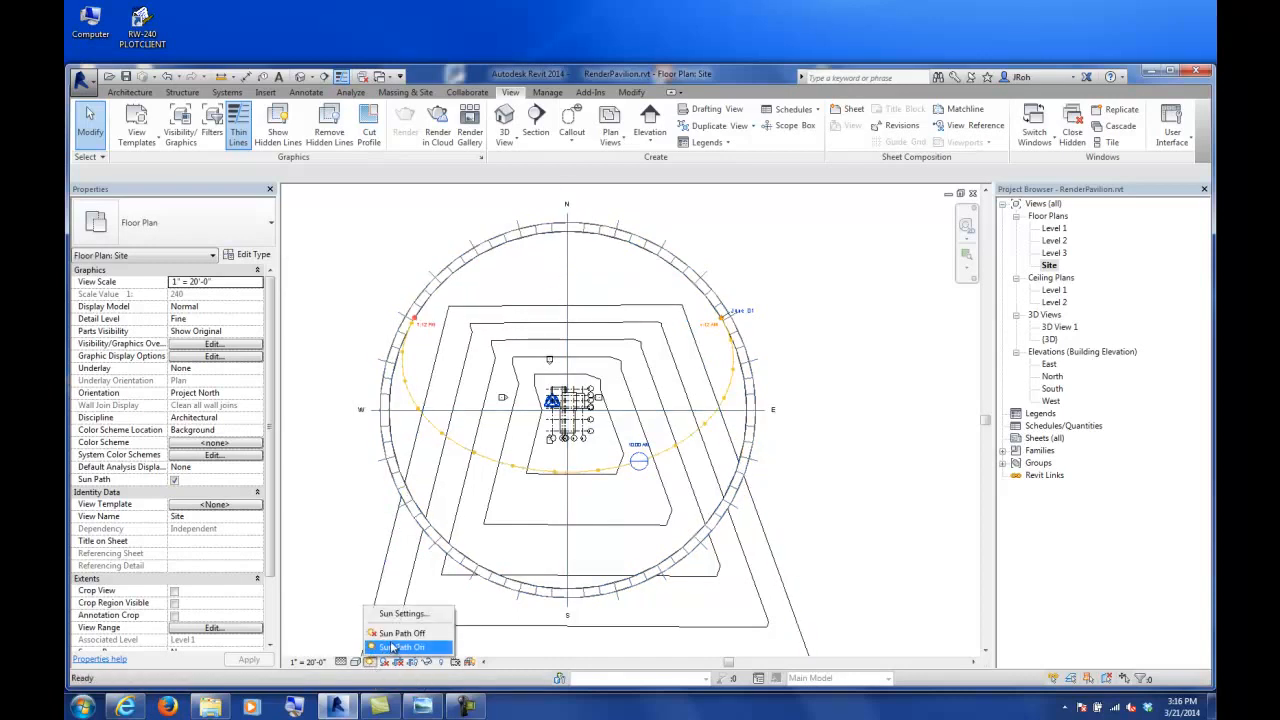
click(400, 633)
click(370, 662)
click(398, 647)
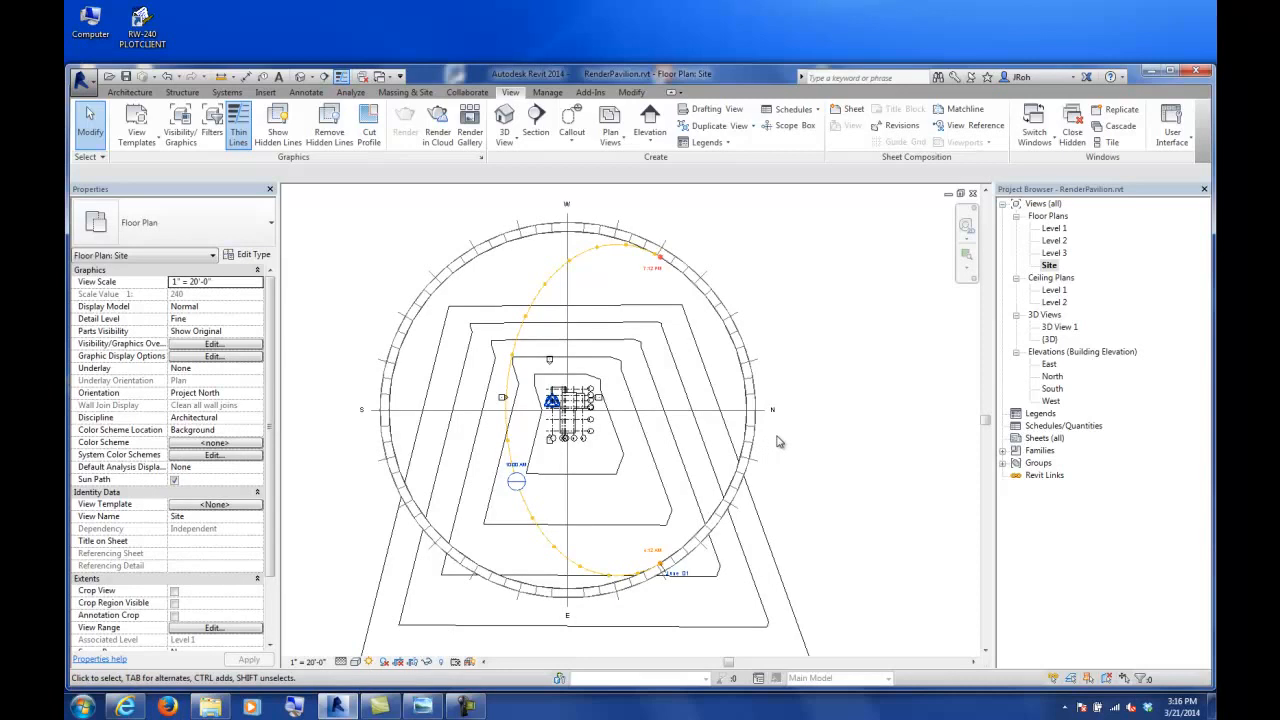
- Examine the sun path's north marker and compass orientation relative to the building
scroll(763, 417, up, 5)
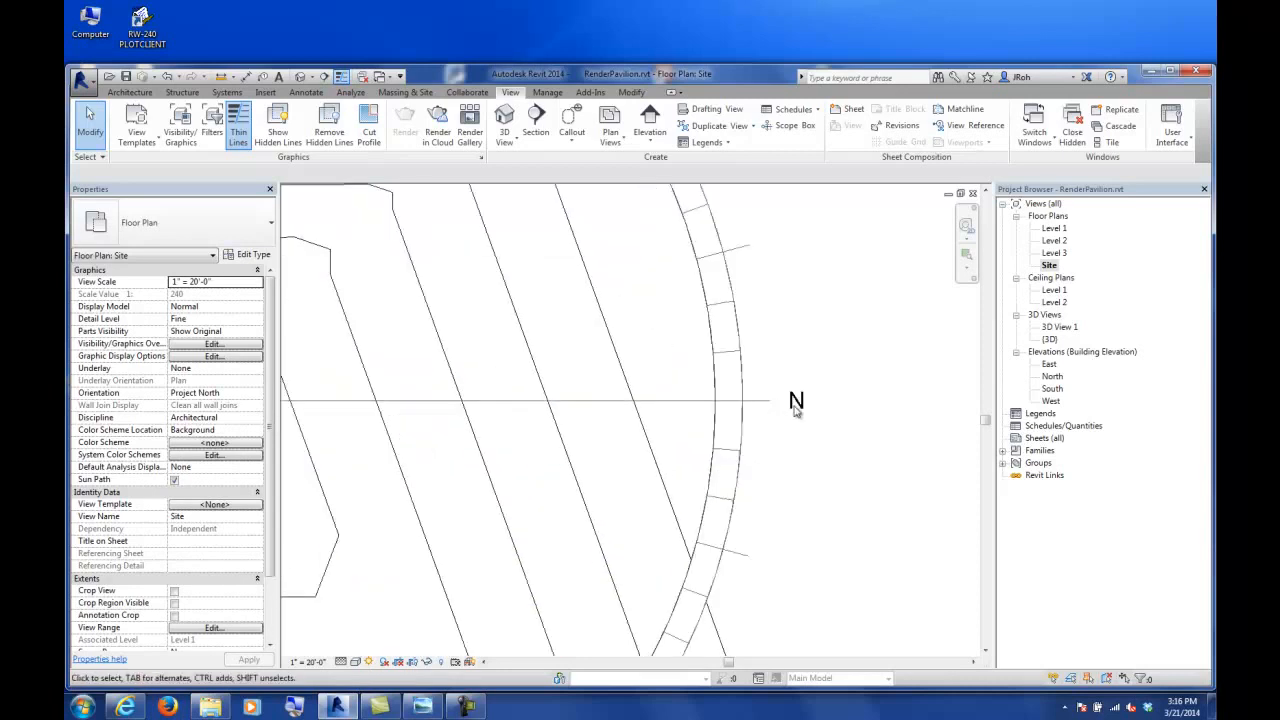
scroll(797, 413, down, 5)
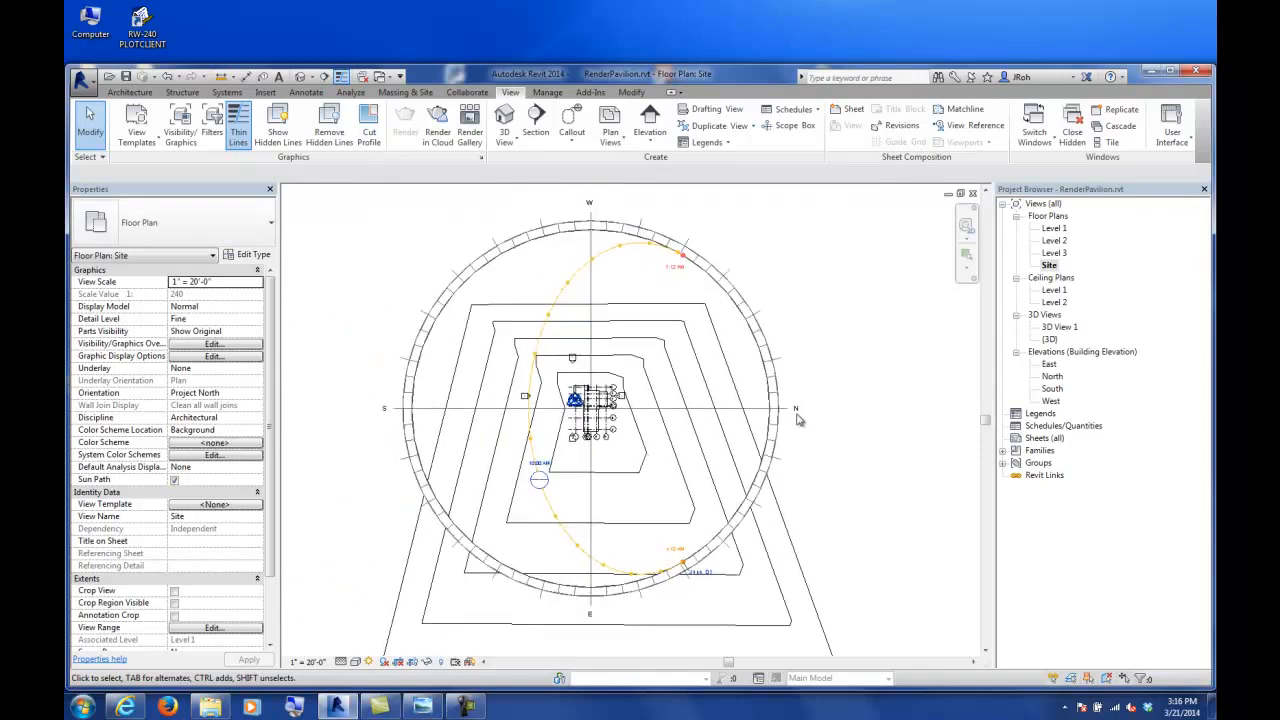
scroll(797, 426, up, 4)
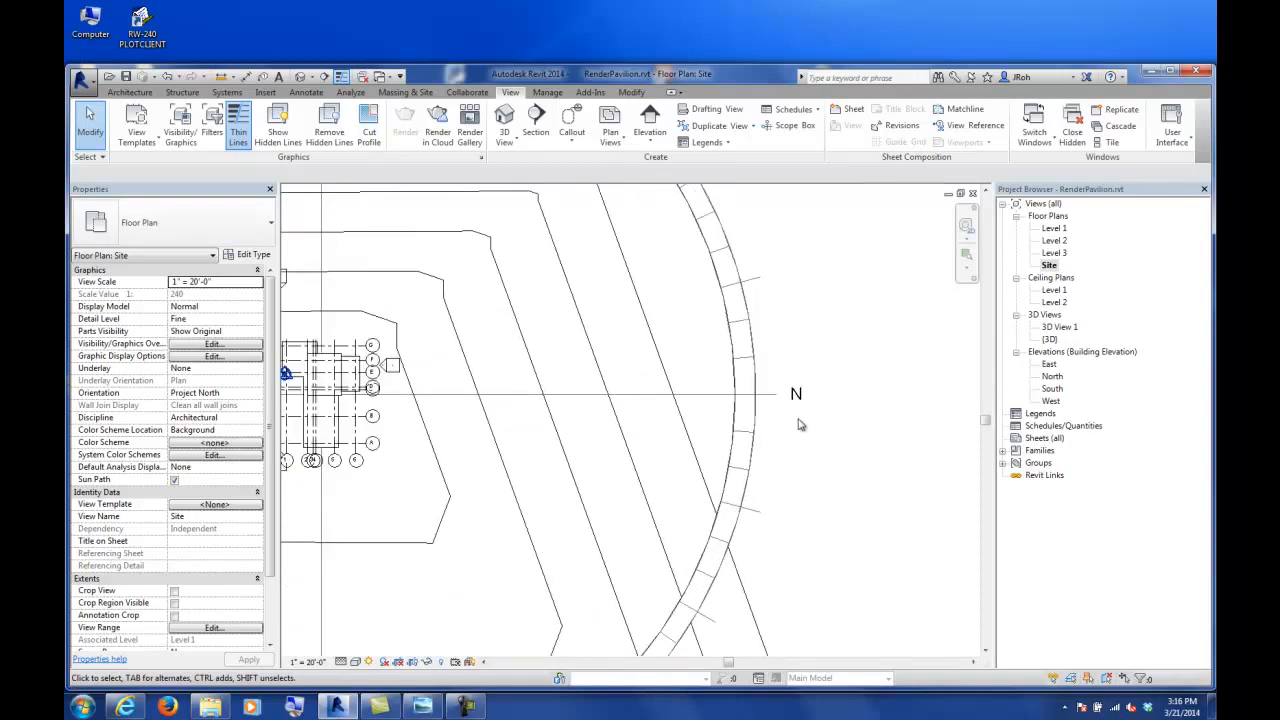
scroll(799, 425, down, 4)
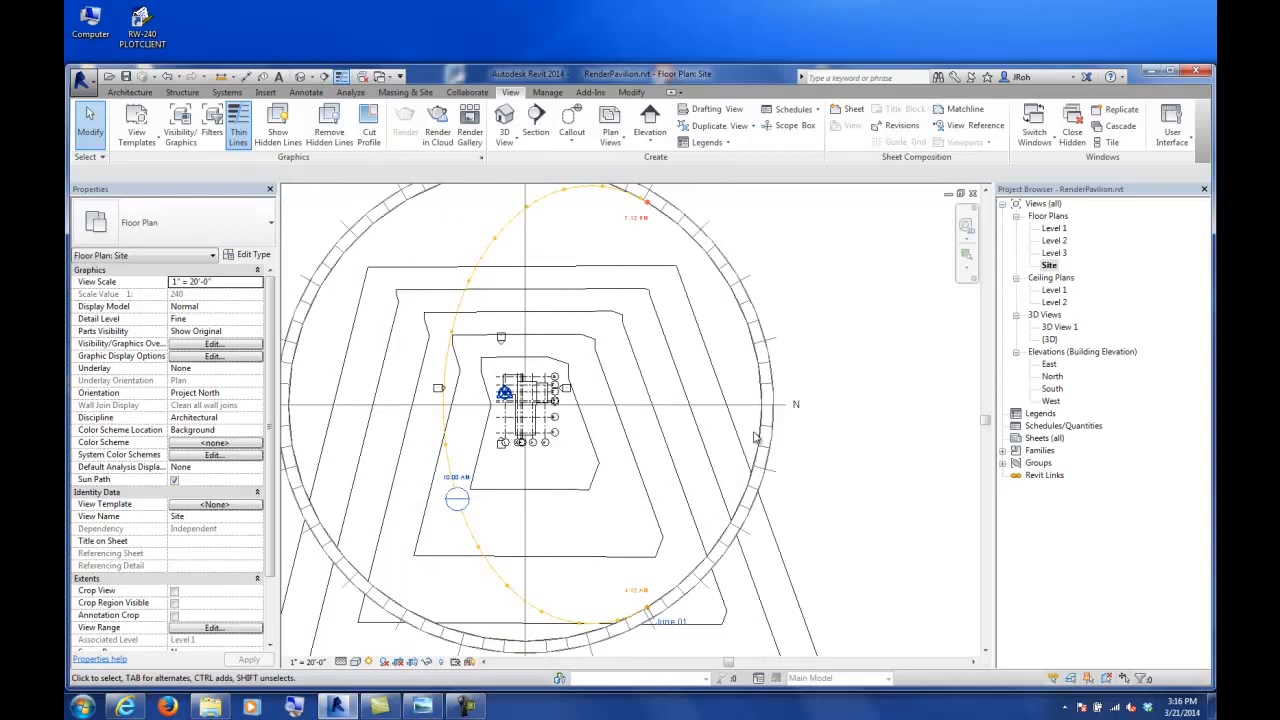
click(368, 663)
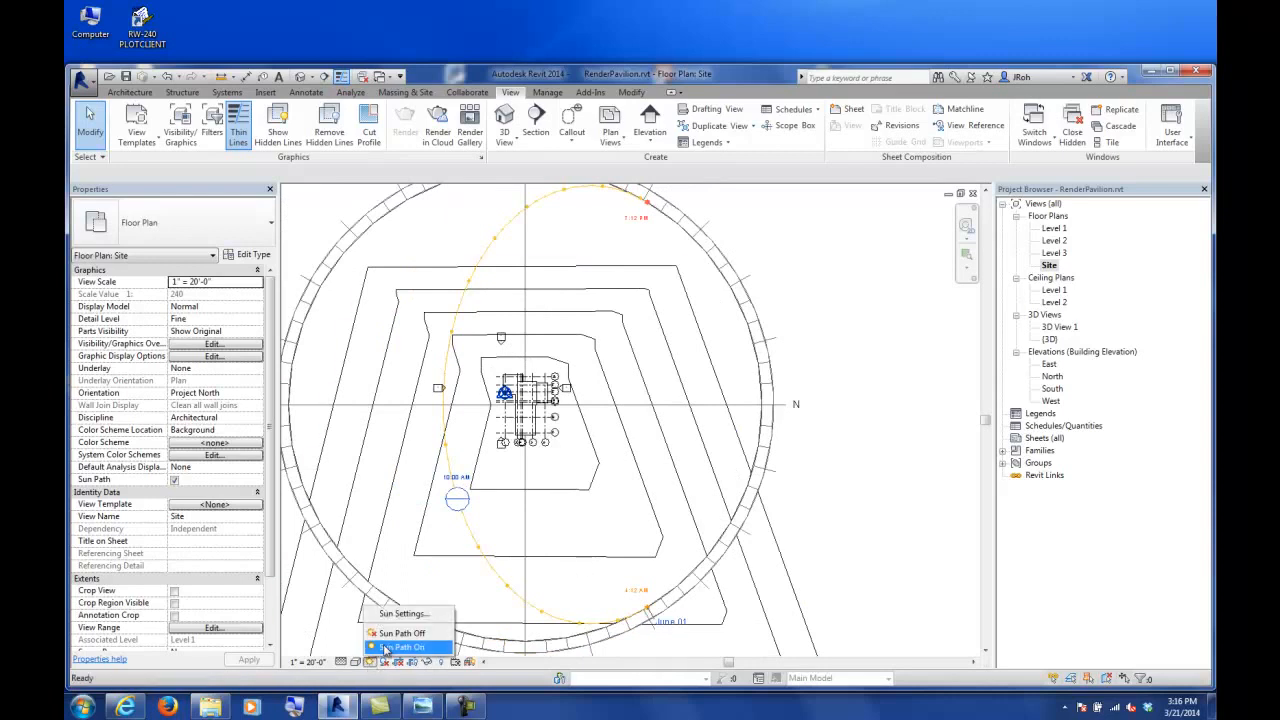
click(893, 500)
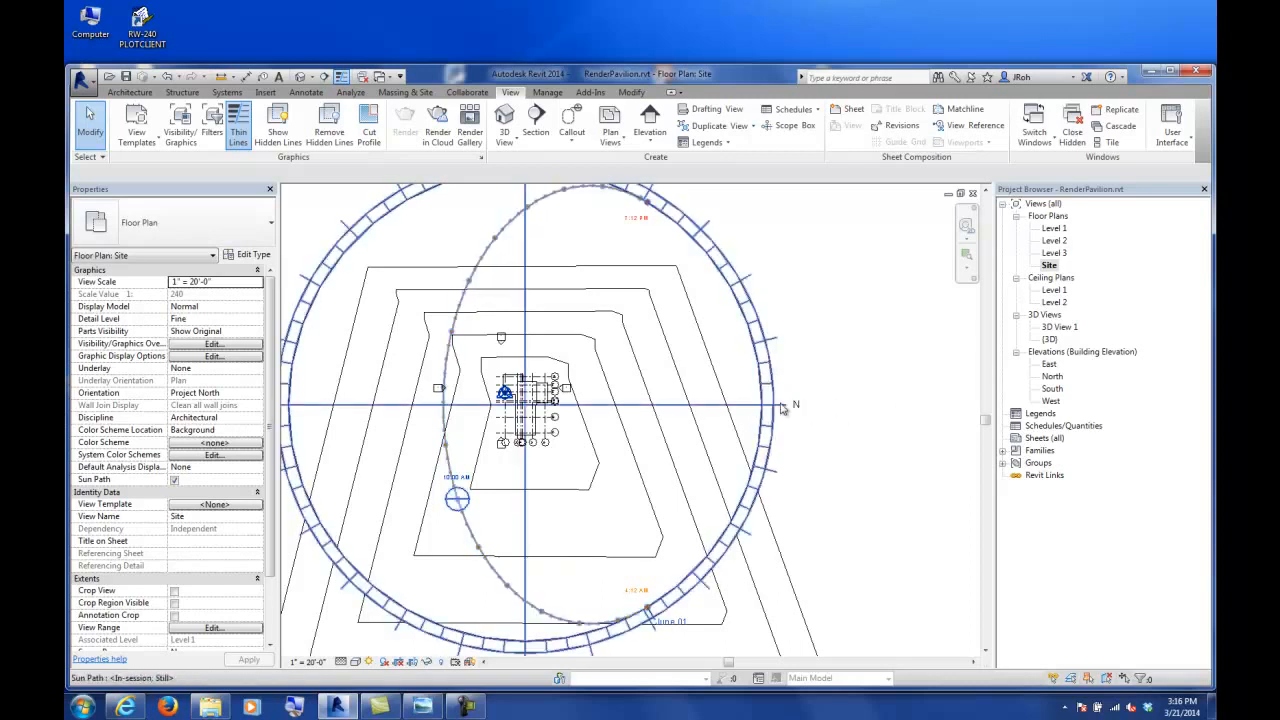
scroll(808, 409, down, 3)
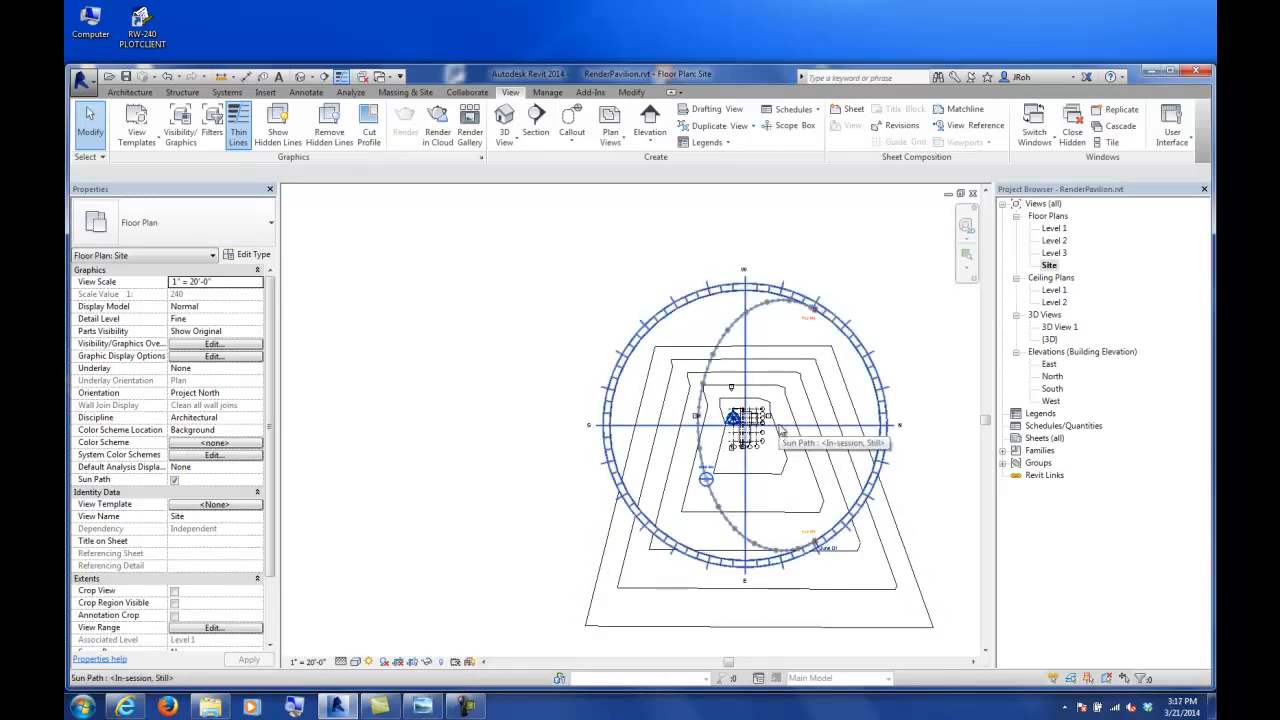
- Try setting the project location to Charlotte, NC, USA through the Site plan's sun settings
click(369, 662)
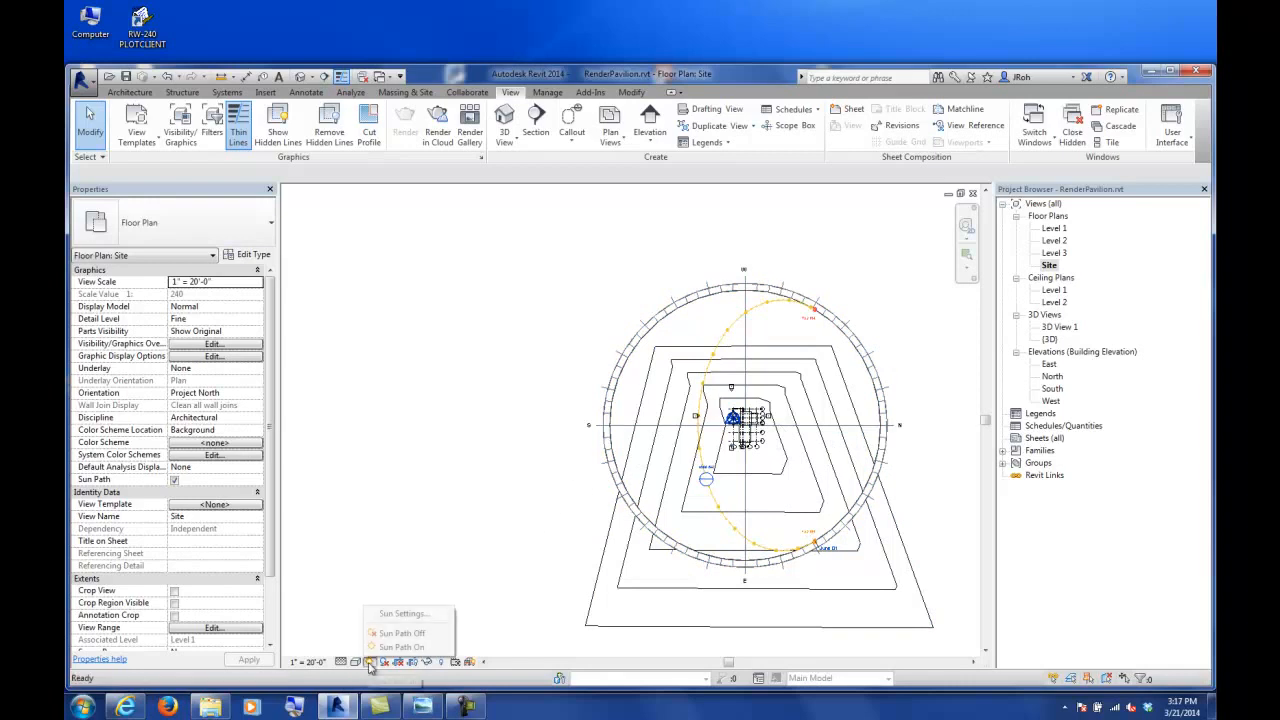
click(391, 614)
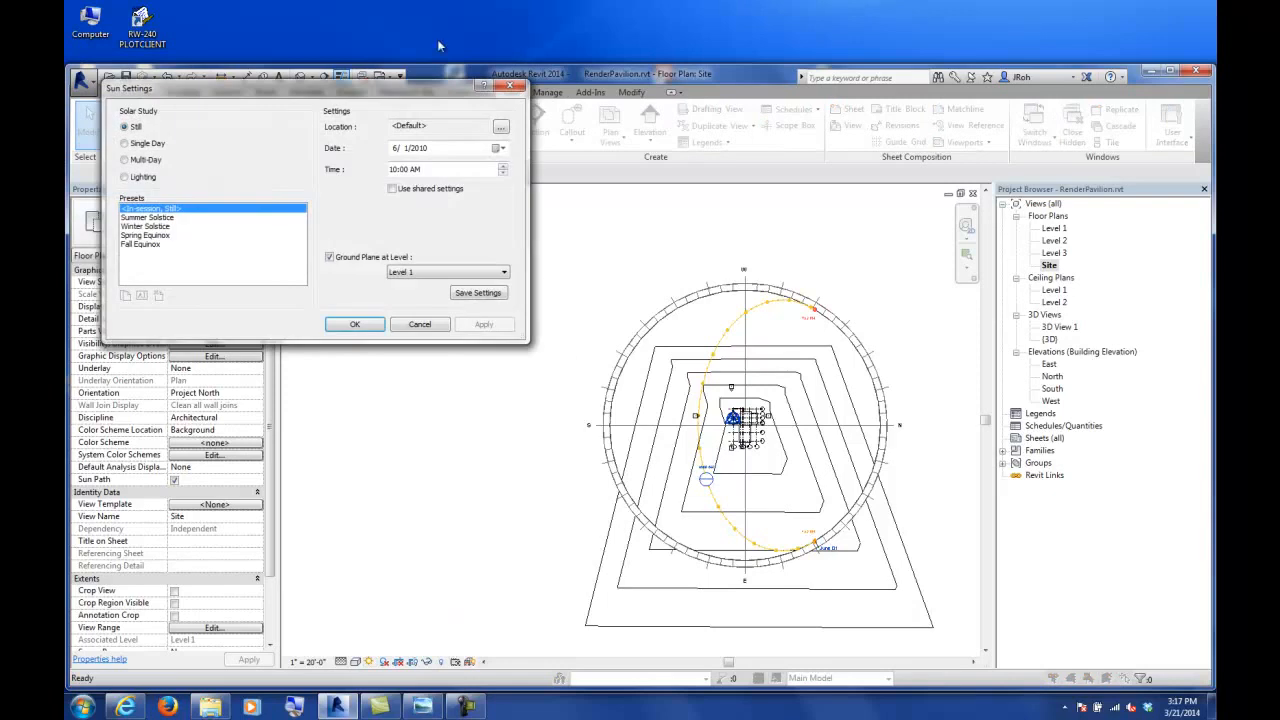
drag(358, 91, 426, 212)
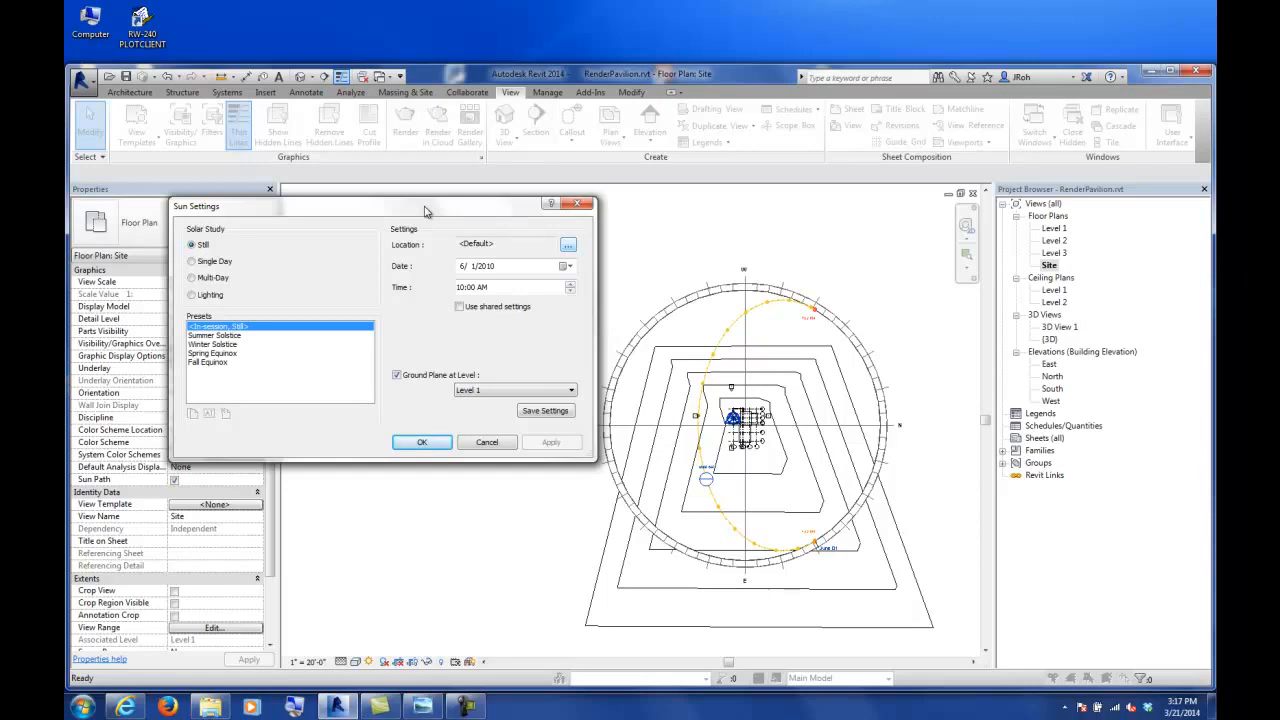
click(568, 246)
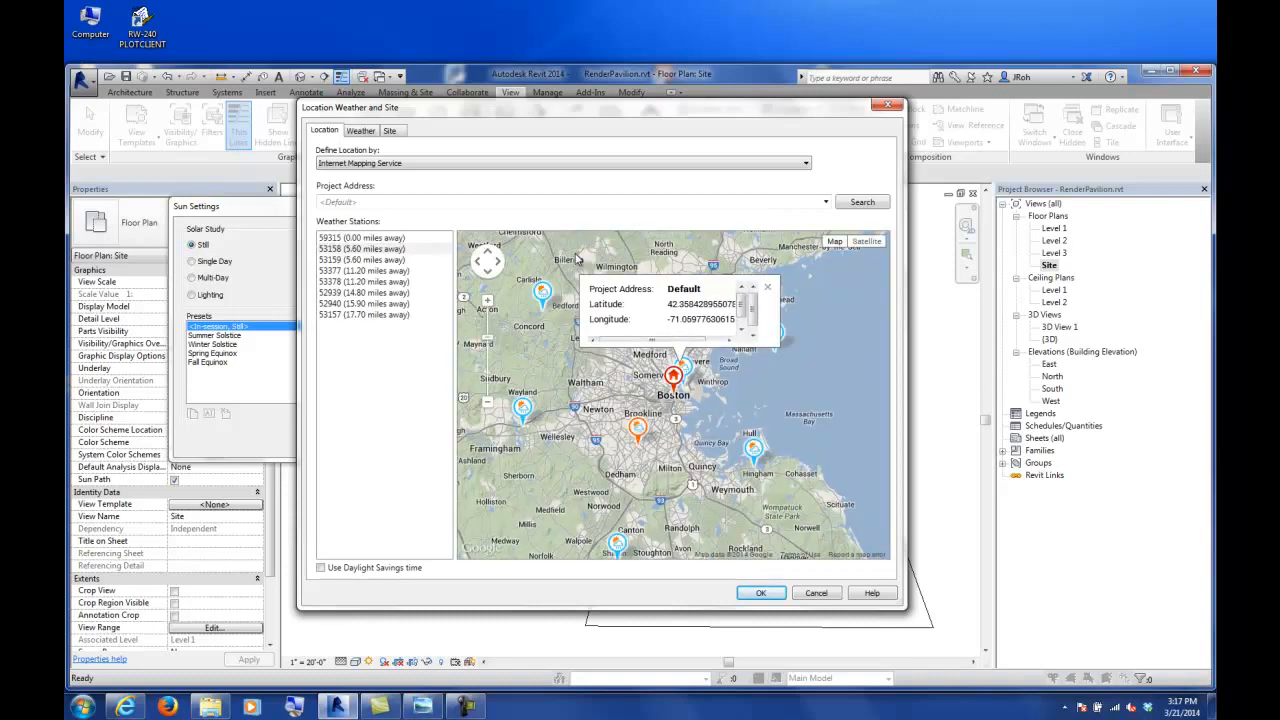
click(366, 202)
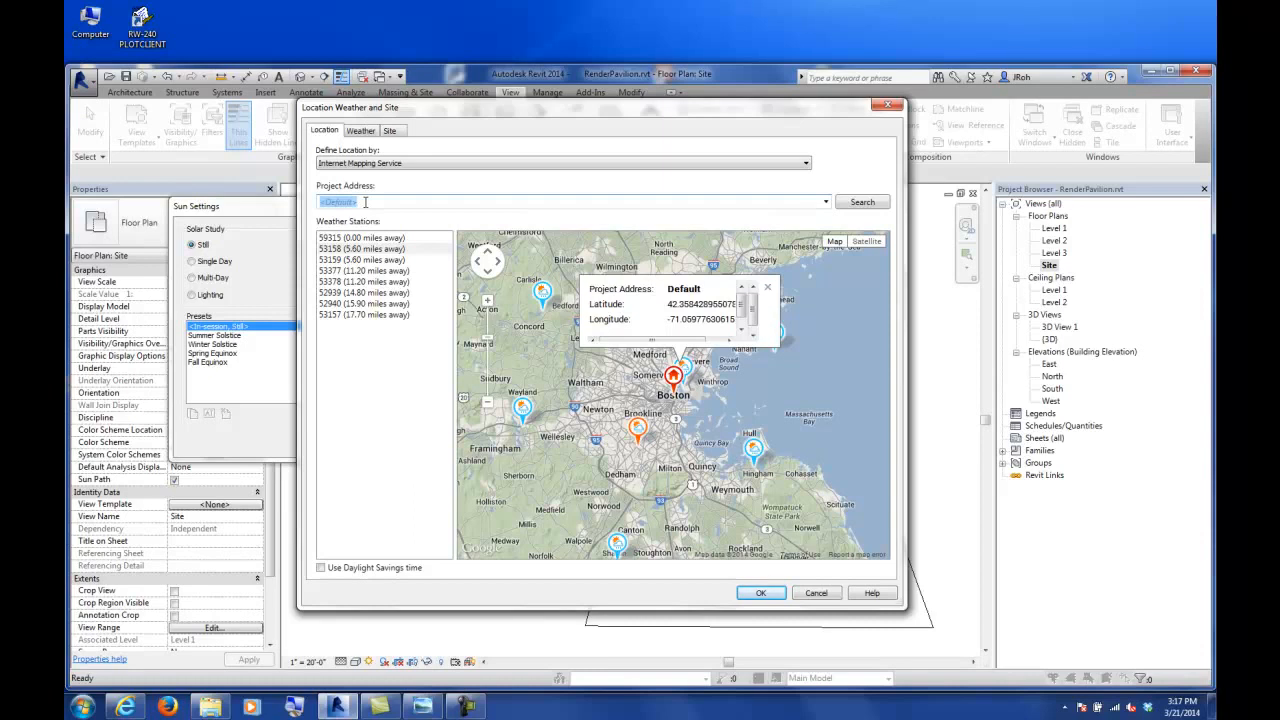
text(Ch)
key(Return)
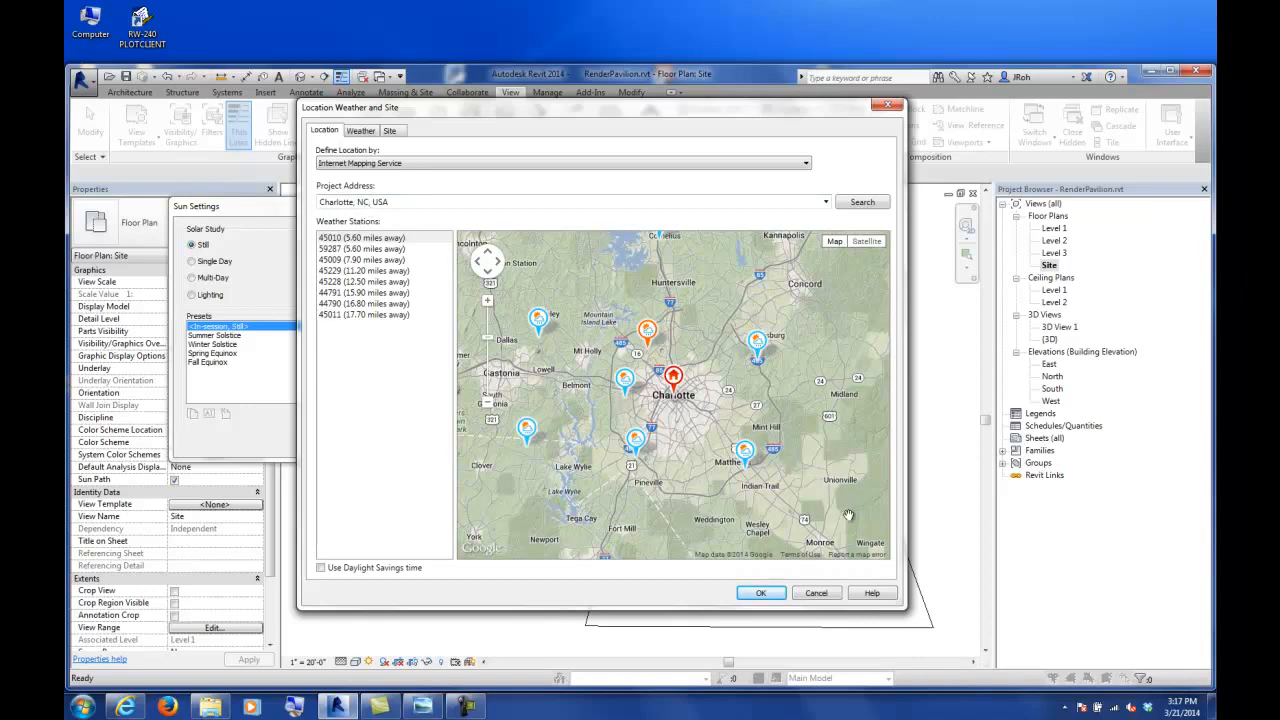
click(822, 596)
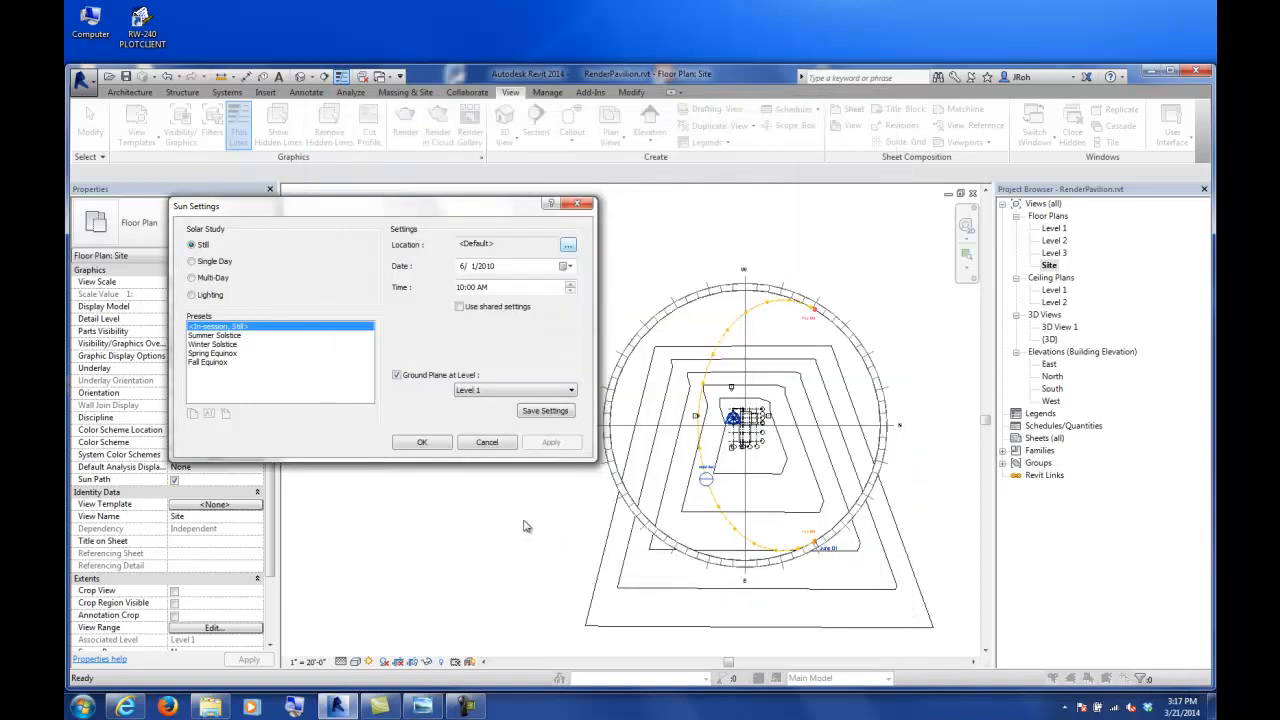
click(487, 446)
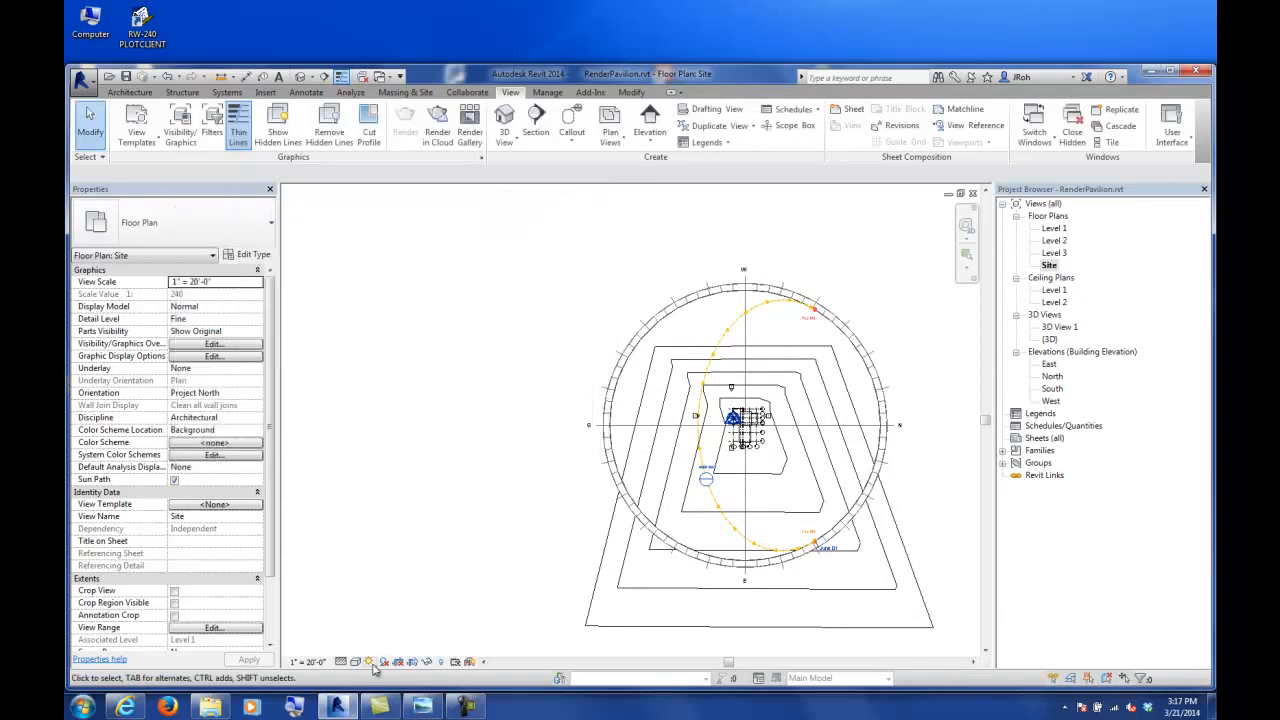
- Open the sun settings for the Site plan
click(371, 664)
click(396, 611)
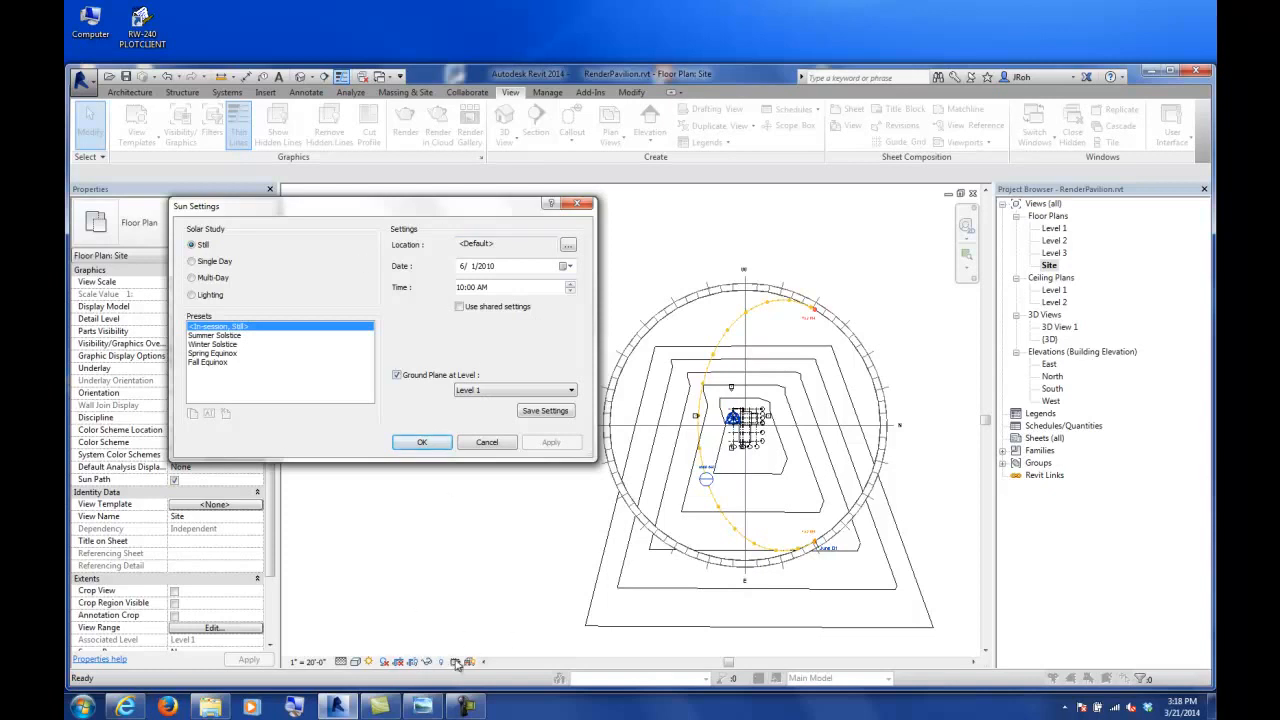
click(464, 705)
click(1150, 636)
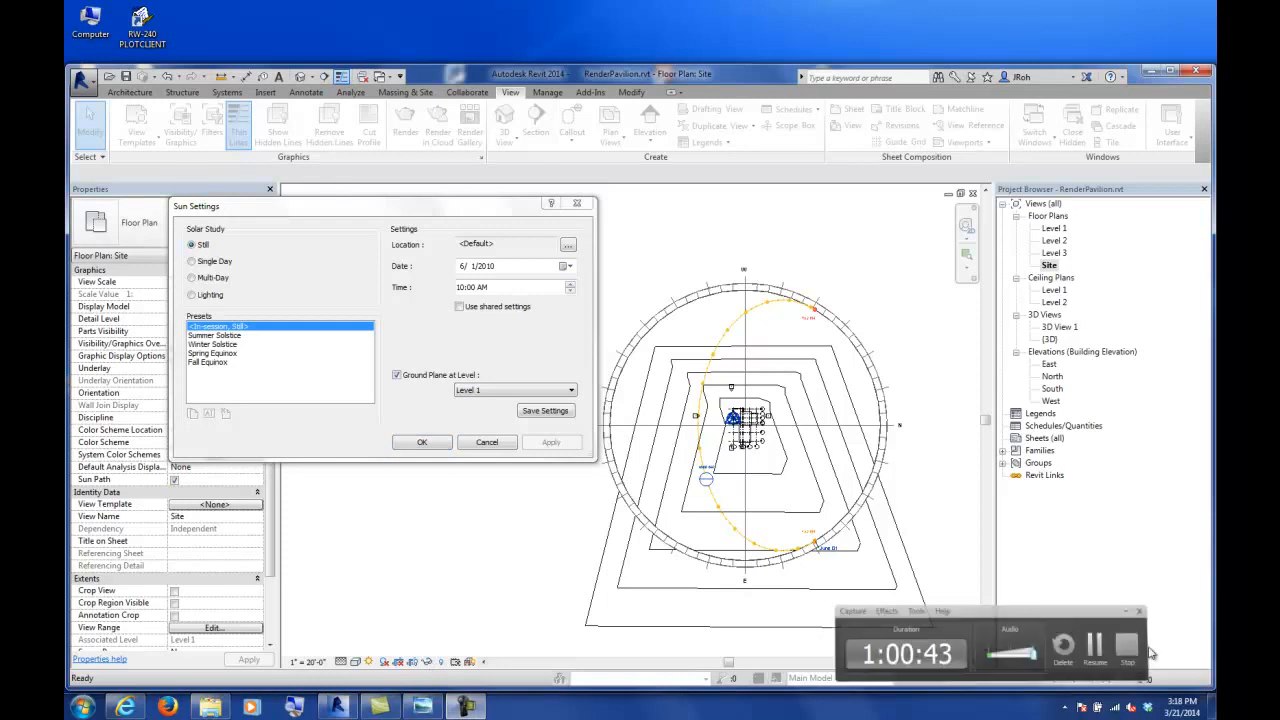
- Dismiss the sun settings without changes and toggle the Site plan's sun path off and on again
click(481, 442)
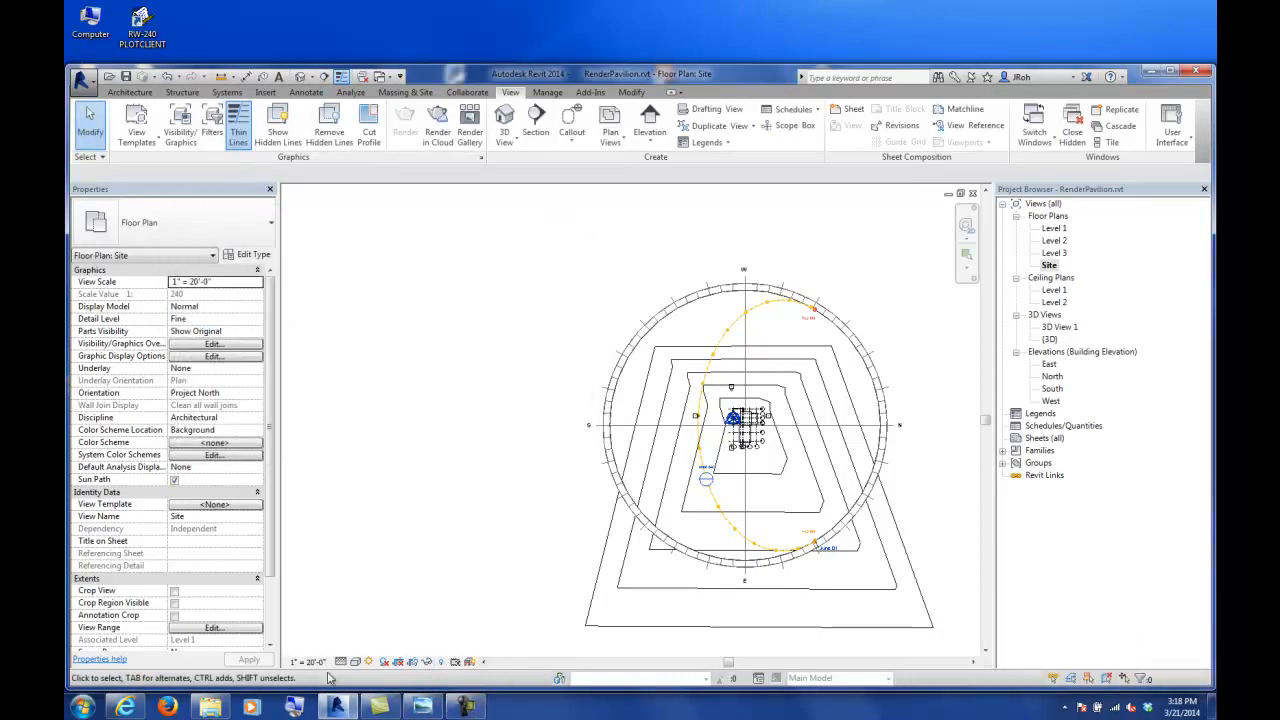
click(370, 661)
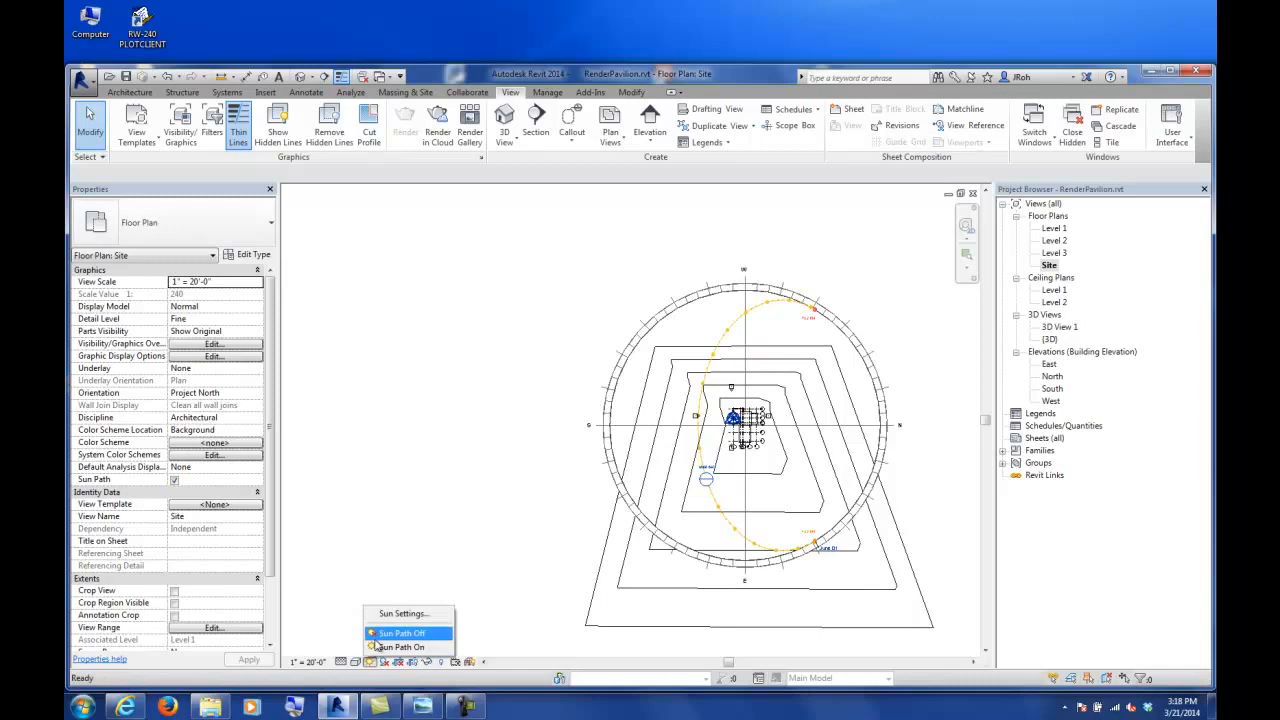
click(376, 648)
click(370, 661)
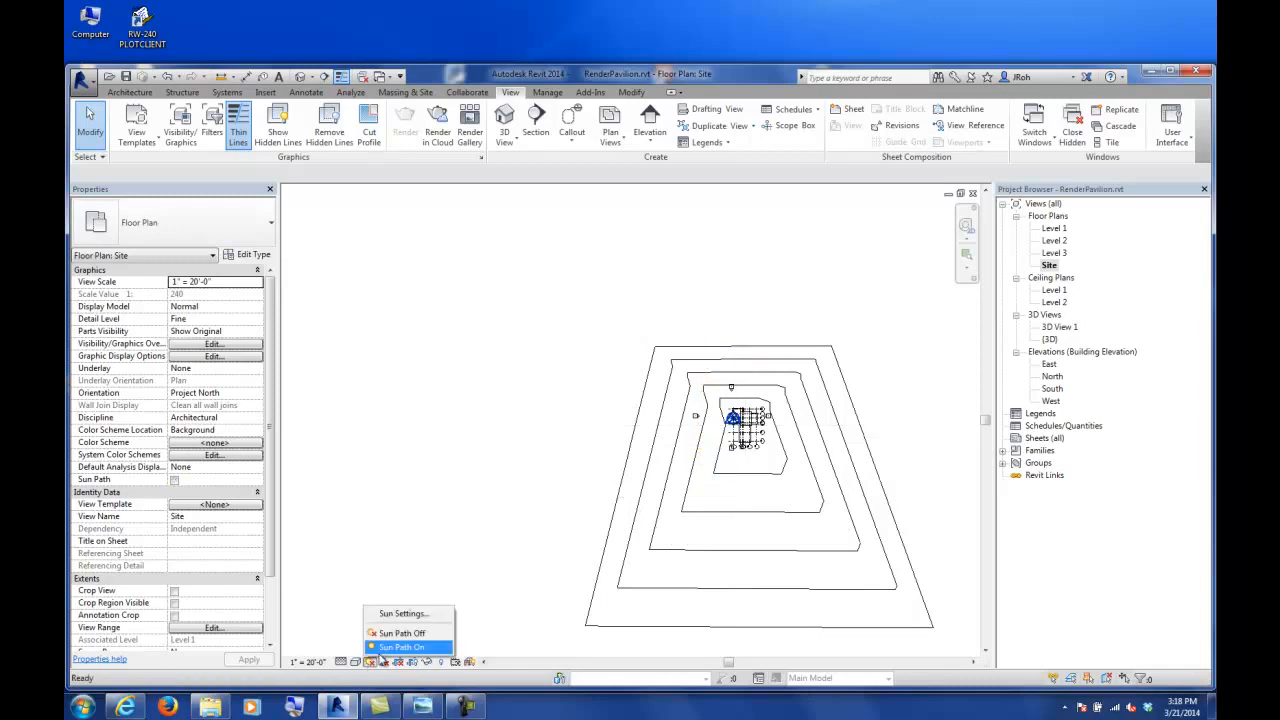
click(380, 646)
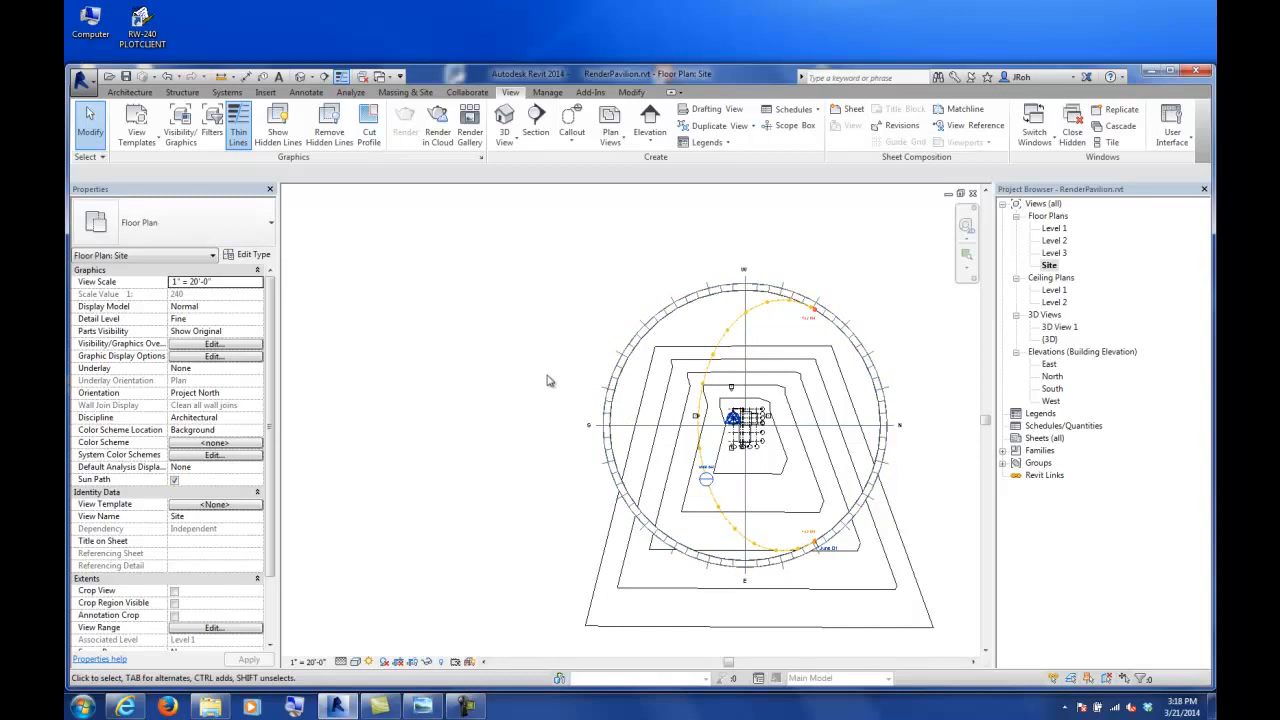
- Set the project location to Charlotte, NC, USA through the Site plan's sun settings, using the Internet Mapping Service
click(369, 662)
click(402, 613)
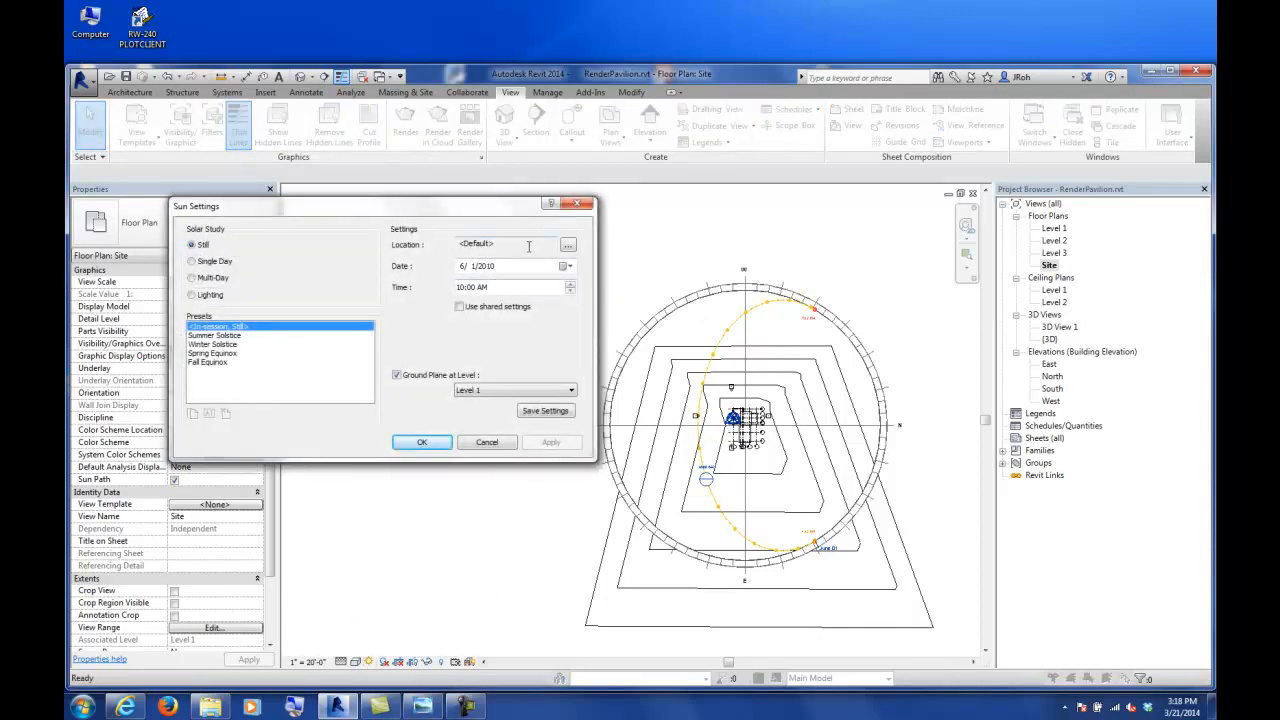
click(568, 245)
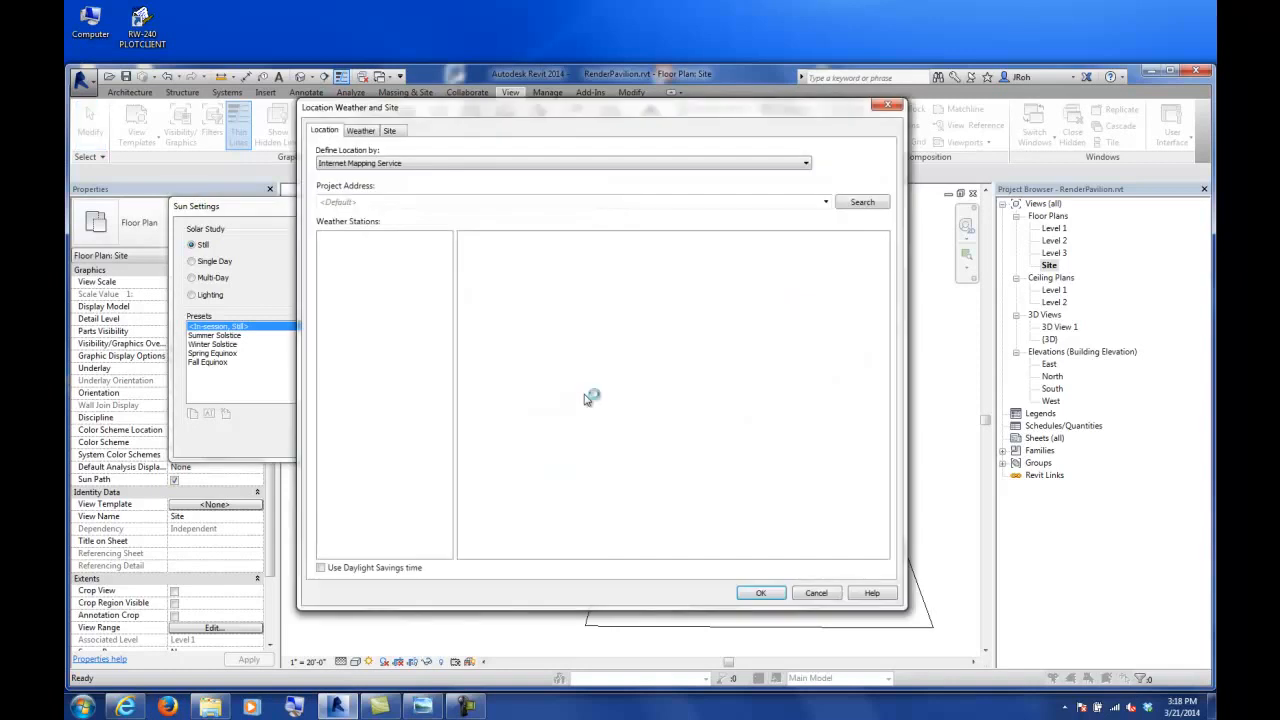
click(396, 202)
text(Char)
key(Return)
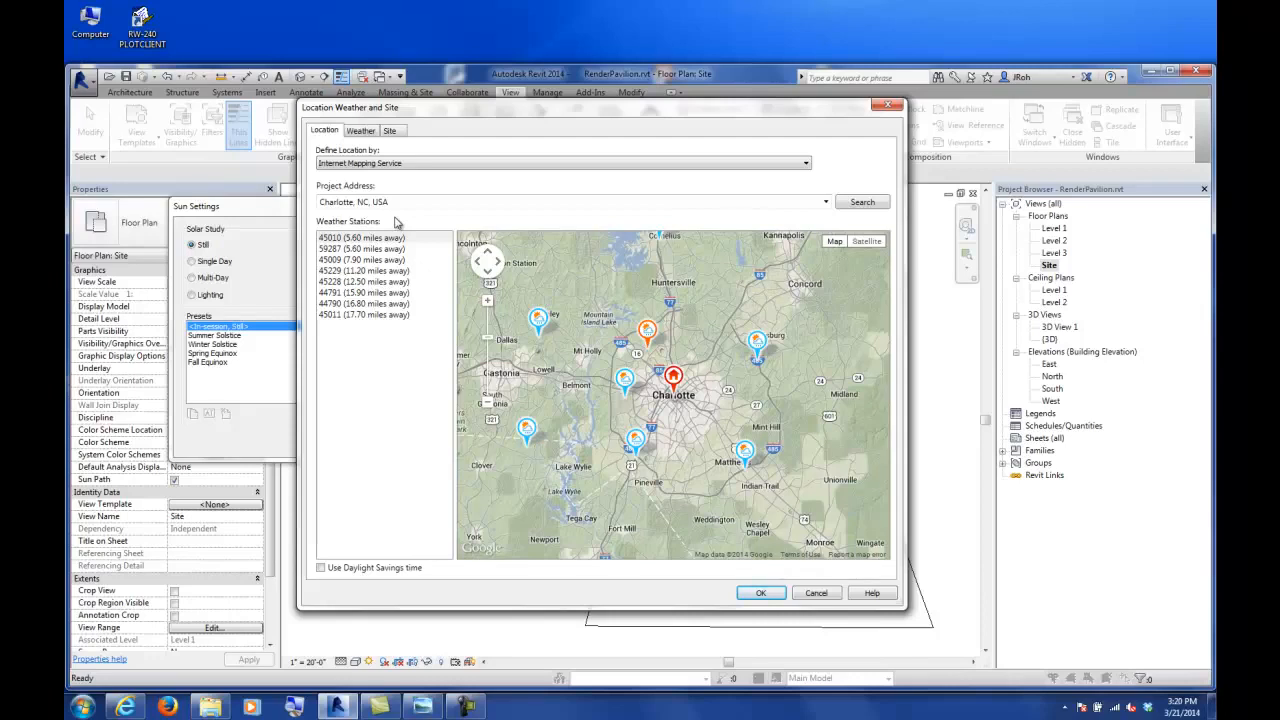
click(740, 584)
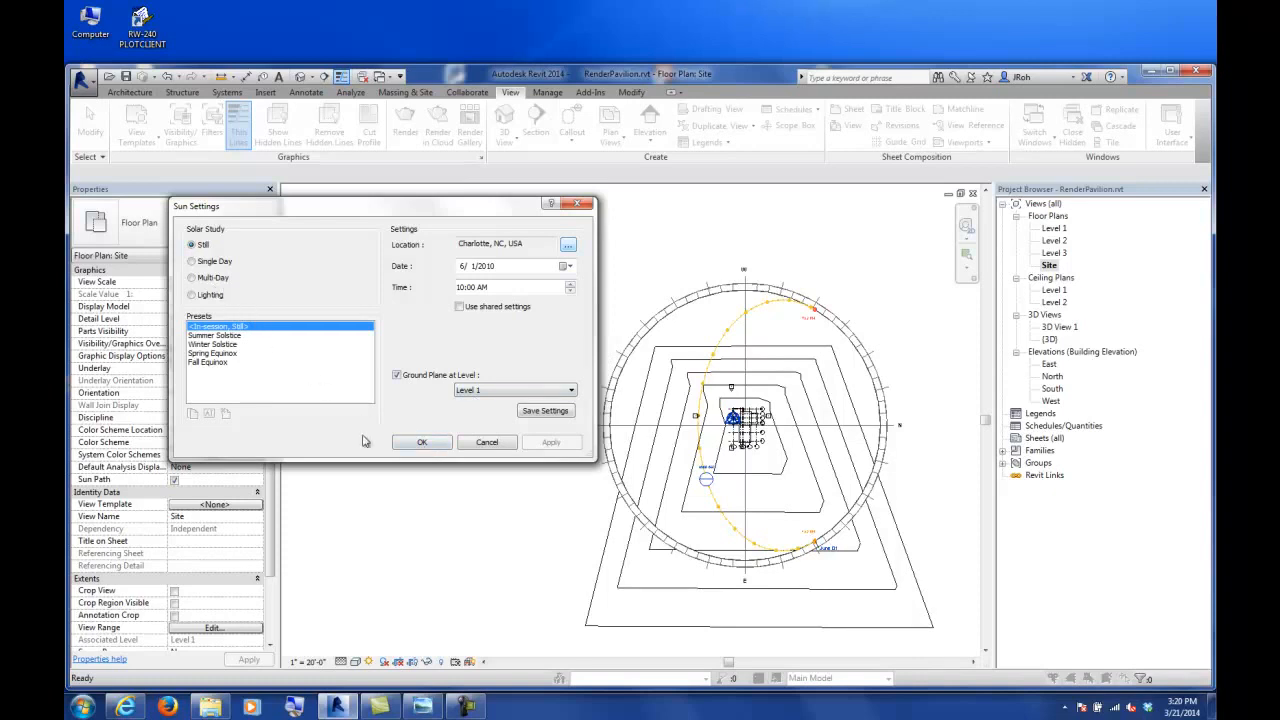
click(416, 443)
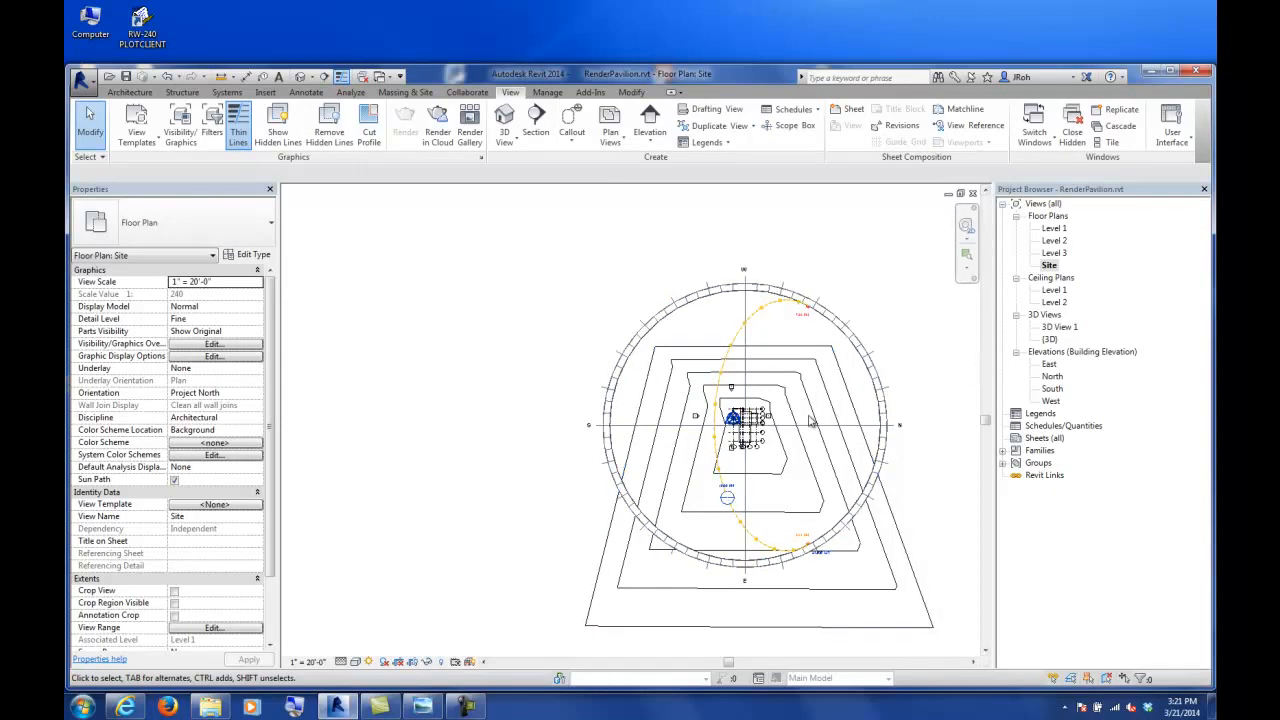
- Review the North and East elevations, and check the elevation markers around the building in the Level 1 floor plan
double_click(1052, 376)
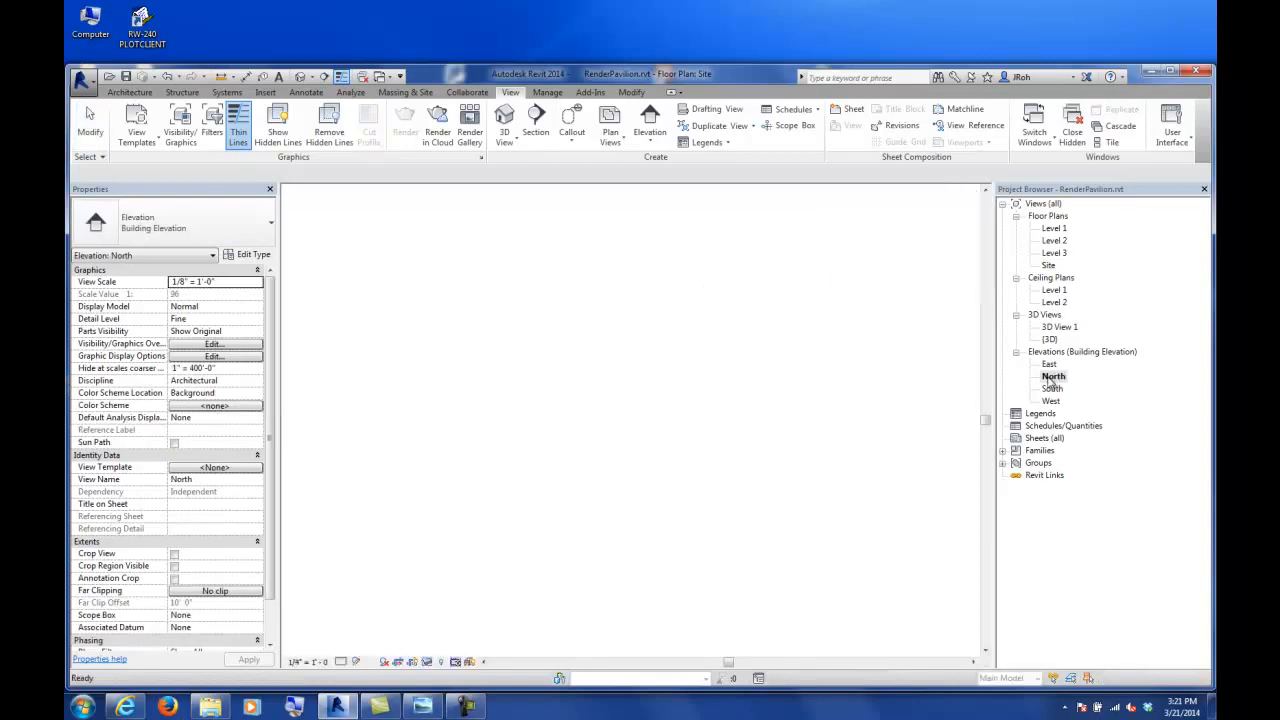
scroll(663, 422, up, 7)
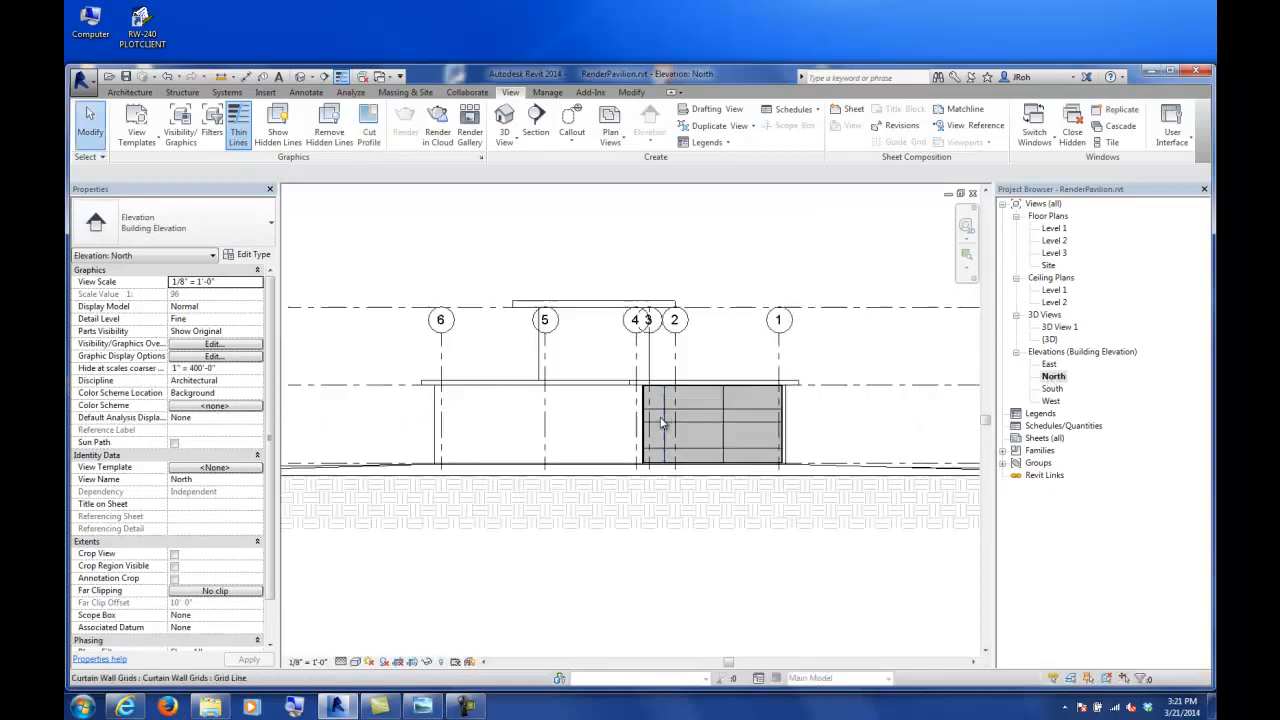
double_click(1048, 364)
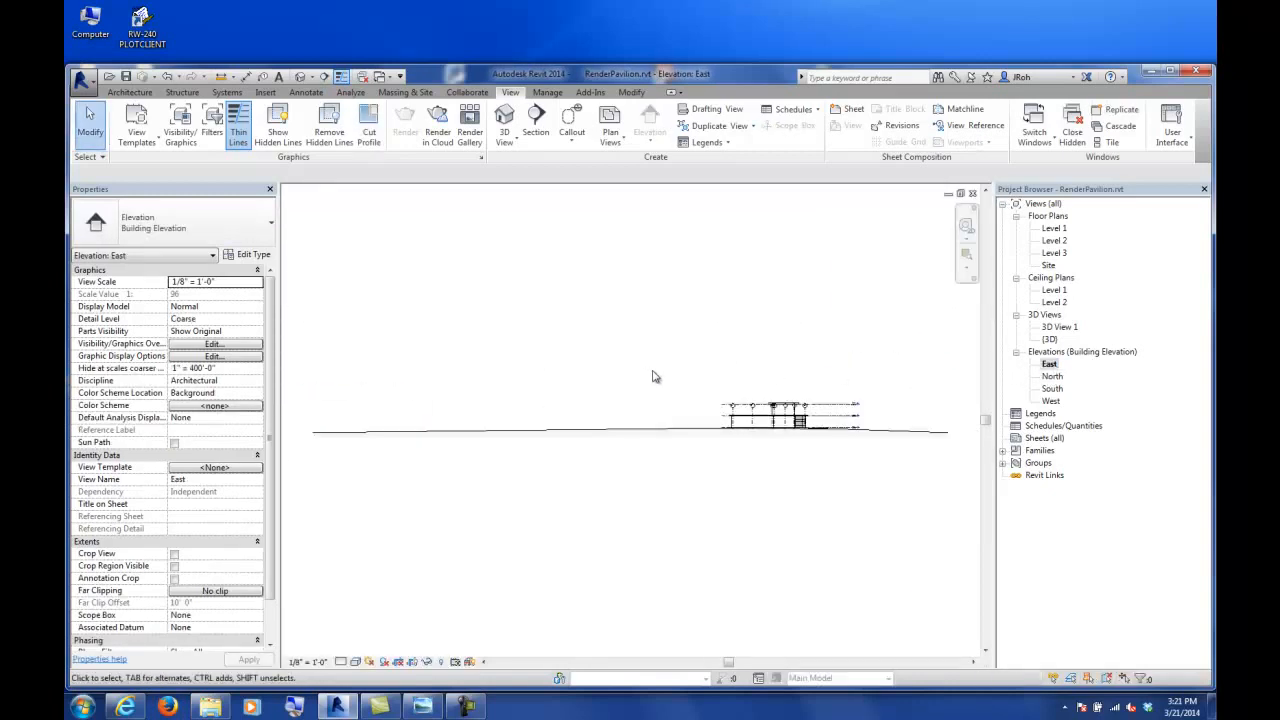
double_click(1053, 229)
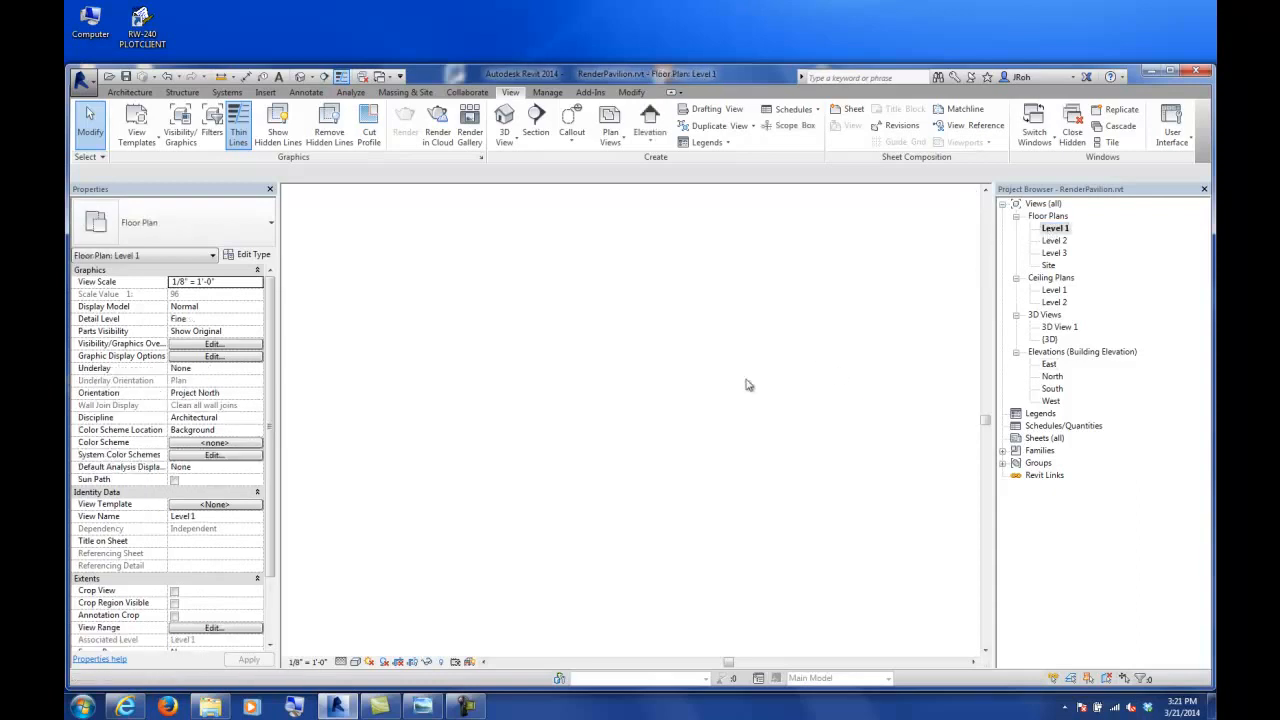
scroll(622, 272, up, 4)
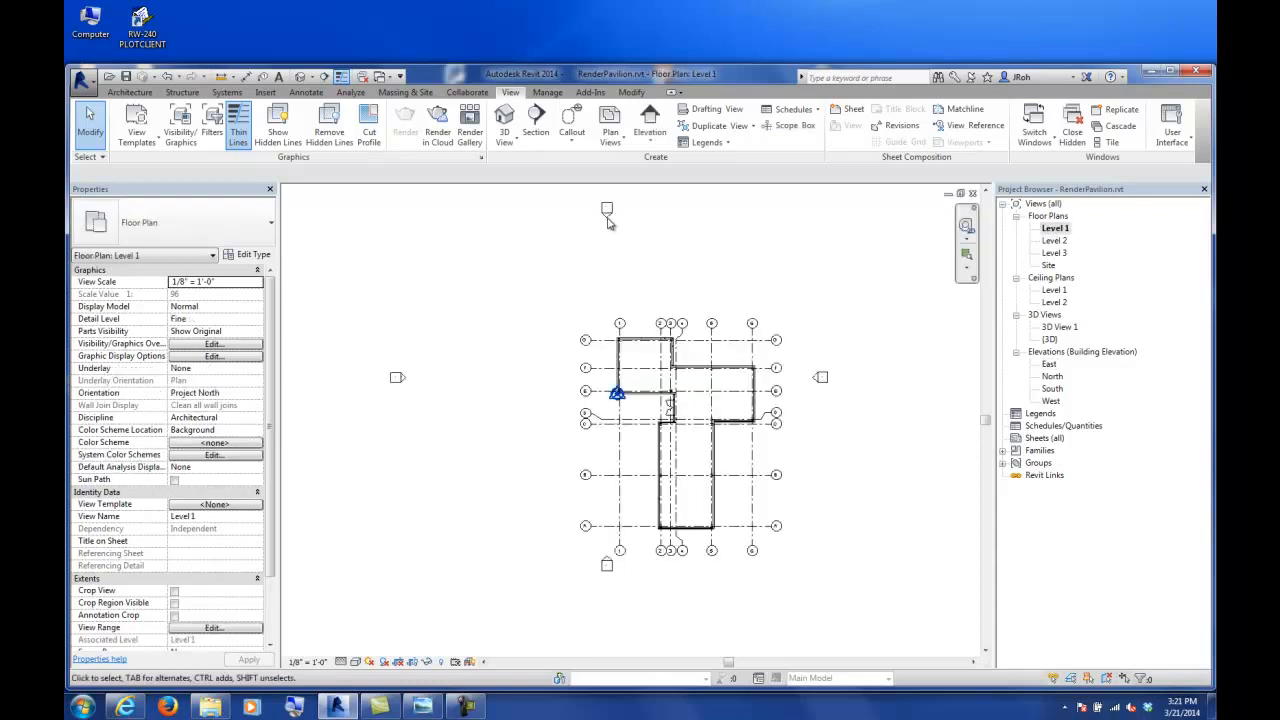
- Look at the building in the North elevation and in 3D View 1
double_click(607, 212)
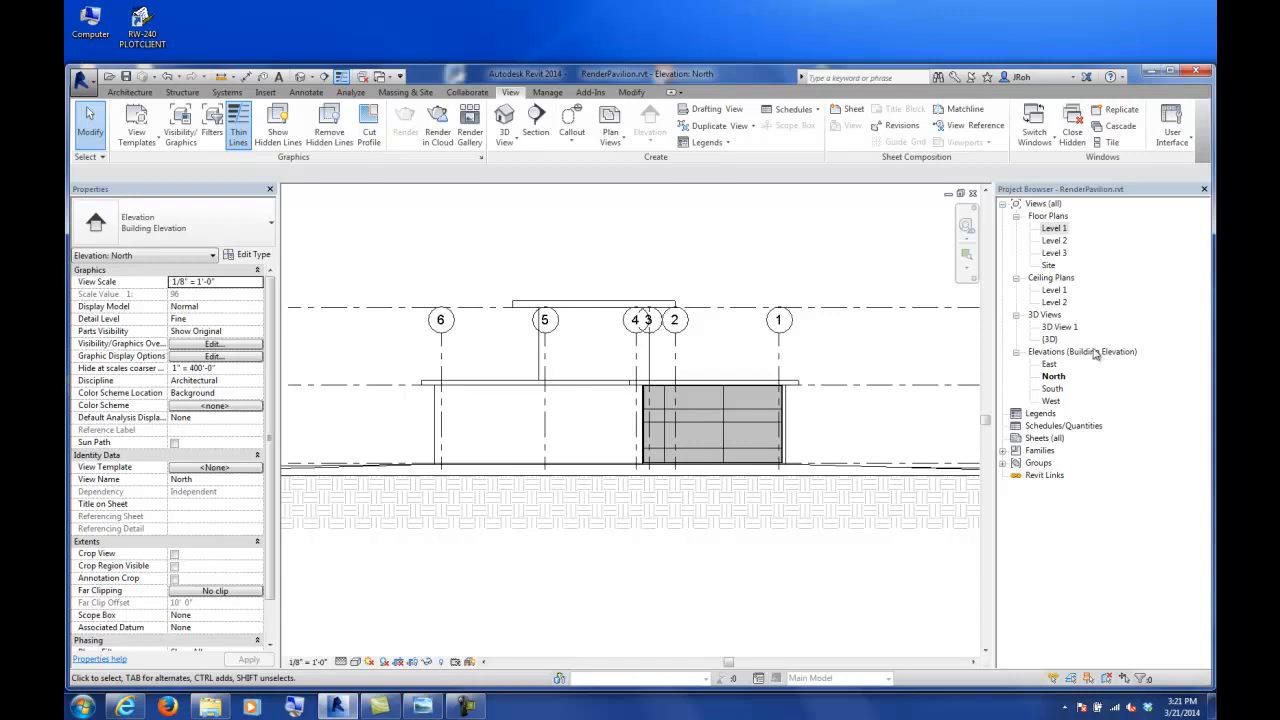
right_click(1053, 377)
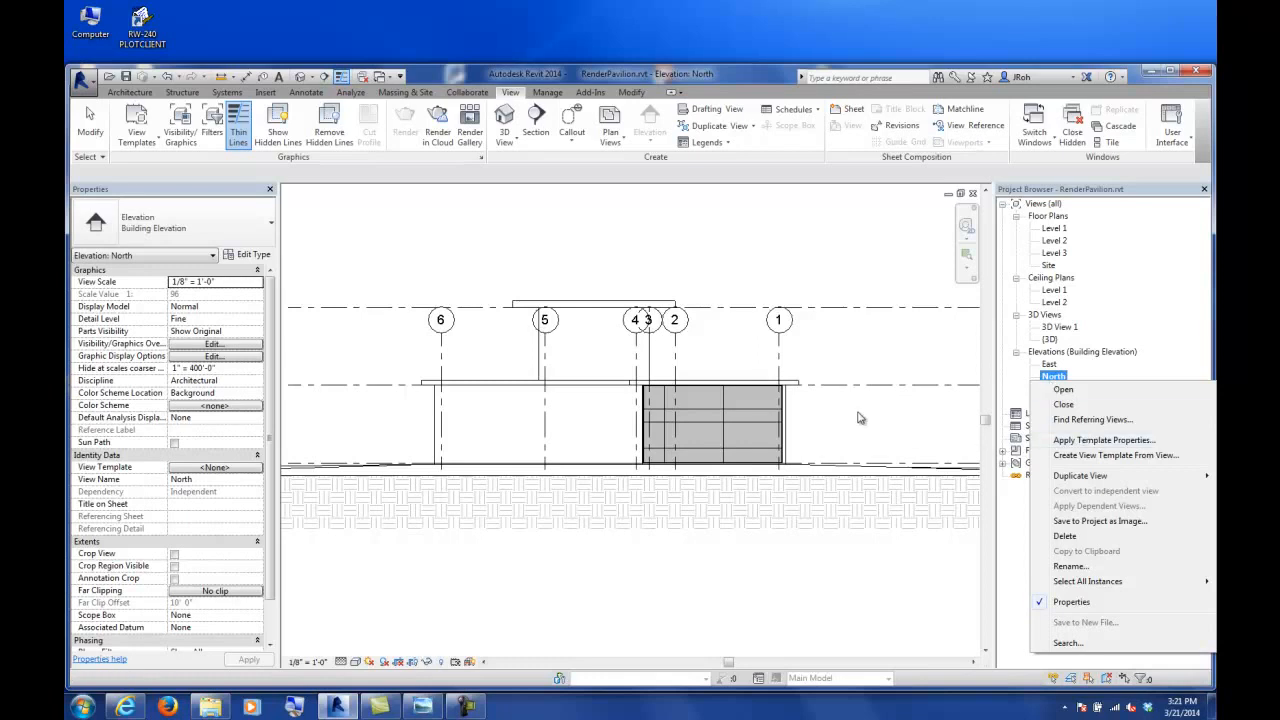
click(645, 291)
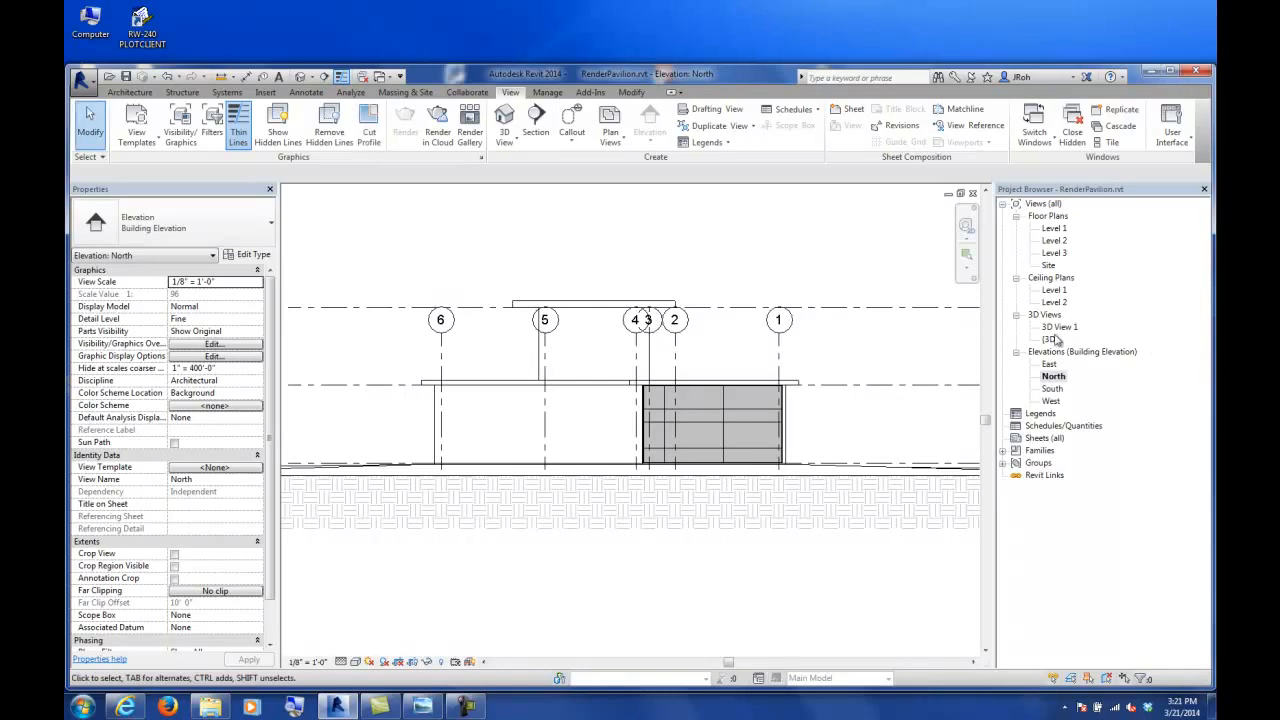
double_click(1058, 329)
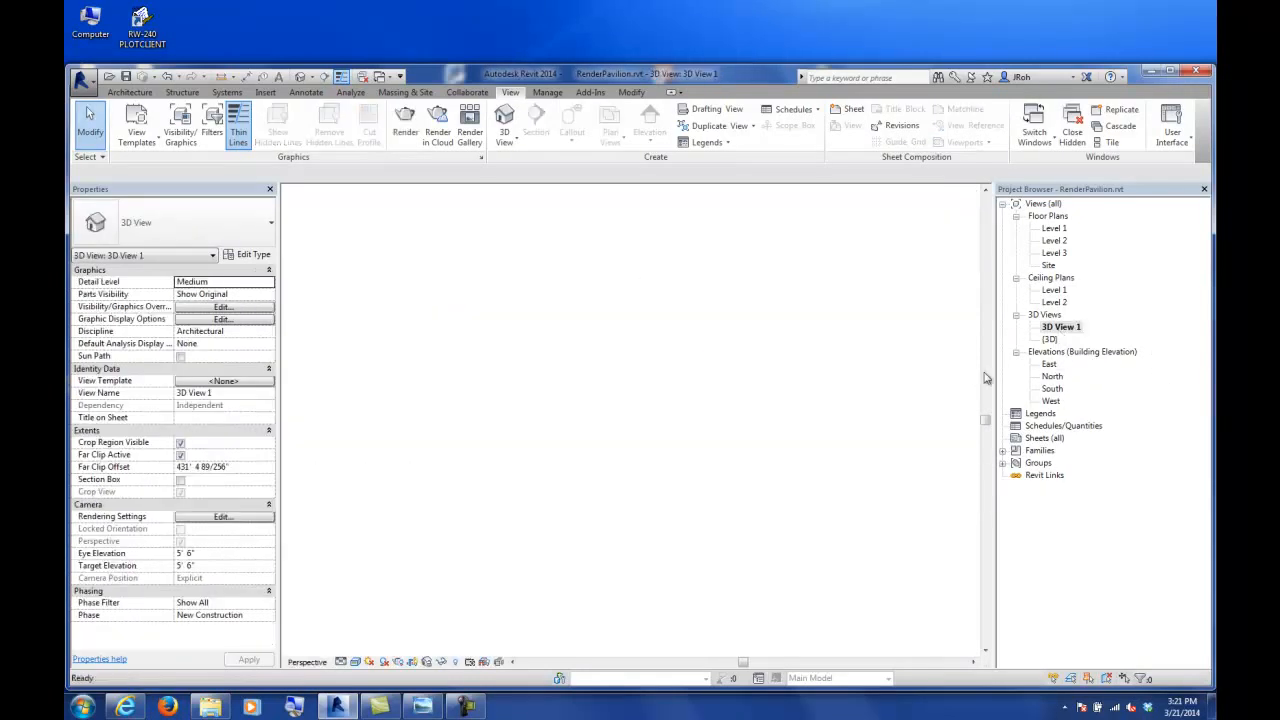
- Review the Single Day and Multi-Day solar study options in the Site plan's Sun Settings, keeping the Still study
double_click(1050, 265)
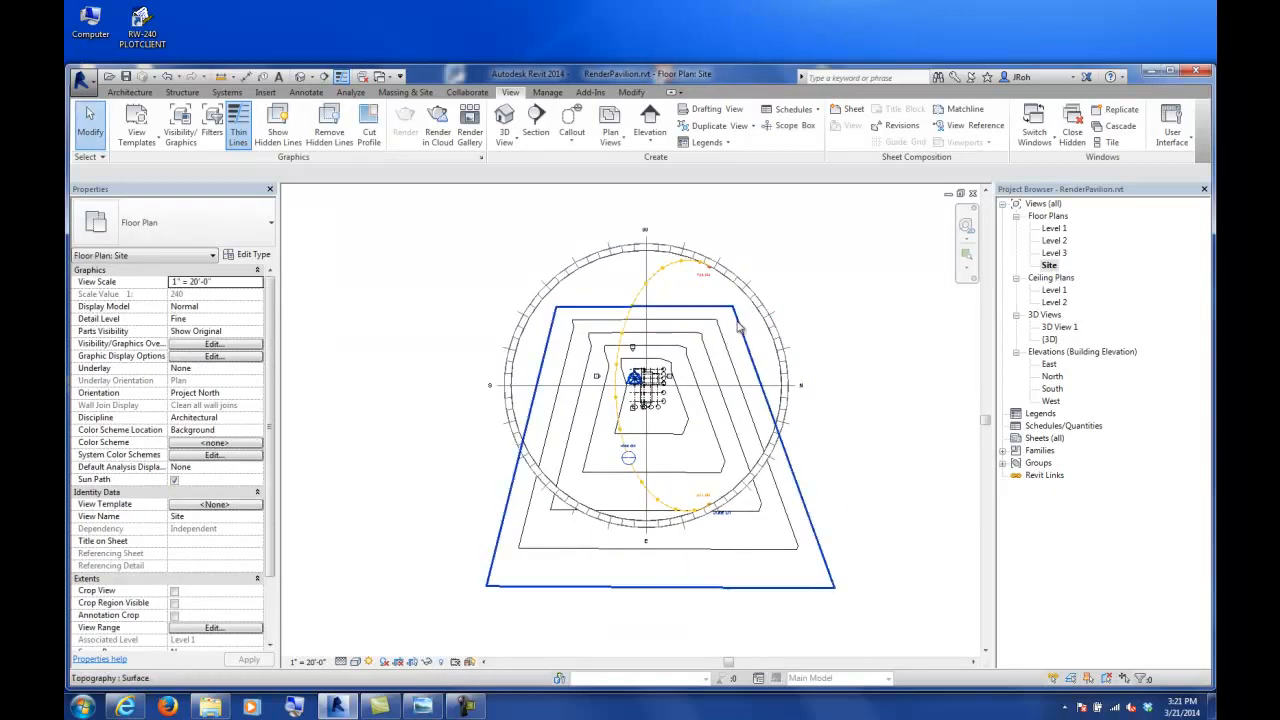
click(369, 662)
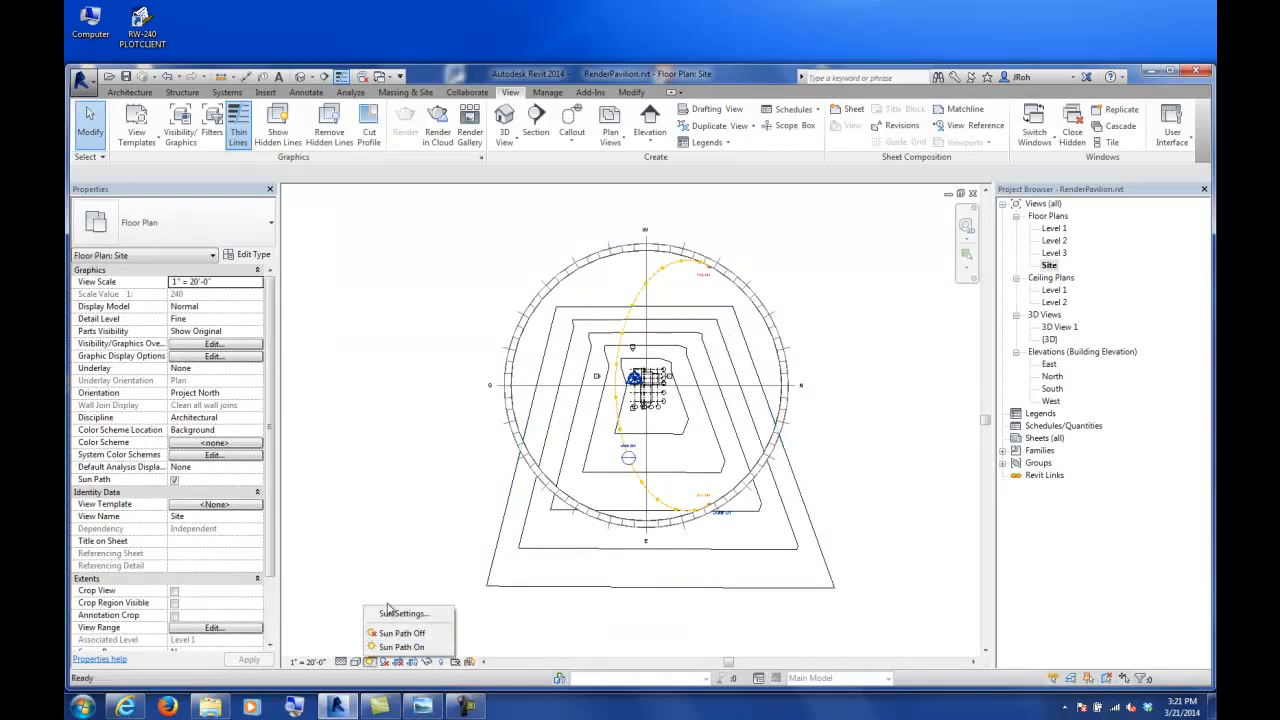
click(393, 612)
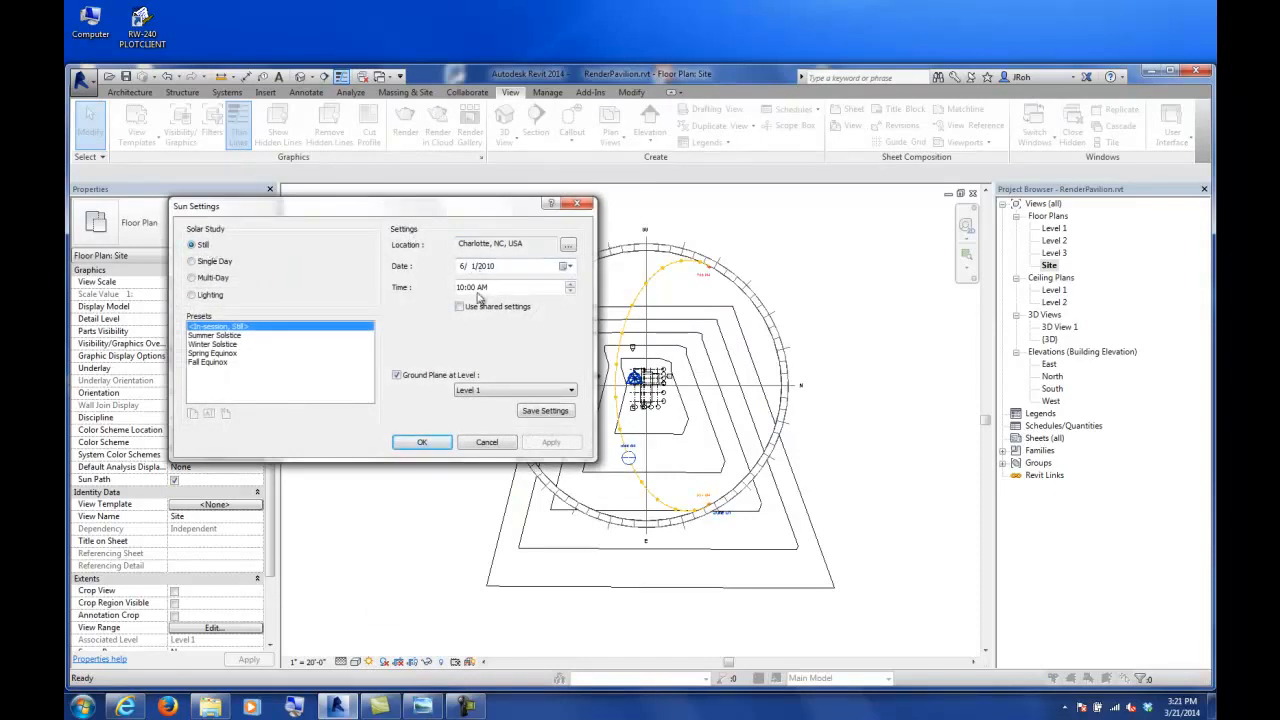
click(193, 261)
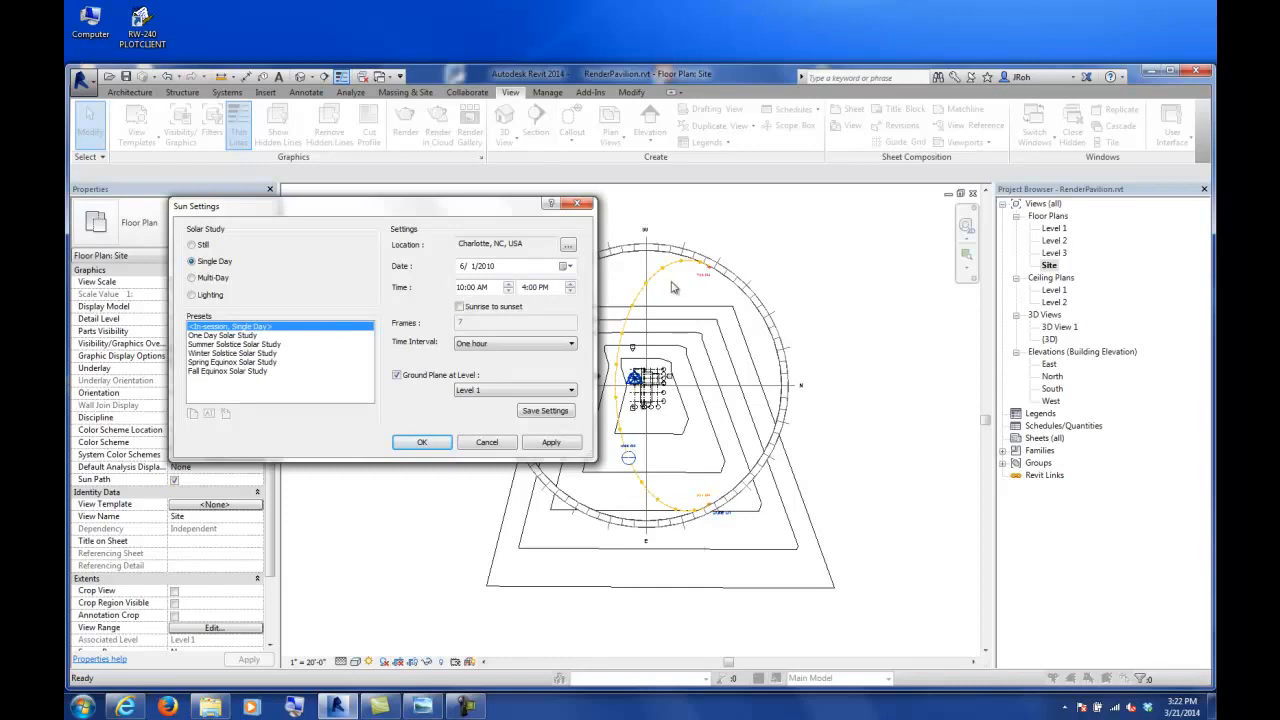
click(192, 278)
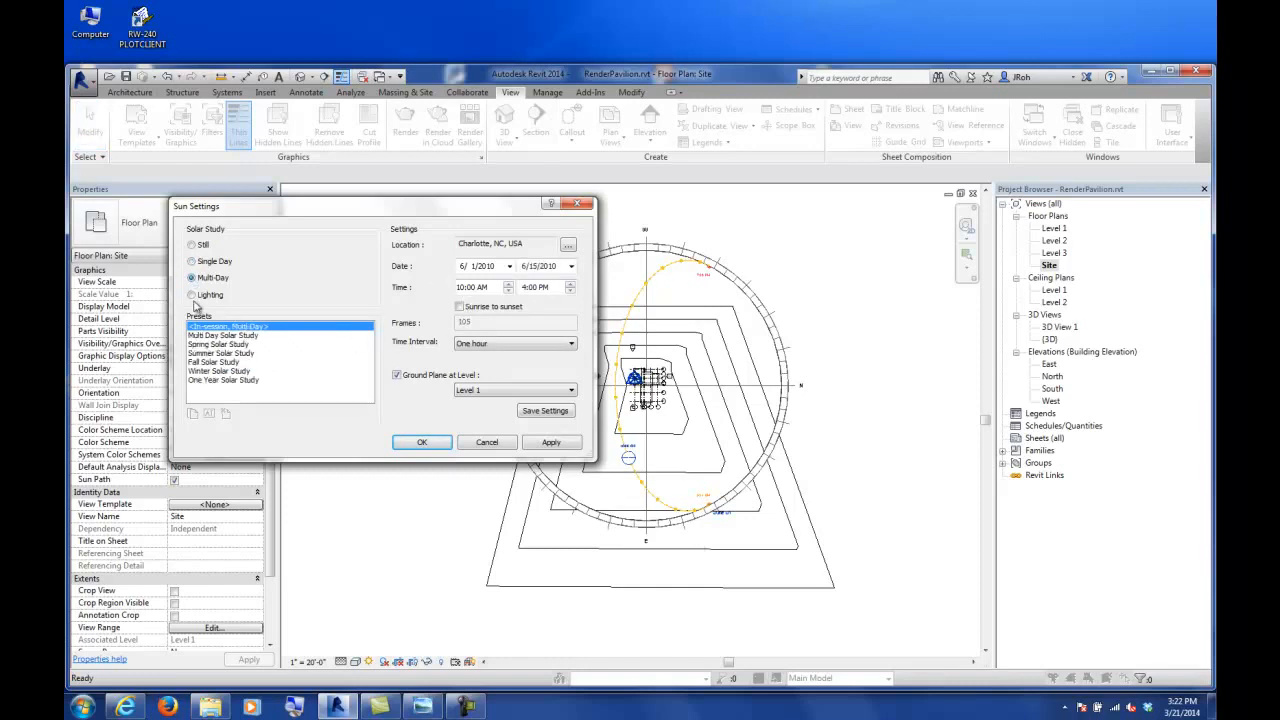
click(194, 246)
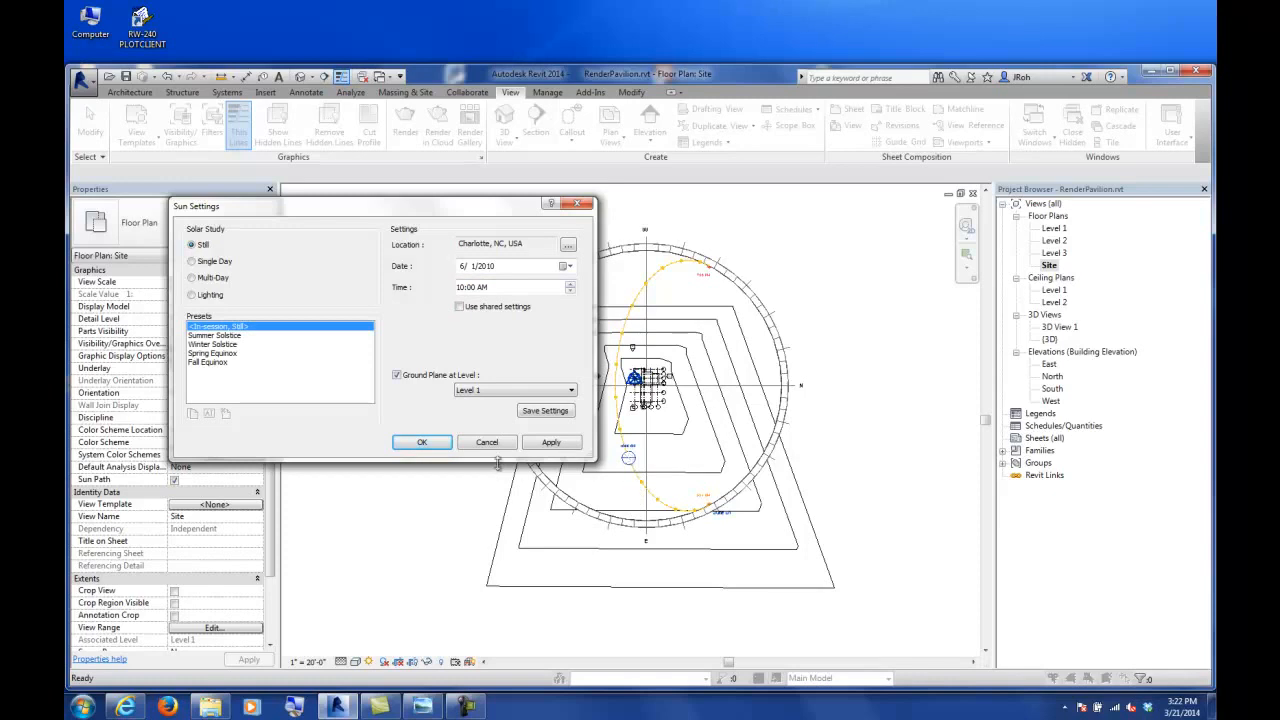
click(422, 442)
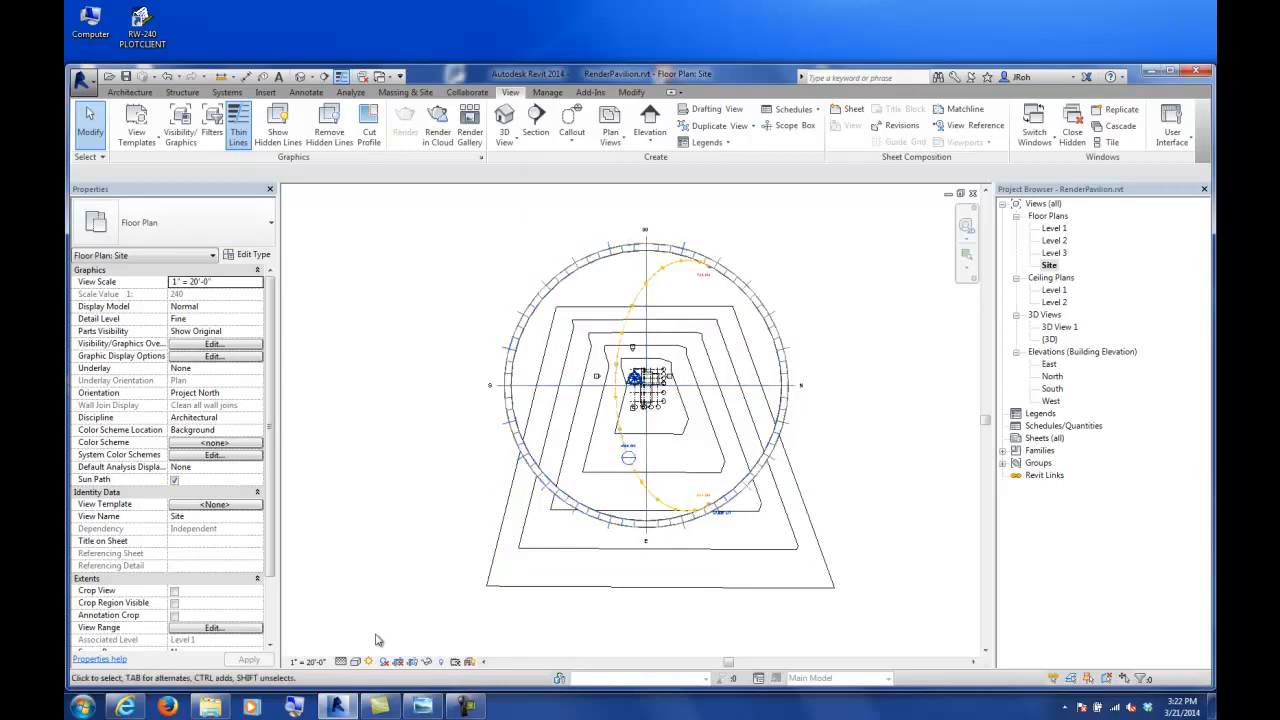
- Display the Site plan in a shaded visual style and set the sun path's date to 3/3/2010
click(357, 663)
click(395, 606)
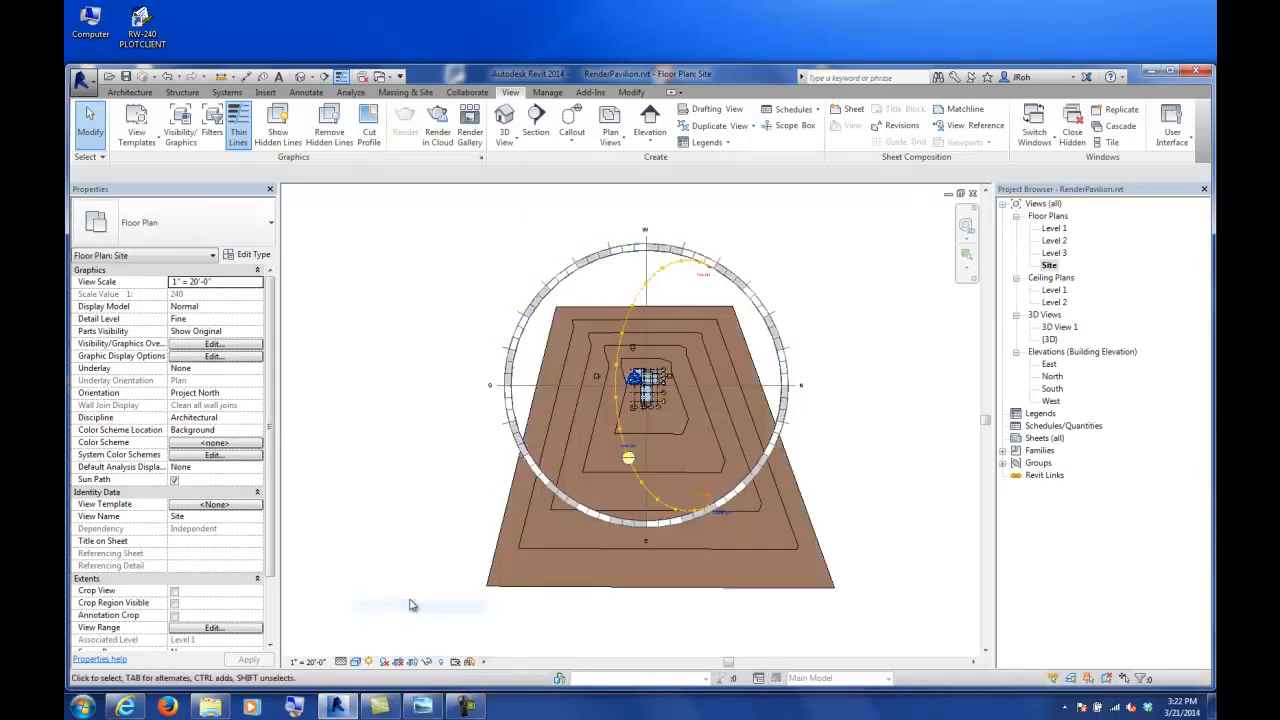
scroll(718, 508, up, 5)
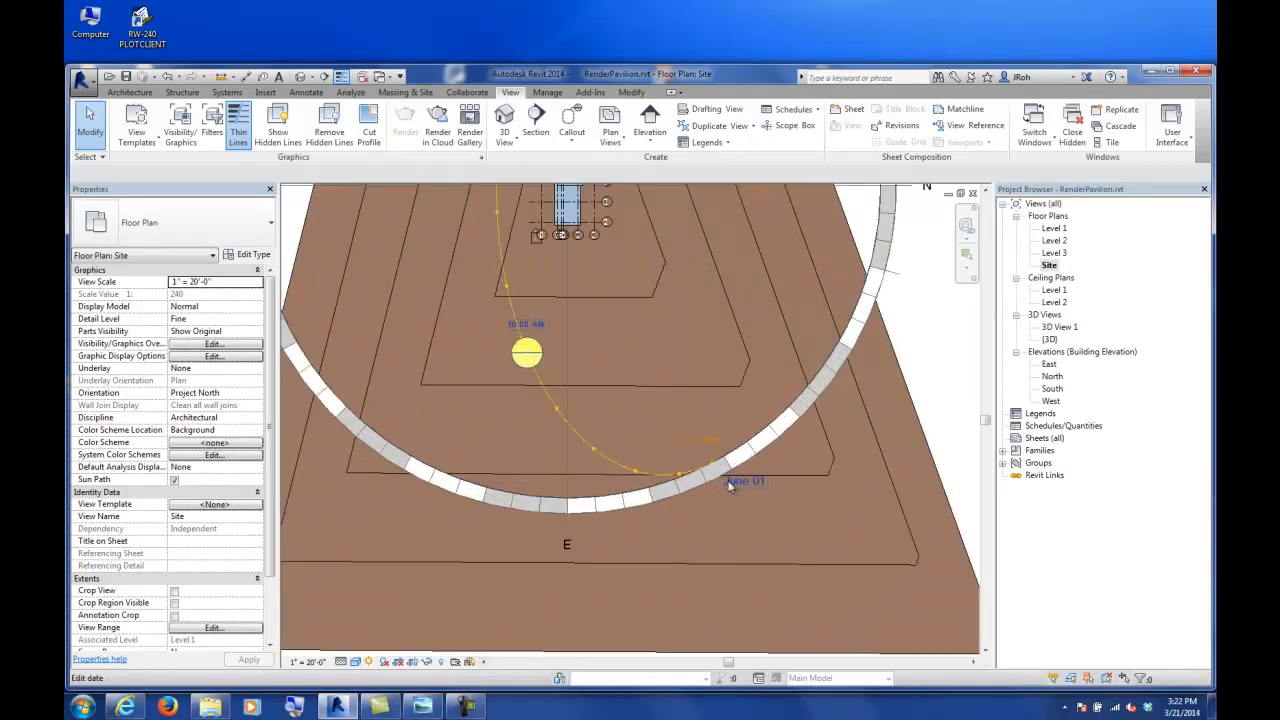
scroll(752, 488, up, 3)
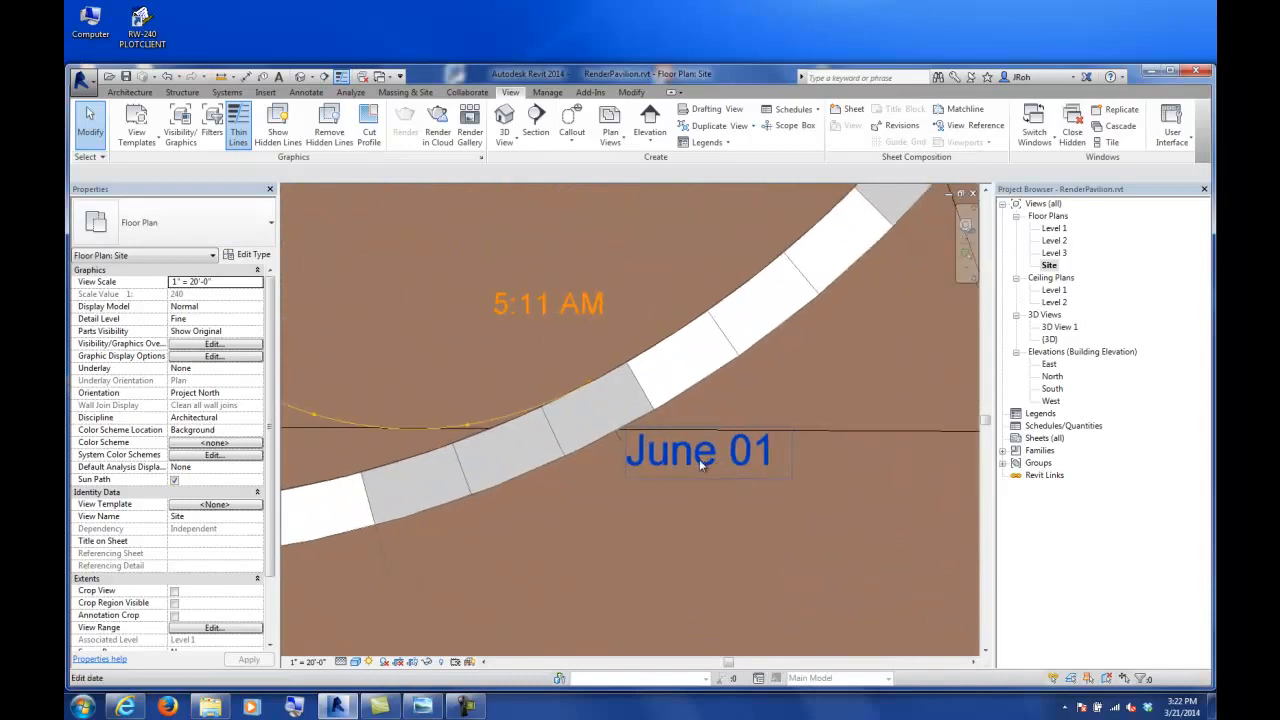
click(705, 458)
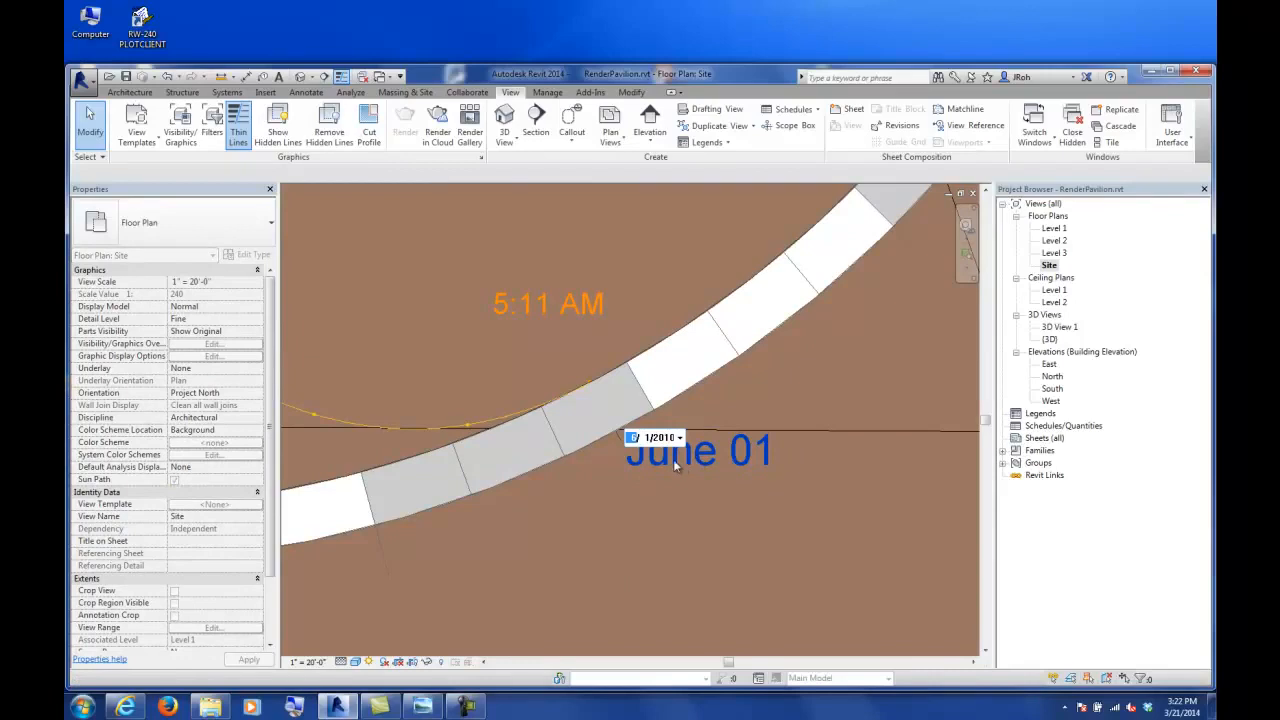
key(Escape)
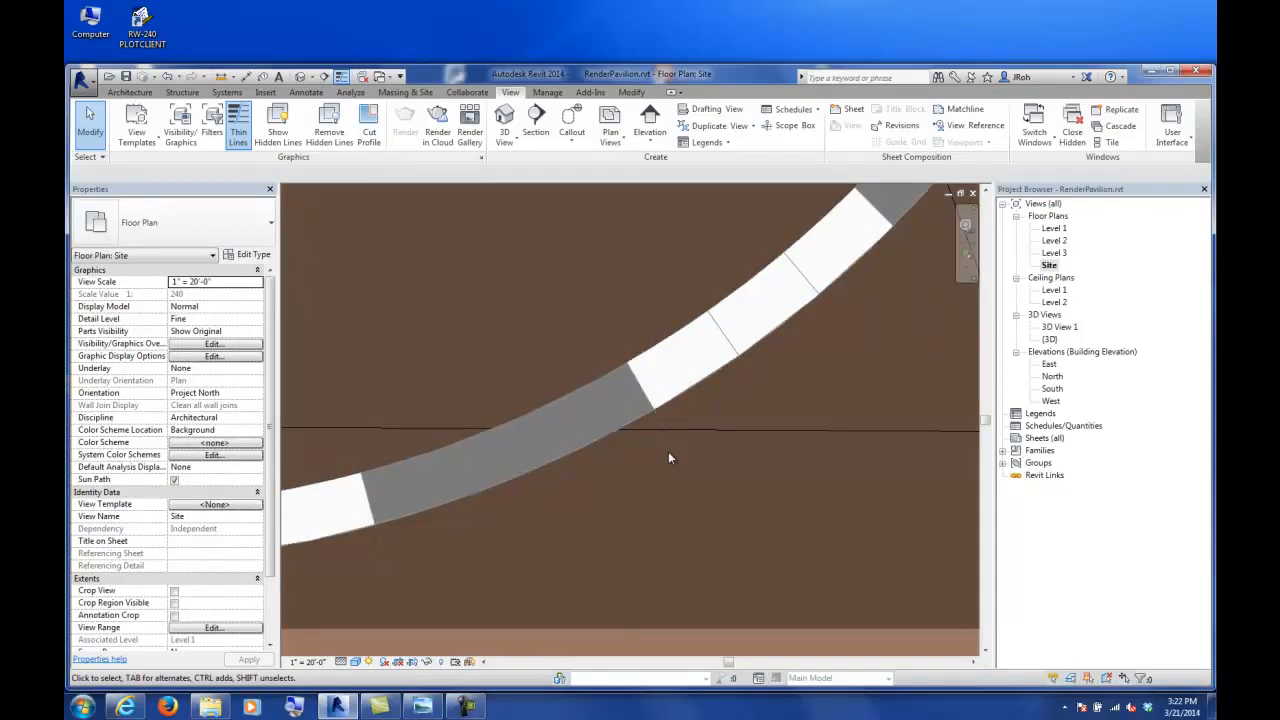
- Try the sun at 3:00 PM on its path in the Site plan and settle it at 11:30 AM
scroll(668, 448, down, 4)
scroll(662, 437, down, 2)
middle_drag(592, 342, 619, 398)
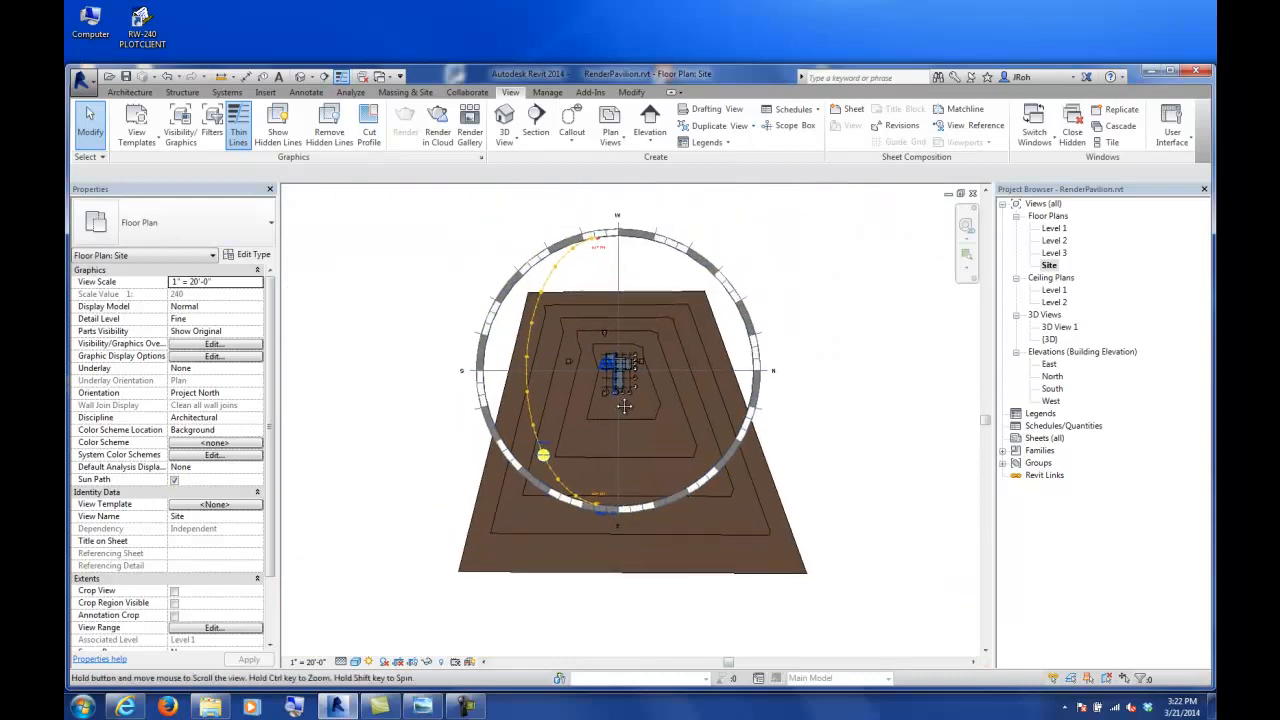
drag(542, 456, 542, 296)
scroll(542, 296, up, 6)
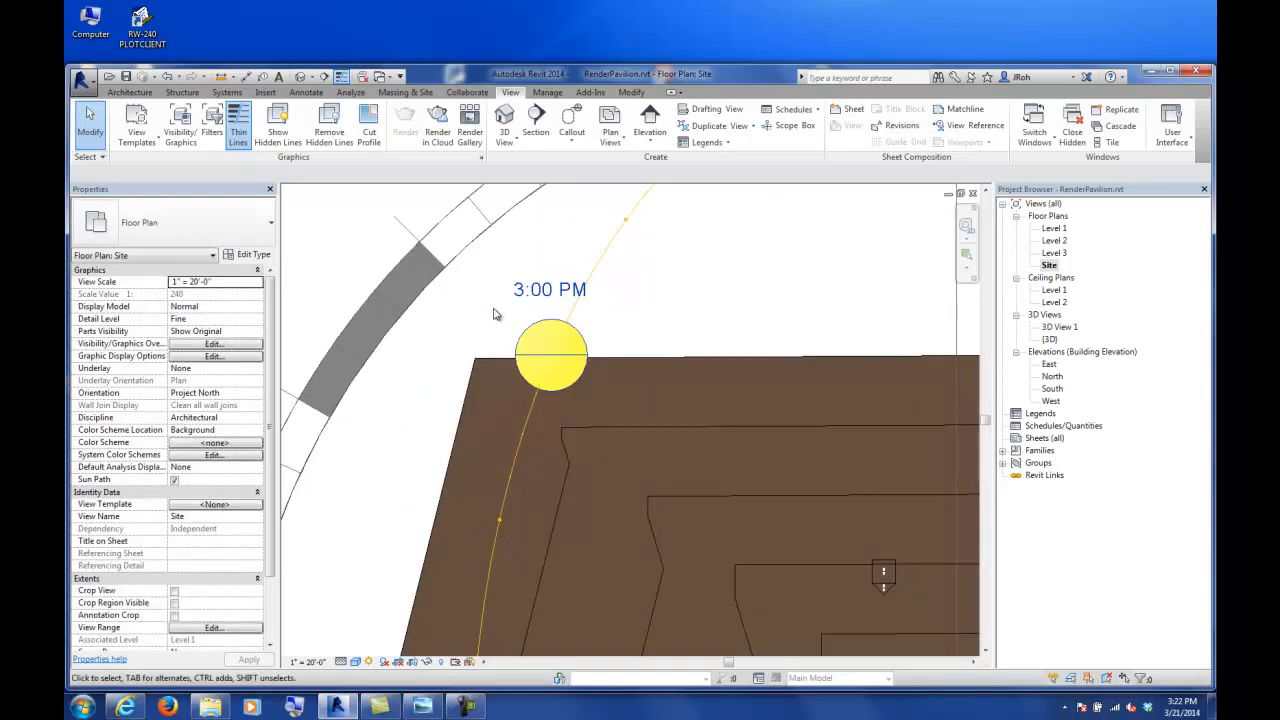
scroll(493, 314, down, 5)
drag(508, 322, 500, 455)
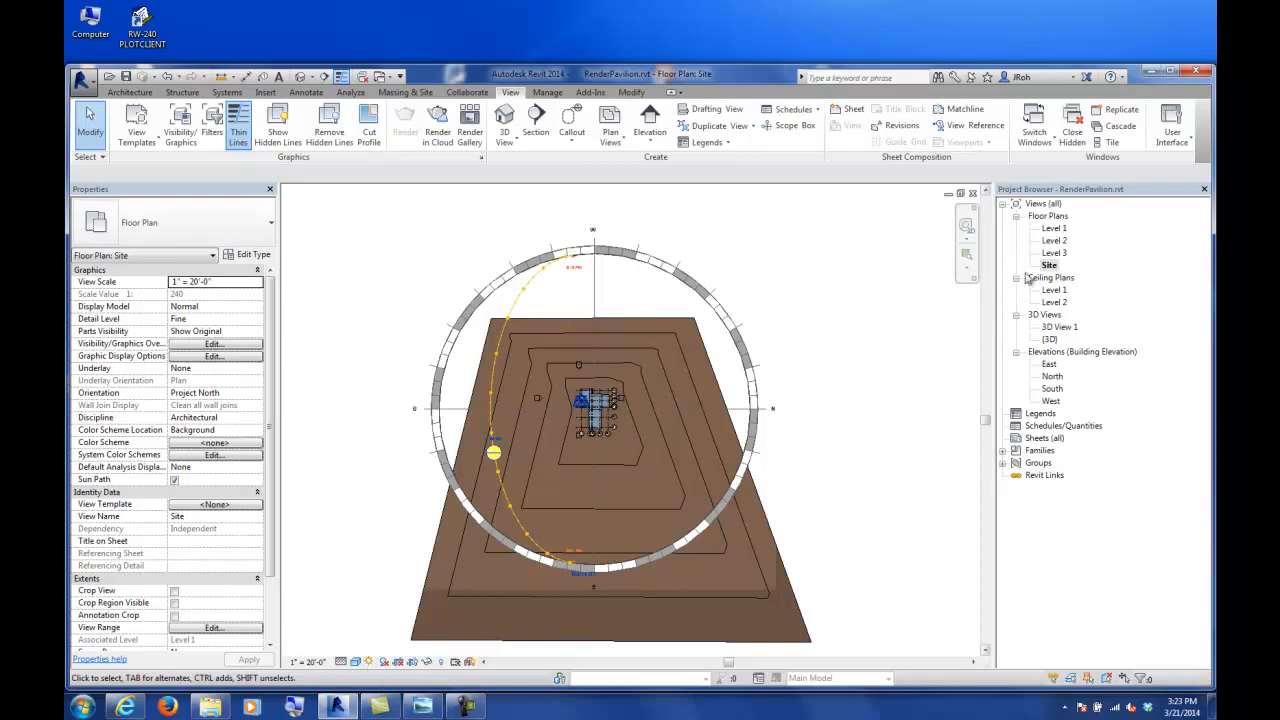
- Save the Site plan's current sun settings as a Still preset named Test
click(368, 662)
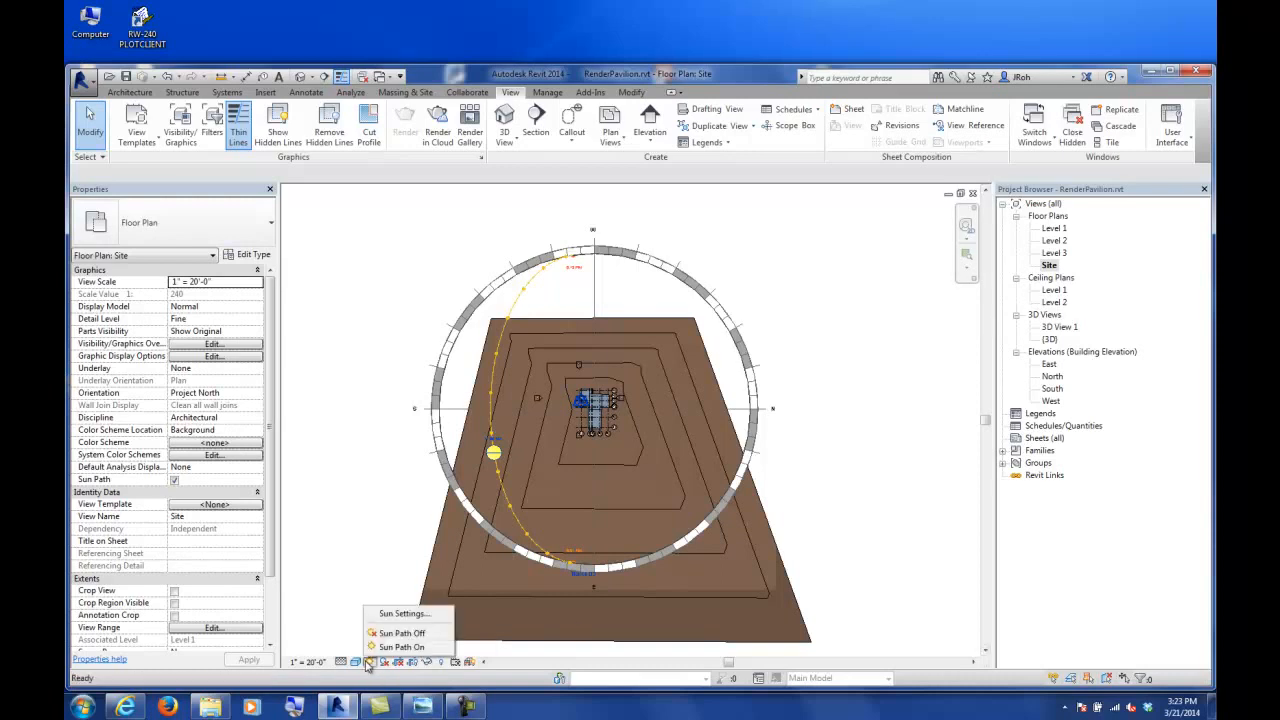
click(400, 613)
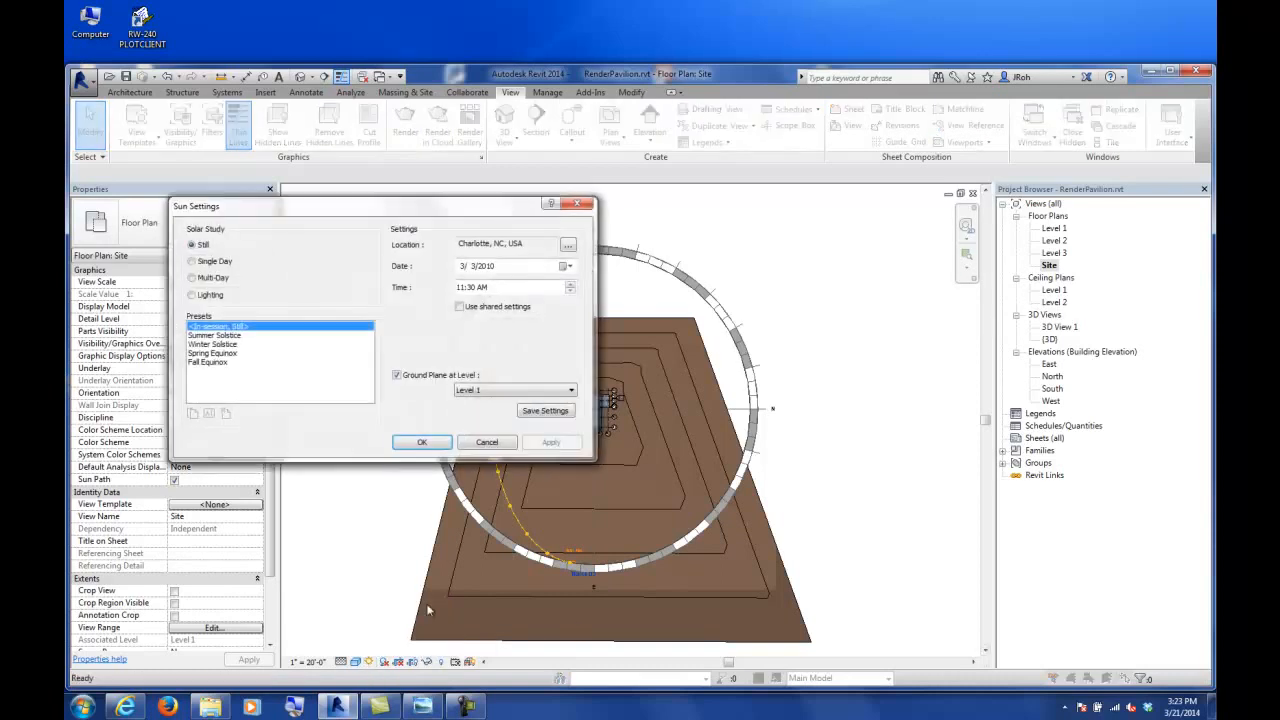
click(541, 413)
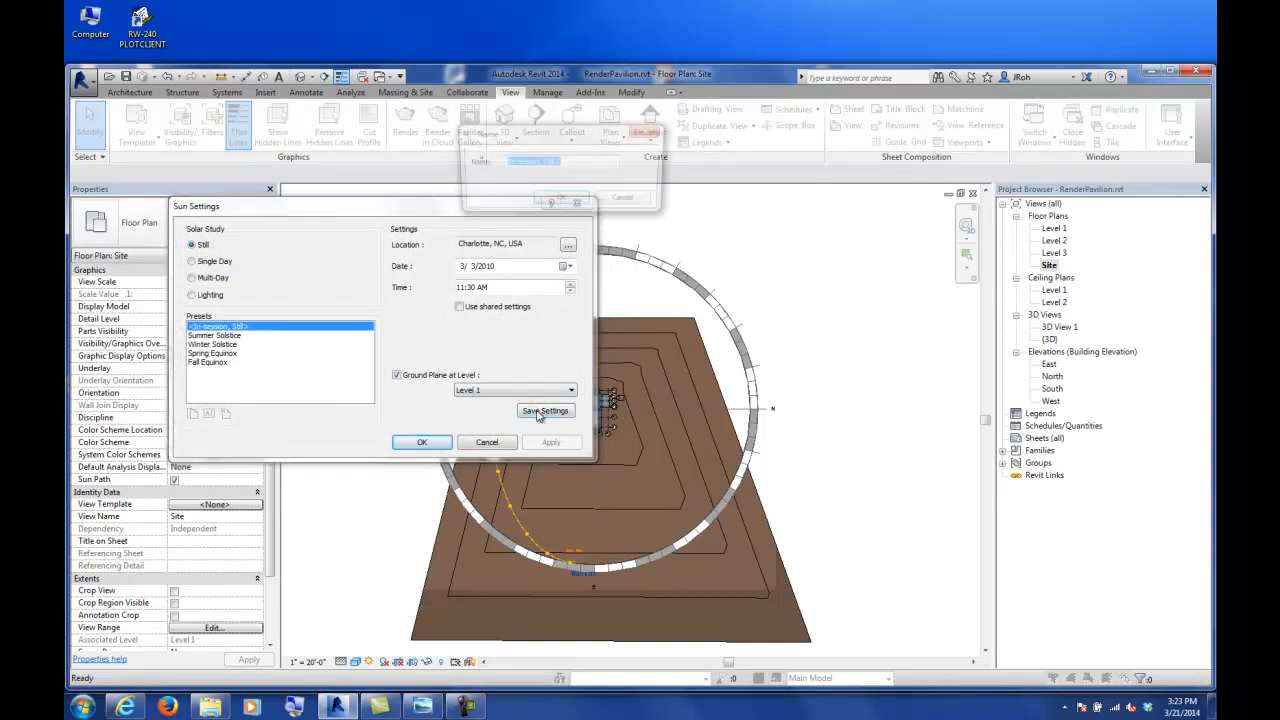
text(Test)
key(Return)
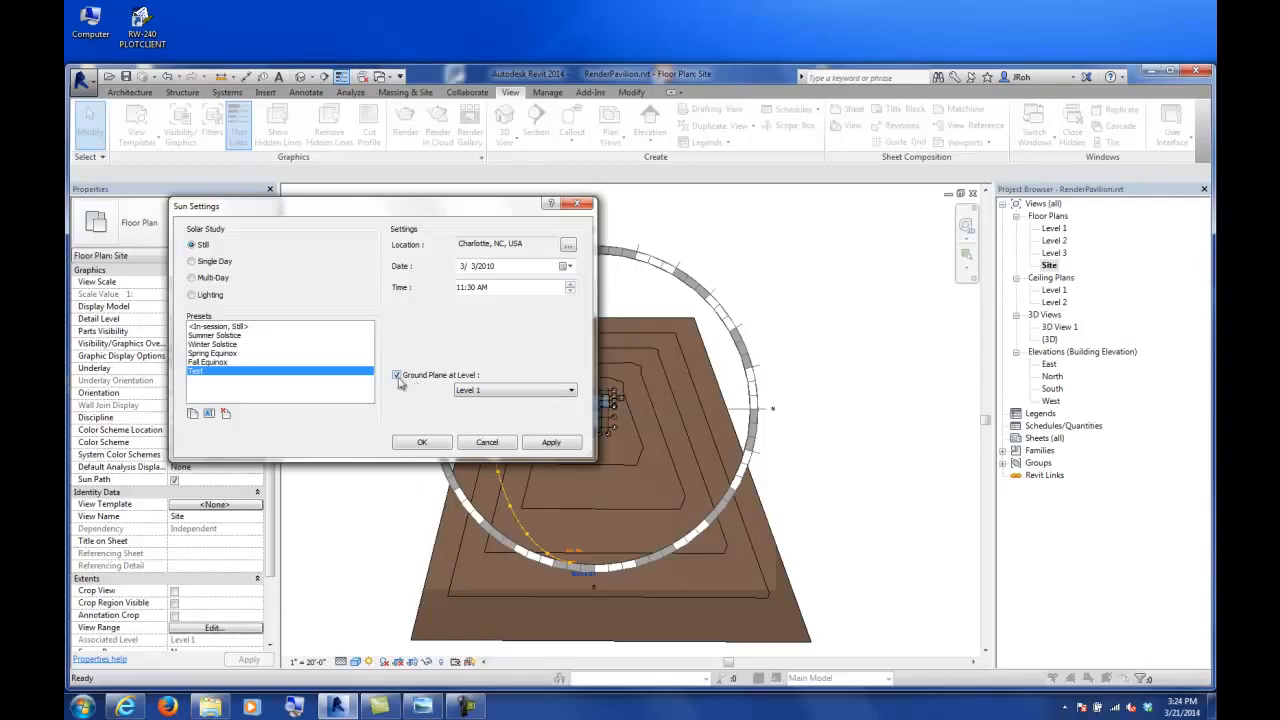
- Turn off the ground plane at level for the Test preset and apply the sun settings to the Site plan
click(469, 393)
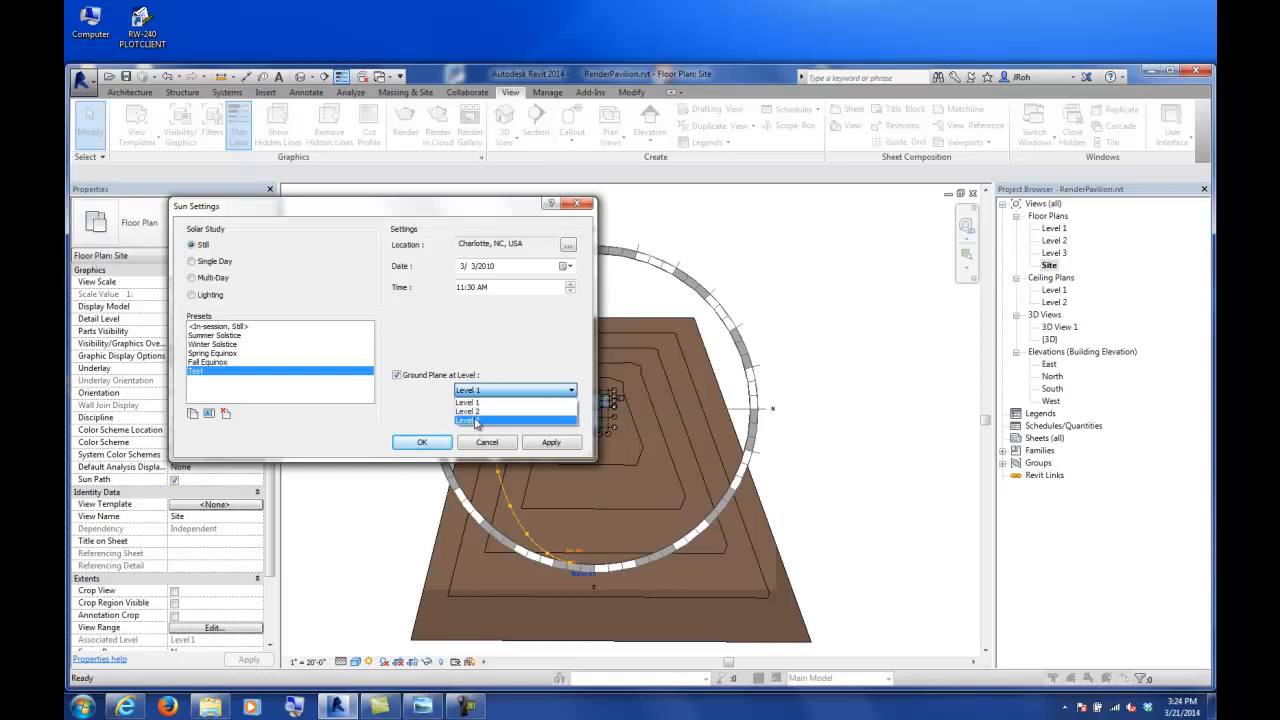
click(519, 356)
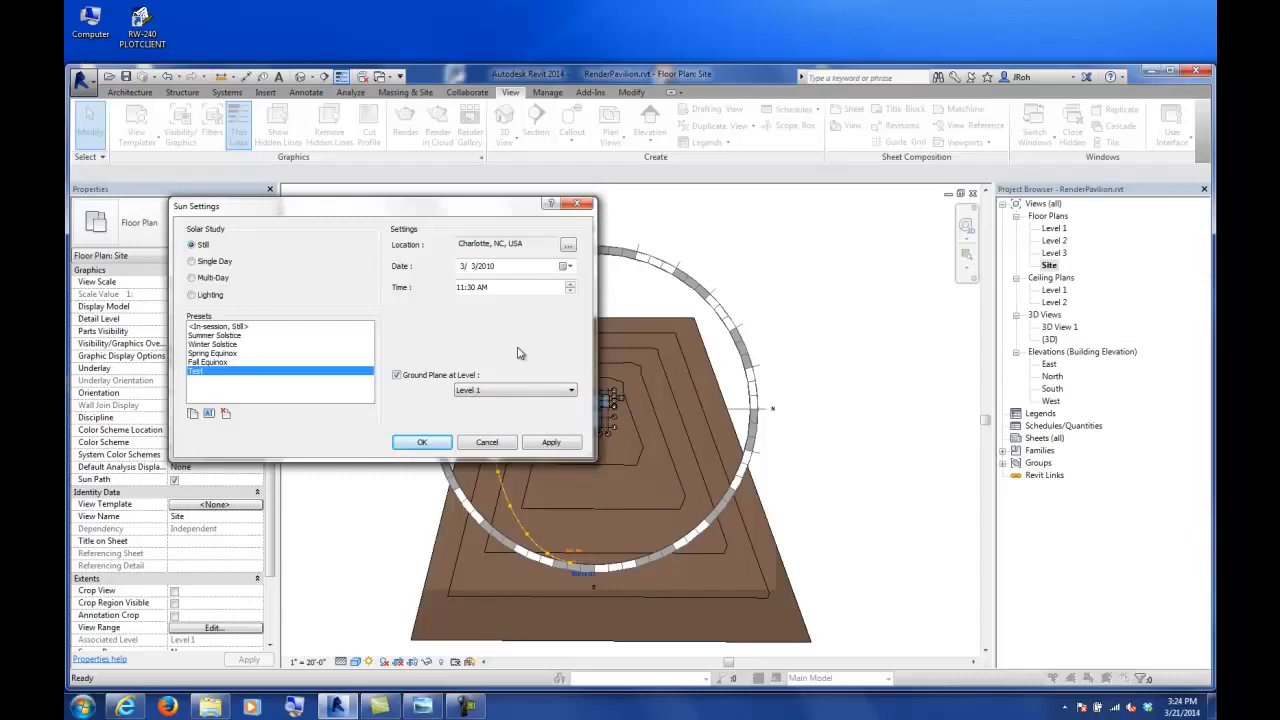
click(397, 375)
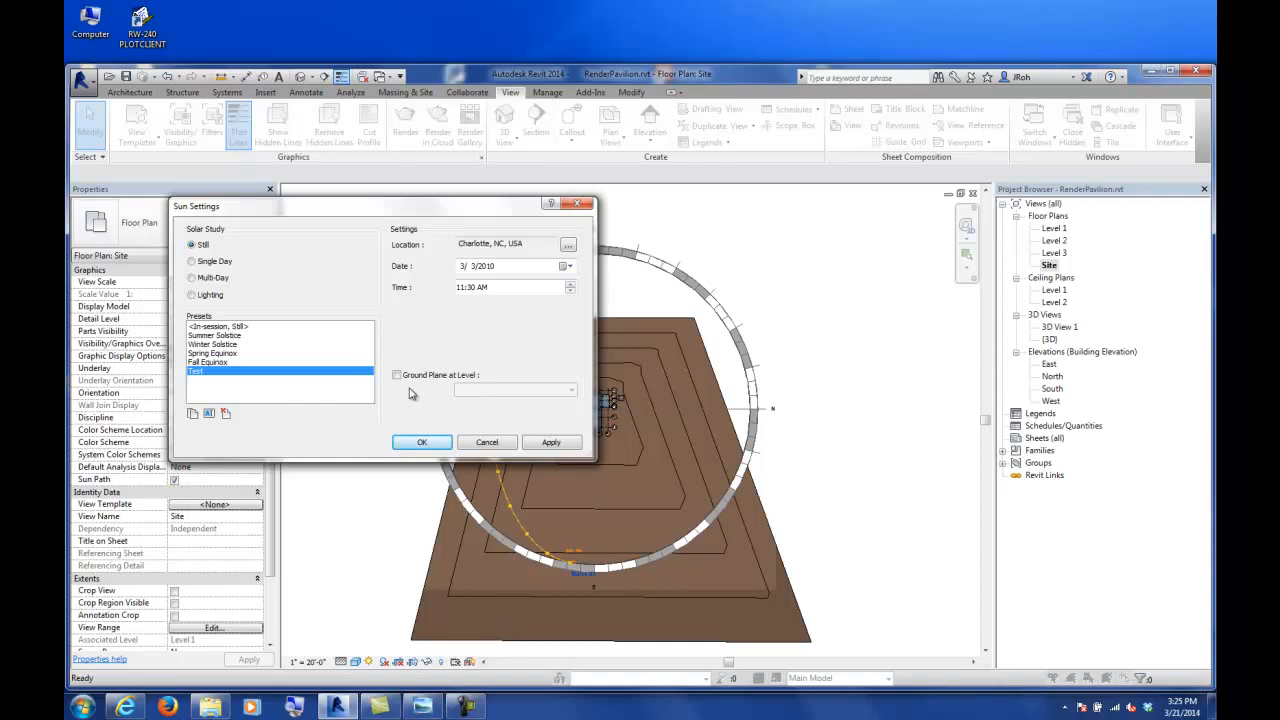
click(421, 443)
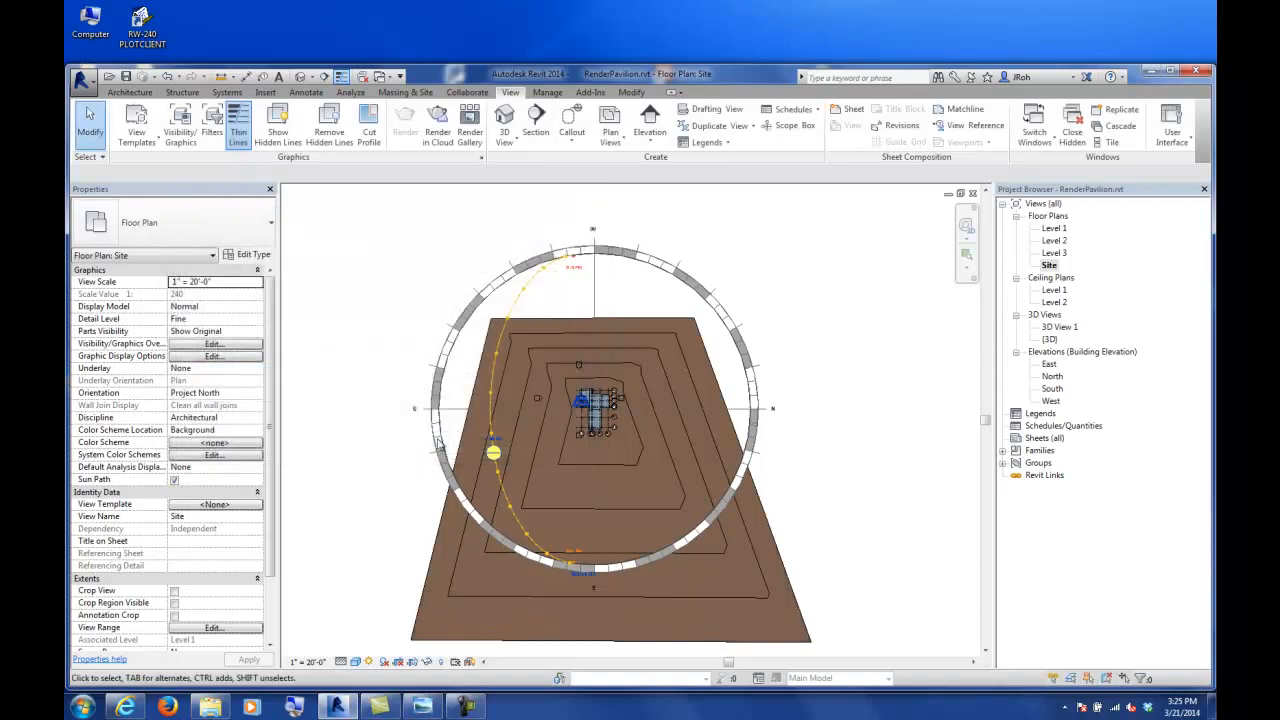
- Open 3D View 1 and apply the Test preset of the Still solar study as its sun setting
click(1060, 328)
double_click(1060, 328)
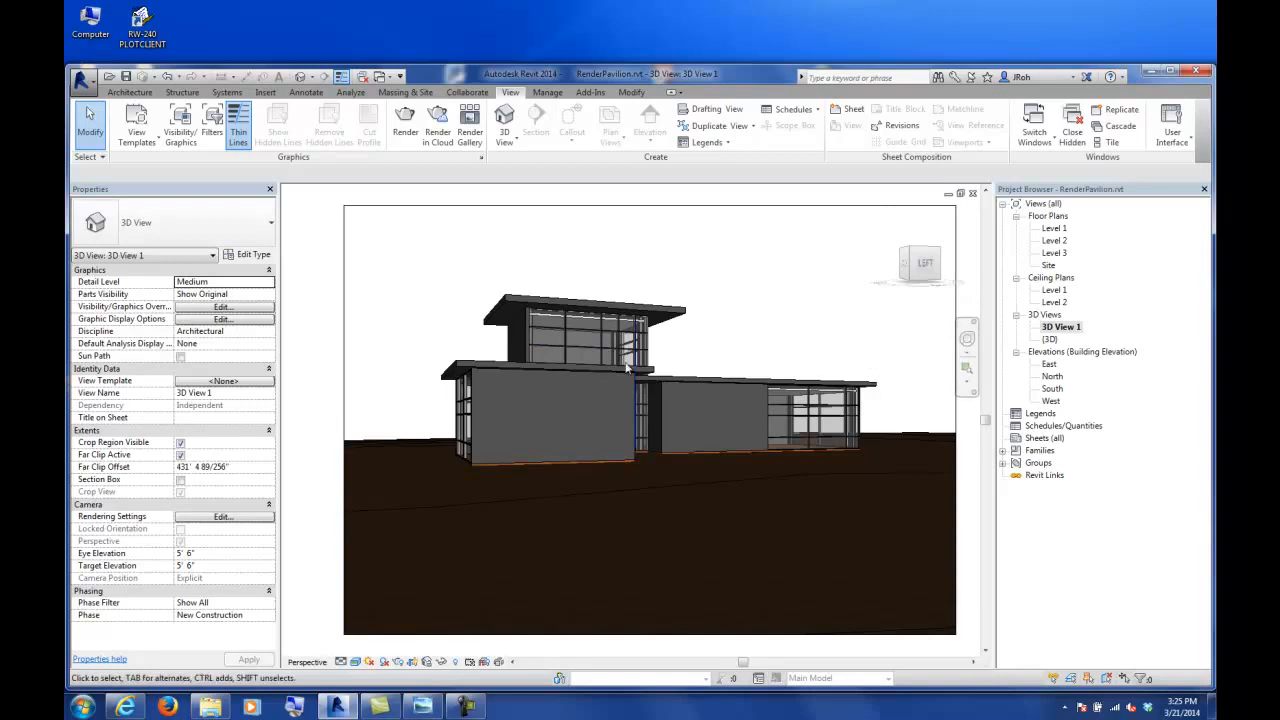
click(371, 662)
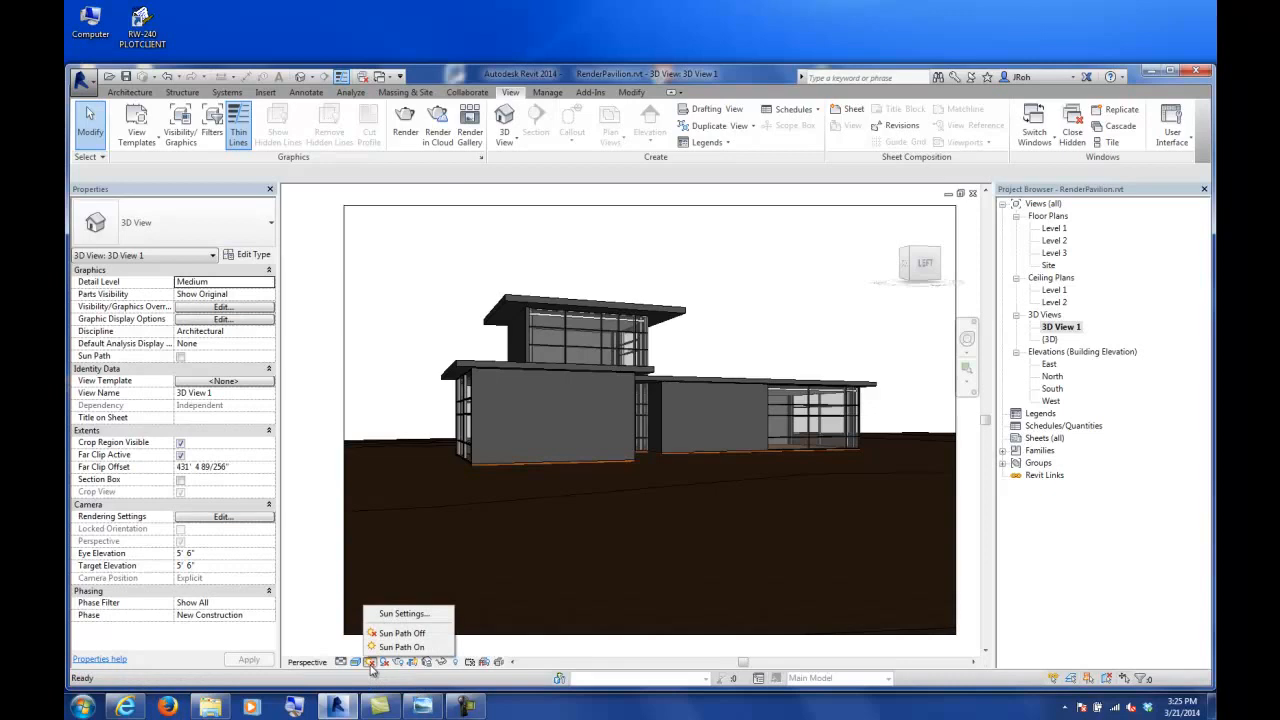
click(400, 611)
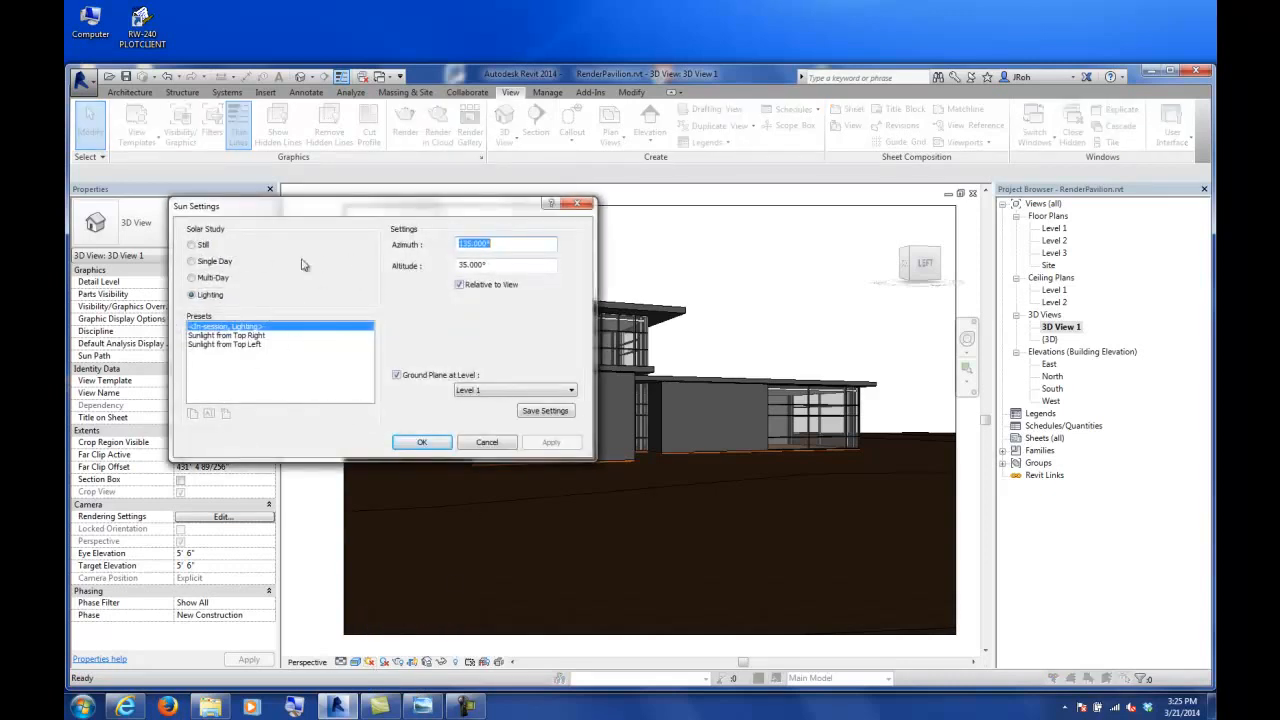
click(192, 245)
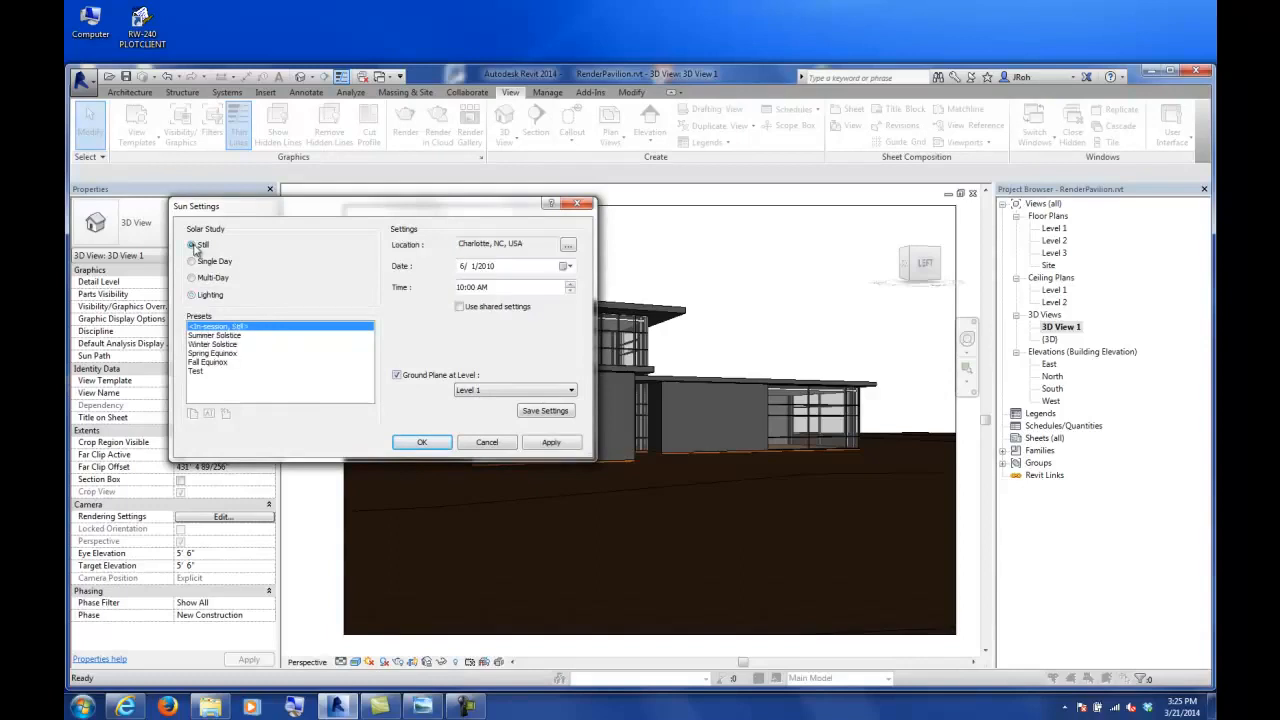
click(197, 371)
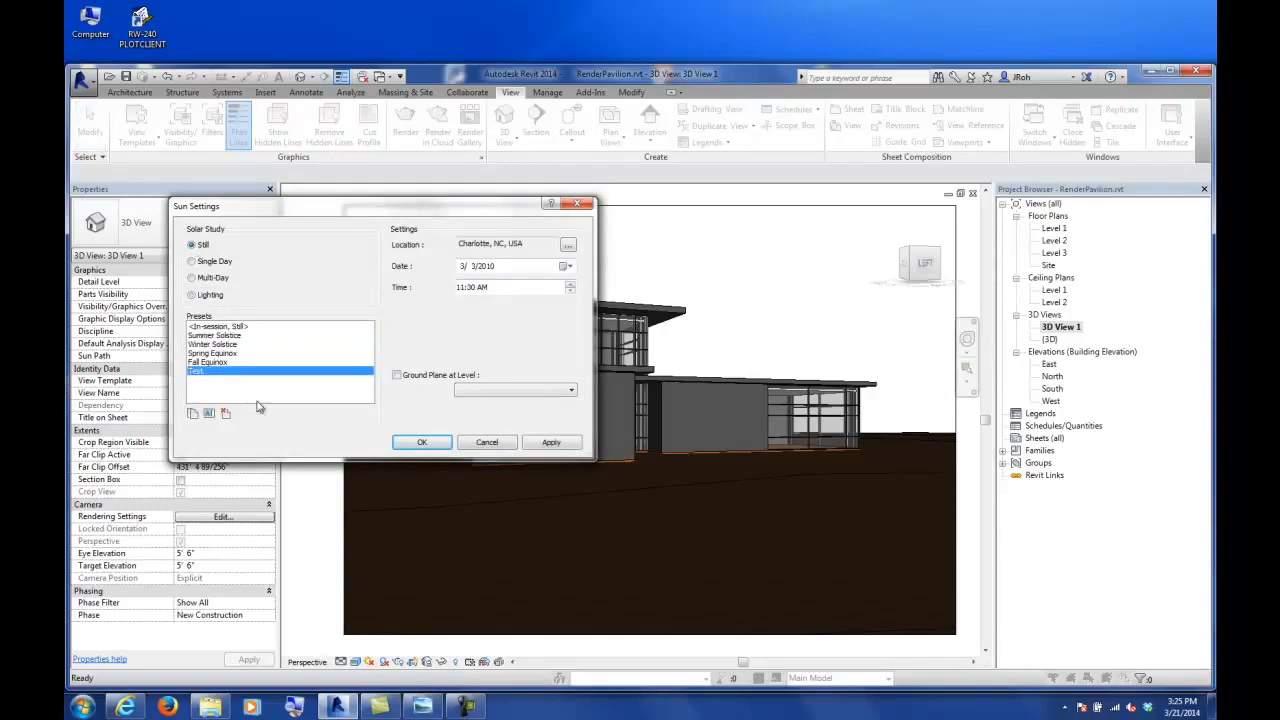
click(421, 443)
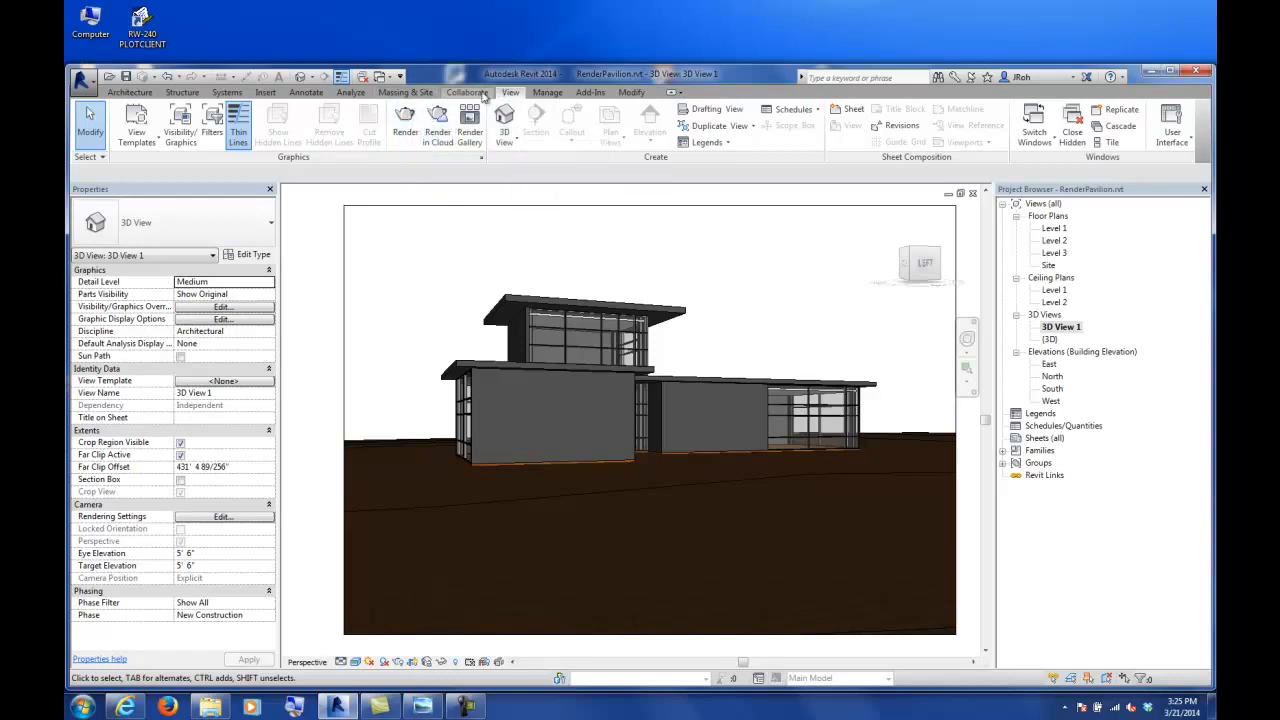
- Set 3D View 1's rendering quality to Low and its output resolution to Printer, and close the rendering settings
click(405, 125)
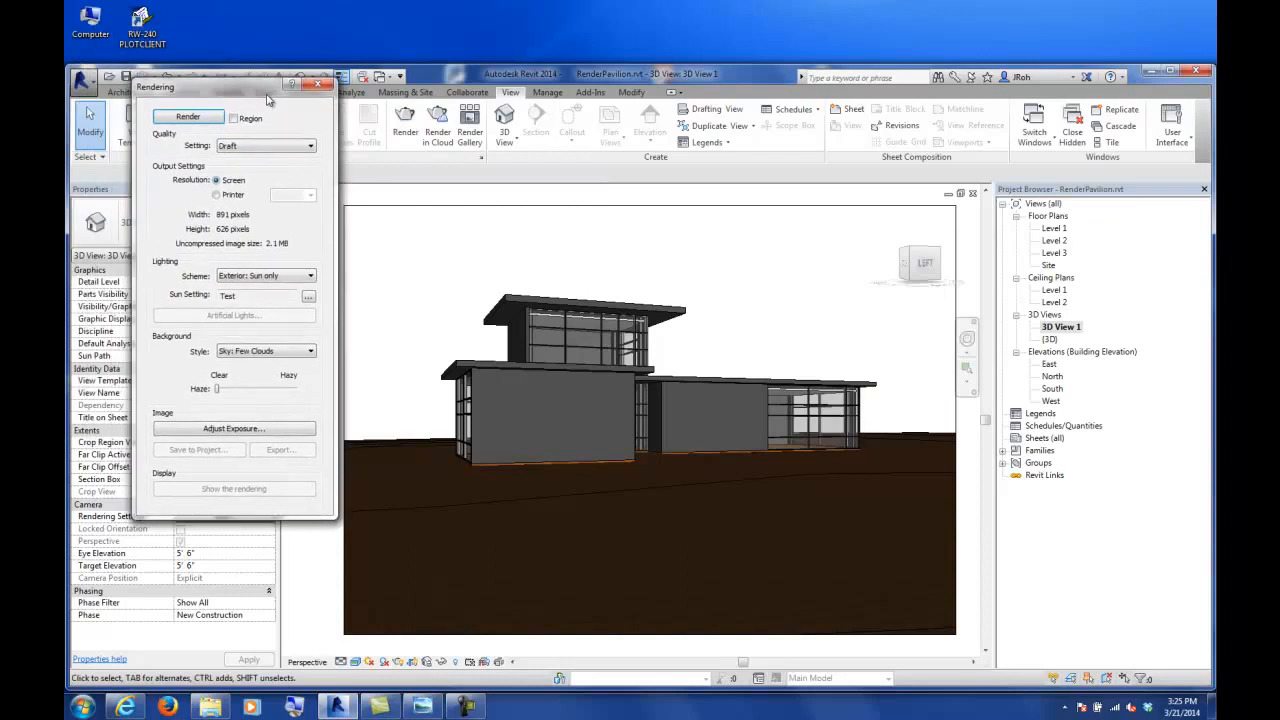
drag(258, 86, 254, 64)
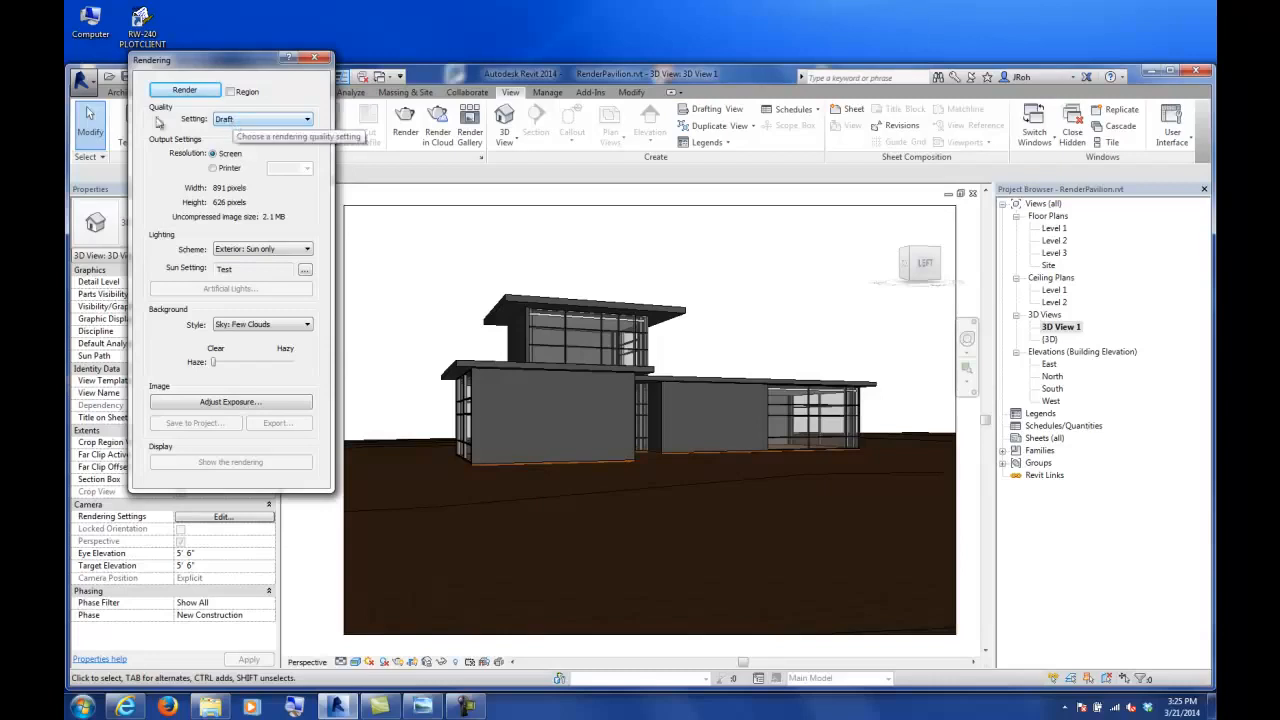
click(235, 120)
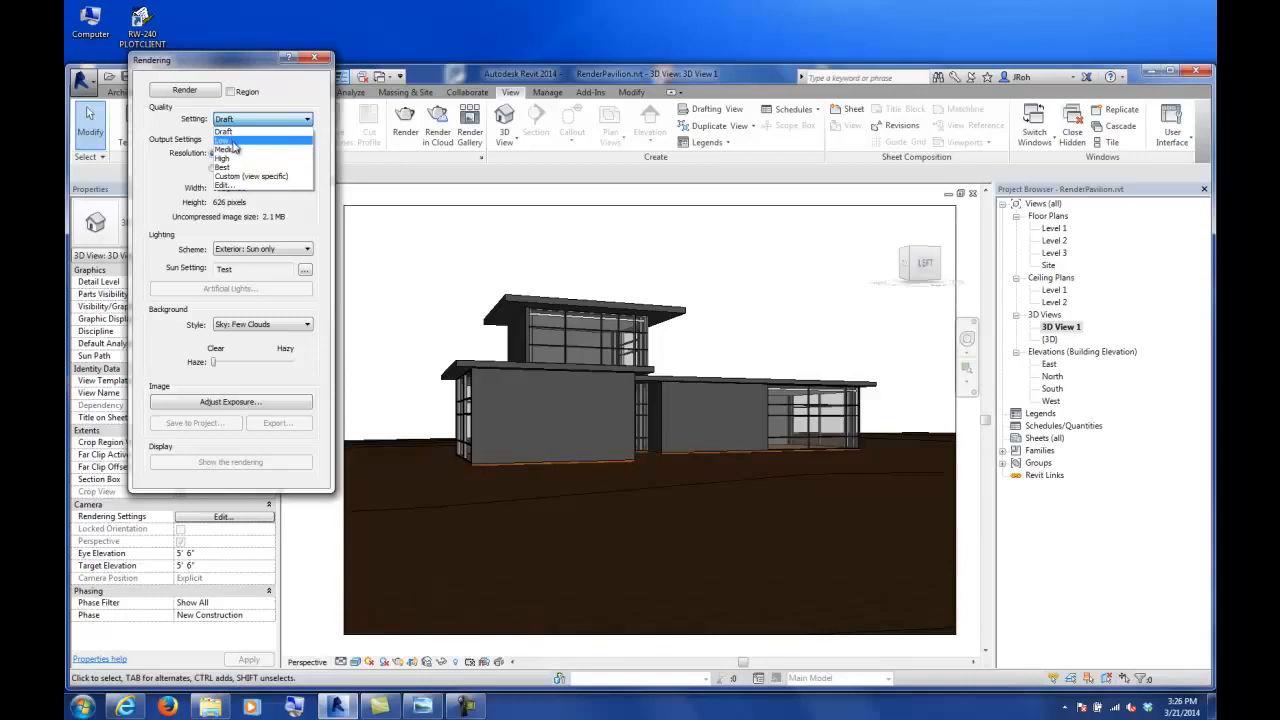
click(231, 141)
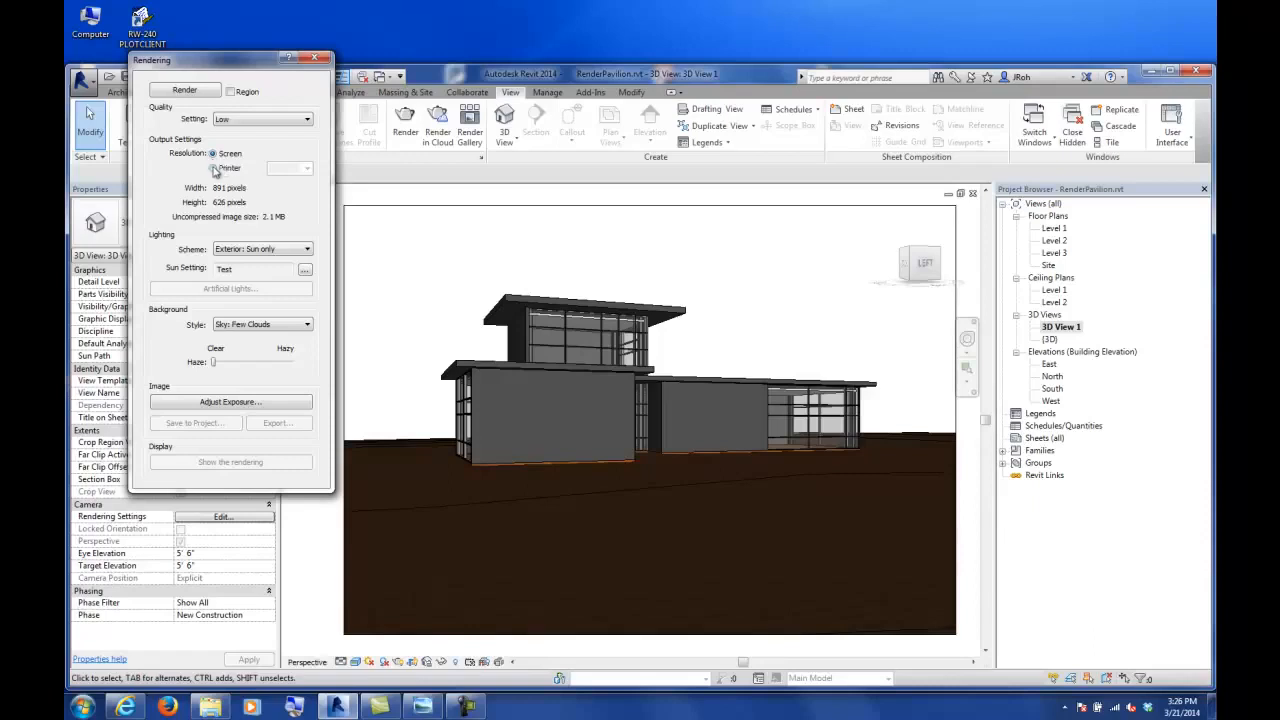
click(214, 169)
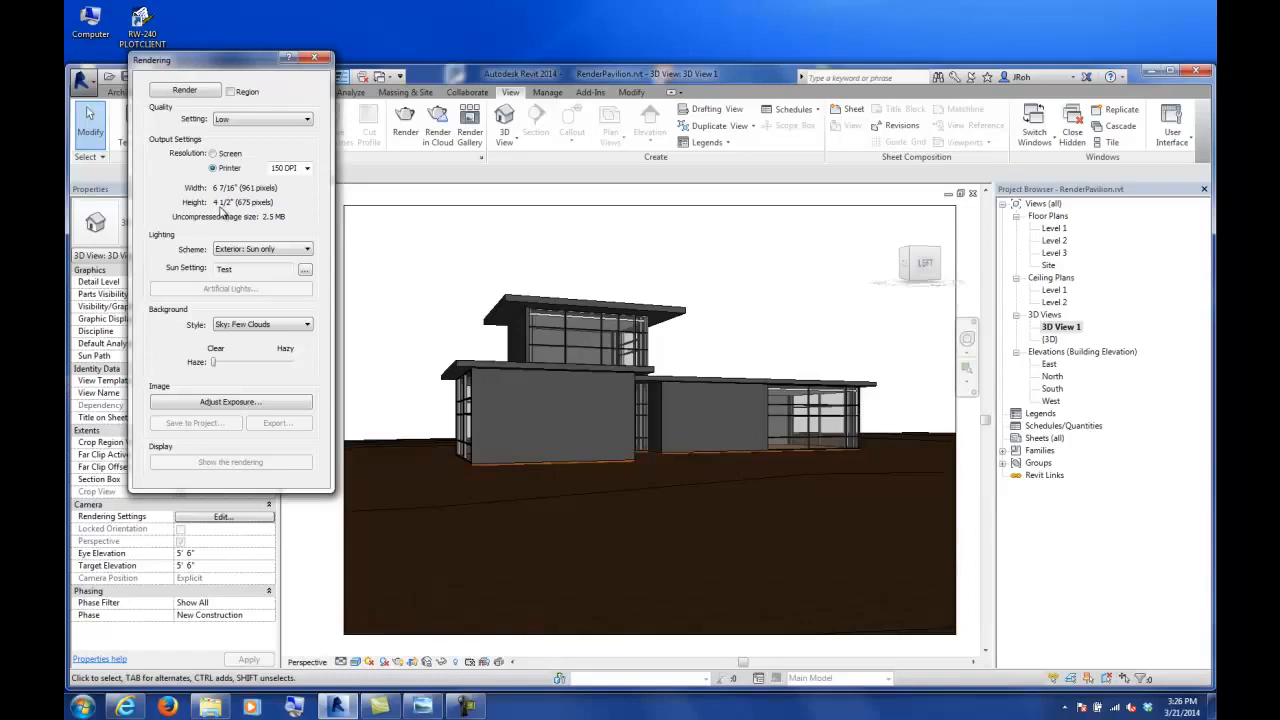
click(315, 57)
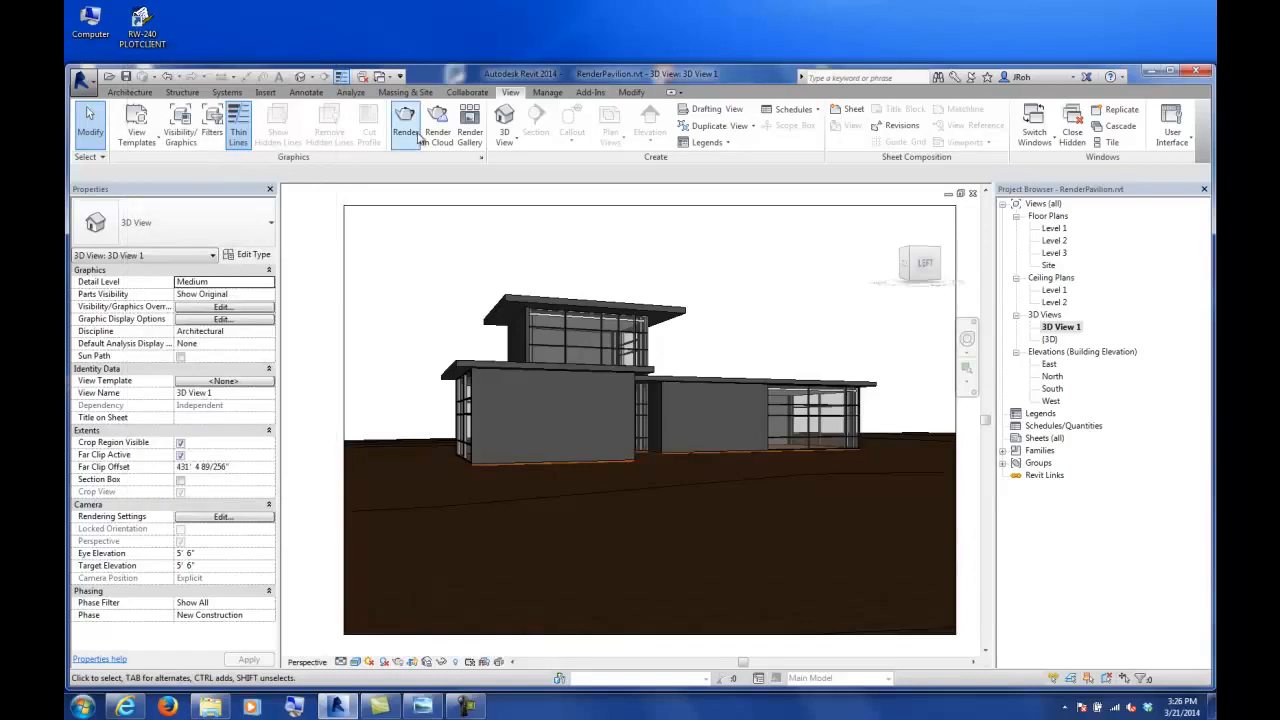
- Scale the crop region of 3D View 1 to a width of 17" with locked proportions and check its resulting size
click(345, 231)
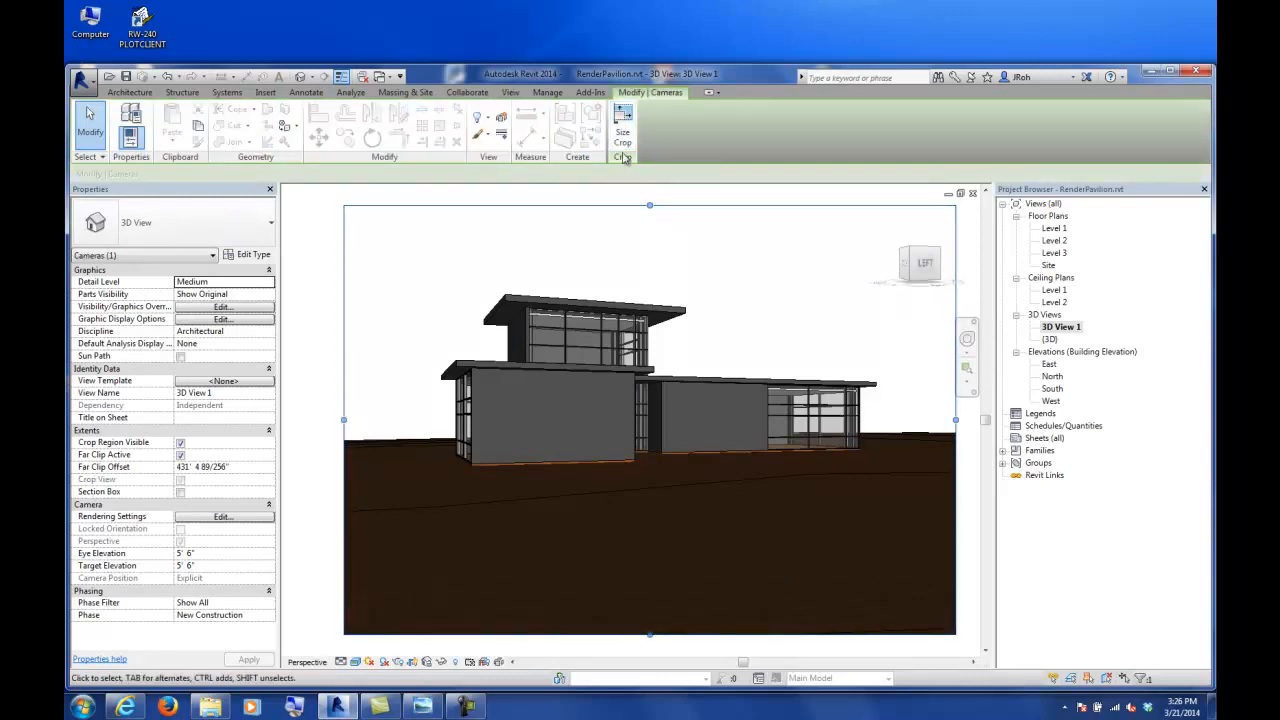
click(622, 148)
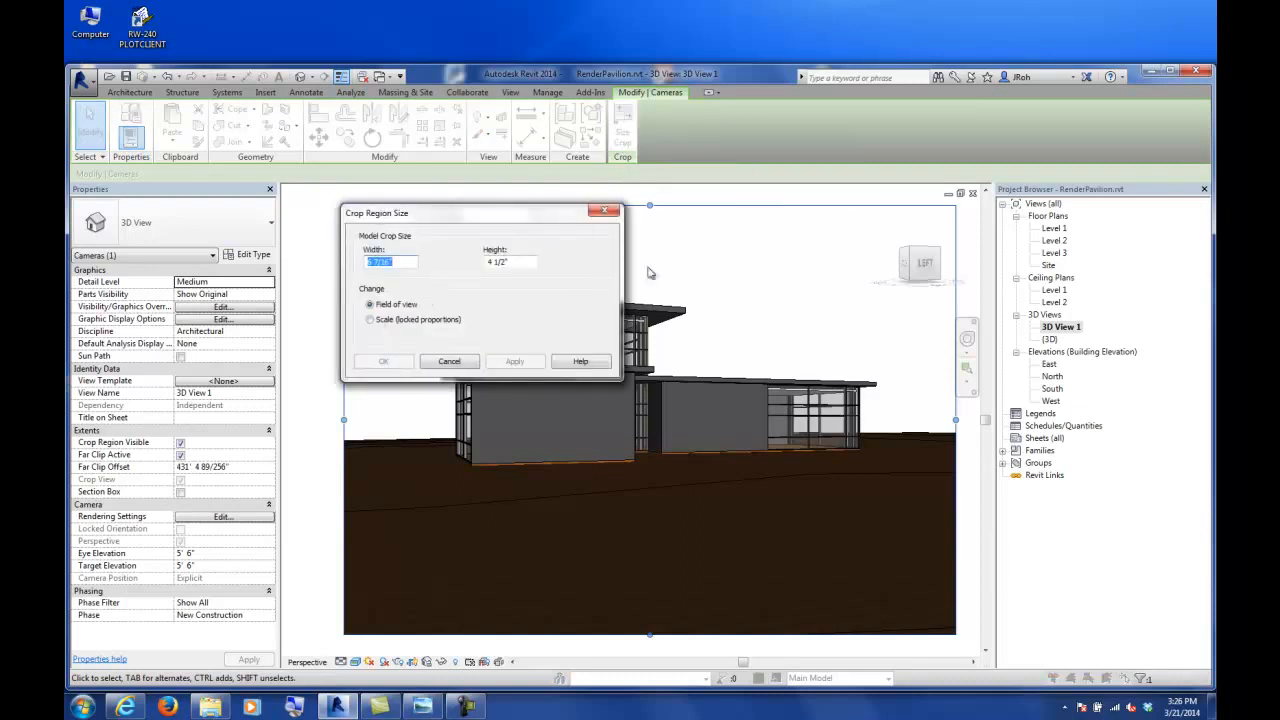
click(370, 319)
drag(400, 262, 366, 262)
text(17)
key(Return)
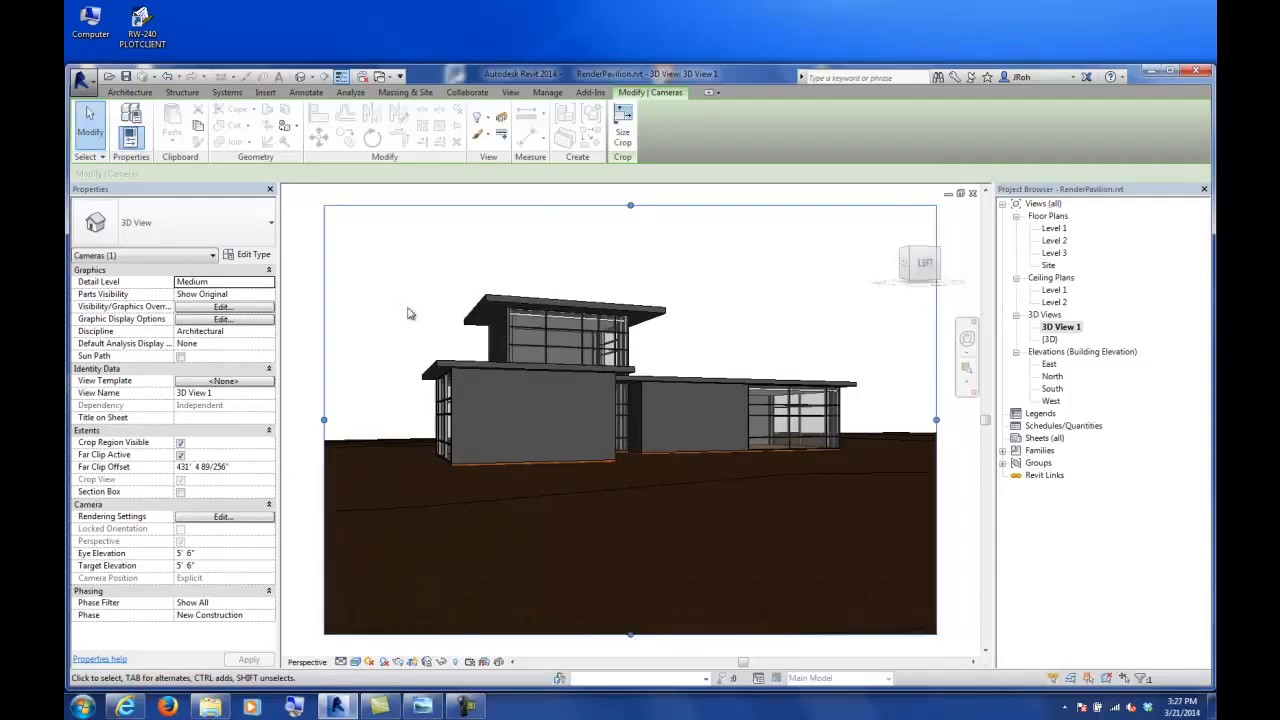
click(622, 128)
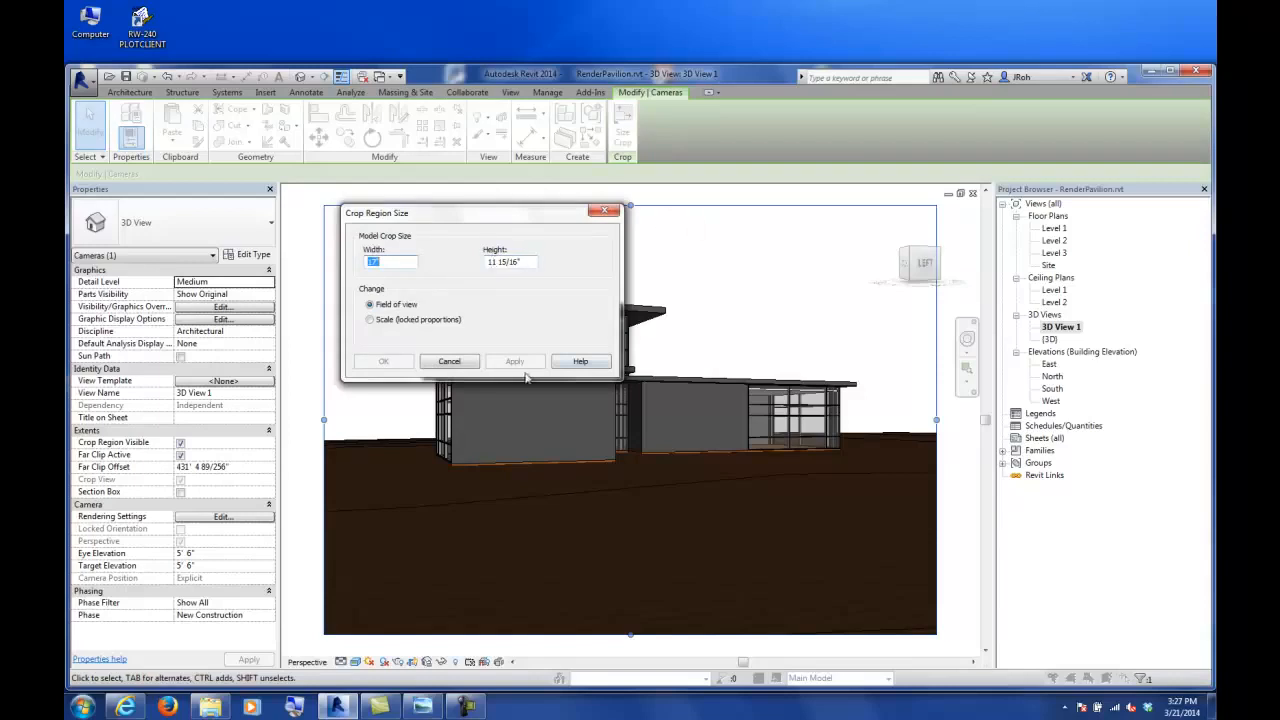
click(451, 366)
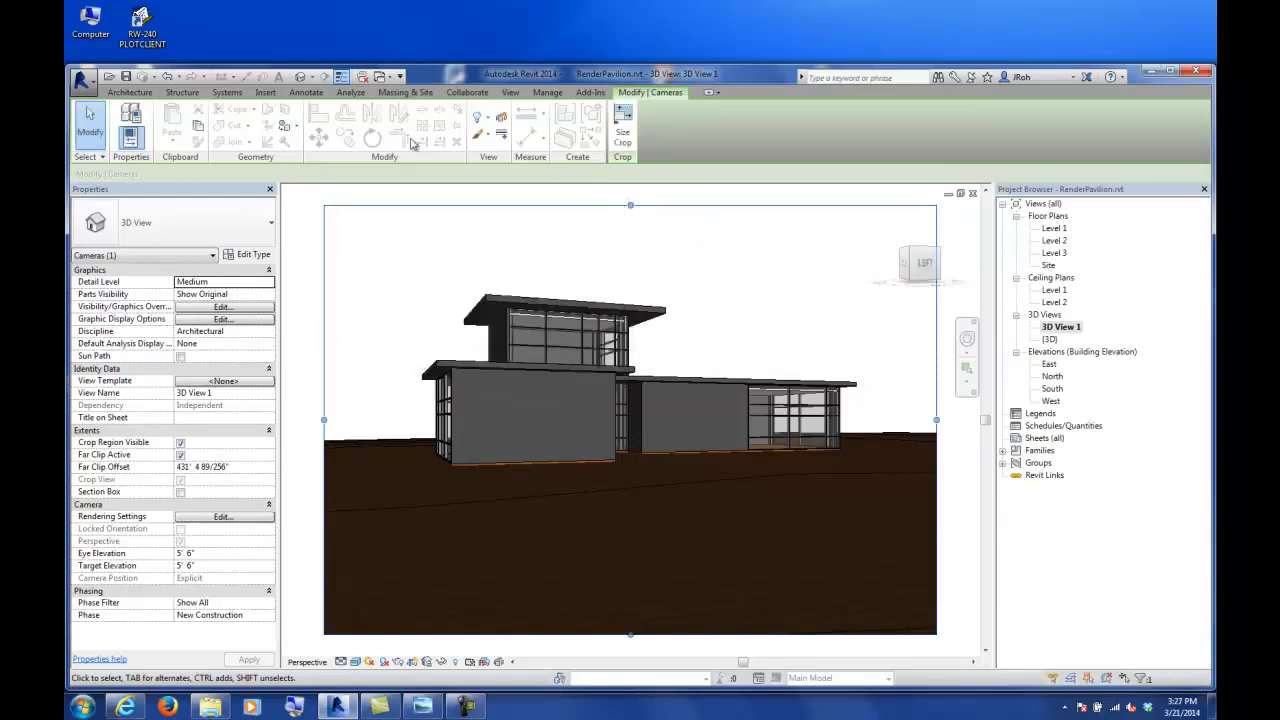
- Reopen the rendering settings, review the printer resolution choices and keep 150 DPI
click(510, 92)
click(405, 122)
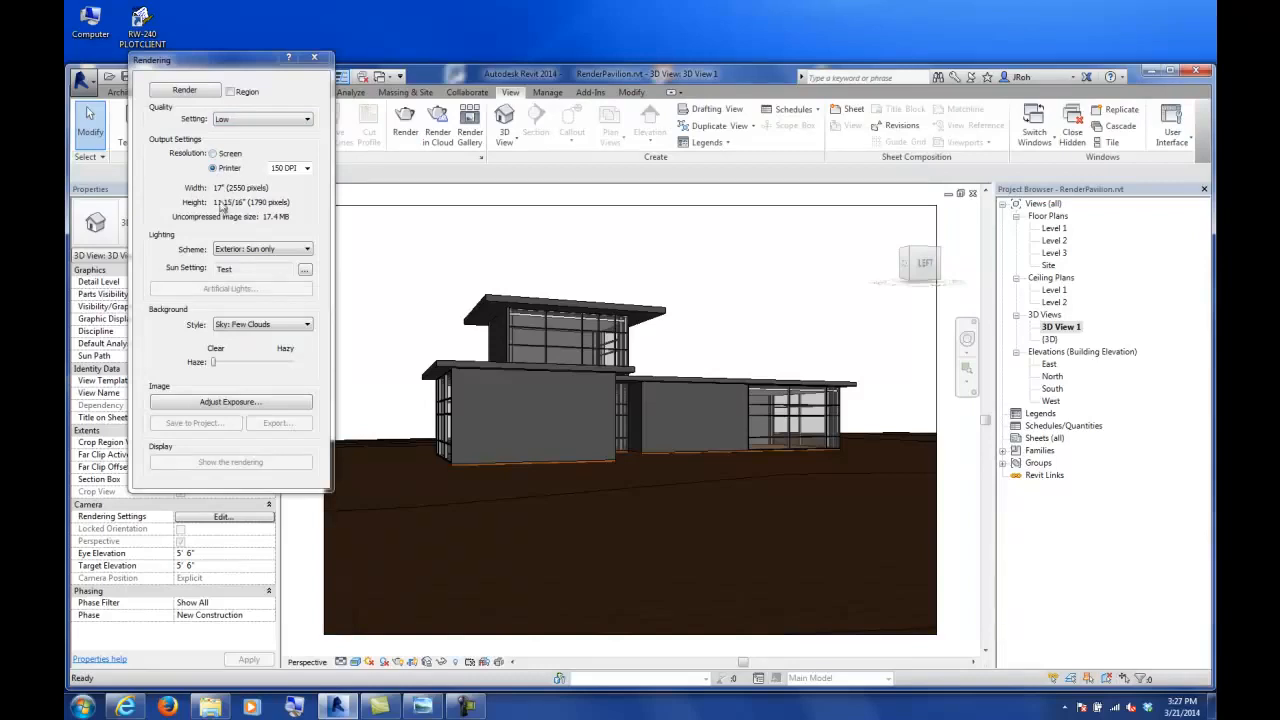
click(306, 168)
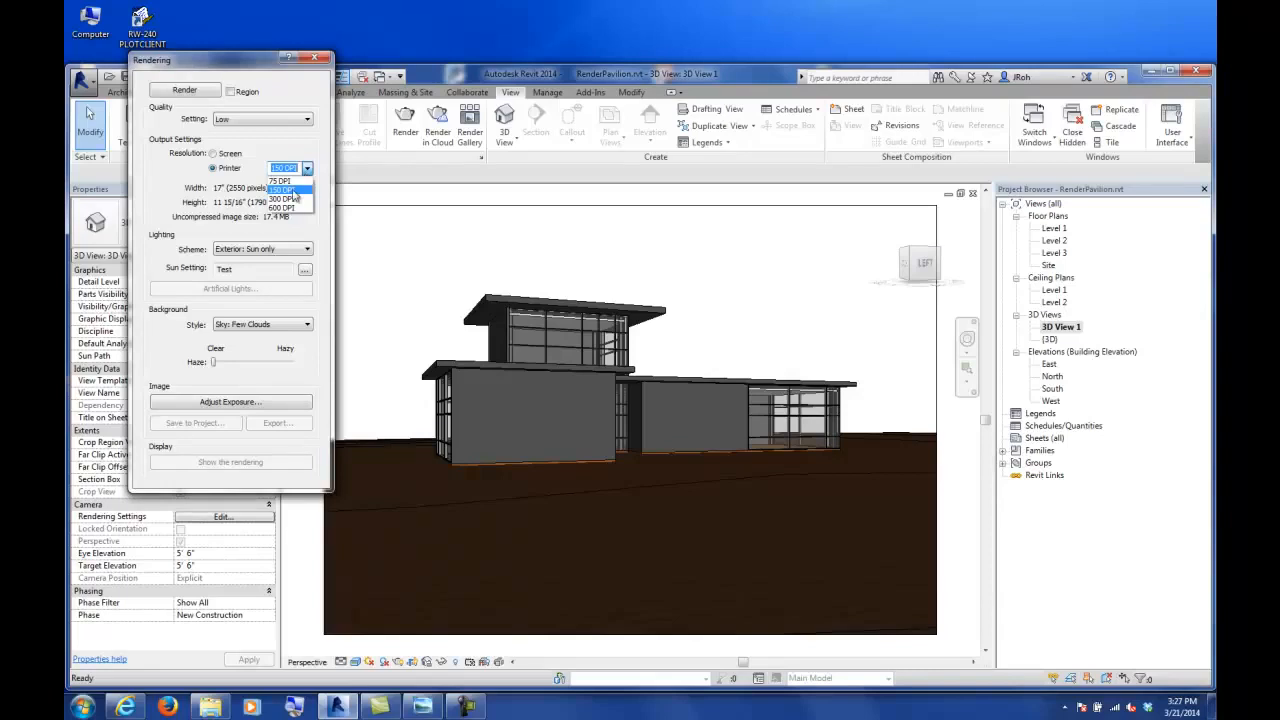
click(292, 190)
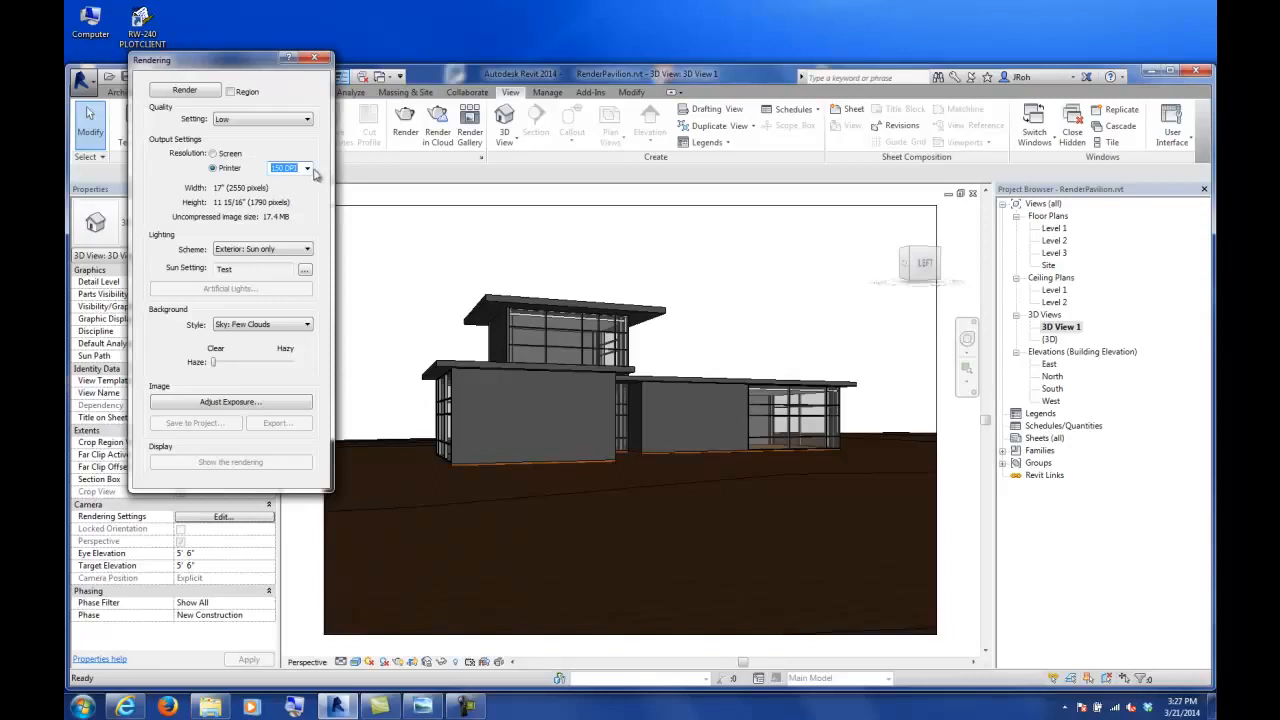
click(307, 168)
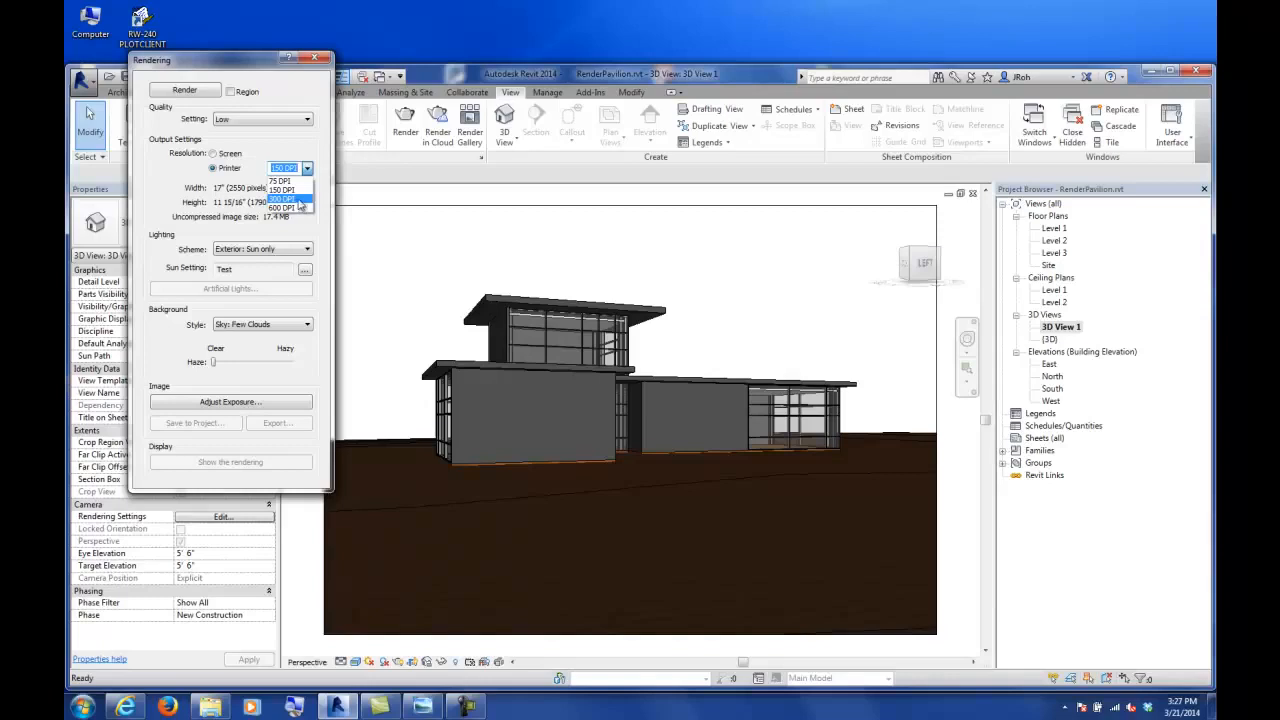
click(297, 190)
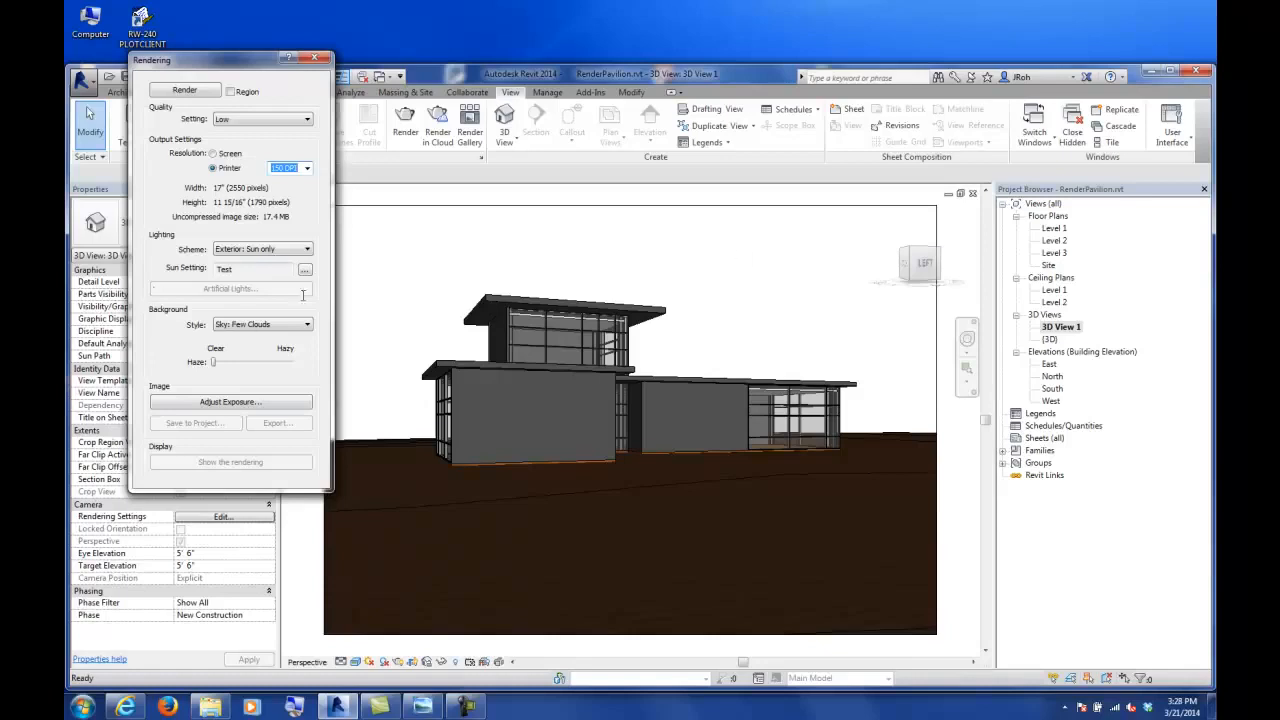
- Render 3D View 1 with Exterior: Sun only lighting, a Sky: Very Cloudy background and haze set slightly below the midpoint
click(225, 255)
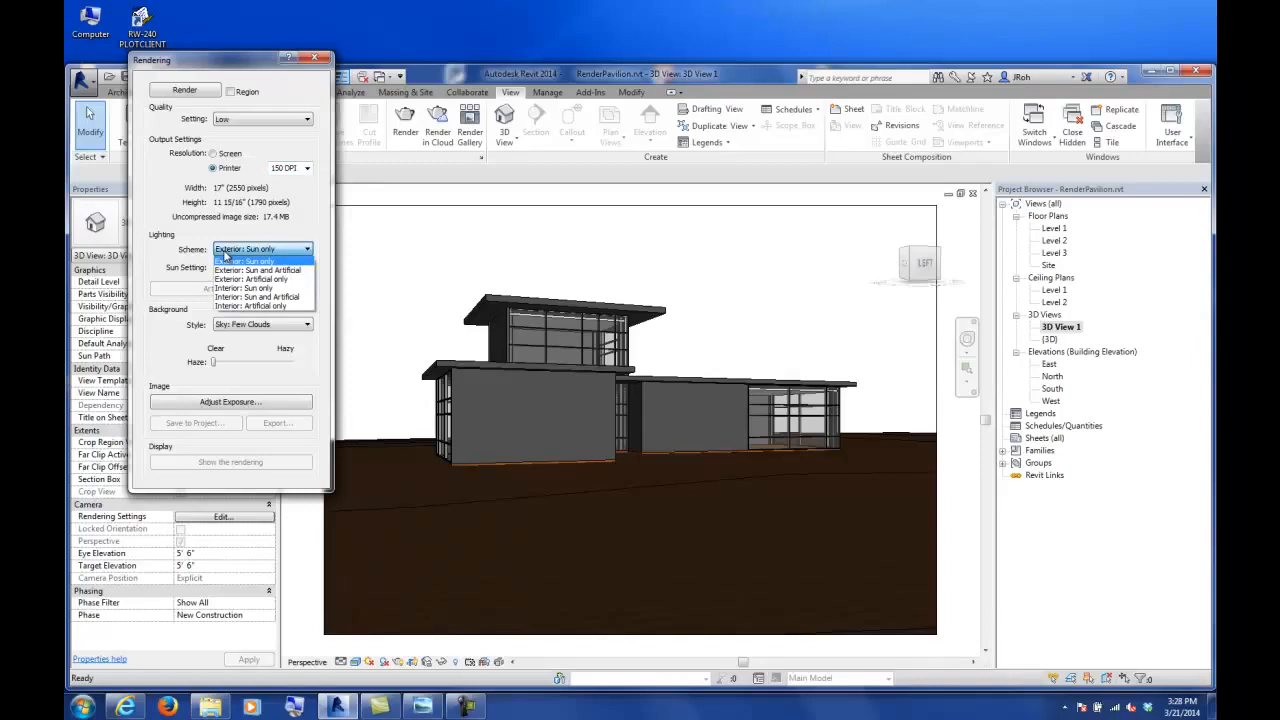
click(258, 250)
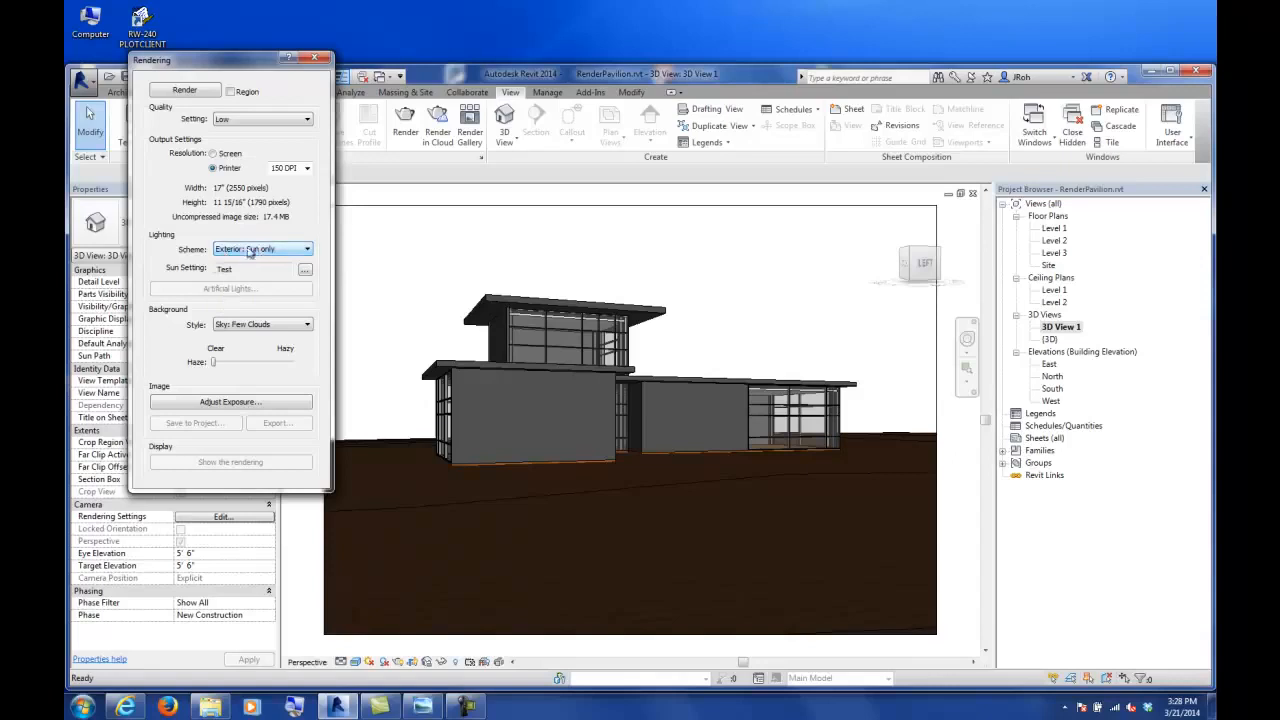
click(214, 326)
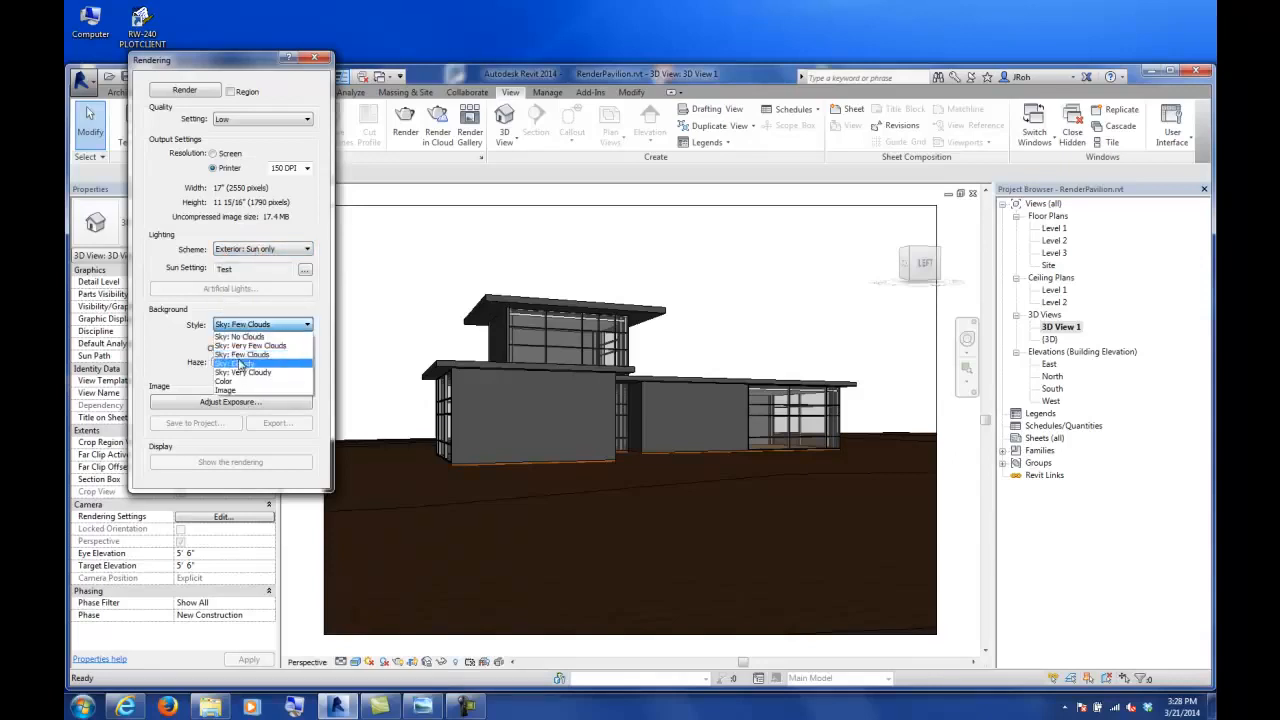
click(240, 374)
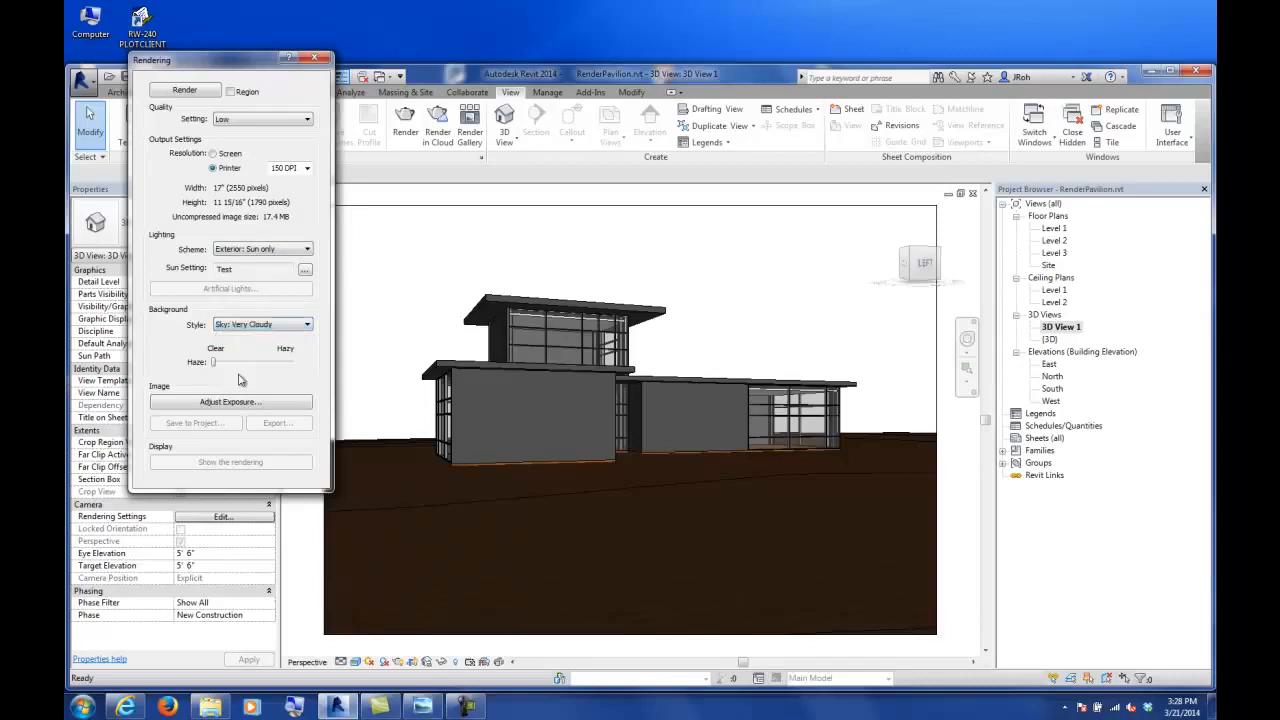
drag(245, 370, 250, 375)
click(185, 91)
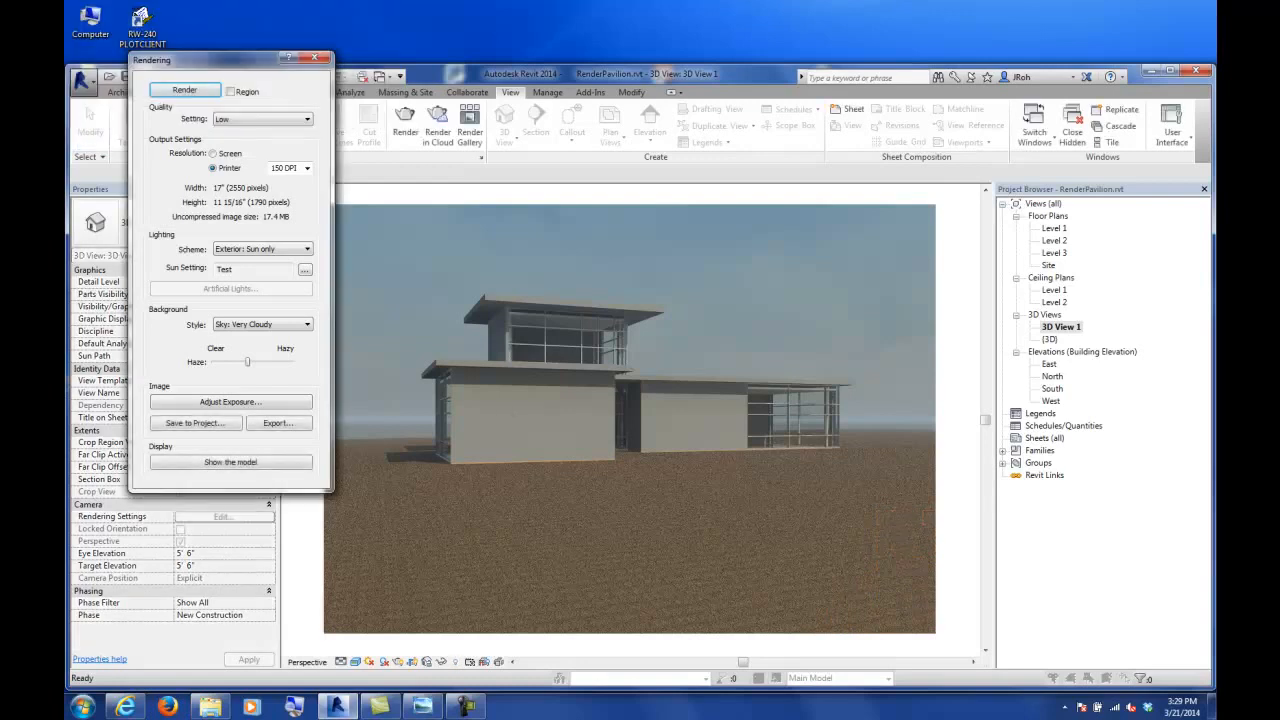
- View the example rendering 20140206.jpg in the renderingComparison folder and return to the finished Revit rendering
click(213, 708)
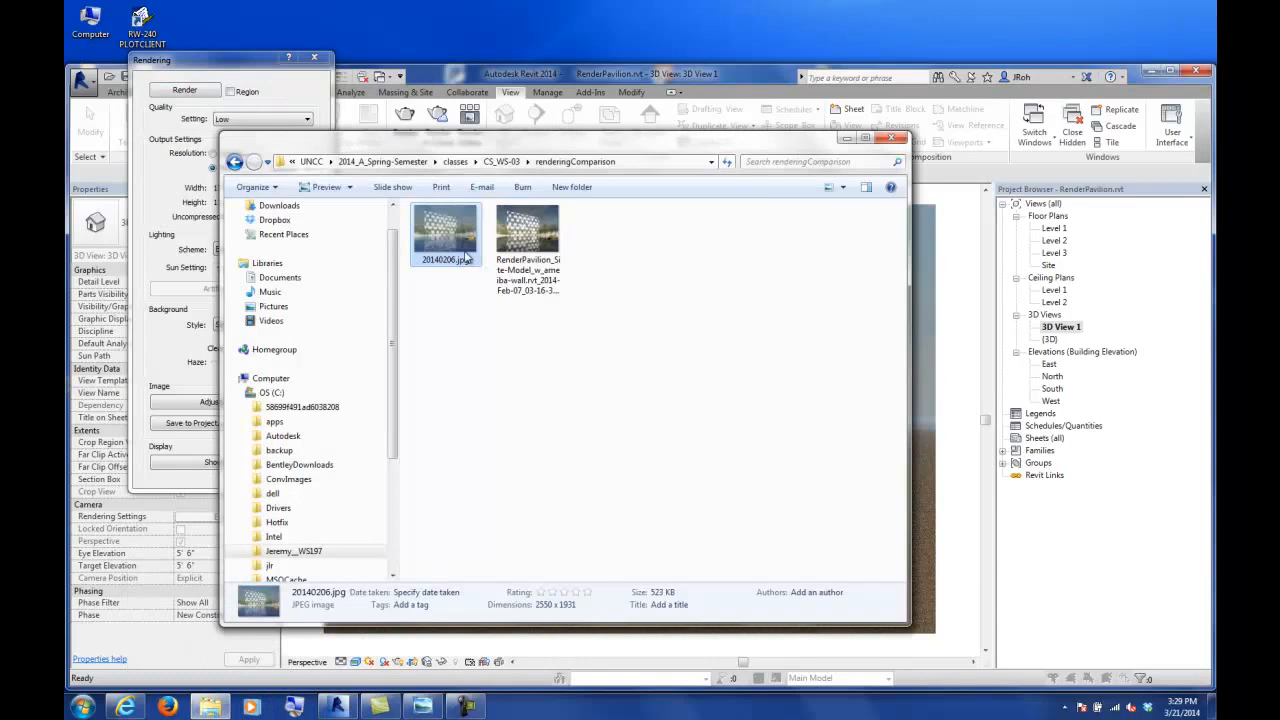
double_click(453, 236)
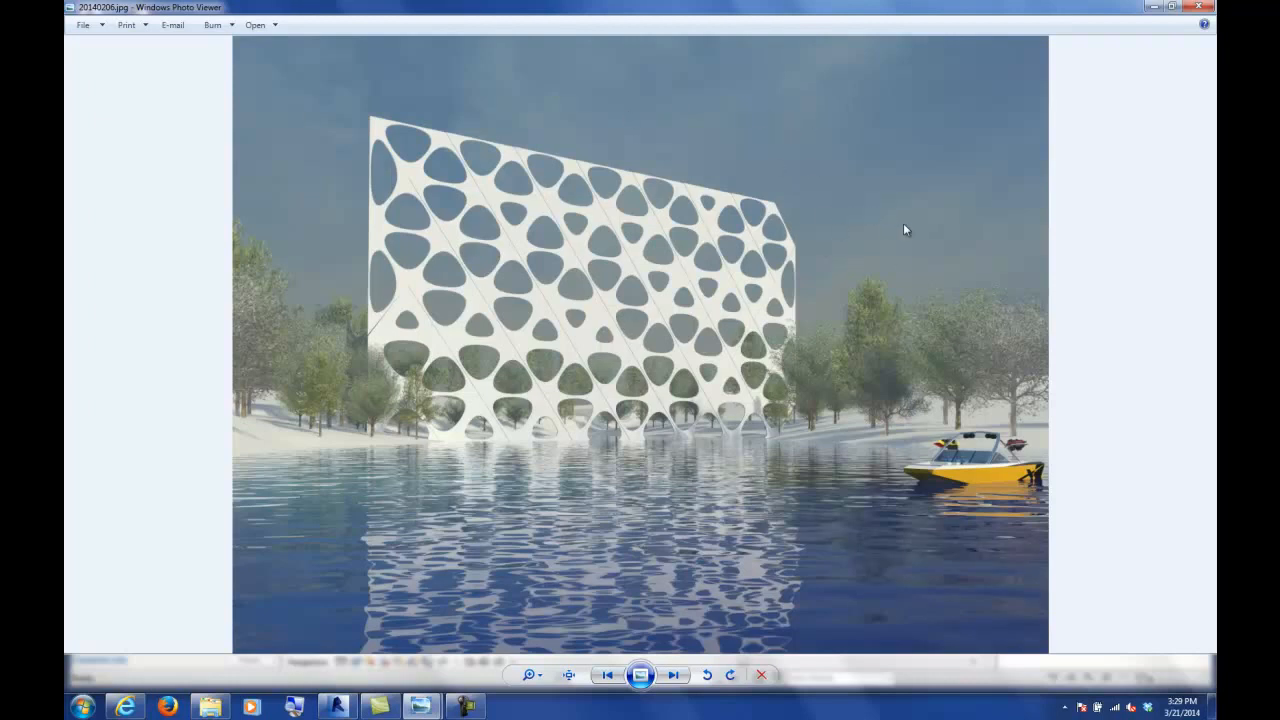
click(1154, 6)
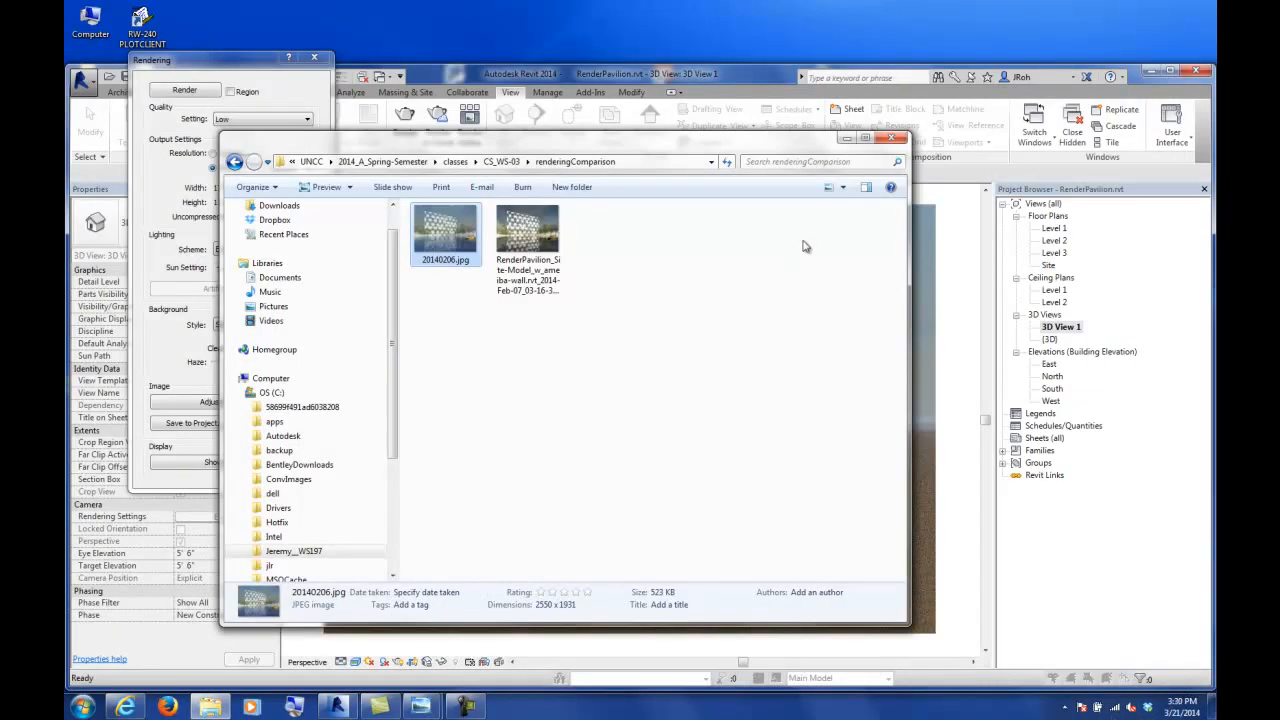
click(847, 138)
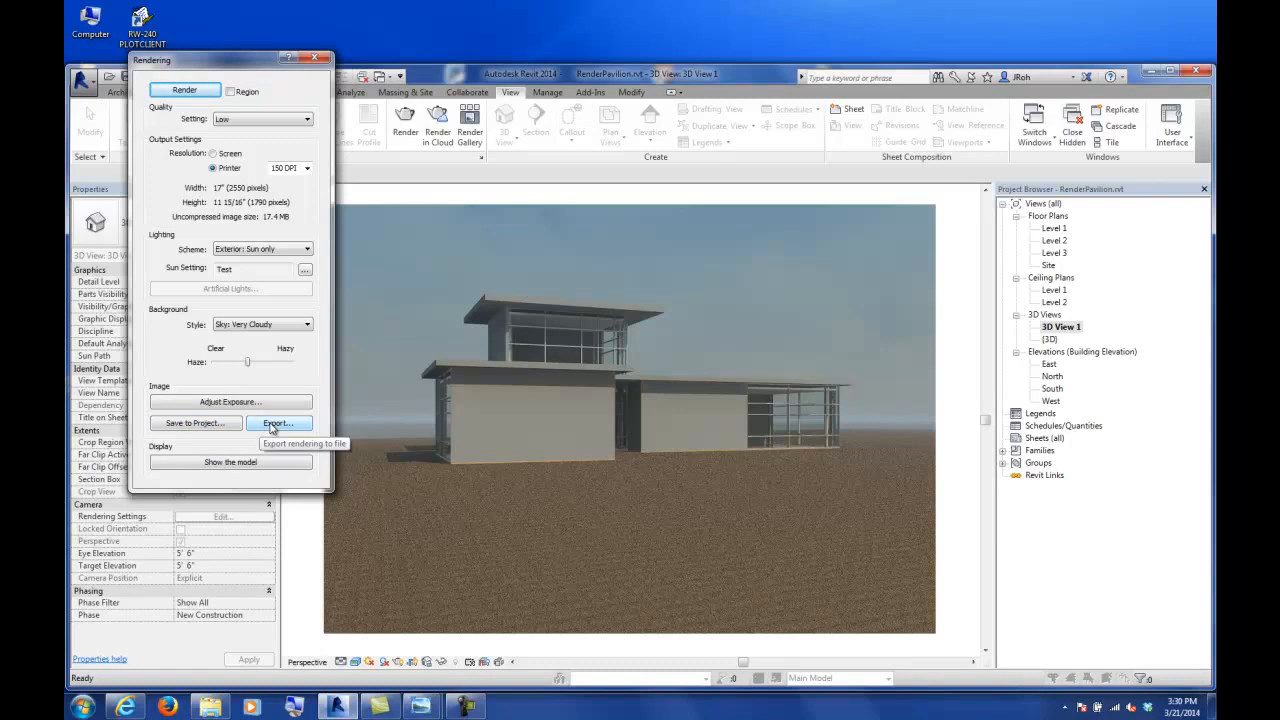
- Save the rendering to the project and export it as a JPEG file named 3D View 1 in the CS_WS-03 folder
click(196, 424)
click(645, 375)
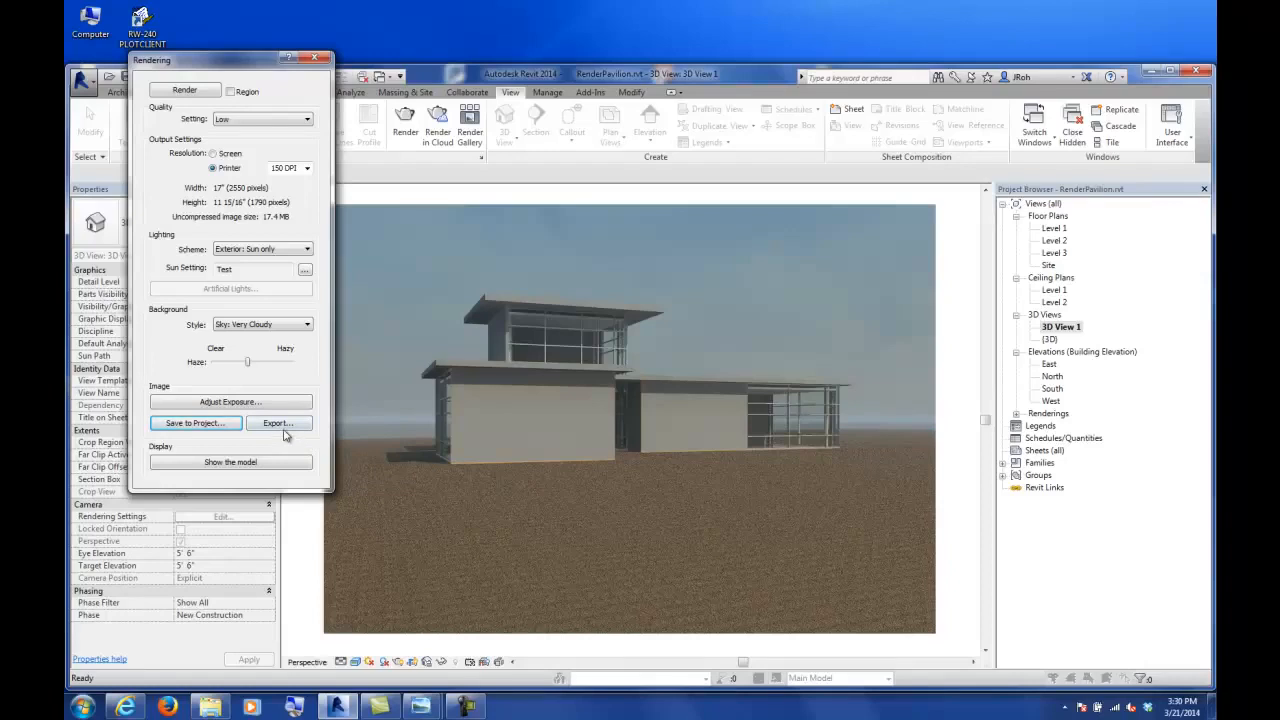
click(279, 427)
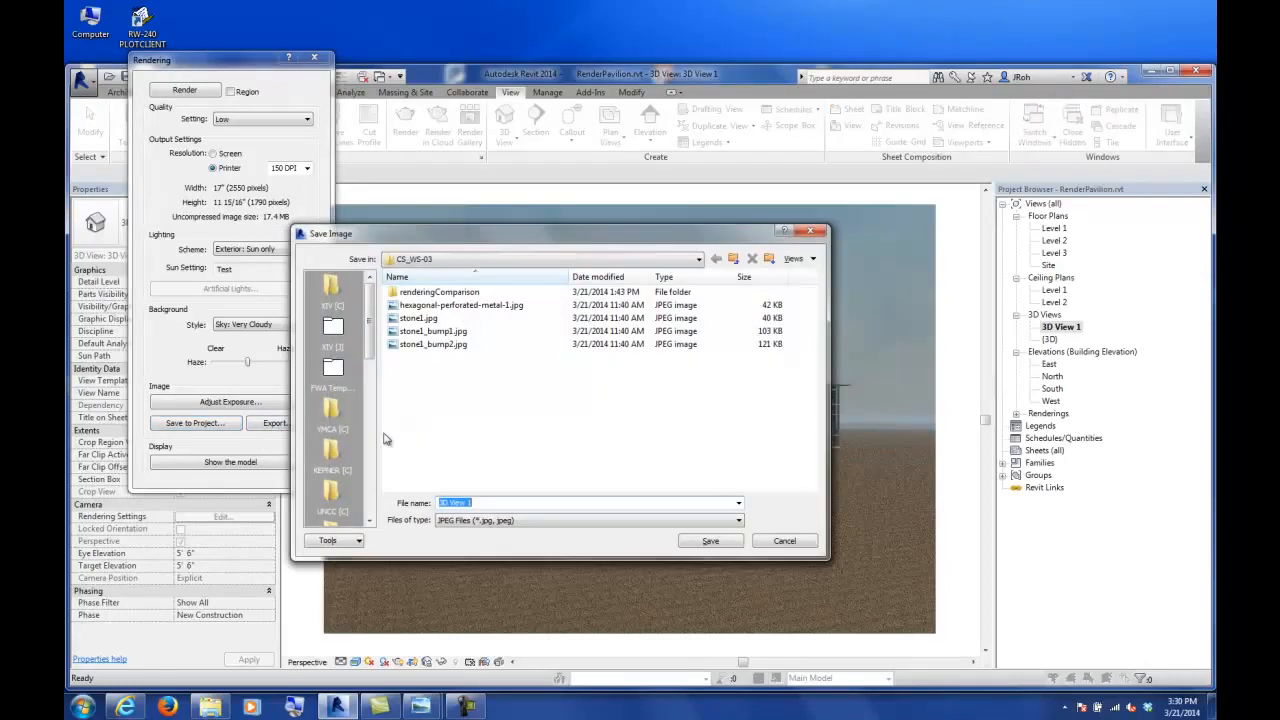
click(484, 521)
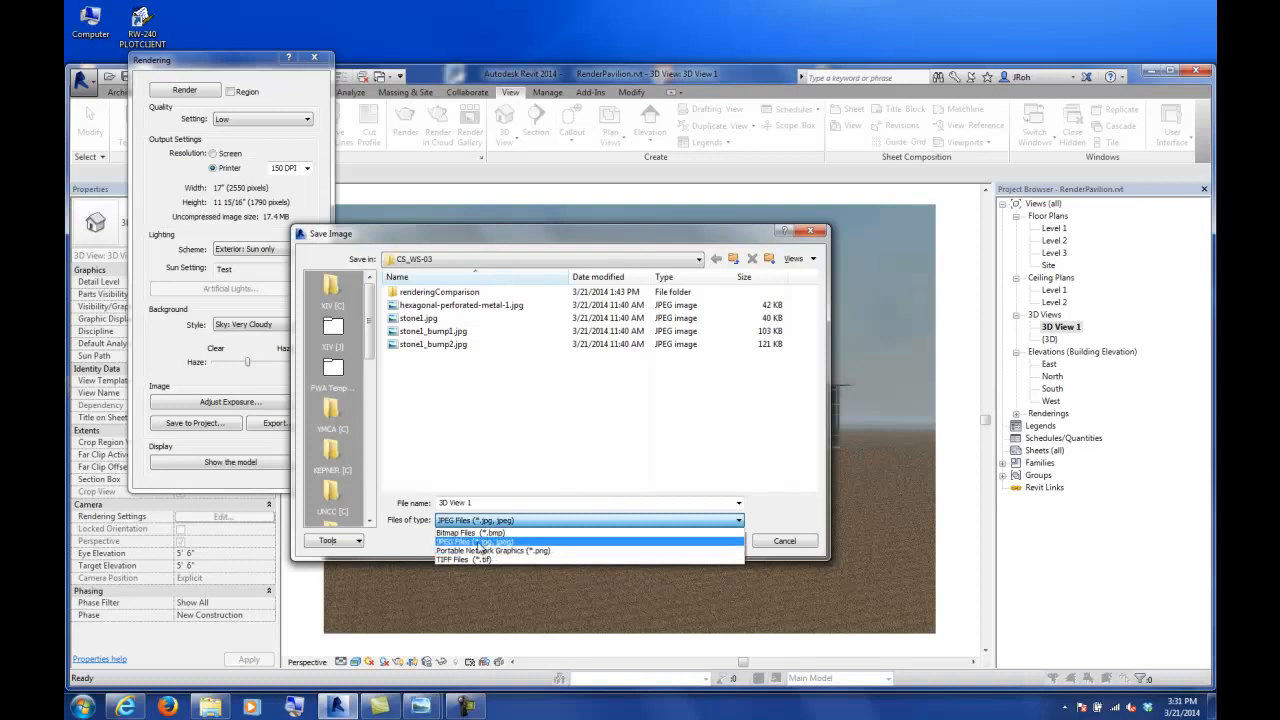
click(479, 543)
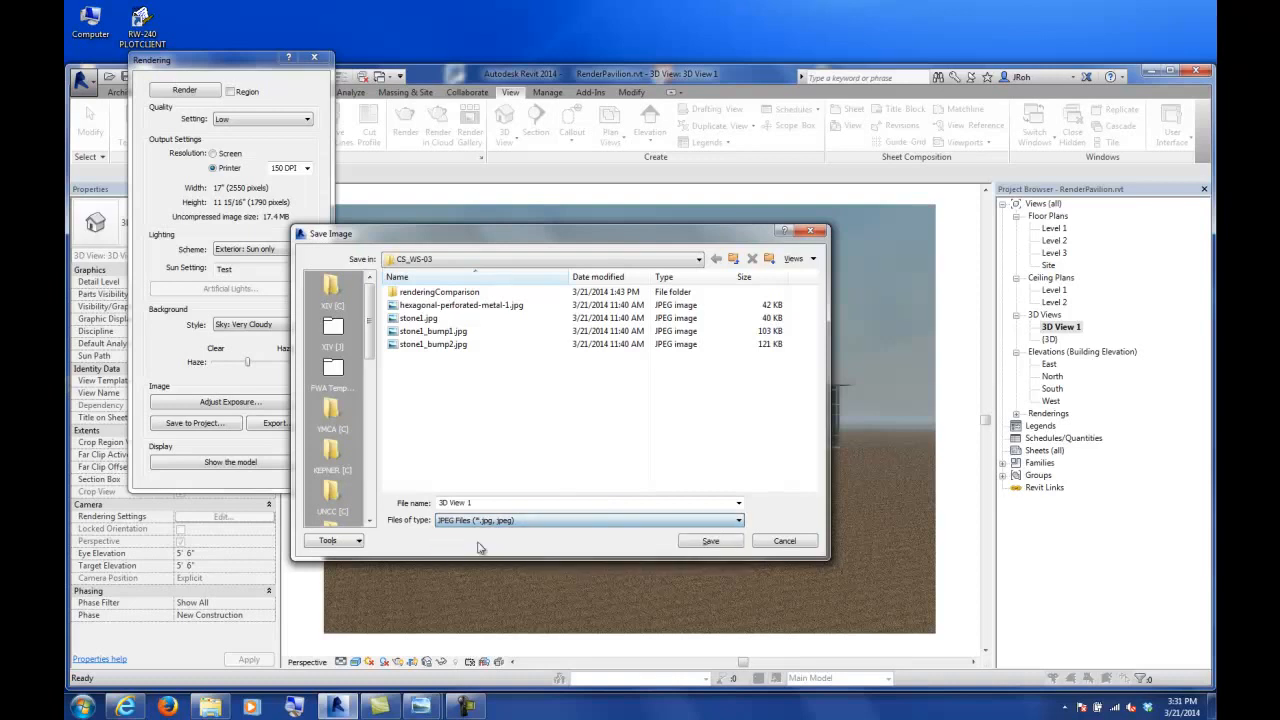
click(698, 543)
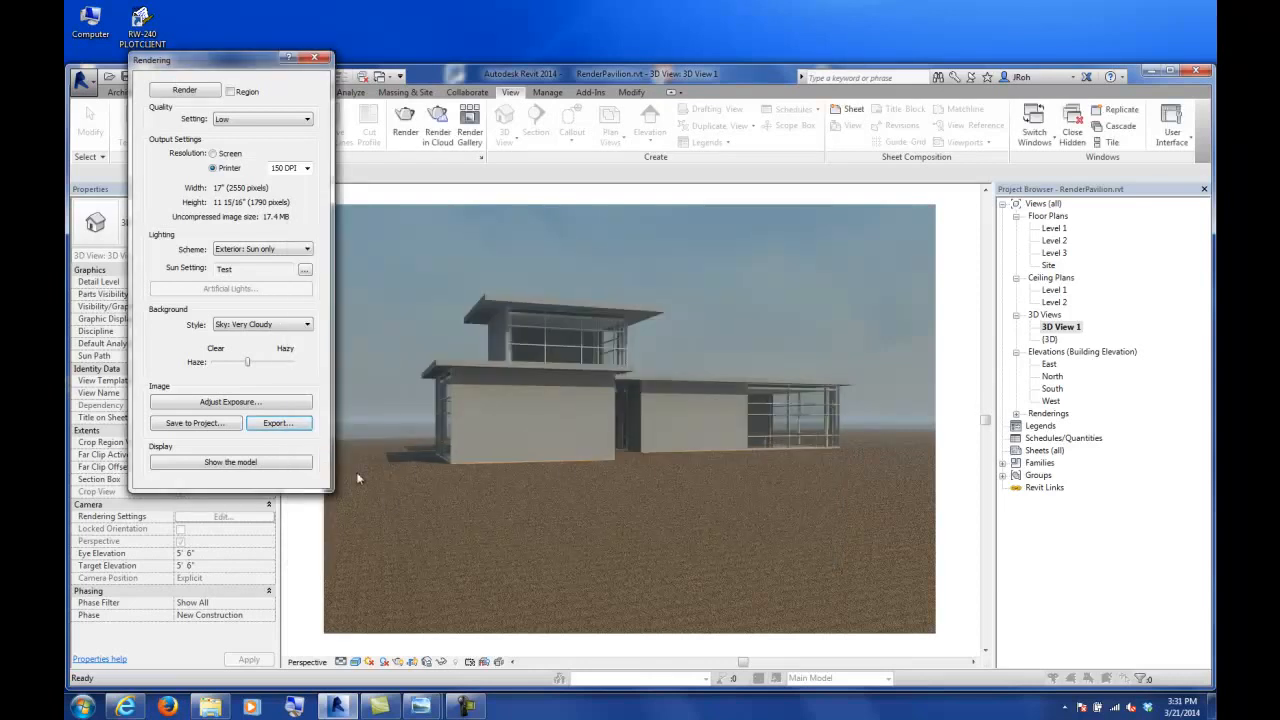
- Export the rendering as a Portable Network Graphics (PNG) file named 3D View 1 in the CS_WS-03 folder
click(272, 424)
click(518, 521)
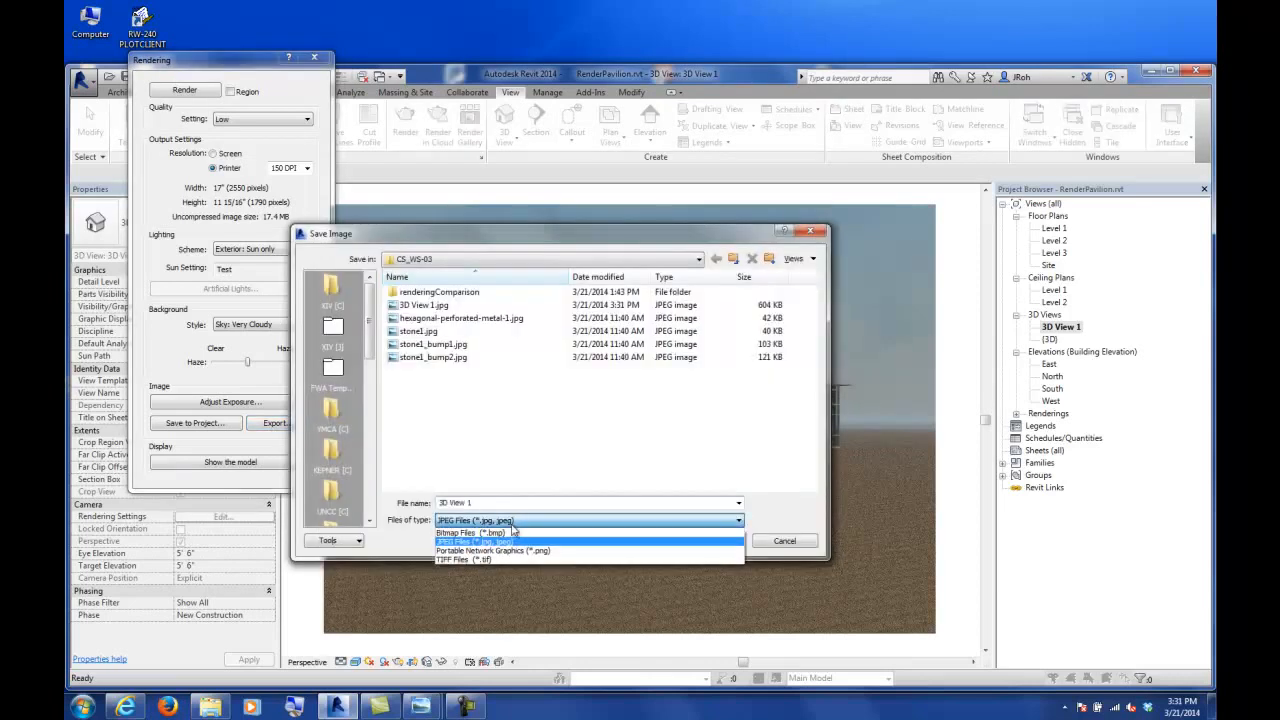
click(504, 551)
click(709, 542)
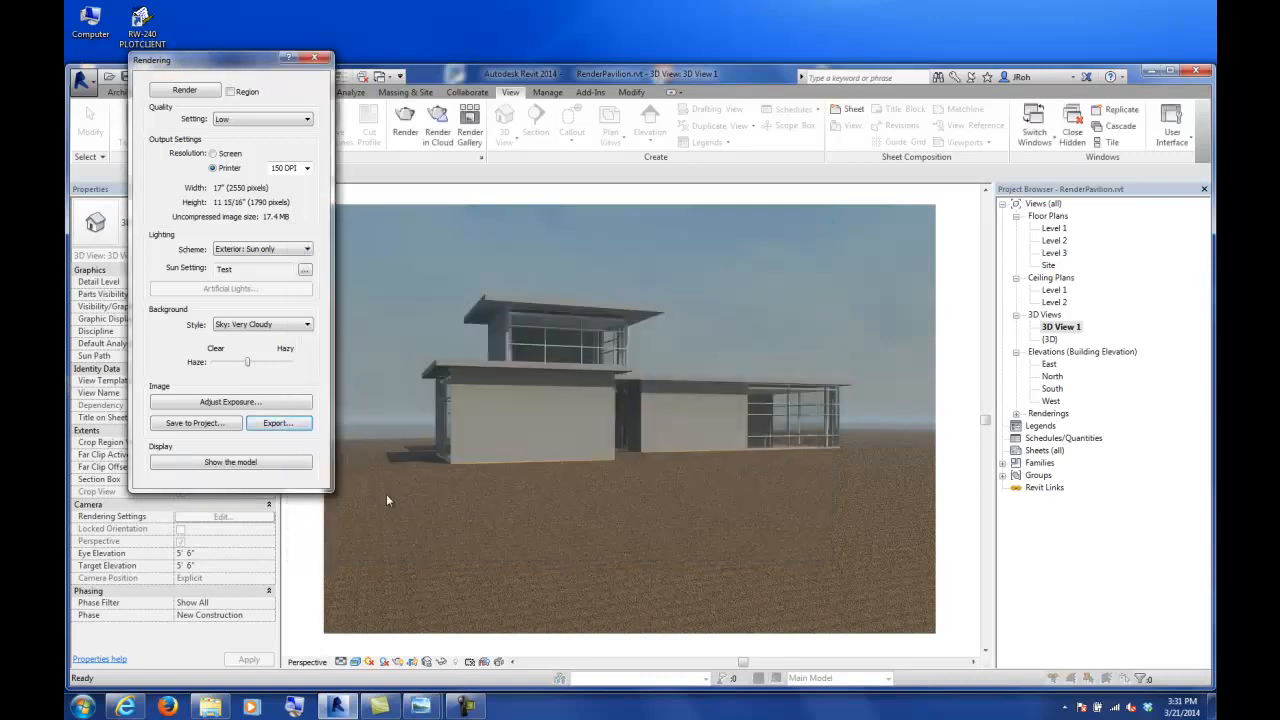
- Export the rendering as a TIFF file named 3D View 1 in the CS_WS-03 folder
click(274, 423)
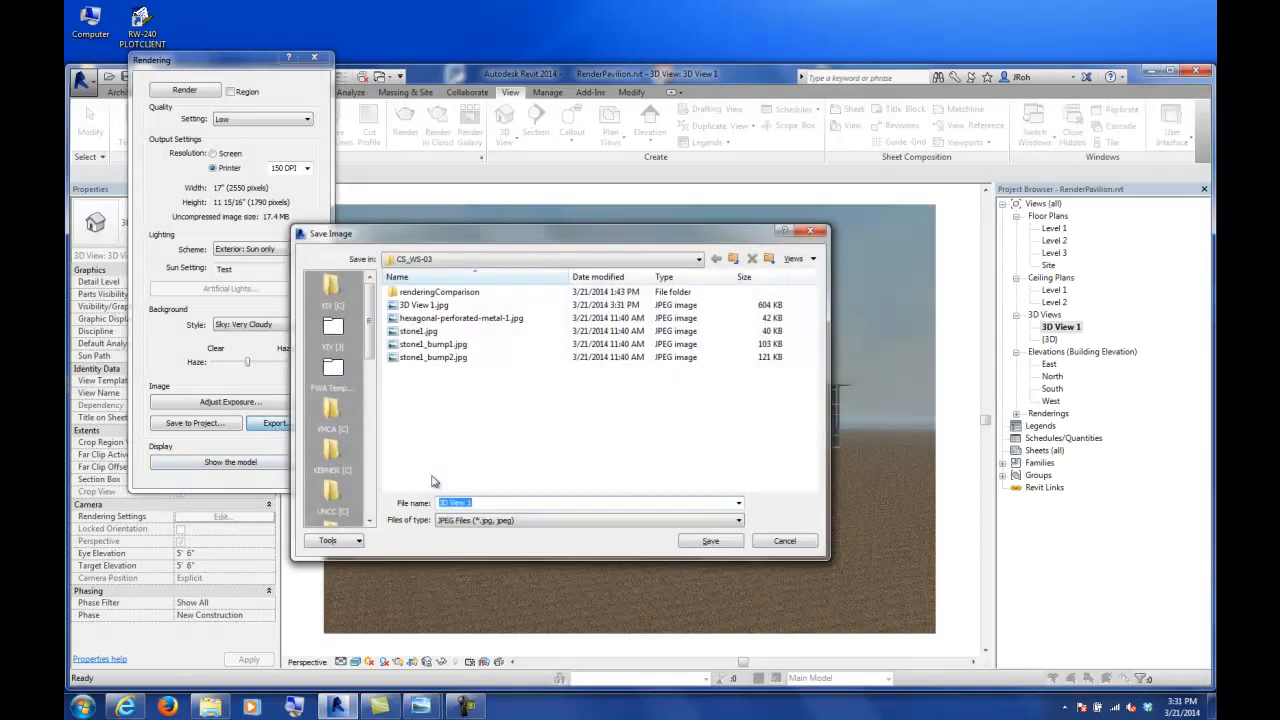
click(476, 520)
click(673, 550)
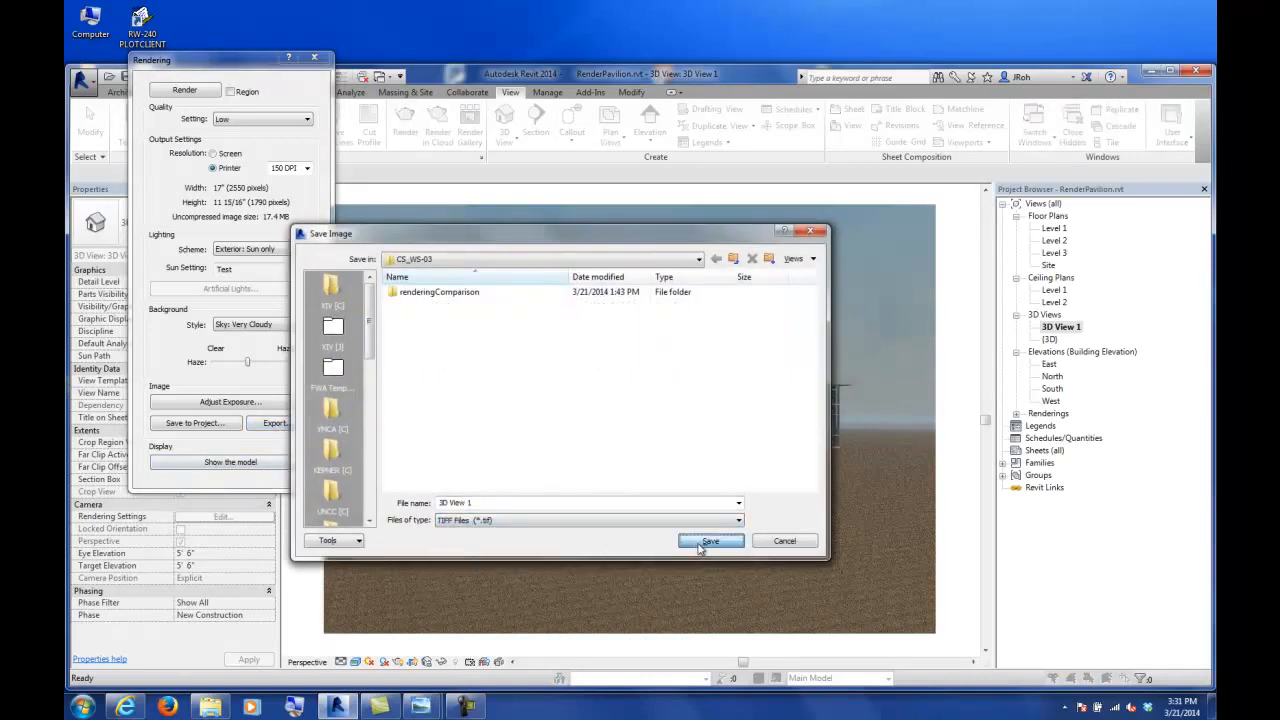
click(709, 541)
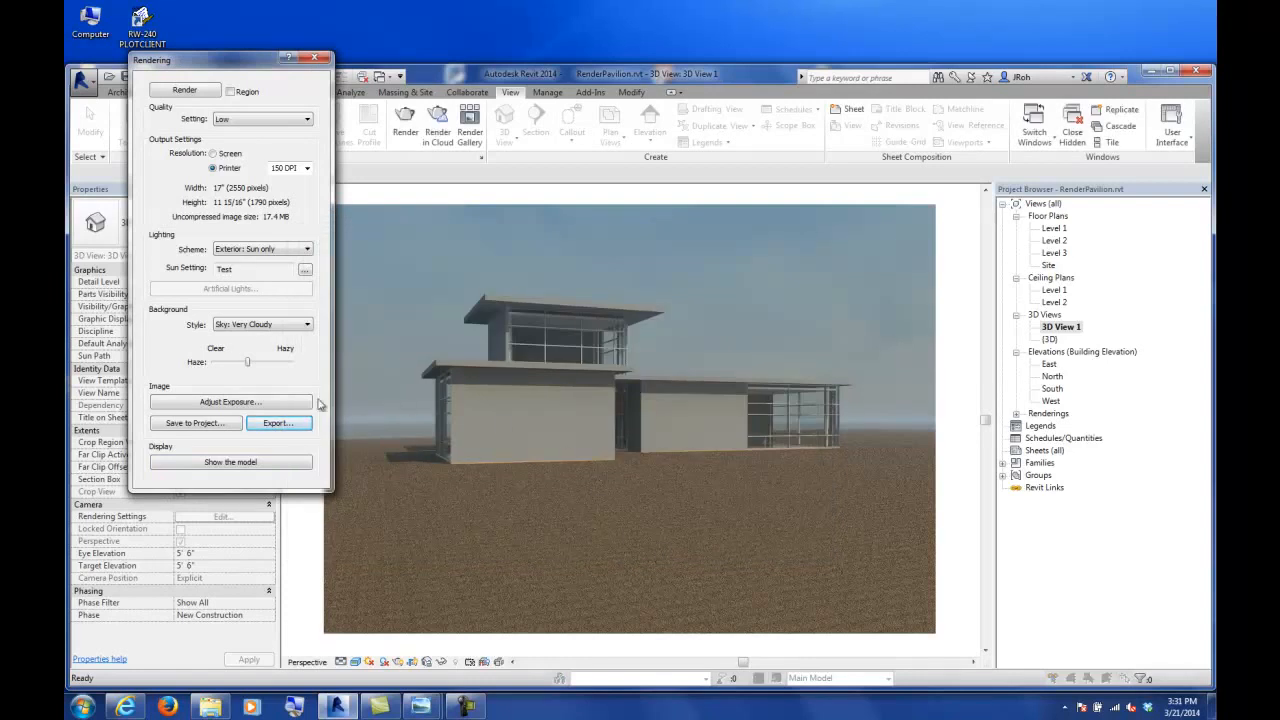
- Close and reopen the rendering settings of 3D View 1, show its stored rendering again, and close the settings
click(314, 58)
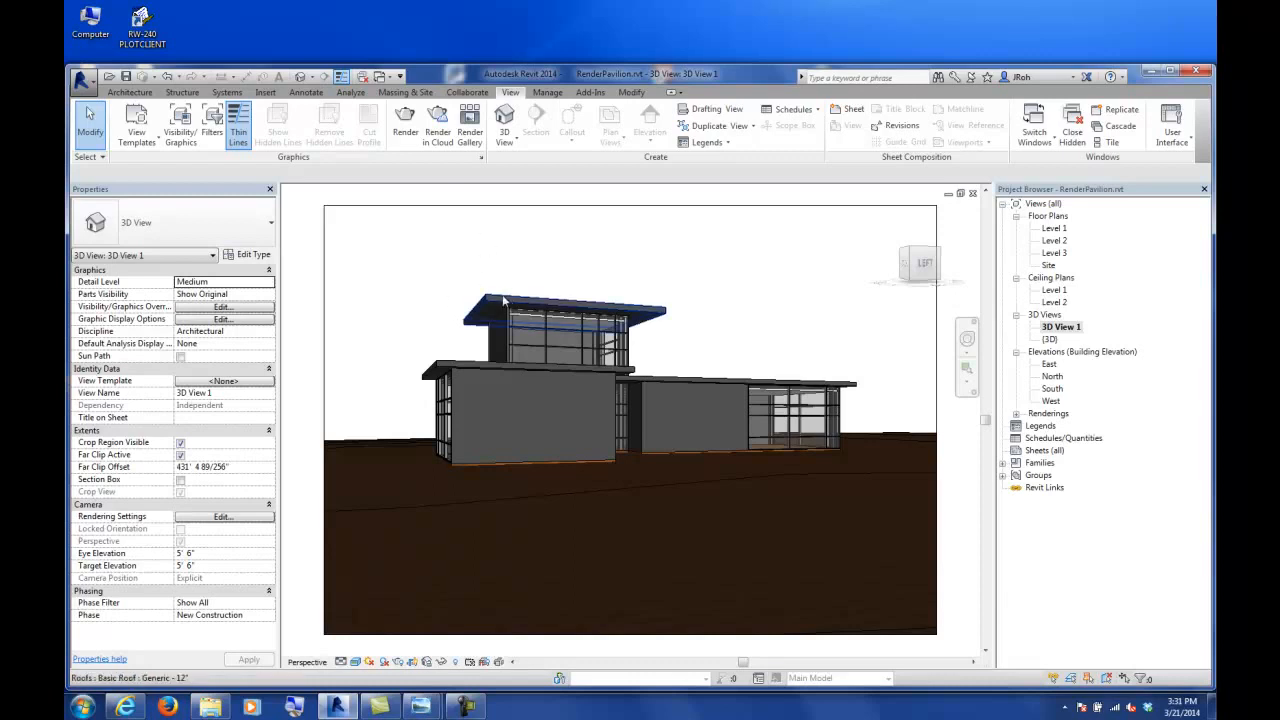
click(405, 122)
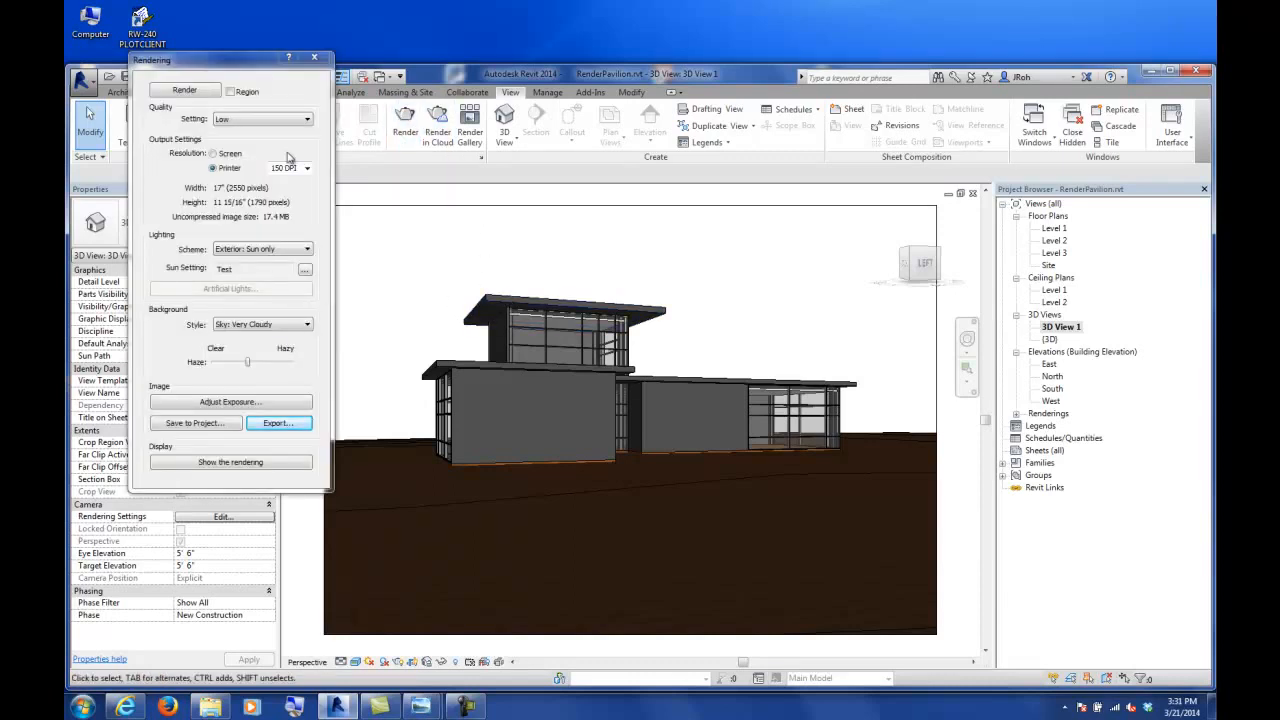
click(228, 463)
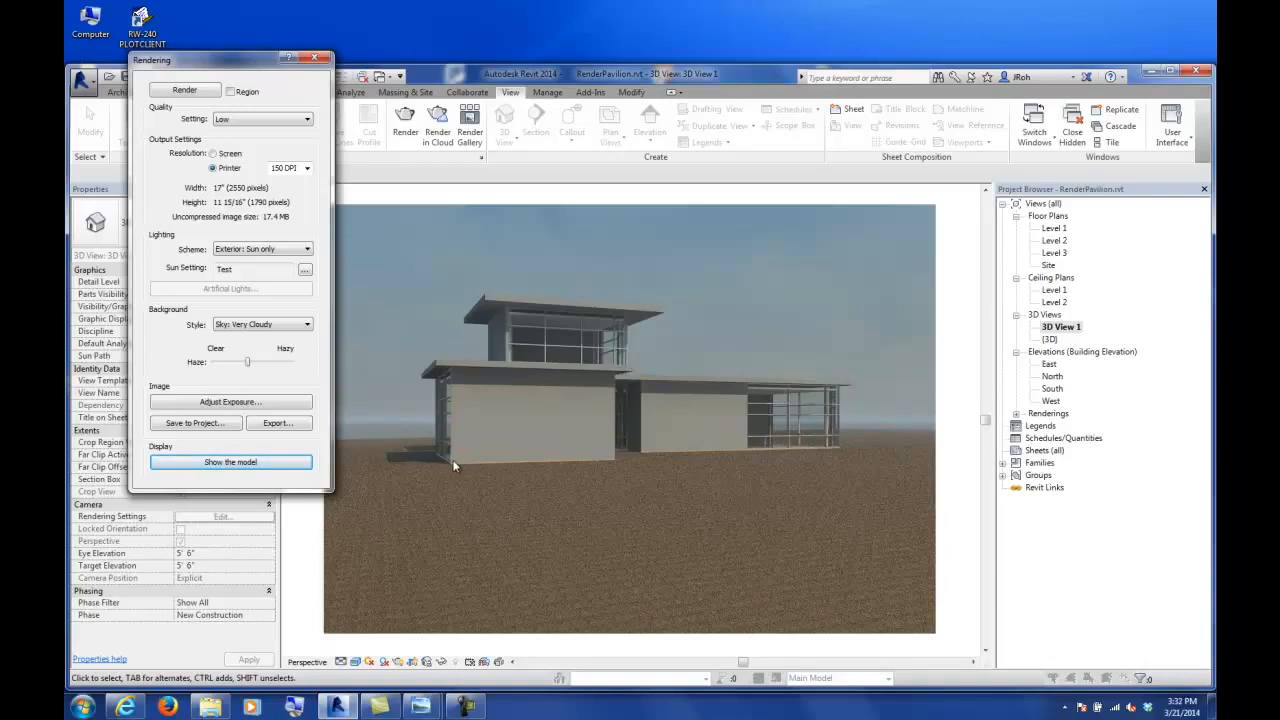
click(315, 57)
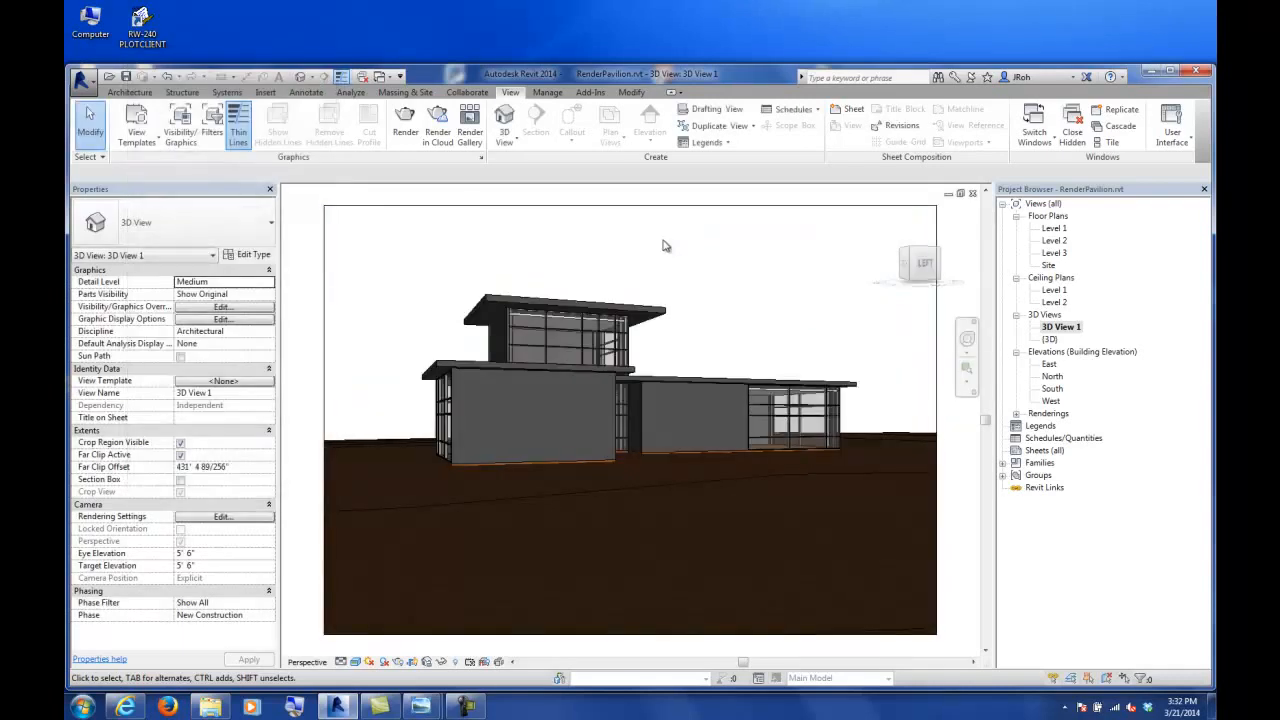
- Create a sheet with the E1 30 x 42 Horizontal titleblock and place the saved rendering 3D View 1_1 in its upper-left area
click(1016, 414)
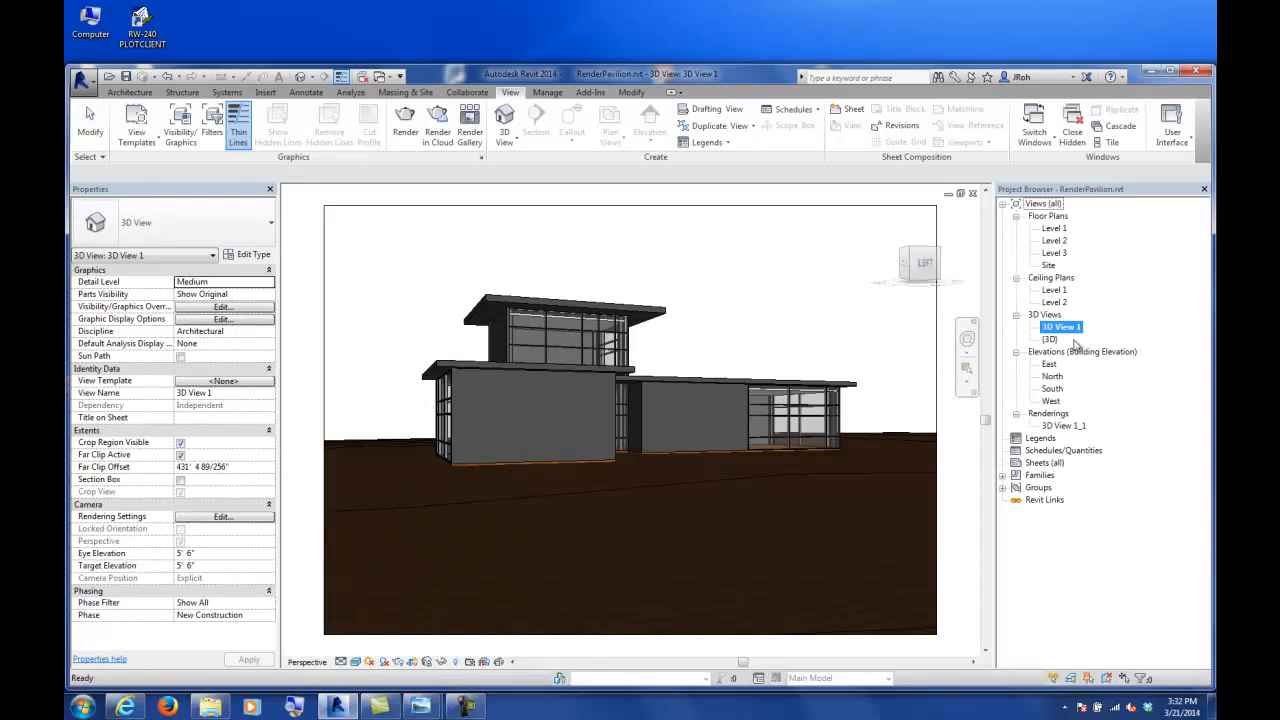
click(846, 110)
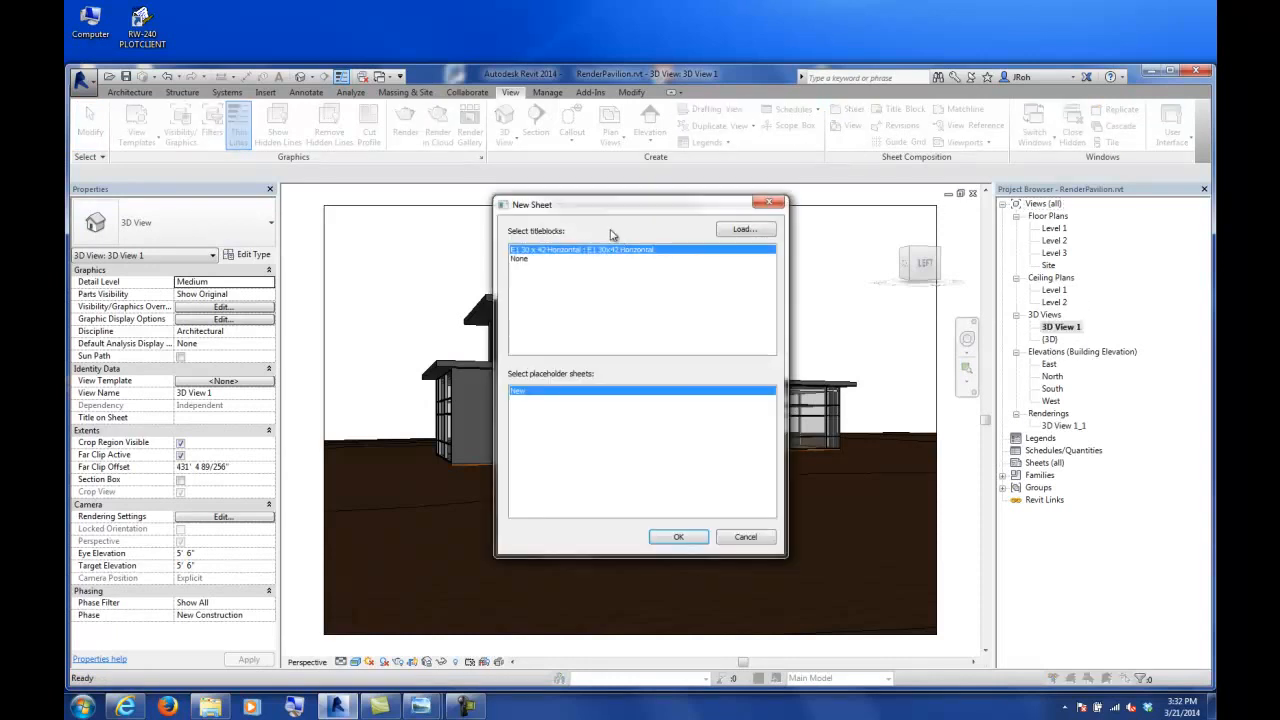
click(676, 537)
drag(1055, 426, 508, 348)
click(490, 328)
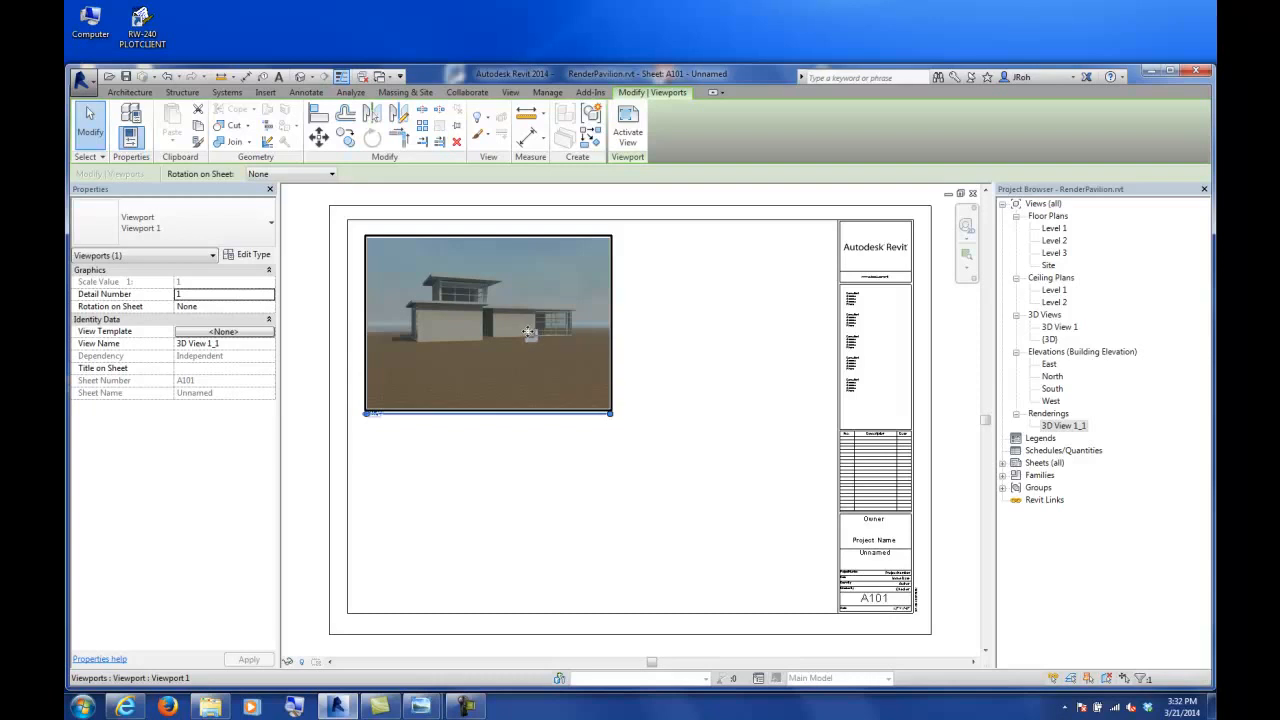
- Import 3D View 1.jpg below the rendering on sheet A101, scaled to about 1' 9" wide, and delete it again
click(265, 92)
click(414, 128)
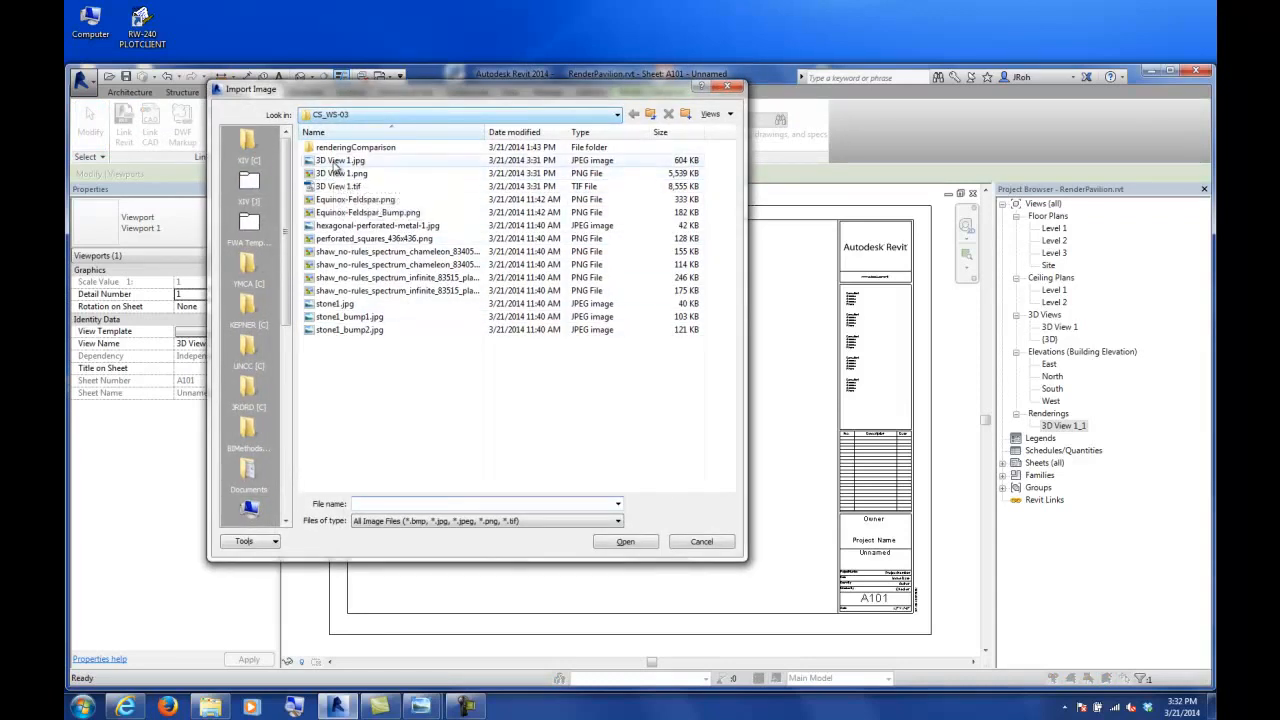
click(345, 160)
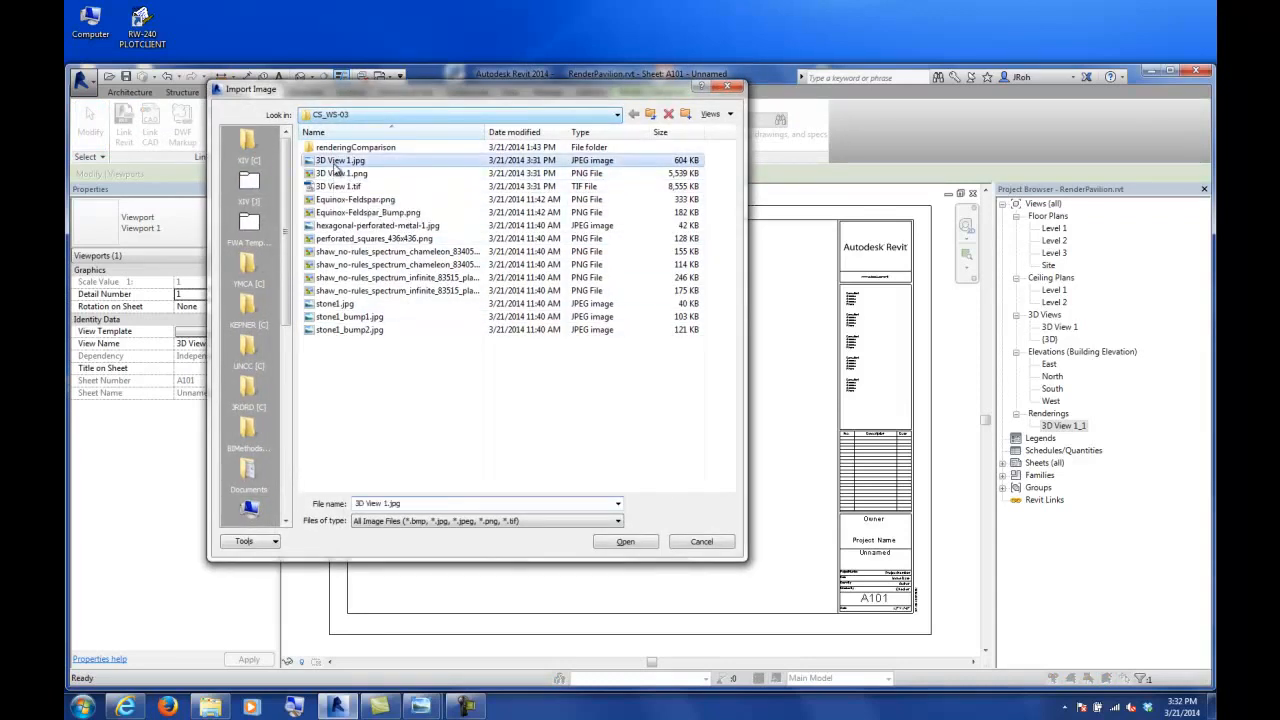
click(618, 541)
click(582, 476)
drag(834, 298, 630, 440)
drag(492, 507, 626, 471)
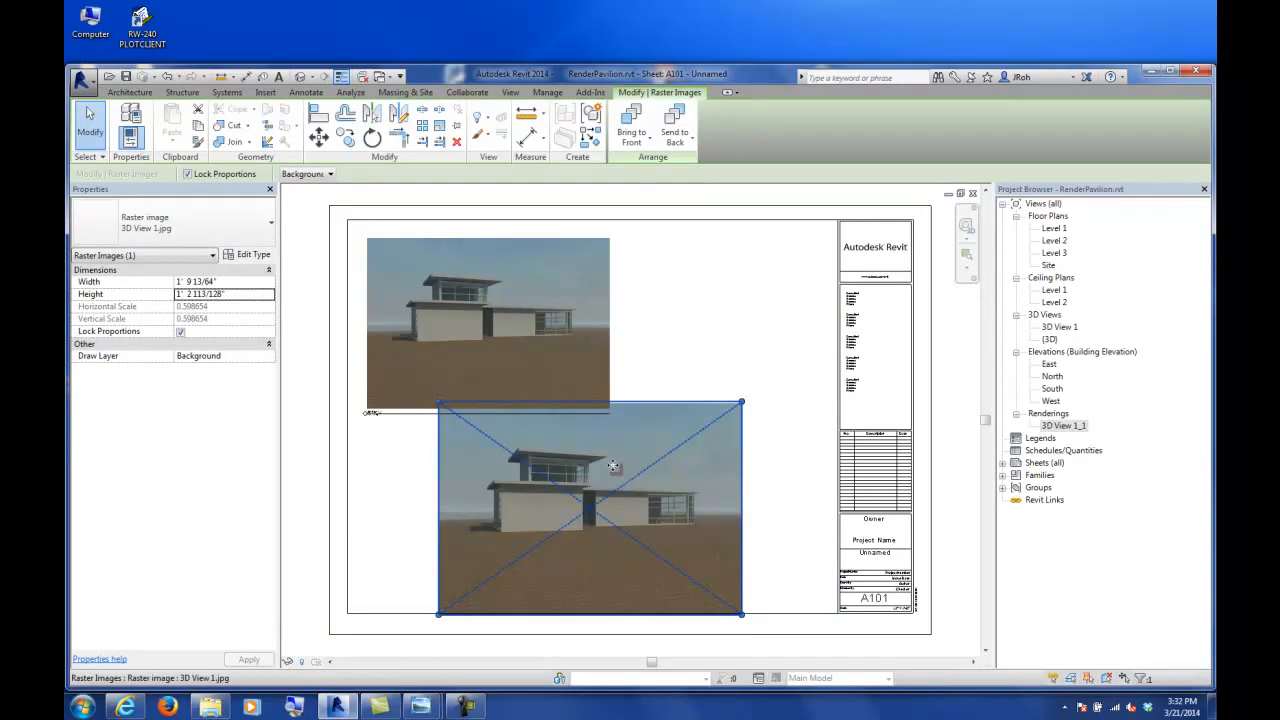
key(Delete)
click(486, 391)
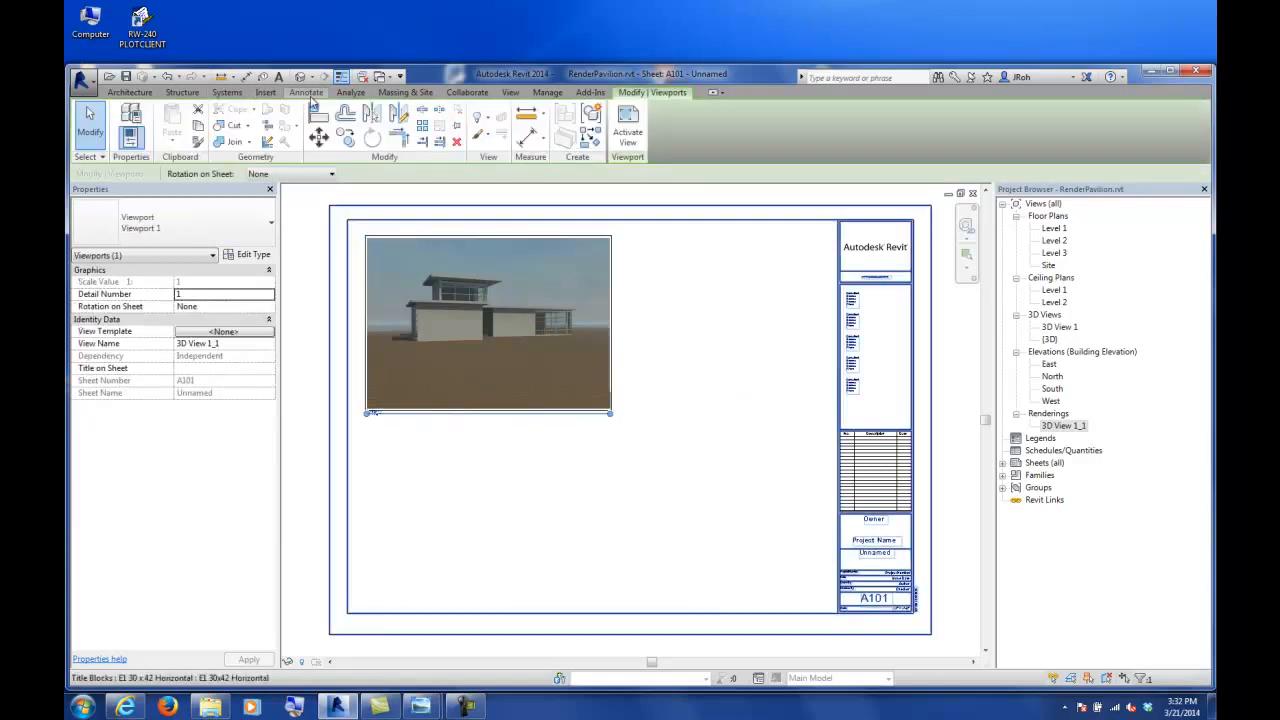
click(265, 92)
click(414, 122)
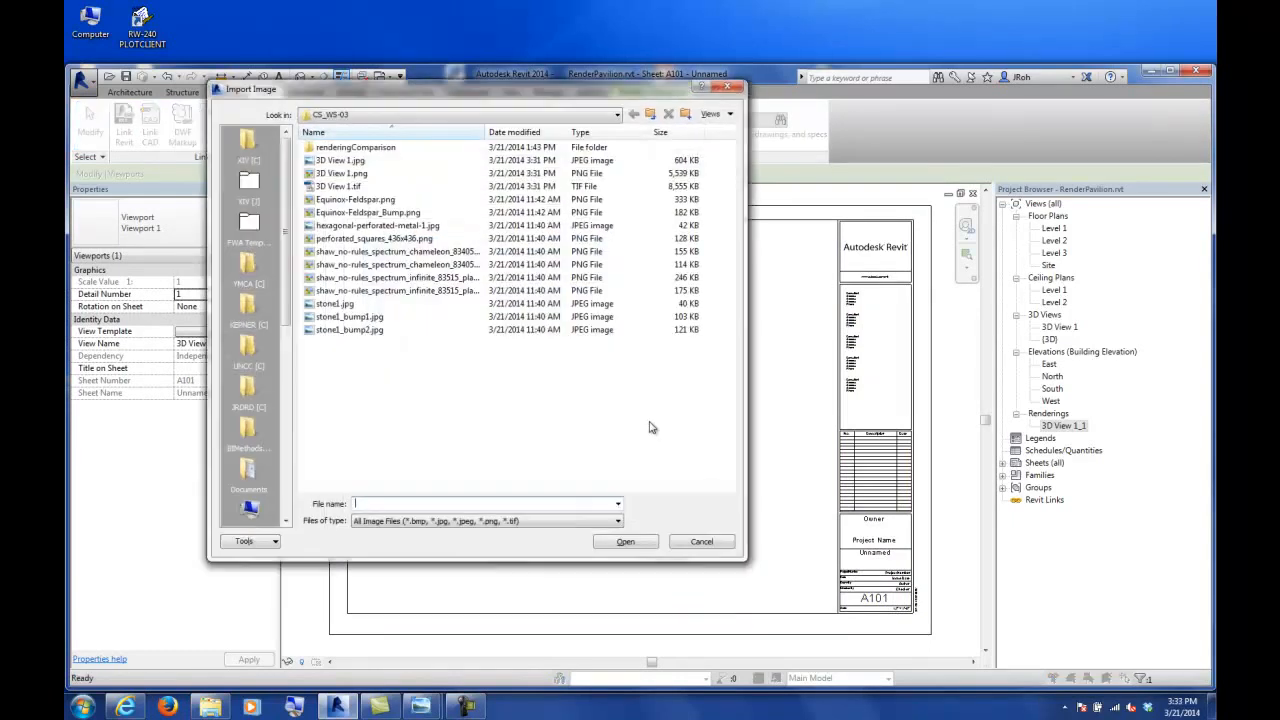
click(340, 160)
click(625, 541)
click(635, 468)
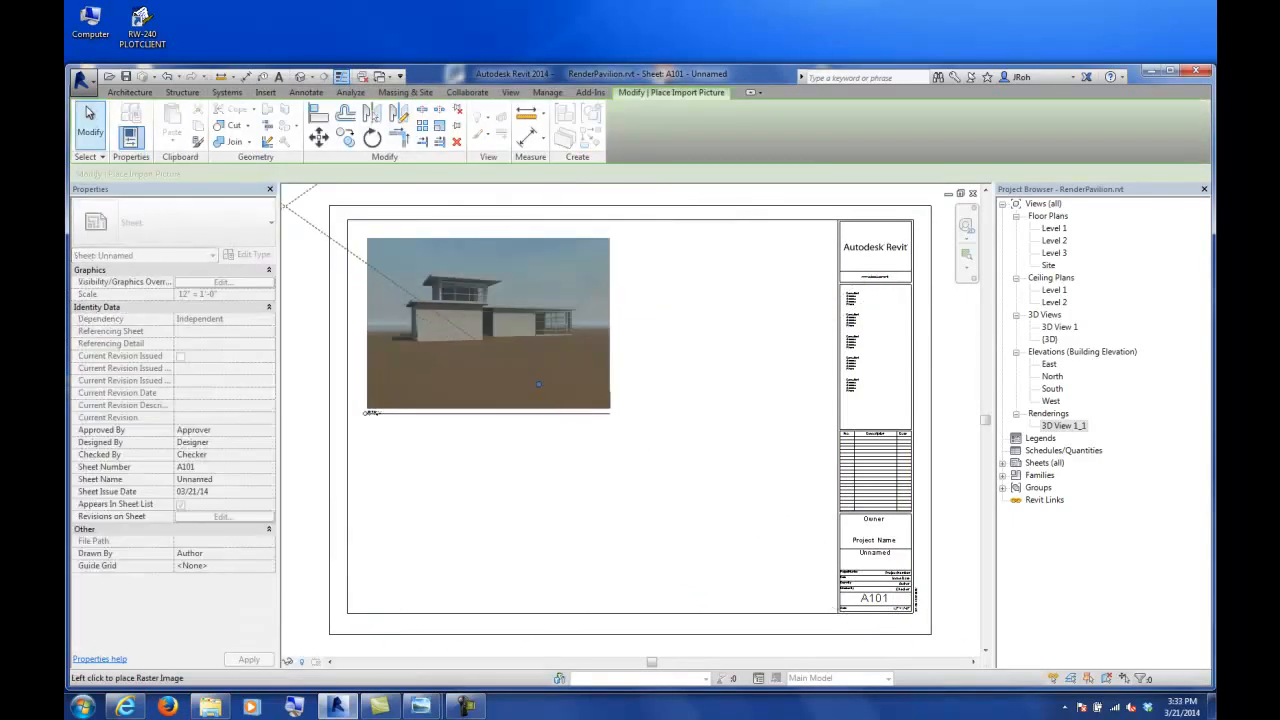
click(90, 122)
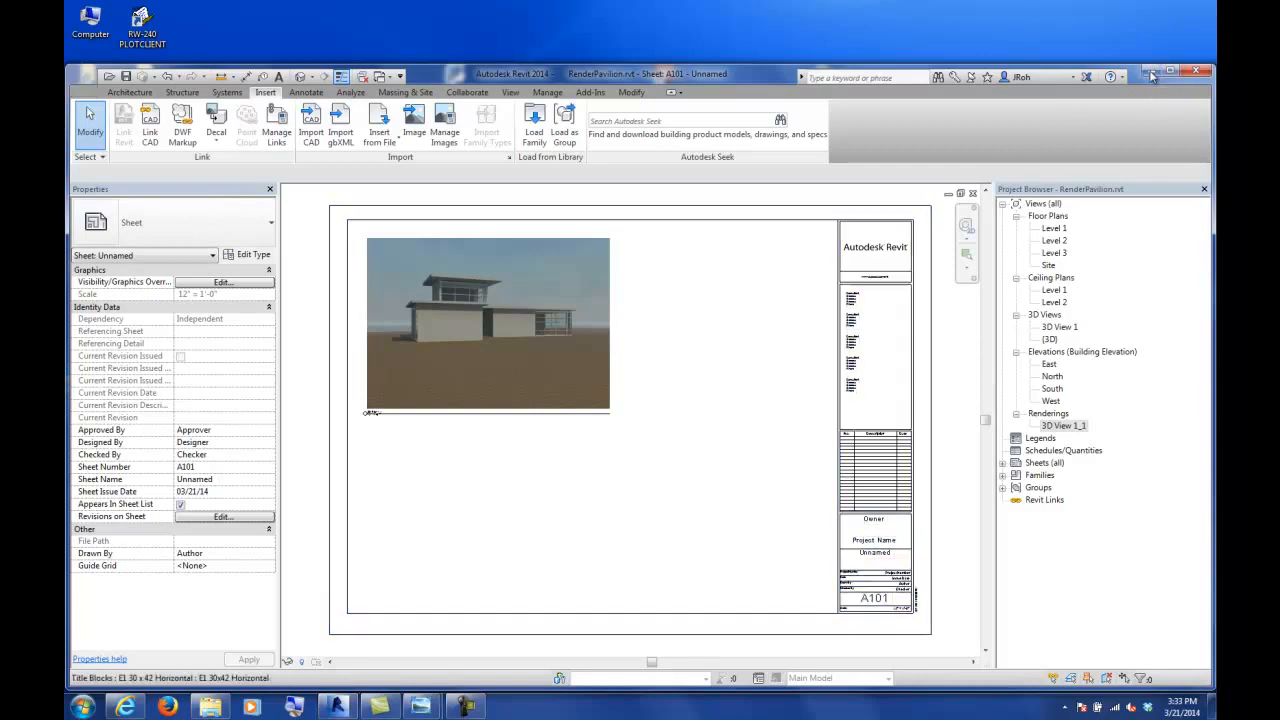
- Switch to Adobe Photoshop and open 3D View 1.jpg, 3D View 1.png and 3D View 1.tif from the CS_WS-03 folder
click(1150, 72)
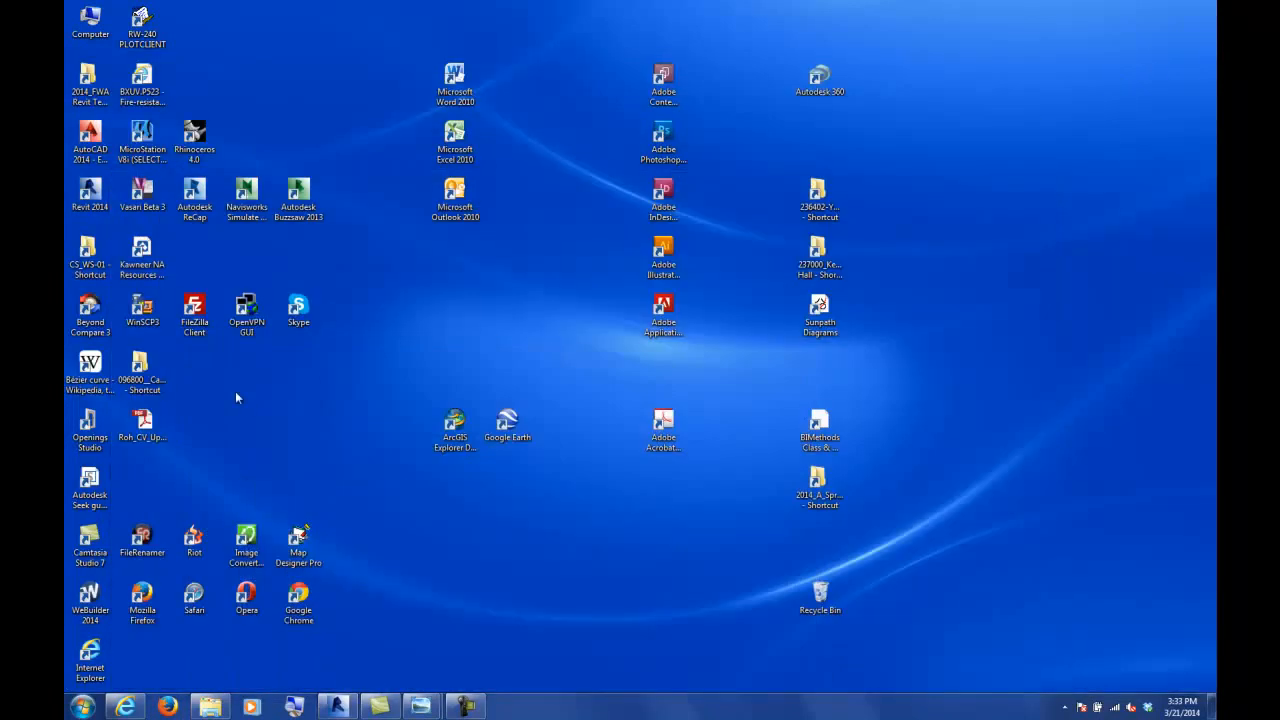
double_click(663, 138)
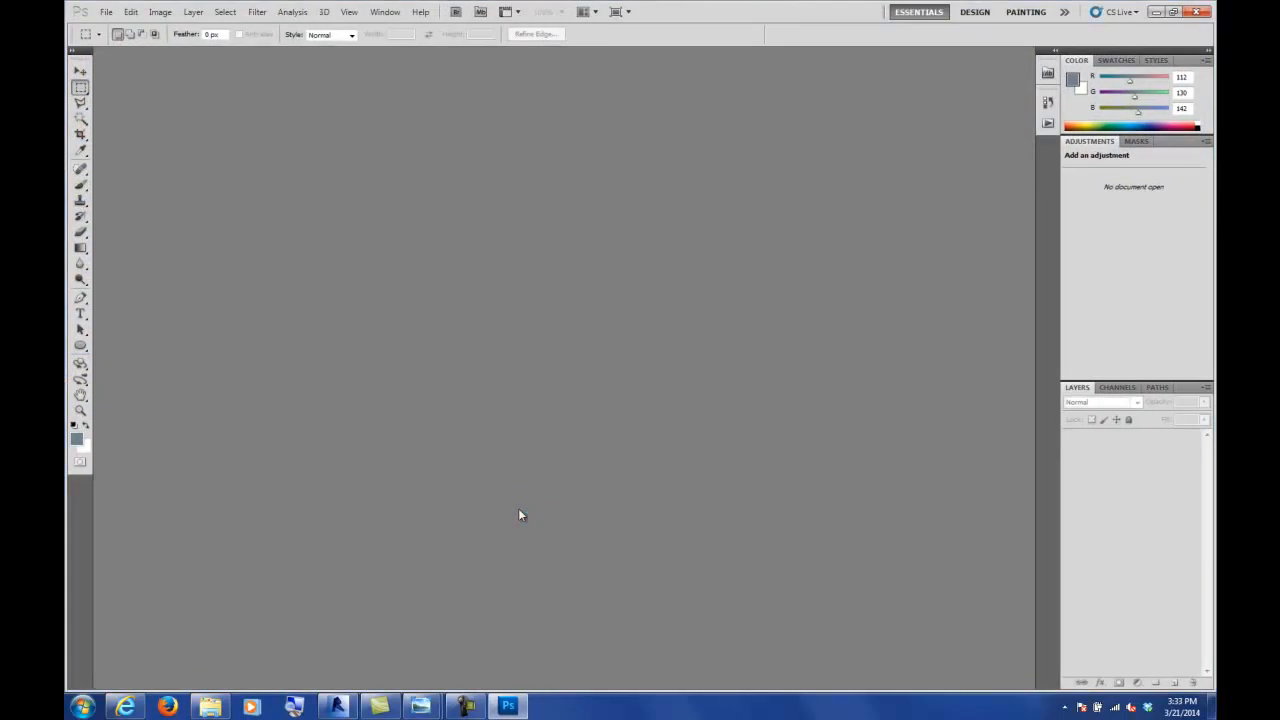
click(210, 706)
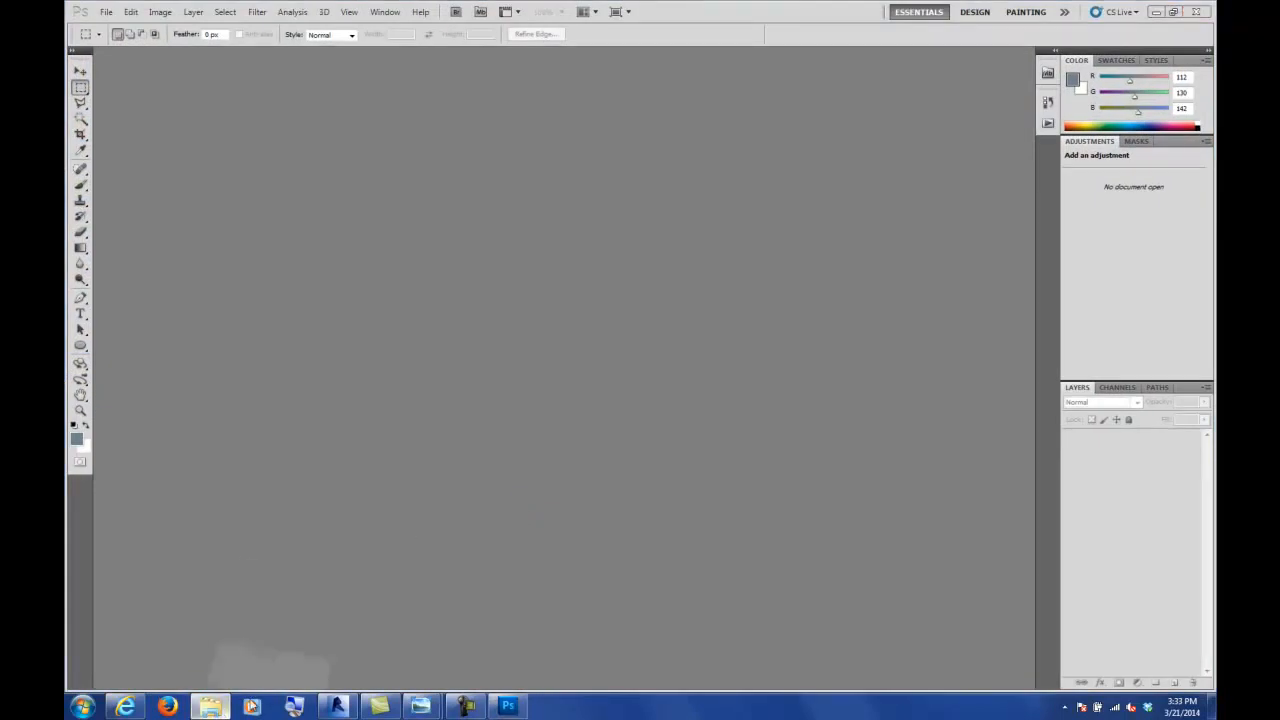
click(234, 162)
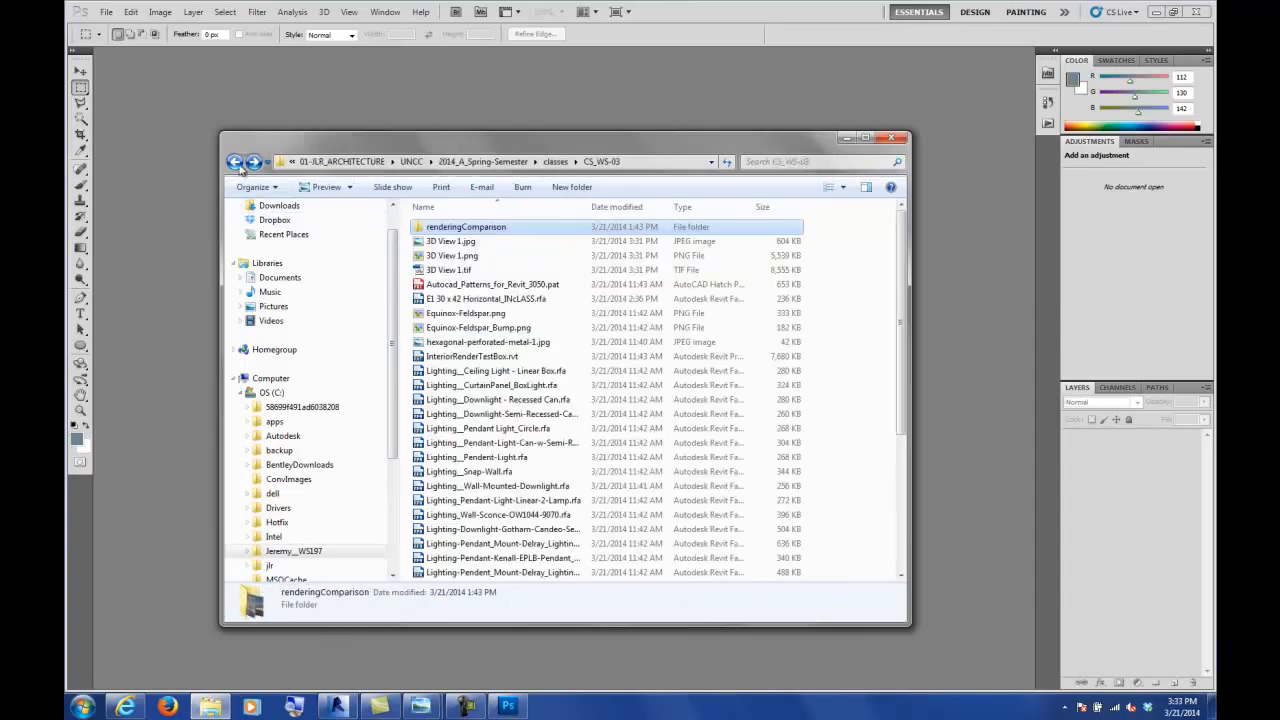
click(453, 242)
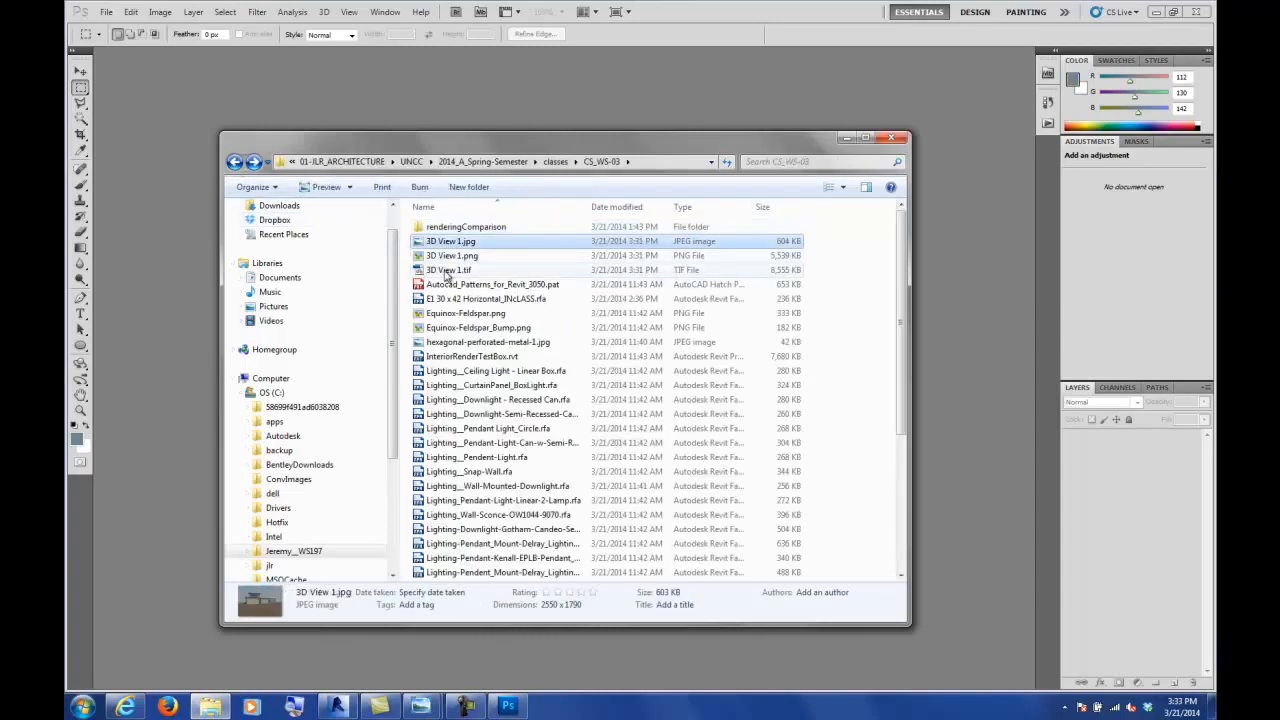
shift+click(448, 270)
drag(384, 240, 180, 262)
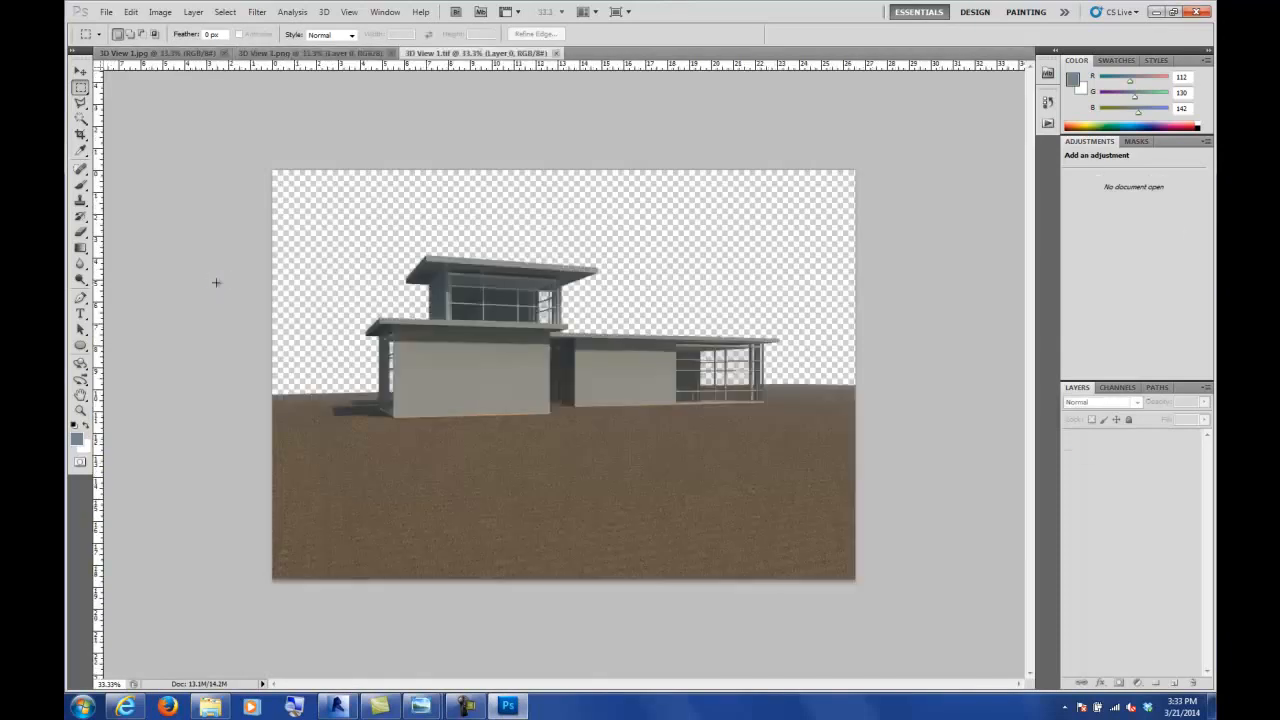
- Compare the backgrounds of the JPEG, PNG and TIFF versions of the rendering, and close Photoshop
click(165, 52)
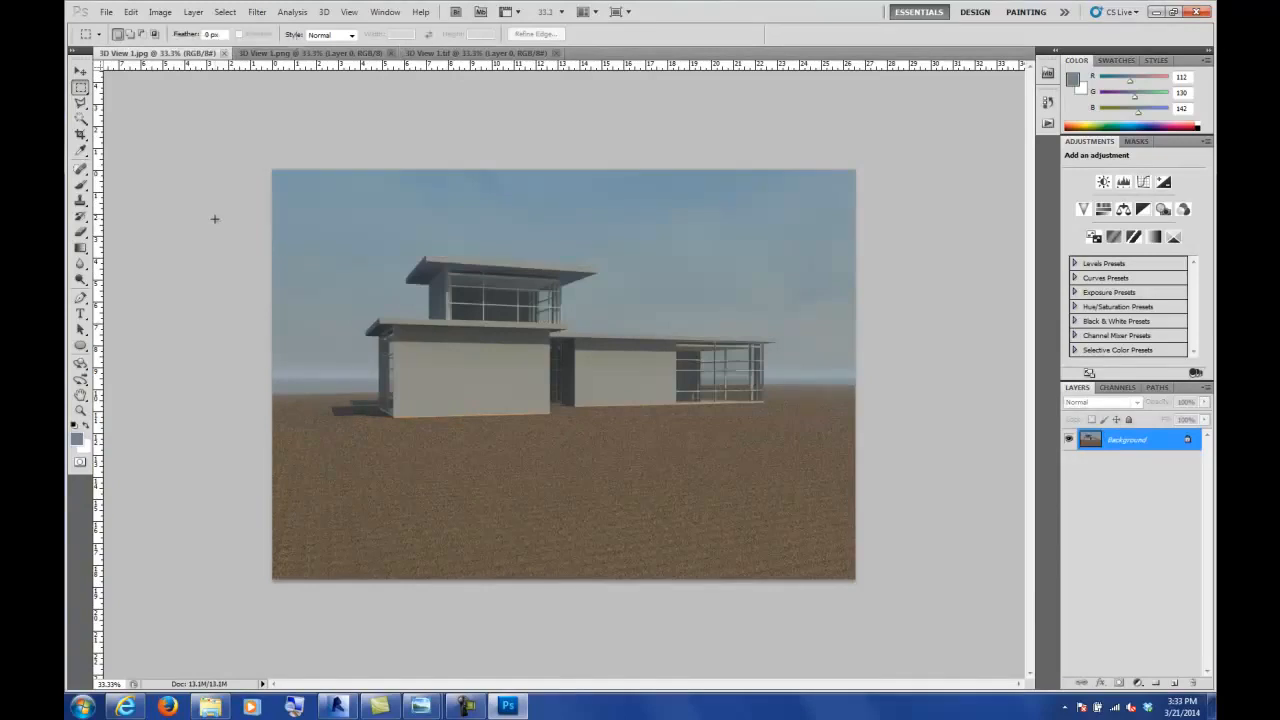
click(266, 53)
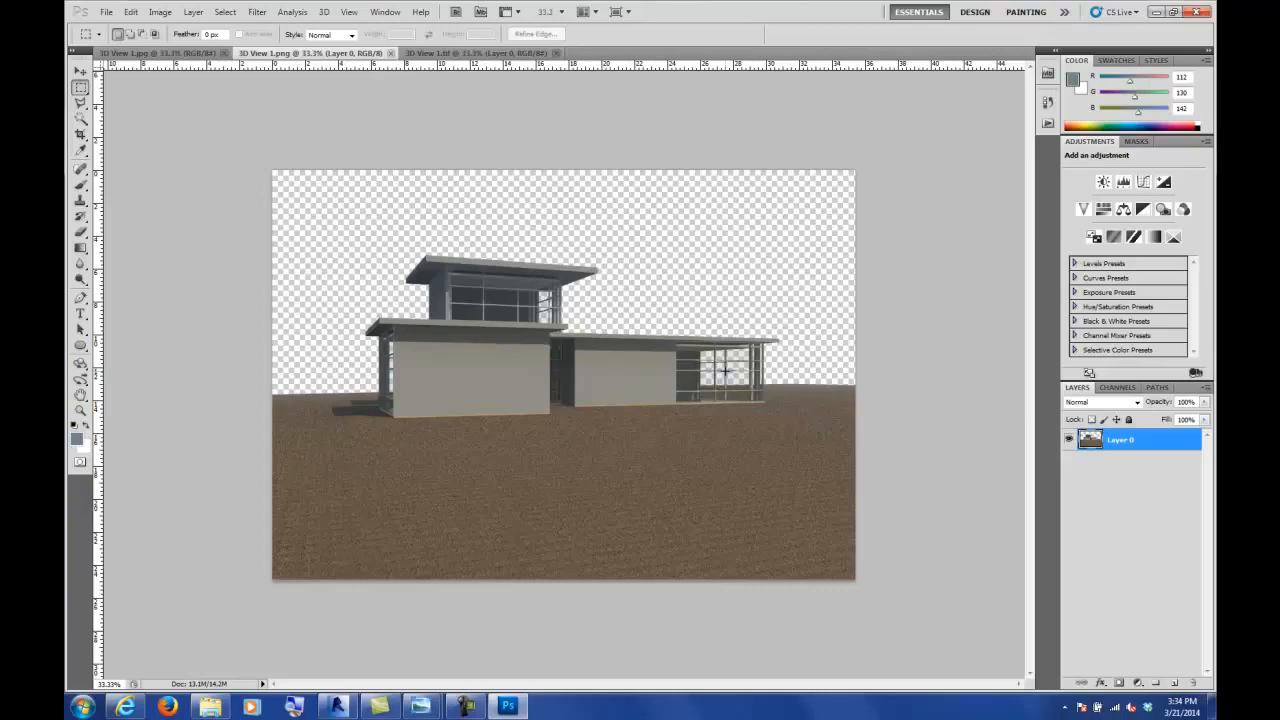
click(484, 53)
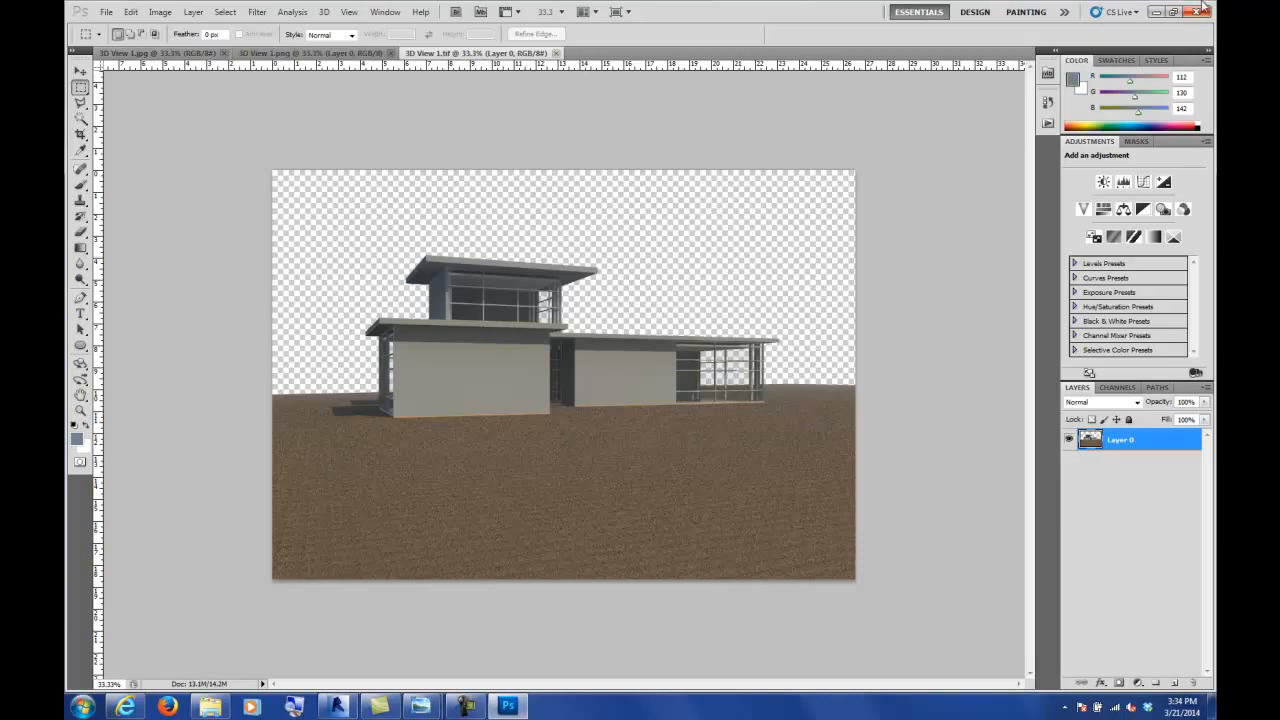
click(1201, 12)
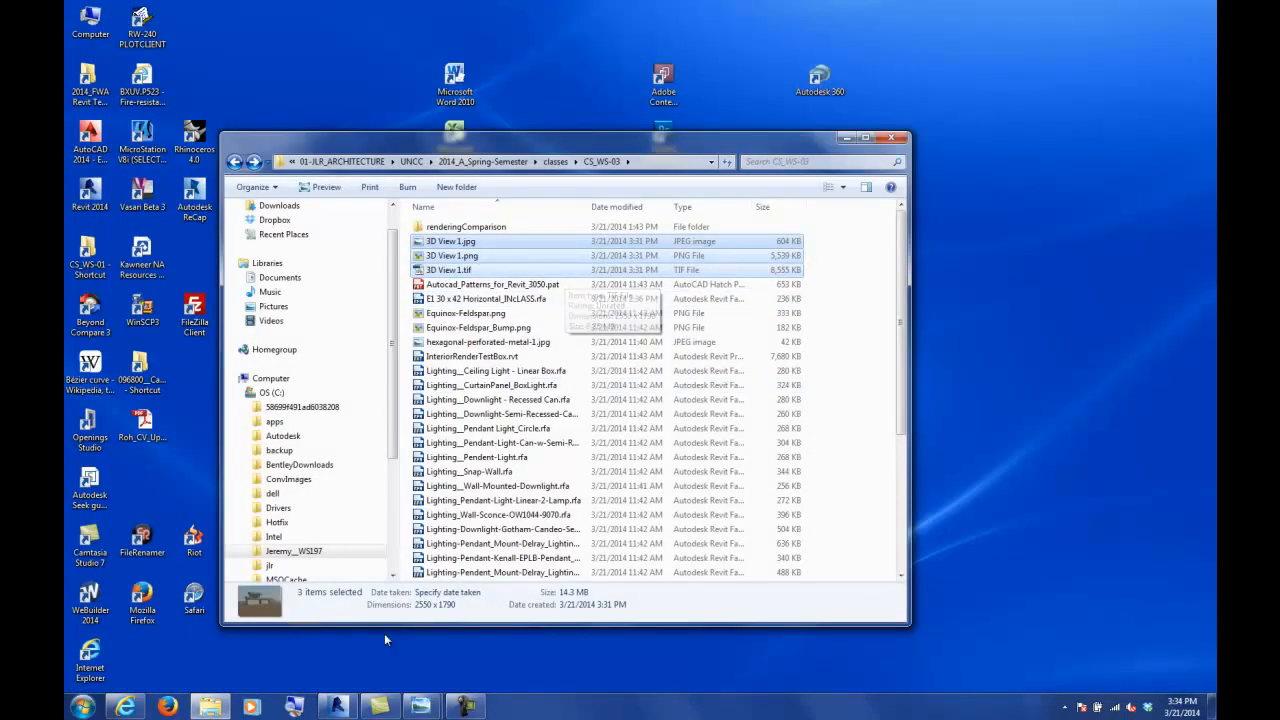
- Return to Revit and set the rendering settings of 3D View 1 to High quality with the Sky: Very Cloudy background
click(350, 707)
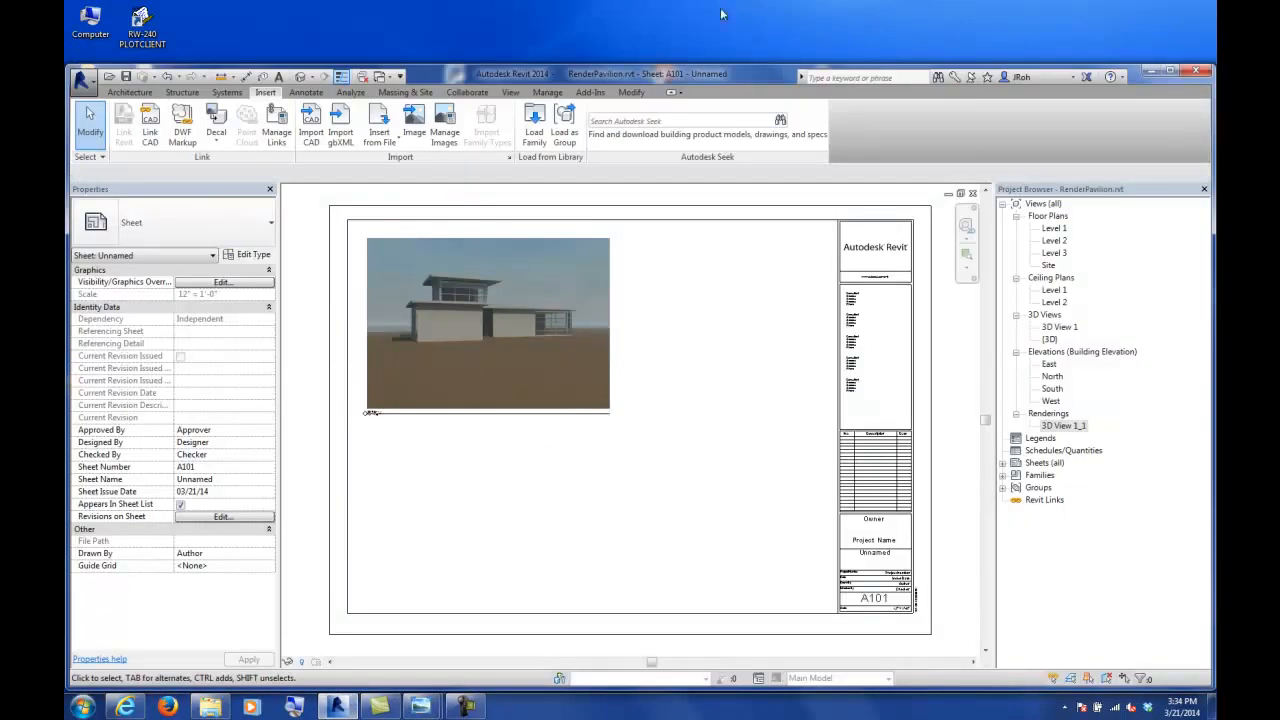
double_click(1060, 328)
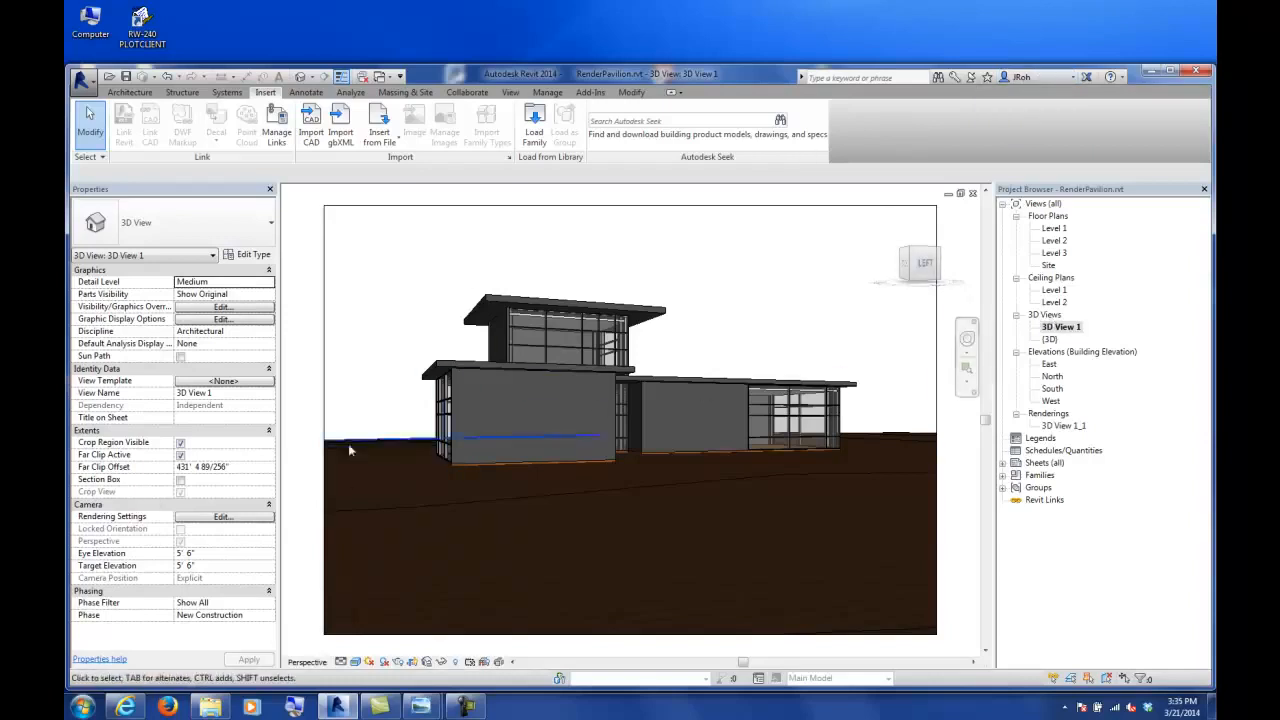
click(207, 522)
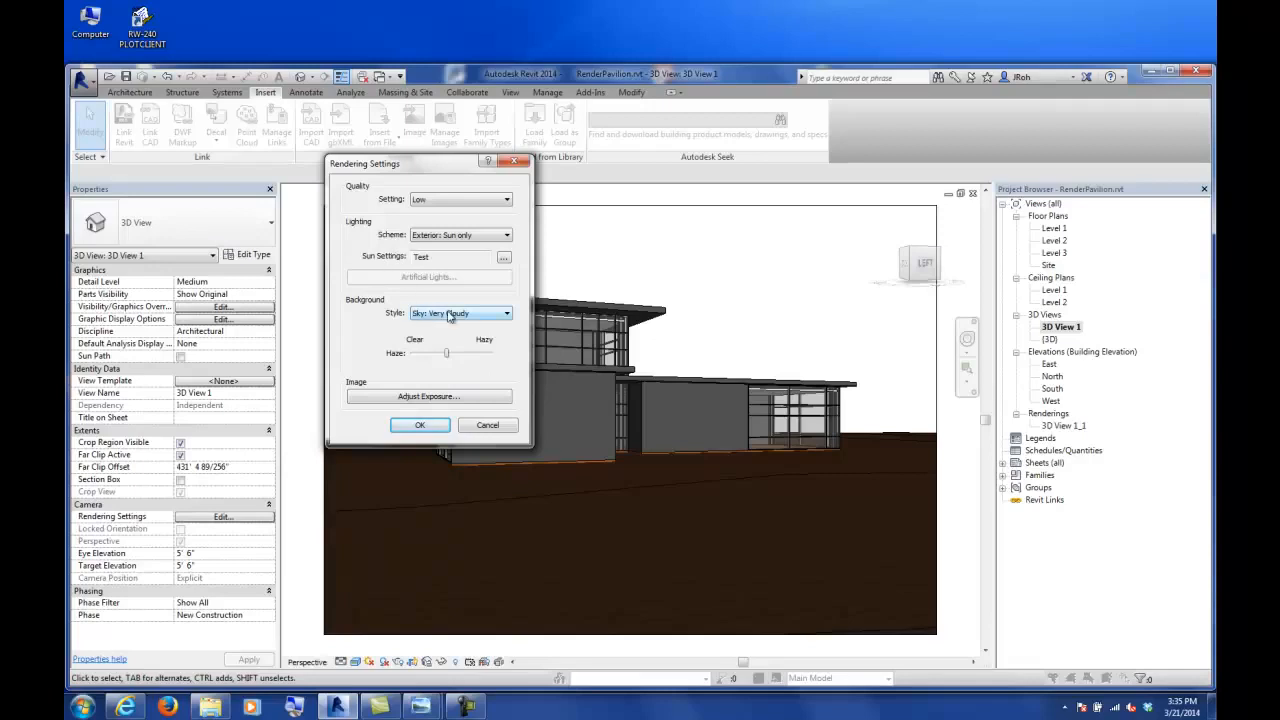
click(458, 200)
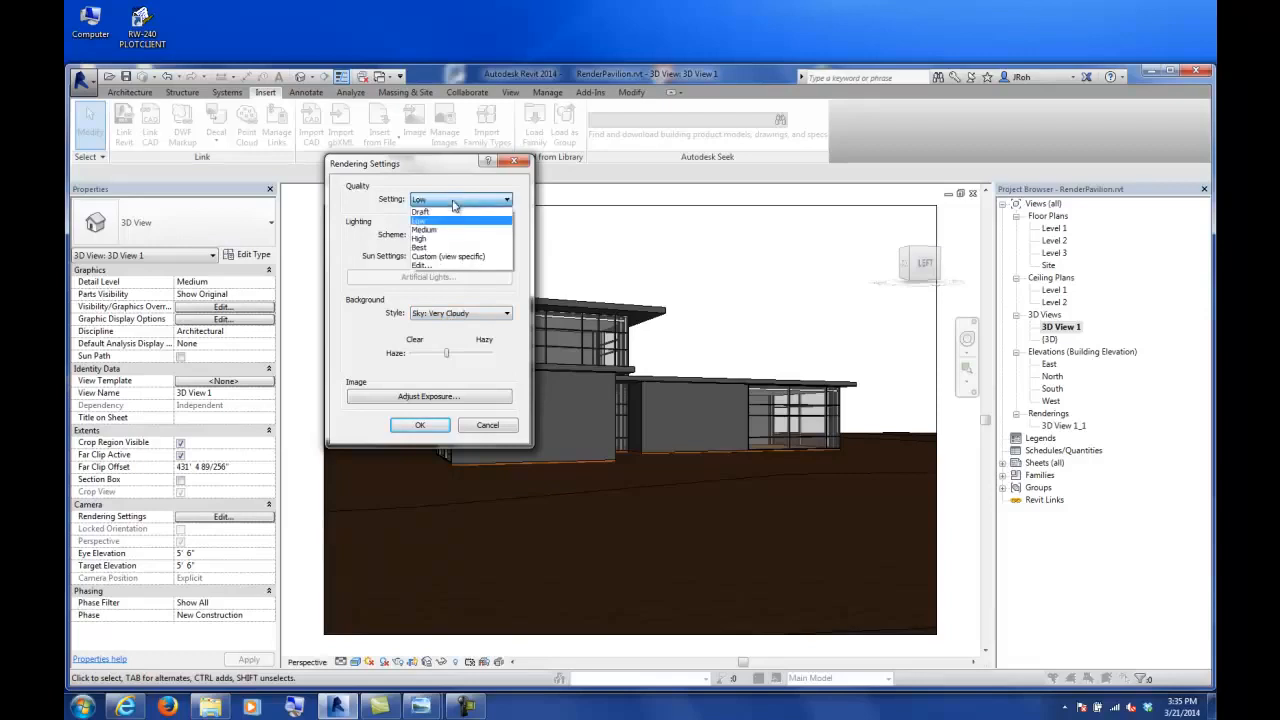
click(437, 241)
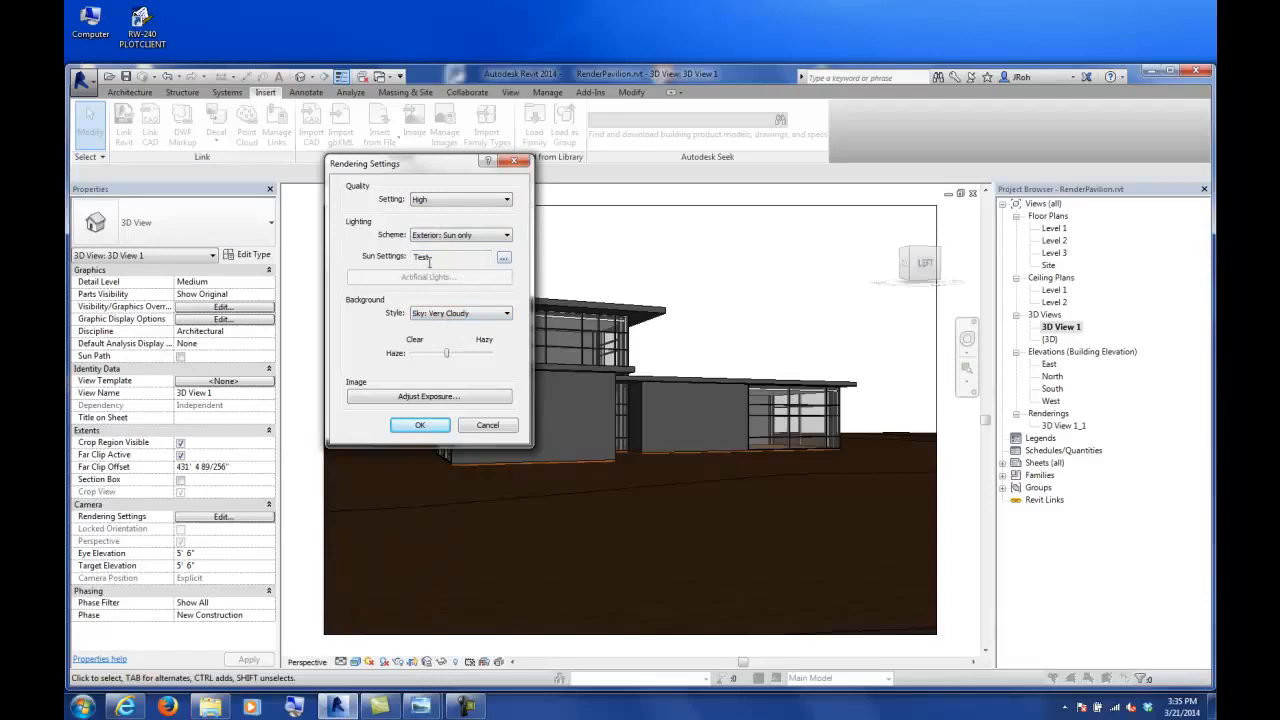
click(436, 314)
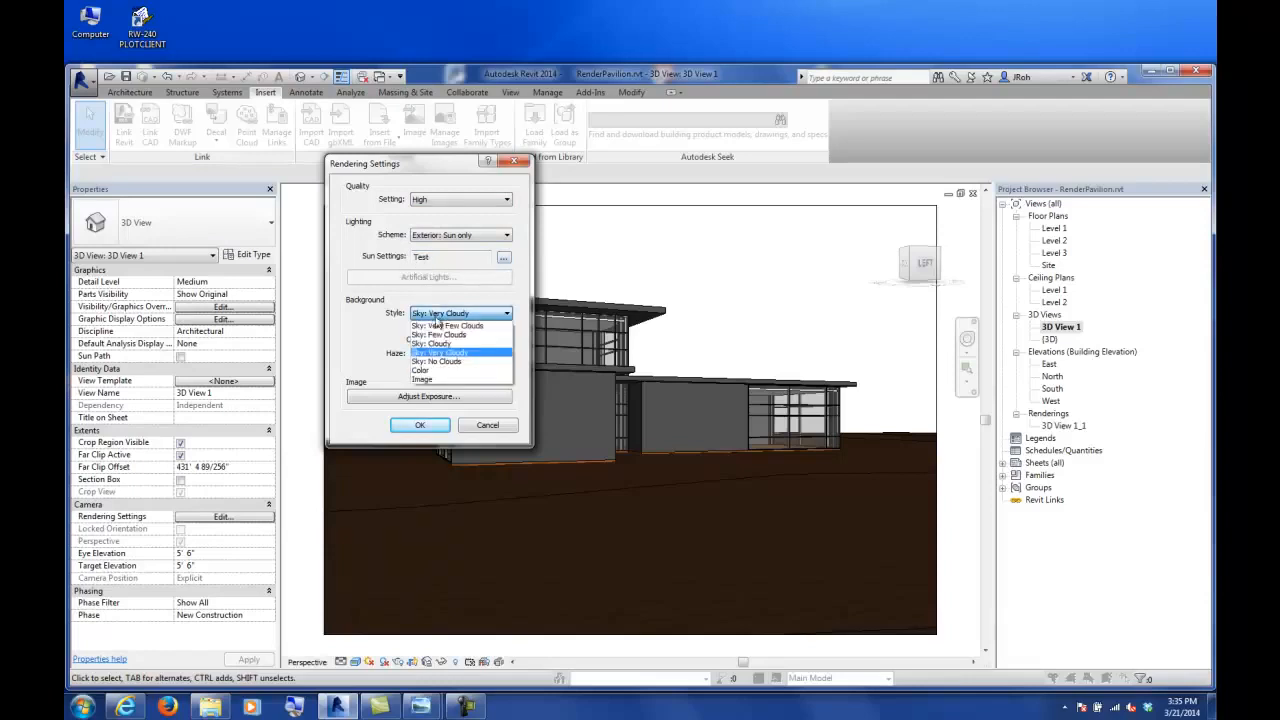
click(436, 353)
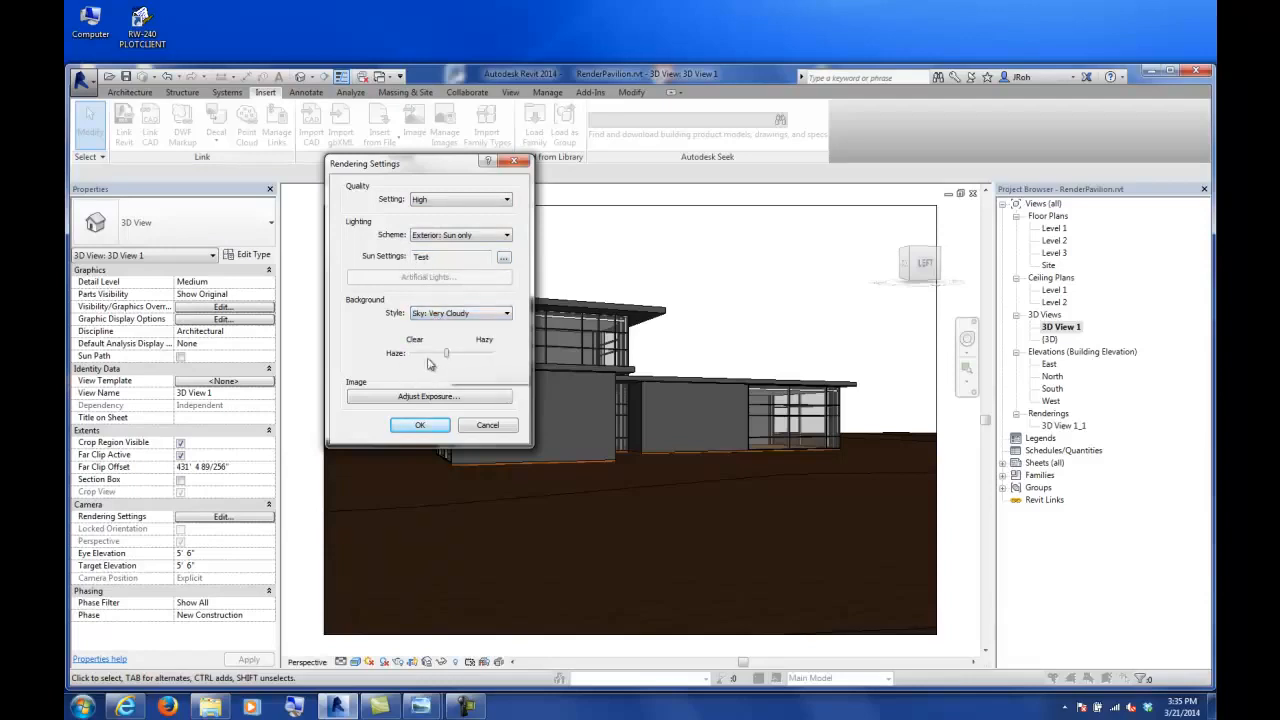
click(421, 426)
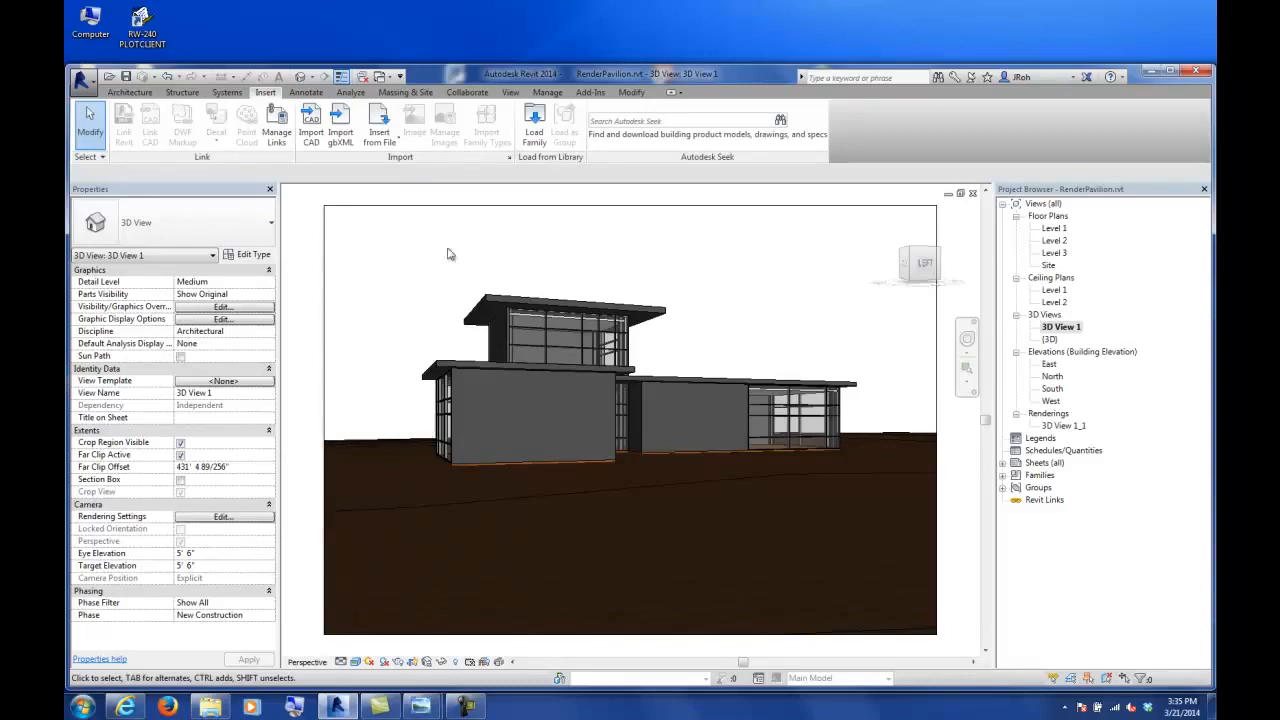
- Examine the output types and selectable 3D views in the Render in Cloud settings, and close them without rendering
click(510, 92)
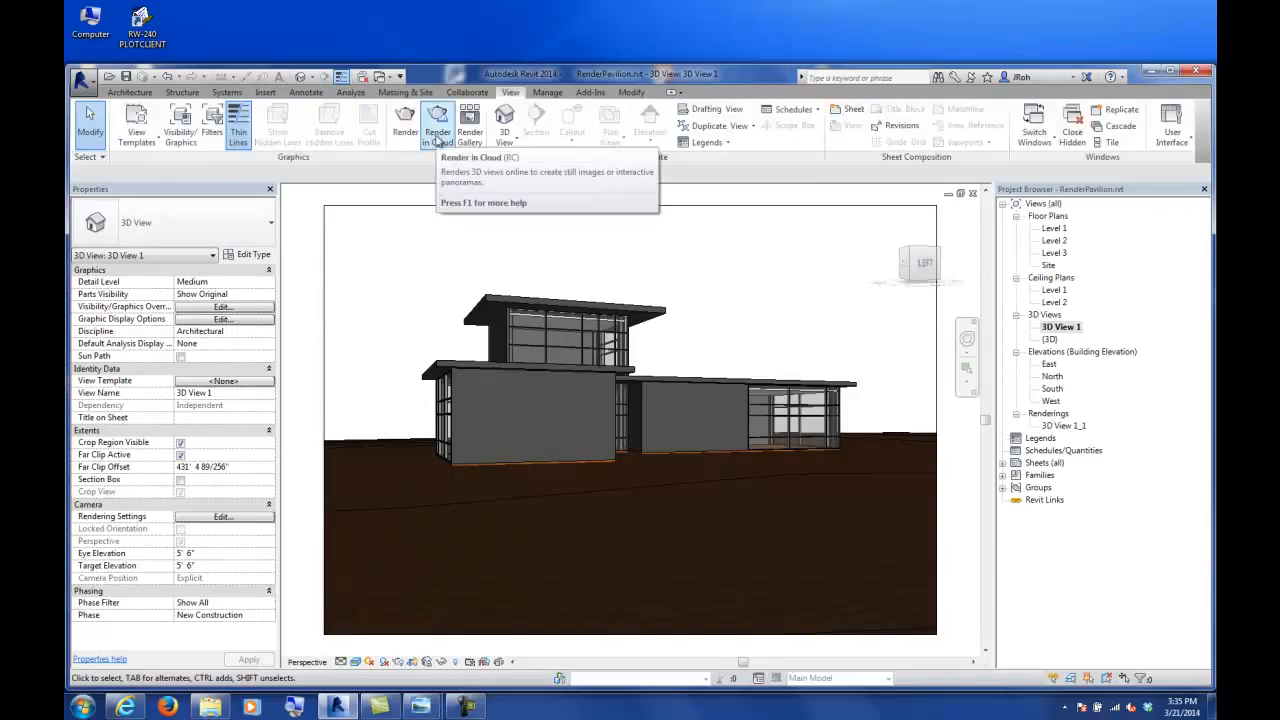
click(437, 140)
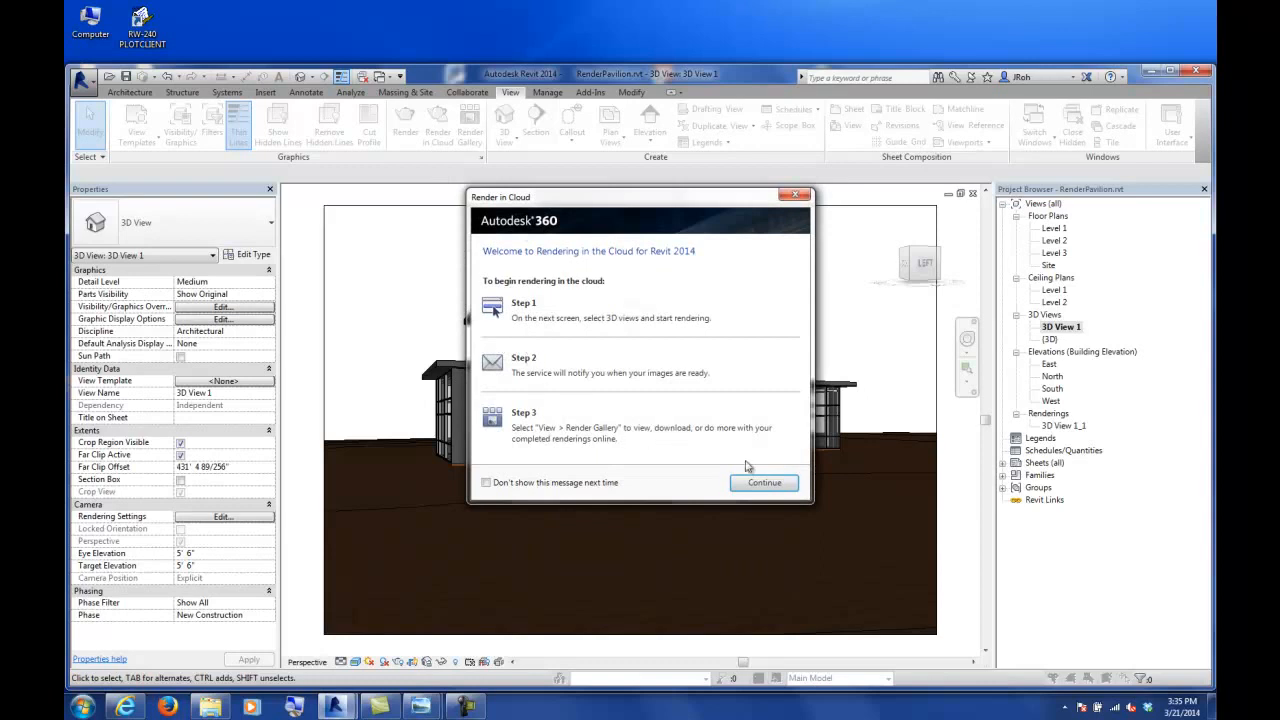
click(767, 485)
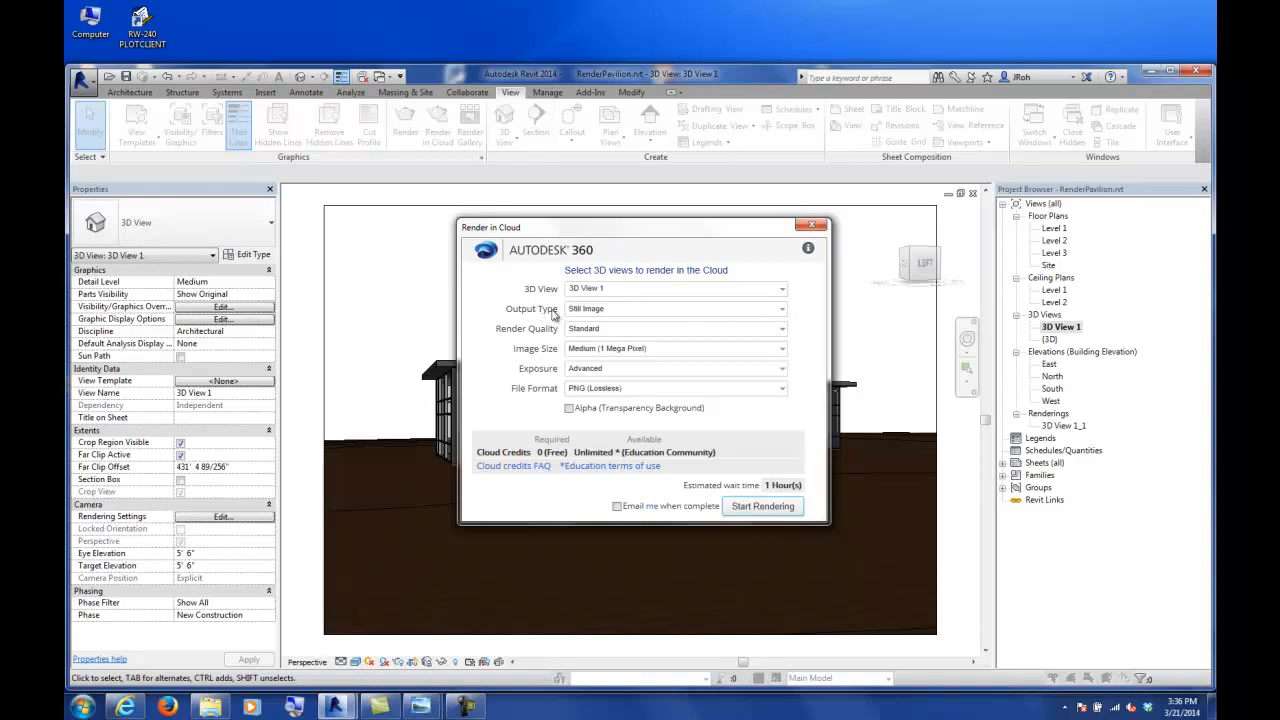
click(782, 310)
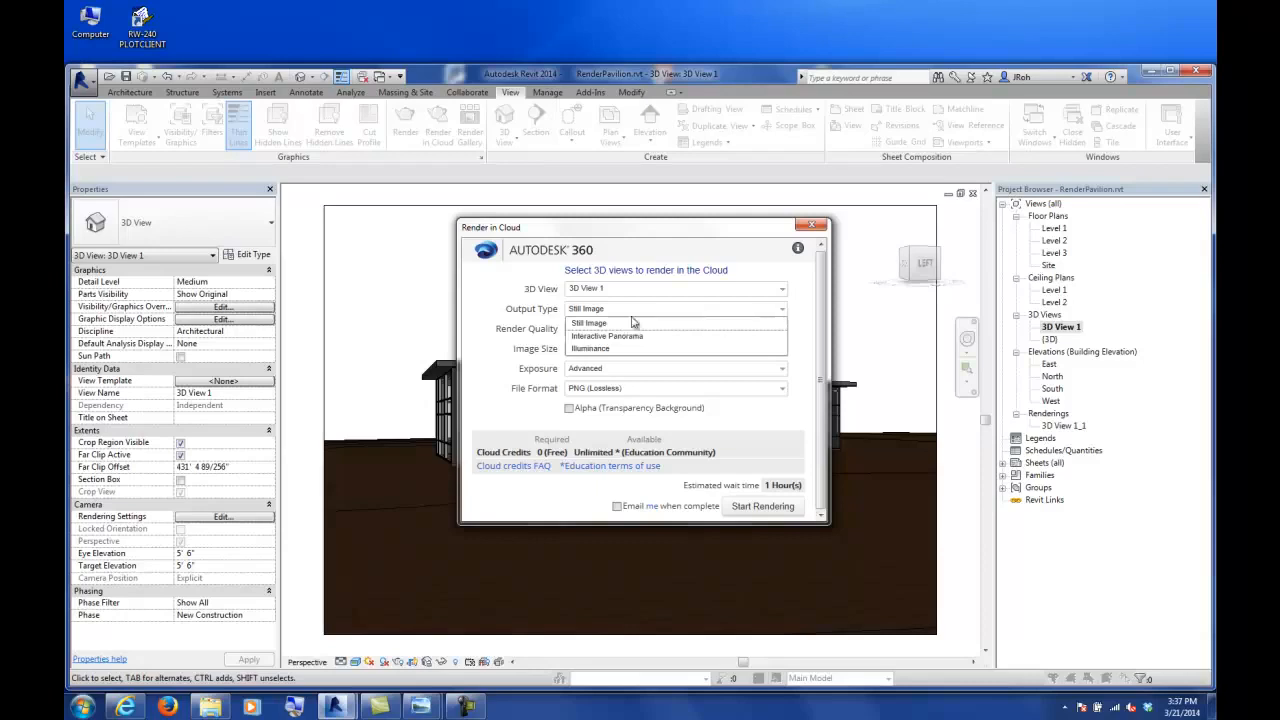
click(600, 323)
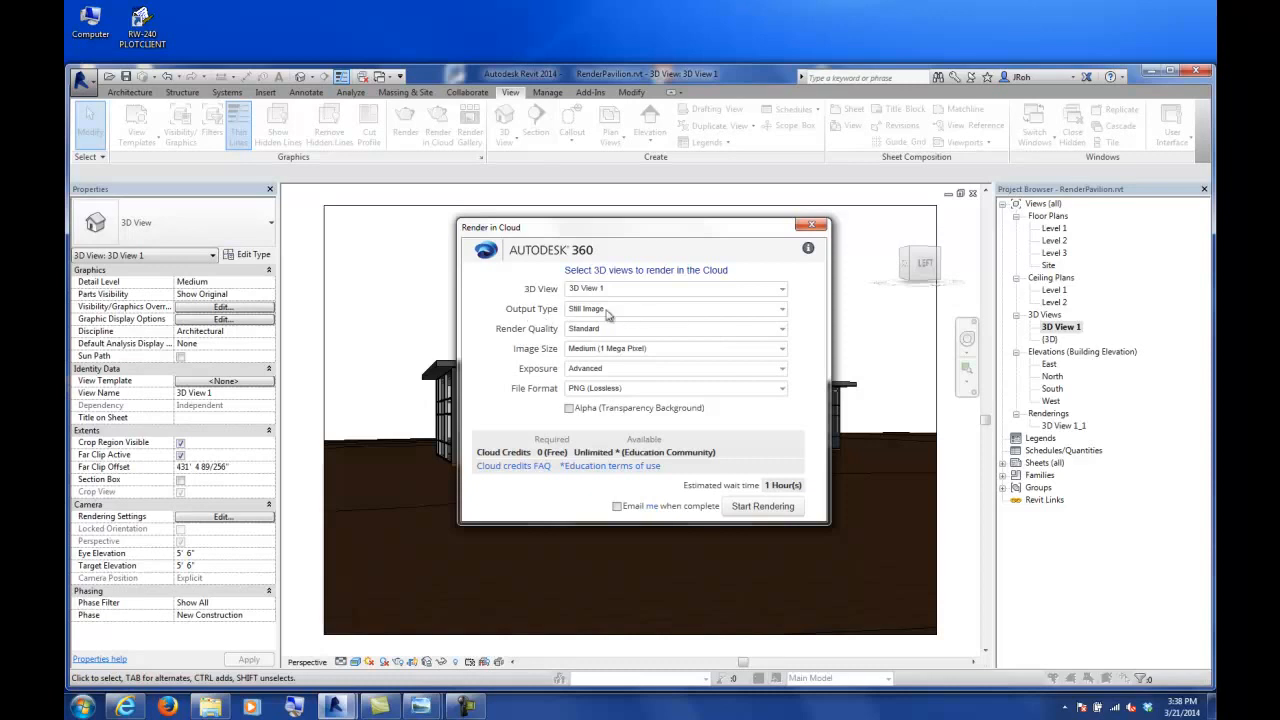
click(782, 292)
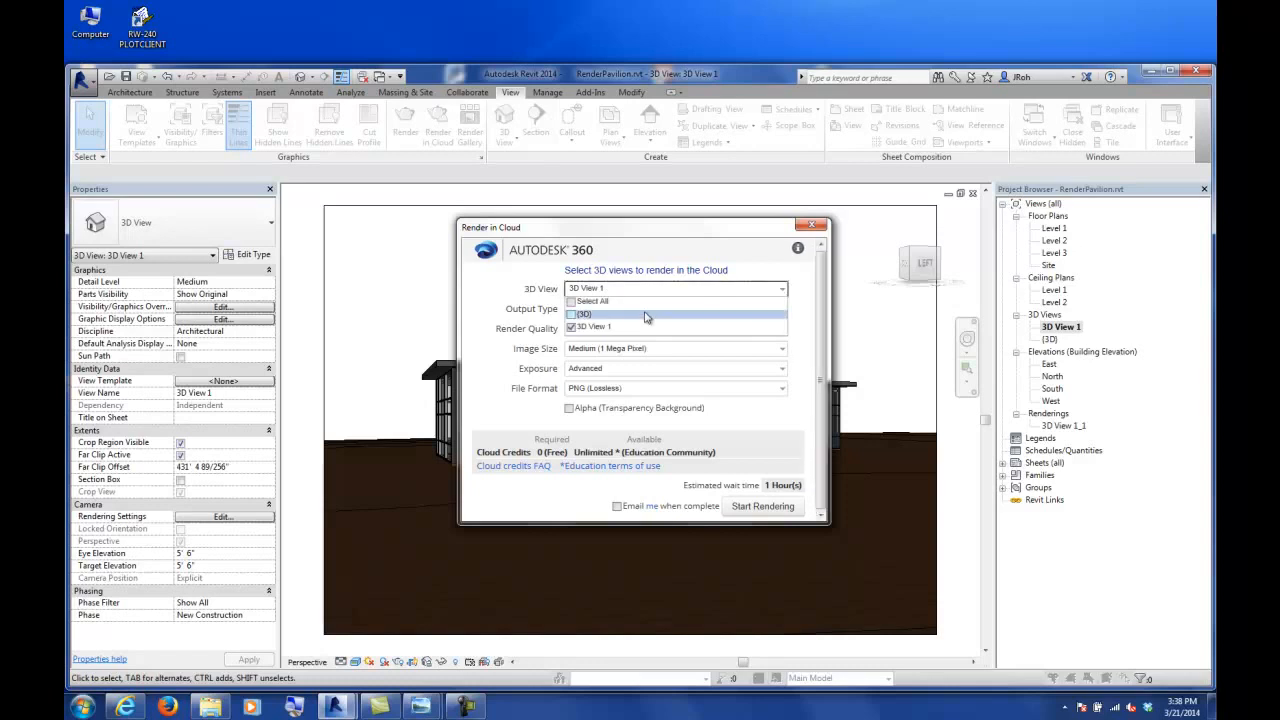
click(571, 327)
click(571, 327)
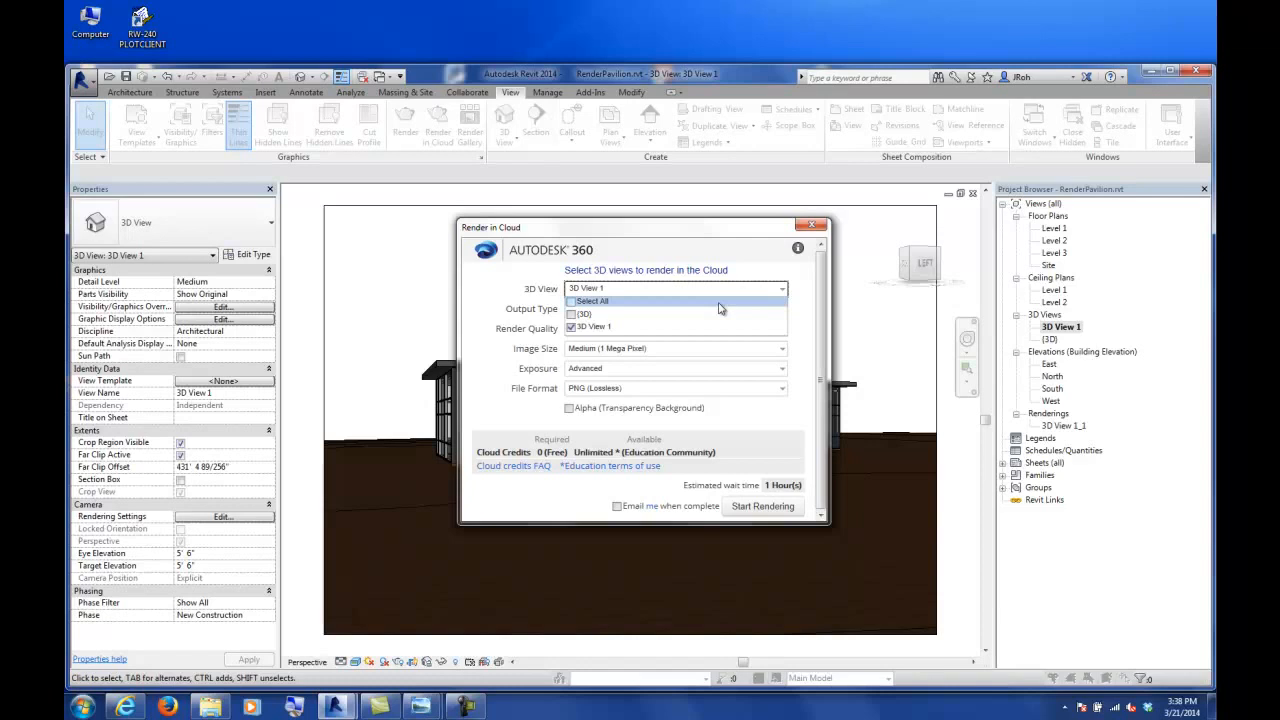
click(703, 253)
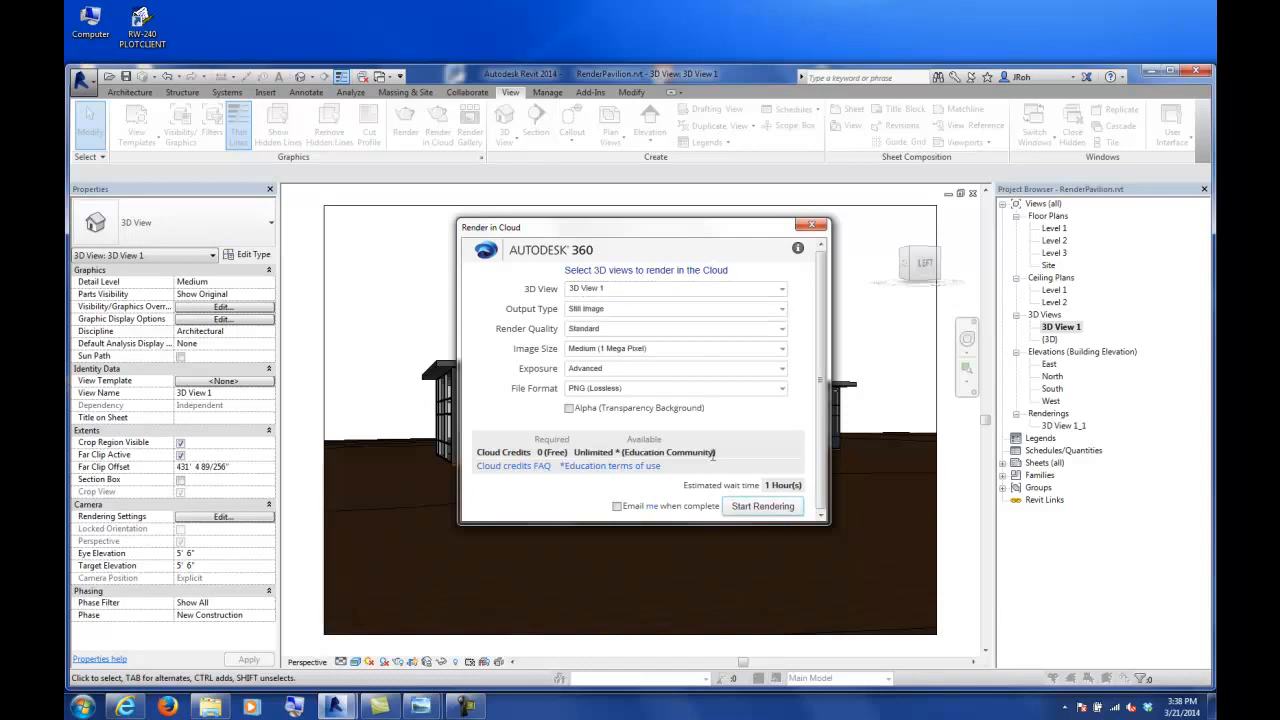
click(812, 225)
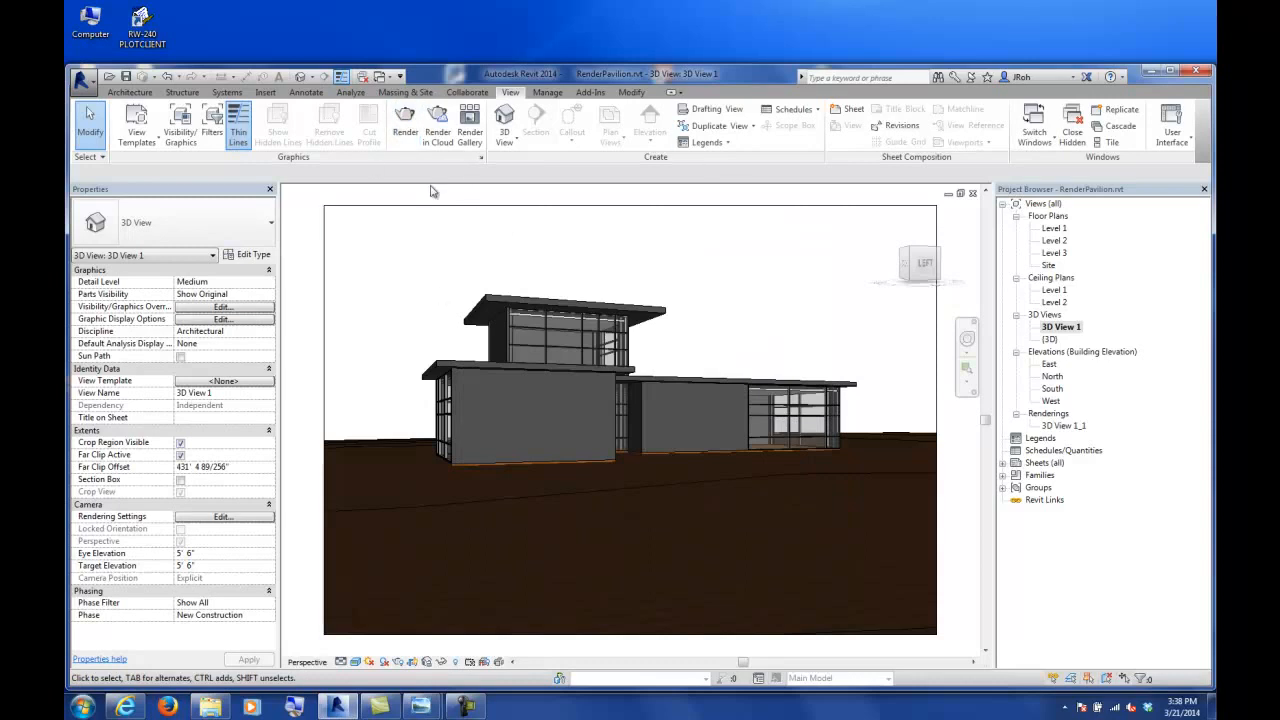
- Show the existing local rendering of 3D View 1 from its rendering settings, and close the settings
click(405, 125)
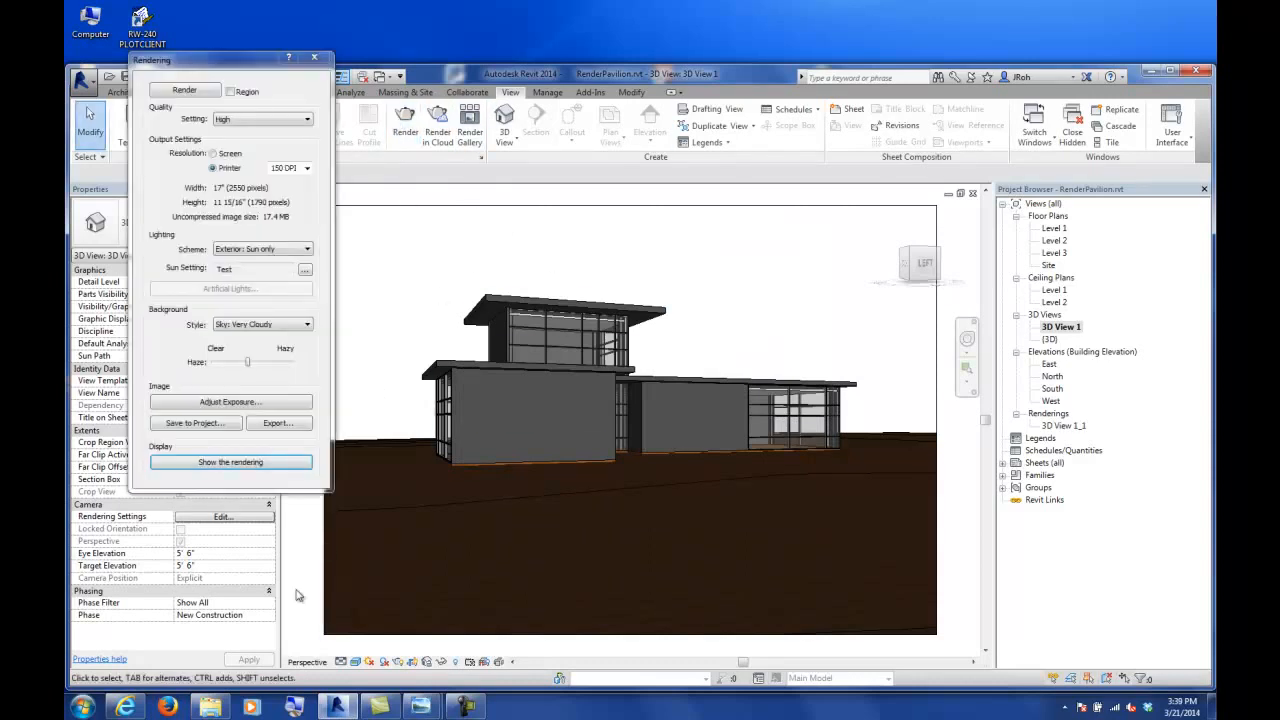
click(224, 462)
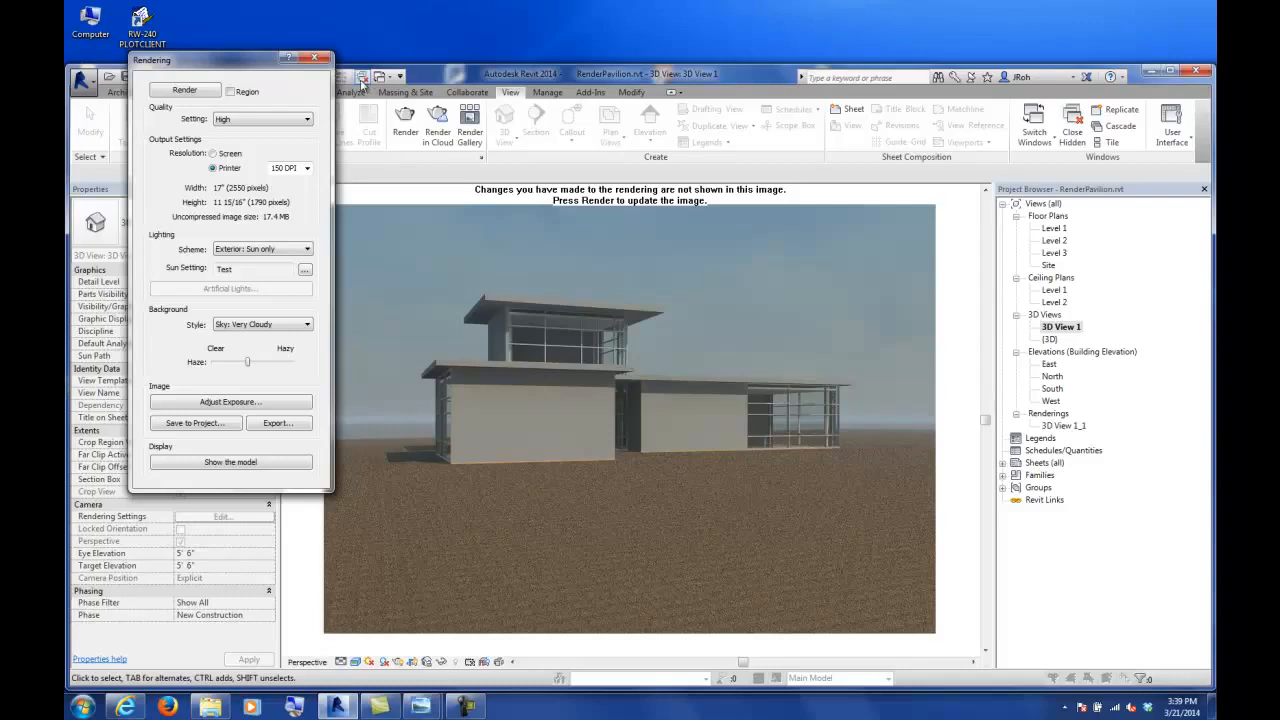
click(326, 59)
- Open the Render in Cloud settings for 3D View 1 and set Final render quality with Maximum (16 Mega Pixel) image size
click(437, 131)
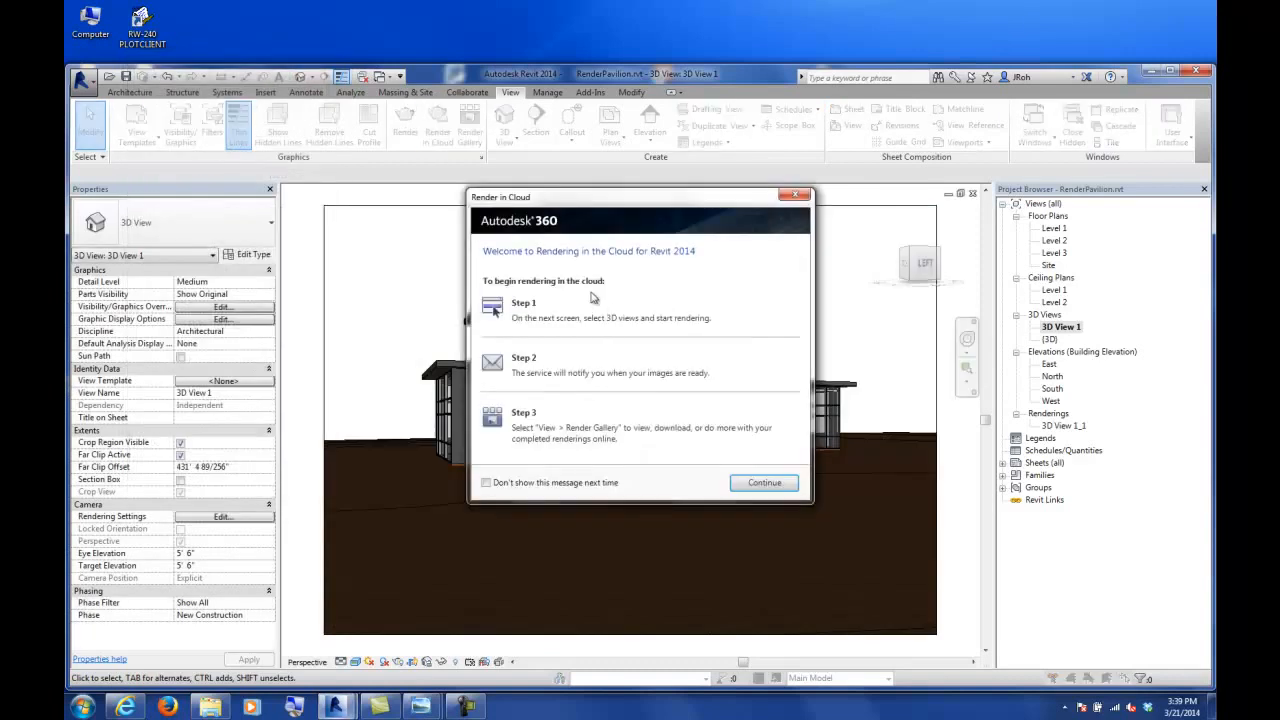
click(750, 488)
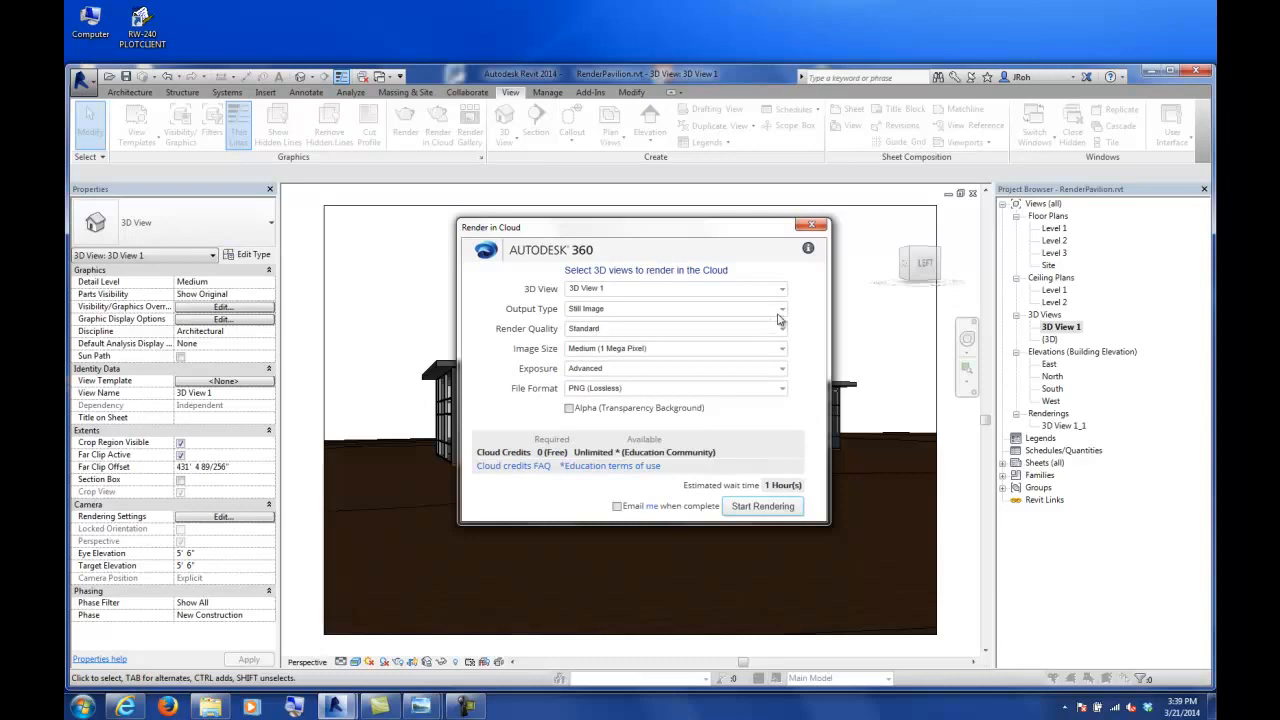
click(783, 334)
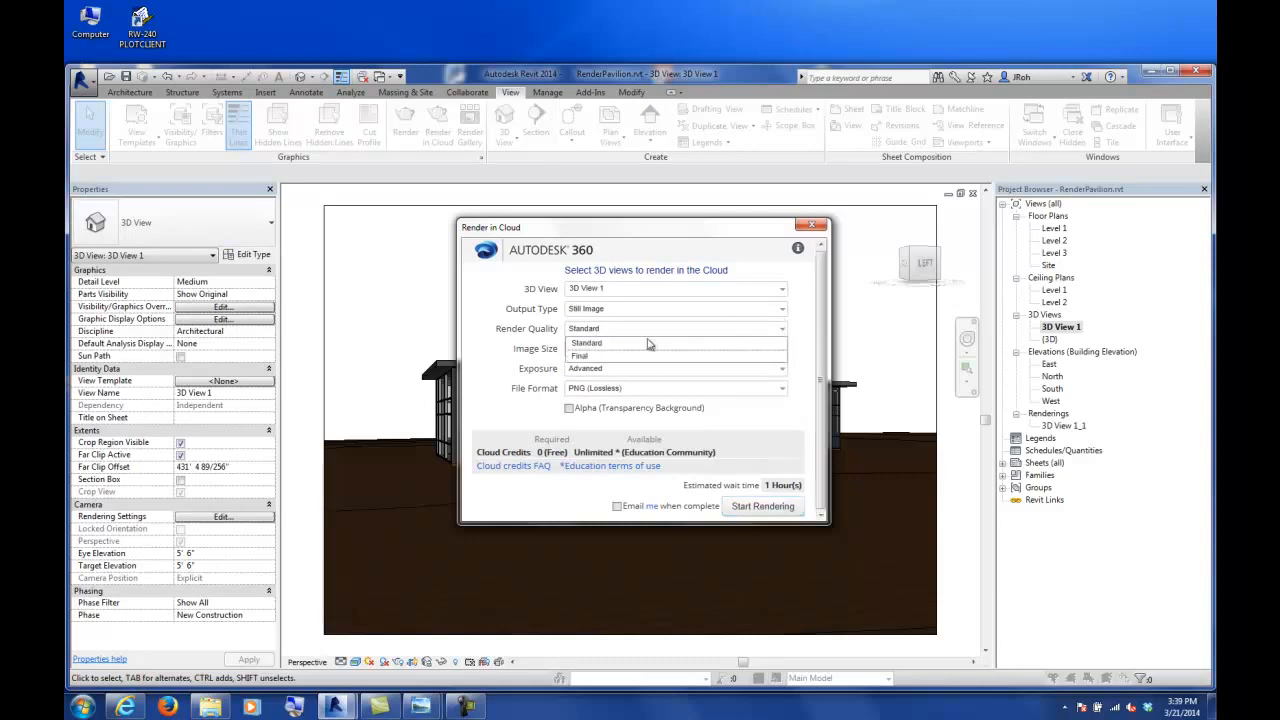
click(583, 357)
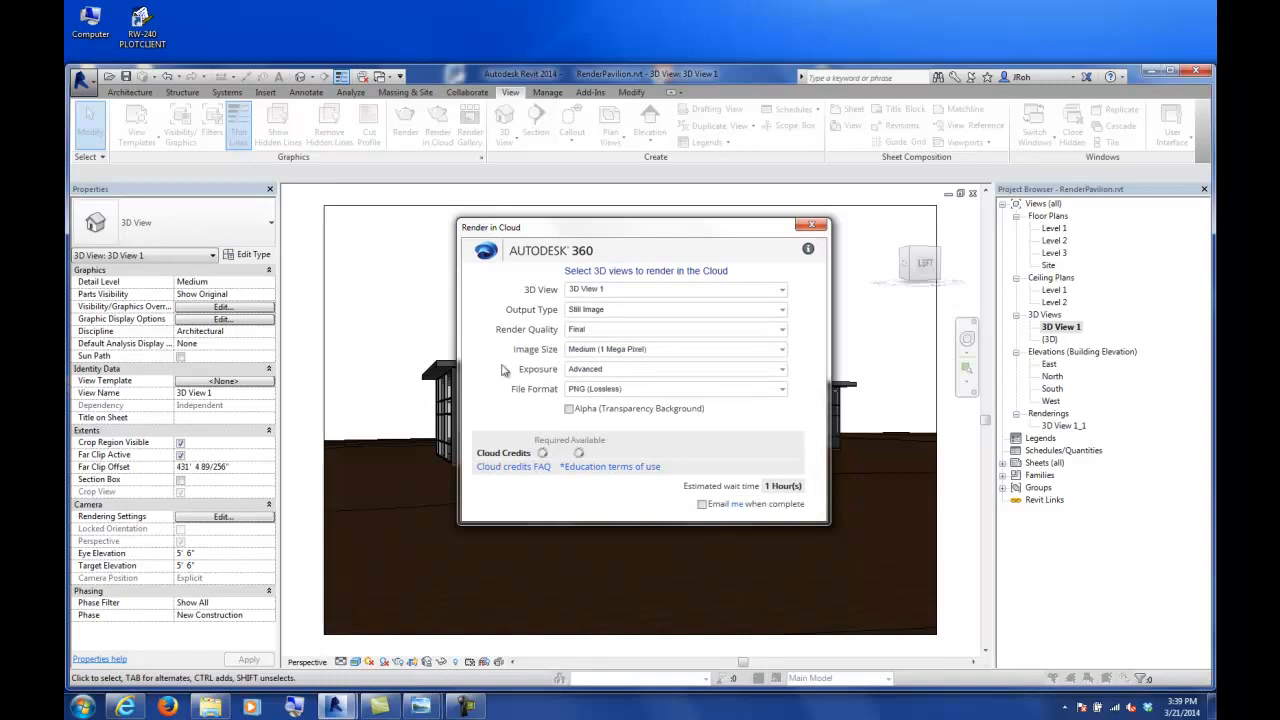
click(782, 351)
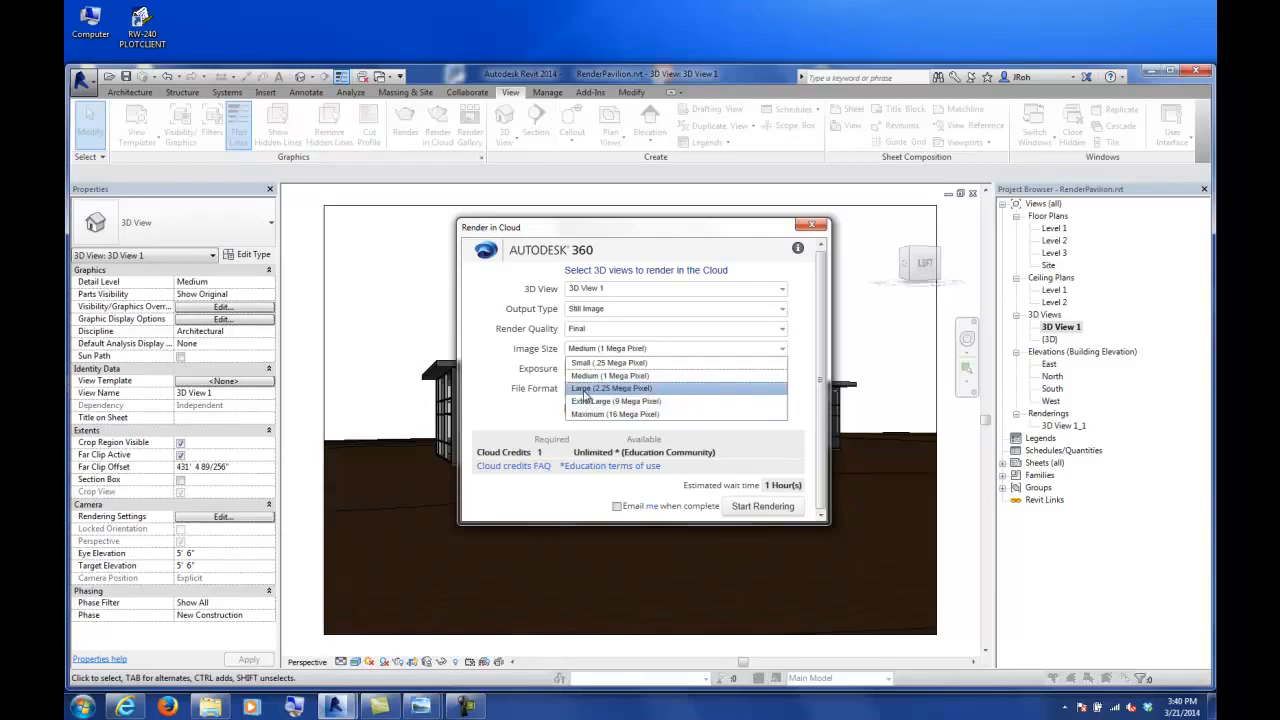
click(595, 388)
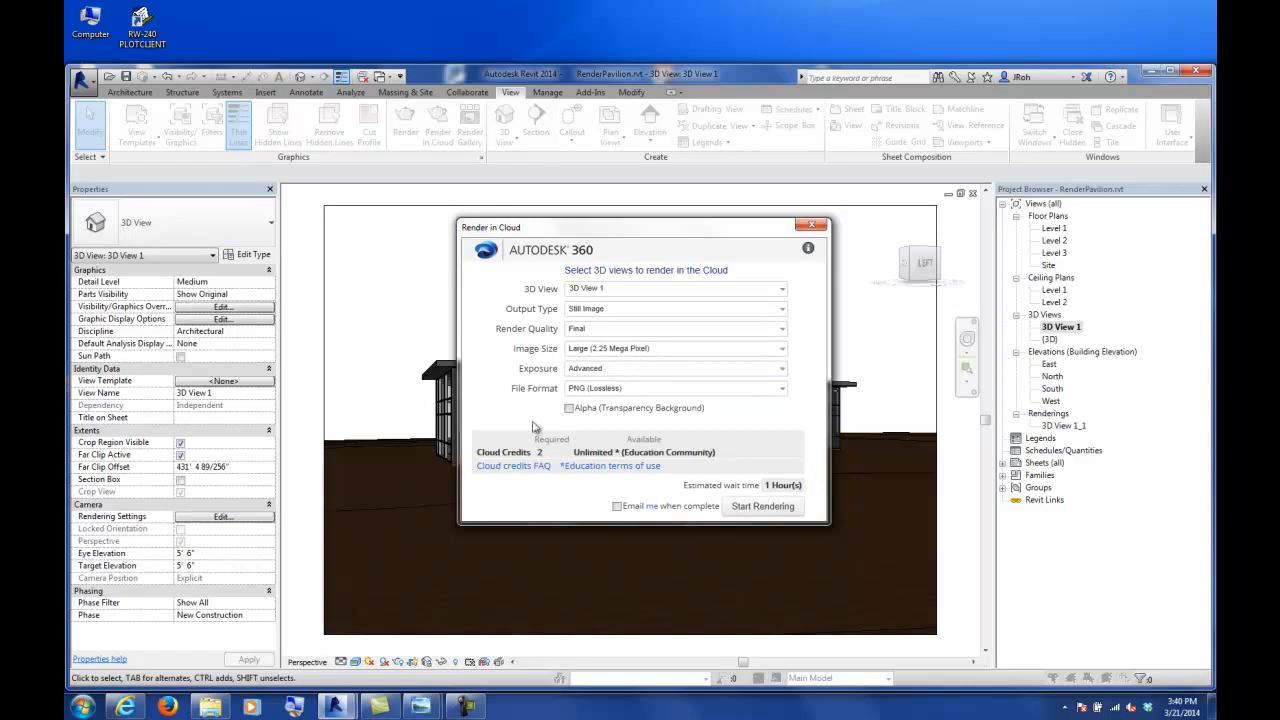
click(781, 348)
click(660, 424)
- Set the cloud rendering to Native exposure and PNG (Lossless) format without a transparent background, and start it
click(786, 376)
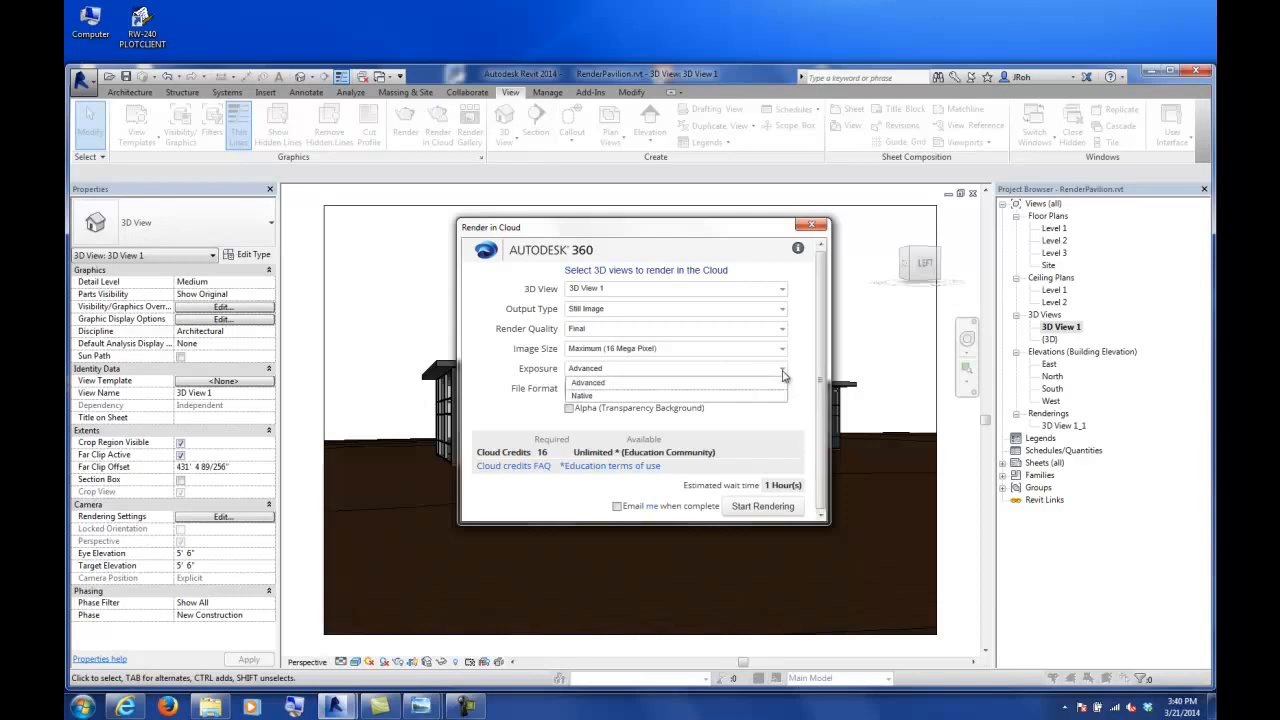
click(598, 396)
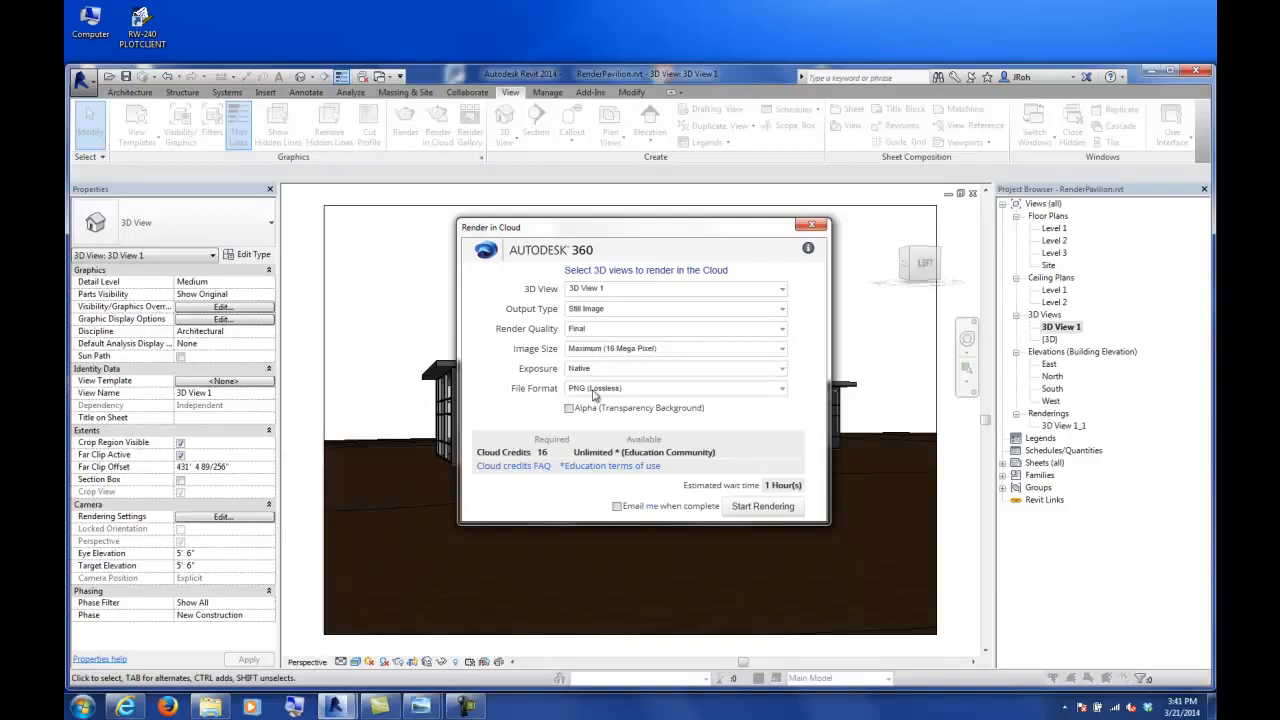
click(783, 389)
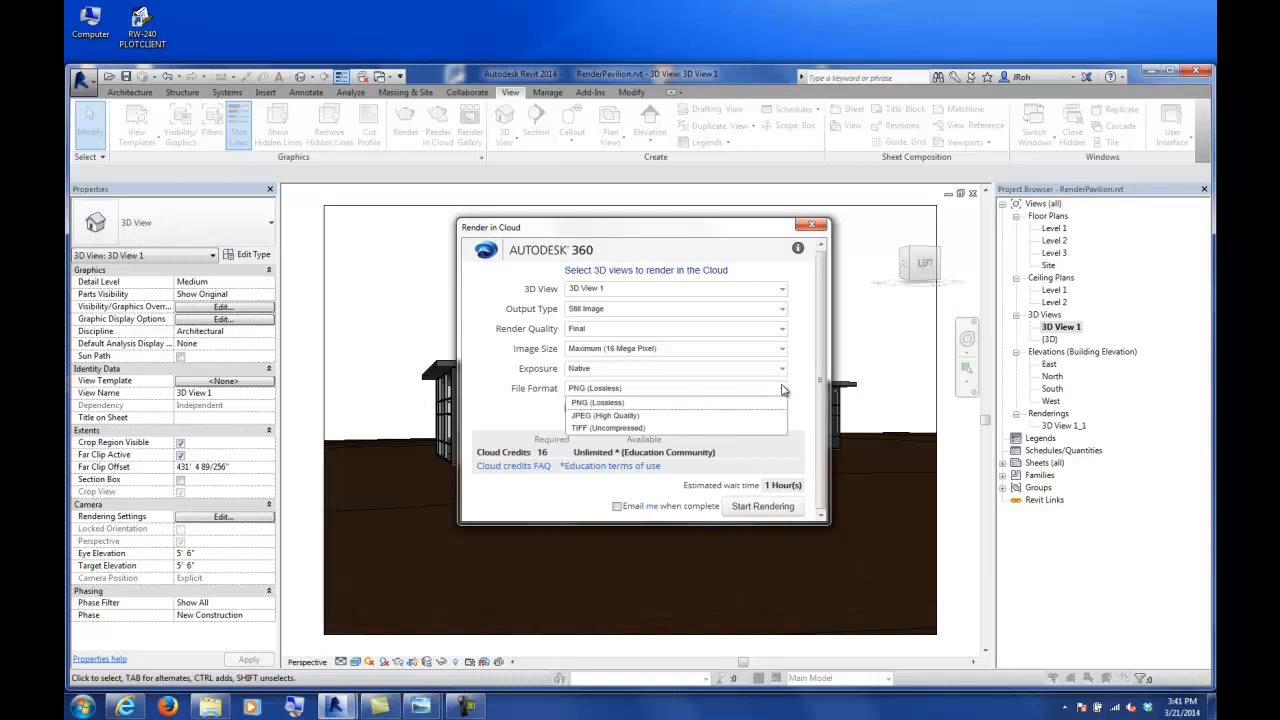
click(630, 402)
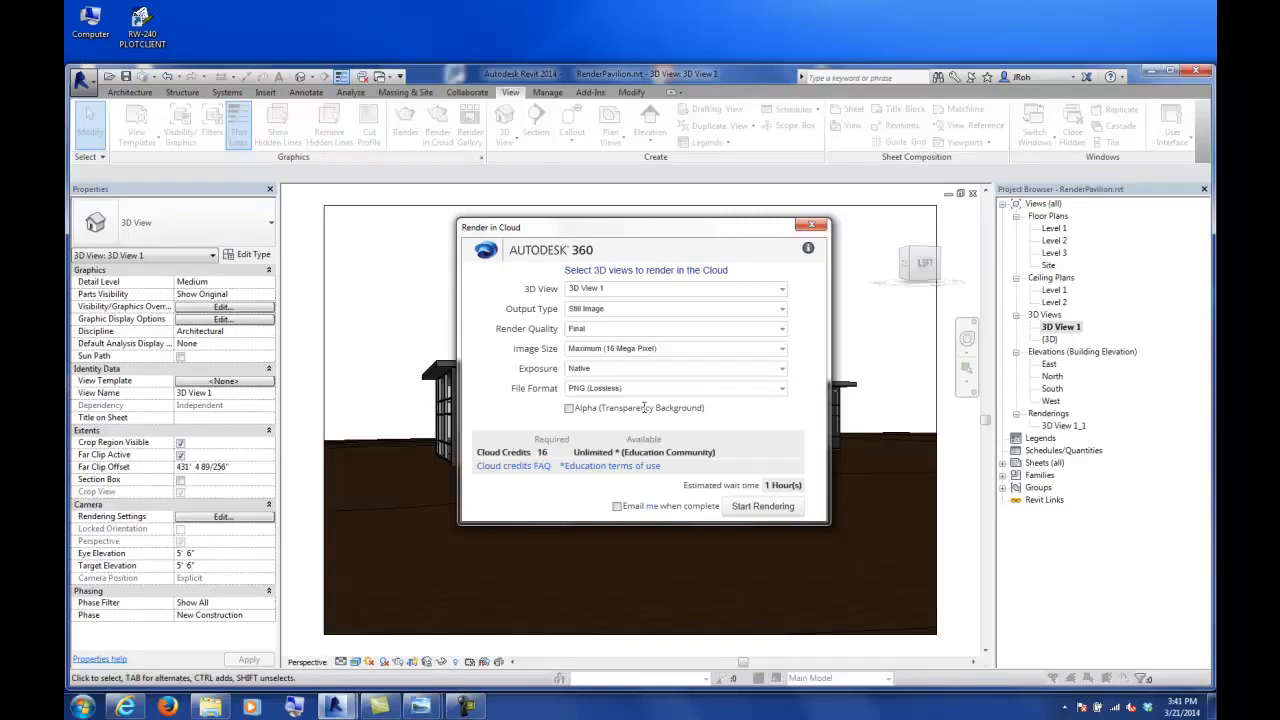
click(569, 408)
click(569, 408)
click(785, 507)
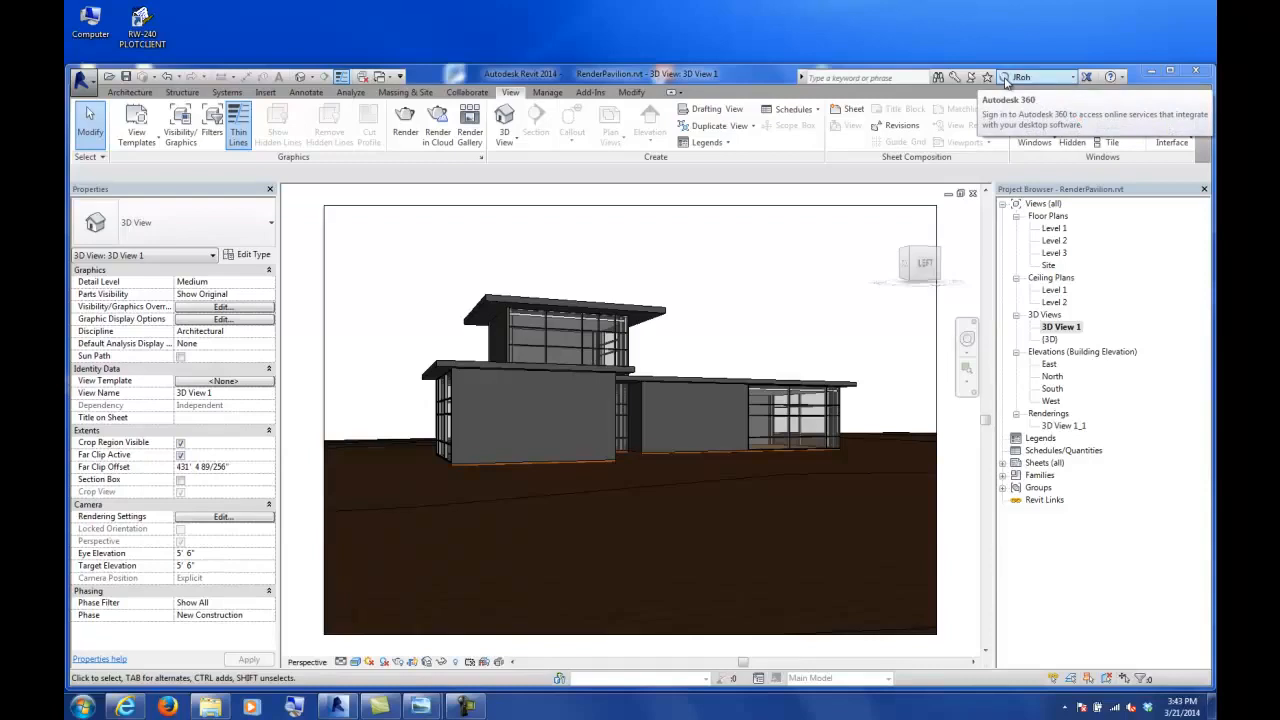
- Open the Autodesk 360 render gallery in the browser and display the newest RenderPavilion rendering job
middle_drag(766, 337, 672, 362)
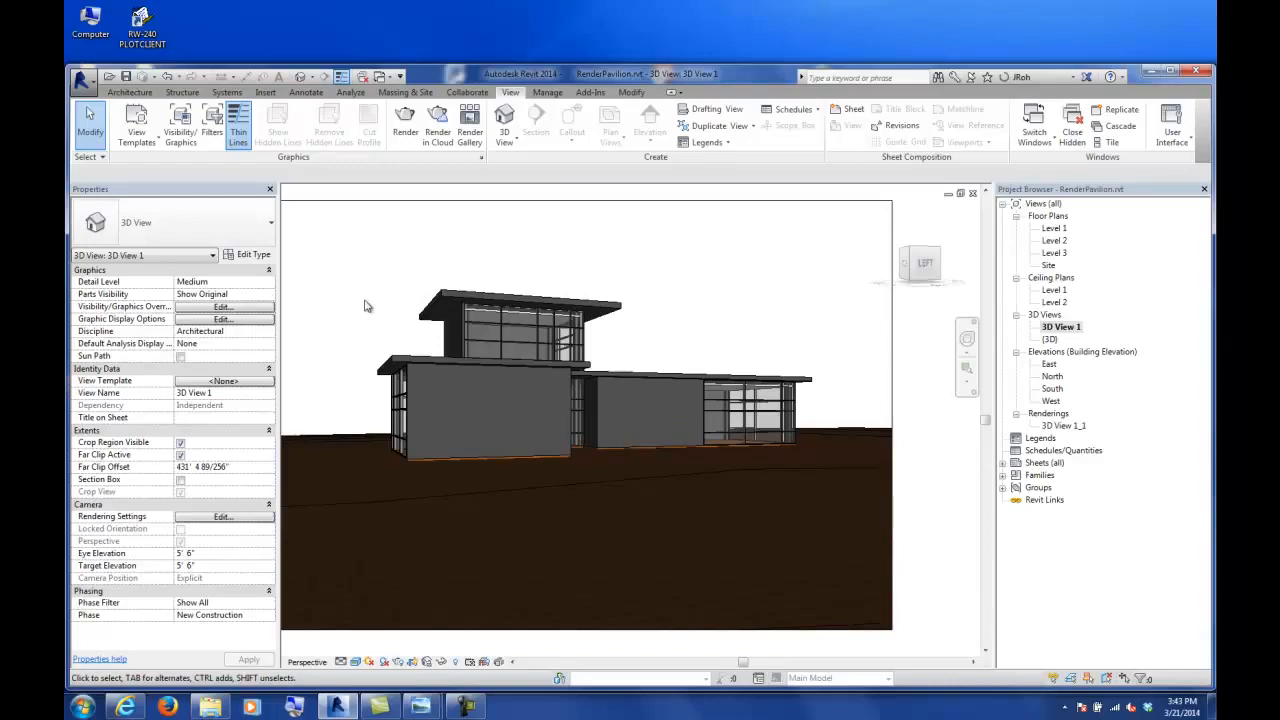
middle_drag(434, 302, 488, 292)
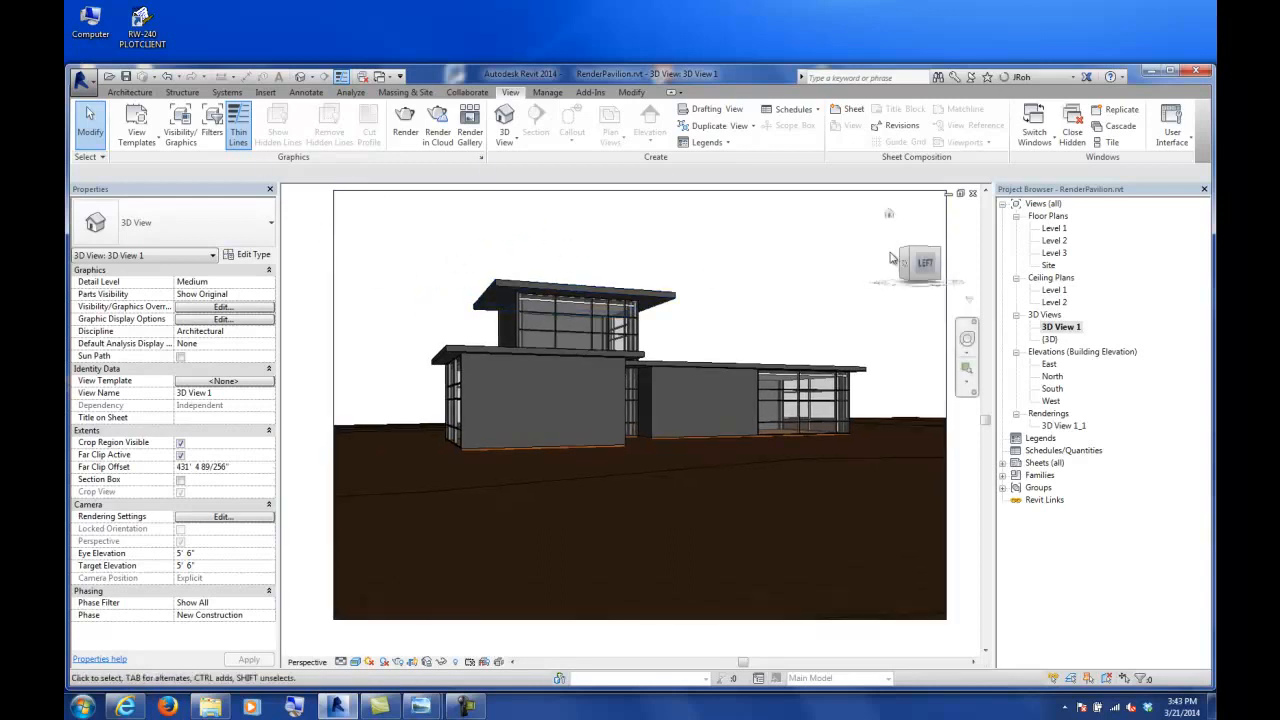
click(473, 122)
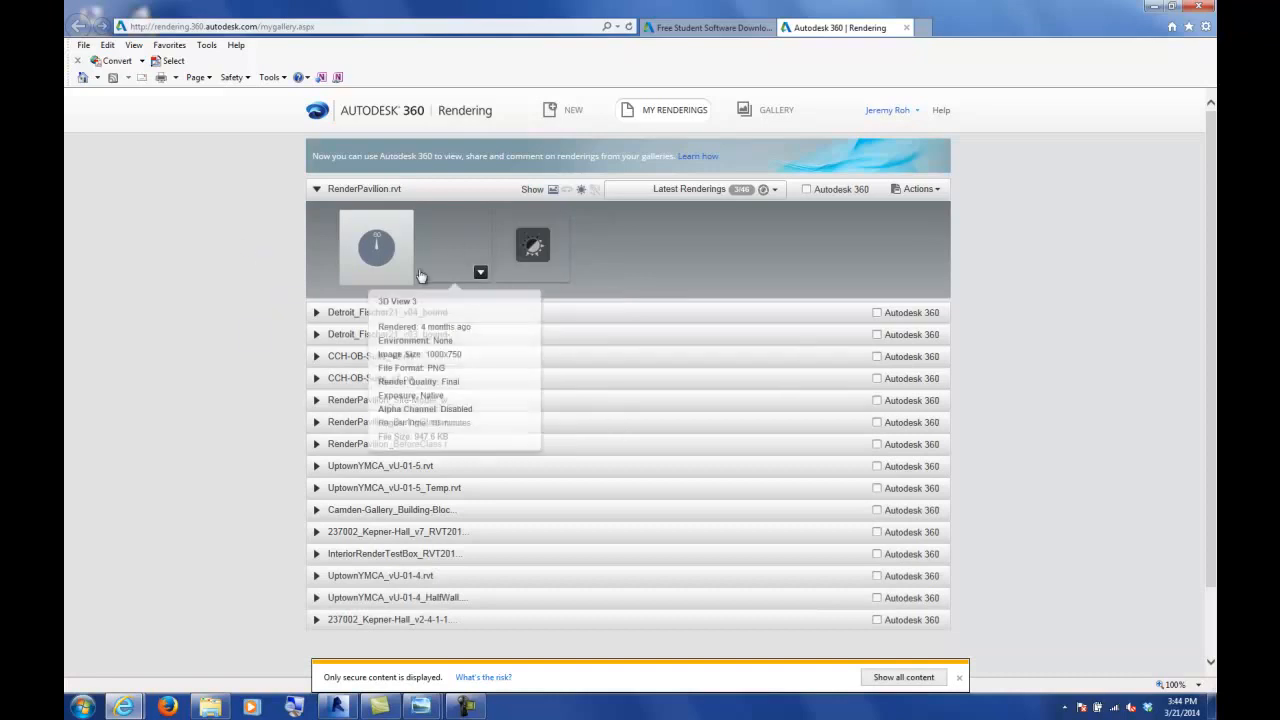
mouse_move(390, 228)
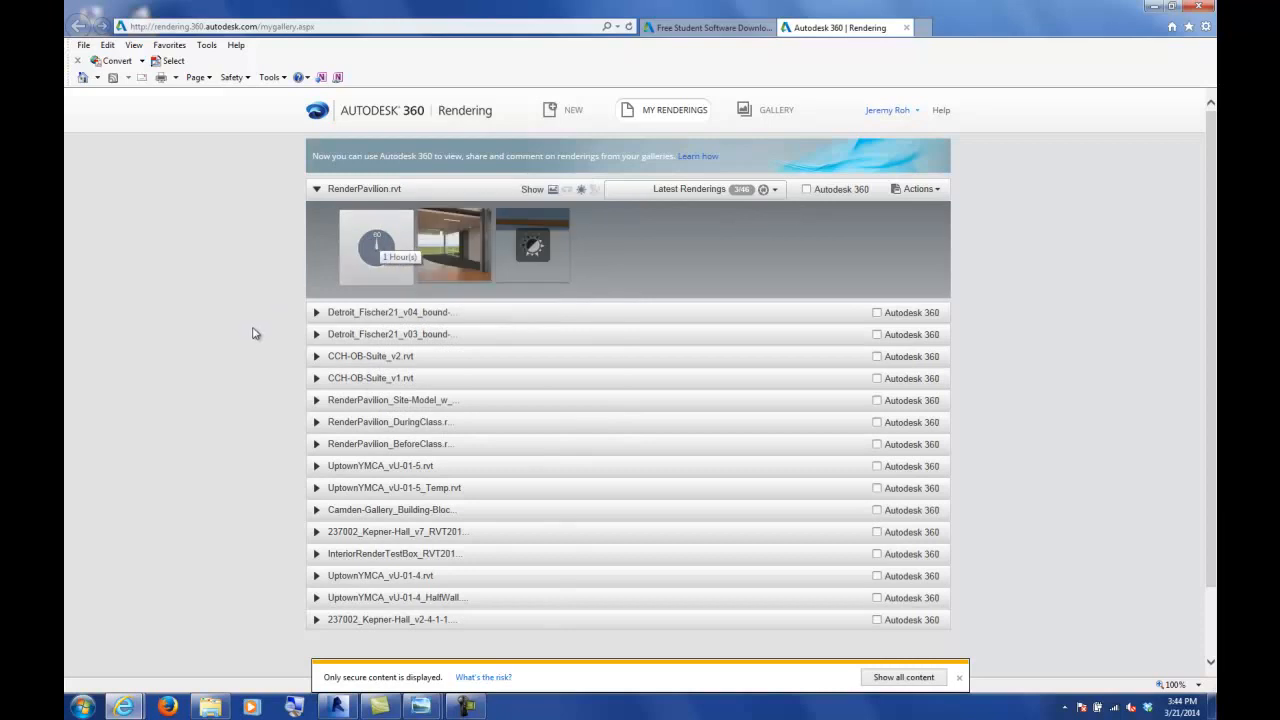
click(376, 249)
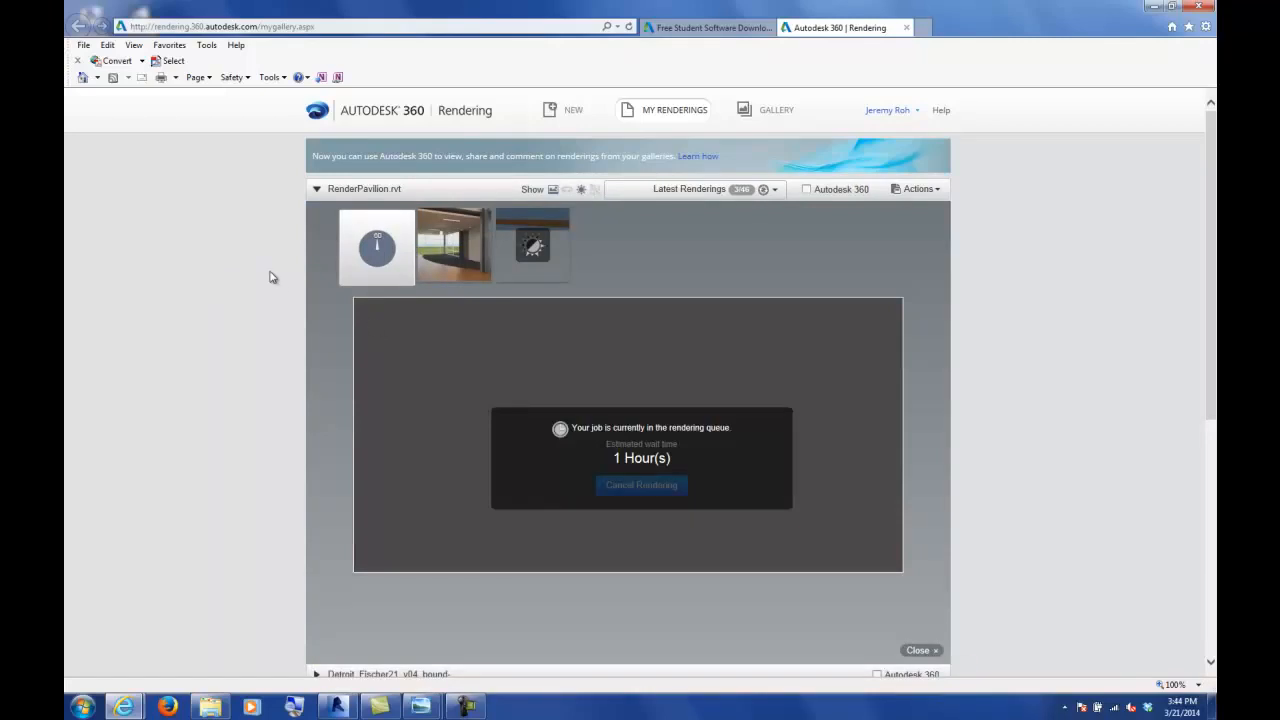
- Examine the render details of the 3D View 3, {3D} and newest rendering jobs under RenderPavilion.rvt
mouse_move(365, 250)
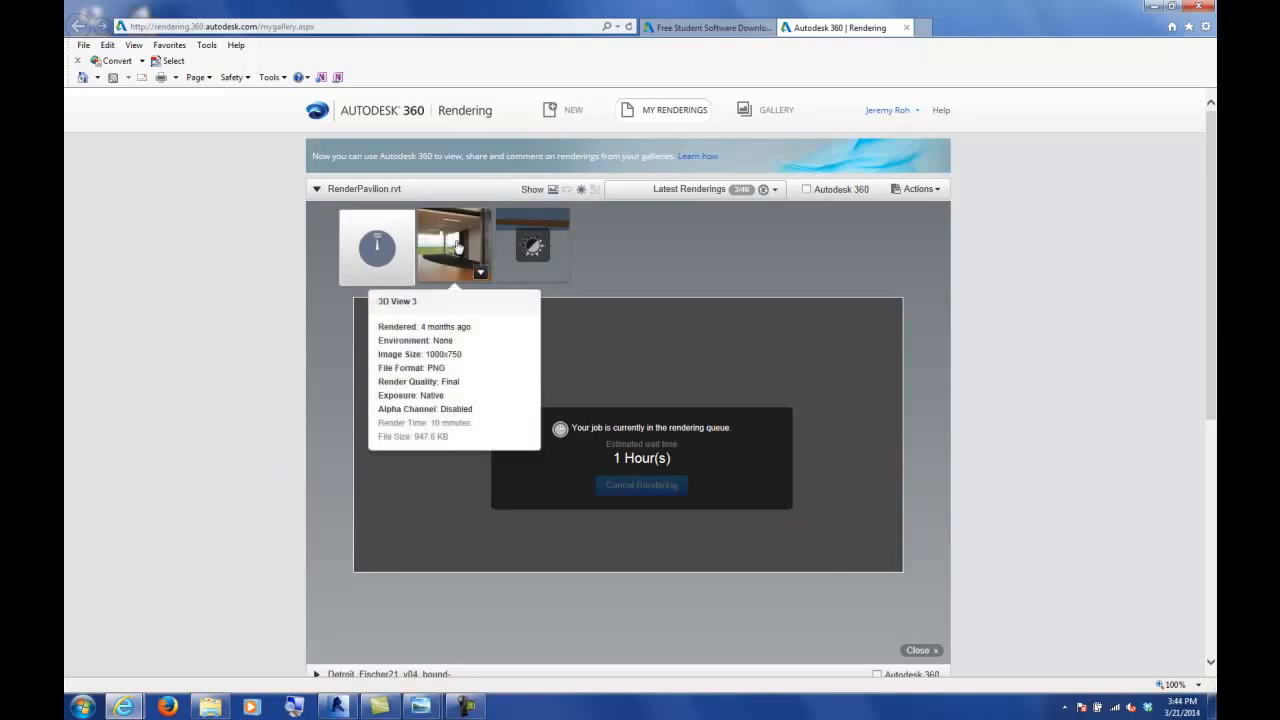
mouse_move(531, 241)
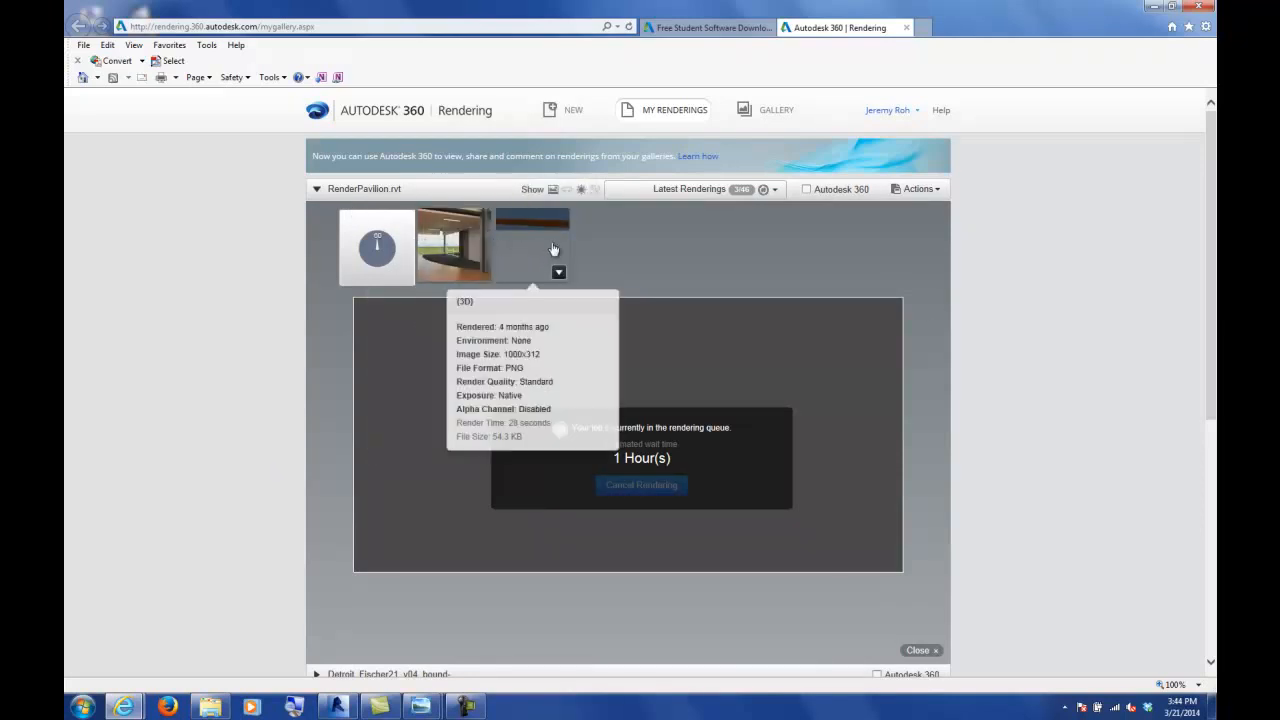
mouse_move(481, 268)
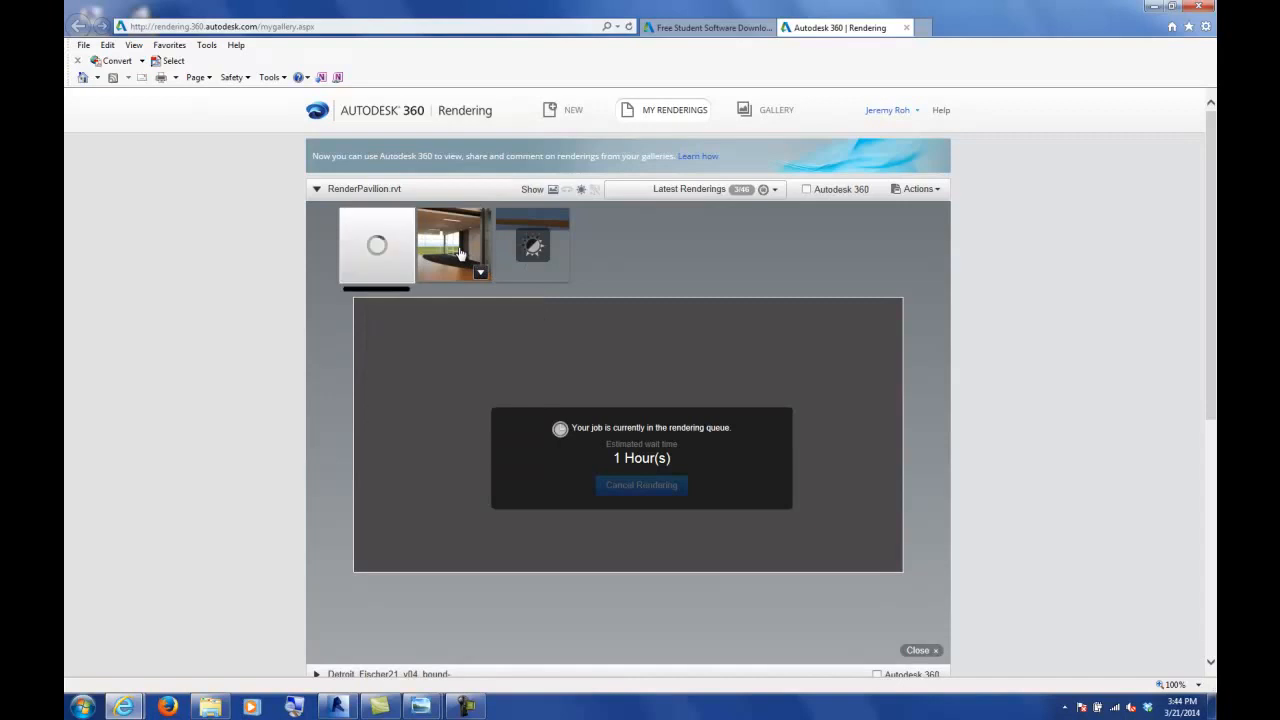
mouse_move(464, 241)
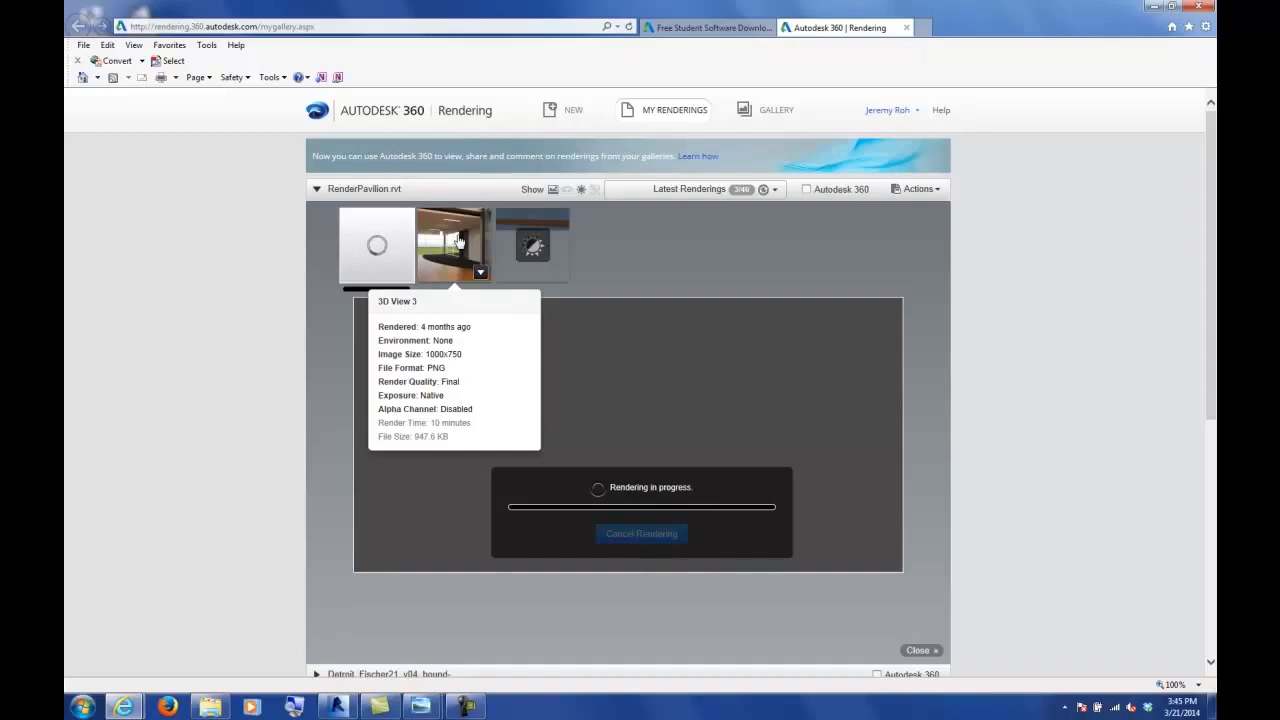
mouse_move(390, 257)
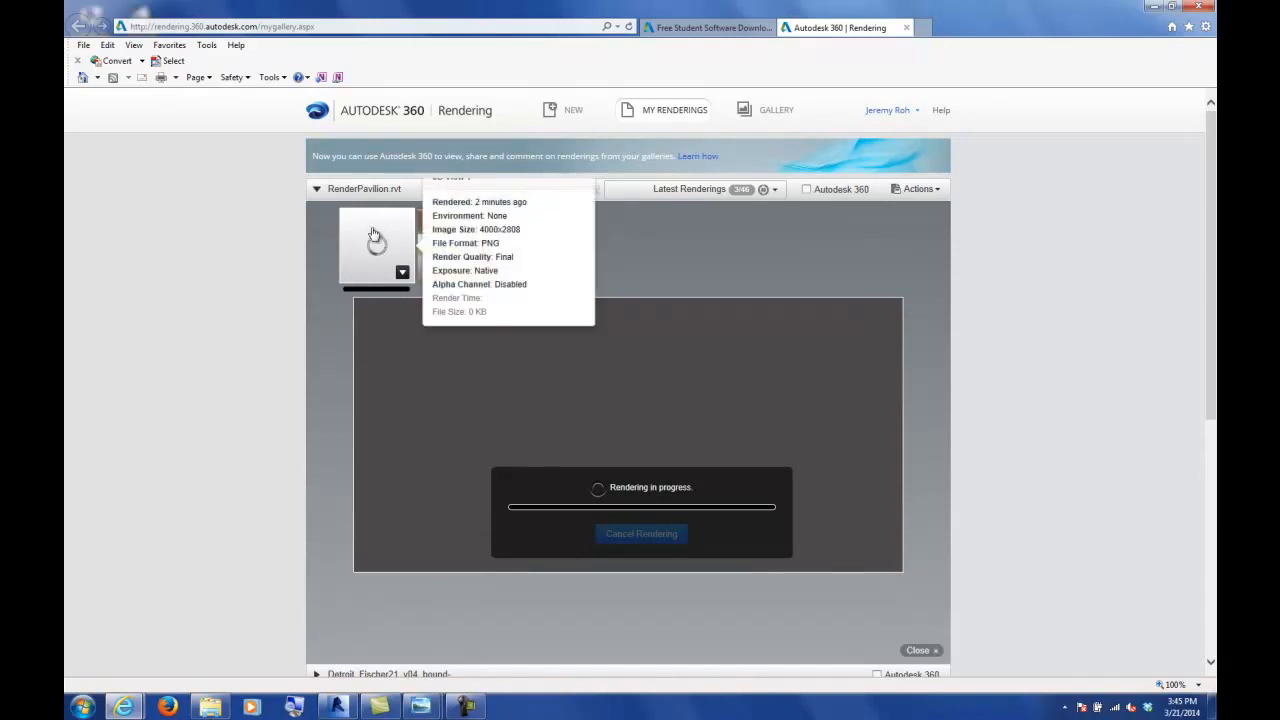
click(376, 247)
click(376, 250)
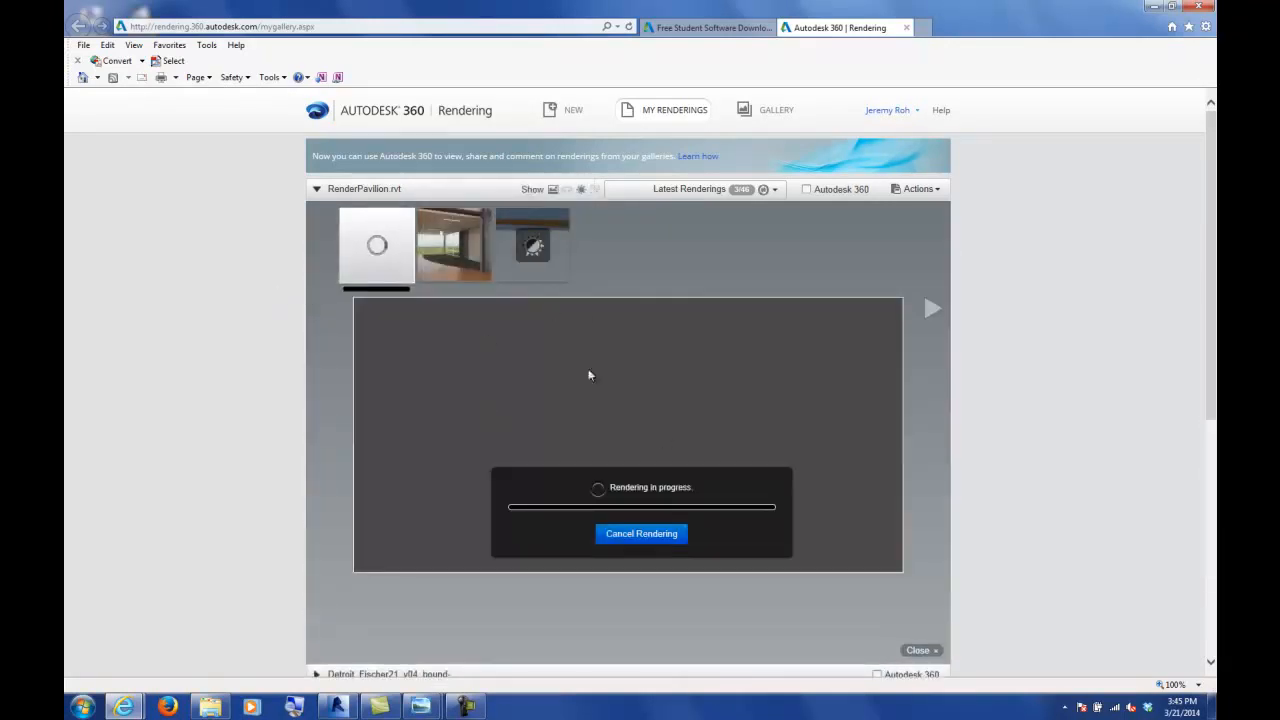
mouse_move(387, 265)
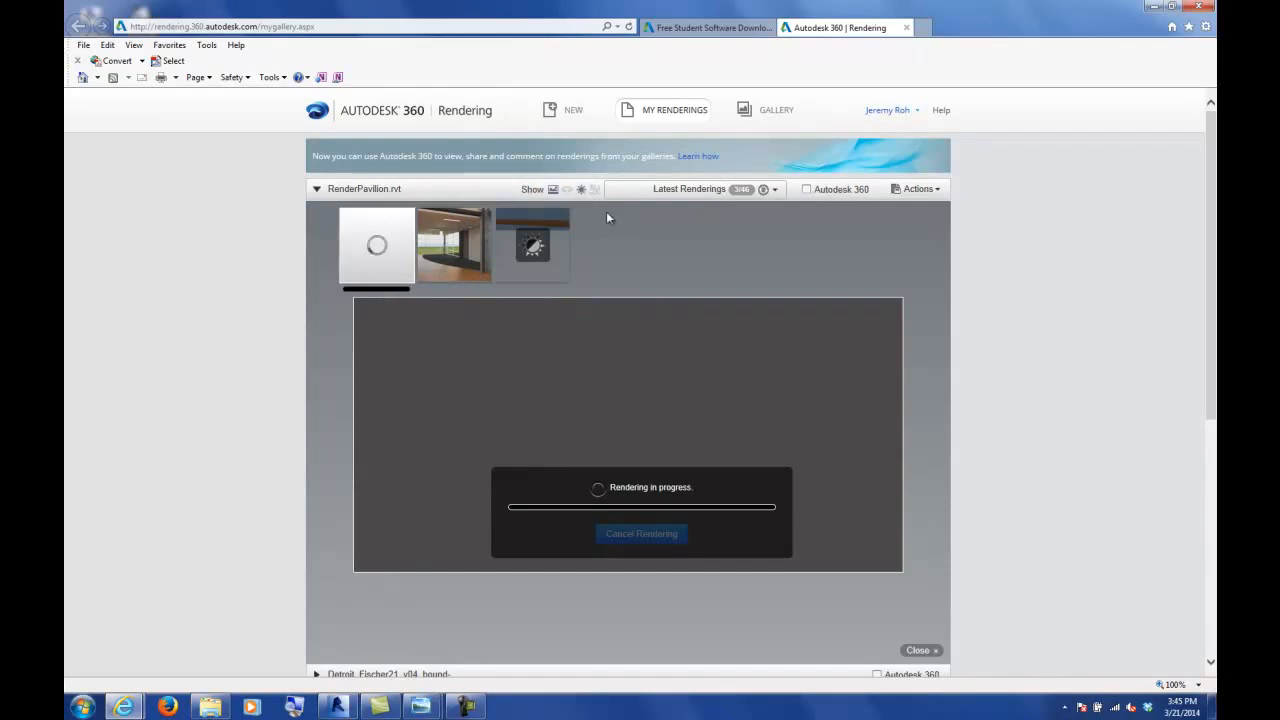
- Open the image 20140206.jpg from the renderingComparison folder inside CS_WS-03
click(207, 707)
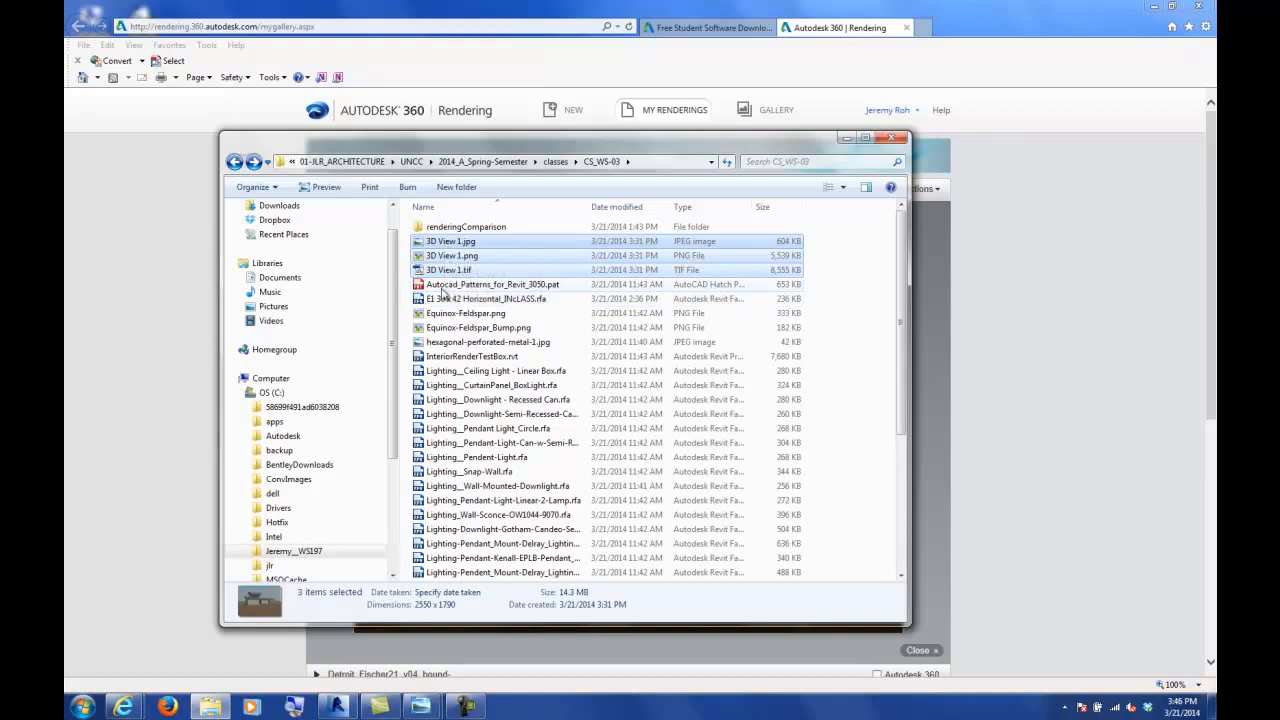
double_click(455, 227)
double_click(446, 230)
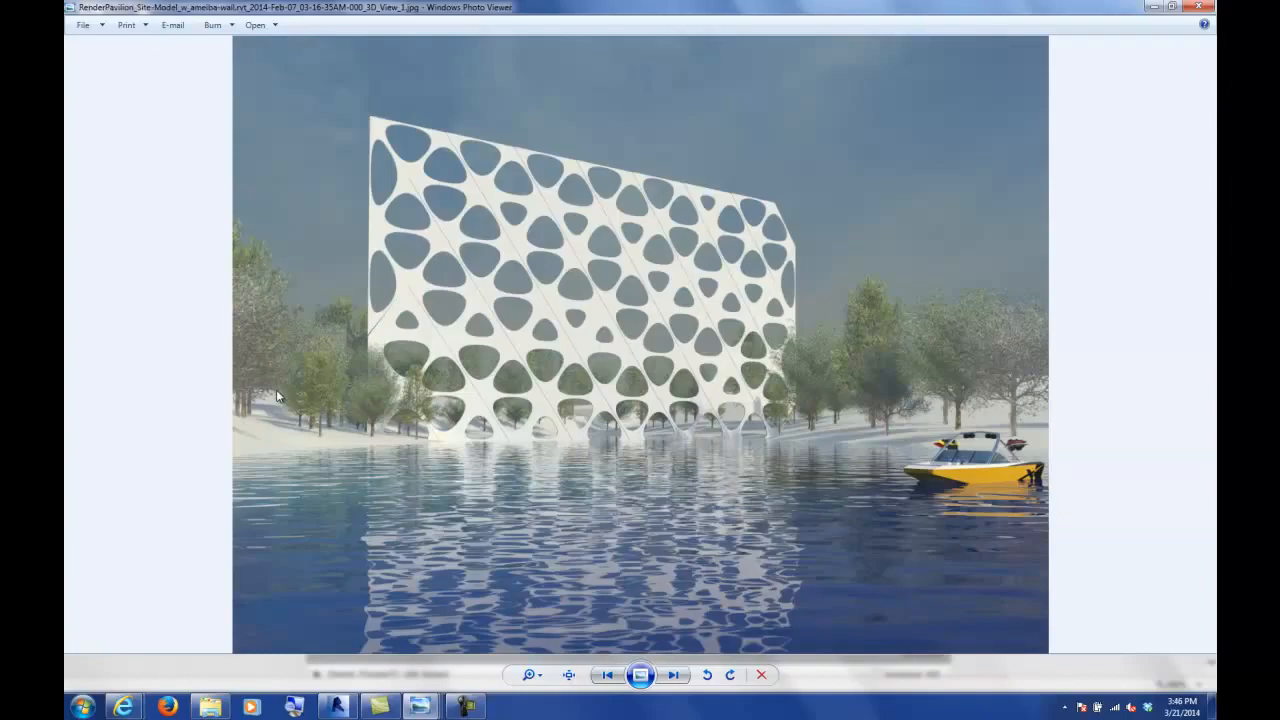
- Compare the two perforated-wall waterfront renderings in renderingComparison by alternating between them, and close the image viewer
key(Right)
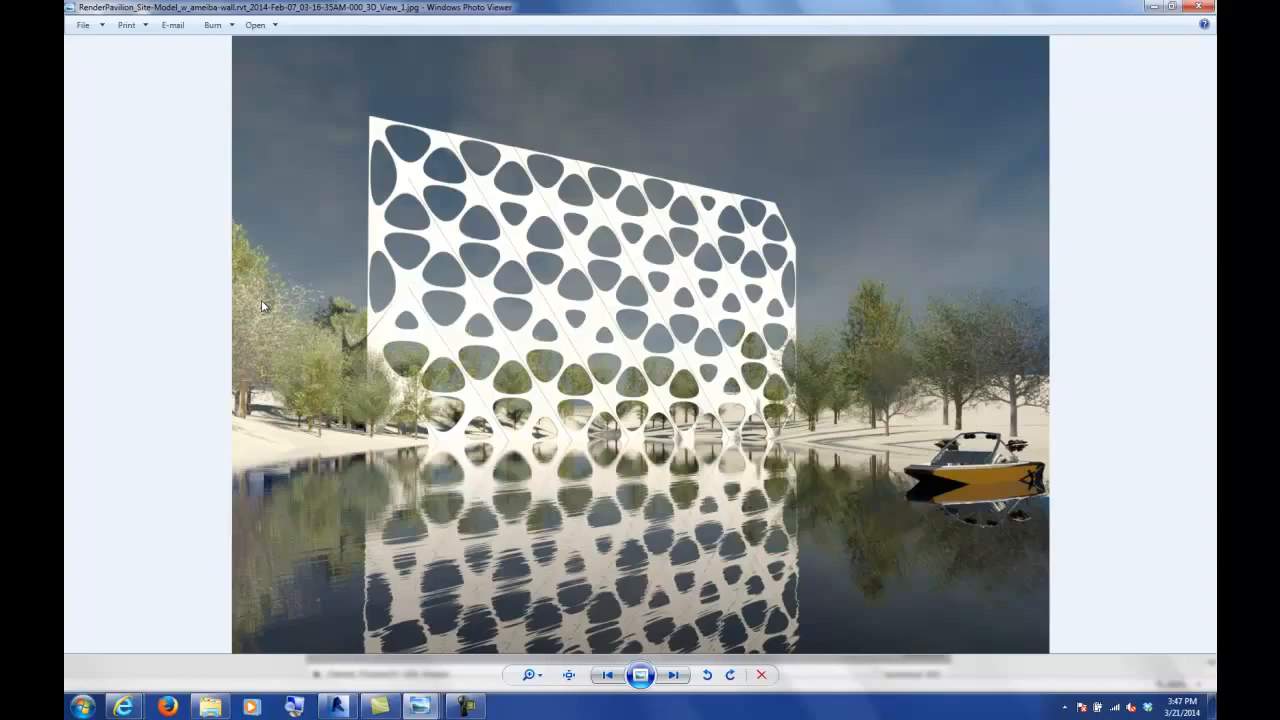
key(Left)
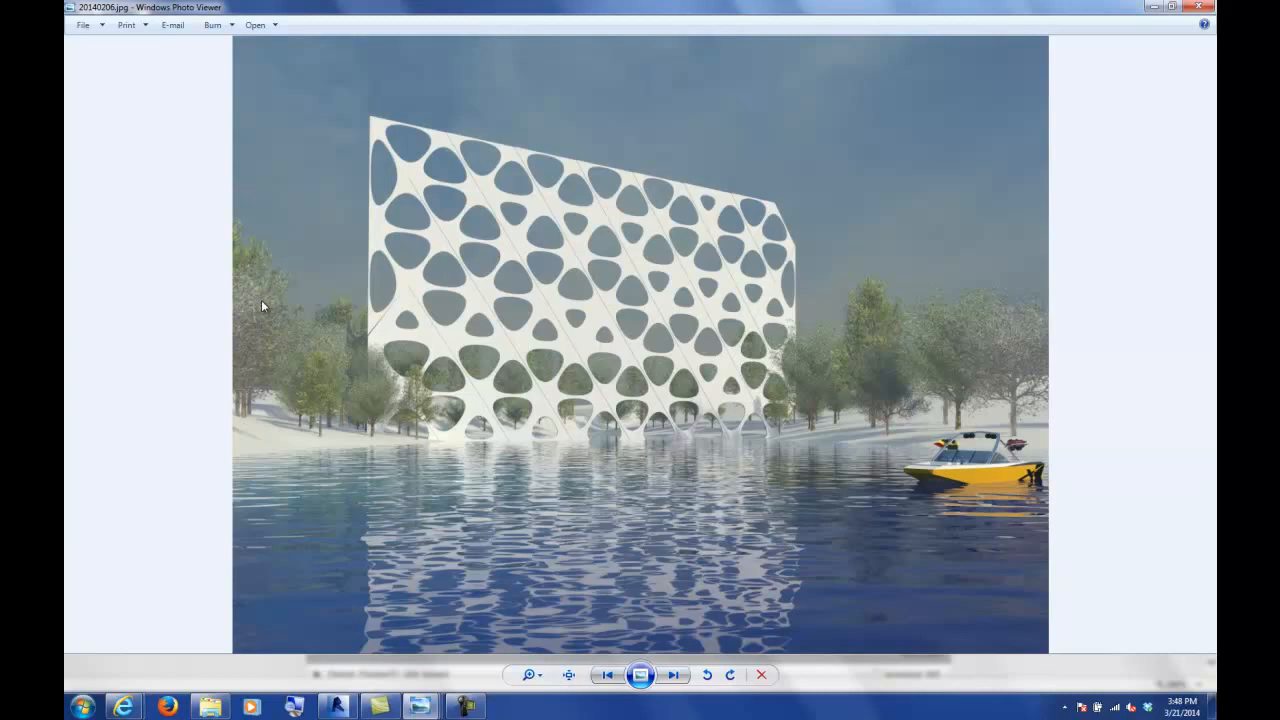
key(Right)
key(Right)
key(Left)
key(Right)
key(Left)
key(Right)
key(Left)
key(Right)
key(Left)
key(Right)
key(Right)
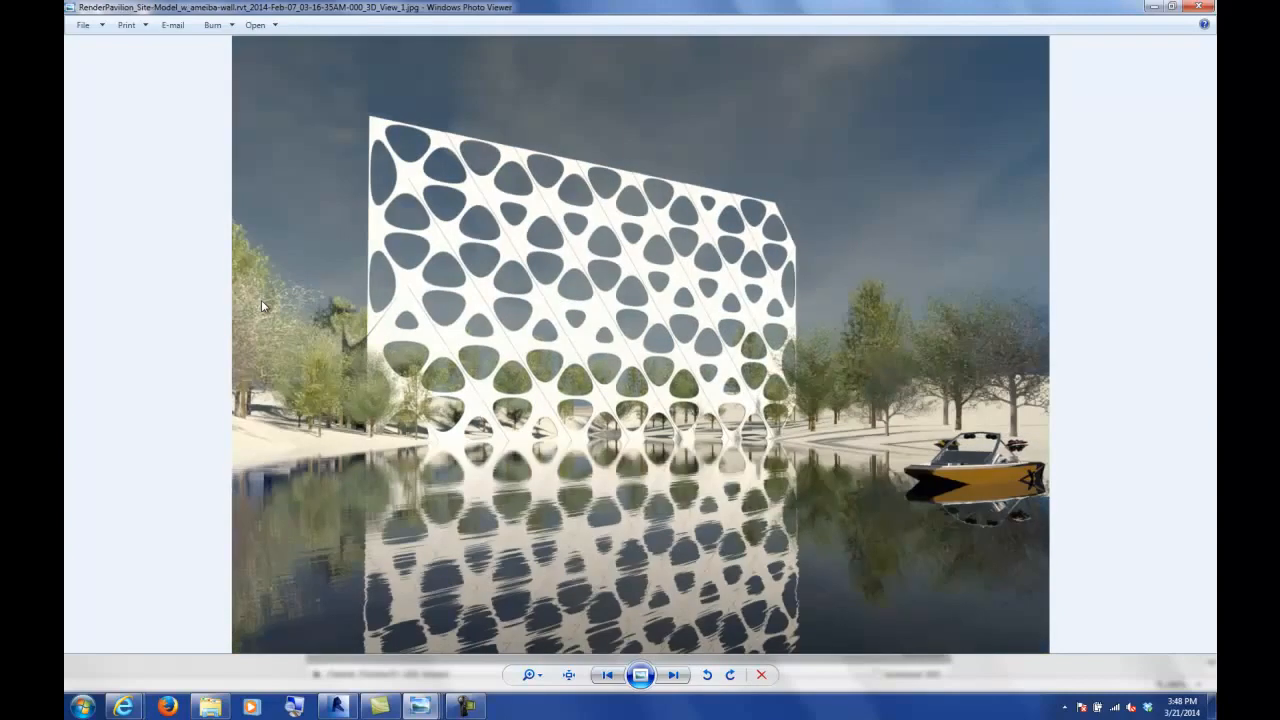
key(Left)
key(Right)
key(Left)
key(Right)
key(Left)
key(Right)
key(Left)
key(Right)
key(Left)
key(Right)
key(Left)
key(Right)
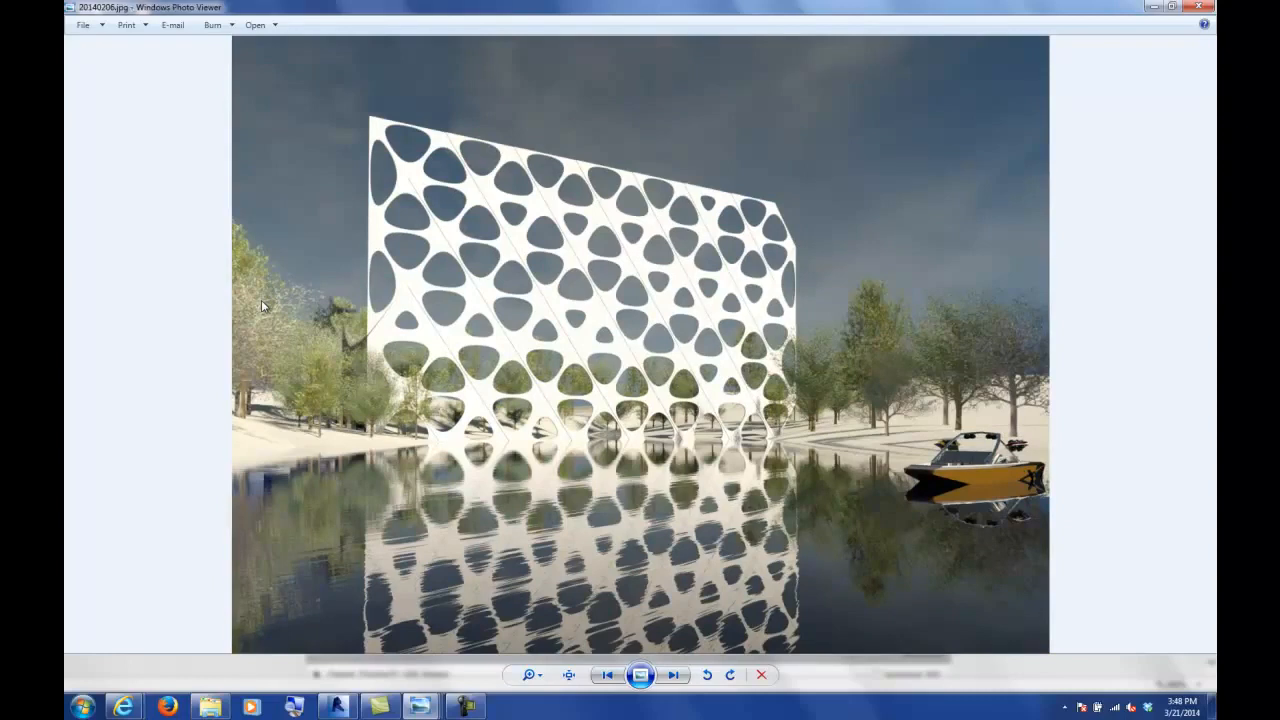
key(Left)
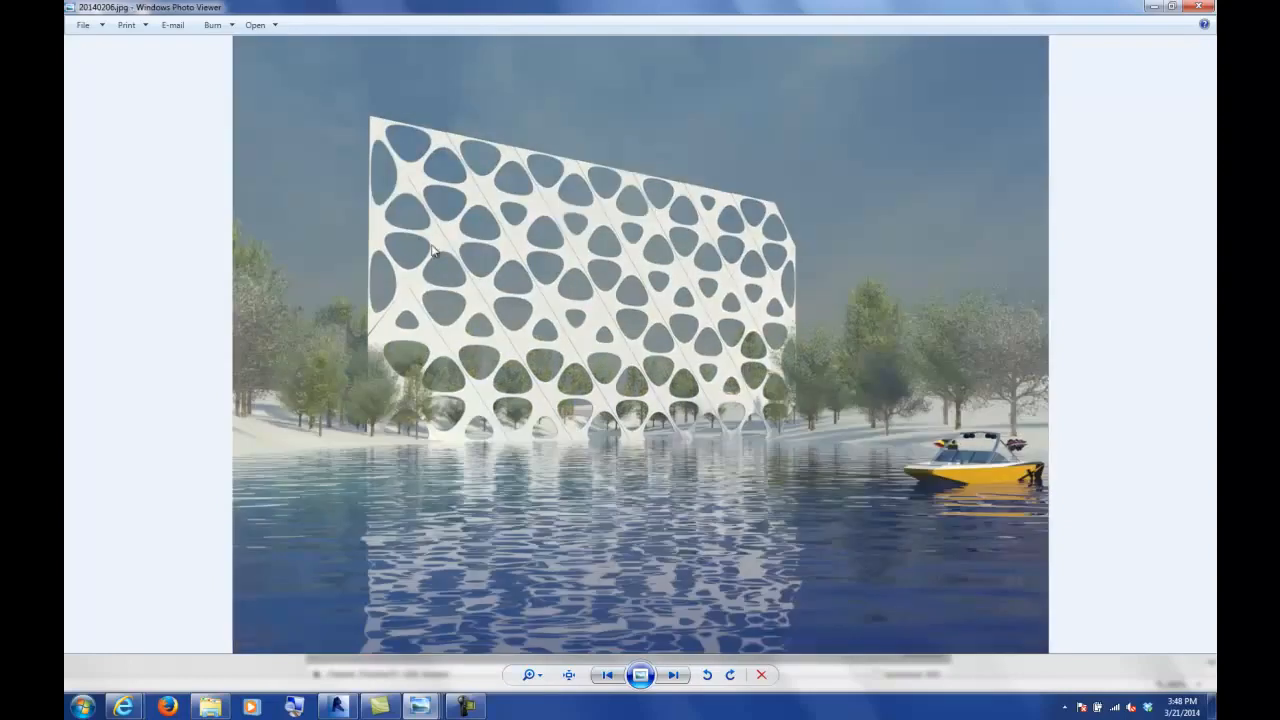
click(1198, 7)
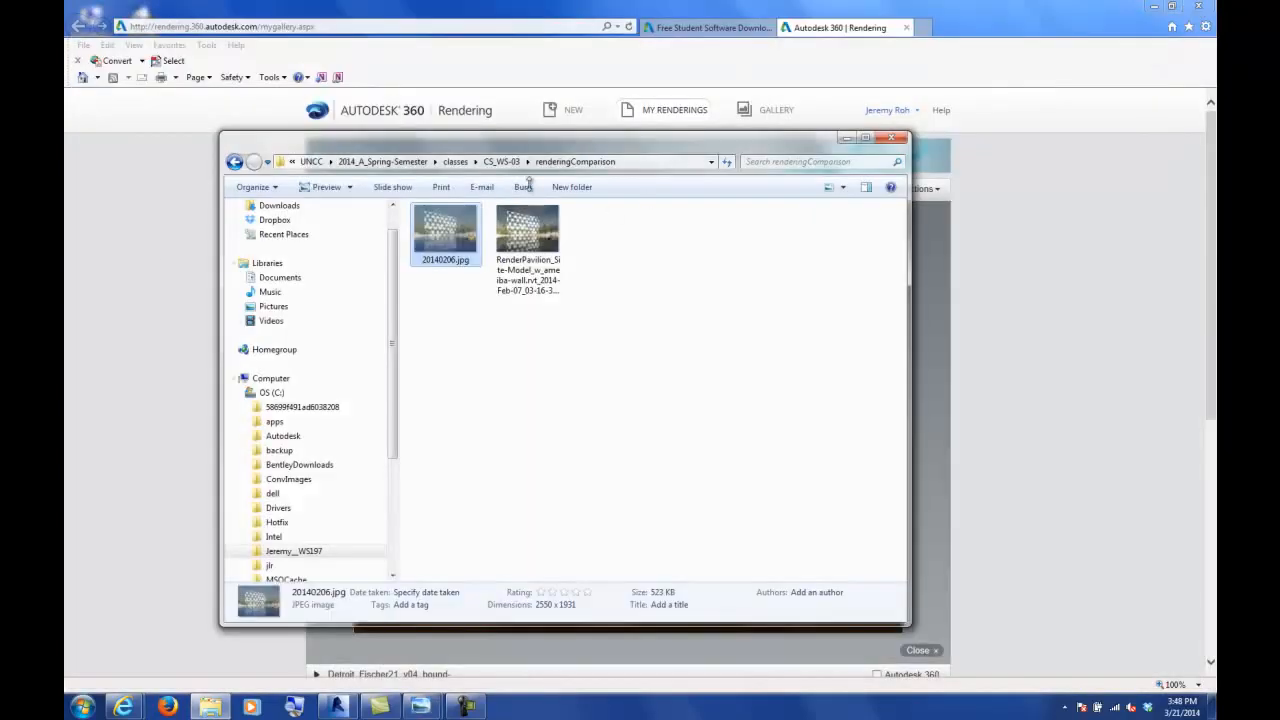
- Return to the Autodesk 360 gallery, display the 3D View 3 interior rendering and try to download its PNG image through Save As
click(985, 130)
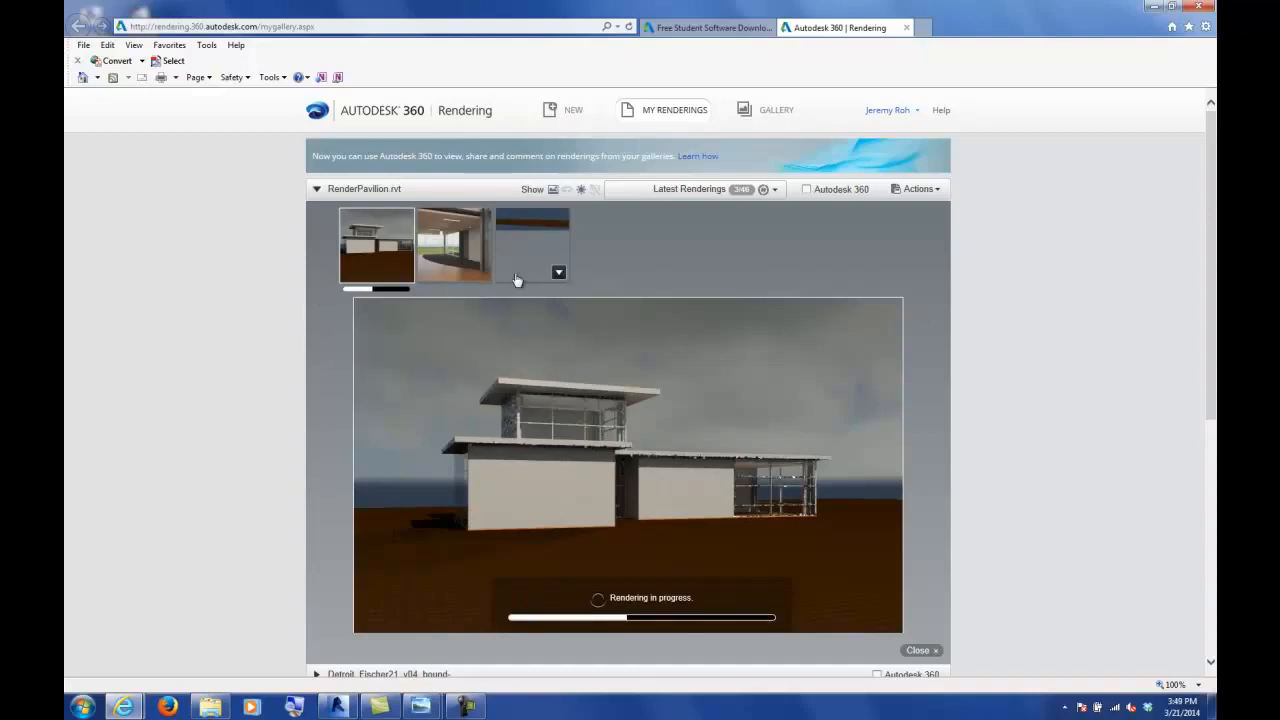
click(449, 255)
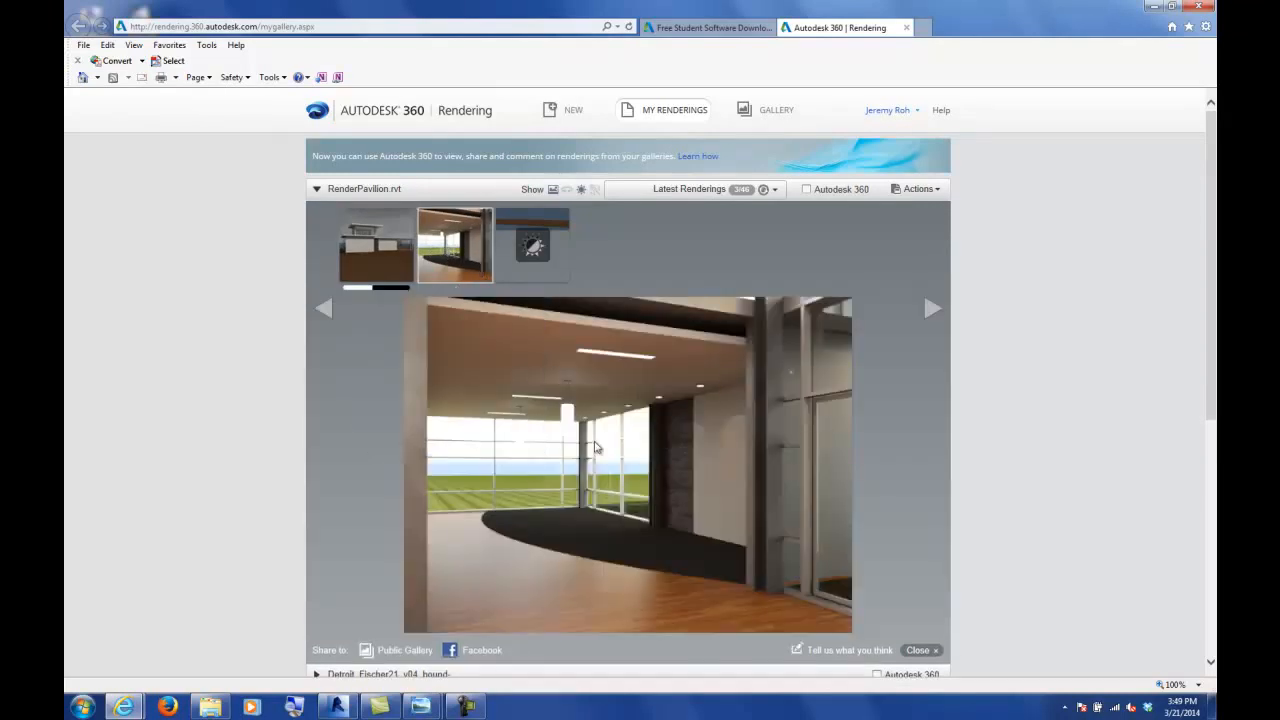
right_click(550, 378)
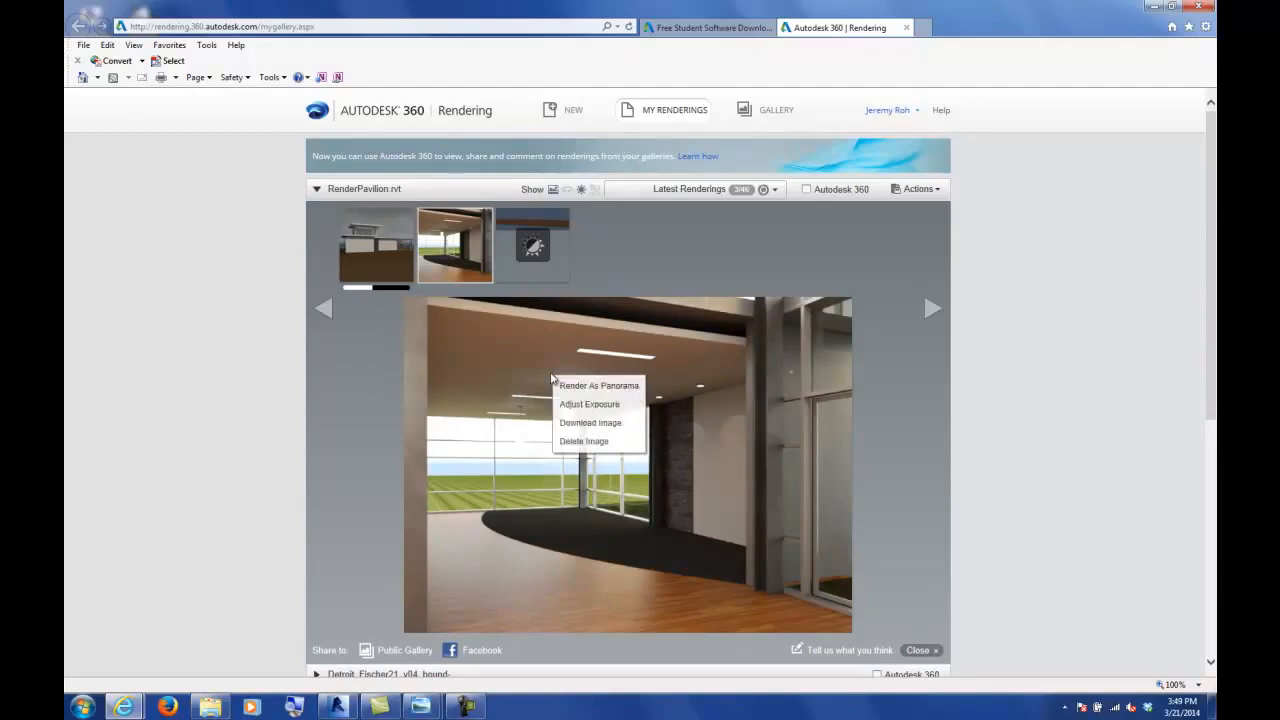
click(577, 424)
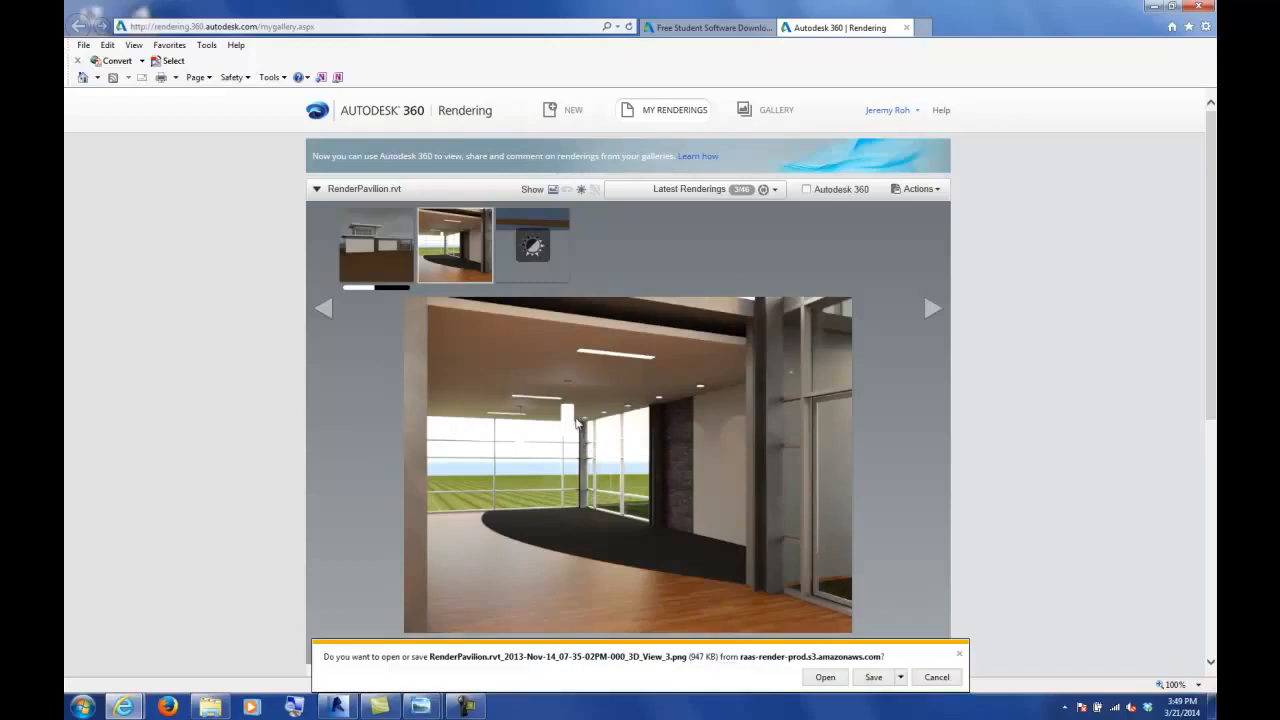
click(900, 677)
click(946, 660)
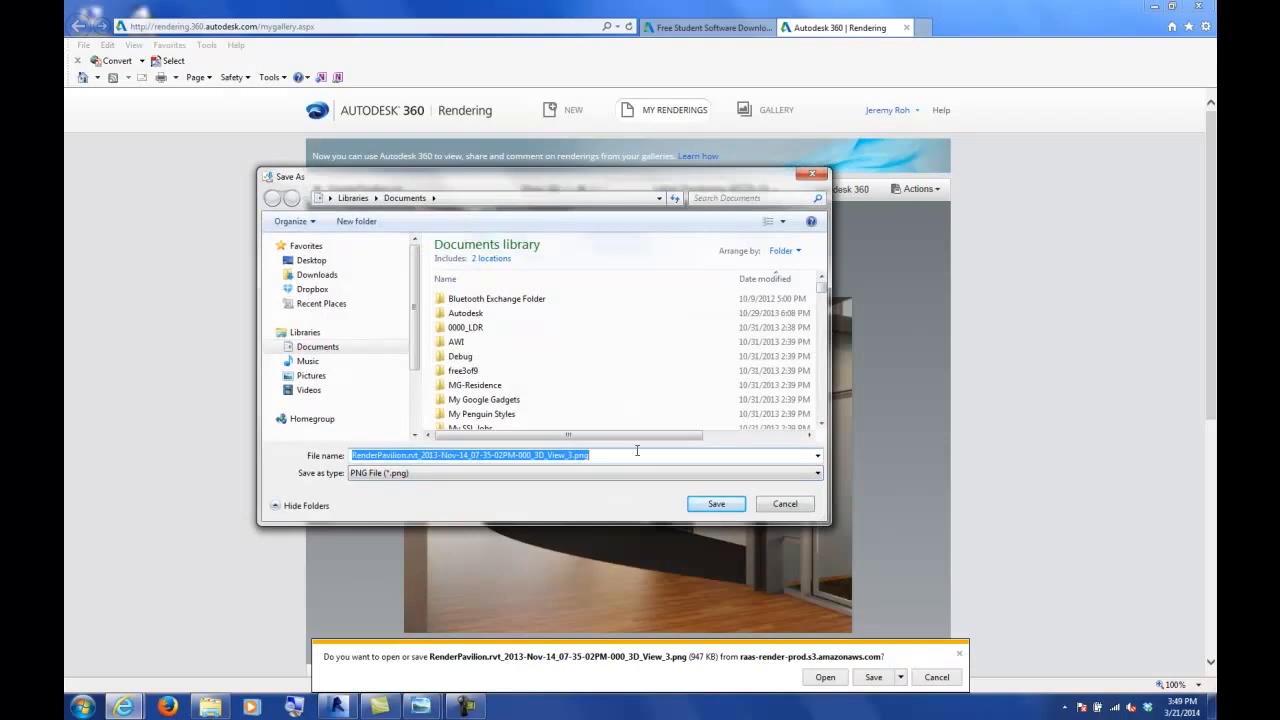
click(785, 504)
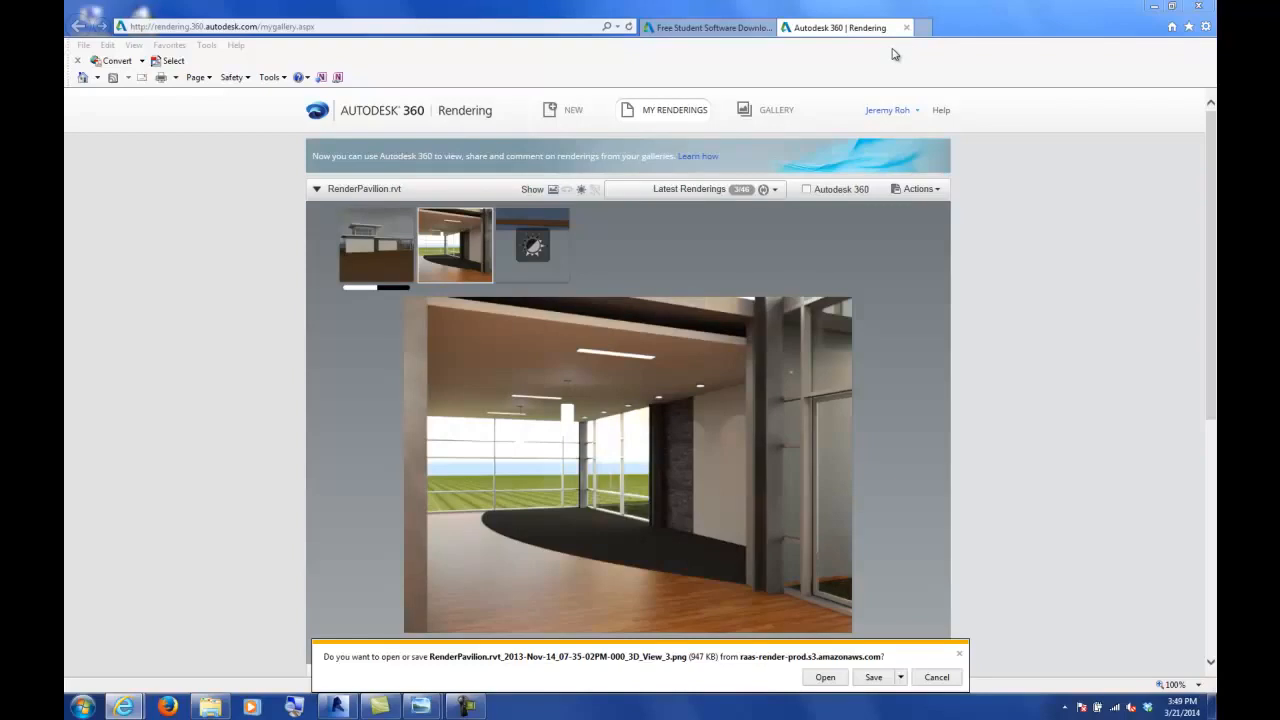
- Close the browser, minimize the file window and reopen the online Render Gallery from Revit
click(1197, 7)
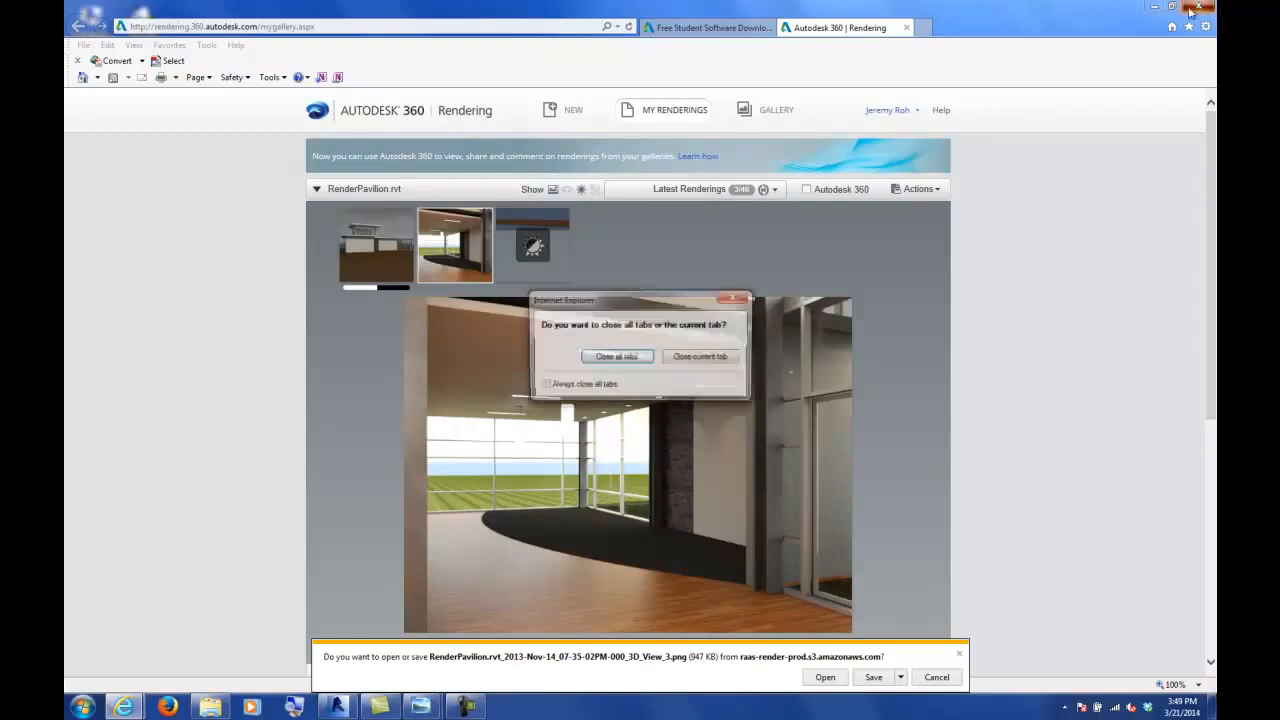
click(703, 357)
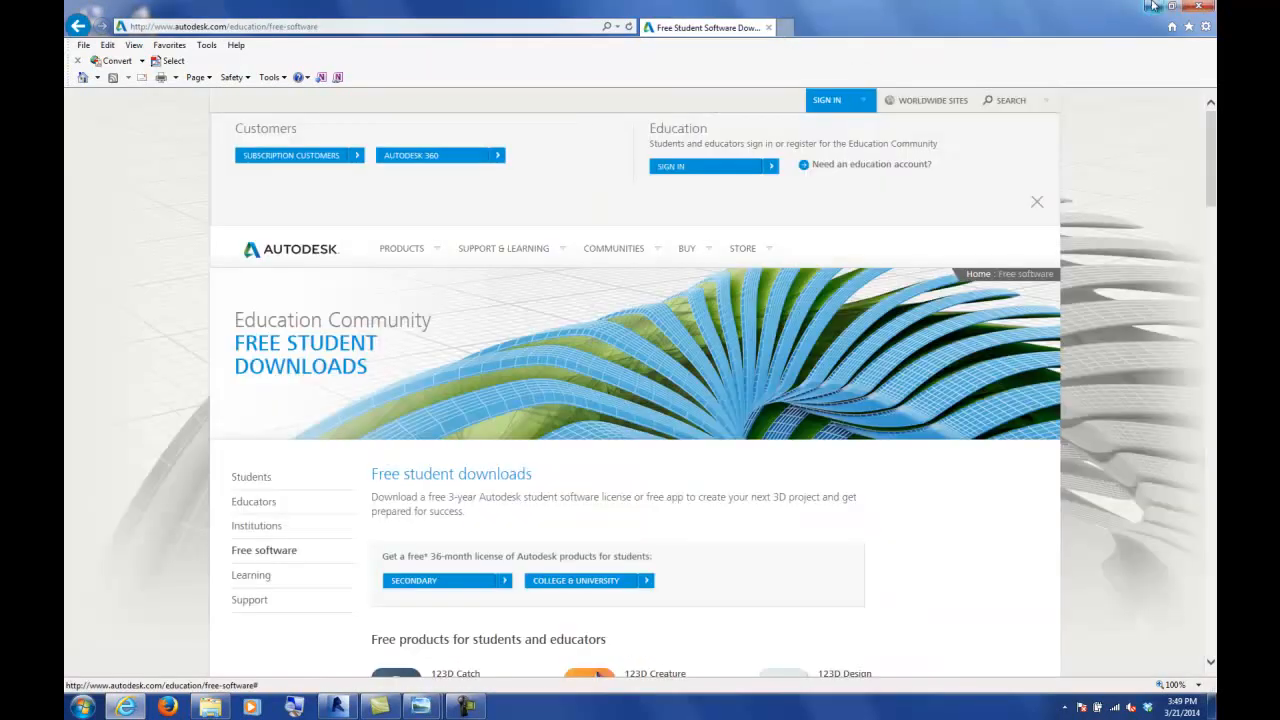
click(1196, 8)
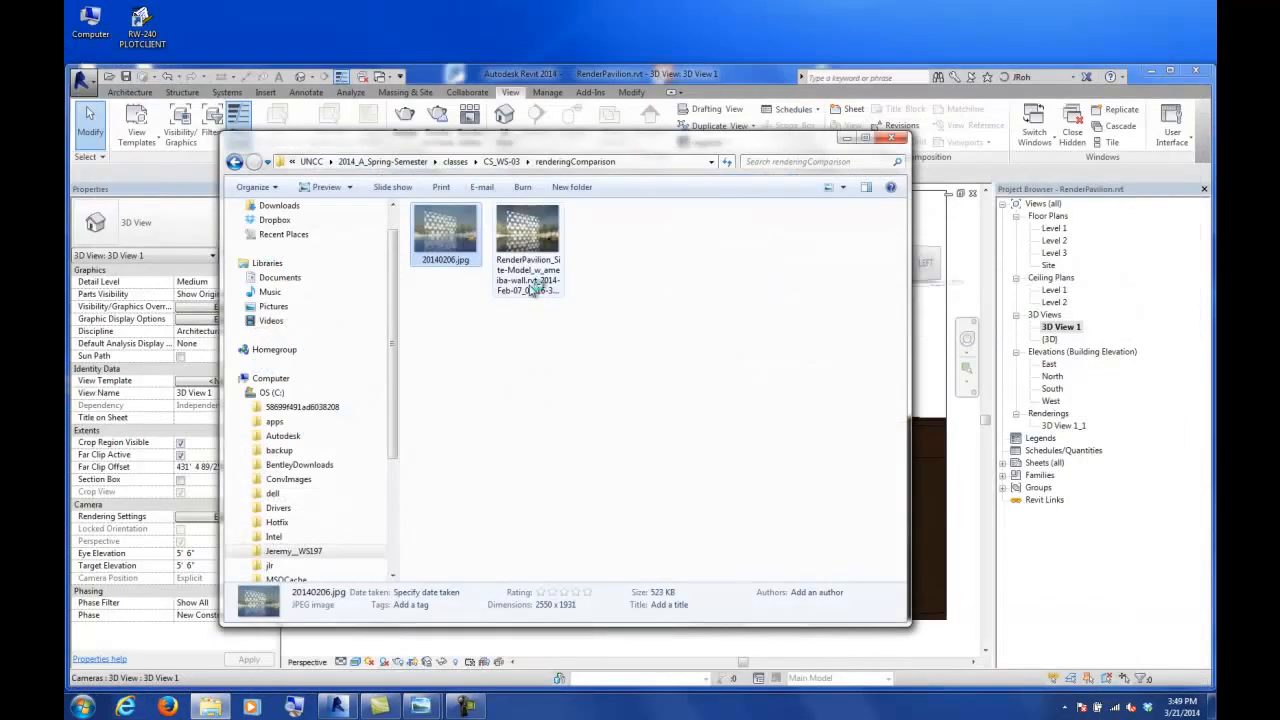
click(846, 139)
click(469, 130)
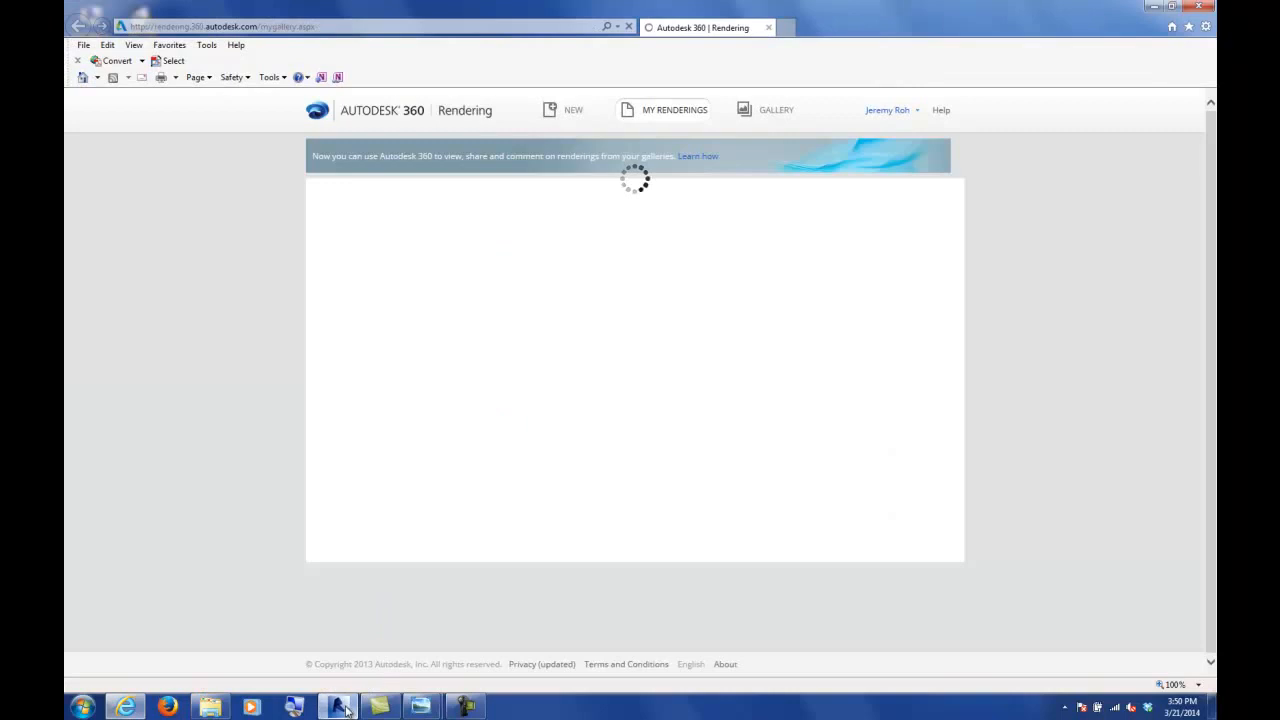
- Switch to Revit and close RenderPavilion.rvt without saving its changes
click(340, 707)
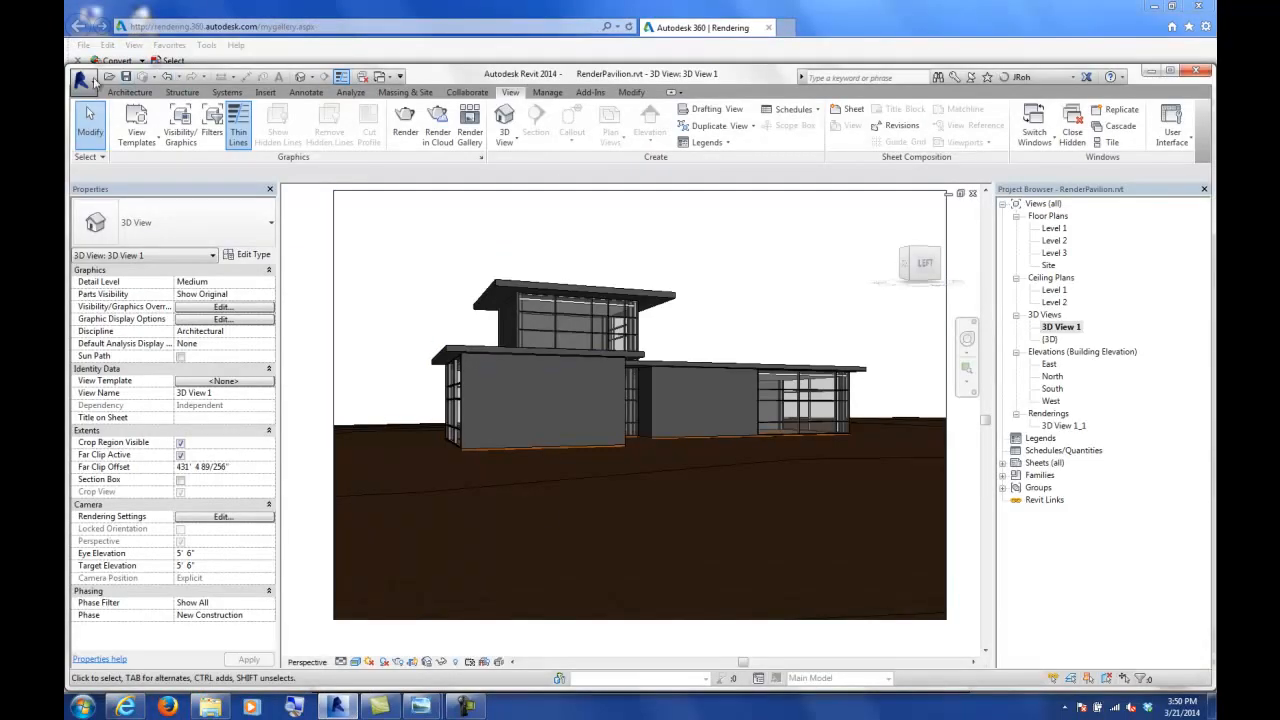
click(90, 79)
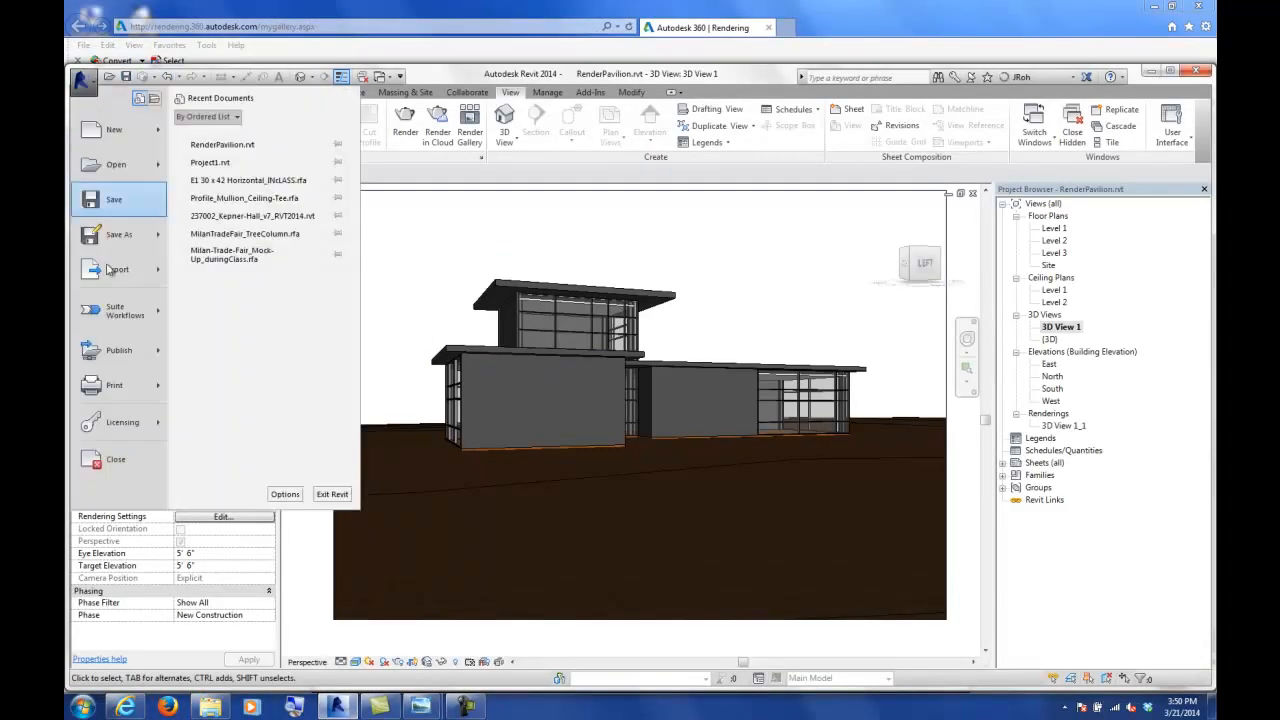
click(115, 459)
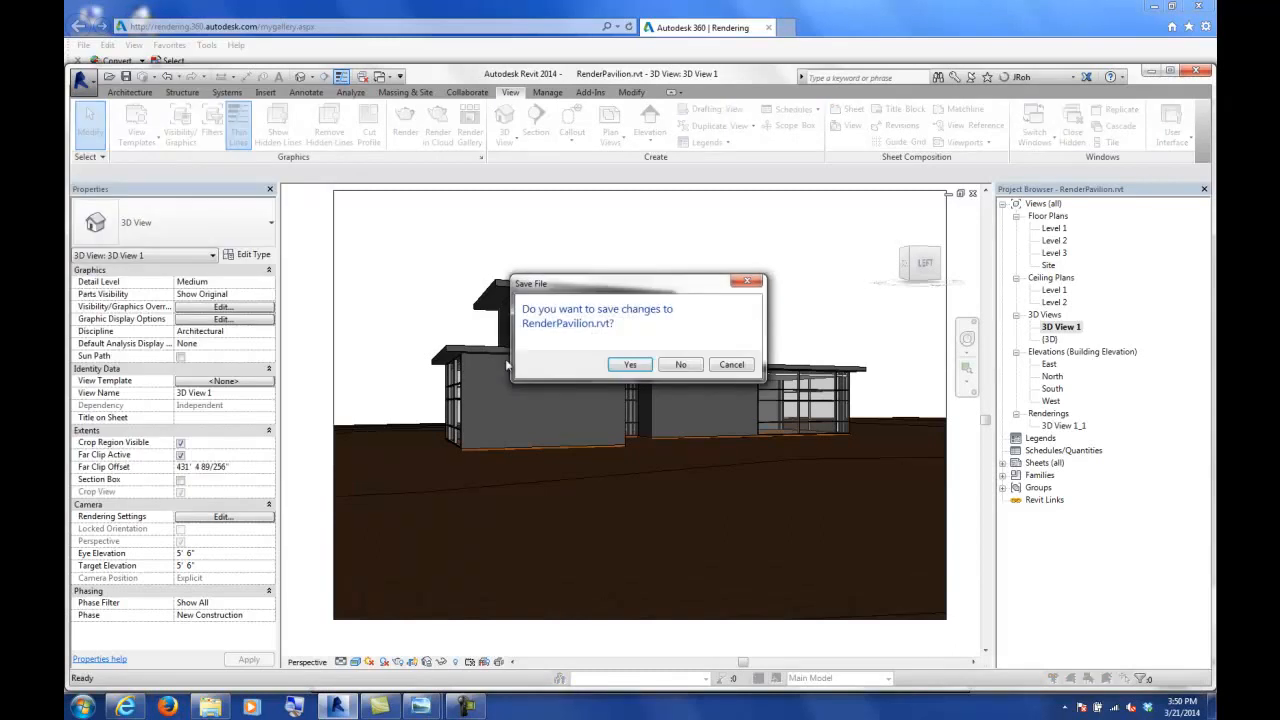
click(676, 365)
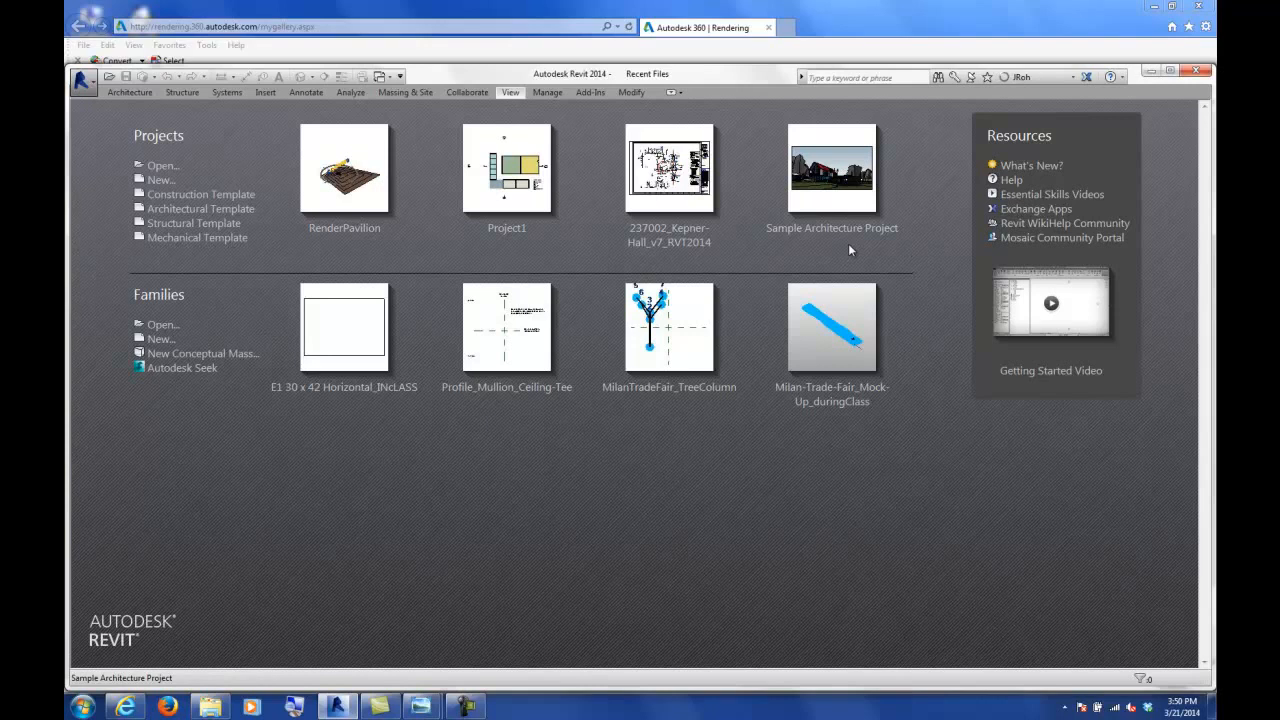
- Open the project InteriorRenderTestBox.rvt from the CS_WS-03 folder
click(159, 167)
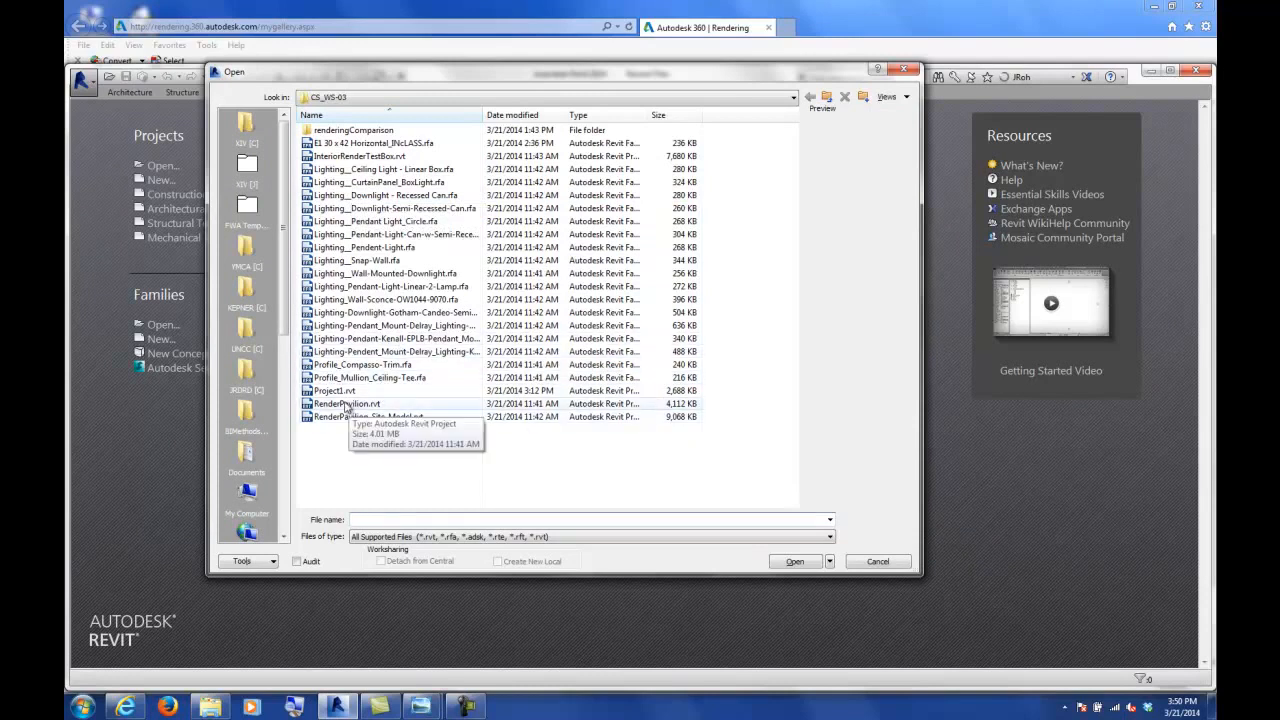
click(360, 156)
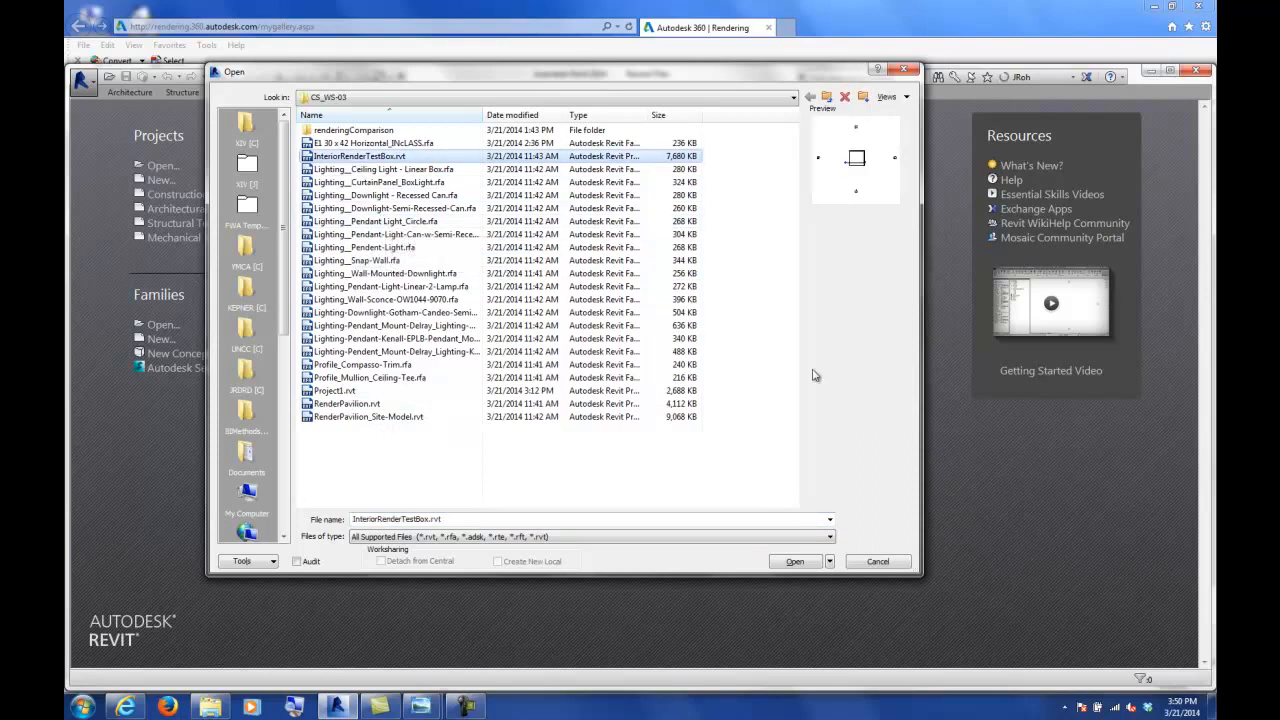
click(796, 563)
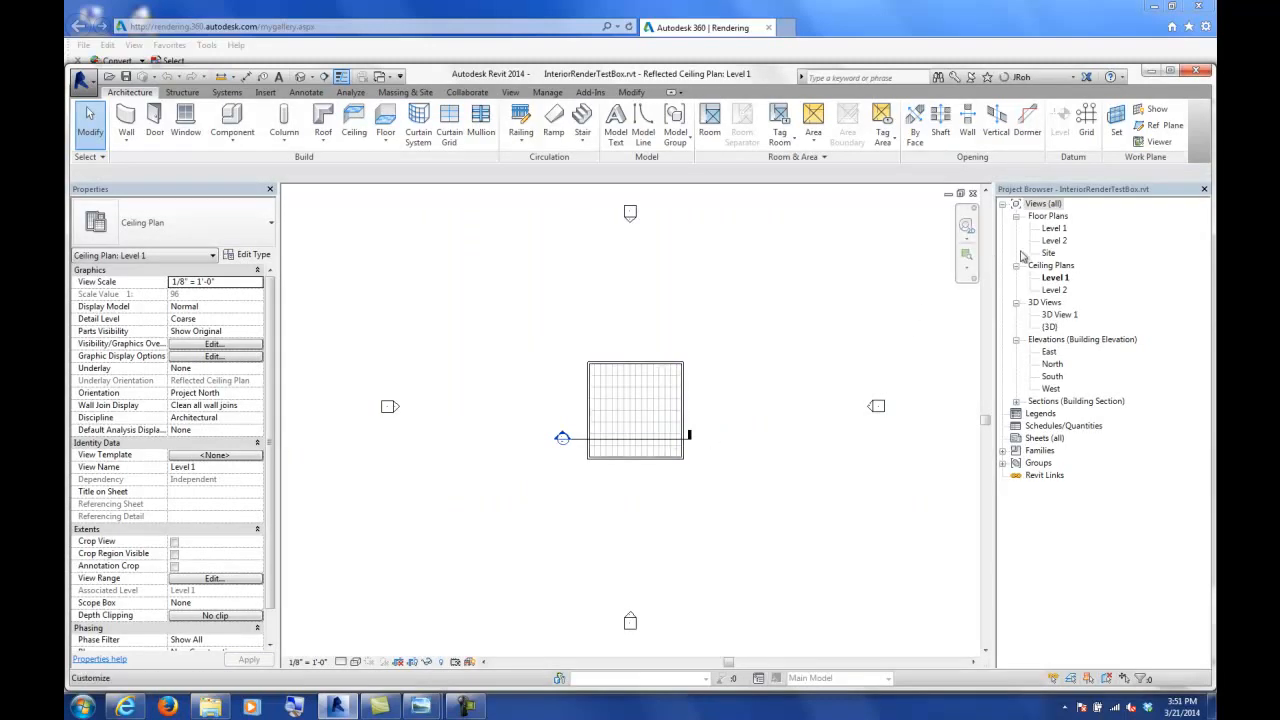
- Place a perspective camera in the Level 1 floor plan at the room's southeast corner, aimed northwest past the chair and outside the walls
double_click(1055, 229)
scroll(648, 404, up, 3)
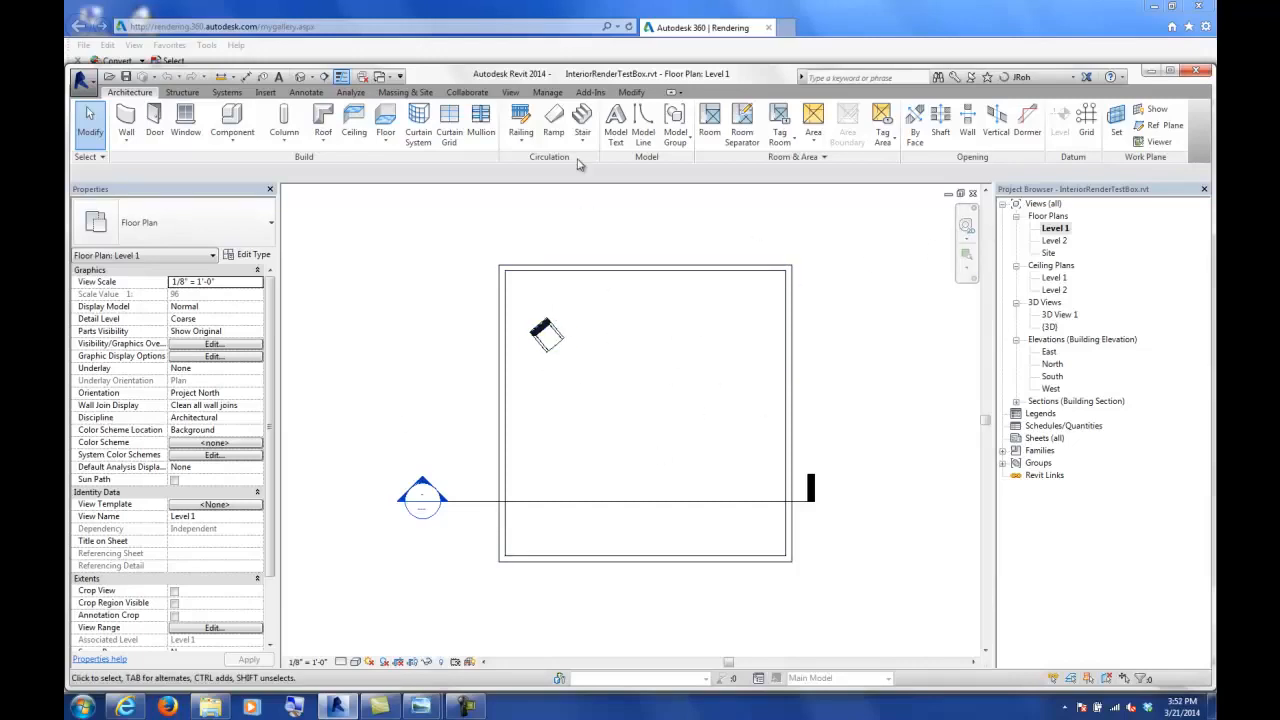
click(510, 92)
click(505, 145)
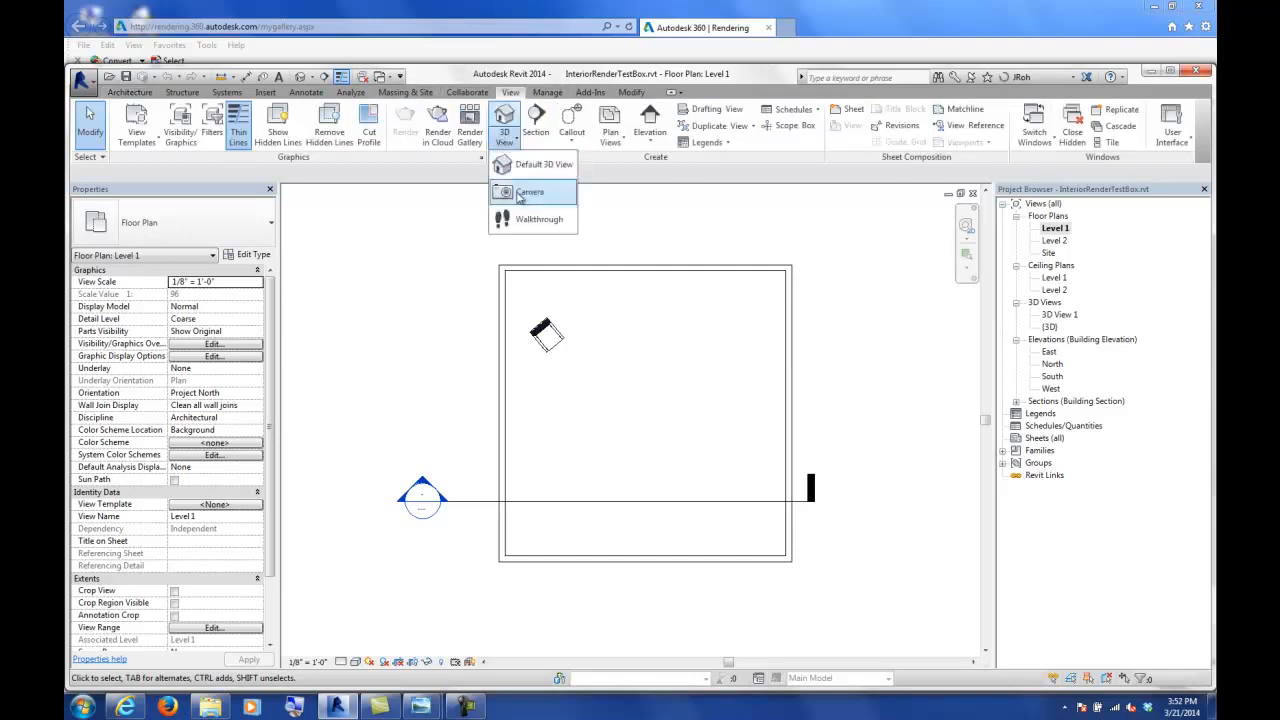
click(529, 191)
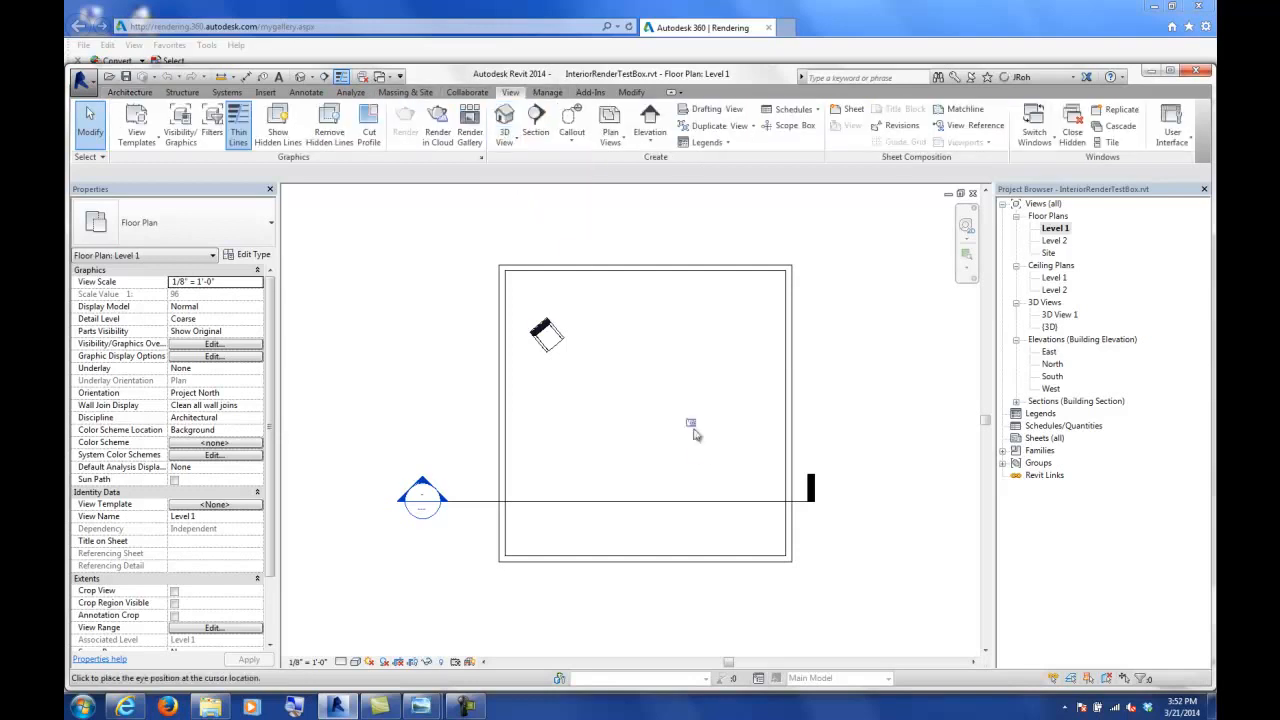
click(767, 528)
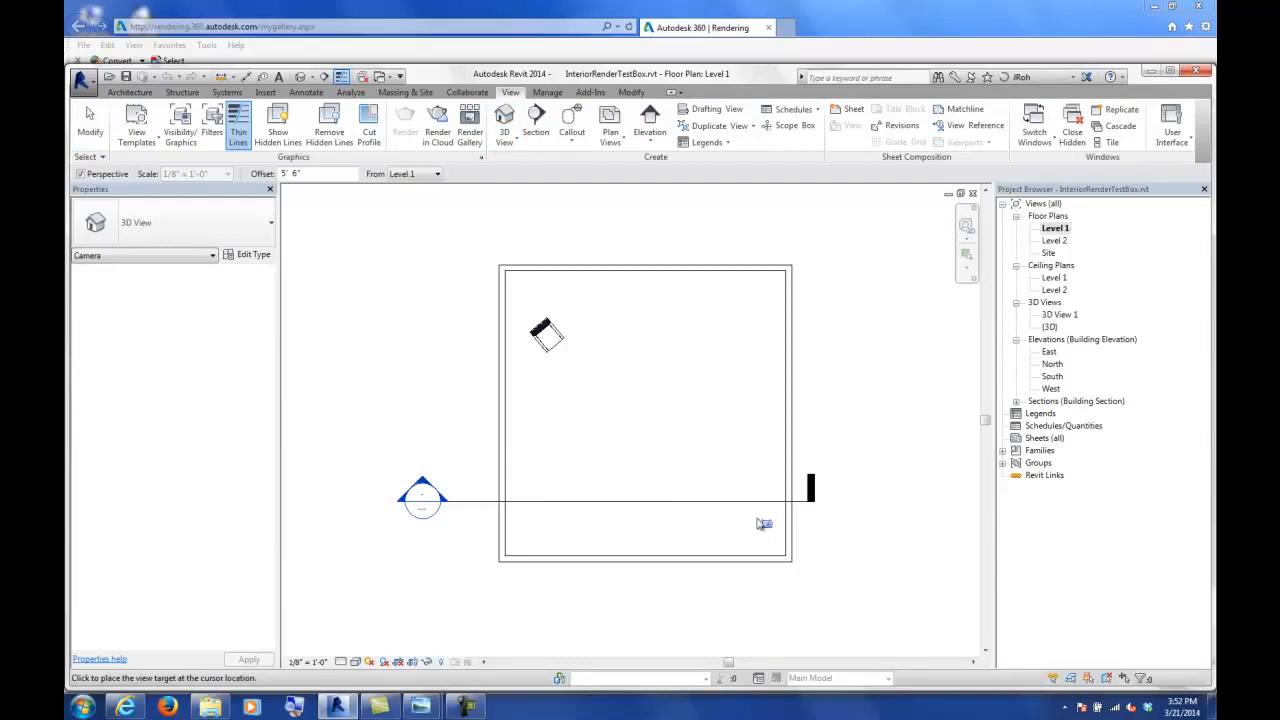
scroll(503, 310, down, 4)
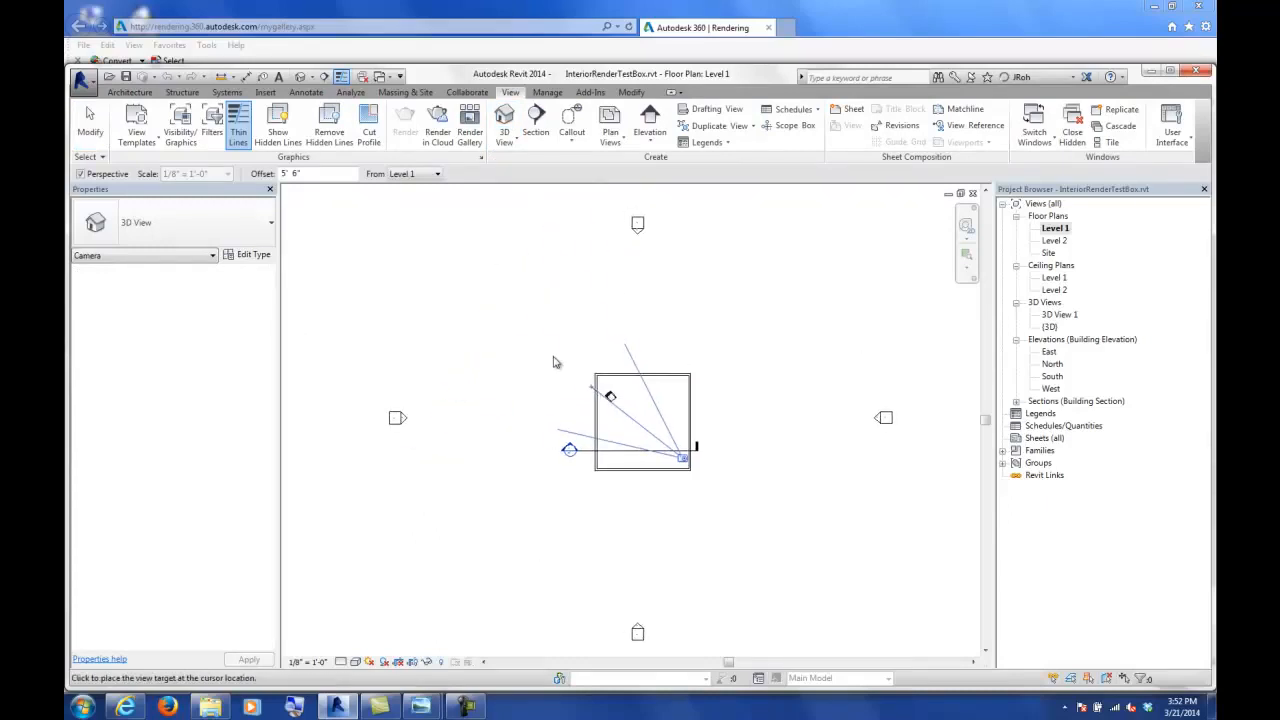
click(512, 321)
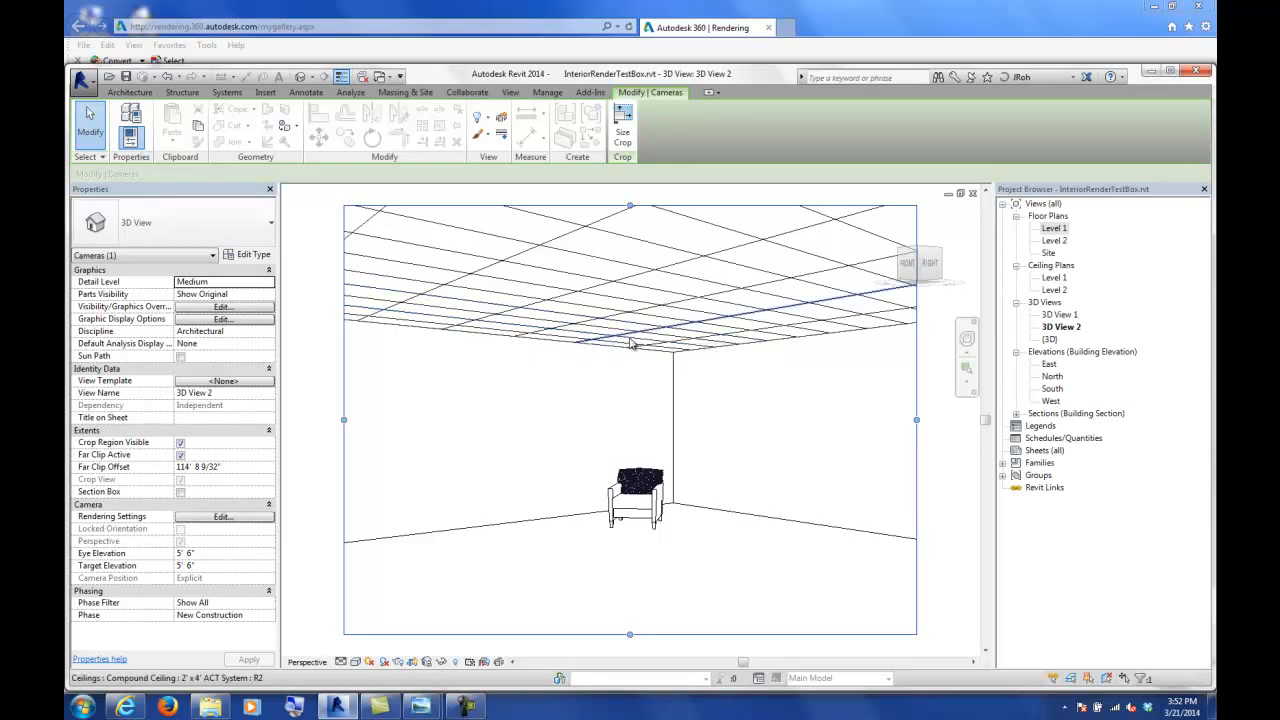
- Open the Level 1 reflected ceiling plan and inspect the 2' x 4' ACT System ceiling's properties
double_click(1055, 278)
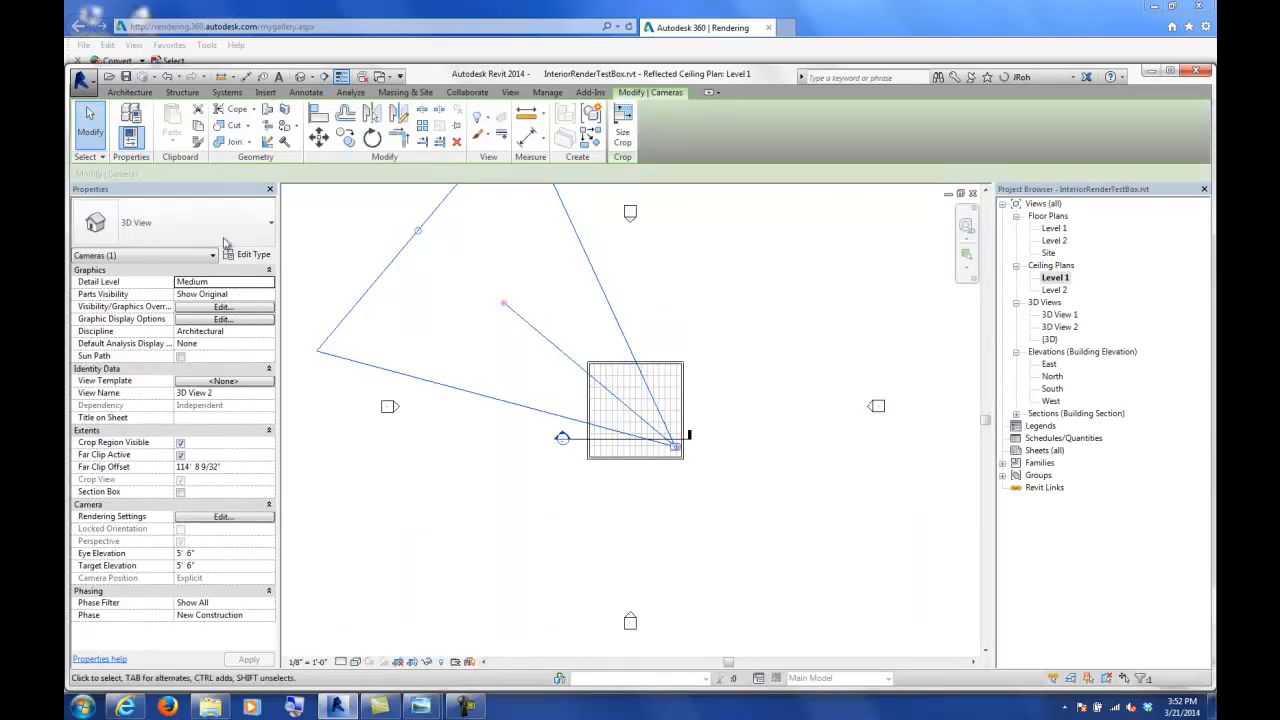
key(Escape)
click(632, 383)
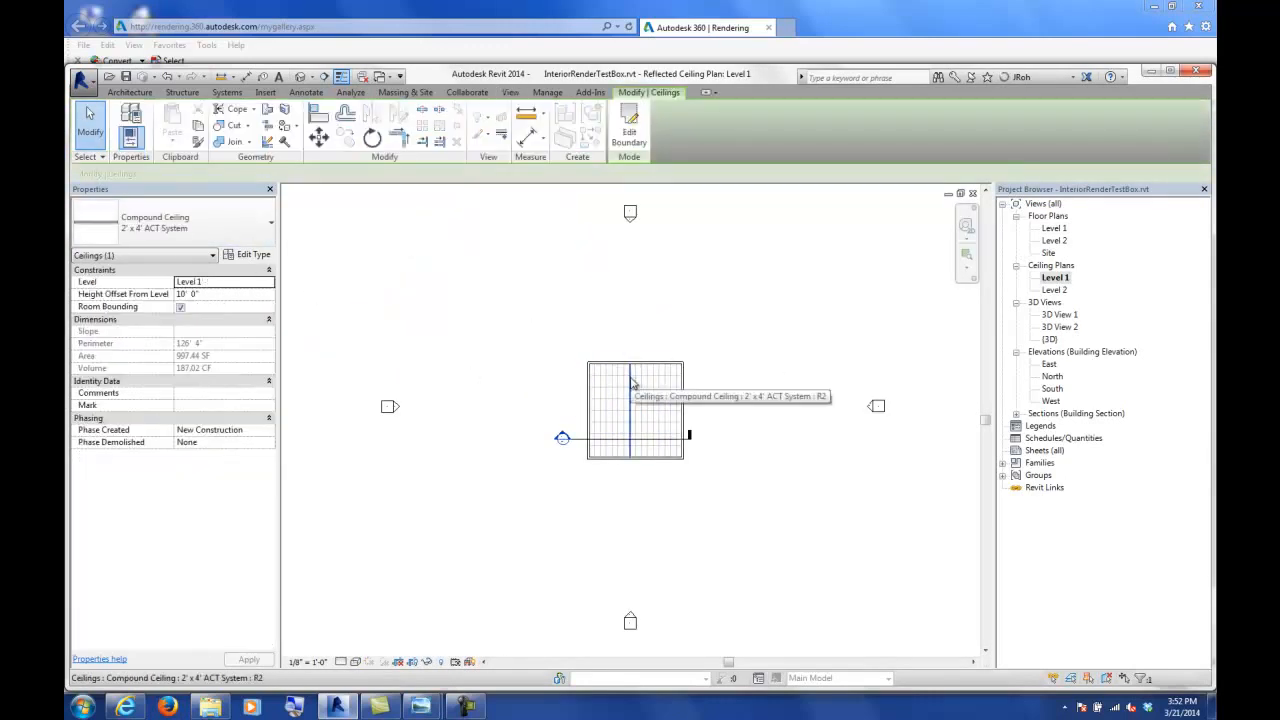
scroll(638, 452, up, 4)
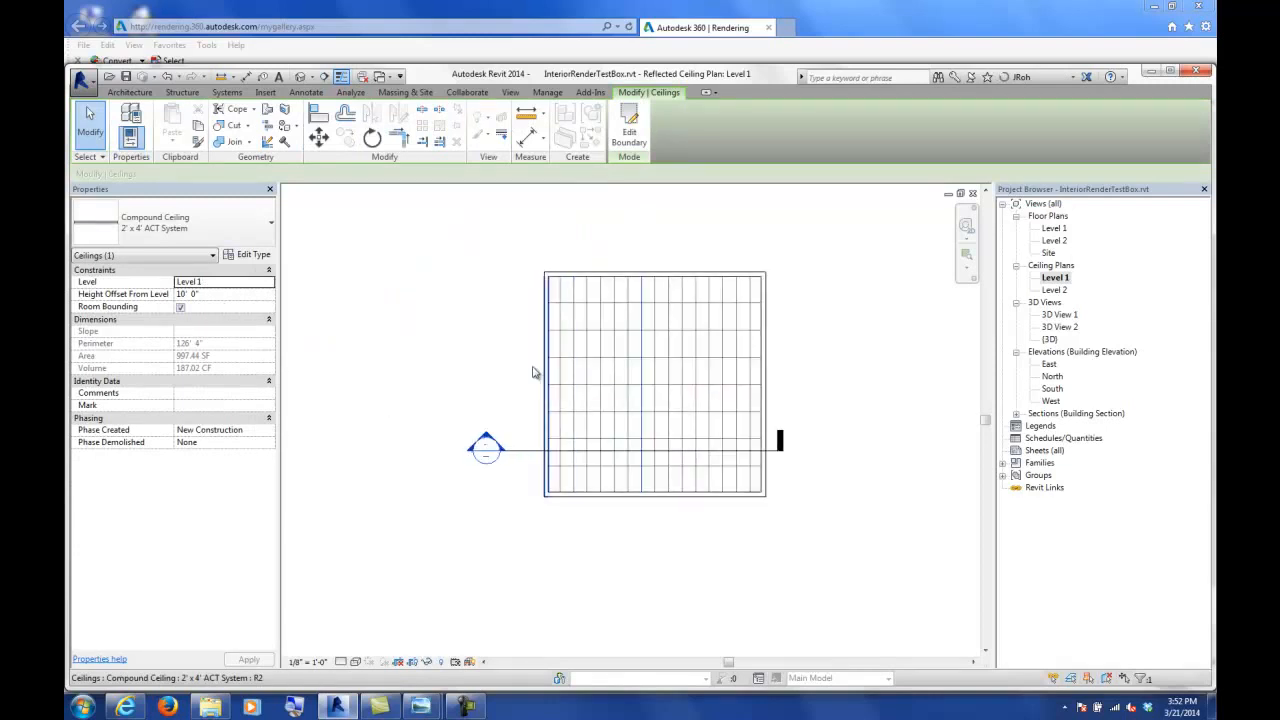
key(Escape)
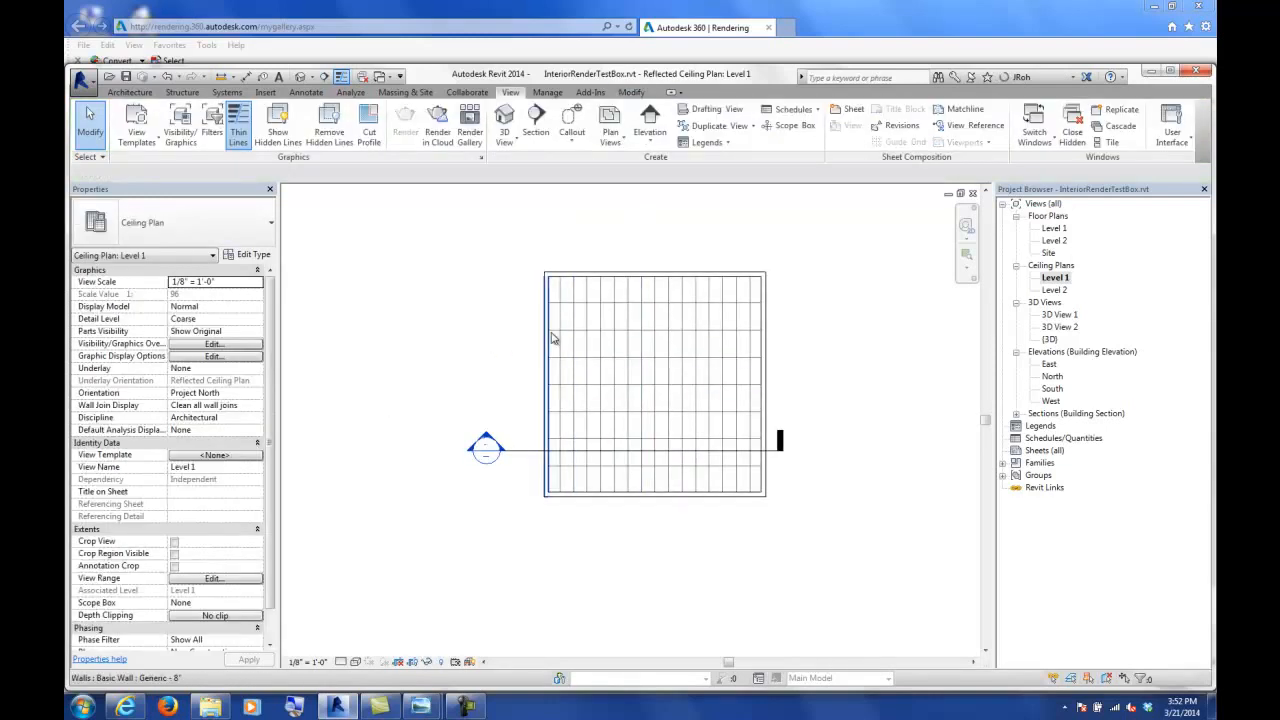
- Delete the existing ceiling and recreate it as an automatic 2' x 4' ACT System ceiling within the room's walls
click(551, 337)
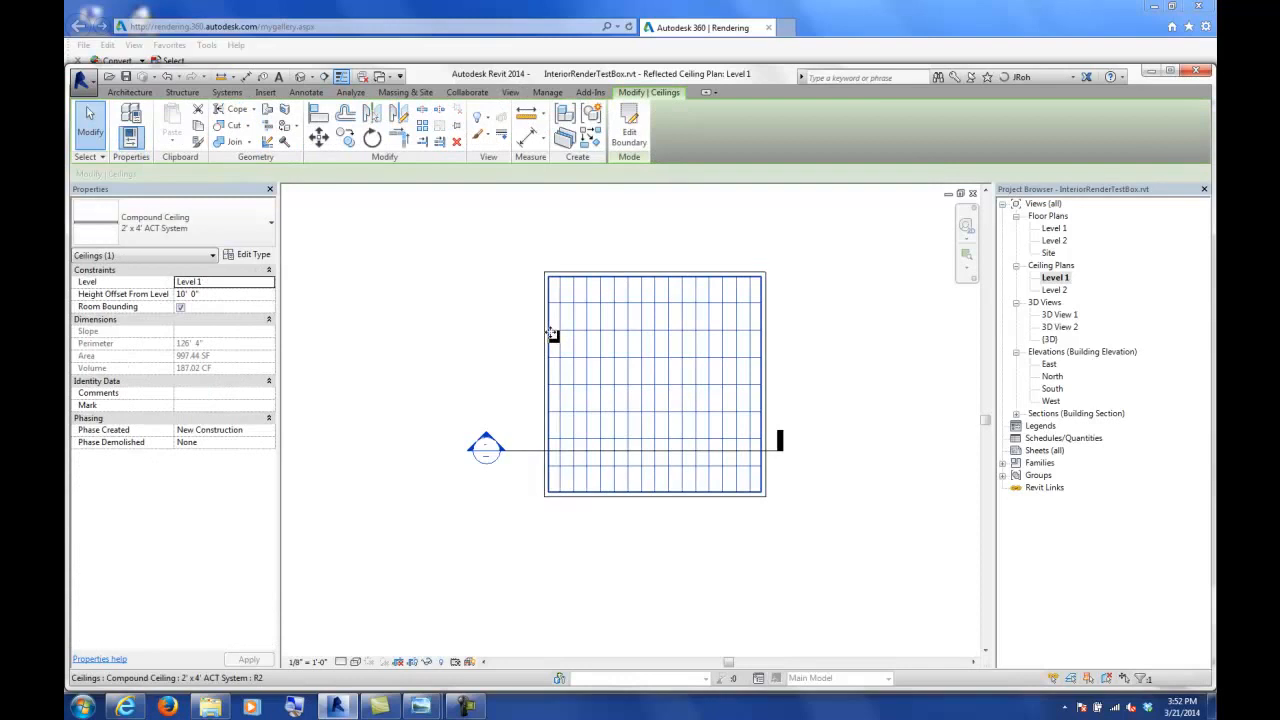
key(Delete)
click(129, 92)
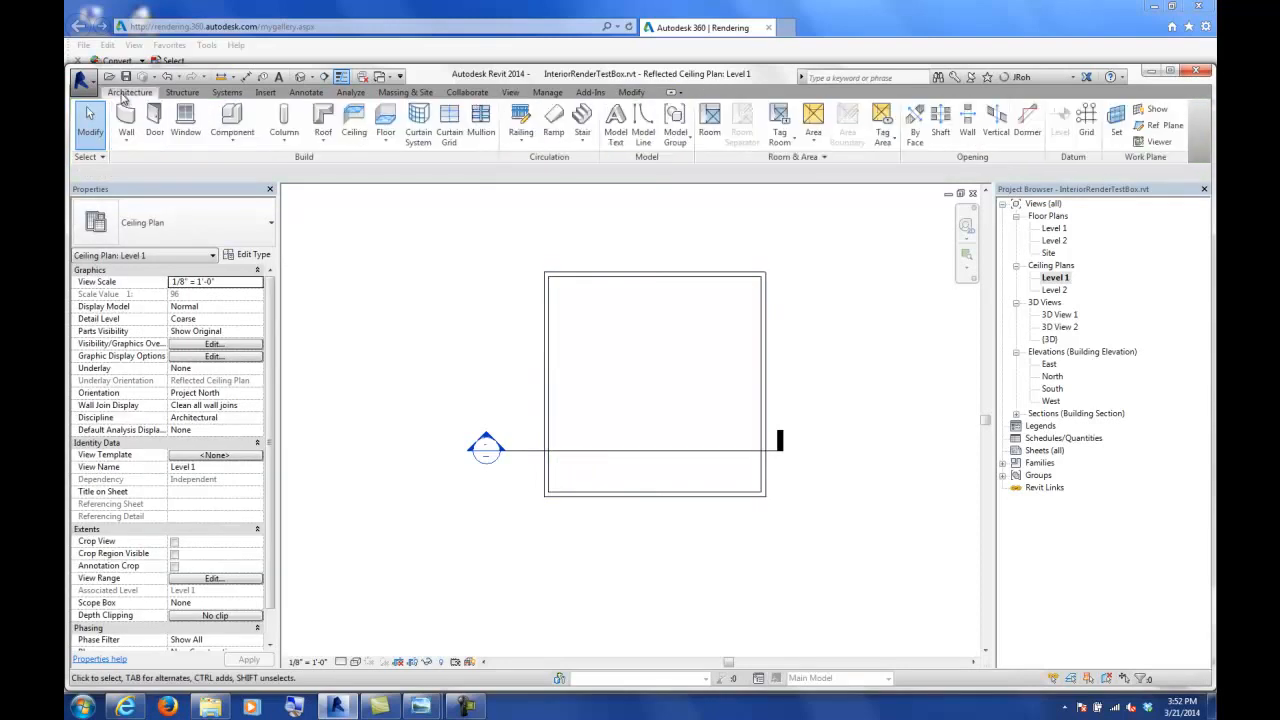
click(352, 122)
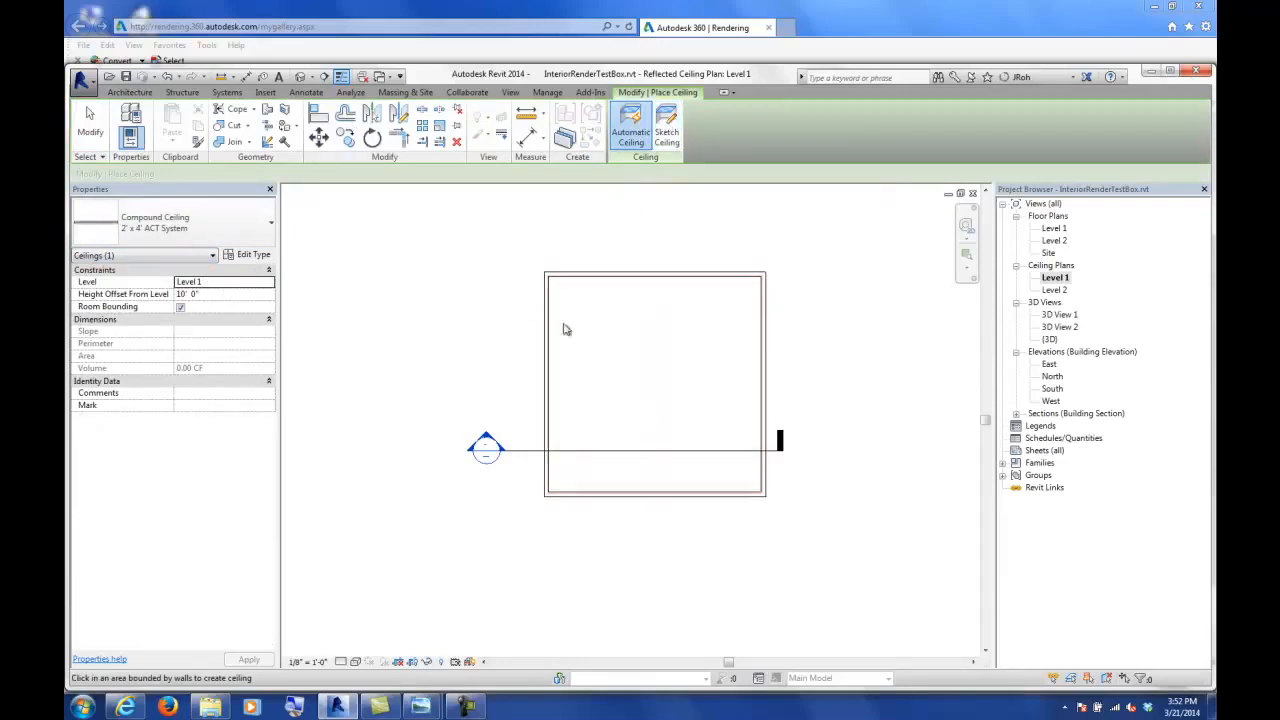
click(614, 344)
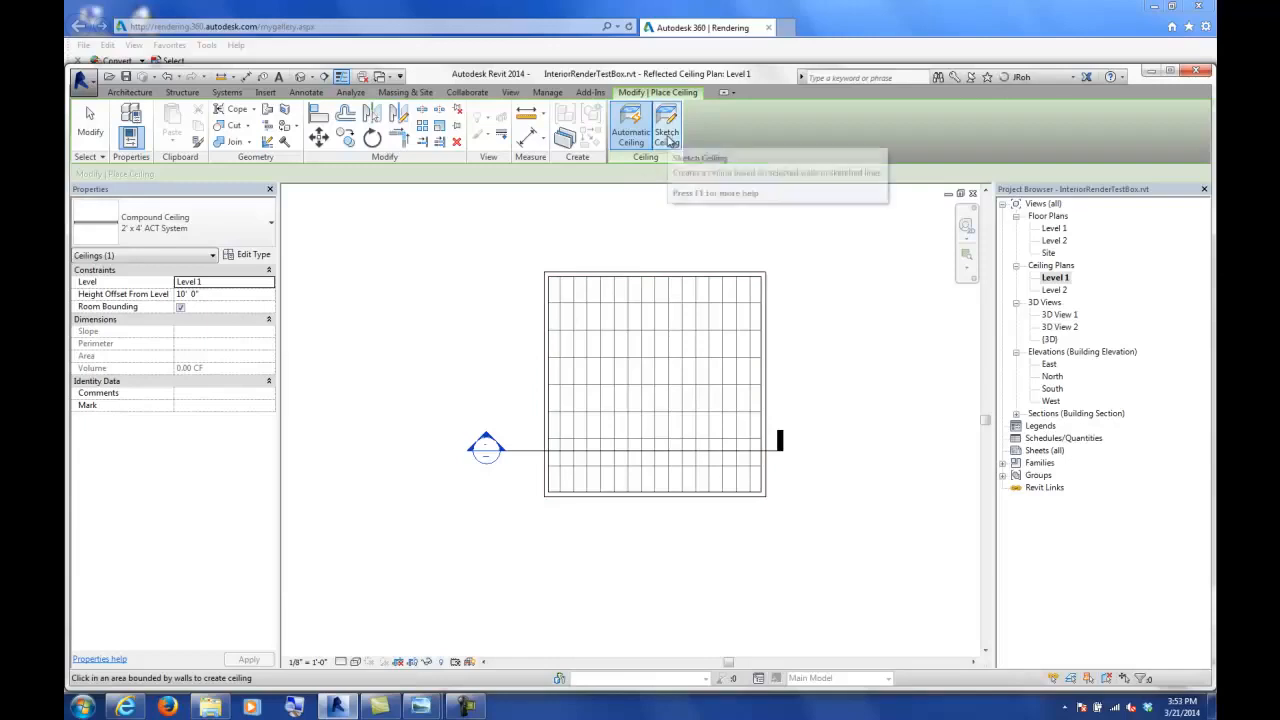
- Check the ceiling in 3D View 1 and 3D View 2, and set 3D View 2's visual style to Shaded
double_click(1059, 315)
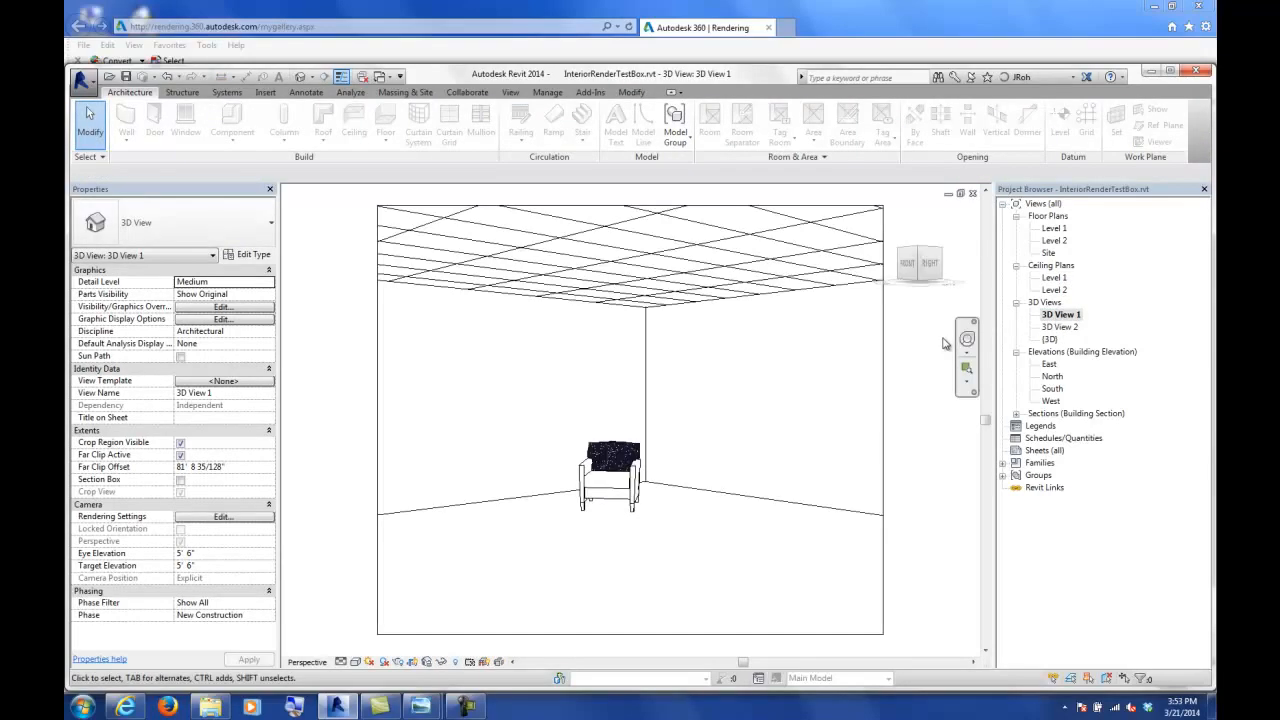
double_click(1062, 327)
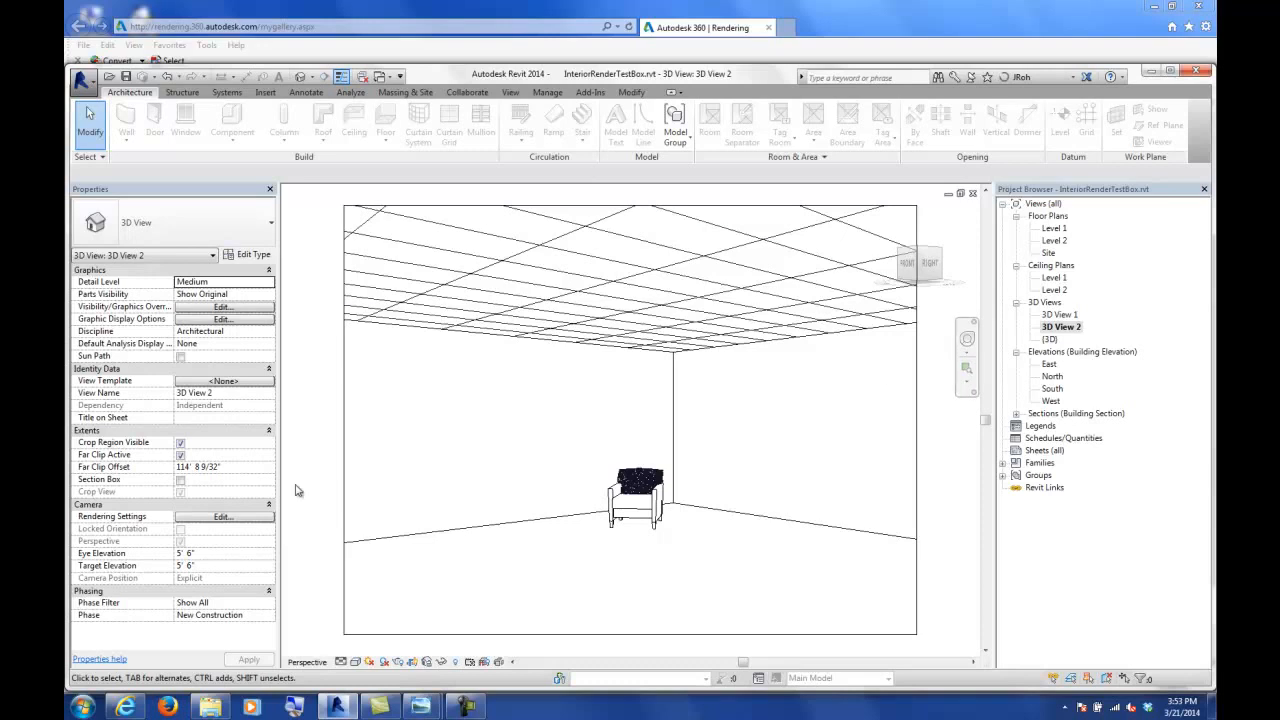
click(356, 662)
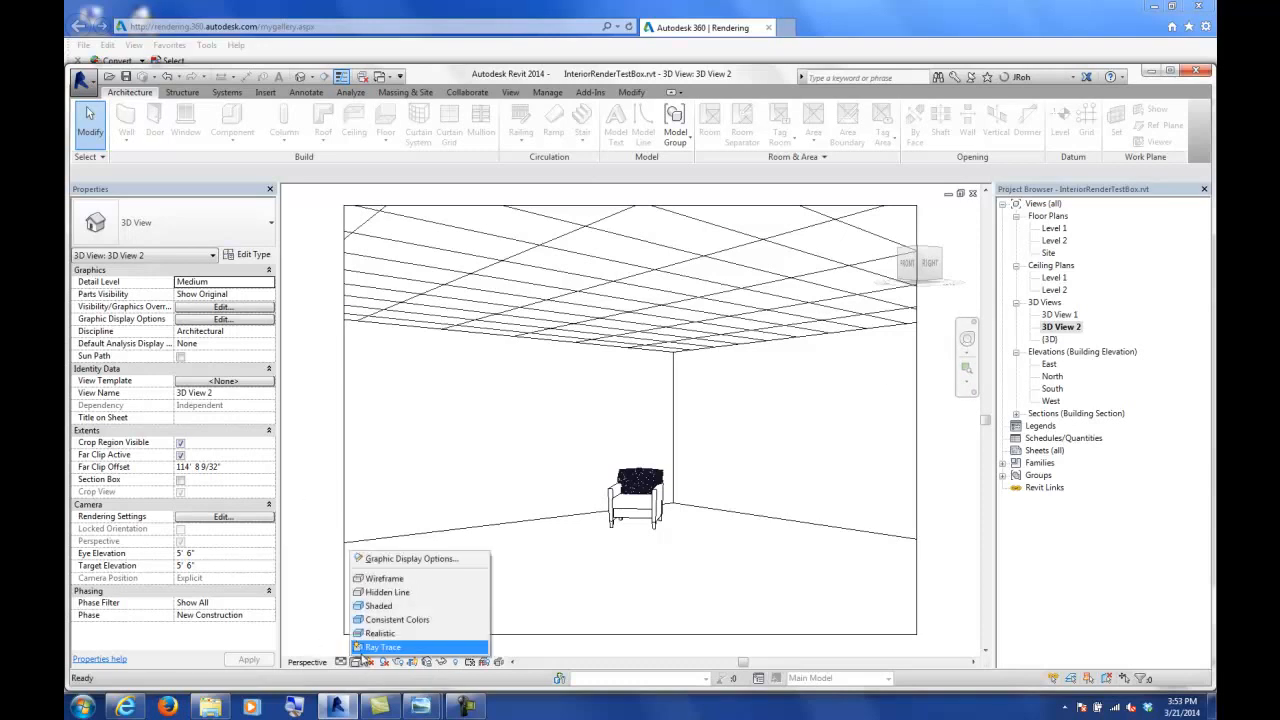
click(366, 607)
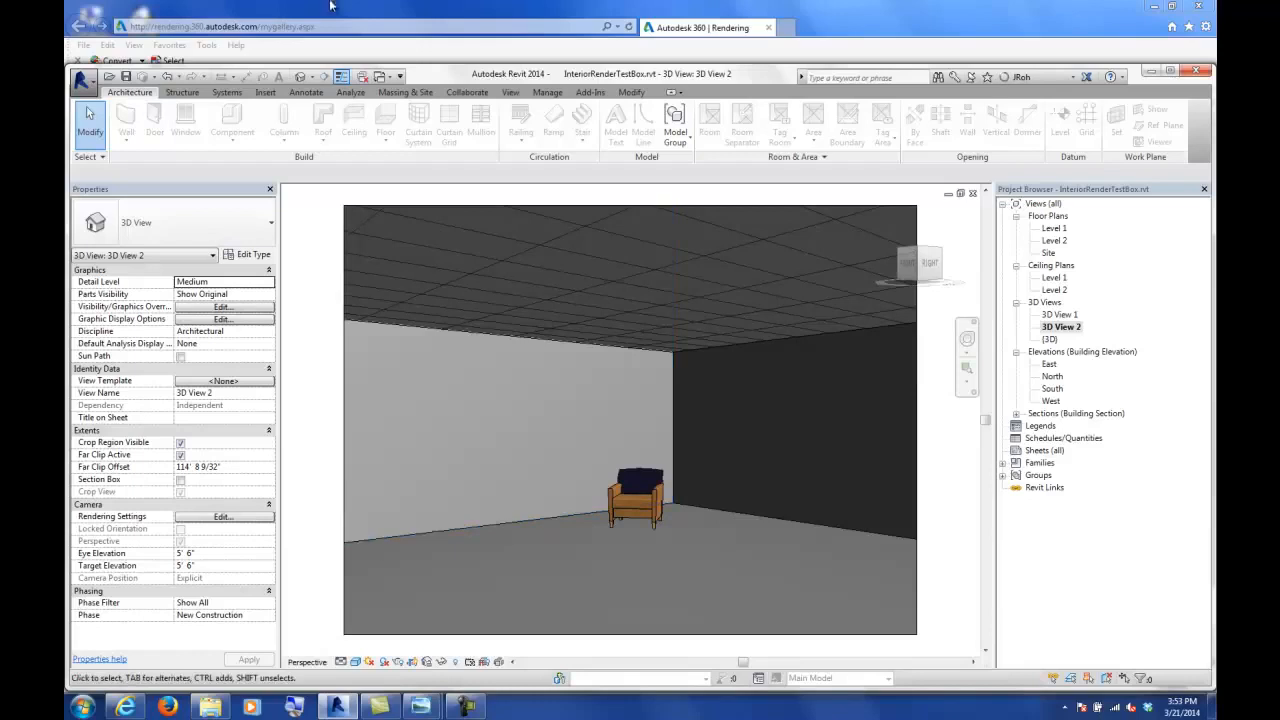
- Render 3D View 2 at Draft quality using the Interior: Artificial only lighting scheme, and close the rendering settings
click(510, 92)
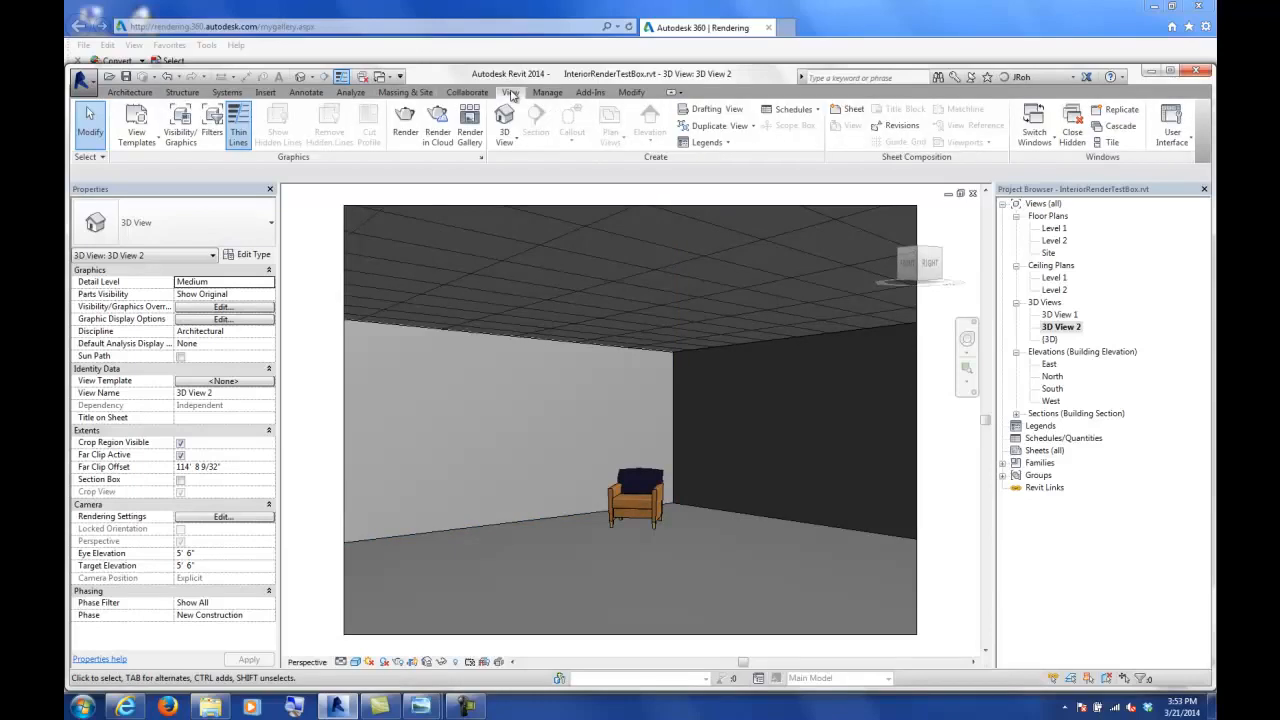
click(405, 120)
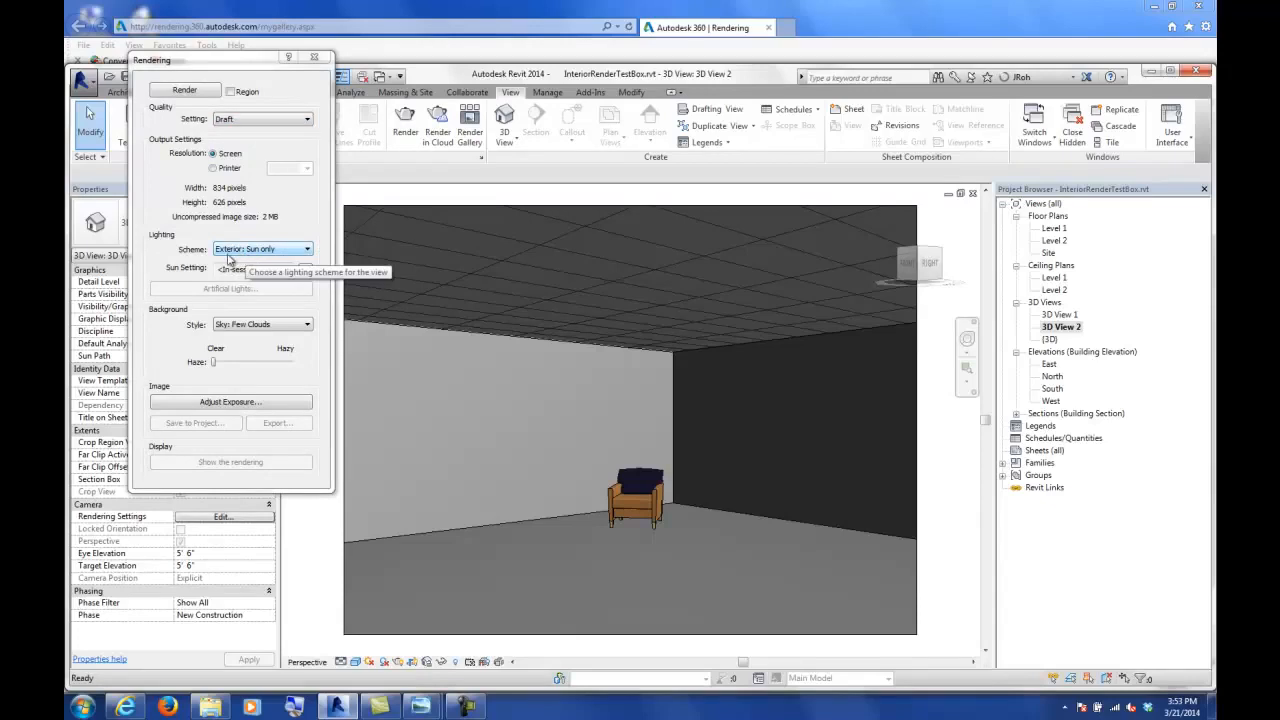
click(243, 252)
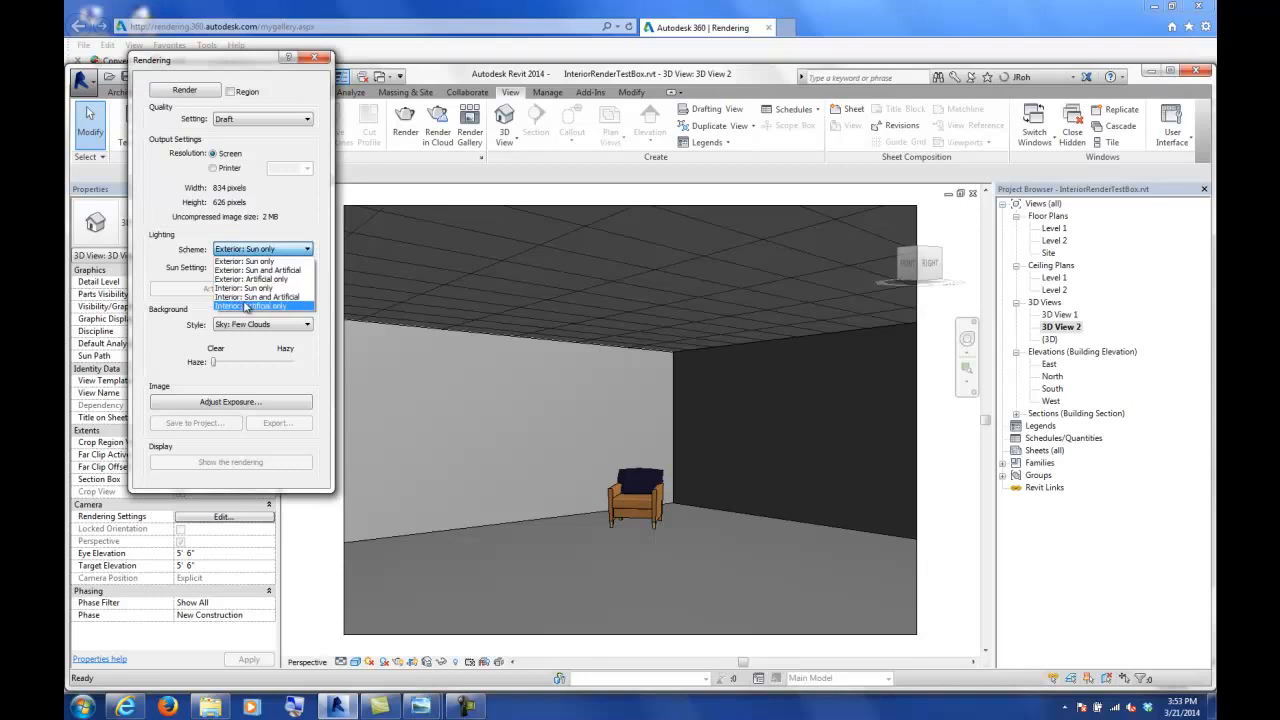
click(248, 306)
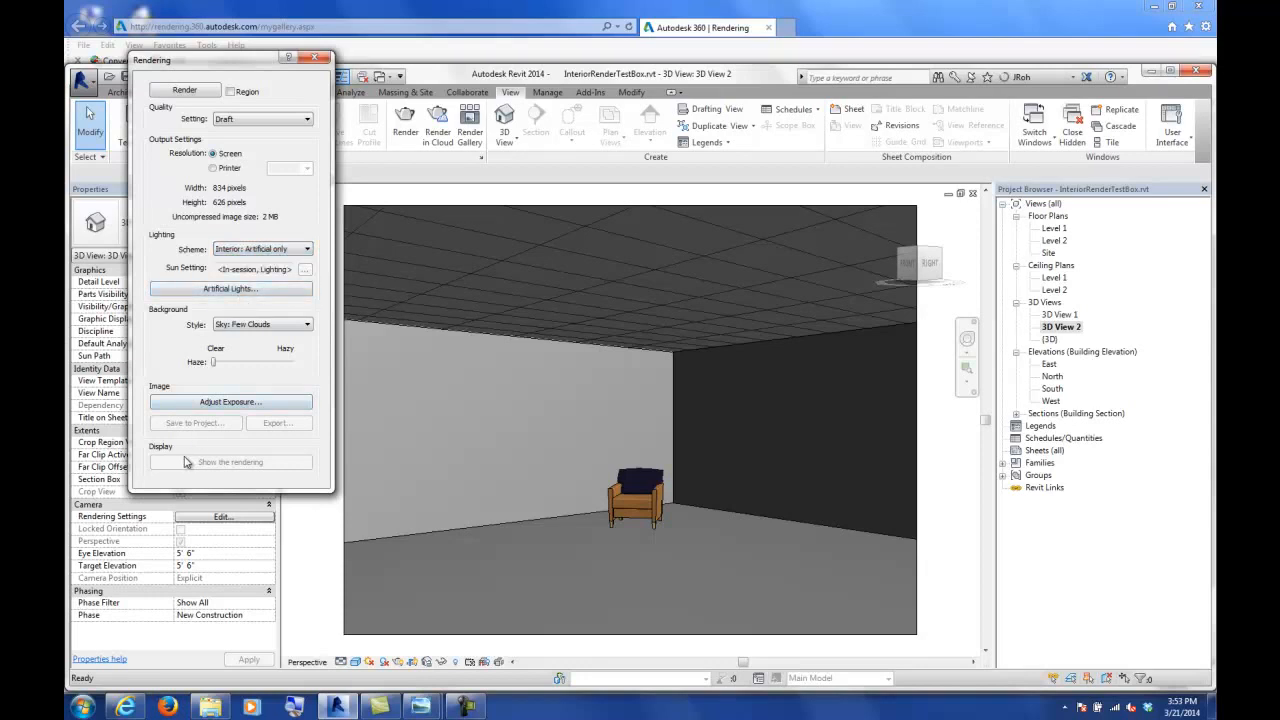
click(185, 91)
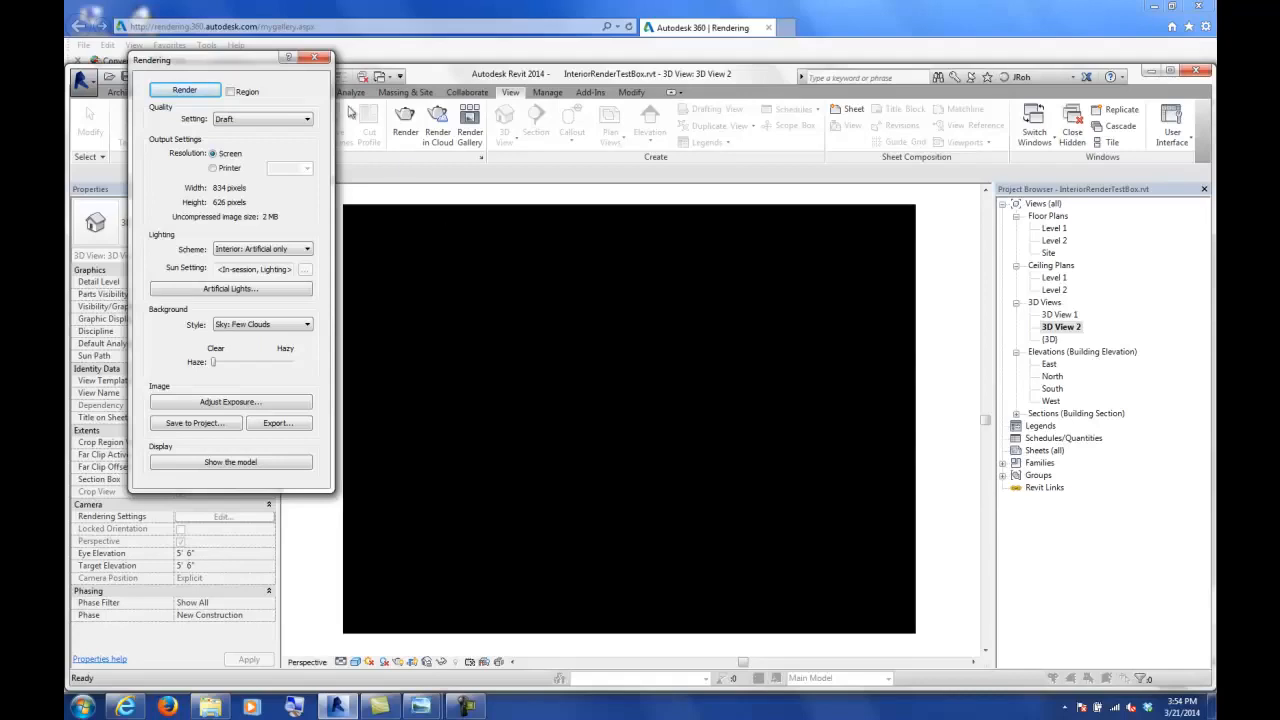
click(316, 57)
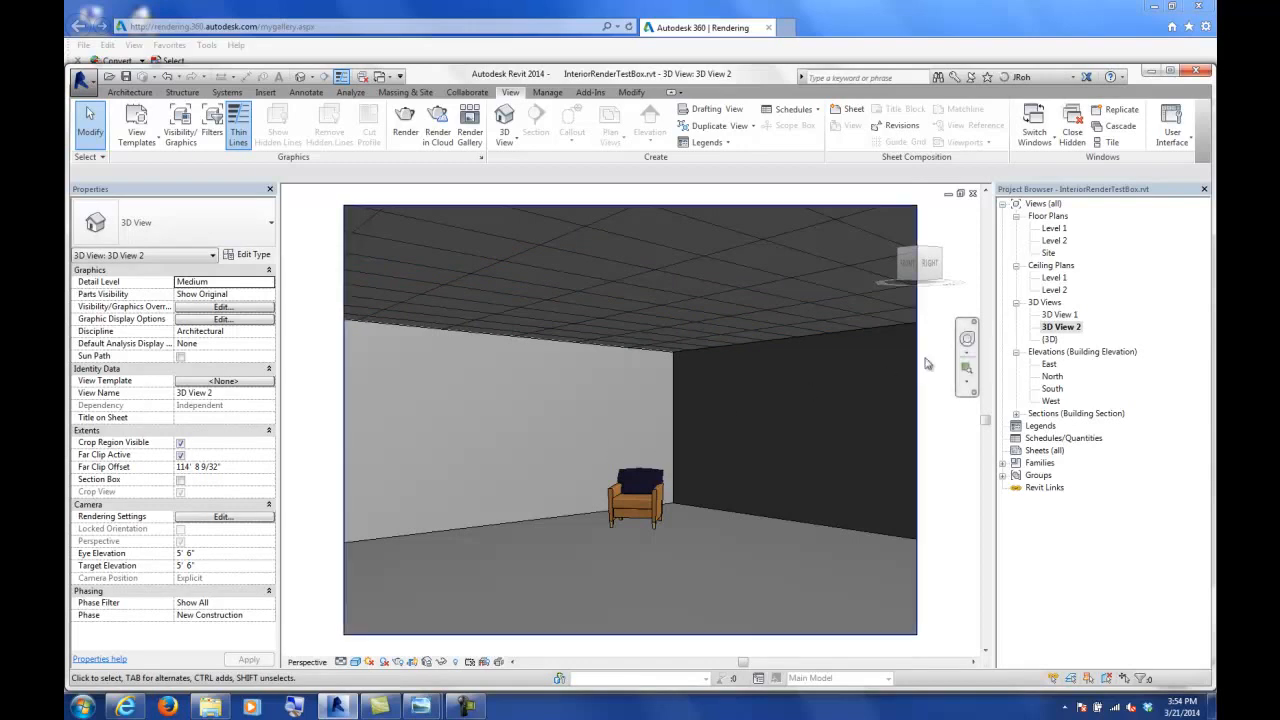
- Return to the Level 1 reflected ceiling plan with the whole ceiling grid in view
click(1054, 279)
double_click(1054, 278)
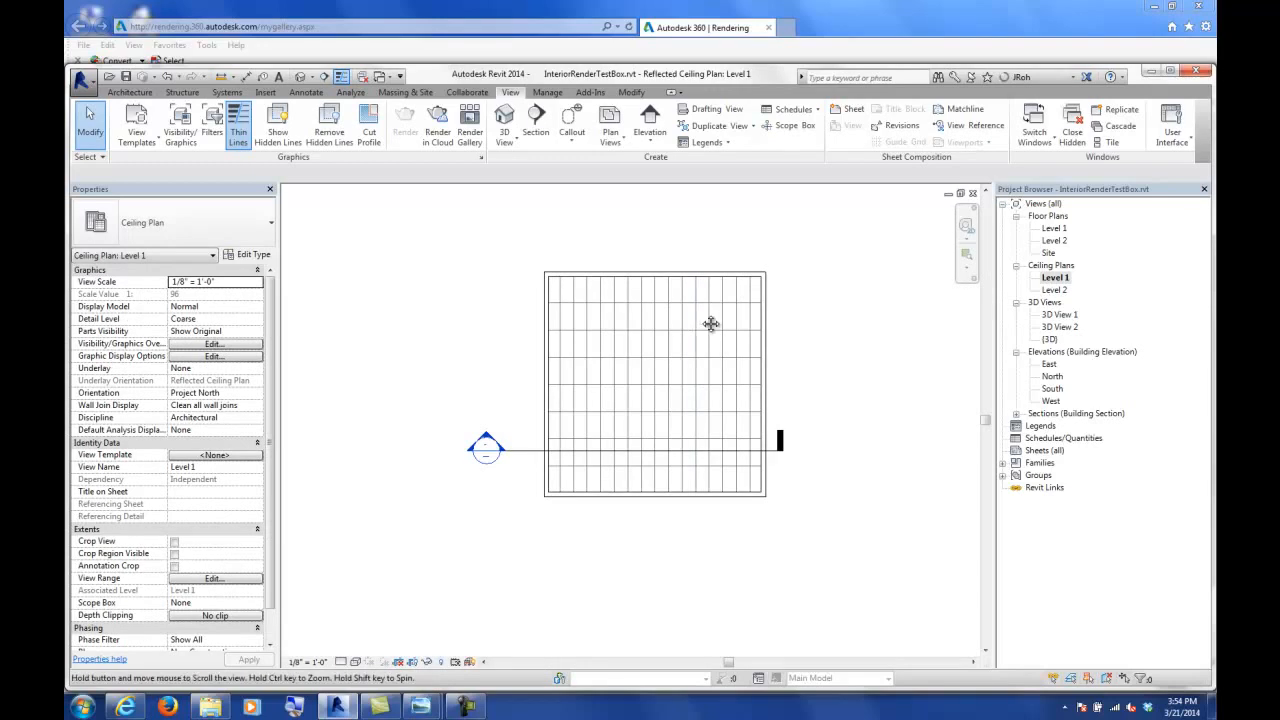
scroll(712, 335, up, 2)
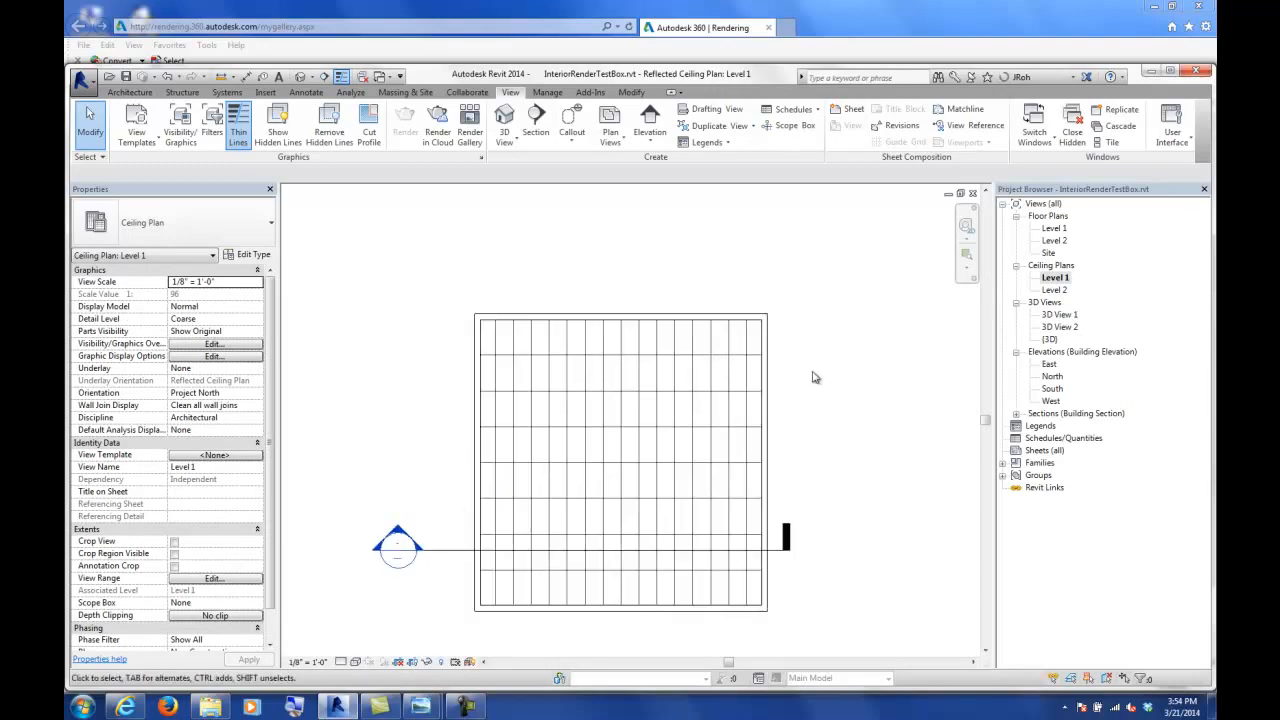
middle_drag(815, 368, 815, 330)
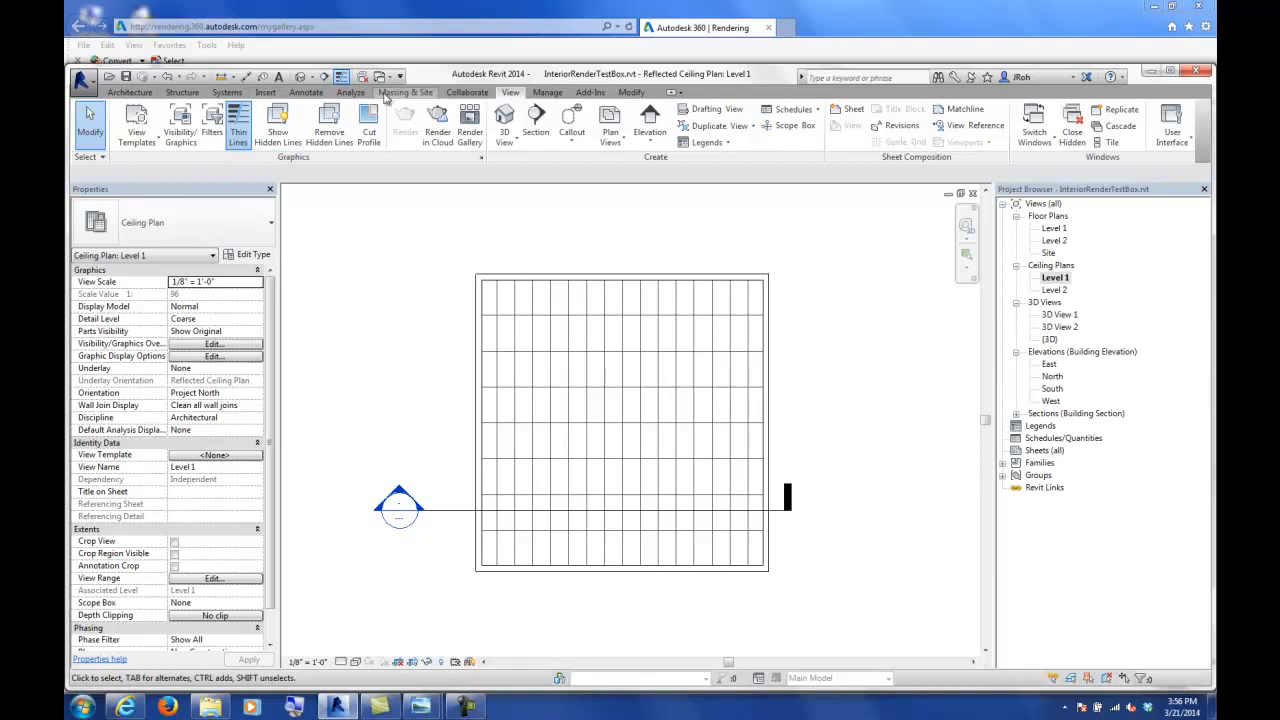
- Place one Lighting_Ceiling-Light-Linear-Box fixture of type 2'x4'(2 Lamp) - 120V on the ceiling near the room's northwest corner
click(129, 92)
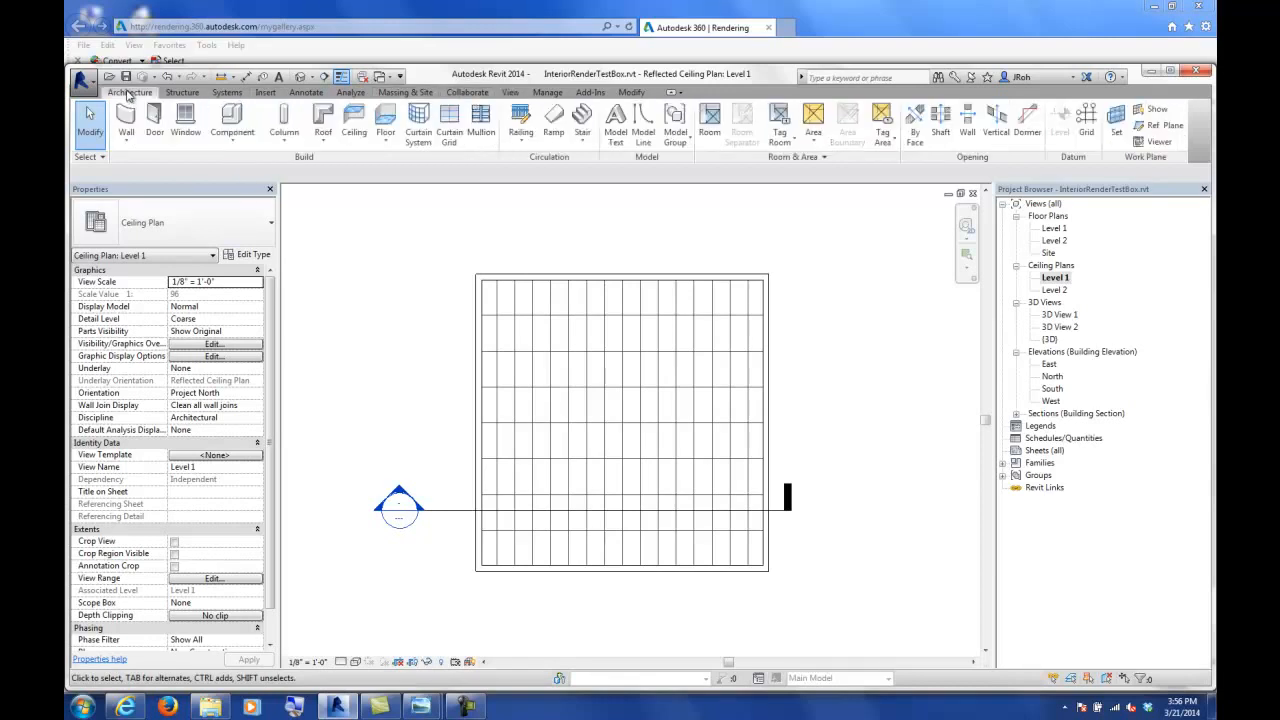
click(236, 118)
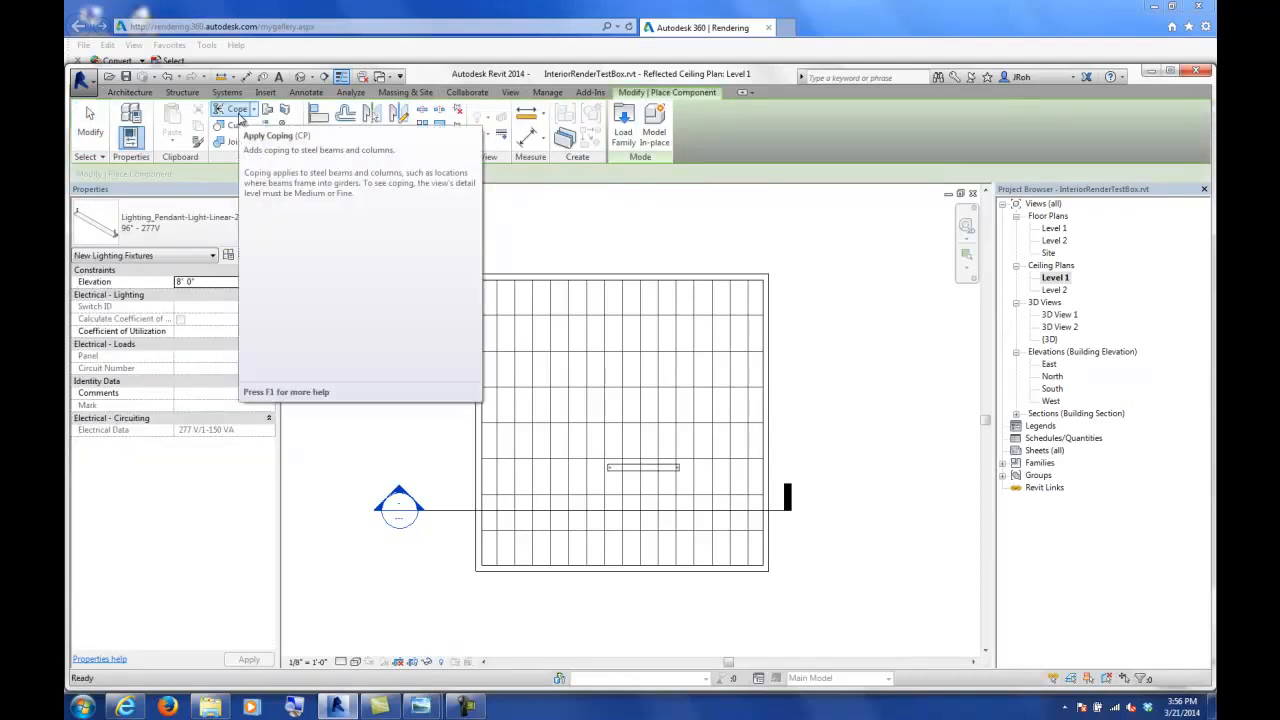
click(113, 230)
scroll(150, 428, up, 5)
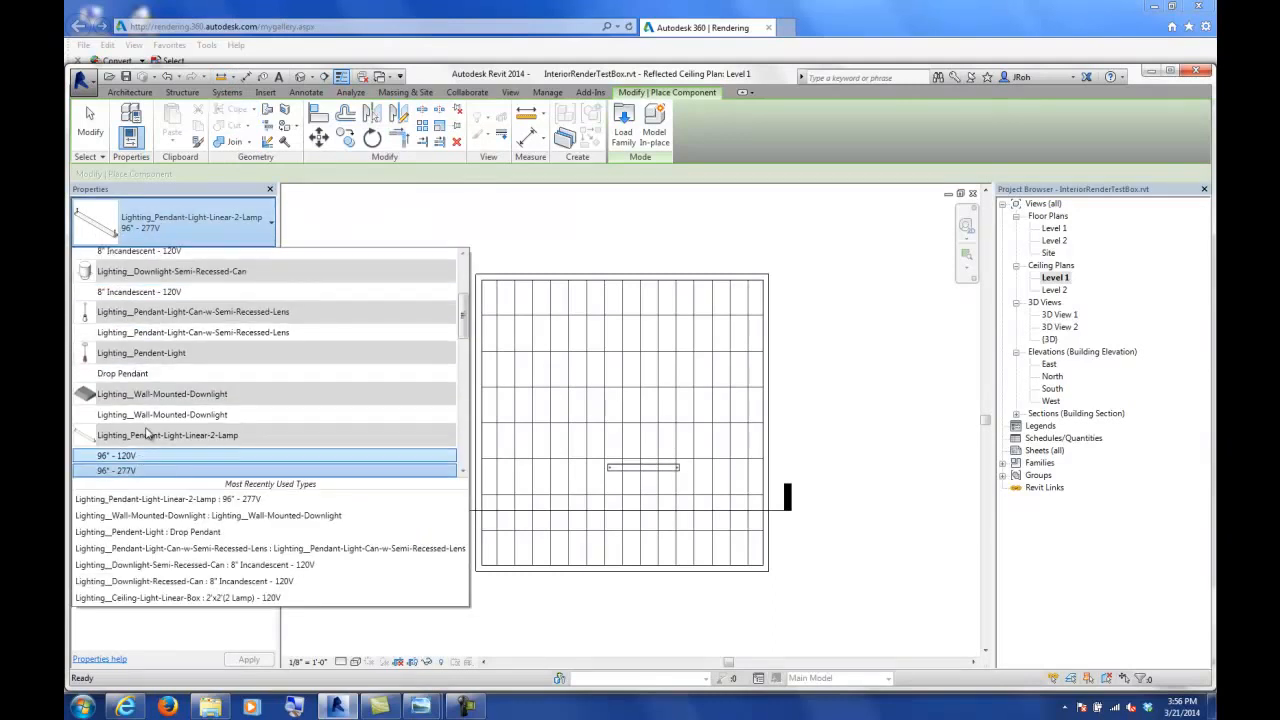
scroll(150, 428, down, 15)
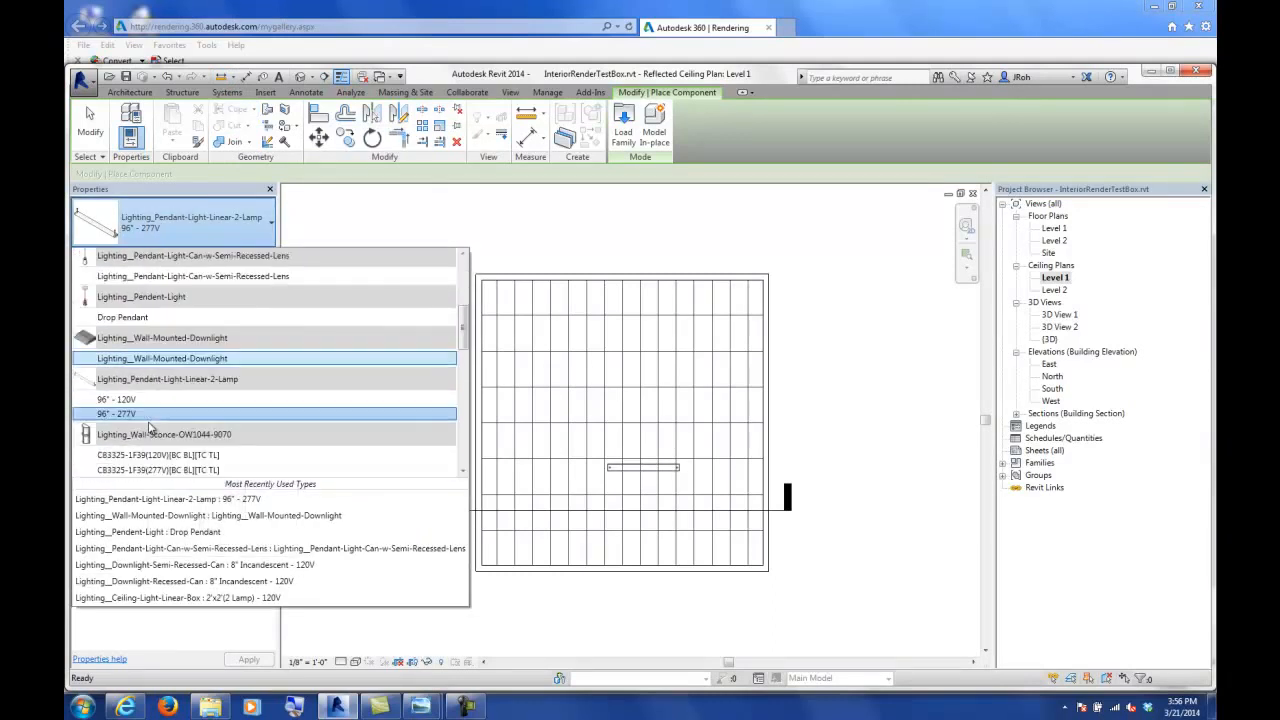
scroll(178, 420, up, 10)
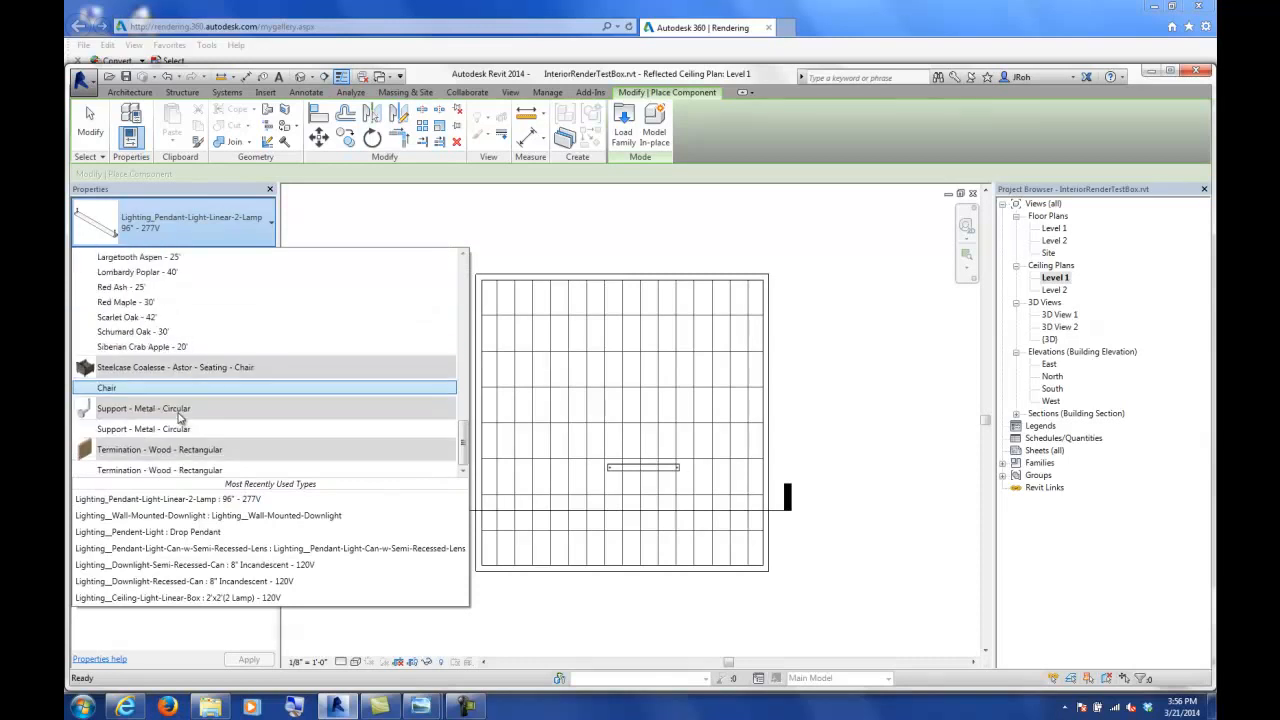
scroll(183, 410, up, 3)
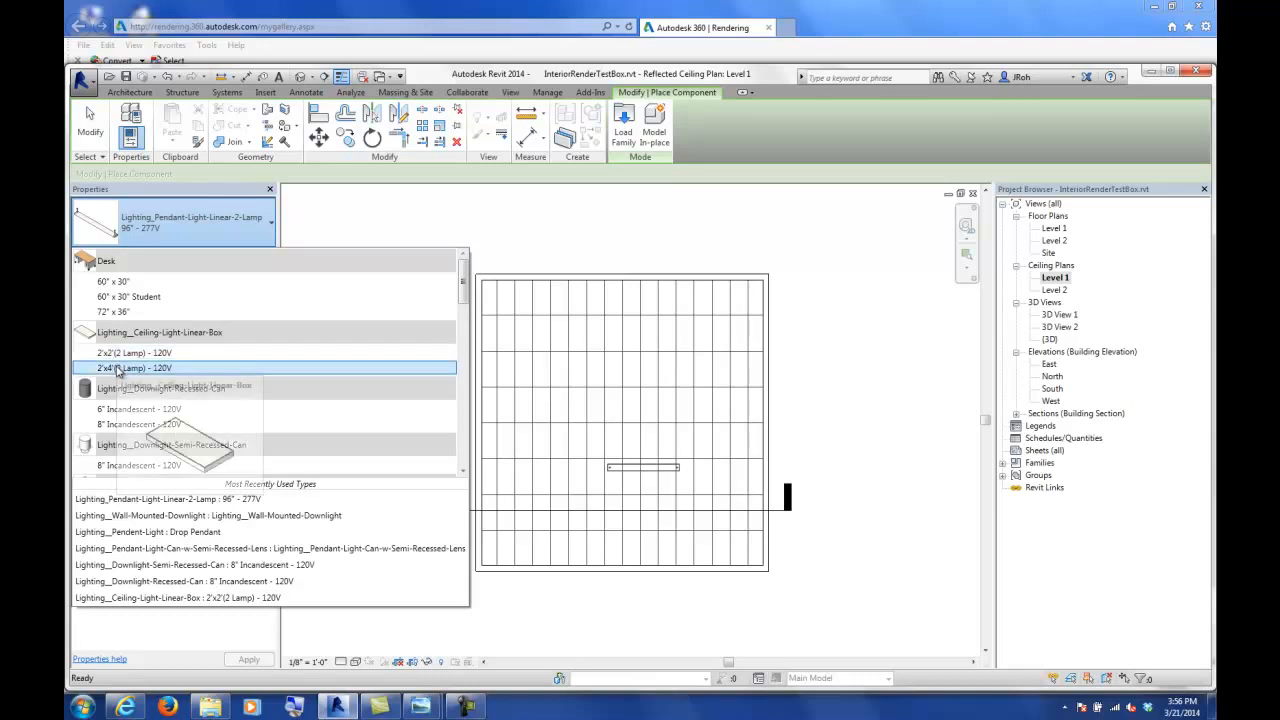
click(155, 368)
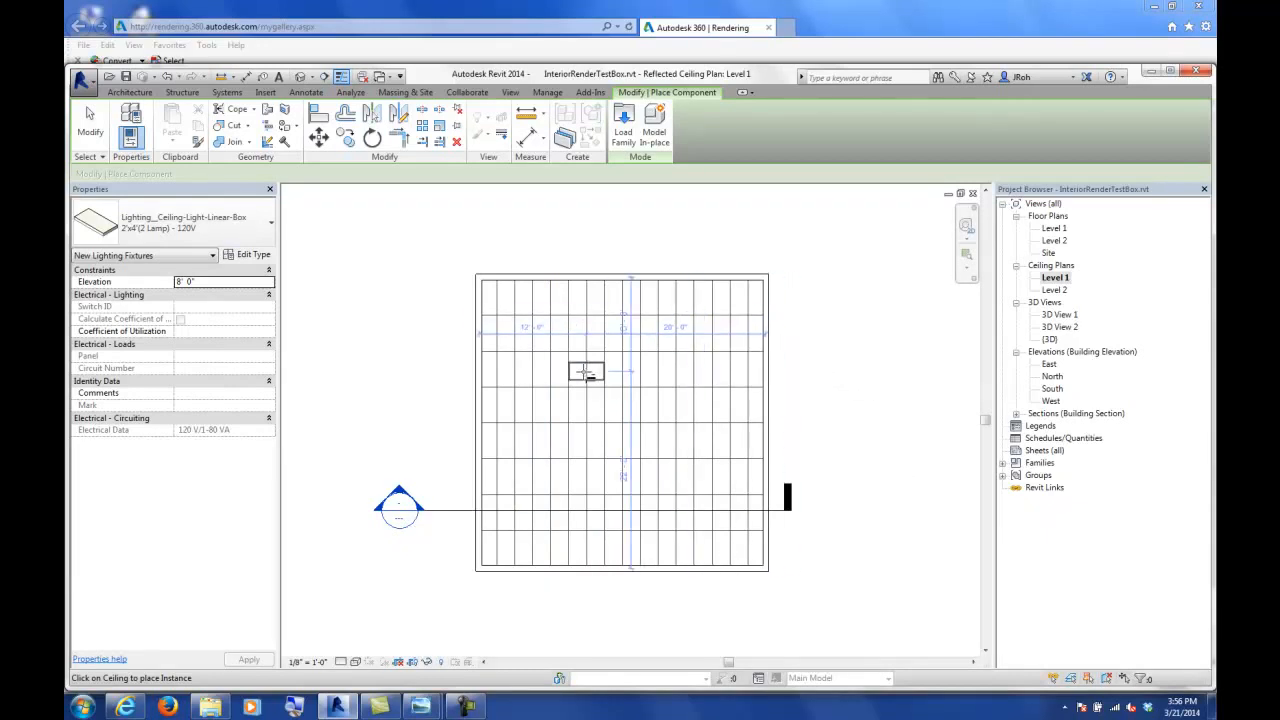
click(523, 334)
click(90, 125)
- Rotate the ceiling light fixture 90 degrees so its long side runs north-south
scroll(523, 294, up, 5)
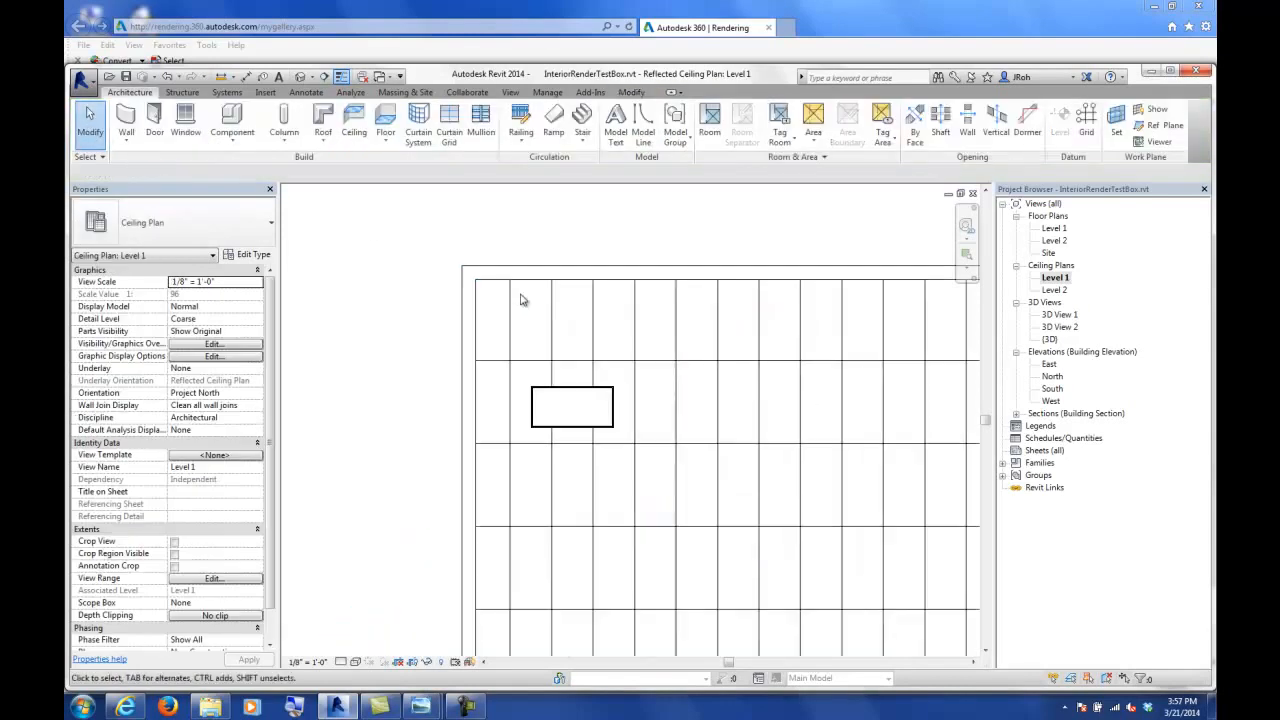
click(583, 433)
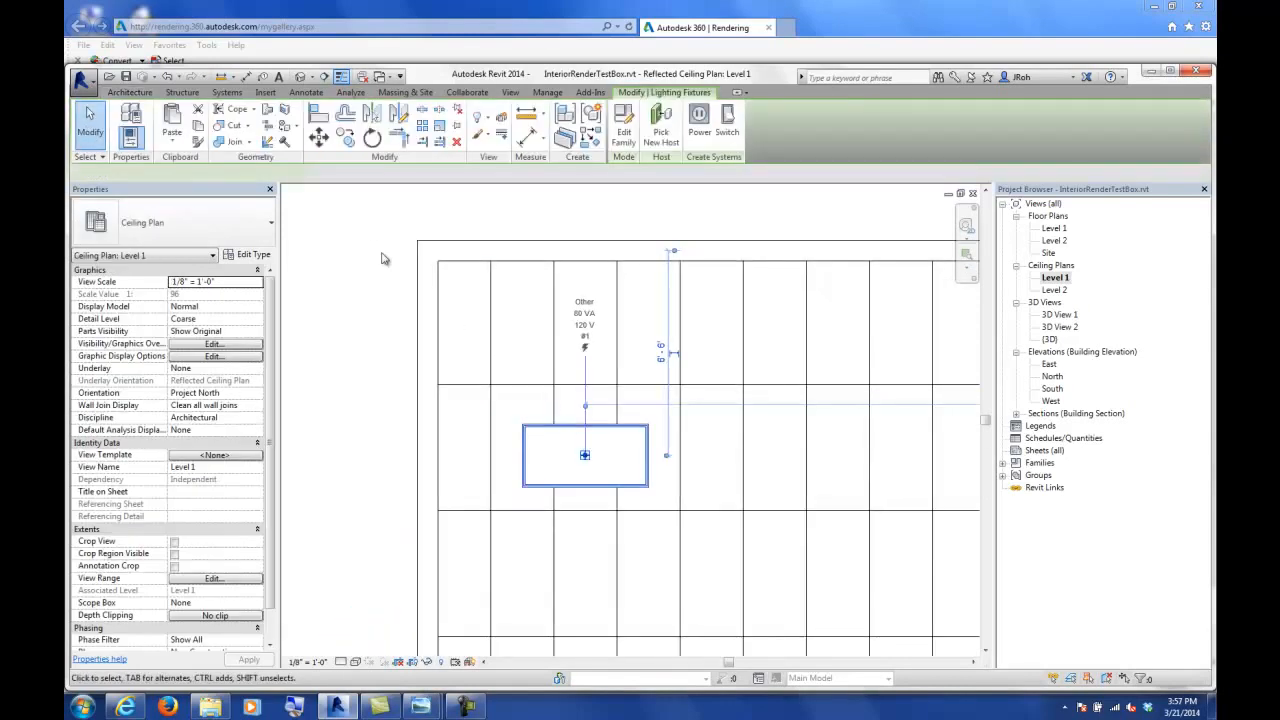
click(371, 138)
click(702, 445)
text(90)
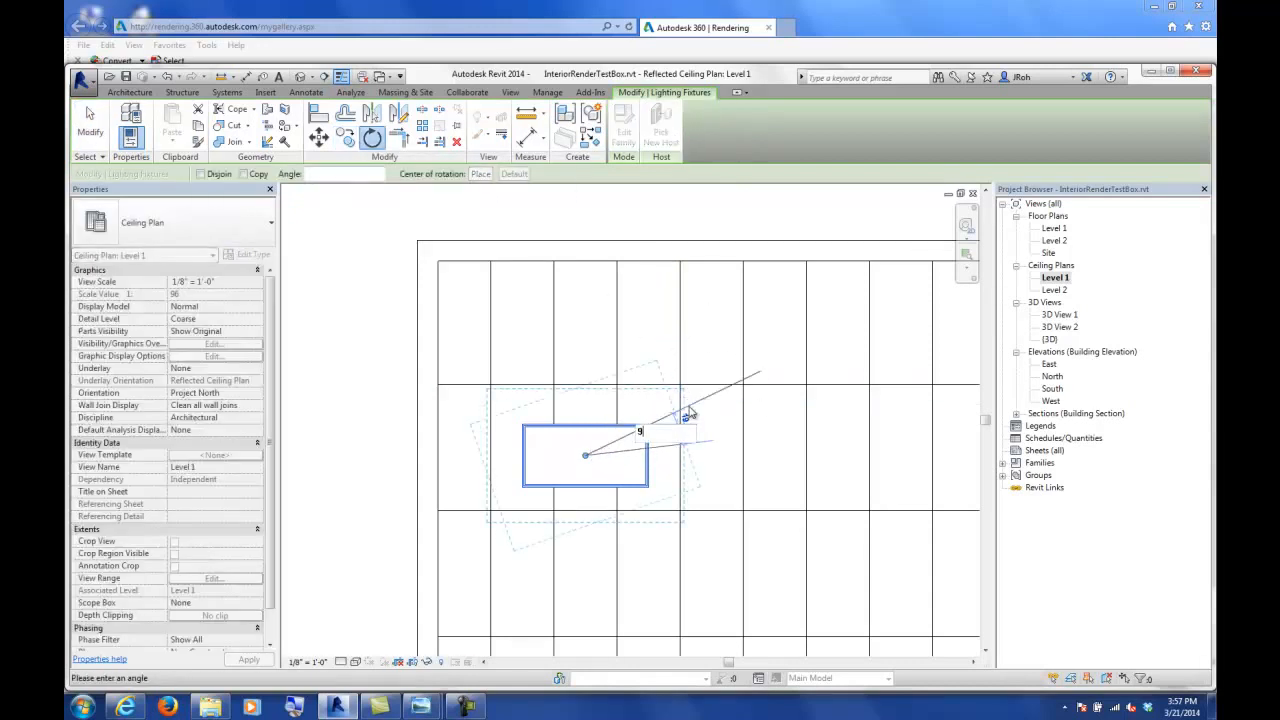
key(Return)
- Align the light fixture's north and west edges with the adjacent ceiling grid lines
click(318, 115)
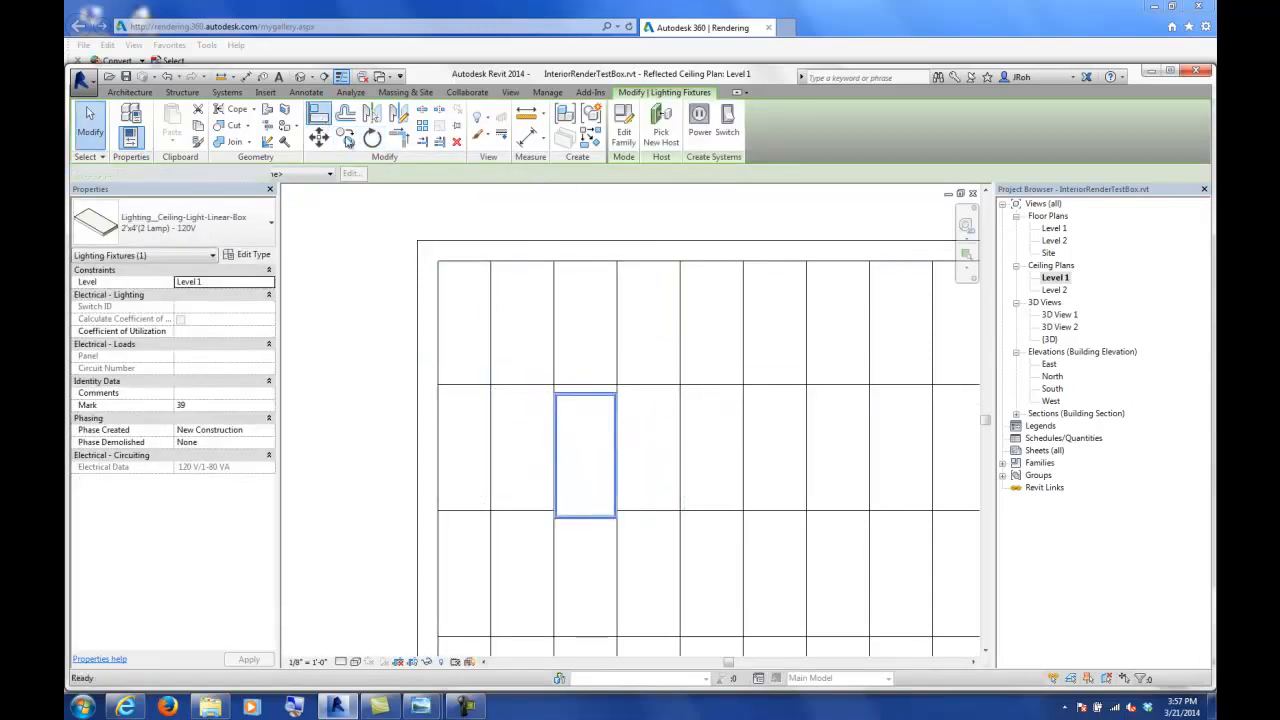
click(583, 385)
click(585, 395)
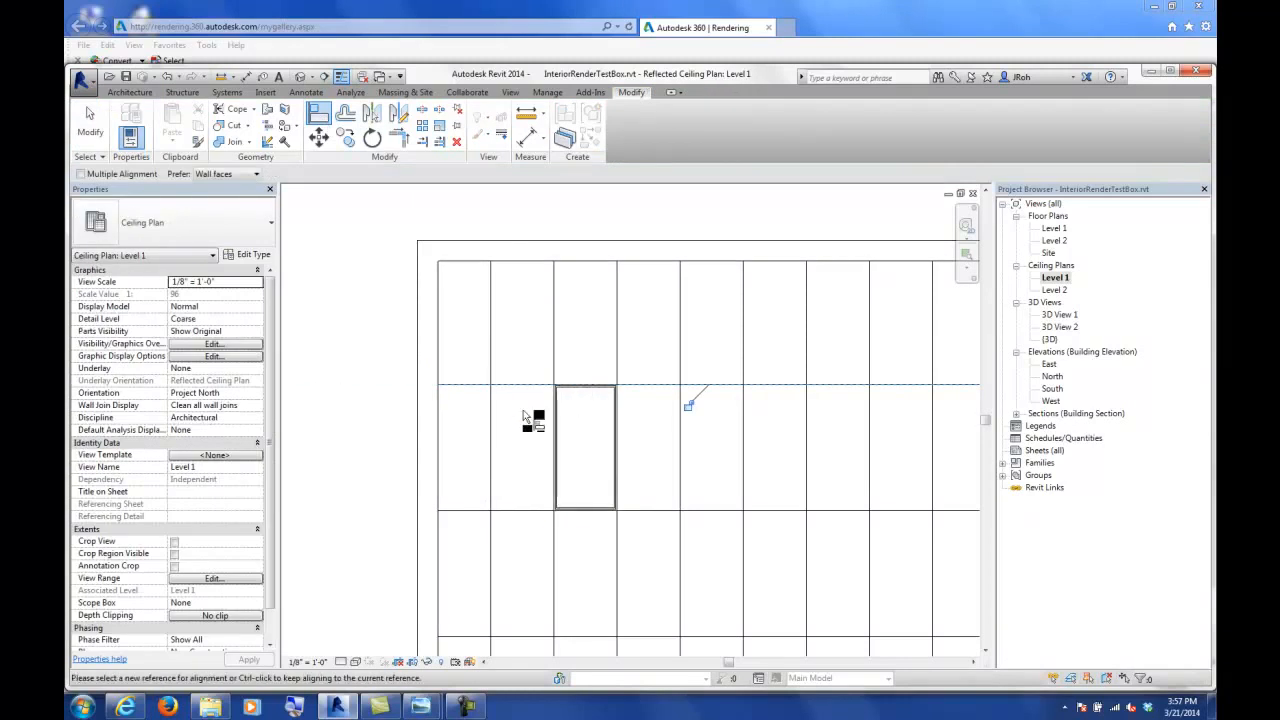
click(553, 360)
click(556, 410)
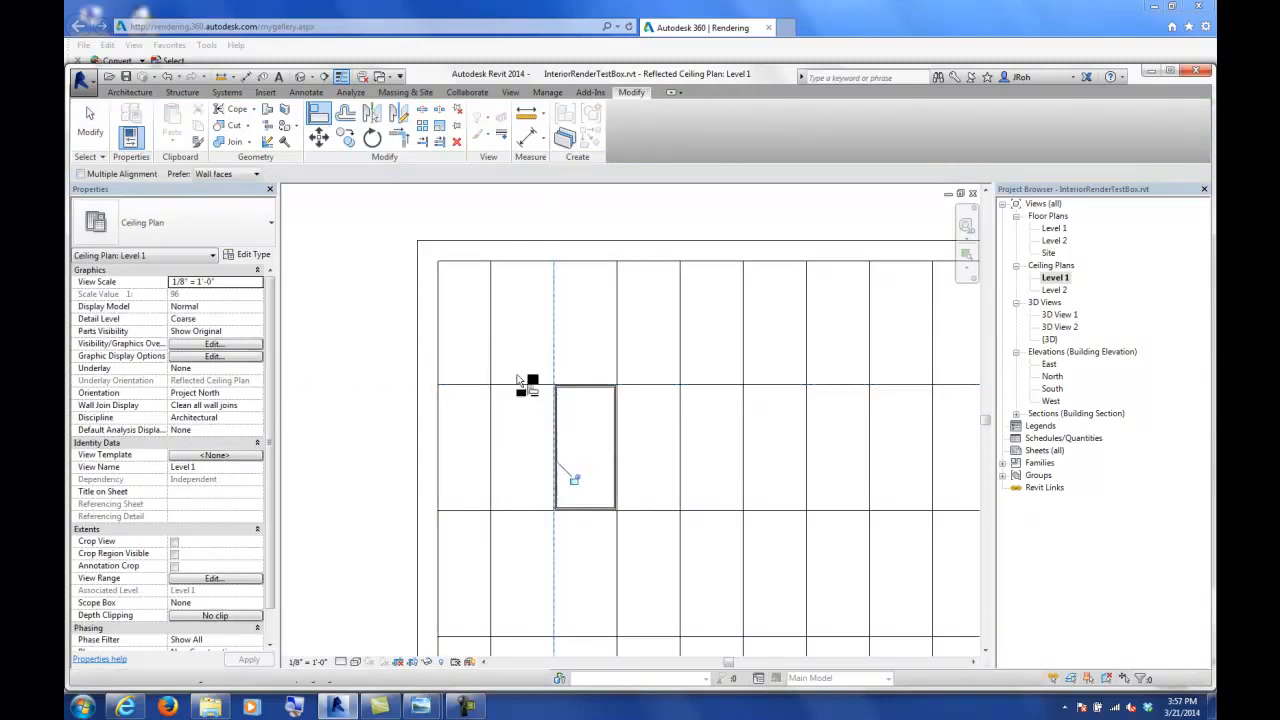
click(92, 127)
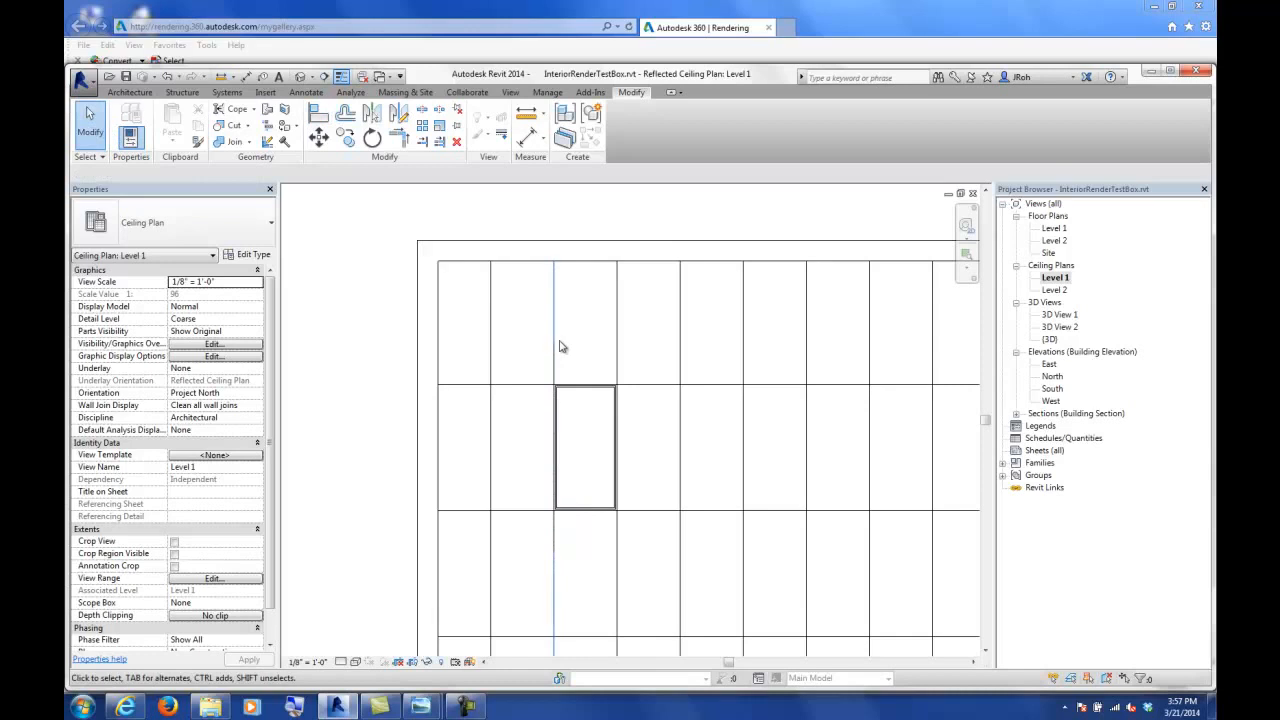
- Move the vertical ceiling grid line along the light fixture's west edge 2' to the west
click(552, 326)
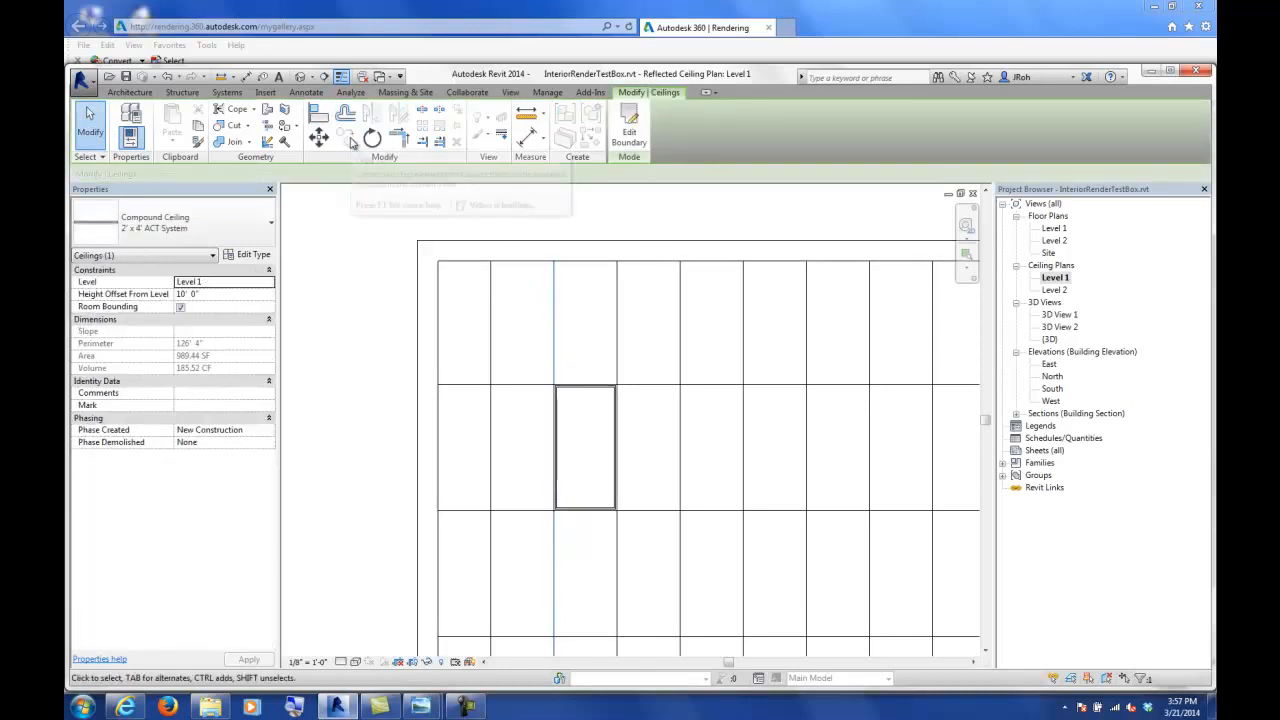
click(318, 138)
click(558, 270)
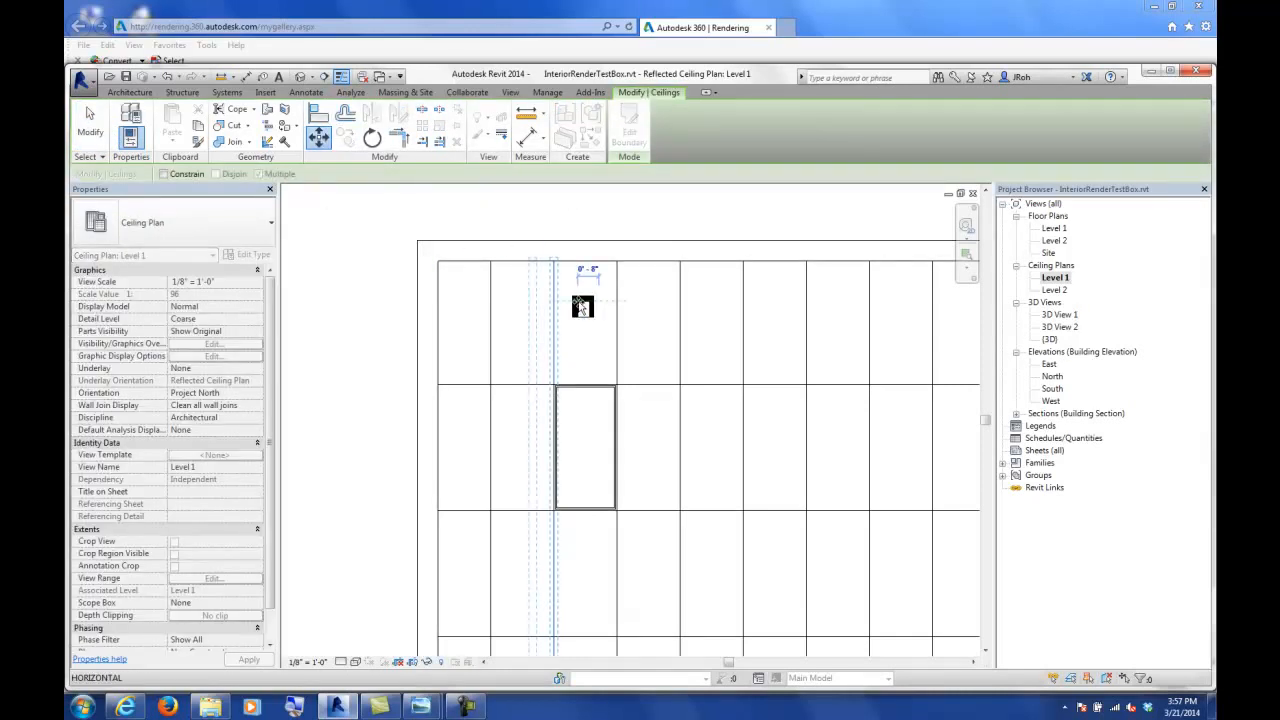
text(2)
key(Return)
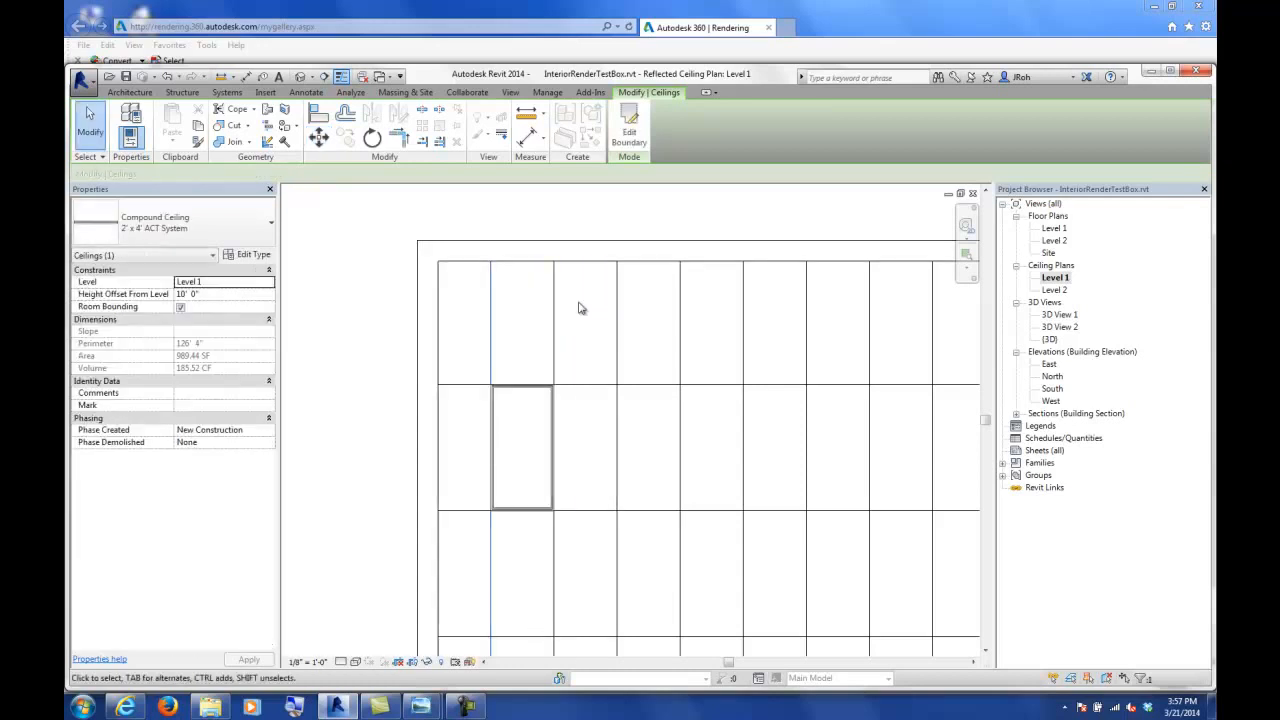
- Move the horizontal ceiling grid line at the light fixture's north edge straight south, carrying the grid and fixture along
click(645, 385)
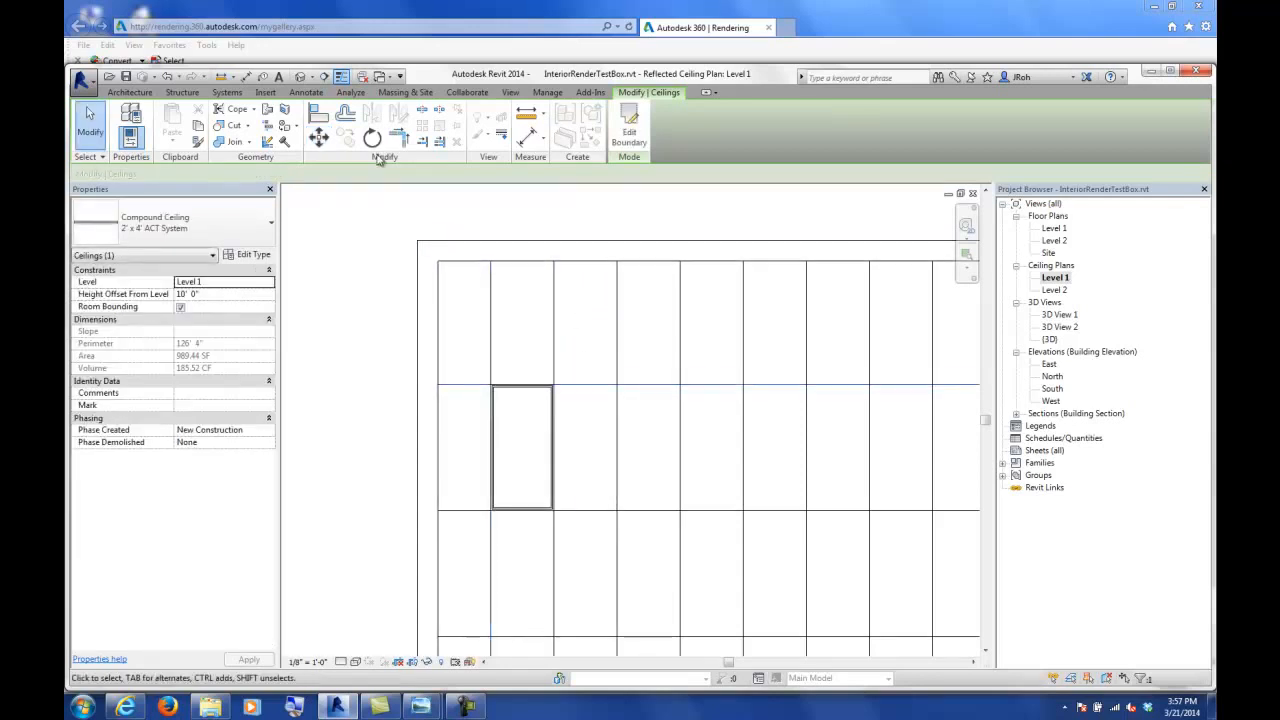
click(318, 137)
click(633, 409)
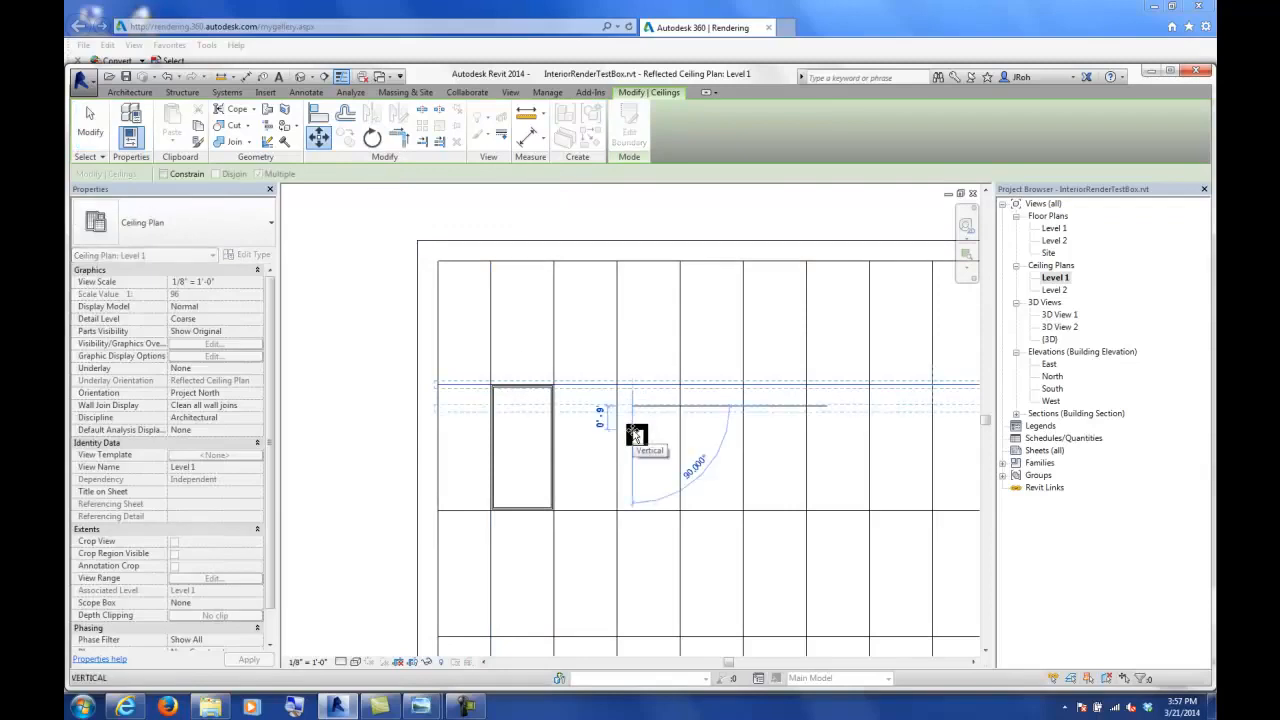
click(634, 435)
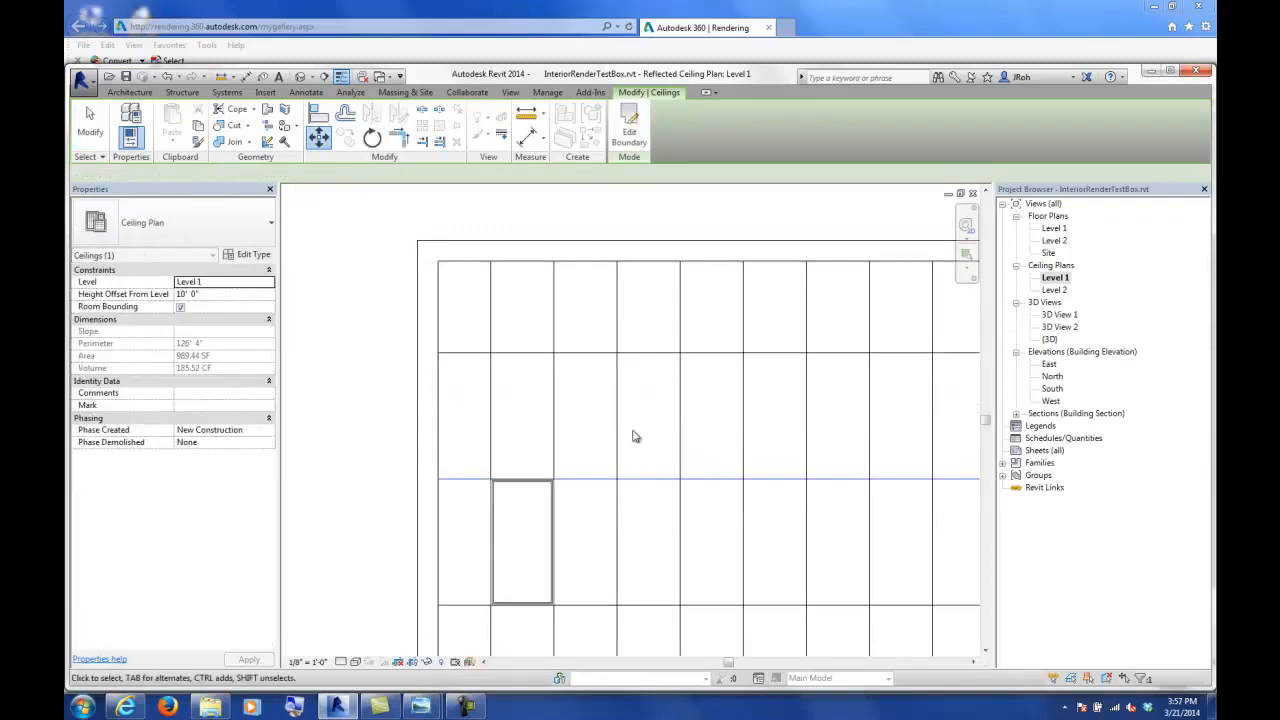
- Move the vertical ceiling grid line along the light fixture's west edge 2' to the east
scroll(632, 434, down, 3)
click(551, 430)
click(318, 137)
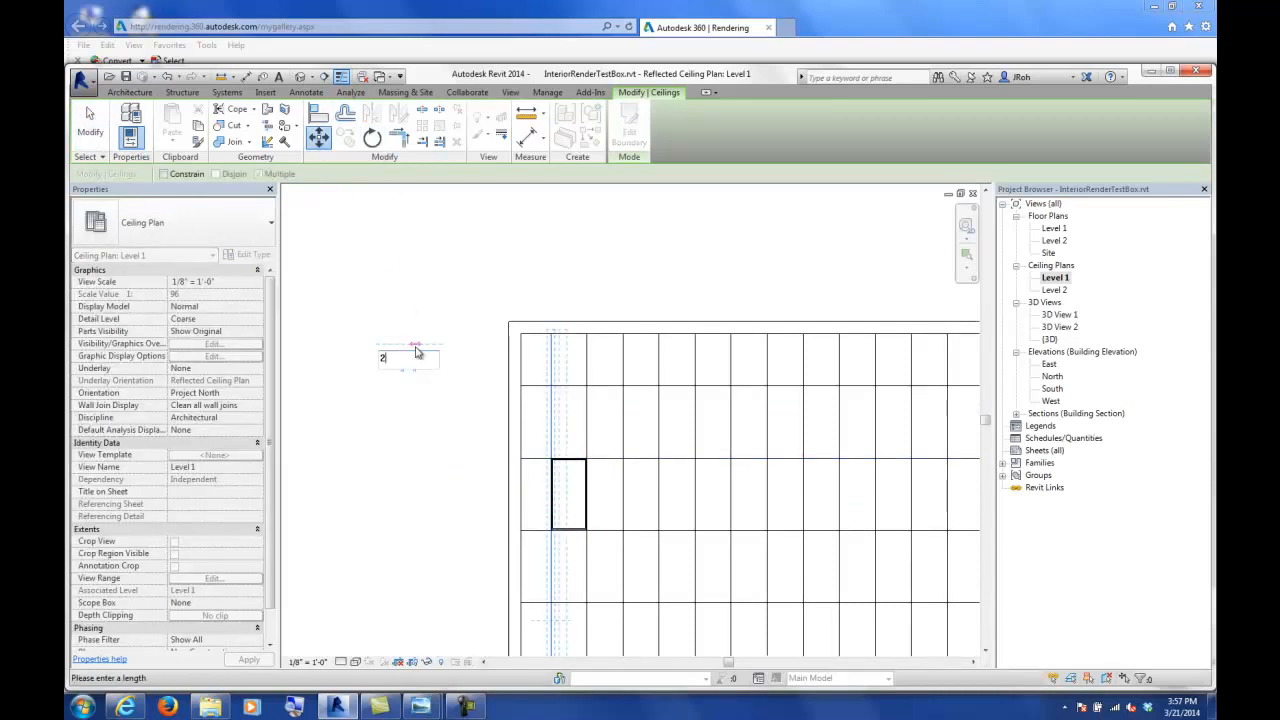
click(417, 354)
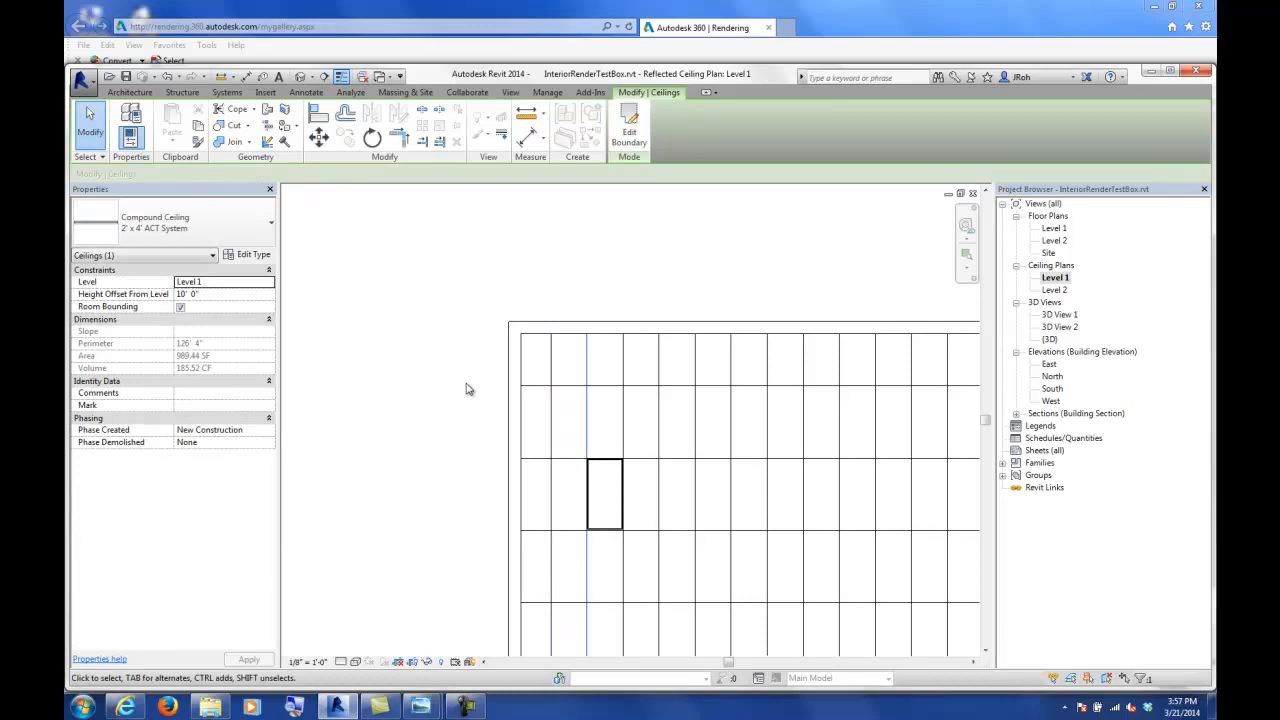
- Try rotating the ceiling grid 45 degrees together with the light fixture, and undo the rotation
click(372, 137)
click(793, 456)
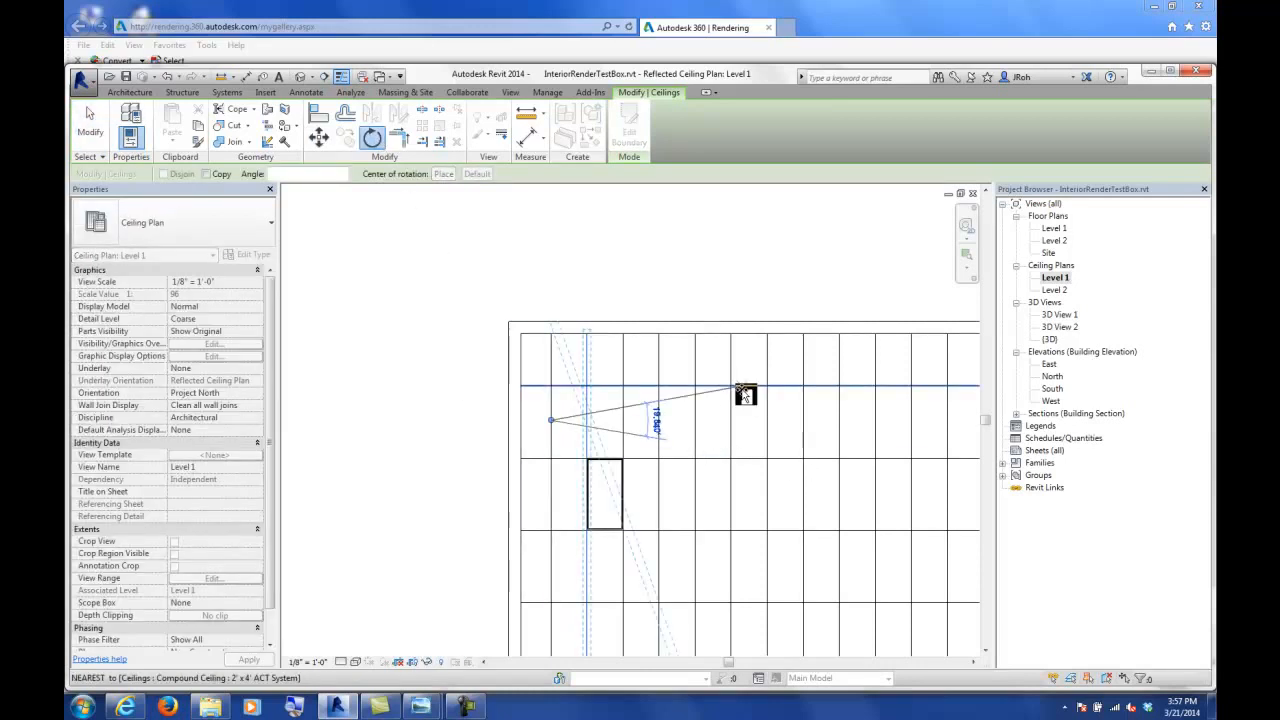
text(45)
key(Return)
scroll(662, 434, down, 3)
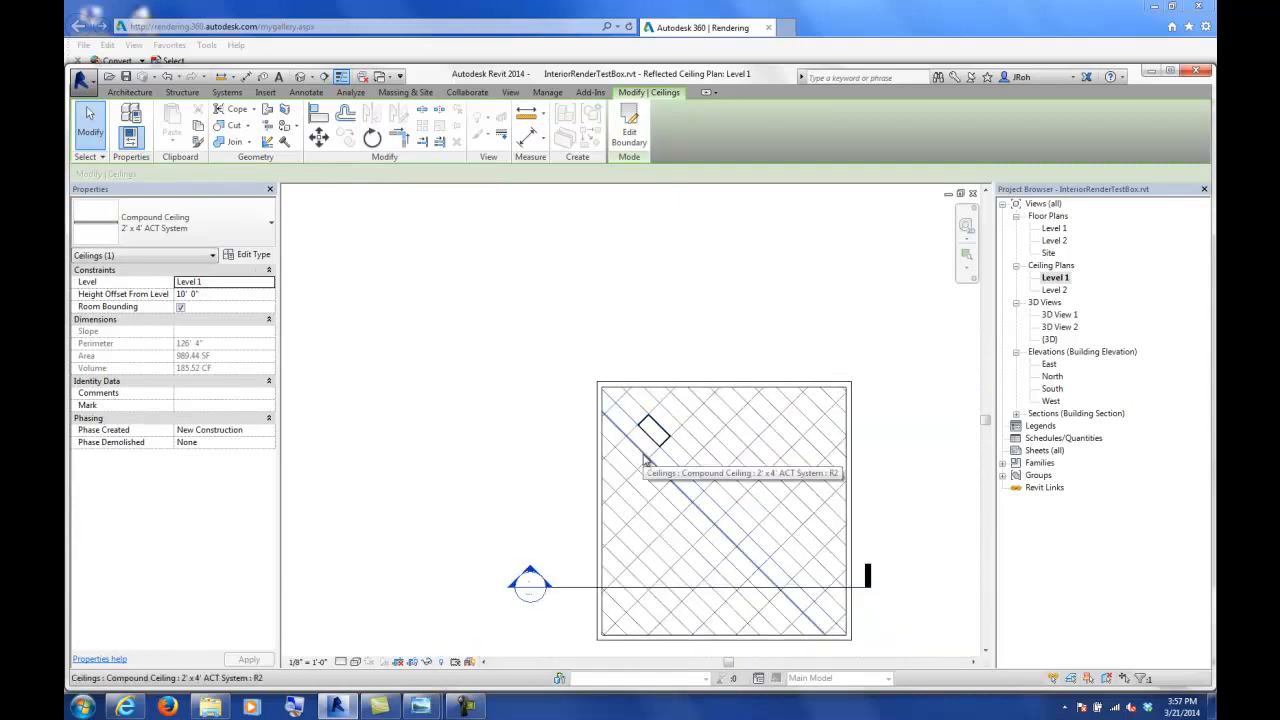
scroll(678, 452, up, 2)
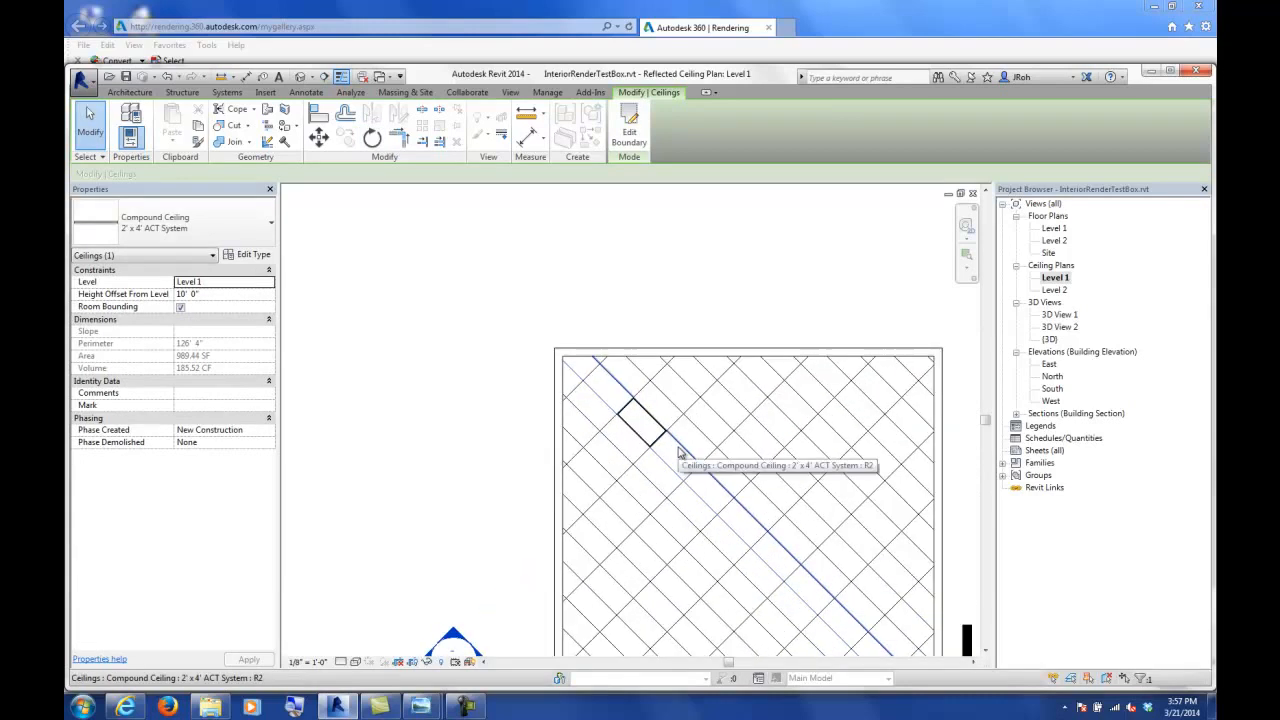
key(ctrl+z)
scroll(680, 452, down, 4)
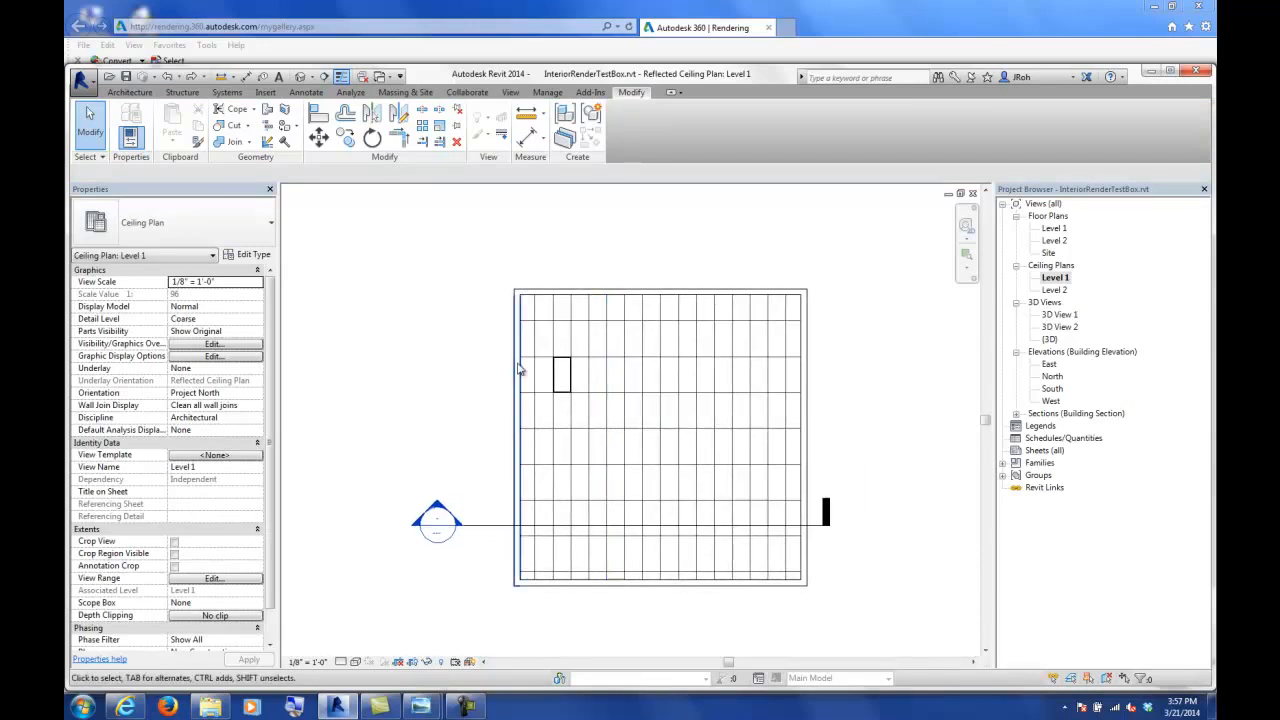
- Set the rendering quality of 3D View 2 to Low and render the view with the single ceiling light
double_click(1058, 330)
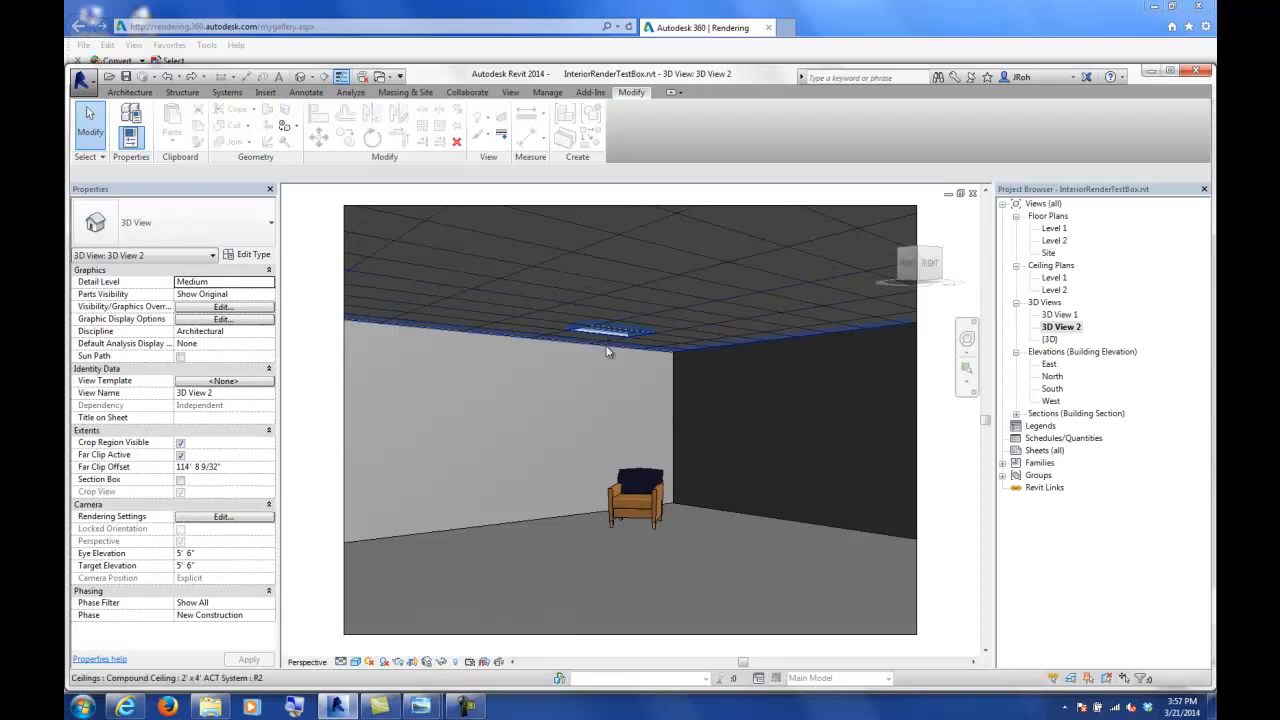
click(510, 92)
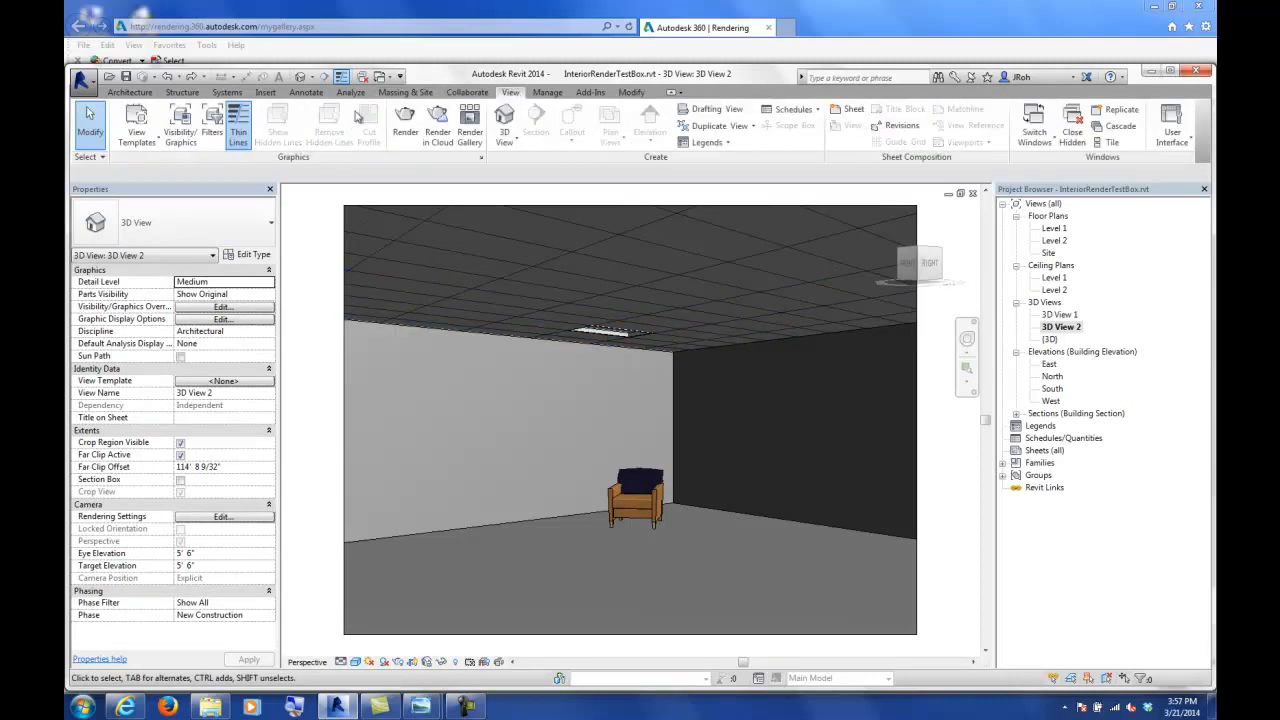
click(407, 127)
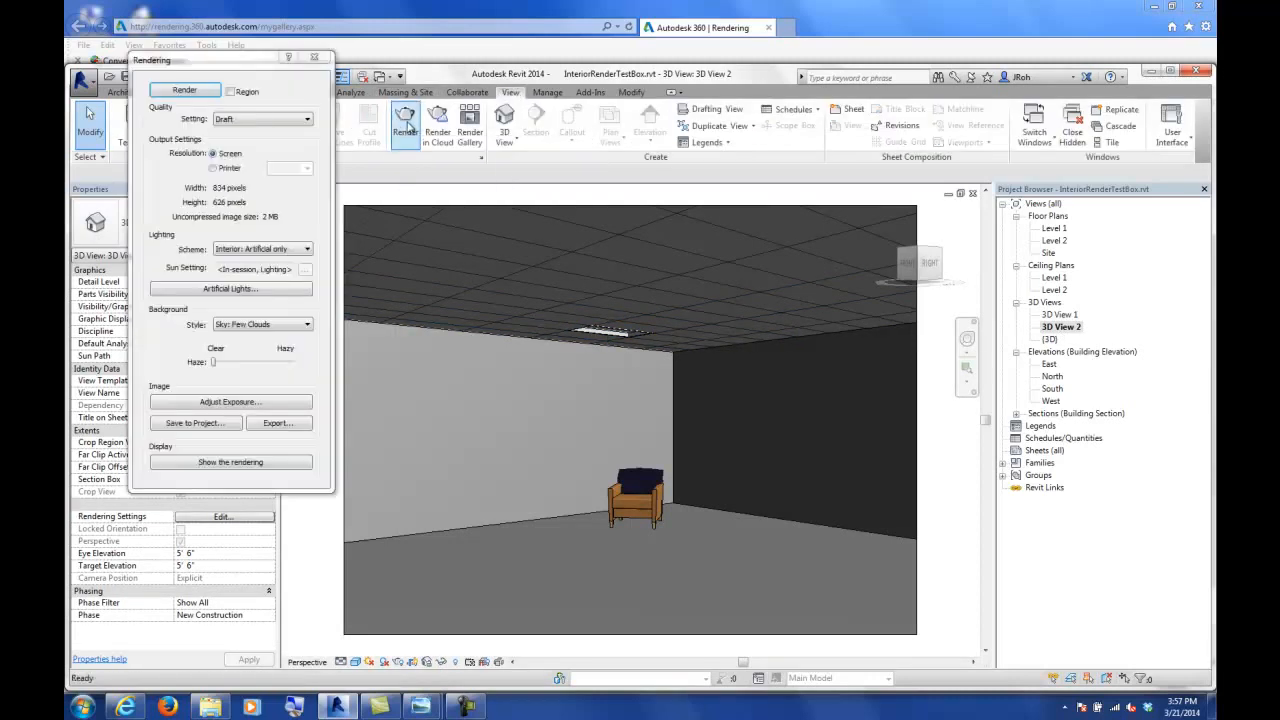
click(245, 120)
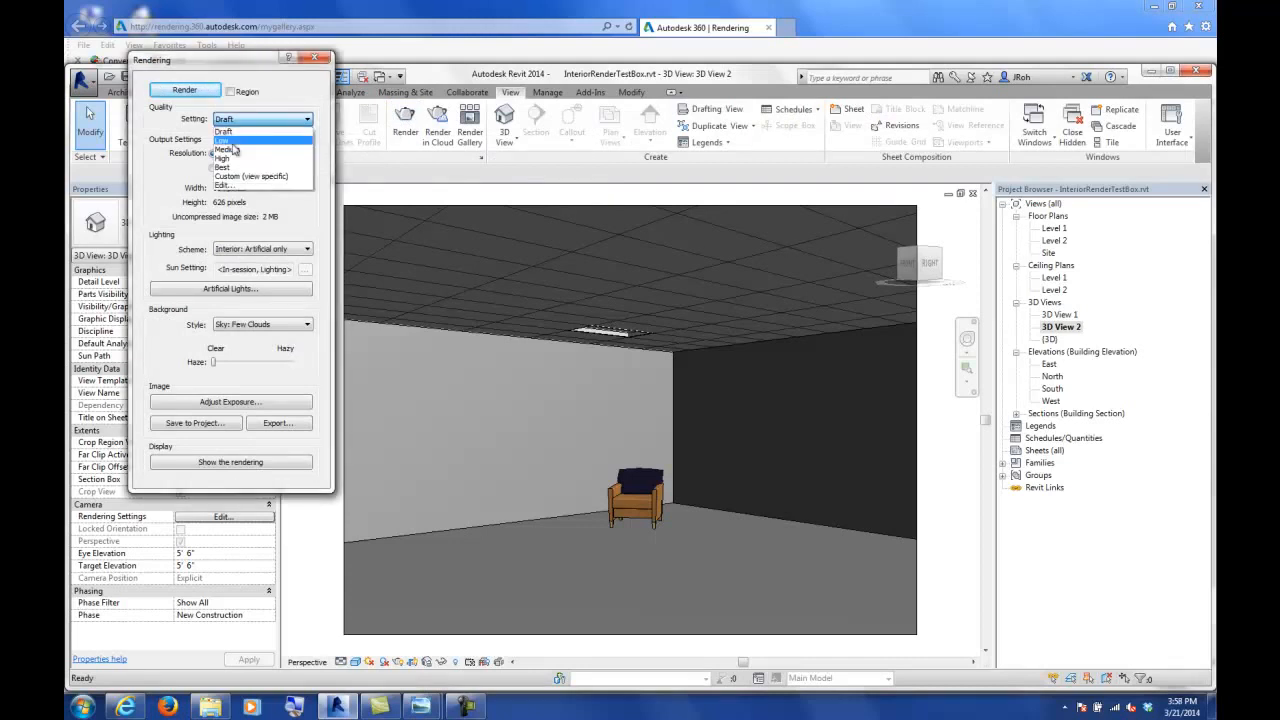
click(231, 141)
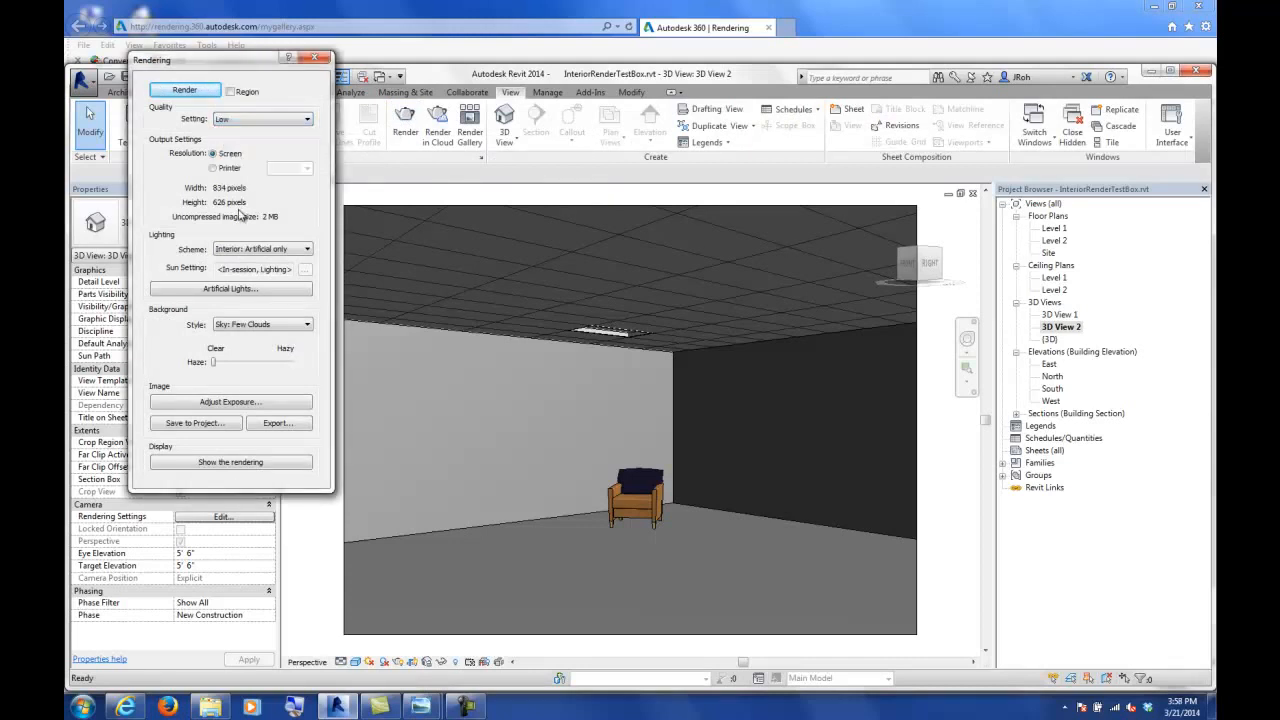
click(184, 90)
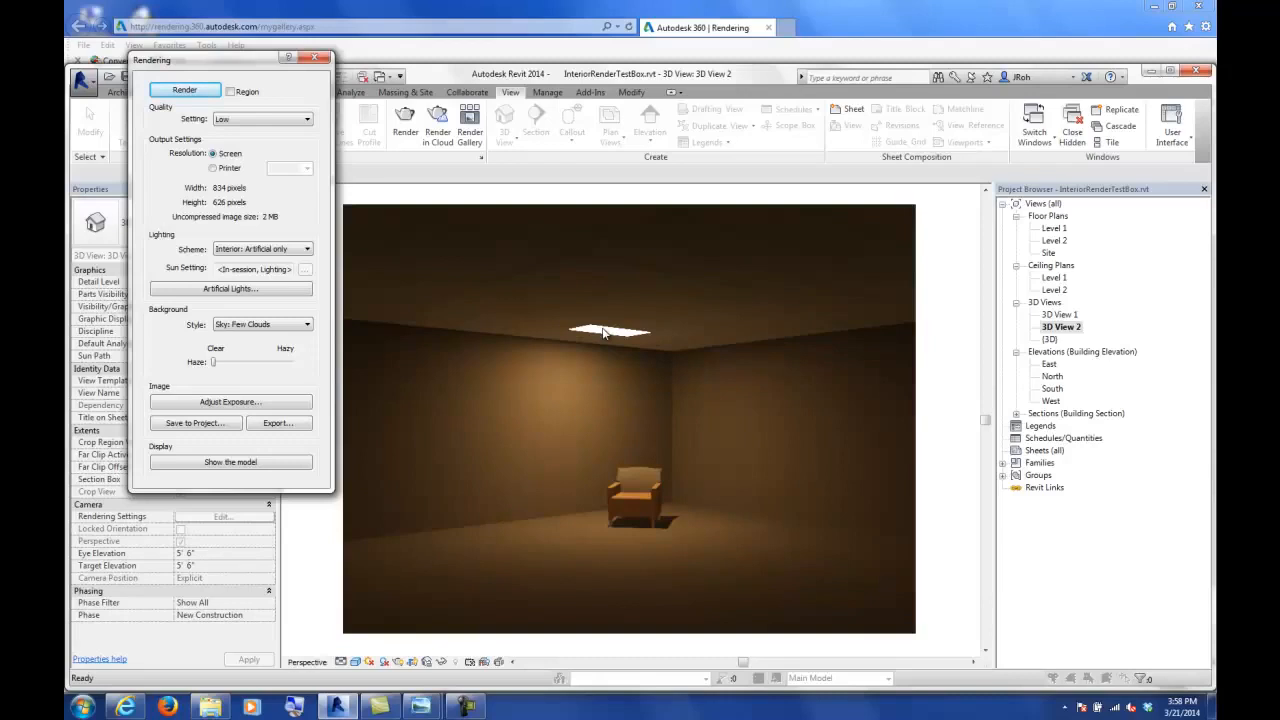
click(316, 58)
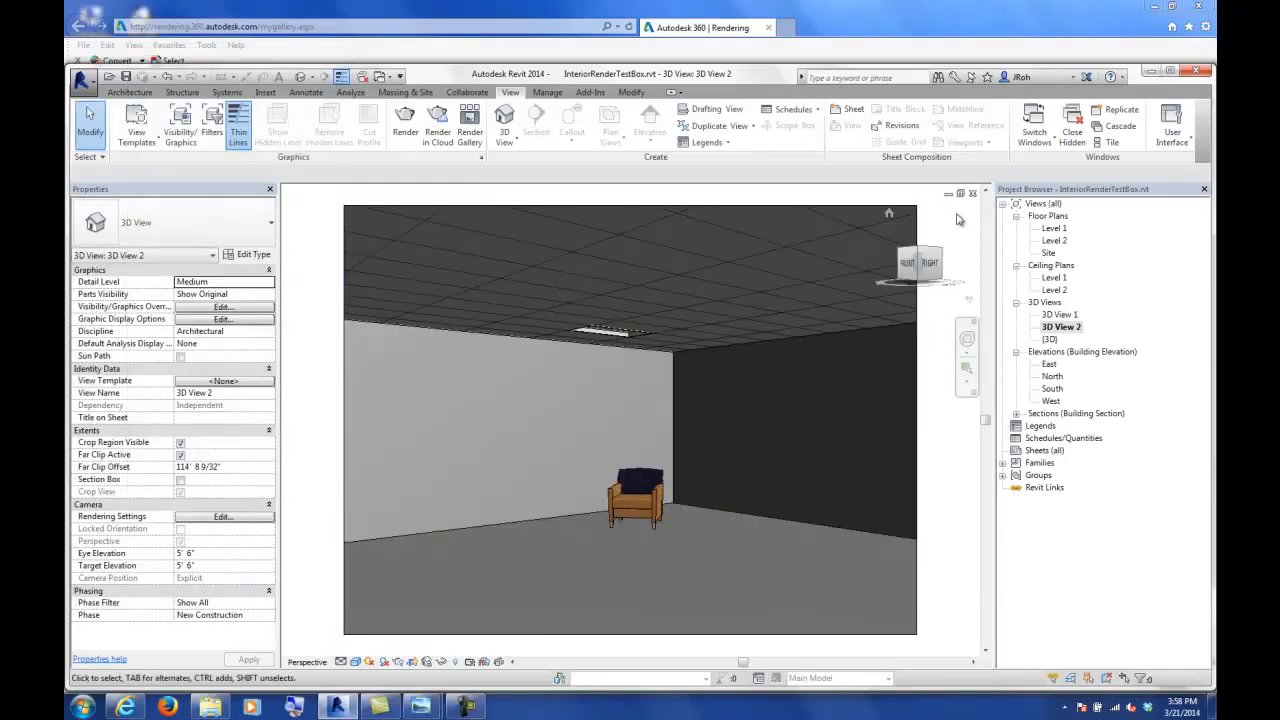
- In the Level 1 ceiling plan, copy the light fixture three times to the east, each four grid cells apart
double_click(1054, 277)
middle_drag(593, 386, 568, 343)
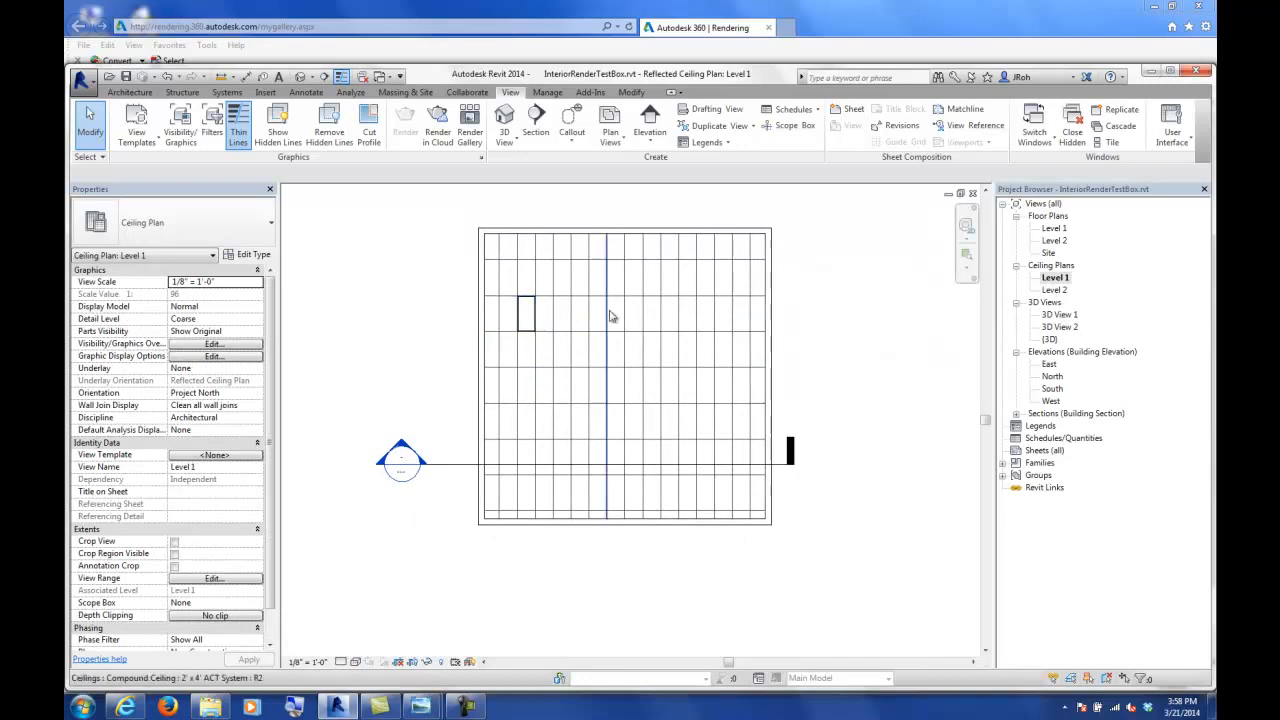
click(525, 313)
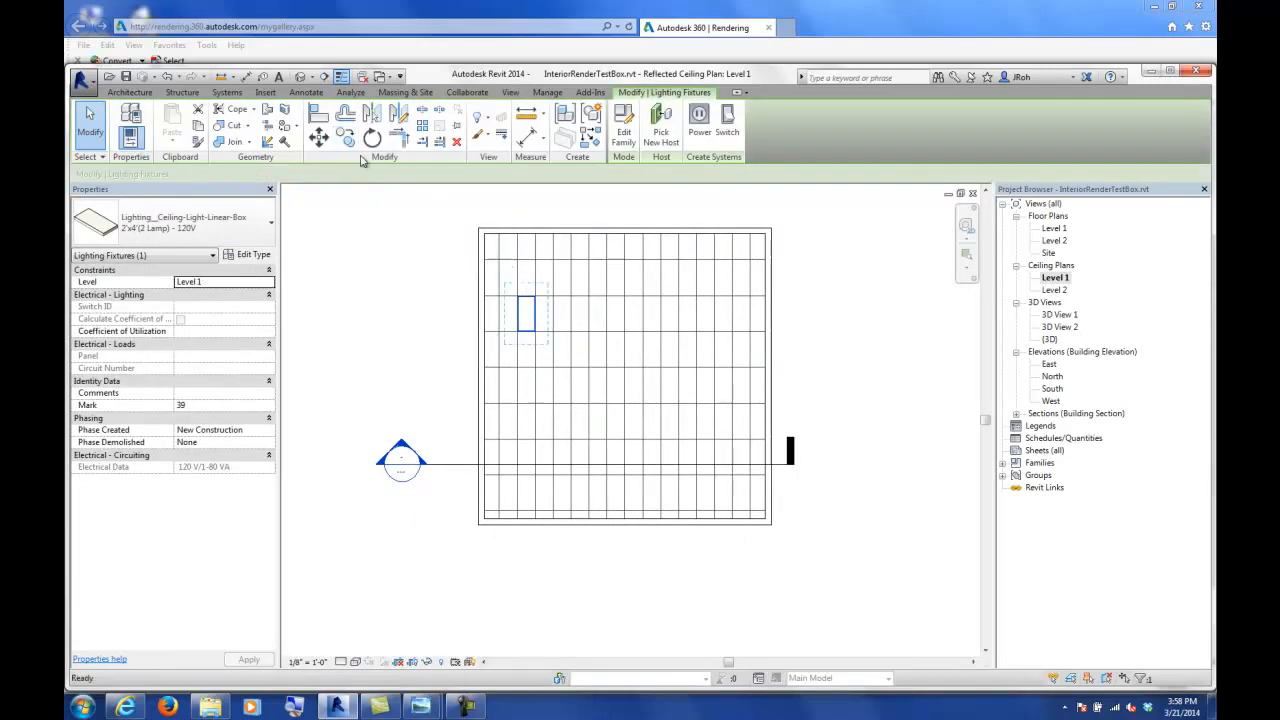
click(345, 138)
click(516, 258)
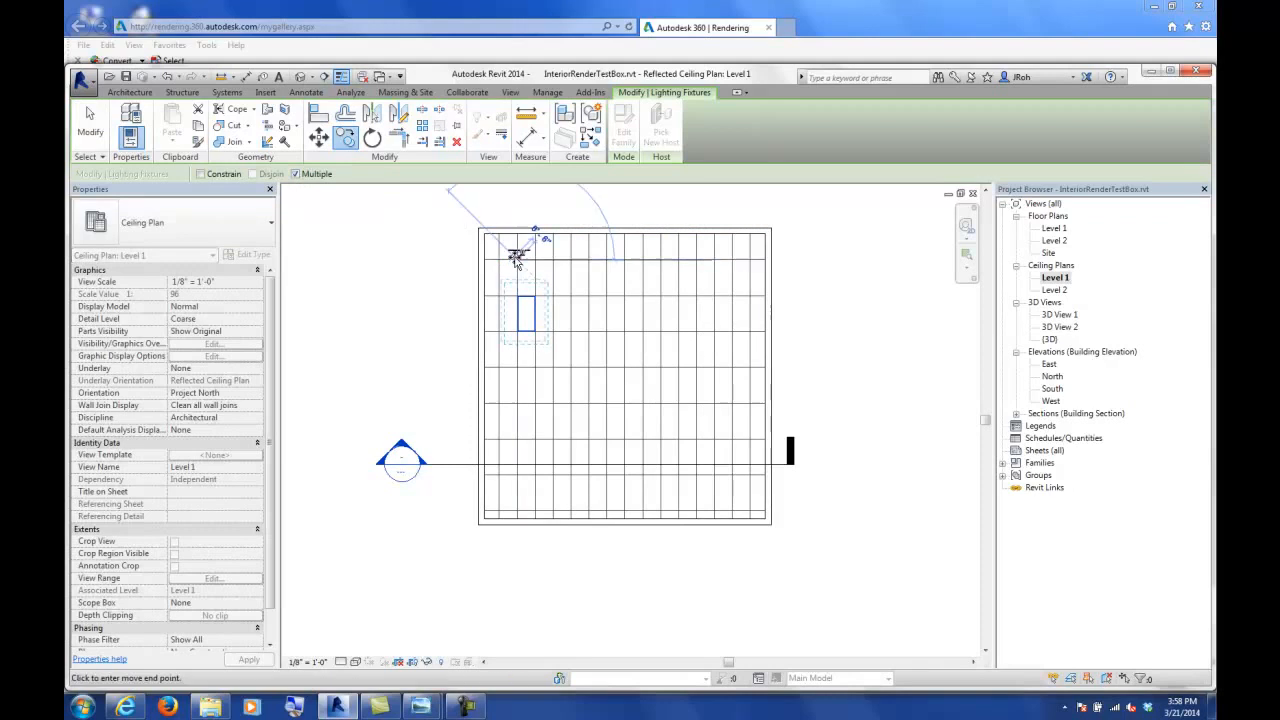
click(588, 258)
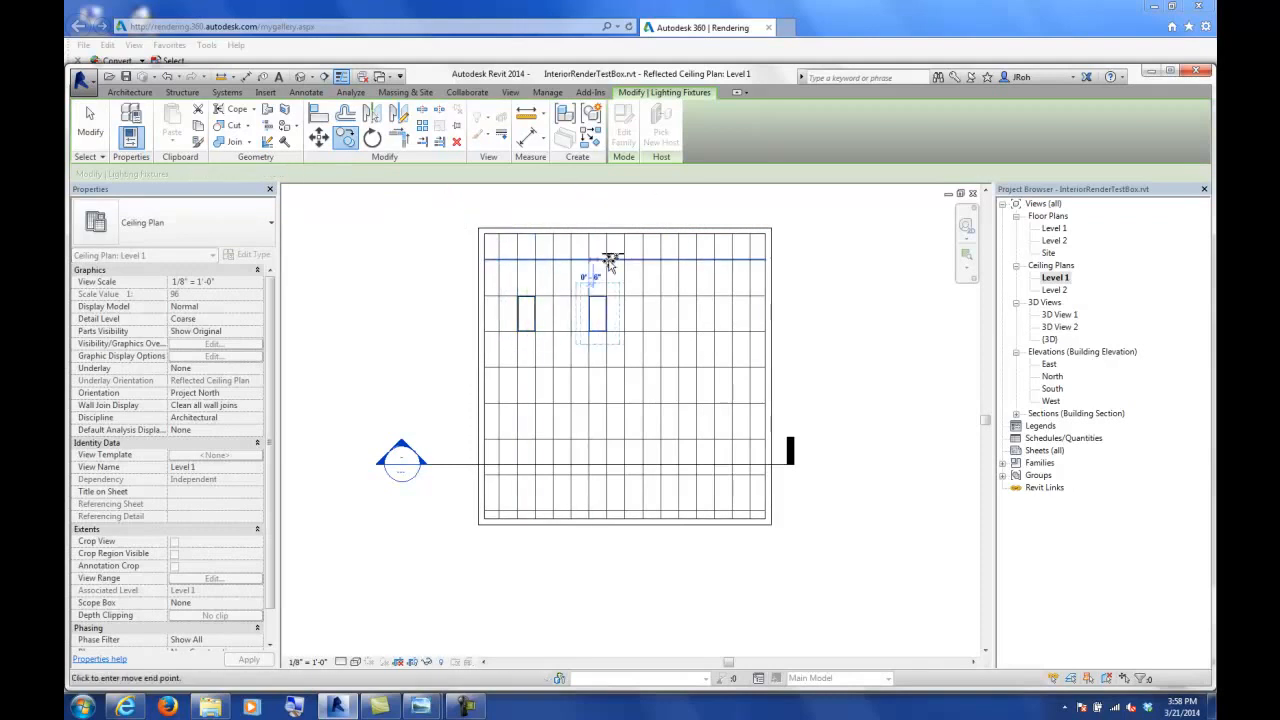
click(660, 258)
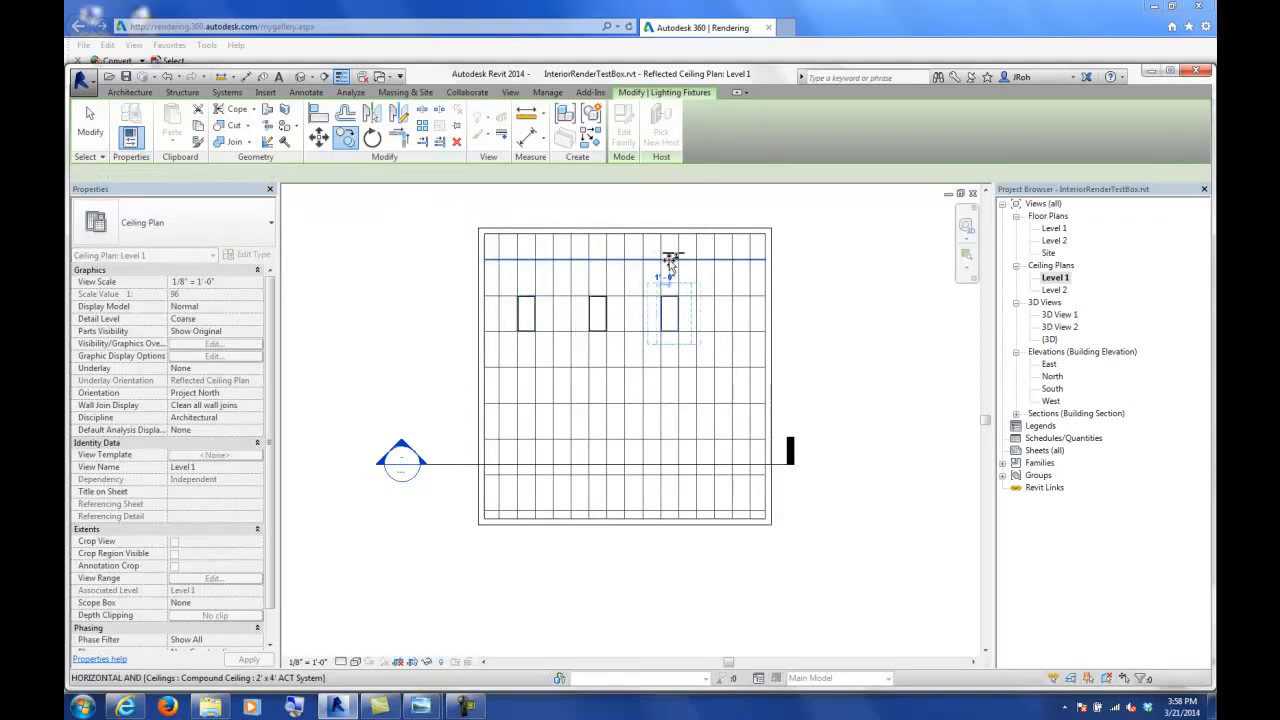
click(732, 258)
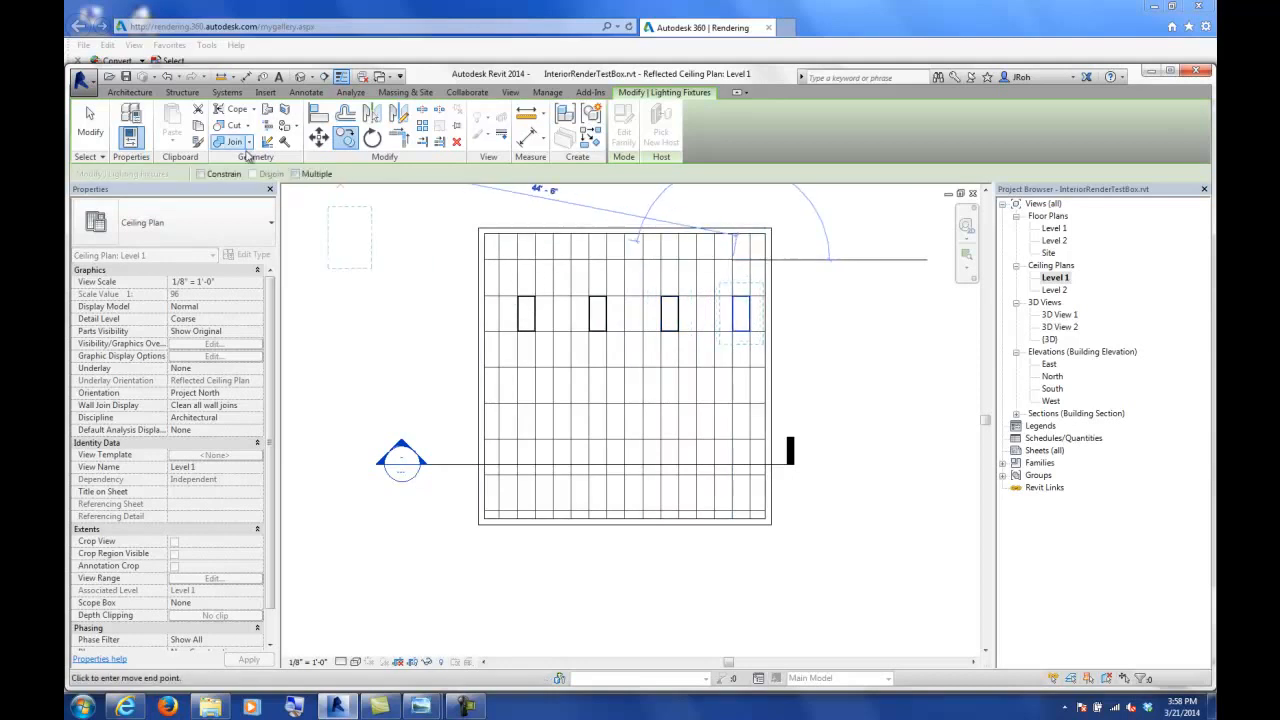
click(90, 122)
- Copy the row of four light fixtures to two more rows, three and five grid cells south of the original
drag(406, 281, 797, 368)
click(345, 137)
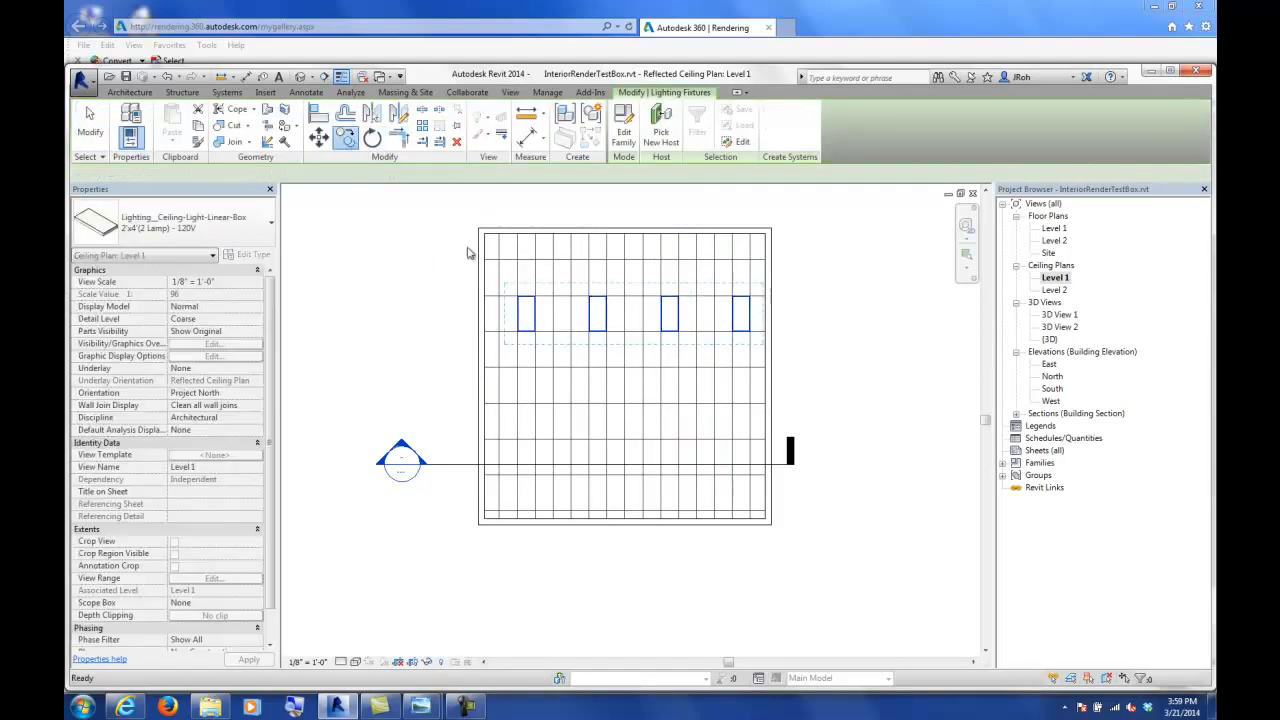
click(573, 299)
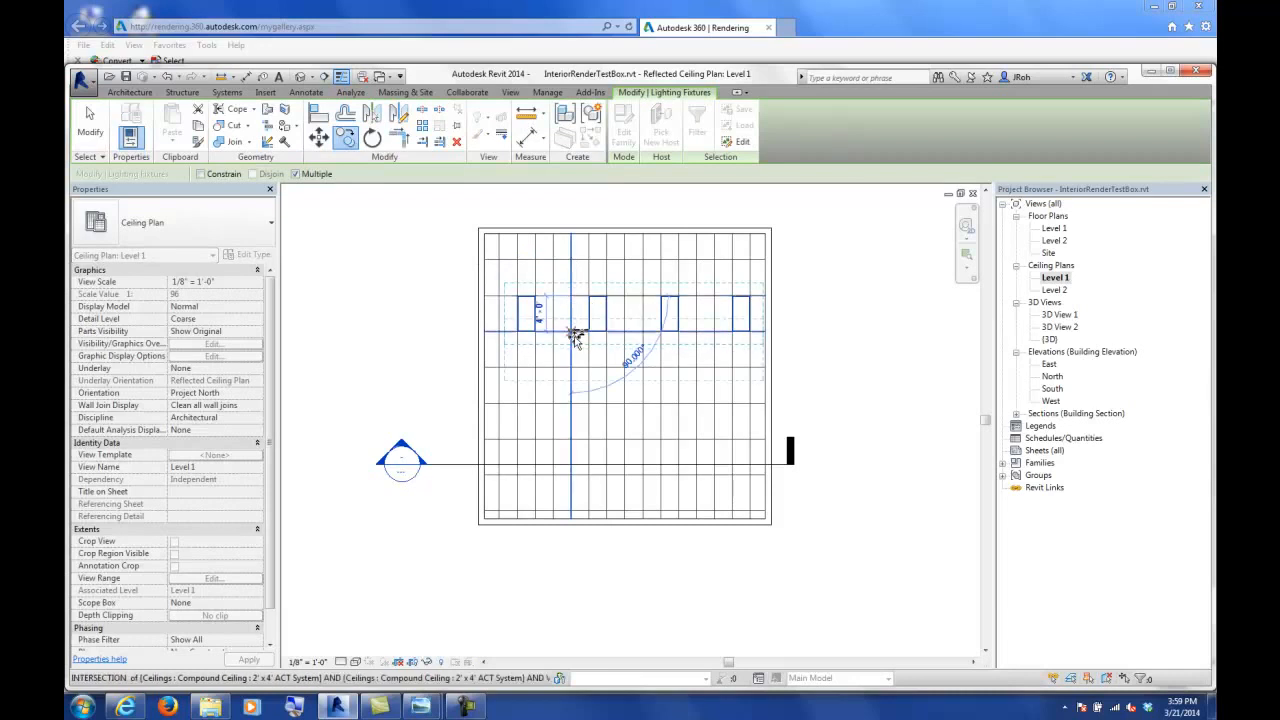
click(572, 402)
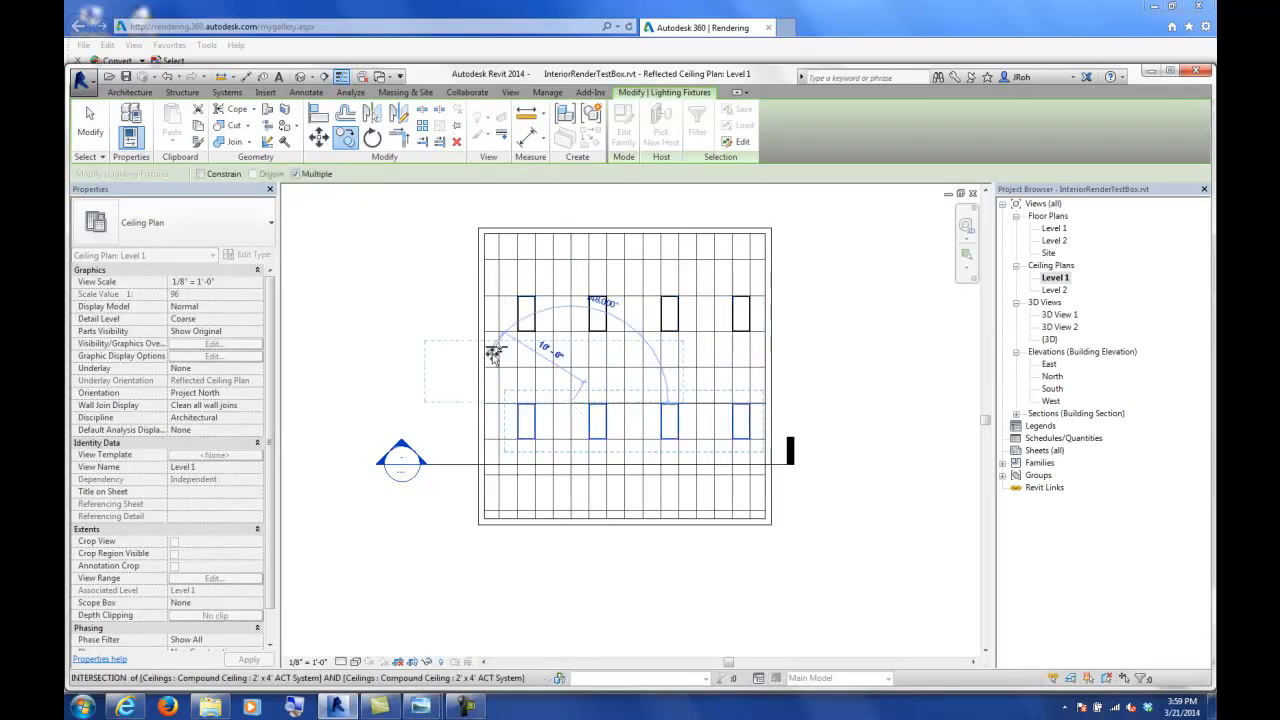
click(575, 467)
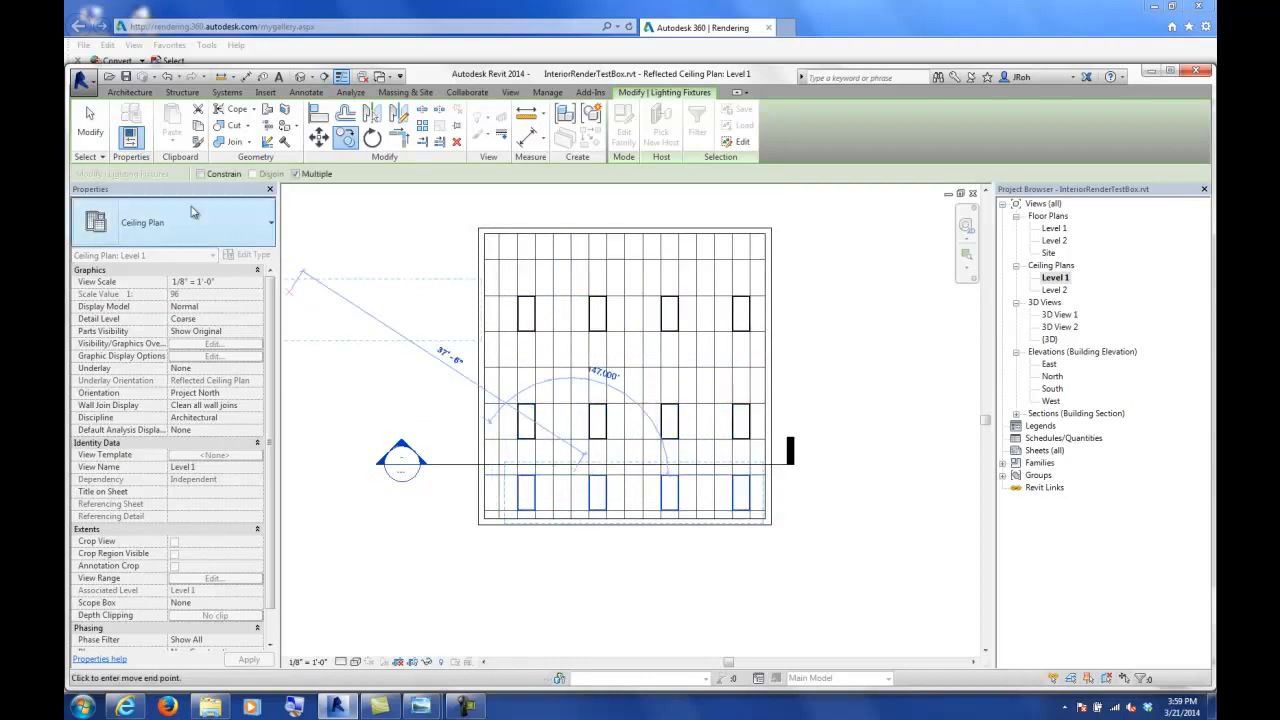
key(Escape)
key(Escape)
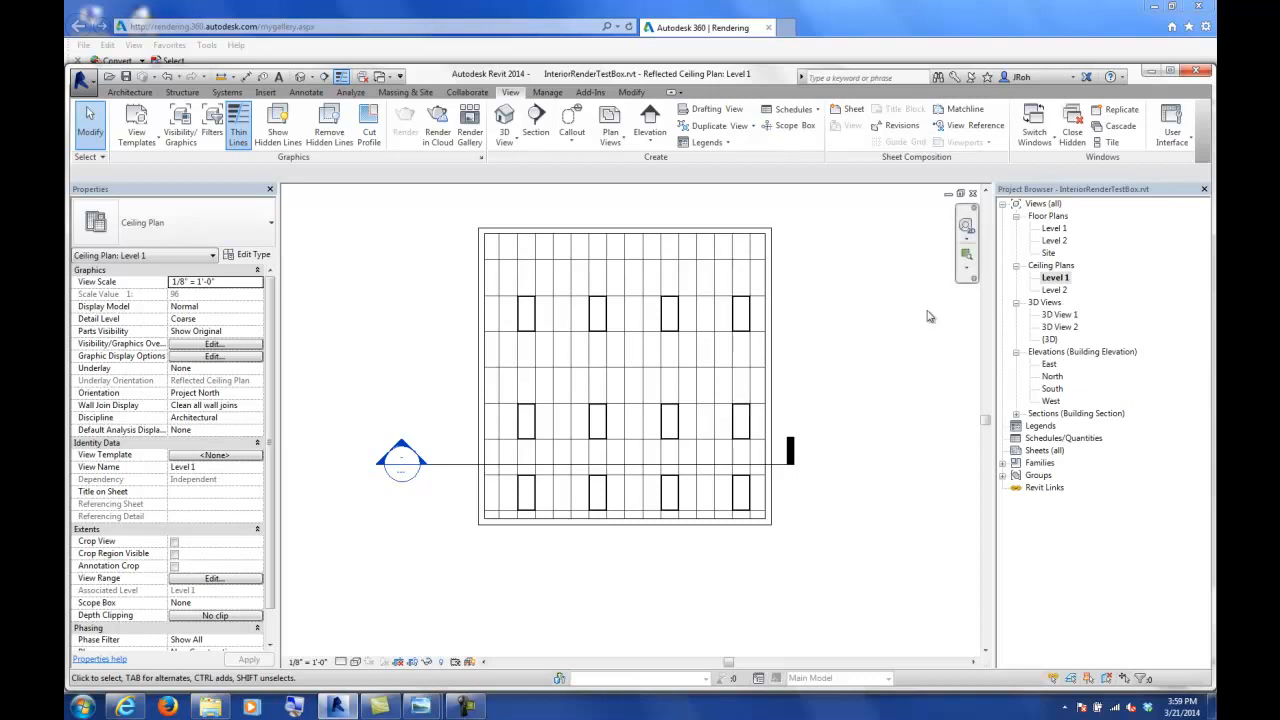
- Render 3D View 2 again at Low quality with the full layout of ceiling light fixtures
click(1050, 340)
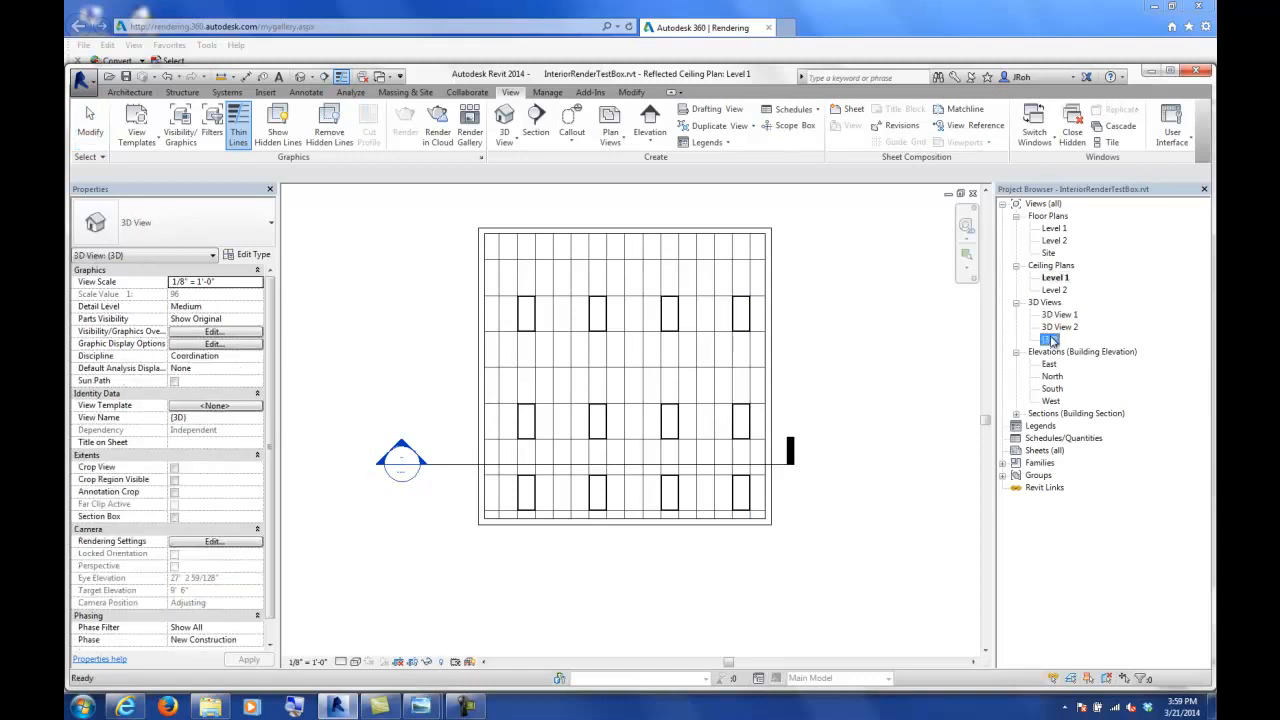
double_click(1060, 328)
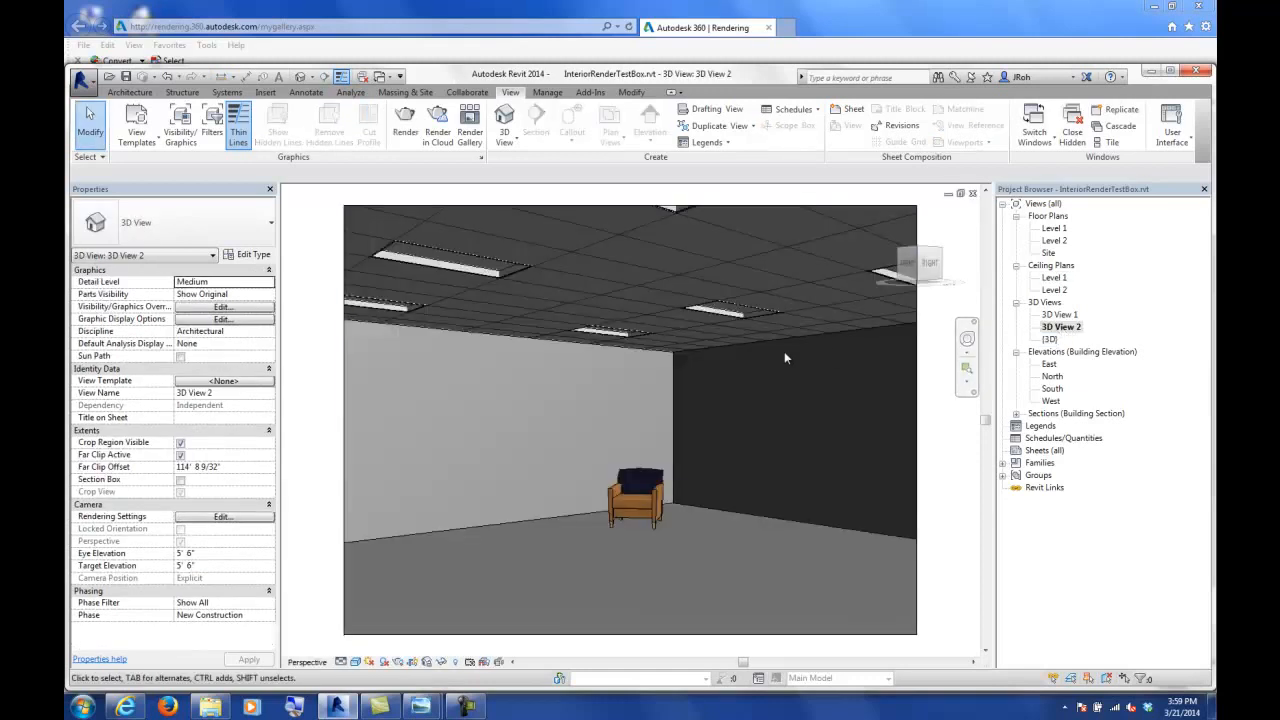
click(408, 124)
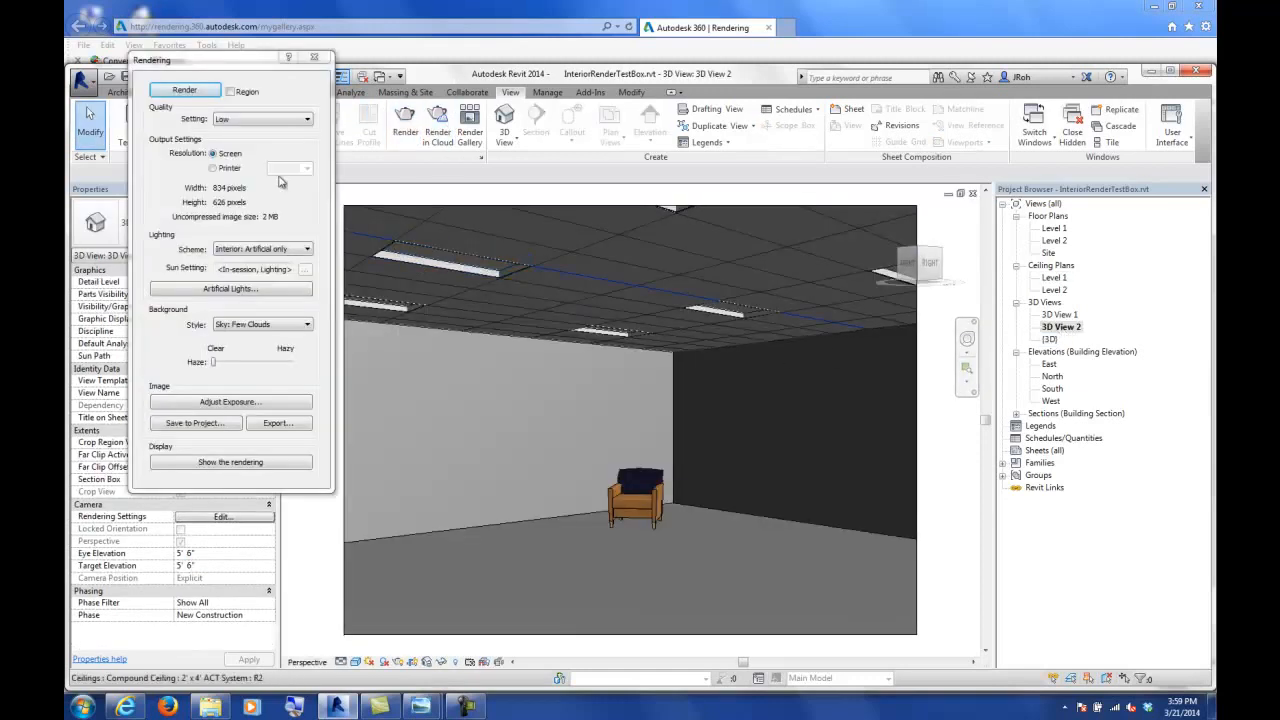
click(186, 98)
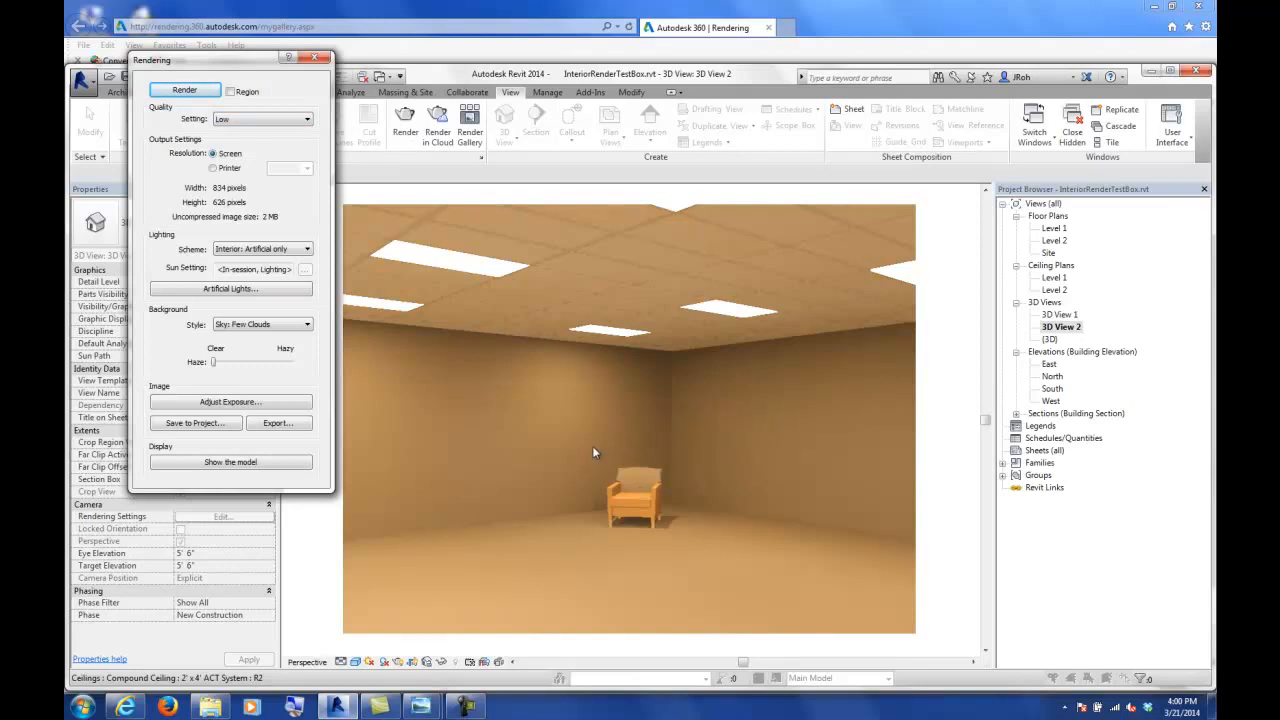
click(315, 57)
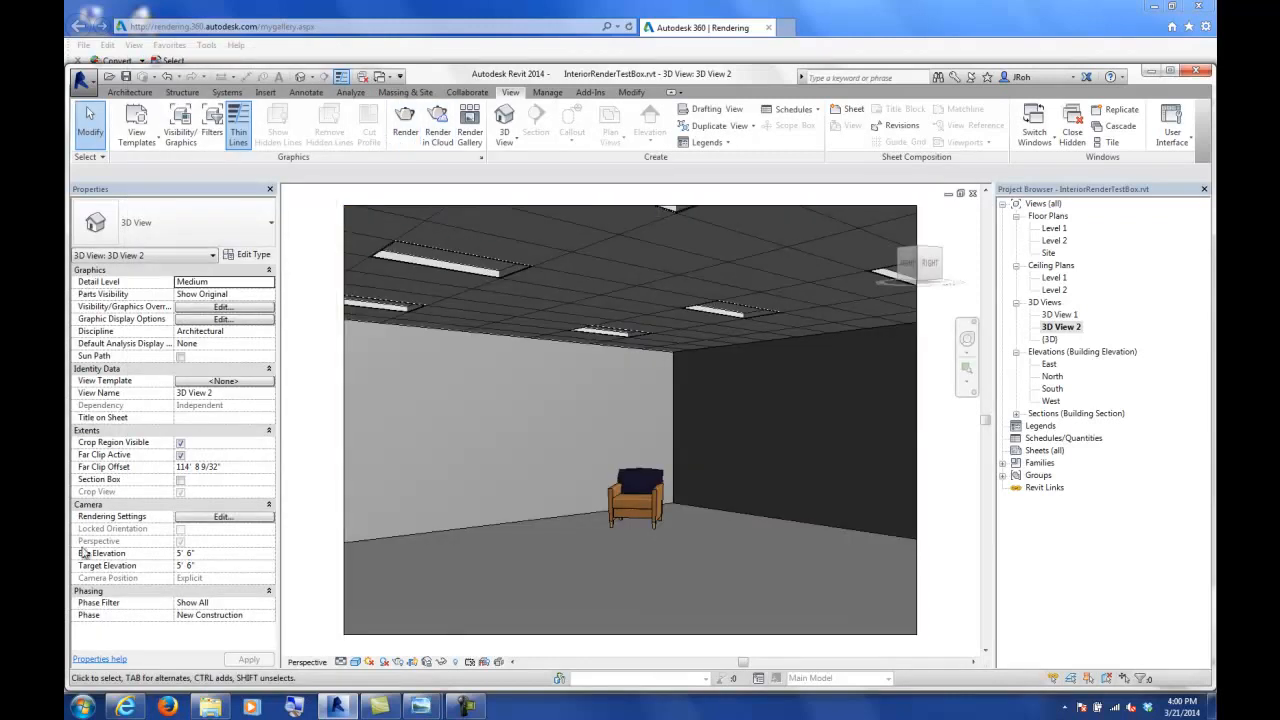
click(223, 517)
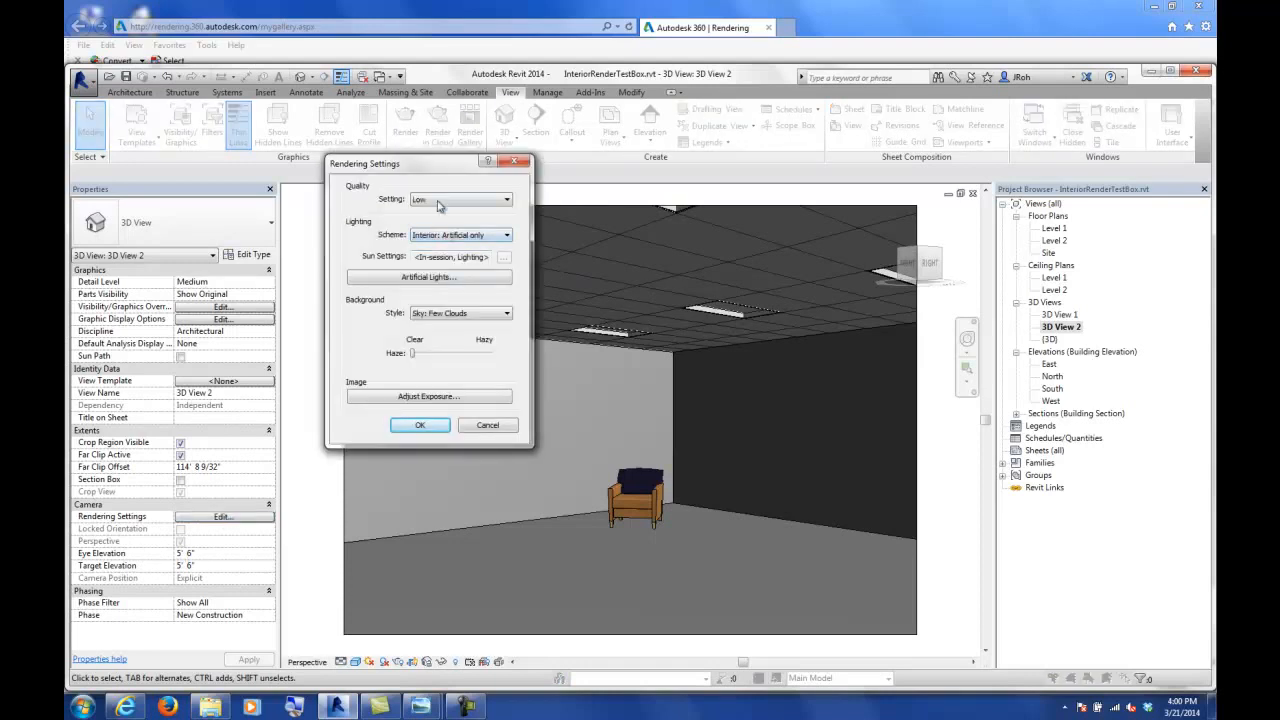
click(418, 200)
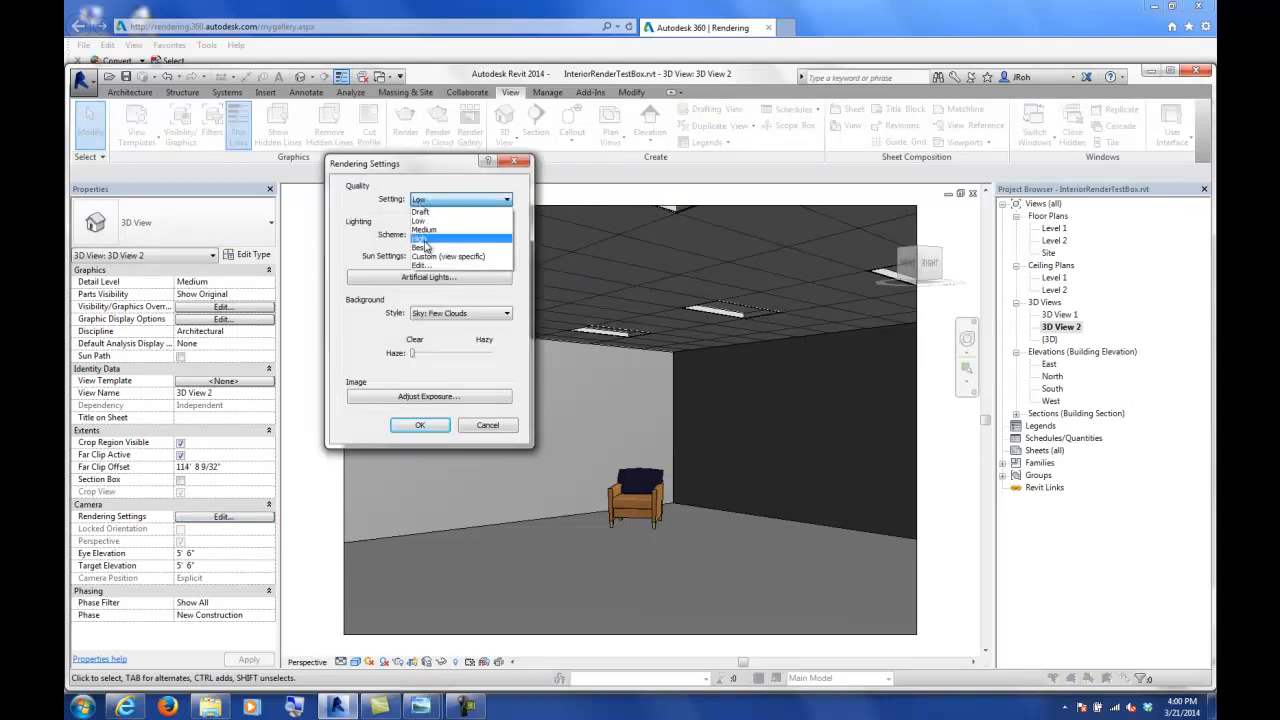
click(425, 239)
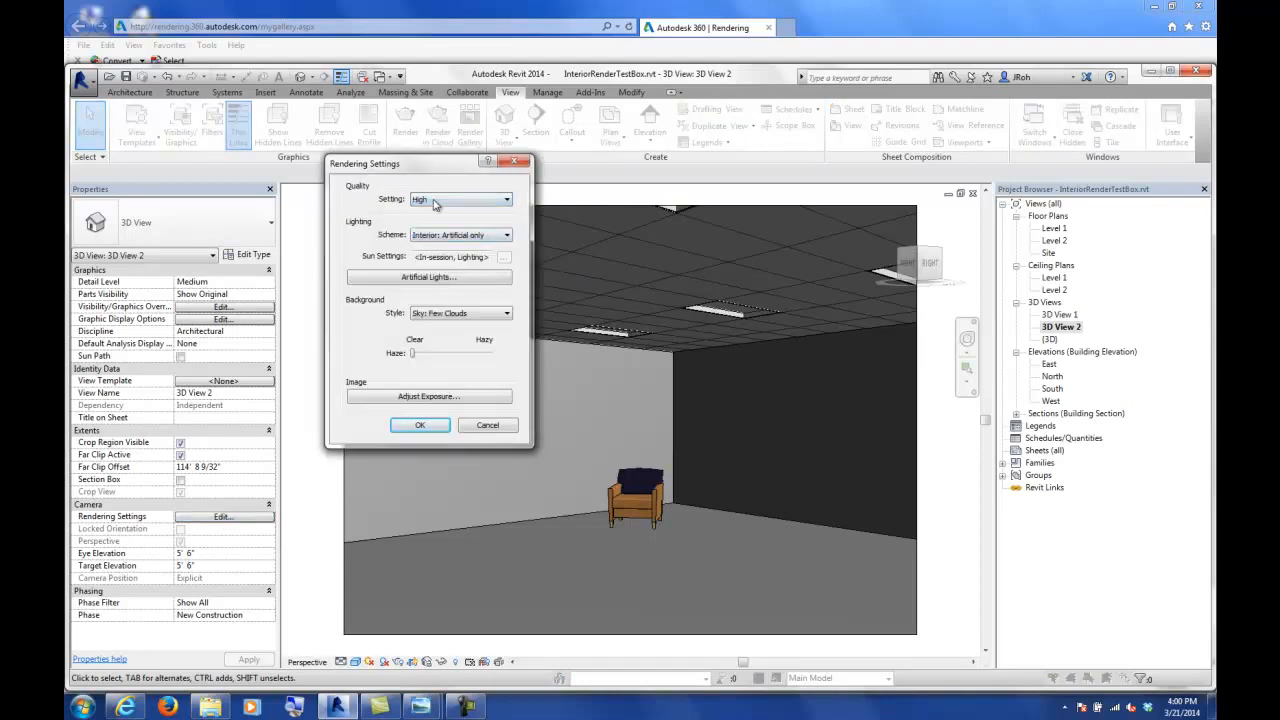
click(427, 279)
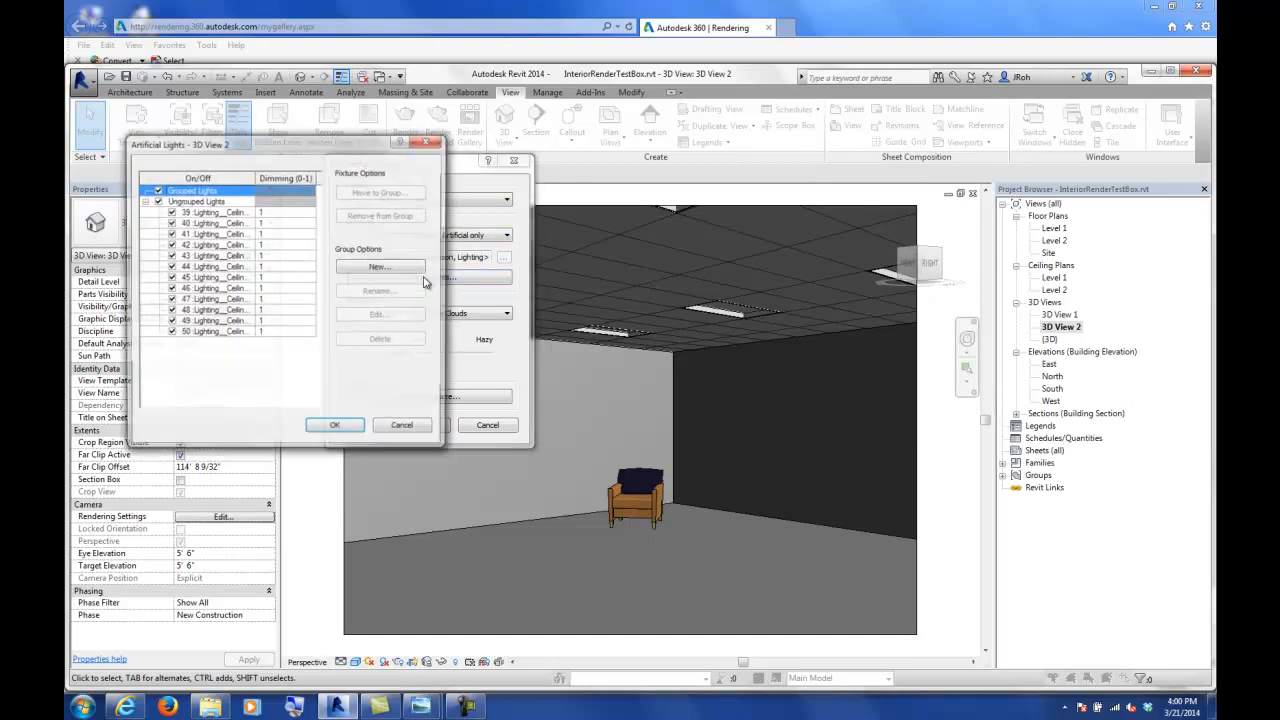
click(401, 432)
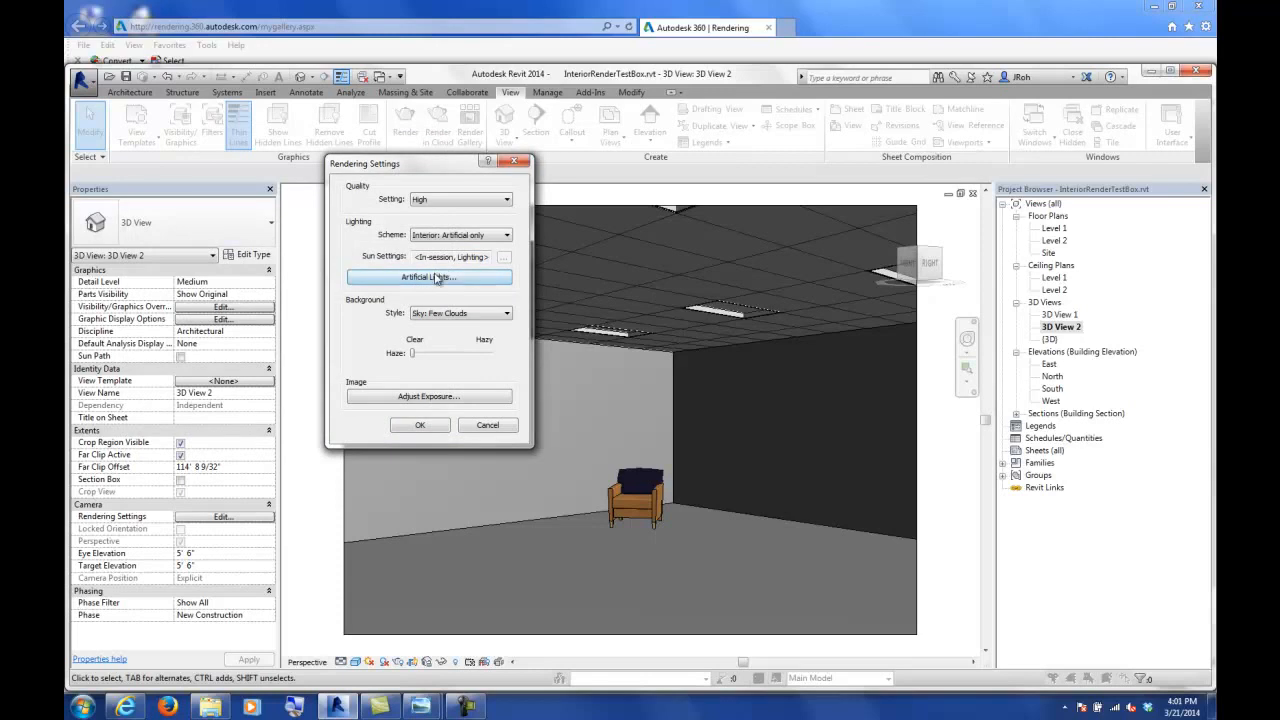
click(441, 277)
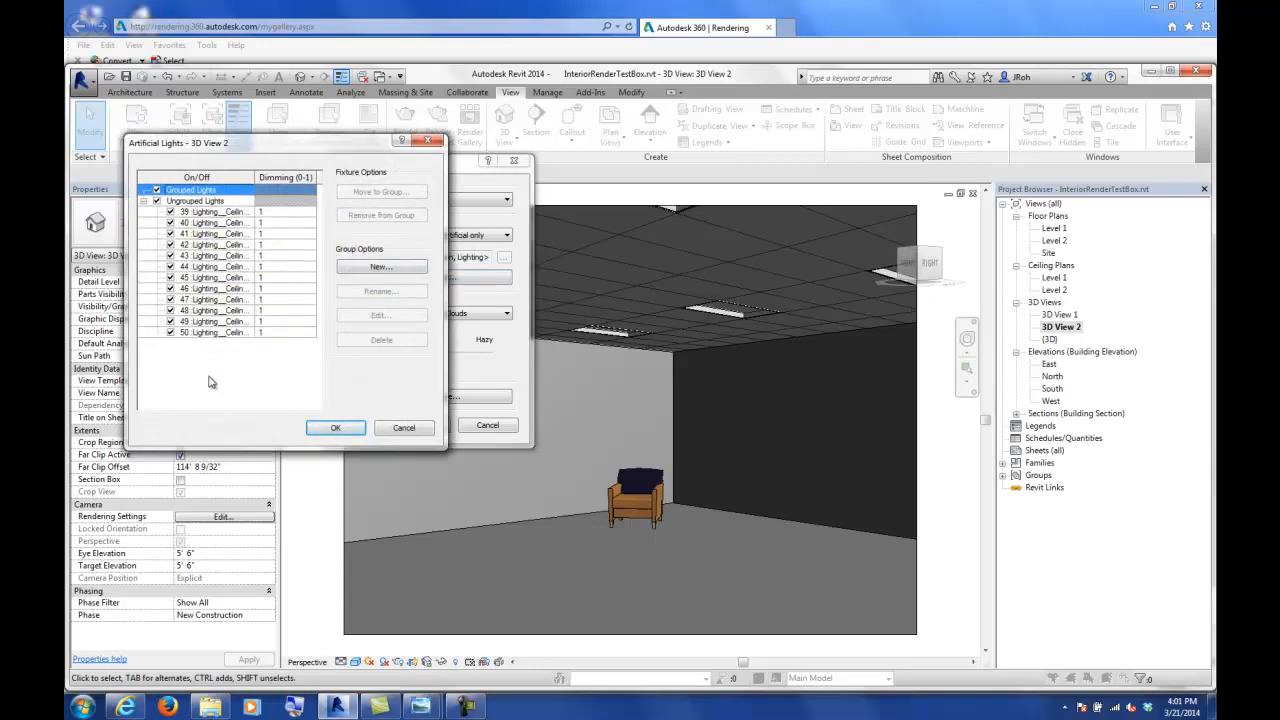
click(383, 427)
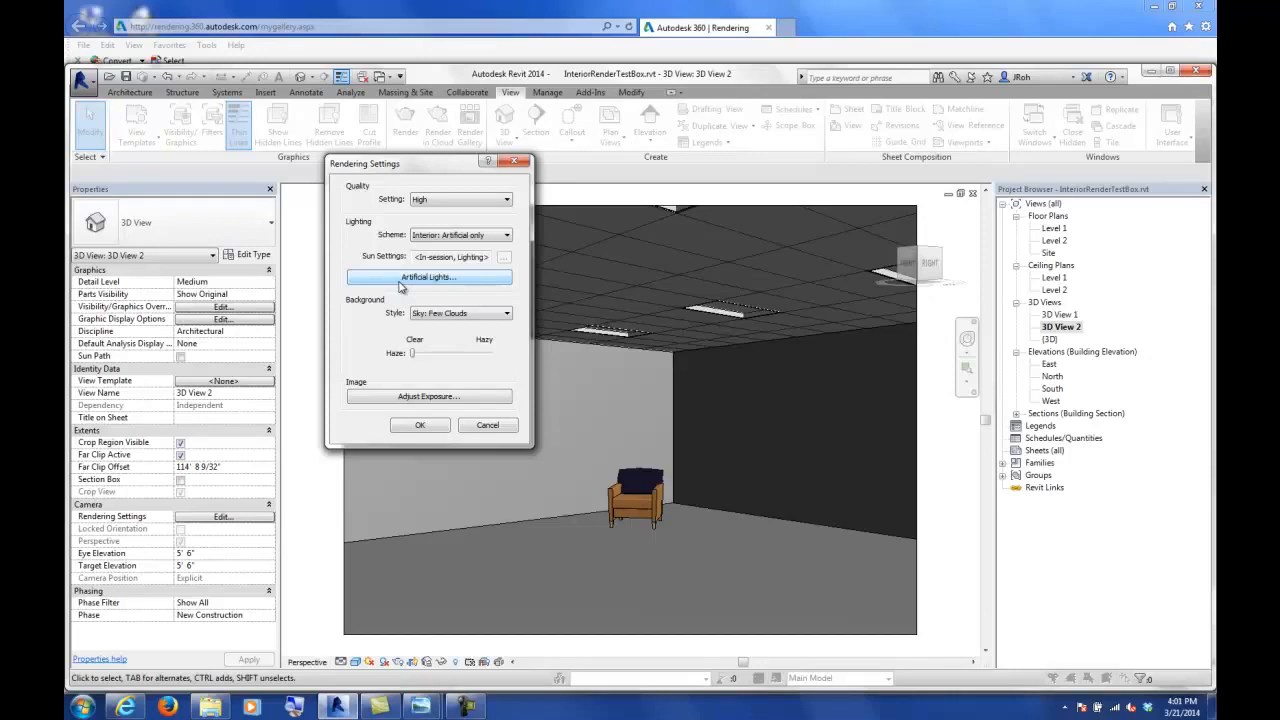
click(487, 425)
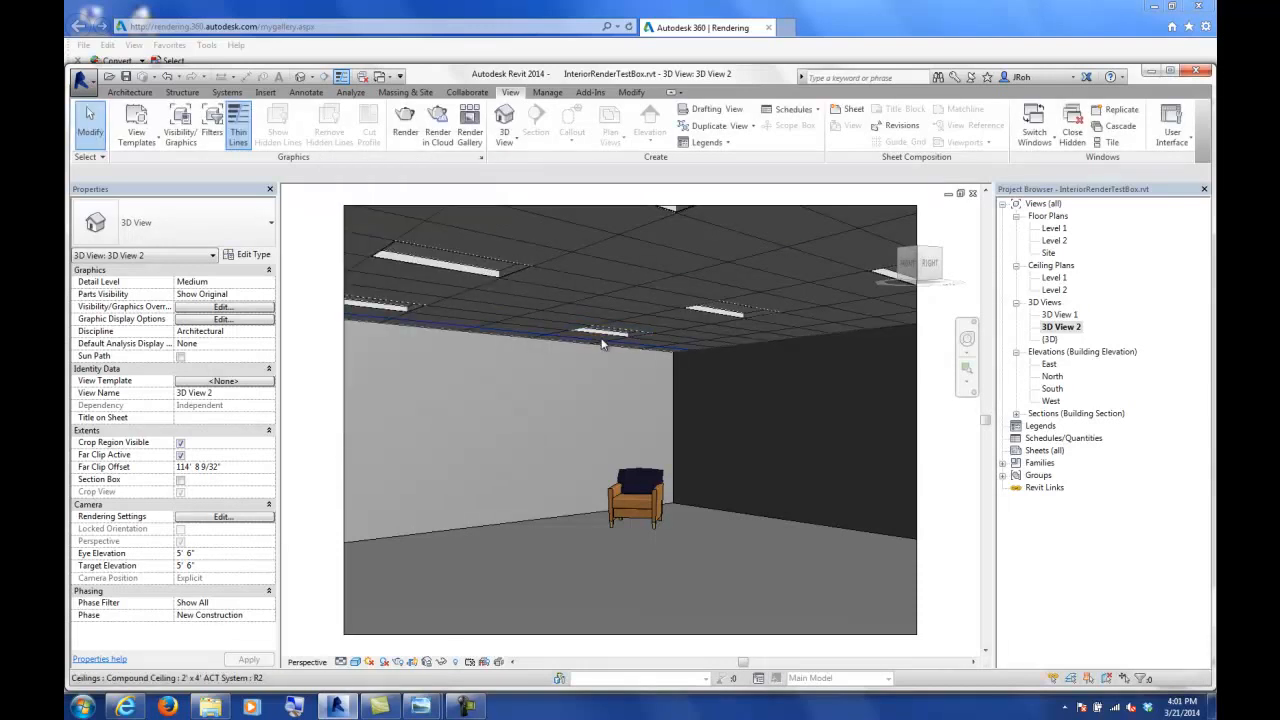
- Check the Mark of a ceiling light fixture in 3D View 2 against the view's artificial lights list
click(602, 332)
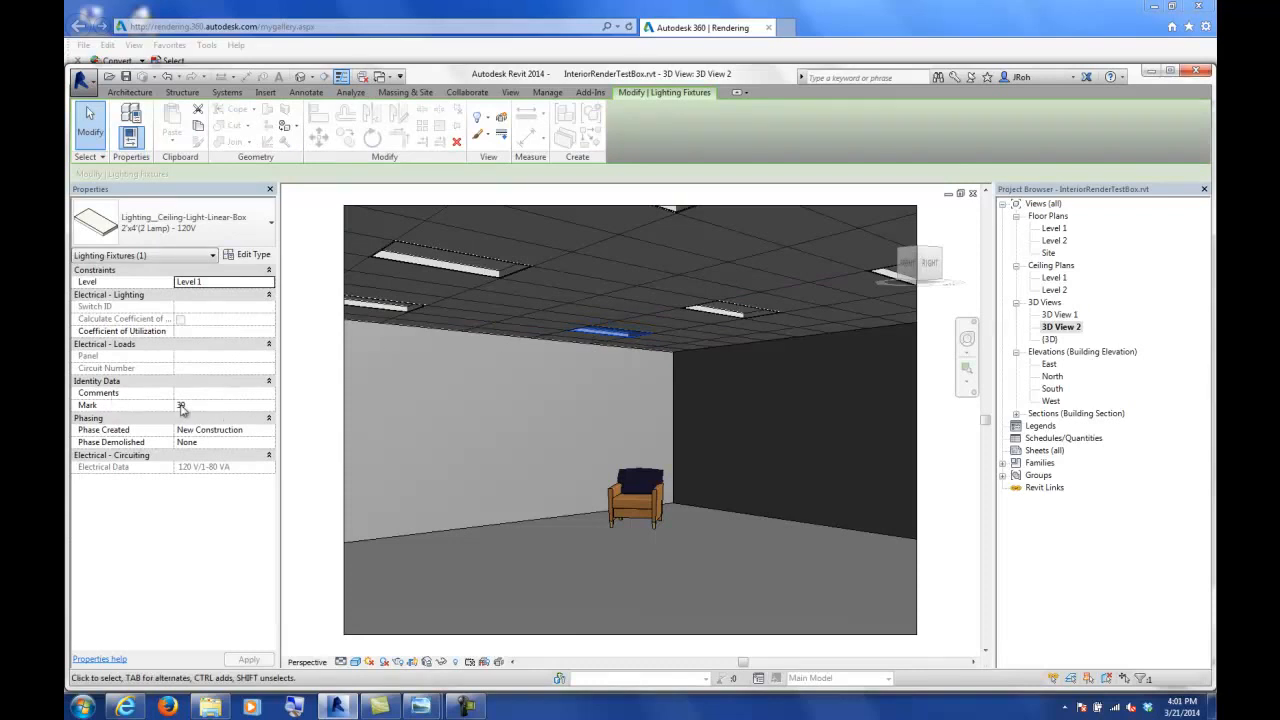
click(90, 122)
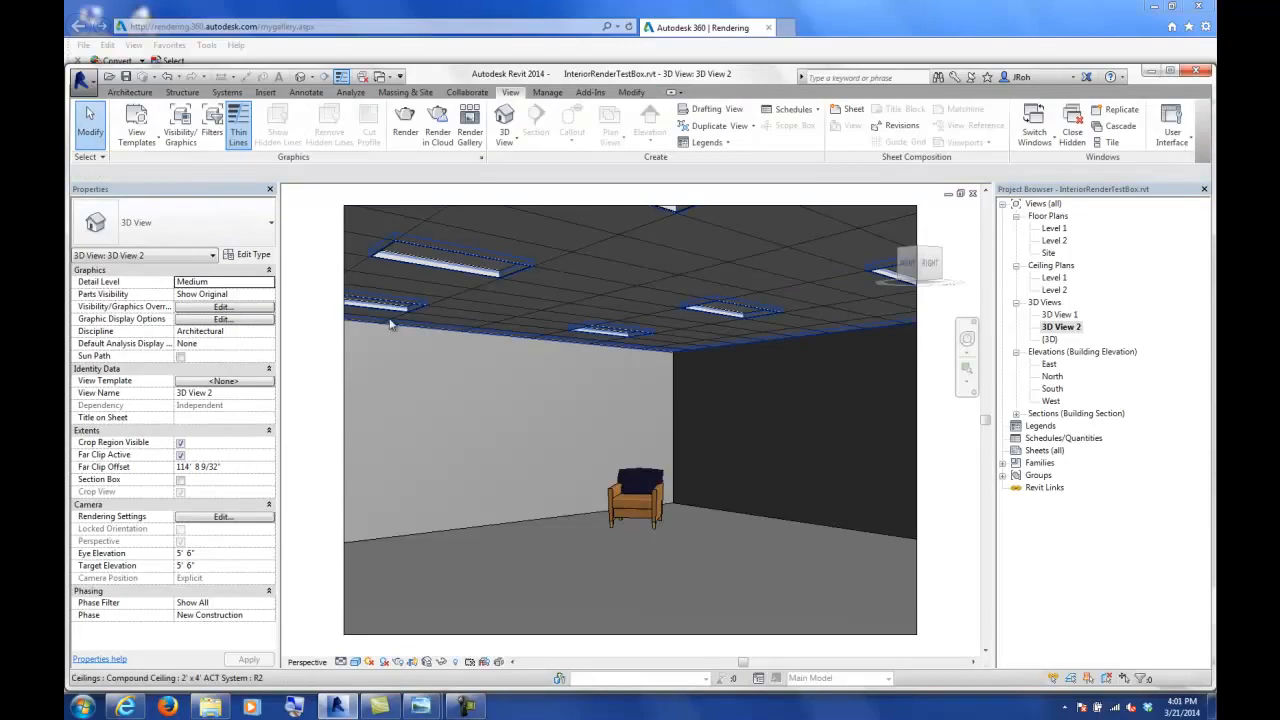
click(222, 516)
click(422, 282)
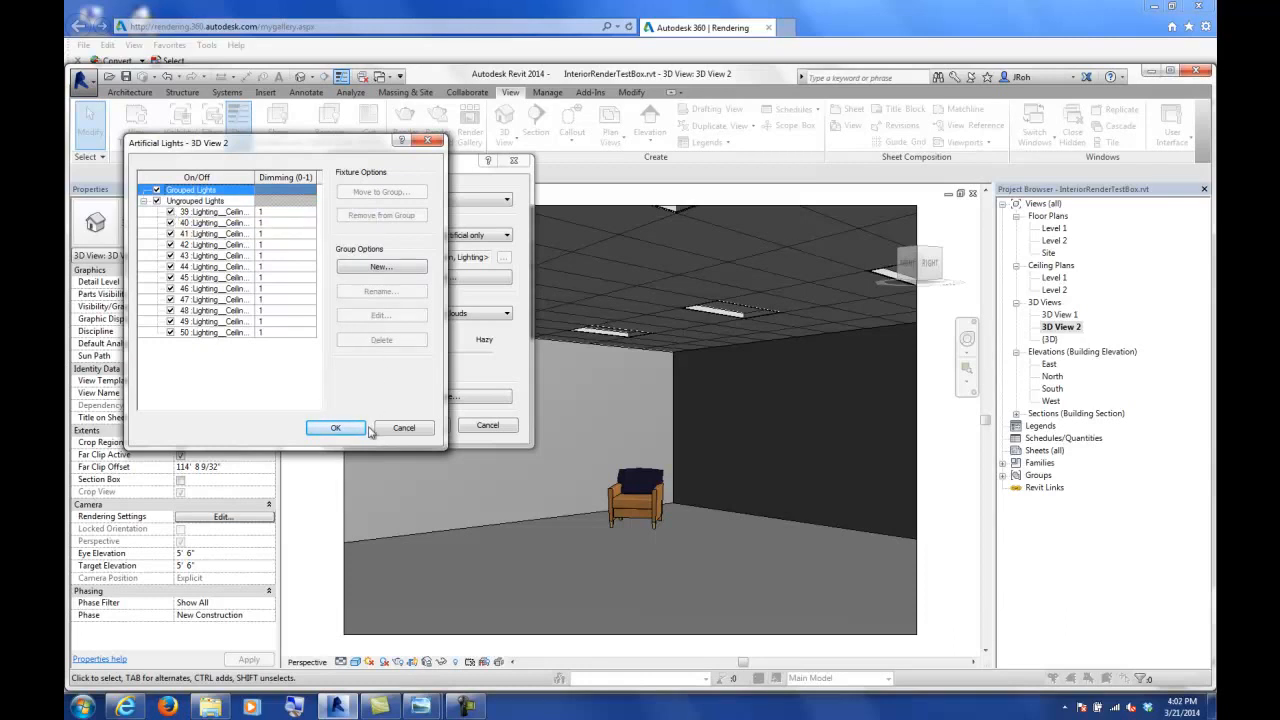
click(400, 429)
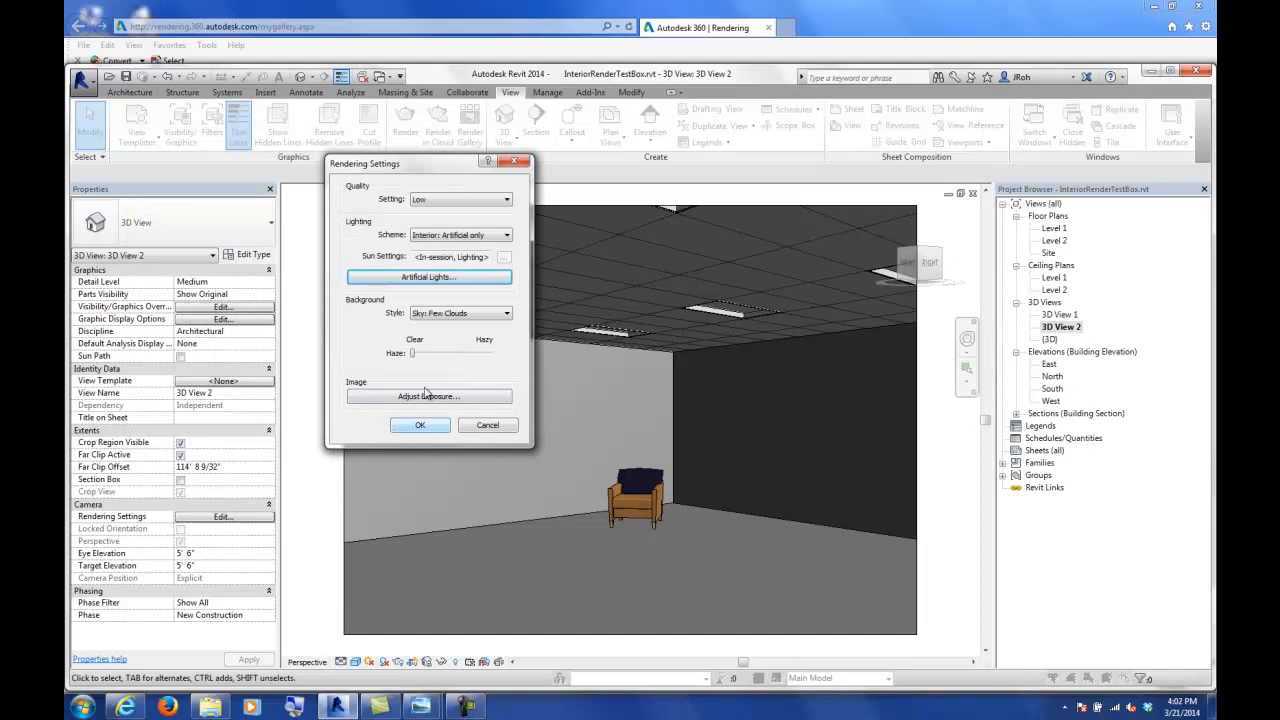
click(490, 425)
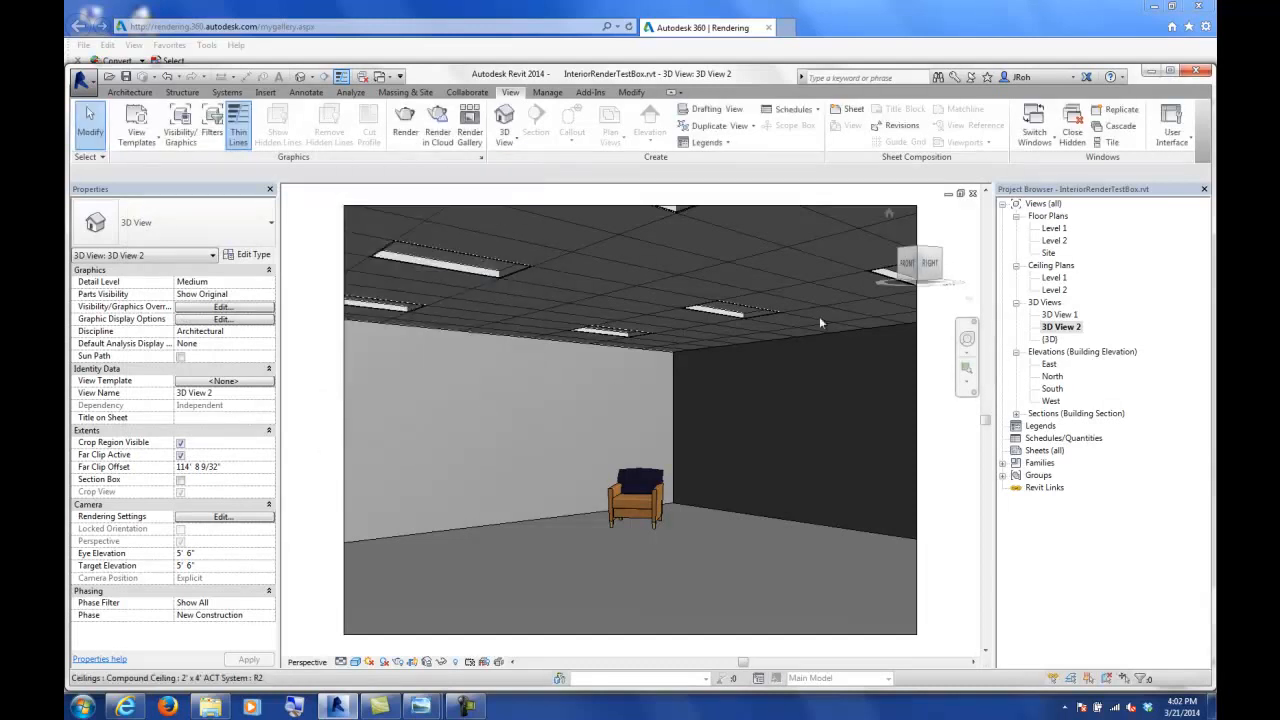
- In the Level 1 ceiling plan, select all twelve ceiling light fixtures and create a new light group named Interagation Room
click(1054, 278)
double_click(1054, 278)
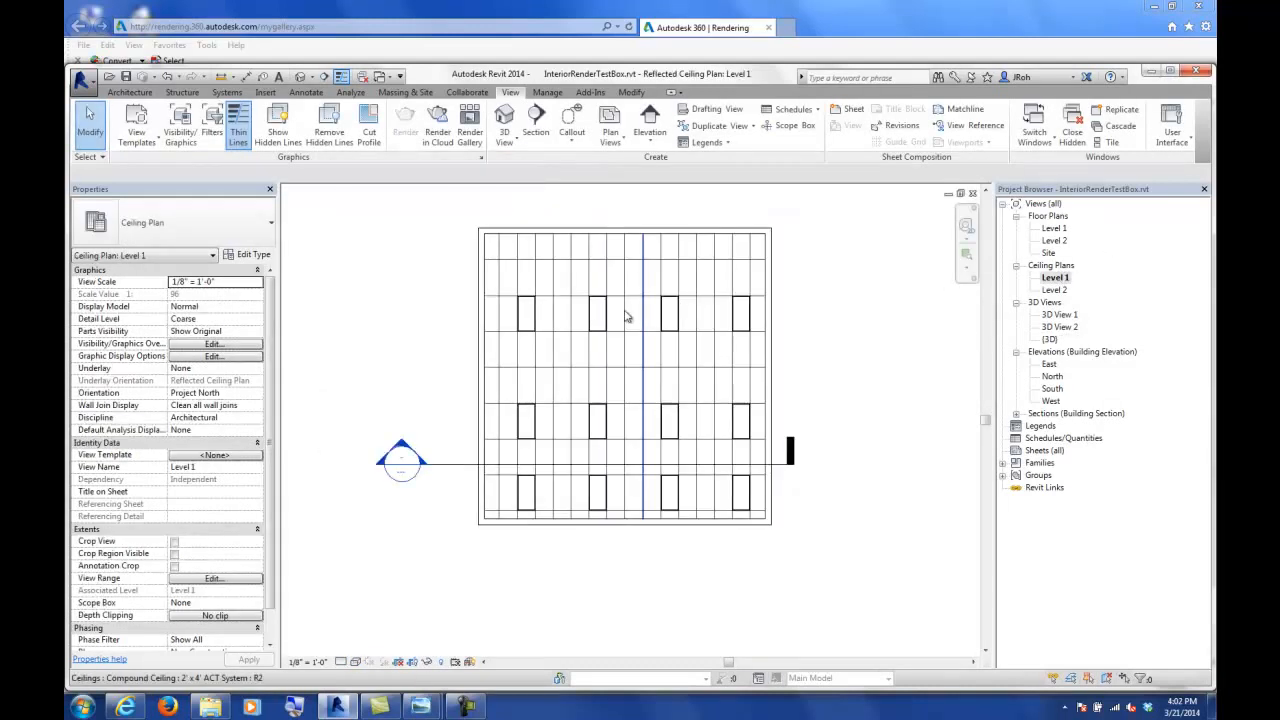
drag(444, 267, 742, 510)
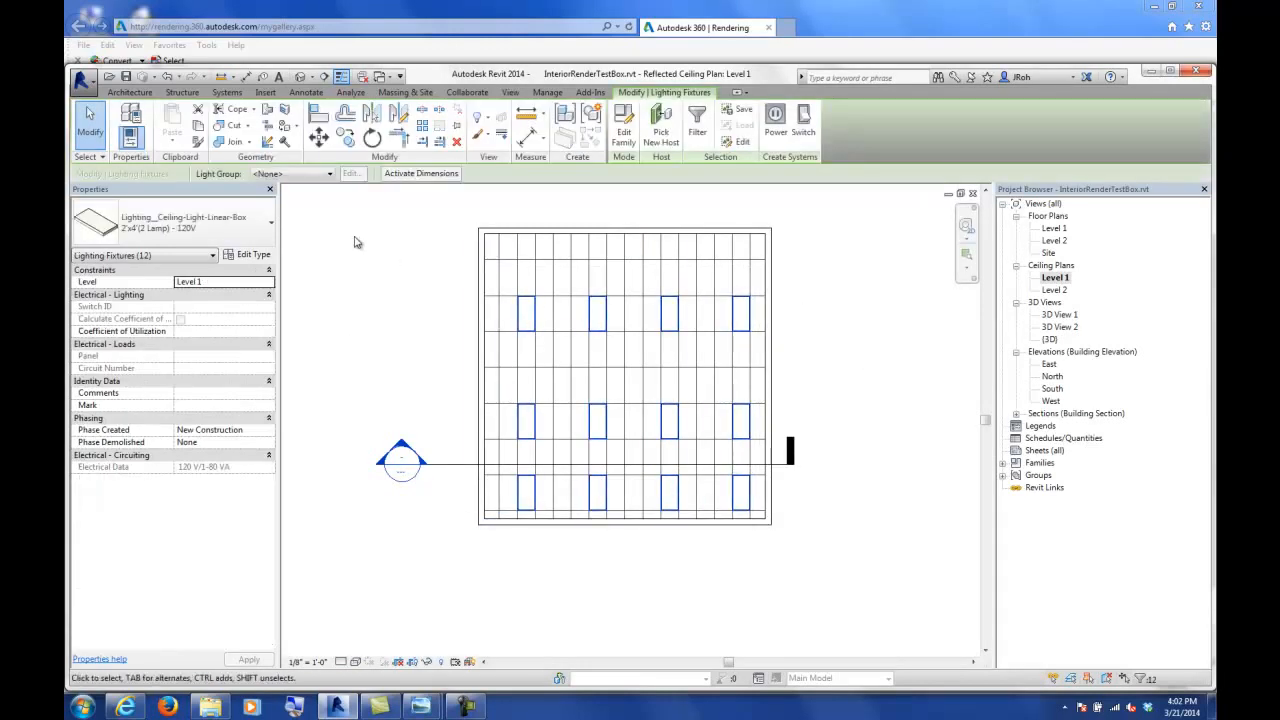
click(281, 177)
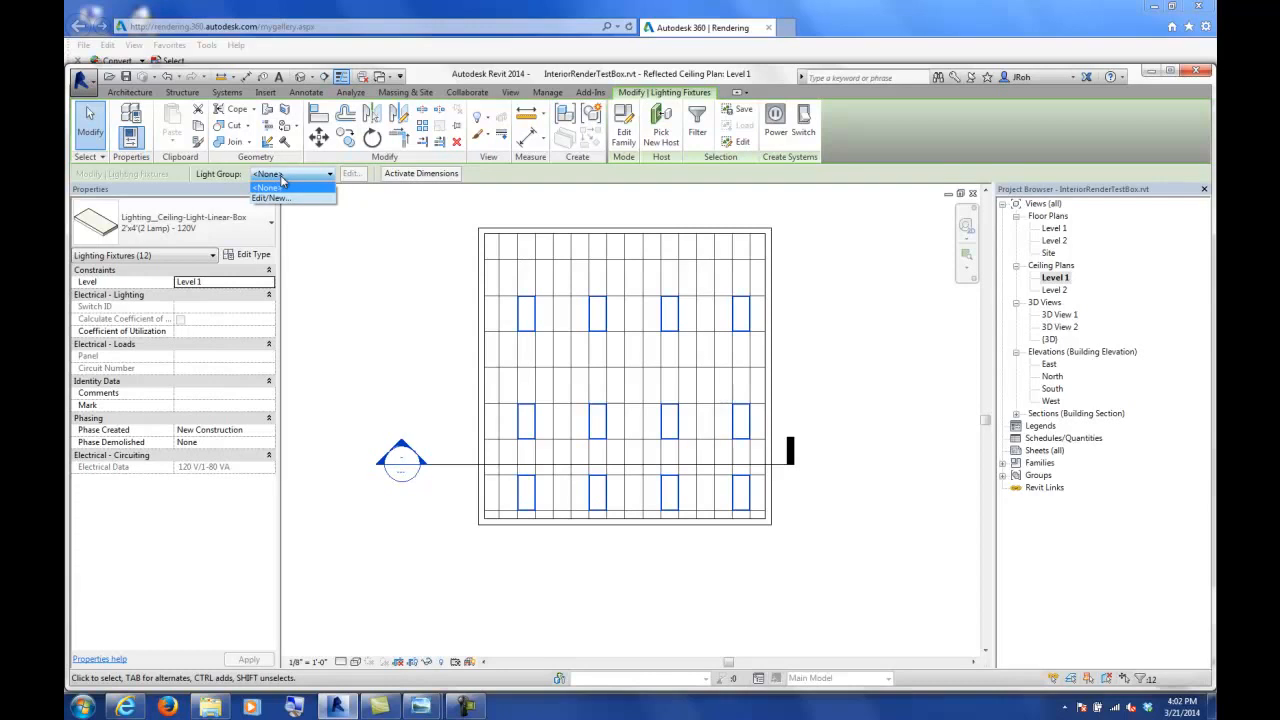
click(270, 198)
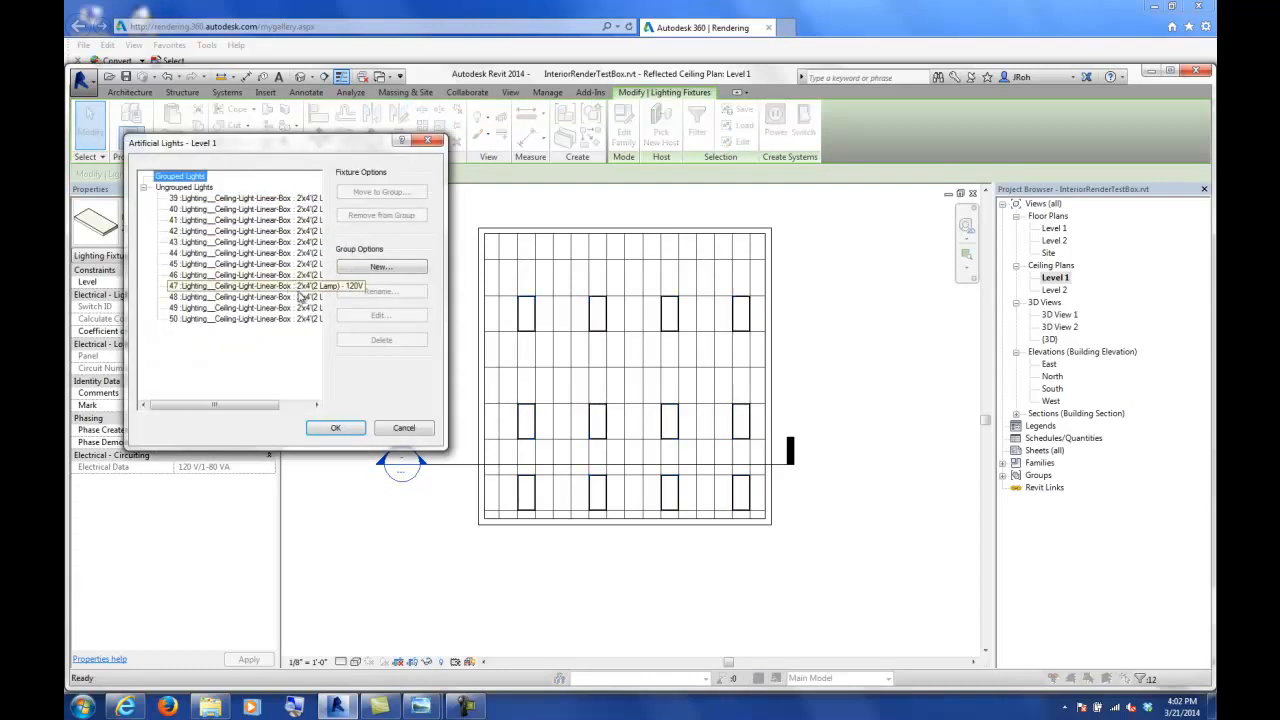
click(376, 268)
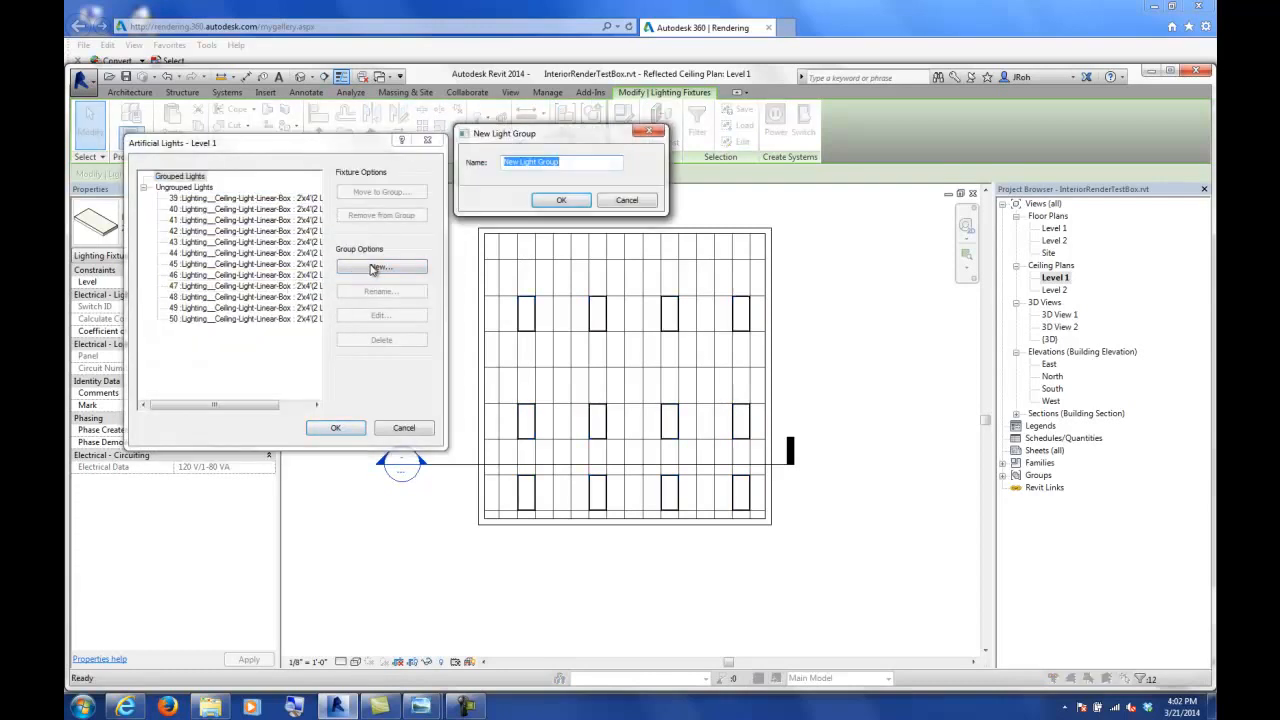
text(I)
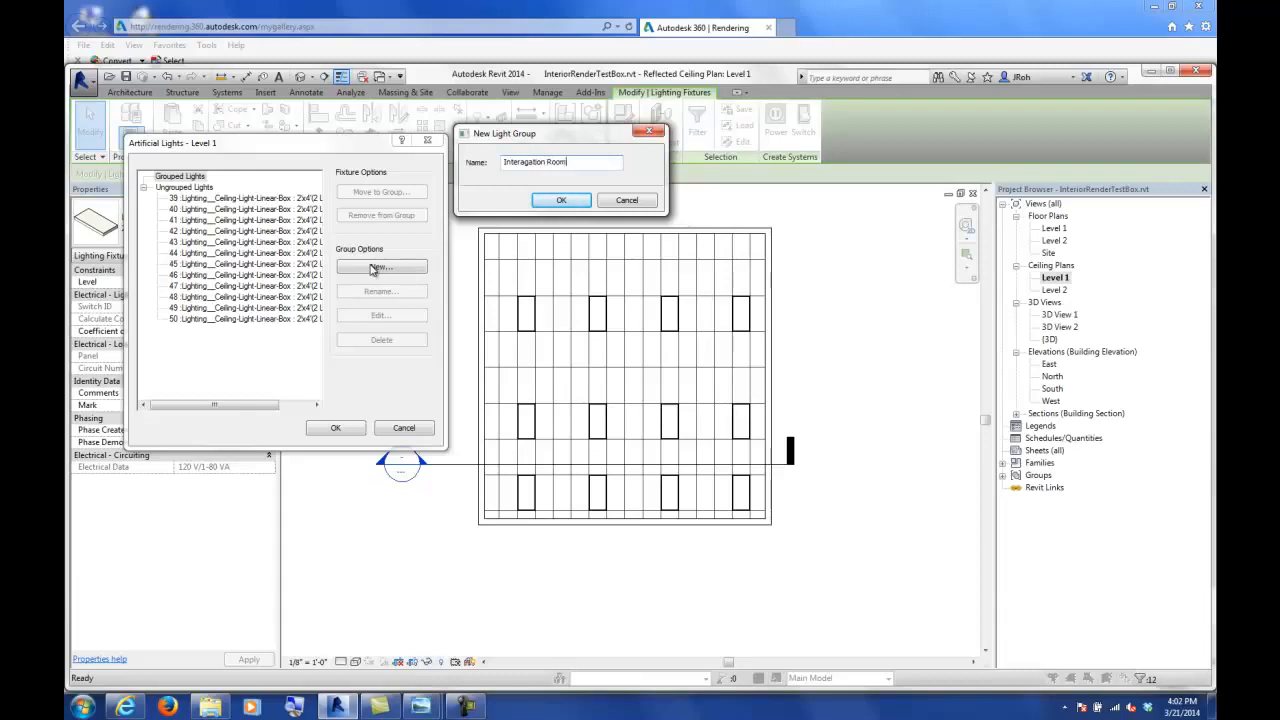
text(nteragation Room)
key(Return)
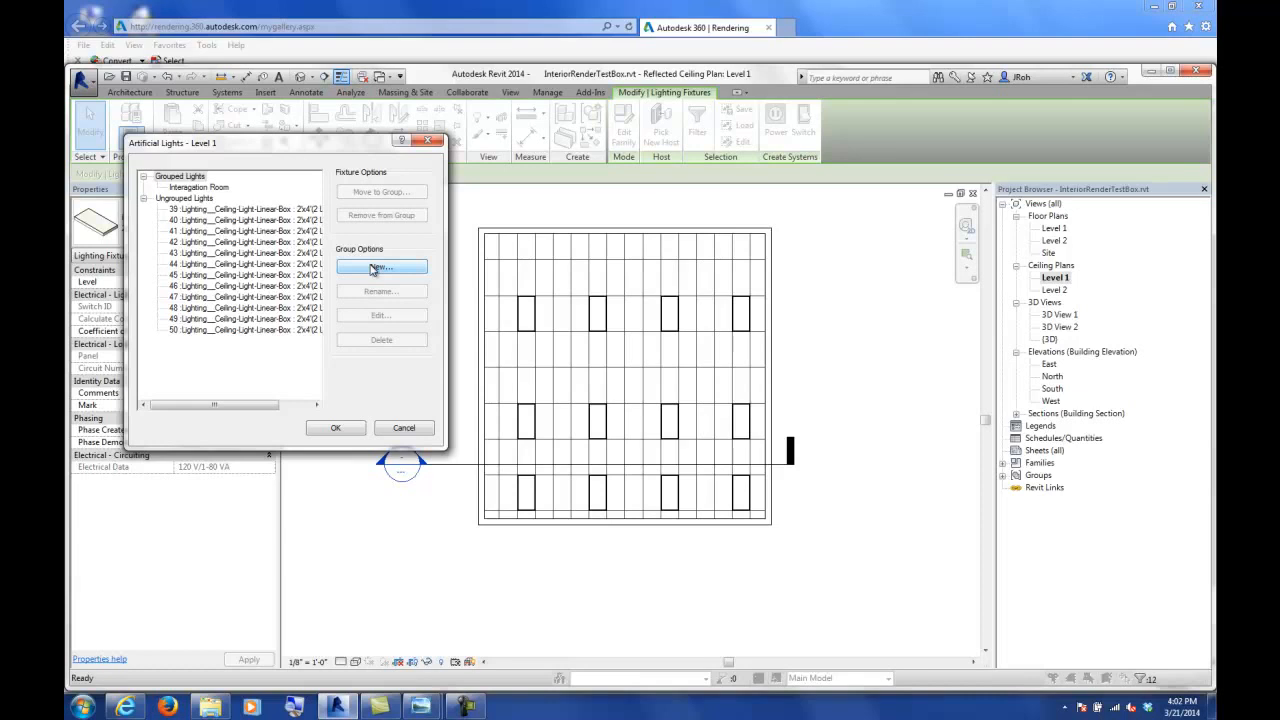
click(337, 428)
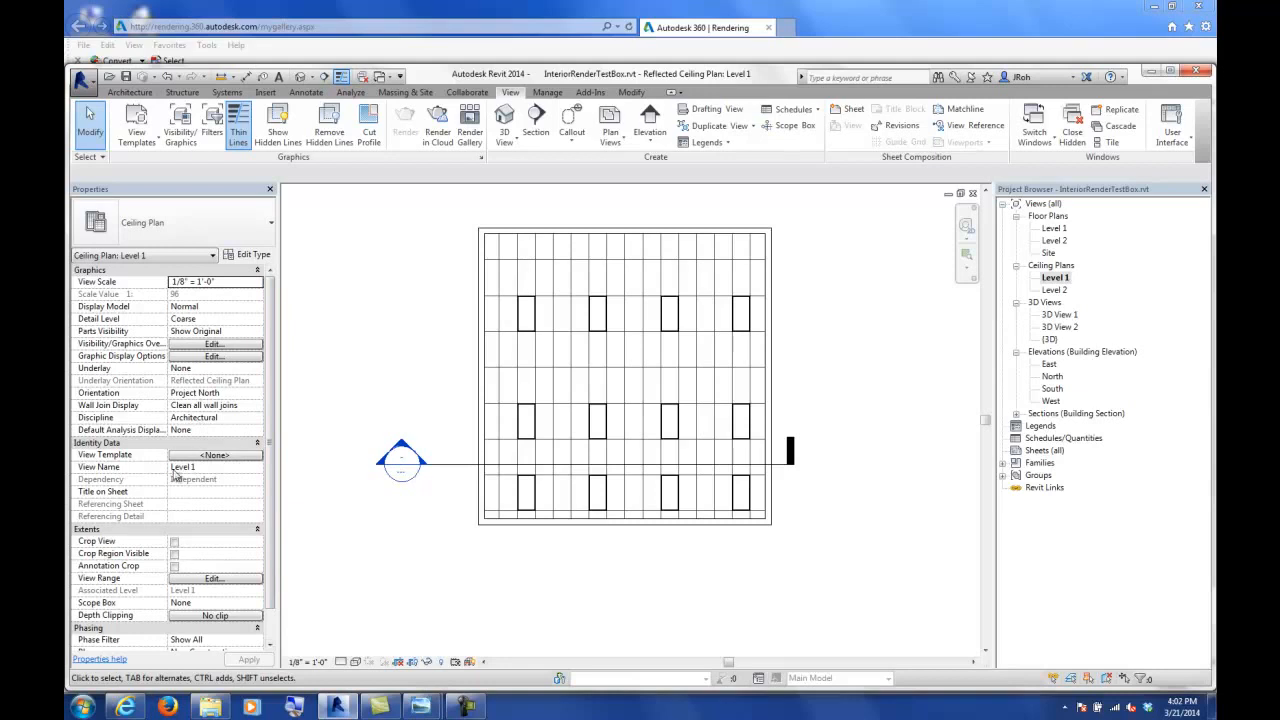
- In the artificial lights settings of 3D View 2, move all twelve ungrouped fixtures into the Interagation Room group
double_click(1060, 327)
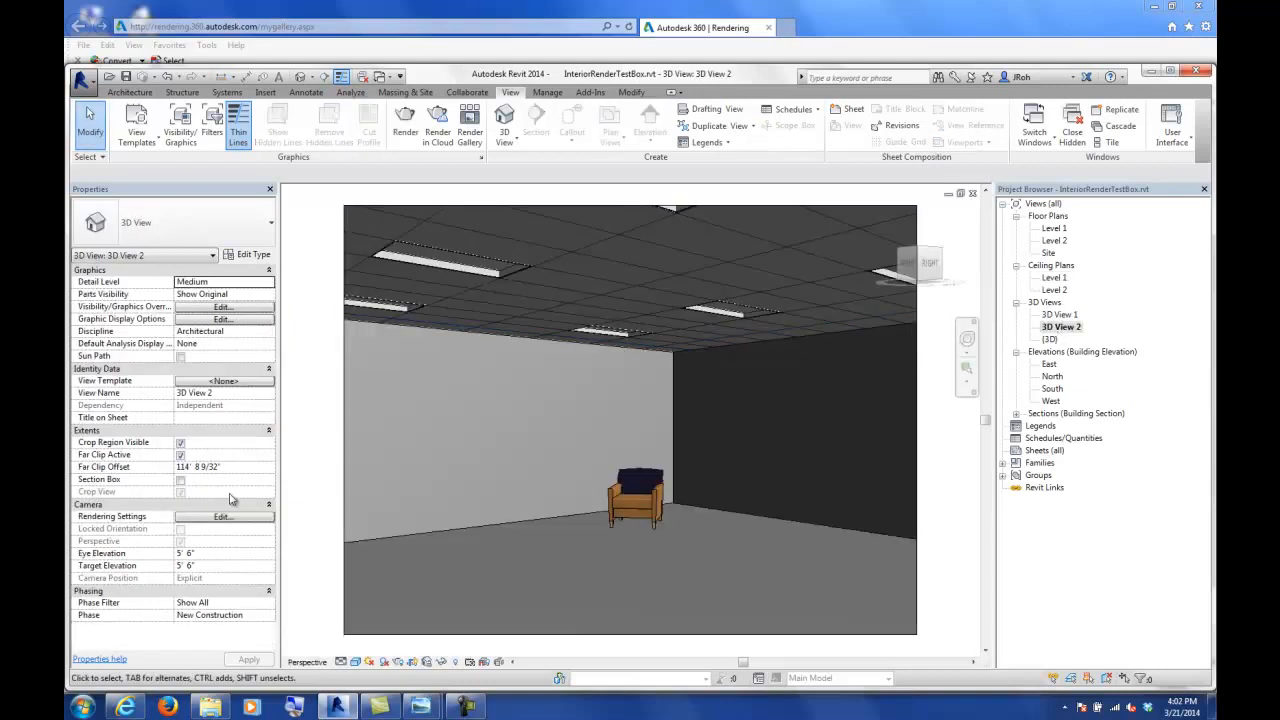
click(222, 517)
click(432, 278)
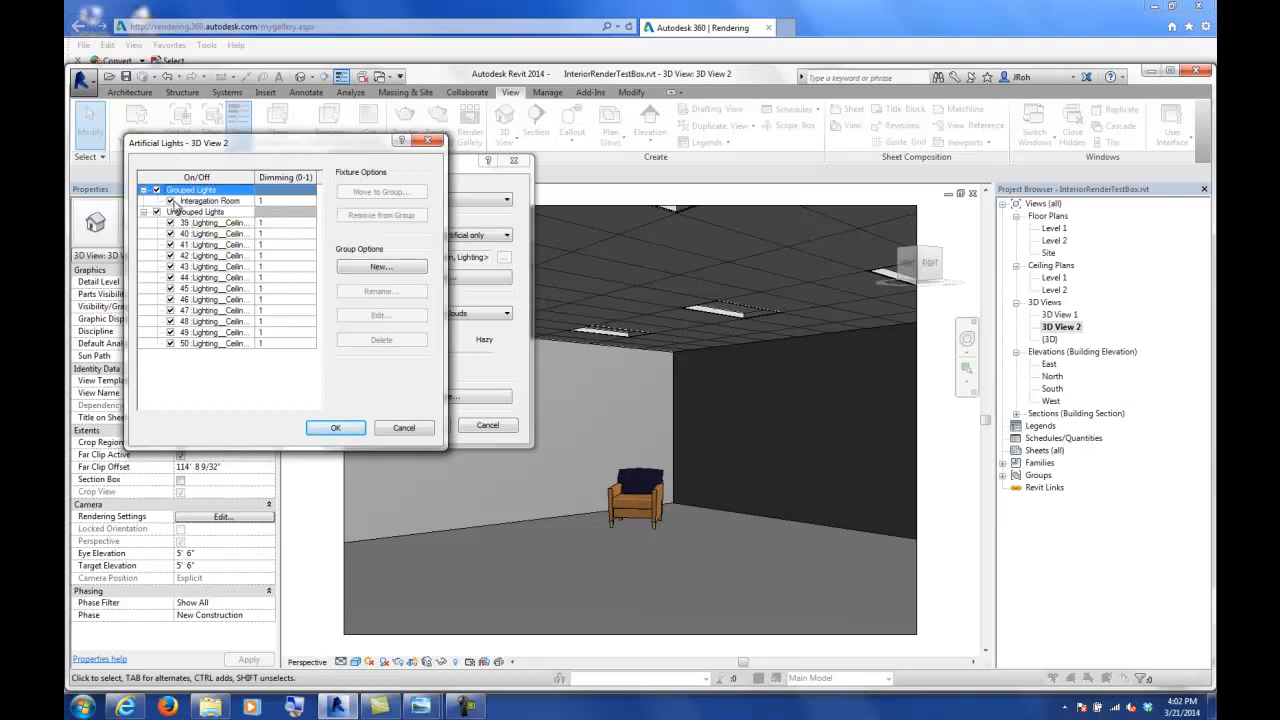
click(171, 201)
click(171, 201)
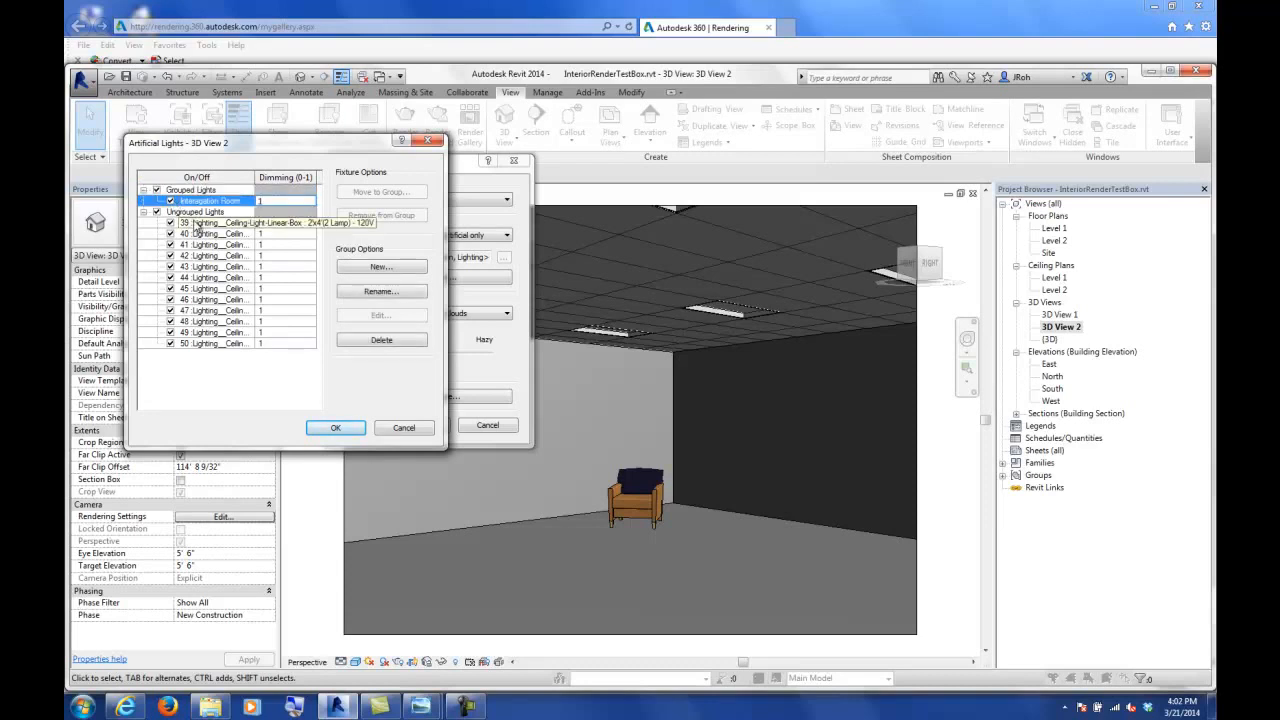
click(203, 224)
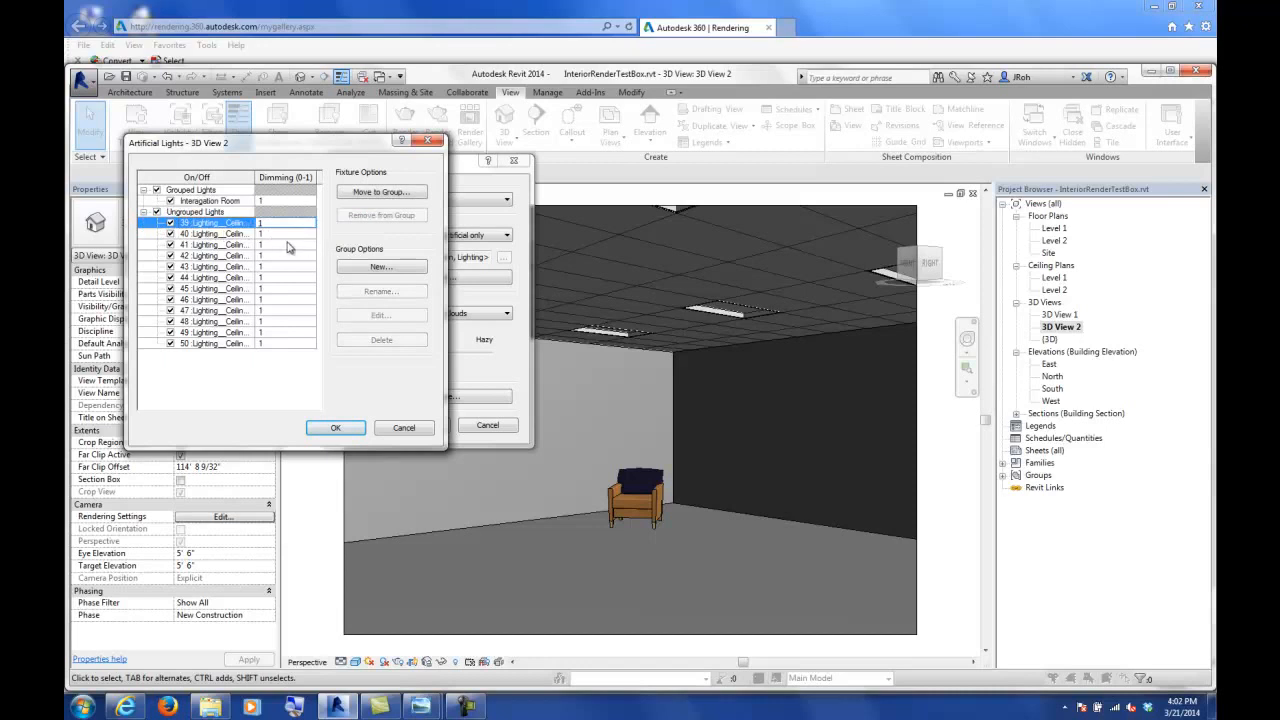
shift+click(210, 345)
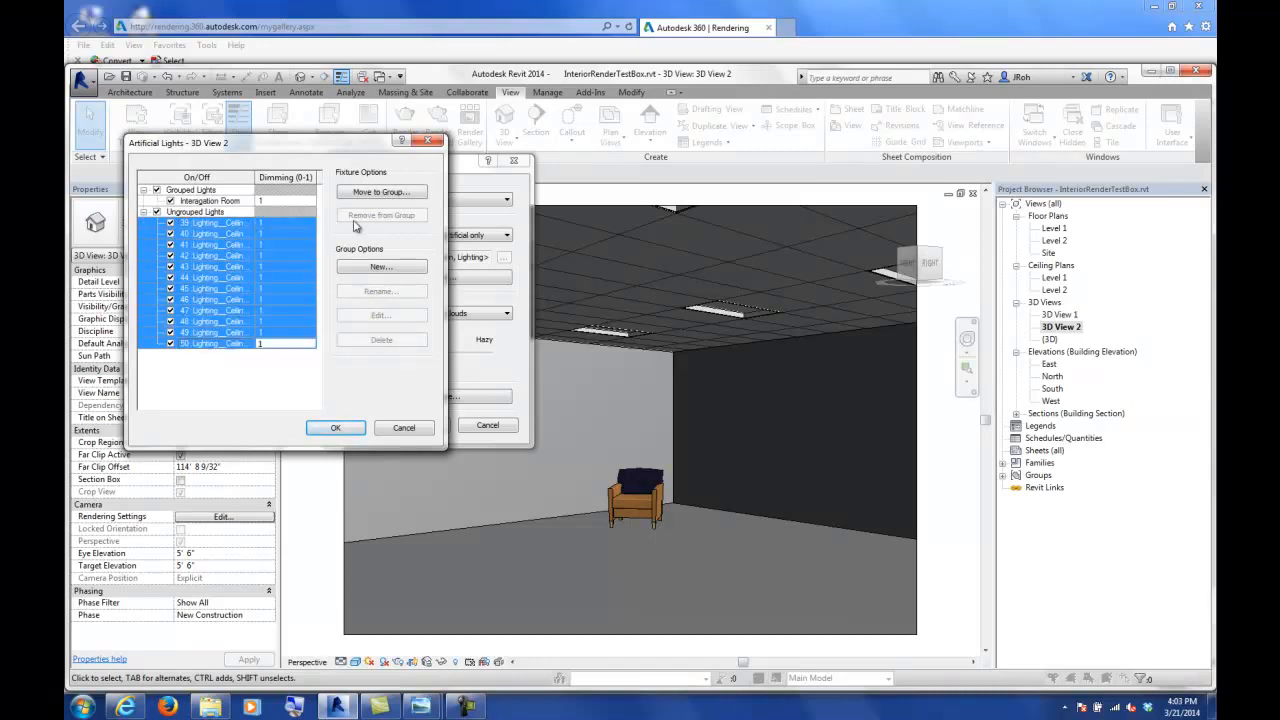
click(371, 194)
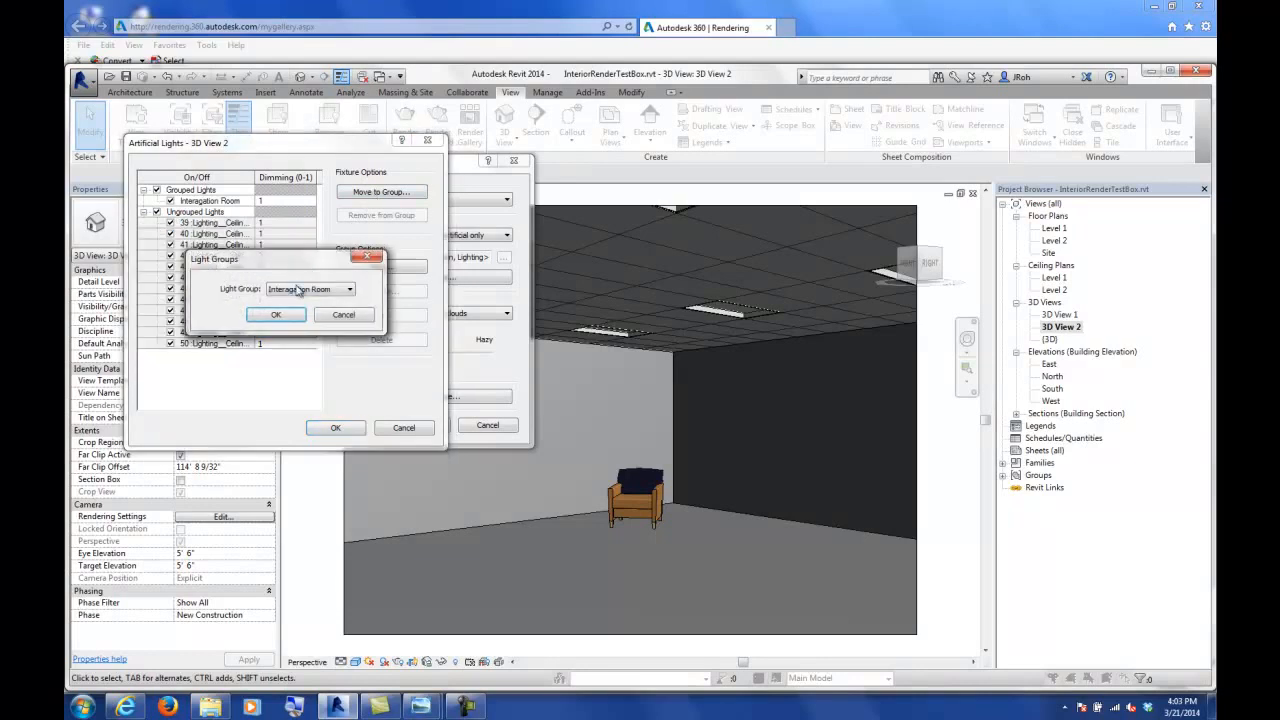
click(280, 317)
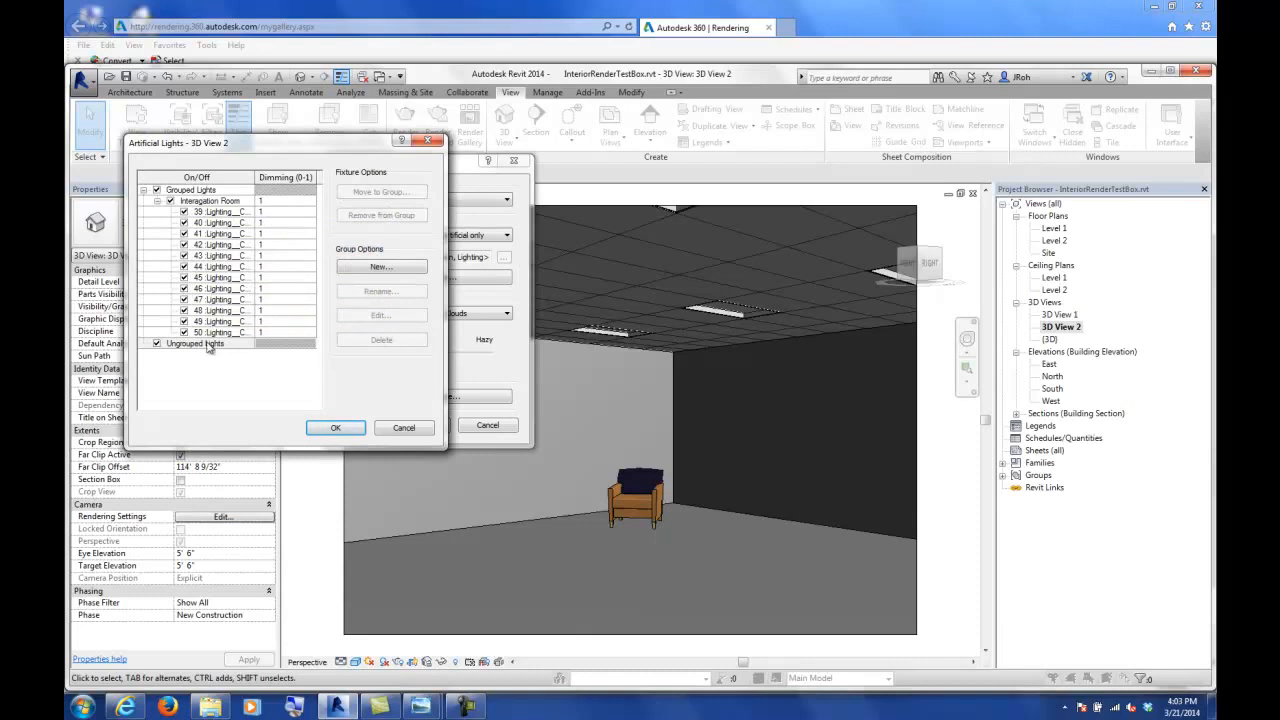
- Switch the Interagation Room light group off and back on, and accept the artificial lights and rendering settings
click(170, 202)
click(170, 202)
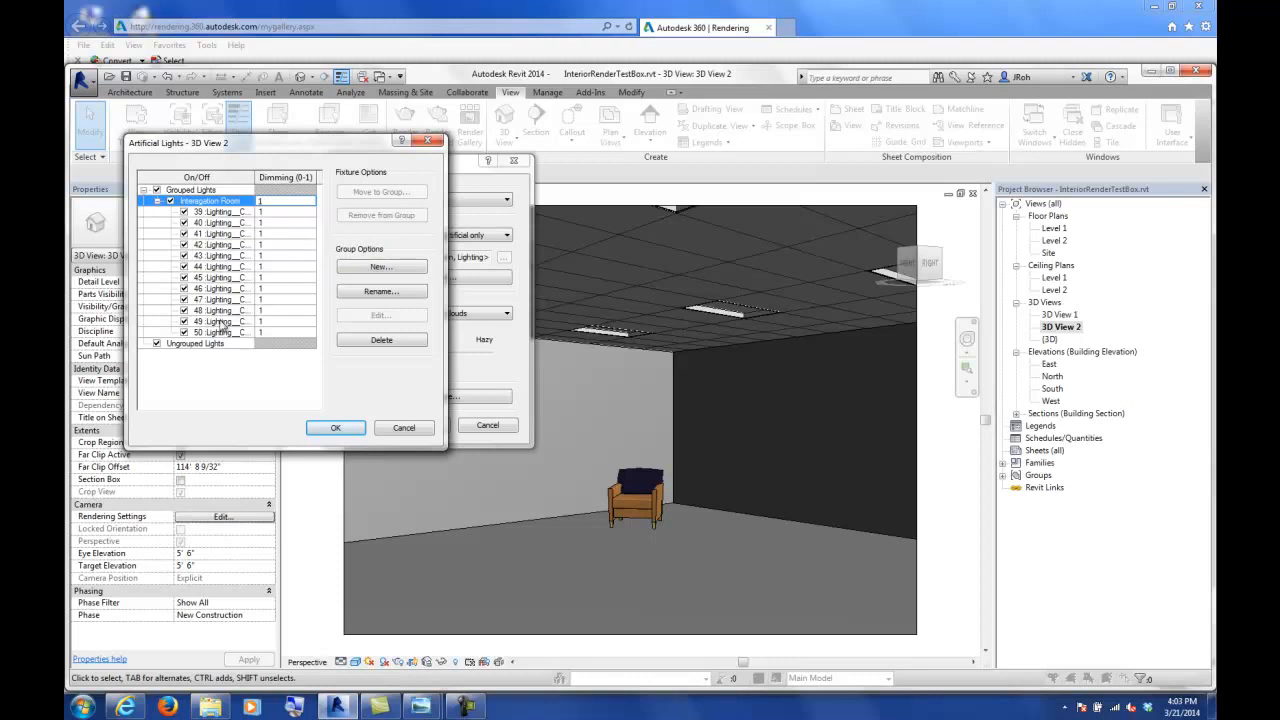
click(336, 427)
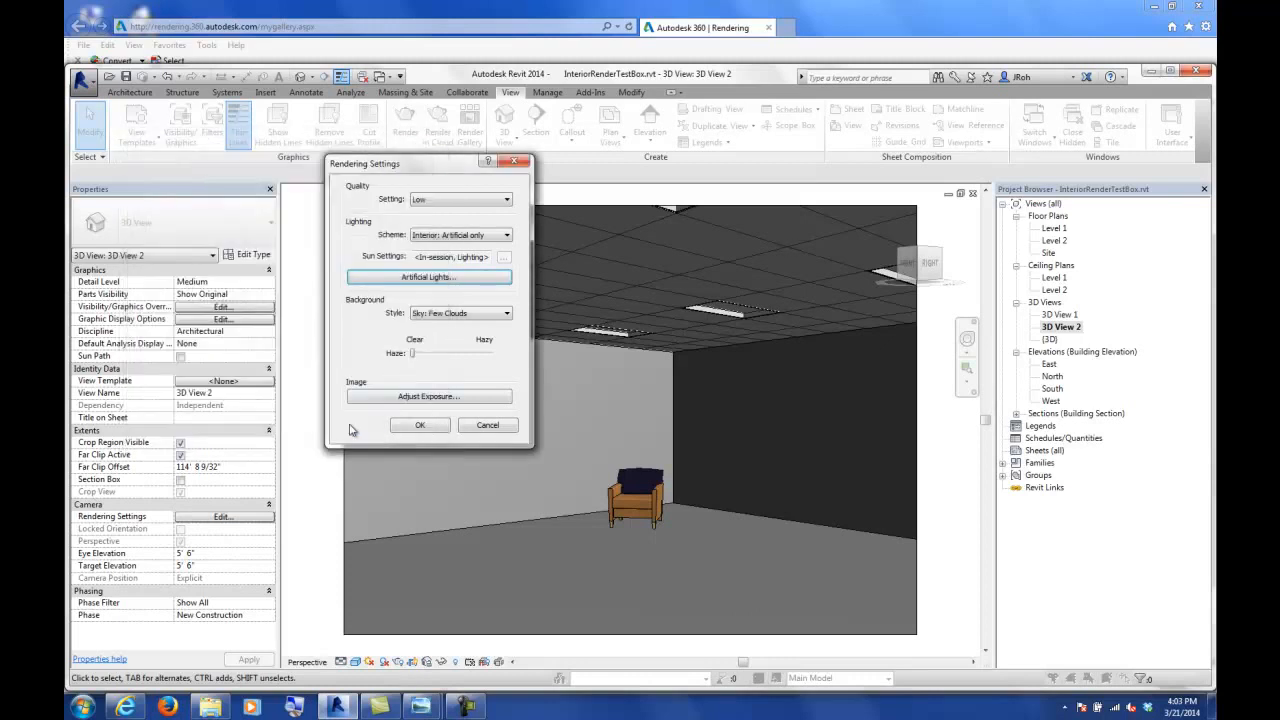
click(415, 426)
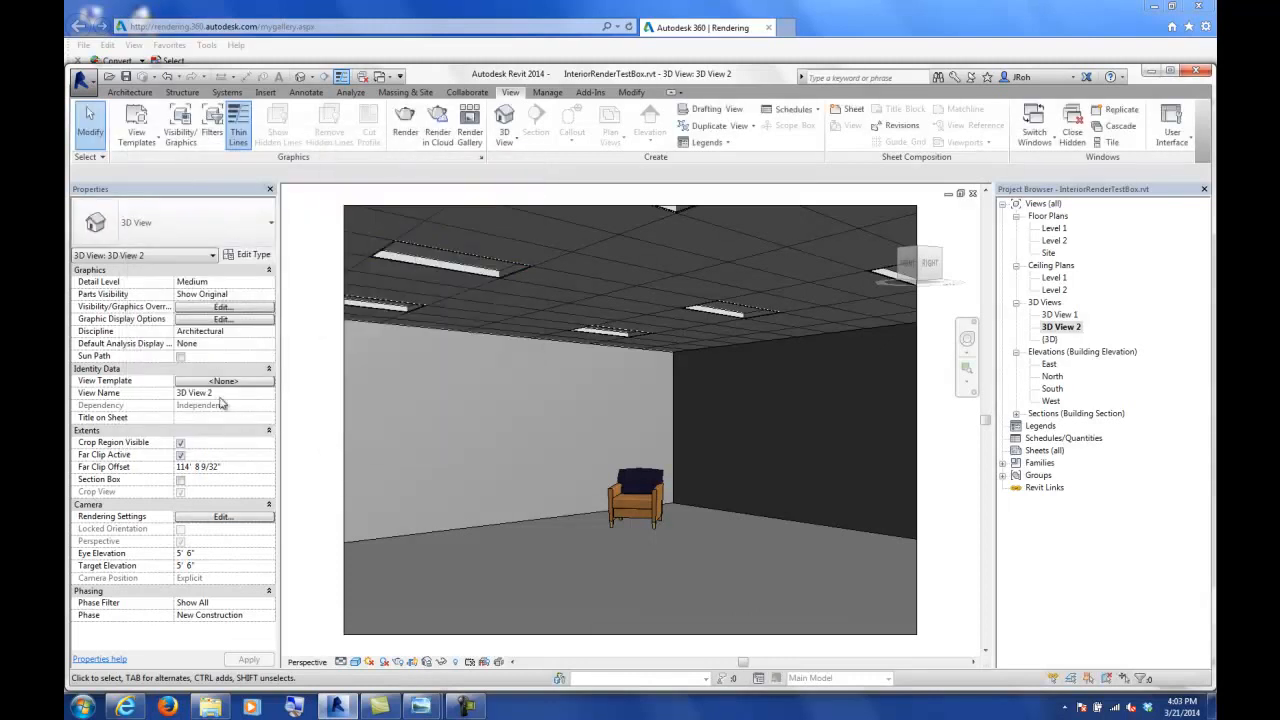
- Set the rendering quality of 3D View 2 to High
click(222, 517)
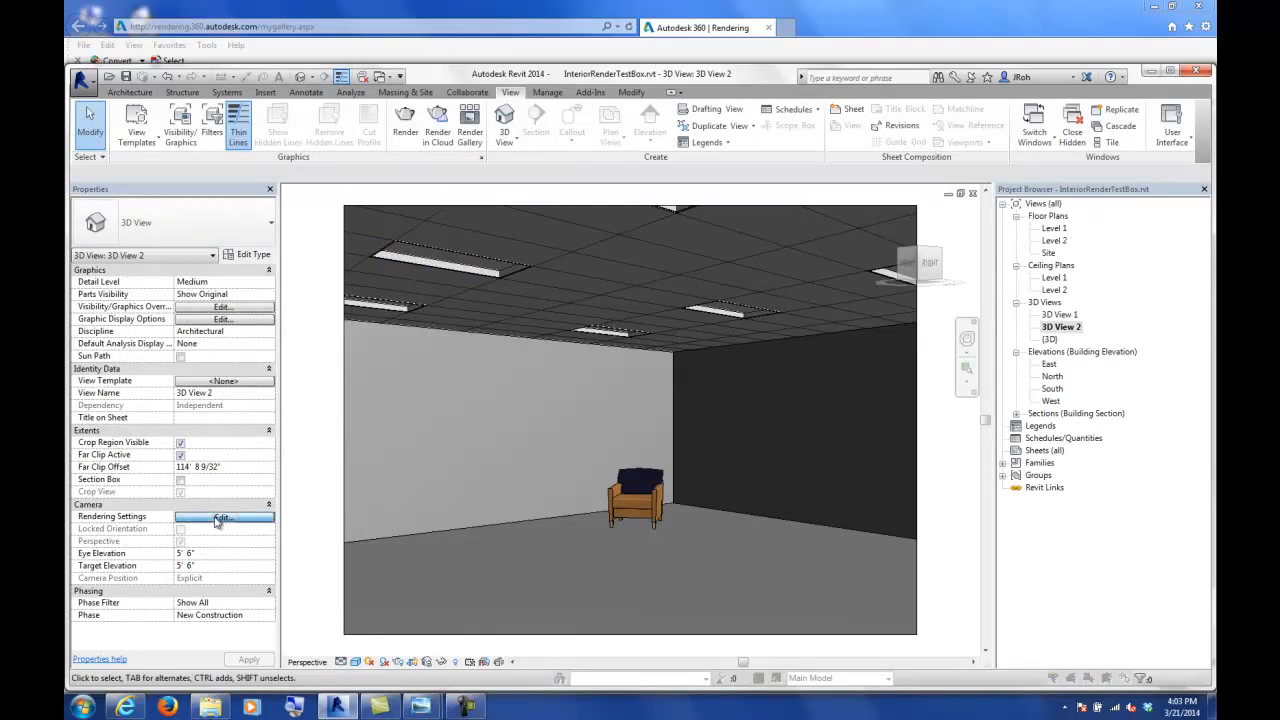
click(430, 199)
click(435, 249)
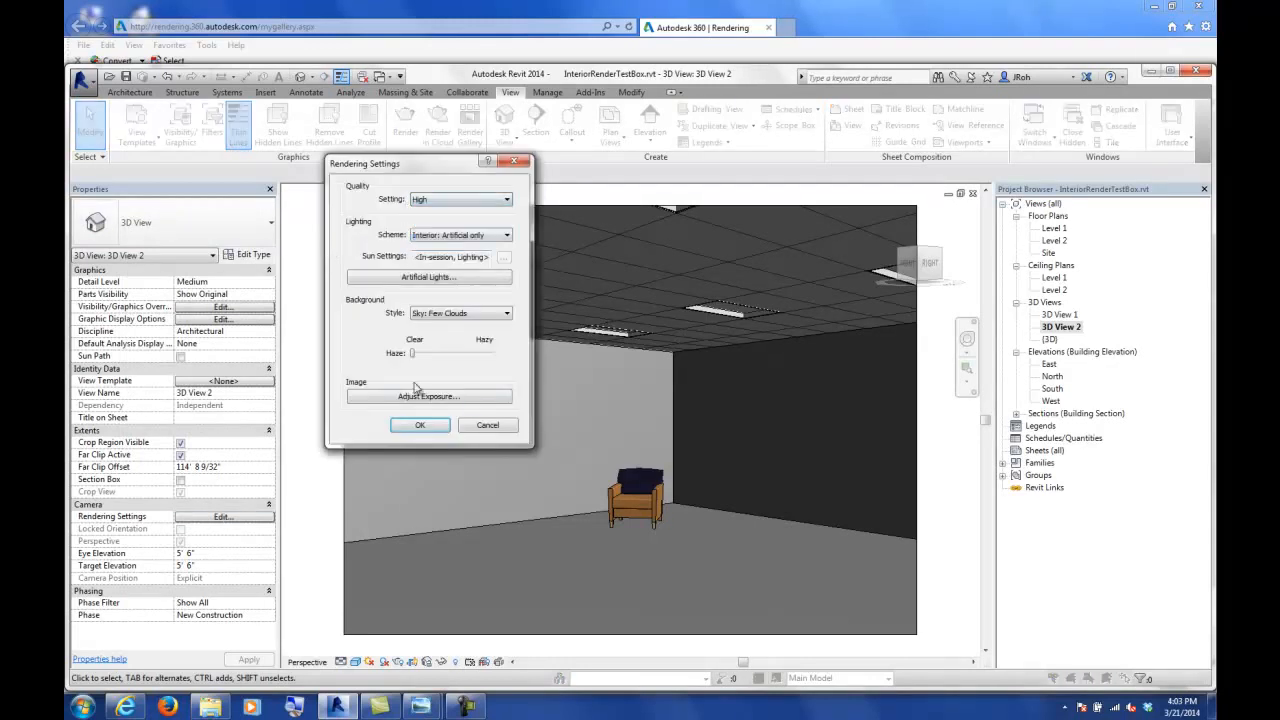
click(419, 426)
- Start a cloud rendering of 3D View 2 with Final quality, Large (2.25 Mega Pixel) image size and Native exposure
click(437, 131)
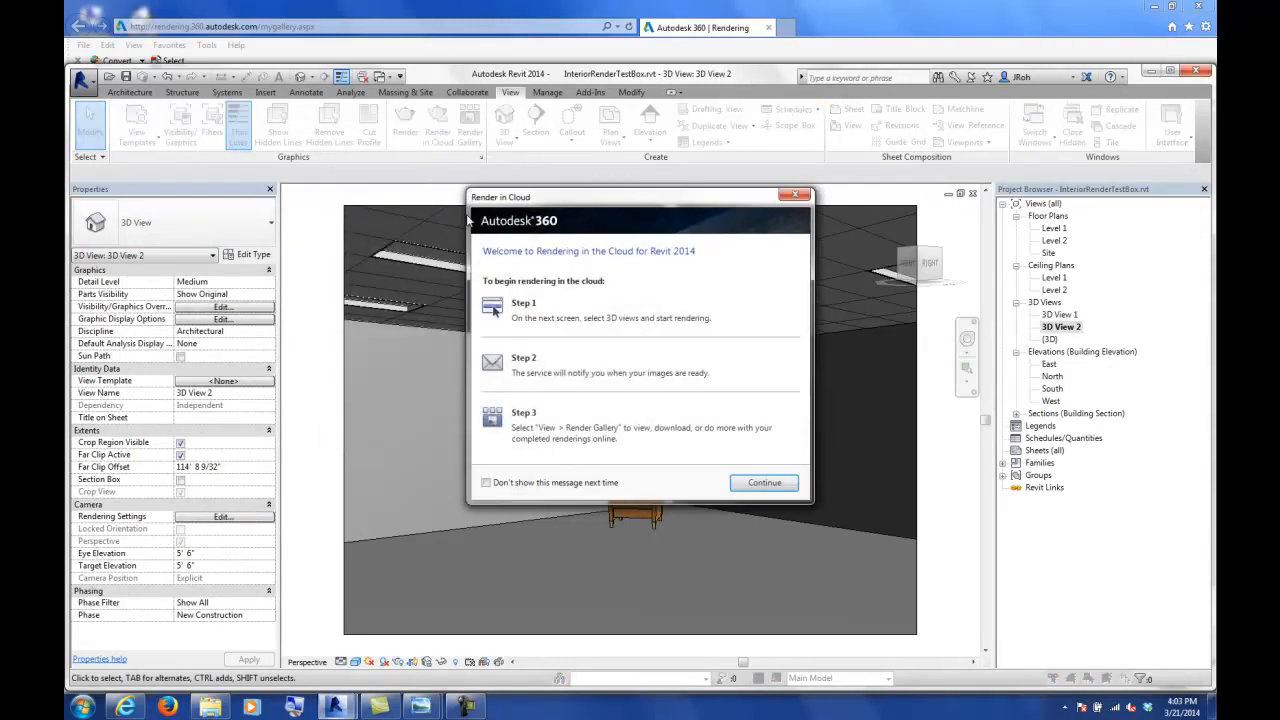
click(764, 482)
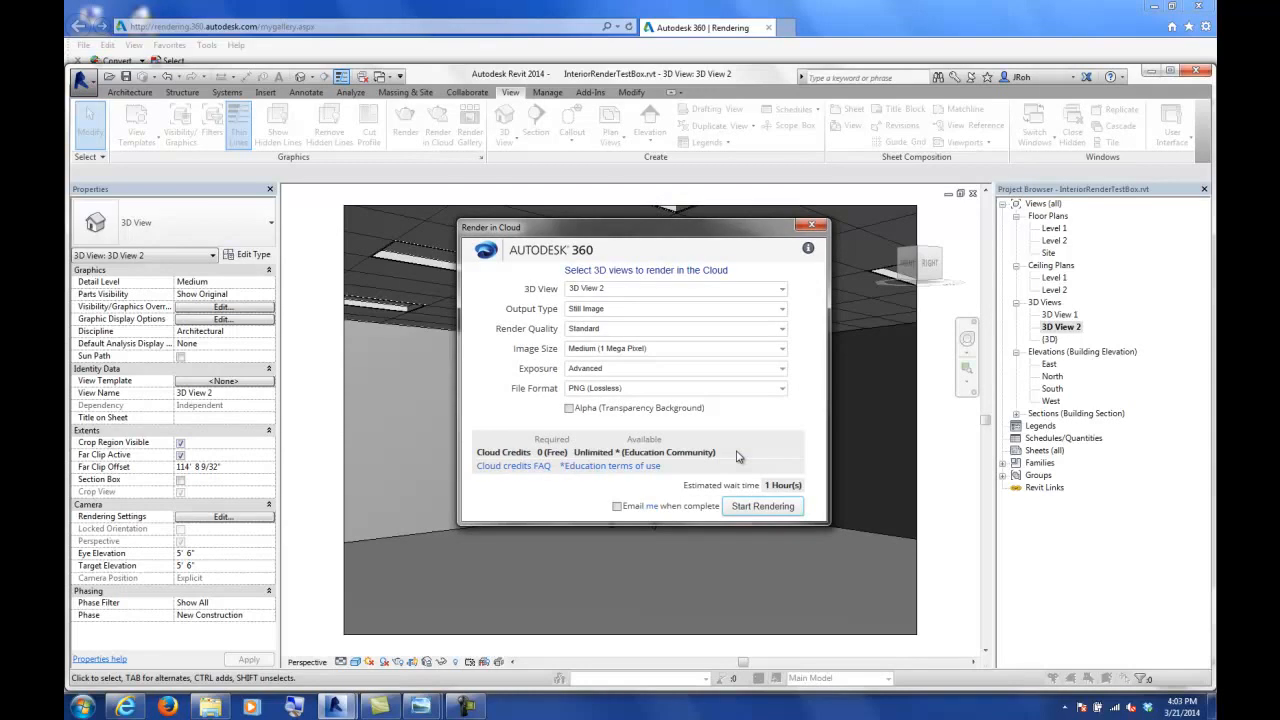
click(783, 329)
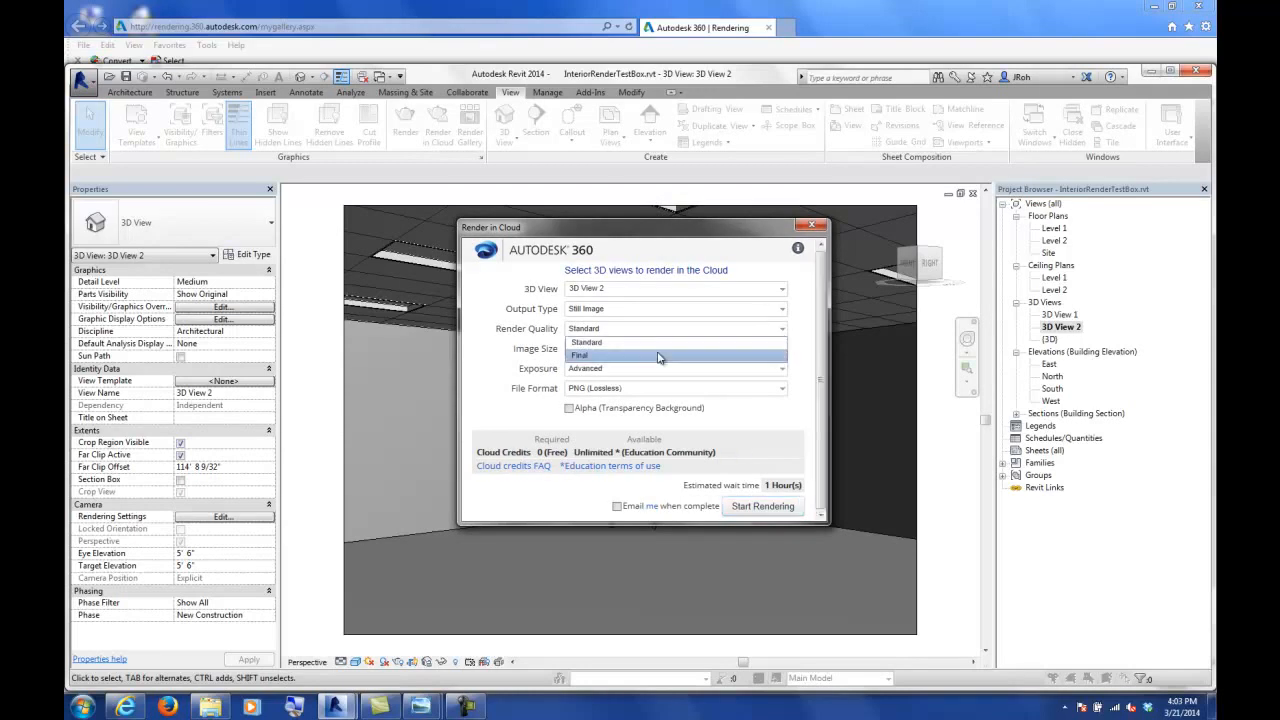
click(785, 356)
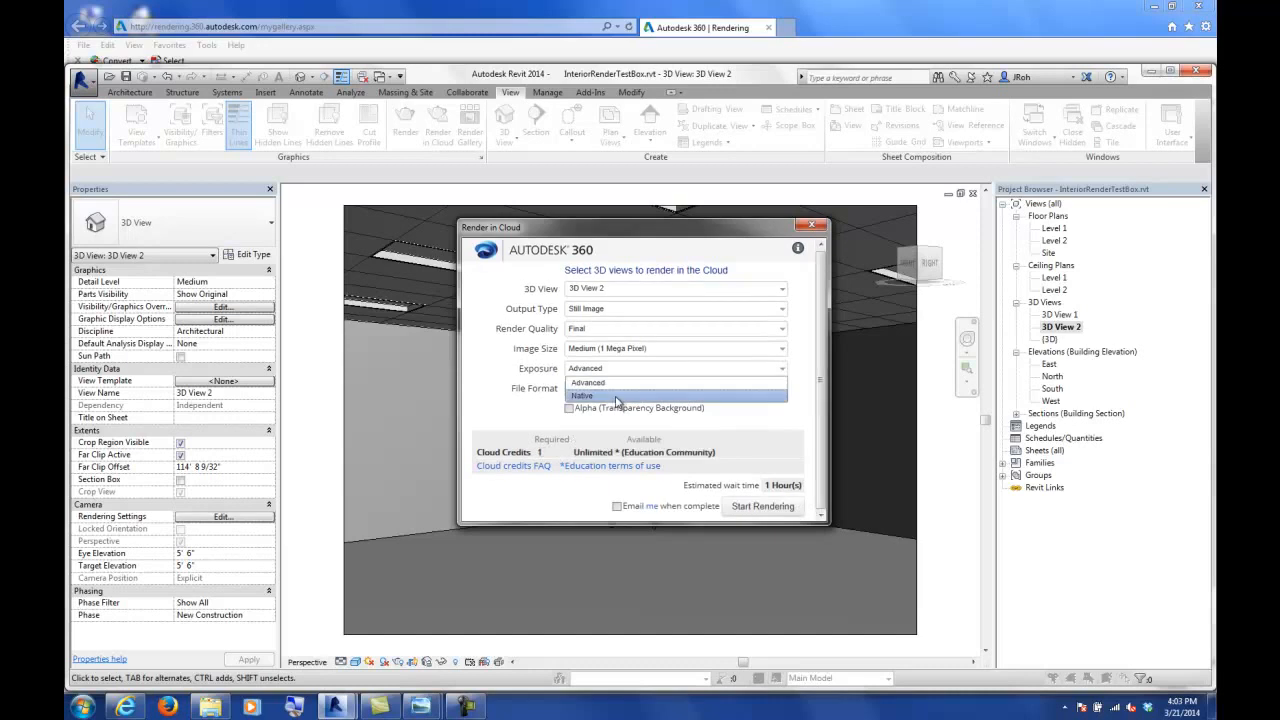
click(782, 349)
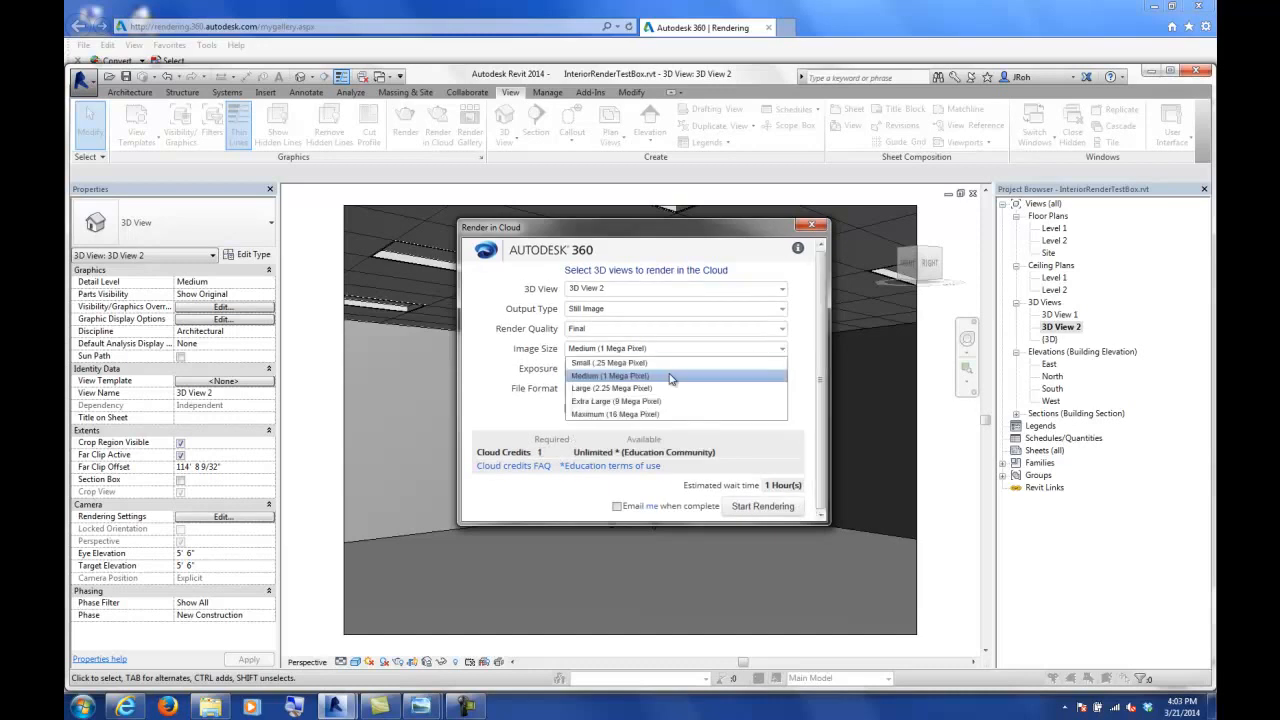
click(637, 389)
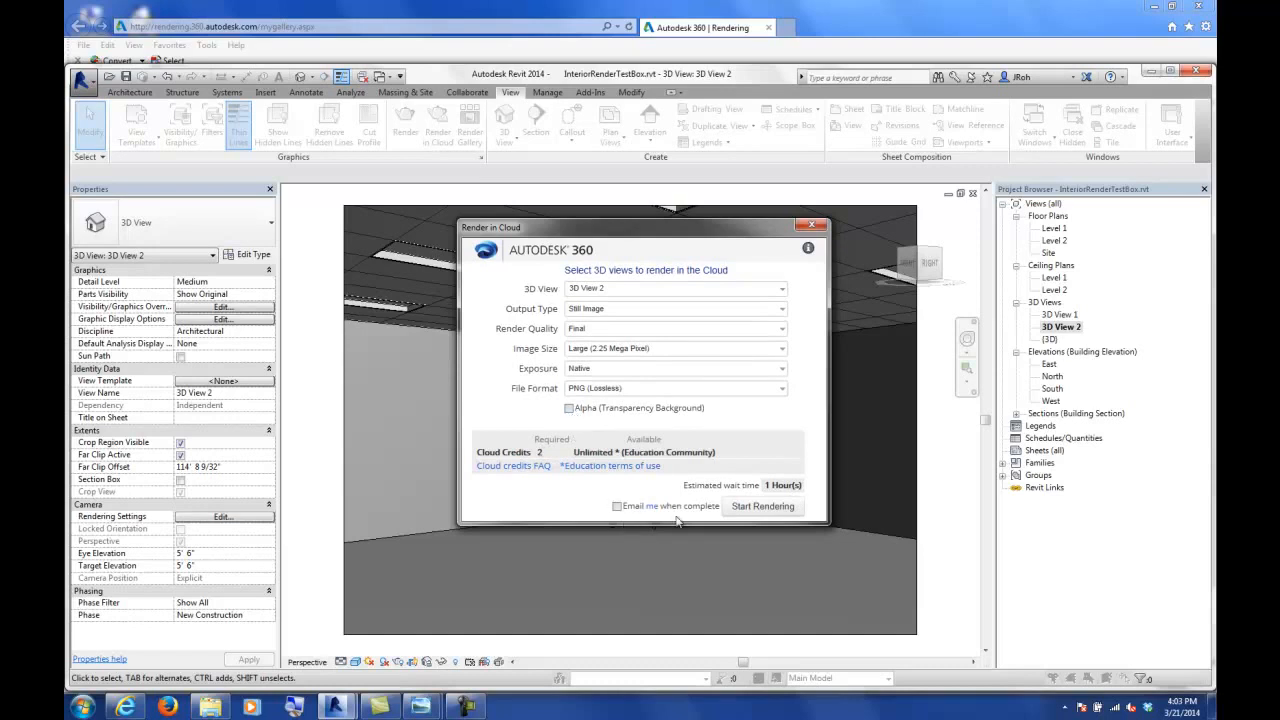
click(763, 506)
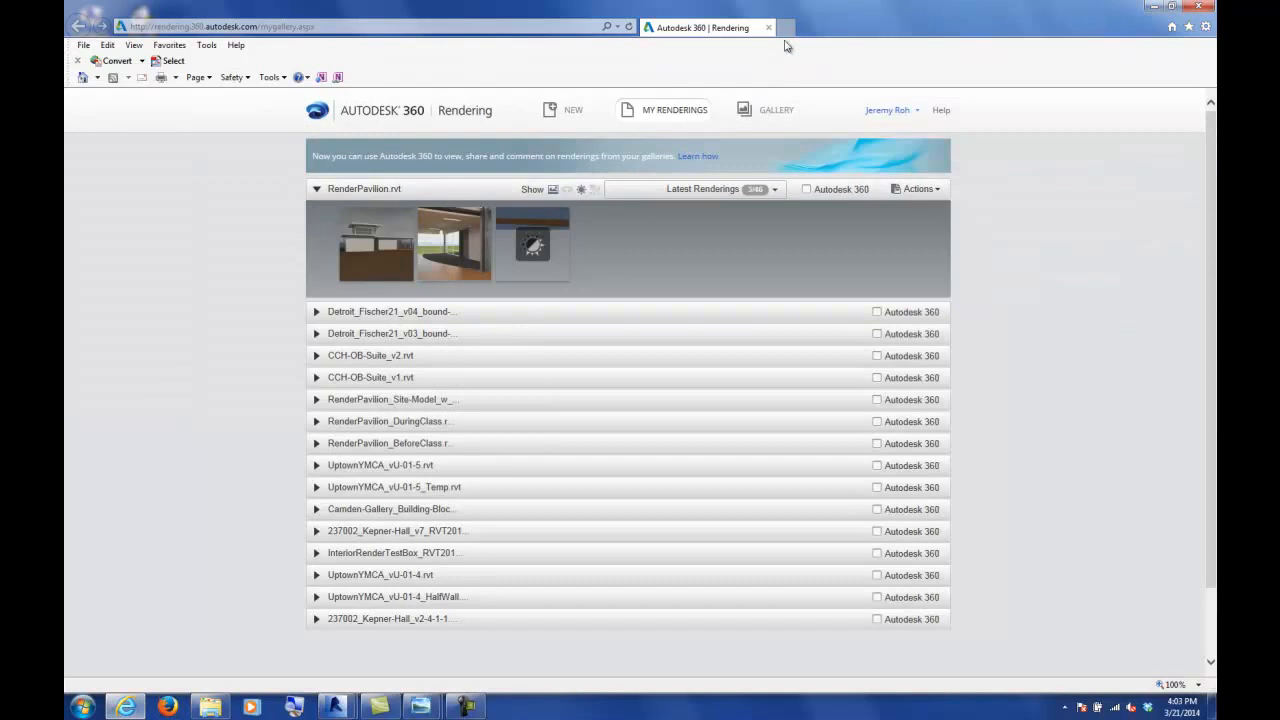
- In a new browser tab, open the BIMethods site's Frequently Asked page under Public Access and look through its later questions
click(786, 27)
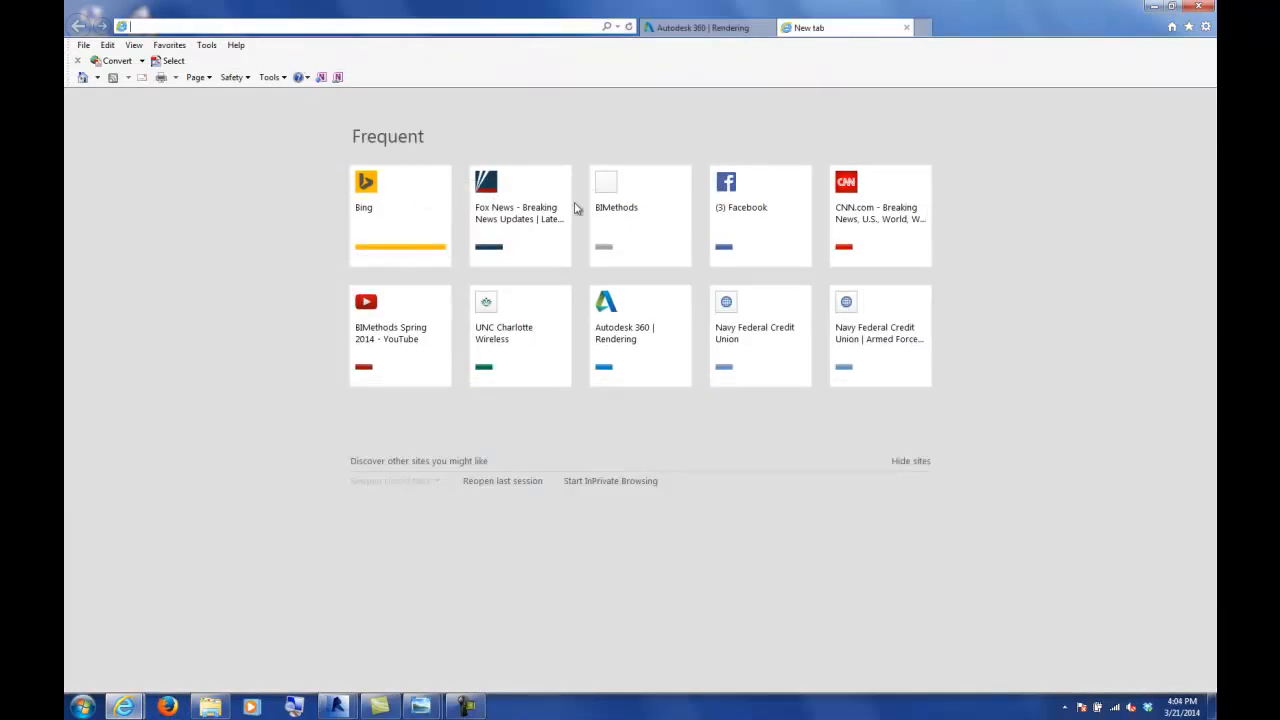
click(614, 207)
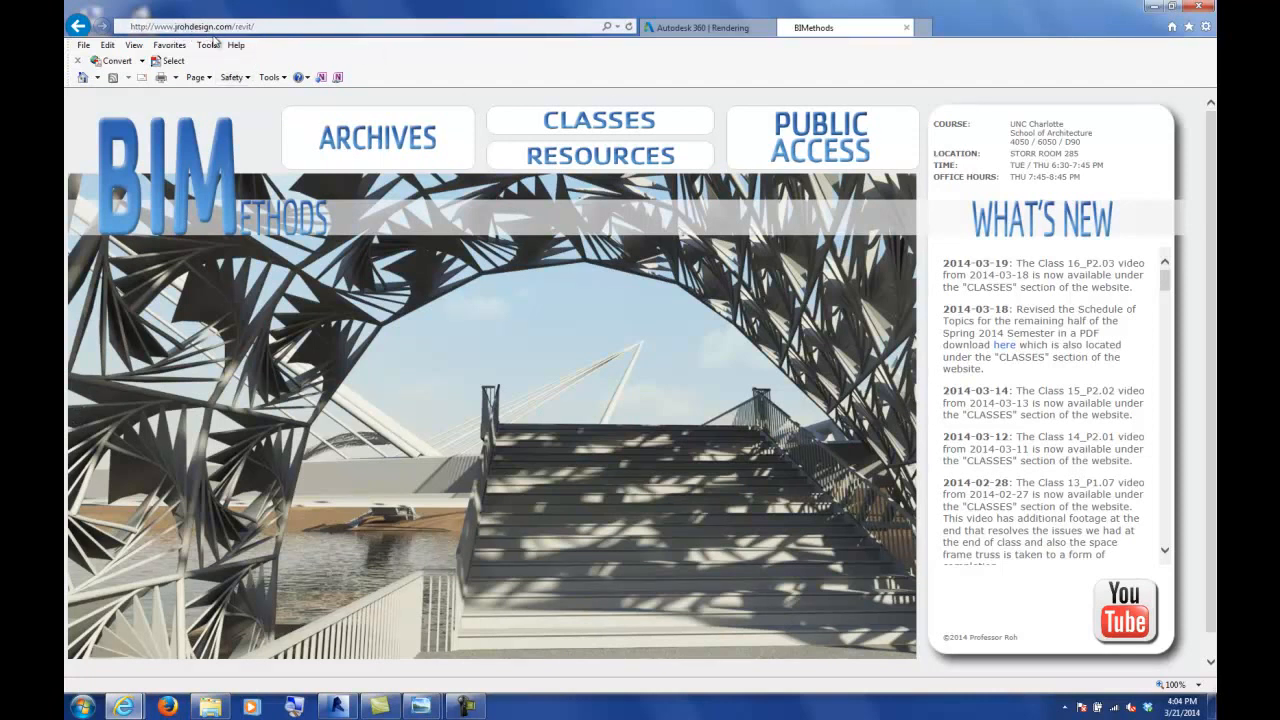
click(814, 138)
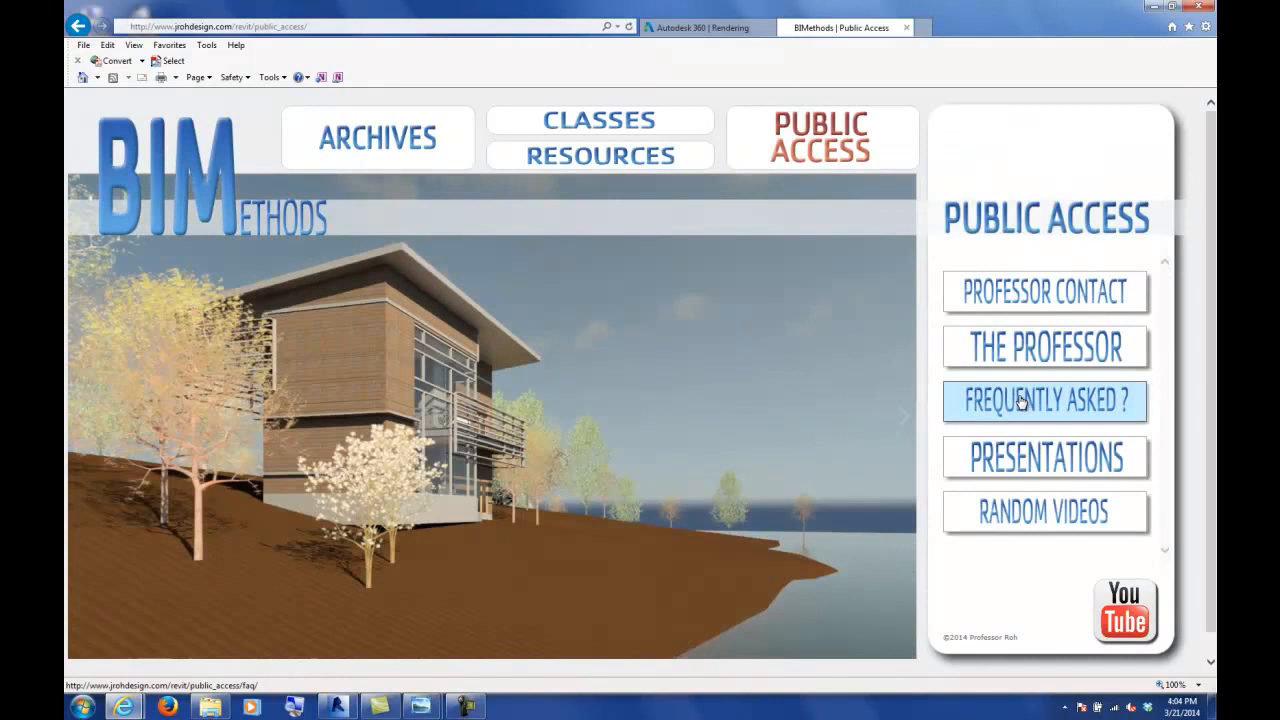
click(1020, 400)
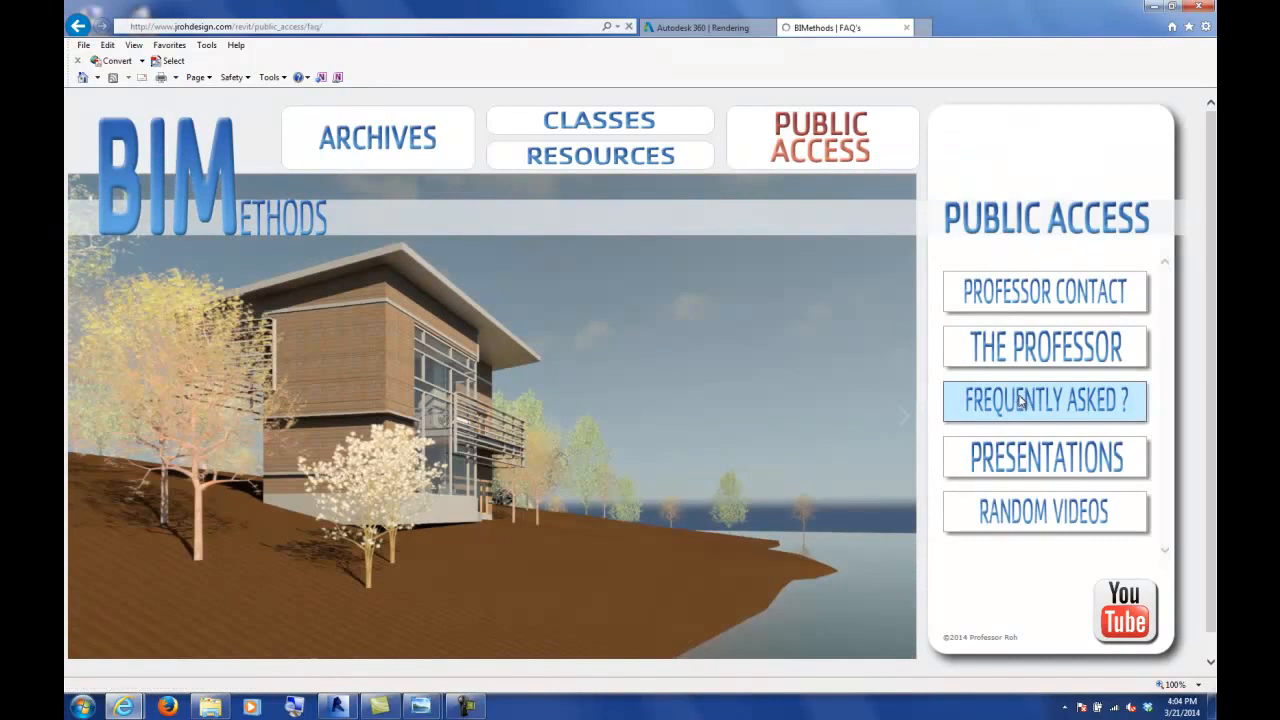
drag(913, 302, 928, 446)
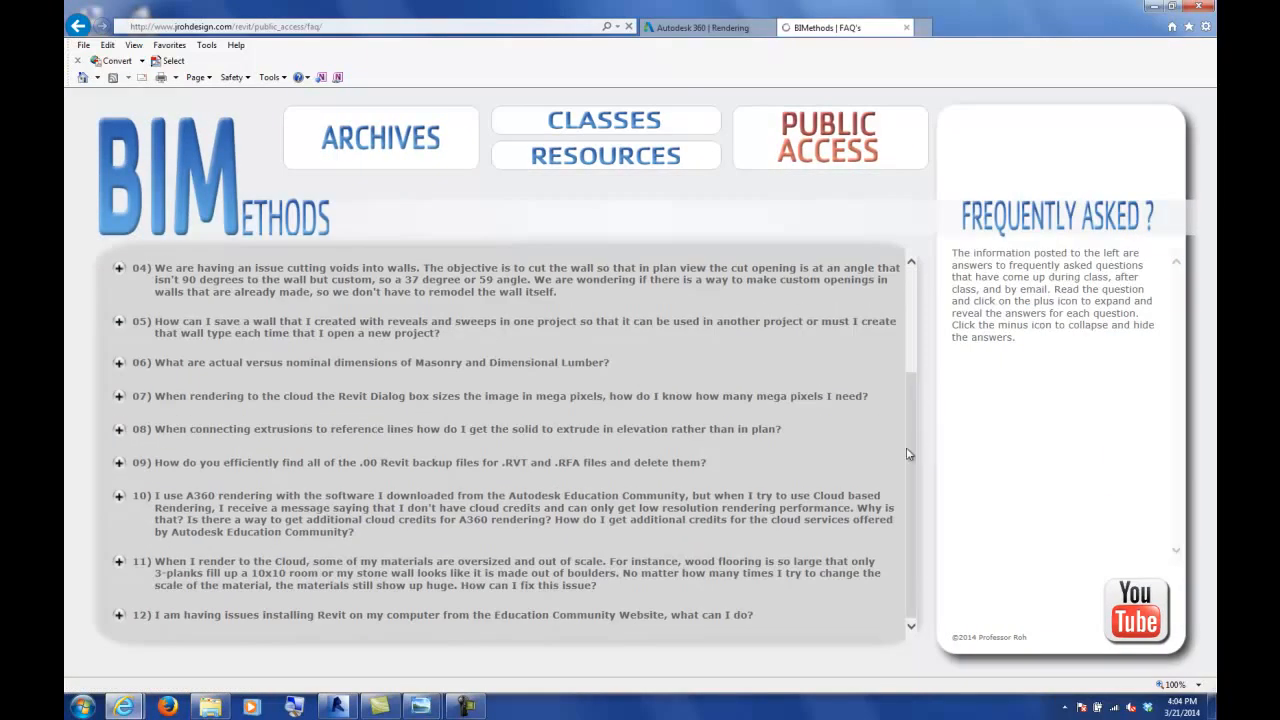
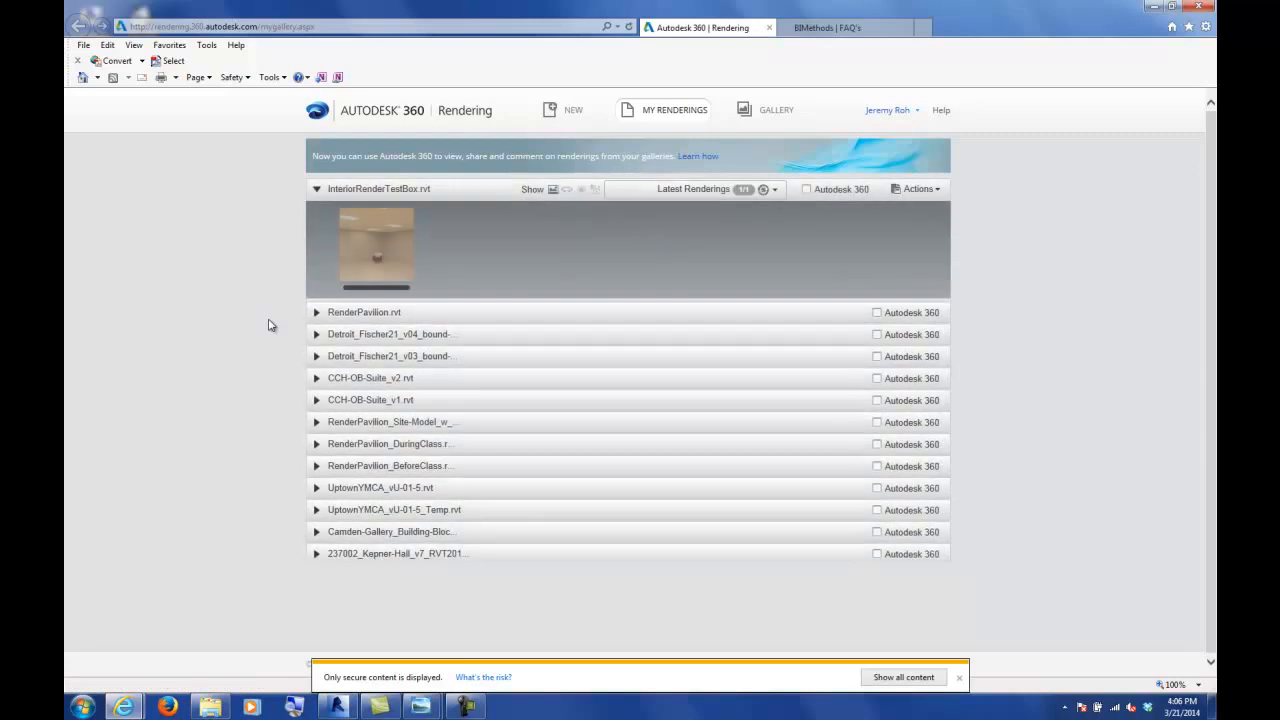
- Examine the InteriorRenderTestBox cloud rendering in the Autodesk 360 gallery, then return to Revit
click(376, 250)
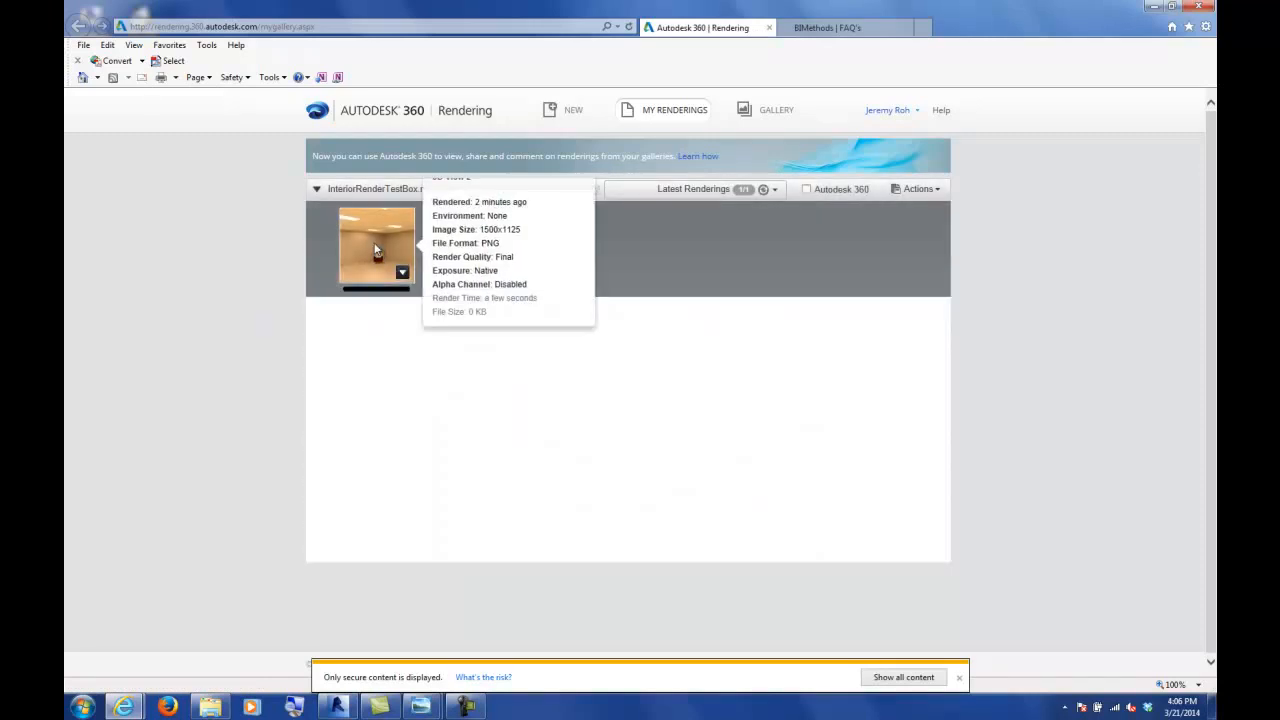
scroll(178, 368, down, 1)
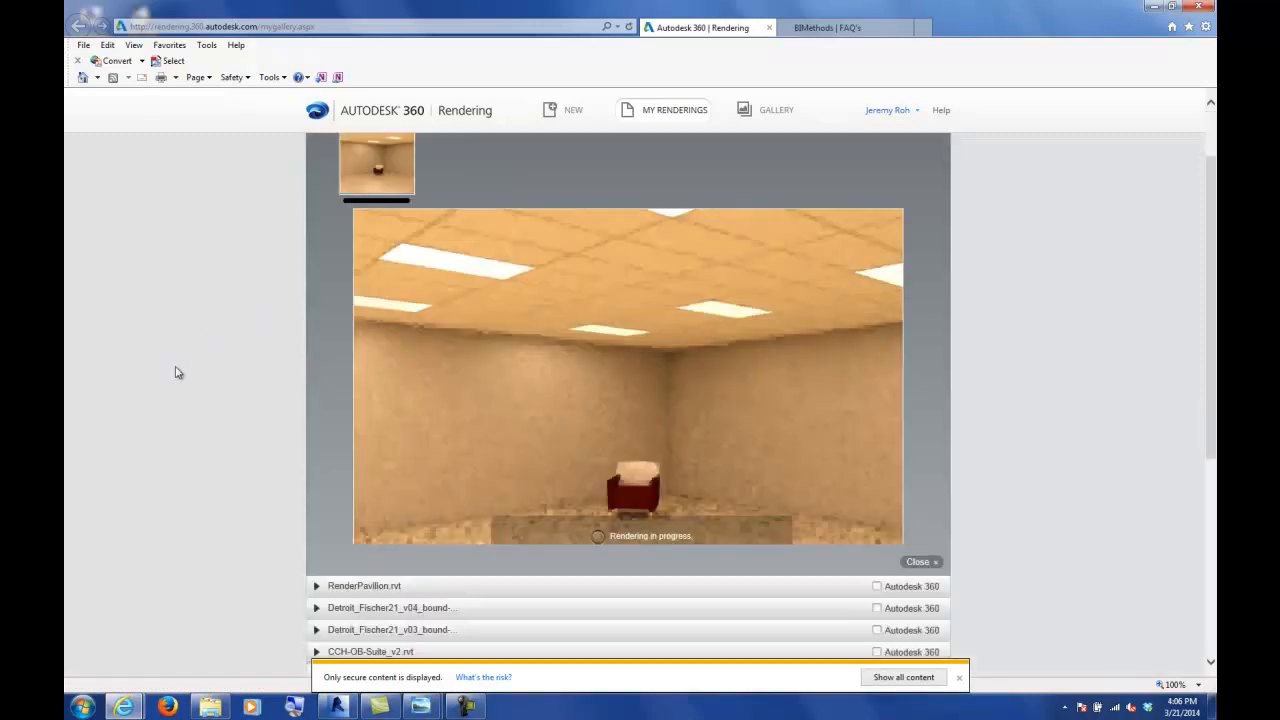
scroll(176, 372, down, 1)
scroll(175, 372, up, 1)
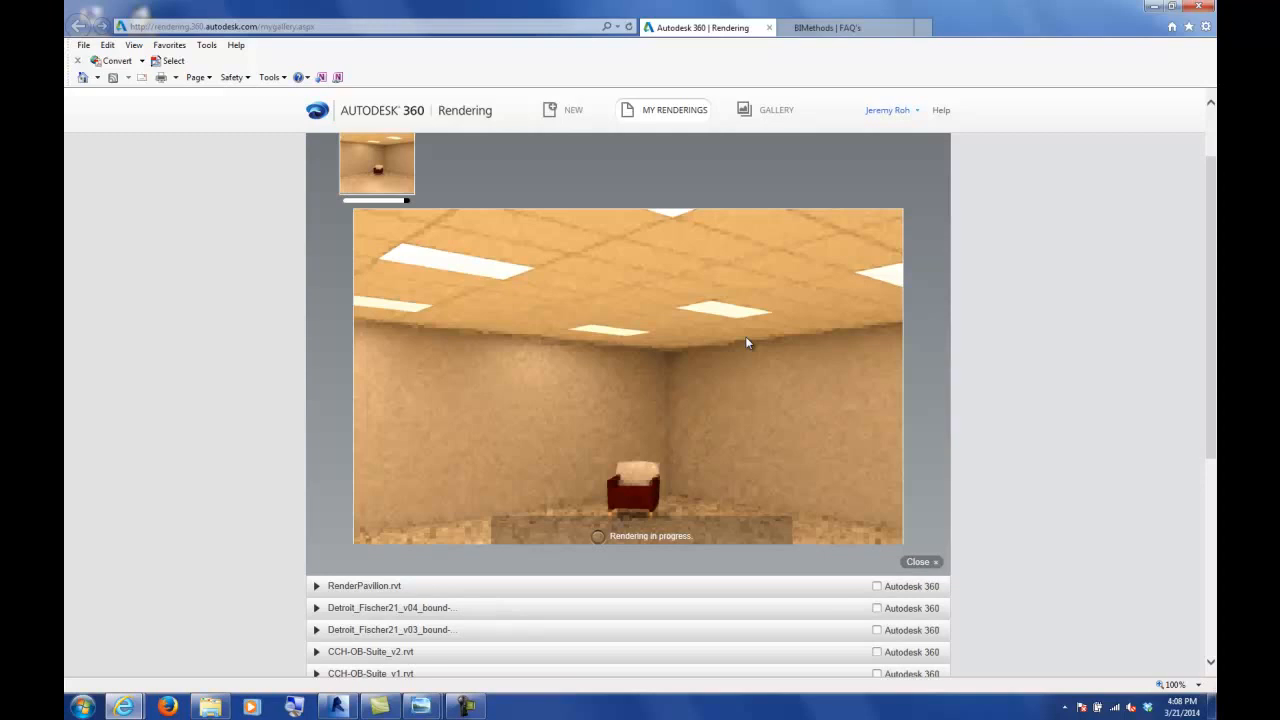
click(1155, 6)
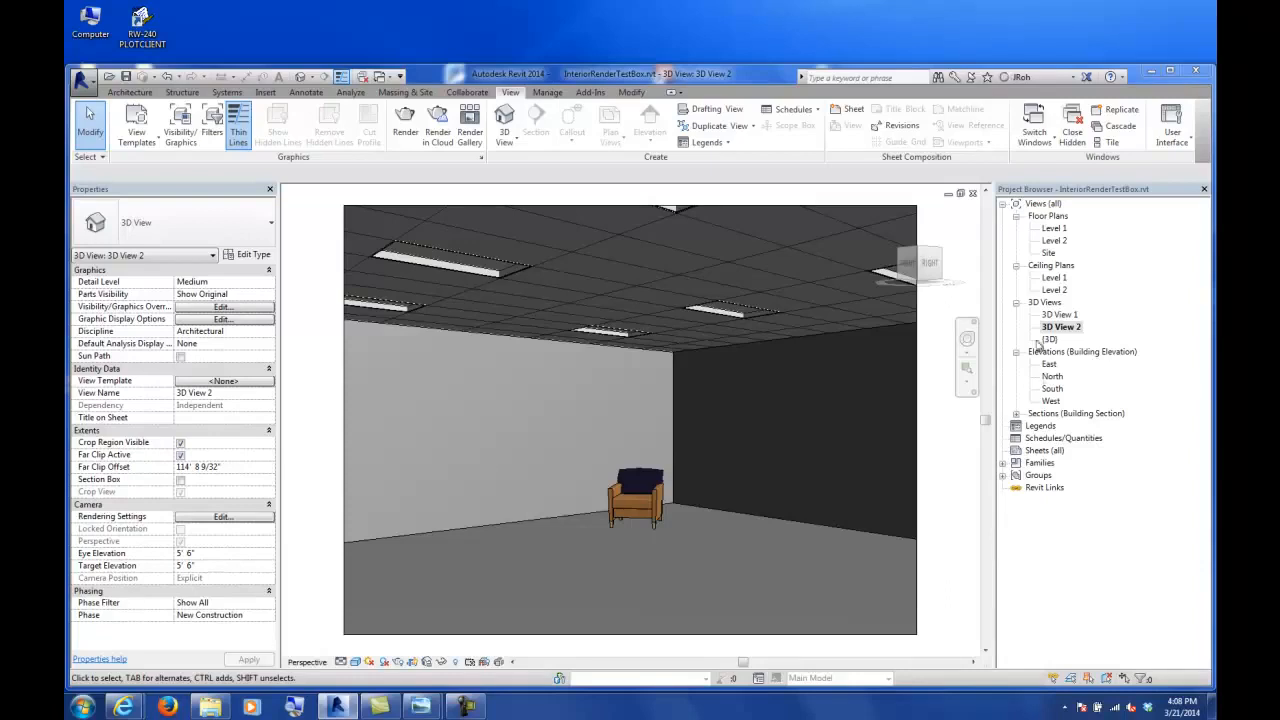
- In the Level 1 floor plan, duplicate the type of the vertical wall beside the chair as Generic - 8" Test
double_click(1054, 229)
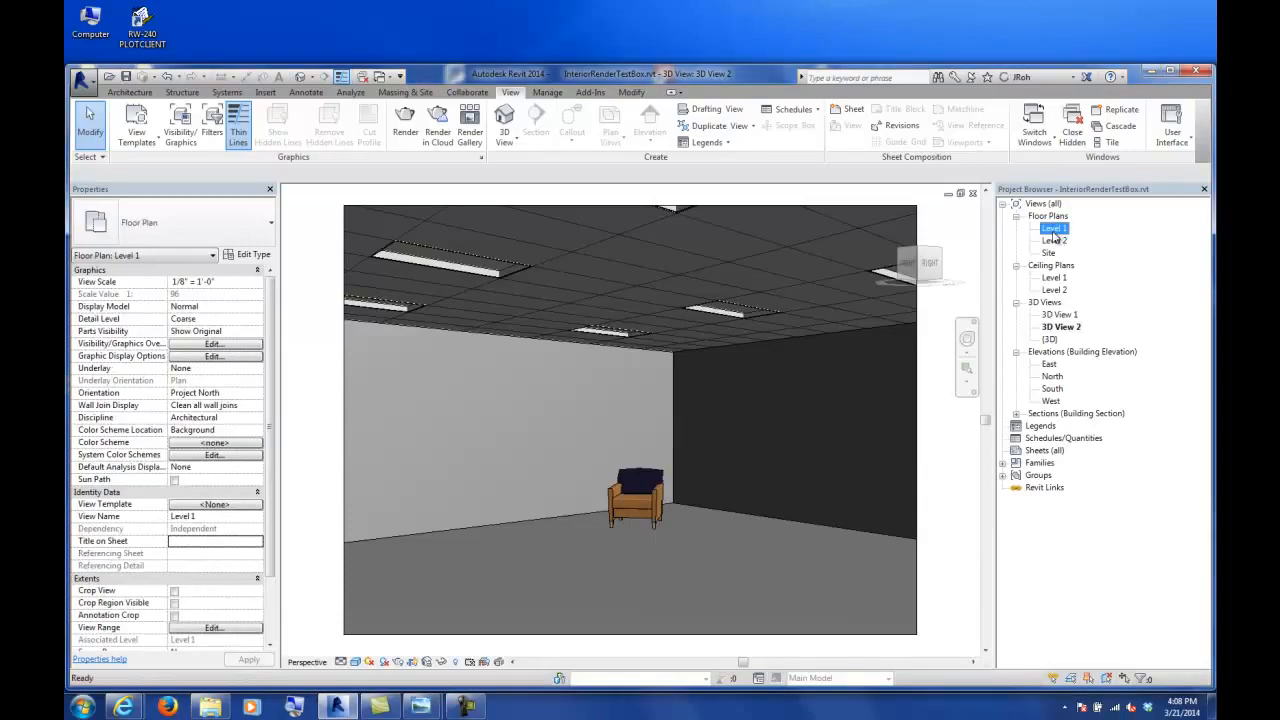
scroll(605, 404, up, 5)
scroll(586, 374, up, 2)
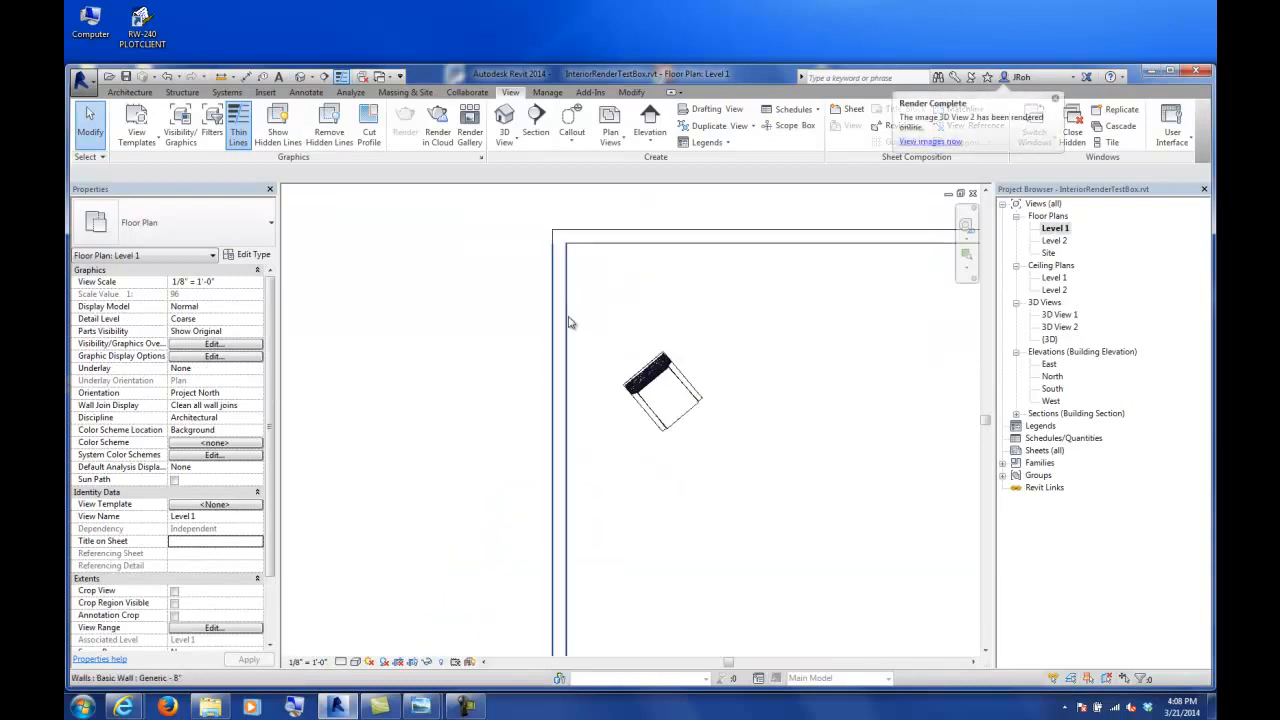
click(566, 323)
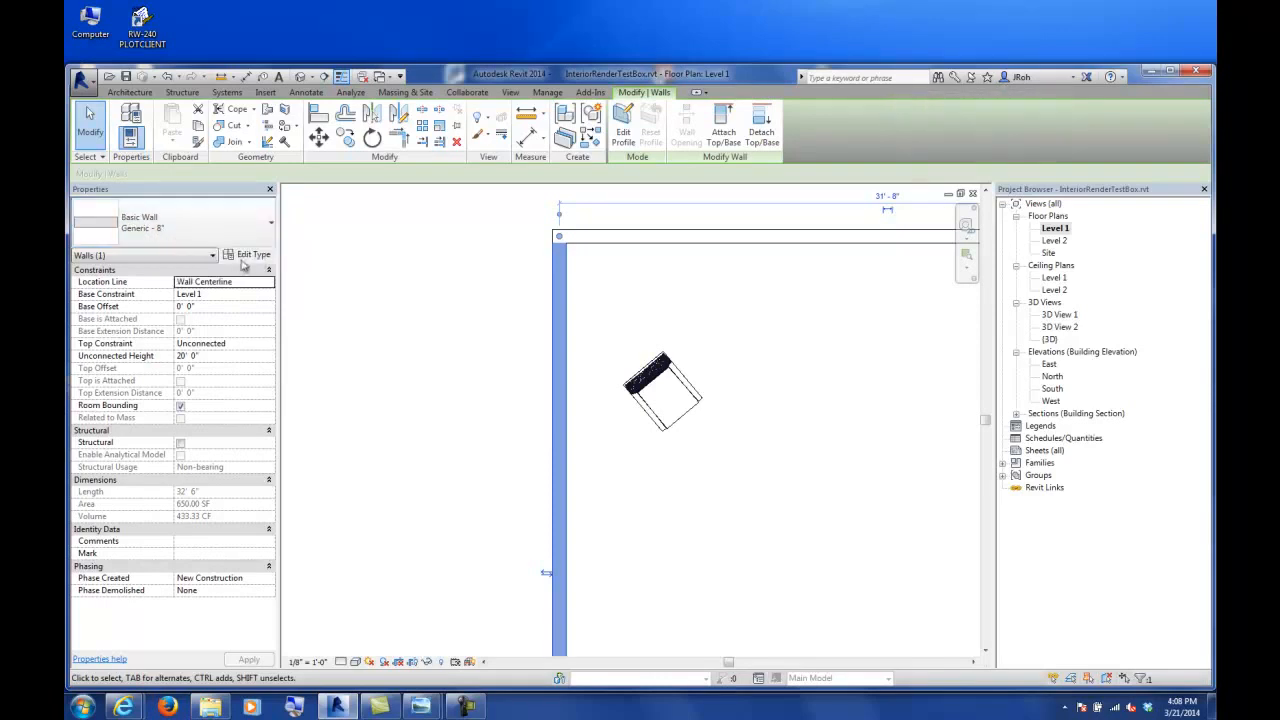
middle_drag(446, 346, 418, 299)
middle_drag(494, 316, 462, 449)
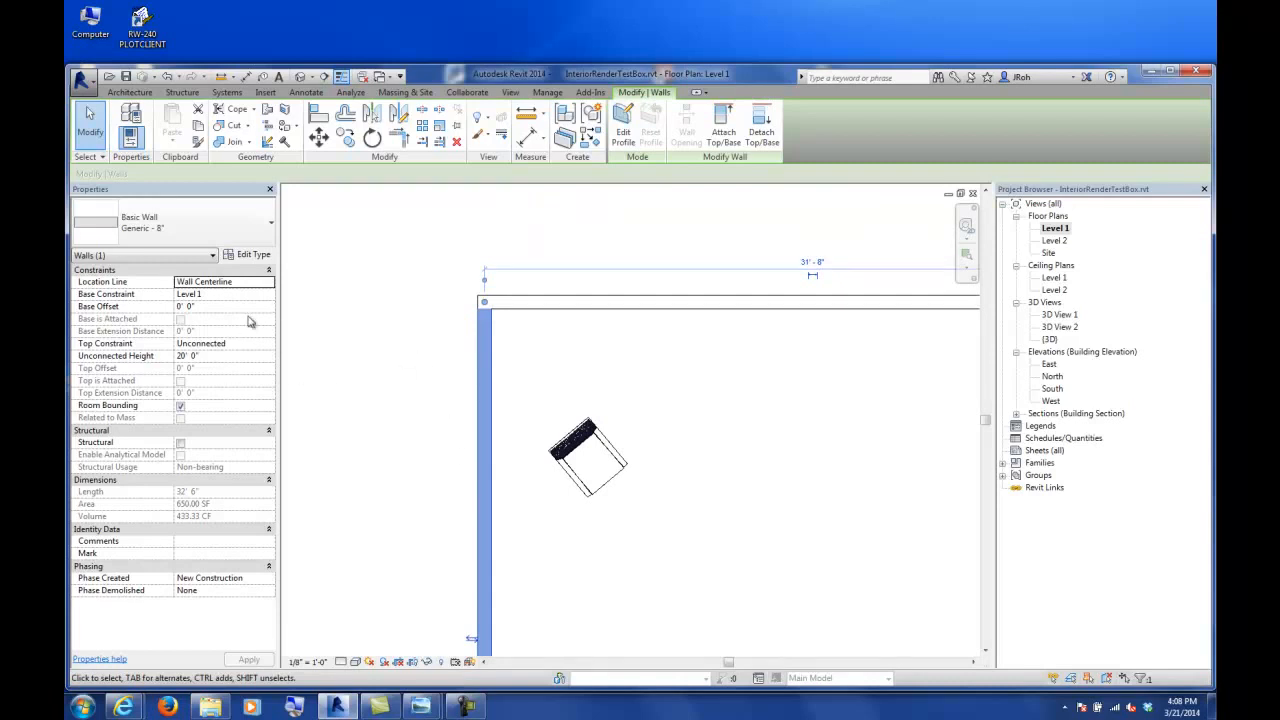
click(248, 254)
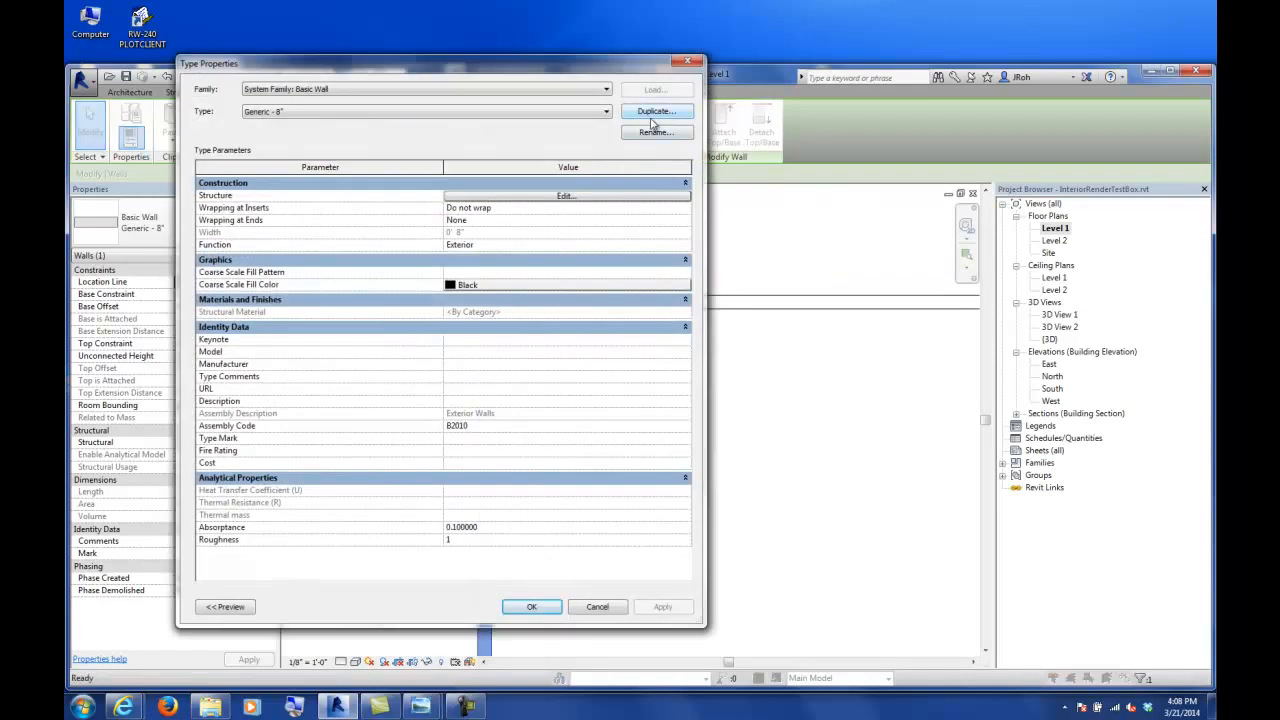
click(652, 112)
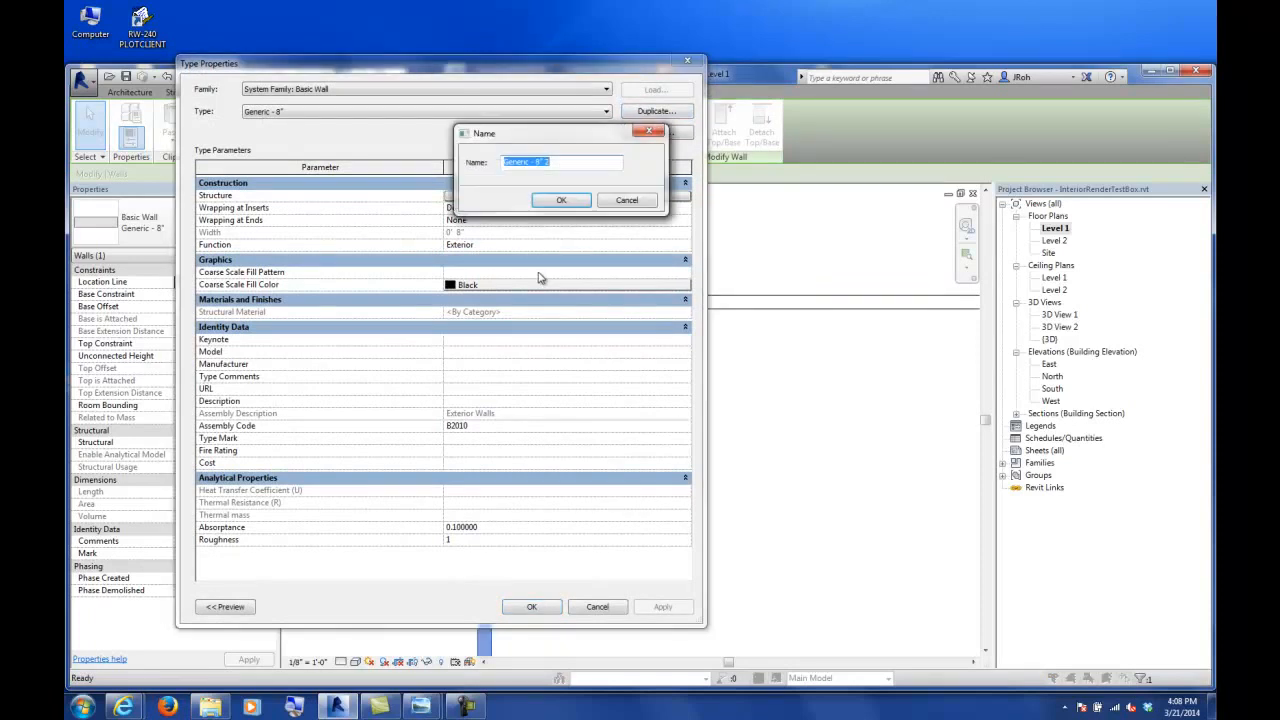
click(547, 163)
double_click(547, 163)
text(Test)
key(Return)
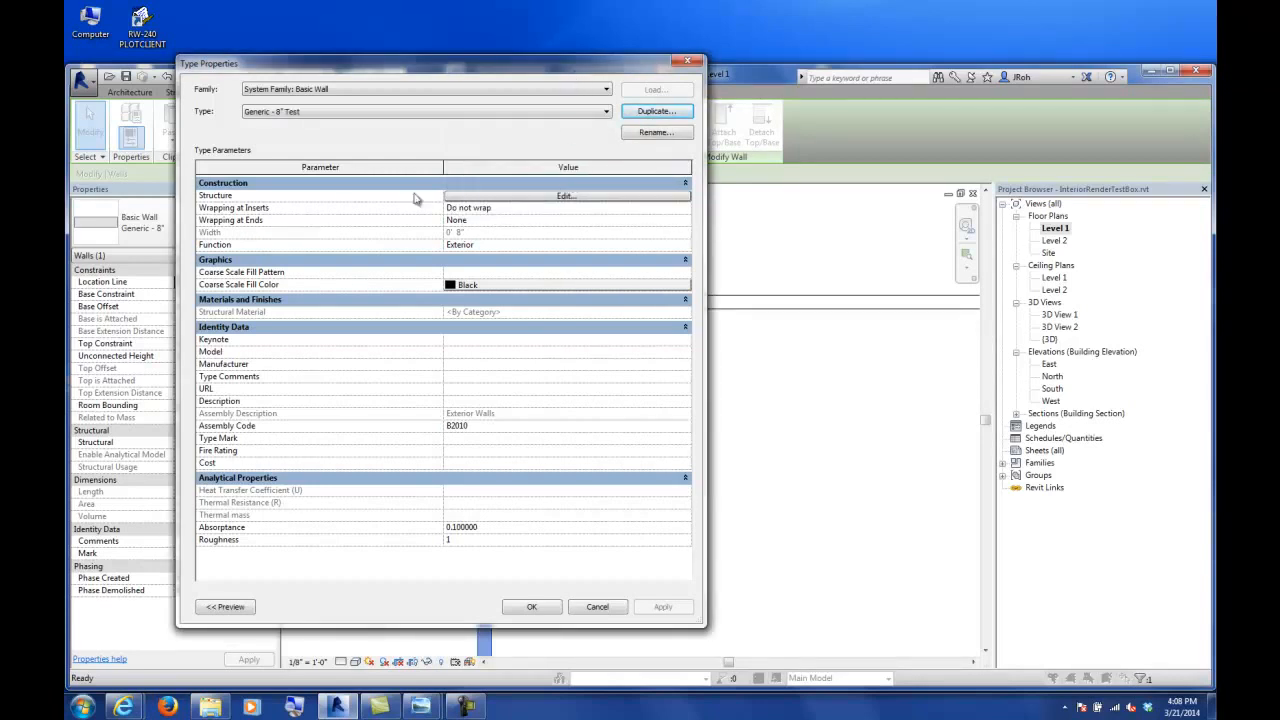
- Add an exterior layer and a core layer to the wall structure, and move the 8" layer outside the core on the interior side
click(518, 197)
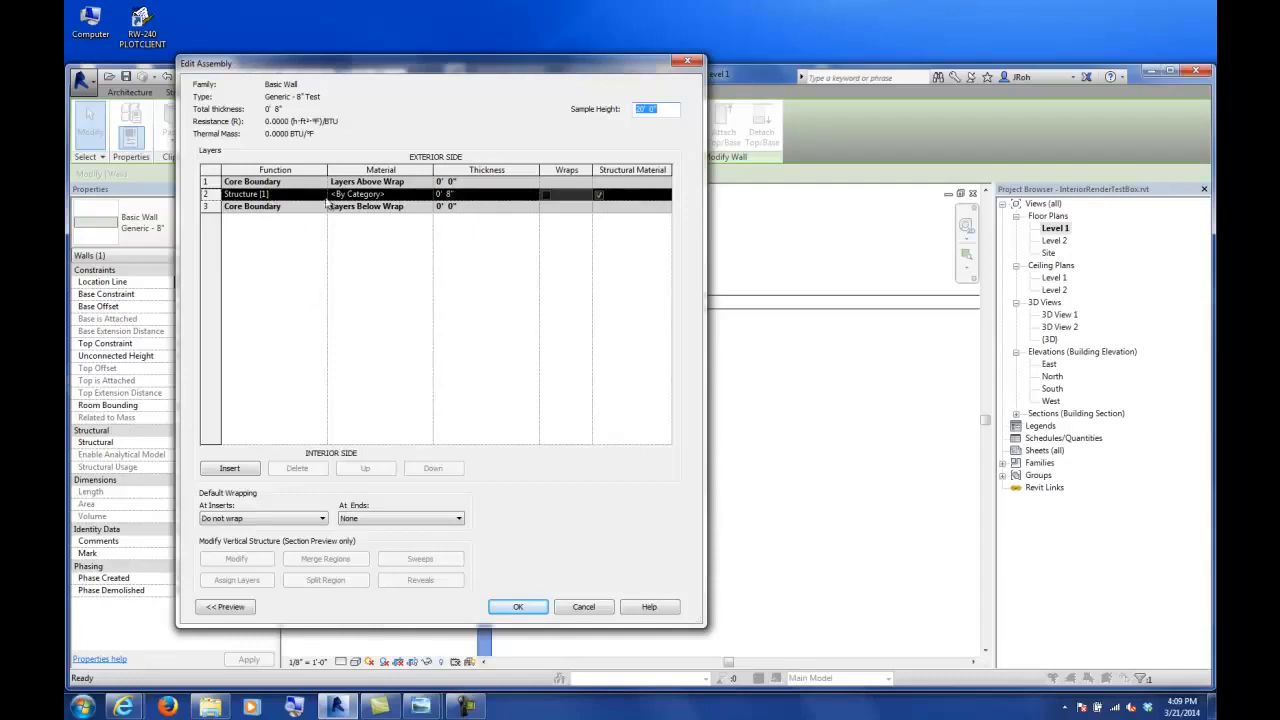
click(229, 468)
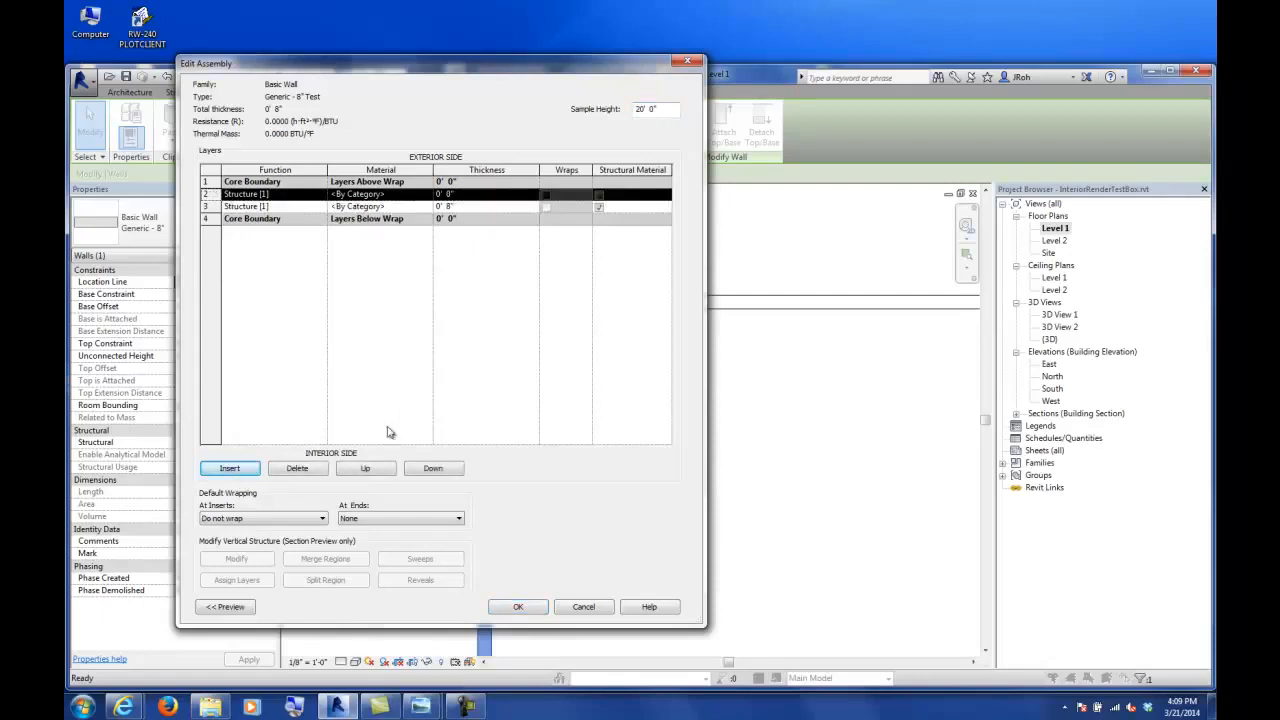
click(365, 468)
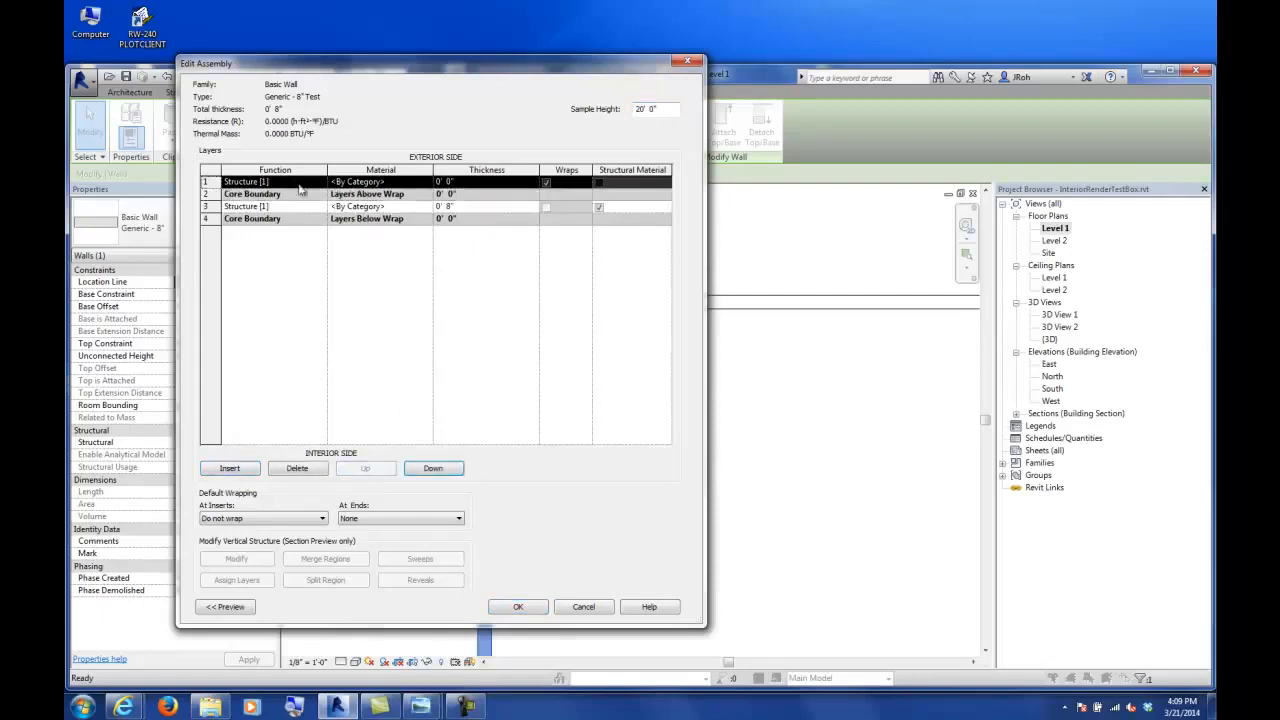
click(207, 207)
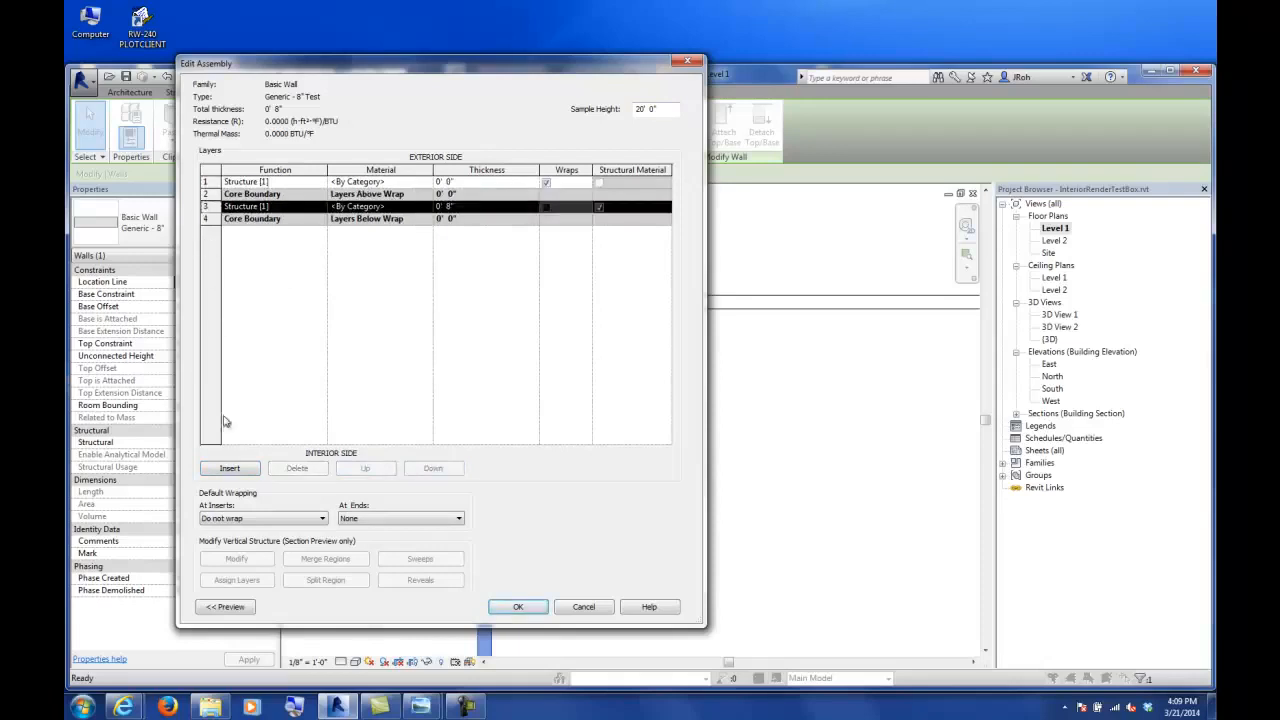
click(230, 468)
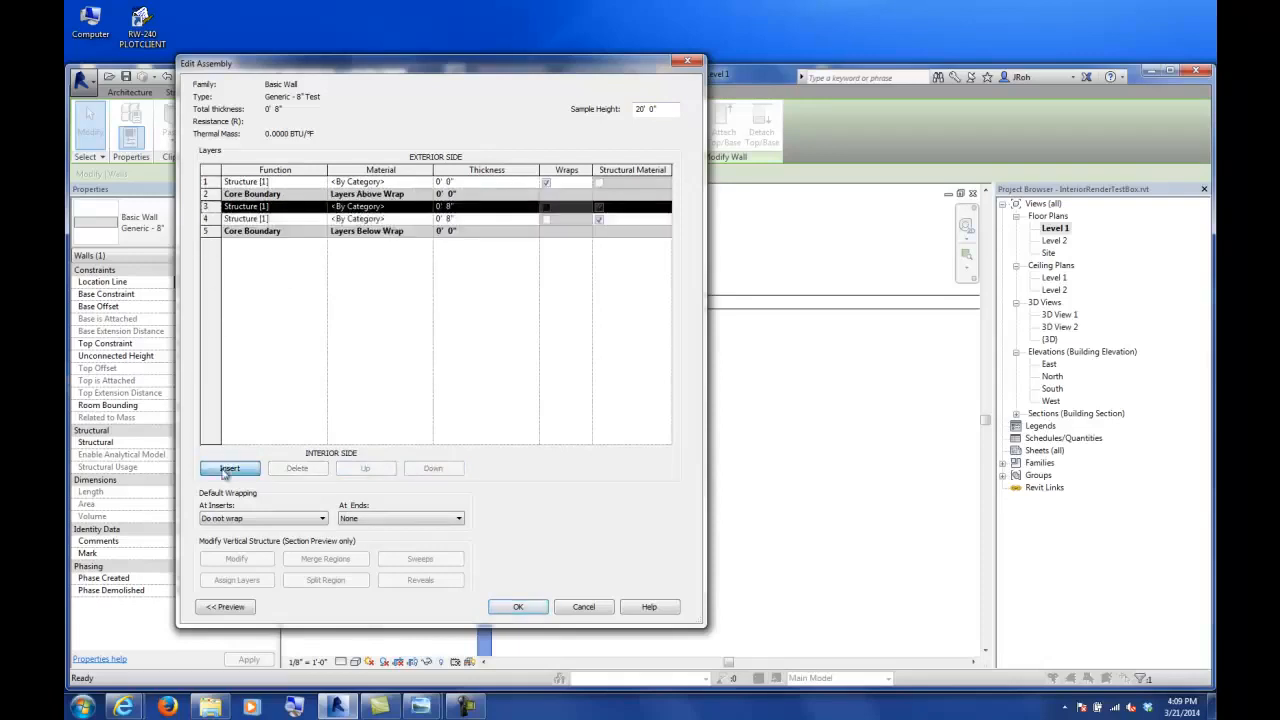
click(209, 218)
click(425, 474)
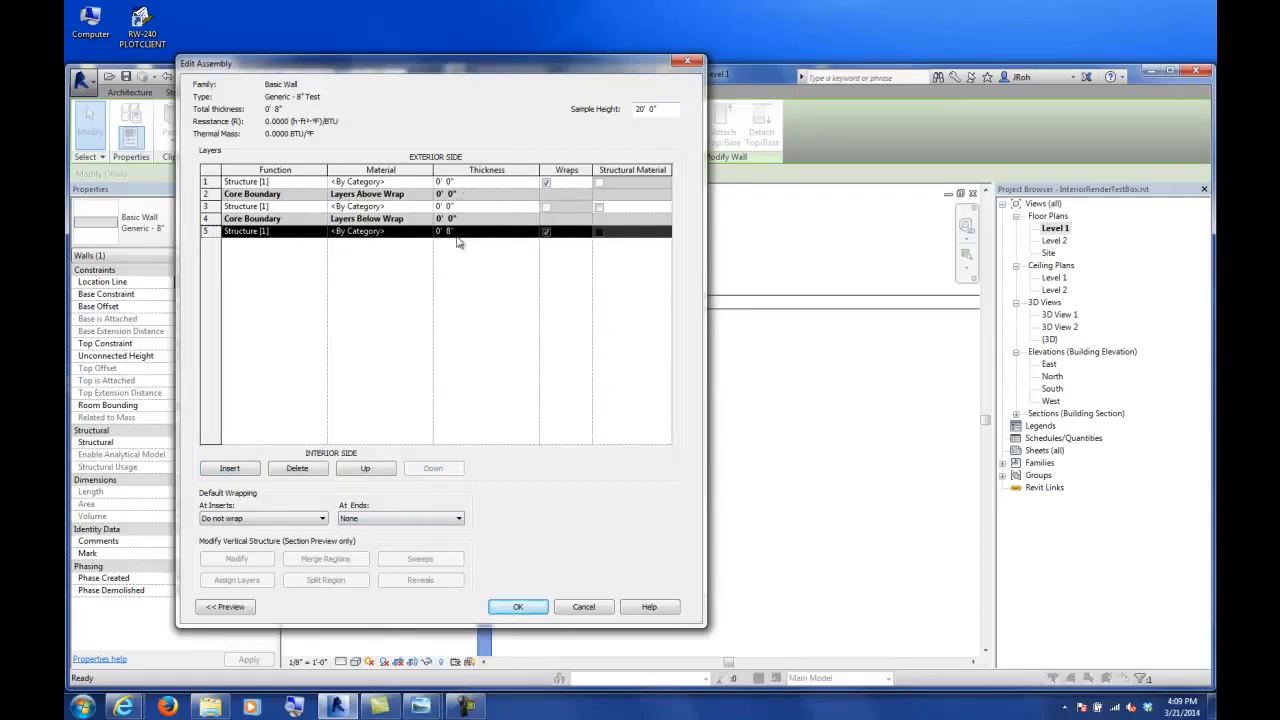
- Set the wall layer thicknesses to 5/8" for the exterior layer, 6" for the core and 5/8" for the interior layer
click(465, 182)
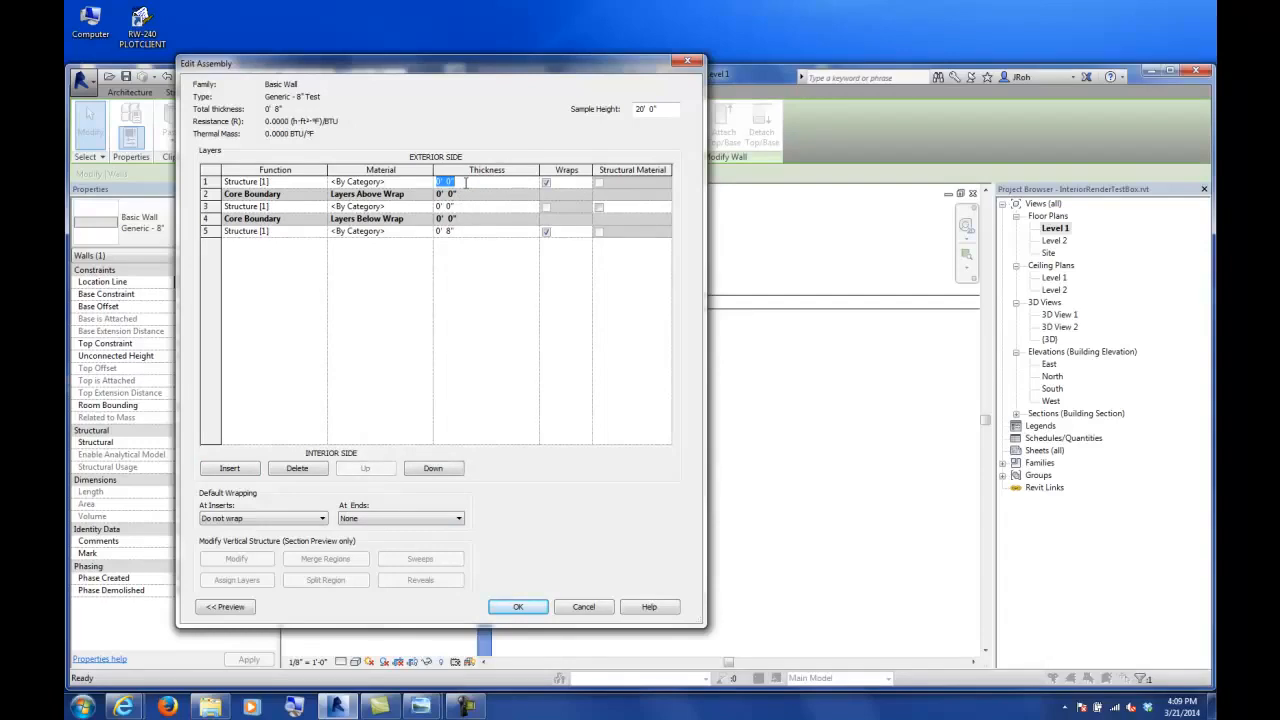
text(5/8)
key(Tab)
click(488, 206)
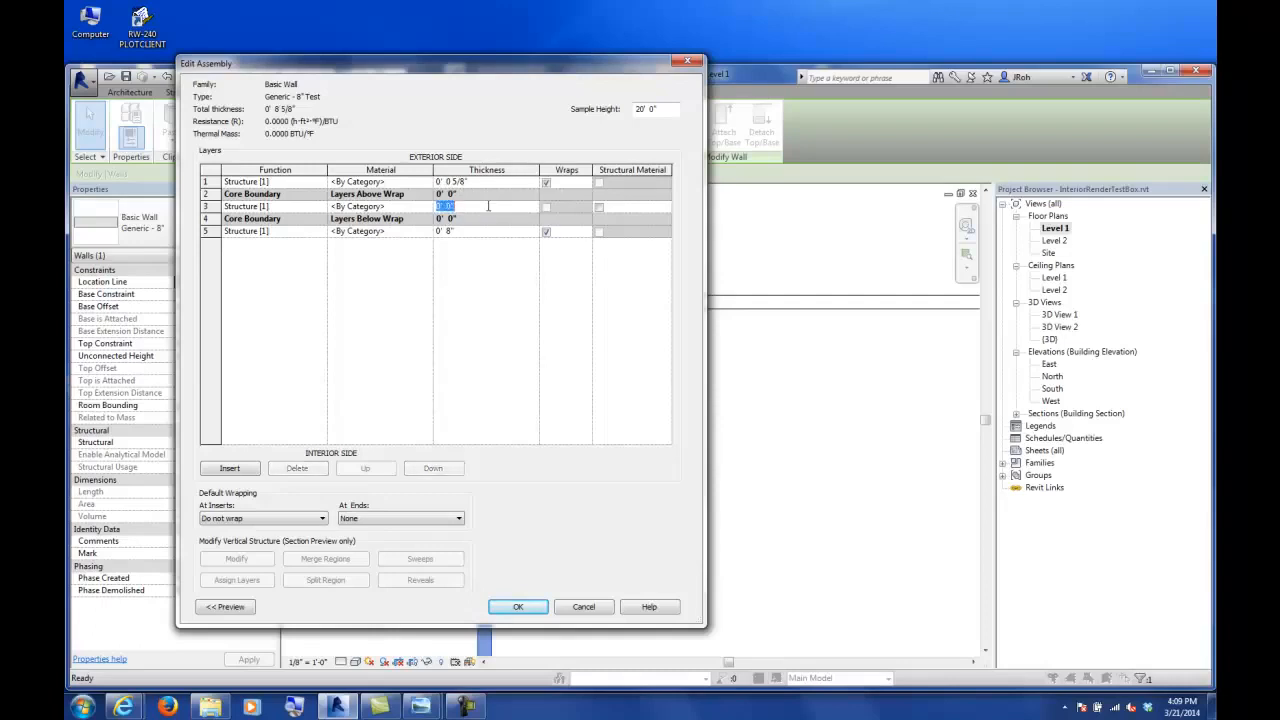
text(6")
key(Tab)
click(484, 231)
text(5/8")
key(Tab)
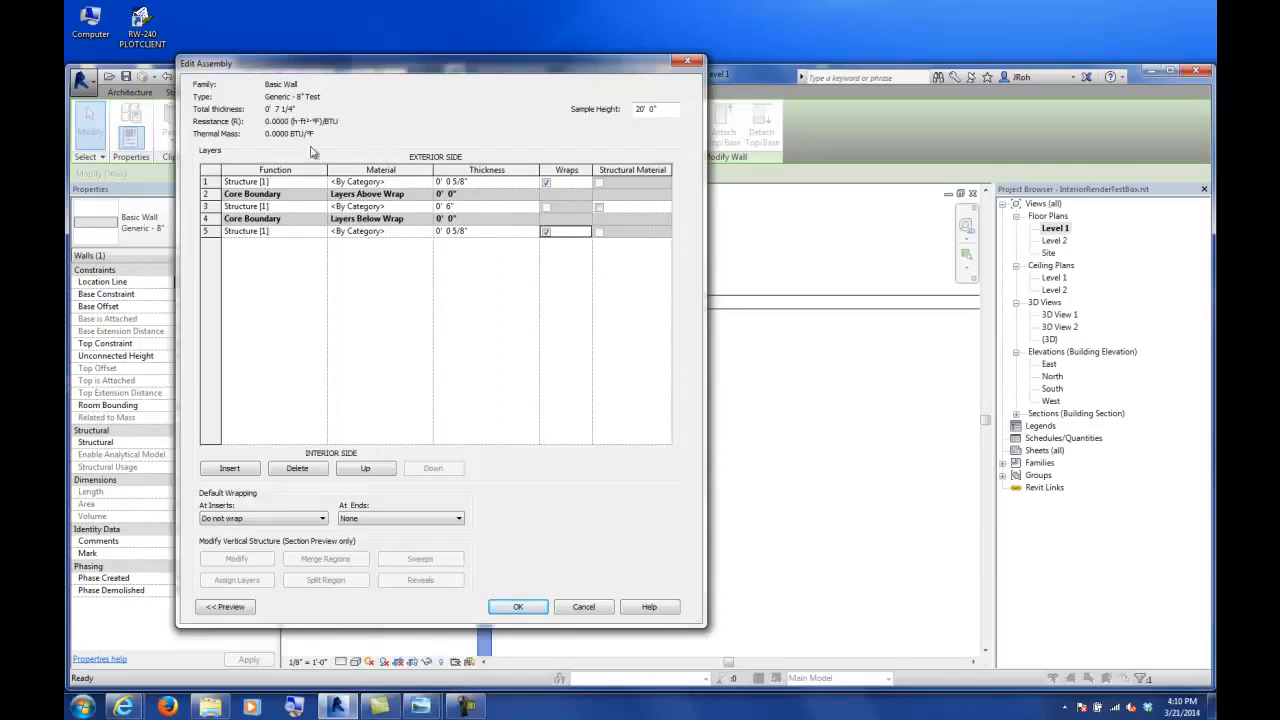
- Set the thickness of the wall's exterior layer to 3 5/8"
click(466, 182)
drag(466, 182, 447, 182)
text(3.625)
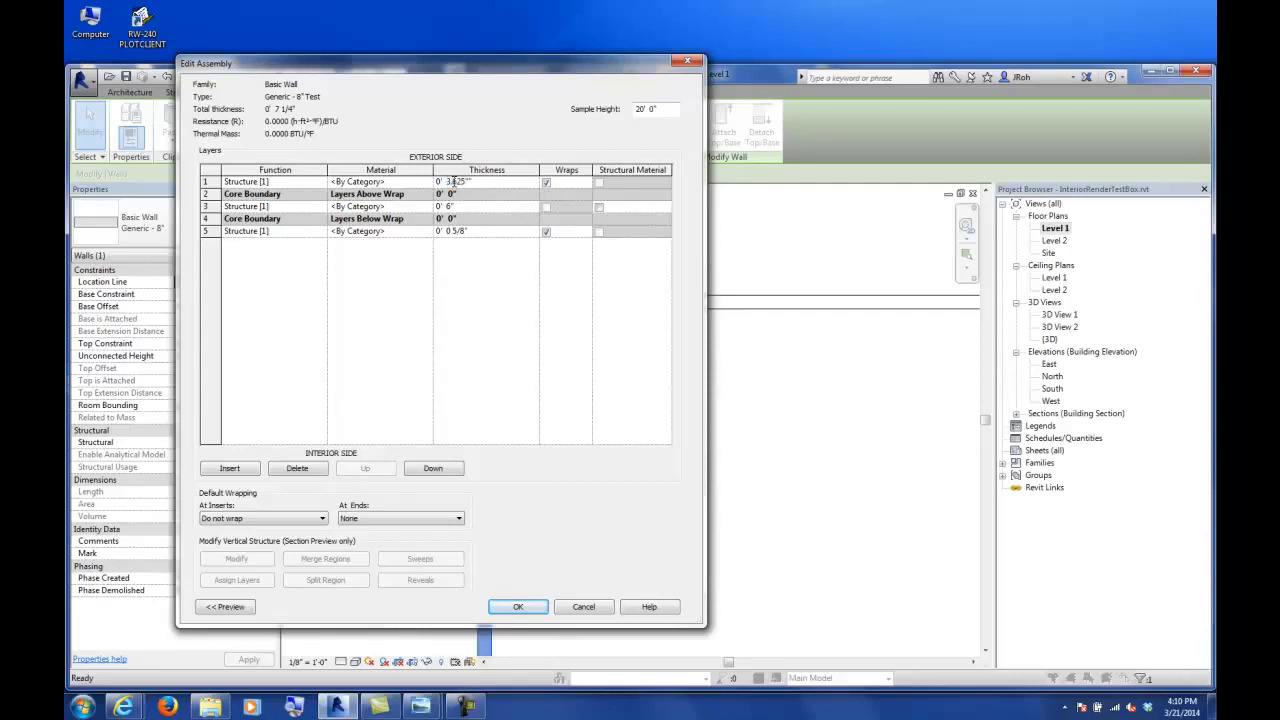
key(Tab)
- Open the material selection for the exterior layer, hide the material library and widen the material properties area
click(395, 182)
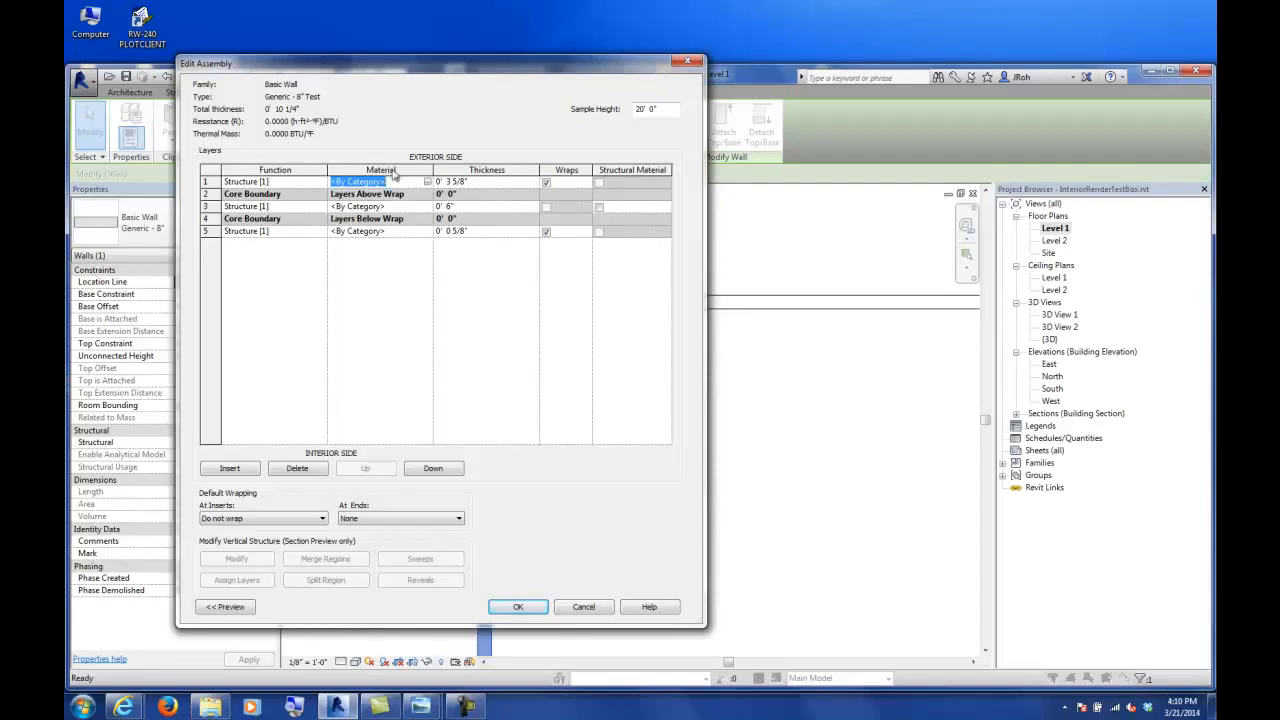
click(428, 182)
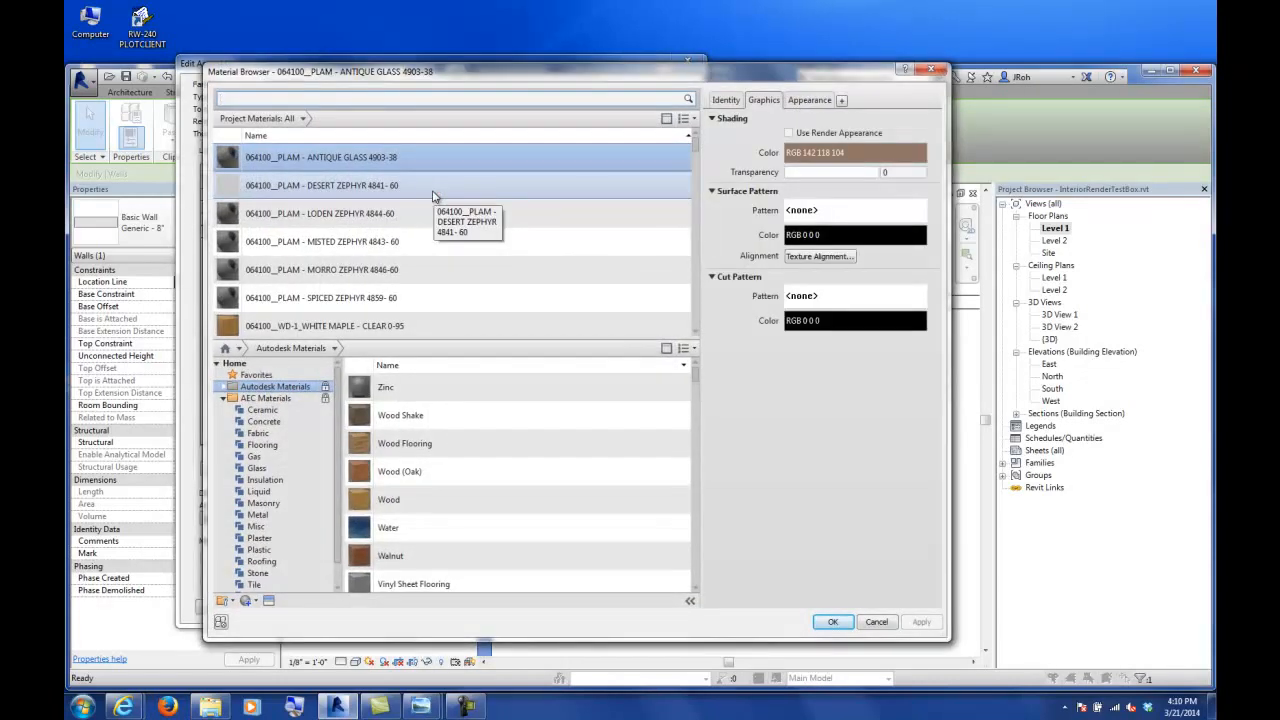
click(666, 118)
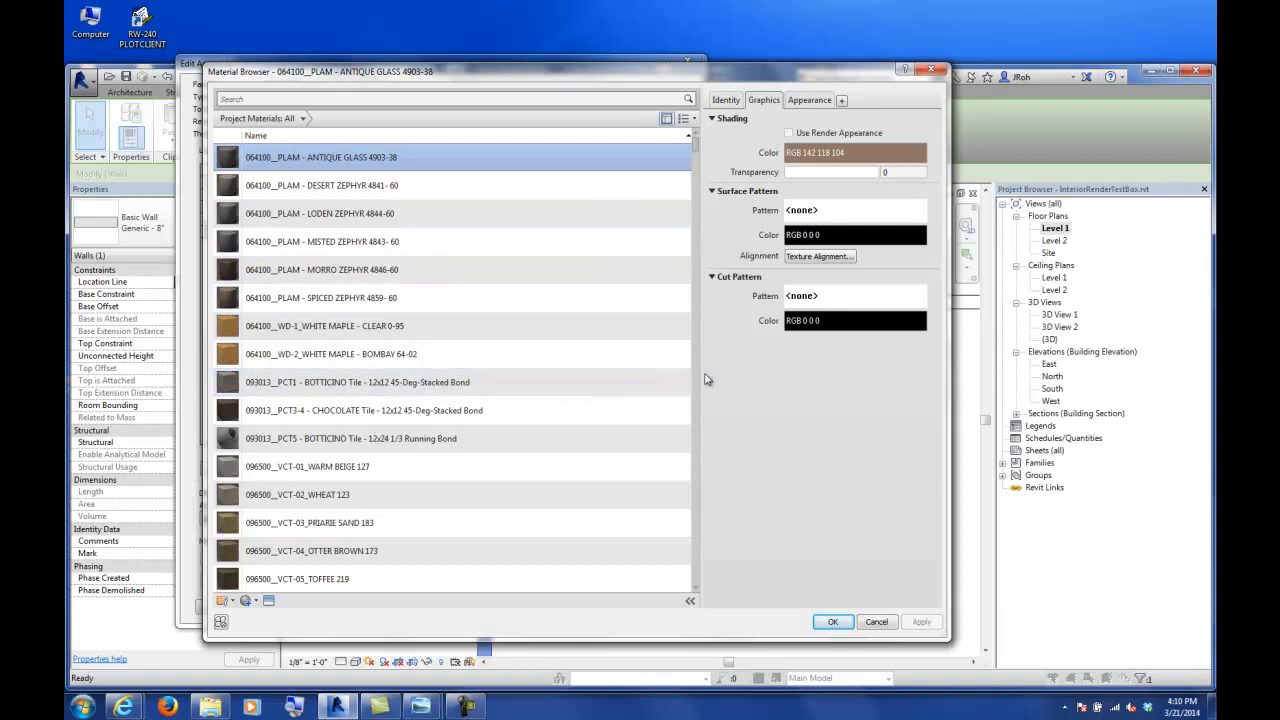
drag(703, 368, 600, 368)
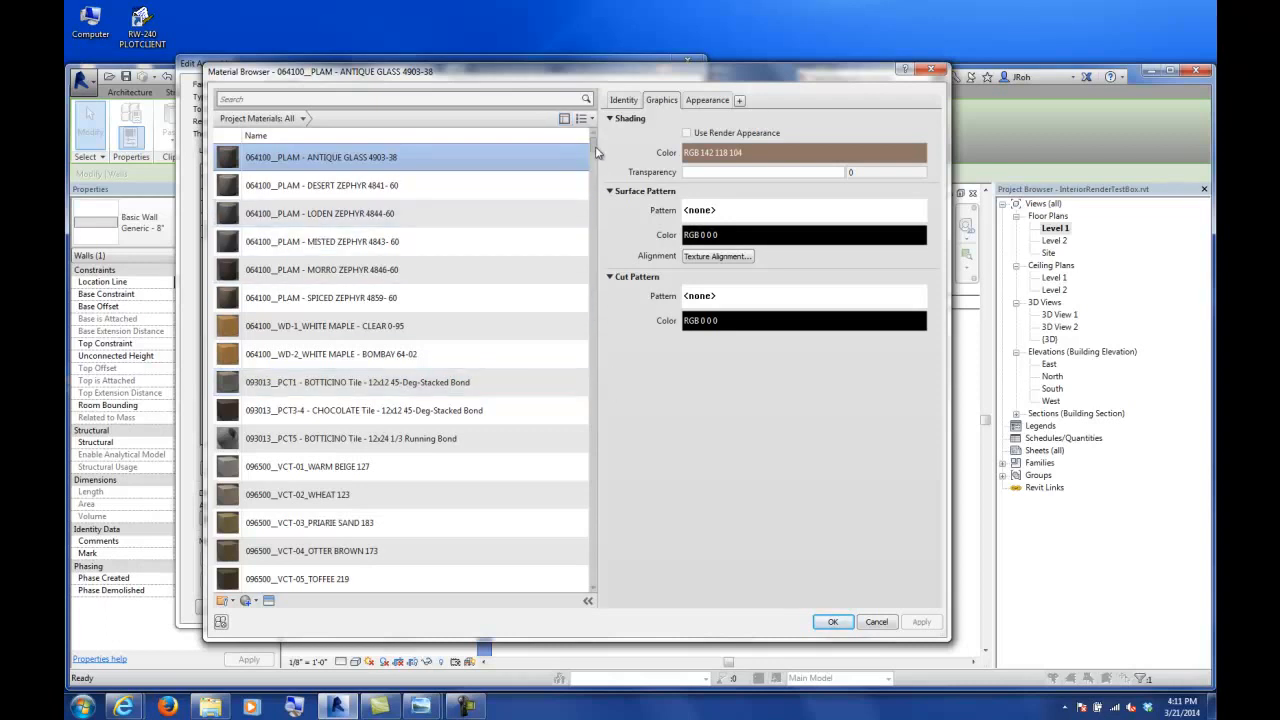
- Search the project materials for Brick and select Masonry - Brick for the exterior layer
scroll(597, 152, down, 15)
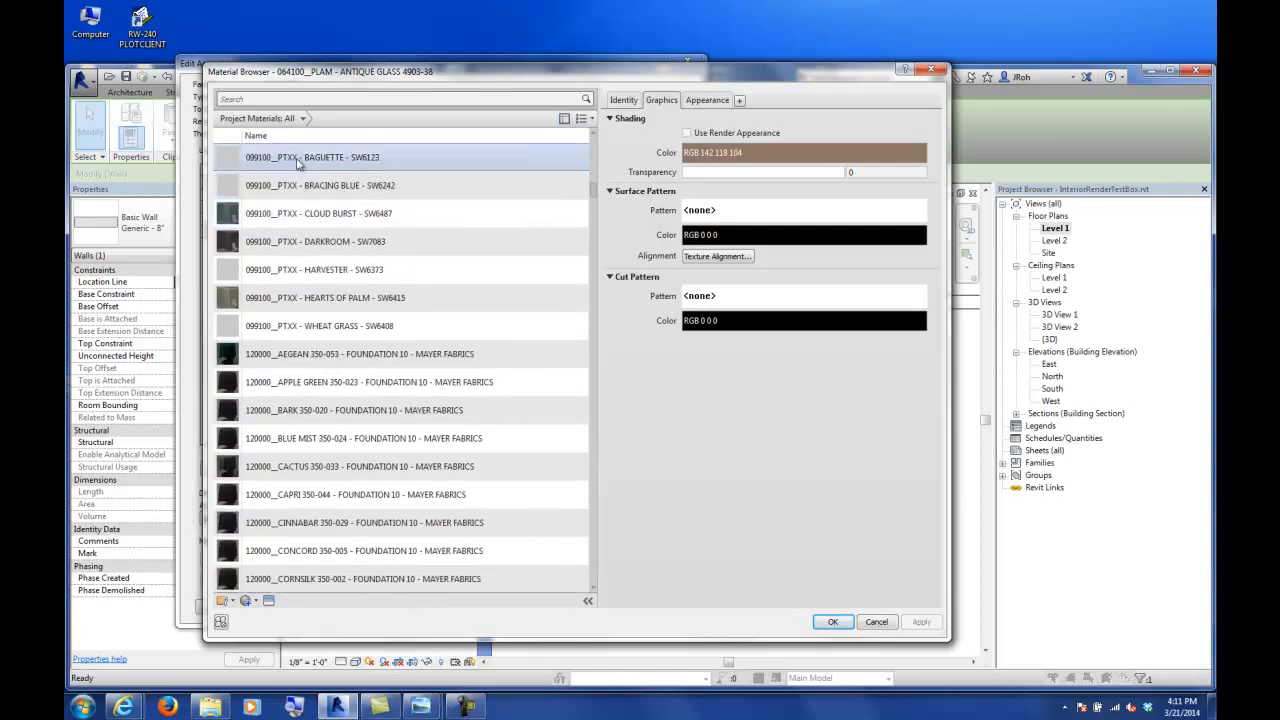
click(283, 98)
text(Brick)
key(Return)
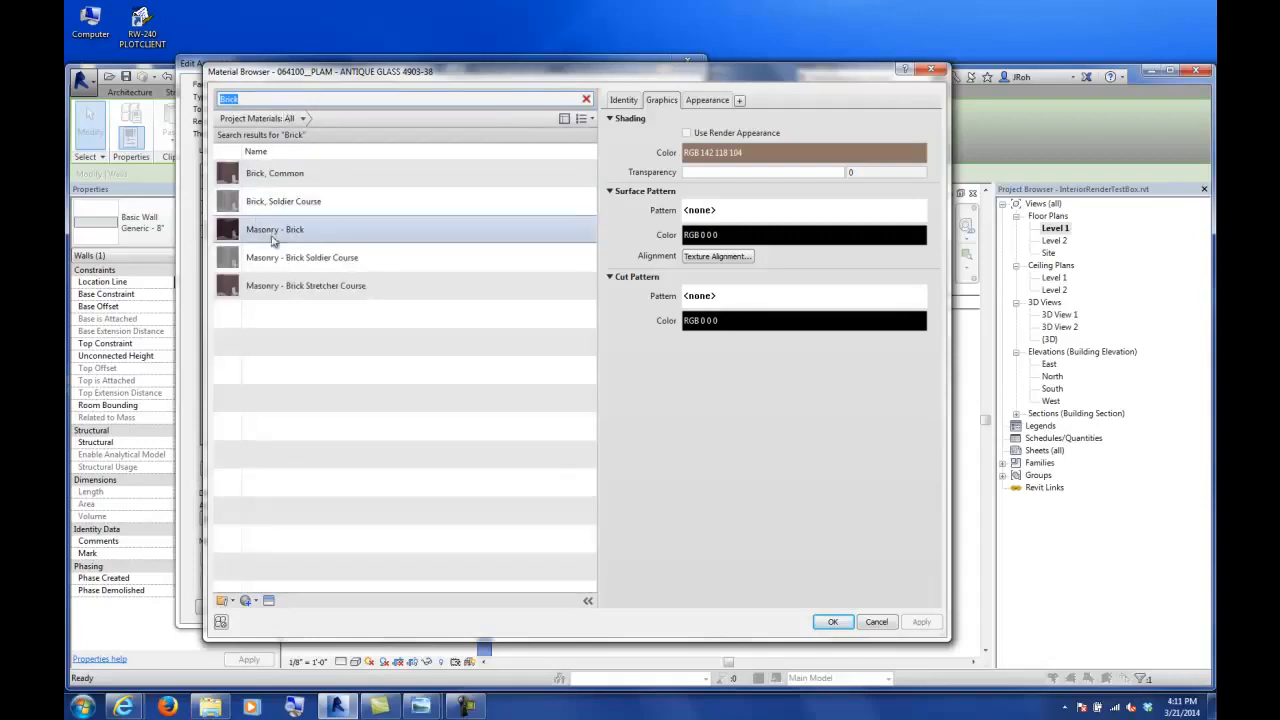
click(281, 231)
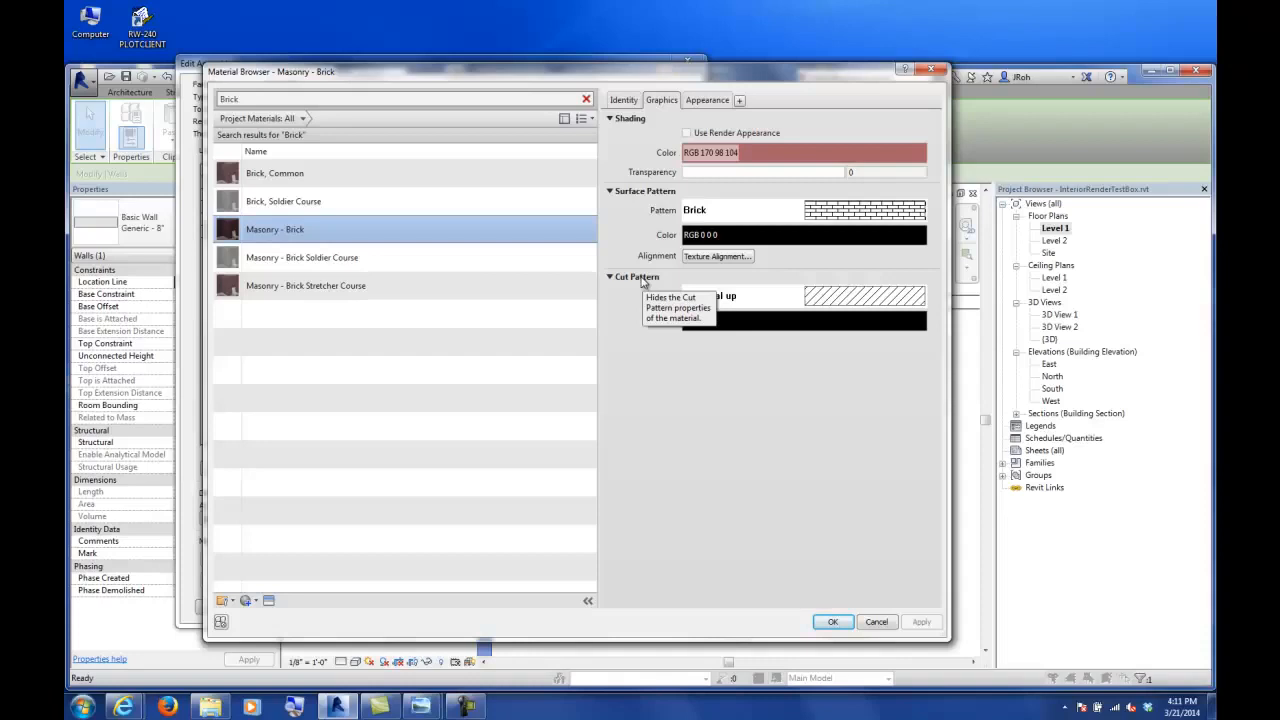
- Start a new drafting fill pattern from the cut pattern of Masonry - Brick
click(890, 306)
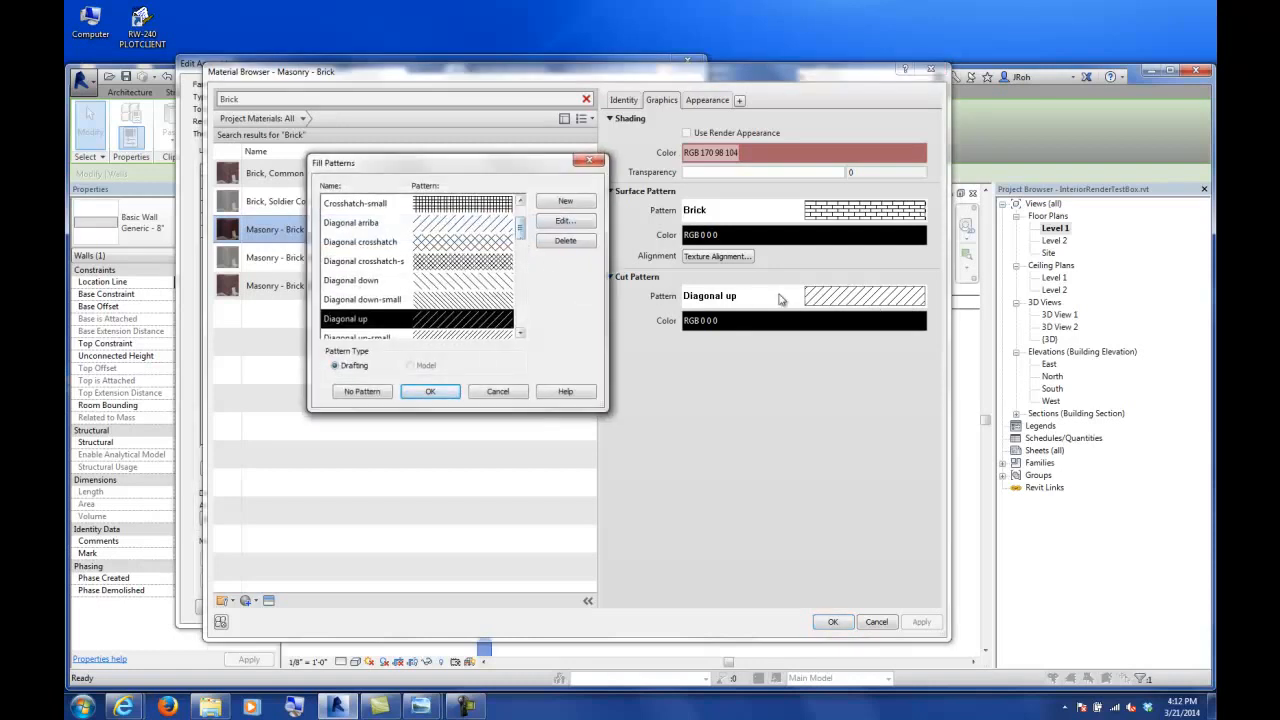
mouse_move(519, 229)
mouse_down()
mouse_move(518, 312)
mouse_move(531, 229)
mouse_up()
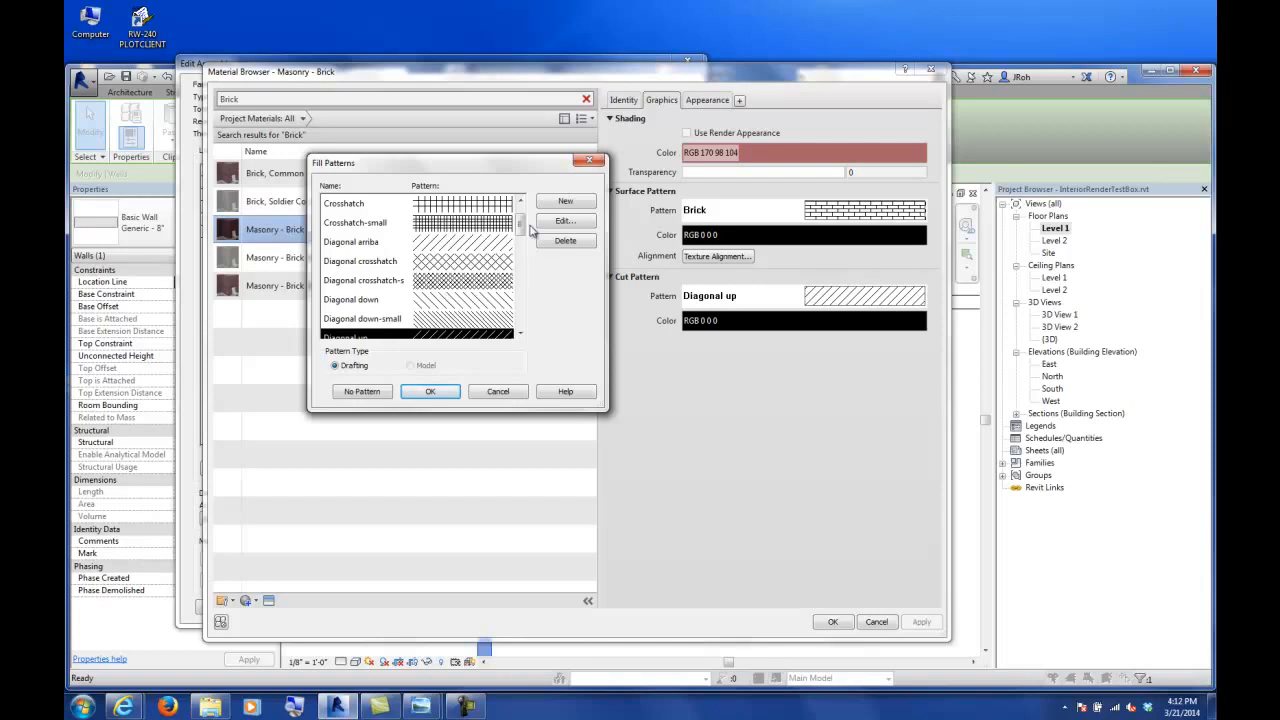
click(560, 203)
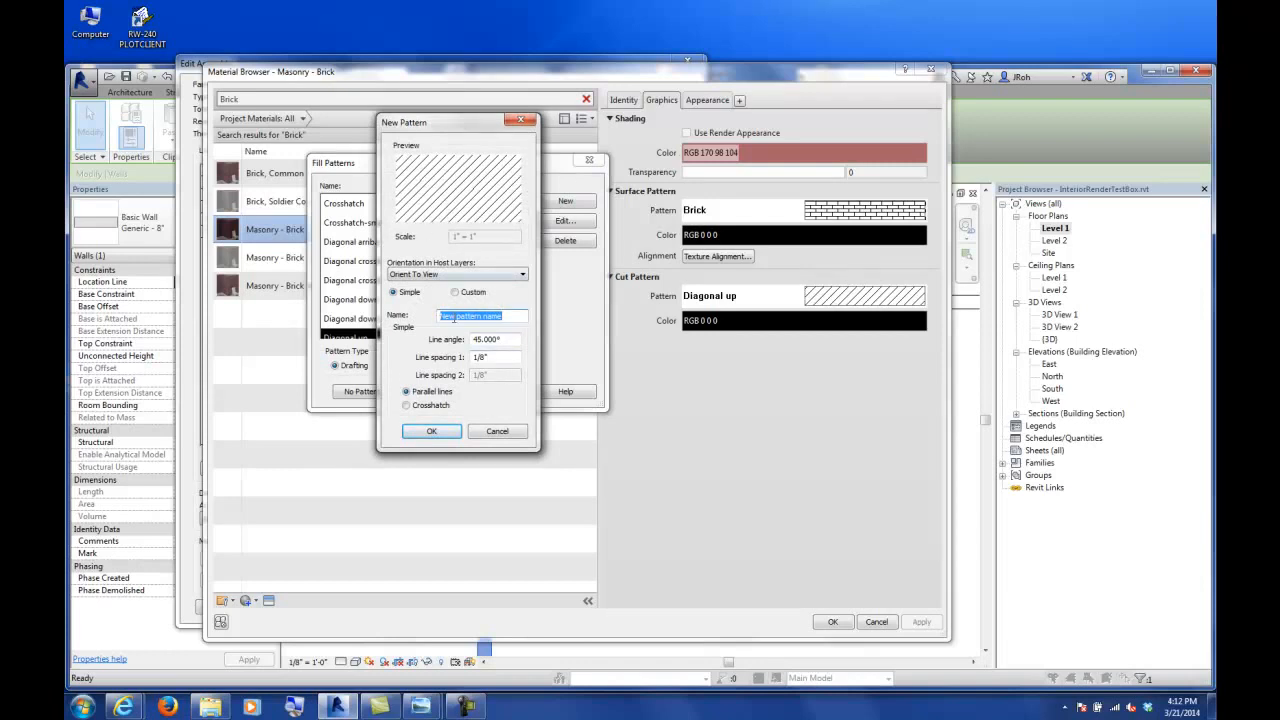
- Set the new simple fill pattern to a crosshatch with a 90° line angle
click(406, 405)
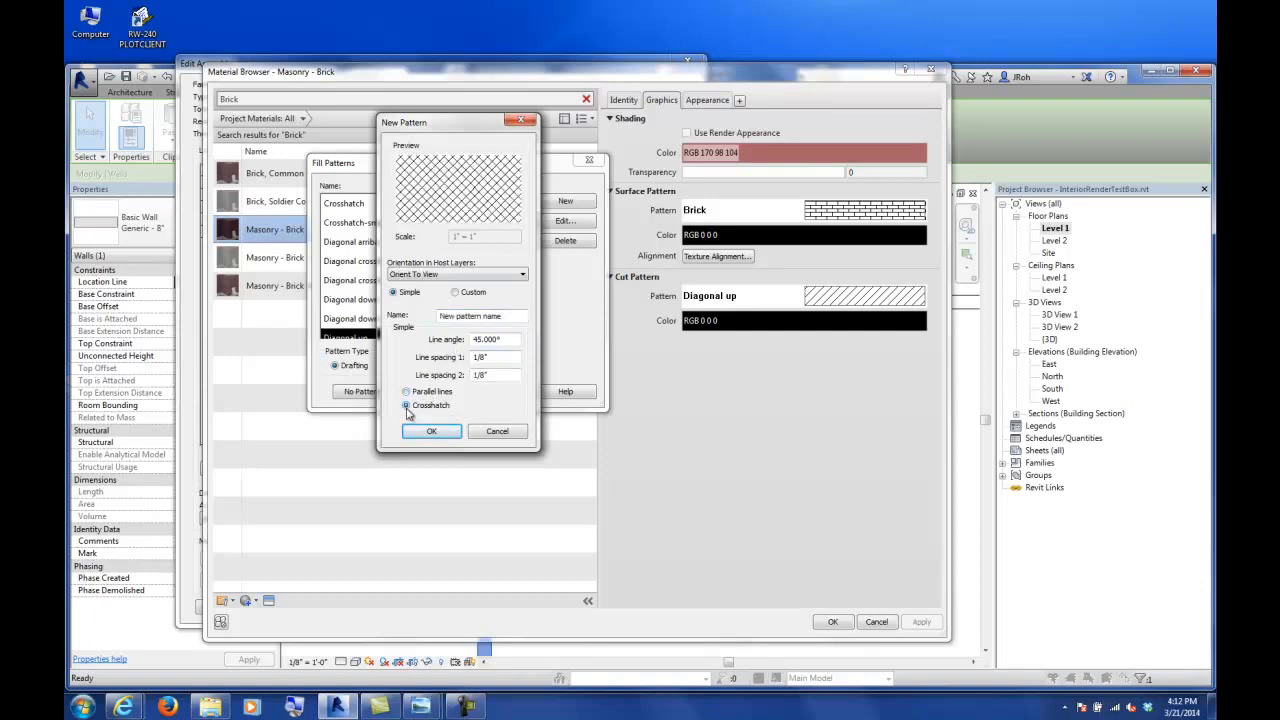
click(508, 339)
drag(508, 339, 445, 343)
text(90)
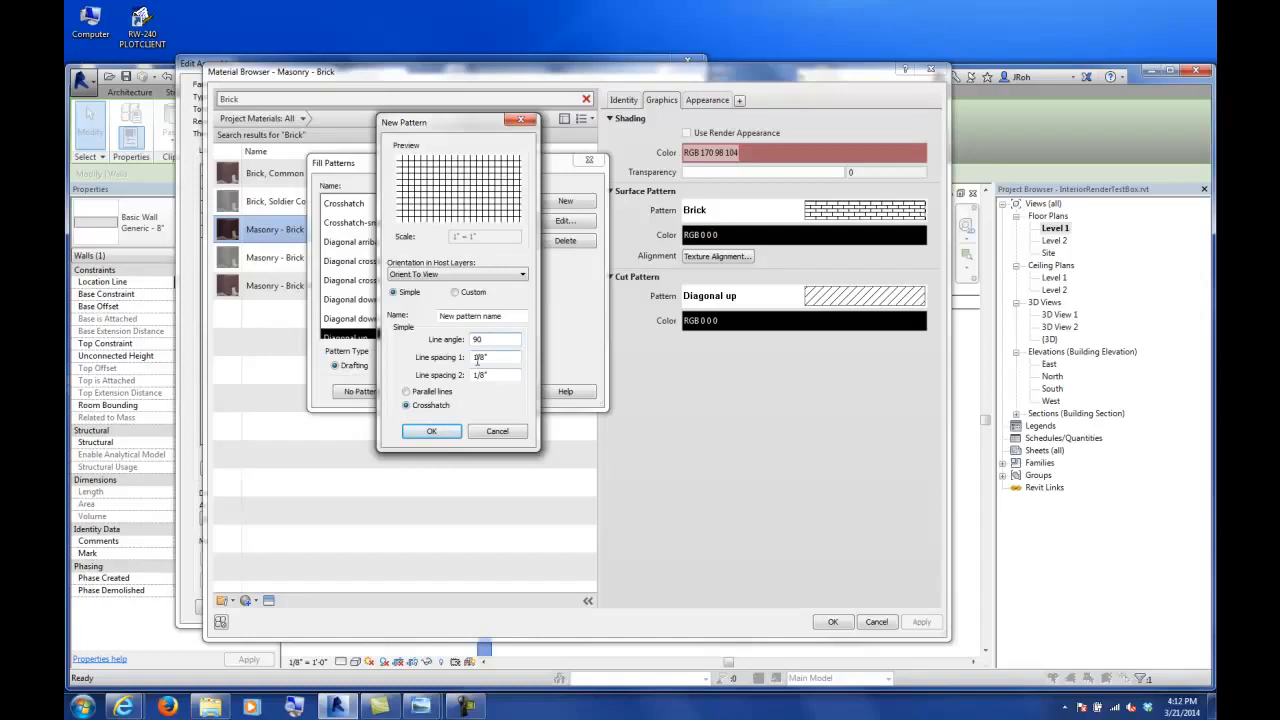
- Make the new fill pattern custom and import the hatch file Autocad_Patterns_for_Revit_3050.pat
click(455, 293)
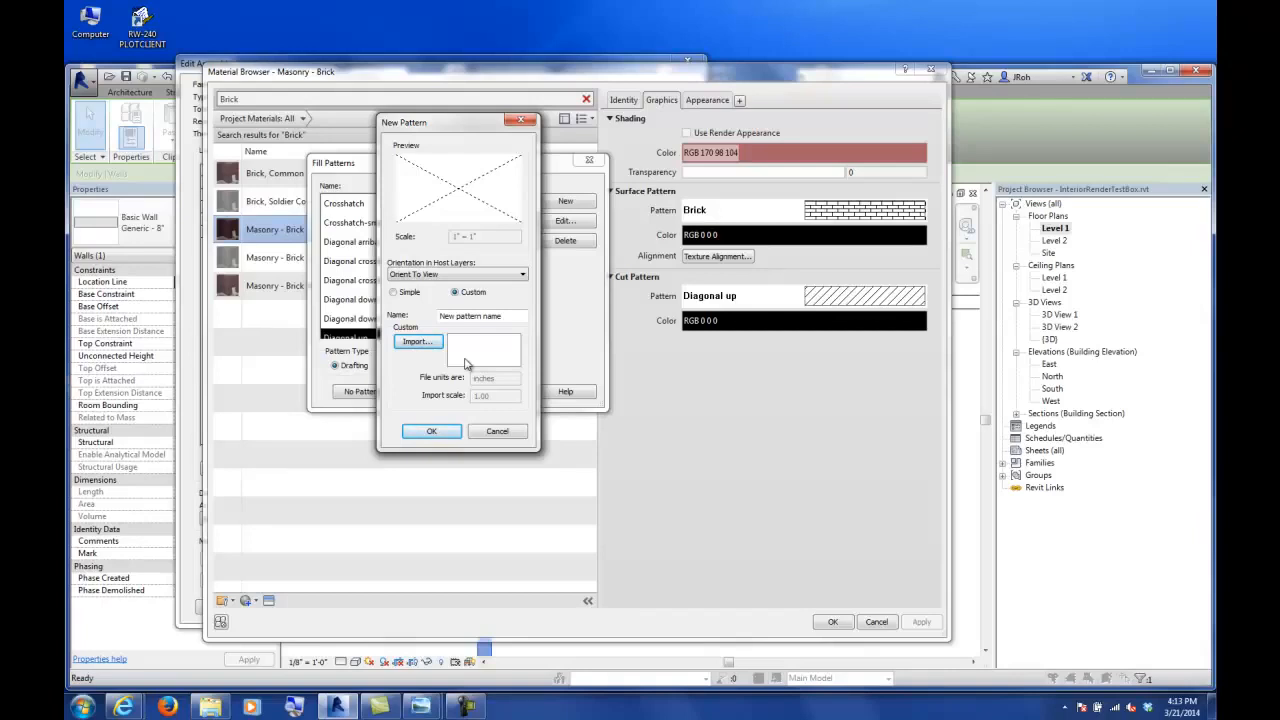
click(418, 342)
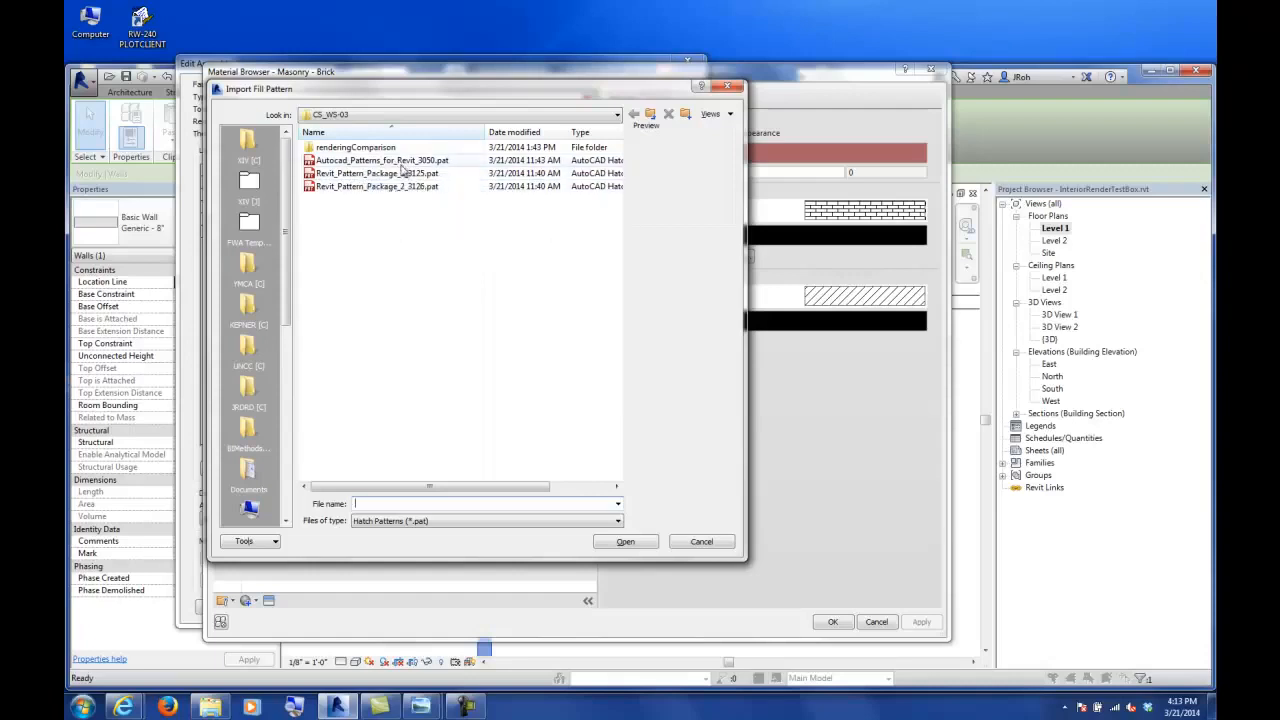
click(401, 166)
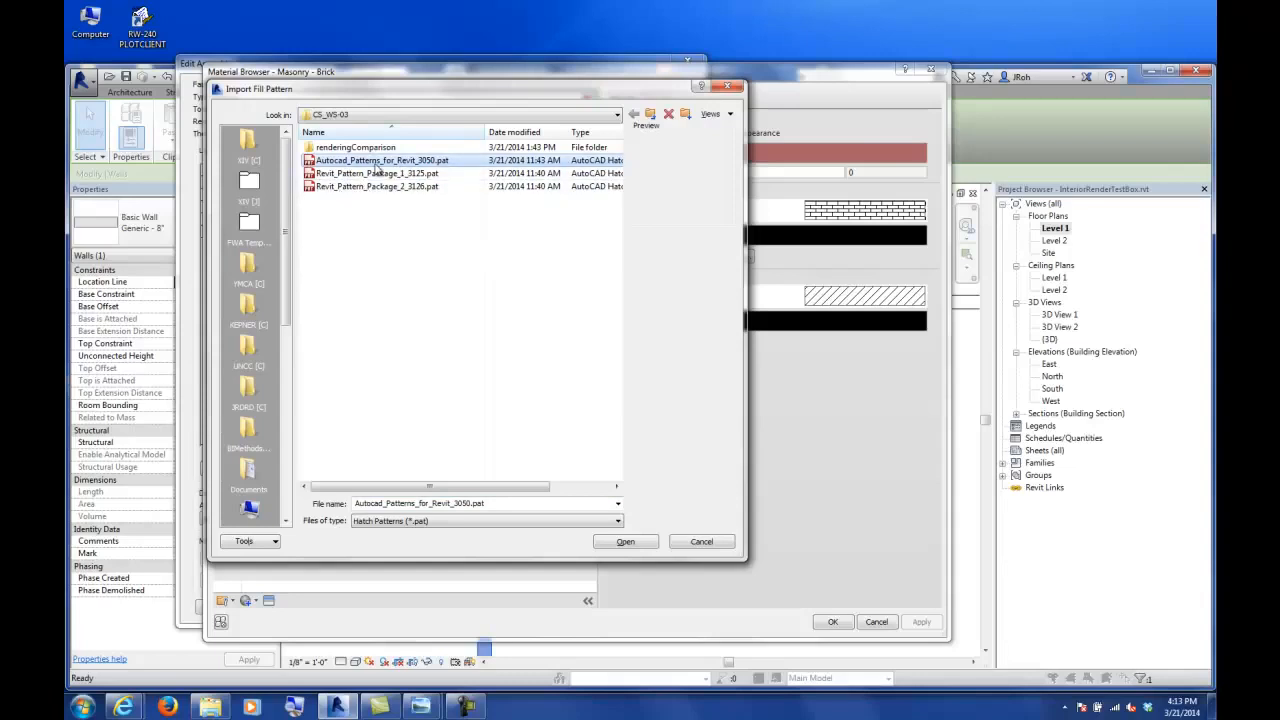
click(623, 543)
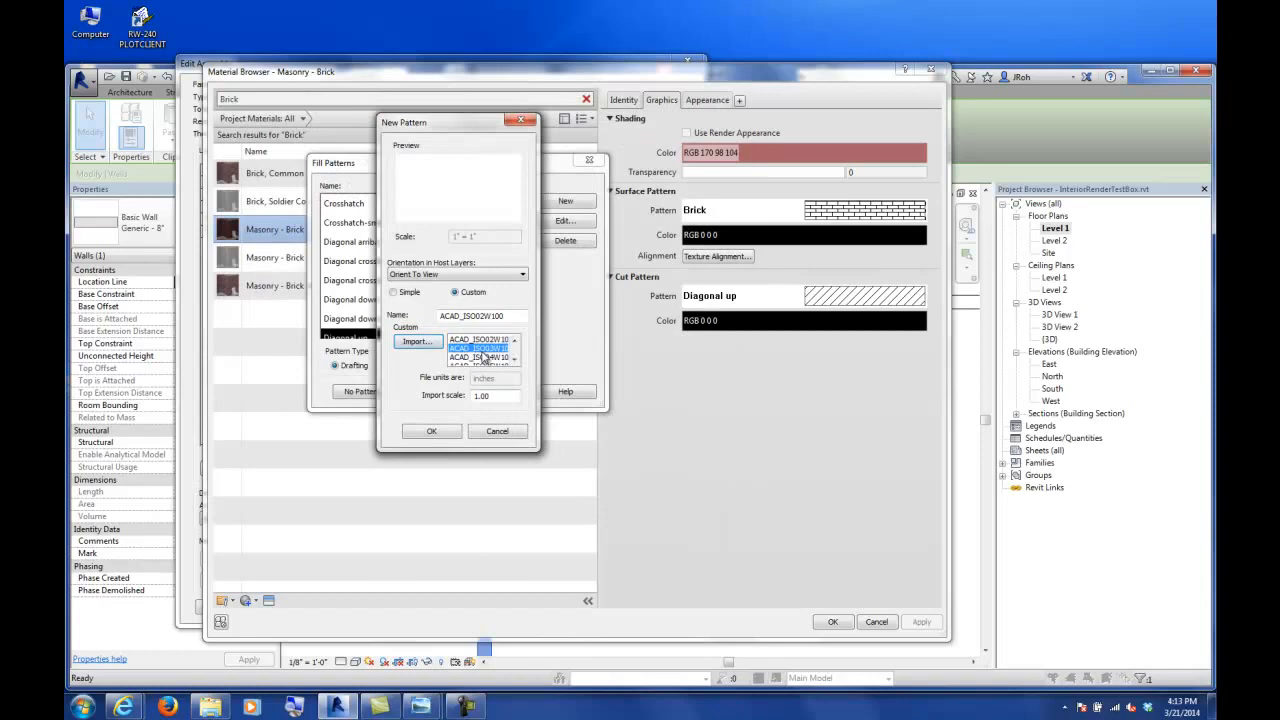
- Examine the previews of the imported hatch patterns one by one, from ACAD_ISO02W100 through to MAT04
click(482, 341)
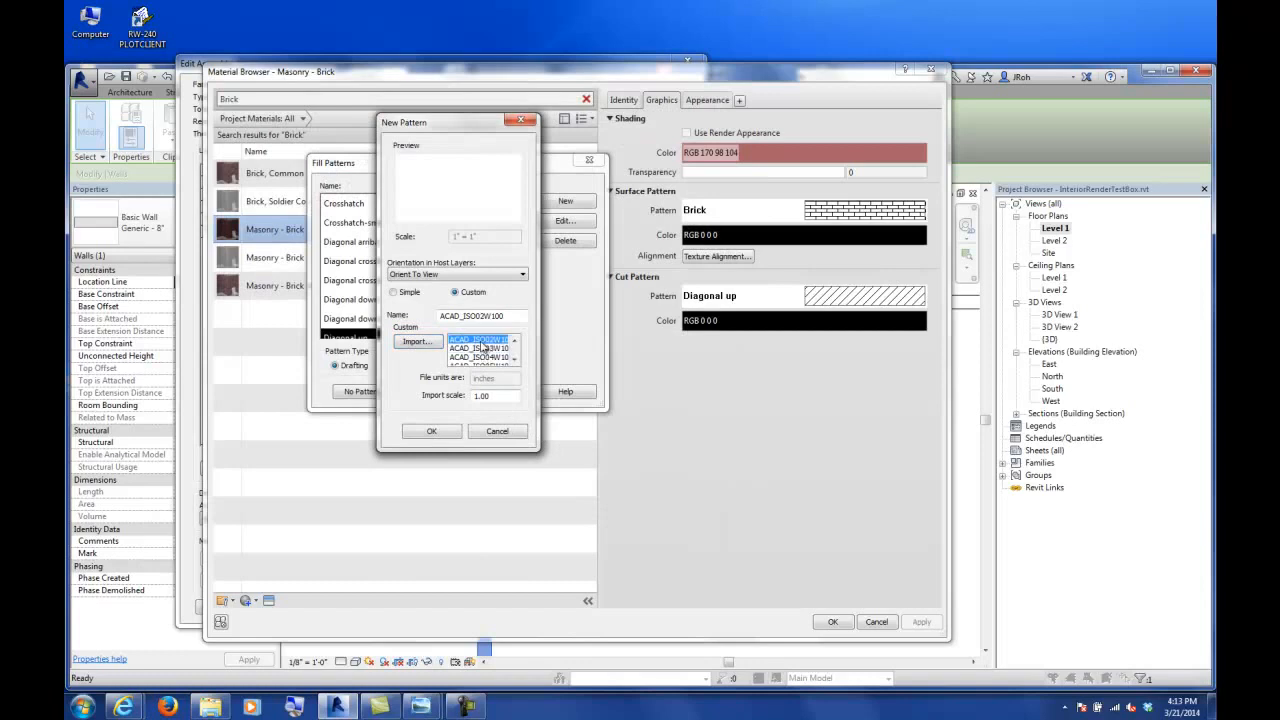
key(Down)
key(Down)
key(Down)
key(Down)
key(Down)
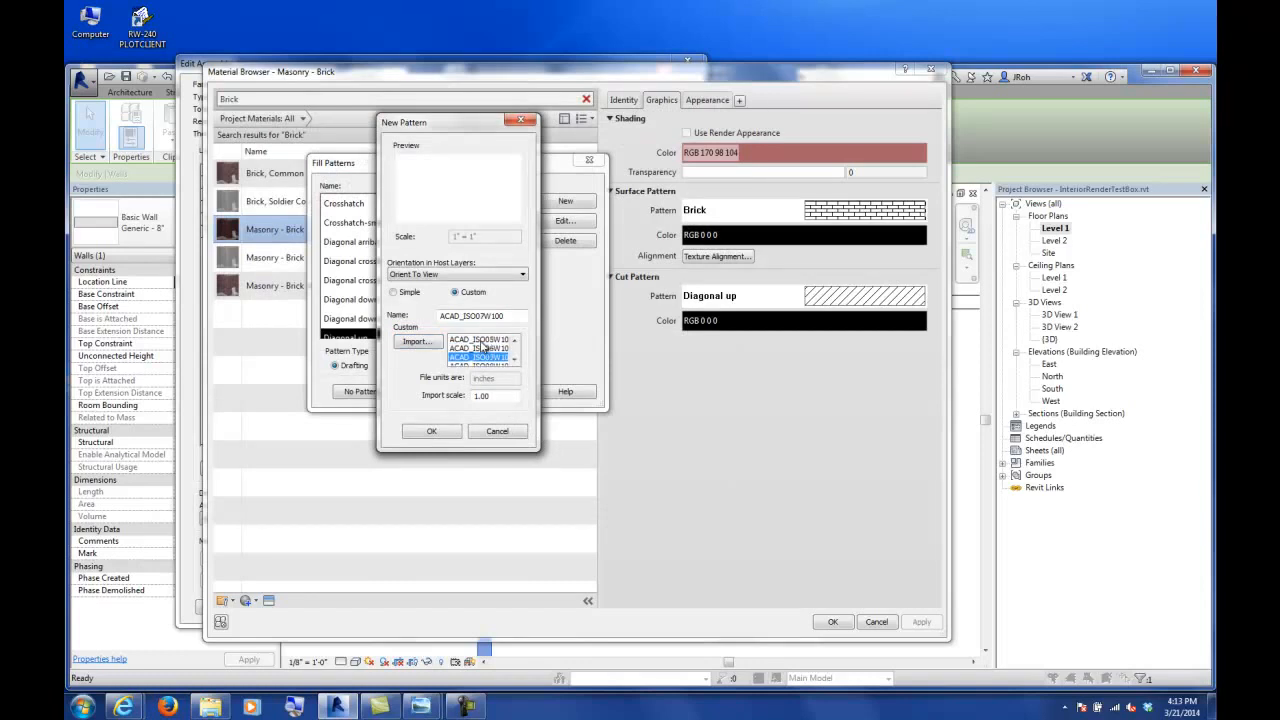
key(Down)
key(Down)
key(Down)
key(Down)
key(Down)
key(Down)
key(Down)
key(Down)
key(Down)
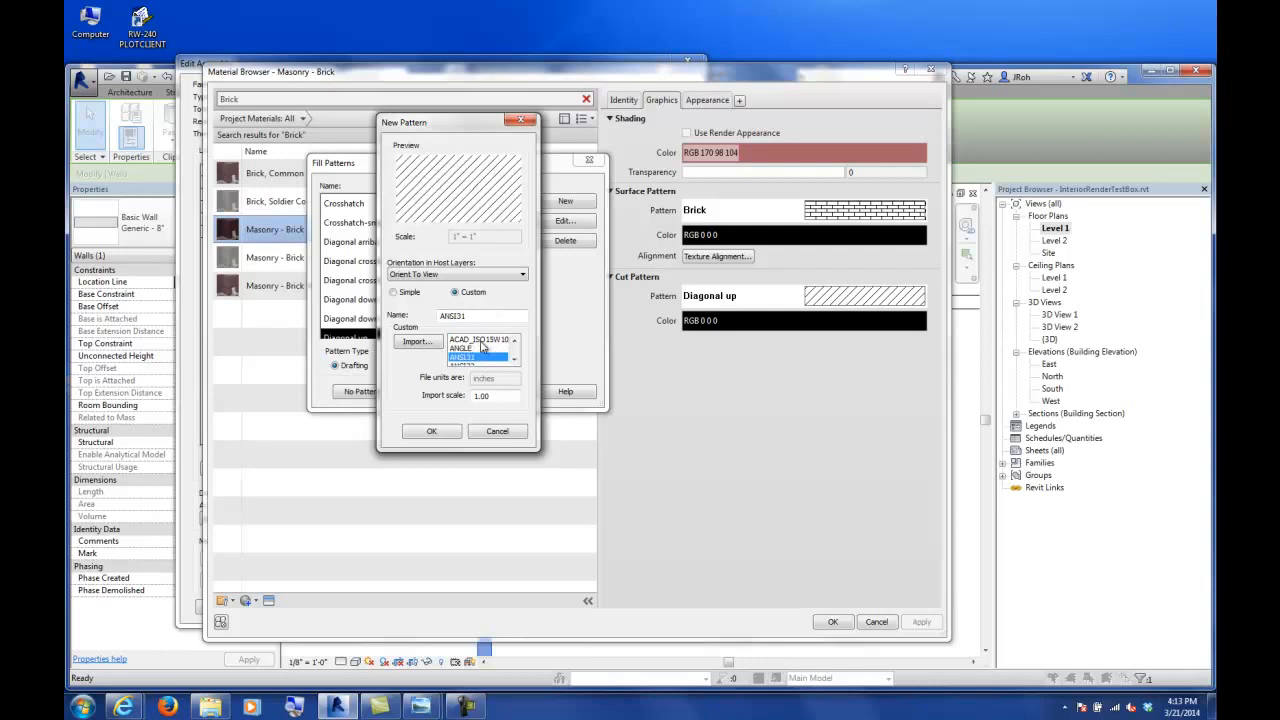
key(Down)
key(Down)
key(Down)
key(Down)
key(Down)
key(Down)
key(Down)
key(Down)
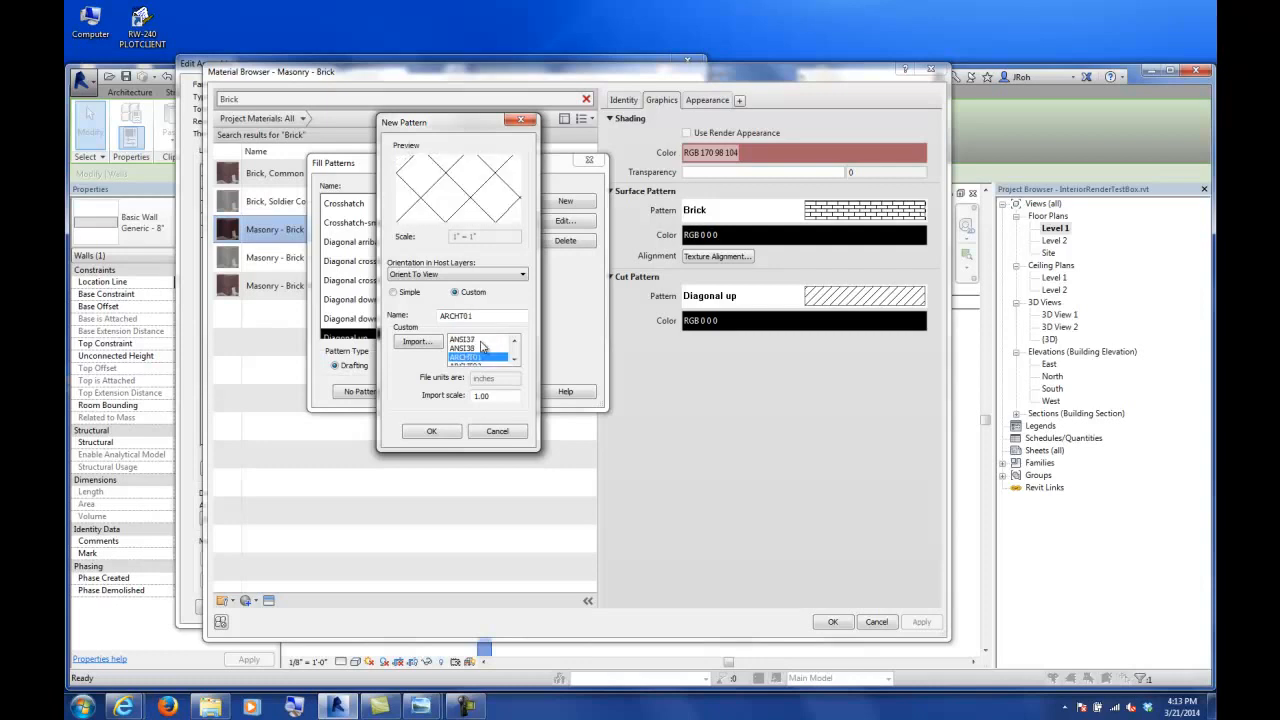
key(Down)
key(Down)
key(Down)
key(Down)
key(Down)
key(Down)
key(Down)
key(Down)
key(Down)
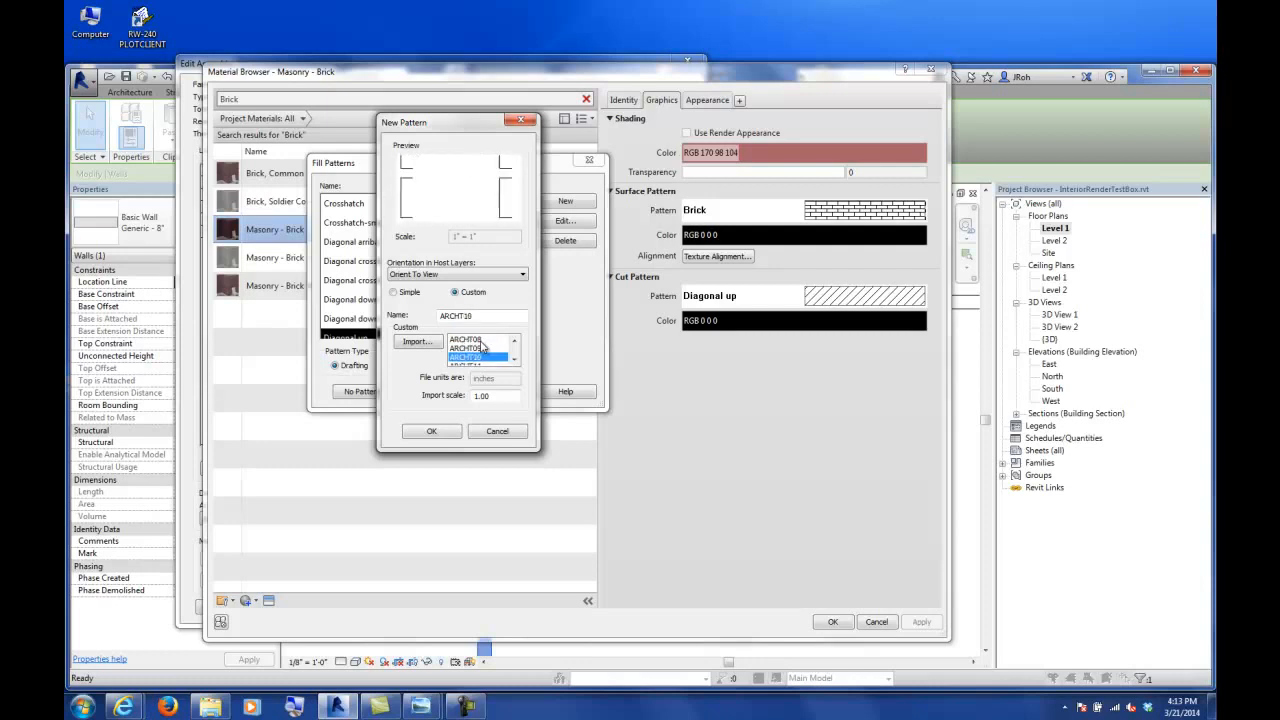
key(Down)
key(Down)
key(Down)
key(Down)
key(Down)
key(Down)
key(Down)
key(Down)
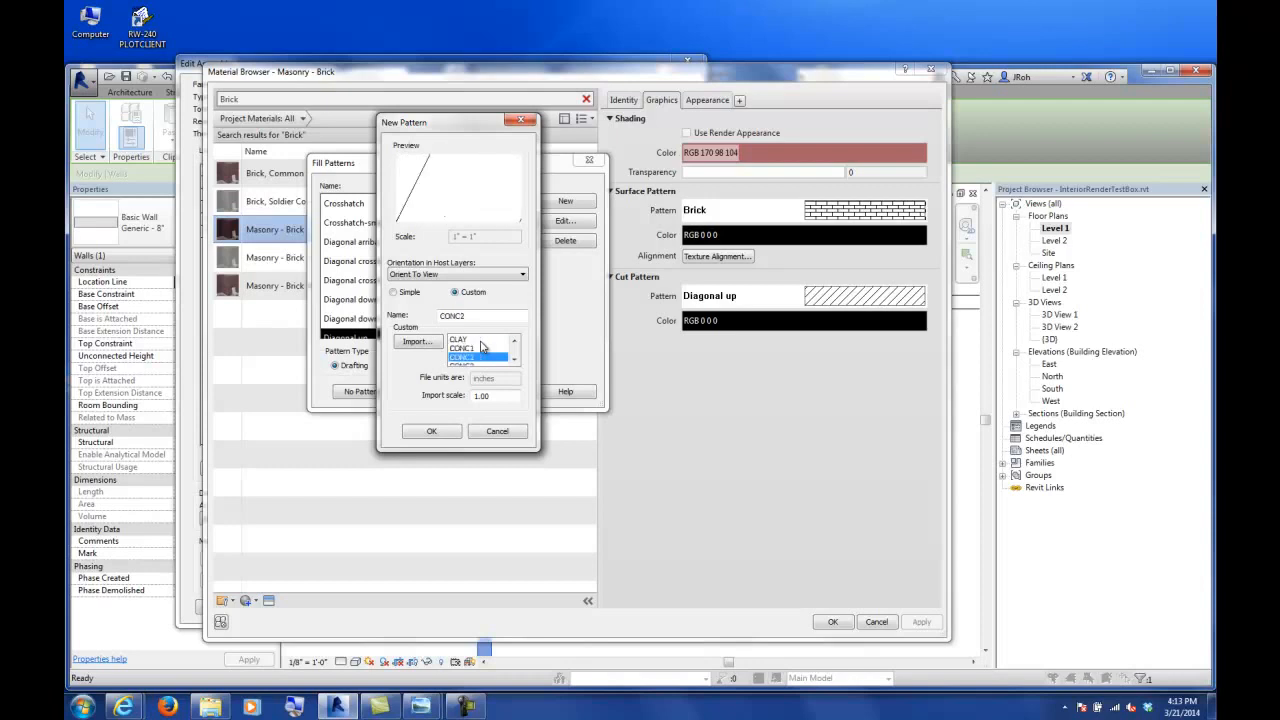
key(Down)
key(Down)
key(Down)
key(Down)
key(Down)
key(Down)
key(Down)
key(Down)
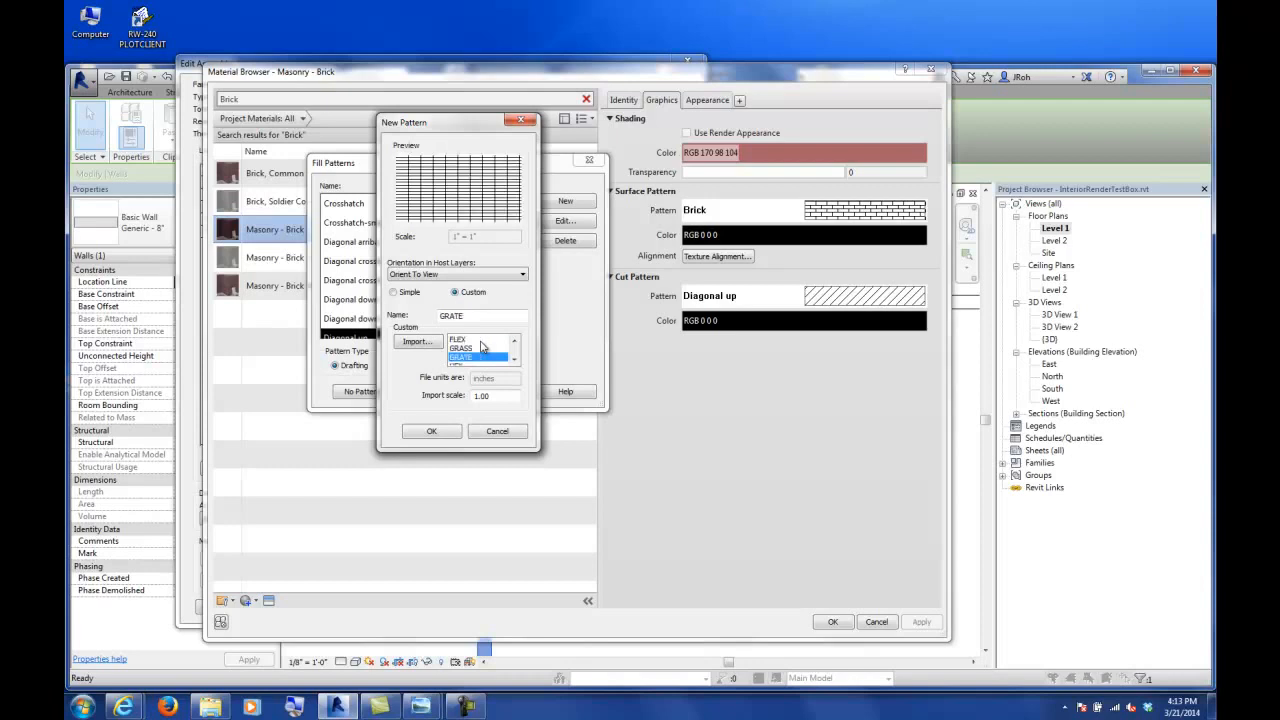
key(Down)
key(Down)
key(Down)
key(Down)
key(Down)
key(Down)
key(Down)
key(Down)
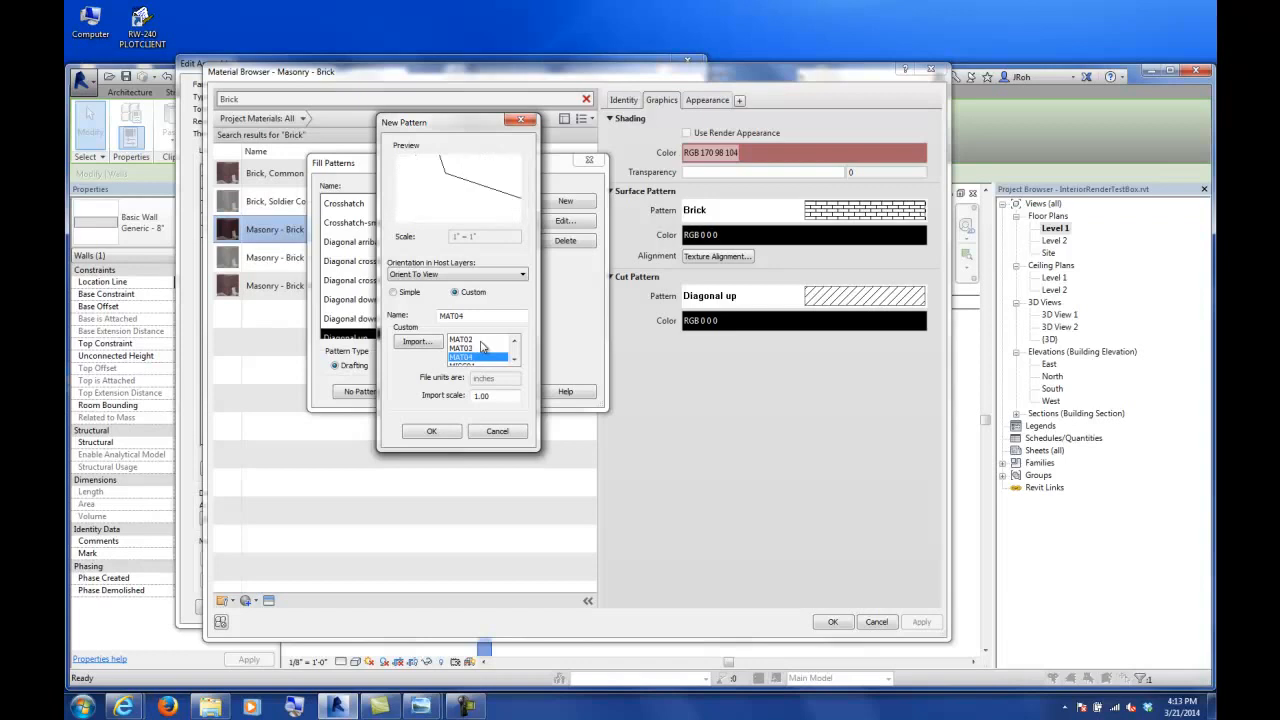
- Preview the imported custom cut patterns from MAT04 through MISC10 without adding any of them
key(Down)
key(Down)
key(Down)
key(Down)
key(Down)
click(481, 342)
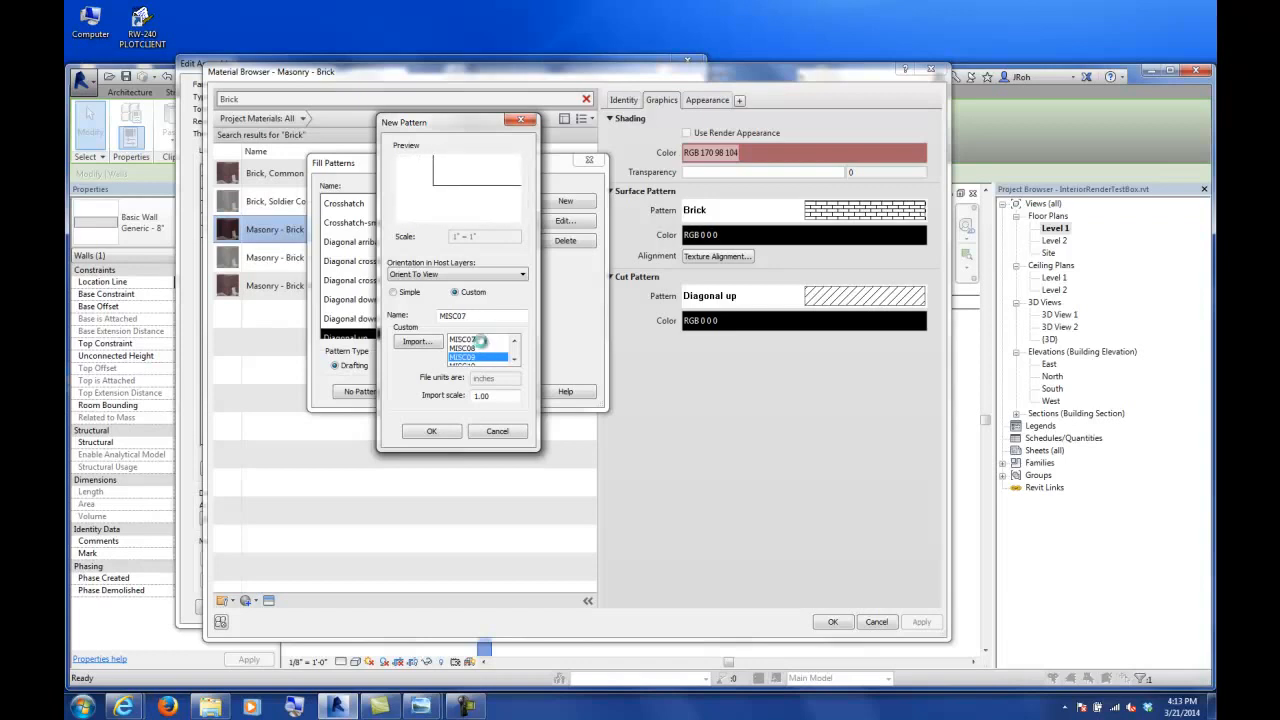
key(Down)
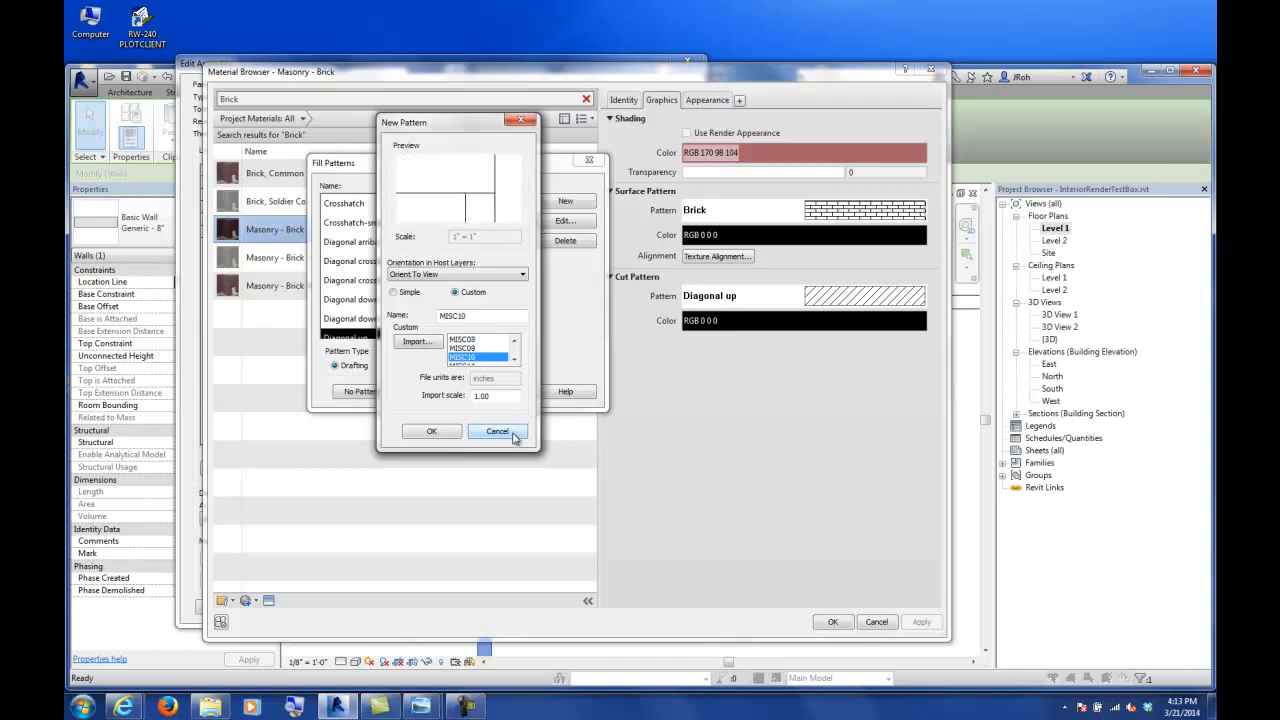
click(497, 431)
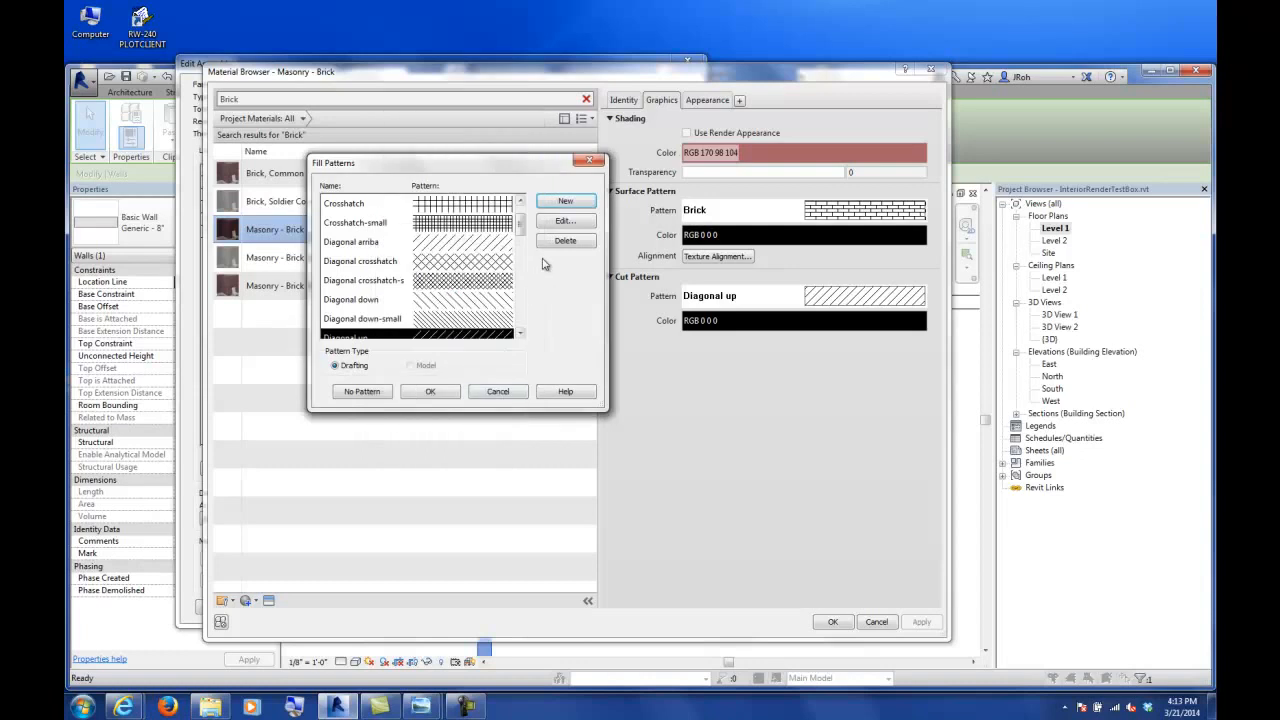
click(514, 395)
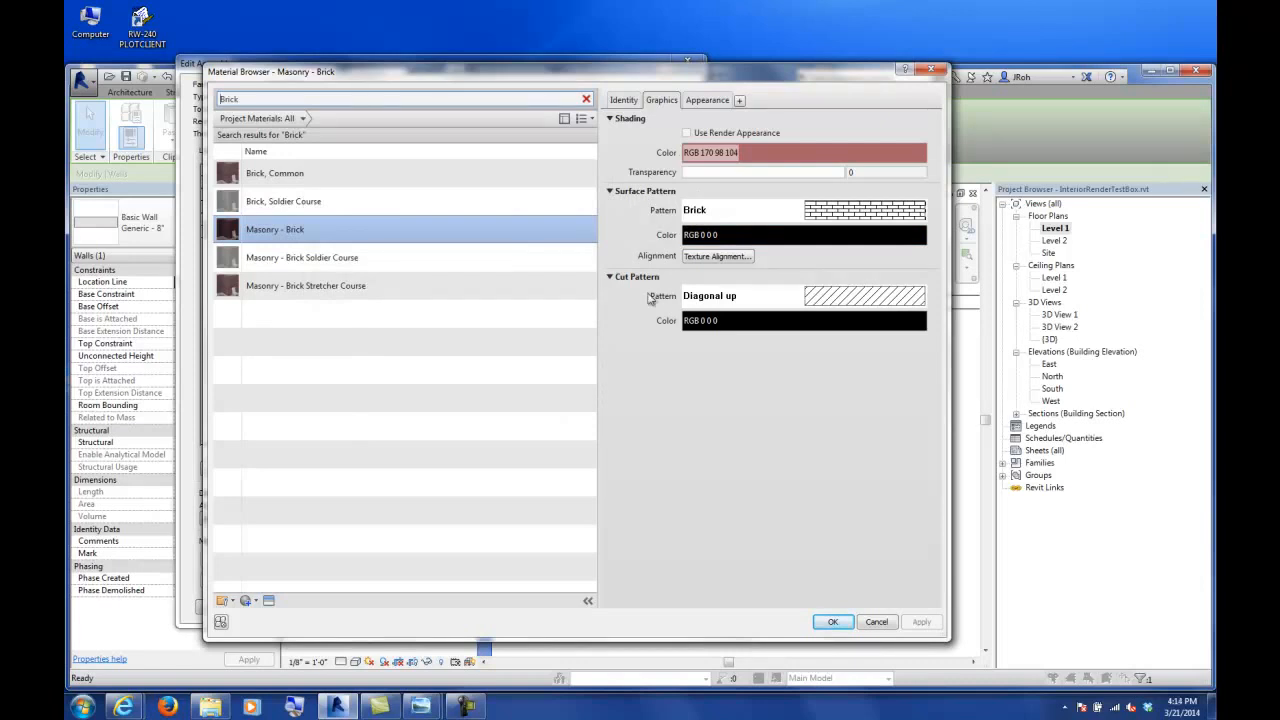
- Start a custom drafting pattern for the brick's cut pattern and import Revit_Pattern_Package_2_3126.pat as its source
click(826, 305)
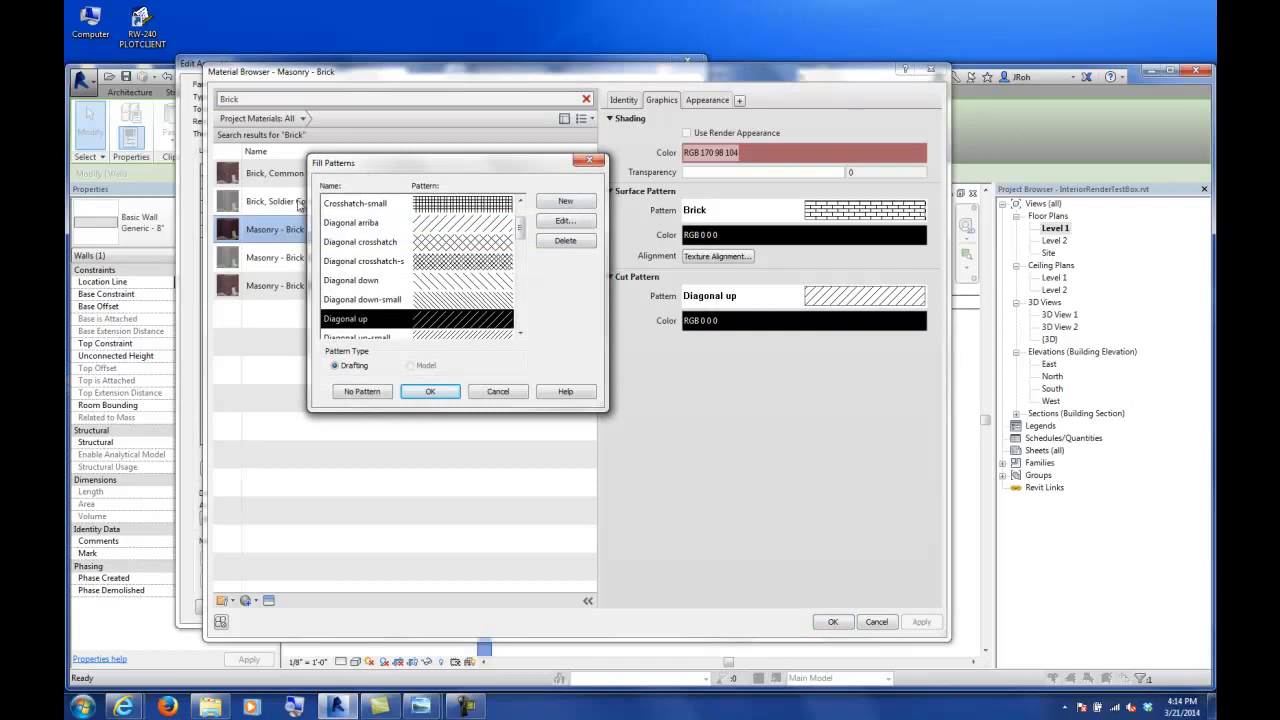
click(565, 201)
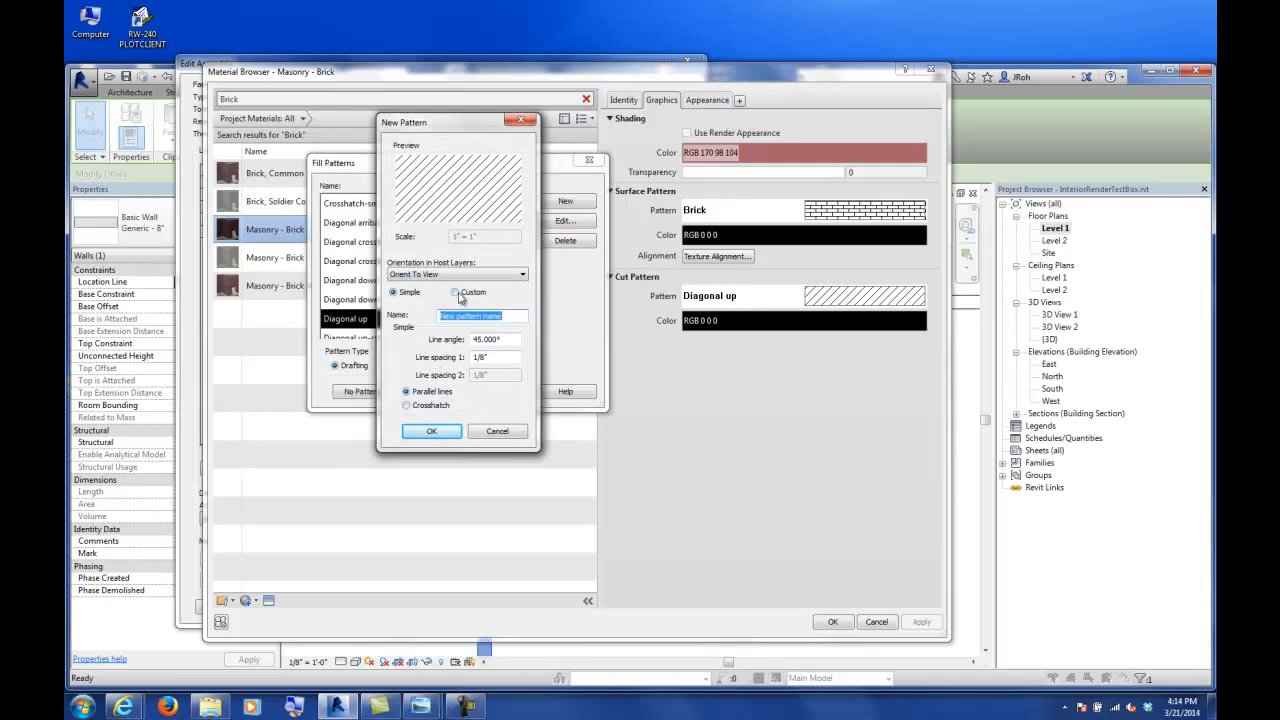
click(455, 292)
click(430, 344)
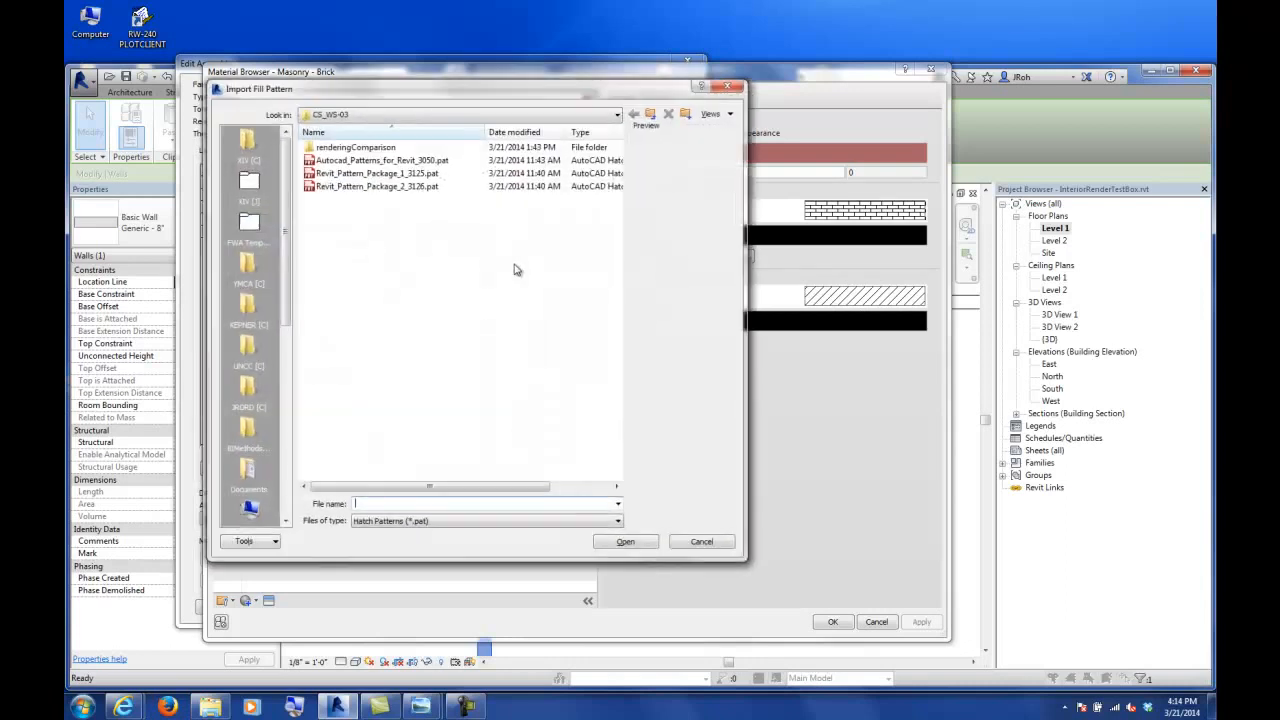
click(378, 186)
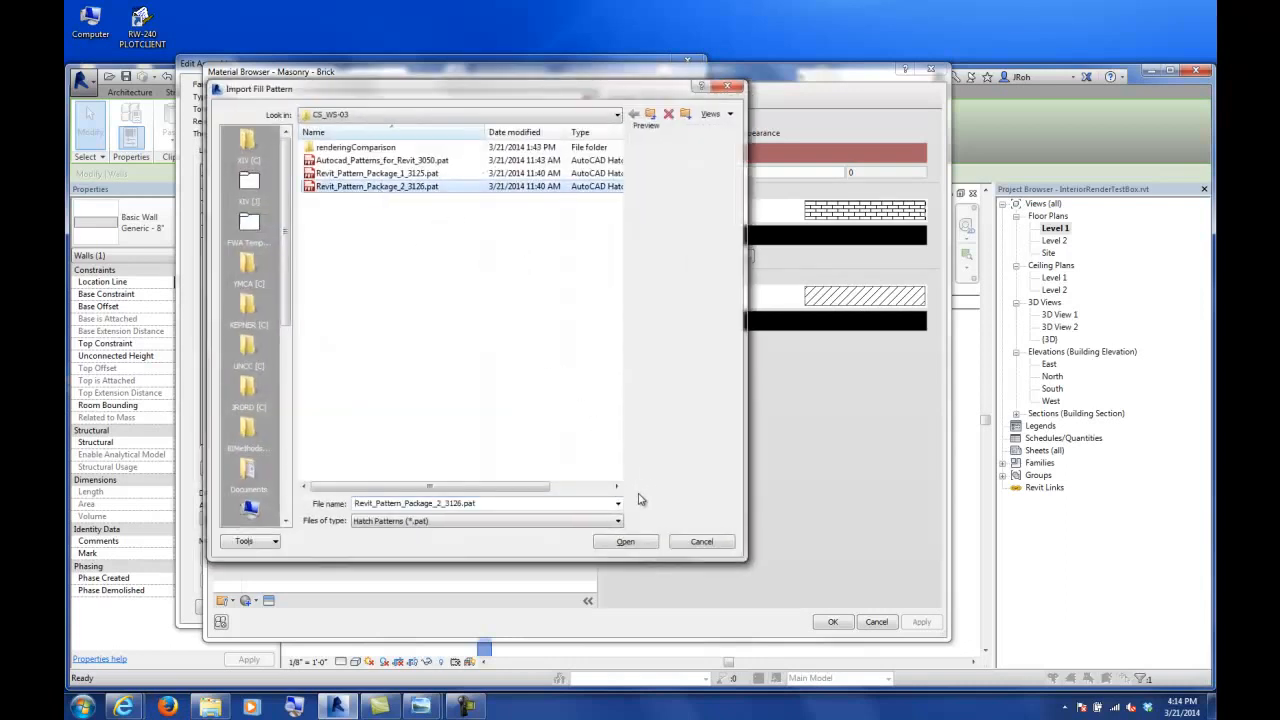
click(625, 541)
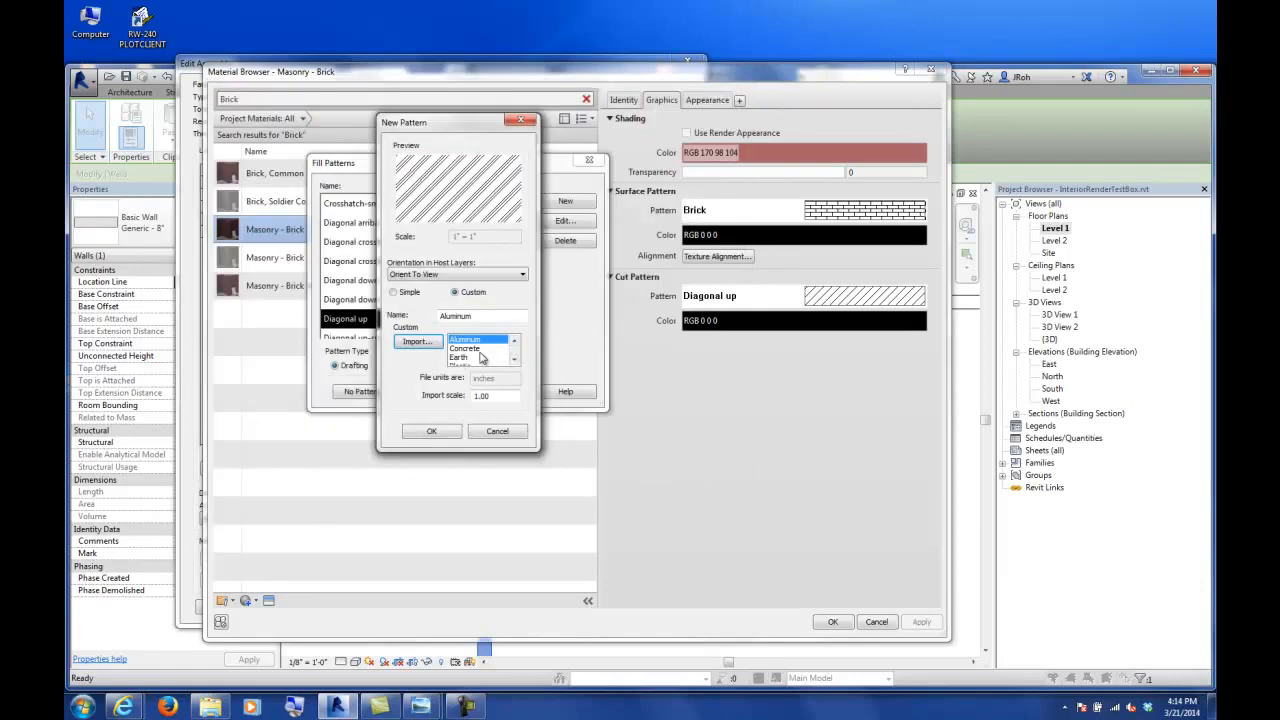
- Preview the package's patterns through Triangles without adding one, and check the pattern type used for the cut pattern
click(480, 348)
key(Down)
key(Down)
key(Down)
key(Down)
key(Down)
key(Down)
key(Down)
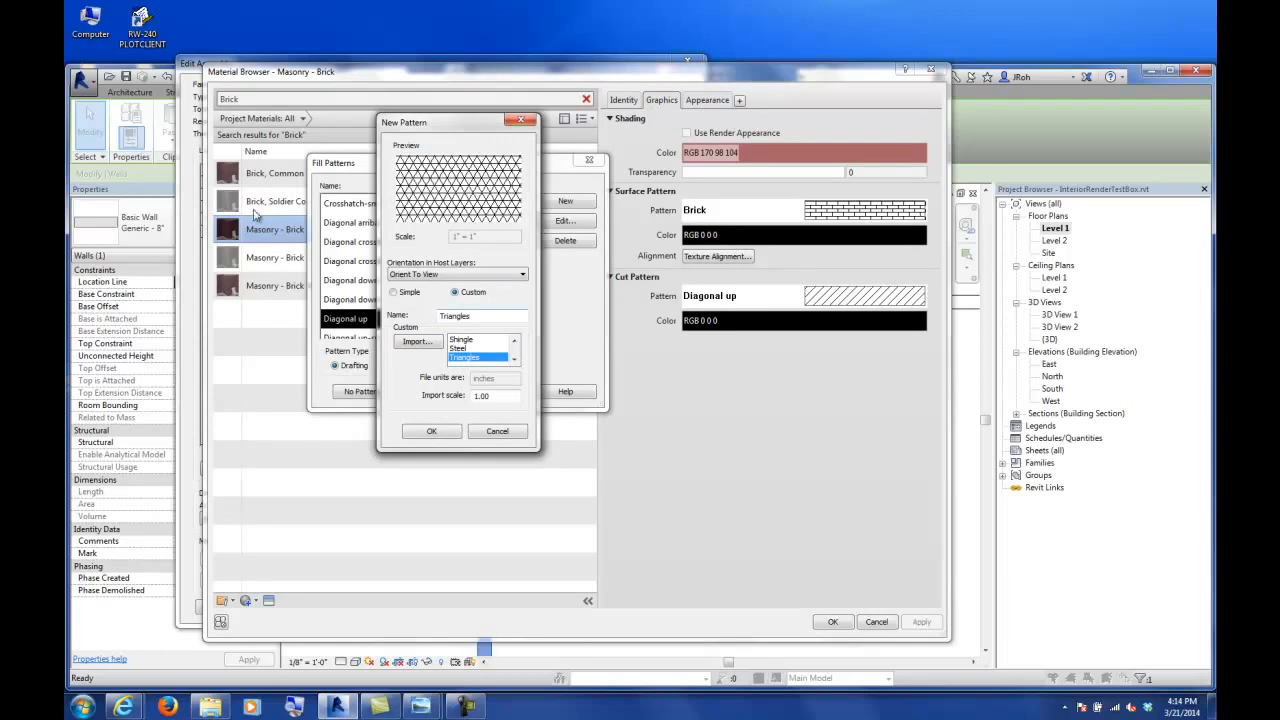
click(499, 433)
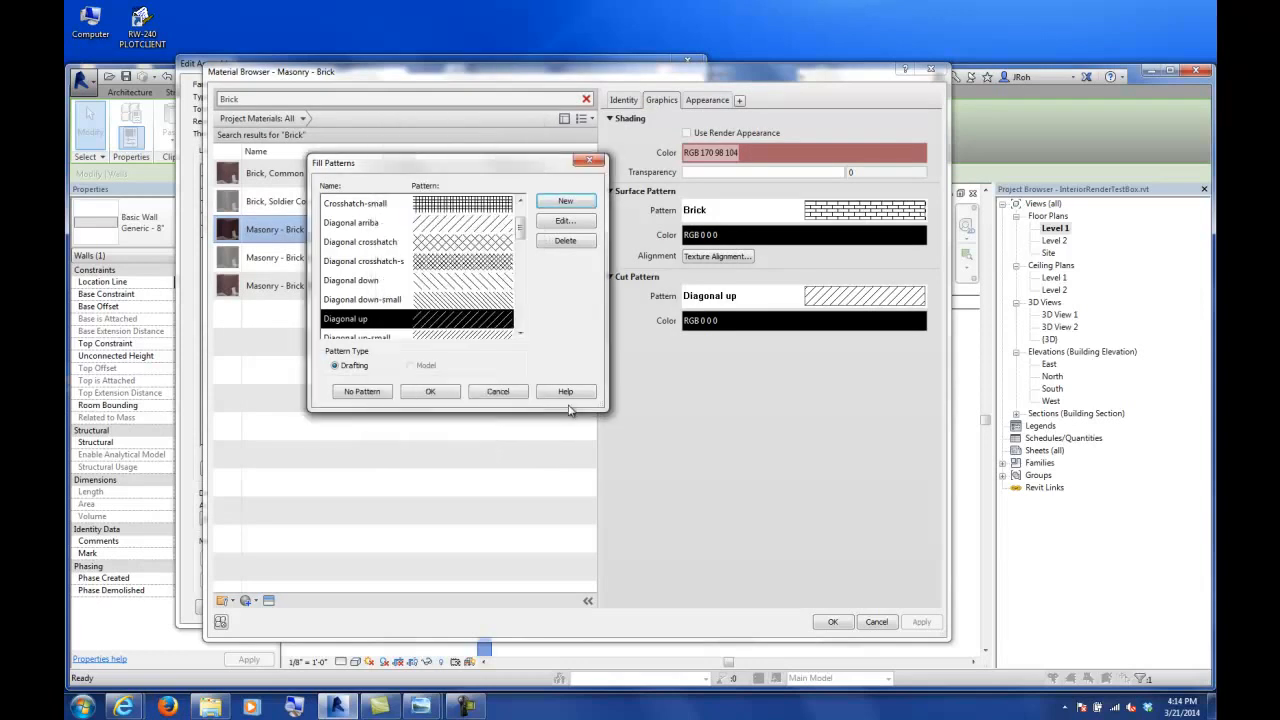
click(501, 391)
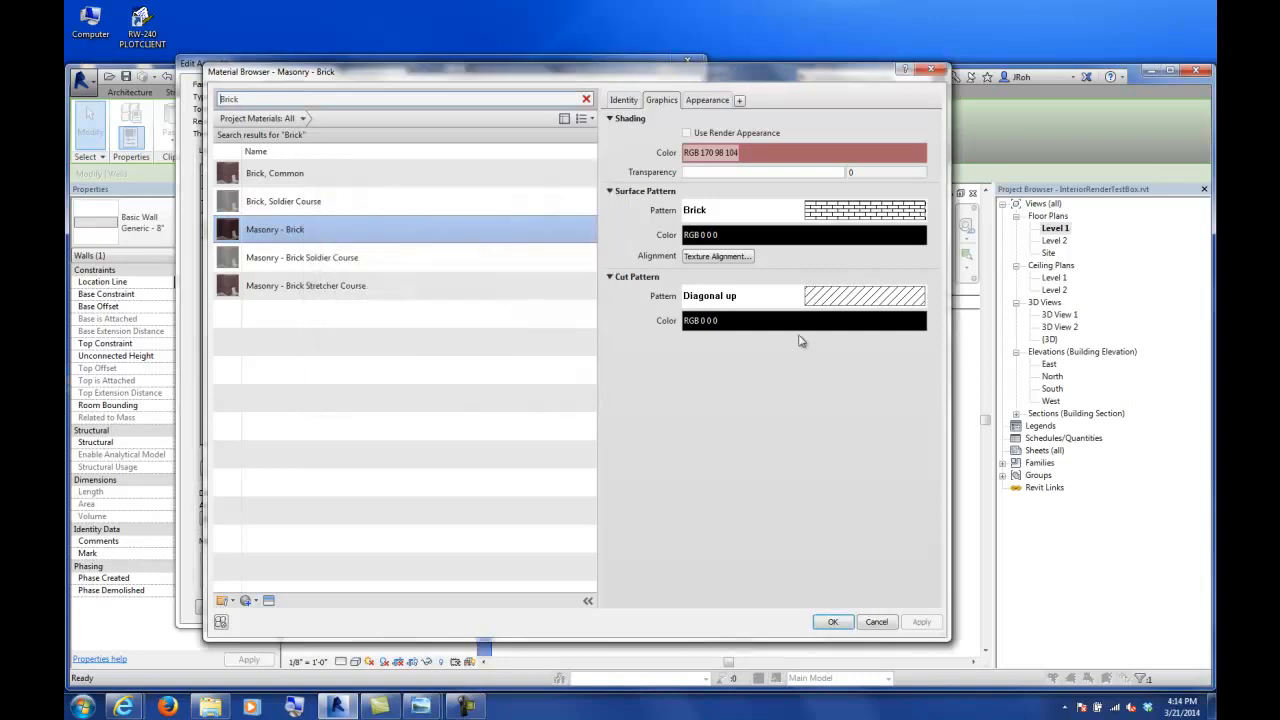
click(829, 300)
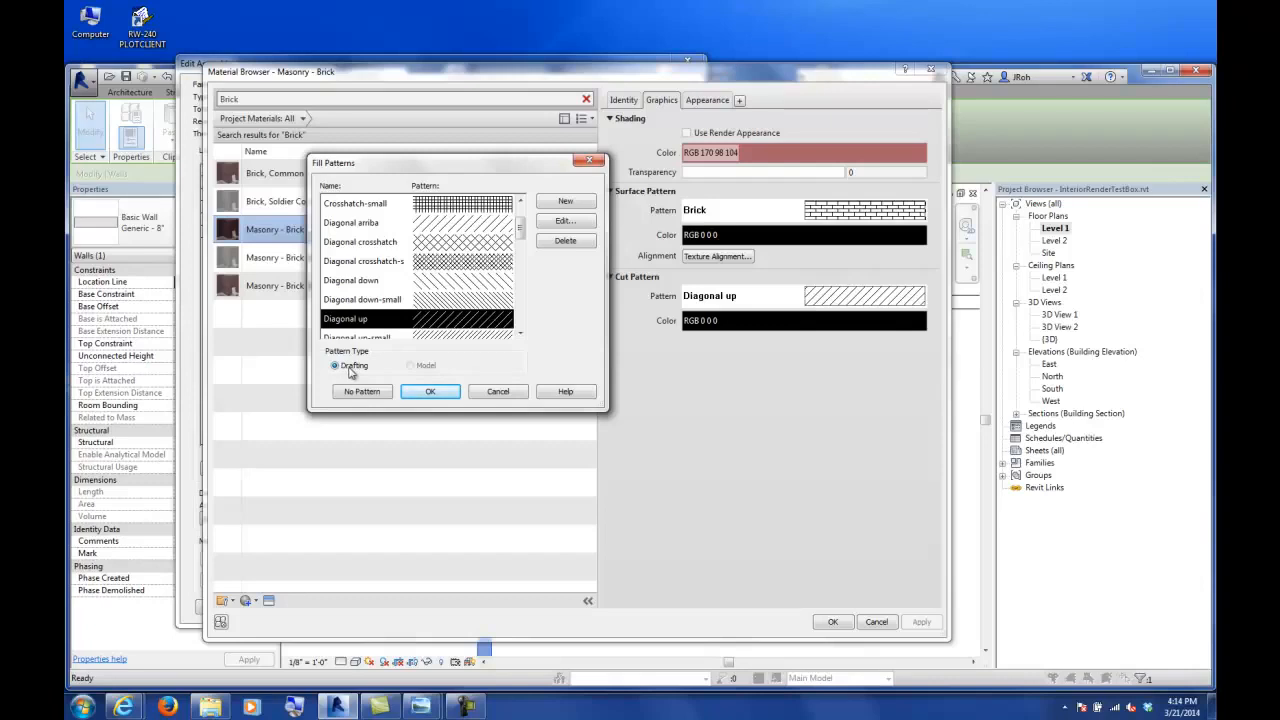
click(475, 392)
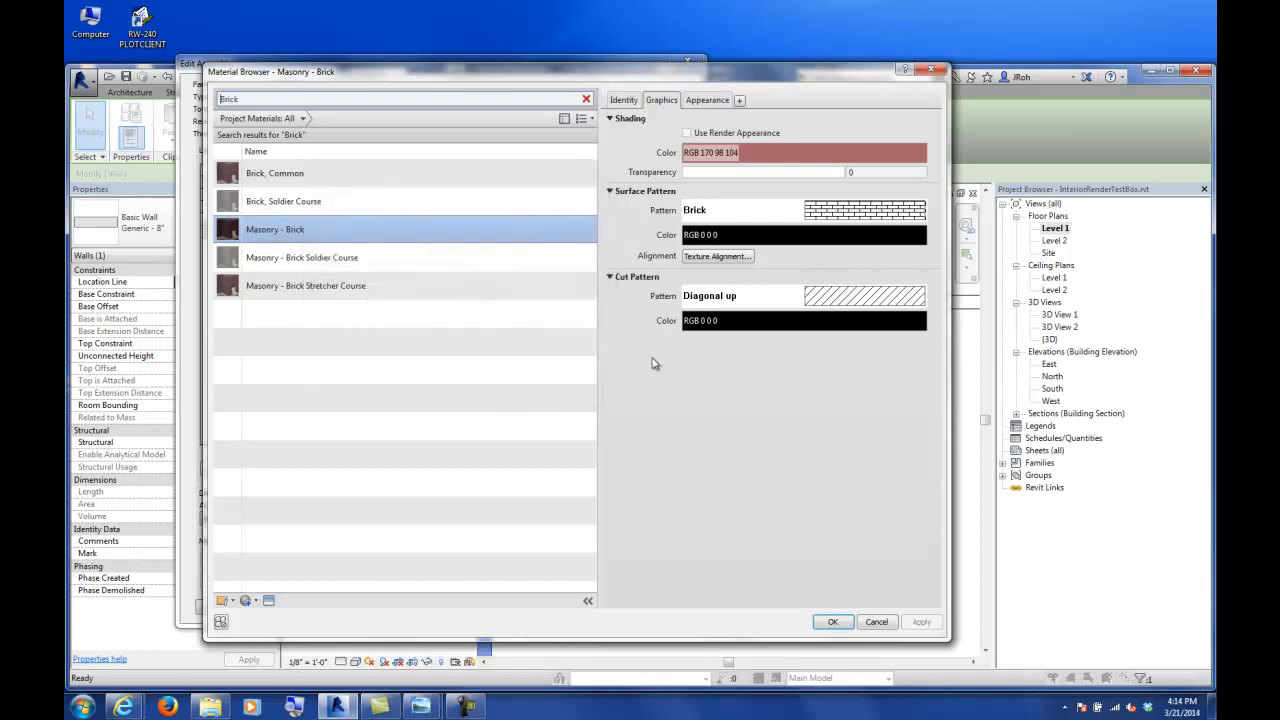
- Start a custom model pattern for the brick's surface pattern and import Autocad_Patterns_for_Revit_3050.pat as its source
click(827, 212)
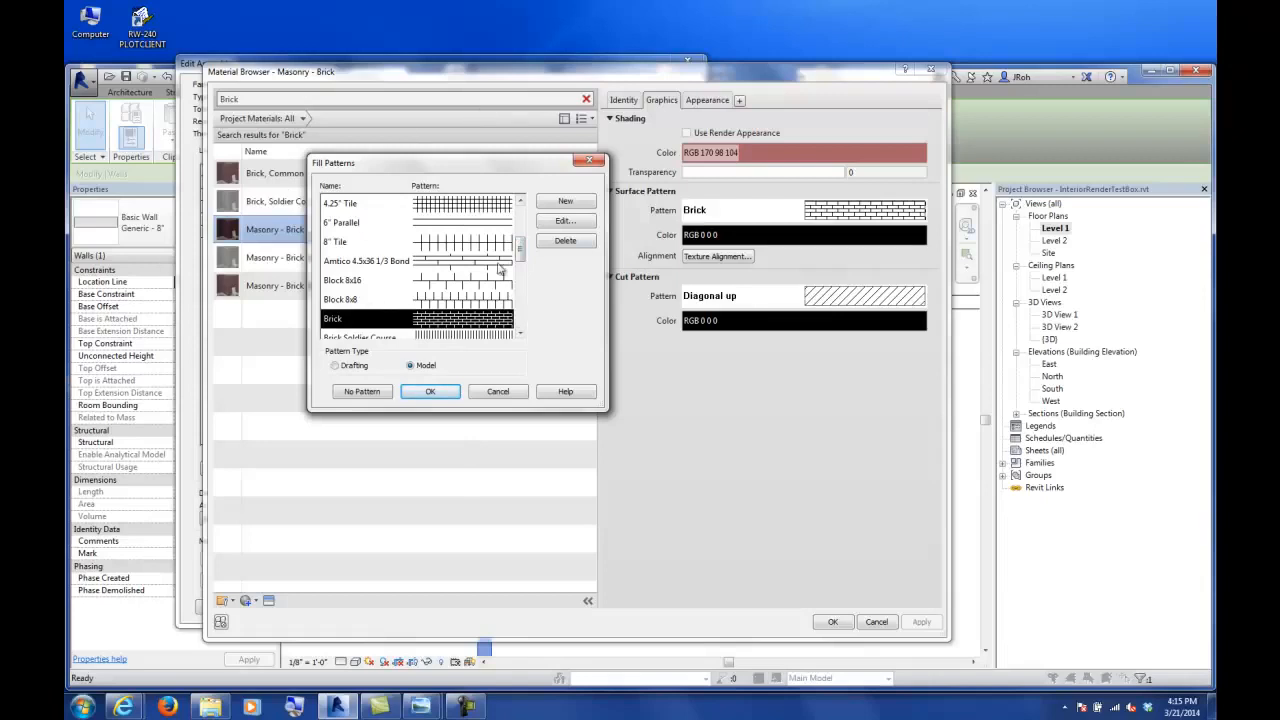
click(563, 203)
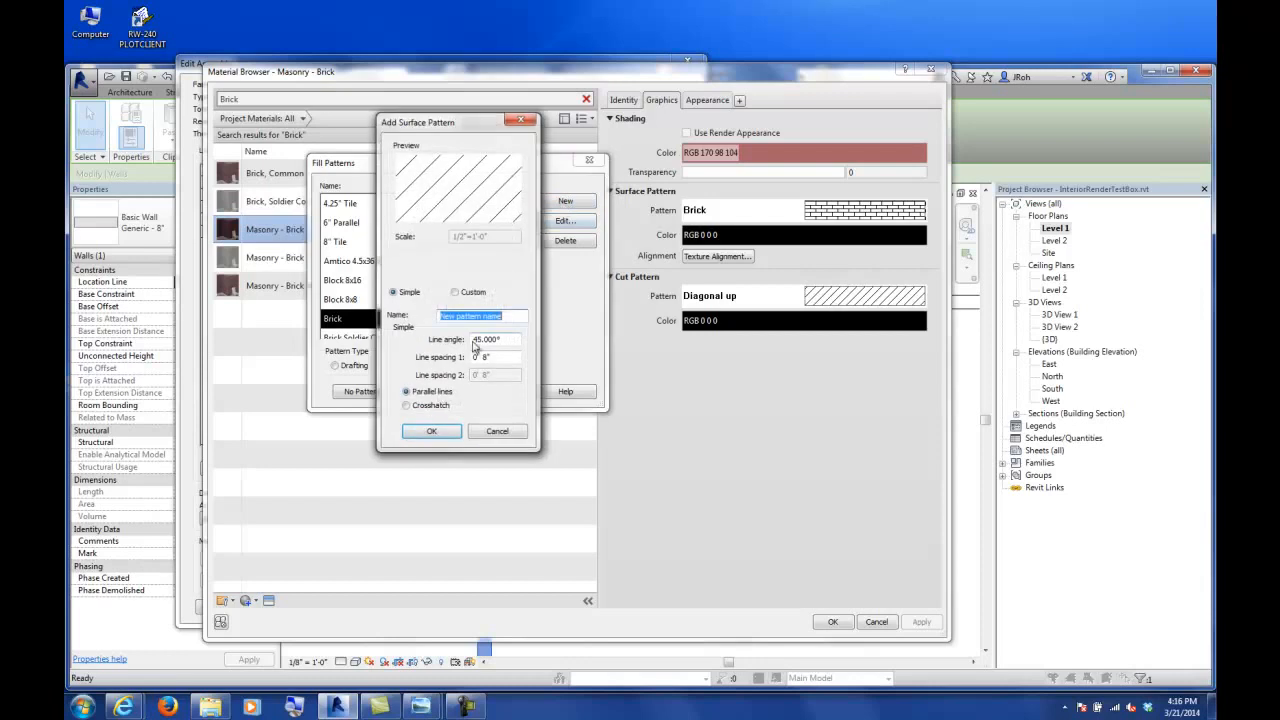
click(456, 292)
click(428, 342)
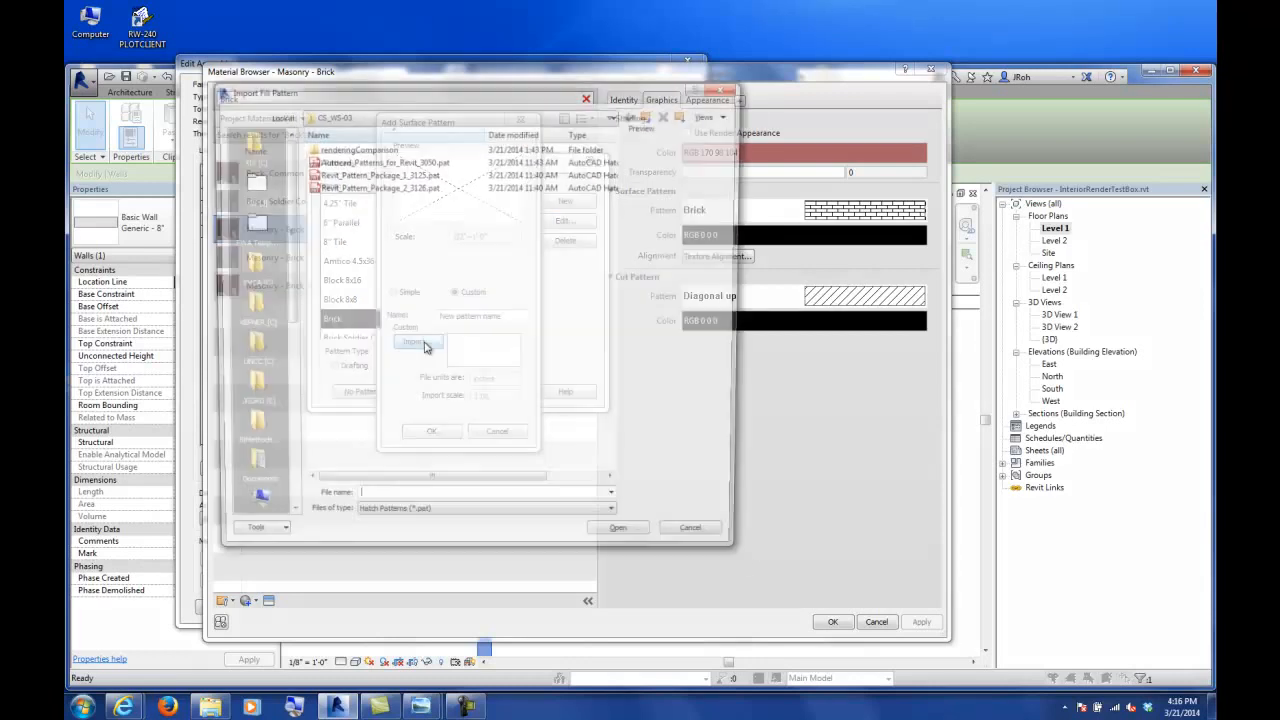
click(385, 160)
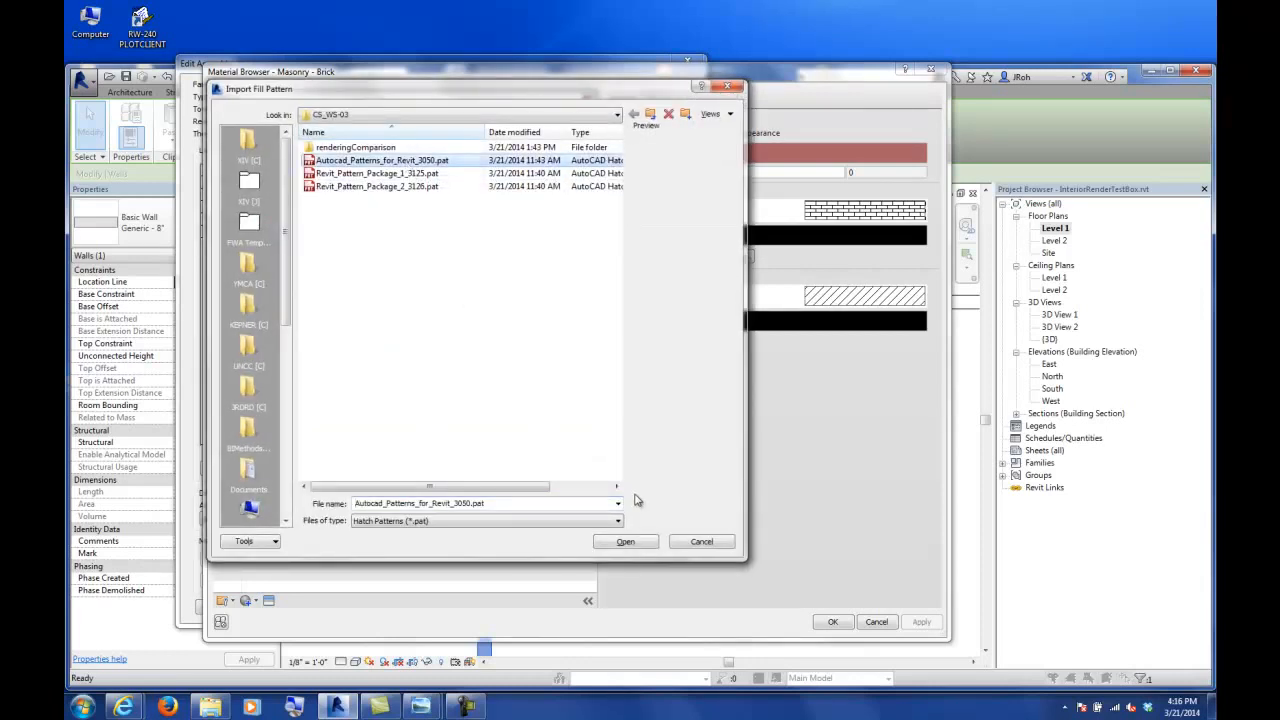
click(624, 541)
- Preview the imported surface patterns, including AR-B88, BRICK33 and ROOF01, discard the new pattern and keep Brick as the surface pattern
click(461, 357)
key(Down)
key(Down)
key(Down)
key(Down)
key(Down)
key(Down)
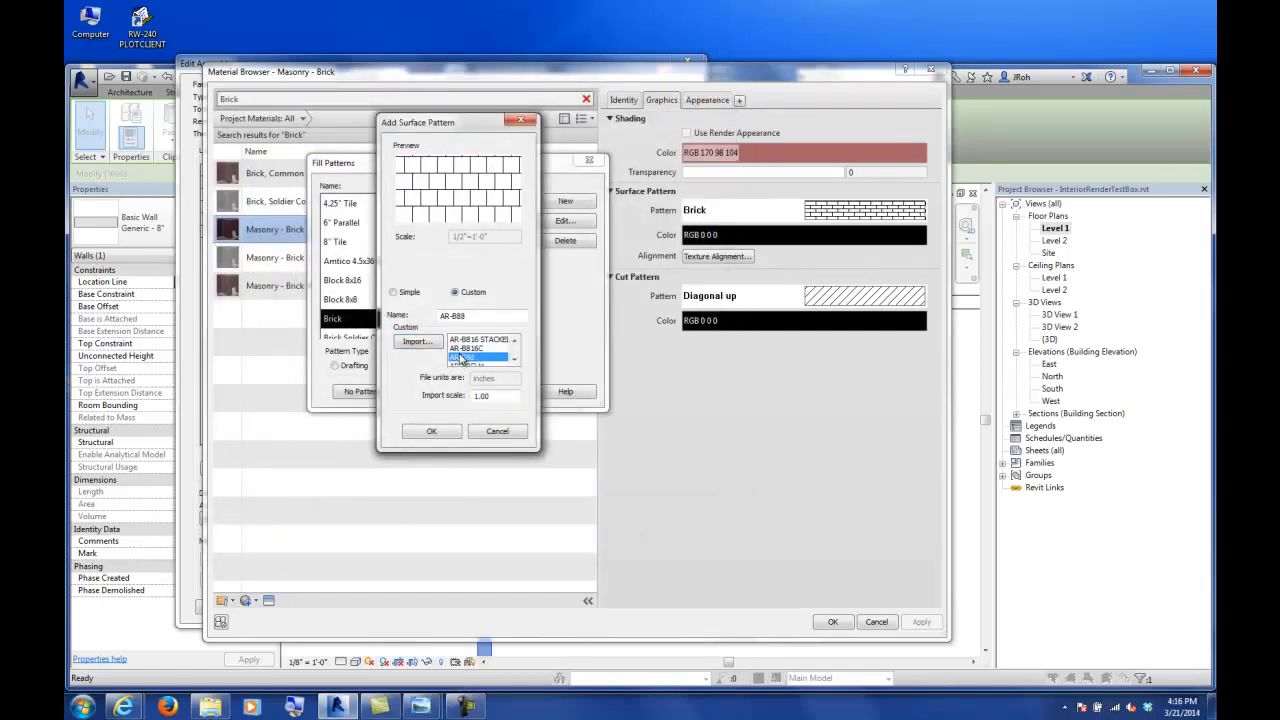
key(Down)
key(Down)
key(Down)
key(Up)
key(Up)
key(Up)
key(Down)
key(Down)
key(Down)
key(Down)
key(Down)
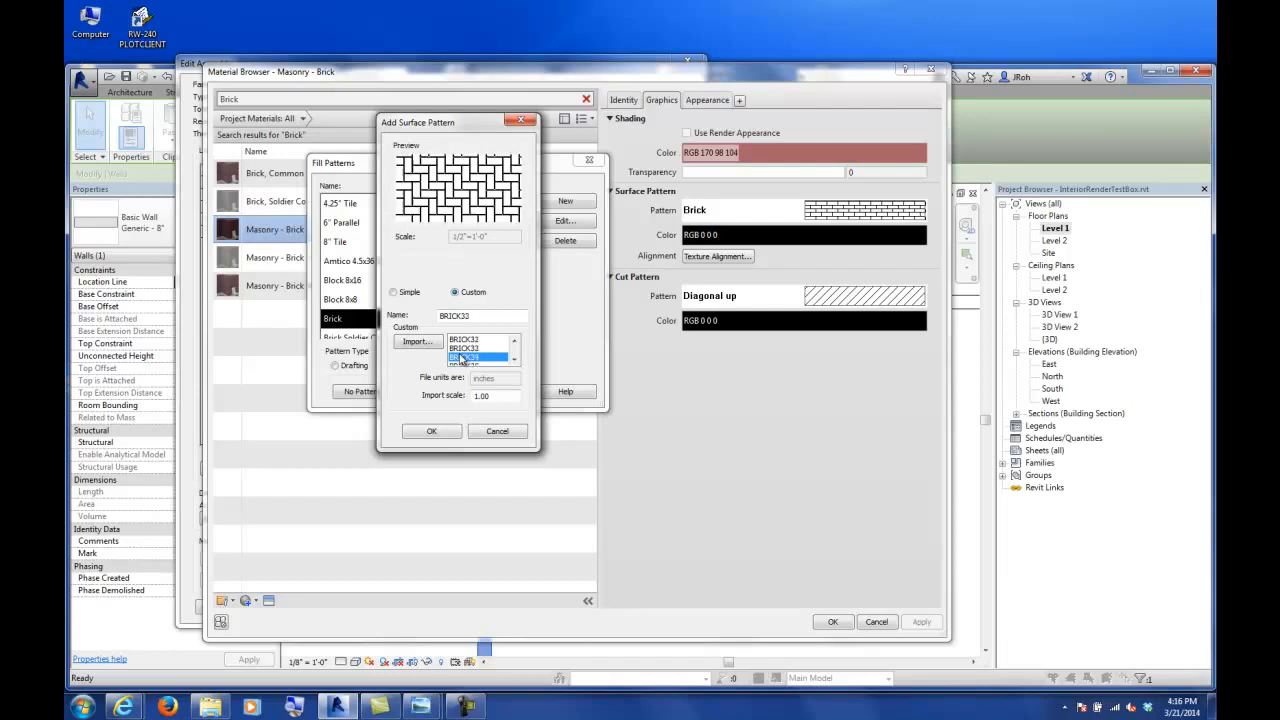
key(Down)
key(Down)
key(Down)
key(Down)
key(Down)
key(Down)
key(Down)
key(Down)
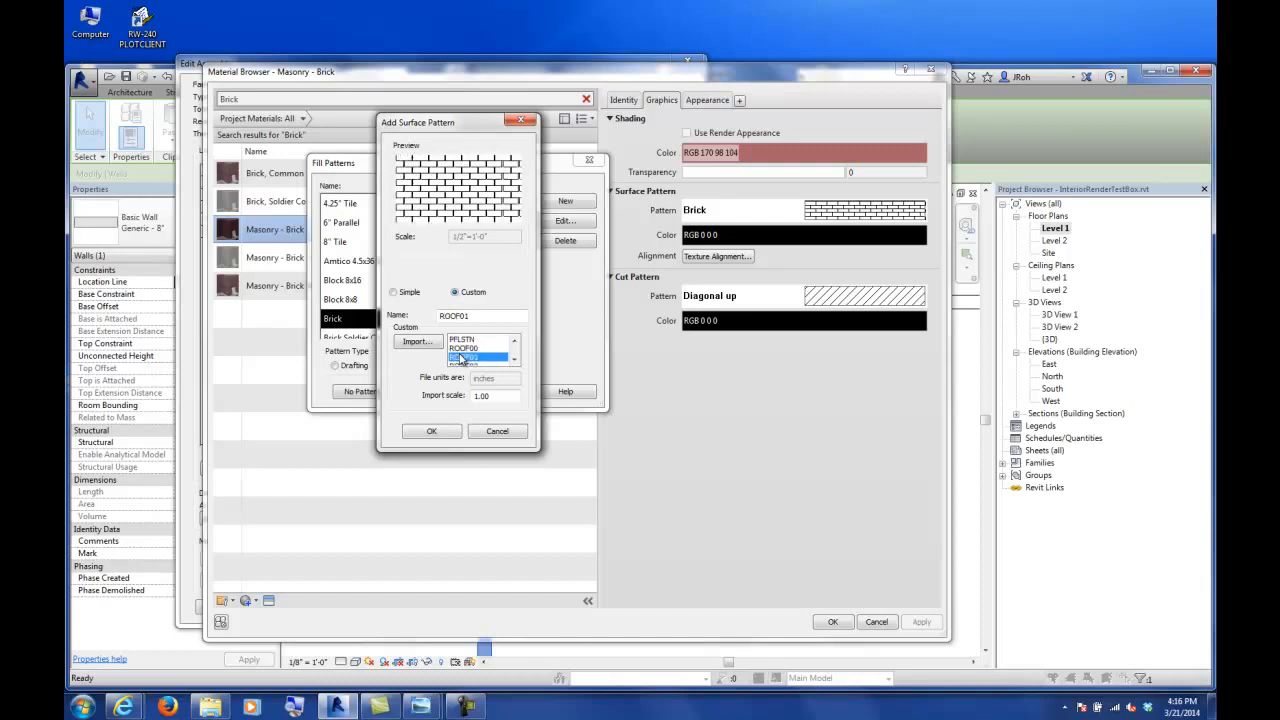
click(497, 431)
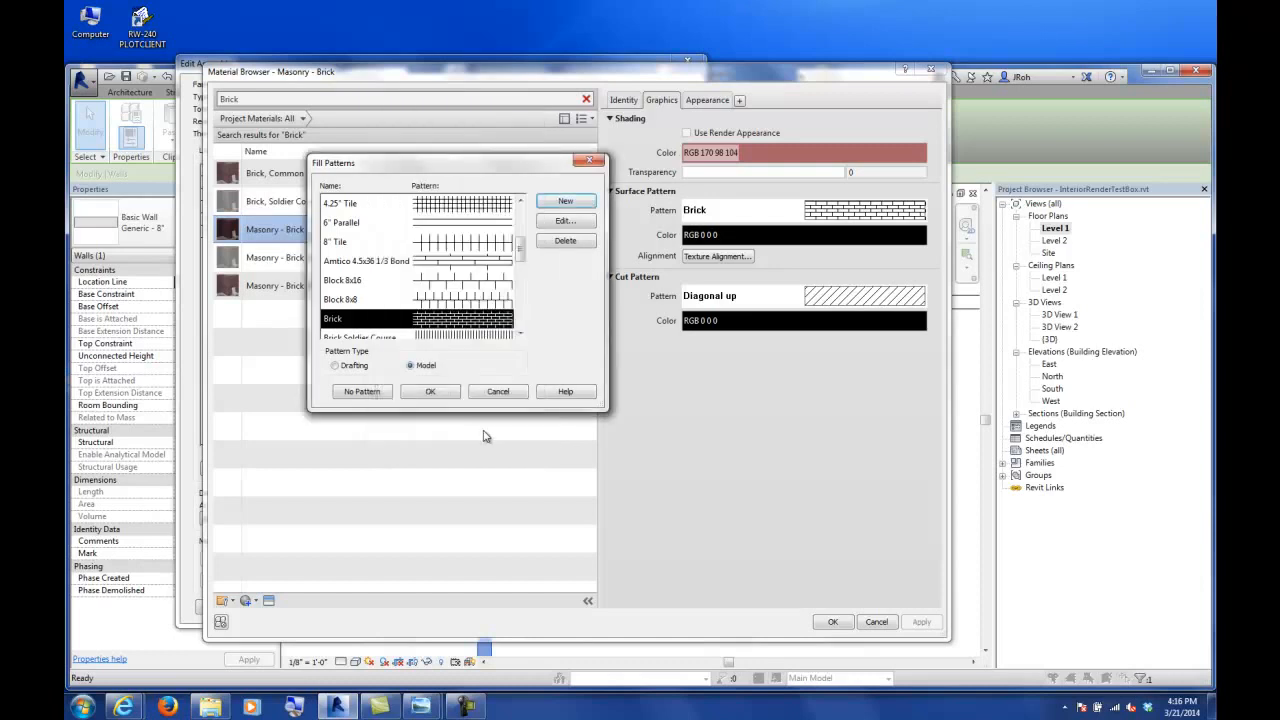
click(430, 391)
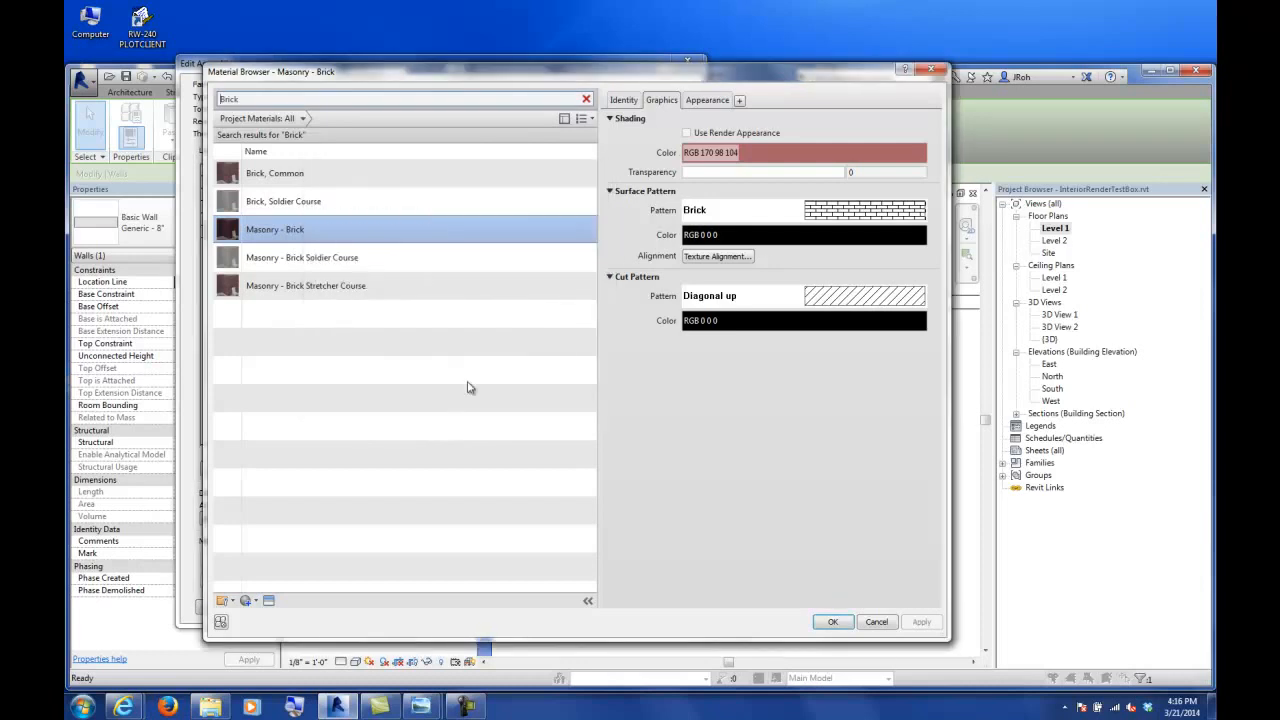
- Set the brick's surface pattern color to medium gray, RGB 128-128-128
click(732, 236)
click(486, 332)
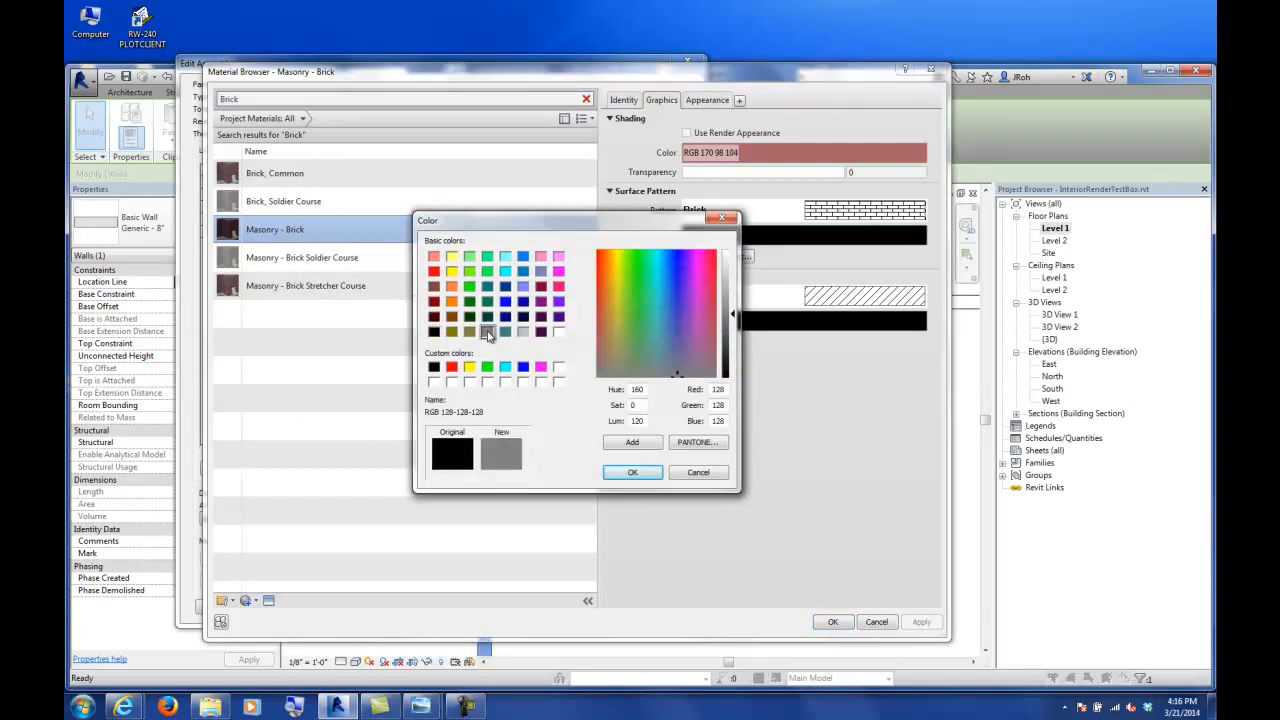
click(633, 471)
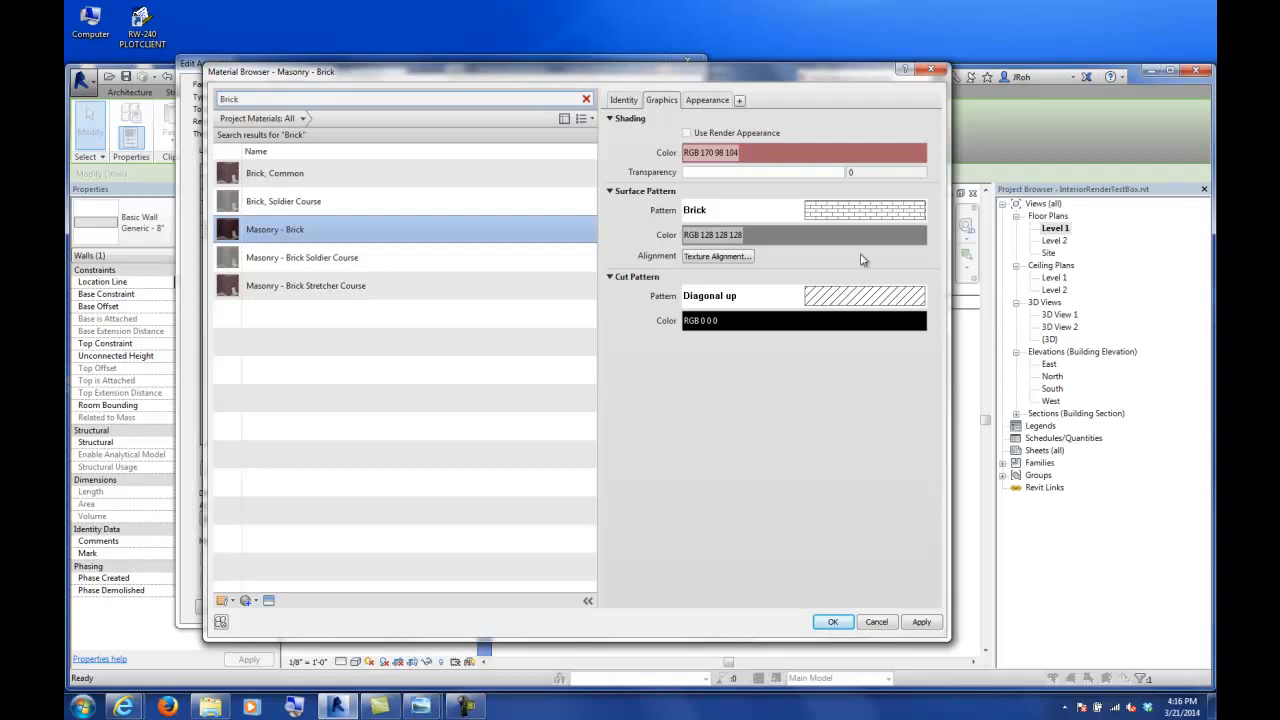
- Set the brick's surface pattern color to light gray, RGB 192-192-192
click(812, 238)
click(524, 333)
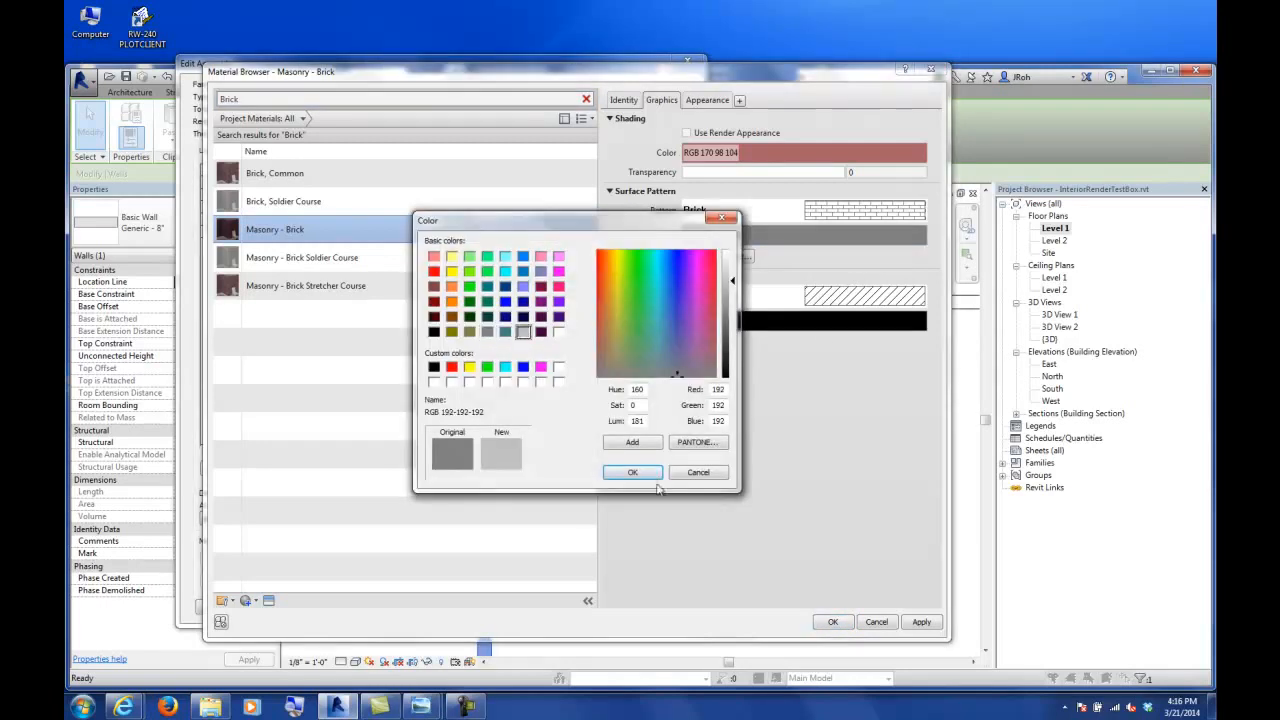
click(645, 474)
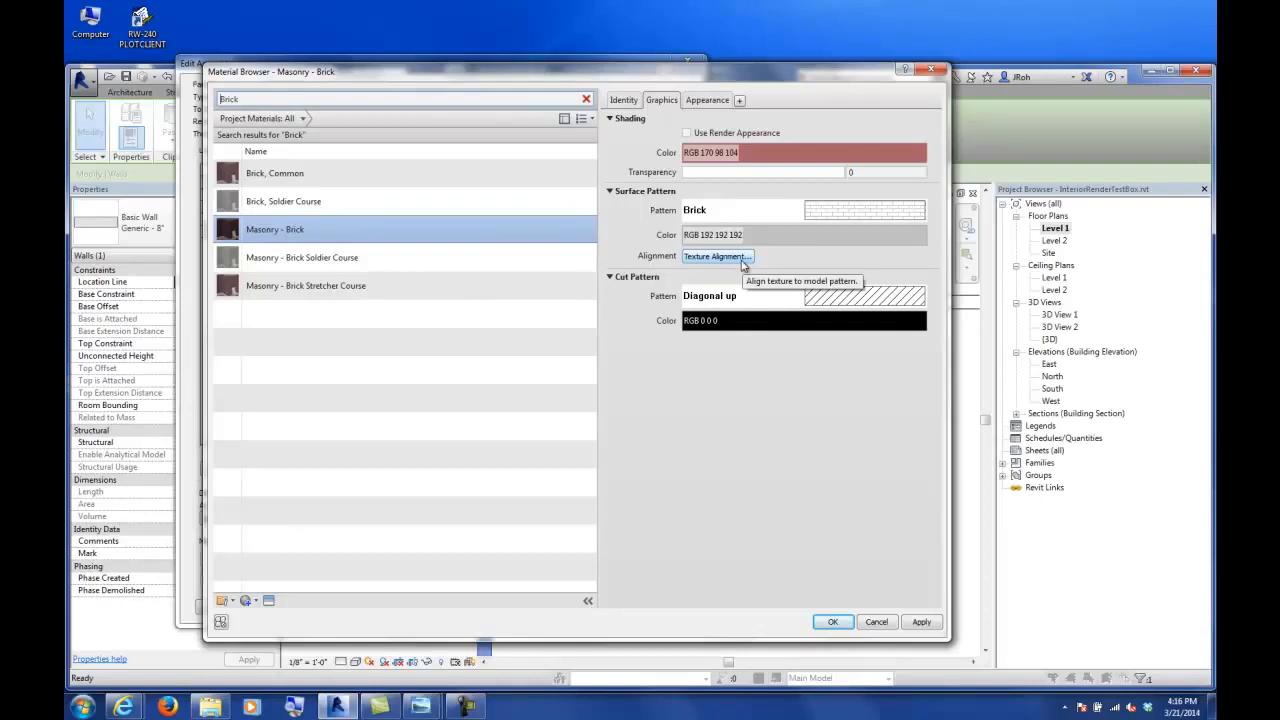
- Replace the Masonry - Brick appearance image with Brick_Non_Uniform_Running_Red.png from the Mats folder, browsing the files as thumbnails
click(713, 100)
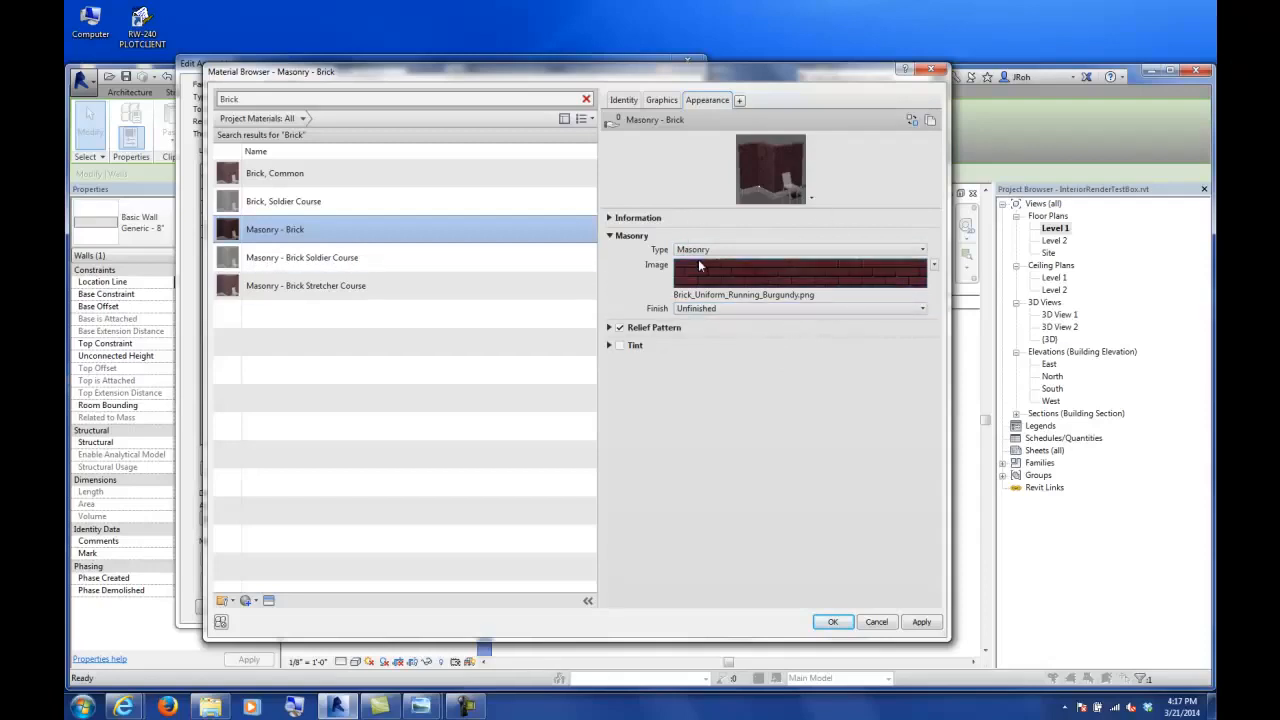
mouse_move(701, 265)
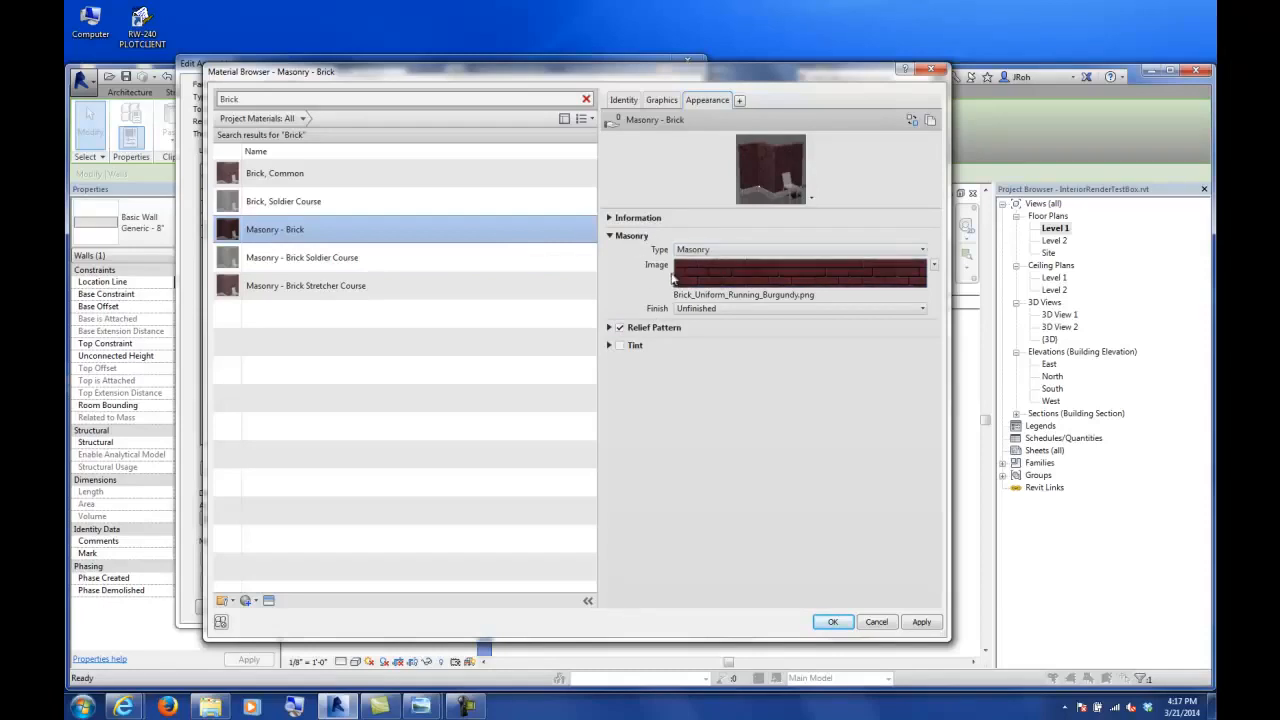
click(760, 296)
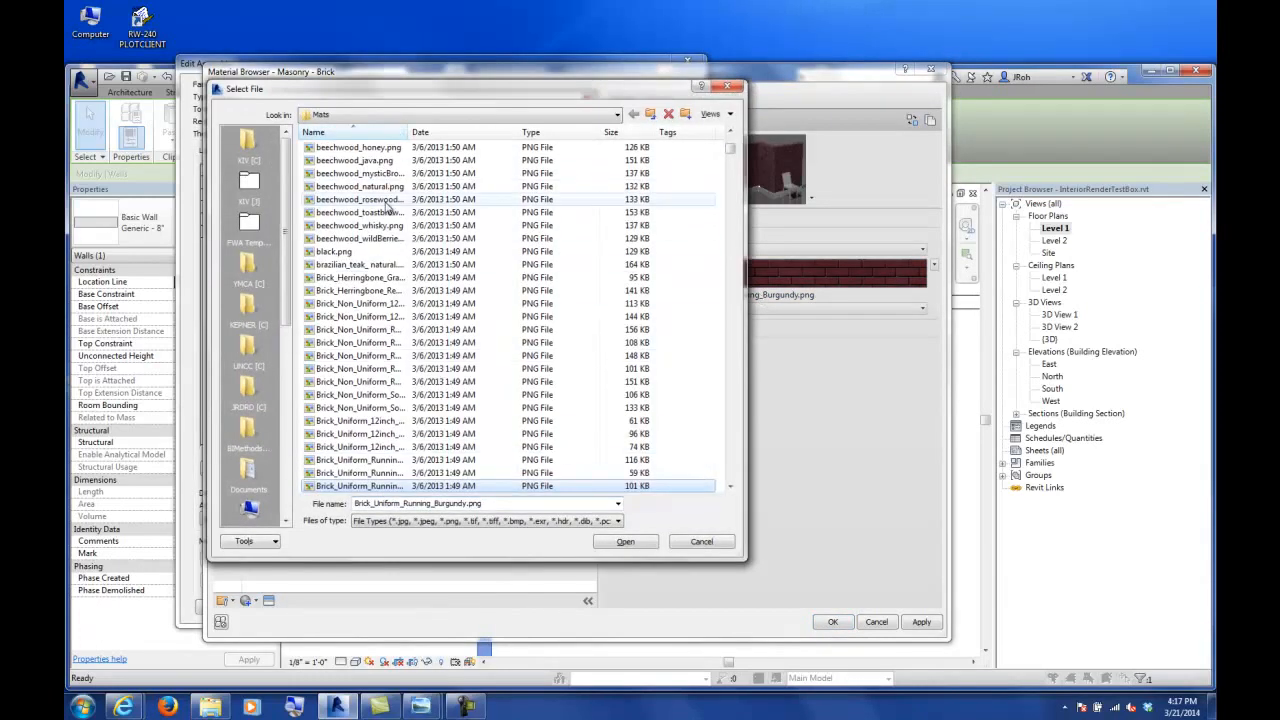
click(716, 115)
click(738, 160)
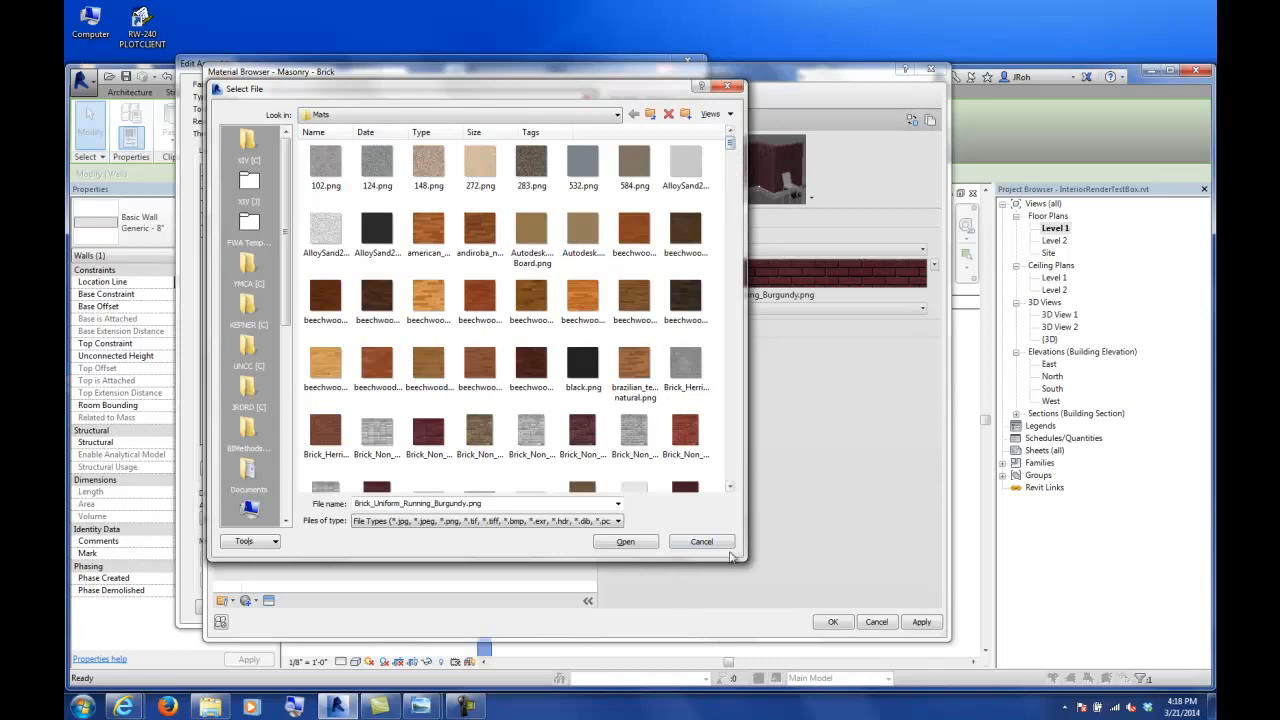
click(730, 488)
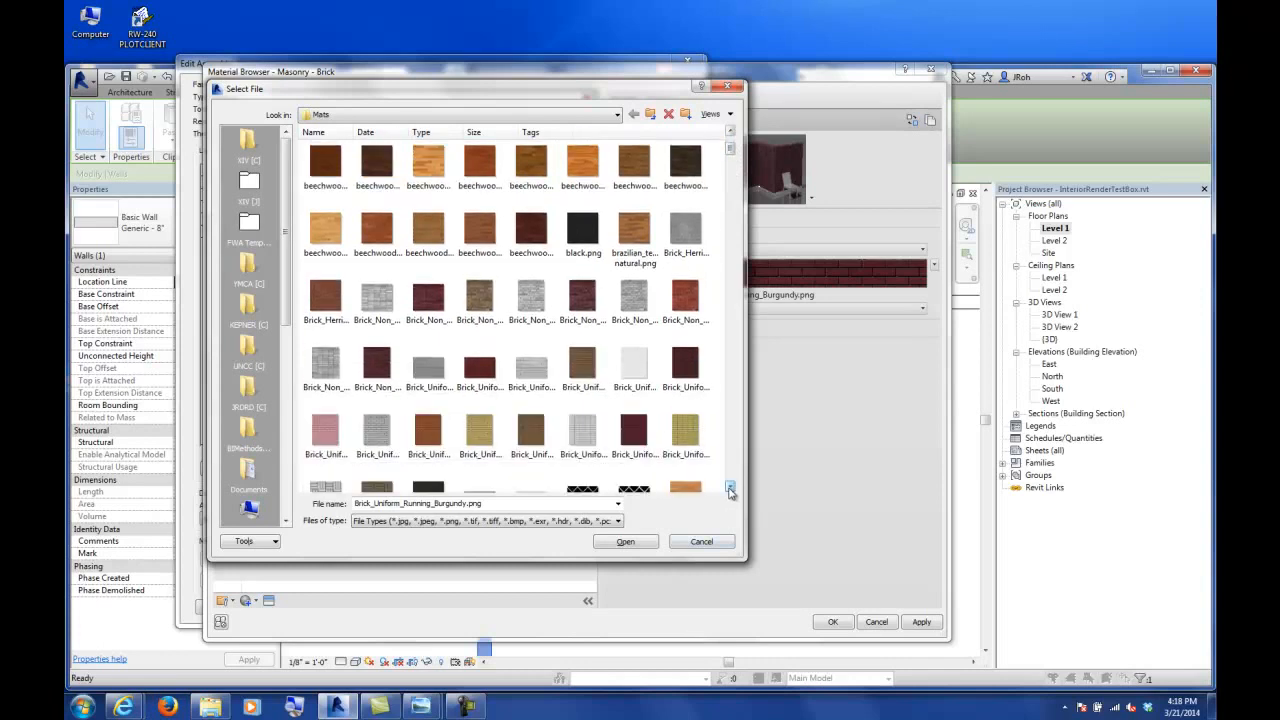
click(686, 262)
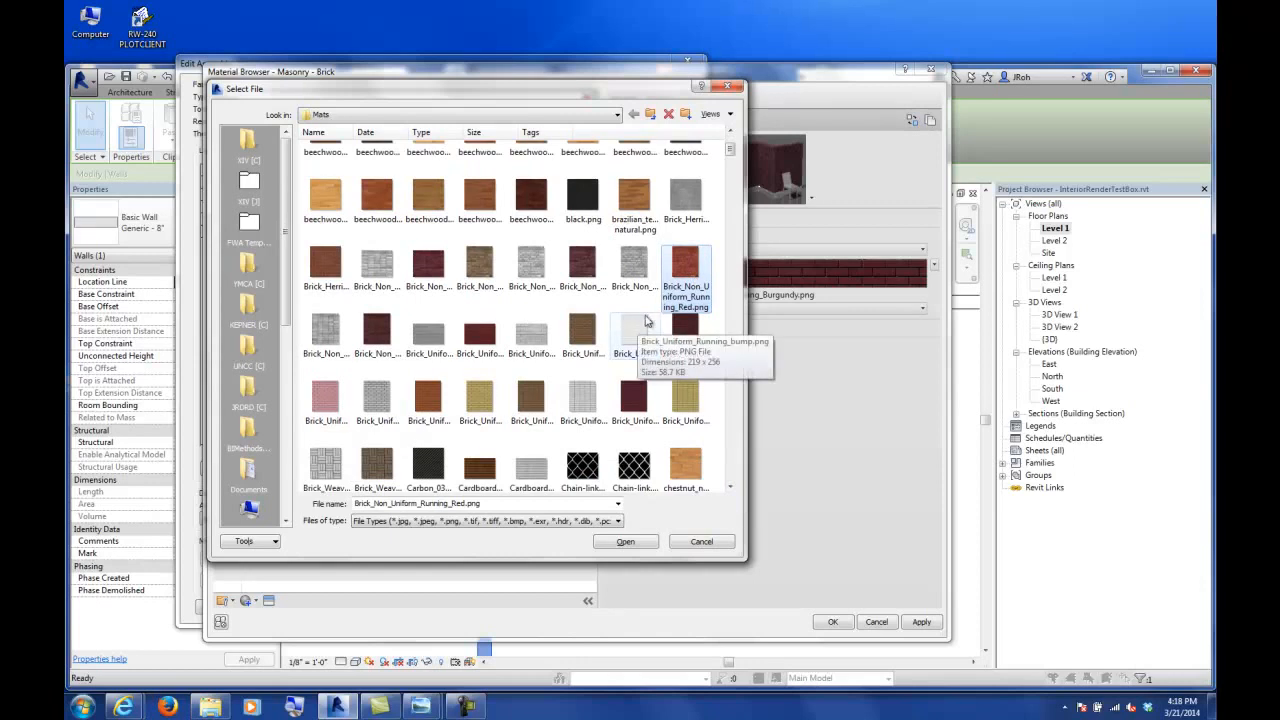
click(625, 541)
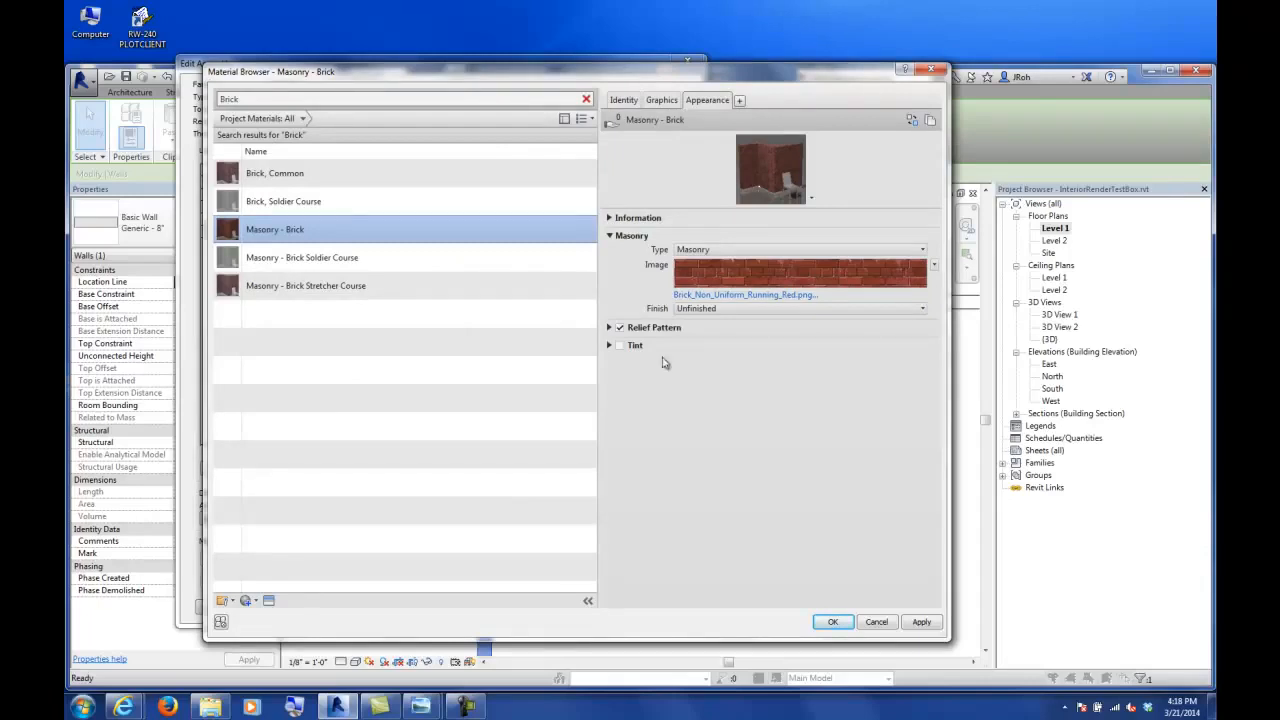
- Try Brick_Non_Uniform_Soldier_bump.png from the Mats folder as the relief pattern image of the Masonry - Brick appearance
click(609, 329)
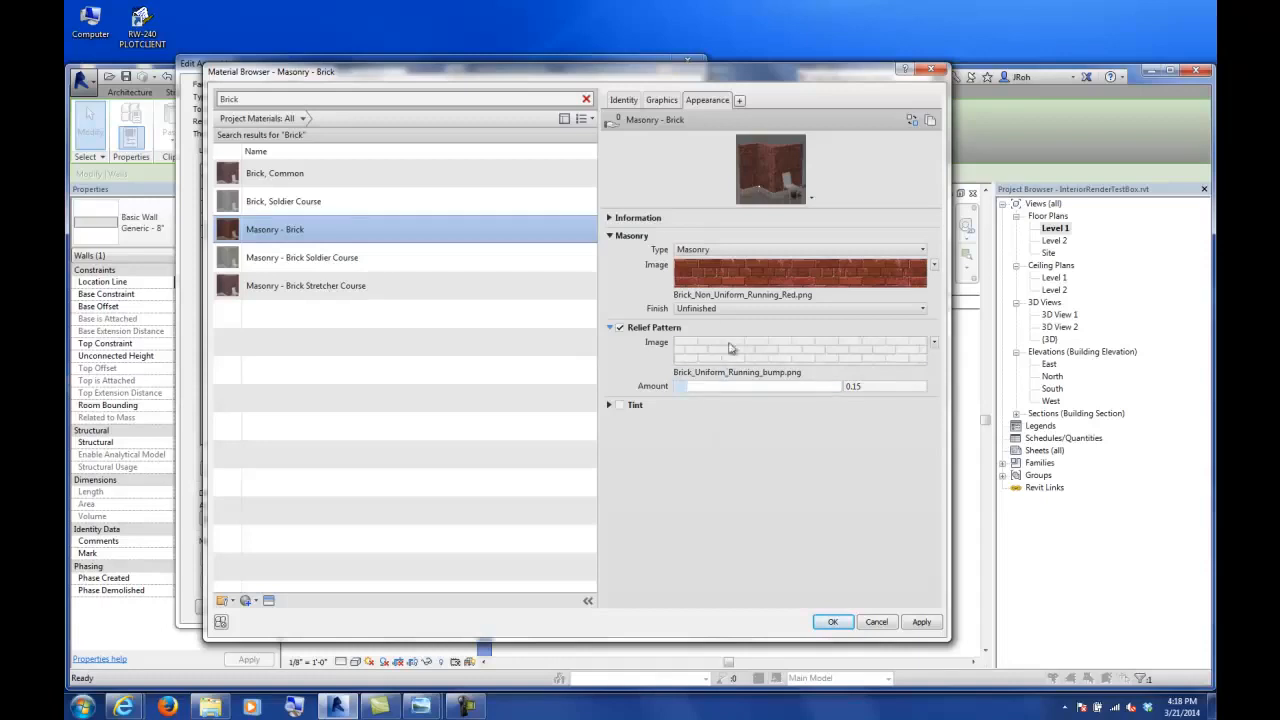
mouse_move(728, 361)
click(728, 372)
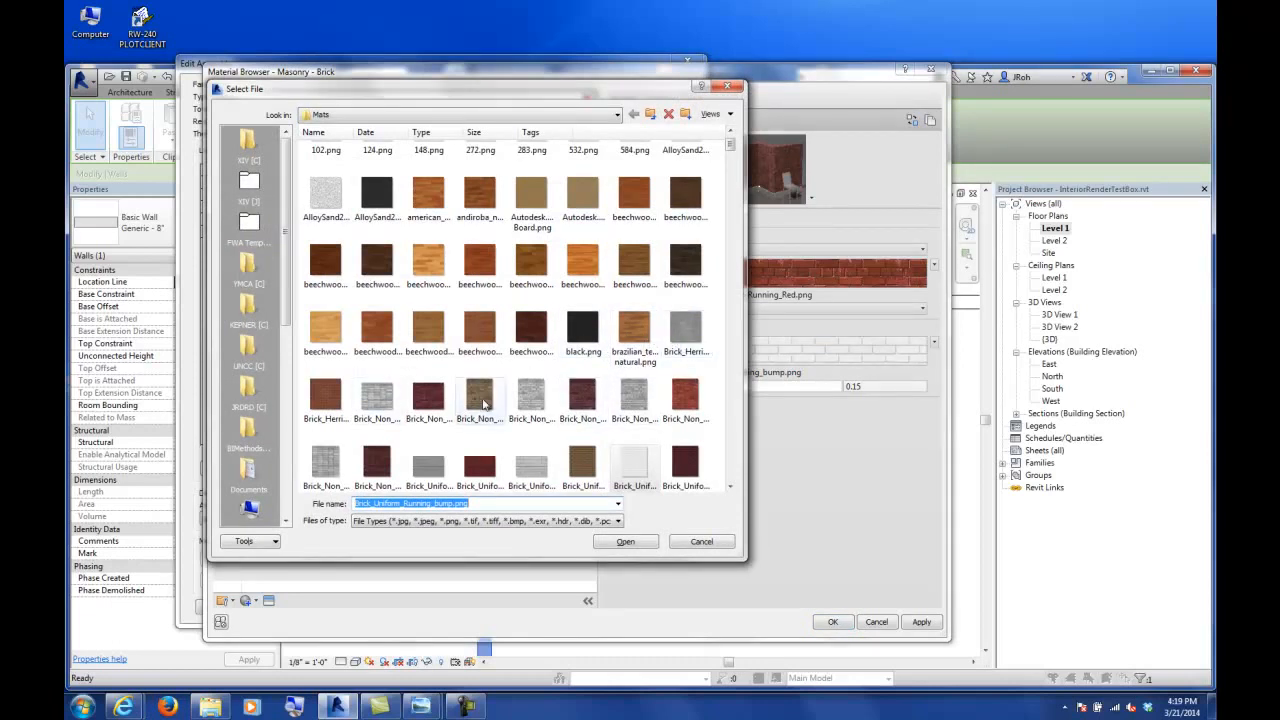
click(330, 466)
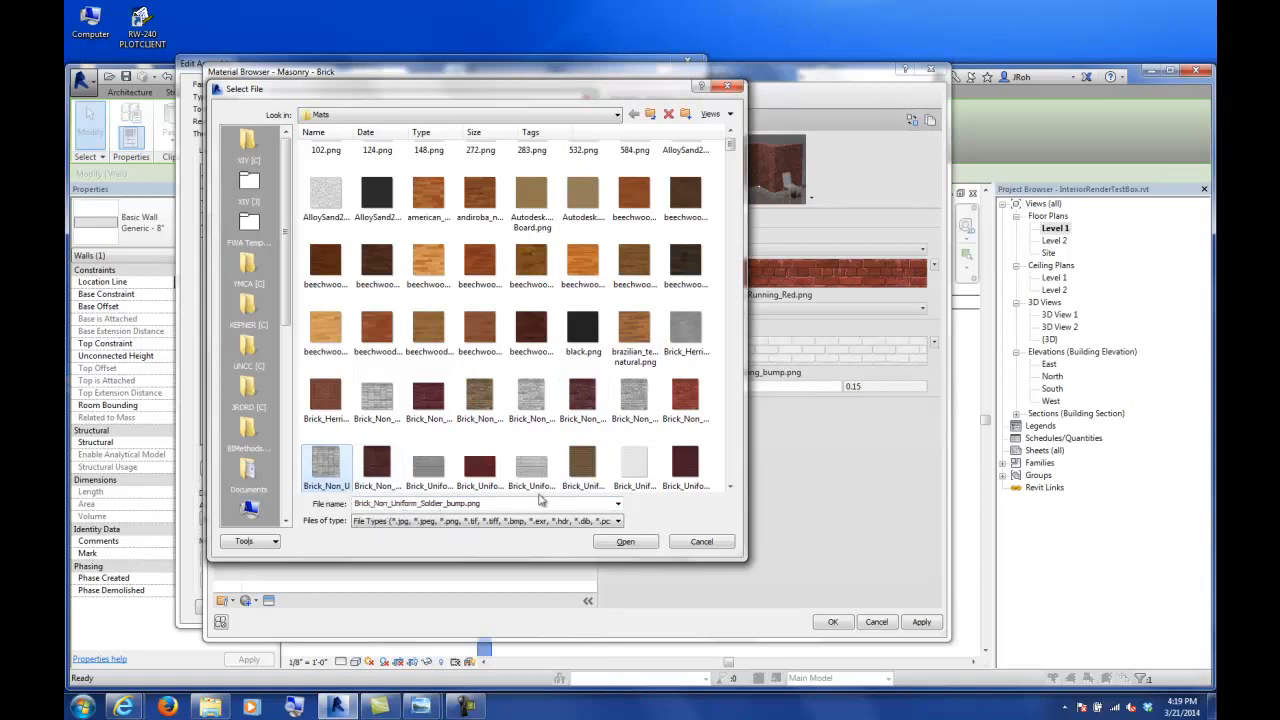
click(626, 543)
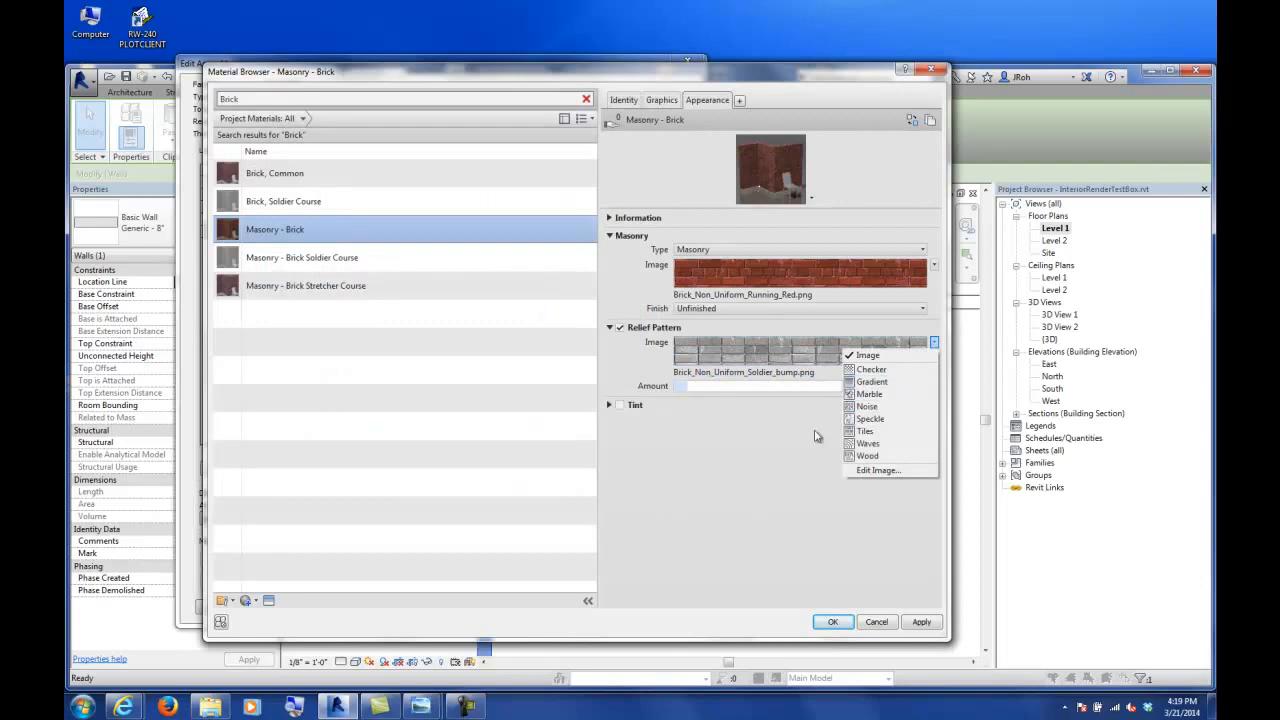
- Replace the relief pattern image with Brick_Non_Uniform_Running_Gray.png from the Mats folder
click(905, 355)
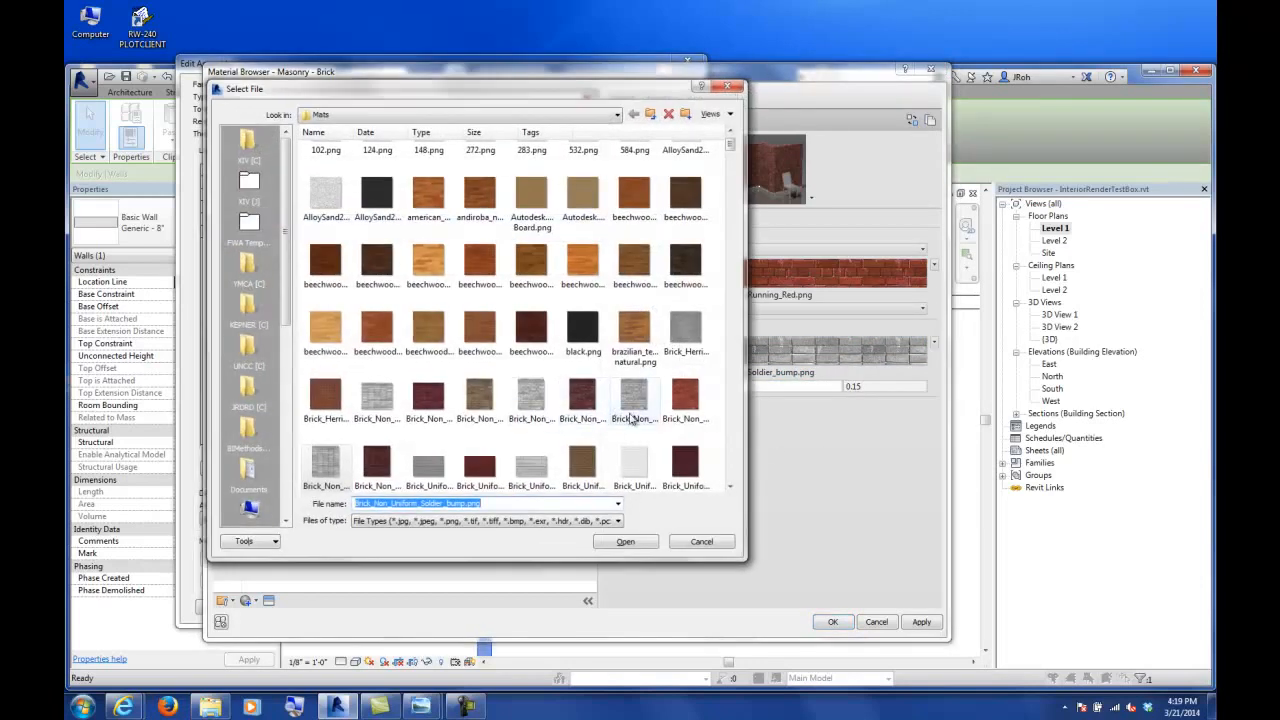
click(640, 399)
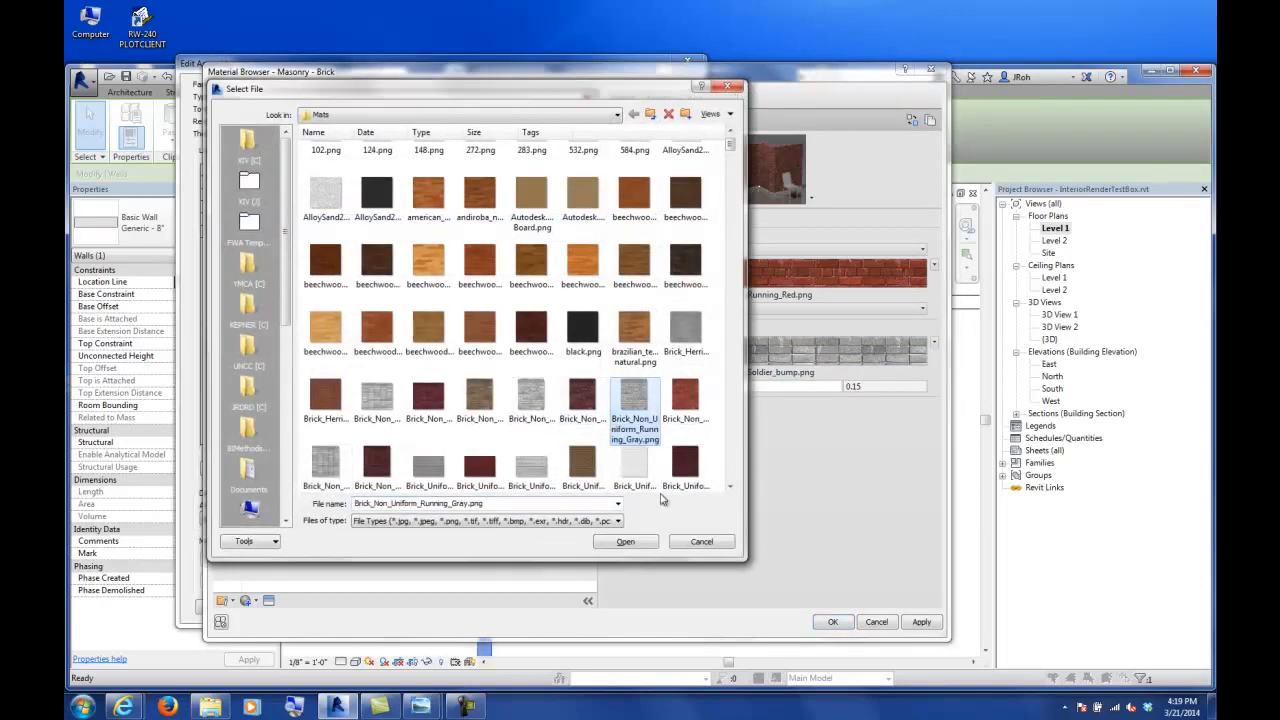
click(625, 541)
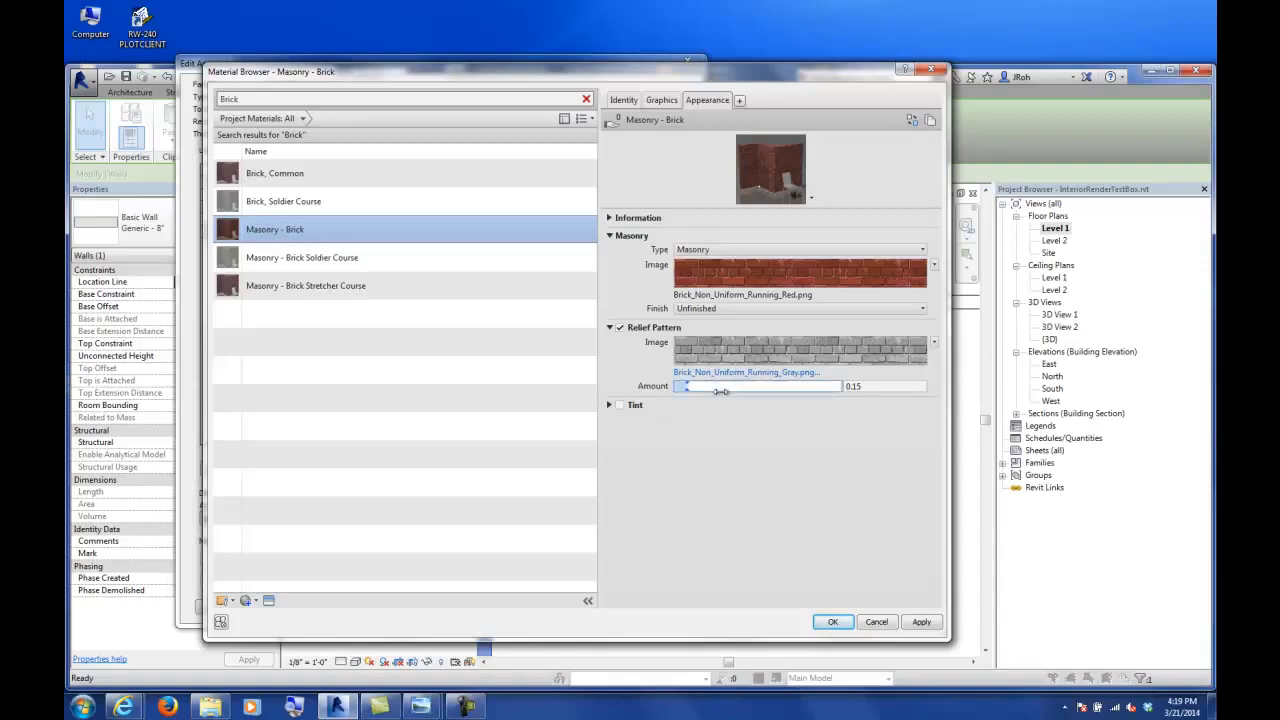
- Try the relief pattern at an amount of 2.00, and reduce the amount to 1.00
drag(688, 387, 870, 408)
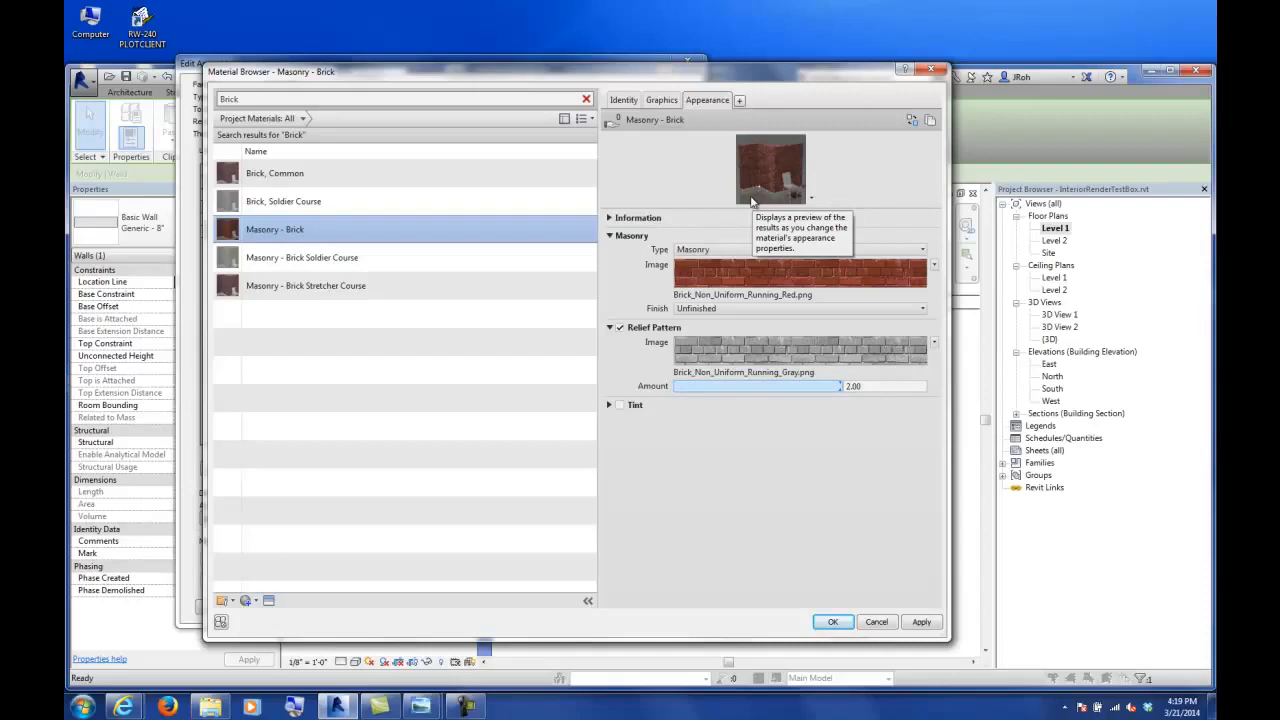
click(868, 387)
click(857, 385)
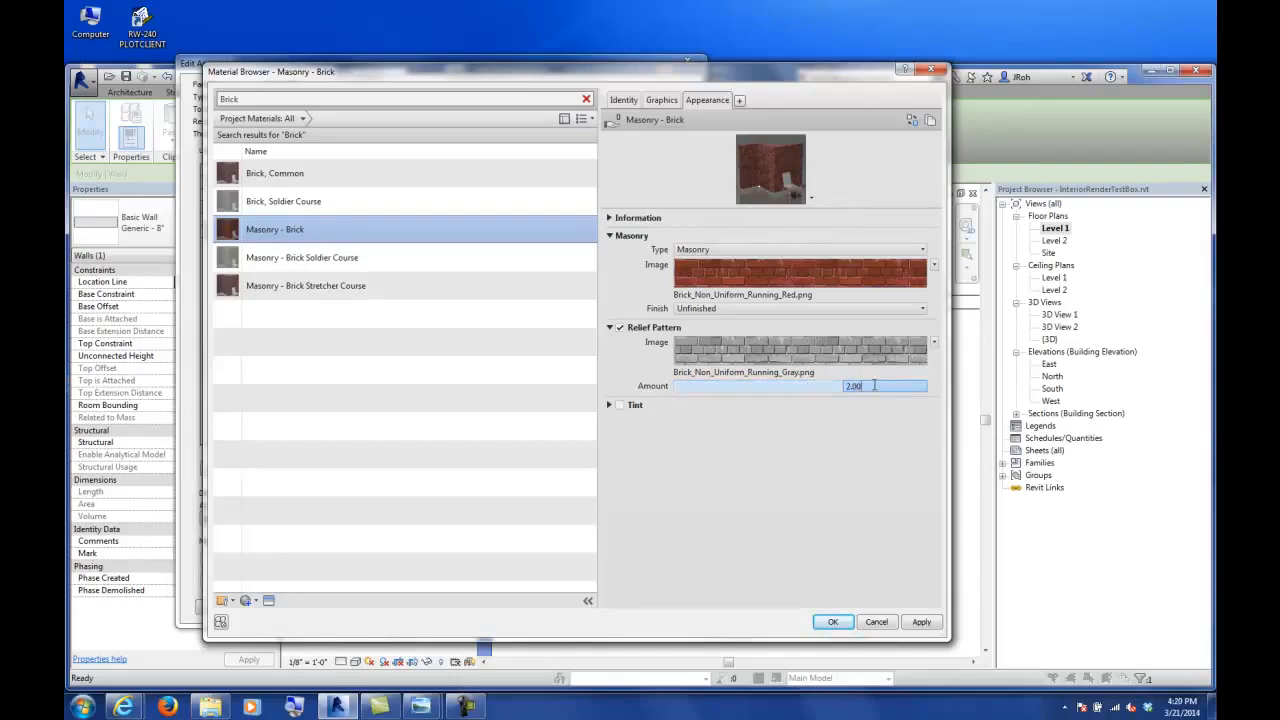
drag(863, 386, 848, 386)
text(1)
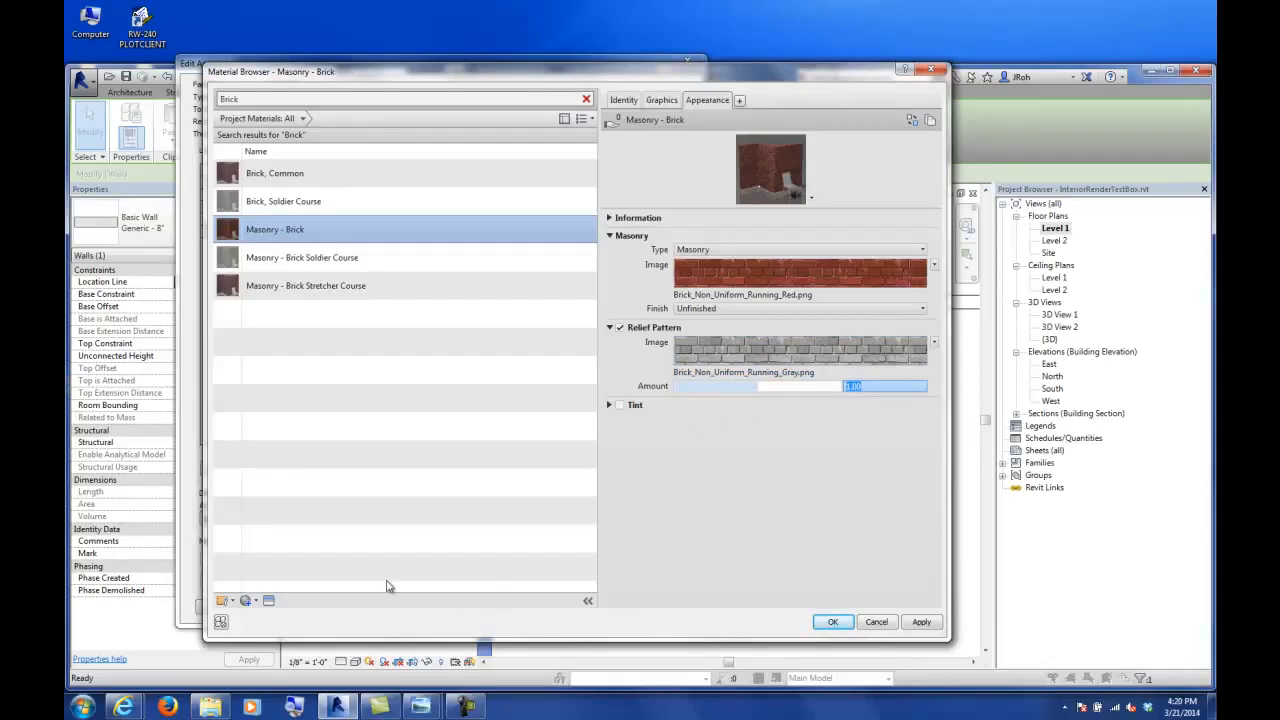
- Switch to Internet Explorer and search Bing in a new tab for images of "brick textures"
click(135, 708)
click(152, 632)
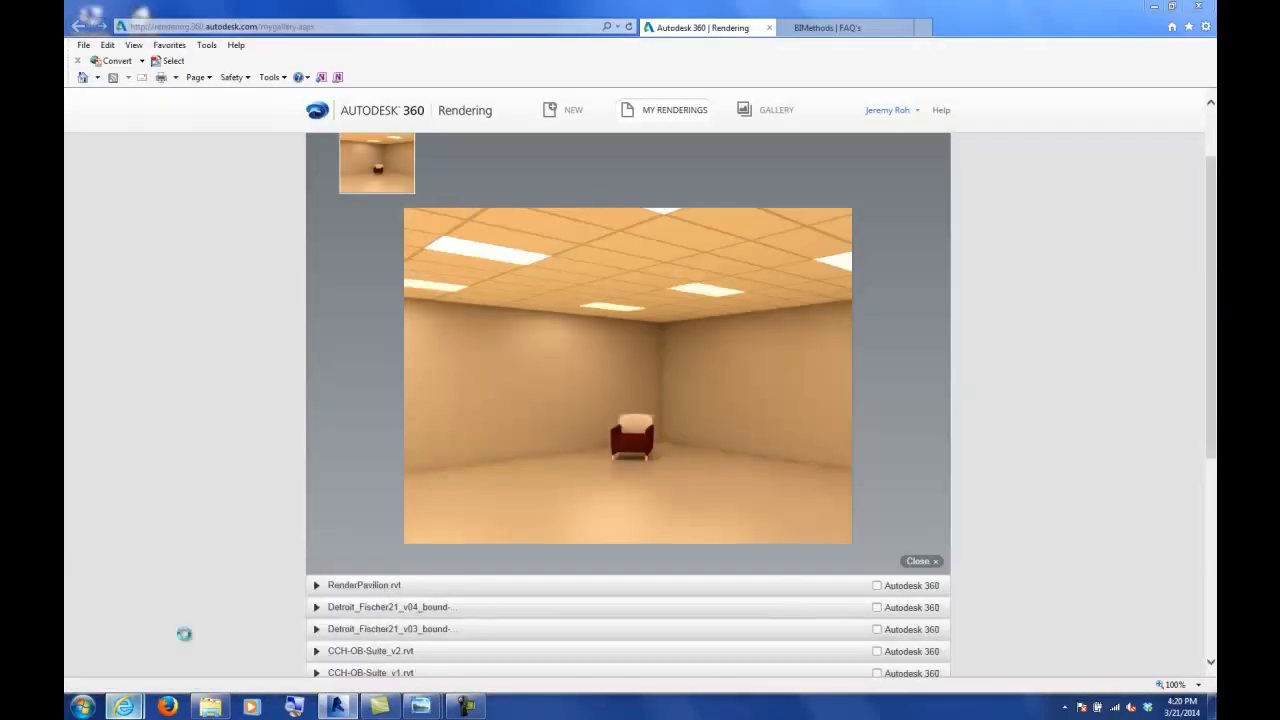
click(922, 28)
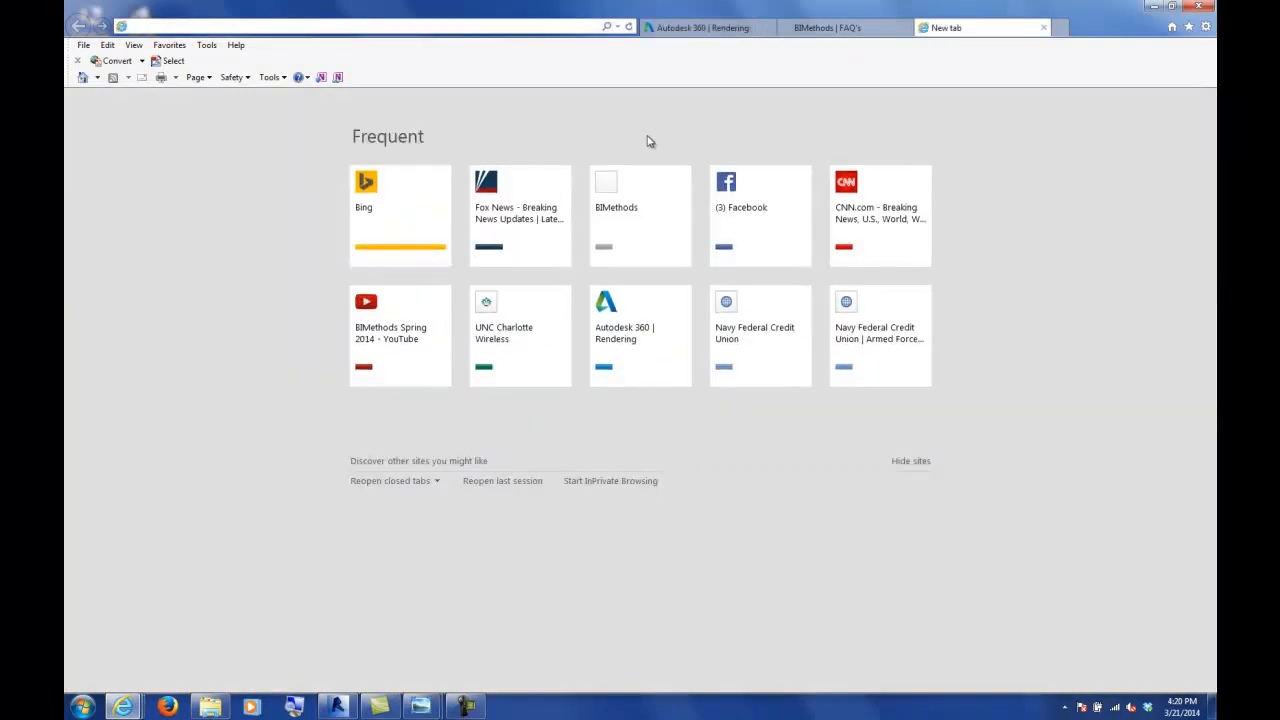
click(375, 199)
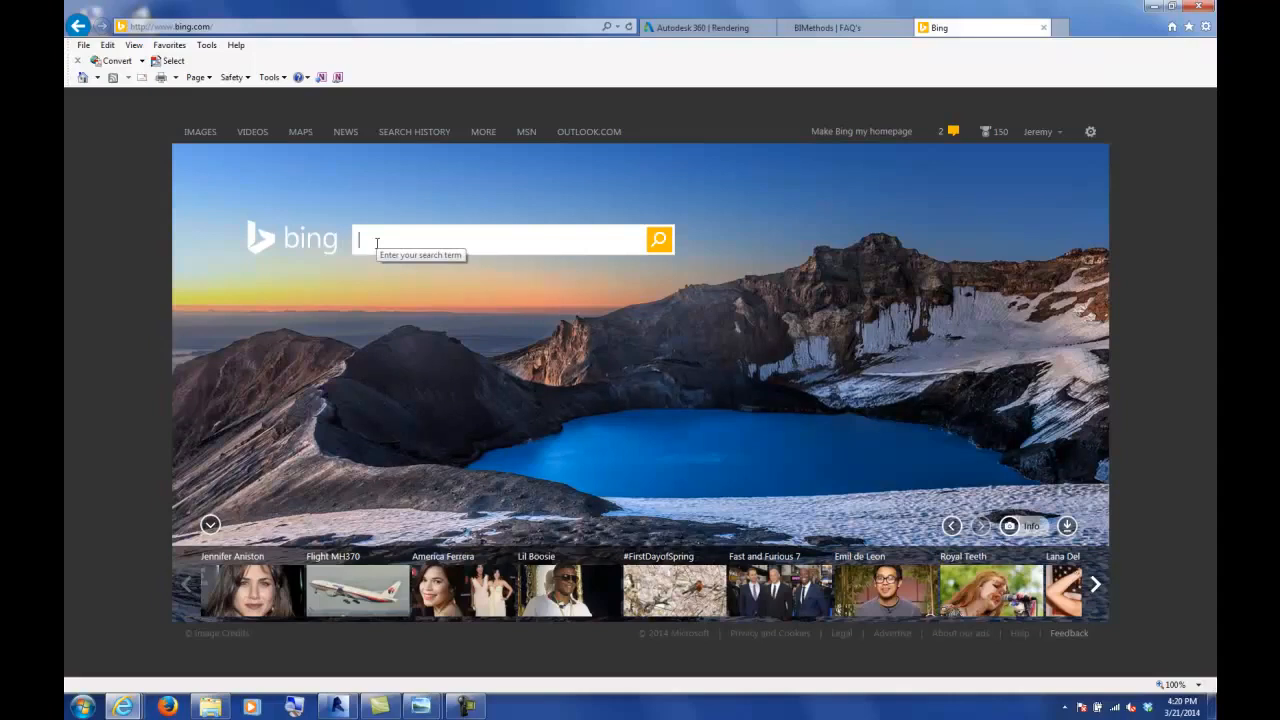
text(brick)
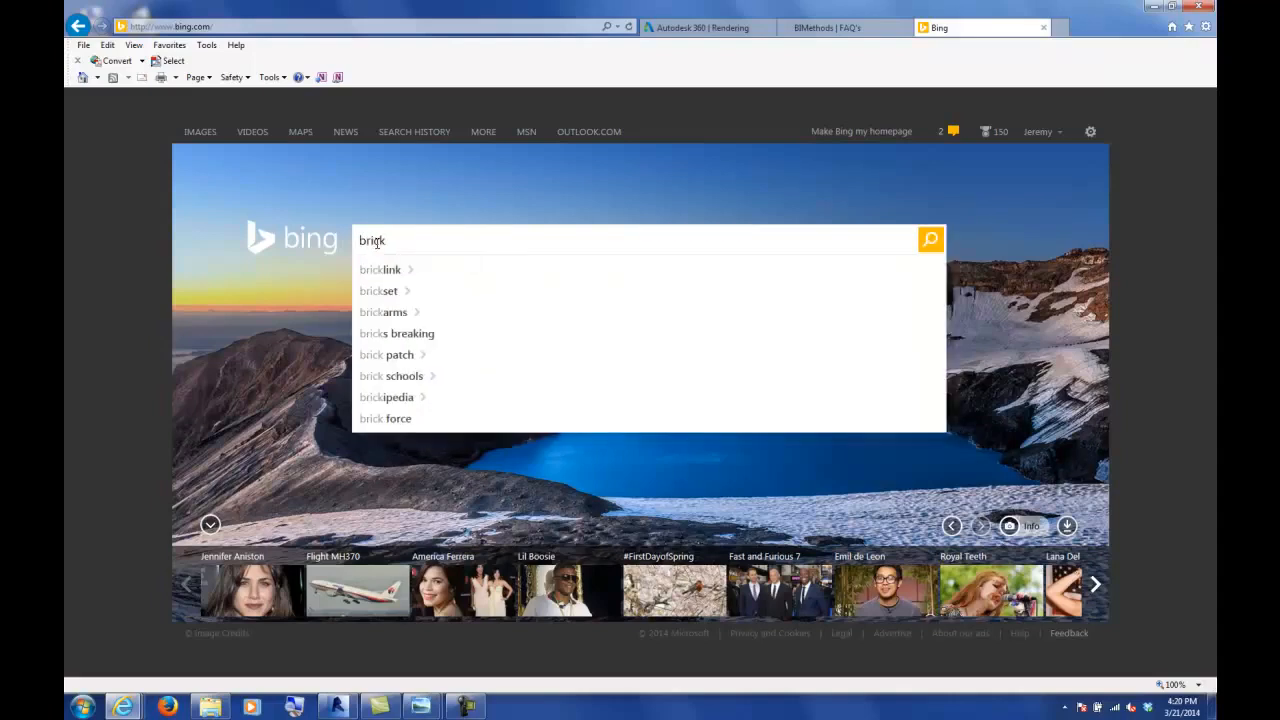
text( textures)
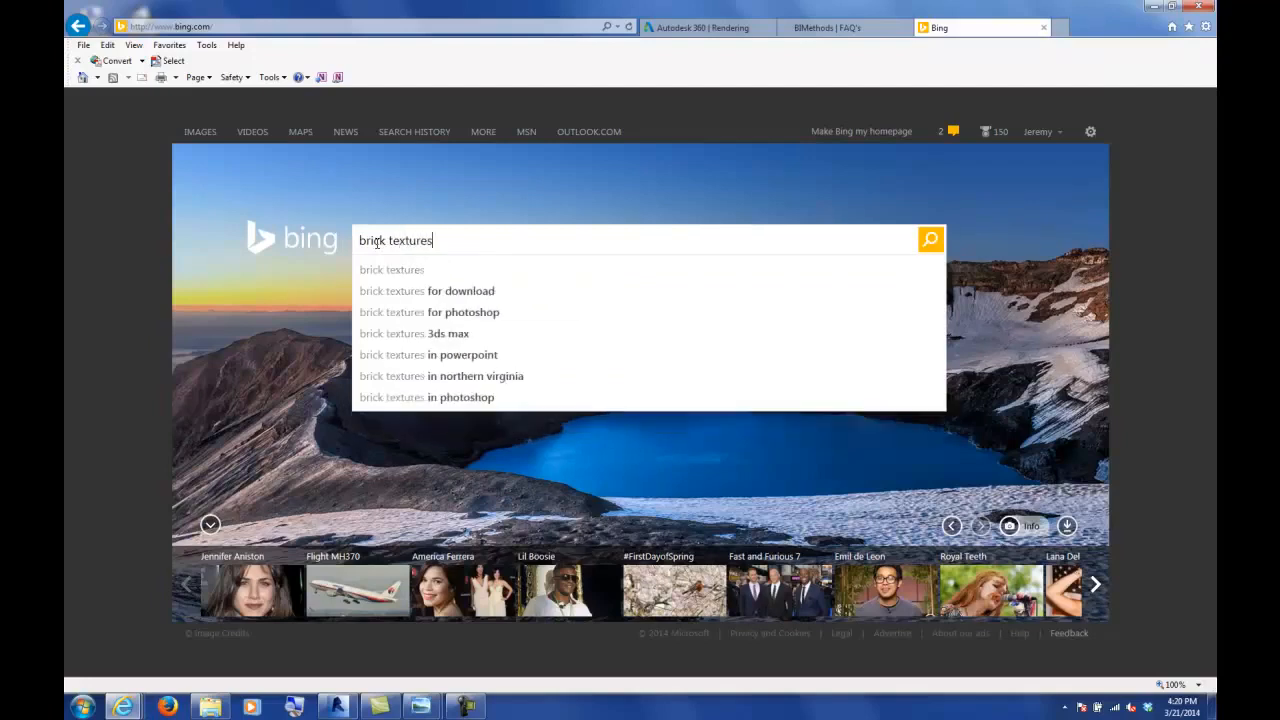
key(Return)
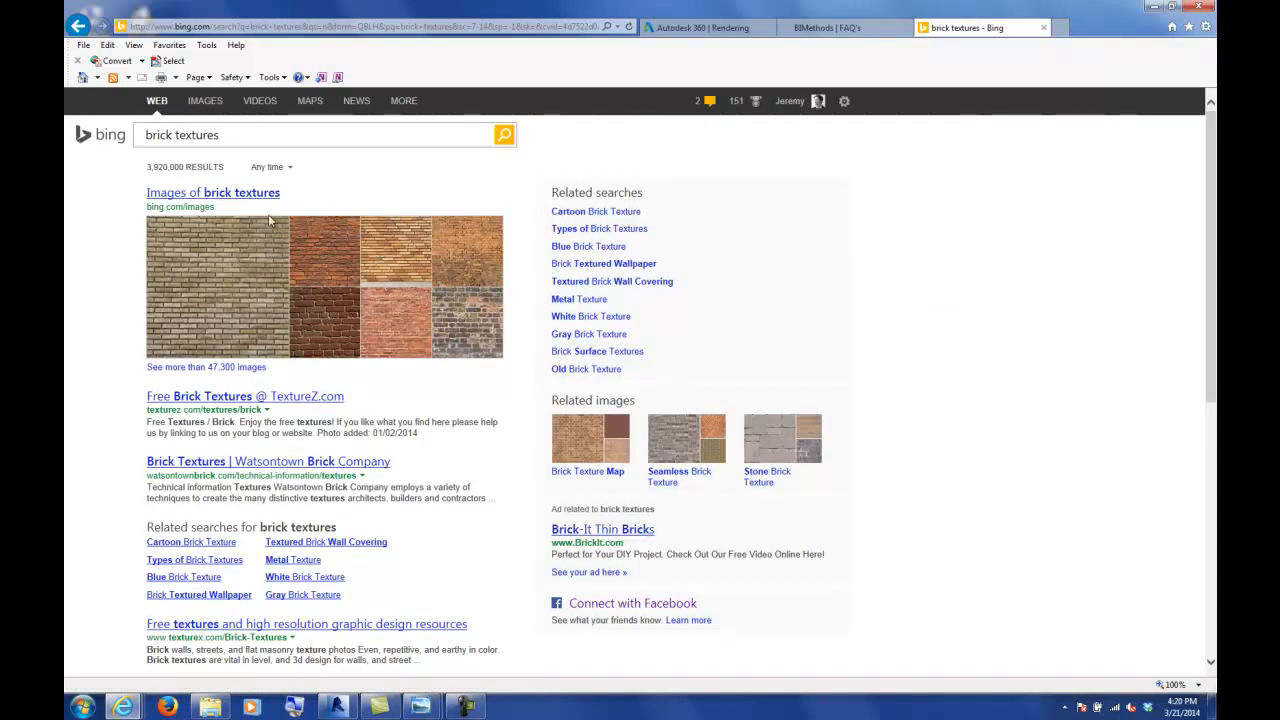
click(215, 196)
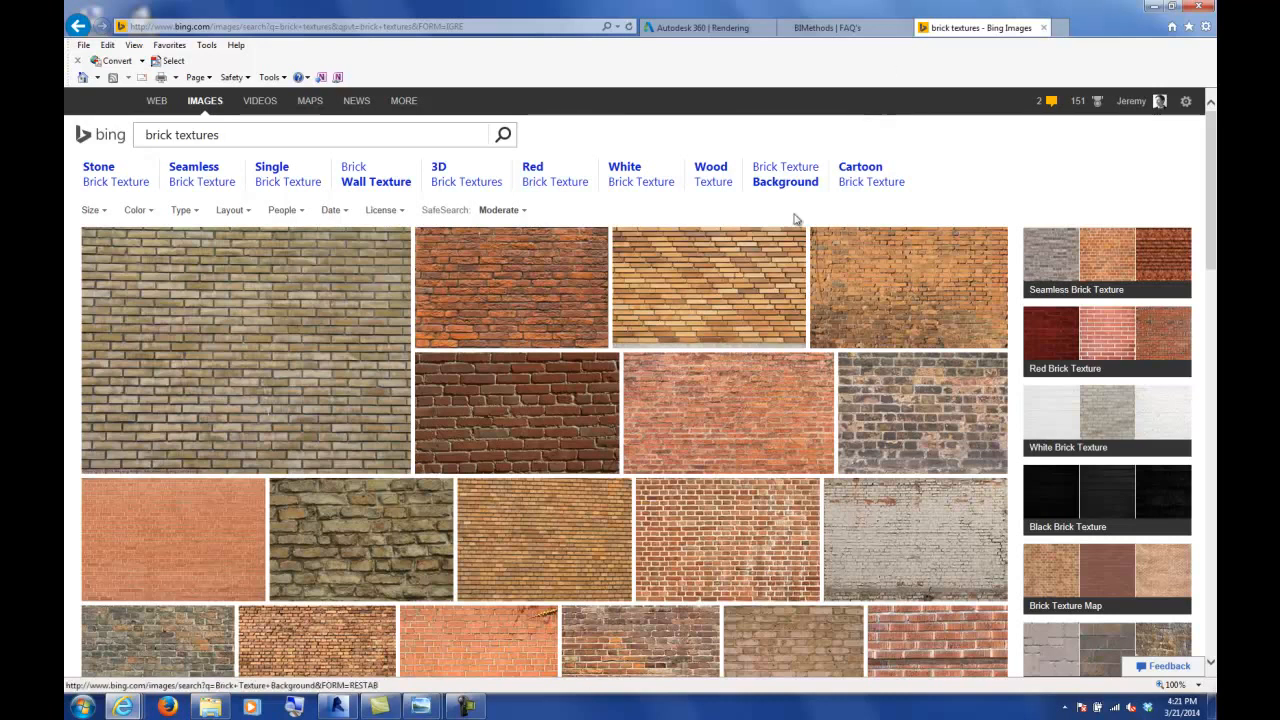
- Open the tan "brick texture 17" image from the results in the large viewer and start saving it as a picture
mouse_move(717, 291)
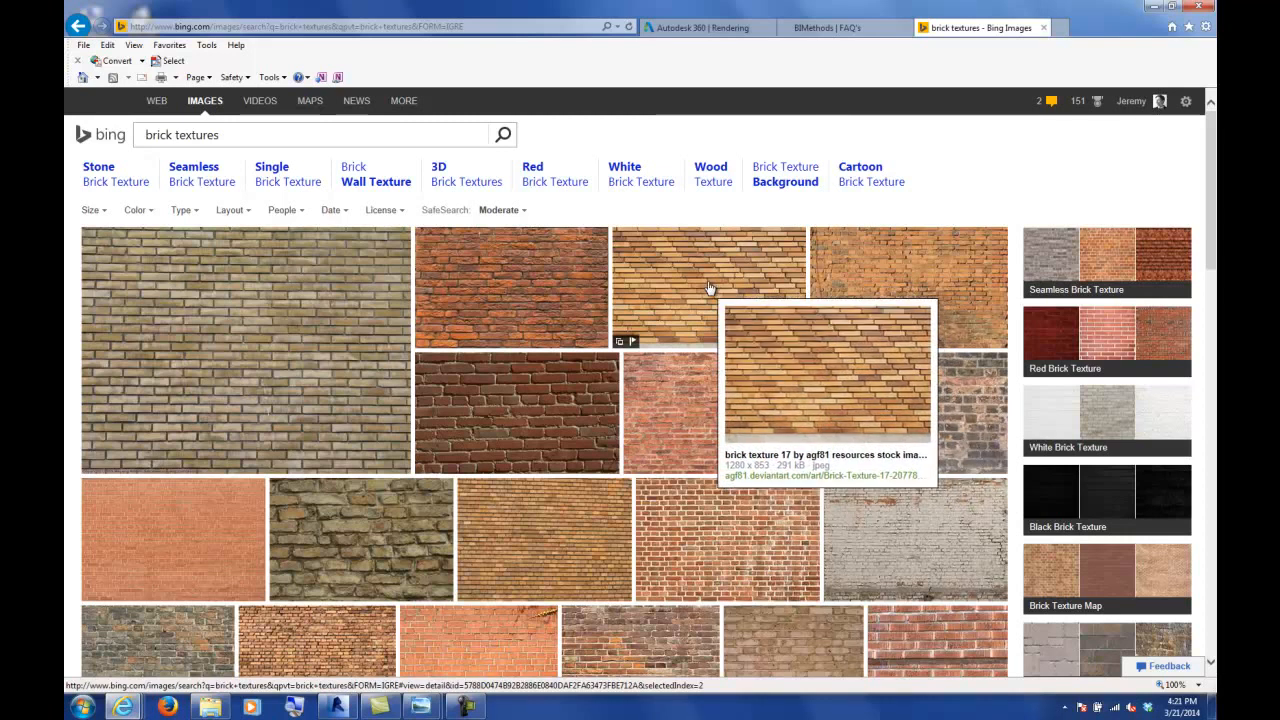
click(697, 286)
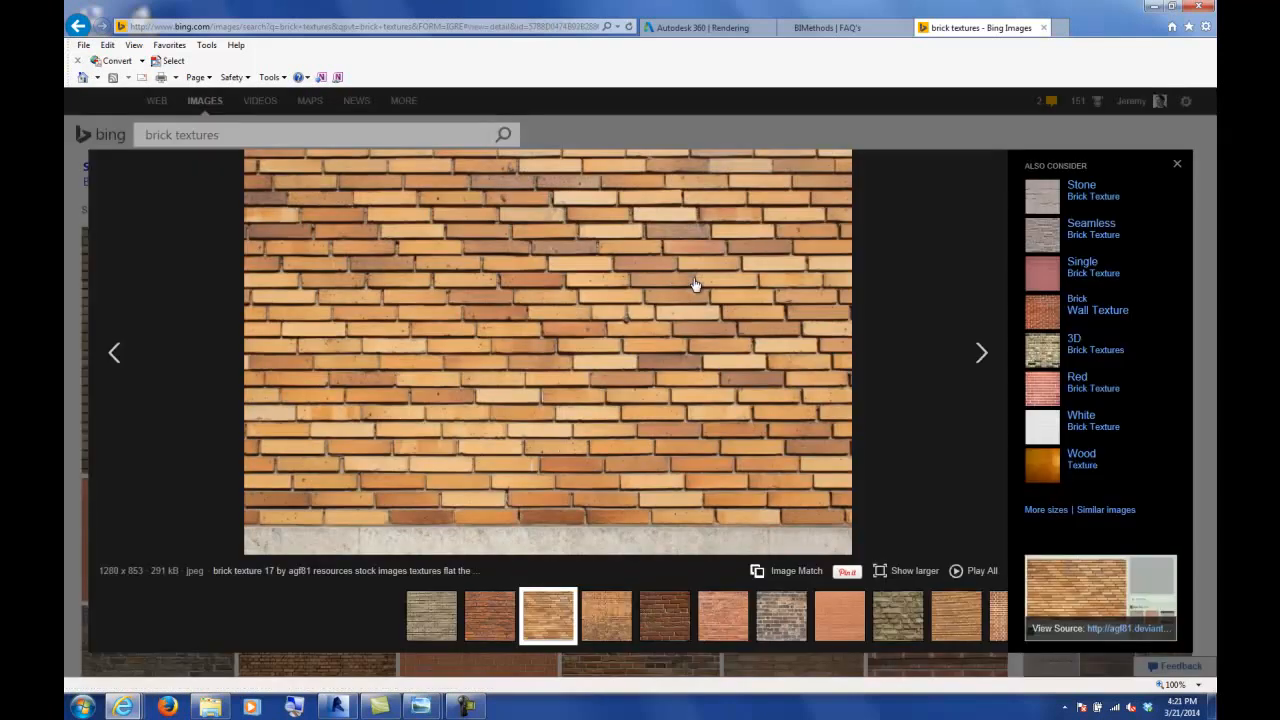
right_click(497, 283)
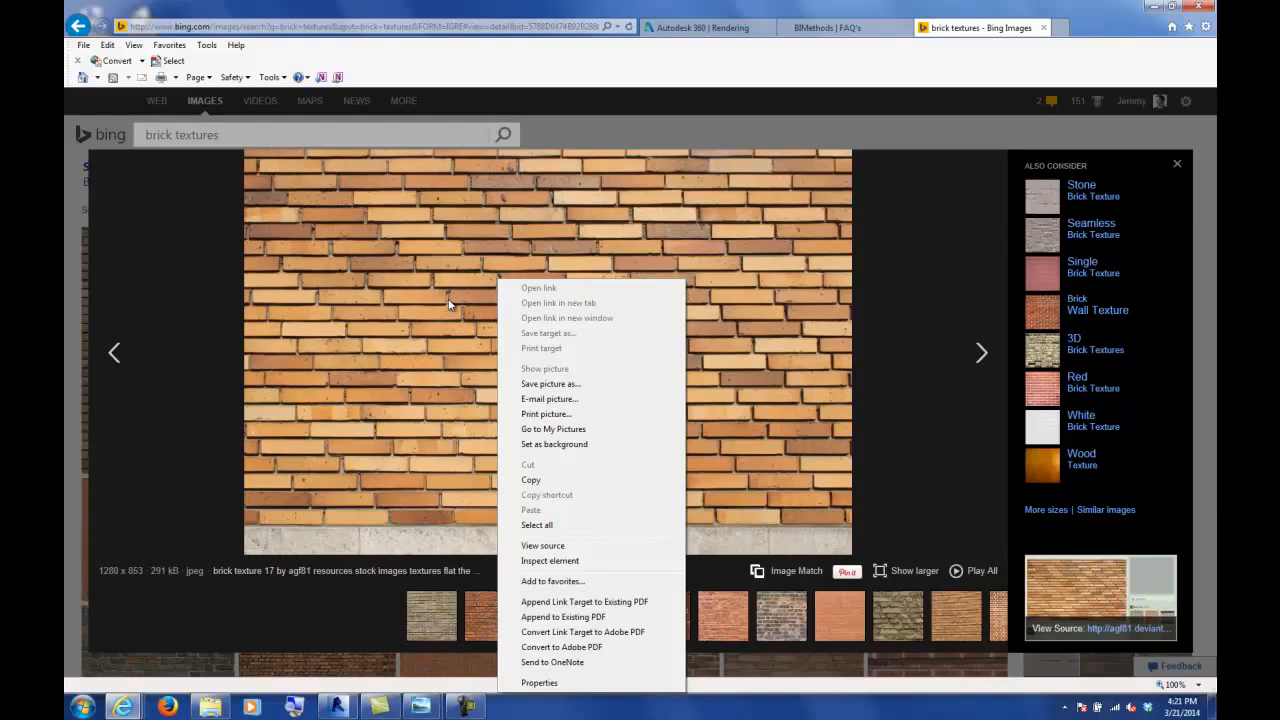
click(552, 384)
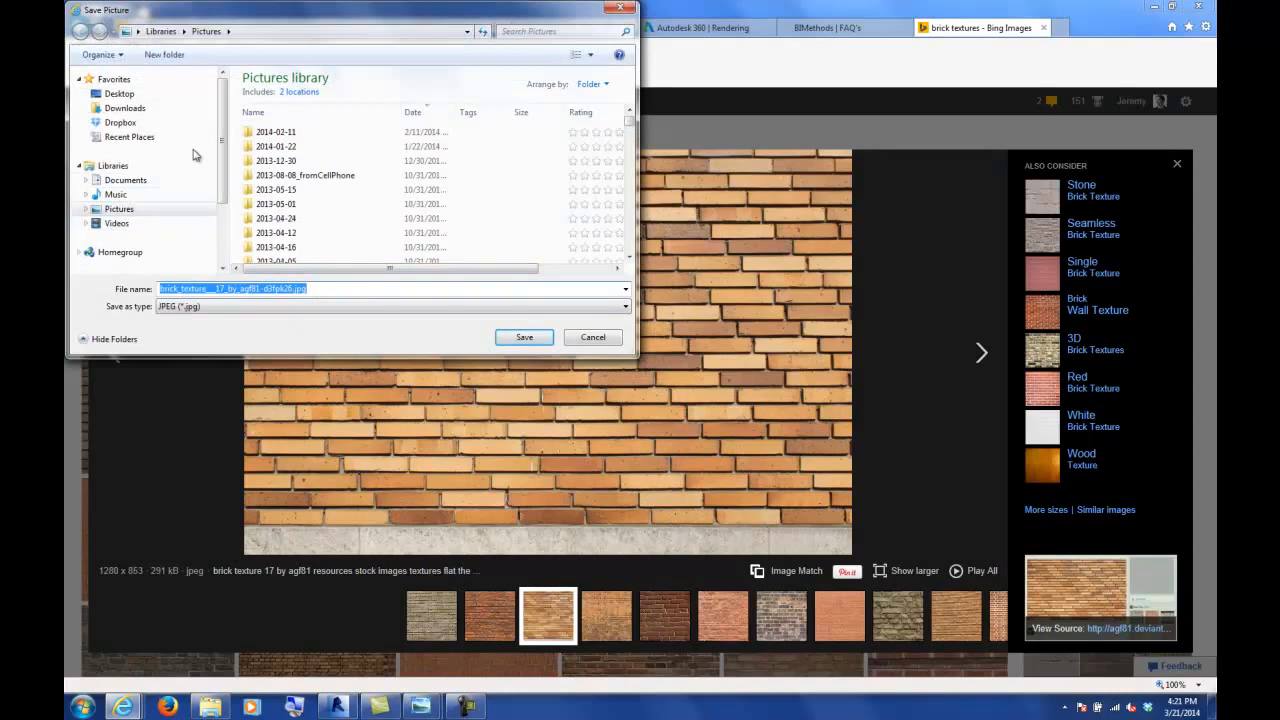
- Save the brick picture as a JPEG under its suggested name in the UNCC 2014_A_Spring-Semester classes folder CS_WS-03
scroll(150, 195, down, 3)
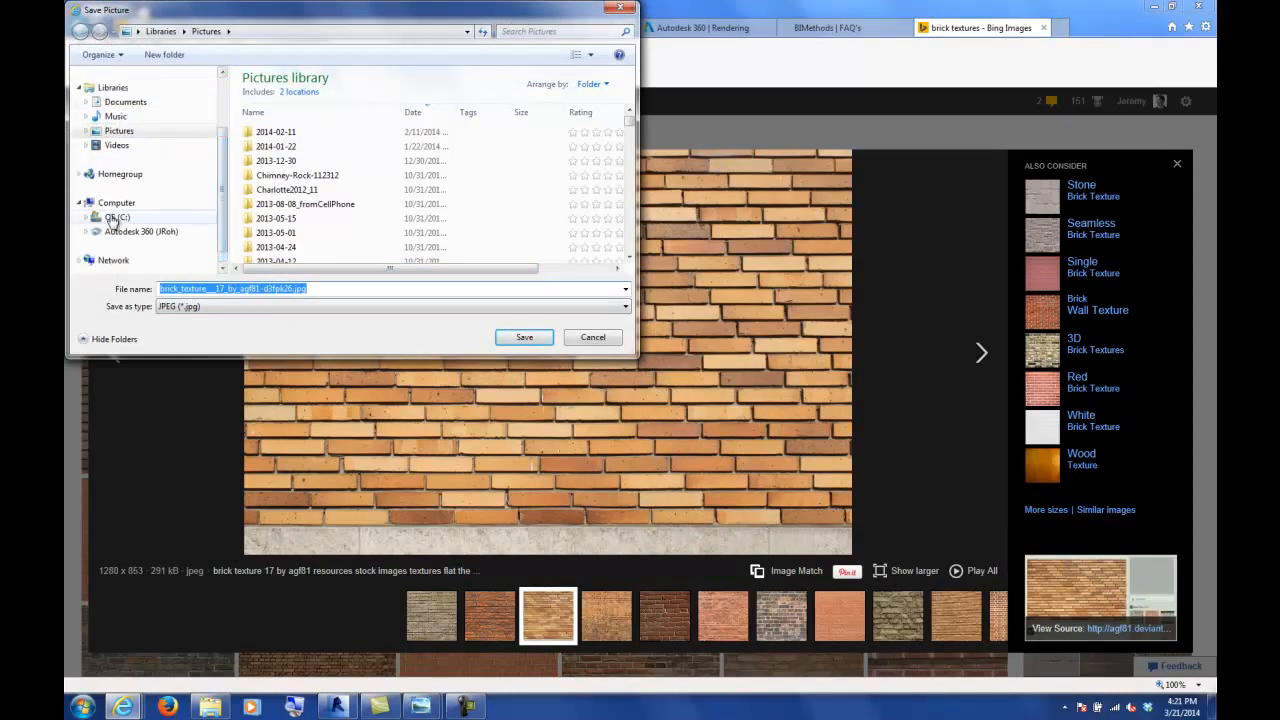
click(112, 218)
double_click(285, 243)
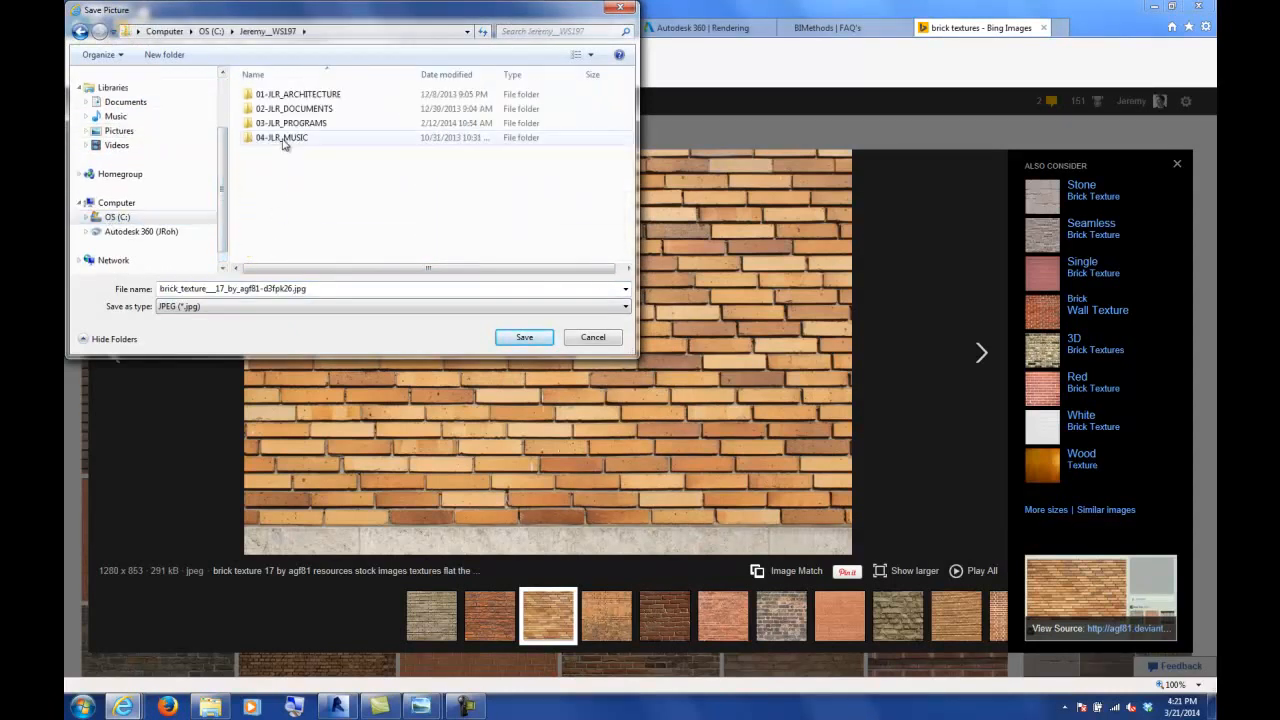
double_click(285, 94)
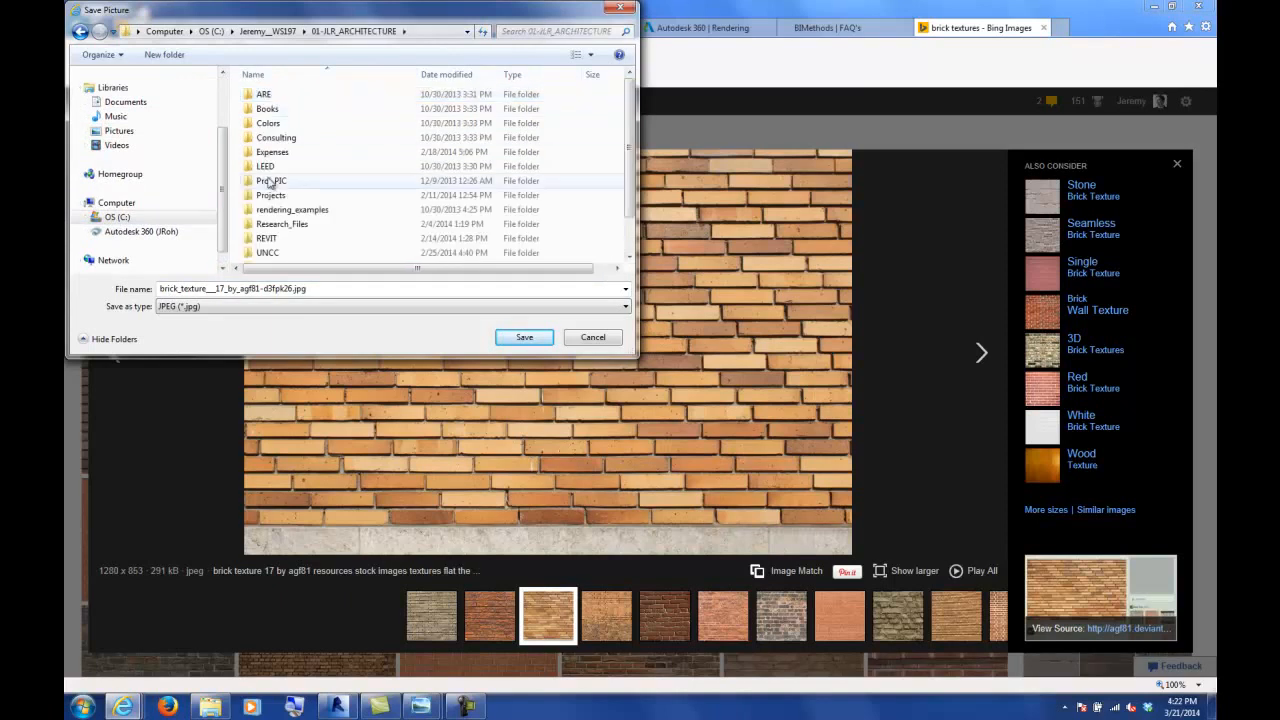
double_click(270, 195)
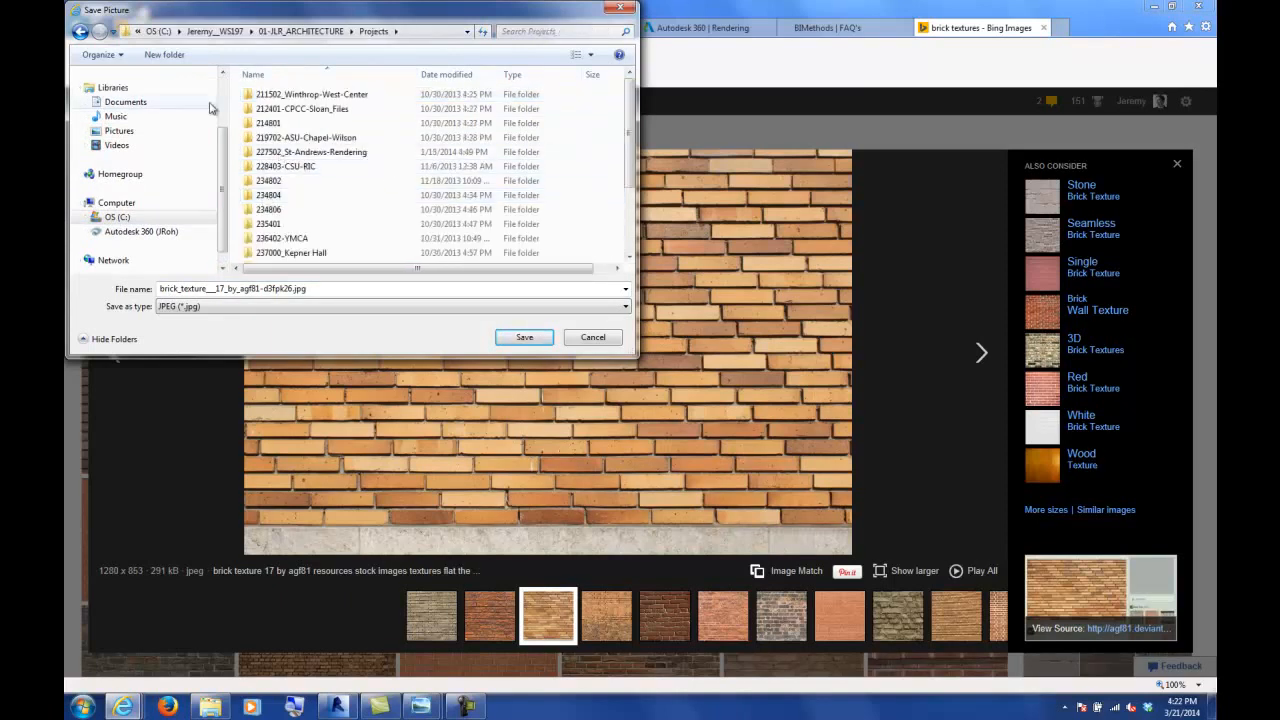
click(80, 31)
click(265, 253)
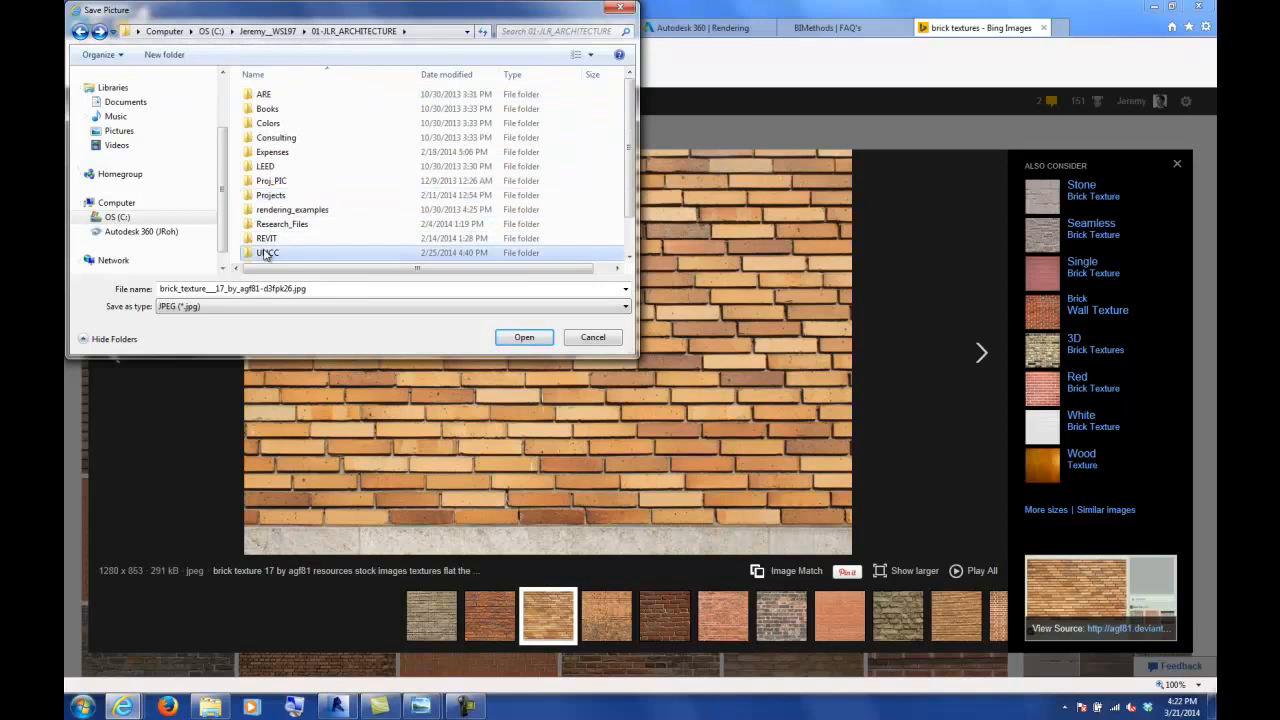
double_click(265, 253)
double_click(268, 110)
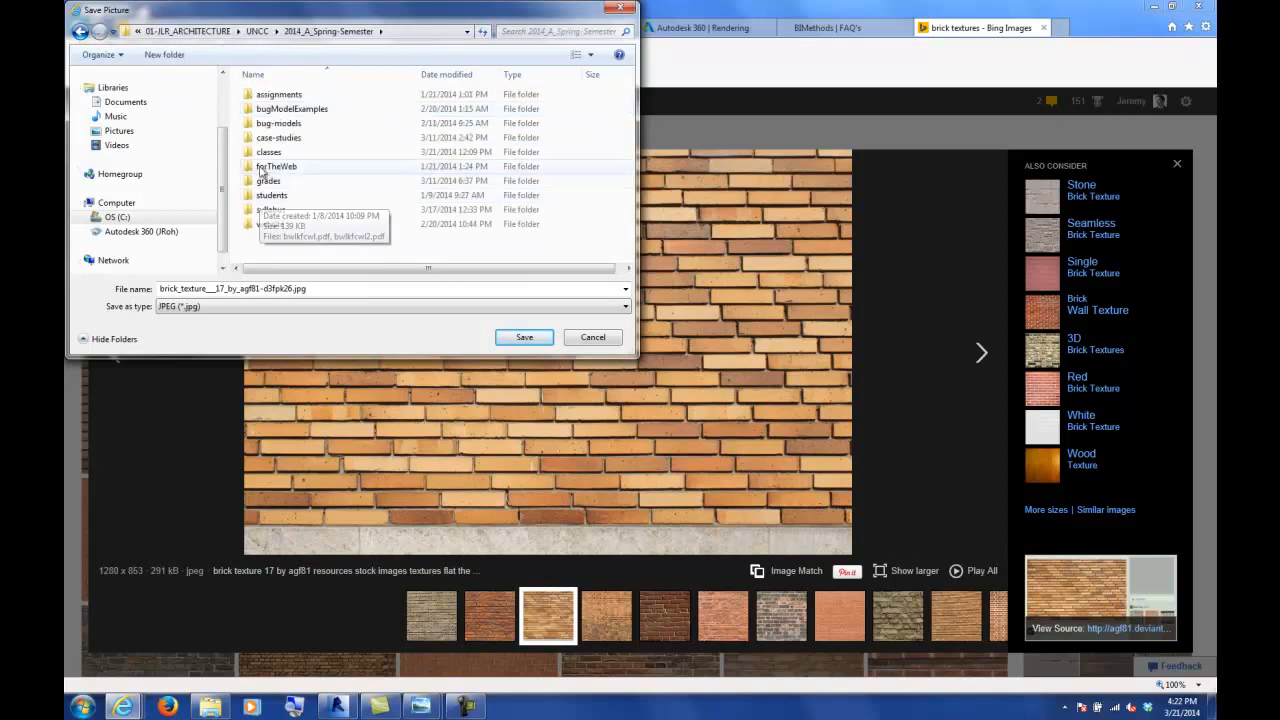
double_click(268, 152)
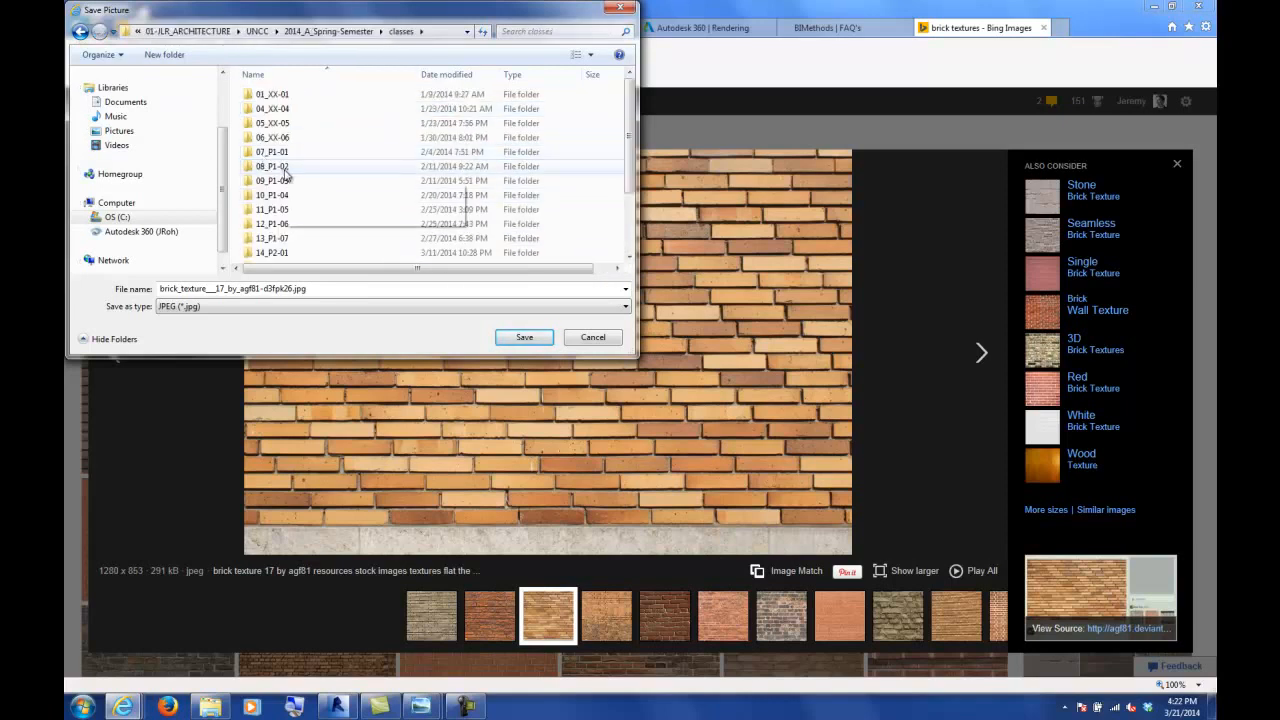
click(271, 239)
scroll(274, 238, down, 2)
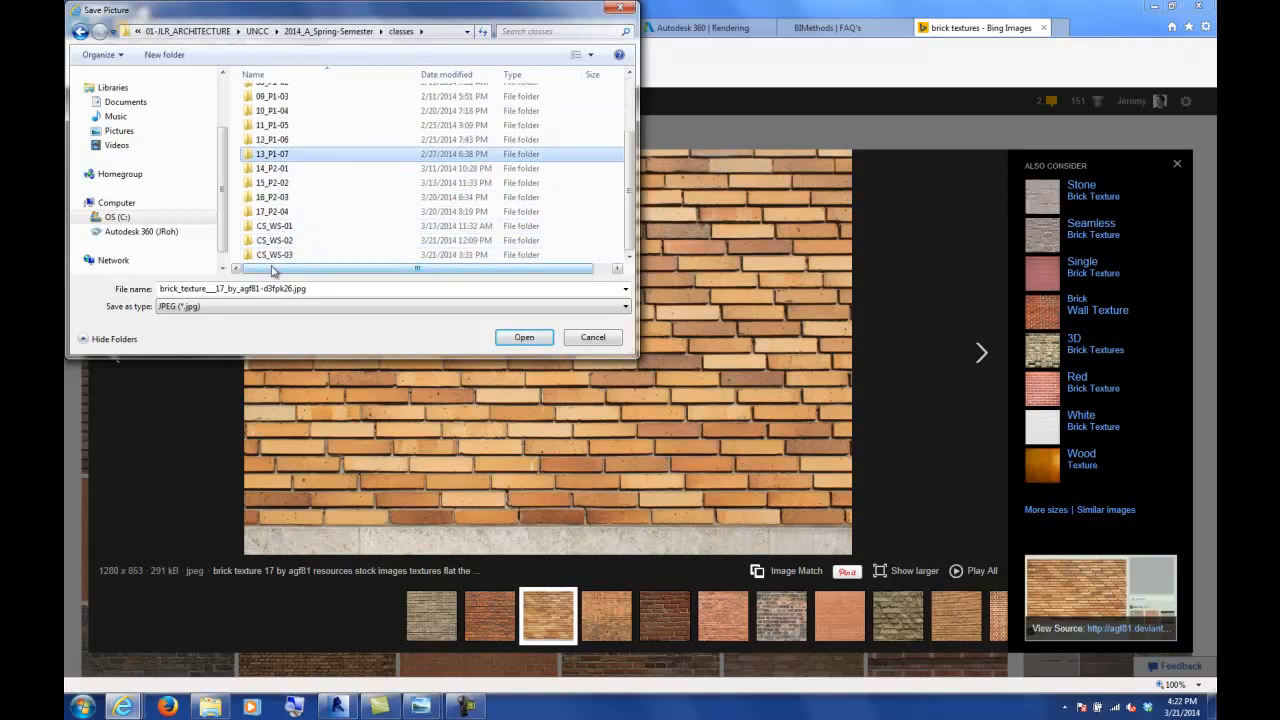
double_click(274, 255)
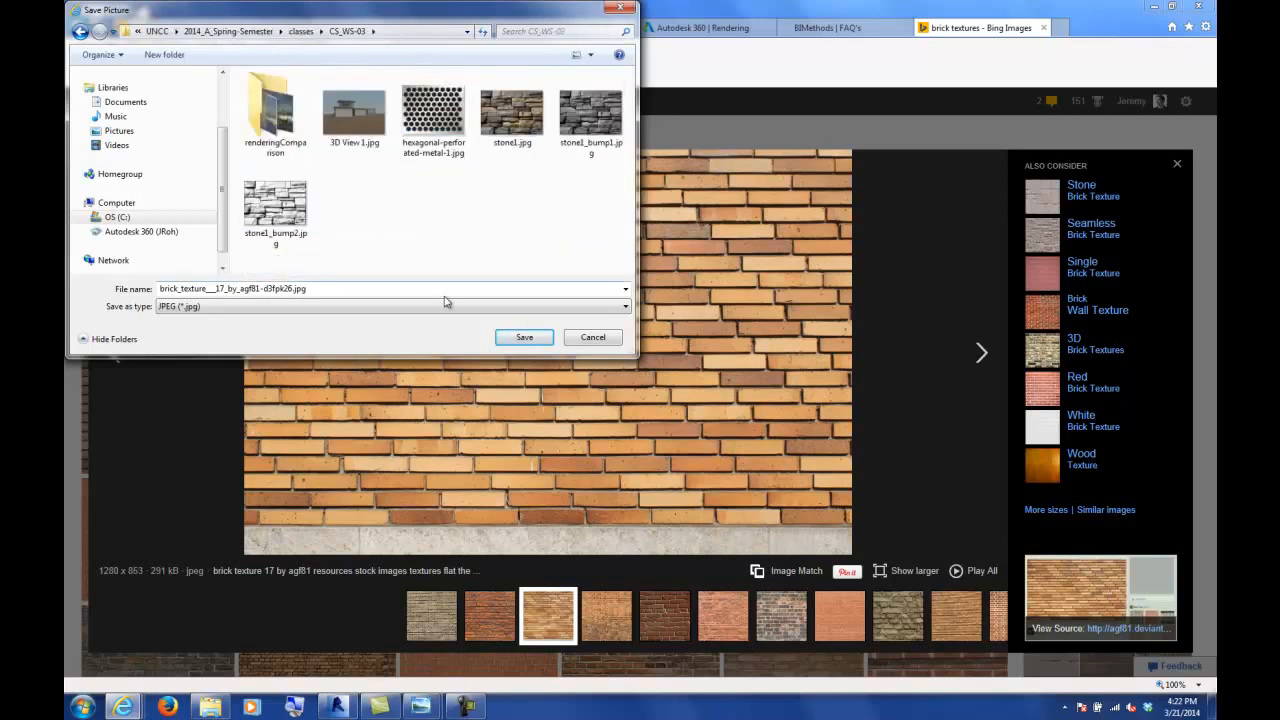
click(518, 337)
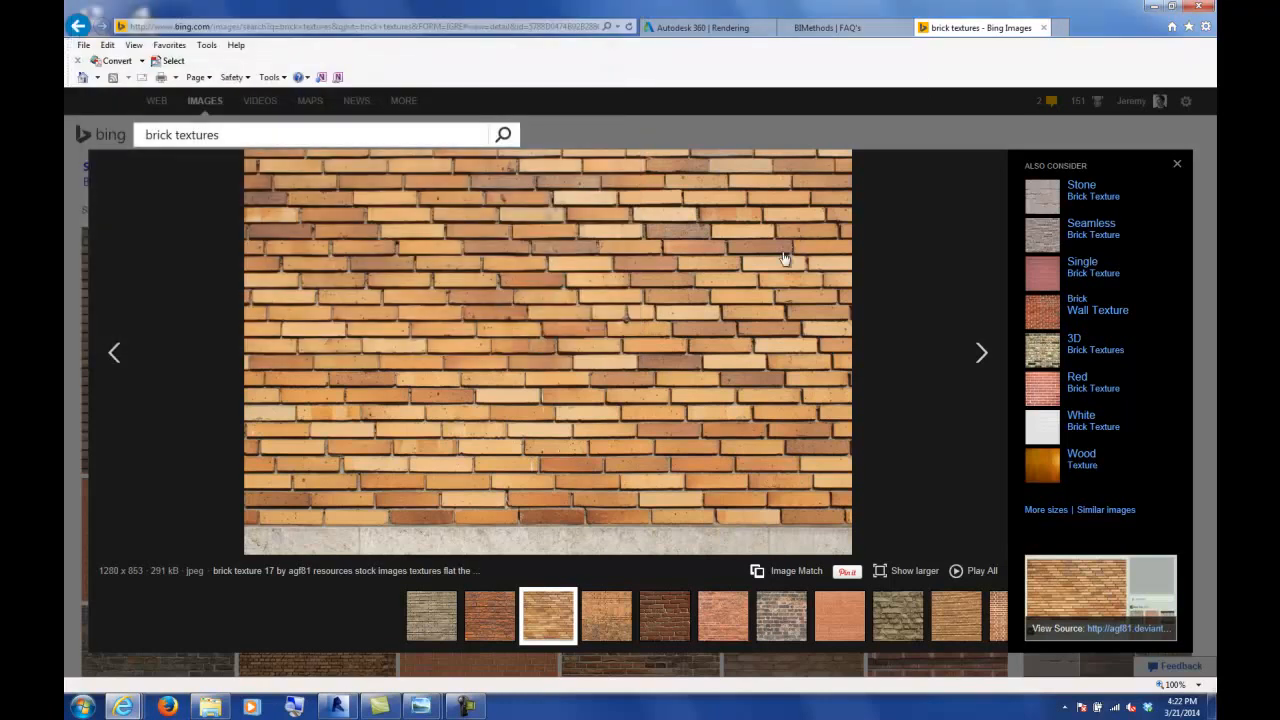
- Minimize the browser and start Adobe Photoshop CS5.1 (64 Bit)
click(1165, 8)
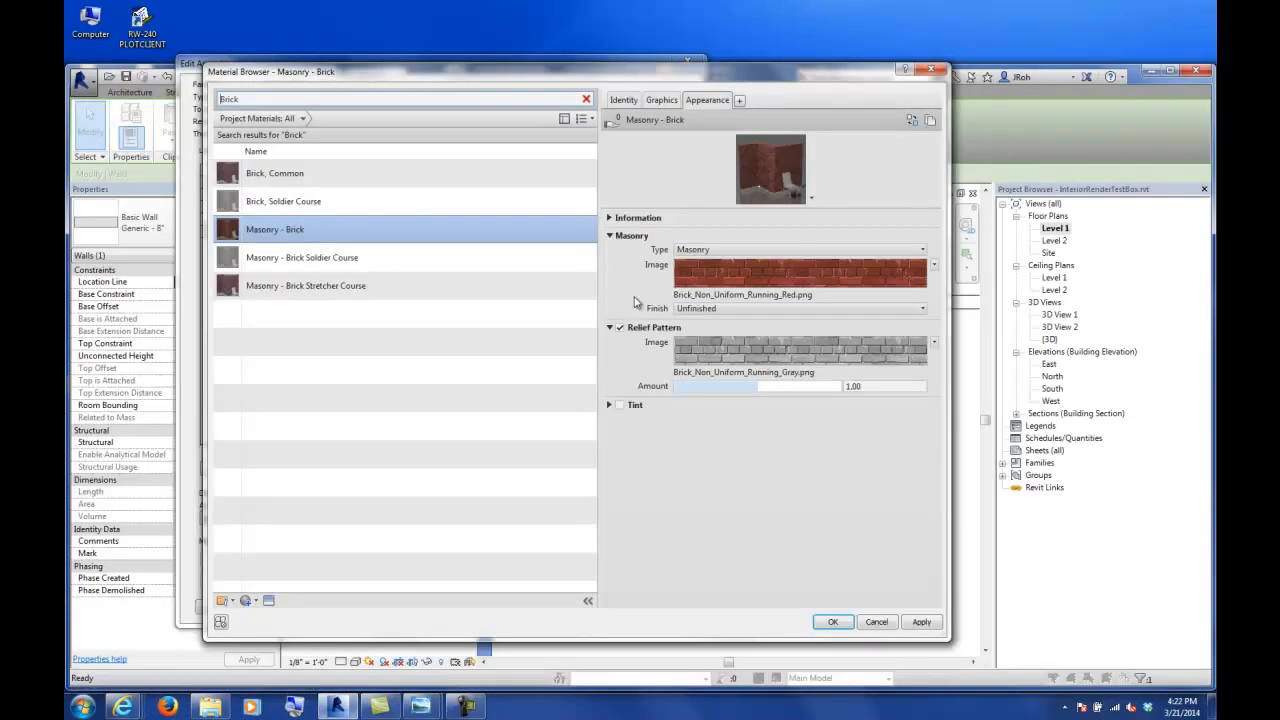
click(82, 706)
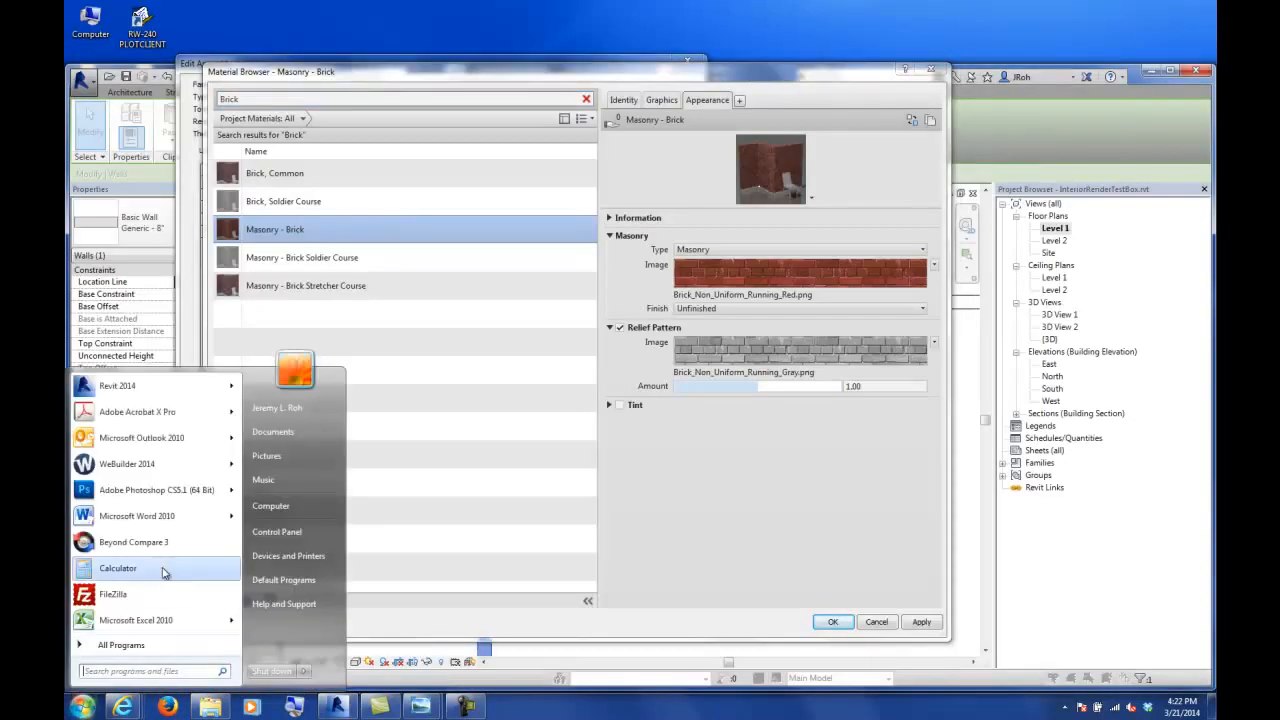
click(155, 490)
- Open brick_texture___17_by_agf81-d3fpk26.jpg in Photoshop from the CS_WS-03 folder in Windows Explorer
click(212, 706)
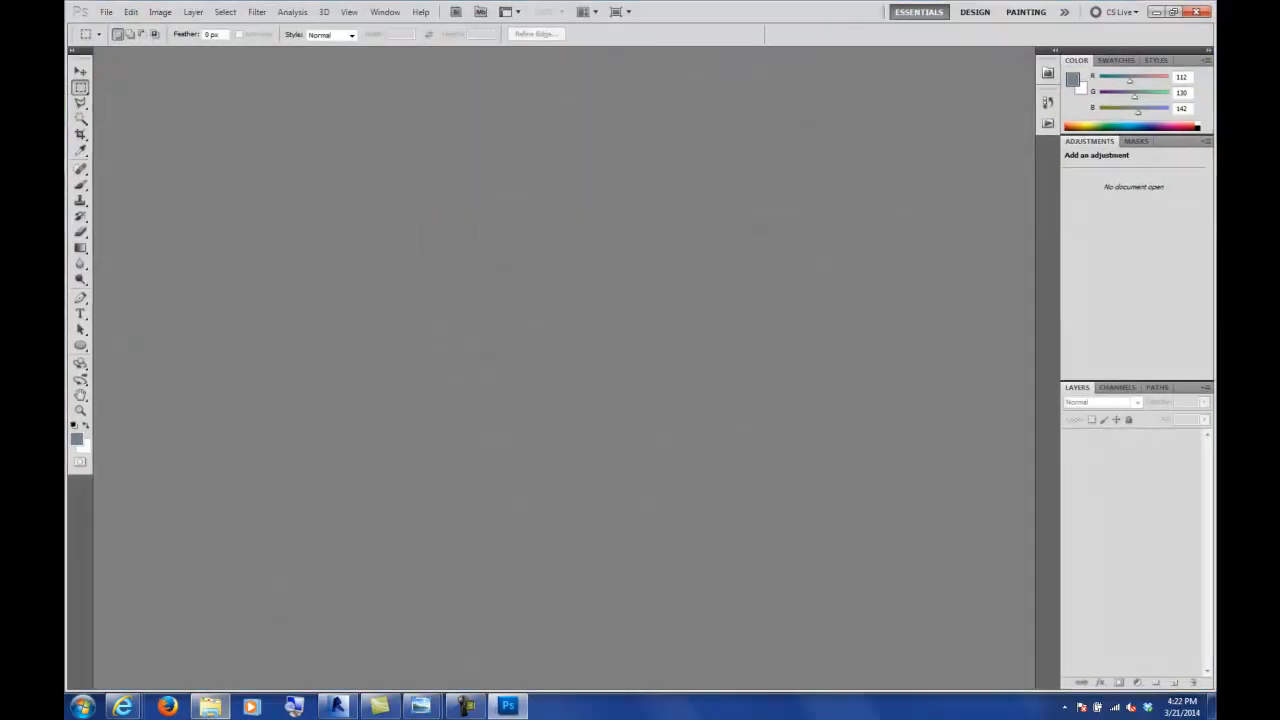
click(211, 707)
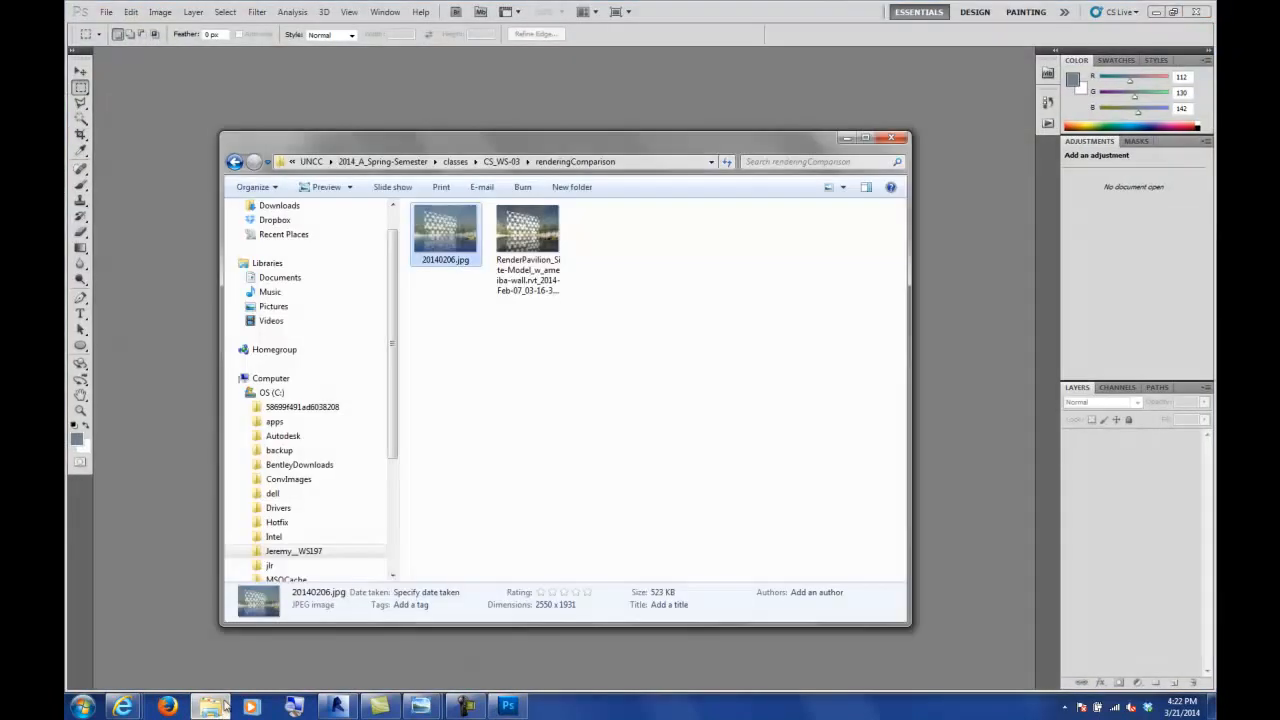
click(234, 163)
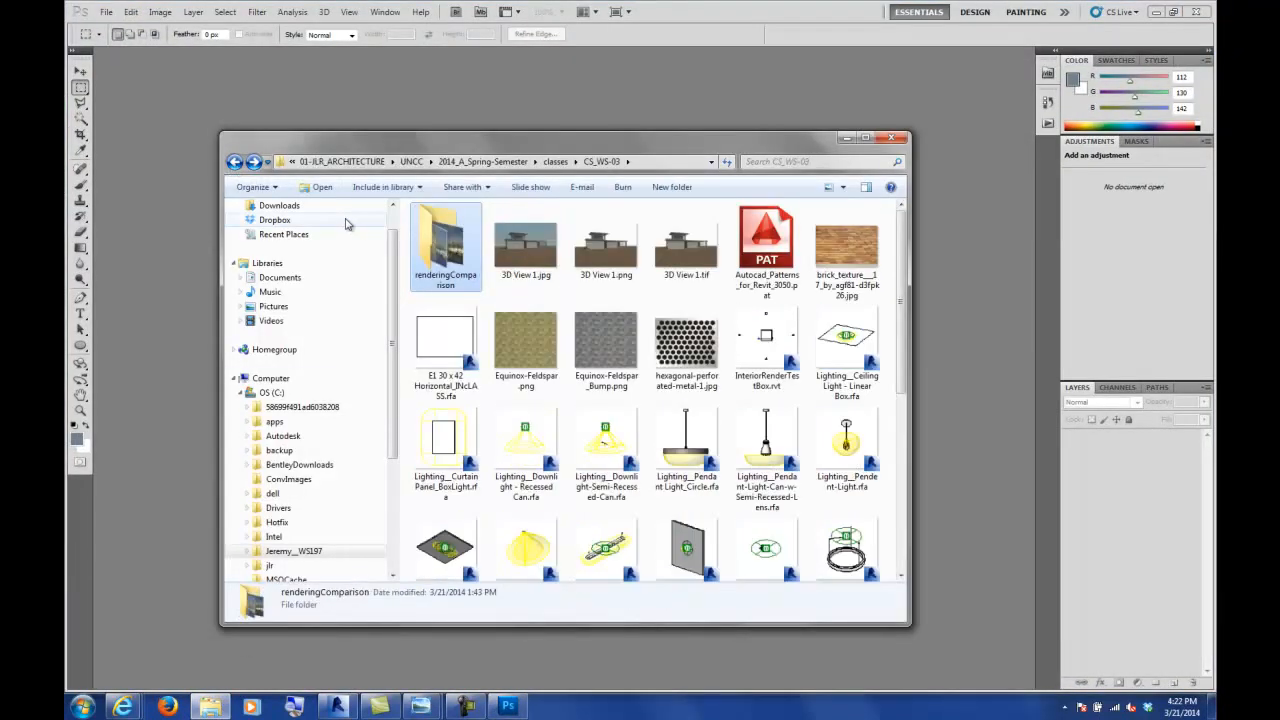
drag(838, 237, 177, 191)
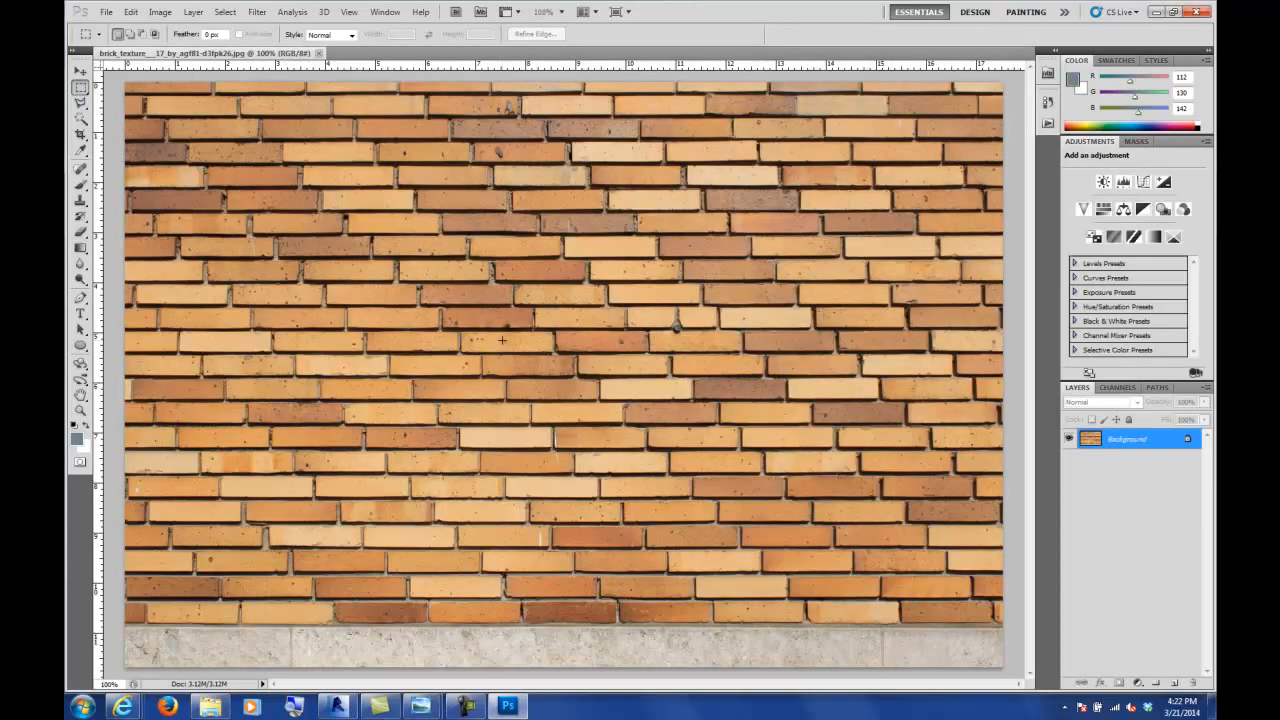
- Crop the brick image to the brickwork, removing the concrete base and the uneven side edges, and clear the selection
key(ctrl+minus)
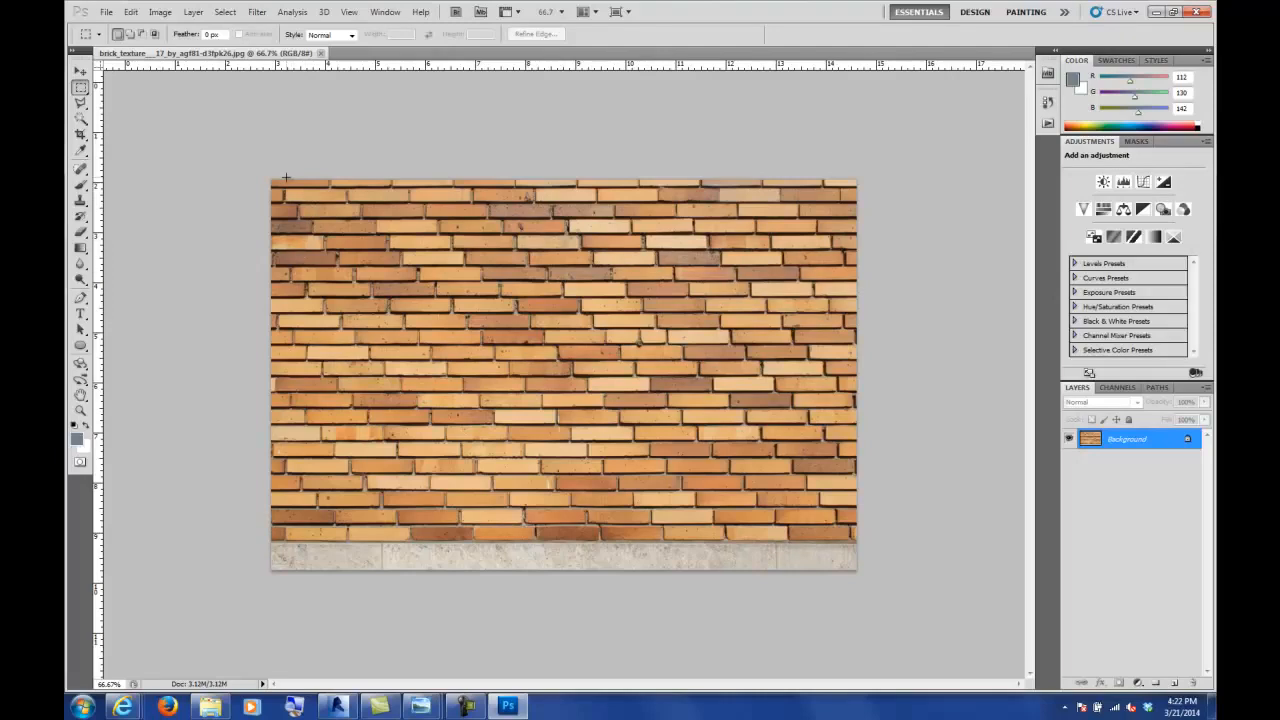
drag(270, 180, 856, 531)
click(160, 11)
click(298, 151)
key(ctrl+d)
- Crop the brick image again to remove the partial brick course along its upper edge
click(79, 88)
drag(276, 207, 871, 591)
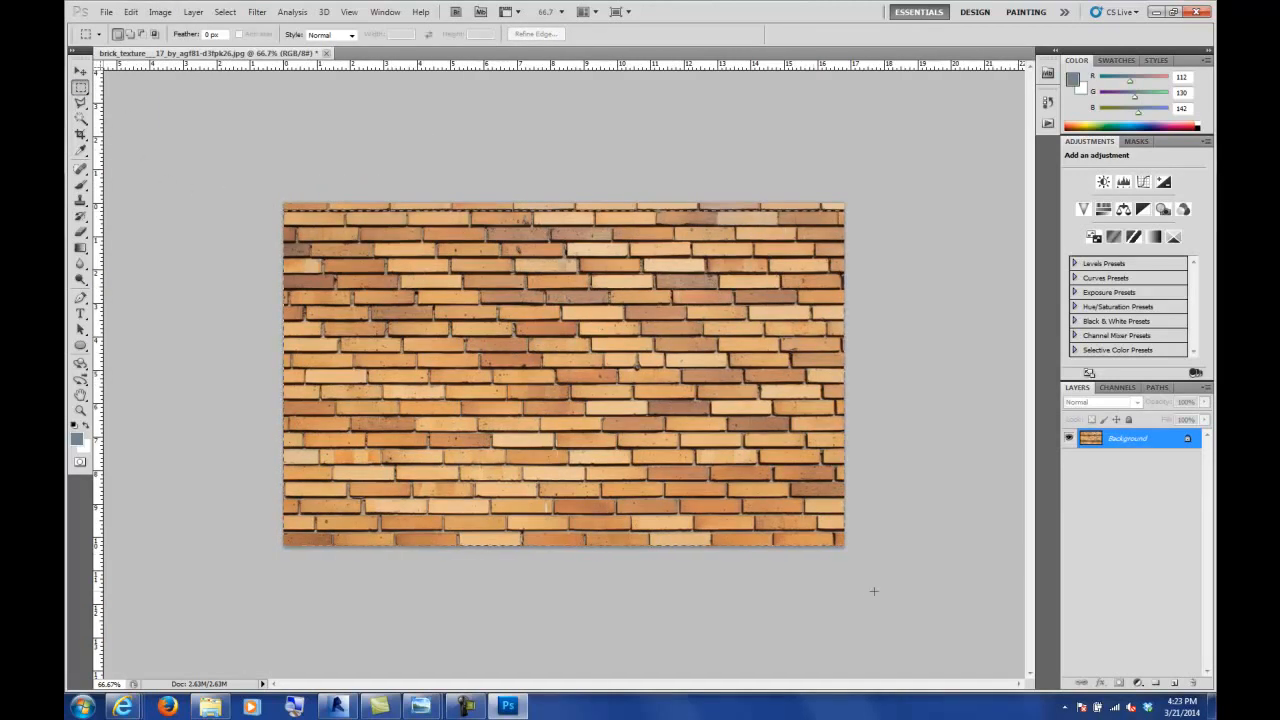
click(160, 12)
click(163, 151)
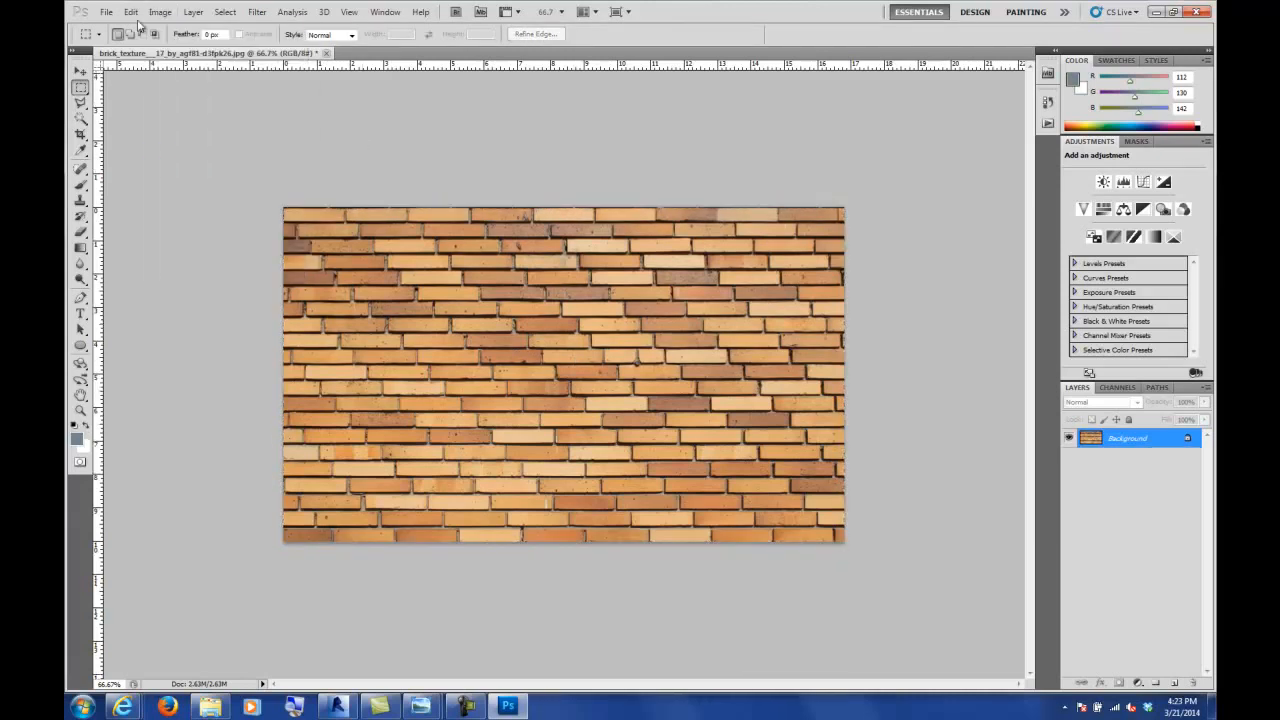
- Save the cropped brick image over the original JPEG at Maximum quality
click(106, 12)
click(135, 207)
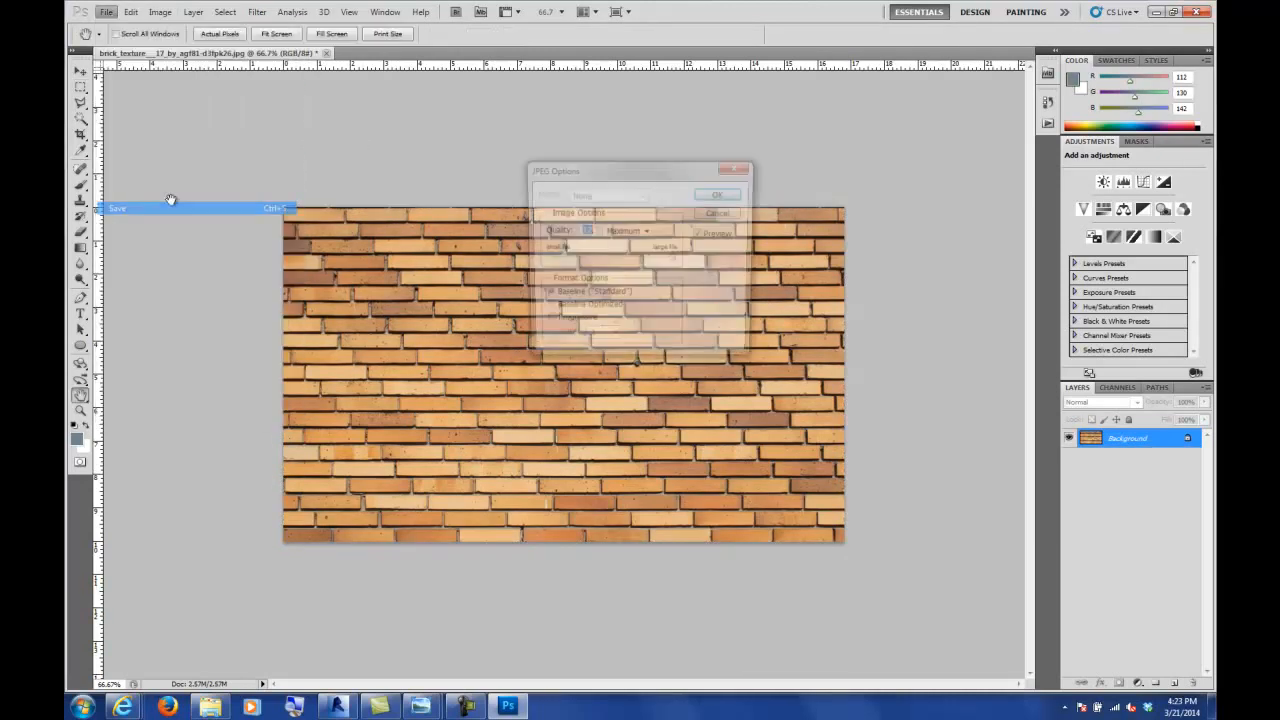
click(716, 194)
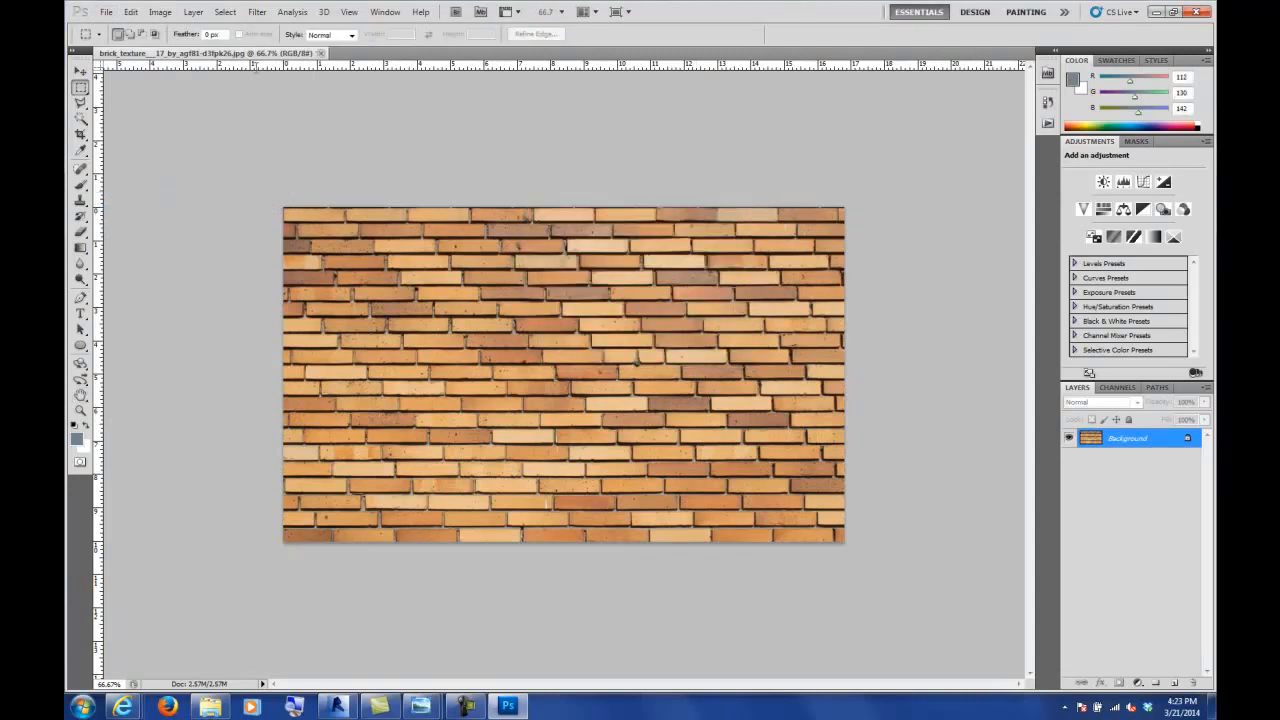
- Desaturate the brick image to turn it into grayscale
click(160, 12)
mouse_move(168, 47)
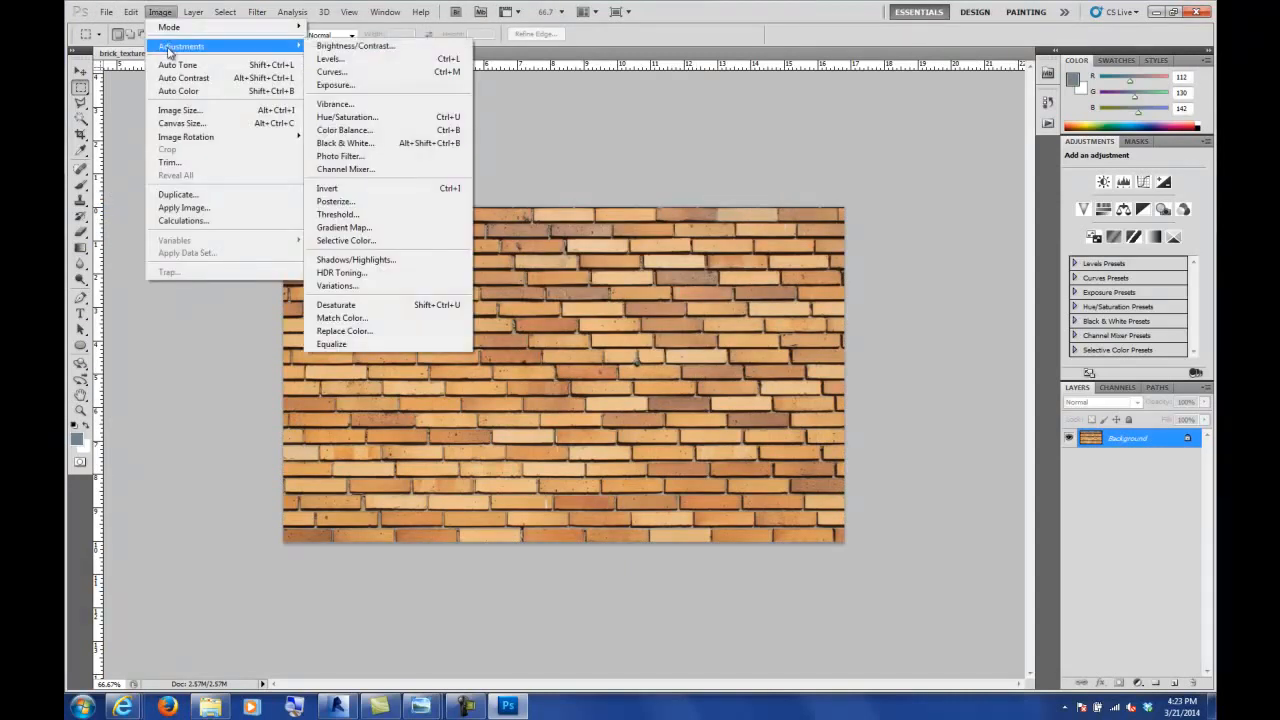
click(365, 305)
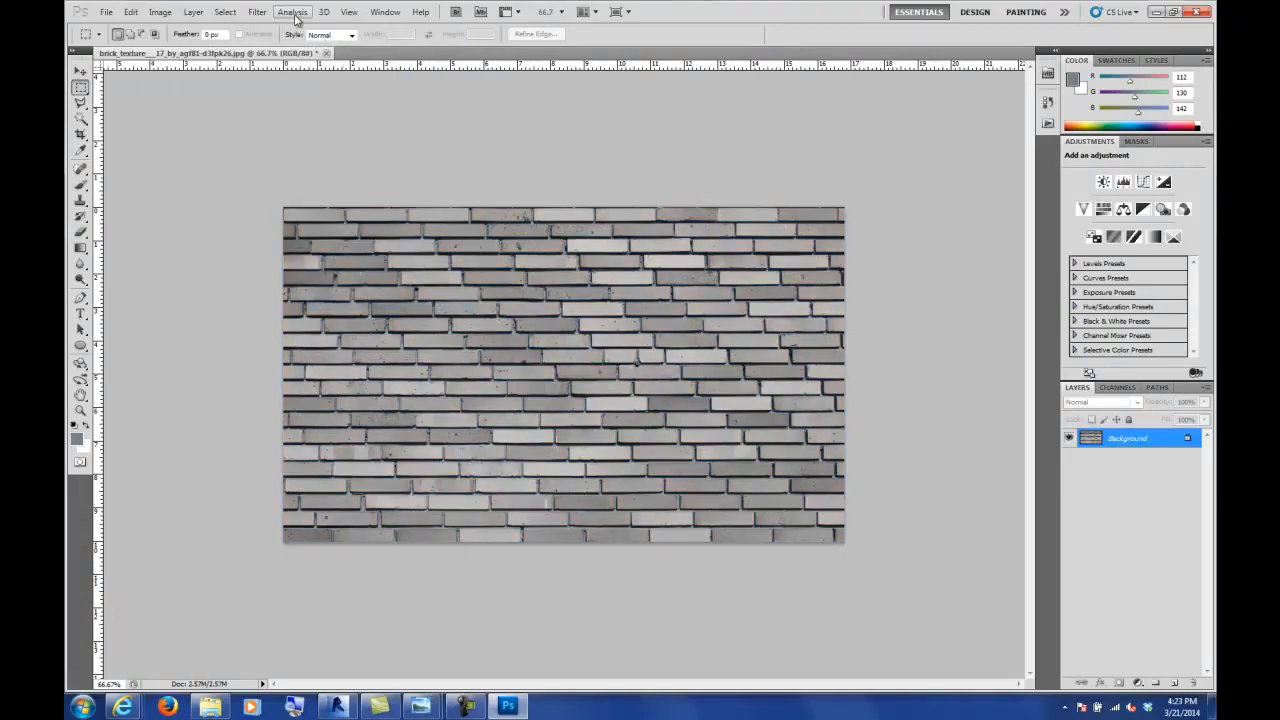
- Raise the grayscale brick image's brightness to 107 with the Brightness/Contrast adjustment
click(160, 12)
mouse_move(174, 47)
click(320, 47)
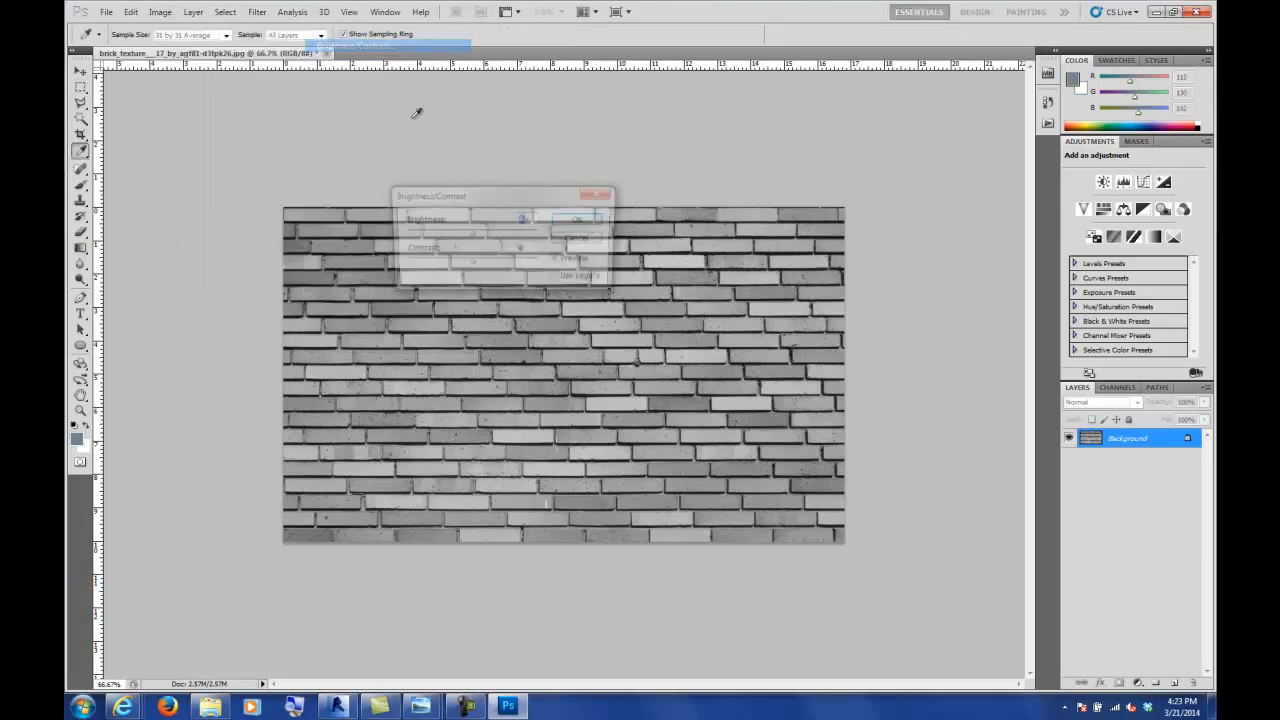
drag(478, 191, 353, 384)
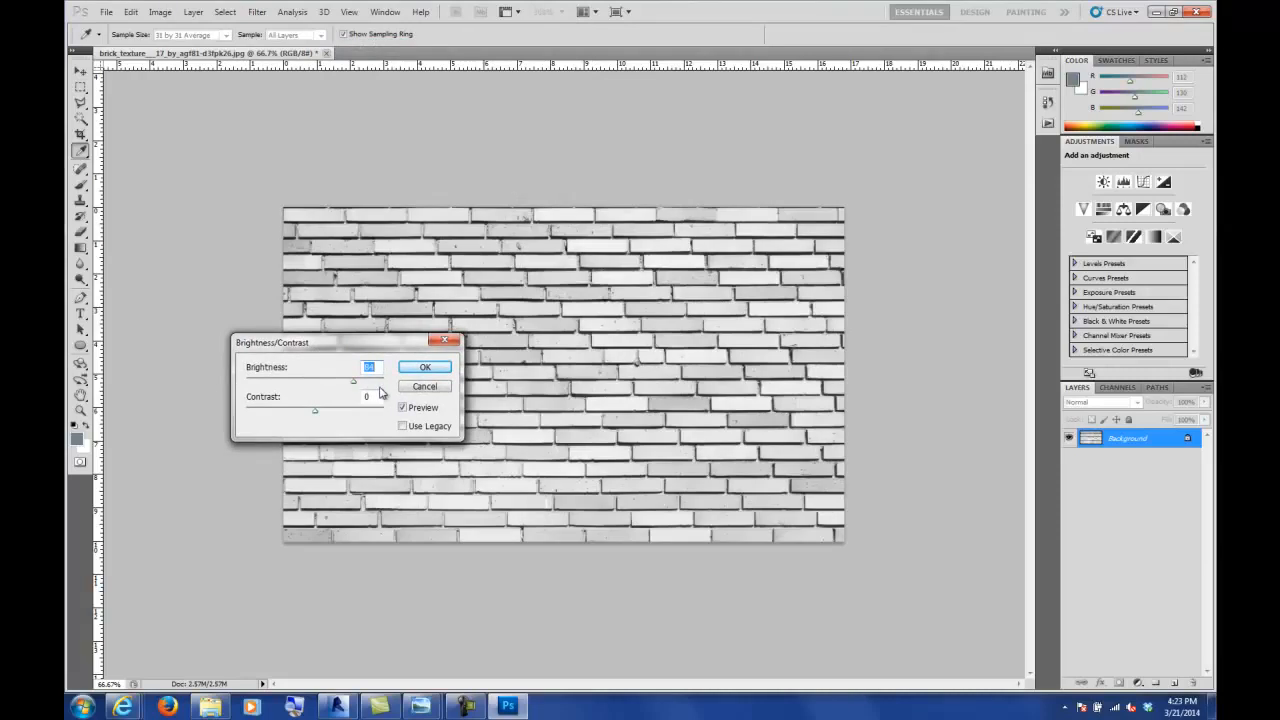
drag(357, 386, 370, 388)
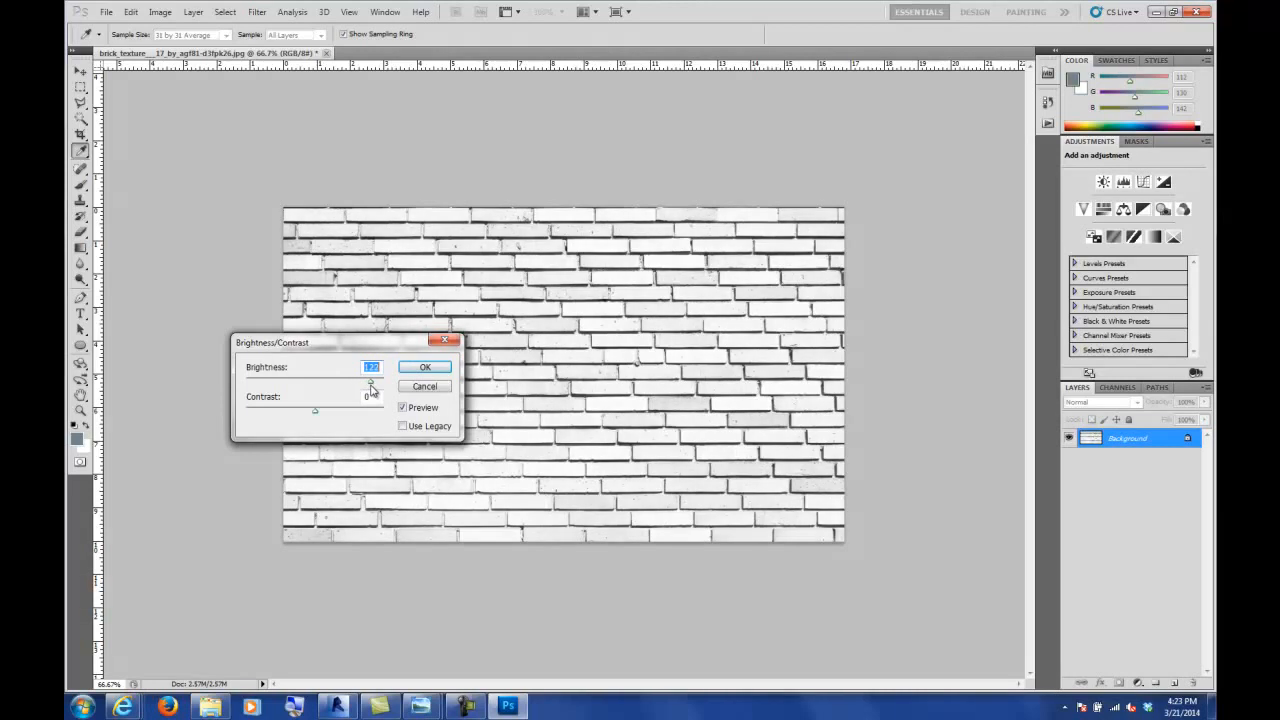
mouse_move(370, 388)
mouse_down()
mouse_move(304, 388)
mouse_move(376, 392)
mouse_move(365, 393)
mouse_up()
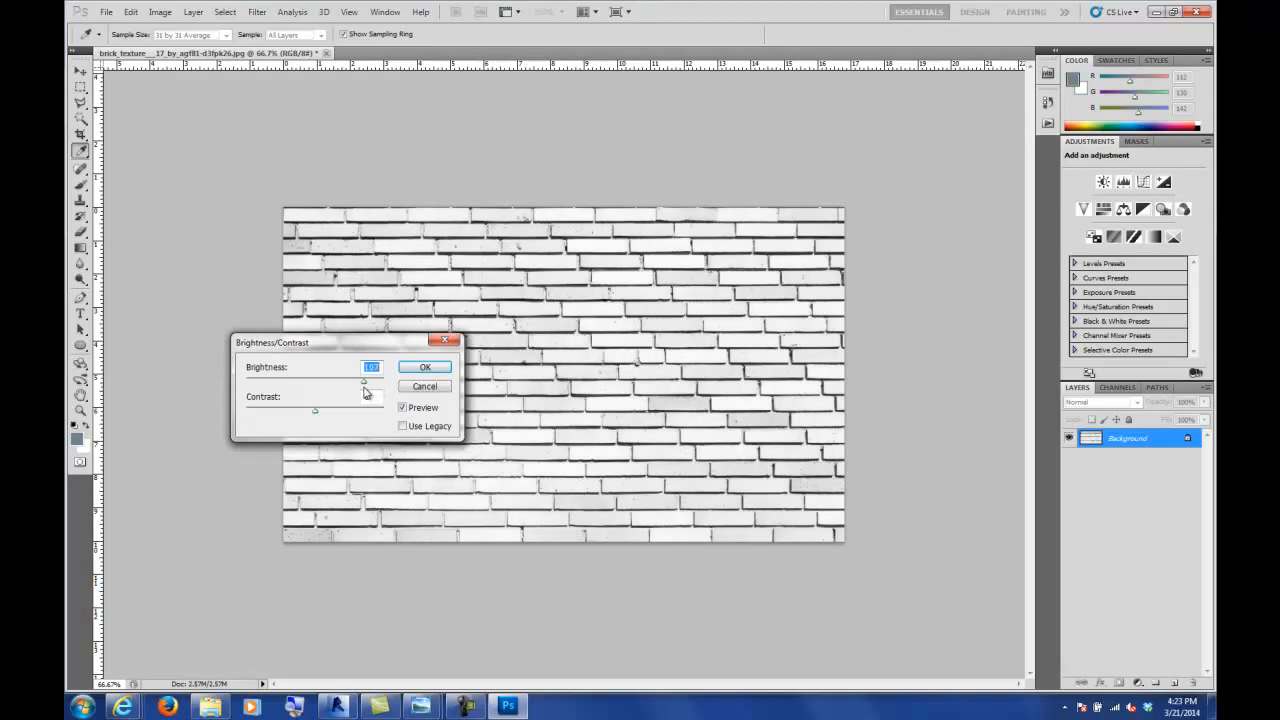
click(427, 368)
key(m)
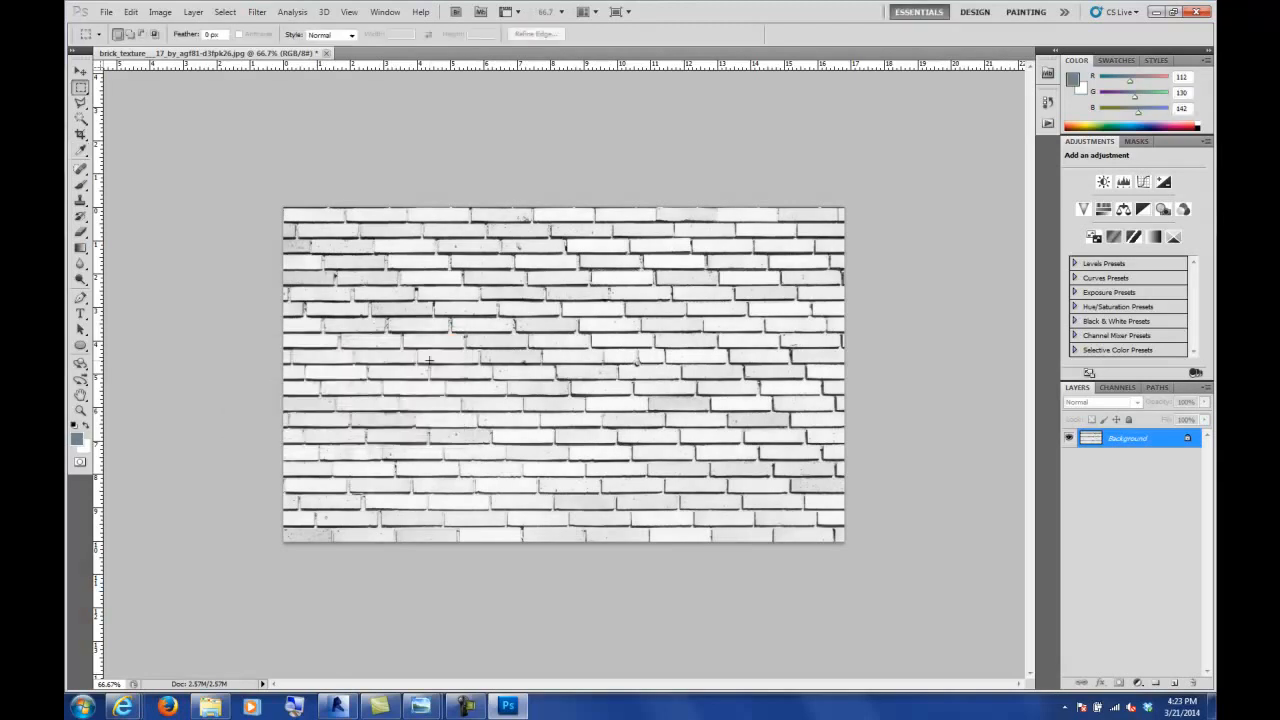
- Save the grayscale image as a separate JPEG named brick_texture___17_by_agf81-d3fpk26_bump.jpg at Maximum quality in the CS_WS-03 folder
click(105, 14)
click(140, 218)
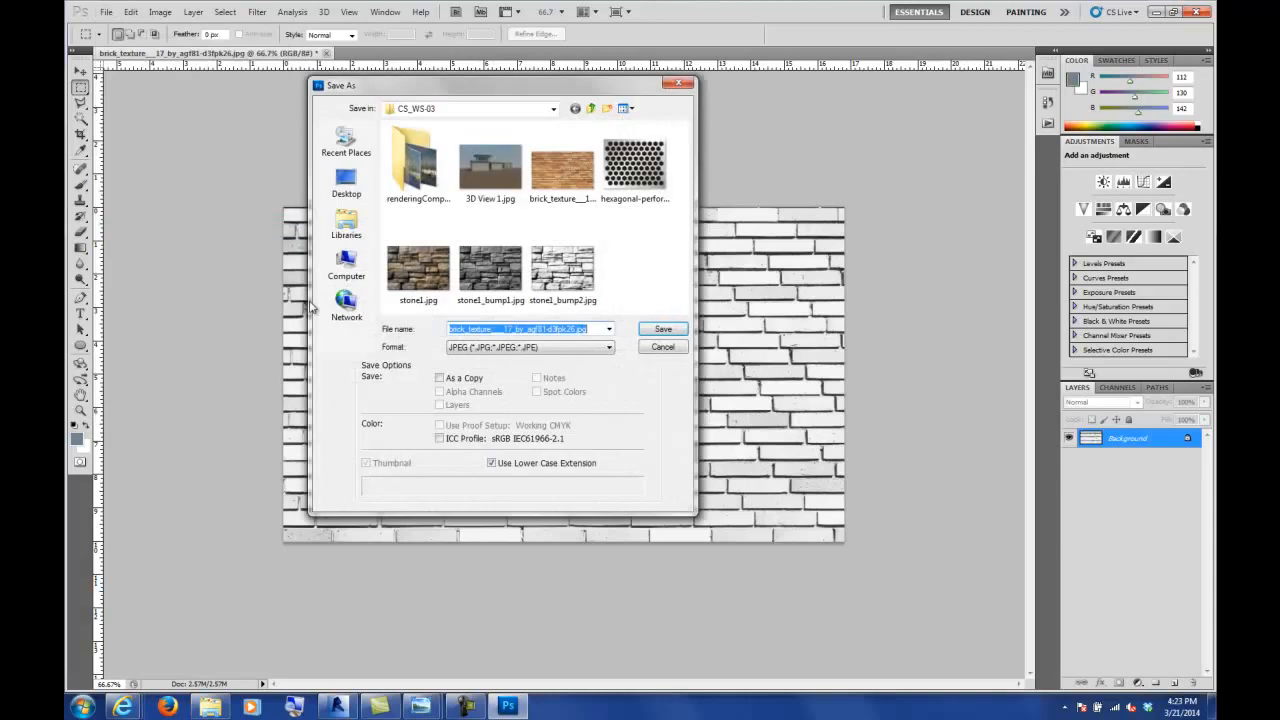
click(539, 329)
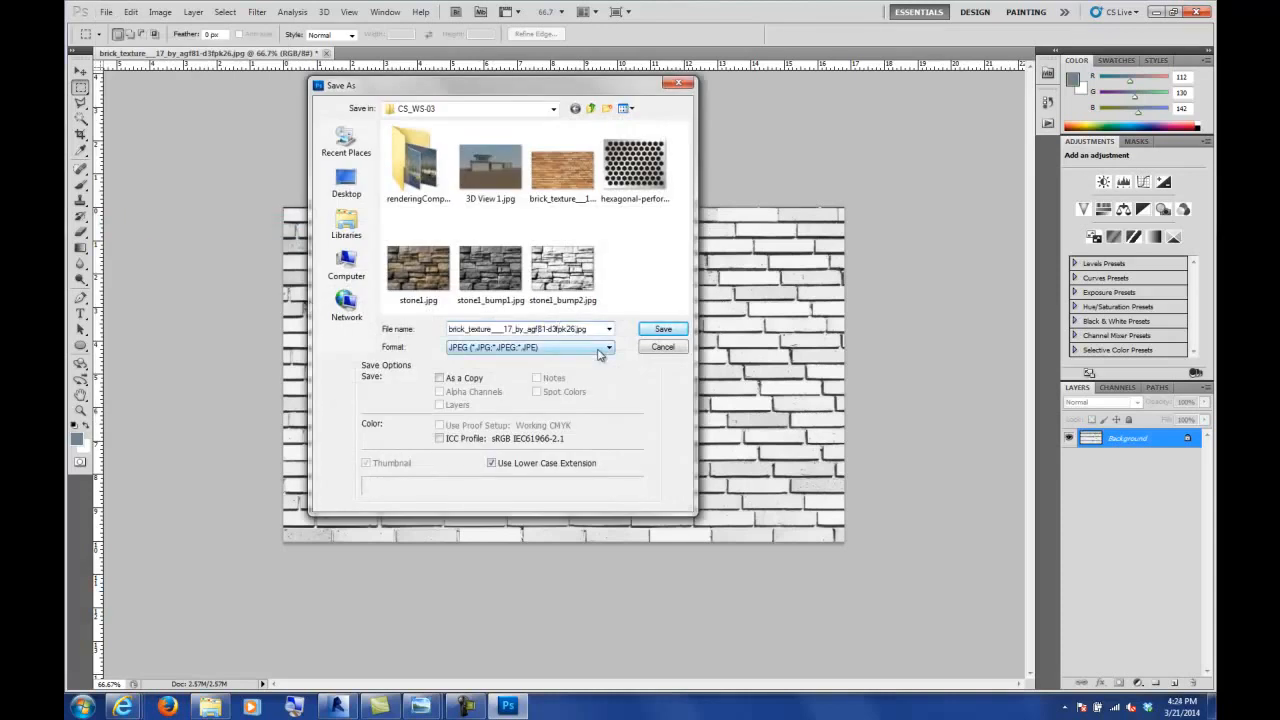
text(_bump)
key(Return)
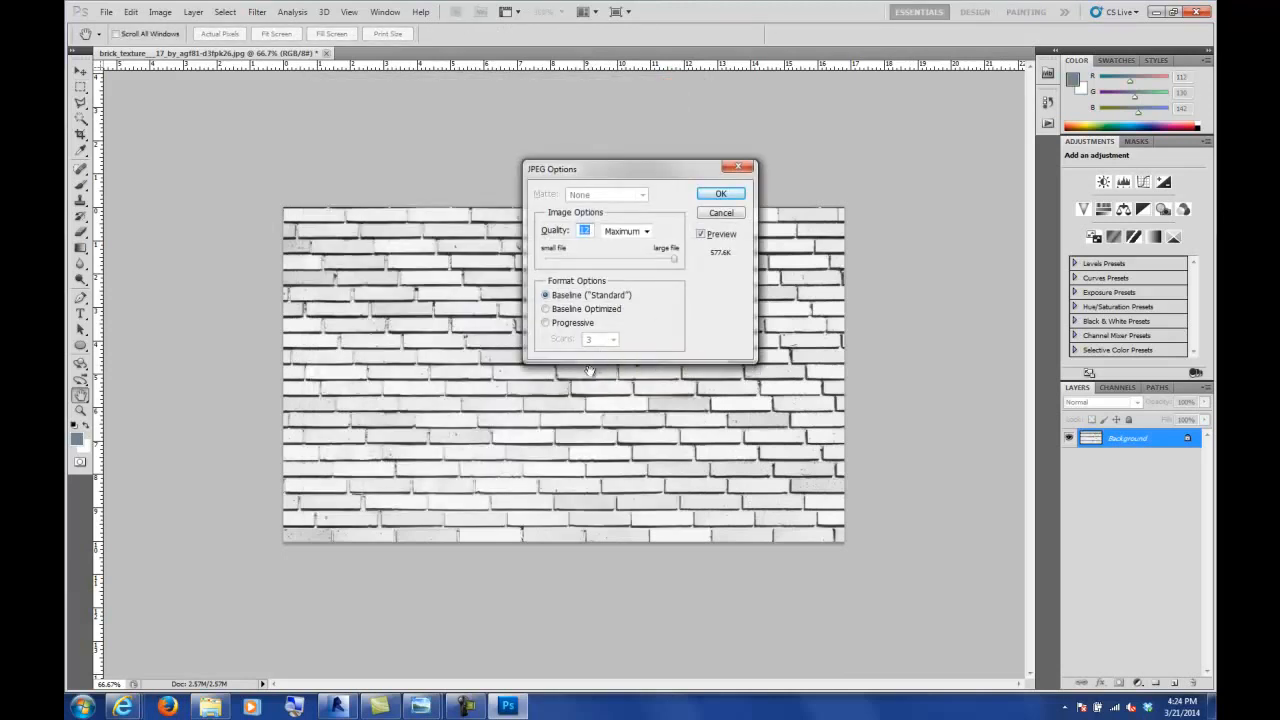
click(713, 195)
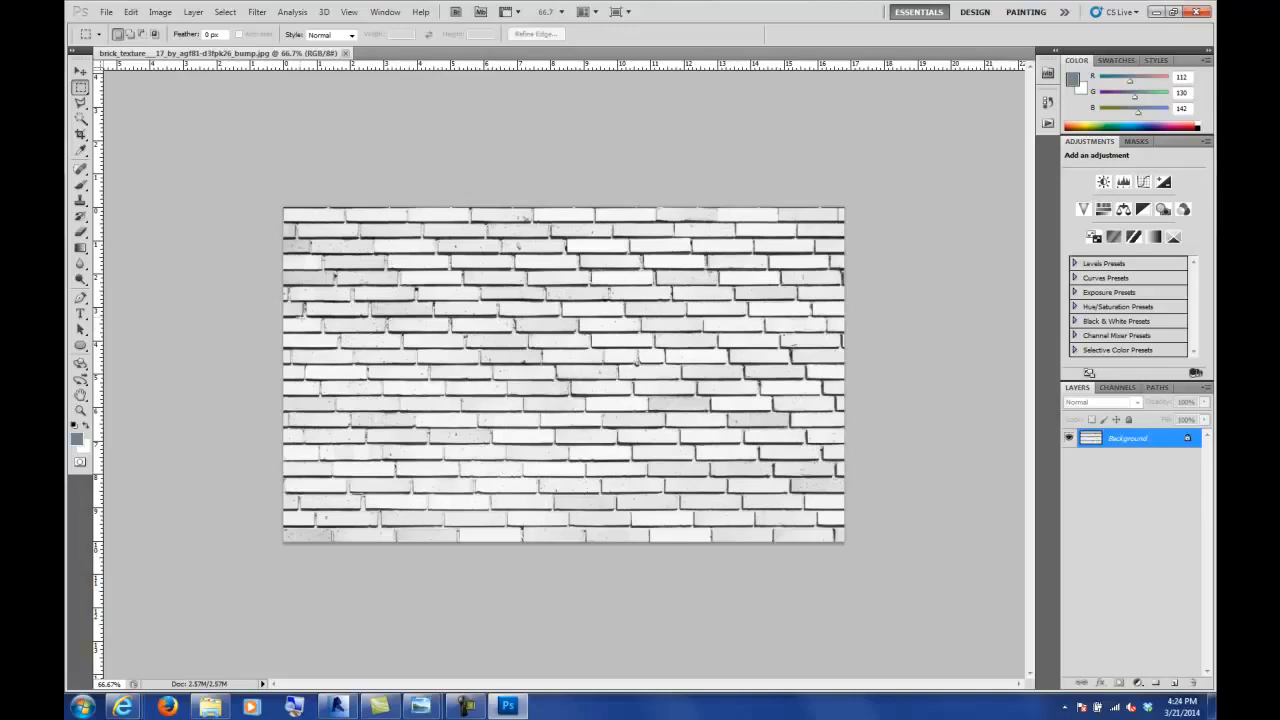
- Multiply 21 by 2.25 in the Windows Calculator to work out the texture's real-world size, and close the calculator
click(76, 708)
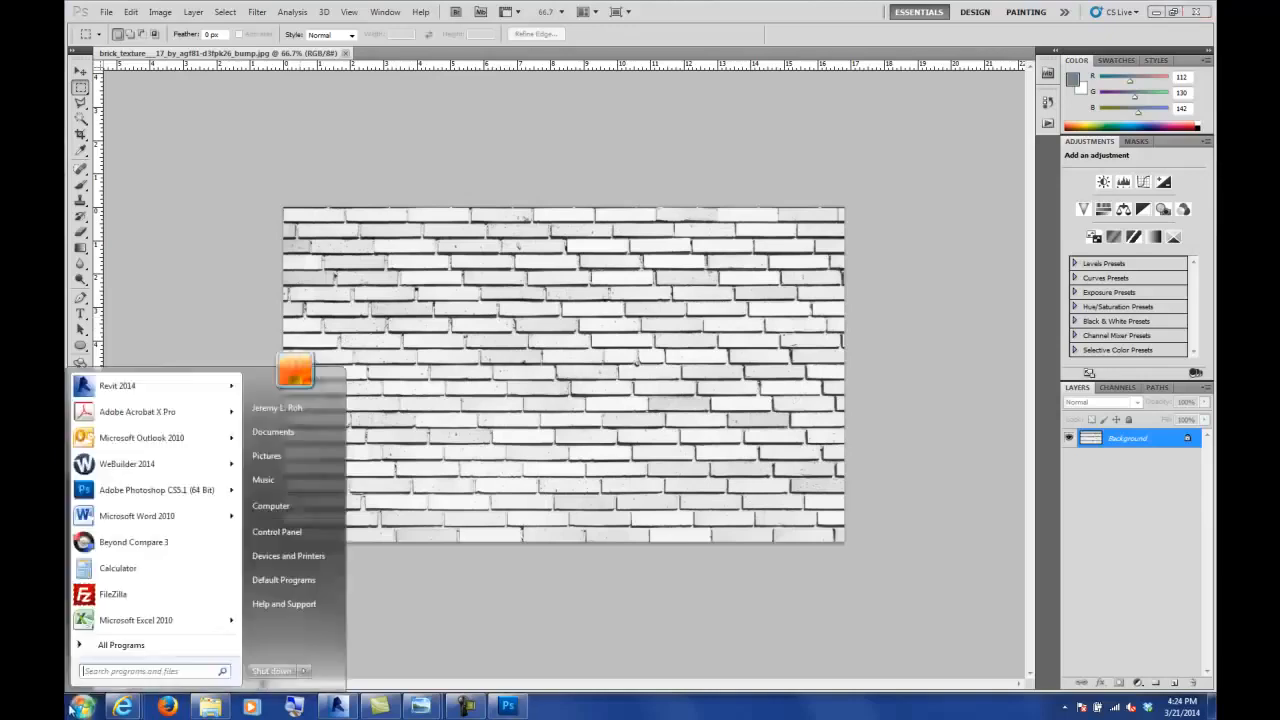
click(140, 566)
text(21)
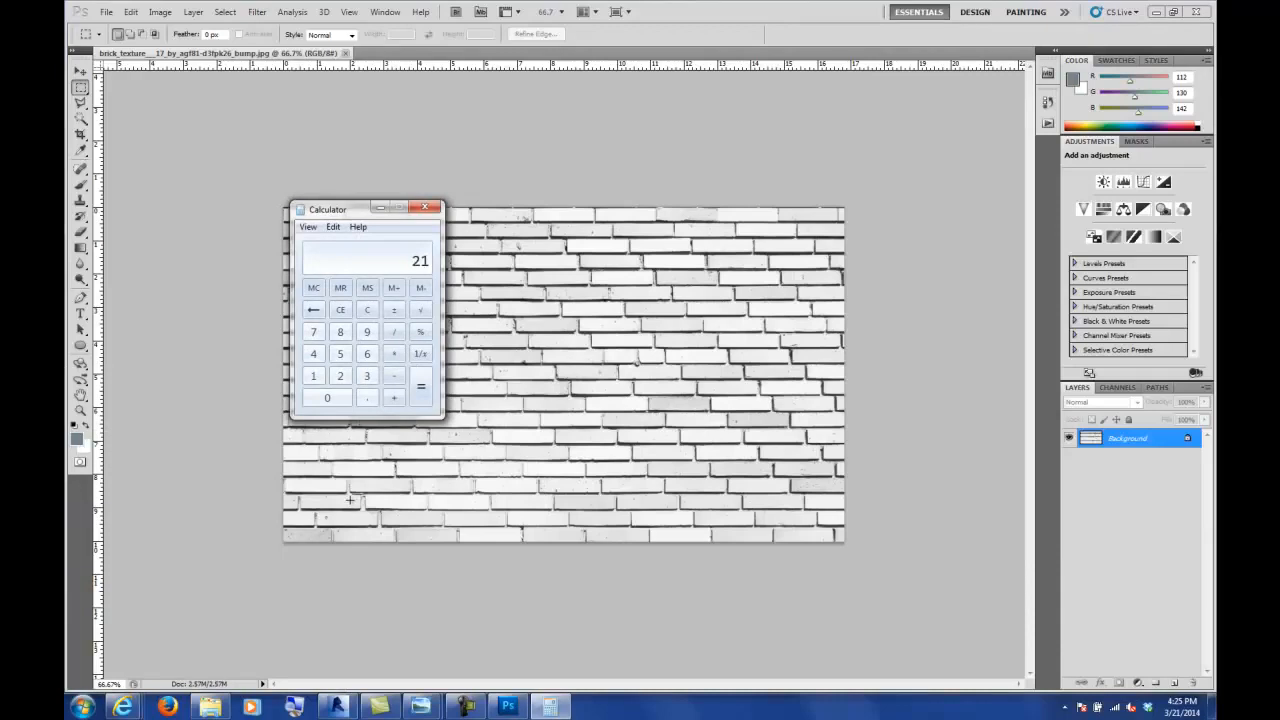
key(asterisk)
text(2.25)
key(Return)
click(430, 207)
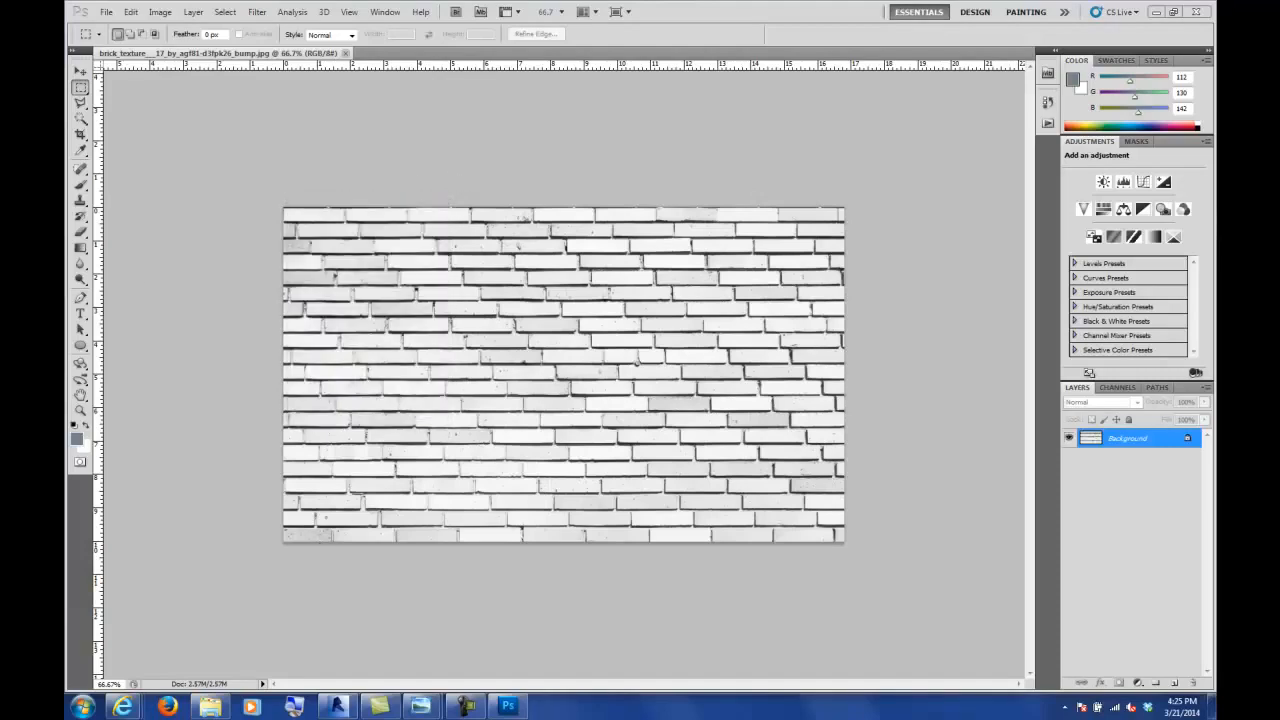
- Switch to Revit and replace the Masonry - Brick appearance image with brick_texture___17_by_agf81-d3fpk26.jpg from the CS_WS-03 folder
click(336, 706)
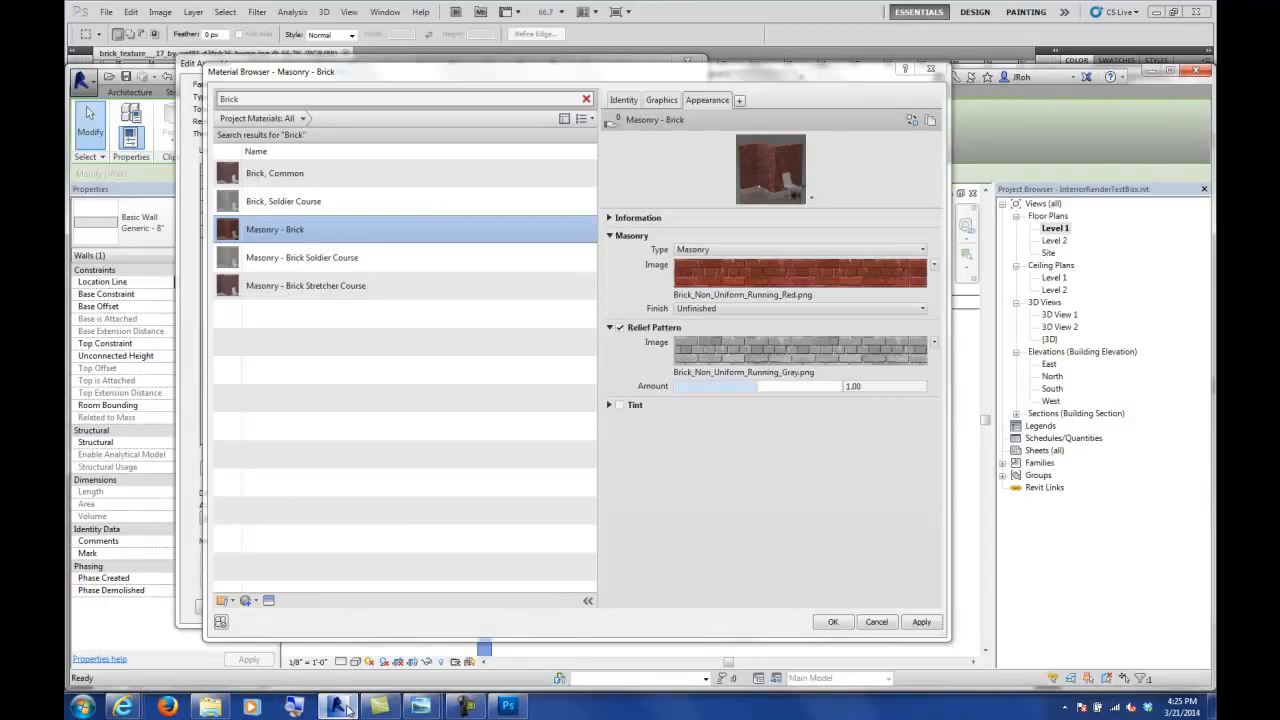
ctrl+click(555, 285)
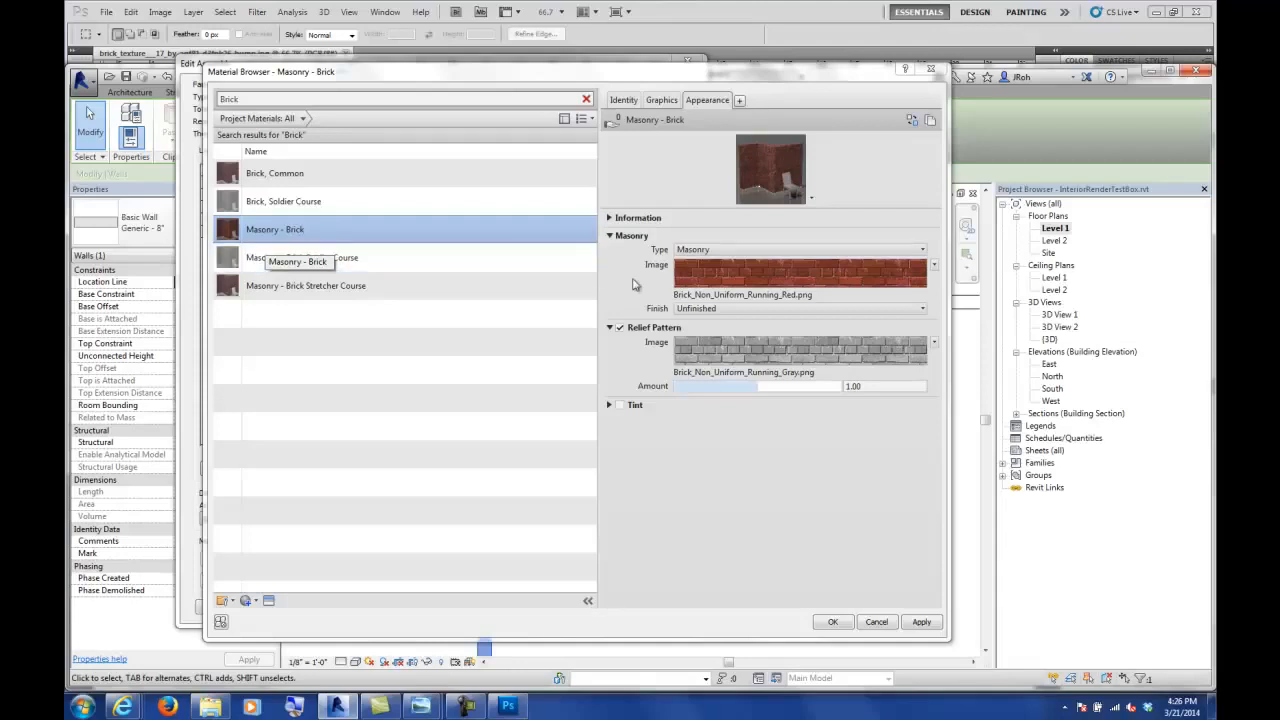
click(752, 295)
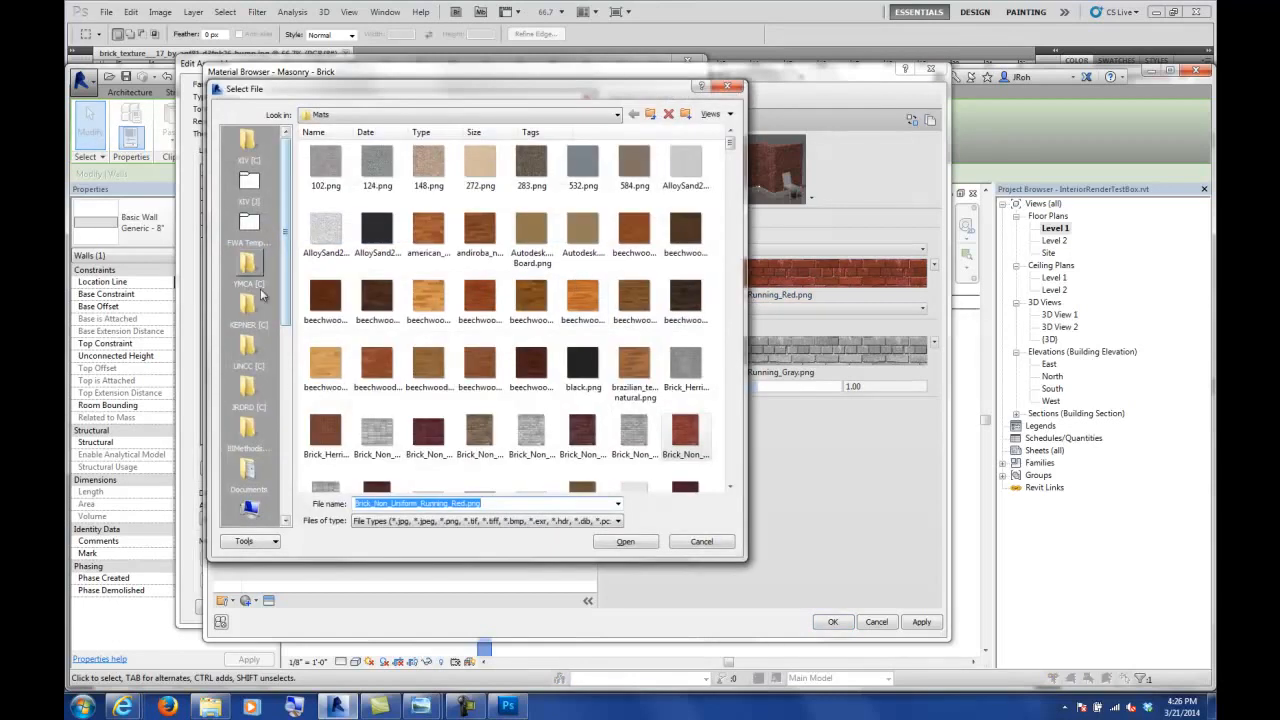
click(247, 430)
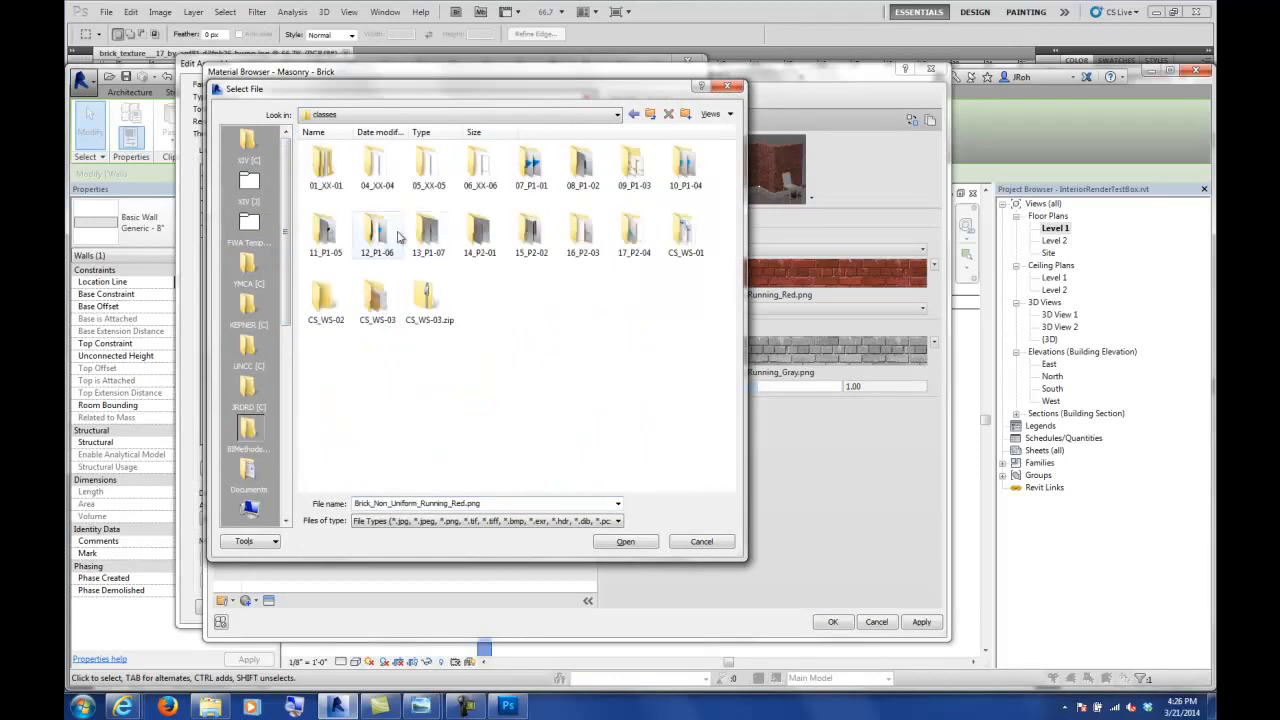
double_click(375, 306)
click(531, 172)
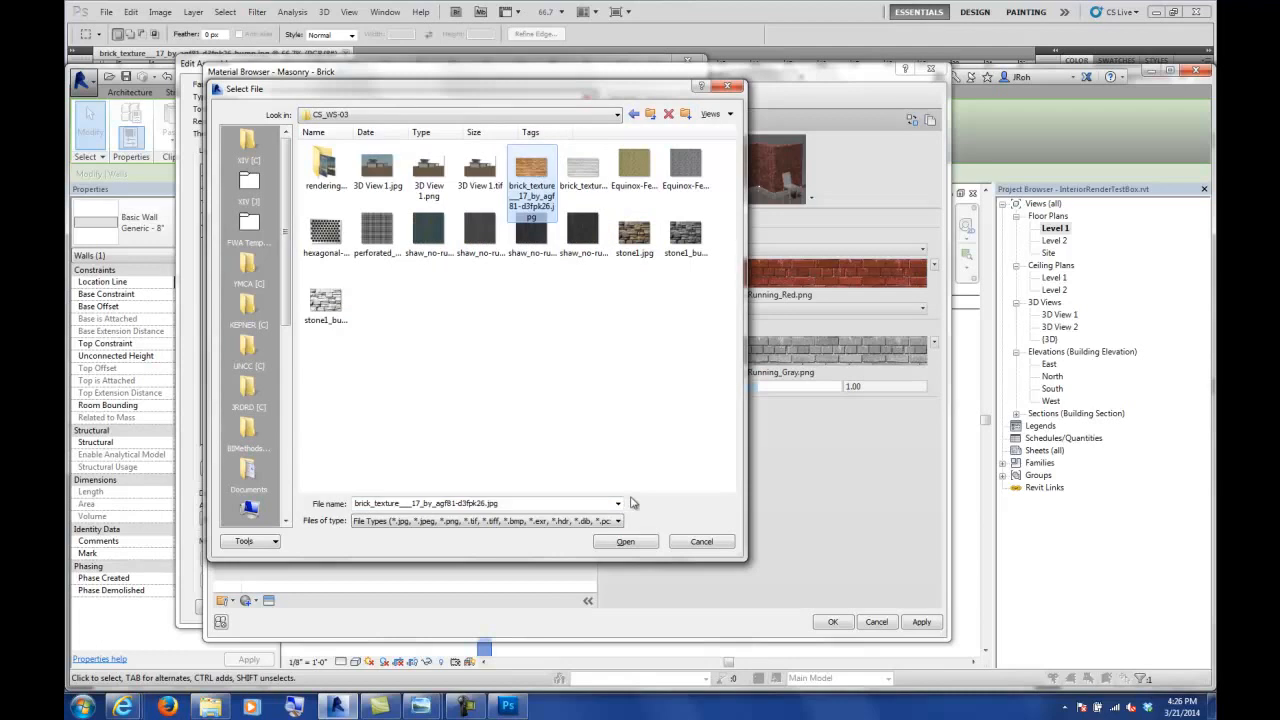
click(628, 541)
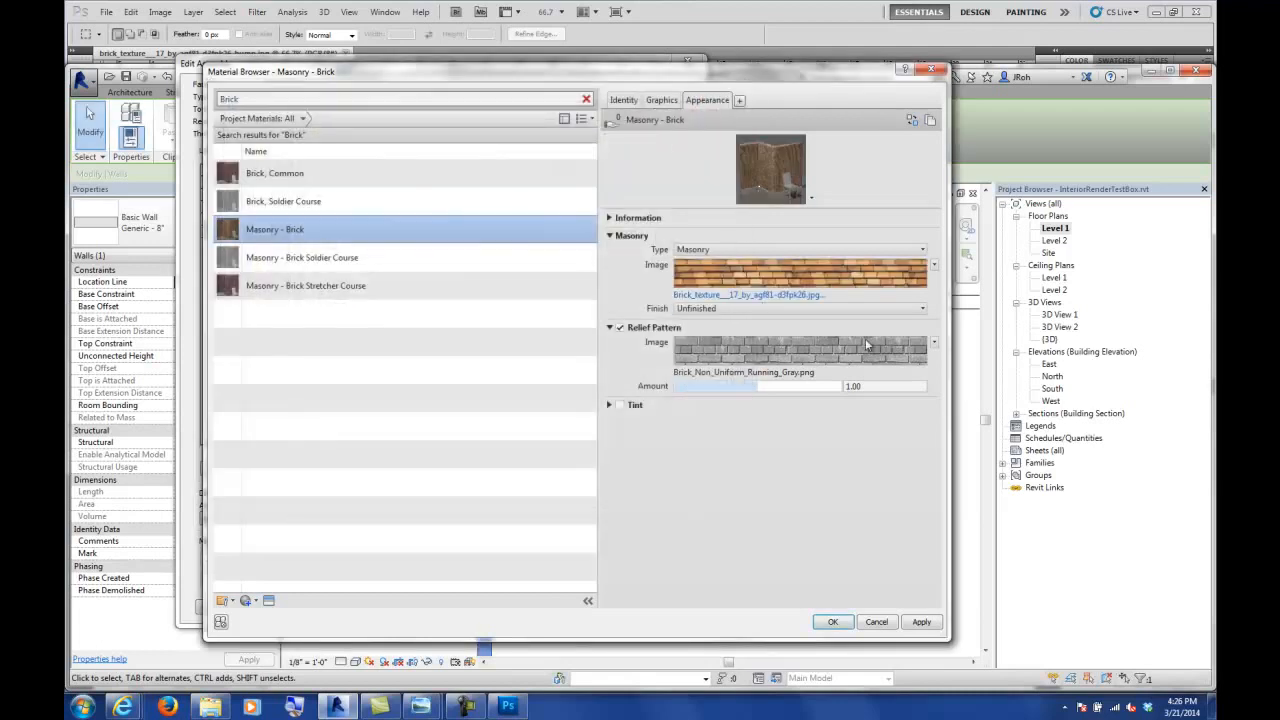
- Replace the Relief Pattern image with brick_texture___17_by_agf81-d3fpk26_bump.jpg from the CS_WS-03 folder
click(755, 362)
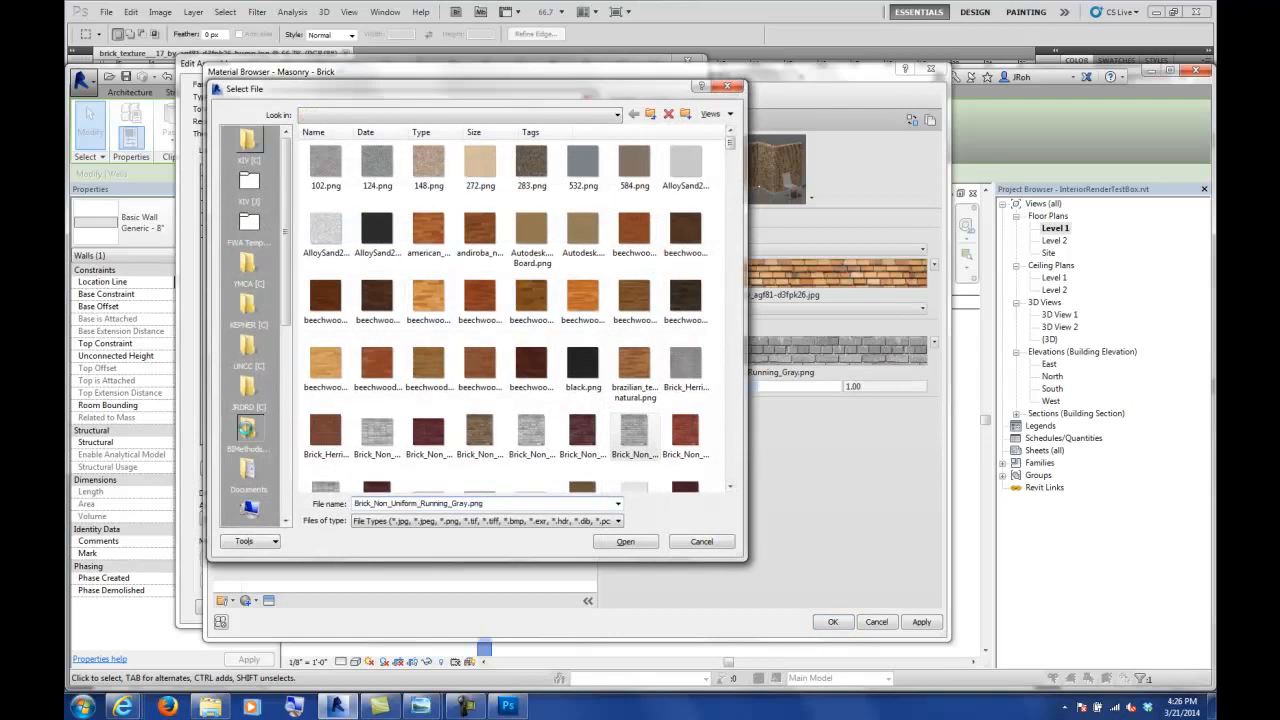
click(247, 430)
double_click(368, 298)
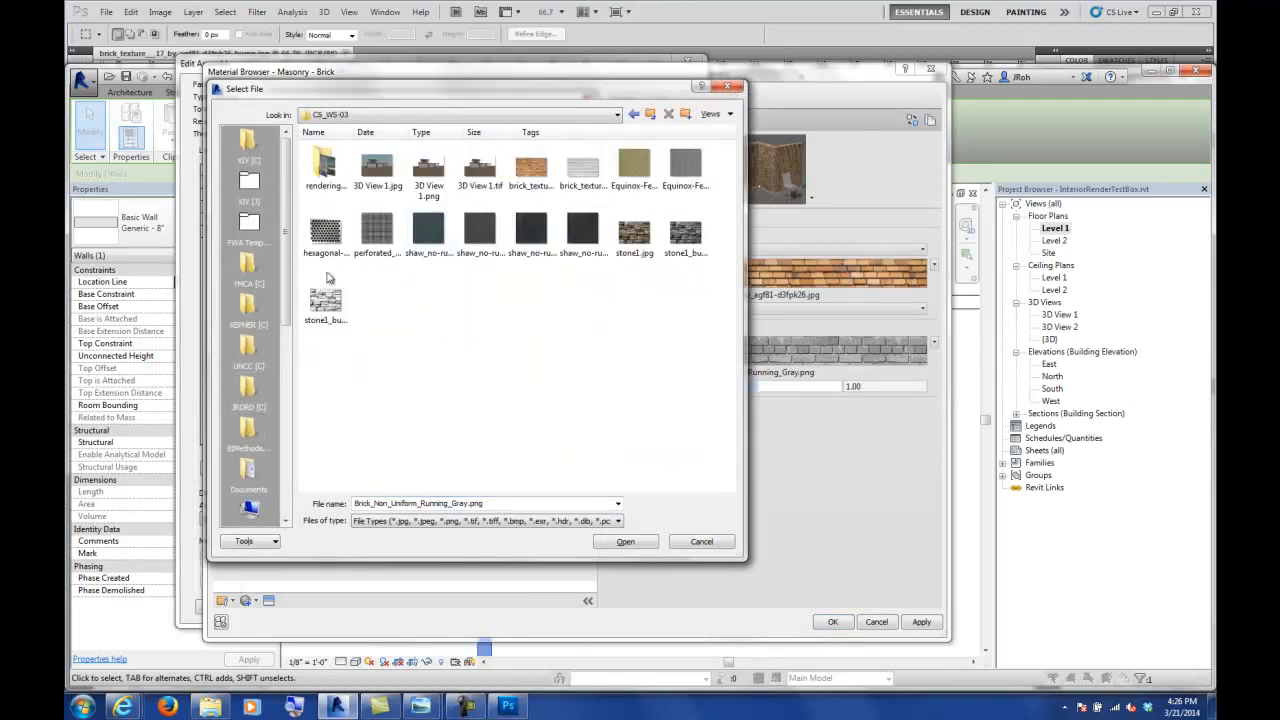
click(583, 167)
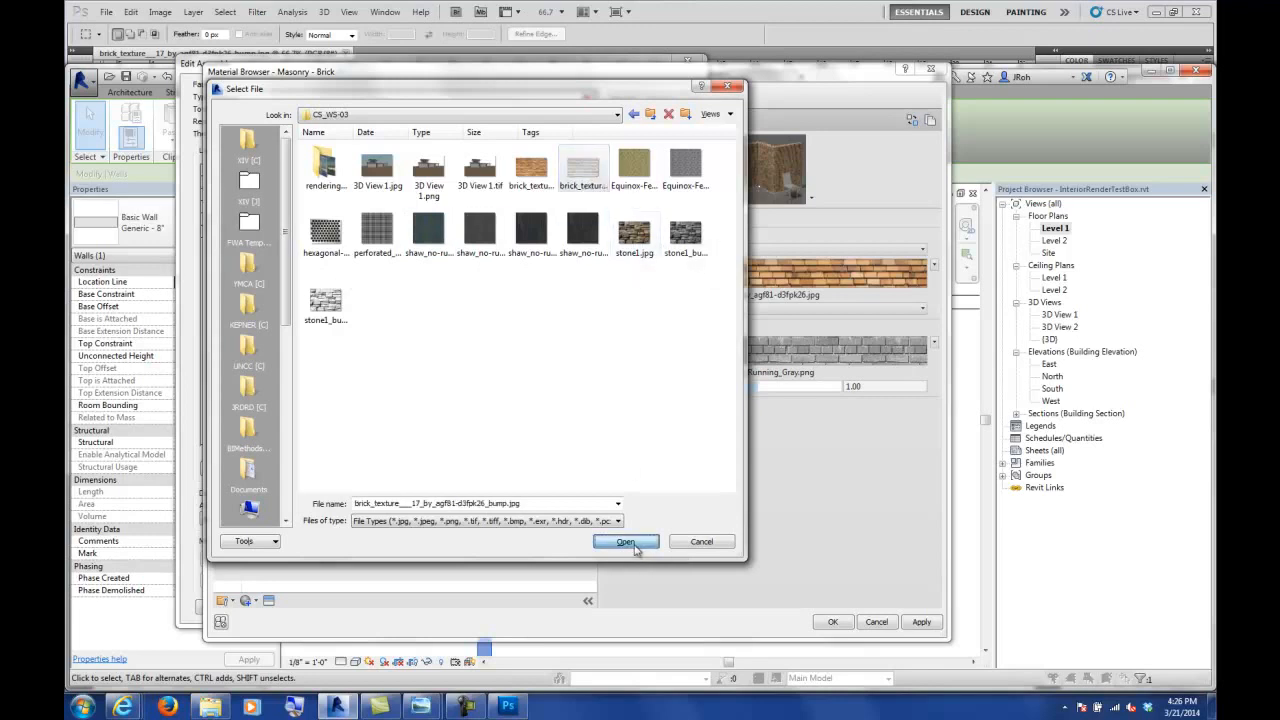
click(625, 542)
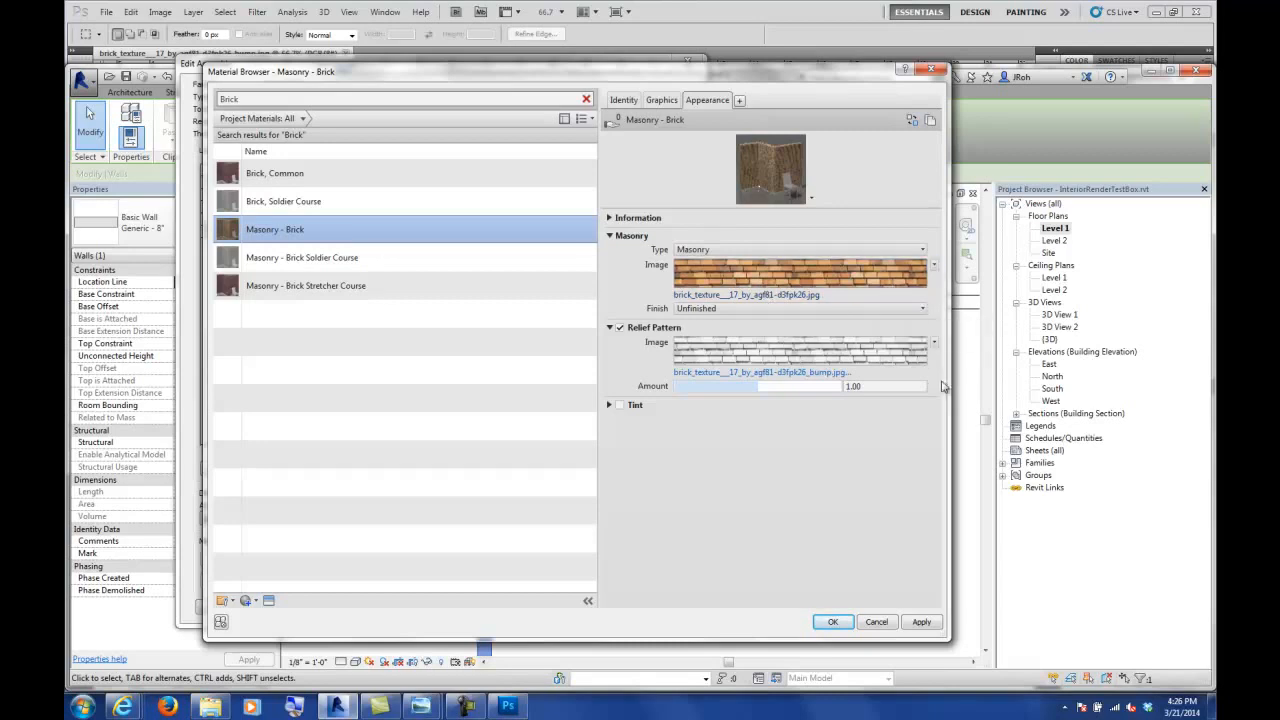
- Unlock the aspect ratio of the Masonry - Brick color image and set its sample size to 72" wide by 48" high
click(934, 266)
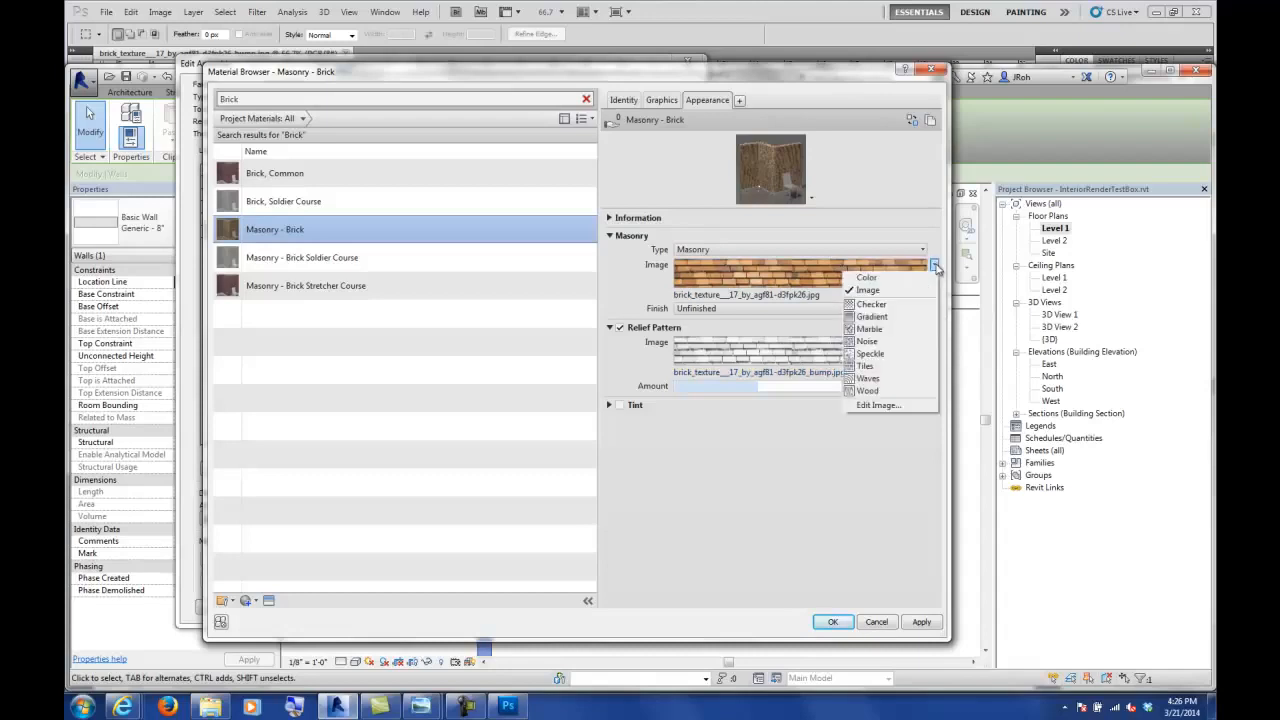
click(878, 406)
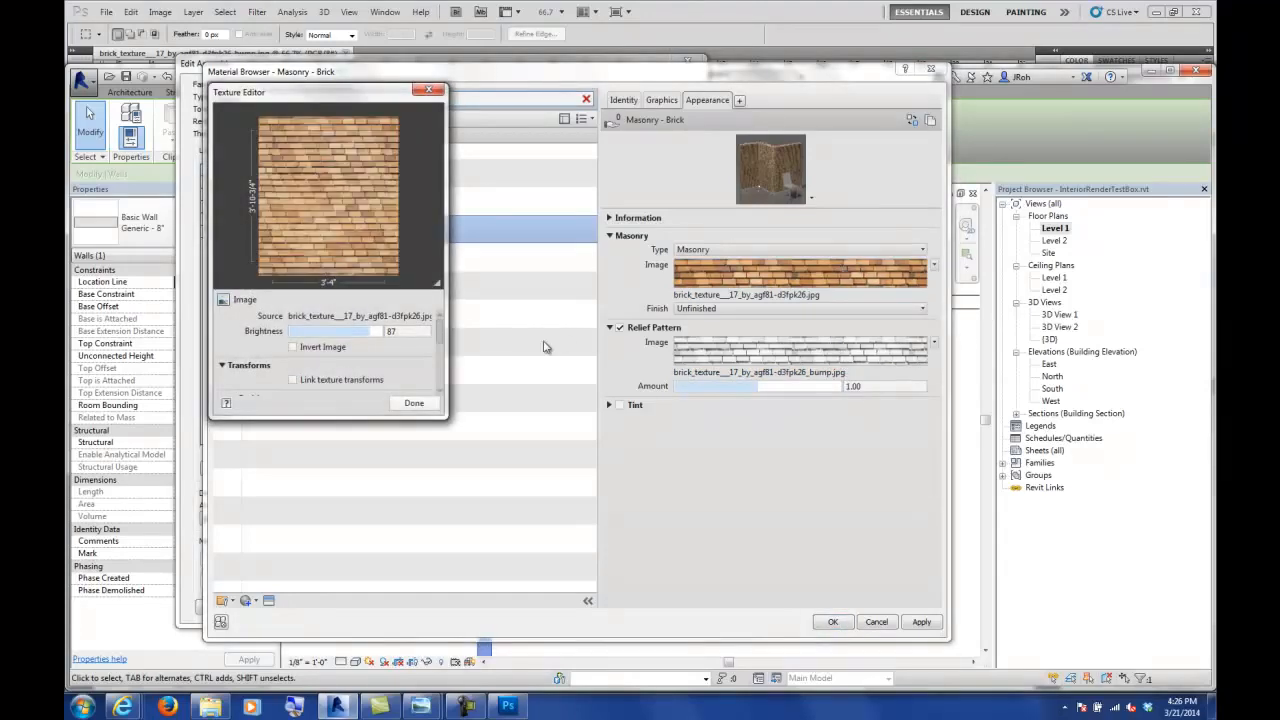
drag(444, 416, 755, 618)
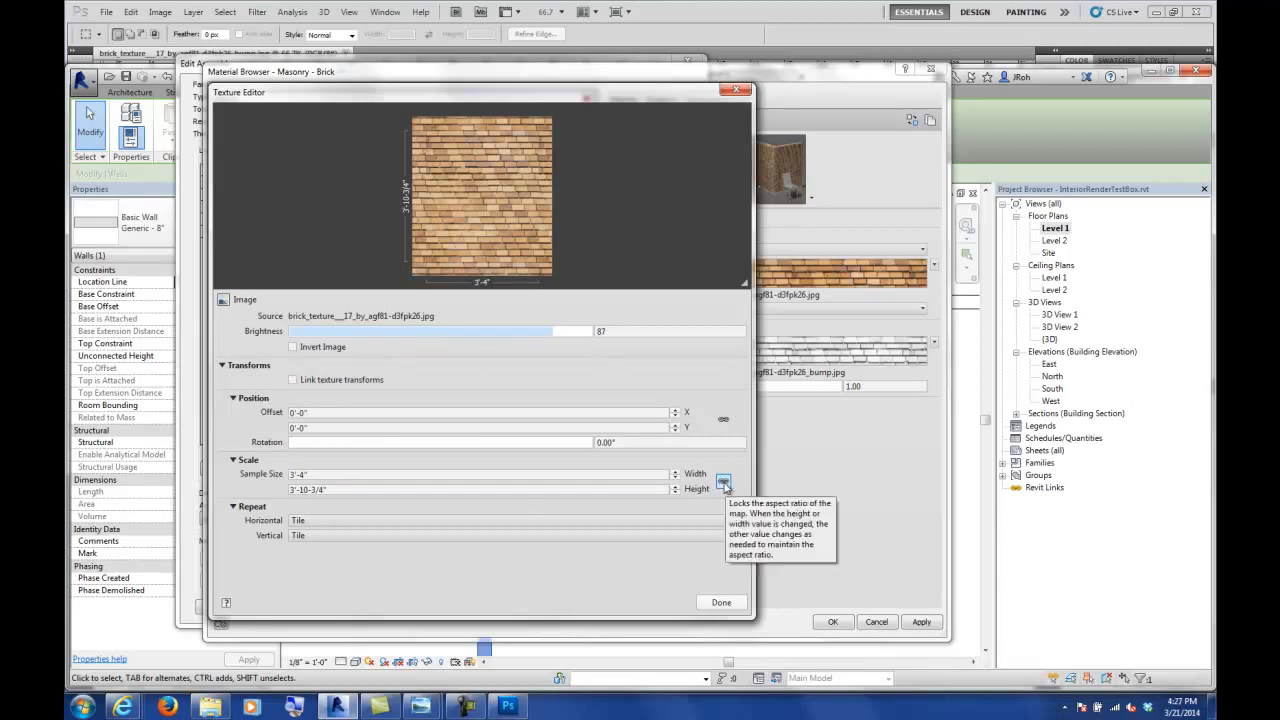
click(362, 477)
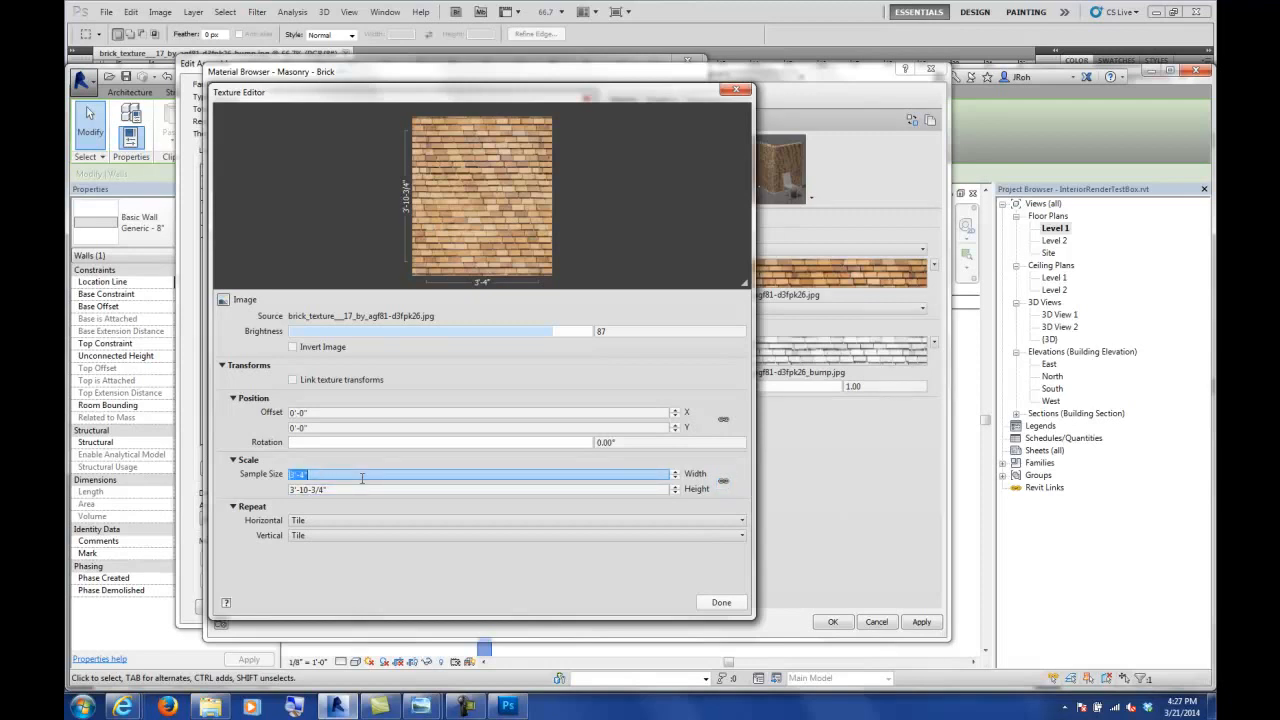
text(72)
key(Return)
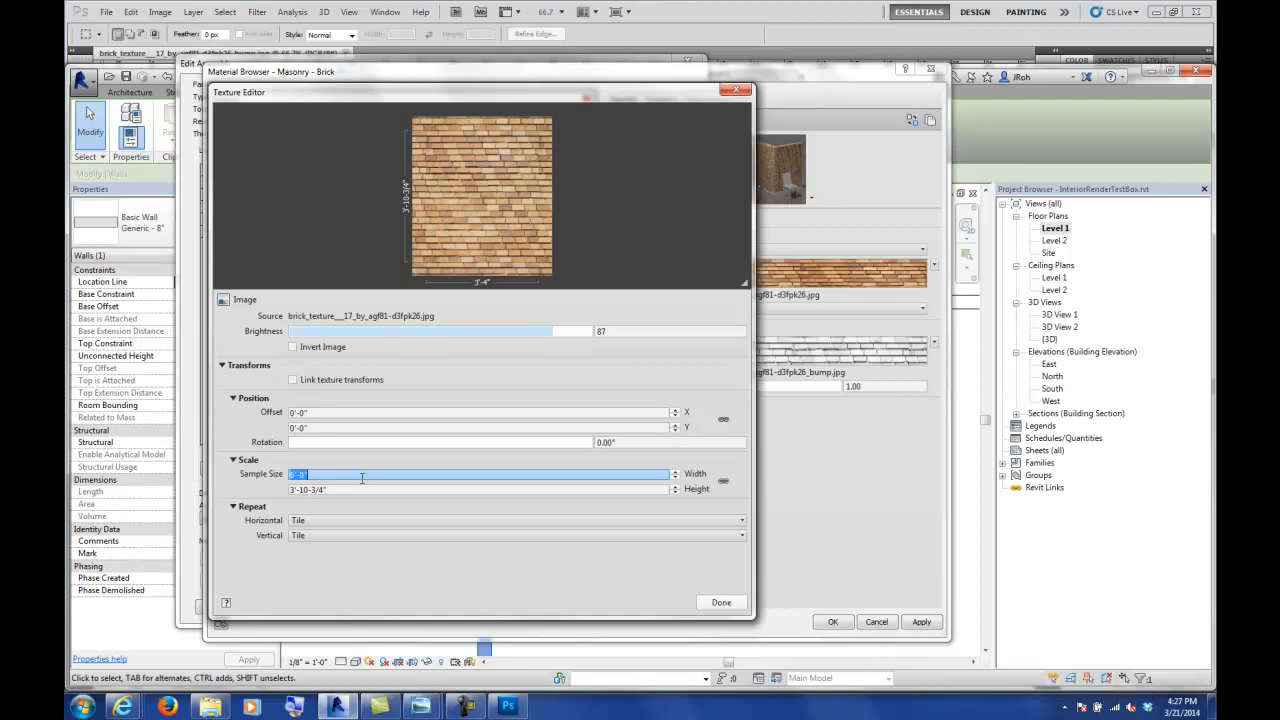
click(361, 487)
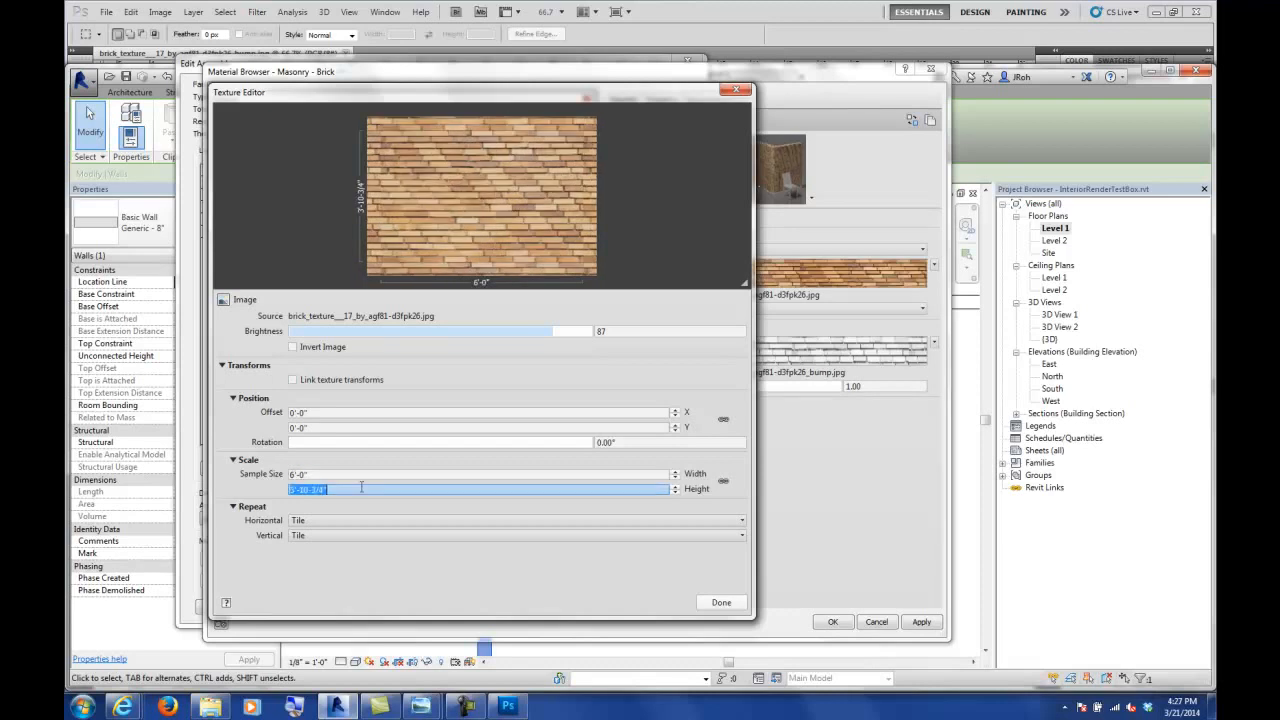
text(48")
key(Return)
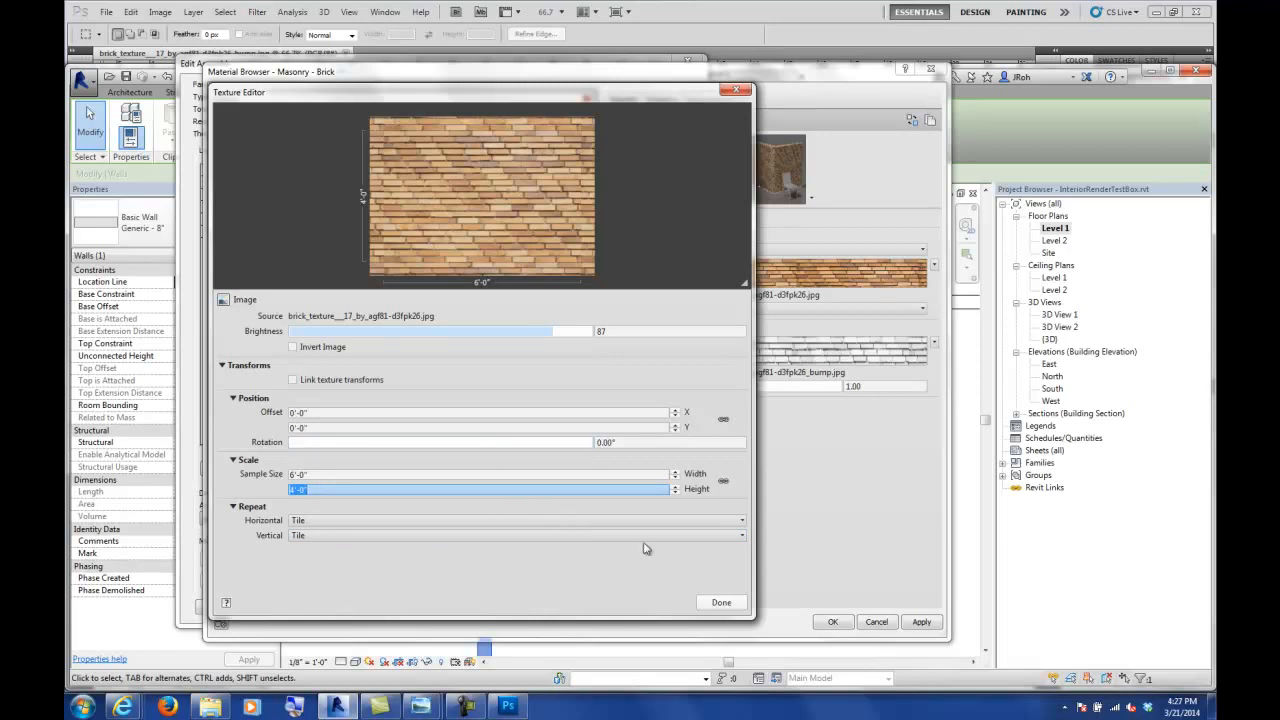
click(722, 603)
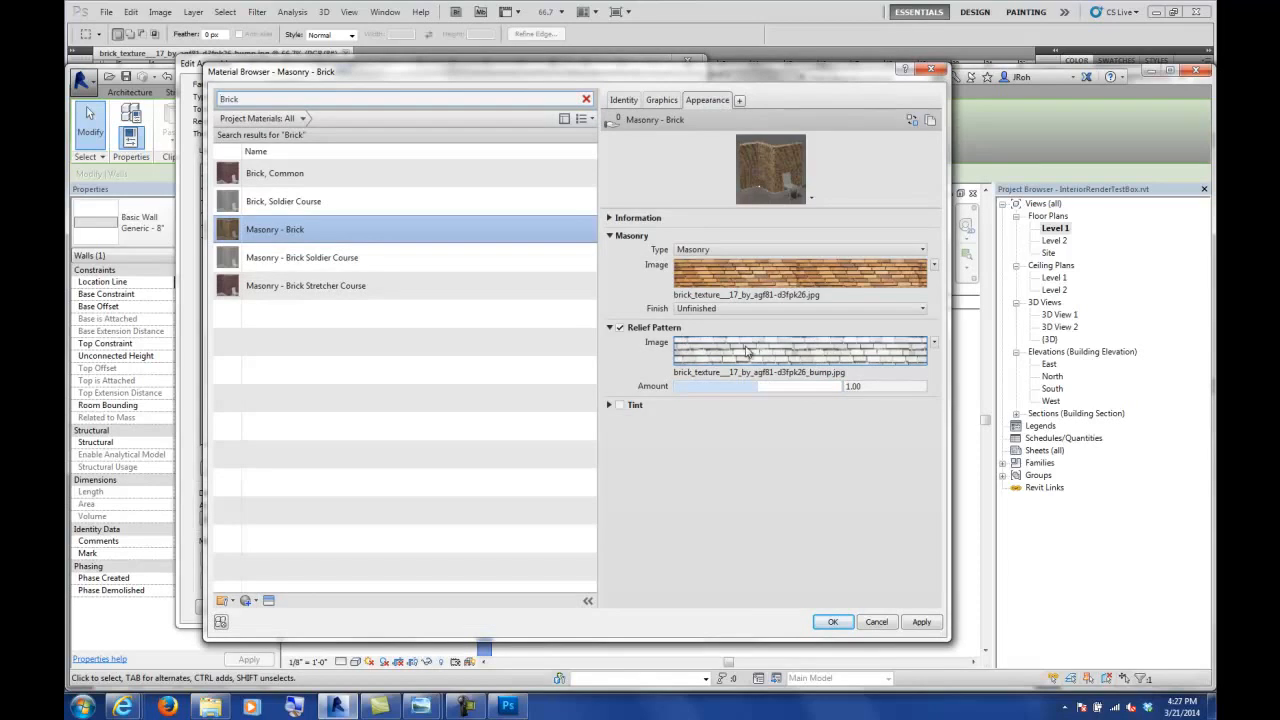
- Unlock the relief pattern image's aspect ratio, set its sample size to 72" by 48" as well, and accept the material changes
click(934, 343)
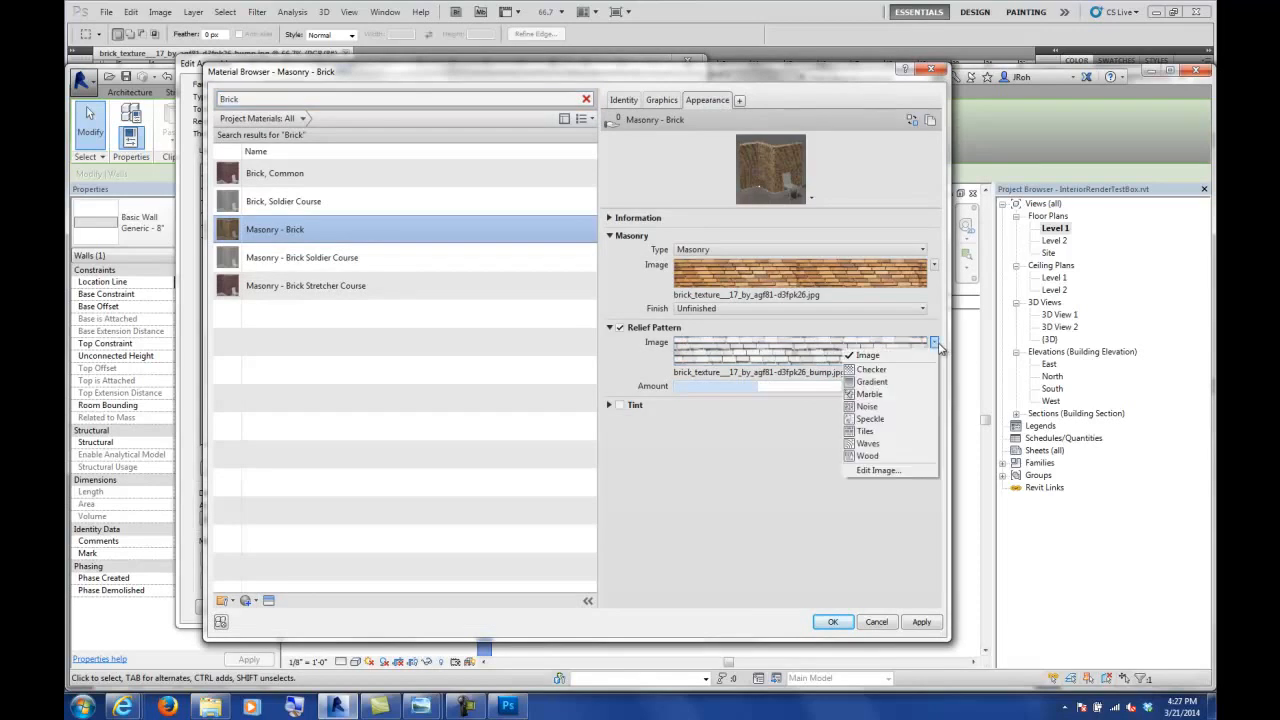
click(886, 471)
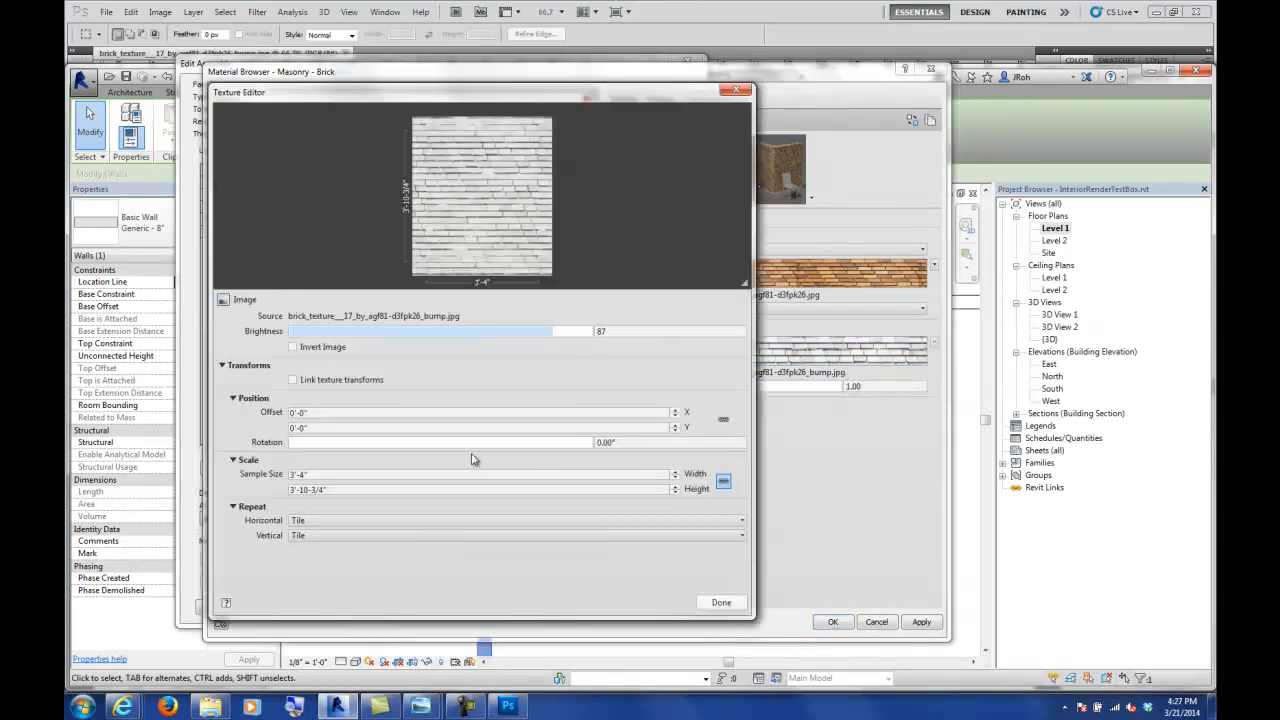
click(723, 481)
click(318, 474)
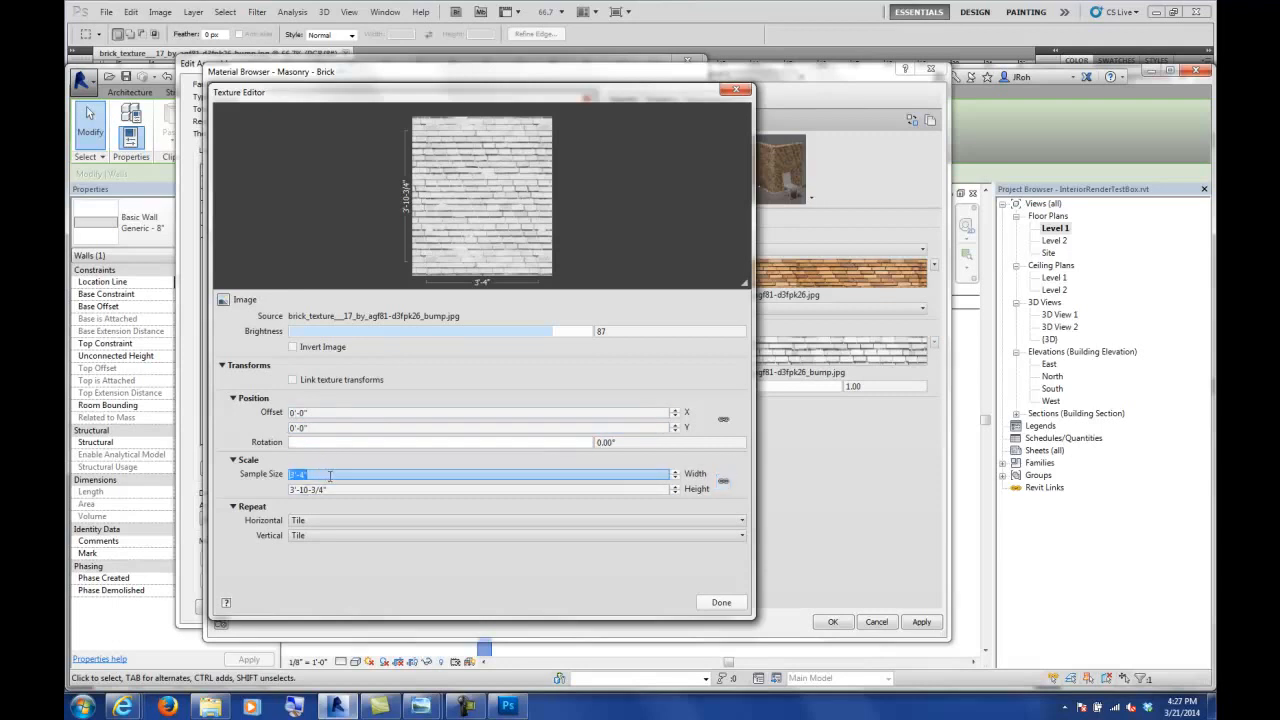
text(72)
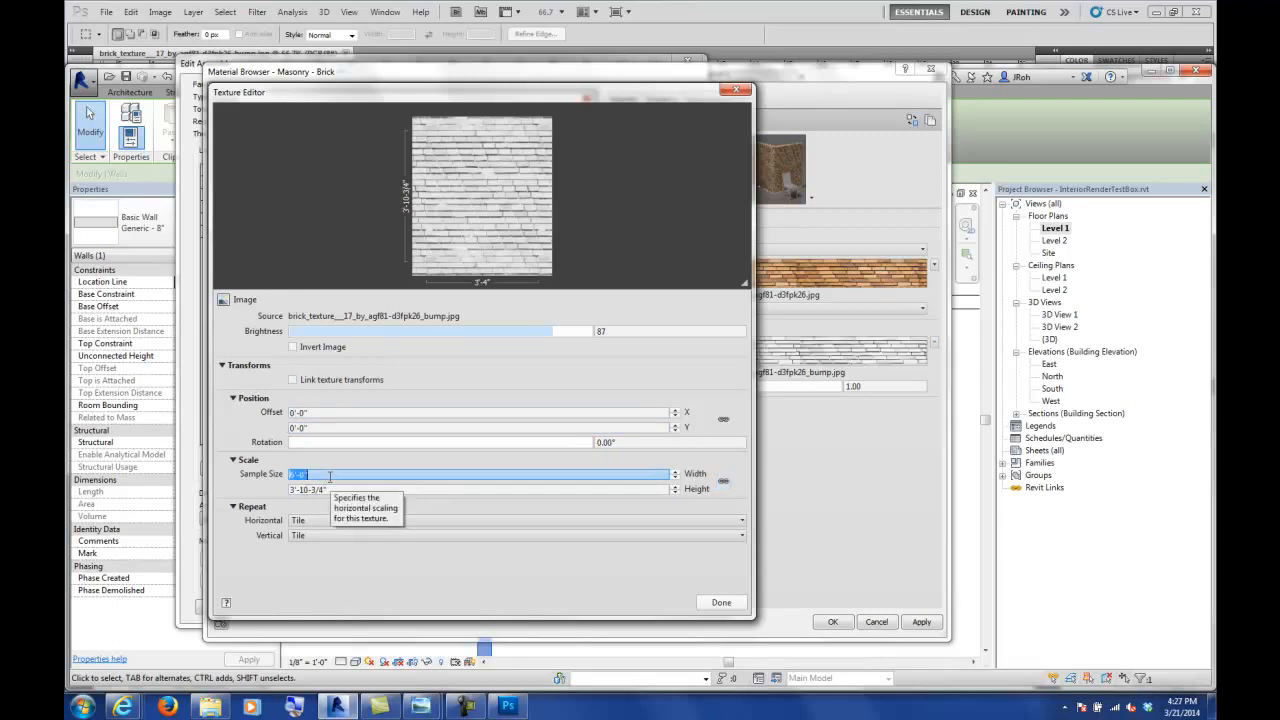
click(346, 489)
text(48)
key(Return)
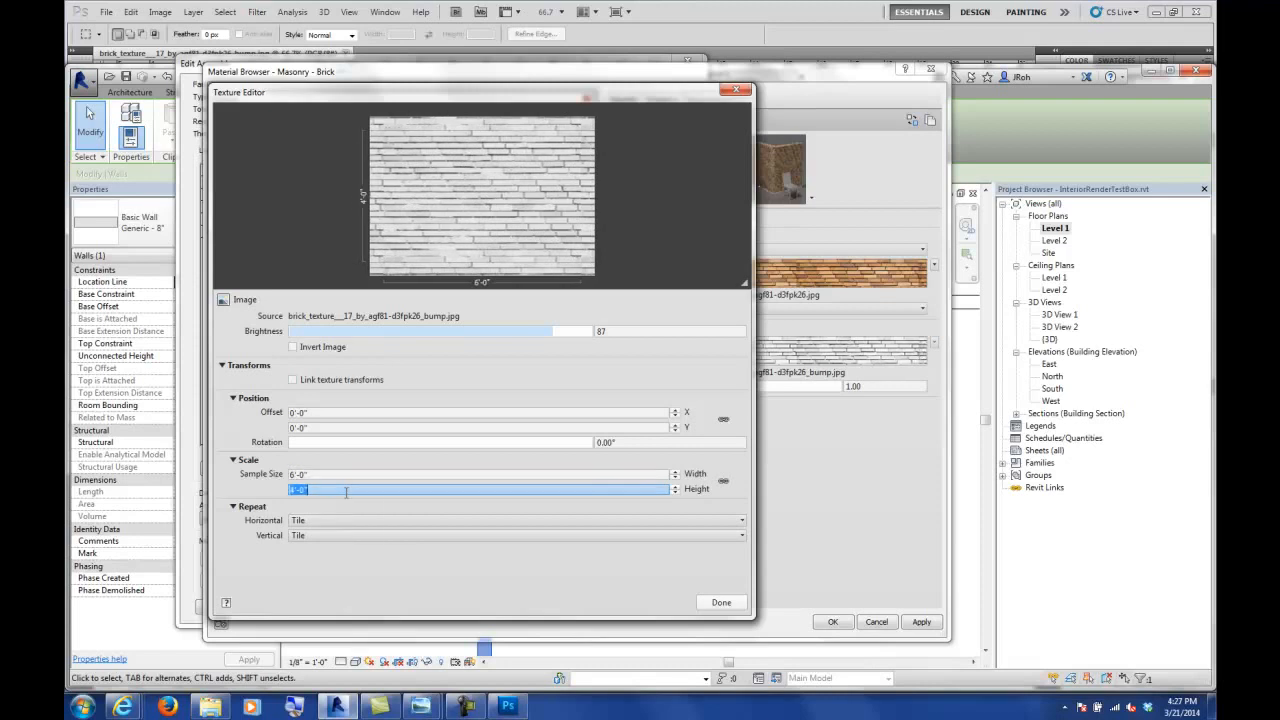
click(721, 603)
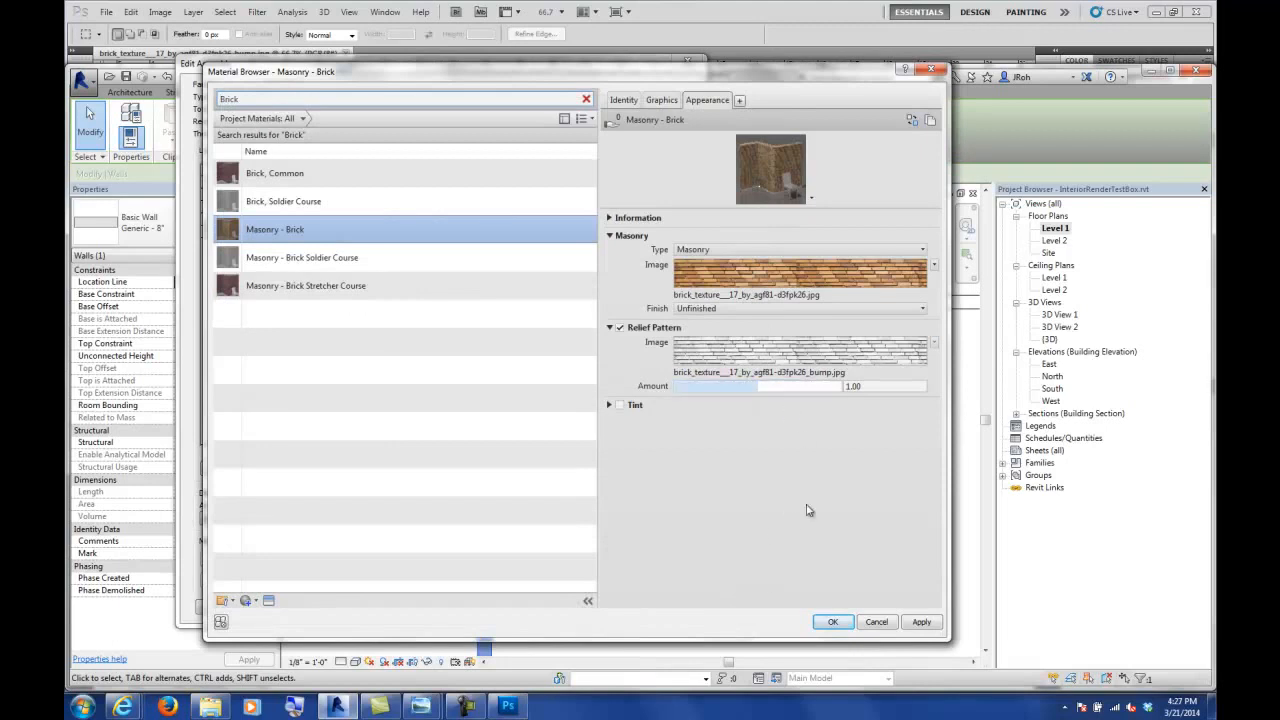
click(832, 621)
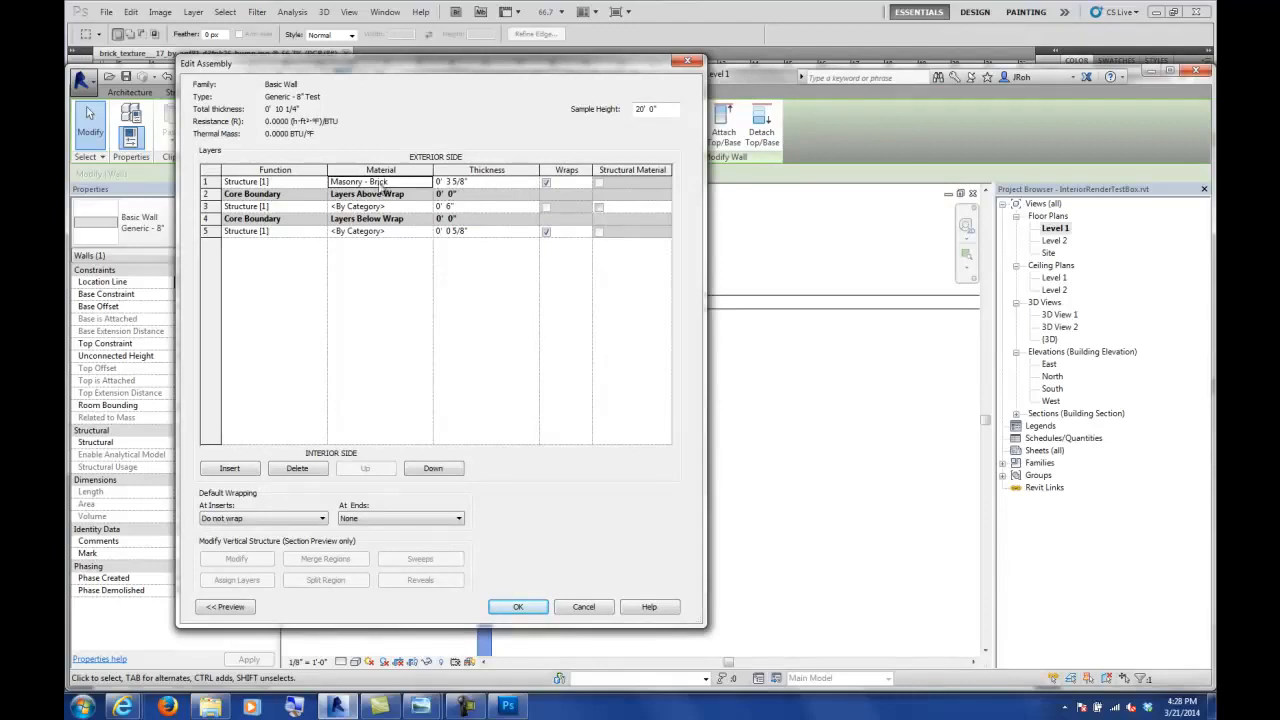
- Assign the paint material 099100__PT20 - SASSY GREEN - SW6416 to the interior layer 5, checking its appearance before accepting
click(427, 234)
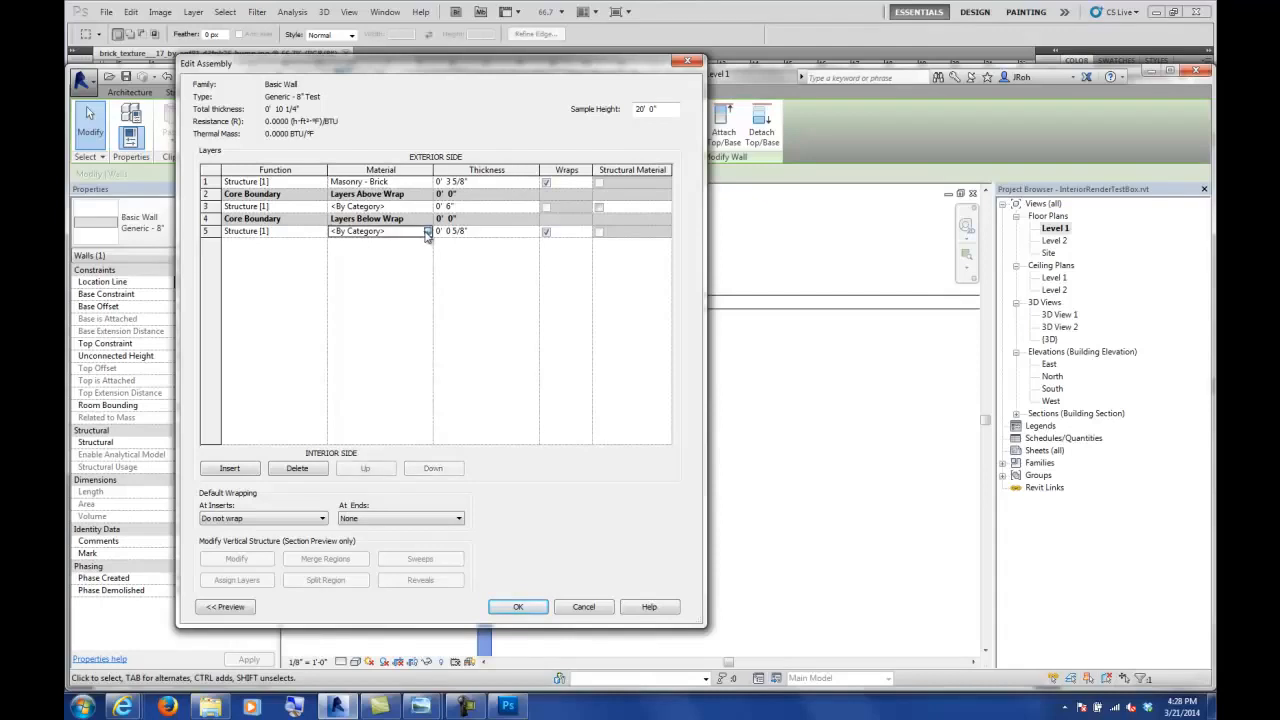
click(427, 233)
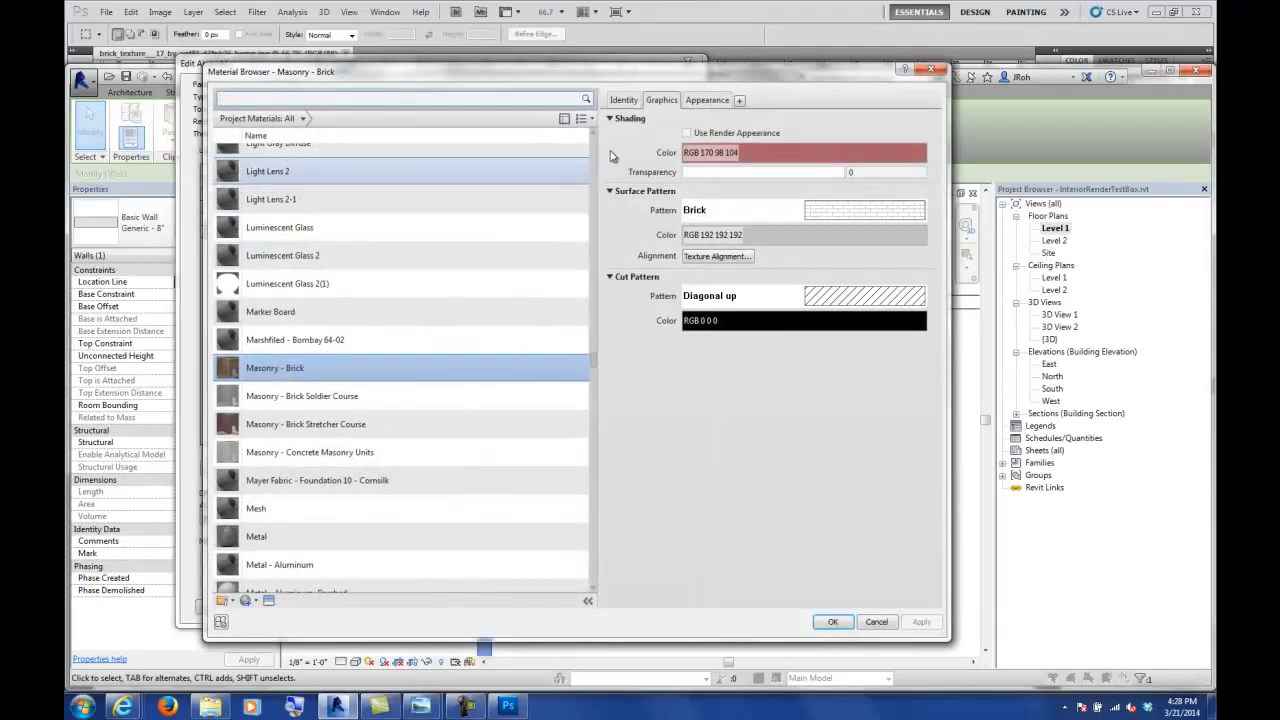
drag(593, 358, 623, 197)
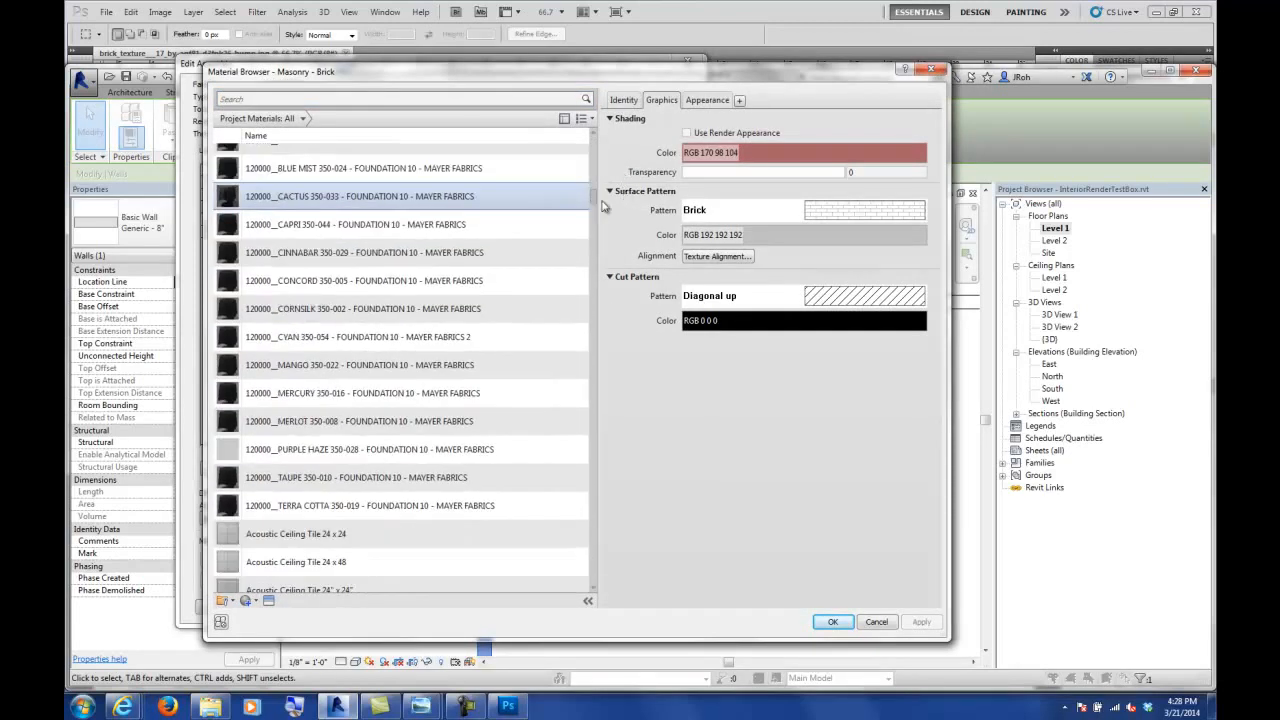
scroll(531, 259, down, 3)
scroll(532, 261, up, 7)
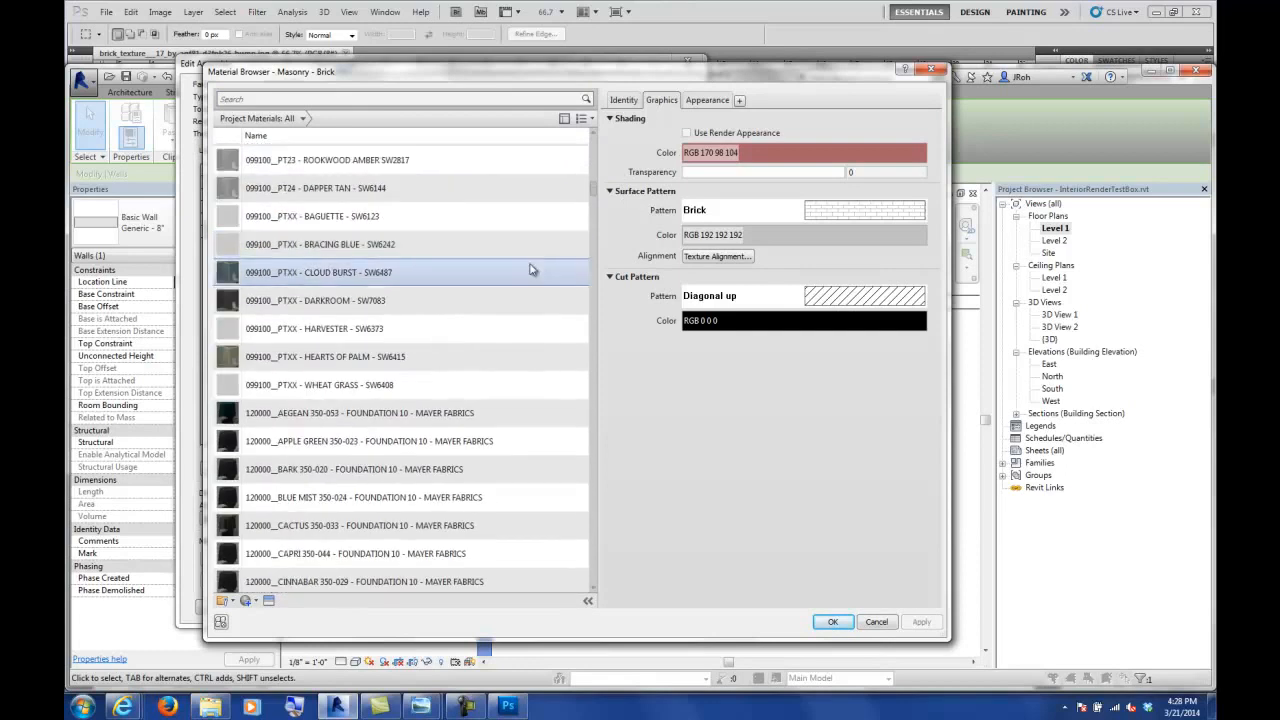
scroll(500, 285, up, 3)
scroll(330, 385, up, 3)
scroll(322, 386, up, 3)
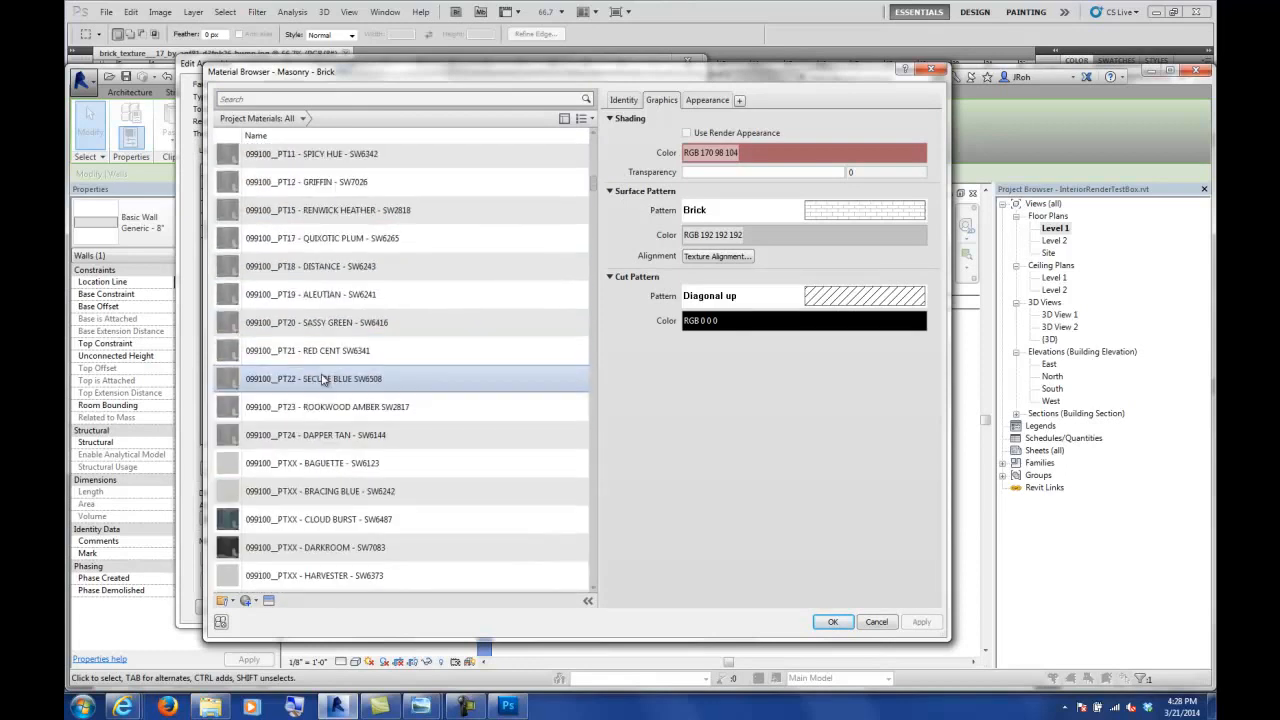
click(267, 326)
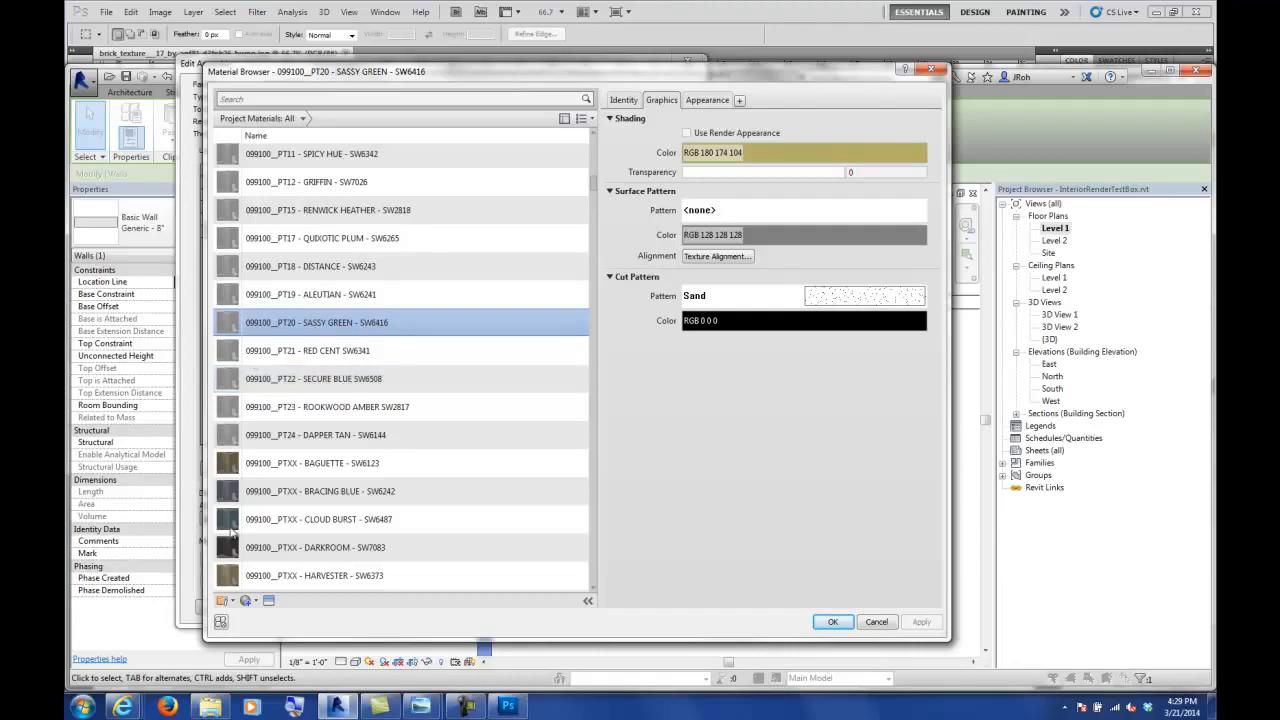
click(705, 100)
click(661, 100)
click(707, 100)
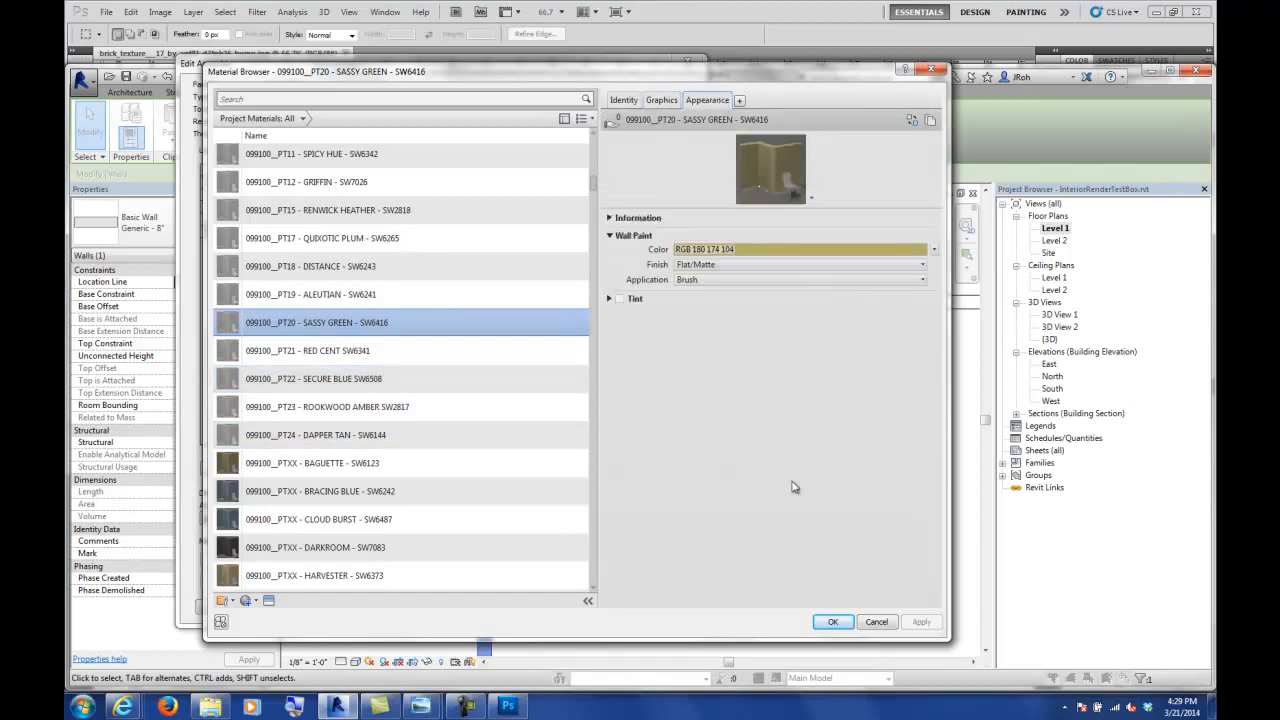
click(834, 620)
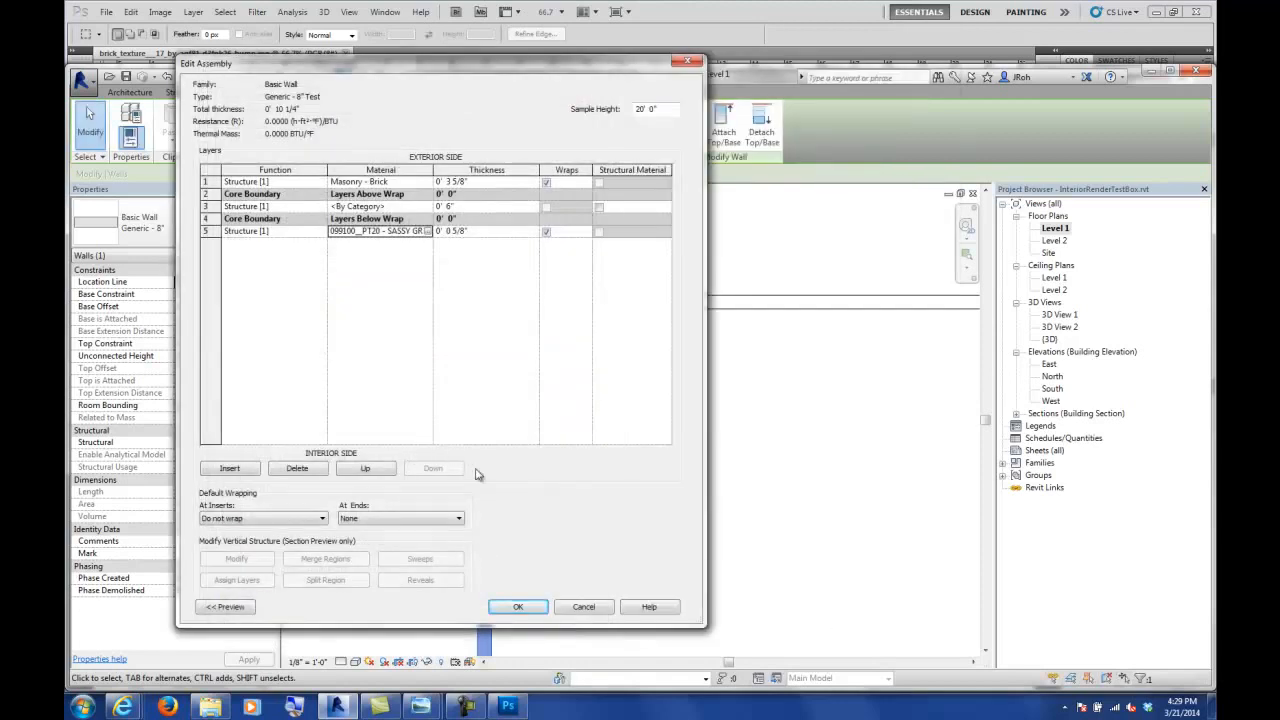
- Accept the Generic - 8" Test wall's assembly and type properties, and deselect the wall
click(520, 607)
click(530, 607)
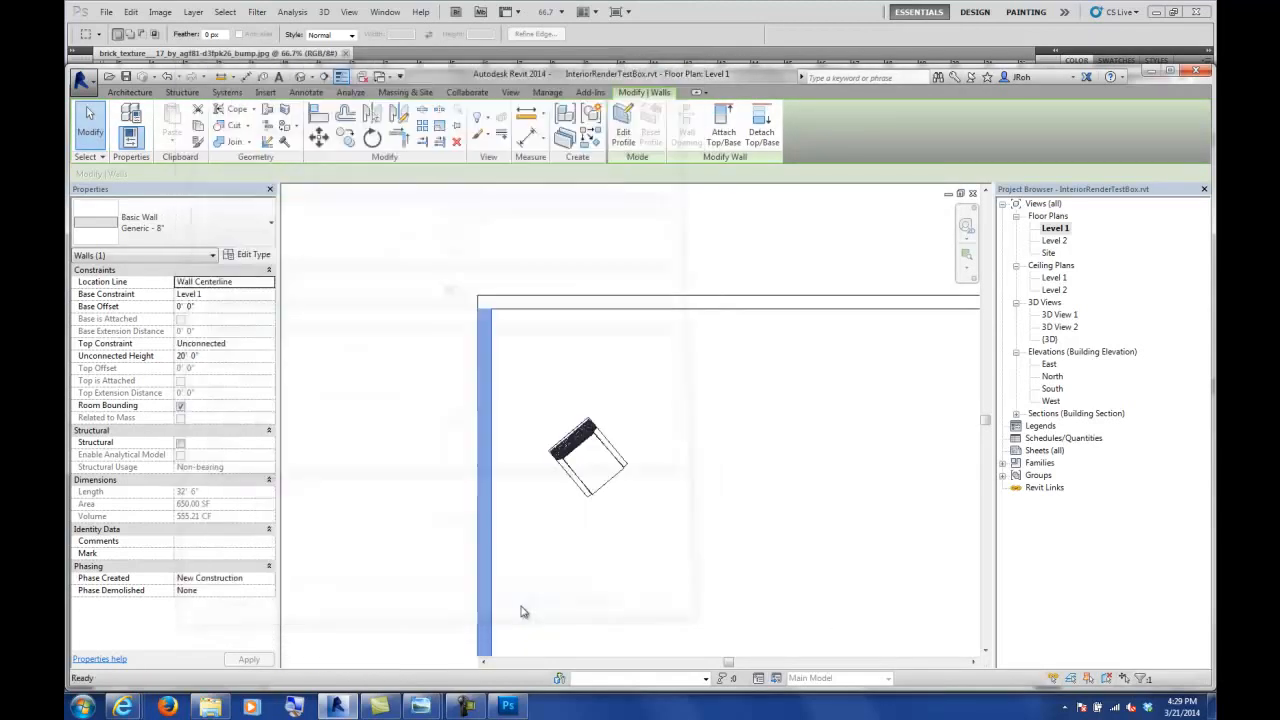
click(389, 446)
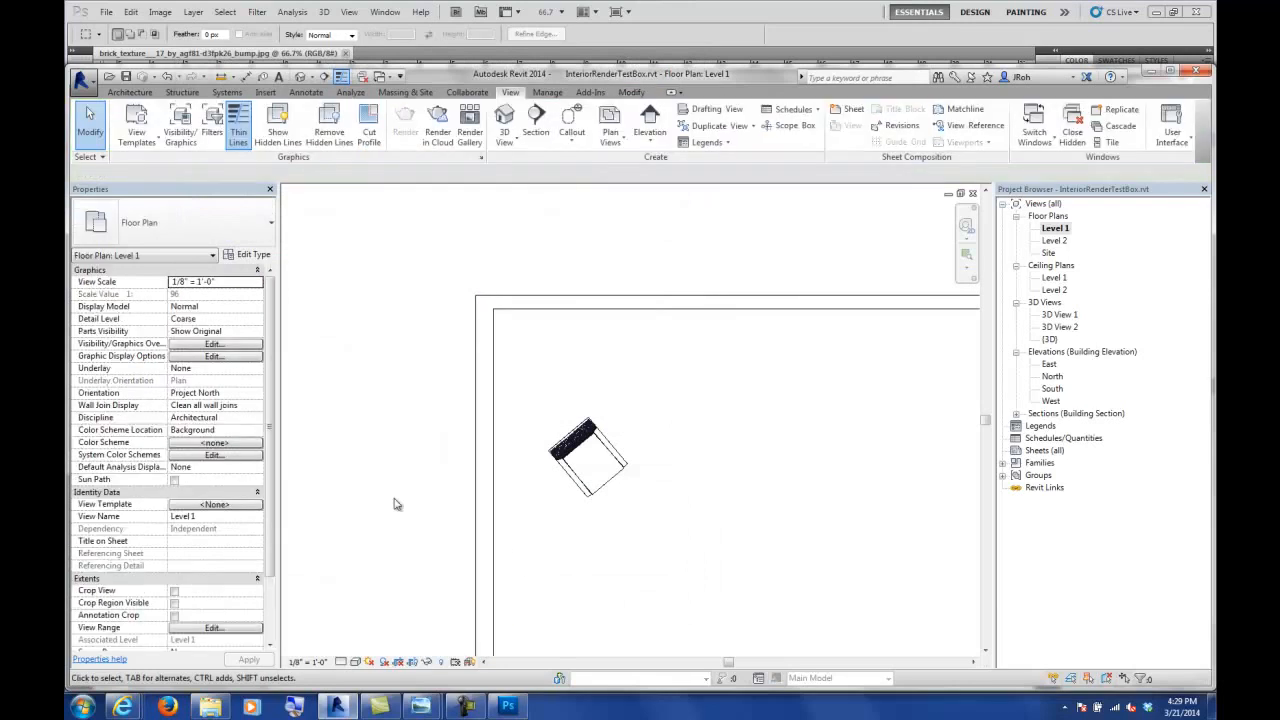
- Set the Level 1 floor plan's detail level to Fine and save the project
click(355, 662)
click(360, 648)
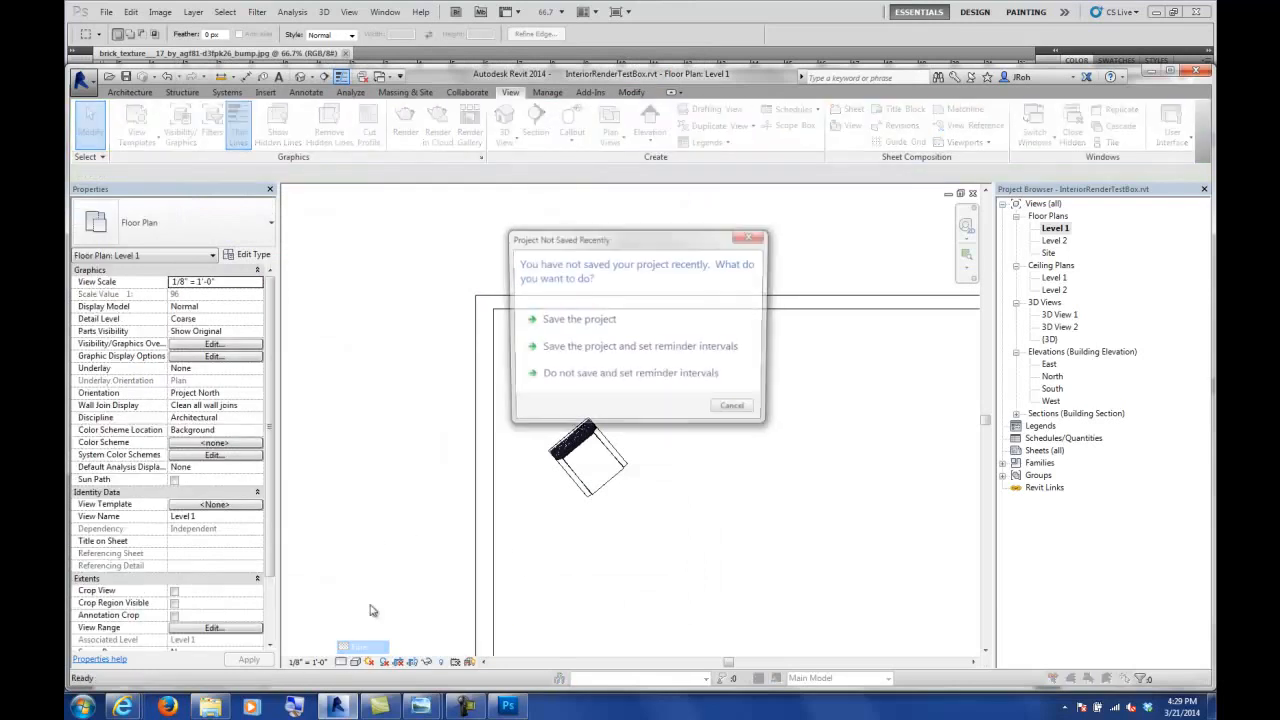
click(577, 320)
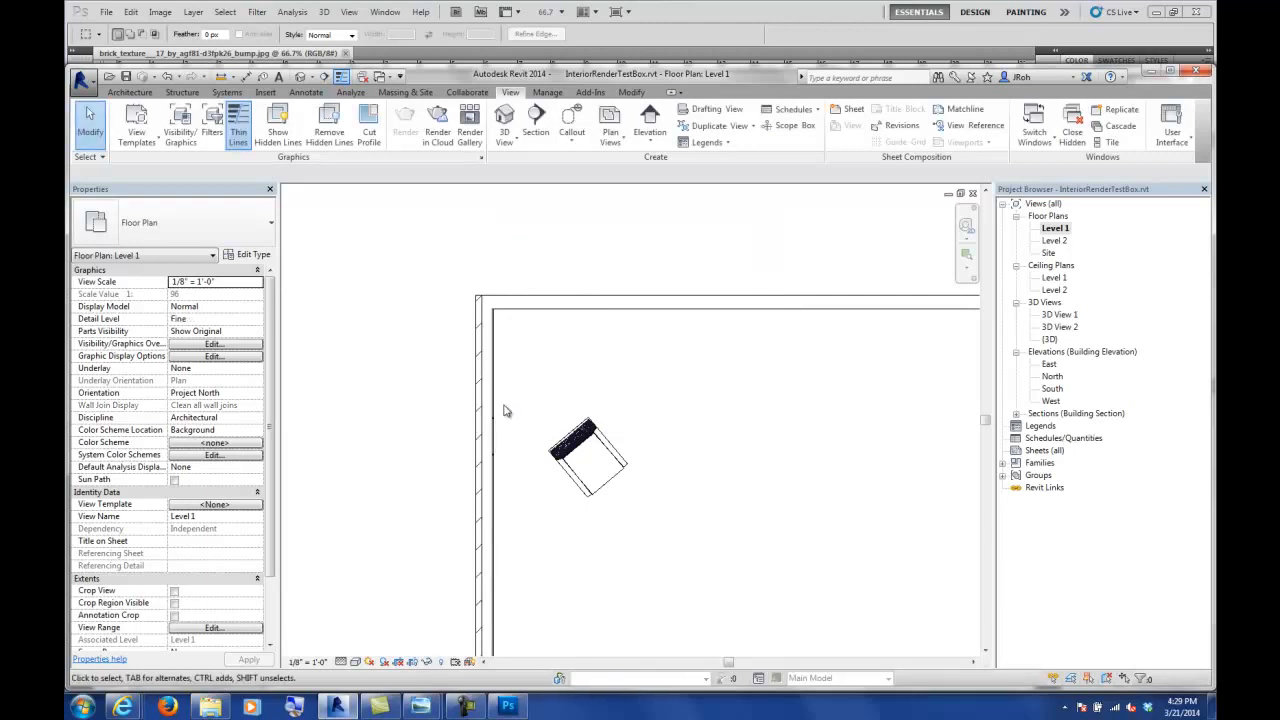
scroll(462, 426, up, 5)
scroll(502, 418, up, 2)
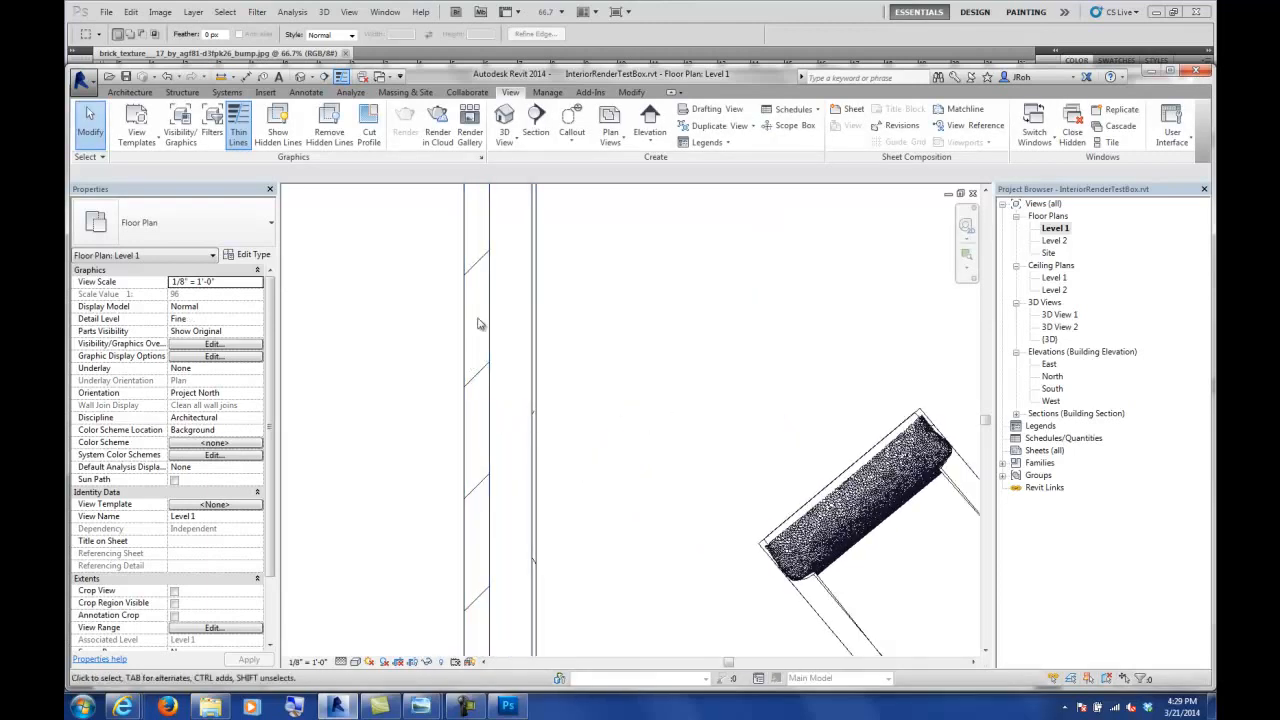
- Flip the west Generic - 8" Test wall so its brick layer faces into the room
click(465, 352)
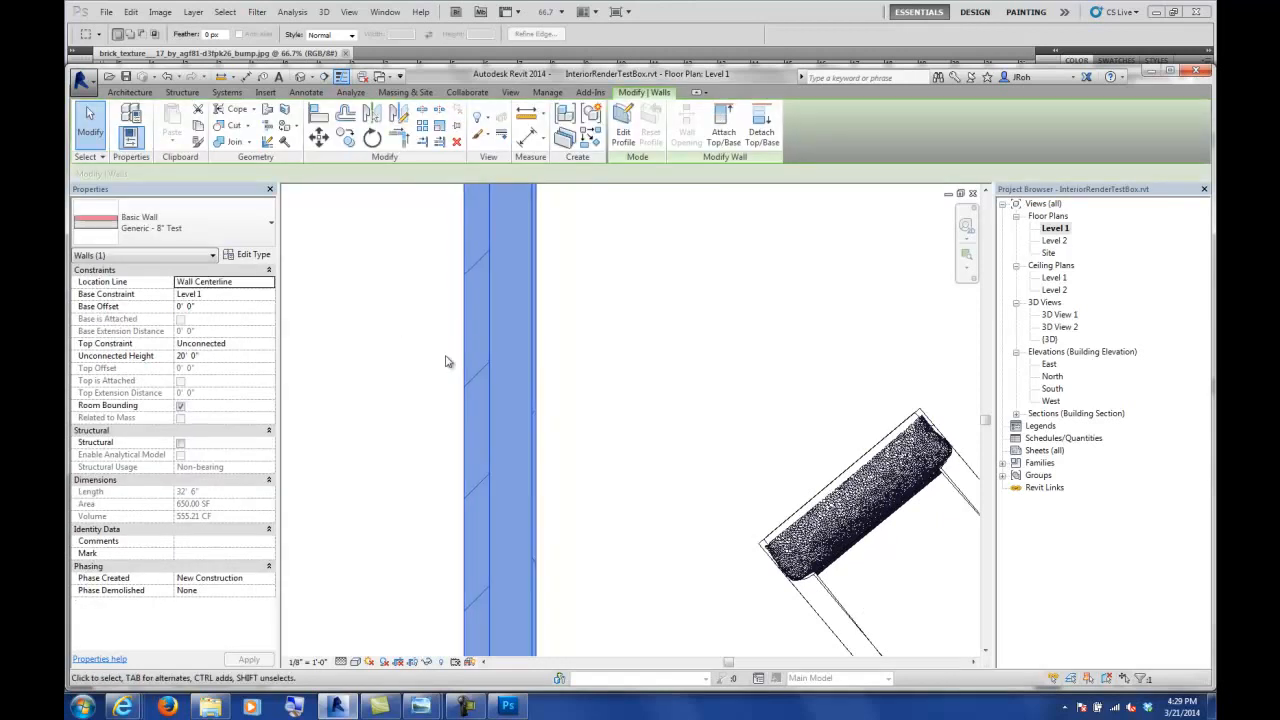
click(420, 362)
scroll(418, 363, down, 5)
scroll(410, 380, down, 3)
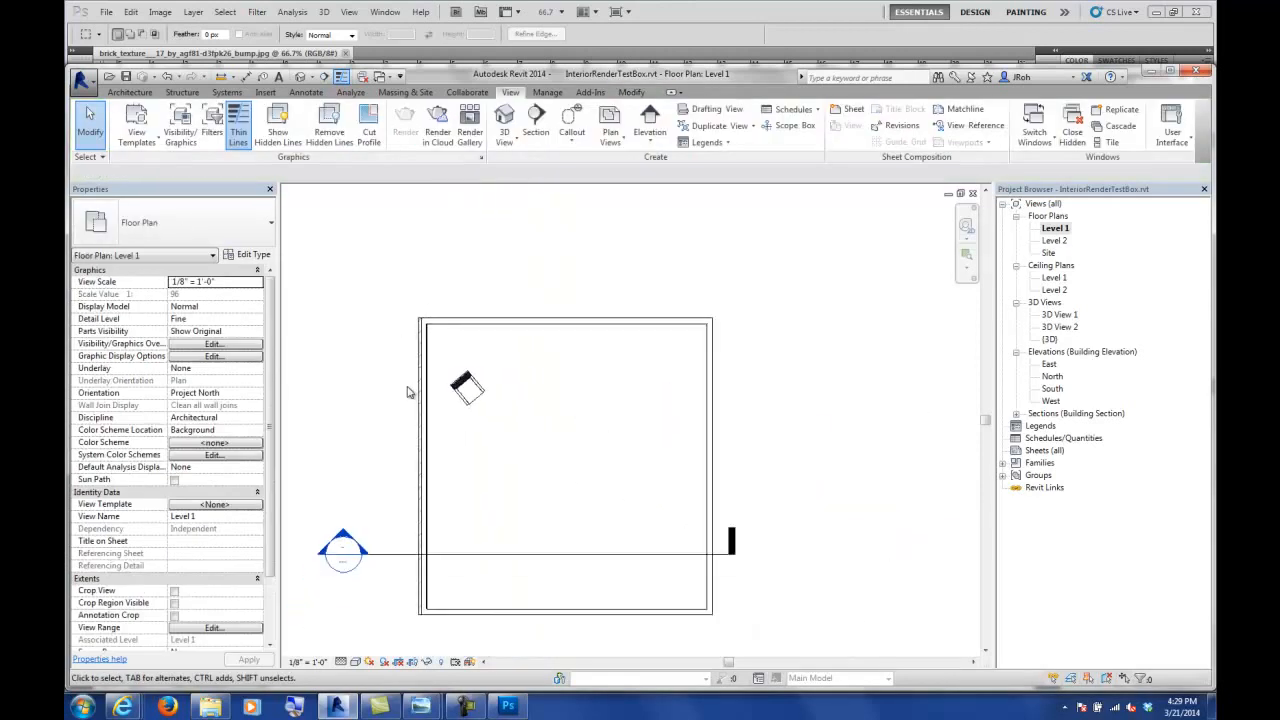
click(405, 385)
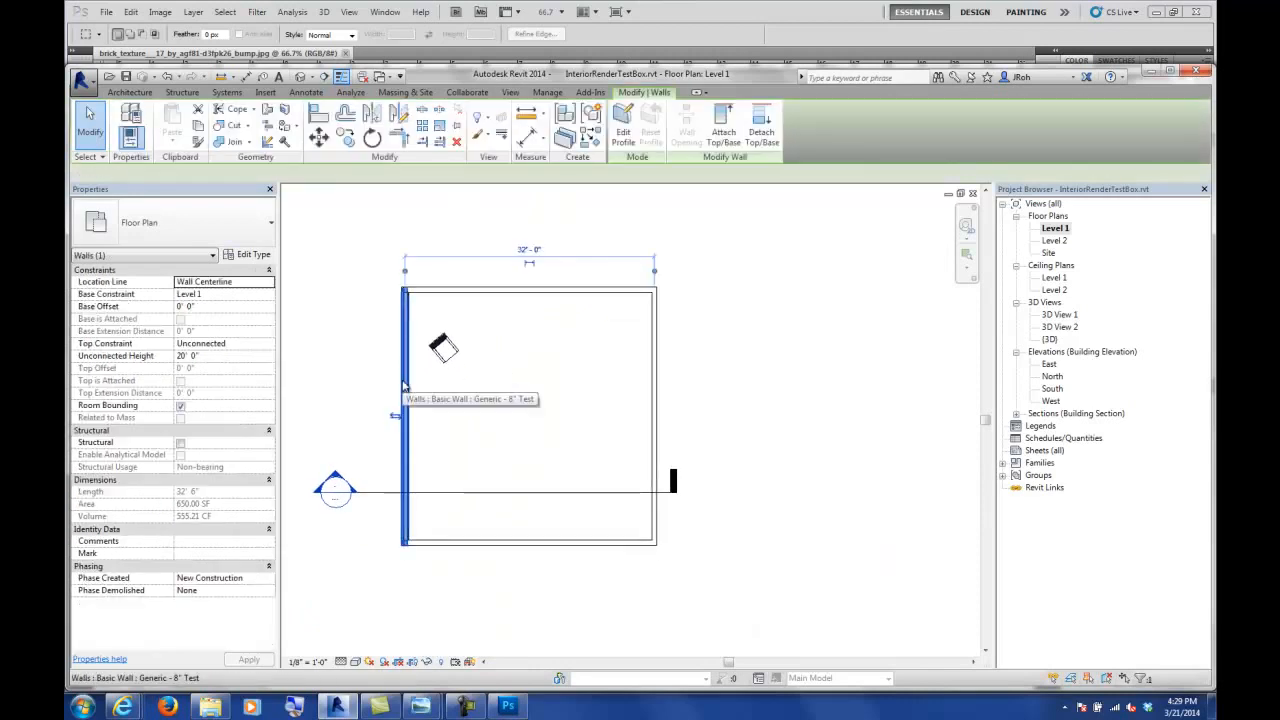
click(352, 365)
- Change the north wall's type to Generic - 8" Test and orient its brick layer toward the room
scroll(390, 335, up, 4)
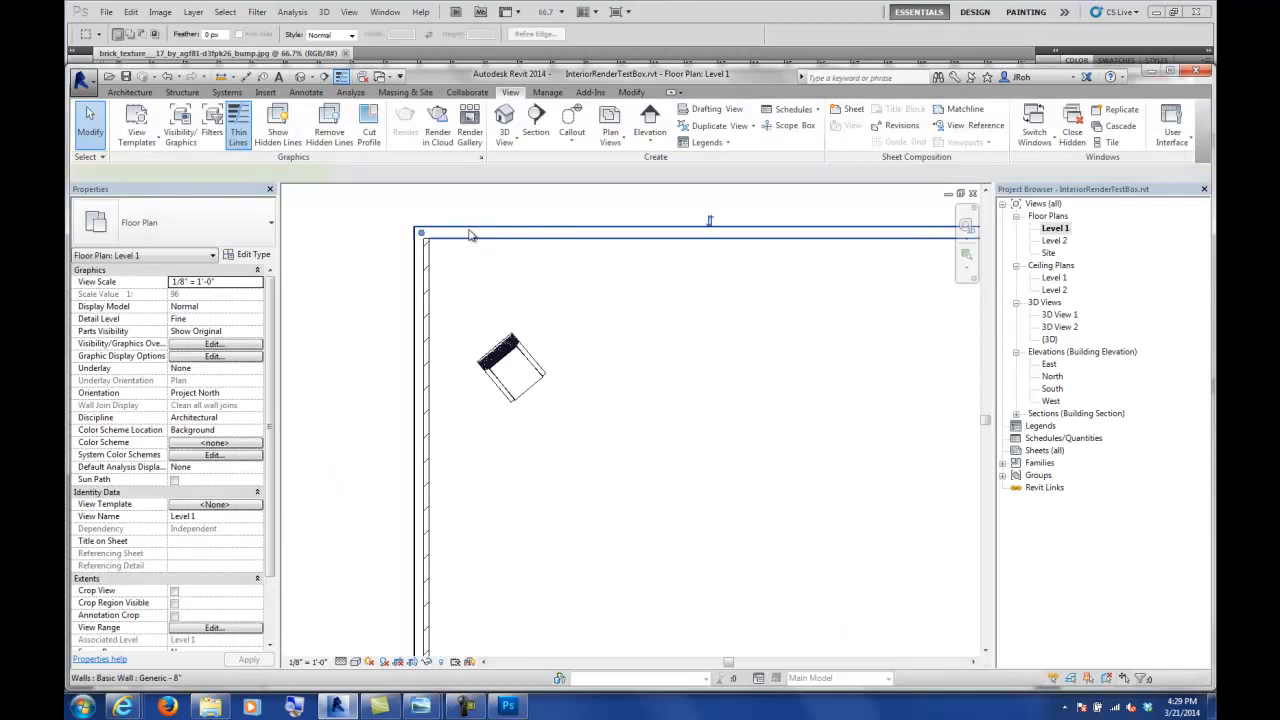
click(471, 235)
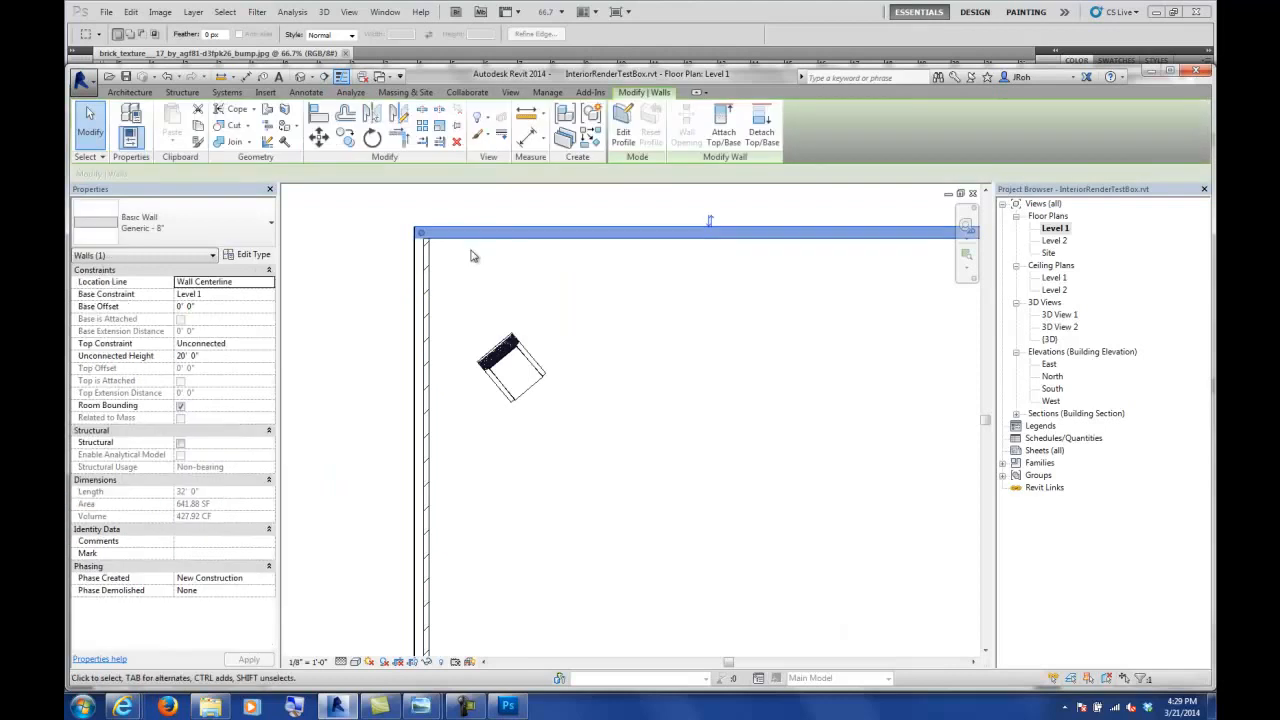
click(157, 216)
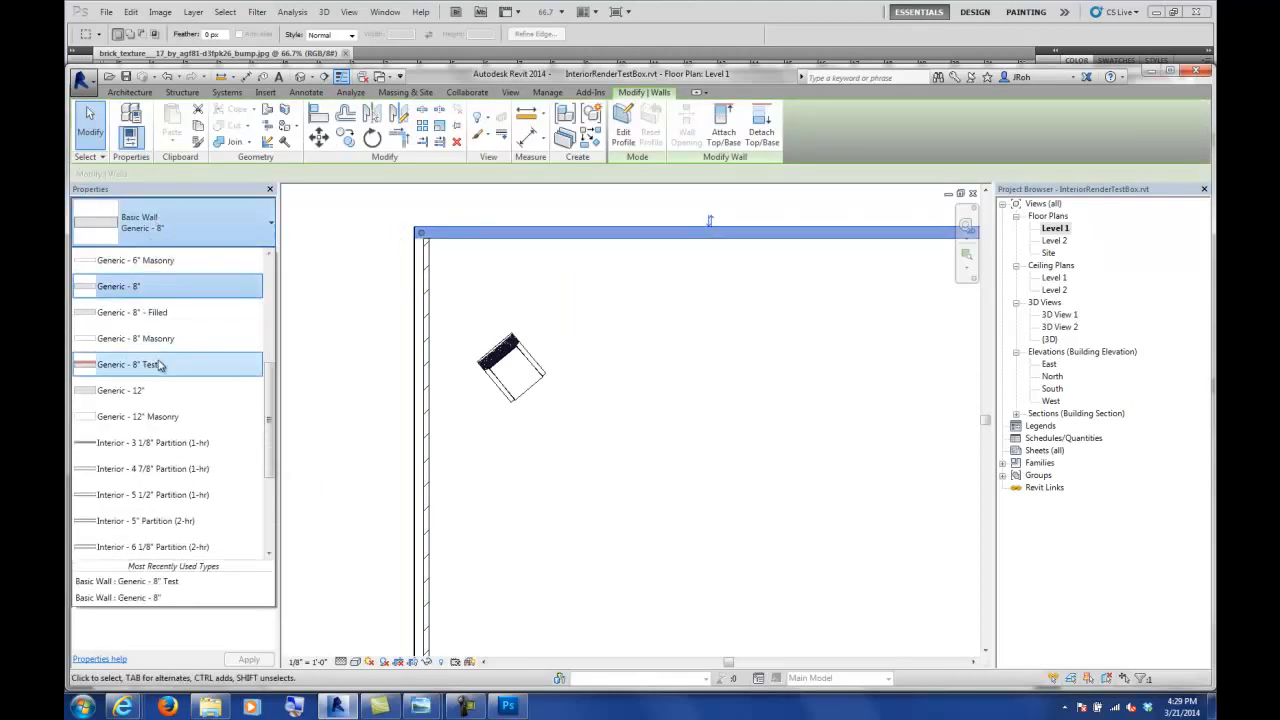
click(158, 365)
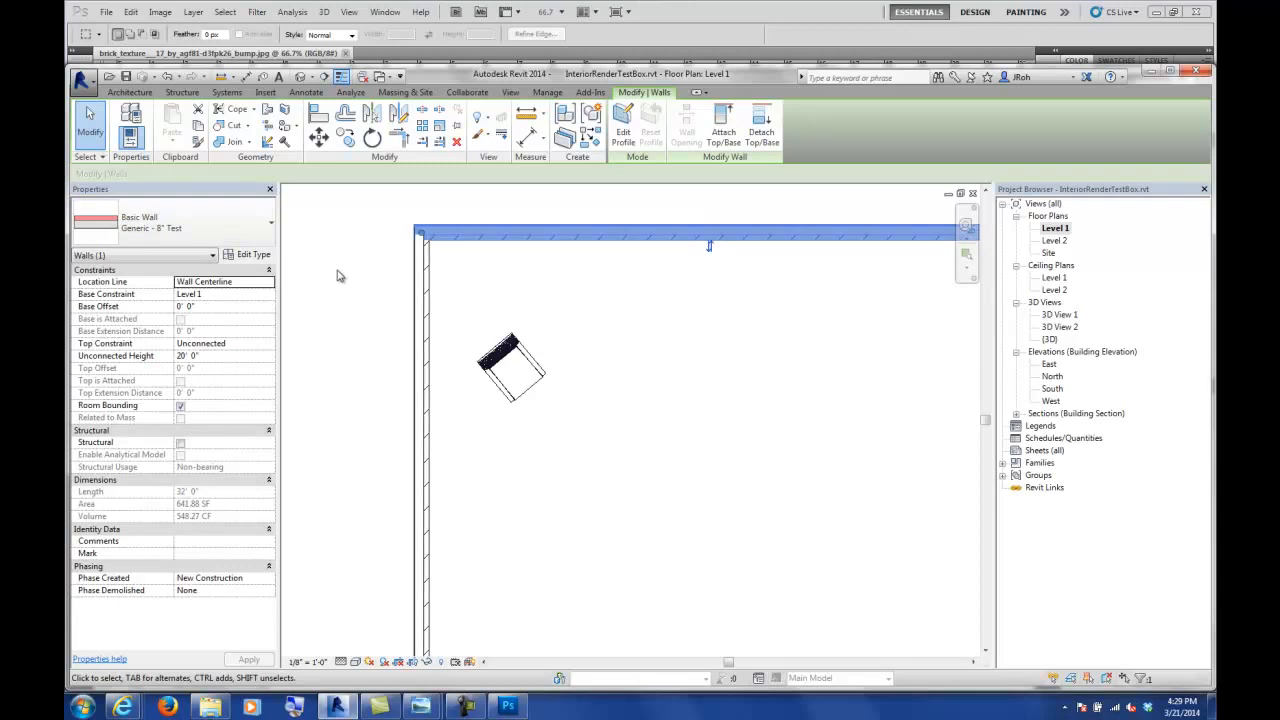
- Deselect the north wall and open the 3D View 2 camera view to check the brick walls
click(337, 275)
scroll(346, 283, down, 3)
middle_drag(432, 323, 432, 271)
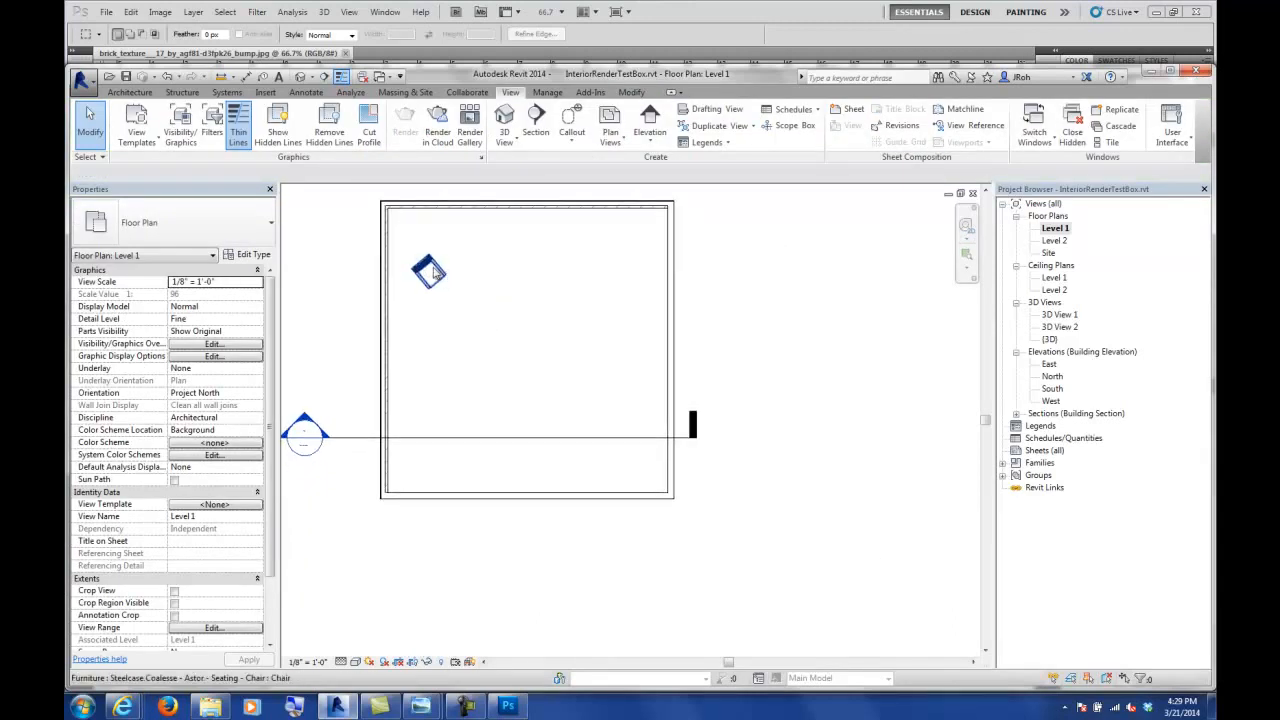
double_click(1059, 327)
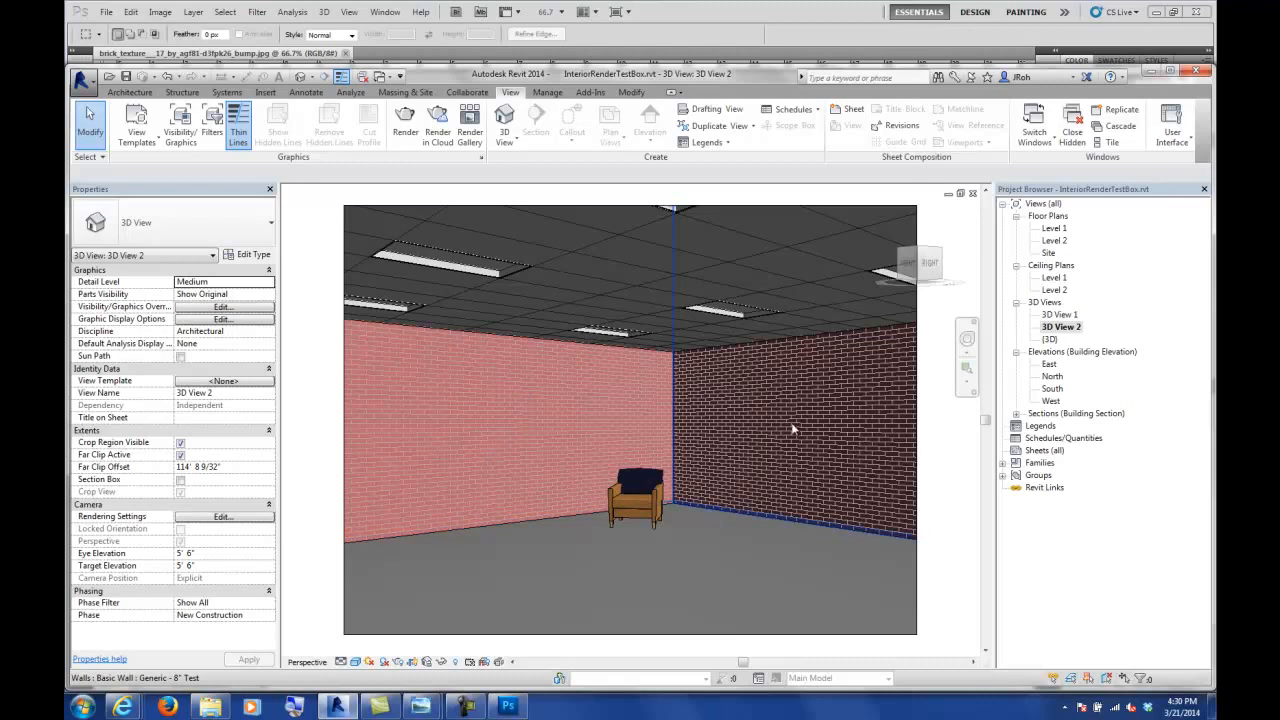
click(344, 258)
key(Escape)
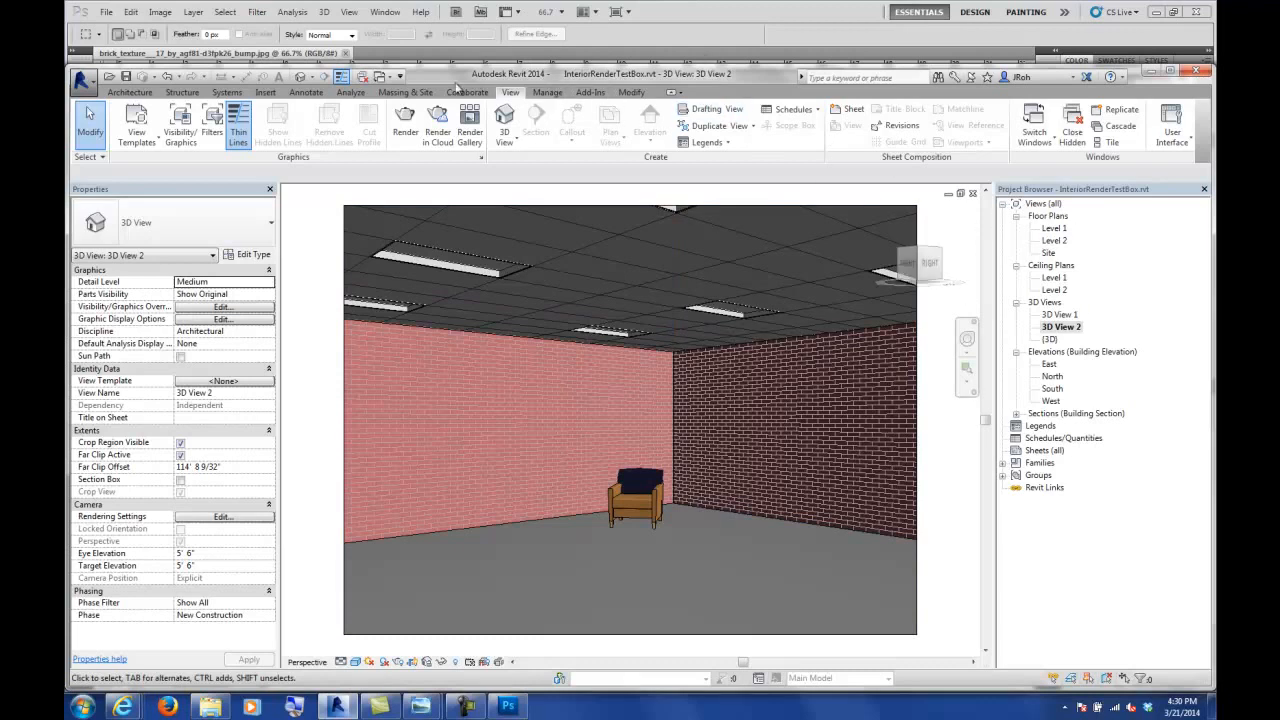
- Search the project materials for Brick, select Masonry - Brick, and check its appearance images
click(548, 93)
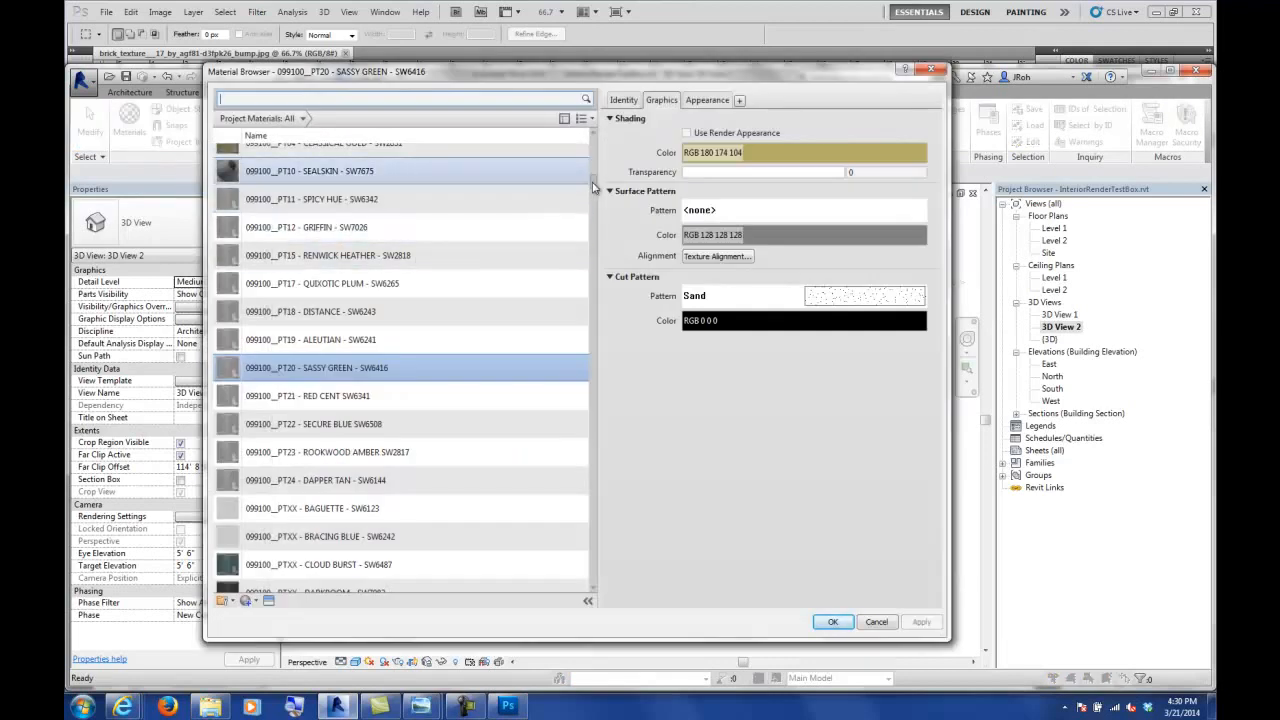
scroll(518, 156, up, 10)
click(271, 96)
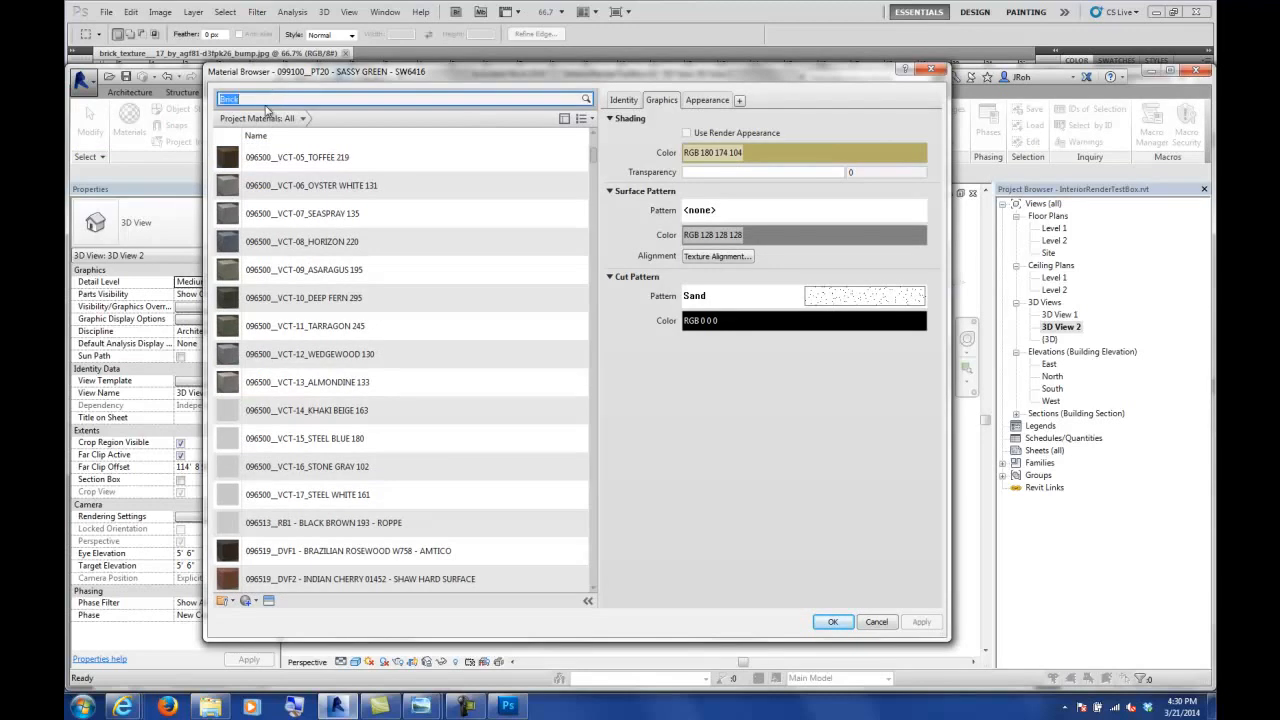
key(Return)
click(288, 230)
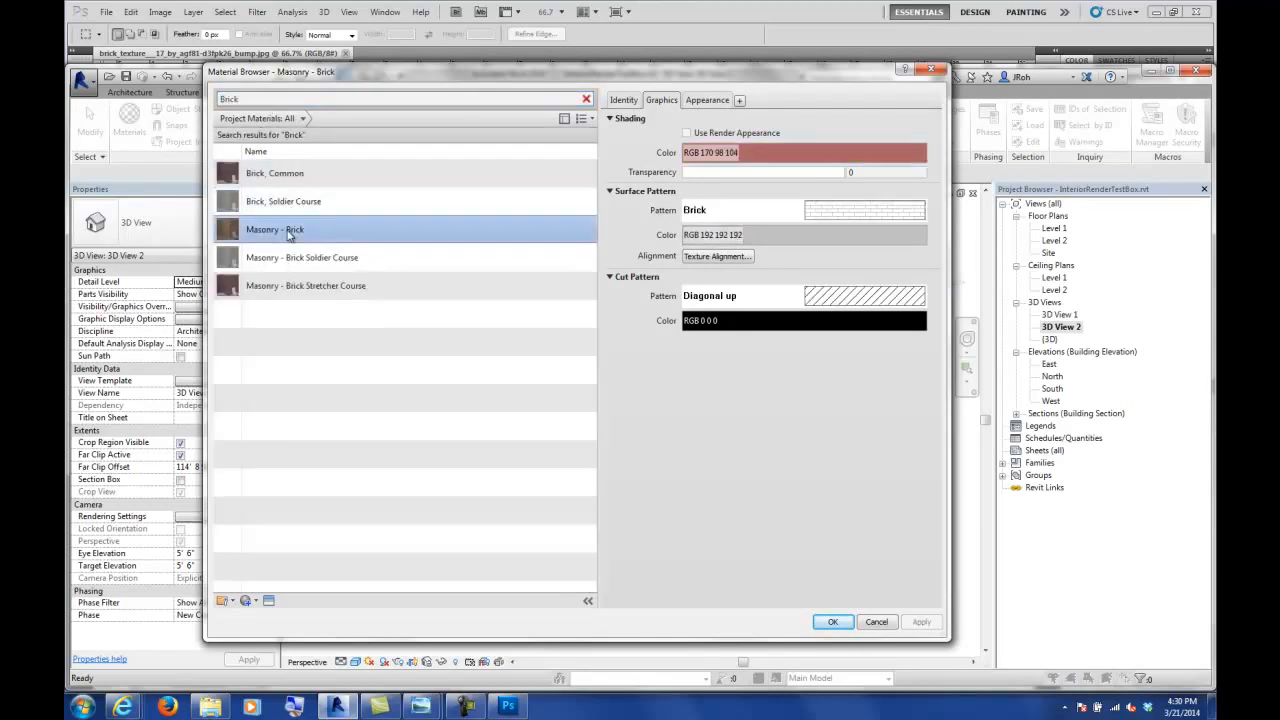
click(709, 100)
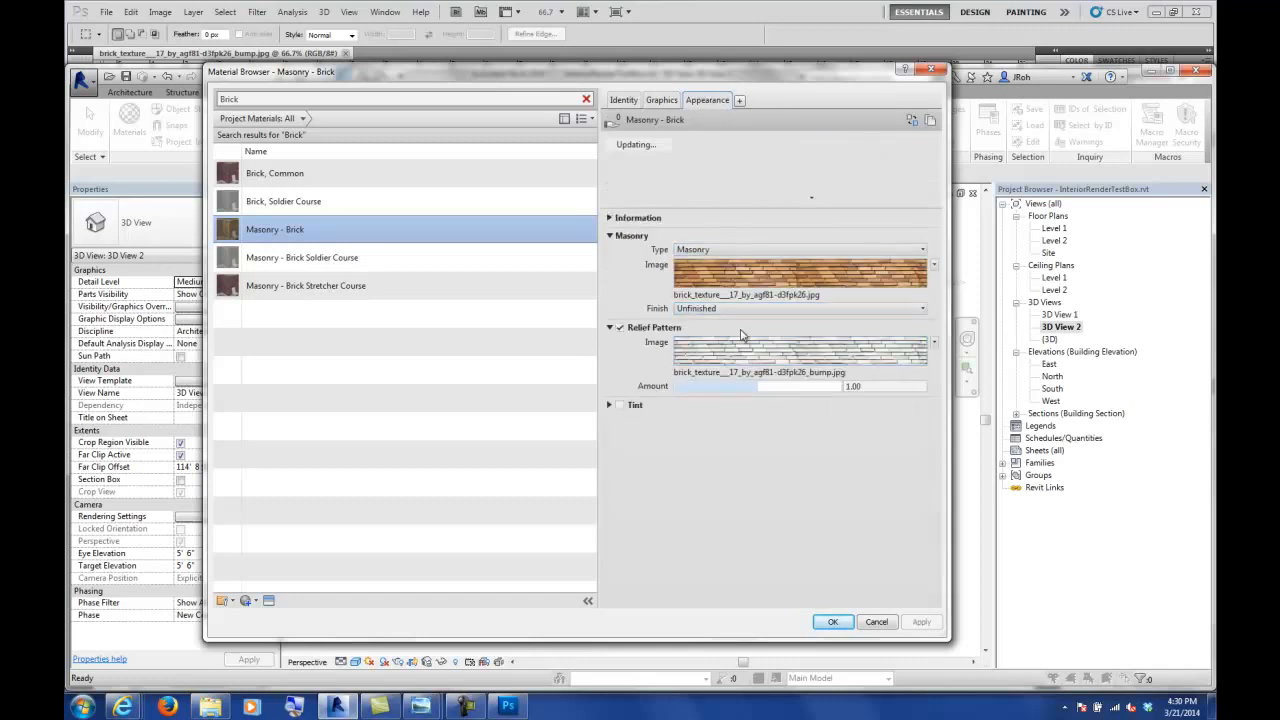
- Base Masonry - Brick's shading color on its render appearance, lighten it to RGB 172 153 134, and accept the material
click(663, 102)
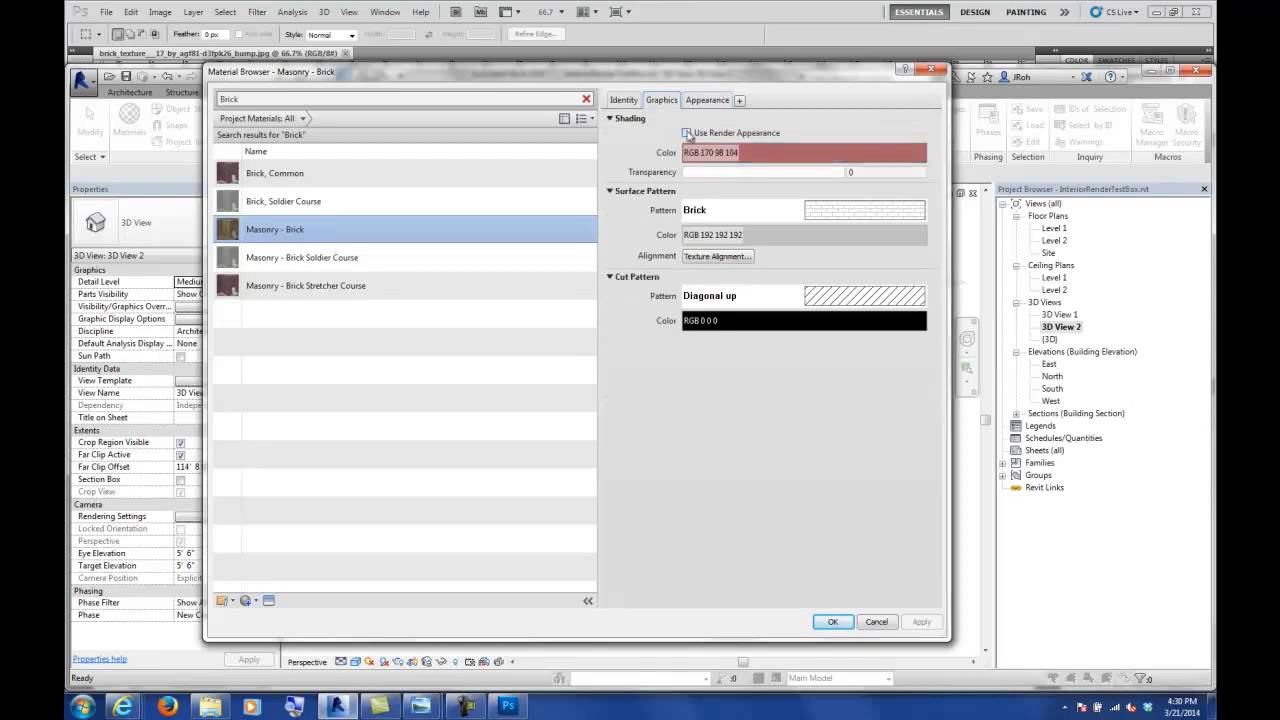
click(687, 133)
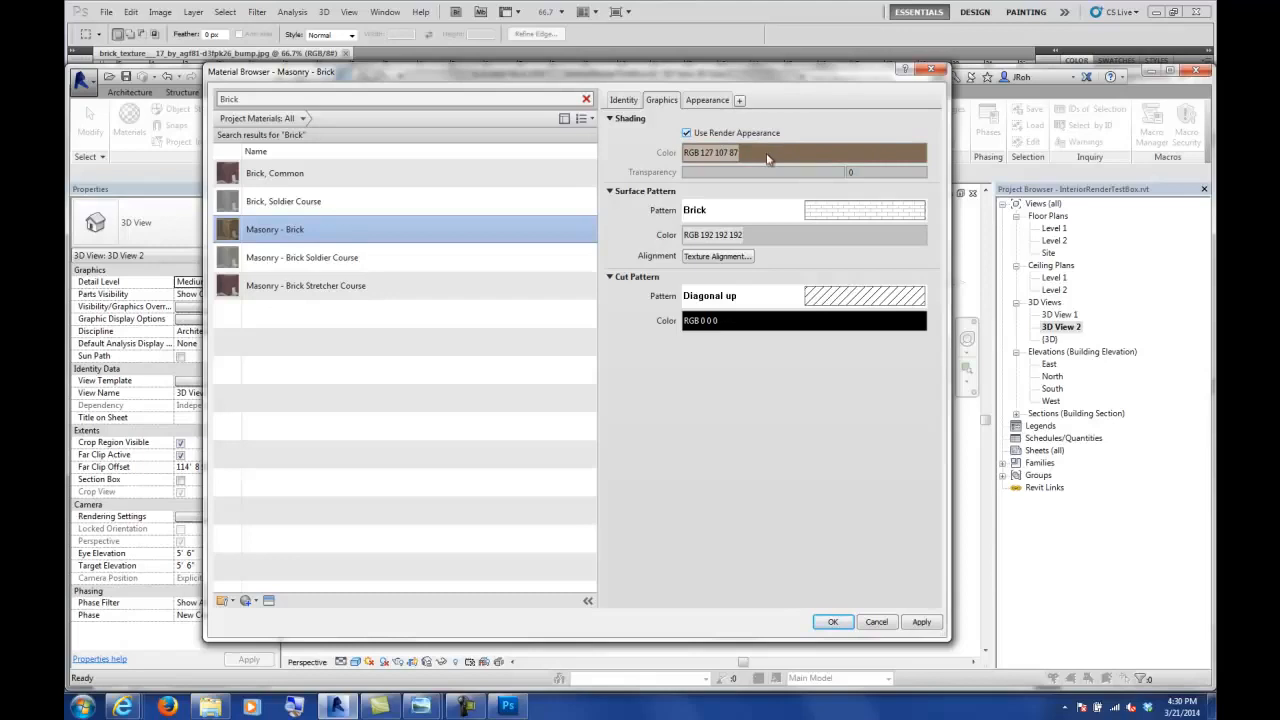
click(687, 133)
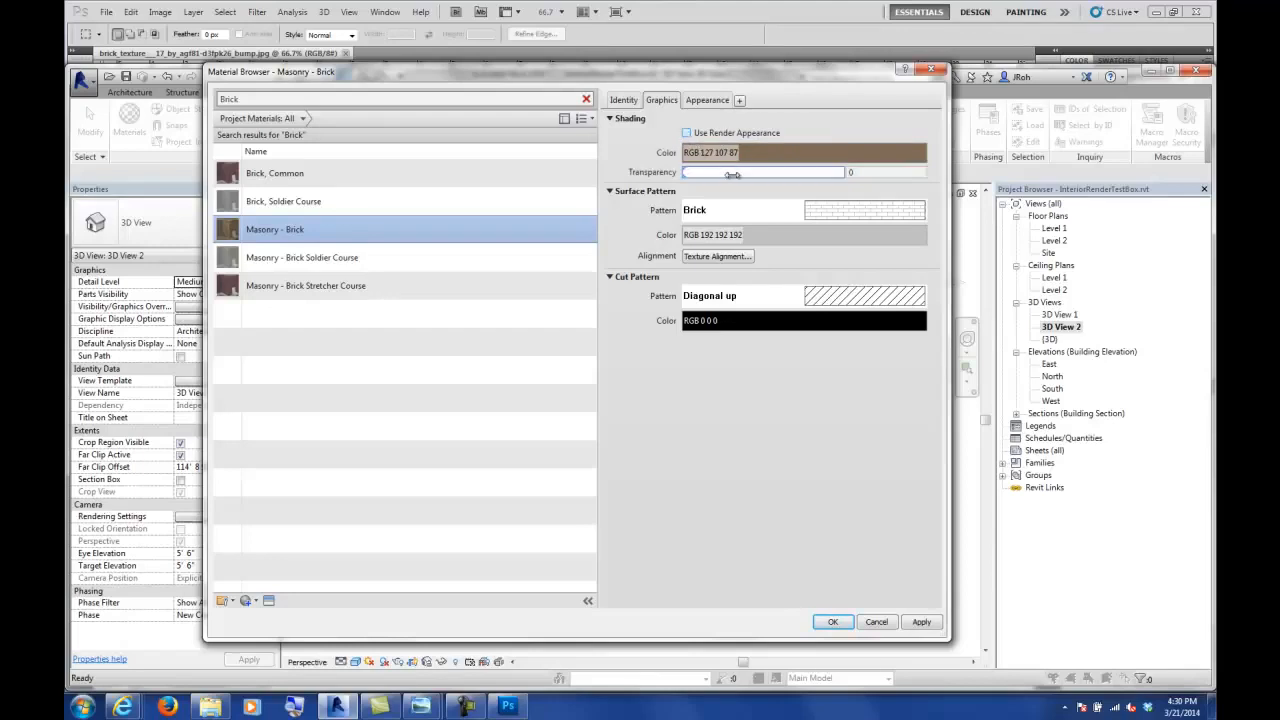
click(716, 153)
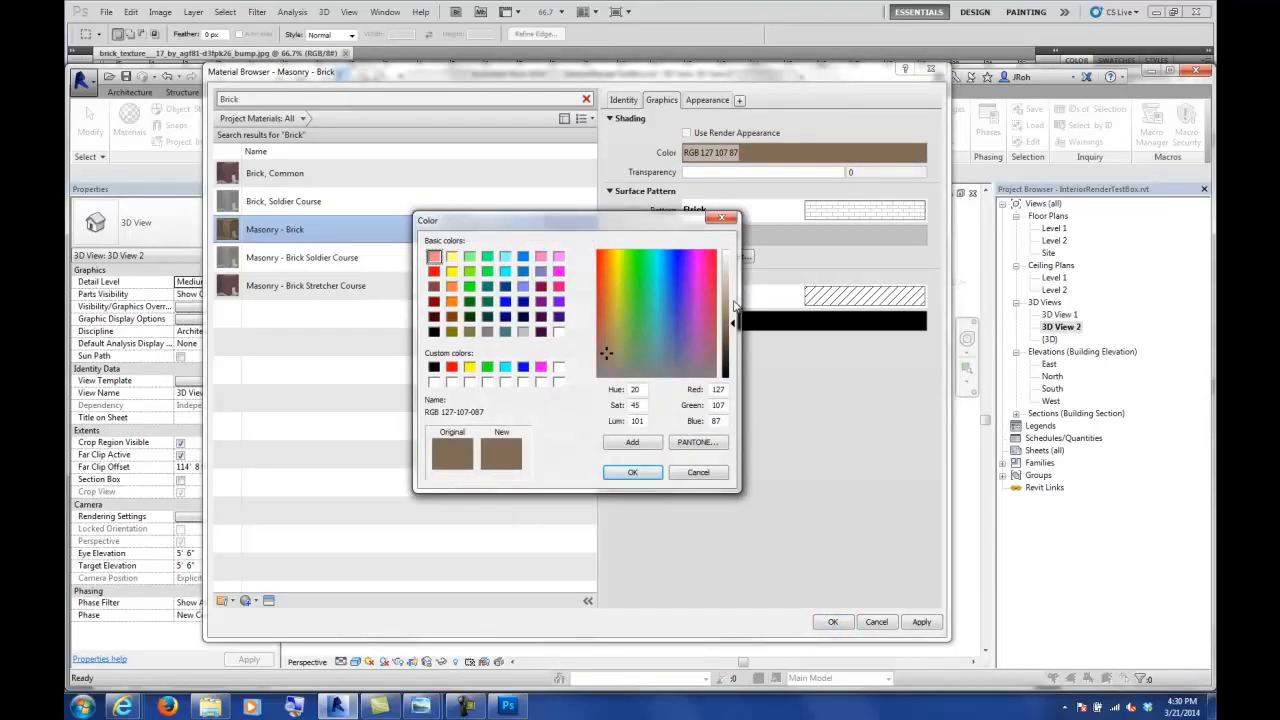
click(734, 303)
click(632, 472)
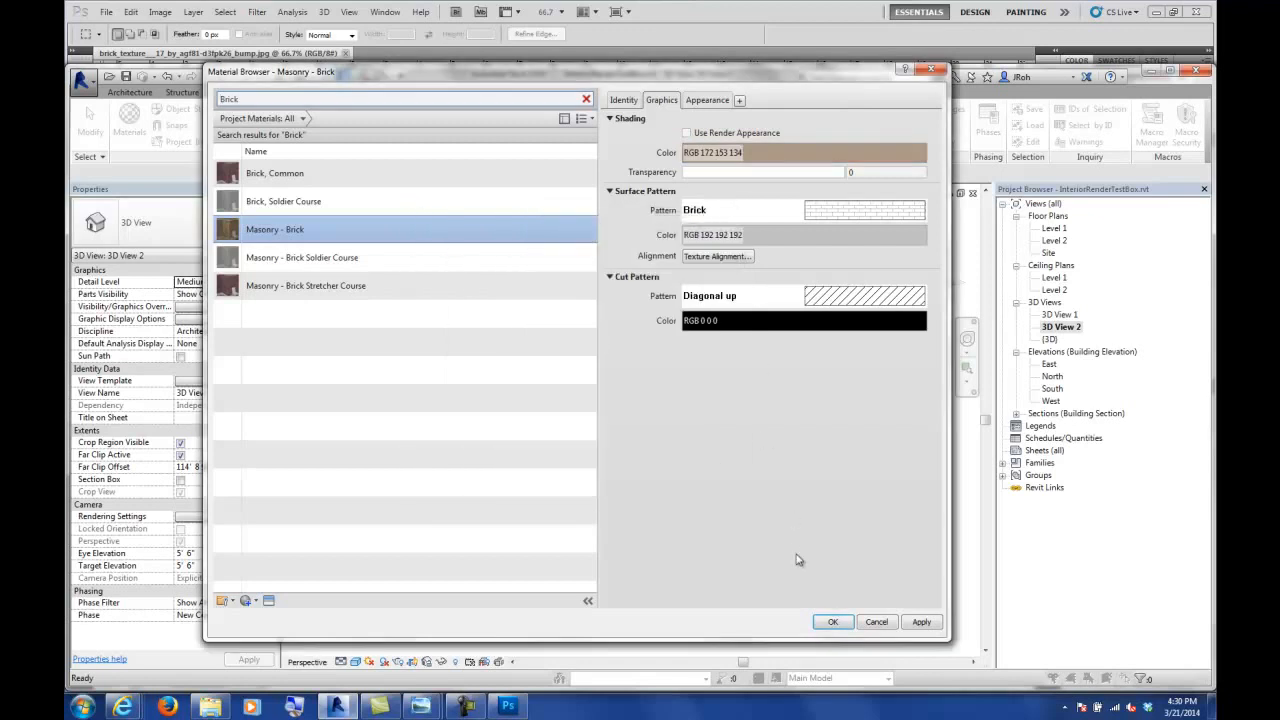
click(832, 622)
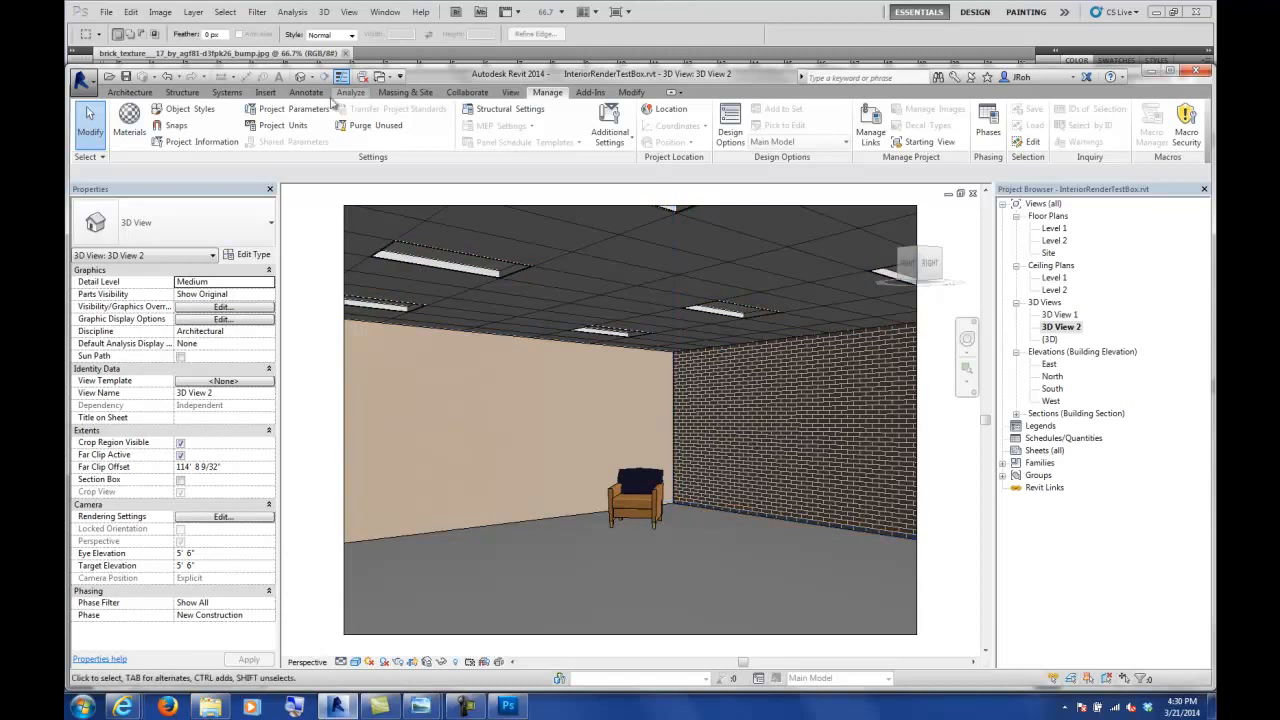
- Render 3D View 2 at High quality with the Interior: Artificial only scheme, and stop the rendering partway
click(510, 92)
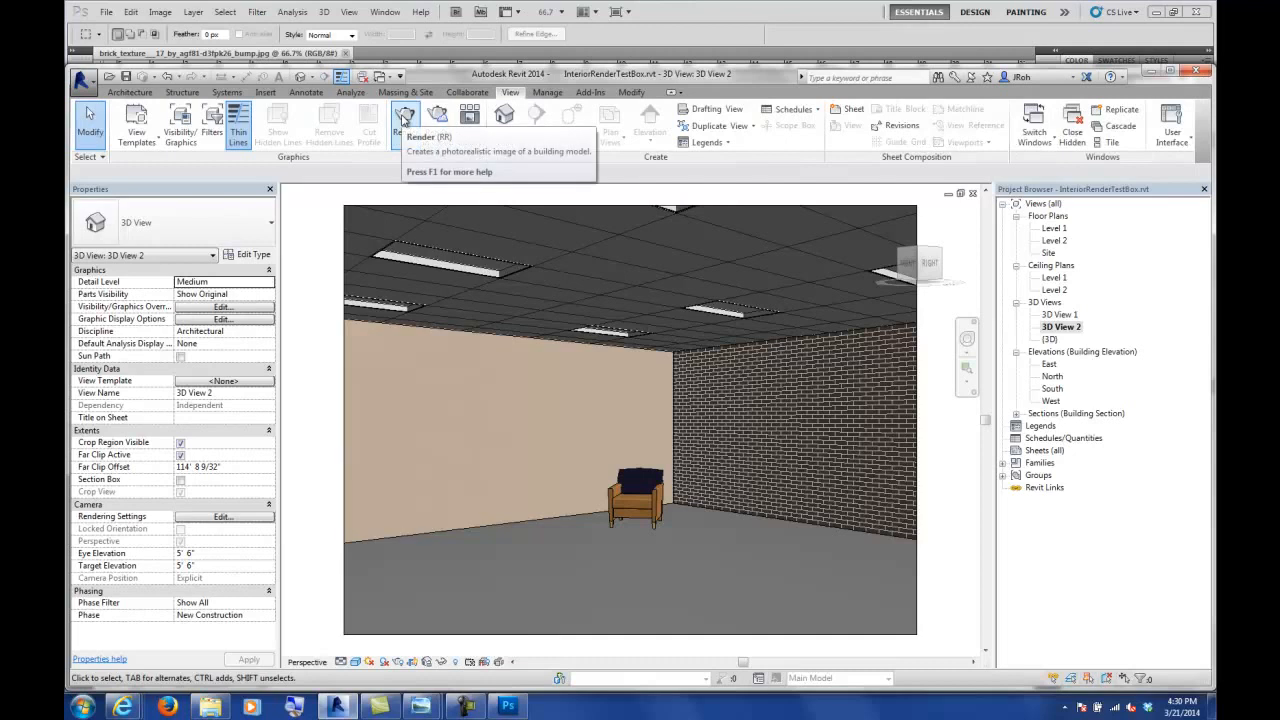
click(403, 118)
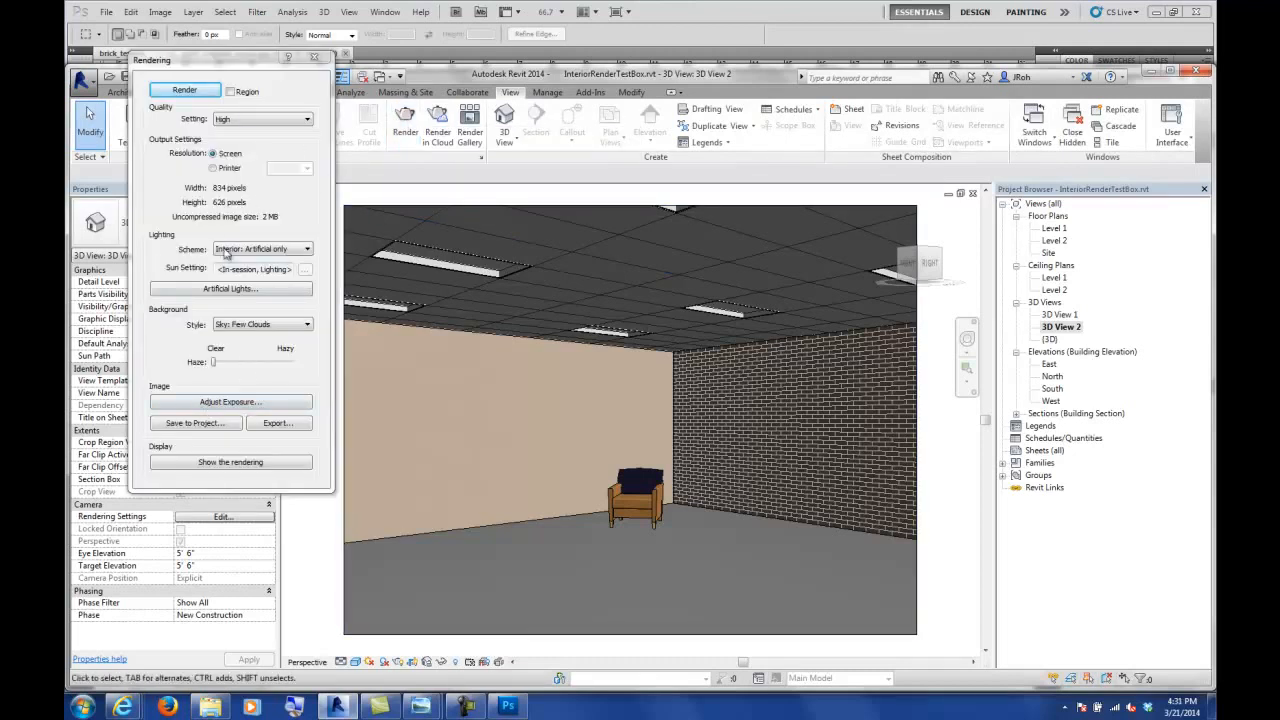
click(185, 91)
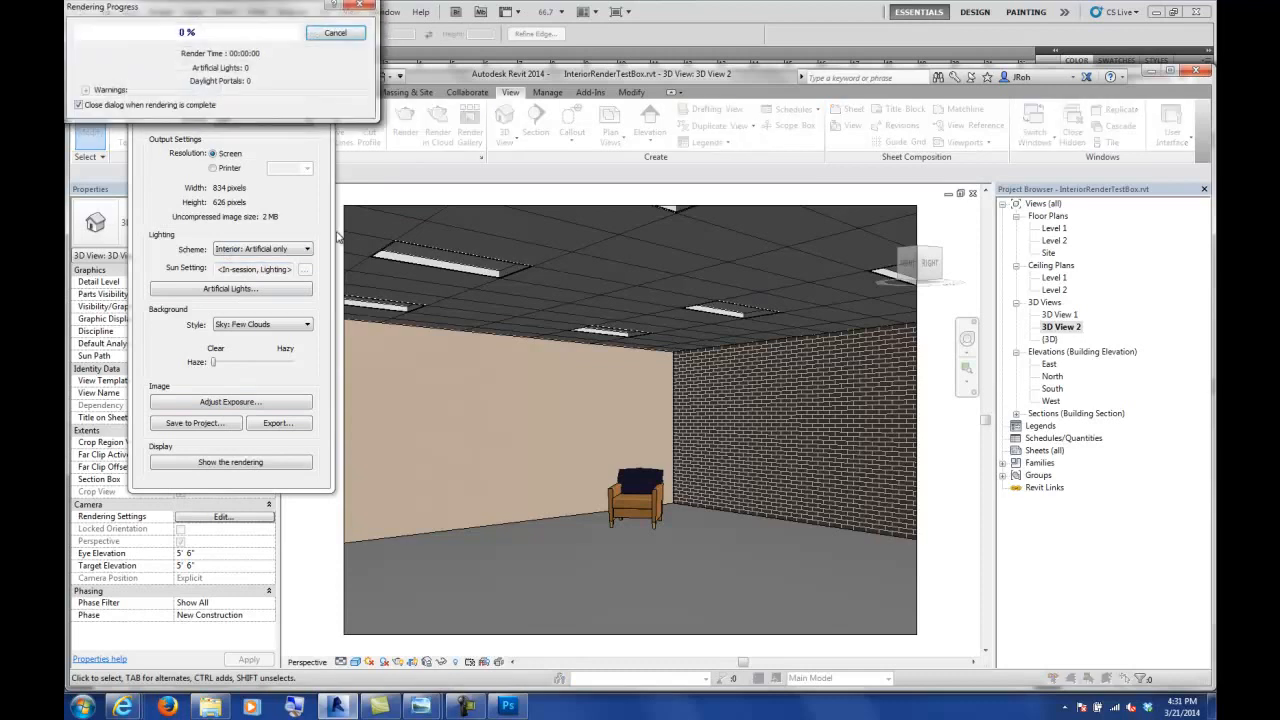
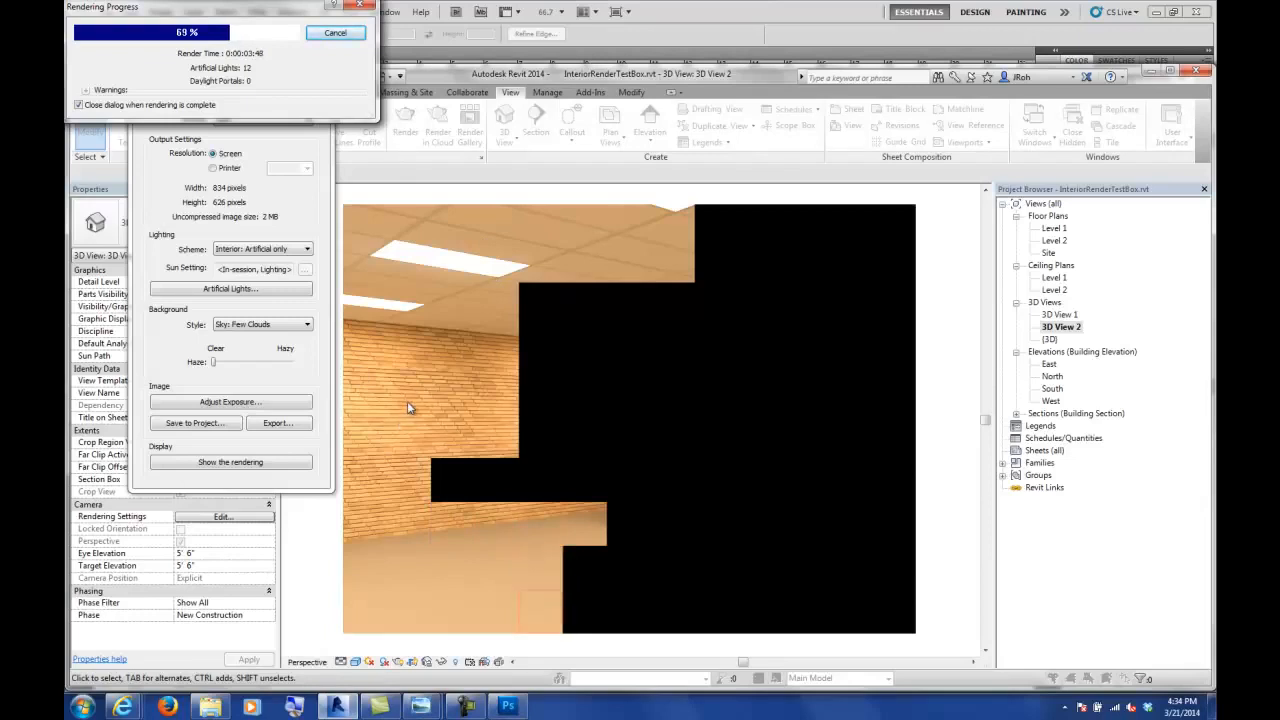
click(335, 32)
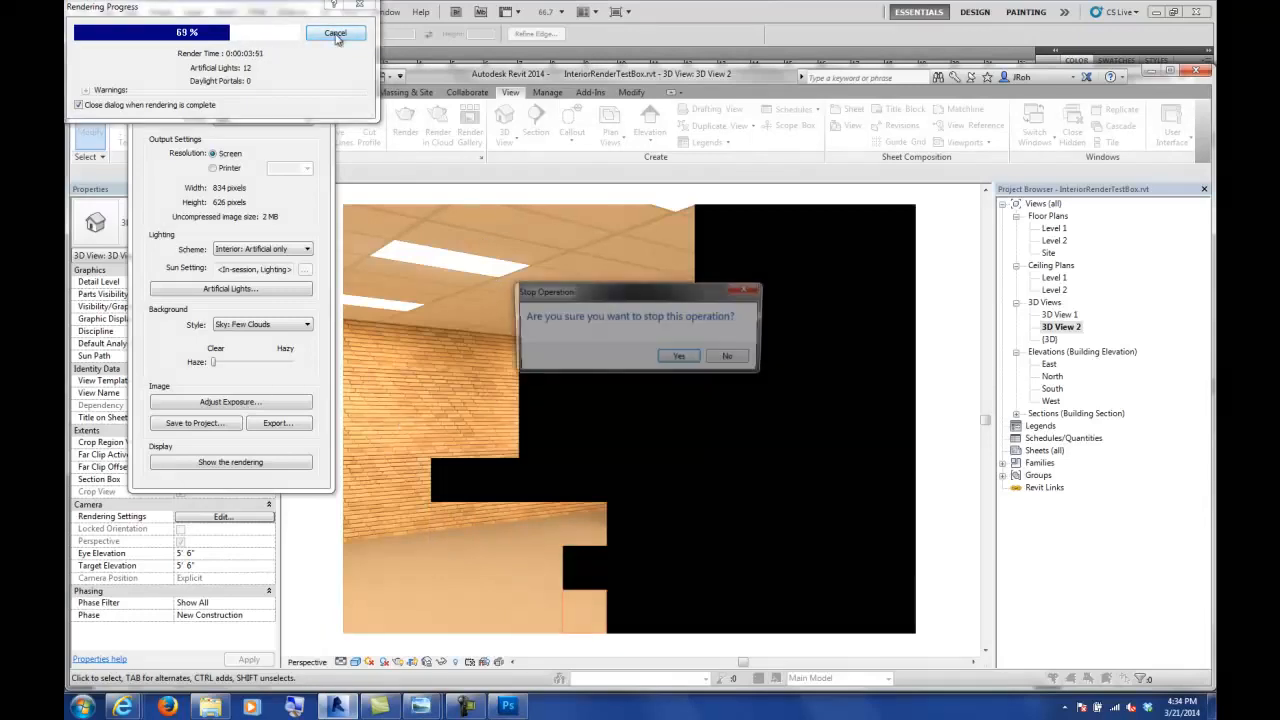
click(692, 360)
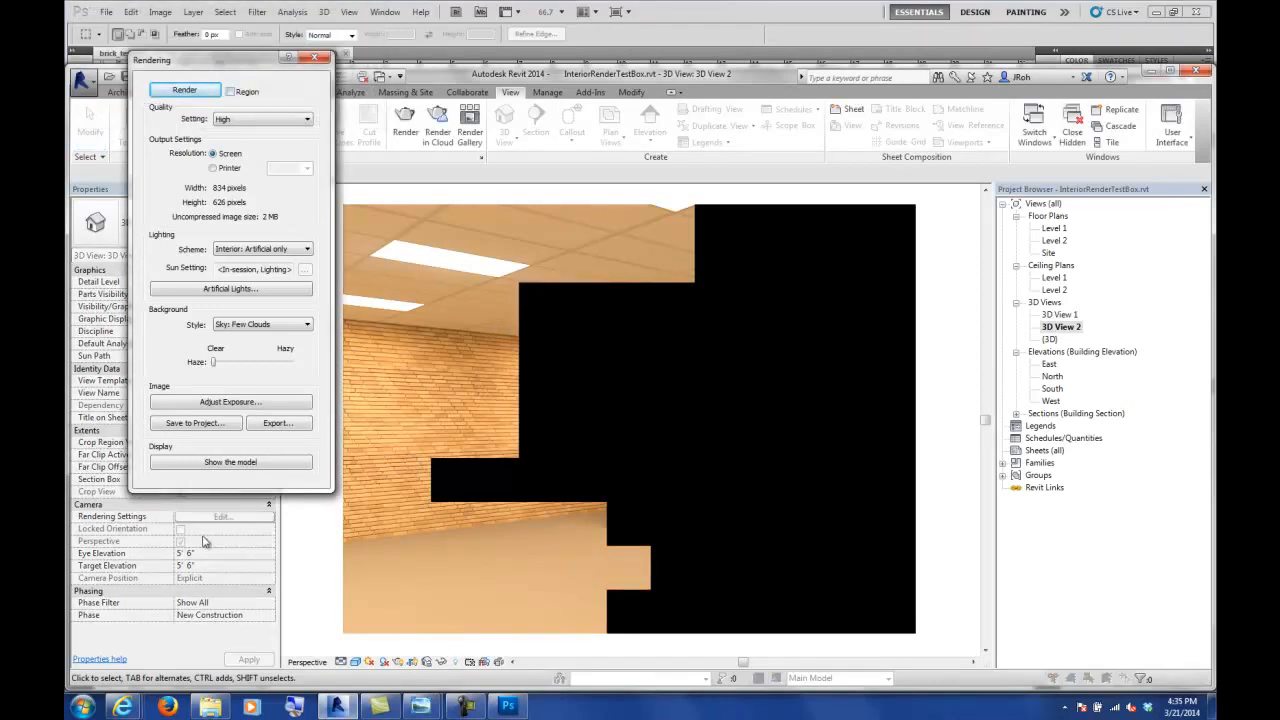
- Save the partial rendering to the project under the suggested name and close the rendering settings
click(195, 423)
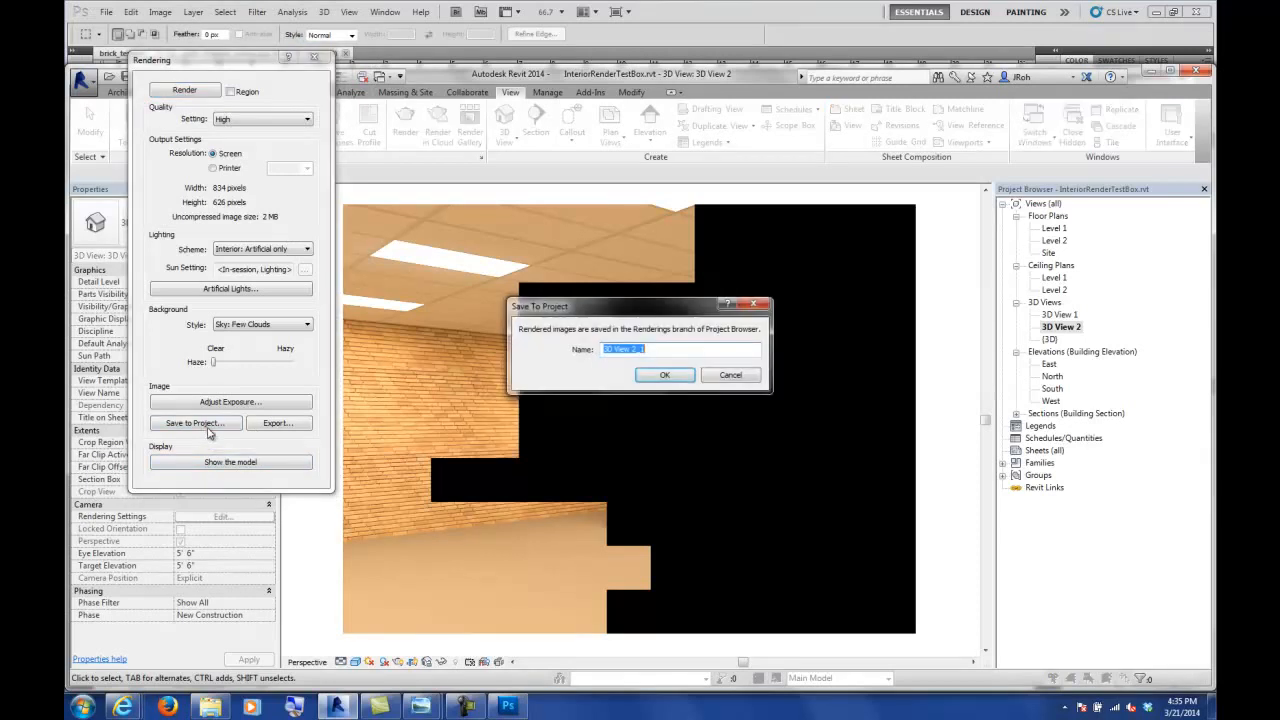
click(664, 375)
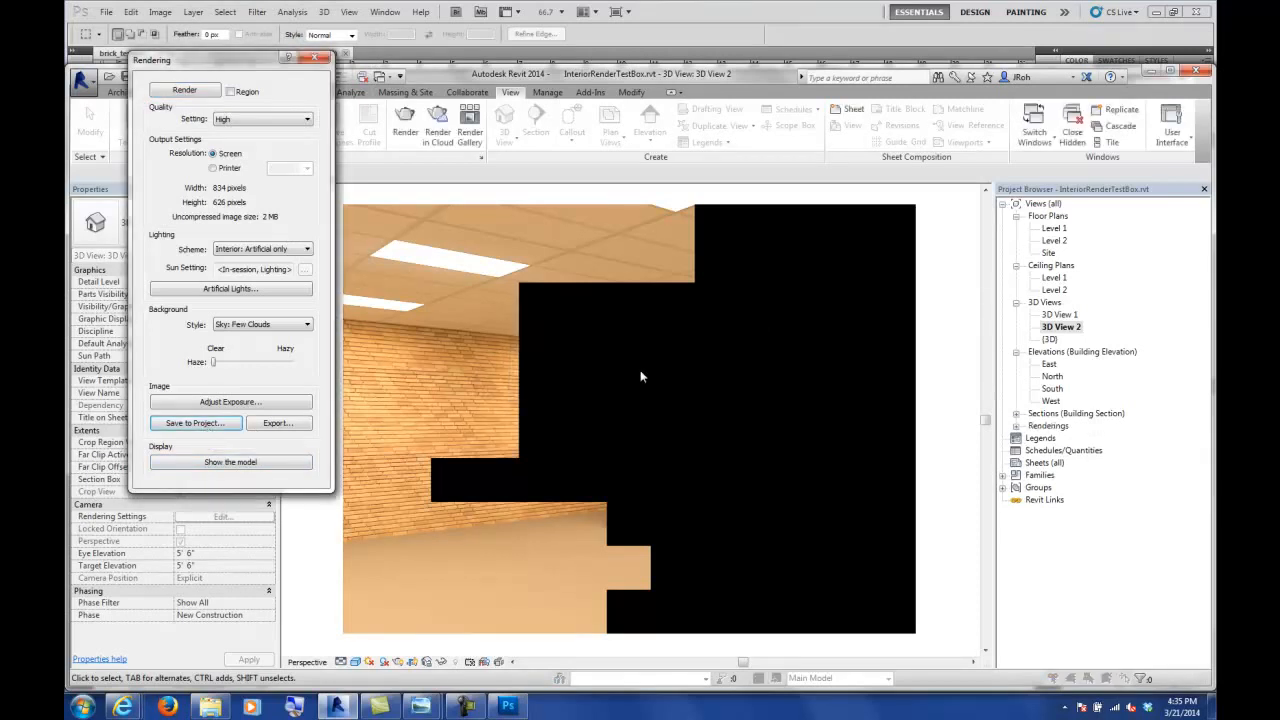
click(315, 57)
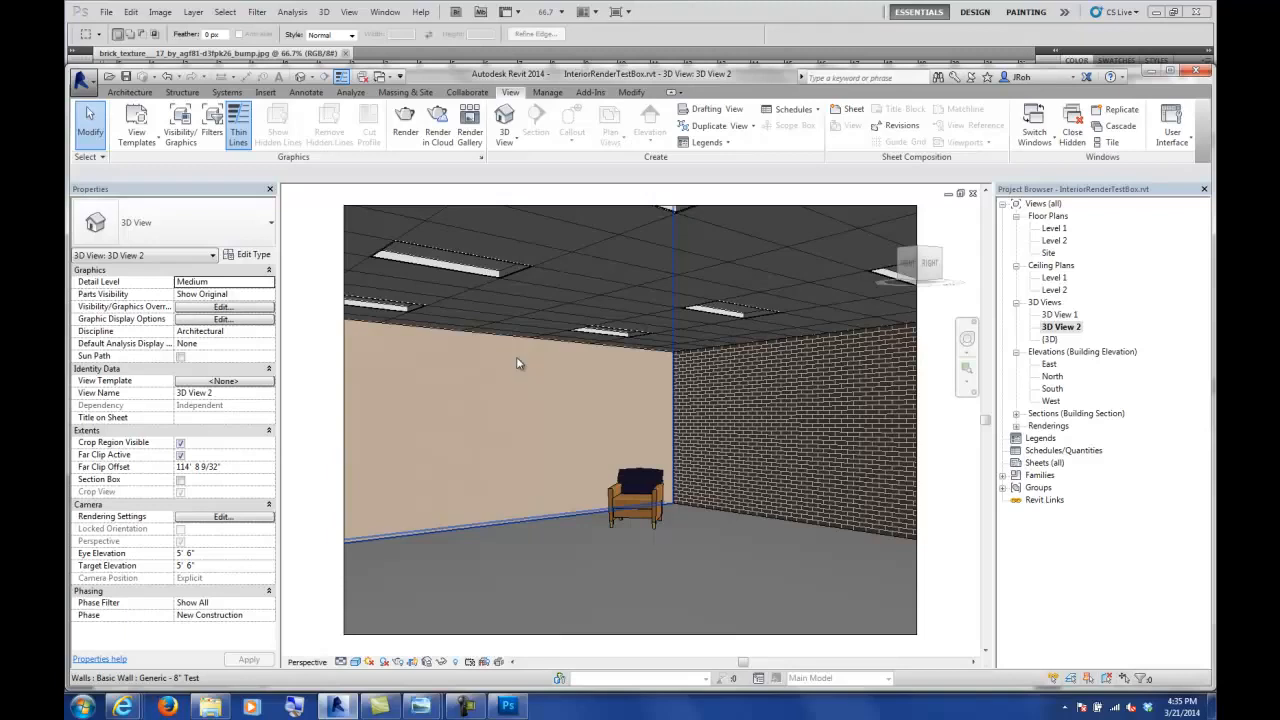
- Choose an exposure option and start a cloud rendering of 3D View 2 as a Standard quality, Medium (1 Mega Pixel) PNG still image
click(425, 119)
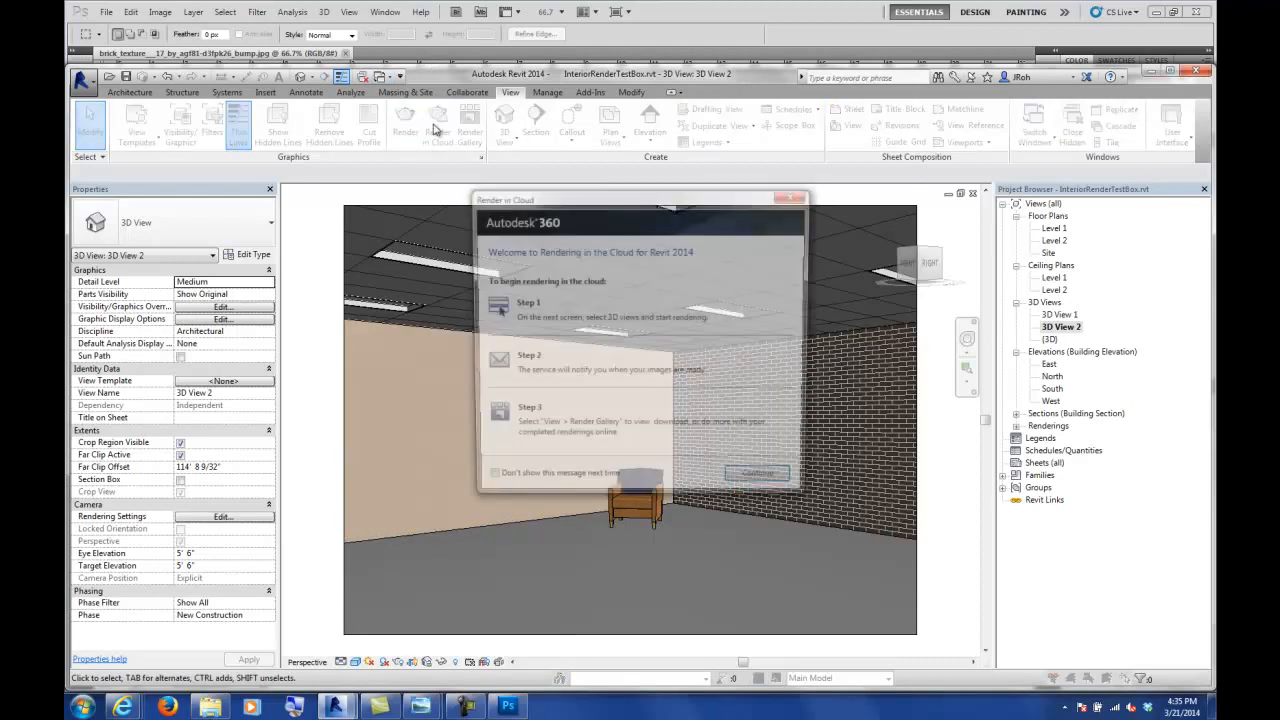
click(764, 483)
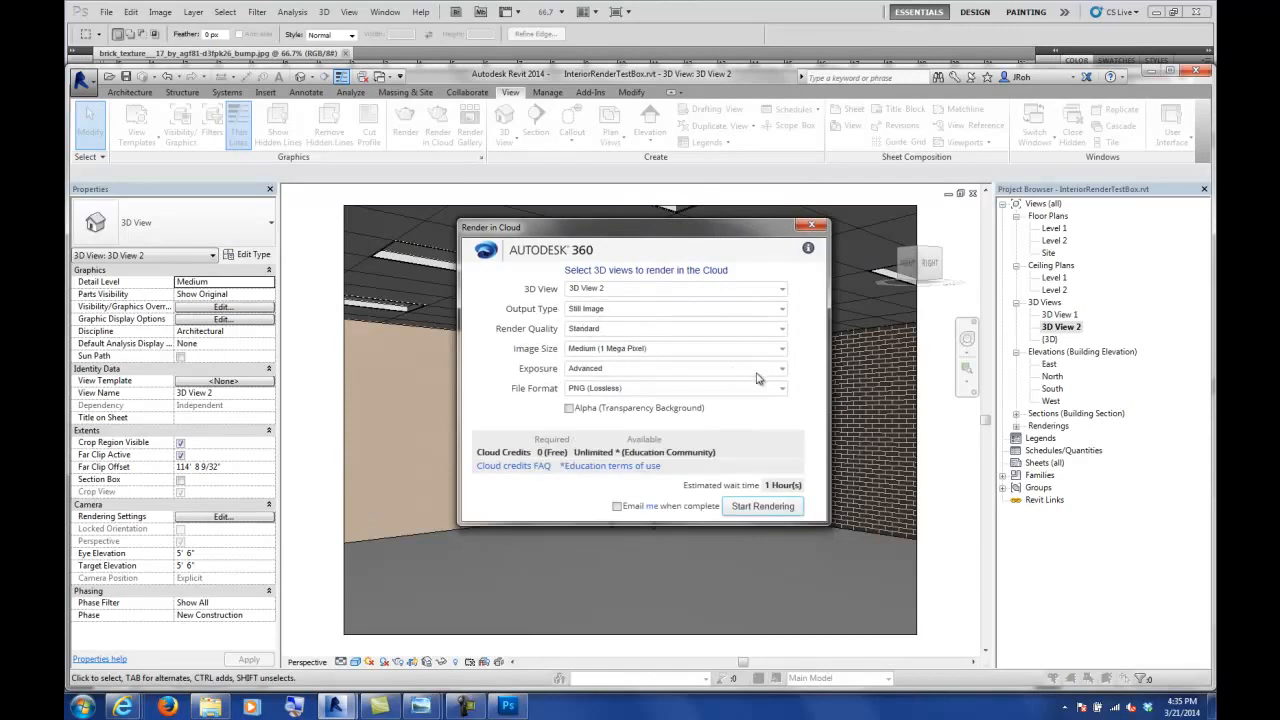
click(781, 370)
click(595, 397)
click(759, 507)
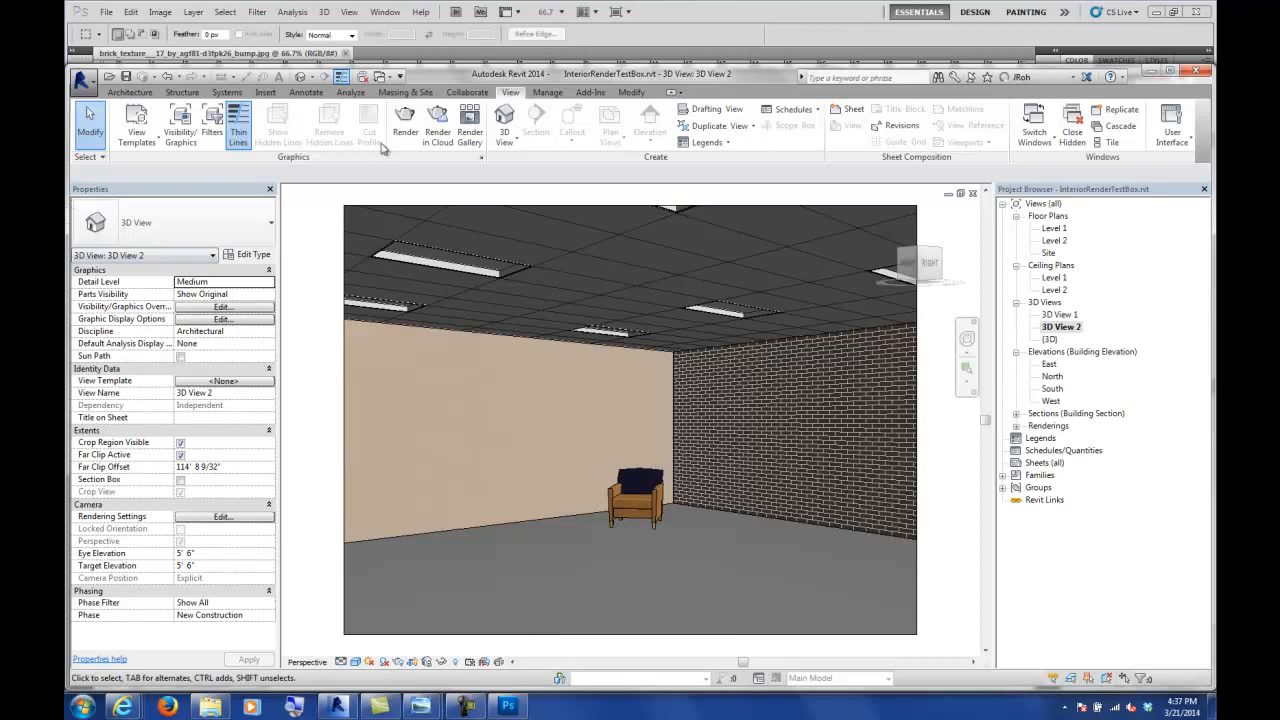
- Open the online render gallery briefly, and review the cloud rendering output types, keeping Still Image without starting another render
click(471, 137)
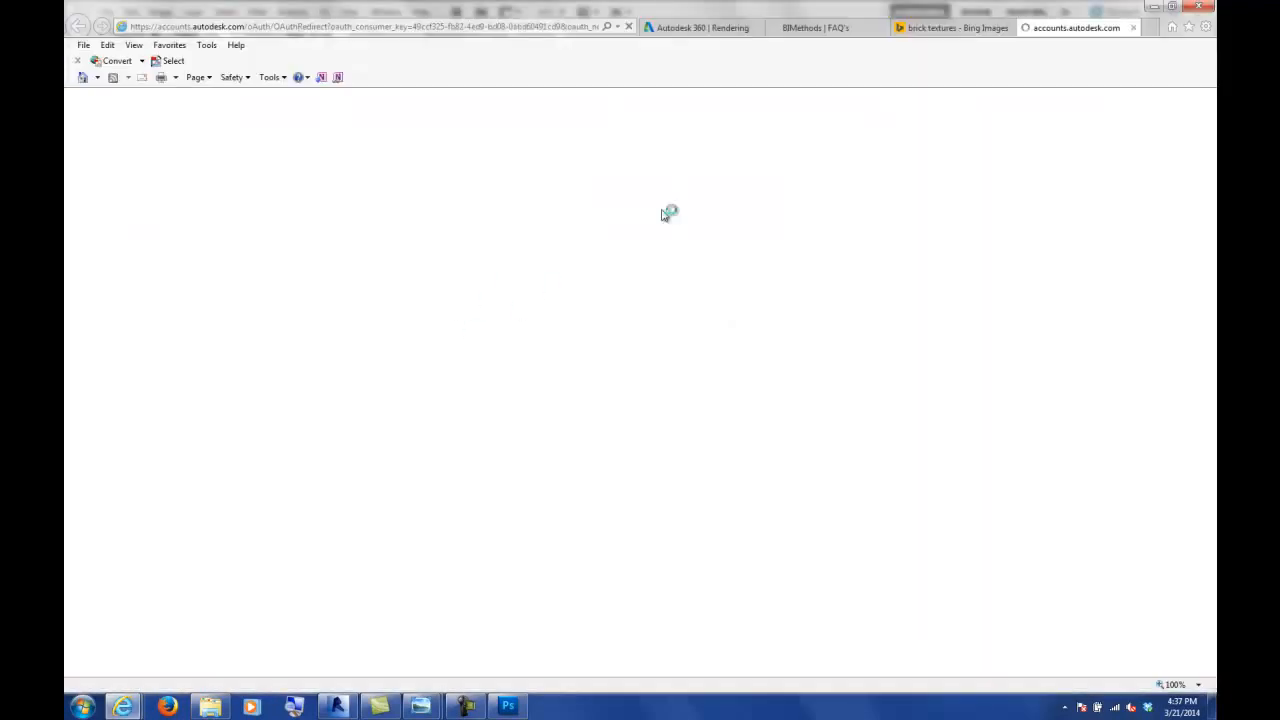
click(1153, 10)
click(437, 125)
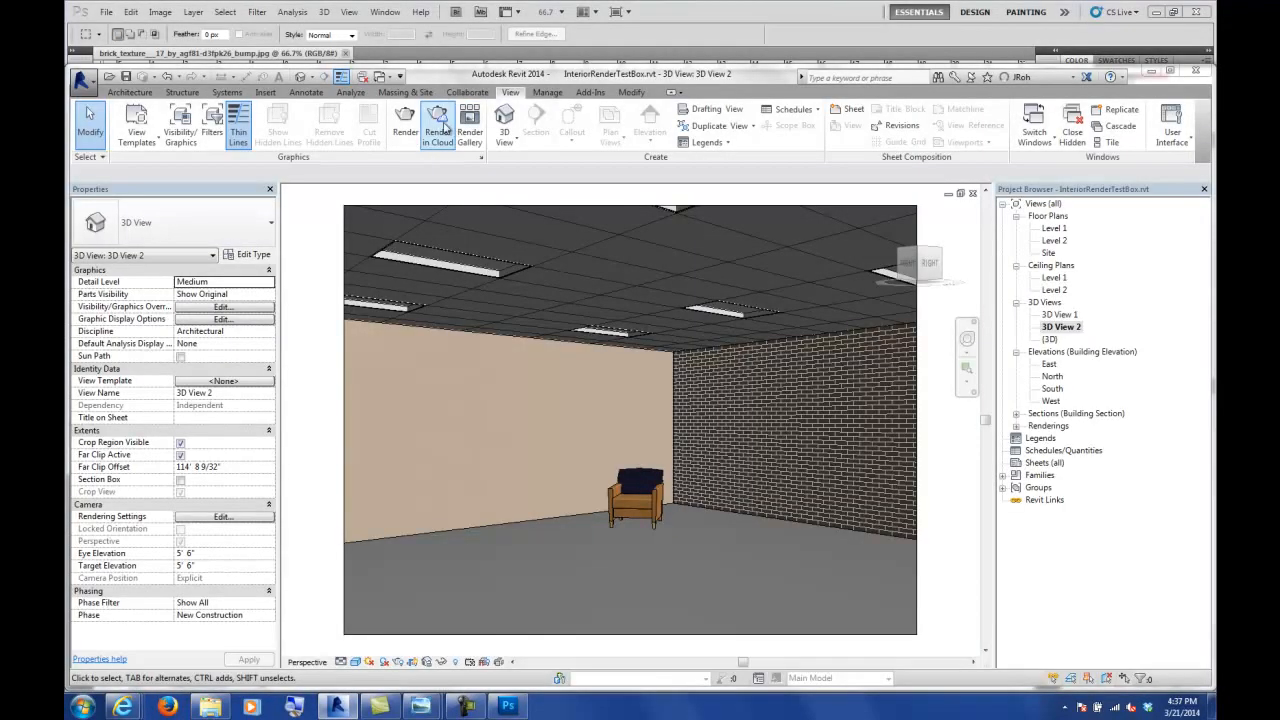
click(759, 482)
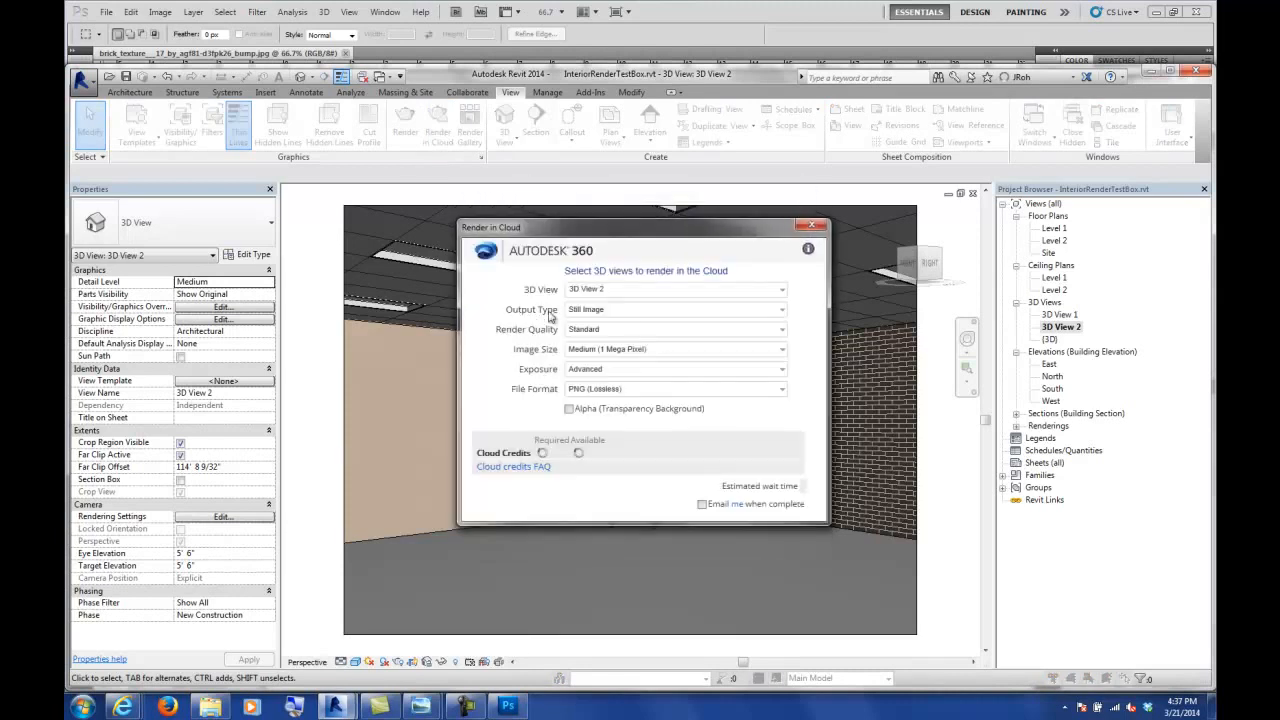
click(781, 310)
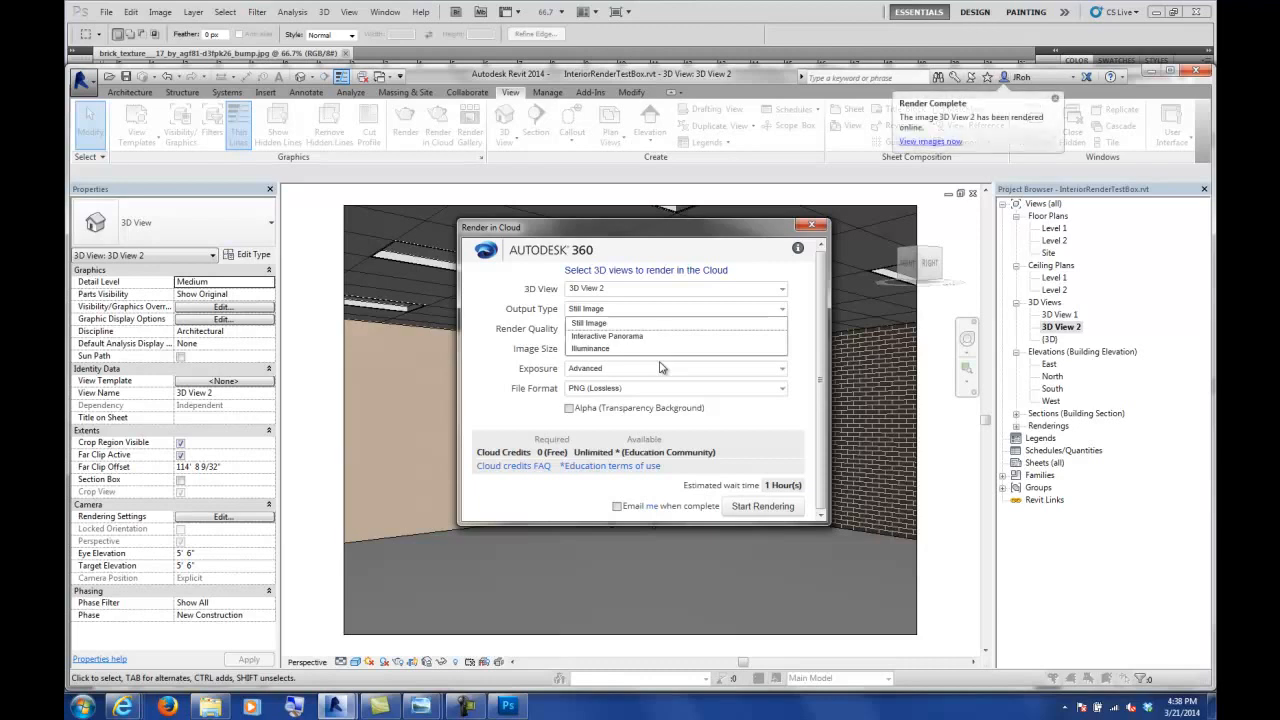
click(592, 324)
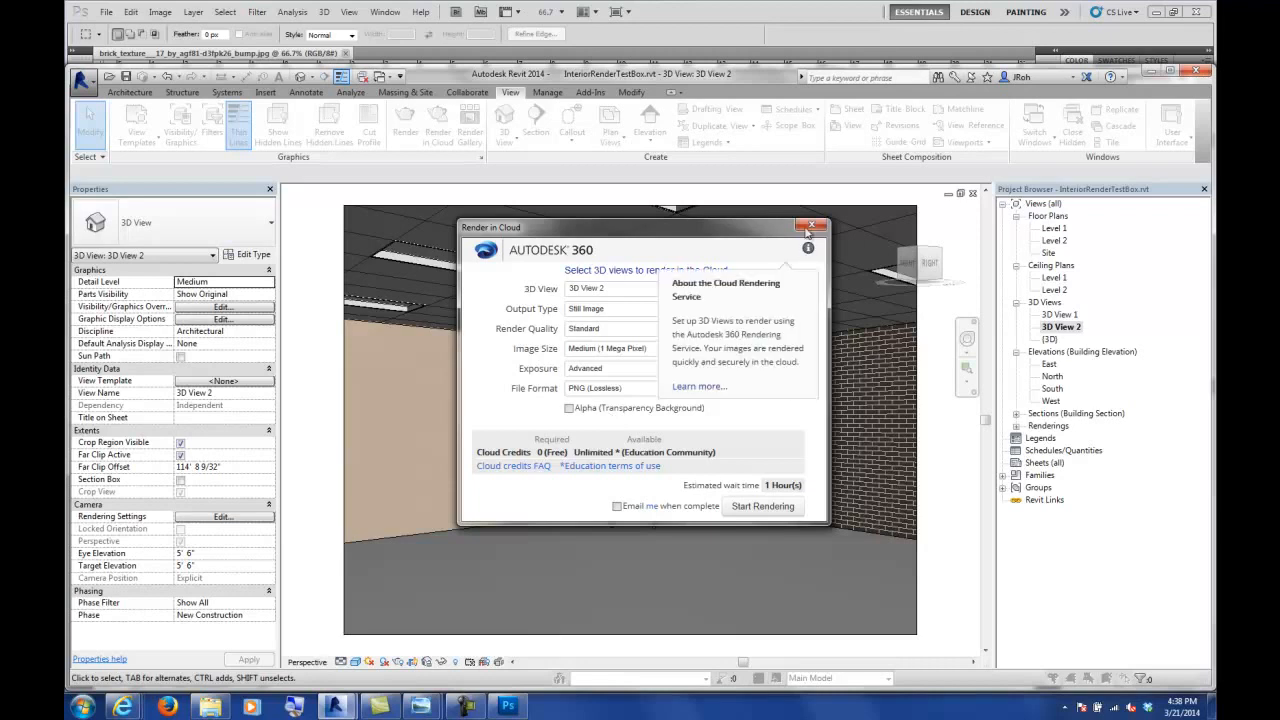
click(811, 224)
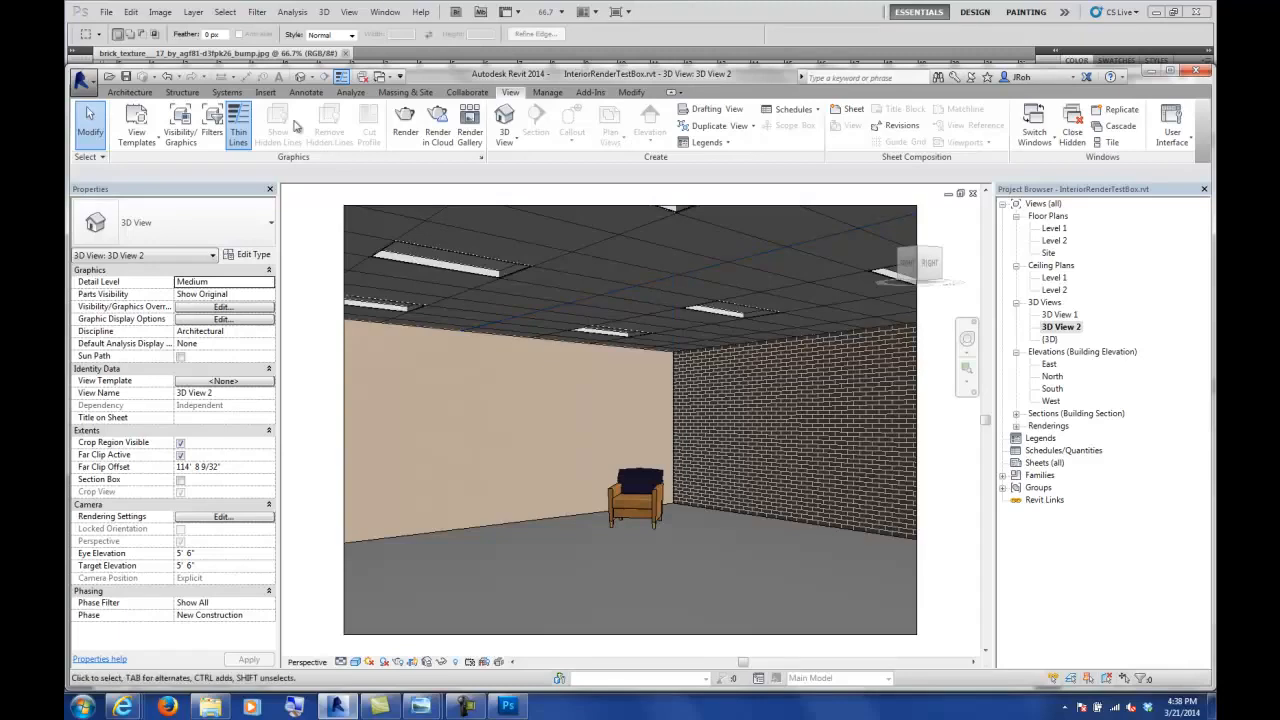
- Open the Level 1 floor plan and look over the room's surroundings
double_click(1054, 228)
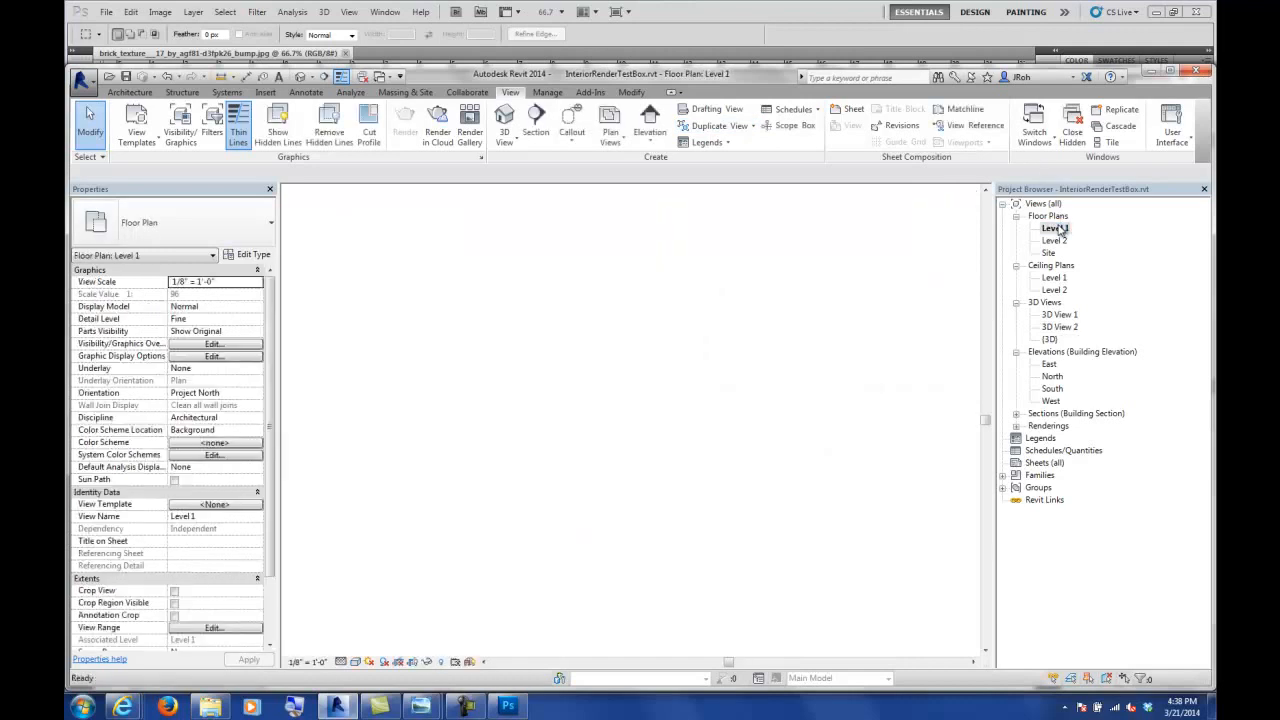
scroll(674, 376, down, 10)
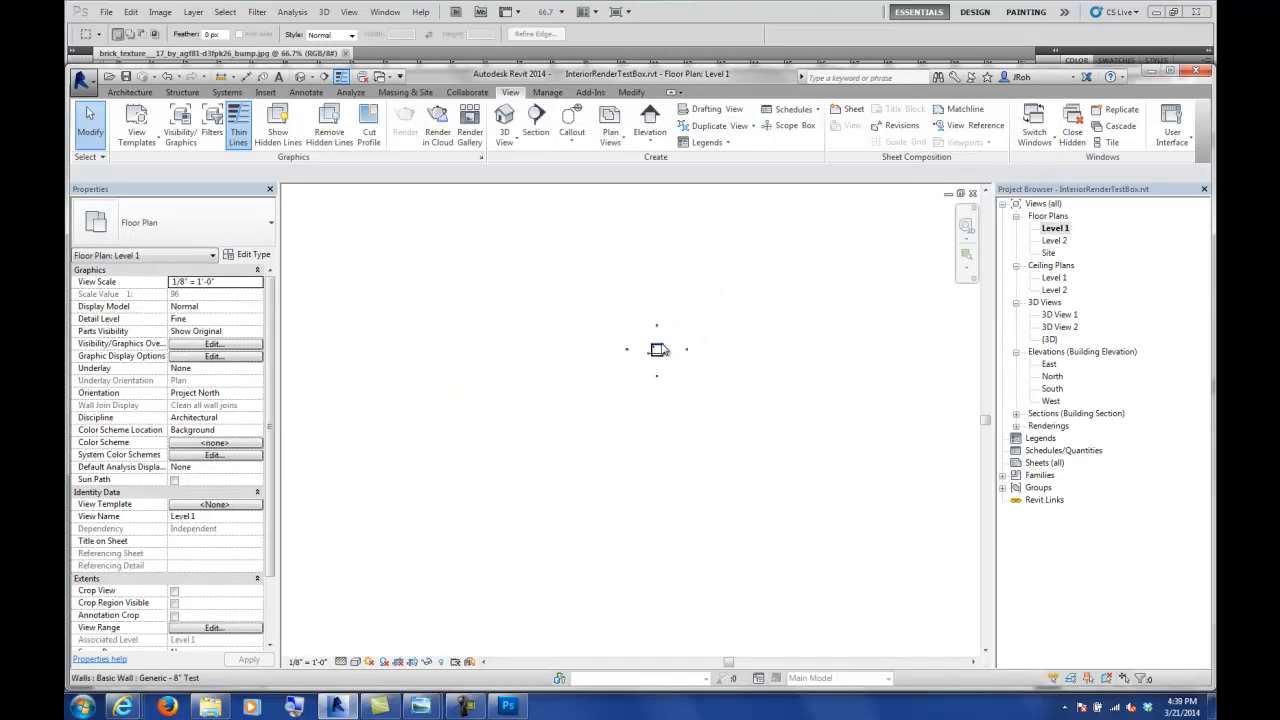
middle_drag(709, 314, 675, 408)
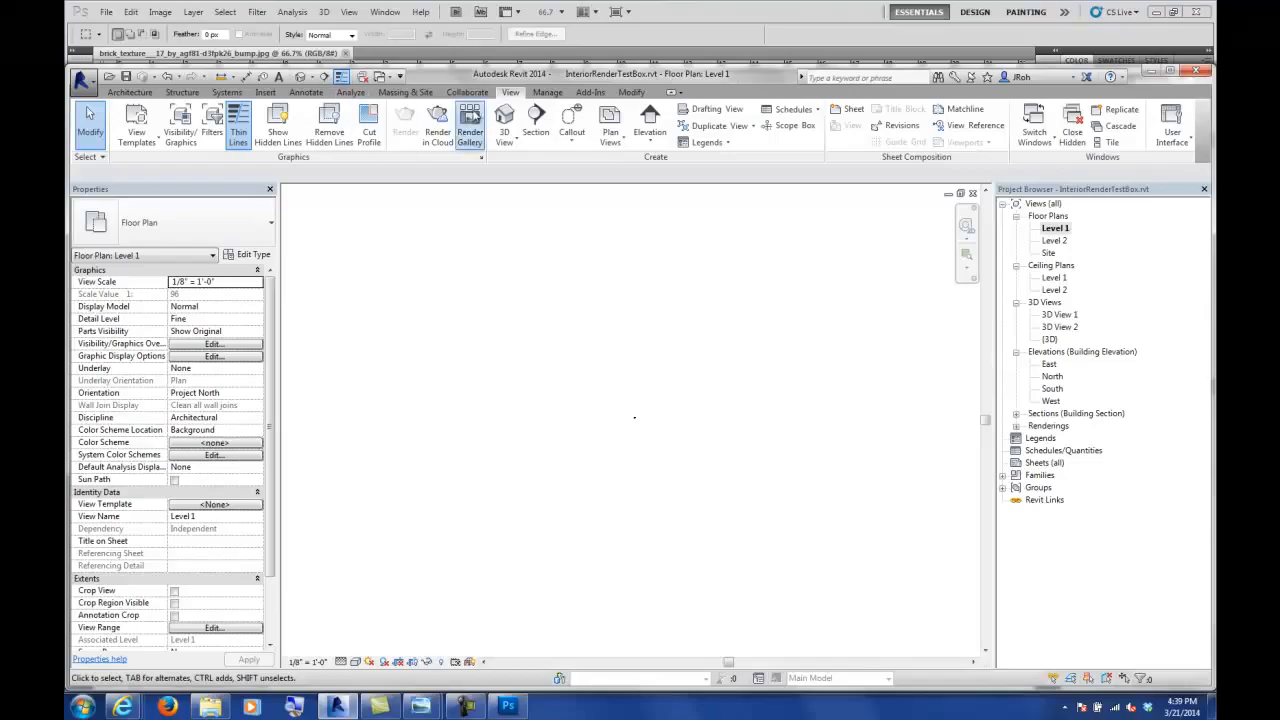
- Open the online render gallery in the web browser to view the project's completed cloud rendering
click(476, 120)
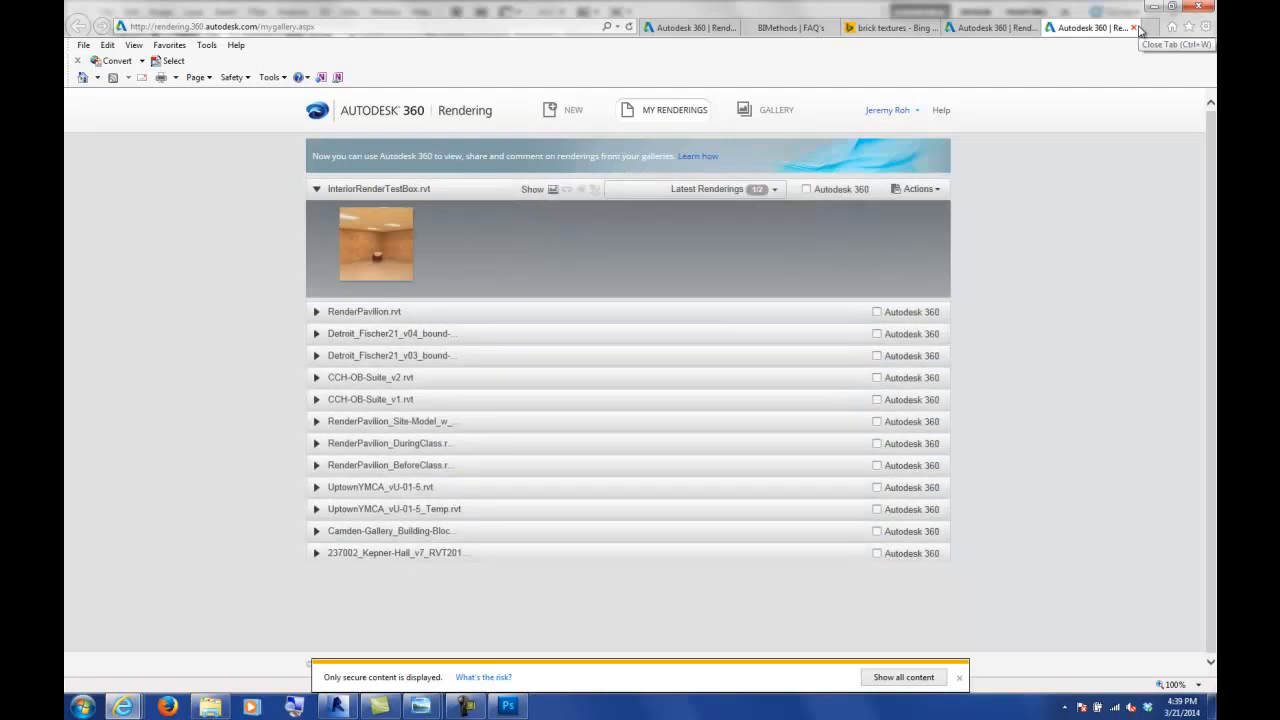
- Enlarge the InteriorRenderTestBox.rvt rendering in the online gallery to examine the brick walls, and return to the earlier gallery page
click(376, 248)
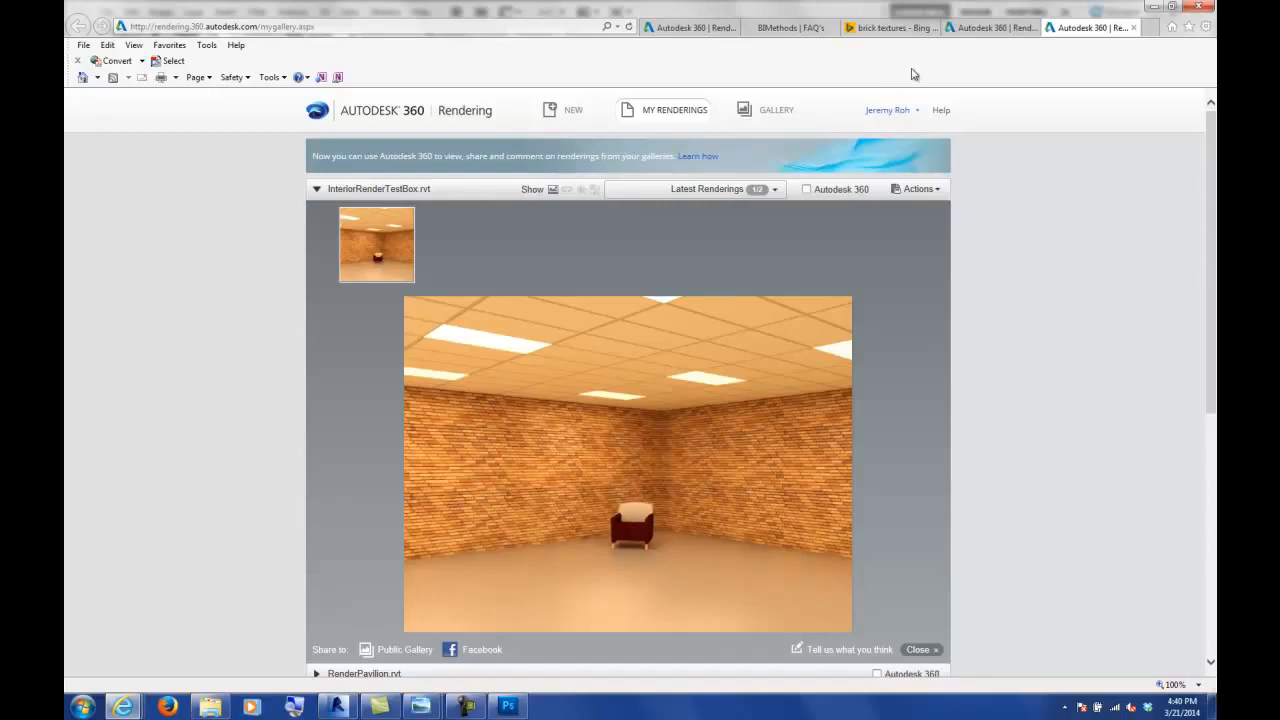
click(963, 28)
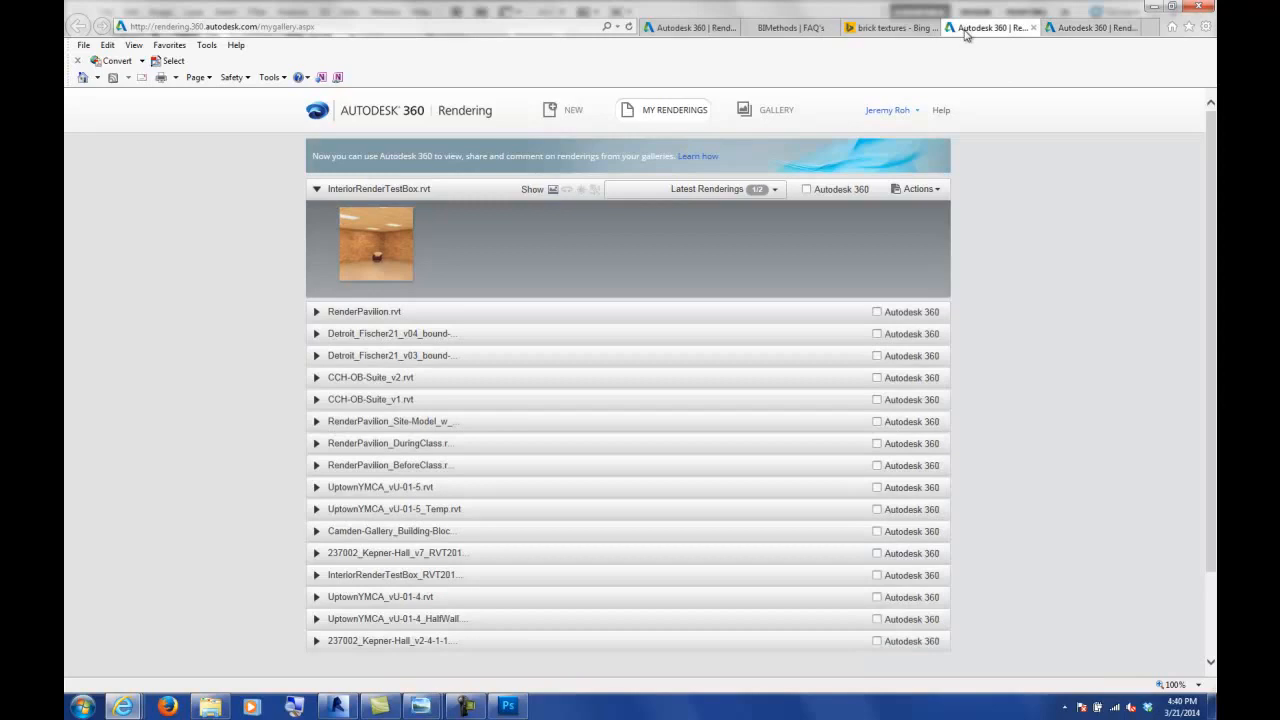
- Switch back to Revit and inspect the chair and the surrounding brick walls in the Level 1 floor plan
click(340, 705)
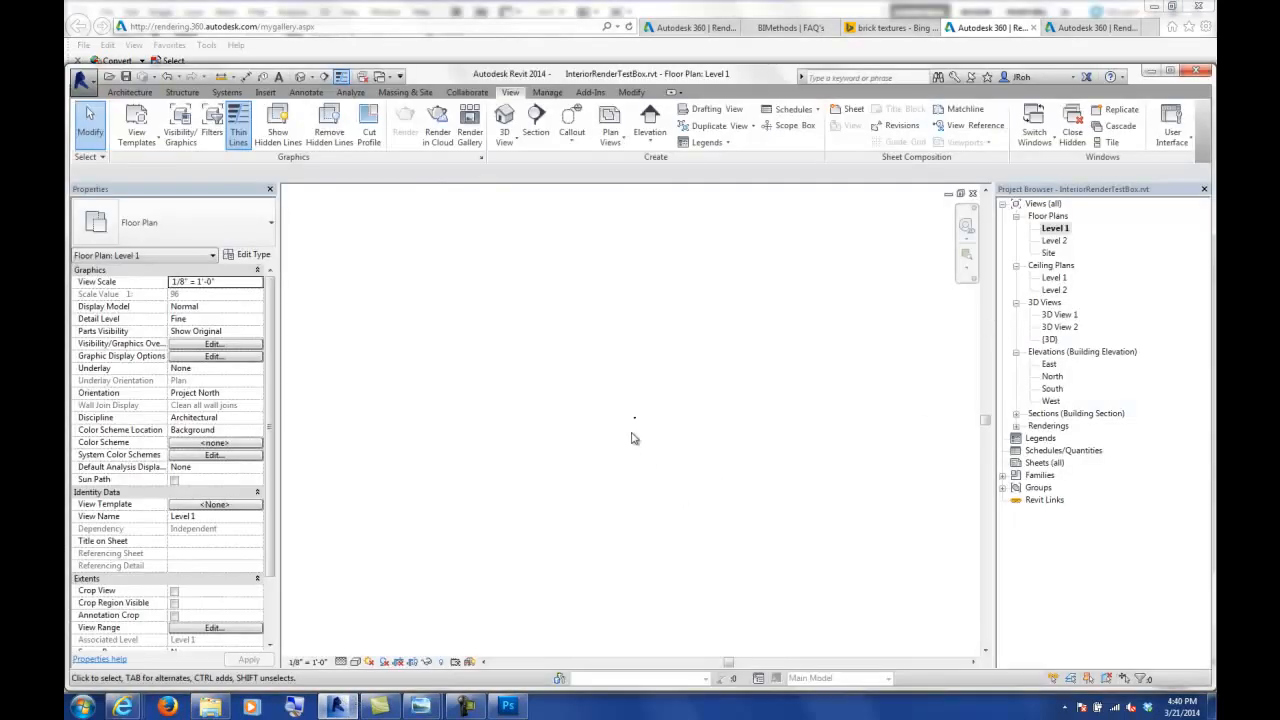
scroll(640, 410, up, 5)
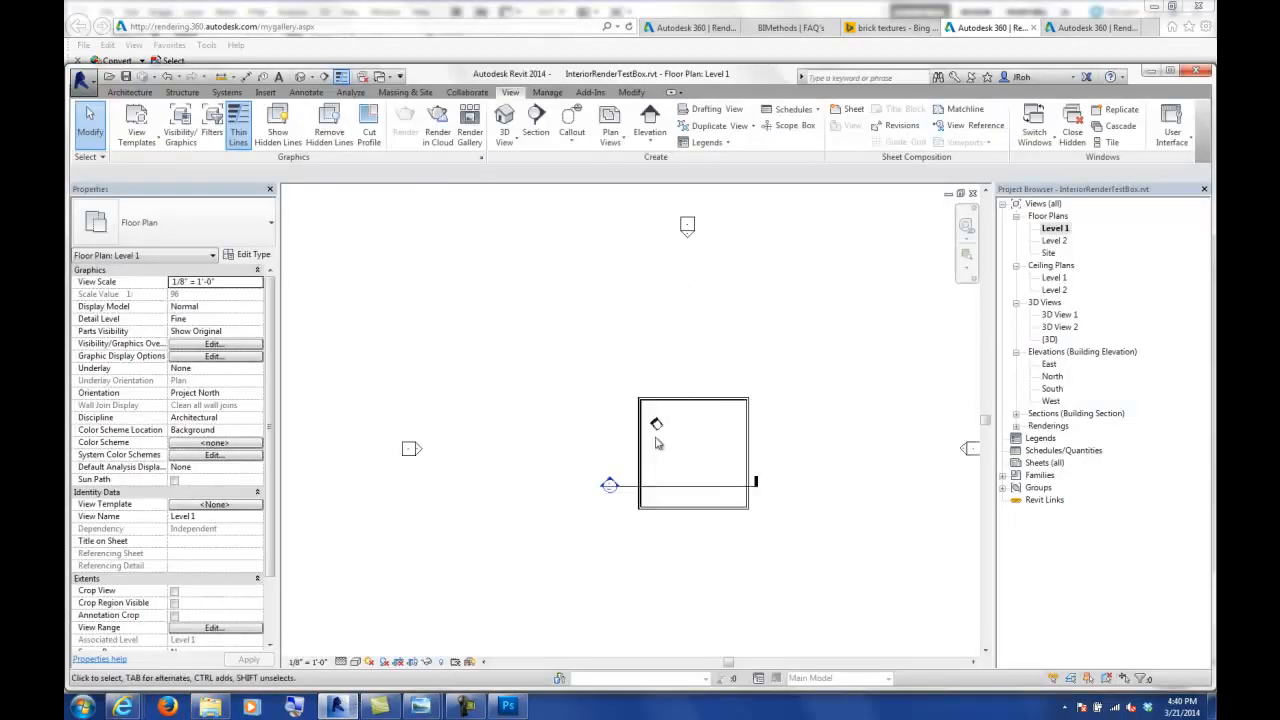
scroll(667, 427, up, 4)
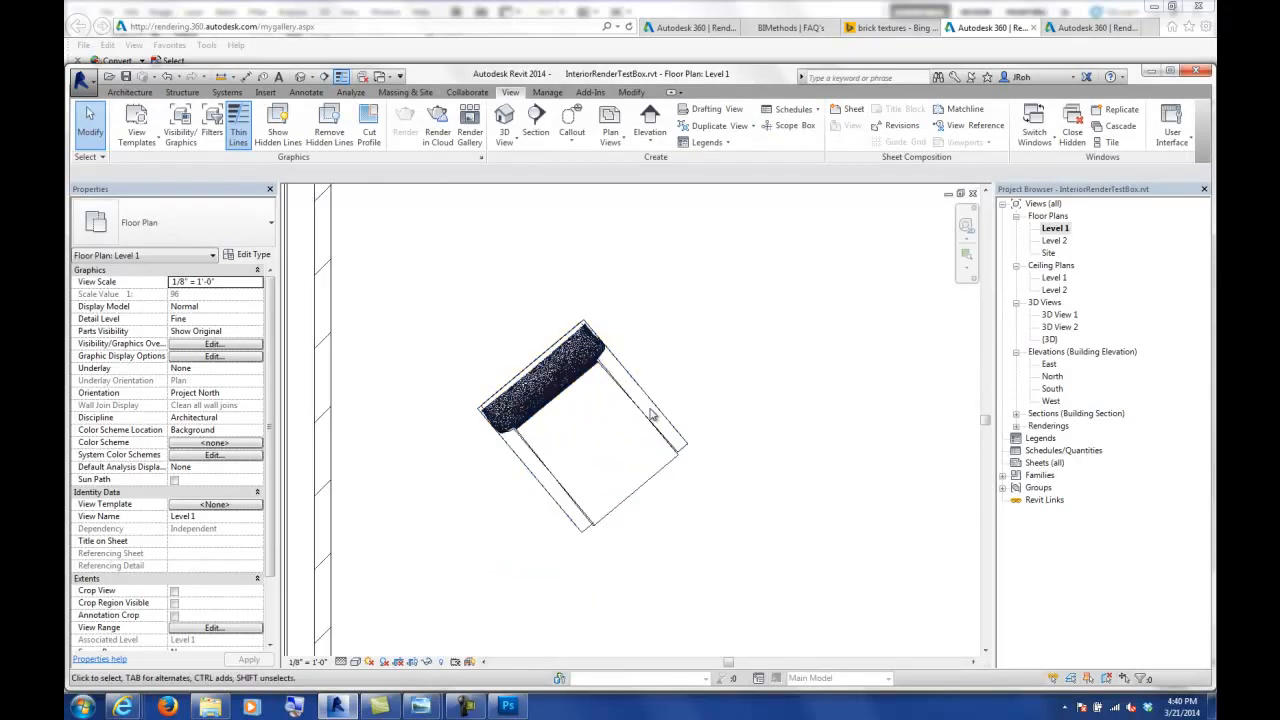
click(655, 412)
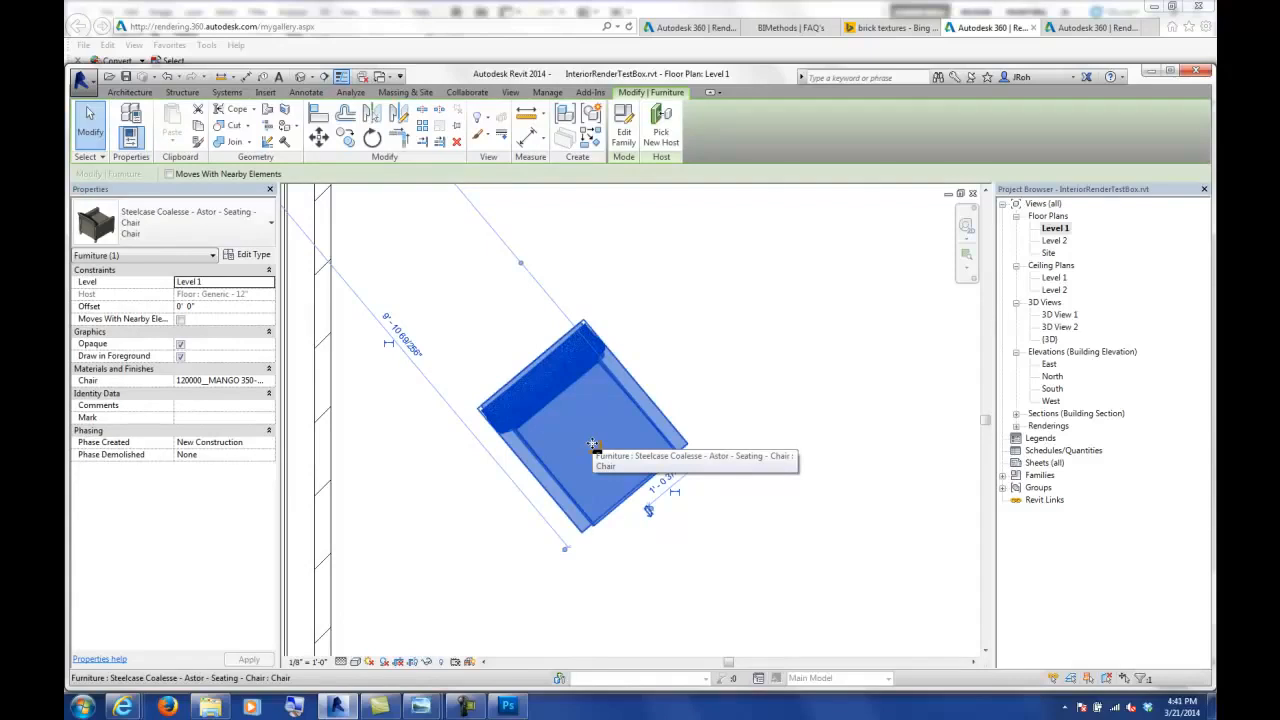
scroll(590, 444, down, 3)
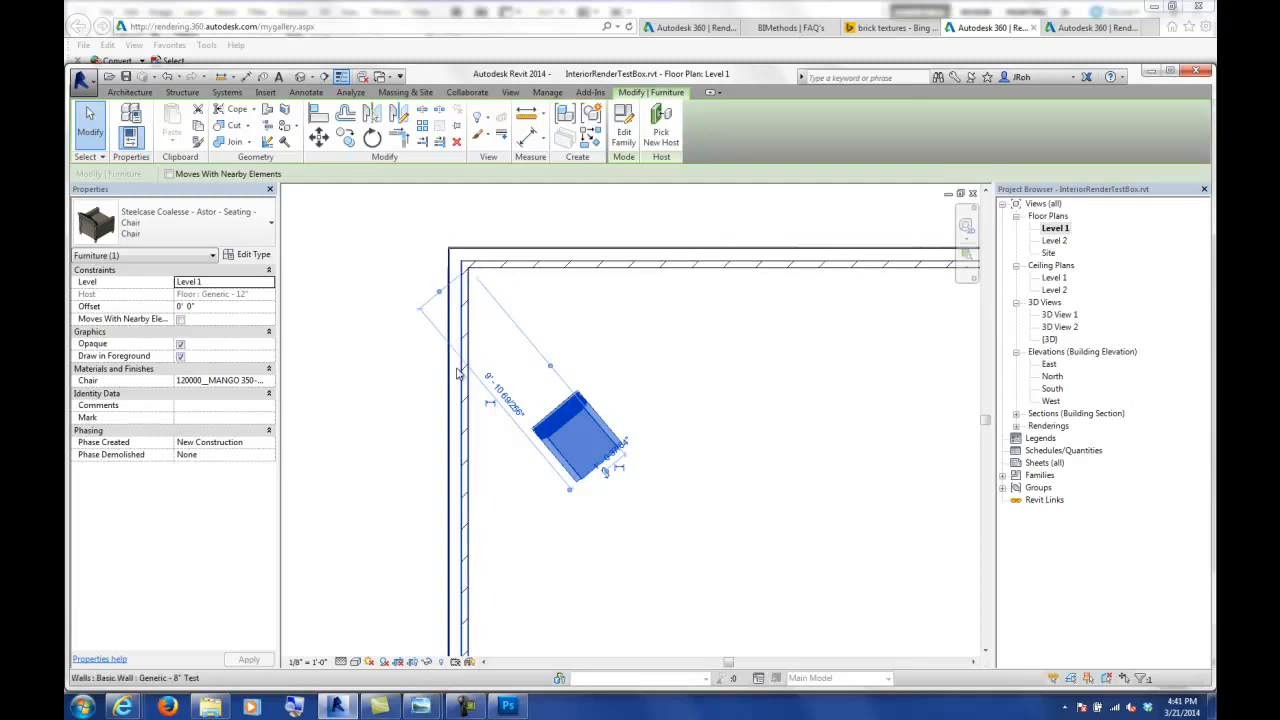
click(548, 284)
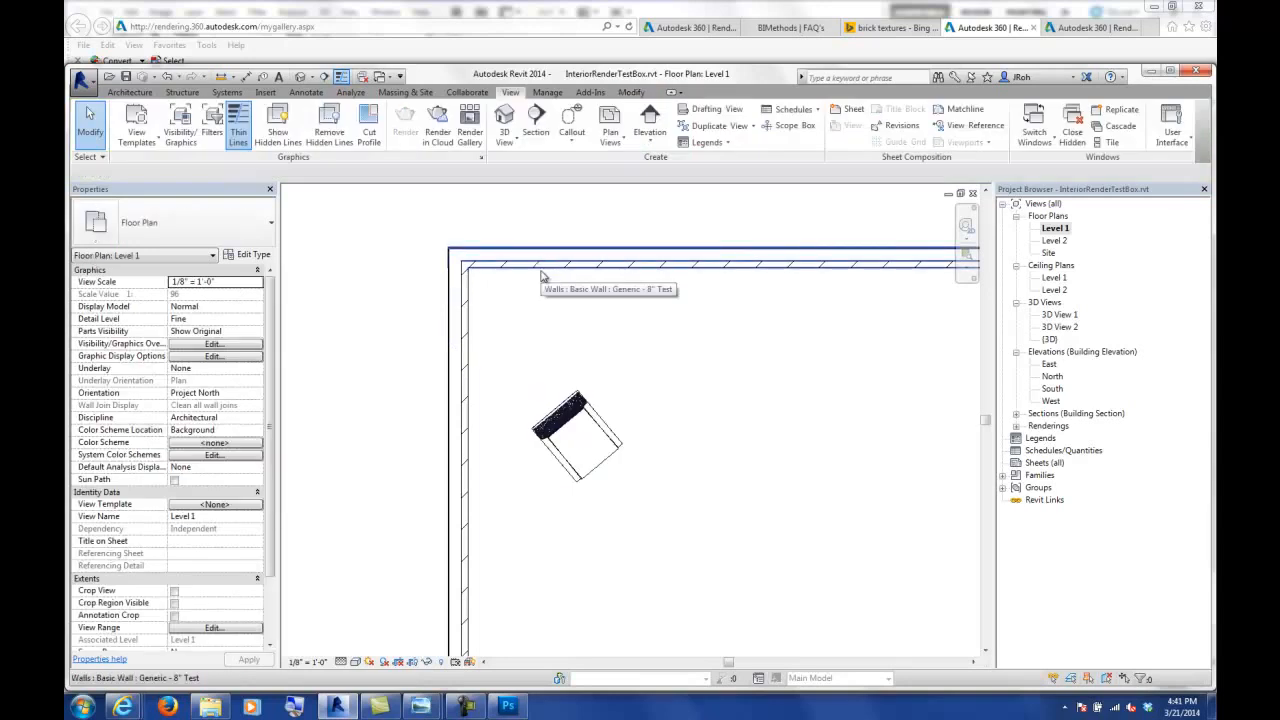
key(Tab)
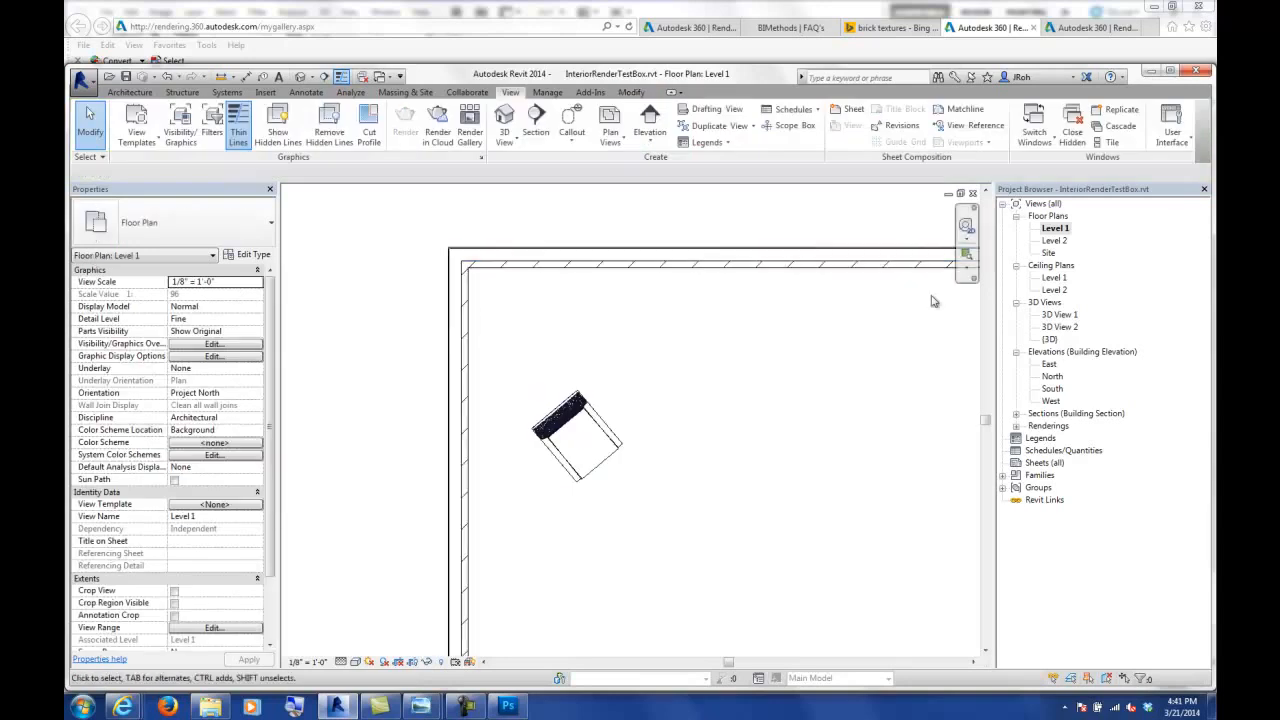
- Open the {3D} view and review the Generic - 12" floor's type properties and layer structure without changing them
double_click(1049, 339)
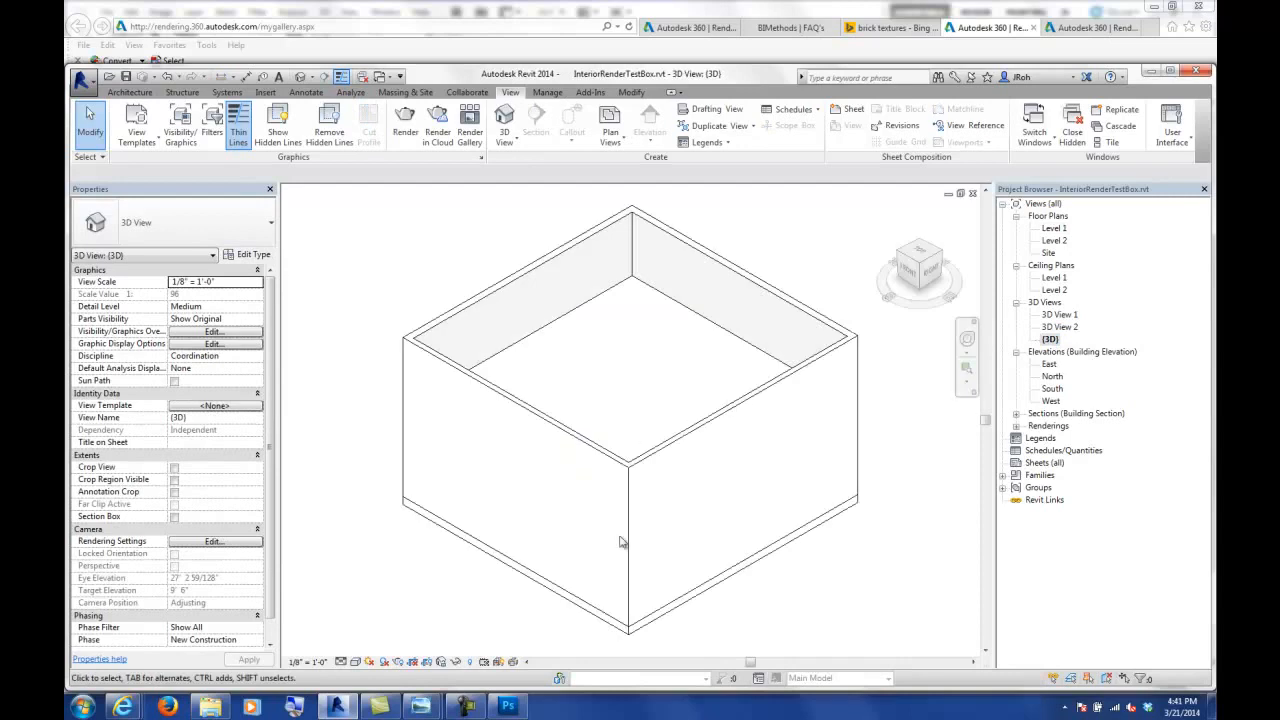
click(584, 613)
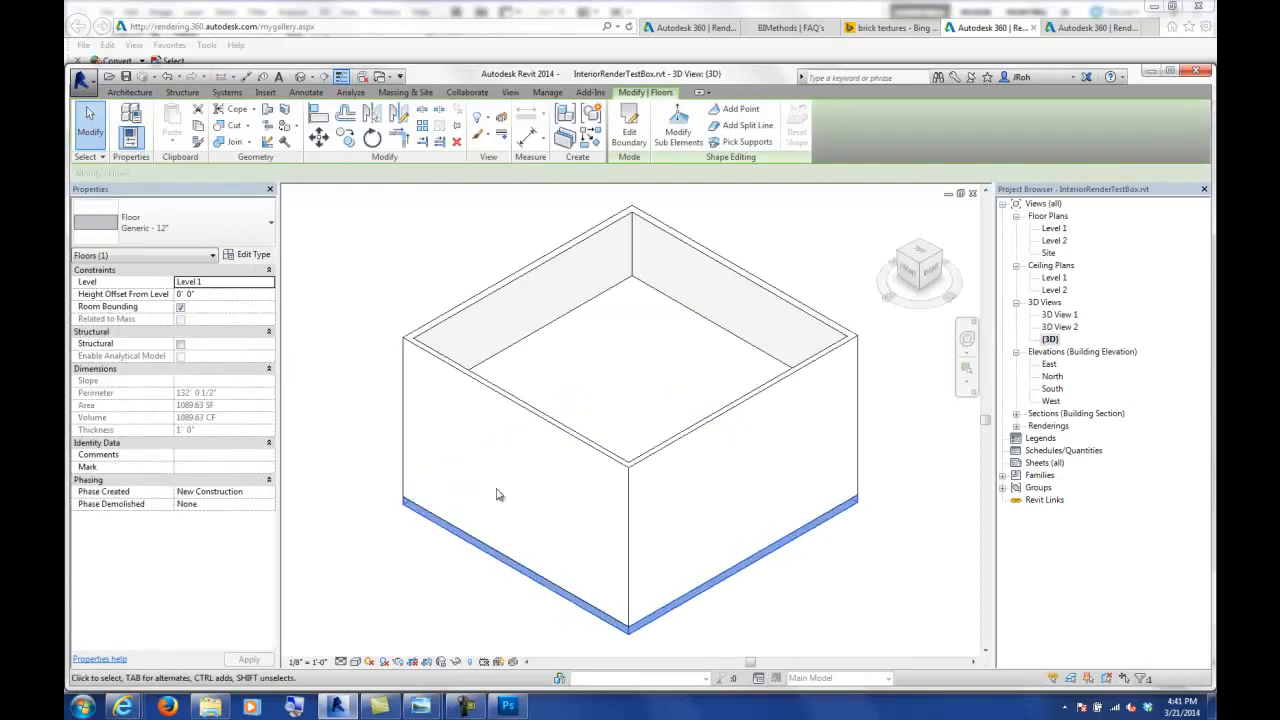
click(260, 256)
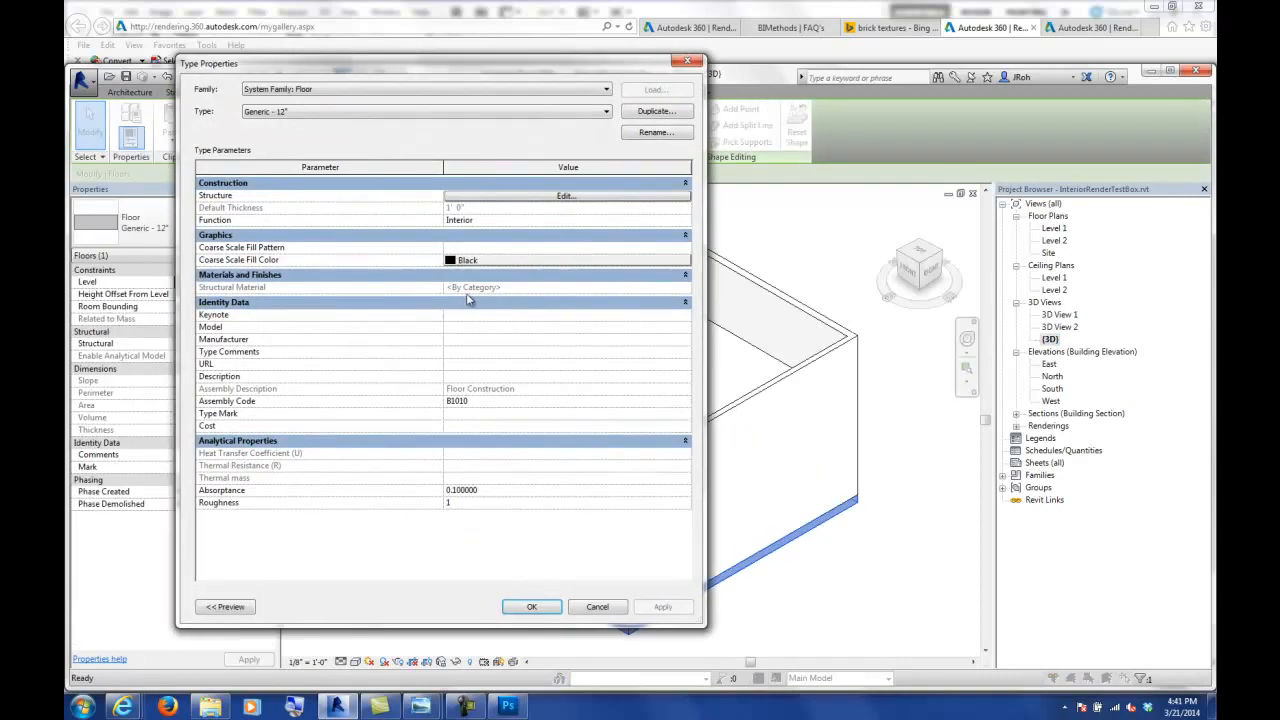
click(502, 197)
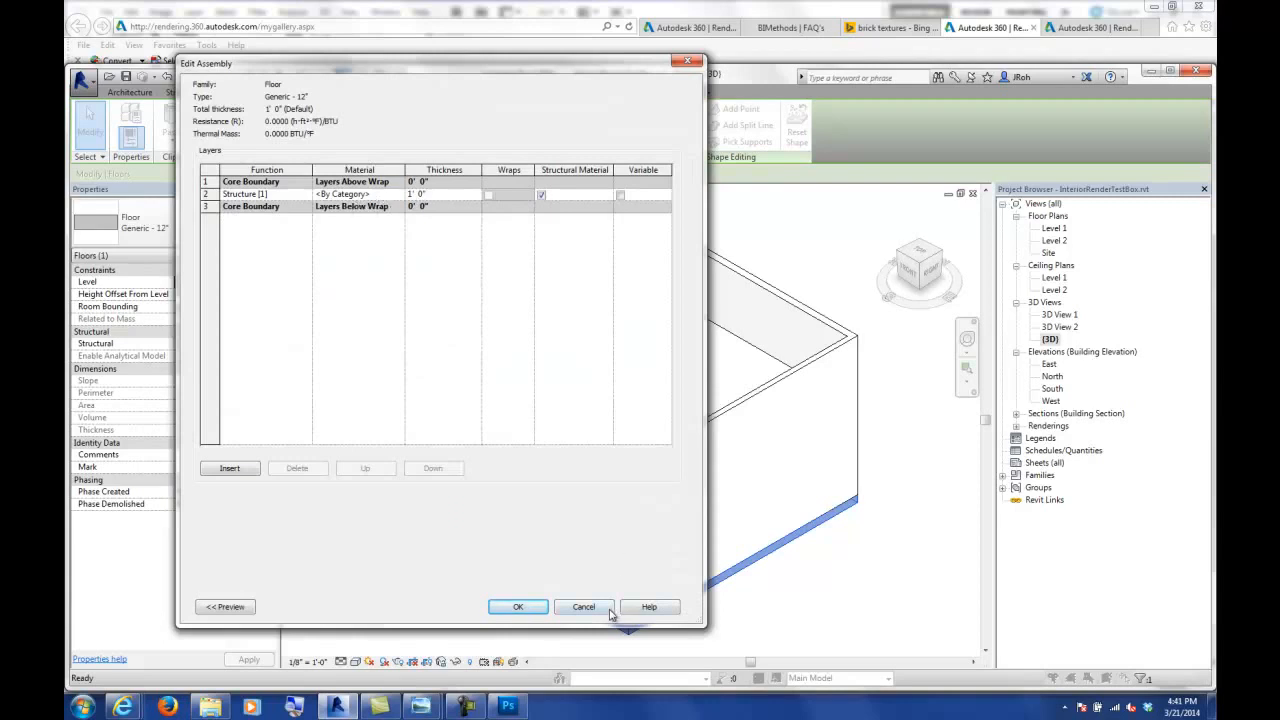
click(590, 607)
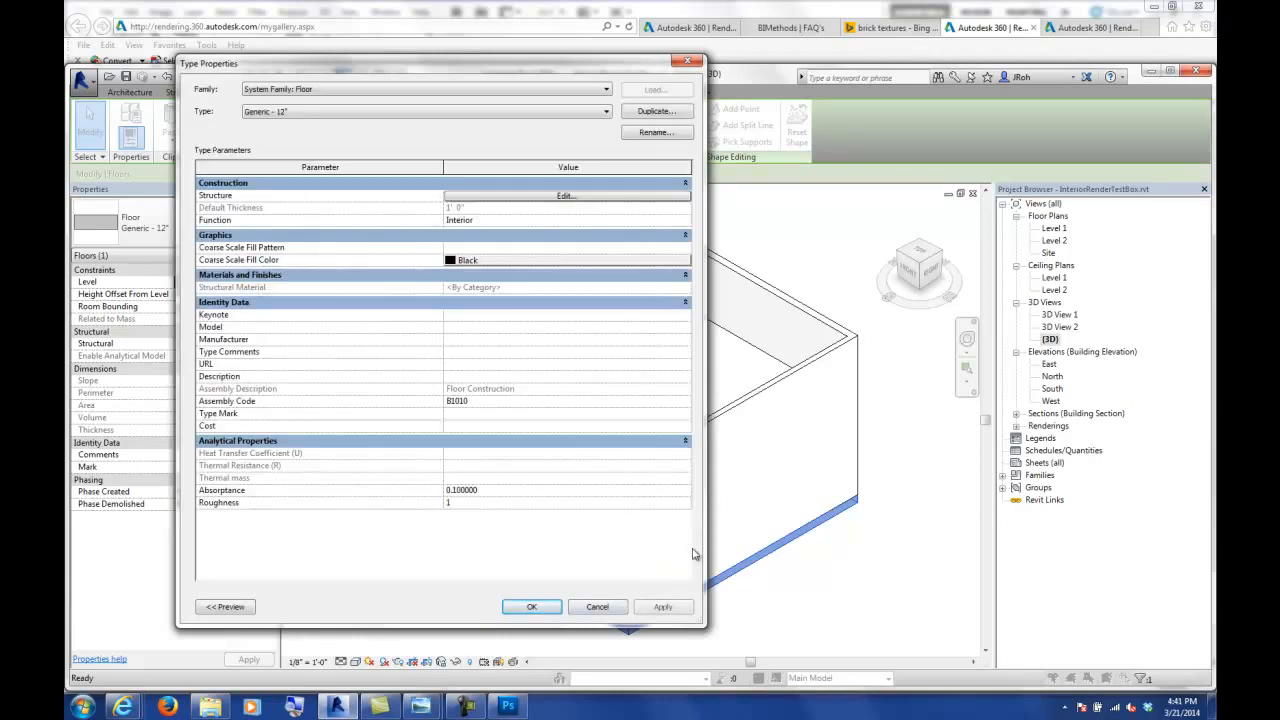
click(597, 607)
- Temporarily hide the Generic - 12" roof element in the {3D} view
shift+middle_drag(377, 523, 424, 537)
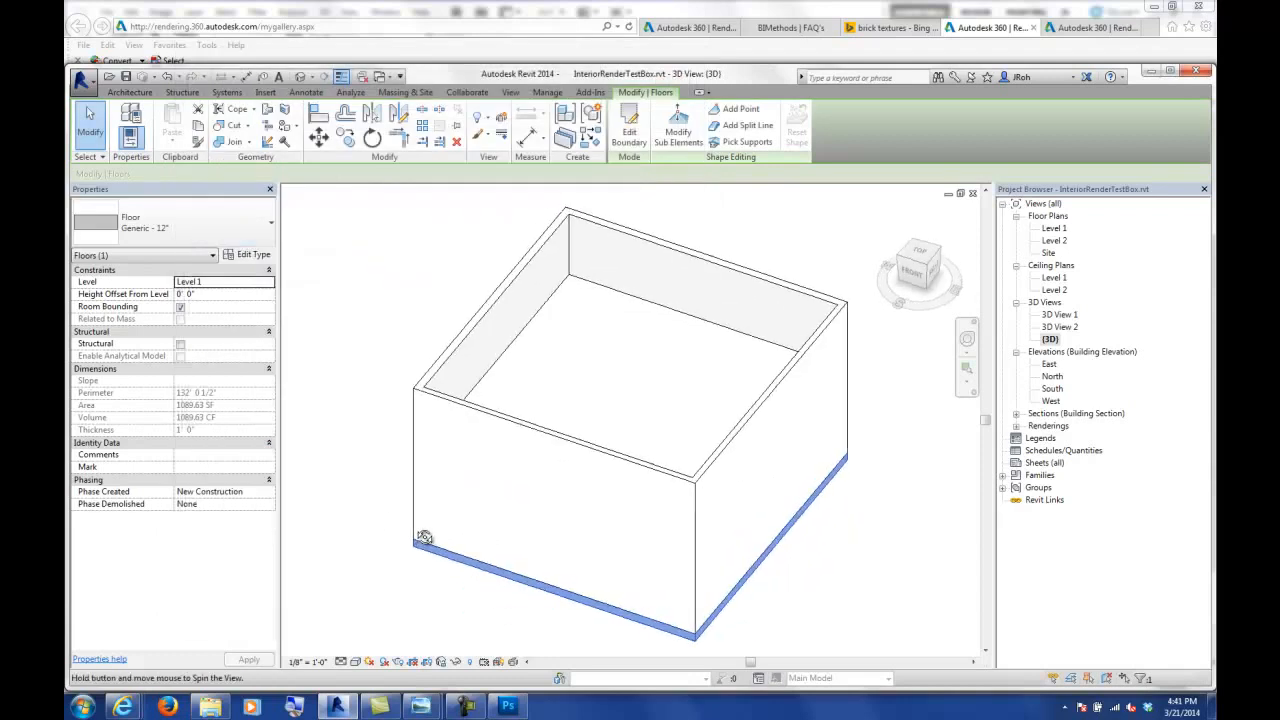
click(551, 300)
right_click(552, 299)
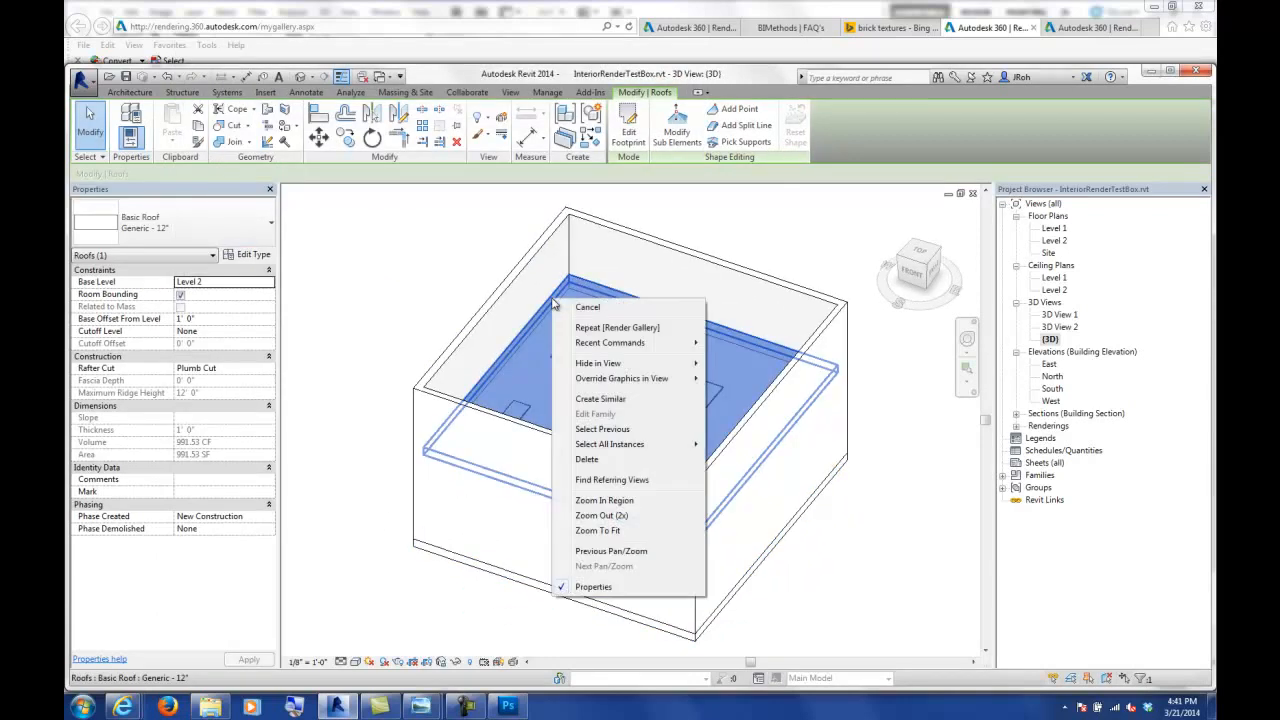
click(457, 664)
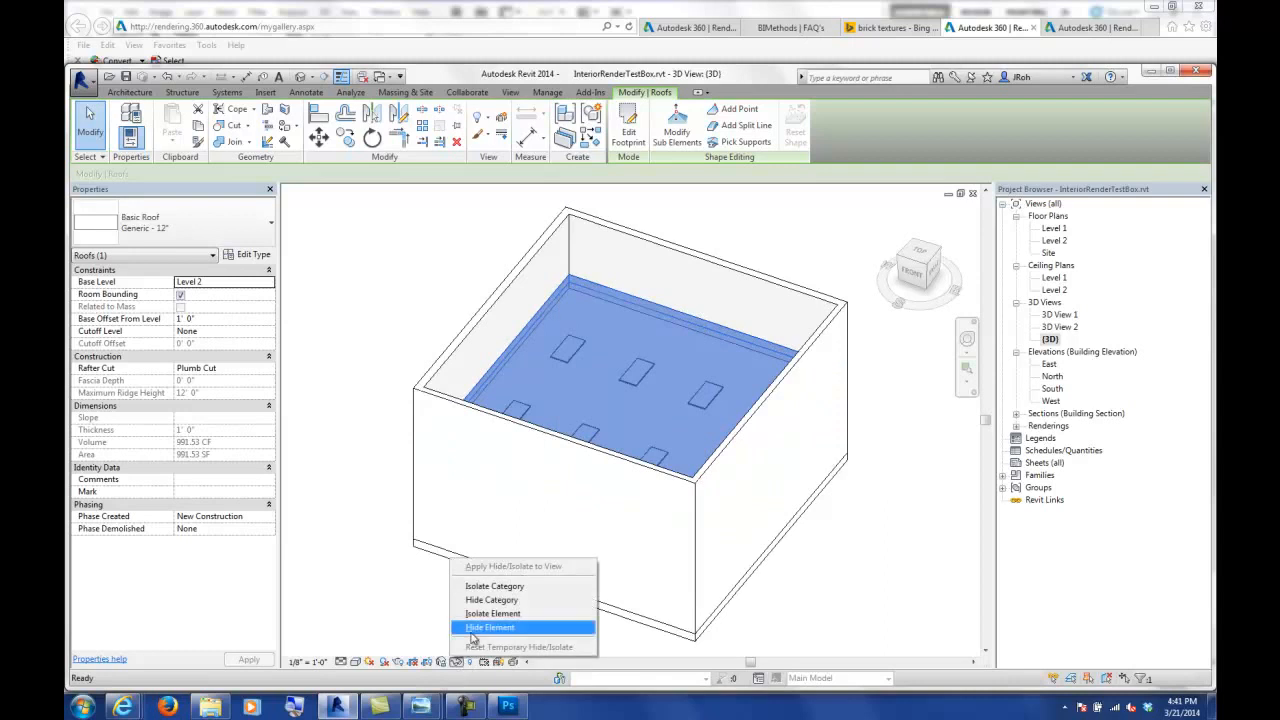
click(475, 627)
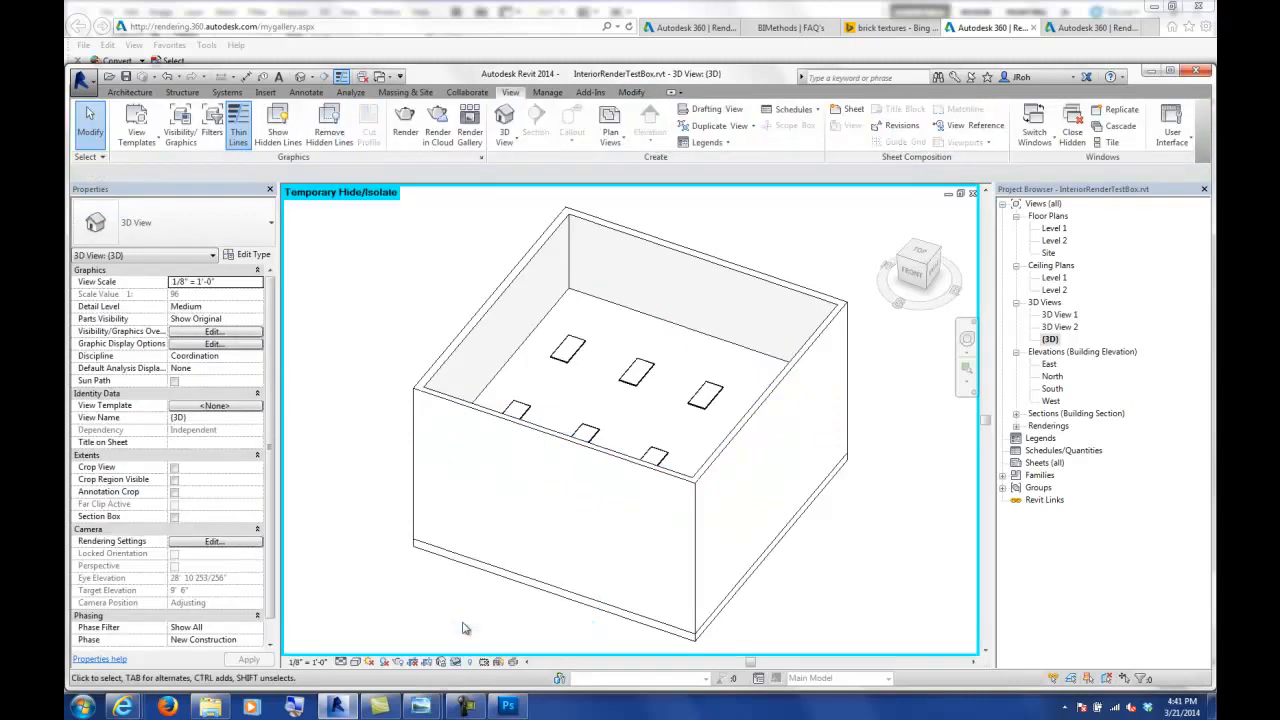
- Set the {3D} view's visual style to Shaded and temporarily hide the 2' x 4' ACT System ceiling element
click(356, 662)
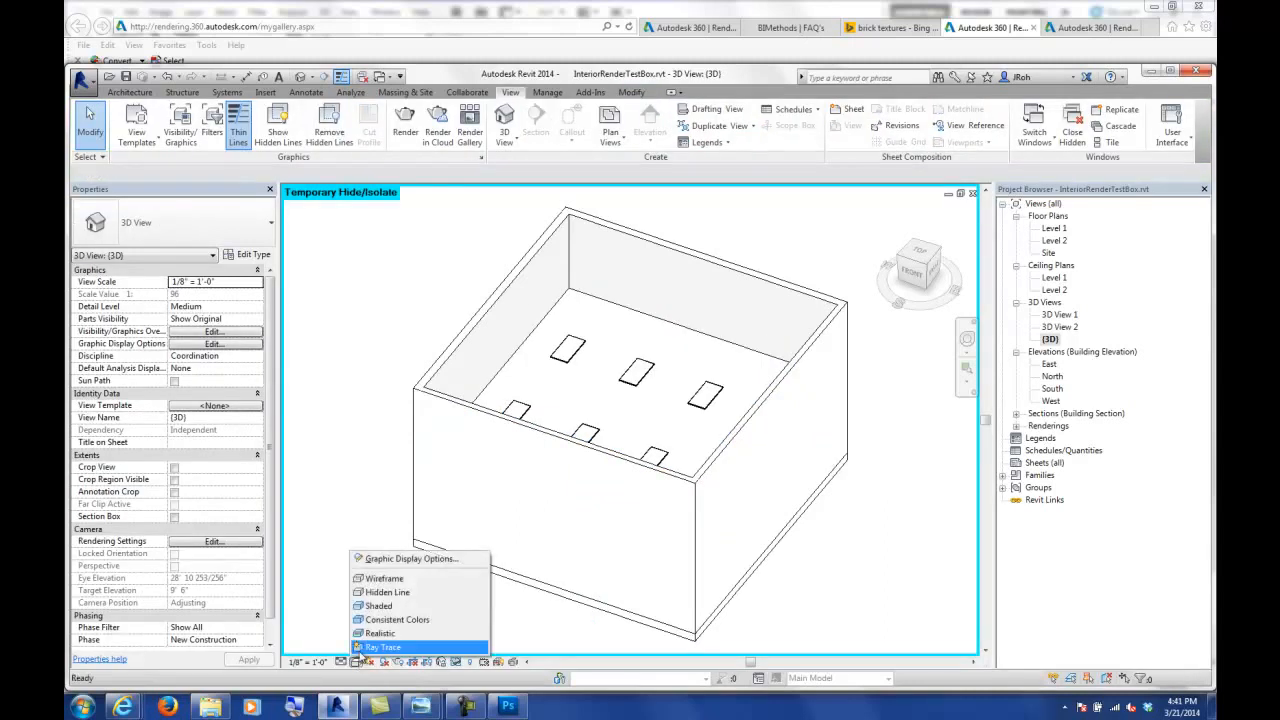
click(390, 607)
mouse_move(591, 474)
shift+middle_down()
mouse_move(540, 549)
mouse_move(446, 534)
mouse_move(411, 483)
mouse_move(732, 560)
mouse_move(649, 543)
mouse_move(737, 391)
shift+middle_up()
click(707, 335)
right_click(707, 335)
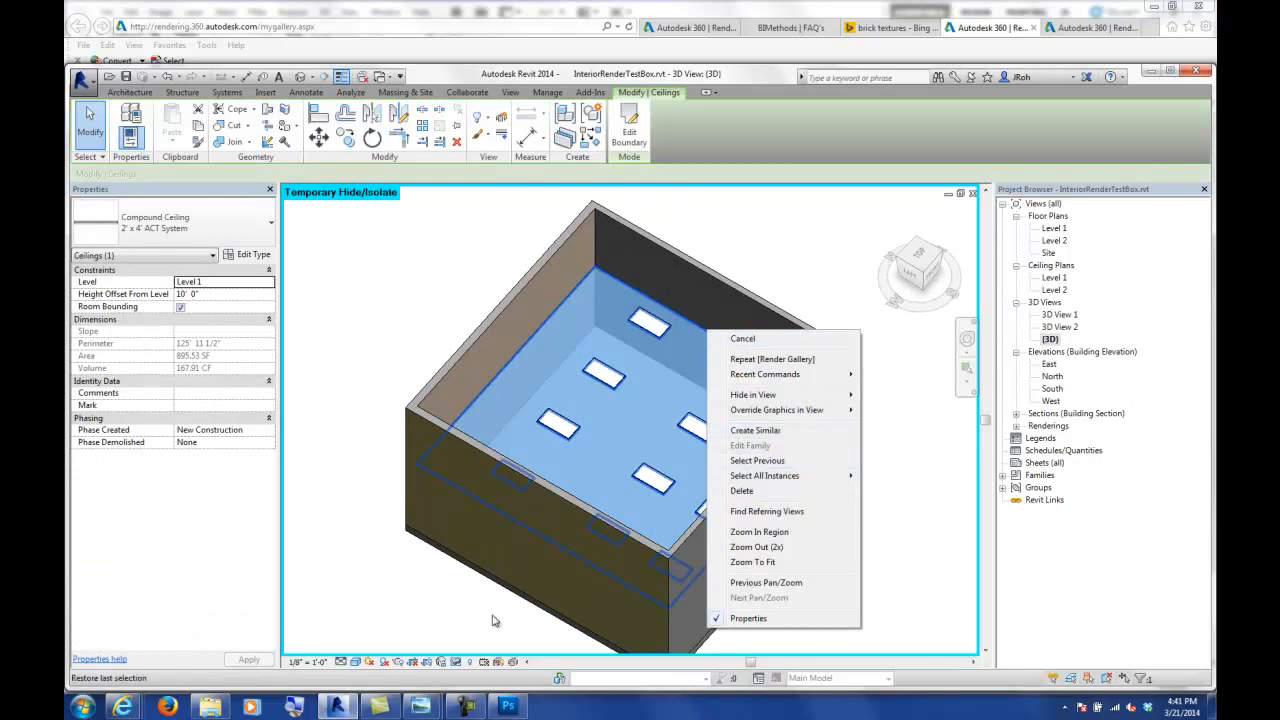
click(458, 664)
click(489, 627)
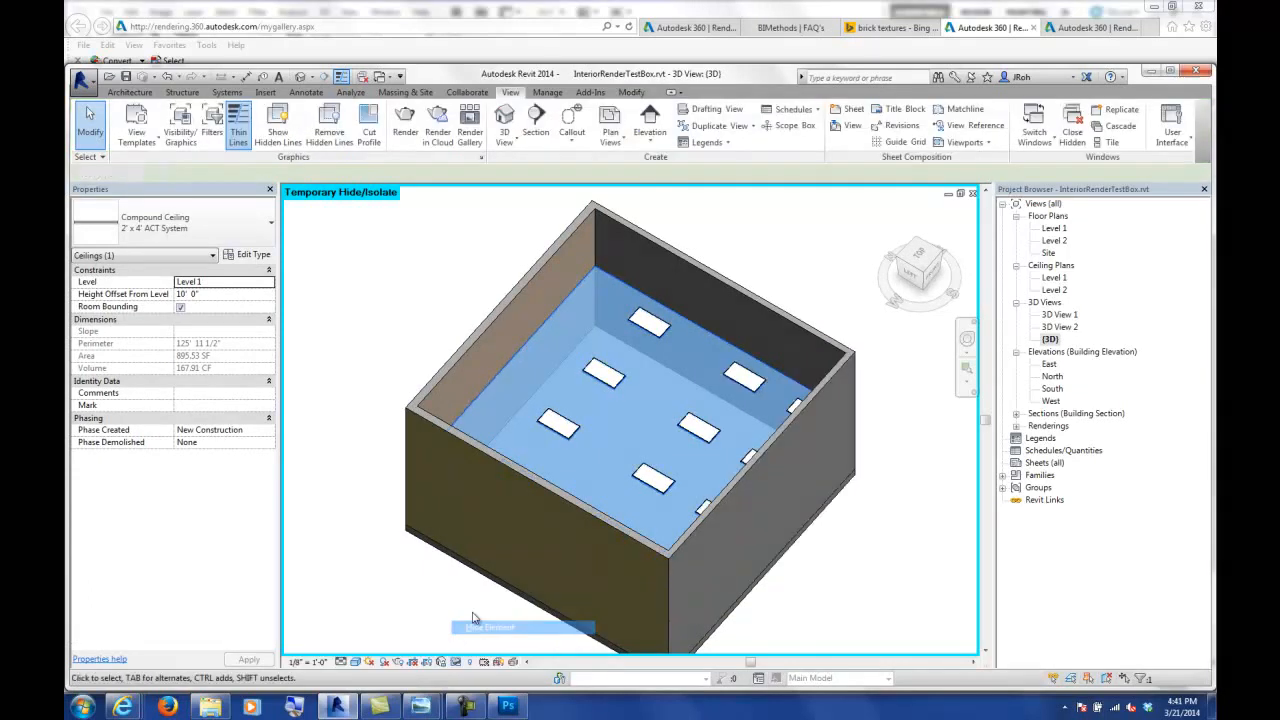
shift+middle_drag(760, 480, 446, 494)
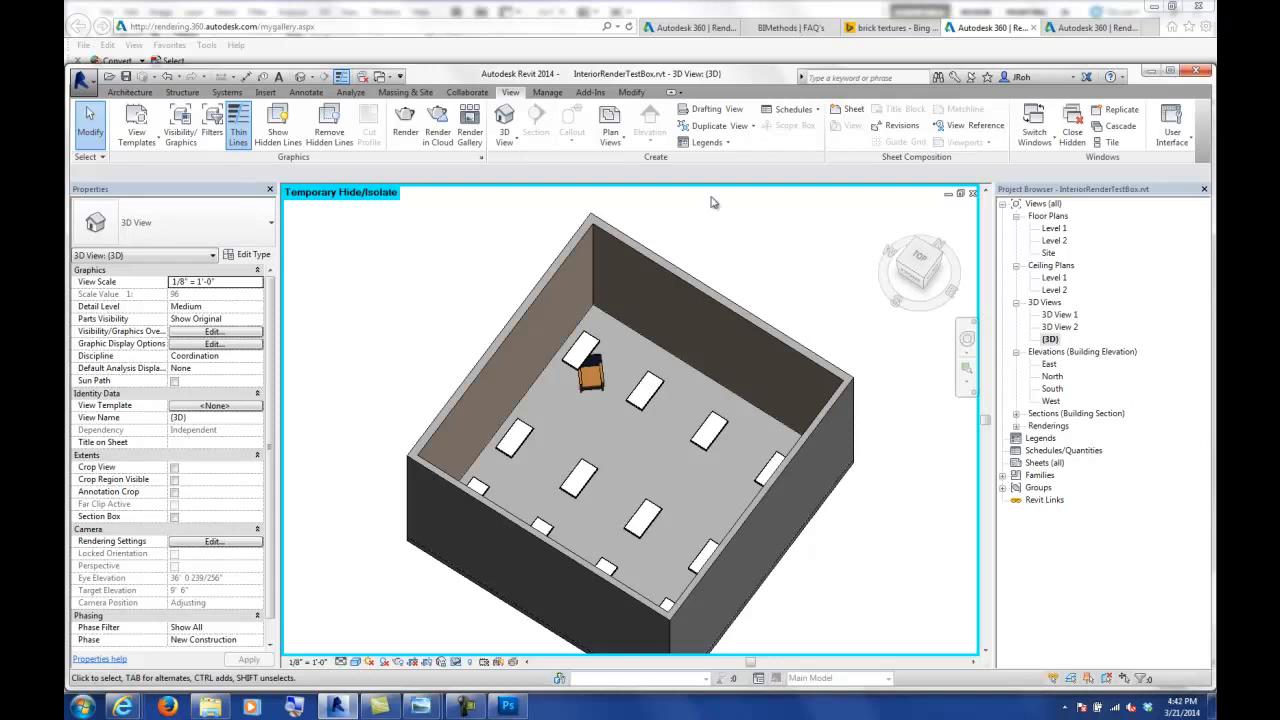
- Paint the room's floor surface with the Wood - Flooring material using the Paint tool
click(632, 92)
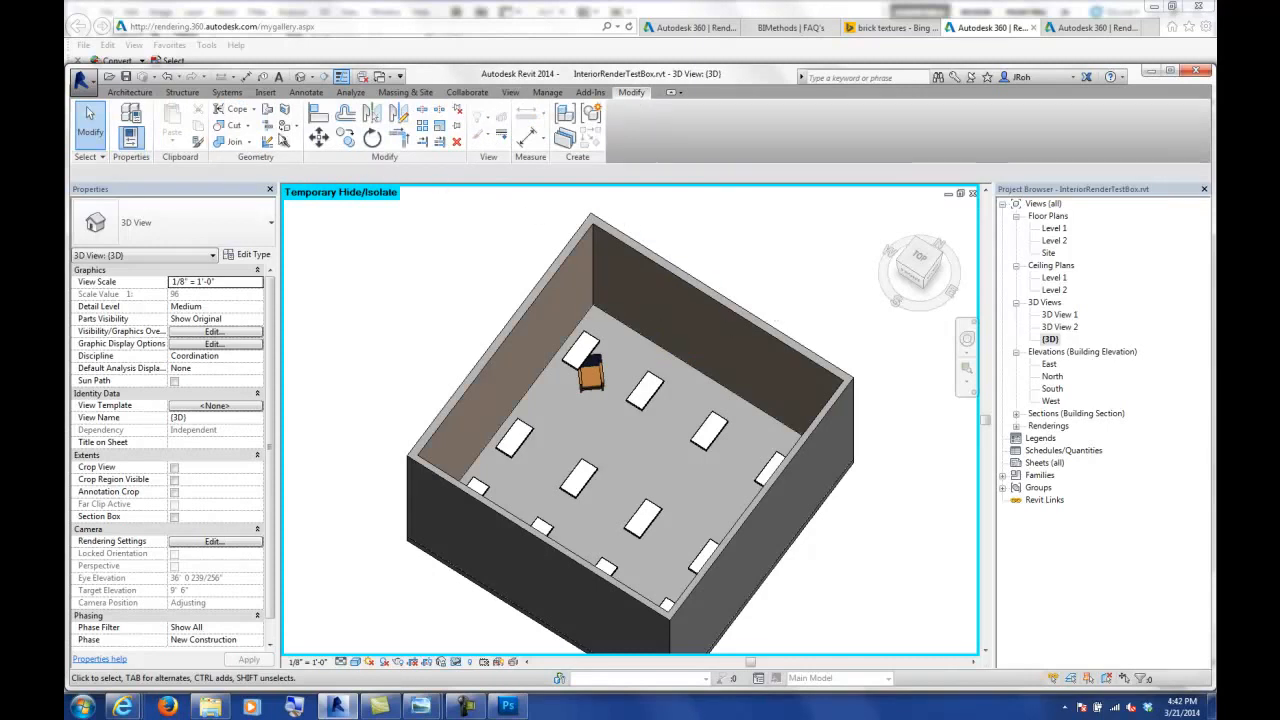
click(286, 127)
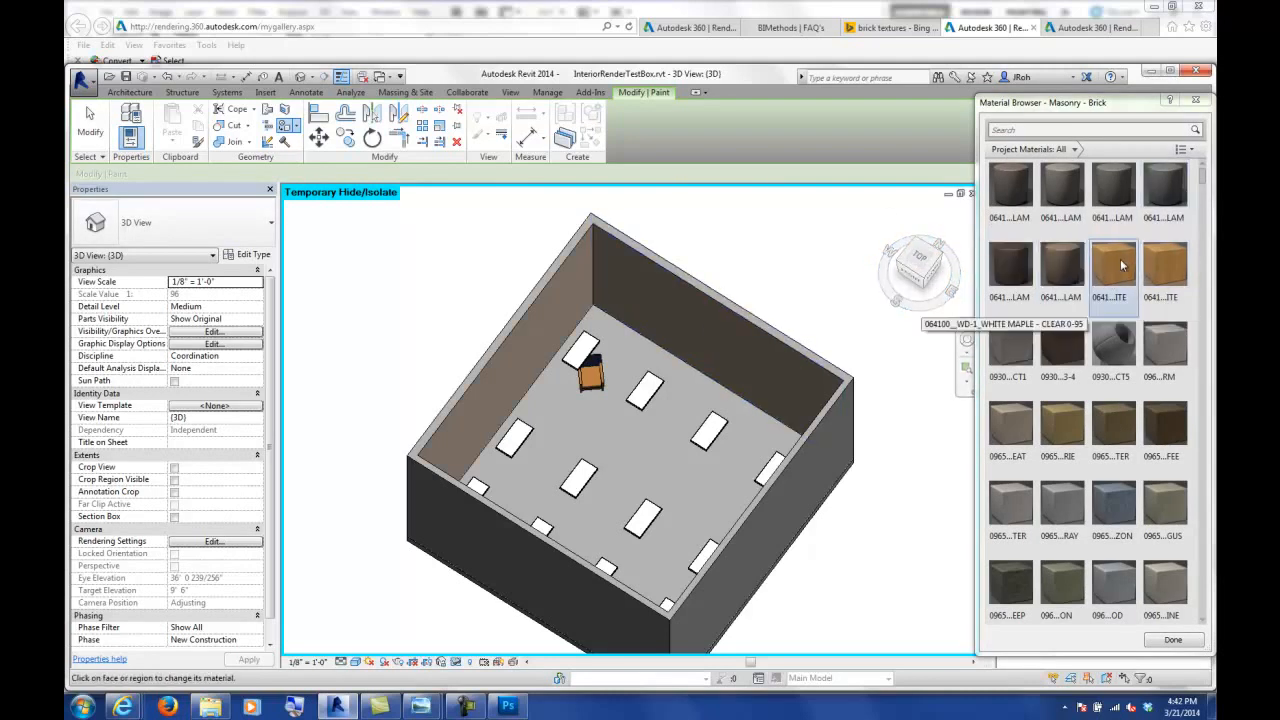
drag(1202, 179, 1202, 600)
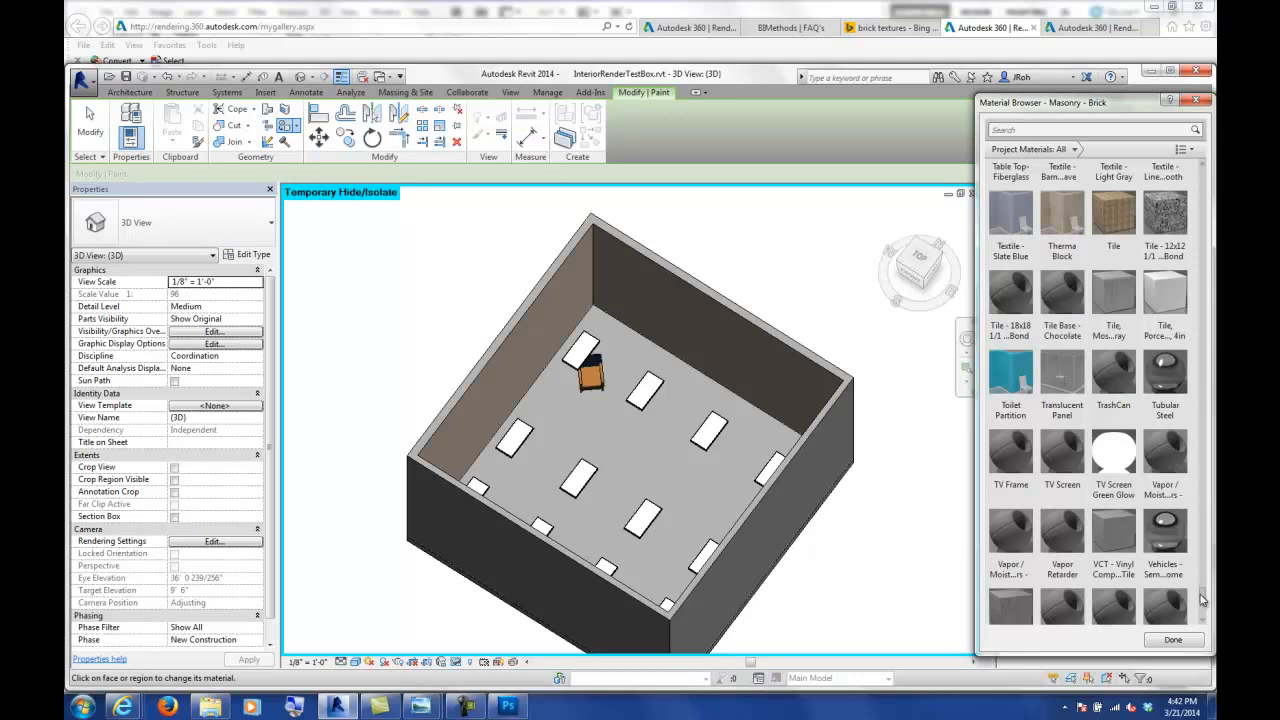
drag(1202, 600, 1206, 628)
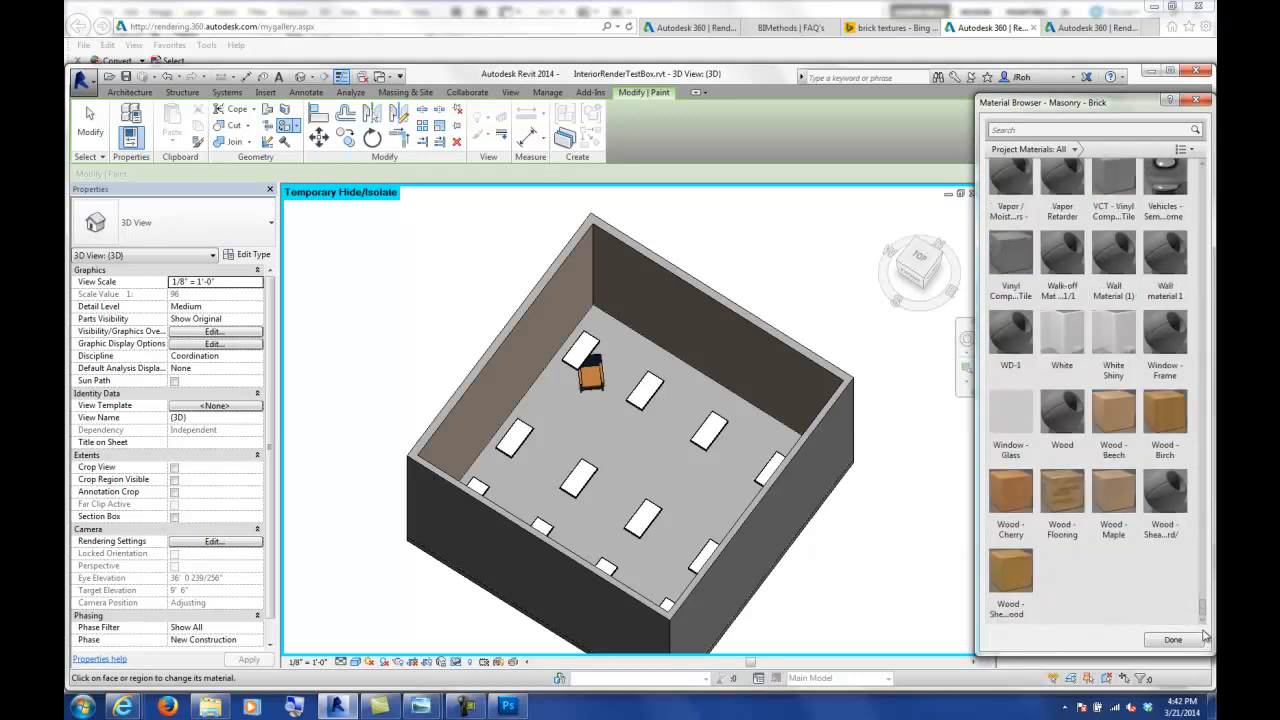
click(1063, 491)
click(659, 452)
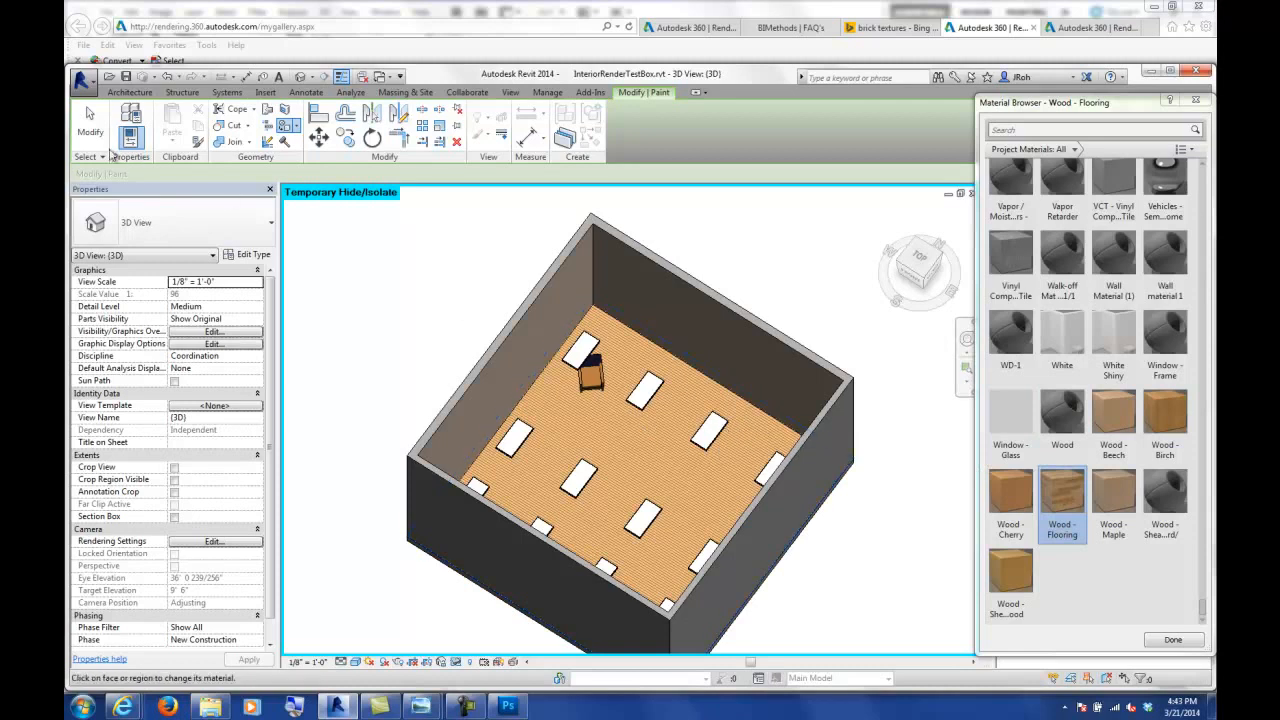
click(90, 122)
- Check the painted floor surface in the Level 1 floor plan, Section 1 and 3D View 2
double_click(1052, 229)
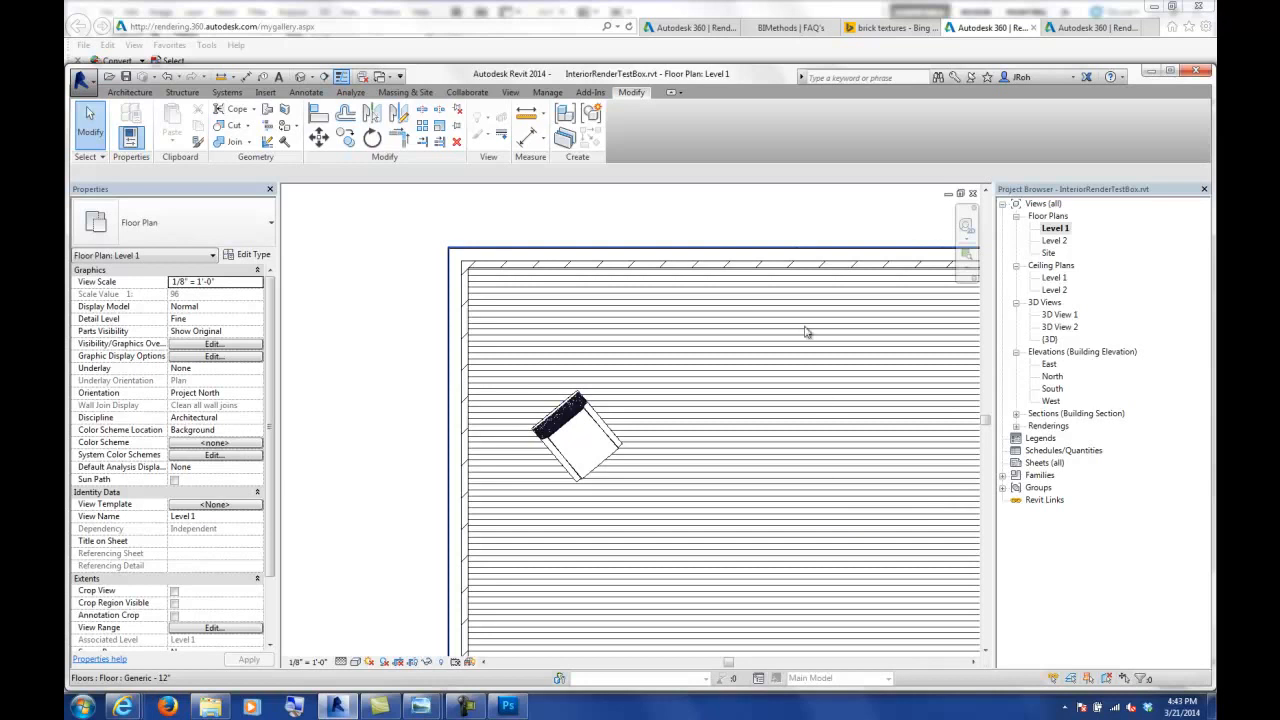
scroll(745, 290, down, 4)
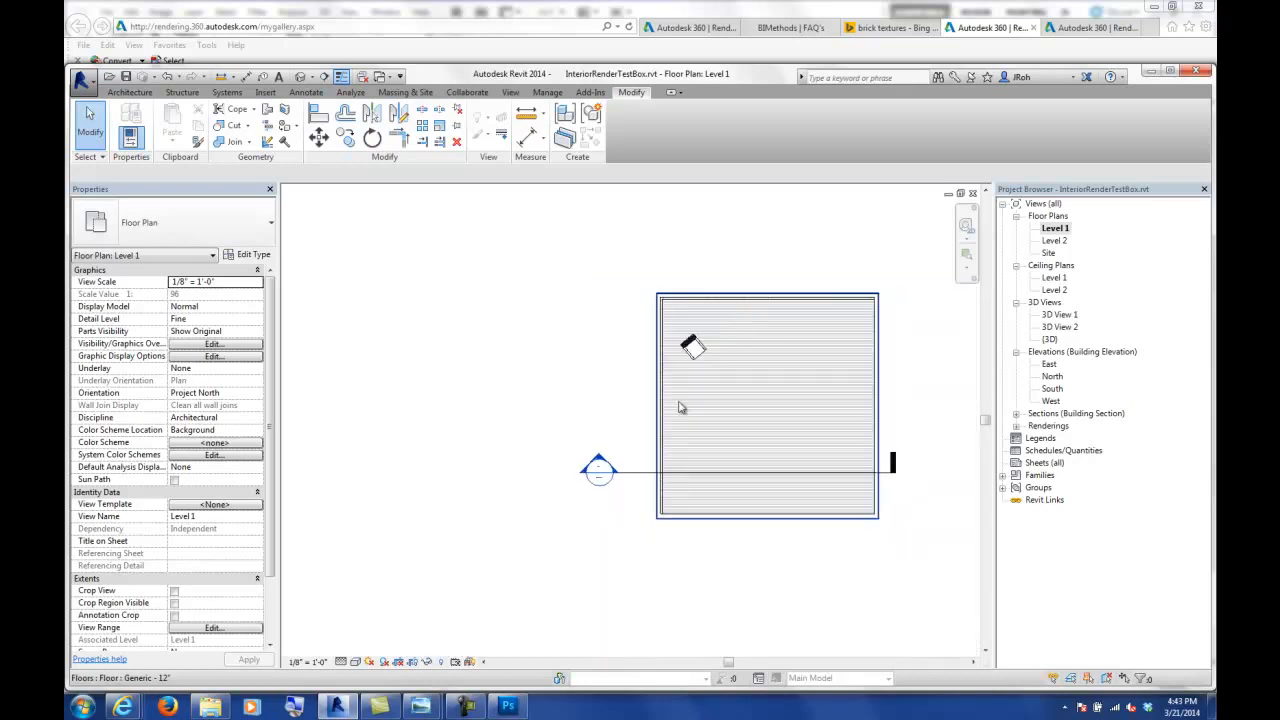
double_click(599, 464)
scroll(465, 570, up, 5)
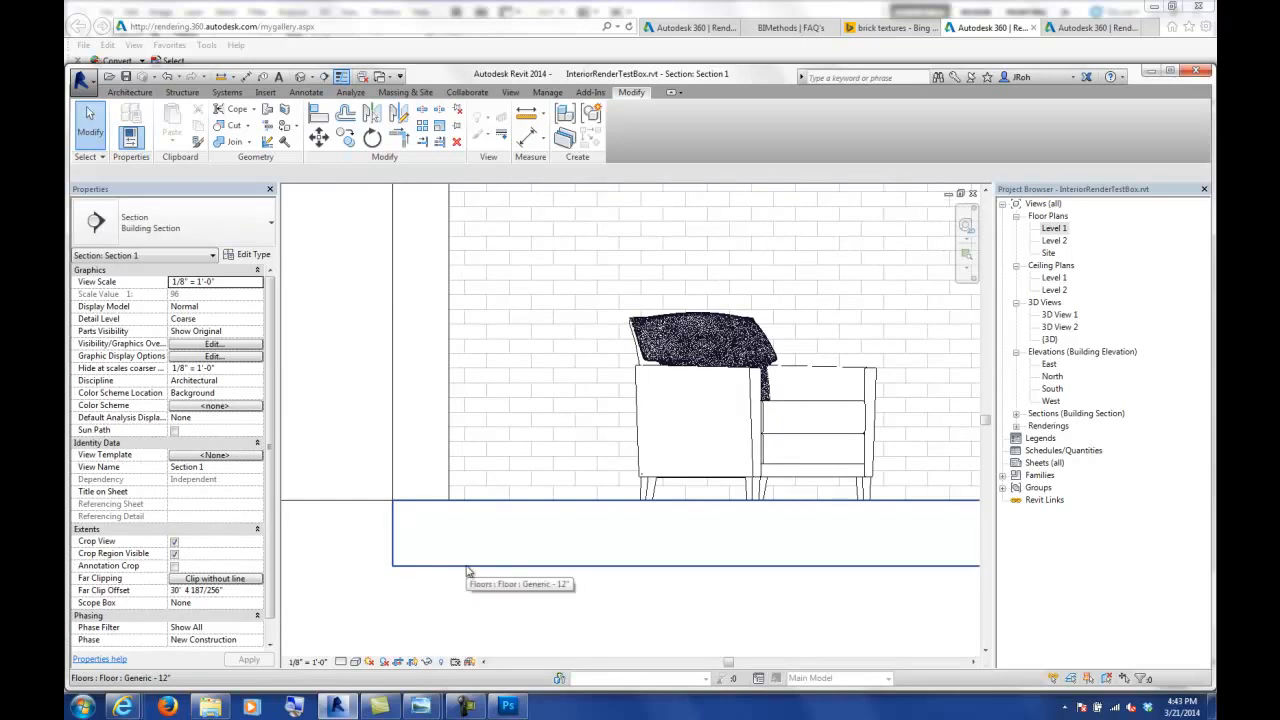
double_click(1064, 331)
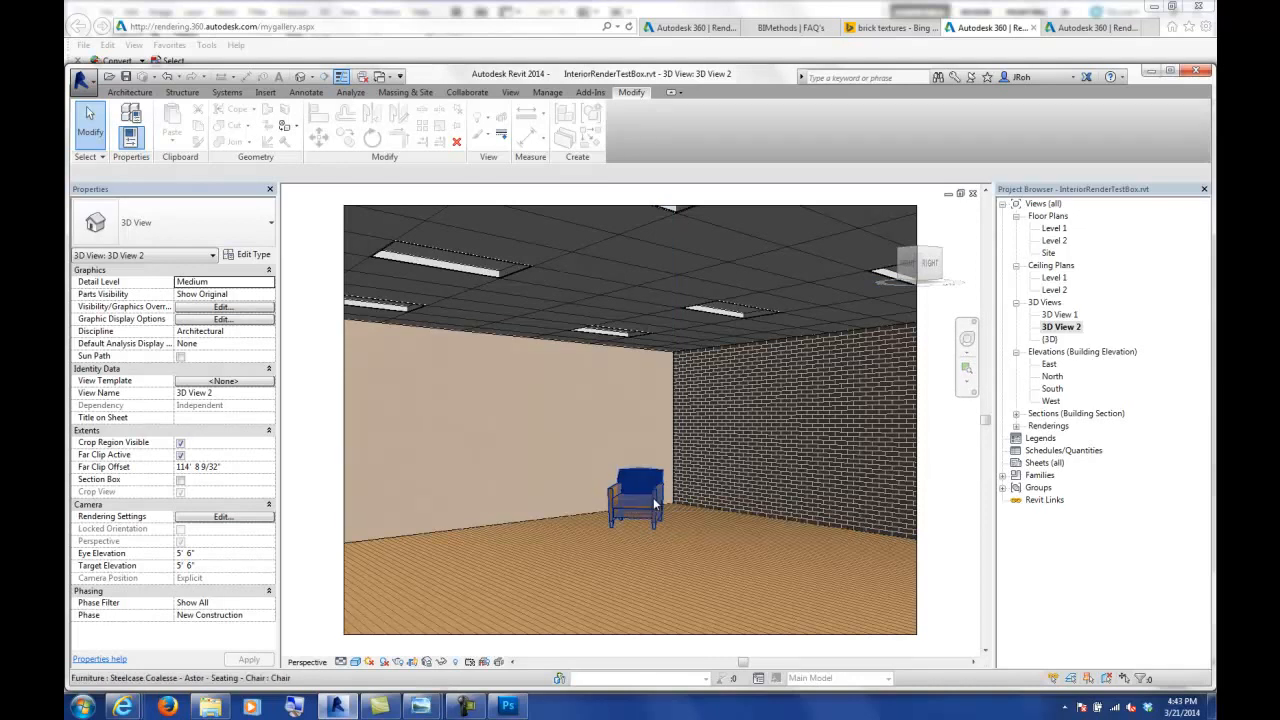
- Open the Steelcase Coalesse - Astor - Seating - Chair family for editing from the Level 1 floor plan
click(1054, 241)
double_click(1056, 228)
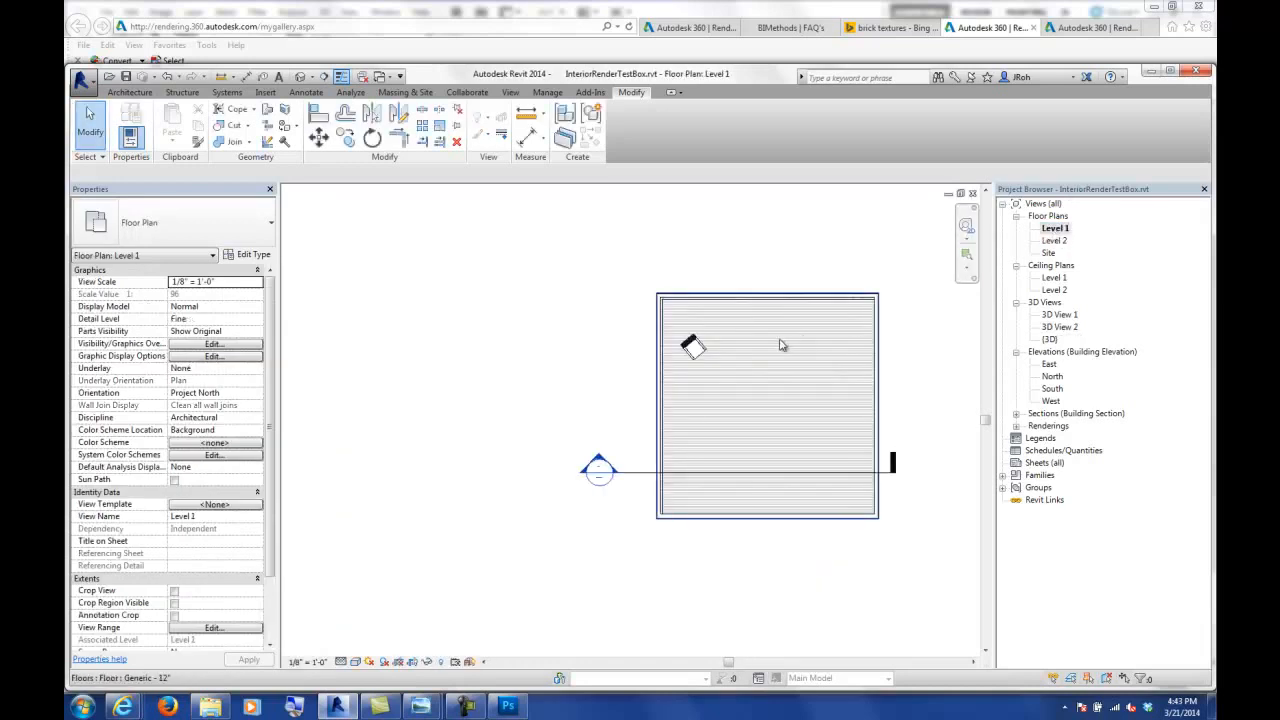
click(697, 352)
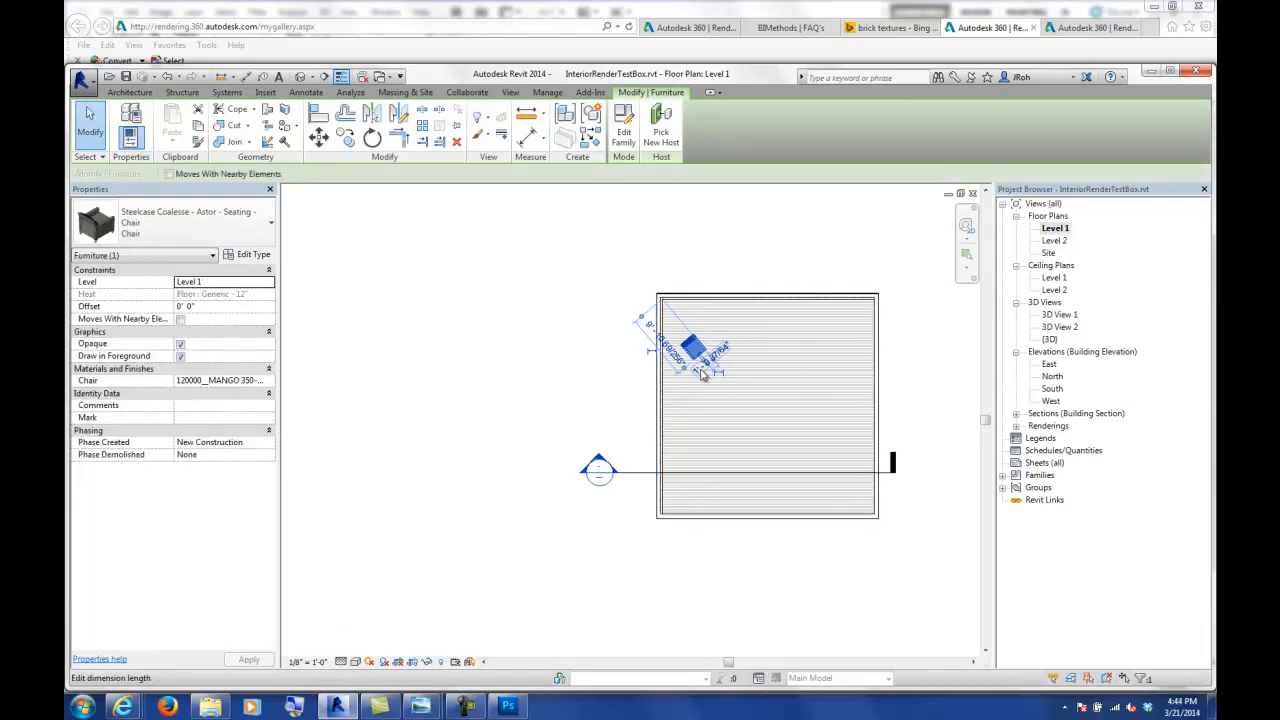
scroll(741, 374, up, 5)
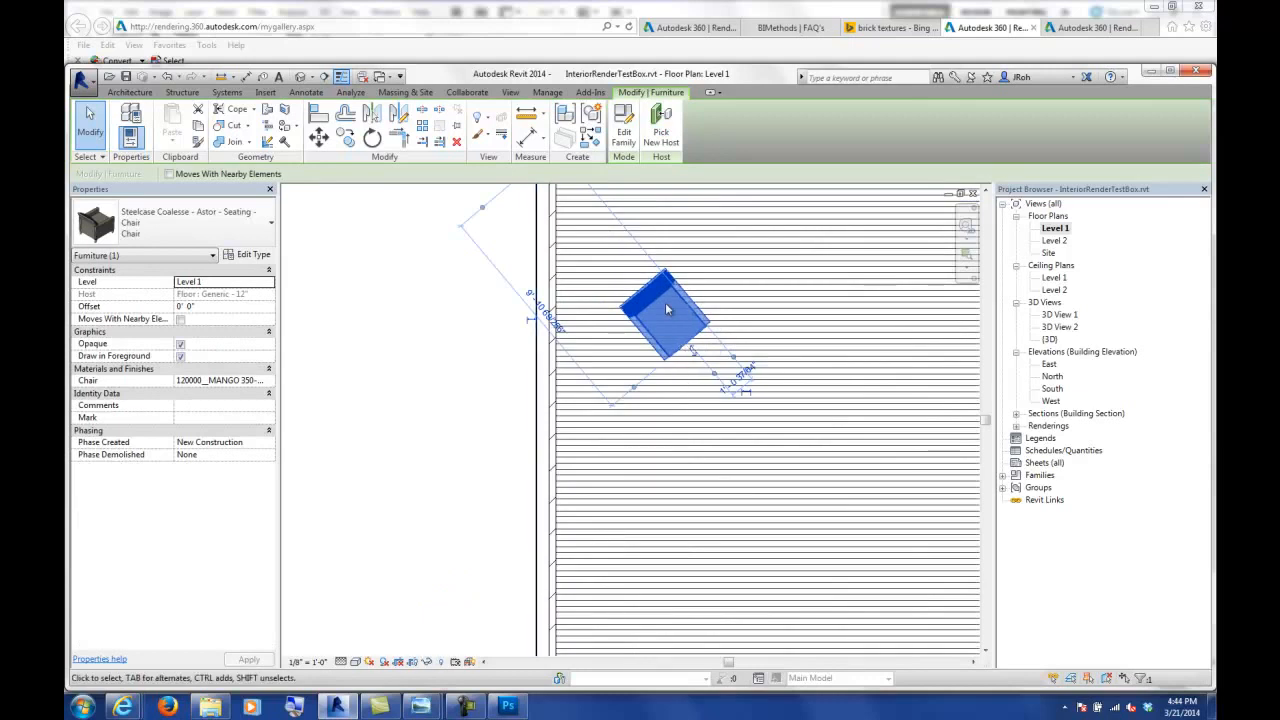
click(621, 122)
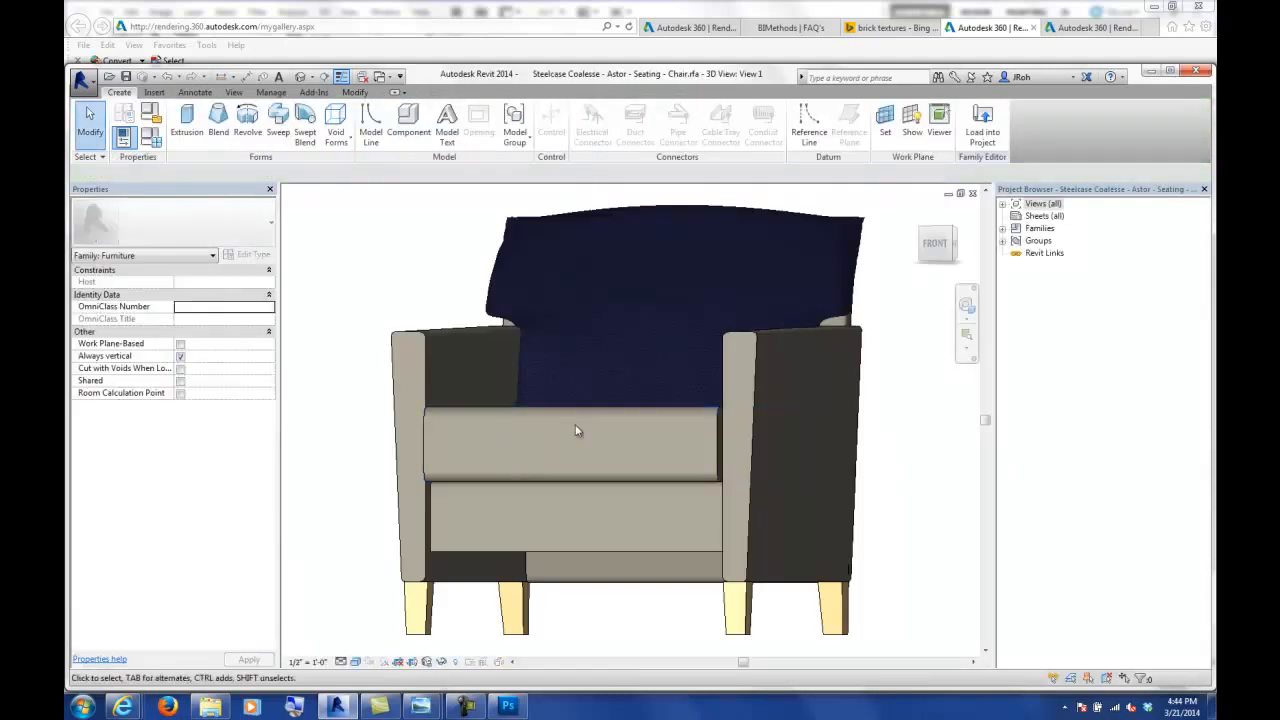
- Inspect the family parameter associated with the chair arm's material and the options for adding a material parameter
click(425, 360)
shift+middle_drag(526, 449, 360, 395)
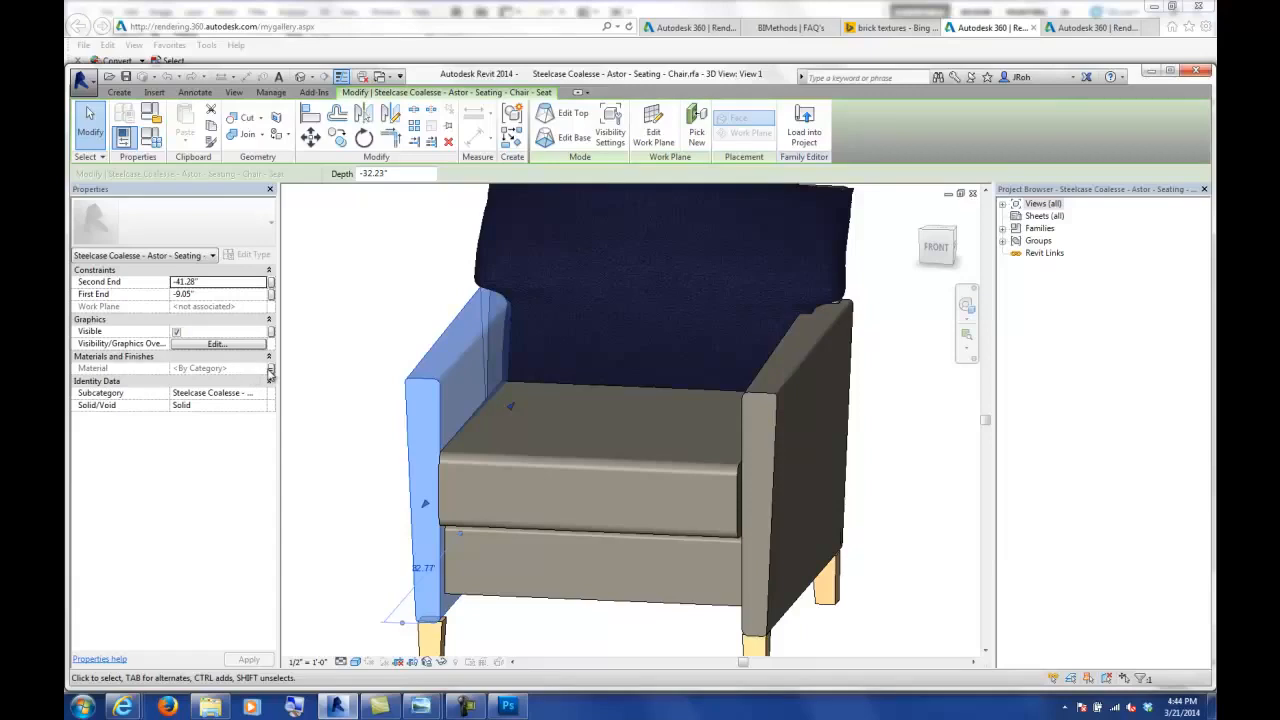
click(271, 370)
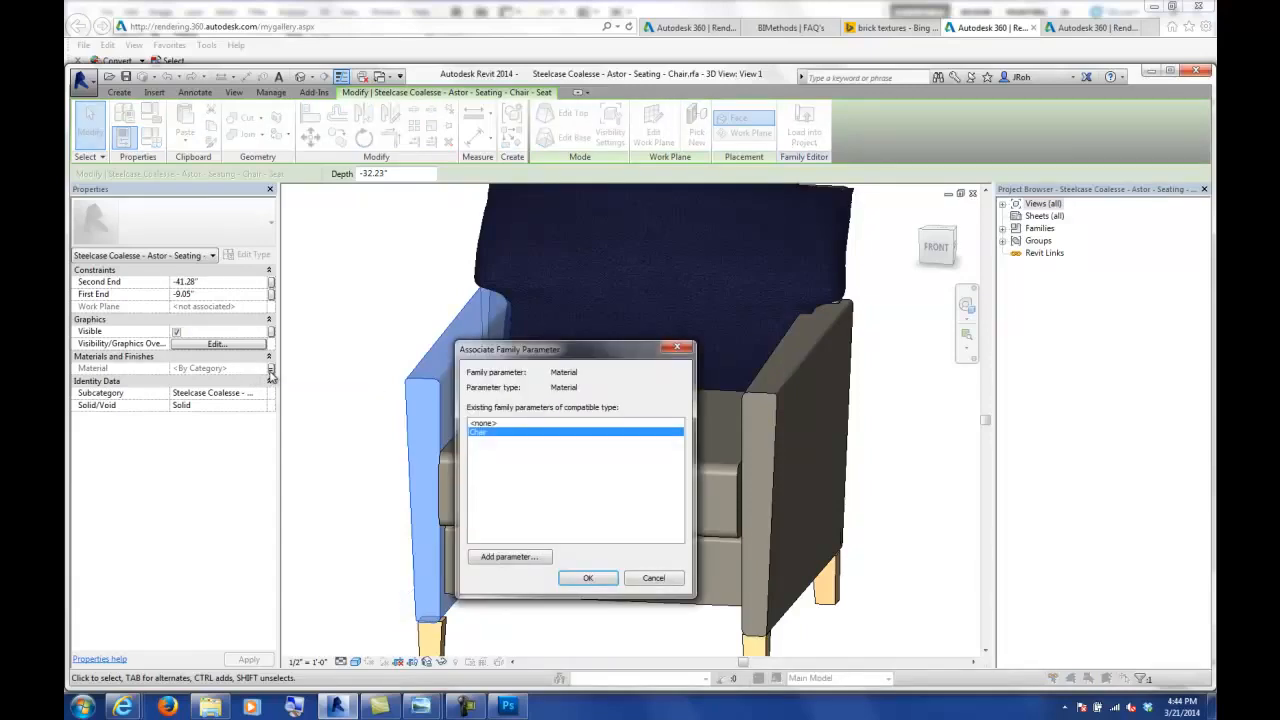
click(495, 563)
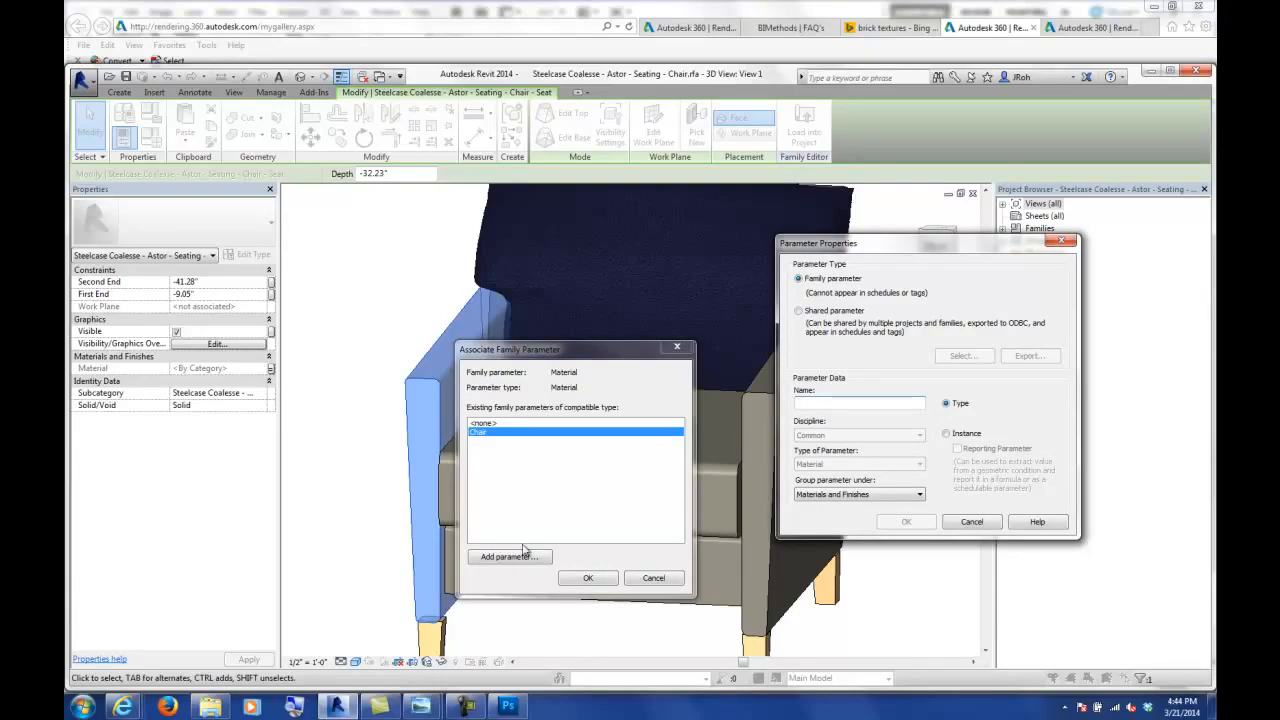
click(641, 590)
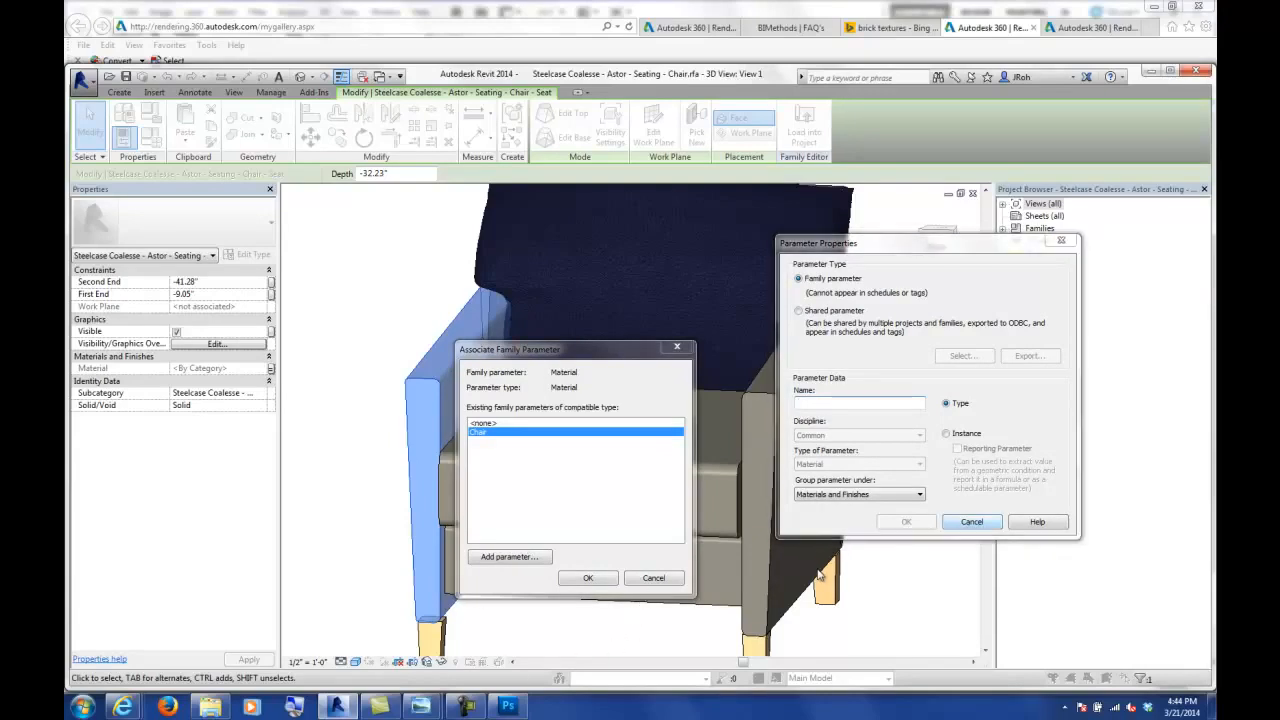
click(655, 578)
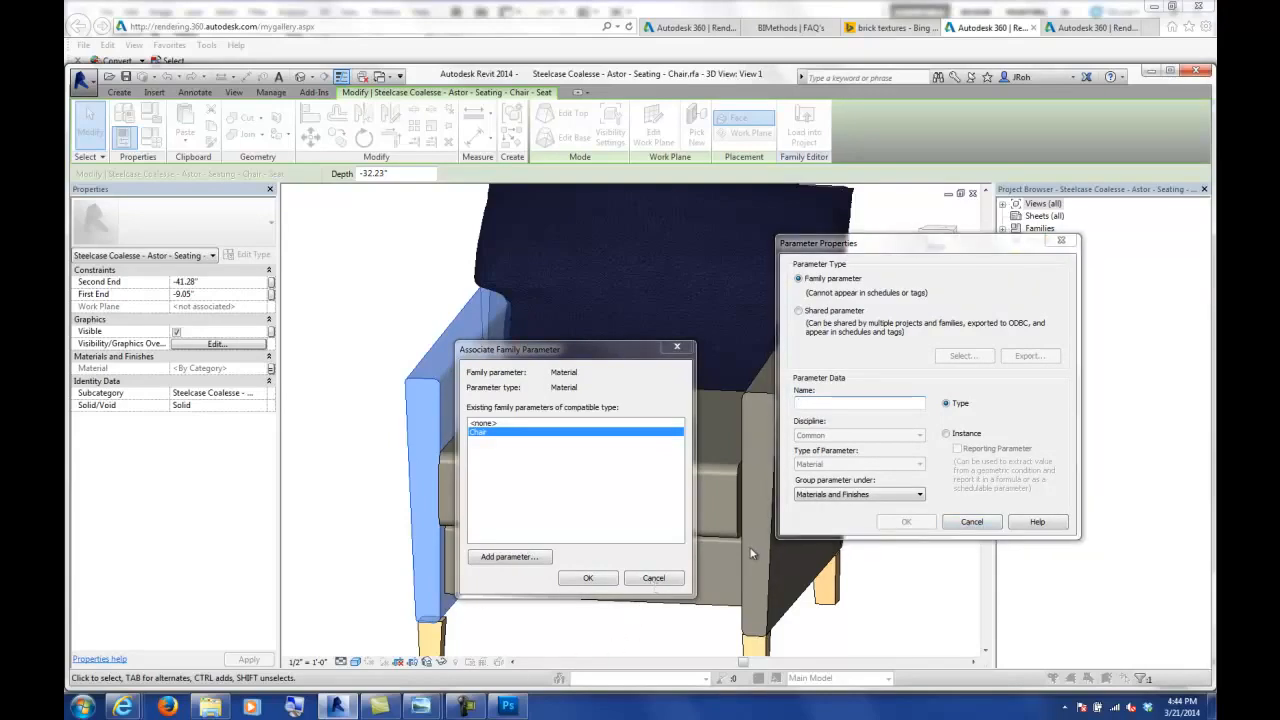
click(970, 521)
click(653, 578)
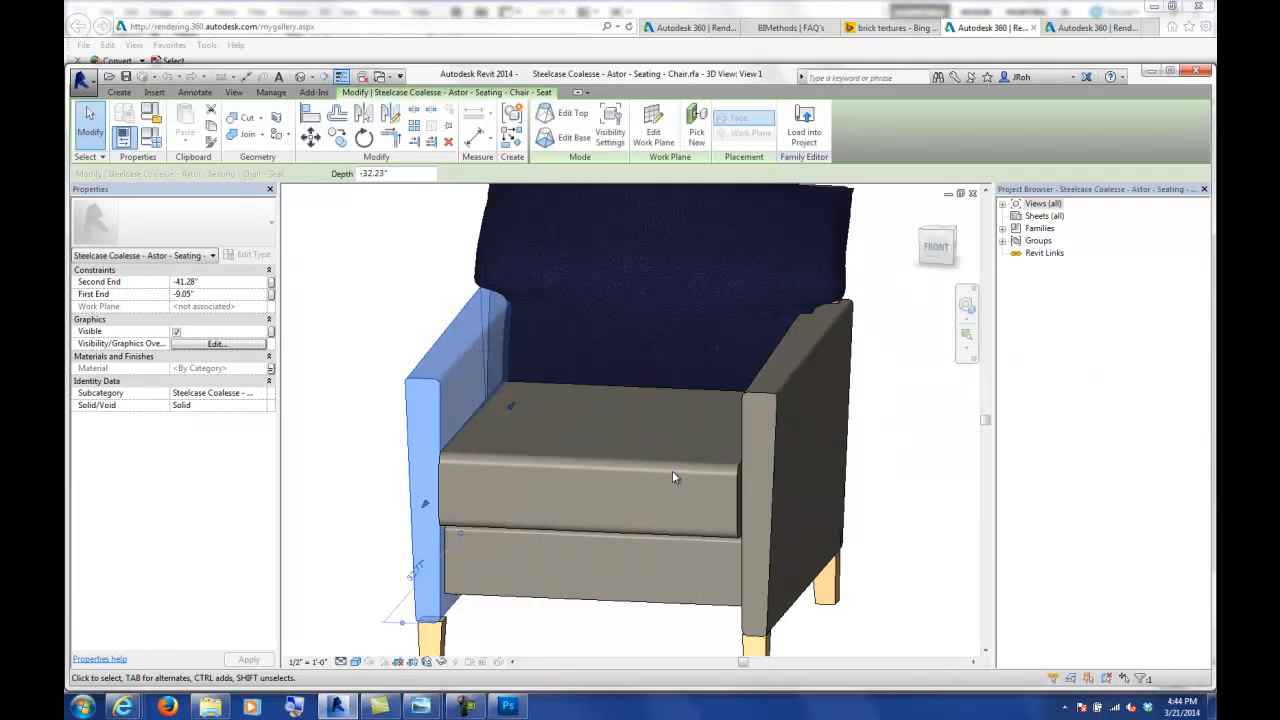
- Check the seat cushion's material property and close the chair family without saving changes
click(673, 532)
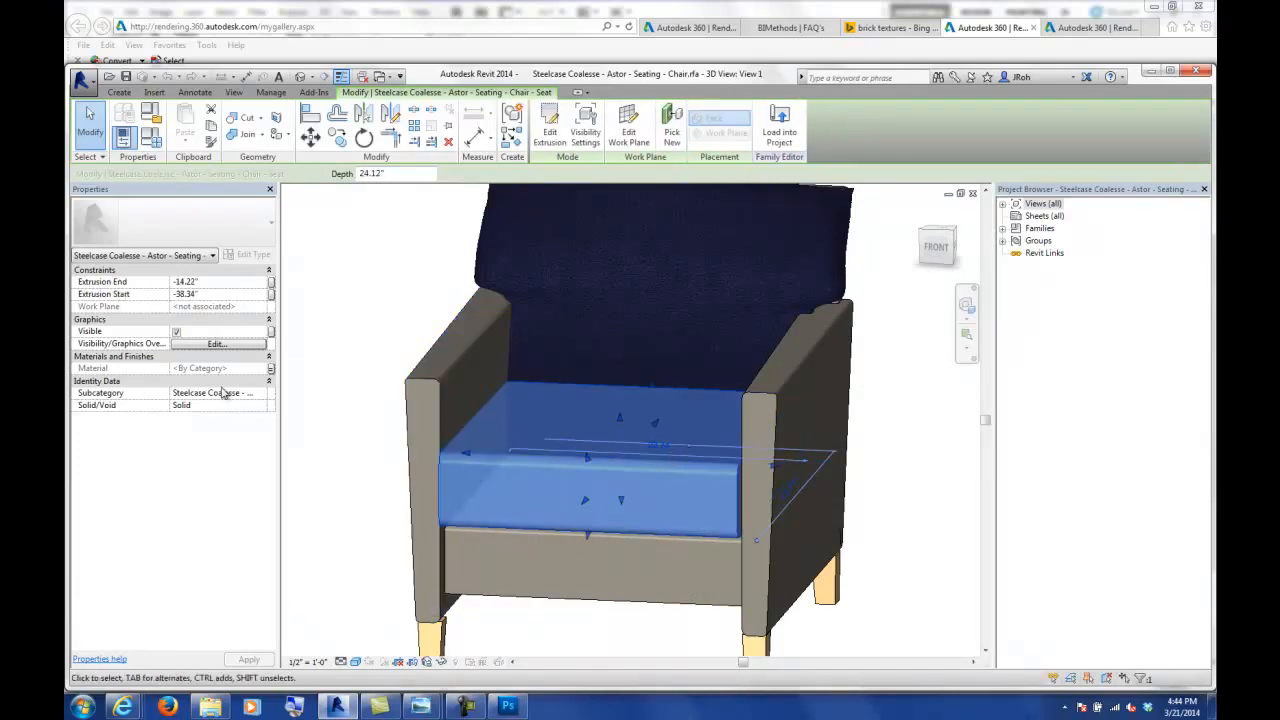
click(376, 343)
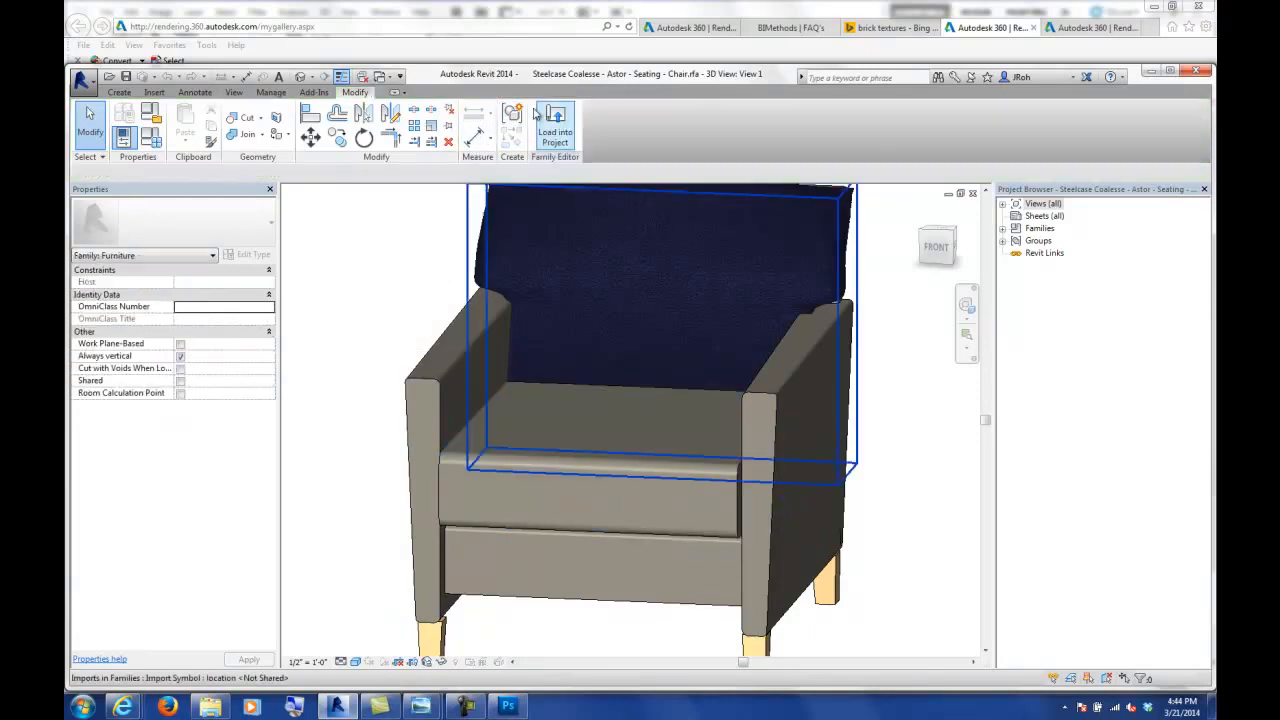
click(82, 80)
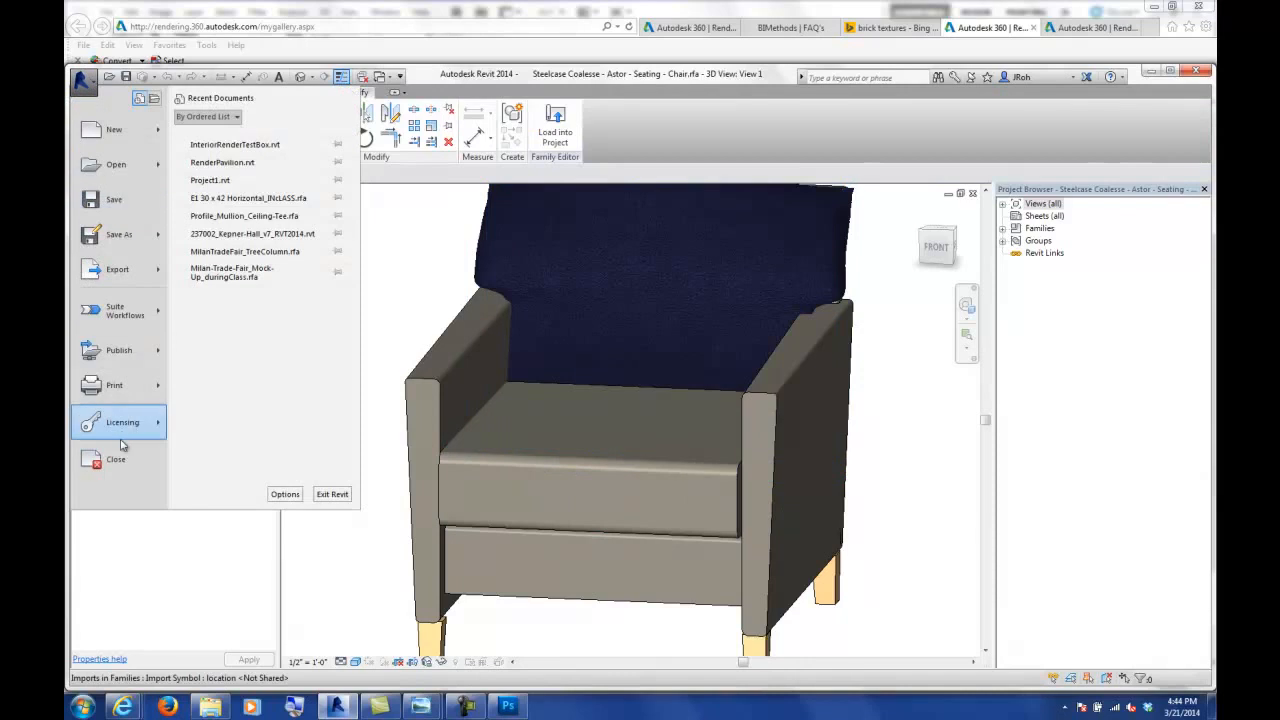
click(128, 455)
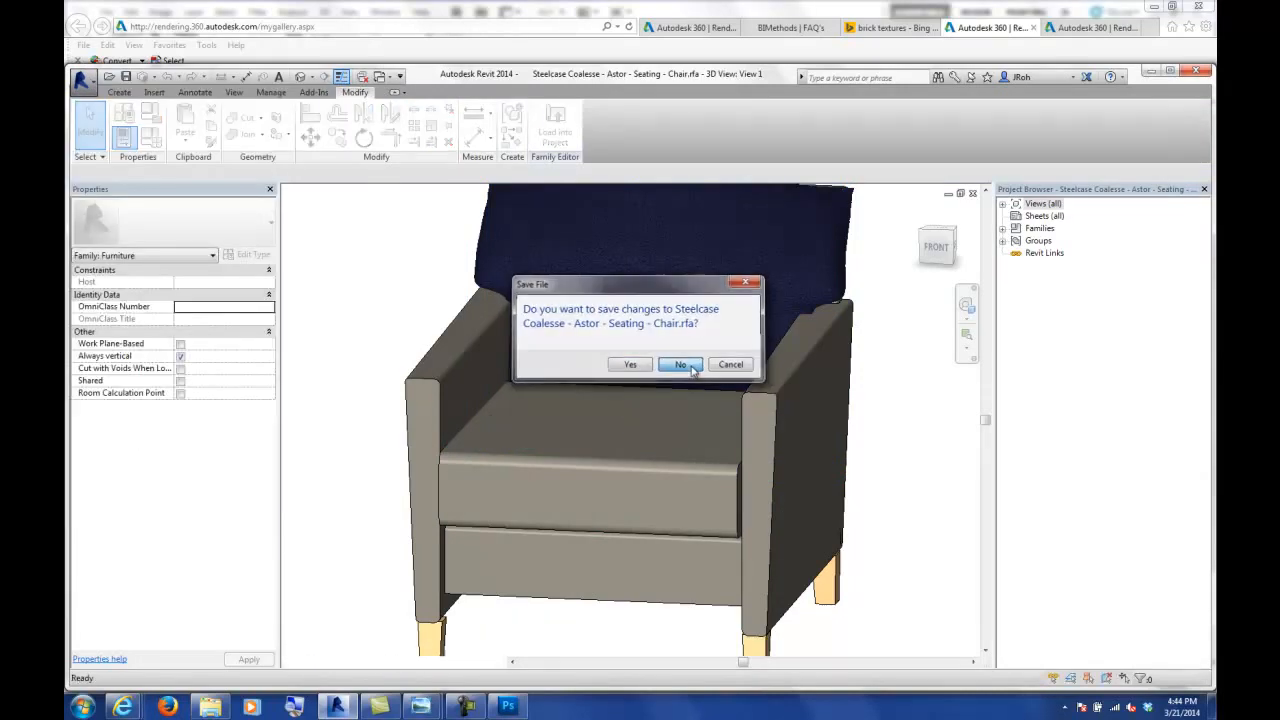
click(679, 362)
- Open the appearance settings of the plan chair's material, 120000__MANGO 350-022 - FOUNDATION 10 - MAYER FABRICS
click(644, 307)
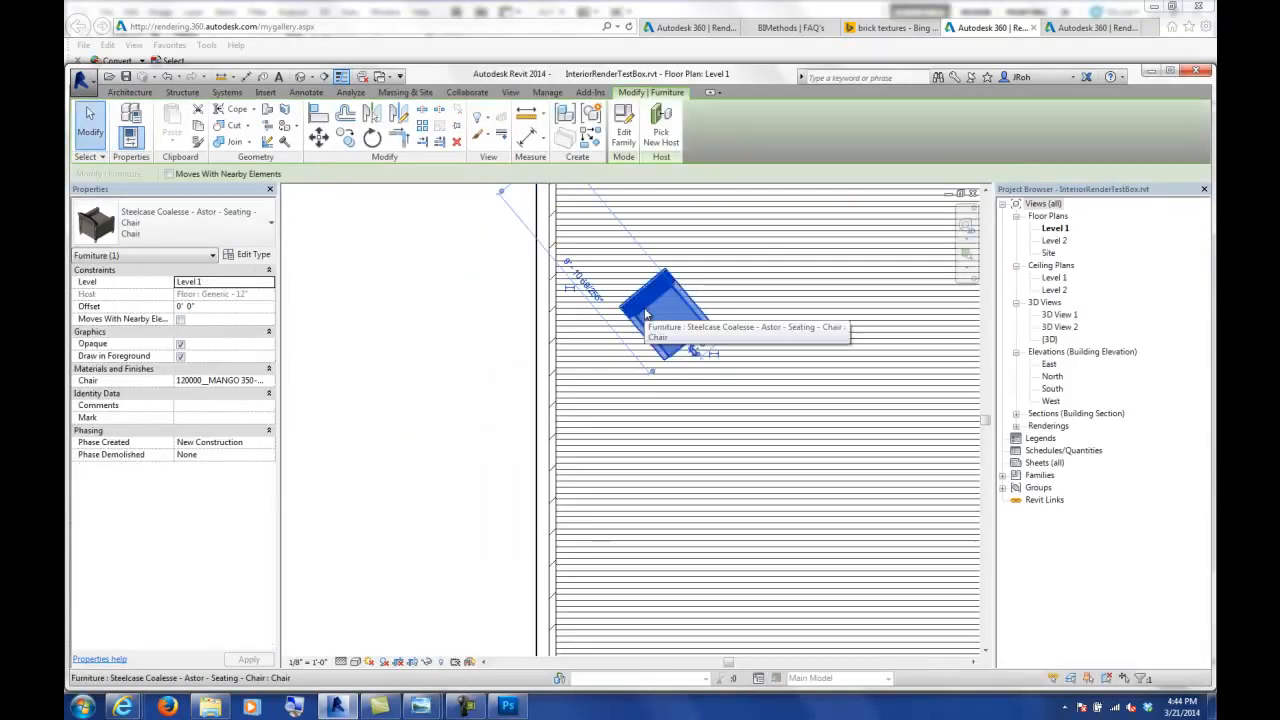
click(202, 380)
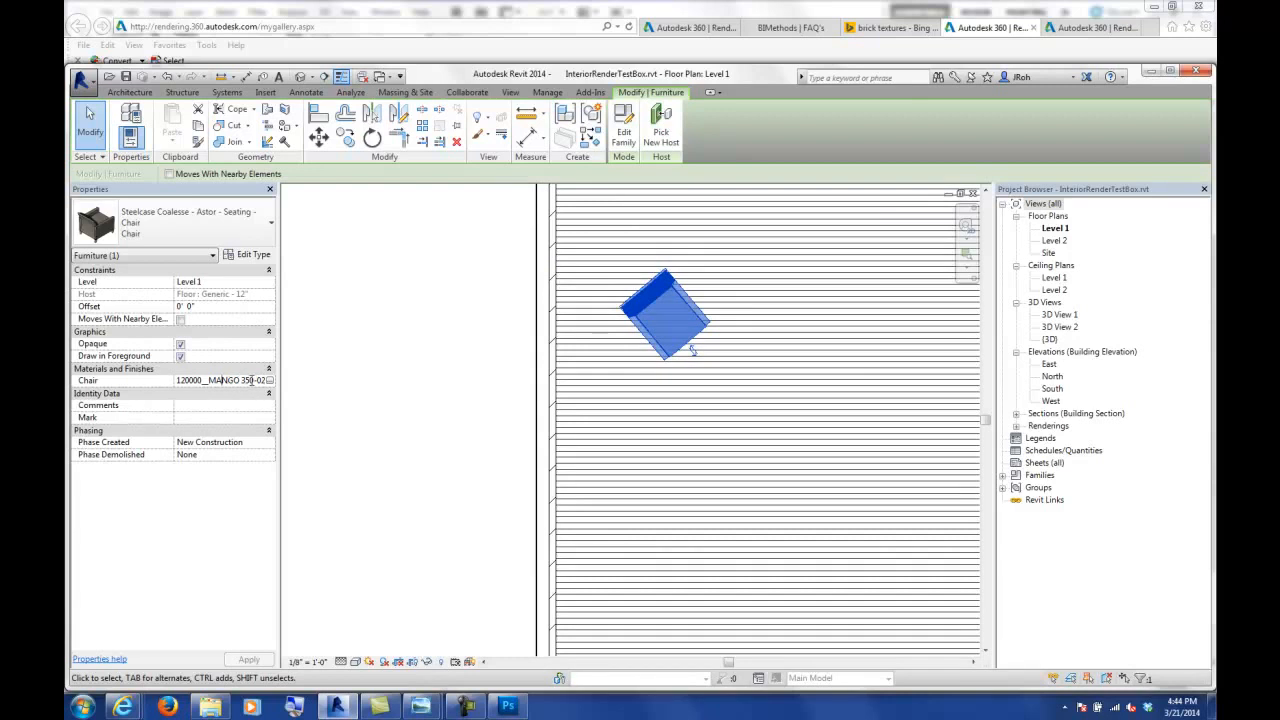
click(268, 382)
click(268, 382)
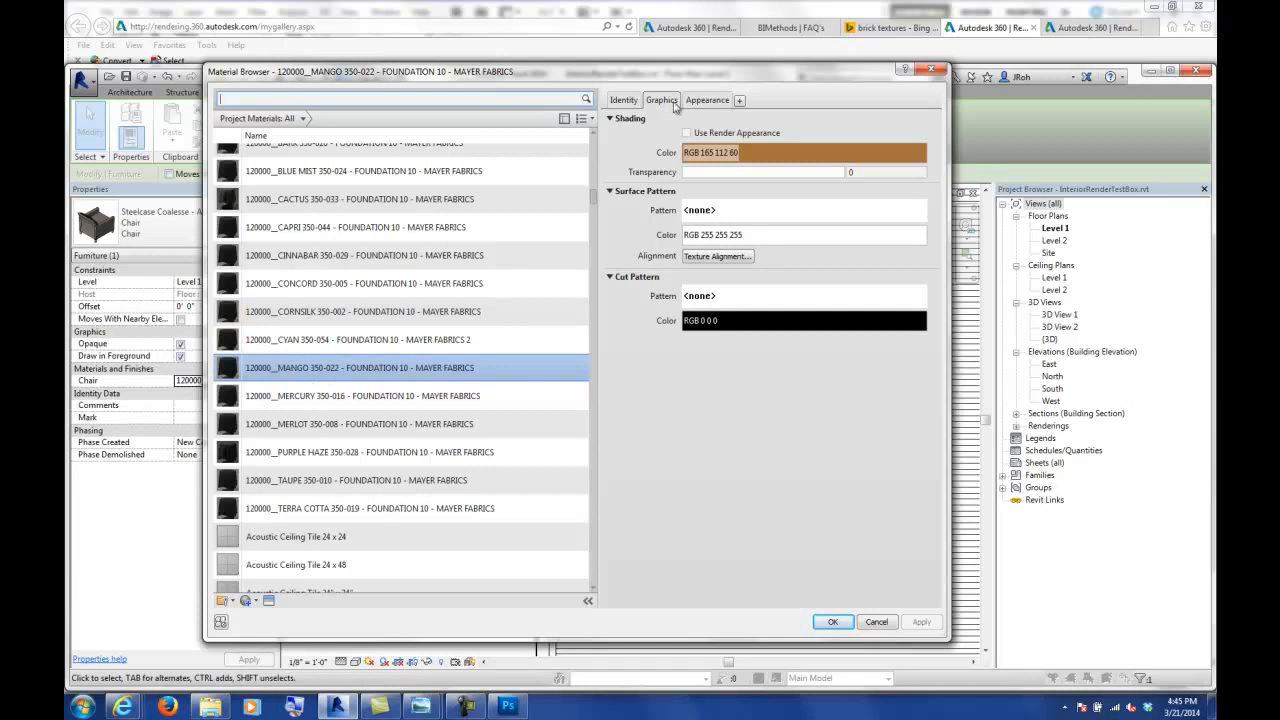
click(700, 100)
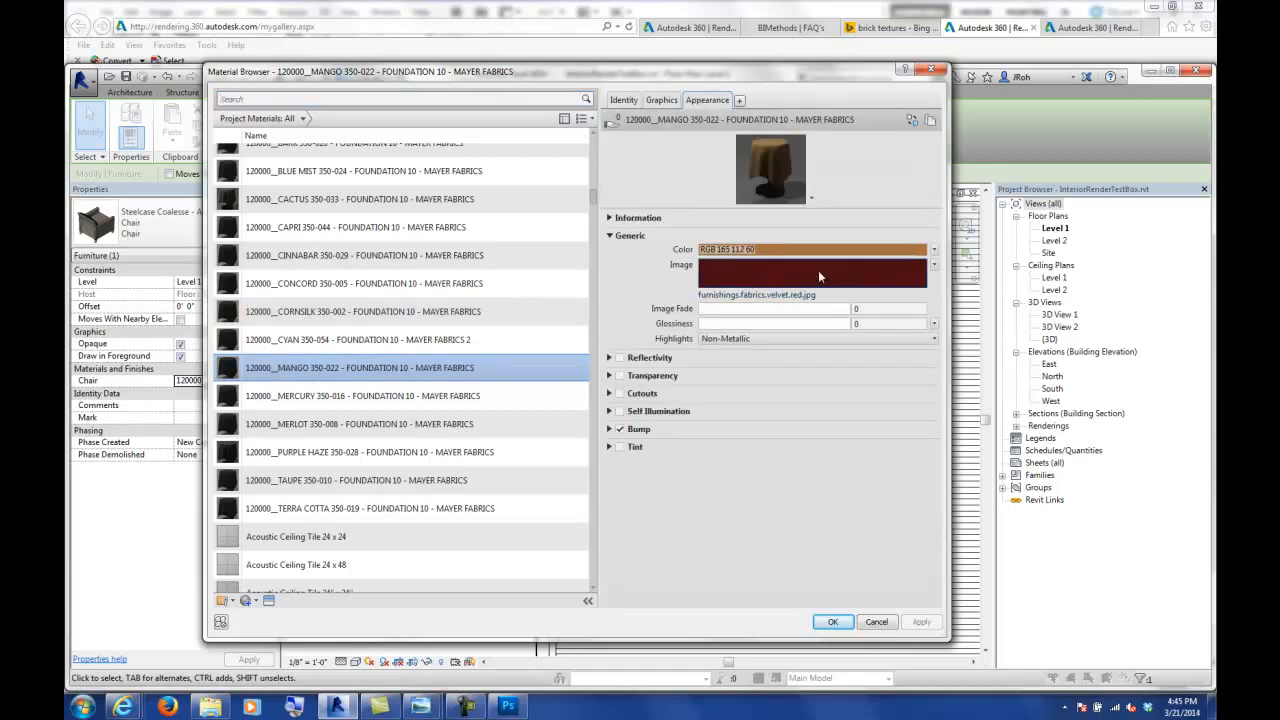
- Remove the red velvet image from the Mango fabric's generic appearance
mouse_move(740, 280)
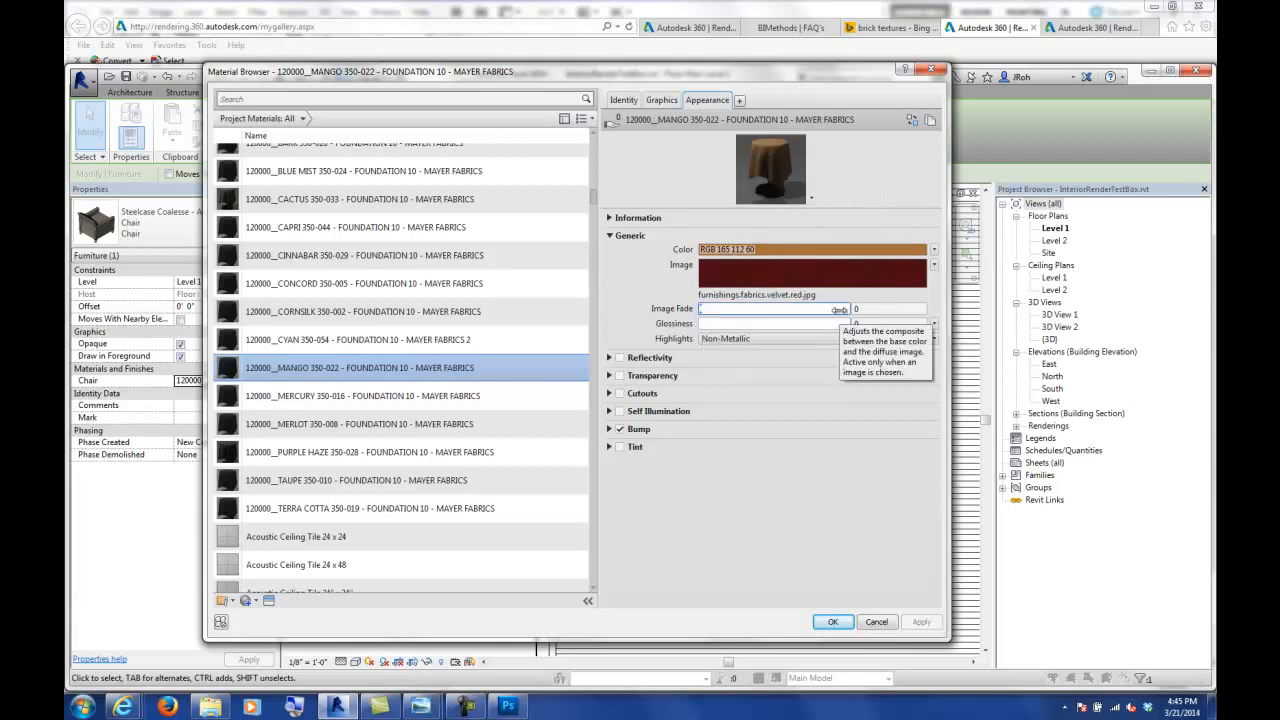
drag(722, 309, 580, 311)
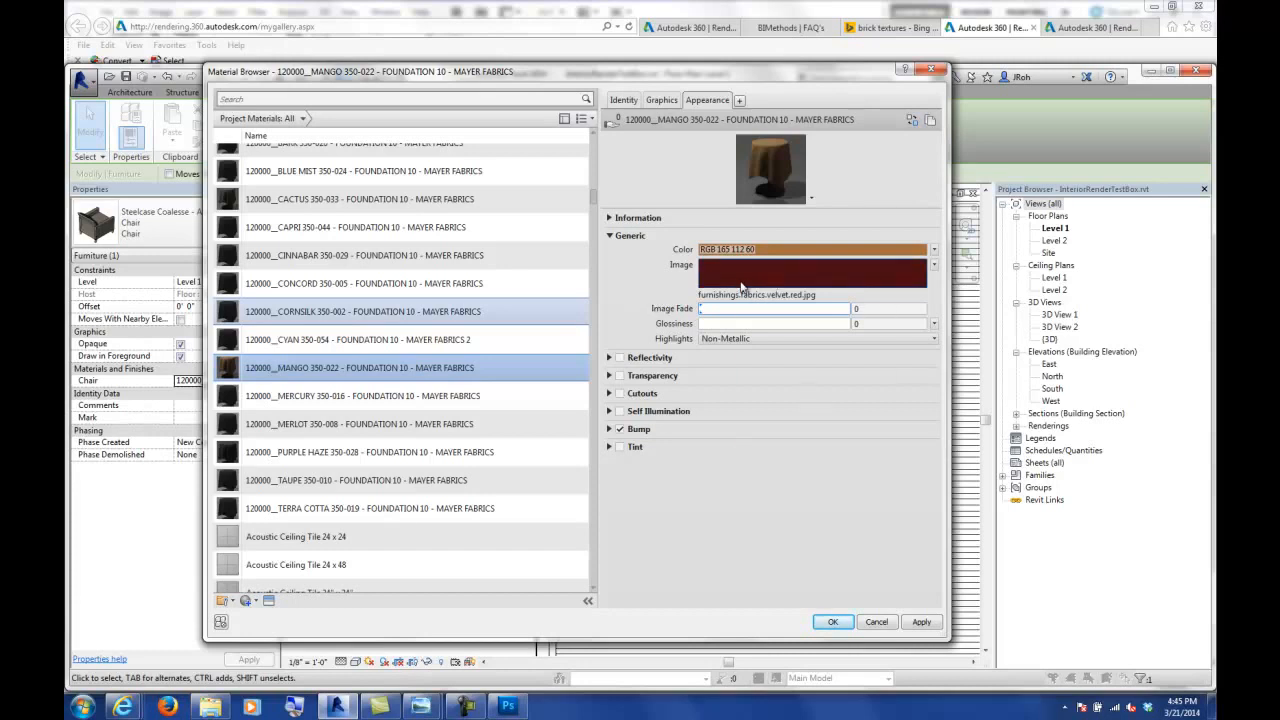
click(934, 265)
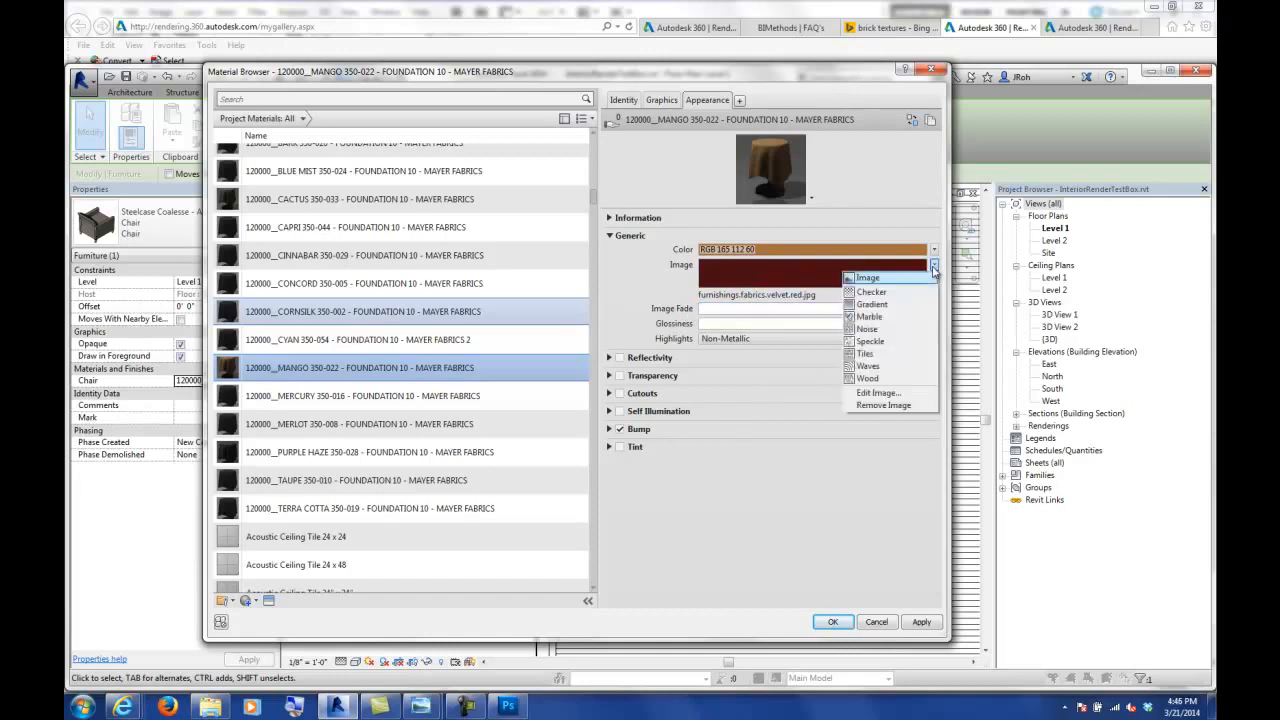
click(883, 405)
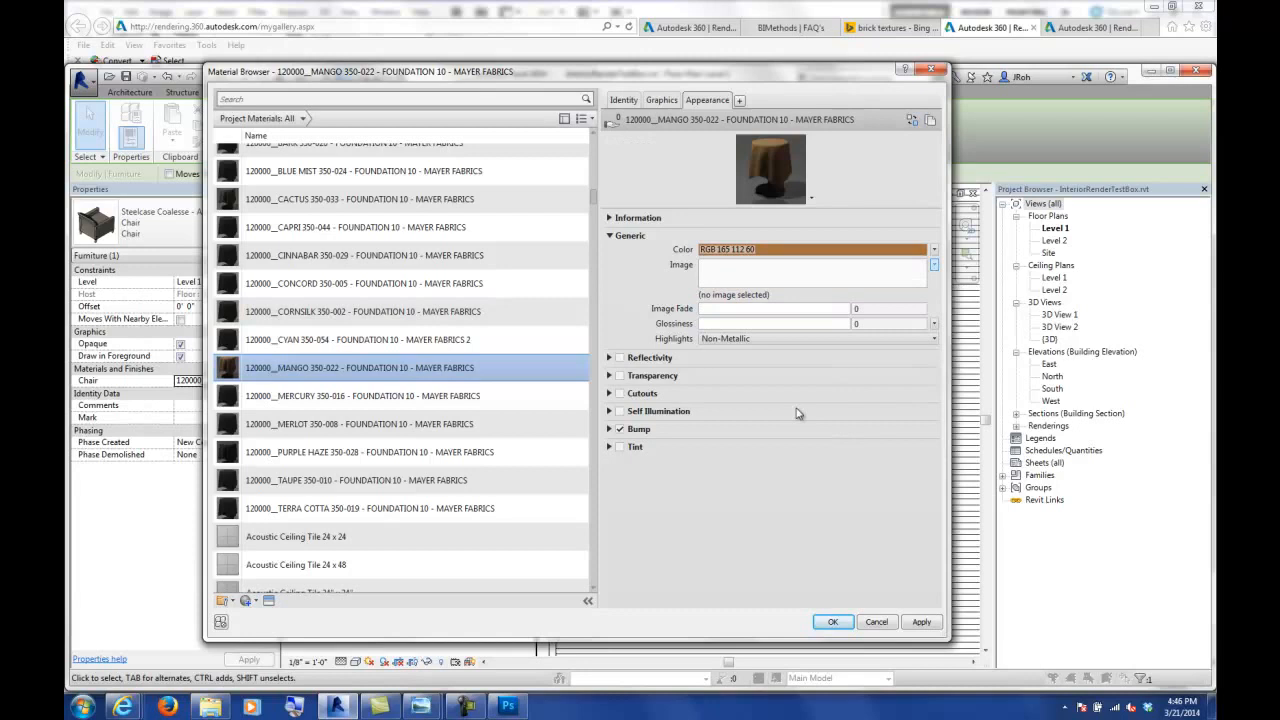
- Set the Mango fabric's bump amount to 1,000, accept the material changes and deselect the chair
click(609, 429)
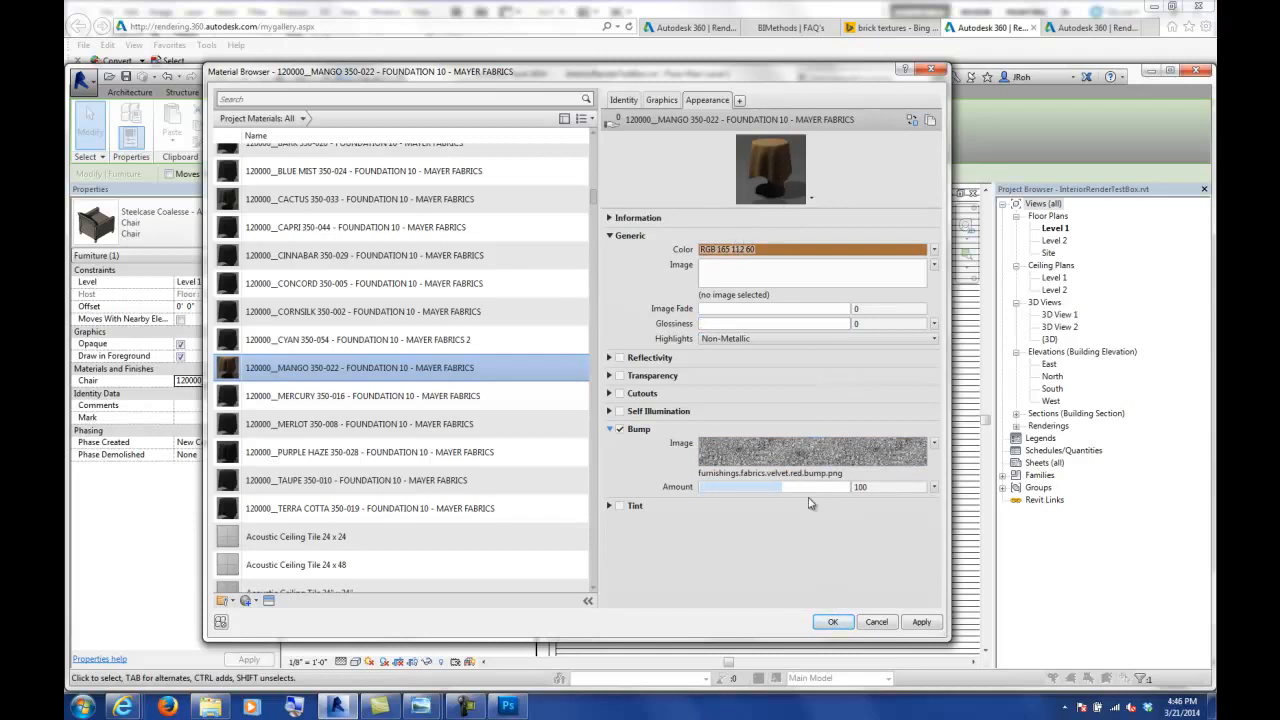
drag(784, 489, 856, 501)
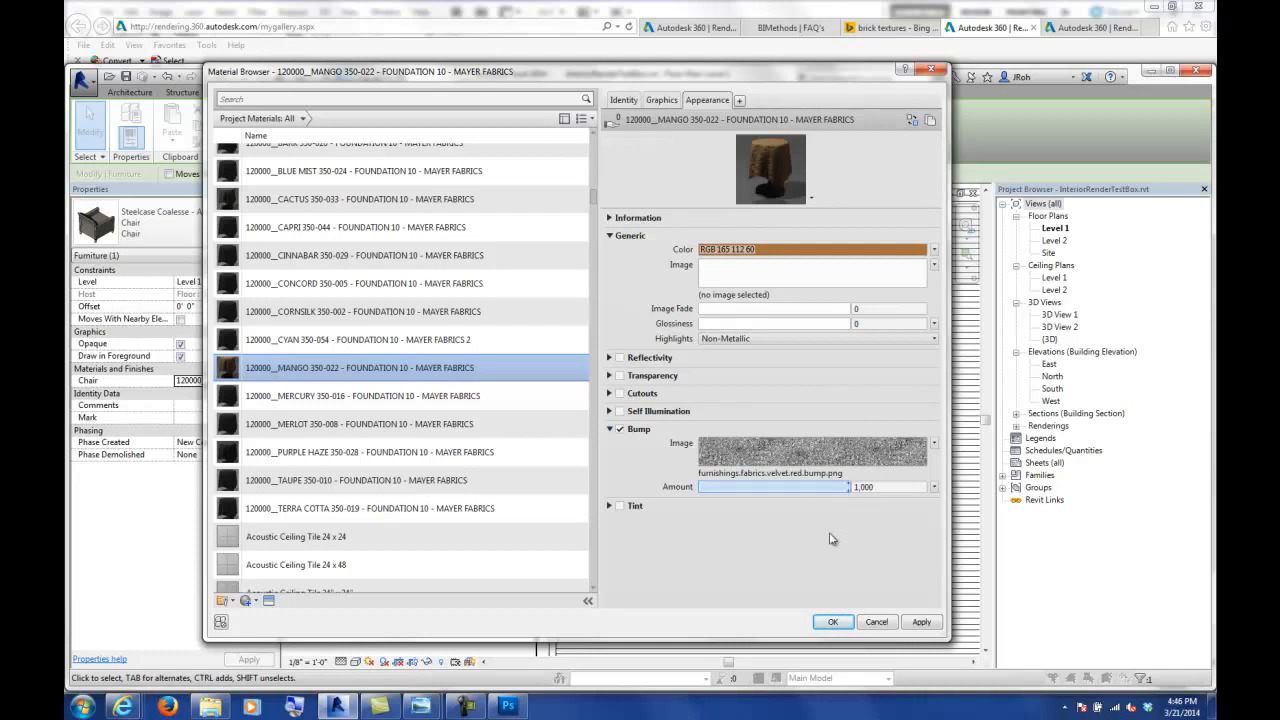
click(832, 621)
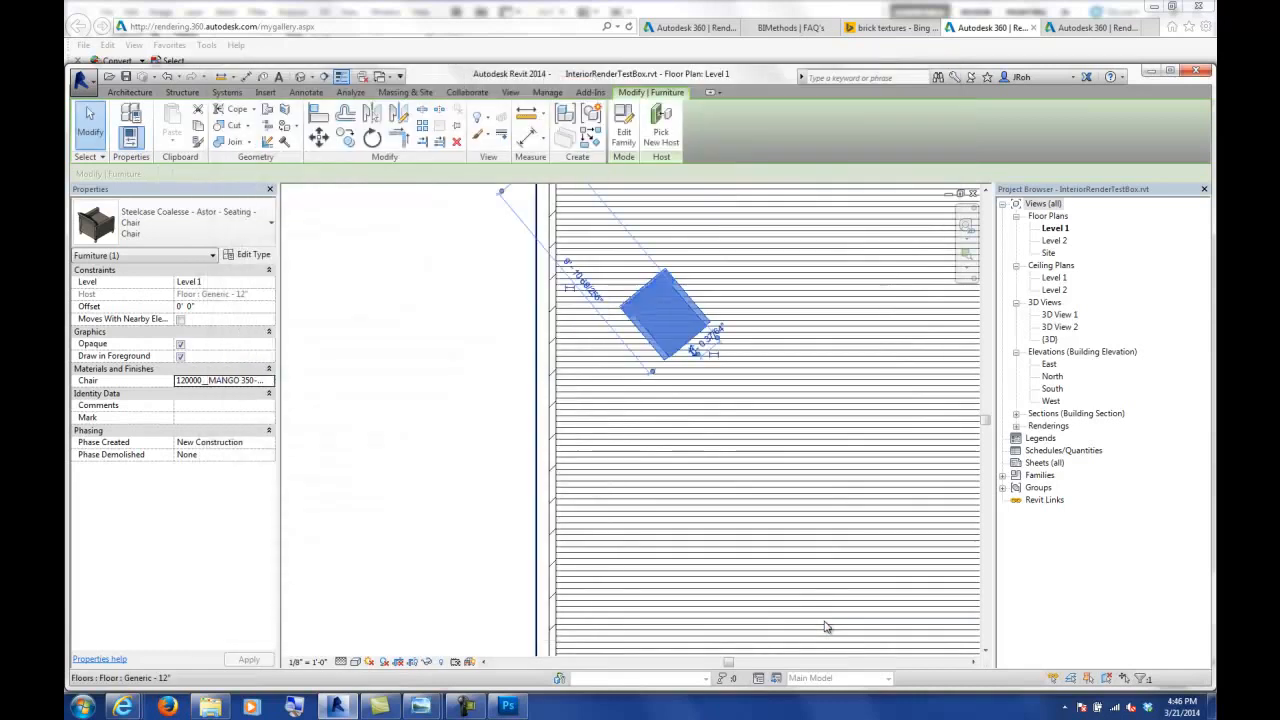
click(90, 120)
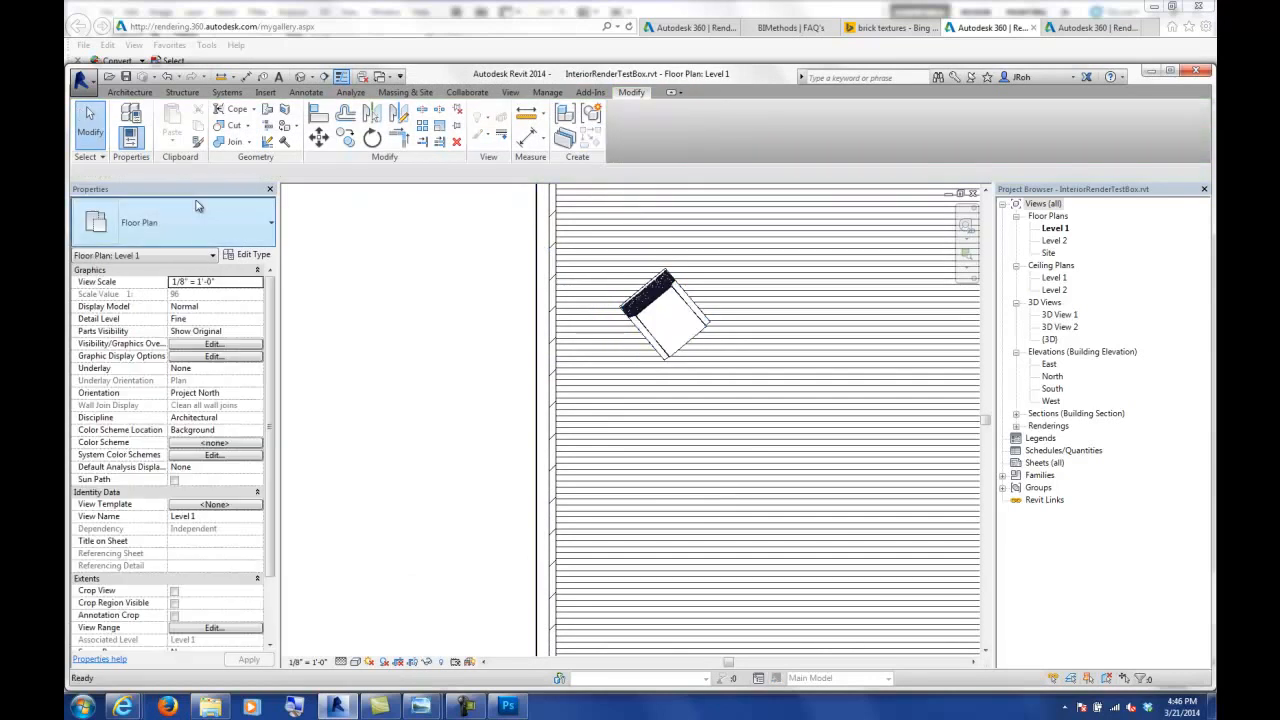
- Start a cloud rendering of 3D View 2 as a Standard quality, Medium size PNG still image with a different exposure option, uploading in the background
double_click(1065, 327)
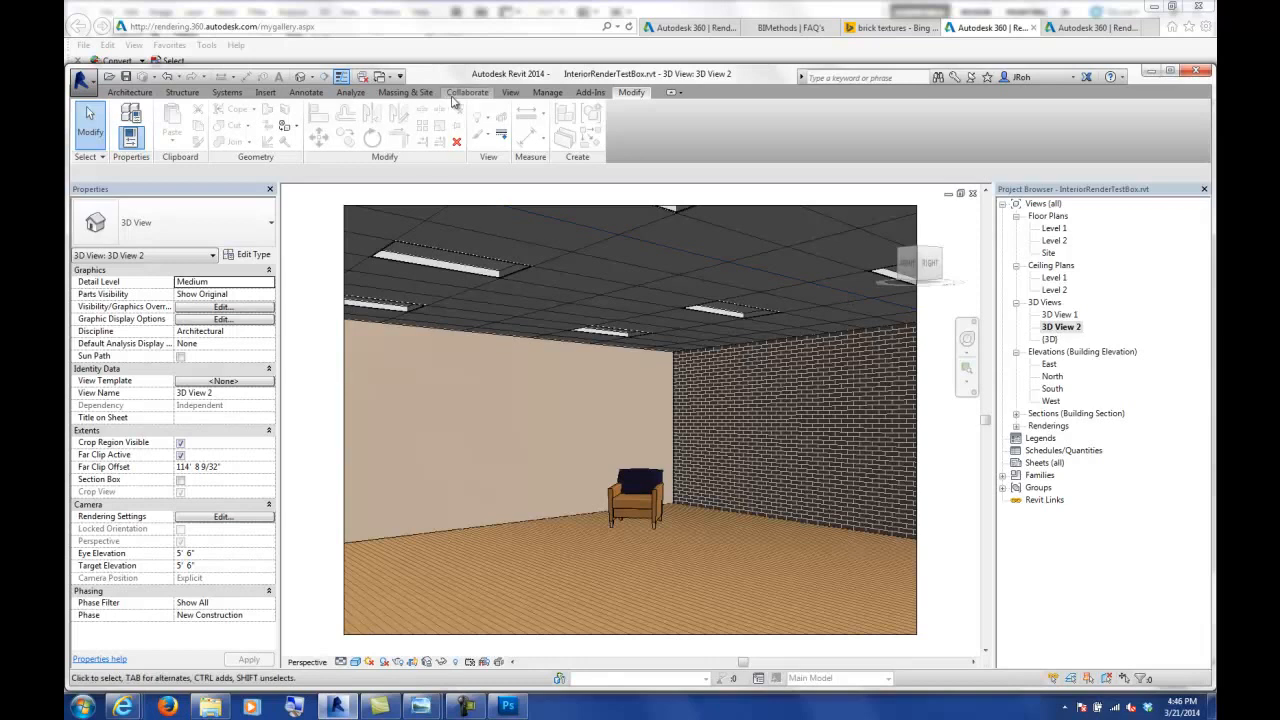
click(510, 93)
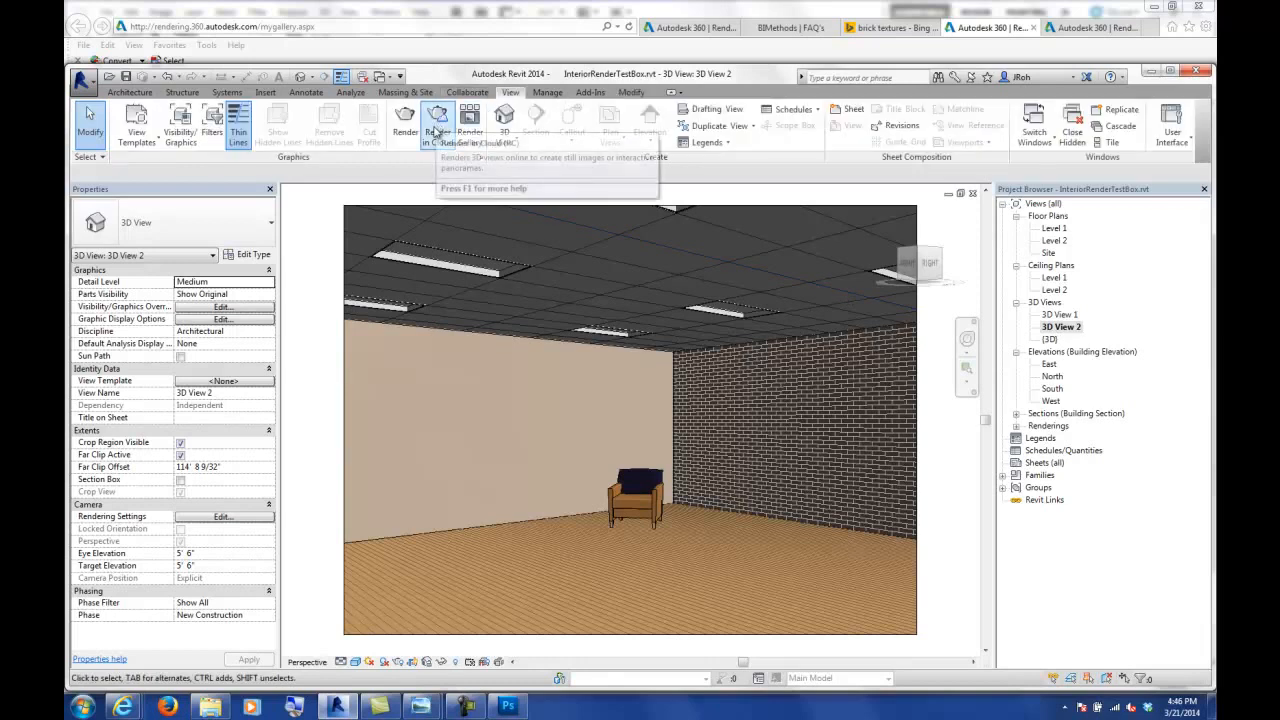
click(438, 122)
click(762, 483)
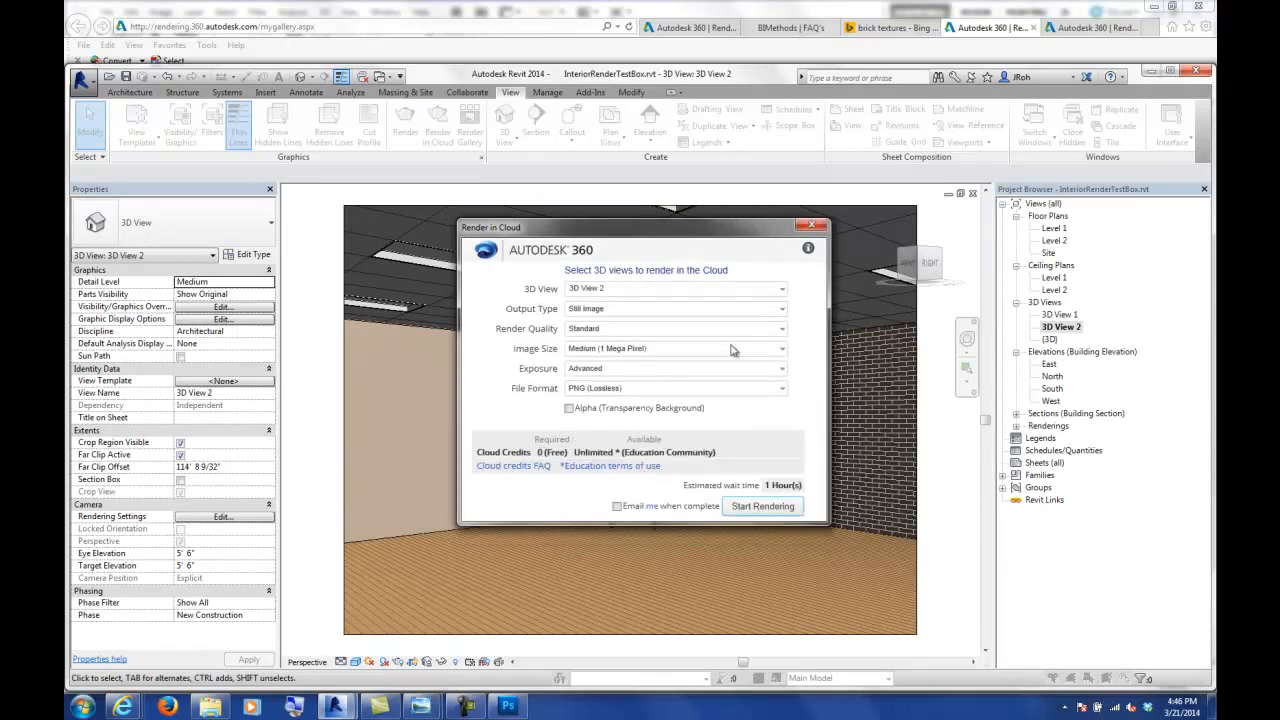
click(782, 369)
click(629, 396)
click(755, 507)
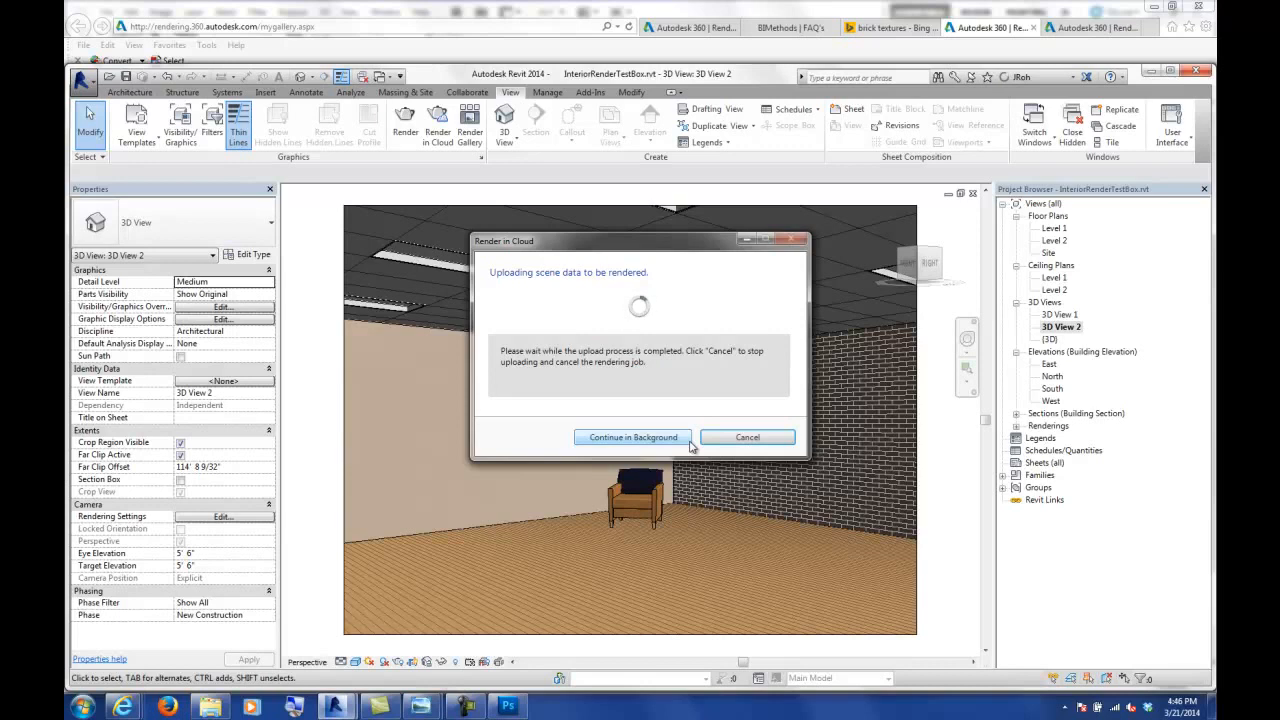
click(686, 438)
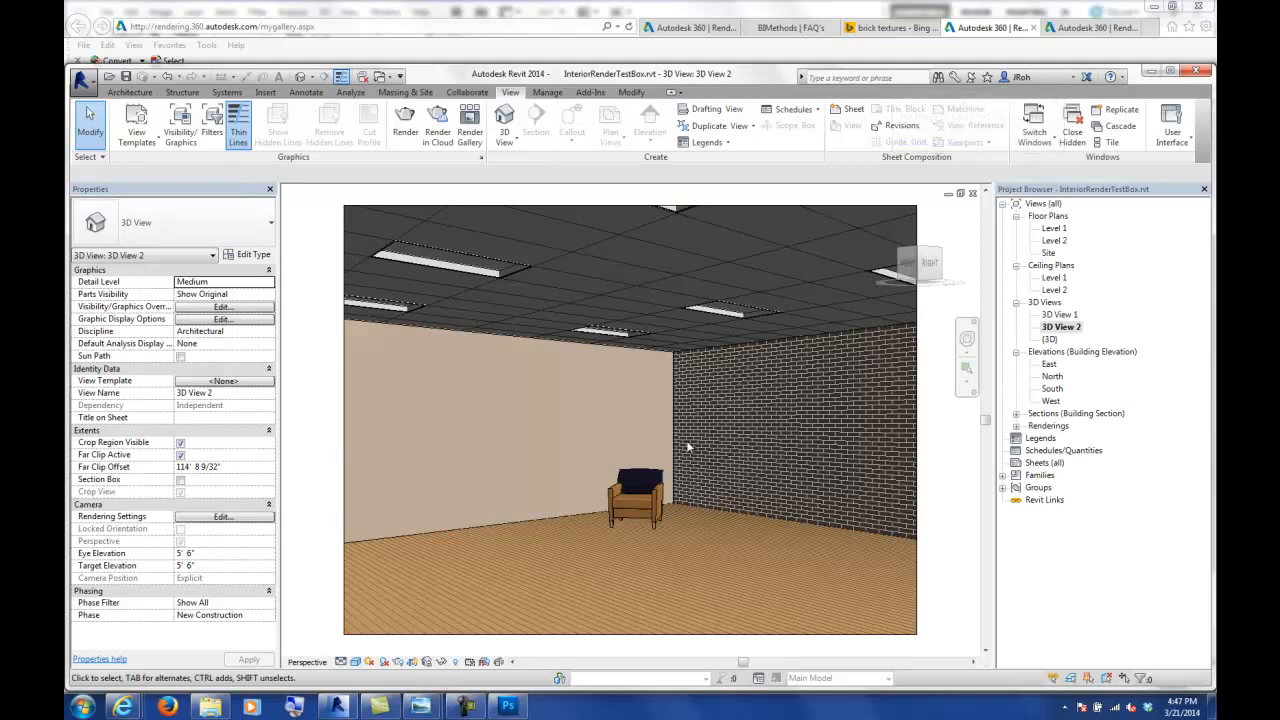
- Switch to the Autodesk 360 rendering gallery, refresh it and enlarge the latest InteriorRenderTestBox.rvt rendering
mouse_move(123, 706)
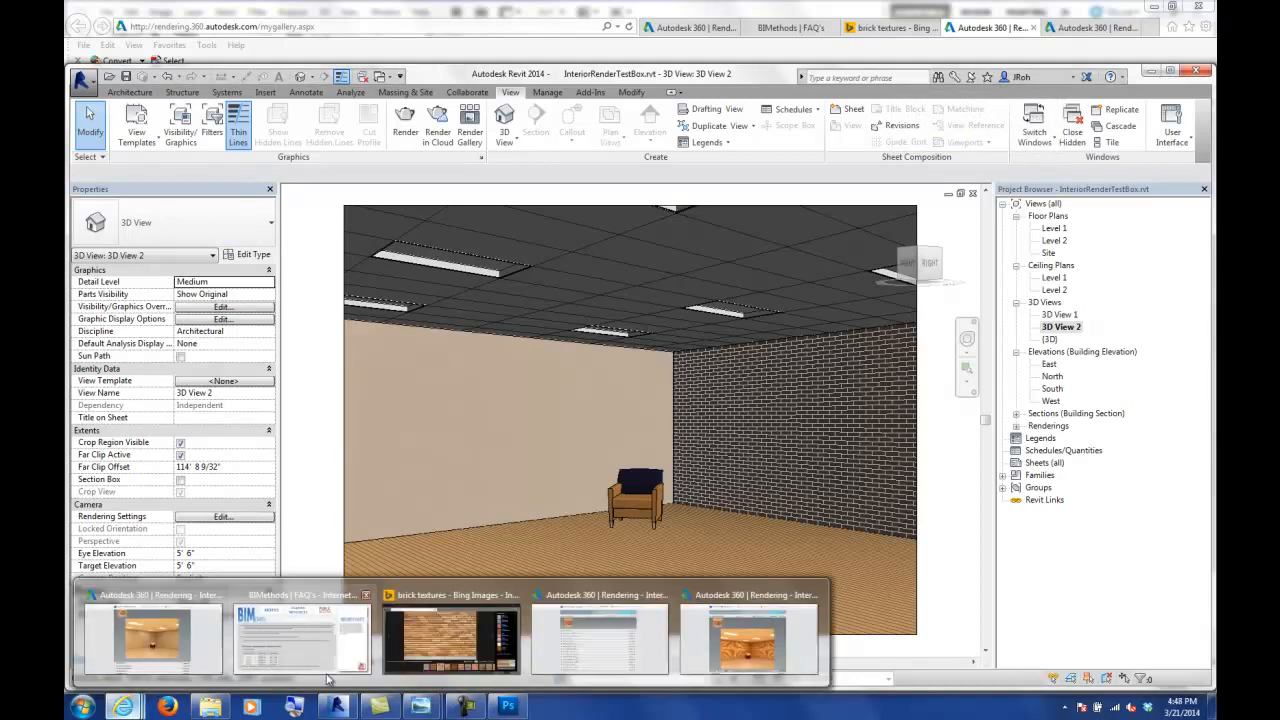
click(166, 654)
click(376, 250)
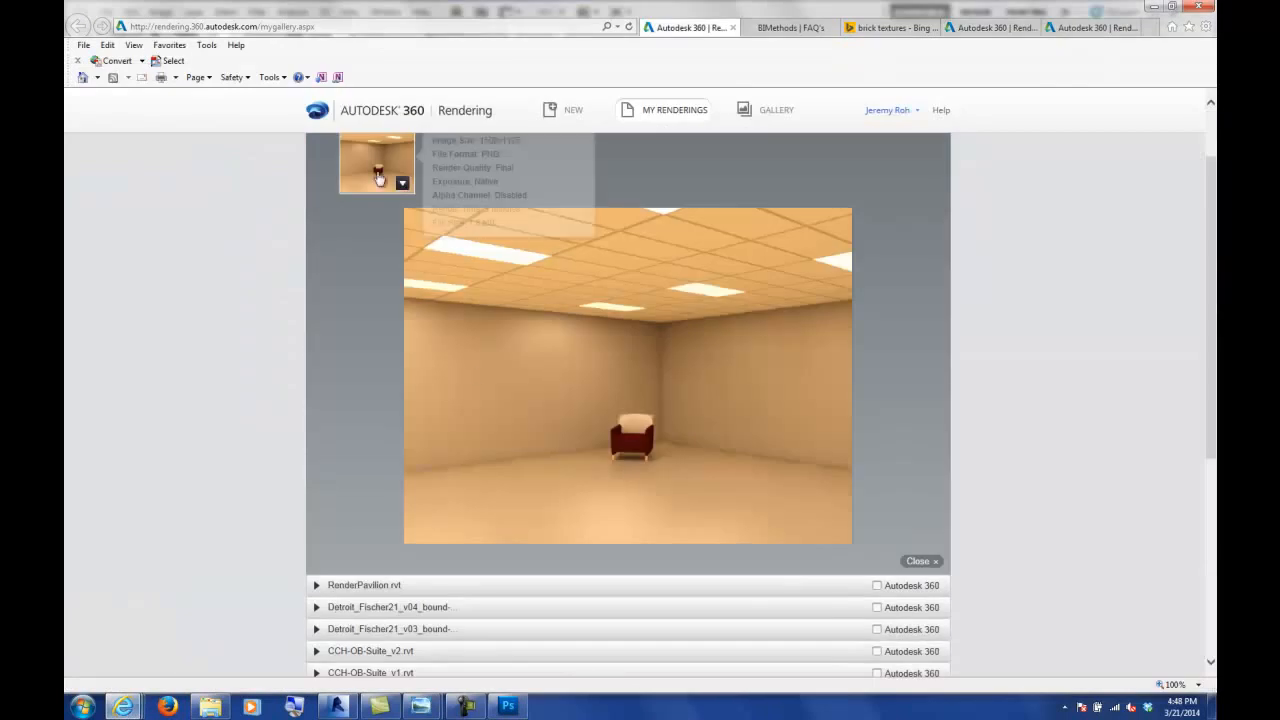
key(F5)
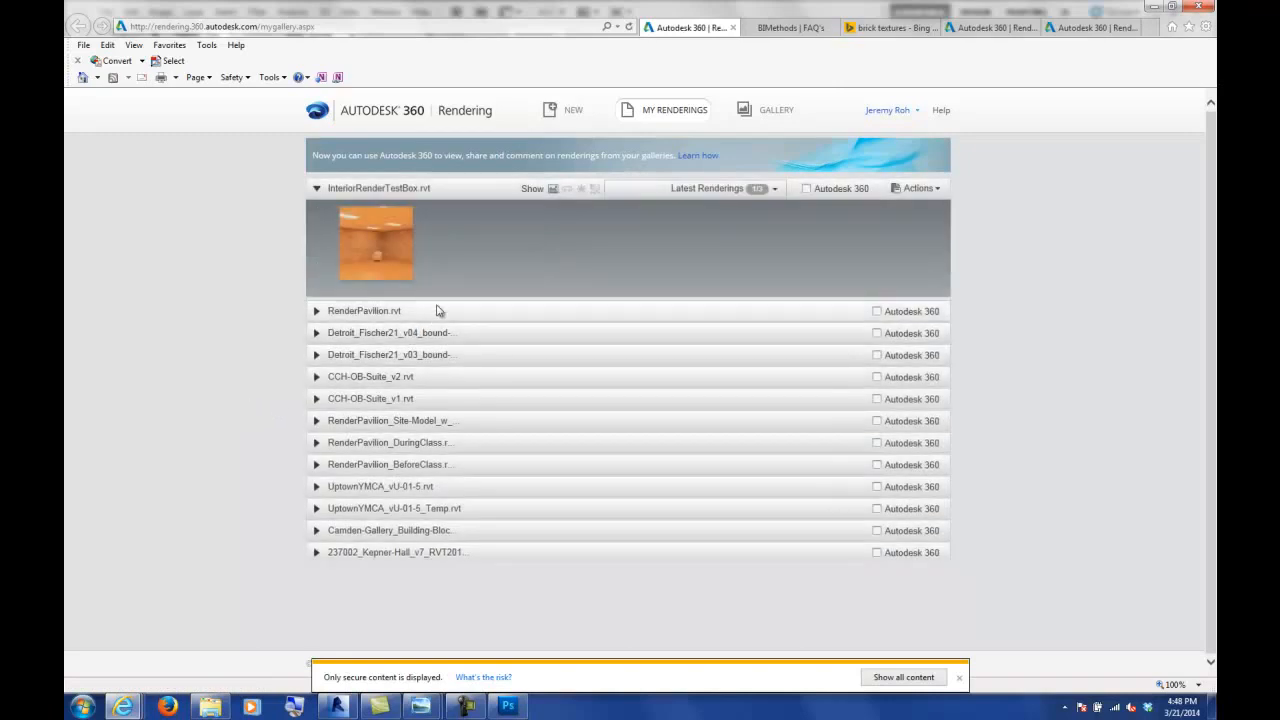
click(376, 250)
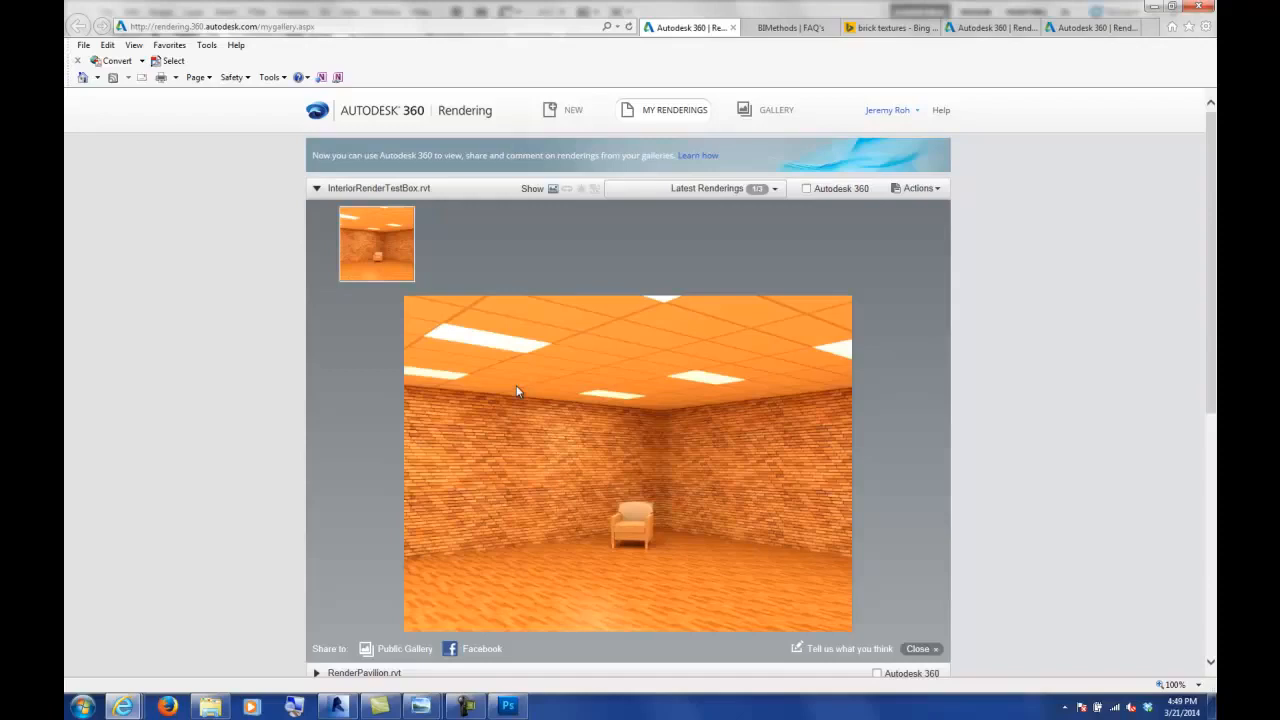
- Switch back to Revit, open the Level 1 ceiling plan and start a sketched ceiling
click(1156, 6)
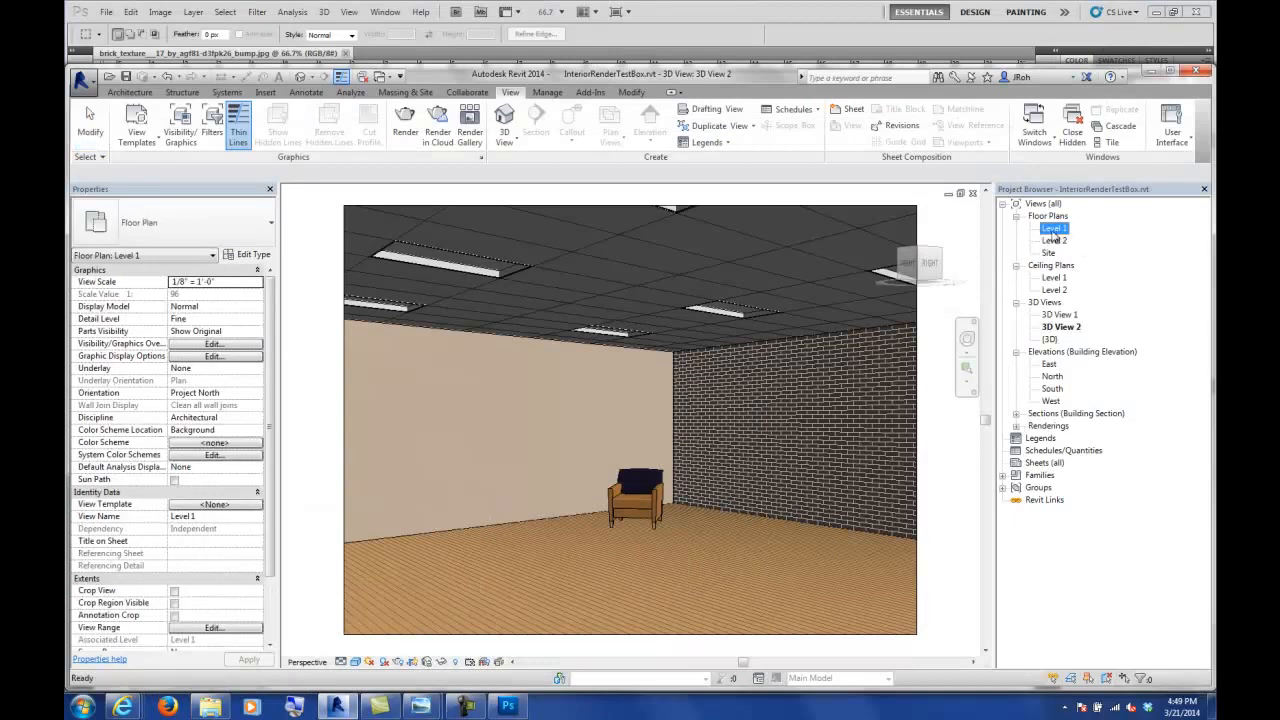
double_click(1054, 283)
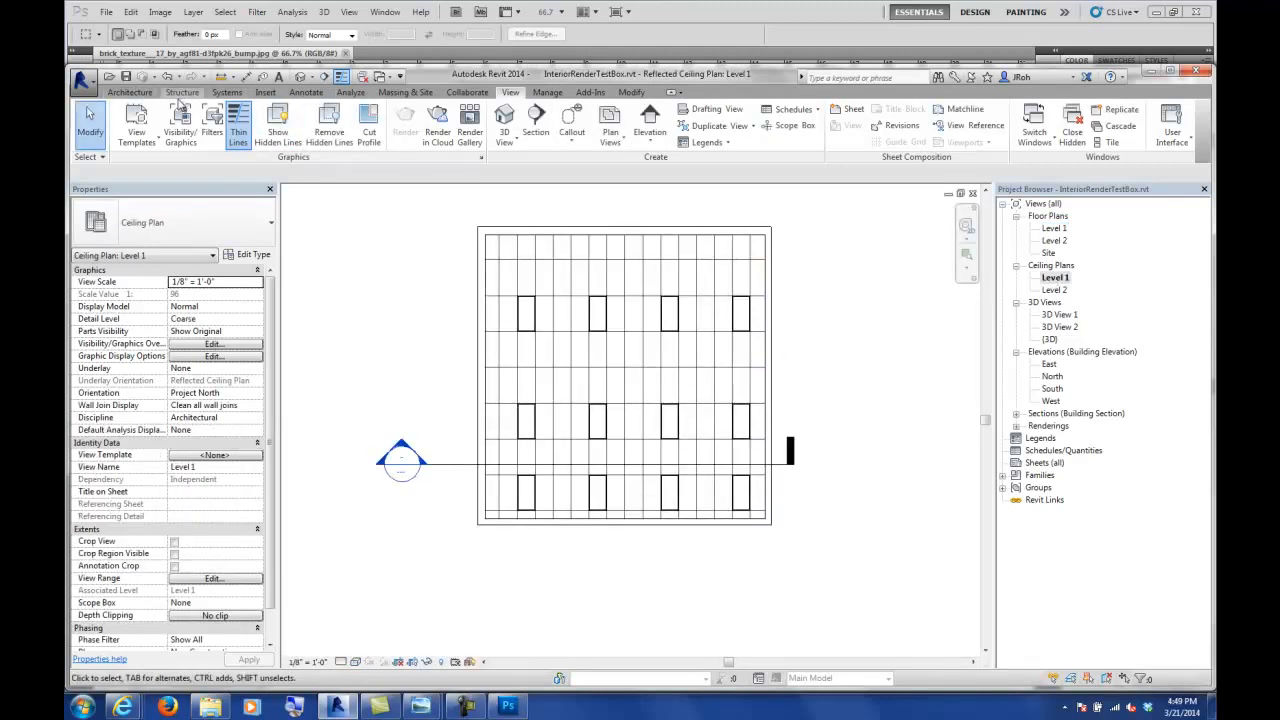
click(129, 92)
click(358, 128)
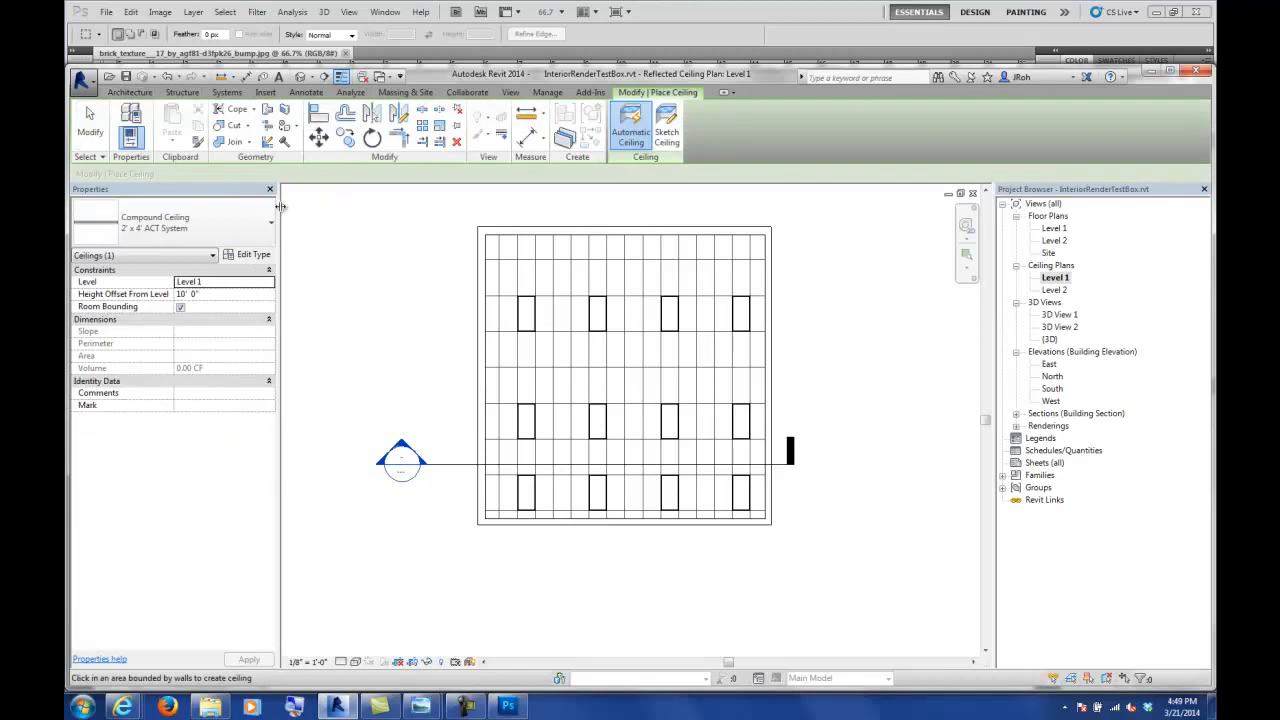
click(666, 131)
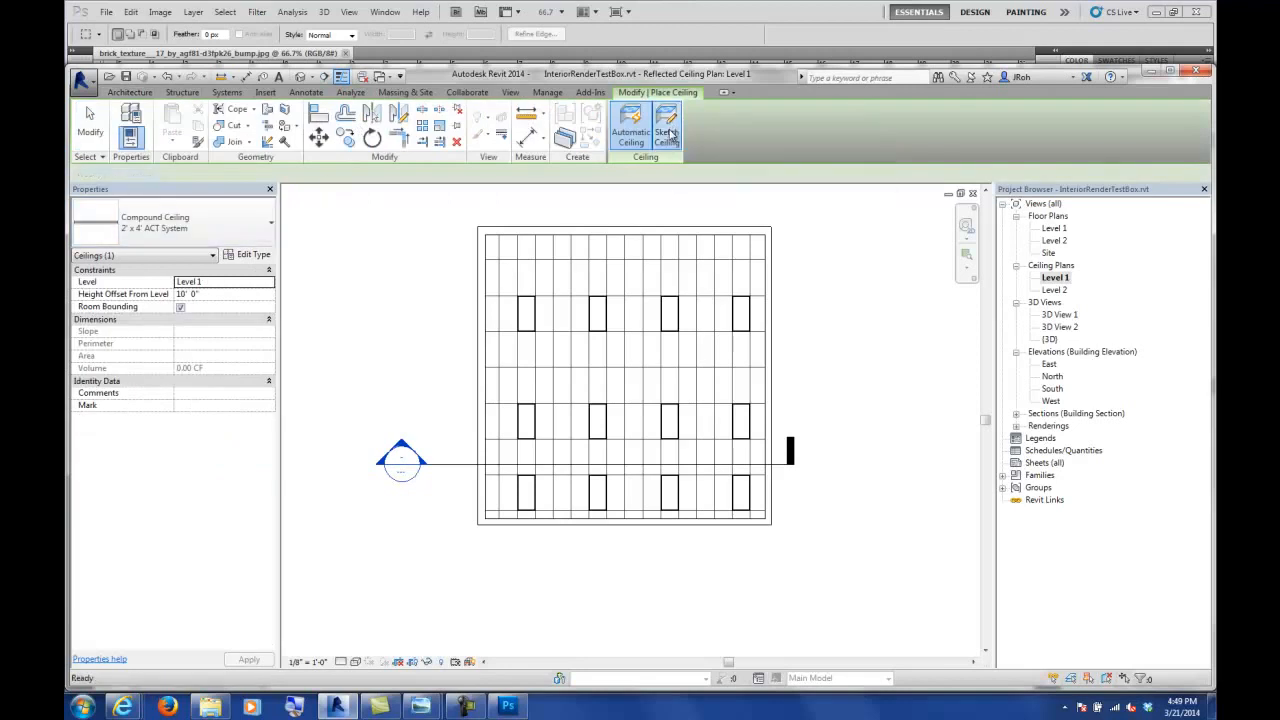
- Duplicate the 2' x 4' ACT System compound ceiling type as "Perforated Metal Ceiling"
click(178, 229)
click(179, 227)
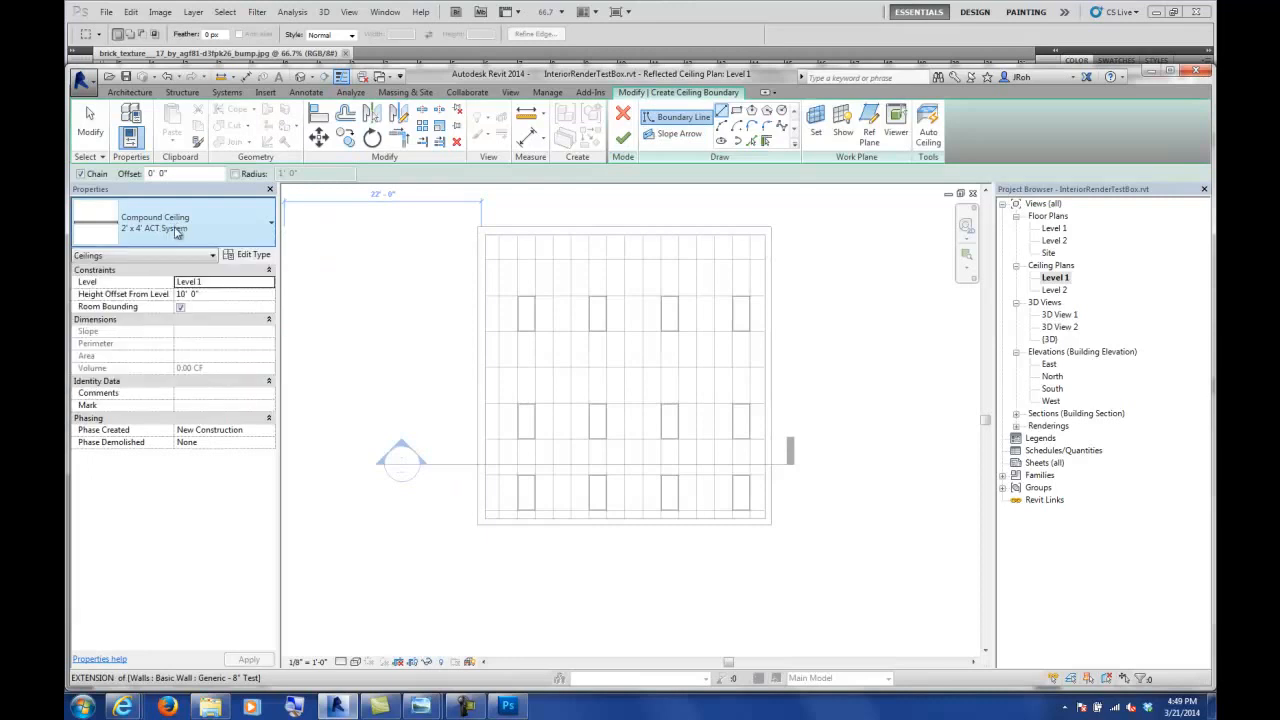
click(252, 257)
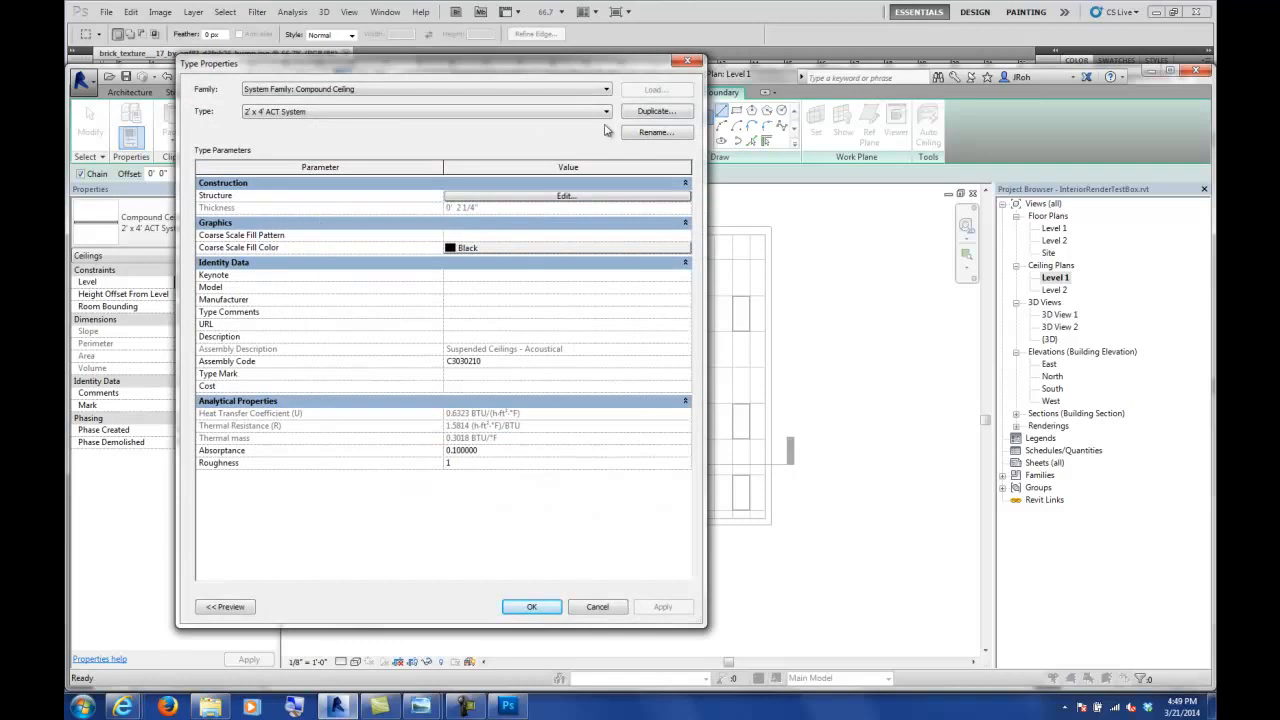
click(643, 114)
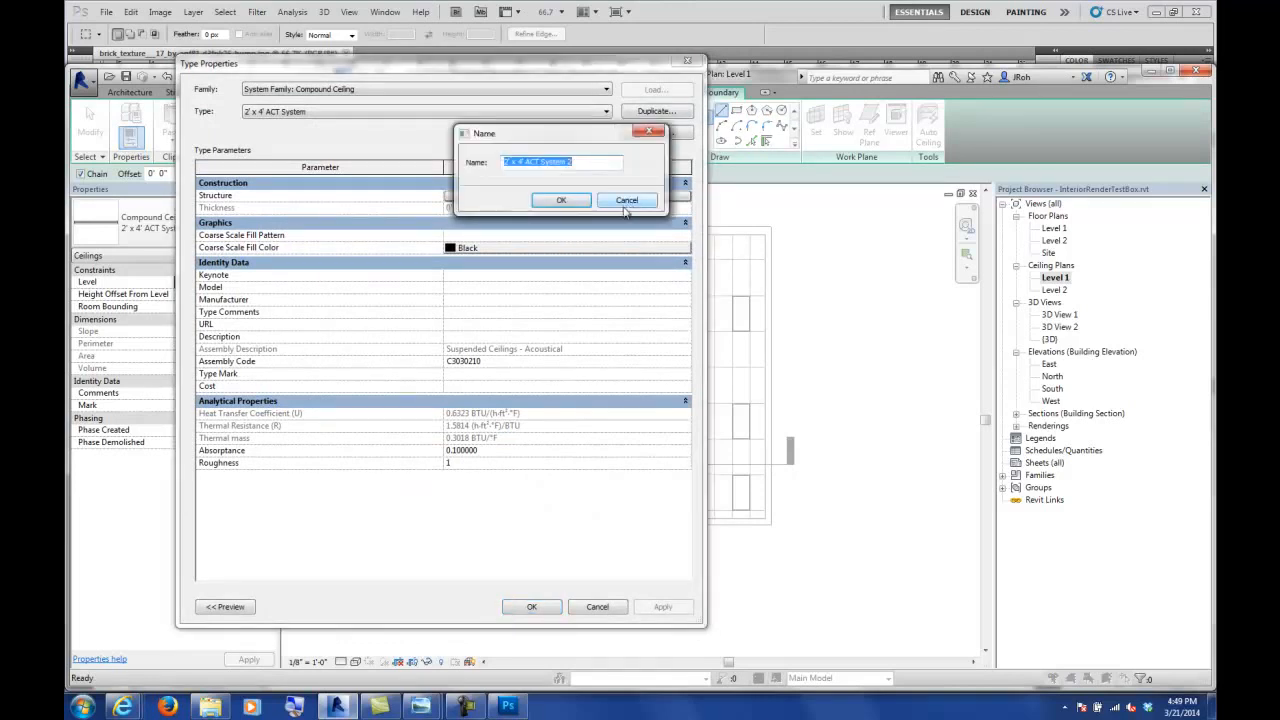
text(Perforated Metal Ceiling)
key(Return)
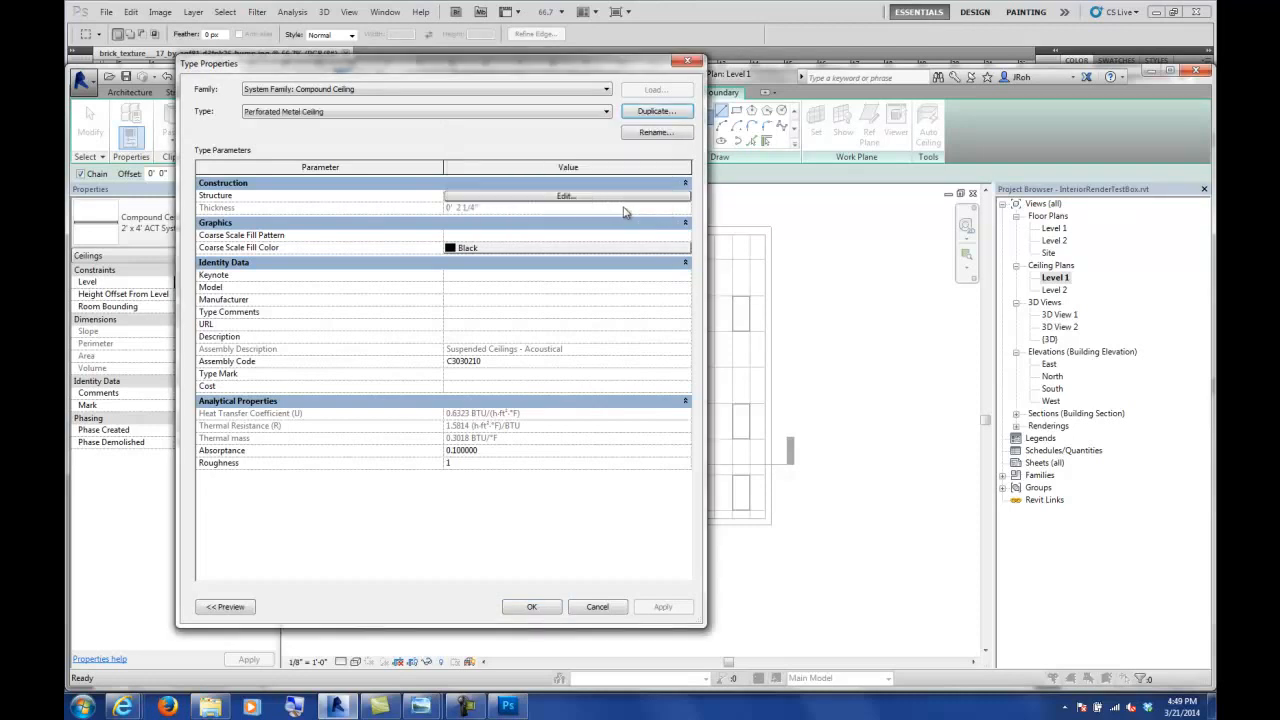
- Delete the Acoustic Ceiling Tile 24 x 48 finish layer from the new ceiling type's structure
click(549, 196)
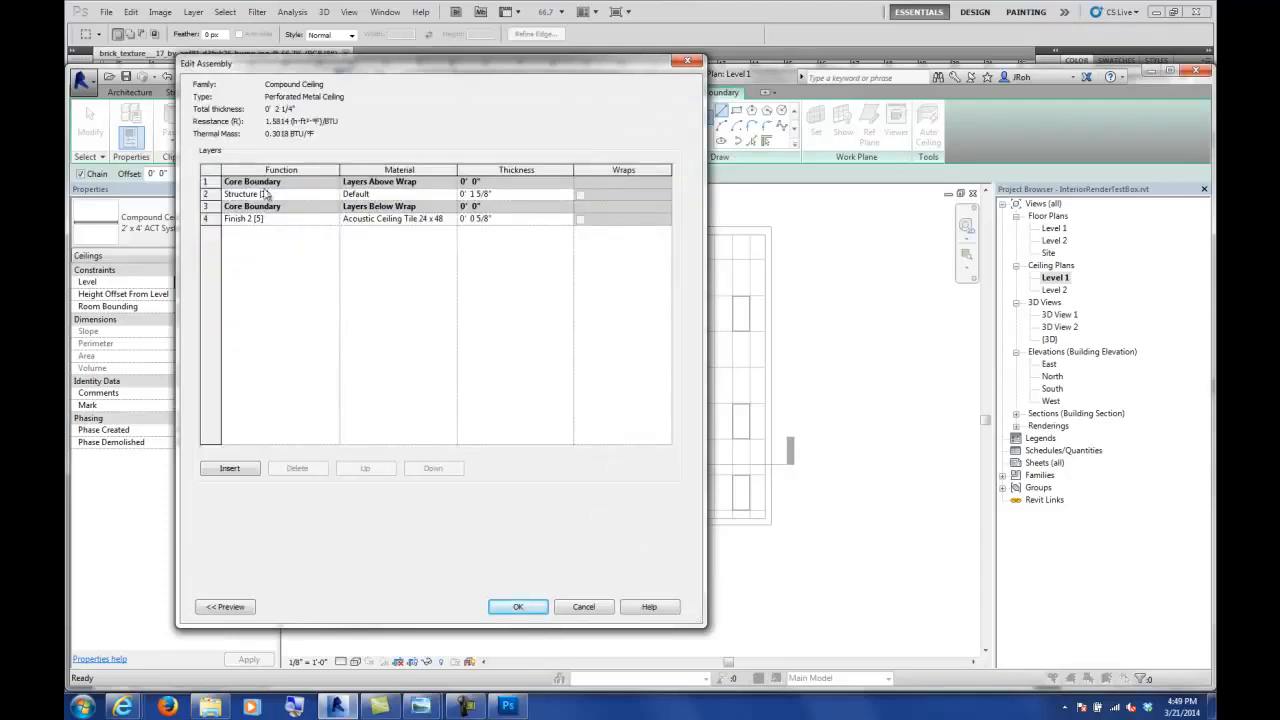
click(213, 218)
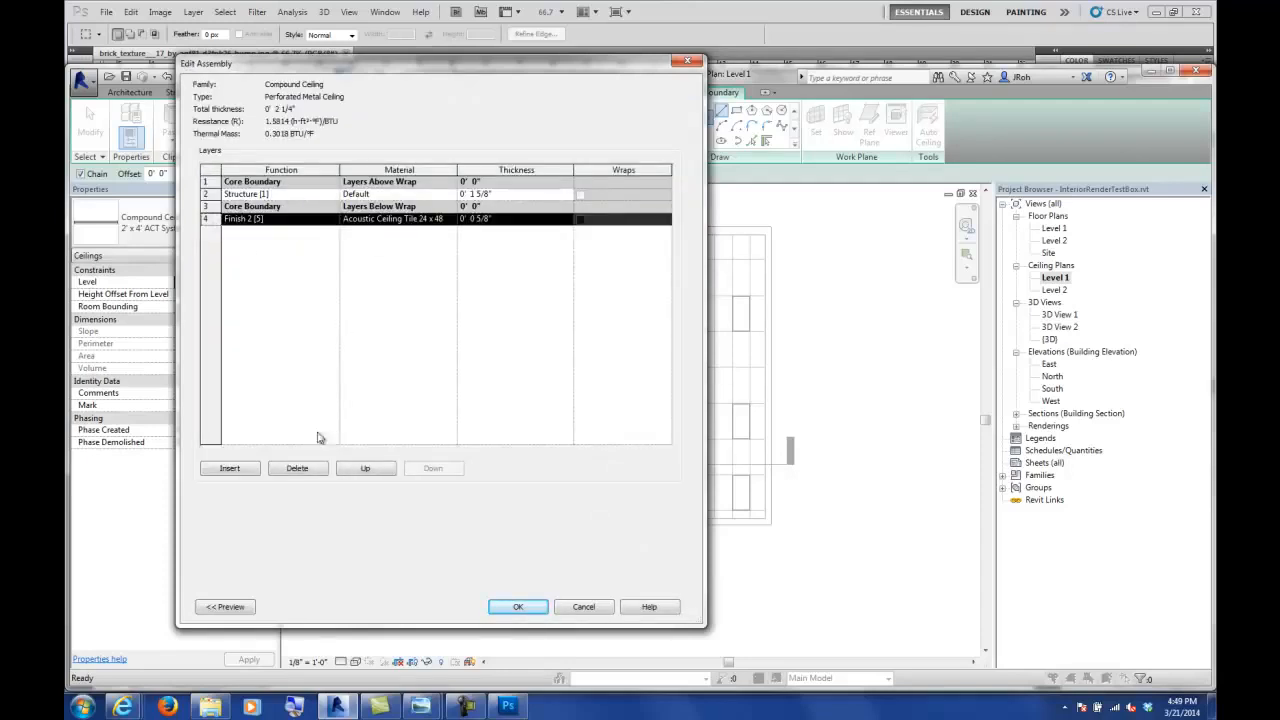
click(290, 468)
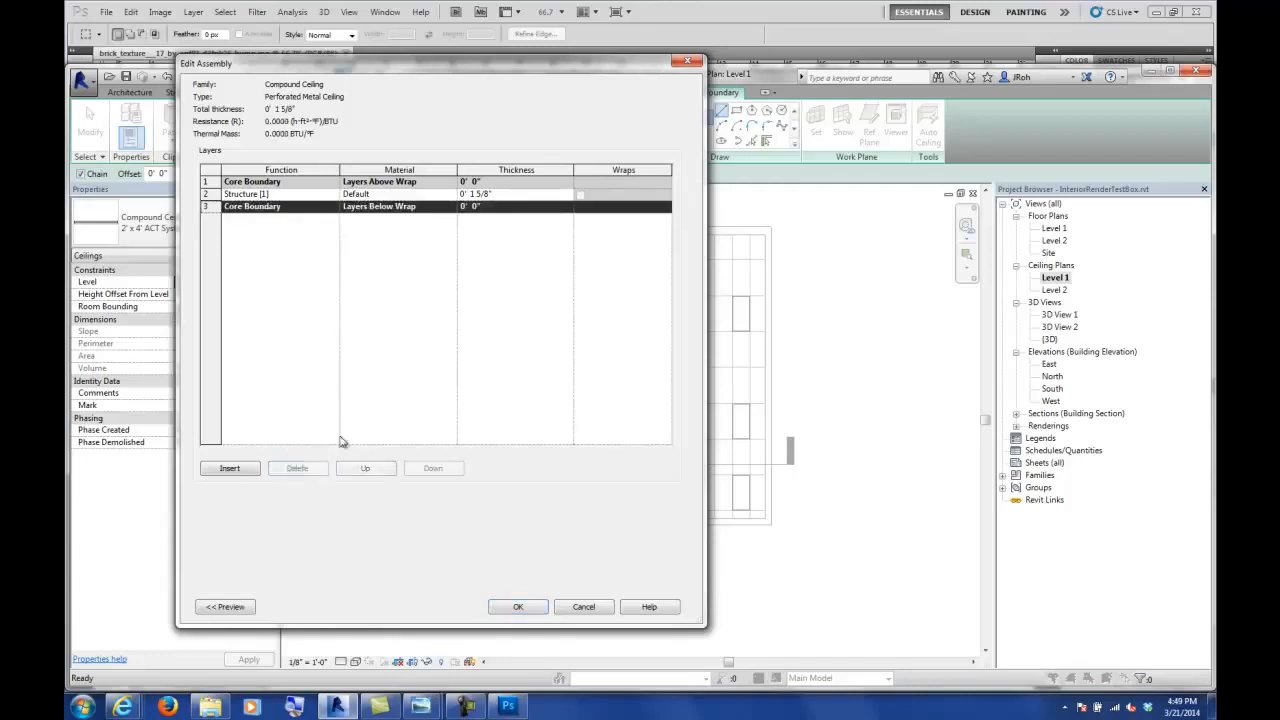
- Set the structure layer's thickness to 0.5" and open the material selection for that layer
click(488, 194)
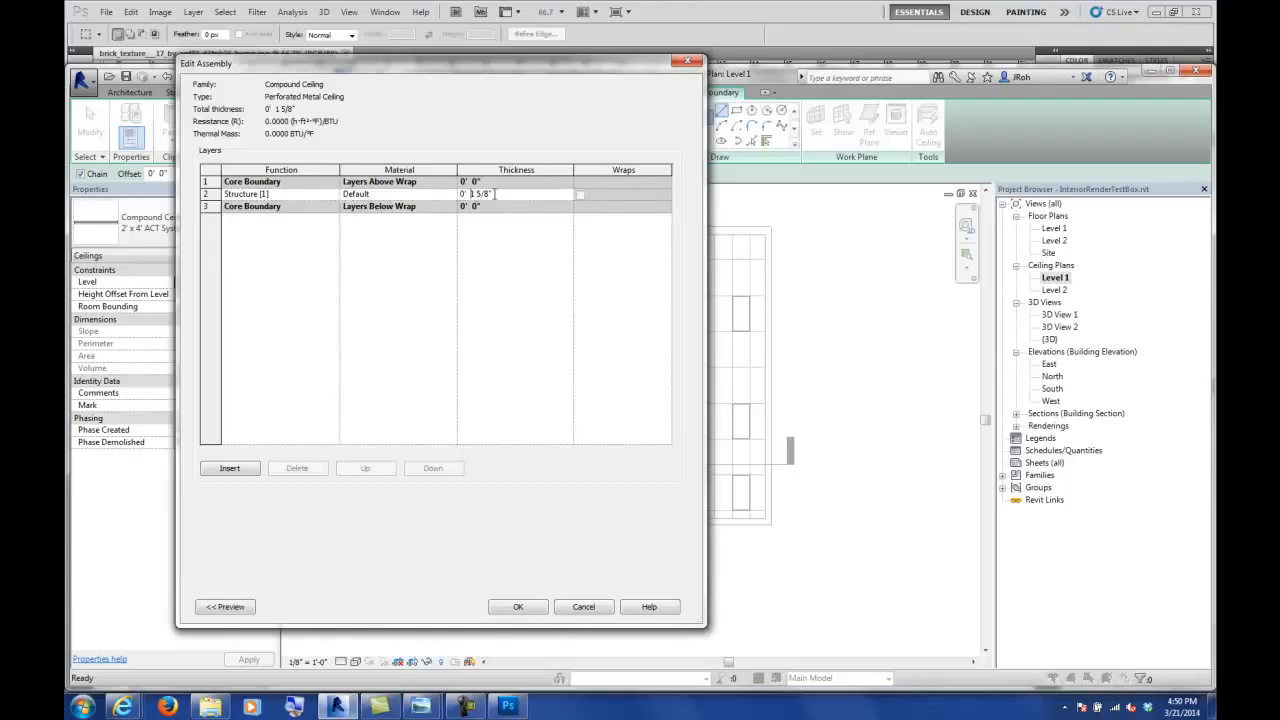
drag(488, 194, 461, 193)
key(BackSpace)
text(.5")
key(Return)
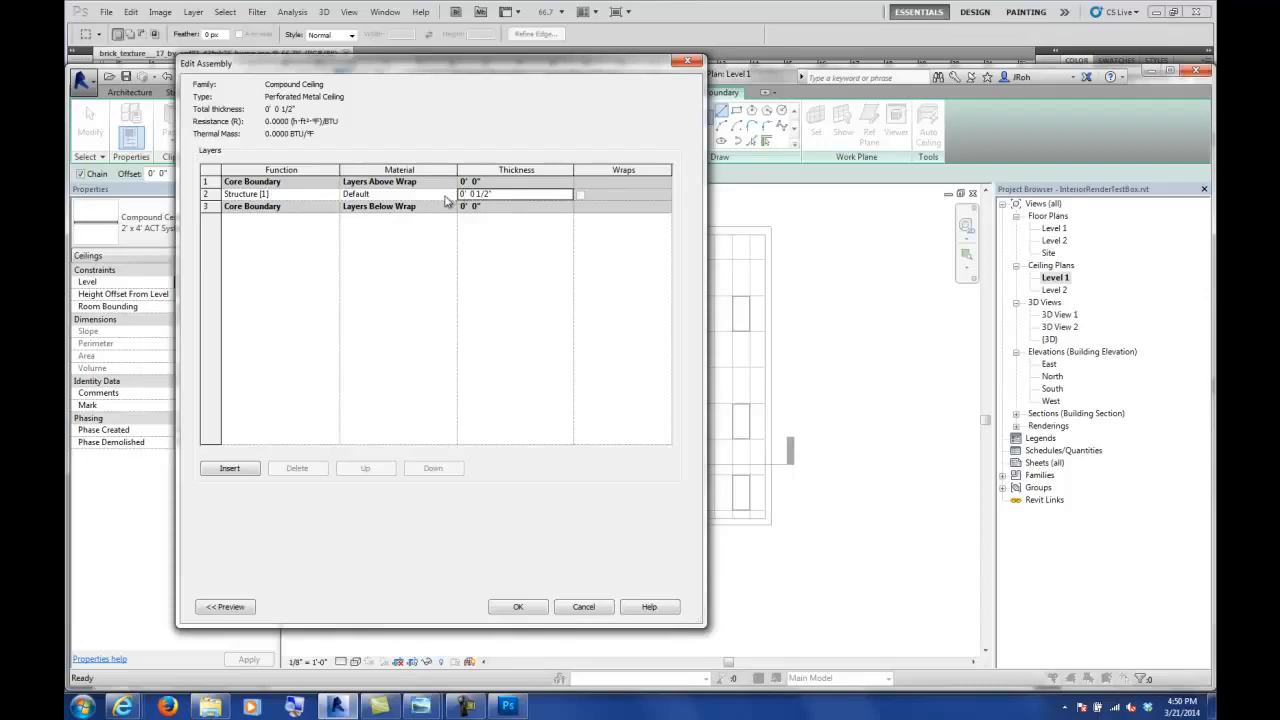
click(478, 199)
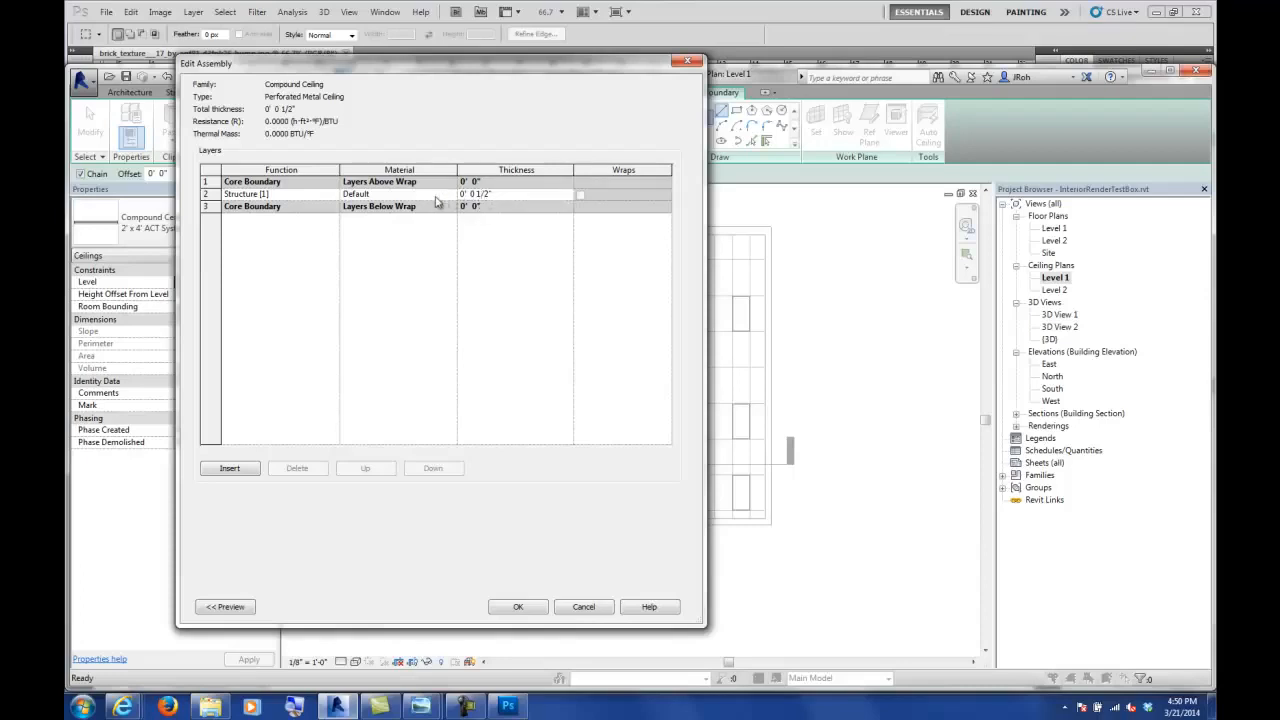
click(386, 195)
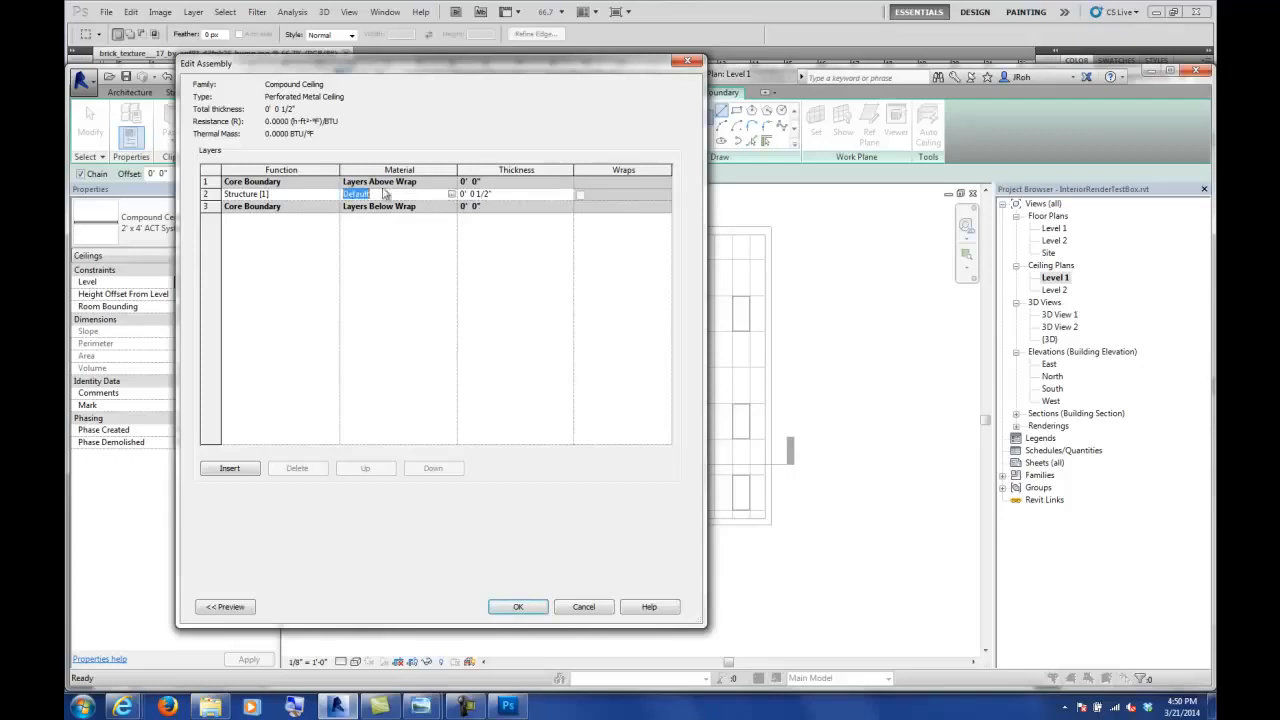
click(452, 195)
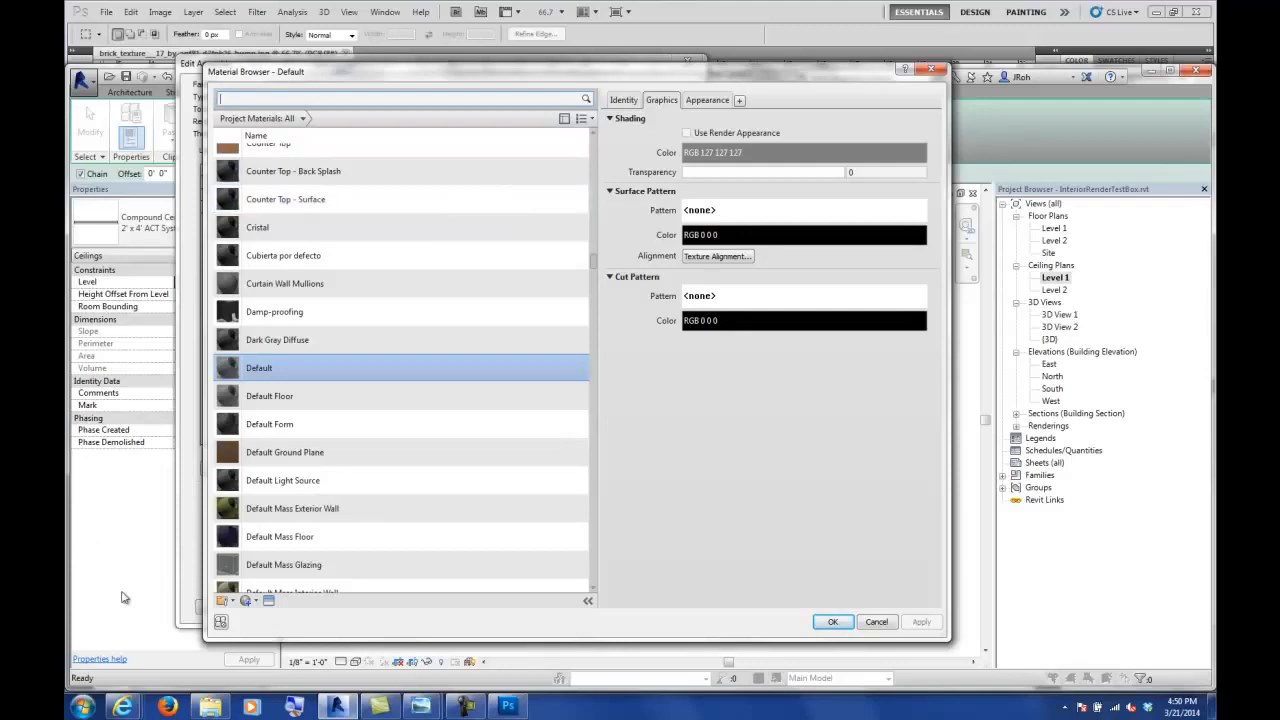
- Preview the hexagonal-perforated-metal-1.jpg and perforated_squares_436x436.png images in the CS_WS-03 folder, then return to the material selection
click(220, 707)
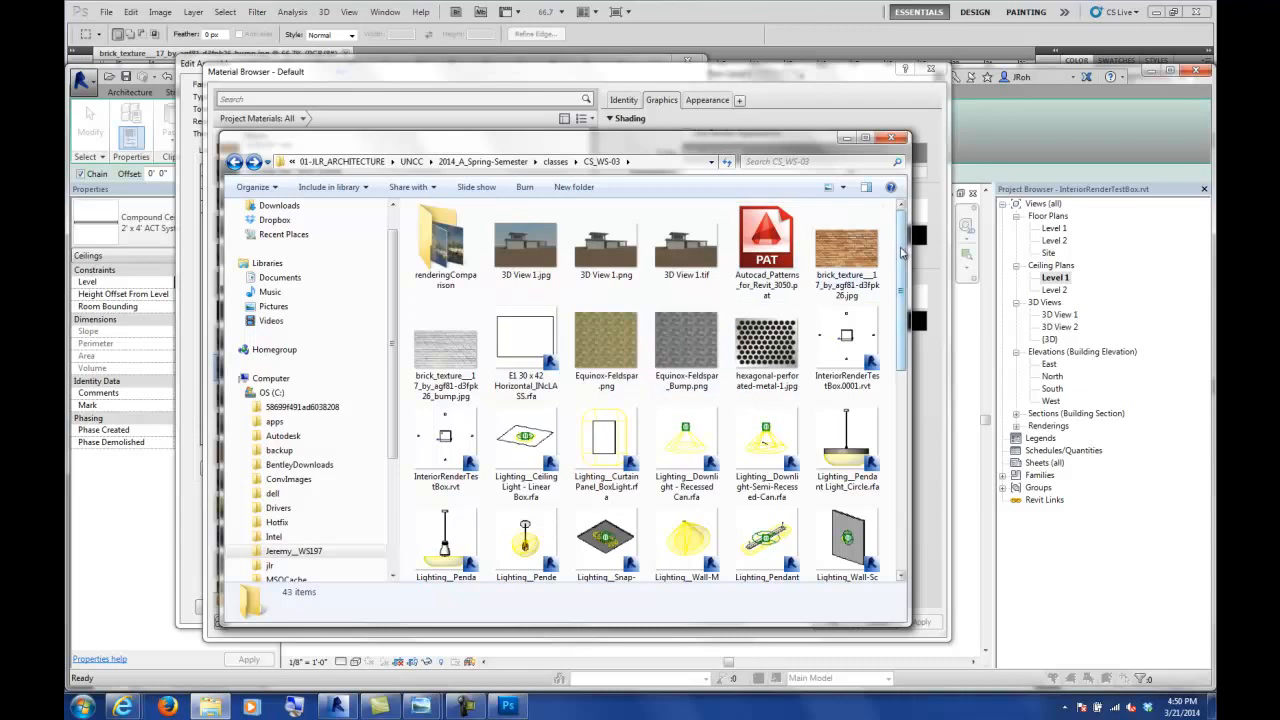
double_click(767, 345)
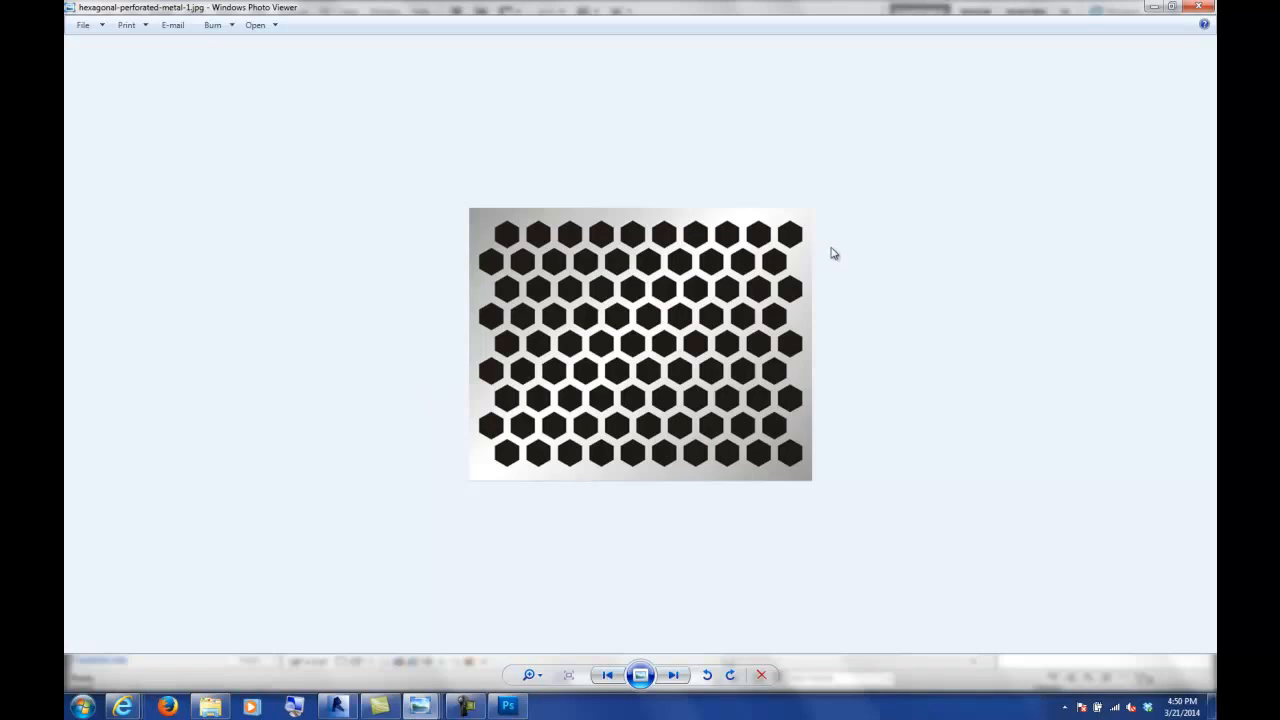
click(1198, 7)
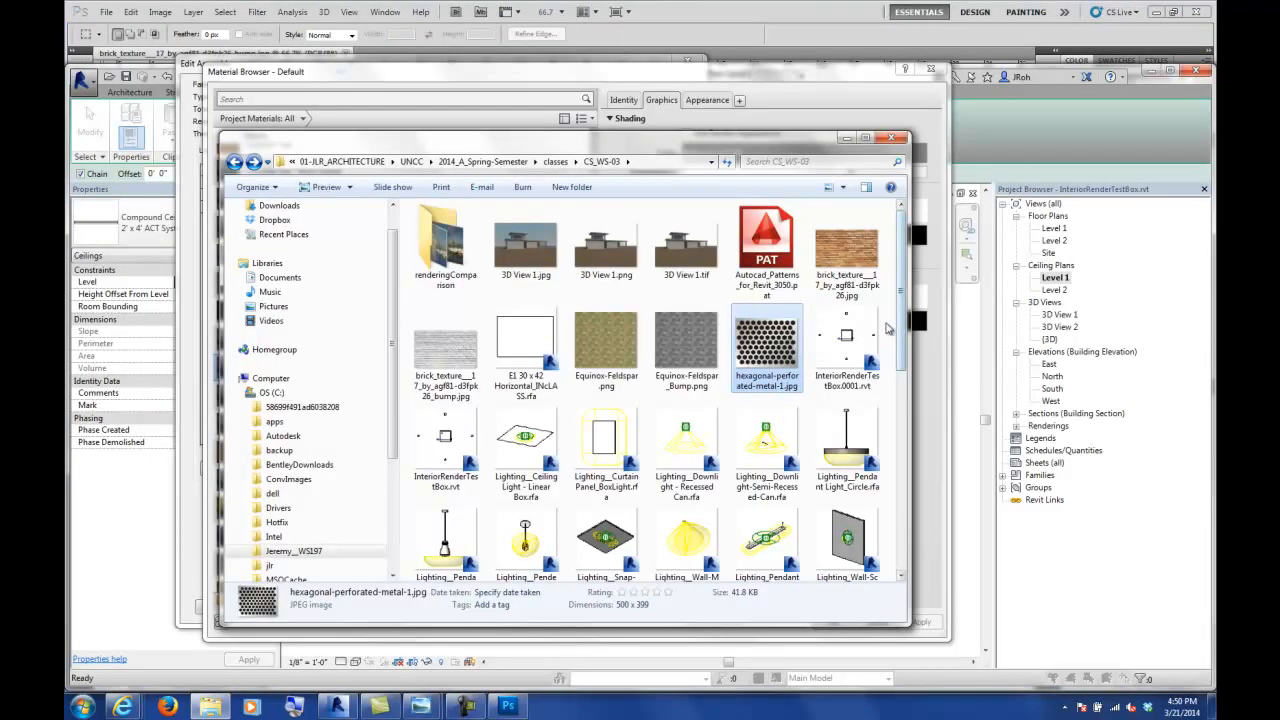
scroll(903, 287, down, 5)
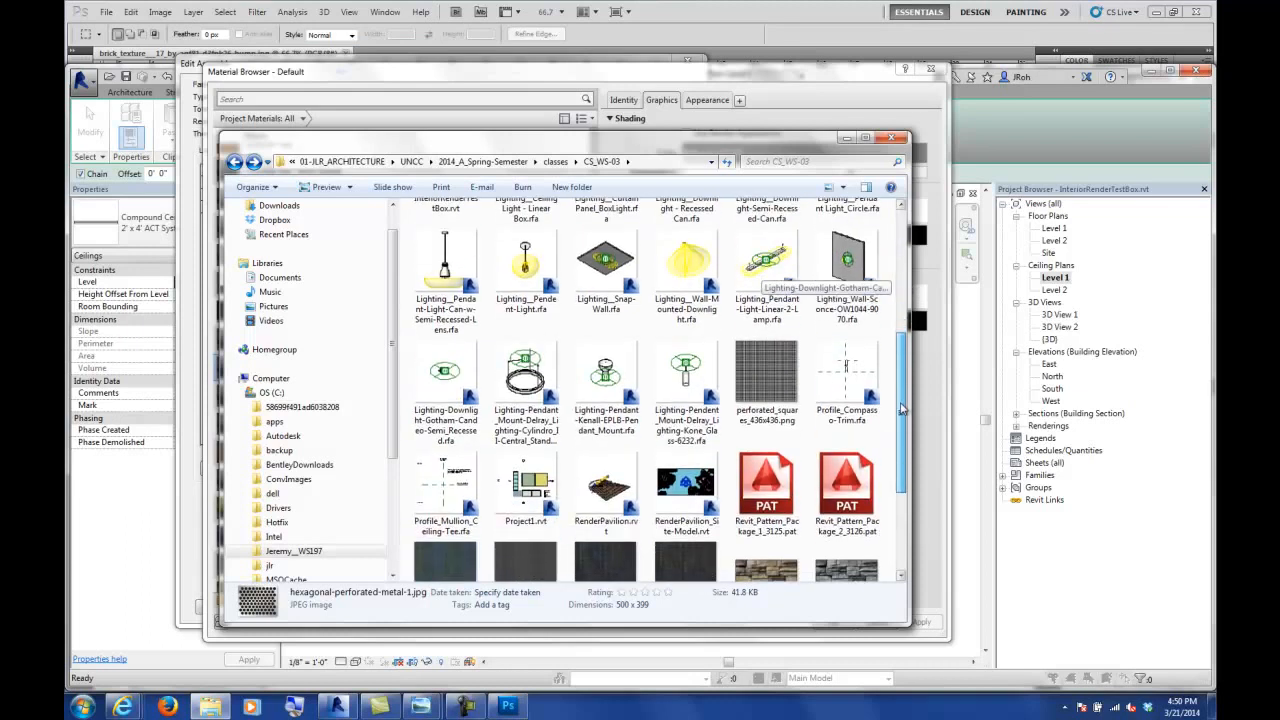
double_click(766, 383)
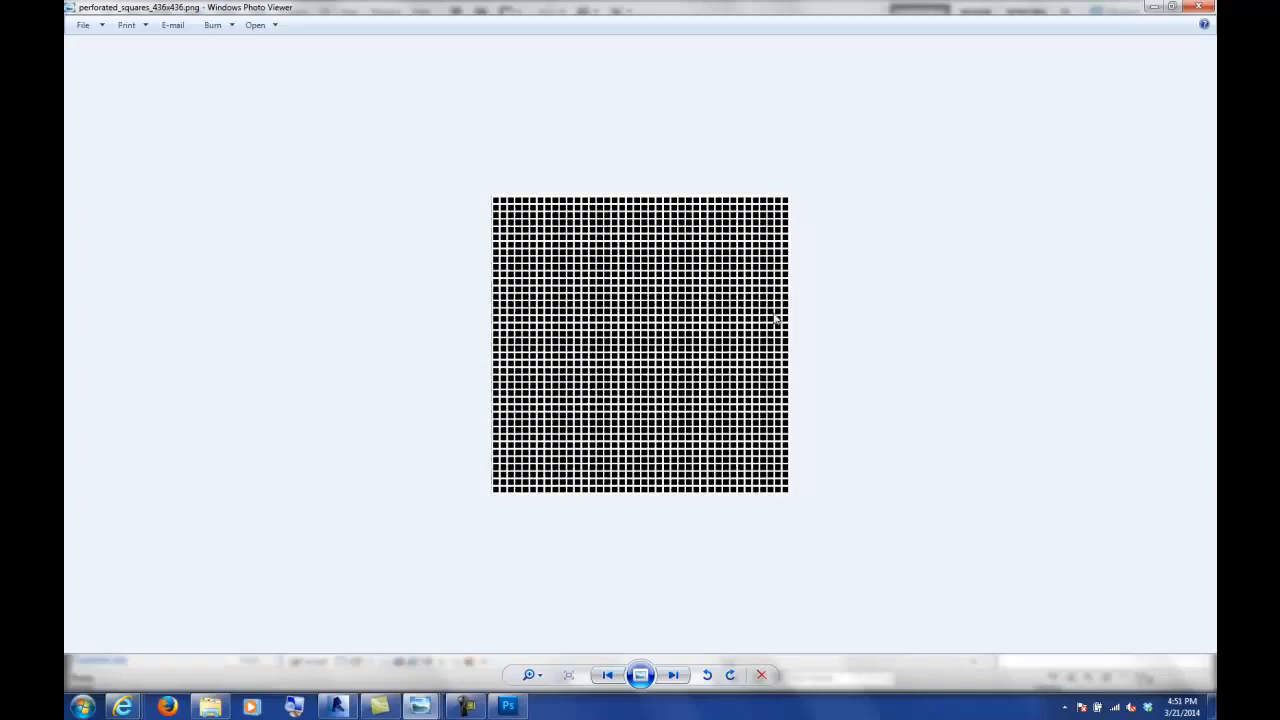
click(1198, 7)
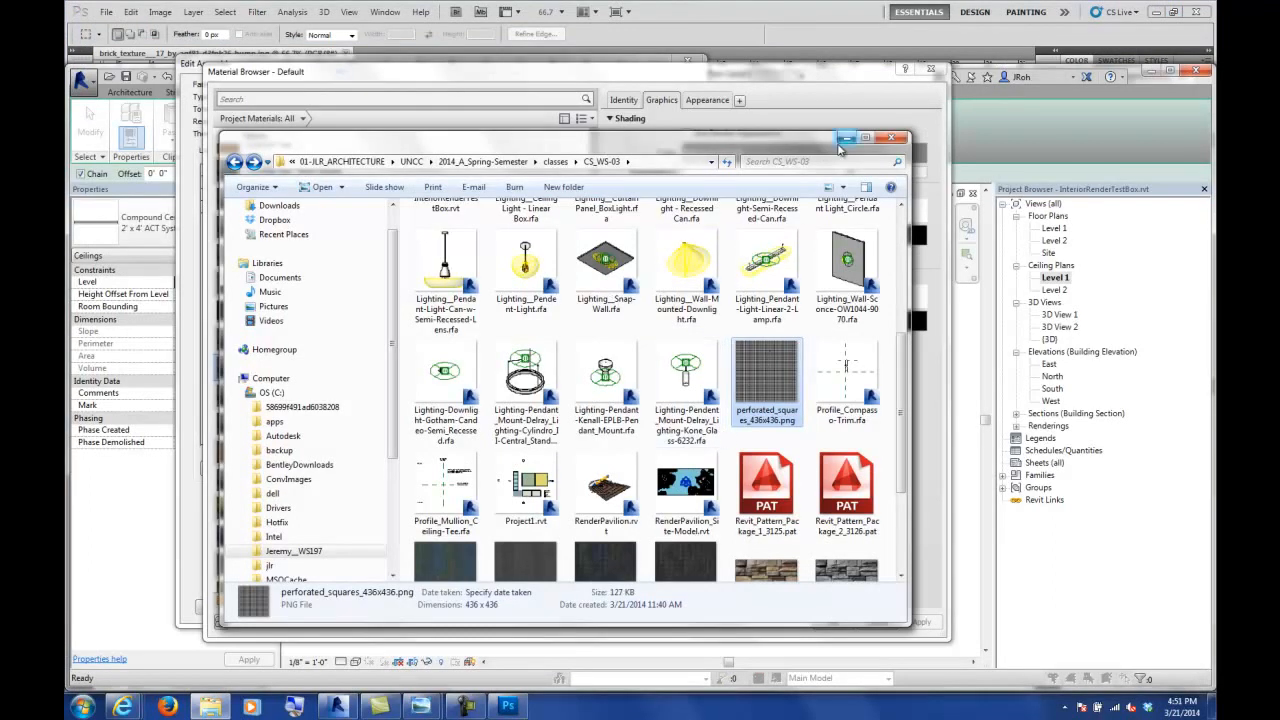
click(846, 138)
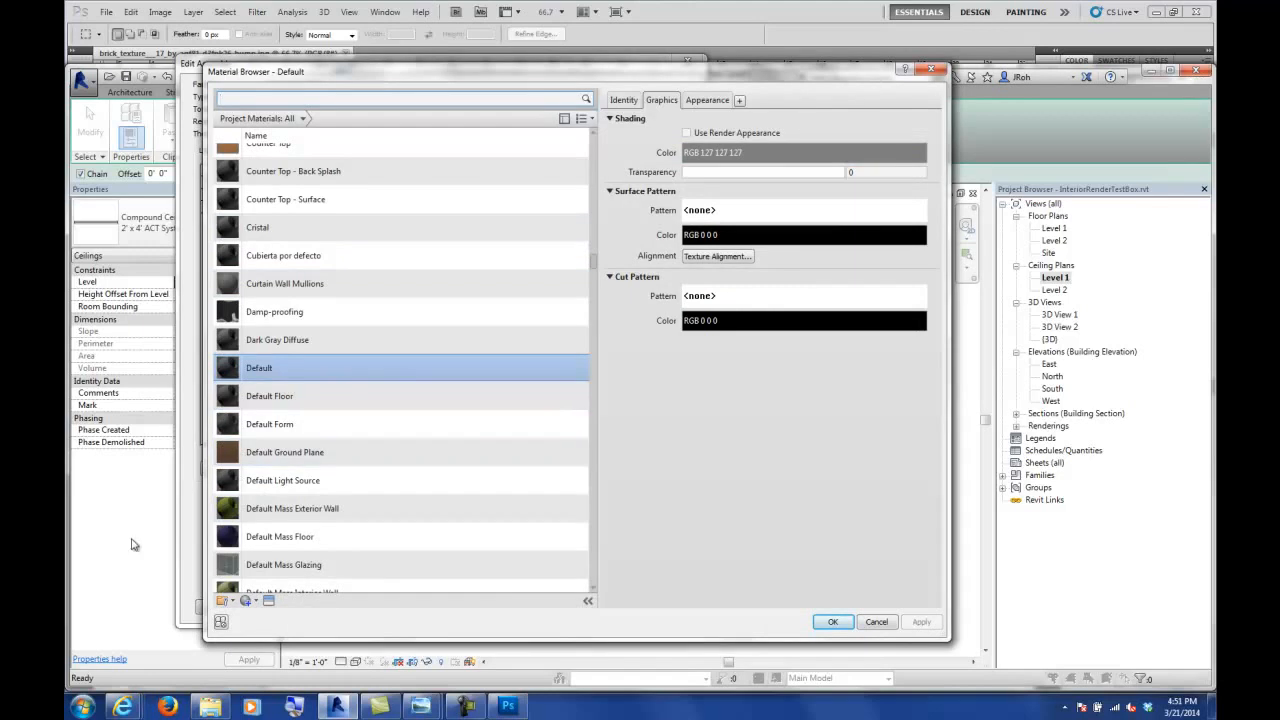
- Create a new project material and name it "Perforated Metal"
click(255, 601)
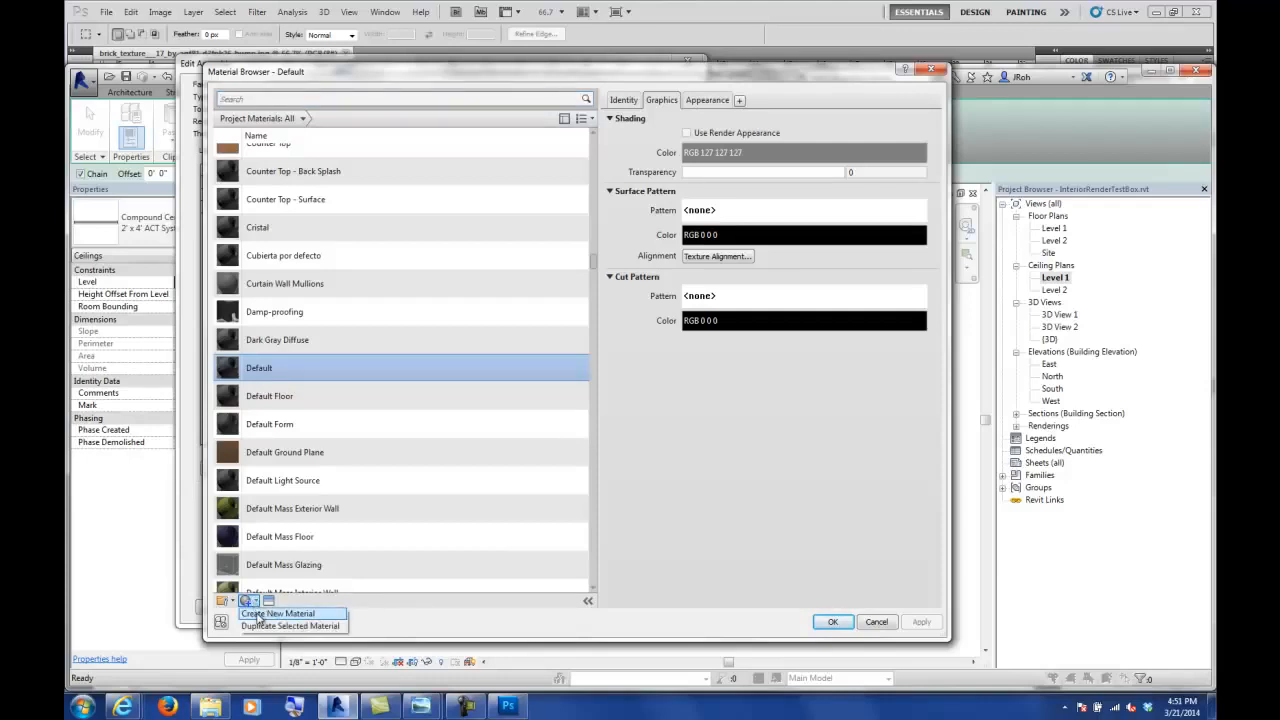
click(257, 614)
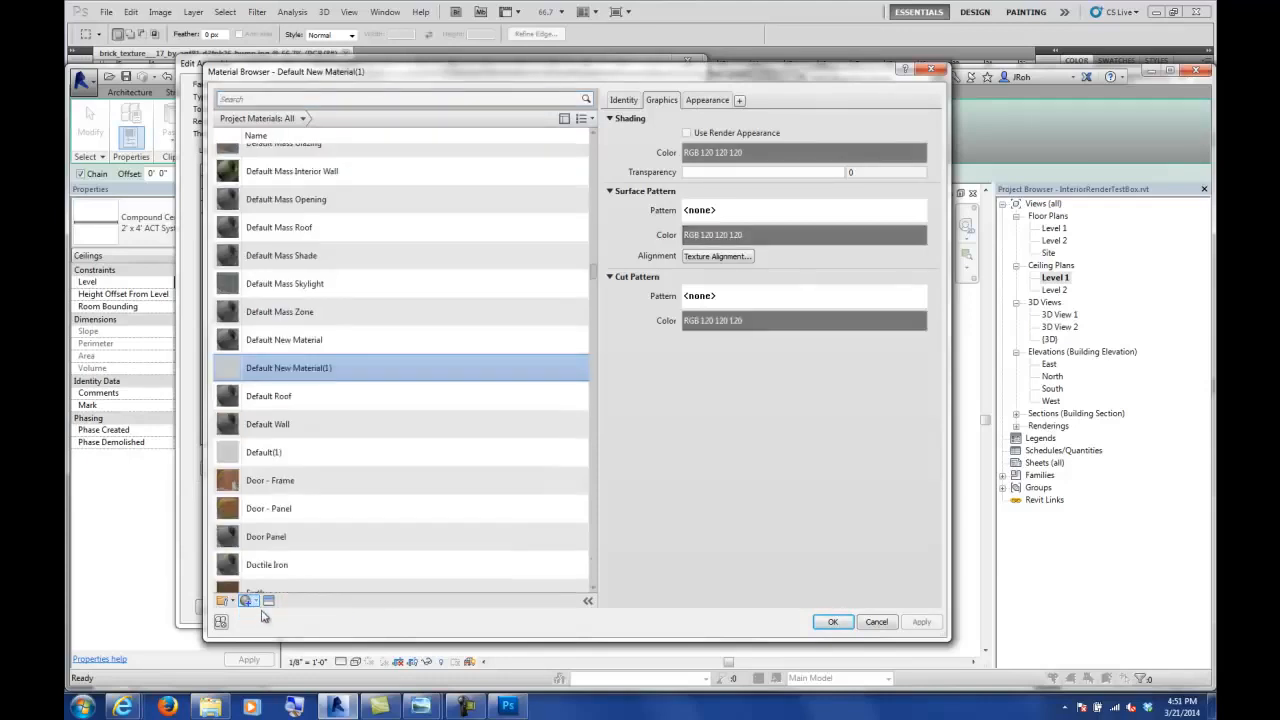
right_click(311, 357)
click(341, 392)
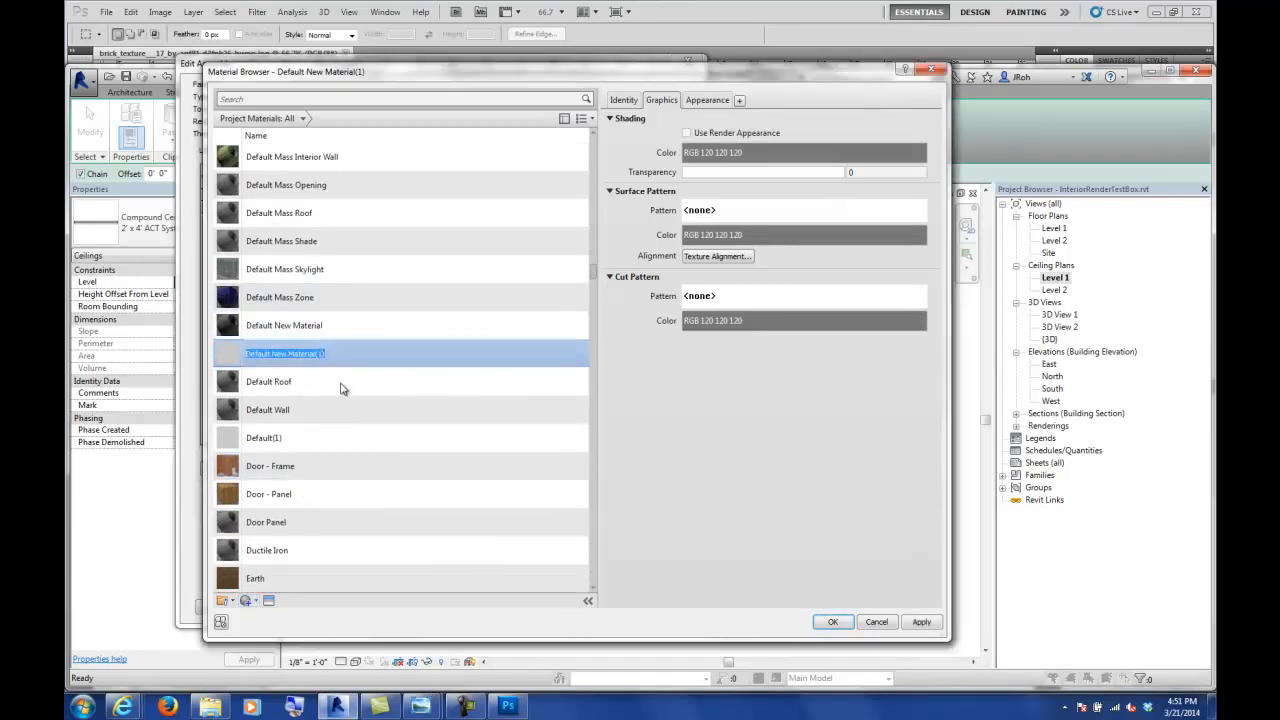
text(Perforated Metal)
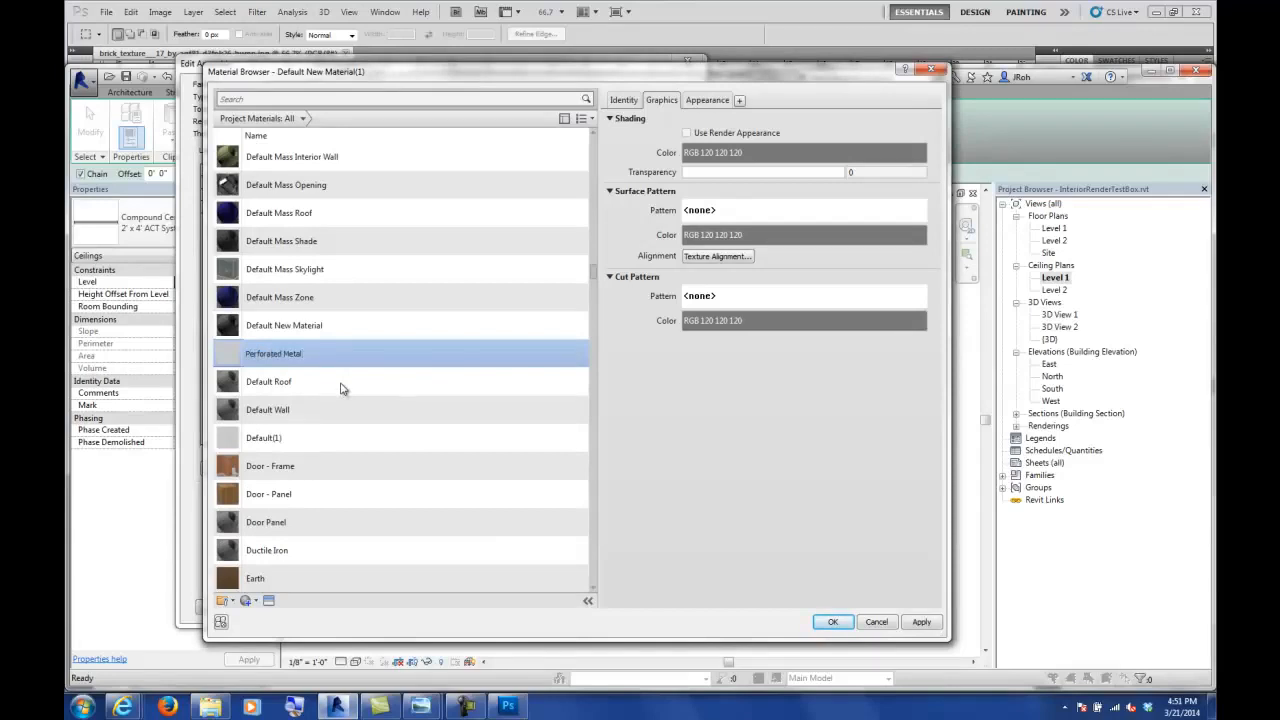
key(Return)
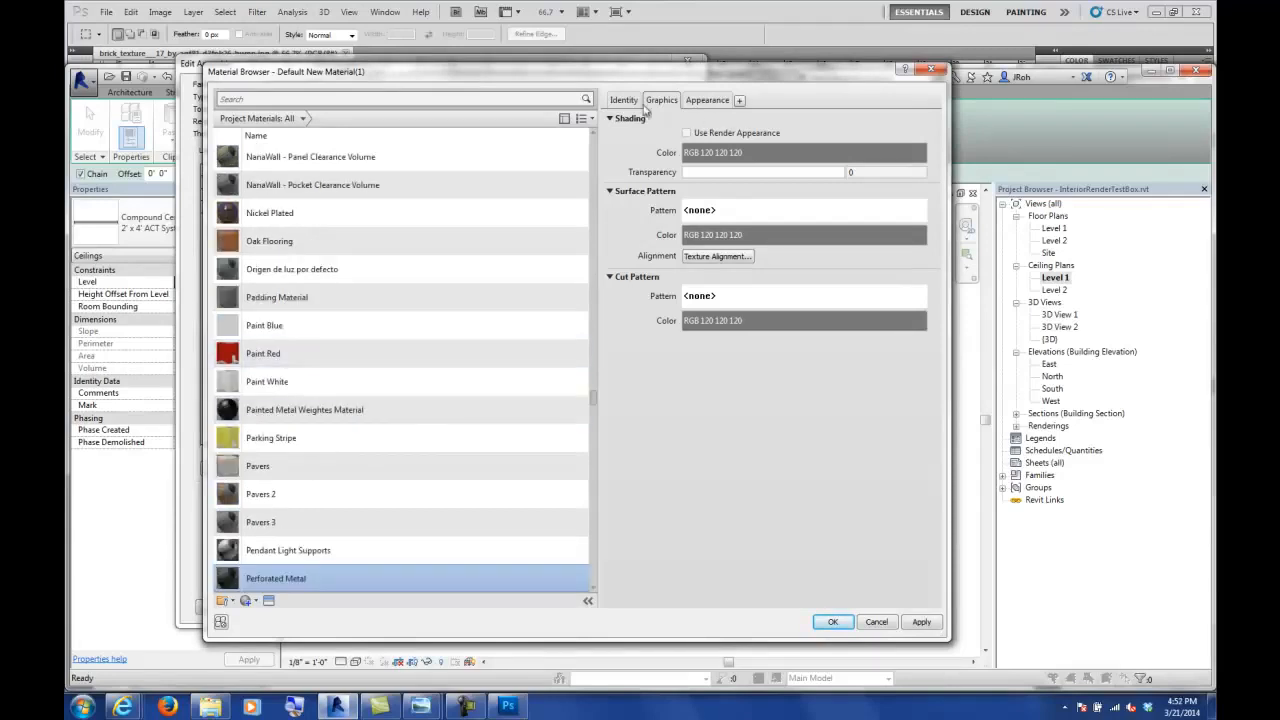
- Set the Perforated Metal material's generic appearance color to white, RGB 255 255 255
click(707, 102)
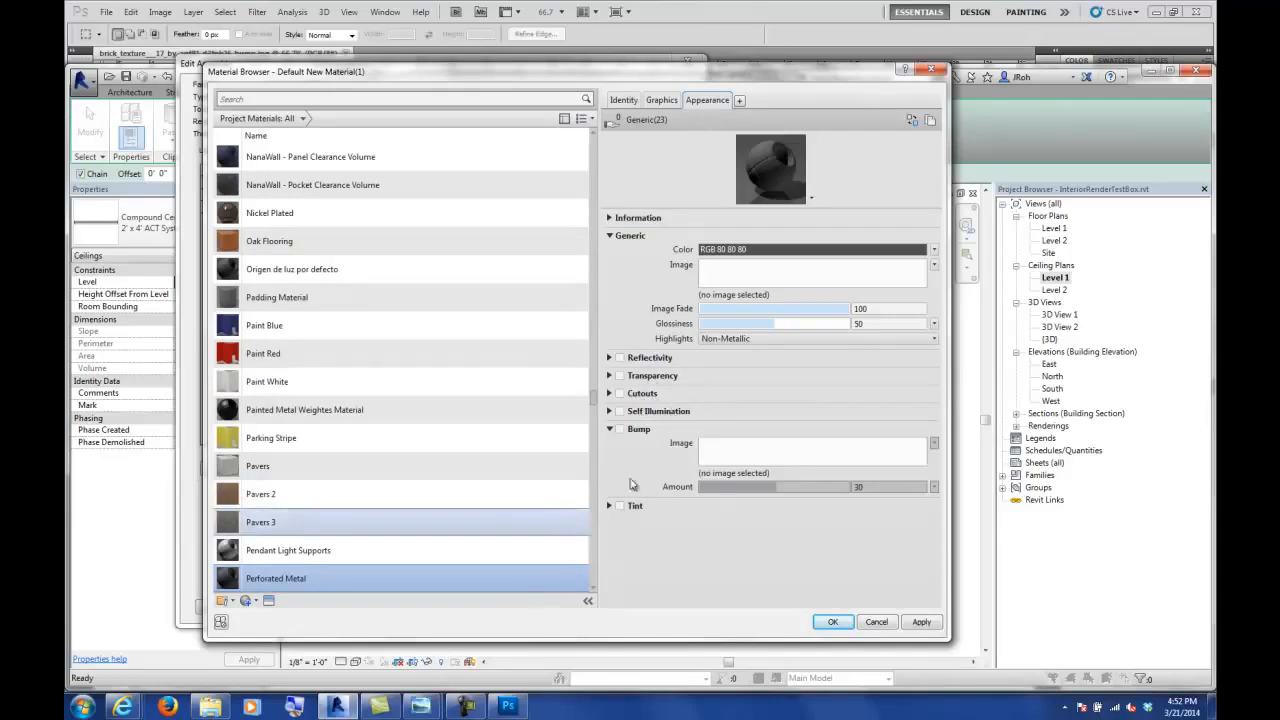
click(610, 430)
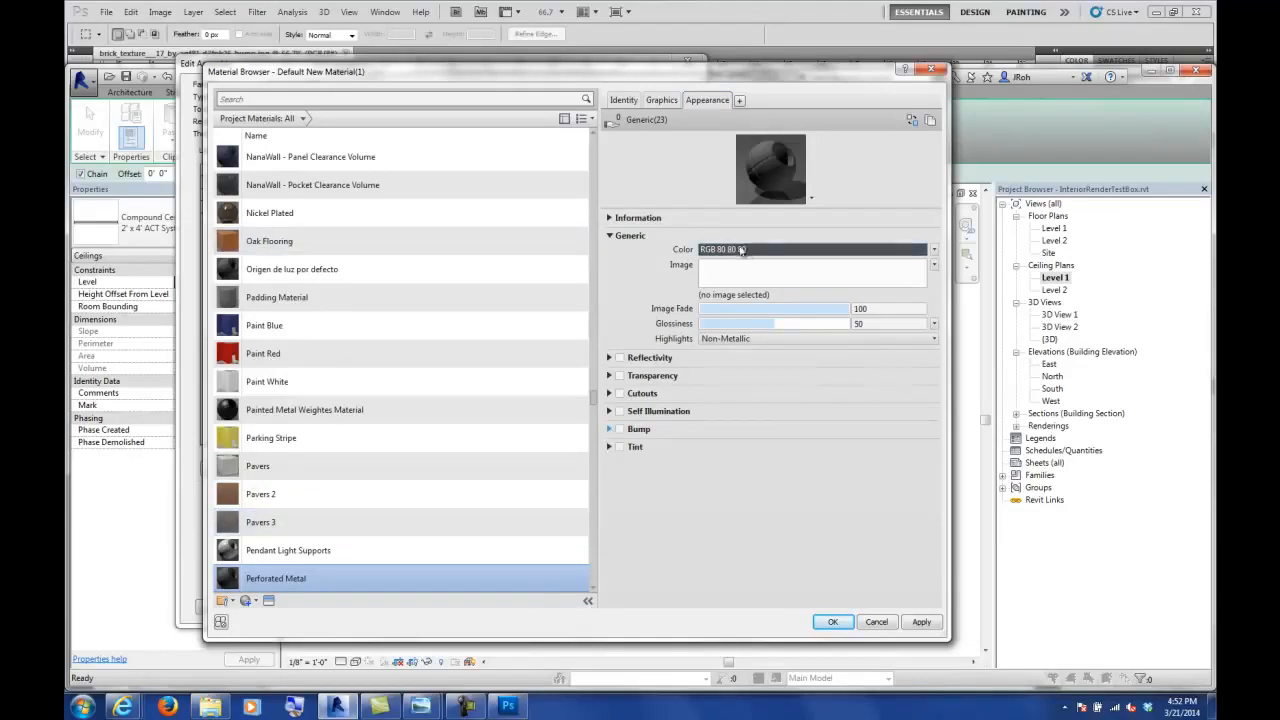
click(643, 394)
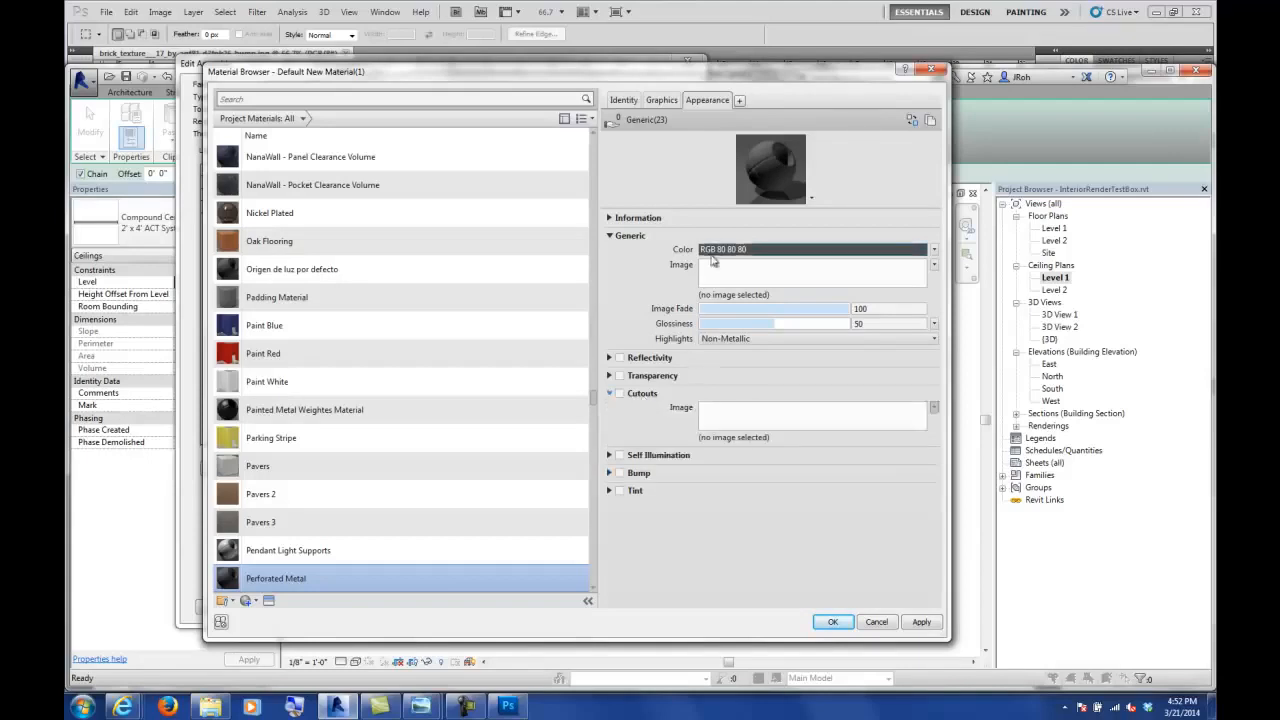
click(723, 251)
drag(678, 222, 537, 221)
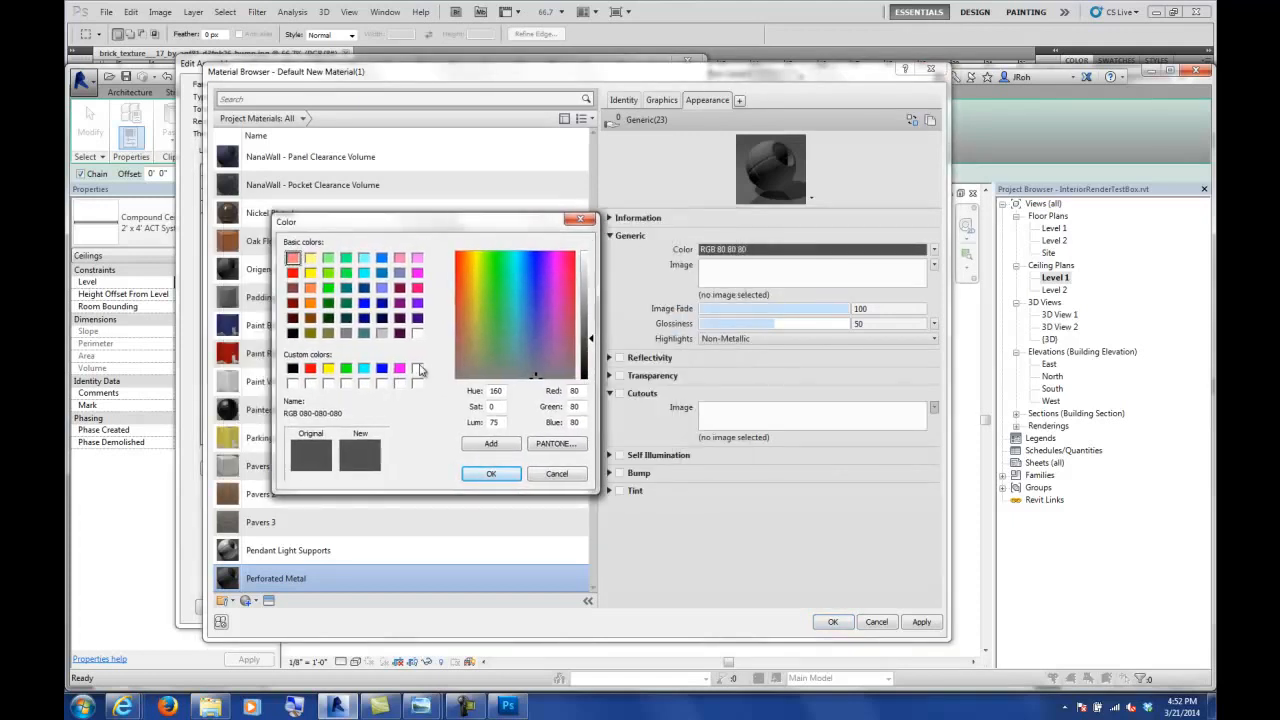
click(420, 370)
click(491, 473)
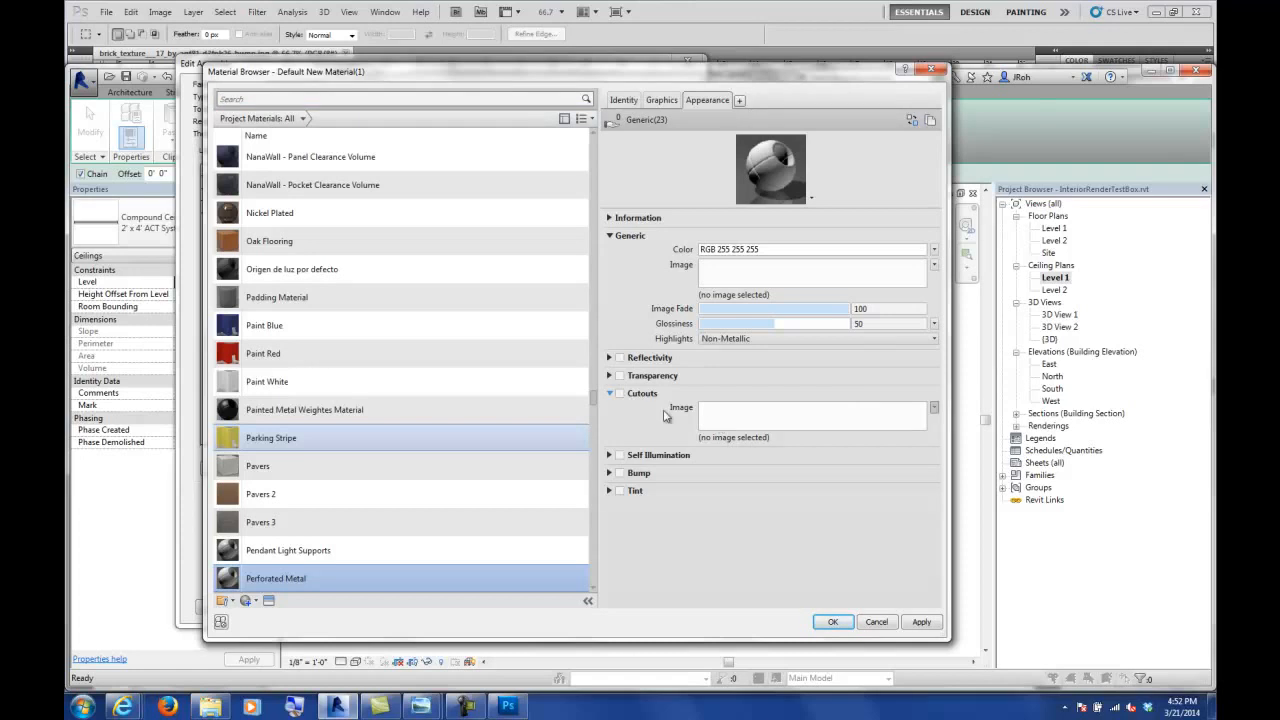
- Enable cutouts on the Perforated Metal appearance using the perforated_squares_436x436.png image
click(618, 393)
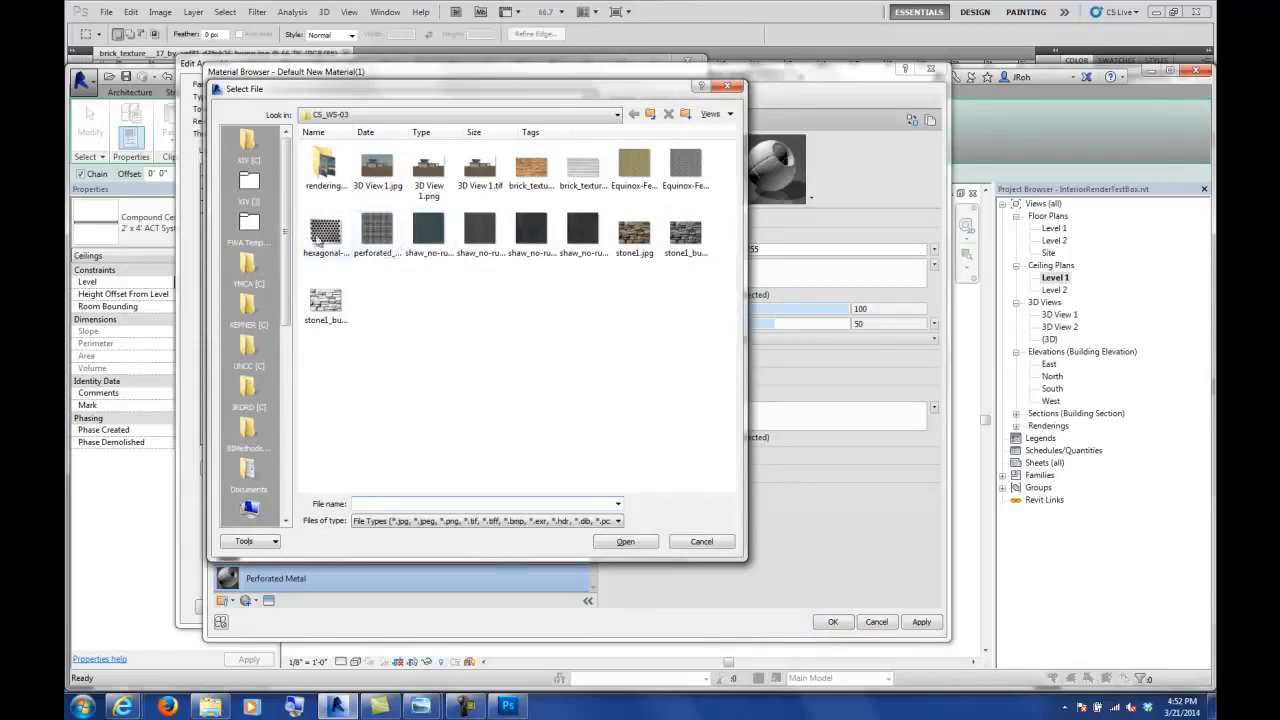
click(379, 232)
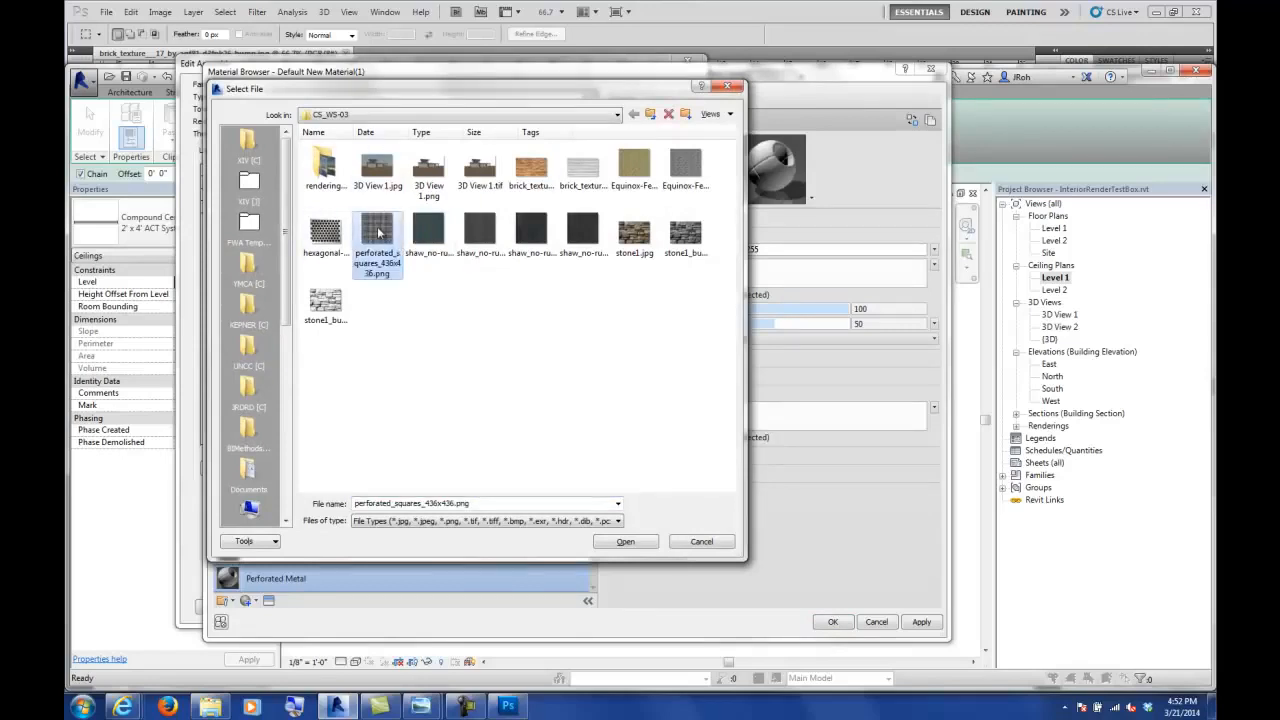
click(625, 541)
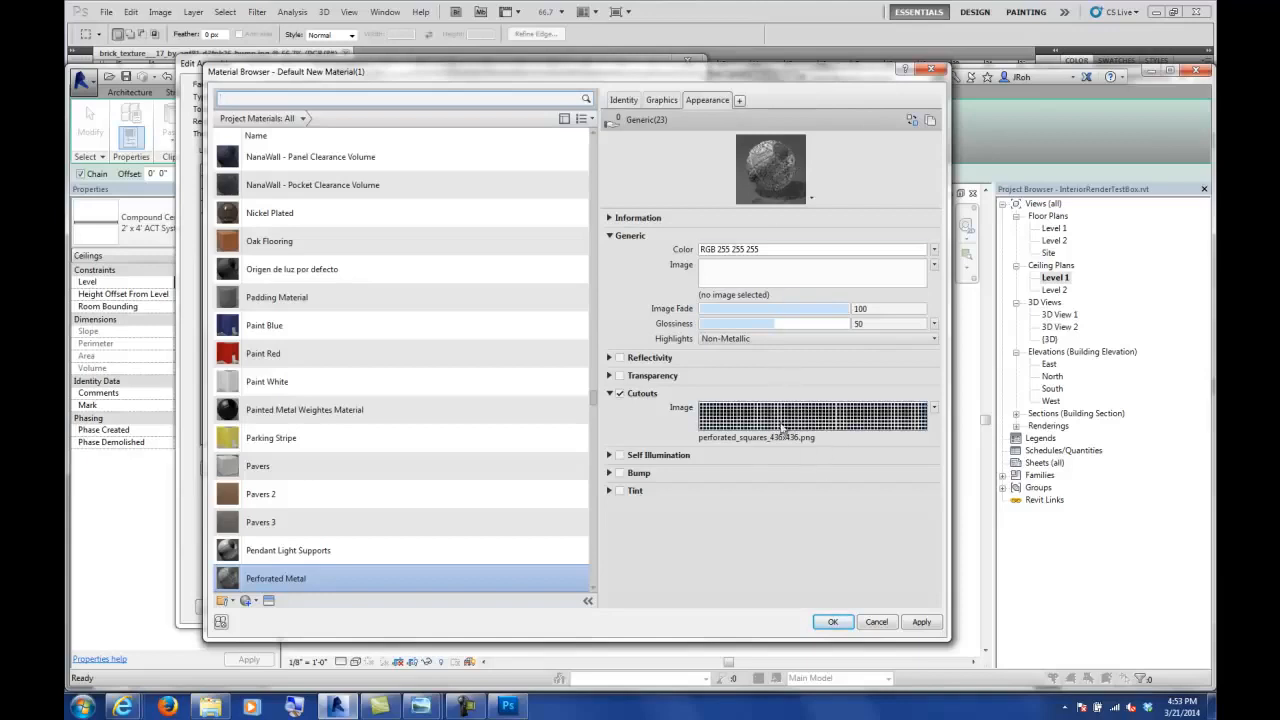
- Set the sample size of the cutout image to 2' by 2' with the proportions linked
click(934, 408)
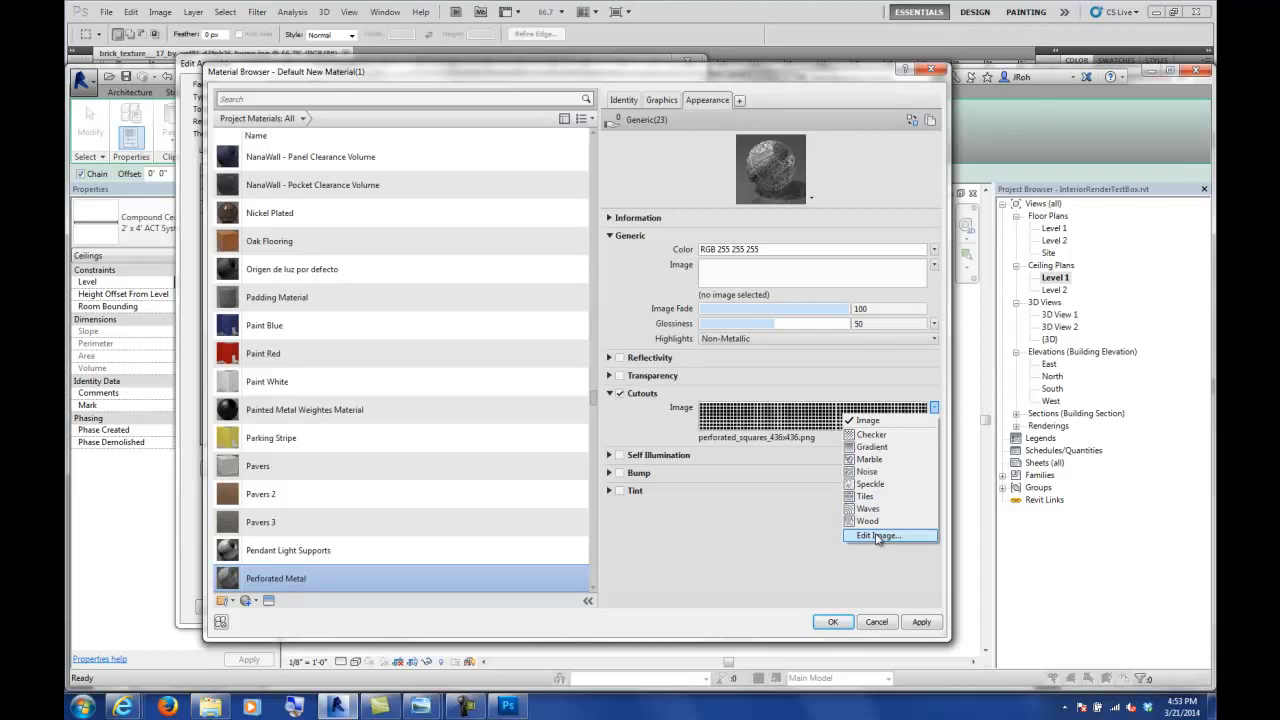
click(877, 536)
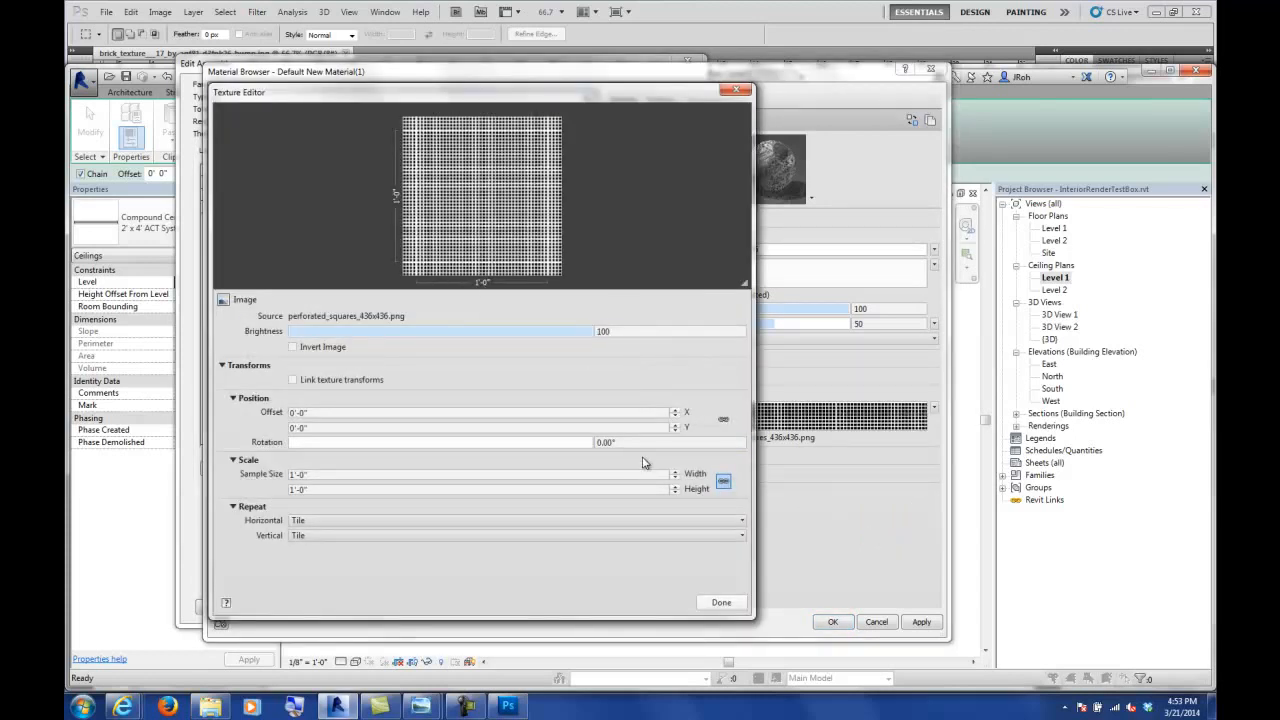
click(393, 488)
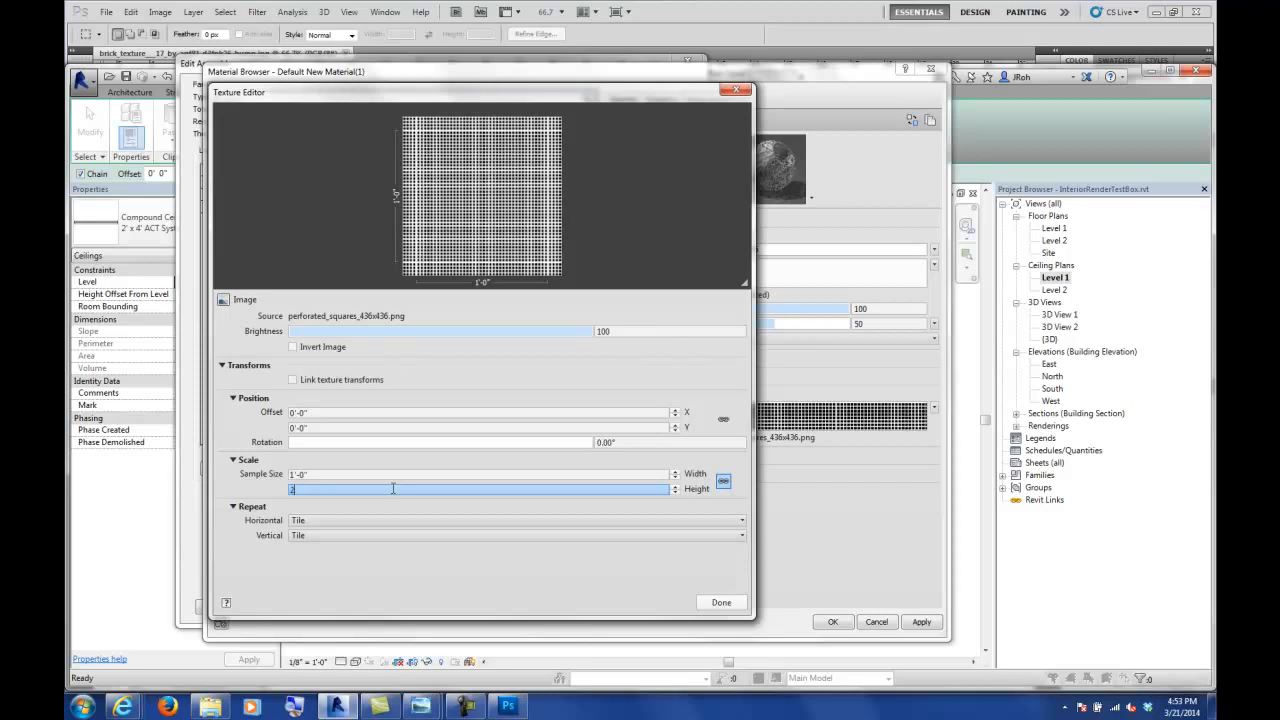
text(2')
key(Tab)
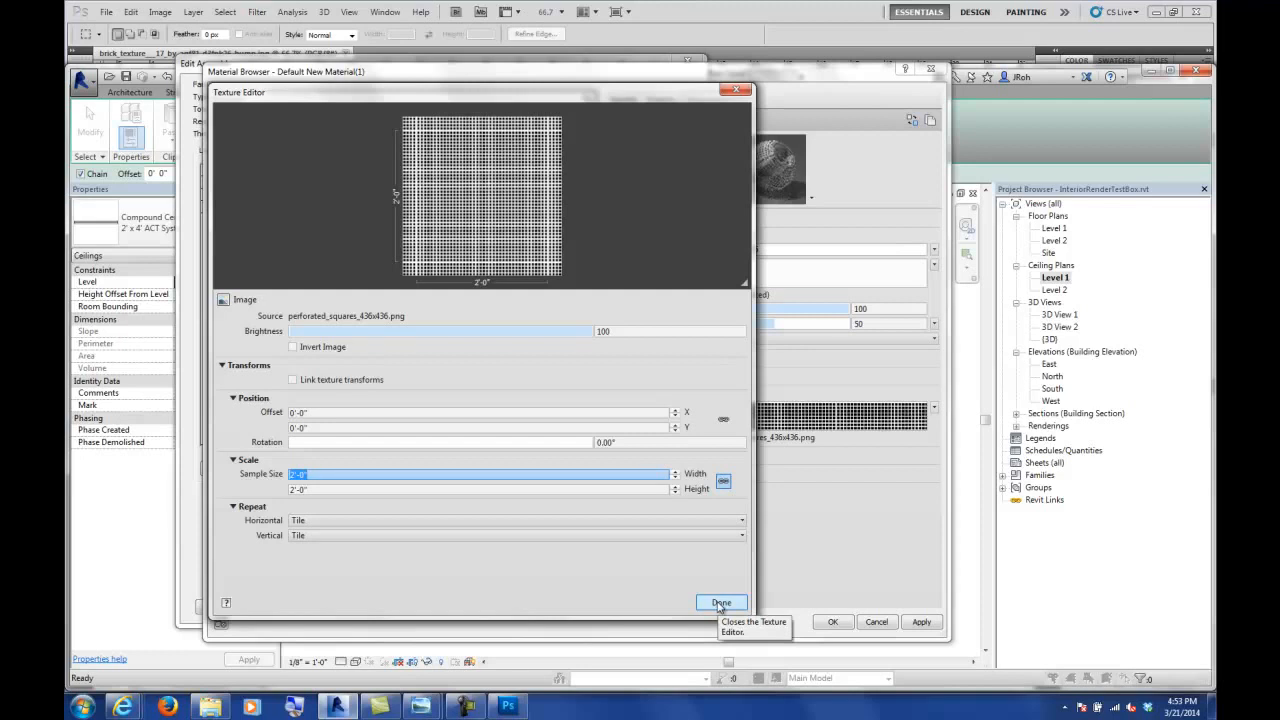
click(720, 603)
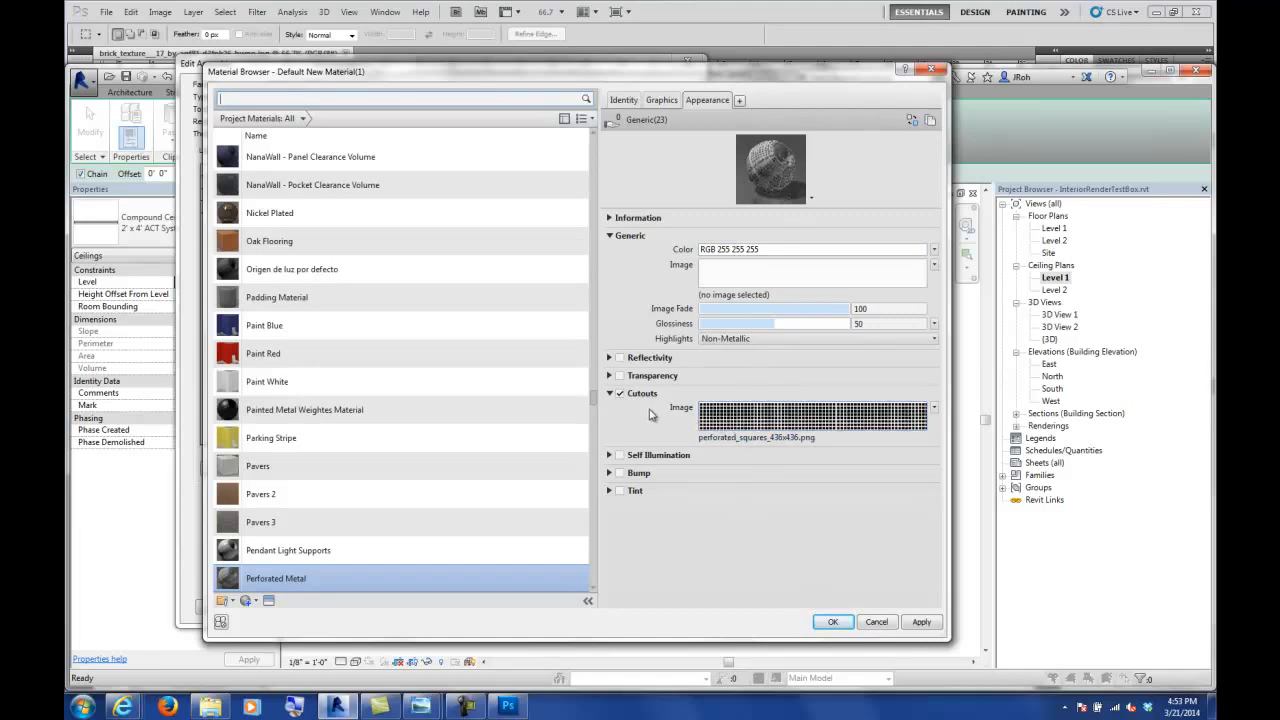
- Reopen the cutout image for editing and set its sample size to 3'
click(933, 408)
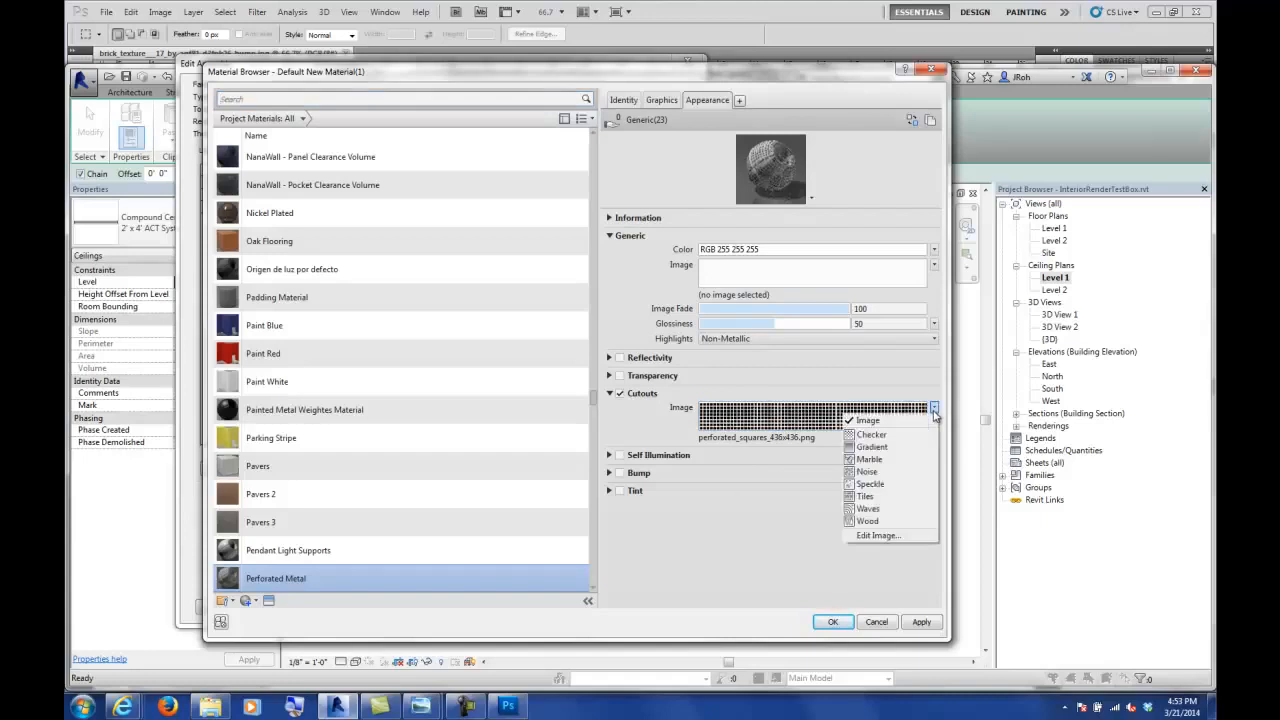
click(879, 535)
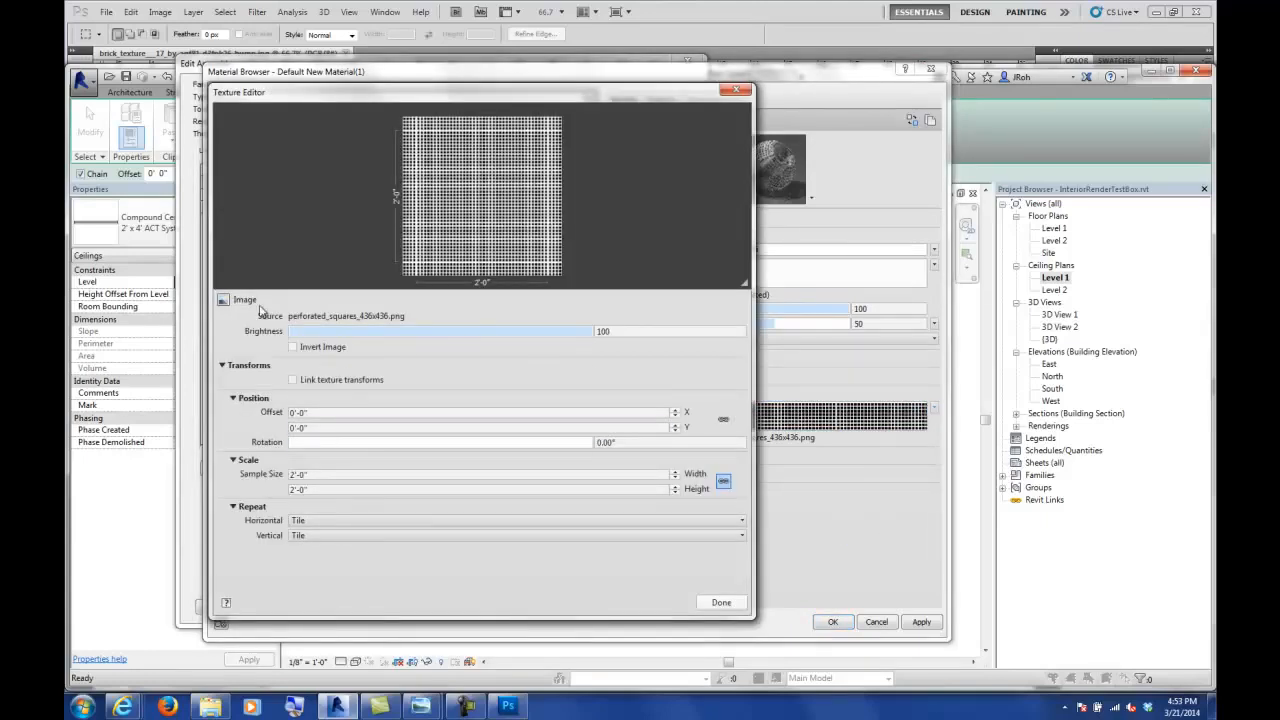
click(337, 474)
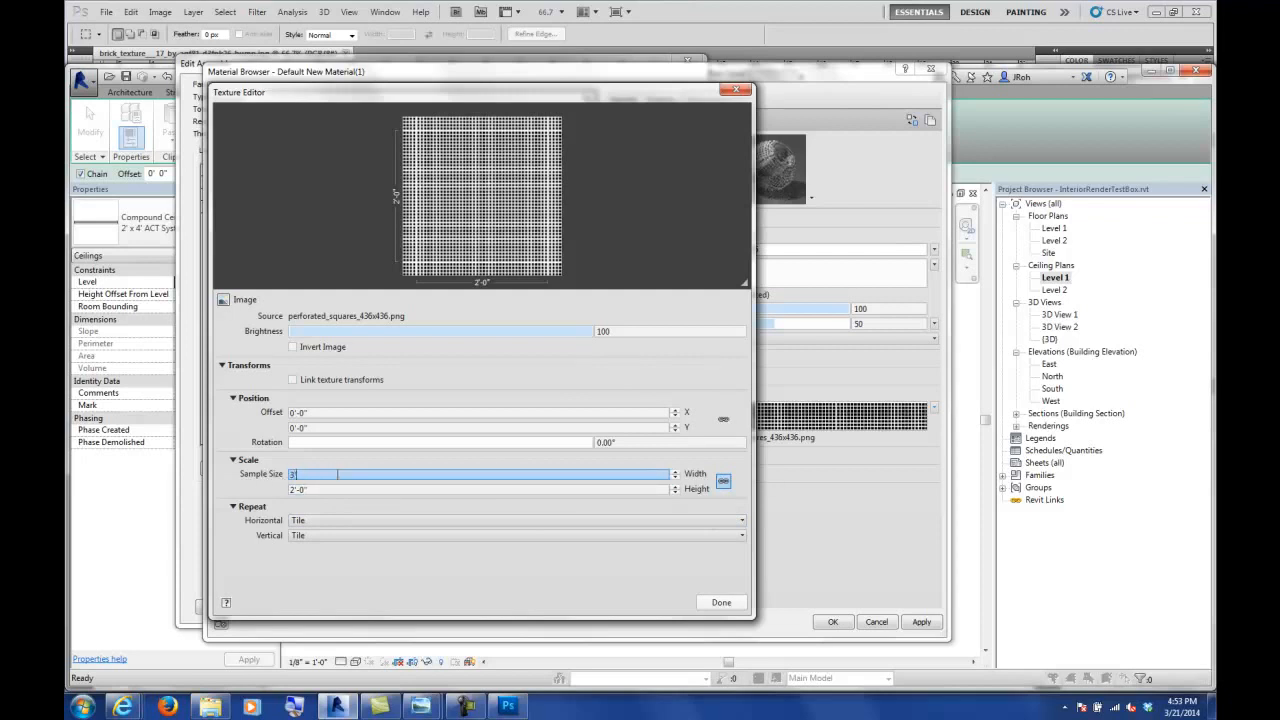
click(721, 602)
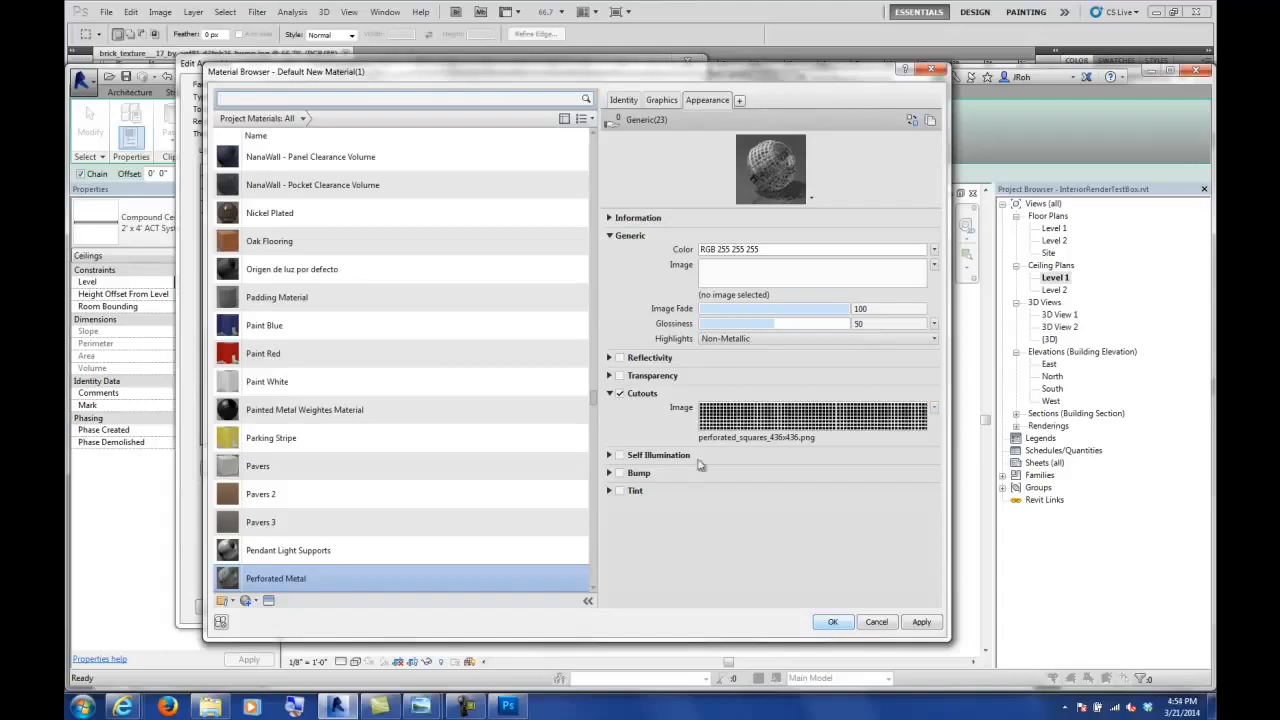
- Set the Perforated Metal highlights to Metallic, then accept the material for the structure layer and the Perforated Metal Ceiling type properties
click(735, 340)
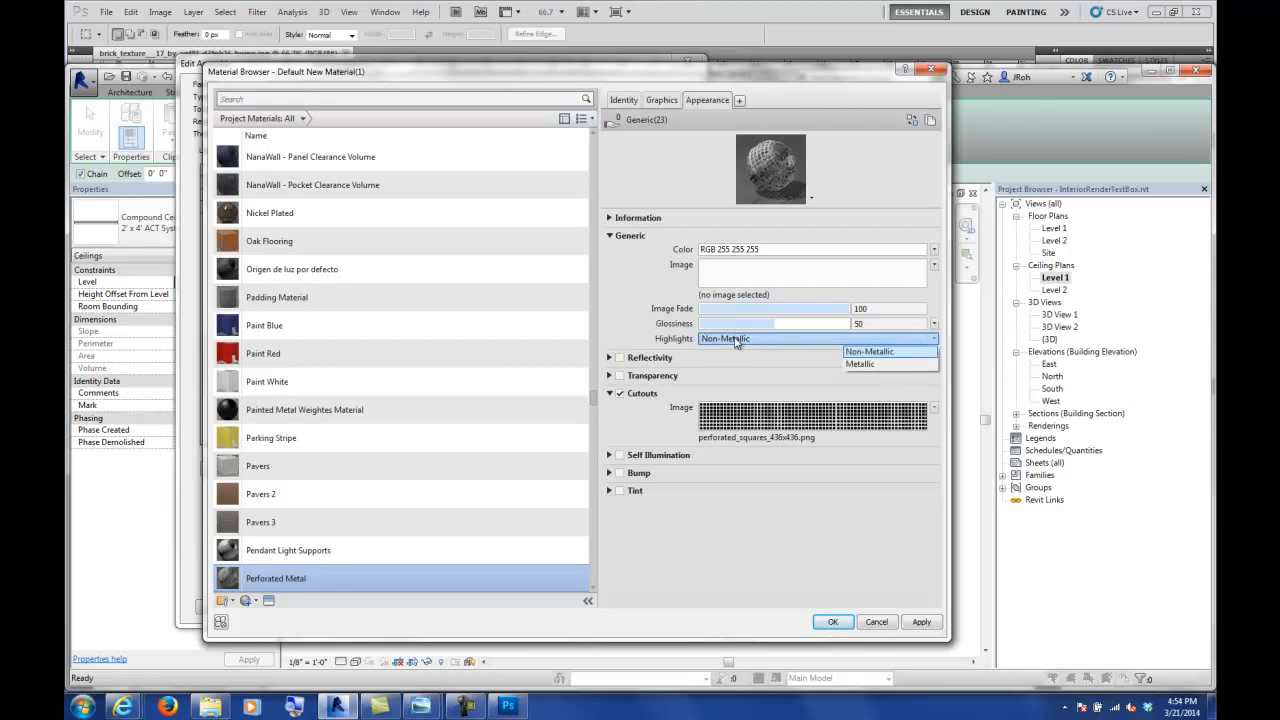
click(860, 364)
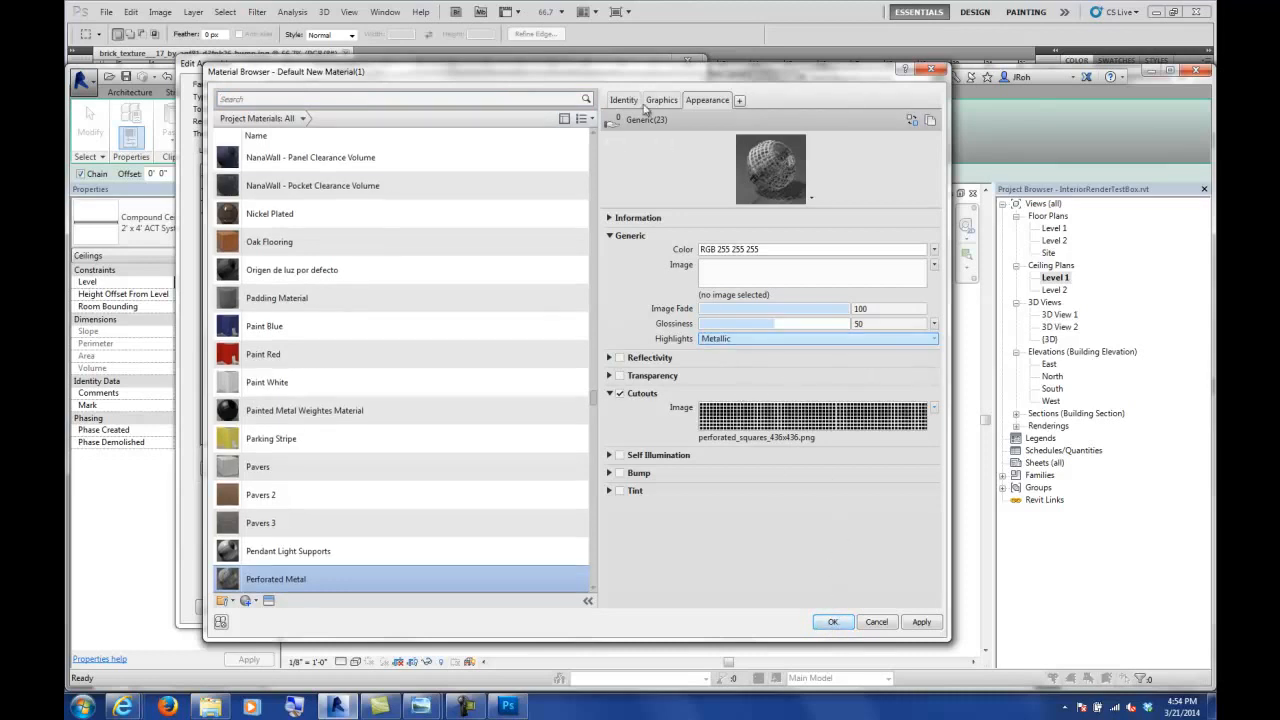
click(831, 622)
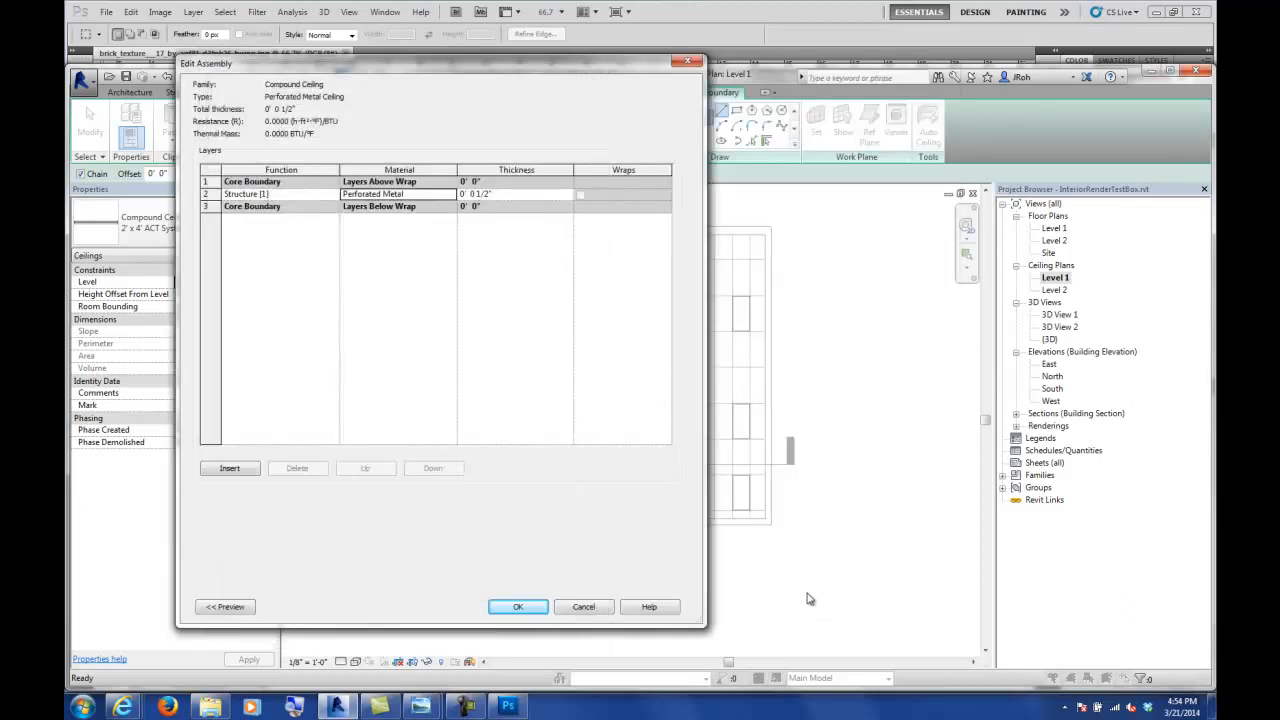
click(518, 607)
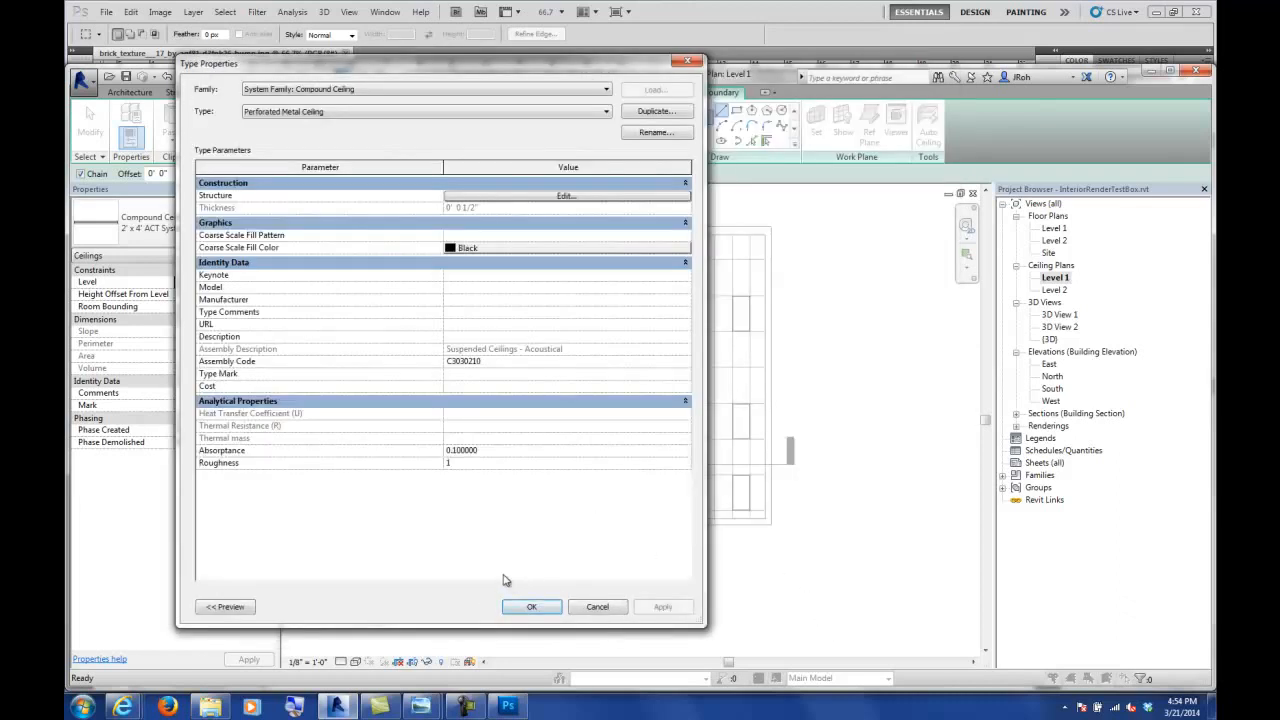
click(529, 607)
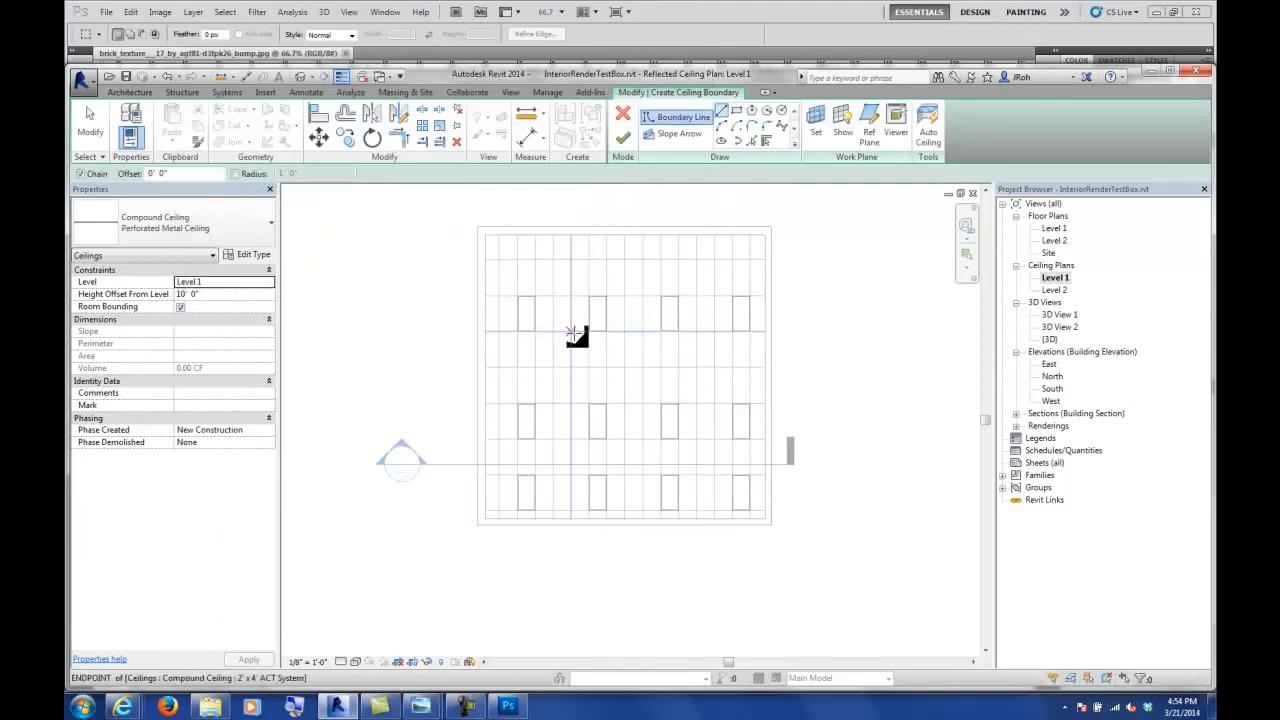
- Create the perforated ceiling at an 8' height offset with a rectangular boundary about 17' by 15' in the room's upper-left area
click(214, 293)
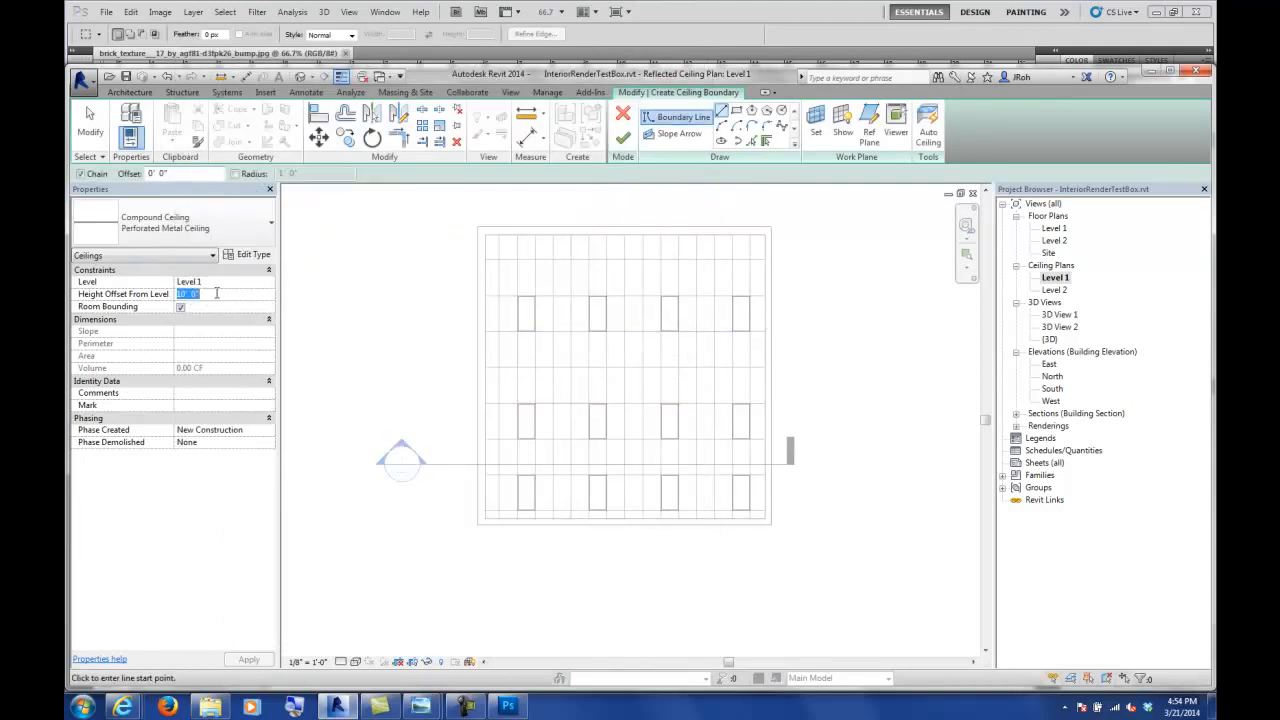
text(8)
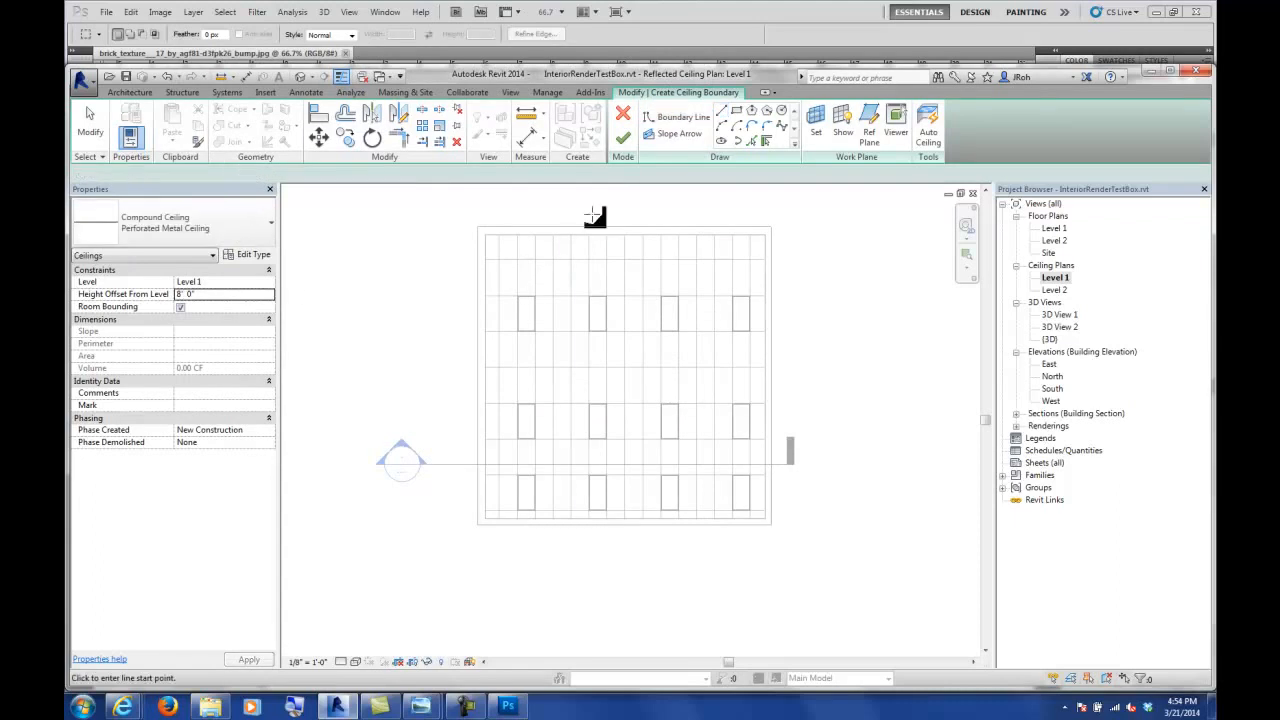
click(736, 110)
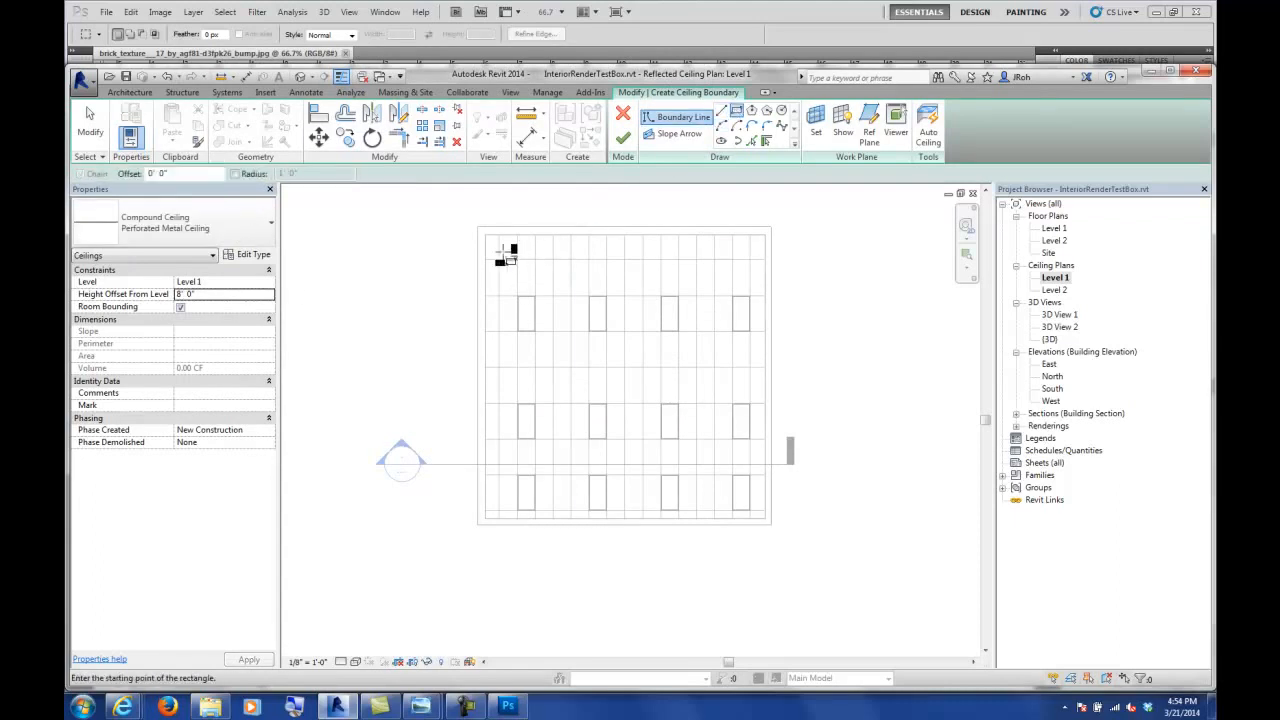
click(500, 261)
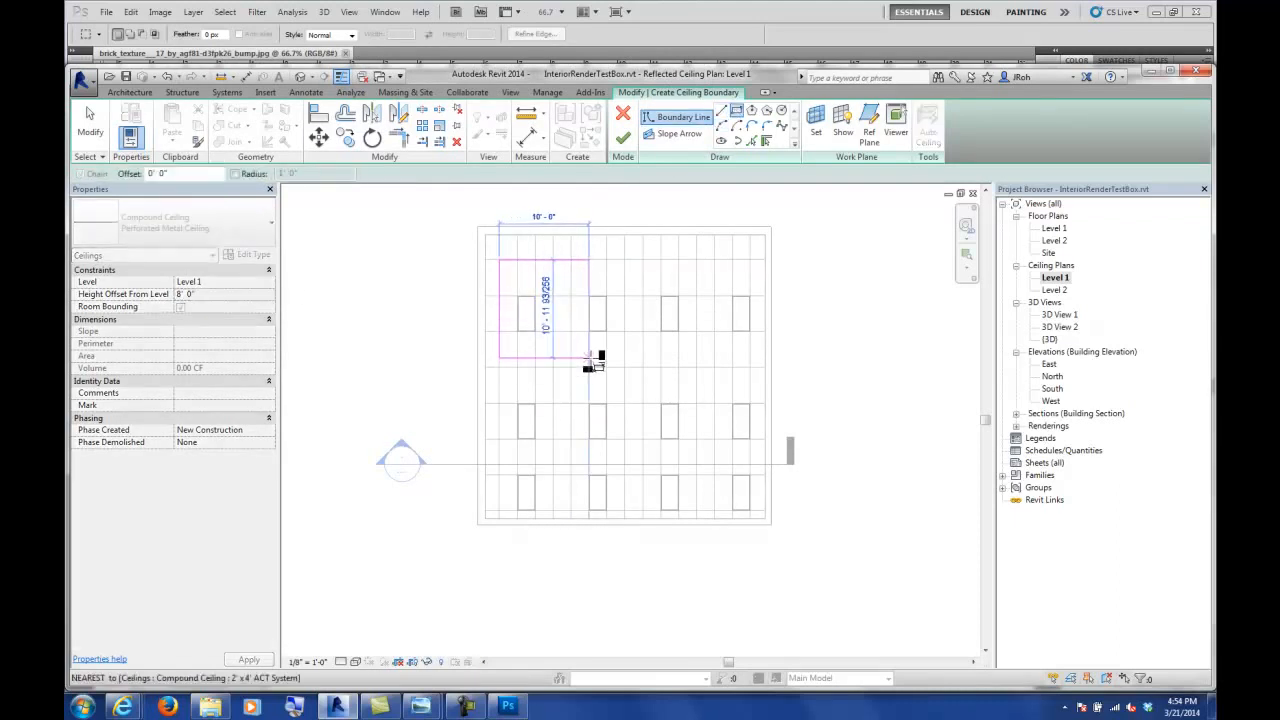
click(652, 394)
key(Escape)
key(Escape)
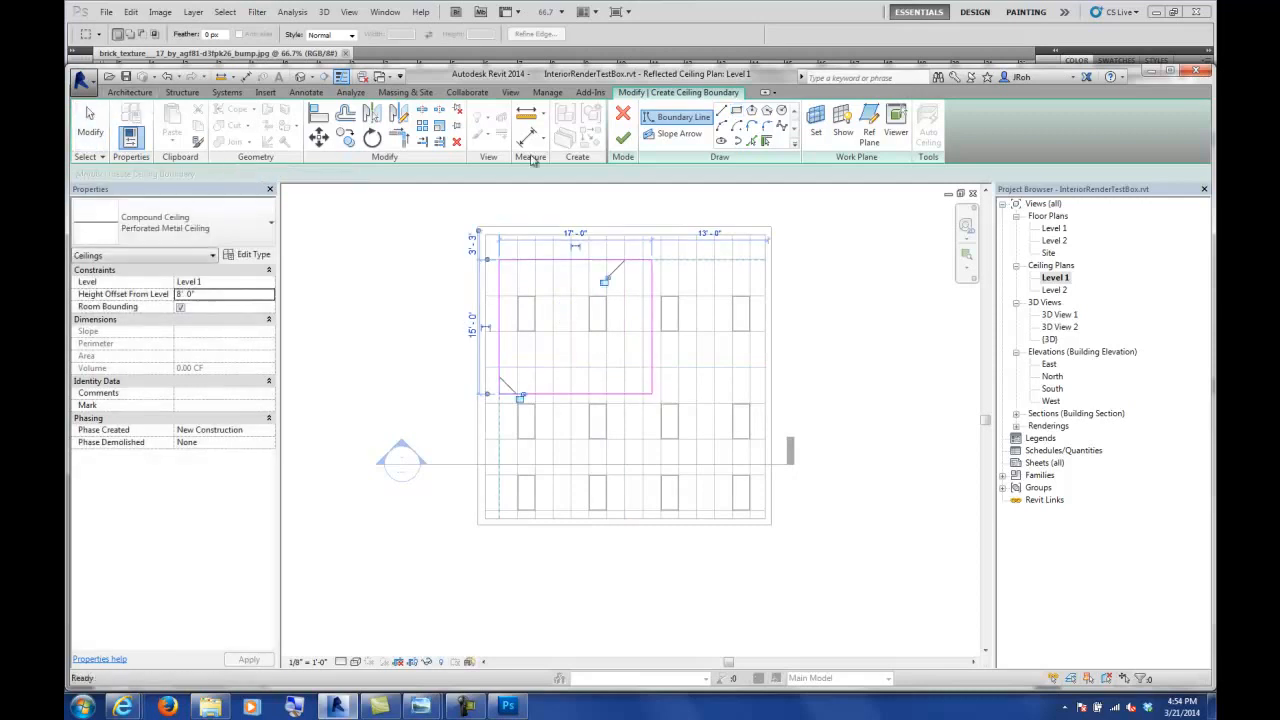
click(627, 145)
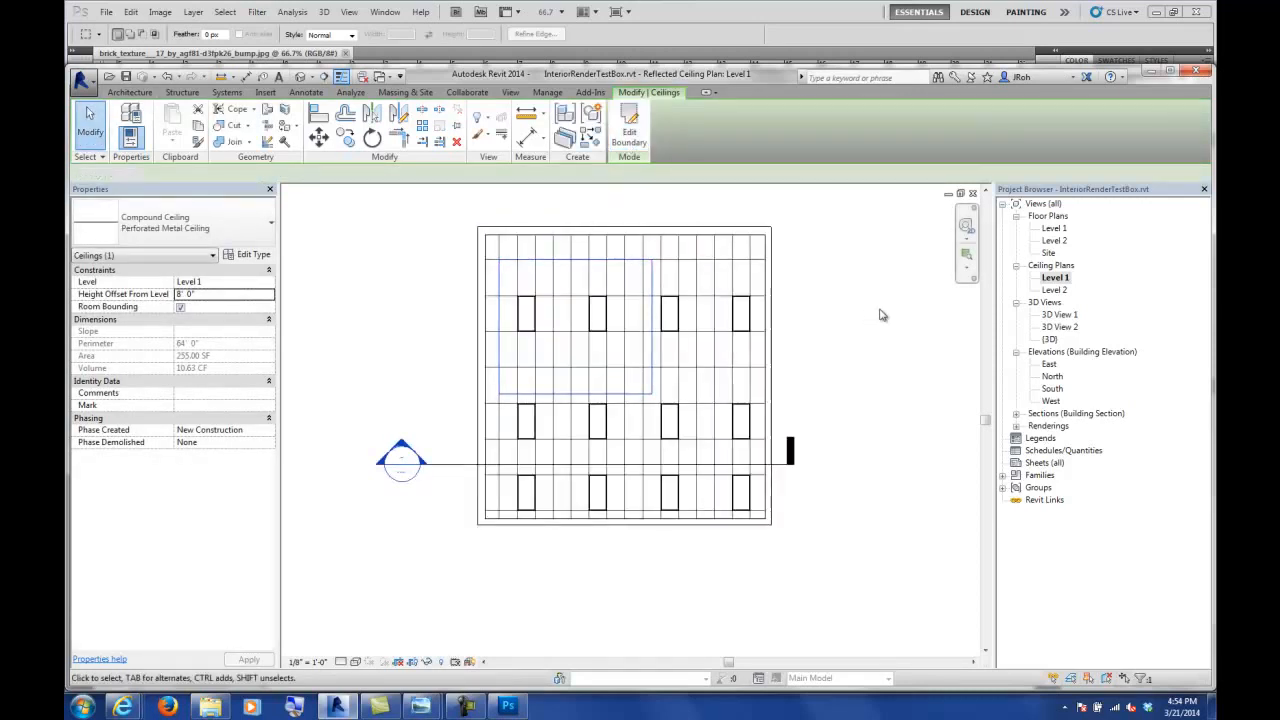
- Open 3D View 2 and set the perforated ceiling's height offset from level to 9'
double_click(1058, 328)
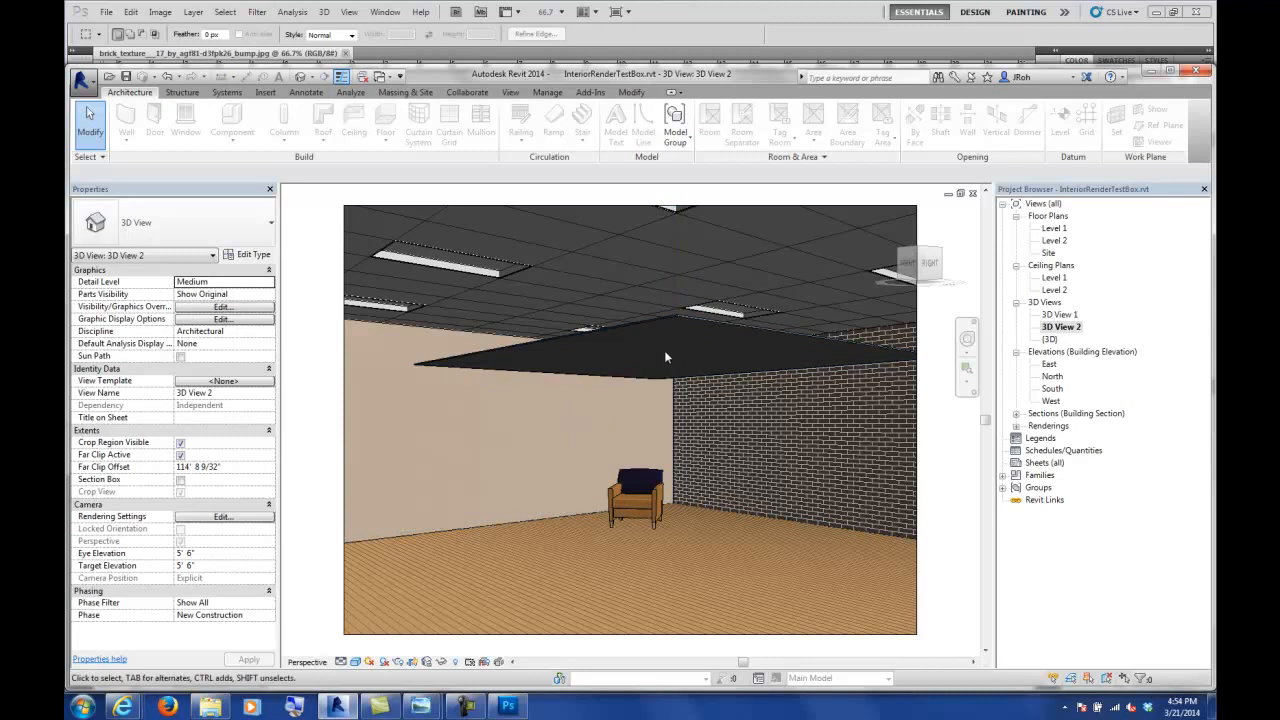
click(673, 319)
click(215, 307)
click(213, 293)
text(9)
key(Return)
click(86, 114)
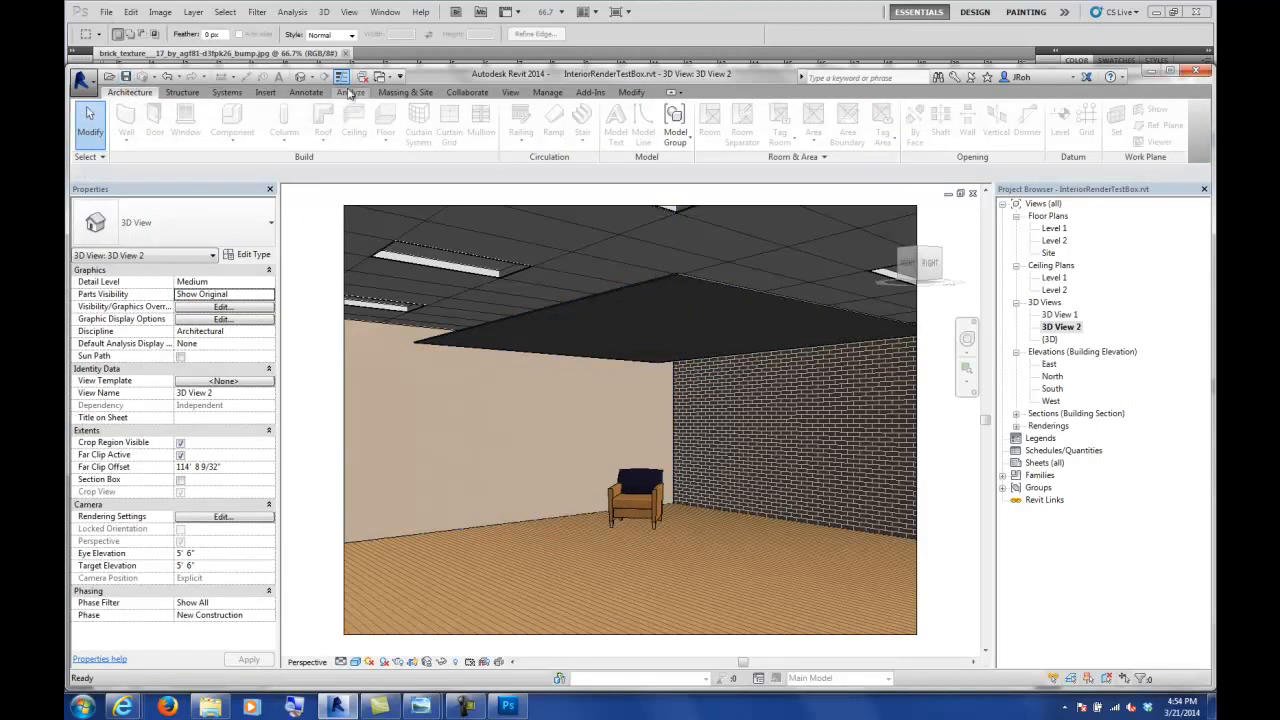
- Start a cloud rendering of 3D View 2 with the exposure set to Native
click(511, 92)
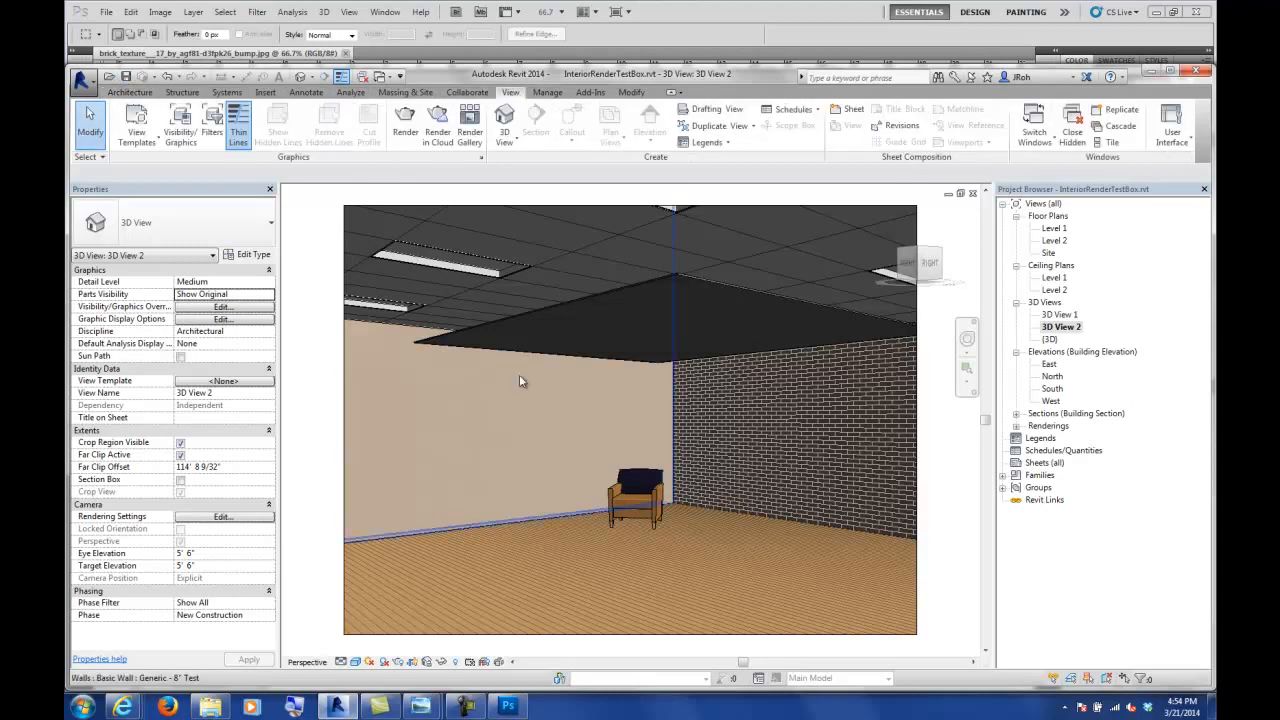
click(498, 521)
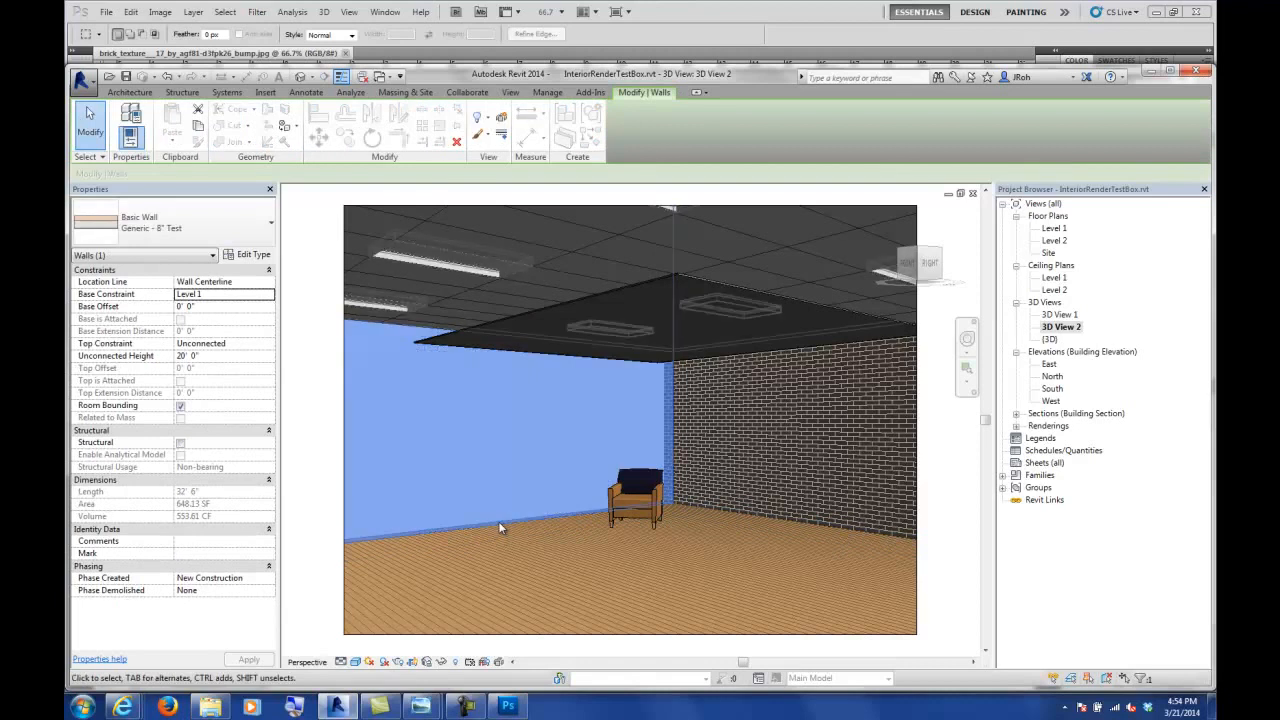
key(Escape)
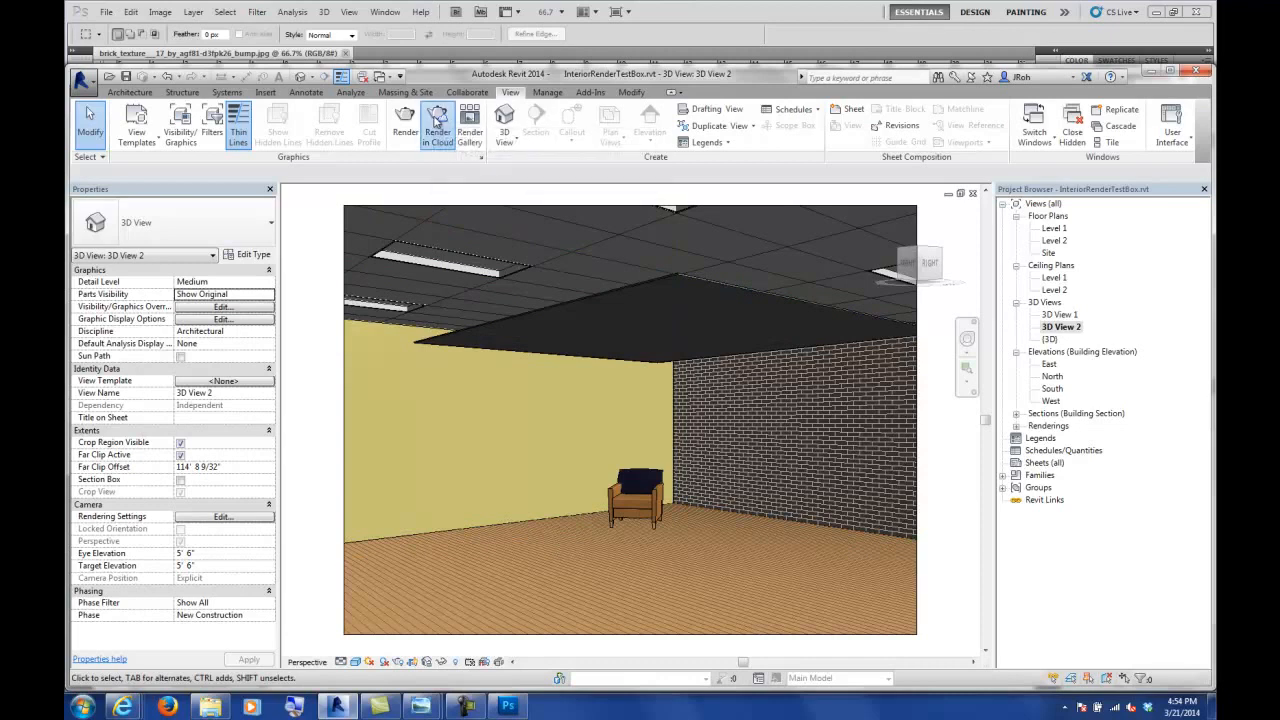
click(437, 121)
click(770, 487)
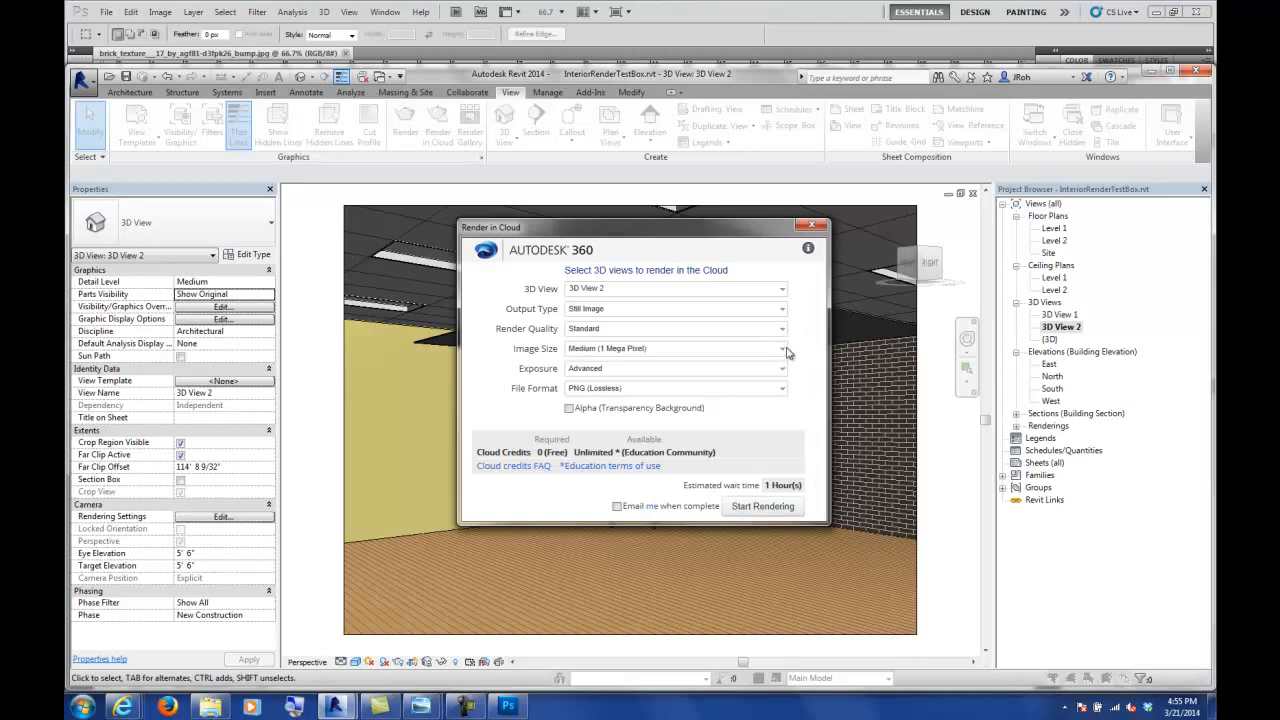
click(611, 370)
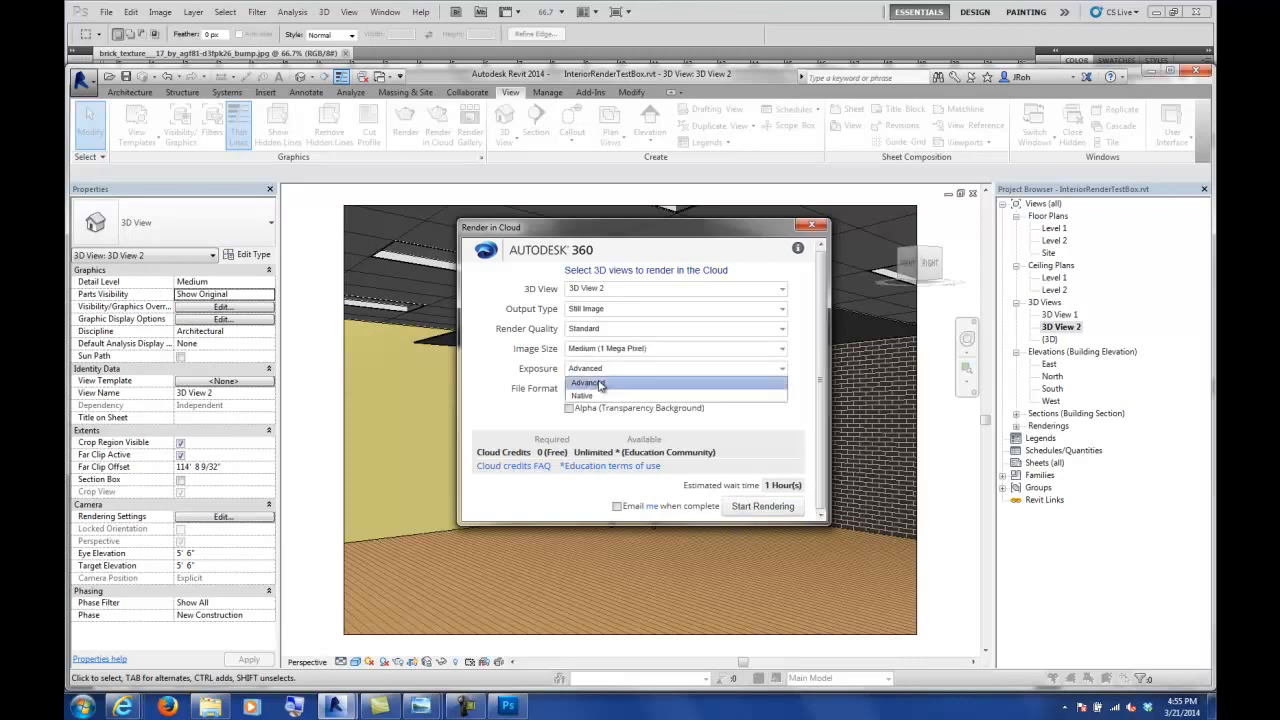
click(585, 395)
click(763, 506)
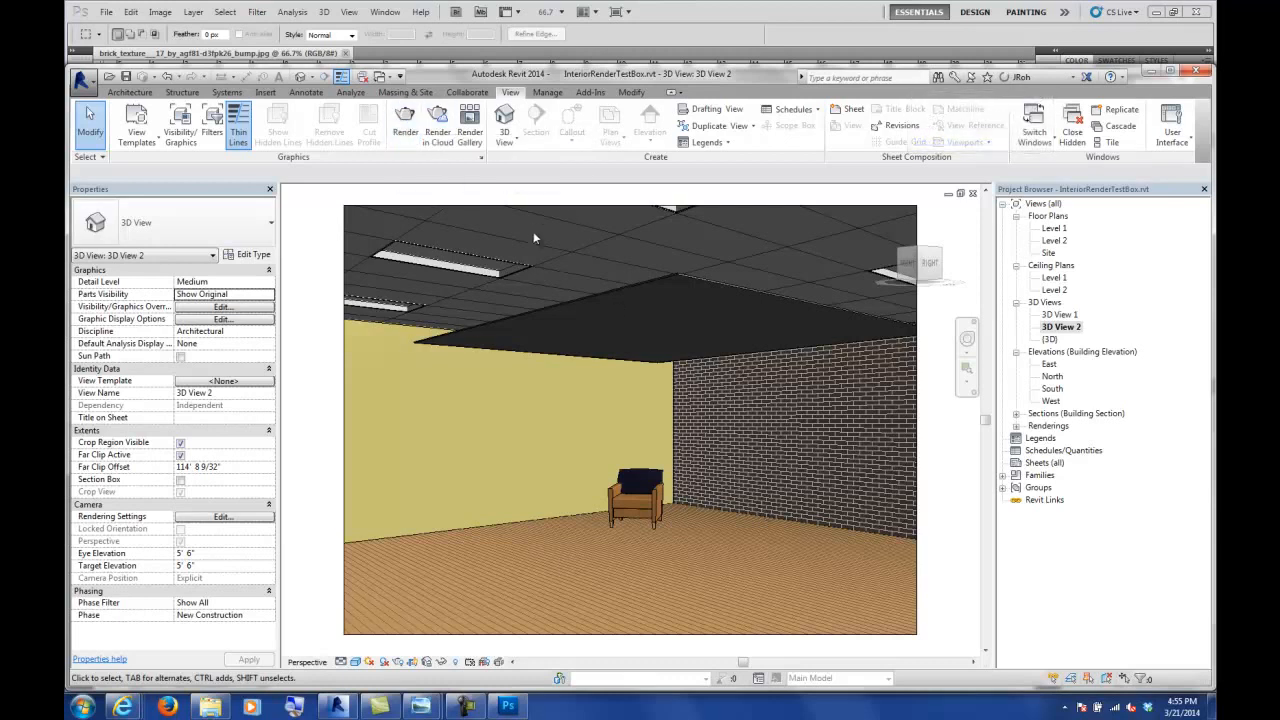
- Open the online render gallery and check the status of the new InteriorRenderTestBox.rvt rendering
click(470, 125)
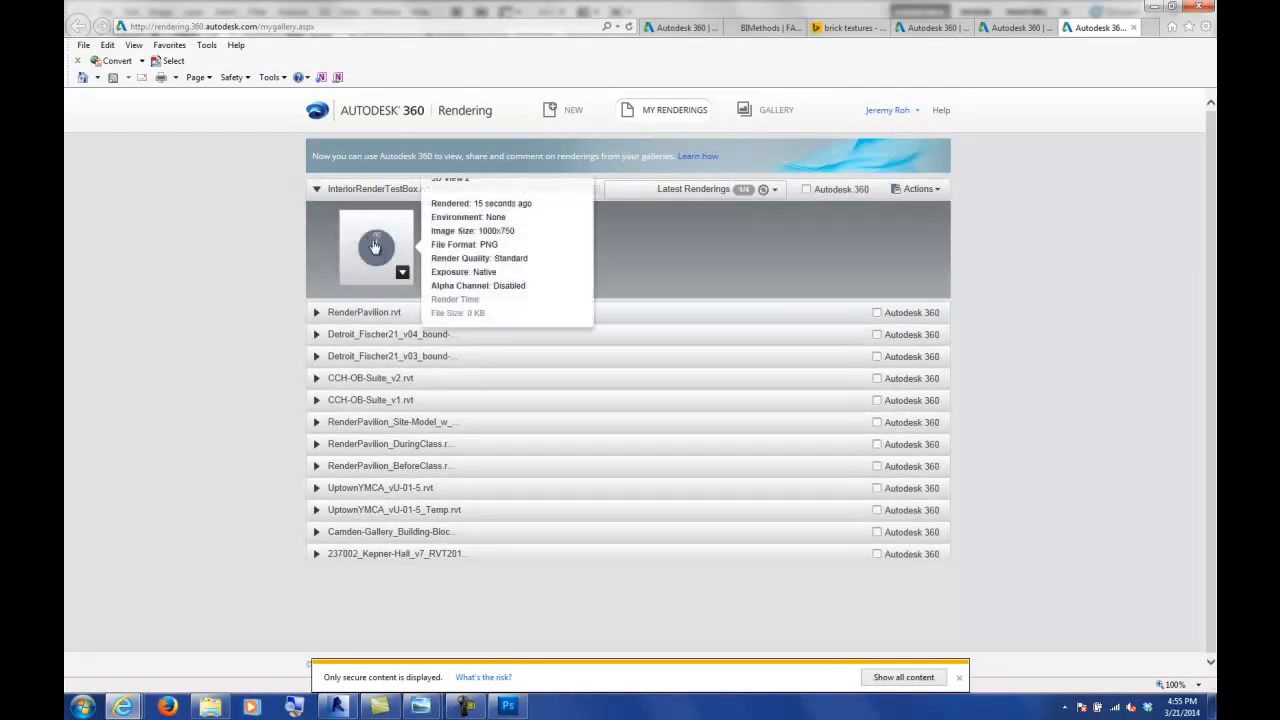
click(377, 248)
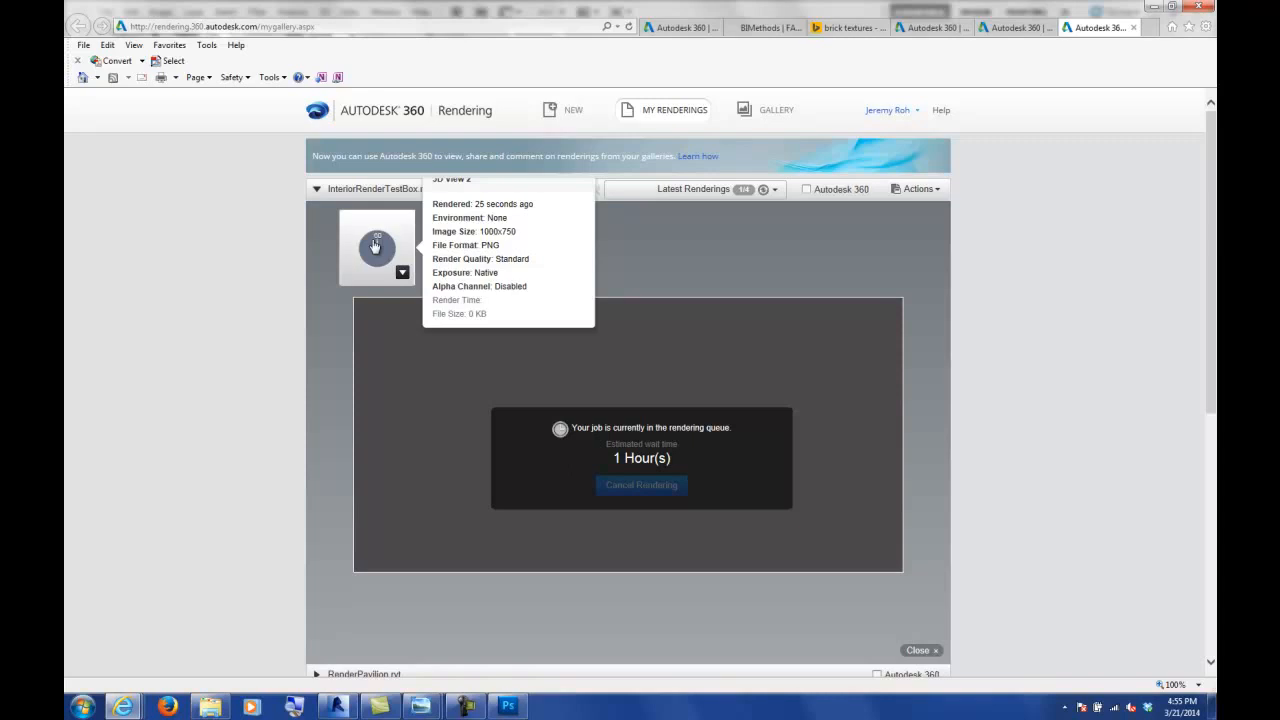
click(377, 252)
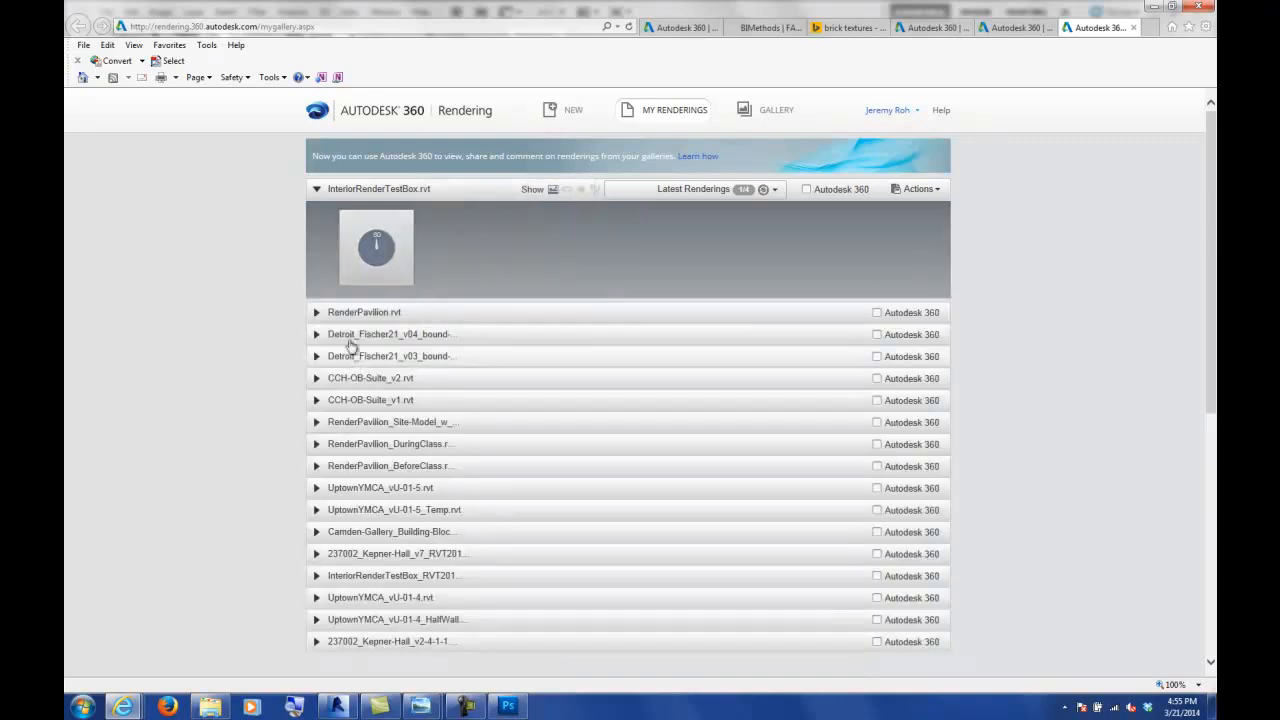
click(377, 252)
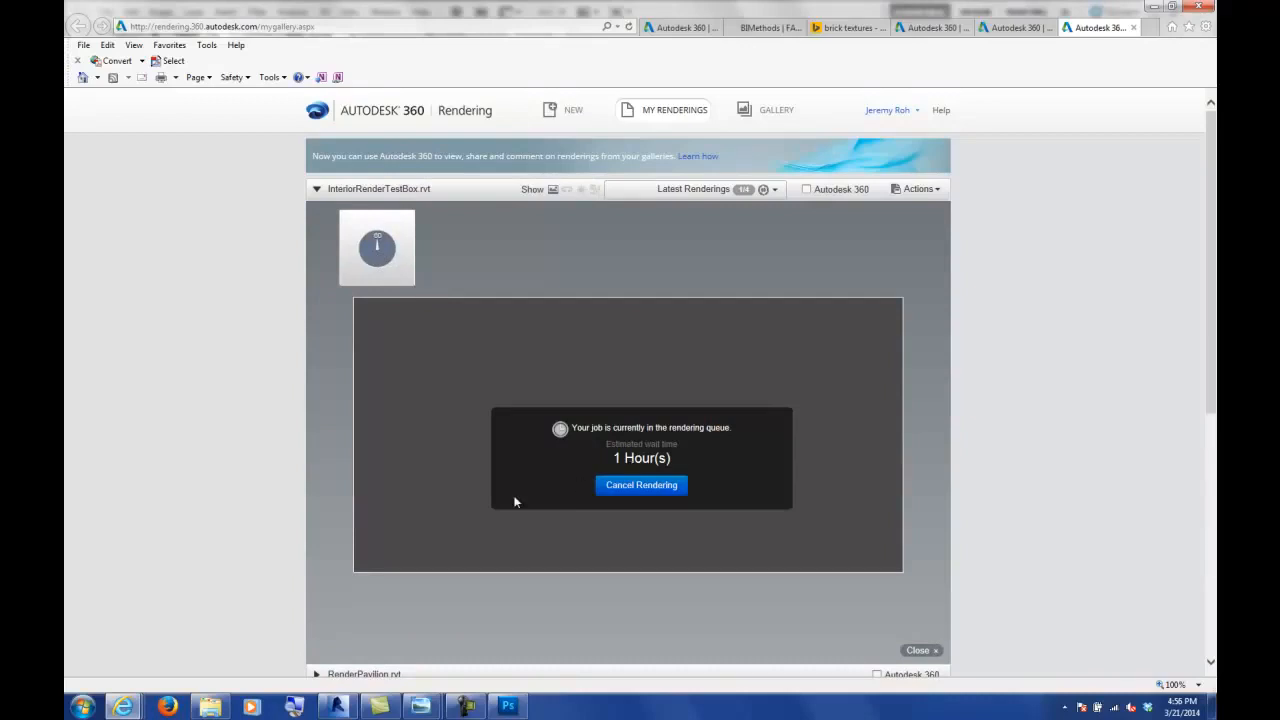
- Switch to Revit, open the Level 1 ceiling plan and open the upper-left 2'x4' light fixture's family for editing
click(336, 706)
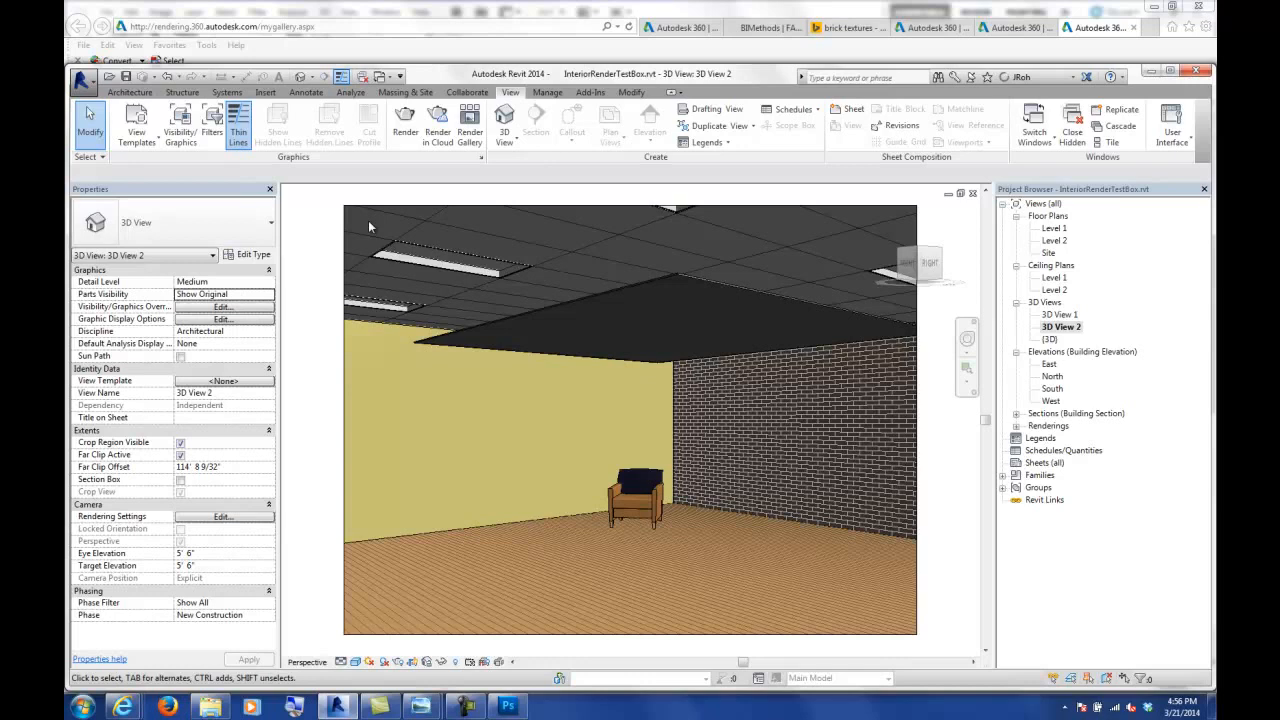
double_click(1054, 278)
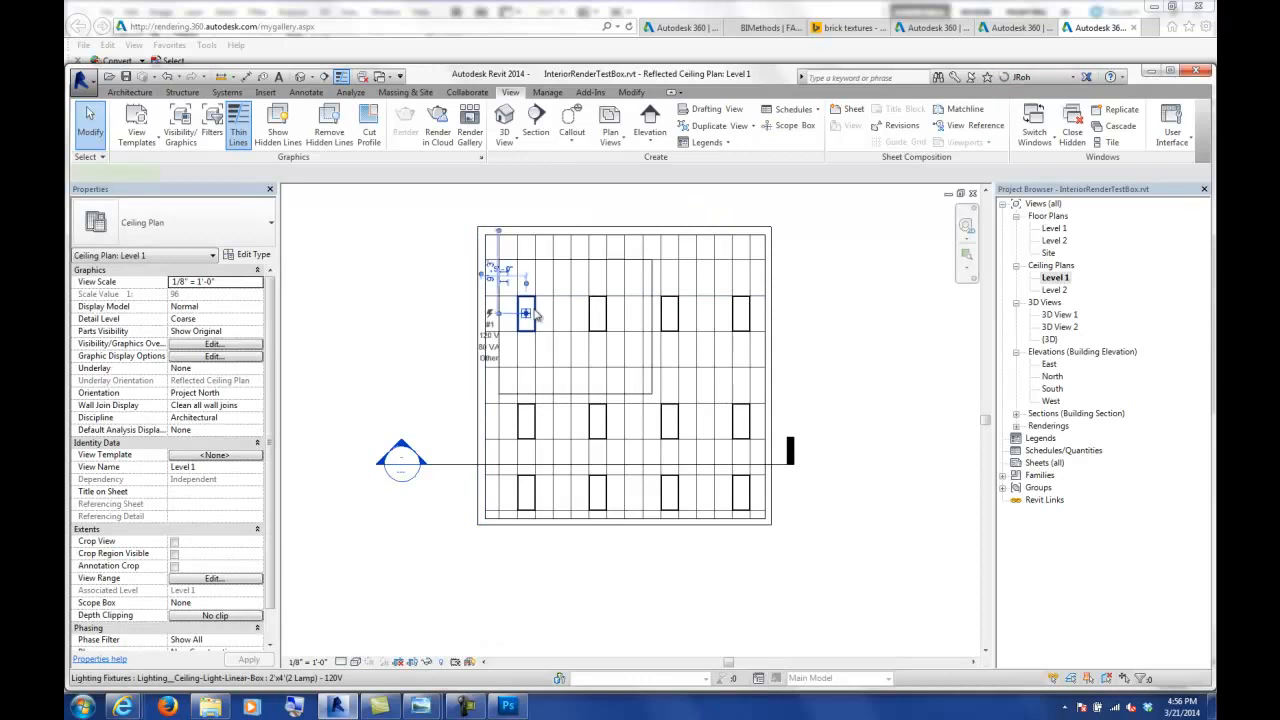
click(535, 316)
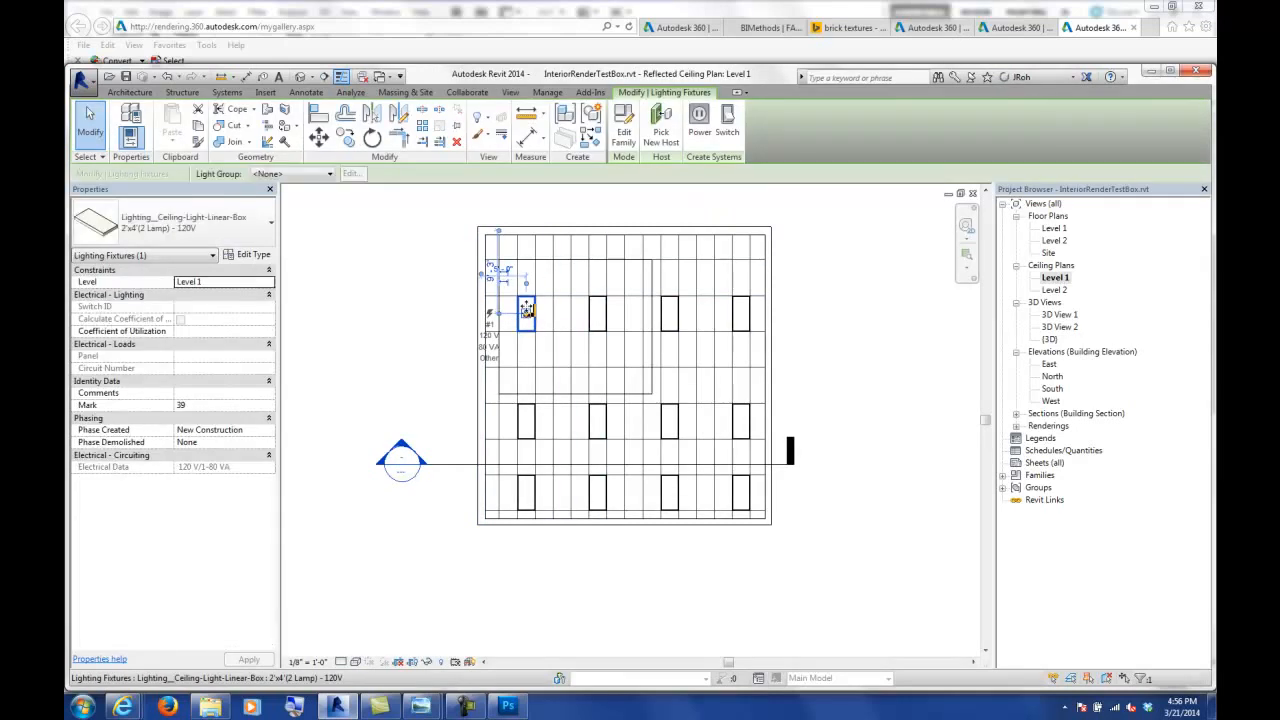
click(625, 136)
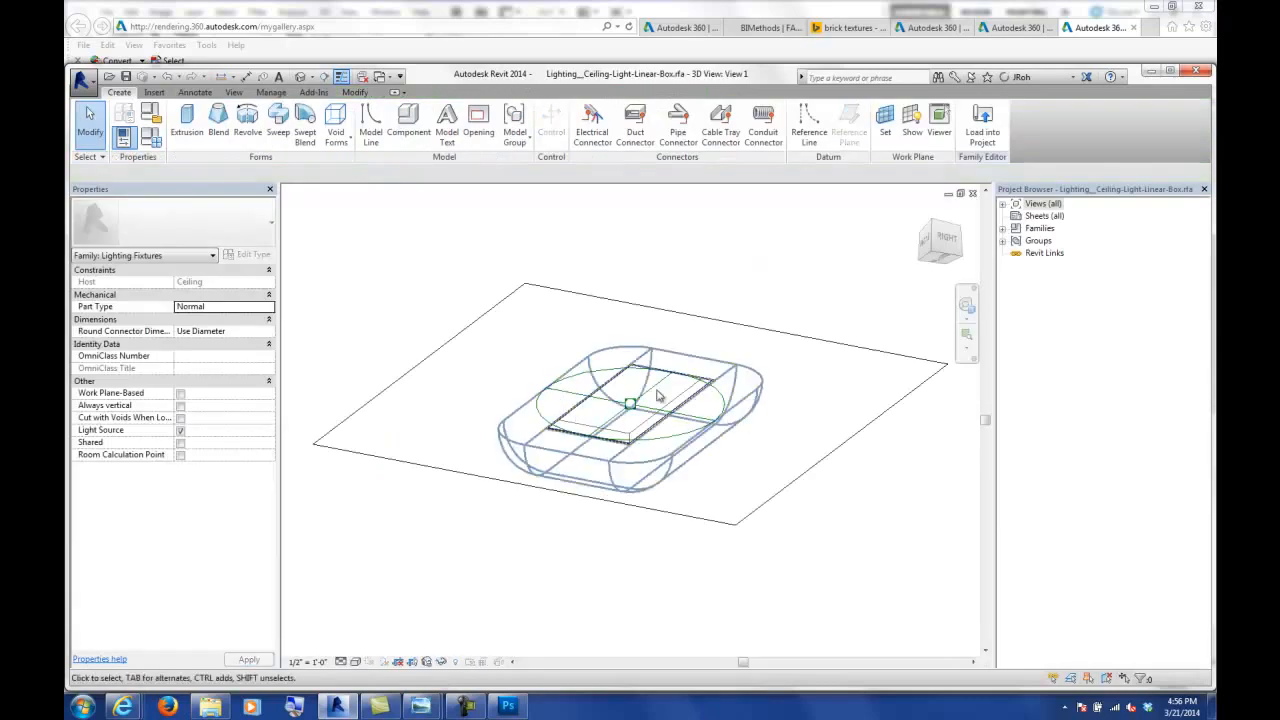
- Open the fixture's light source definition and preview the point, line, rectangle and circle emit shapes
scroll(630, 405, up, 2)
shift+middle_drag(632, 406, 626, 457)
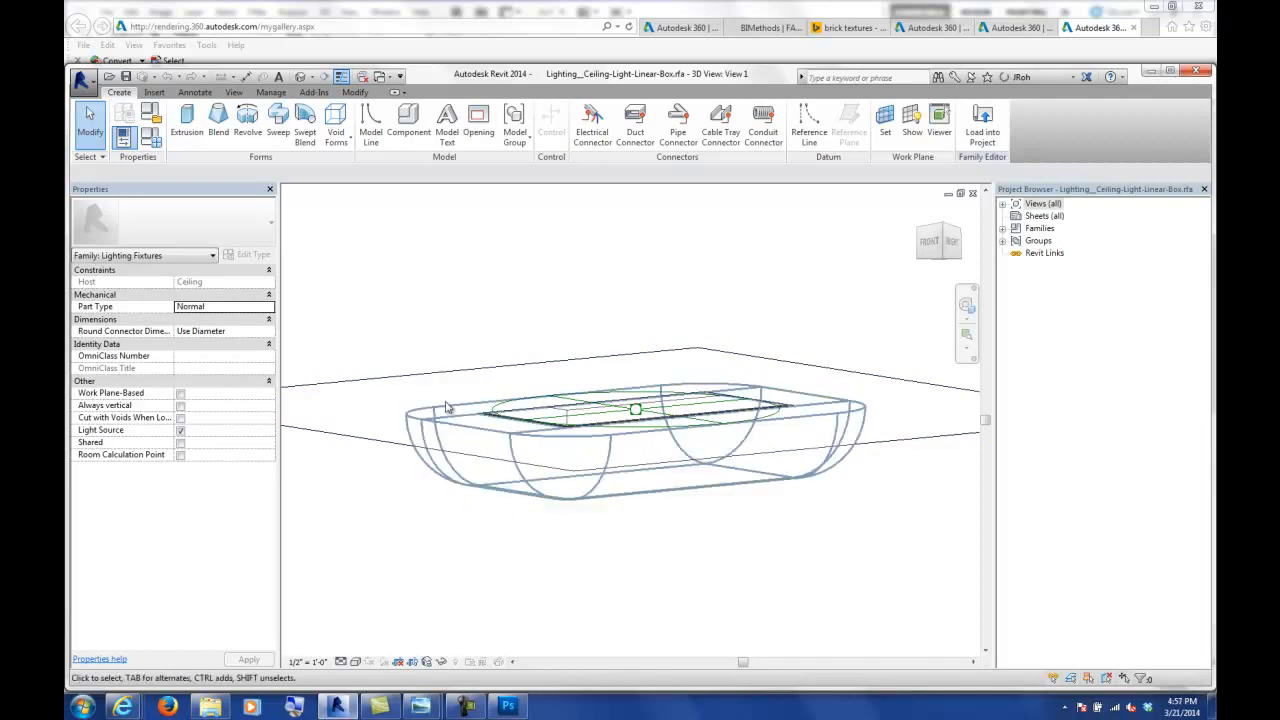
click(610, 462)
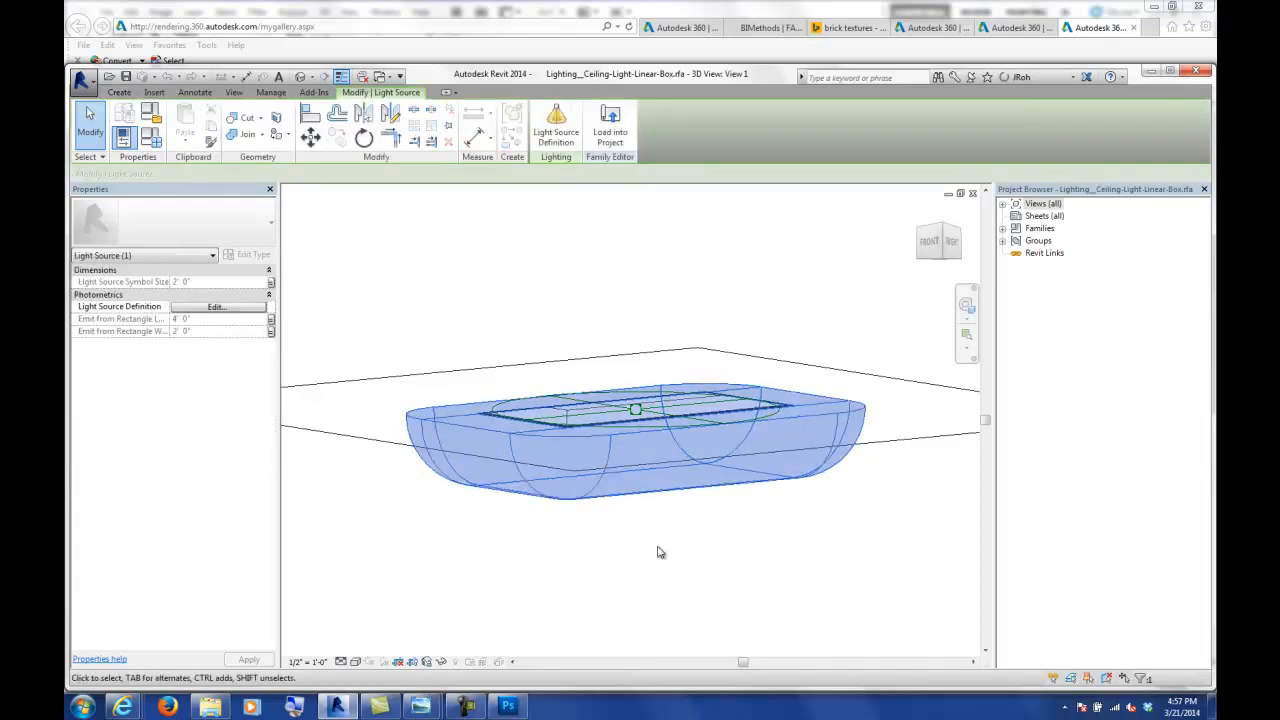
click(553, 128)
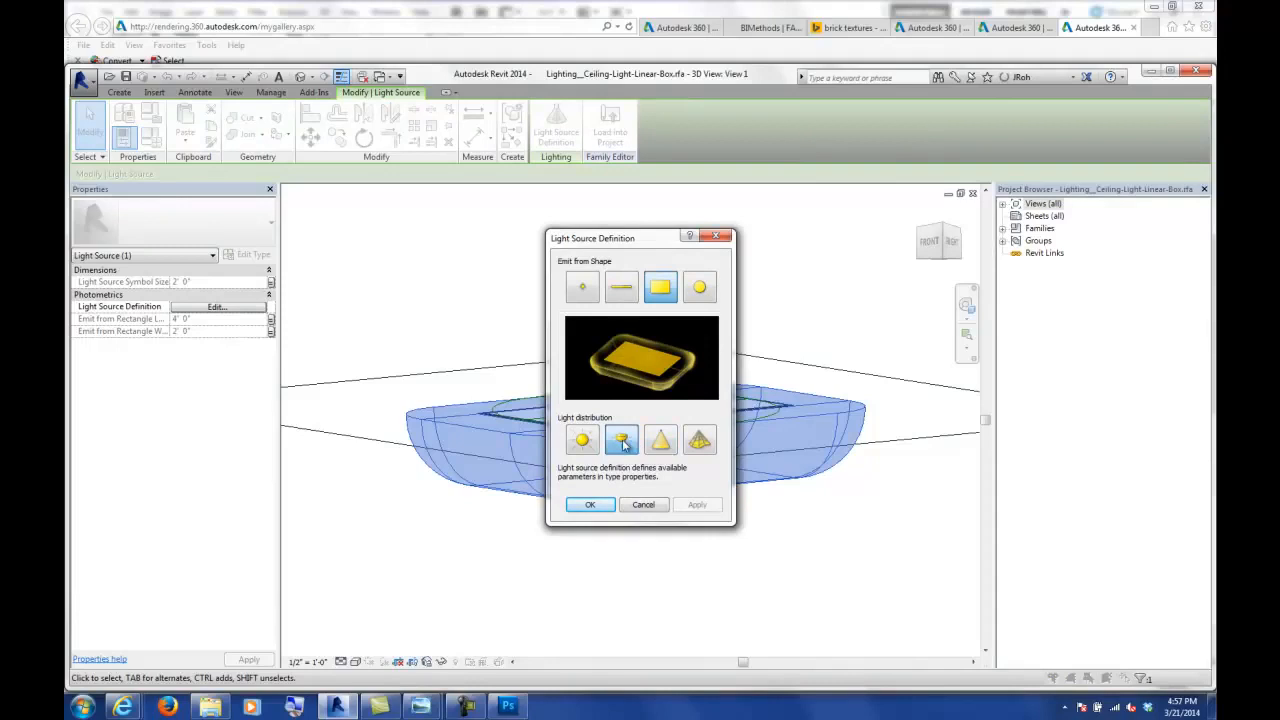
click(582, 290)
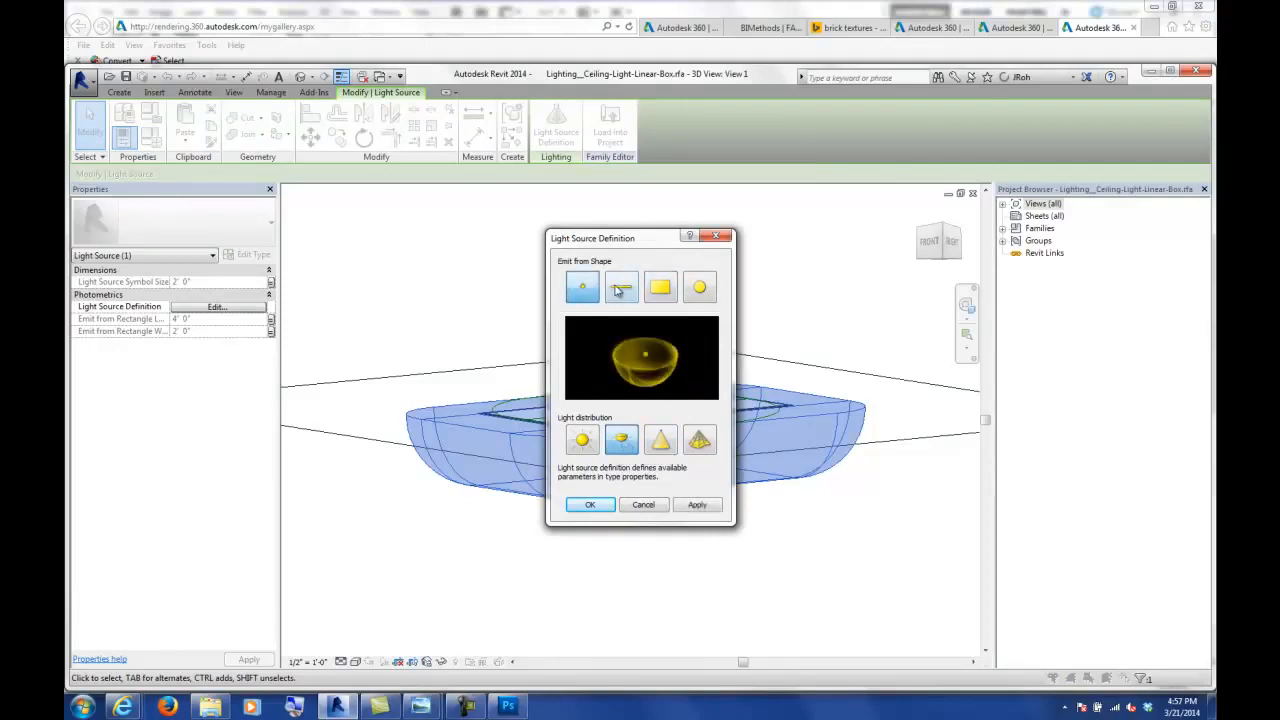
click(618, 291)
click(660, 289)
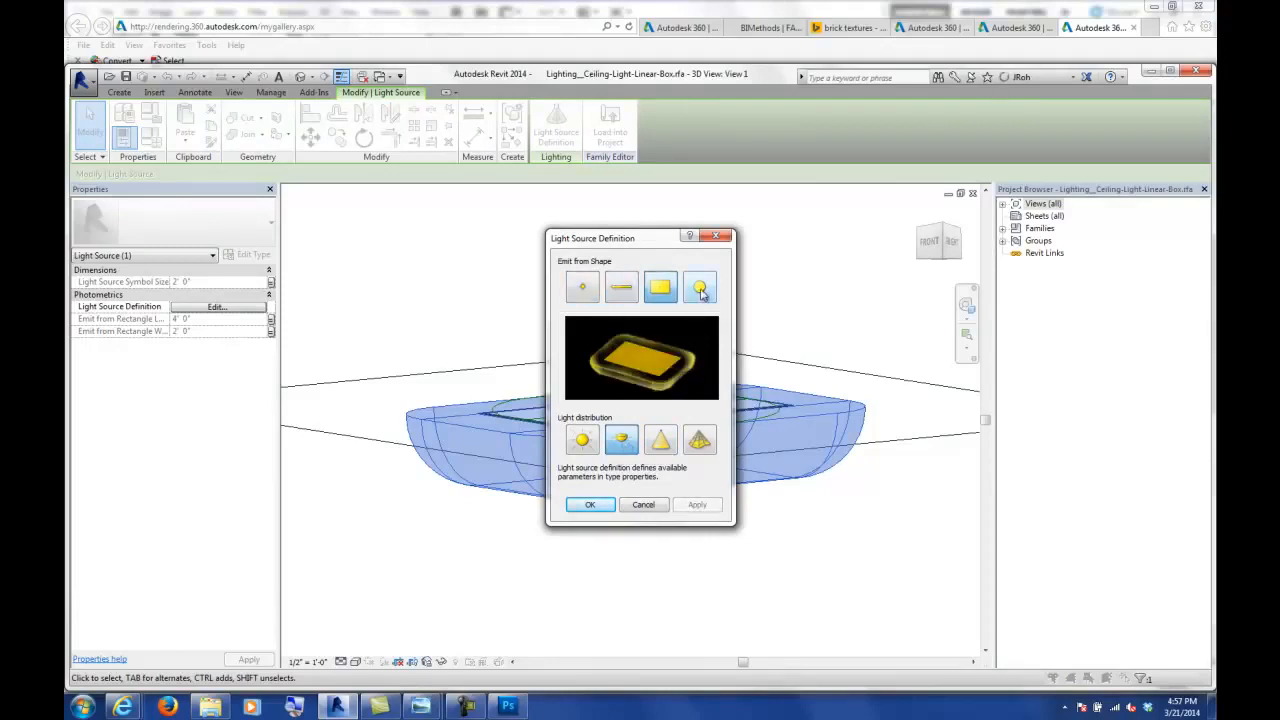
click(700, 290)
- Preview the spherical, hemispherical, spot and photometric web light distributions for the circle emit shape
click(585, 443)
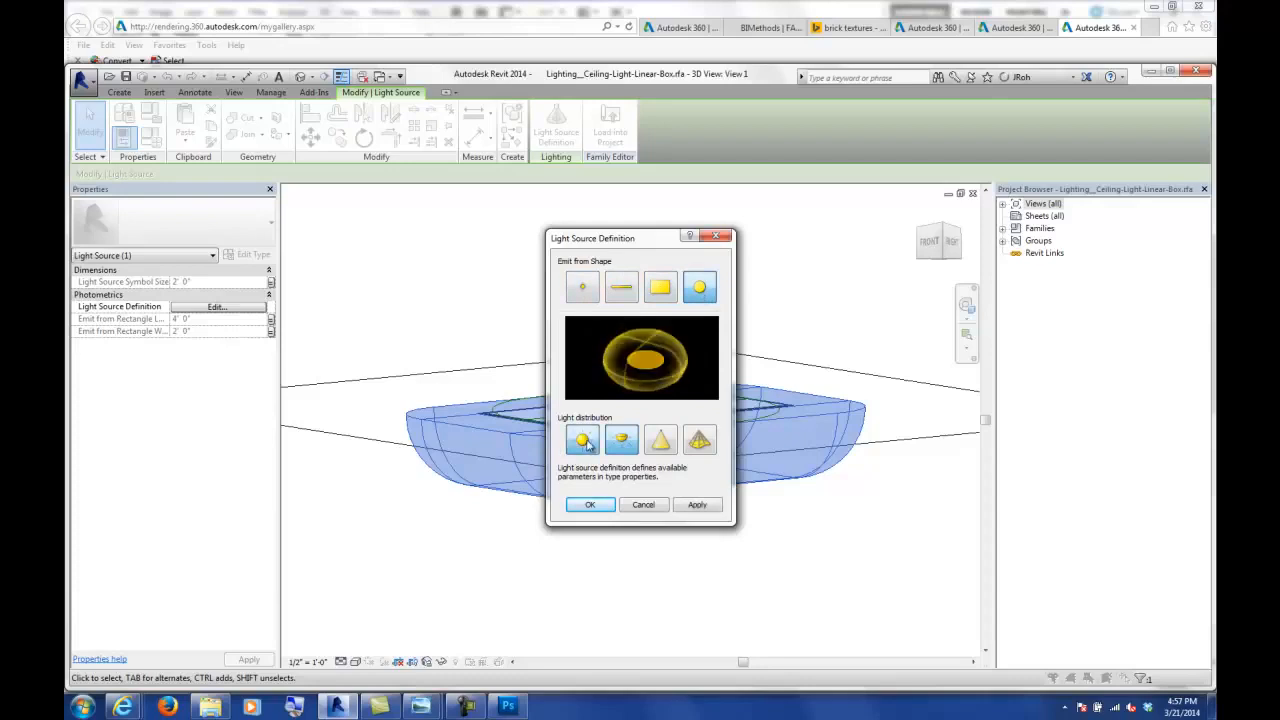
click(622, 442)
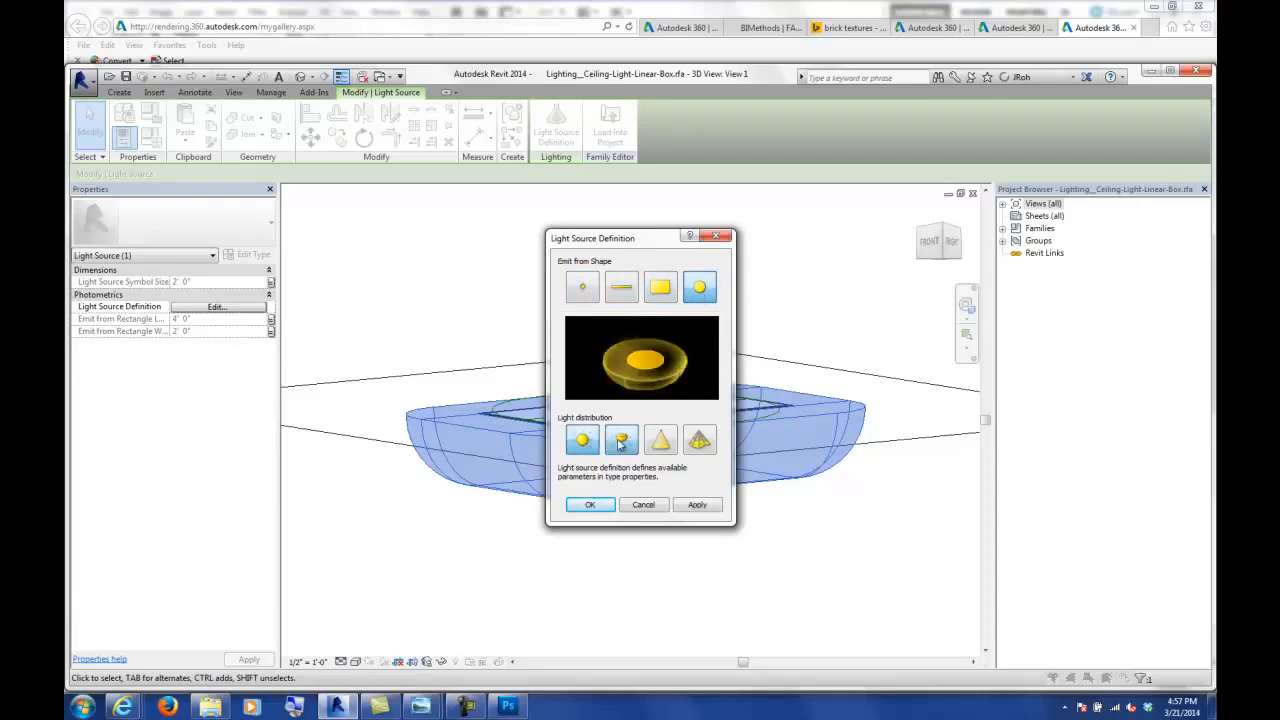
click(660, 443)
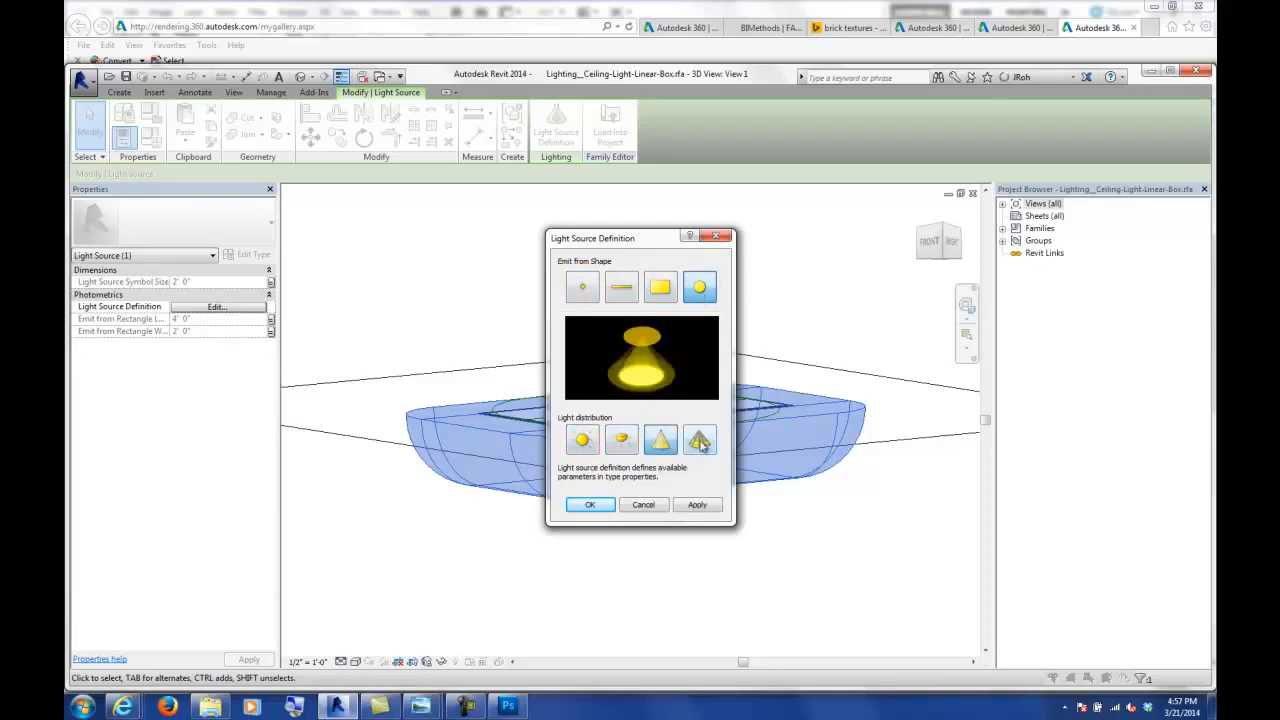
click(702, 444)
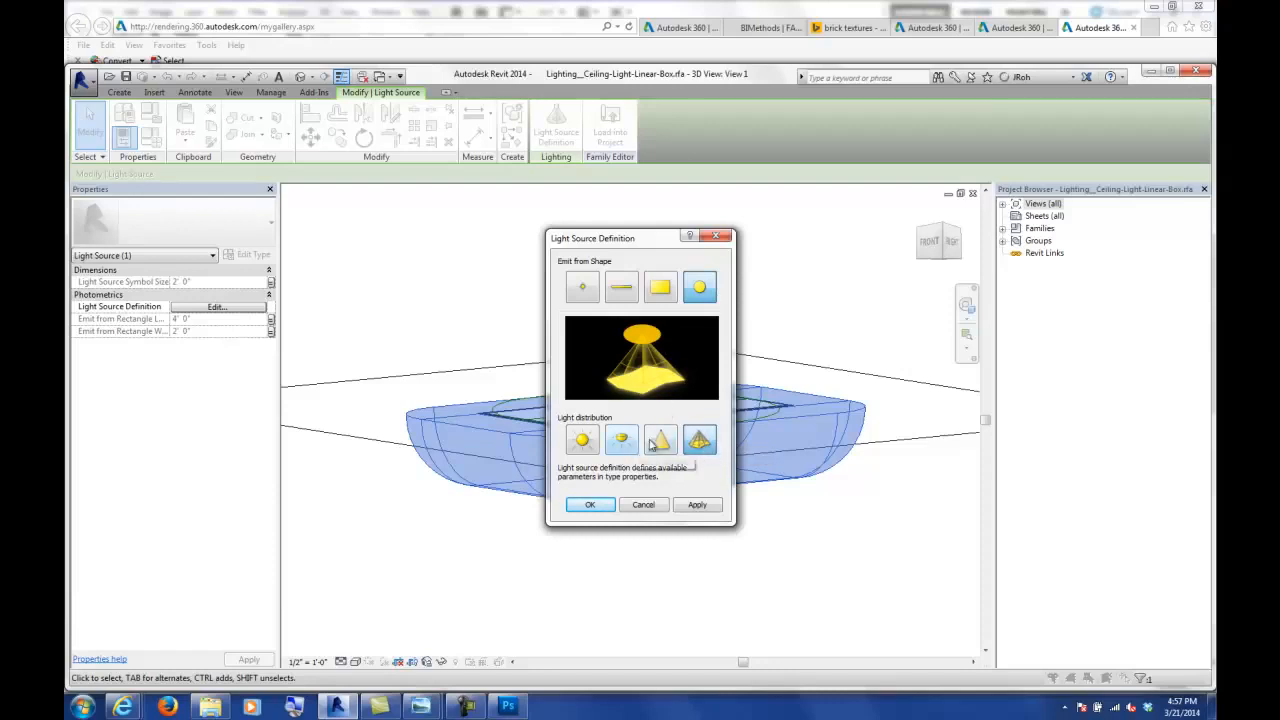
click(658, 444)
click(624, 448)
click(590, 450)
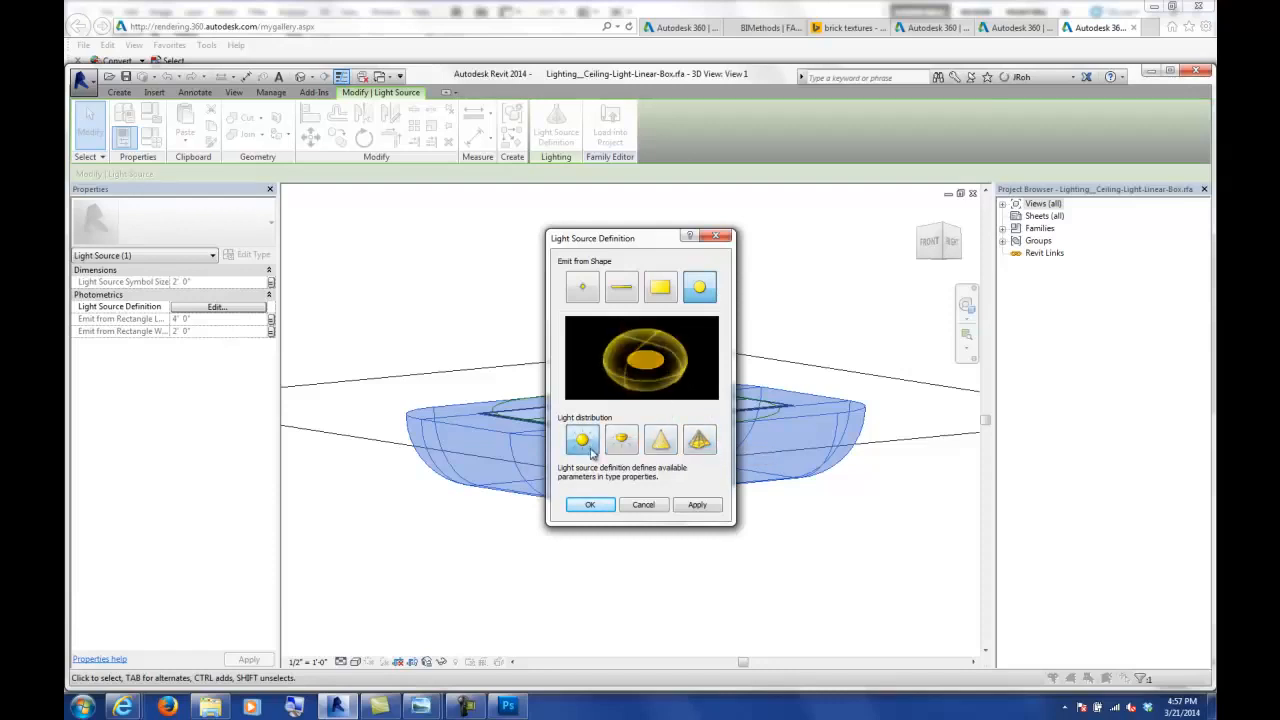
- Preview the rectangle emit shape with hemispherical and spot distributions, and discard the light source definition changes
click(660, 288)
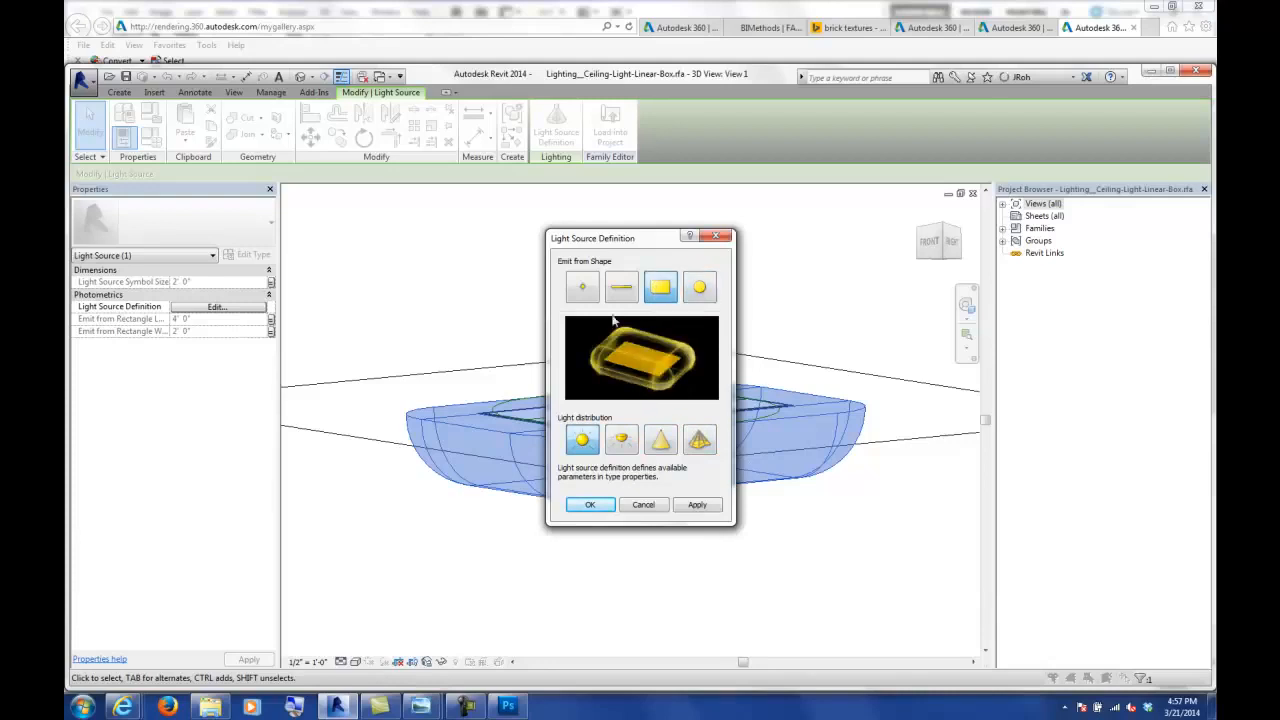
click(621, 450)
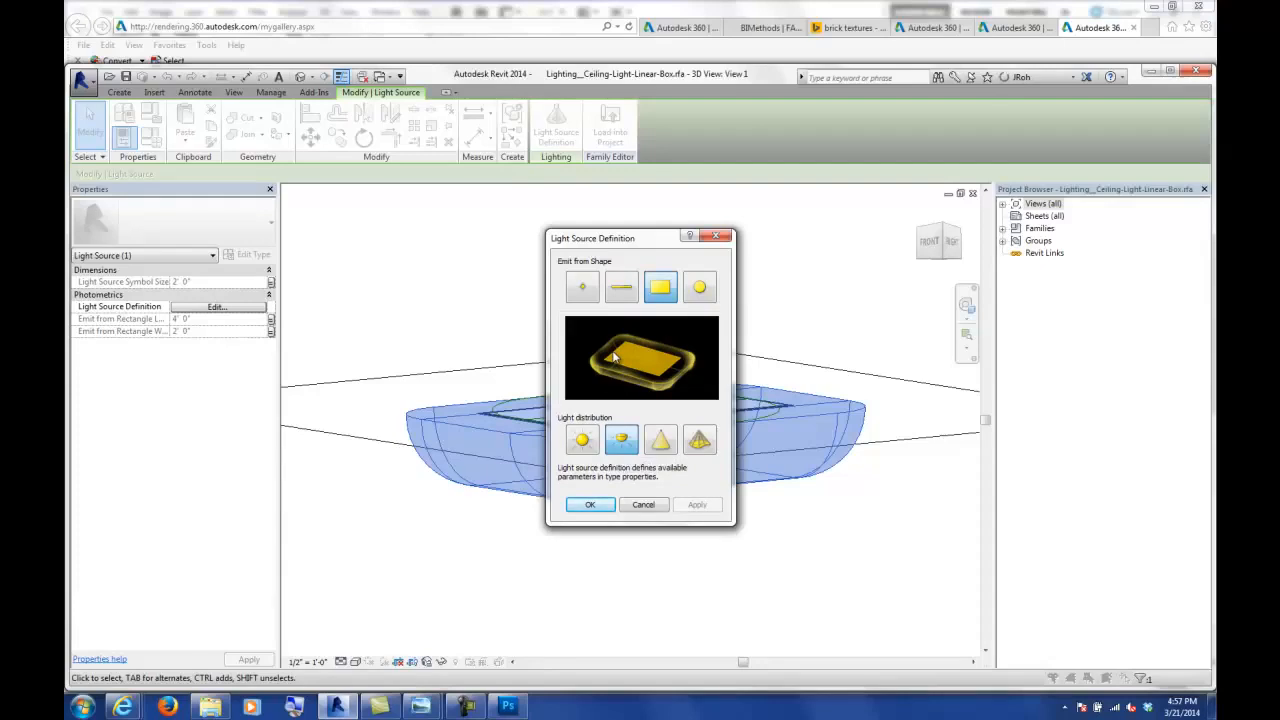
click(660, 442)
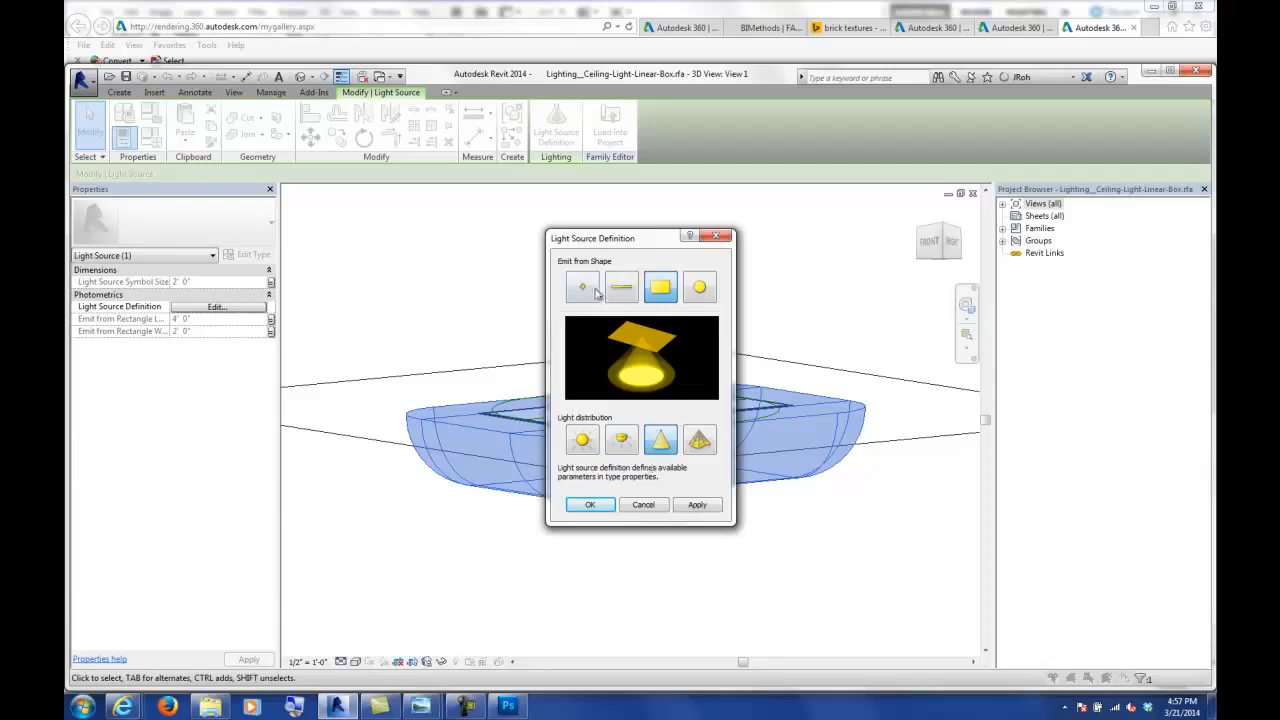
click(642, 506)
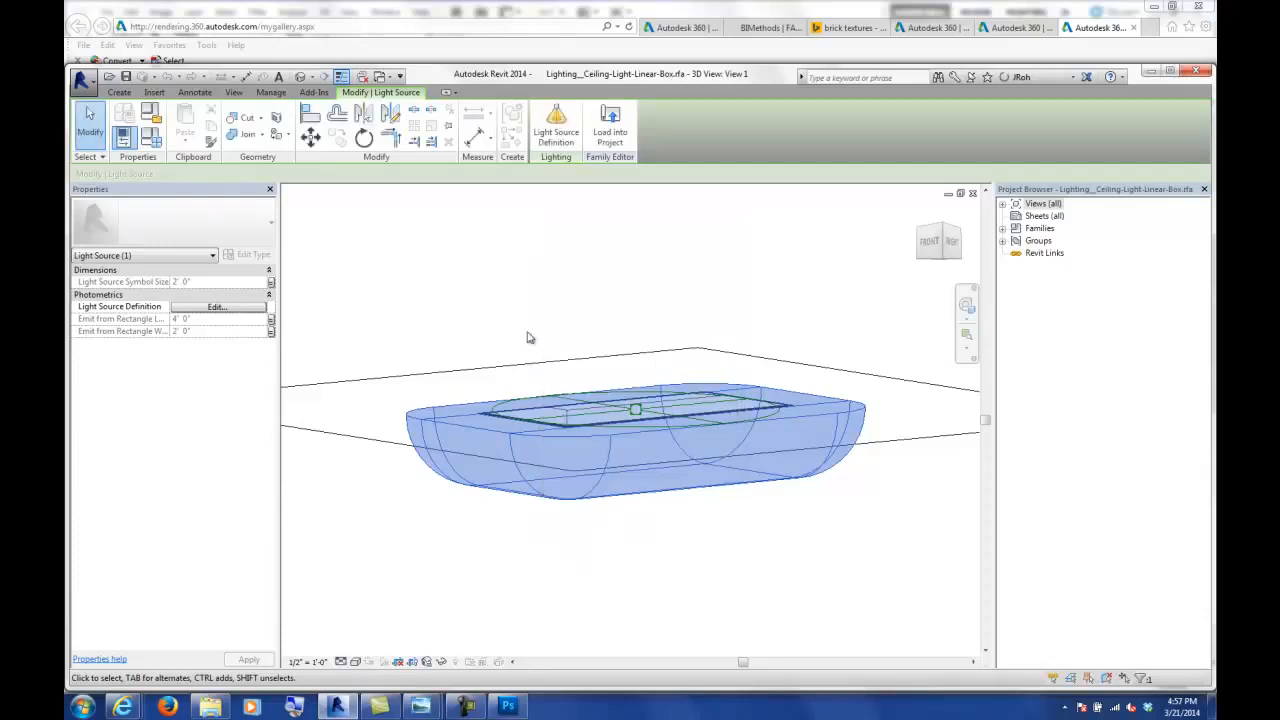
- Open the light family's type parameters and display the color presets available for its initial color
click(150, 140)
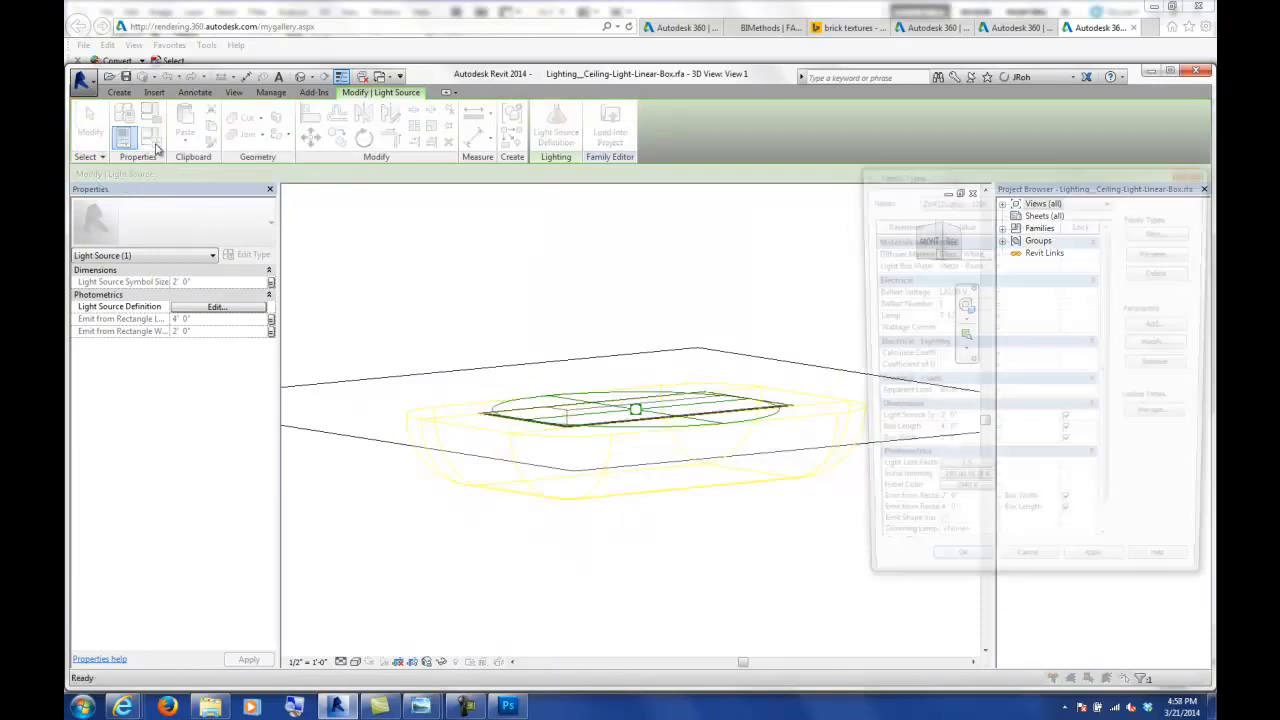
drag(856, 418, 548, 418)
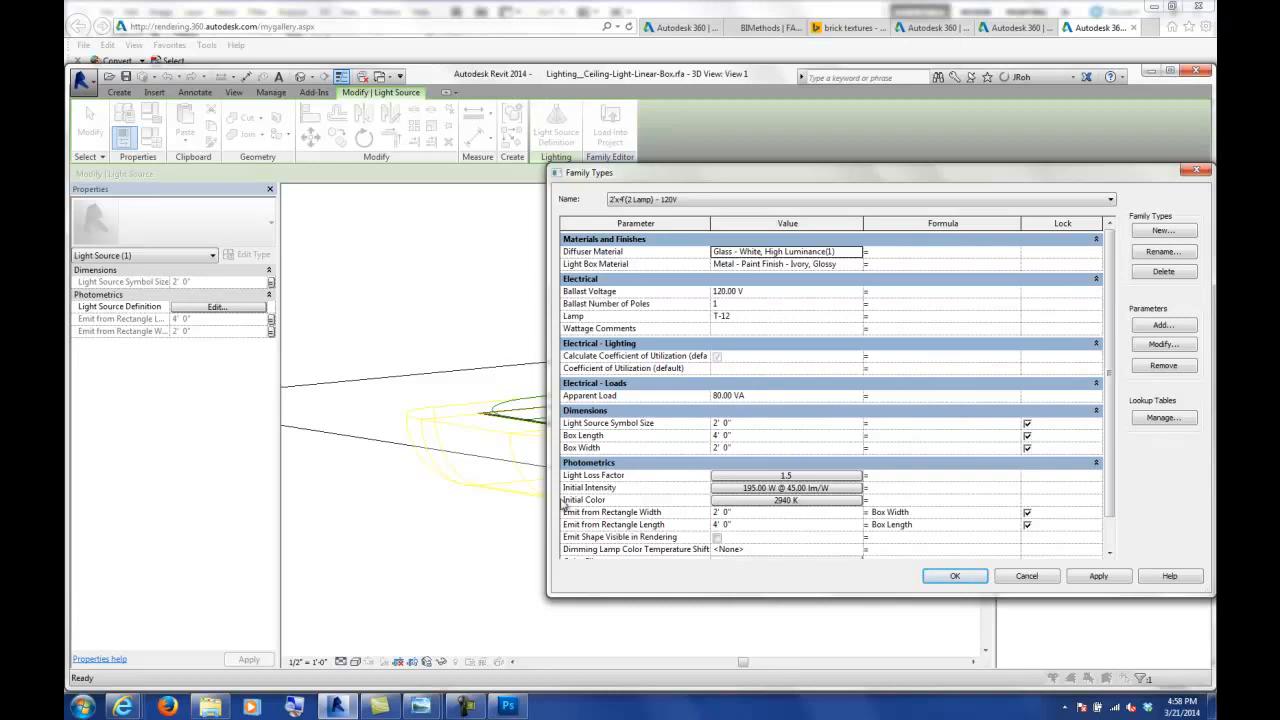
click(749, 501)
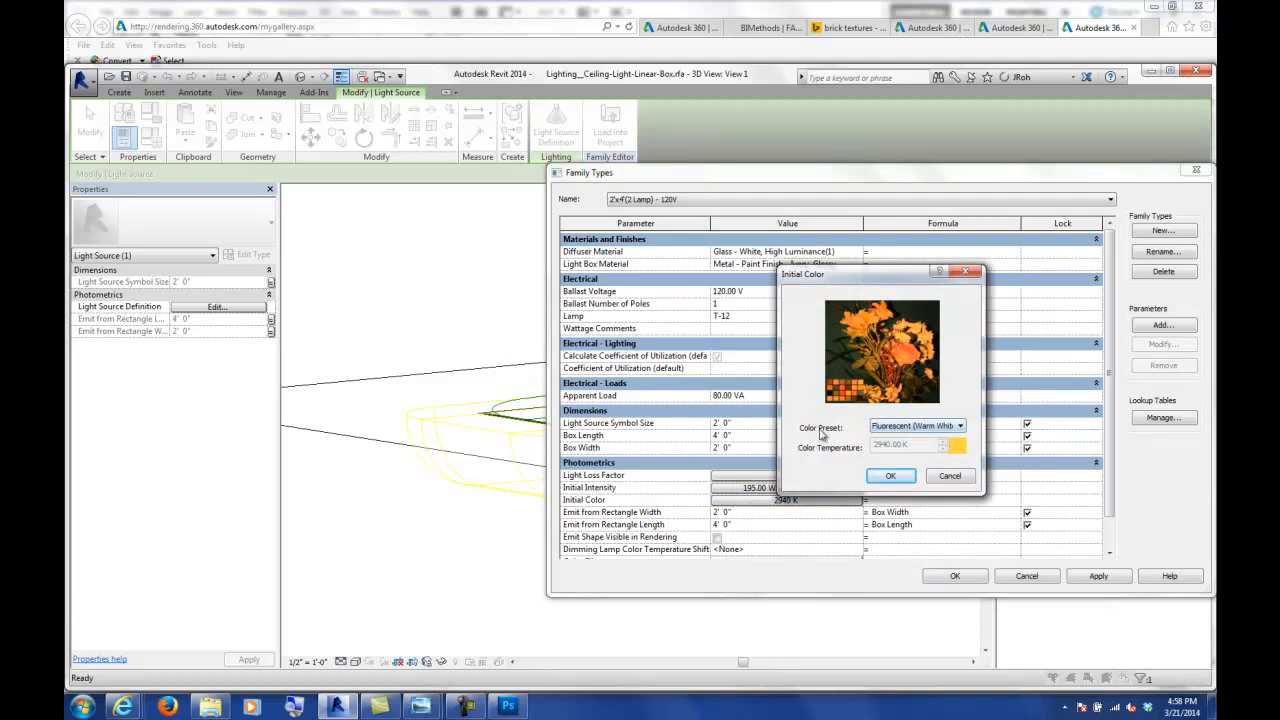
click(895, 428)
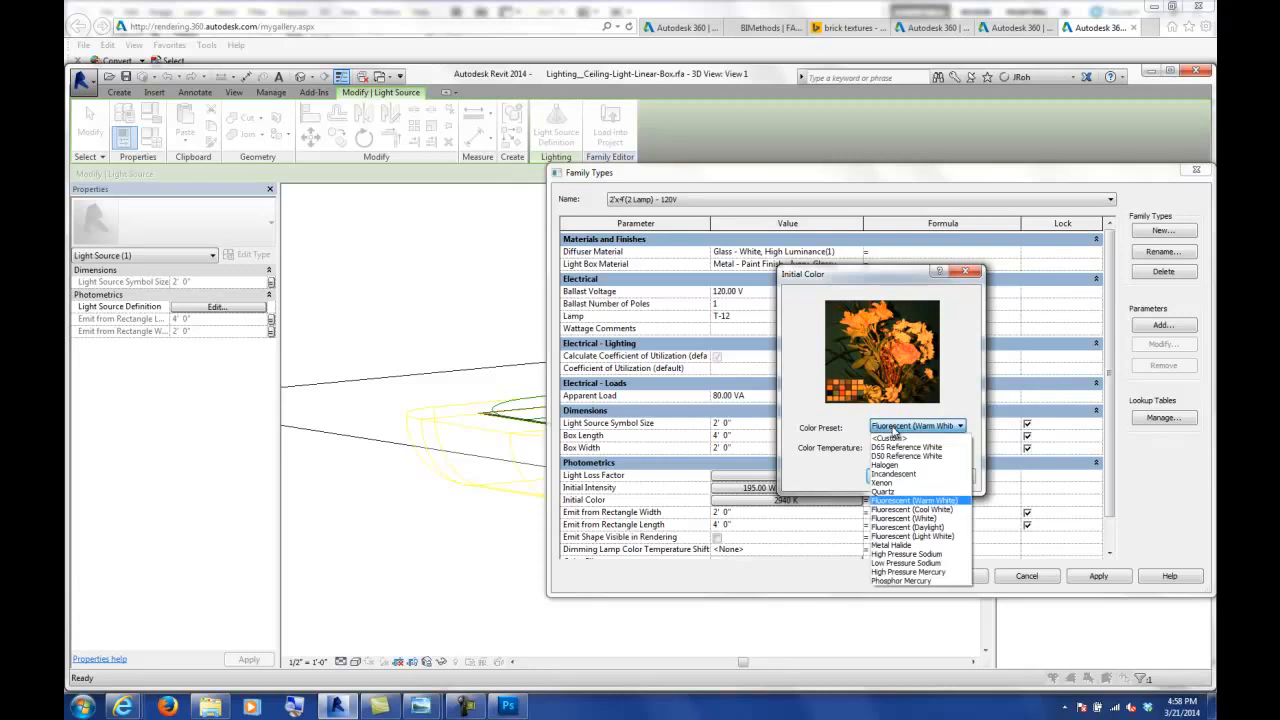
- Try the Fluorescent (Daylight) and Xenon color presets for the light's initial color
click(905, 527)
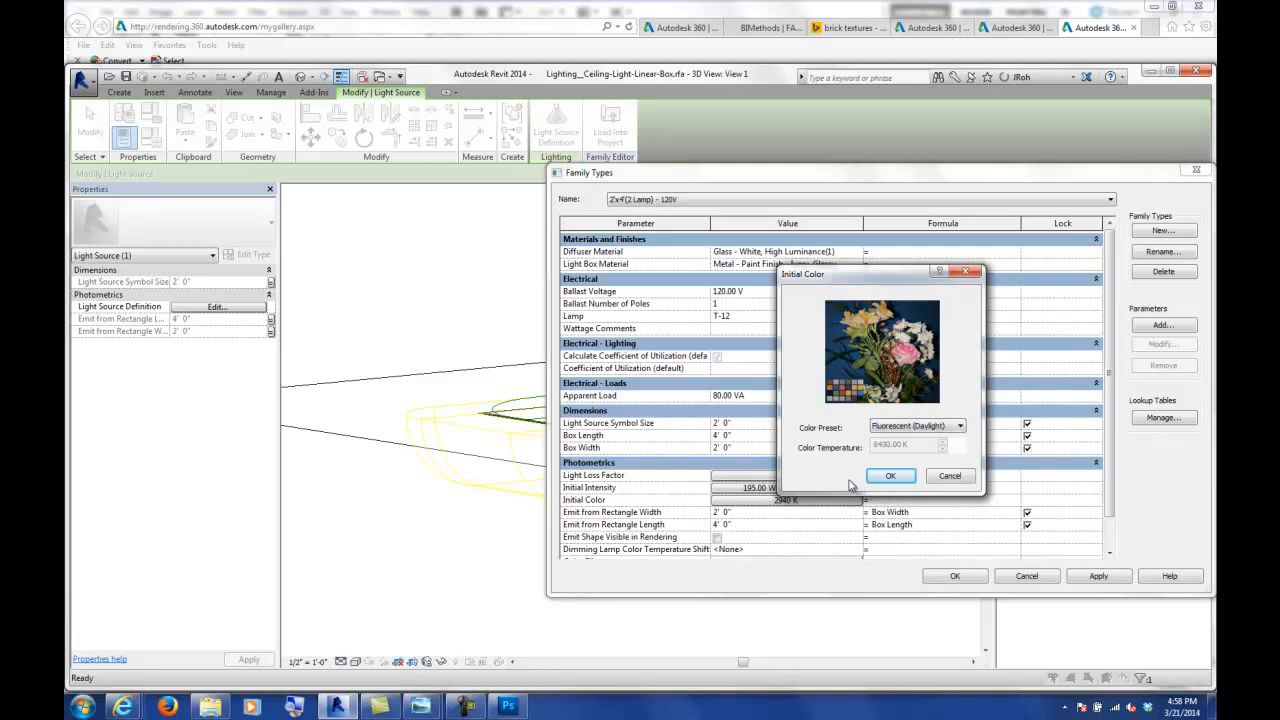
click(930, 427)
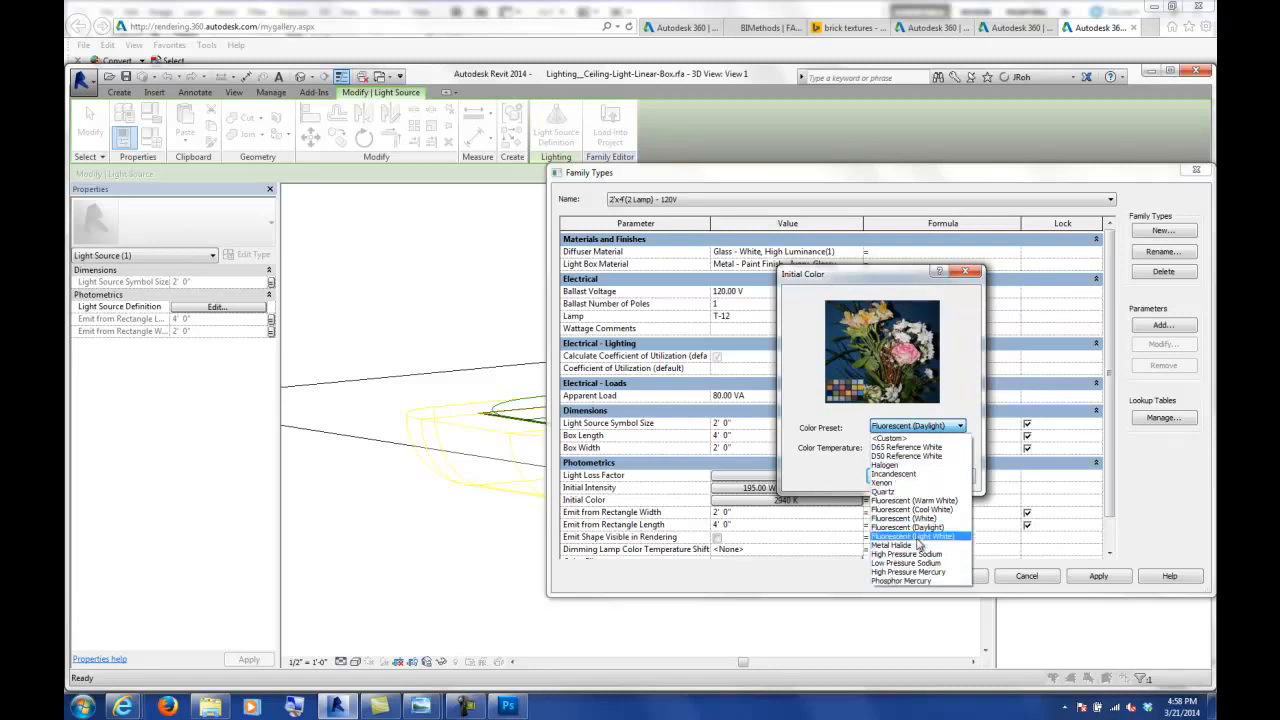
click(893, 482)
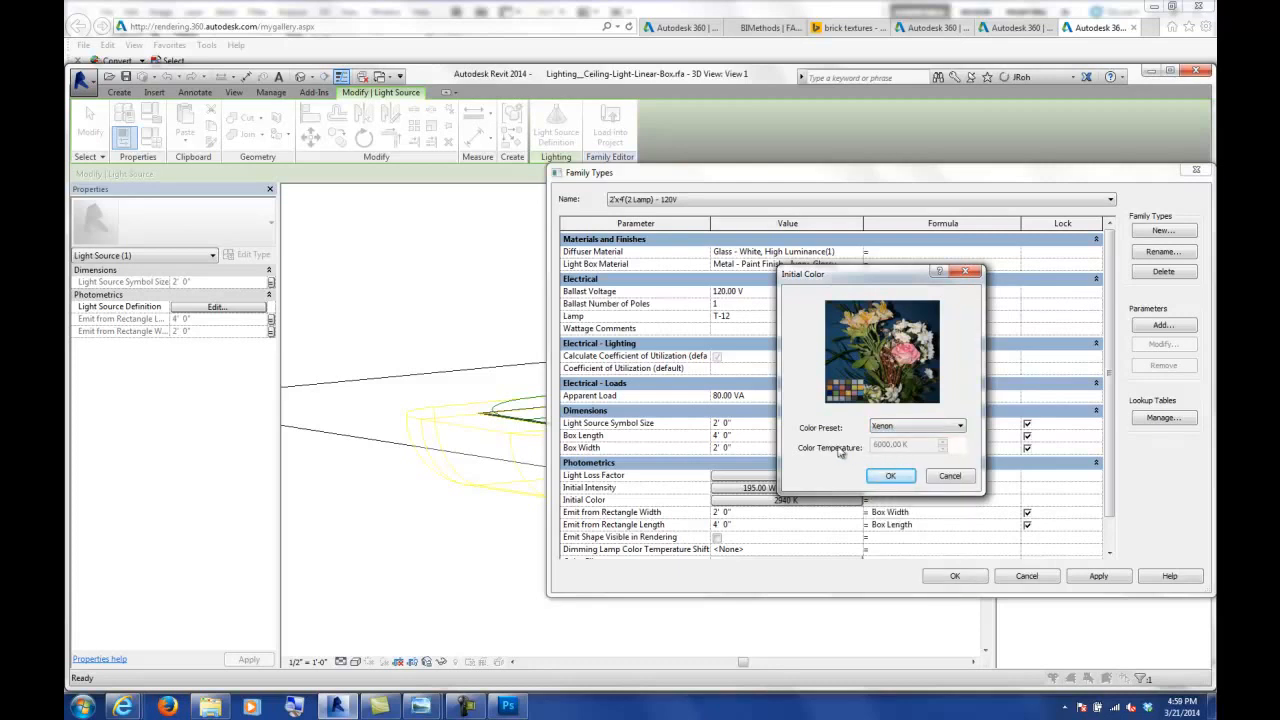
click(898, 428)
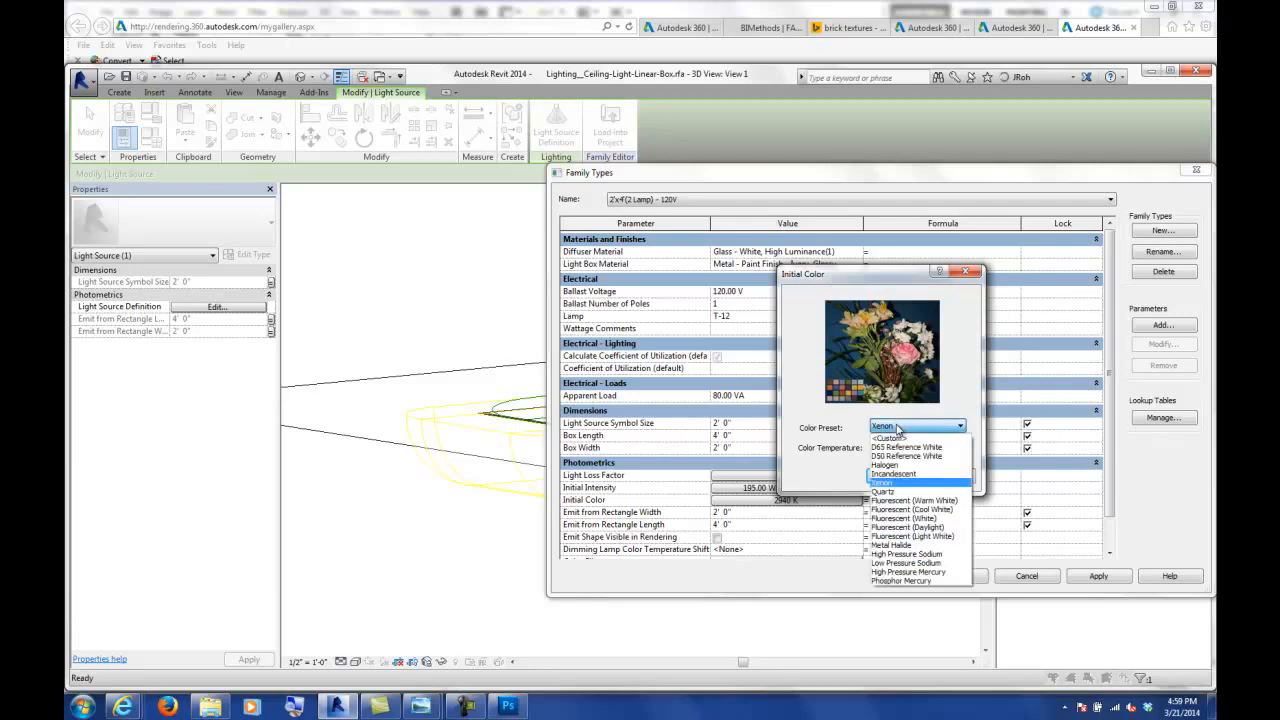
- Set the light's initial color to the Custom preset with a color temperature of 2000 K
click(890, 440)
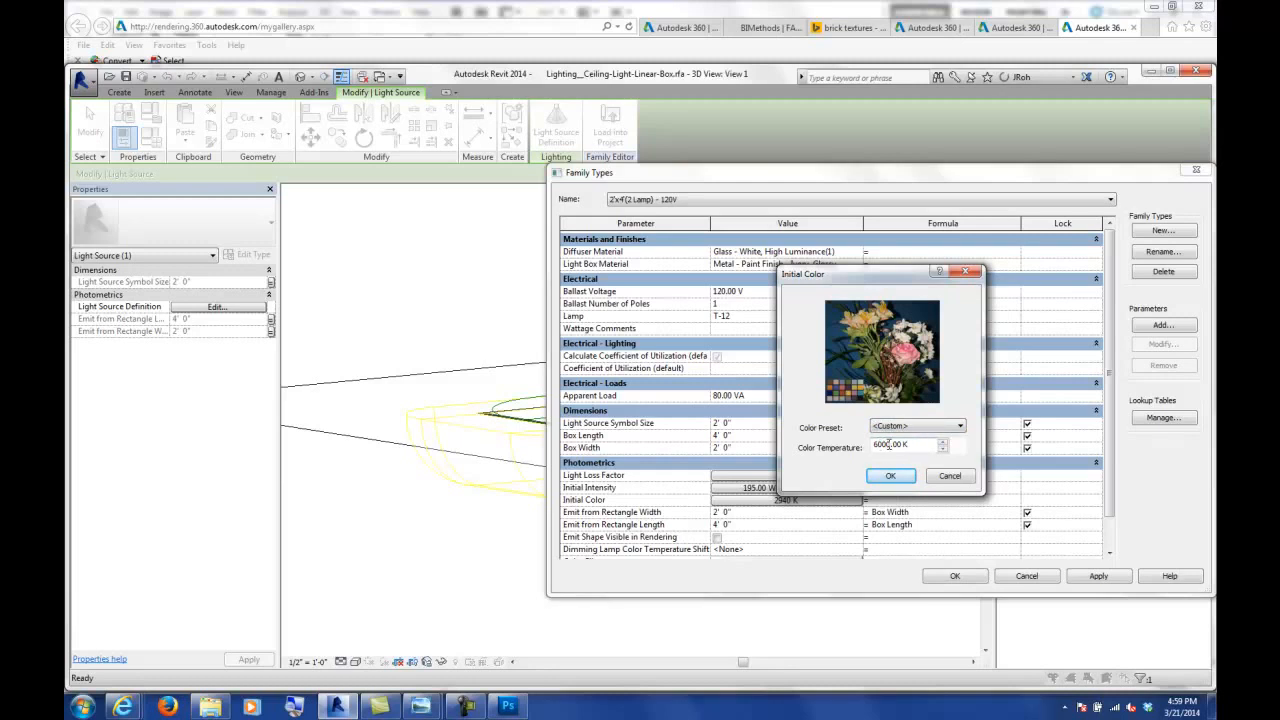
drag(890, 443, 862, 447)
text(20)
key(Return)
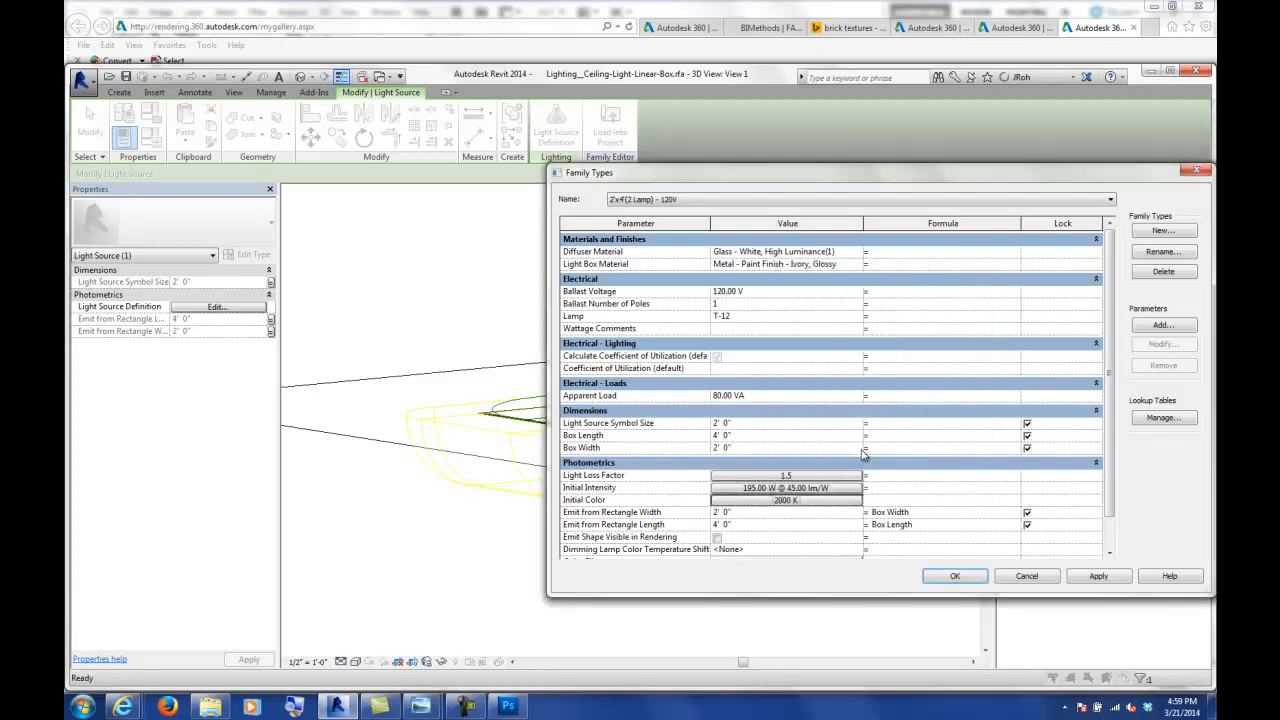
- Review the light's Initial Color and Initial Intensity settings without changing them
click(827, 500)
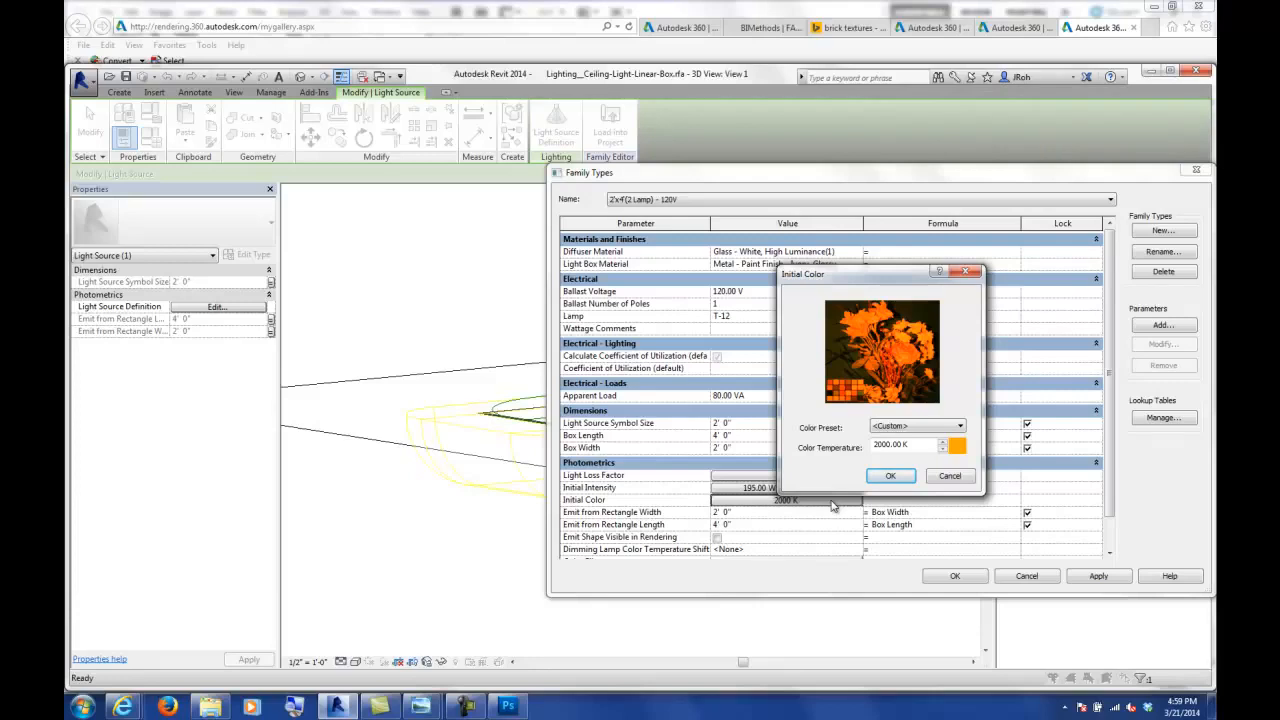
click(940, 478)
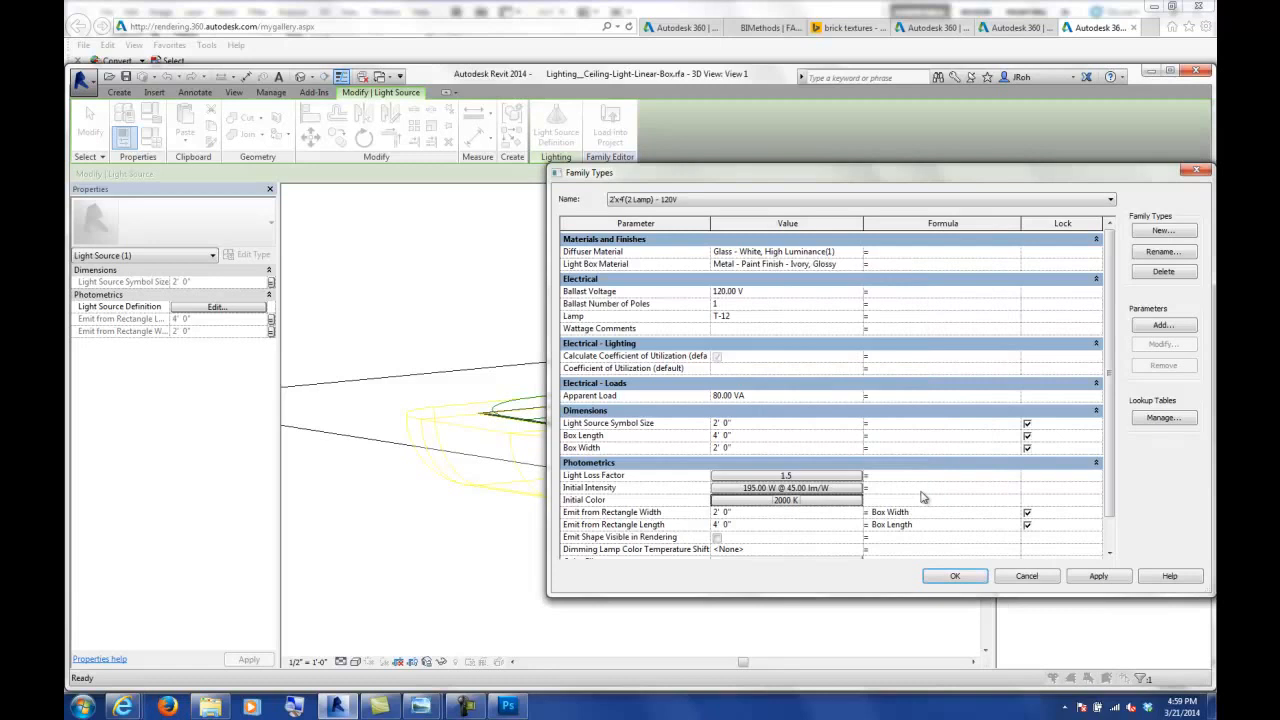
click(797, 488)
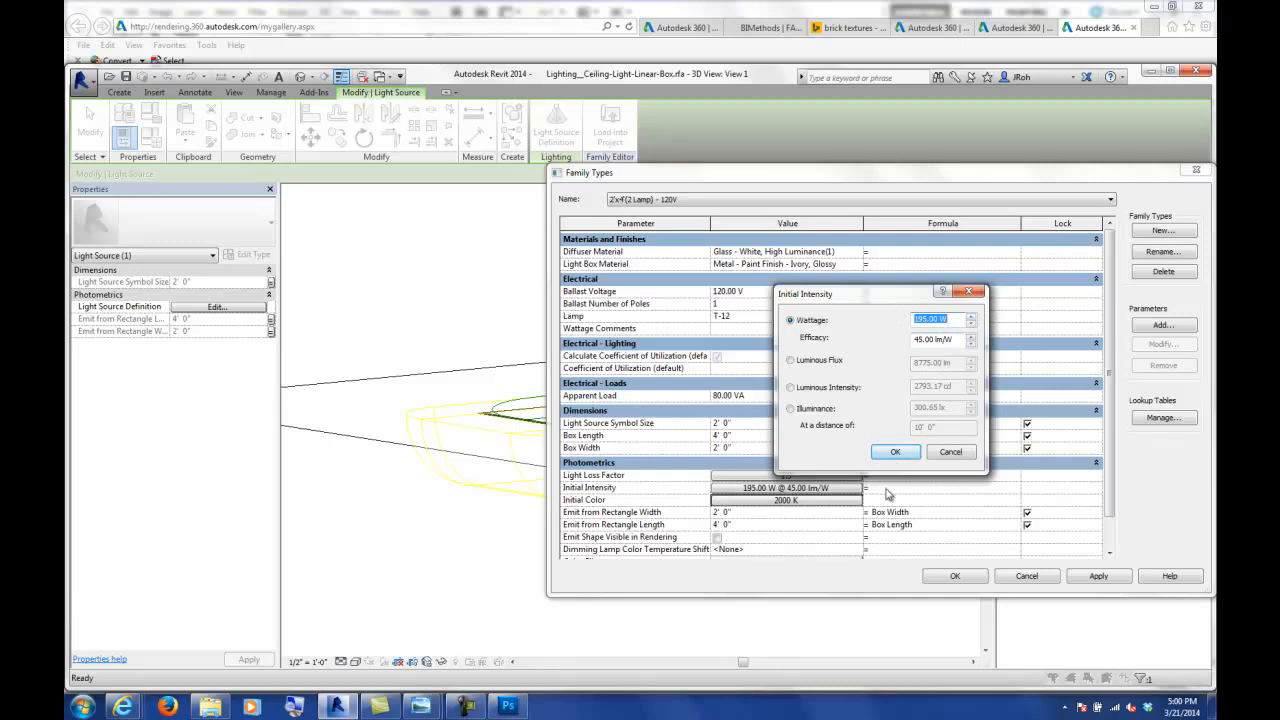
click(895, 452)
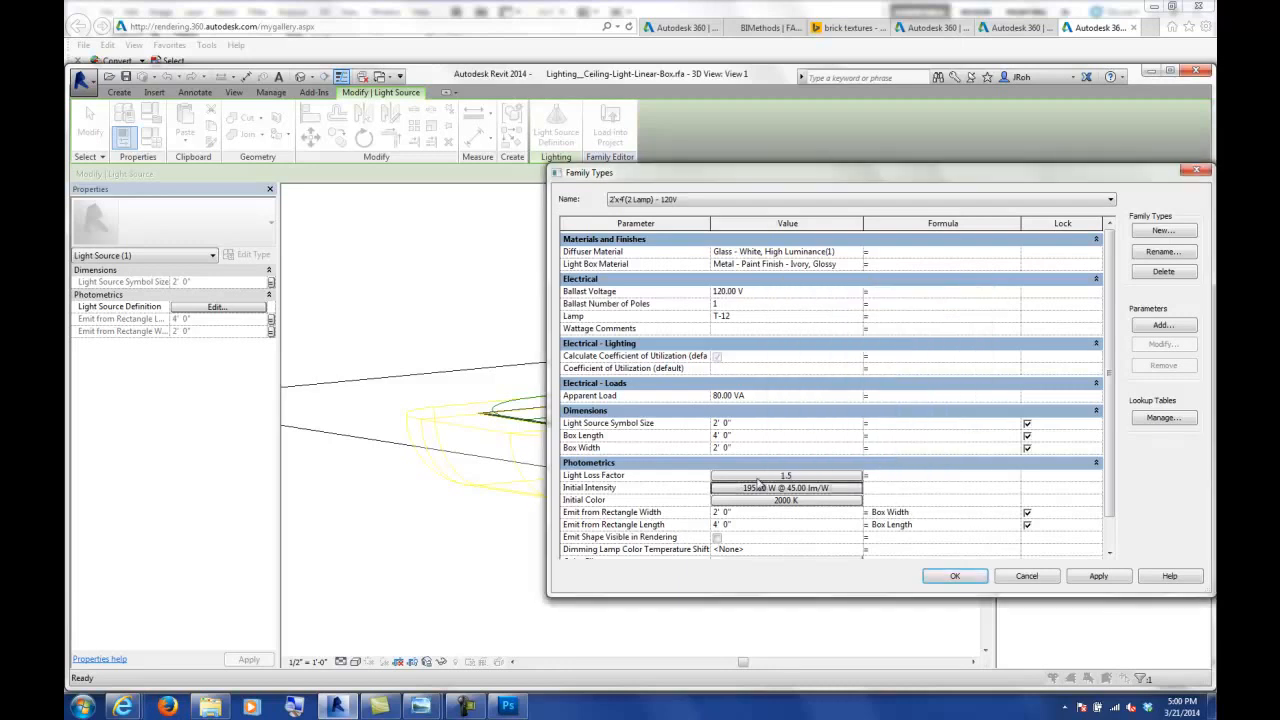
- Set the light loss factor to the Simple method with a total of 1.59 and accept the family type changes
click(751, 476)
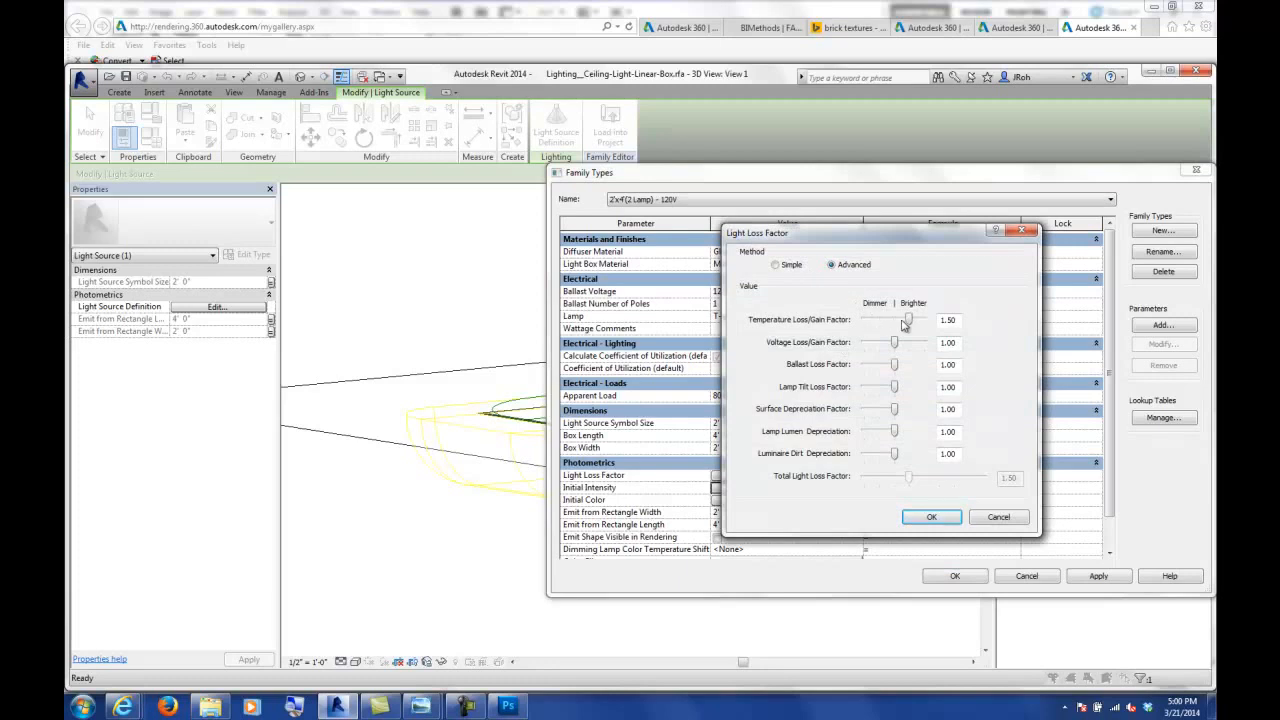
drag(958, 320, 937, 320)
text(1)
click(948, 343)
drag(894, 319, 912, 320)
click(775, 265)
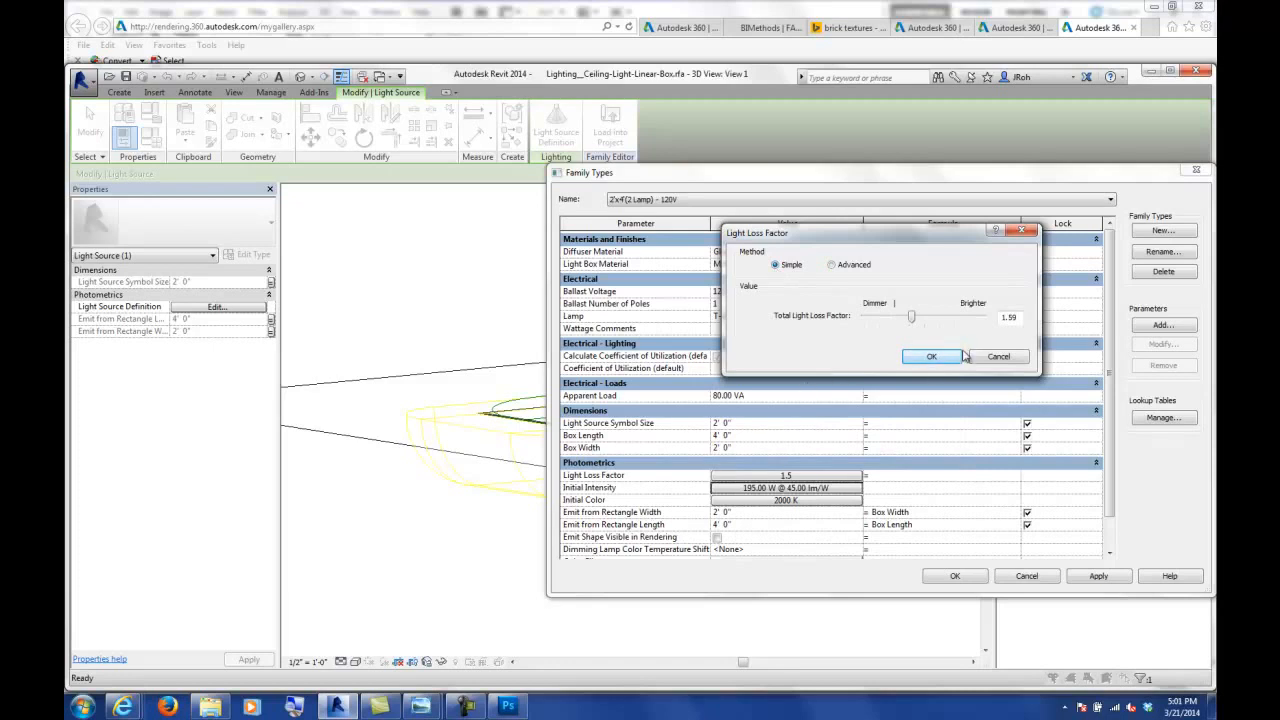
click(931, 356)
click(955, 576)
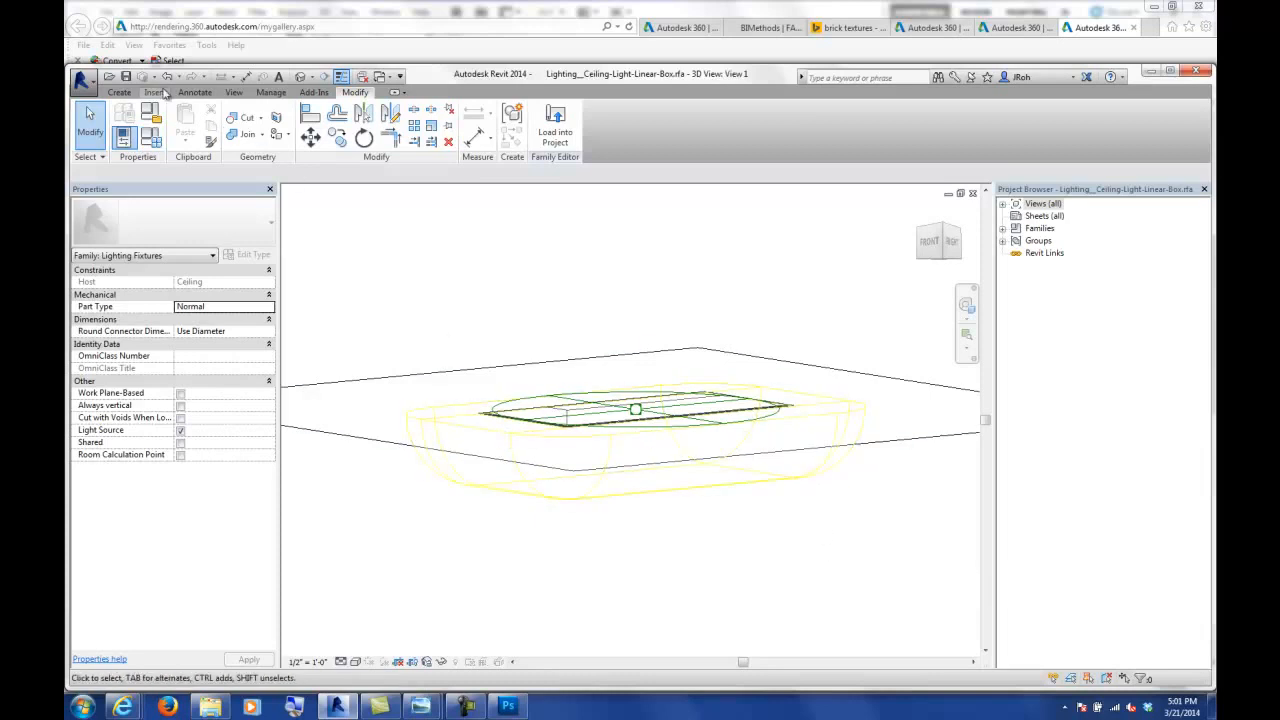
- Close the ceiling light family and return to the InteriorRenderTestBox project
click(86, 79)
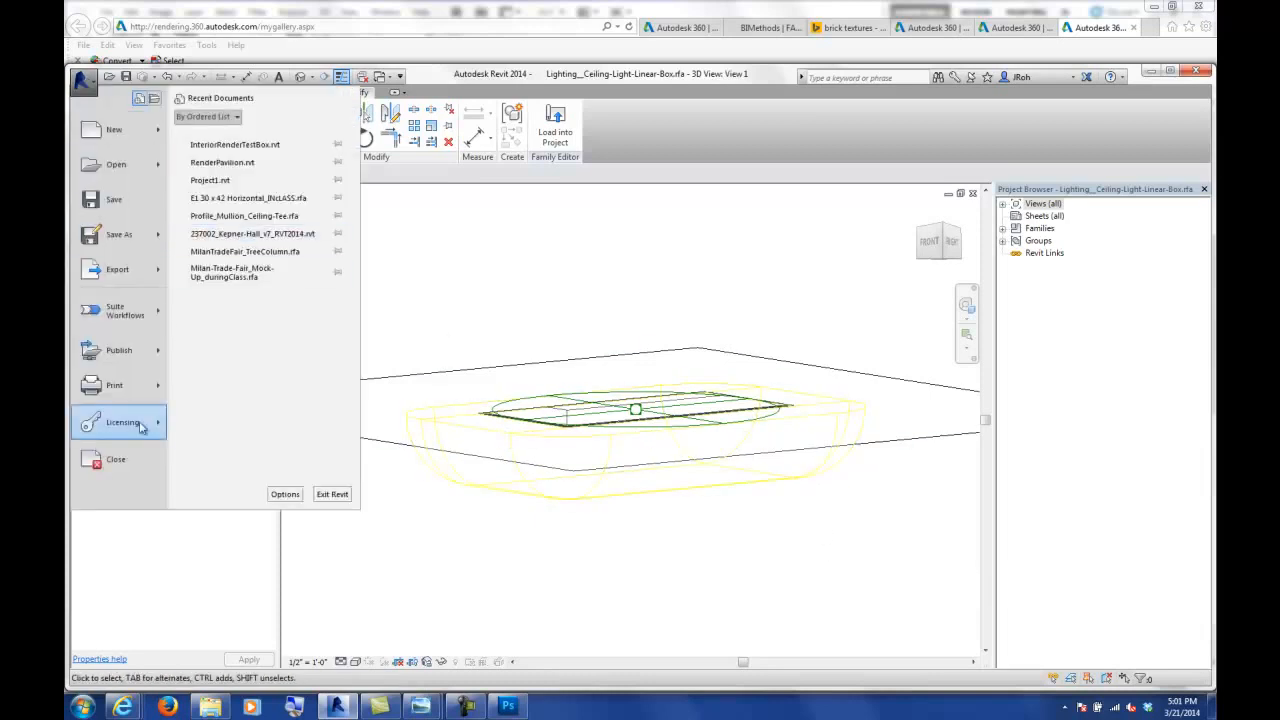
click(114, 460)
click(680, 364)
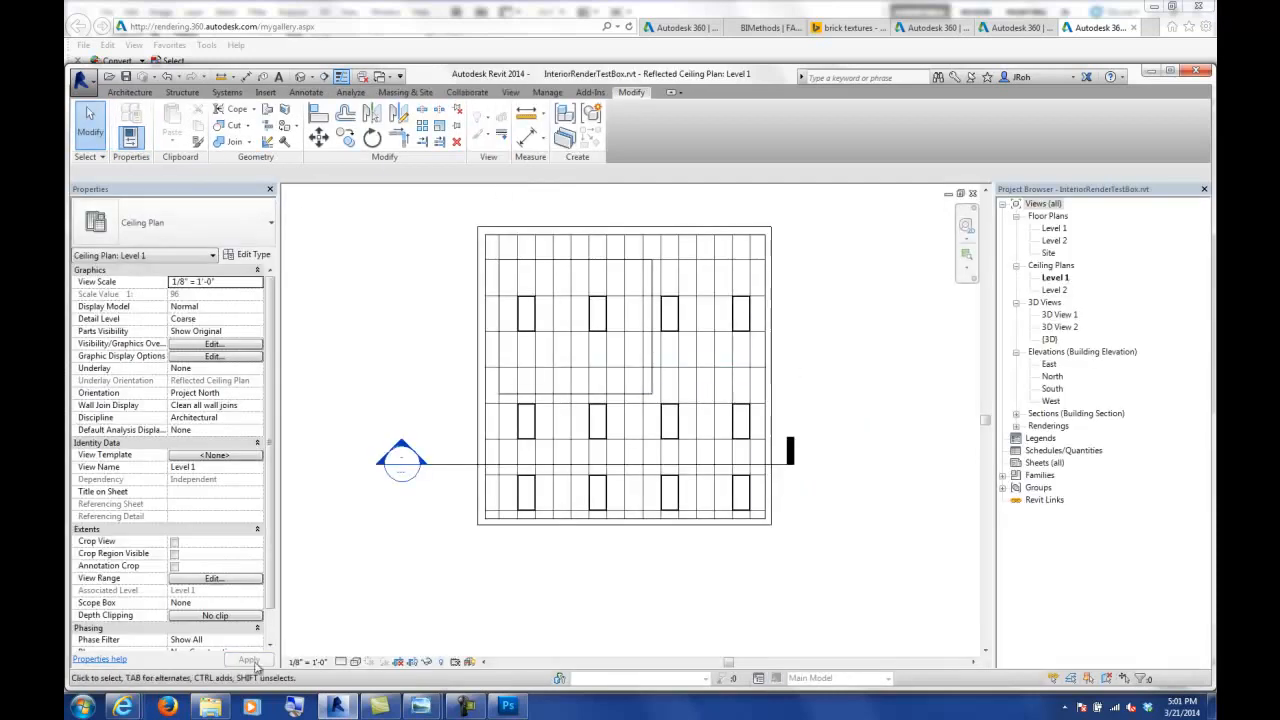
- Switch to the Autodesk 360 Rendering gallery in the browser, refresh it, and view the latest InteriorRenderTestBox rendering
mouse_move(123, 706)
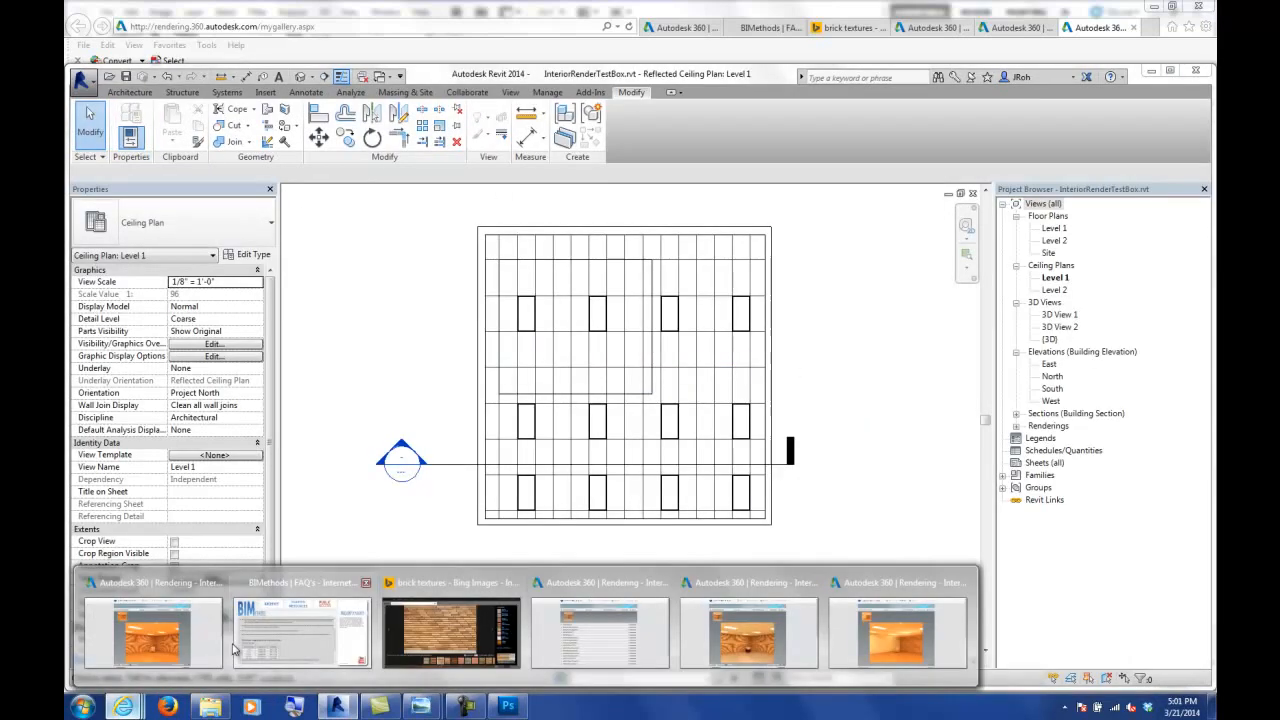
click(165, 648)
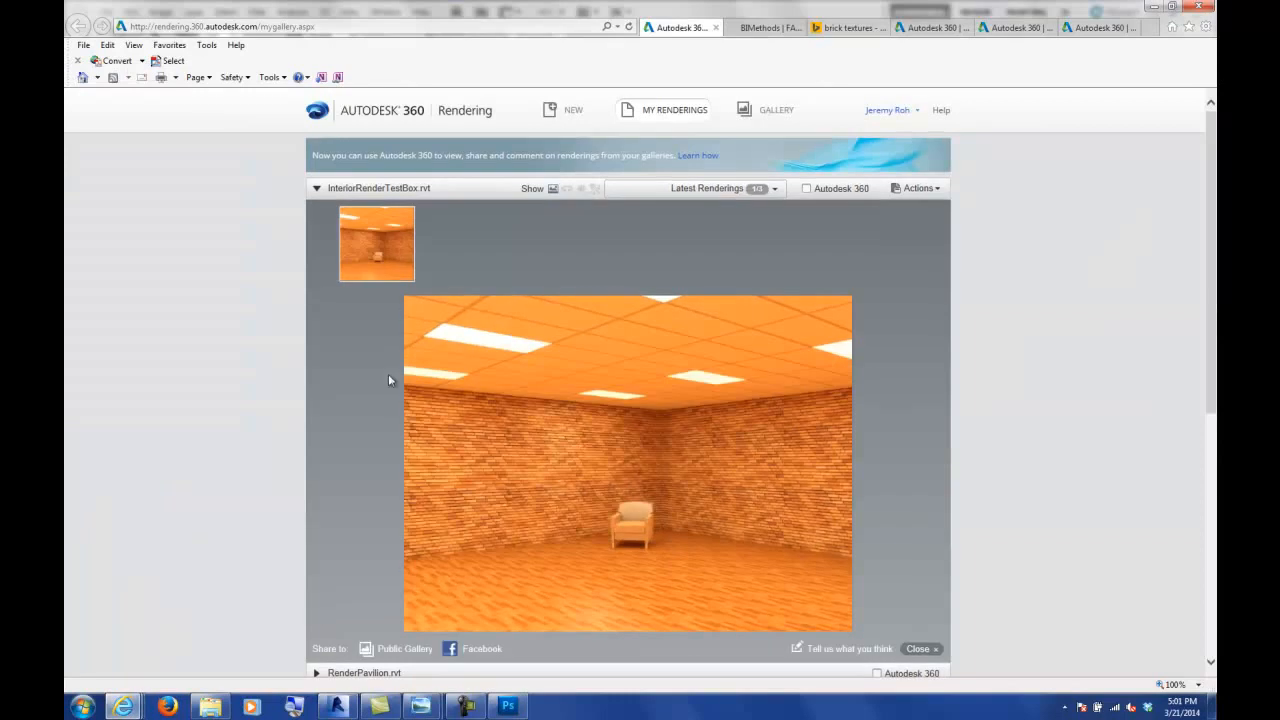
key(F5)
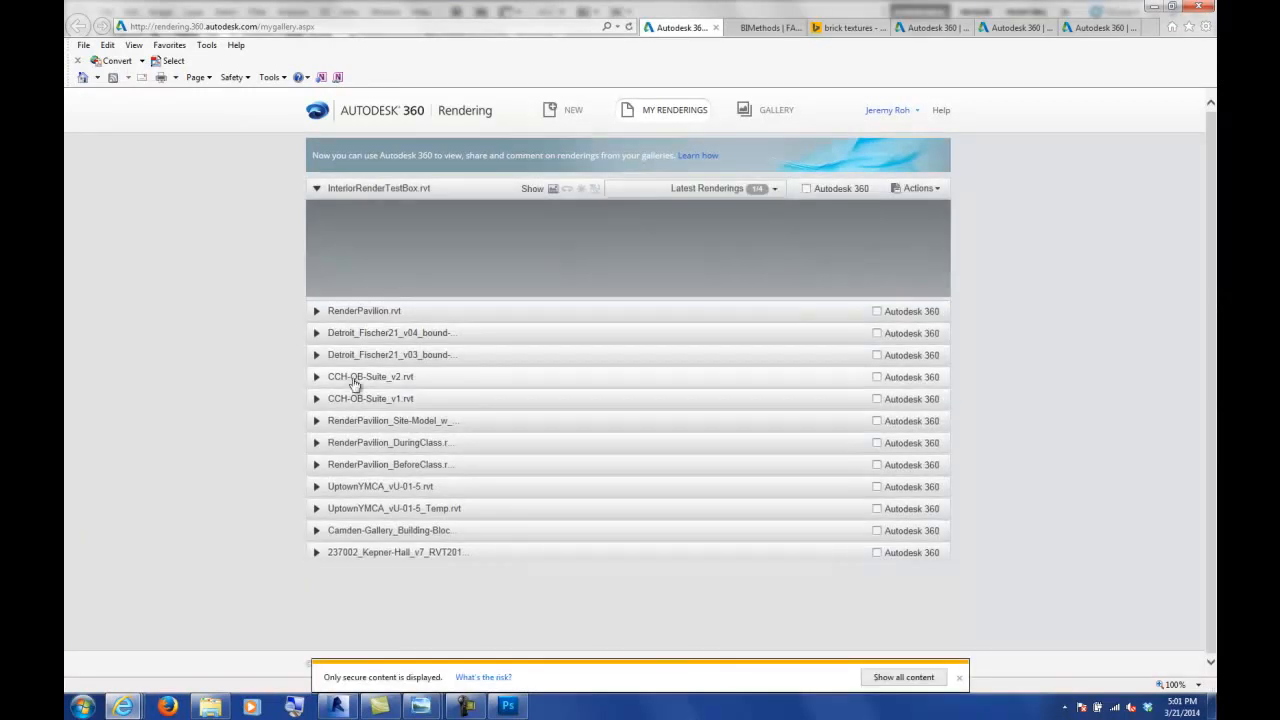
click(345, 277)
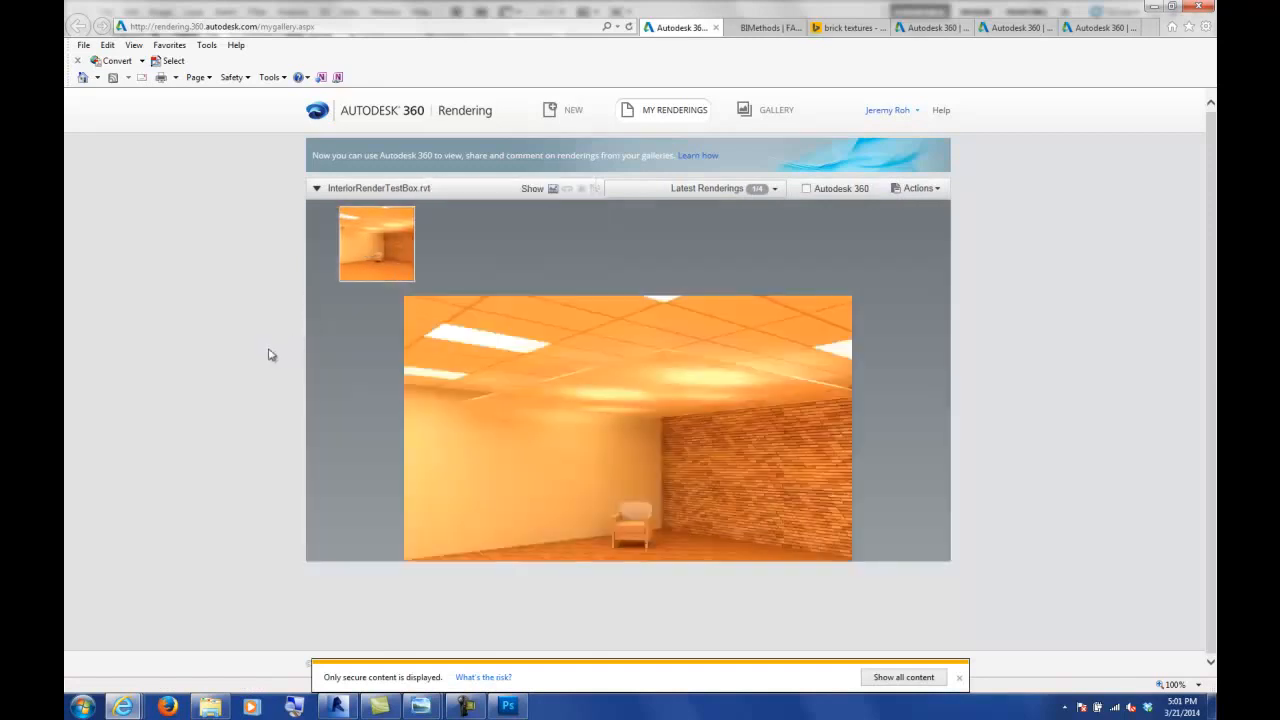
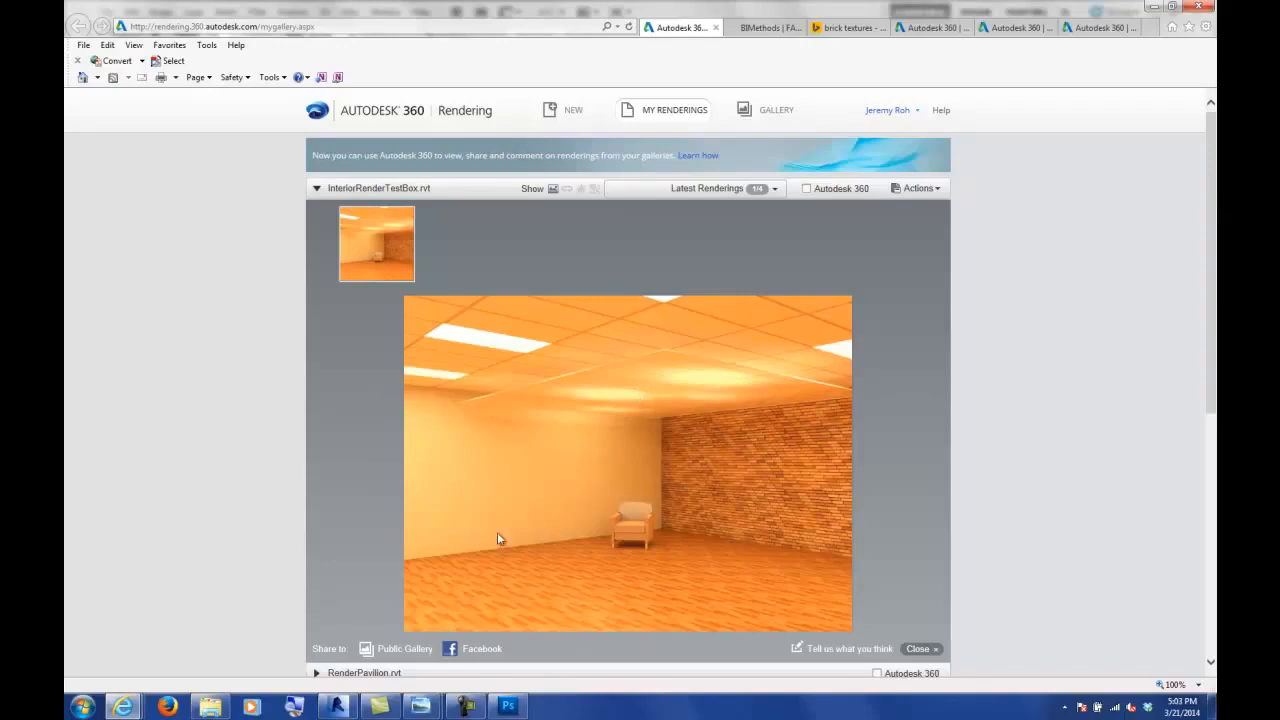
- Switch back to Revit and open the North building elevation to examine the room box
click(337, 705)
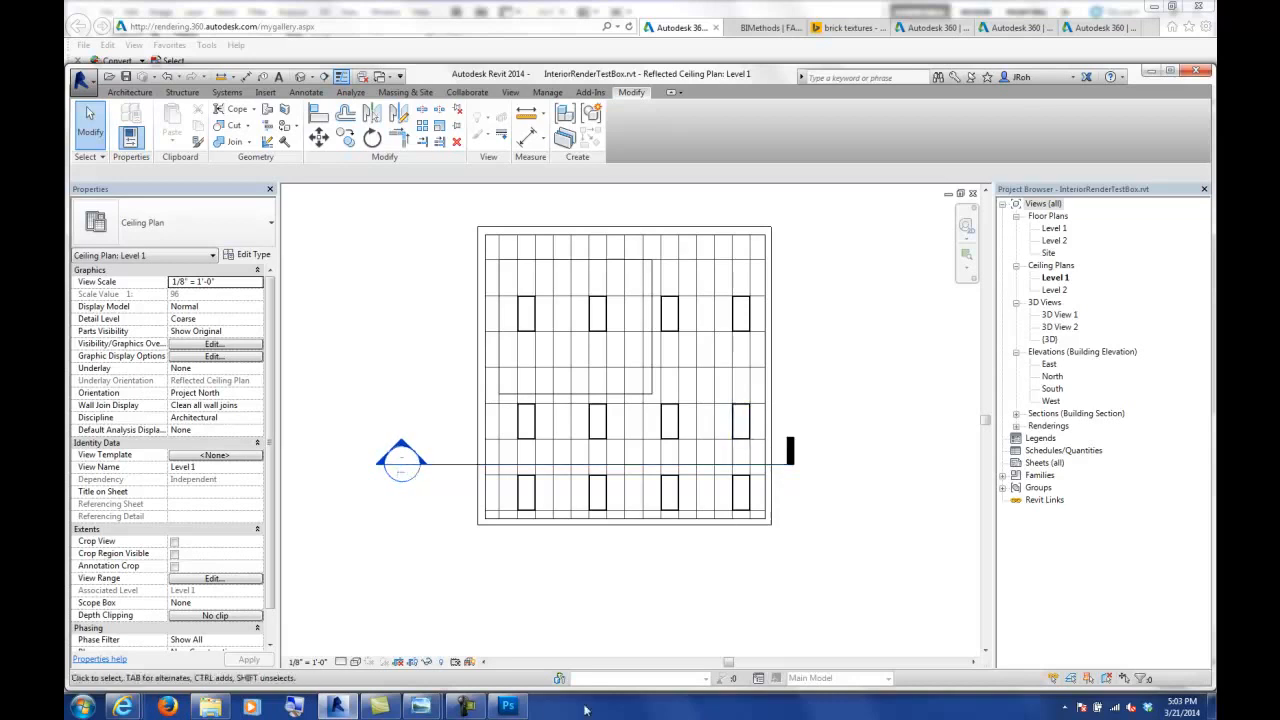
click(1052, 388)
double_click(1053, 376)
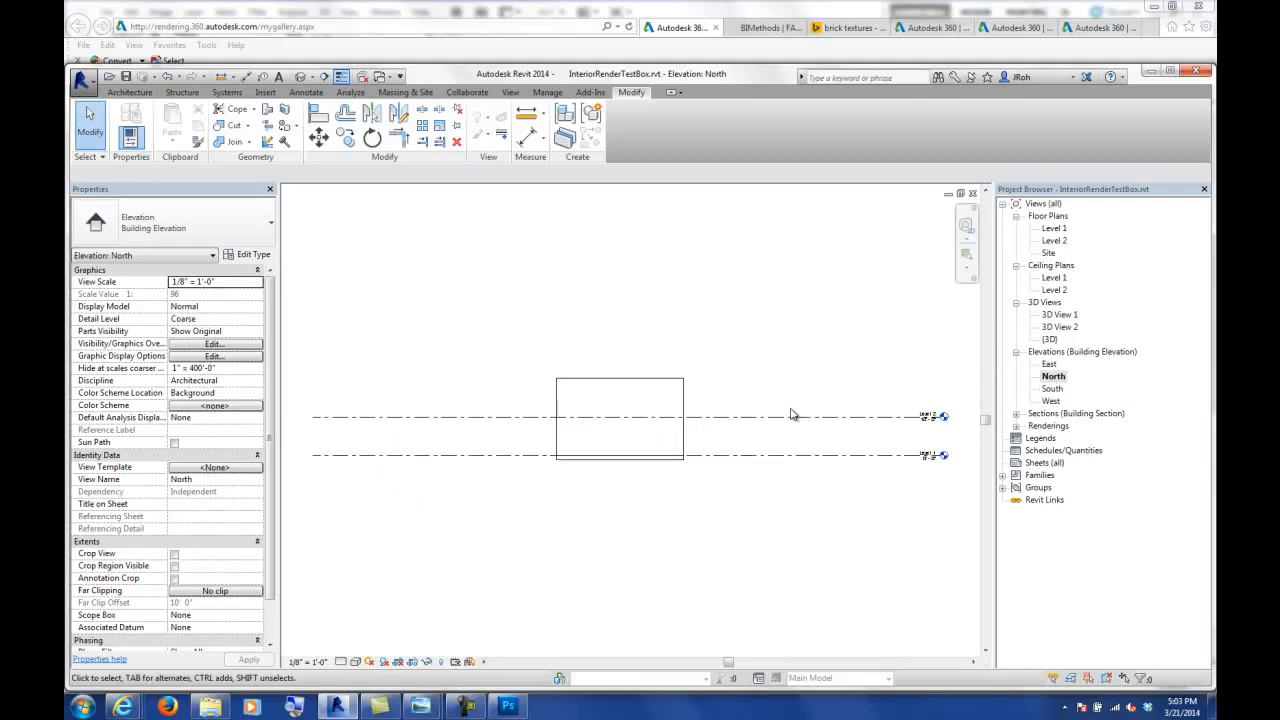
scroll(626, 430, up, 4)
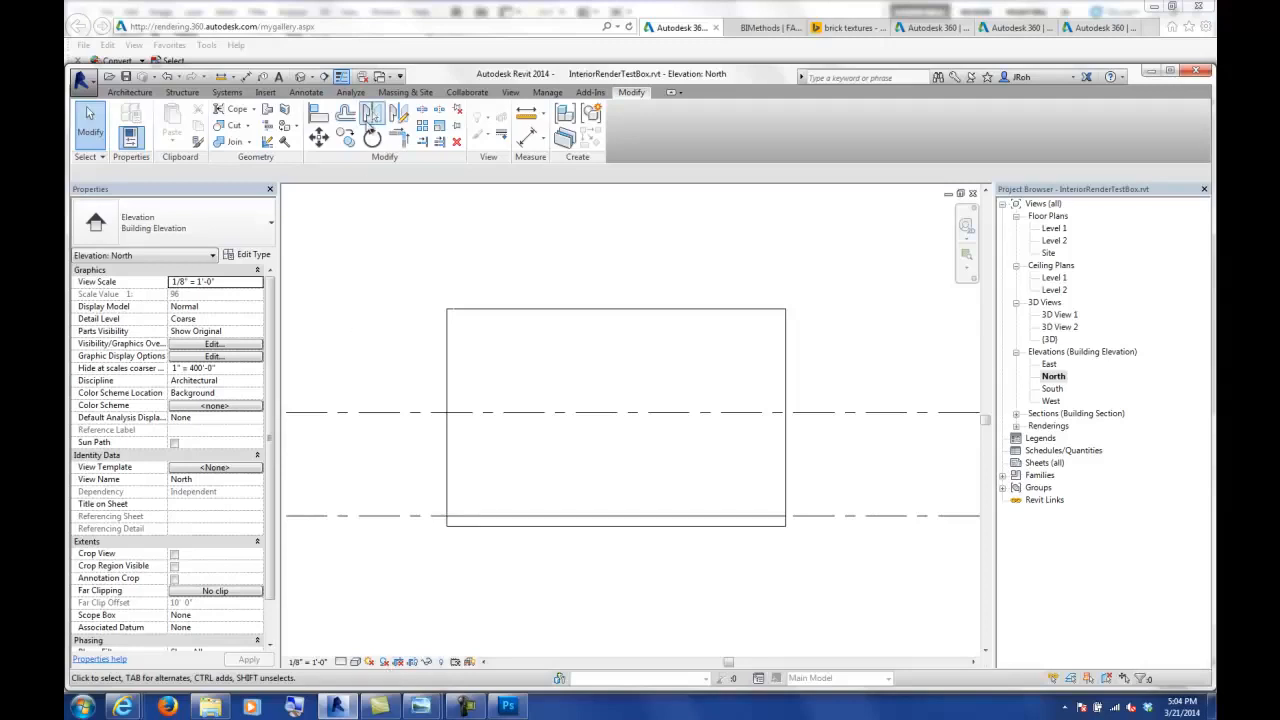
- Open the {3D} view and orient the model to its Right side
click(510, 92)
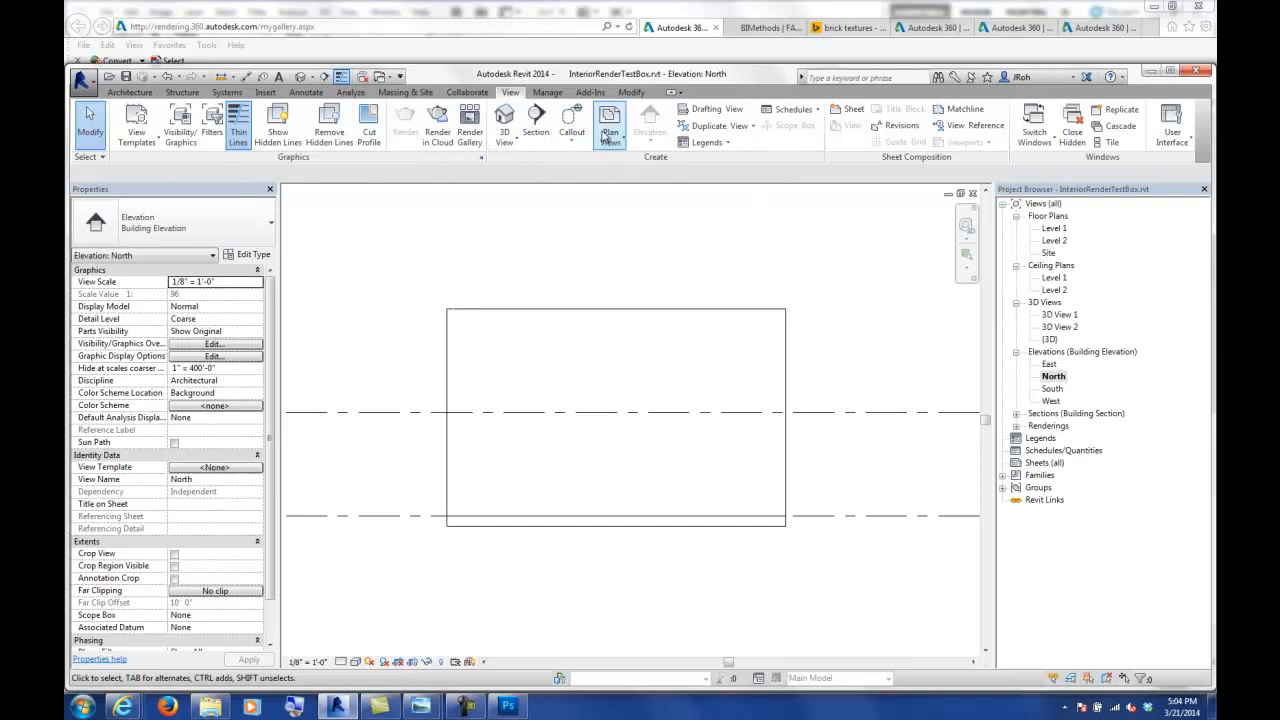
double_click(1049, 340)
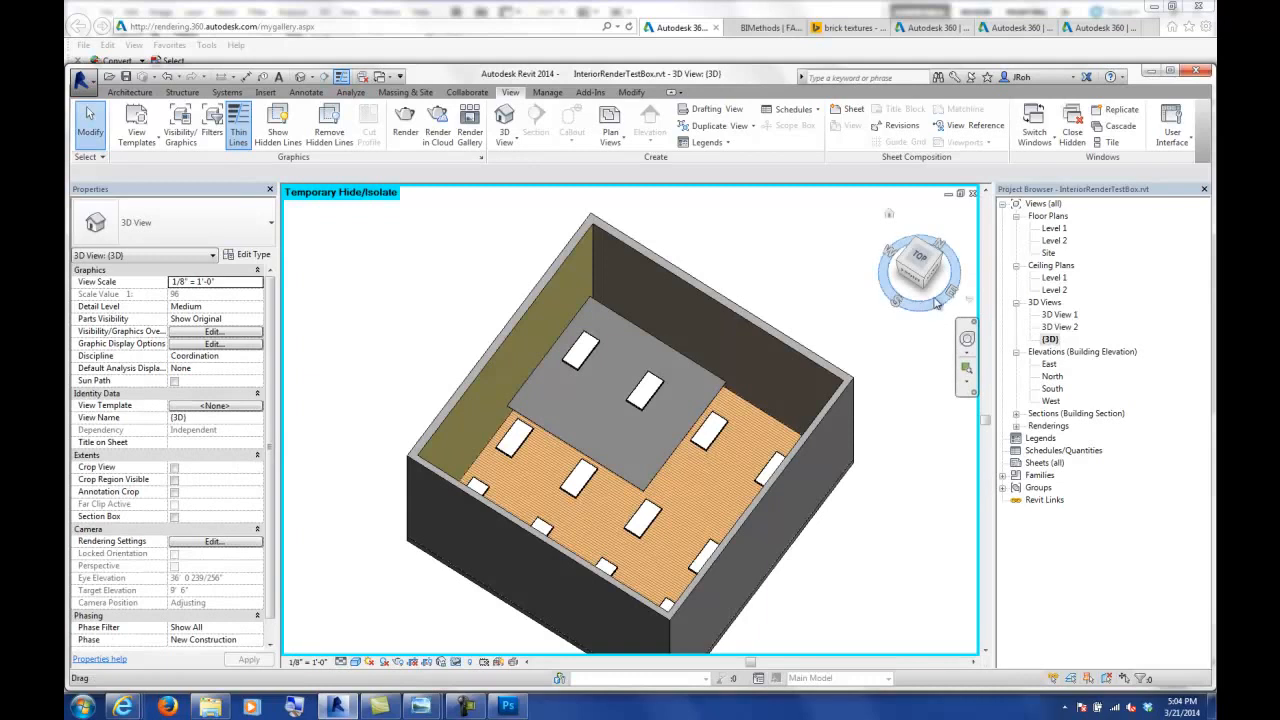
click(937, 285)
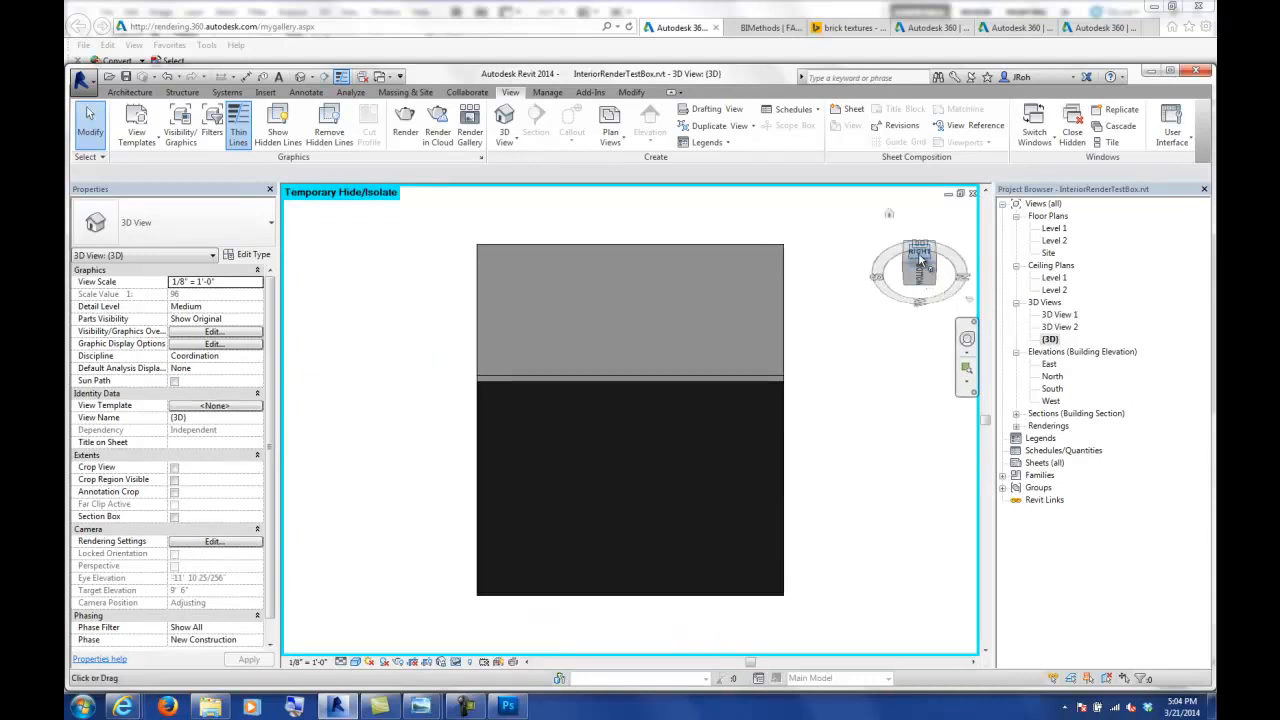
click(921, 258)
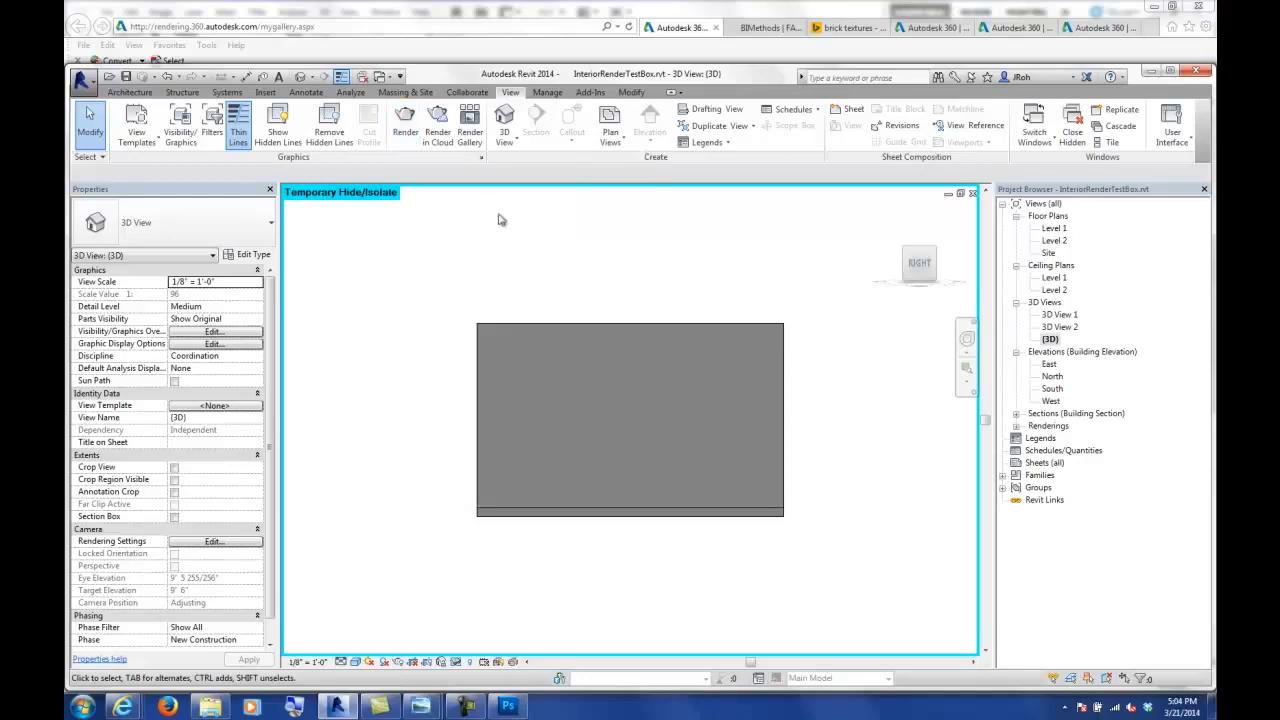
- Review the Sunlight from Top Right and Sunlight from Top Left lighting presets in the sun settings, leaving the project unsaved
click(370, 662)
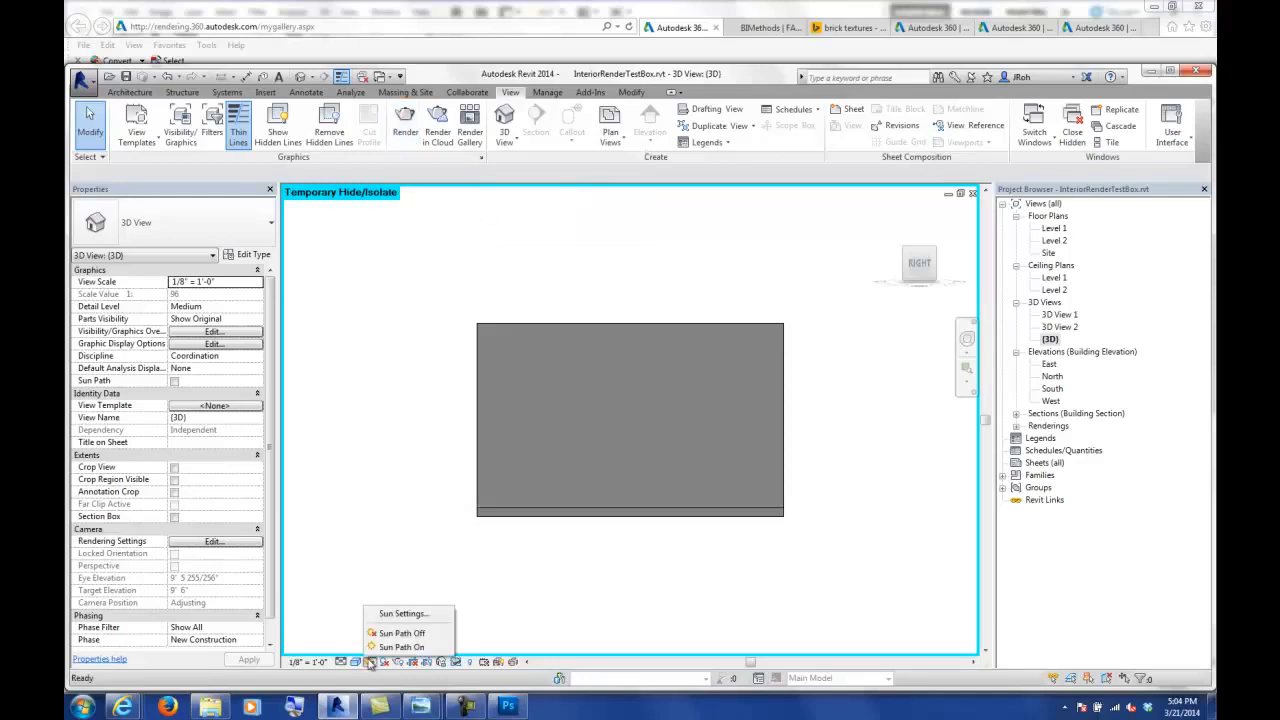
click(405, 611)
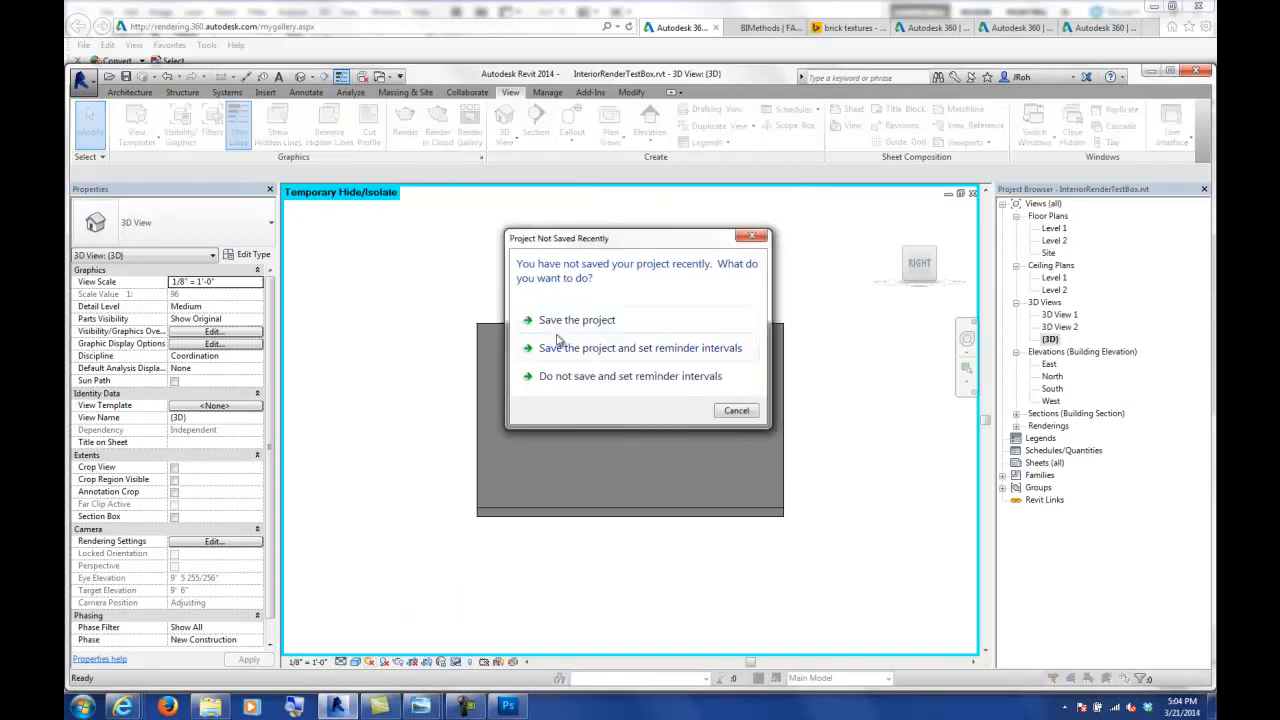
click(736, 410)
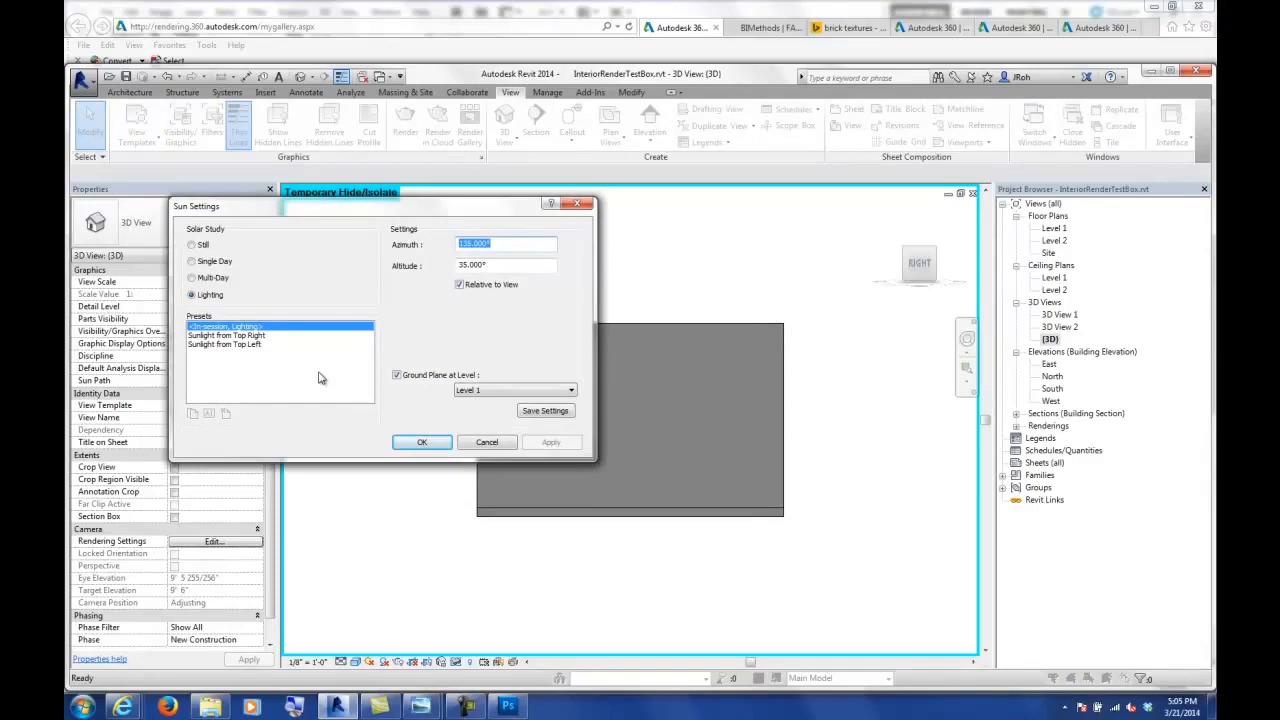
click(224, 336)
click(221, 345)
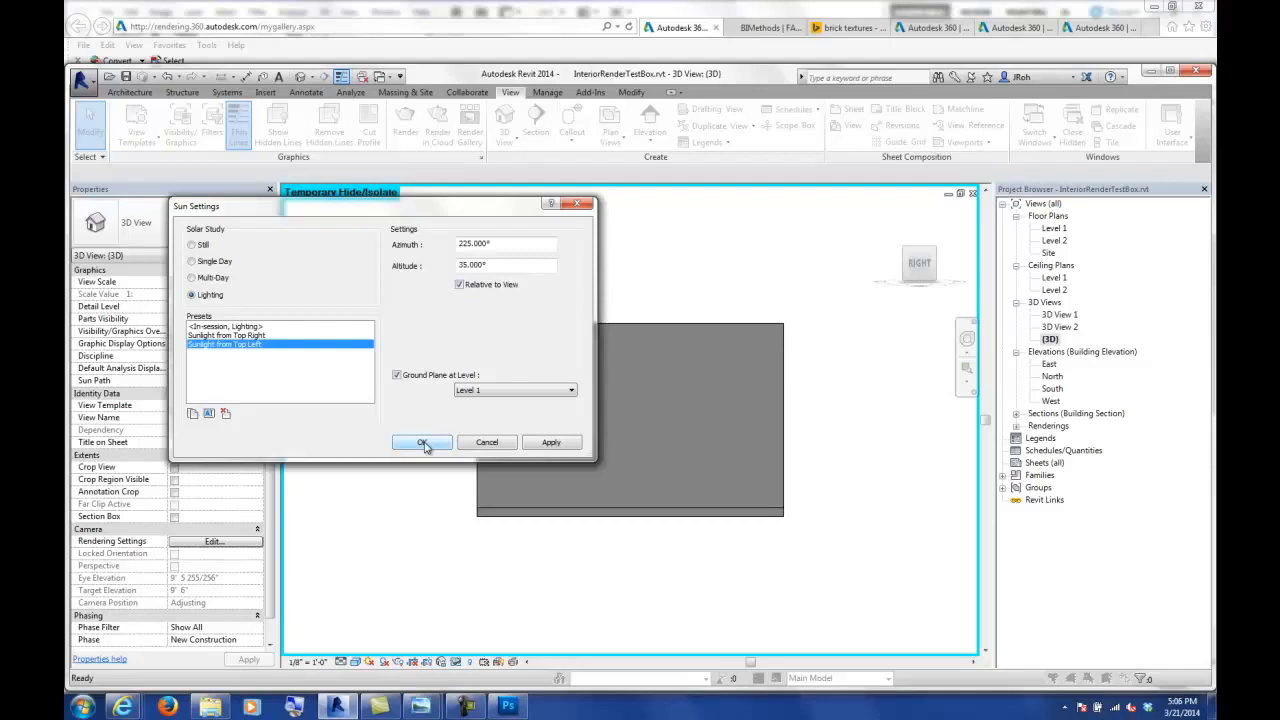
click(487, 442)
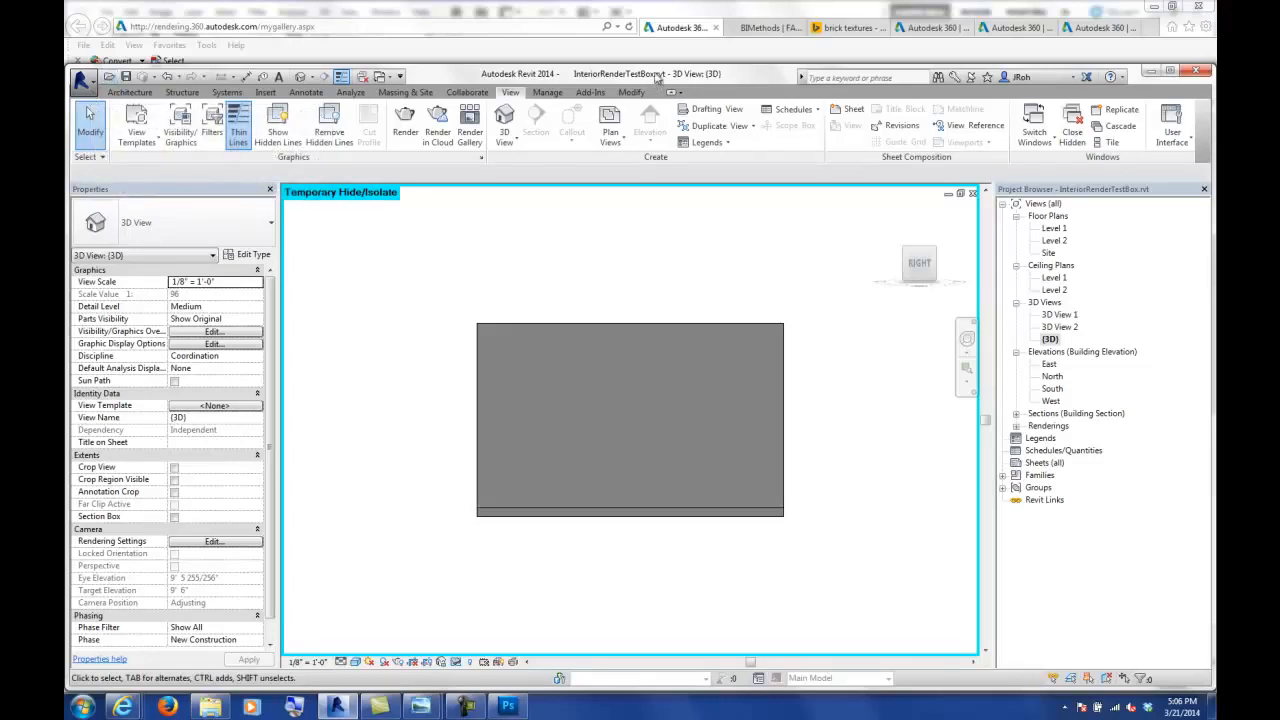
- Search Autodesk Seek for "Light" to find downloadable lighting fixture content
click(266, 93)
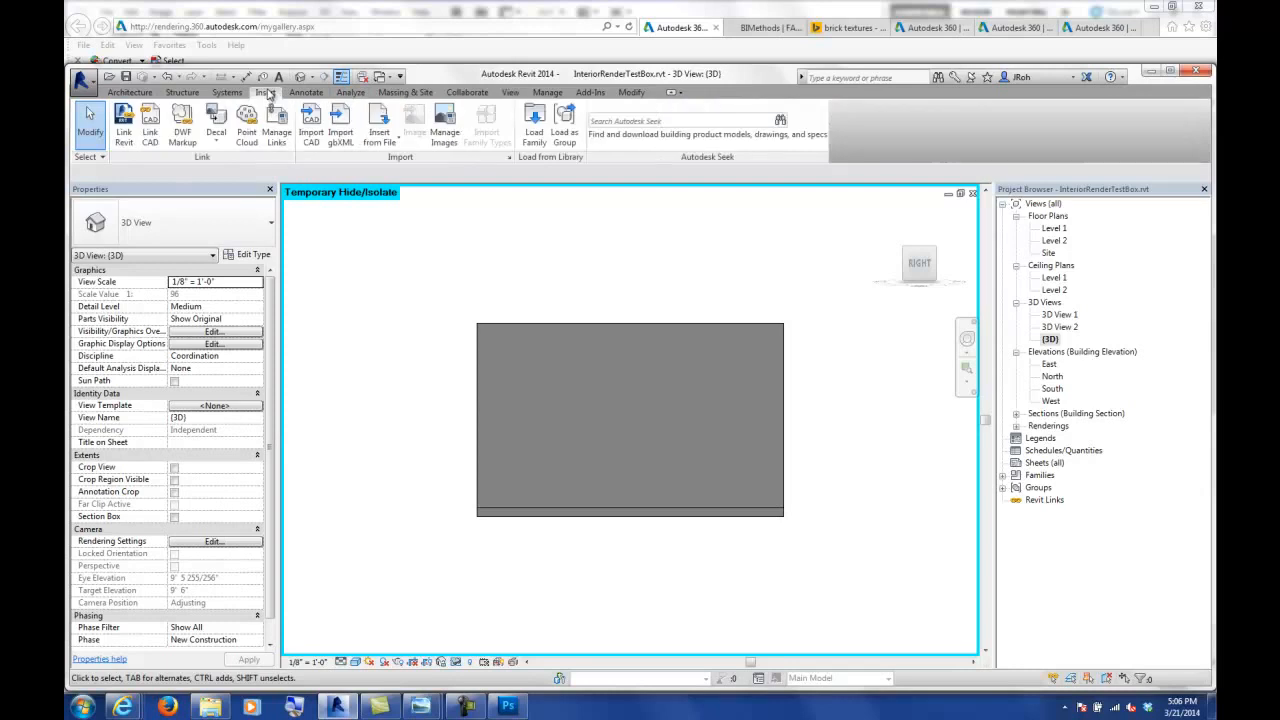
click(618, 118)
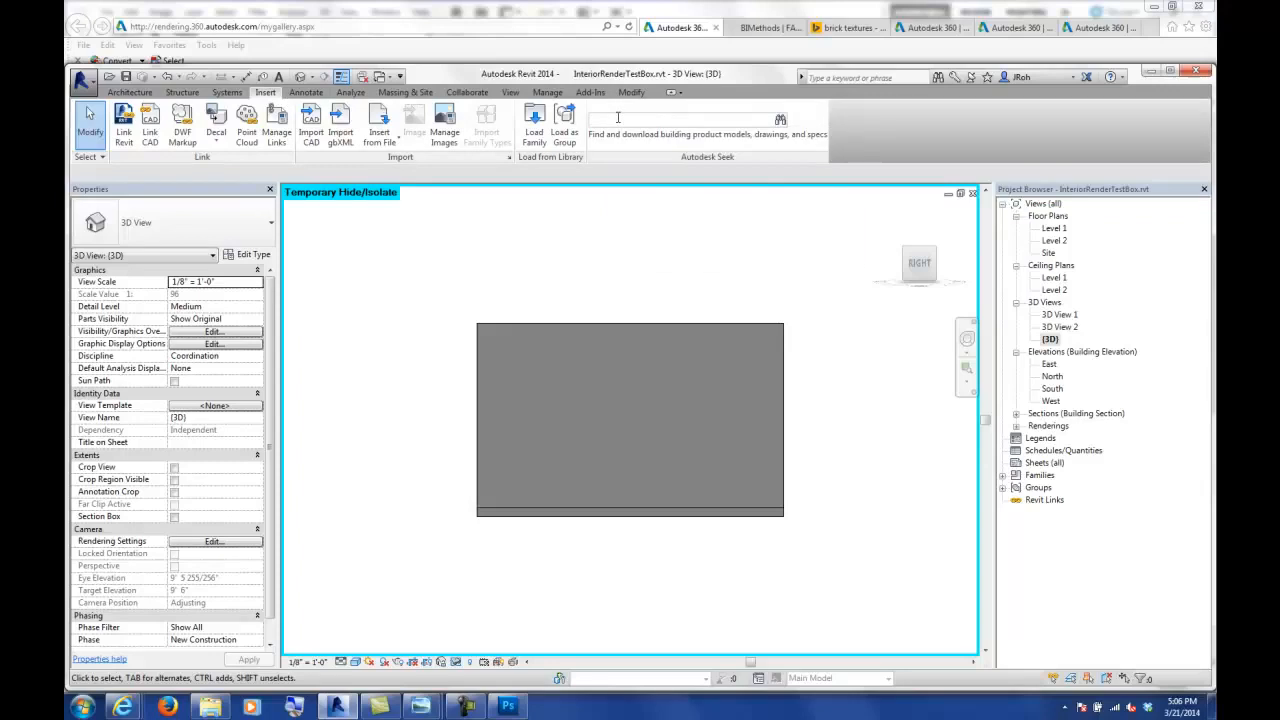
text(Light)
key(Return)
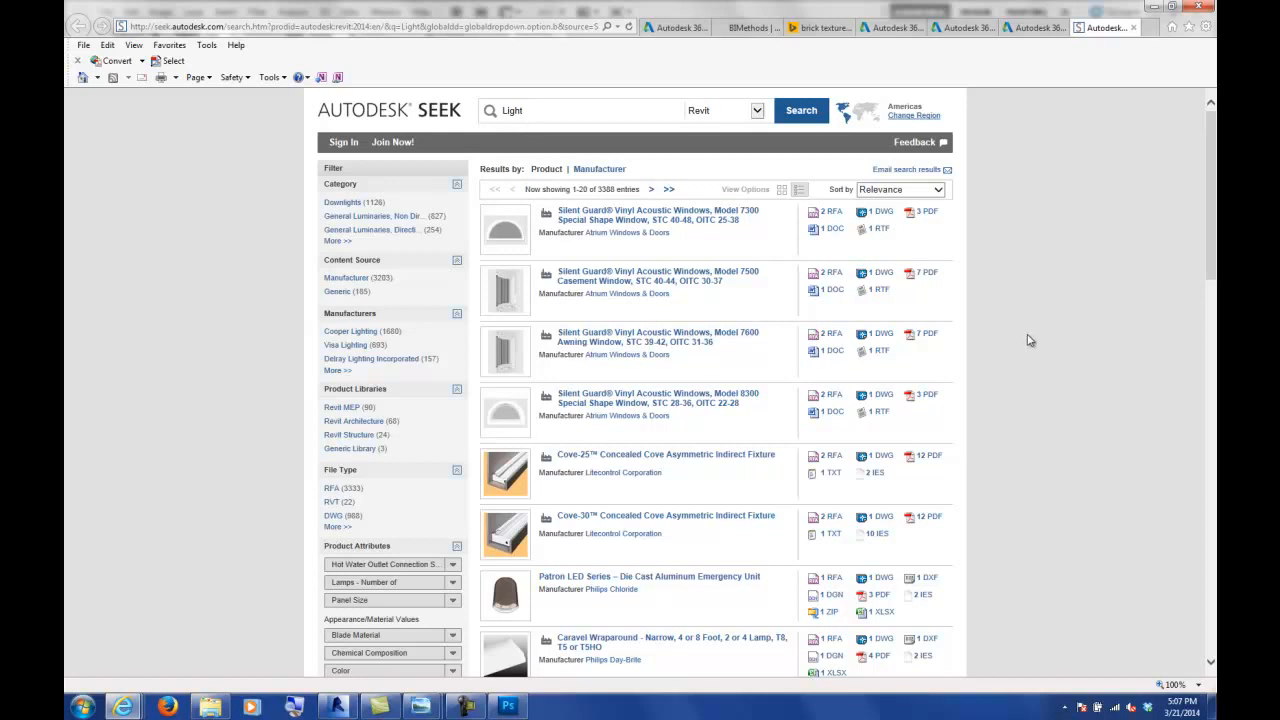
- Browse the Autodesk Seek results for "Light" to see which fixtures offer RFA and IES files
scroll(1029, 337, down, 4)
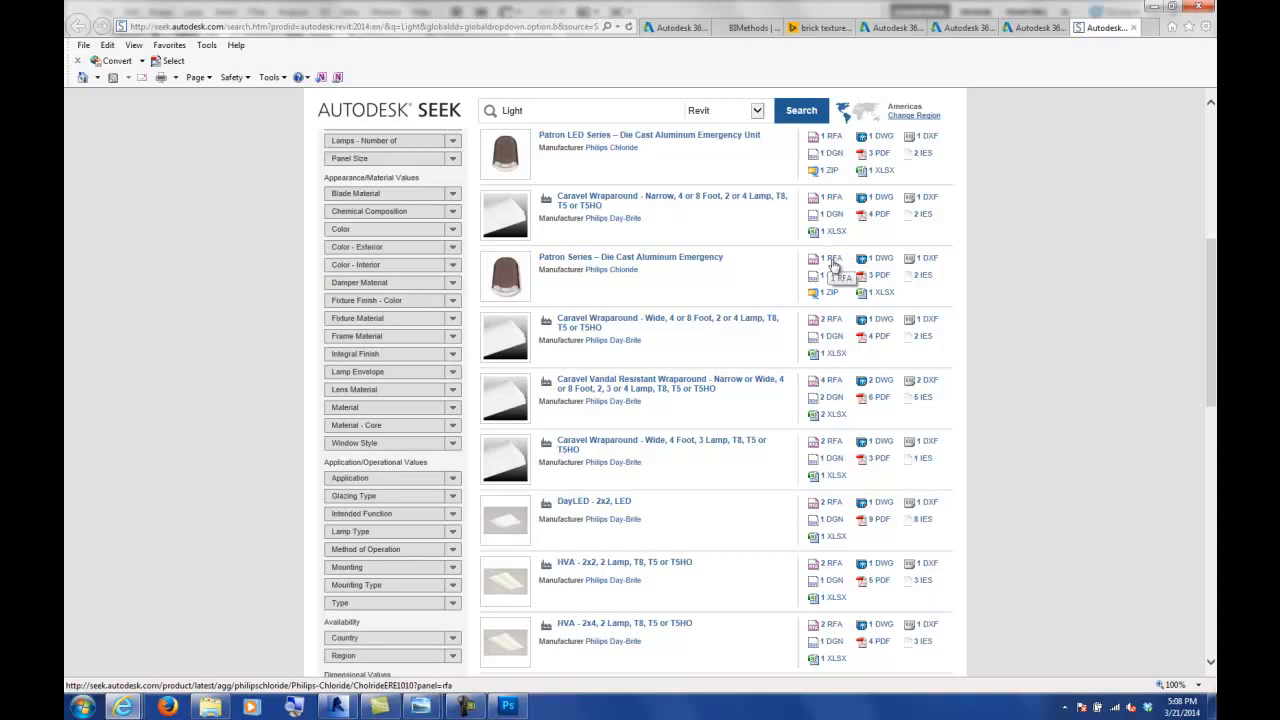
scroll(1040, 275, down, 4)
scroll(1040, 275, up, 8)
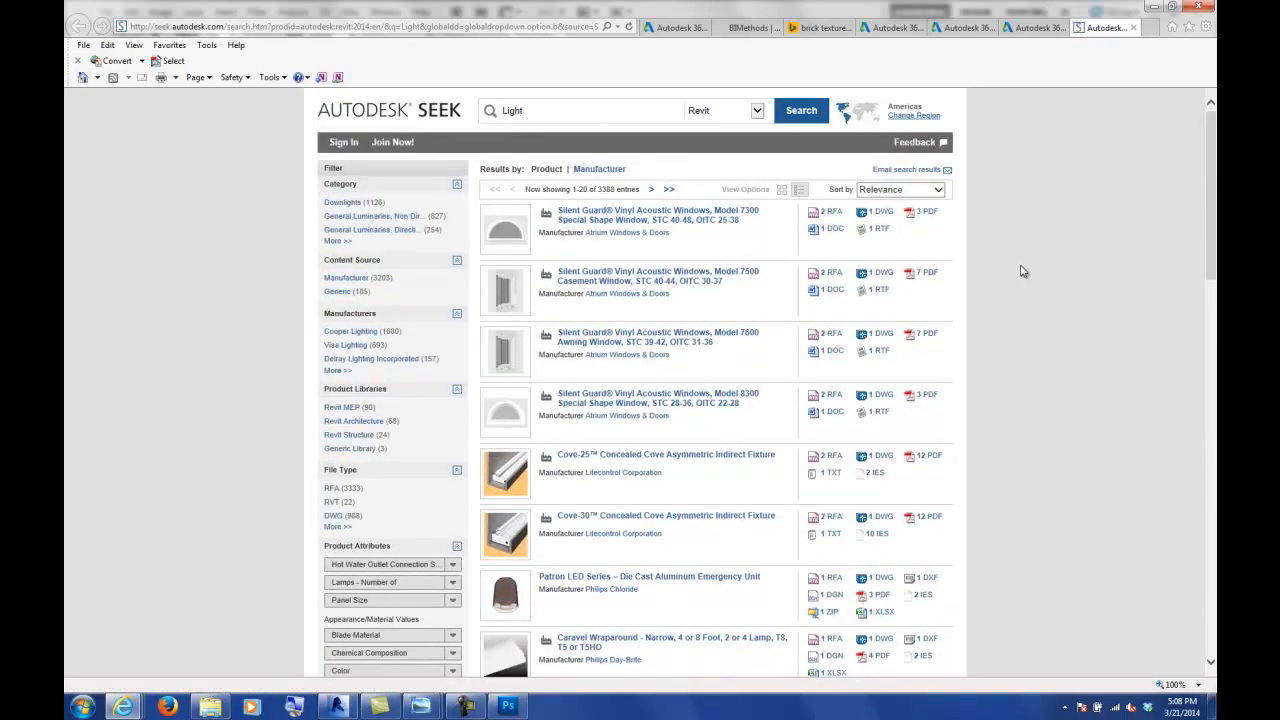
- Search Bing in a new browser tab for "delray lighting bim revit"
click(1150, 30)
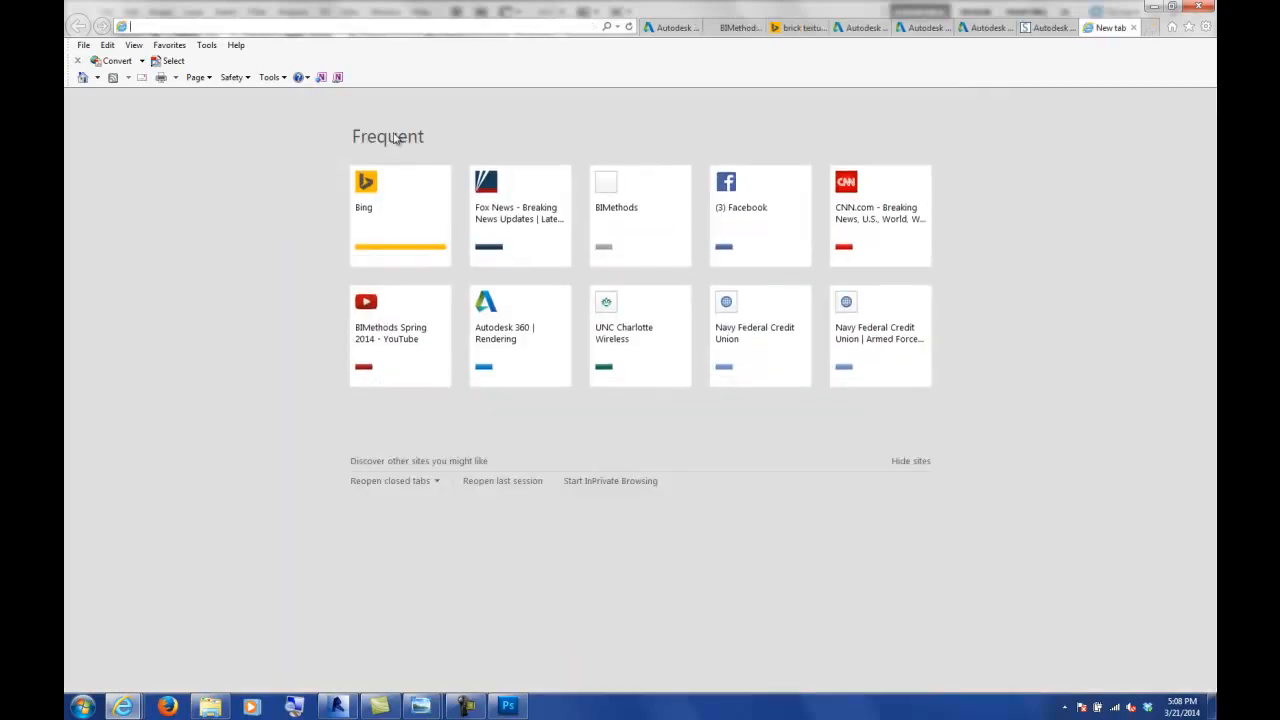
click(370, 196)
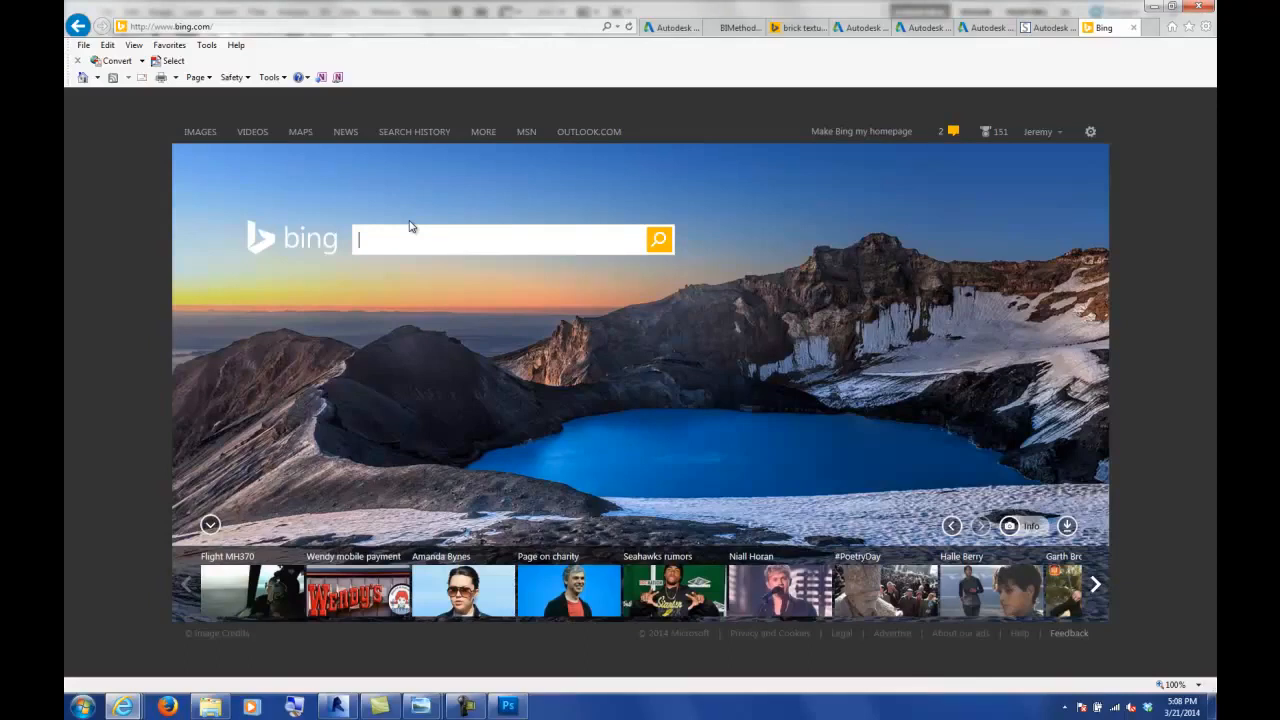
text(del)
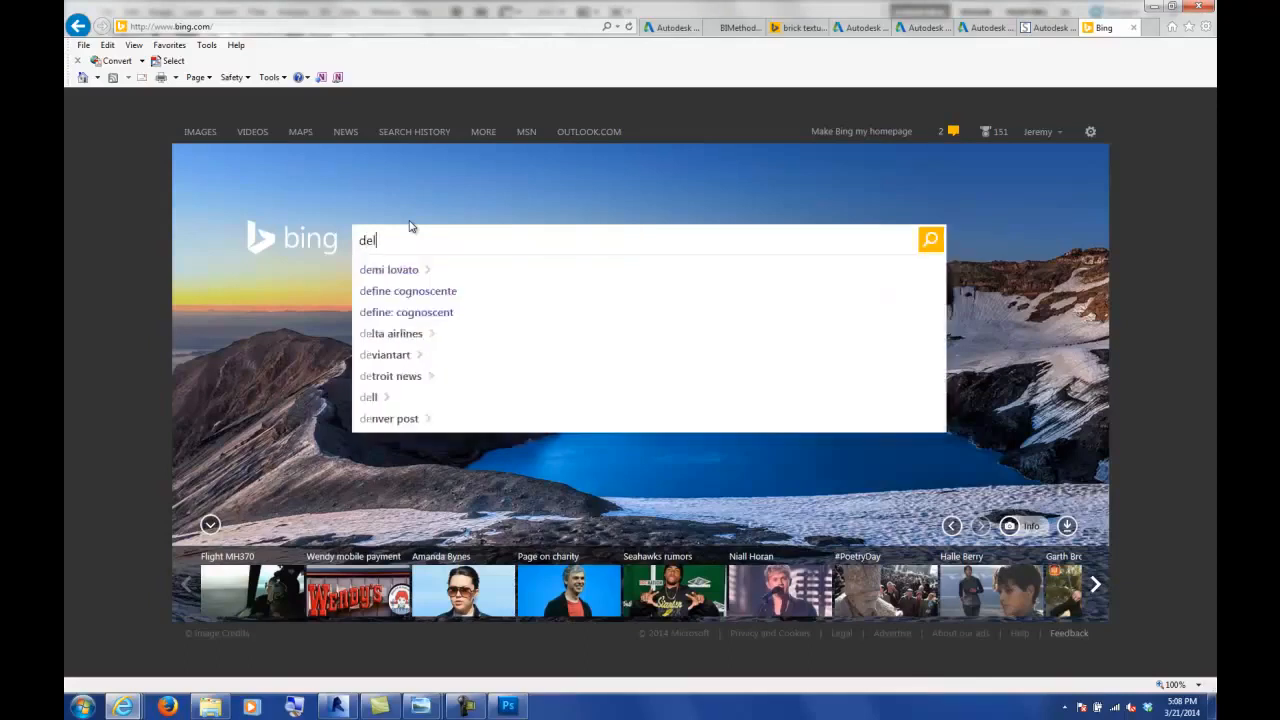
text(ray lig)
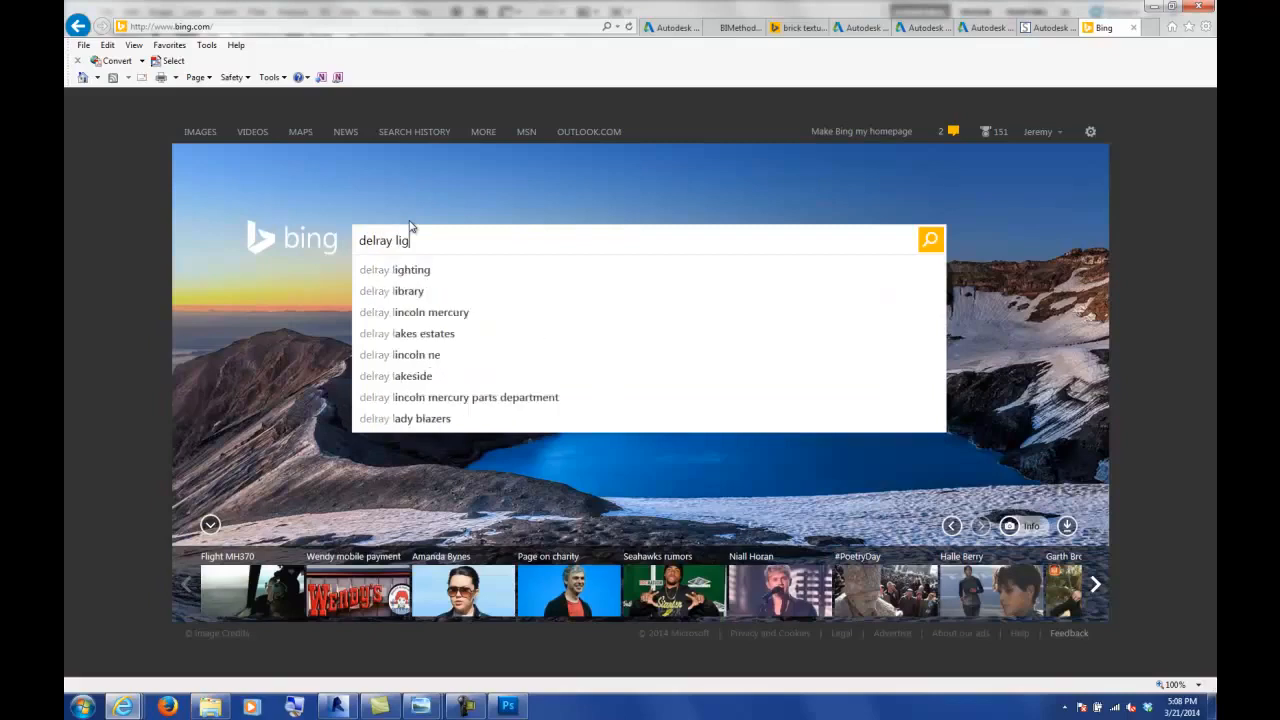
text(hting bim)
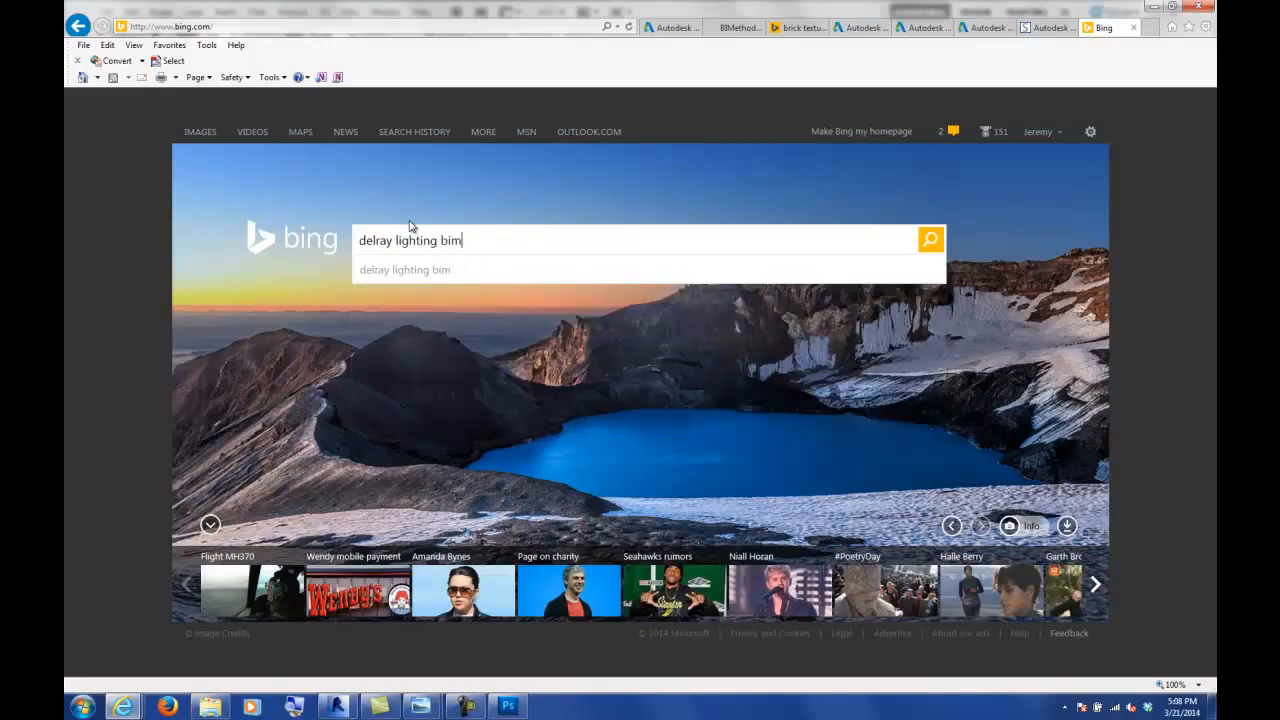
text( recit)
key(BackSpace)
key(BackSpace)
key(BackSpace)
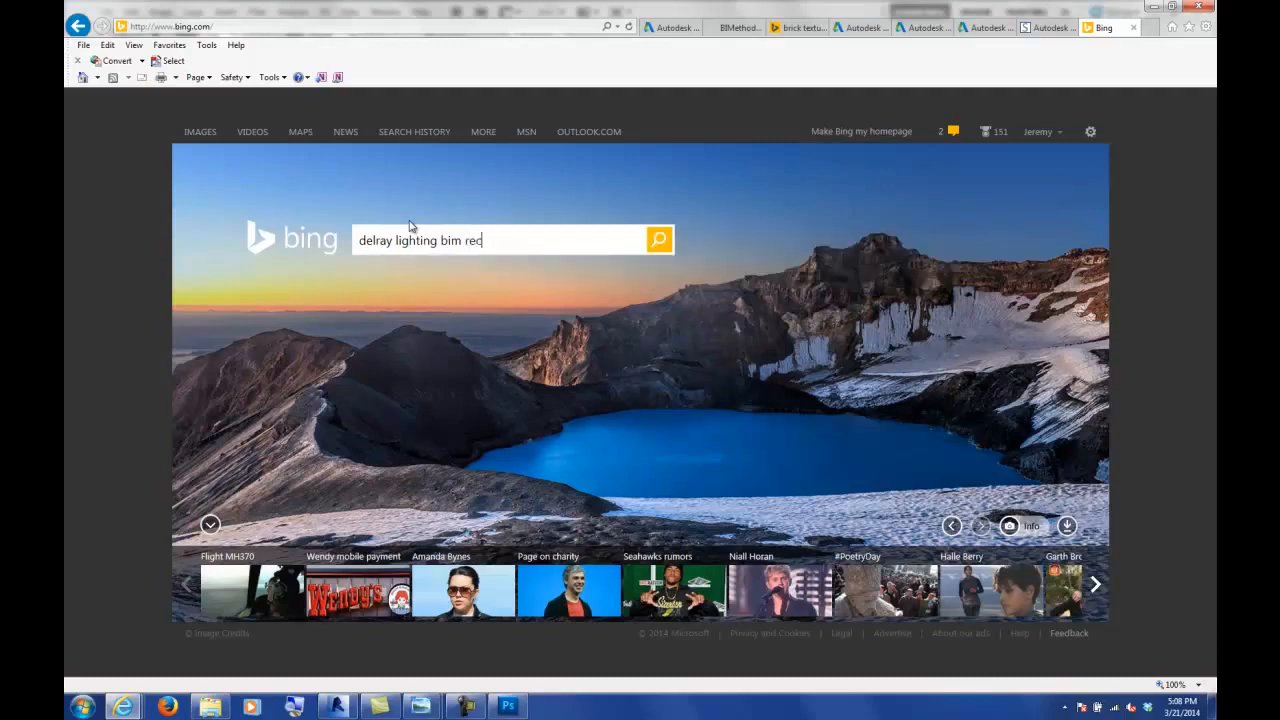
text(vit)
key(Return)
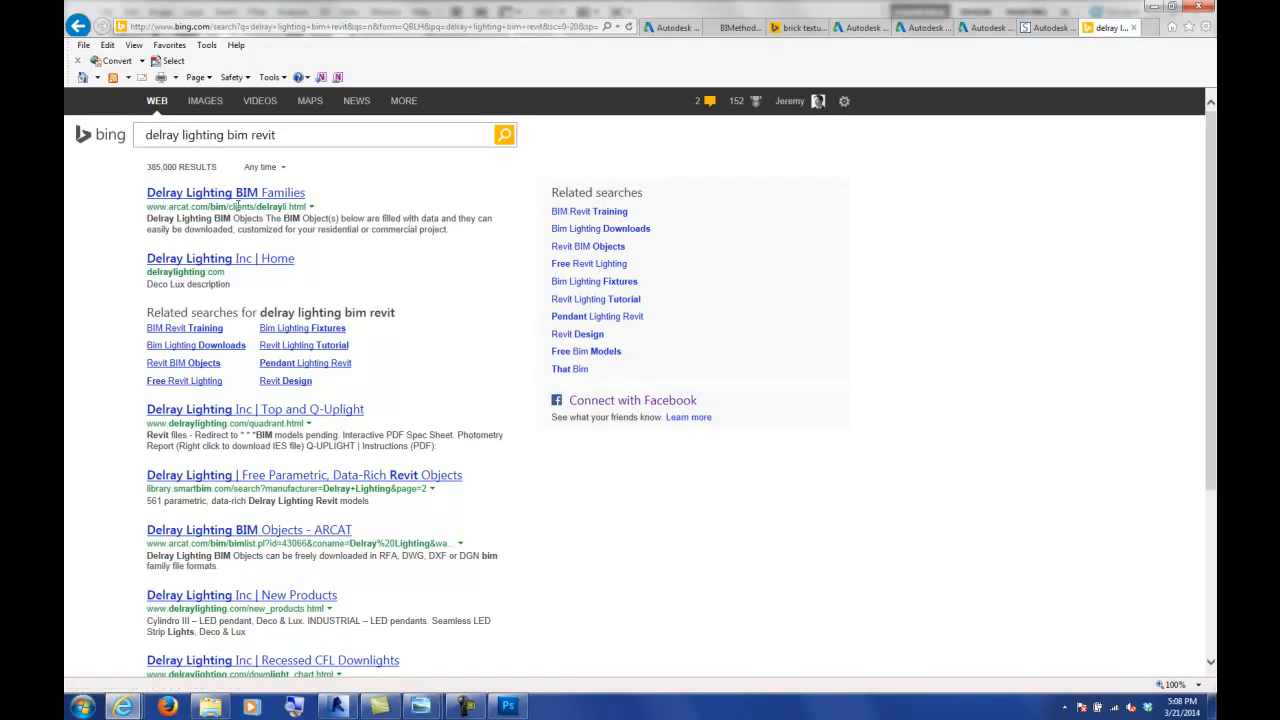
- Check the Delray Lighting BIM Families and Q-Uplight results, follow the Revit files link to Autodesk Seek, and close that page
click(222, 195)
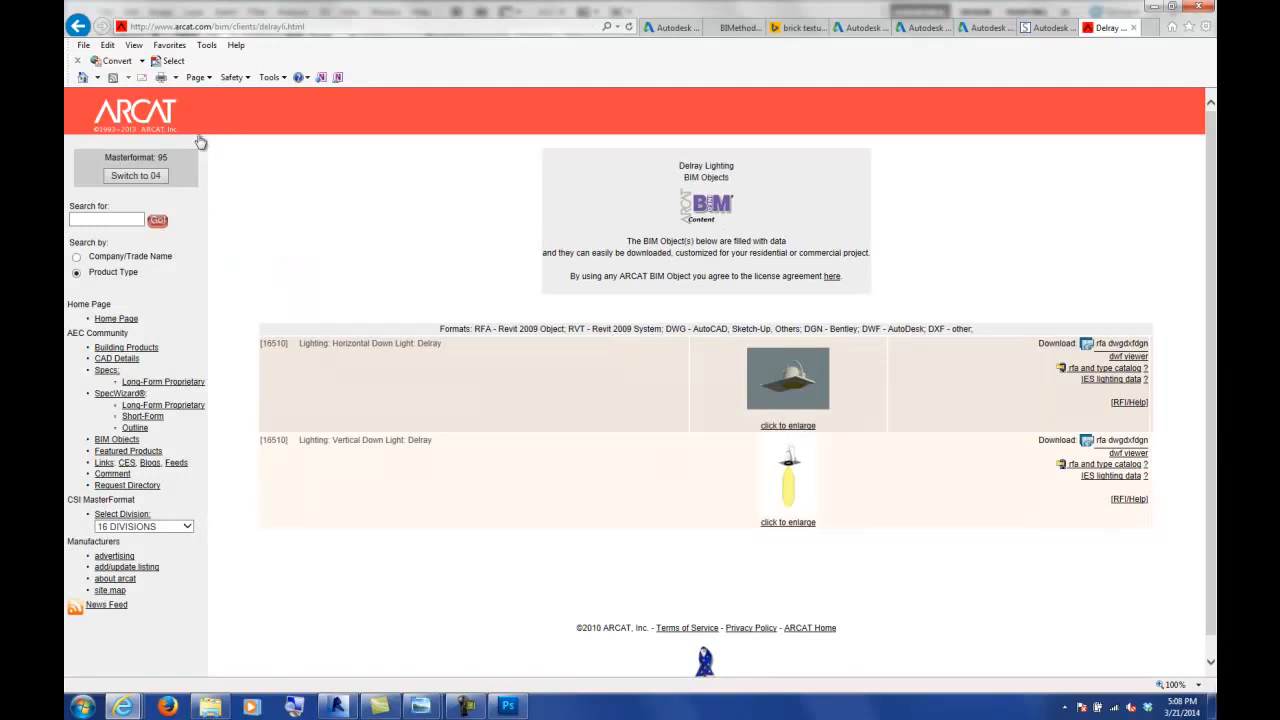
click(77, 25)
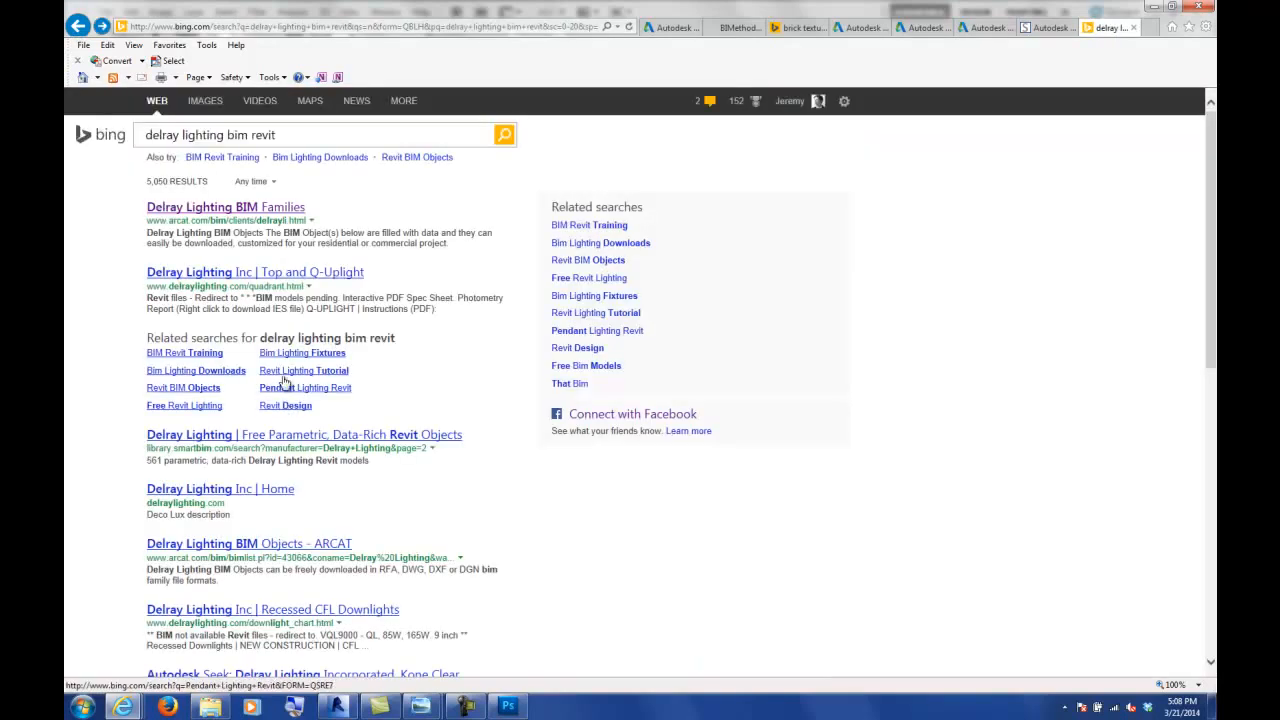
click(259, 273)
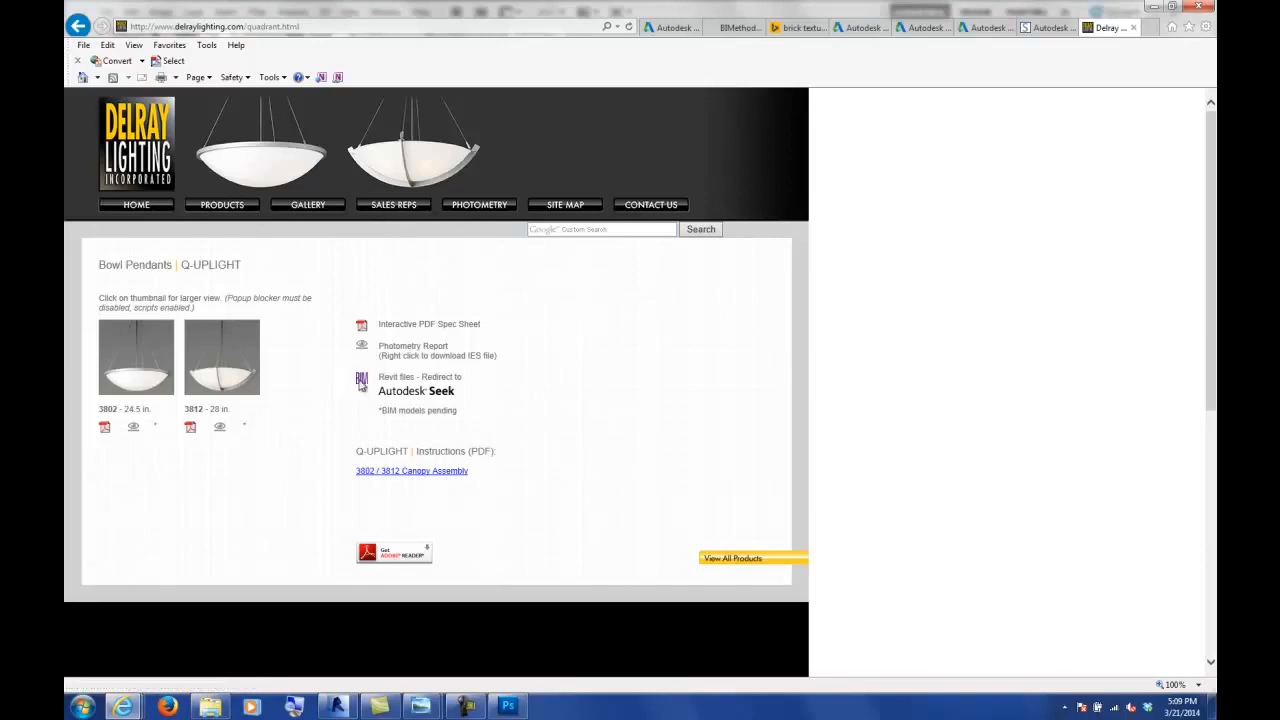
click(415, 394)
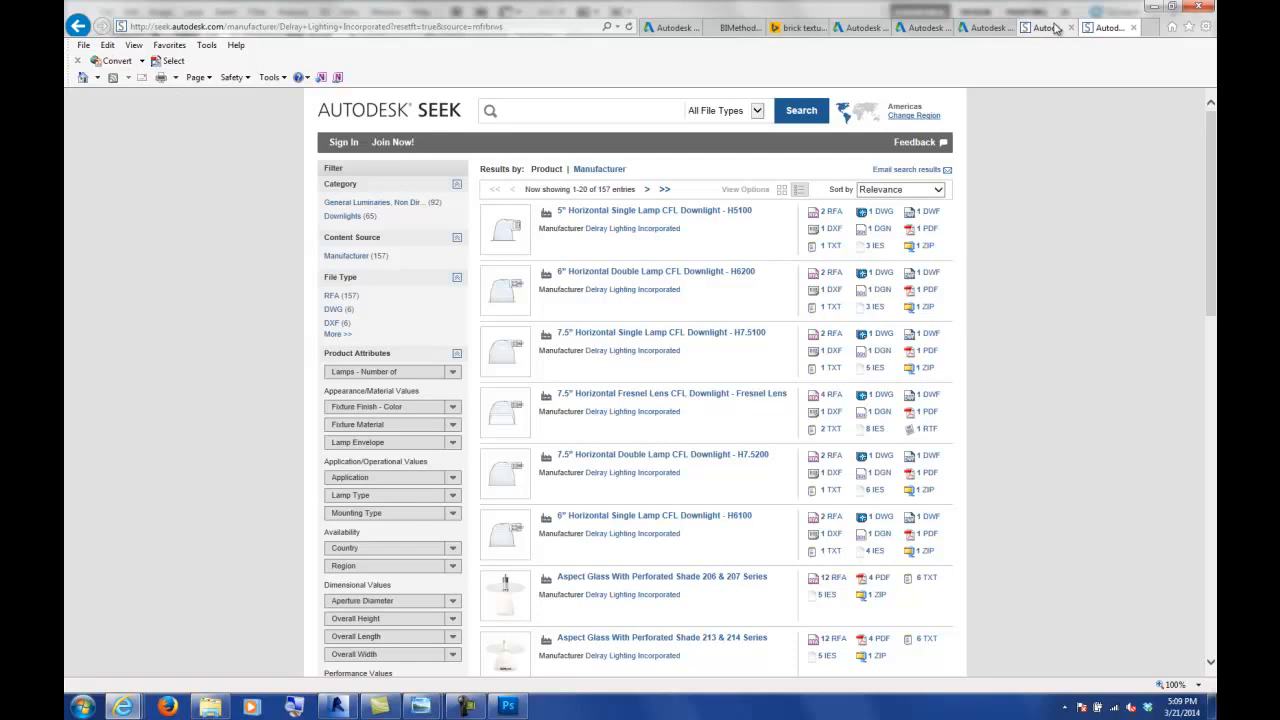
click(1133, 28)
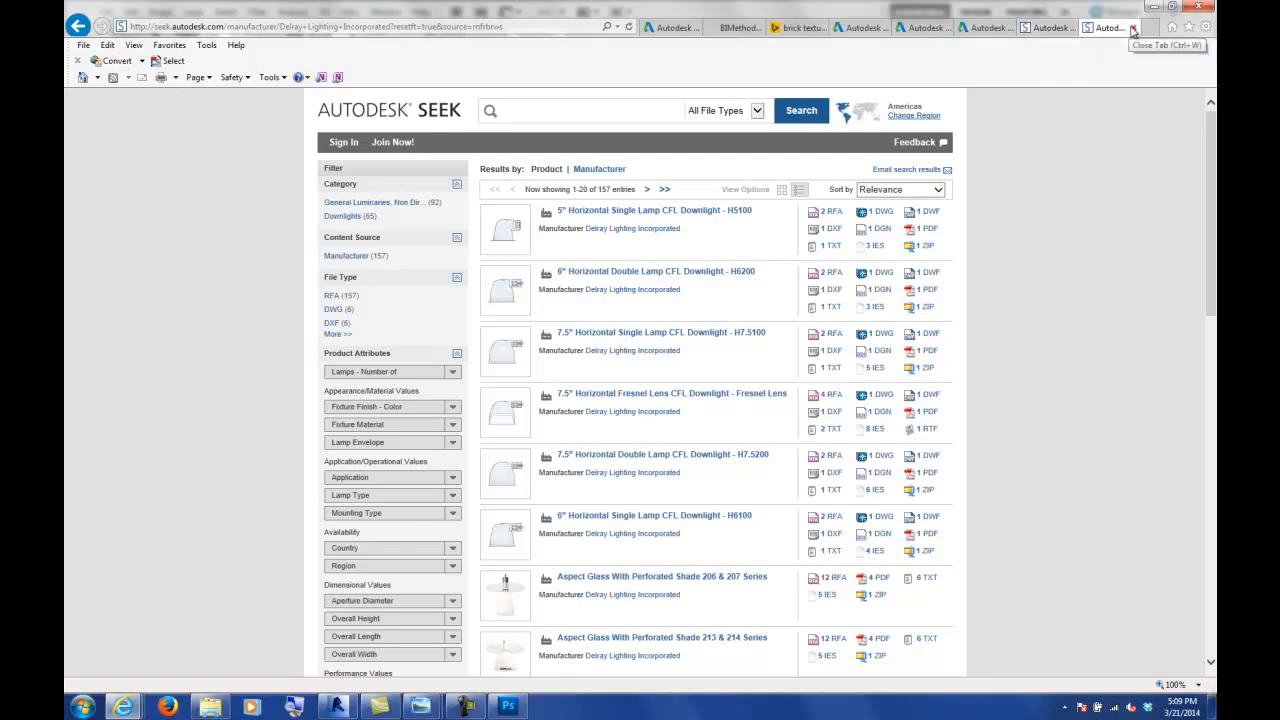
- Bring up the Autodesk 360 gallery page showing the InteriorRenderTestBox.rvt interior rendering
mouse_move(123, 707)
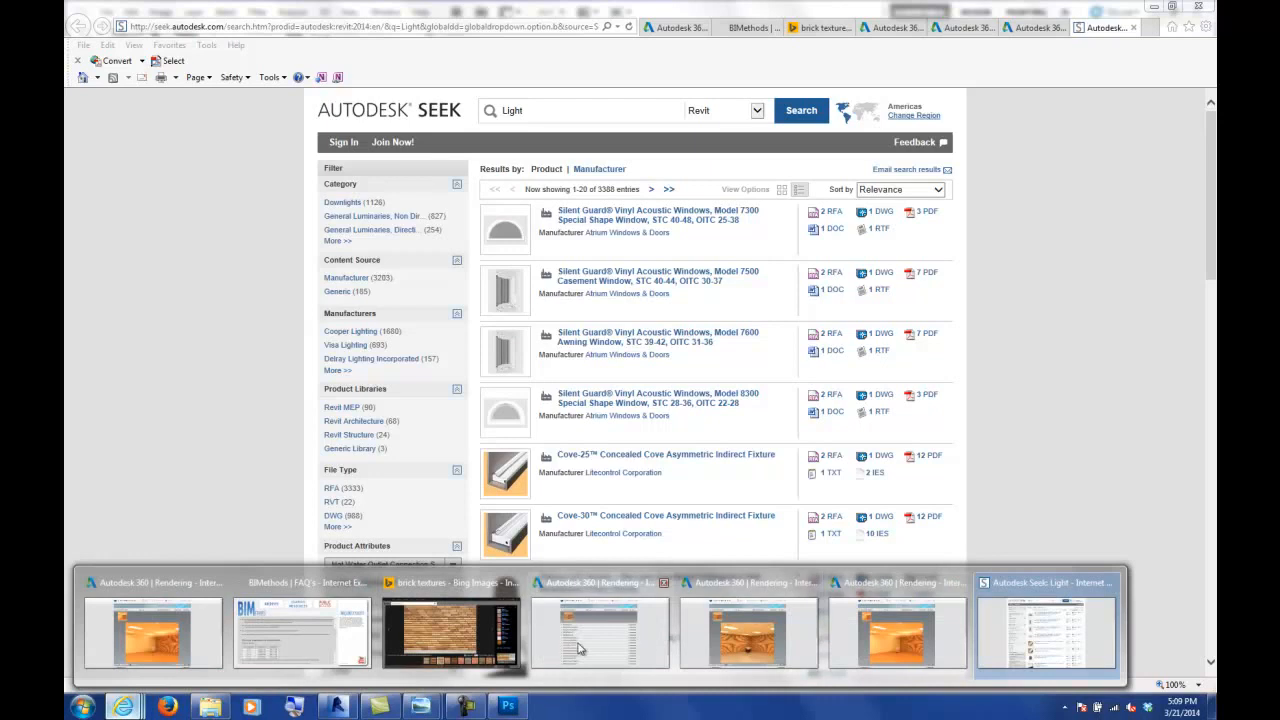
mouse_move(583, 650)
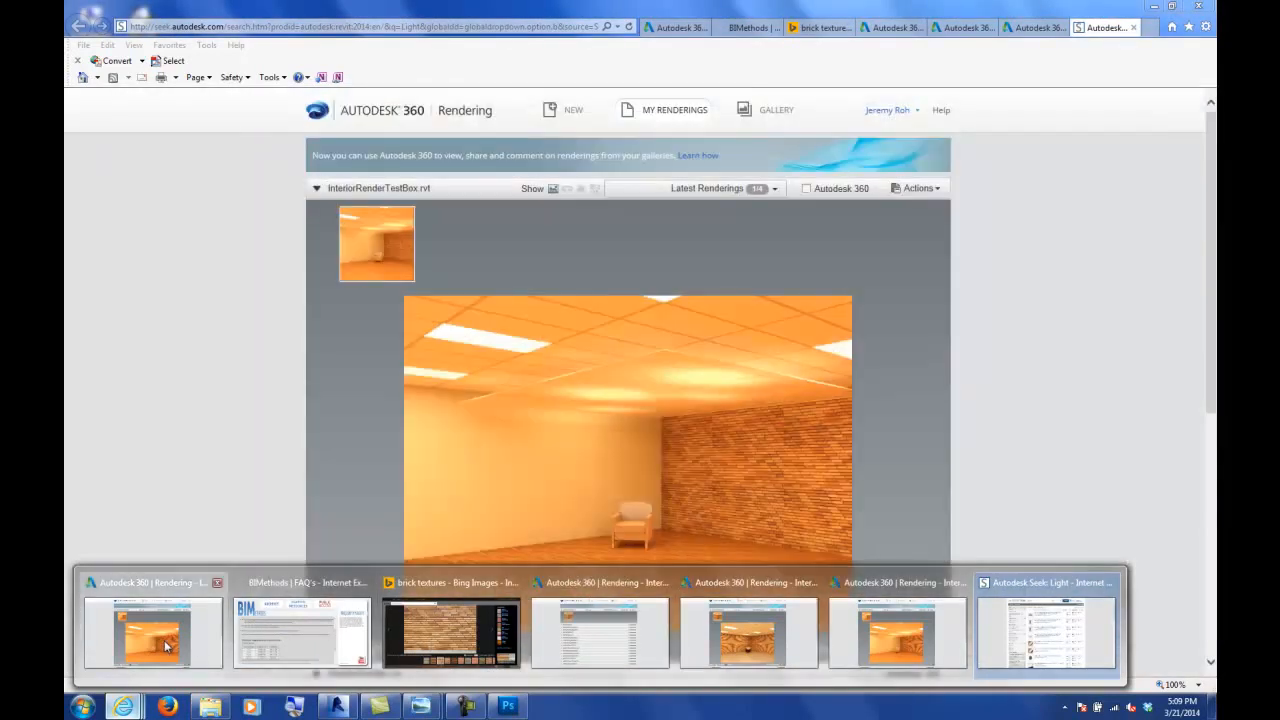
click(153, 633)
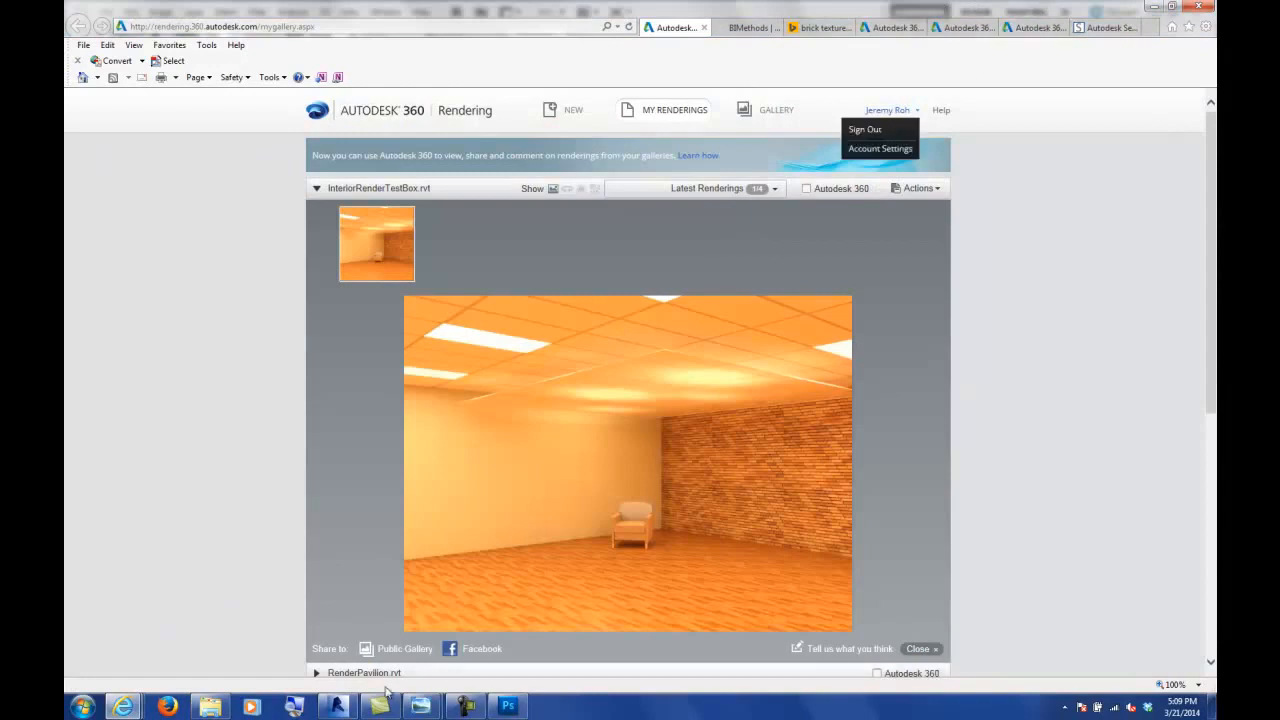
click(336, 706)
mouse_move(123, 706)
click(153, 630)
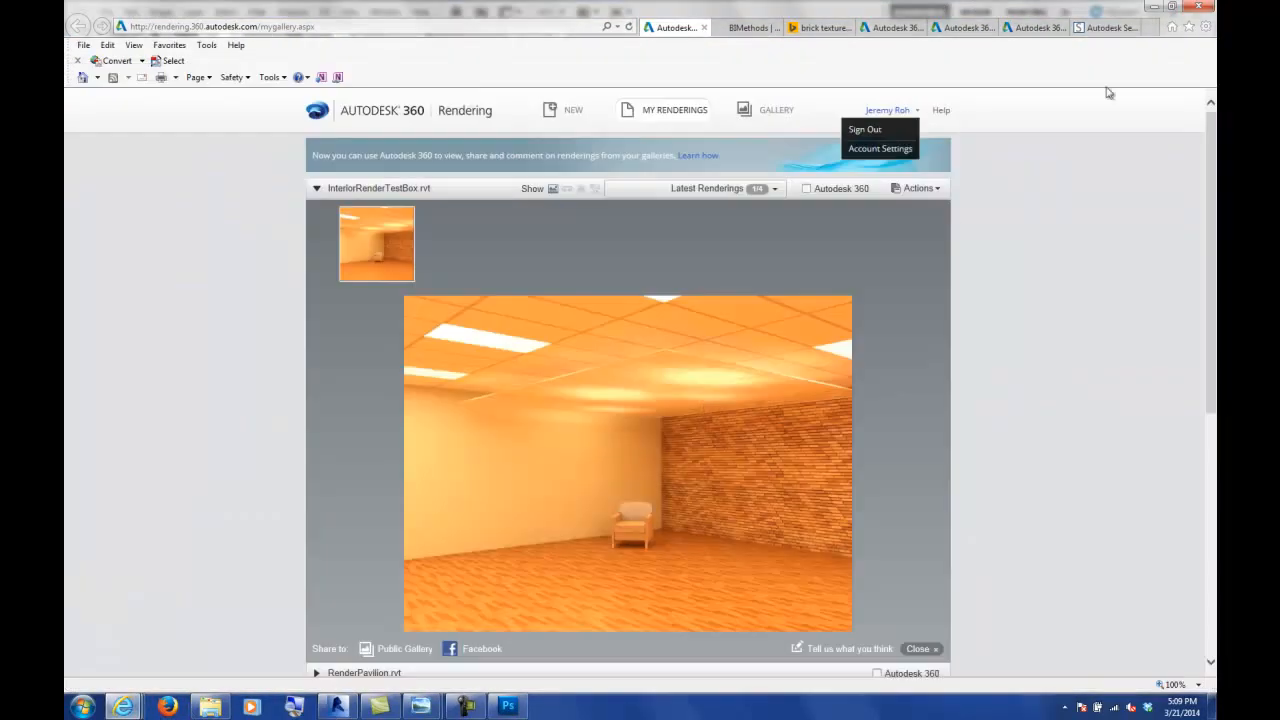
- Search Bing in a new browser tab for "delray lighting", and refine the query to "delray lighting bim revit"
click(1152, 29)
click(394, 222)
text(del)
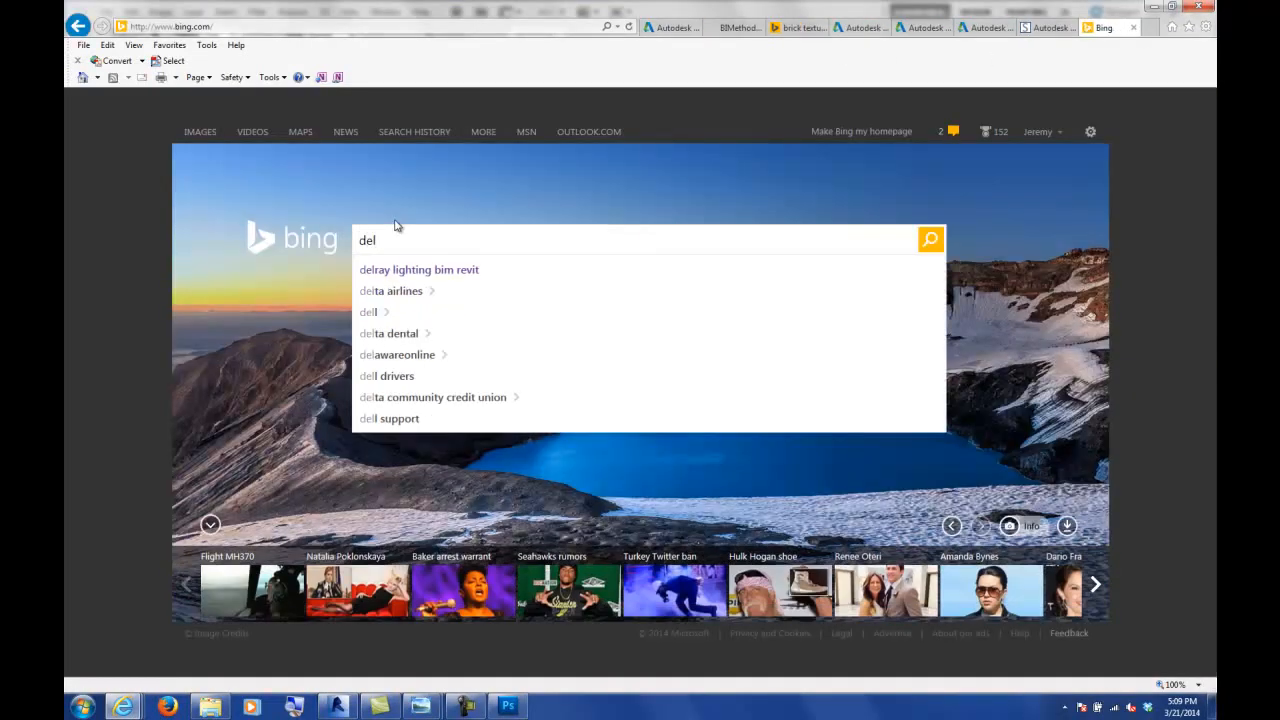
text(ray lighting)
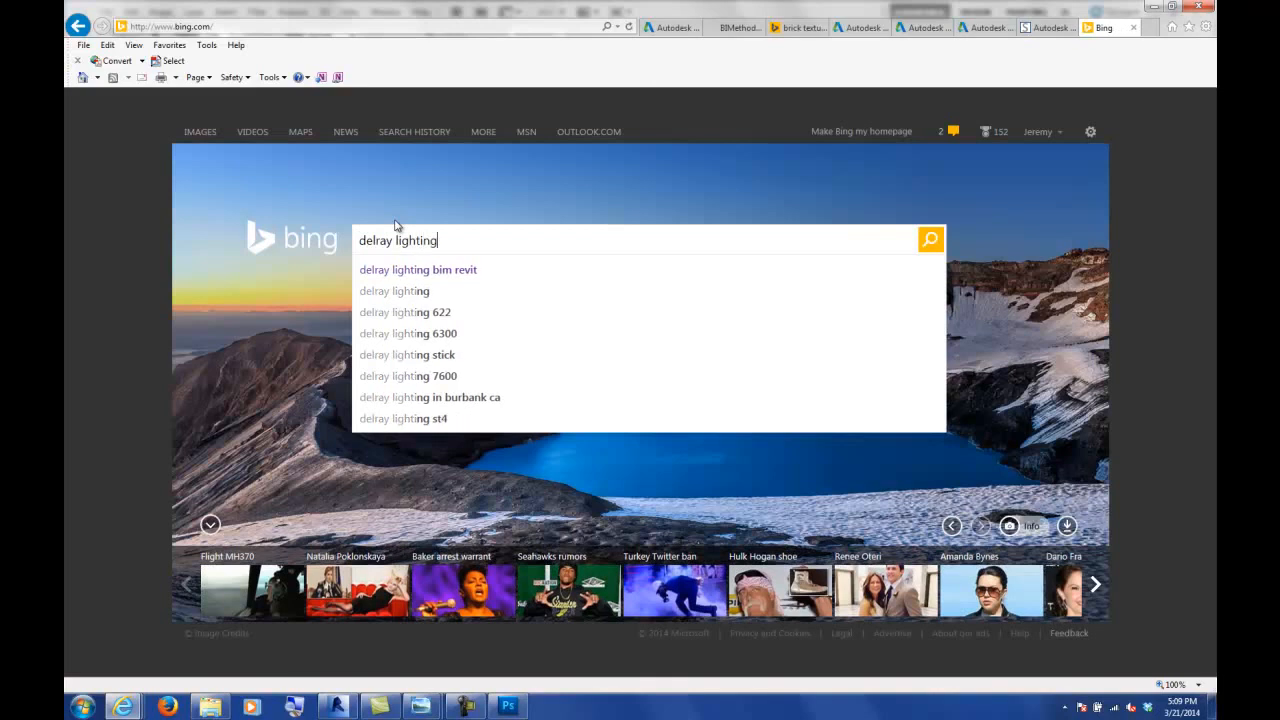
key(Return)
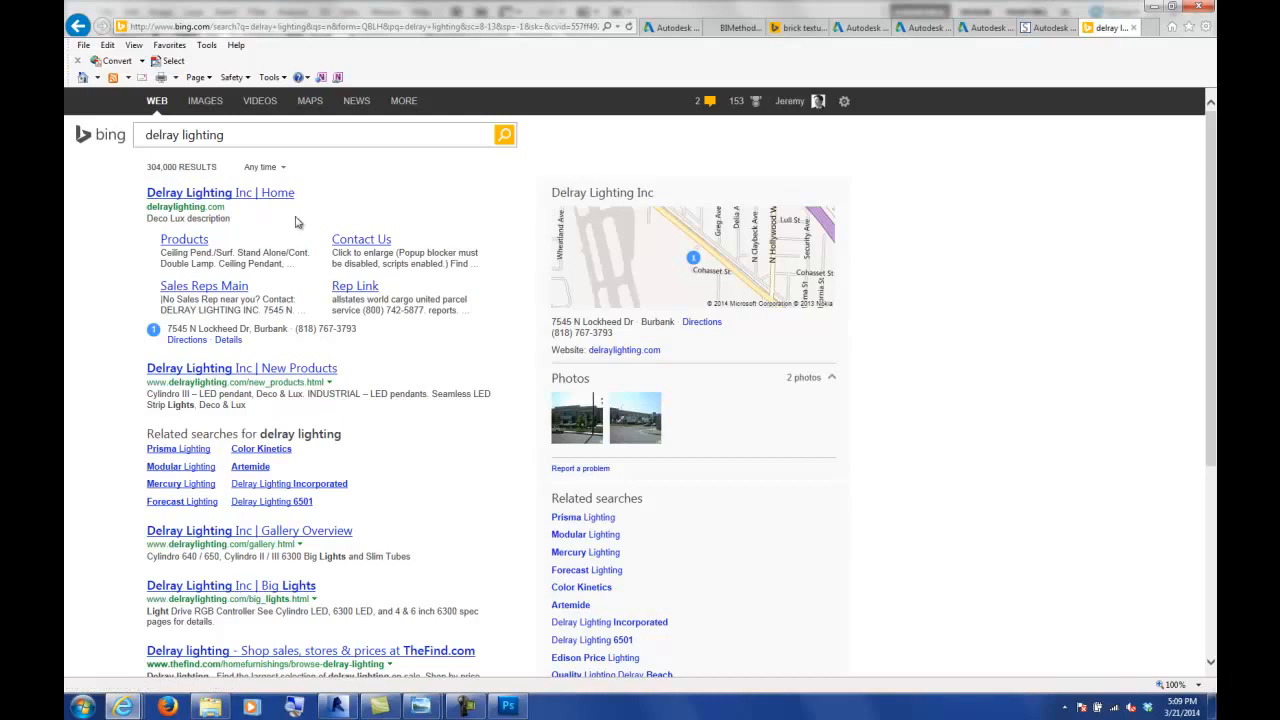
click(267, 135)
text(bim revit)
key(Return)
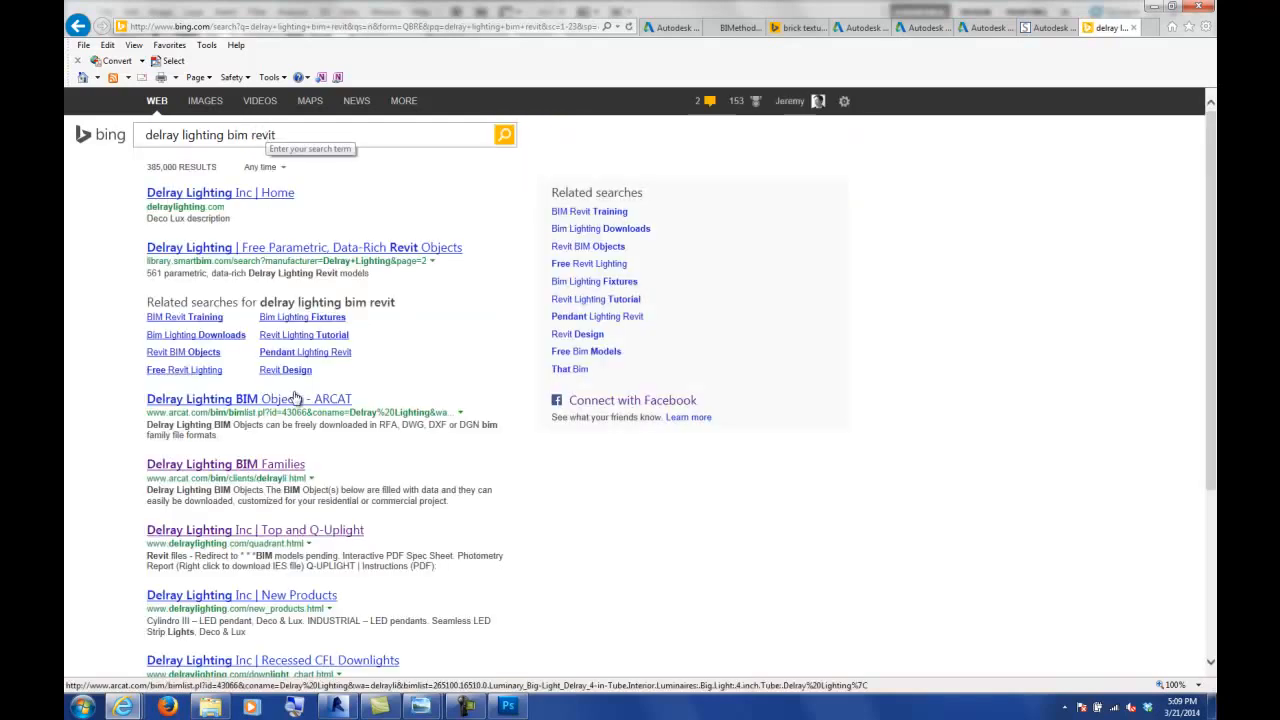
- Open the Delray Lighting New Products page from the search results and look over its LED fixtures
scroll(297, 398, down, 3)
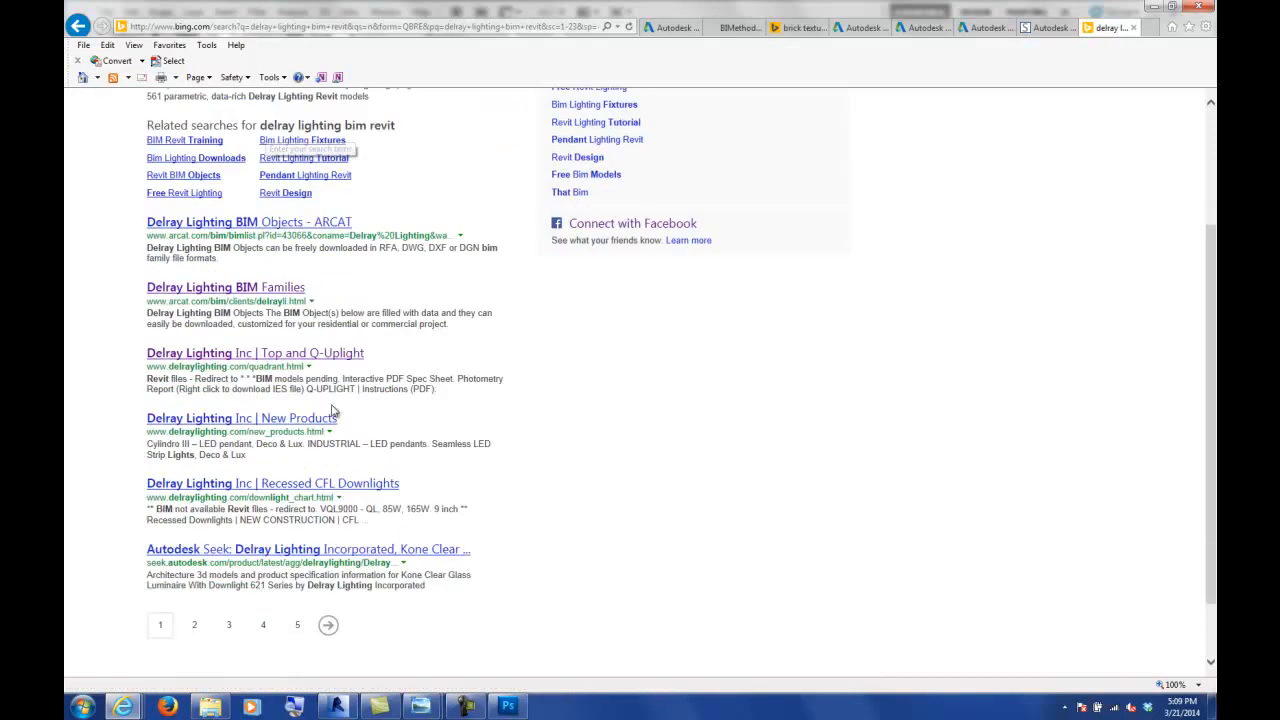
click(235, 419)
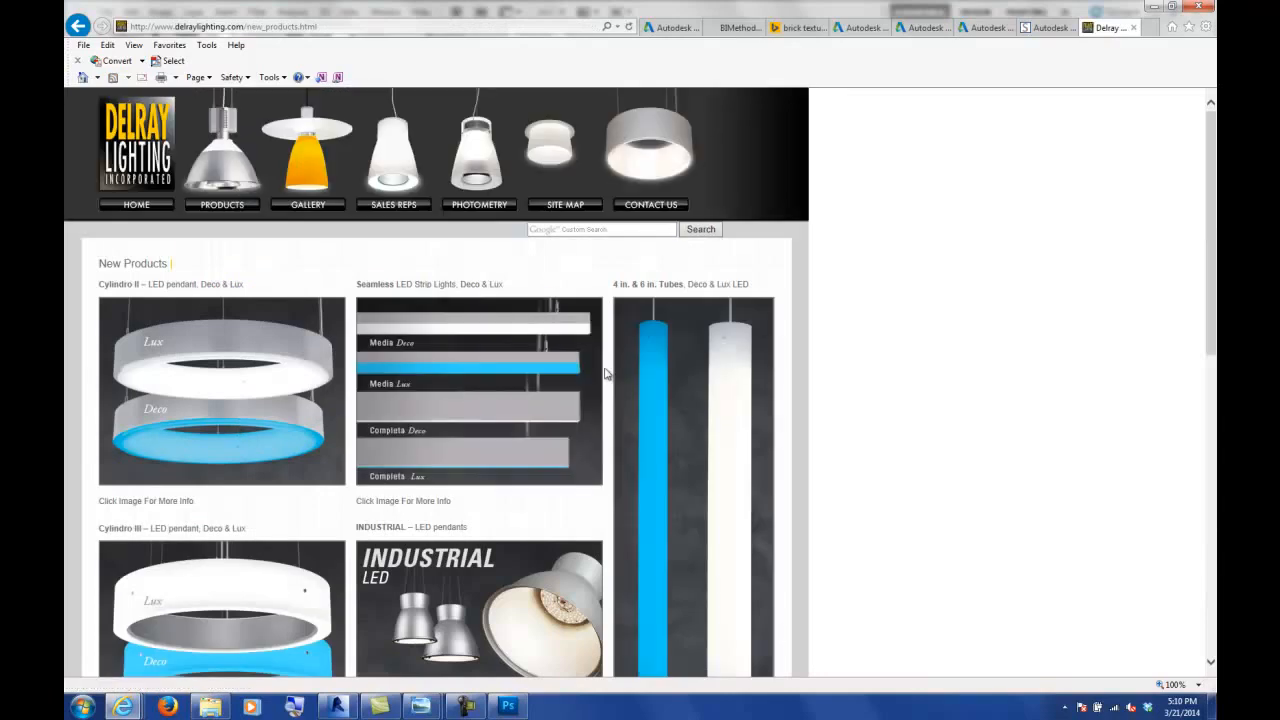
scroll(755, 353, down, 3)
scroll(755, 353, up, 3)
click(1148, 30)
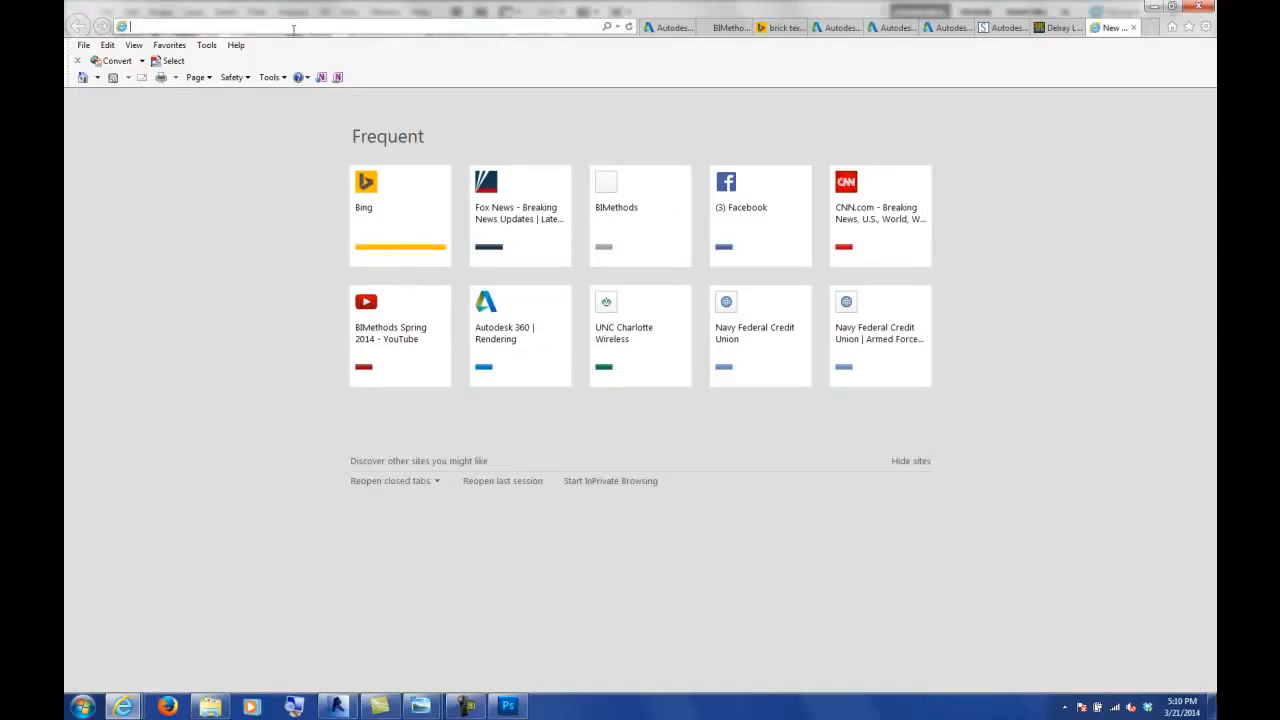
text(www.revitcity.com/)
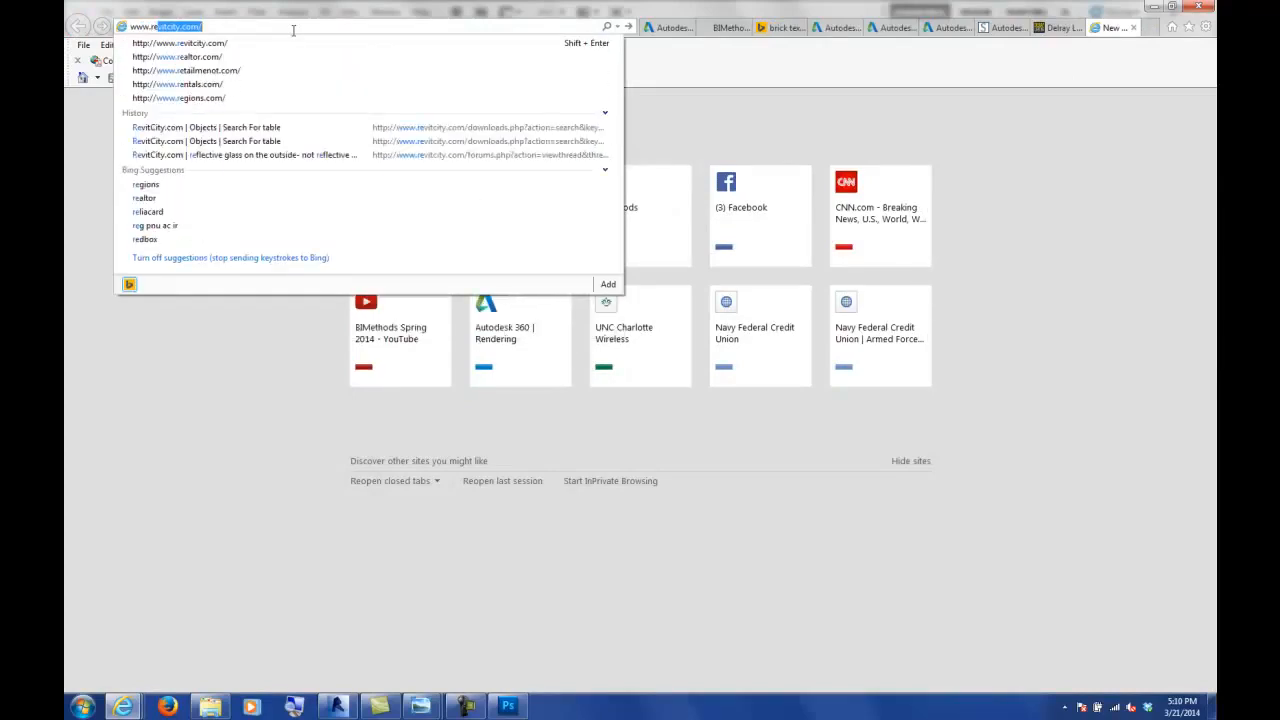
key(Return)
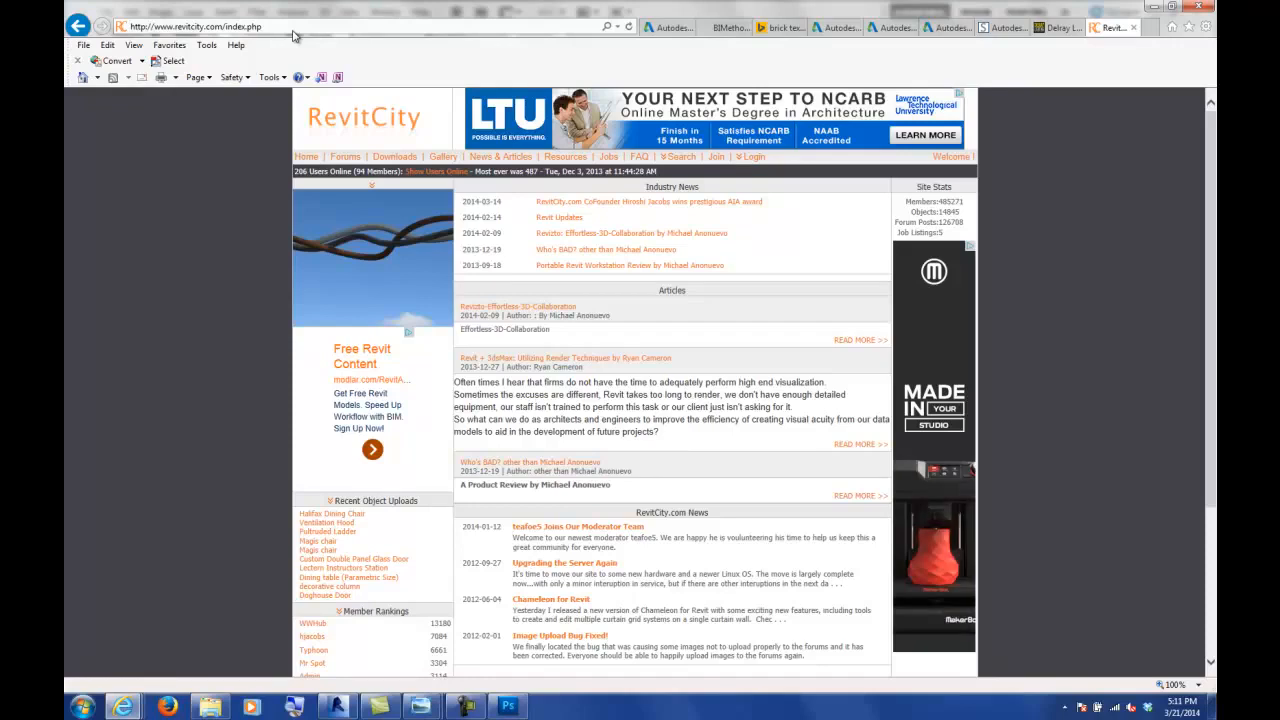
- Search the RevitCity downloads for the keyword "light" and browse the listed fixture families
click(396, 158)
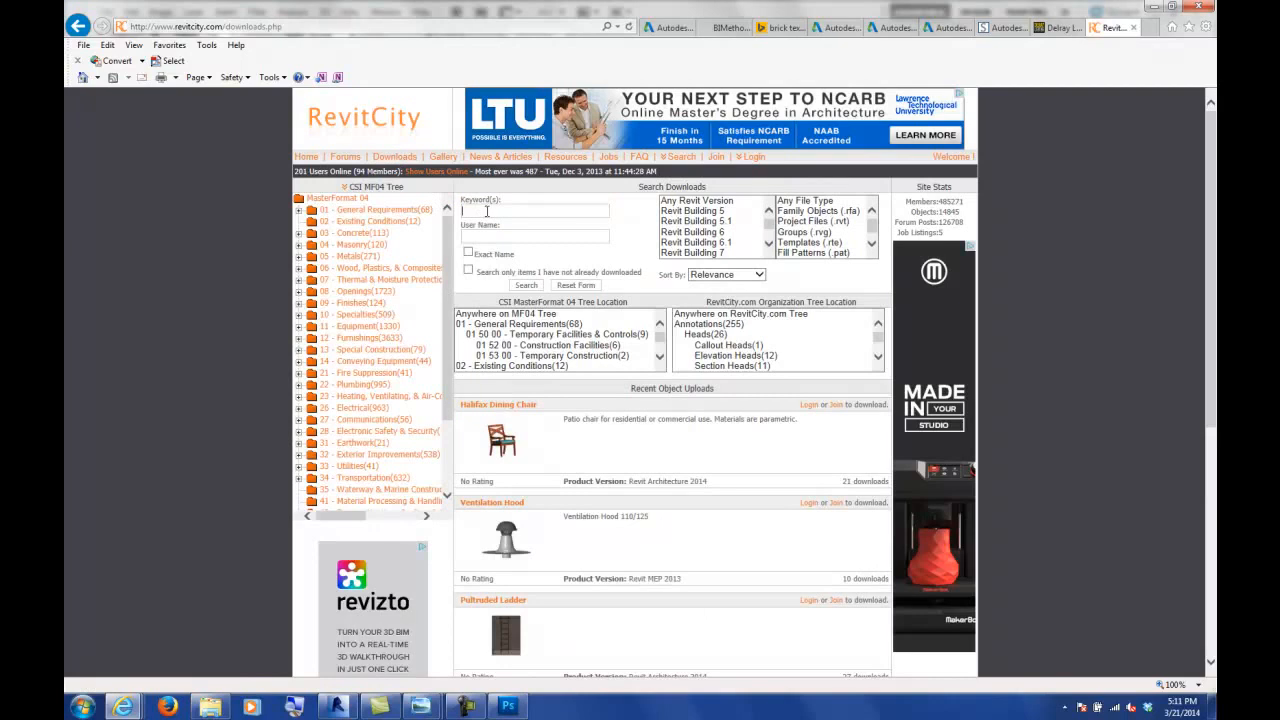
text(light)
key(Return)
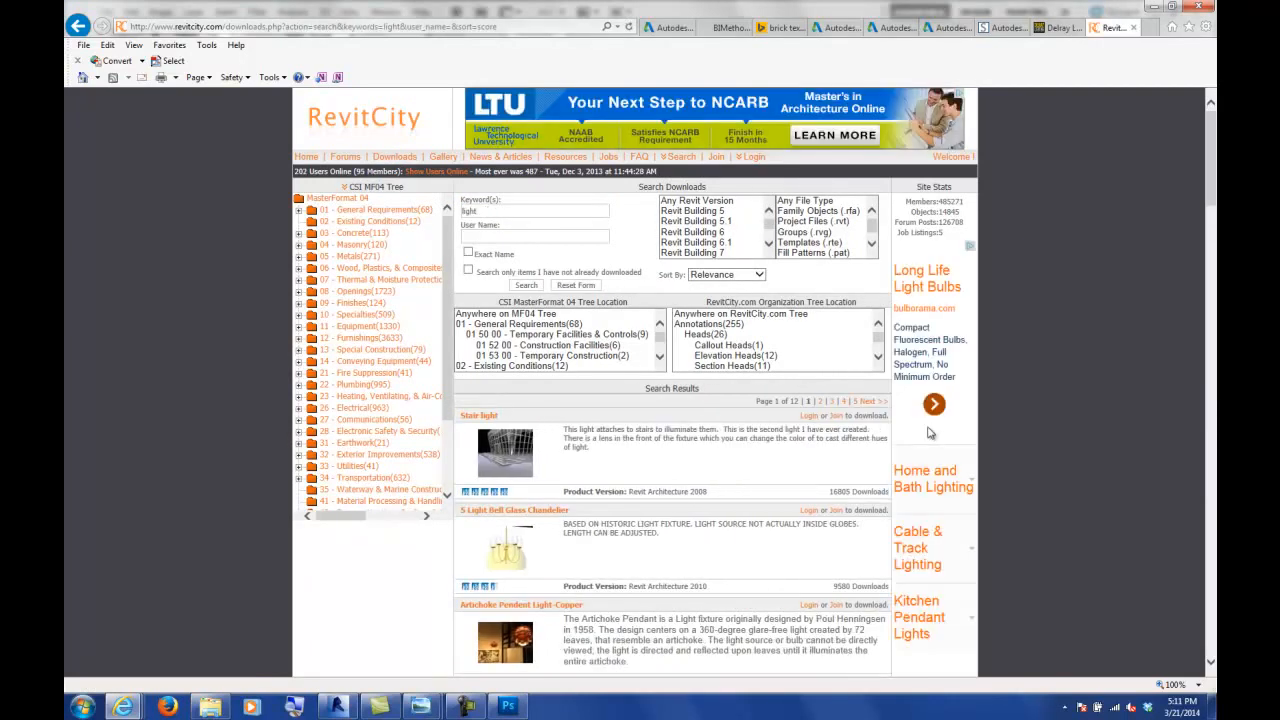
scroll(727, 386, down, 3)
scroll(727, 386, down, 3)
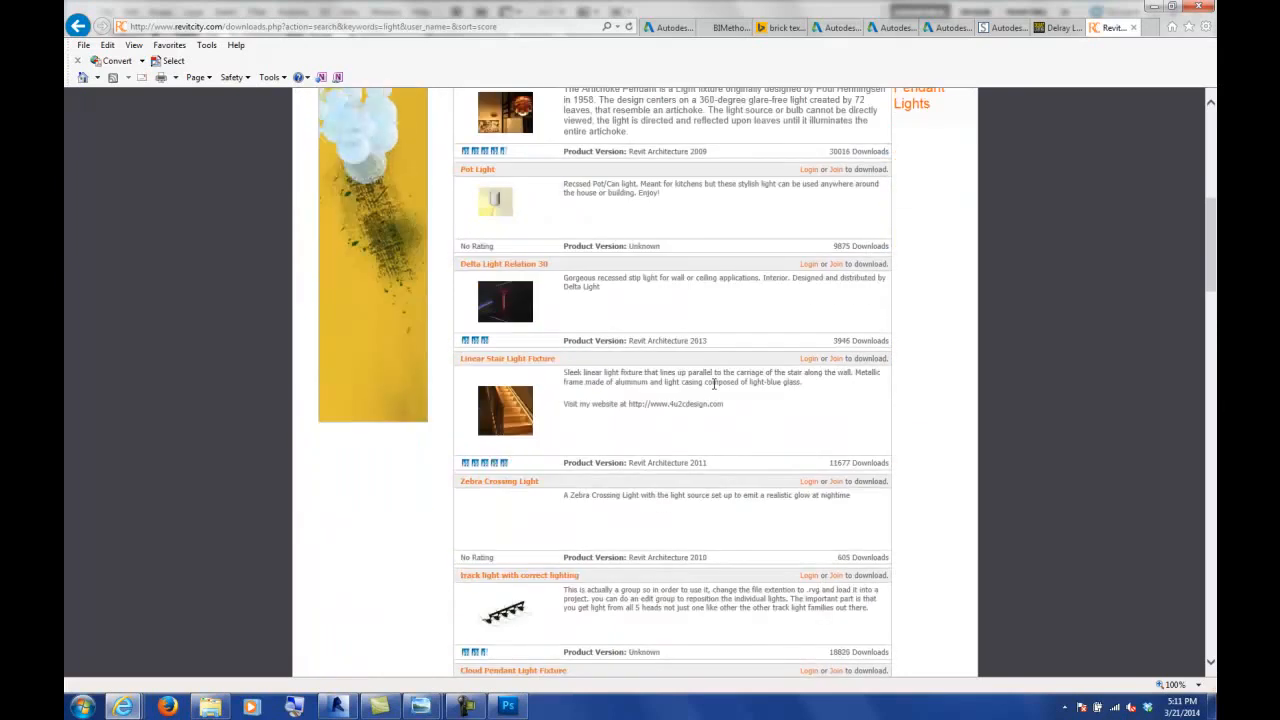
scroll(715, 388, up, 5)
scroll(715, 388, up, 1)
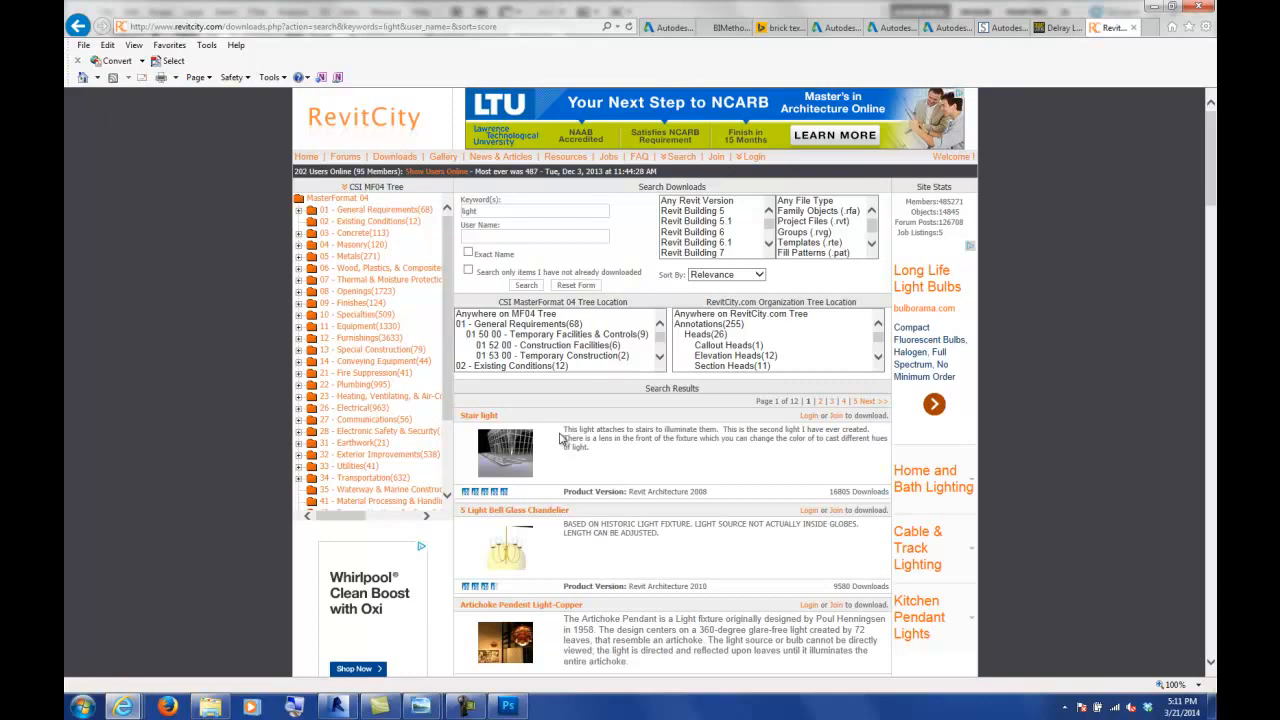
click(477, 356)
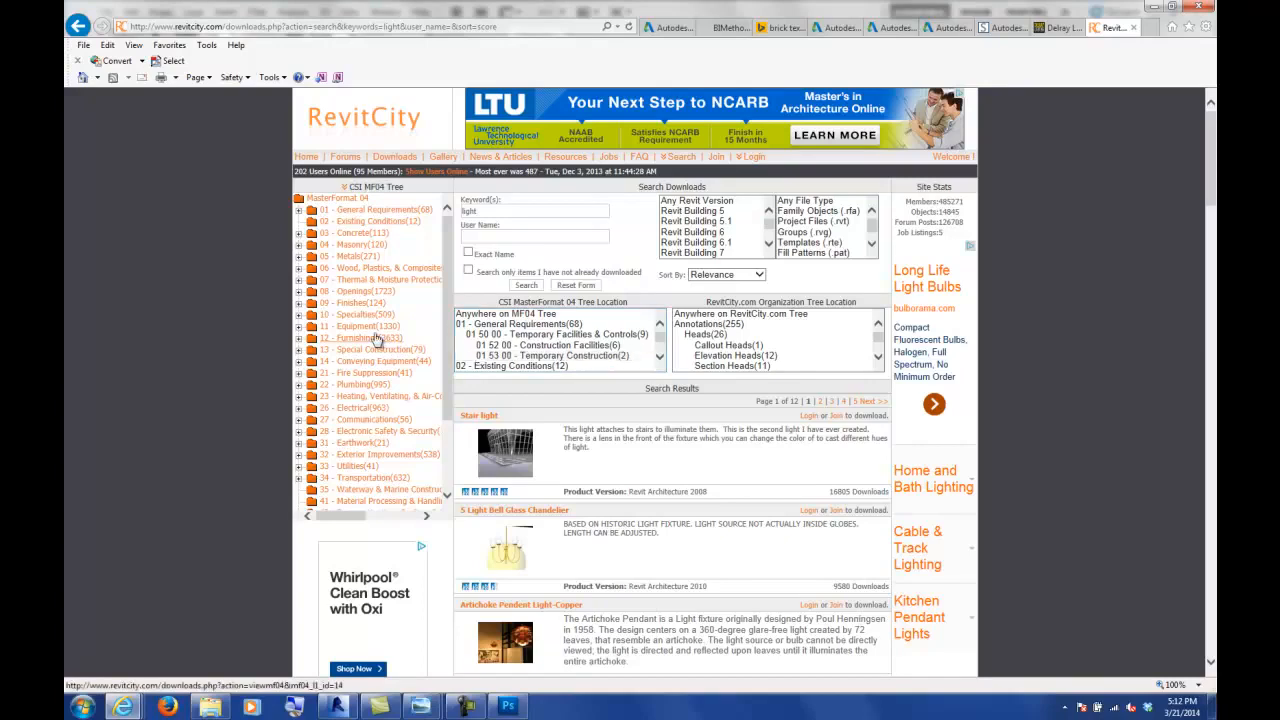
- Close the browser with all its tabs, and close InteriorRenderTestBox.rvt in Revit without saving the changes
click(1208, 7)
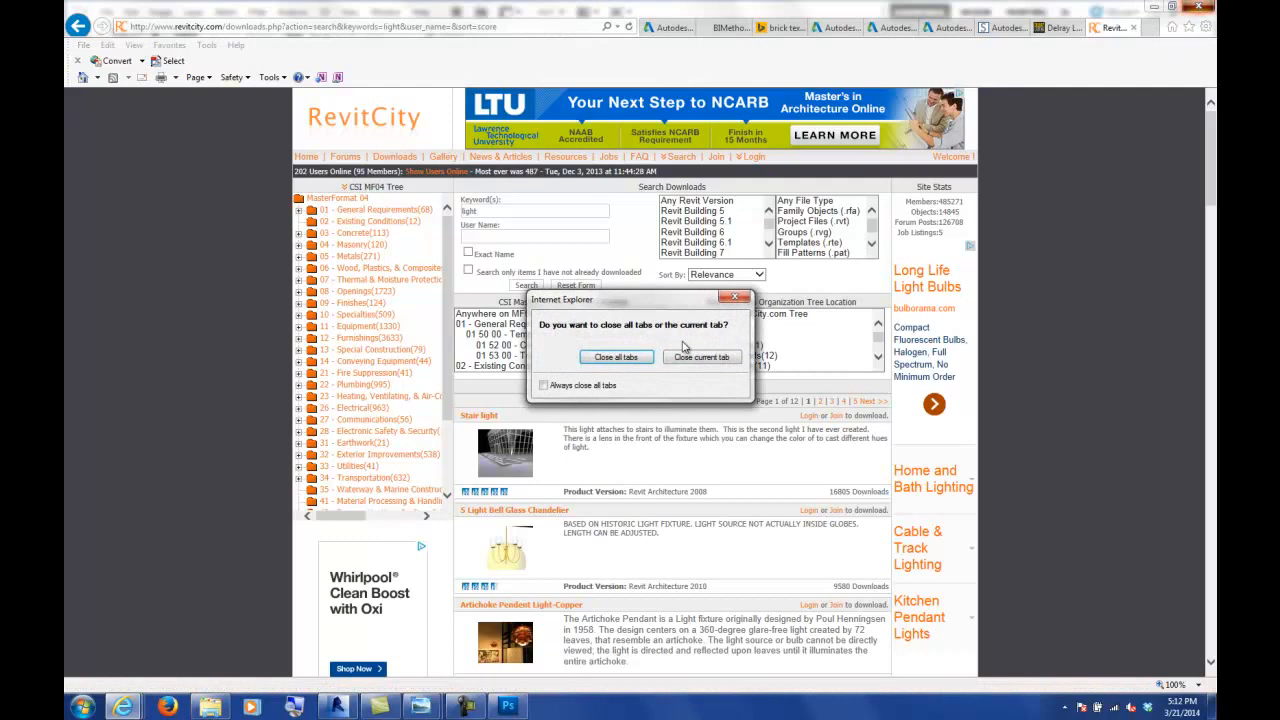
click(612, 356)
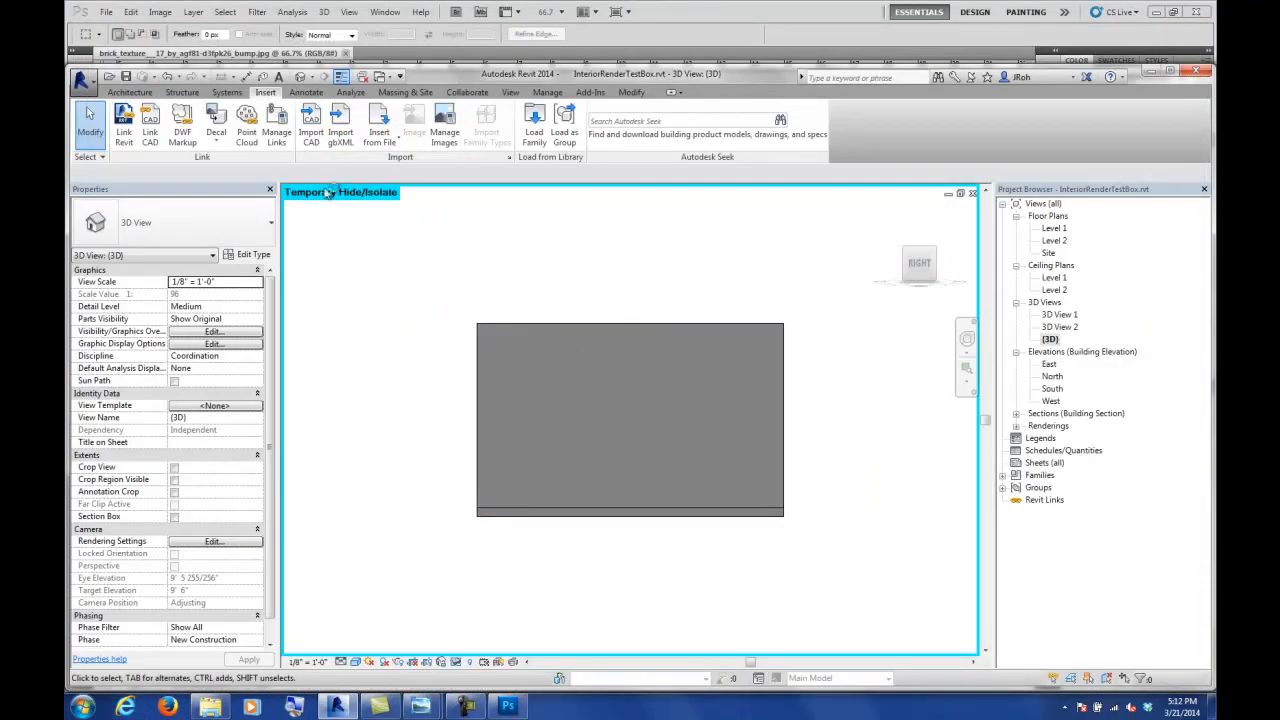
click(84, 78)
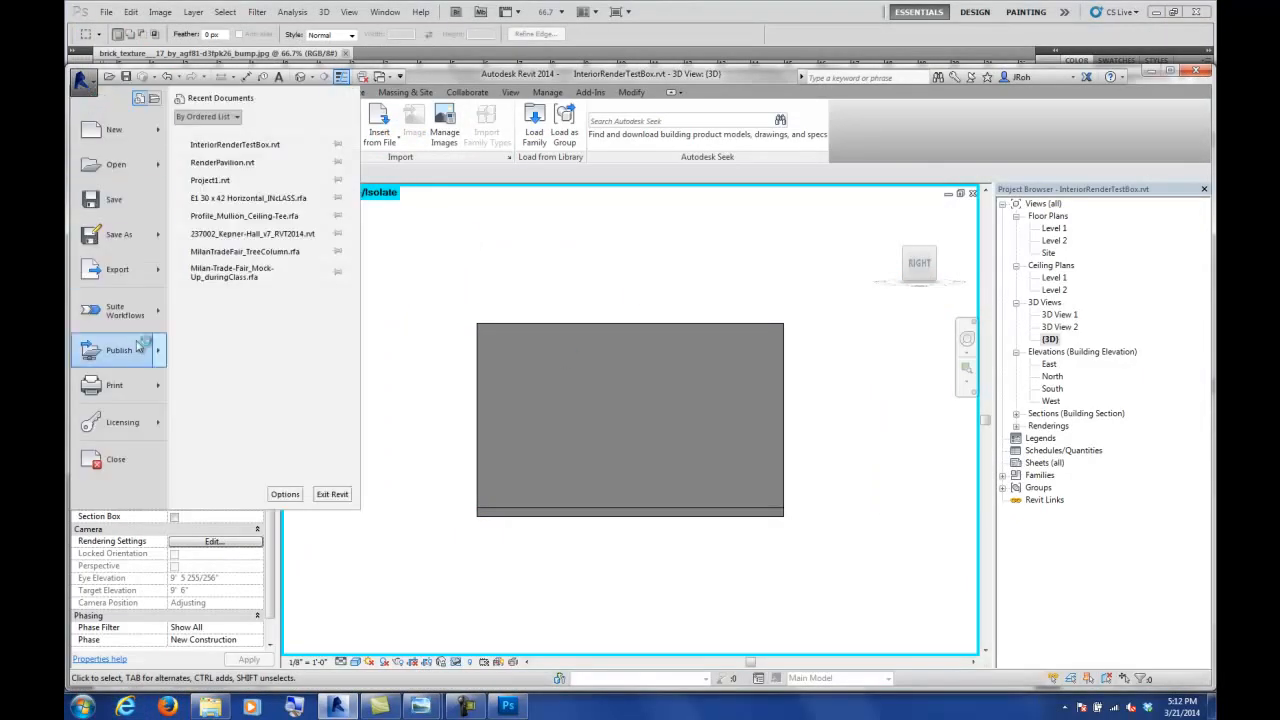
click(125, 458)
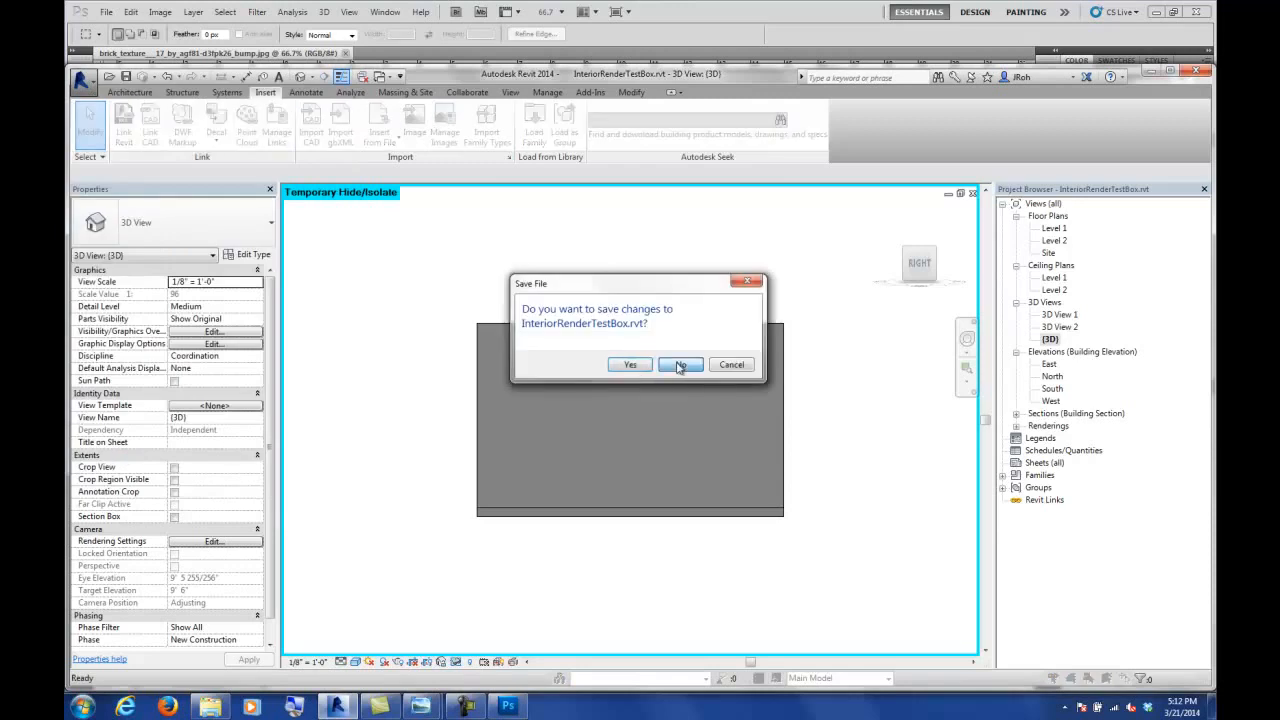
click(679, 365)
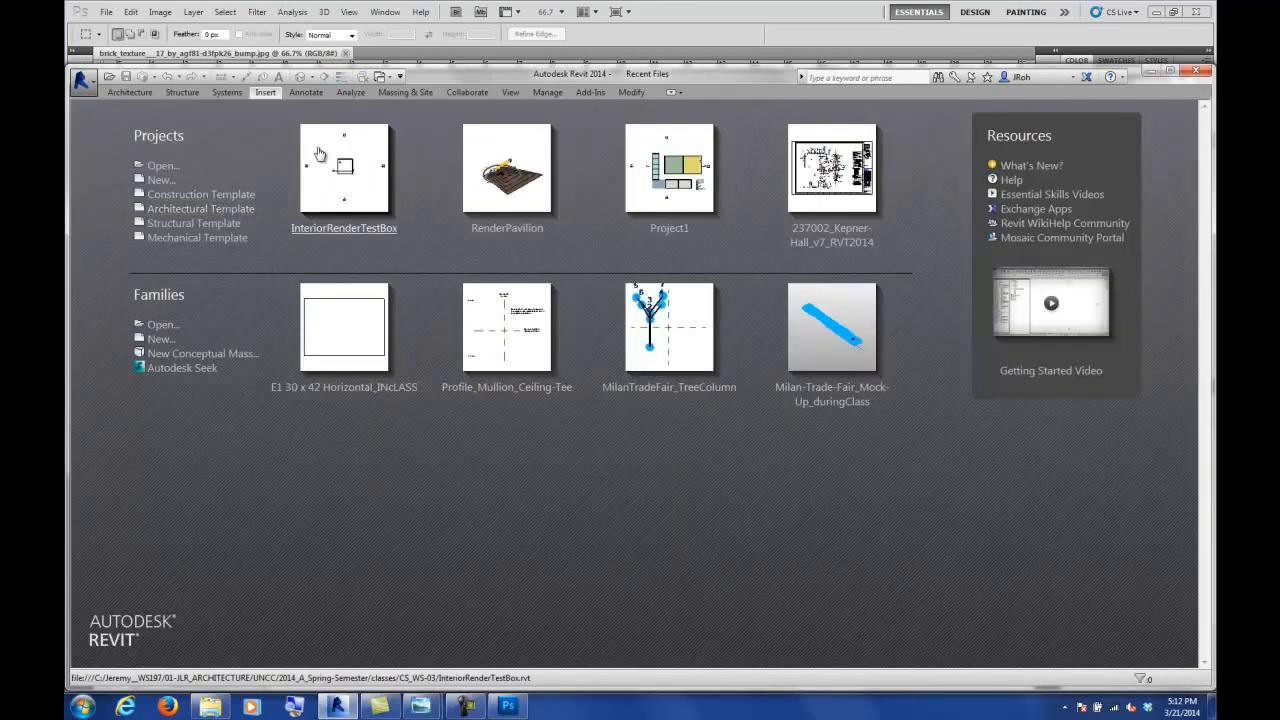
- Close Photoshop and start a new Revit project from the Architectural Template
click(765, 9)
click(1199, 11)
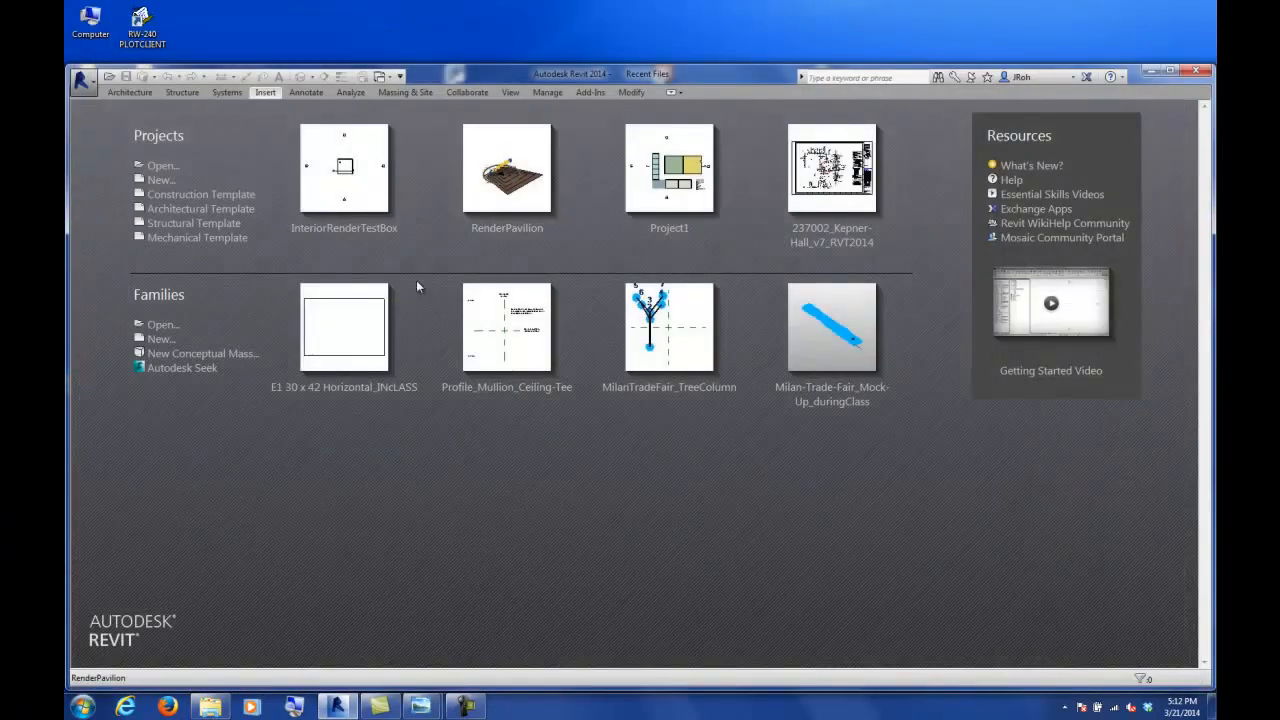
click(189, 211)
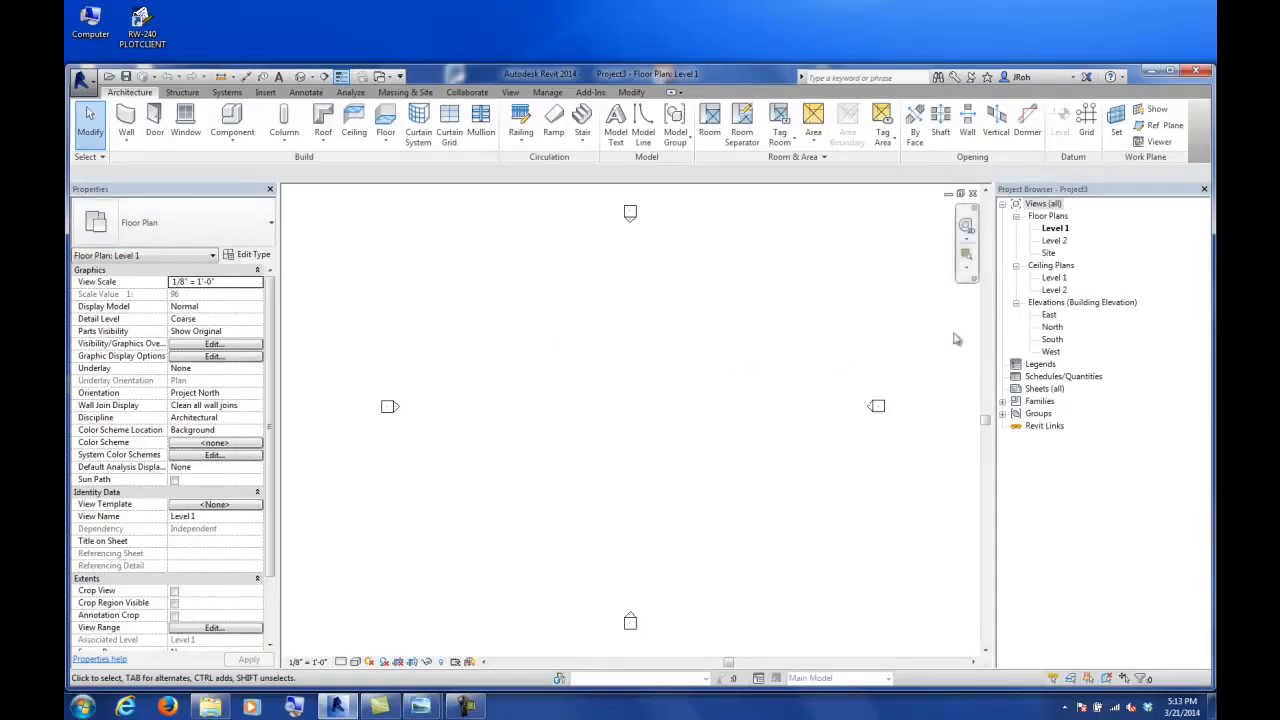
- In the North elevation, set the elevation of Level 2 to 15'
double_click(1053, 327)
scroll(927, 426, up, 3)
click(727, 360)
click(727, 360)
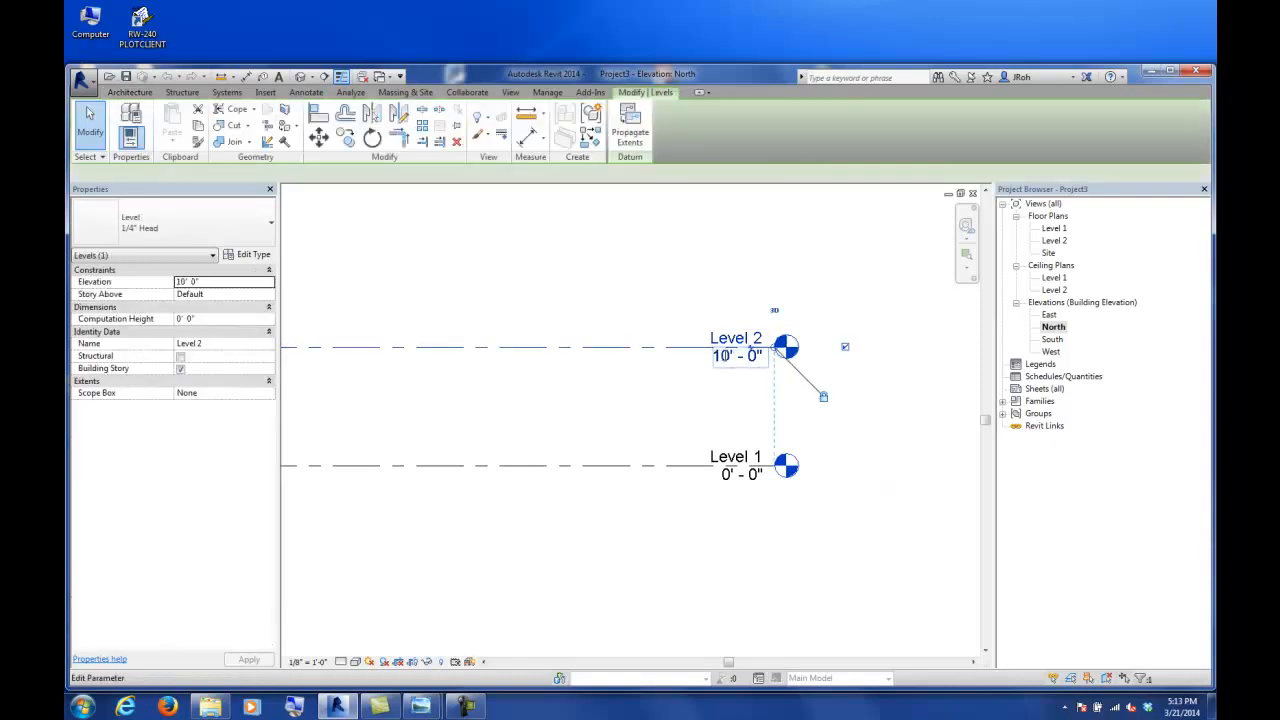
text(15')
key(Return)
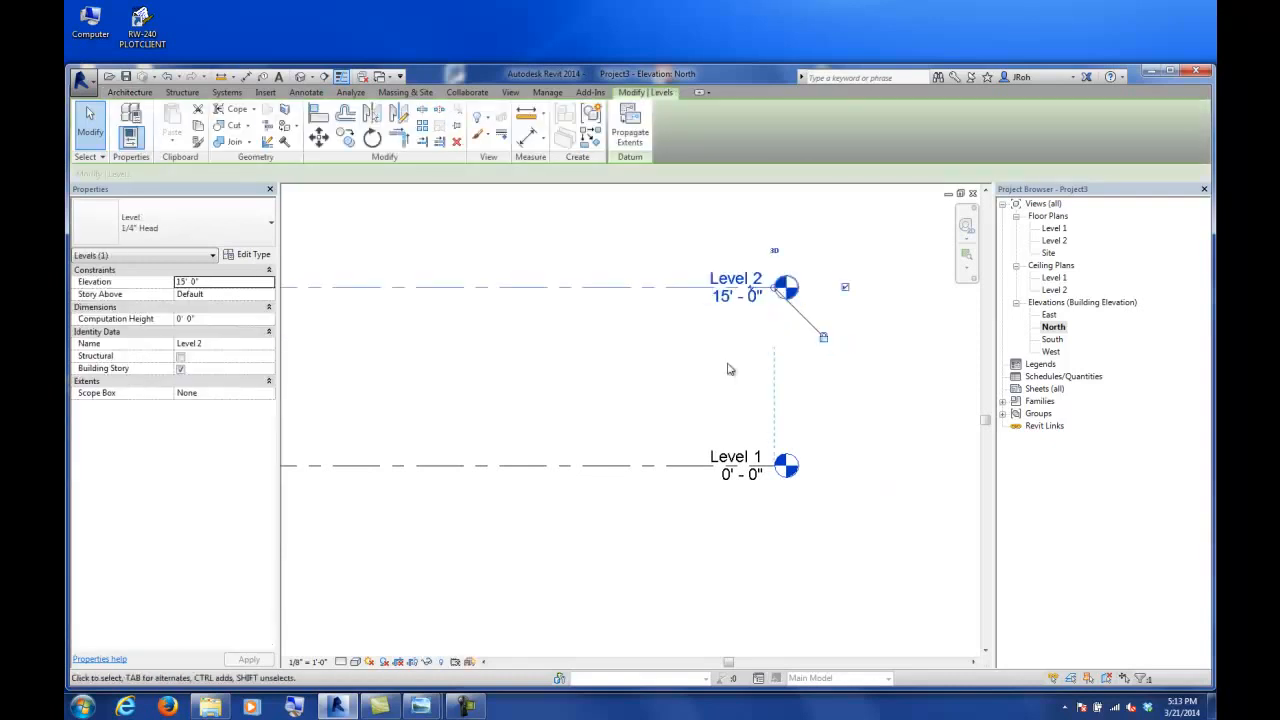
click(700, 368)
- Copy Level 2 upward by one storey height to add a third level at 30'-0"
scroll(617, 379, down, 3)
middle_drag(617, 379, 674, 411)
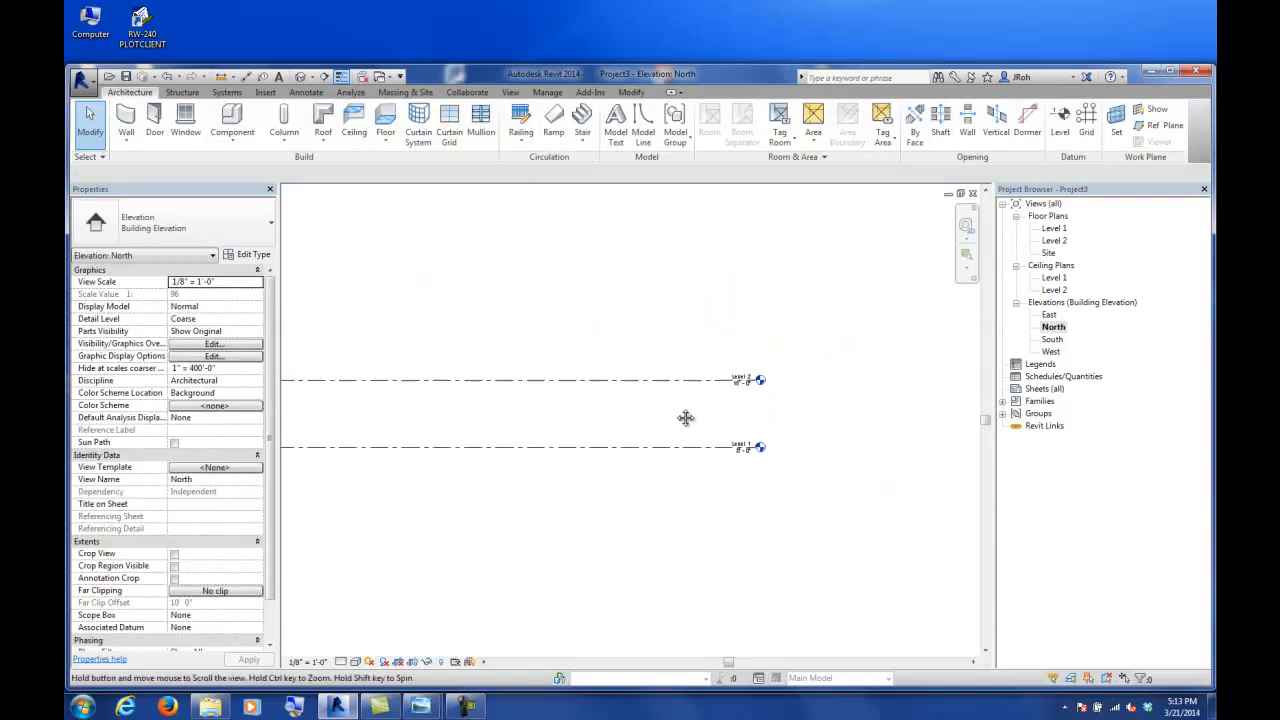
click(677, 384)
click(345, 137)
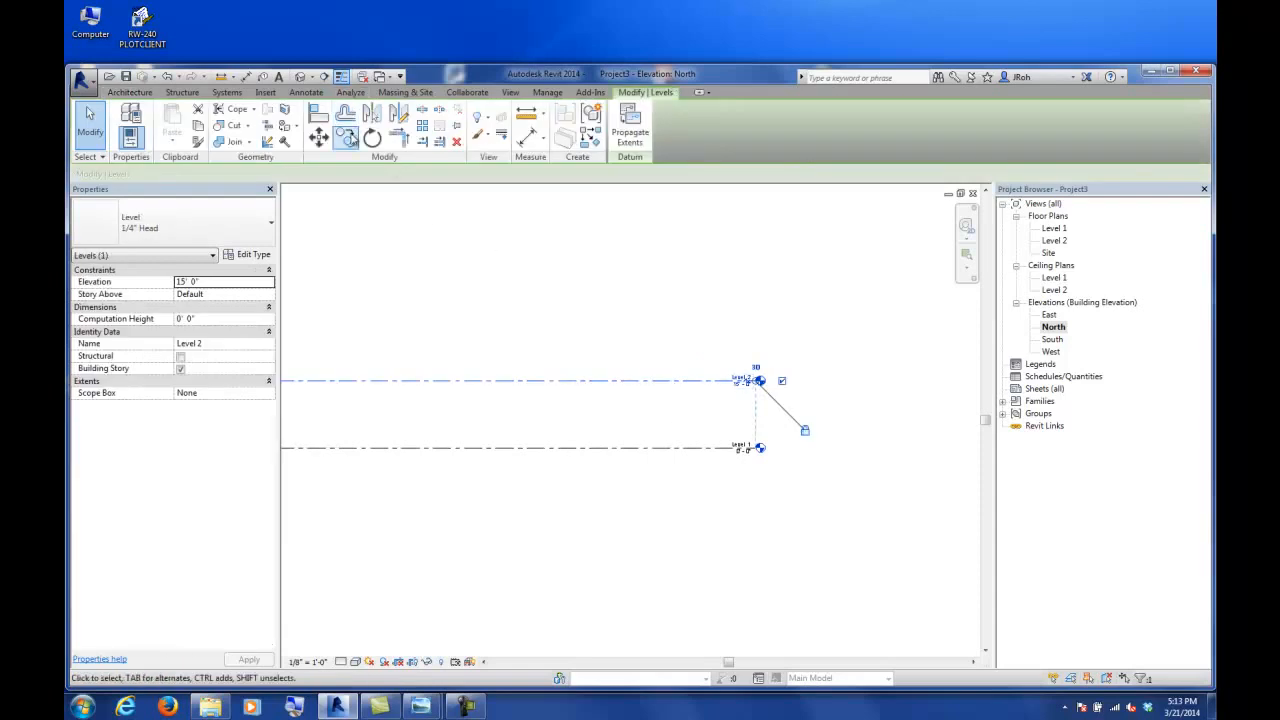
click(663, 448)
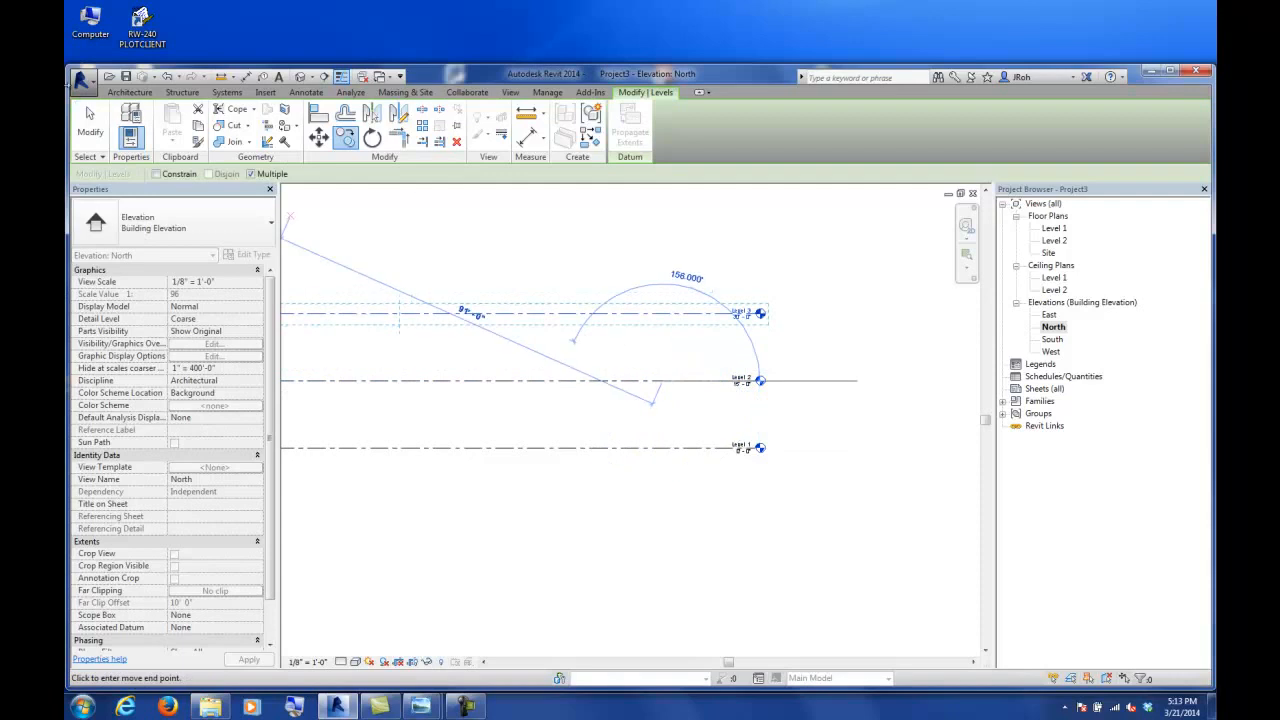
click(90, 122)
scroll(739, 316, up, 3)
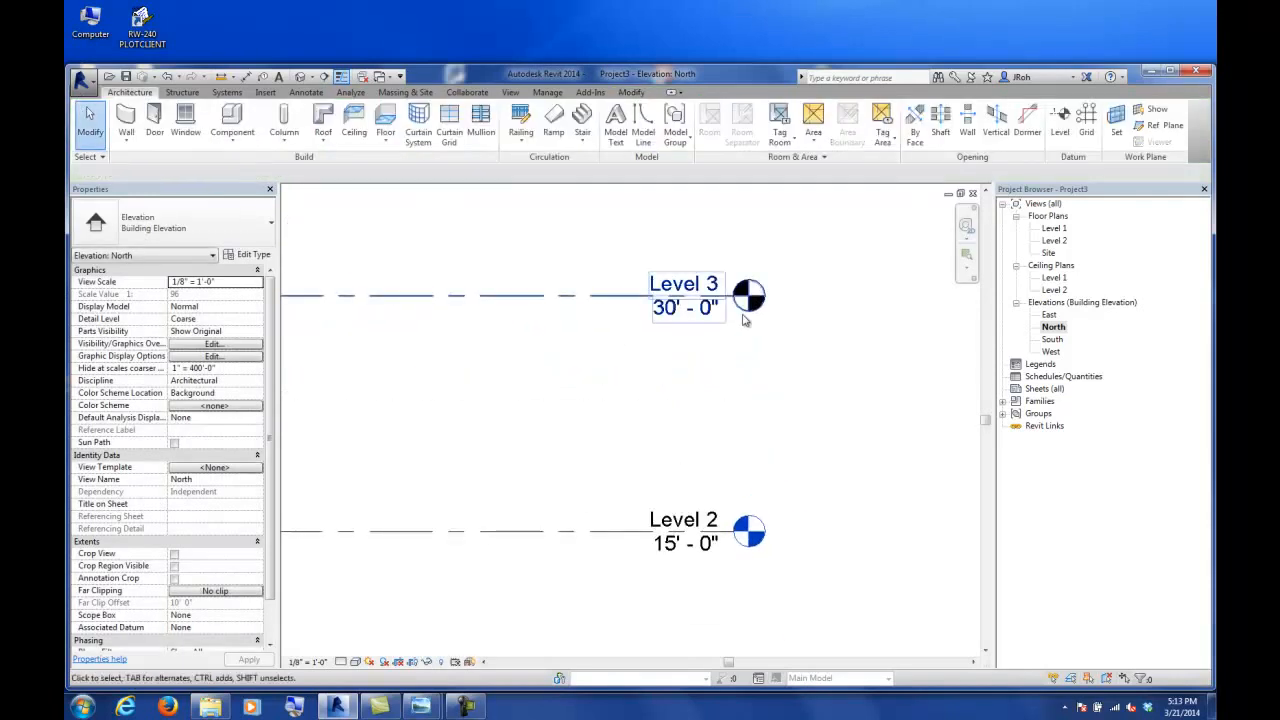
scroll(768, 316, down, 3)
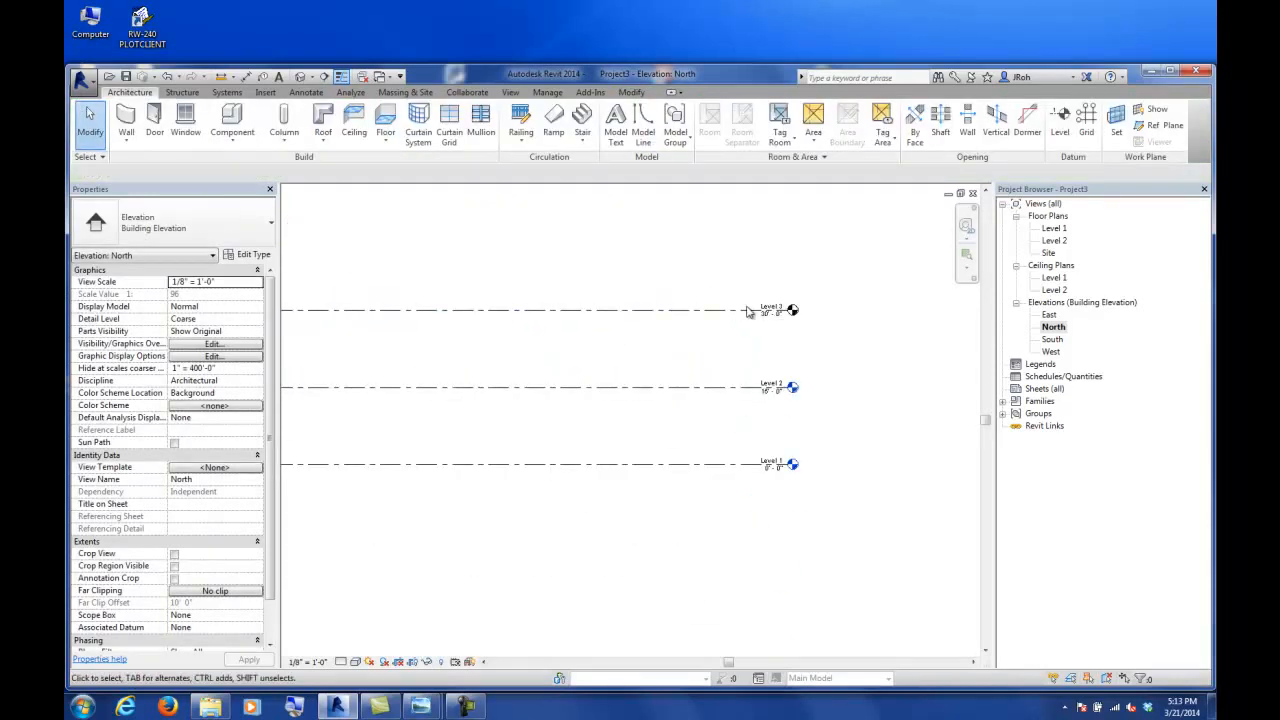
click(768, 313)
click(780, 281)
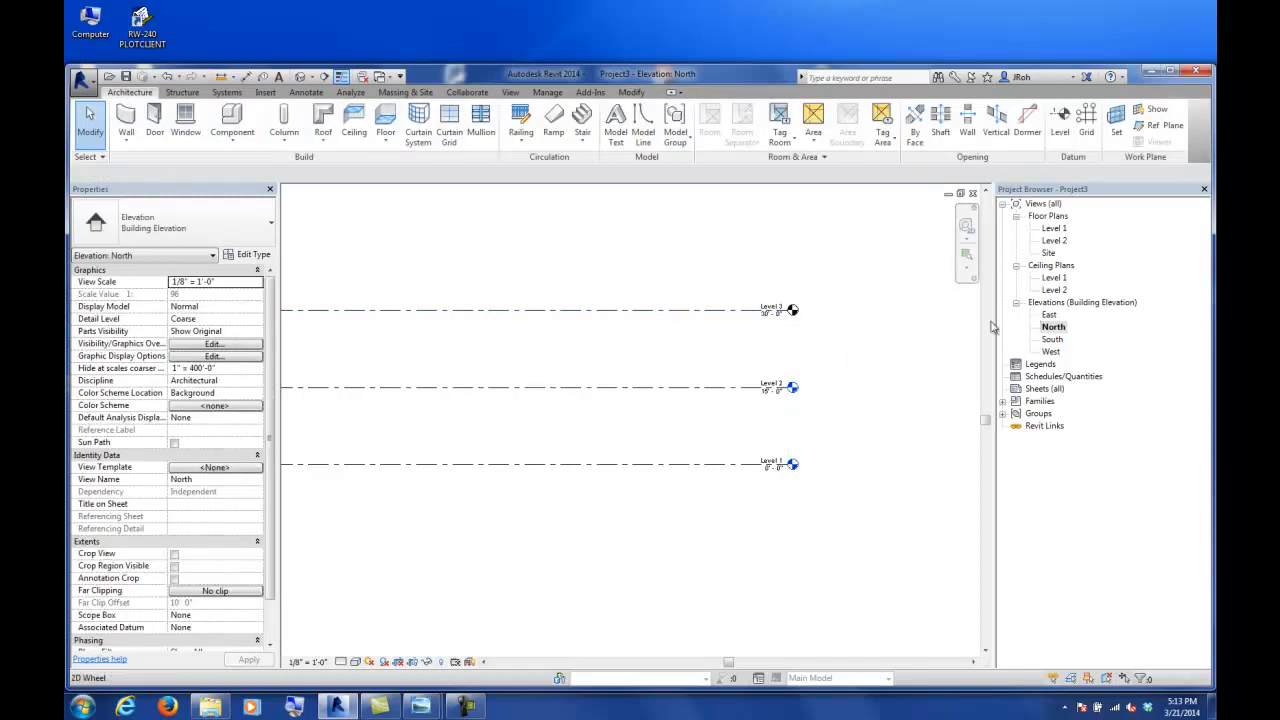
- In the Level 1 floor plan, draw a vertical grid line and a horizontal grid line crossing it near its lower end
double_click(1053, 229)
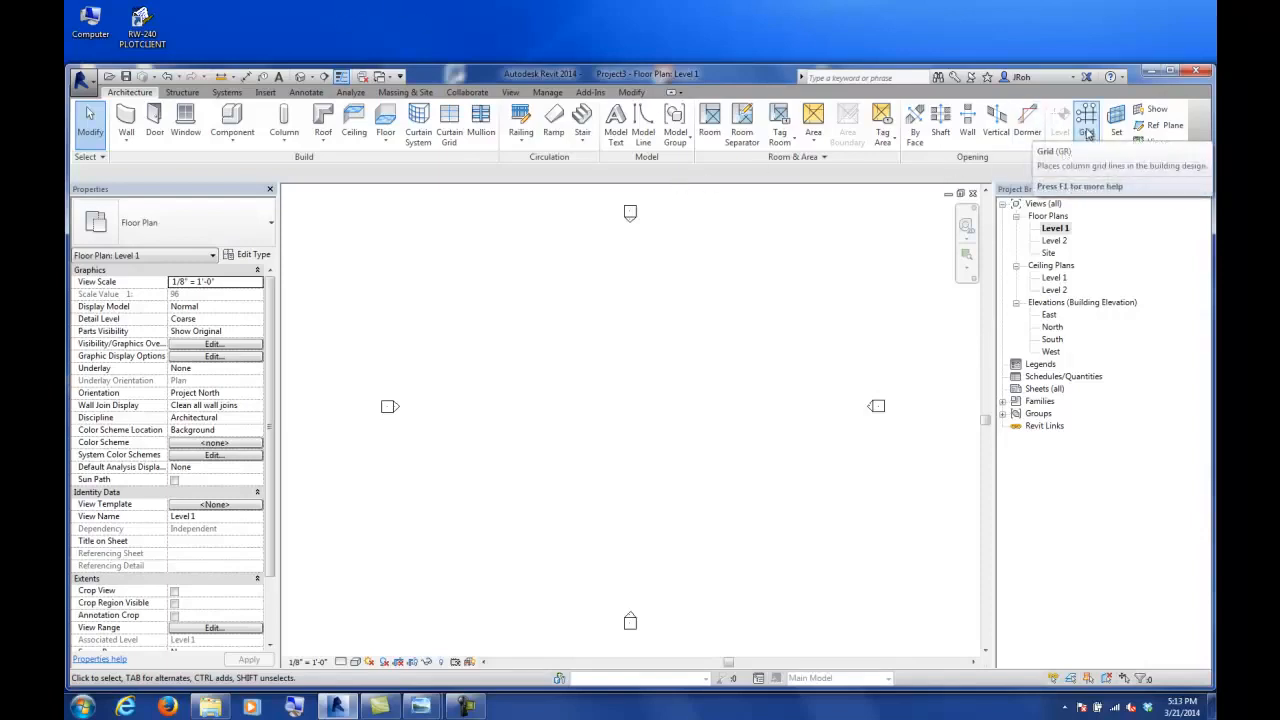
click(182, 92)
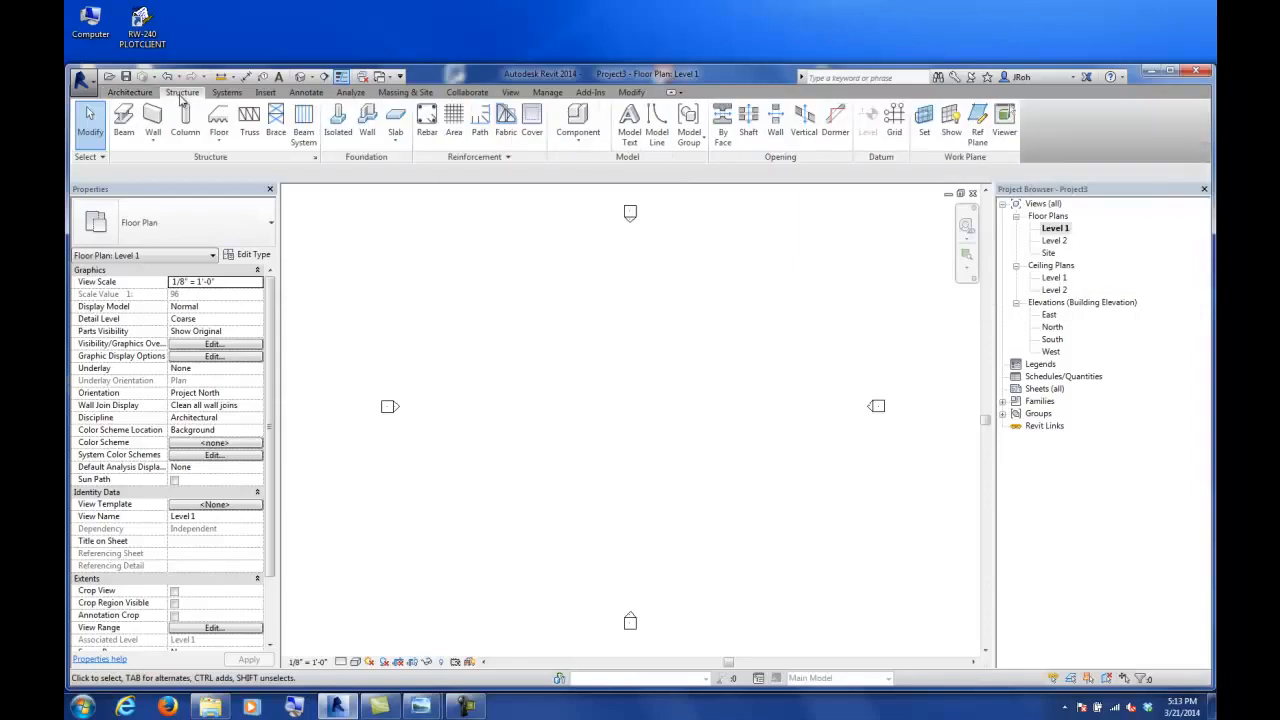
click(894, 126)
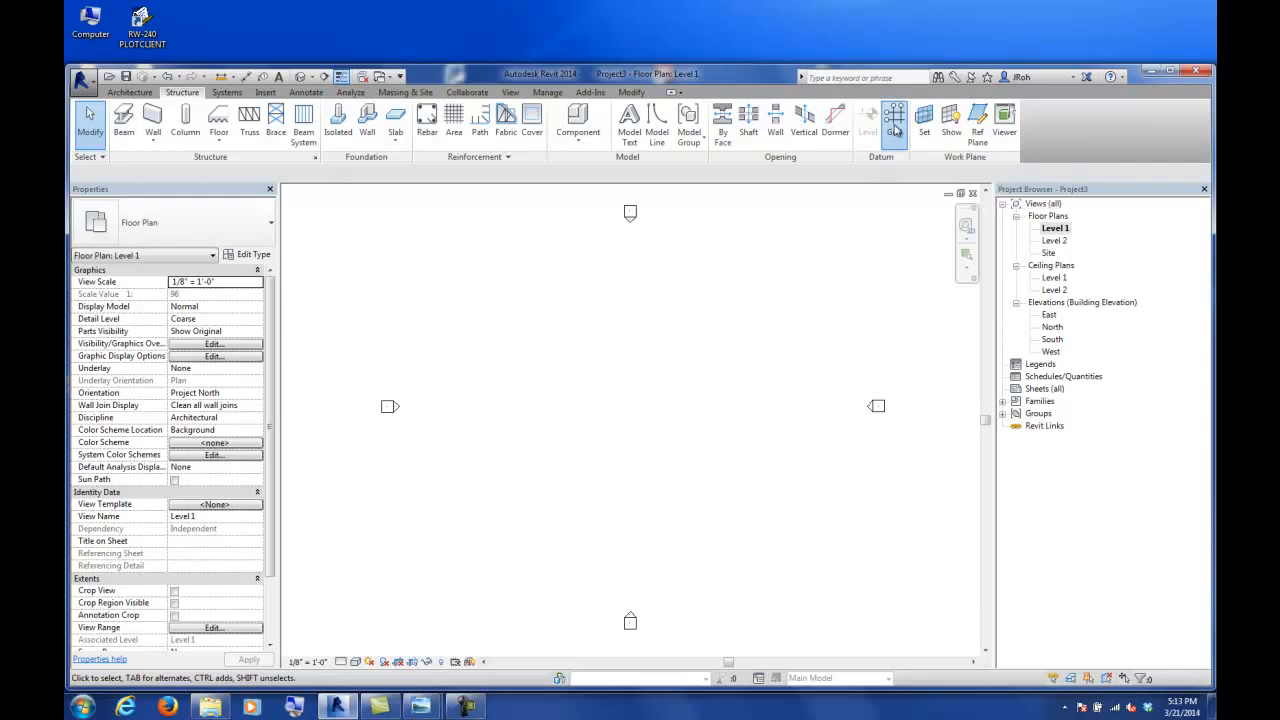
click(517, 324)
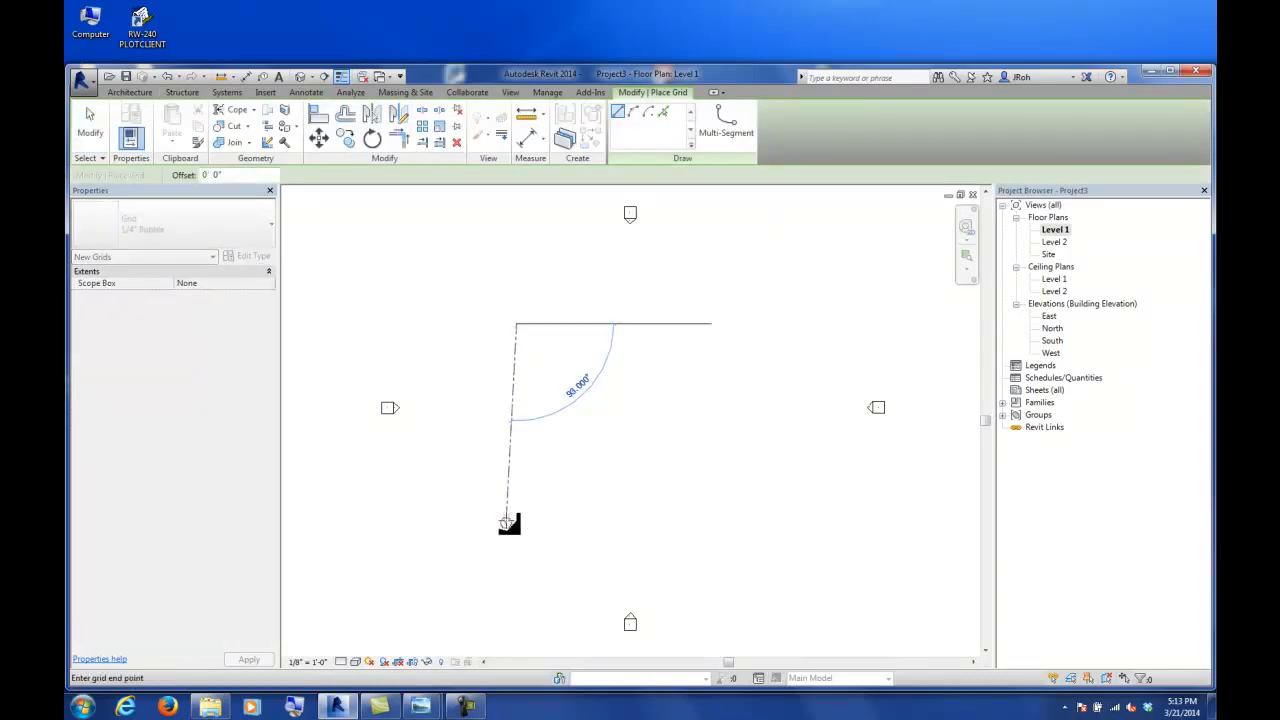
click(517, 568)
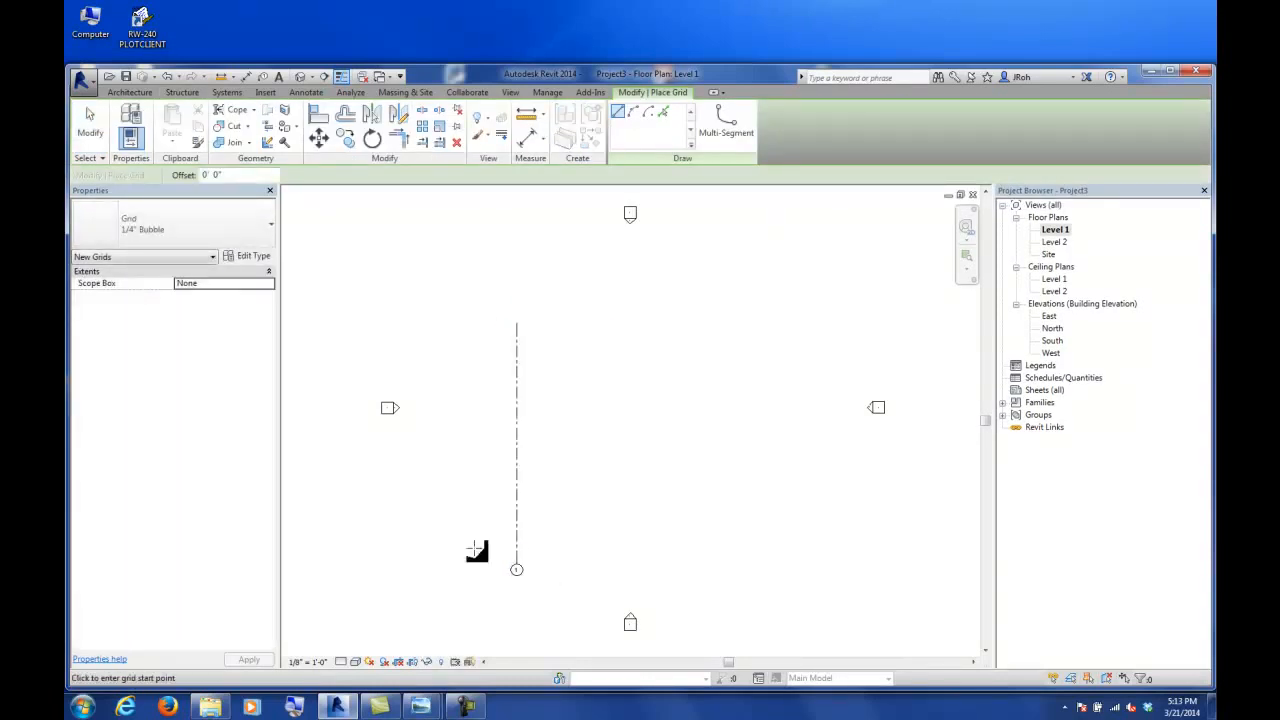
click(444, 537)
click(838, 537)
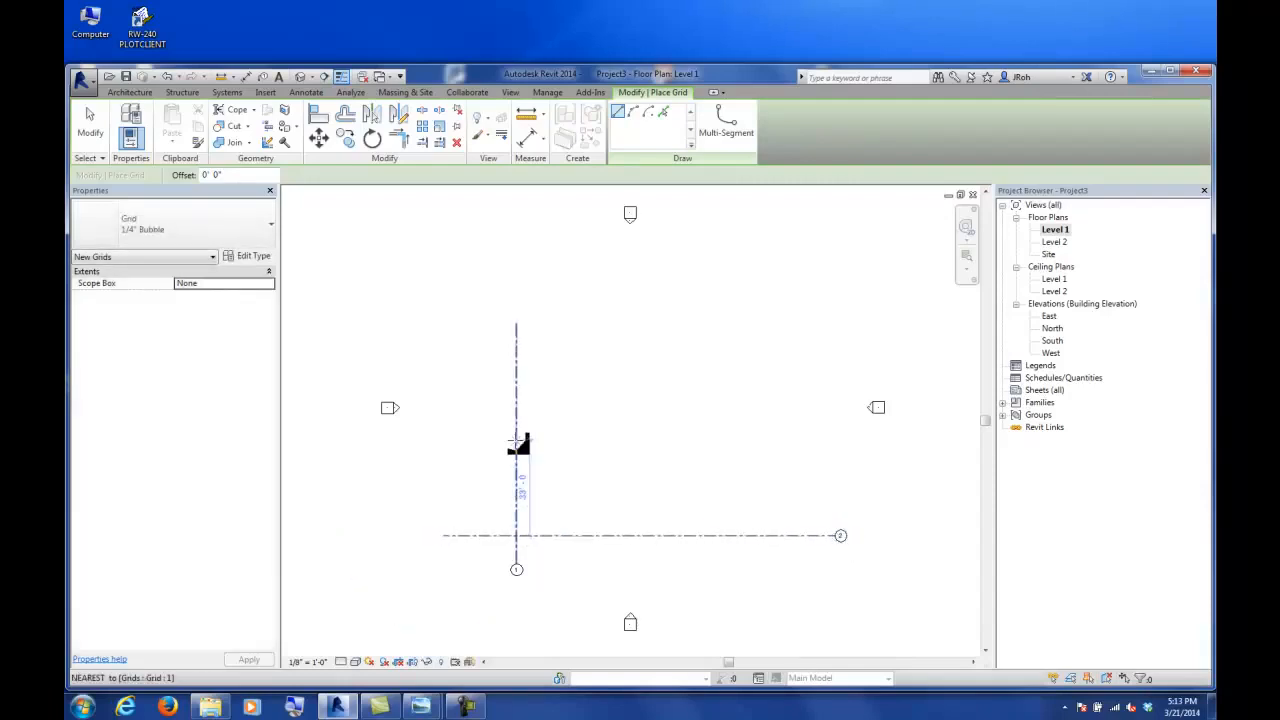
- Draw two more horizontal grid lines above the first, spaced about 31' and 29' apart
click(448, 445)
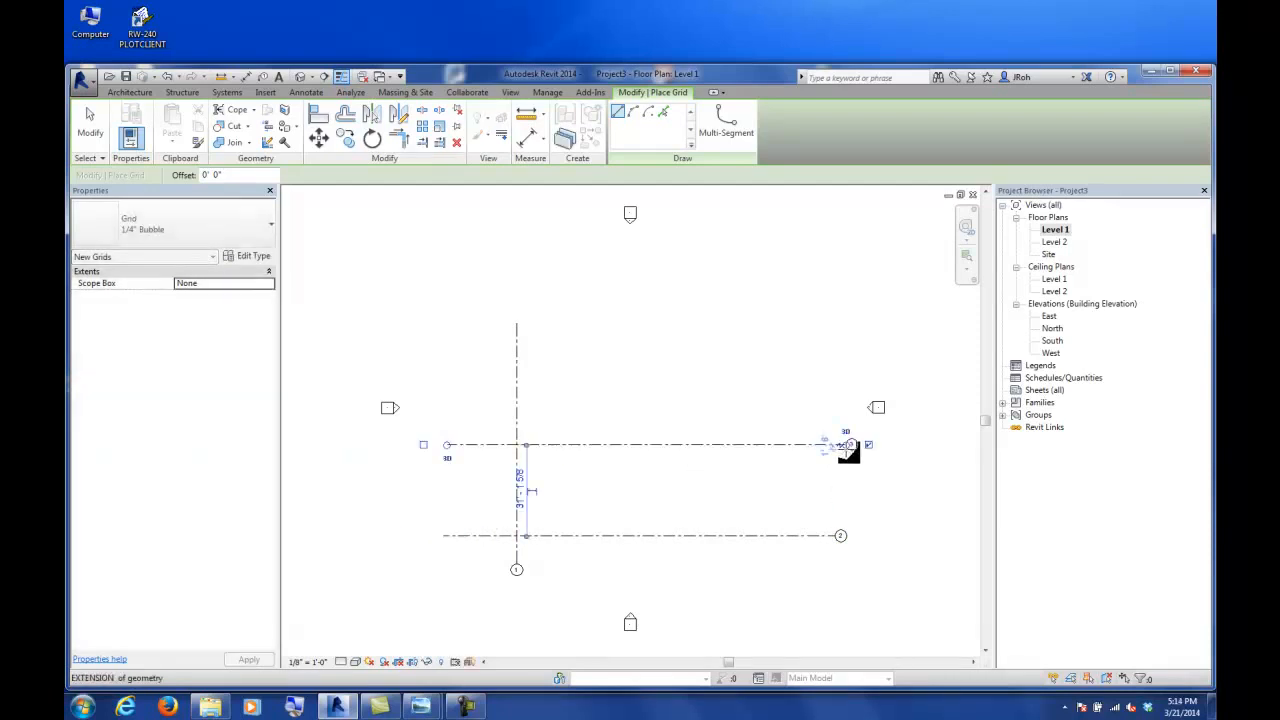
click(848, 445)
click(457, 358)
click(836, 360)
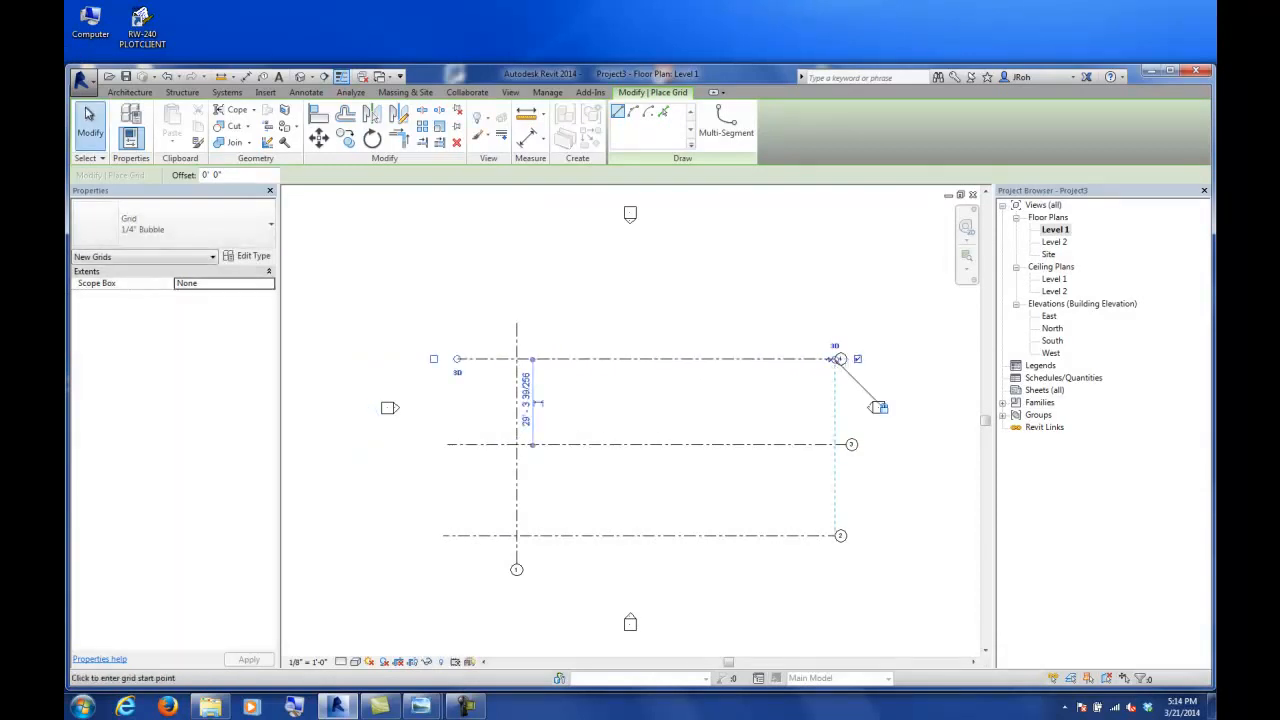
click(89, 120)
scroll(500, 463, up, 2)
middle_drag(603, 511, 490, 430)
scroll(502, 555, down, 1)
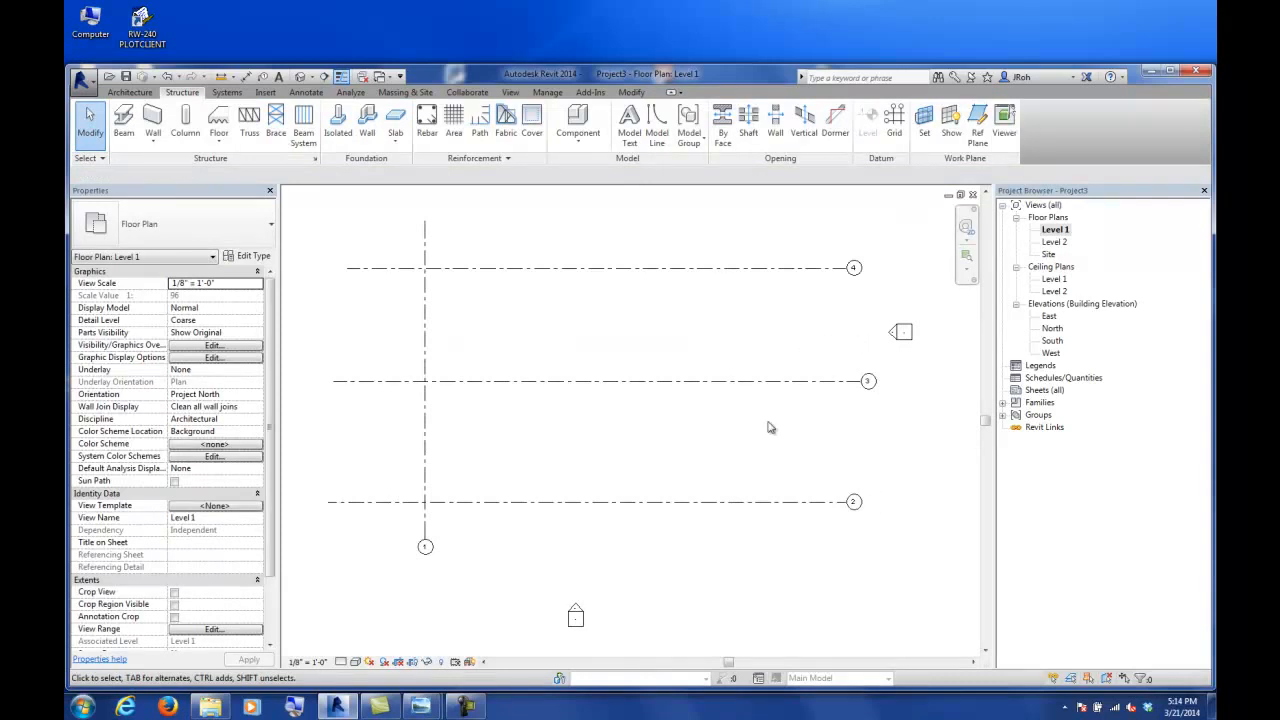
- Copy vertical grid line 1 twice to its right, leaving a wider second bay than the first
click(425, 445)
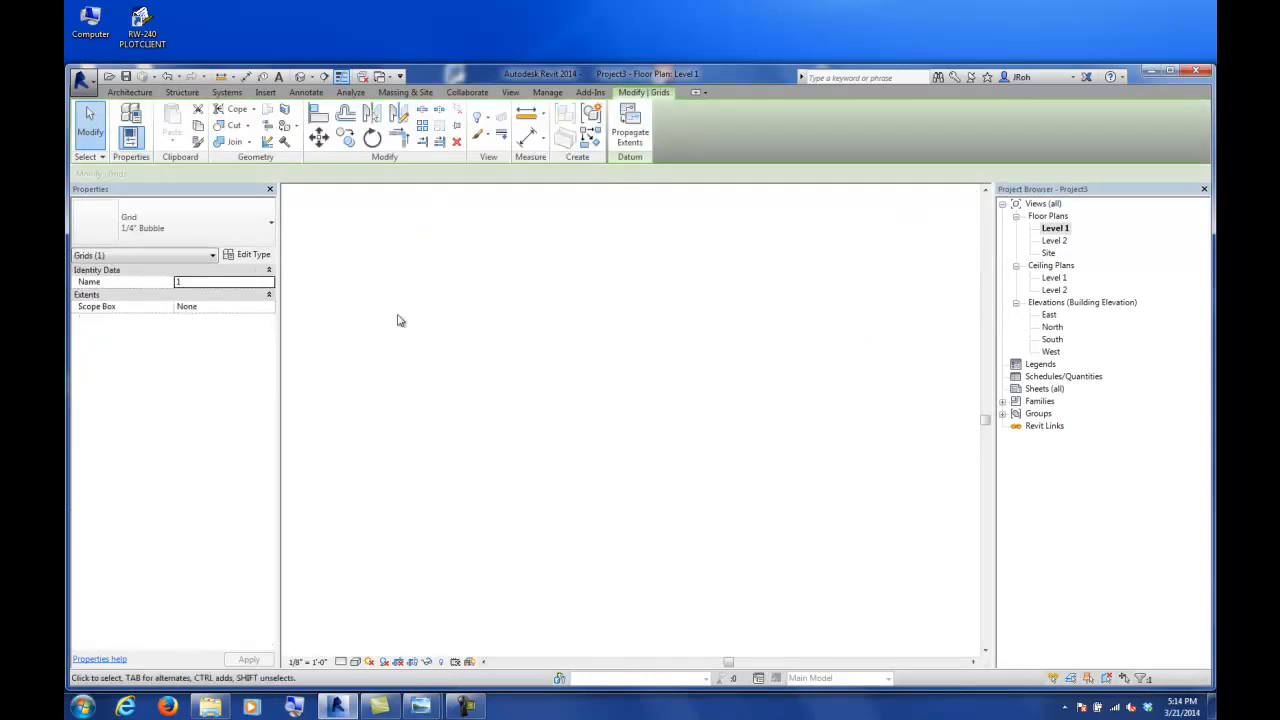
click(345, 138)
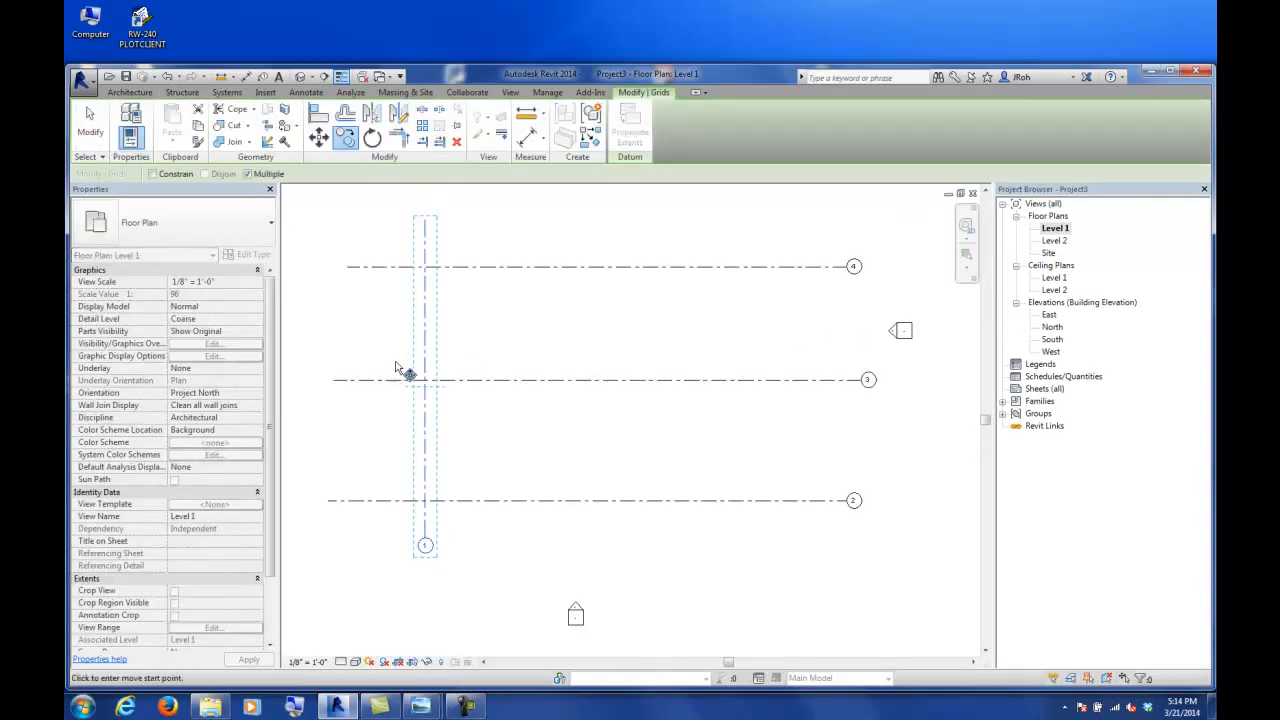
click(430, 335)
click(535, 333)
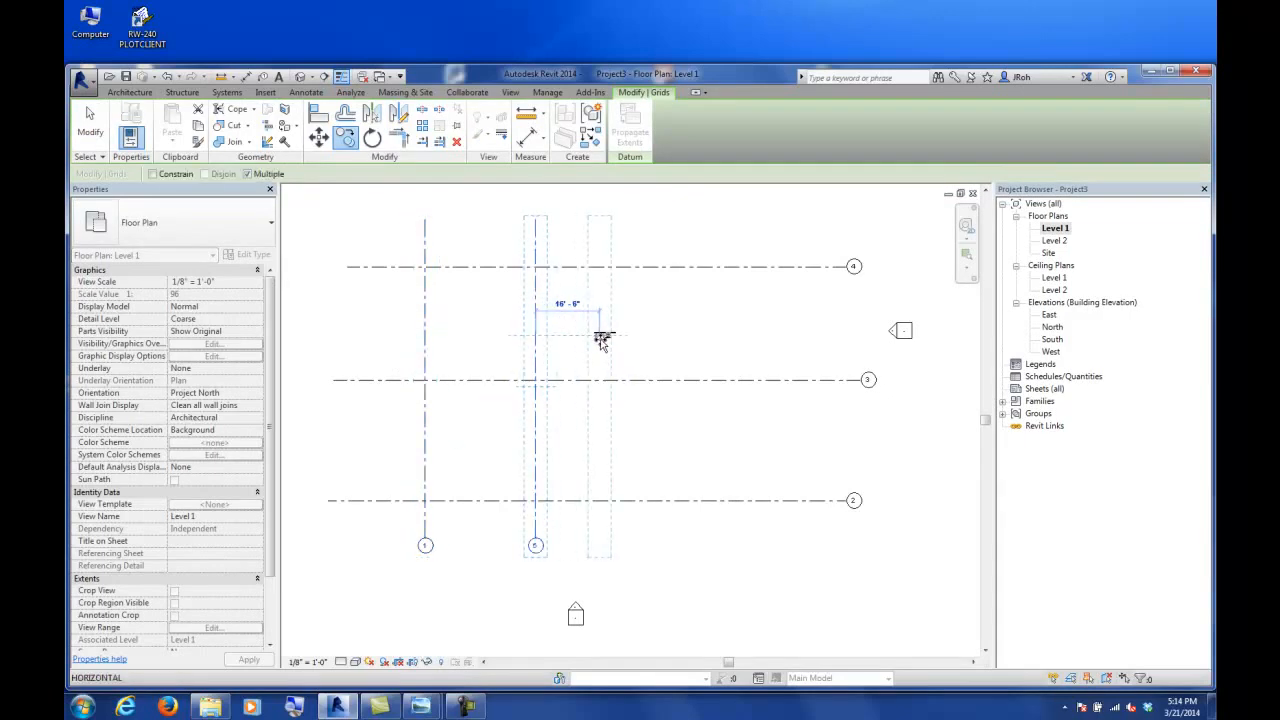
click(700, 333)
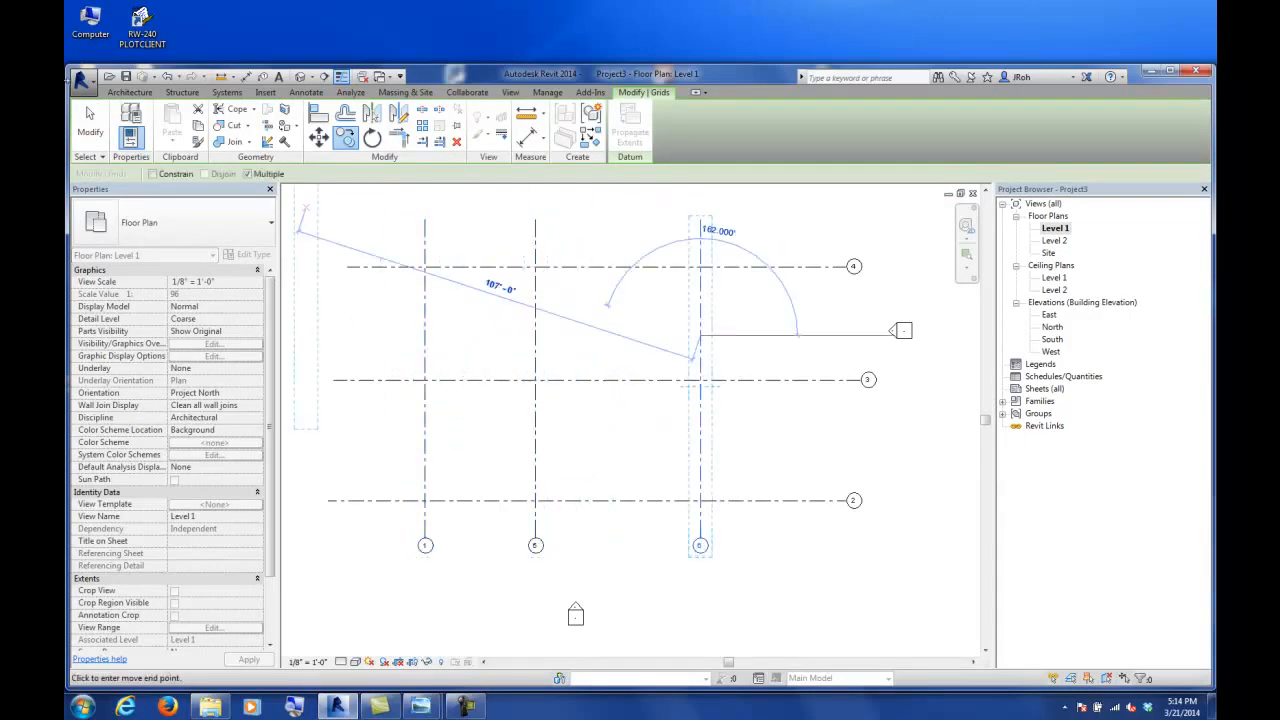
click(90, 122)
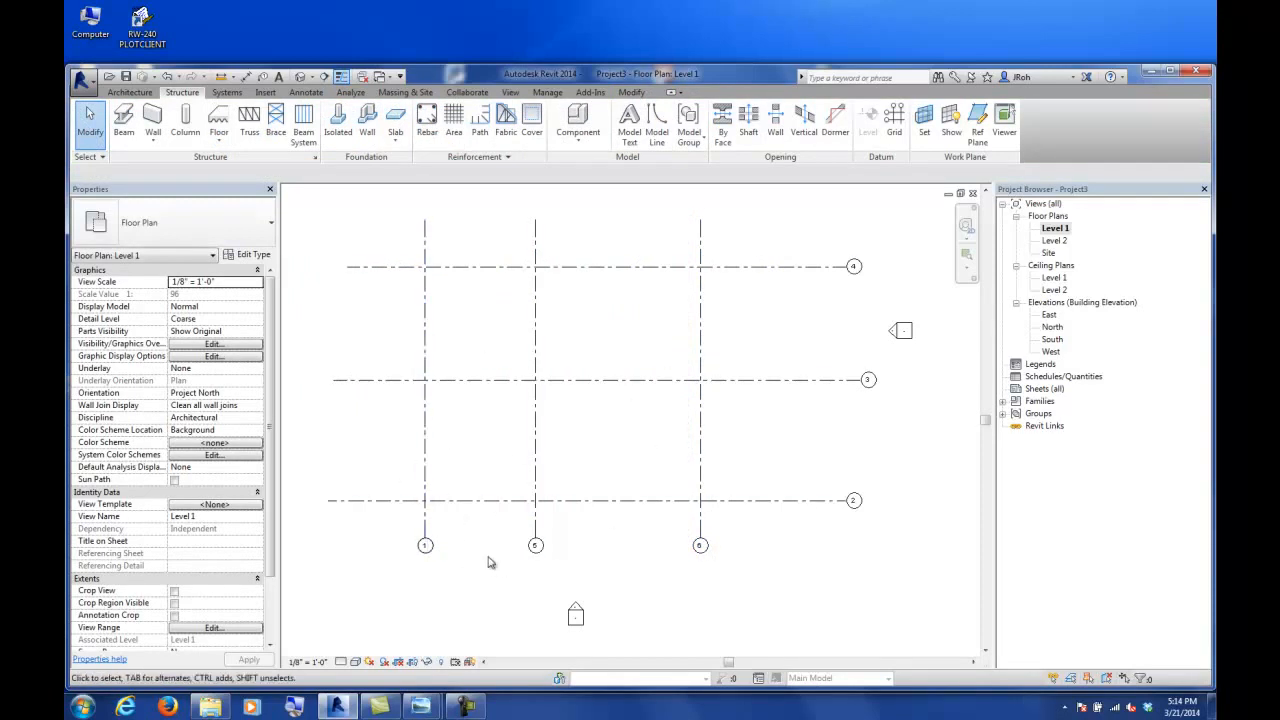
- Shorten the bubble end of grid line 3 so it aligns with the ends of grid lines 2 and 4
scroll(415, 562, up, 2)
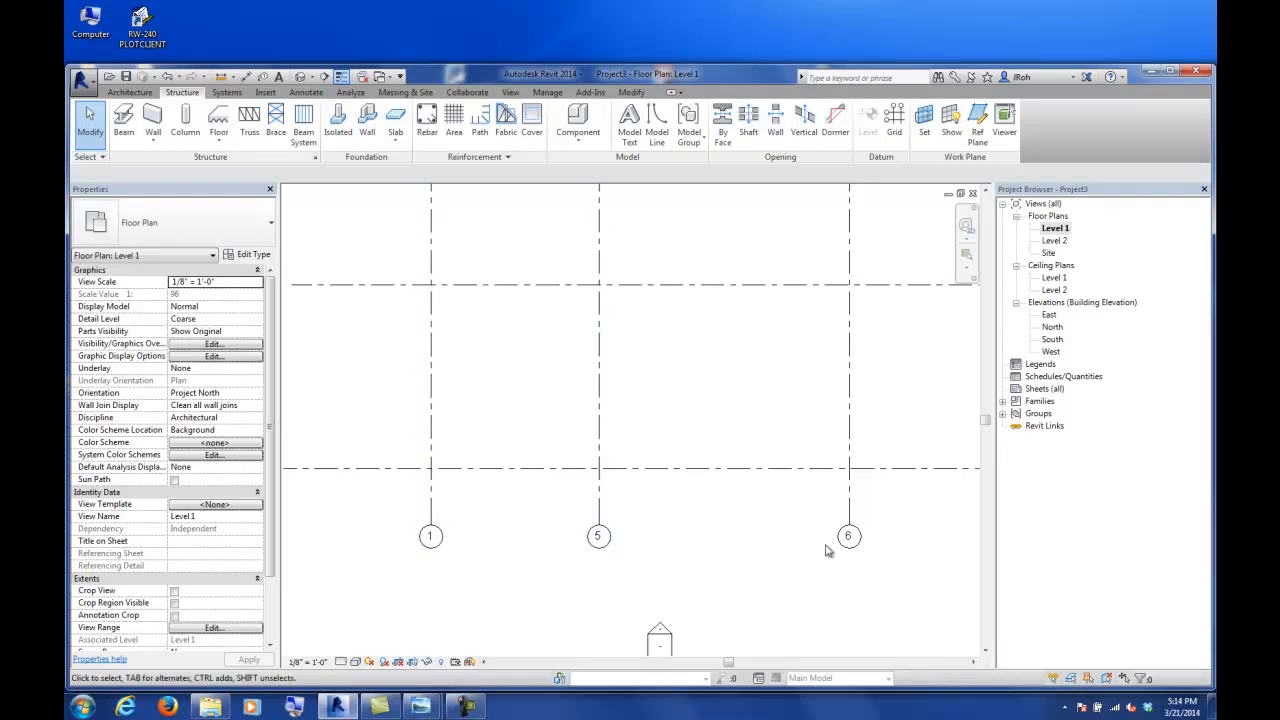
scroll(826, 550, down, 3)
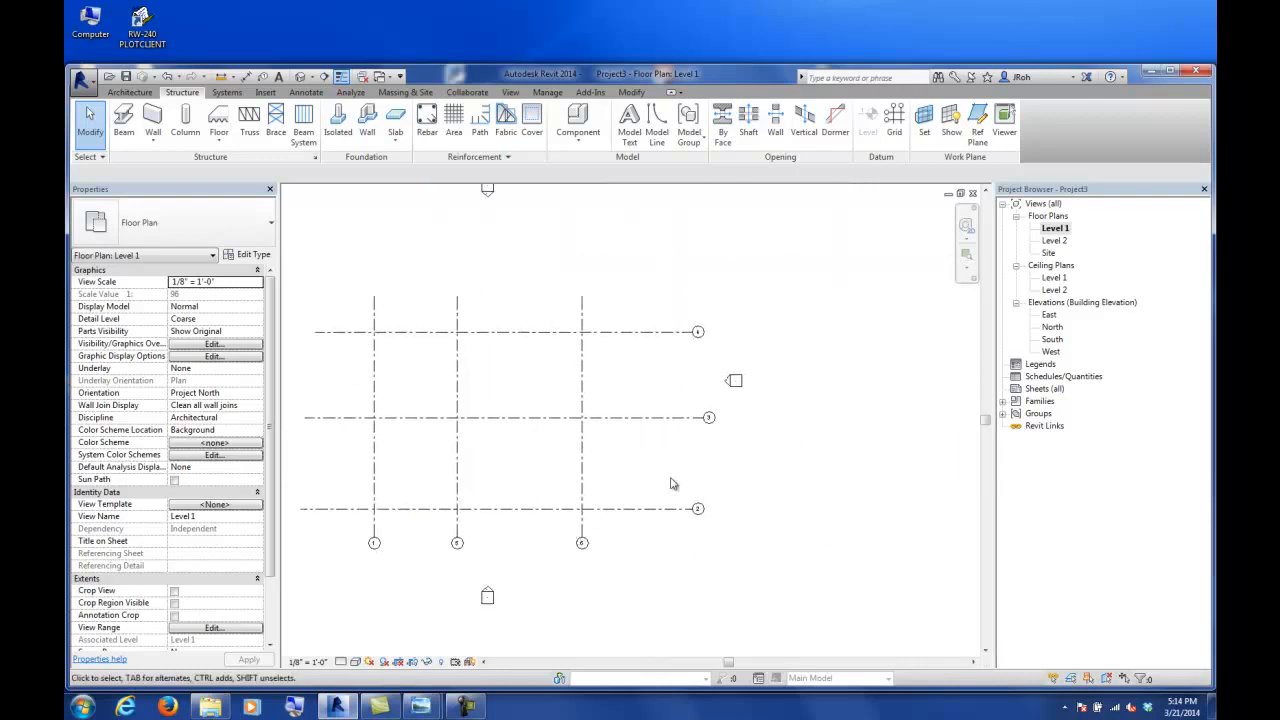
click(725, 427)
scroll(707, 425, up, 2)
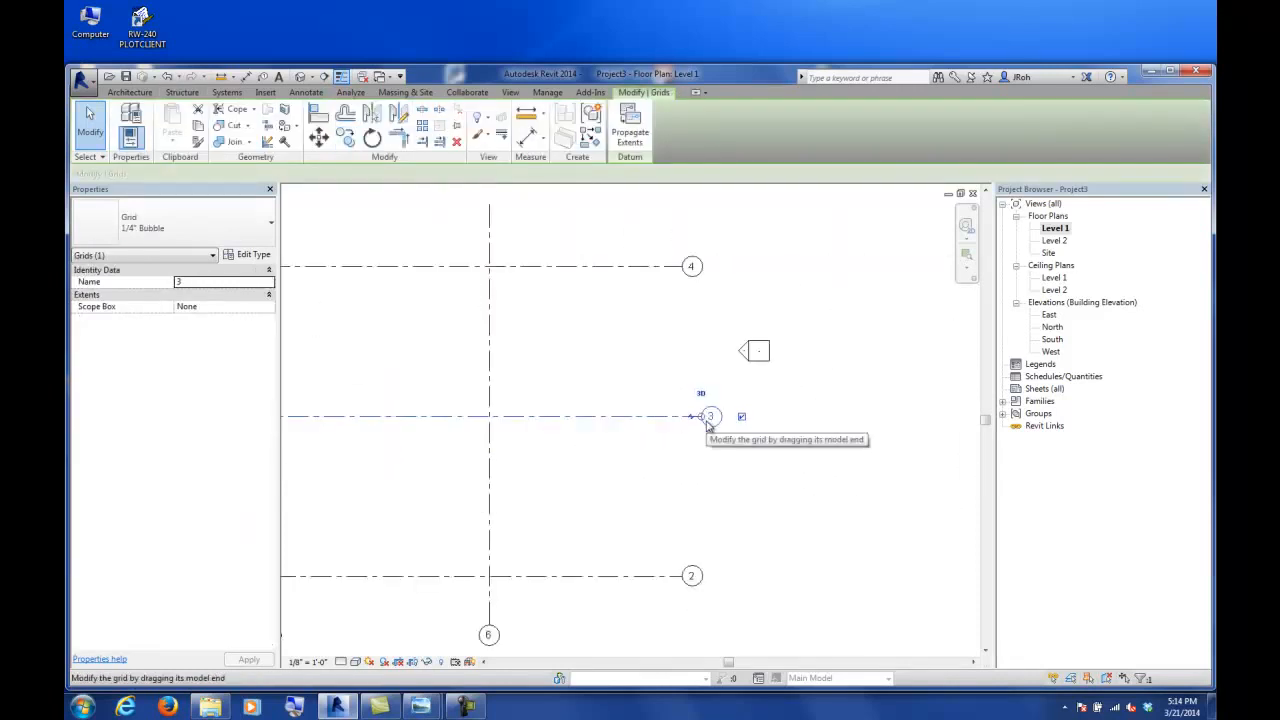
drag(705, 420, 689, 419)
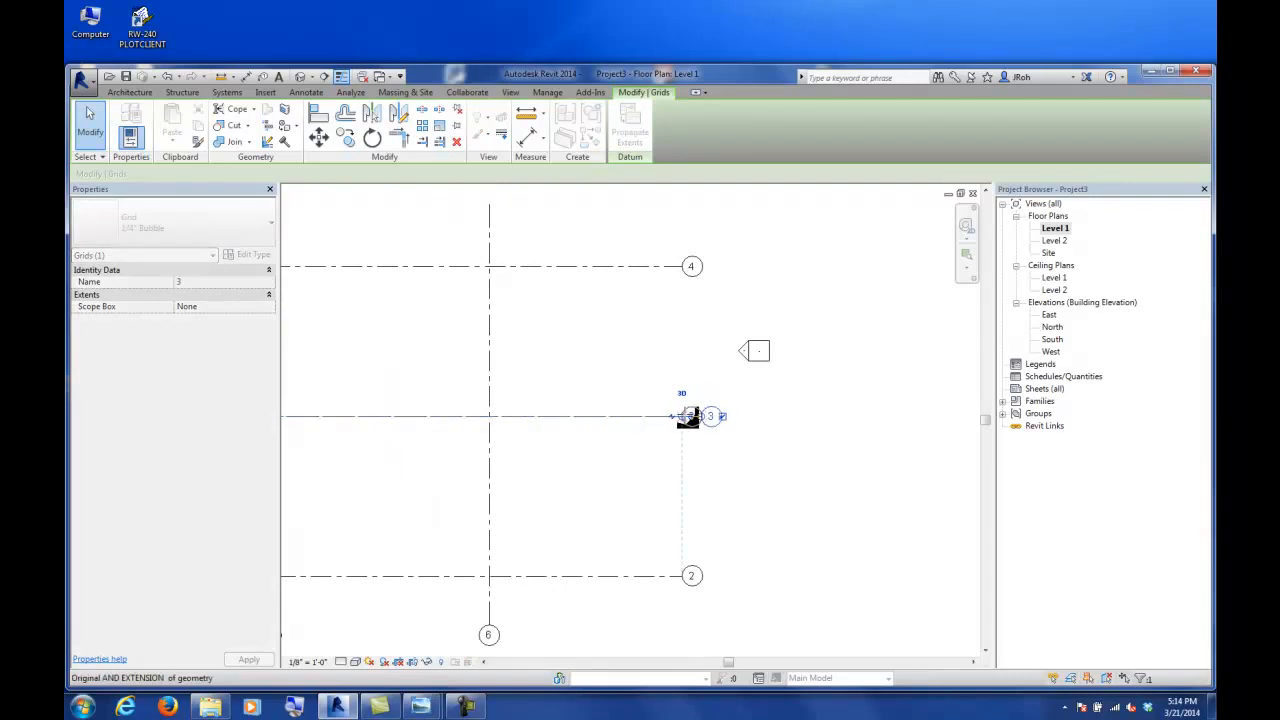
click(726, 508)
- Rename the lowest horizontal grid line as "a"
click(688, 576)
click(691, 577)
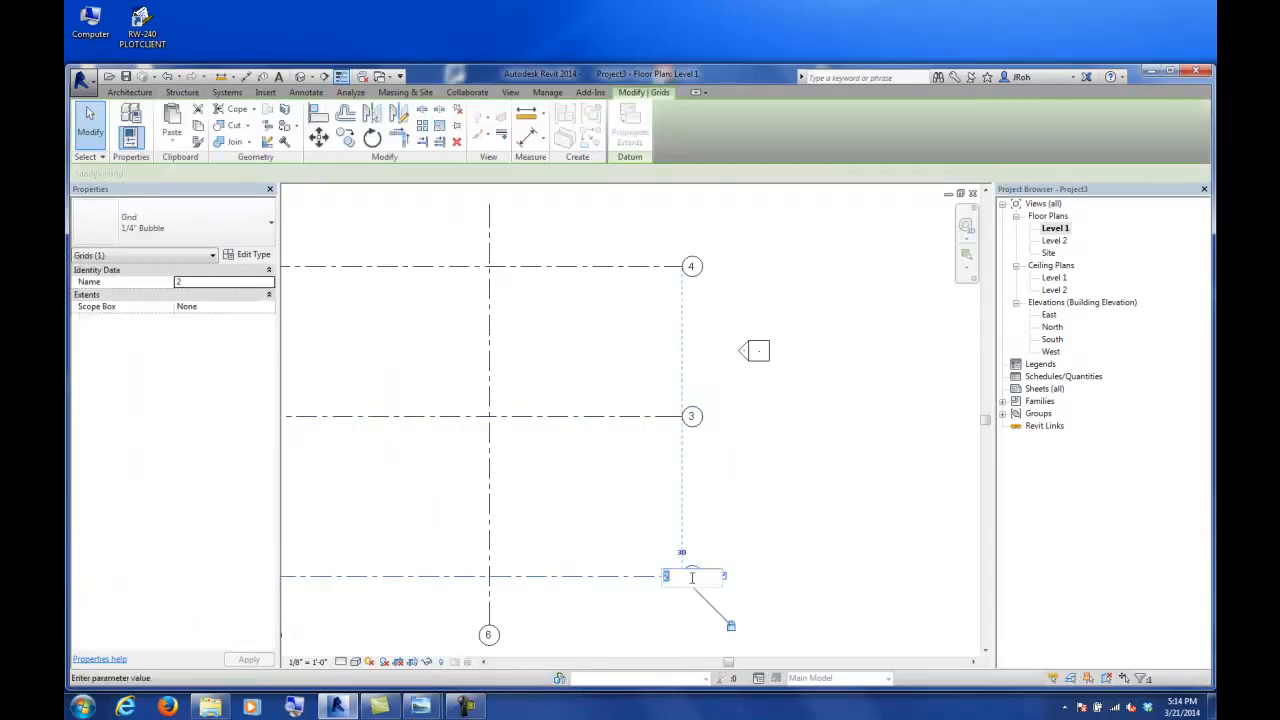
text(a)
key(Return)
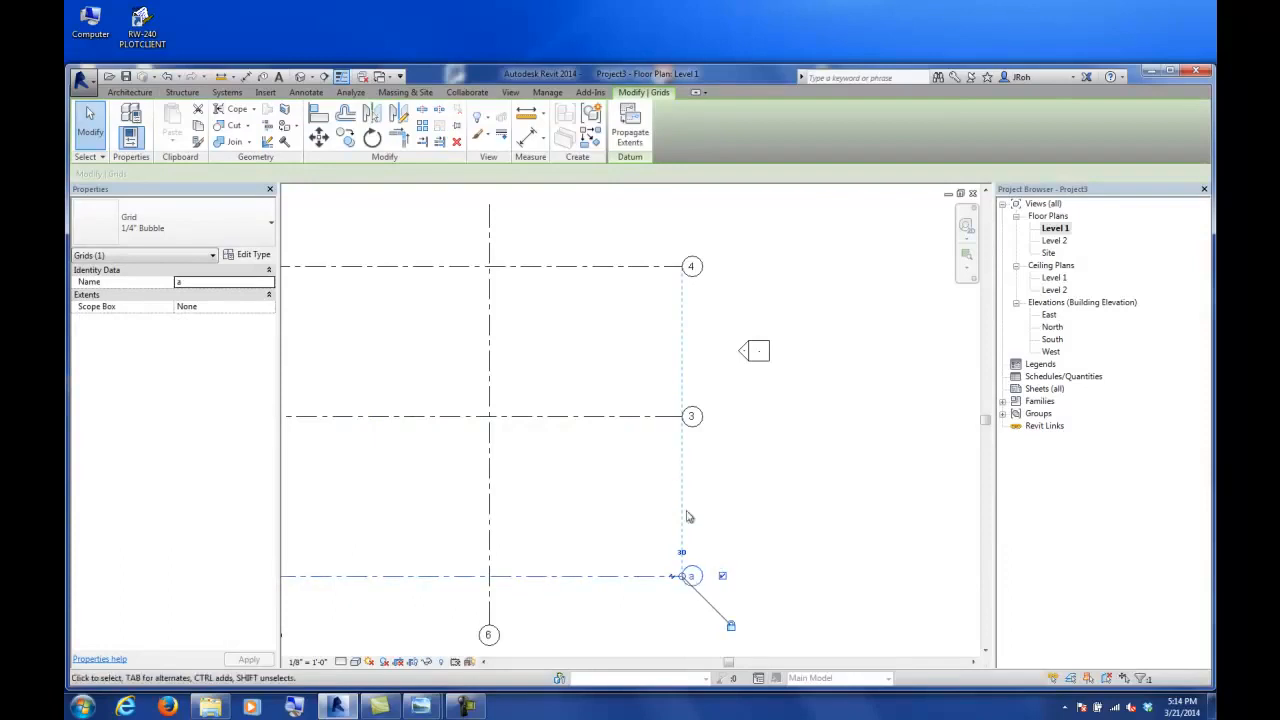
- Extend the bubble ends of the horizontal grid lines slightly outward and rename the lowest one as "A"
drag(683, 576, 691, 577)
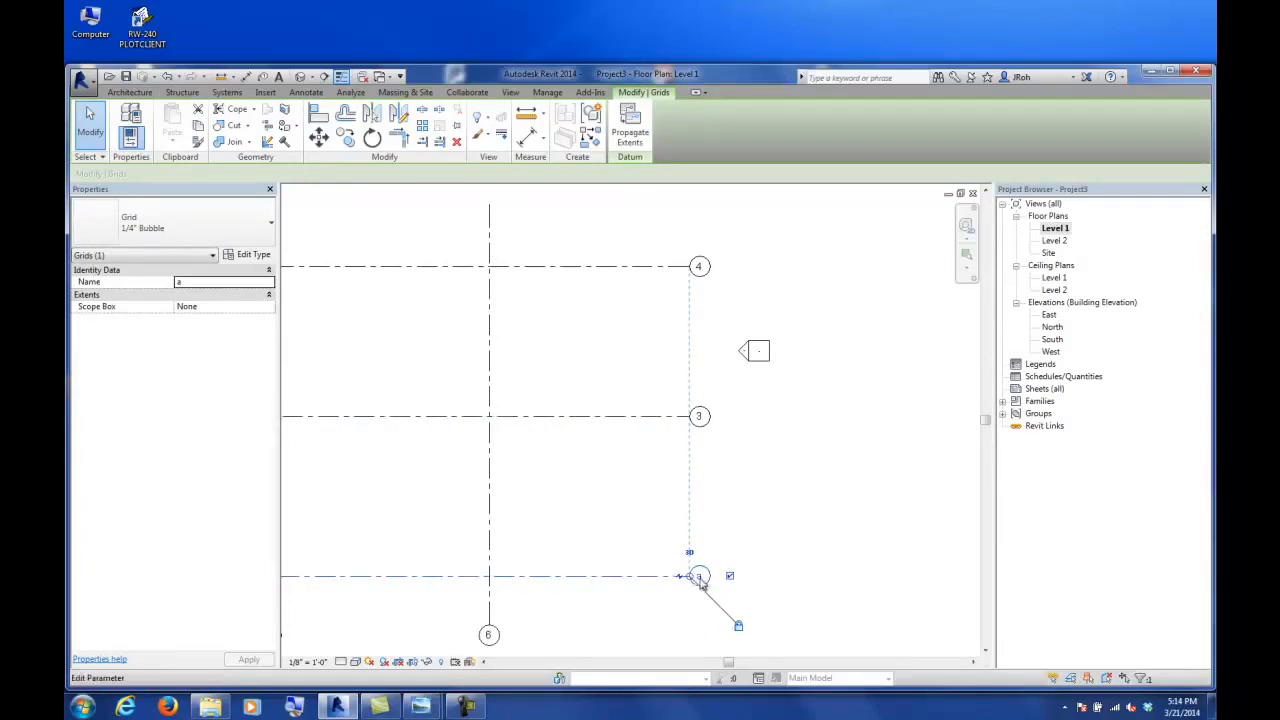
click(700, 581)
text(A)
key(Return)
- Rename the middle horizontal grid line as "B" and the uppermost one as "C"
click(700, 418)
click(701, 419)
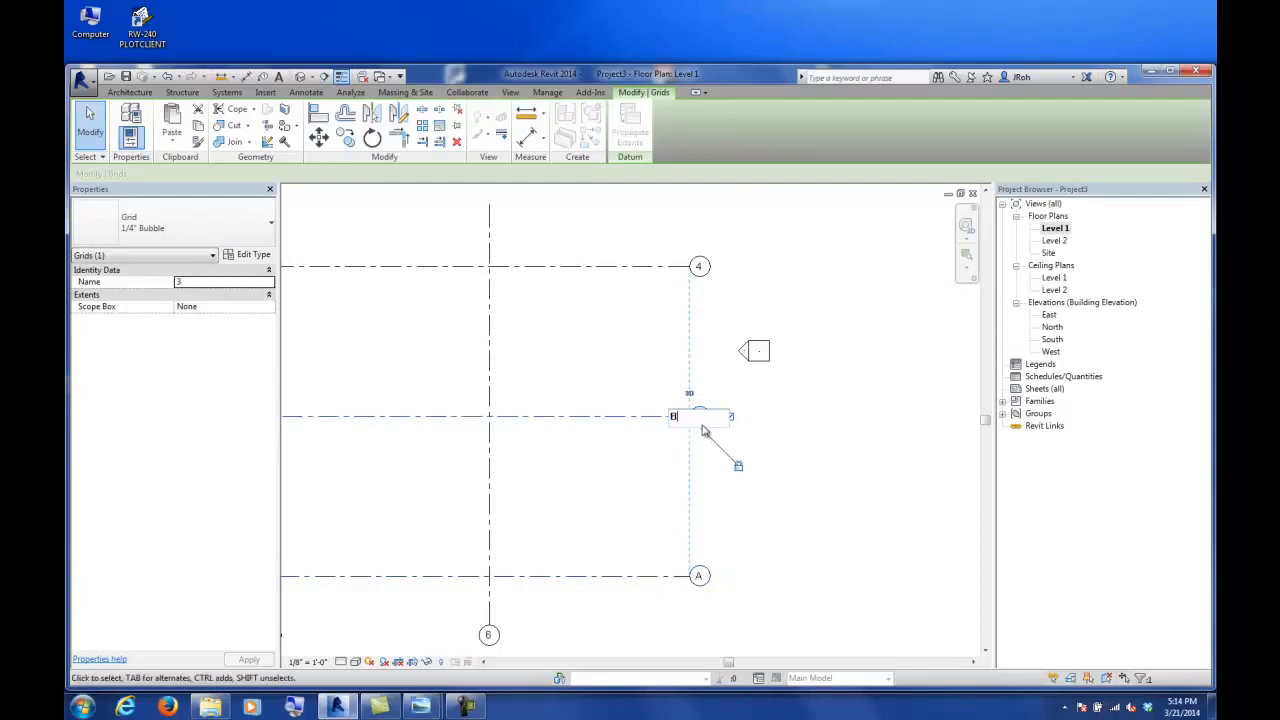
key(Return)
click(699, 266)
click(700, 266)
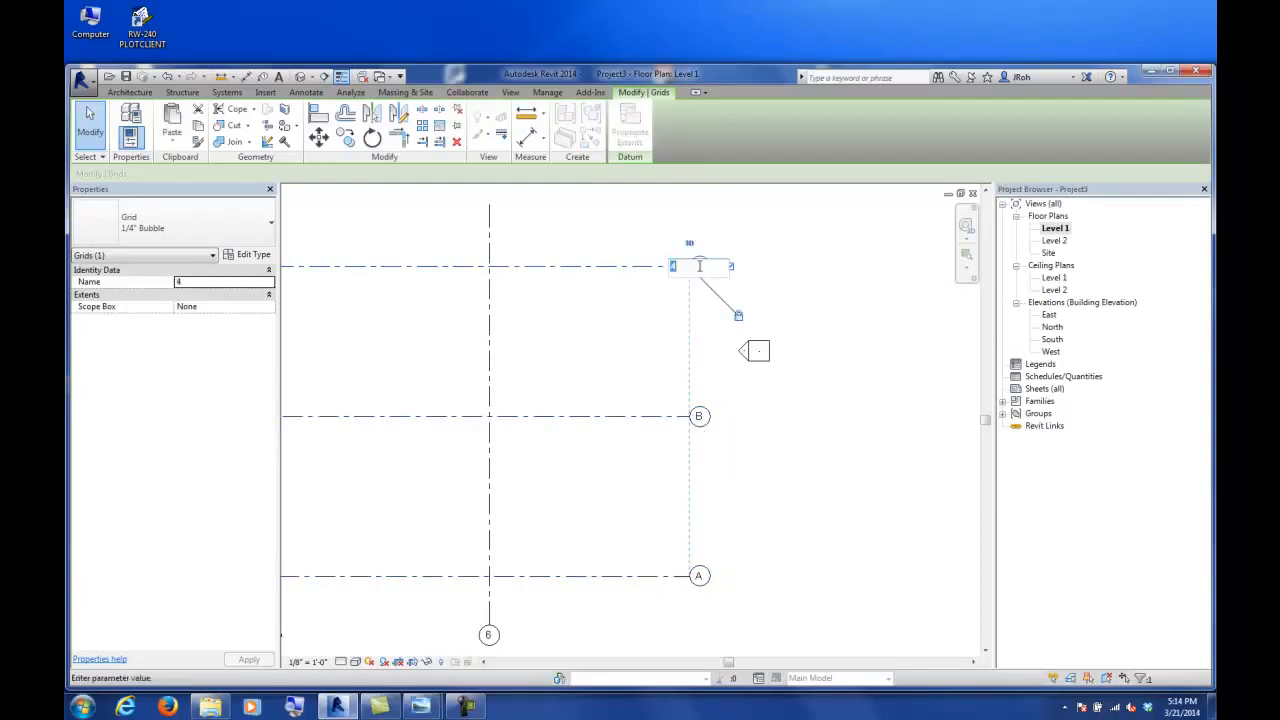
text(C)
key(Return)
click(600, 355)
- Rename vertical grid line 5 as "2" and vertical grid line 6 as "3"
scroll(584, 365, down, 1)
scroll(560, 385, down, 1)
middle_drag(497, 467, 860, 354)
middle_drag(740, 420, 640, 434)
scroll(628, 470, up, 4)
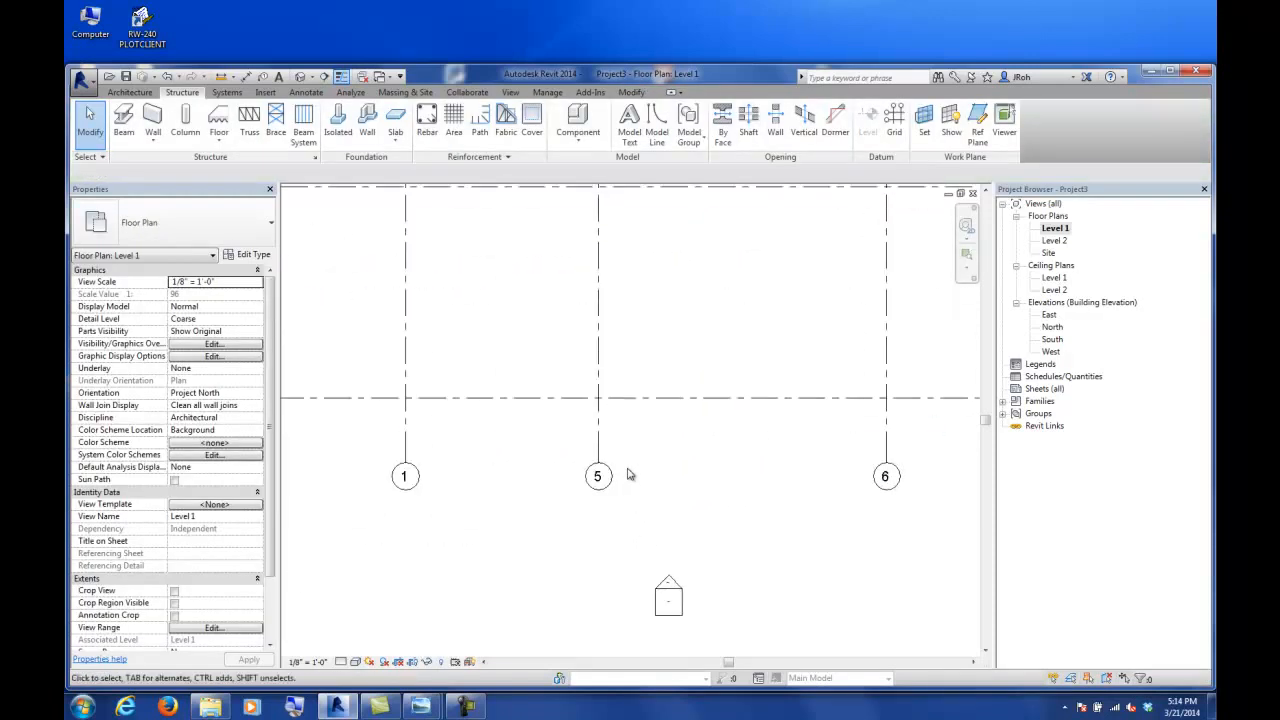
click(598, 477)
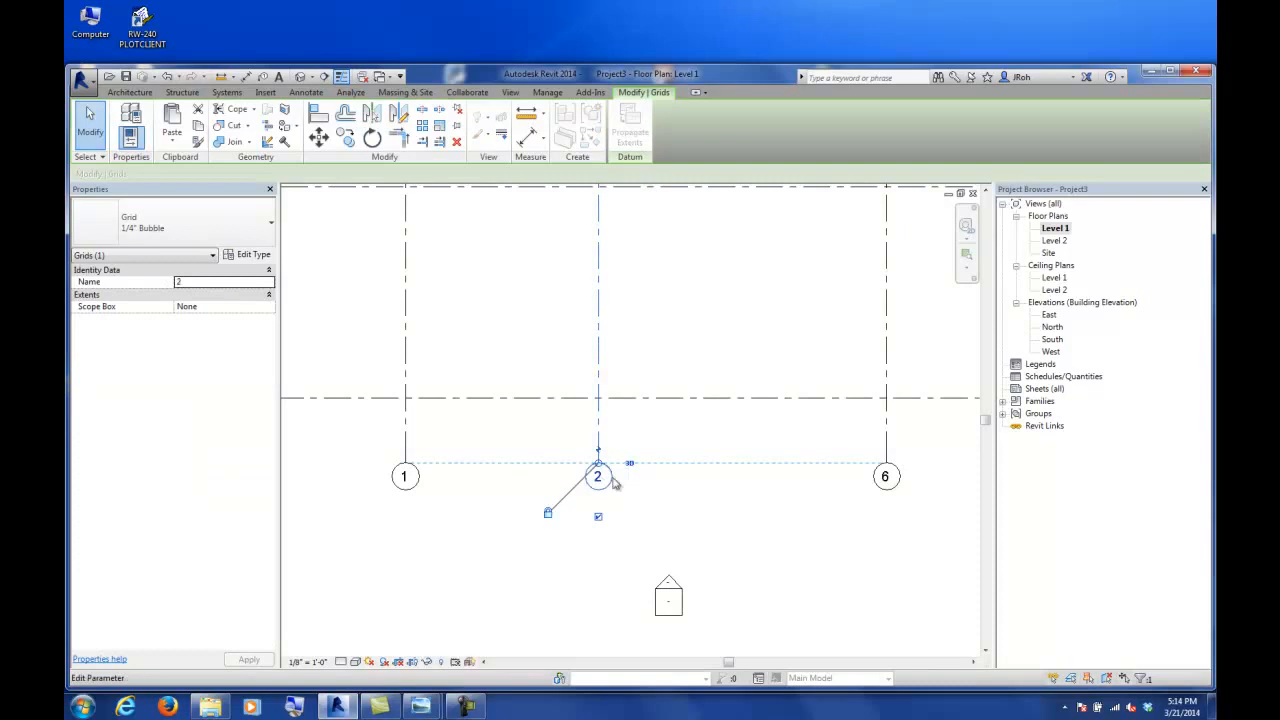
double_click(887, 476)
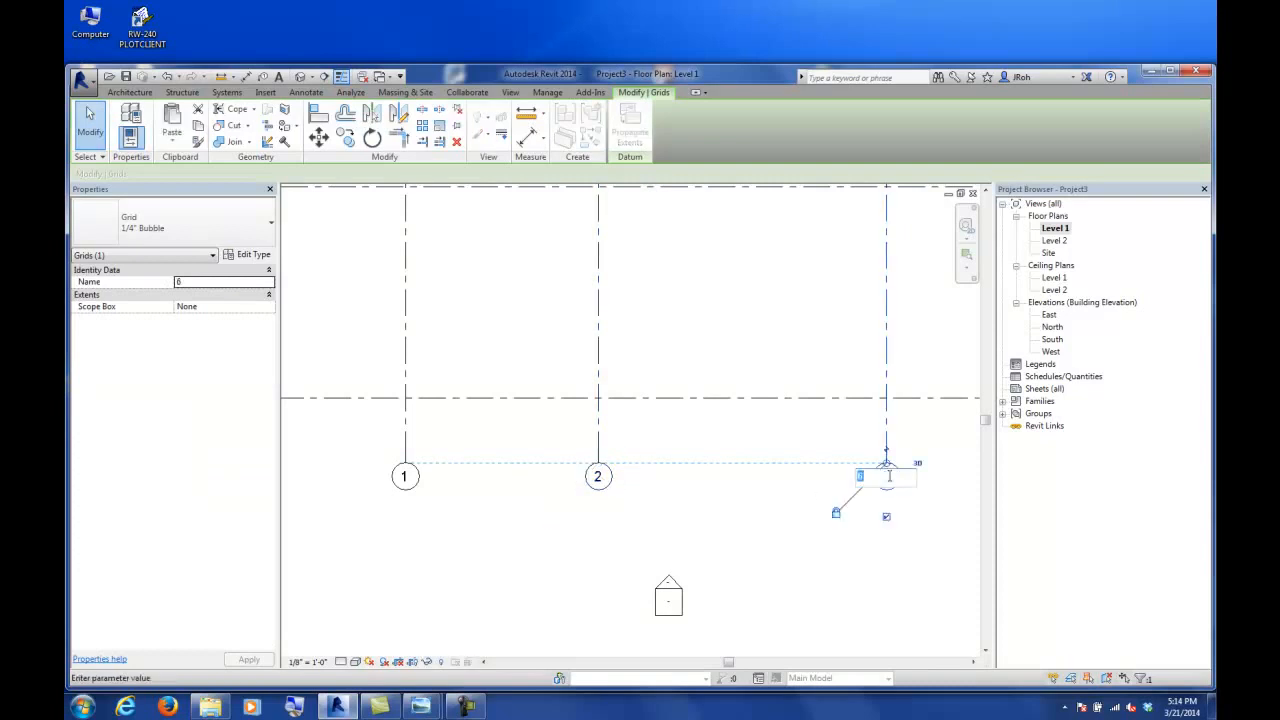
key(Return)
click(749, 489)
scroll(749, 489, down, 4)
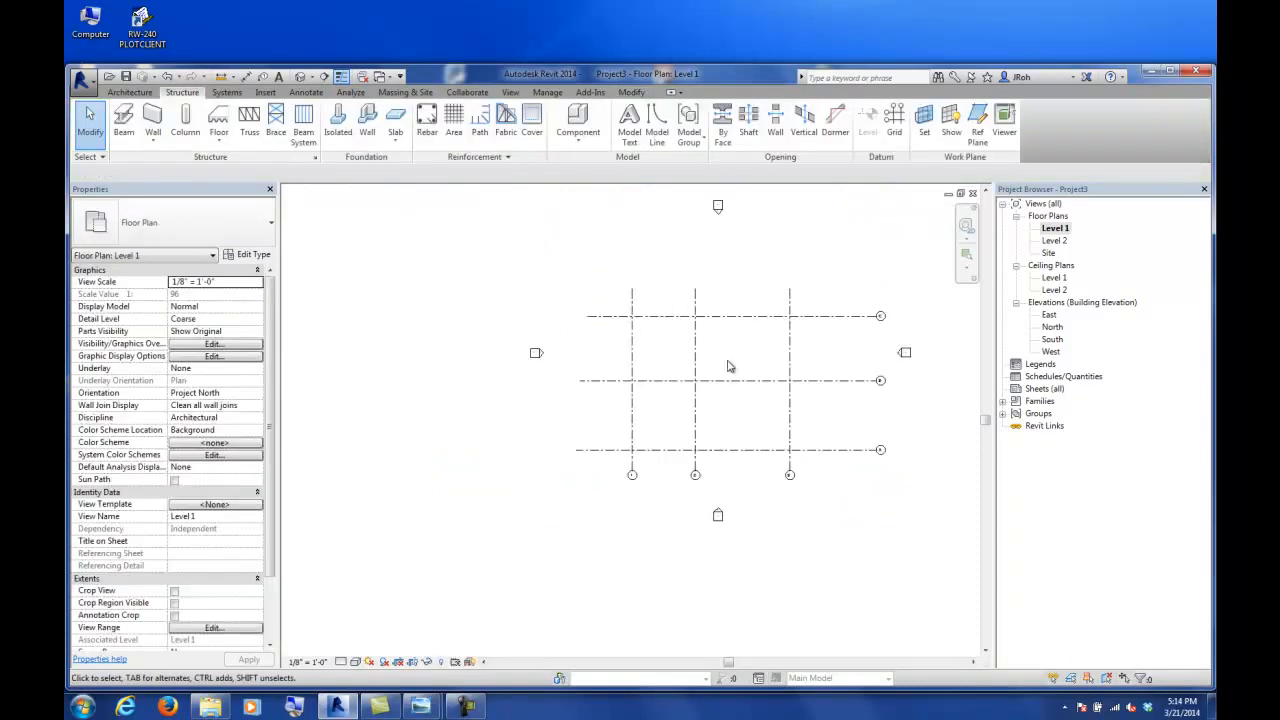
- Show grid bubbles at the west ends of horizontal grid lines C, B and A
click(727, 316)
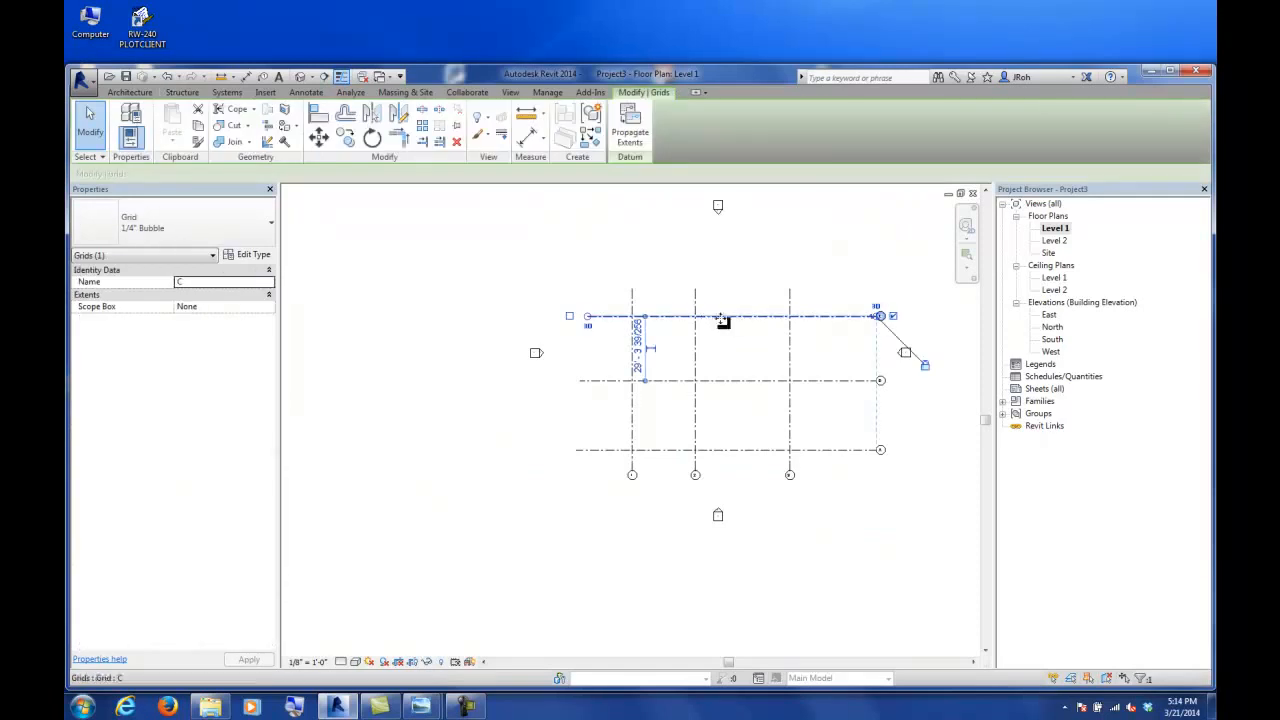
scroll(572, 318, up, 3)
click(570, 324)
click(637, 495)
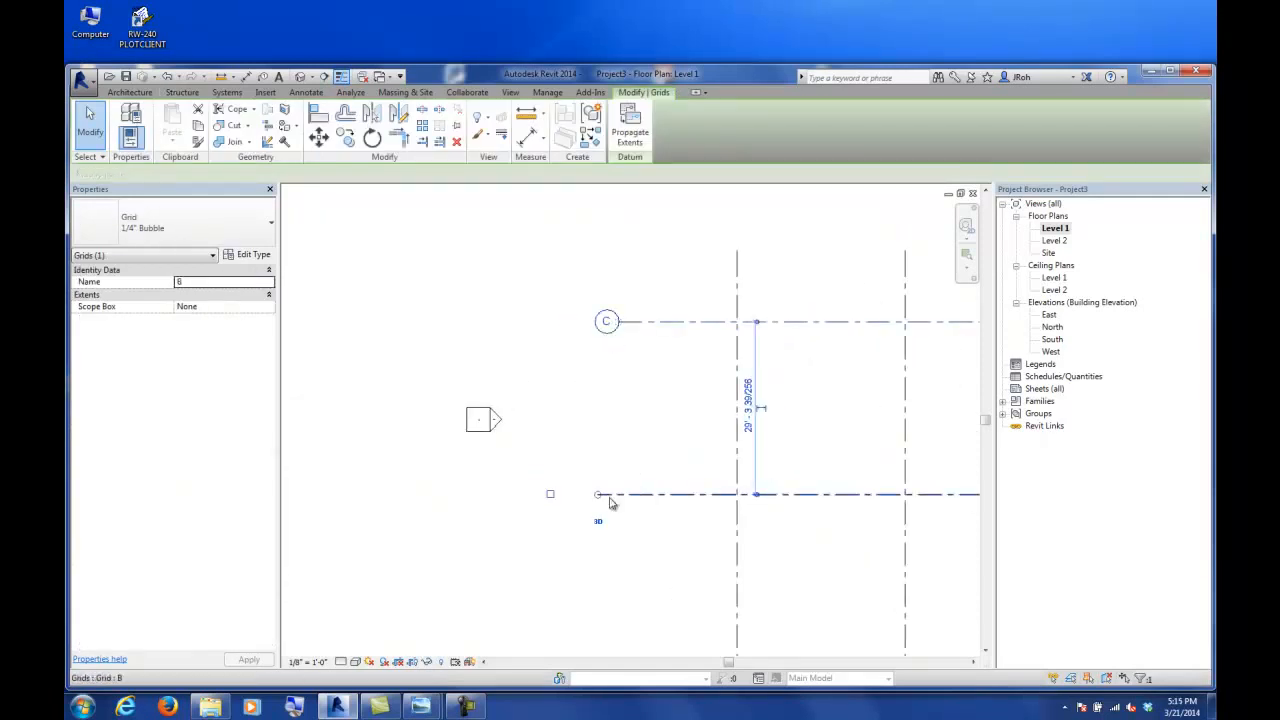
click(537, 528)
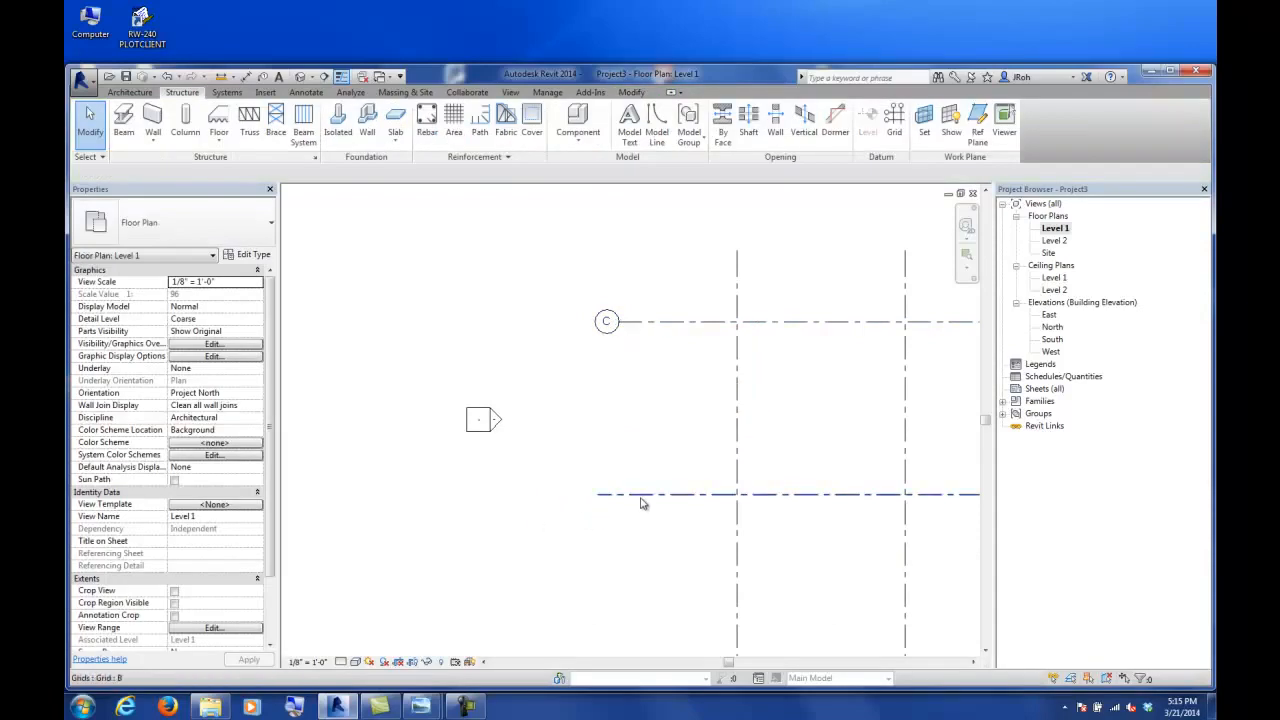
click(603, 496)
click(549, 497)
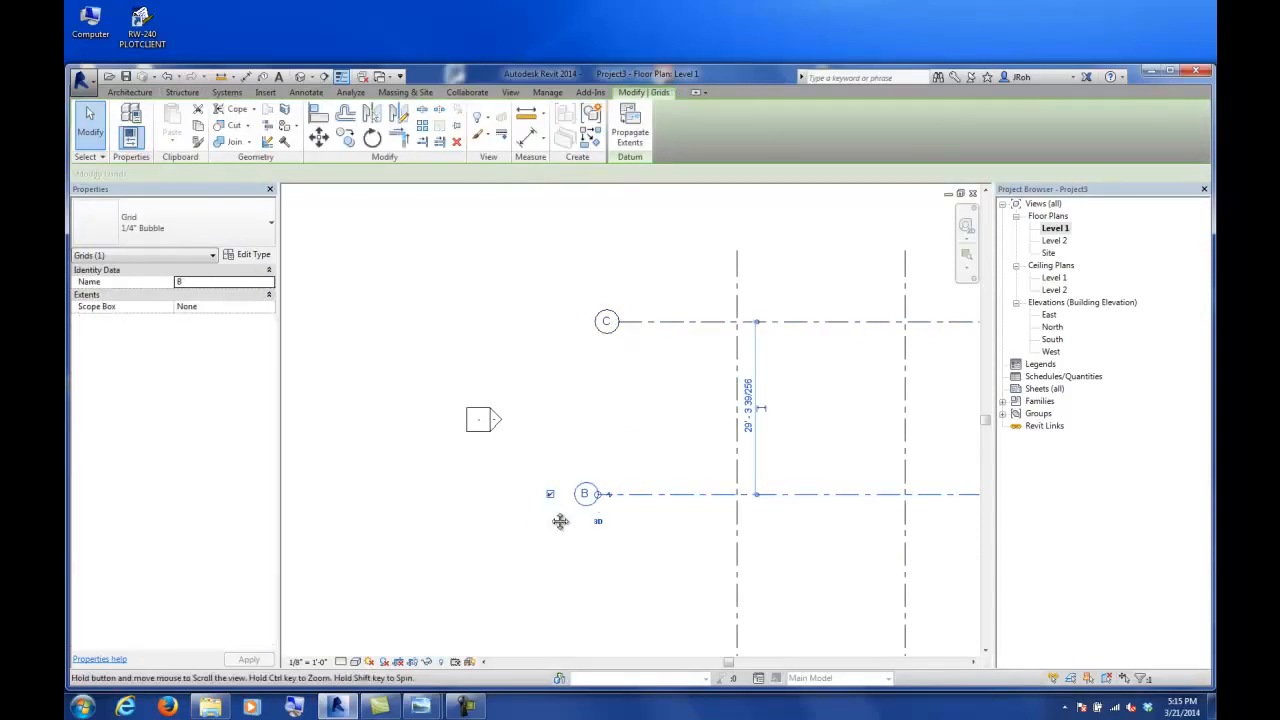
middle_drag(604, 619, 563, 446)
click(598, 510)
click(501, 507)
click(634, 457)
scroll(600, 450, down, 3)
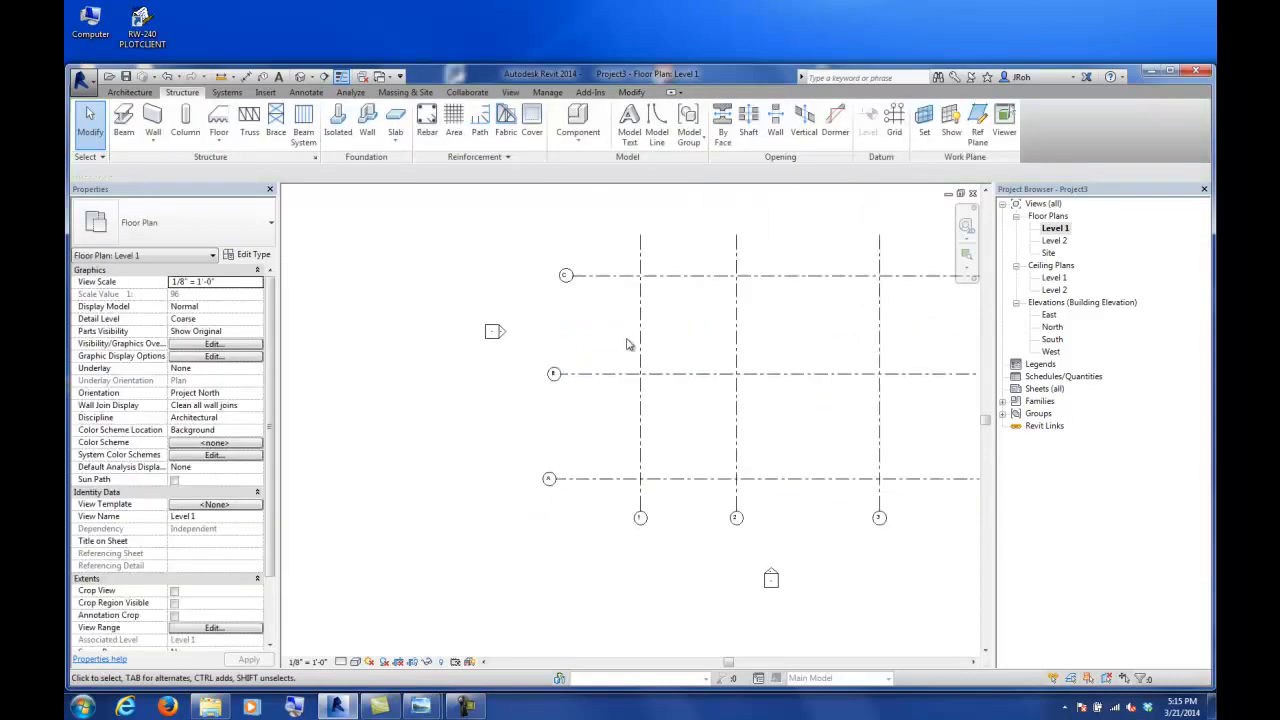
- Show grid bubbles at the north ends of vertical grid lines 1, 2 and 3
click(641, 290)
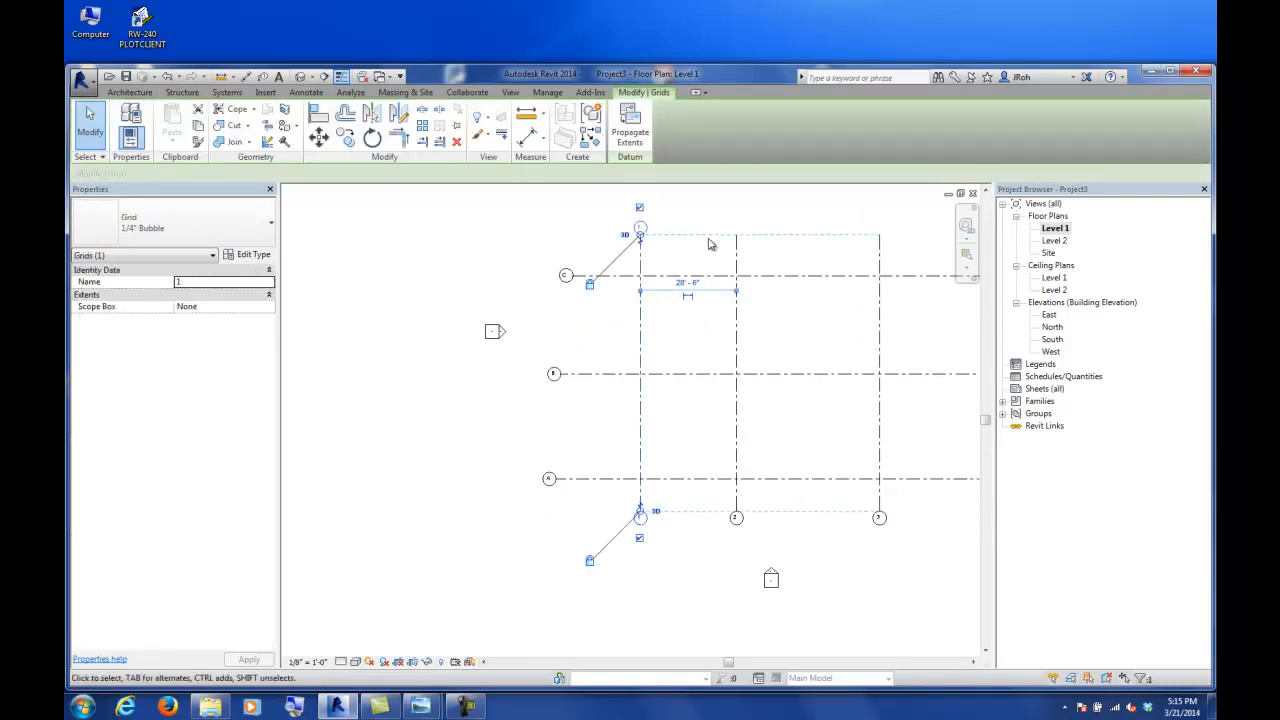
click(736, 252)
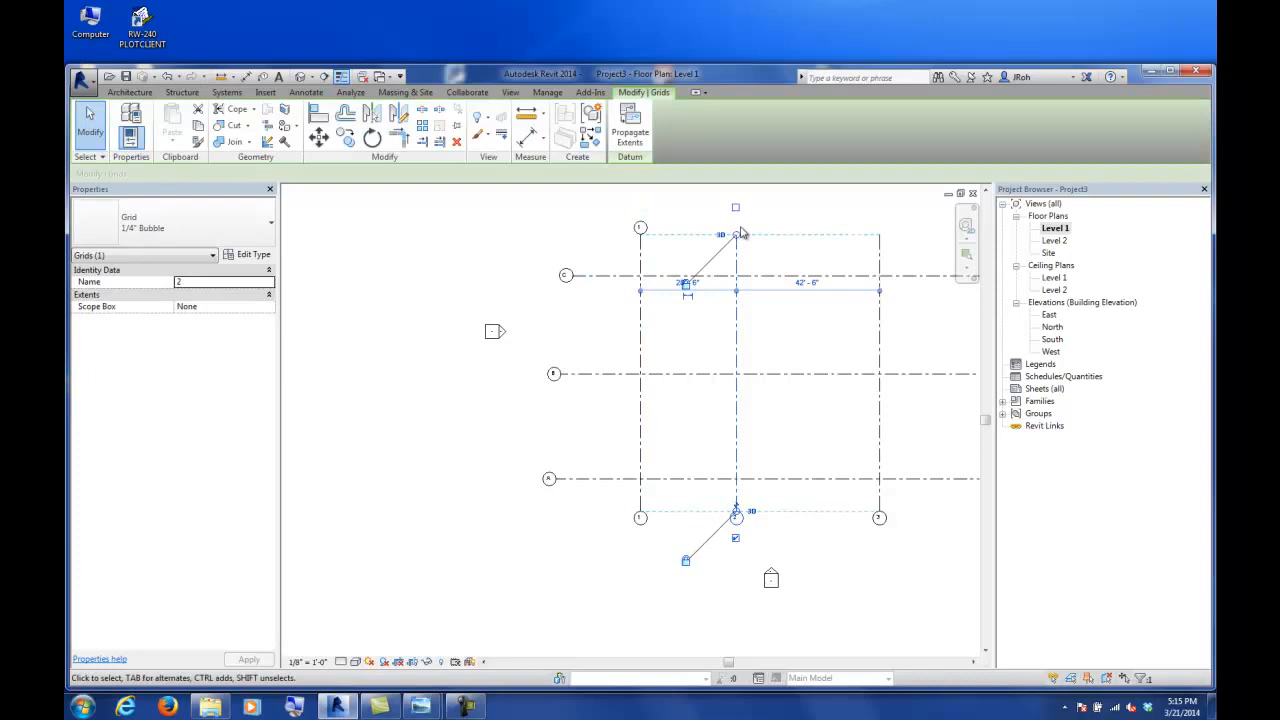
click(880, 255)
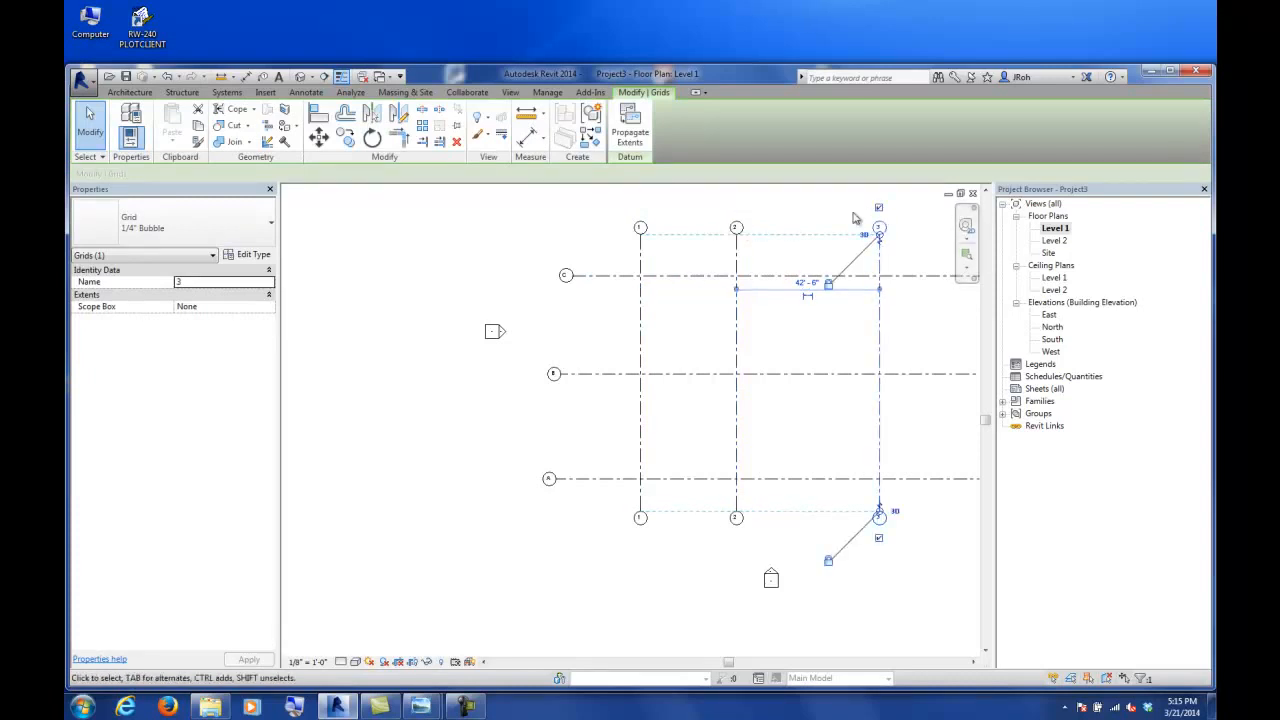
click(800, 218)
- Align the west ends of grid lines C and A with the west end of grid line B
click(568, 276)
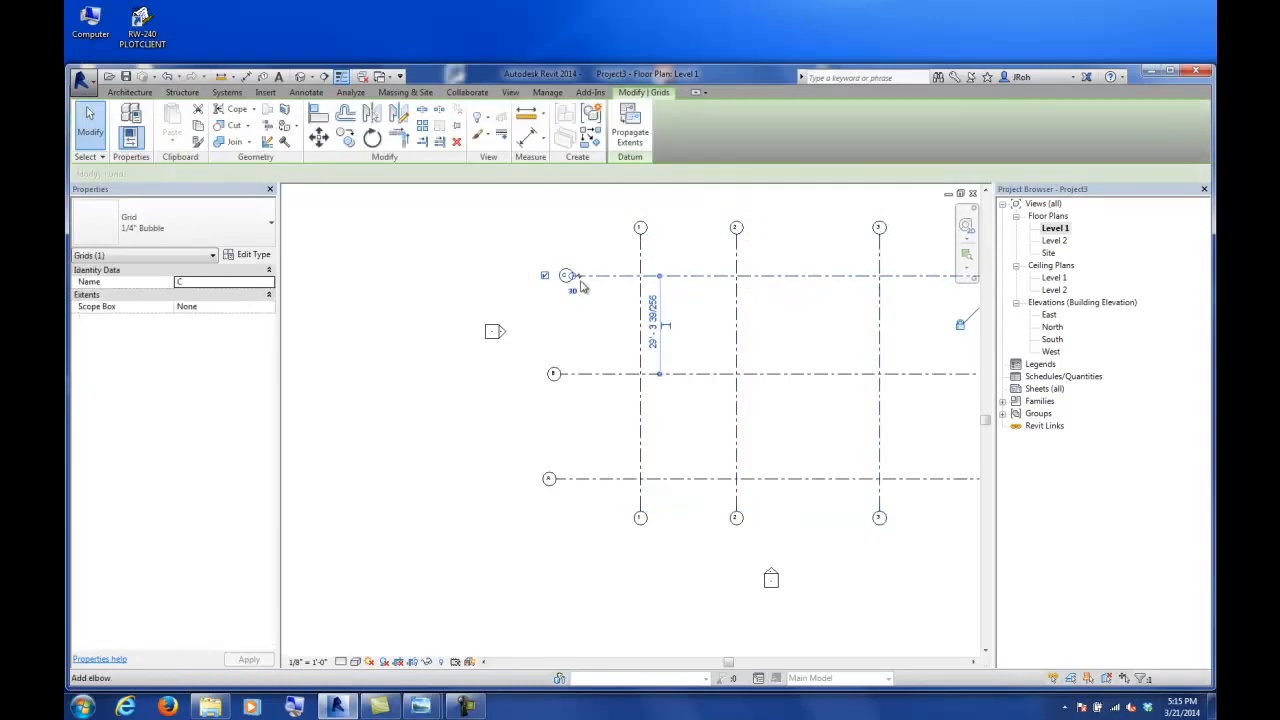
click(576, 279)
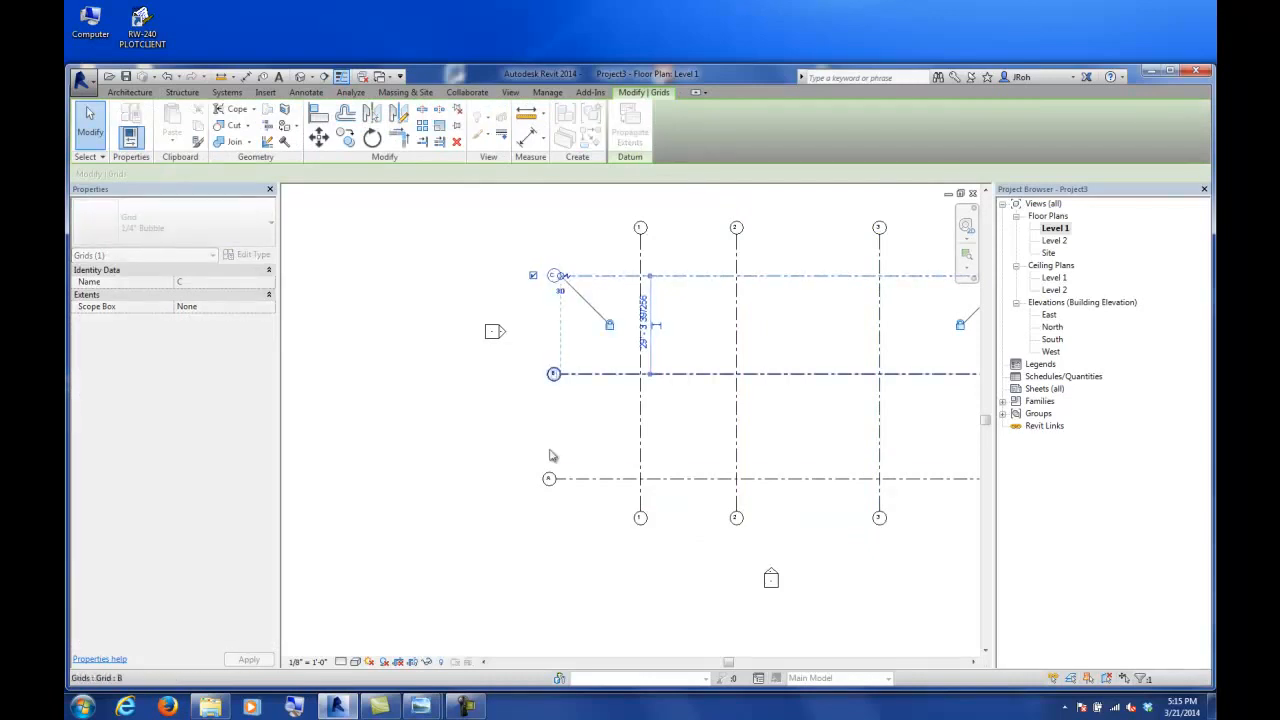
click(556, 480)
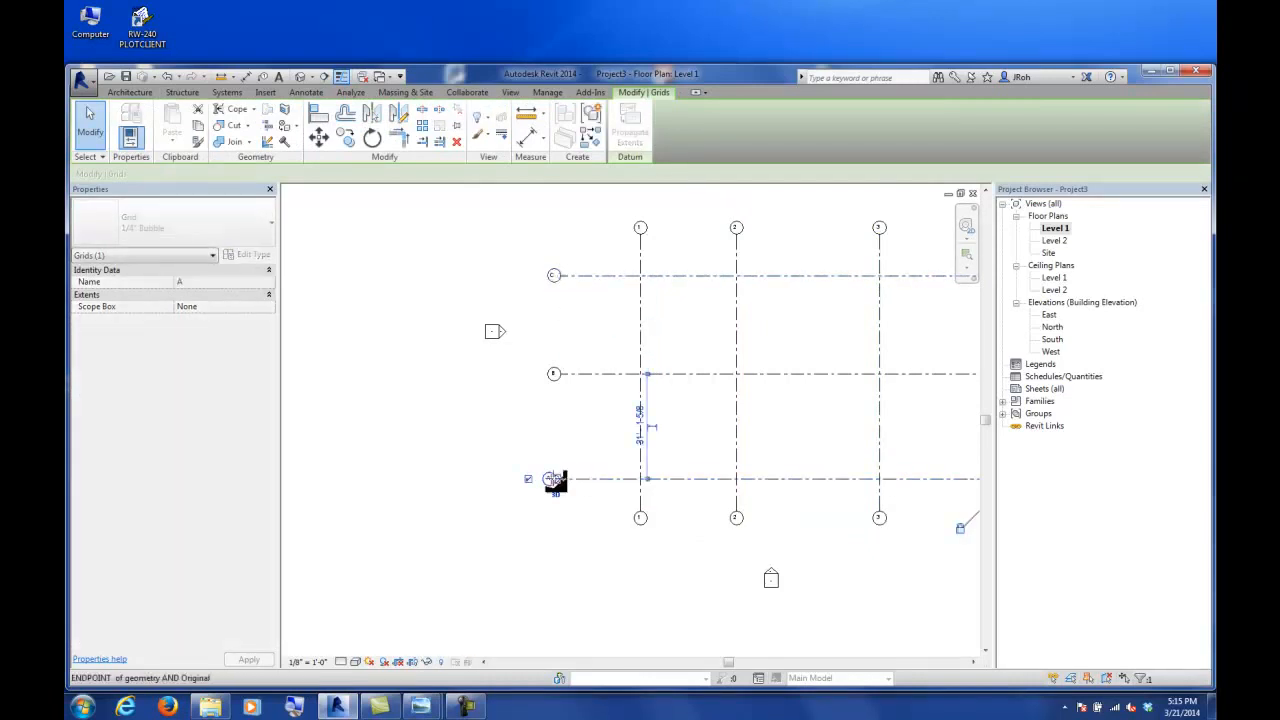
click(492, 416)
scroll(492, 416, down, 3)
scroll(660, 380, up, 4)
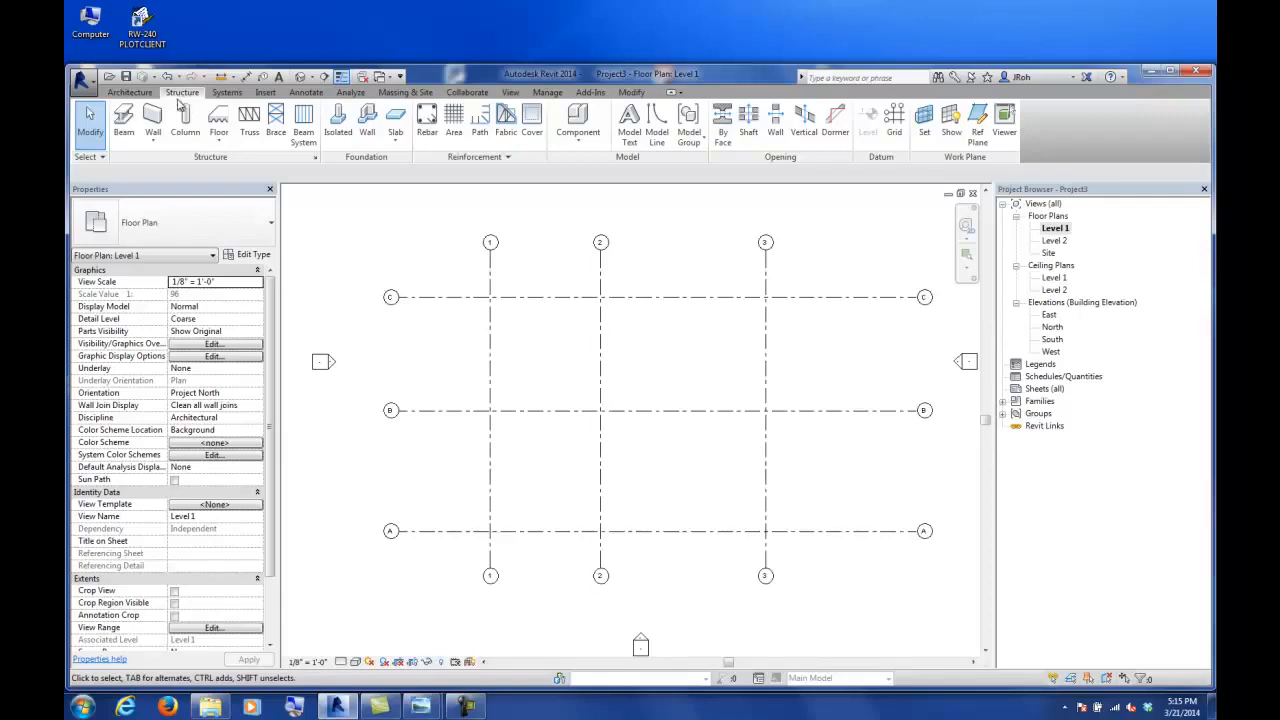
click(130, 92)
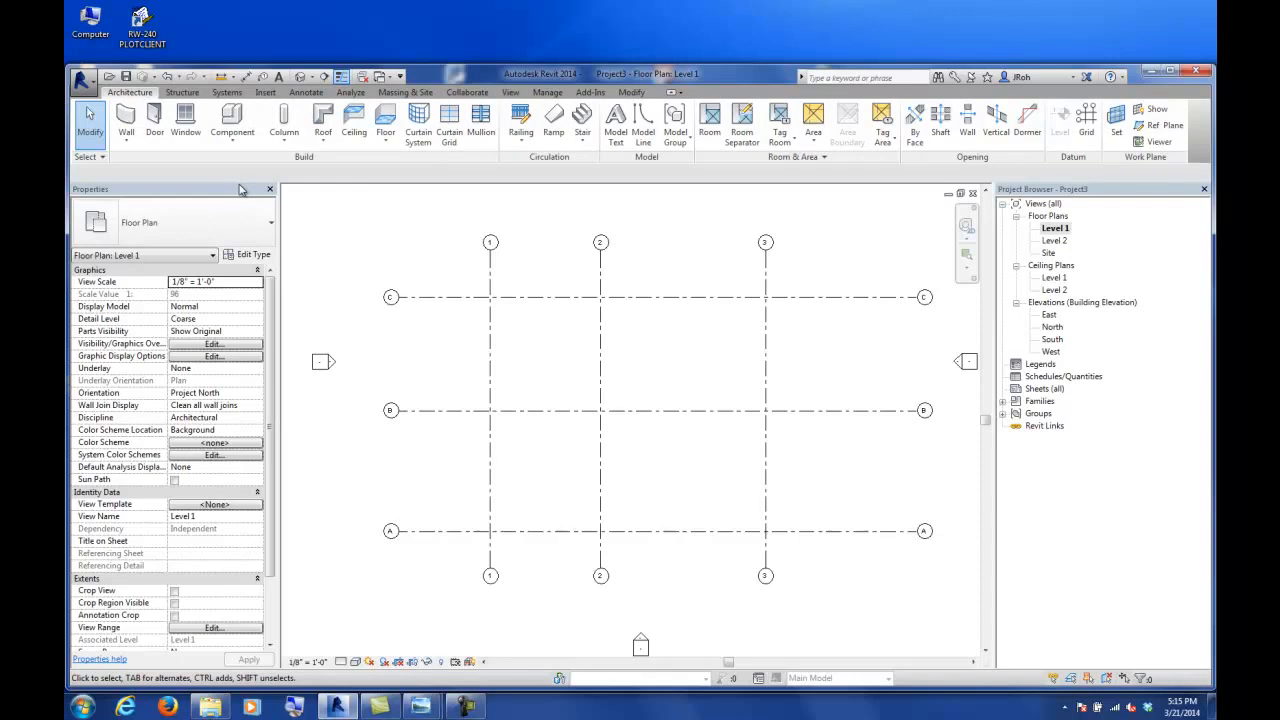
click(286, 144)
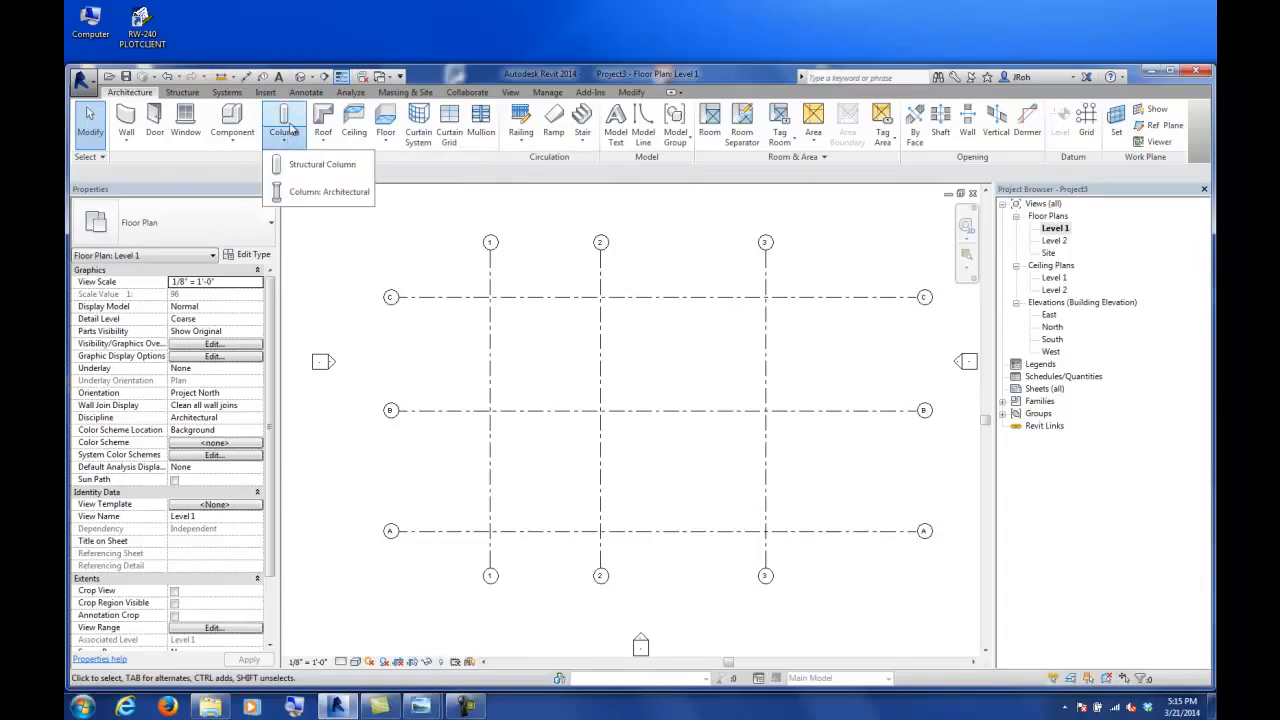
click(416, 168)
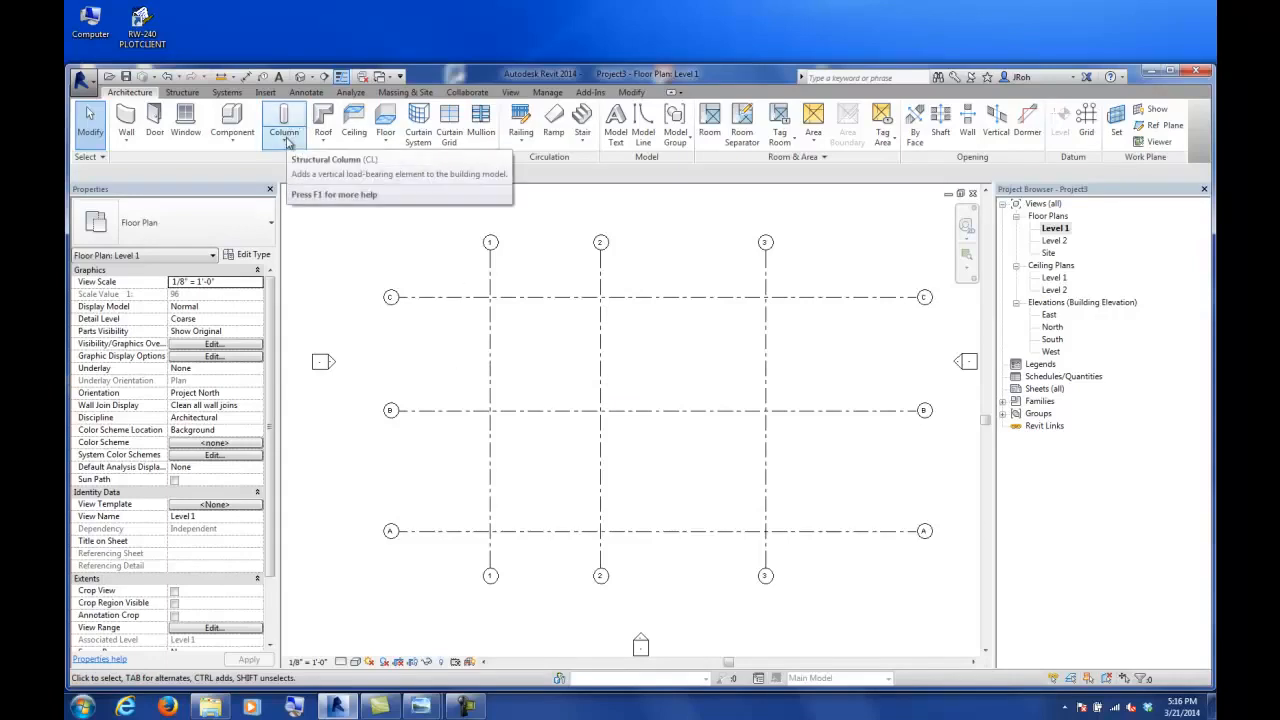
- Start placing a structural column and open the W-Wide Flange-Column family from the Structural Columns Steel folder to load more types
click(182, 92)
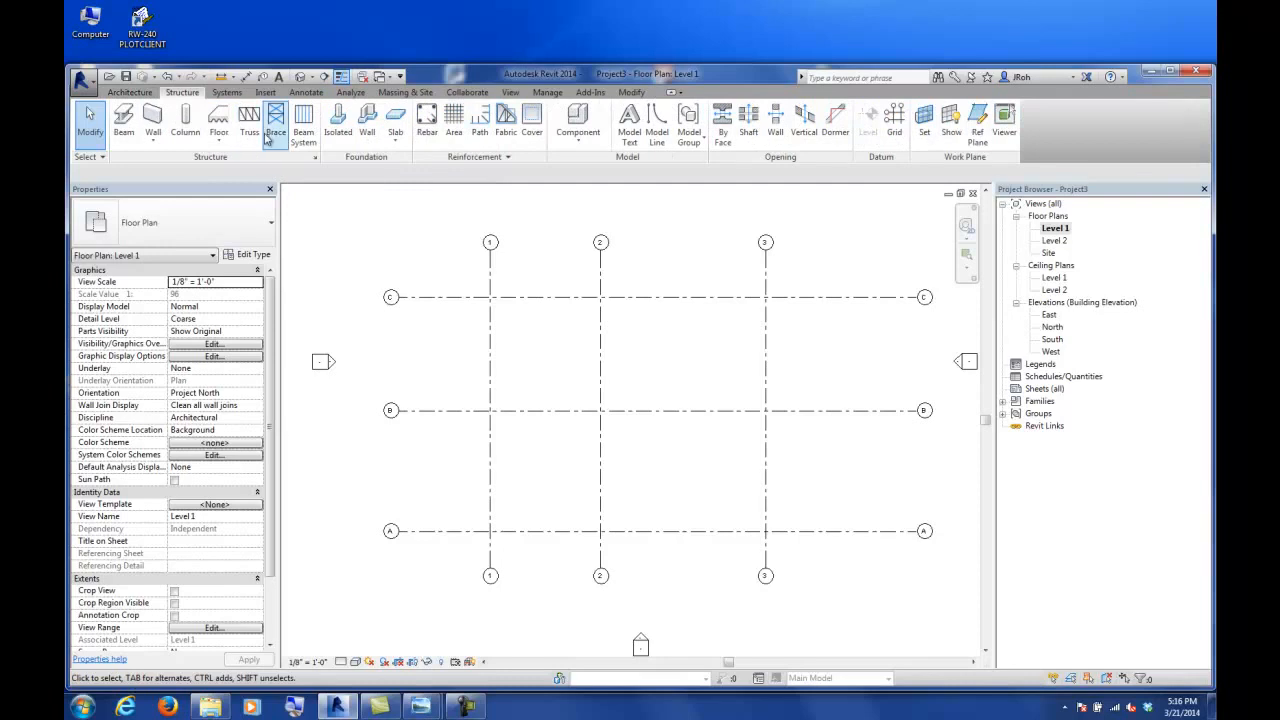
click(183, 125)
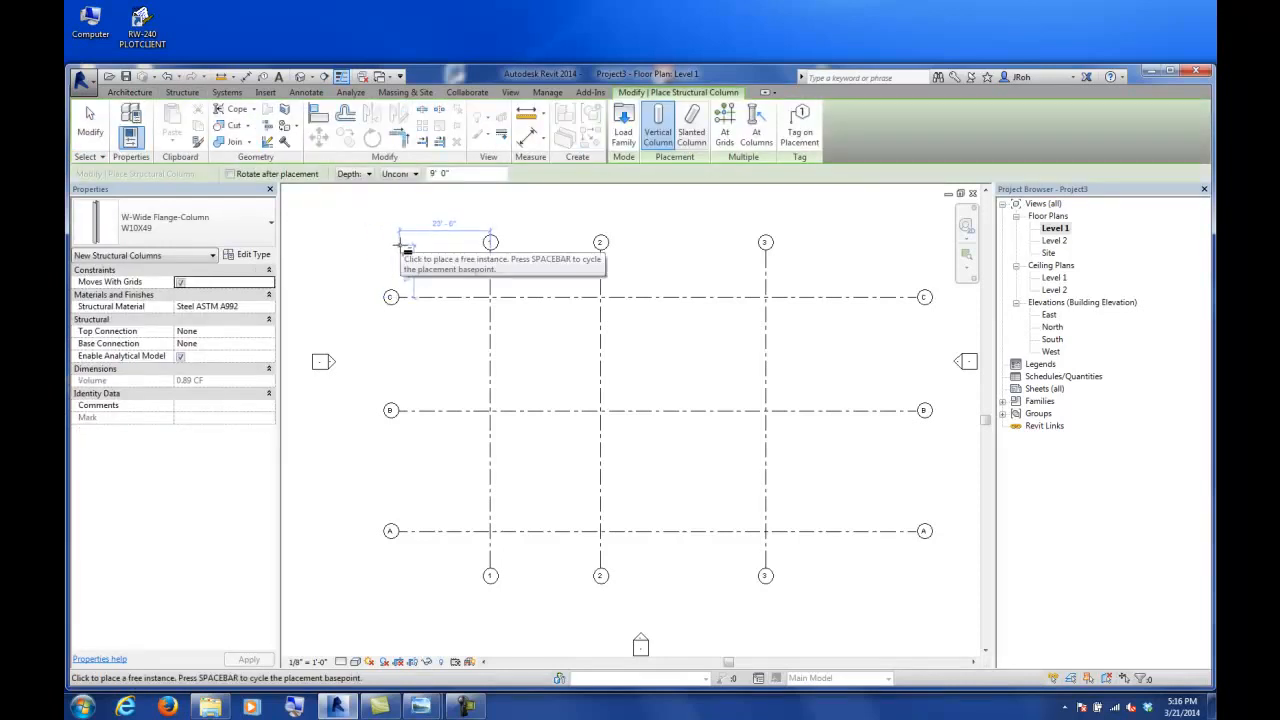
click(155, 228)
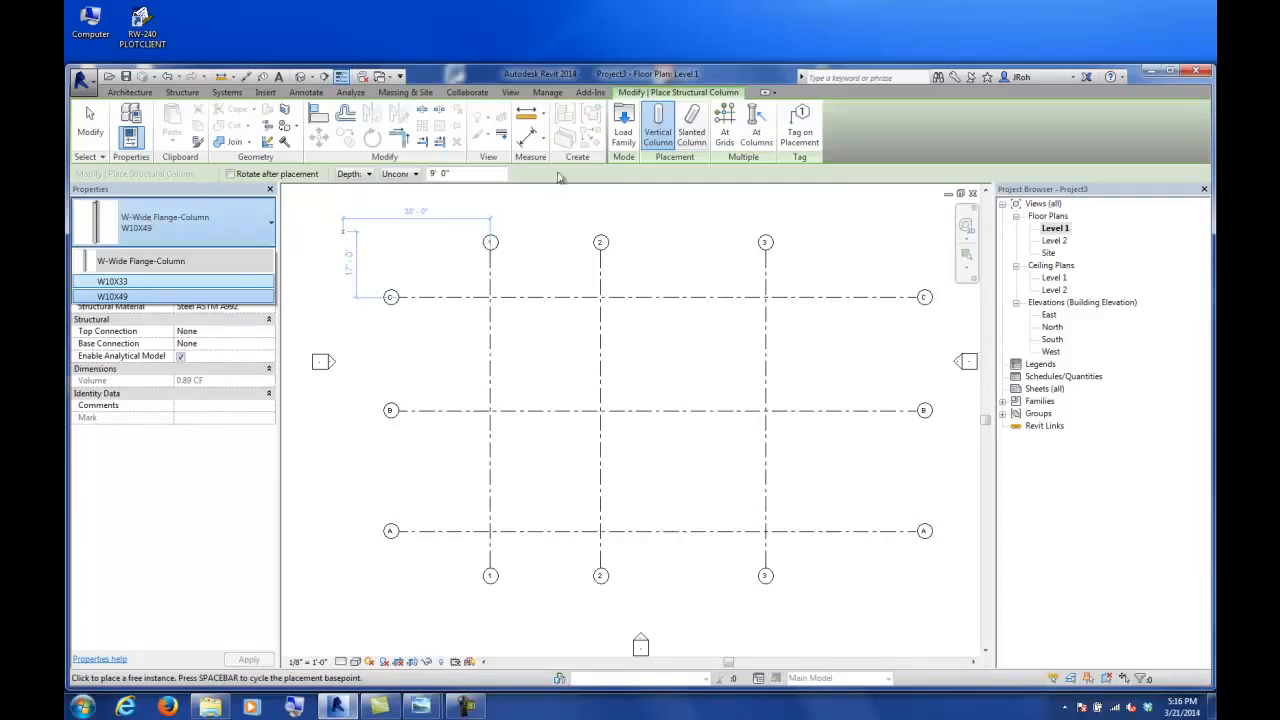
click(618, 142)
click(618, 142)
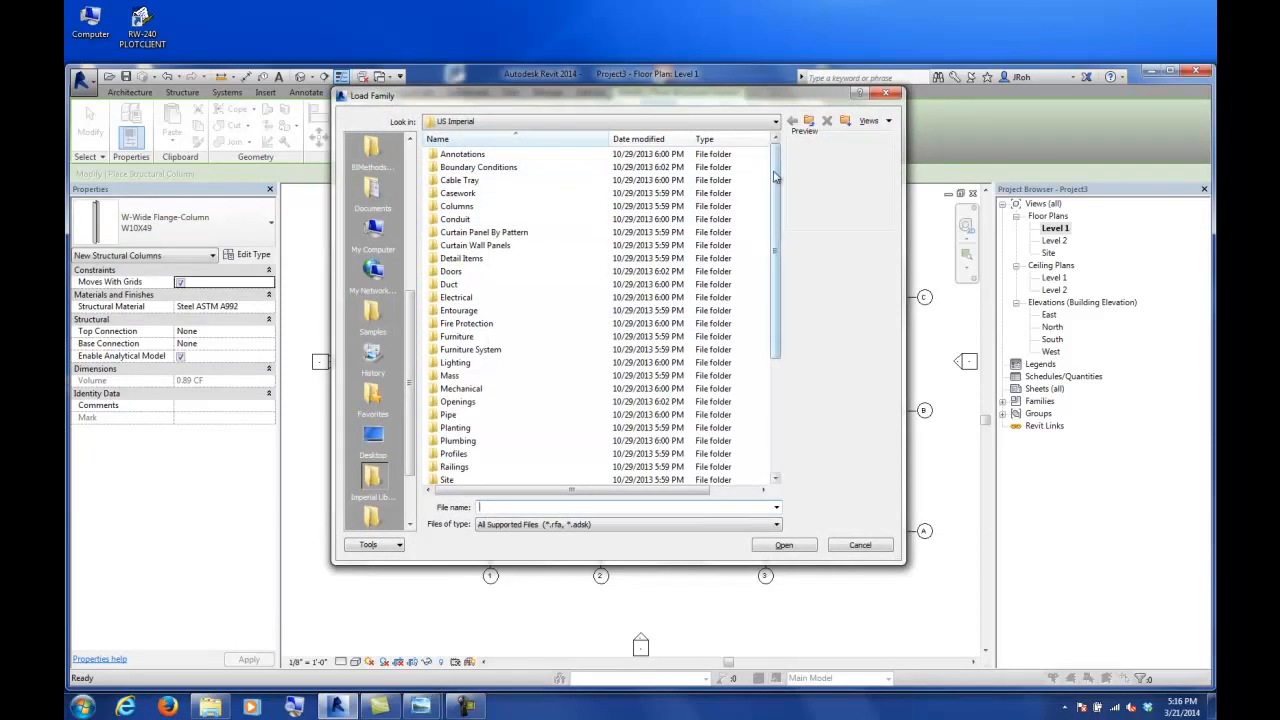
drag(779, 184, 786, 298)
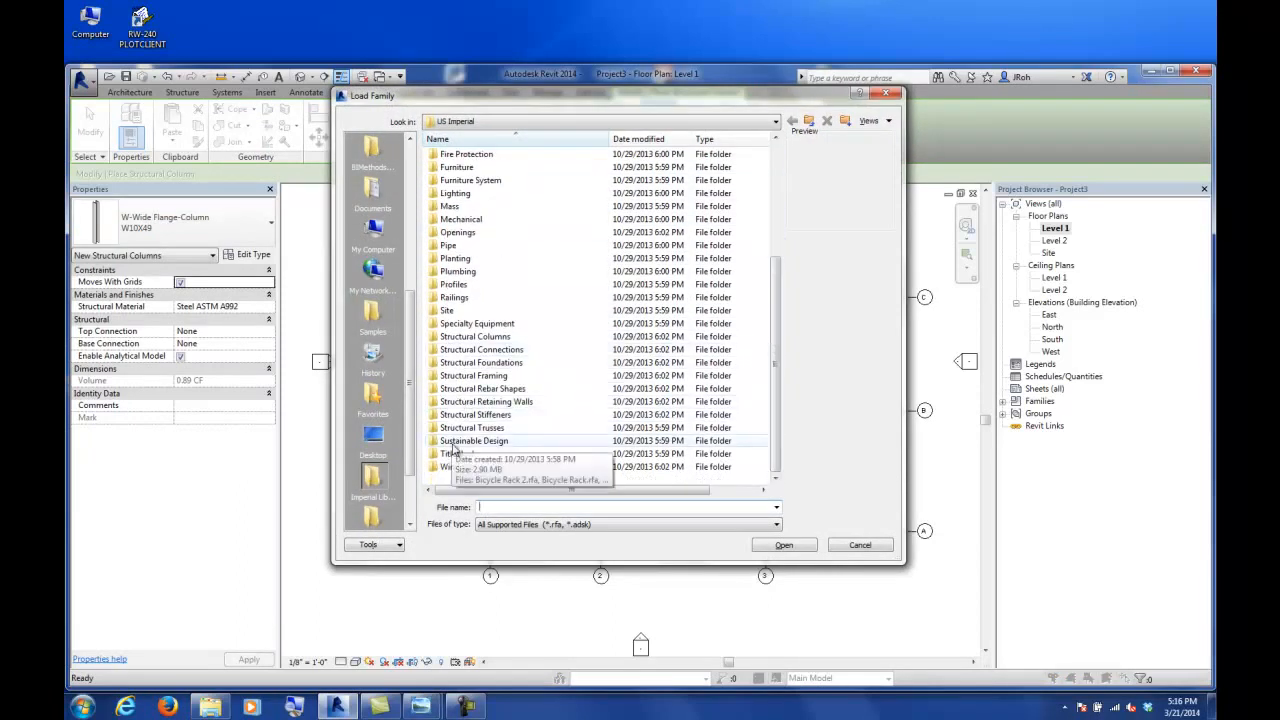
double_click(462, 337)
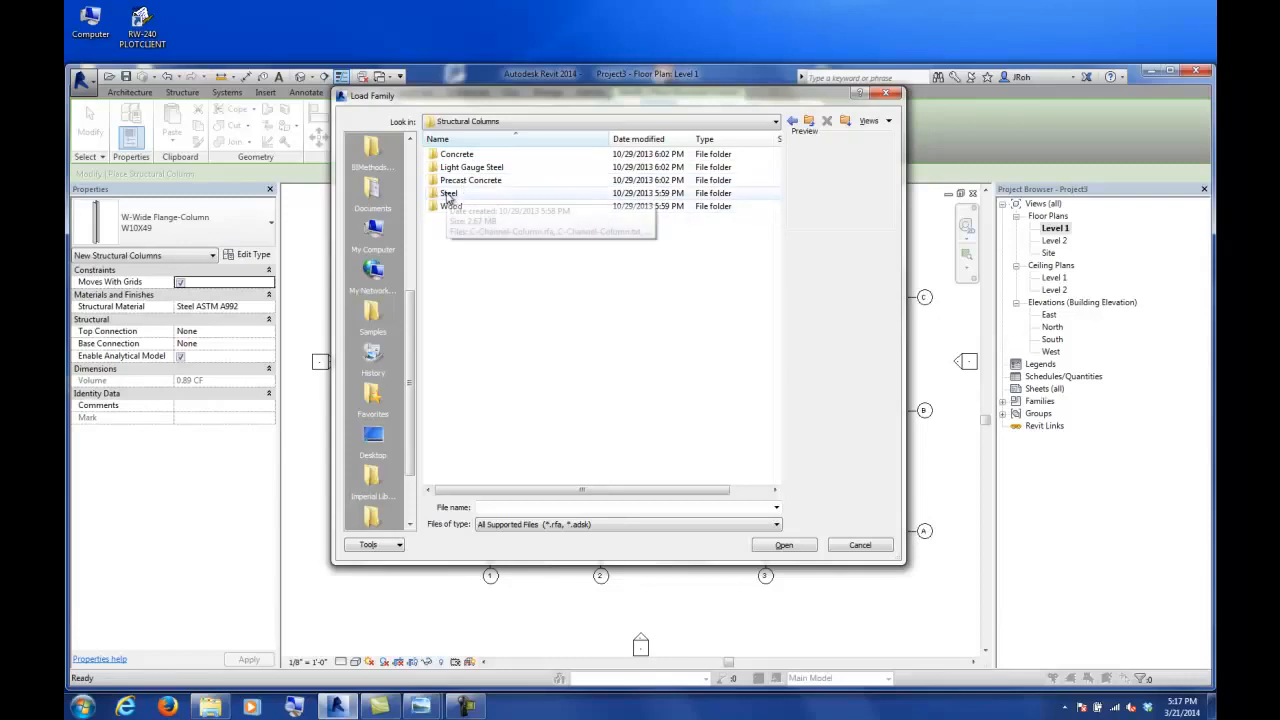
double_click(447, 195)
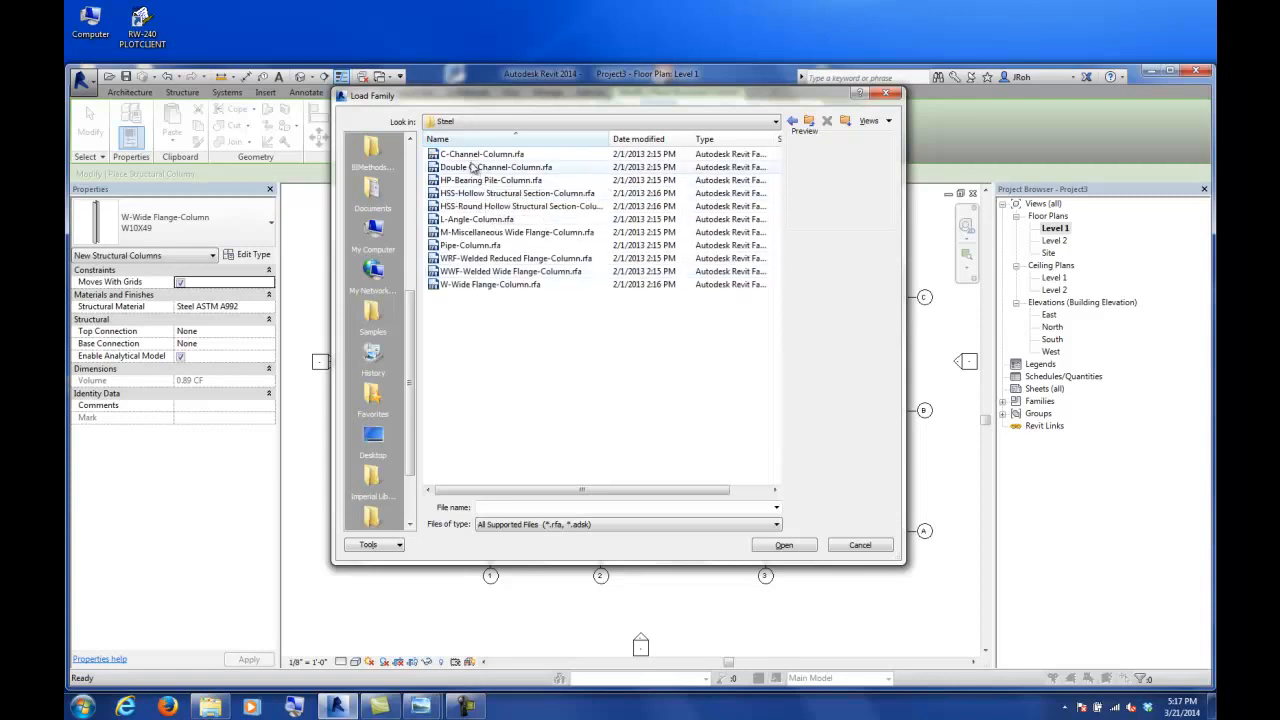
click(452, 285)
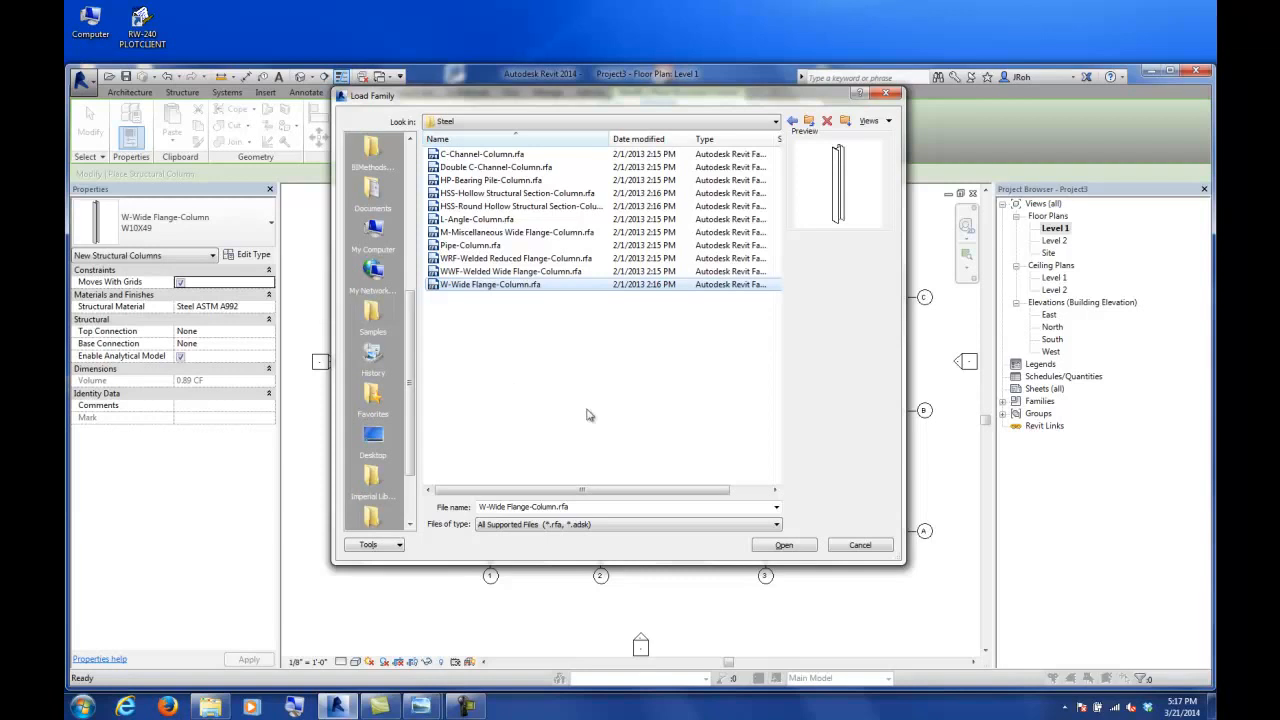
click(784, 545)
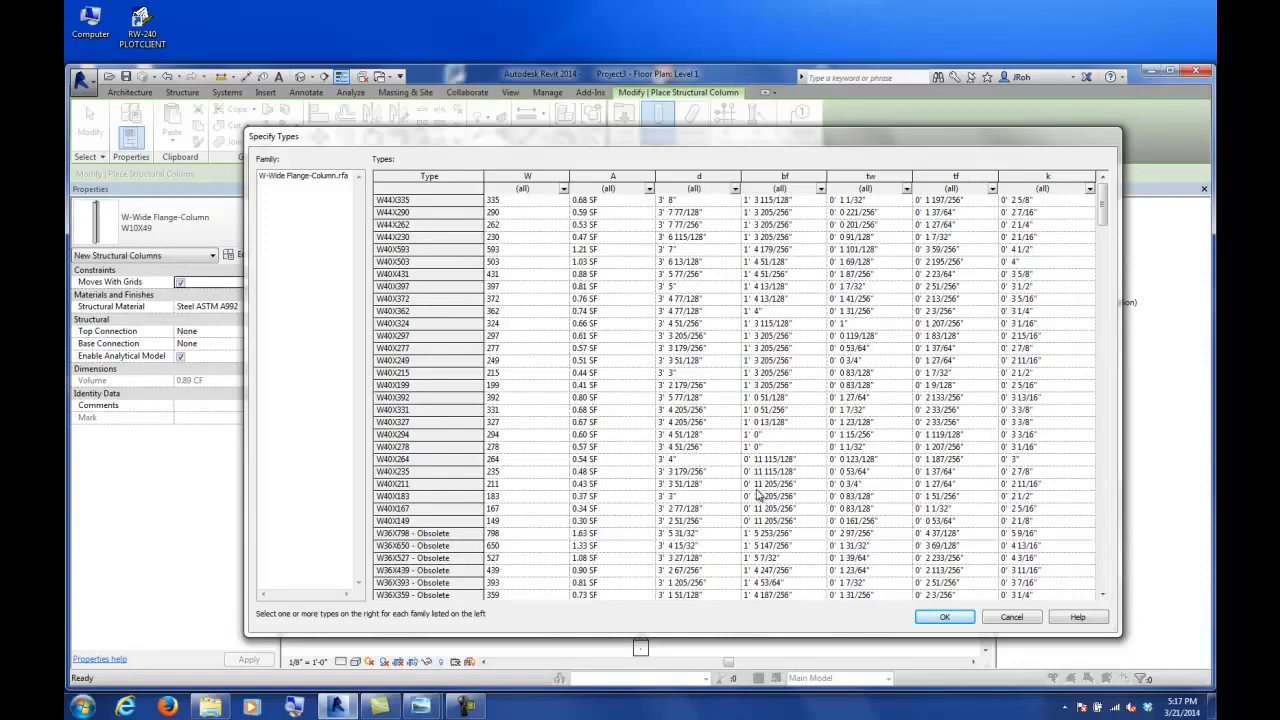
- Select the W12X35 and W12X65 types in the wide flange column type list
drag(1100, 200, 1101, 221)
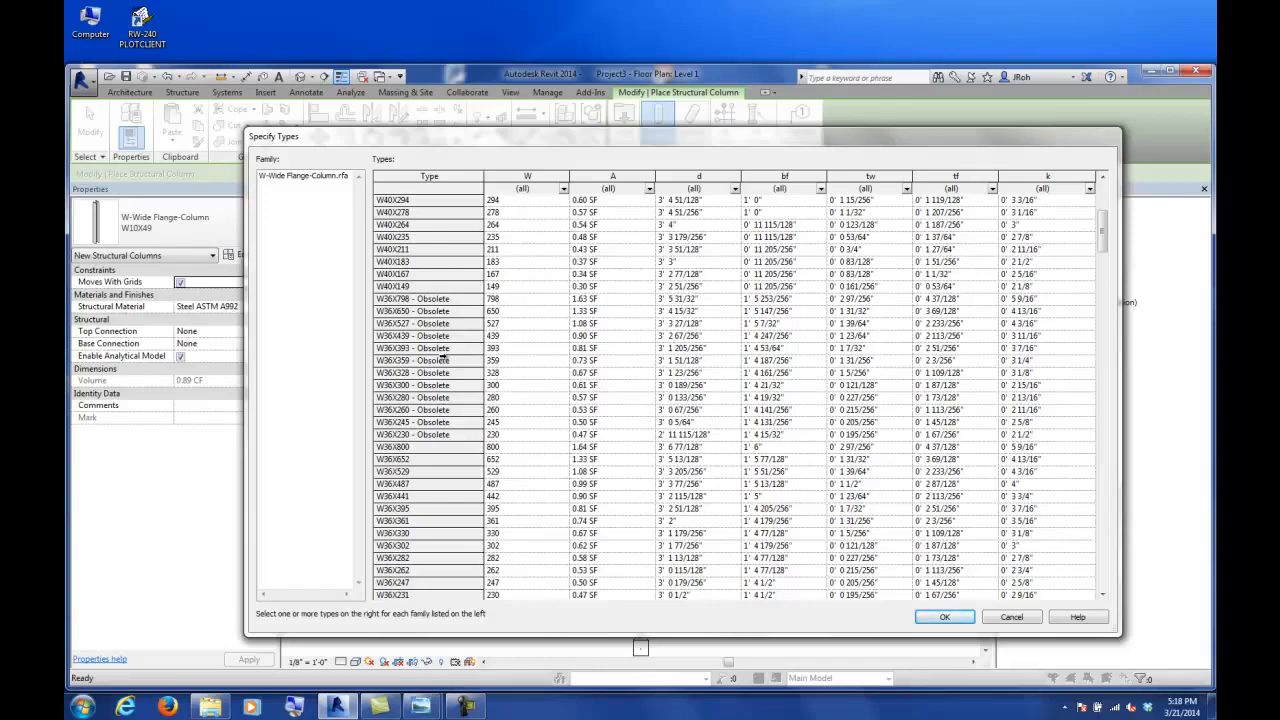
drag(1103, 223, 1107, 512)
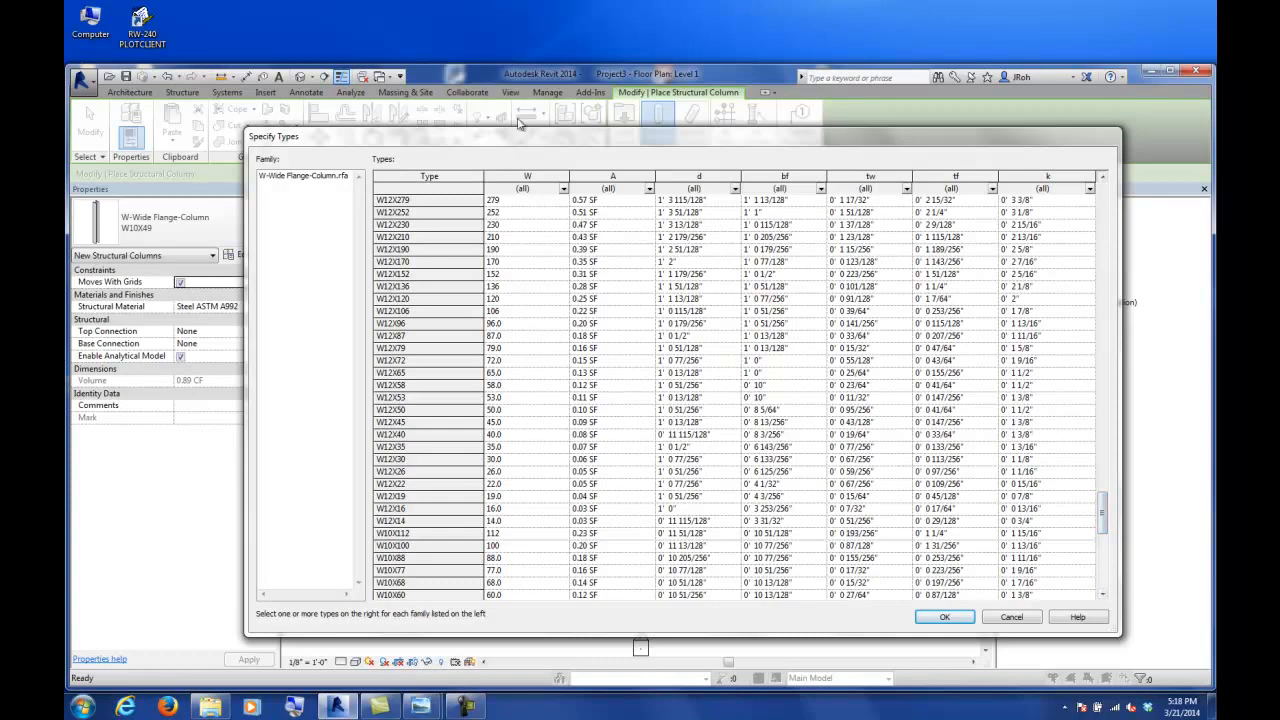
click(384, 449)
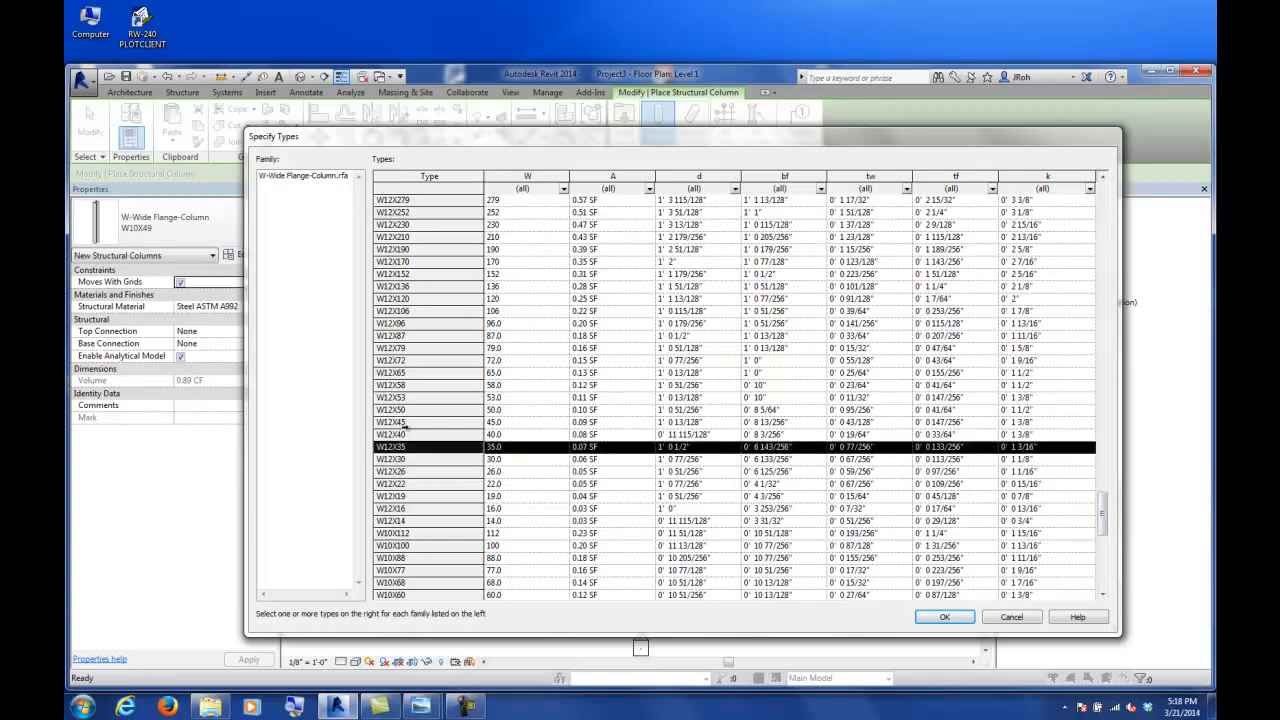
ctrl+click(384, 361)
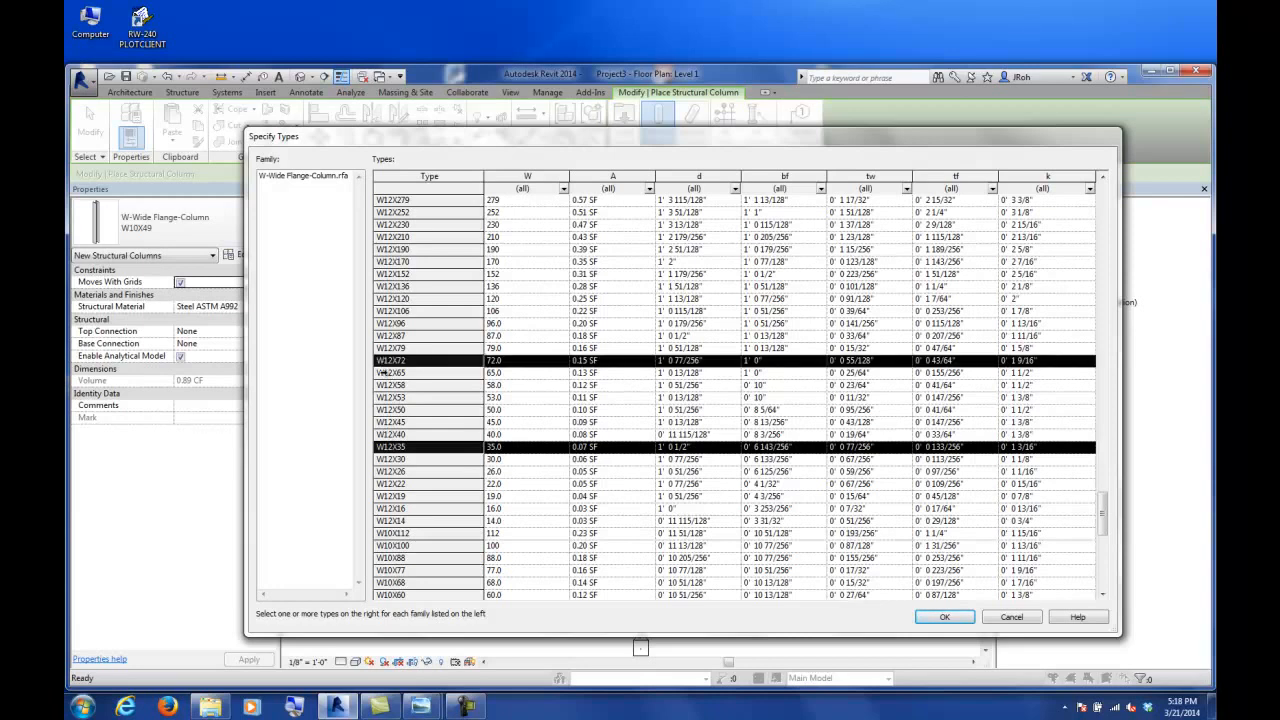
ctrl+click(385, 373)
ctrl+click(388, 361)
- Add W14X26 and W18X35 to the selected types and load them, overwriting the existing version of the family
scroll(400, 397, up, 7)
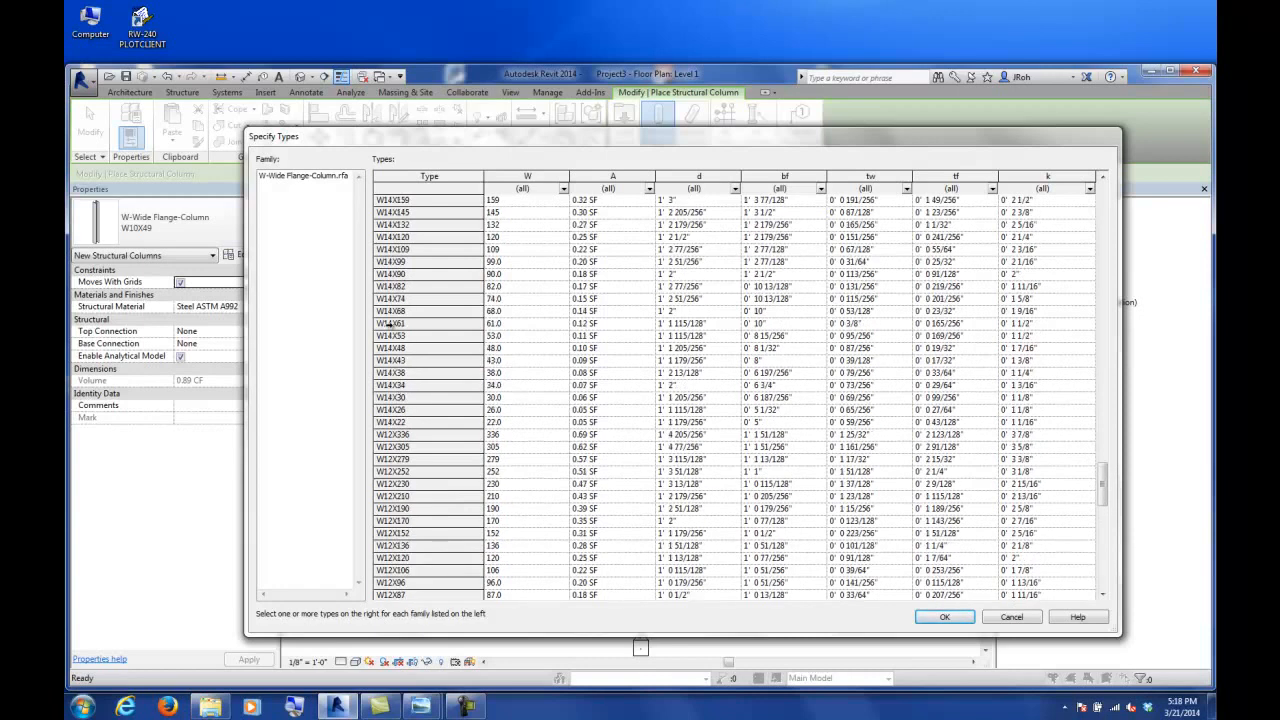
ctrl+click(406, 409)
scroll(430, 386, up, 4)
scroll(432, 385, up, 12)
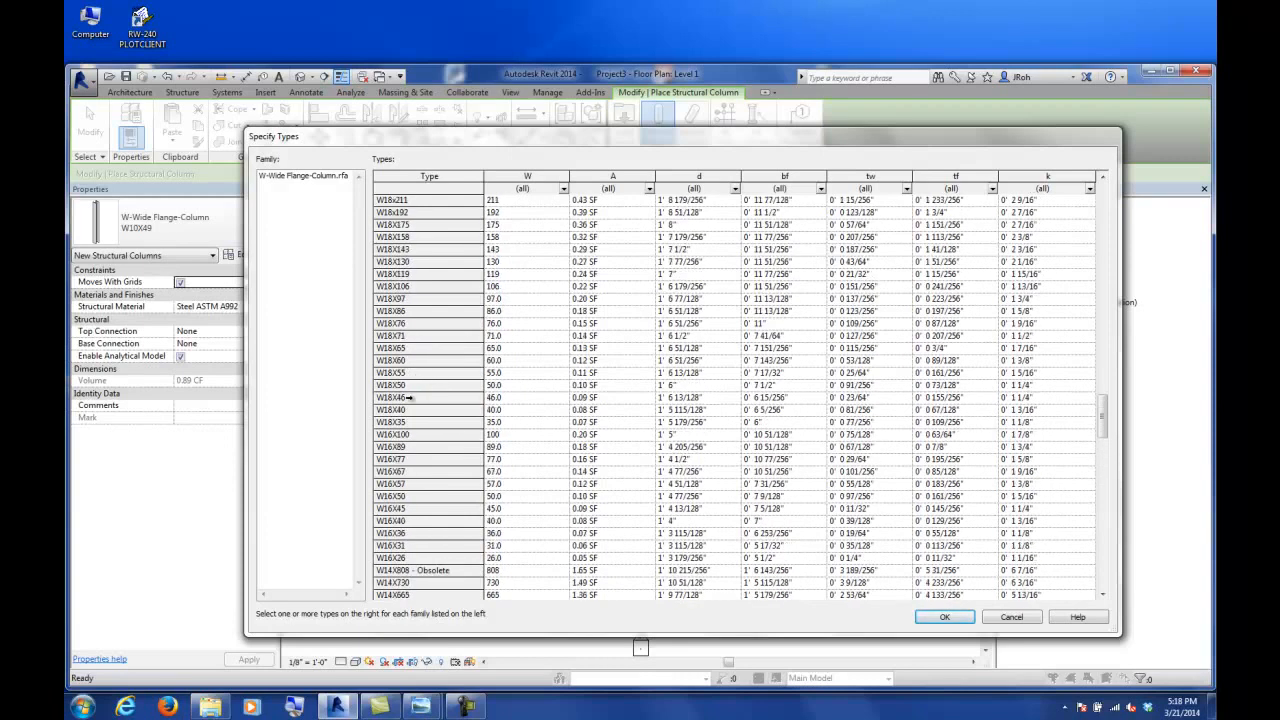
ctrl+click(410, 422)
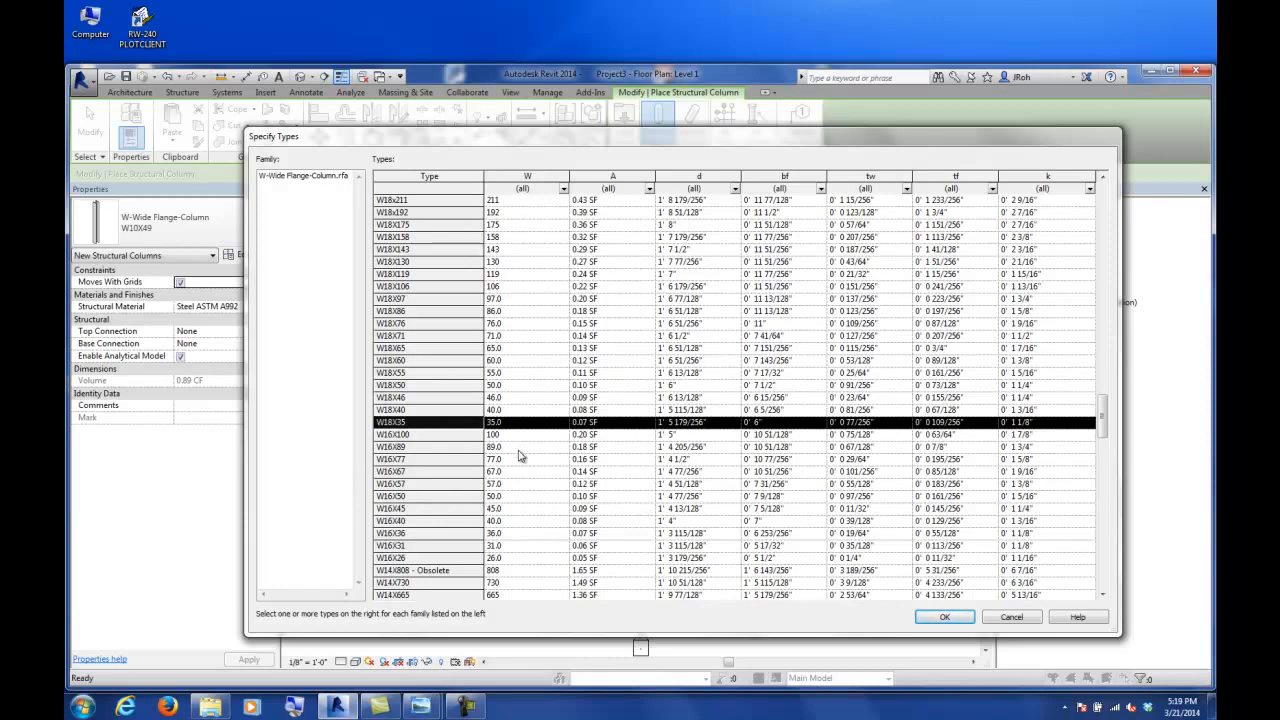
click(950, 617)
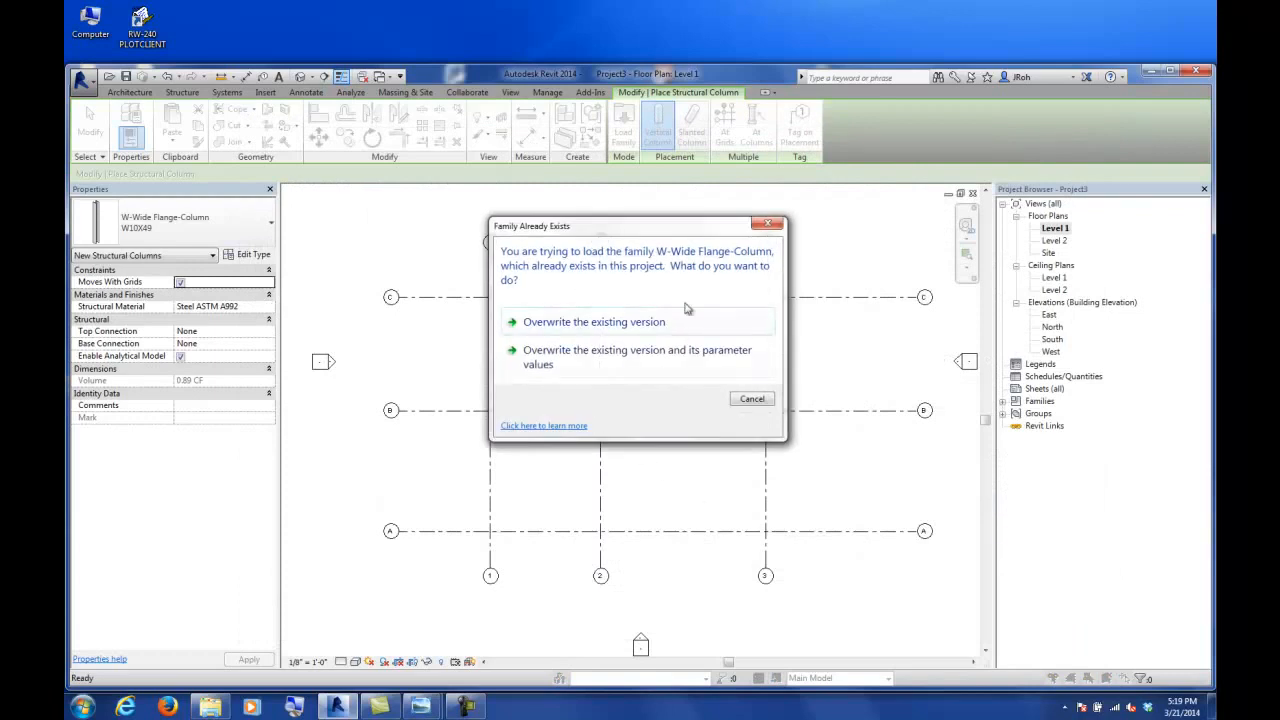
click(603, 330)
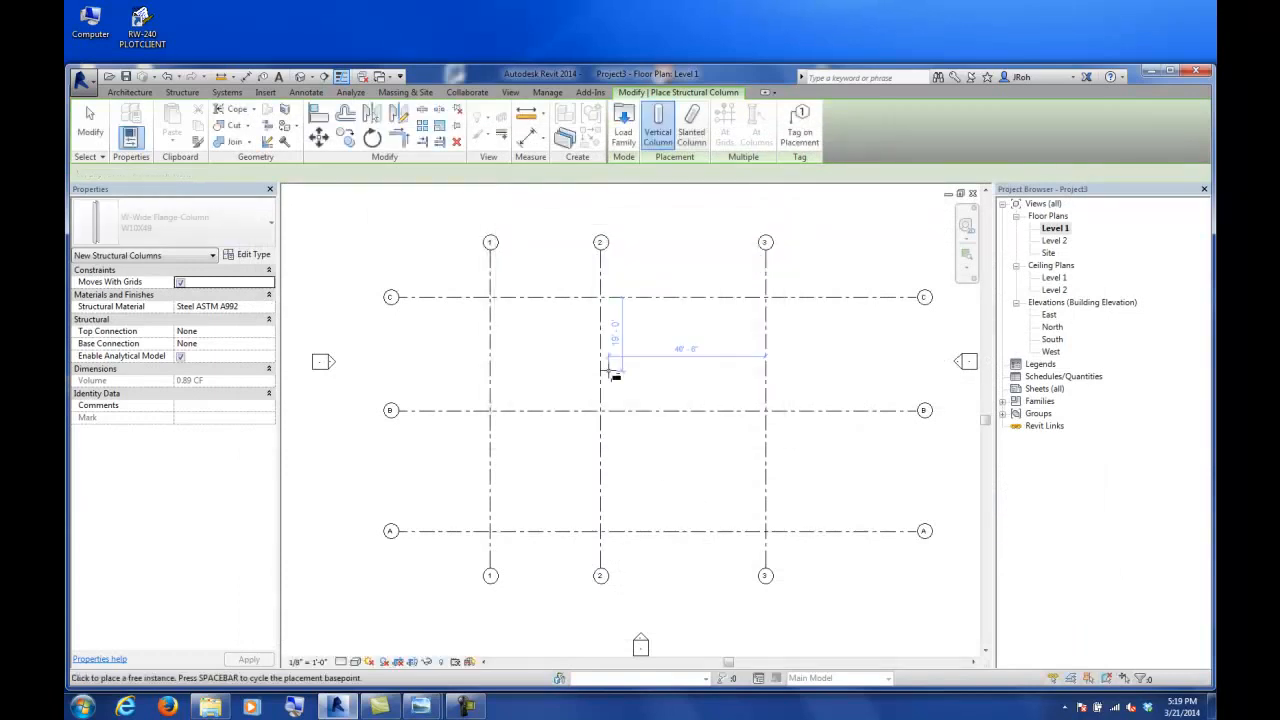
- Set the new structural column's type to W18X35 and its placement to Height instead of Depth
click(193, 226)
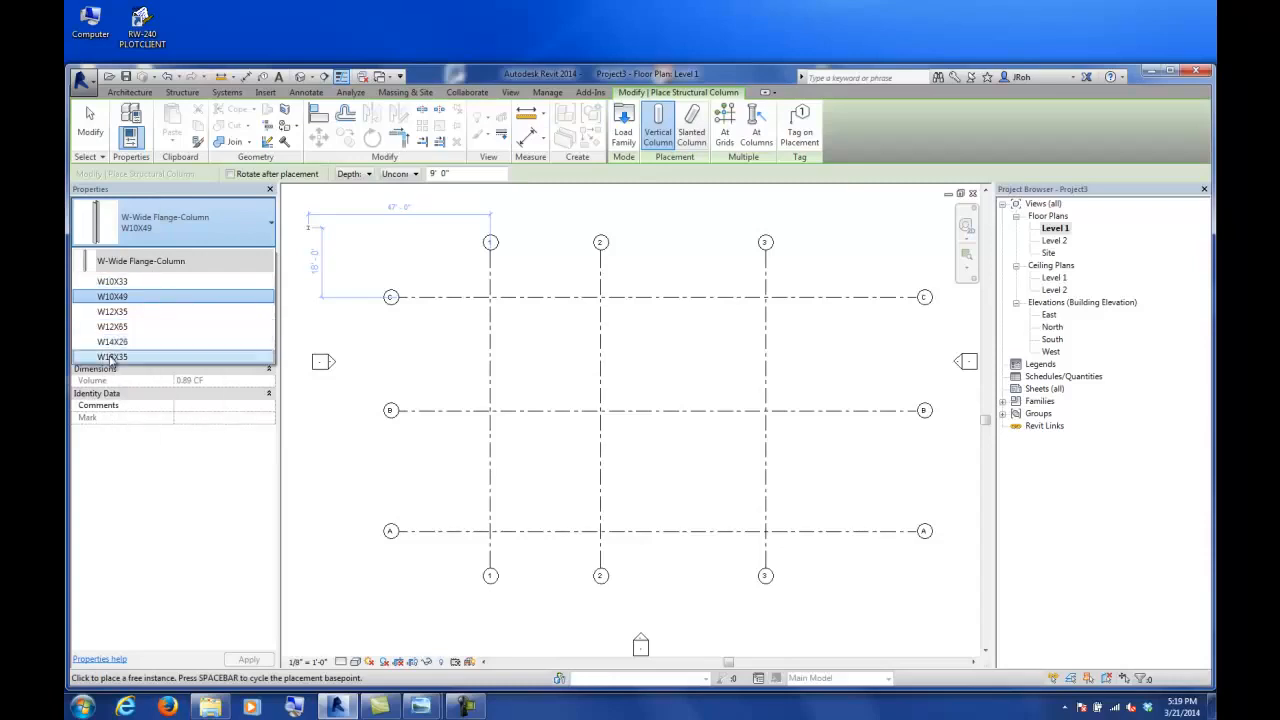
click(112, 357)
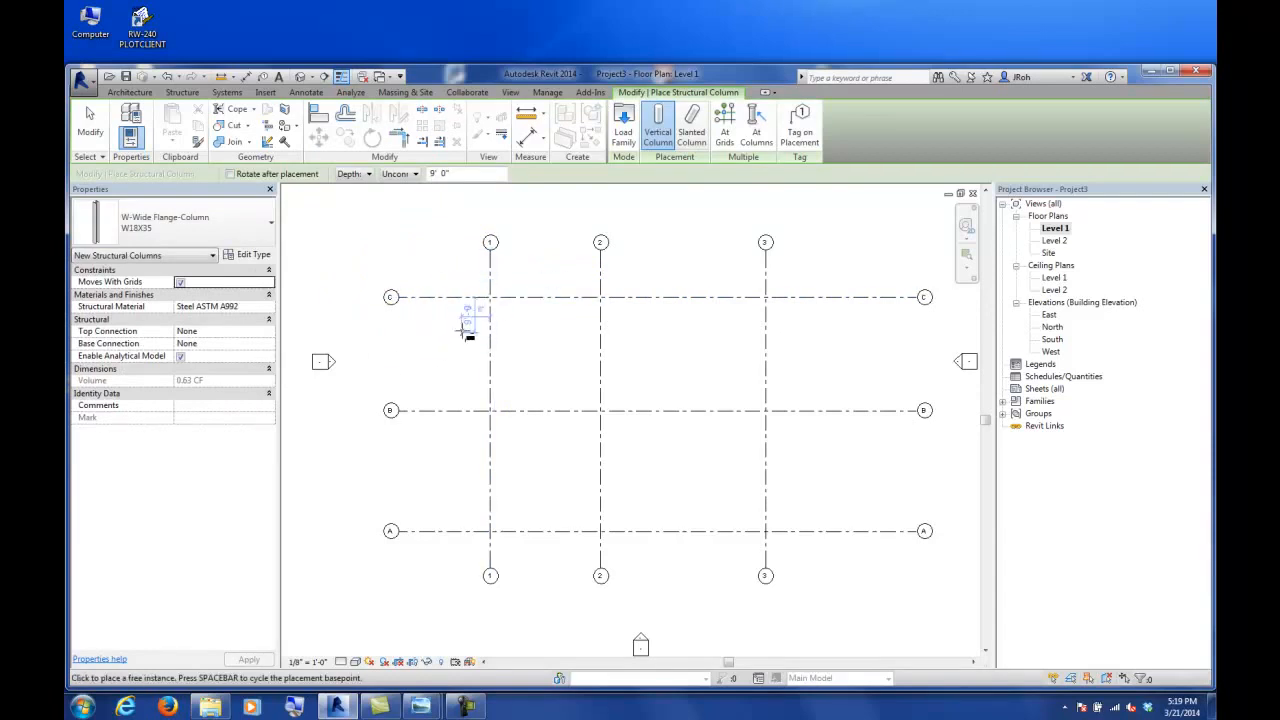
click(349, 175)
click(349, 198)
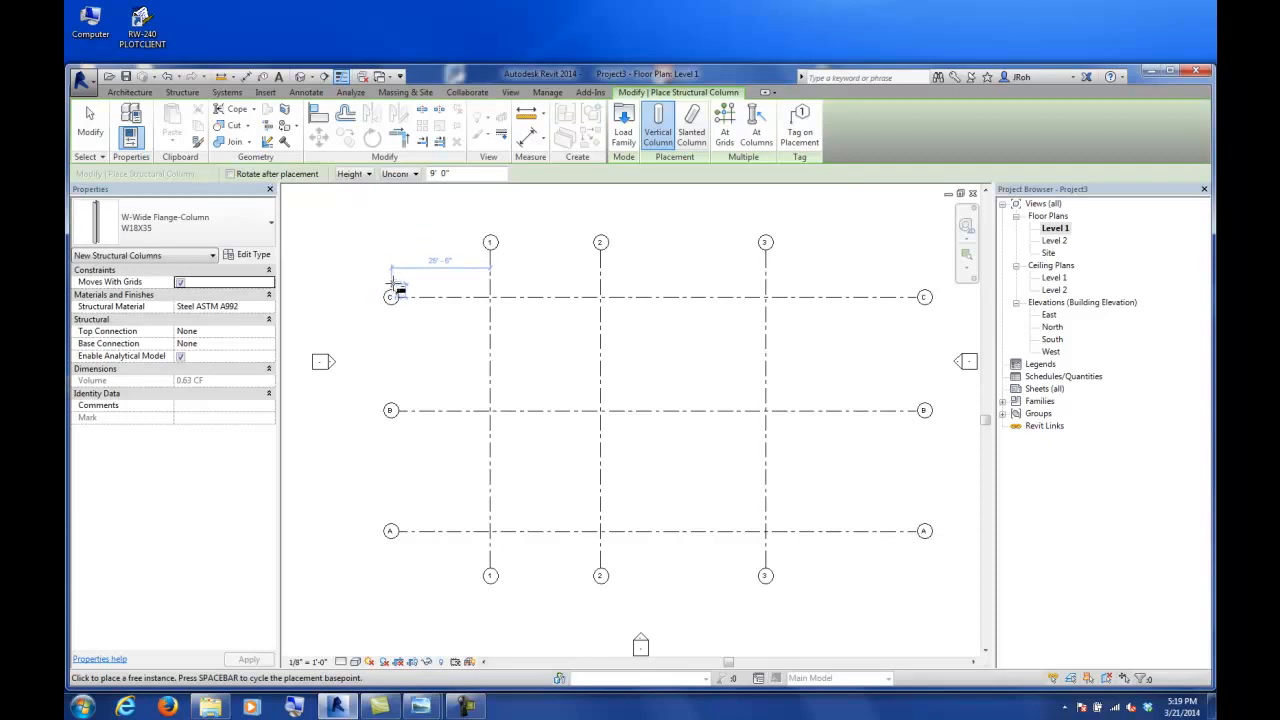
- Place W18X35 columns at the intersection of grids 1 and C and off-grid between grids 1 and 2, below grid C
scroll(470, 296, up, 5)
scroll(478, 300, up, 3)
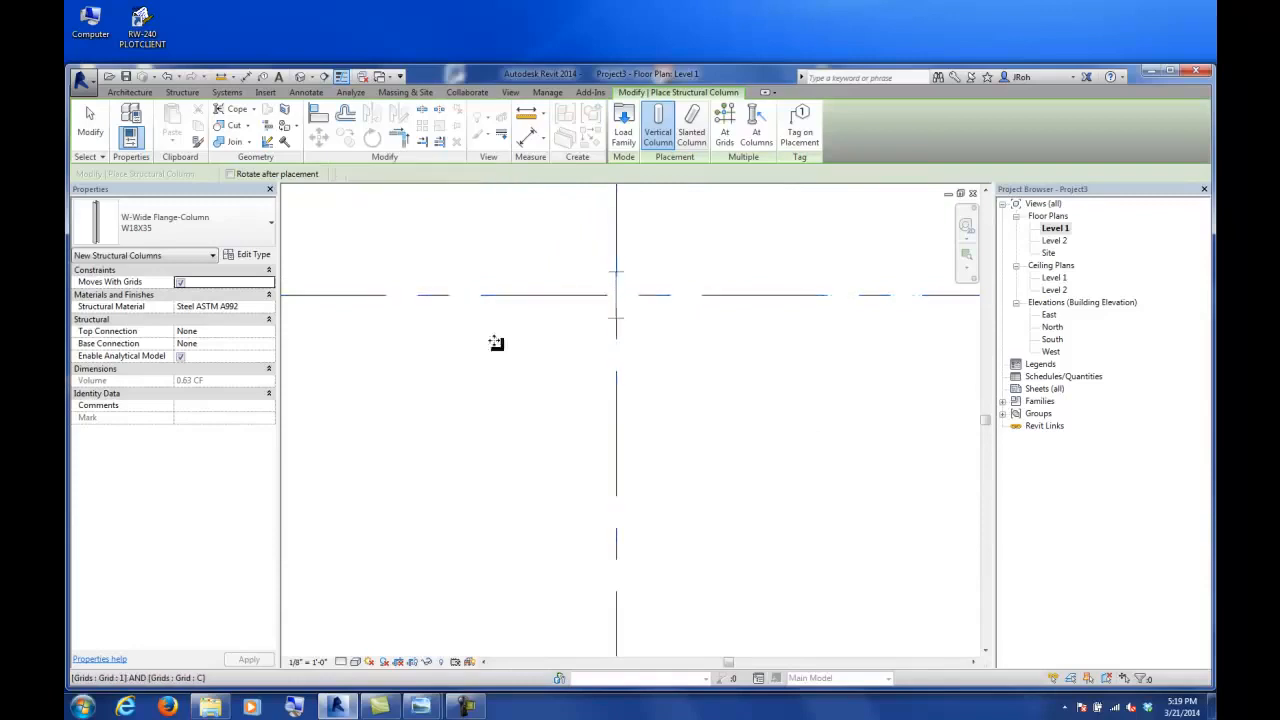
scroll(492, 340, down, 4)
scroll(489, 338, down, 2)
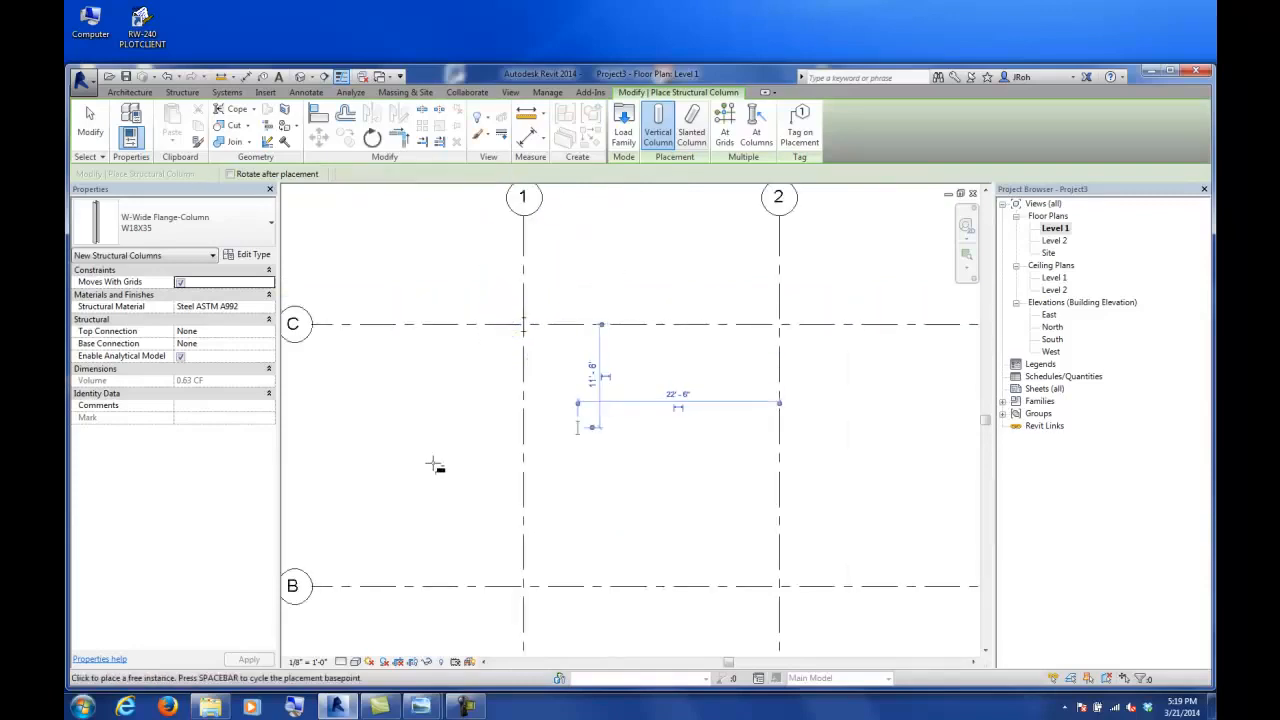
click(97, 113)
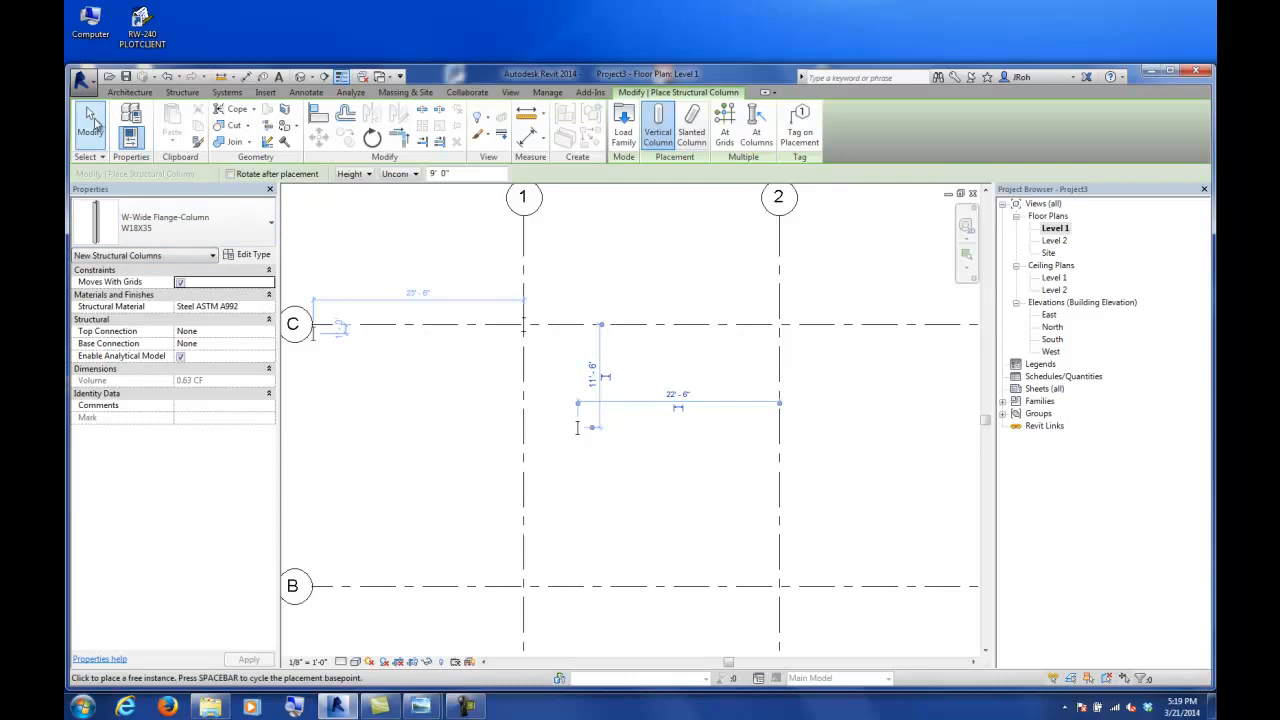
- Set the floor plan's detail level to Fine and inspect the W18X35 profile at grids 1 and C
scroll(531, 355, up, 2)
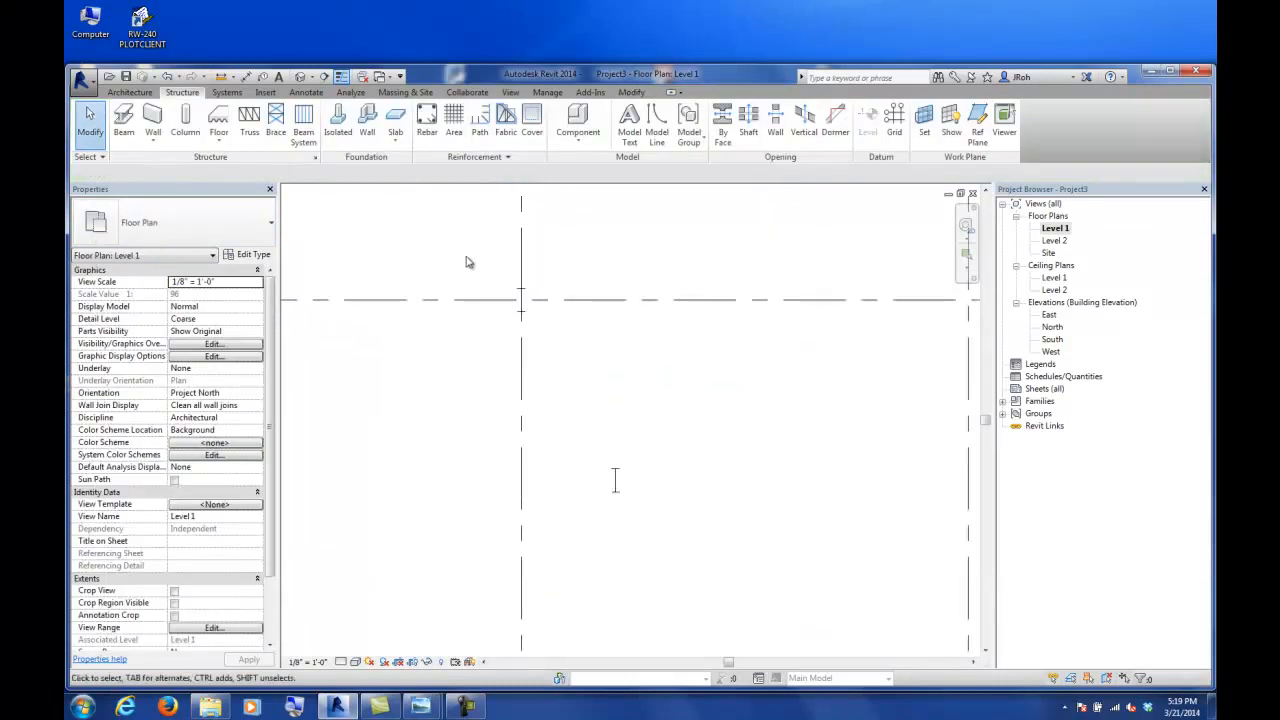
scroll(525, 295, up, 4)
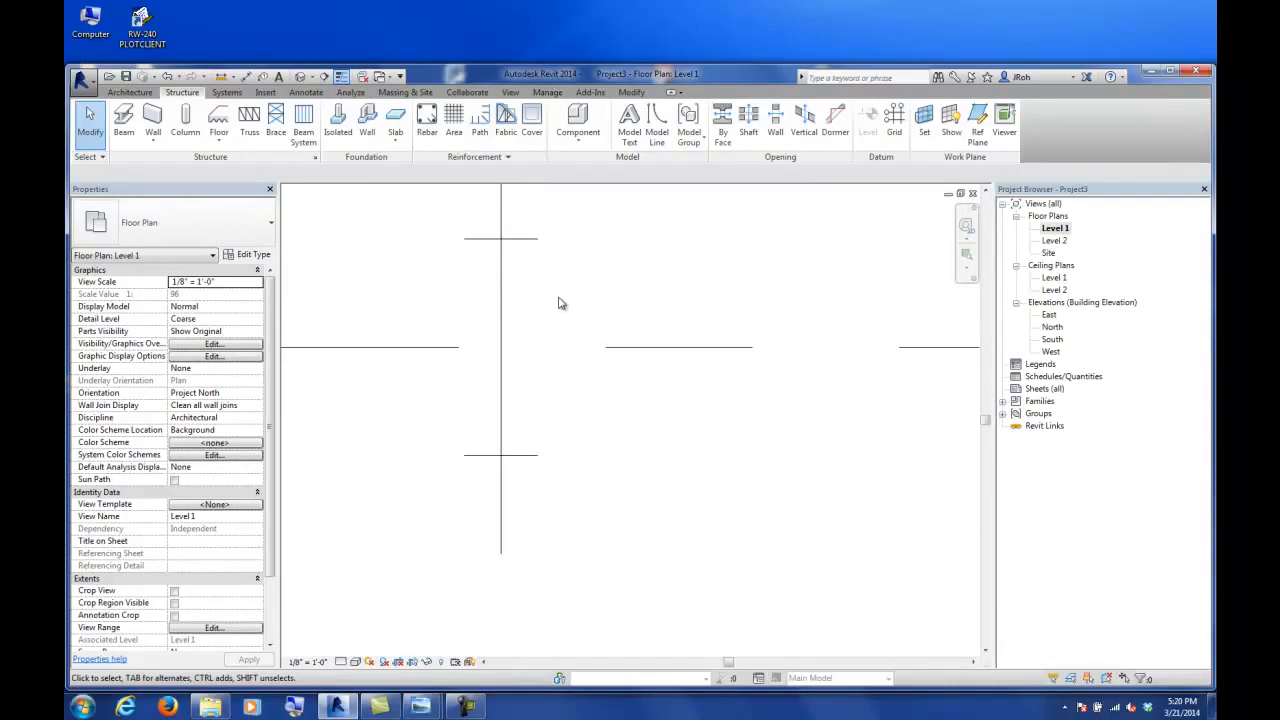
click(341, 662)
click(355, 646)
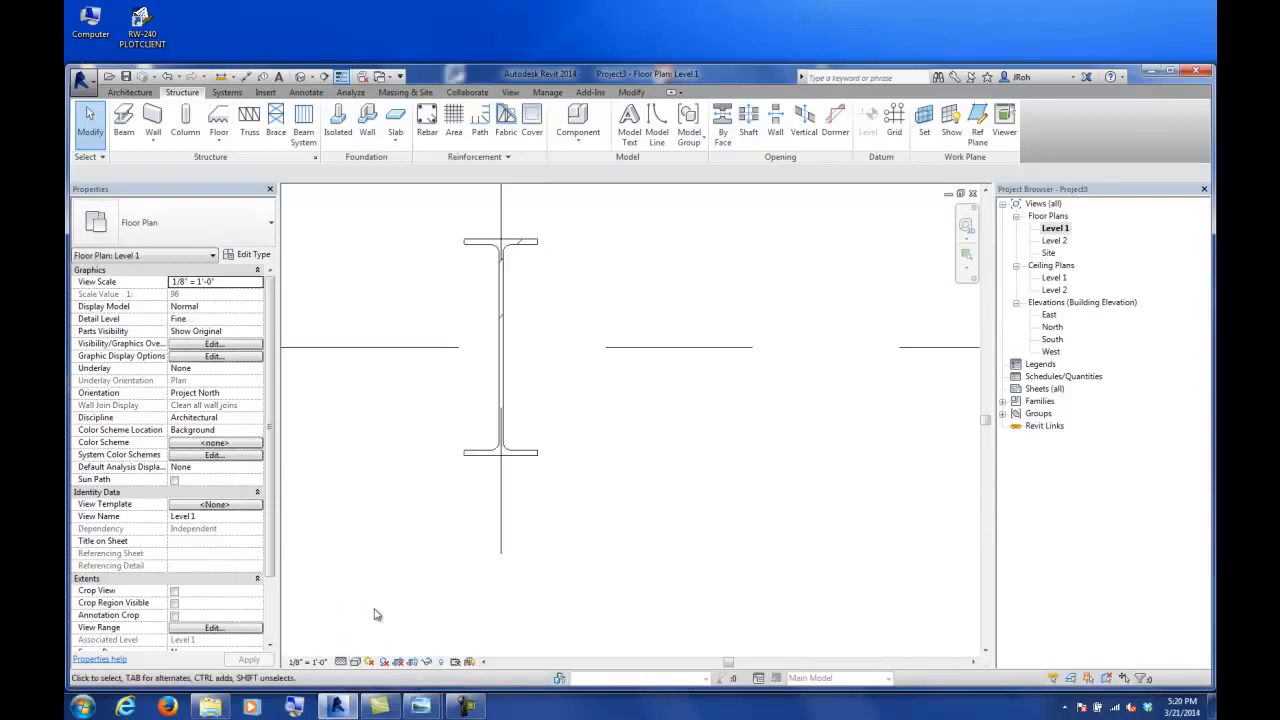
middle_drag(440, 405, 471, 371)
scroll(500, 386, up, 3)
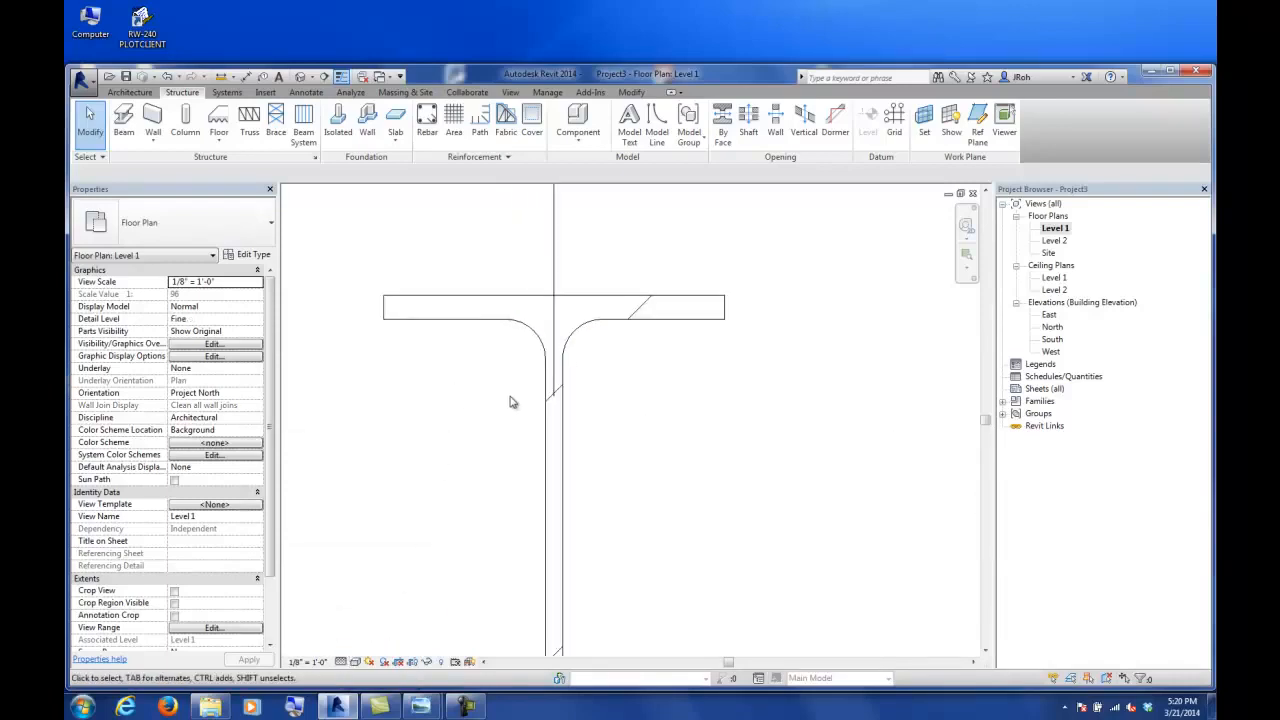
scroll(506, 401, down, 5)
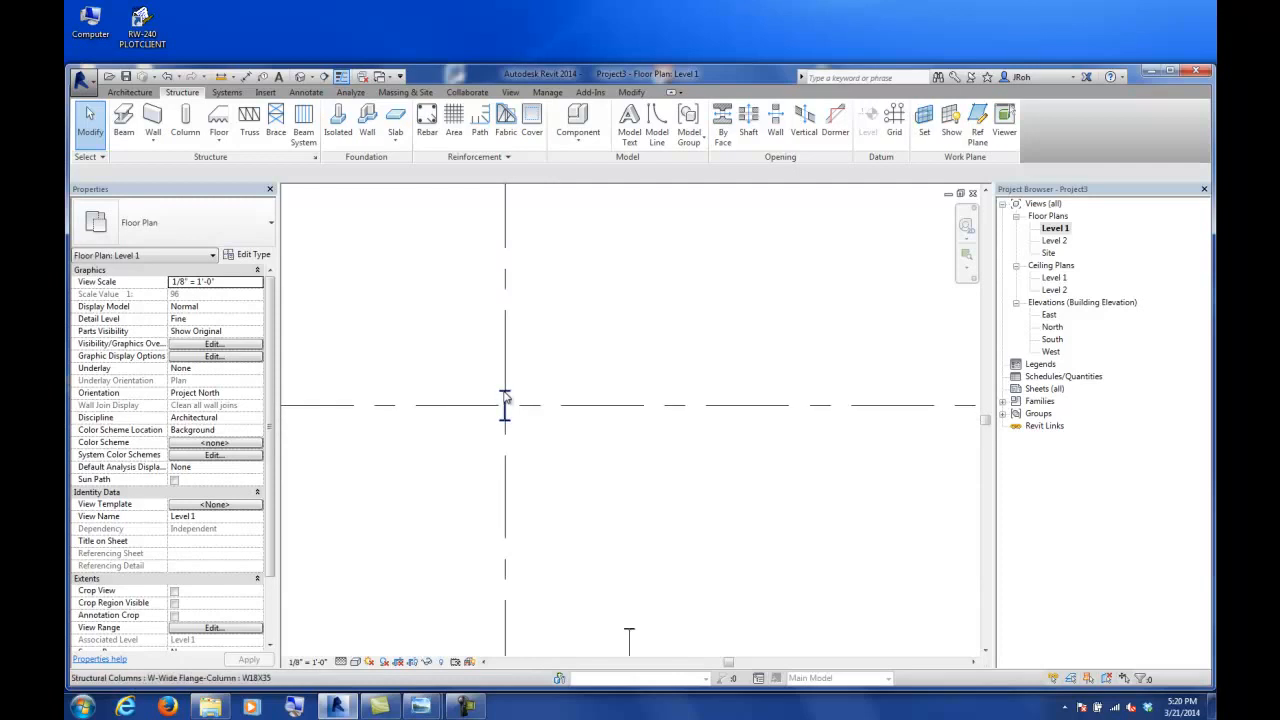
- Nudge grid line 1 west and back east to test that its attached column moves with it
scroll(504, 395, up, 5)
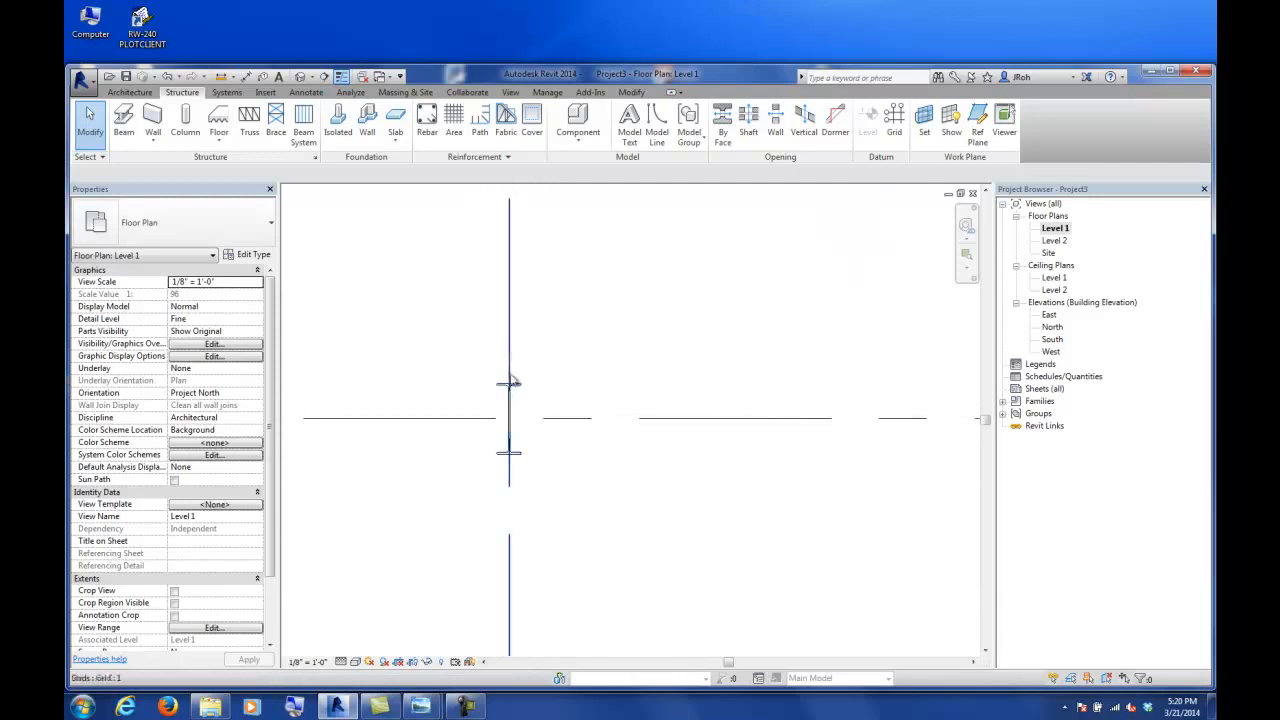
click(509, 385)
key(Left)
key(Left)
key(Left)
key(Left)
key(Left)
key(Left)
key(Left)
key(Left)
key(Left)
key(Left)
key(Left)
key(Left)
key(Right)
key(Right)
key(Right)
key(Right)
key(Right)
key(Right)
key(Right)
key(Right)
key(Right)
key(Right)
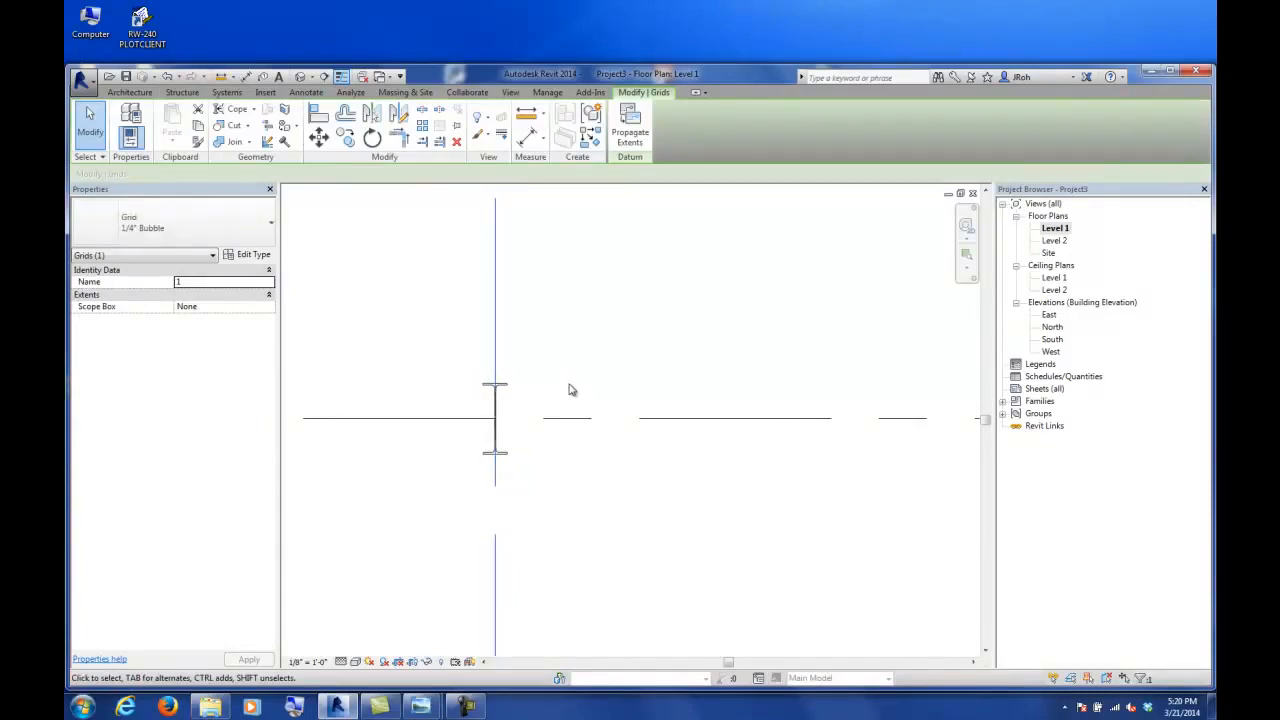
key(Right)
key(Right)
key(Right)
key(Right)
key(Right)
key(Right)
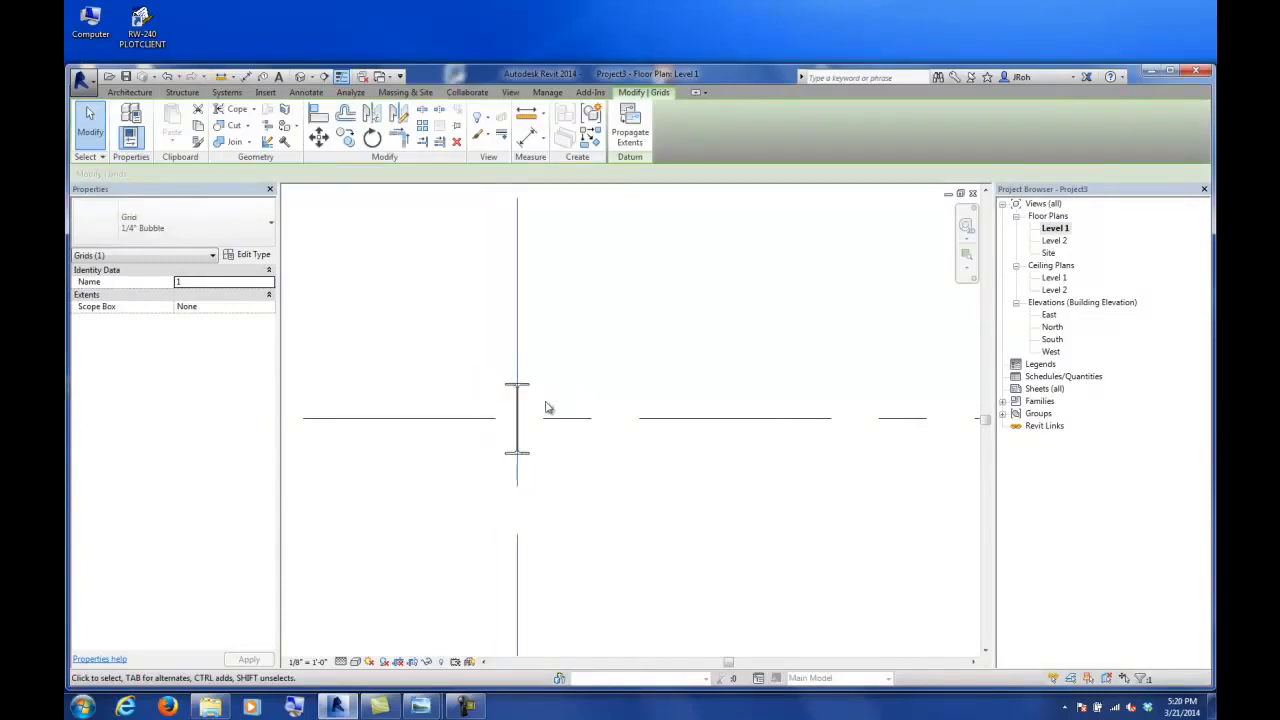
- Nudge grid line C south and back north to test that its attached column moves with it
click(555, 422)
key(Down)
key(Down)
key(Down)
key(Down)
key(Down)
key(Down)
key(Down)
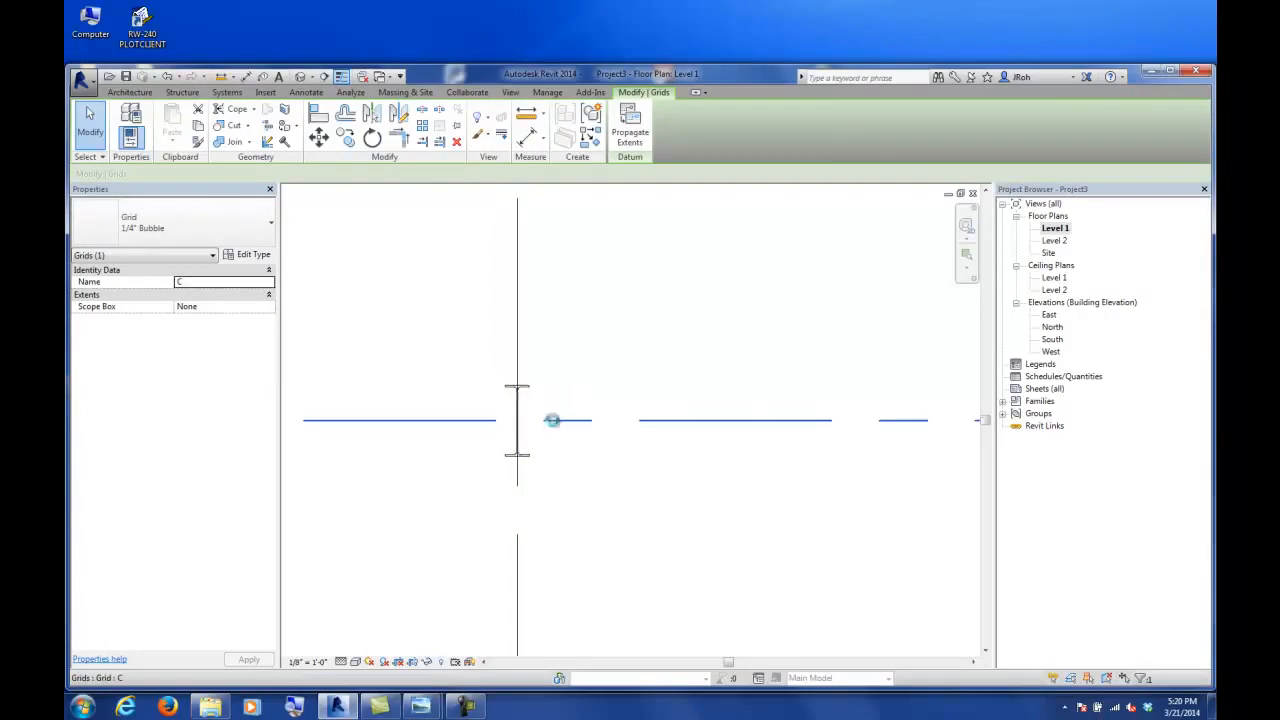
key(Up)
key(Up)
key(Up)
key(Up)
key(Up)
key(Up)
key(Up)
key(Up)
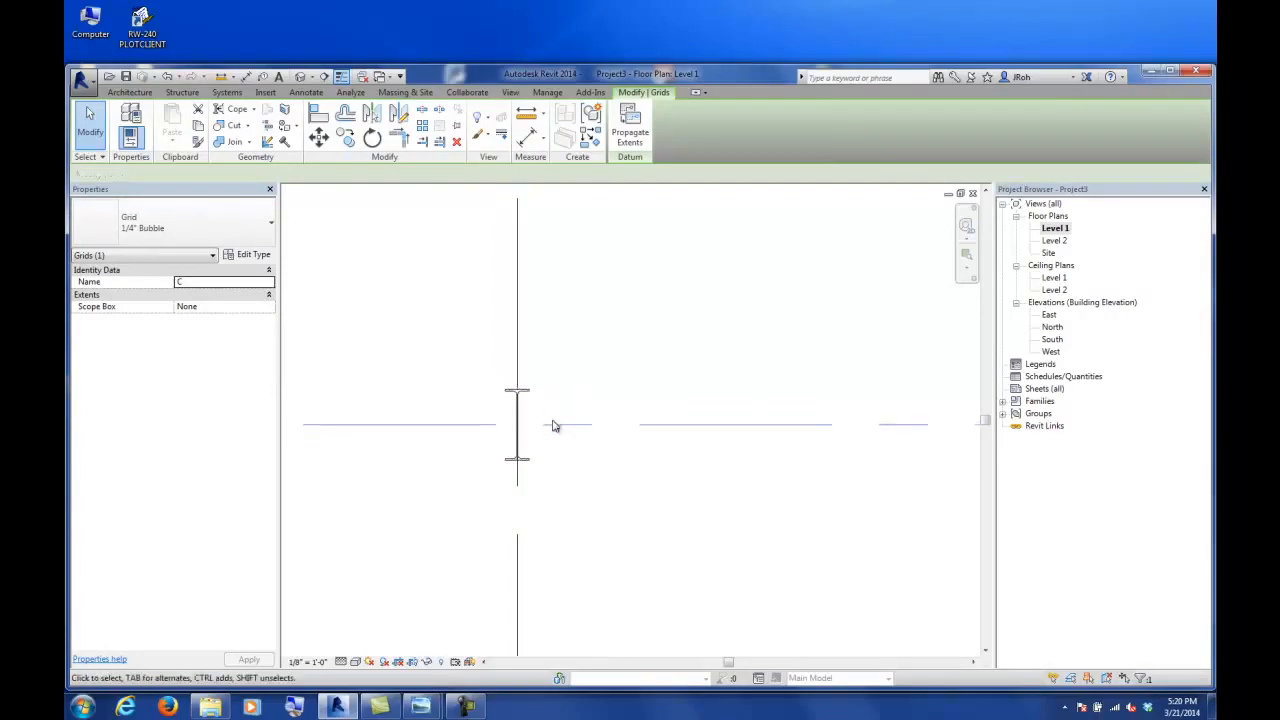
- Delete the off-grid W18X35 column between grid lines 1 and 2, below grid C
scroll(555, 426, down, 4)
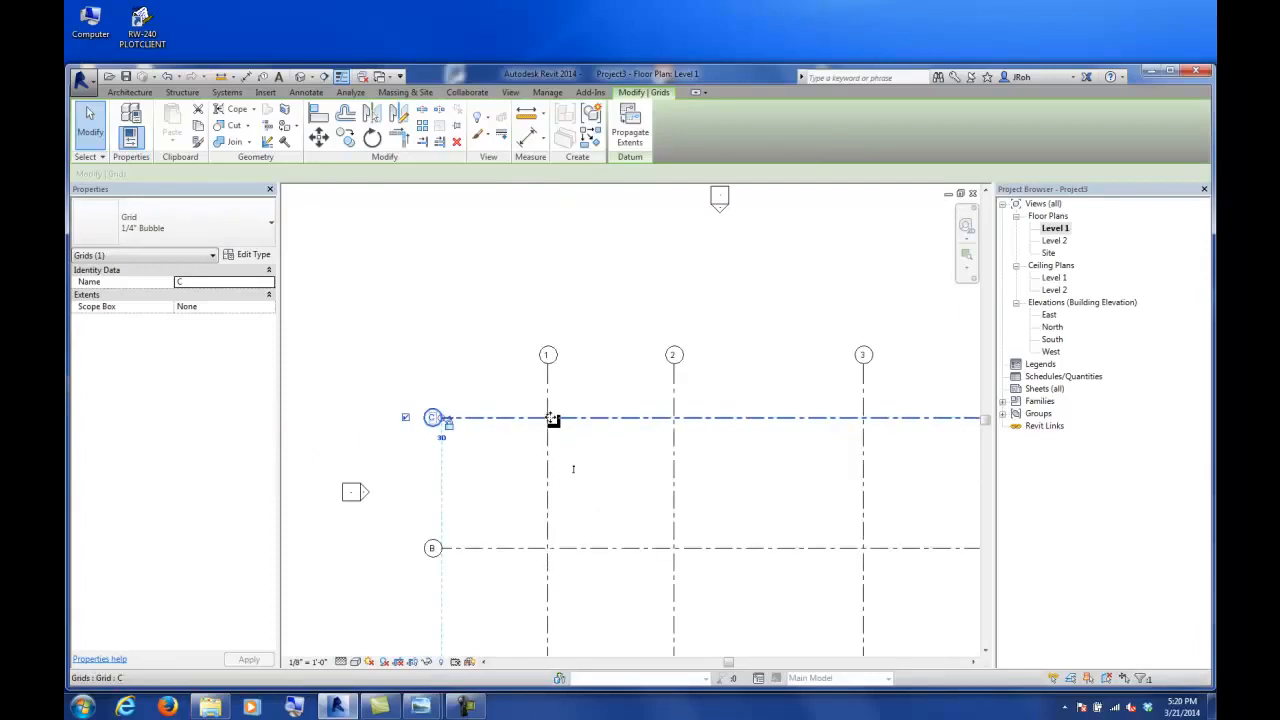
middle_drag(538, 432, 477, 411)
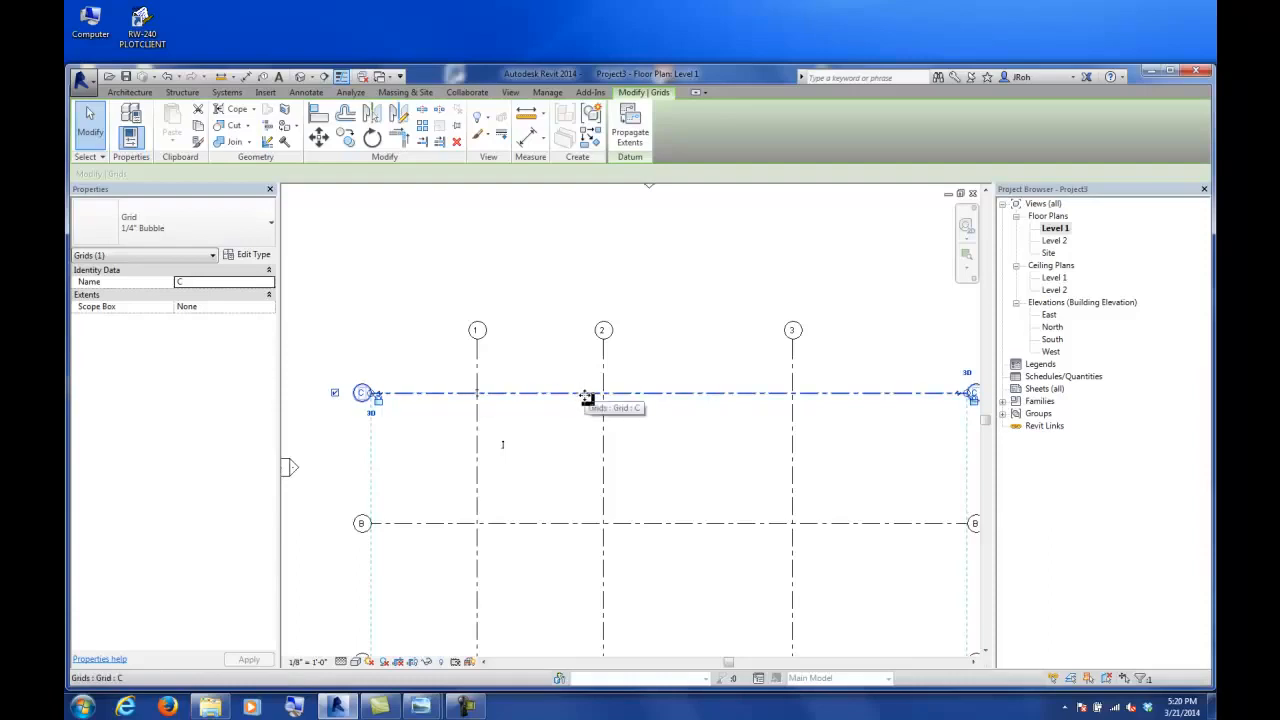
scroll(489, 461, up, 2)
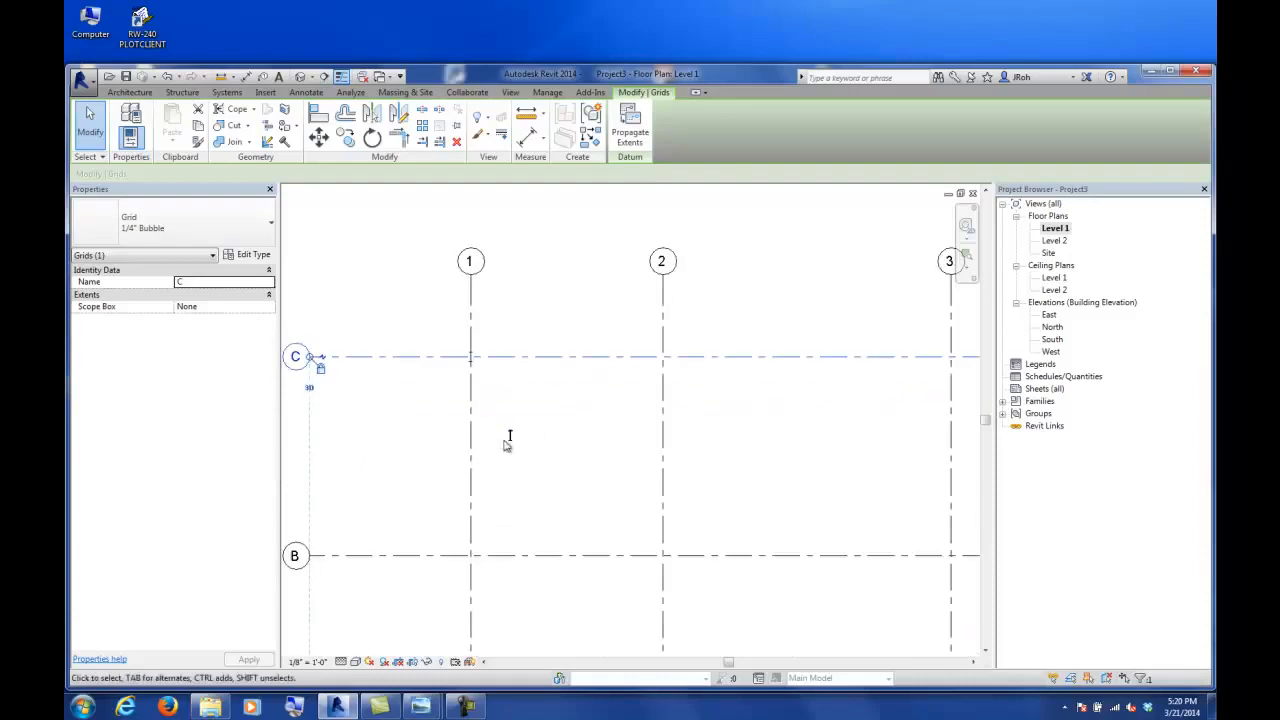
click(509, 437)
scroll(488, 442, up, 3)
scroll(489, 450, down, 3)
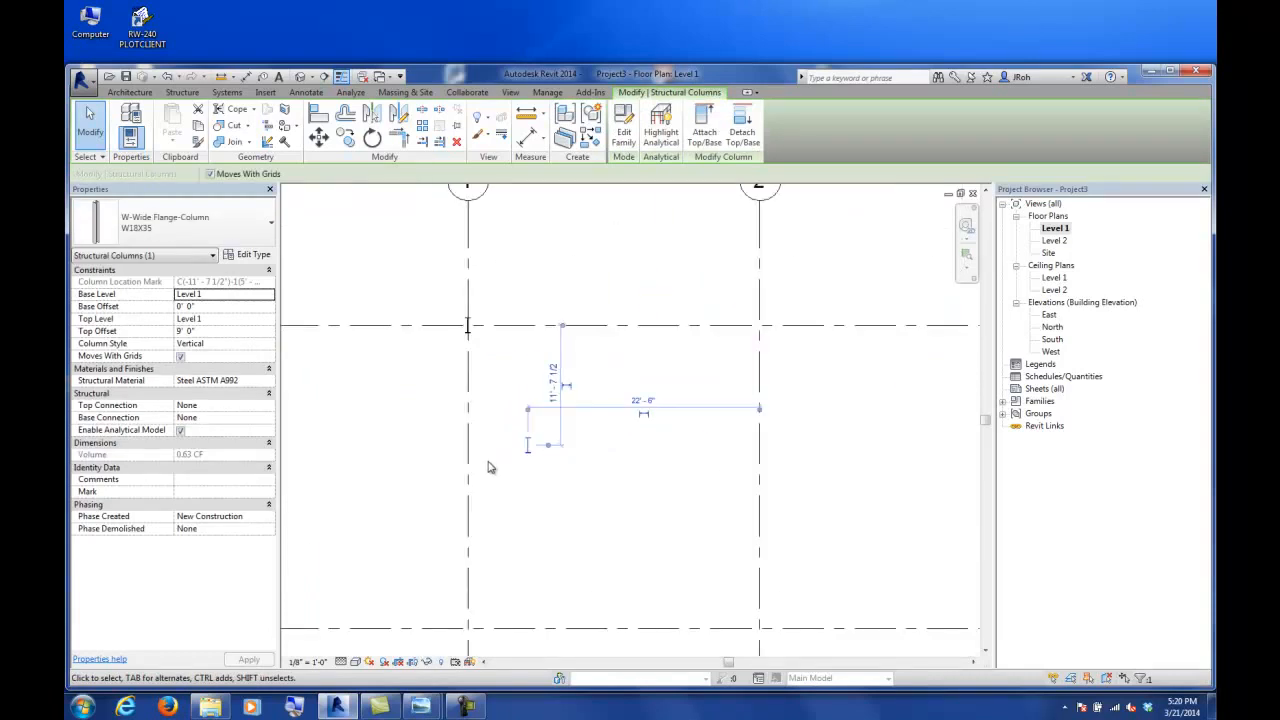
key(Delete)
middle_drag(503, 383, 540, 400)
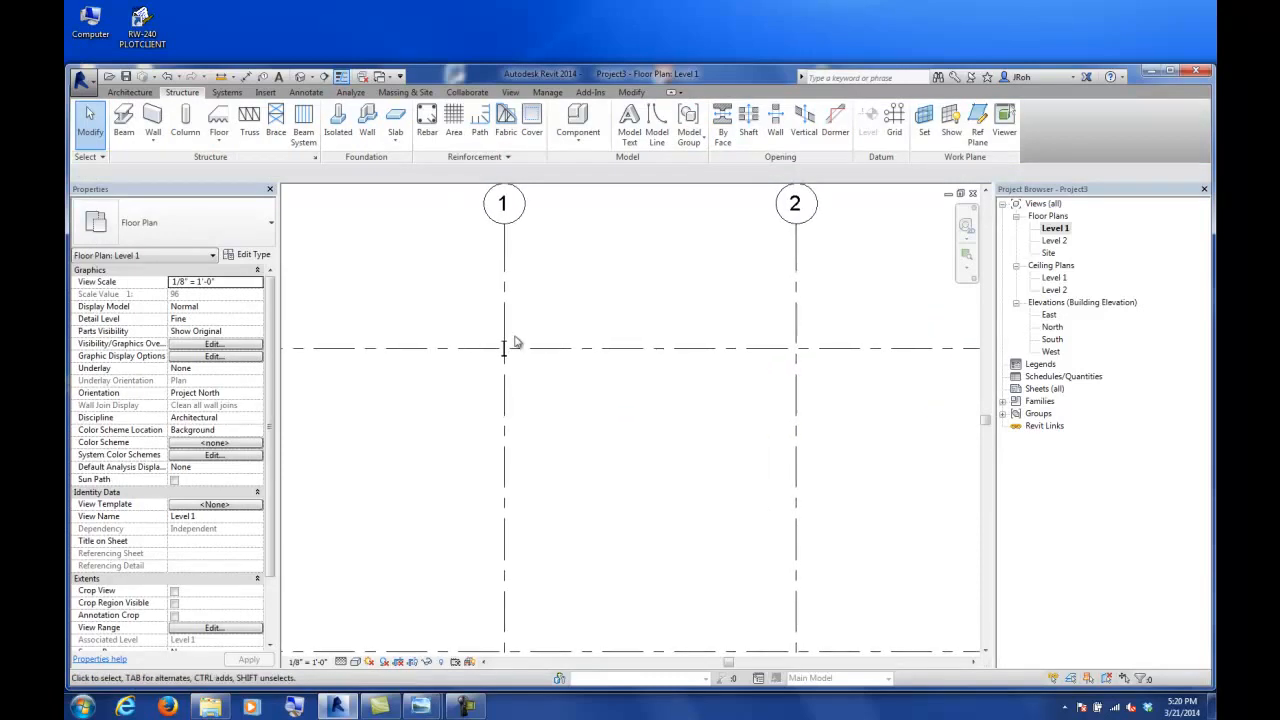
click(185, 124)
click(350, 174)
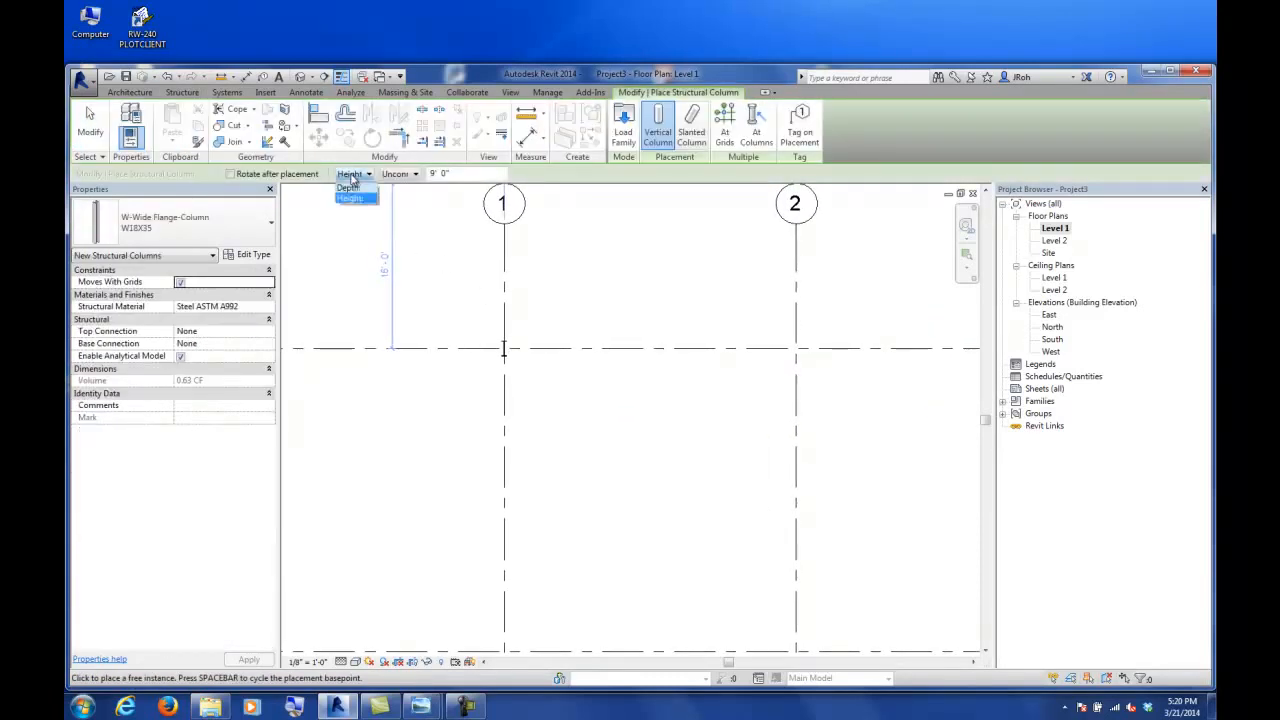
click(352, 199)
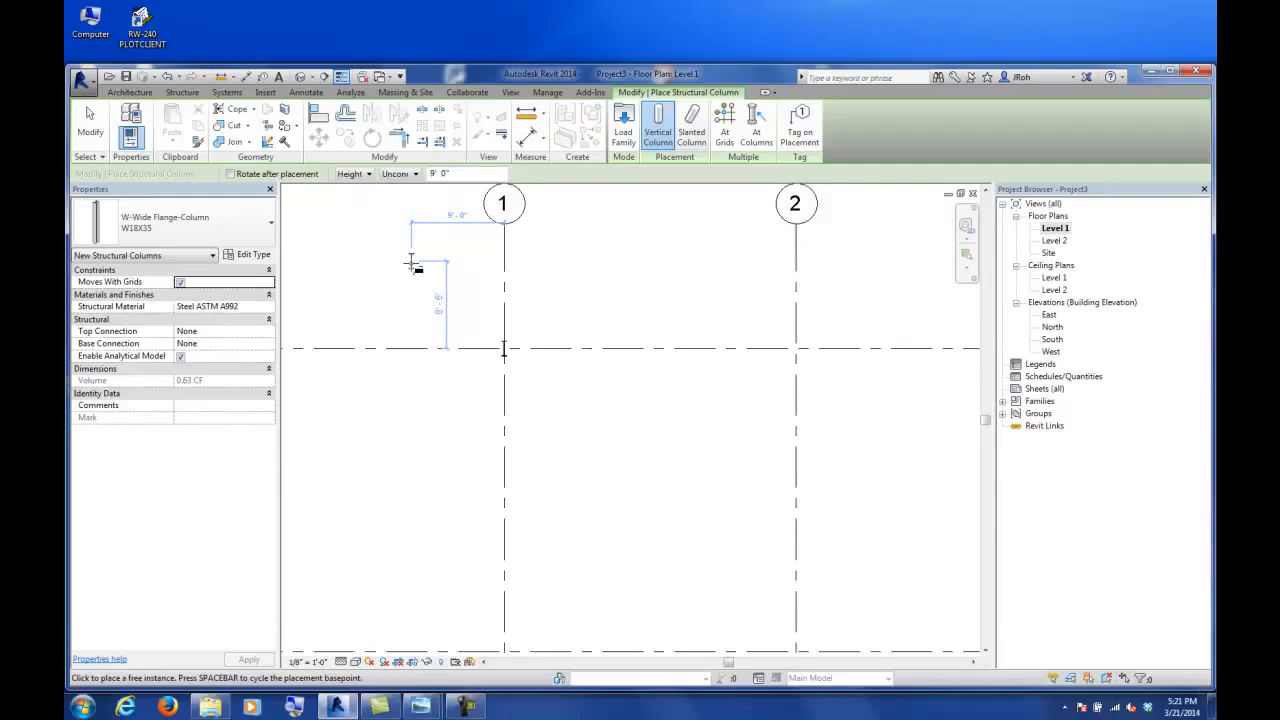
click(90, 125)
- Copy the W18X35 column at grids C and 1 to the intersections of grid C with grids 2 and 3
scroll(497, 351, down, 3)
scroll(497, 351, down, 2)
drag(436, 276, 510, 338)
scroll(408, 183, up, 2)
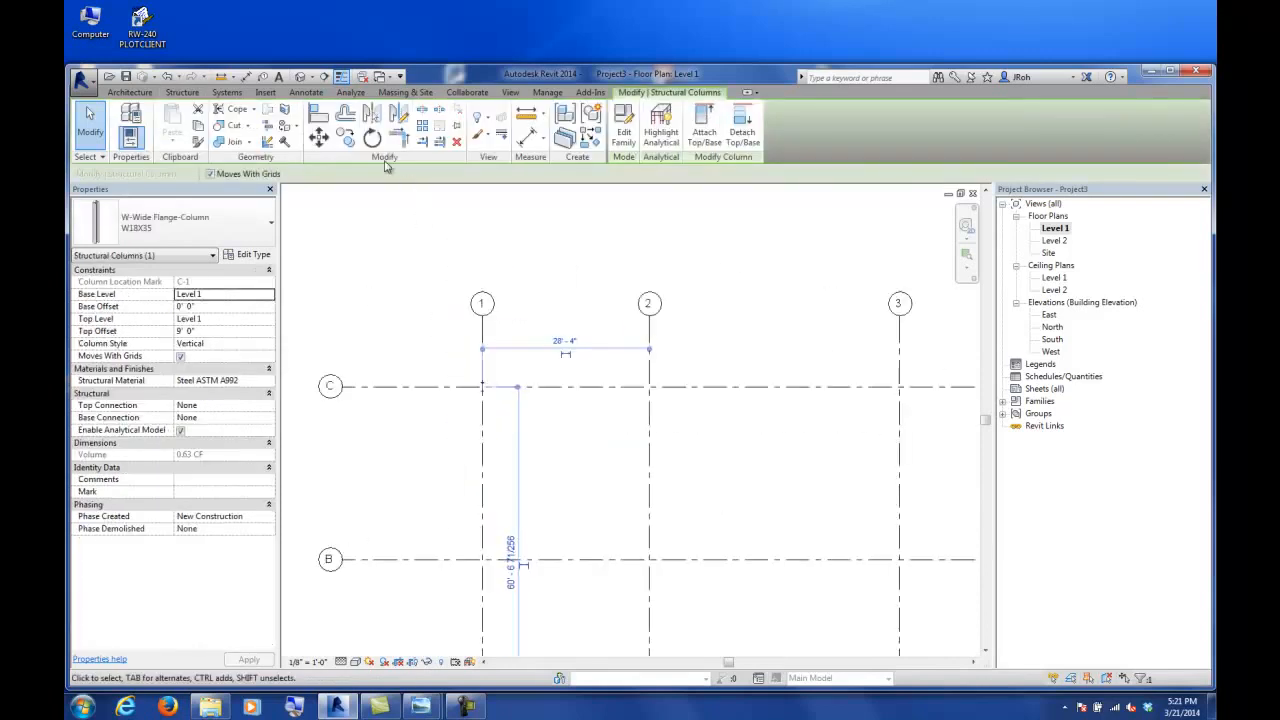
click(345, 137)
click(486, 308)
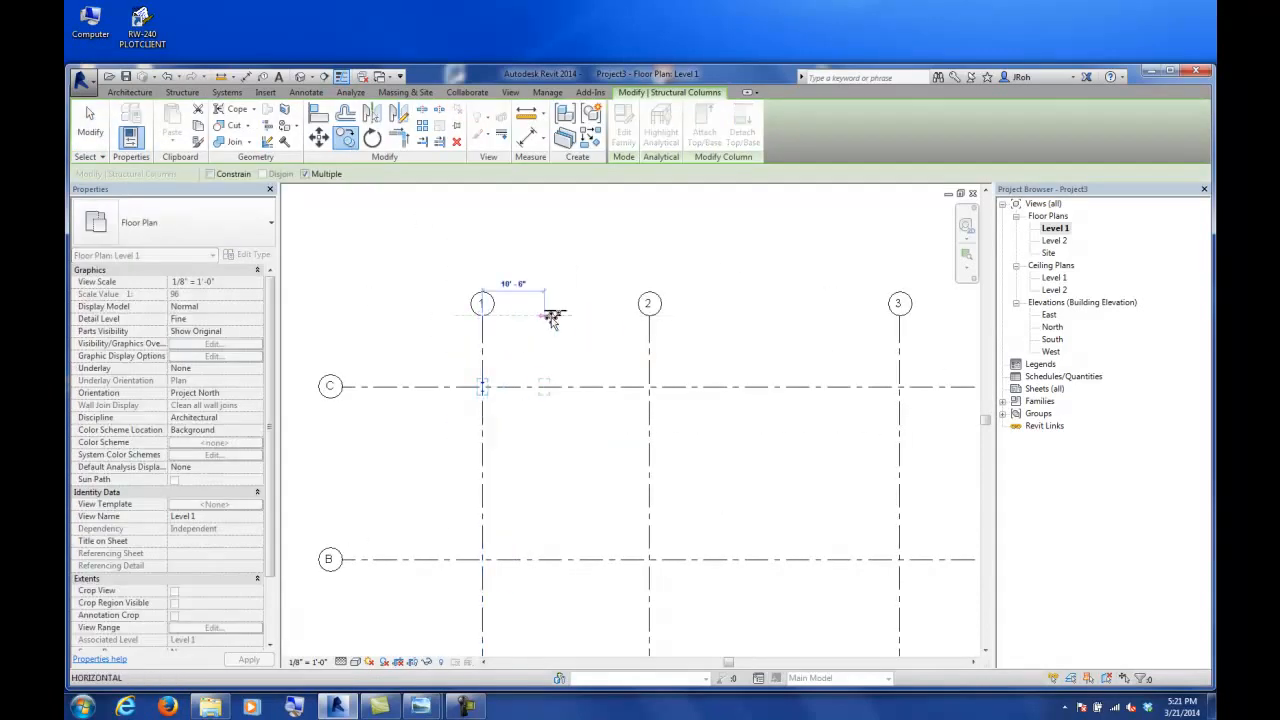
click(649, 317)
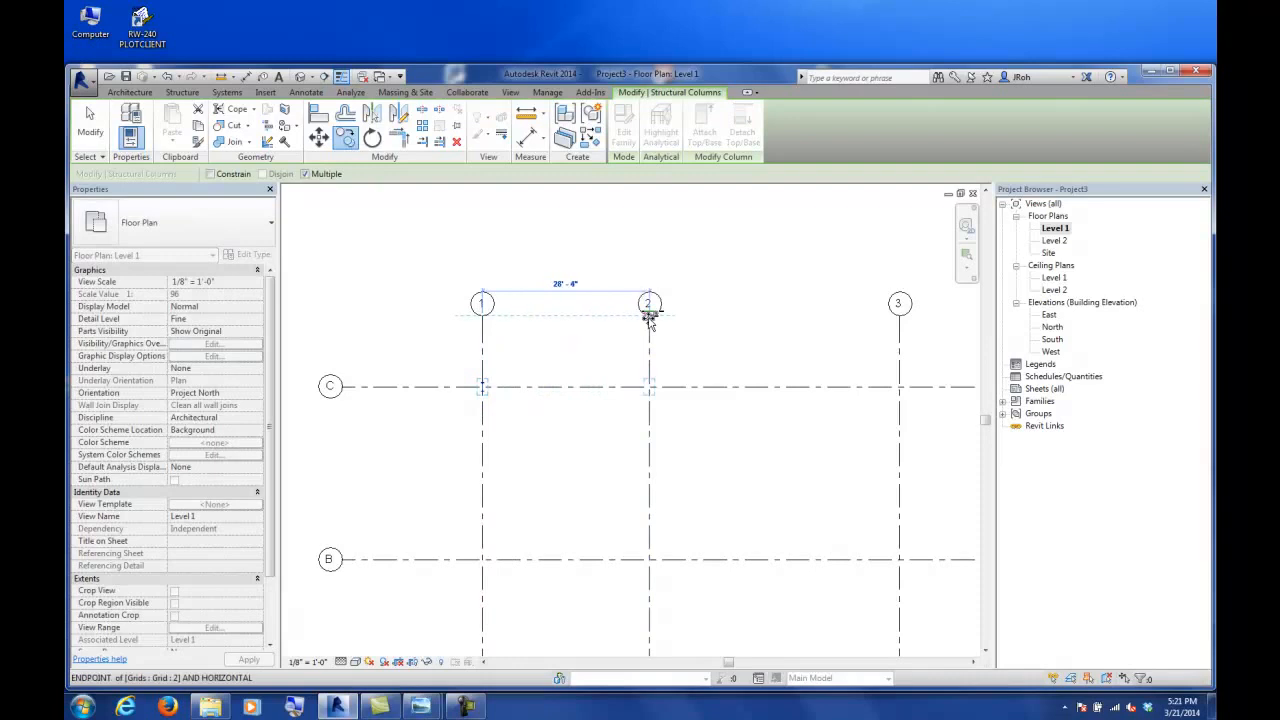
click(899, 314)
click(90, 128)
- Place W18X35 columns at every intersection of grid lines 1 to 3 and A to C in one operation
key(z)
key(f)
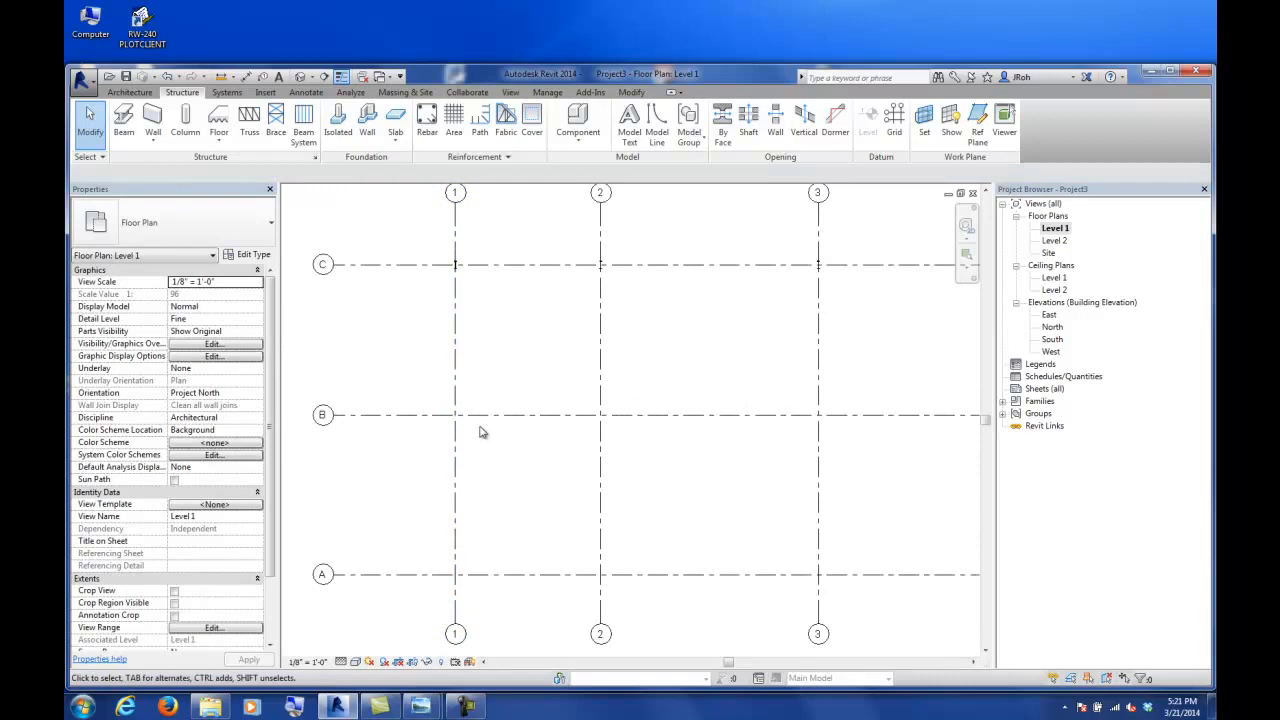
scroll(500, 386, down, 1)
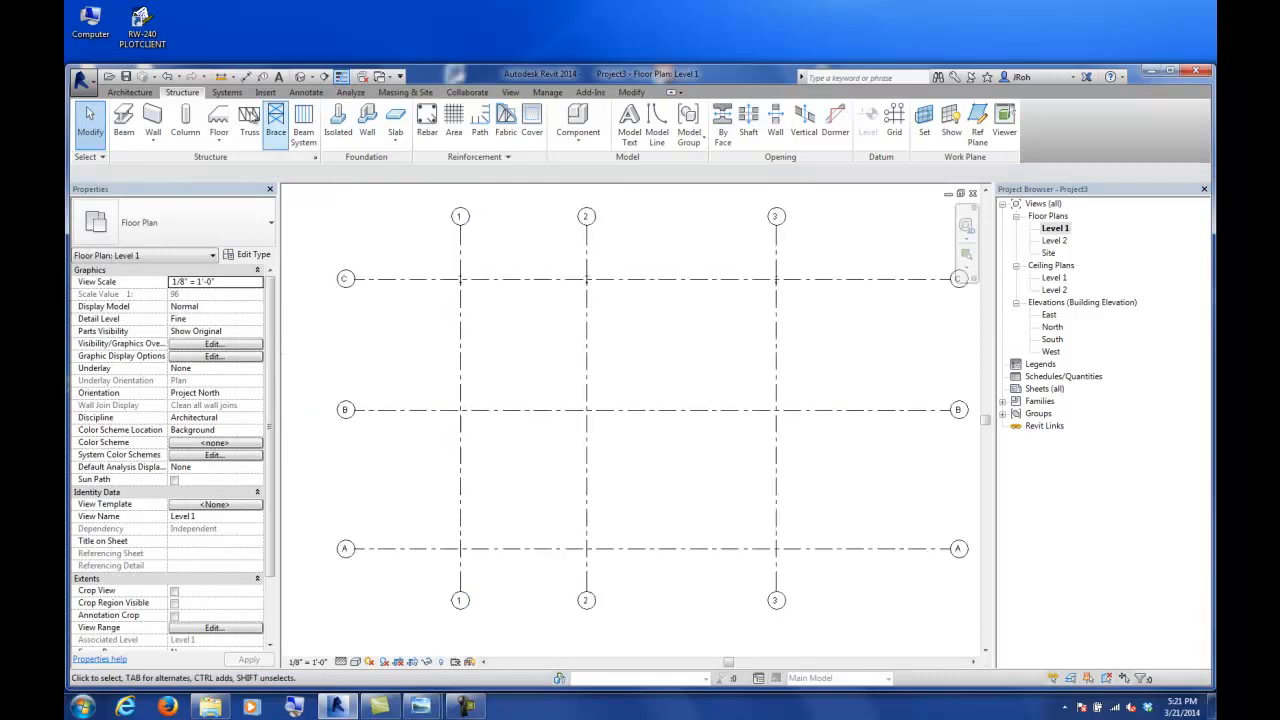
click(185, 118)
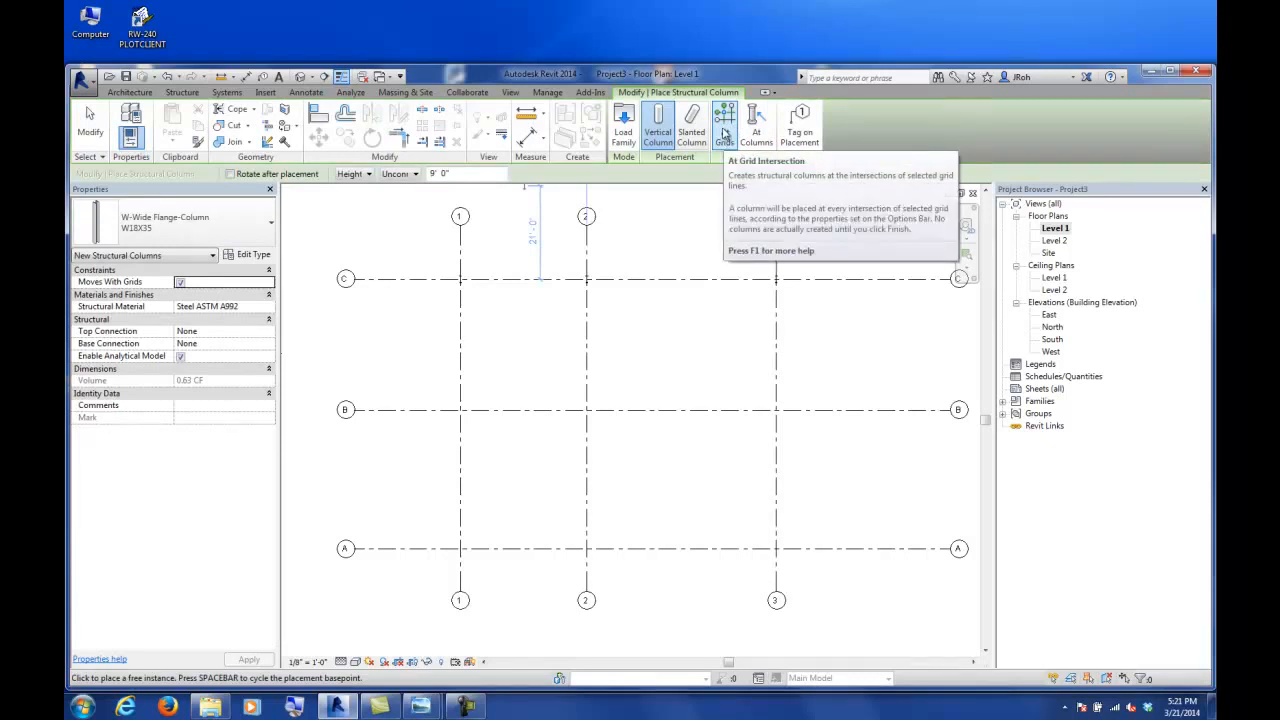
click(724, 133)
scroll(618, 272, down, 2)
drag(402, 214, 851, 495)
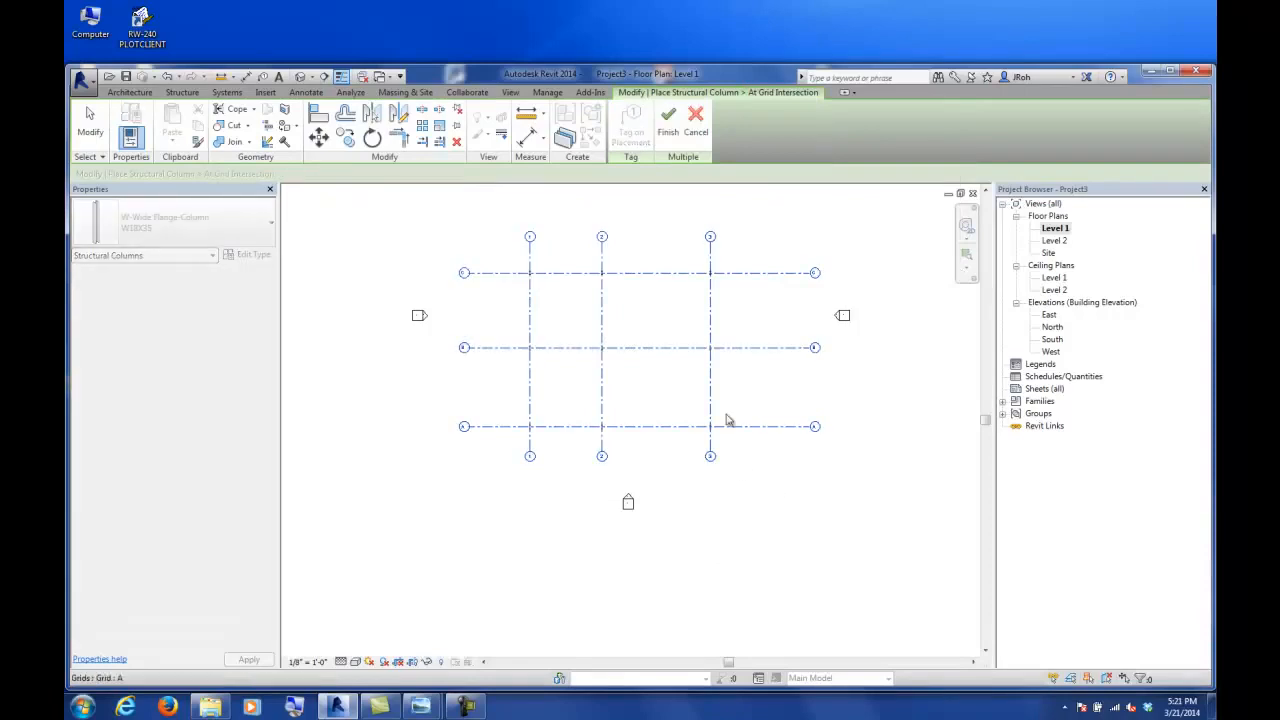
scroll(606, 354, up, 6)
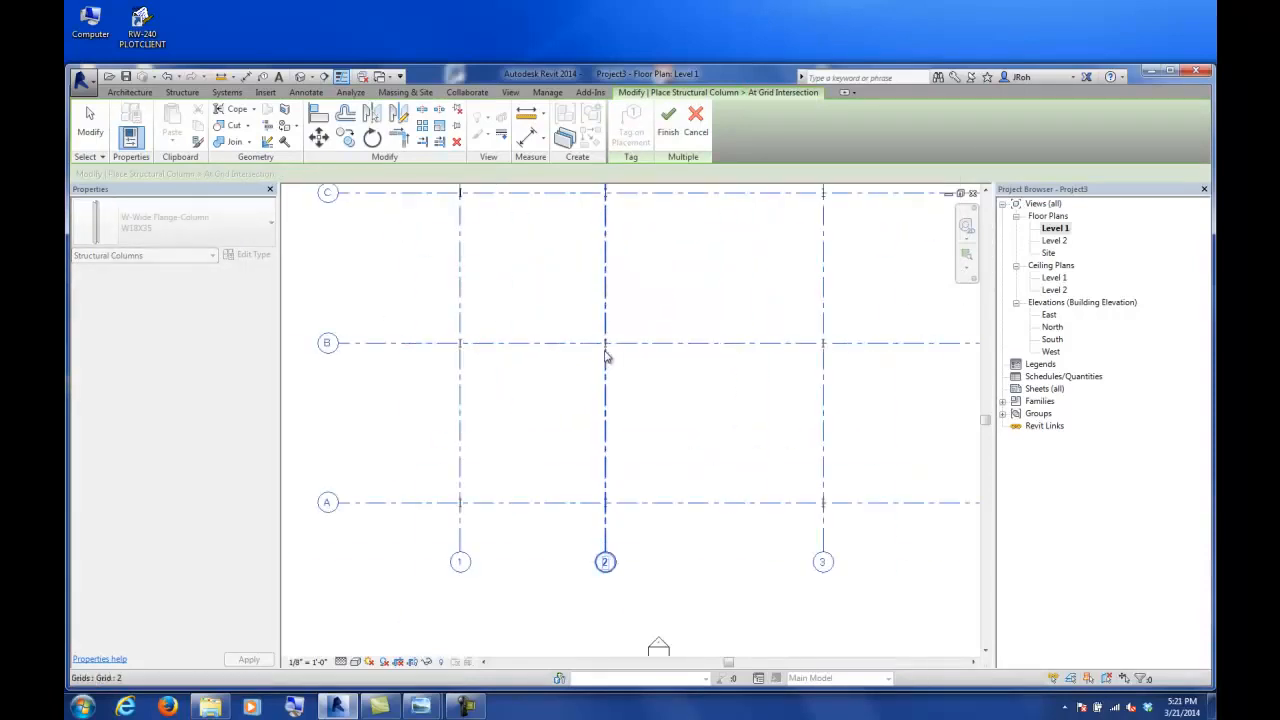
scroll(606, 354, down, 6)
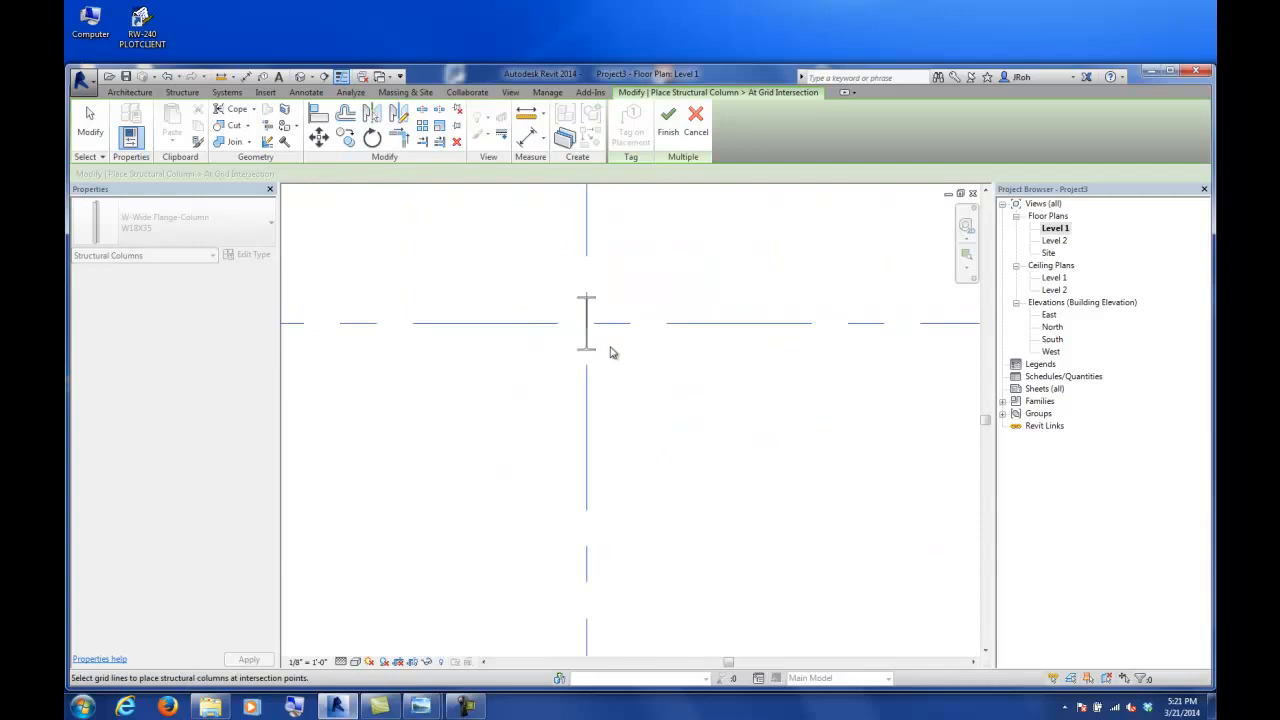
click(667, 121)
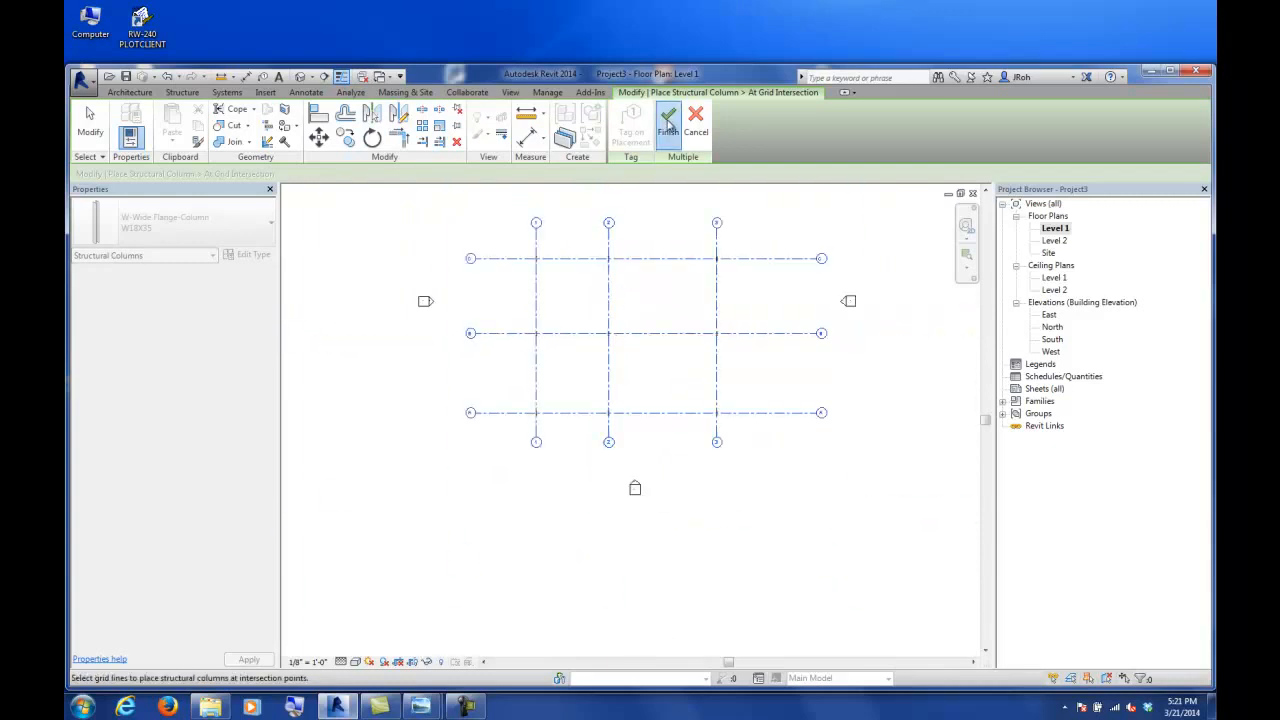
click(89, 122)
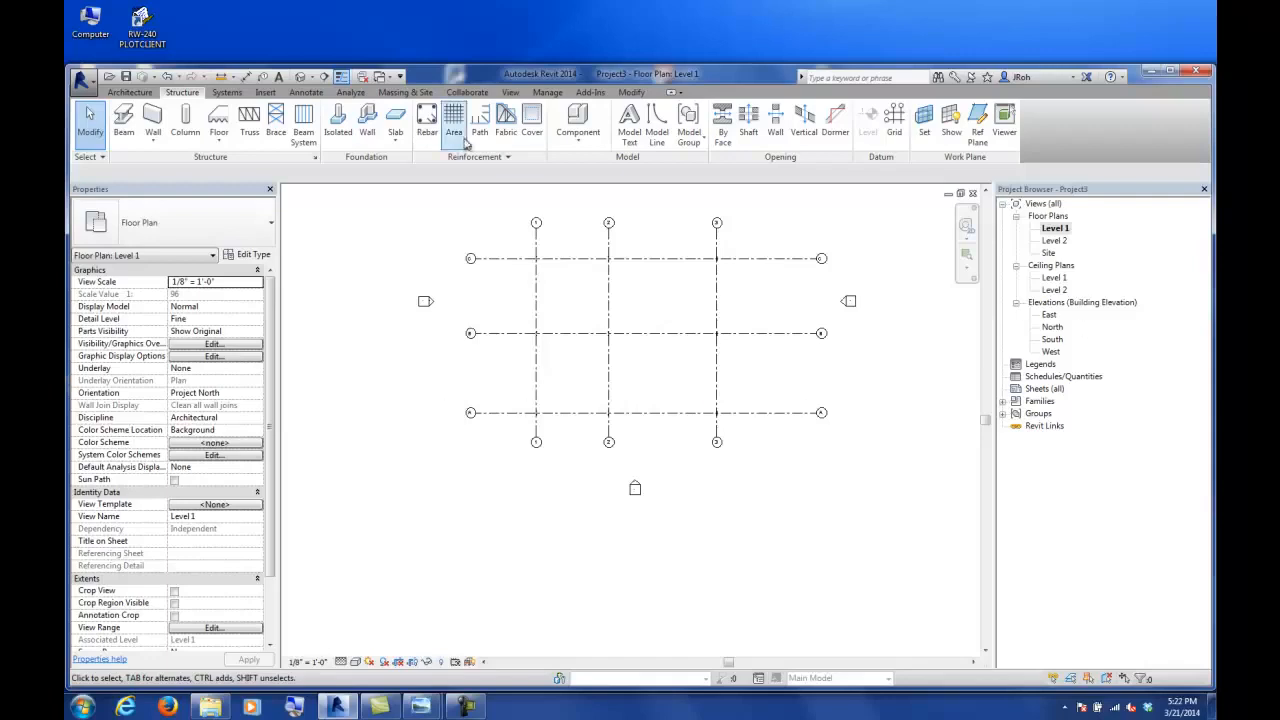
- Create the default 3D view and orbit it to examine the placed columns
click(511, 92)
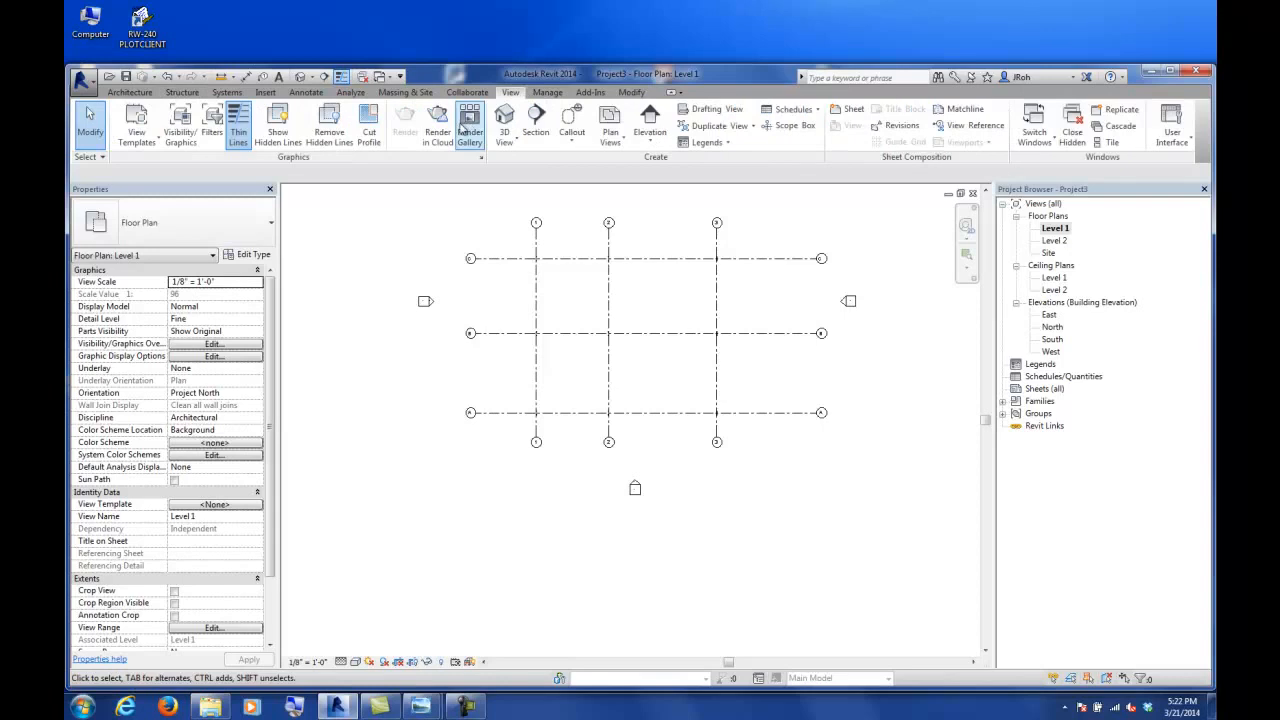
click(504, 117)
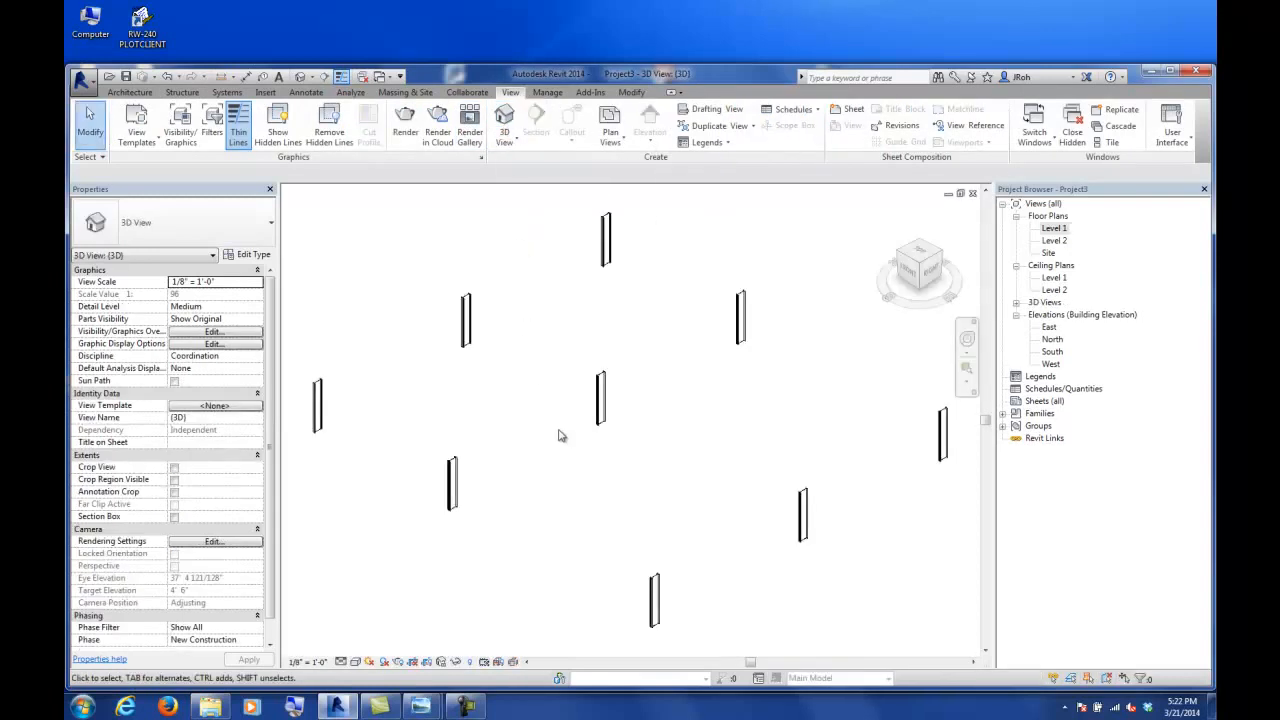
scroll(558, 435, down, 3)
mouse_move(523, 460)
shift+middle_down()
mouse_move(597, 409)
mouse_move(525, 453)
shift+middle_up()
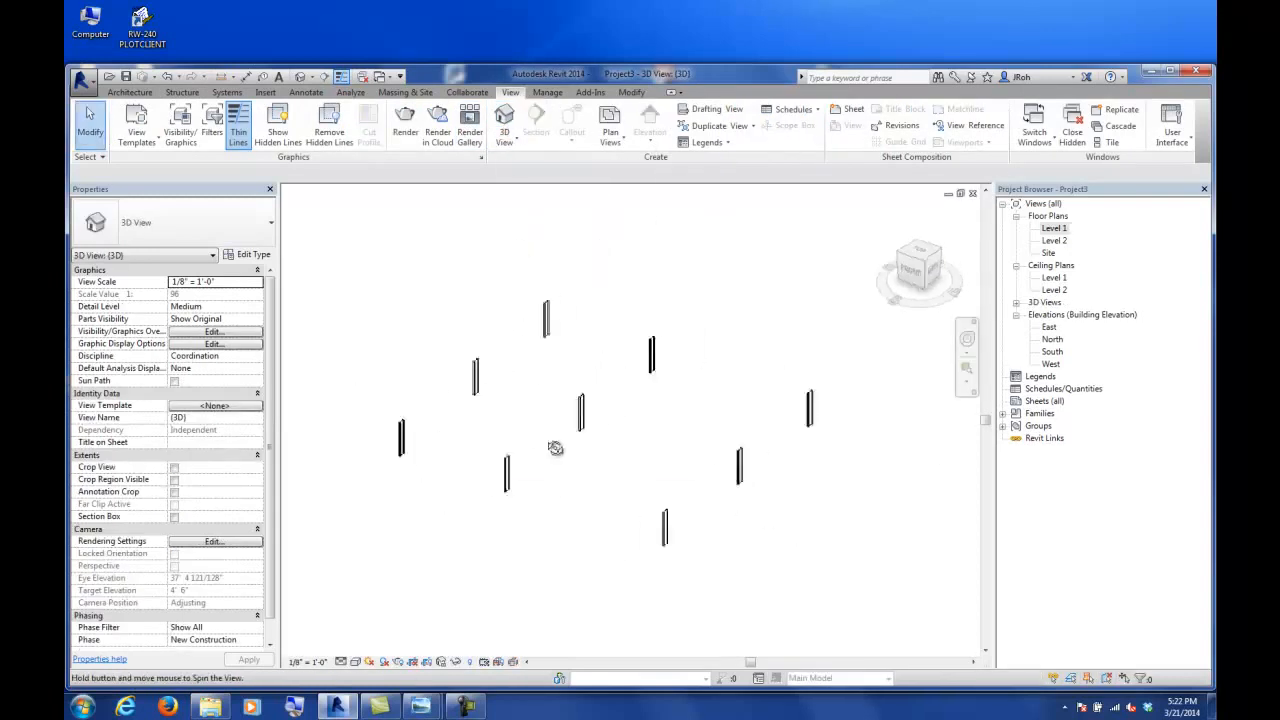
shift+middle_drag(616, 472, 643, 434)
- Set the top level of all nine W18X35 columns to Level 3
click(498, 468)
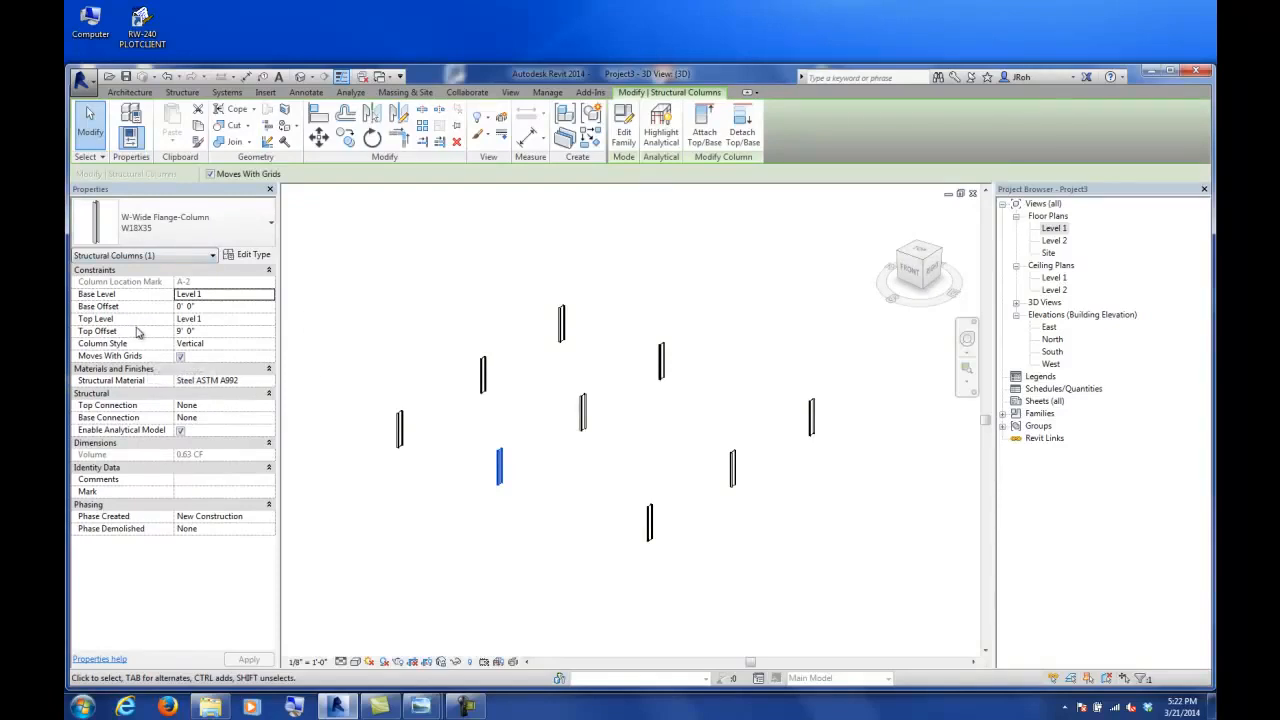
click(352, 283)
drag(352, 283, 882, 588)
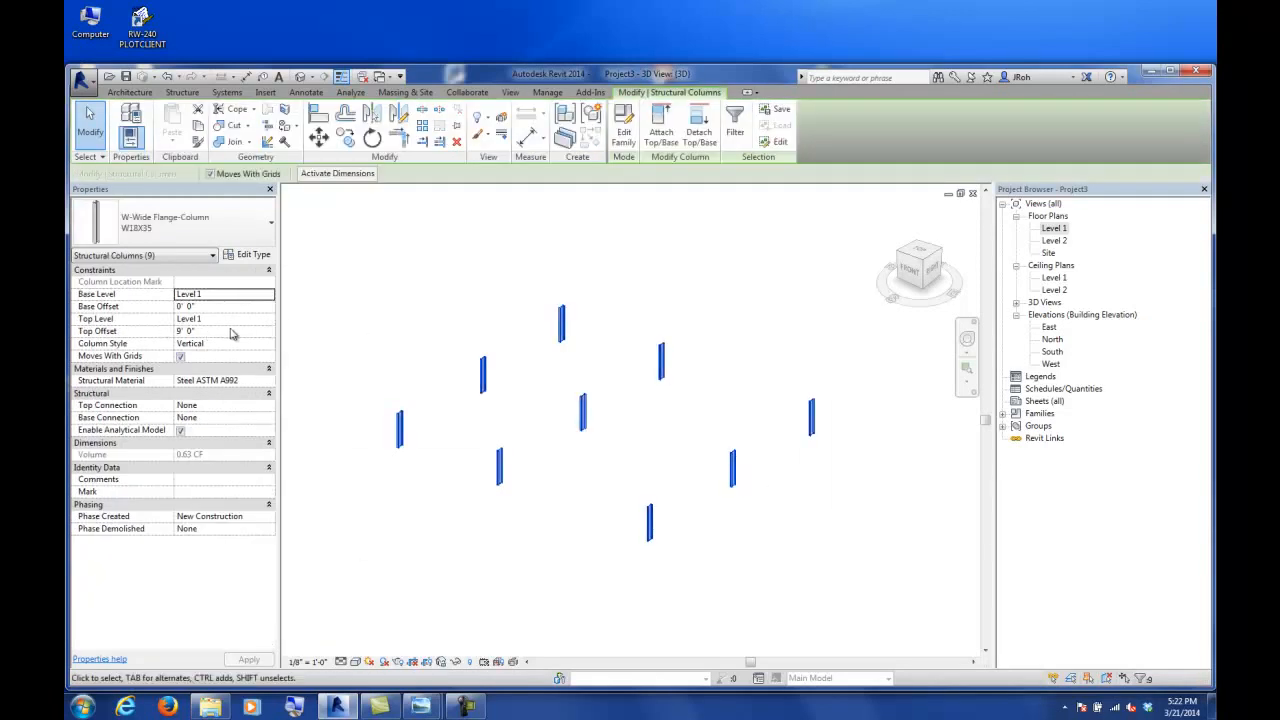
click(268, 321)
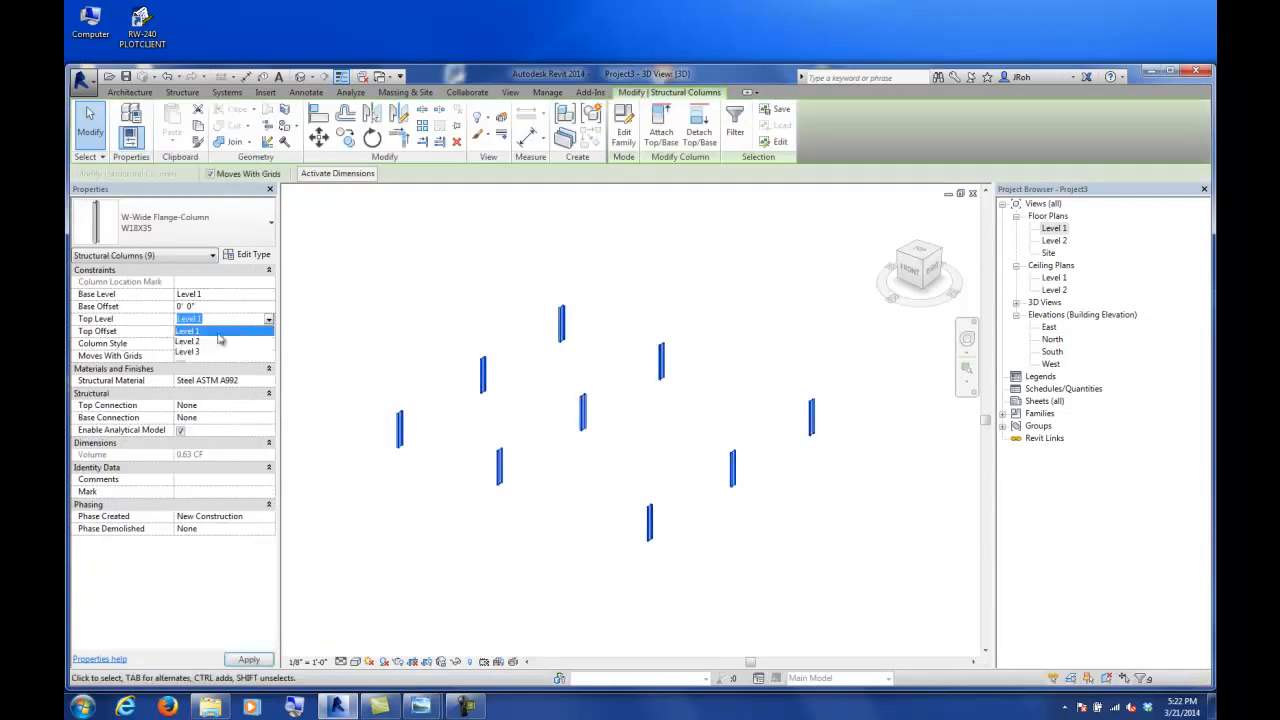
click(201, 350)
click(220, 333)
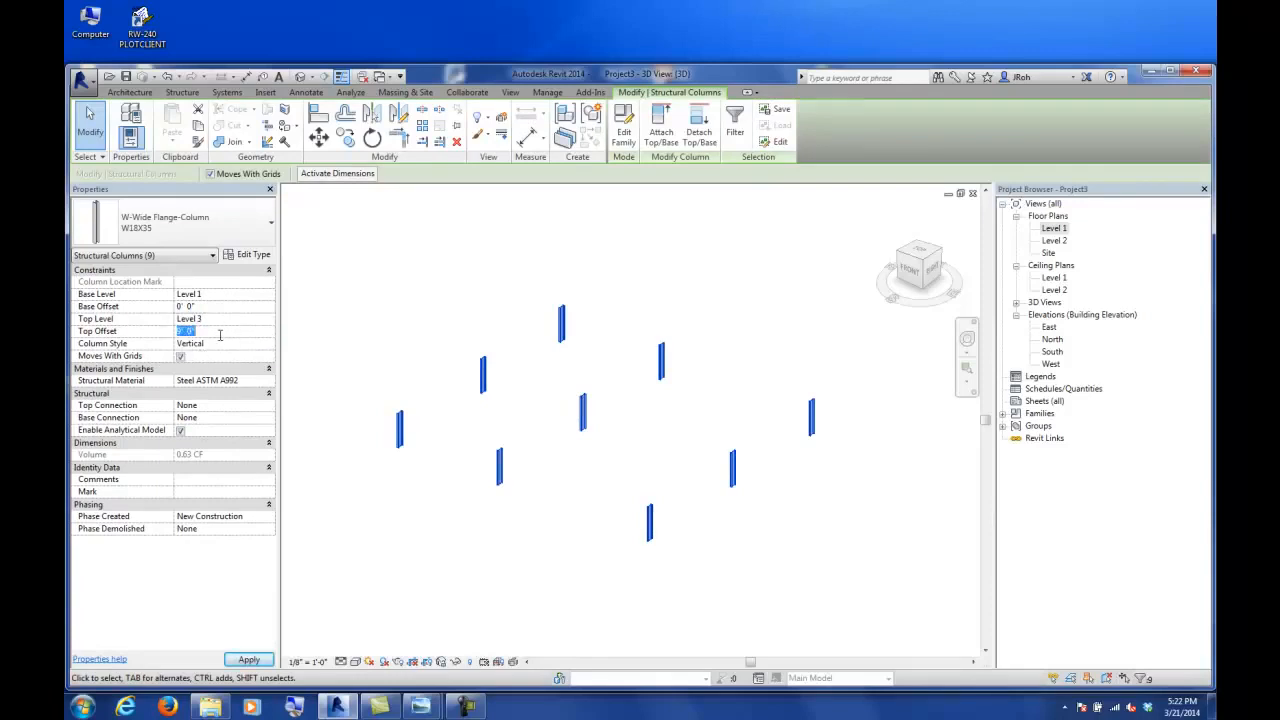
click(361, 332)
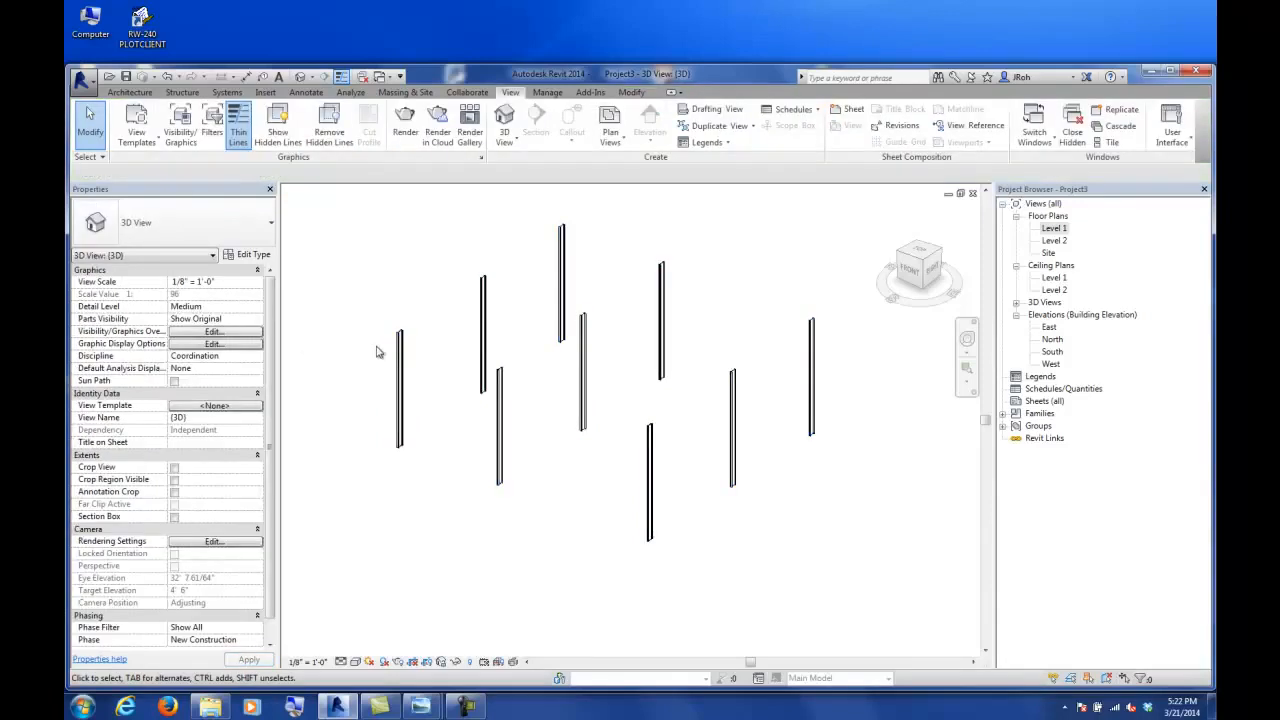
- Start a structural floor in the Level 2 floor plan using the type 3" LW Concrete on 2" Metal Deck
double_click(1053, 241)
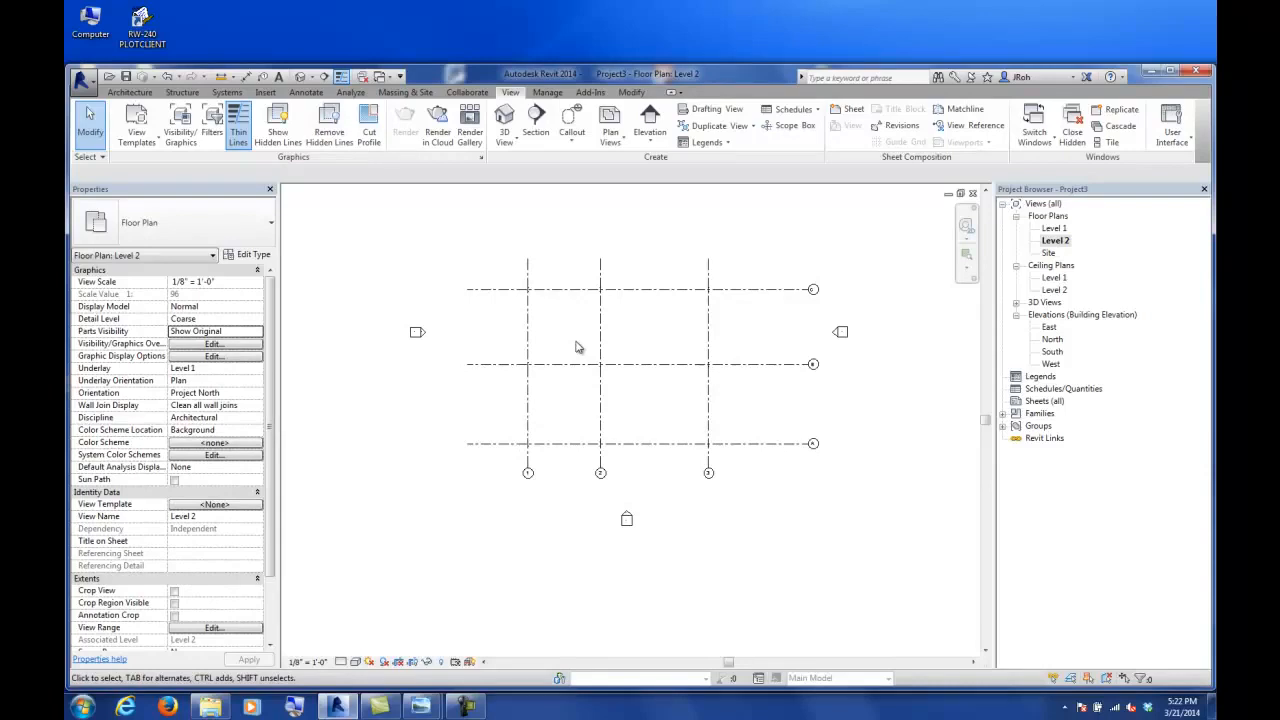
click(180, 92)
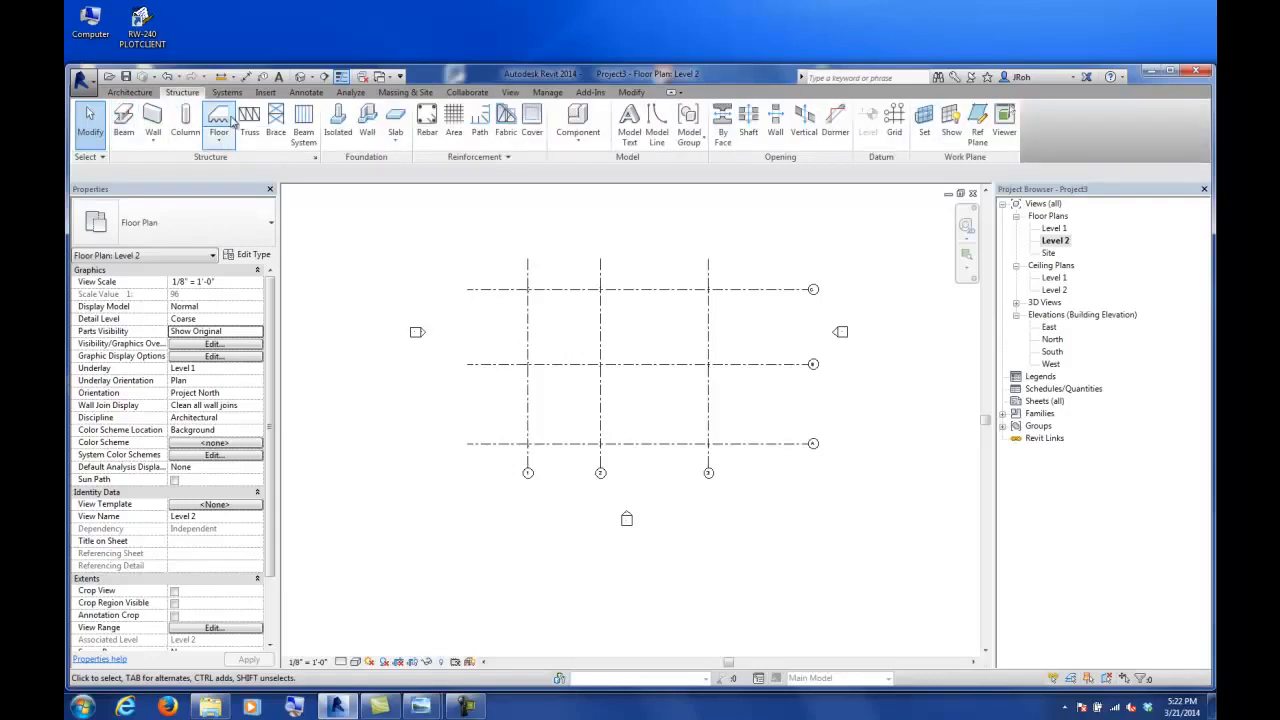
click(218, 120)
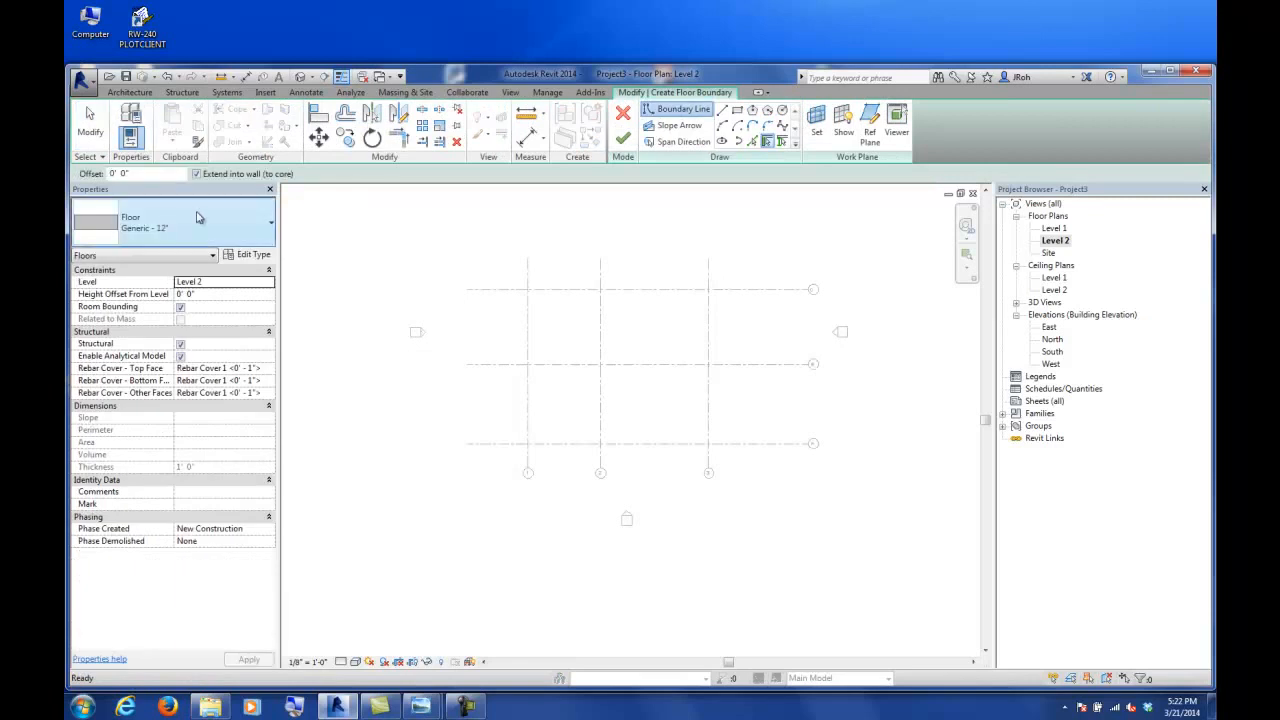
click(141, 226)
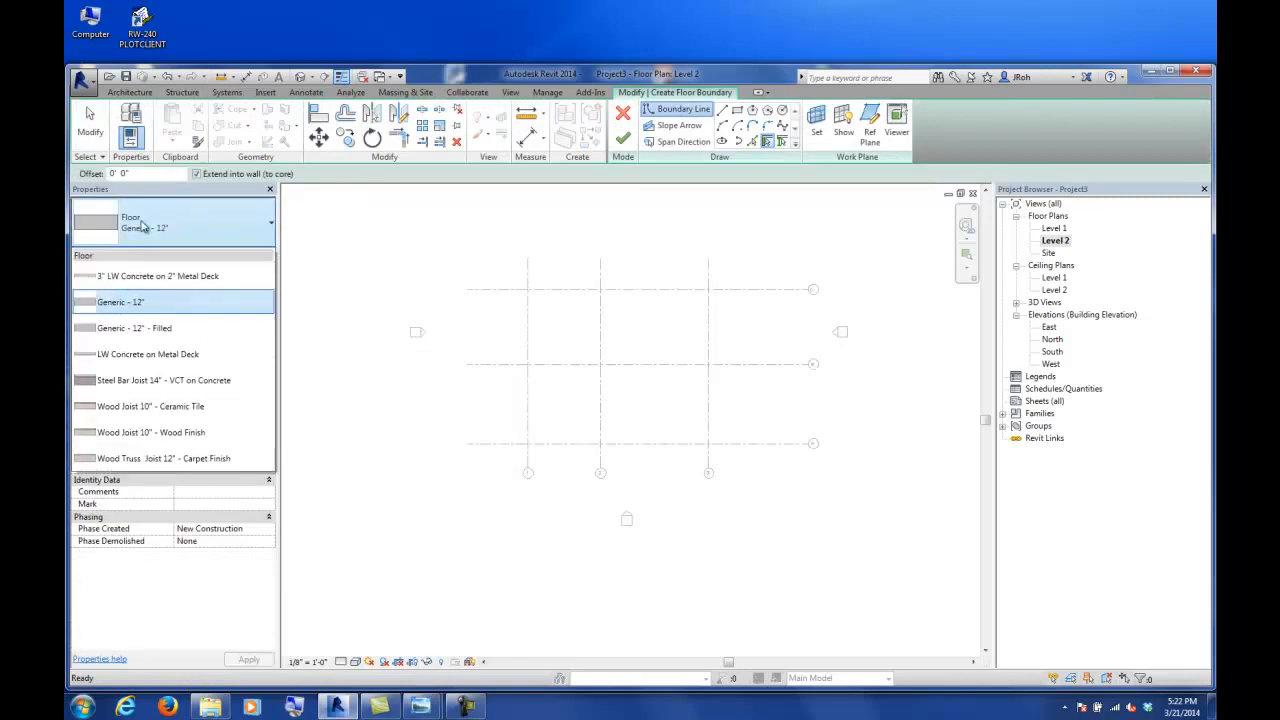
click(126, 280)
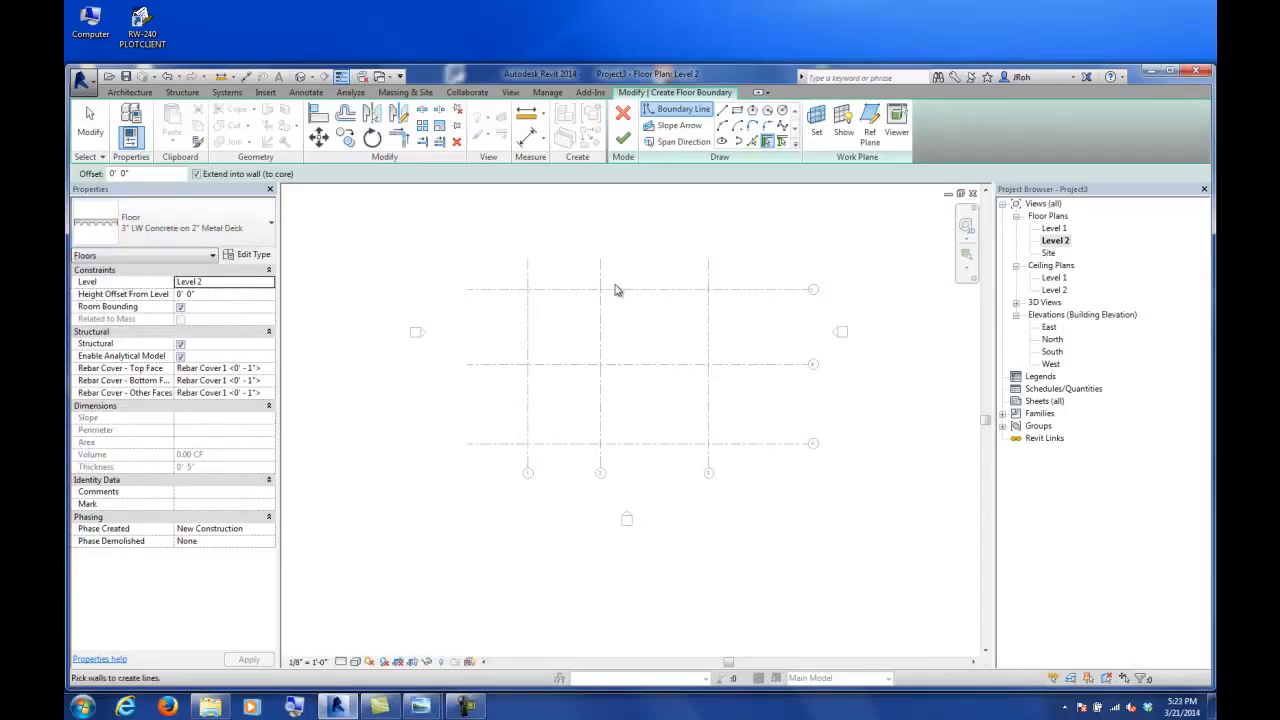
- Create floor boundary lines offset 1' outward from grid lines C, 3, A and 1 by picking the grids
click(737, 111)
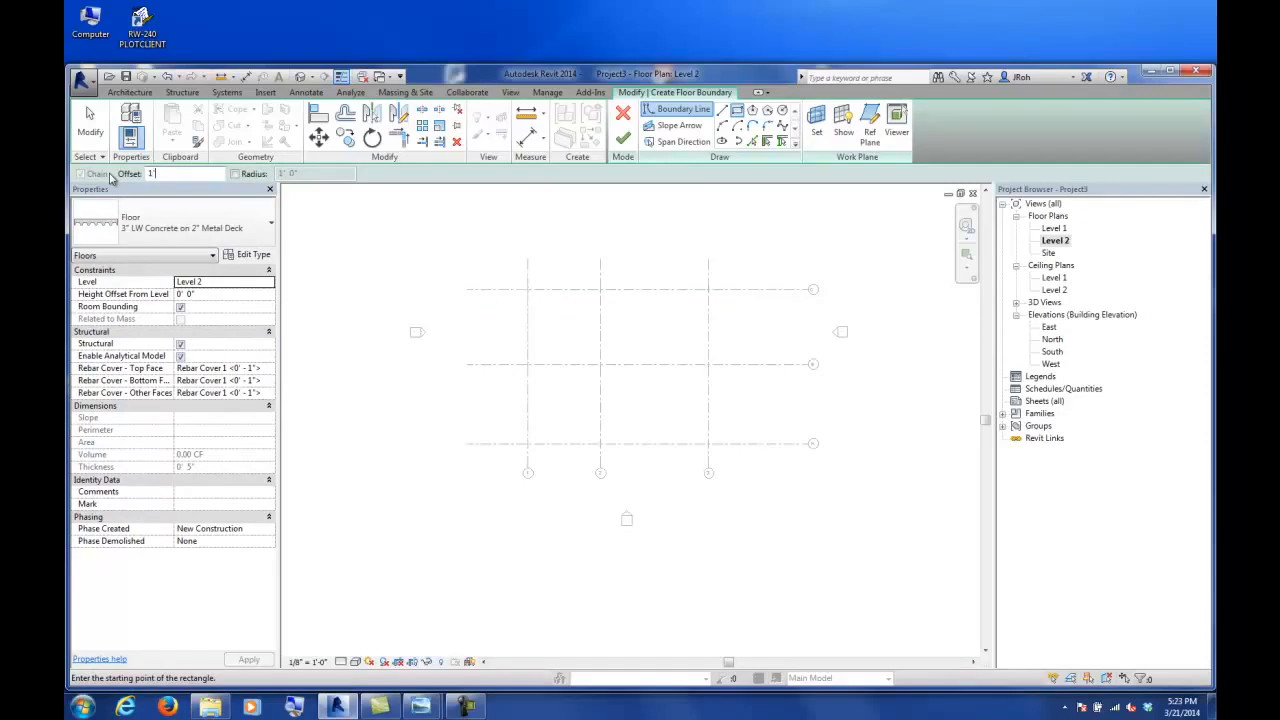
key(Return)
click(753, 142)
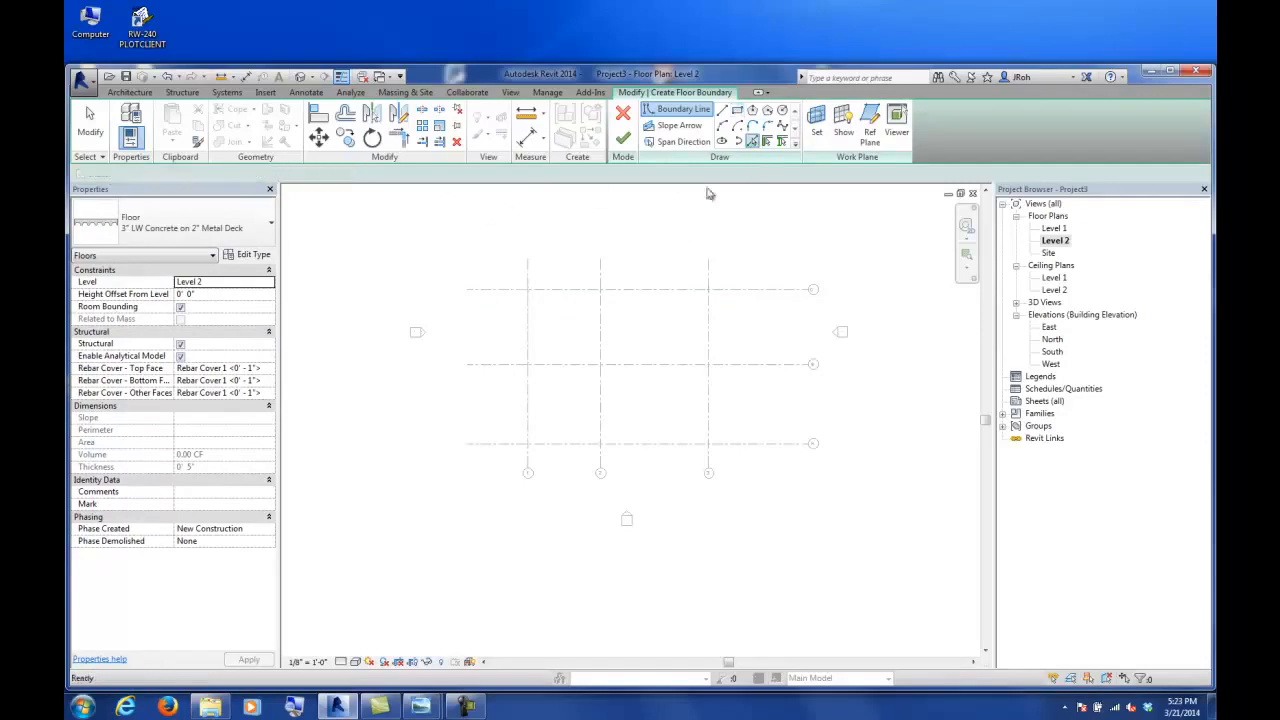
click(666, 289)
click(709, 320)
click(659, 453)
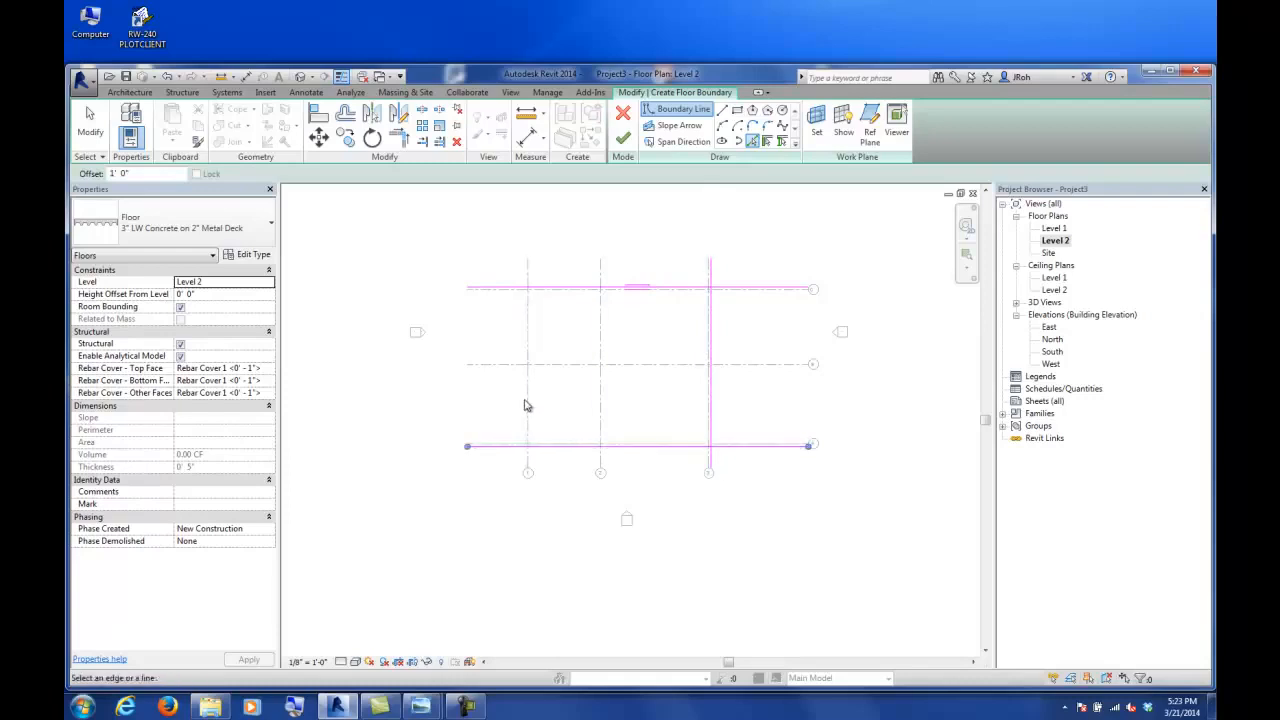
click(526, 406)
- Trim the four boundary lines into a closed rectangle at the corners and finish the Level 2 floor
scroll(630, 401, up, 2)
scroll(630, 401, up, 2)
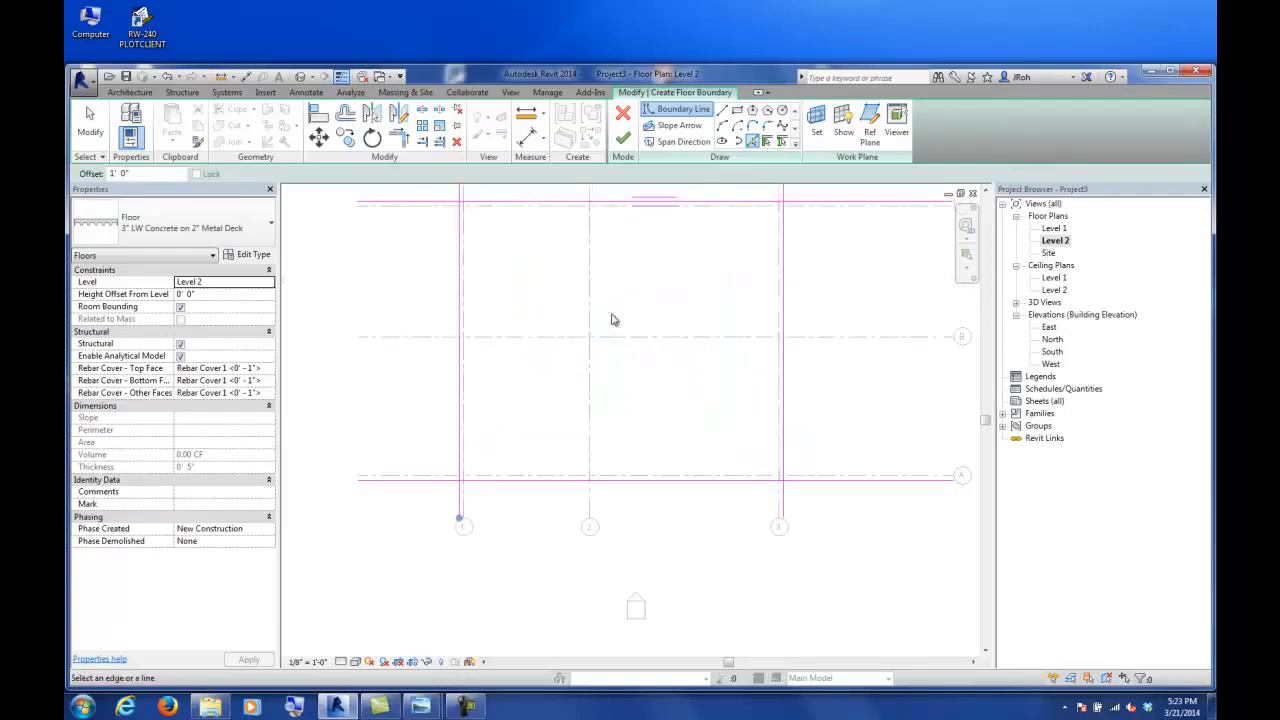
scroll(556, 361, down, 1)
click(398, 138)
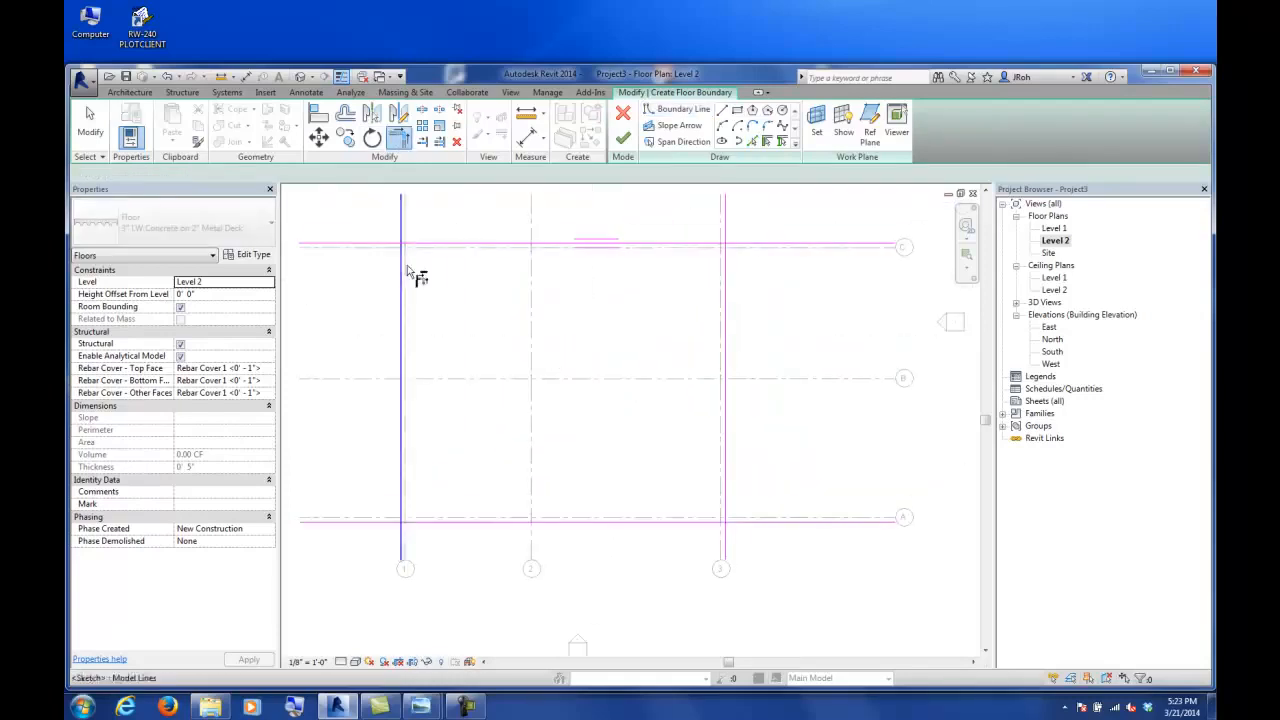
click(410, 272)
click(432, 246)
click(727, 247)
click(723, 268)
click(723, 493)
click(697, 523)
click(515, 518)
click(404, 490)
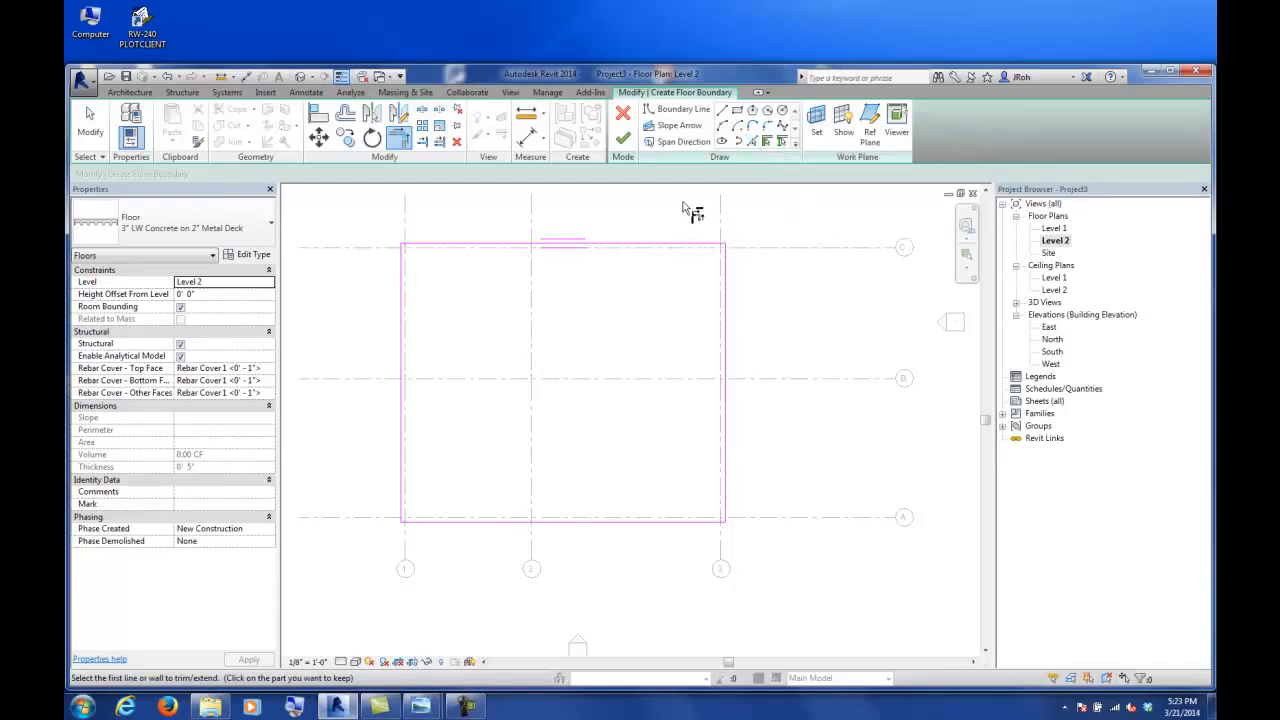
click(623, 138)
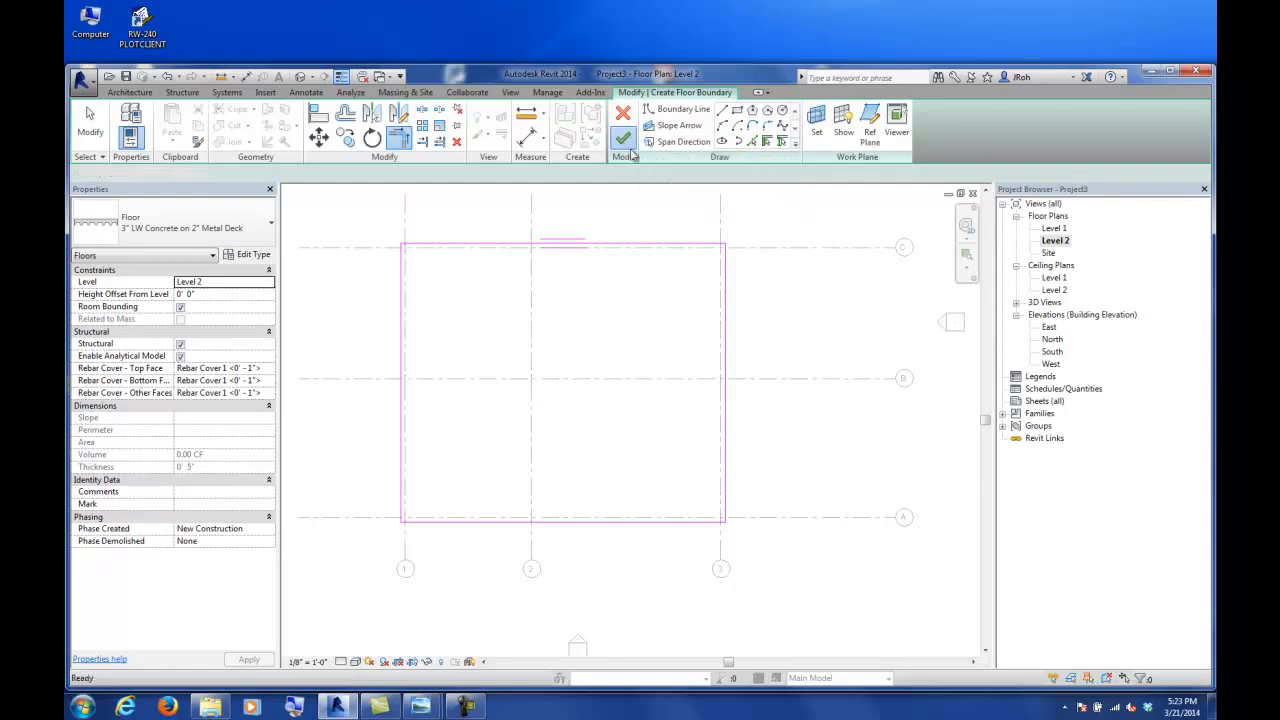
click(772, 232)
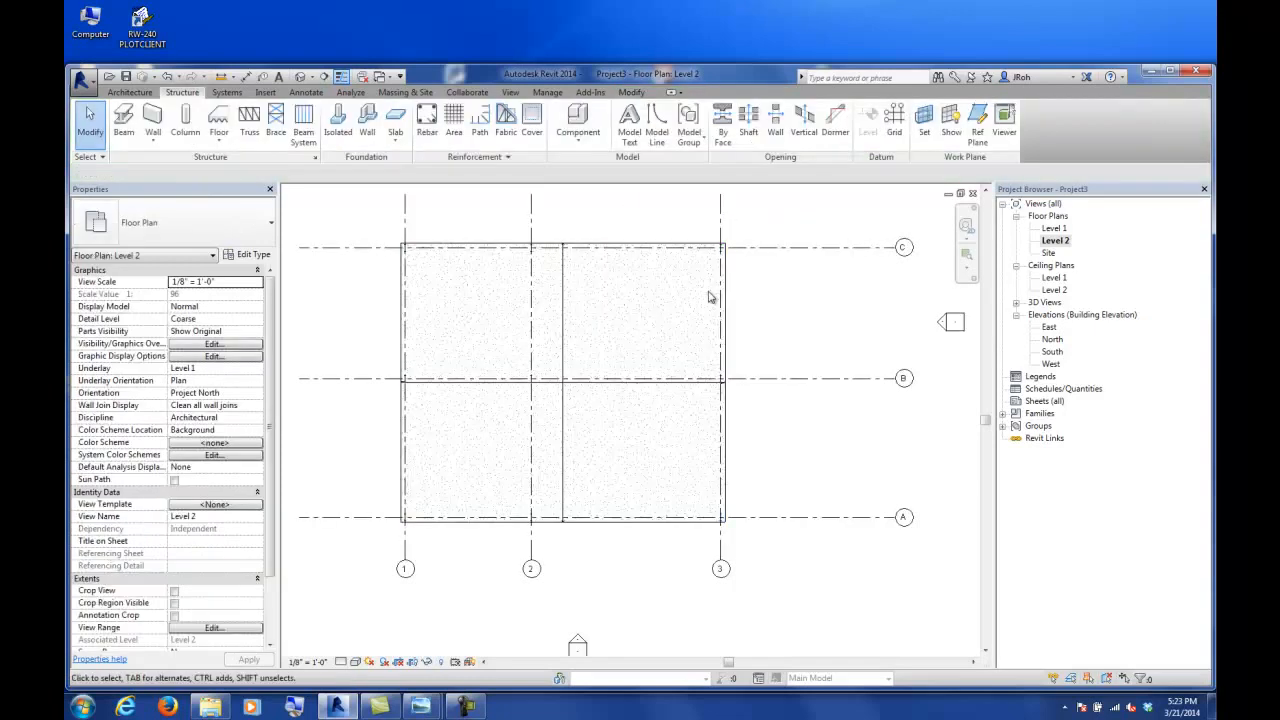
- Switch the 3D view to a shaded visual style and orbit below the floor slab to inspect a corner column
click(1016, 303)
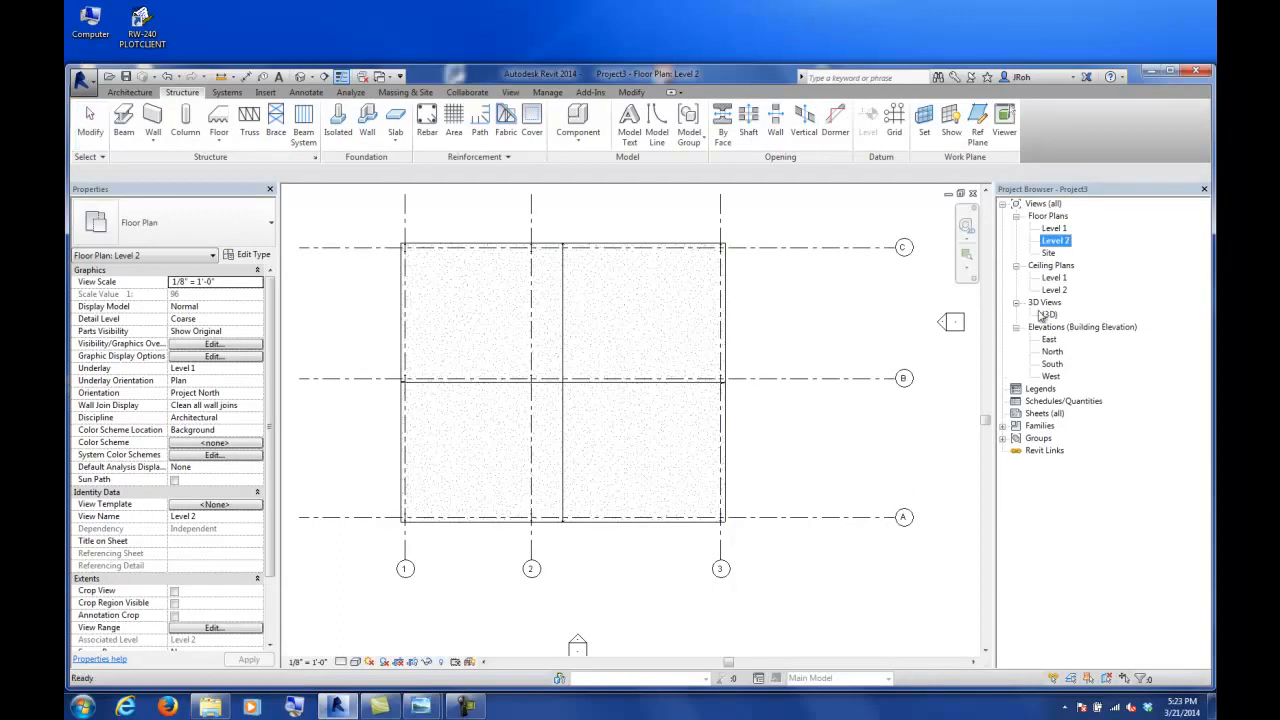
double_click(1049, 314)
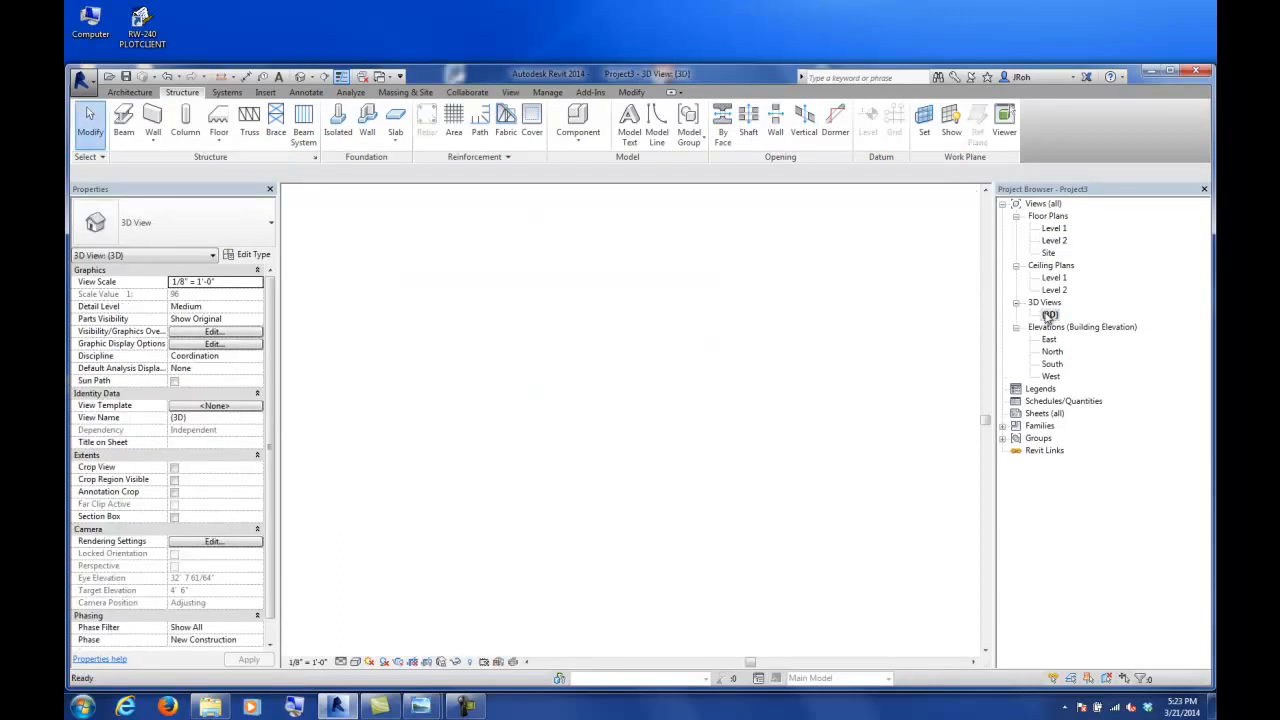
click(355, 662)
click(395, 604)
mouse_move(610, 505)
shift+middle_down()
mouse_move(632, 494)
mouse_move(661, 320)
shift+middle_up()
scroll(661, 320, up, 5)
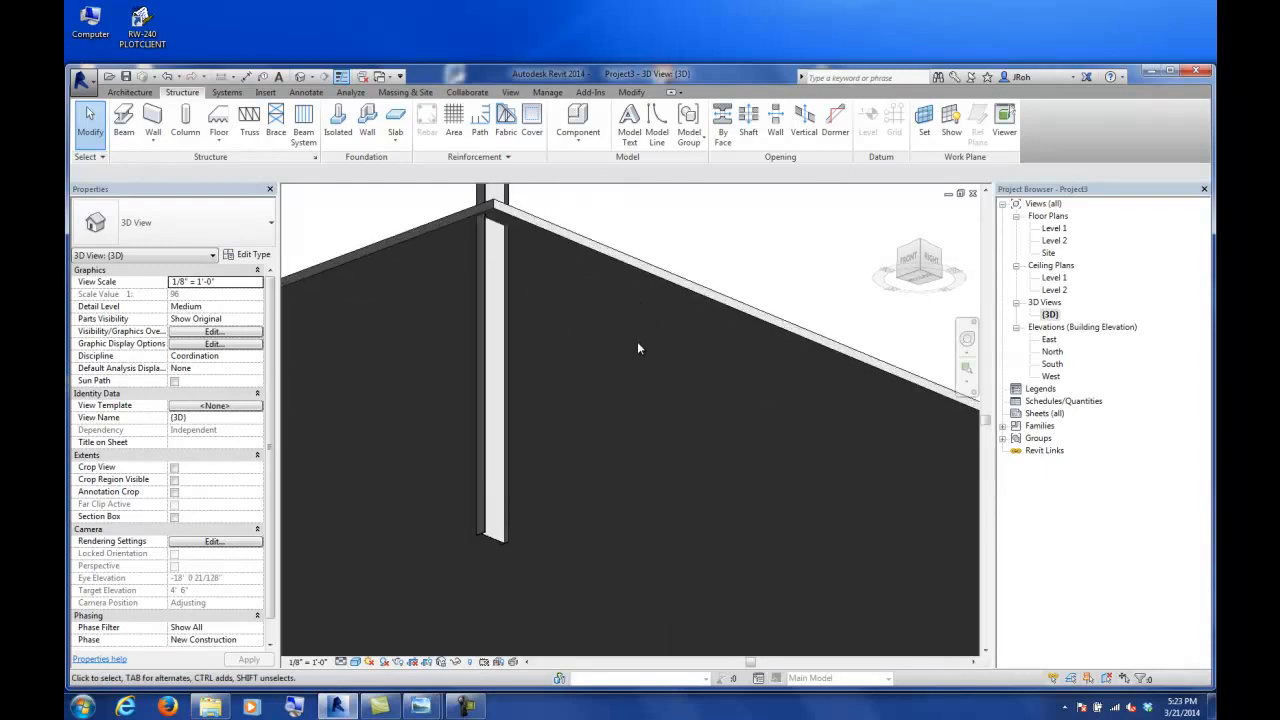
- In the Level 2 floor plan, draw a vertical section line through the whole floor between grids 2 and 3
scroll(637, 341, down, 5)
shift+middle_drag(632, 337, 646, 520)
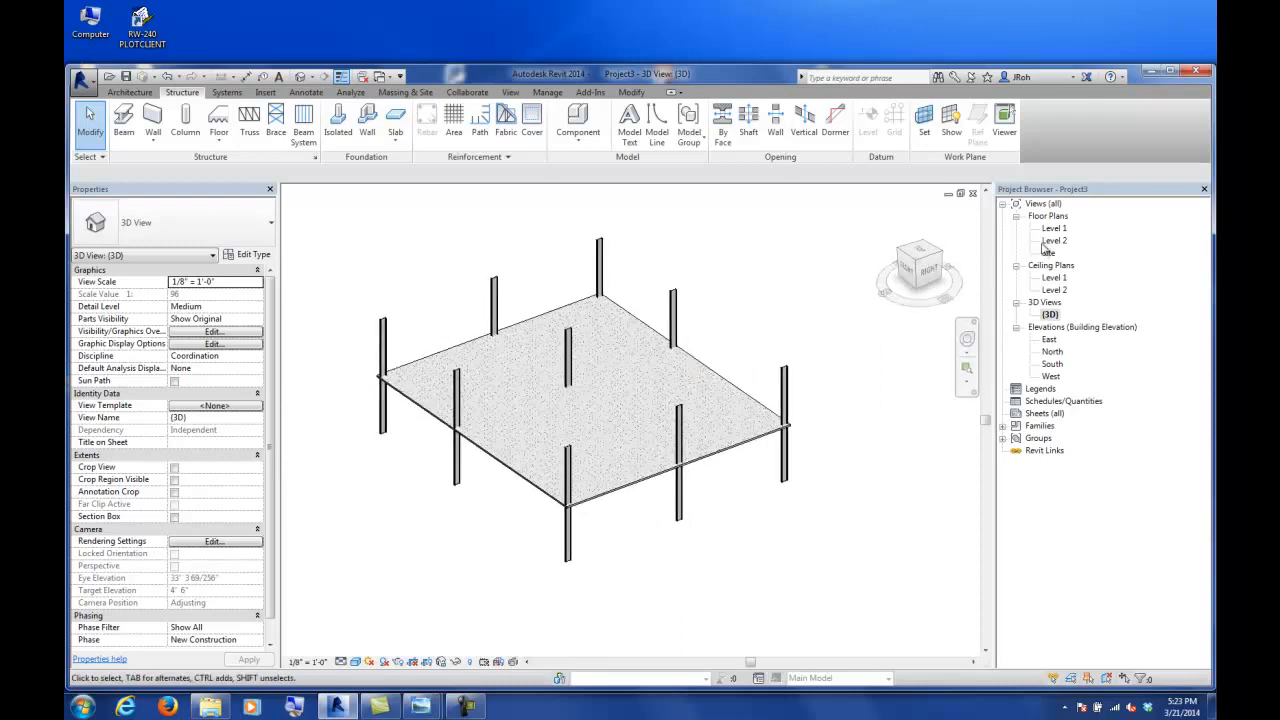
double_click(1050, 241)
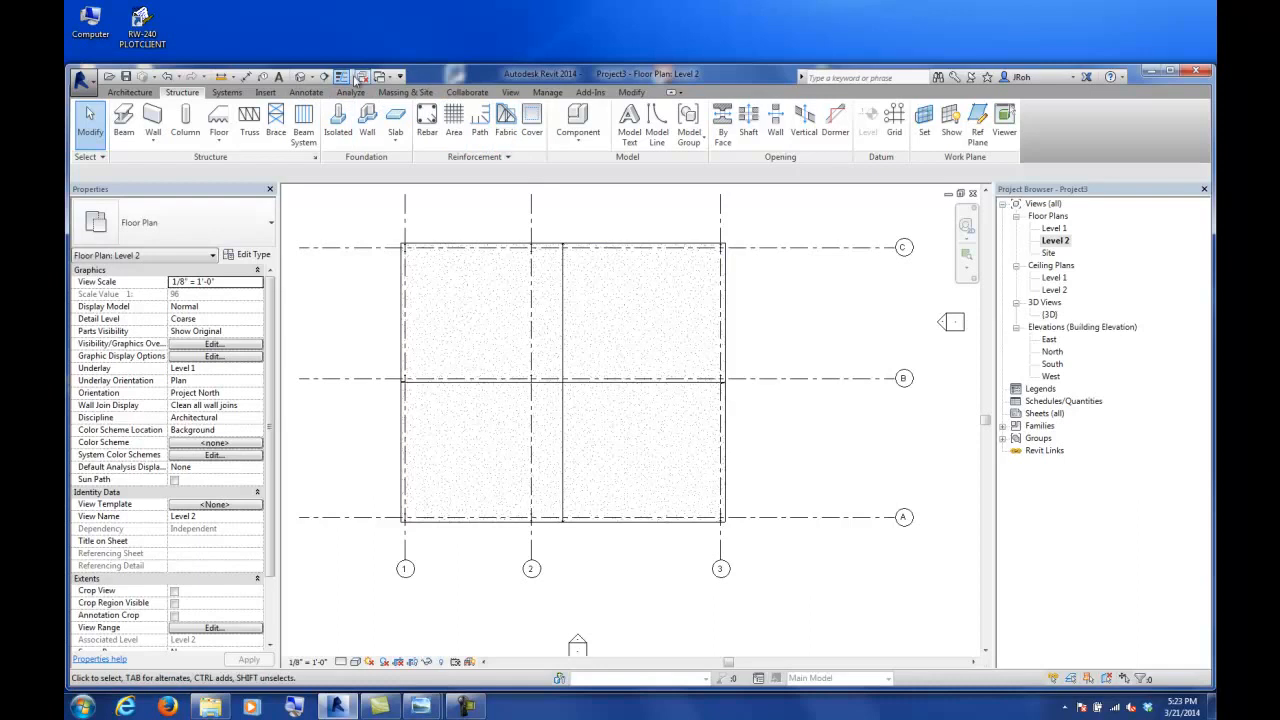
click(323, 76)
click(609, 208)
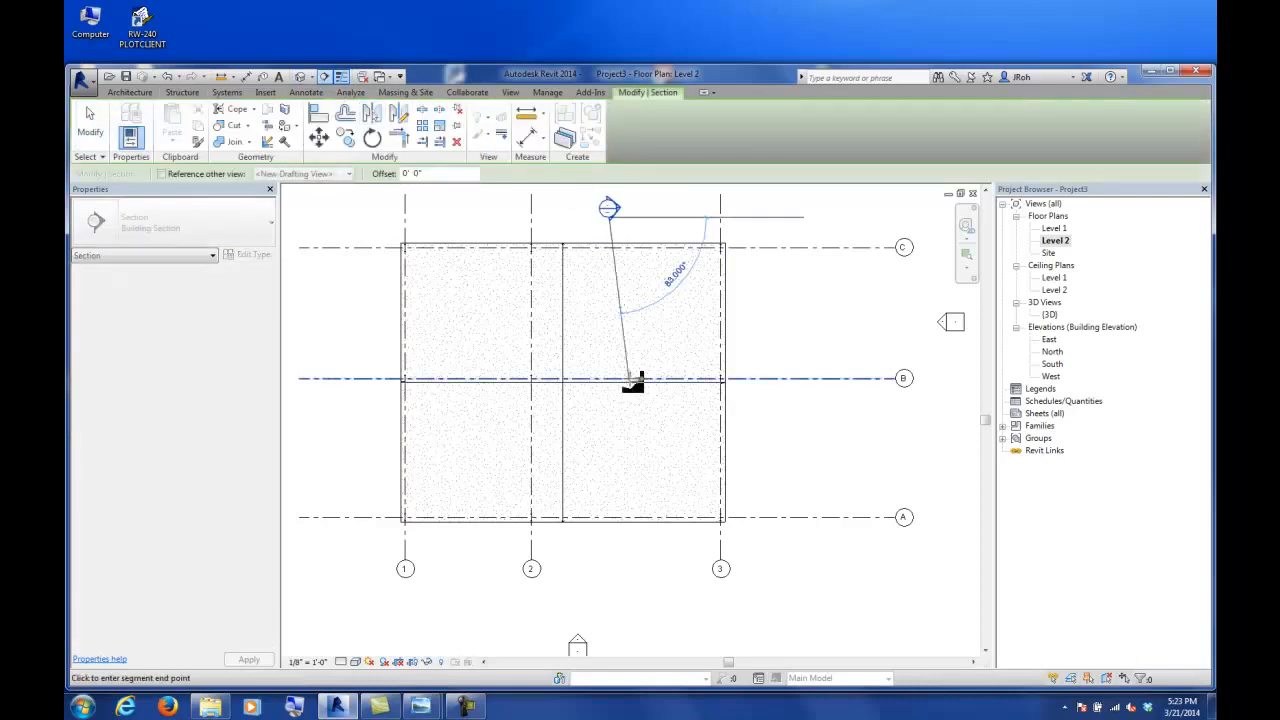
click(609, 551)
key(Escape)
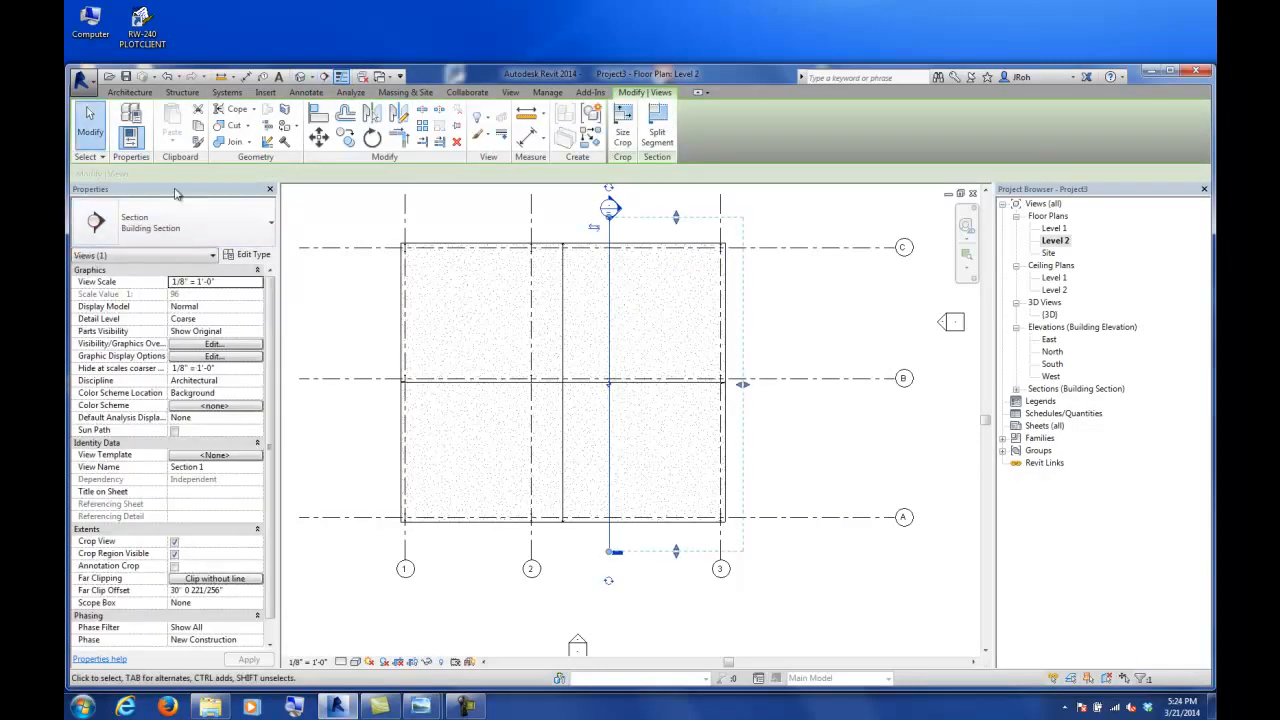
click(90, 120)
- Open the new building section and set its detail level to Fine to show the metal deck profile at the slab edge
double_click(609, 209)
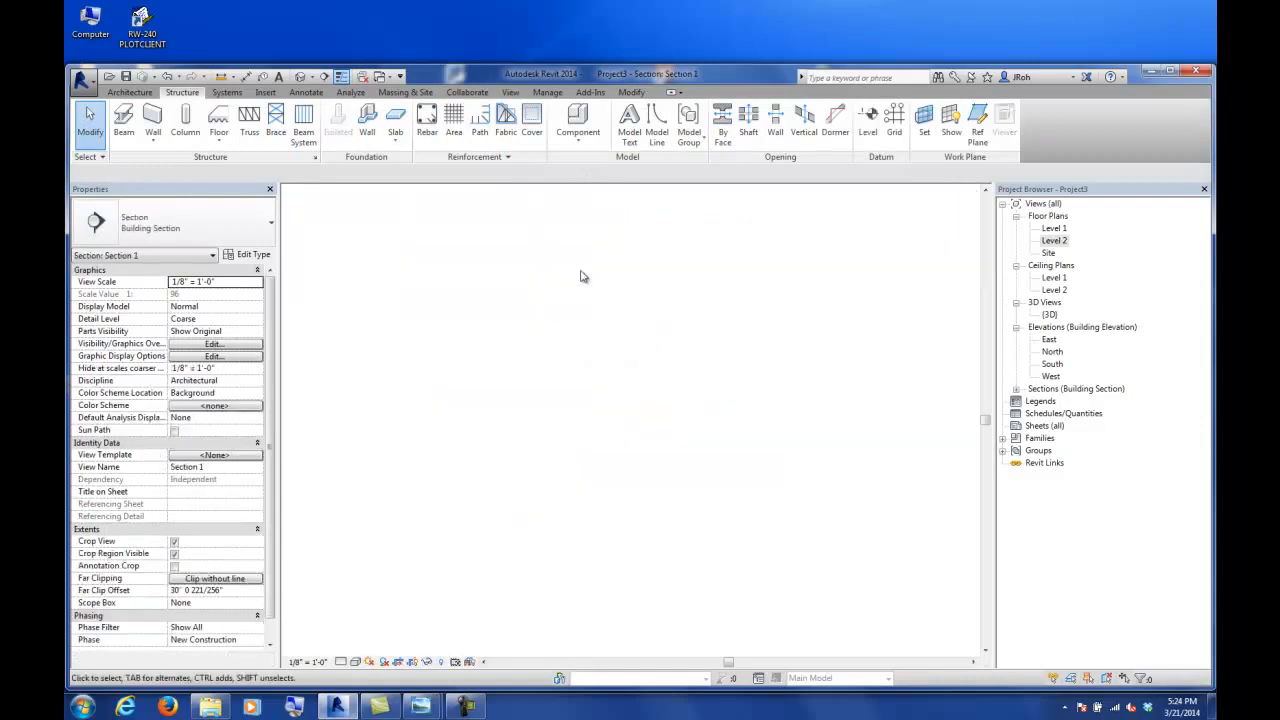
click(340, 661)
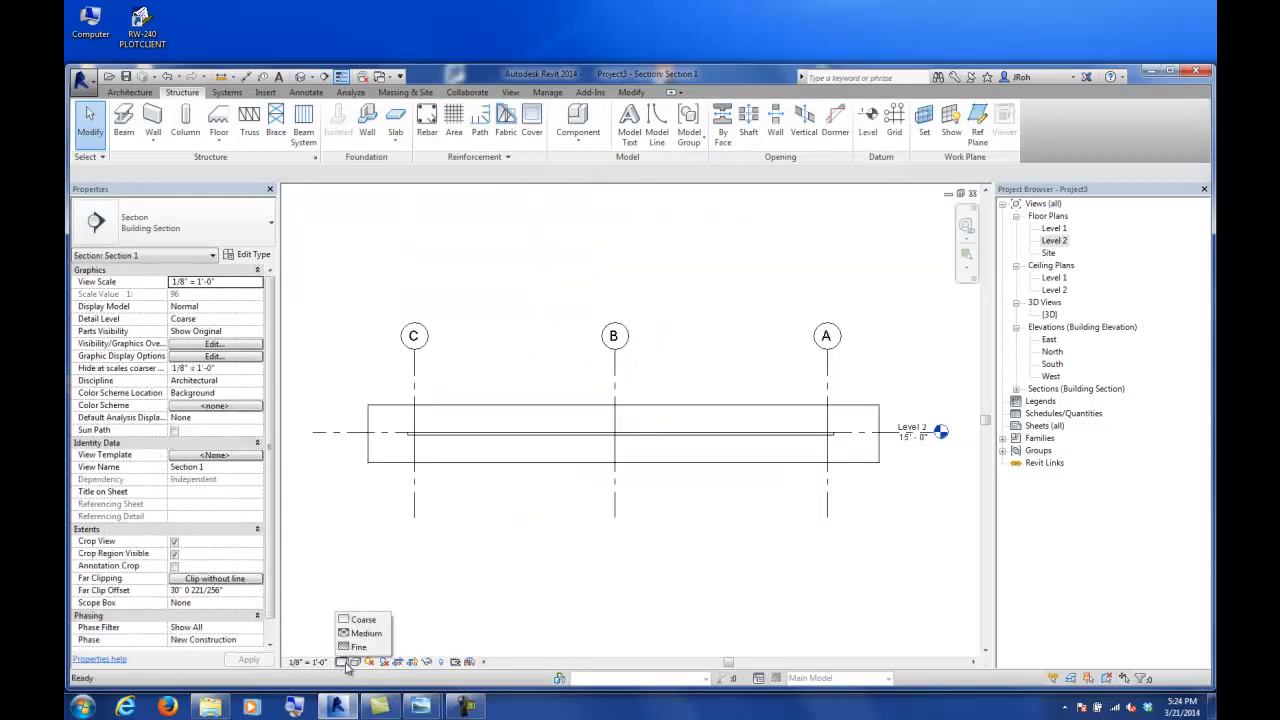
click(358, 652)
scroll(424, 437, up, 3)
scroll(424, 437, up, 5)
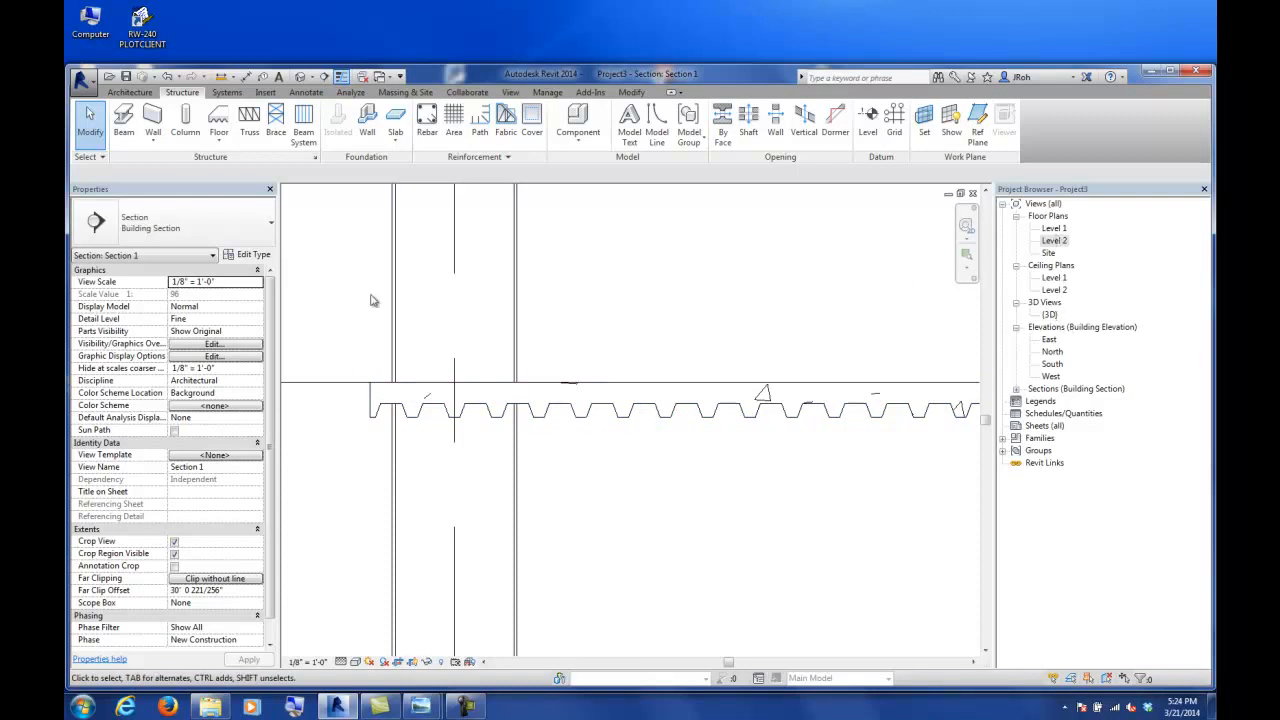
- Measure the floor's total thickness at the slab edge, from the top of the concrete to the deck's underside
click(221, 76)
click(377, 385)
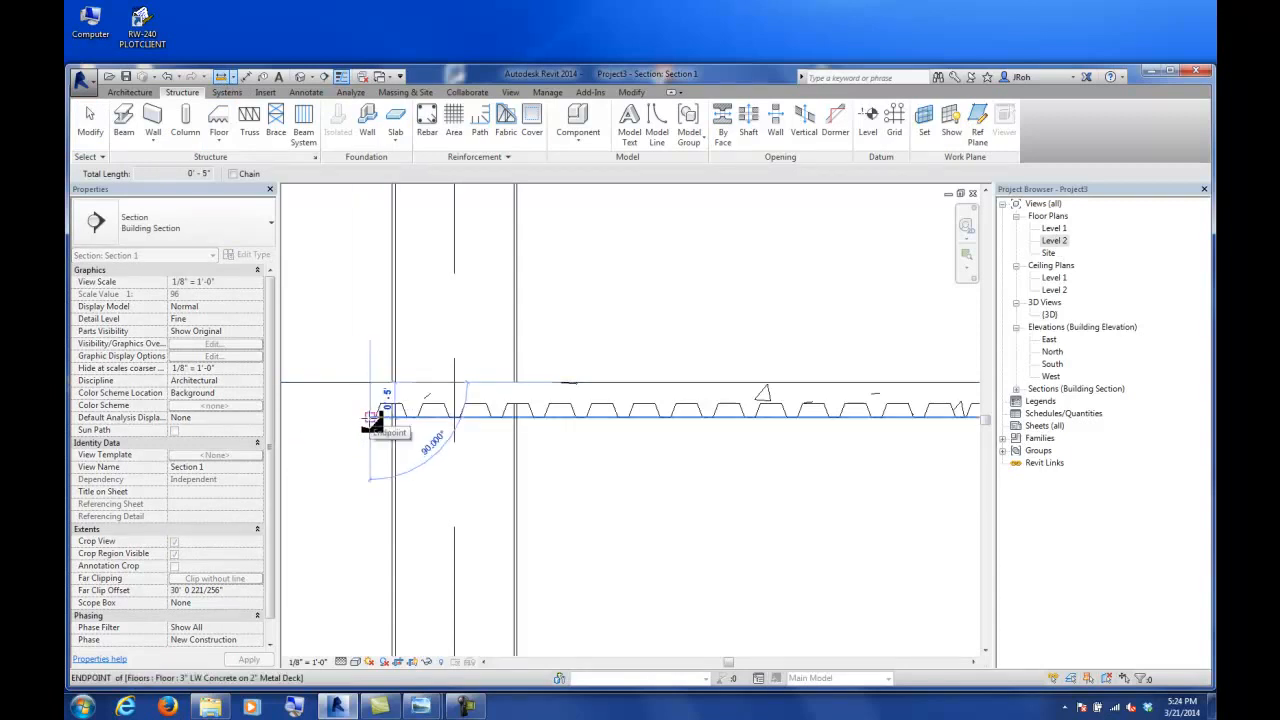
click(90, 118)
scroll(472, 363, down, 5)
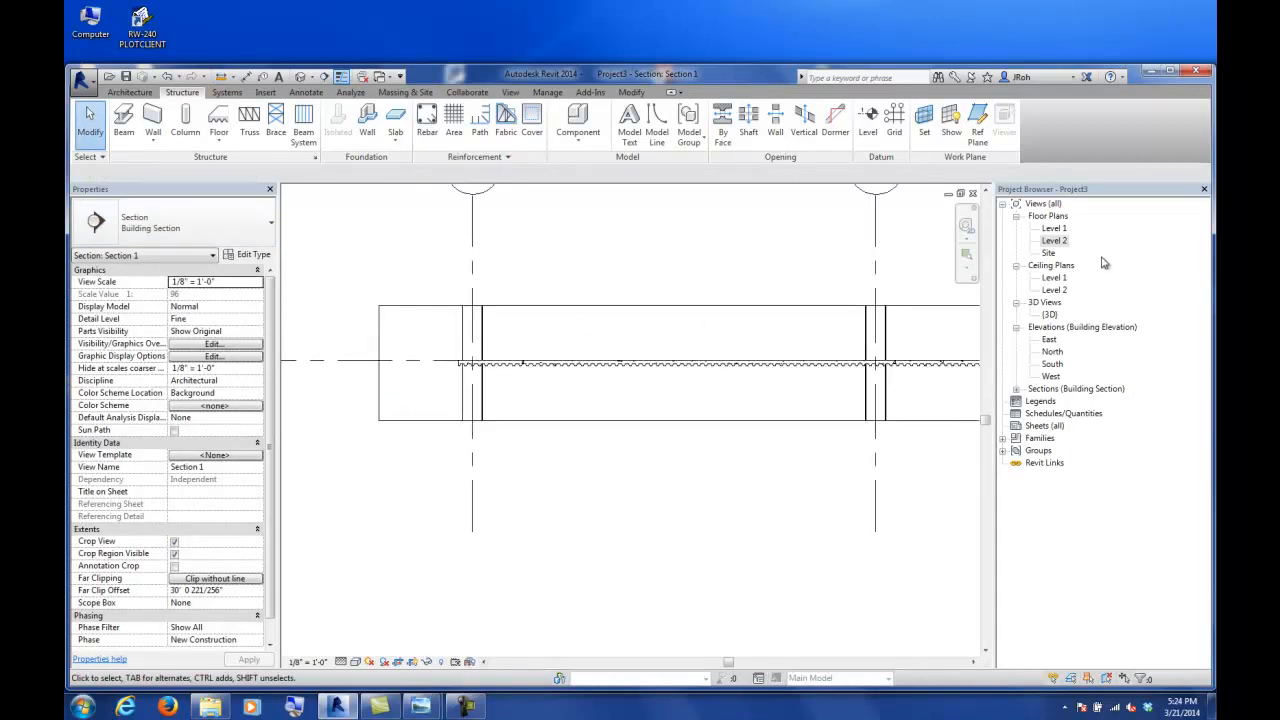
- Start placing beams in the Level 2 floor plan and open the W-Wide Flange family from the Structural Framing Steel library for loading
double_click(1055, 241)
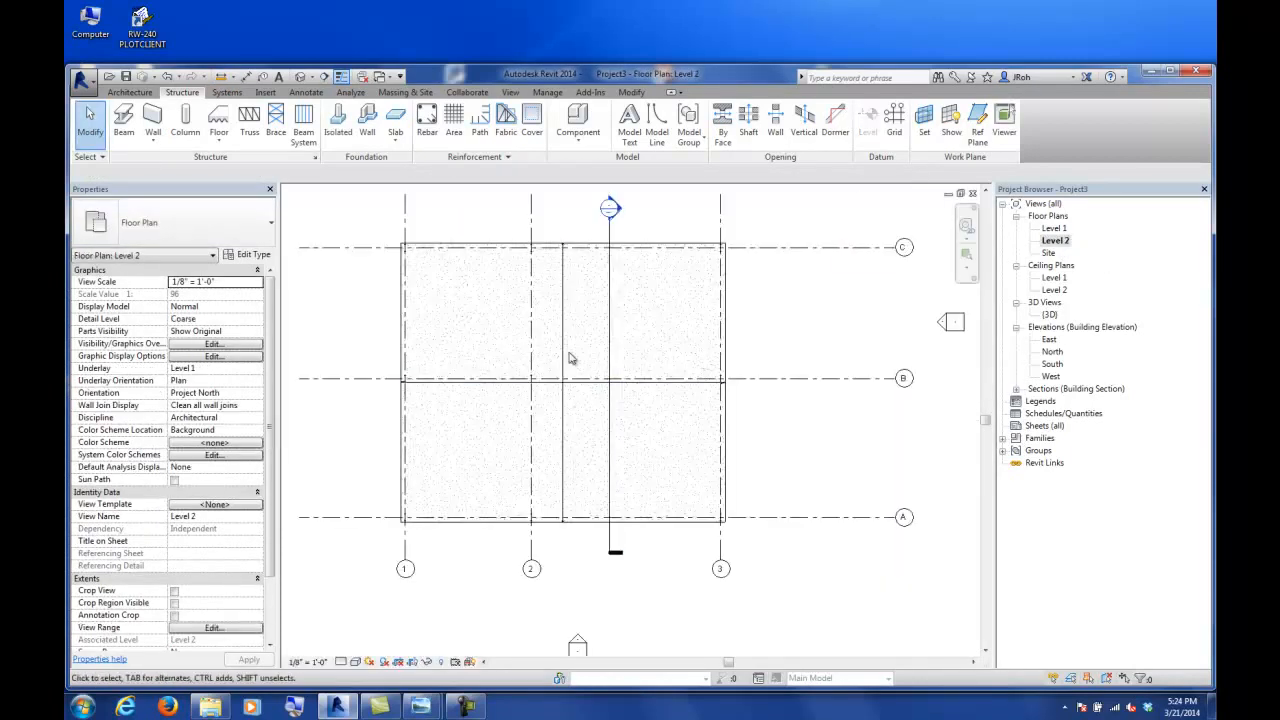
middle_drag(580, 366, 593, 388)
scroll(441, 390, up, 2)
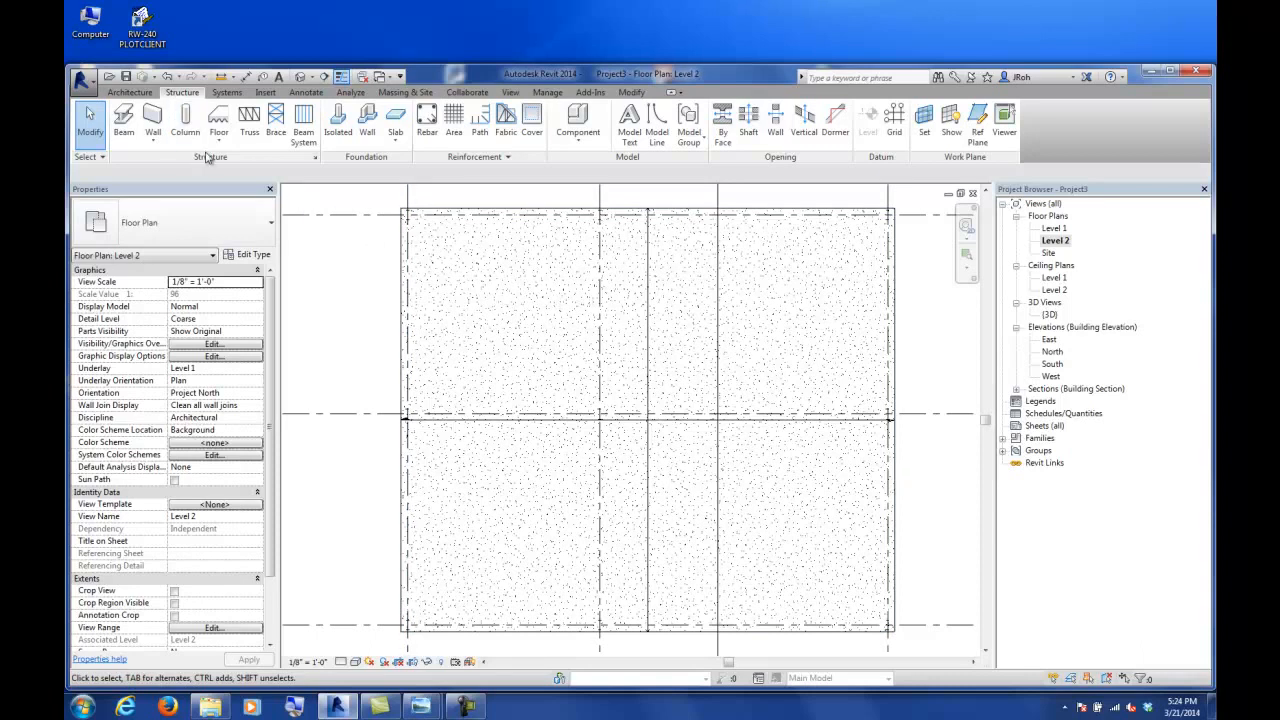
click(124, 118)
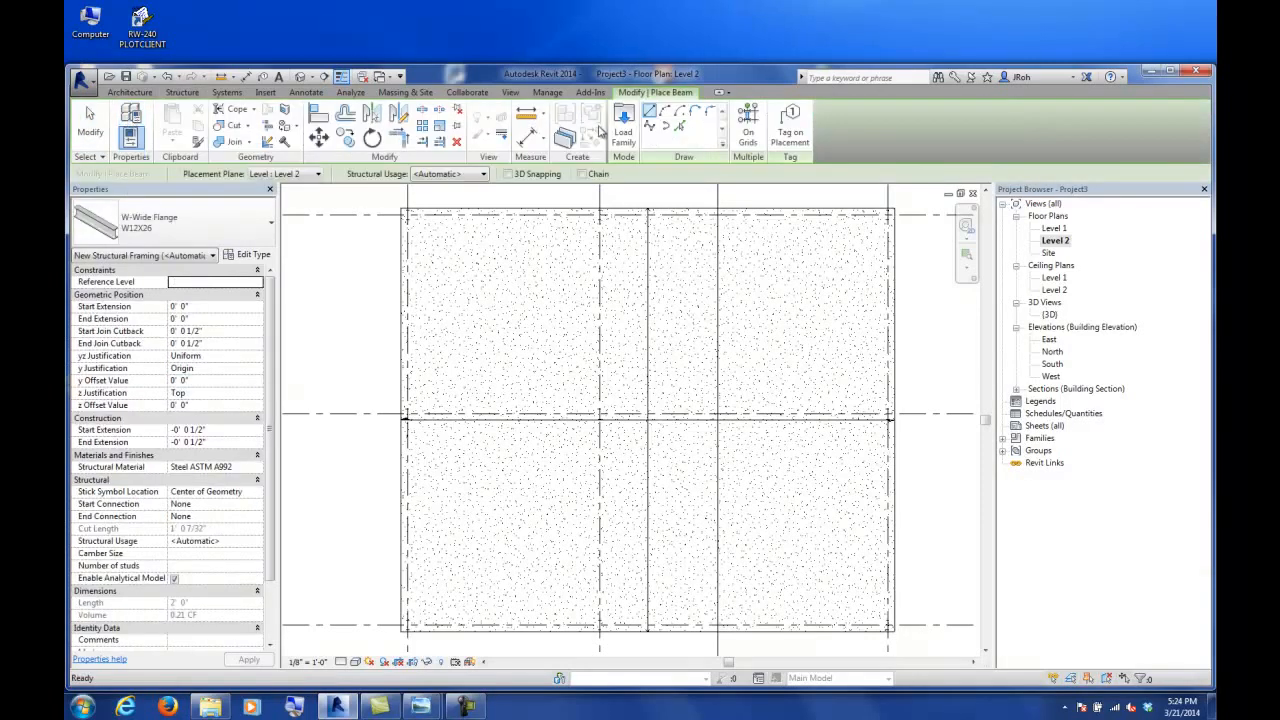
click(210, 225)
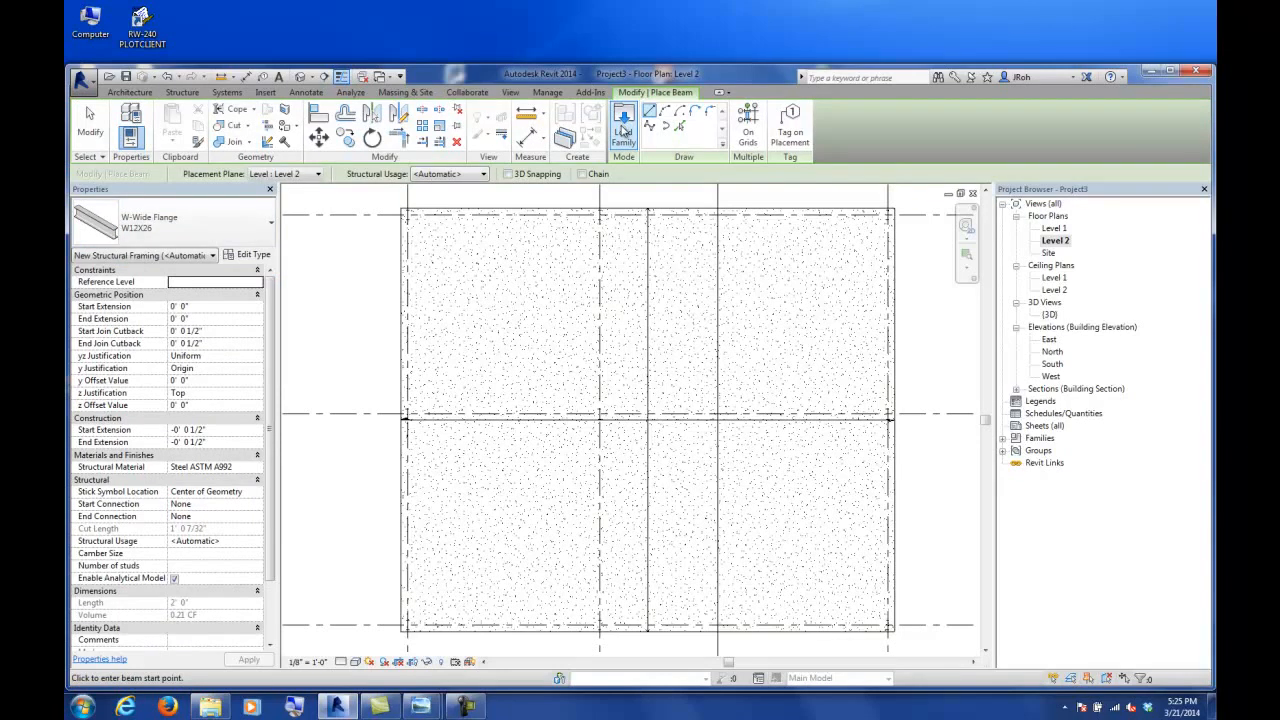
click(622, 133)
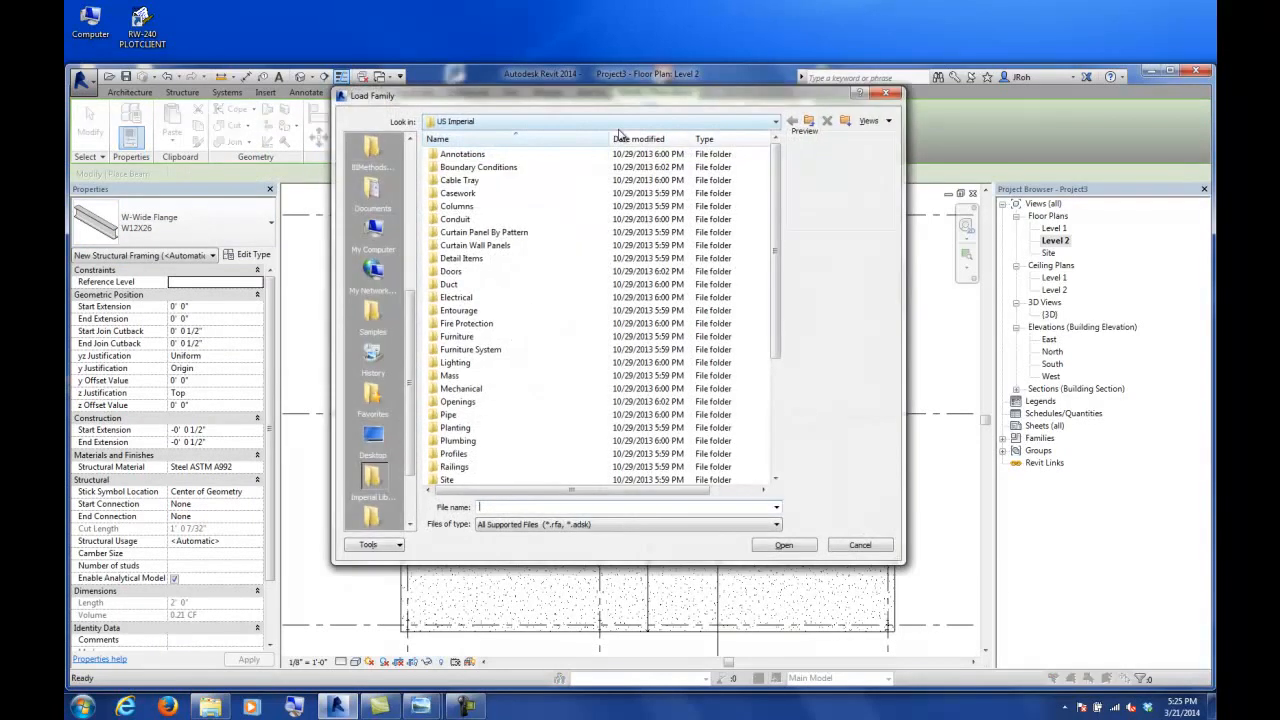
scroll(762, 426, down, 4)
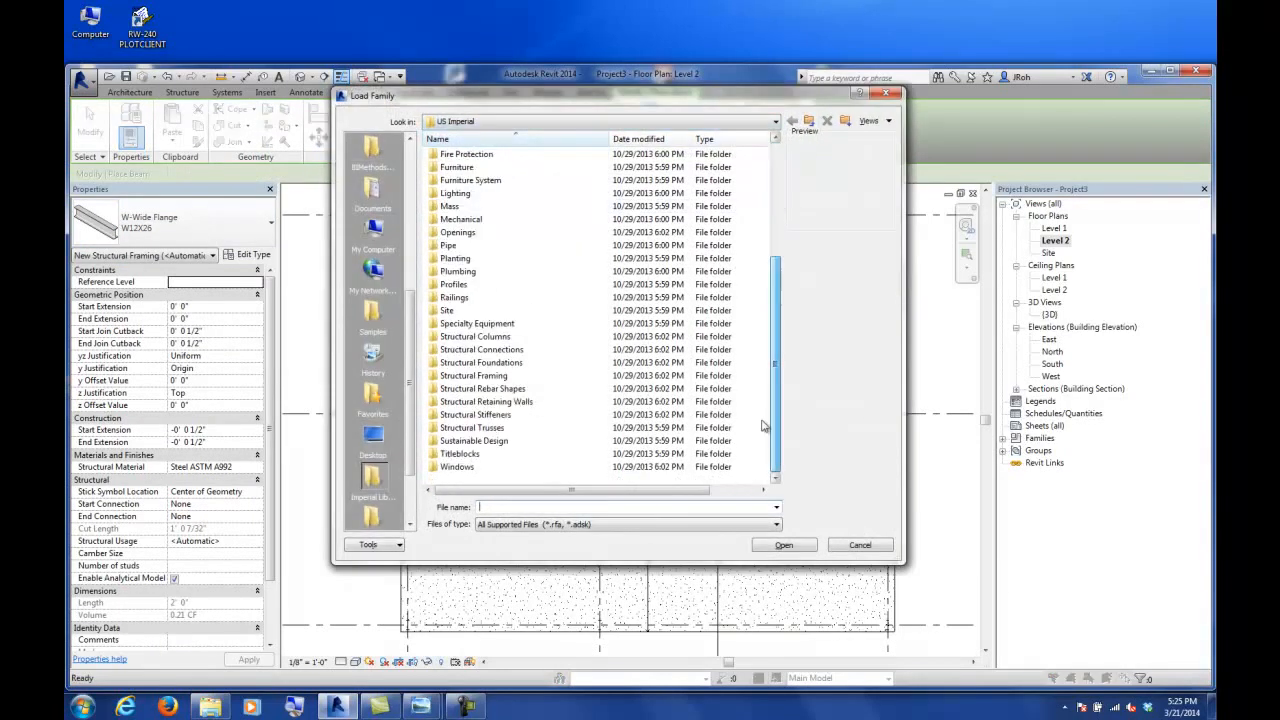
double_click(473, 376)
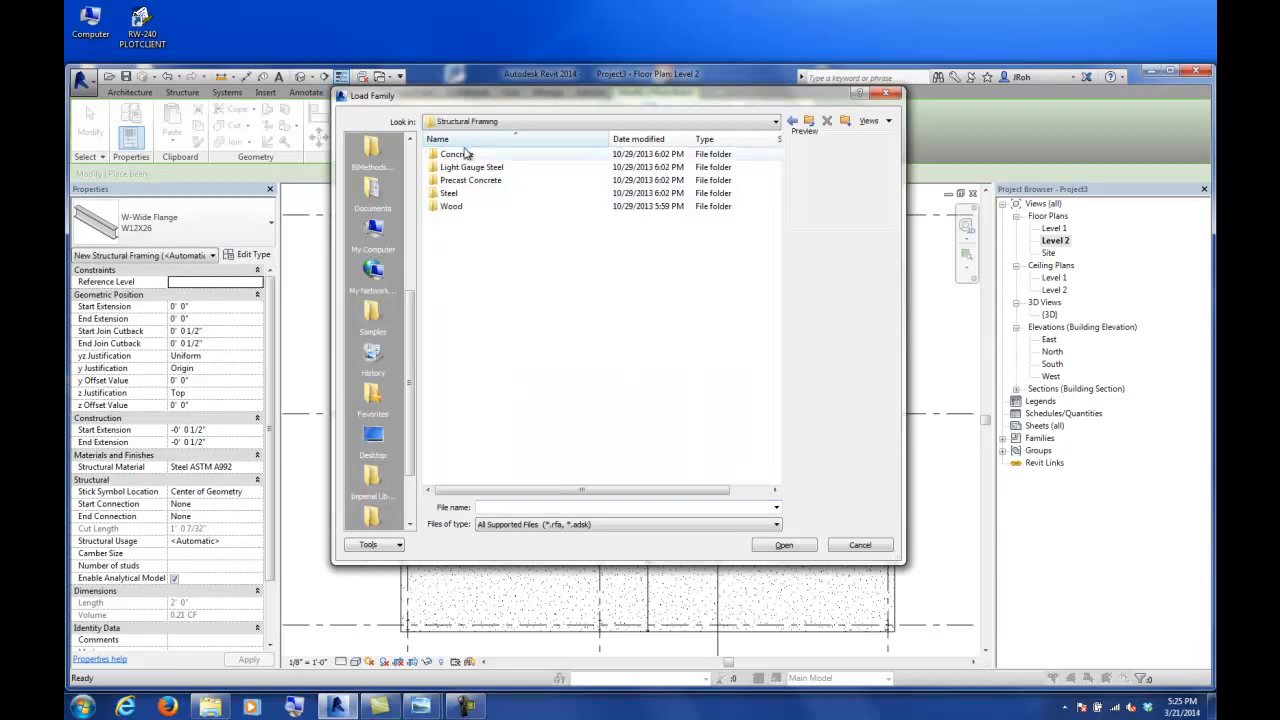
double_click(448, 193)
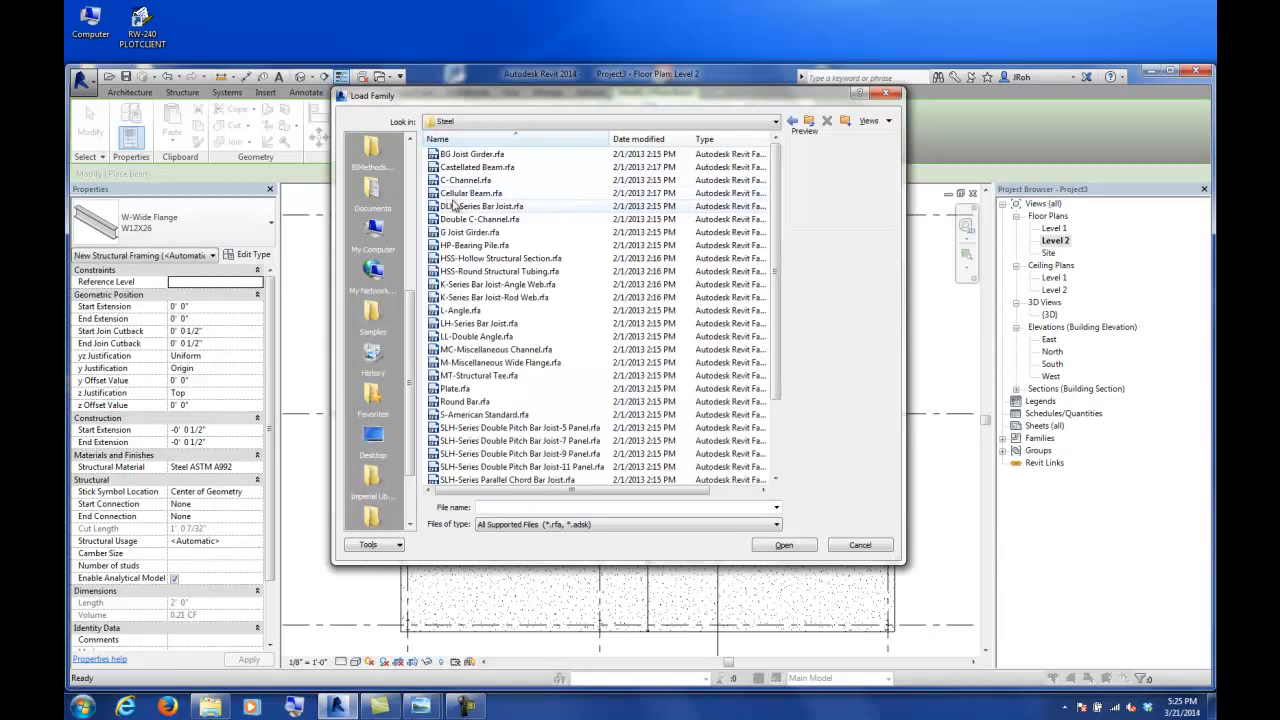
drag(778, 165, 778, 236)
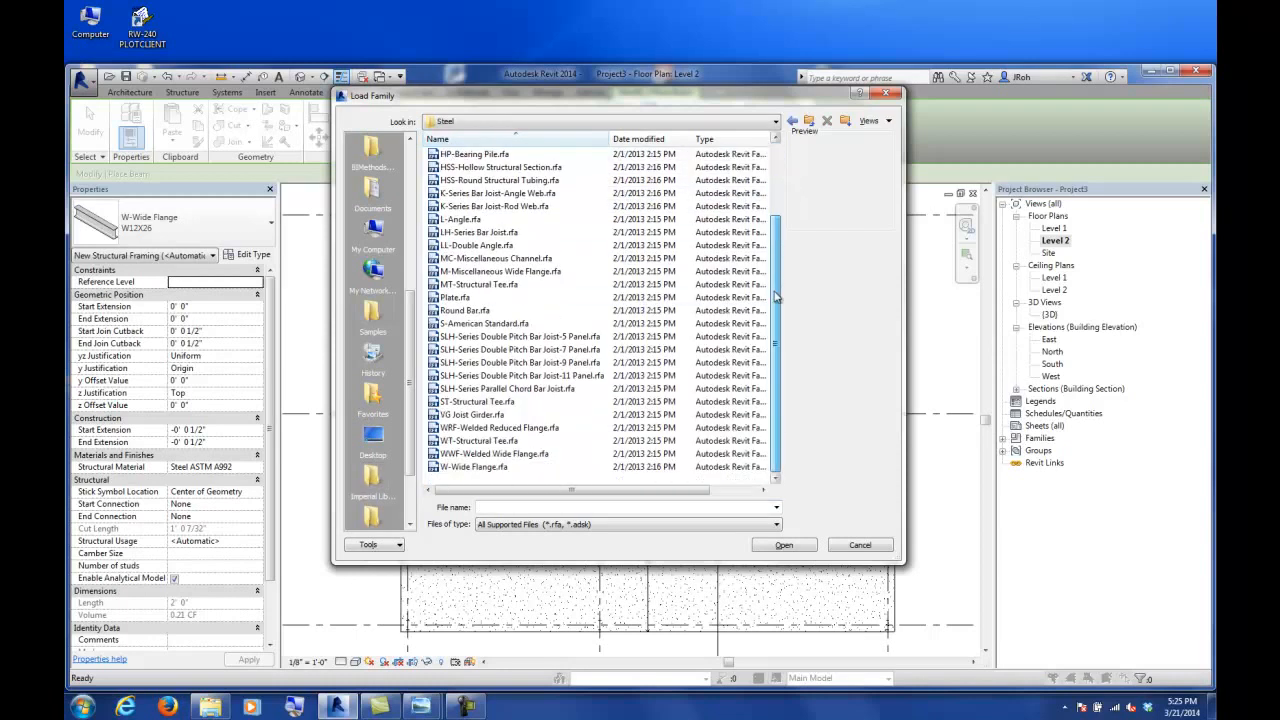
click(470, 467)
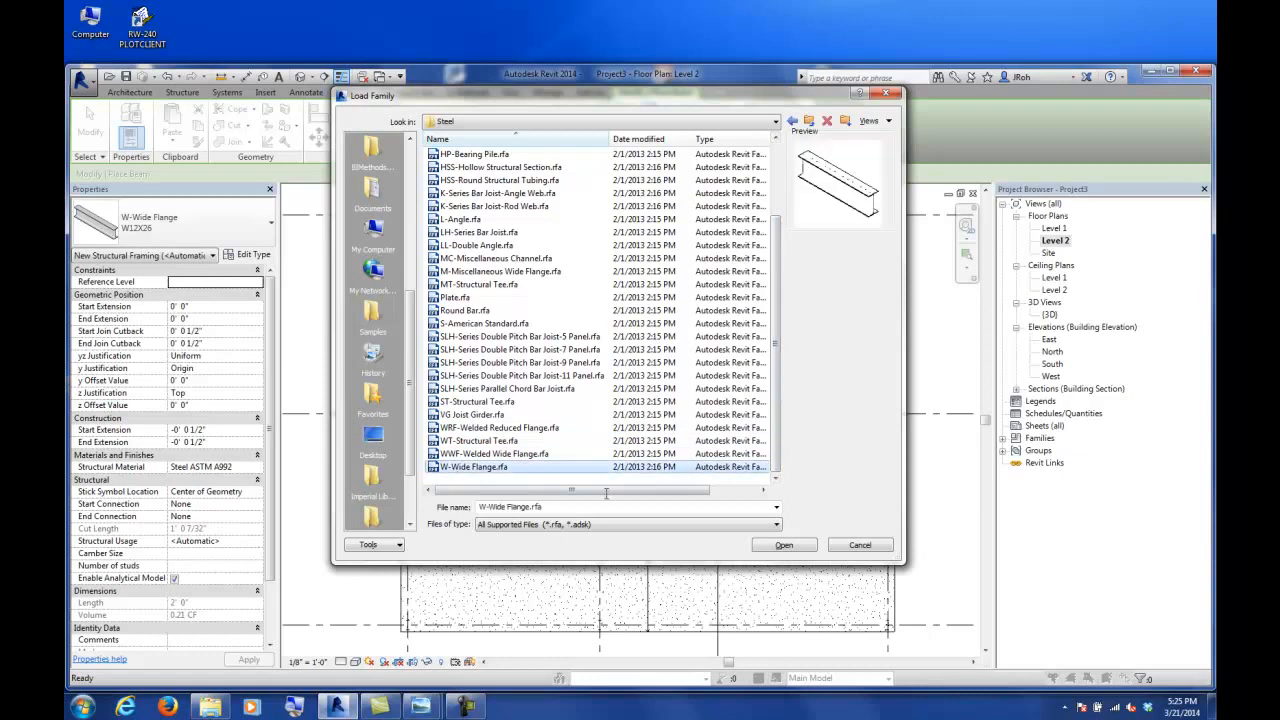
click(781, 546)
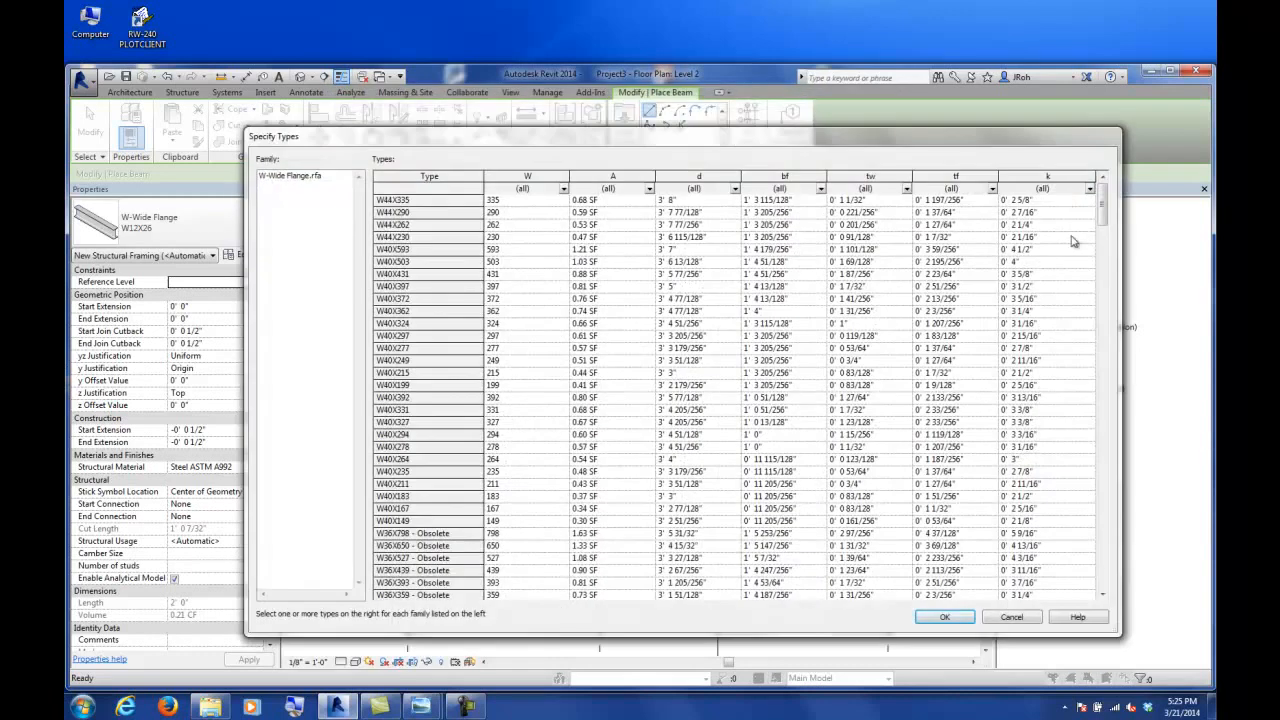
- Load the wide flange types W16X36 and W16X31, overwriting the existing version of the family
drag(1106, 211, 1116, 516)
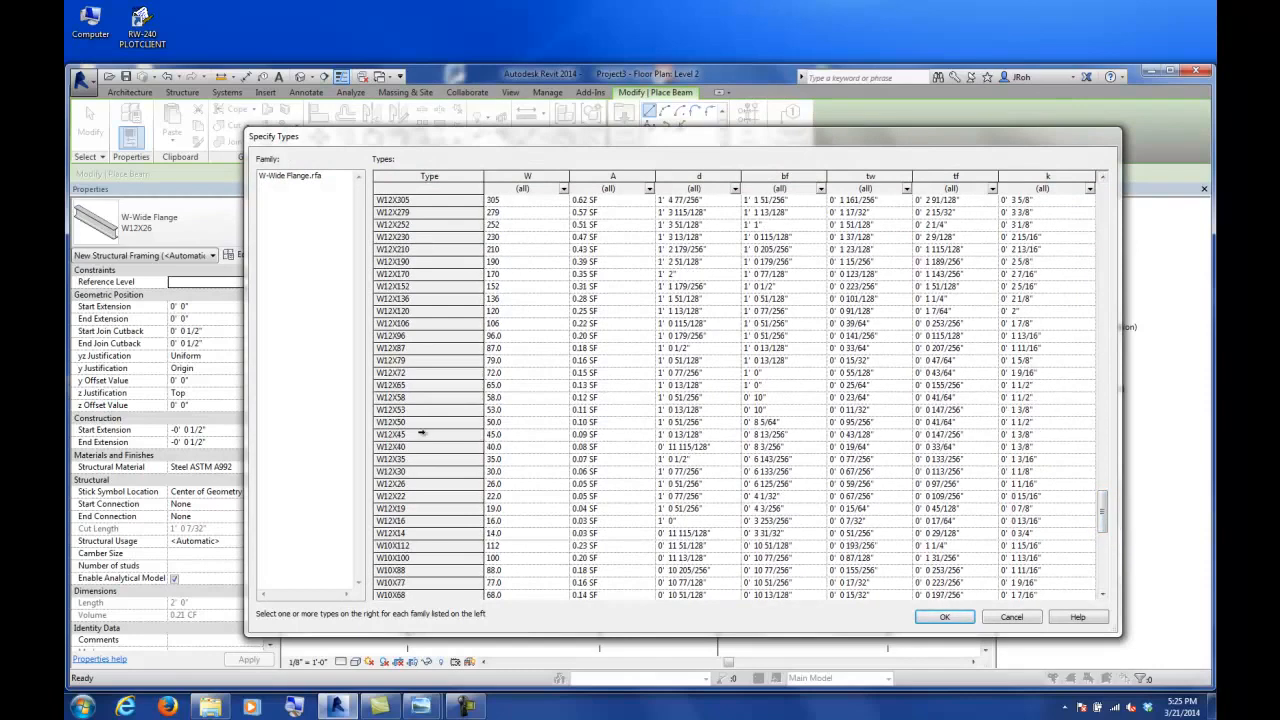
click(407, 388)
scroll(410, 388, up, 9)
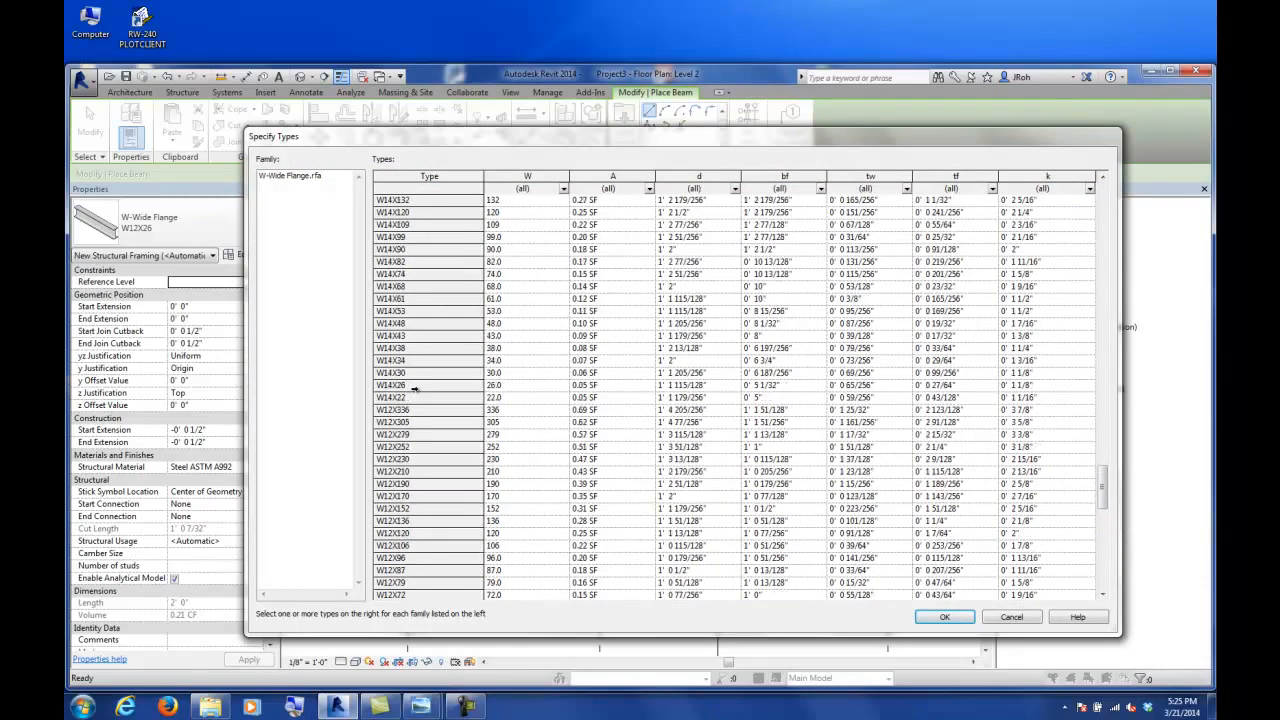
scroll(408, 365, up, 1)
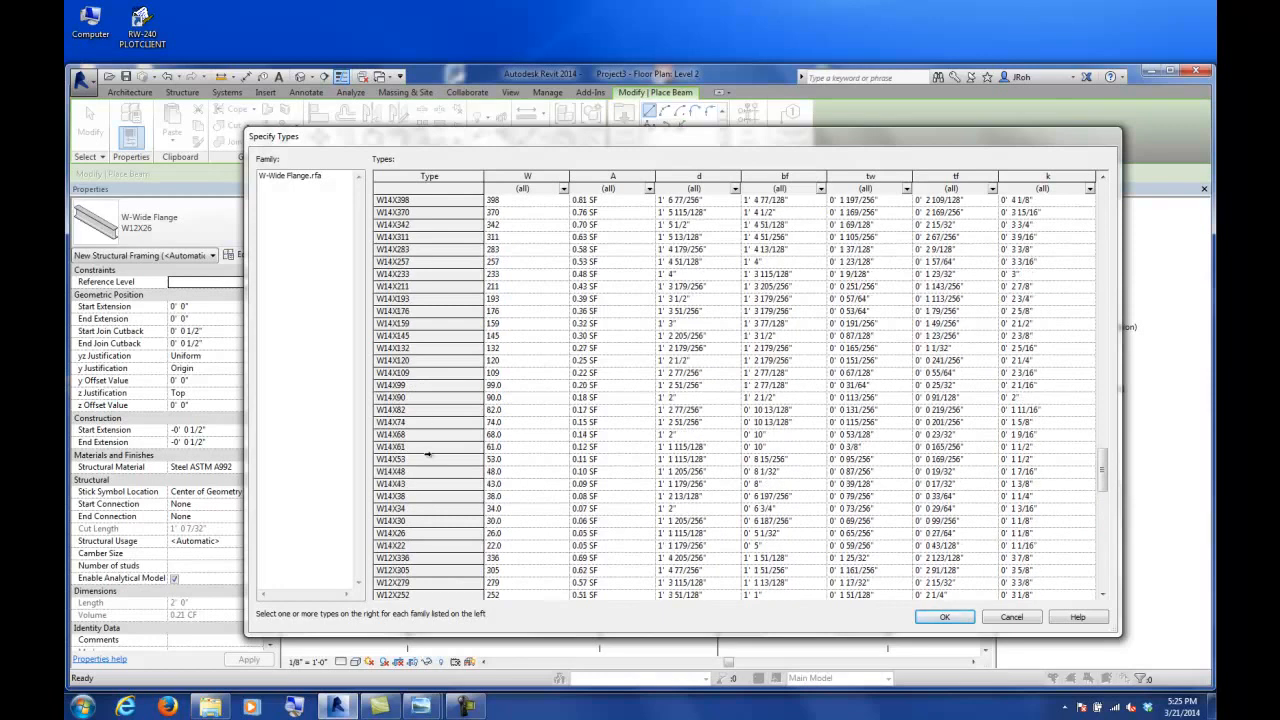
scroll(428, 440, up, 14)
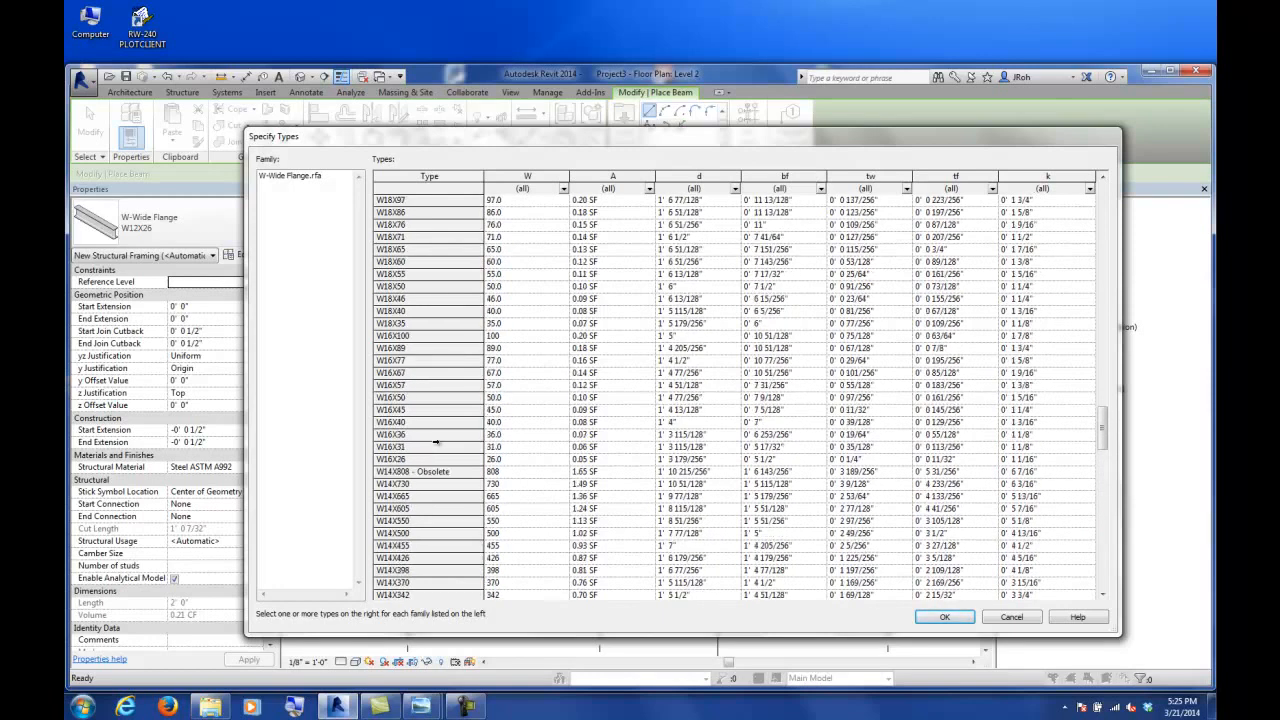
scroll(435, 406, down, 4)
click(416, 436)
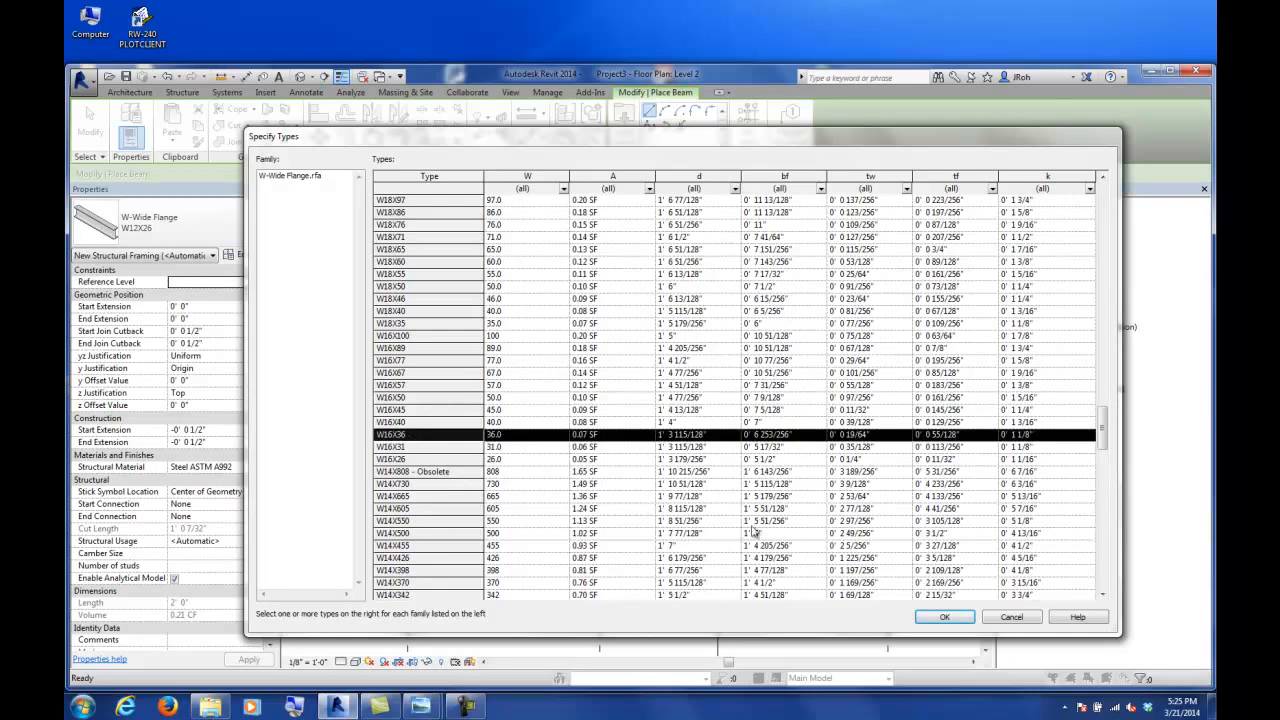
ctrl+click(428, 458)
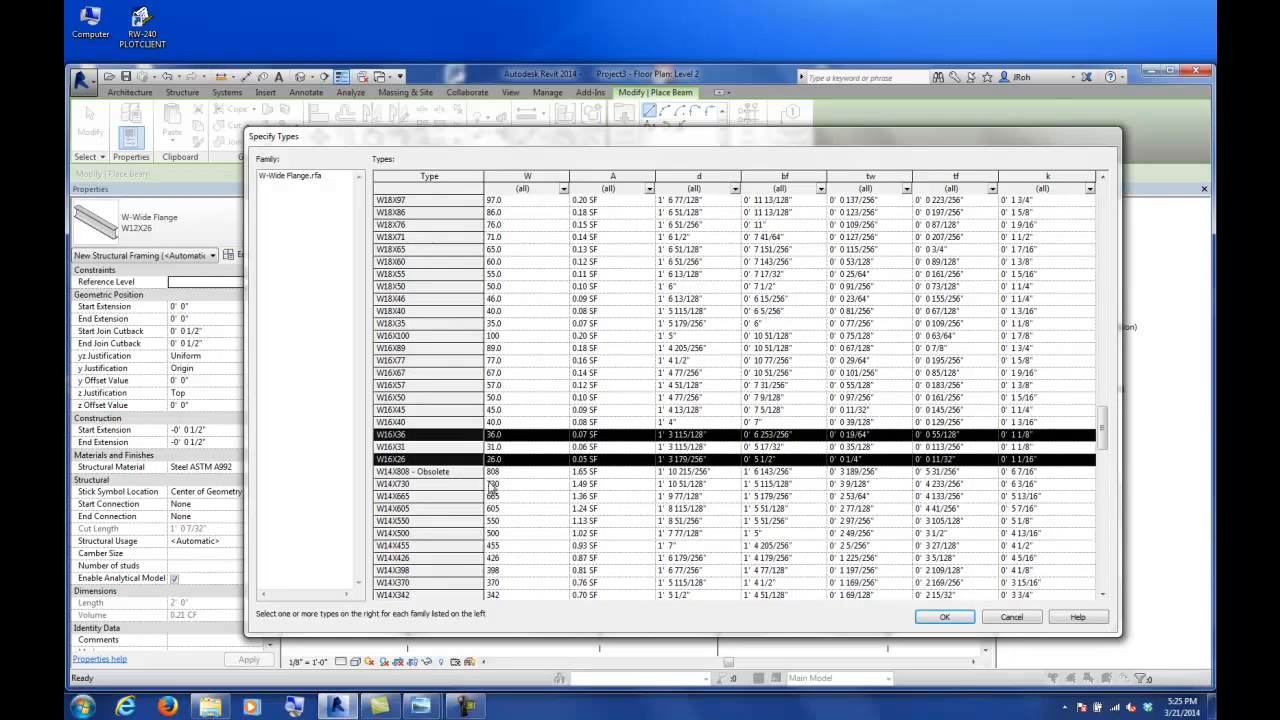
ctrl+click(424, 459)
ctrl+click(428, 447)
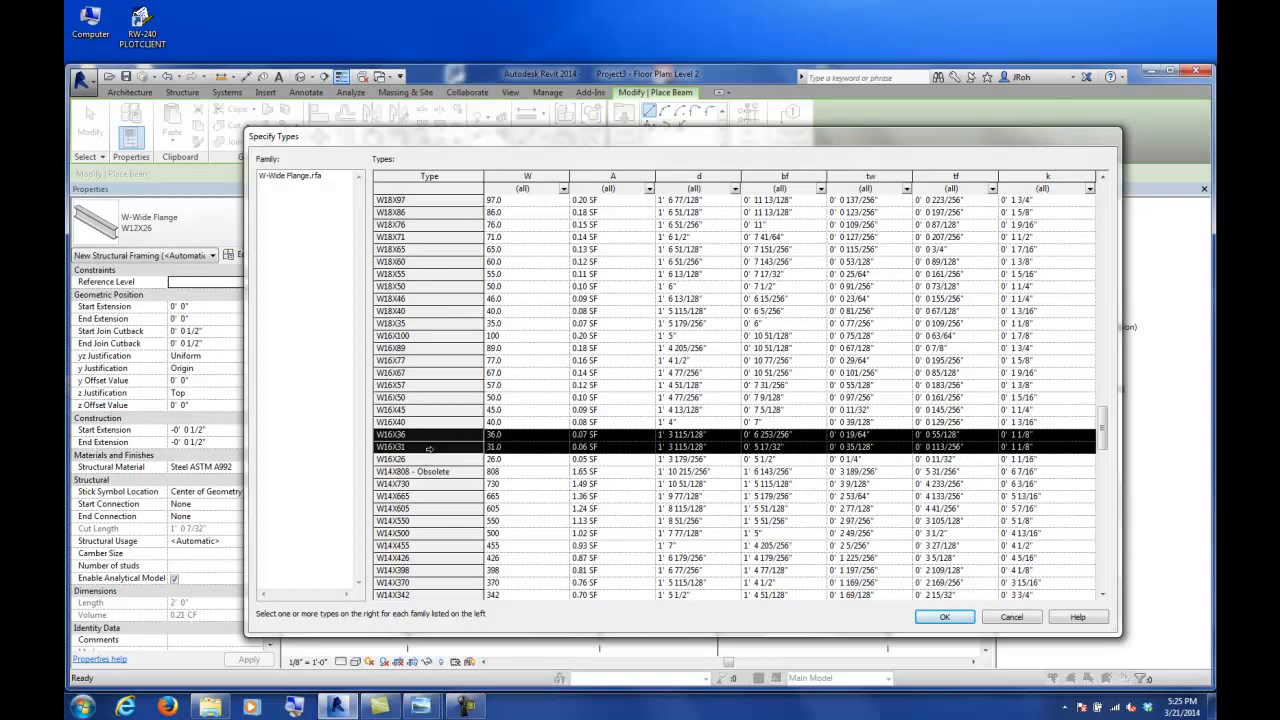
click(944, 616)
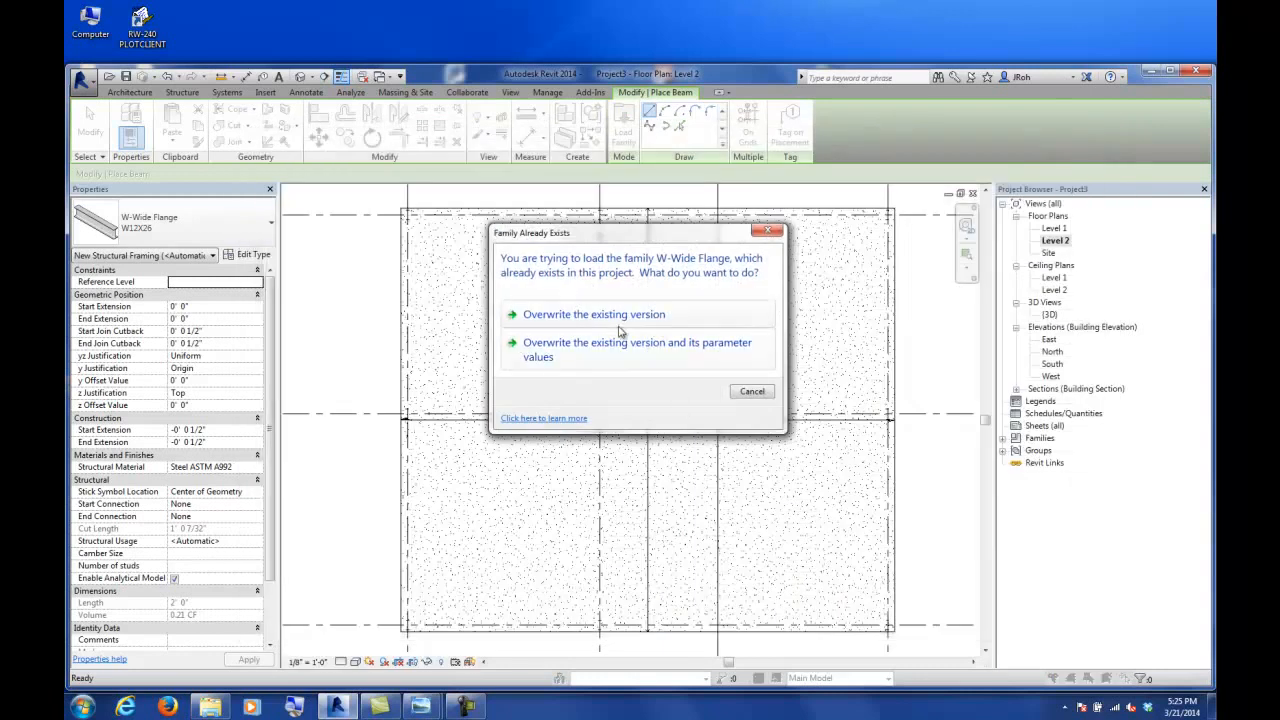
click(603, 320)
- Place a W12X26 beam on Level 2 along grid 1, from grid B to grid C
middle_drag(504, 326, 540, 365)
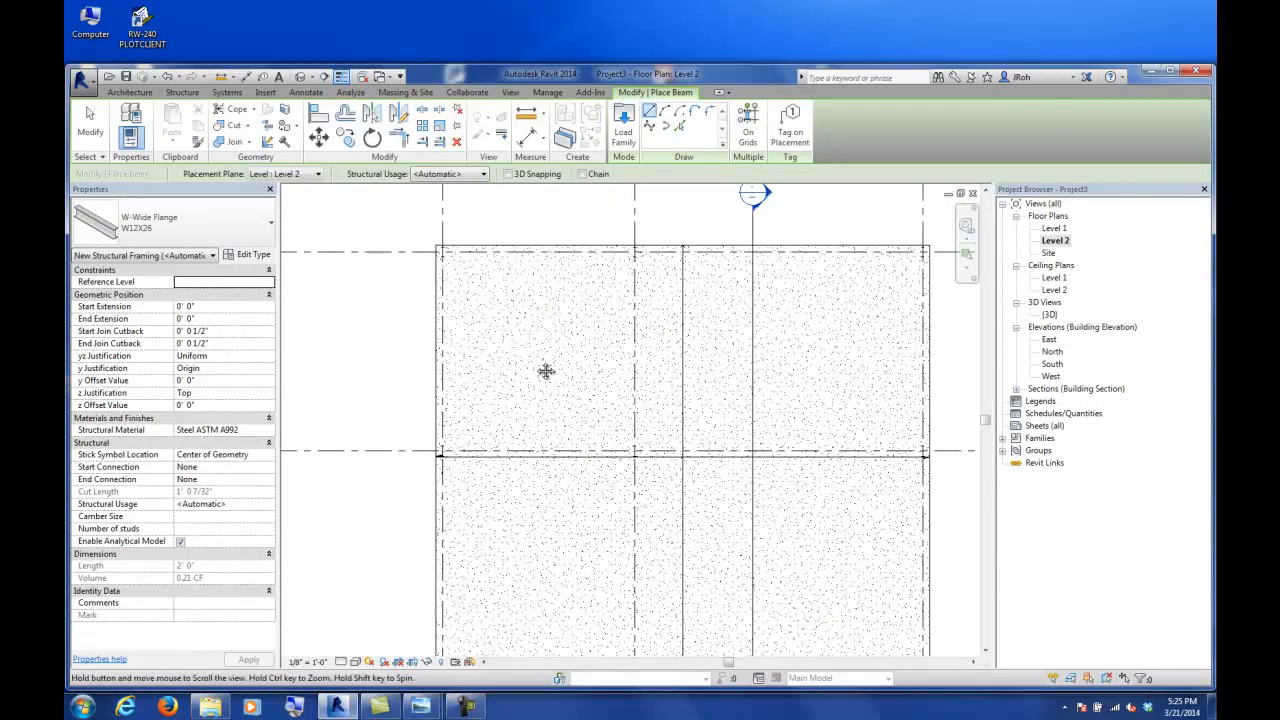
scroll(443, 451, up, 4)
click(441, 456)
middle_drag(444, 318, 460, 506)
scroll(449, 430, down, 1)
scroll(449, 410, down, 3)
scroll(451, 265, up, 3)
click(446, 263)
key(Escape)
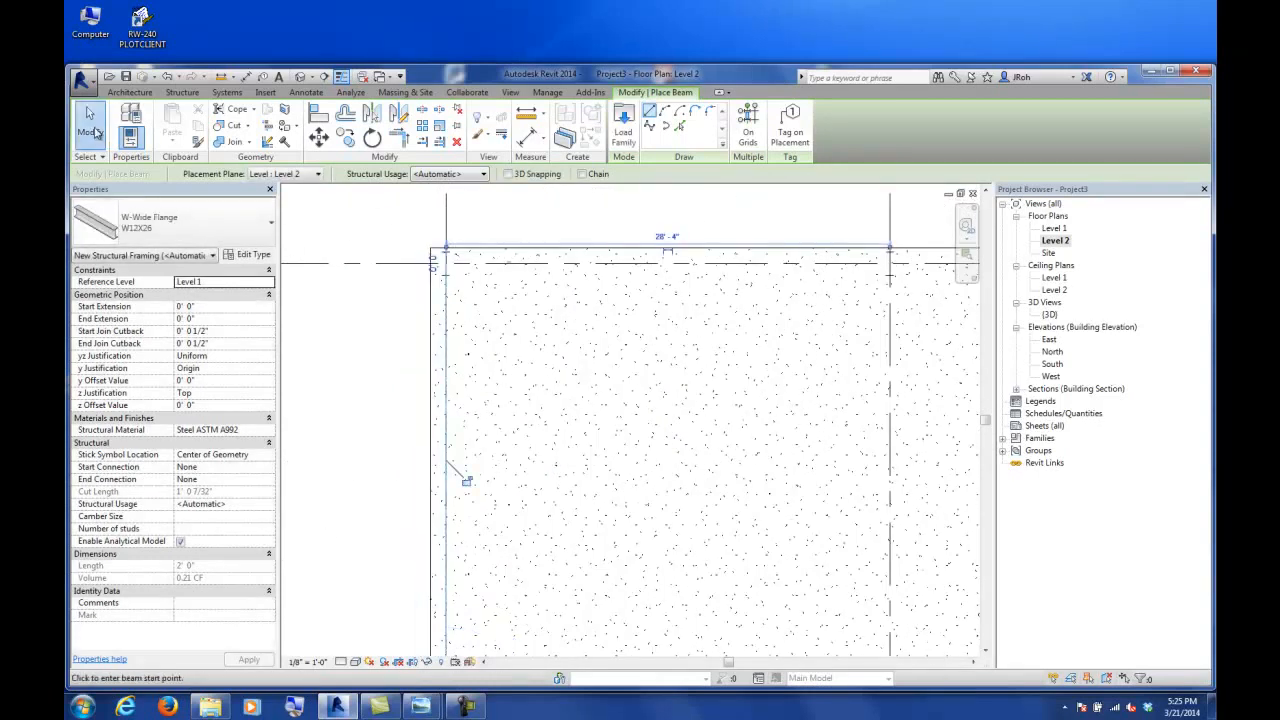
- In the 3D view, set the start and end level offsets of the W12X26 beam along grid 1 to -5"
double_click(1050, 315)
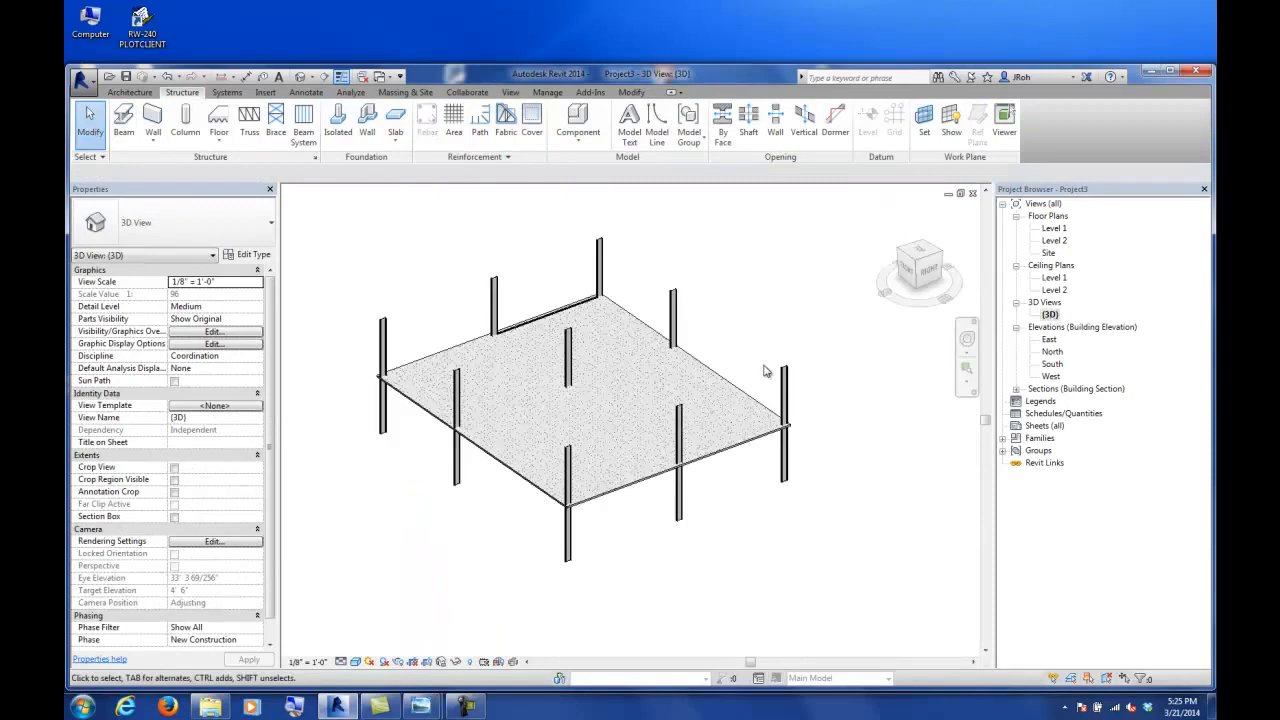
shift+middle_drag(396, 490, 687, 463)
scroll(417, 477, up, 5)
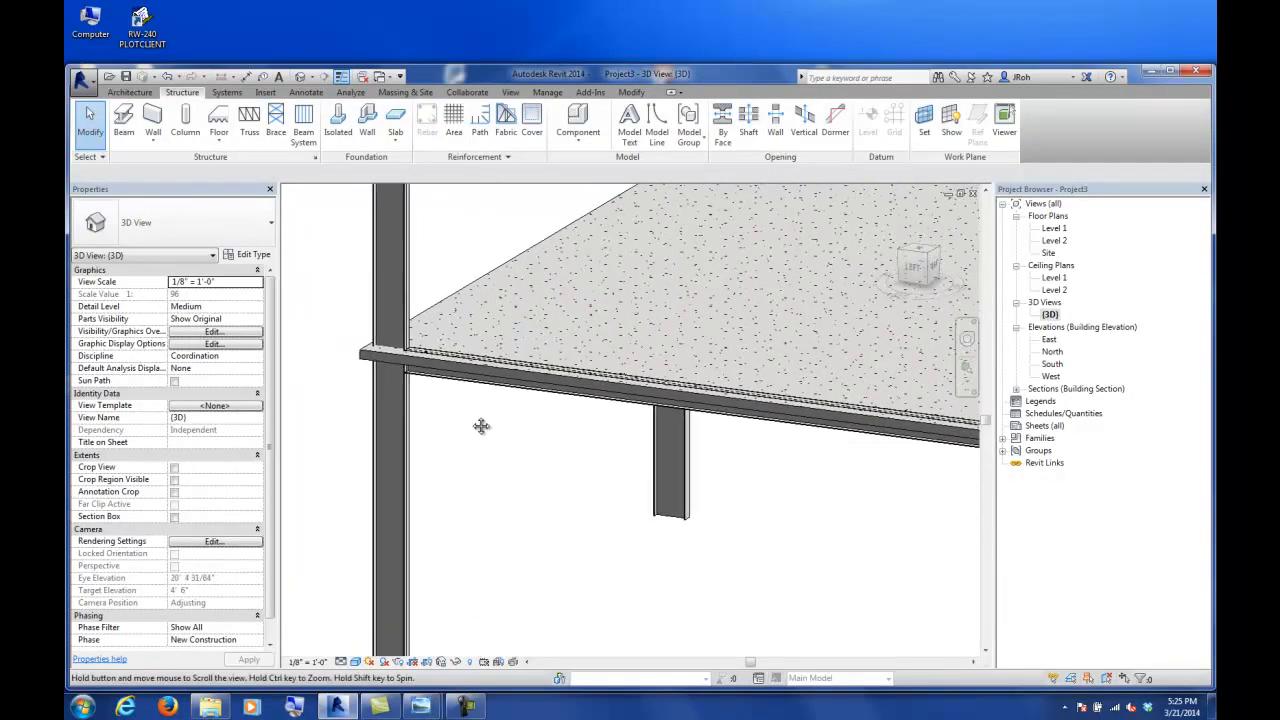
scroll(430, 403, up, 1)
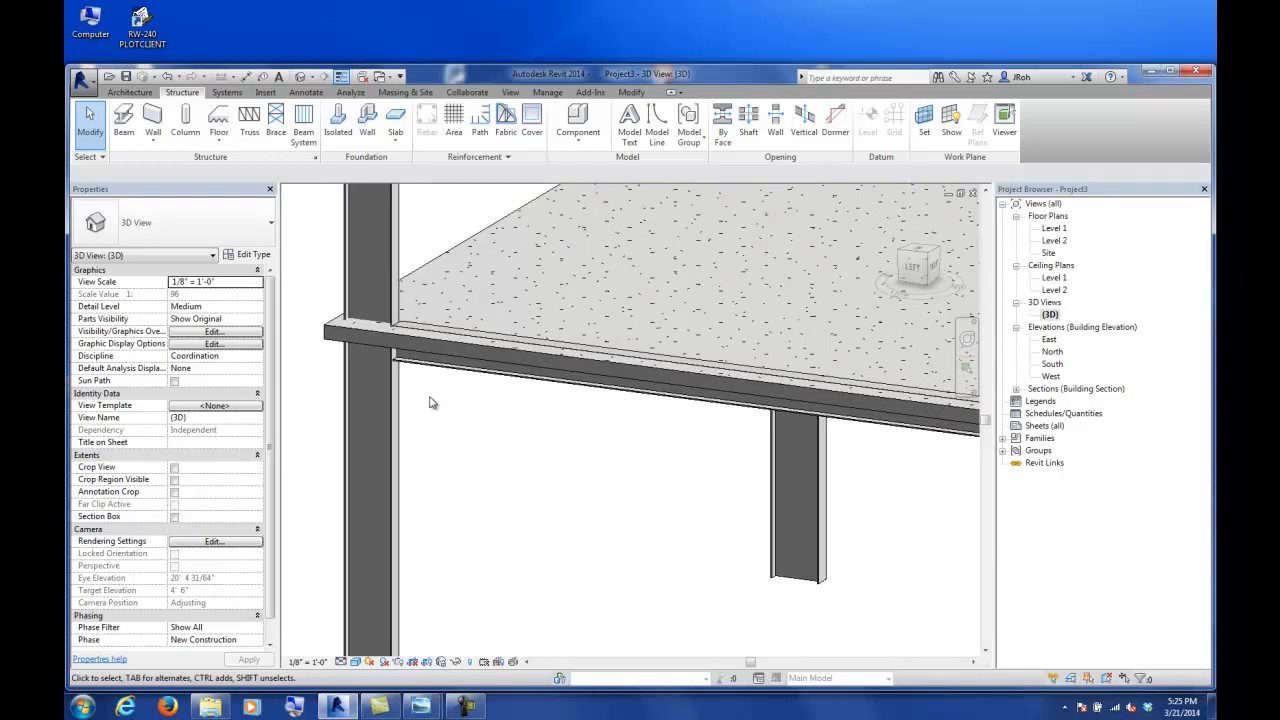
click(441, 371)
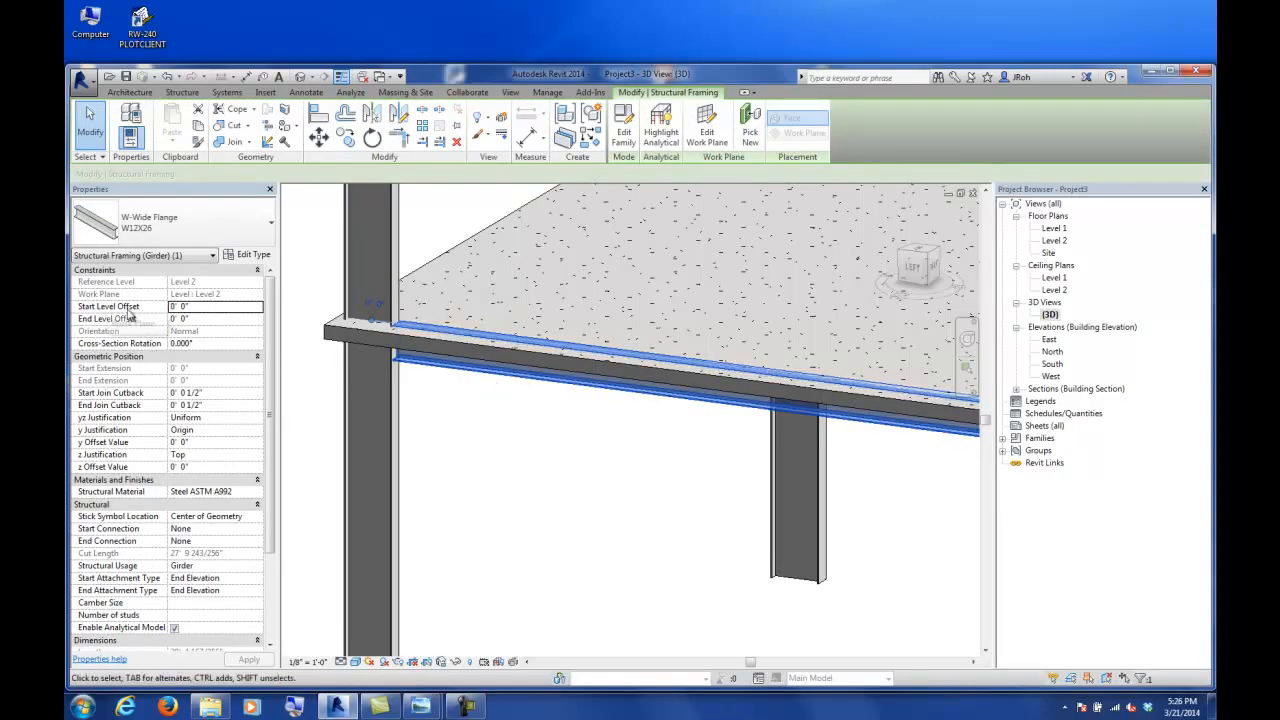
click(237, 307)
text(-5)
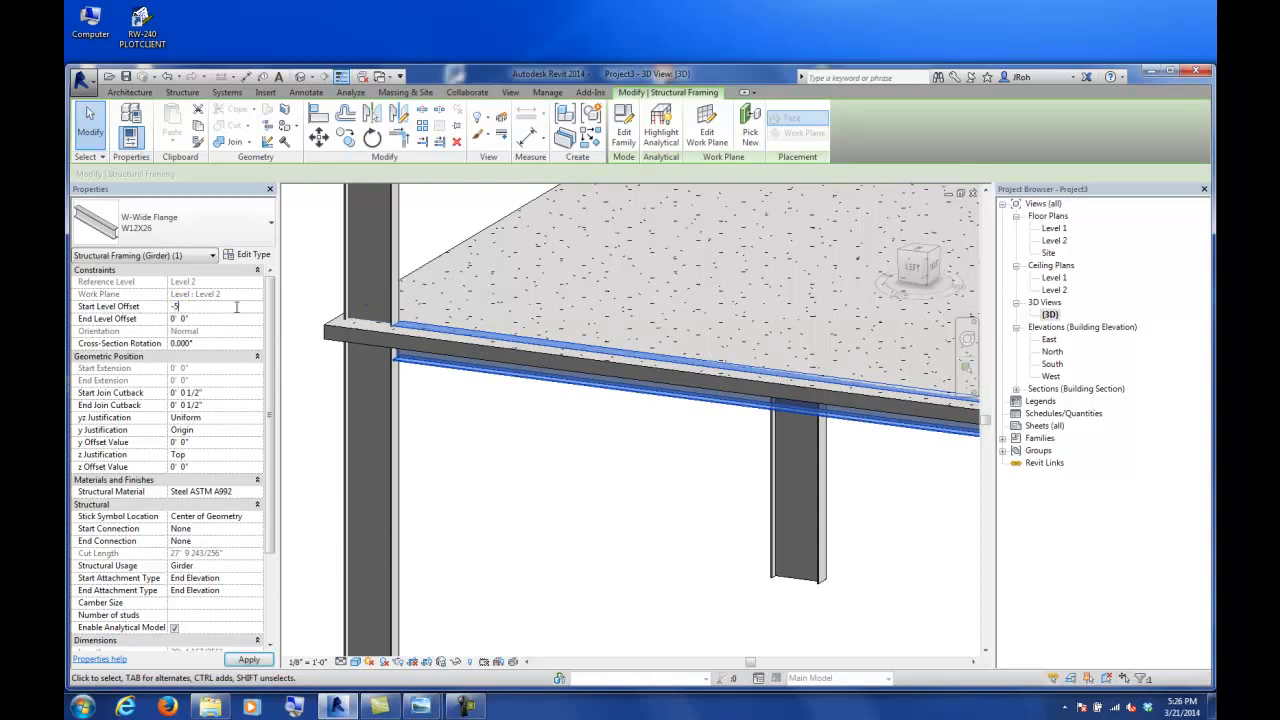
click(220, 316)
click(221, 306)
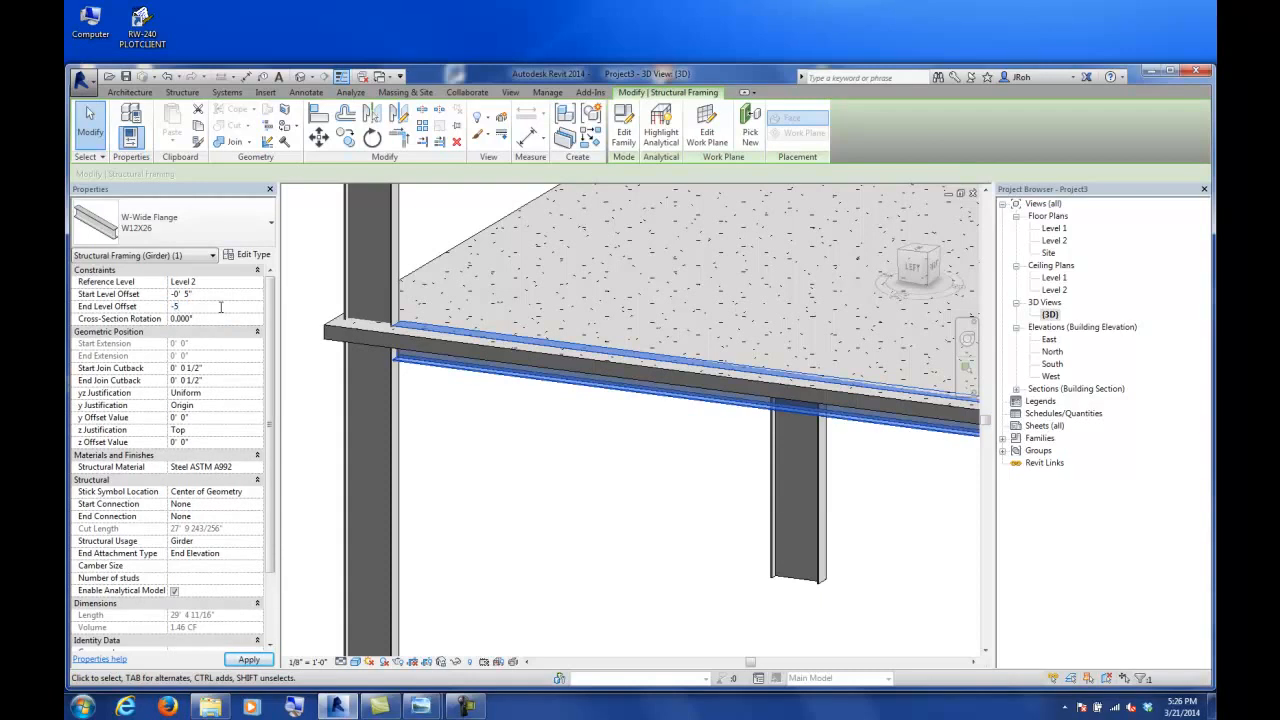
key(Return)
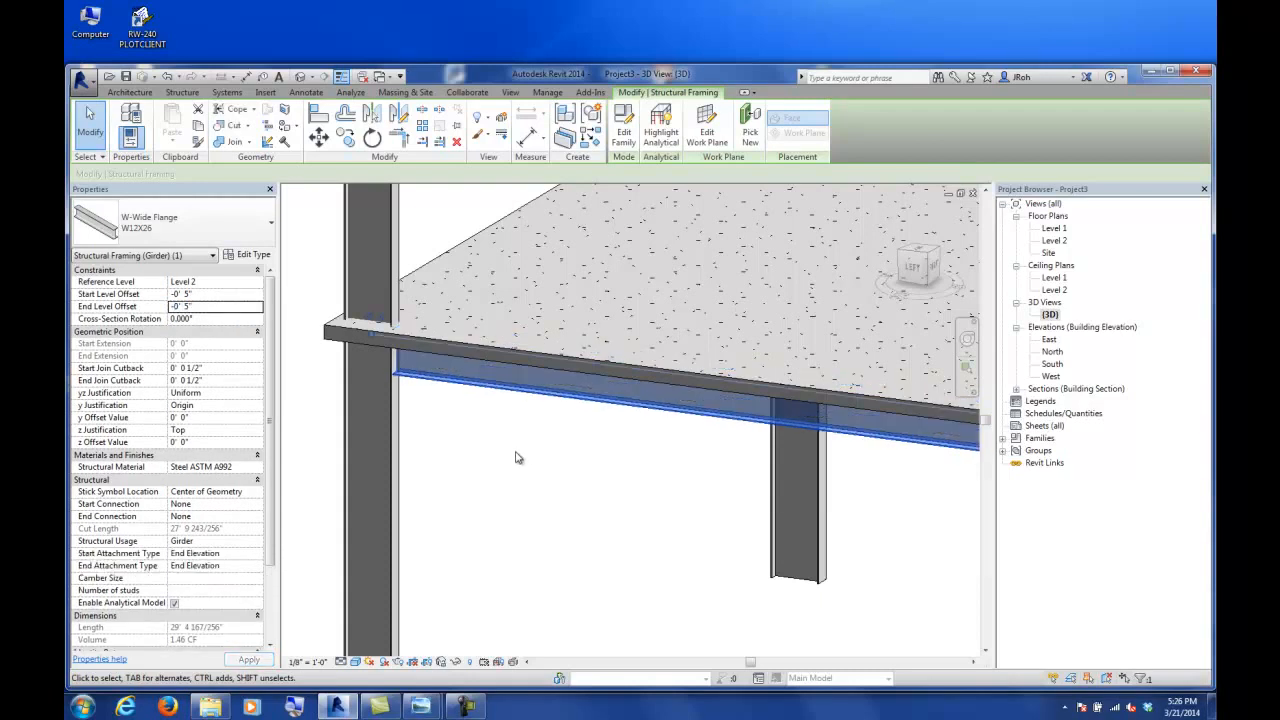
click(516, 457)
- Try an end level offset of 2' 0" on the grid 1 beam so that it slopes
scroll(510, 450, down, 4)
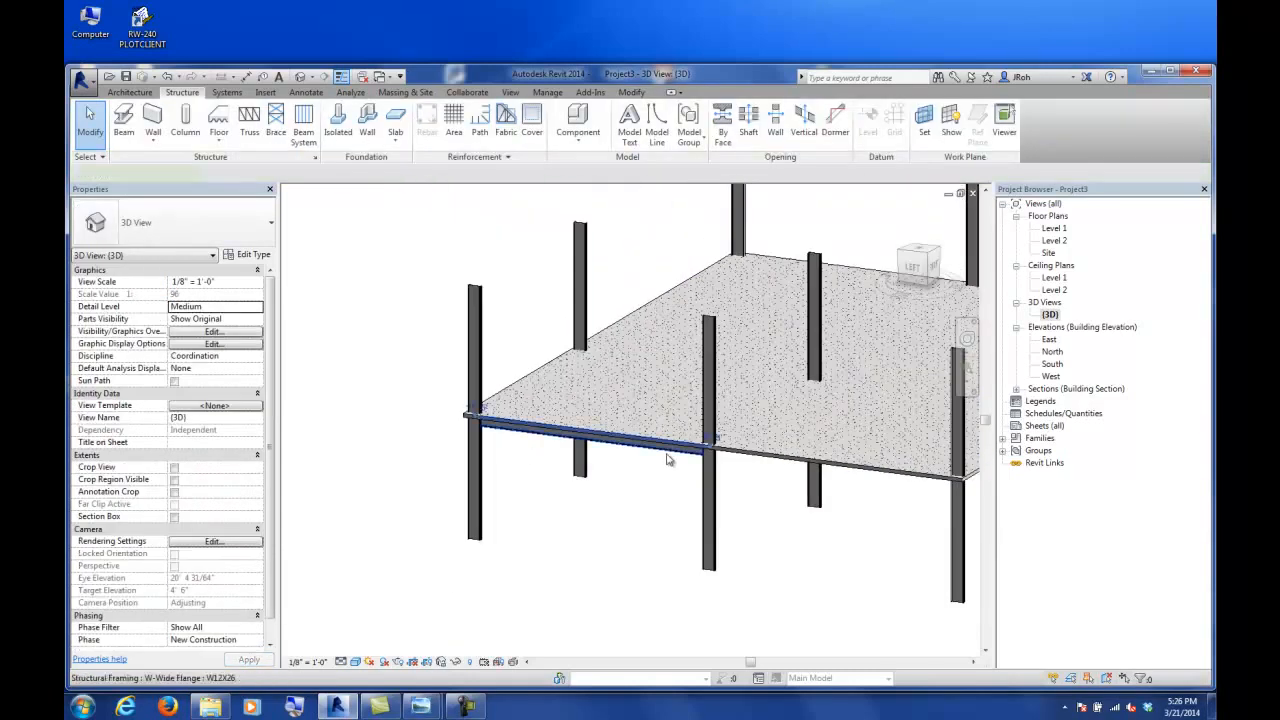
click(669, 459)
click(213, 308)
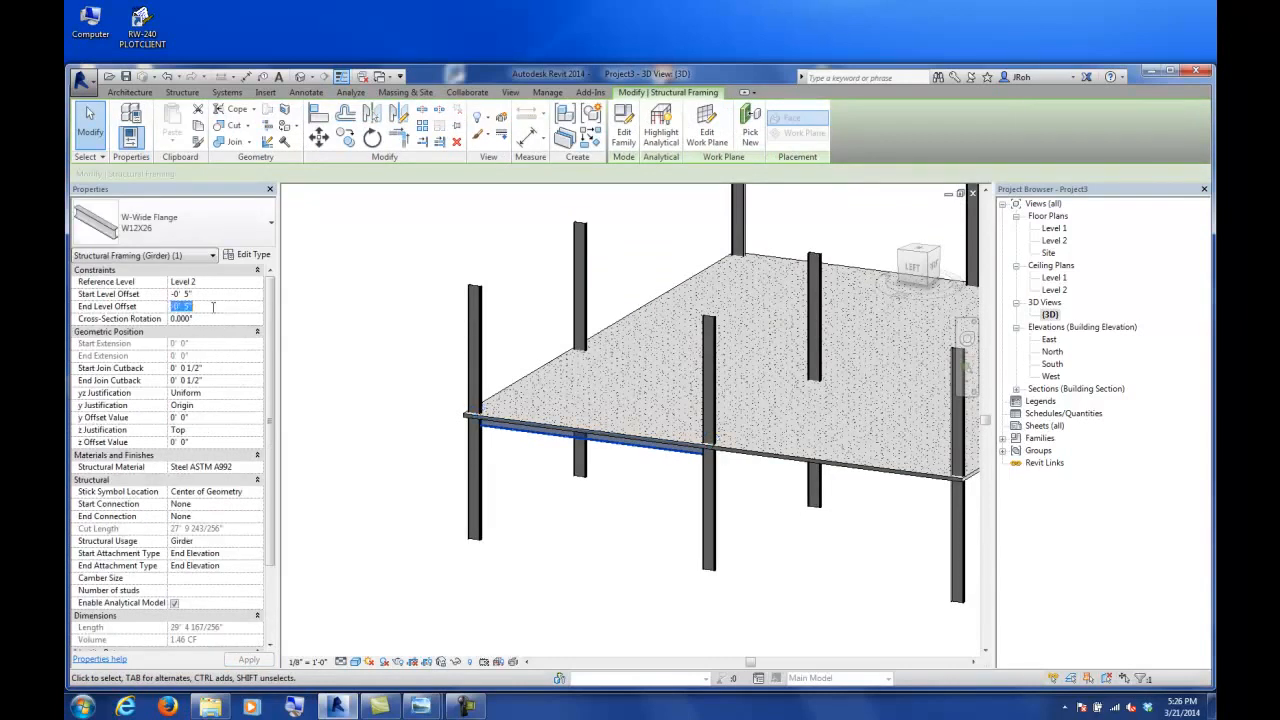
text(2)
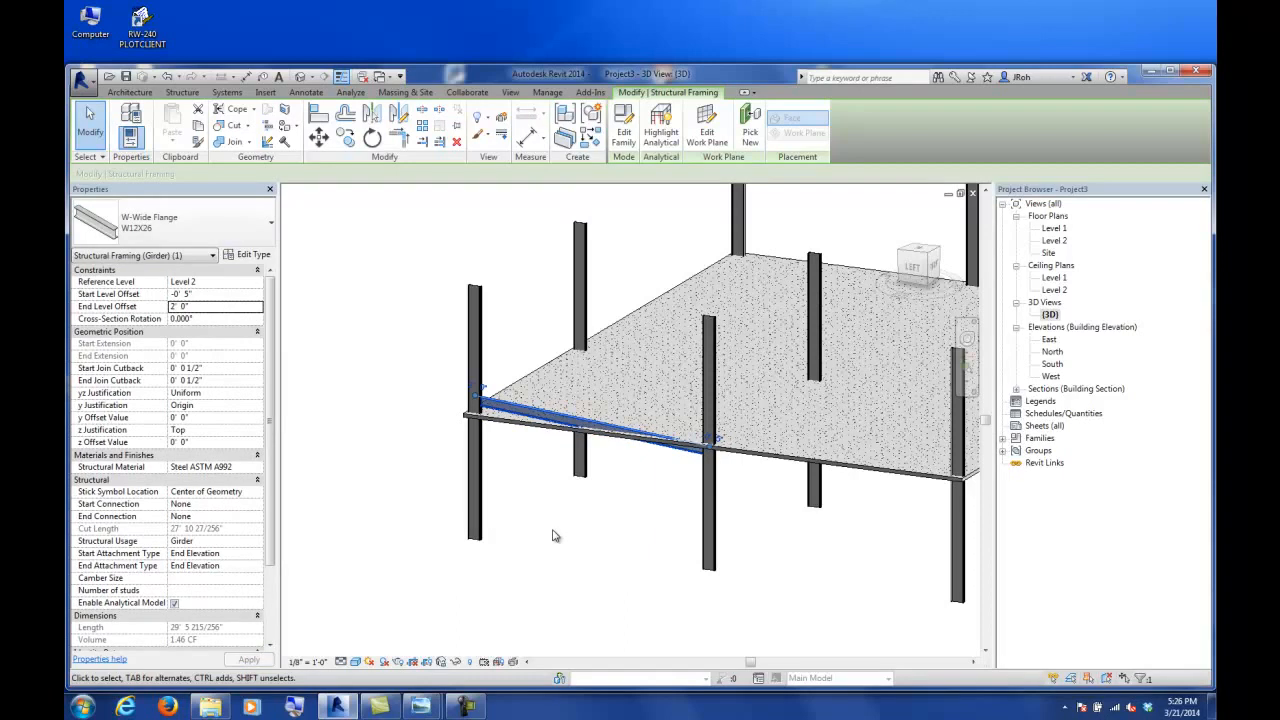
click(556, 536)
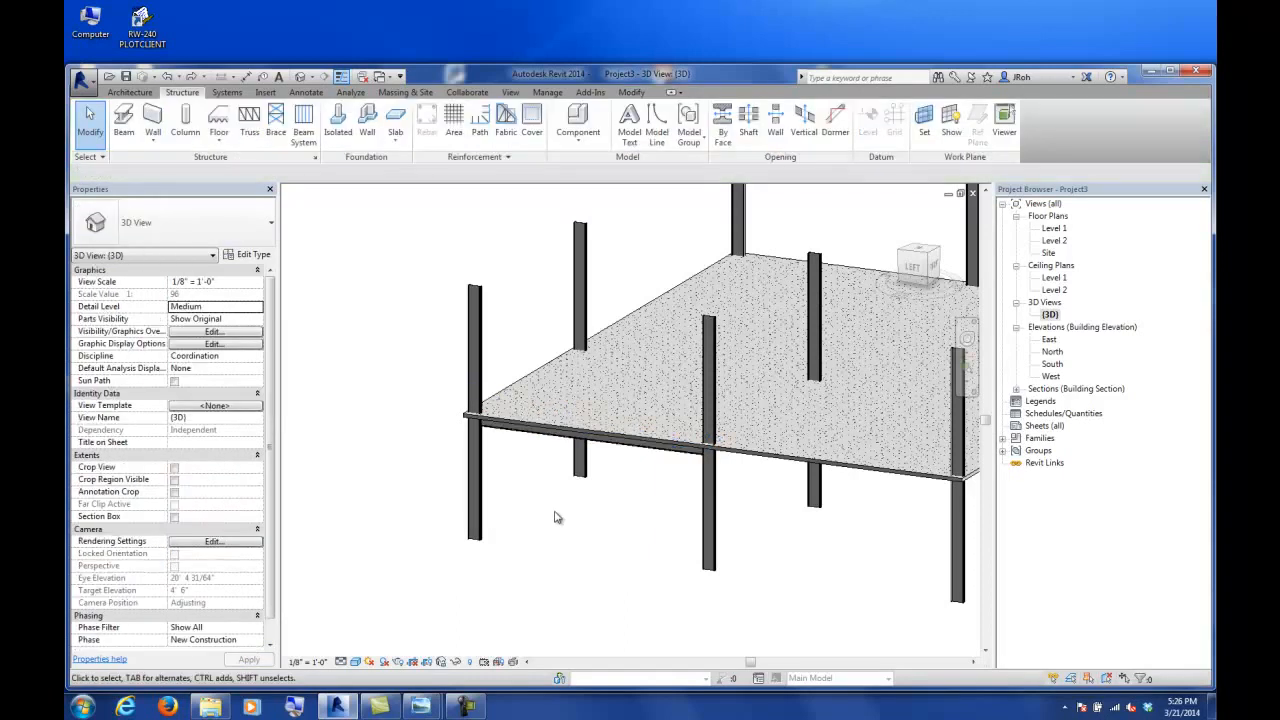
- Try to extend the grid 1 beam past the middle column to the far corner column with Trim/Extend Single Element
scroll(700, 465, up, 8)
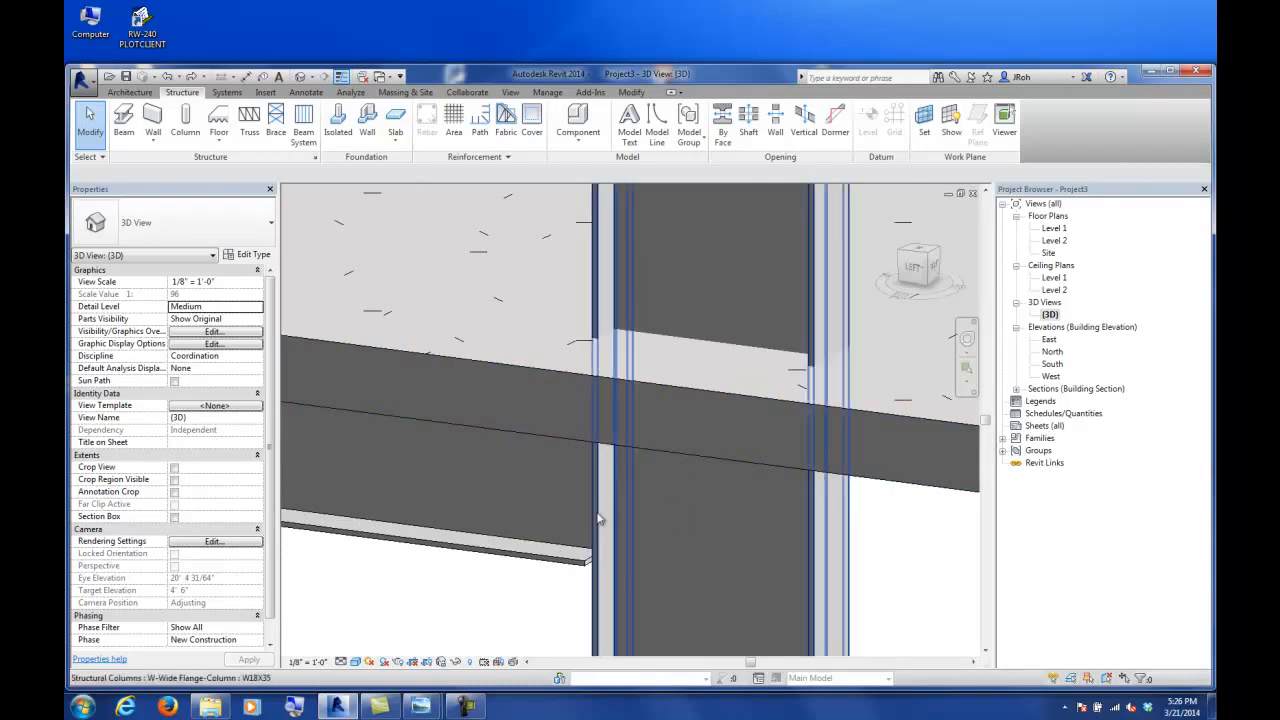
scroll(590, 522, down, 3)
click(557, 532)
shift+middle_drag(557, 532, 586, 449)
scroll(557, 526, down, 5)
scroll(663, 487, up, 3)
scroll(677, 487, down, 2)
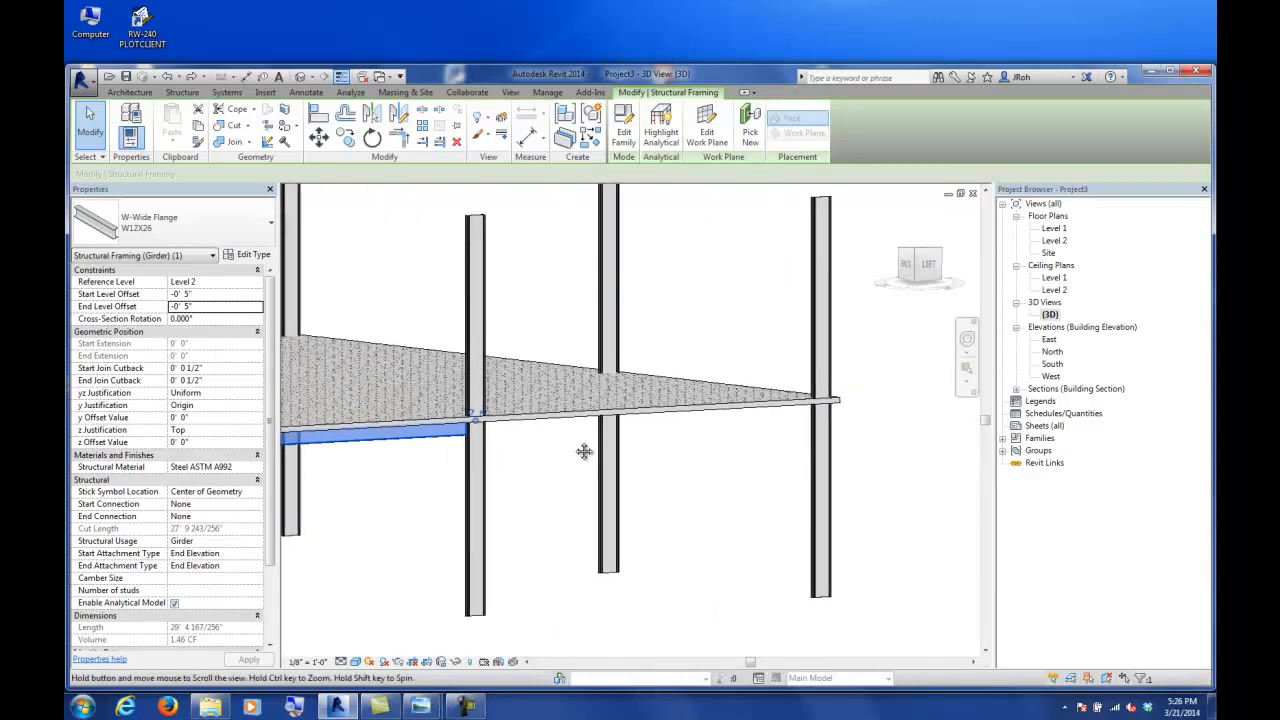
click(425, 143)
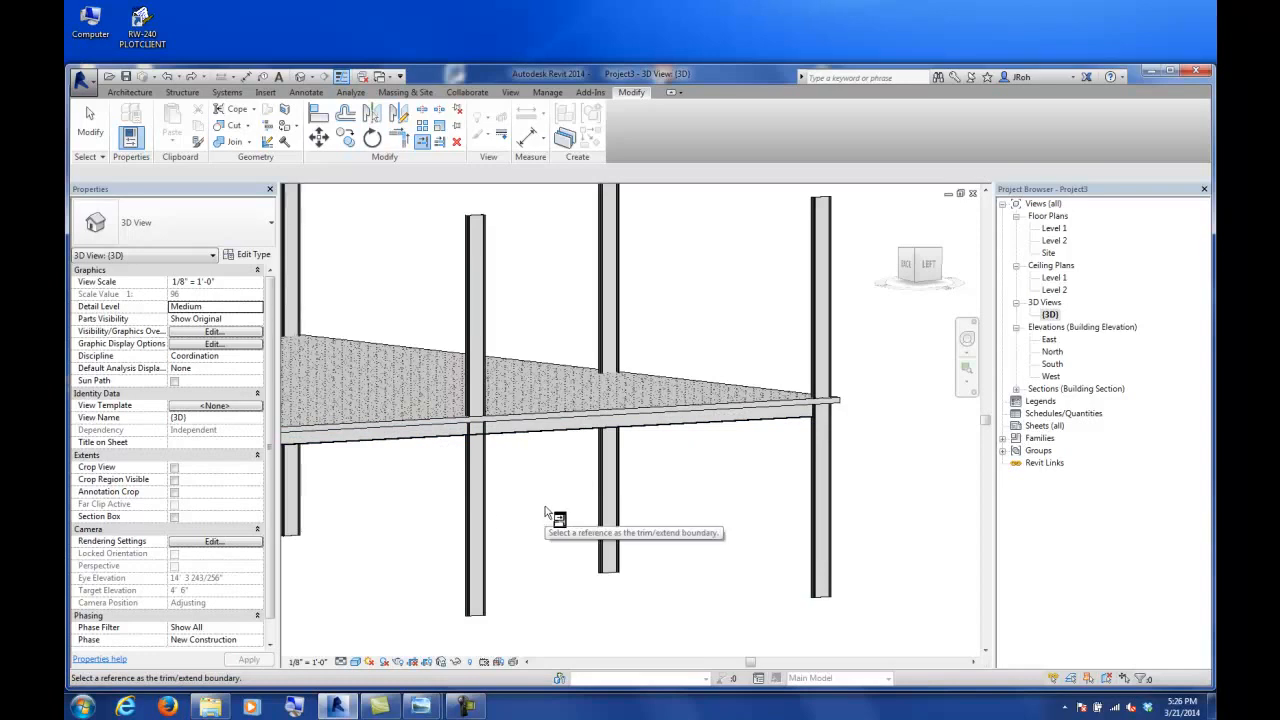
key(Escape)
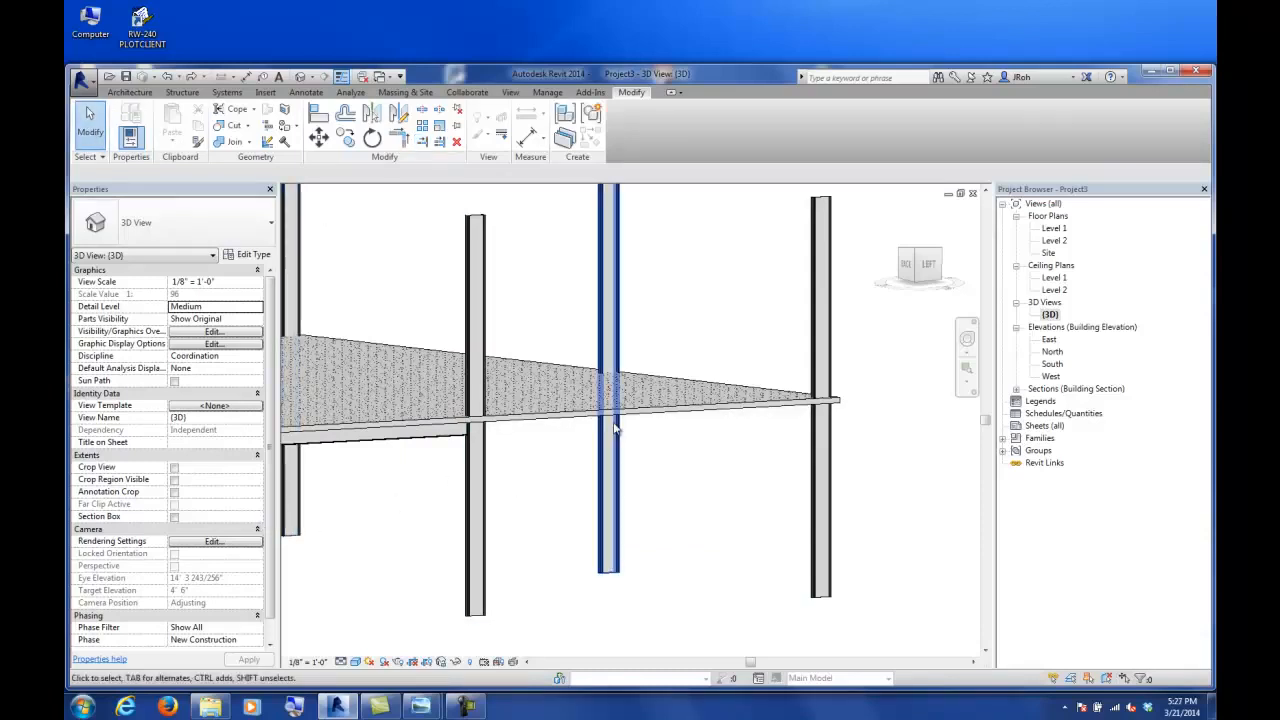
- Set the Level 2 floor plan's visual style to Wireframe and open its view range for editing
click(1052, 229)
double_click(1052, 230)
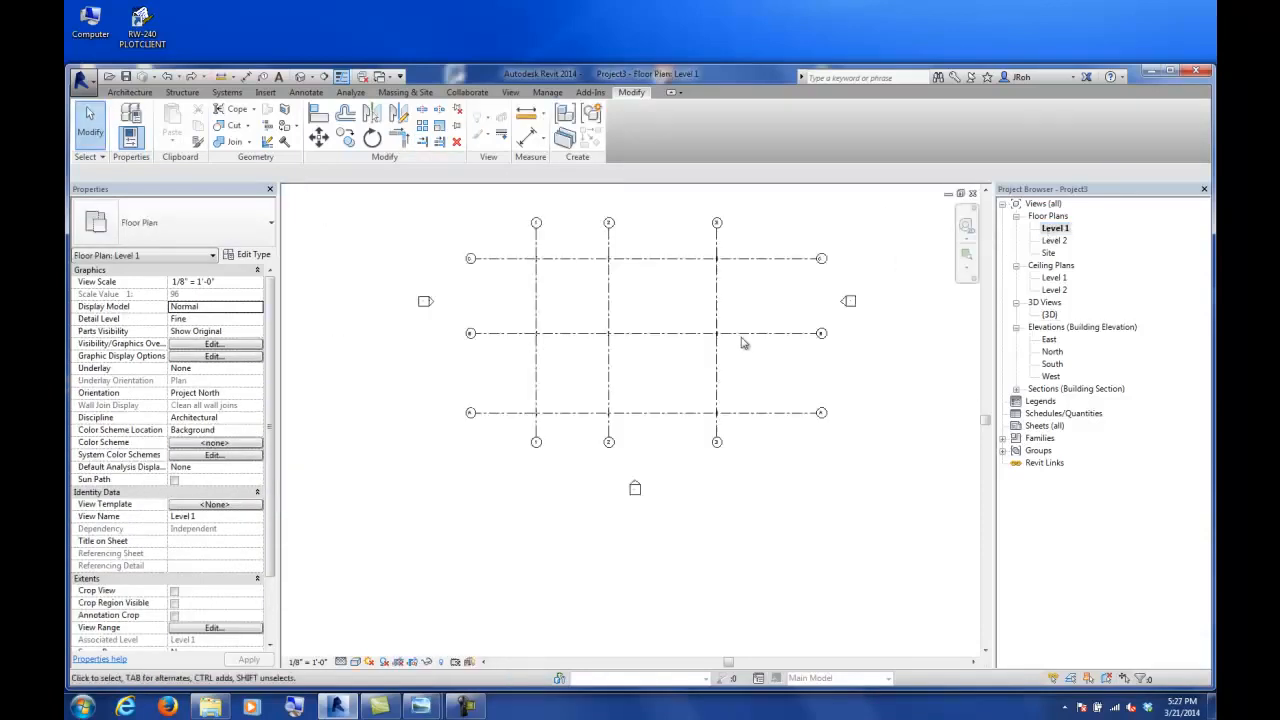
double_click(1054, 241)
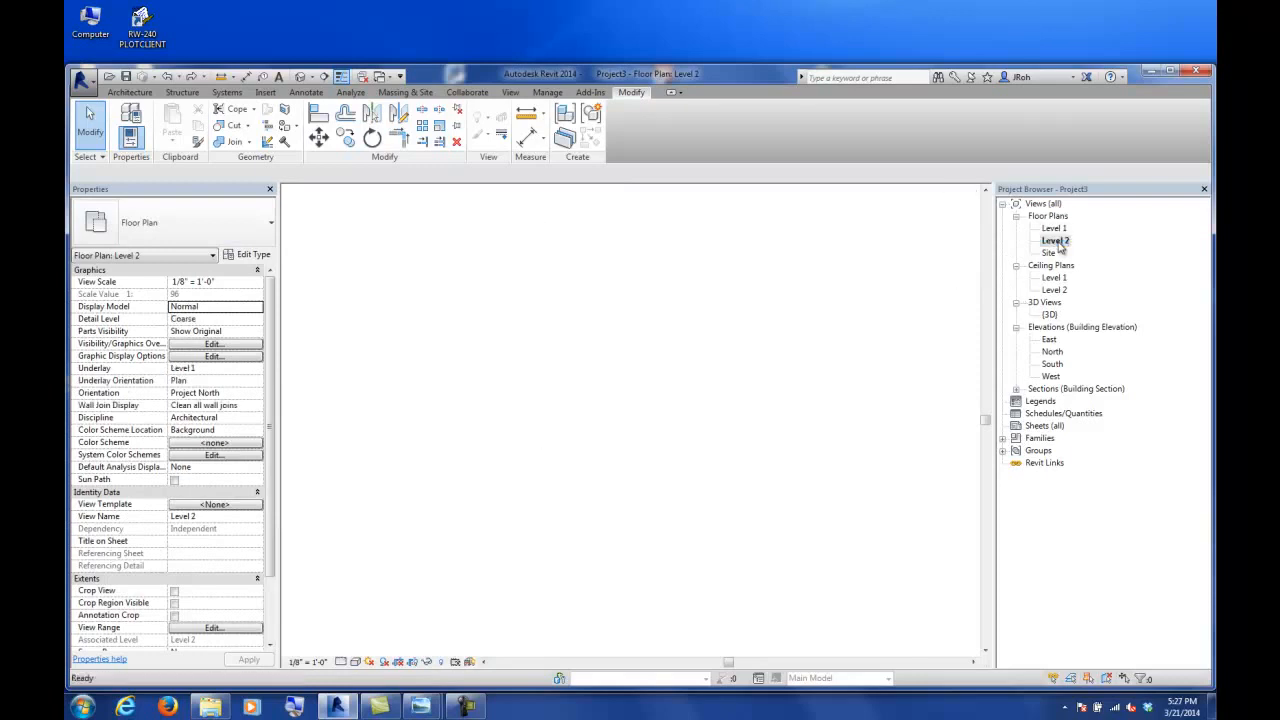
middle_drag(577, 316, 508, 301)
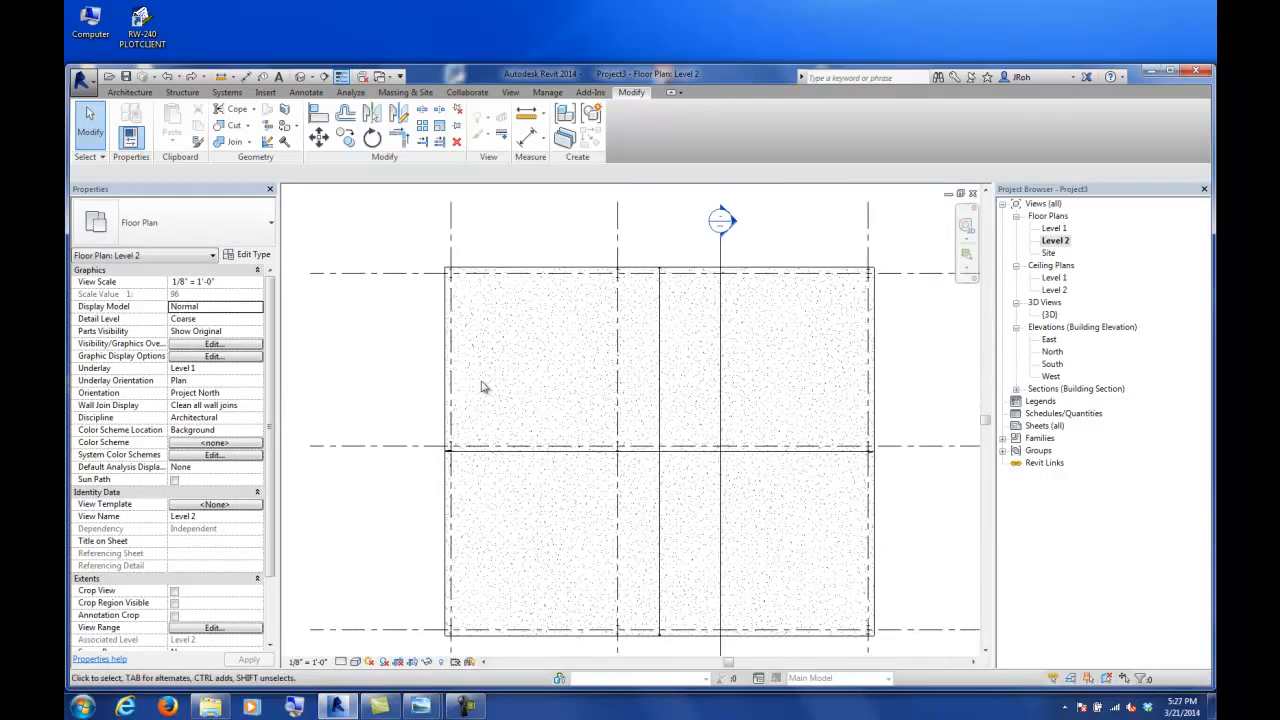
click(340, 662)
click(355, 662)
click(370, 580)
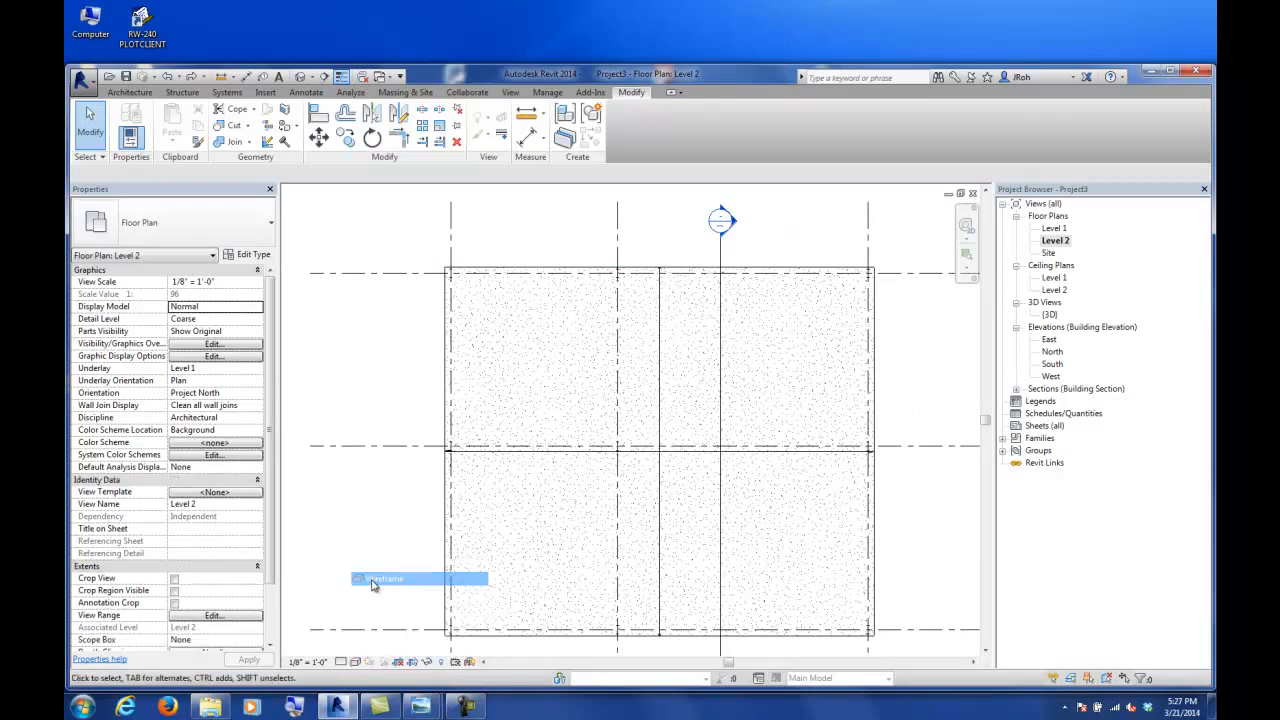
click(213, 616)
click(617, 342)
click(590, 370)
click(588, 379)
click(565, 408)
click(510, 410)
- Set the Level 2 floor plan's detail level to Fine
scroll(450, 357, up, 2)
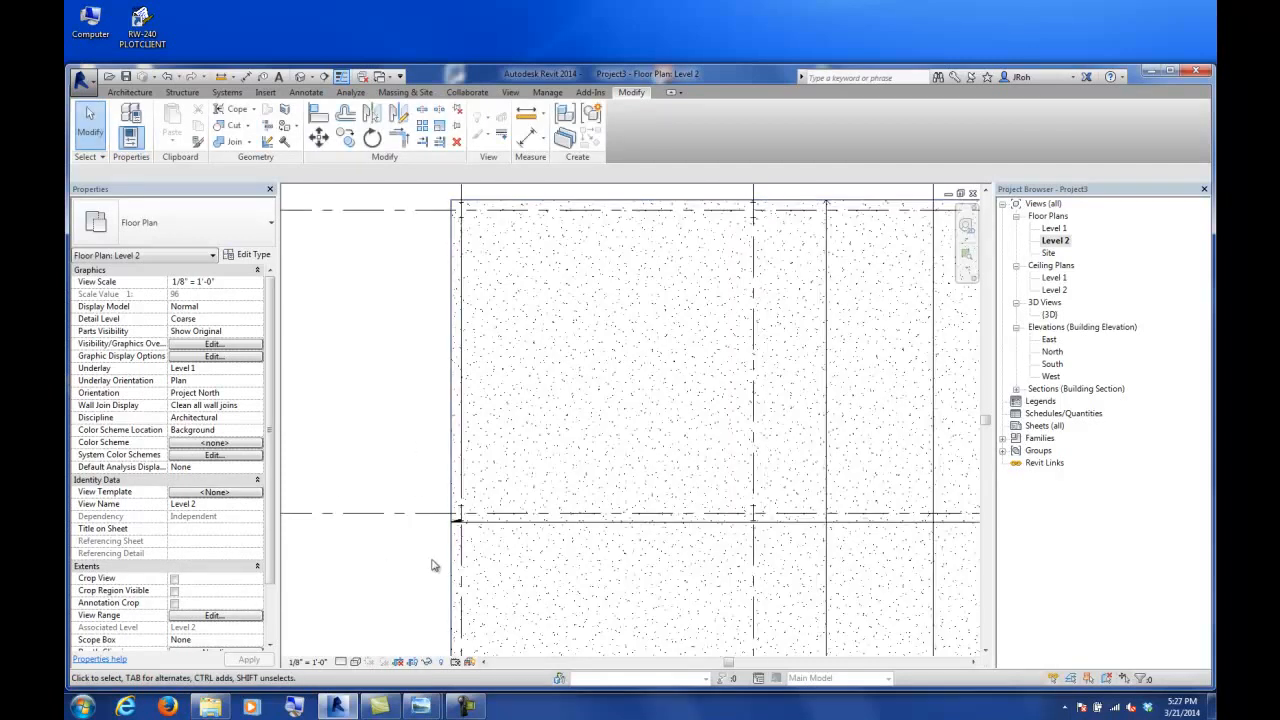
scroll(475, 450, up, 2)
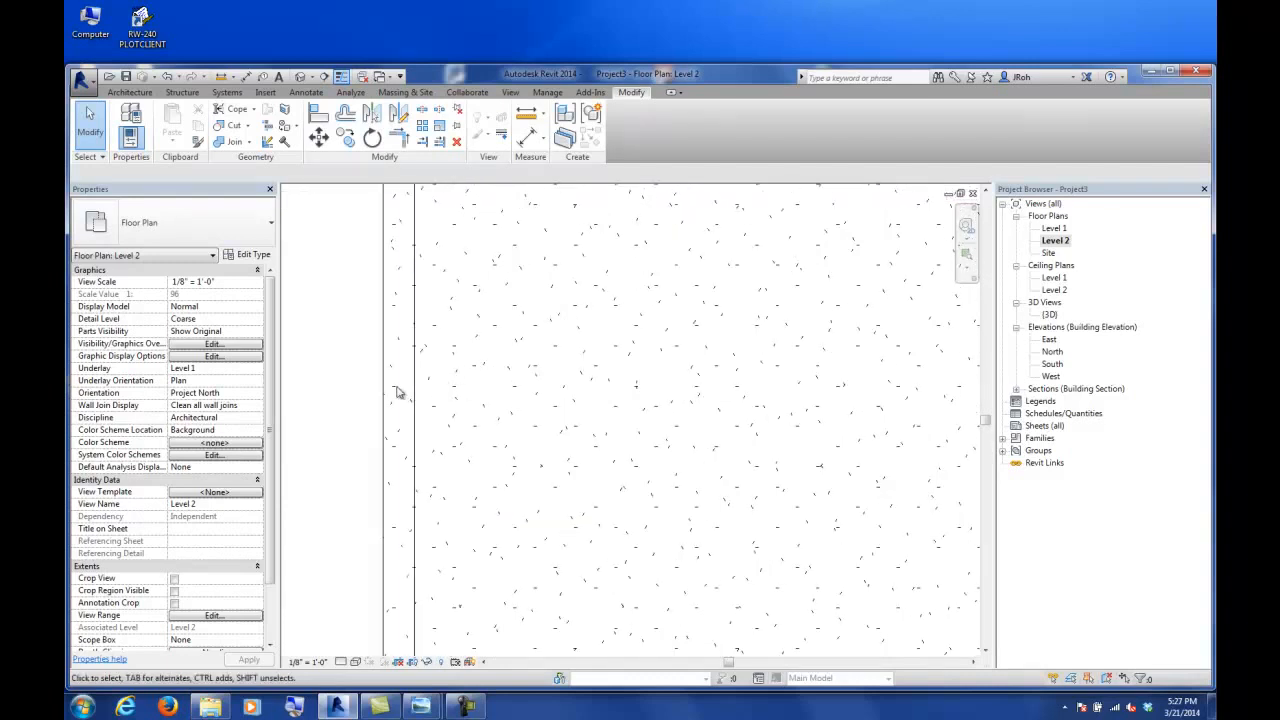
click(341, 663)
click(360, 652)
scroll(460, 428, down, 3)
middle_drag(486, 371, 390, 373)
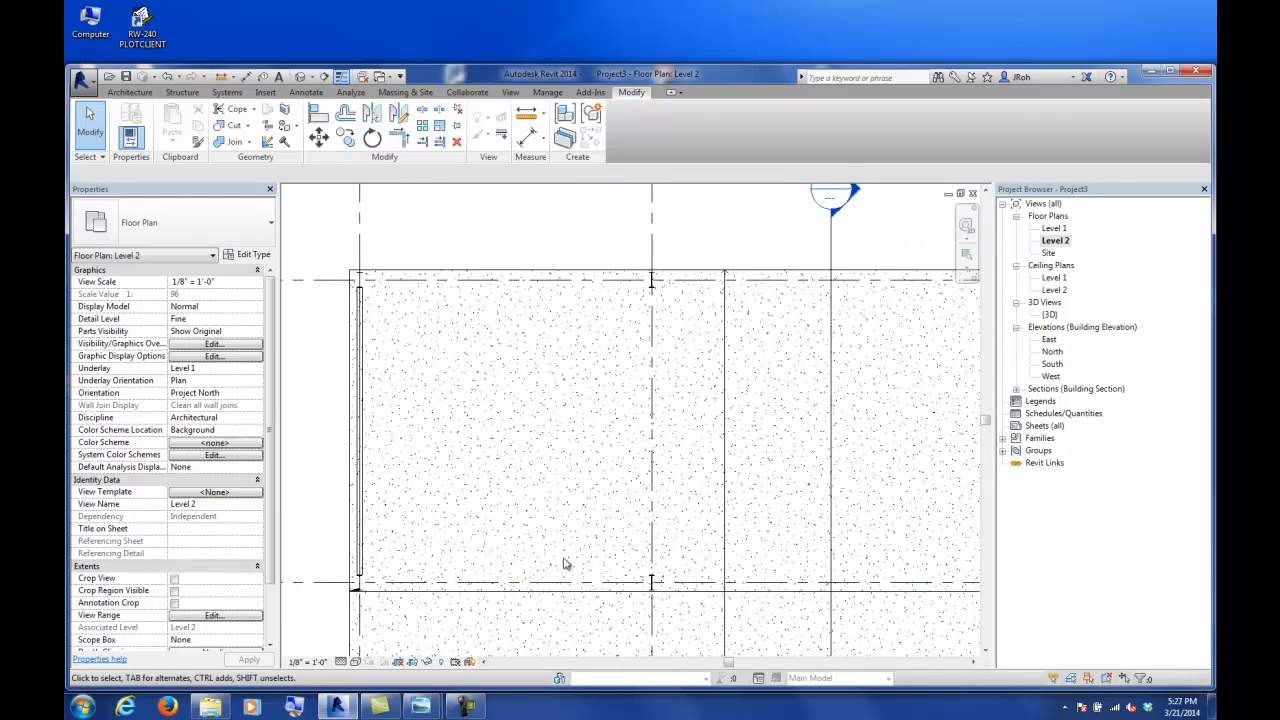
- Copy the W12X26 beam from grid 1 to grid 2, between grids B and C
click(355, 372)
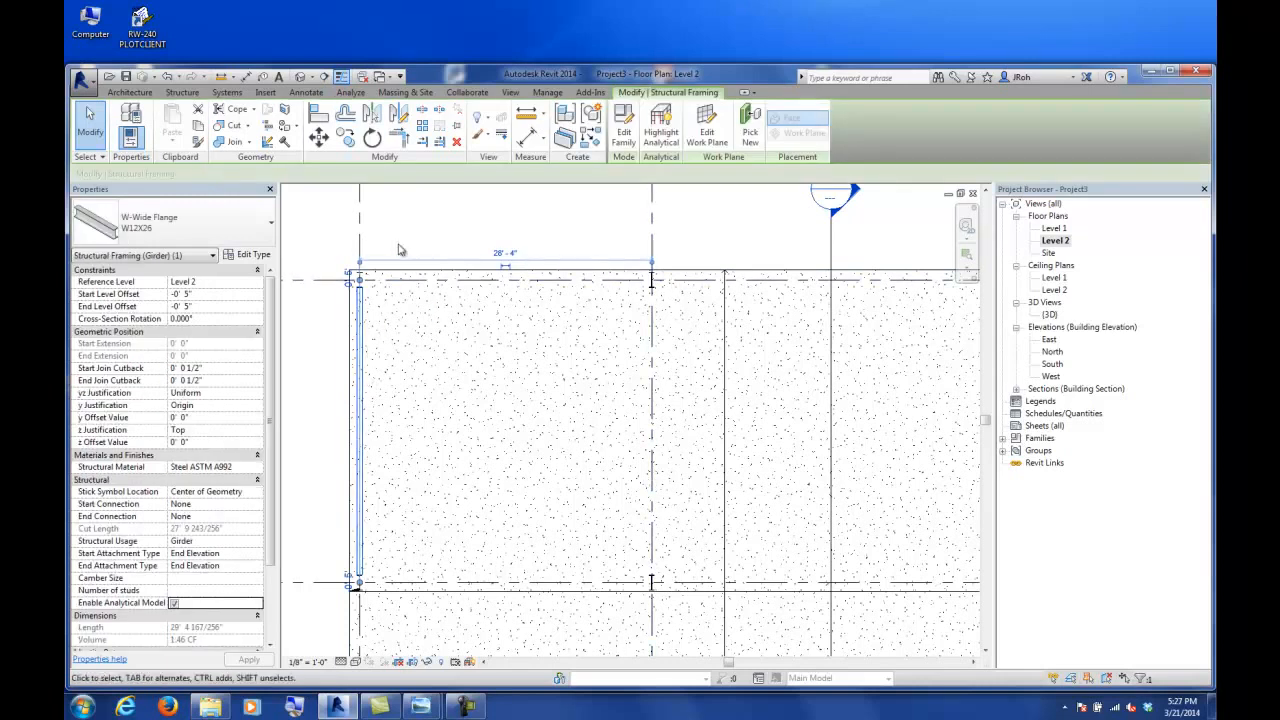
click(345, 137)
click(362, 222)
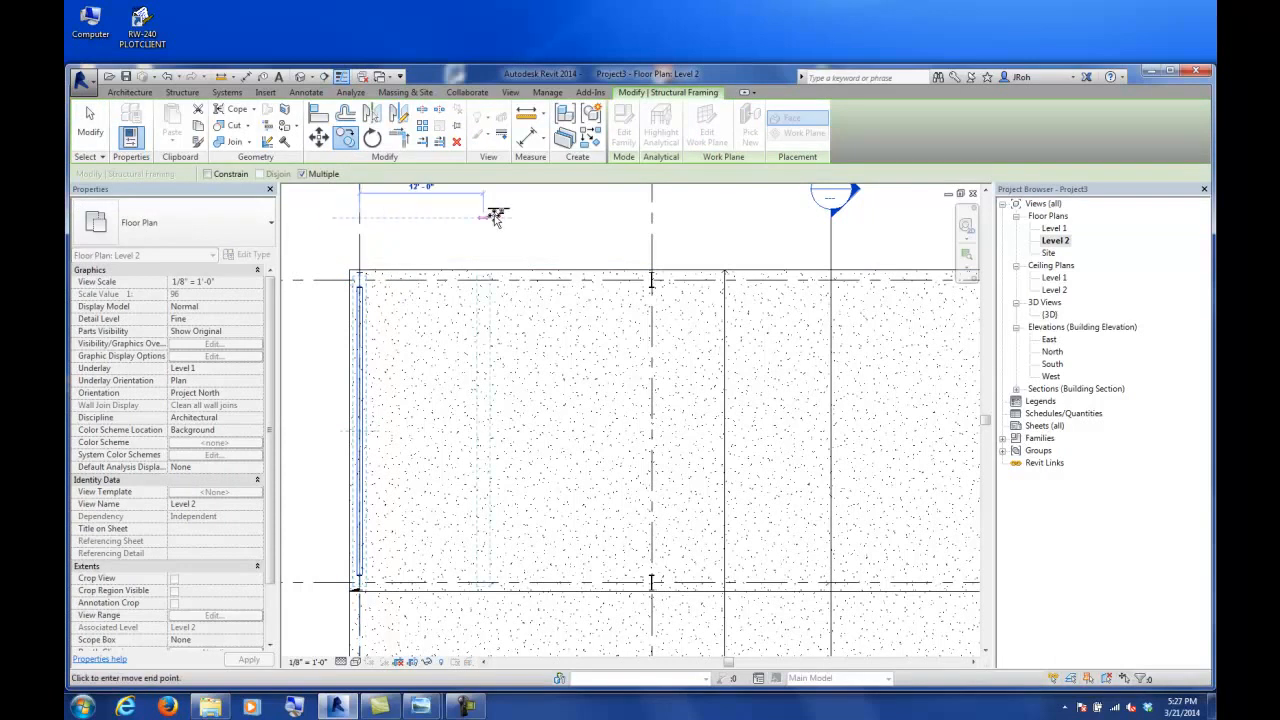
click(652, 210)
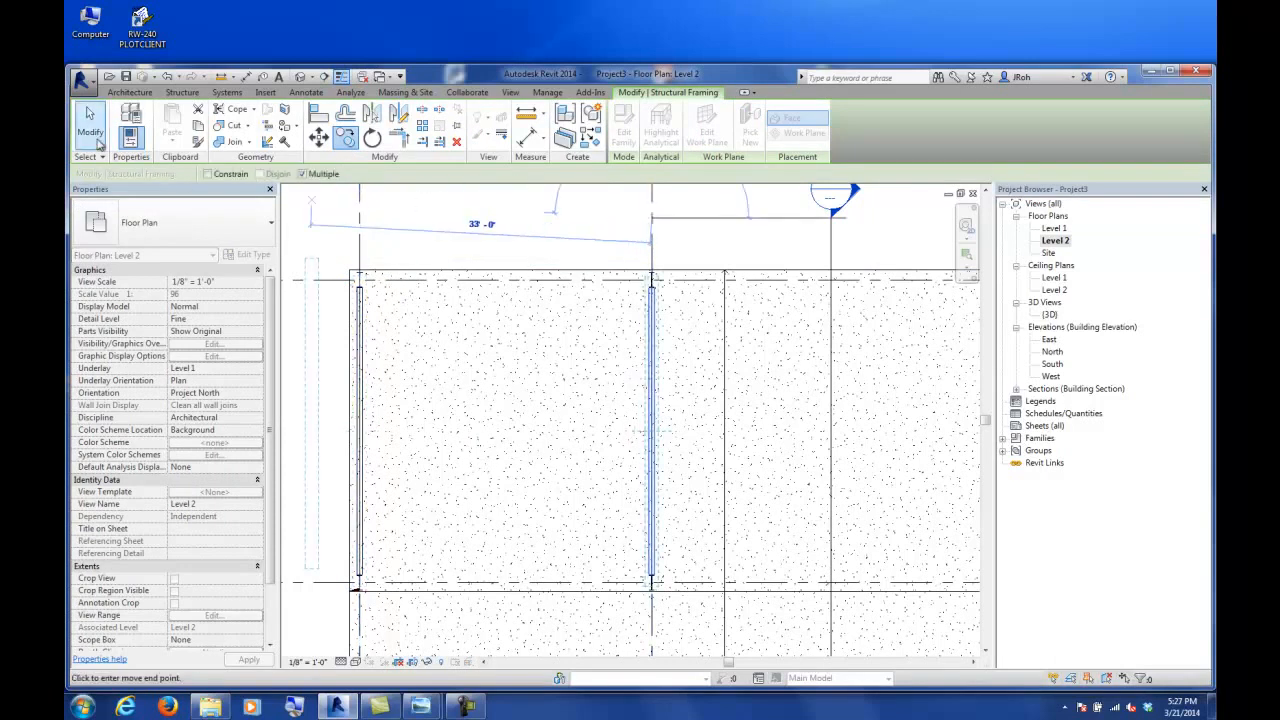
click(90, 125)
- Create a similar W12X26 beam along grid C, from the column at grid 1 to the column at grid 2
click(363, 312)
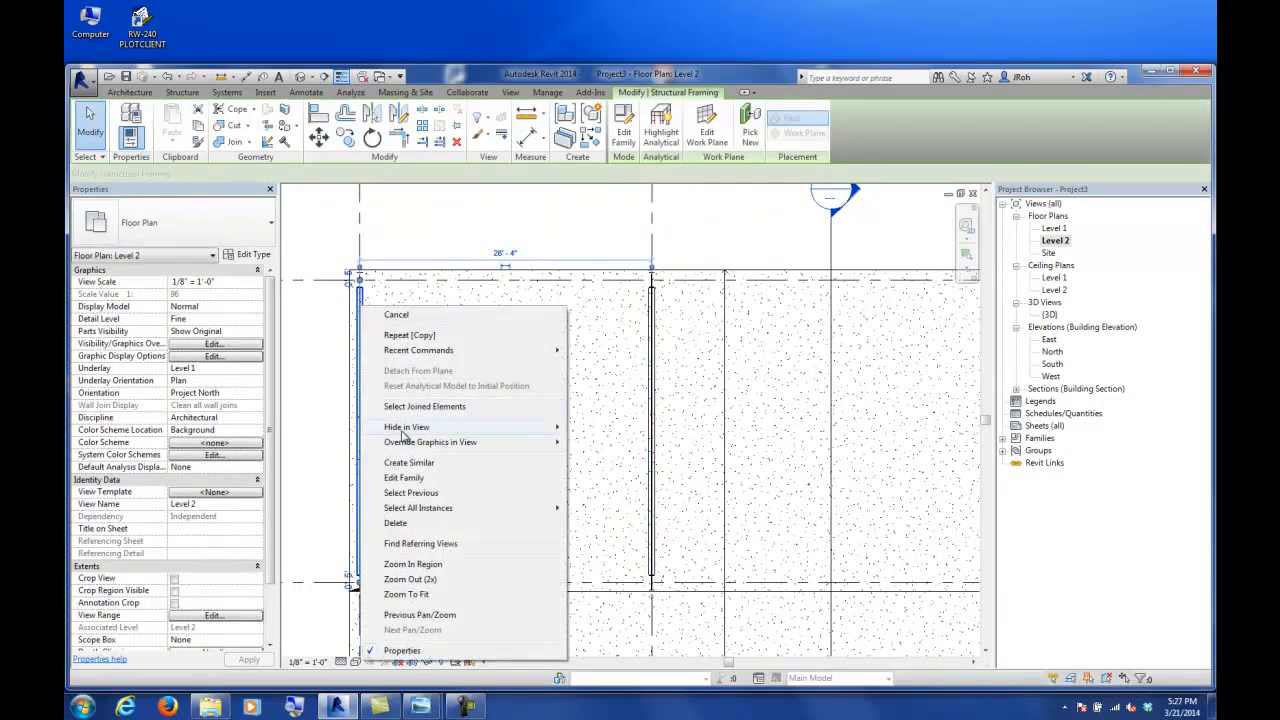
click(405, 458)
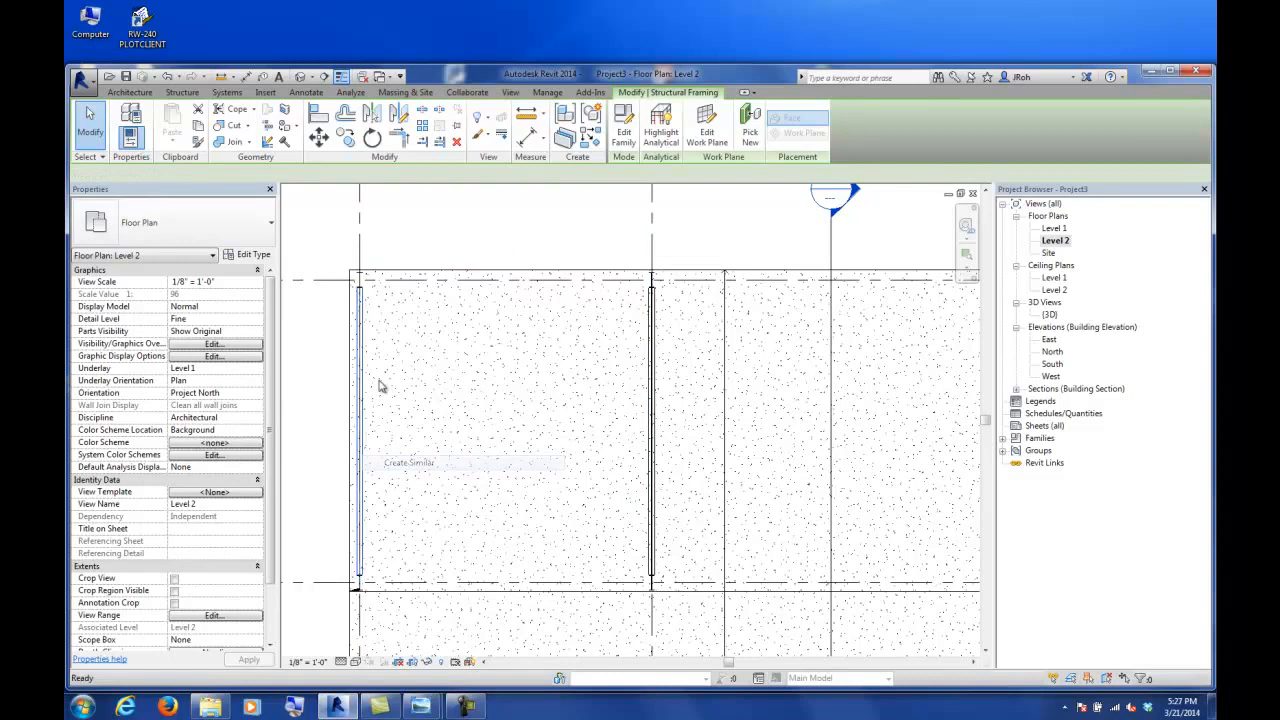
click(362, 277)
middle_drag(775, 297, 531, 286)
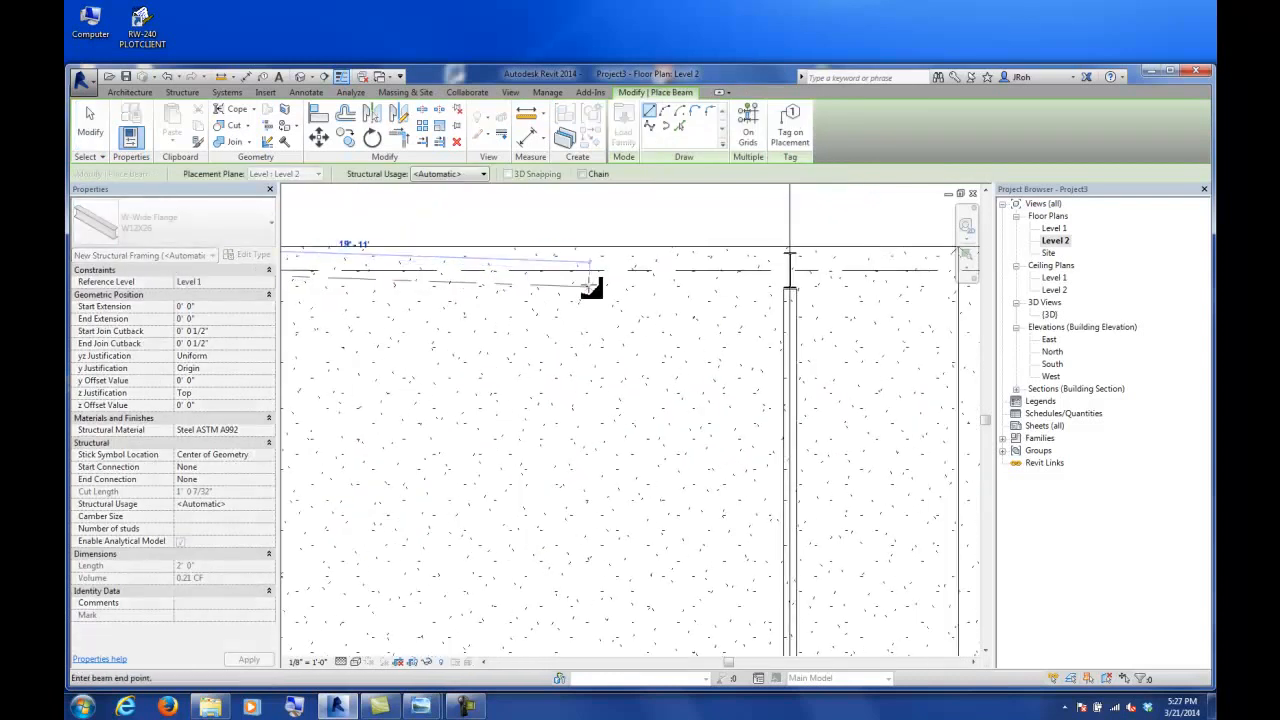
click(793, 268)
key(Escape)
key(Escape)
click(395, 273)
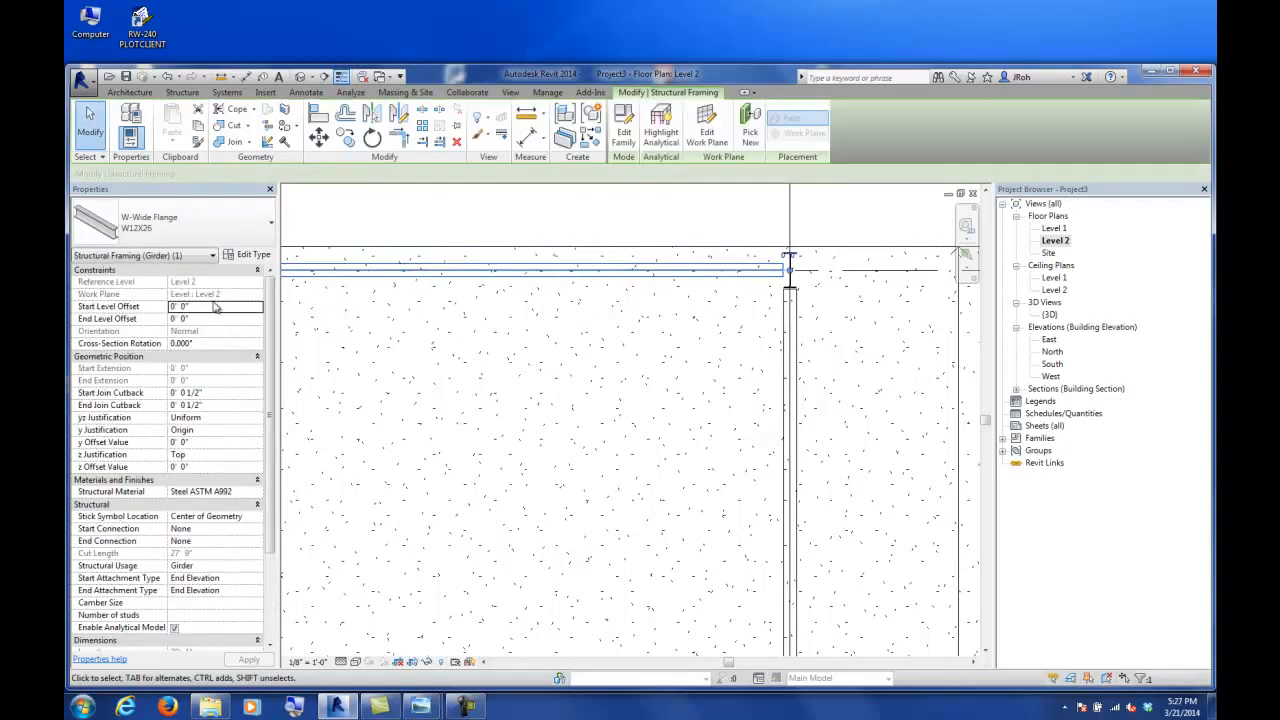
click(214, 306)
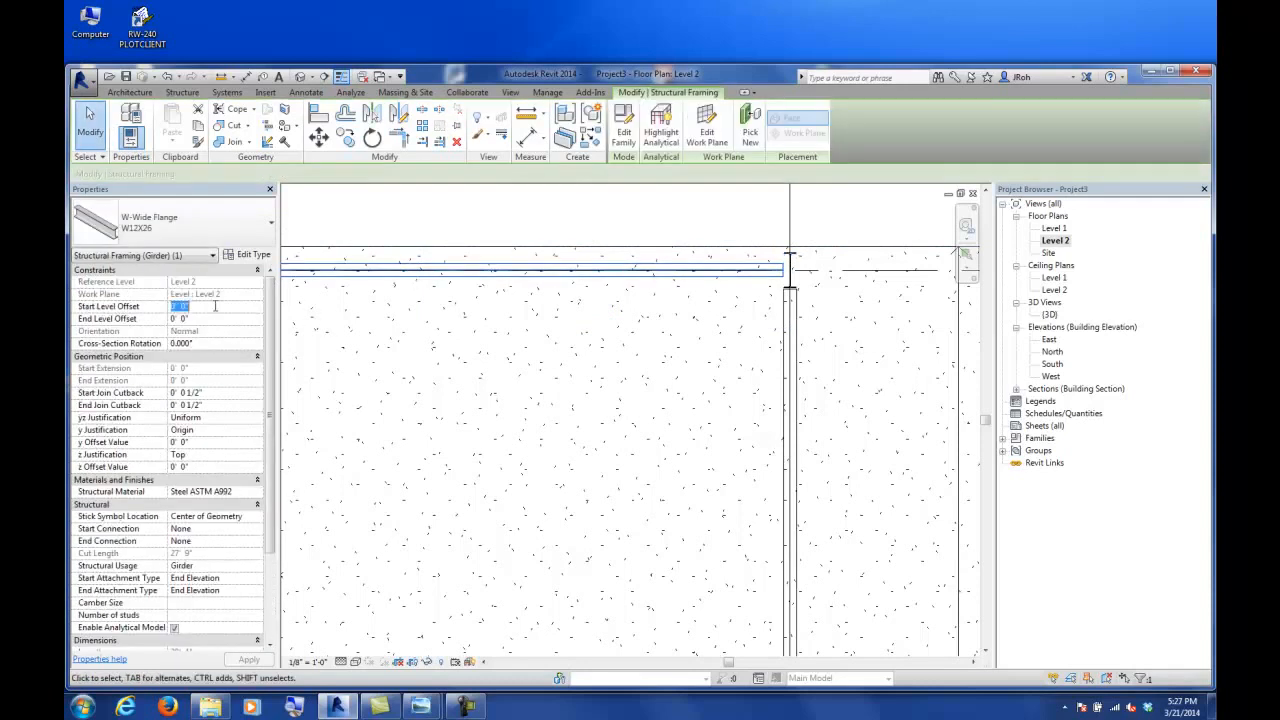
click(90, 126)
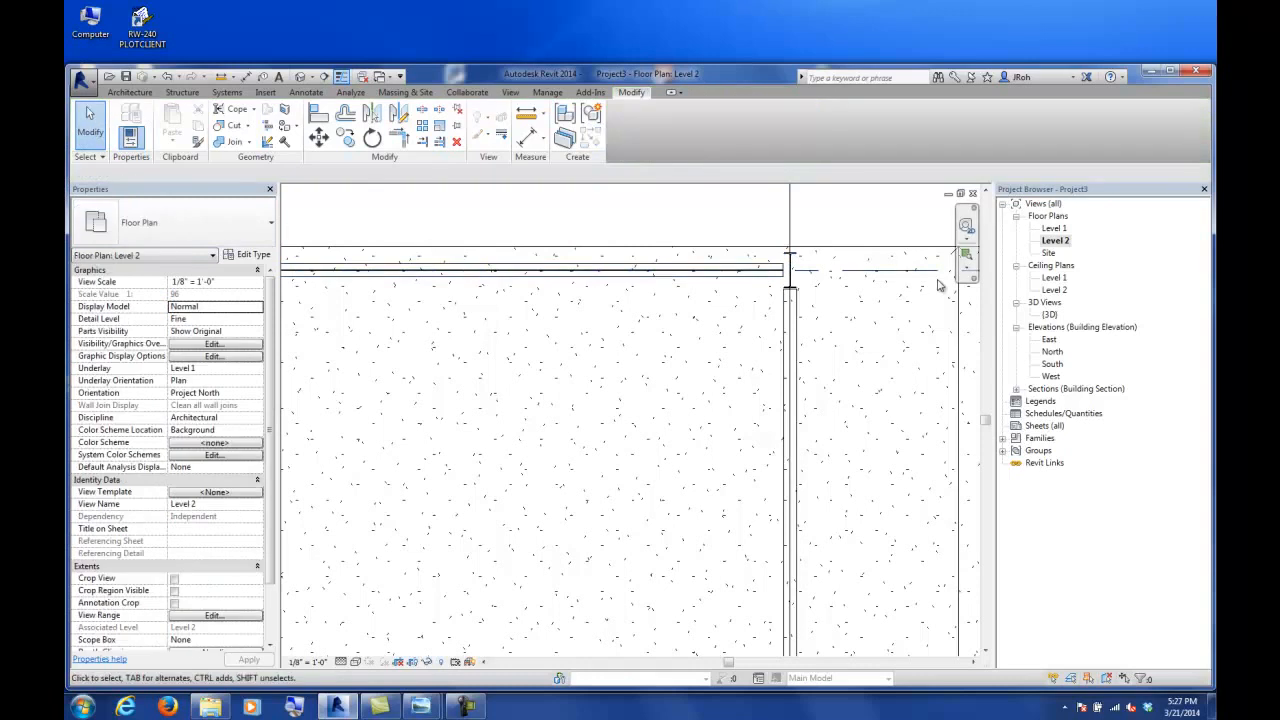
- In the 3D view, lower the W12X26 beam along grid C by setting its z Offset Value to -5"
click(1049, 315)
double_click(1049, 315)
shift+middle_drag(395, 438, 494, 447)
middle_drag(400, 478, 748, 417)
scroll(540, 420, up, 5)
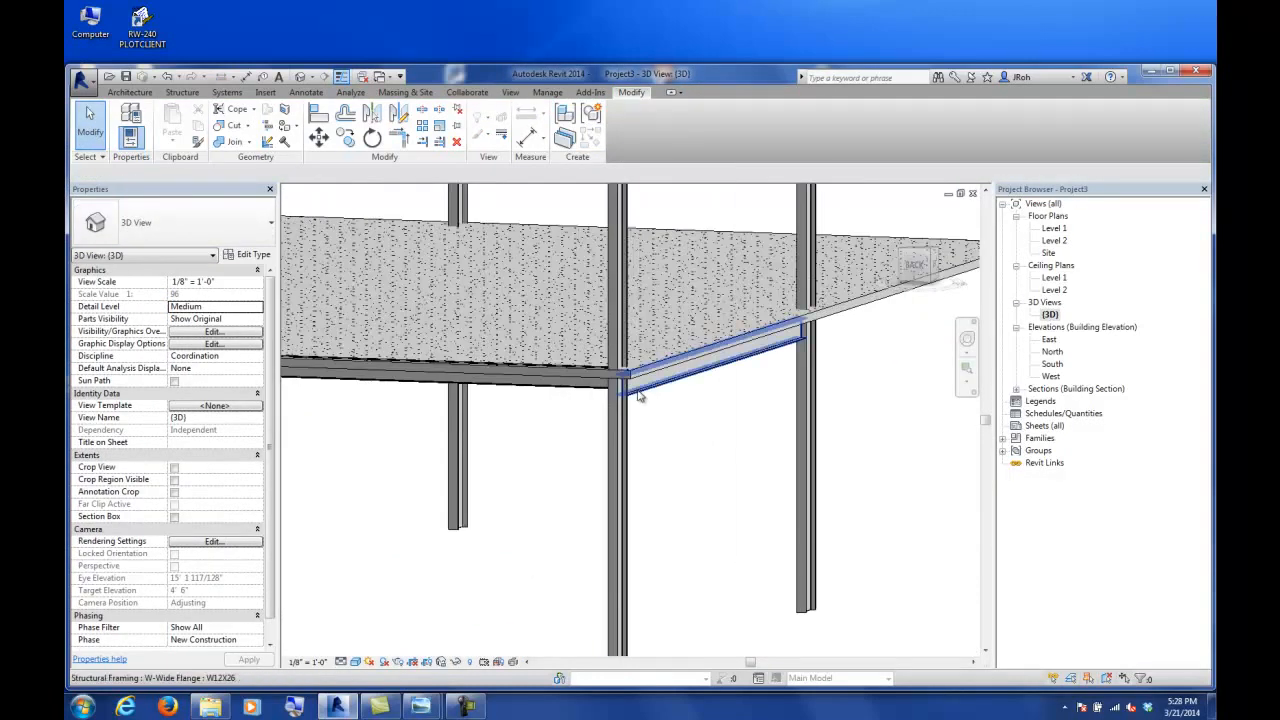
click(513, 393)
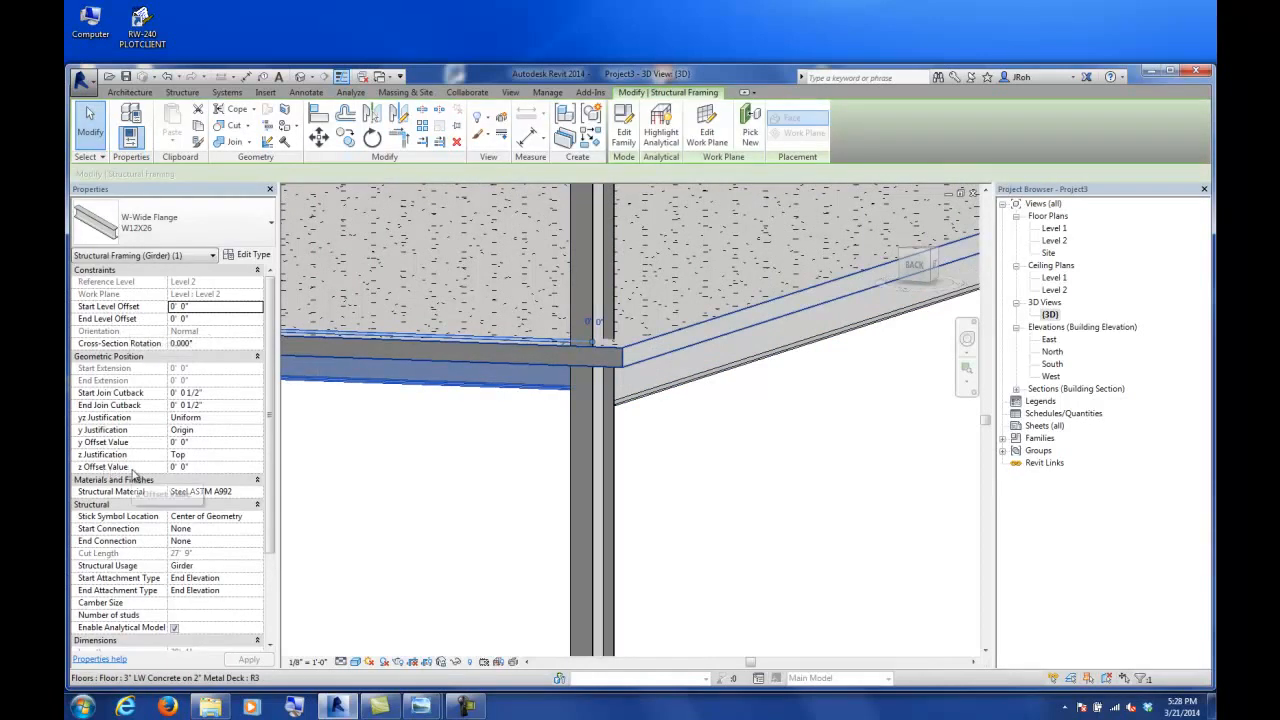
click(203, 466)
text(-)
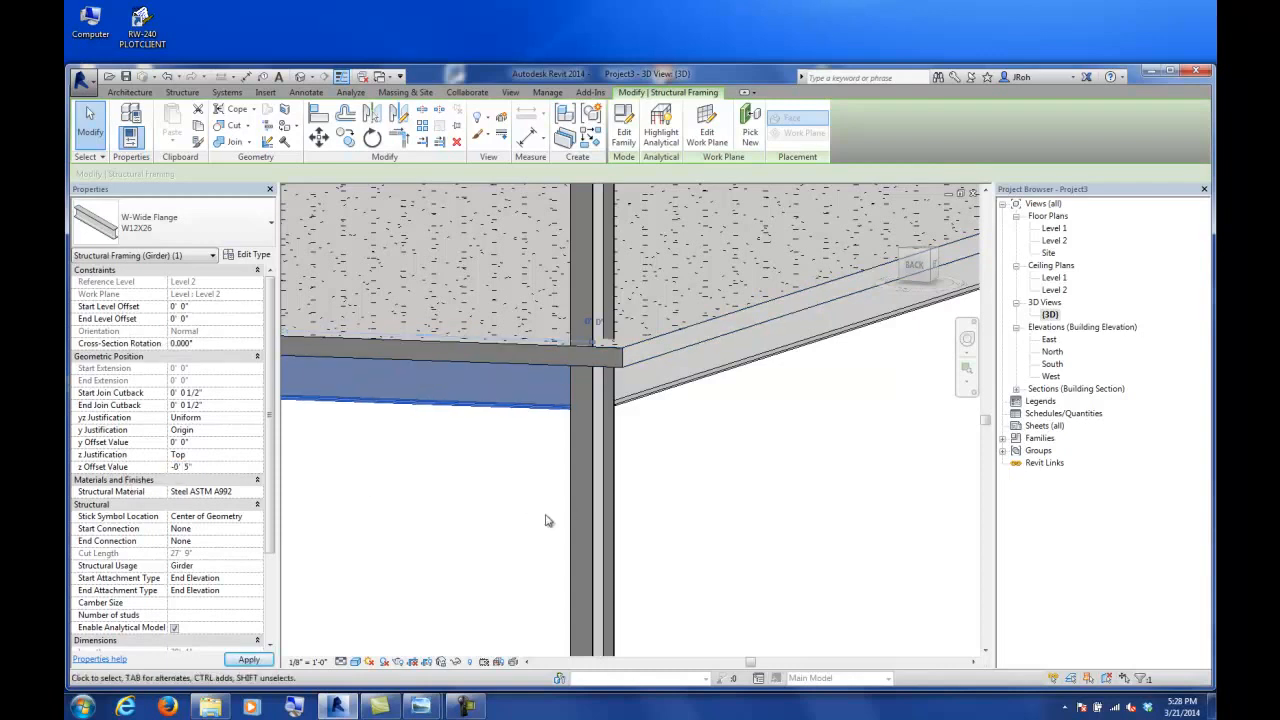
click(479, 491)
scroll(491, 471, down, 2)
middle_drag(493, 473, 493, 473)
scroll(626, 380, down, 4)
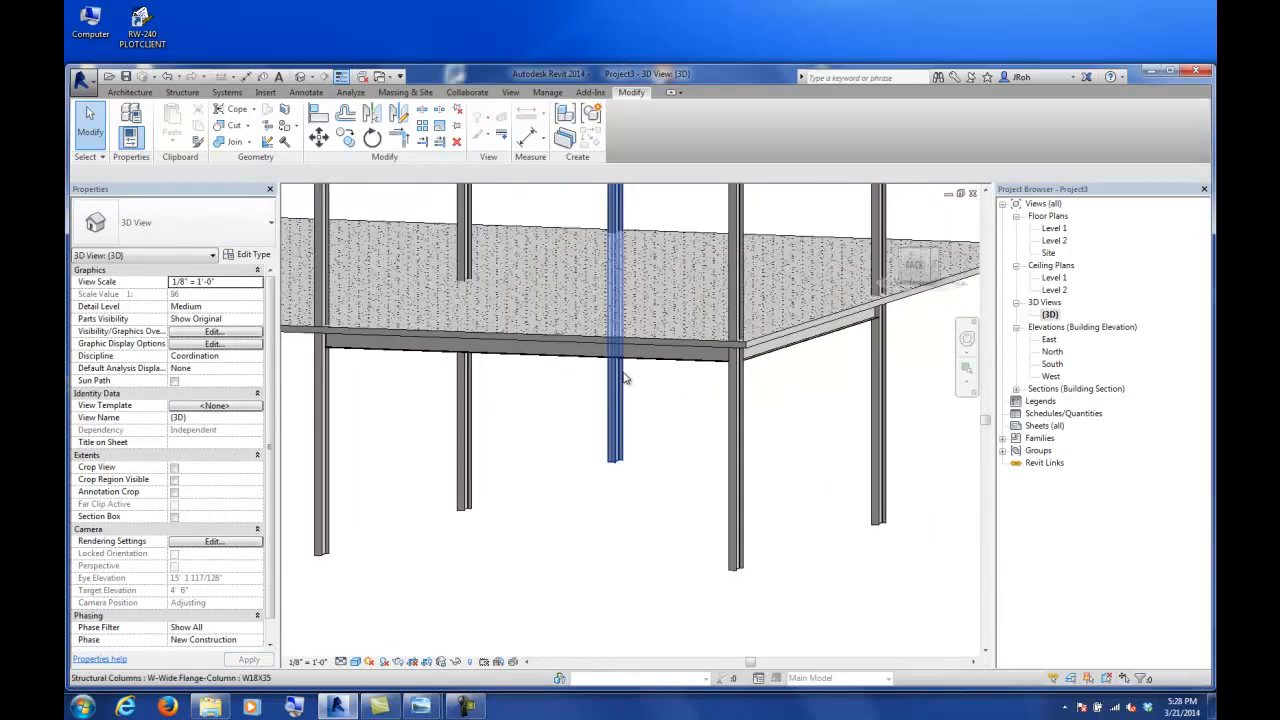
- In the Level 2 floor plan, copy the W12X26 beam from grid C to grid B, between grids 1 and 2
double_click(1057, 240)
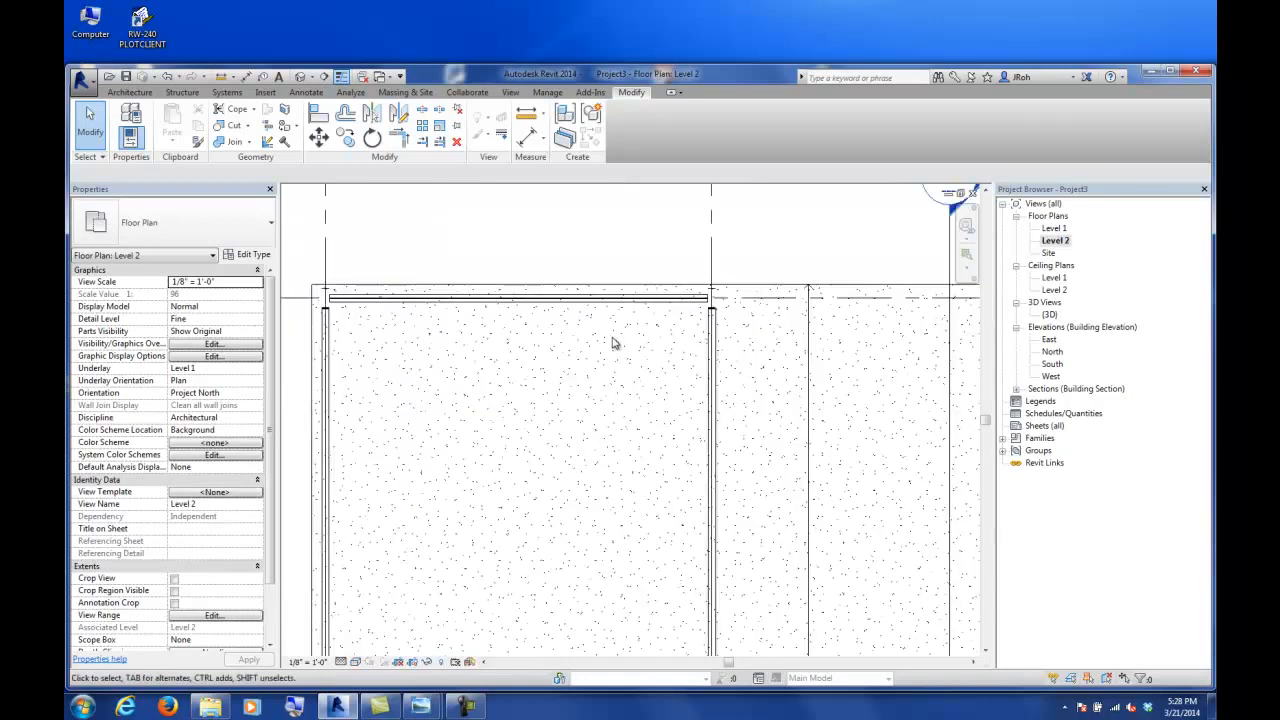
click(595, 318)
key(c)
key(o)
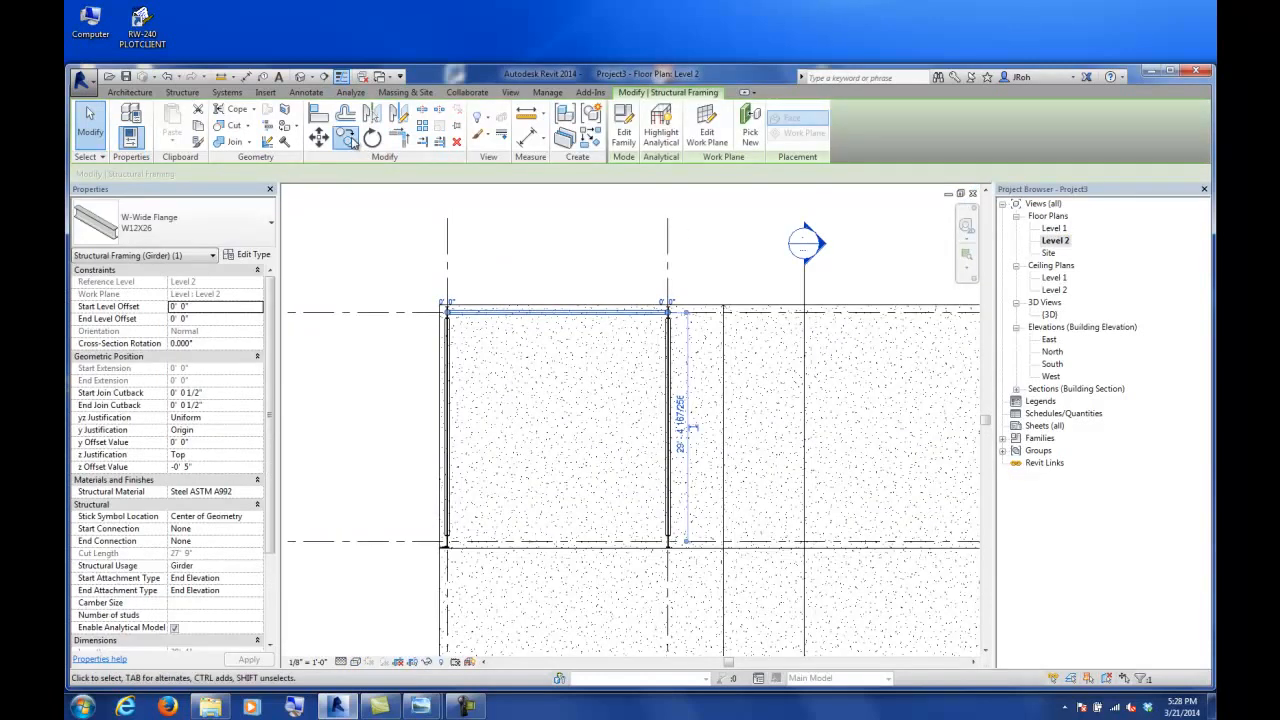
click(390, 322)
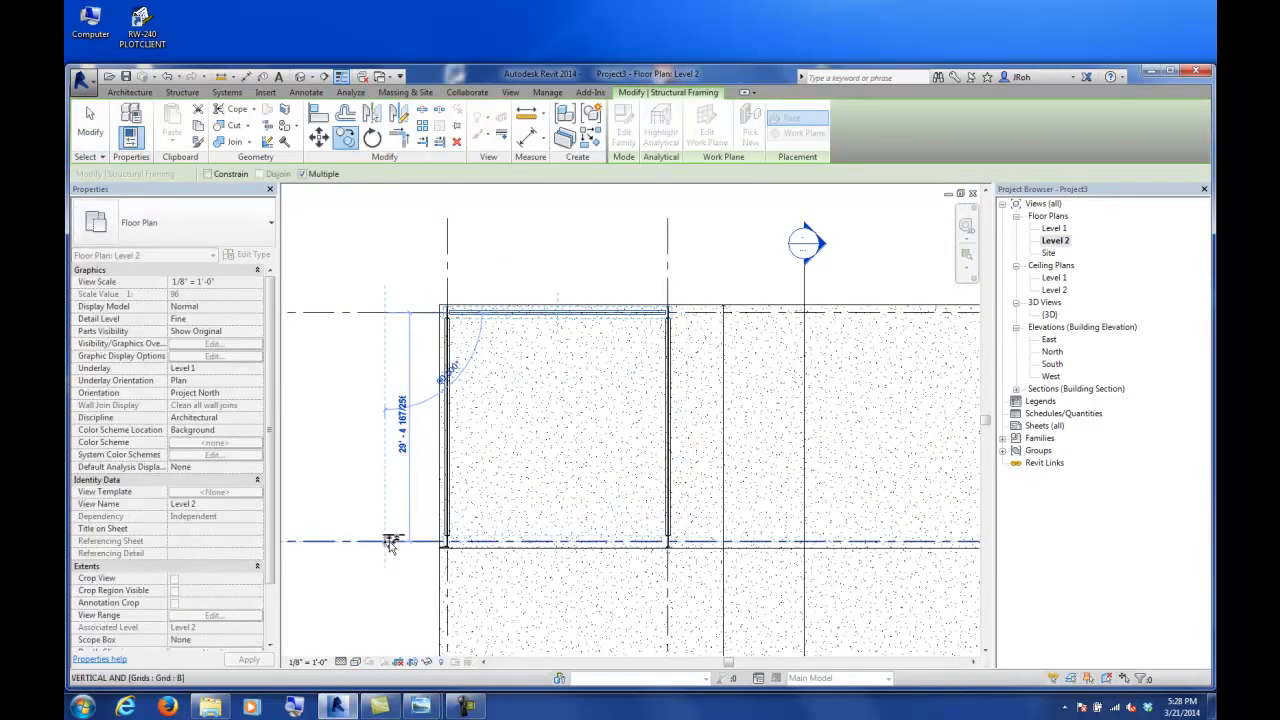
click(90, 125)
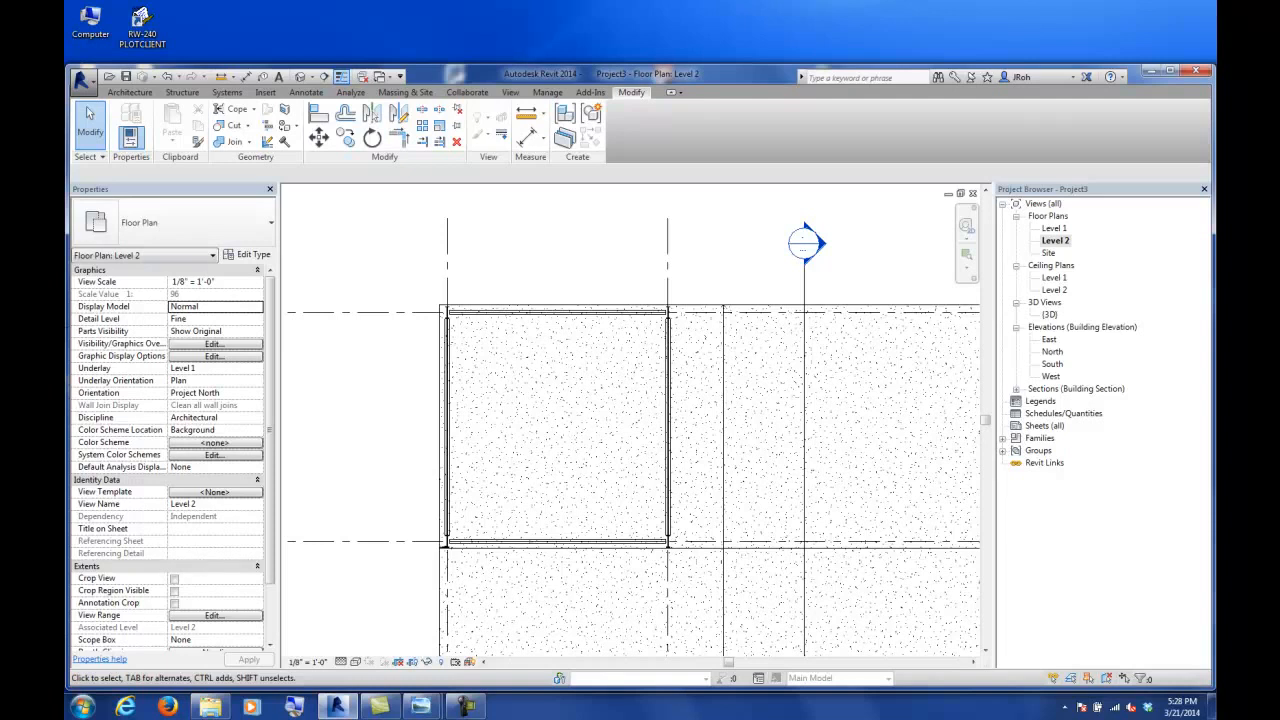
- Sketch a four-sided beam system boundary along grids 2 and B, with its other two sides slanting outward past grids C and 1
click(182, 92)
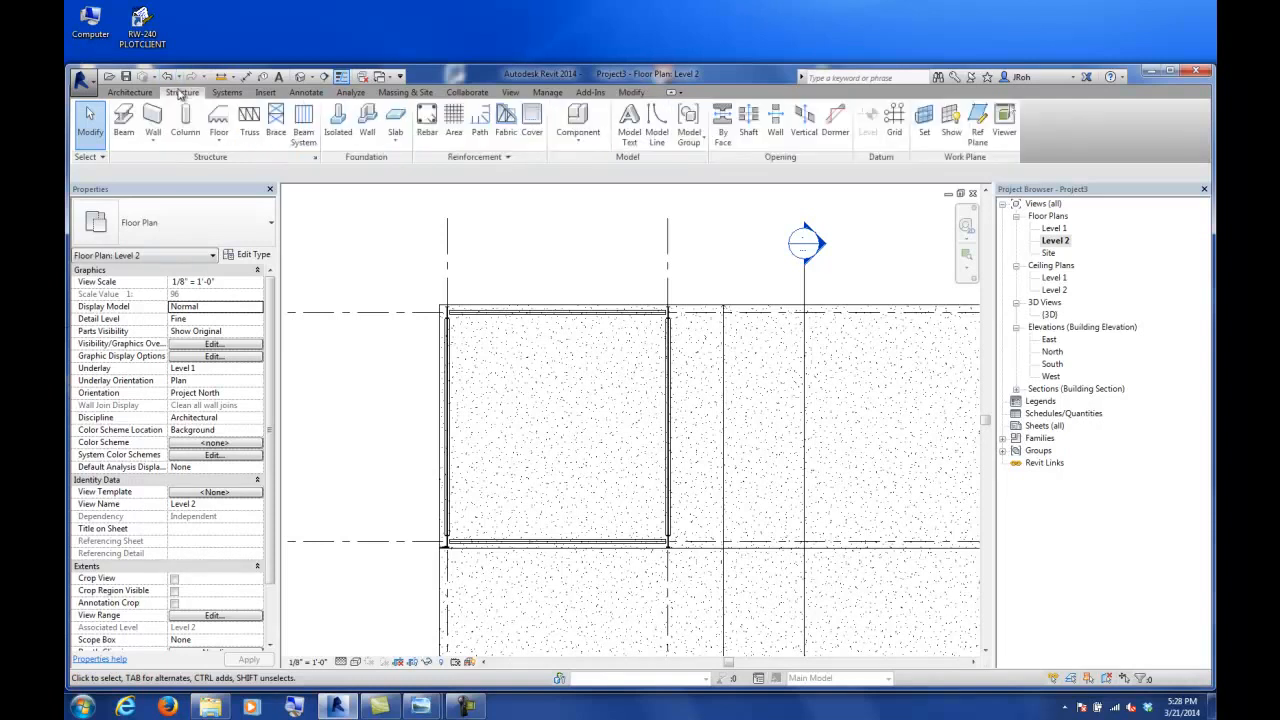
click(303, 133)
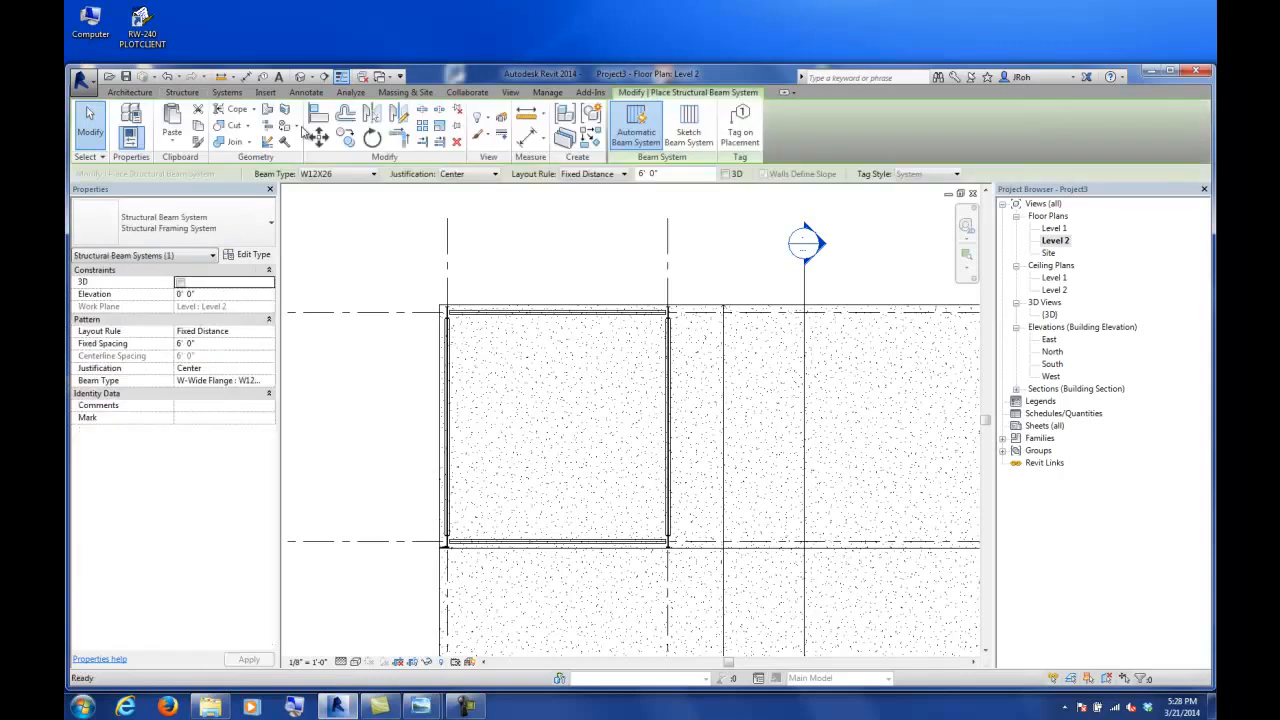
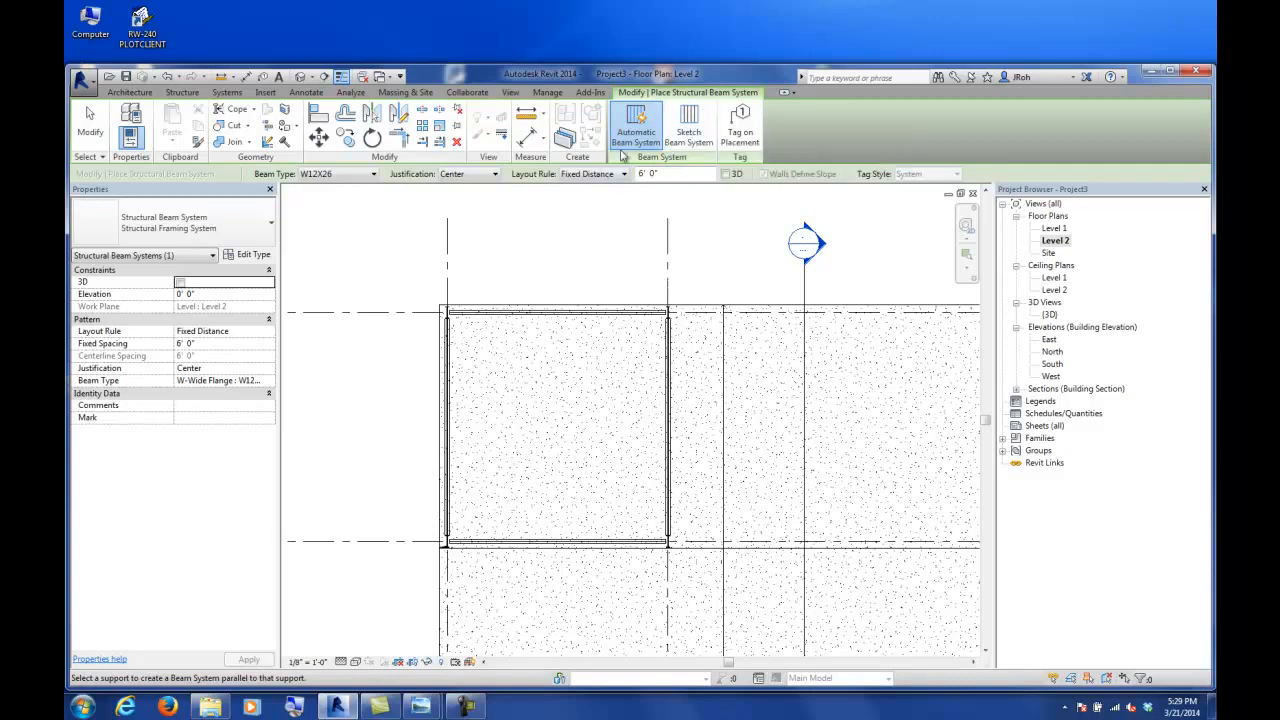
click(683, 142)
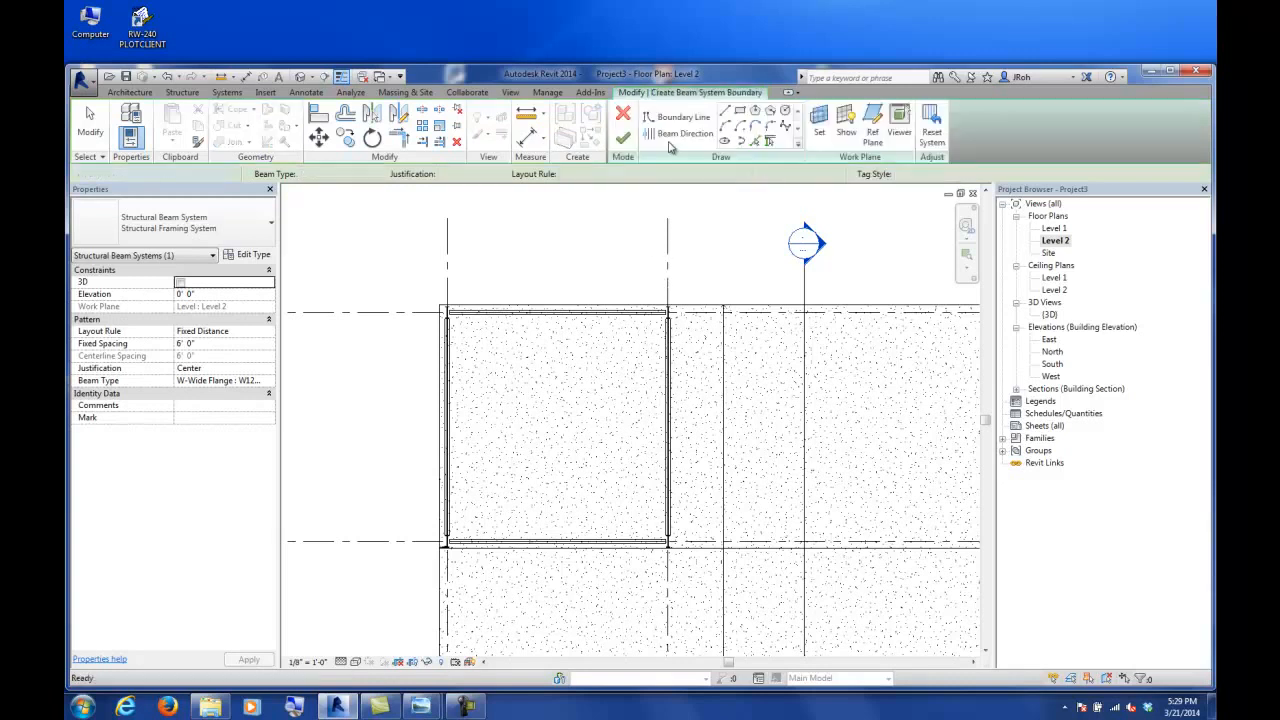
click(724, 112)
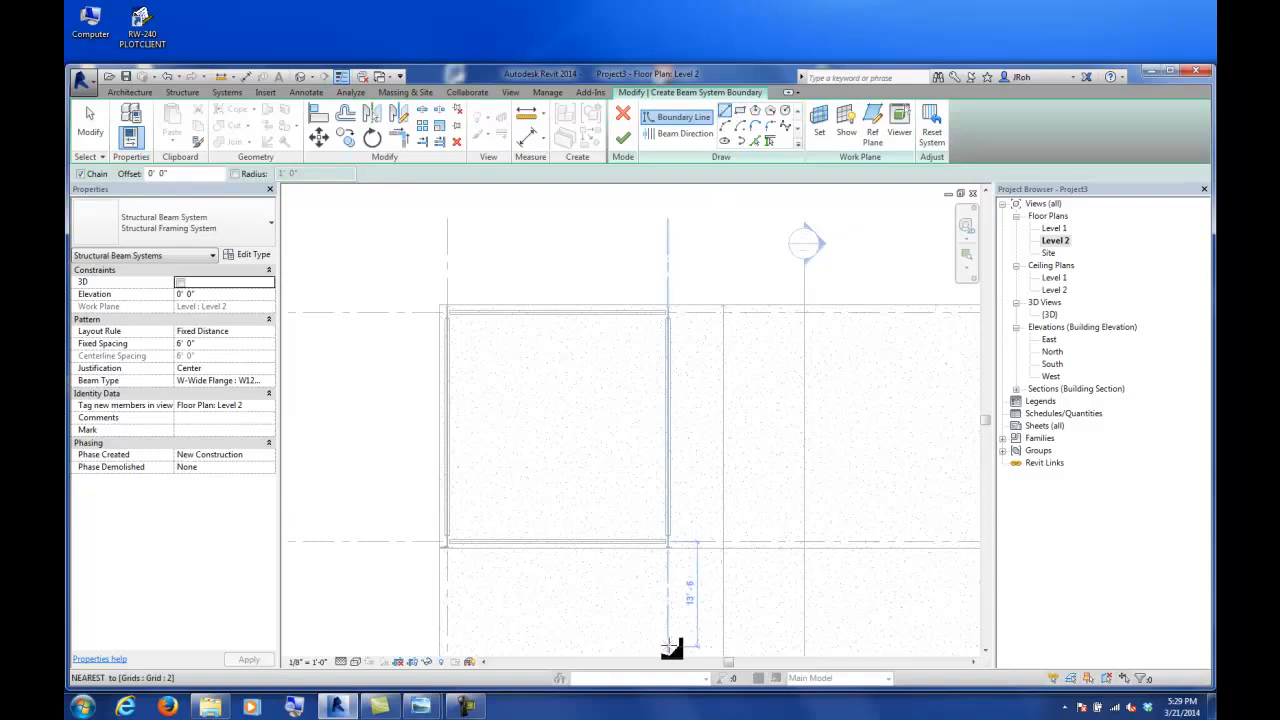
click(668, 543)
click(668, 312)
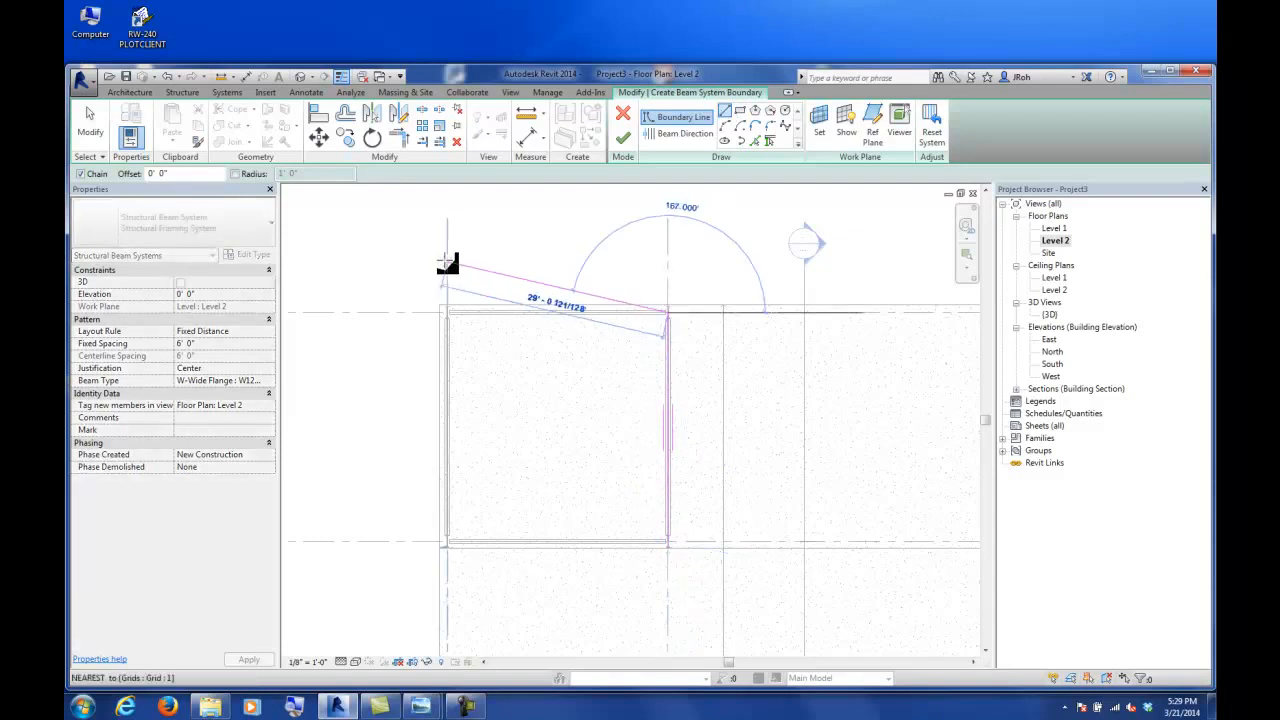
click(406, 252)
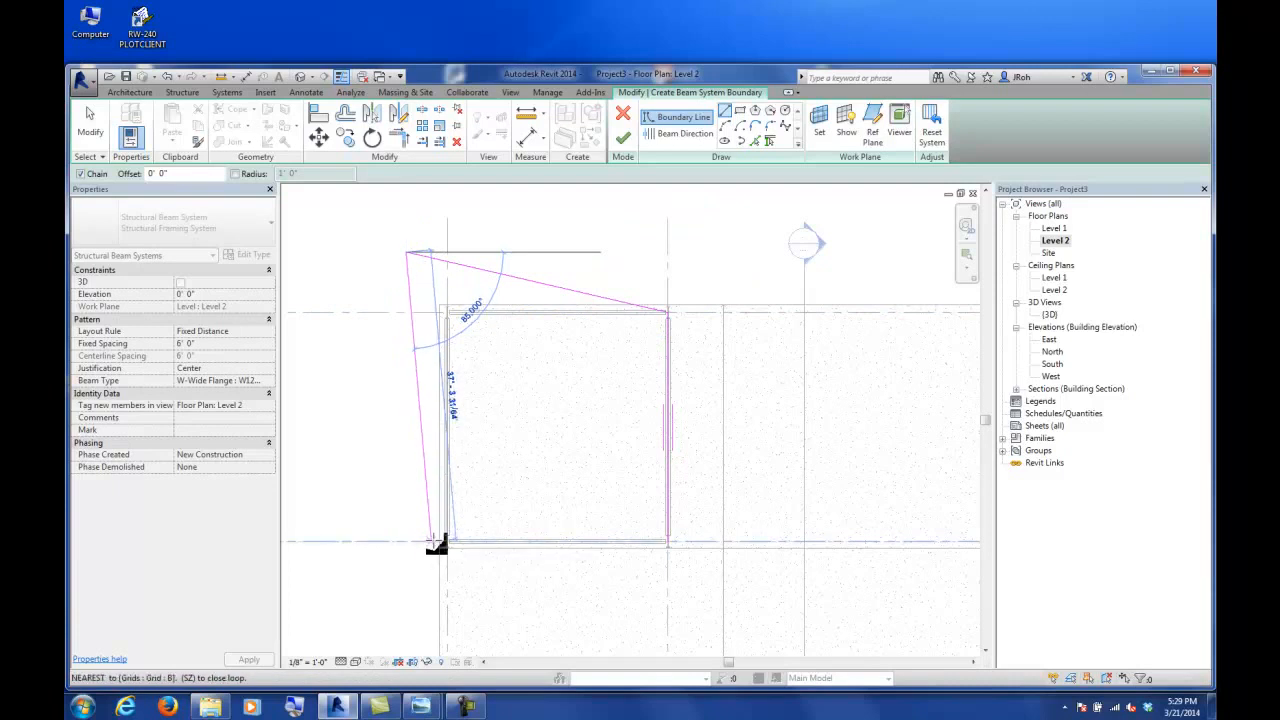
click(432, 541)
click(667, 541)
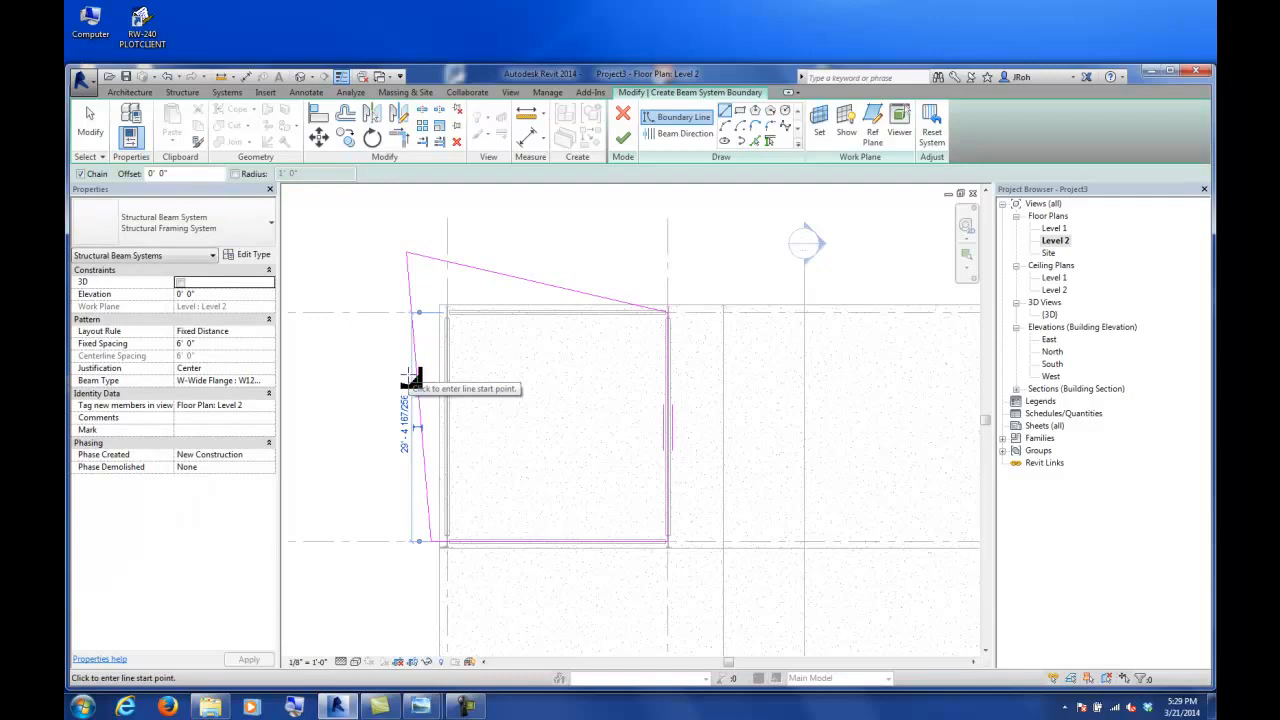
key(Escape)
key(Escape)
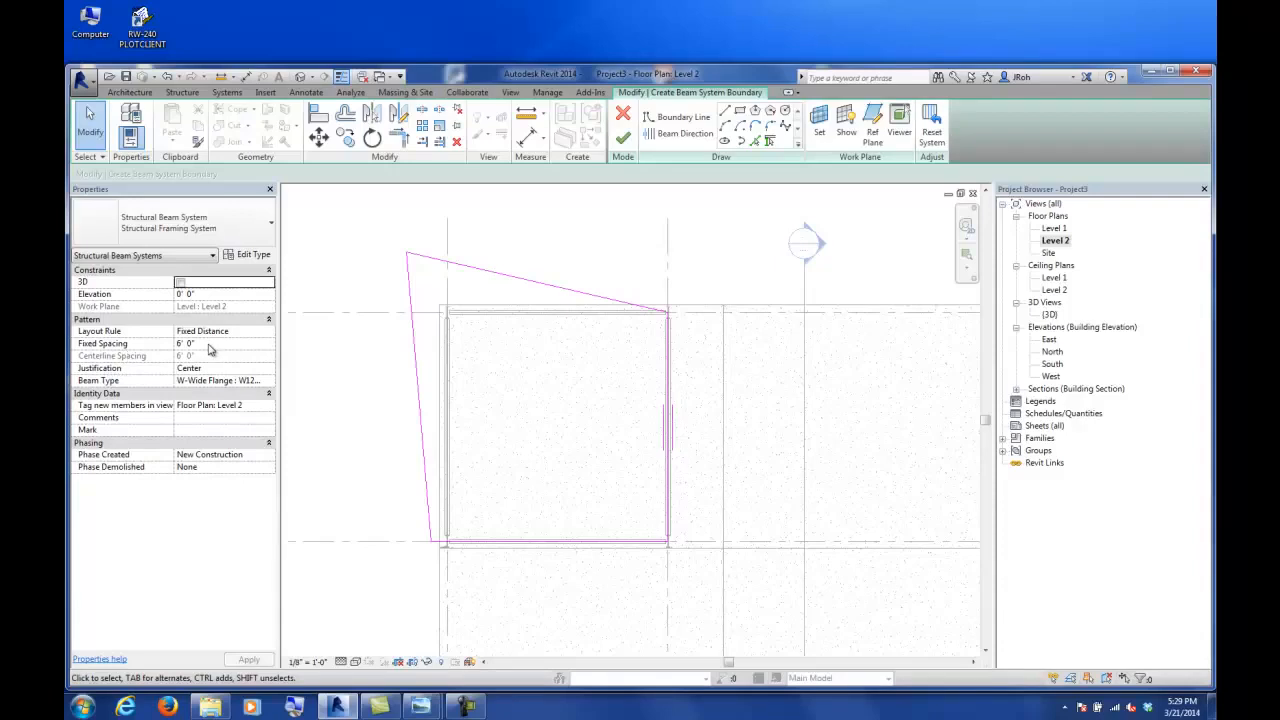
- Set the beam system's beam type to W-Wide Flange W12X65 and finish the boundary sketch
click(267, 333)
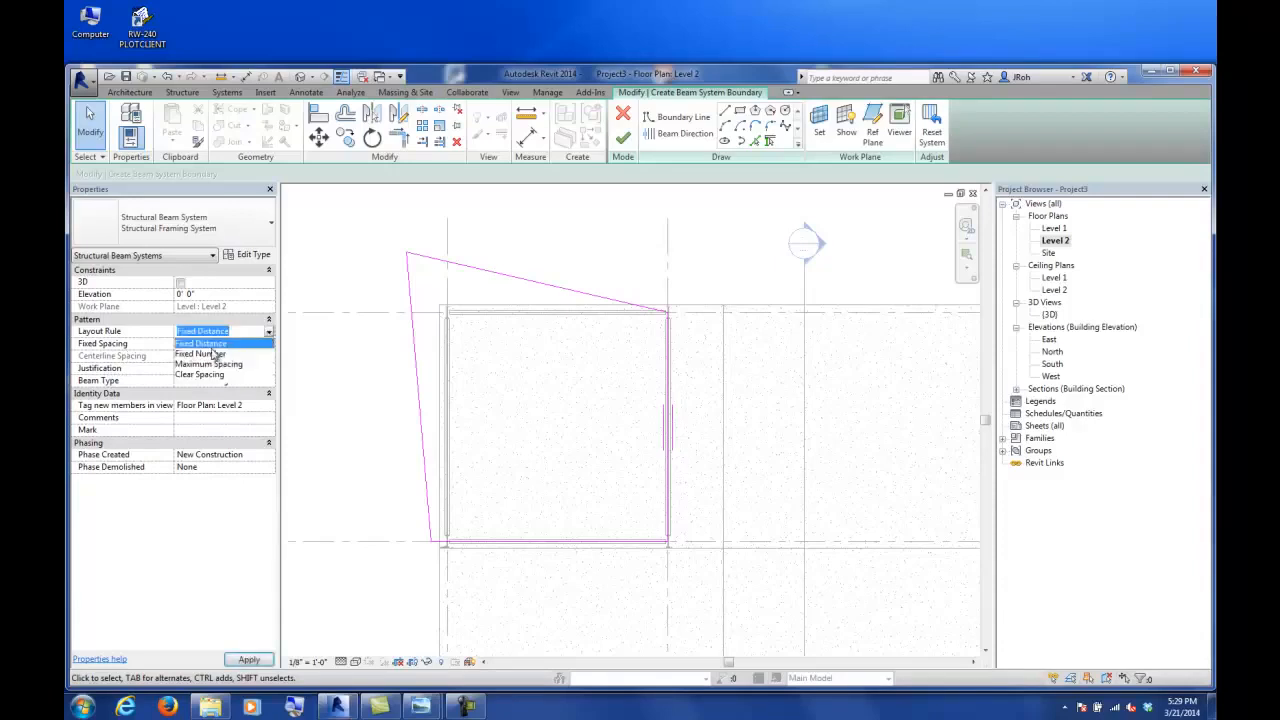
click(141, 371)
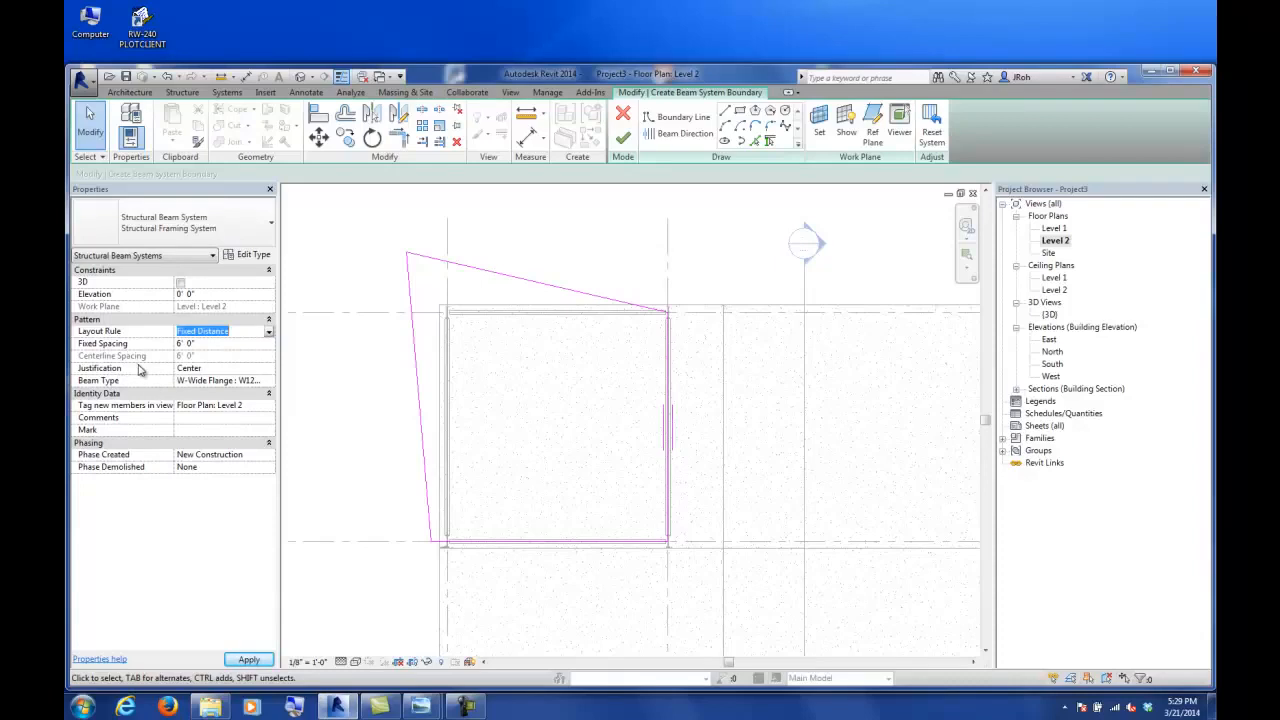
click(203, 381)
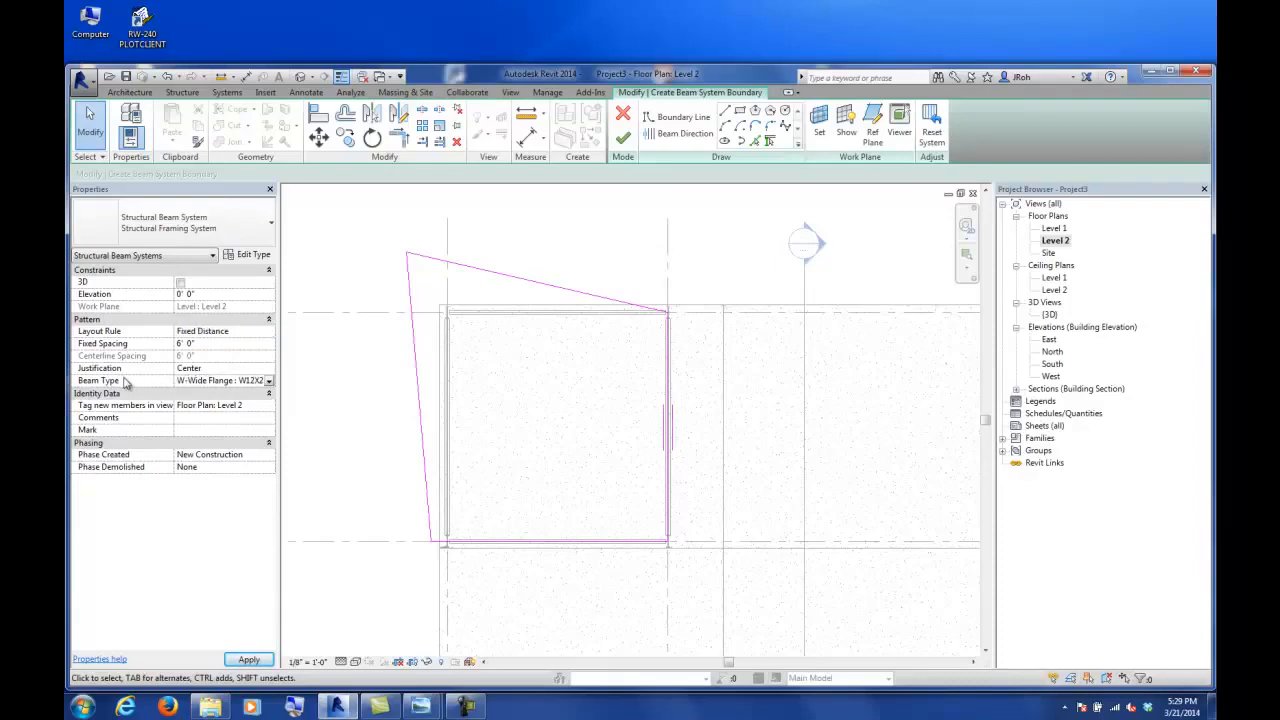
click(268, 381)
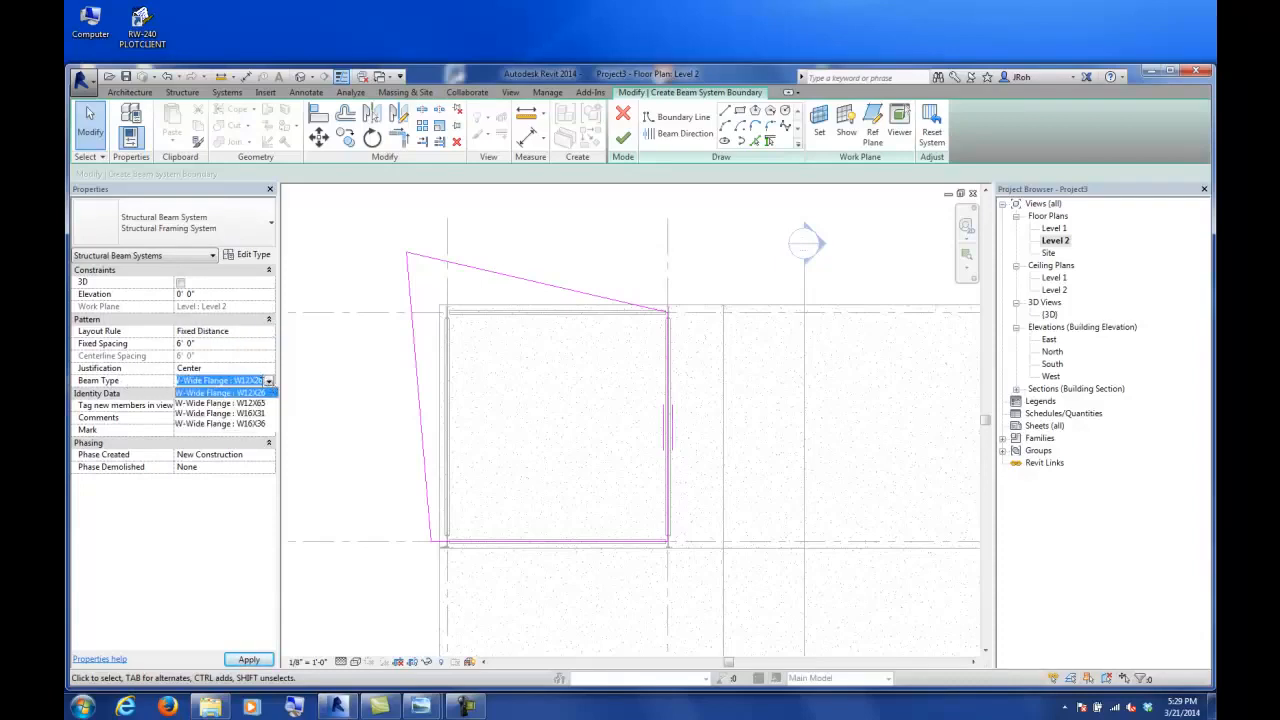
click(227, 405)
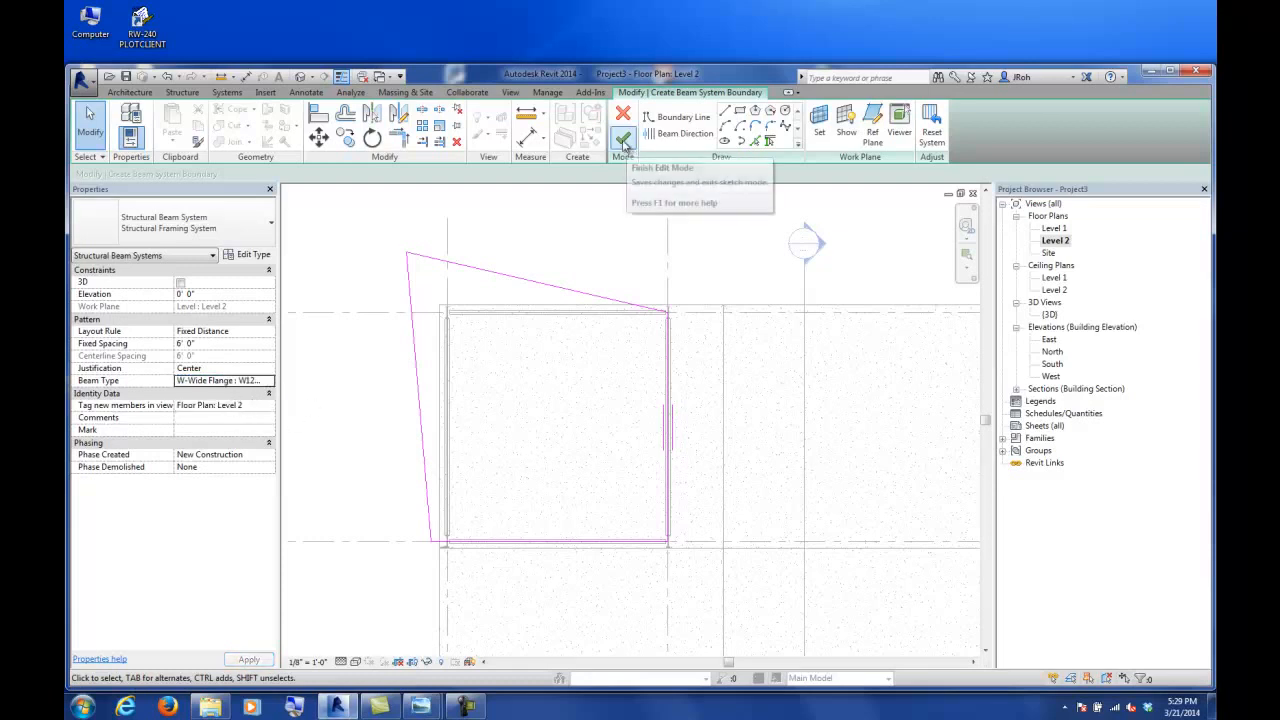
click(623, 143)
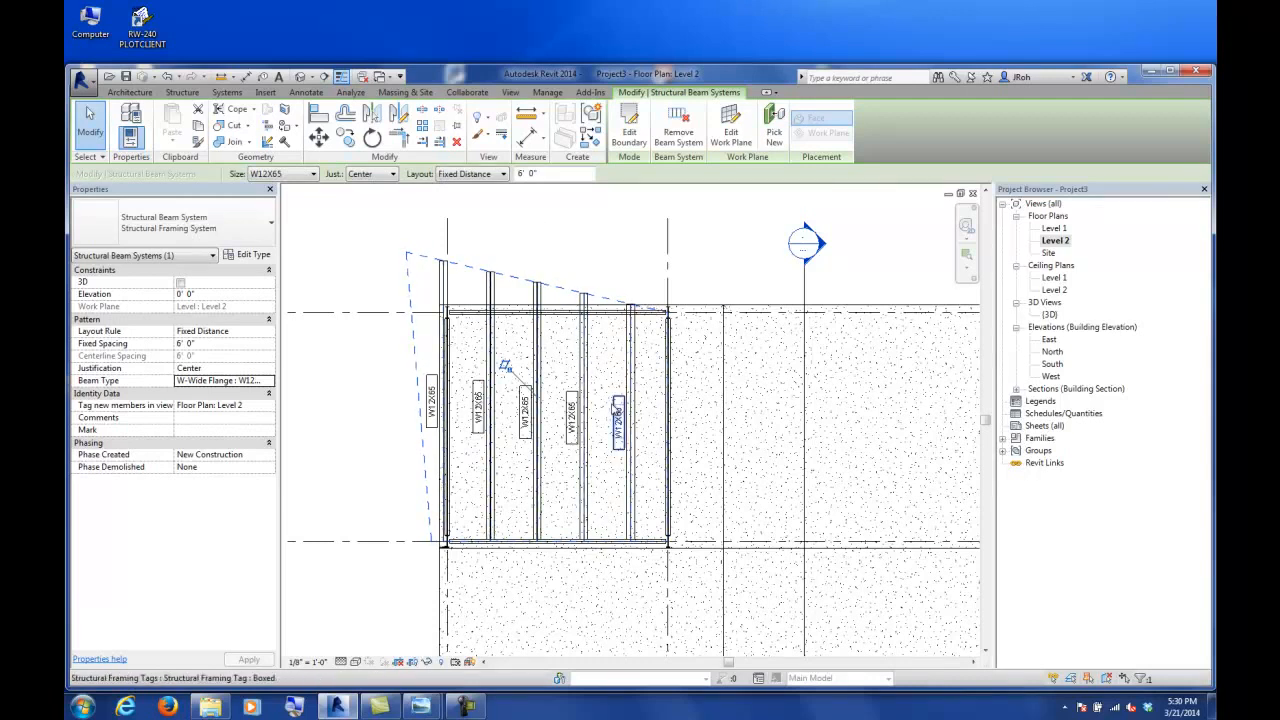
- Edit the beam system's boundary so its beams run parallel to the boundary line along grid B, and finish the sketch
double_click(610, 403)
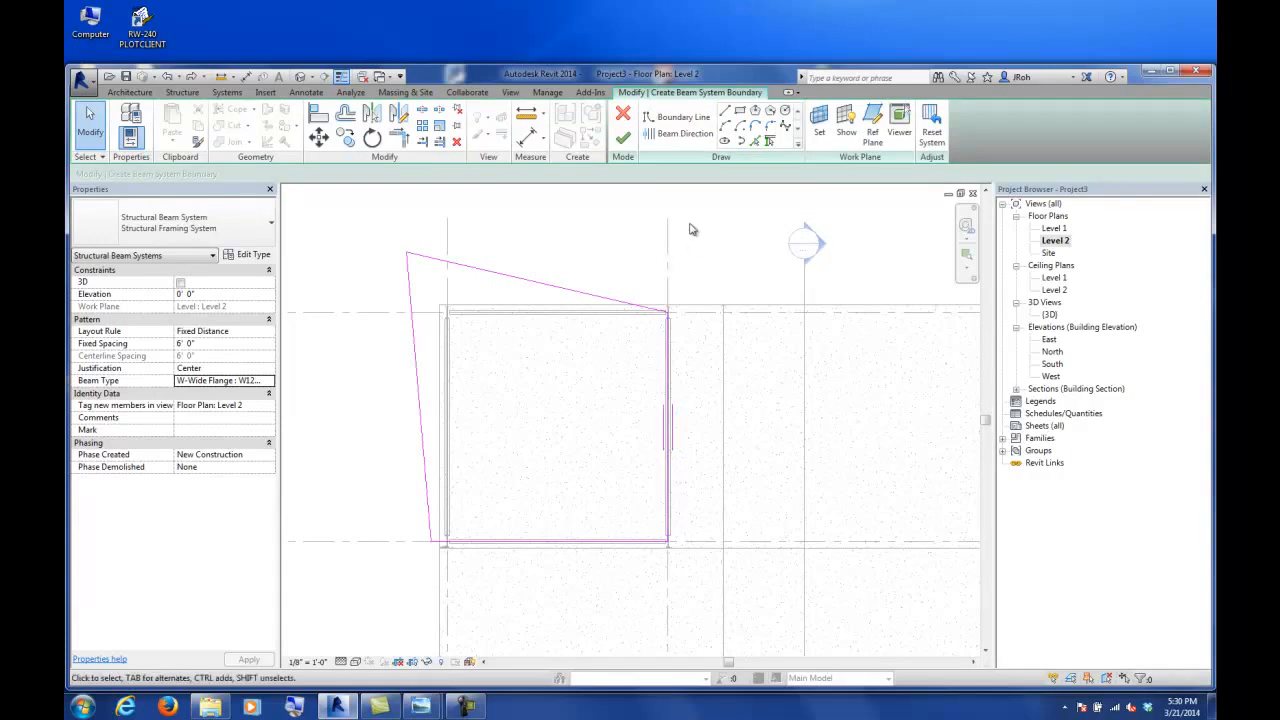
click(672, 135)
click(561, 544)
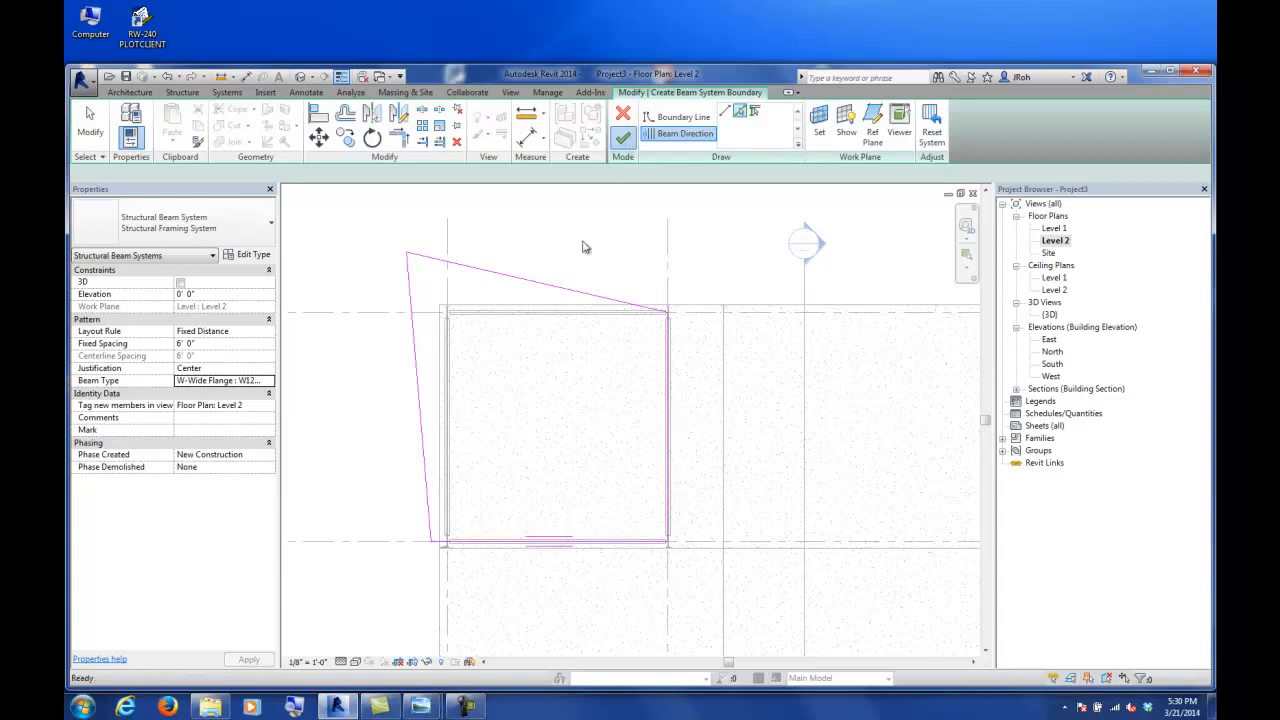
click(622, 139)
click(366, 452)
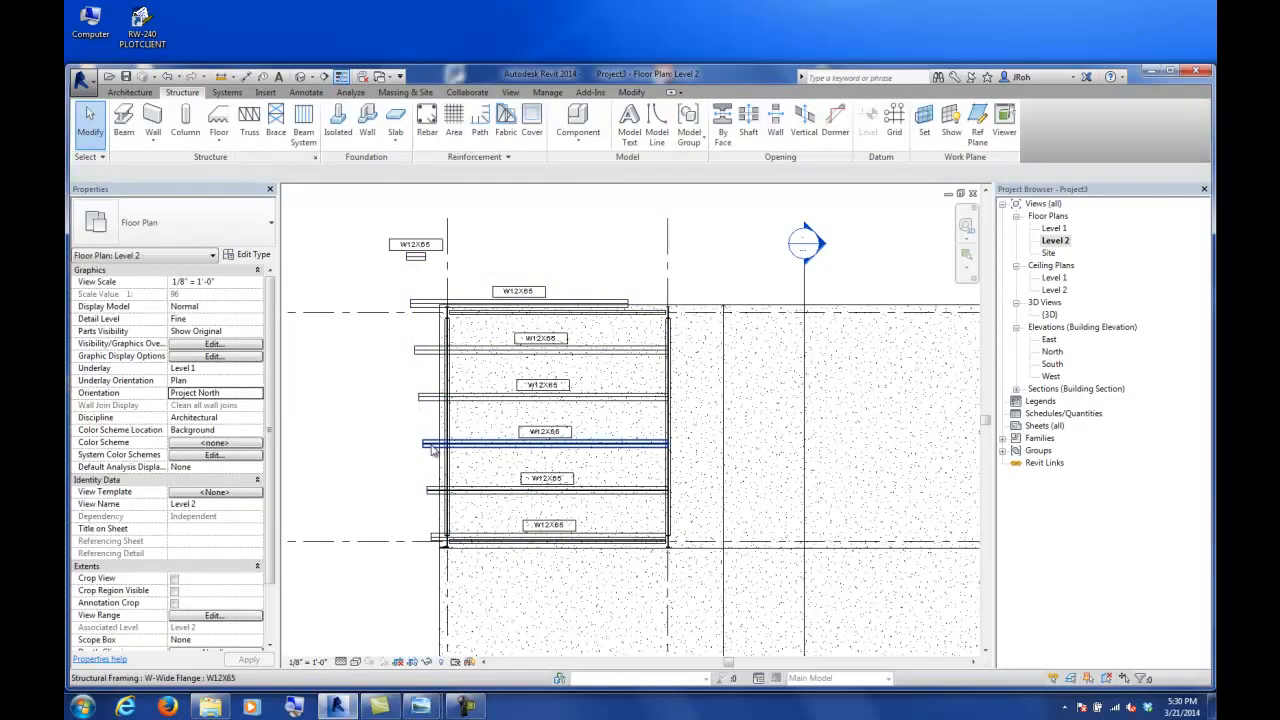
- In the 3D view, lower the W12X65 beam system by setting its Elevation to -0' 5"
double_click(1049, 315)
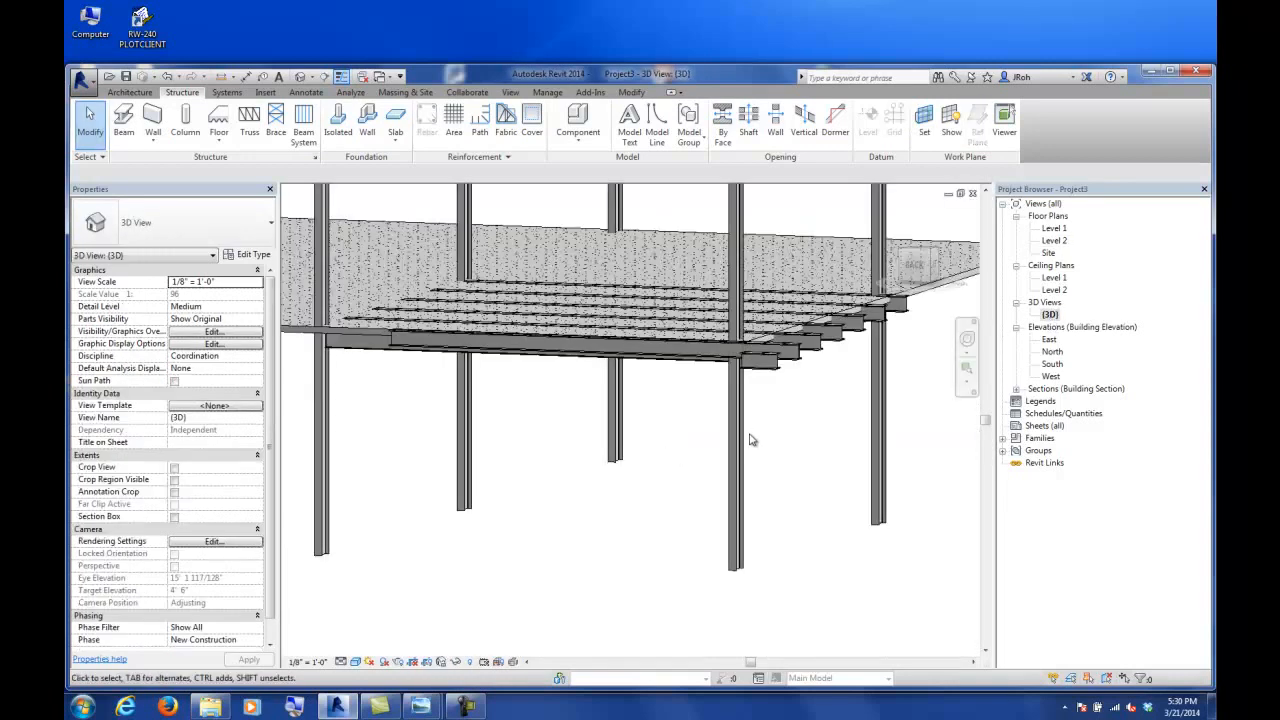
shift+middle_drag(752, 440, 686, 489)
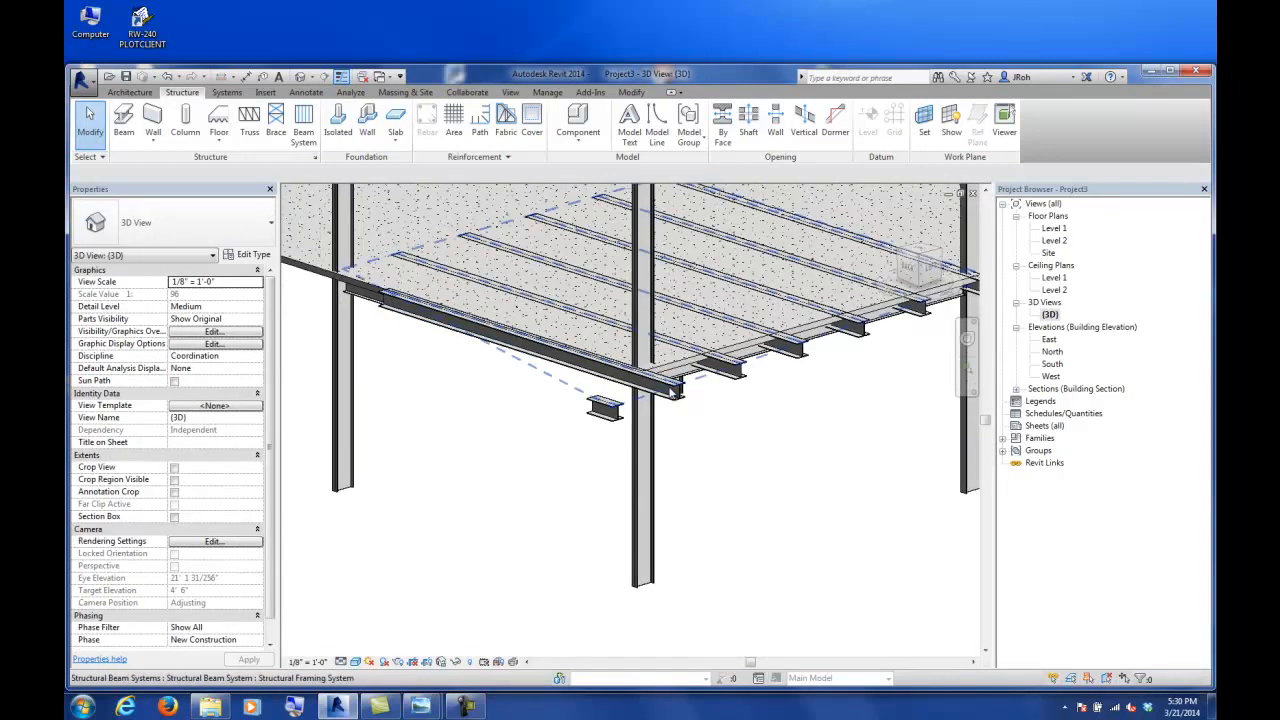
click(675, 392)
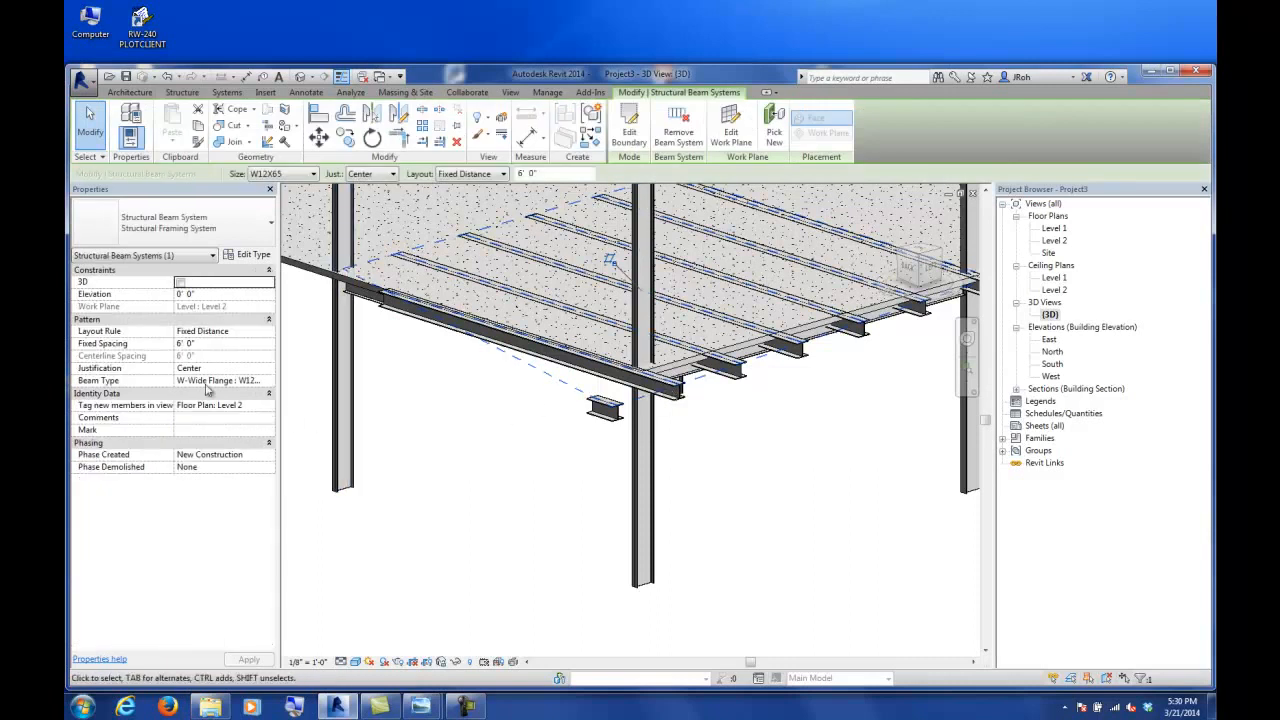
click(210, 296)
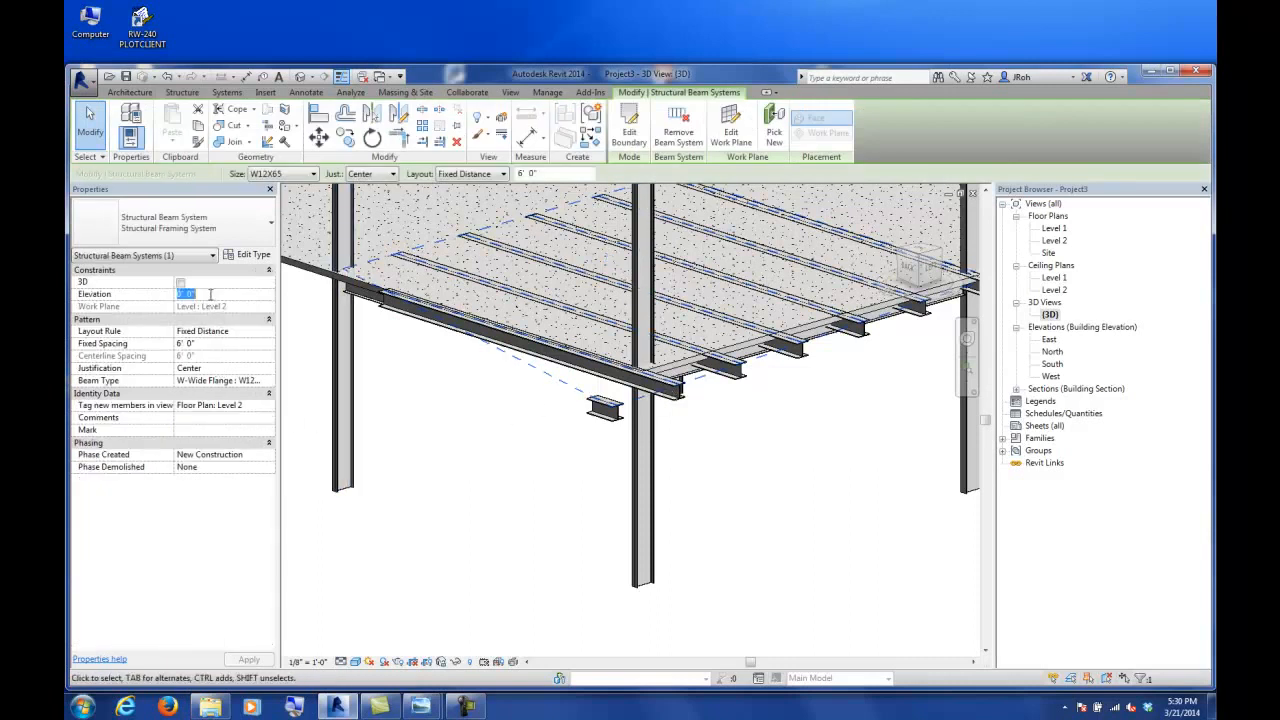
text(-5)
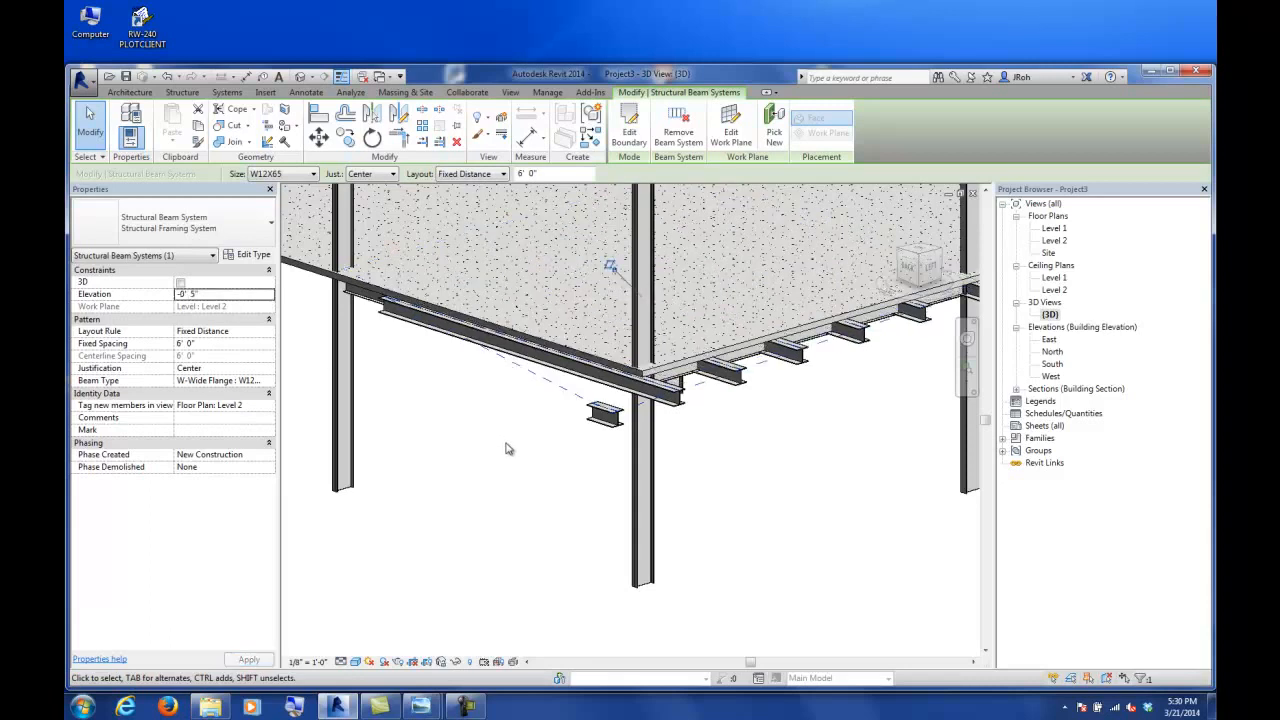
click(505, 461)
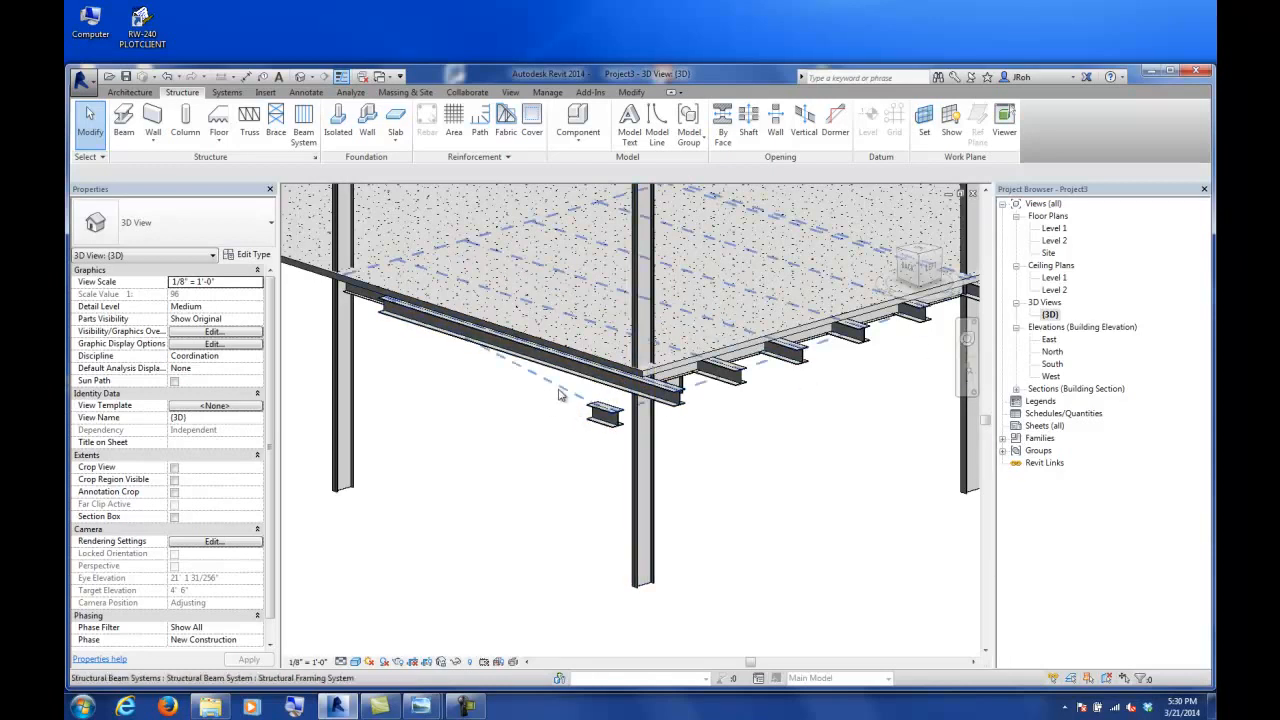
- Delete the W12X65 beam system in the 3D view and return to the Level 2 floor plan
click(560, 395)
key(Delete)
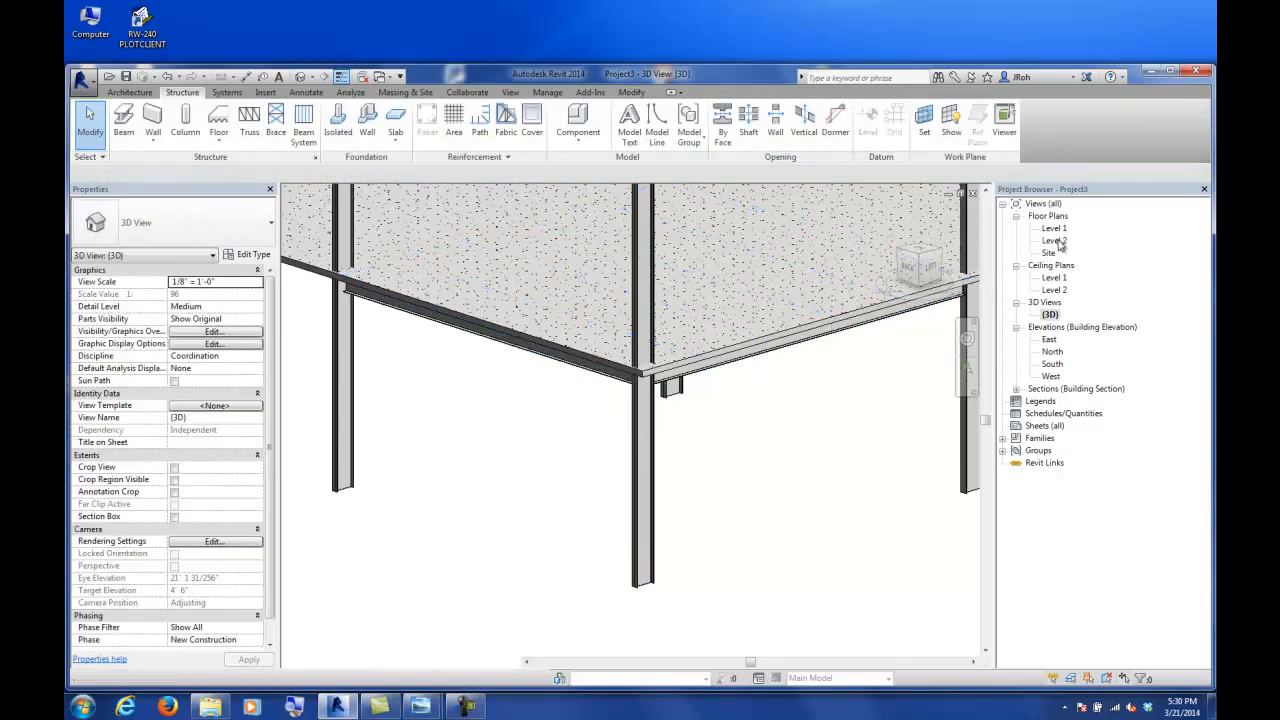
double_click(1056, 241)
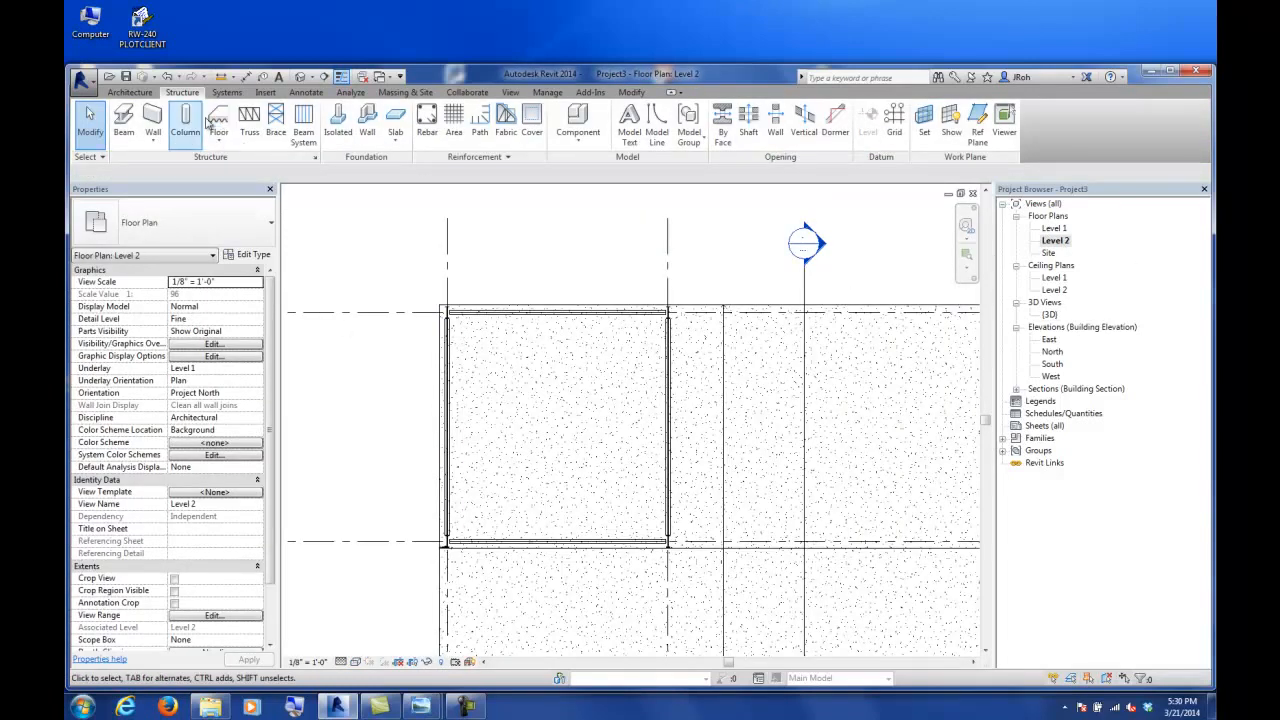
click(303, 124)
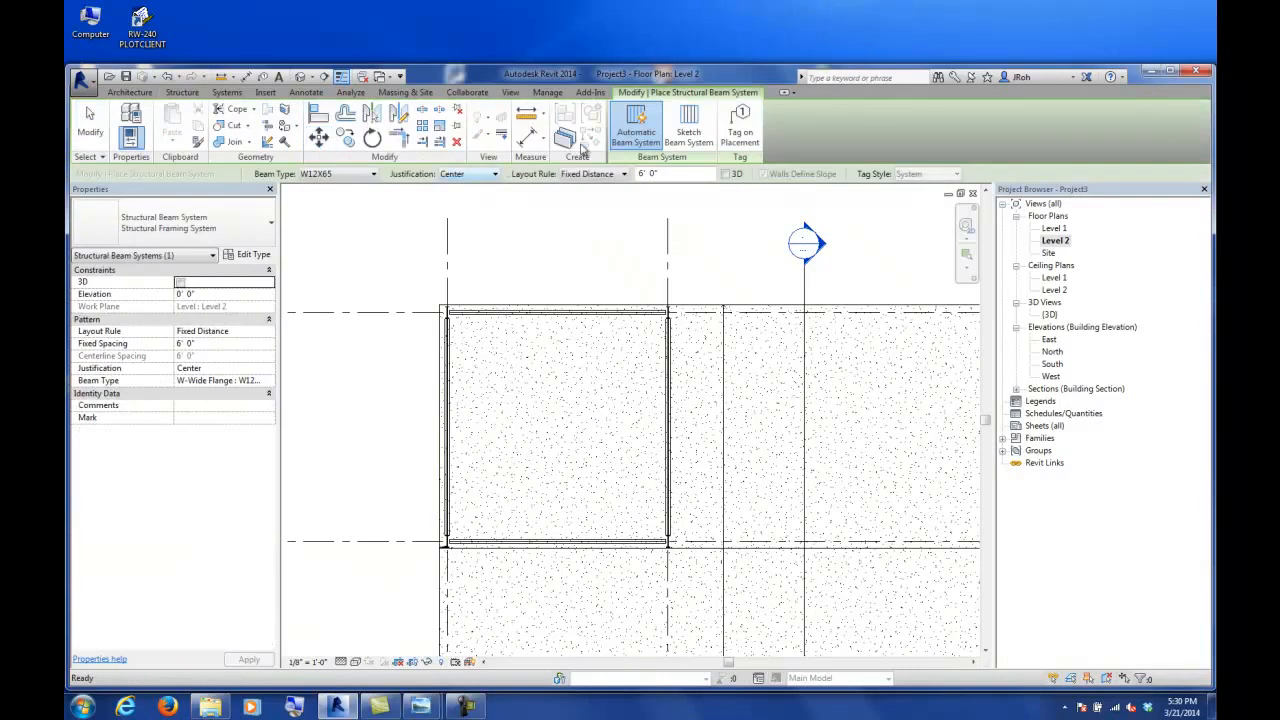
click(689, 130)
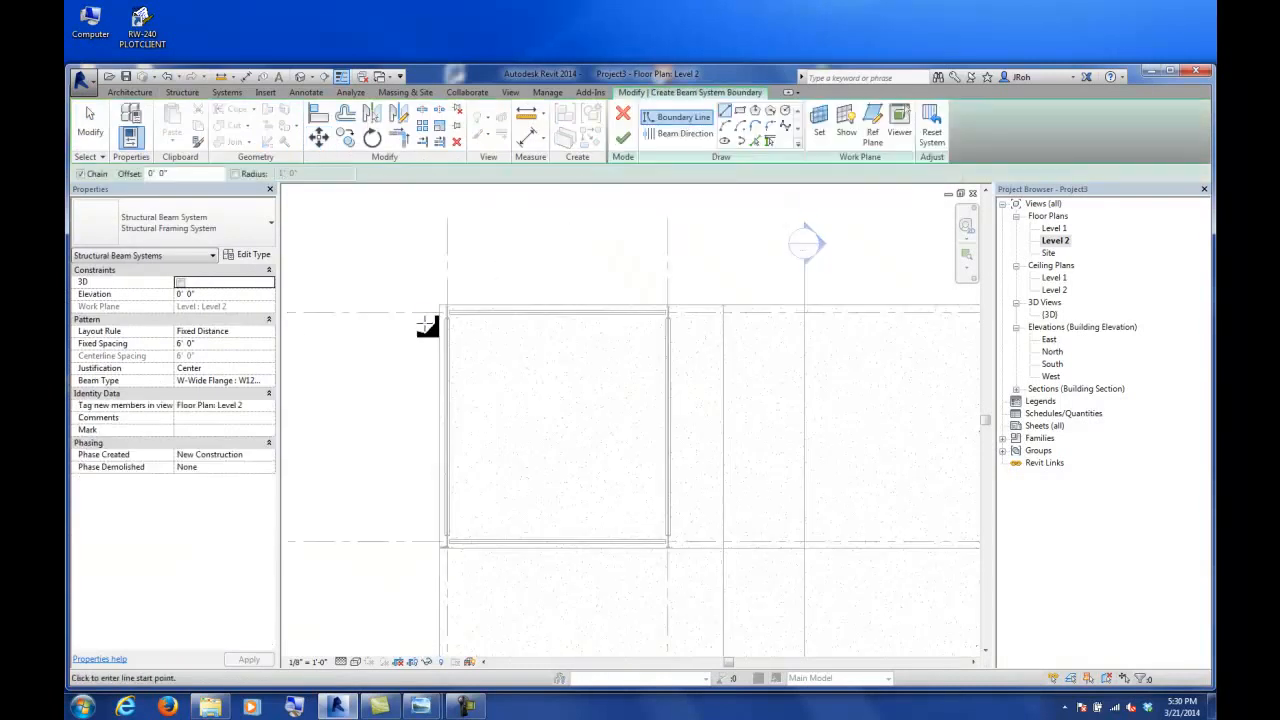
click(268, 381)
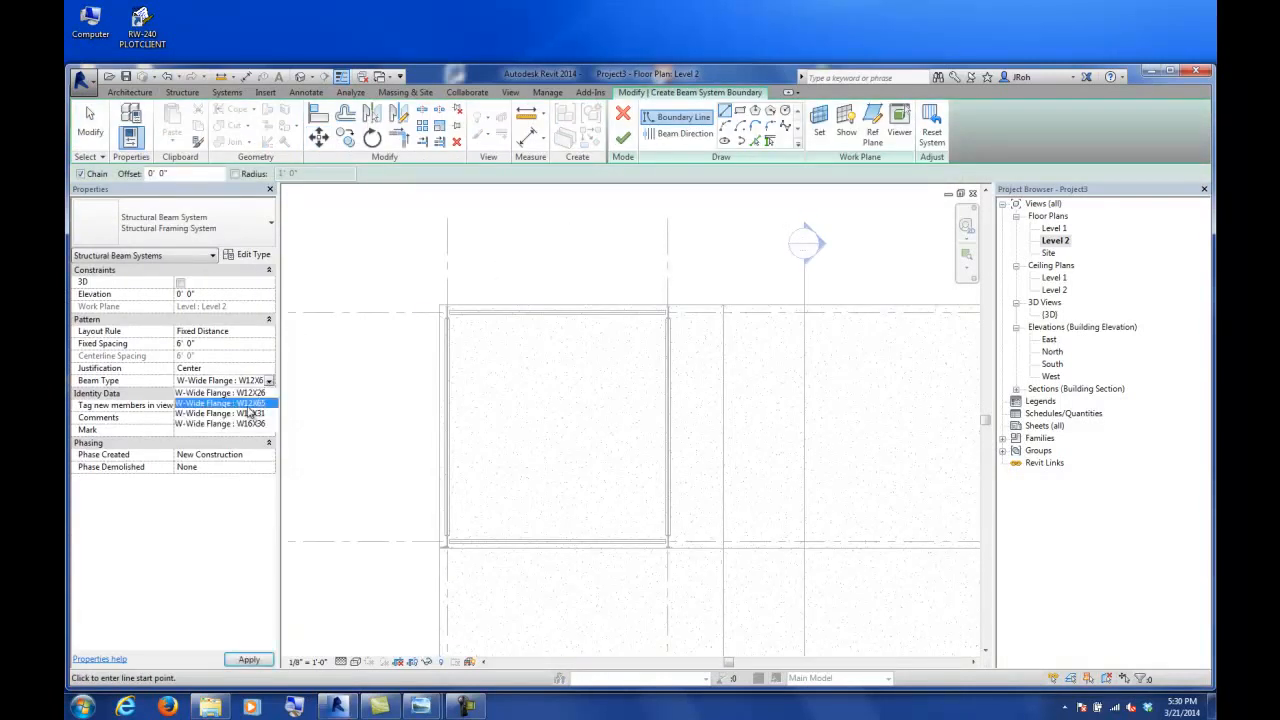
click(248, 404)
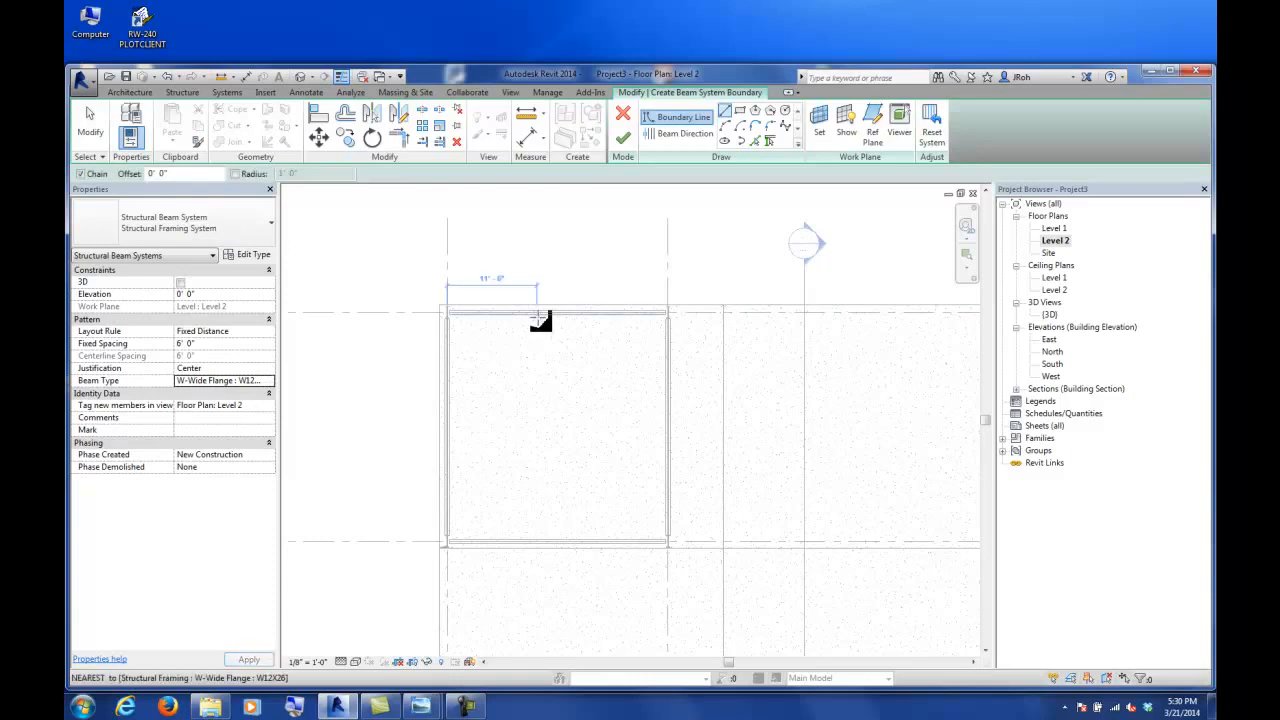
click(622, 113)
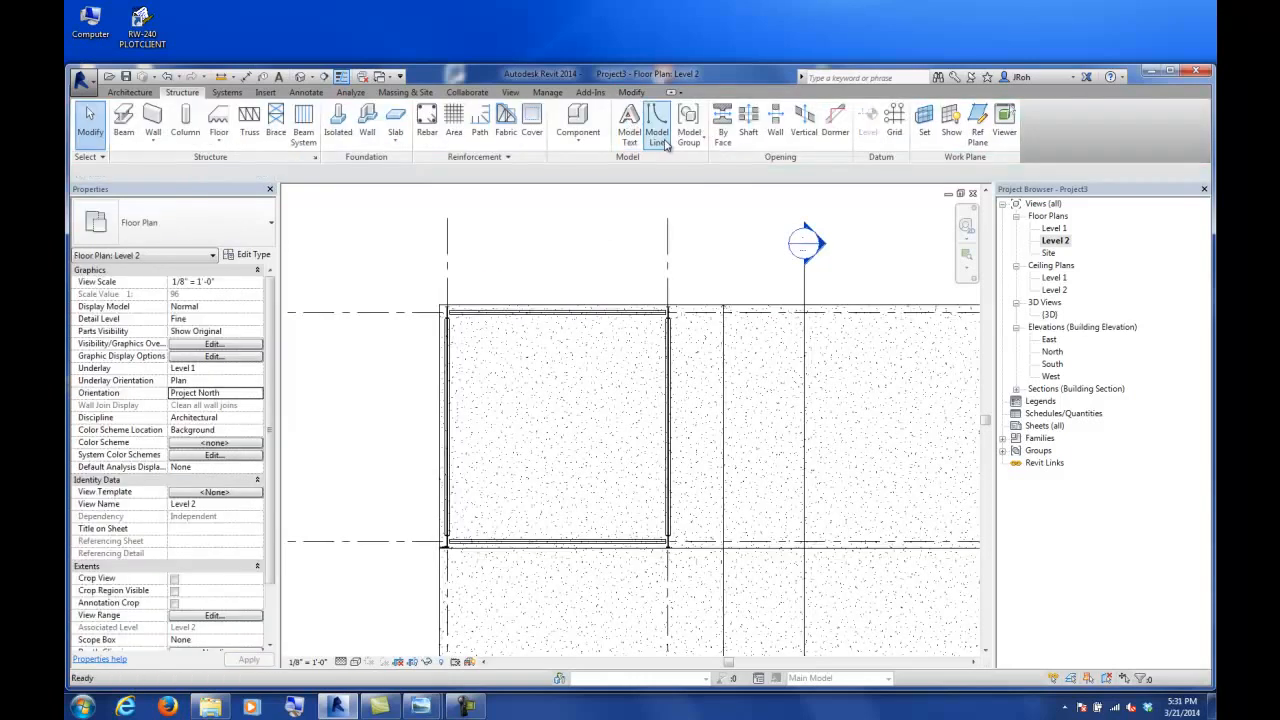
- Place an automatic W-Wide Flange W12X26 beam system in the bay between grids 1 and 2, parallel to the grid C beam
click(303, 125)
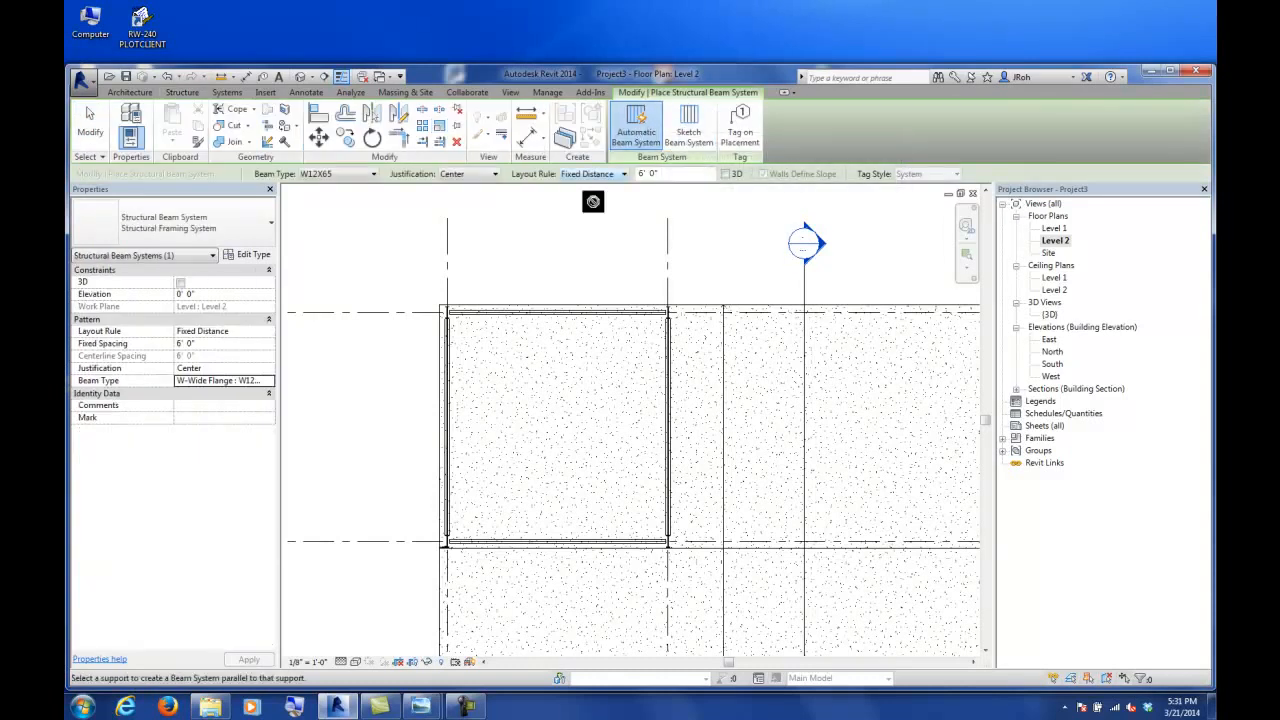
click(273, 383)
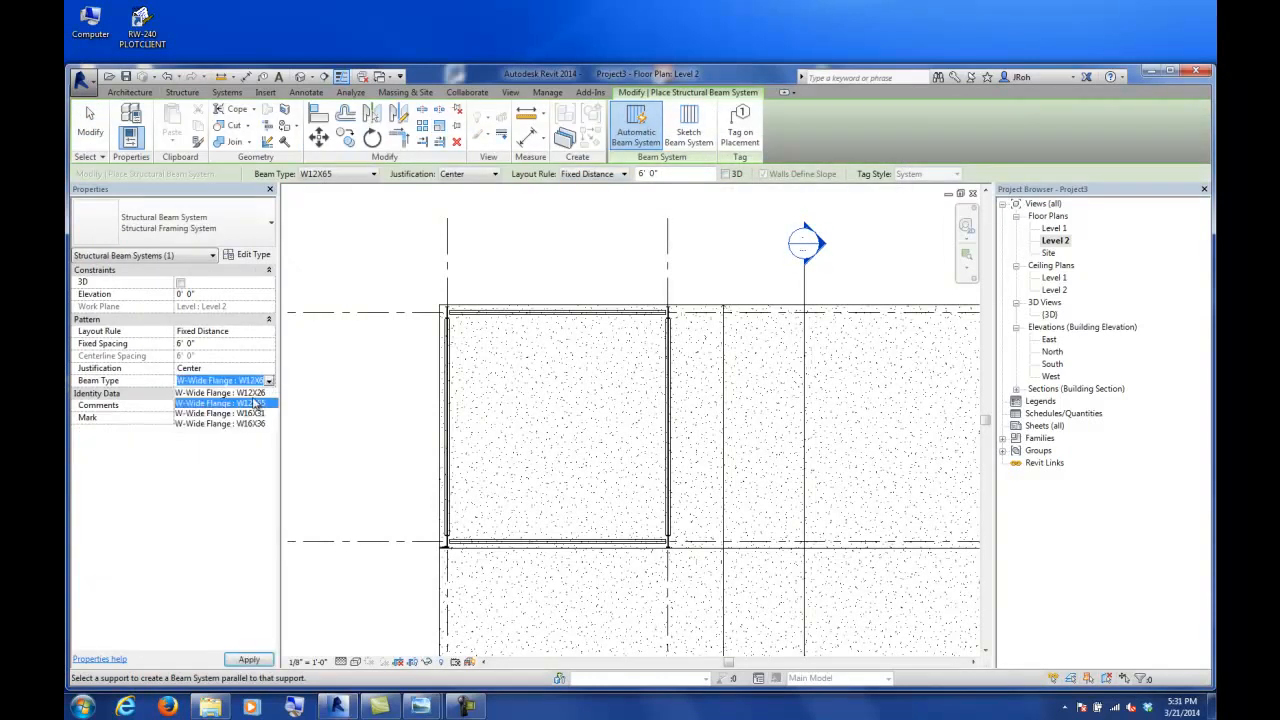
click(256, 406)
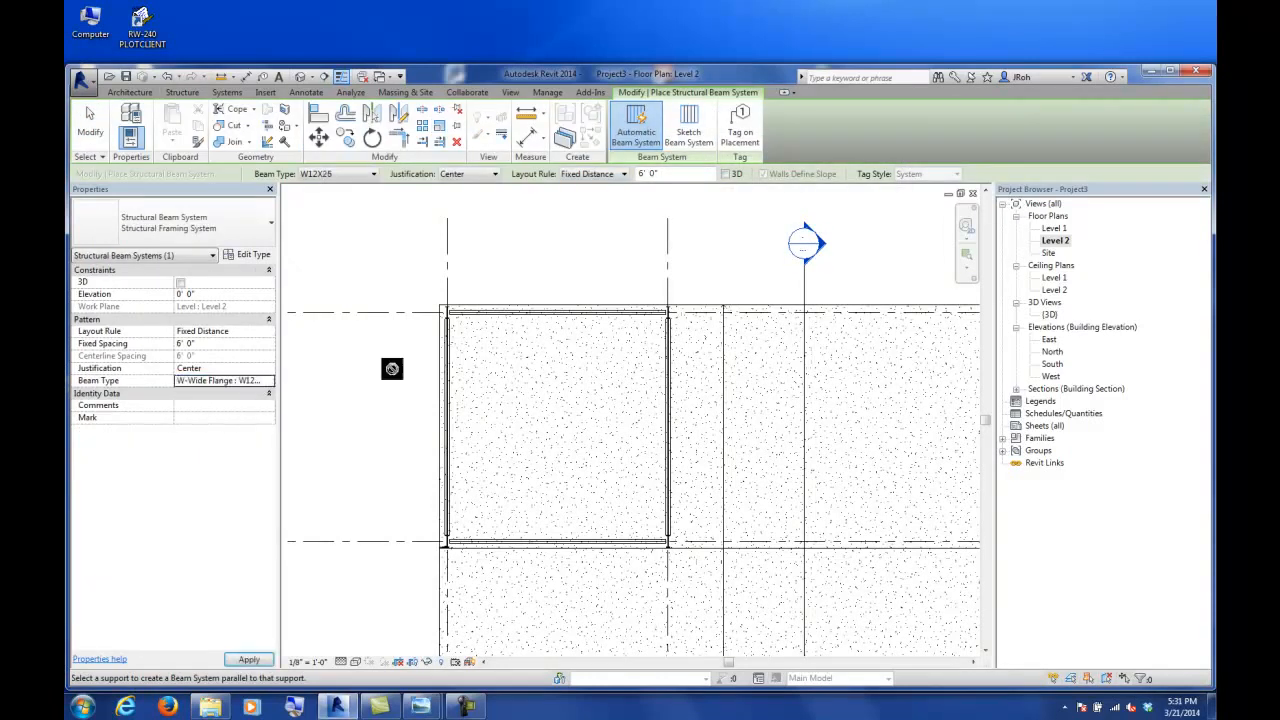
click(519, 320)
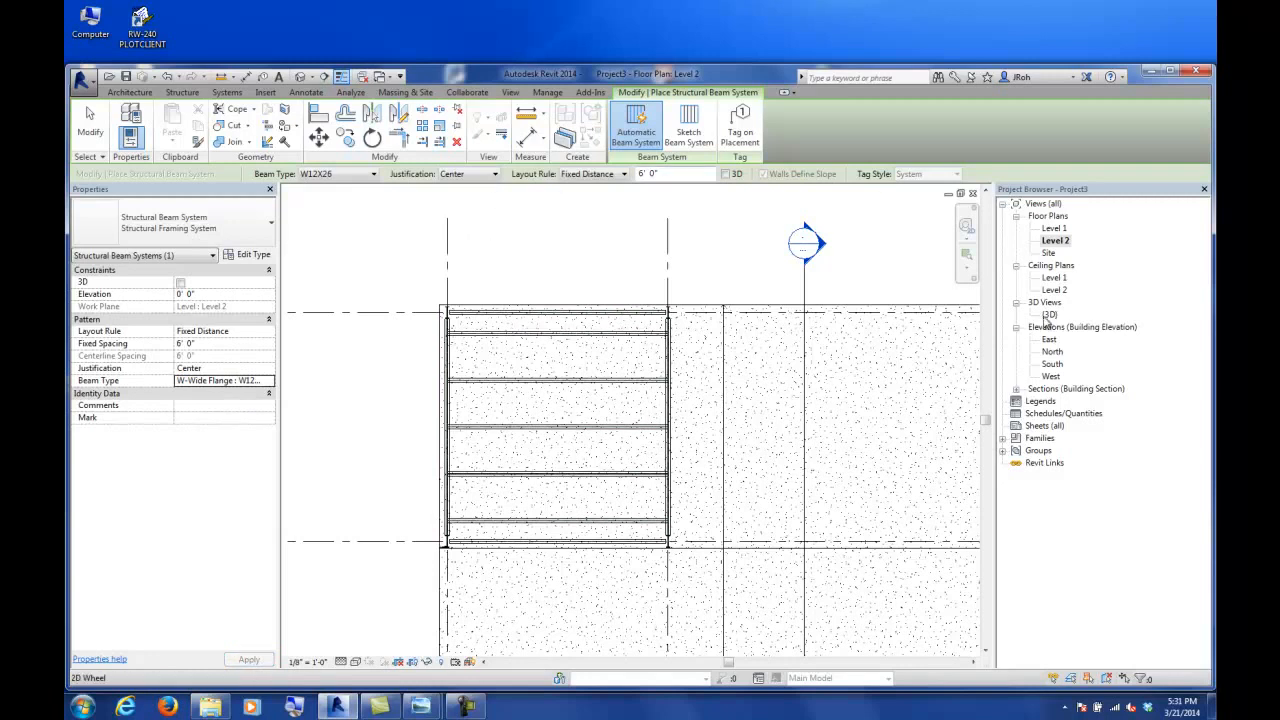
- In the 3D view, lower the W12X26 beam system by setting its Elevation to -0' 5"
double_click(1048, 314)
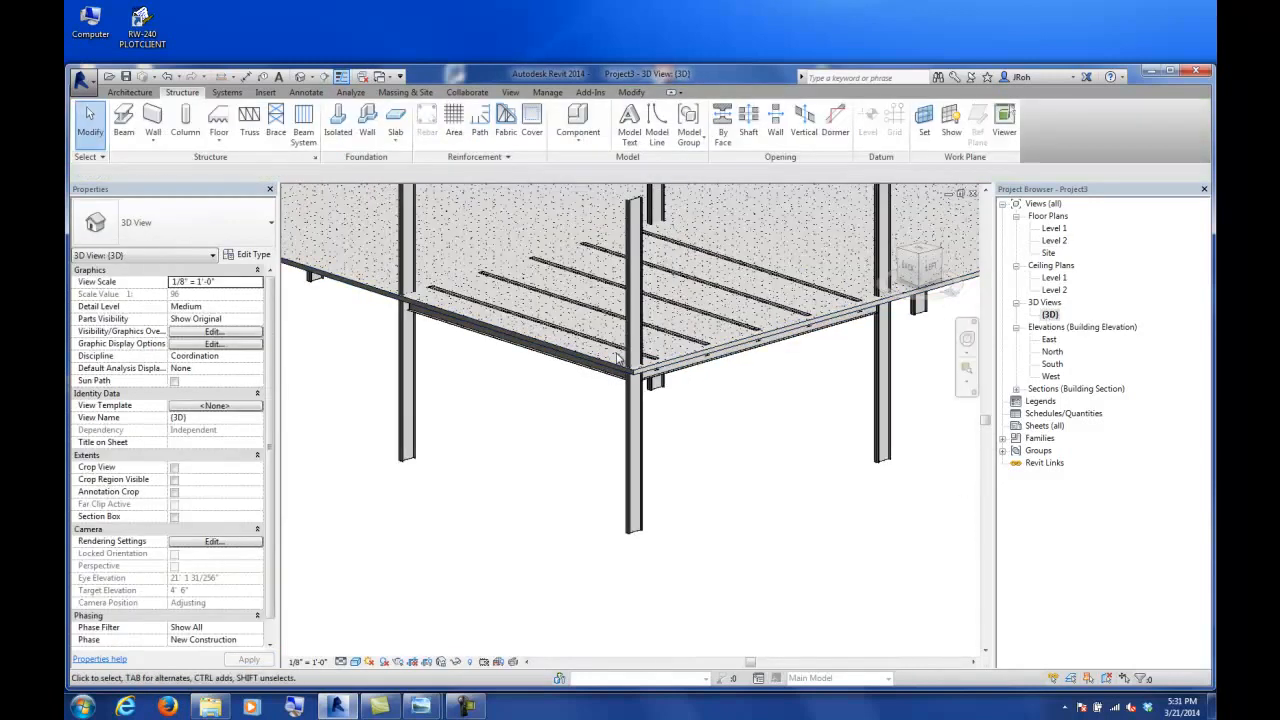
click(616, 354)
click(216, 295)
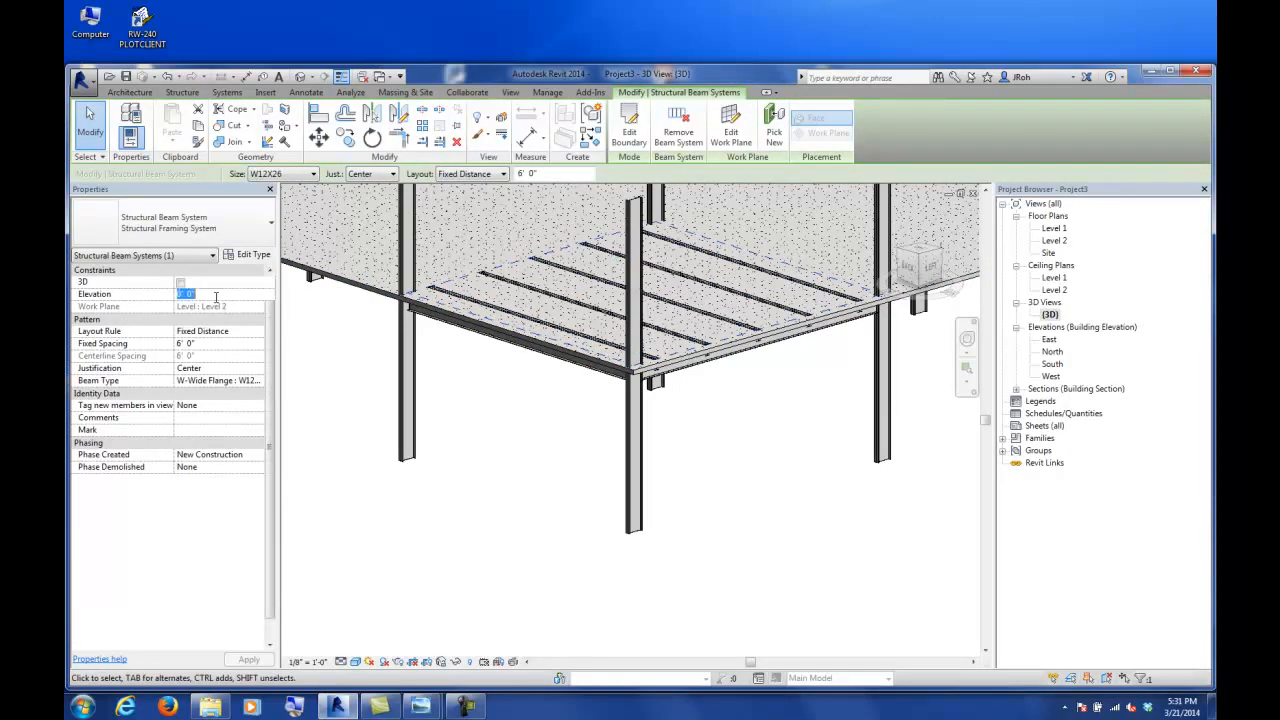
text(-5)
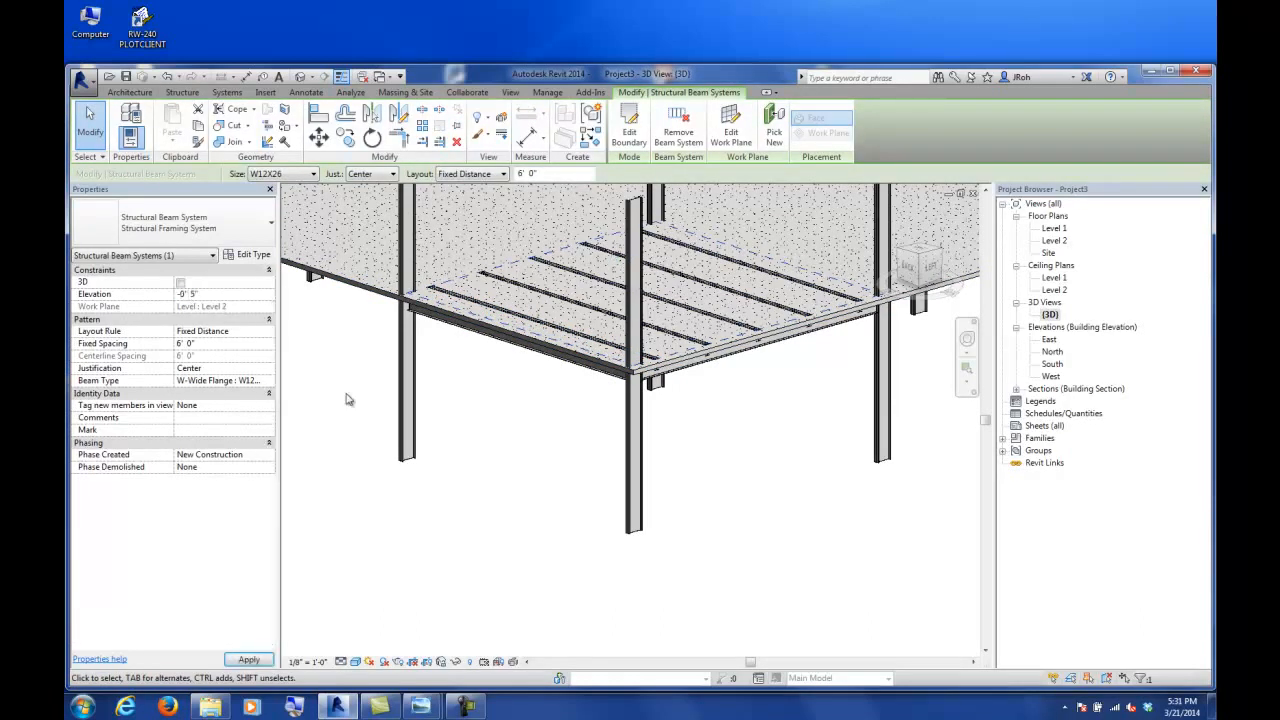
click(539, 490)
scroll(525, 454, down, 6)
shift+middle_drag(517, 492, 527, 363)
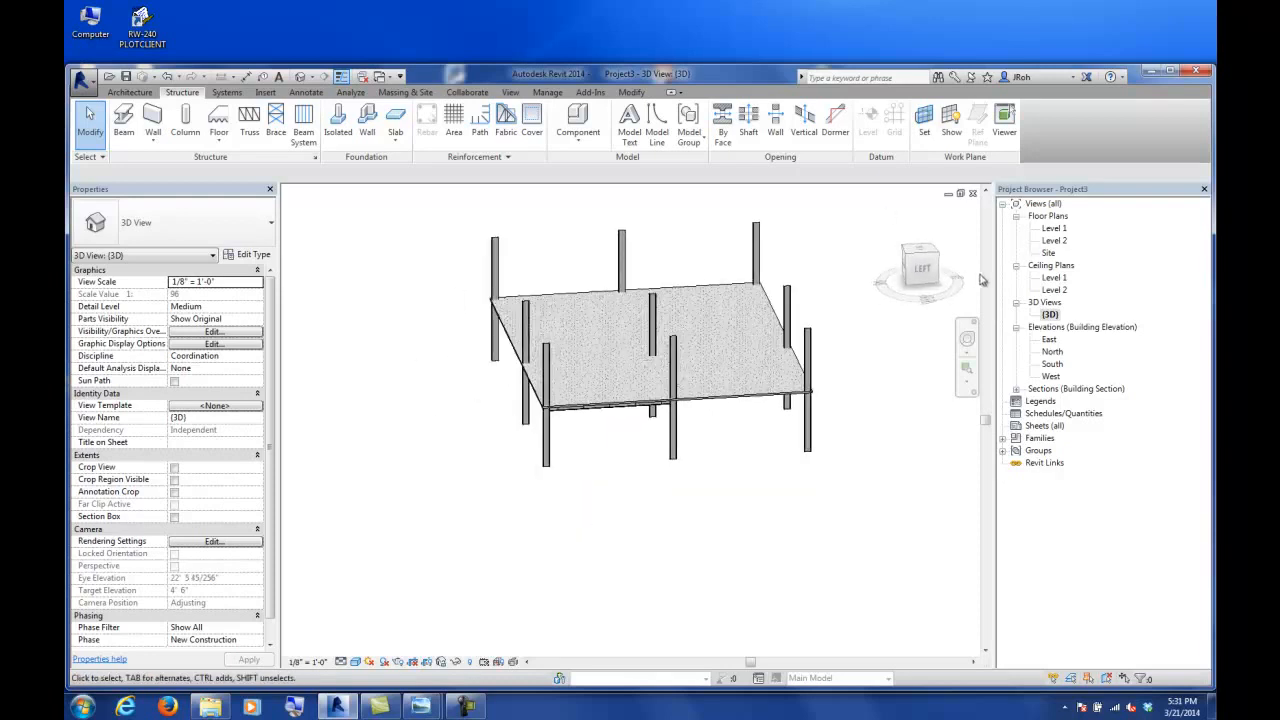
- In the Level 2 floor plan, draw a W12X26 arc beam of about 79° outside the grid C edge, spanning grids 1 to 2
double_click(1054, 228)
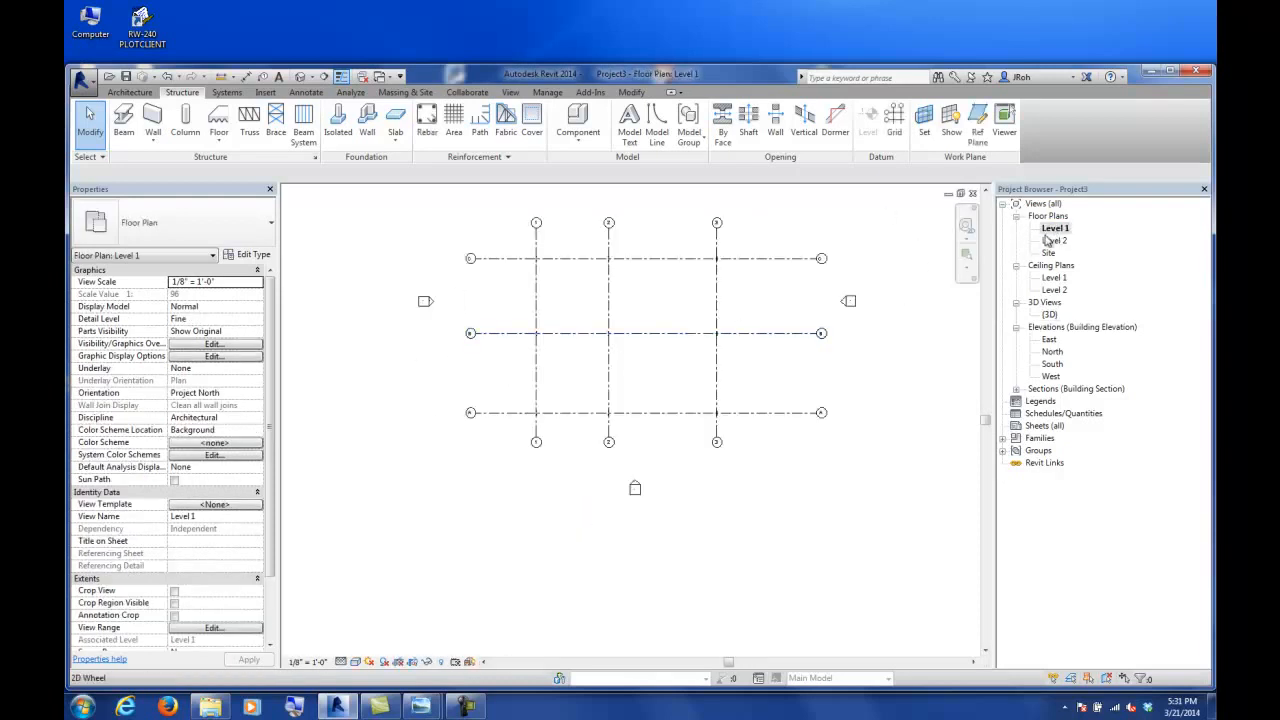
double_click(1054, 240)
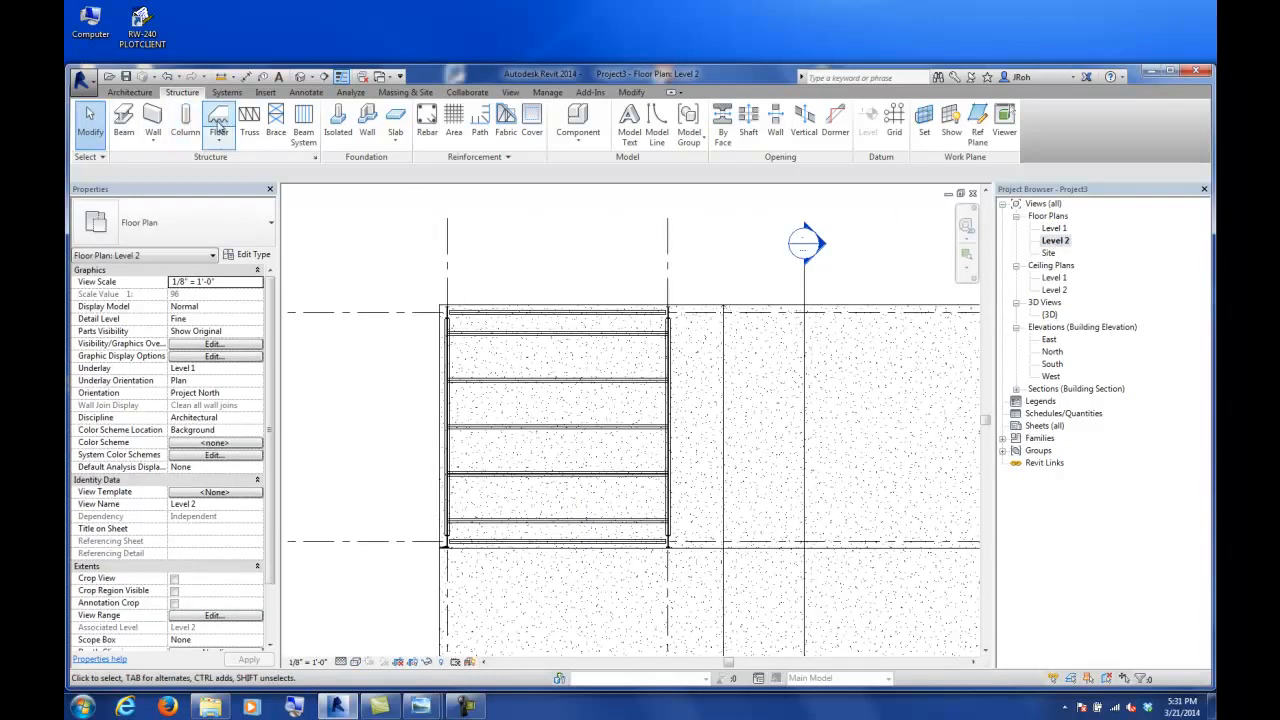
click(123, 120)
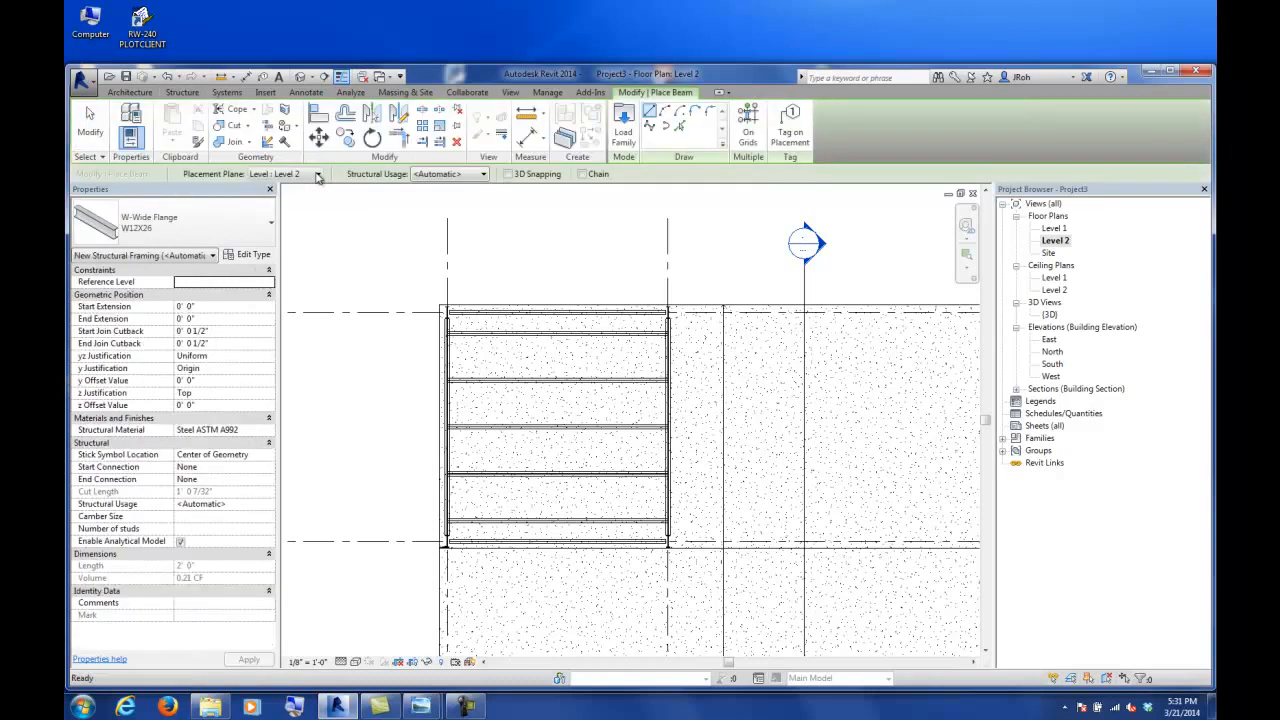
click(665, 111)
click(445, 280)
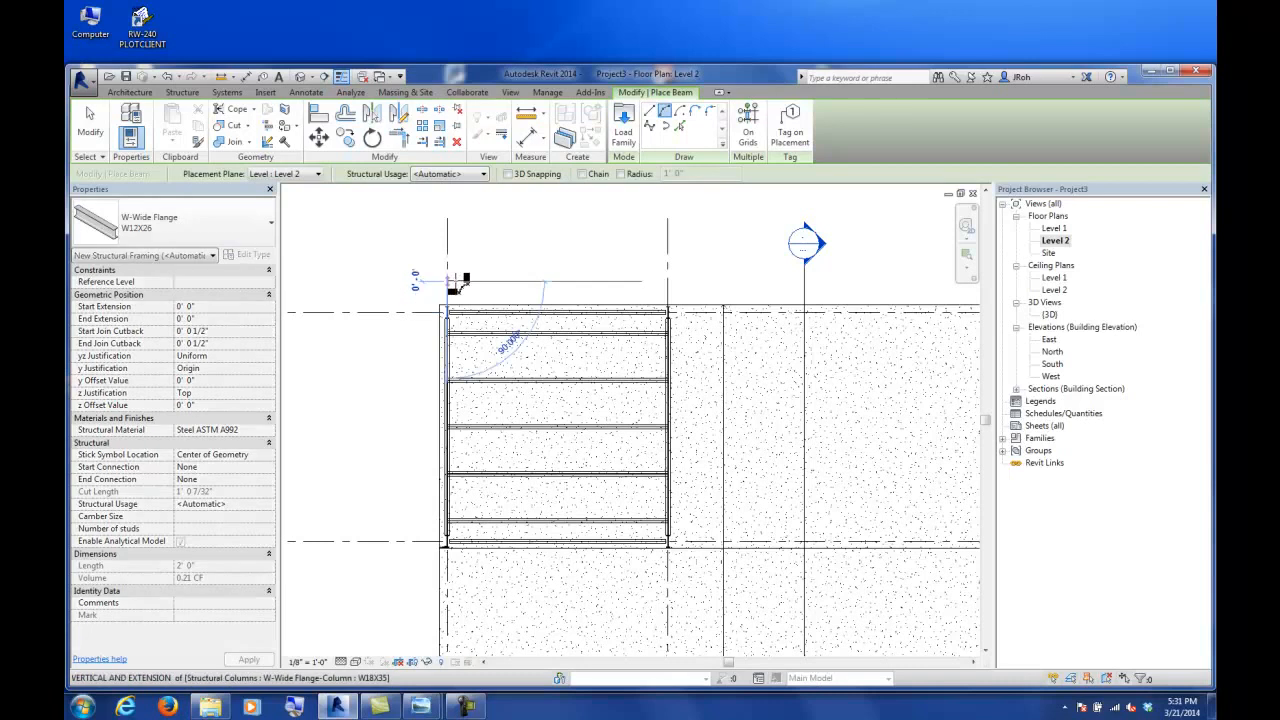
click(668, 278)
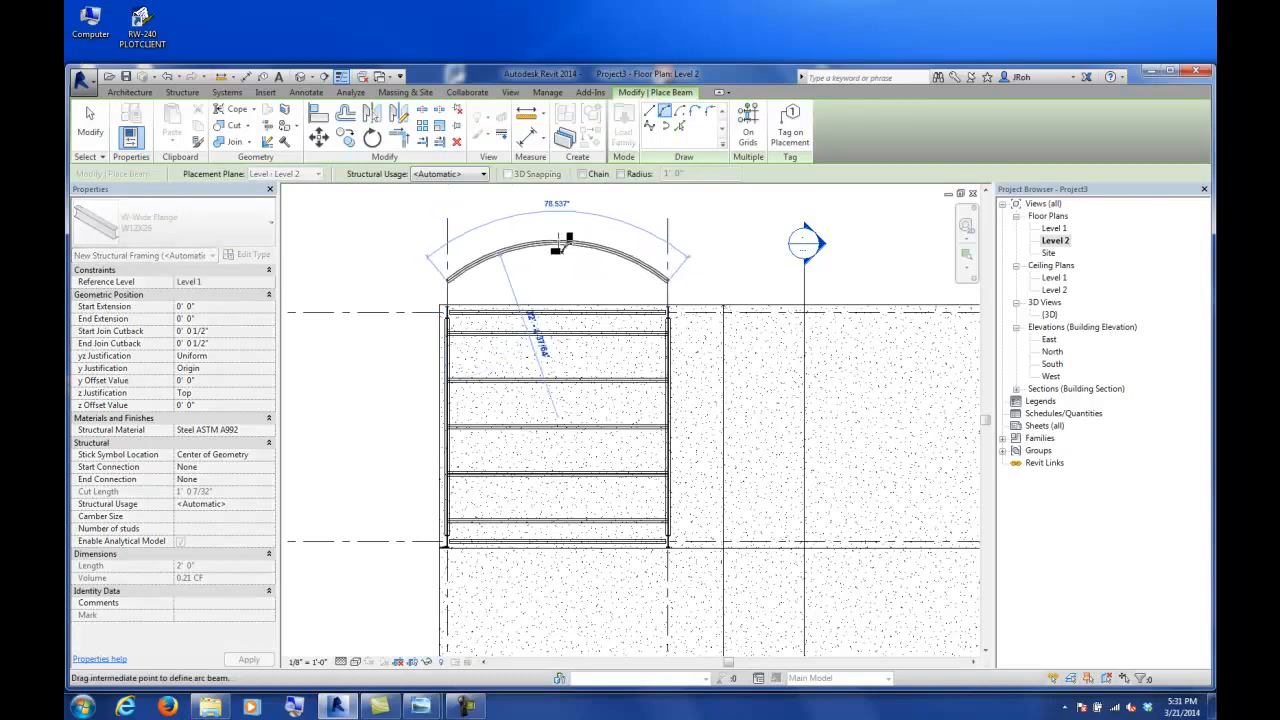
click(528, 340)
click(100, 128)
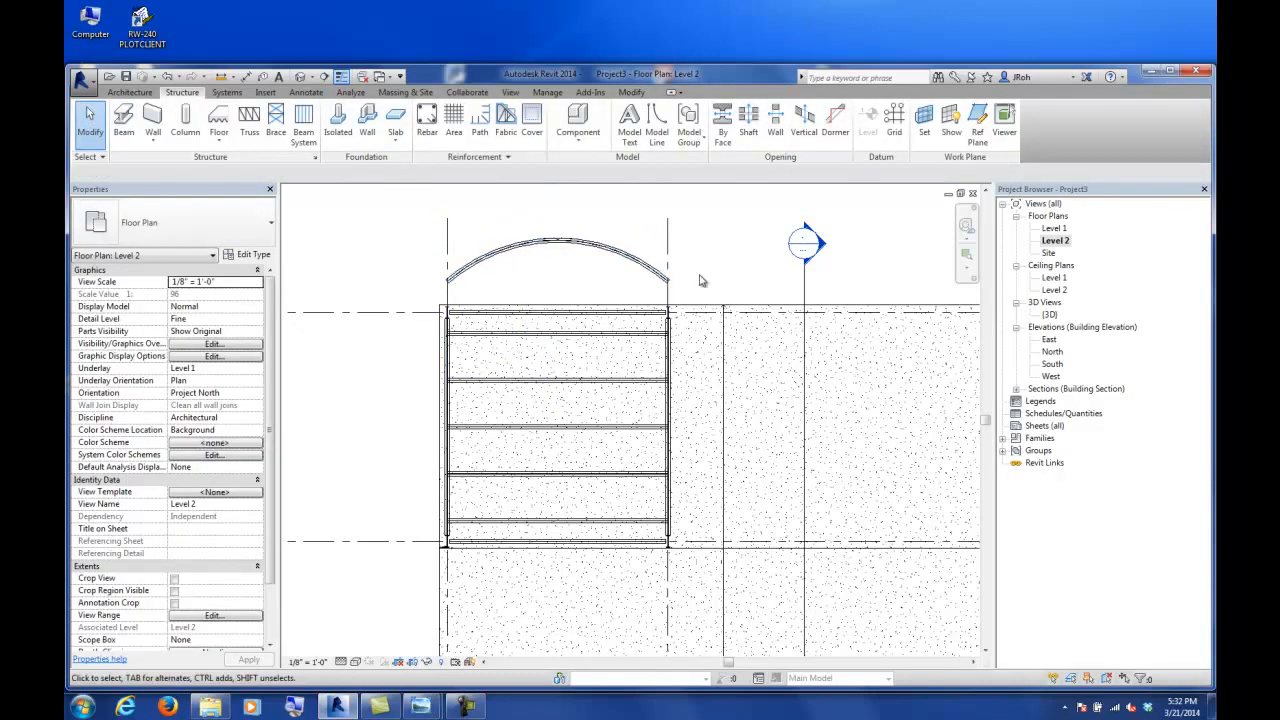
- In the North elevation, draw an upward-curving W12X26 arc beam on the Grid B work plane between grids 1 and 2, just below Level 3
double_click(1052, 351)
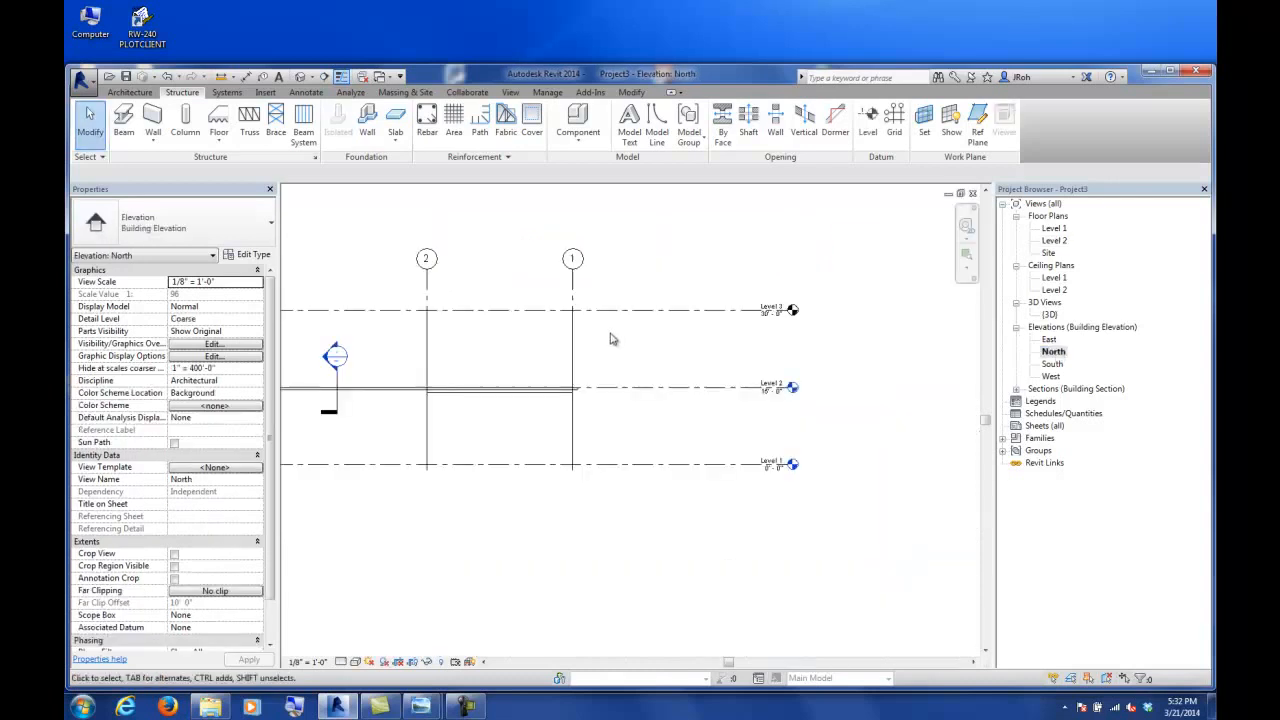
click(123, 120)
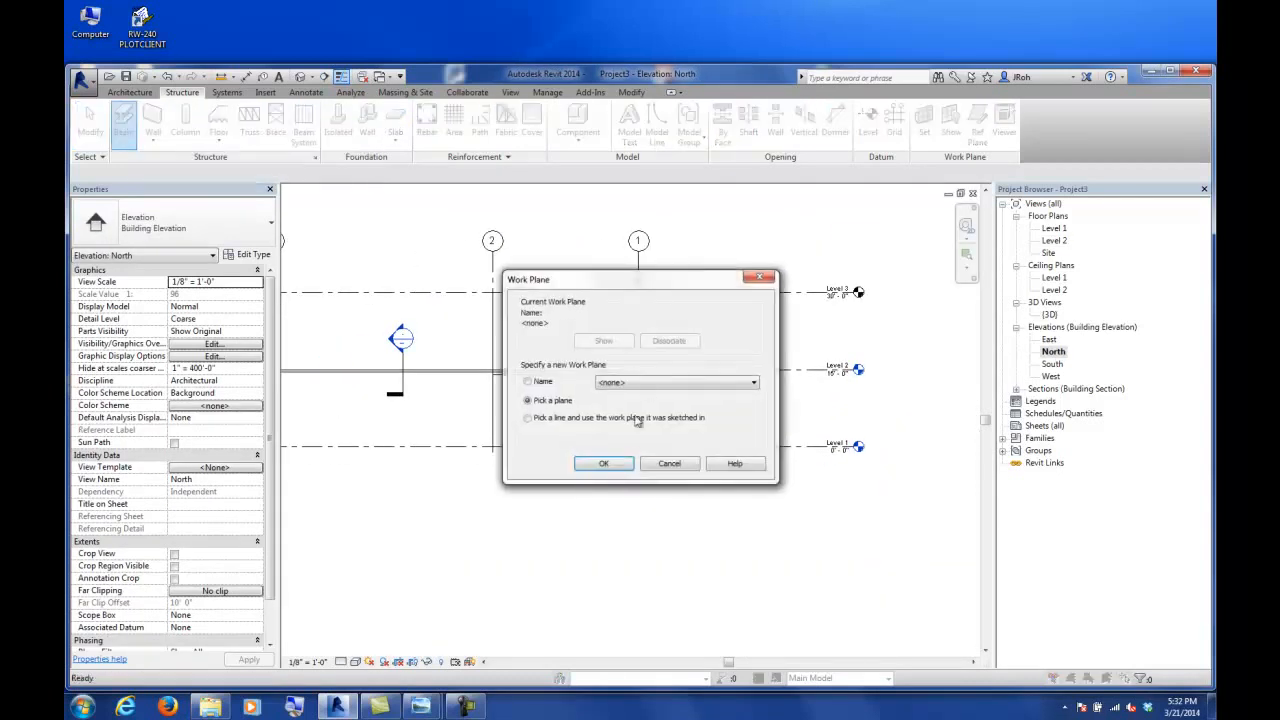
click(636, 382)
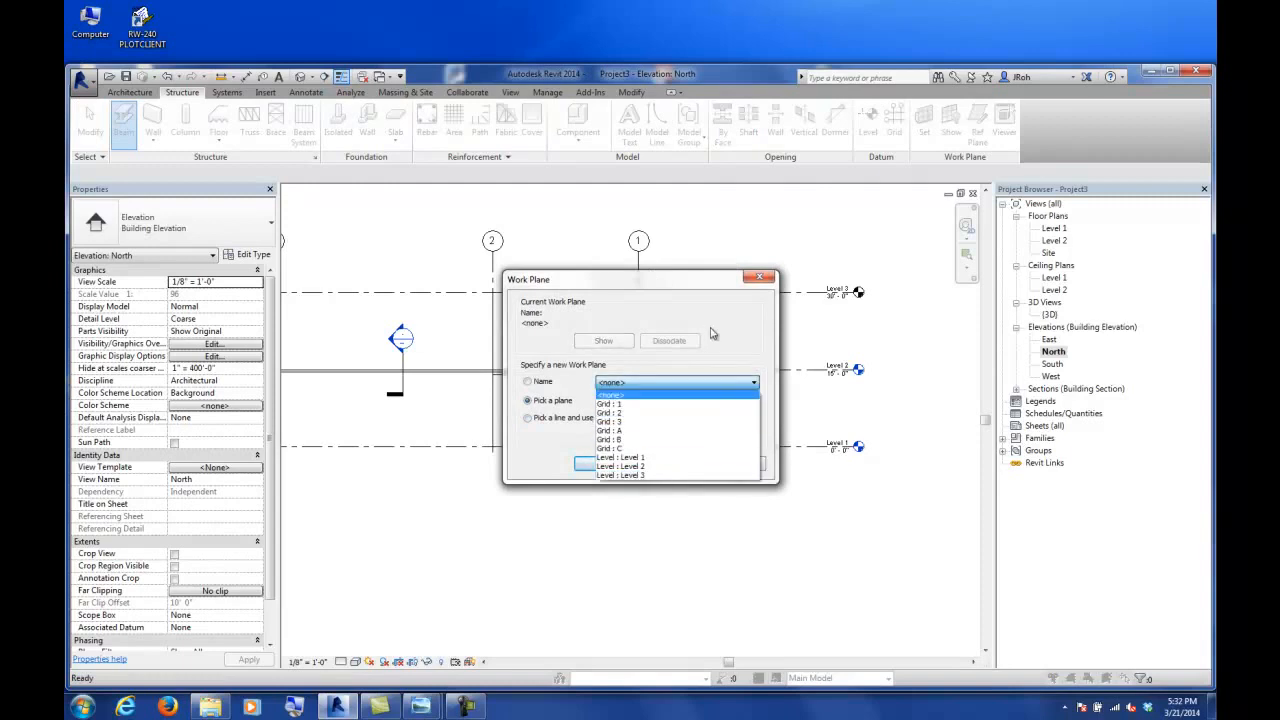
click(615, 441)
click(600, 464)
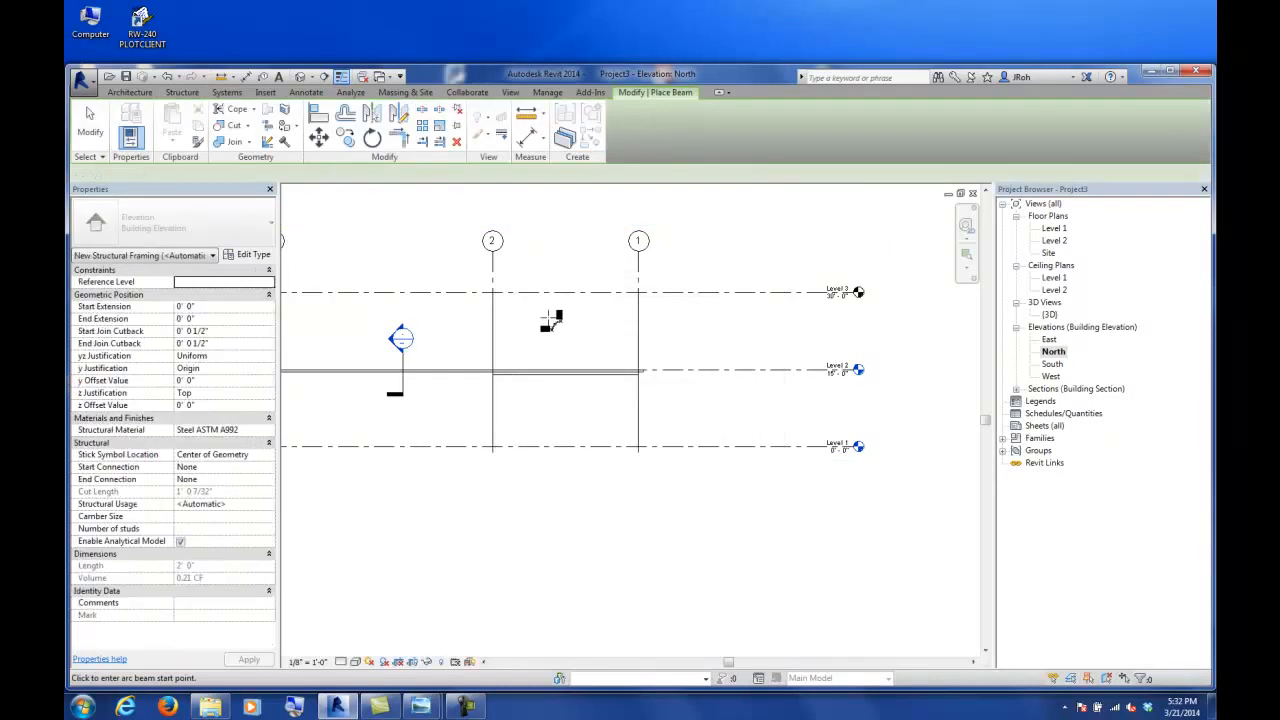
click(512, 318)
click(608, 318)
click(560, 280)
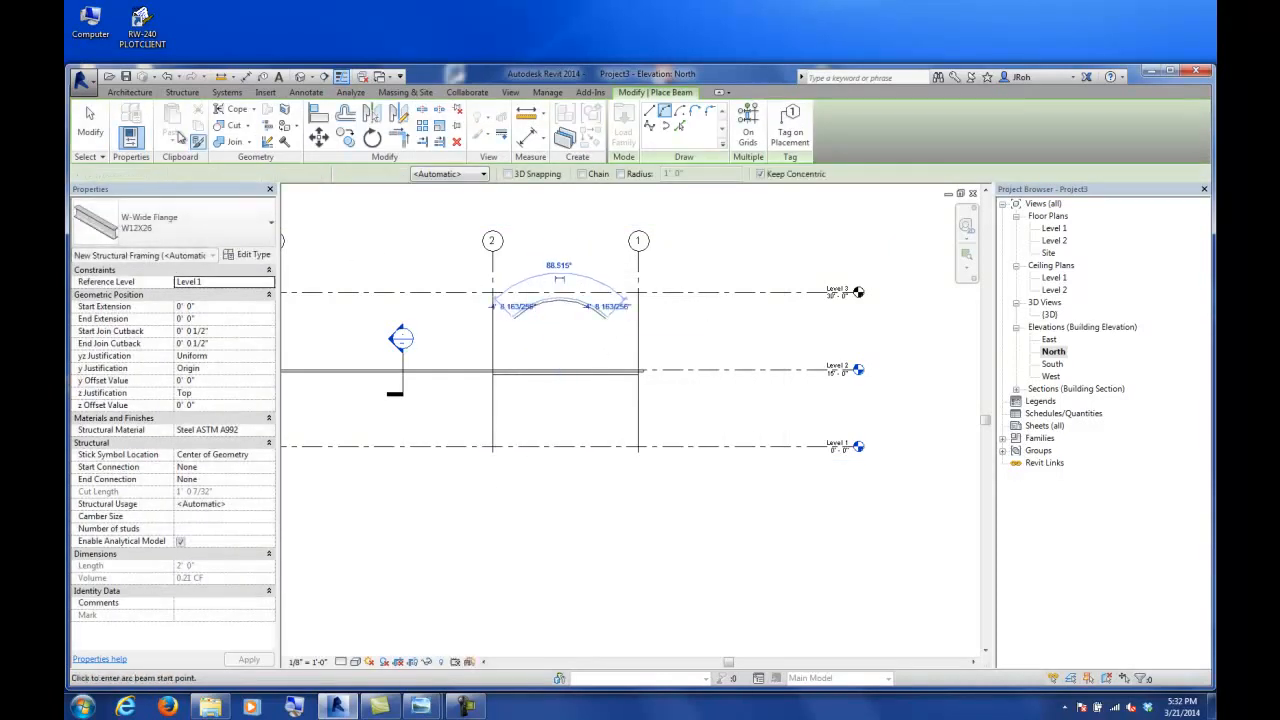
click(90, 122)
- Set the North elevation's detail level to Fine
scroll(540, 295, up, 4)
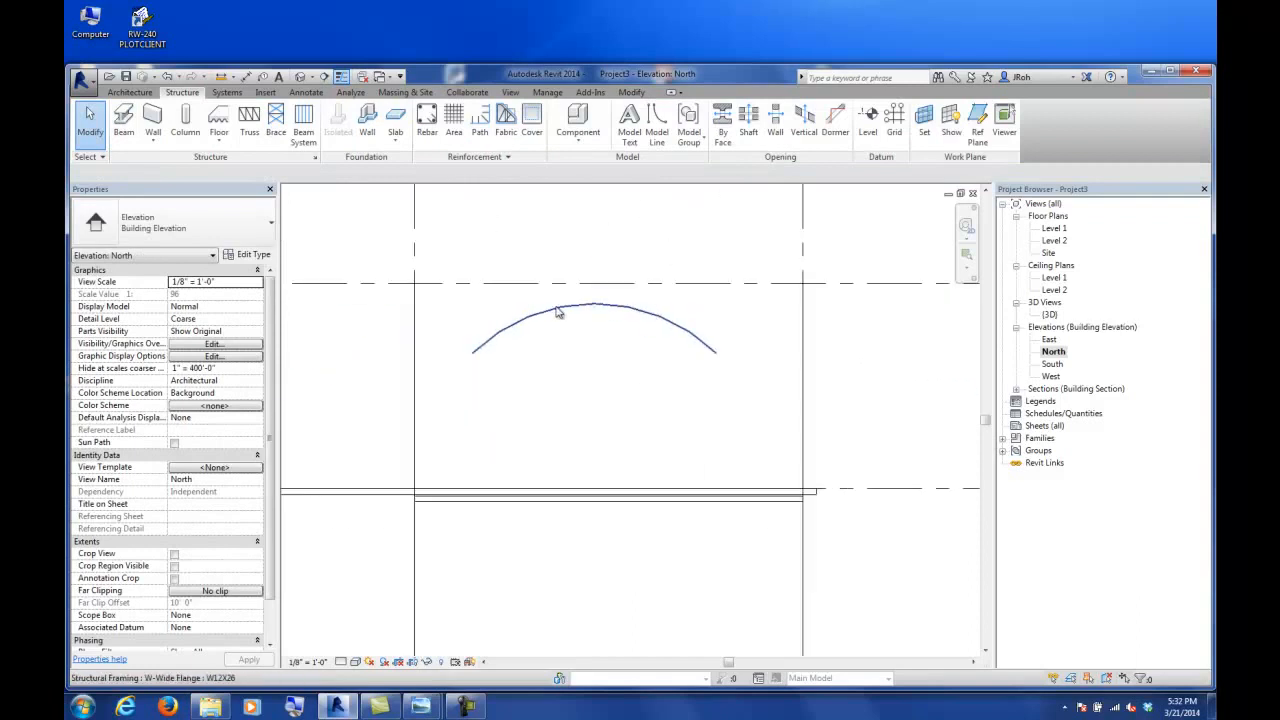
click(353, 662)
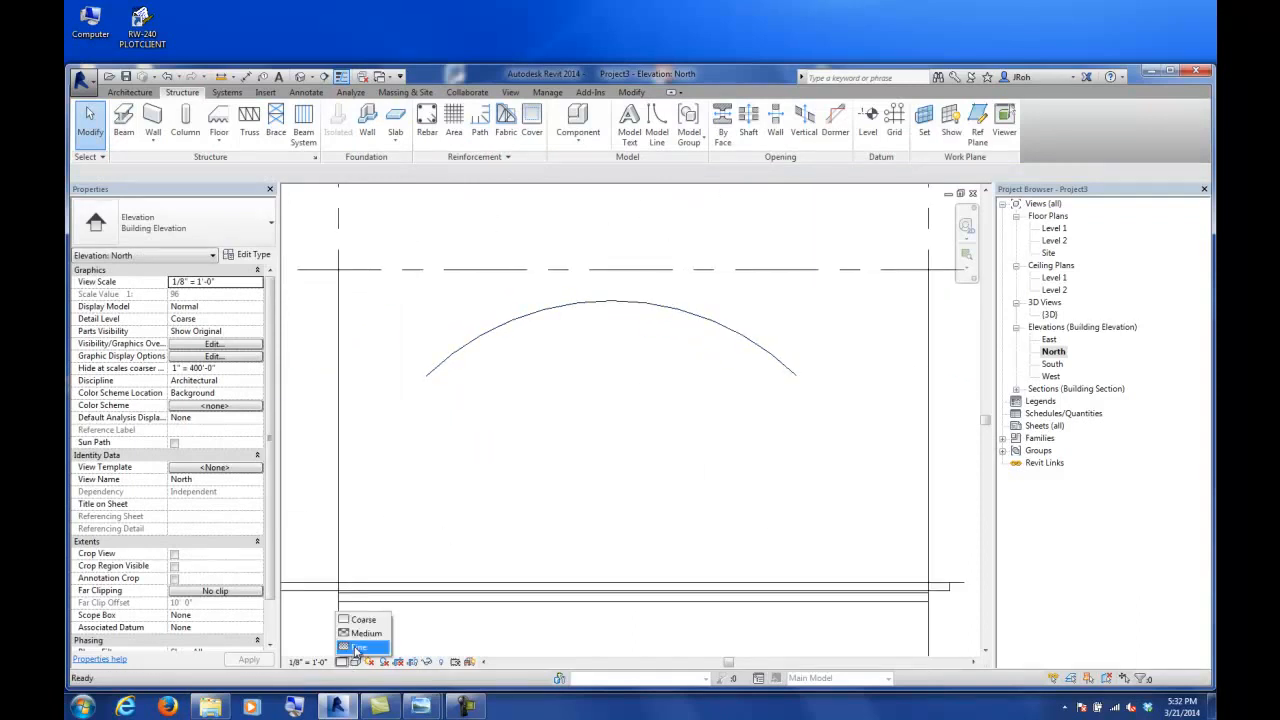
click(356, 647)
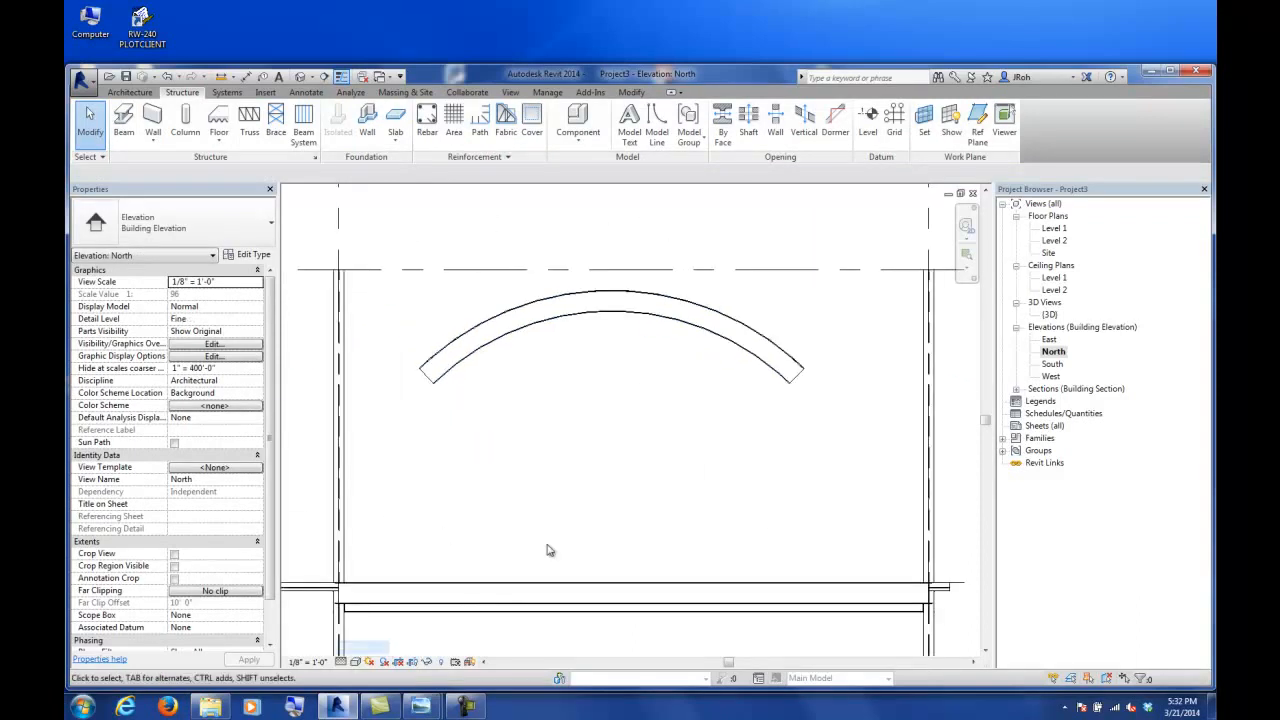
- Examine the arc beams and a beam system joist in the 3D view and in the Level 2 floor plan
double_click(1049, 315)
shift+middle_drag(668, 478, 694, 549)
click(629, 451)
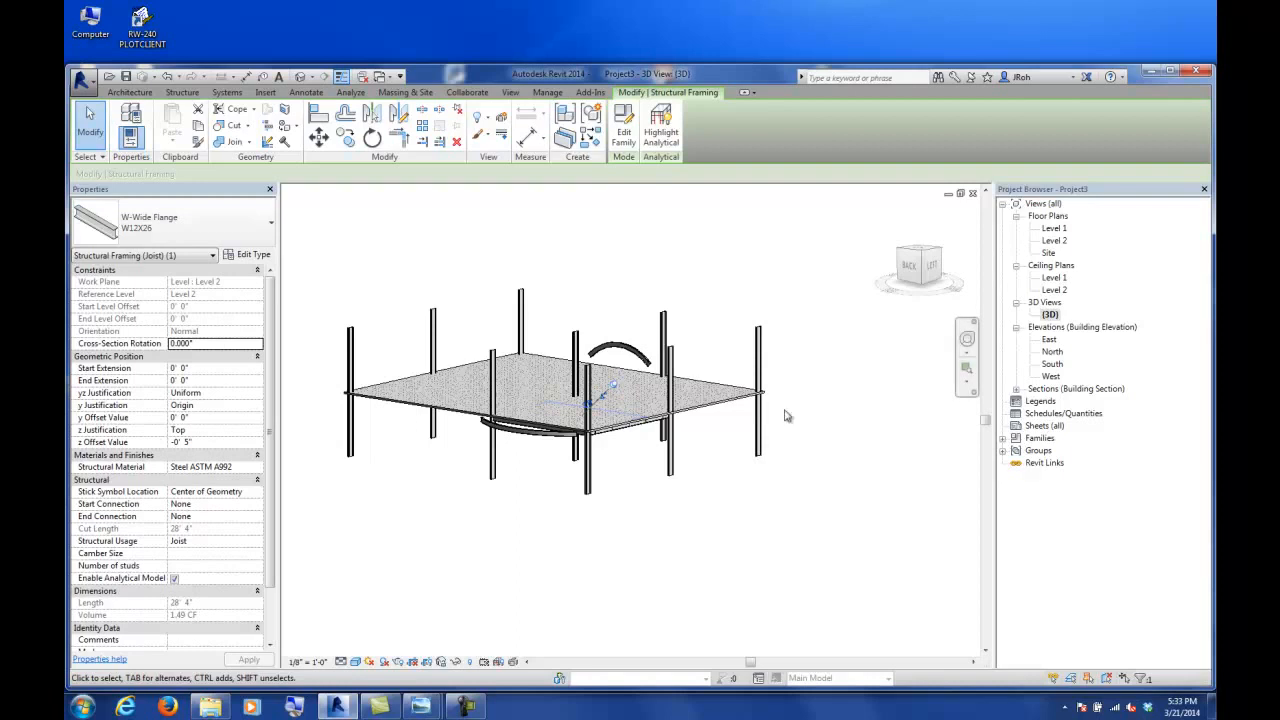
double_click(1053, 241)
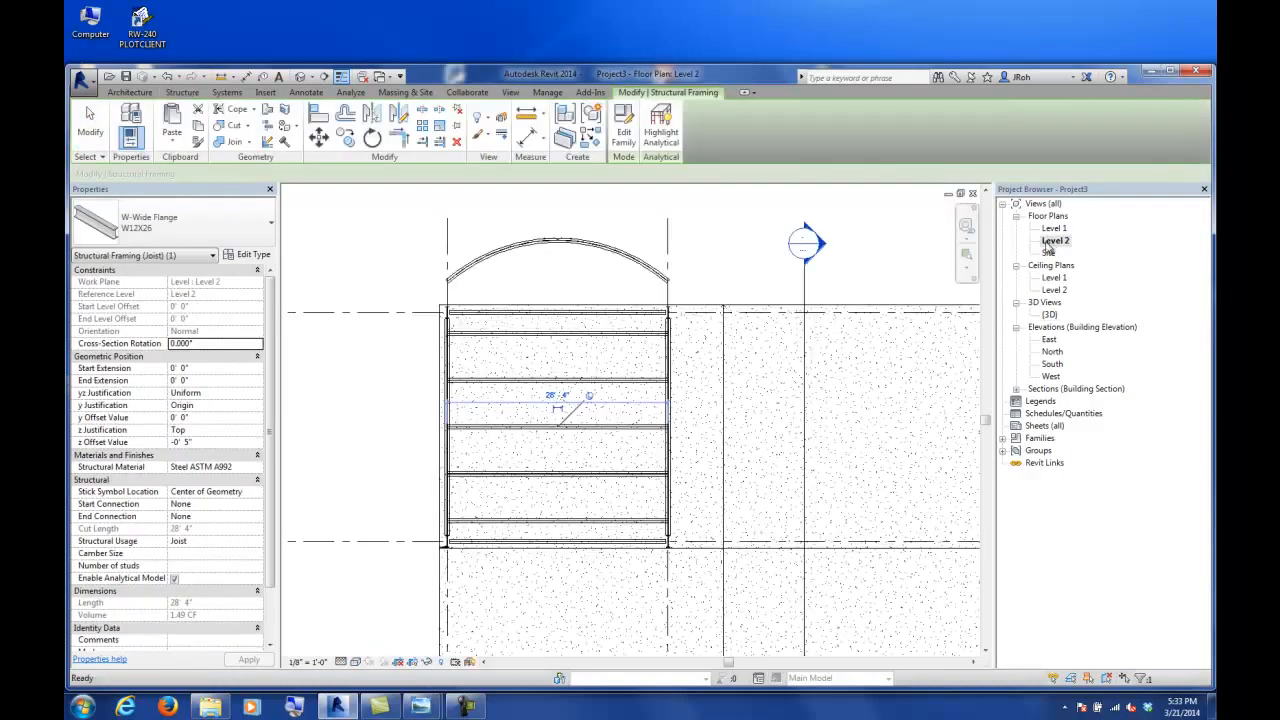
scroll(620, 374, down, 3)
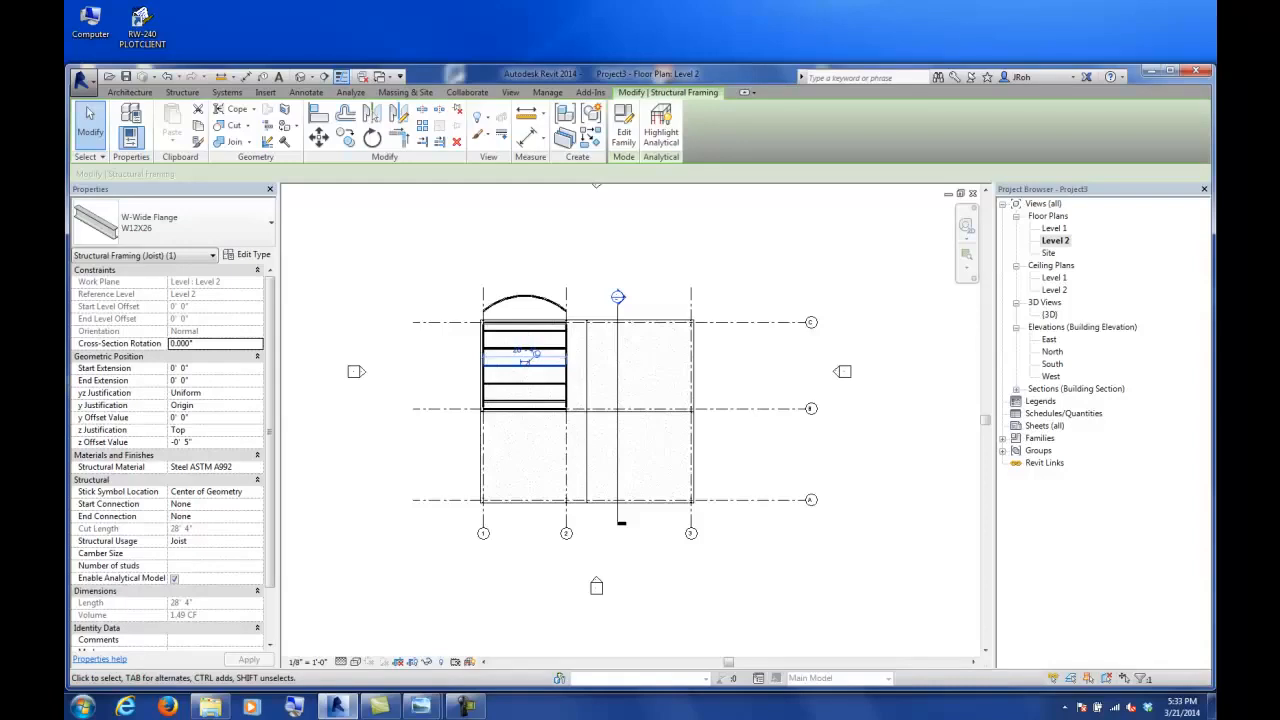
click(466, 706)
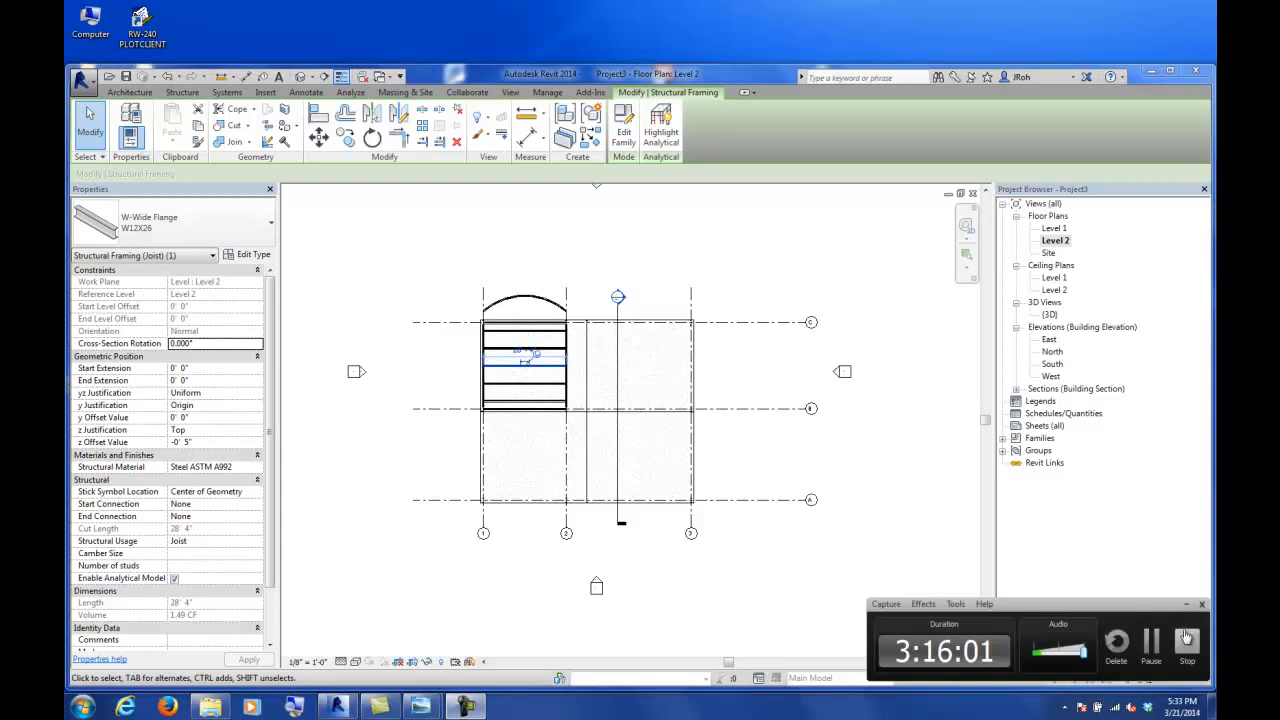